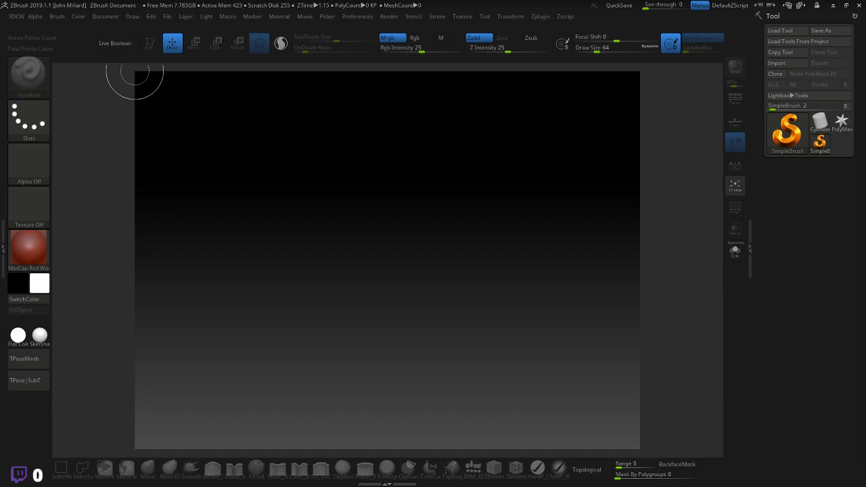
- Open the LightBox project library, and bring the ArtStation browser window over the canvas and maximize it
{"action": "key", "text": "comma"}
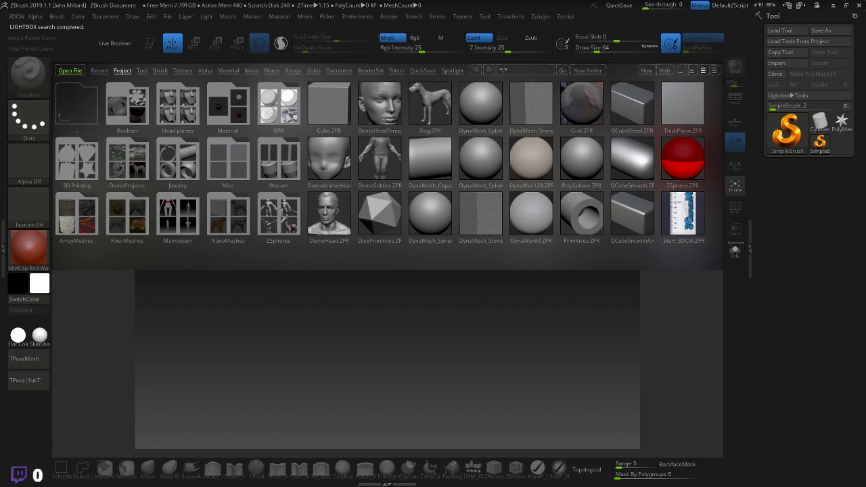
{"action": "left_click_drag", "start_coordinate": [865, 339], "coordinate": [604, 4]}
{"action": "double_click", "coordinate": [604, 9]}
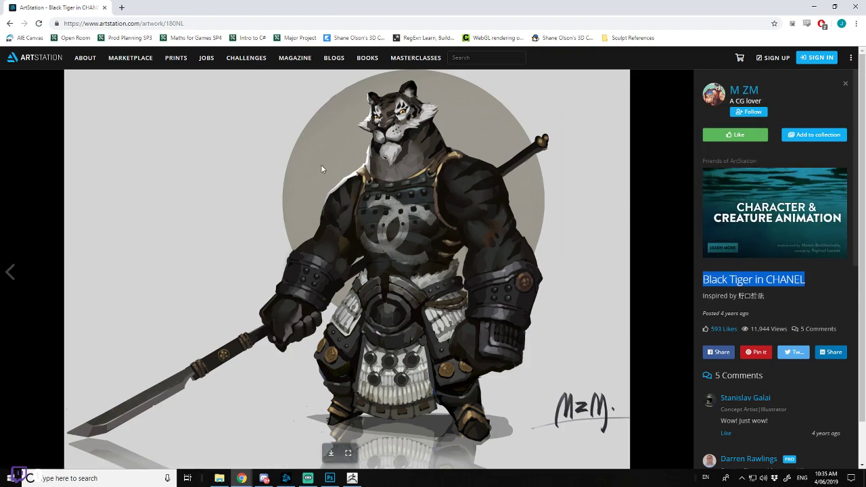
- Examine the full Black Tiger in CHANEL artwork and the "Inspired by" credit beneath its title
{"action": "scroll", "coordinate": [582, 184], "scroll_direction": "down", "scroll_amount": 1}
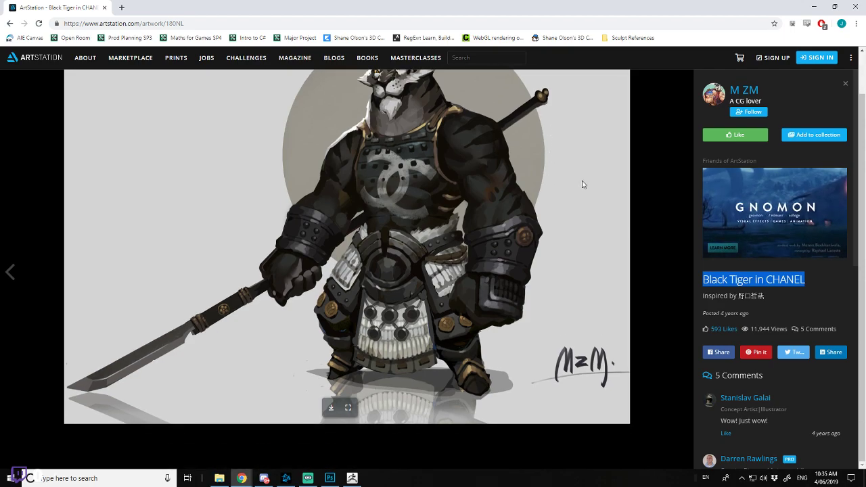
{"action": "scroll", "coordinate": [595, 184], "scroll_direction": "up", "scroll_amount": 1}
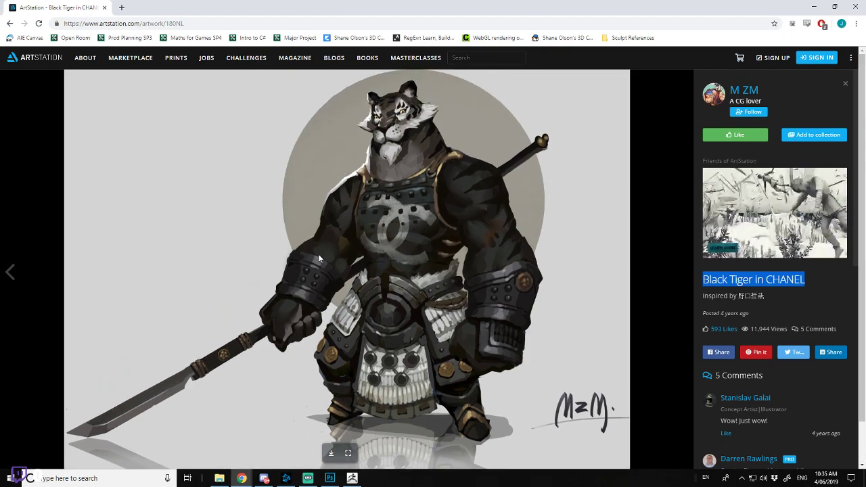
{"action": "left_click_drag", "start_coordinate": [738, 296], "coordinate": [701, 296]}
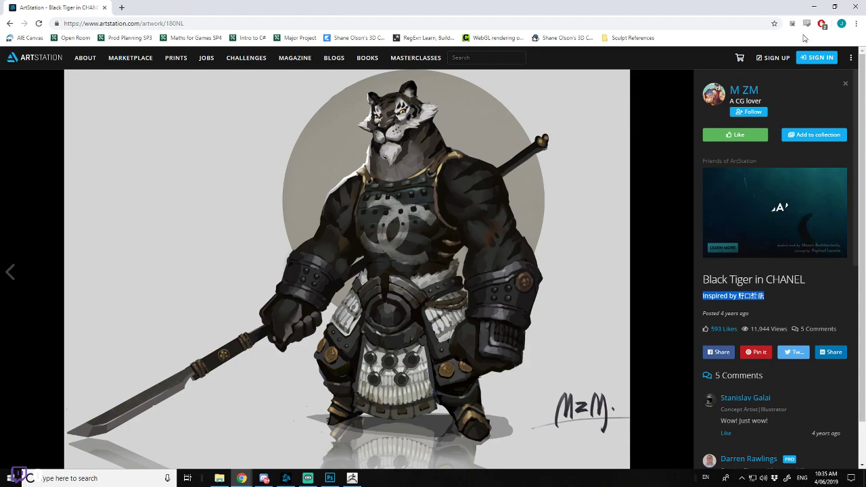
- View the Shiba Render 05 Adjusted image from the Blockout project's Shiba Soldier folder in File Explorer, and close it
{"action": "key", "text": "alt+Tab"}
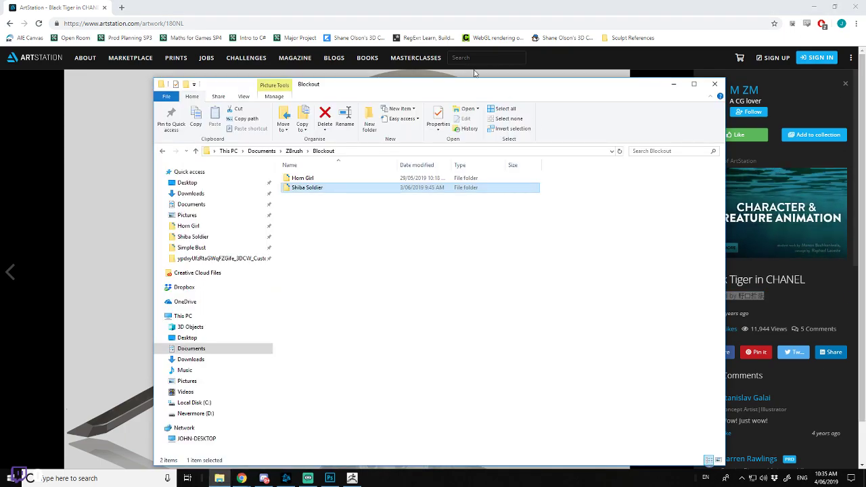
{"action": "double_click", "coordinate": [304, 189]}
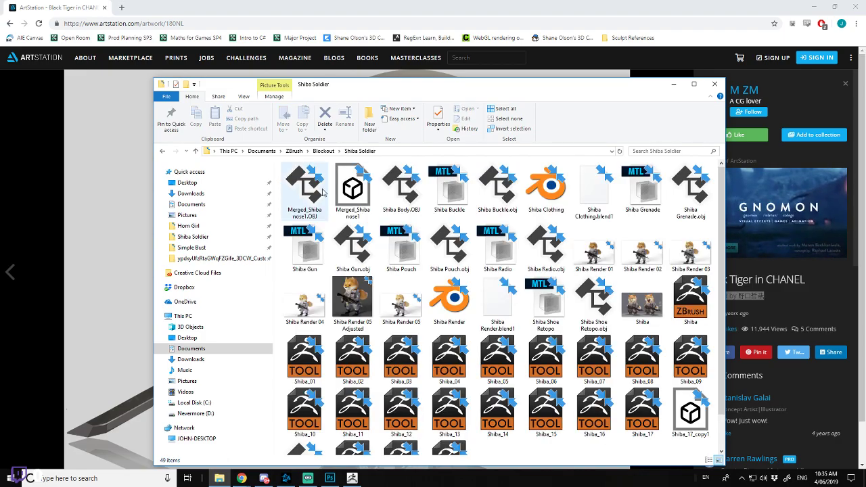
{"action": "double_click", "coordinate": [353, 301]}
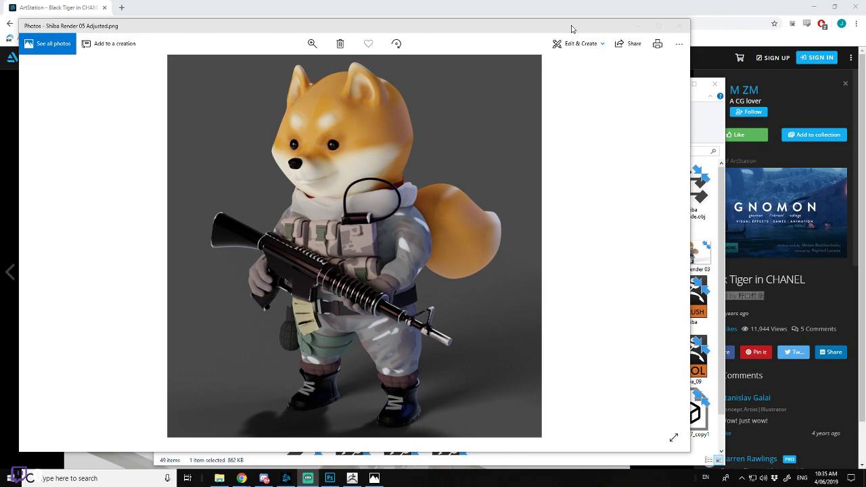
{"action": "left_click_drag", "start_coordinate": [571, 29], "coordinate": [585, 27]}
{"action": "left_click", "coordinate": [692, 26]}
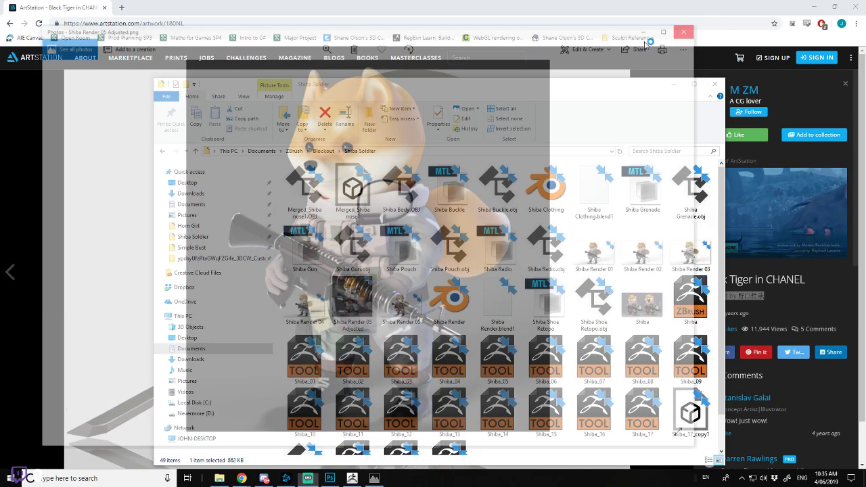
- Return to the ArtStation page, highlight the Black Tiger in CHANEL title, and restore the browser to a smaller window
{"action": "left_click", "coordinate": [589, 6]}
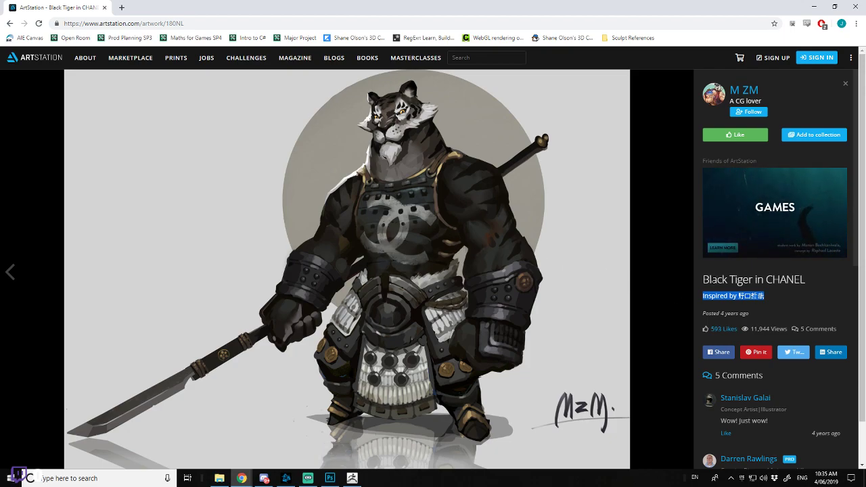
{"action": "left_click_drag", "start_coordinate": [732, 270], "coordinate": [807, 284]}
{"action": "left_click", "coordinate": [785, 287]}
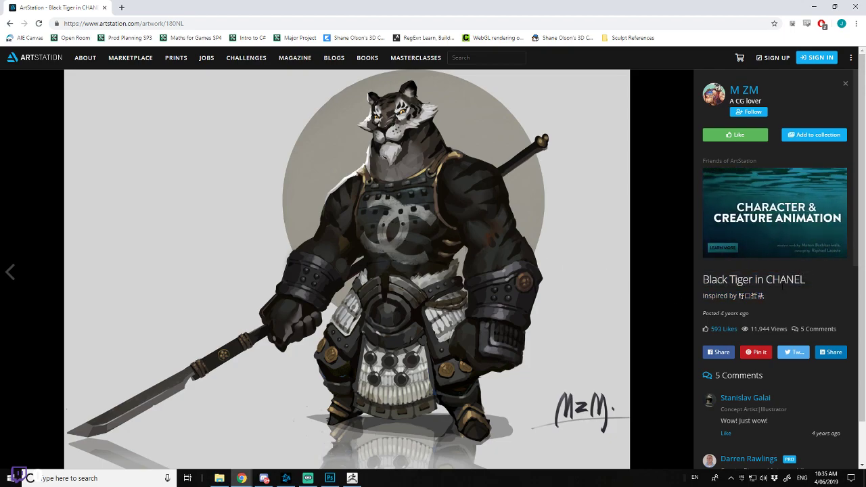
{"action": "triple_click", "coordinate": [782, 285]}
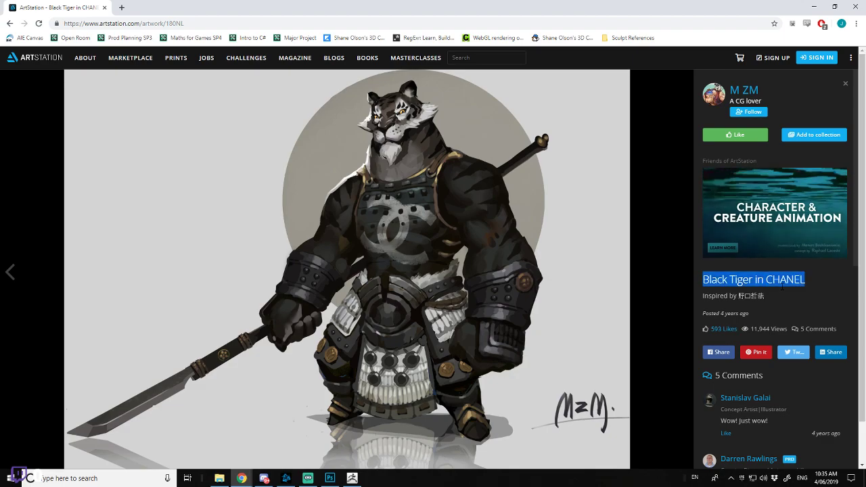
{"action": "double_click", "coordinate": [408, 9]}
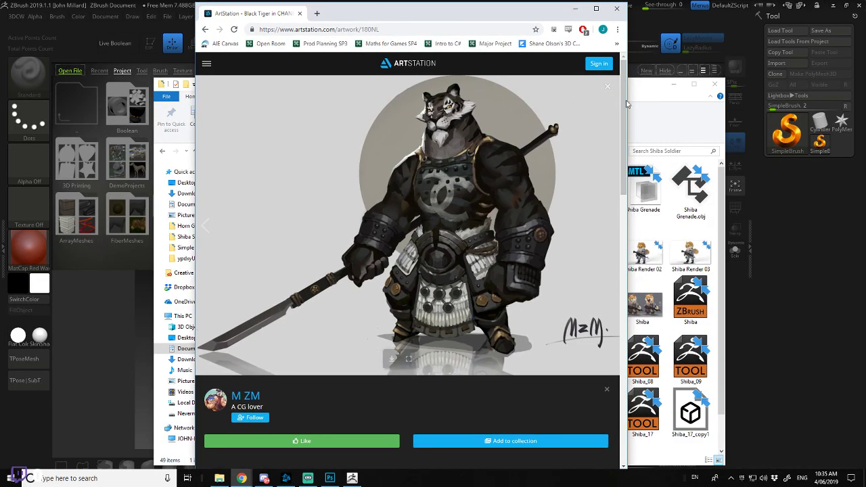
- Minimize the Shiba Soldier folder window and ignore the Epic Games friend requests
{"action": "left_click", "coordinate": [673, 83]}
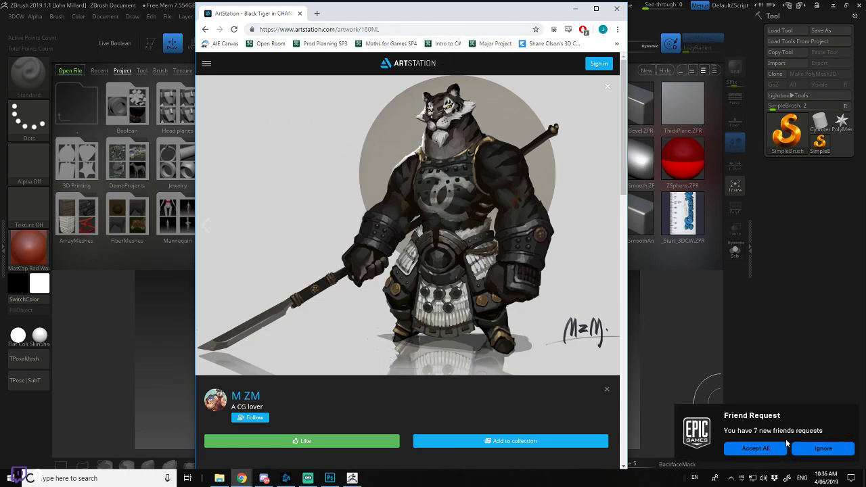
{"action": "left_click", "coordinate": [805, 448]}
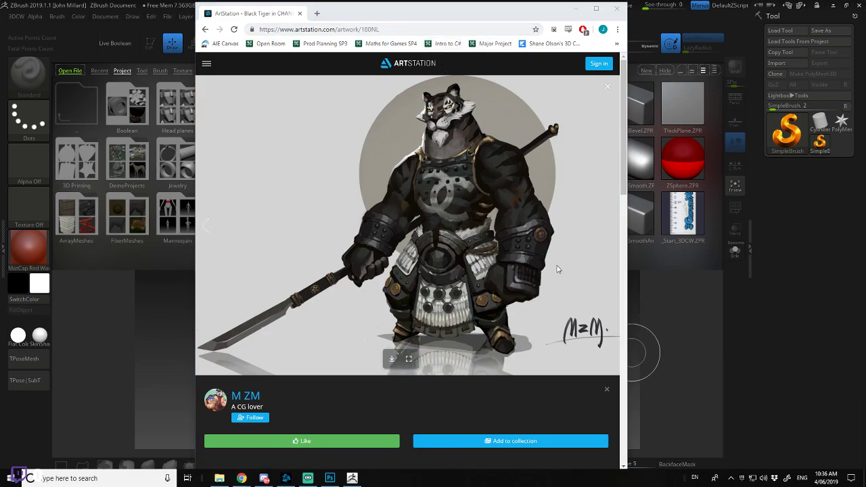
{"action": "left_click", "coordinate": [531, 233]}
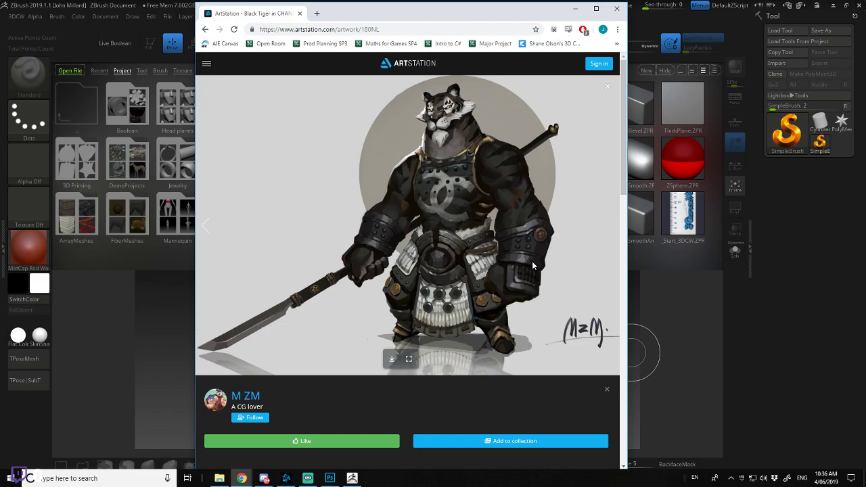
- Reposition the ArtStation browser window over the canvas so the whole tiger artwork can be examined
{"action": "key", "text": "alt+Tab"}
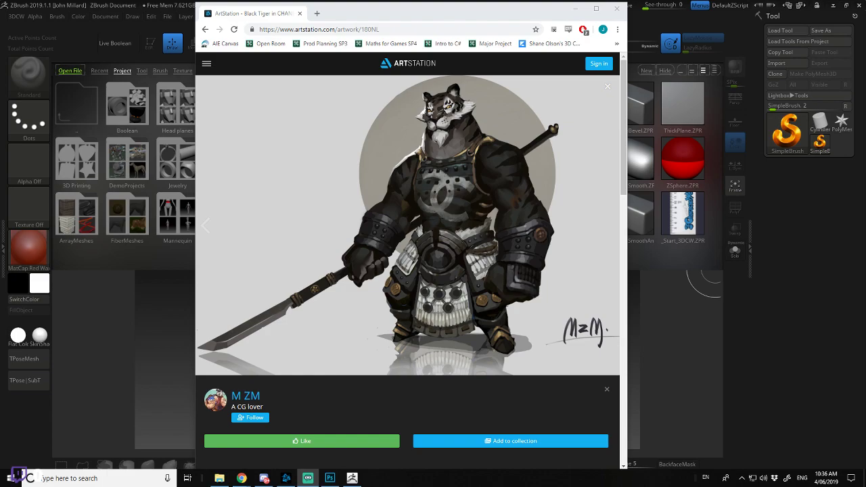
{"action": "left_click_drag", "start_coordinate": [527, 13], "coordinate": [865, 143]}
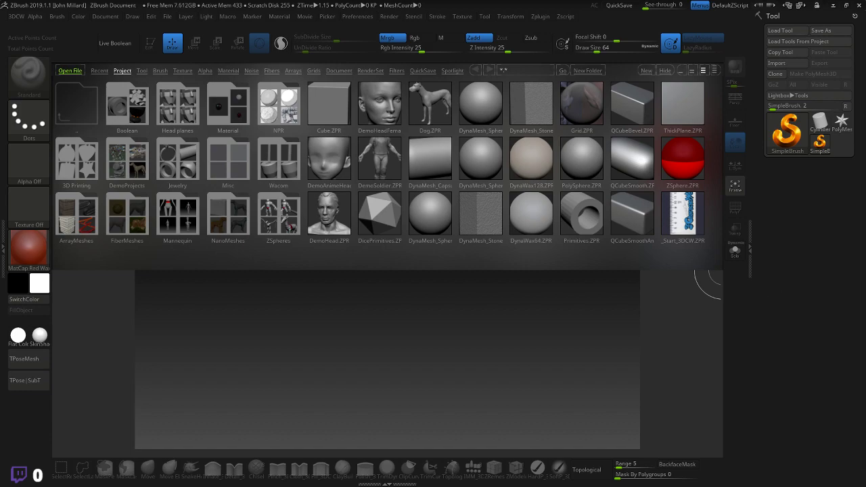
{"action": "left_click_drag", "start_coordinate": [865, 142], "coordinate": [563, 39]}
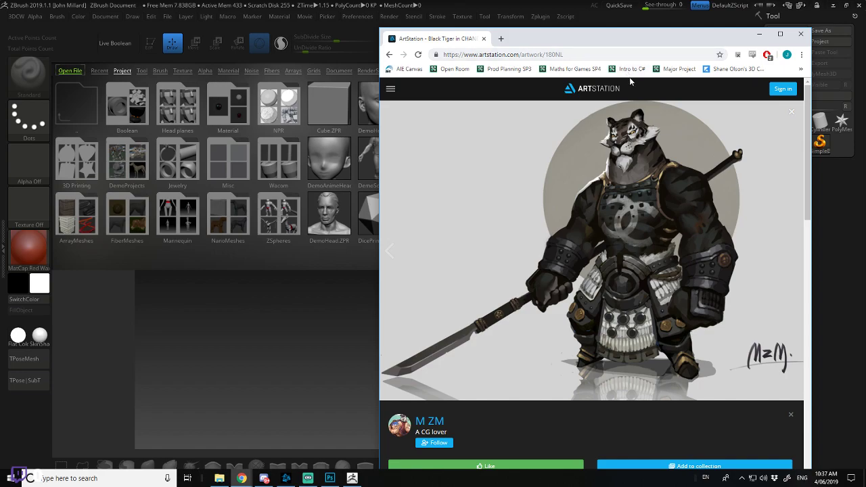
{"action": "left_click_drag", "start_coordinate": [584, 37], "coordinate": [537, 24]}
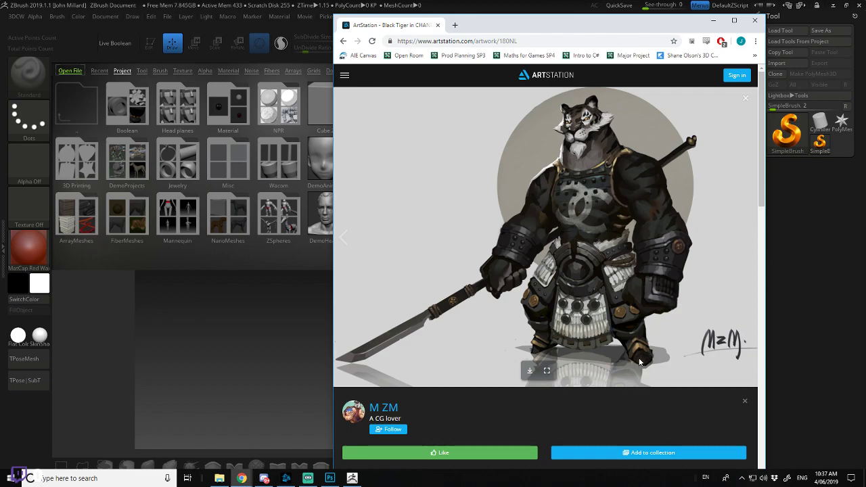
- Minimize the browser, clear the stray stroke from the canvas, and load the _Start_3DCW.ZPR project from LightBox
{"action": "left_click", "coordinate": [712, 22]}
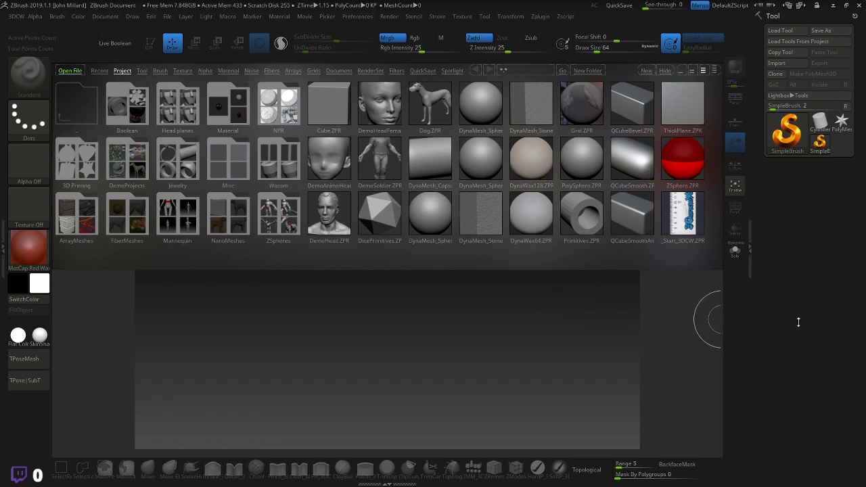
{"action": "left_click", "coordinate": [545, 316]}
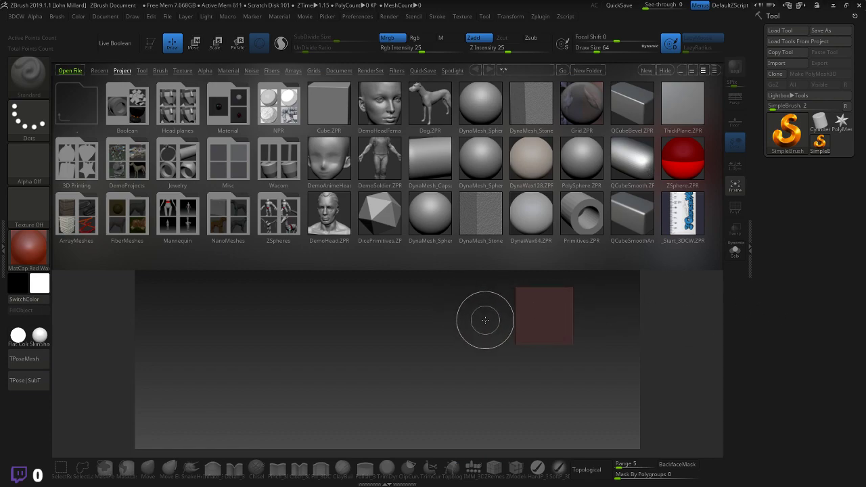
{"action": "key", "text": "ctrl+n"}
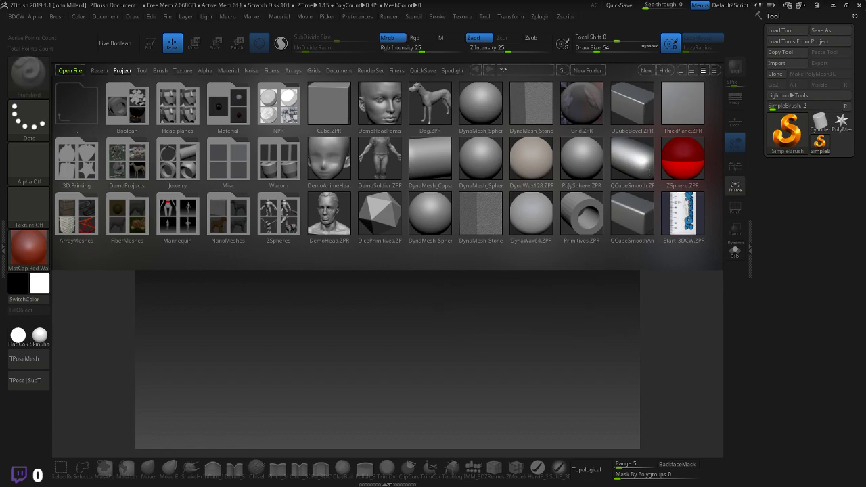
{"action": "double_click", "coordinate": [683, 214]}
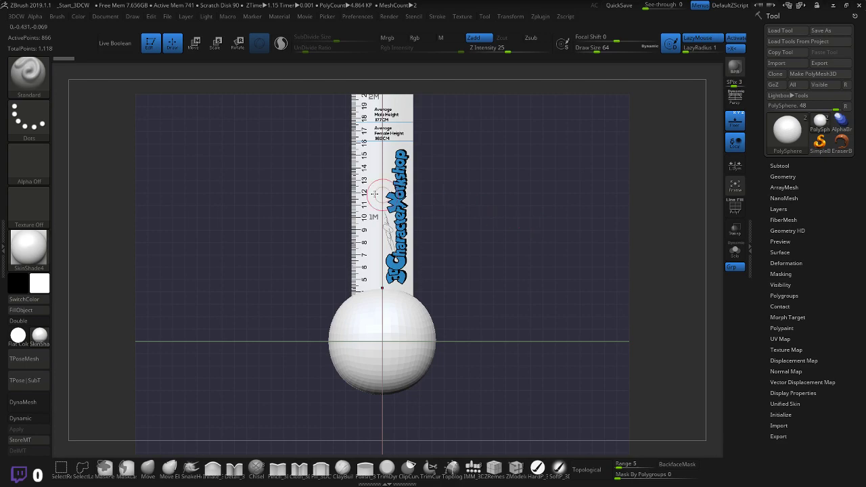
- Switch back to the browser and start saving the Black Tiger artwork as an image file
{"action": "left_click", "coordinate": [460, 19]}
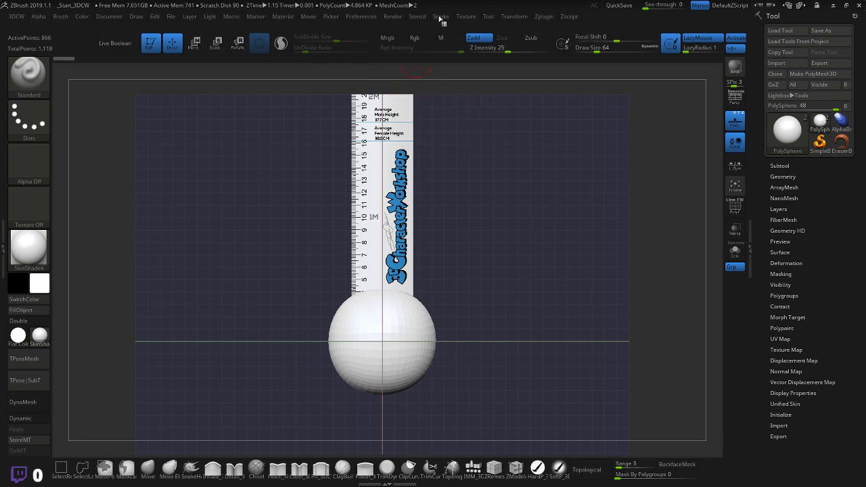
{"action": "left_click", "coordinate": [464, 17]}
{"action": "key", "text": "alt+Tab"}
{"action": "right_click", "coordinate": [616, 214]}
{"action": "left_click", "coordinate": [656, 232]}
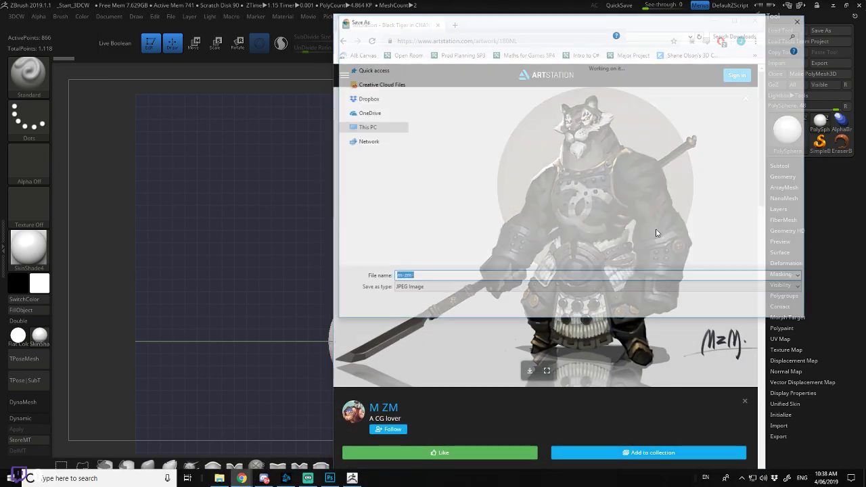
- Set the save location to the Blockout folder inside Documents > ZBrush
{"action": "left_click", "coordinate": [629, 168]}
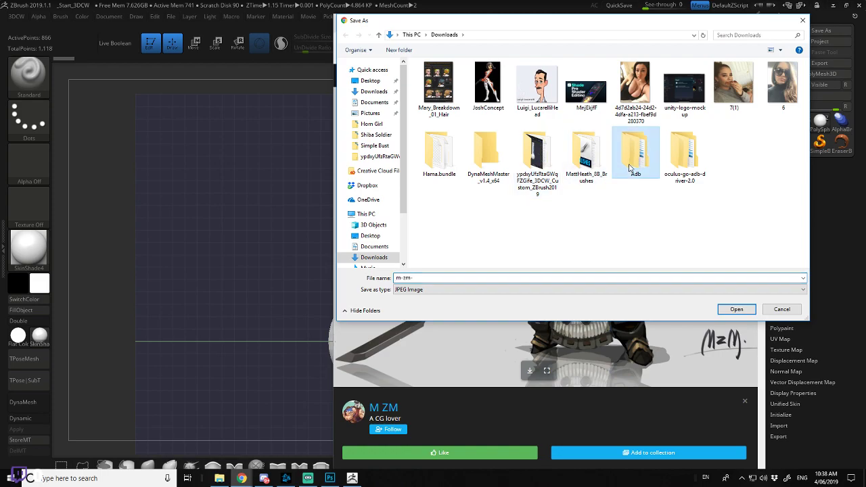
{"action": "double_click", "coordinate": [629, 168]}
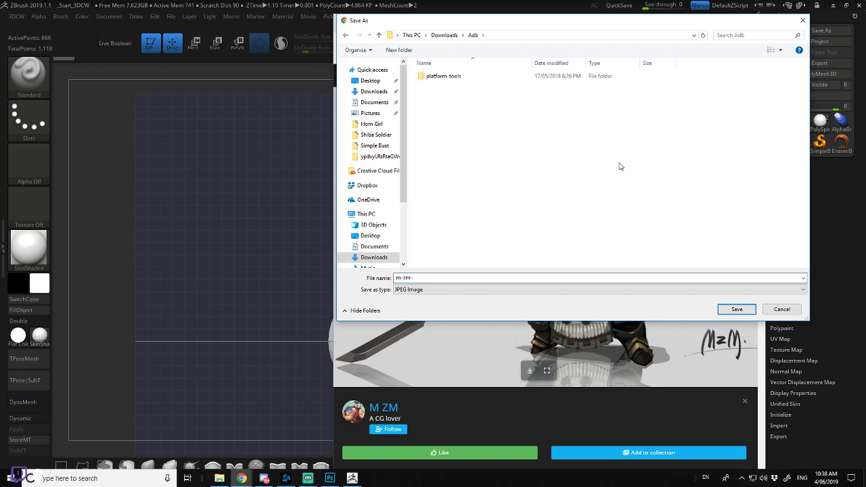
{"action": "left_click", "coordinate": [369, 106]}
{"action": "scroll", "coordinate": [489, 180], "scroll_direction": "down", "scroll_amount": 8}
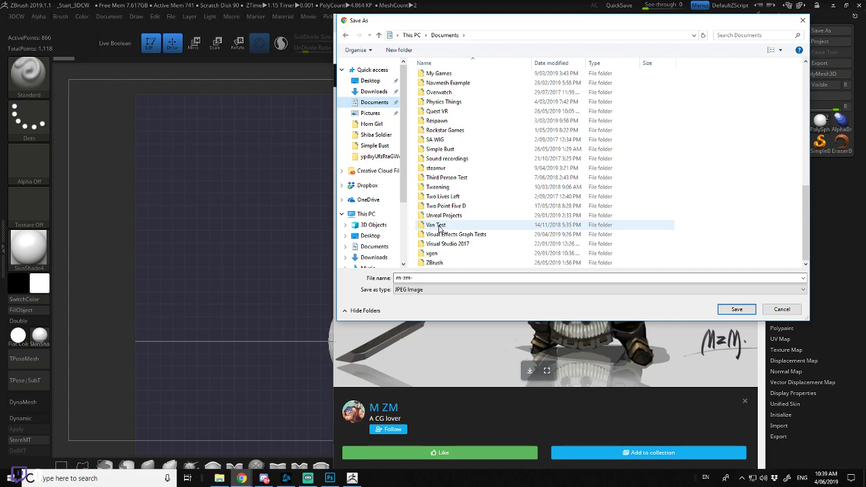
{"action": "double_click", "coordinate": [434, 263]}
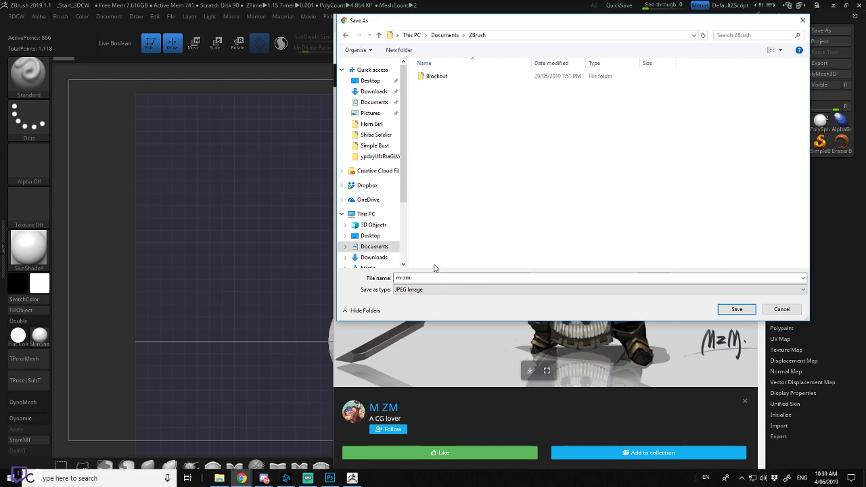
{"action": "right_click", "coordinate": [454, 156]}
{"action": "double_click", "coordinate": [436, 78]}
- Create a new folder named Black Tiger inside the Blockout folder
{"action": "right_click", "coordinate": [458, 151]}
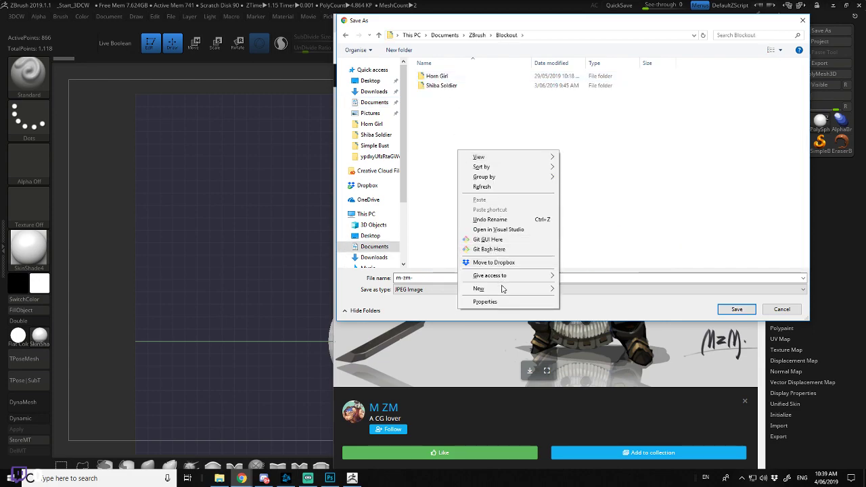
{"action": "mouse_move", "coordinate": [503, 289]}
{"action": "left_click", "coordinate": [578, 287]}
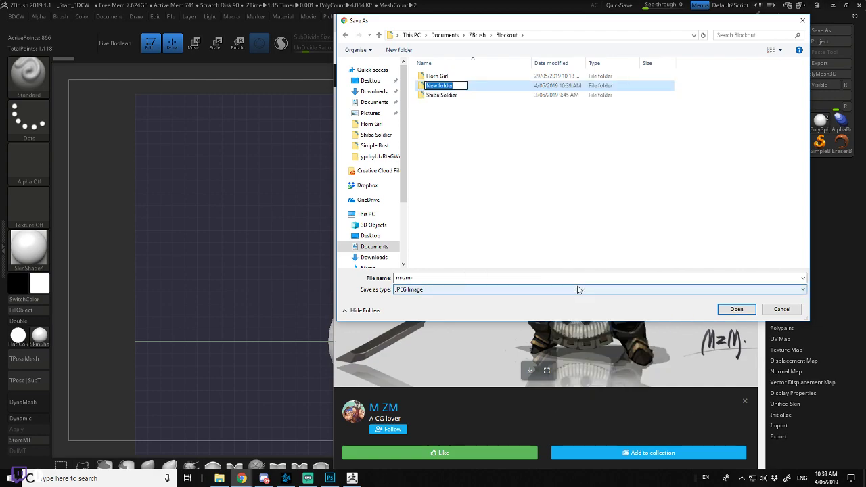
{"action": "type", "text": "Black Tiger"}
- Save the tiger artwork as a JPEG image in the Black Tiger folder
{"action": "left_click", "coordinate": [425, 88]}
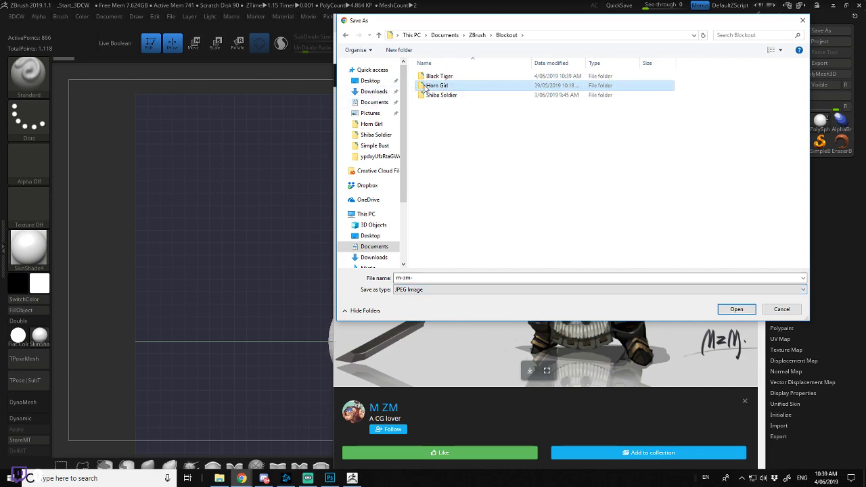
{"action": "left_click_drag", "start_coordinate": [499, 23], "coordinate": [865, 78]}
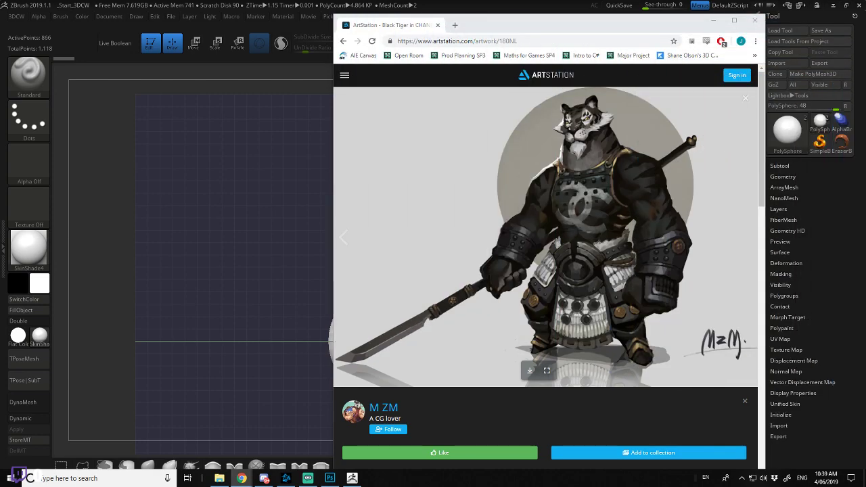
{"action": "key", "text": "Return"}
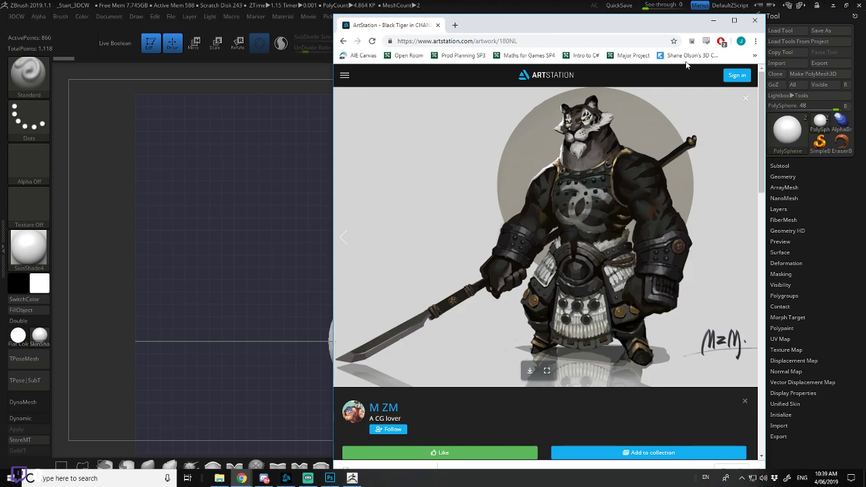
- Switch back to ZBrush and start importing a texture image from the Documents > ZBrush folder
{"action": "left_click", "coordinate": [713, 20]}
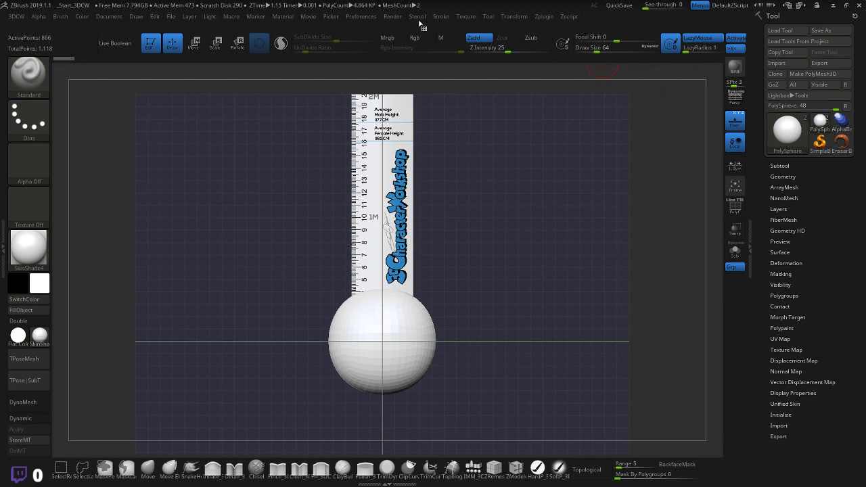
{"action": "left_click", "coordinate": [461, 18]}
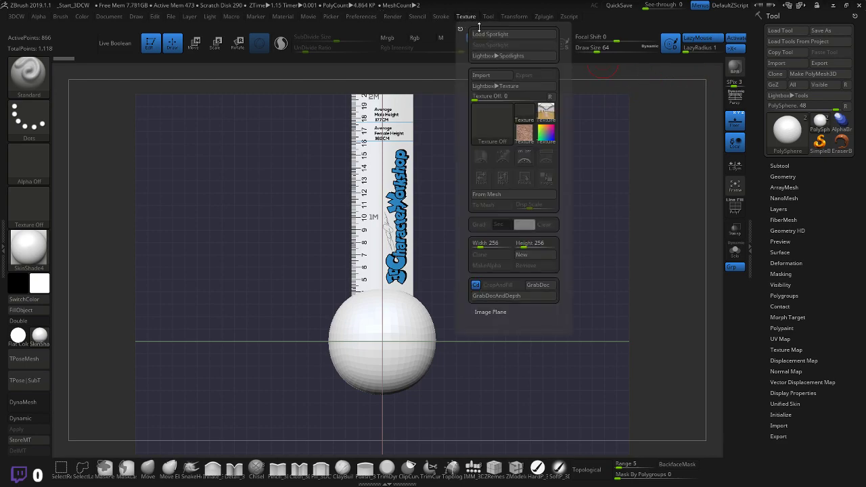
{"action": "left_click", "coordinate": [483, 75]}
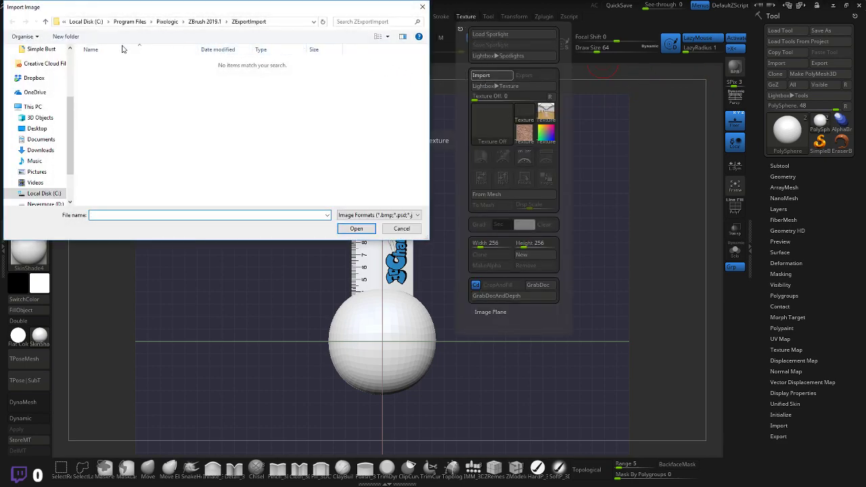
{"action": "left_click", "coordinate": [41, 138]}
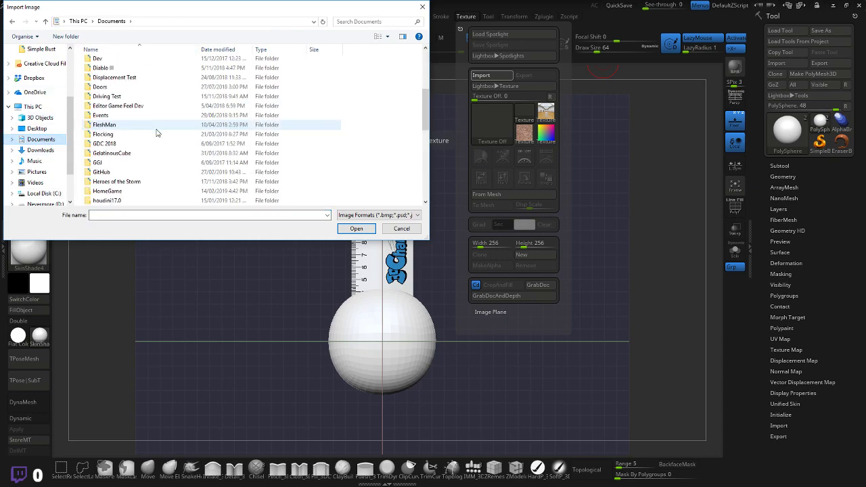
{"action": "scroll", "coordinate": [84, 196], "scroll_direction": "down", "scroll_amount": 5}
{"action": "double_click", "coordinate": [101, 200]}
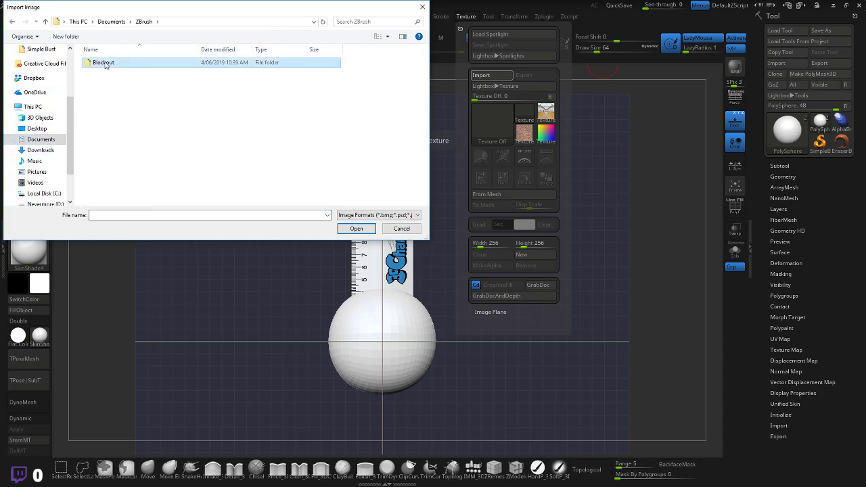
- Import the tiger artwork from the Blockout > Black Tiger folder as a texture
{"action": "double_click", "coordinate": [107, 63]}
{"action": "double_click", "coordinate": [108, 81]}
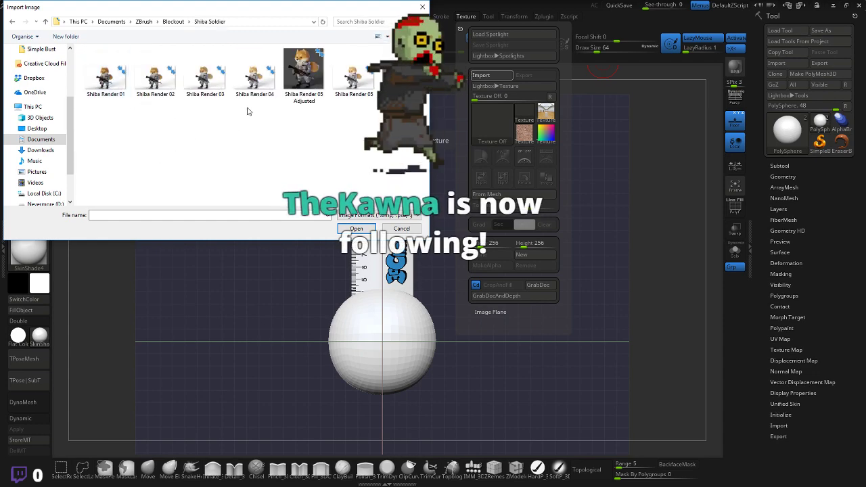
{"action": "left_click", "coordinate": [173, 21]}
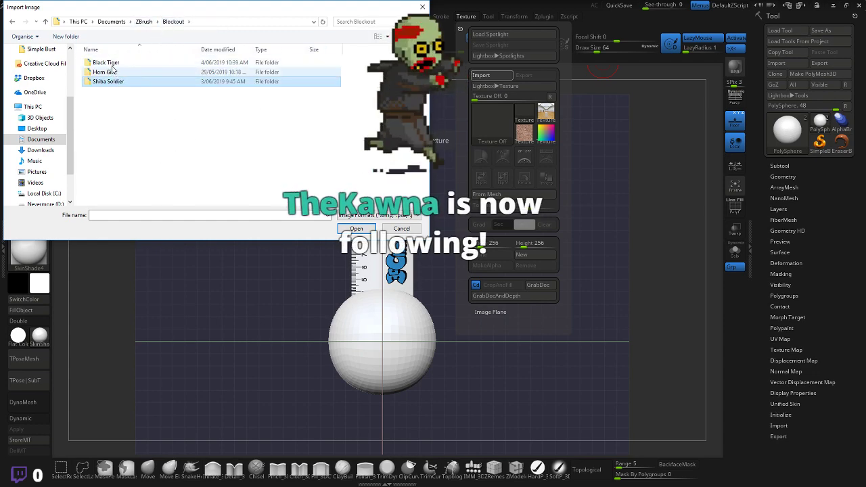
{"action": "double_click", "coordinate": [112, 65]}
{"action": "left_click", "coordinate": [106, 67]}
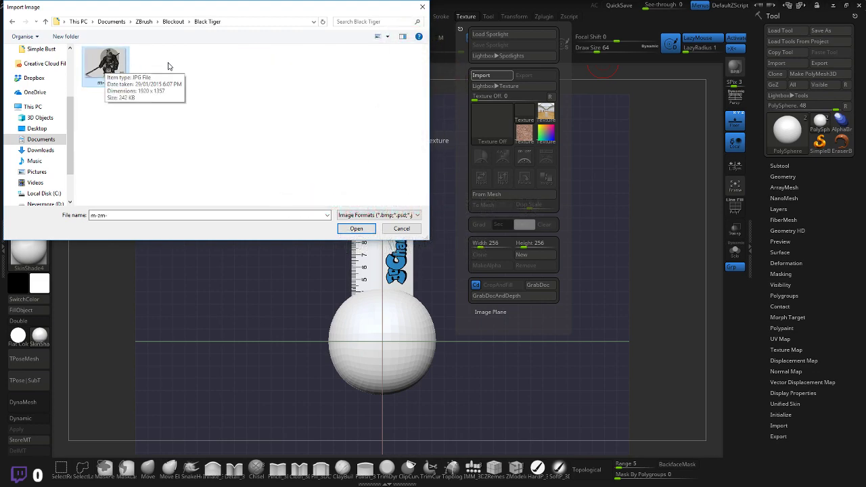
{"action": "double_click", "coordinate": [111, 67]}
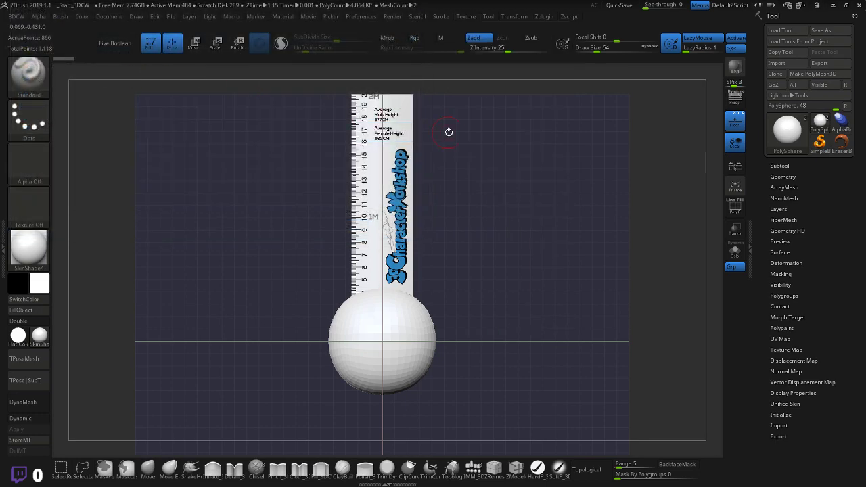
- Select the imported tiger texture and add it to Spotlight
{"action": "left_click", "coordinate": [465, 17]}
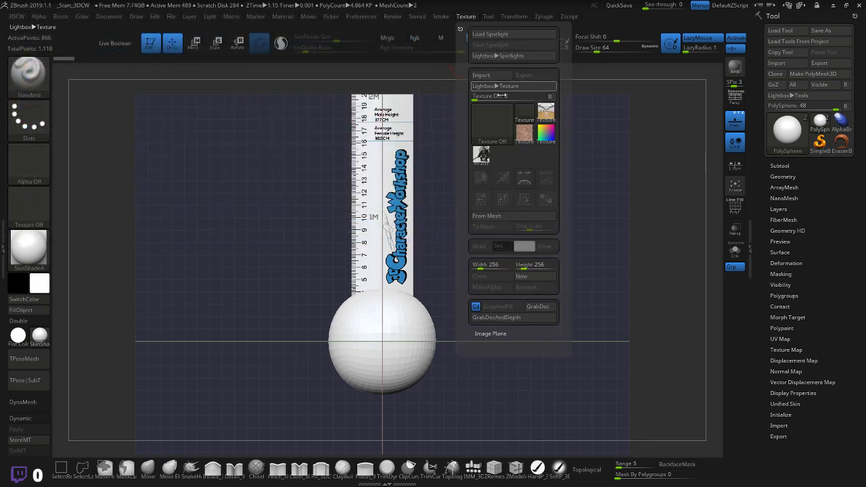
{"action": "left_click", "coordinate": [481, 155]}
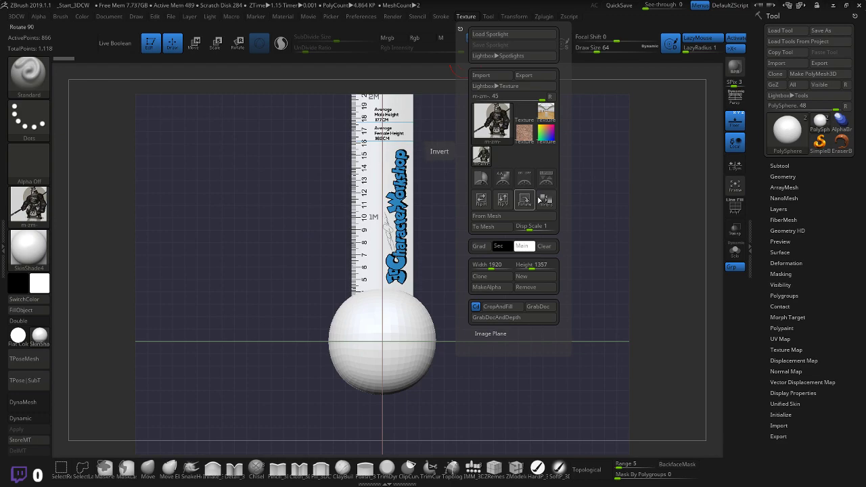
{"action": "left_click", "coordinate": [546, 179]}
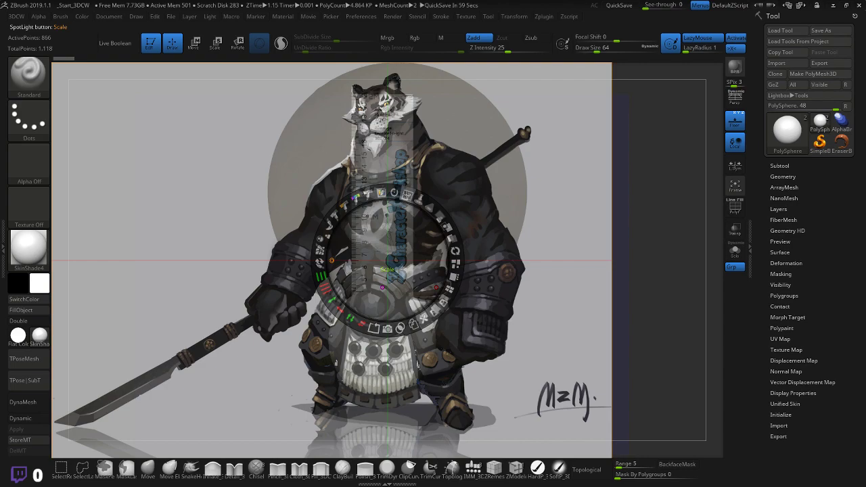
- Scale the Spotlight tiger image down and place it in the upper-left corner of the canvas as reference
{"action": "left_click_drag", "start_coordinate": [407, 194], "coordinate": [349, 202]}
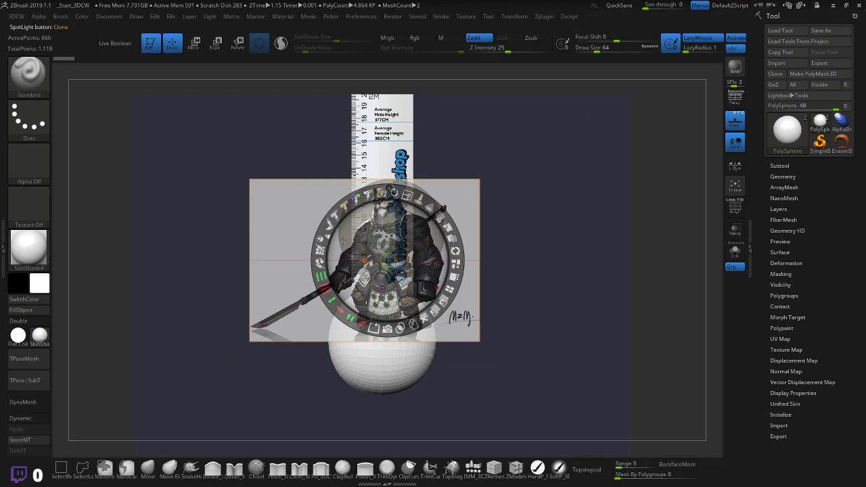
{"action": "left_click_drag", "start_coordinate": [343, 252], "coordinate": [161, 138]}
{"action": "left_click", "coordinate": [271, 103]}
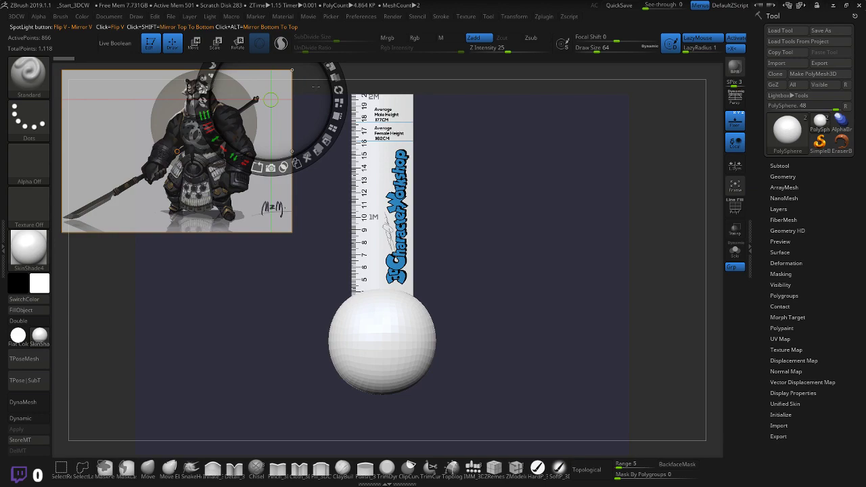
{"action": "left_click", "coordinate": [187, 205]}
{"action": "left_click_drag", "start_coordinate": [207, 138], "coordinate": [218, 144]}
{"action": "left_click_drag", "start_coordinate": [270, 127], "coordinate": [247, 123]}
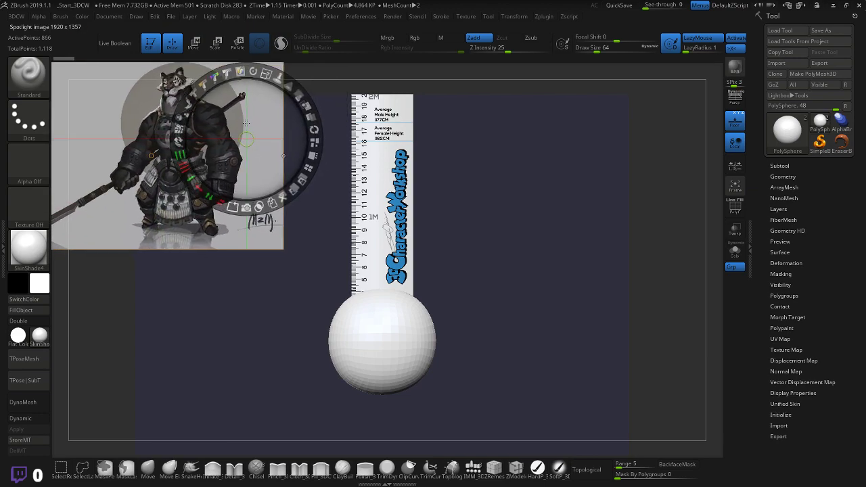
- Raise the Spotlight reference image's opacity so it is solid, and leave Spotlight editing
{"action": "key", "text": "z"}
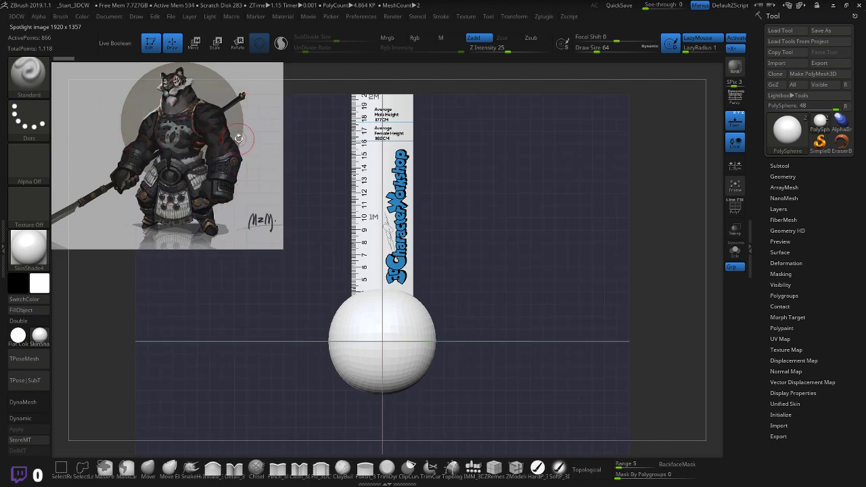
{"action": "key", "text": "z"}
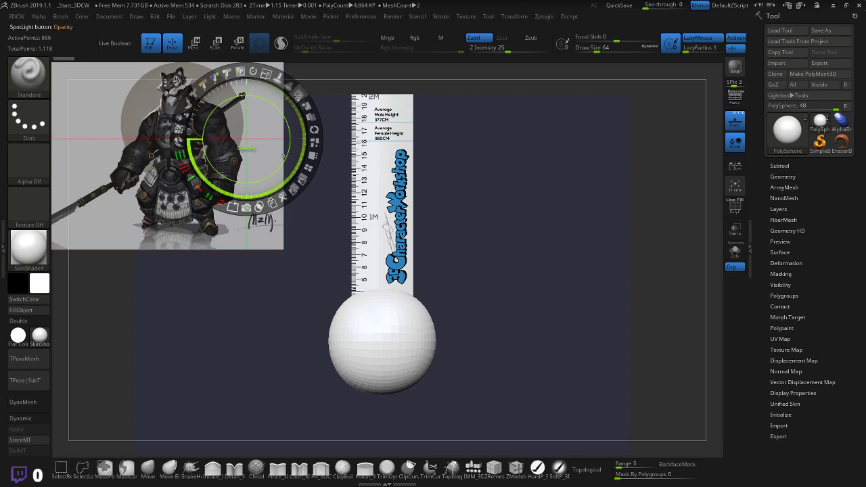
{"action": "left_click_drag", "start_coordinate": [298, 96], "coordinate": [293, 187]}
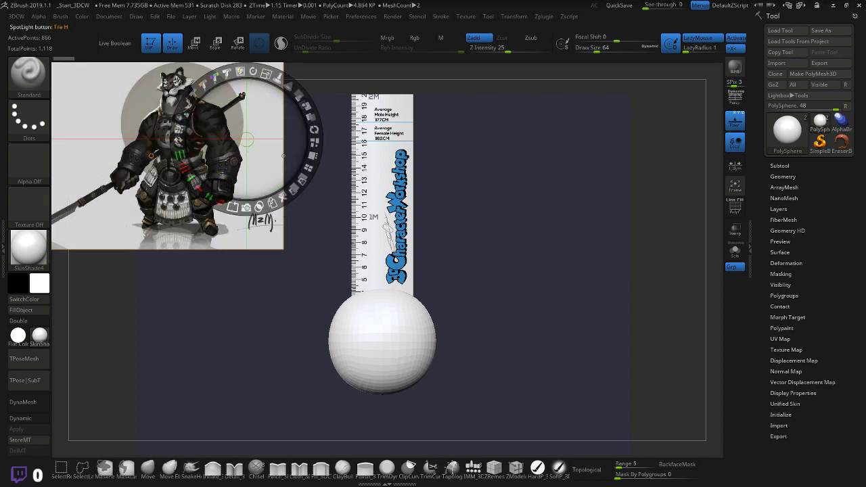
{"action": "key", "text": "z"}
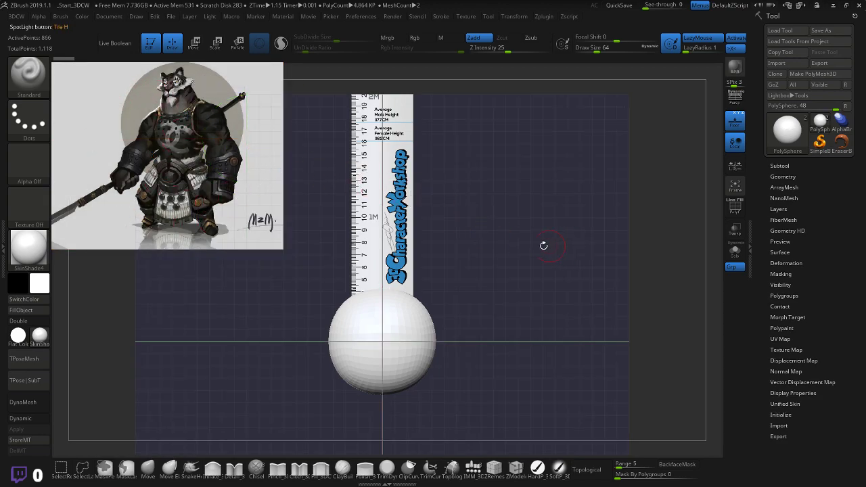
- Hide the SO_20CM_Ruler subtool so only the PolySphere is displayed
{"action": "left_click_drag", "start_coordinate": [463, 252], "coordinate": [551, 263], "text": "alt"}
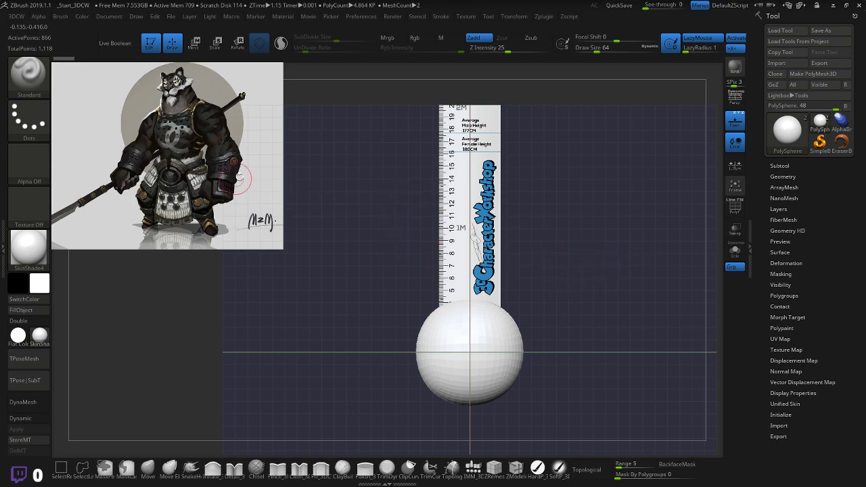
{"action": "left_click", "coordinate": [789, 166]}
{"action": "left_click", "coordinate": [846, 186]}
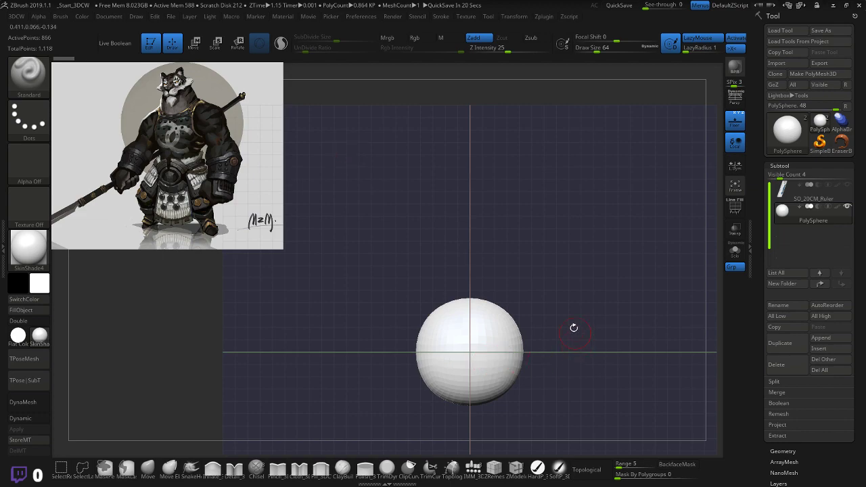
- Choose the Move brush, enlarge its draw size to 160, and turn on the polyframe display for the centred sphere
{"action": "left_click_drag", "start_coordinate": [534, 294], "coordinate": [501, 216], "text": "alt"}
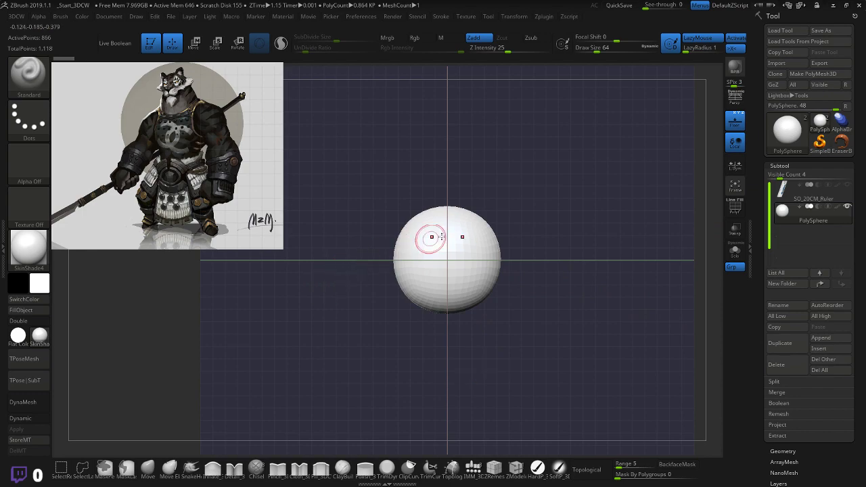
{"action": "left_click_drag", "start_coordinate": [577, 213], "coordinate": [535, 255], "text": "alt"}
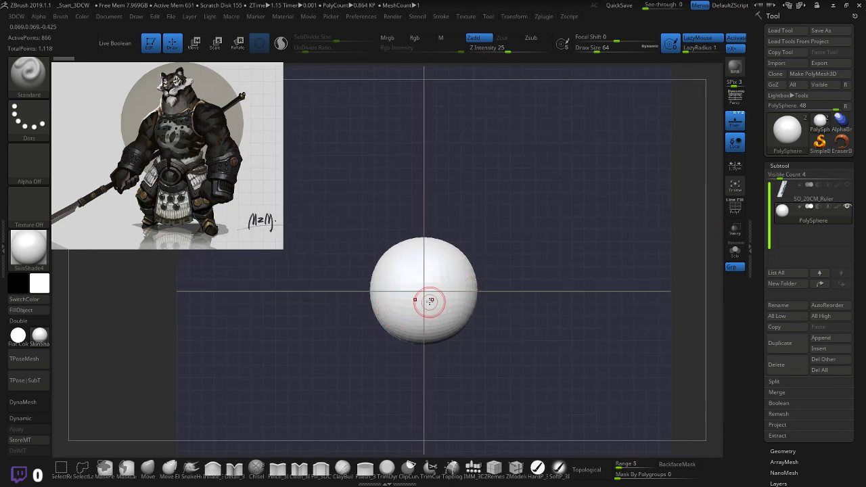
{"action": "left_click", "coordinate": [146, 469]}
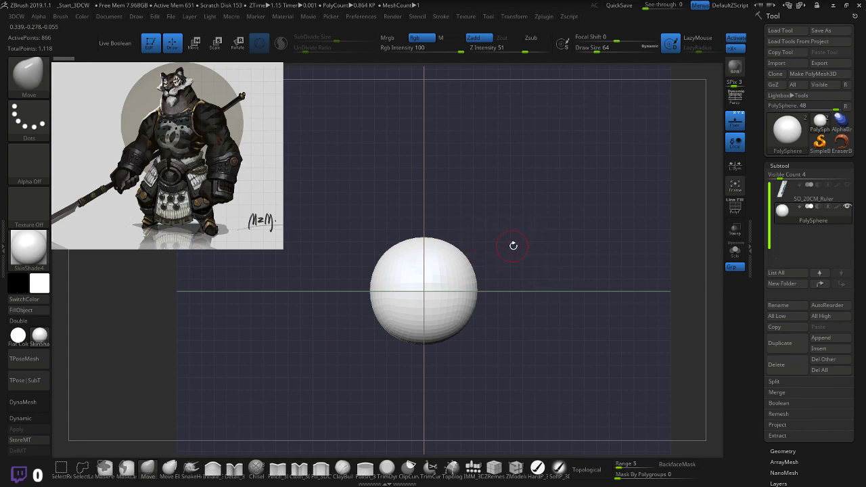
{"action": "key", "text": "]"}
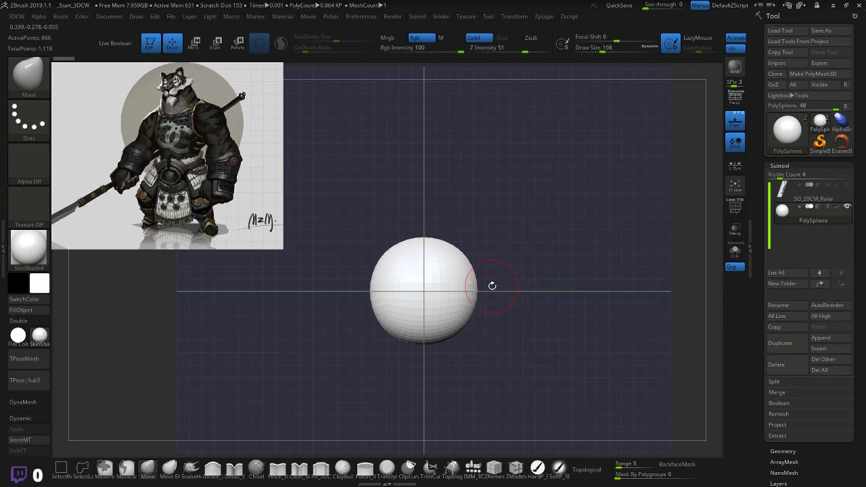
{"action": "key", "text": "]"}
{"action": "mouse_move", "coordinate": [538, 270]}
{"action": "left_mouse_down", "text": "alt"}
{"action": "mouse_move", "coordinate": [526, 275]}
{"action": "mouse_move", "coordinate": [552, 282]}
{"action": "mouse_move", "coordinate": [584, 263]}
{"action": "mouse_move", "coordinate": [564, 260]}
{"action": "left_mouse_up", "text": "alt"}
{"action": "key", "text": "shift"}
{"action": "key", "text": "shift+f"}
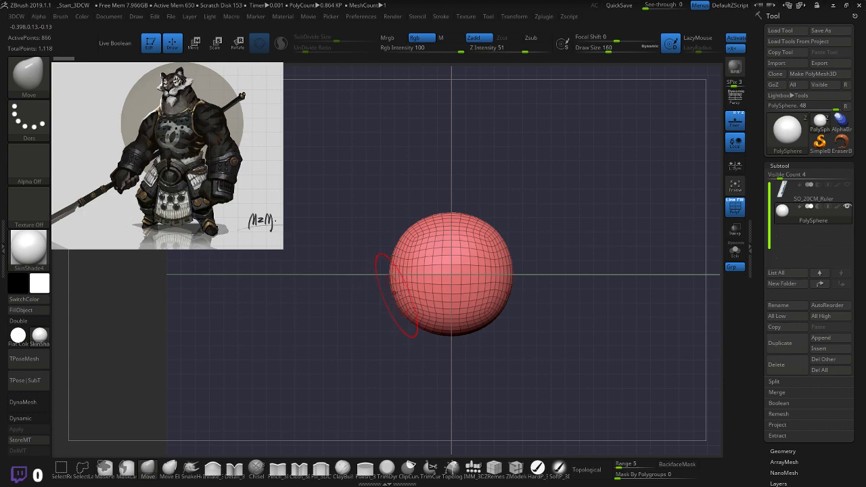
- Push in the sphere's lower sides symmetrically with the Move brush and turn off the floor grid
{"action": "left_click_drag", "start_coordinate": [396, 295], "coordinate": [425, 322]}
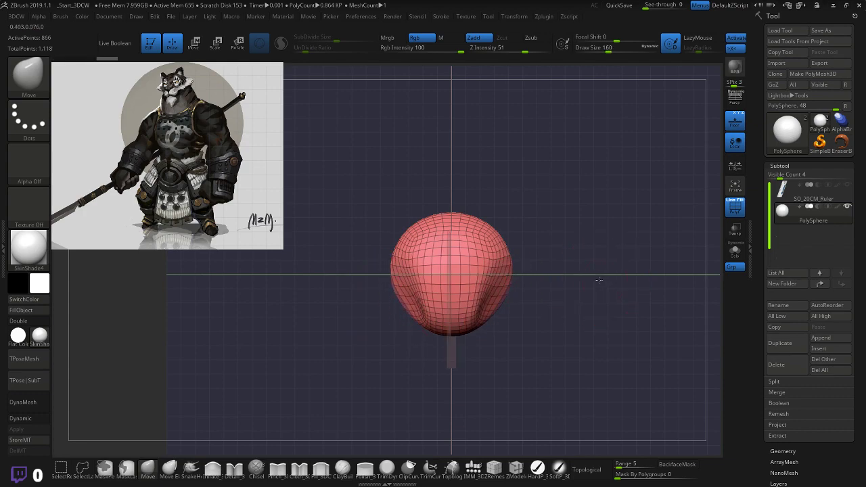
{"action": "left_click_drag", "start_coordinate": [600, 280], "coordinate": [548, 284]}
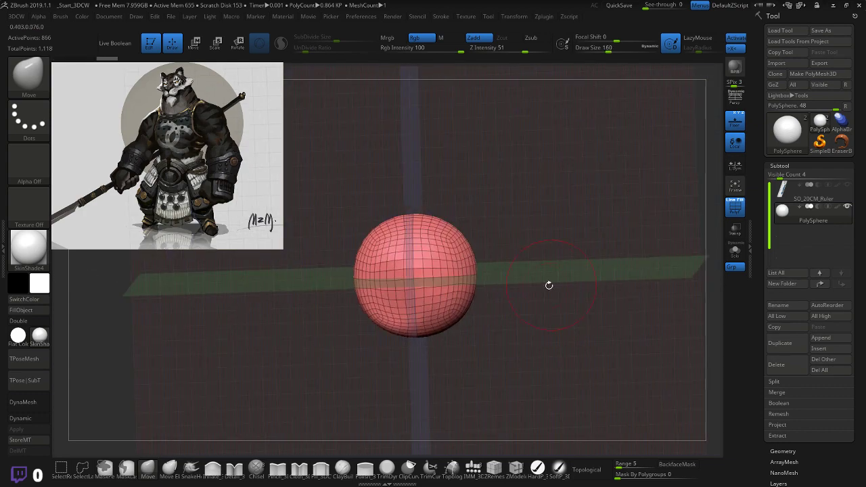
{"action": "left_click", "coordinate": [734, 122]}
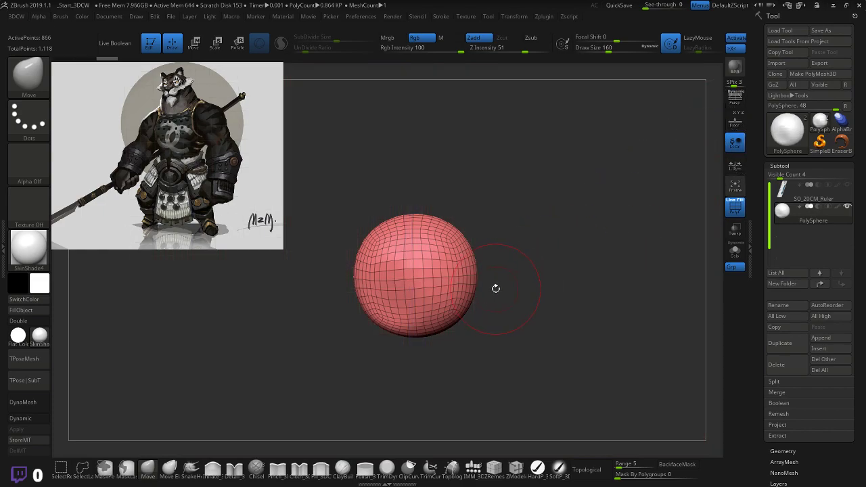
- Increase the draw size to 184 and push in one edge and the top of the sphere from the side view
{"action": "key", "text": "bracketright"}
{"action": "left_click_drag", "start_coordinate": [470, 301], "coordinate": [454, 294]}
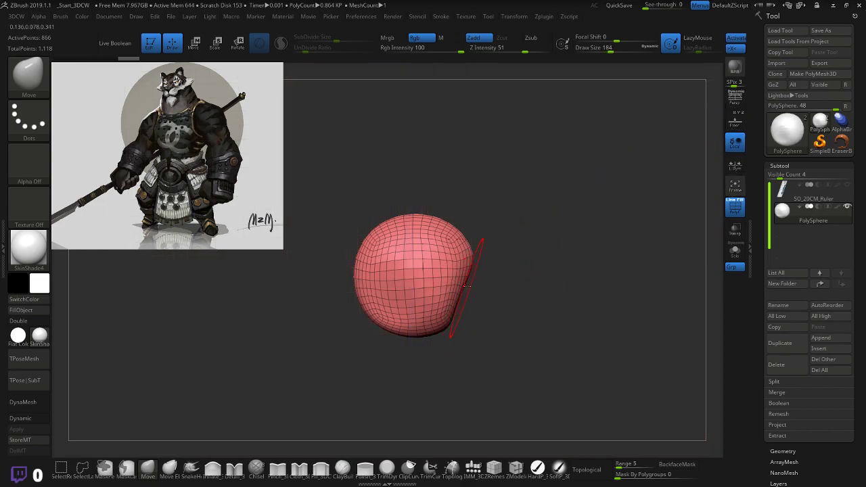
{"action": "left_click_drag", "start_coordinate": [461, 239], "coordinate": [455, 248]}
{"action": "mouse_move", "coordinate": [414, 228]}
{"action": "left_mouse_down"}
{"action": "mouse_move", "coordinate": [415, 237]}
{"action": "mouse_move", "coordinate": [428, 231]}
{"action": "mouse_move", "coordinate": [377, 252]}
{"action": "left_mouse_up"}
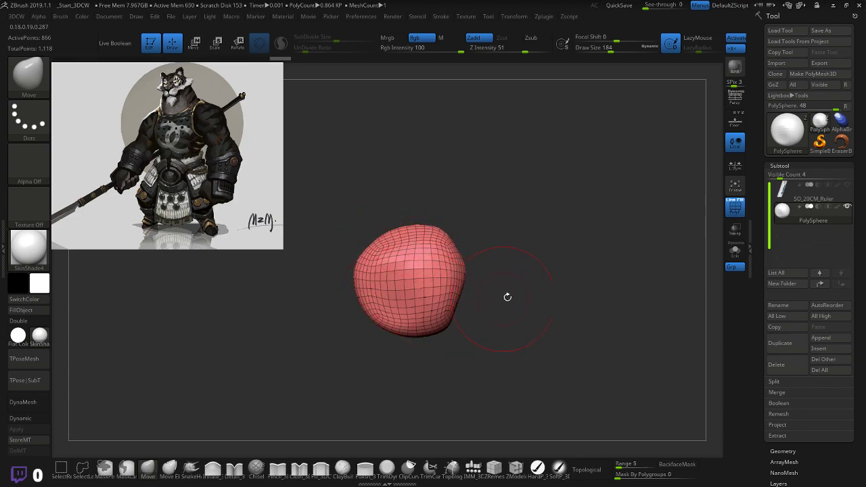
- Push the sphere's underside upward and pull its side inward with the Move brush
{"action": "left_click_drag", "start_coordinate": [508, 290], "coordinate": [544, 266]}
{"action": "left_click_drag", "start_coordinate": [401, 344], "coordinate": [374, 304]}
{"action": "mouse_move", "coordinate": [489, 259]}
{"action": "left_mouse_down"}
{"action": "mouse_move", "coordinate": [514, 282]}
{"action": "mouse_move", "coordinate": [510, 290]}
{"action": "mouse_move", "coordinate": [517, 272]}
{"action": "mouse_move", "coordinate": [478, 273]}
{"action": "left_mouse_up"}
{"action": "left_click_drag", "start_coordinate": [438, 308], "coordinate": [432, 301]}
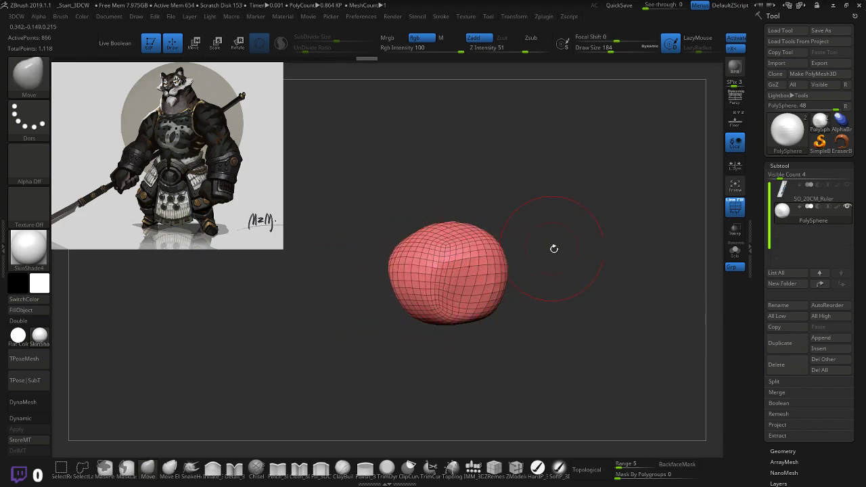
- Adjust the contour of the form's sides with the Move brush and smooth its side surface
{"action": "mouse_move", "coordinate": [553, 247]}
{"action": "left_mouse_down"}
{"action": "mouse_move", "coordinate": [392, 278]}
{"action": "mouse_move", "coordinate": [549, 256]}
{"action": "mouse_move", "coordinate": [466, 273]}
{"action": "left_mouse_up"}
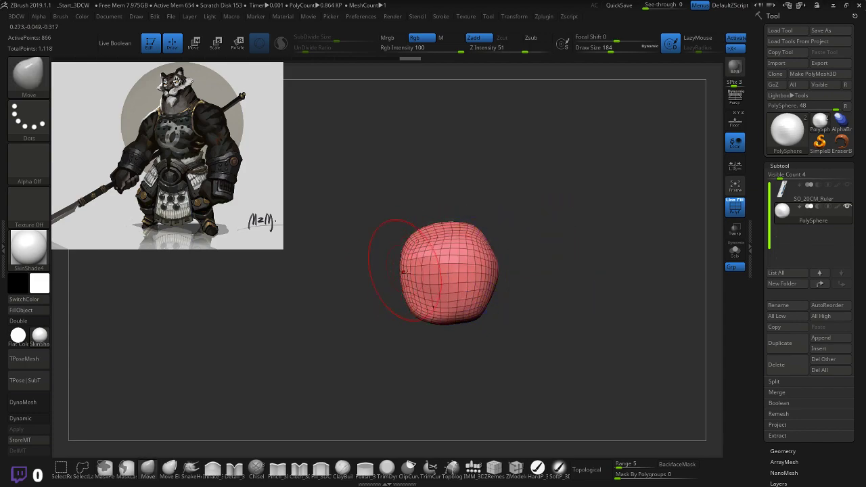
{"action": "left_click_drag", "start_coordinate": [489, 244], "coordinate": [498, 248]}
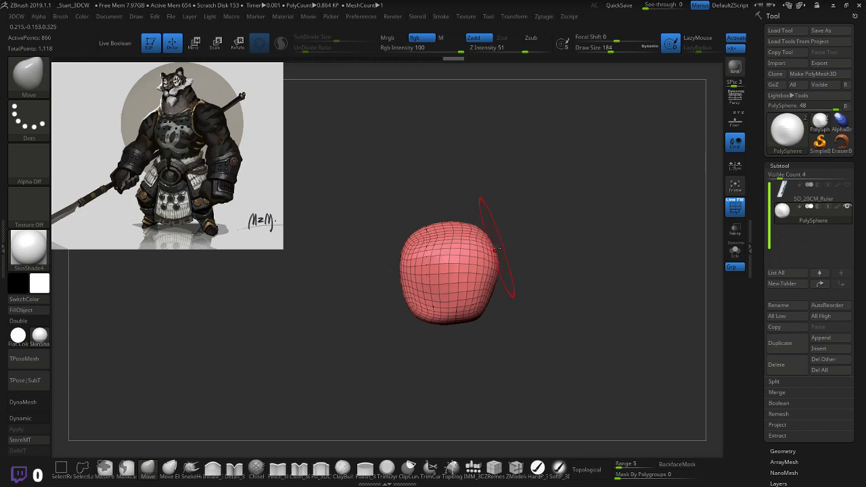
{"action": "mouse_move", "coordinate": [524, 276]}
{"action": "left_mouse_down"}
{"action": "mouse_move", "coordinate": [599, 273]}
{"action": "mouse_move", "coordinate": [574, 262]}
{"action": "left_mouse_up"}
{"action": "mouse_move", "coordinate": [467, 278]}
{"action": "left_mouse_down", "text": "shift"}
{"action": "mouse_move", "coordinate": [452, 295]}
{"action": "mouse_move", "coordinate": [452, 271]}
{"action": "left_mouse_up", "text": "shift"}
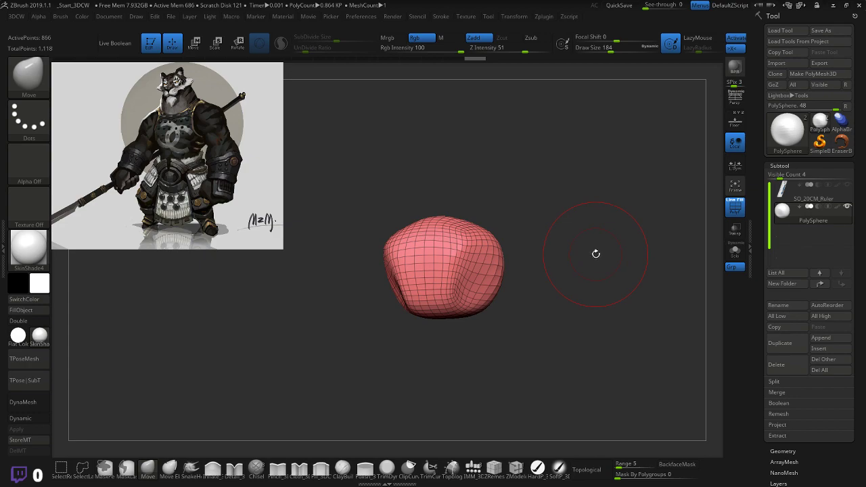
- Turn off Spotlight Projection and smooth the form's surface, front and side
{"action": "key", "text": "space"}
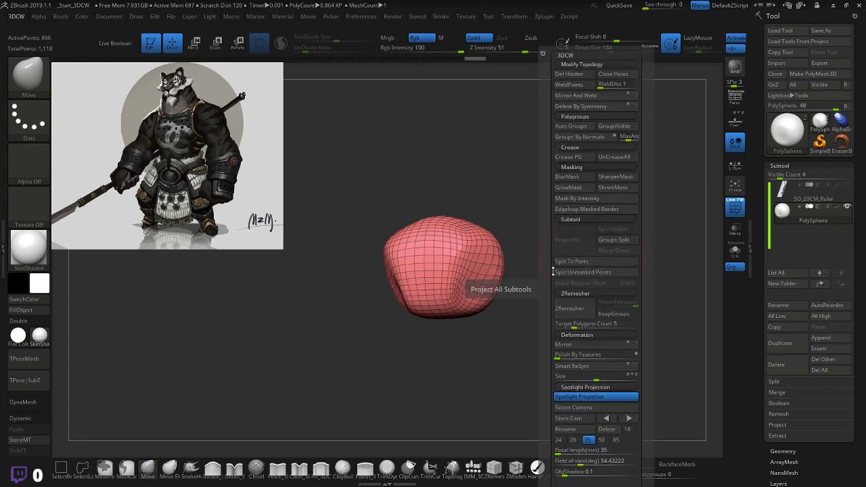
{"action": "left_click", "coordinate": [579, 399]}
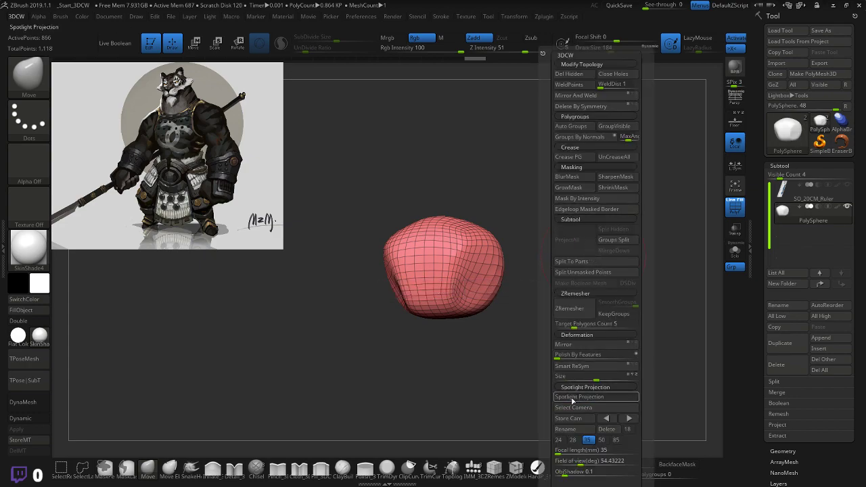
{"action": "left_click_drag", "start_coordinate": [464, 288], "coordinate": [433, 262], "text": "shift"}
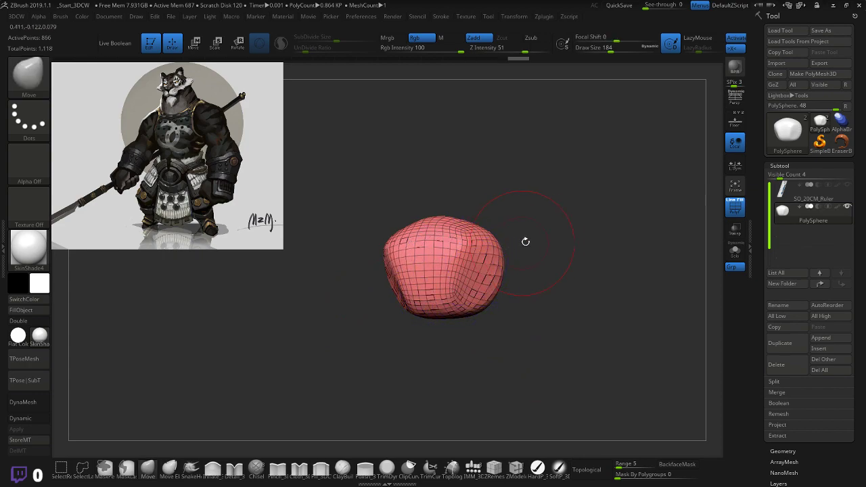
{"action": "left_click_drag", "start_coordinate": [525, 241], "coordinate": [556, 256], "text": "shift"}
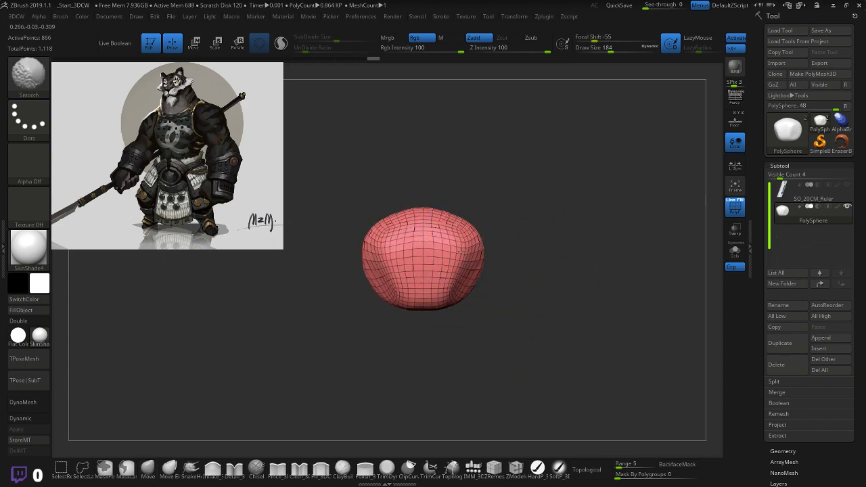
- Push the form's lower edge upward from the side with the Move brush
{"action": "left_click_drag", "start_coordinate": [522, 257], "coordinate": [532, 256]}
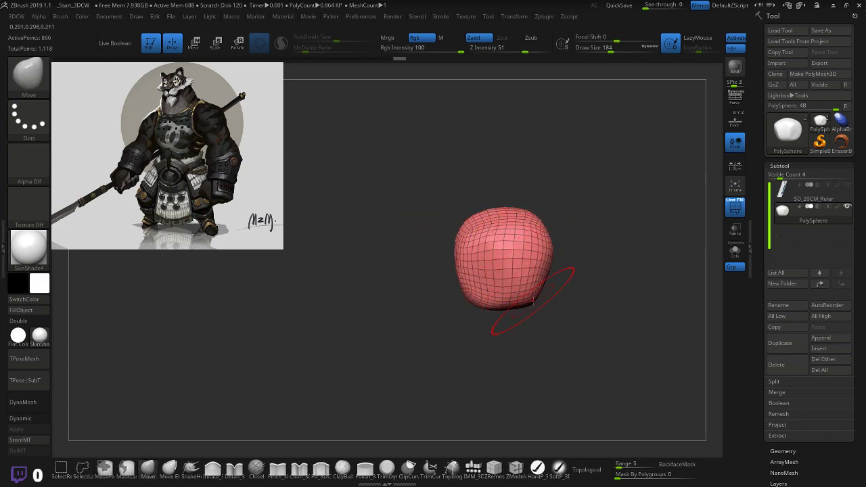
{"action": "left_click_drag", "start_coordinate": [532, 302], "coordinate": [531, 296]}
{"action": "mouse_move", "coordinate": [575, 276]}
{"action": "left_mouse_down"}
{"action": "mouse_move", "coordinate": [558, 273]}
{"action": "mouse_move", "coordinate": [603, 265]}
{"action": "mouse_move", "coordinate": [587, 262]}
{"action": "mouse_move", "coordinate": [636, 245]}
{"action": "mouse_move", "coordinate": [504, 278]}
{"action": "mouse_move", "coordinate": [516, 283]}
{"action": "left_mouse_up"}
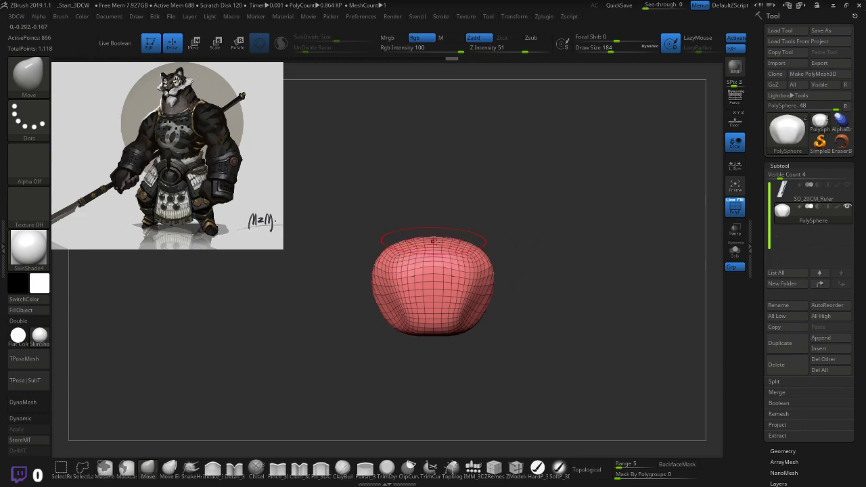
{"action": "key", "text": "shift"}
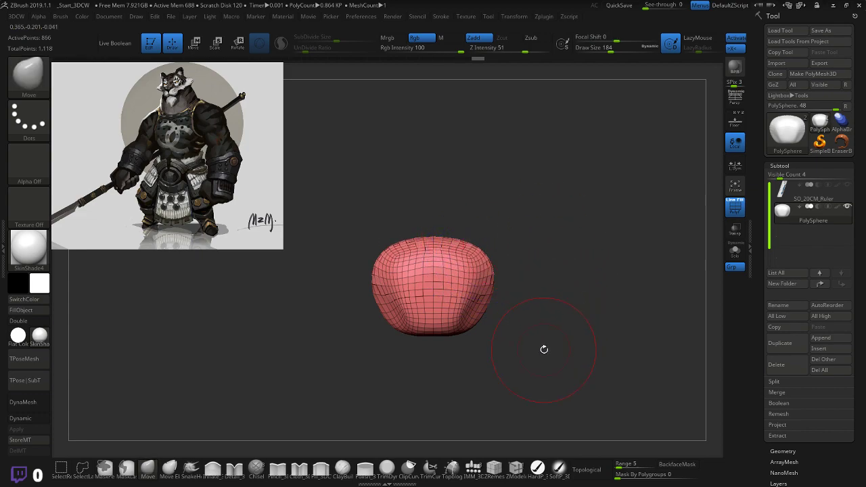
- Insert a QuadSphere-2 from the IMM_3DCW brush on top of the form, centred on the symmetry axis
{"action": "left_click_drag", "start_coordinate": [571, 227], "coordinate": [651, 193]}
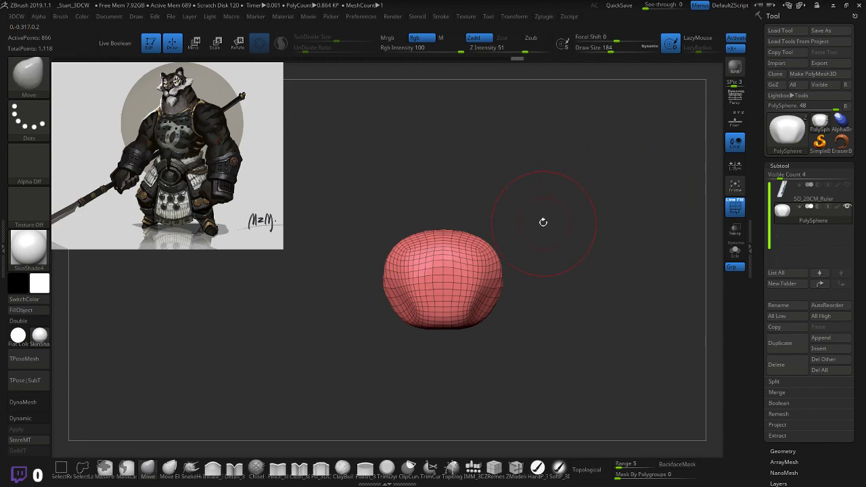
{"action": "left_click_drag", "start_coordinate": [544, 222], "coordinate": [574, 248], "text": "alt"}
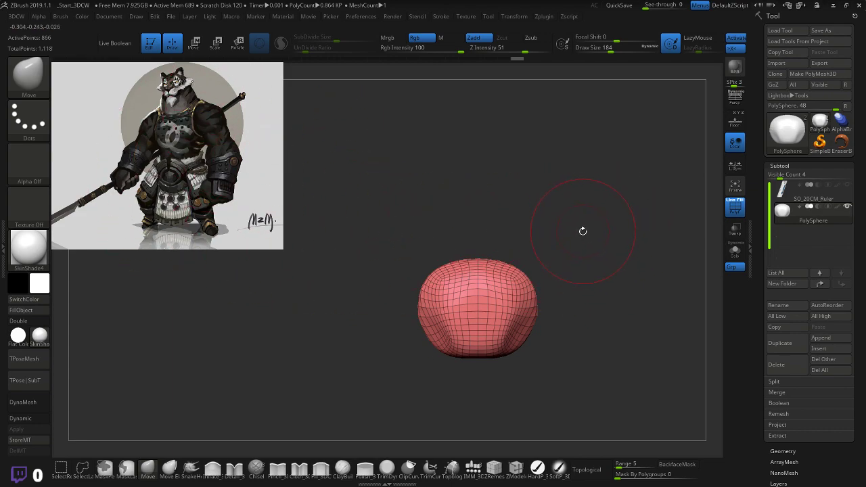
{"action": "left_click_drag", "start_coordinate": [577, 241], "coordinate": [570, 268]}
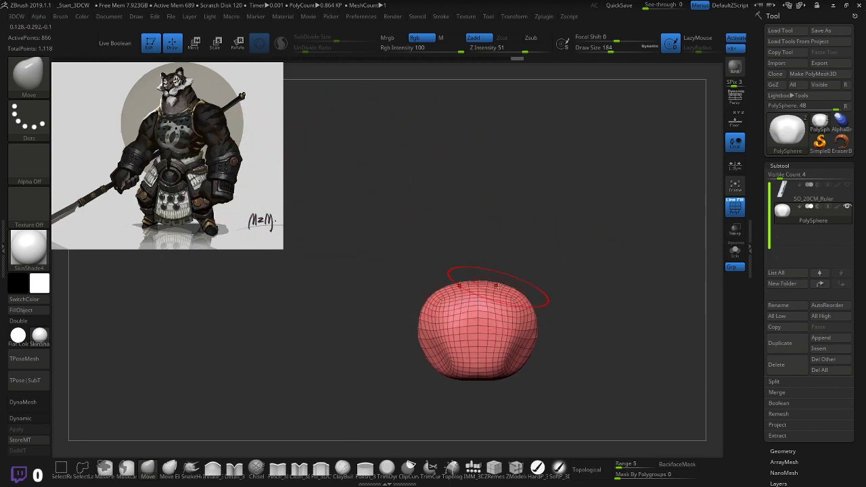
{"action": "key", "text": "w"}
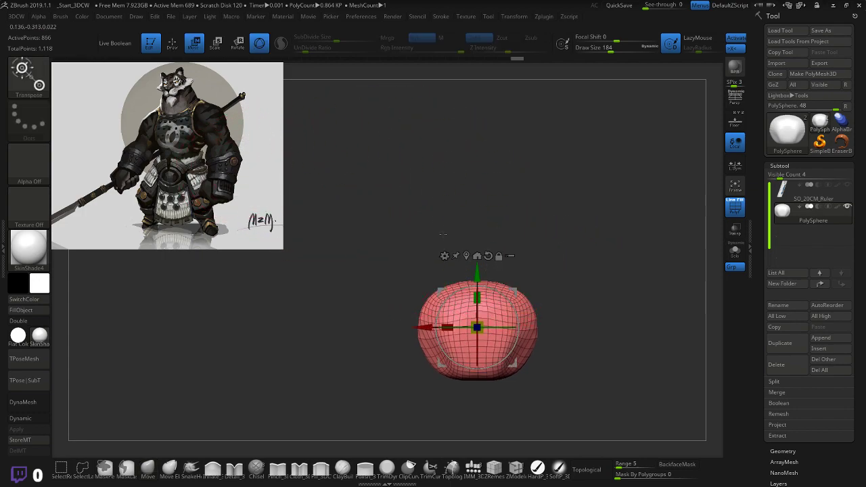
{"action": "left_click", "coordinate": [494, 468]}
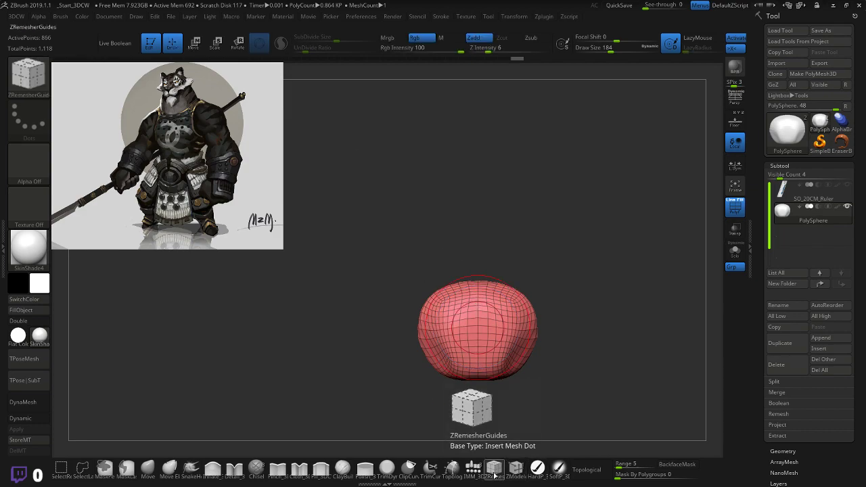
{"action": "left_click", "coordinate": [474, 470]}
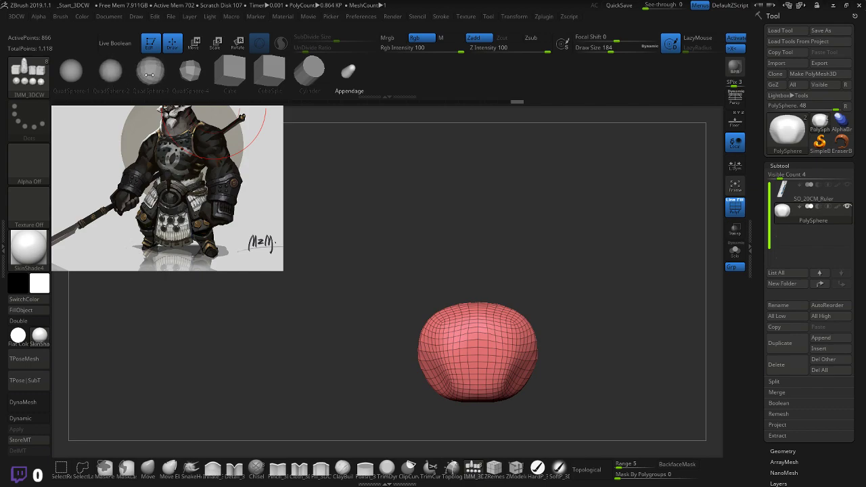
{"action": "left_click", "coordinate": [110, 71]}
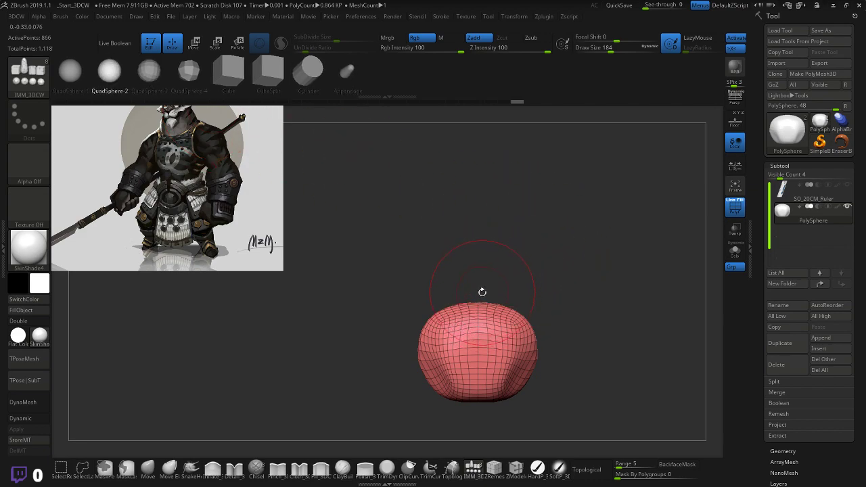
{"action": "left_click_drag", "start_coordinate": [477, 305], "coordinate": [476, 273]}
- Shift the inserted sphere horizontally in the side view, tilt it slightly and scale it down to suit the form below
{"action": "key", "text": "w"}
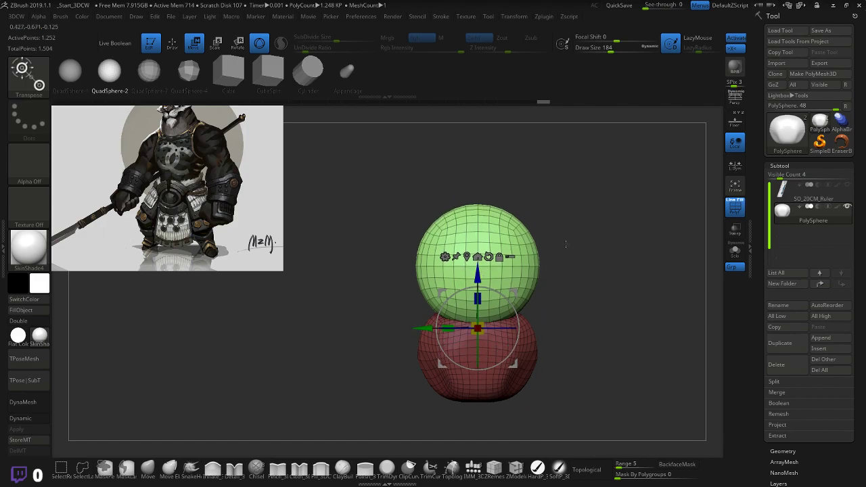
{"action": "left_click_drag", "start_coordinate": [566, 243], "coordinate": [559, 259], "text": "shift"}
{"action": "left_click_drag", "start_coordinate": [427, 323], "coordinate": [437, 323]}
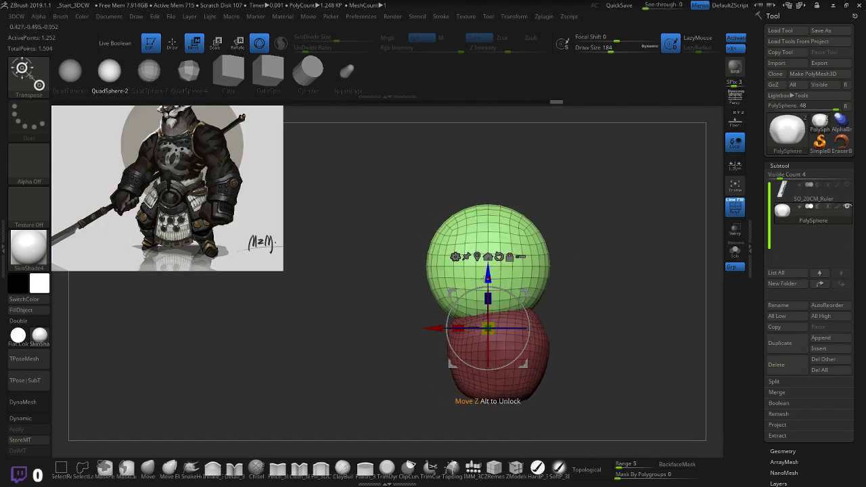
{"action": "left_click_drag", "start_coordinate": [465, 291], "coordinate": [461, 293]}
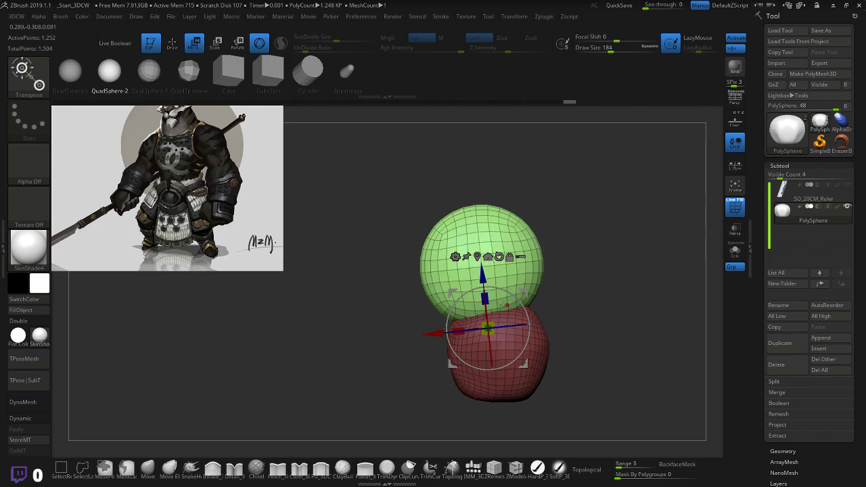
{"action": "left_click_drag", "start_coordinate": [488, 328], "coordinate": [477, 333]}
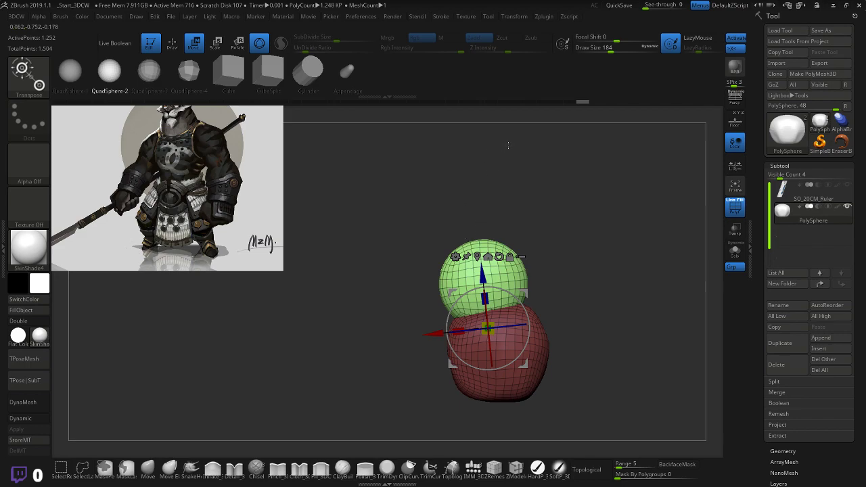
{"action": "left_click_drag", "start_coordinate": [597, 242], "coordinate": [645, 239]}
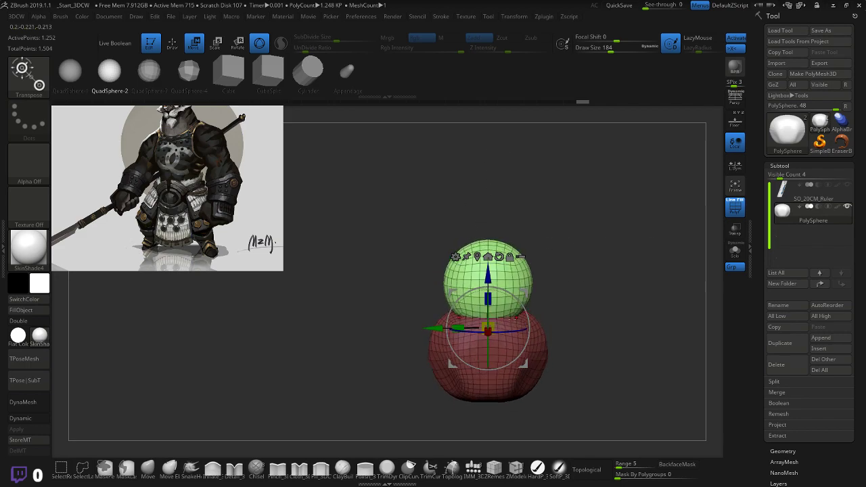
{"action": "key", "text": "q"}
{"action": "left_click_drag", "start_coordinate": [518, 310], "coordinate": [529, 313]}
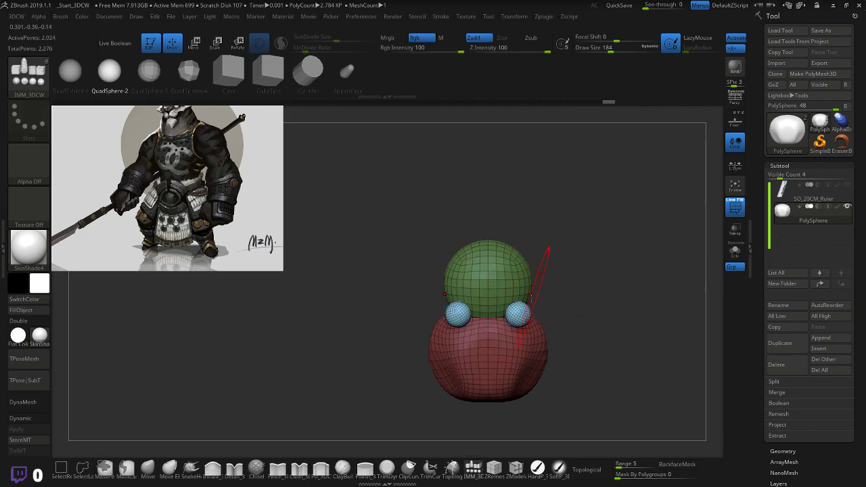
{"action": "key", "text": "ctrl+z"}
- Reshape the upper sphere into a rounded block with the Move brush, straightening its sides and flattening its top
{"action": "left_click", "coordinate": [148, 468]}
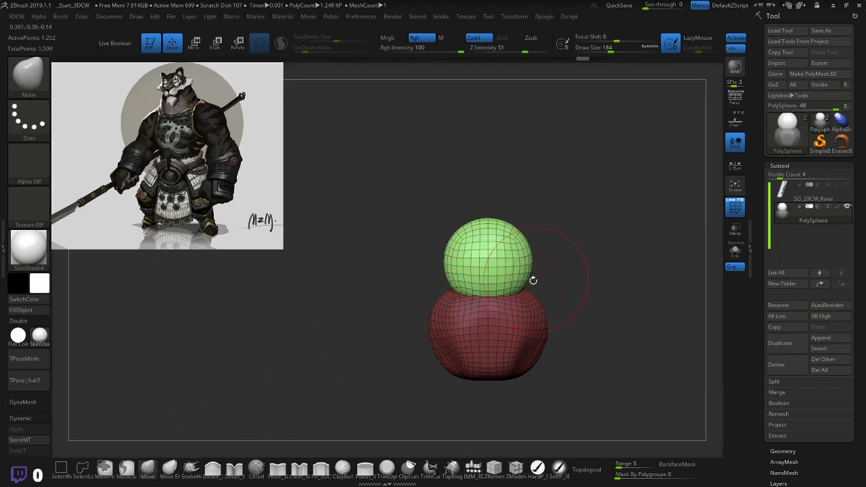
{"action": "right_click_drag", "start_coordinate": [512, 296], "coordinate": [572, 284]}
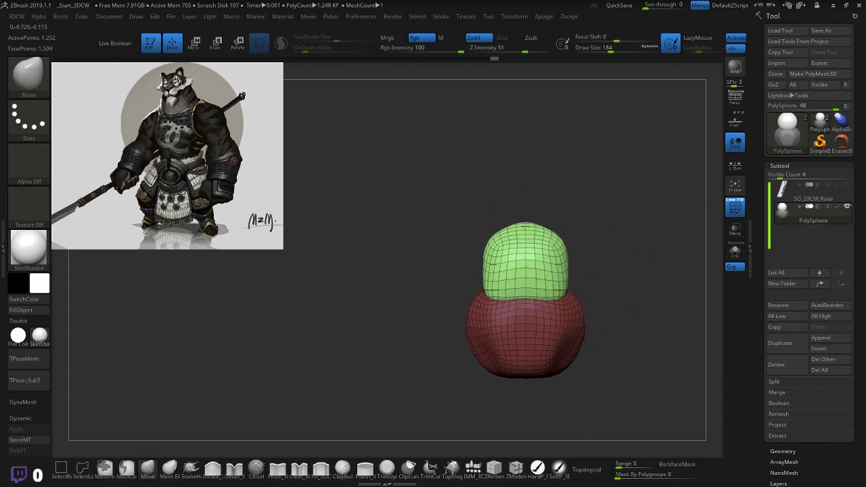
{"action": "right_click_drag", "start_coordinate": [597, 227], "coordinate": [510, 246]}
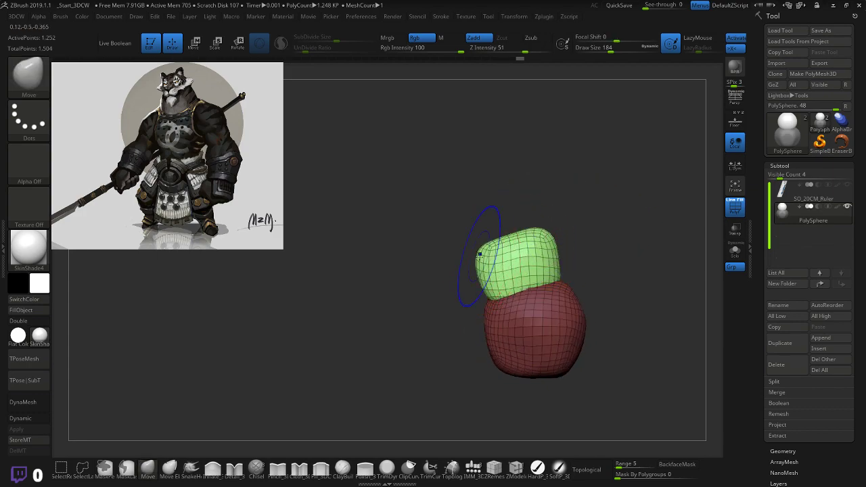
{"action": "key", "text": "shift"}
{"action": "right_click_drag", "start_coordinate": [605, 232], "coordinate": [597, 249]}
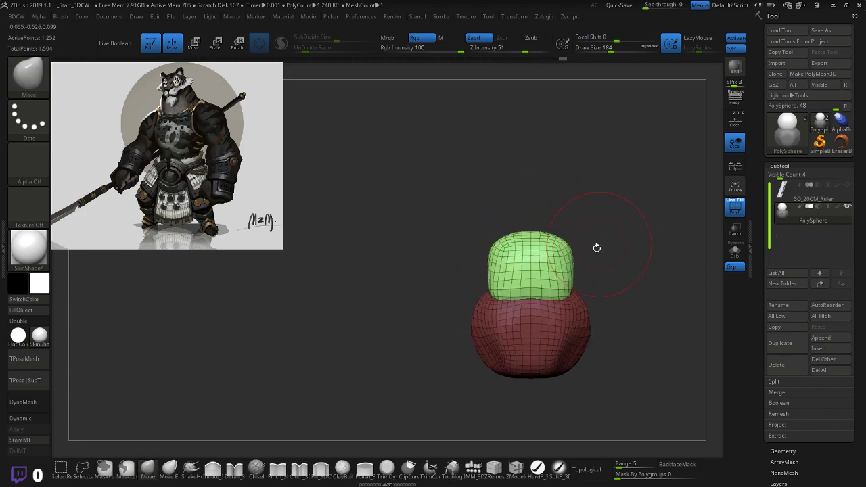
- Pull the upper form's lower sides down and inward, and widen its sides higher up
{"action": "left_click_drag", "start_coordinate": [570, 281], "coordinate": [567, 287]}
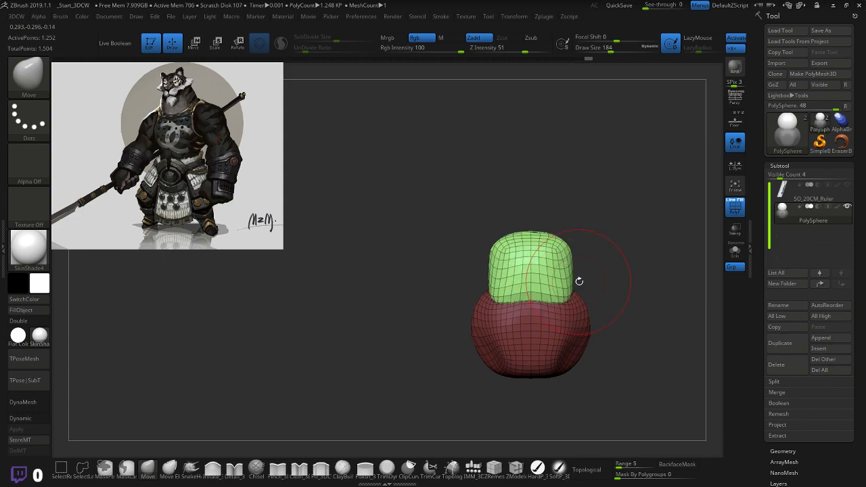
{"action": "right_click_drag", "start_coordinate": [612, 260], "coordinate": [575, 288]}
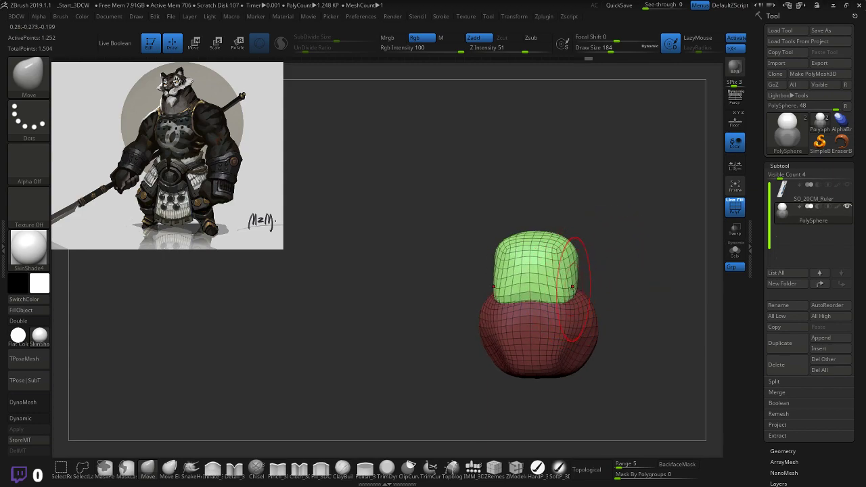
{"action": "left_click_drag", "start_coordinate": [568, 287], "coordinate": [564, 289]}
{"action": "right_click_drag", "start_coordinate": [587, 254], "coordinate": [600, 255]}
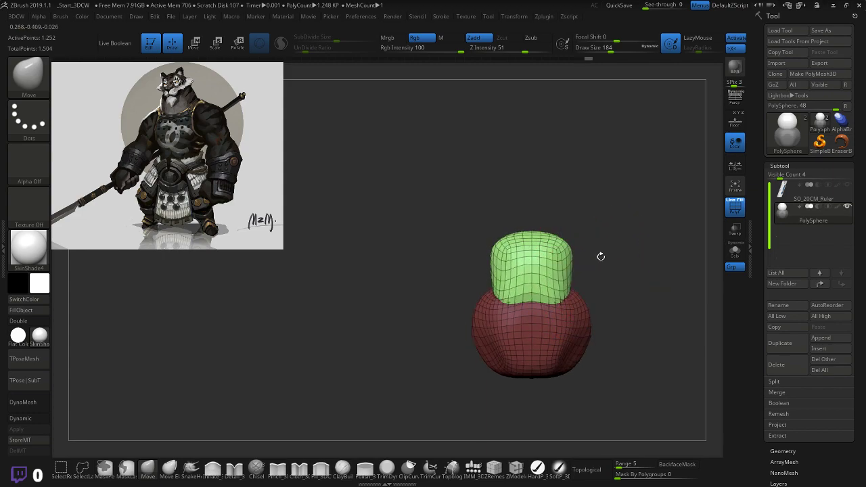
{"action": "left_click_drag", "start_coordinate": [567, 269], "coordinate": [575, 268]}
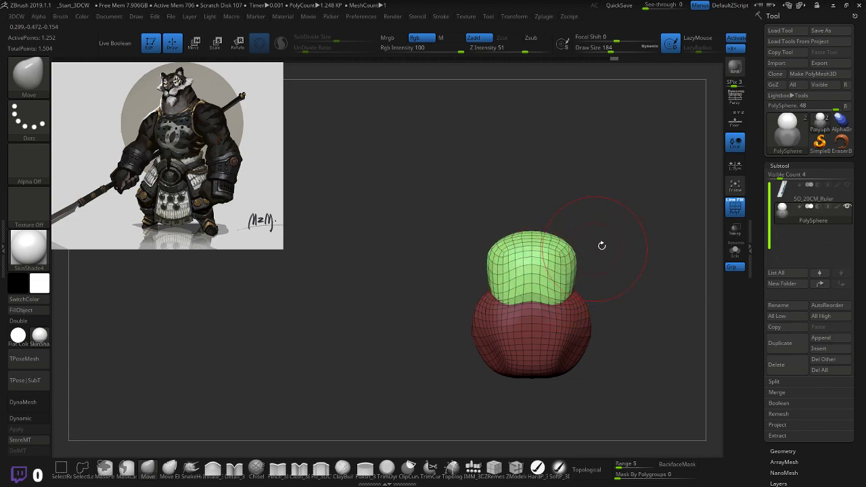
- Smooth the upper form and push its side-view contour, both sides and top slightly inward
{"action": "right_click_drag", "start_coordinate": [601, 245], "coordinate": [561, 257]}
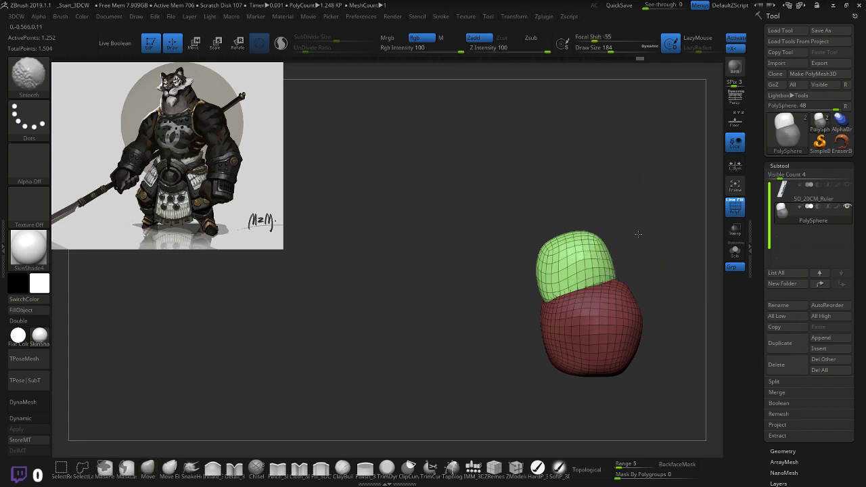
{"action": "left_click_drag", "start_coordinate": [643, 232], "coordinate": [602, 236], "text": "alt"}
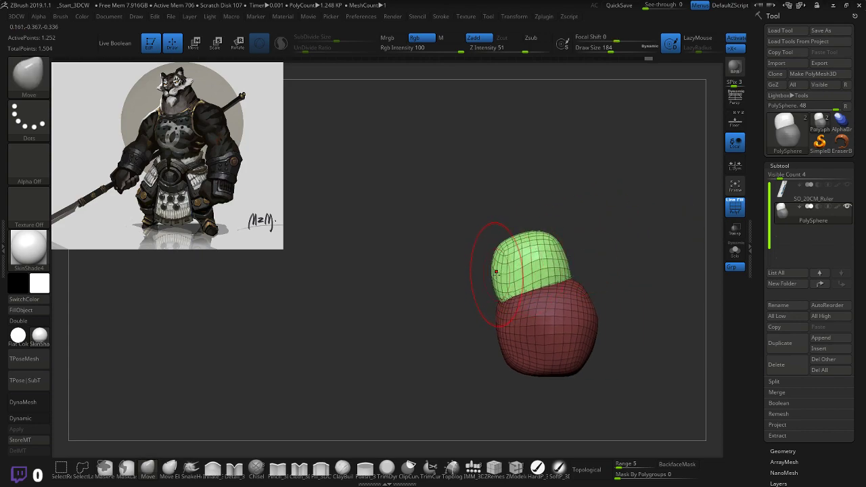
{"action": "left_click_drag", "start_coordinate": [496, 272], "coordinate": [501, 277]}
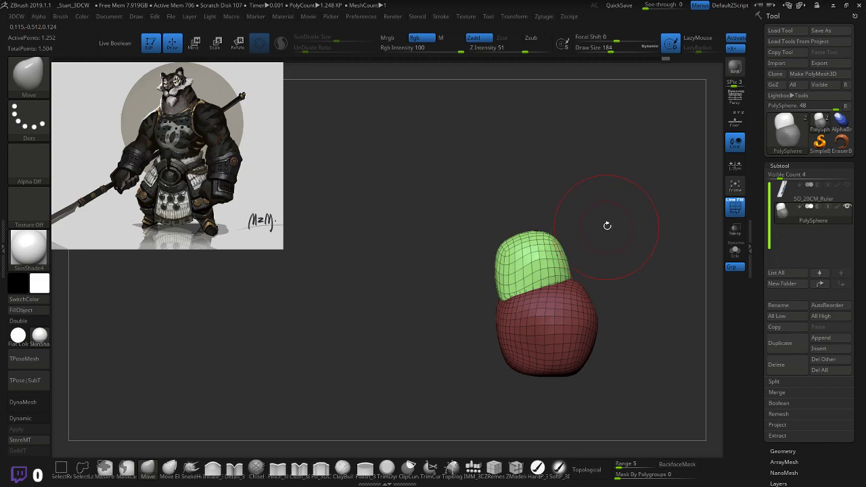
{"action": "left_click_drag", "start_coordinate": [607, 225], "coordinate": [629, 226]}
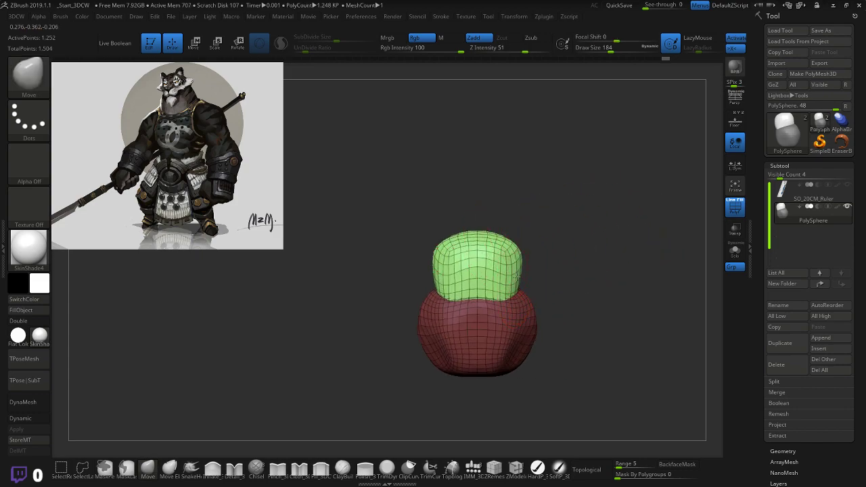
{"action": "left_click_drag", "start_coordinate": [516, 277], "coordinate": [512, 276]}
{"action": "left_click_drag", "start_coordinate": [488, 235], "coordinate": [486, 238]}
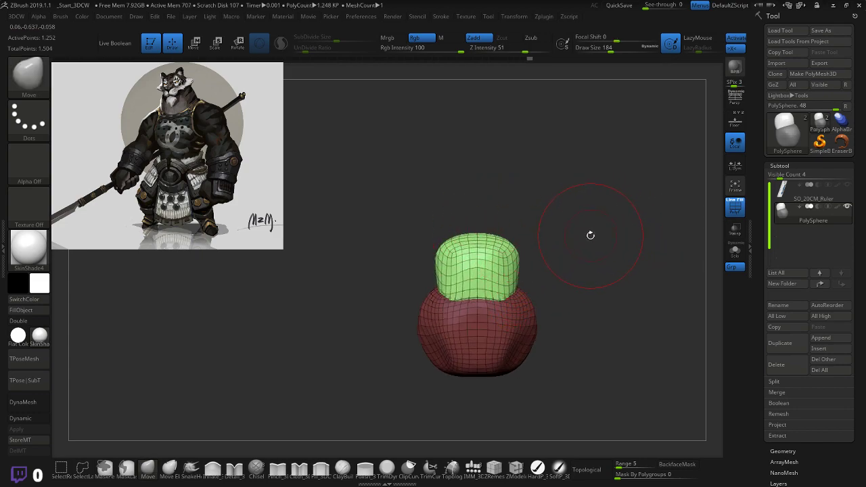
- Shift the upper form horizontally by about 0.025 in the side view using the move gizmo
{"action": "left_click_drag", "start_coordinate": [583, 244], "coordinate": [548, 245]}
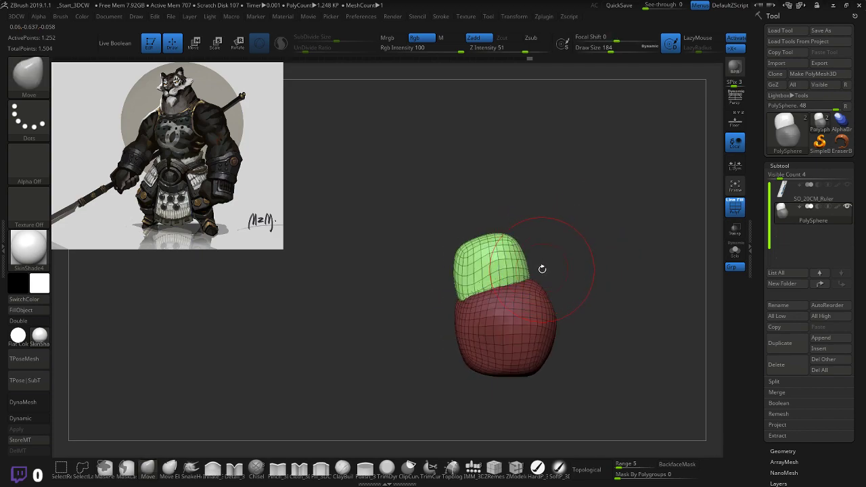
{"action": "left_click_drag", "start_coordinate": [574, 221], "coordinate": [556, 234]}
{"action": "key", "text": "w"}
{"action": "left_click_drag", "start_coordinate": [441, 310], "coordinate": [446, 309]}
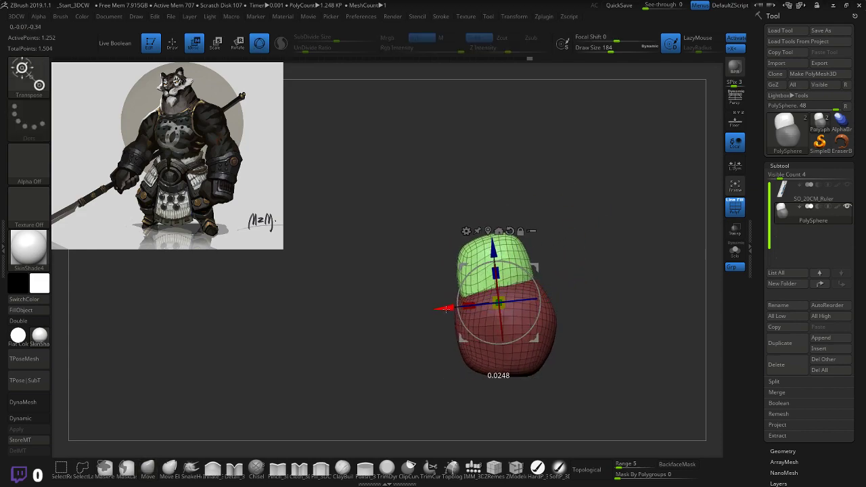
- Lower the green upper form slightly with the gizmo, and straighten its sides with the Move brush
{"action": "left_click_drag", "start_coordinate": [493, 247], "coordinate": [494, 252]}
{"action": "left_click_drag", "start_coordinate": [563, 232], "coordinate": [593, 226]}
{"action": "key", "text": "q"}
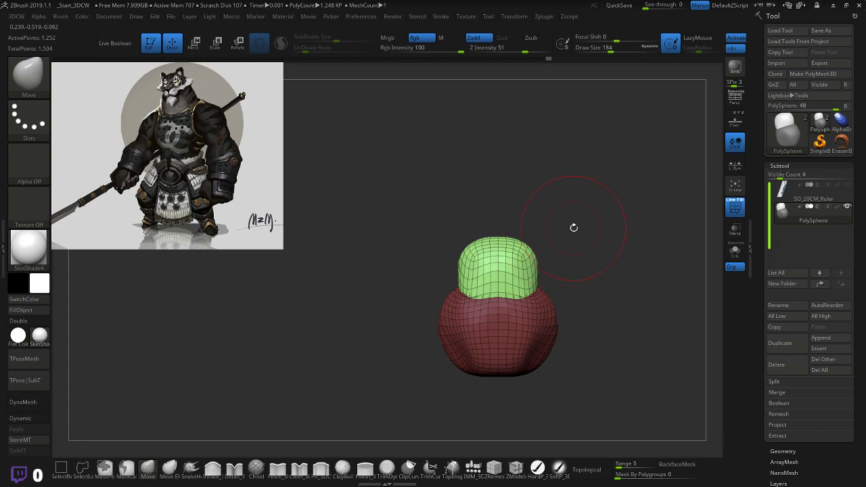
{"action": "mouse_move", "coordinate": [533, 260]}
{"action": "left_mouse_down"}
{"action": "mouse_move", "coordinate": [541, 248]}
{"action": "mouse_move", "coordinate": [535, 293]}
{"action": "mouse_move", "coordinate": [533, 265]}
{"action": "left_mouse_up"}
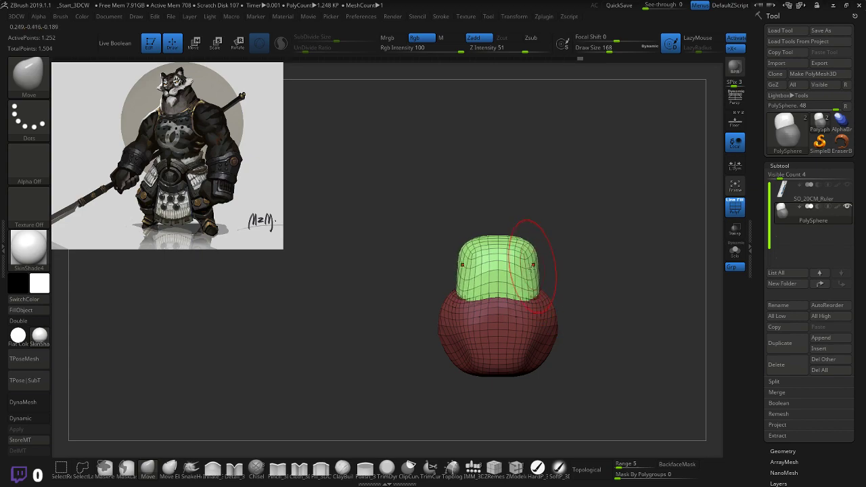
{"action": "key", "text": "bracketleft"}
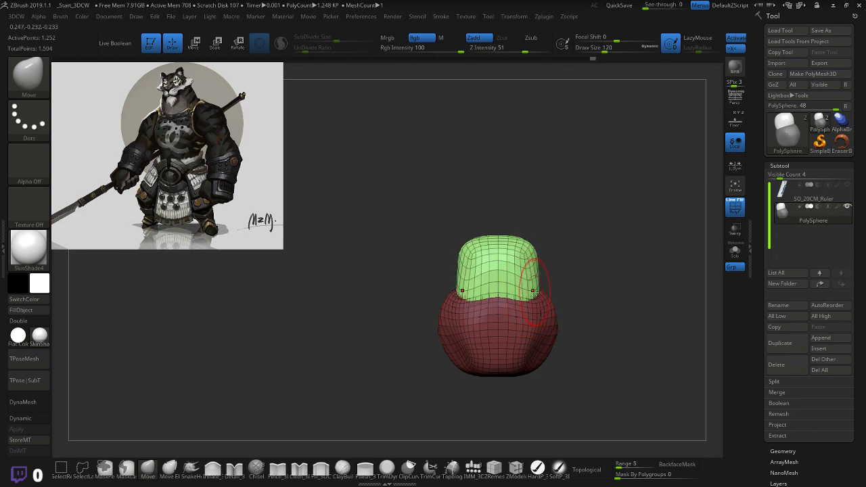
{"action": "left_click_drag", "start_coordinate": [556, 278], "coordinate": [549, 273]}
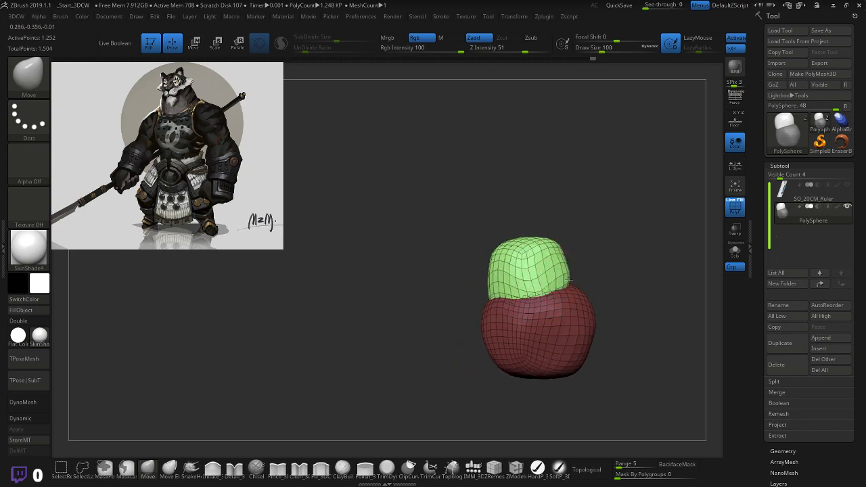
- Widen the green form's lower sides with the Move brush so it flares toward the red form
{"action": "mouse_move", "coordinate": [604, 264]}
{"action": "left_mouse_down"}
{"action": "mouse_move", "coordinate": [630, 260]}
{"action": "mouse_move", "coordinate": [649, 242]}
{"action": "mouse_move", "coordinate": [596, 265]}
{"action": "left_mouse_up"}
{"action": "right_click_drag", "start_coordinate": [596, 264], "coordinate": [624, 261]}
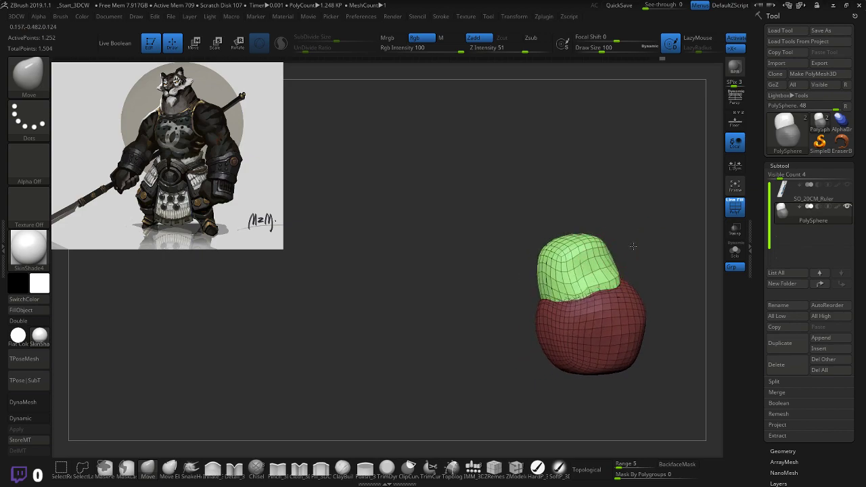
{"action": "mouse_move", "coordinate": [634, 246]}
{"action": "left_mouse_down"}
{"action": "mouse_move", "coordinate": [602, 281]}
{"action": "mouse_move", "coordinate": [659, 251]}
{"action": "left_mouse_up"}
{"action": "key", "text": "shift"}
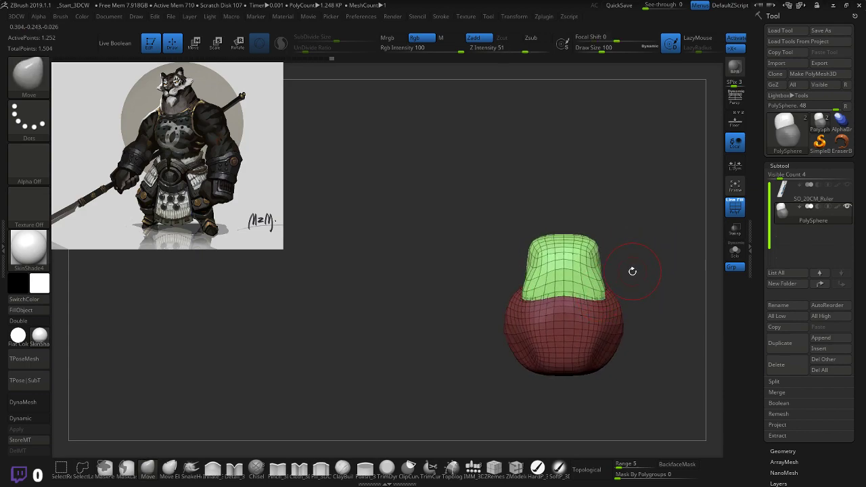
{"action": "mouse_move", "coordinate": [633, 274]}
{"action": "left_mouse_down"}
{"action": "mouse_move", "coordinate": [618, 276]}
{"action": "mouse_move", "coordinate": [626, 276]}
{"action": "left_mouse_up"}
{"action": "mouse_move", "coordinate": [649, 274]}
{"action": "left_mouse_down"}
{"action": "mouse_move", "coordinate": [609, 277]}
{"action": "mouse_move", "coordinate": [665, 264]}
{"action": "mouse_move", "coordinate": [637, 278]}
{"action": "left_mouse_up"}
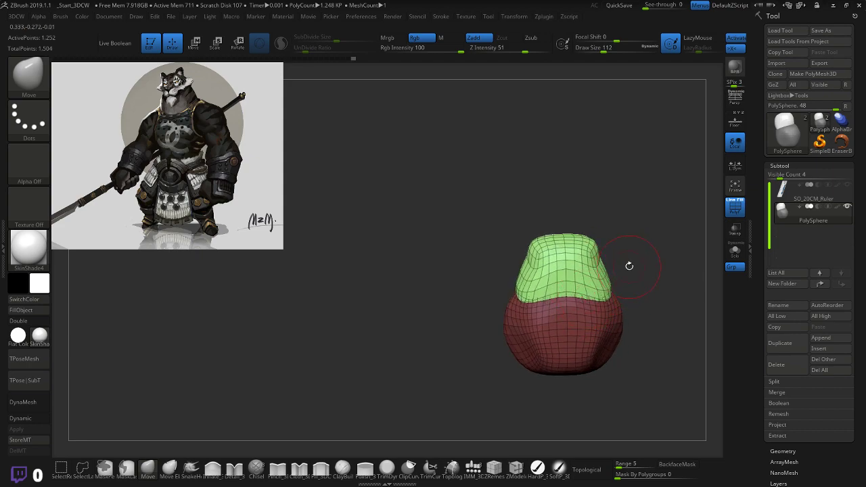
- Pull the green form's lower edge outward around the front and sides to follow the red form's surface
{"action": "left_click_drag", "start_coordinate": [629, 268], "coordinate": [608, 277]}
{"action": "left_click_drag", "start_coordinate": [662, 273], "coordinate": [625, 275]}
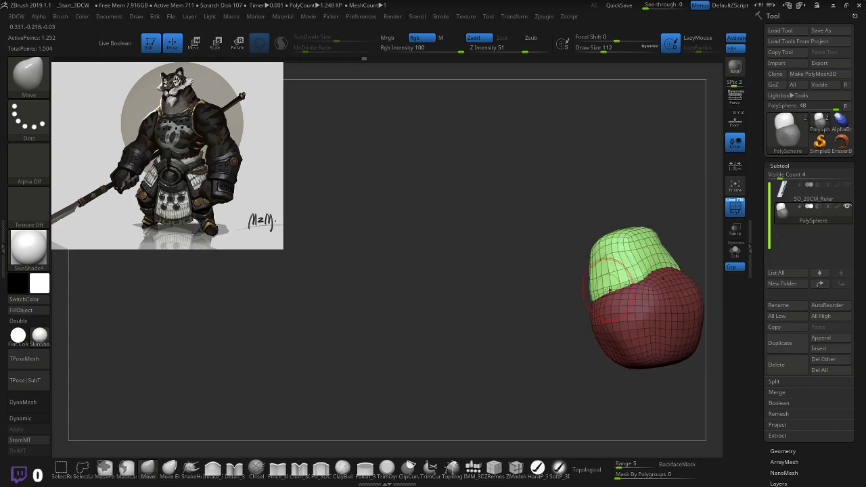
{"action": "left_click_drag", "start_coordinate": [554, 308], "coordinate": [600, 305]}
{"action": "mouse_move", "coordinate": [611, 268]}
{"action": "left_mouse_down", "text": "shift"}
{"action": "mouse_move", "coordinate": [615, 276]}
{"action": "mouse_move", "coordinate": [630, 273]}
{"action": "mouse_move", "coordinate": [608, 274]}
{"action": "mouse_move", "coordinate": [662, 271]}
{"action": "left_mouse_up", "text": "shift"}
{"action": "mouse_move", "coordinate": [601, 288]}
{"action": "left_mouse_down"}
{"action": "mouse_move", "coordinate": [671, 277]}
{"action": "mouse_move", "coordinate": [597, 280]}
{"action": "left_mouse_up"}
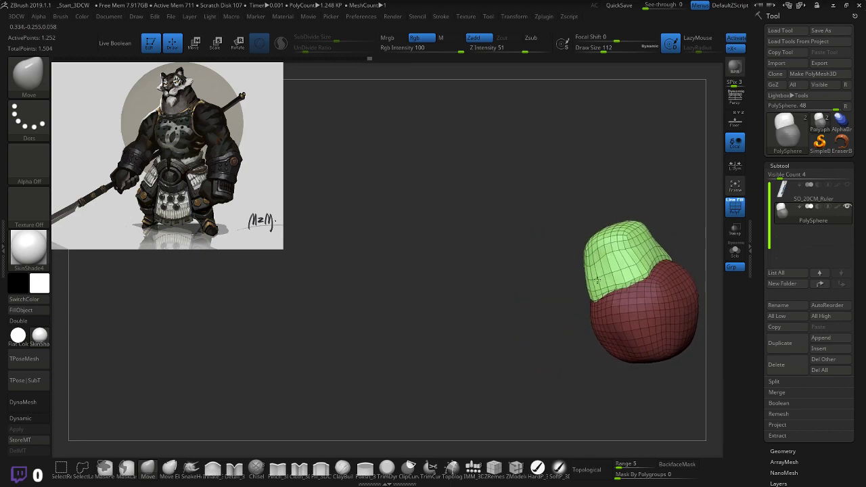
{"action": "right_click_drag", "start_coordinate": [598, 280], "coordinate": [584, 279]}
{"action": "left_click_drag", "start_coordinate": [639, 253], "coordinate": [643, 261]}
{"action": "right_click_drag", "start_coordinate": [641, 256], "coordinate": [657, 253]}
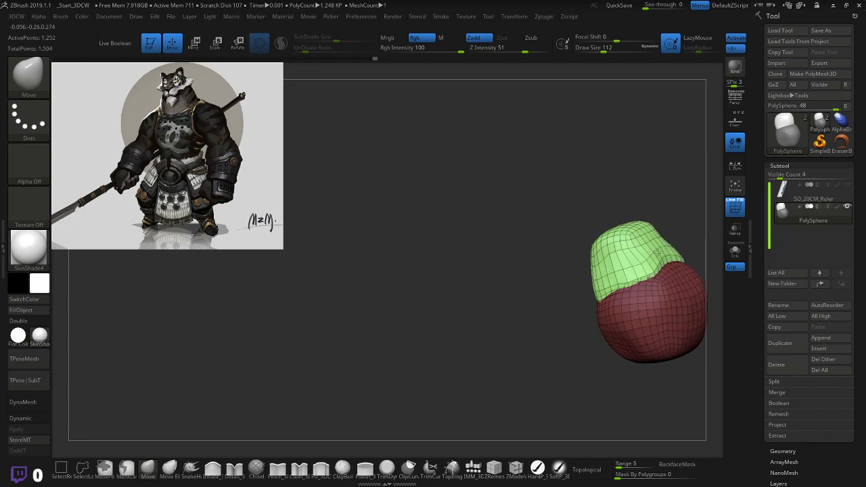
{"action": "mouse_move", "coordinate": [657, 252]}
{"action": "left_mouse_down"}
{"action": "mouse_move", "coordinate": [565, 290]}
{"action": "mouse_move", "coordinate": [396, 308]}
{"action": "left_mouse_up"}
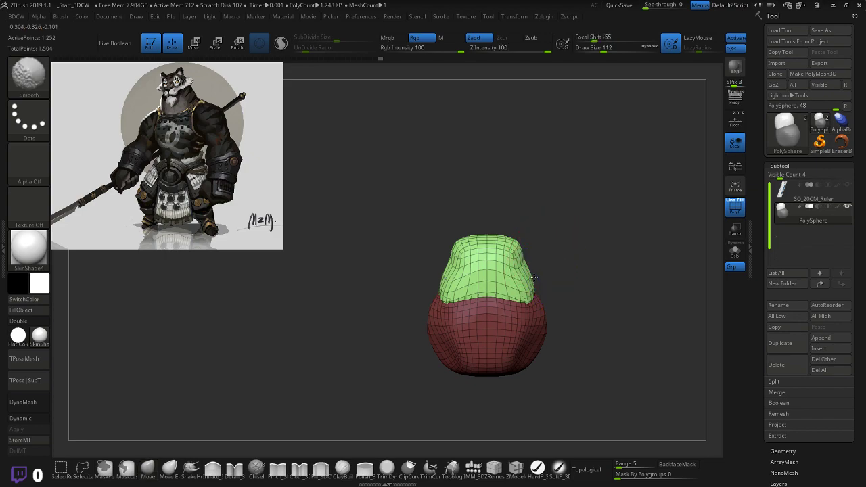
- Smooth the green form's sides, lower its top edge with the Move brush, and fine-tune its height with the gizmo
{"action": "mouse_move", "coordinate": [533, 275]}
{"action": "left_mouse_down", "text": "shift"}
{"action": "mouse_move", "coordinate": [522, 249]}
{"action": "mouse_move", "coordinate": [491, 240]}
{"action": "mouse_move", "coordinate": [559, 223]}
{"action": "left_mouse_up", "text": "shift"}
{"action": "mouse_move", "coordinate": [508, 238]}
{"action": "left_mouse_down"}
{"action": "mouse_move", "coordinate": [540, 230]}
{"action": "mouse_move", "coordinate": [500, 250]}
{"action": "left_mouse_up"}
{"action": "left_click_drag", "start_coordinate": [540, 225], "coordinate": [556, 227]}
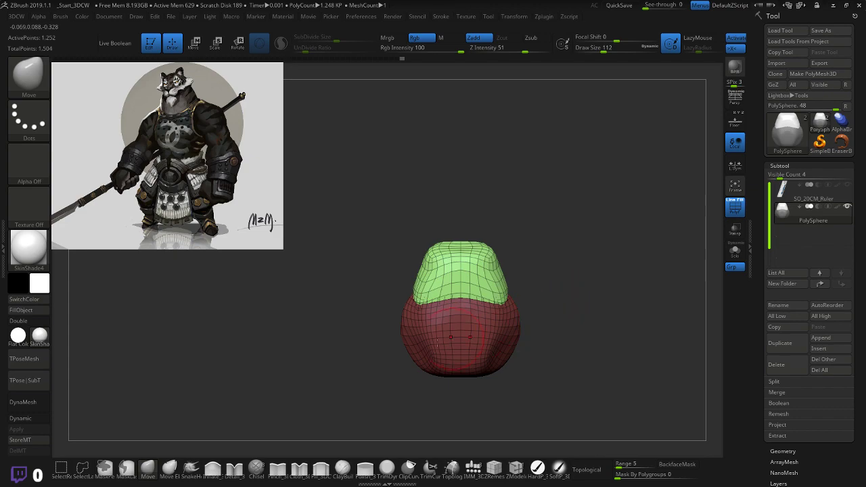
{"action": "key", "text": "w"}
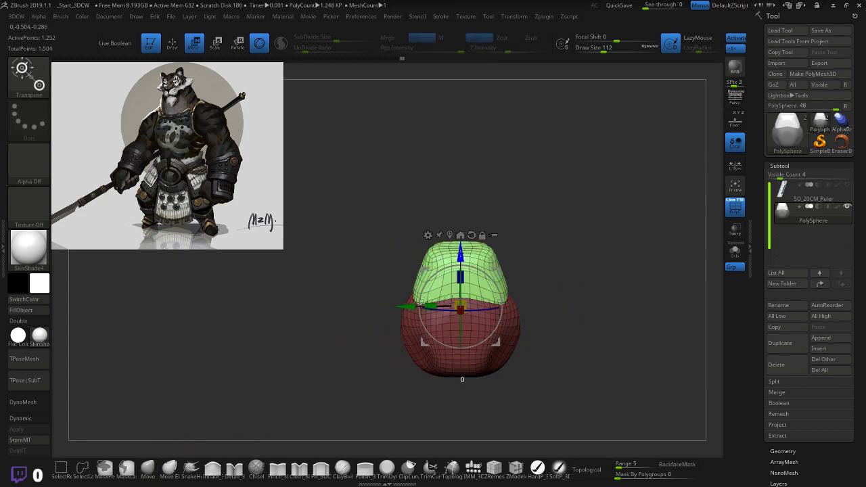
{"action": "left_click_drag", "start_coordinate": [464, 257], "coordinate": [464, 255]}
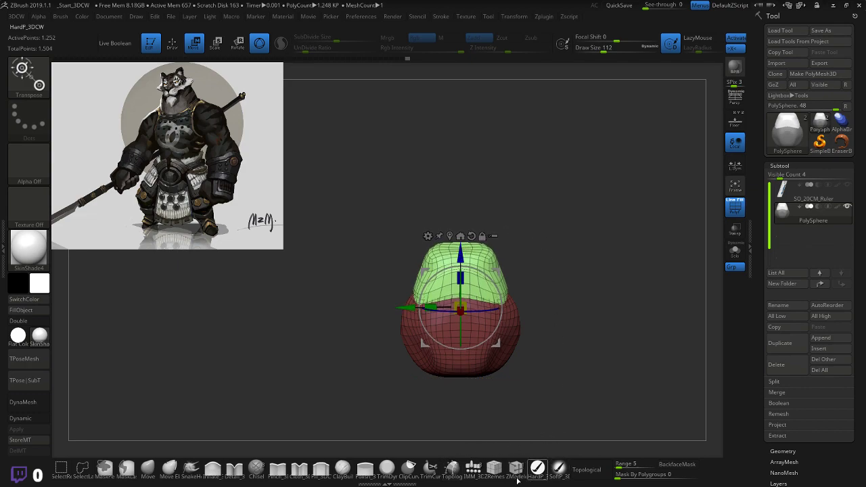
- Insert a QuadSphere-2 mesh on top of the green form with the IMM_3DCW brush, symmetrically centred
{"action": "left_click", "coordinate": [472, 469]}
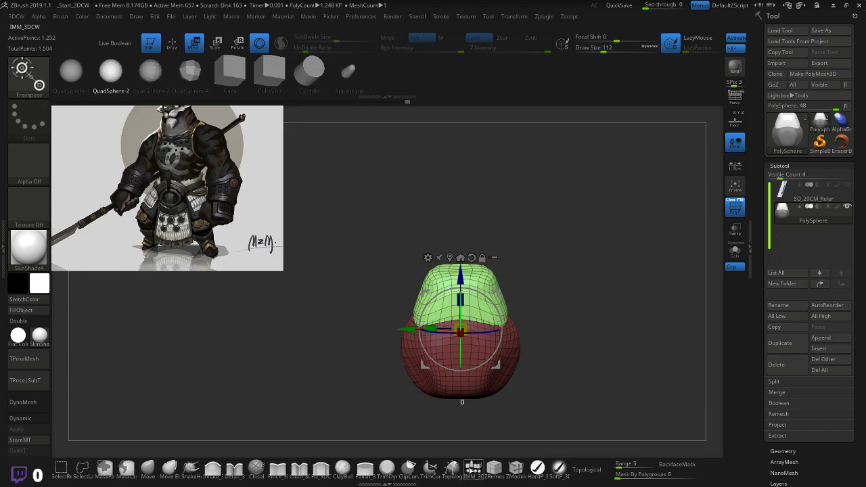
{"action": "left_click", "coordinate": [107, 79]}
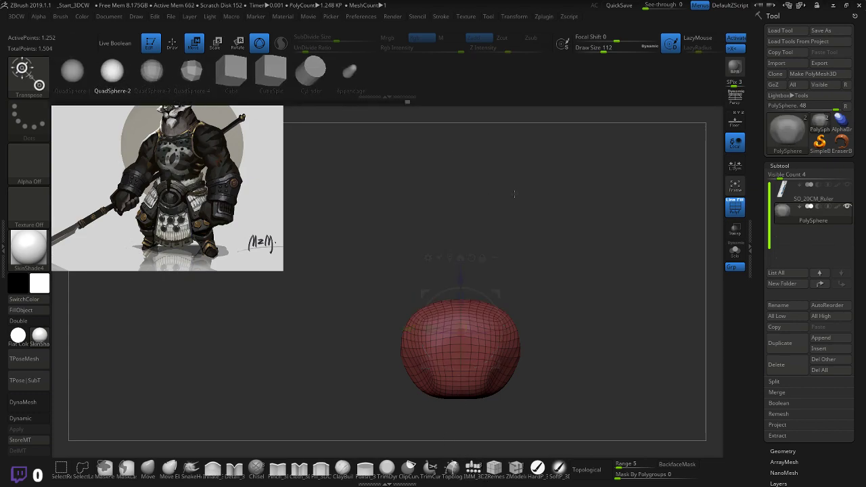
{"action": "key", "text": "ctrl"}
{"action": "key", "text": "ctrl+z"}
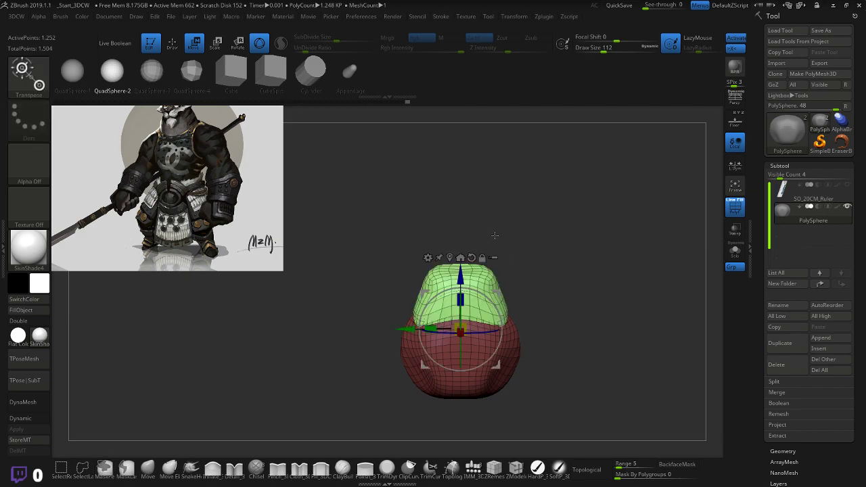
{"action": "key", "text": "q"}
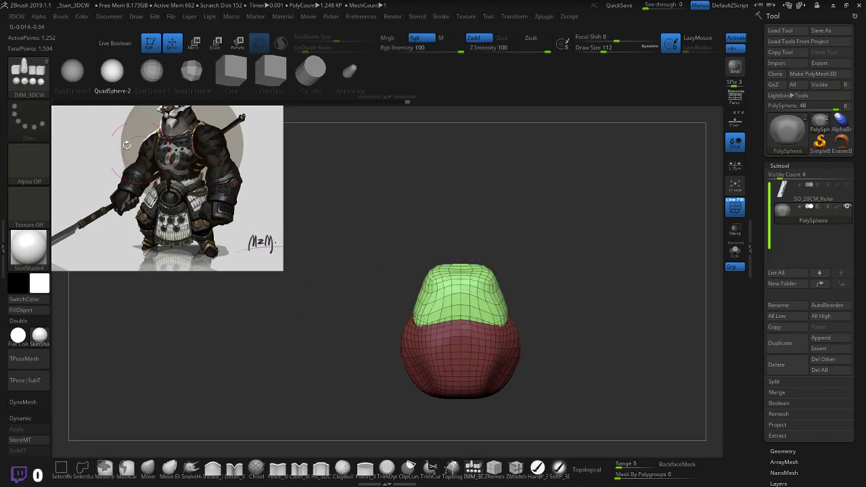
{"action": "left_click", "coordinate": [109, 75]}
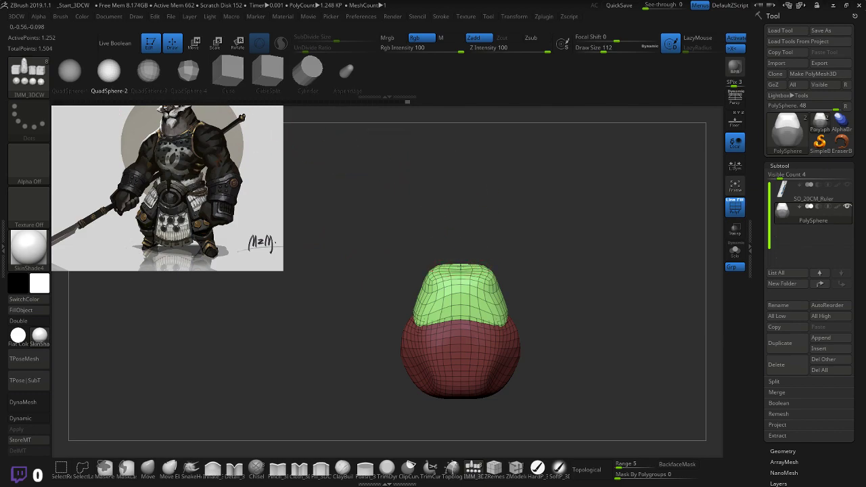
{"action": "left_click_drag", "start_coordinate": [461, 265], "coordinate": [495, 214]}
{"action": "left_click_drag", "start_coordinate": [599, 242], "coordinate": [547, 266]}
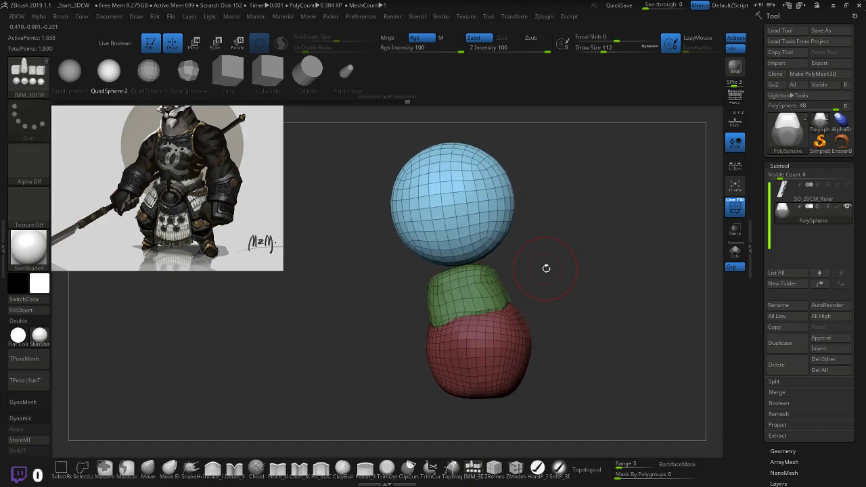
- Centre the gizmo on the new blue sphere, narrow the sphere front to back, and lower it onto the green form
{"action": "key", "text": "w"}
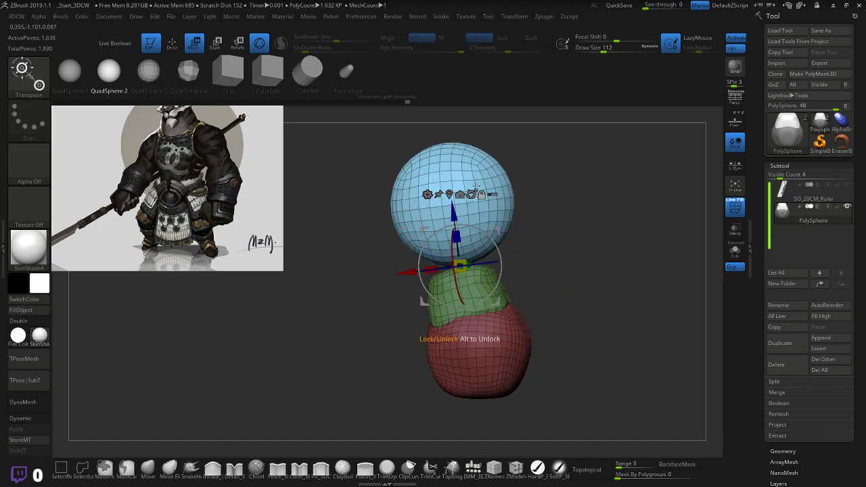
{"action": "left_click", "coordinate": [449, 194]}
{"action": "left_click_drag", "start_coordinate": [563, 175], "coordinate": [550, 181]}
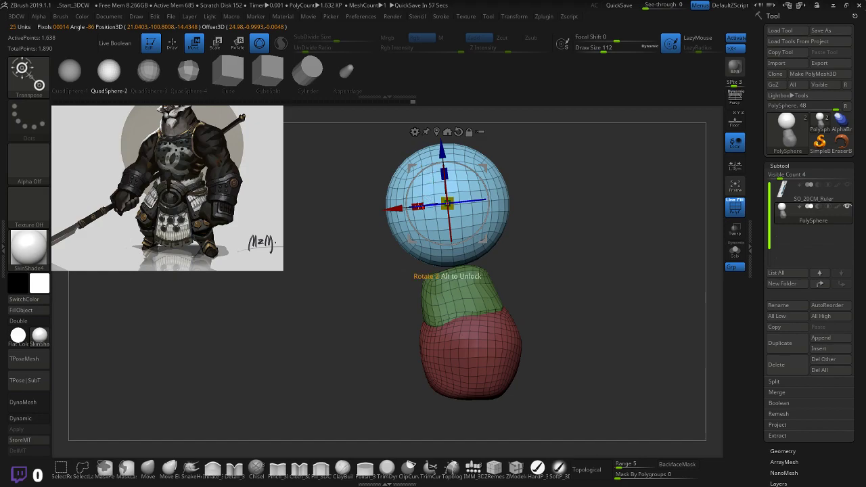
{"action": "left_click_drag", "start_coordinate": [419, 206], "coordinate": [428, 205]}
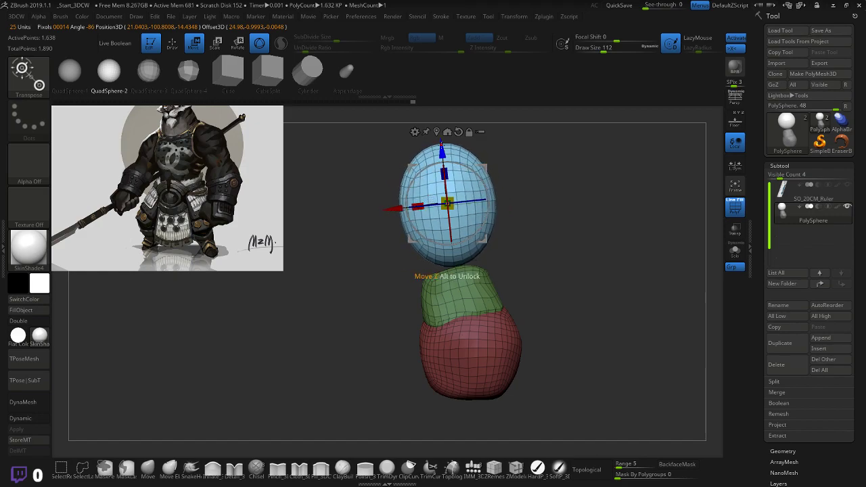
{"action": "left_click_drag", "start_coordinate": [472, 169], "coordinate": [476, 173]}
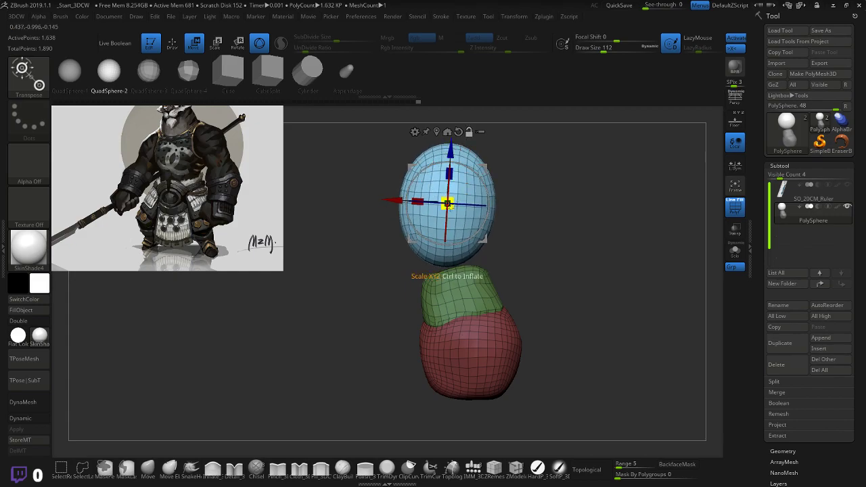
{"action": "left_click_drag", "start_coordinate": [482, 166], "coordinate": [482, 236], "text": "alt"}
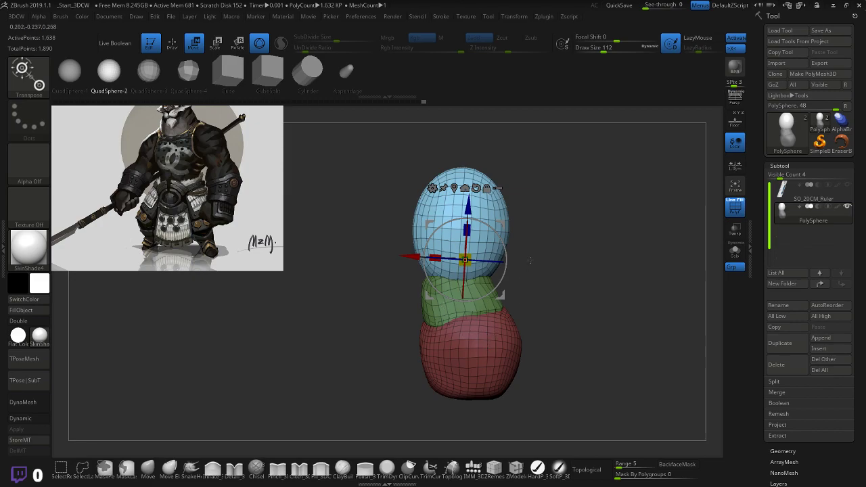
- Taper the blue sphere's lower sides inward toward the green form with the Move brush
{"action": "left_click_drag", "start_coordinate": [530, 259], "coordinate": [554, 227]}
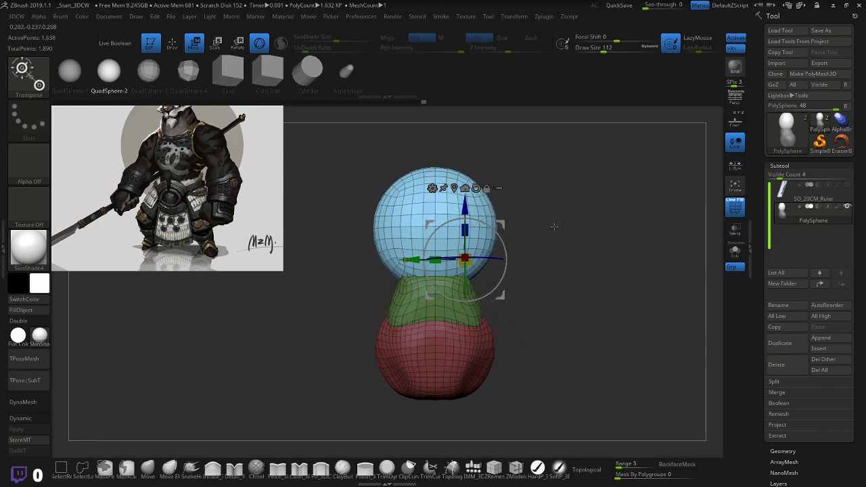
{"action": "left_click", "coordinate": [148, 466]}
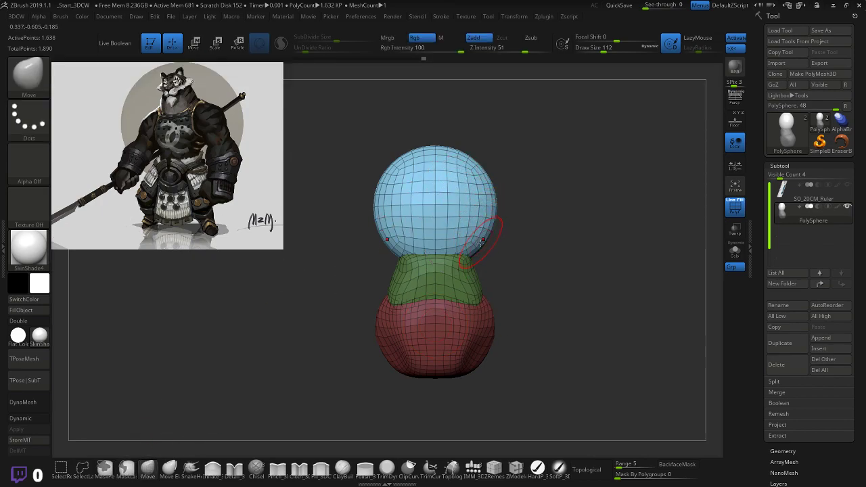
{"action": "mouse_move", "coordinate": [482, 241]}
{"action": "left_mouse_down"}
{"action": "mouse_move", "coordinate": [468, 248]}
{"action": "mouse_move", "coordinate": [575, 233]}
{"action": "mouse_move", "coordinate": [490, 211]}
{"action": "left_mouse_up"}
{"action": "key", "text": "]"}
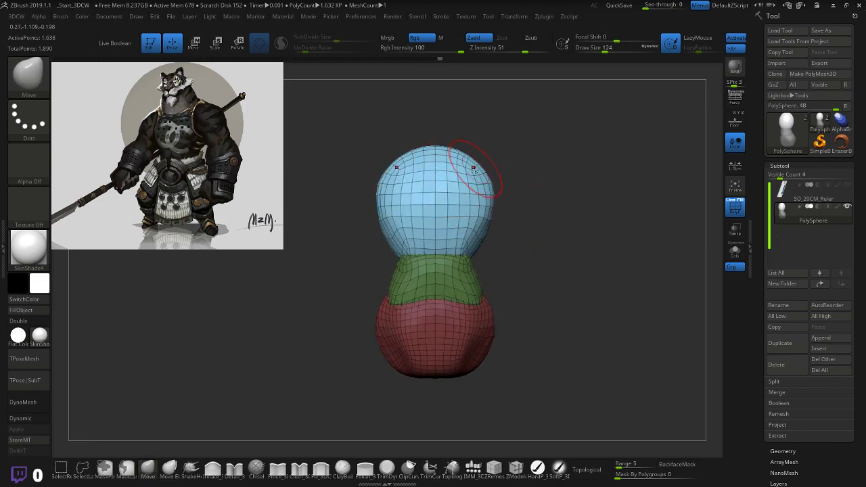
- Reshape the blue form's lower end and front with the Move brush to begin the ribcage shape
{"action": "left_click_drag", "start_coordinate": [537, 236], "coordinate": [494, 234]}
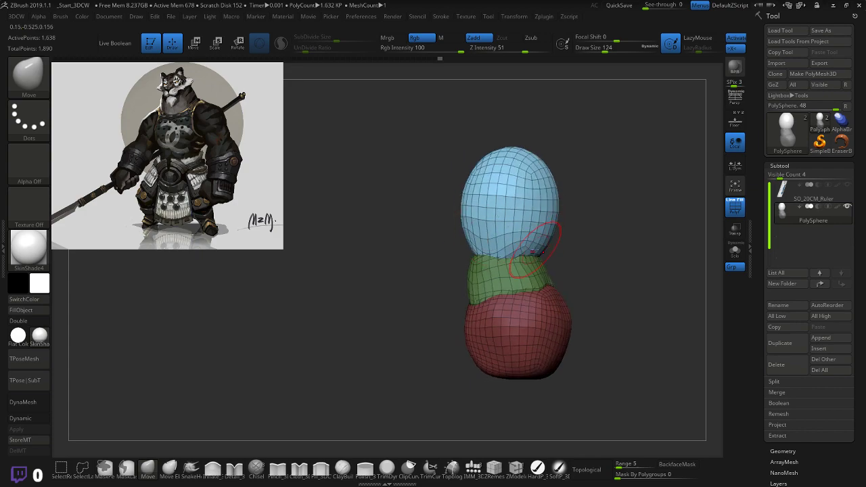
{"action": "left_click_drag", "start_coordinate": [574, 244], "coordinate": [518, 213]}
{"action": "mouse_move", "coordinate": [494, 243]}
{"action": "left_mouse_down"}
{"action": "mouse_move", "coordinate": [484, 260]}
{"action": "mouse_move", "coordinate": [496, 233]}
{"action": "left_mouse_up"}
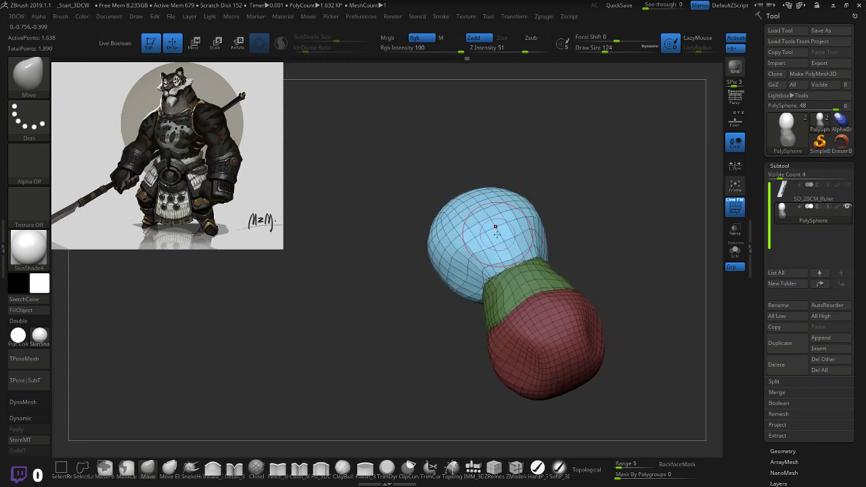
{"action": "left_click_drag", "start_coordinate": [556, 207], "coordinate": [485, 235]}
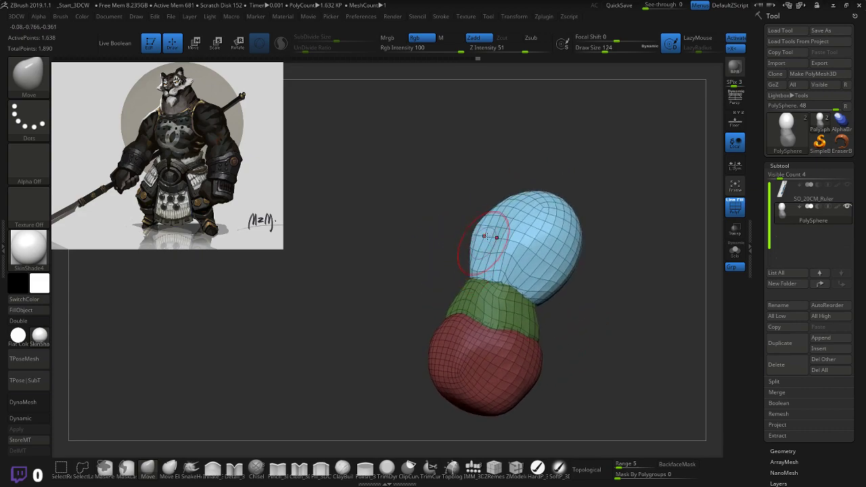
{"action": "mouse_move", "coordinate": [437, 251]}
{"action": "left_mouse_down"}
{"action": "mouse_move", "coordinate": [428, 260]}
{"action": "mouse_move", "coordinate": [413, 249]}
{"action": "mouse_move", "coordinate": [382, 262]}
{"action": "left_mouse_up"}
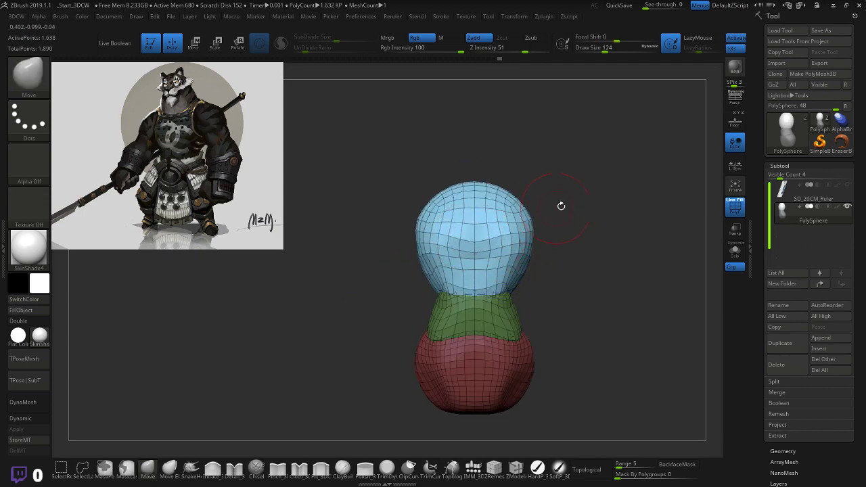
- Push in the blue form's lower front with the Move brush to define the underside of the chest
{"action": "left_click_drag", "start_coordinate": [561, 205], "coordinate": [505, 230]}
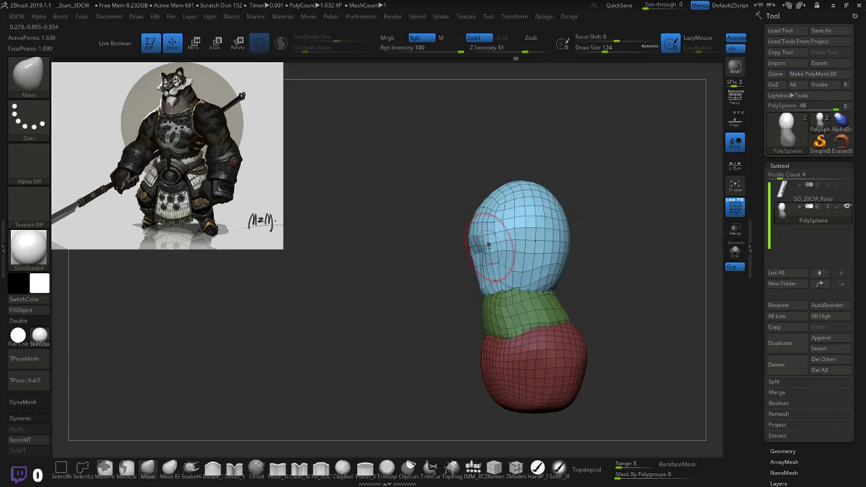
{"action": "left_click_drag", "start_coordinate": [439, 245], "coordinate": [473, 234]}
{"action": "left_click_drag", "start_coordinate": [553, 201], "coordinate": [445, 278]}
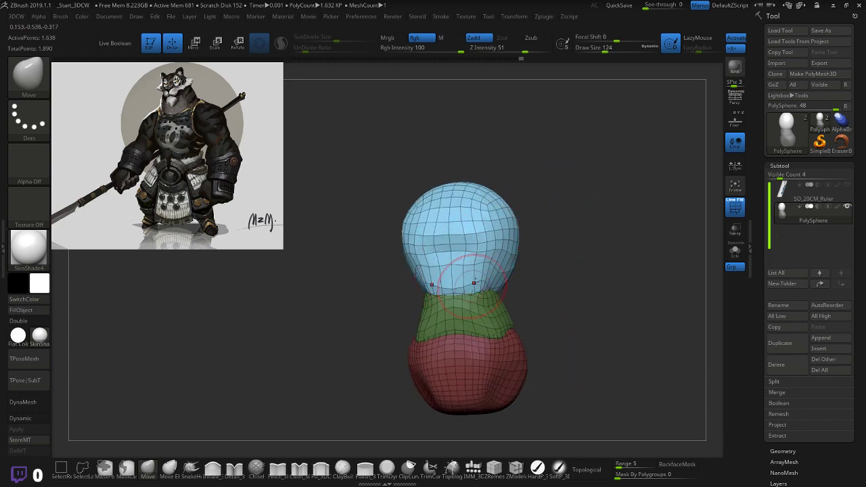
{"action": "left_click_drag", "start_coordinate": [572, 224], "coordinate": [510, 252]}
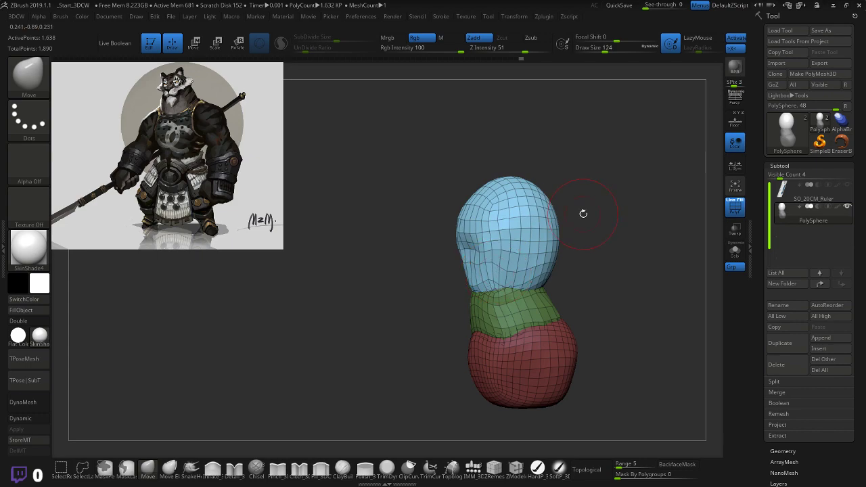
- Flatten the crown of the blue chest form with the Move brush
{"action": "mouse_move", "coordinate": [583, 214]}
{"action": "left_mouse_down"}
{"action": "mouse_move", "coordinate": [562, 223]}
{"action": "mouse_move", "coordinate": [589, 220]}
{"action": "left_mouse_up"}
{"action": "key", "text": "w"}
{"action": "mouse_move", "coordinate": [497, 280]}
{"action": "left_mouse_down"}
{"action": "mouse_move", "coordinate": [490, 285]}
{"action": "mouse_move", "coordinate": [502, 278]}
{"action": "left_mouse_up"}
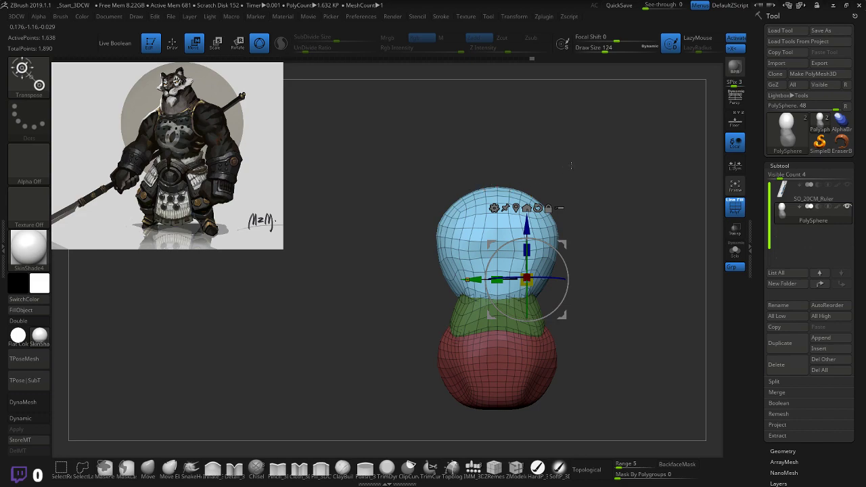
{"action": "left_click_drag", "start_coordinate": [571, 165], "coordinate": [567, 190], "text": "alt"}
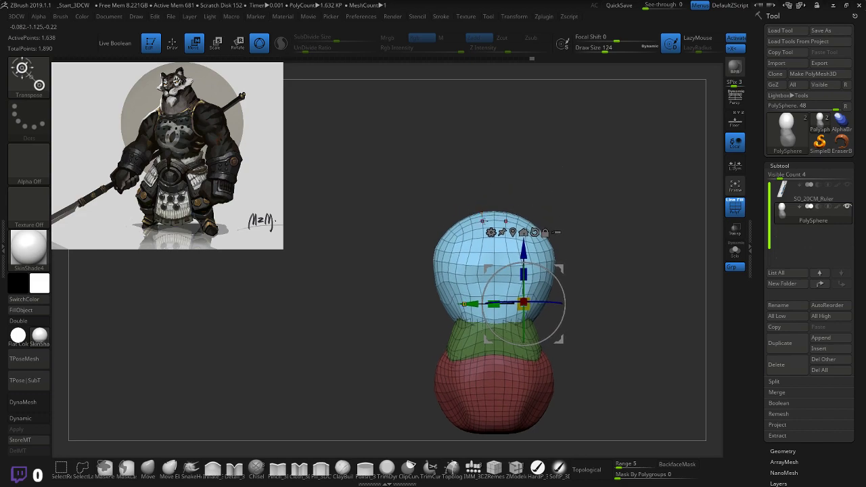
{"action": "key", "text": "q"}
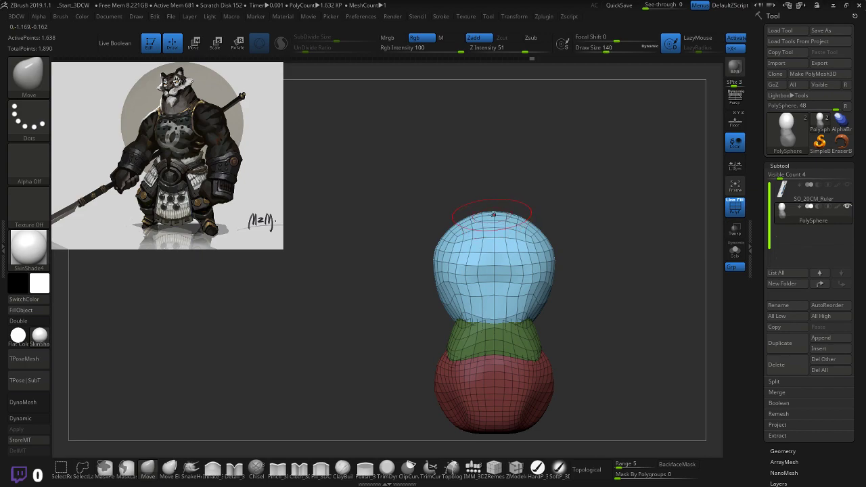
{"action": "left_click_drag", "start_coordinate": [493, 214], "coordinate": [494, 219]}
{"action": "key", "text": "bracketright"}
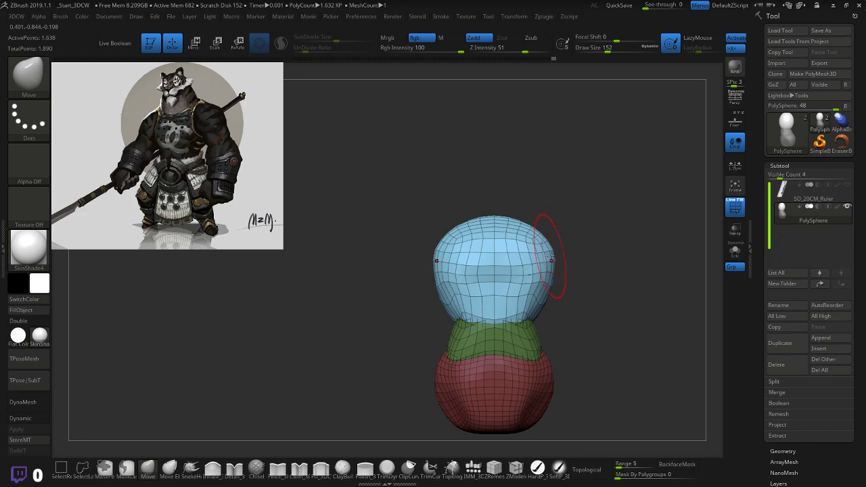
- Smooth the upper side and front surface of the blue chest form
{"action": "left_click_drag", "start_coordinate": [601, 245], "coordinate": [507, 248]}
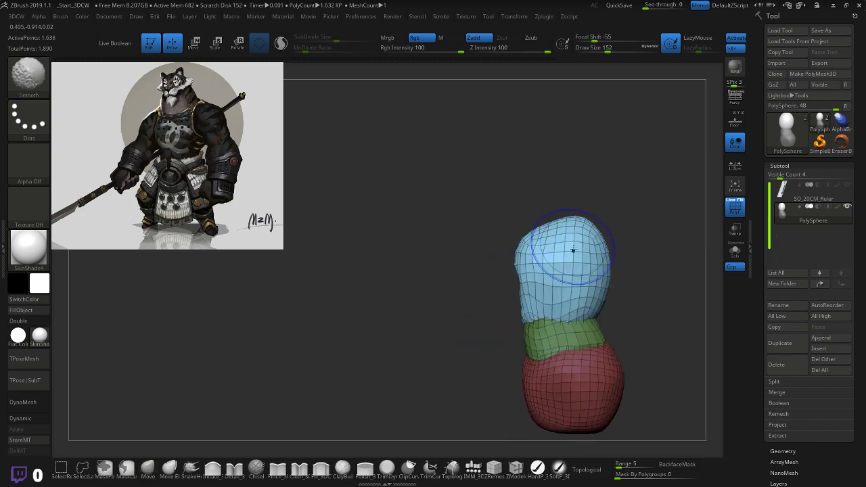
{"action": "mouse_move", "coordinate": [498, 292]}
{"action": "left_mouse_down"}
{"action": "mouse_move", "coordinate": [538, 315]}
{"action": "mouse_move", "coordinate": [497, 278]}
{"action": "left_mouse_up"}
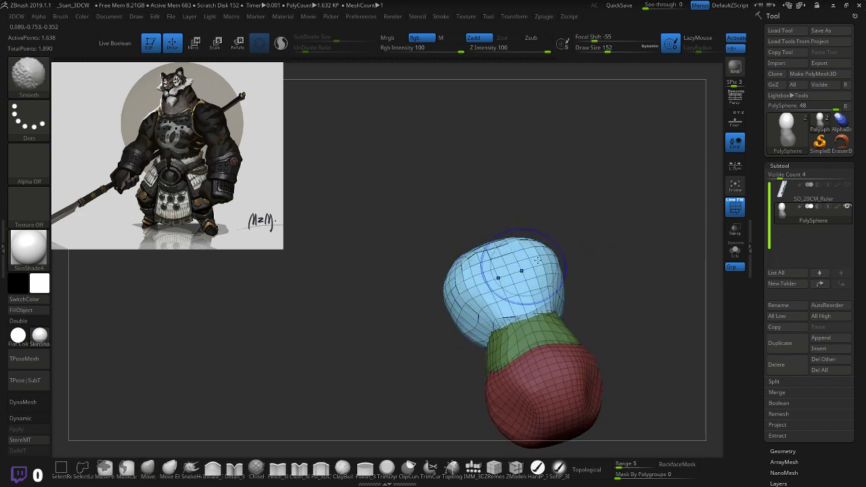
{"action": "mouse_move", "coordinate": [596, 234]}
{"action": "left_mouse_down"}
{"action": "mouse_move", "coordinate": [490, 256]}
{"action": "mouse_move", "coordinate": [599, 221]}
{"action": "left_mouse_up"}
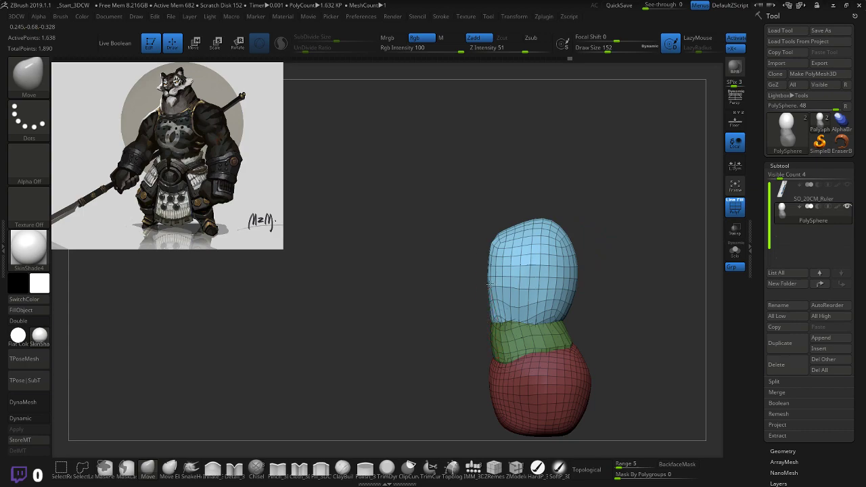
- Pull out the blue form's front and square off its upper front and shoulder corners with the Move brush
{"action": "left_click_drag", "start_coordinate": [490, 284], "coordinate": [485, 281]}
{"action": "left_click_drag", "start_coordinate": [493, 244], "coordinate": [519, 226]}
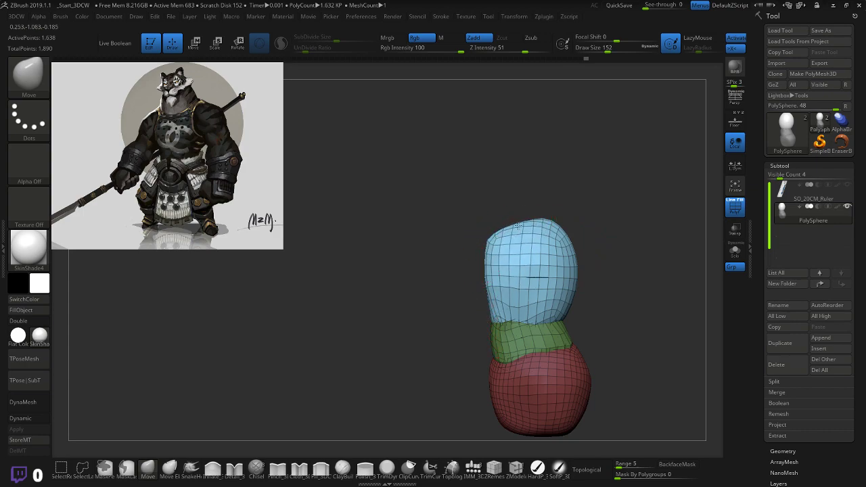
{"action": "mouse_move", "coordinate": [467, 234]}
{"action": "left_mouse_down"}
{"action": "mouse_move", "coordinate": [436, 237]}
{"action": "mouse_move", "coordinate": [467, 233]}
{"action": "mouse_move", "coordinate": [426, 254]}
{"action": "mouse_move", "coordinate": [399, 251]}
{"action": "mouse_move", "coordinate": [475, 221]}
{"action": "left_mouse_up"}
{"action": "left_click_drag", "start_coordinate": [561, 198], "coordinate": [545, 201]}
{"action": "left_click_drag", "start_coordinate": [521, 241], "coordinate": [525, 239]}
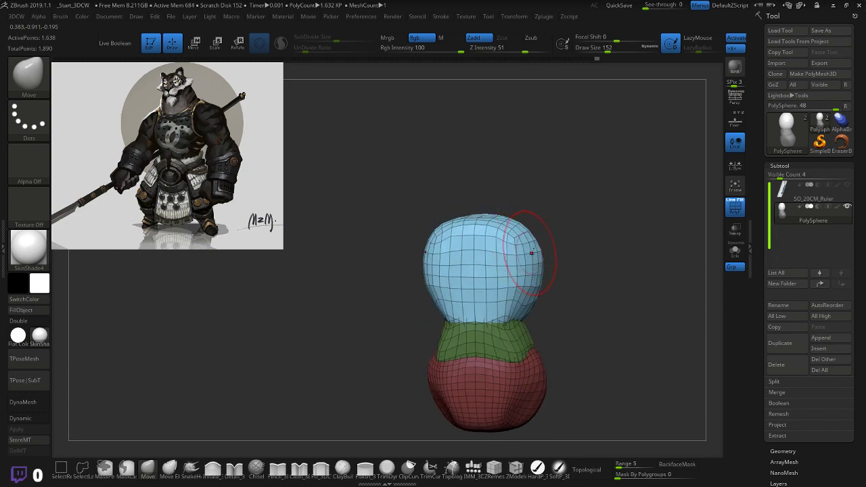
{"action": "mouse_move", "coordinate": [531, 253]}
{"action": "right_mouse_down"}
{"action": "mouse_move", "coordinate": [630, 270]}
{"action": "mouse_move", "coordinate": [604, 295]}
{"action": "mouse_move", "coordinate": [501, 304]}
{"action": "right_mouse_up"}
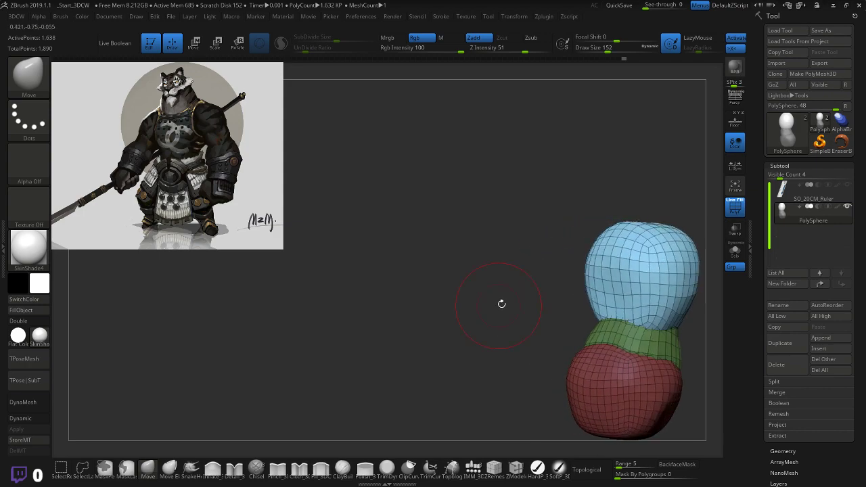
{"action": "left_click_drag", "start_coordinate": [588, 292], "coordinate": [598, 278]}
{"action": "mouse_move", "coordinate": [605, 280]}
{"action": "right_mouse_down"}
{"action": "mouse_move", "coordinate": [536, 283]}
{"action": "mouse_move", "coordinate": [557, 276]}
{"action": "mouse_move", "coordinate": [588, 238]}
{"action": "right_mouse_up"}
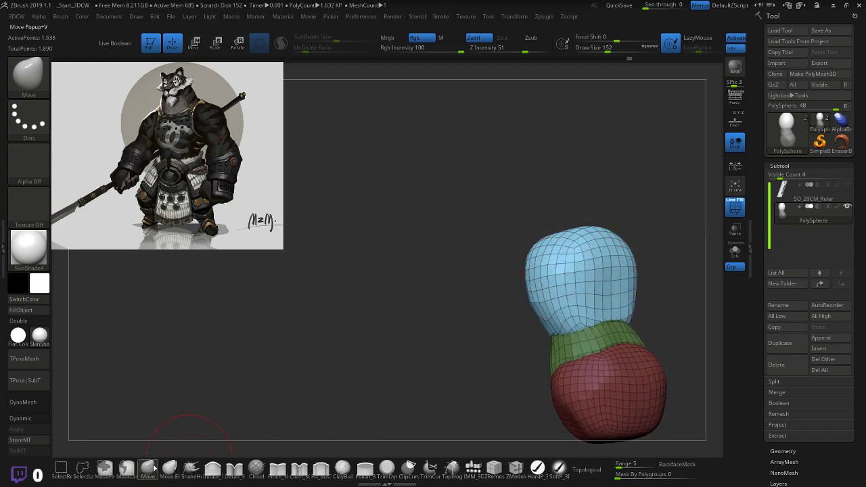
- Fill out the blue form's upper back and front with the Inflate brush, smoothing its lower front
{"action": "left_click", "coordinate": [213, 466]}
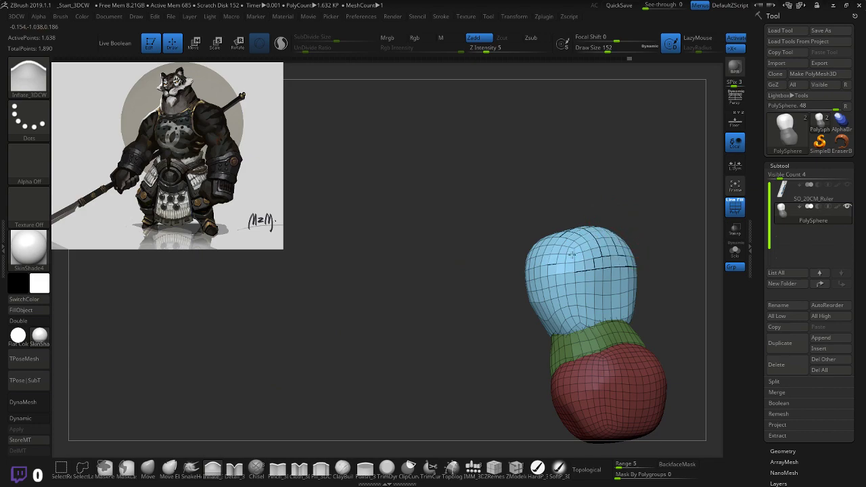
{"action": "right_click_drag", "start_coordinate": [629, 212], "coordinate": [623, 222], "text": "shift"}
{"action": "left_click_drag", "start_coordinate": [544, 256], "coordinate": [558, 244]}
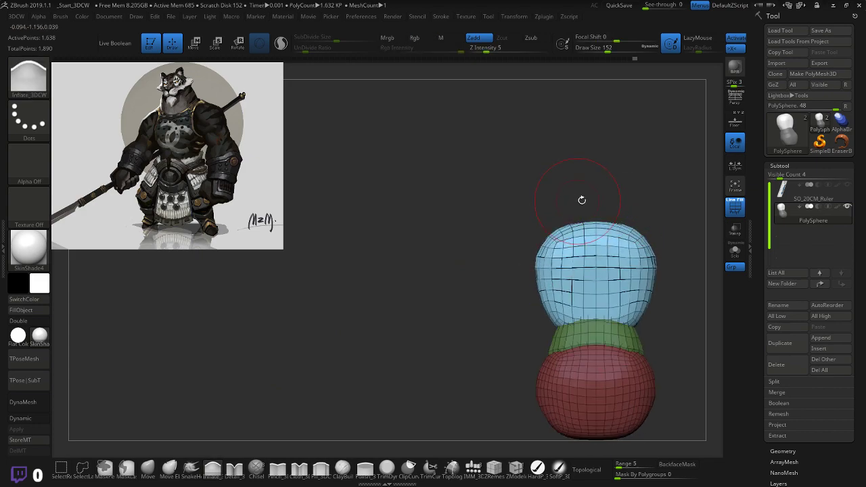
{"action": "mouse_move", "coordinate": [582, 201]}
{"action": "left_mouse_down"}
{"action": "mouse_move", "coordinate": [644, 207]}
{"action": "mouse_move", "coordinate": [592, 223]}
{"action": "mouse_move", "coordinate": [573, 246]}
{"action": "mouse_move", "coordinate": [605, 197]}
{"action": "mouse_move", "coordinate": [631, 218]}
{"action": "left_mouse_up"}
{"action": "left_click_drag", "start_coordinate": [561, 303], "coordinate": [550, 301], "text": "shift"}
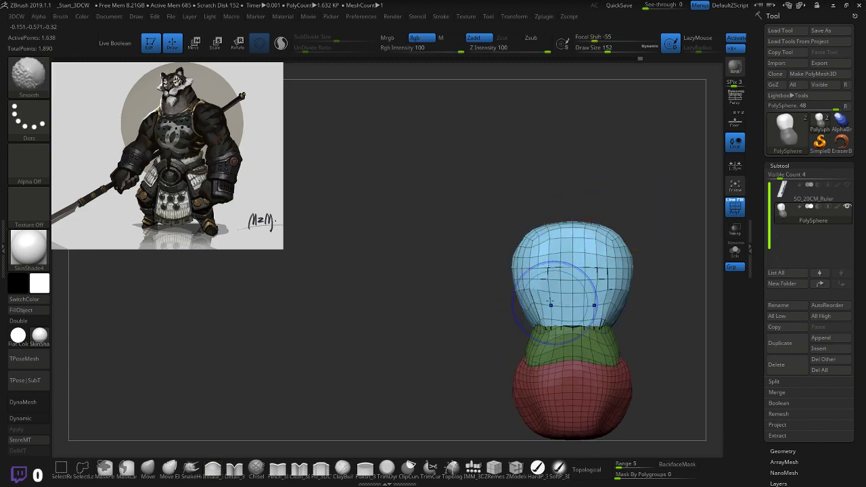
{"action": "mouse_move", "coordinate": [441, 297]}
{"action": "left_mouse_down"}
{"action": "mouse_move", "coordinate": [536, 287]}
{"action": "mouse_move", "coordinate": [561, 269]}
{"action": "left_mouse_up"}
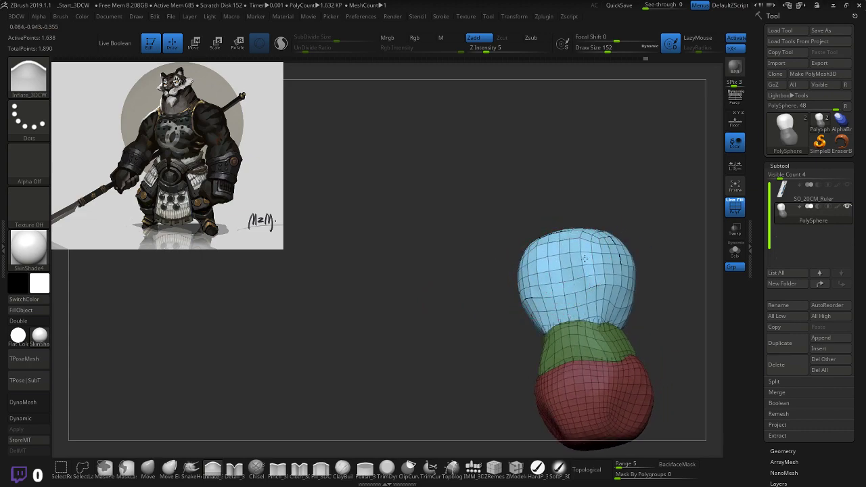
{"action": "mouse_move", "coordinate": [484, 285]}
{"action": "left_mouse_down"}
{"action": "mouse_move", "coordinate": [546, 271]}
{"action": "mouse_move", "coordinate": [632, 210]}
{"action": "mouse_move", "coordinate": [580, 215]}
{"action": "left_mouse_up"}
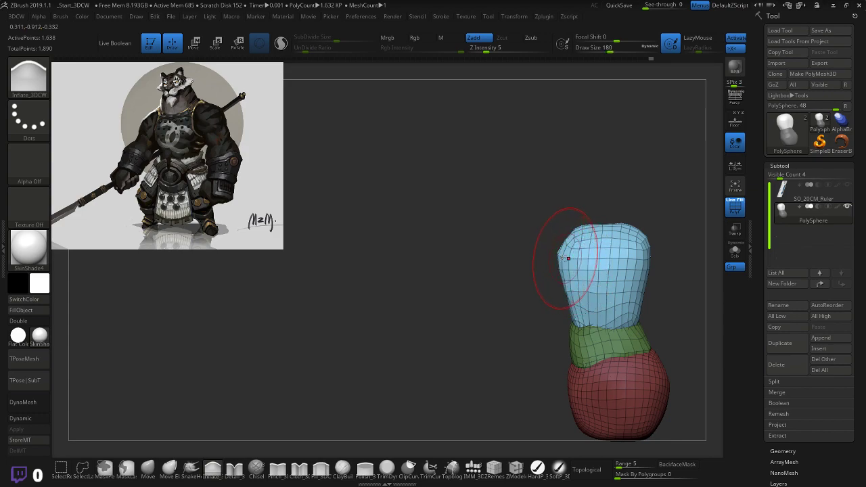
- Reshape the blue form's upper front and pull its lower front forward with a larger Move brush
{"action": "left_click", "coordinate": [147, 468]}
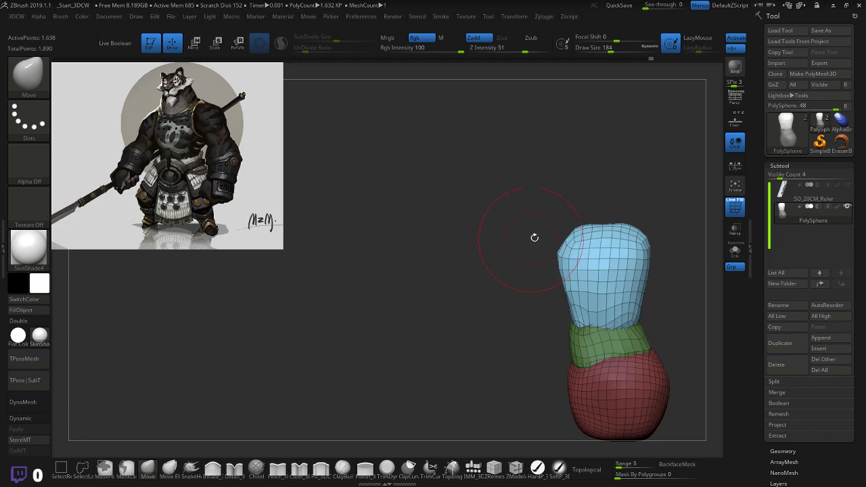
{"action": "left_click_drag", "start_coordinate": [527, 249], "coordinate": [597, 227]}
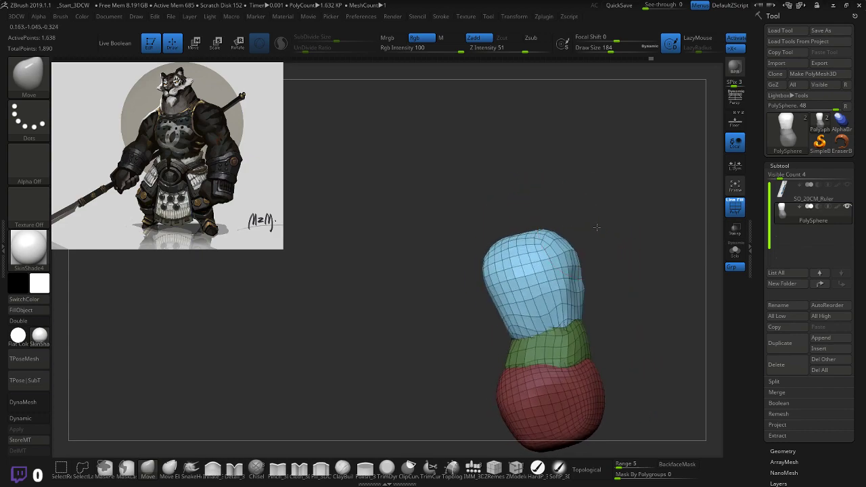
{"action": "left_click_drag", "start_coordinate": [629, 298], "coordinate": [534, 252]}
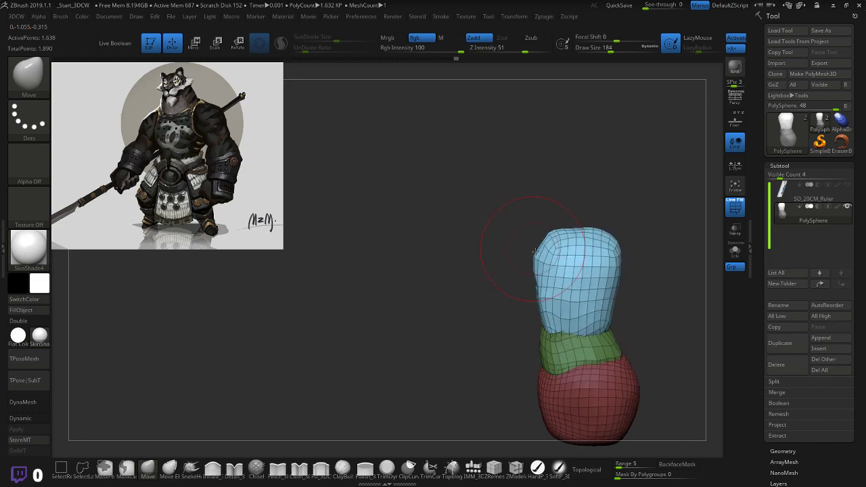
{"action": "left_click_drag", "start_coordinate": [547, 292], "coordinate": [539, 291]}
{"action": "mouse_move", "coordinate": [490, 302]}
{"action": "left_mouse_down"}
{"action": "mouse_move", "coordinate": [524, 293]}
{"action": "mouse_move", "coordinate": [624, 228]}
{"action": "mouse_move", "coordinate": [579, 224]}
{"action": "mouse_move", "coordinate": [614, 224]}
{"action": "mouse_move", "coordinate": [592, 238]}
{"action": "mouse_move", "coordinate": [560, 235]}
{"action": "left_mouse_up"}
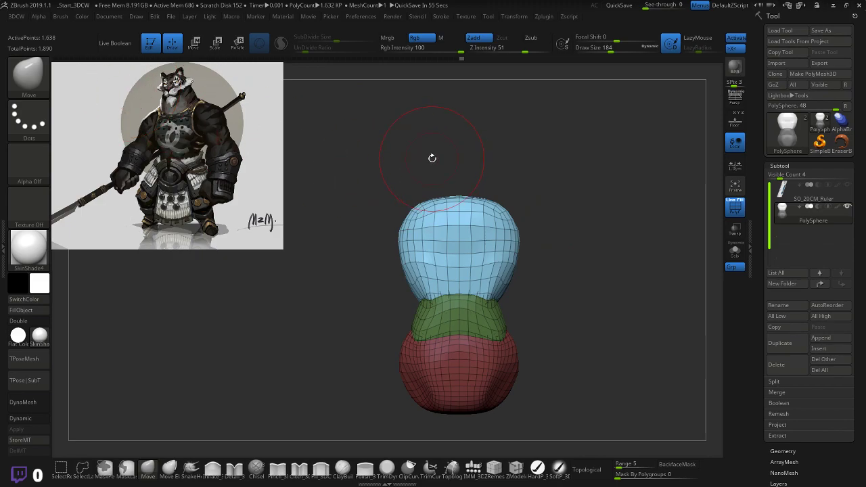
- Capture the tiger concept art with the Snipping Tool
{"action": "key", "text": "super"}
{"action": "type", "text": "snip"}
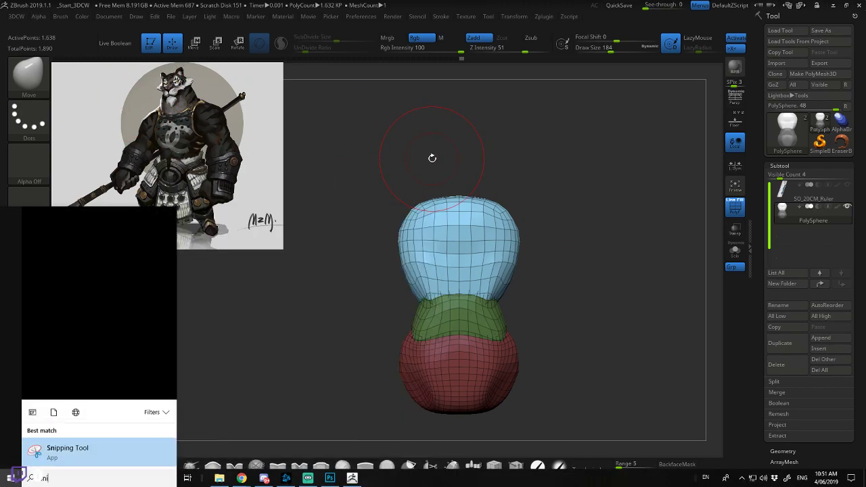
{"action": "key", "text": "Return"}
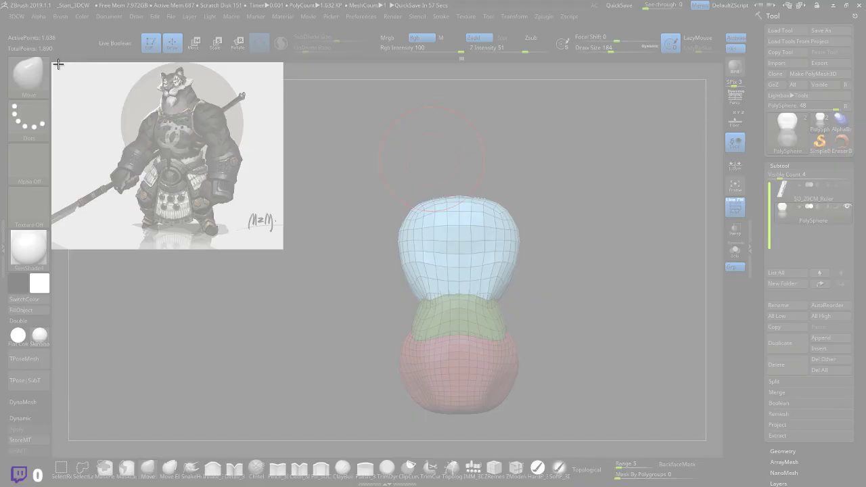
{"action": "left_click_drag", "start_coordinate": [56, 63], "coordinate": [282, 247]}
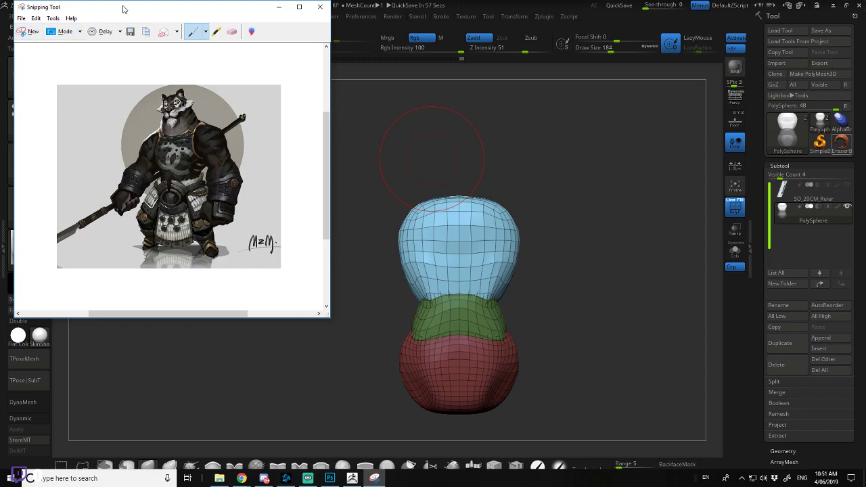
- Open the captured concept art in Paint 3D and enlarge it to 202% in the window
{"action": "left_click_drag", "start_coordinate": [122, 9], "coordinate": [382, 31]}
{"action": "left_click", "coordinate": [295, 42]}
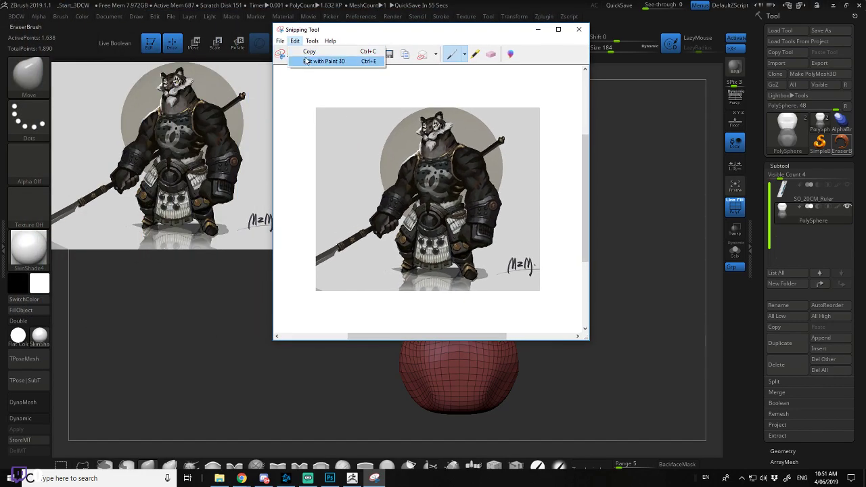
{"action": "left_click", "coordinate": [295, 41]}
{"action": "left_click", "coordinate": [294, 41]}
{"action": "left_click", "coordinate": [306, 61]}
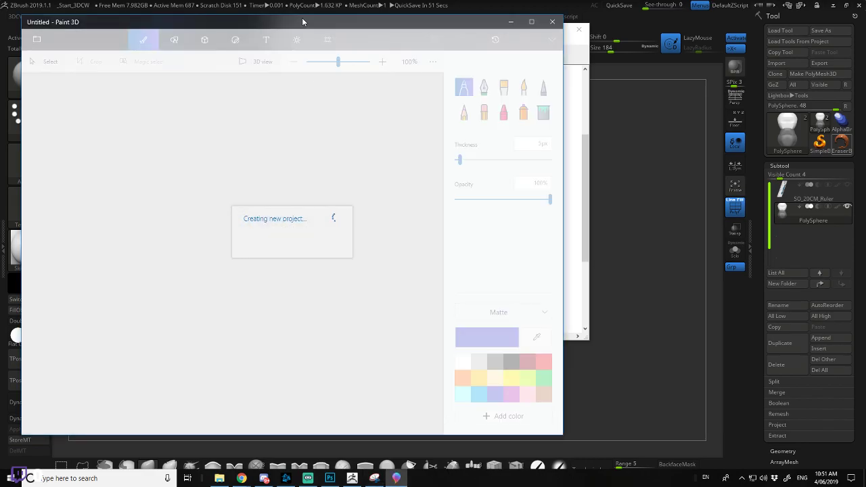
{"action": "left_click_drag", "start_coordinate": [302, 22], "coordinate": [435, 23]}
{"action": "left_click_drag", "start_coordinate": [463, 62], "coordinate": [471, 63]}
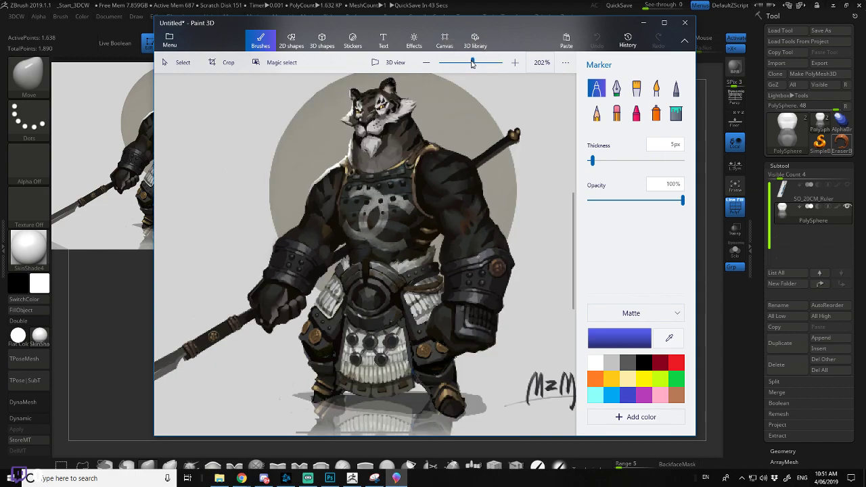
- Try test strokes above the tiger's head with the Crayon and the Calligraphy pen, undoing each
{"action": "left_click", "coordinate": [636, 113]}
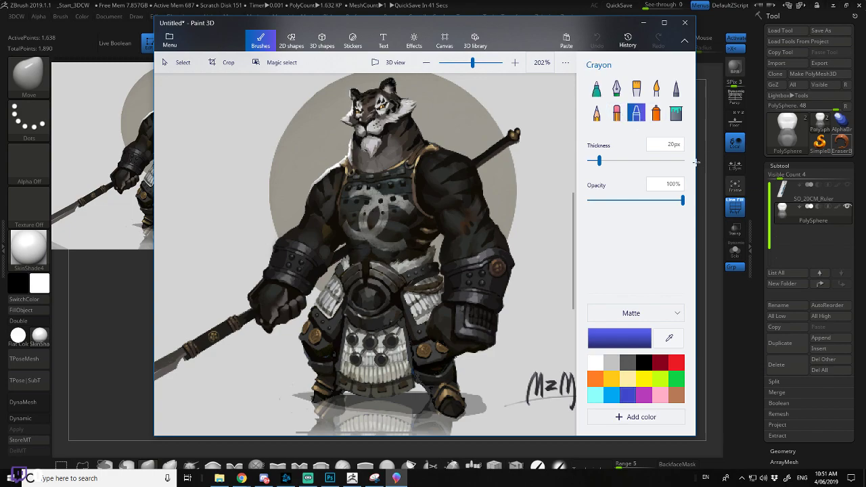
{"action": "left_click_drag", "start_coordinate": [409, 88], "coordinate": [433, 88]}
{"action": "key", "text": "ctrl+z"}
{"action": "left_click", "coordinate": [616, 88]}
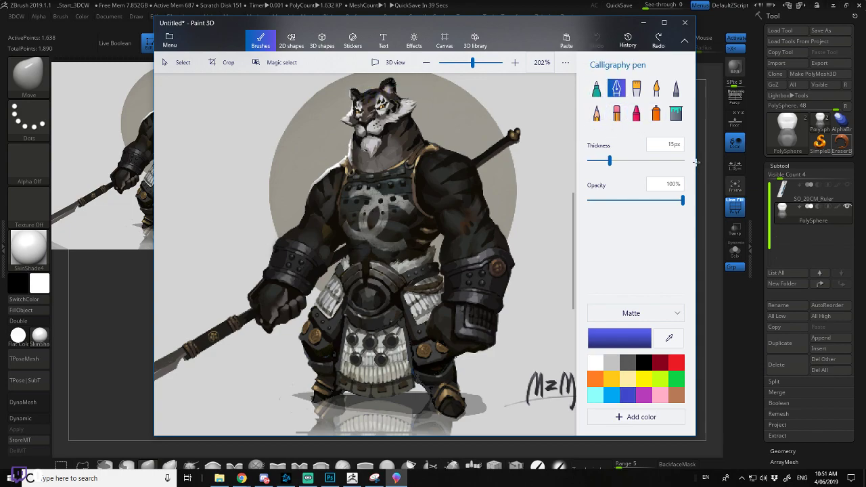
{"action": "left_click_drag", "start_coordinate": [356, 96], "coordinate": [449, 87]}
{"action": "key", "text": "ctrl+z"}
- Set the Marker to red with a 2 px thickness, then test a stroke across the tiger's head and undo it
{"action": "left_click", "coordinate": [597, 89]}
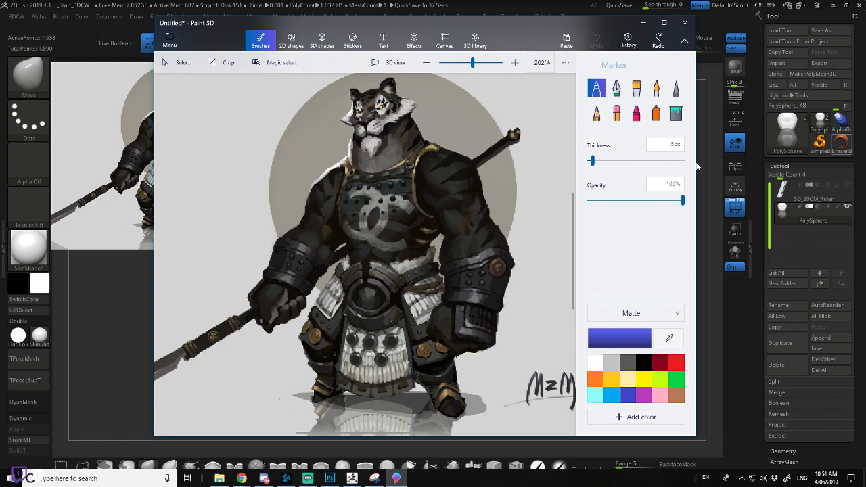
{"action": "key", "text": "ctrl+y"}
{"action": "key", "text": "ctrl+z"}
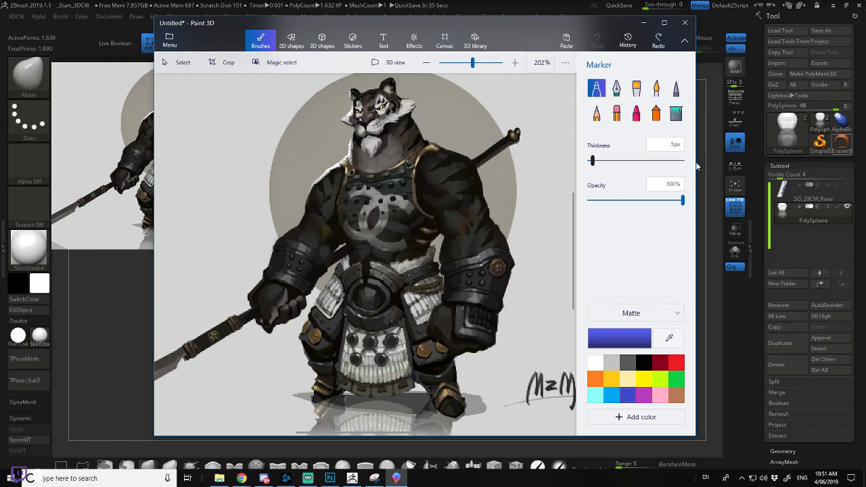
{"action": "left_click", "coordinate": [677, 364]}
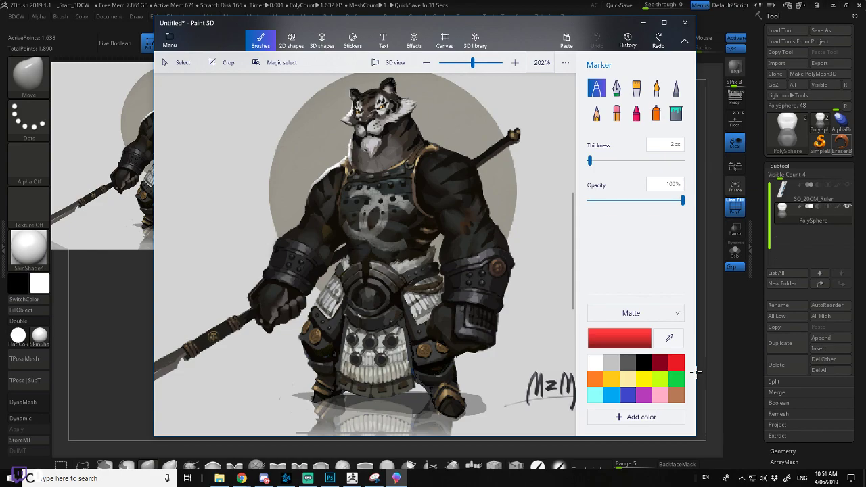
{"action": "left_click_drag", "start_coordinate": [317, 83], "coordinate": [454, 80]}
{"action": "key", "text": "ctrl+z"}
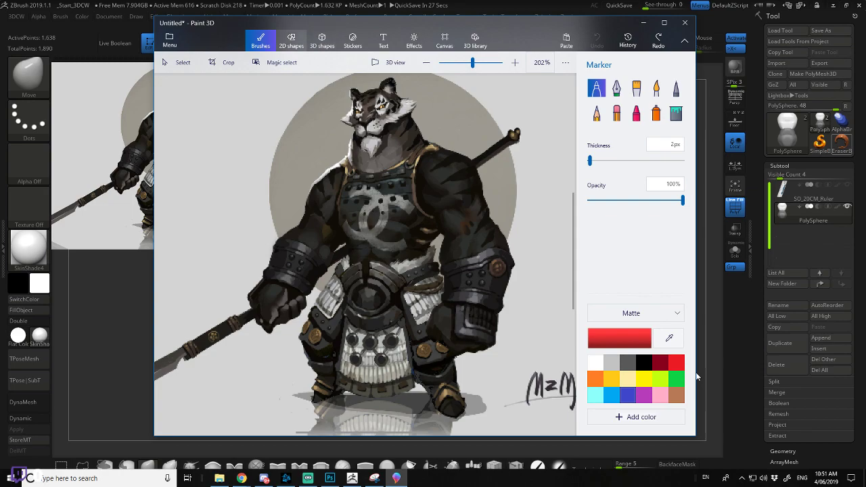
- Try placing a 2D circle over the concept art and undo it
{"action": "left_click", "coordinate": [291, 41]}
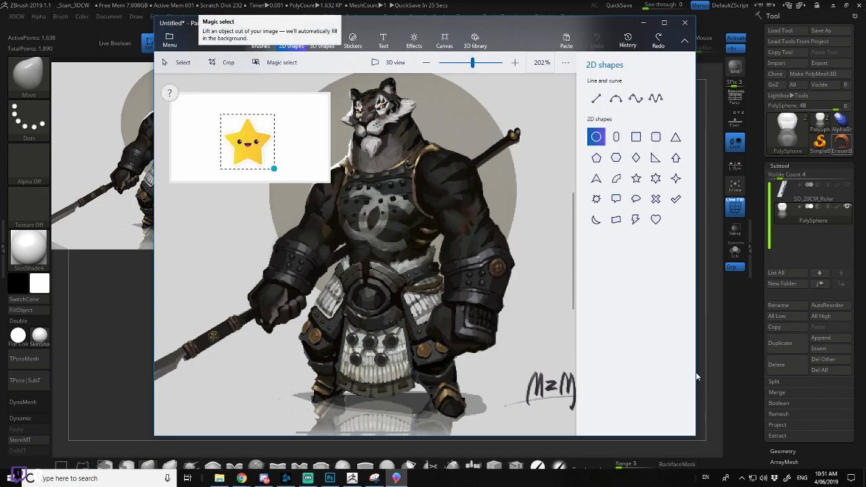
{"action": "left_click", "coordinate": [255, 86]}
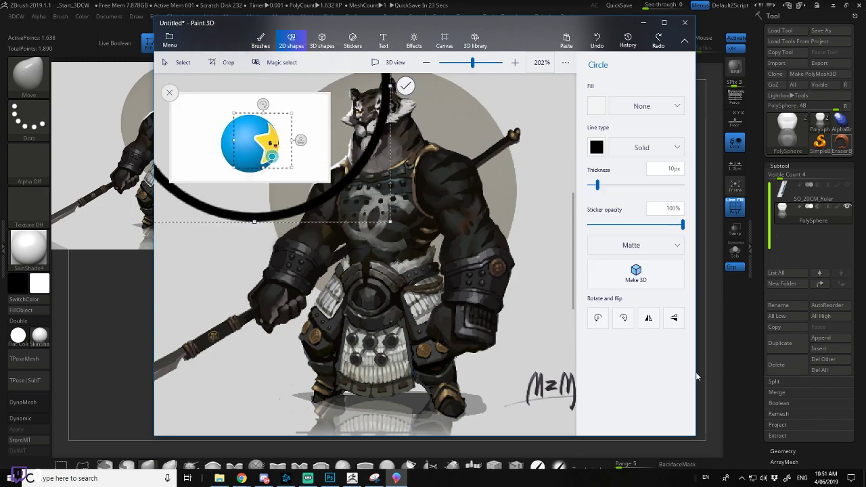
{"action": "key", "text": "ctrl+z"}
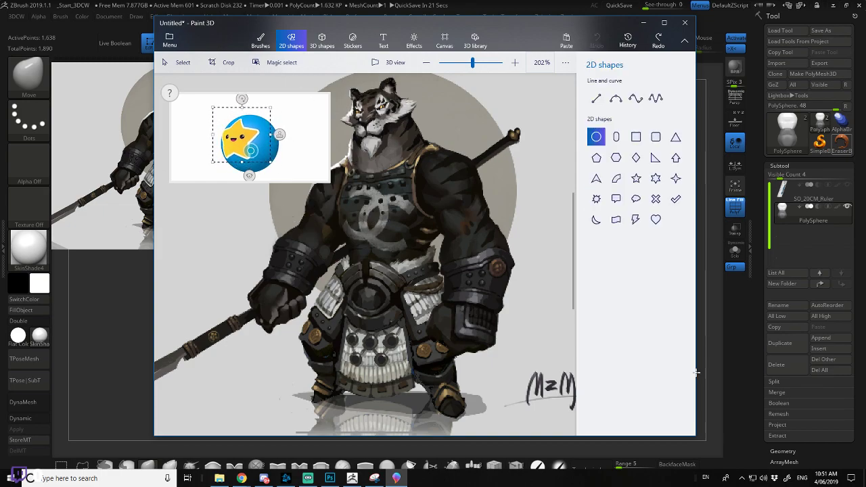
- Try drawing straight lines across the top of the tiger's head and close Paint 3D without saving
{"action": "left_click", "coordinate": [596, 98]}
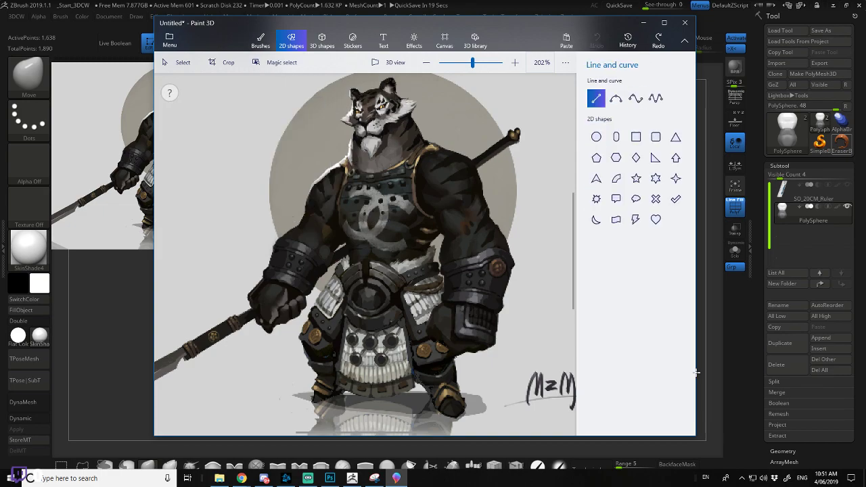
{"action": "left_click_drag", "start_coordinate": [303, 87], "coordinate": [439, 88]}
{"action": "key", "text": "ctrl+z"}
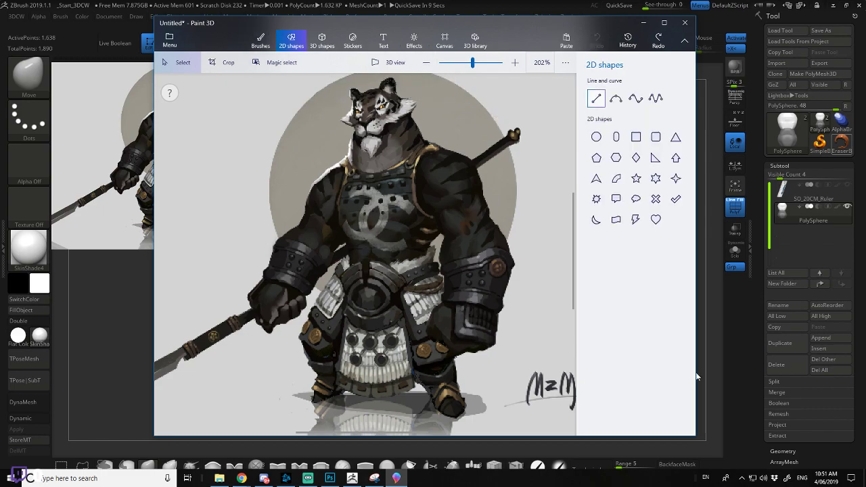
{"action": "key", "text": "l"}
{"action": "left_click_drag", "start_coordinate": [343, 86], "coordinate": [422, 87]}
{"action": "key", "text": "Return"}
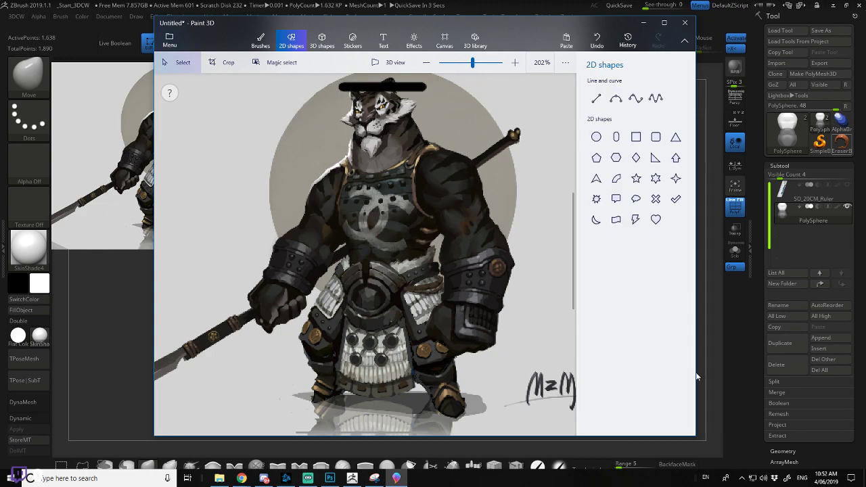
{"action": "left_click_drag", "start_coordinate": [329, 141], "coordinate": [379, 145], "text": "shift"}
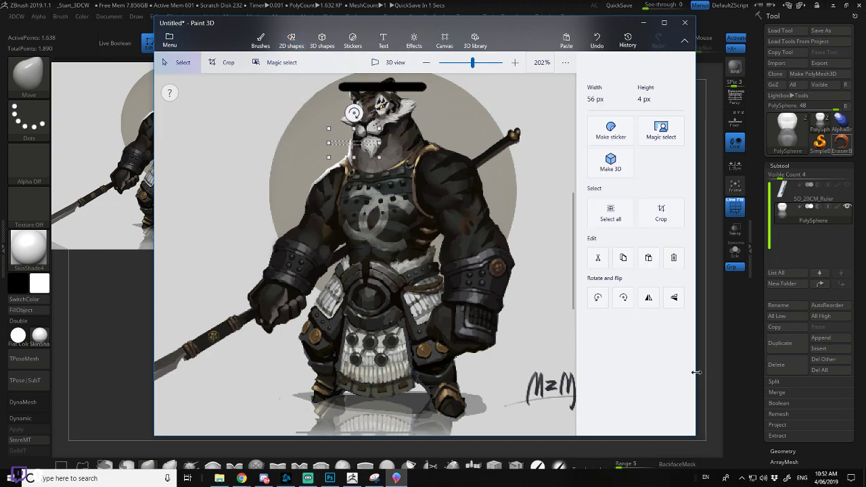
{"action": "left_click", "coordinate": [684, 24]}
{"action": "left_click", "coordinate": [425, 248]}
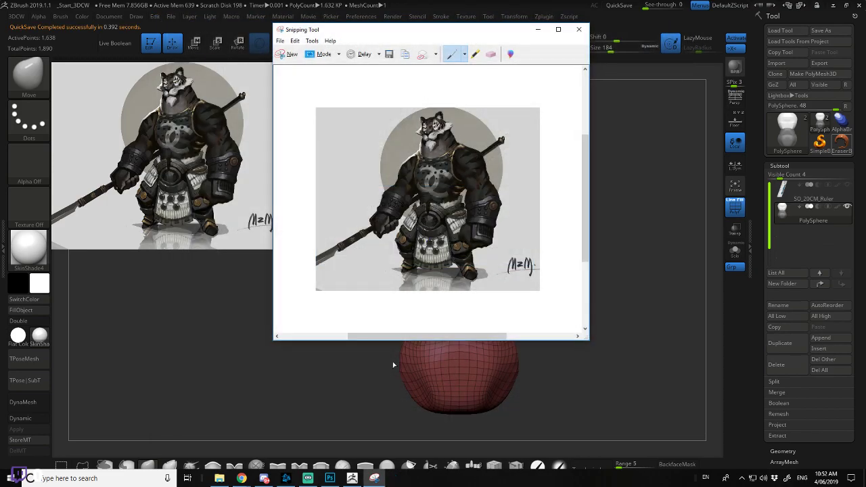
- Switch to Photoshop, create a 1056 x 1080 px document from the Clipboard preset and paste the concept art enlarged to 200% view
{"action": "left_click", "coordinate": [330, 479]}
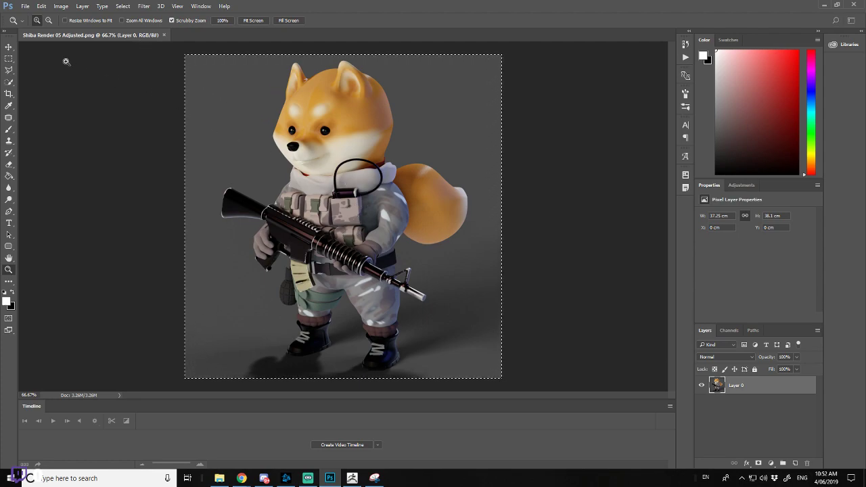
{"action": "key", "text": "ctrl+n"}
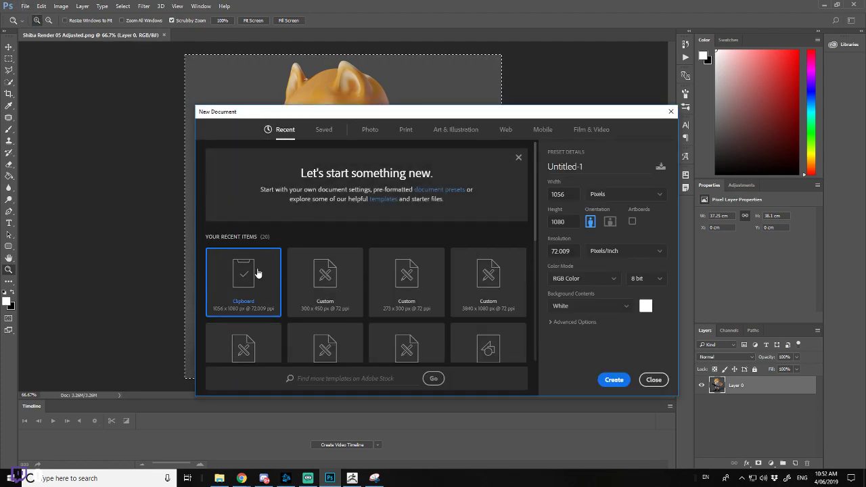
{"action": "double_click", "coordinate": [256, 272]}
{"action": "key", "text": "ctrl+v"}
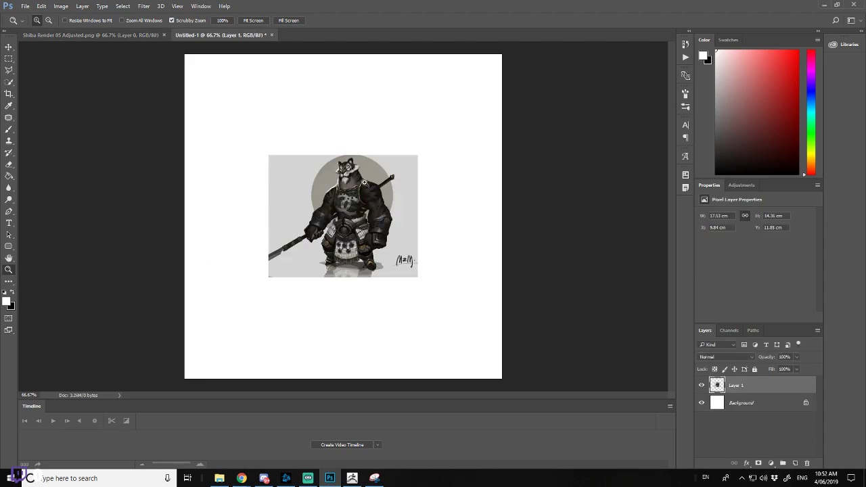
{"action": "left_click_drag", "start_coordinate": [363, 182], "coordinate": [357, 202]}
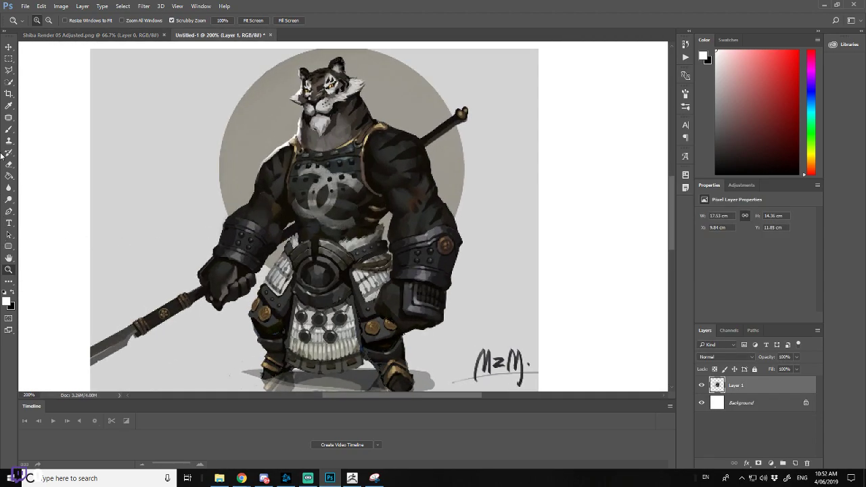
- Activate the Line tool and set the foreground colour to ff0000
{"action": "left_click_drag", "start_coordinate": [8, 247], "coordinate": [42, 282]}
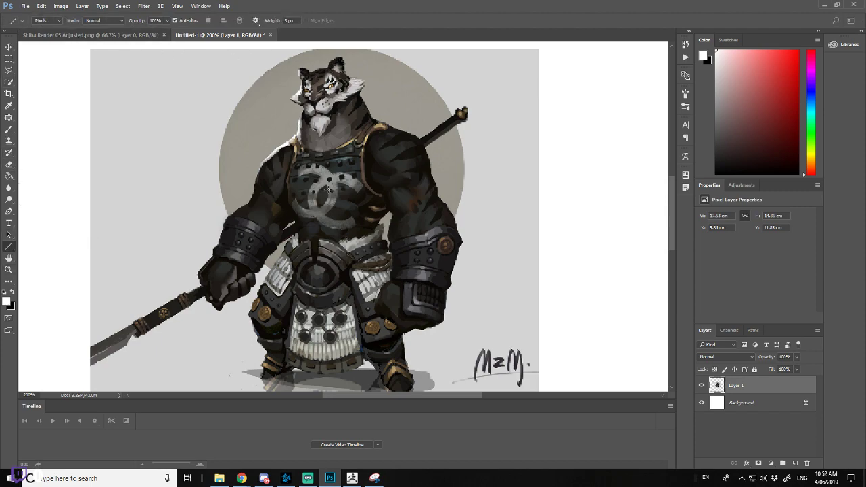
{"action": "left_click", "coordinate": [6, 302]}
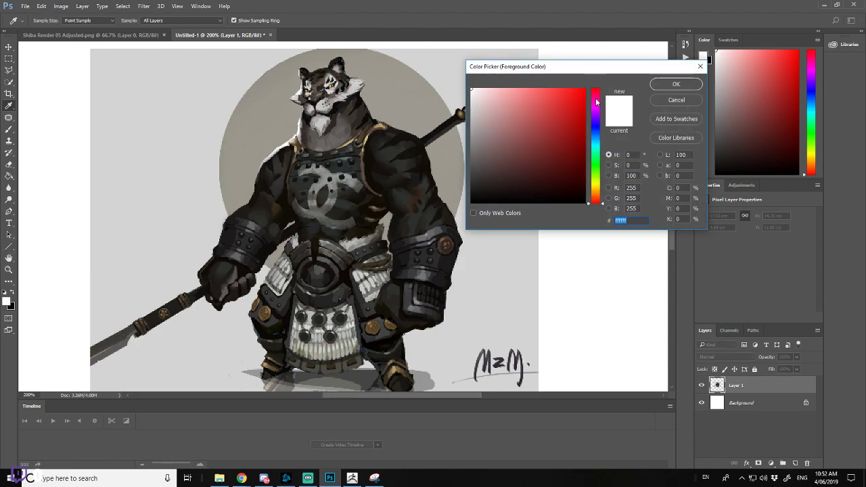
{"action": "type", "text": "ff0000"}
{"action": "left_click", "coordinate": [674, 84]}
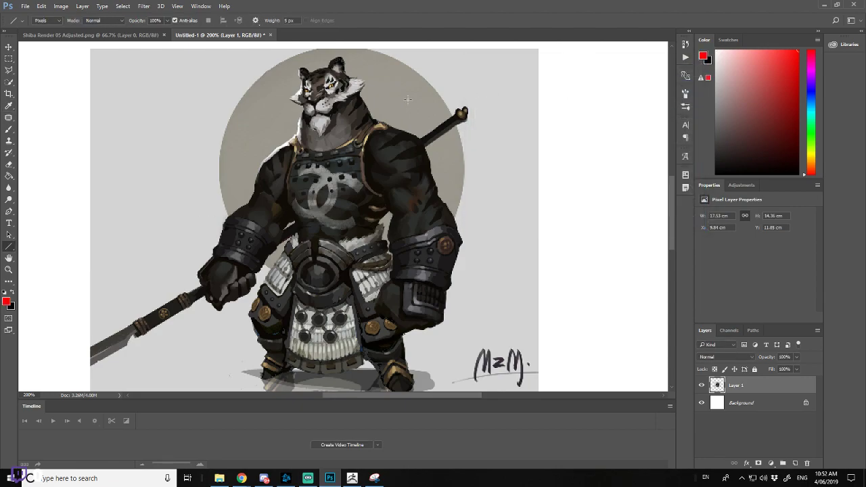
- Test a red line across the tiger's head, undo it, turn off the end arrowhead and set the line weight to 2 px
{"action": "left_click_drag", "start_coordinate": [287, 68], "coordinate": [394, 67]}
{"action": "key", "text": "ctrl+z"}
{"action": "left_click", "coordinate": [255, 20]}
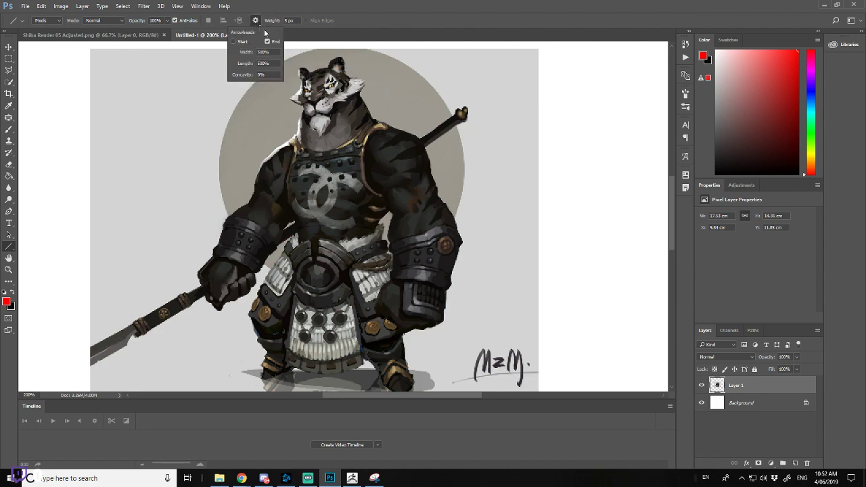
{"action": "left_click", "coordinate": [255, 21]}
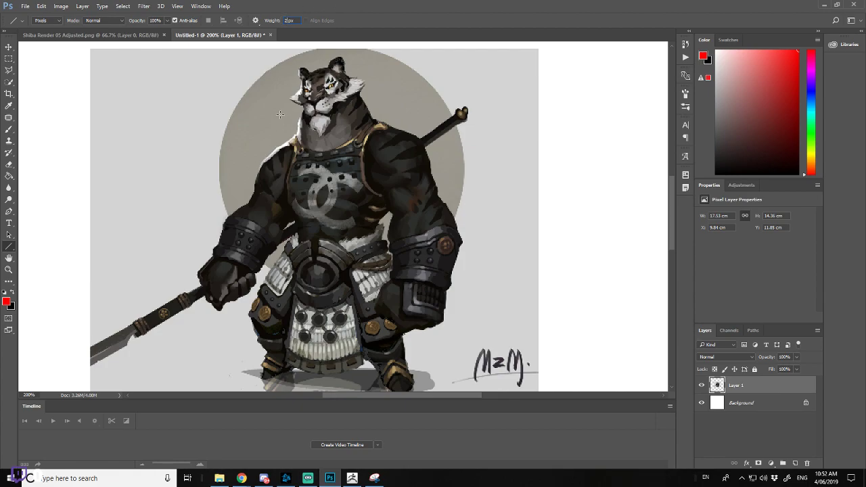
- Draw horizontal red lines across the tiger's ears and chin on the art layer, and try another across the chest
{"action": "left_click_drag", "start_coordinate": [258, 66], "coordinate": [397, 65]}
{"action": "mouse_move", "coordinate": [274, 113]}
{"action": "left_mouse_down", "text": "shift"}
{"action": "mouse_move", "coordinate": [430, 101]}
{"action": "mouse_move", "coordinate": [424, 106]}
{"action": "left_mouse_up", "text": "shift"}
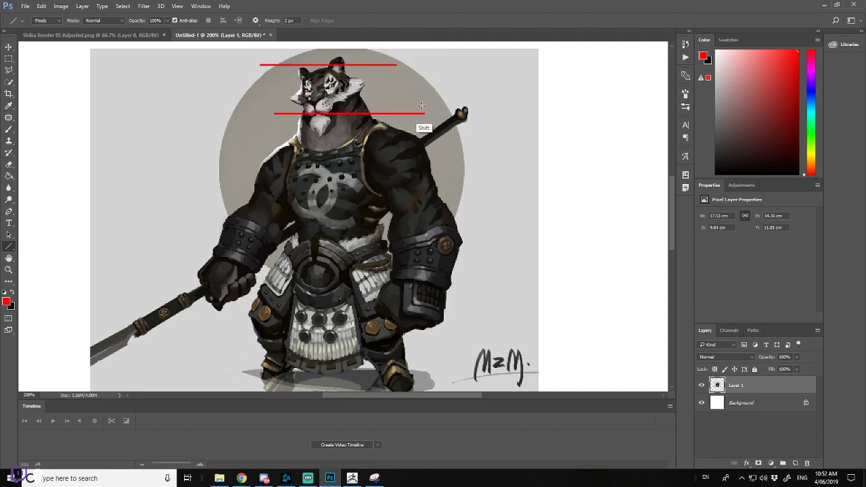
{"action": "key", "text": "ctrl+z"}
{"action": "left_click_drag", "start_coordinate": [278, 123], "coordinate": [400, 123], "text": "shift"}
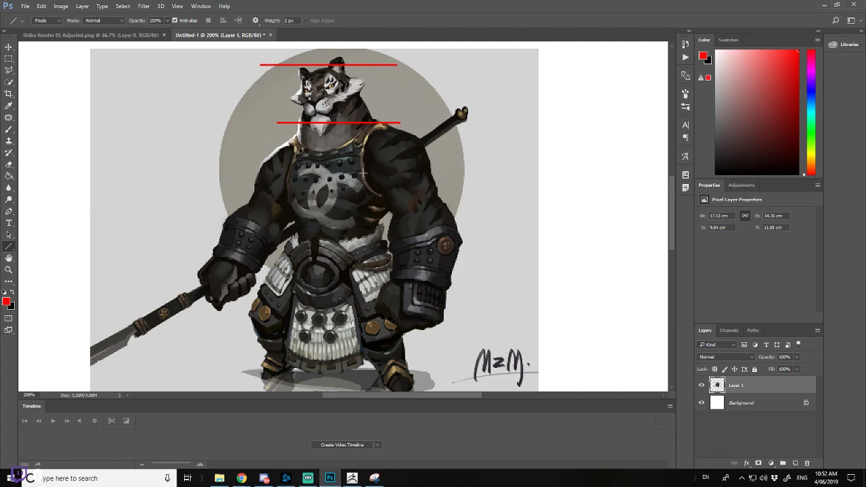
{"action": "left_click_drag", "start_coordinate": [414, 177], "coordinate": [214, 179], "text": "shift"}
{"action": "scroll", "coordinate": [672, 230], "scroll_direction": "down", "scroll_amount": 2}
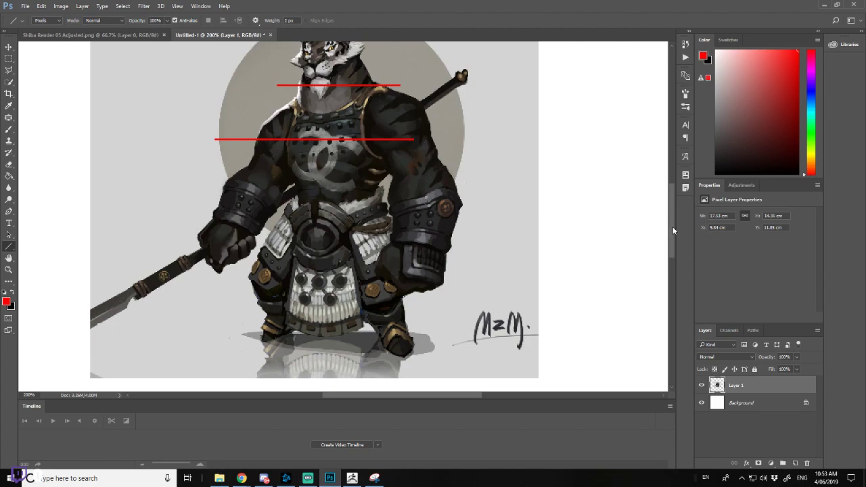
{"action": "scroll", "coordinate": [673, 230], "scroll_direction": "up", "scroll_amount": 2}
{"action": "key", "text": "ctrl+z"}
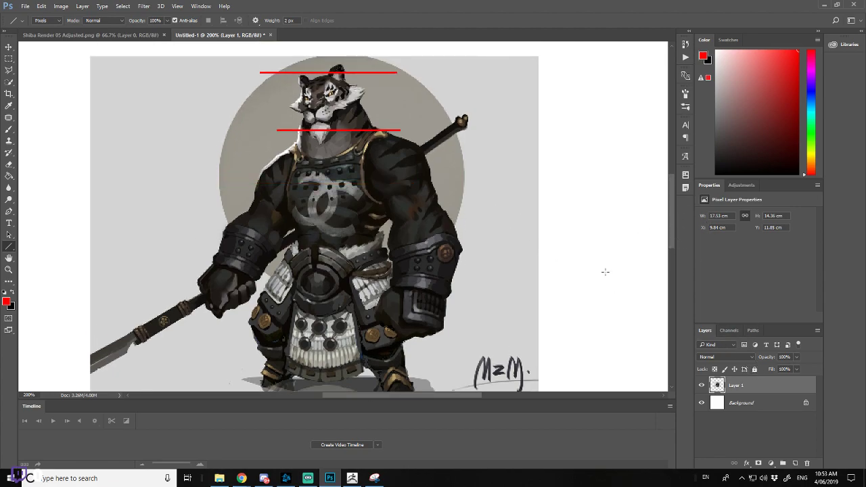
- Add a new layer, and undo it together with the red lines drawn on the art layer
{"action": "left_click", "coordinate": [795, 463]}
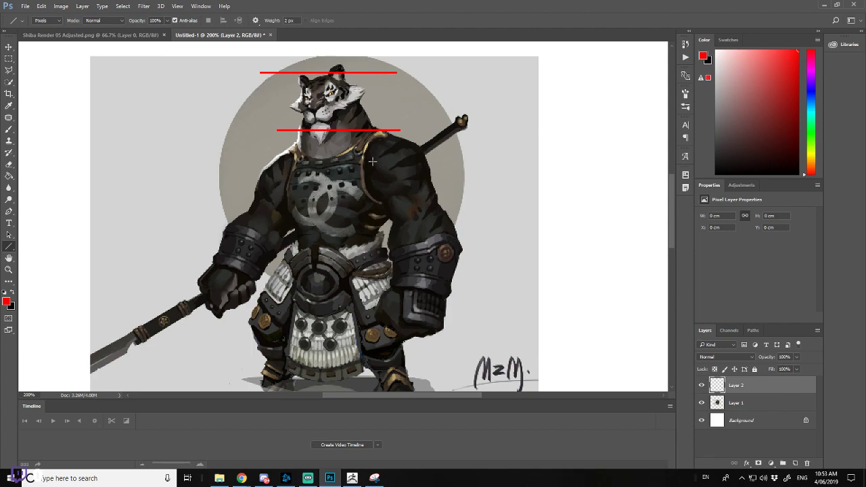
{"action": "key", "text": "ctrl+z"}
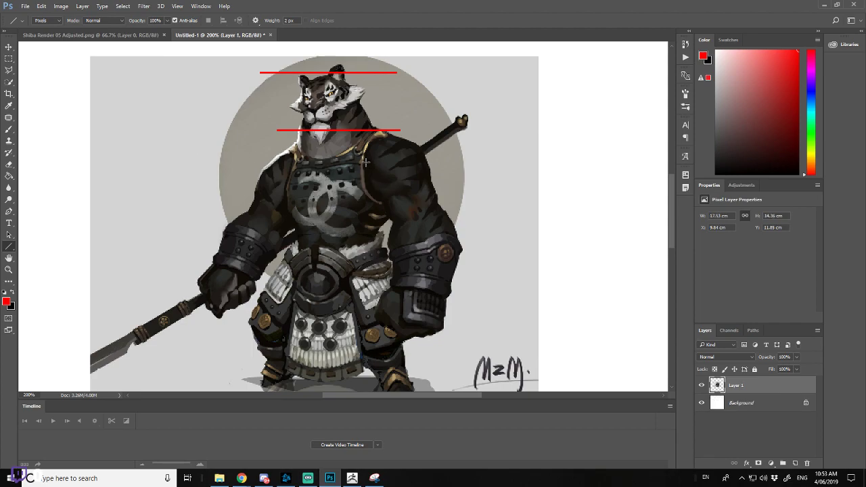
{"action": "key", "text": "ctrl+z"}
{"action": "key", "text": "ctrl+z"}
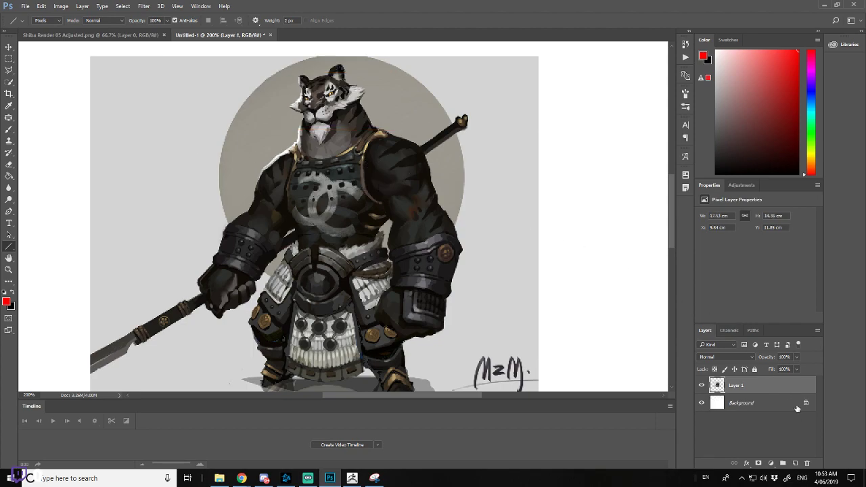
- Create a new layer and draw horizontal red lines across the top of the tiger's head and through its beard
{"action": "left_click", "coordinate": [795, 463]}
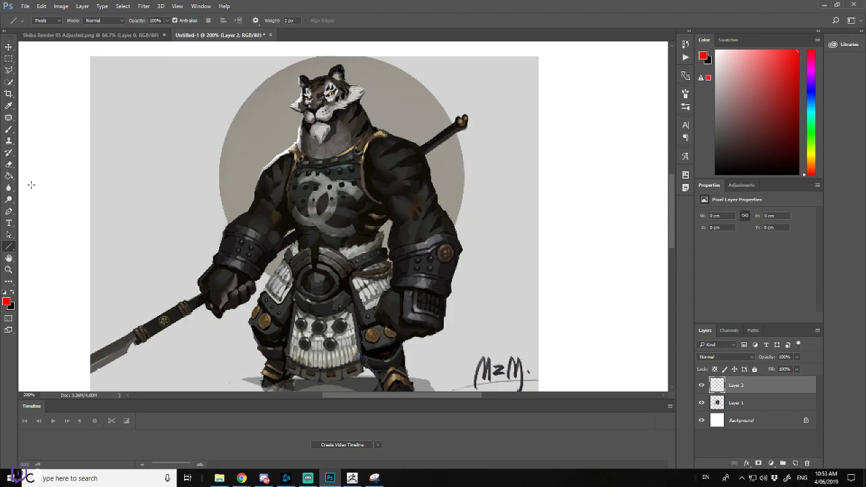
{"action": "left_click_drag", "start_coordinate": [252, 76], "coordinate": [427, 77]}
{"action": "left_click_drag", "start_coordinate": [257, 126], "coordinate": [426, 127]}
{"action": "key", "text": "ctrl+z"}
{"action": "left_click_drag", "start_coordinate": [261, 131], "coordinate": [393, 131]}
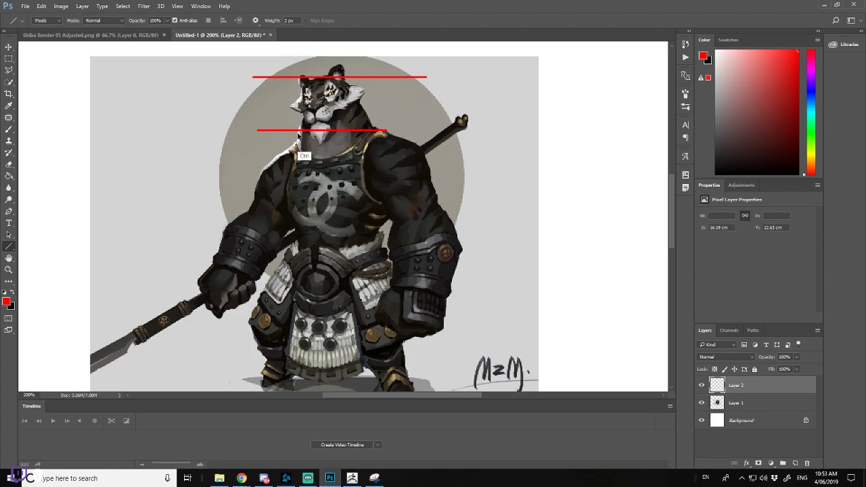
{"action": "key", "text": "ctrl+z"}
{"action": "left_click_drag", "start_coordinate": [261, 137], "coordinate": [419, 133], "text": "shift"}
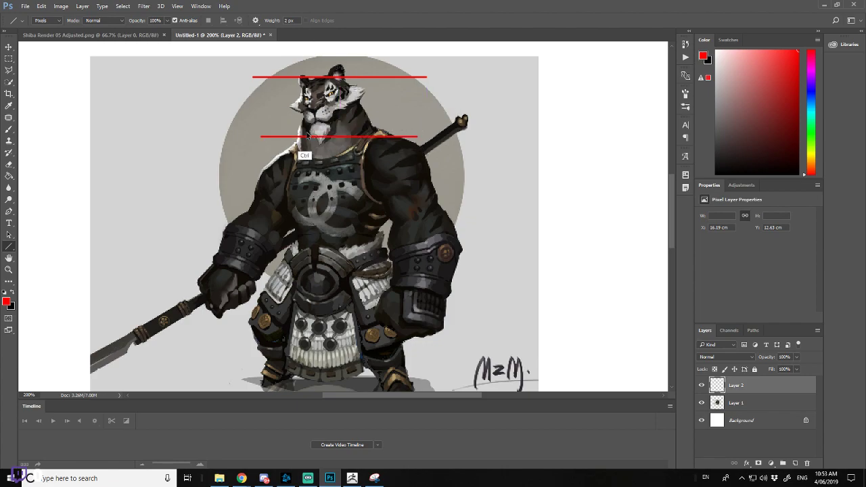
{"action": "key", "text": "ctrl+z"}
{"action": "left_click_drag", "start_coordinate": [266, 132], "coordinate": [428, 126], "text": "shift"}
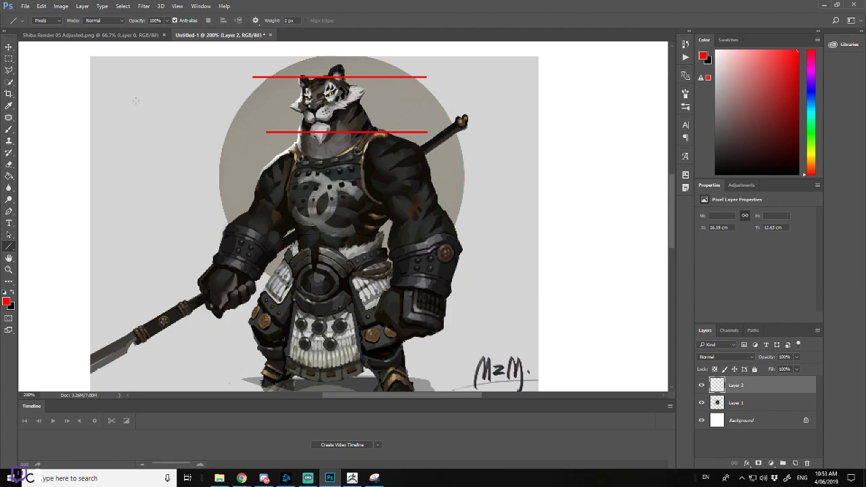
- Select both red lines with a rectangular marquee and copy them down one head height, adding a line across the chest
{"action": "left_click", "coordinate": [8, 61]}
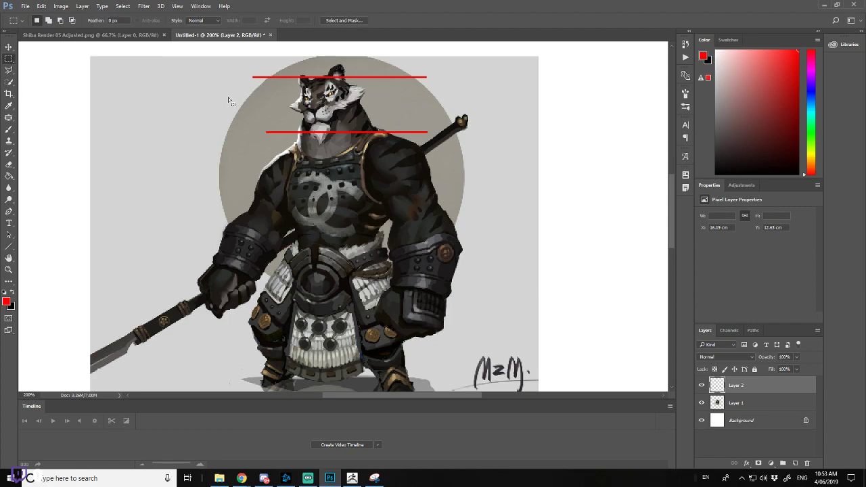
{"action": "left_click_drag", "start_coordinate": [245, 68], "coordinate": [472, 143]}
{"action": "mouse_move", "coordinate": [394, 124]}
{"action": "left_mouse_down", "text": "ctrl"}
{"action": "mouse_move", "coordinate": [396, 157]}
{"action": "mouse_move", "coordinate": [388, 118]}
{"action": "mouse_move", "coordinate": [393, 173]}
{"action": "mouse_move", "coordinate": [379, 205]}
{"action": "mouse_move", "coordinate": [363, 210]}
{"action": "left_mouse_up", "text": "ctrl"}
{"action": "key", "text": "ctrl+z"}
{"action": "key", "text": "ctrl+z"}
{"action": "key", "text": "ctrl+alt+z"}
{"action": "key", "text": "ctrl+alt+z"}
{"action": "key", "text": "ctrl+z"}
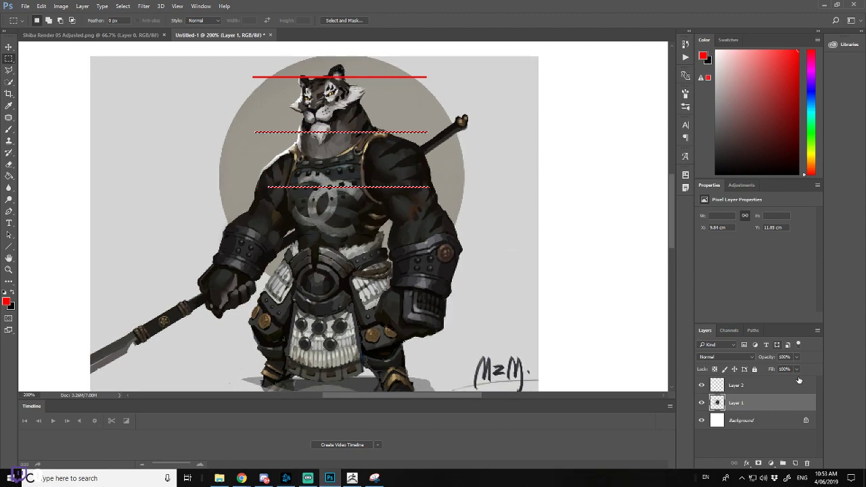
- Try shifting the selected beard and chest lines further down towards the waist, and undo the attempts
{"action": "left_click", "coordinate": [799, 384]}
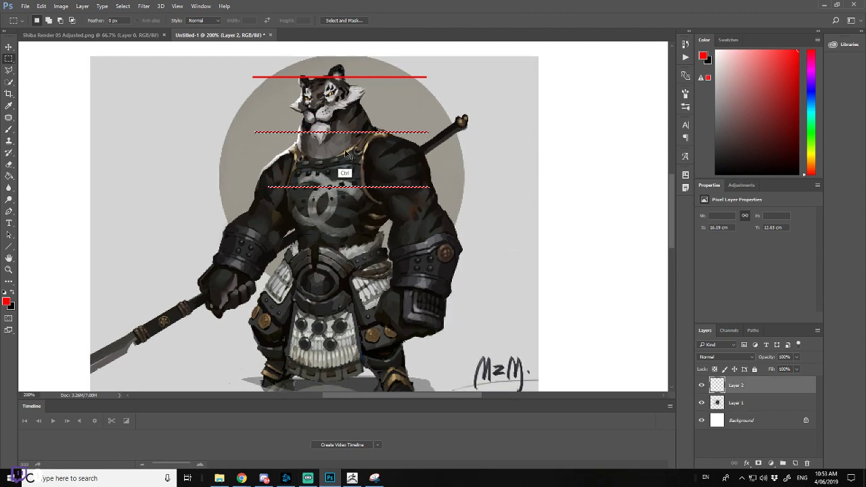
{"action": "left_click", "coordinate": [346, 196], "text": "ctrl"}
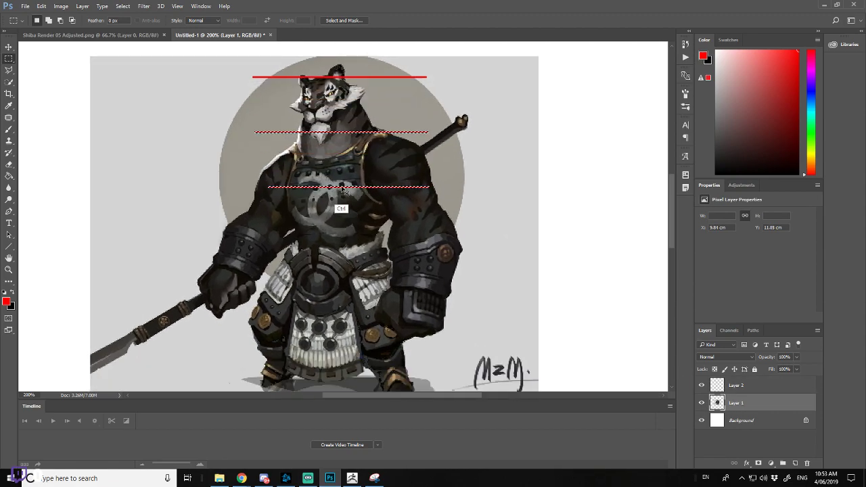
{"action": "left_click_drag", "start_coordinate": [342, 192], "coordinate": [337, 242], "text": "ctrl"}
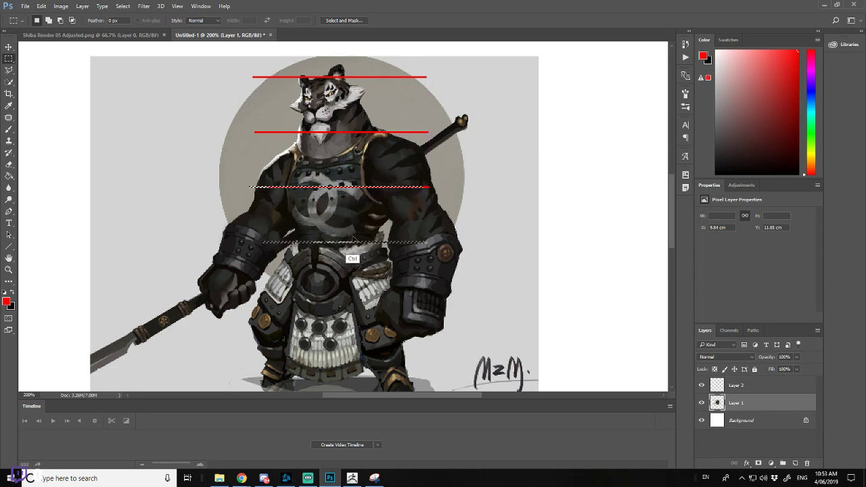
{"action": "mouse_move", "coordinate": [673, 222]}
{"action": "left_mouse_down"}
{"action": "mouse_move", "coordinate": [677, 240]}
{"action": "mouse_move", "coordinate": [672, 230]}
{"action": "left_mouse_up"}
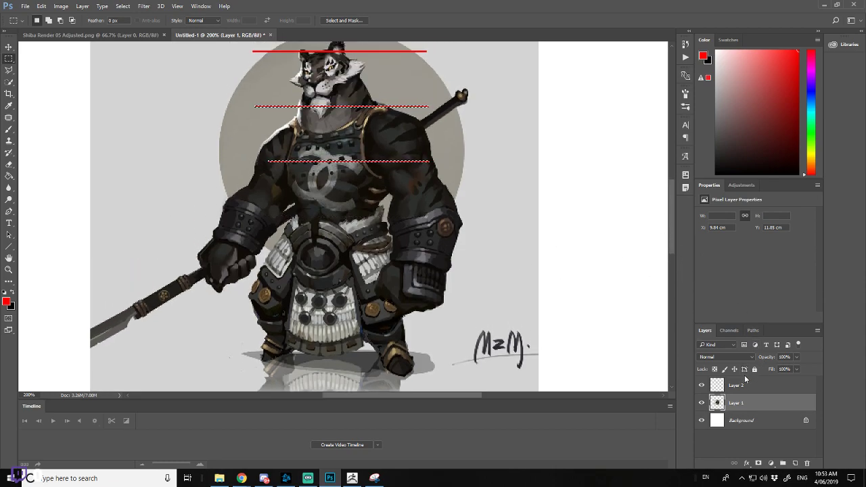
{"action": "left_click", "coordinate": [745, 385]}
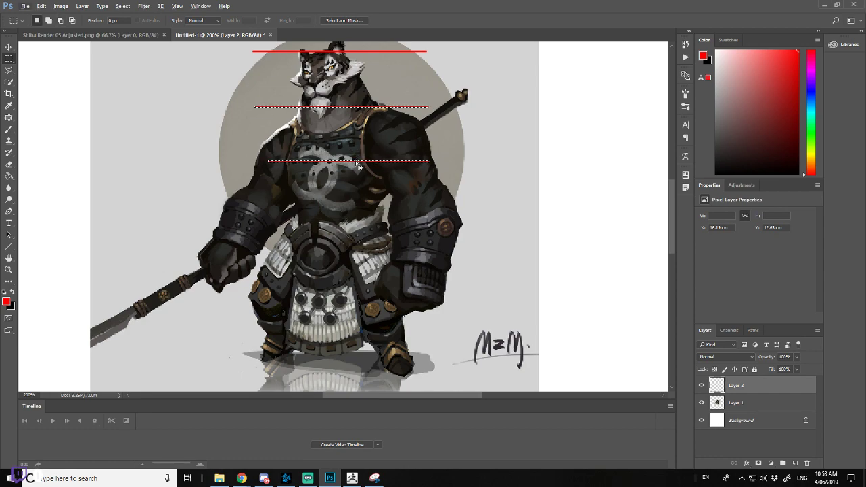
{"action": "left_click_drag", "start_coordinate": [356, 162], "coordinate": [352, 196], "text": "ctrl"}
{"action": "key", "text": "ctrl+z"}
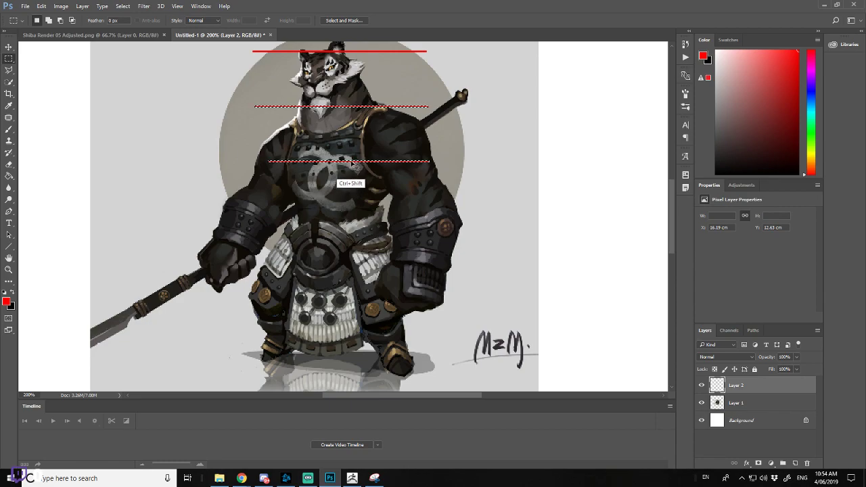
- Copy the selected red lines repeatedly down the body at head-height spacing, marking the waist, thighs and lower legs
{"action": "left_click_drag", "start_coordinate": [353, 163], "coordinate": [351, 340], "text": "ctrl+shift"}
{"action": "key", "text": "ctrl+z"}
{"action": "key", "text": "ctrl+z"}
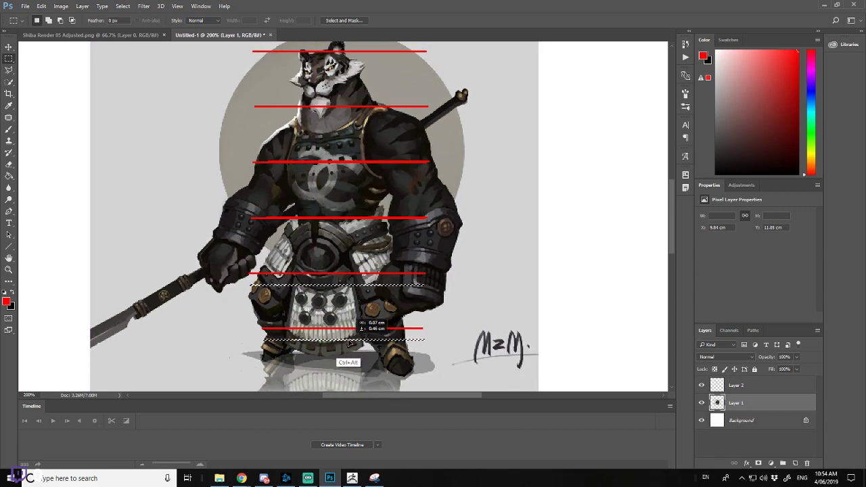
{"action": "left_click_drag", "start_coordinate": [345, 385], "coordinate": [344, 383], "text": "ctrl+alt"}
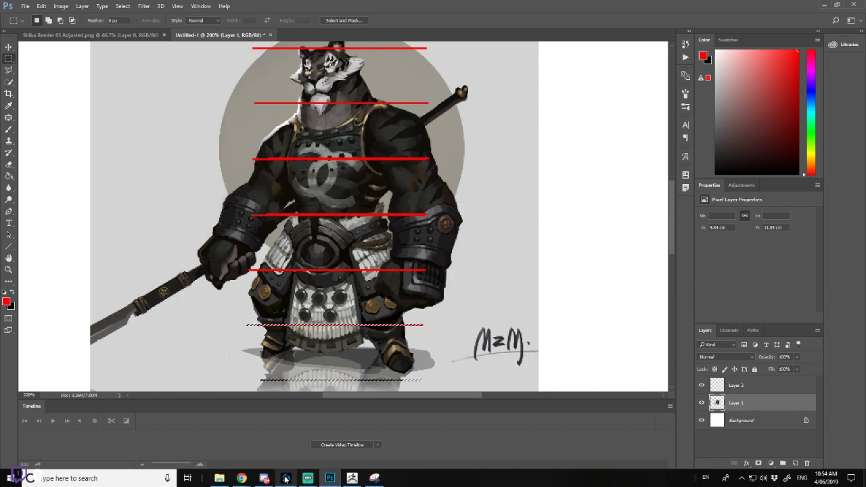
- Switch to ZBrush and reshape the top of the blue ribcage form with the Move brush
{"action": "mouse_move", "coordinate": [286, 478]}
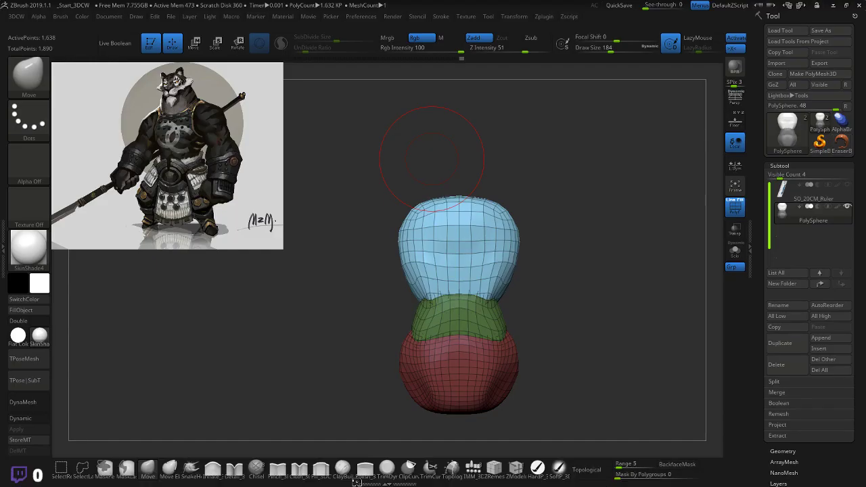
{"action": "left_click", "coordinate": [374, 478]}
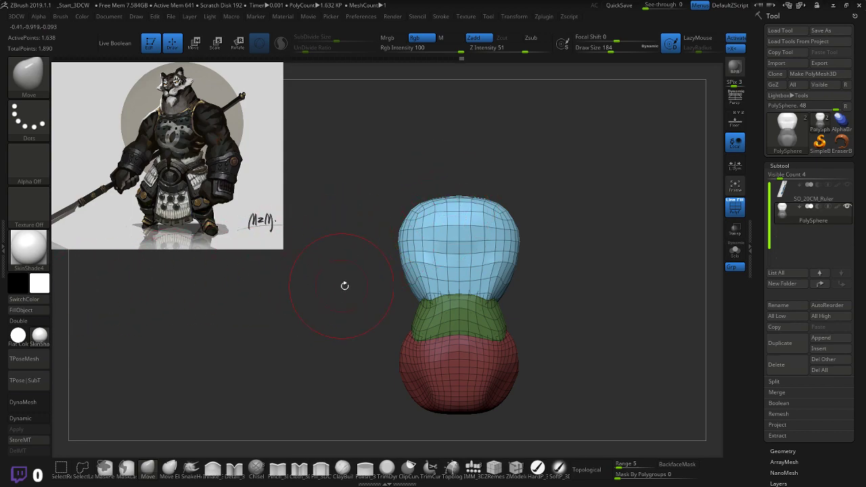
{"action": "left_click_drag", "start_coordinate": [345, 286], "coordinate": [384, 274]}
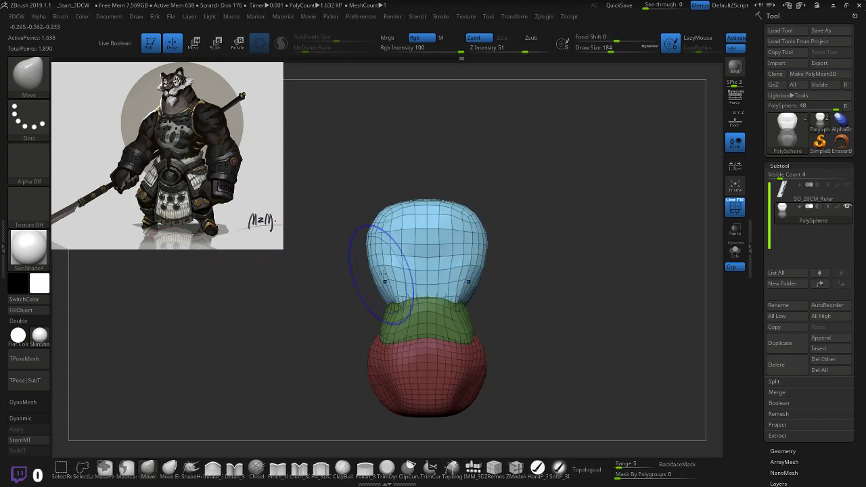
{"action": "left_click_drag", "start_coordinate": [427, 204], "coordinate": [453, 189]}
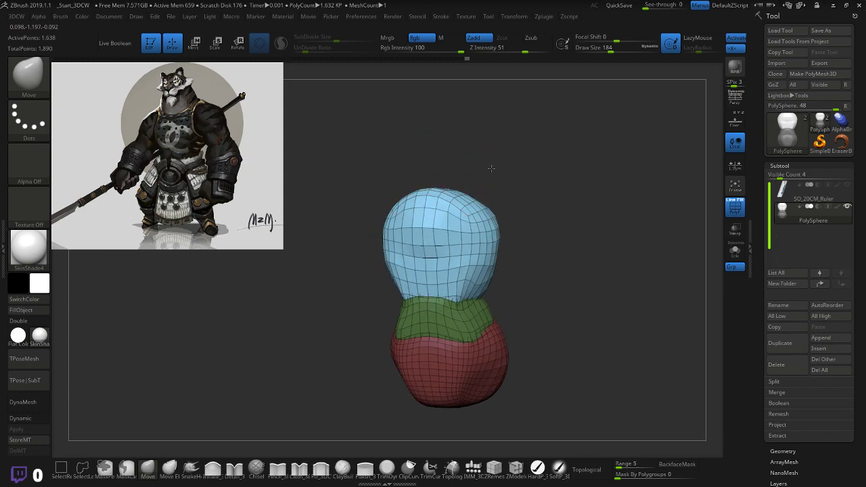
{"action": "left_click_drag", "start_coordinate": [491, 168], "coordinate": [443, 184]}
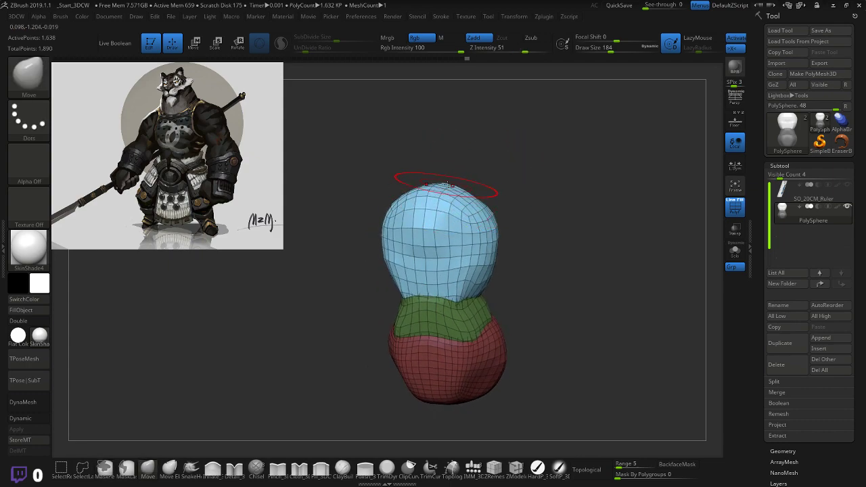
{"action": "left_click_drag", "start_coordinate": [549, 185], "coordinate": [535, 199], "text": "shift"}
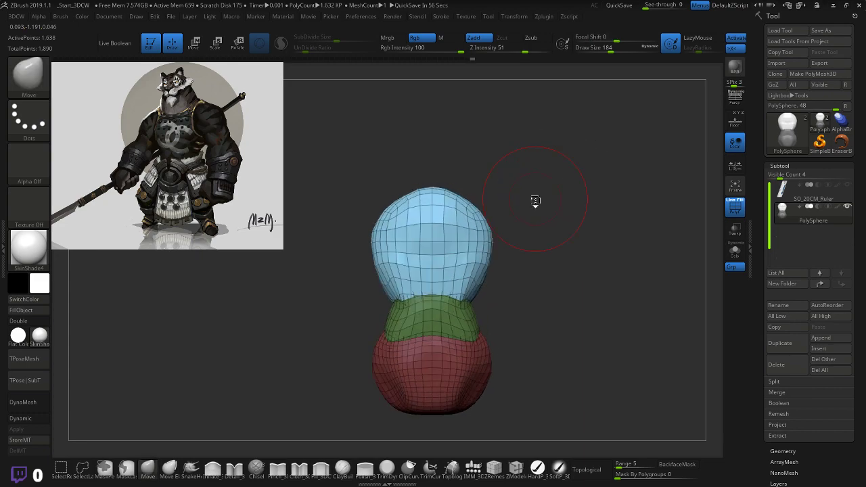
{"action": "left_click_drag", "start_coordinate": [412, 174], "coordinate": [416, 188]}
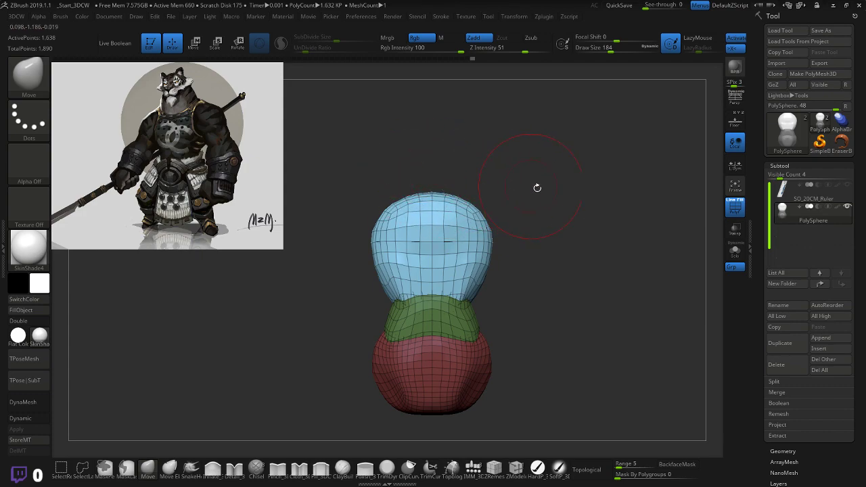
- Refine the ribcage and pelvis silhouettes from the side and front using the Move brush at draw size 216
{"action": "left_click_drag", "start_coordinate": [582, 222], "coordinate": [559, 219]}
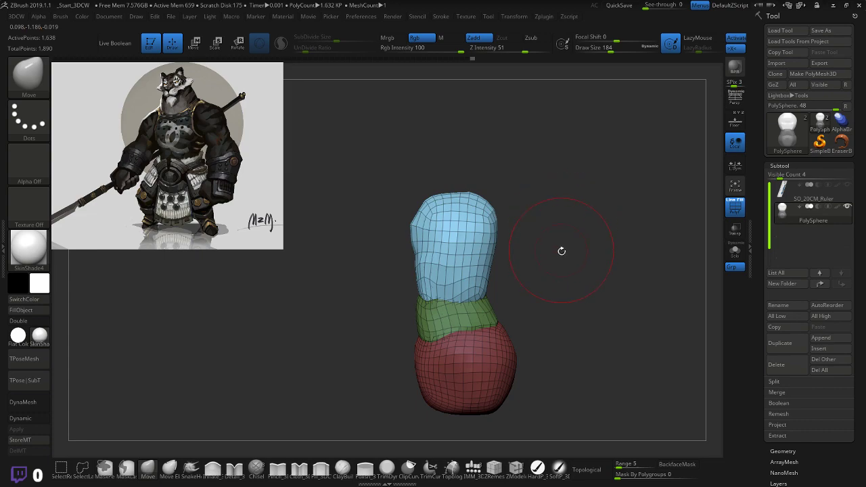
{"action": "mouse_move", "coordinate": [550, 250]}
{"action": "left_mouse_down"}
{"action": "mouse_move", "coordinate": [512, 304]}
{"action": "mouse_move", "coordinate": [542, 297]}
{"action": "mouse_move", "coordinate": [492, 313]}
{"action": "left_mouse_up"}
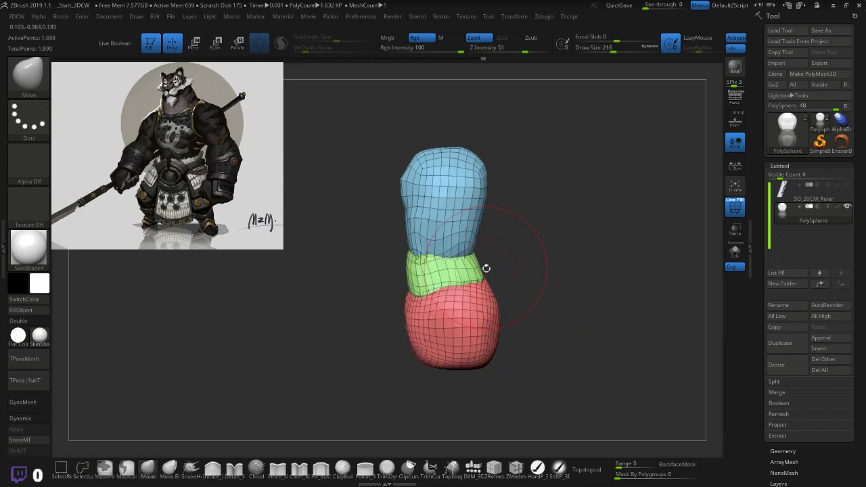
{"action": "left_click_drag", "start_coordinate": [485, 267], "coordinate": [481, 267]}
{"action": "left_click_drag", "start_coordinate": [512, 195], "coordinate": [512, 198]}
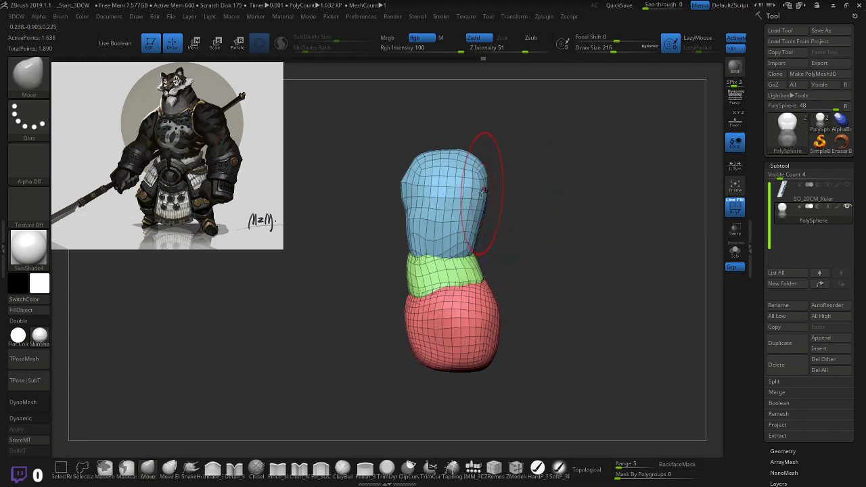
{"action": "left_click_drag", "start_coordinate": [475, 173], "coordinate": [482, 168]}
{"action": "left_click_drag", "start_coordinate": [489, 344], "coordinate": [480, 315]}
{"action": "left_click_drag", "start_coordinate": [520, 293], "coordinate": [561, 291], "text": "shift"}
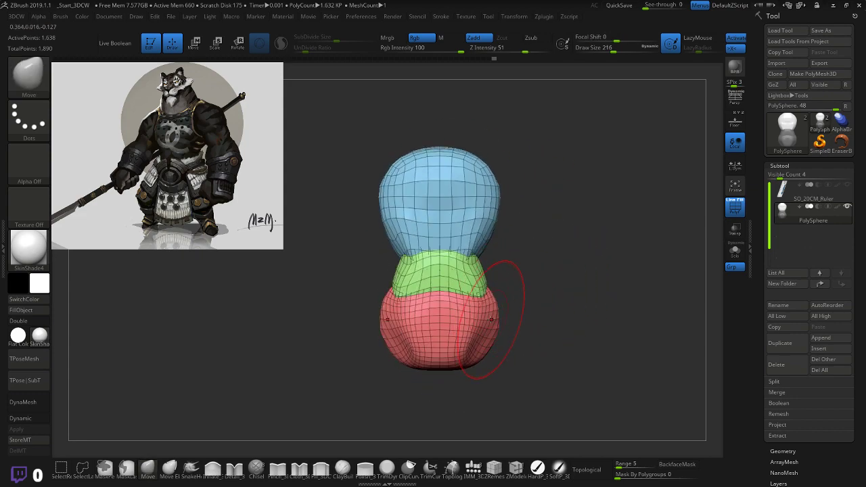
{"action": "left_click_drag", "start_coordinate": [491, 307], "coordinate": [488, 308]}
{"action": "left_click_drag", "start_coordinate": [477, 195], "coordinate": [484, 166]}
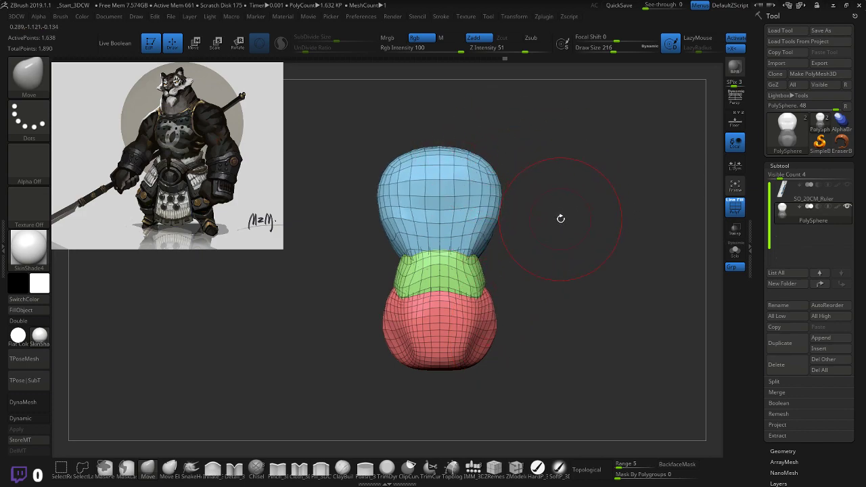
{"action": "mouse_move", "coordinate": [534, 215]}
{"action": "left_mouse_down", "text": "shift"}
{"action": "mouse_move", "coordinate": [503, 203]}
{"action": "mouse_move", "coordinate": [493, 181]}
{"action": "mouse_move", "coordinate": [467, 166]}
{"action": "mouse_move", "coordinate": [514, 149]}
{"action": "mouse_move", "coordinate": [498, 203]}
{"action": "left_mouse_up", "text": "shift"}
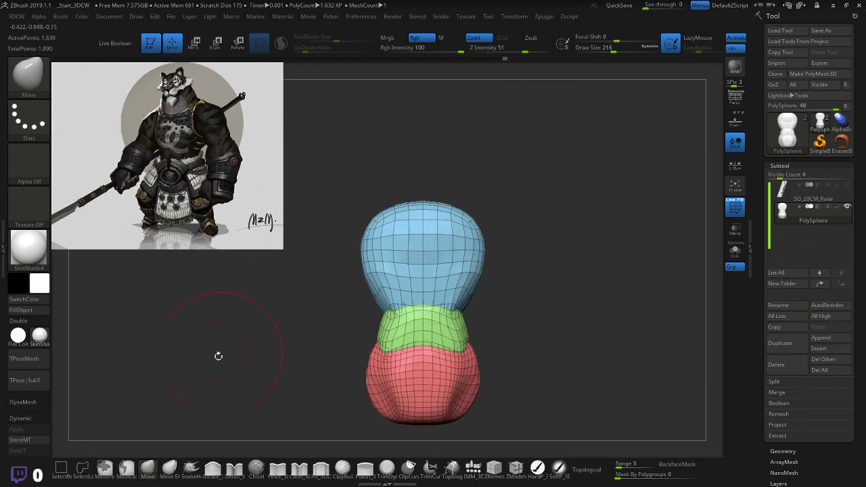
- Insert a mirrored pair of QuadSphere-2 meshes from the IMM_3DCW brush beside the upper ribcage as shoulders
{"action": "mouse_move", "coordinate": [476, 475]}
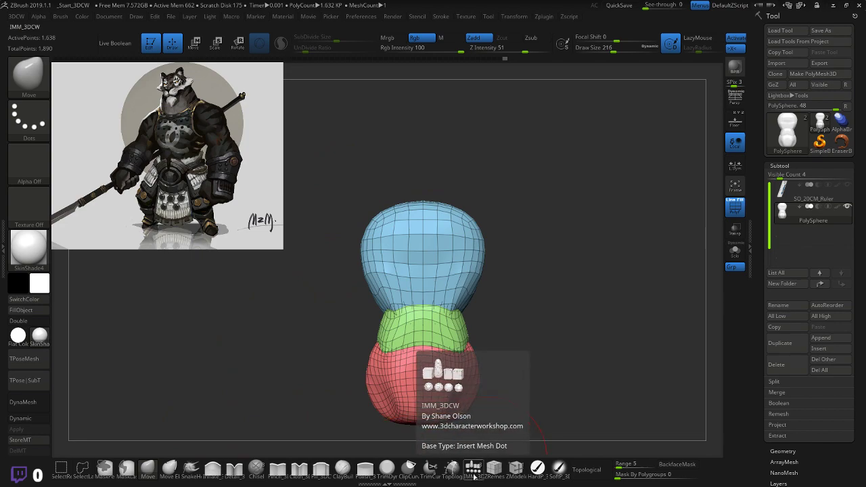
{"action": "left_click", "coordinate": [476, 475]}
{"action": "left_click", "coordinate": [105, 77]}
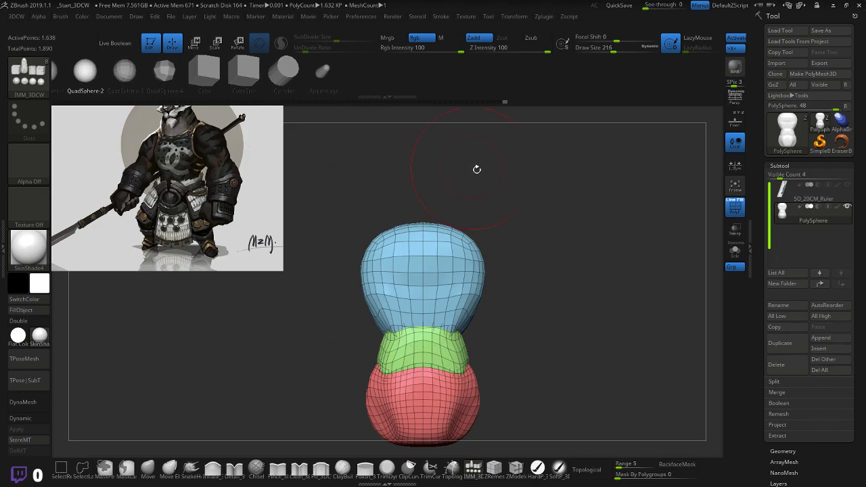
{"action": "mouse_move", "coordinate": [536, 229]}
{"action": "left_mouse_down"}
{"action": "mouse_move", "coordinate": [507, 231]}
{"action": "mouse_move", "coordinate": [537, 229]}
{"action": "left_mouse_up"}
{"action": "key", "text": "w"}
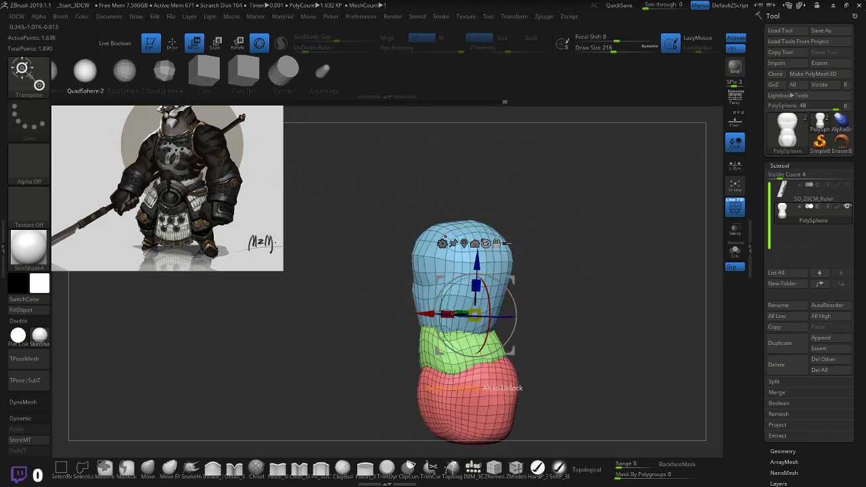
{"action": "left_click", "coordinate": [465, 244]}
{"action": "left_click_drag", "start_coordinate": [575, 224], "coordinate": [564, 223]}
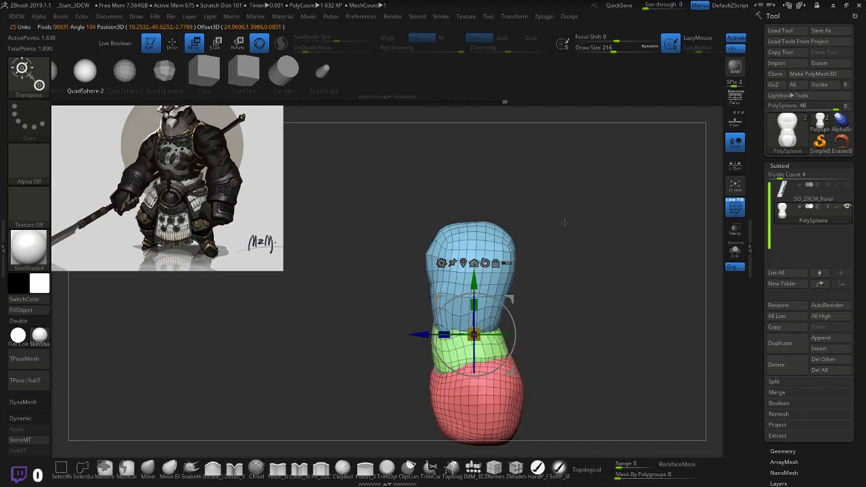
{"action": "key", "text": "y"}
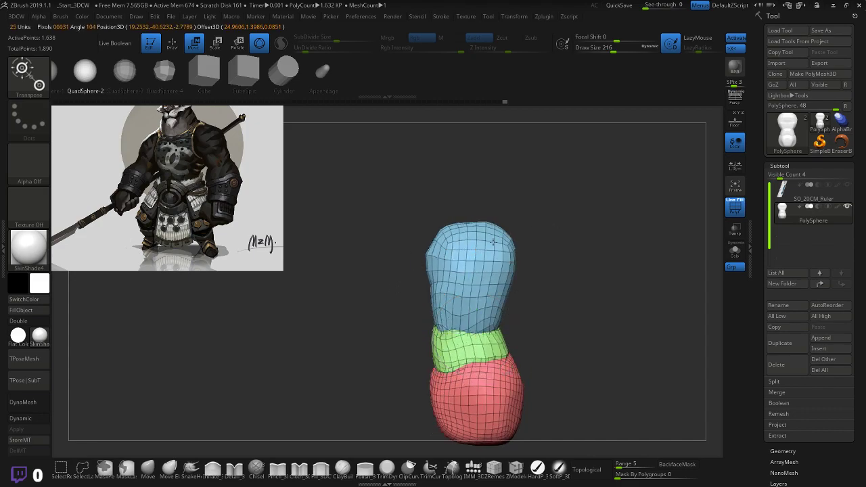
{"action": "key", "text": "y"}
{"action": "key", "text": "y"}
{"action": "key", "text": "q"}
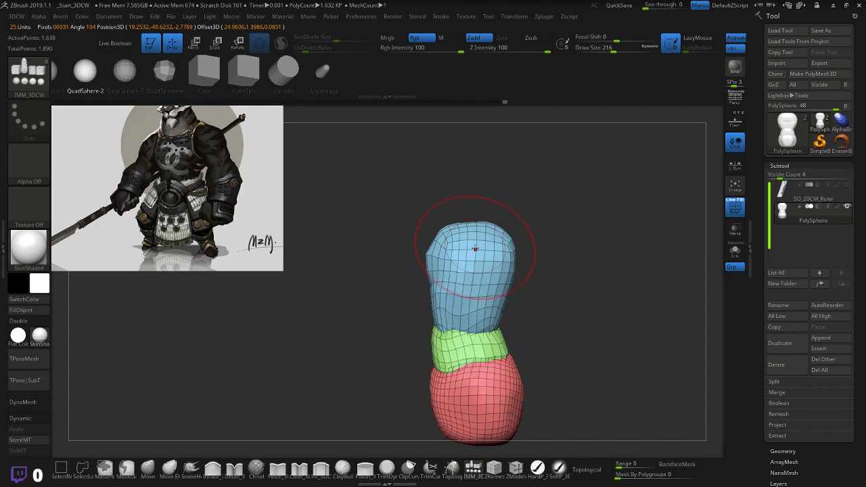
{"action": "left_click_drag", "start_coordinate": [478, 246], "coordinate": [553, 233]}
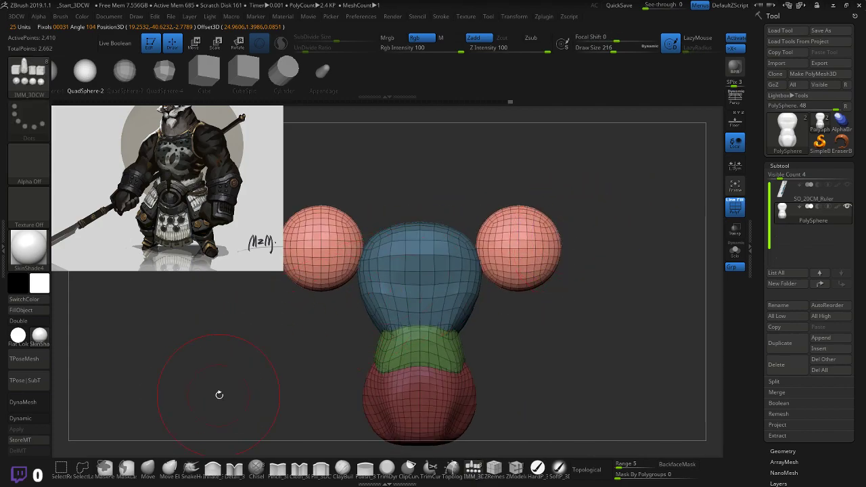
- Centre the gizmo on the shoulder spheres and turn on Local Symmetry for scaling them in place
{"action": "key", "text": "w"}
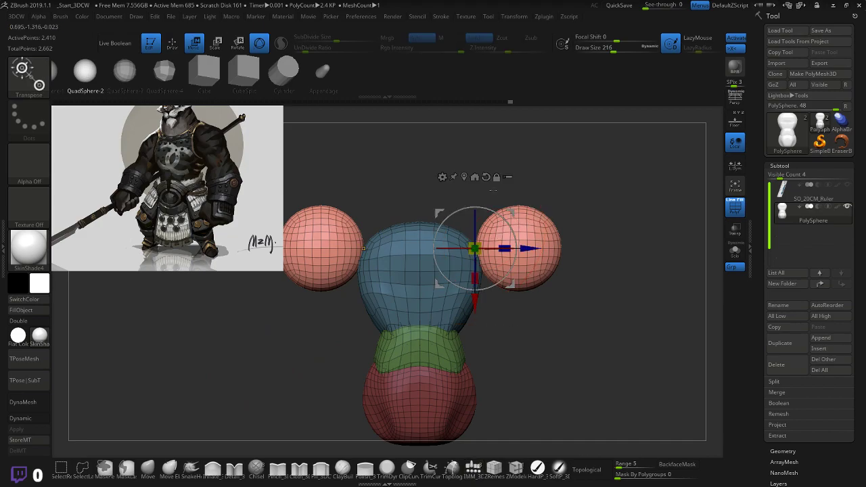
{"action": "left_click", "coordinate": [464, 177]}
{"action": "left_click_drag", "start_coordinate": [553, 225], "coordinate": [539, 243]}
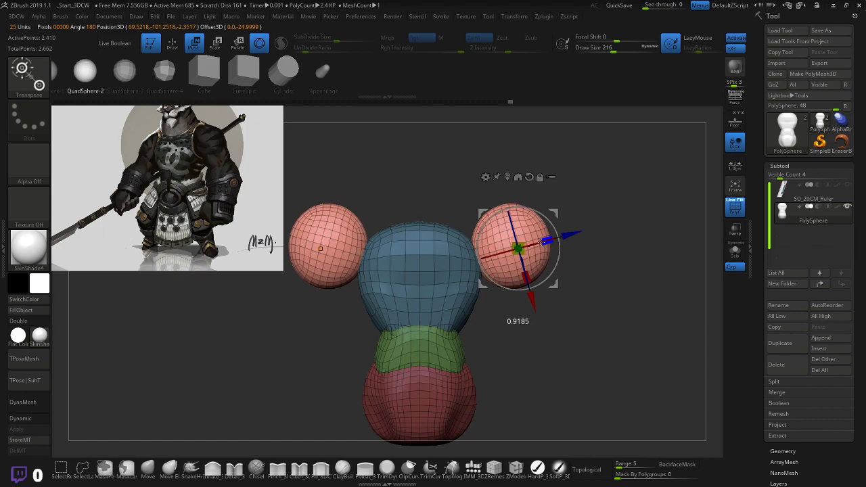
{"action": "key", "text": "ctrl+z"}
{"action": "left_click", "coordinate": [733, 171]}
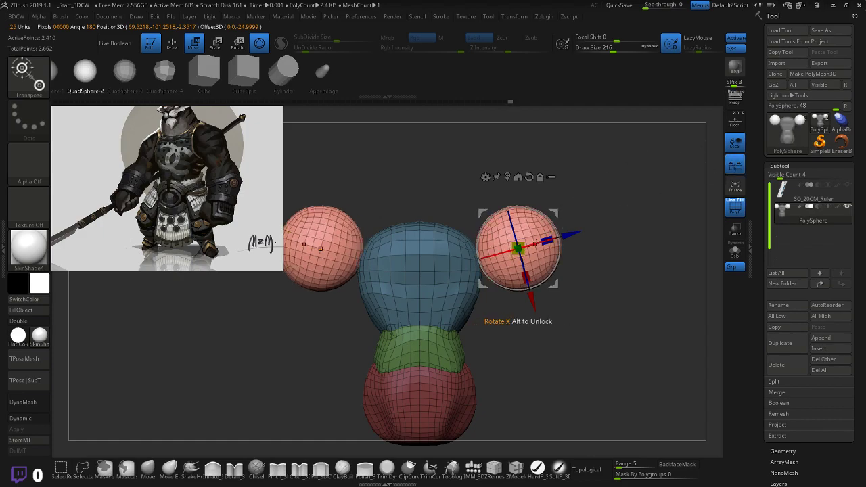
- Squash the shoulder spheres along two of their axes and rotate them to tilt diagonally
{"action": "left_click_drag", "start_coordinate": [547, 240], "coordinate": [529, 247]}
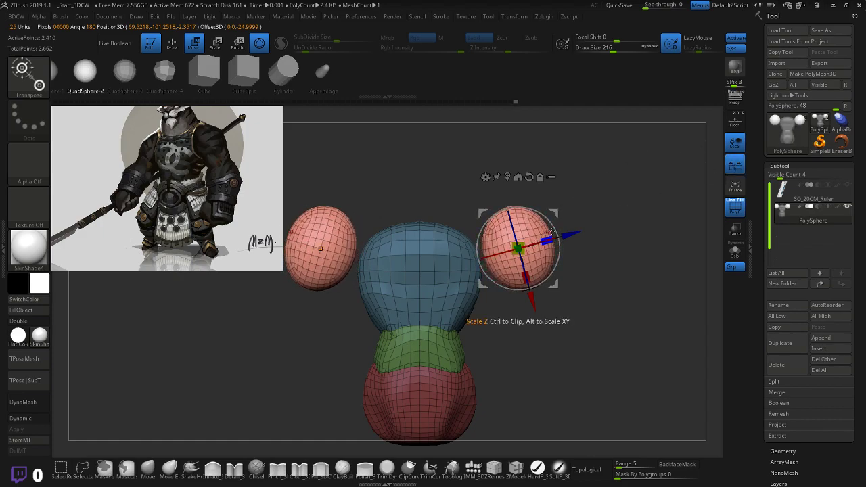
{"action": "left_click_drag", "start_coordinate": [526, 278], "coordinate": [525, 268]}
{"action": "left_click_drag", "start_coordinate": [555, 230], "coordinate": [546, 217]}
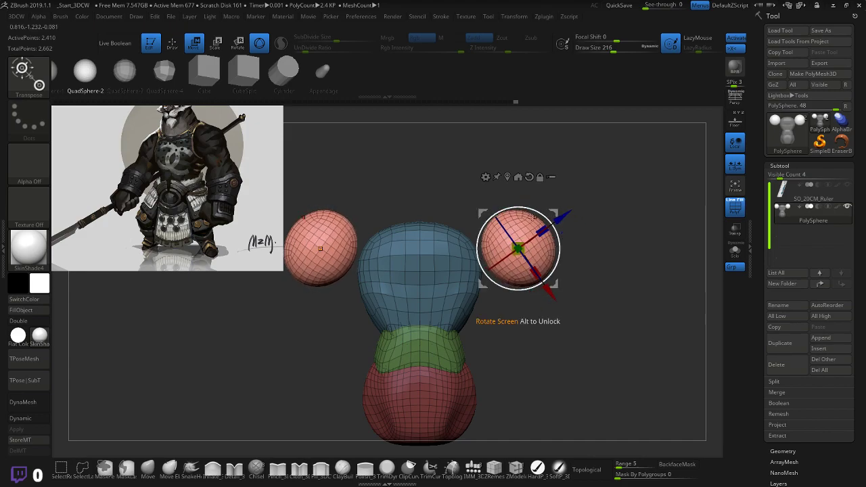
{"action": "key", "text": "q"}
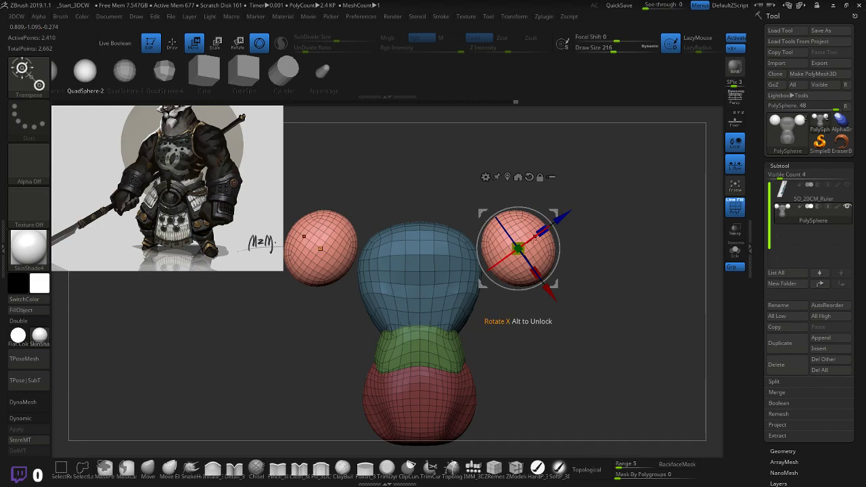
- Move the shoulder spheres inward to overlap the upper ribcage and adjust their depth from the side
{"action": "left_click_drag", "start_coordinate": [519, 249], "coordinate": [483, 251]}
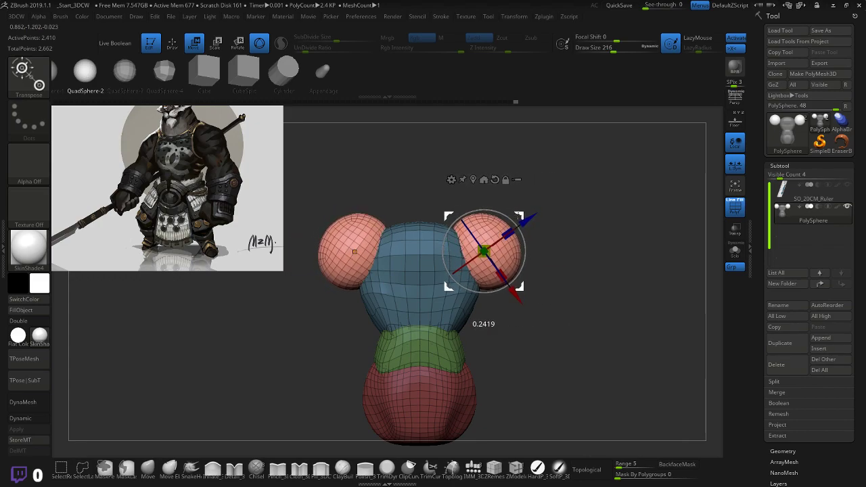
{"action": "left_click_drag", "start_coordinate": [518, 216], "coordinate": [566, 213]}
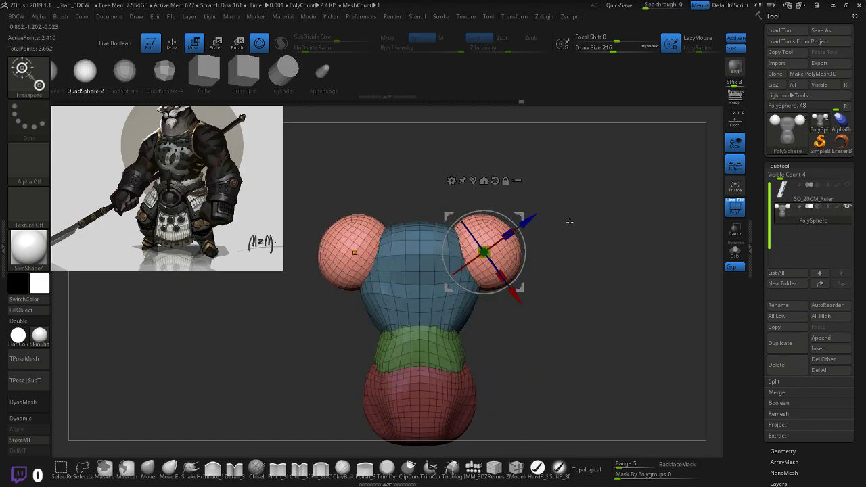
{"action": "mouse_move", "coordinate": [577, 217]}
{"action": "left_mouse_down"}
{"action": "mouse_move", "coordinate": [585, 213]}
{"action": "mouse_move", "coordinate": [569, 220]}
{"action": "left_mouse_up"}
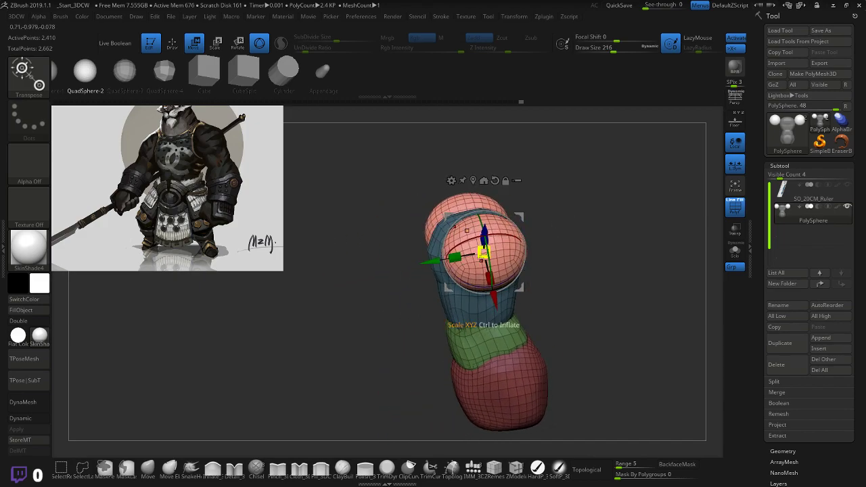
{"action": "mouse_move", "coordinate": [428, 261]}
{"action": "left_mouse_down"}
{"action": "mouse_move", "coordinate": [385, 286]}
{"action": "mouse_move", "coordinate": [408, 258]}
{"action": "mouse_move", "coordinate": [399, 264]}
{"action": "mouse_move", "coordinate": [415, 269]}
{"action": "left_mouse_up"}
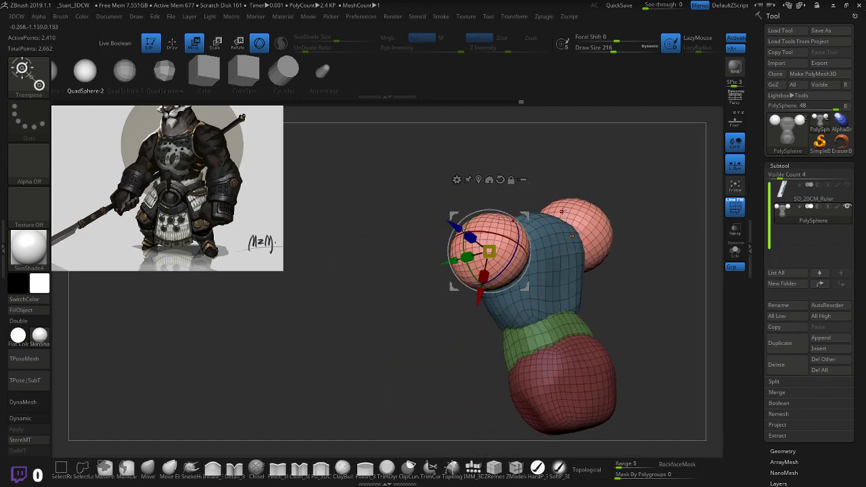
- Reposition the shoulder spheres slightly outward and down against the ribcage from the back view
{"action": "left_click", "coordinate": [561, 211]}
{"action": "left_click_drag", "start_coordinate": [429, 311], "coordinate": [325, 316]}
{"action": "left_click_drag", "start_coordinate": [599, 274], "coordinate": [617, 302], "text": "alt"}
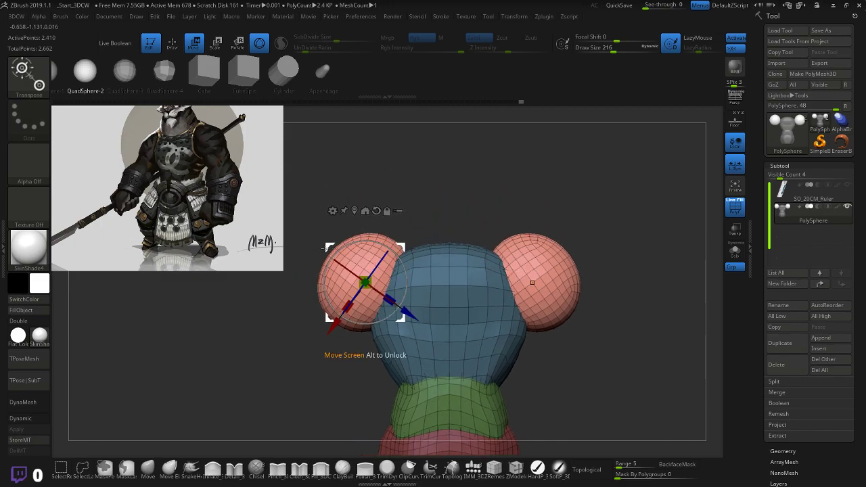
{"action": "left_click_drag", "start_coordinate": [326, 247], "coordinate": [325, 252]}
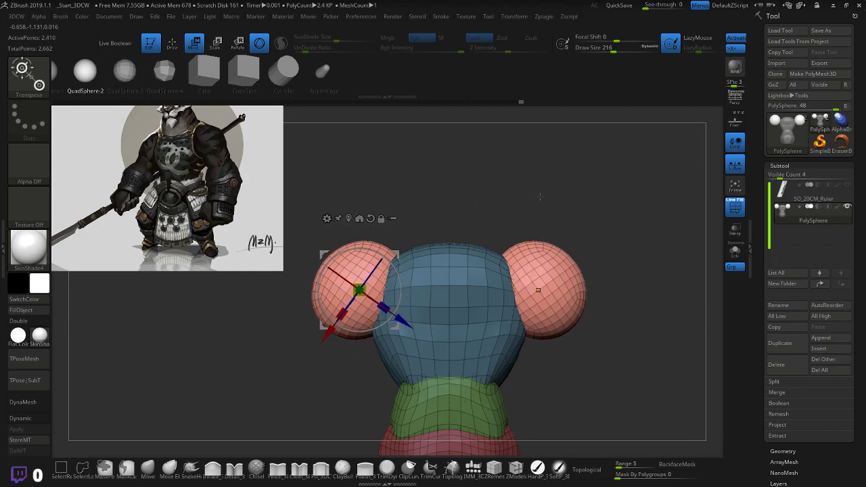
{"action": "left_click_drag", "start_coordinate": [538, 187], "coordinate": [539, 213], "text": "alt"}
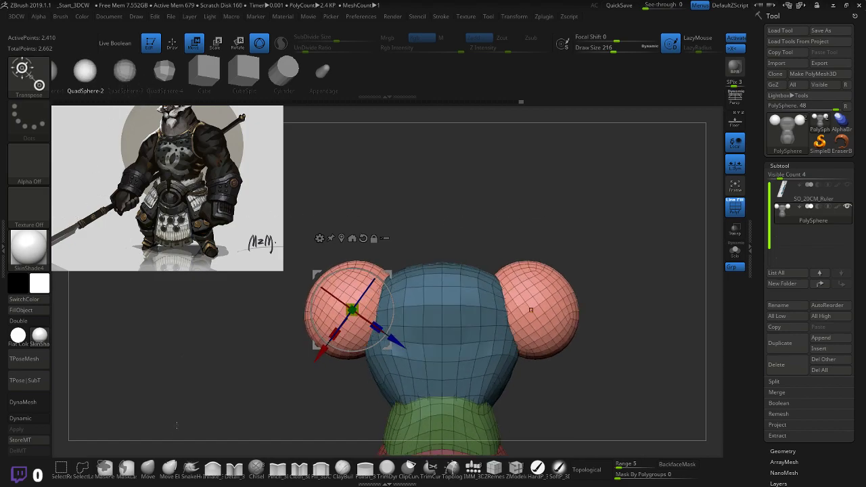
- Nudge the surfaces of the shoulder spheres with the Move brush where they meet the upper ribcage
{"action": "left_click", "coordinate": [149, 468]}
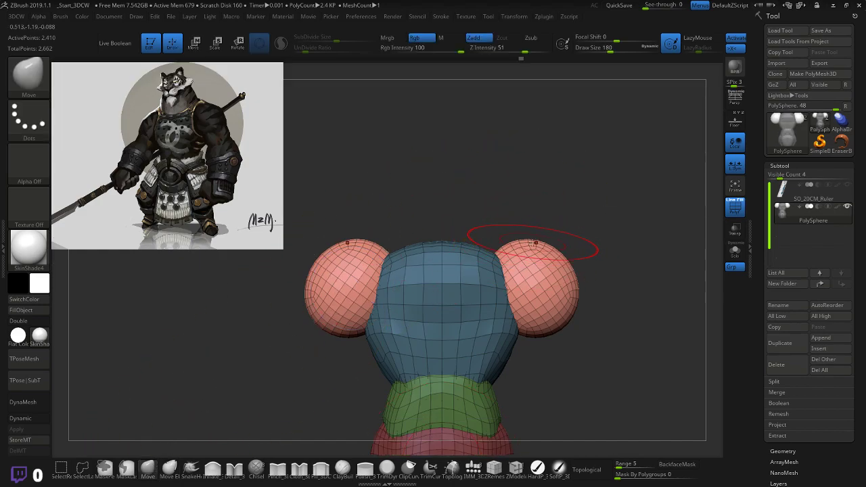
{"action": "mouse_move", "coordinate": [535, 243]}
{"action": "left_mouse_down"}
{"action": "mouse_move", "coordinate": [576, 250]}
{"action": "mouse_move", "coordinate": [526, 262]}
{"action": "mouse_move", "coordinate": [589, 245]}
{"action": "mouse_move", "coordinate": [501, 265]}
{"action": "left_mouse_up"}
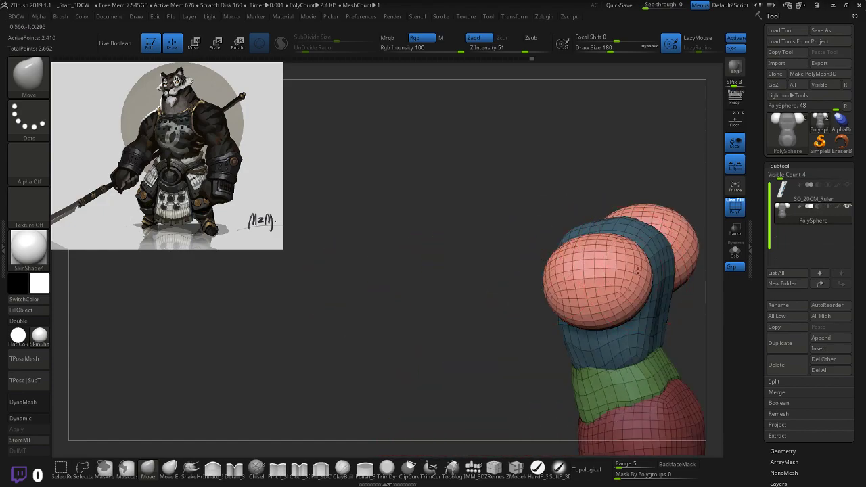
{"action": "left_click_drag", "start_coordinate": [637, 270], "coordinate": [585, 282]}
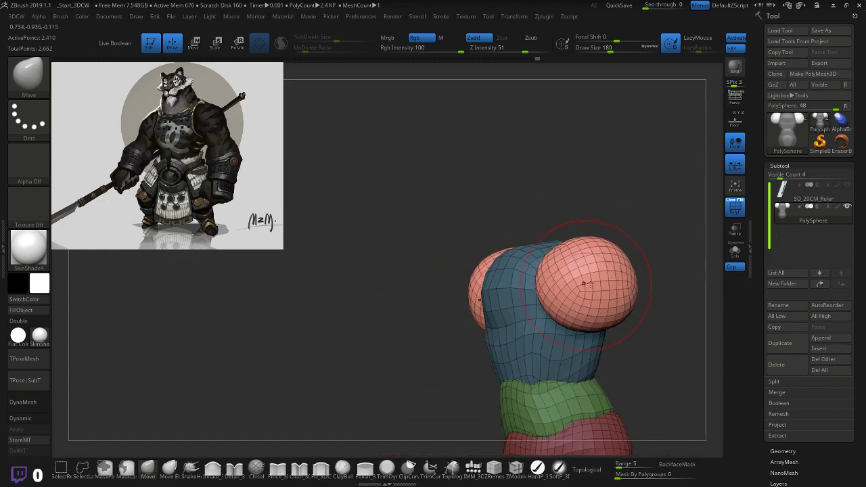
{"action": "right_click_drag", "start_coordinate": [586, 283], "coordinate": [598, 315]}
{"action": "mouse_move", "coordinate": [571, 289]}
{"action": "left_mouse_down"}
{"action": "mouse_move", "coordinate": [595, 308]}
{"action": "mouse_move", "coordinate": [543, 320]}
{"action": "left_mouse_up"}
{"action": "key", "text": "ctrl+z"}
{"action": "key", "text": "ctrl+z"}
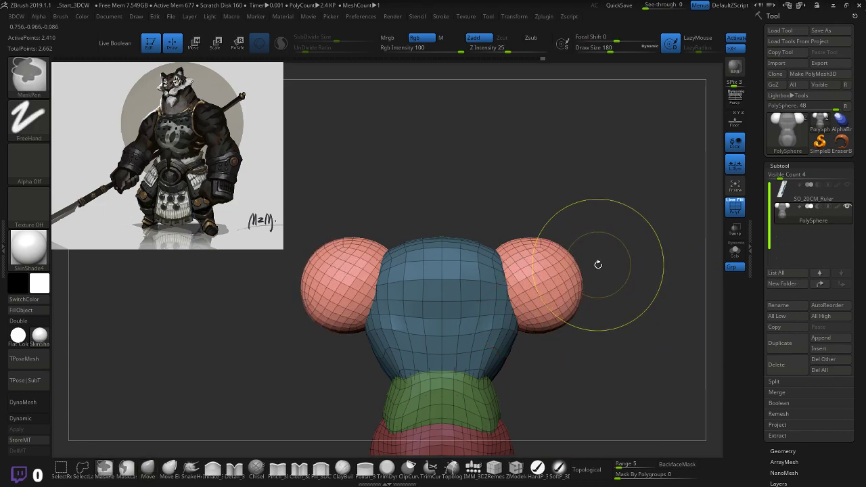
{"action": "mouse_move", "coordinate": [598, 263]}
{"action": "left_mouse_down"}
{"action": "mouse_move", "coordinate": [601, 232]}
{"action": "mouse_move", "coordinate": [616, 234]}
{"action": "mouse_move", "coordinate": [583, 241]}
{"action": "left_mouse_up"}
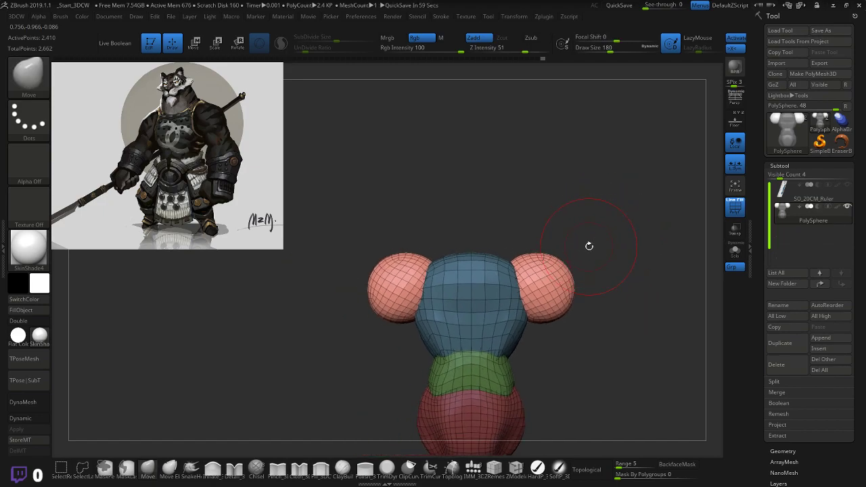
{"action": "left_click_drag", "start_coordinate": [639, 228], "coordinate": [612, 292]}
{"action": "mouse_move", "coordinate": [612, 238]}
{"action": "left_mouse_down"}
{"action": "mouse_move", "coordinate": [589, 237]}
{"action": "mouse_move", "coordinate": [606, 217]}
{"action": "mouse_move", "coordinate": [638, 217]}
{"action": "mouse_move", "coordinate": [595, 227]}
{"action": "mouse_move", "coordinate": [613, 242]}
{"action": "left_mouse_up"}
{"action": "left_click_drag", "start_coordinate": [575, 278], "coordinate": [568, 285]}
{"action": "key", "text": "ctrl+z"}
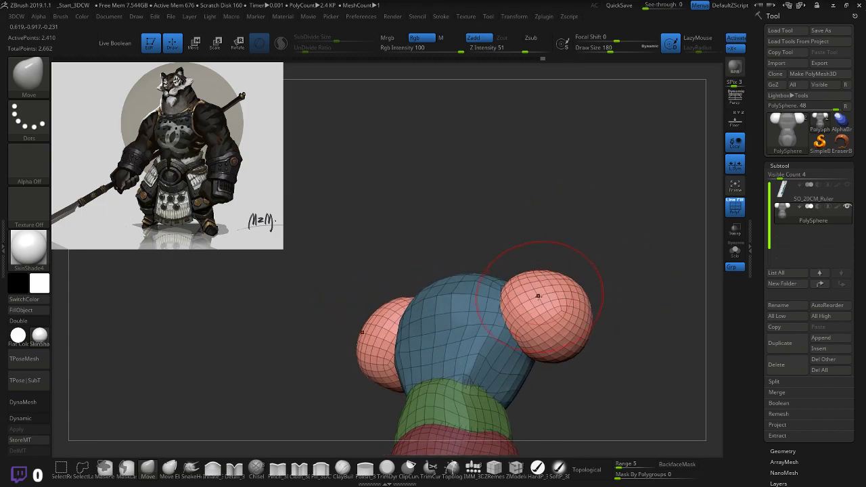
{"action": "key", "text": "ctrl+z"}
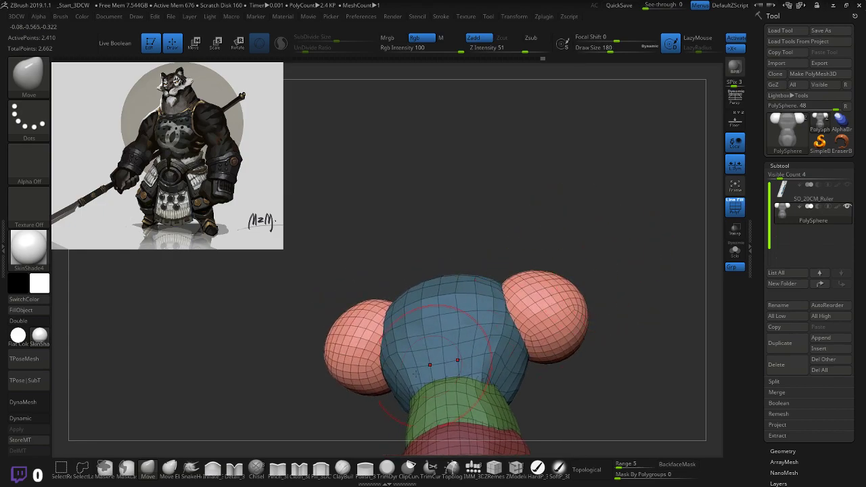
- Swell the shoulder spheres subtly with the Inflate_3DCW brush at Z Intensity 5 and draw size 92
{"action": "left_click", "coordinate": [212, 469]}
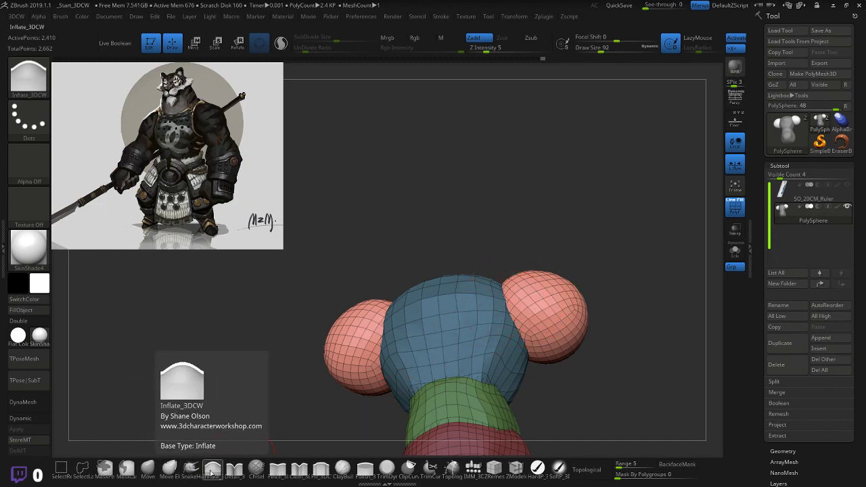
{"action": "key", "text": "b"}
{"action": "left_click", "coordinate": [552, 218]}
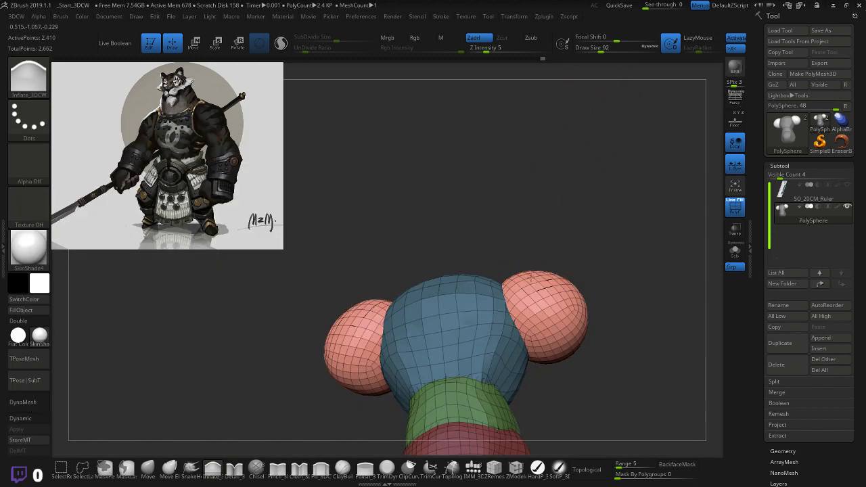
{"action": "mouse_move", "coordinate": [531, 278]}
{"action": "left_mouse_down"}
{"action": "mouse_move", "coordinate": [535, 298]}
{"action": "mouse_move", "coordinate": [571, 298]}
{"action": "mouse_move", "coordinate": [541, 284]}
{"action": "left_mouse_up"}
{"action": "left_click_drag", "start_coordinate": [598, 243], "coordinate": [540, 300]}
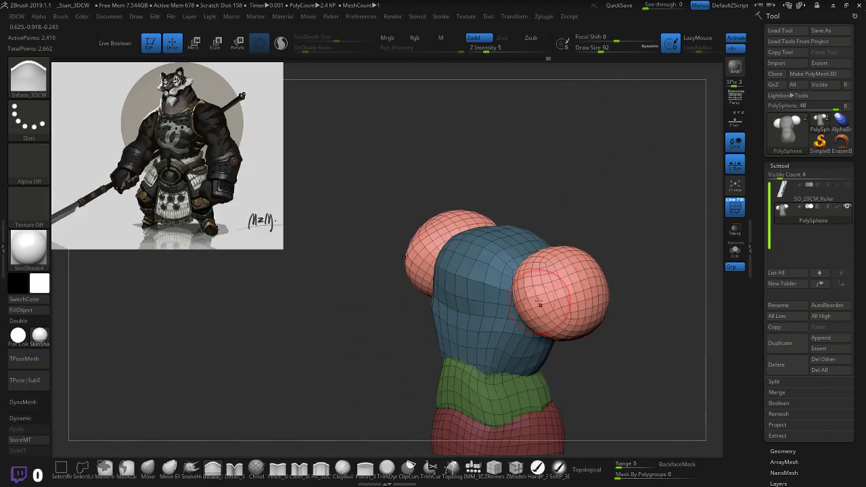
{"action": "right_click_drag", "start_coordinate": [632, 246], "coordinate": [655, 206], "text": "shift"}
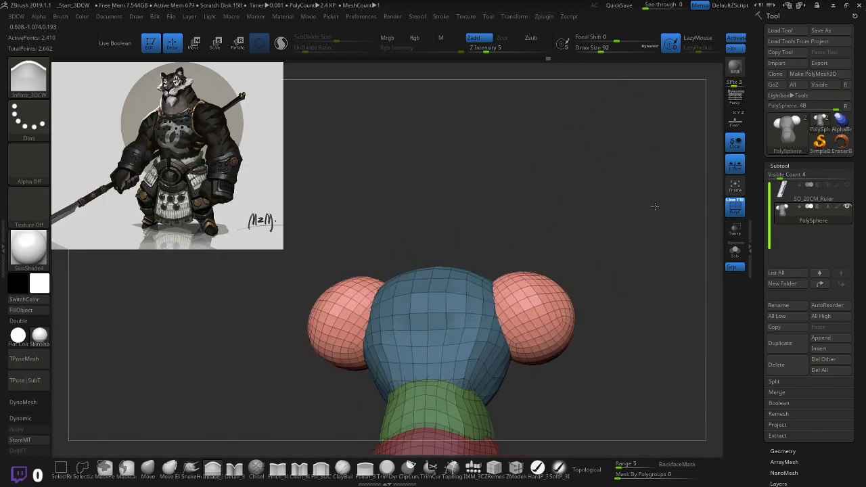
{"action": "left_click_drag", "start_coordinate": [655, 206], "coordinate": [644, 220]}
{"action": "left_click_drag", "start_coordinate": [529, 295], "coordinate": [531, 318]}
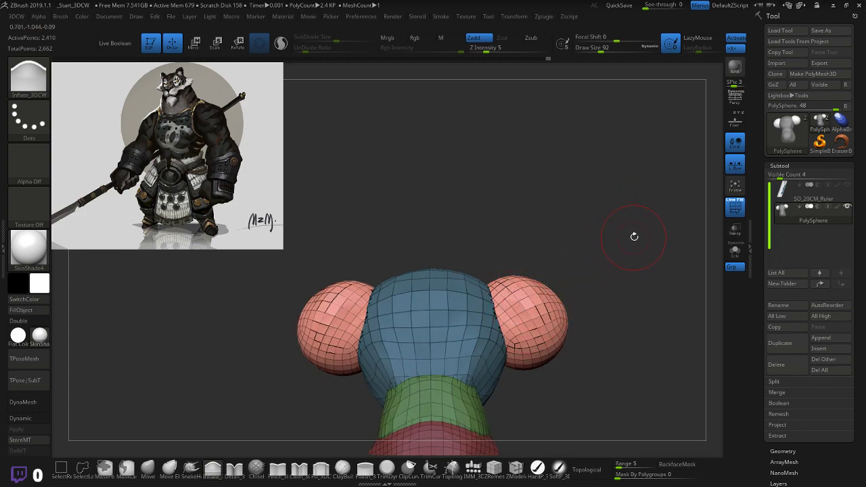
{"action": "right_click_drag", "start_coordinate": [648, 230], "coordinate": [627, 266]}
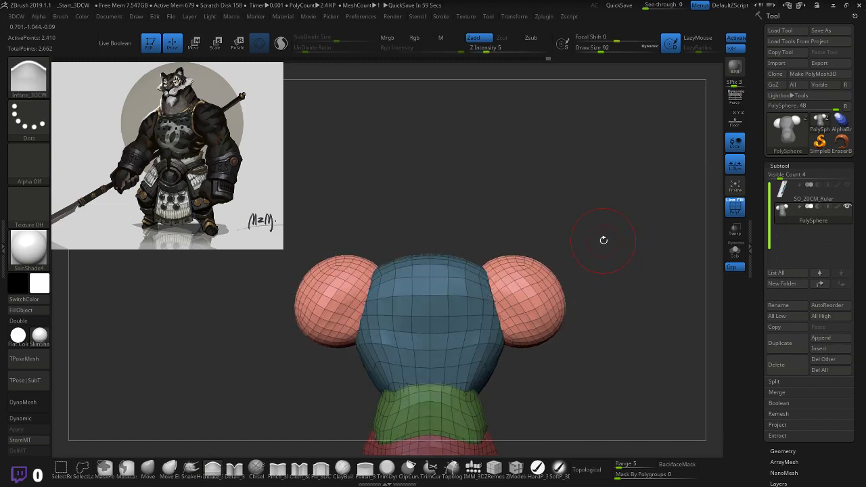
{"action": "mouse_move", "coordinate": [494, 205]}
{"action": "right_mouse_down"}
{"action": "mouse_move", "coordinate": [591, 227]}
{"action": "mouse_move", "coordinate": [582, 247]}
{"action": "right_mouse_up"}
- Lower the Smooth brush's Z Intensity to 15 and gently smooth the shoulder spheres
{"action": "key", "text": "shift"}
{"action": "left_click_drag", "start_coordinate": [522, 296], "coordinate": [536, 301], "text": "shift"}
{"action": "key", "text": "ctrl+z"}
{"action": "key", "text": "shift"}
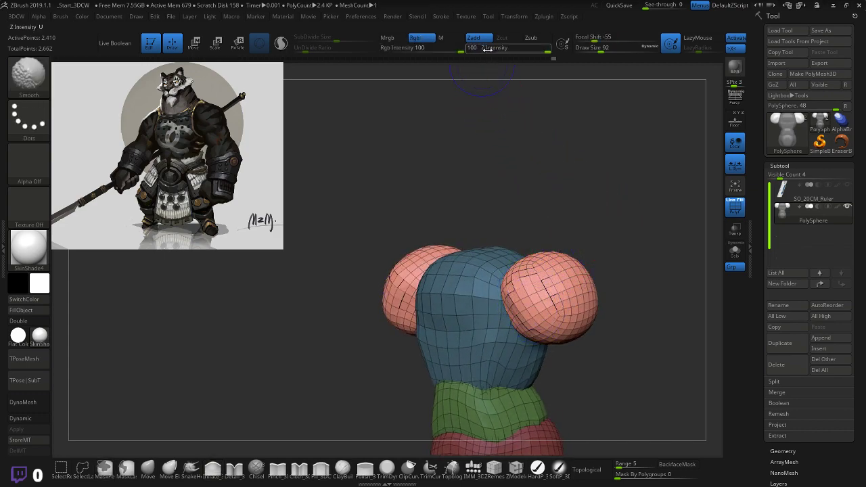
{"action": "left_click_drag", "start_coordinate": [533, 51], "coordinate": [500, 54], "text": "shift"}
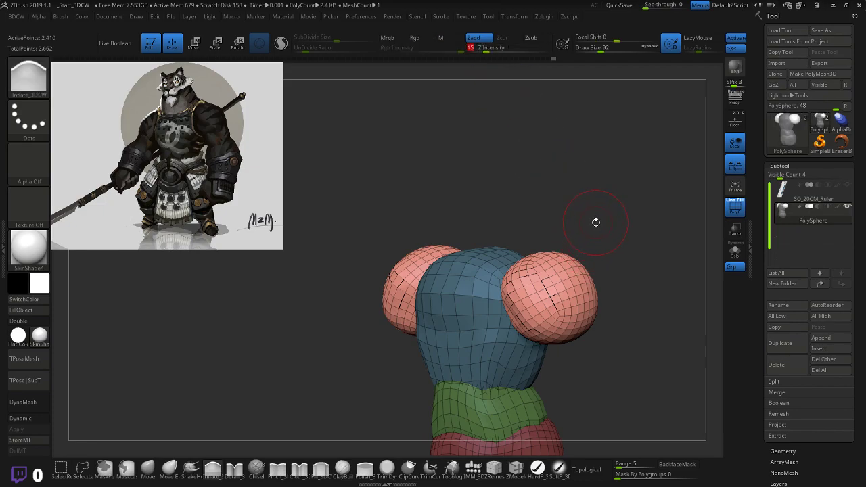
{"action": "mouse_move", "coordinate": [598, 225]}
{"action": "left_mouse_down", "text": "shift"}
{"action": "mouse_move", "coordinate": [653, 228]}
{"action": "mouse_move", "coordinate": [587, 238]}
{"action": "mouse_move", "coordinate": [595, 190]}
{"action": "mouse_move", "coordinate": [572, 222]}
{"action": "left_mouse_up", "text": "shift"}
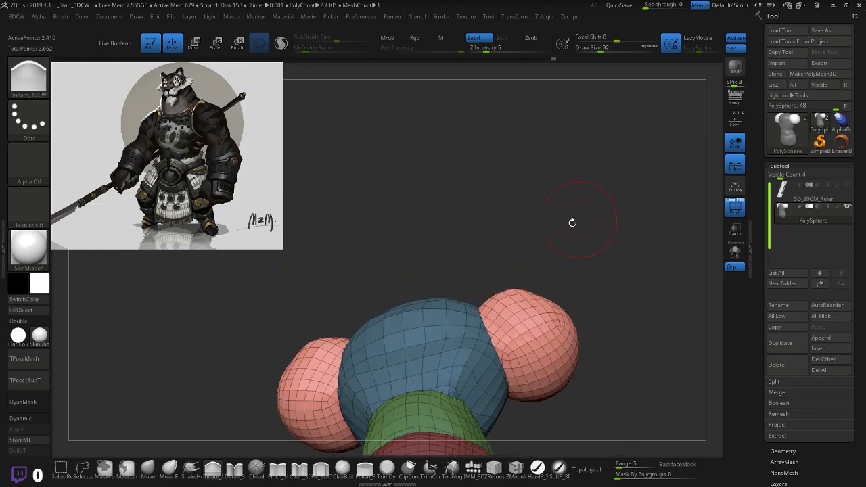
- Adjust the upper contour of the ribcage between the shoulders with the Move brush at draw size 116
{"action": "left_click", "coordinate": [147, 467]}
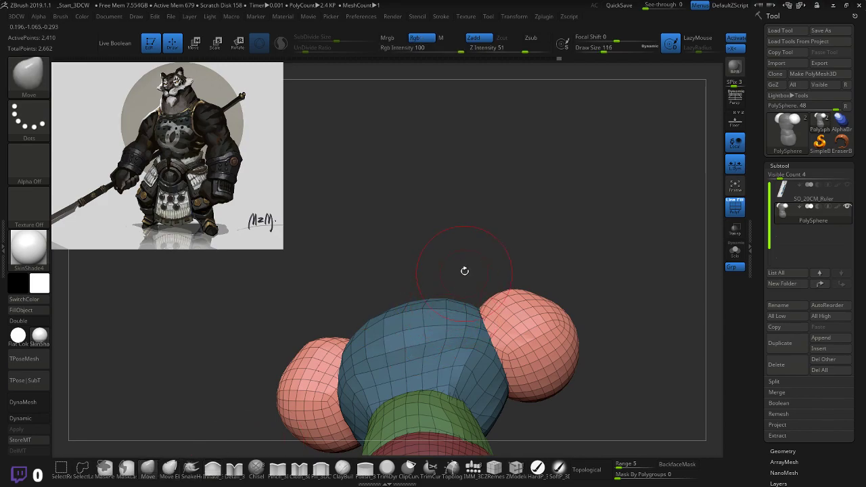
{"action": "left_click_drag", "start_coordinate": [465, 270], "coordinate": [473, 272]}
{"action": "mouse_move", "coordinate": [494, 242]}
{"action": "left_mouse_down"}
{"action": "mouse_move", "coordinate": [503, 232]}
{"action": "mouse_move", "coordinate": [478, 252]}
{"action": "left_mouse_up"}
{"action": "left_click_drag", "start_coordinate": [454, 302], "coordinate": [465, 308]}
{"action": "mouse_move", "coordinate": [518, 255]}
{"action": "left_mouse_down"}
{"action": "mouse_move", "coordinate": [485, 259]}
{"action": "mouse_move", "coordinate": [504, 261]}
{"action": "left_mouse_up"}
- Turn on topological masking and flatten the ribcage between the shoulder spheres using the Move brush
{"action": "left_click", "coordinate": [586, 469]}
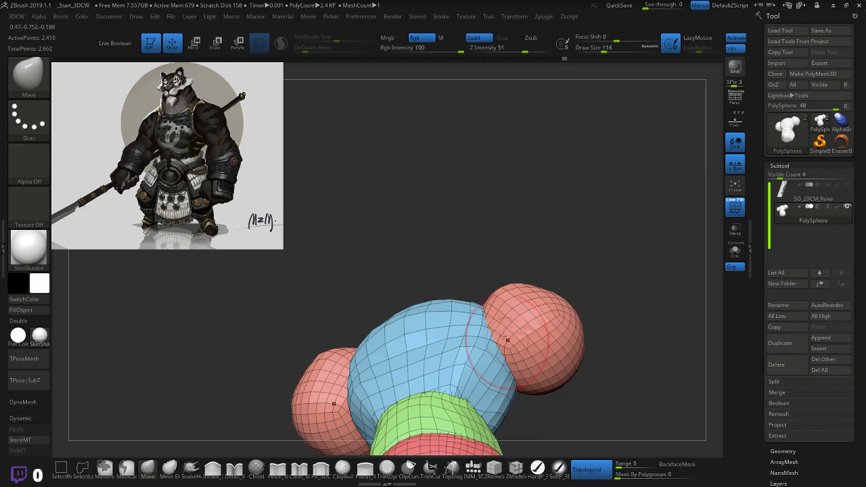
{"action": "mouse_move", "coordinate": [493, 284]}
{"action": "left_mouse_down"}
{"action": "mouse_move", "coordinate": [469, 296]}
{"action": "mouse_move", "coordinate": [541, 230]}
{"action": "mouse_move", "coordinate": [563, 261]}
{"action": "mouse_move", "coordinate": [523, 261]}
{"action": "mouse_move", "coordinate": [375, 296]}
{"action": "mouse_move", "coordinate": [458, 245]}
{"action": "mouse_move", "coordinate": [464, 270]}
{"action": "left_mouse_up"}
{"action": "left_click_drag", "start_coordinate": [584, 277], "coordinate": [478, 335]}
{"action": "left_click_drag", "start_coordinate": [415, 352], "coordinate": [428, 347]}
{"action": "mouse_move", "coordinate": [613, 339]}
{"action": "left_mouse_down"}
{"action": "mouse_move", "coordinate": [602, 284]}
{"action": "mouse_move", "coordinate": [537, 301]}
{"action": "left_mouse_up"}
{"action": "left_click_drag", "start_coordinate": [423, 350], "coordinate": [413, 335]}
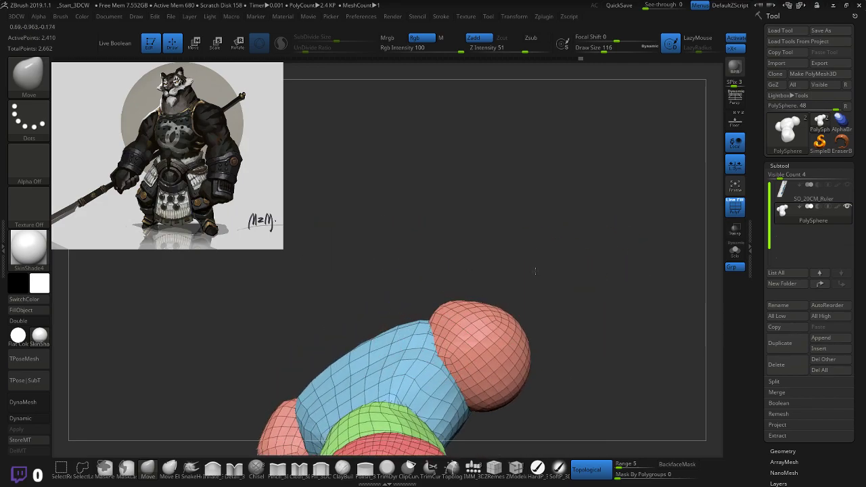
- Adjust the ribcage's outline beside the shoulder spheres from the side, using the Move brush at draw size 128
{"action": "mouse_move", "coordinate": [536, 271]}
{"action": "left_mouse_down", "text": "shift"}
{"action": "mouse_move", "coordinate": [547, 291]}
{"action": "mouse_move", "coordinate": [583, 215]}
{"action": "left_mouse_up", "text": "shift"}
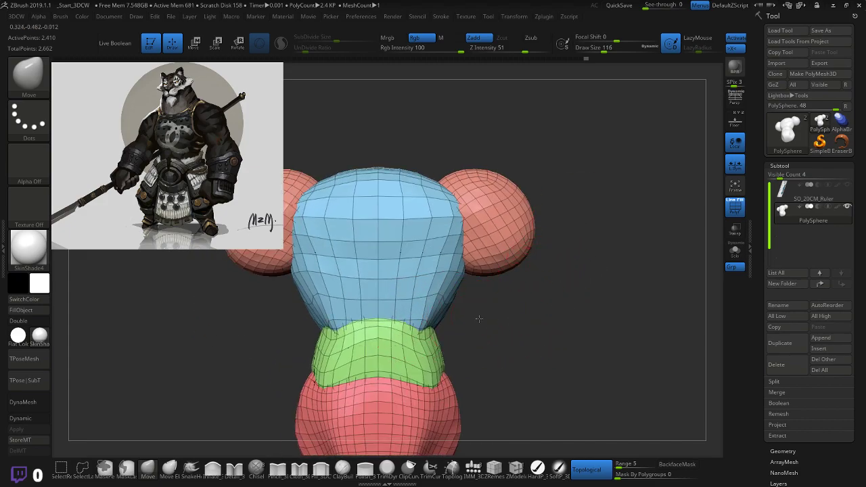
{"action": "mouse_move", "coordinate": [477, 315]}
{"action": "left_mouse_down"}
{"action": "mouse_move", "coordinate": [416, 348]}
{"action": "mouse_move", "coordinate": [448, 323]}
{"action": "left_mouse_up"}
{"action": "left_click_drag", "start_coordinate": [552, 320], "coordinate": [517, 324]}
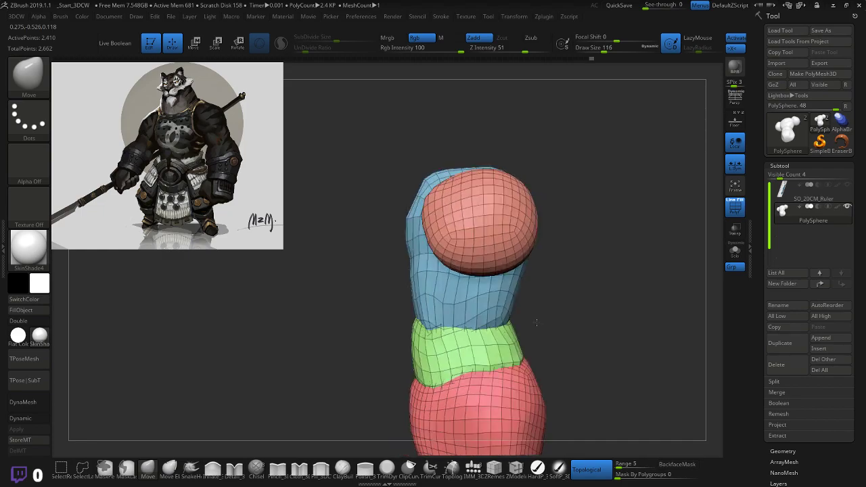
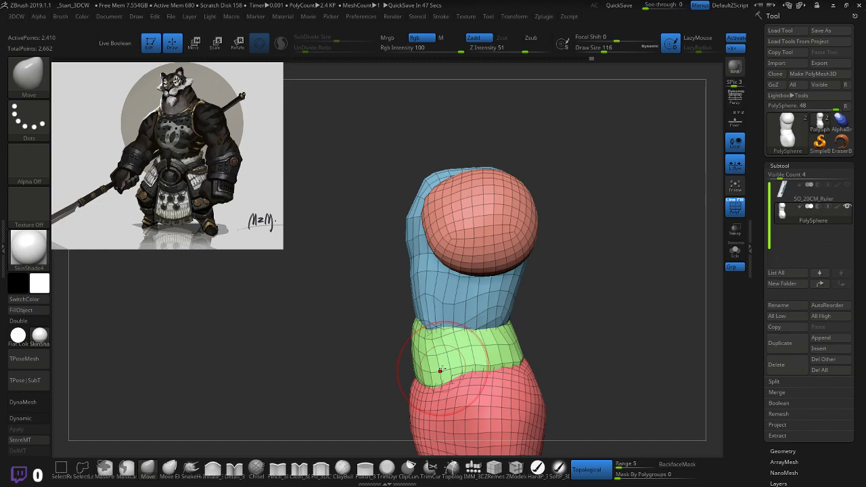
{"action": "mouse_move", "coordinate": [600, 241]}
{"action": "left_mouse_down"}
{"action": "mouse_move", "coordinate": [628, 242]}
{"action": "mouse_move", "coordinate": [618, 242]}
{"action": "mouse_move", "coordinate": [655, 269]}
{"action": "mouse_move", "coordinate": [570, 253]}
{"action": "mouse_move", "coordinate": [565, 234]}
{"action": "mouse_move", "coordinate": [551, 258]}
{"action": "mouse_move", "coordinate": [580, 277]}
{"action": "mouse_move", "coordinate": [604, 241]}
{"action": "mouse_move", "coordinate": [579, 237]}
{"action": "mouse_move", "coordinate": [549, 201]}
{"action": "mouse_move", "coordinate": [558, 209]}
{"action": "mouse_move", "coordinate": [502, 252]}
{"action": "left_mouse_up"}
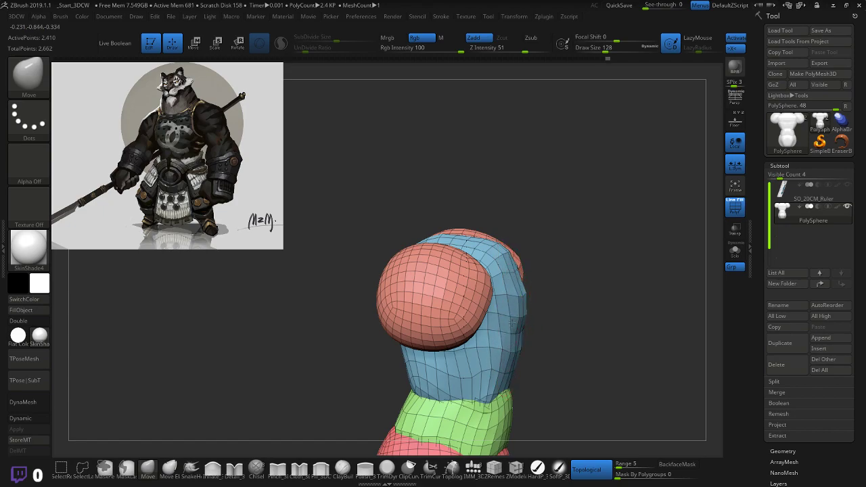
{"action": "left_click_drag", "start_coordinate": [511, 272], "coordinate": [525, 267]}
{"action": "mouse_move", "coordinate": [581, 269]}
{"action": "left_mouse_down"}
{"action": "mouse_move", "coordinate": [617, 268]}
{"action": "mouse_move", "coordinate": [520, 287]}
{"action": "mouse_move", "coordinate": [508, 308]}
{"action": "left_mouse_up"}
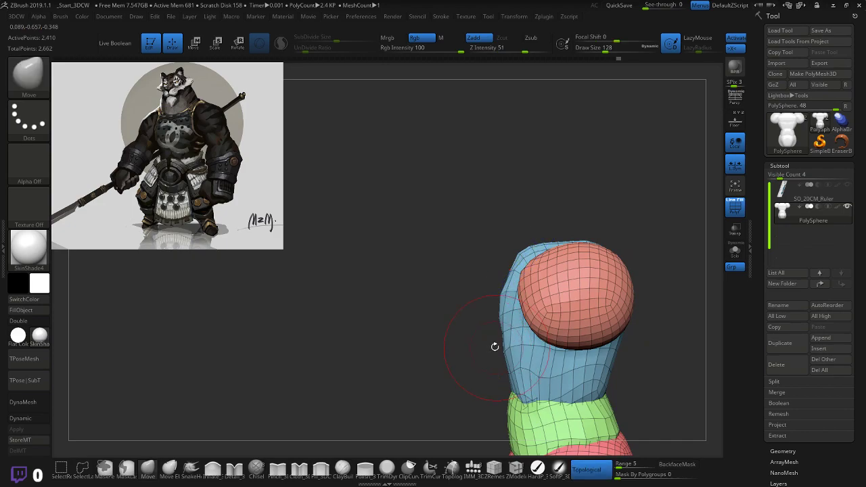
- Push in the side of the lower ribcage just above the waist
{"action": "mouse_move", "coordinate": [494, 347]}
{"action": "left_mouse_down"}
{"action": "mouse_move", "coordinate": [460, 363]}
{"action": "mouse_move", "coordinate": [437, 307]}
{"action": "left_mouse_up"}
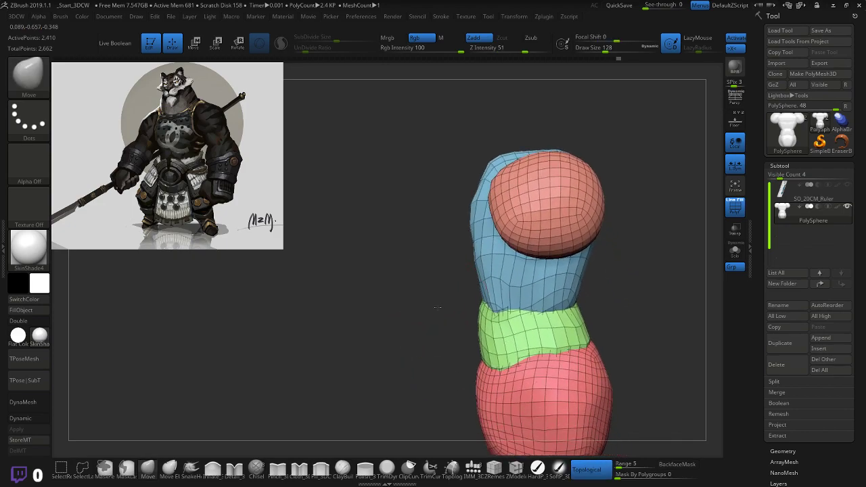
{"action": "left_click_drag", "start_coordinate": [573, 295], "coordinate": [566, 298]}
{"action": "left_click_drag", "start_coordinate": [653, 311], "coordinate": [572, 302]}
{"action": "left_click_drag", "start_coordinate": [465, 360], "coordinate": [494, 330]}
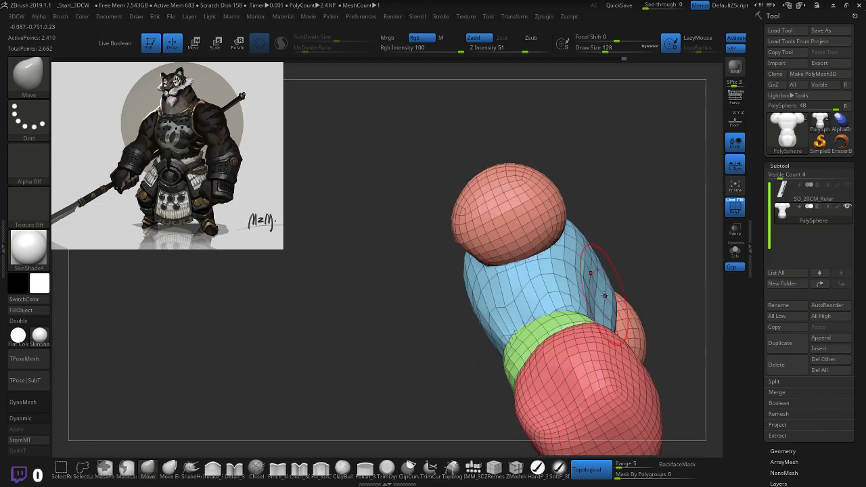
- Even out the broad surface of the upper ribcage beside the shoulders with the Smooth brush
{"action": "left_click_drag", "start_coordinate": [671, 256], "coordinate": [646, 261]}
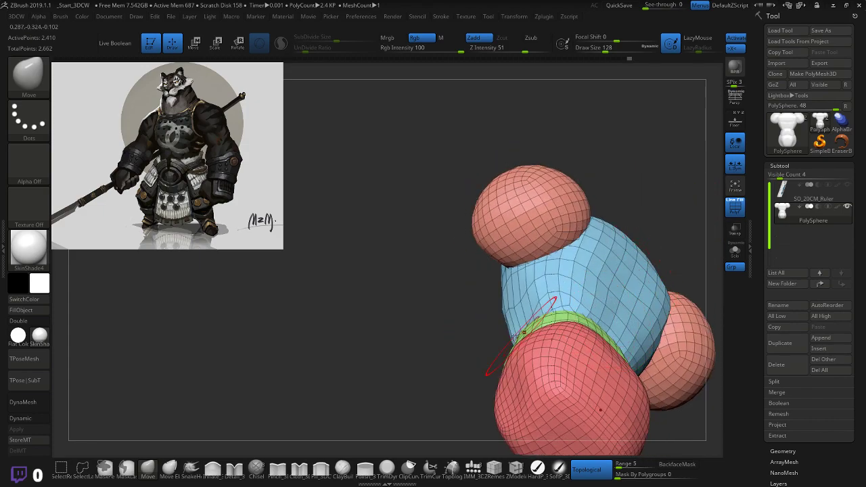
{"action": "left_click_drag", "start_coordinate": [430, 323], "coordinate": [526, 260]}
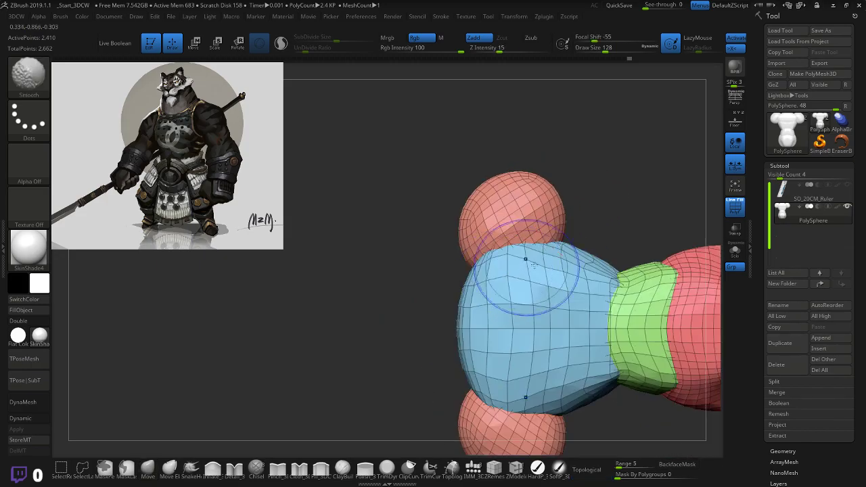
{"action": "mouse_move", "coordinate": [640, 215]}
{"action": "left_mouse_down"}
{"action": "mouse_move", "coordinate": [634, 164]}
{"action": "mouse_move", "coordinate": [471, 304]}
{"action": "mouse_move", "coordinate": [421, 244]}
{"action": "left_mouse_up"}
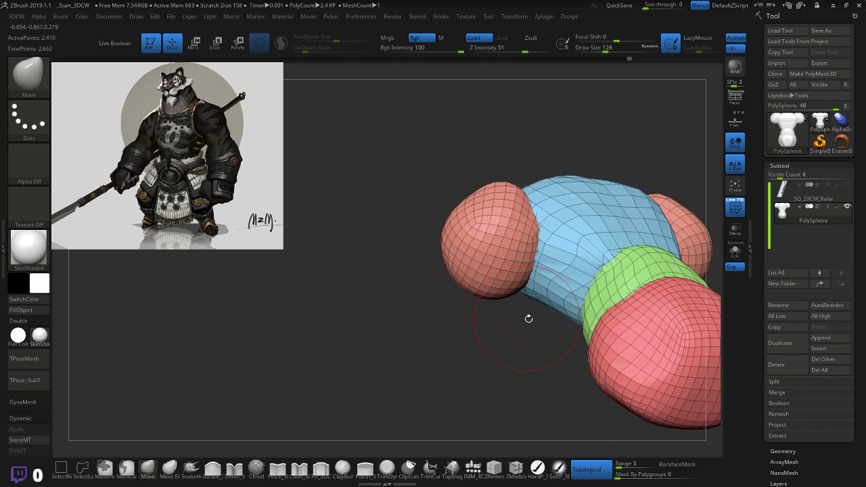
- Refine the ribcage's lower rim where it meets the waist, comparing the torso's profile from several angles
{"action": "mouse_move", "coordinate": [528, 319]}
{"action": "left_mouse_down"}
{"action": "mouse_move", "coordinate": [505, 355]}
{"action": "mouse_move", "coordinate": [538, 391]}
{"action": "mouse_move", "coordinate": [698, 334]}
{"action": "mouse_move", "coordinate": [542, 305]}
{"action": "left_mouse_up"}
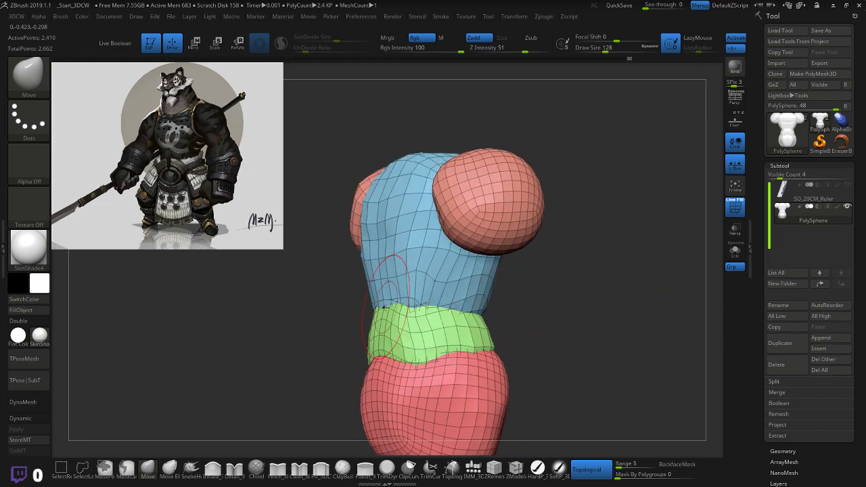
{"action": "left_click_drag", "start_coordinate": [320, 366], "coordinate": [302, 366]}
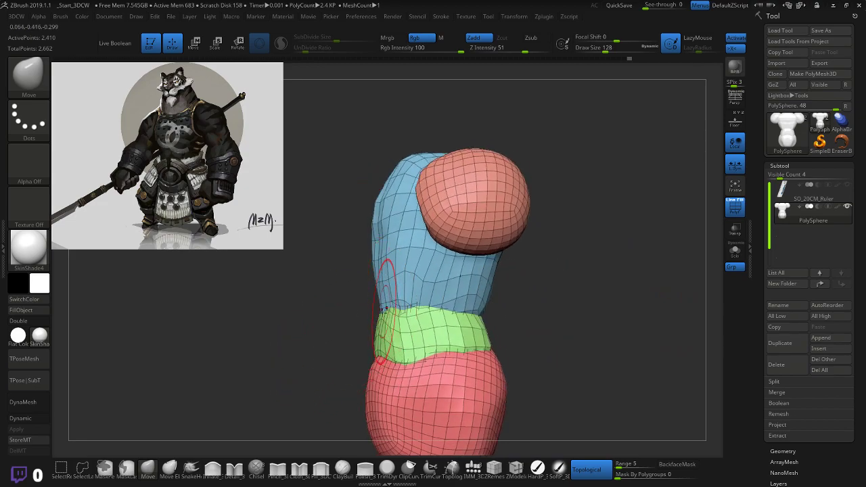
{"action": "left_click_drag", "start_coordinate": [385, 310], "coordinate": [389, 304]}
{"action": "mouse_move", "coordinate": [305, 332]}
{"action": "left_mouse_down"}
{"action": "mouse_move", "coordinate": [421, 320]}
{"action": "mouse_move", "coordinate": [387, 312]}
{"action": "left_mouse_up"}
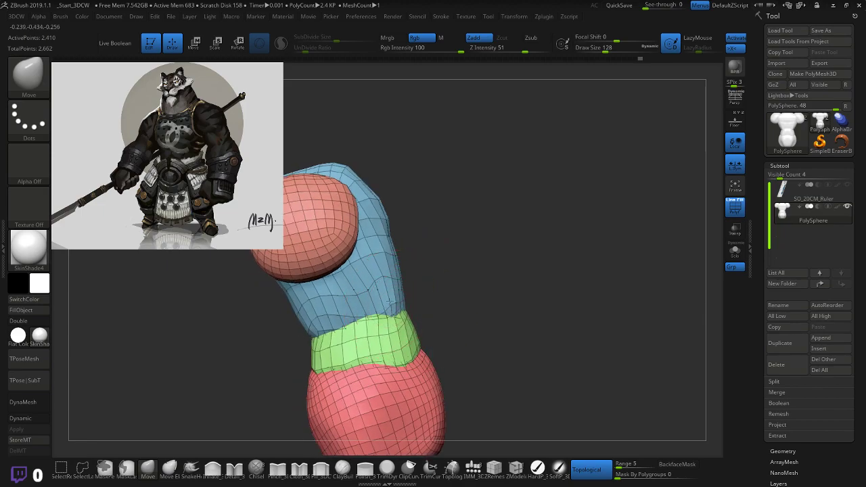
{"action": "left_click_drag", "start_coordinate": [487, 259], "coordinate": [476, 269], "text": "shift"}
{"action": "left_click_drag", "start_coordinate": [594, 283], "coordinate": [610, 274]}
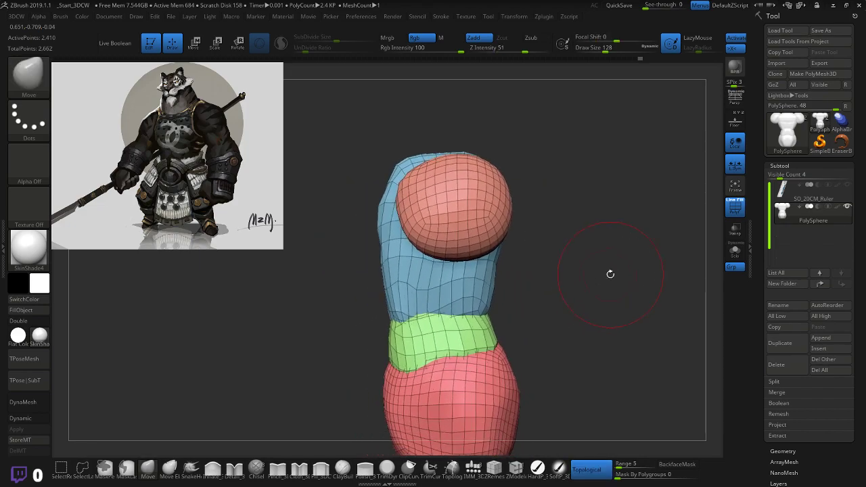
{"action": "left_click_drag", "start_coordinate": [422, 143], "coordinate": [478, 132]}
{"action": "left_click_drag", "start_coordinate": [579, 184], "coordinate": [641, 206], "text": "alt"}
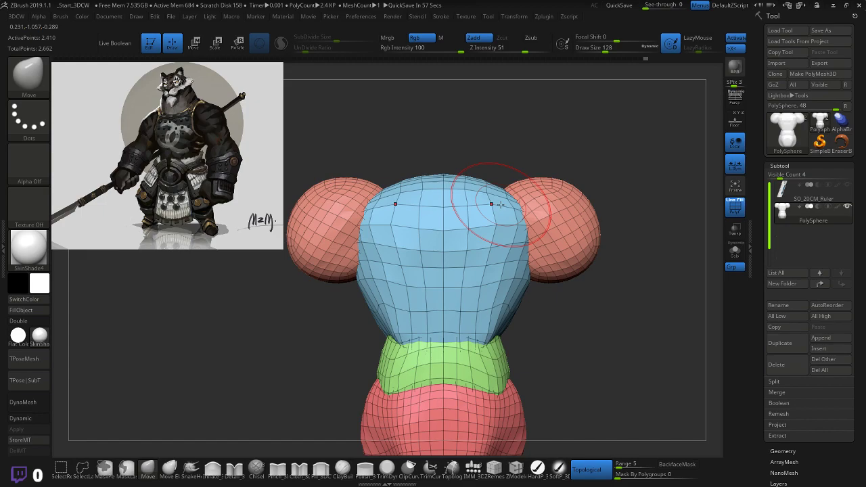
{"action": "left_click_drag", "start_coordinate": [627, 292], "coordinate": [609, 279], "text": "alt"}
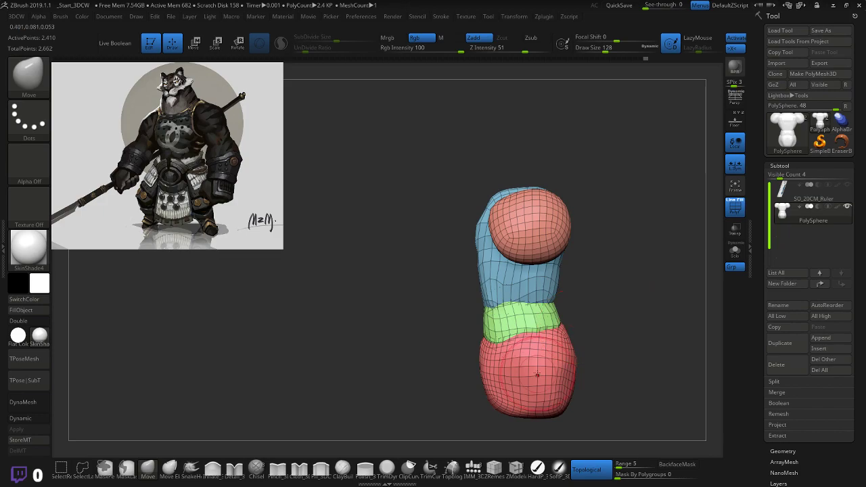
- Tuck in the lower sides of the pelvis with the Move brush at a draw size of about 220
{"action": "left_click_drag", "start_coordinate": [601, 317], "coordinate": [619, 310]}
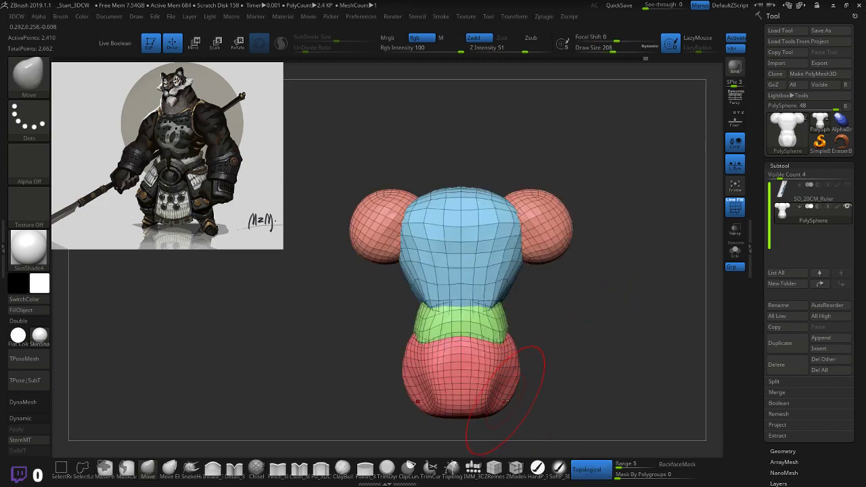
{"action": "mouse_move", "coordinate": [504, 401]}
{"action": "left_mouse_down"}
{"action": "mouse_move", "coordinate": [512, 387]}
{"action": "mouse_move", "coordinate": [505, 352]}
{"action": "left_mouse_up"}
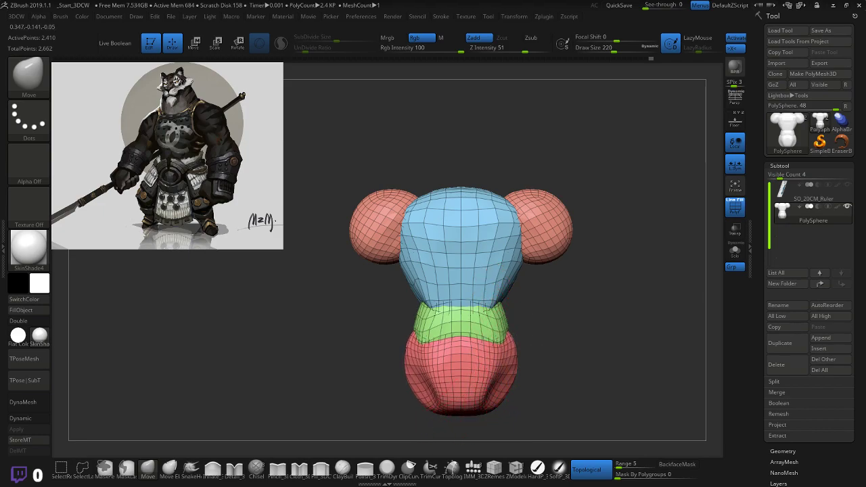
{"action": "left_click_drag", "start_coordinate": [626, 261], "coordinate": [585, 311], "text": "alt"}
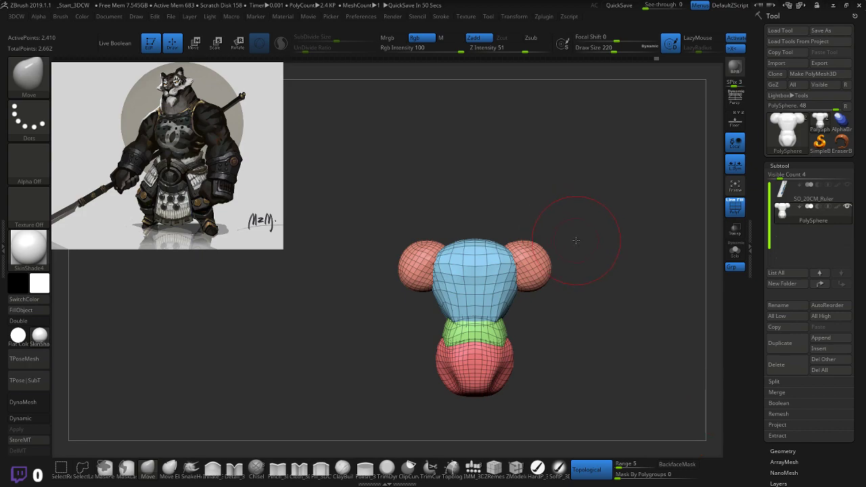
- Reset the transform gizmo's orientation and centre it on the whole torso, switching symmetry off for this and back on
{"action": "mouse_move", "coordinate": [576, 240]}
{"action": "left_mouse_down"}
{"action": "mouse_move", "coordinate": [648, 246]}
{"action": "mouse_move", "coordinate": [603, 226]}
{"action": "mouse_move", "coordinate": [613, 214]}
{"action": "mouse_move", "coordinate": [553, 234]}
{"action": "left_mouse_up"}
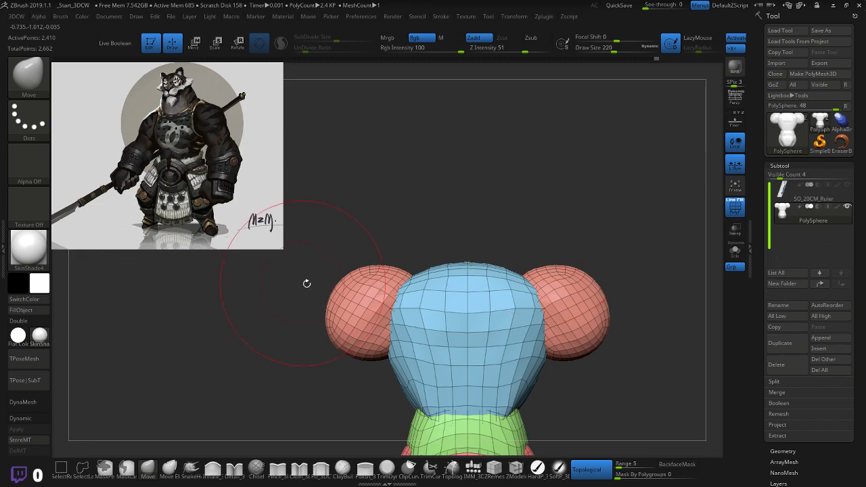
{"action": "left_click_drag", "start_coordinate": [562, 203], "coordinate": [547, 222]}
{"action": "key", "text": "w"}
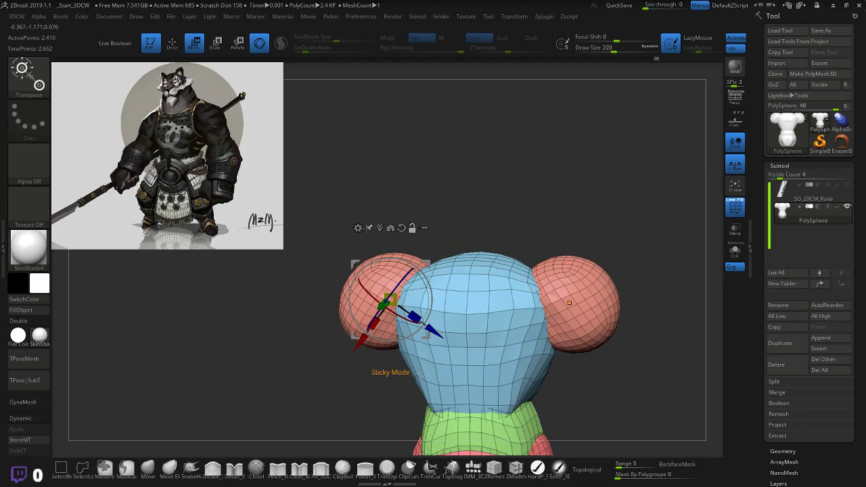
{"action": "left_click", "coordinate": [380, 228]}
{"action": "left_click", "coordinate": [435, 326]}
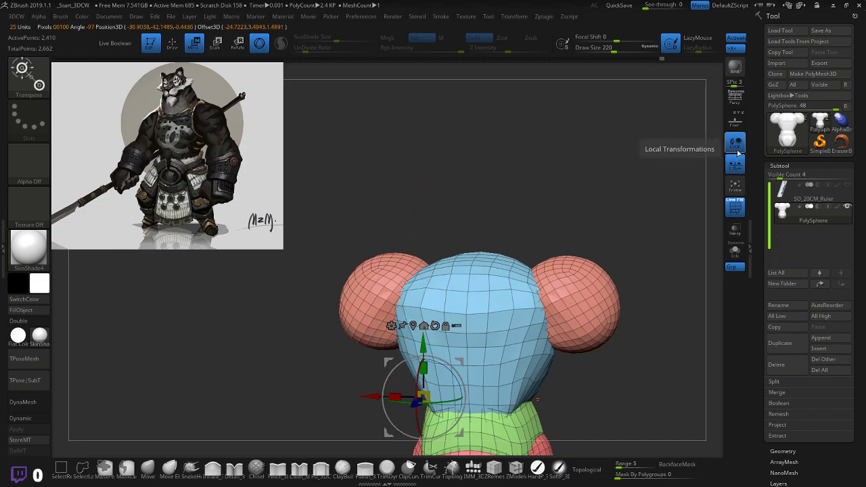
{"action": "key", "text": "x"}
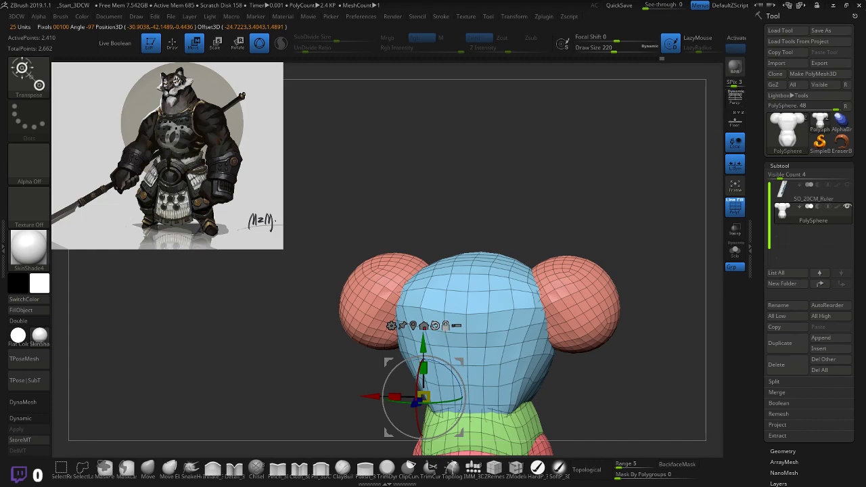
{"action": "left_click", "coordinate": [413, 326], "text": "alt"}
{"action": "left_click", "coordinate": [736, 40]}
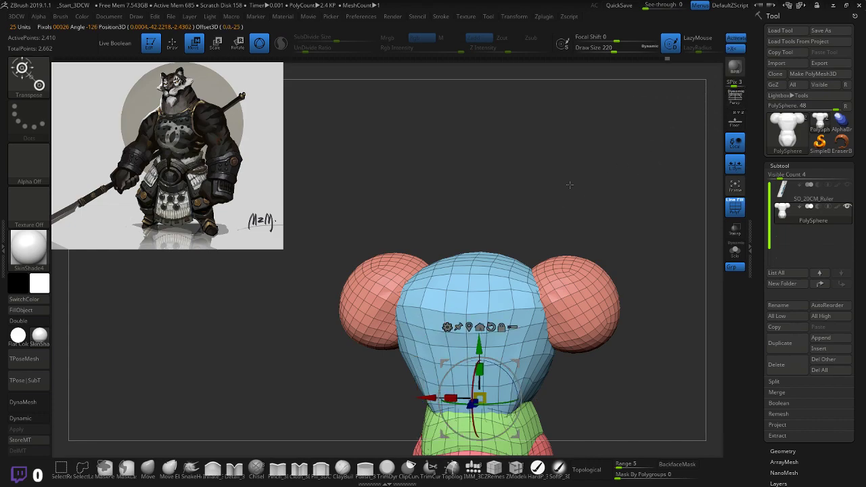
{"action": "mouse_move", "coordinate": [570, 186]}
{"action": "left_mouse_down"}
{"action": "mouse_move", "coordinate": [582, 176]}
{"action": "mouse_move", "coordinate": [568, 200]}
{"action": "left_mouse_up"}
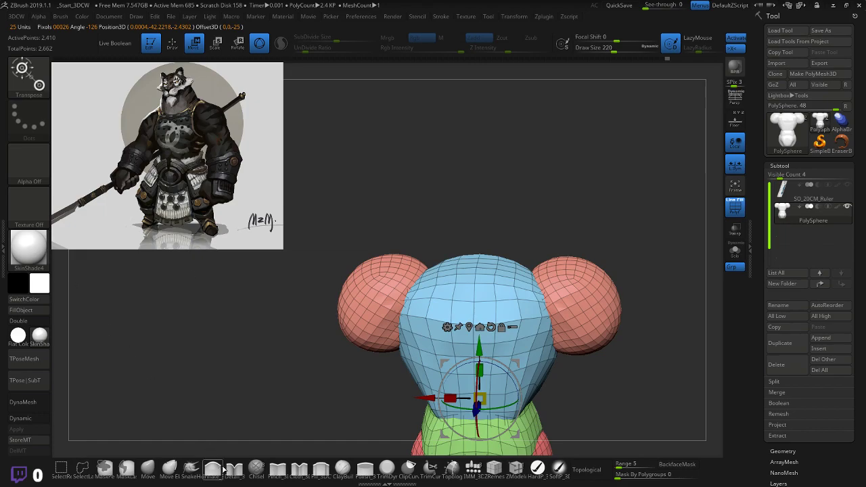
{"action": "key", "text": "q"}
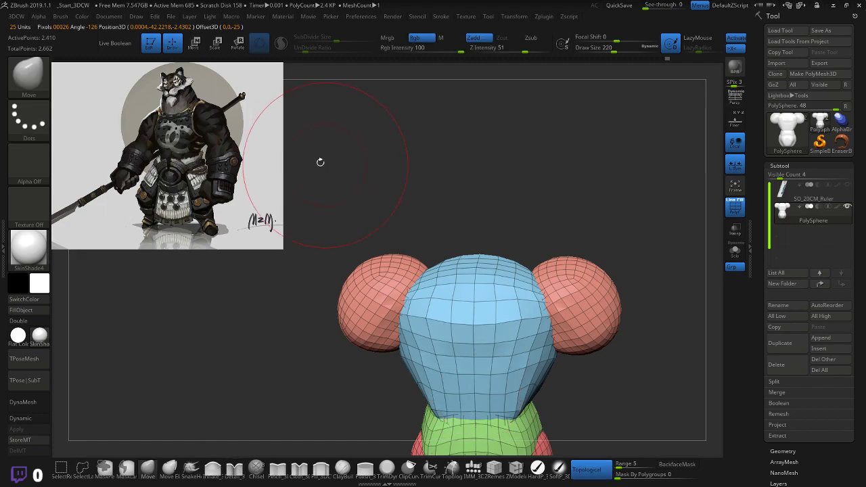
- Insert a QuadSphere-2 mesh above the ribcage and lower it so it sinks into the torso between the shoulders
{"action": "left_click", "coordinate": [473, 469]}
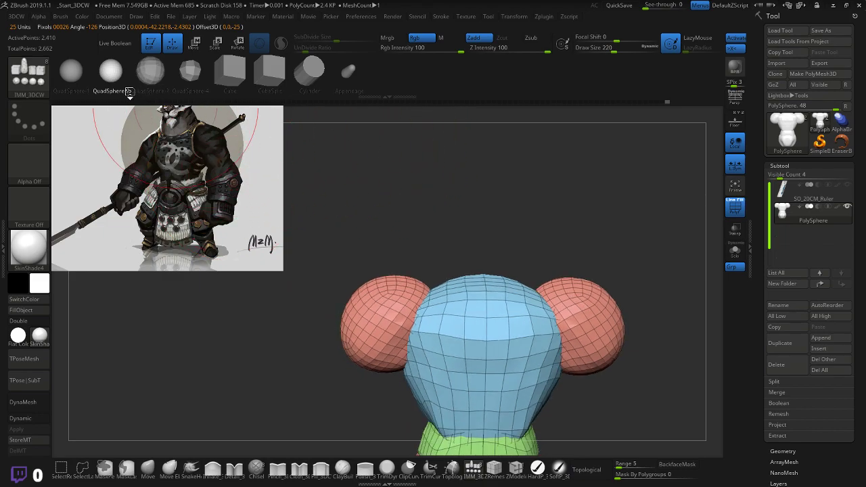
{"action": "left_click_drag", "start_coordinate": [433, 160], "coordinate": [449, 156]}
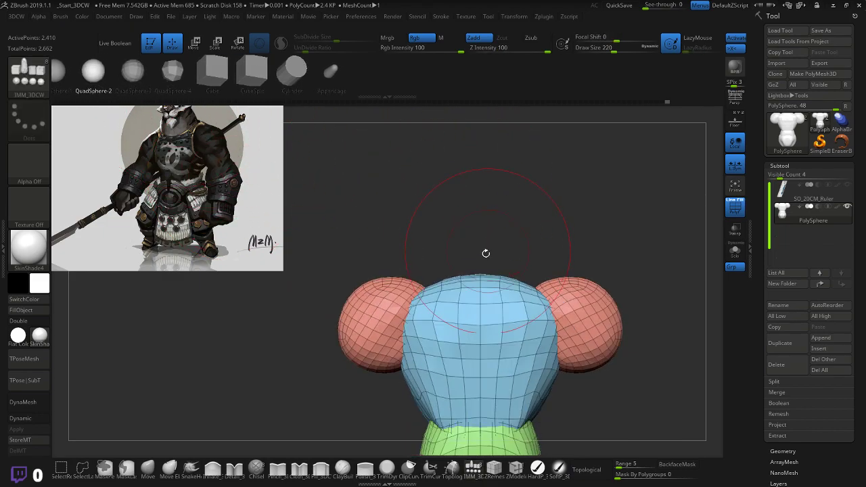
{"action": "left_click_drag", "start_coordinate": [510, 248], "coordinate": [514, 171]}
{"action": "left_click_drag", "start_coordinate": [477, 274], "coordinate": [512, 229]}
{"action": "left_click_drag", "start_coordinate": [530, 115], "coordinate": [596, 214]}
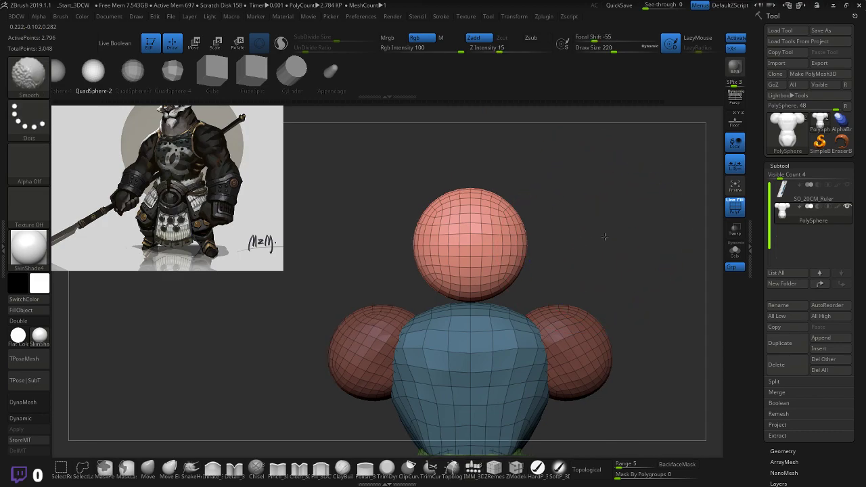
{"action": "key", "text": "w"}
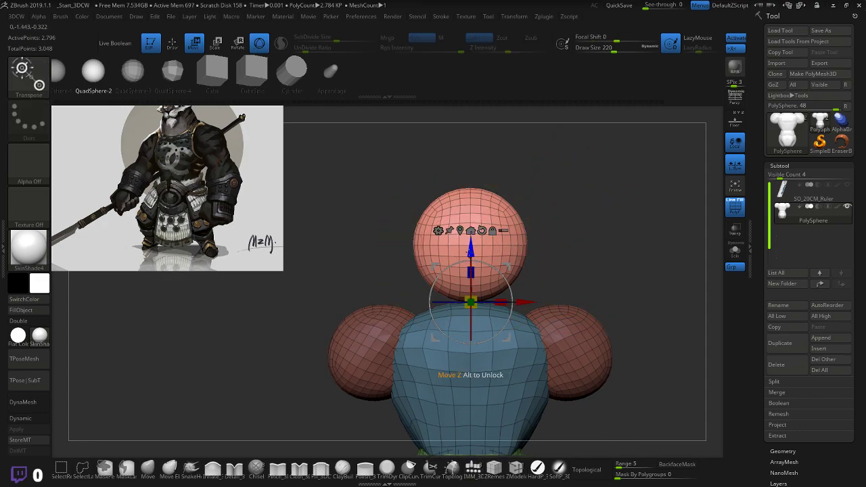
{"action": "left_click_drag", "start_coordinate": [471, 268], "coordinate": [472, 308]}
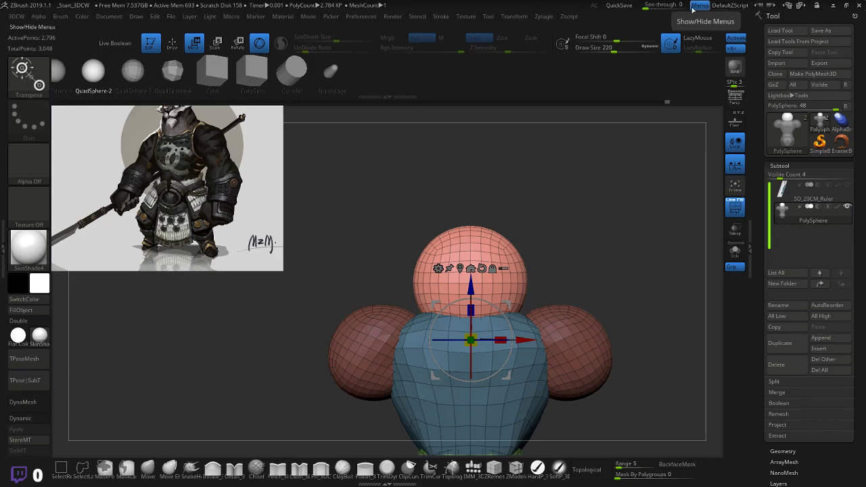
- Check the concept art against its red proportion lines in Photoshop and return to ZBrush
{"action": "left_click", "coordinate": [657, 6]}
{"action": "left_click_drag", "start_coordinate": [657, 9], "coordinate": [640, 8]}
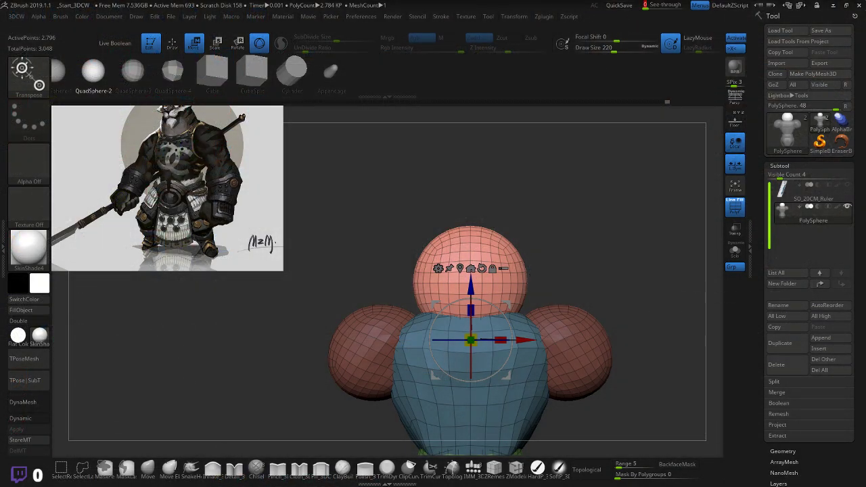
{"action": "key", "text": "alt+Tab"}
{"action": "double_click", "coordinate": [603, 8]}
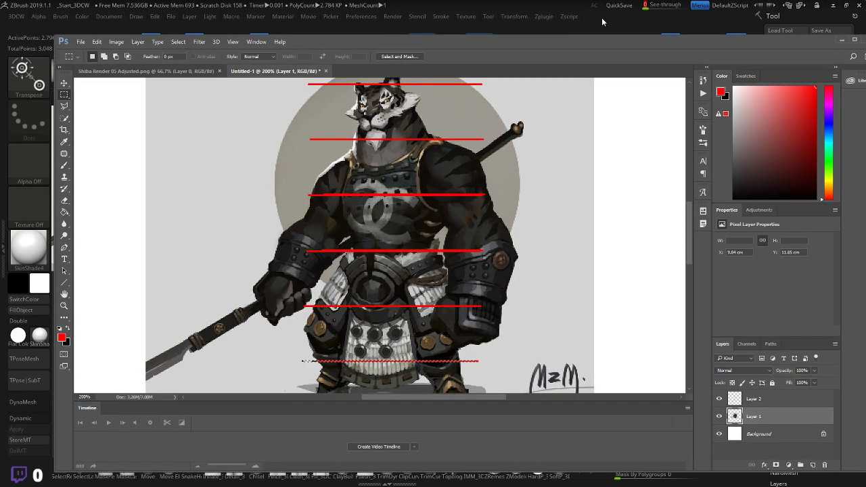
{"action": "left_click_drag", "start_coordinate": [602, 23], "coordinate": [557, 11]}
{"action": "key", "text": "alt+Tab"}
{"action": "left_click_drag", "start_coordinate": [648, 5], "coordinate": [629, 10]}
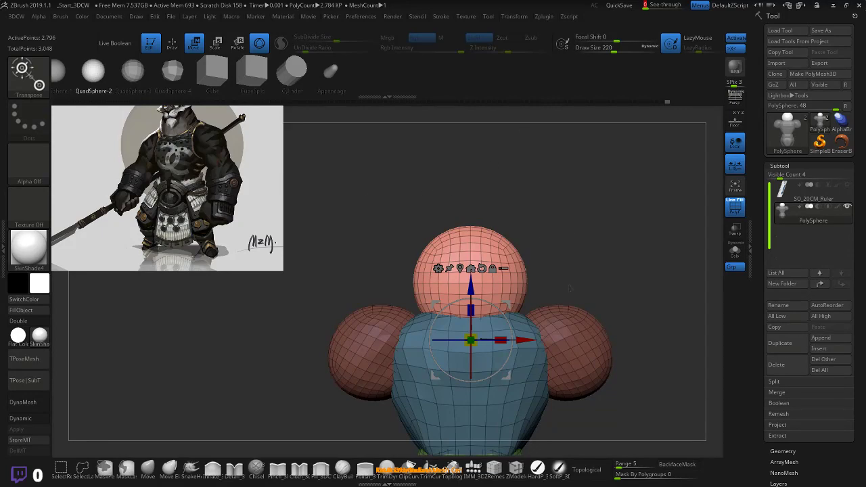
- Narrow the sphere above the ribcage into a tapered form with the Move brush and lower it slightly
{"action": "left_click", "coordinate": [148, 468]}
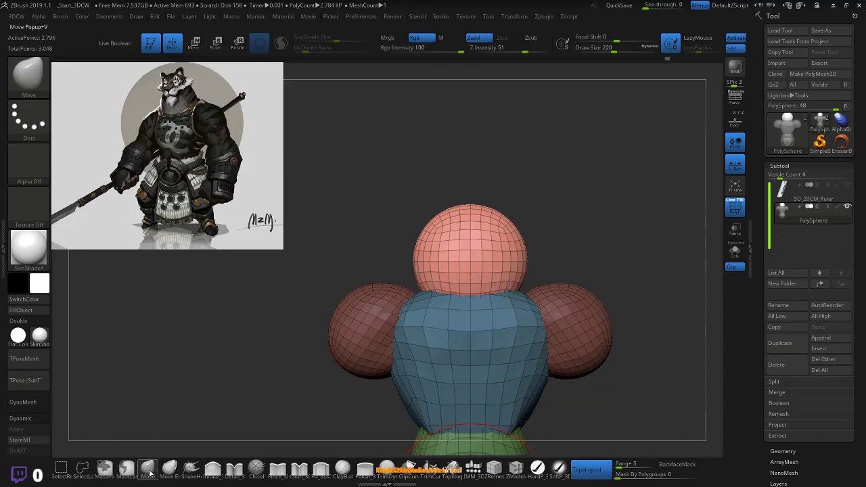
{"action": "left_click_drag", "start_coordinate": [522, 244], "coordinate": [507, 245]}
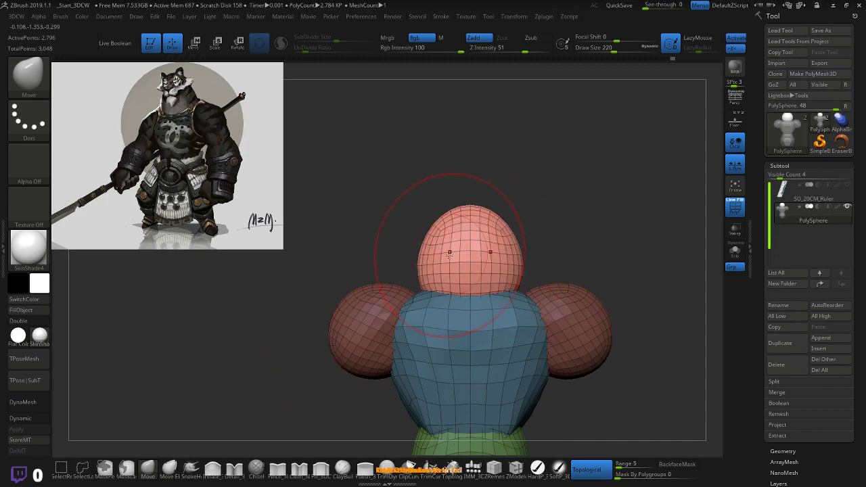
{"action": "key", "text": "w"}
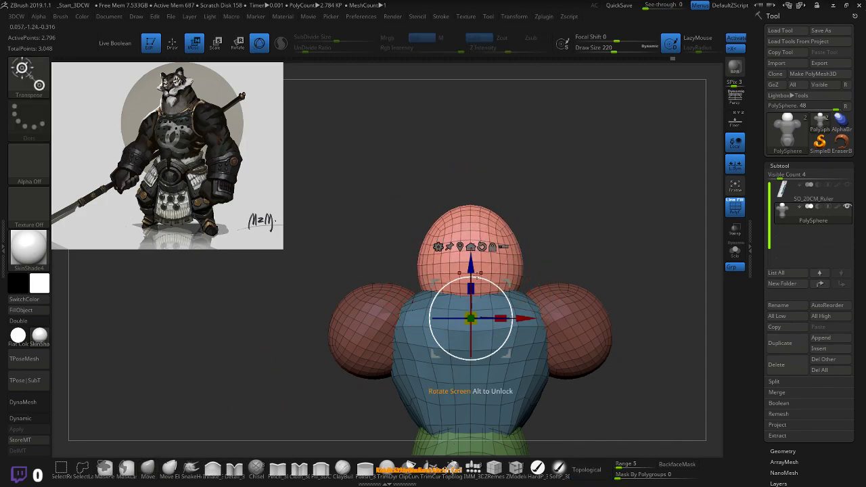
{"action": "left_click_drag", "start_coordinate": [471, 266], "coordinate": [471, 281]}
{"action": "left_click_drag", "start_coordinate": [563, 213], "coordinate": [531, 230]}
{"action": "left_click", "coordinate": [148, 468]}
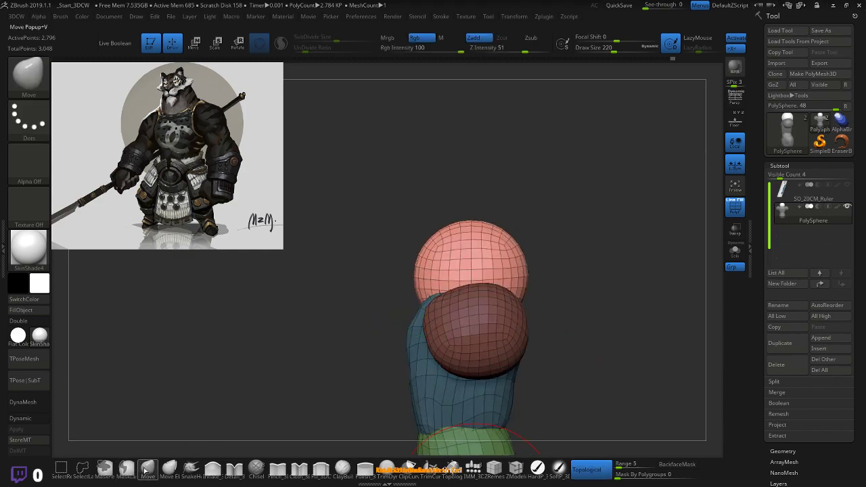
{"action": "mouse_move", "coordinate": [519, 246]}
{"action": "left_mouse_down"}
{"action": "mouse_move", "coordinate": [509, 248]}
{"action": "mouse_move", "coordinate": [592, 247]}
{"action": "mouse_move", "coordinate": [554, 267]}
{"action": "left_mouse_up"}
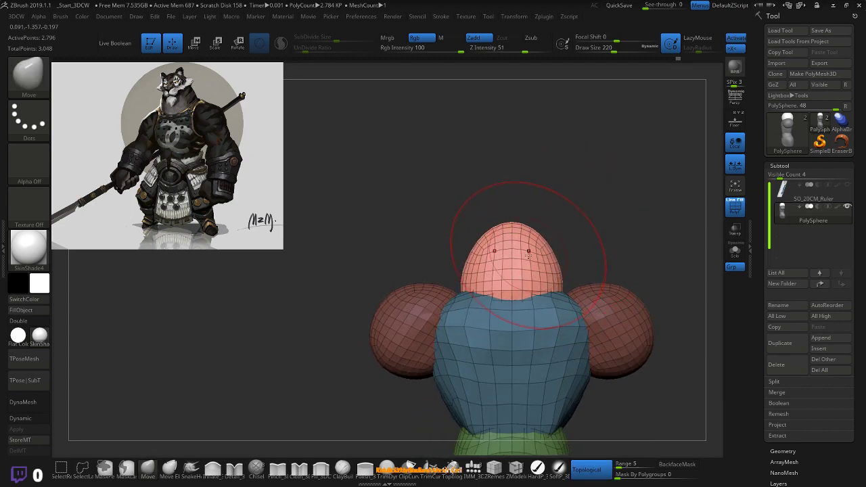
- Undo the sphere's reshaping, repositioning and insertion above the ribcage
{"action": "key", "text": "ctrl+z"}
{"action": "key", "text": "ctrl+z"}
{"action": "key", "text": "ctrl+z"}
{"action": "key", "text": "ctrl+z"}
{"action": "key", "text": "ctrl+z"}
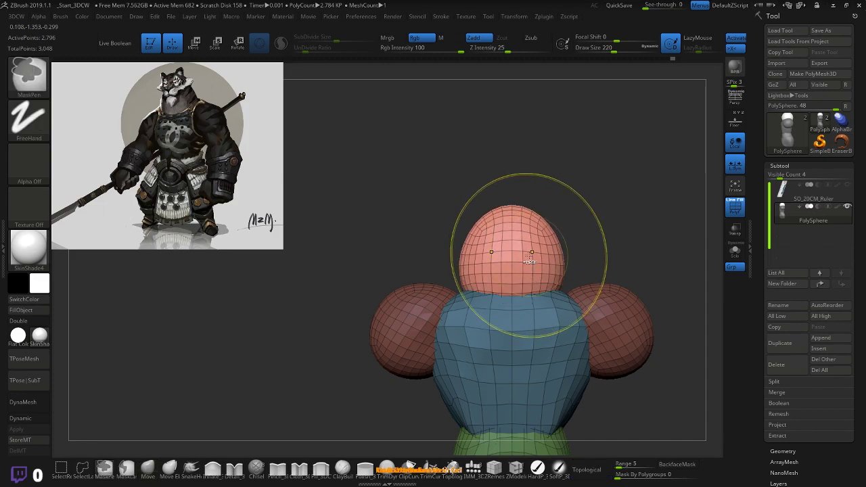
{"action": "key", "text": "ctrl+z"}
{"action": "key", "text": "ctrl+z"}
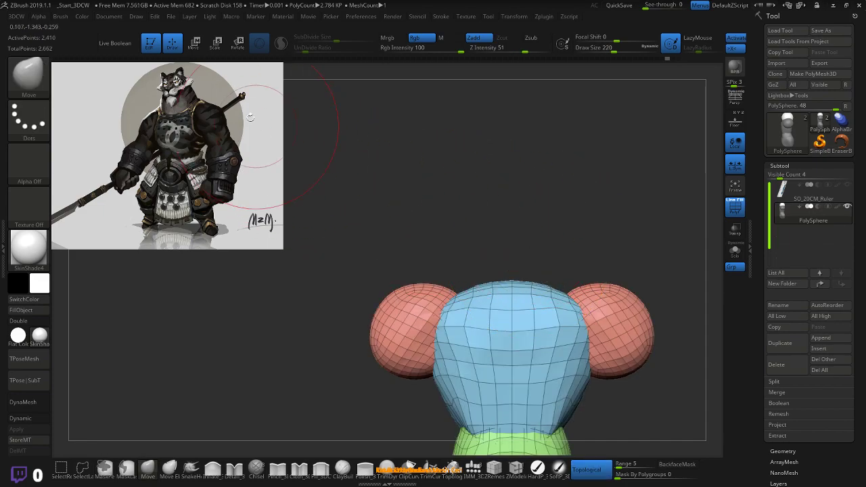
- Insert an Appendage mesh above the ribcage as the neck and lower it into the torso between the shoulders
{"action": "left_click", "coordinate": [473, 467]}
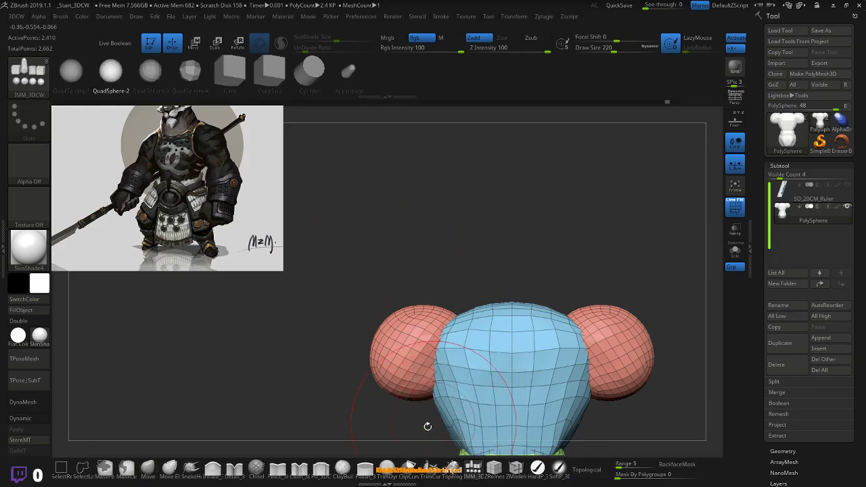
{"action": "left_click", "coordinate": [347, 80]}
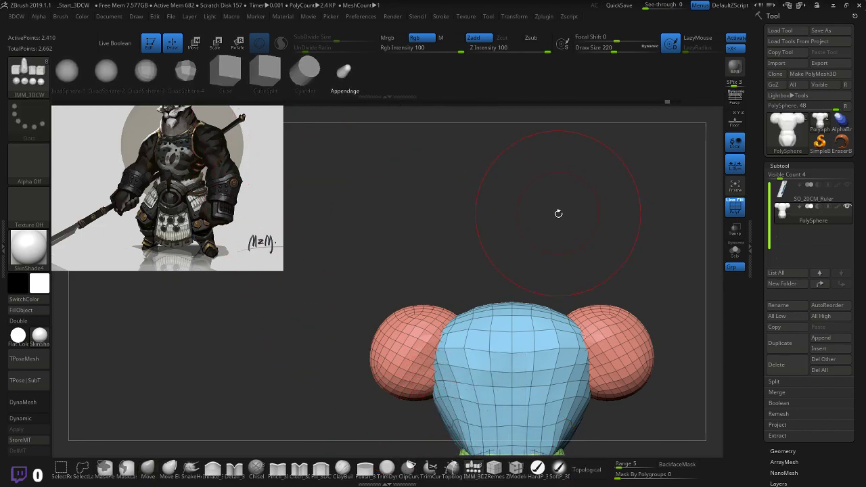
{"action": "left_click_drag", "start_coordinate": [558, 213], "coordinate": [613, 190]}
{"action": "key", "text": "w"}
{"action": "left_click_drag", "start_coordinate": [518, 266], "coordinate": [534, 284]}
{"action": "left_click_drag", "start_coordinate": [512, 249], "coordinate": [512, 290]}
- Resize, tilt and reposition the neck form over the ribcage with the gizmo, working from the side
{"action": "left_click_drag", "start_coordinate": [600, 239], "coordinate": [570, 242]}
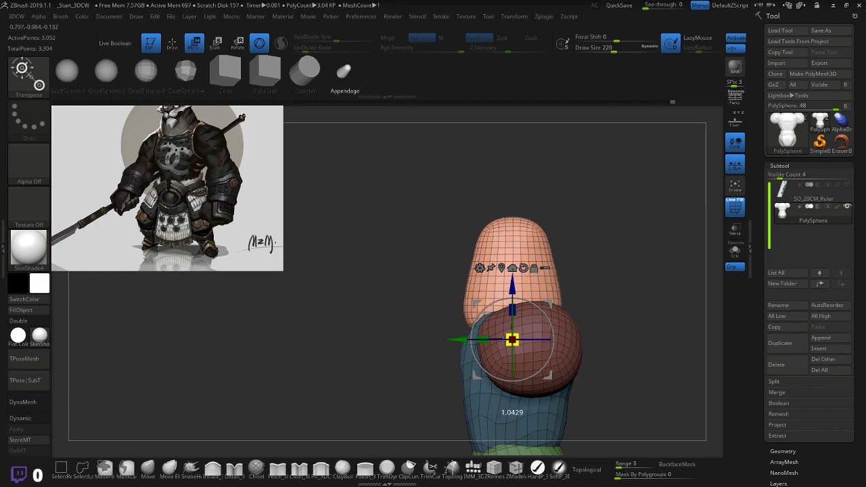
{"action": "left_click_drag", "start_coordinate": [506, 339], "coordinate": [507, 339]}
{"action": "left_click_drag", "start_coordinate": [601, 317], "coordinate": [537, 332]}
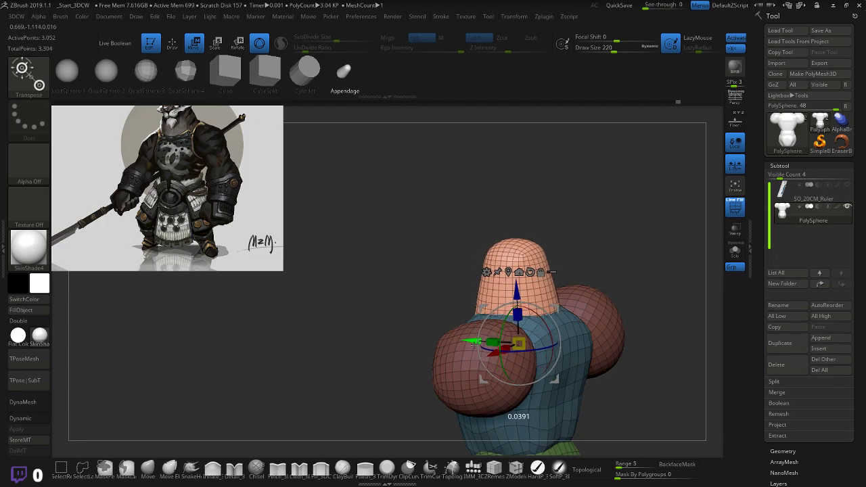
{"action": "left_click_drag", "start_coordinate": [474, 342], "coordinate": [480, 345]}
{"action": "left_click_drag", "start_coordinate": [594, 254], "coordinate": [607, 243]}
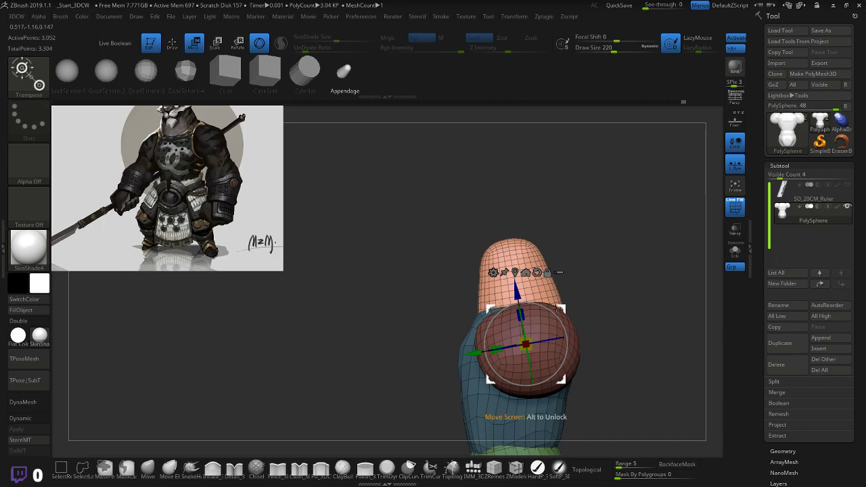
{"action": "mouse_move", "coordinate": [602, 277]}
{"action": "left_mouse_down"}
{"action": "mouse_move", "coordinate": [571, 281]}
{"action": "mouse_move", "coordinate": [581, 290]}
{"action": "mouse_move", "coordinate": [604, 280]}
{"action": "left_mouse_up"}
{"action": "left_click_drag", "start_coordinate": [565, 307], "coordinate": [566, 304]}
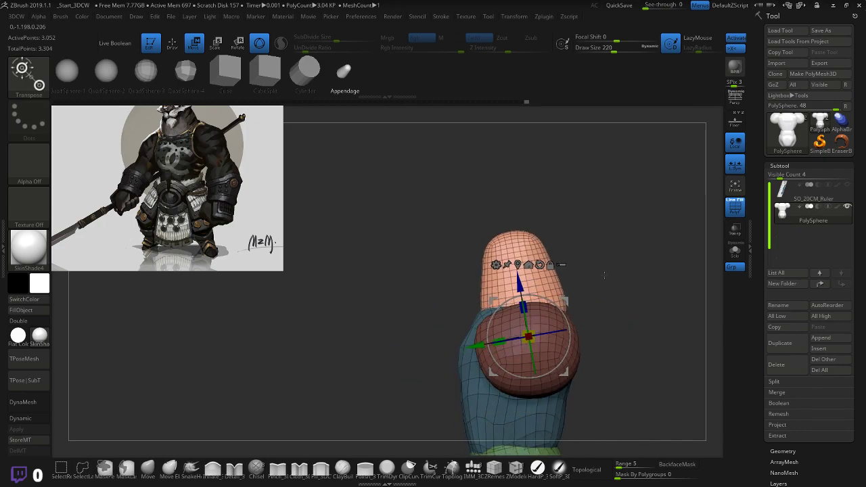
{"action": "left_click_drag", "start_coordinate": [605, 275], "coordinate": [591, 278]}
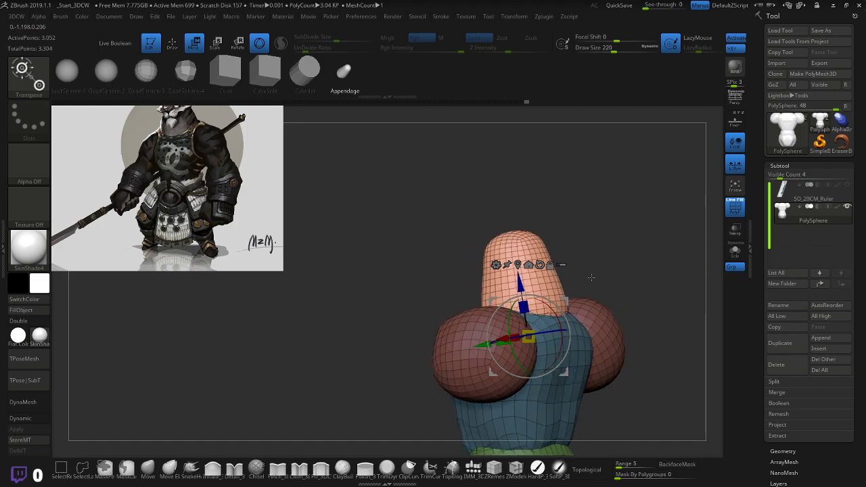
- Adjust the base of the neck where it meets the ribcage with the Move brush at draw size 220
{"action": "left_click", "coordinate": [153, 472]}
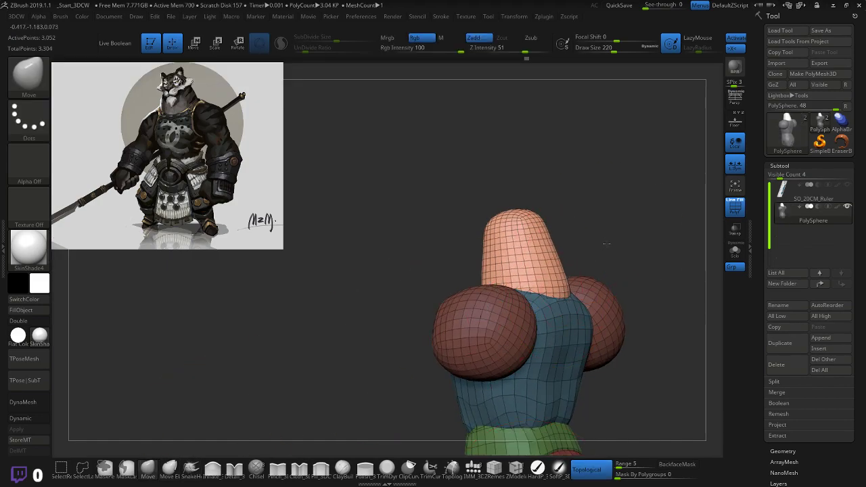
{"action": "left_click_drag", "start_coordinate": [606, 244], "coordinate": [565, 285]}
{"action": "left_click_drag", "start_coordinate": [621, 251], "coordinate": [676, 262]}
{"action": "left_click_drag", "start_coordinate": [569, 286], "coordinate": [574, 289]}
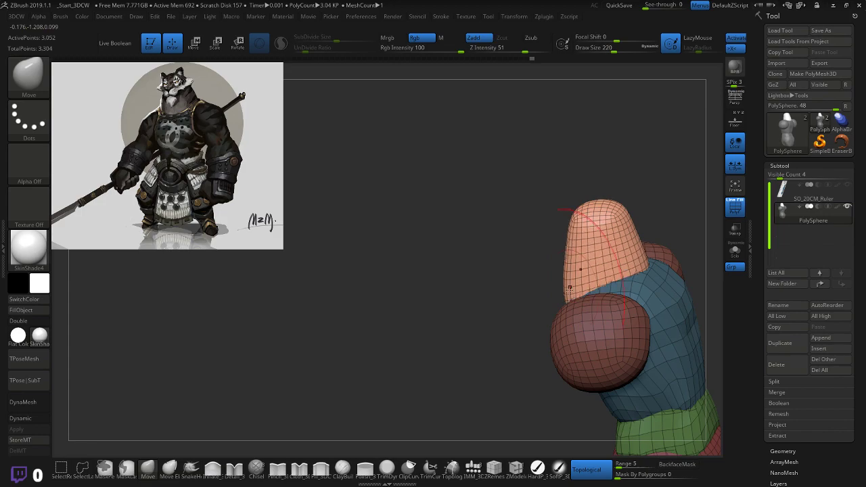
{"action": "mouse_move", "coordinate": [660, 261]}
{"action": "left_mouse_down"}
{"action": "mouse_move", "coordinate": [613, 267]}
{"action": "mouse_move", "coordinate": [621, 272]}
{"action": "left_mouse_up"}
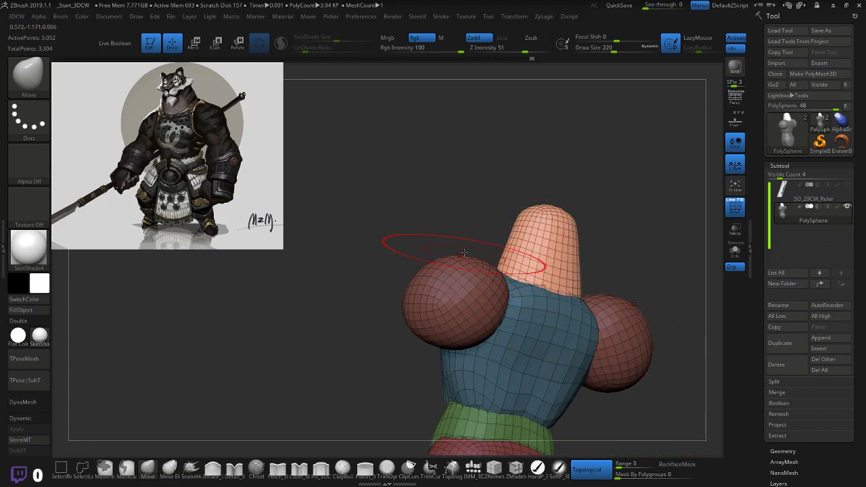
- Pull the front base of the neck down over the upper ribcage with the Move brush at draw size 220
{"action": "mouse_move", "coordinate": [464, 254]}
{"action": "left_mouse_down"}
{"action": "mouse_move", "coordinate": [549, 271]}
{"action": "mouse_move", "coordinate": [548, 249]}
{"action": "left_mouse_up"}
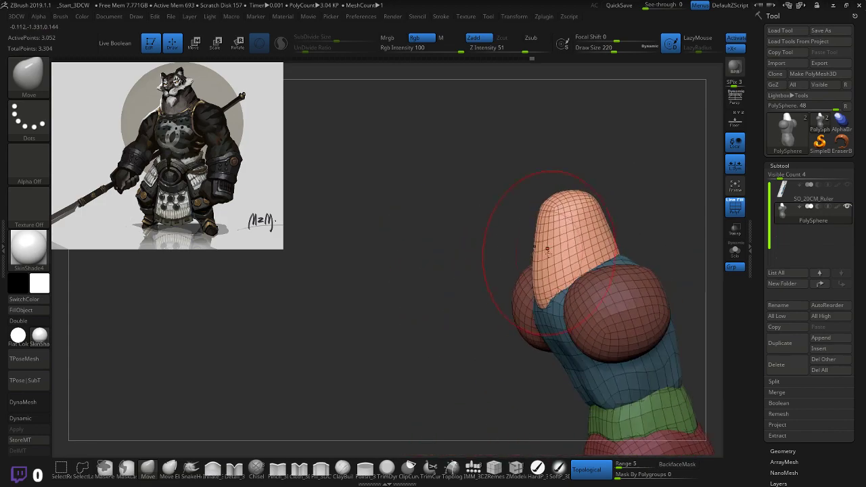
{"action": "left_click_drag", "start_coordinate": [556, 287], "coordinate": [541, 236]}
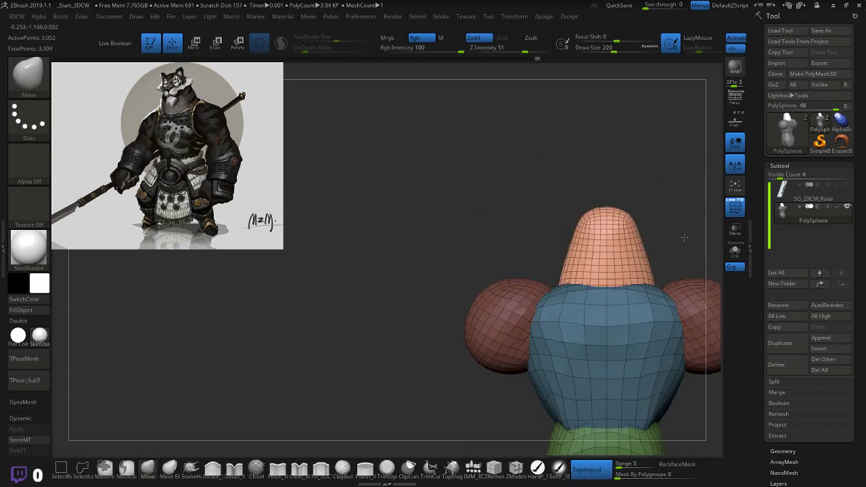
{"action": "left_click_drag", "start_coordinate": [486, 235], "coordinate": [428, 263]}
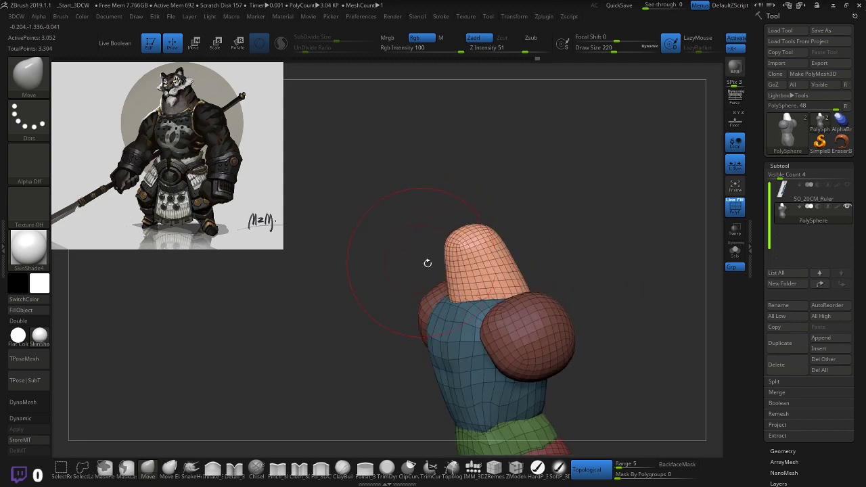
{"action": "mouse_move", "coordinate": [543, 250]}
{"action": "left_mouse_down"}
{"action": "mouse_move", "coordinate": [603, 239]}
{"action": "mouse_move", "coordinate": [534, 255]}
{"action": "left_mouse_up"}
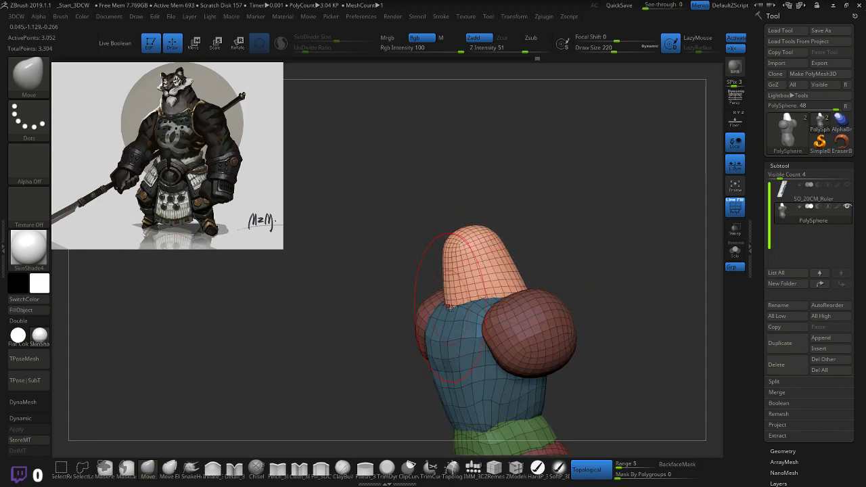
{"action": "left_click_drag", "start_coordinate": [400, 280], "coordinate": [475, 299]}
{"action": "left_click_drag", "start_coordinate": [482, 269], "coordinate": [535, 268]}
{"action": "right_click_drag", "start_coordinate": [496, 309], "coordinate": [481, 297]}
{"action": "mouse_move", "coordinate": [590, 279]}
{"action": "left_mouse_down"}
{"action": "mouse_move", "coordinate": [579, 217]}
{"action": "mouse_move", "coordinate": [554, 238]}
{"action": "left_mouse_up"}
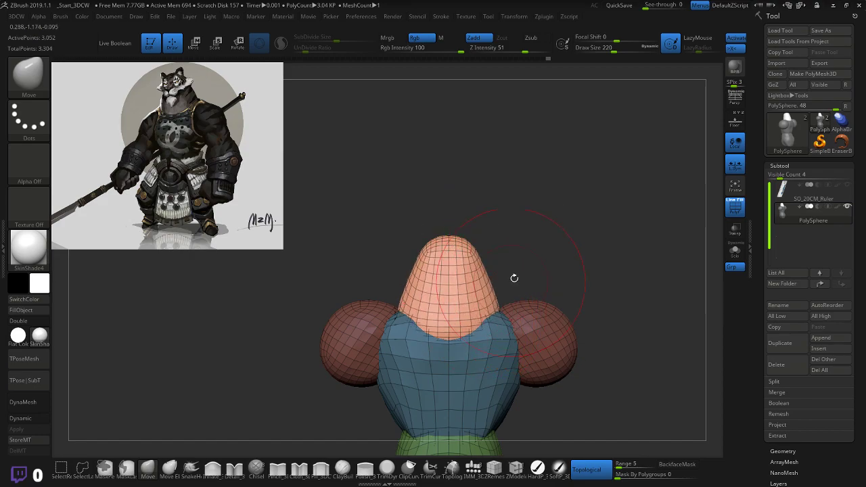
- Clear the mask and broaden the sides of the neck's base between the shoulders with the Move brush at draw size 204
{"action": "right_click_drag", "start_coordinate": [536, 255], "coordinate": [490, 329]}
{"action": "mouse_move", "coordinate": [567, 238]}
{"action": "left_mouse_down", "text": "ctrl"}
{"action": "mouse_move", "coordinate": [575, 249]}
{"action": "mouse_move", "coordinate": [555, 246]}
{"action": "mouse_move", "coordinate": [569, 234]}
{"action": "left_mouse_up", "text": "ctrl"}
{"action": "right_click_drag", "start_coordinate": [569, 234], "coordinate": [568, 257], "text": "ctrl"}
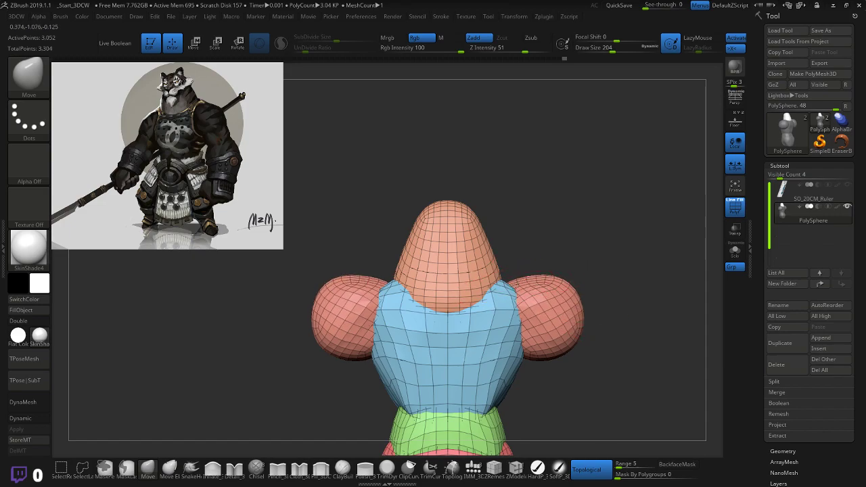
{"action": "left_click_drag", "start_coordinate": [585, 230], "coordinate": [583, 232]}
{"action": "left_click_drag", "start_coordinate": [605, 266], "coordinate": [498, 306]}
{"action": "mouse_move", "coordinate": [498, 306]}
{"action": "right_mouse_down"}
{"action": "mouse_move", "coordinate": [543, 255]}
{"action": "mouse_move", "coordinate": [478, 258]}
{"action": "mouse_move", "coordinate": [523, 251]}
{"action": "right_mouse_up"}
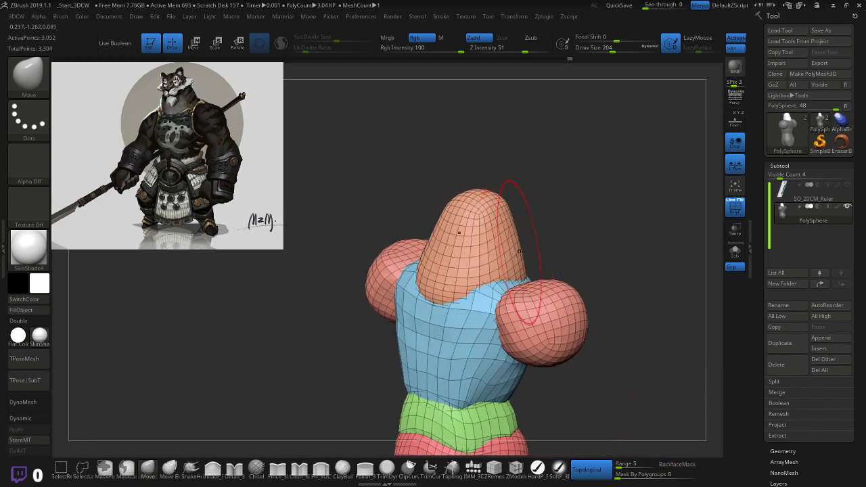
{"action": "mouse_move", "coordinate": [488, 271]}
{"action": "left_mouse_down"}
{"action": "mouse_move", "coordinate": [478, 261]}
{"action": "mouse_move", "coordinate": [491, 276]}
{"action": "mouse_move", "coordinate": [480, 236]}
{"action": "left_mouse_up"}
- Refine the shoulder spheres around the ribcage from several angles with the Move brush at draw size 164
{"action": "key", "text": "["}
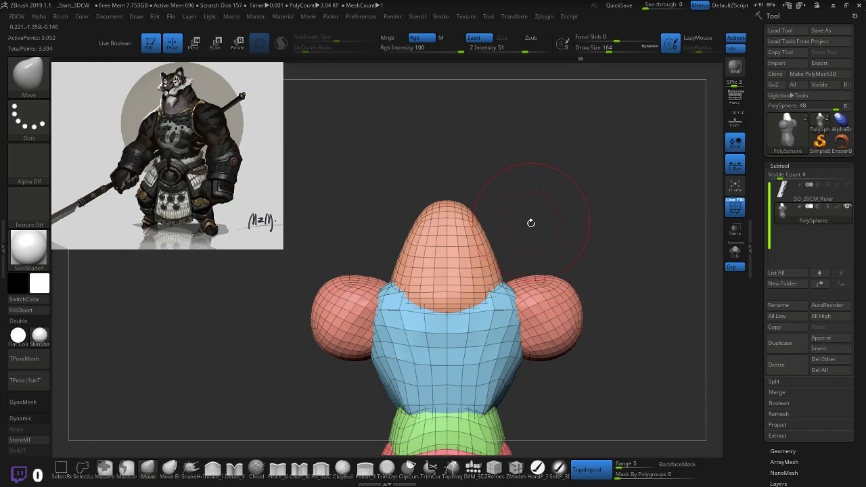
{"action": "mouse_move", "coordinate": [531, 224]}
{"action": "left_mouse_down"}
{"action": "mouse_move", "coordinate": [518, 224]}
{"action": "mouse_move", "coordinate": [547, 221]}
{"action": "left_mouse_up"}
{"action": "mouse_move", "coordinate": [557, 229]}
{"action": "left_mouse_down"}
{"action": "mouse_move", "coordinate": [559, 181]}
{"action": "mouse_move", "coordinate": [579, 235]}
{"action": "left_mouse_up"}
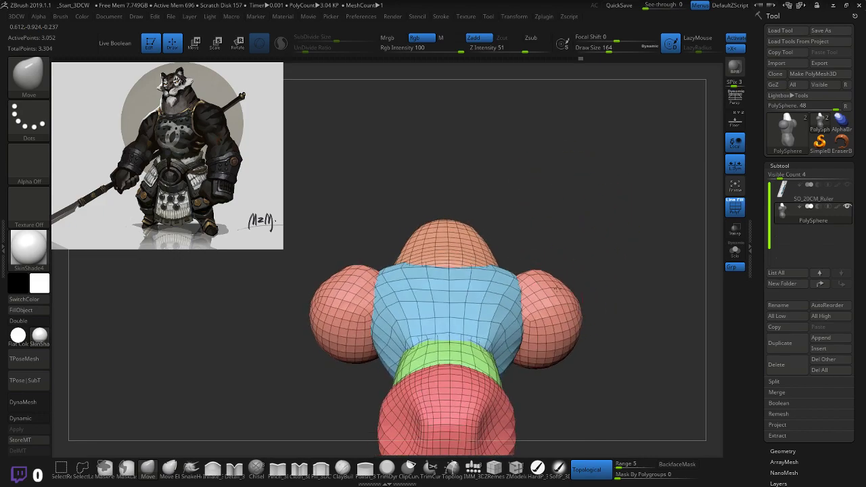
{"action": "mouse_move", "coordinate": [557, 288]}
{"action": "left_mouse_down"}
{"action": "mouse_move", "coordinate": [566, 267]}
{"action": "mouse_move", "coordinate": [510, 283]}
{"action": "mouse_move", "coordinate": [623, 280]}
{"action": "left_mouse_up"}
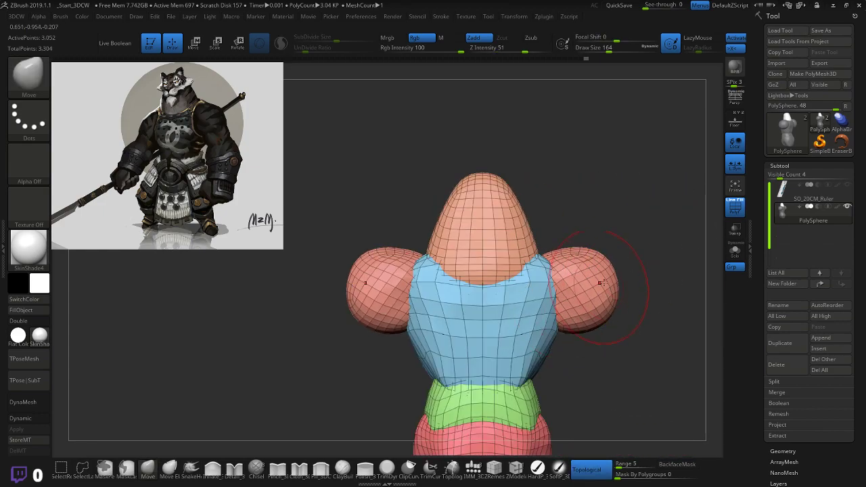
{"action": "right_click_drag", "start_coordinate": [603, 282], "coordinate": [551, 272]}
{"action": "right_click_drag", "start_coordinate": [626, 241], "coordinate": [570, 269]}
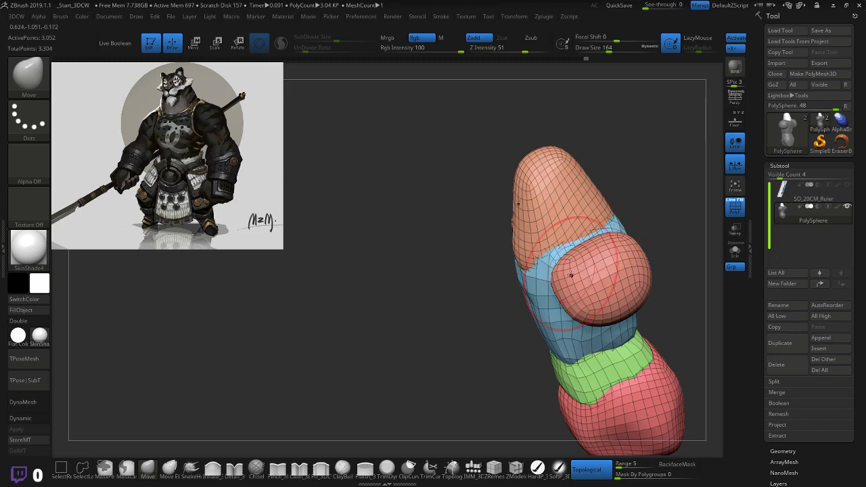
{"action": "left_click_drag", "start_coordinate": [647, 225], "coordinate": [561, 222]}
{"action": "mouse_move", "coordinate": [522, 306]}
{"action": "left_mouse_down"}
{"action": "mouse_move", "coordinate": [472, 321]}
{"action": "mouse_move", "coordinate": [477, 329]}
{"action": "left_mouse_up"}
{"action": "mouse_move", "coordinate": [477, 334]}
{"action": "right_mouse_down"}
{"action": "mouse_move", "coordinate": [437, 306]}
{"action": "mouse_move", "coordinate": [469, 297]}
{"action": "mouse_move", "coordinate": [579, 208]}
{"action": "right_mouse_up"}
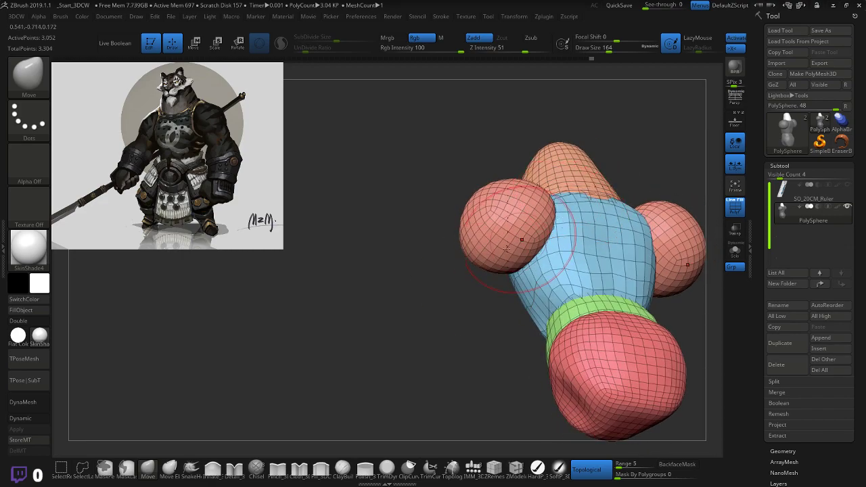
{"action": "left_click_drag", "start_coordinate": [473, 284], "coordinate": [412, 320], "text": "shift"}
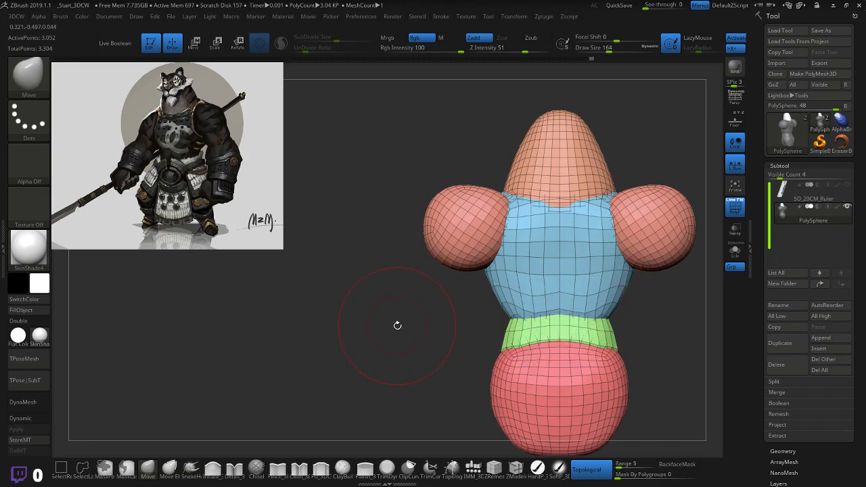
{"action": "left_click_drag", "start_coordinate": [397, 324], "coordinate": [513, 215]}
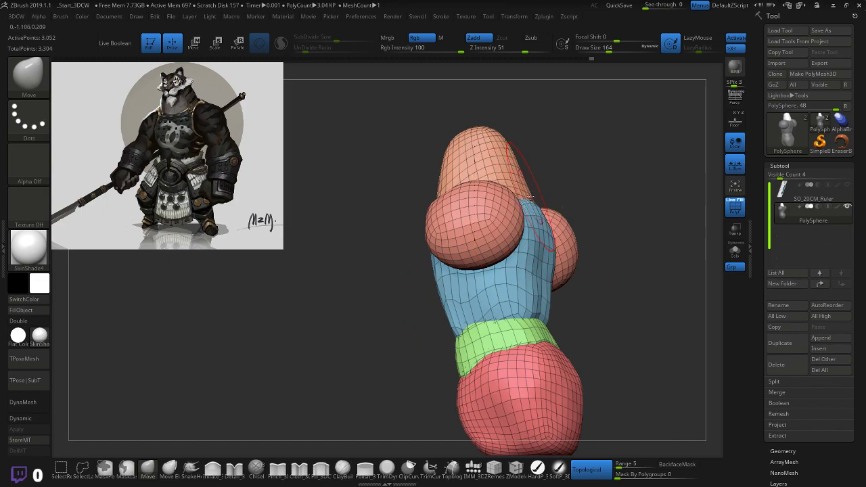
{"action": "mouse_move", "coordinate": [639, 271]}
{"action": "left_mouse_down", "text": "shift"}
{"action": "mouse_move", "coordinate": [589, 247]}
{"action": "mouse_move", "coordinate": [575, 223]}
{"action": "left_mouse_up", "text": "shift"}
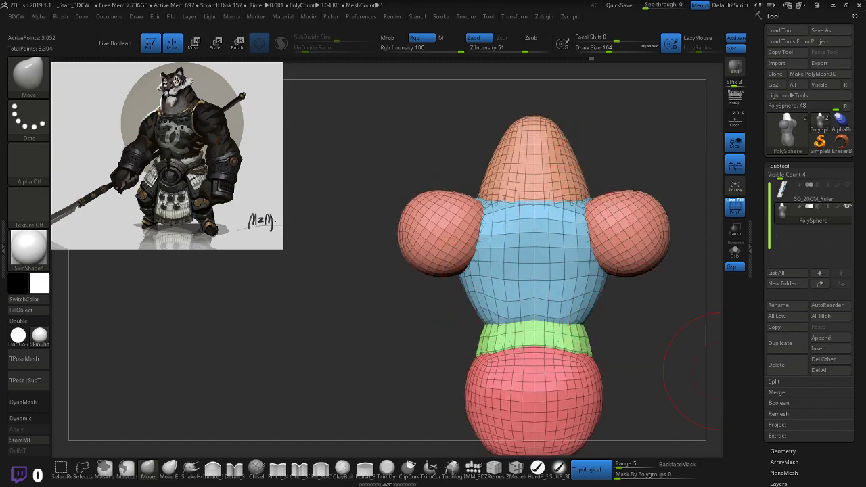
- Switch to the Chrome browser and search the web for "back neck muscle reference"
{"action": "key", "text": "alt+Tab"}
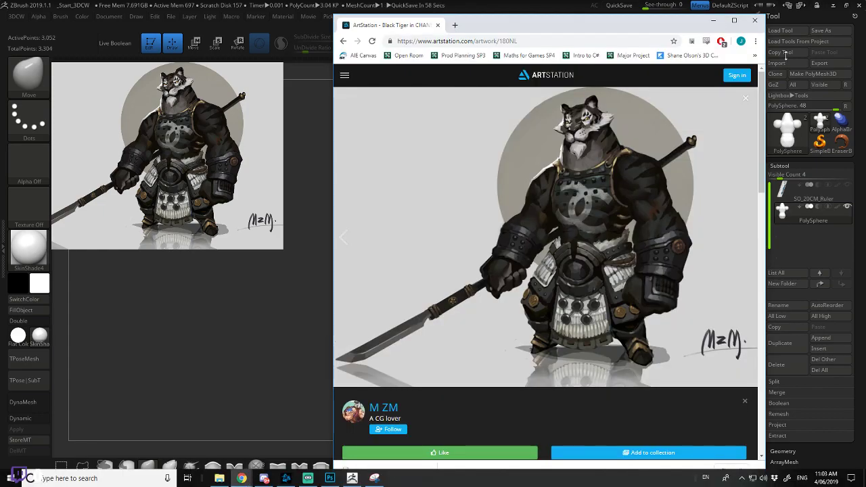
{"action": "left_click", "coordinate": [458, 26]}
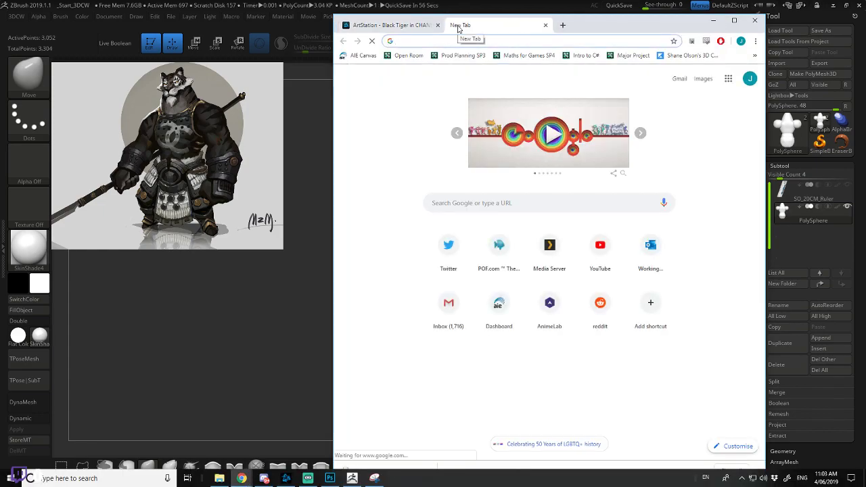
{"action": "type", "text": "back neck "}
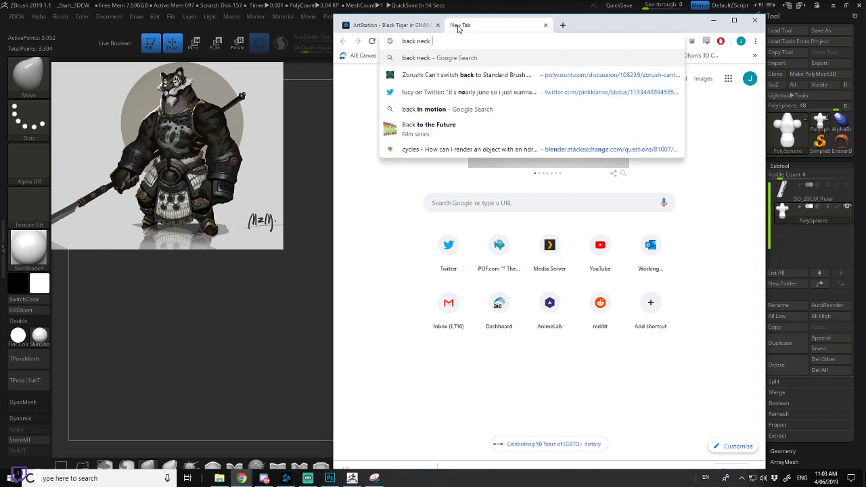
{"action": "type", "text": "muscle reference"}
{"action": "key", "text": "Return"}
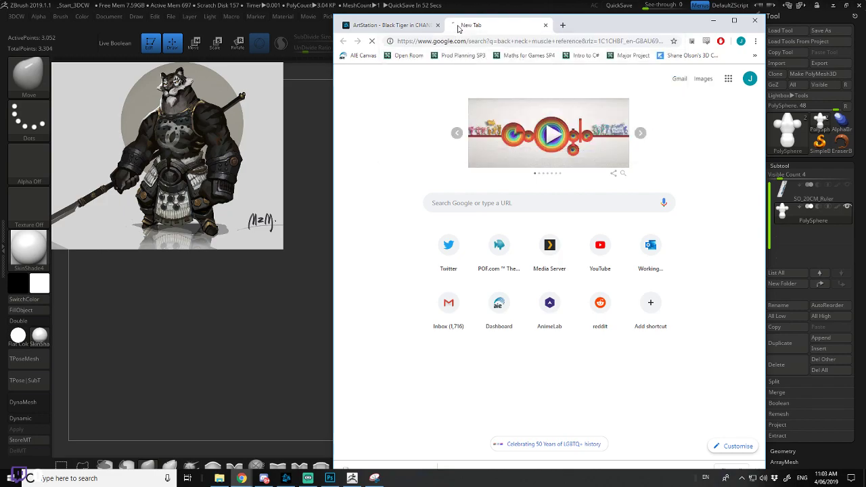
- Examine the back muscle anatomy image and its related Pinterest images for how the neck muscles join the shoulders
{"action": "left_click", "coordinate": [437, 111]}
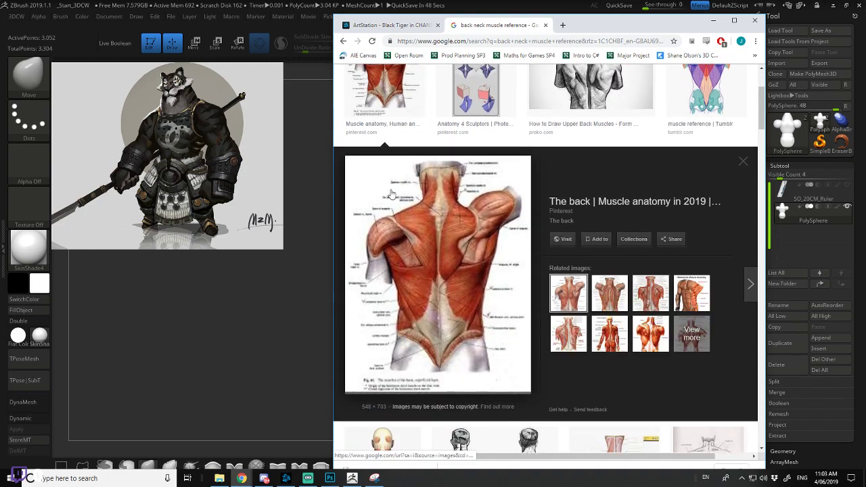
{"action": "left_click", "coordinate": [460, 191]}
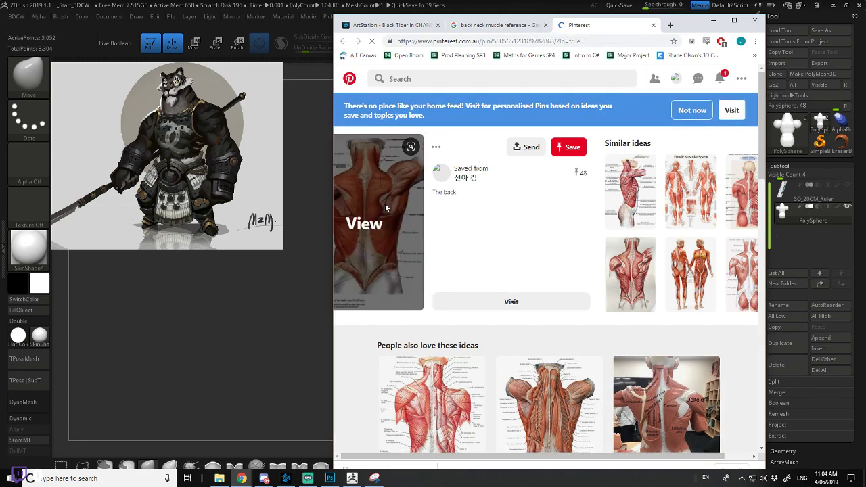
{"action": "left_click", "coordinate": [385, 207]}
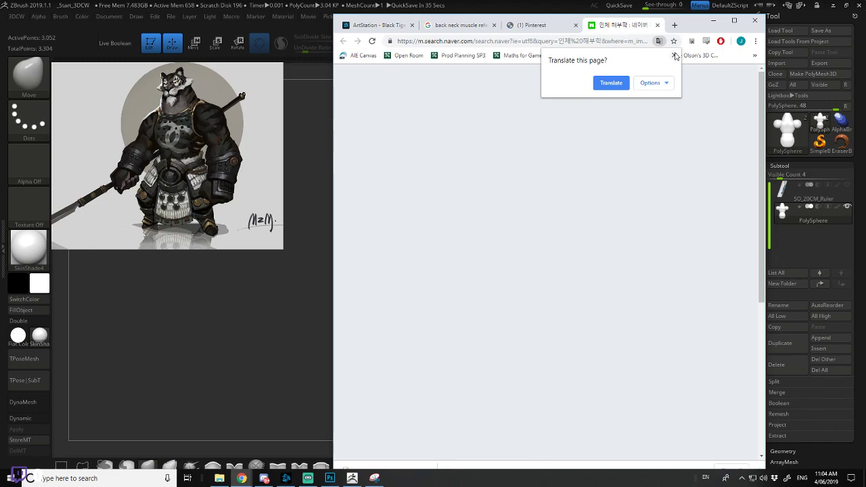
{"action": "left_click", "coordinate": [673, 55]}
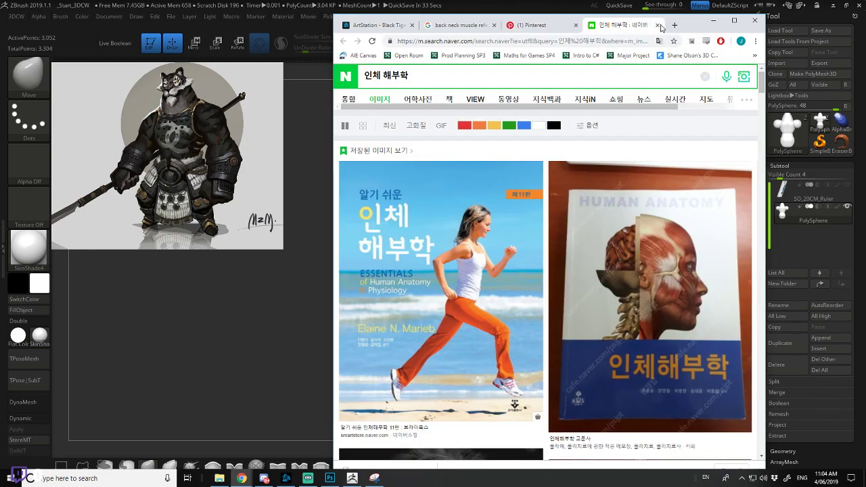
{"action": "left_click", "coordinate": [660, 26]}
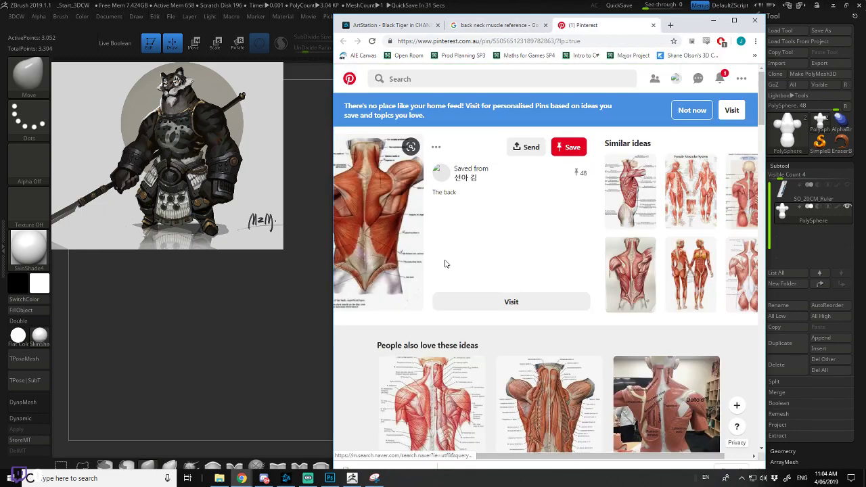
{"action": "scroll", "coordinate": [445, 264], "scroll_direction": "down", "scroll_amount": 3}
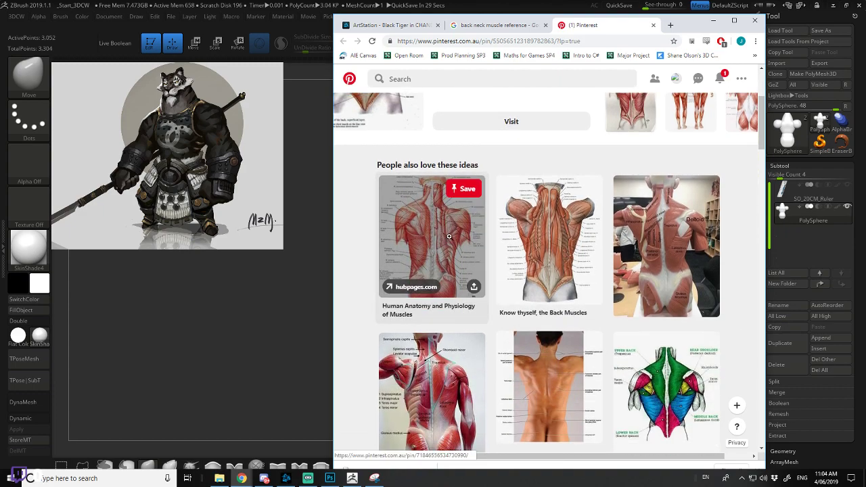
{"action": "scroll", "coordinate": [449, 233], "scroll_direction": "down", "scroll_amount": 2}
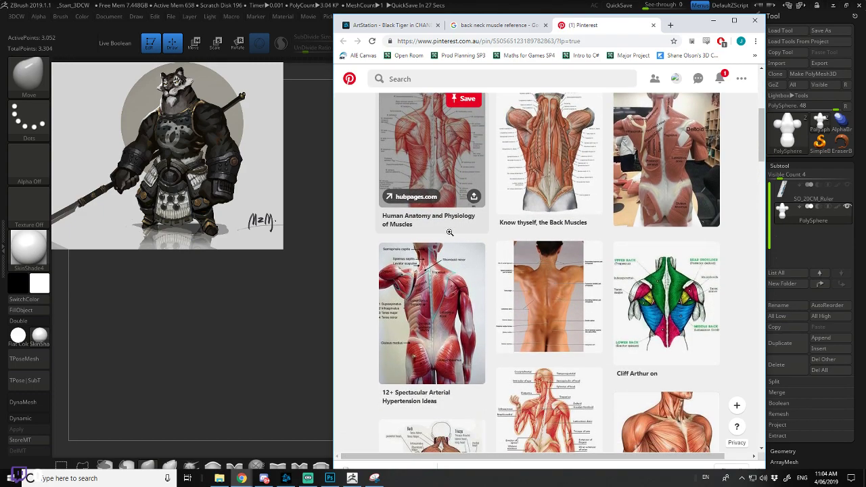
{"action": "scroll", "coordinate": [449, 232], "scroll_direction": "up", "scroll_amount": 3}
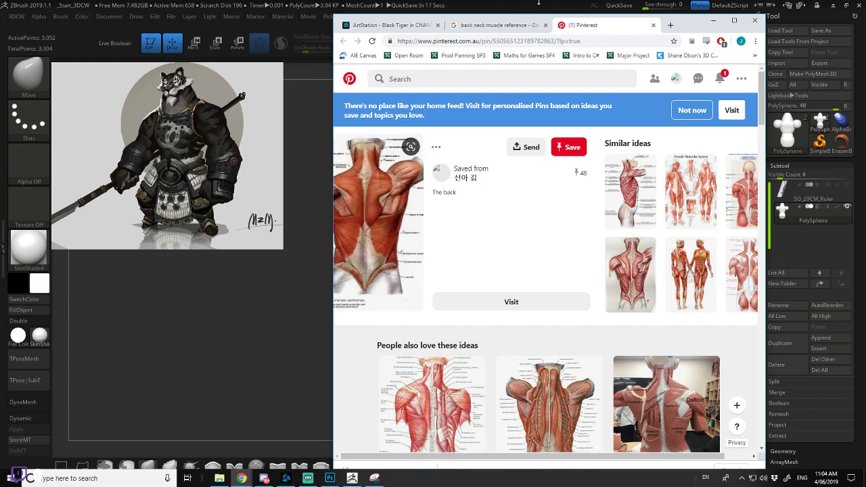
- Return to ZBrush and insert a mirrored pair of QuadSphere-2 meshes on the upper back at the base of the neck
{"action": "left_click", "coordinate": [713, 21]}
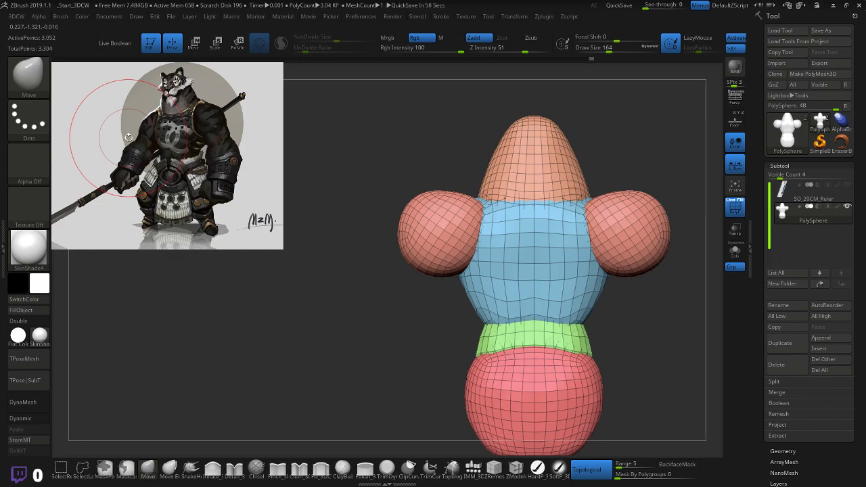
{"action": "left_click_drag", "start_coordinate": [401, 313], "coordinate": [318, 356], "text": "alt"}
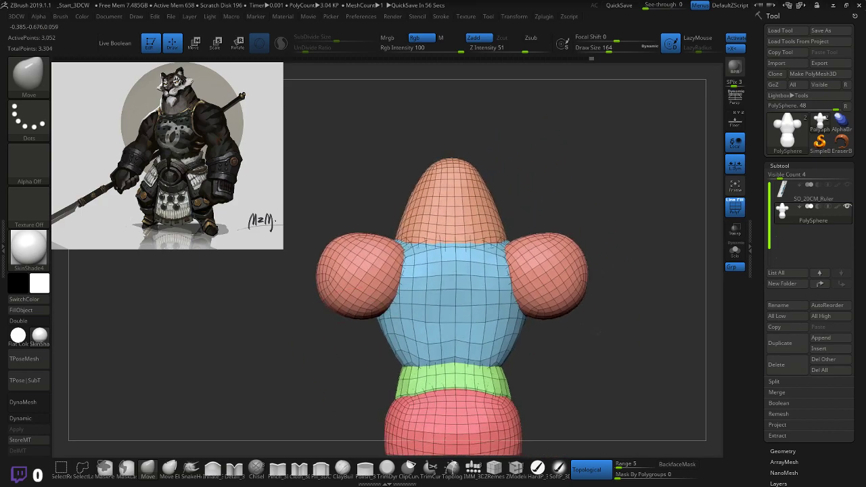
{"action": "mouse_move", "coordinate": [592, 331]}
{"action": "left_mouse_down"}
{"action": "mouse_move", "coordinate": [638, 329]}
{"action": "mouse_move", "coordinate": [594, 332]}
{"action": "left_mouse_up"}
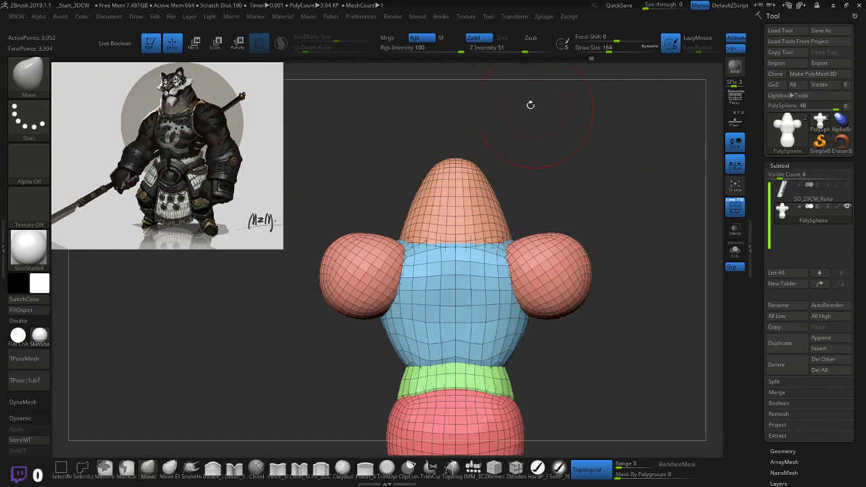
{"action": "left_click", "coordinate": [474, 468]}
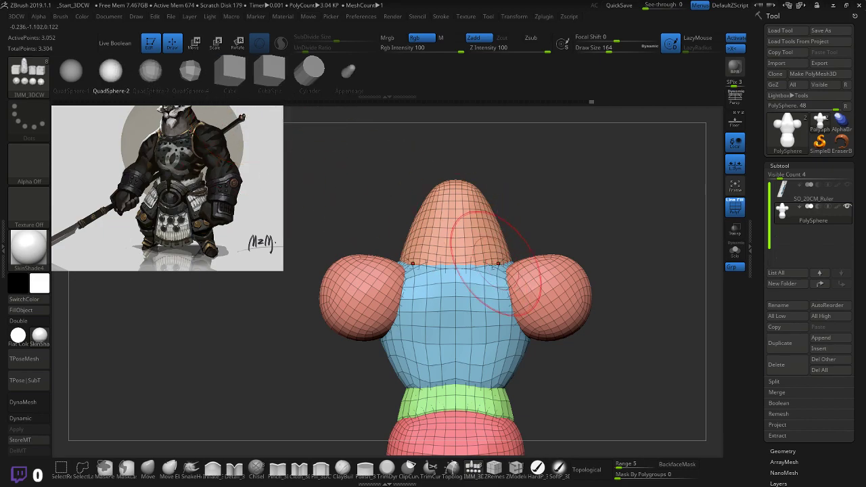
{"action": "left_click_drag", "start_coordinate": [477, 273], "coordinate": [499, 261]}
{"action": "left_click_drag", "start_coordinate": [629, 204], "coordinate": [545, 205]}
- Rotate the inserted sphere pair upright by about 76 degrees and lower it onto the upper back with the gizmo
{"action": "key", "text": "w"}
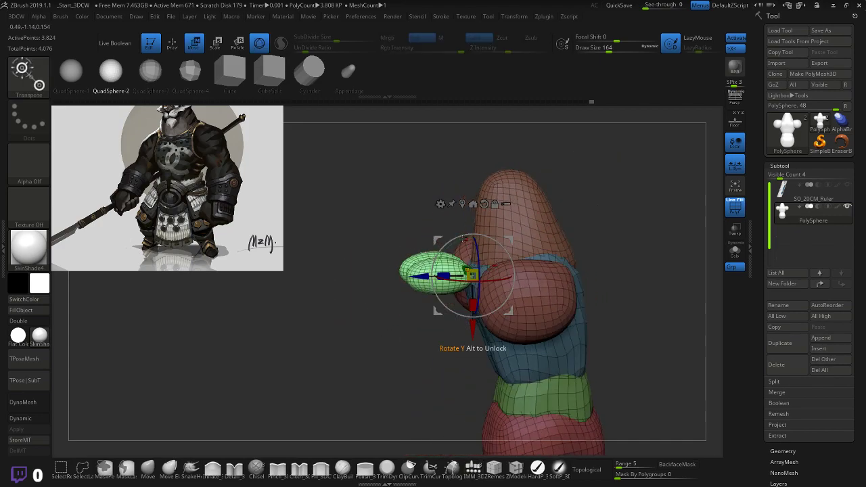
{"action": "left_click_drag", "start_coordinate": [452, 247], "coordinate": [453, 247]}
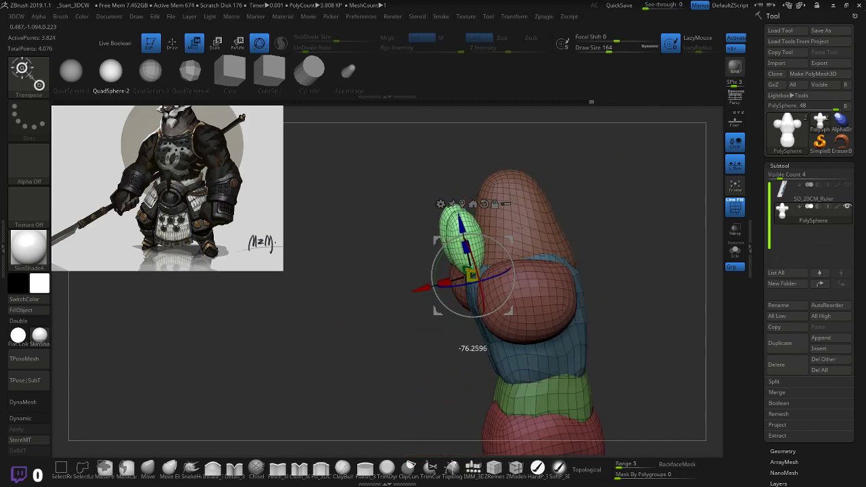
{"action": "left_click_drag", "start_coordinate": [558, 231], "coordinate": [564, 233]}
{"action": "left_click_drag", "start_coordinate": [618, 222], "coordinate": [645, 191], "text": "shift"}
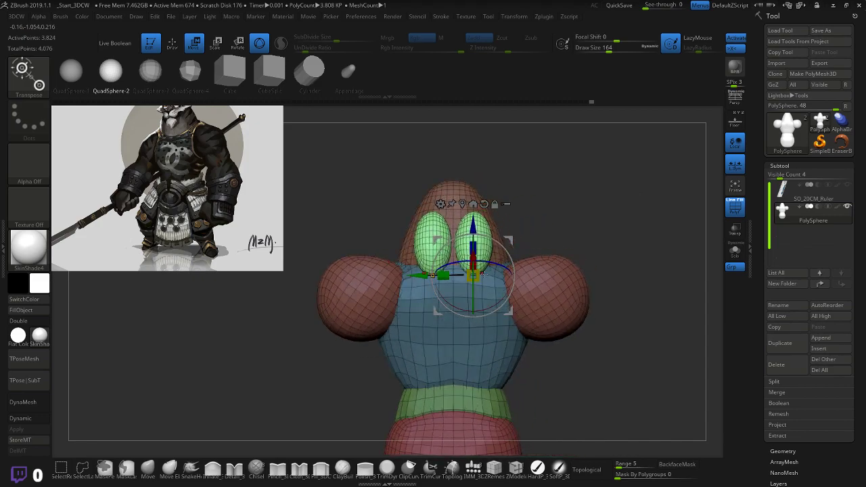
{"action": "left_click_drag", "start_coordinate": [563, 198], "coordinate": [528, 203]}
{"action": "left_click_drag", "start_coordinate": [489, 230], "coordinate": [482, 269]}
{"action": "left_click_drag", "start_coordinate": [573, 218], "coordinate": [619, 195]}
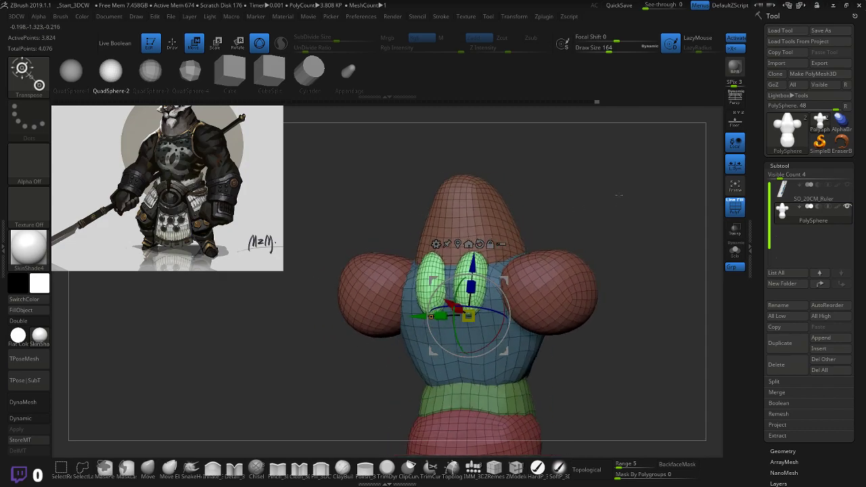
- Stretch the upper ends of the mirrored back spheres up the neck using the Move brush with topological masking
{"action": "key", "text": "q"}
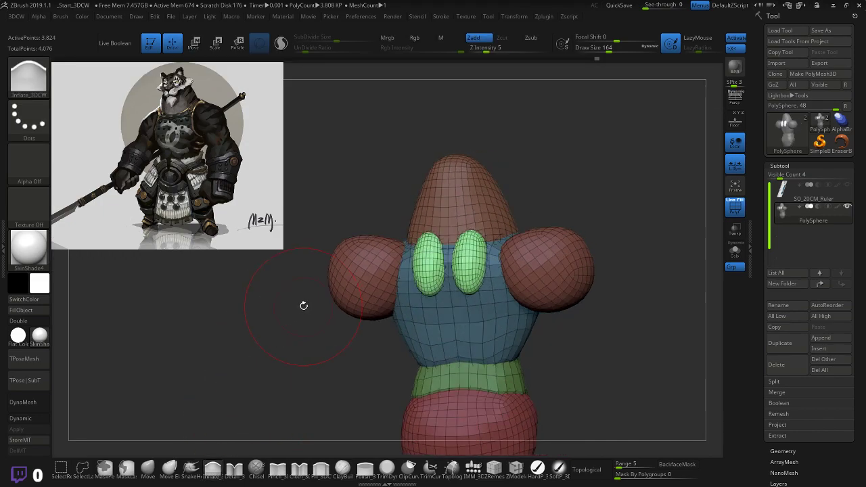
{"action": "left_click_drag", "start_coordinate": [291, 331], "coordinate": [330, 375], "text": "alt"}
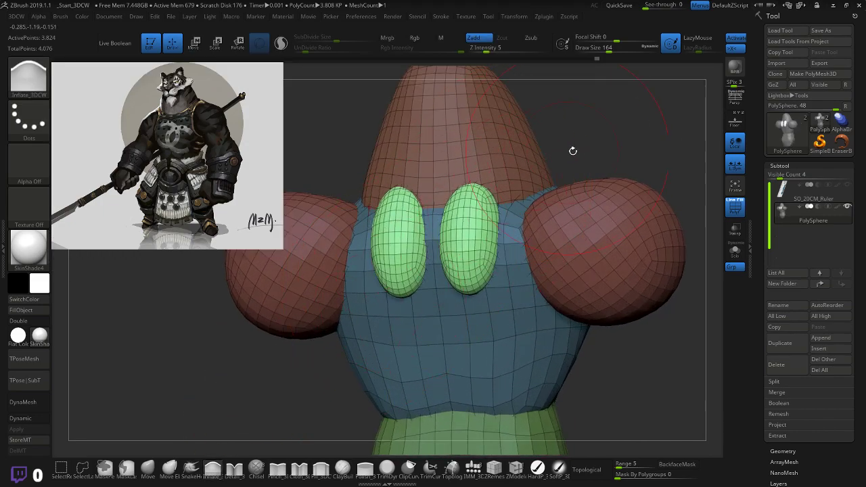
{"action": "left_click_drag", "start_coordinate": [573, 150], "coordinate": [412, 203]}
{"action": "key", "text": "ctrl"}
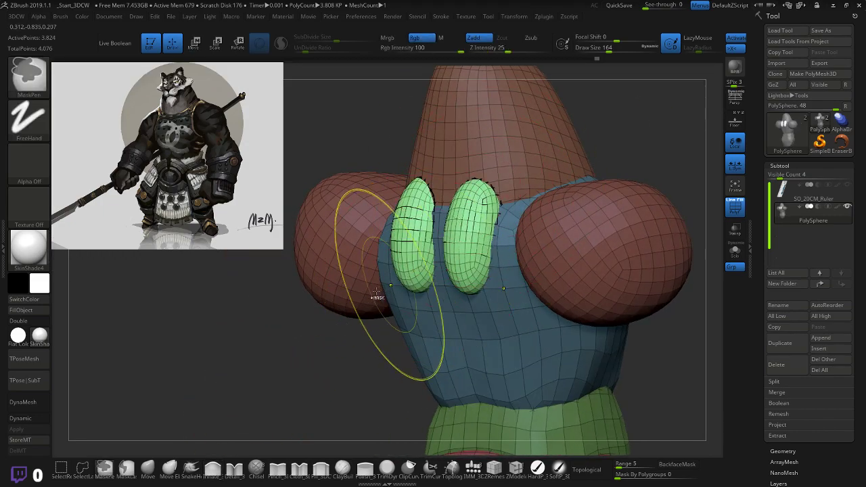
{"action": "left_click", "coordinate": [148, 468]}
{"action": "left_click", "coordinate": [585, 469]}
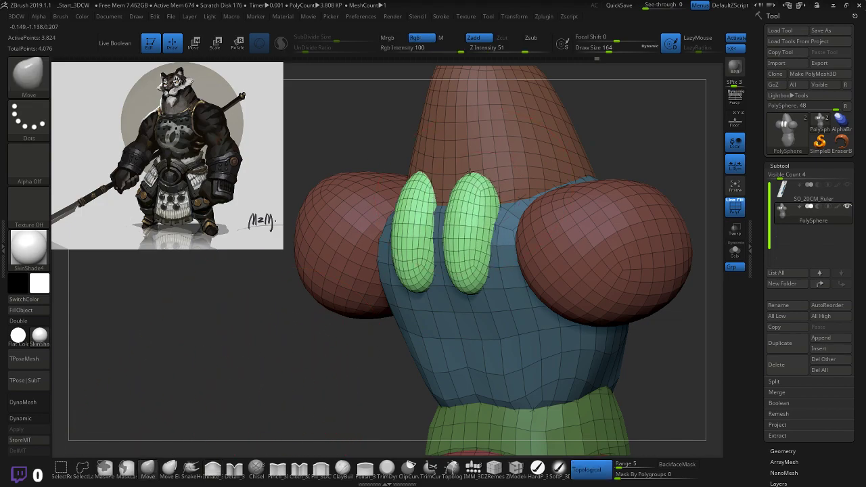
{"action": "left_click_drag", "start_coordinate": [469, 172], "coordinate": [469, 150]}
{"action": "left_click_drag", "start_coordinate": [666, 135], "coordinate": [590, 130]}
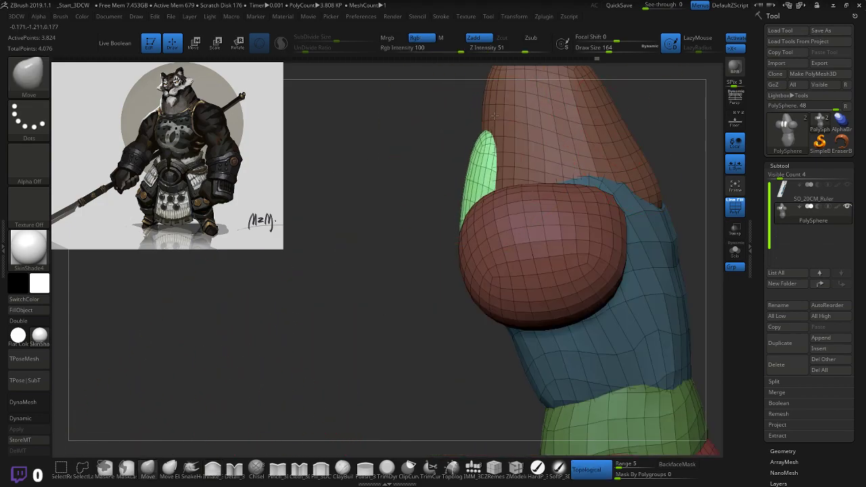
{"action": "mouse_move", "coordinate": [421, 184]}
{"action": "left_mouse_down"}
{"action": "mouse_move", "coordinate": [478, 184]}
{"action": "mouse_move", "coordinate": [464, 185]}
{"action": "left_mouse_up"}
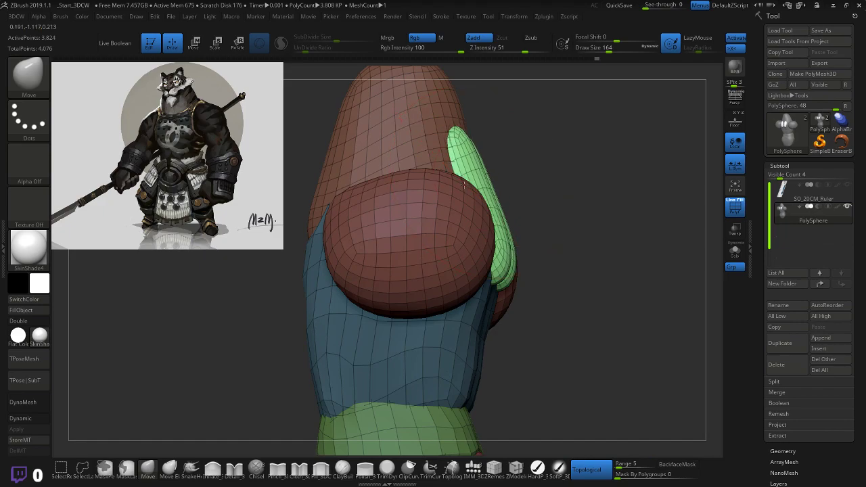
- Lengthen the two muscle forms with the Move brush so they lie along the back of the neck and upper back
{"action": "mouse_move", "coordinate": [571, 141]}
{"action": "left_mouse_down"}
{"action": "mouse_move", "coordinate": [530, 156]}
{"action": "mouse_move", "coordinate": [572, 171]}
{"action": "left_mouse_up"}
{"action": "mouse_move", "coordinate": [552, 159]}
{"action": "right_mouse_down"}
{"action": "mouse_move", "coordinate": [504, 155]}
{"action": "mouse_move", "coordinate": [459, 270]}
{"action": "right_mouse_up"}
{"action": "key", "text": "f"}
{"action": "mouse_move", "coordinate": [459, 270]}
{"action": "left_mouse_down"}
{"action": "mouse_move", "coordinate": [453, 277]}
{"action": "mouse_move", "coordinate": [463, 269]}
{"action": "left_mouse_up"}
{"action": "mouse_move", "coordinate": [463, 269]}
{"action": "right_mouse_down"}
{"action": "mouse_move", "coordinate": [454, 286]}
{"action": "mouse_move", "coordinate": [456, 339]}
{"action": "right_mouse_up"}
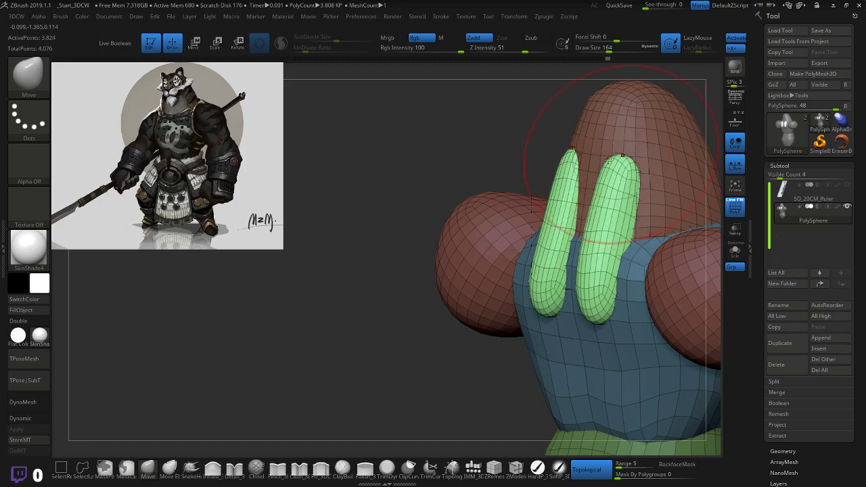
{"action": "right_click_drag", "start_coordinate": [447, 190], "coordinate": [396, 192]}
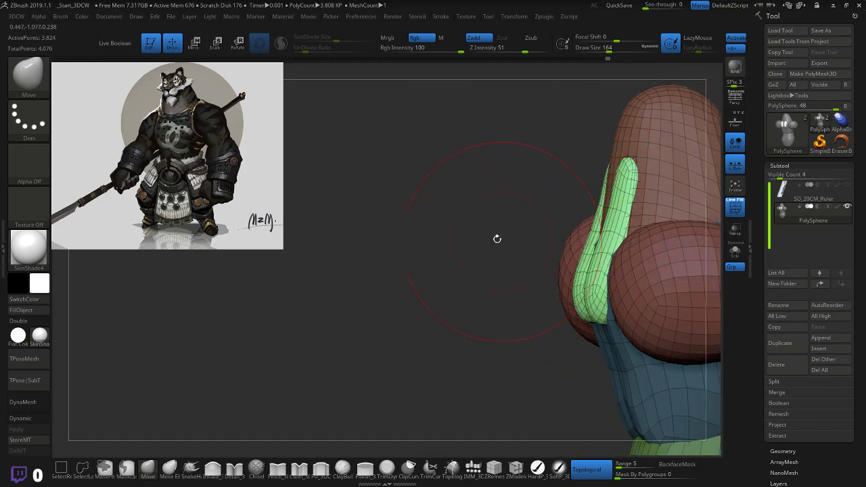
{"action": "right_click_drag", "start_coordinate": [497, 239], "coordinate": [529, 290]}
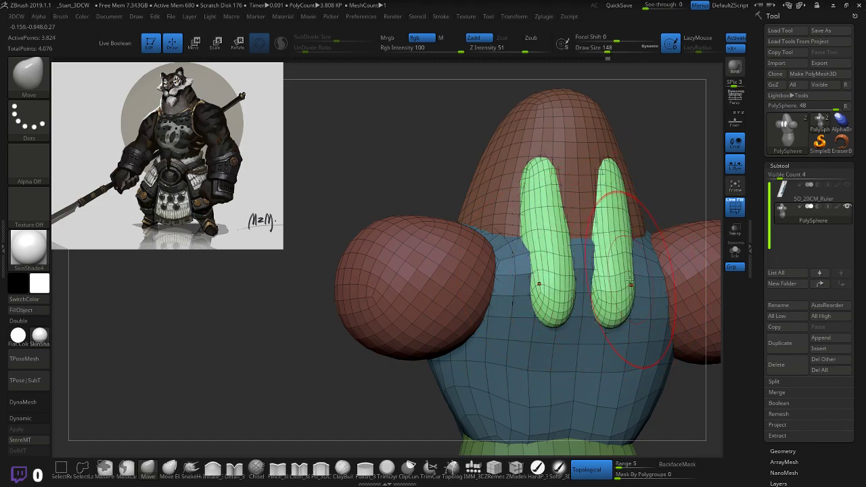
- Set the draw size to 68 and widen the lower ends of both muscle forms outward toward the shoulder spheres
{"action": "right_click_drag", "start_coordinate": [680, 198], "coordinate": [669, 180]}
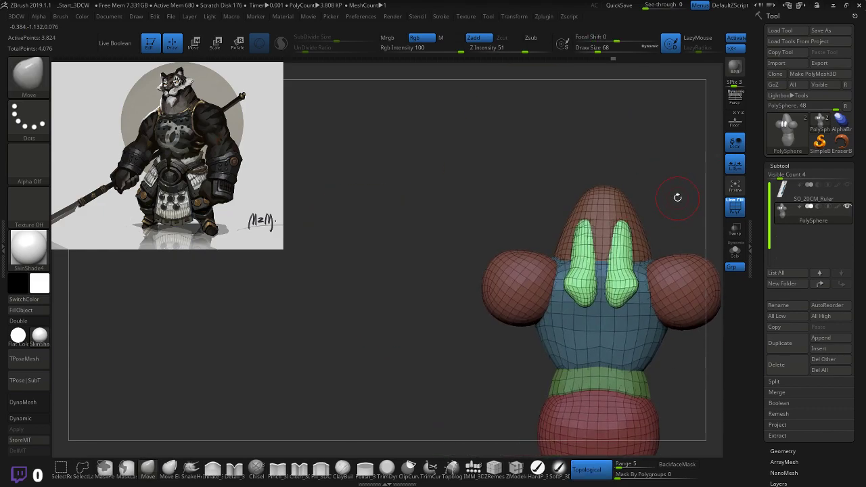
{"action": "right_click_drag", "start_coordinate": [690, 208], "coordinate": [627, 145], "text": "alt"}
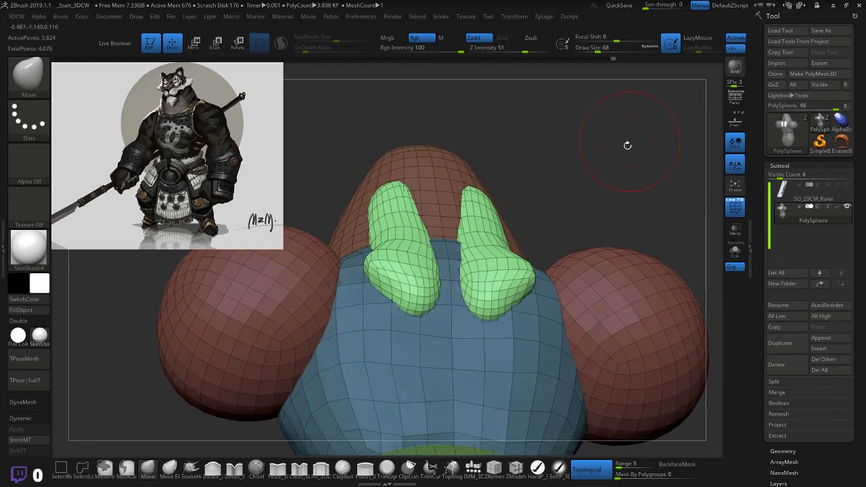
{"action": "mouse_move", "coordinate": [491, 289]}
{"action": "left_mouse_down"}
{"action": "mouse_move", "coordinate": [481, 310]}
{"action": "mouse_move", "coordinate": [488, 325]}
{"action": "left_mouse_up"}
{"action": "left_click_drag", "start_coordinate": [521, 317], "coordinate": [528, 322]}
{"action": "left_click_drag", "start_coordinate": [510, 227], "coordinate": [517, 220]}
{"action": "mouse_move", "coordinate": [575, 226]}
{"action": "right_mouse_down"}
{"action": "mouse_move", "coordinate": [572, 183]}
{"action": "mouse_move", "coordinate": [602, 257]}
{"action": "mouse_move", "coordinate": [575, 243]}
{"action": "right_mouse_up"}
{"action": "left_click_drag", "start_coordinate": [520, 236], "coordinate": [533, 230]}
{"action": "mouse_move", "coordinate": [587, 230]}
{"action": "right_mouse_down"}
{"action": "mouse_move", "coordinate": [489, 226]}
{"action": "mouse_move", "coordinate": [565, 227]}
{"action": "right_mouse_up"}
{"action": "left_click_drag", "start_coordinate": [531, 220], "coordinate": [550, 236]}
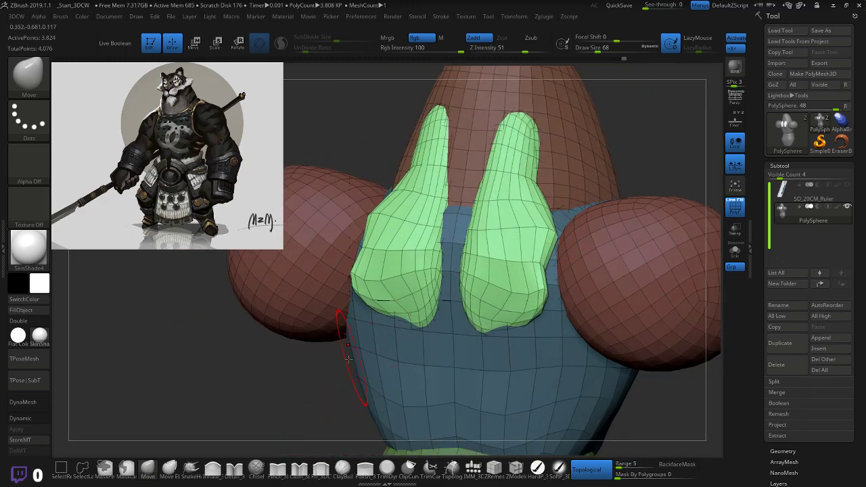
{"action": "right_click_drag", "start_coordinate": [348, 360], "coordinate": [413, 331]}
{"action": "left_click_drag", "start_coordinate": [560, 231], "coordinate": [579, 236]}
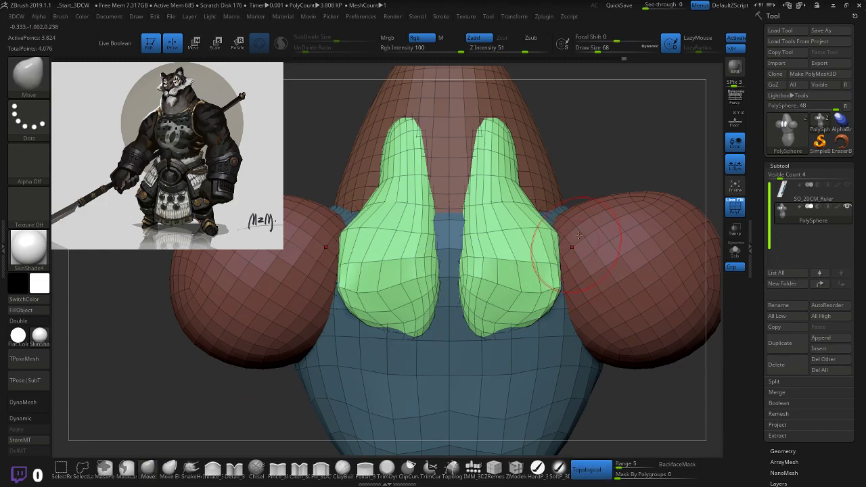
- Taper the upper ends of both muscle forms and bring them closer to the centre line of the neck
{"action": "right_click_drag", "start_coordinate": [579, 235], "coordinate": [567, 193]}
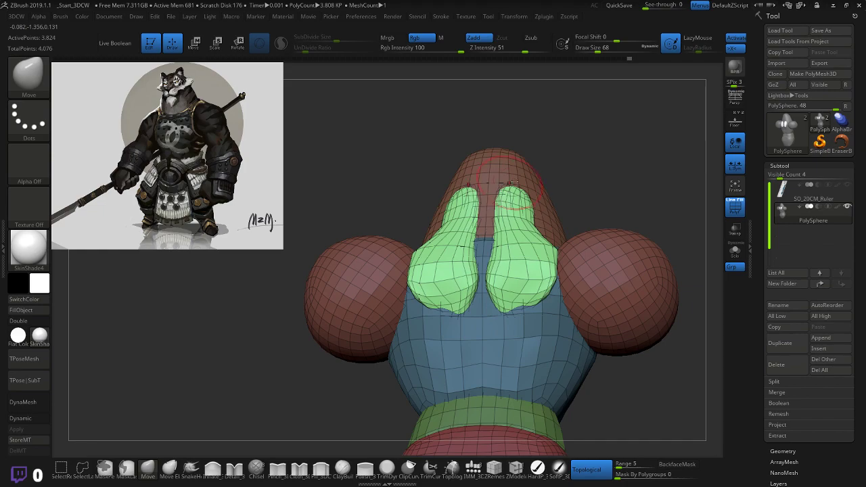
{"action": "mouse_move", "coordinate": [606, 145]}
{"action": "right_mouse_down"}
{"action": "mouse_move", "coordinate": [595, 160]}
{"action": "mouse_move", "coordinate": [603, 197]}
{"action": "mouse_move", "coordinate": [633, 157]}
{"action": "mouse_move", "coordinate": [517, 228]}
{"action": "right_mouse_up"}
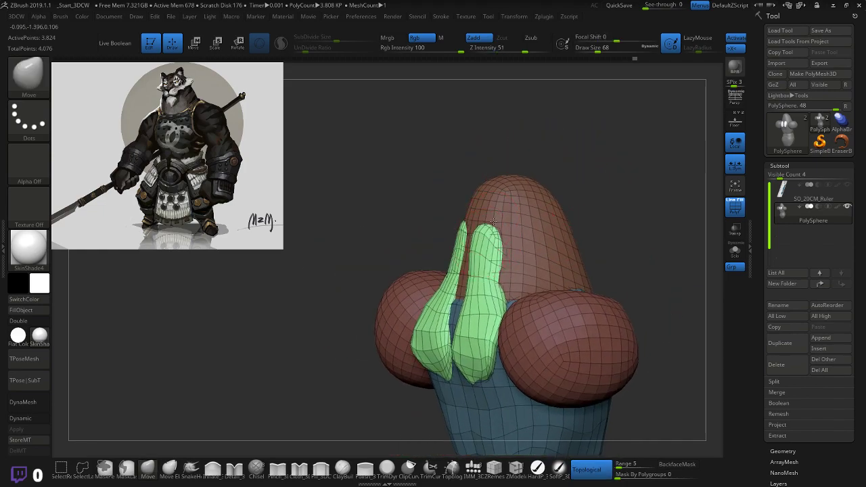
{"action": "left_click_drag", "start_coordinate": [599, 198], "coordinate": [610, 194], "text": "shift"}
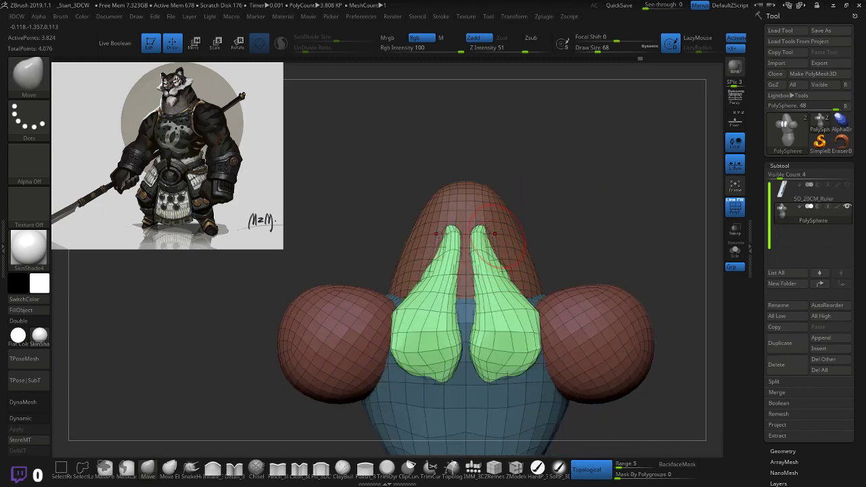
{"action": "right_click_drag", "start_coordinate": [497, 234], "coordinate": [607, 203]}
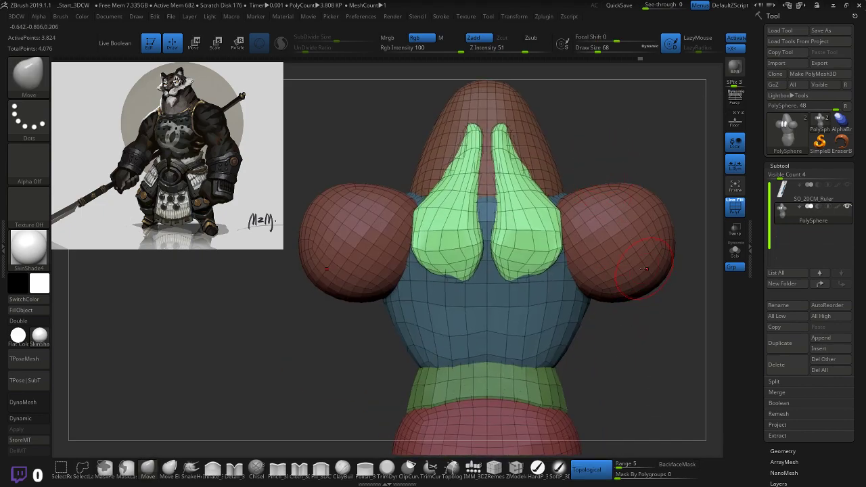
- Set the draw size to 120, draw the muscle forms' lower ends down into points and adjust their outer edges beside the shoulders
{"action": "mouse_move", "coordinate": [646, 325]}
{"action": "right_mouse_down"}
{"action": "mouse_move", "coordinate": [636, 304]}
{"action": "mouse_move", "coordinate": [495, 269]}
{"action": "right_mouse_up"}
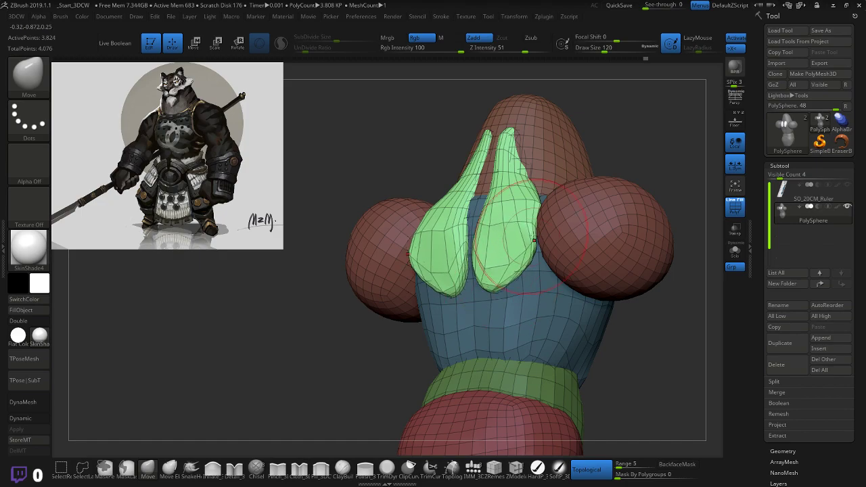
{"action": "right_click_drag", "start_coordinate": [653, 333], "coordinate": [615, 309], "text": "shift"}
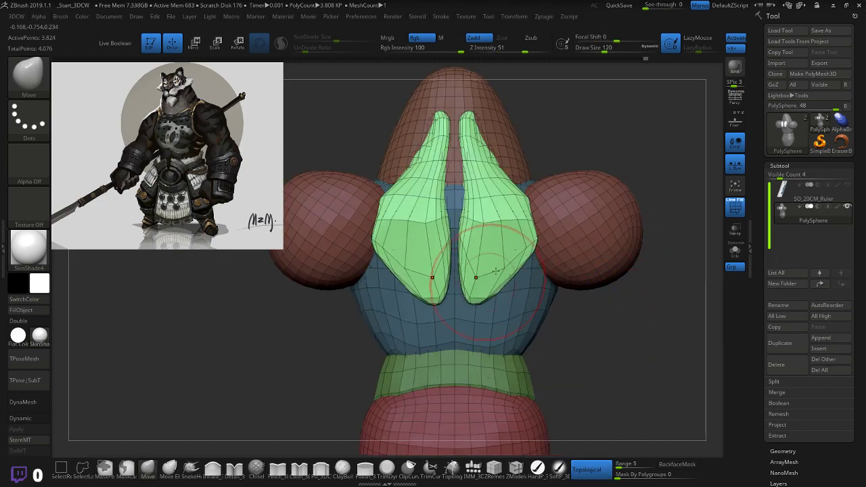
{"action": "left_click_drag", "start_coordinate": [538, 195], "coordinate": [543, 184]}
{"action": "right_click_drag", "start_coordinate": [601, 146], "coordinate": [517, 152]}
{"action": "left_click_drag", "start_coordinate": [540, 177], "coordinate": [533, 169]}
{"action": "right_click_drag", "start_coordinate": [527, 166], "coordinate": [395, 219]}
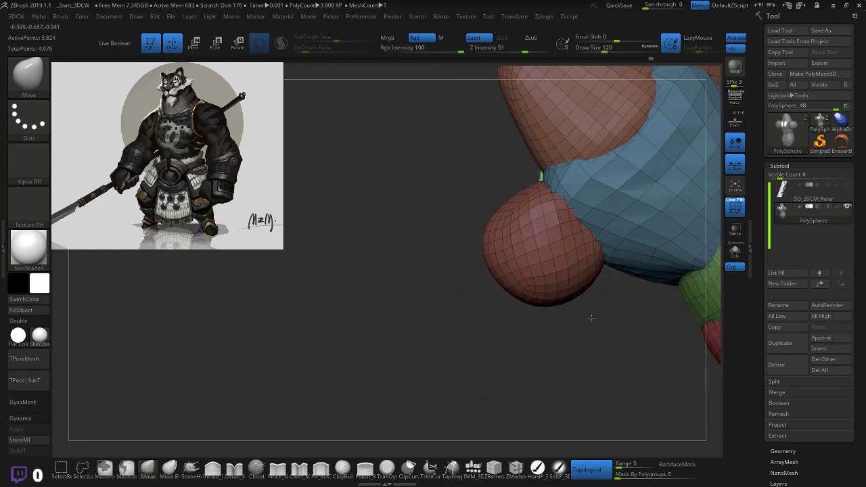
- Turn on LazyMouse and broaden the muscle forms across the upper back, pulling their outer corners toward the shoulders
{"action": "right_click_drag", "start_coordinate": [591, 318], "coordinate": [575, 292]}
{"action": "right_click_drag", "start_coordinate": [402, 297], "coordinate": [408, 254]}
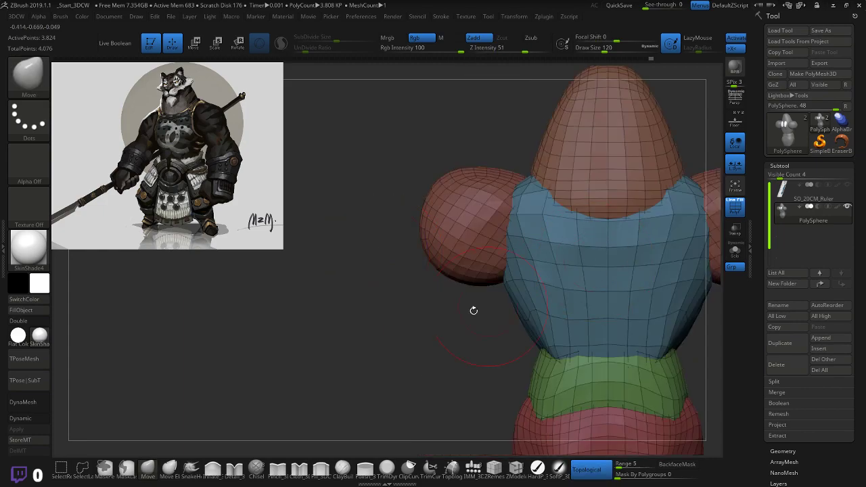
{"action": "right_click_drag", "start_coordinate": [474, 311], "coordinate": [341, 319], "text": "alt"}
{"action": "left_click", "coordinate": [697, 38]}
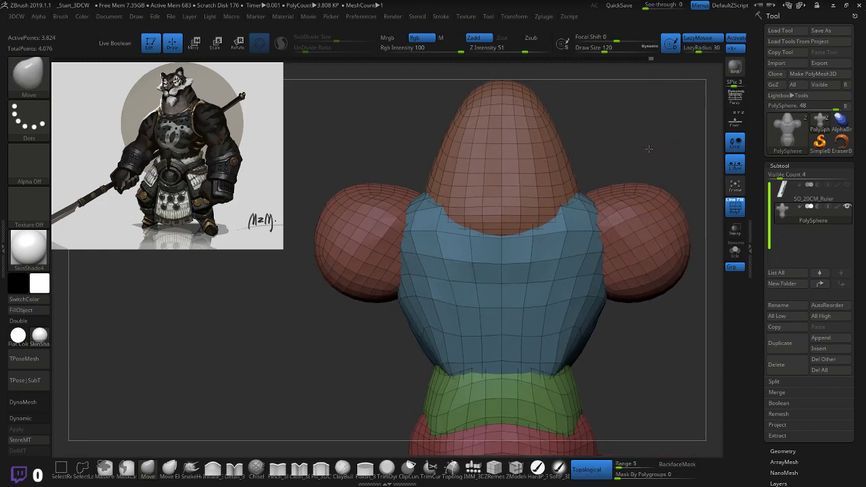
{"action": "mouse_move", "coordinate": [651, 145]}
{"action": "right_mouse_down"}
{"action": "mouse_move", "coordinate": [625, 152]}
{"action": "mouse_move", "coordinate": [628, 172]}
{"action": "mouse_move", "coordinate": [576, 195]}
{"action": "mouse_move", "coordinate": [654, 253]}
{"action": "mouse_move", "coordinate": [488, 193]}
{"action": "right_mouse_up"}
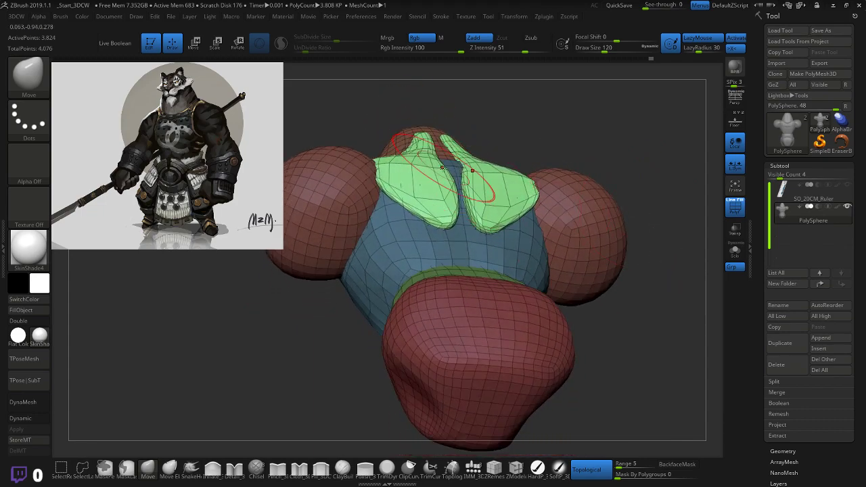
{"action": "right_click_drag", "start_coordinate": [447, 228], "coordinate": [550, 150]}
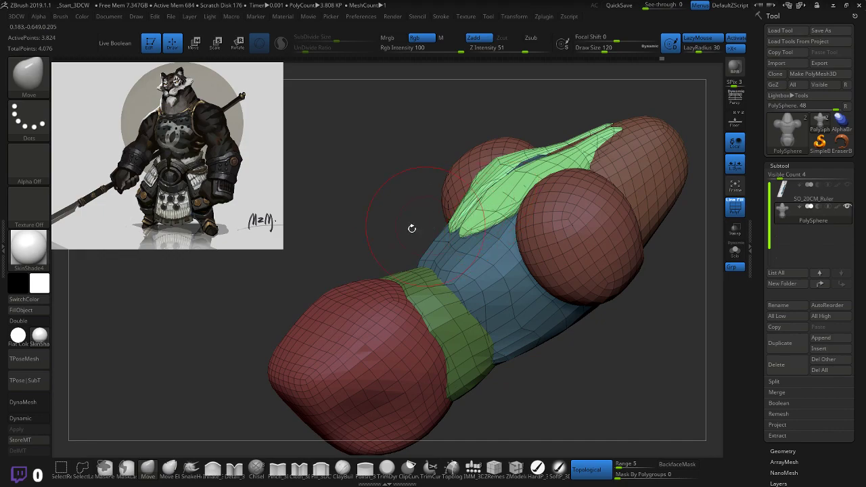
{"action": "mouse_move", "coordinate": [411, 228]}
{"action": "right_mouse_down"}
{"action": "mouse_move", "coordinate": [419, 217]}
{"action": "mouse_move", "coordinate": [401, 228]}
{"action": "right_mouse_up"}
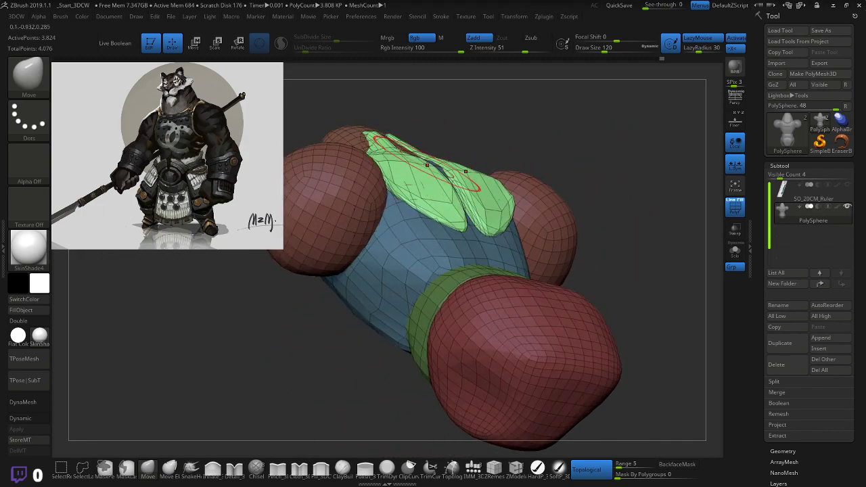
{"action": "right_click_drag", "start_coordinate": [429, 162], "coordinate": [490, 170]}
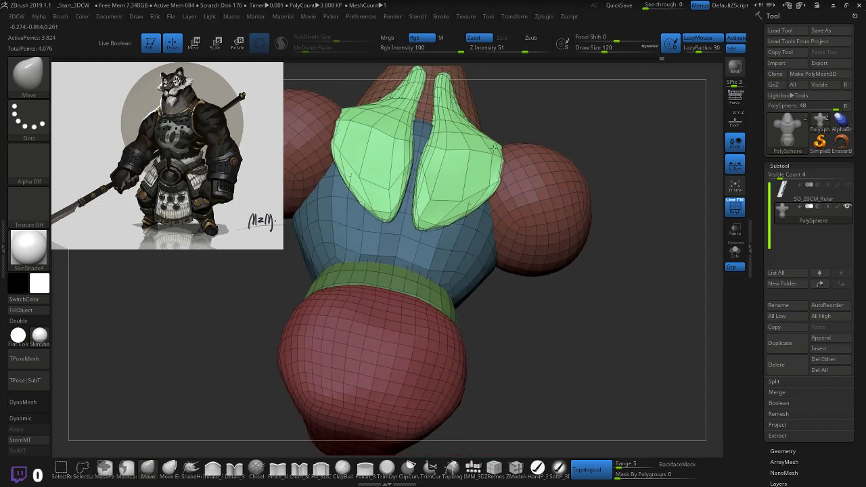
{"action": "right_click_drag", "start_coordinate": [603, 135], "coordinate": [622, 168]}
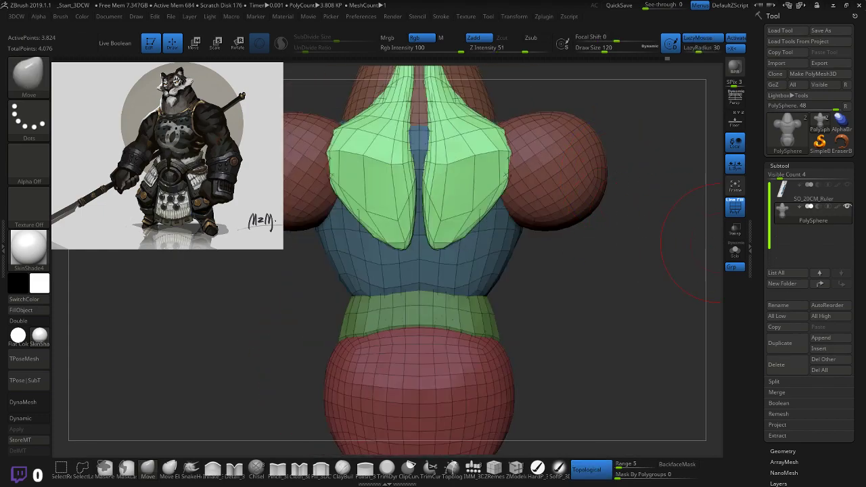
- Bring up the back muscle reference in Chrome and compare it with the model using ZBrush's see-through transparency
{"action": "key", "text": "alt+Tab"}
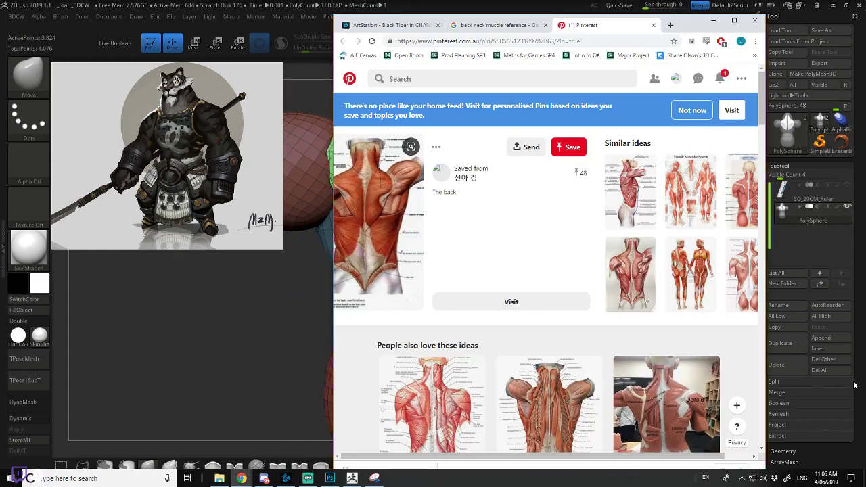
{"action": "left_click", "coordinate": [568, 4]}
{"action": "left_click_drag", "start_coordinate": [646, 6], "coordinate": [699, 9]}
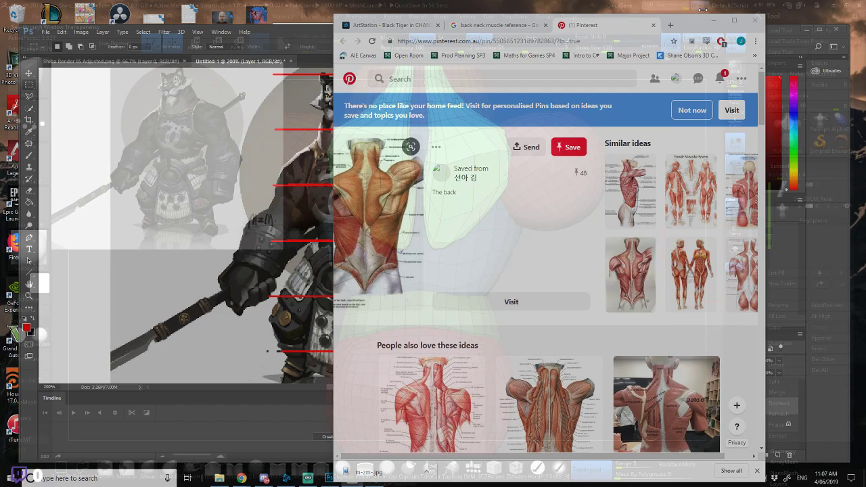
{"action": "left_click_drag", "start_coordinate": [701, 9], "coordinate": [646, 5]}
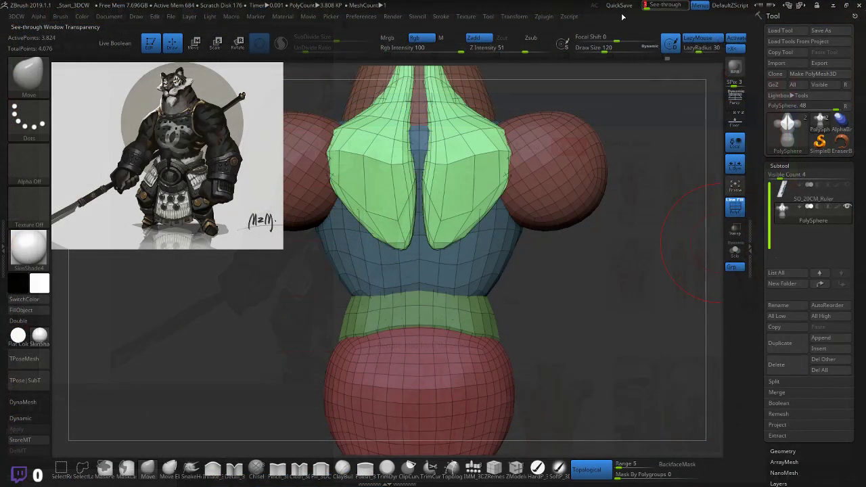
- Inspect the torso, neck and shoulders from several sides and turn off the window's see-through transparency
{"action": "left_click_drag", "start_coordinate": [575, 301], "coordinate": [464, 268]}
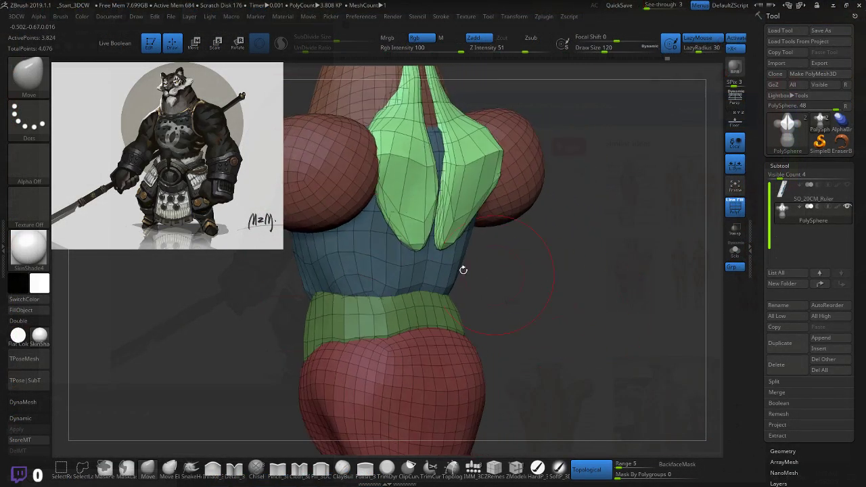
{"action": "left_click_drag", "start_coordinate": [539, 301], "coordinate": [651, 263]}
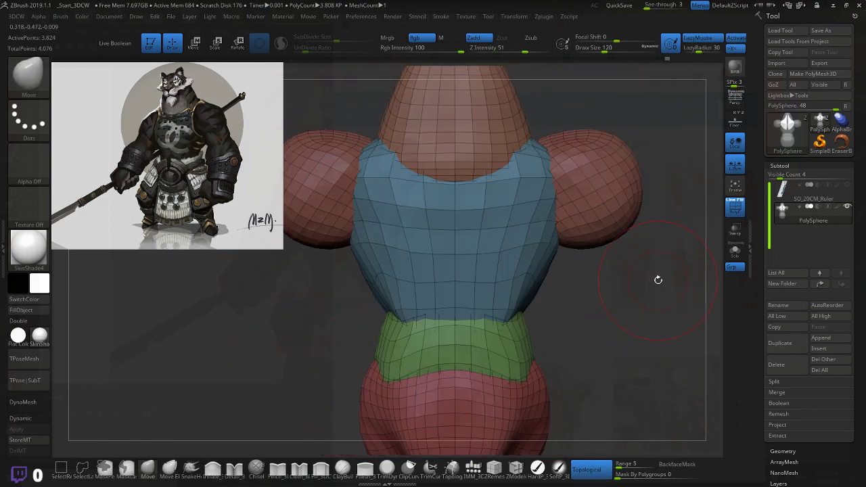
{"action": "mouse_move", "coordinate": [656, 280]}
{"action": "left_mouse_down", "text": "alt"}
{"action": "mouse_move", "coordinate": [640, 332]}
{"action": "mouse_move", "coordinate": [584, 230]}
{"action": "mouse_move", "coordinate": [608, 256]}
{"action": "left_mouse_up", "text": "alt"}
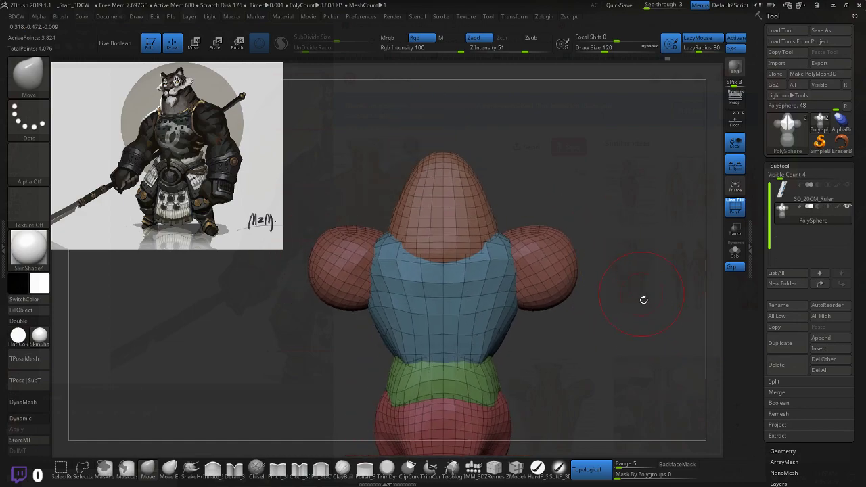
{"action": "left_click_drag", "start_coordinate": [553, 177], "coordinate": [570, 206], "text": "alt"}
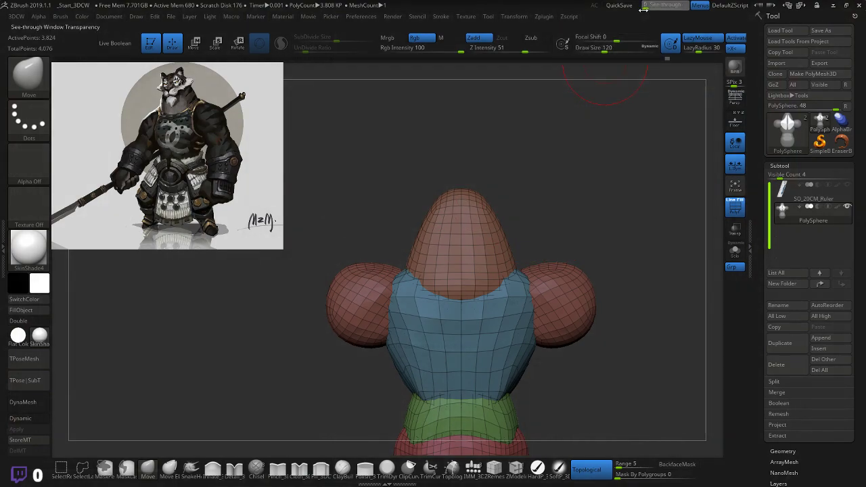
{"action": "left_click_drag", "start_coordinate": [564, 194], "coordinate": [596, 197]}
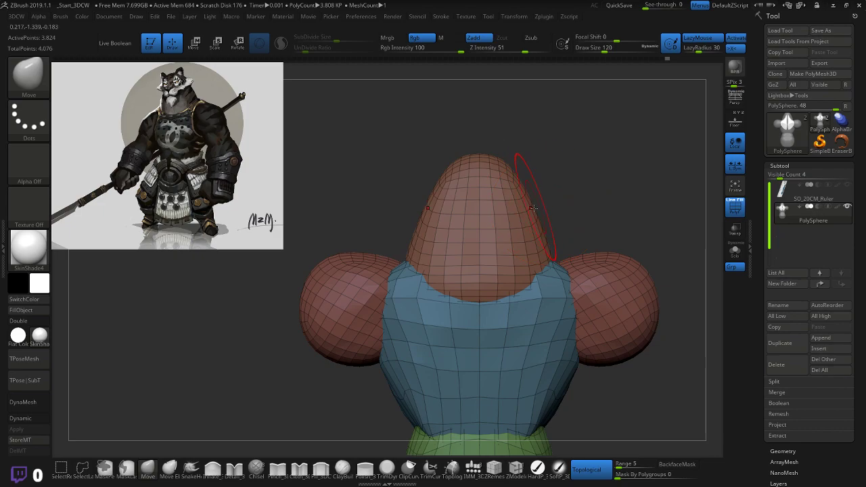
- Clear the mask from the model and taper the upper end of the neck form, enlarging the Move brush's draw size to 148
{"action": "left_click_drag", "start_coordinate": [344, 212], "coordinate": [369, 234], "text": "ctrl"}
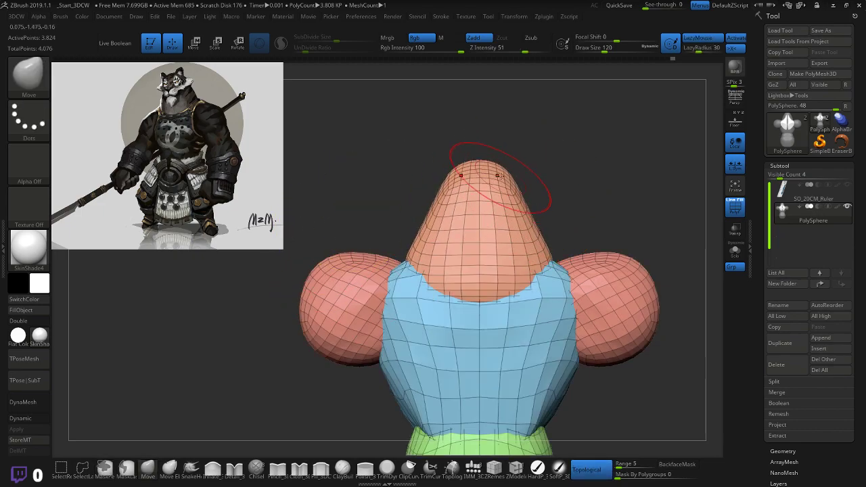
{"action": "left_click_drag", "start_coordinate": [544, 162], "coordinate": [572, 170]}
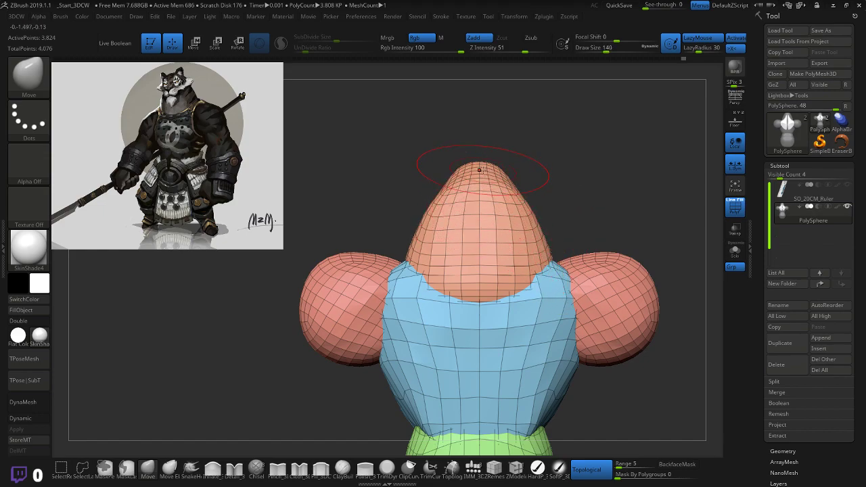
{"action": "left_click_drag", "start_coordinate": [481, 171], "coordinate": [500, 173]}
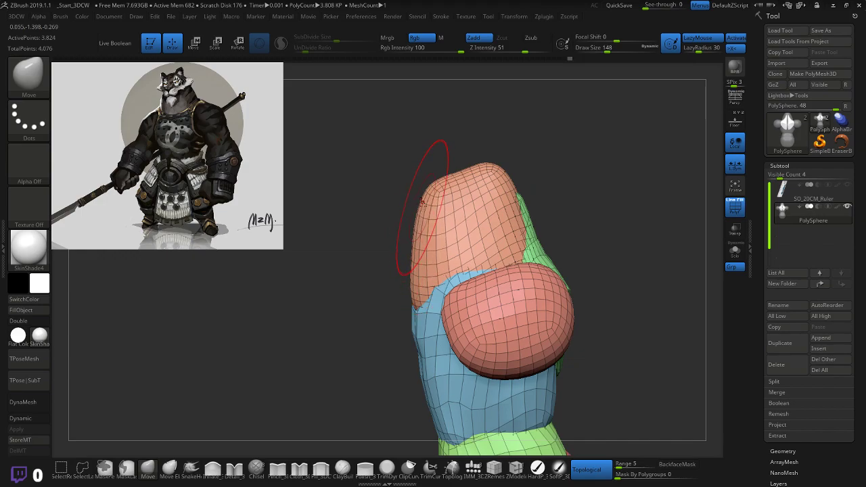
{"action": "left_click_drag", "start_coordinate": [534, 145], "coordinate": [550, 131]}
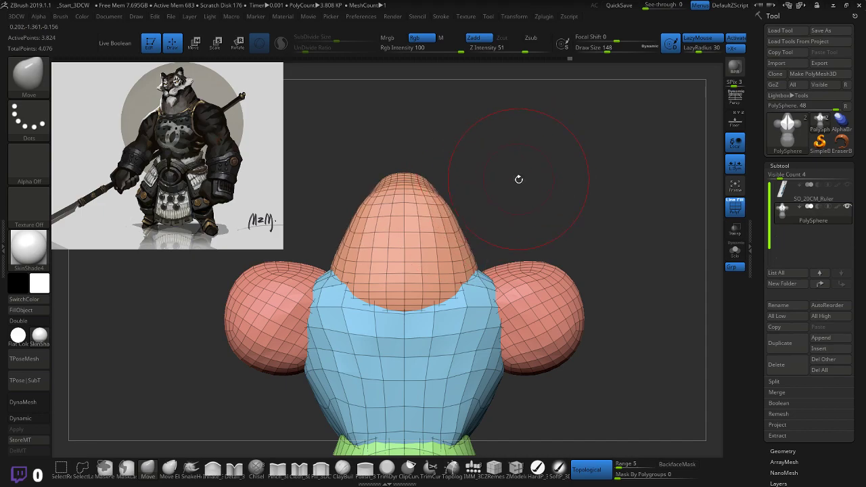
{"action": "left_click_drag", "start_coordinate": [519, 179], "coordinate": [553, 193]}
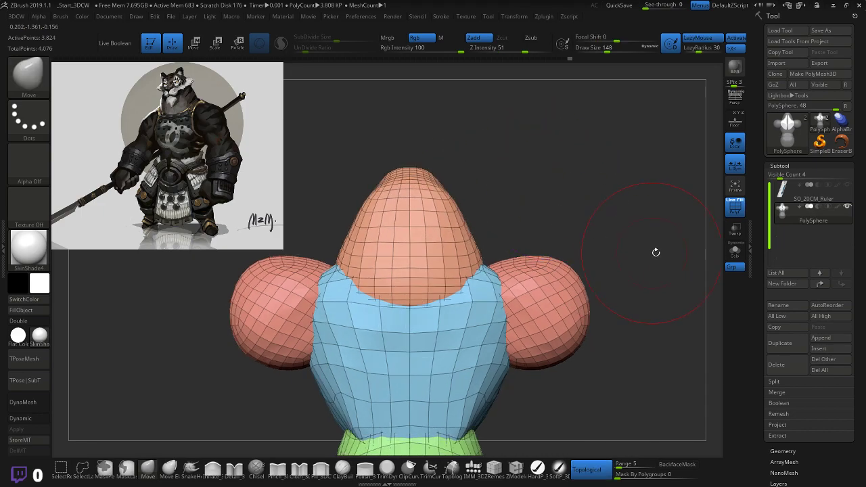
{"action": "mouse_move", "coordinate": [656, 252]}
{"action": "left_mouse_down"}
{"action": "mouse_move", "coordinate": [595, 284]}
{"action": "mouse_move", "coordinate": [554, 291]}
{"action": "mouse_move", "coordinate": [641, 275]}
{"action": "left_mouse_up"}
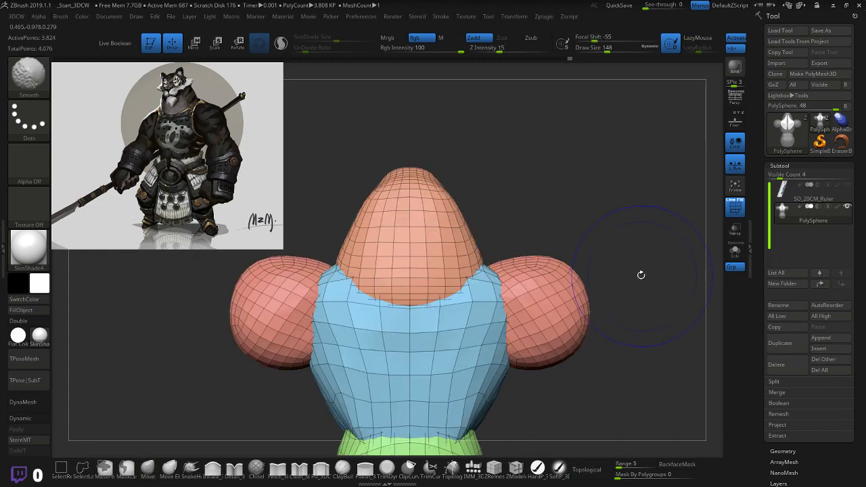
{"action": "left_click_drag", "start_coordinate": [492, 159], "coordinate": [481, 149]}
{"action": "left_click_drag", "start_coordinate": [532, 153], "coordinate": [563, 197], "text": "shift"}
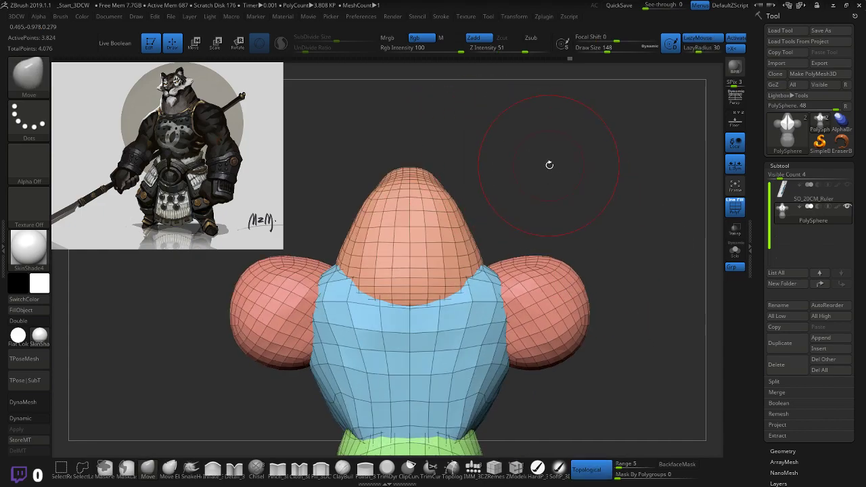
{"action": "left_click_drag", "start_coordinate": [549, 164], "coordinate": [568, 196], "text": "alt"}
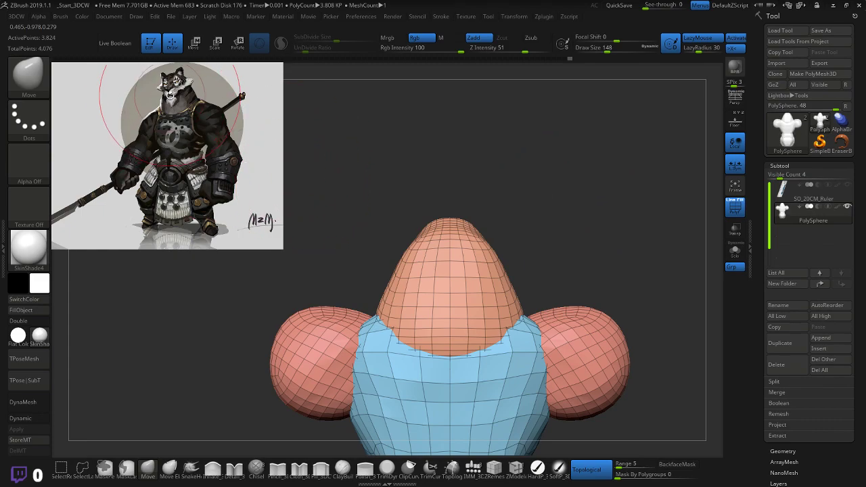
- Enlarge the armoured tiger reference image in Spotlight and rotate it upright
{"action": "key", "text": "z"}
{"action": "left_click_drag", "start_coordinate": [413, 195], "coordinate": [438, 212]}
{"action": "left_click_drag", "start_coordinate": [387, 263], "coordinate": [449, 379]}
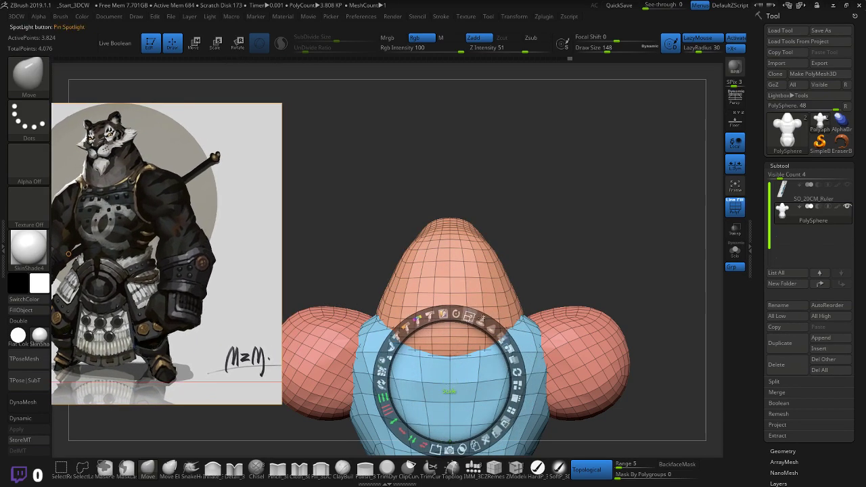
{"action": "left_click", "coordinate": [518, 372]}
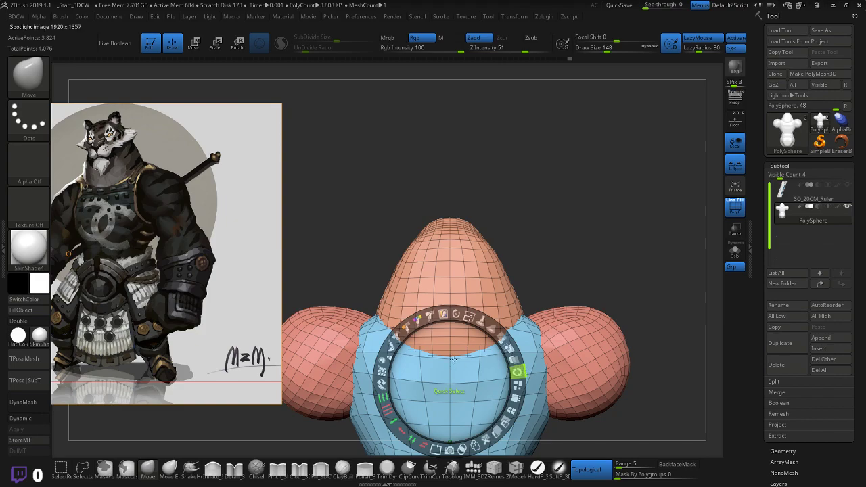
{"action": "left_click_drag", "start_coordinate": [456, 313], "coordinate": [474, 317]}
{"action": "left_click_drag", "start_coordinate": [449, 382], "coordinate": [176, 304]}
{"action": "left_click_drag", "start_coordinate": [148, 250], "coordinate": [182, 268]}
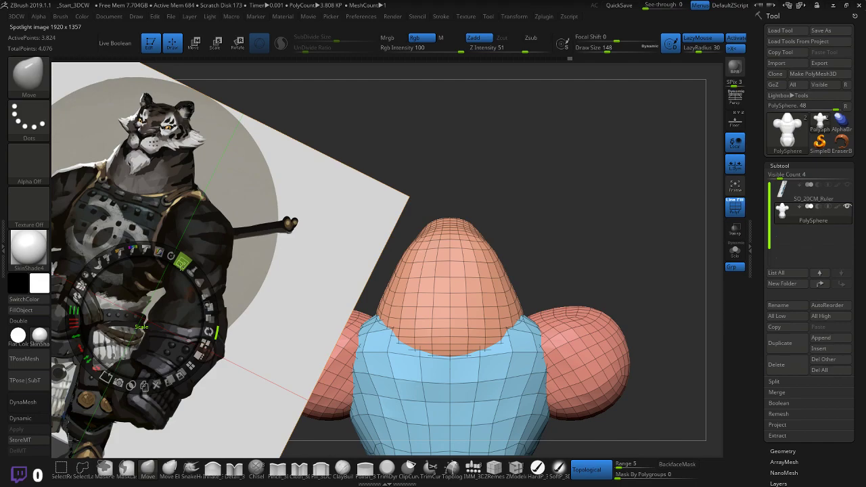
{"action": "left_click_drag", "start_coordinate": [180, 267], "coordinate": [117, 253]}
{"action": "left_click", "coordinate": [148, 251]}
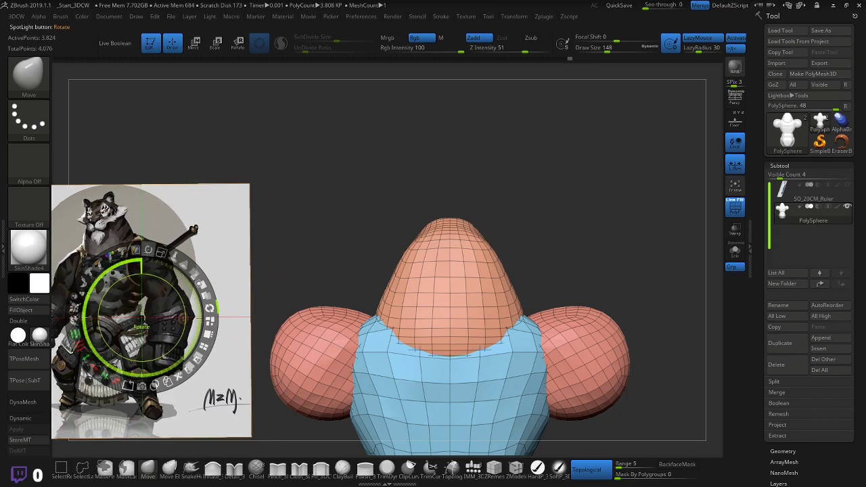
- Move the reference image up beside the model and fine-tune its rotation and scale
{"action": "left_click_drag", "start_coordinate": [161, 282], "coordinate": [178, 166]}
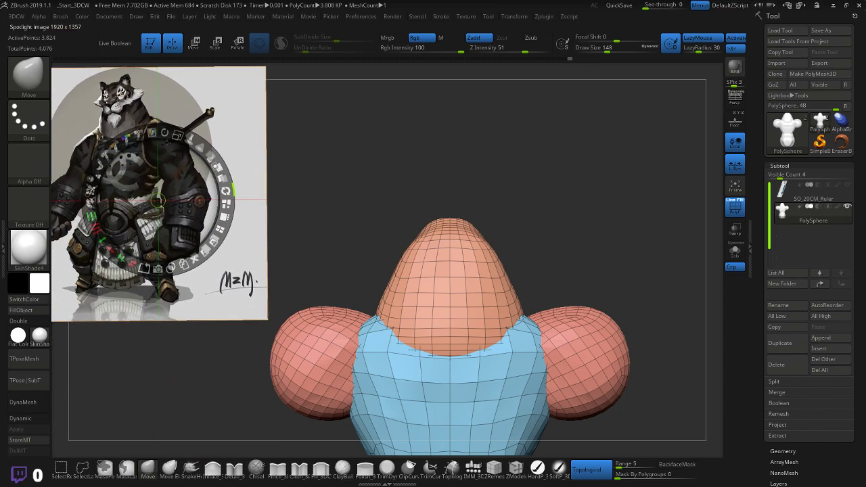
{"action": "left_click_drag", "start_coordinate": [164, 132], "coordinate": [162, 133]}
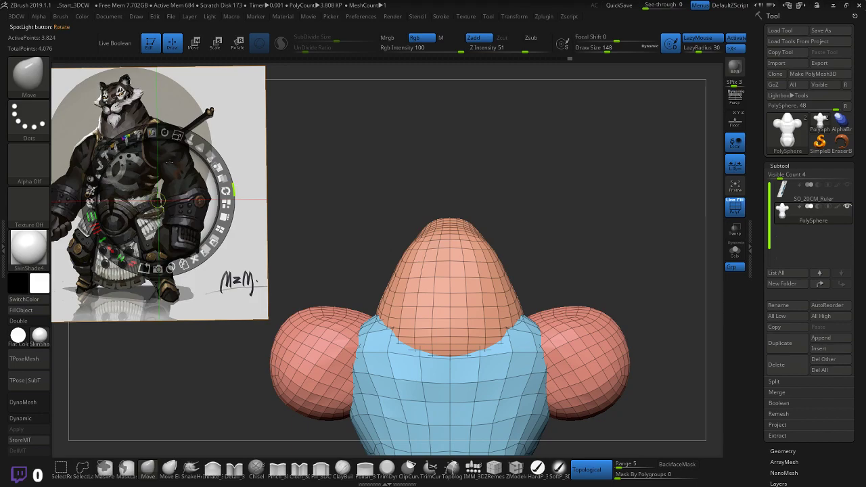
{"action": "mouse_move", "coordinate": [176, 186]}
{"action": "left_mouse_down"}
{"action": "mouse_move", "coordinate": [150, 179]}
{"action": "mouse_move", "coordinate": [178, 180]}
{"action": "left_mouse_up"}
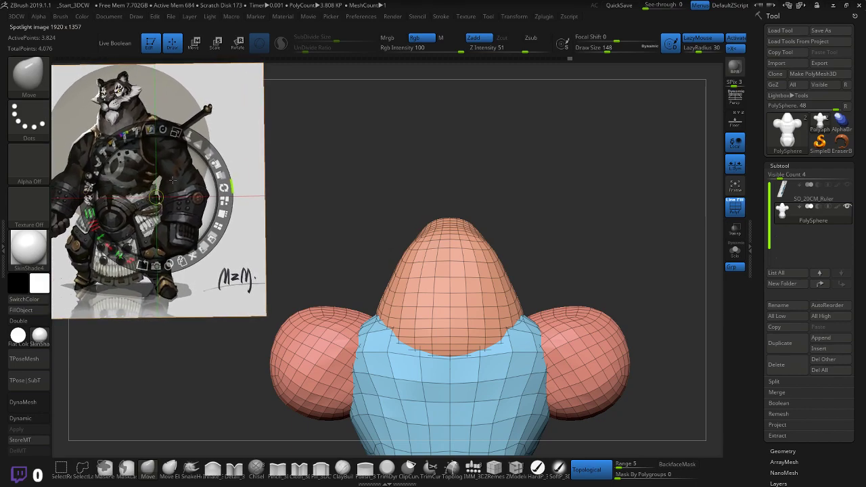
{"action": "left_click_drag", "start_coordinate": [175, 132], "coordinate": [172, 131]}
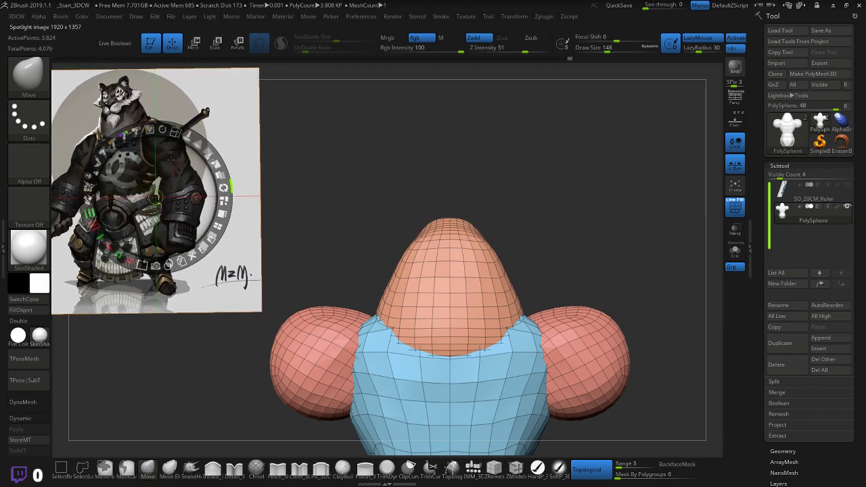
{"action": "left_click_drag", "start_coordinate": [178, 175], "coordinate": [176, 162]}
- Reposition the reference image so the tiger's whole figure, including the head, shows in the canvas, and leave Spotlight editing
{"action": "left_click", "coordinate": [217, 162]}
{"action": "left_click", "coordinate": [539, 208]}
{"action": "left_click_drag", "start_coordinate": [540, 212], "coordinate": [541, 192]}
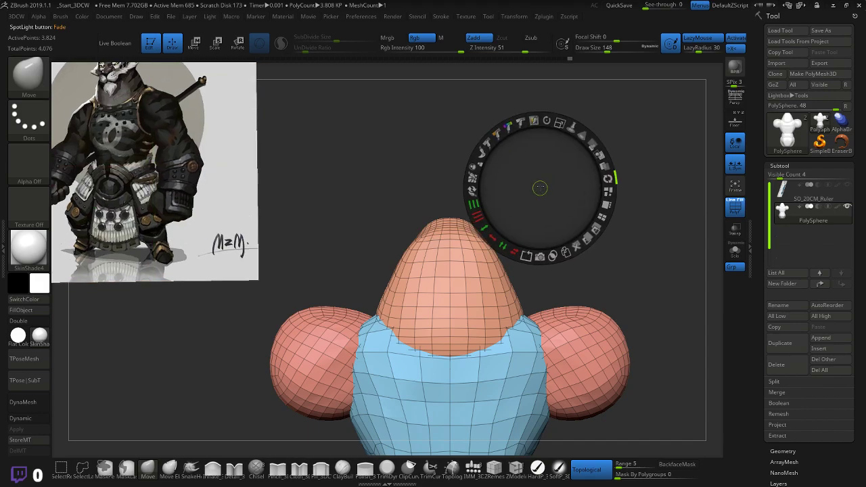
{"action": "left_click_drag", "start_coordinate": [139, 147], "coordinate": [141, 148]}
{"action": "key", "text": "z"}
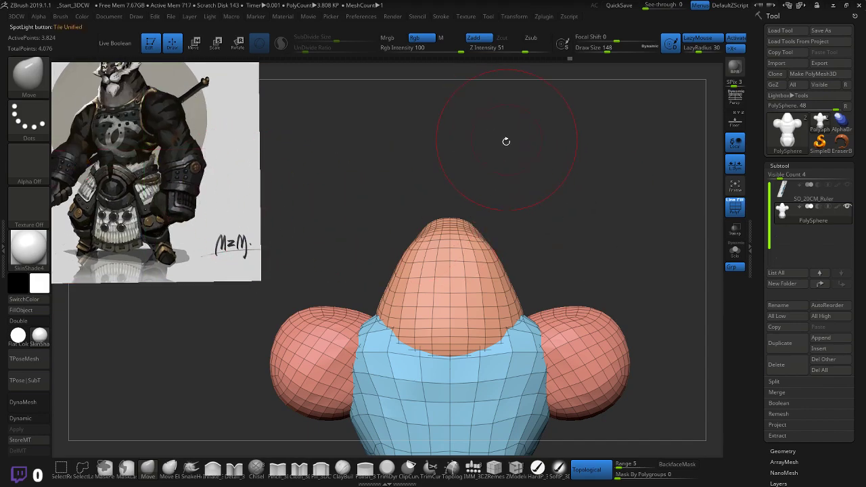
{"action": "key", "text": "z"}
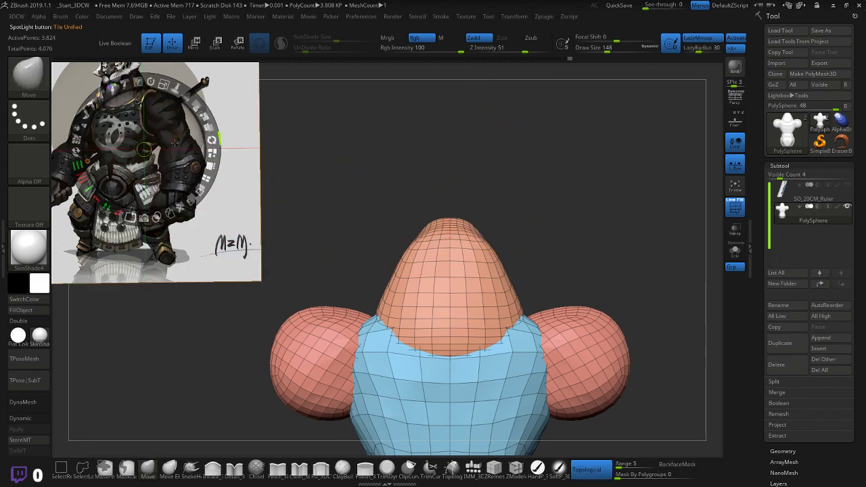
{"action": "key", "text": "z"}
{"action": "key", "text": "shift"}
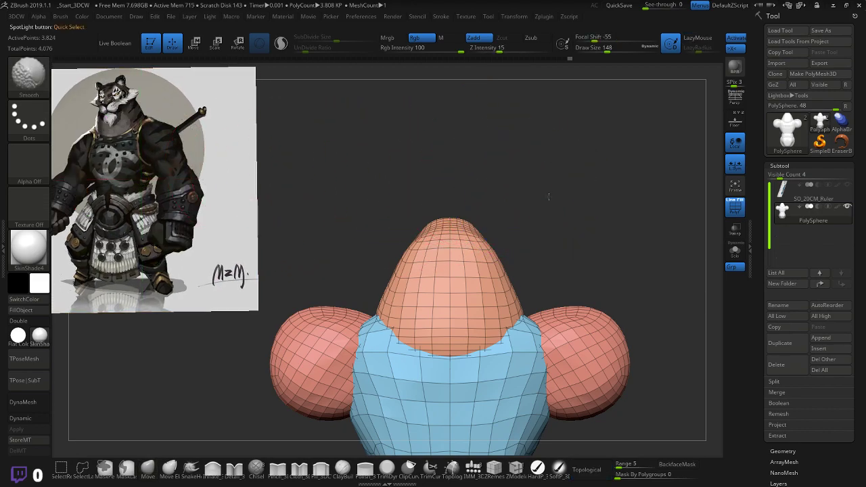
- Insert a QuadSphere-2 from the IMM_3DCW brush at the tip of the neck as the head
{"action": "mouse_move", "coordinate": [565, 200]}
{"action": "left_mouse_down", "text": "alt"}
{"action": "mouse_move", "coordinate": [512, 227]}
{"action": "mouse_move", "coordinate": [562, 223]}
{"action": "mouse_move", "coordinate": [488, 254]}
{"action": "mouse_move", "coordinate": [497, 207]}
{"action": "mouse_move", "coordinate": [561, 223]}
{"action": "mouse_move", "coordinate": [606, 206]}
{"action": "left_mouse_up", "text": "alt"}
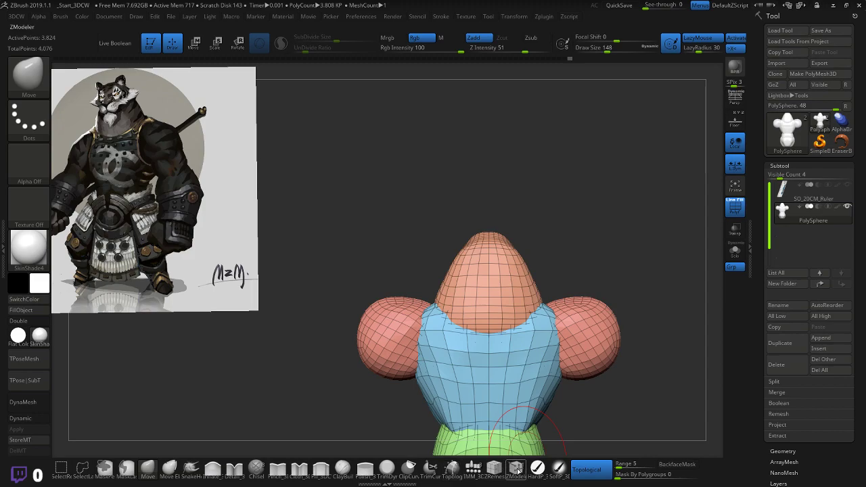
{"action": "left_click", "coordinate": [474, 468]}
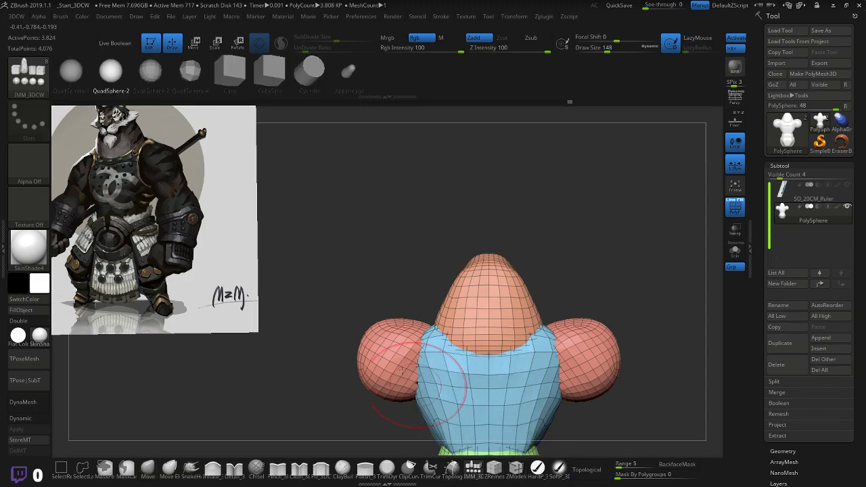
{"action": "left_click", "coordinate": [123, 77]}
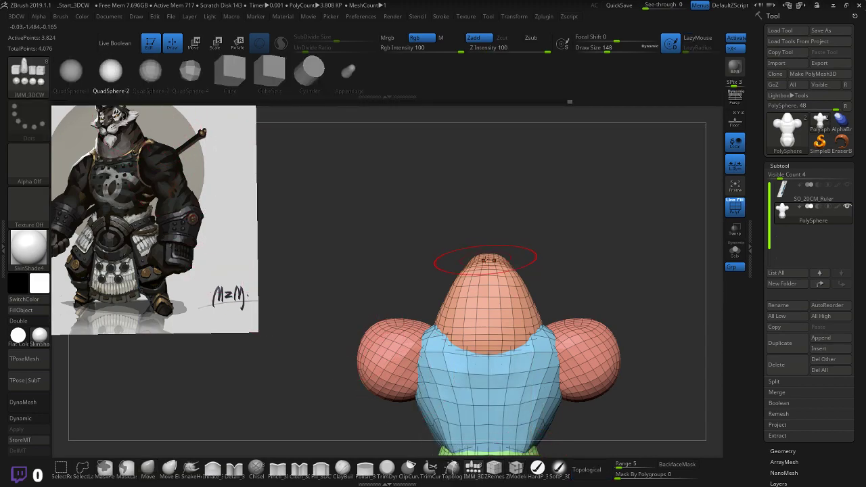
{"action": "mouse_move", "coordinate": [489, 259]}
{"action": "left_mouse_down"}
{"action": "mouse_move", "coordinate": [518, 233]}
{"action": "mouse_move", "coordinate": [574, 219]}
{"action": "left_mouse_up"}
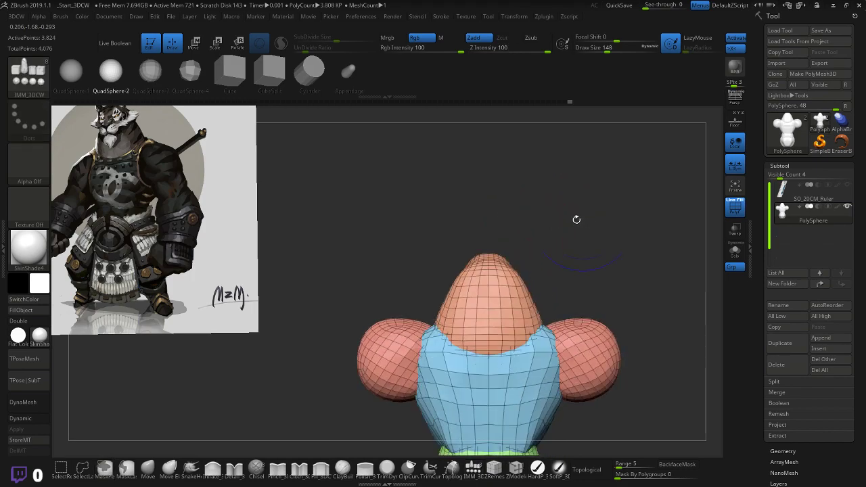
{"action": "left_click_drag", "start_coordinate": [490, 257], "coordinate": [538, 225]}
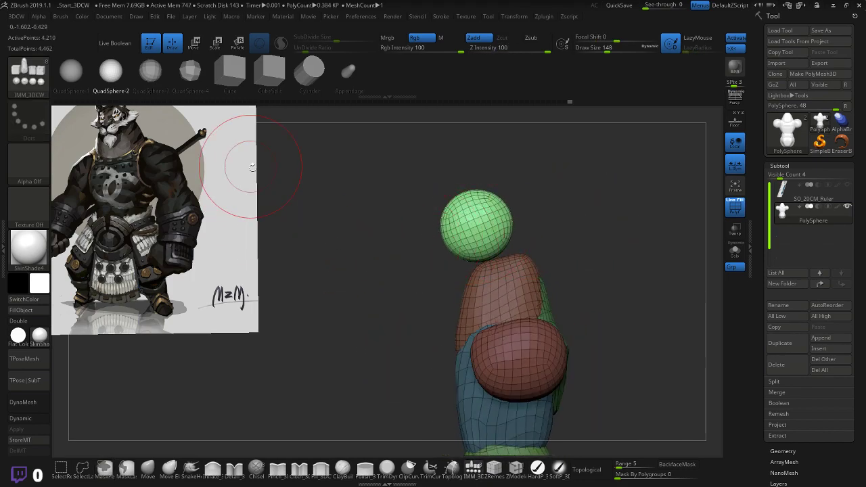
- Move the inserted head sphere in side view so it sits over the tip of the neck
{"action": "key", "text": "w"}
{"action": "left_click_drag", "start_coordinate": [503, 222], "coordinate": [513, 227]}
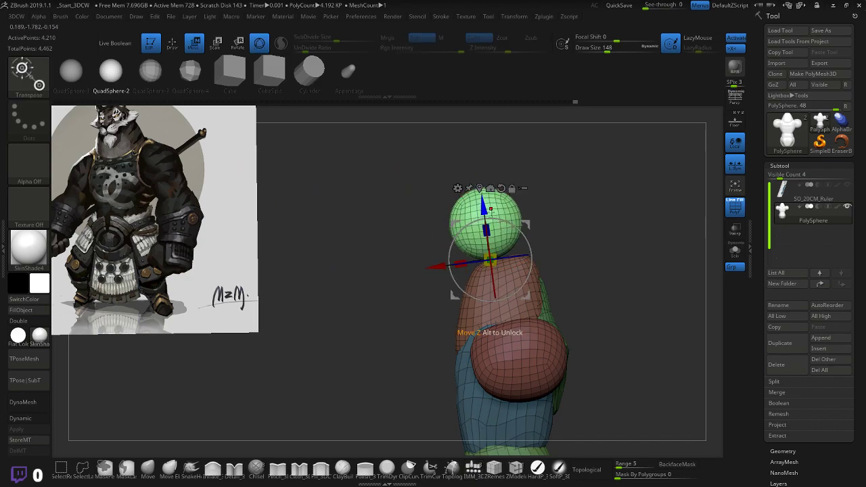
{"action": "left_click_drag", "start_coordinate": [525, 226], "coordinate": [529, 221]}
{"action": "left_click_drag", "start_coordinate": [452, 283], "coordinate": [450, 288]}
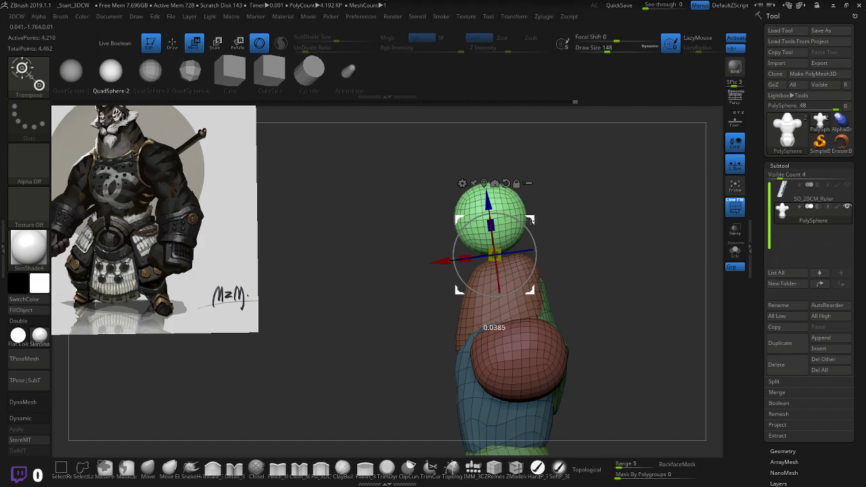
- Scale up the head sphere and shift it slightly in side view to align with the neck
{"action": "left_click_drag", "start_coordinate": [493, 258], "coordinate": [628, 231]}
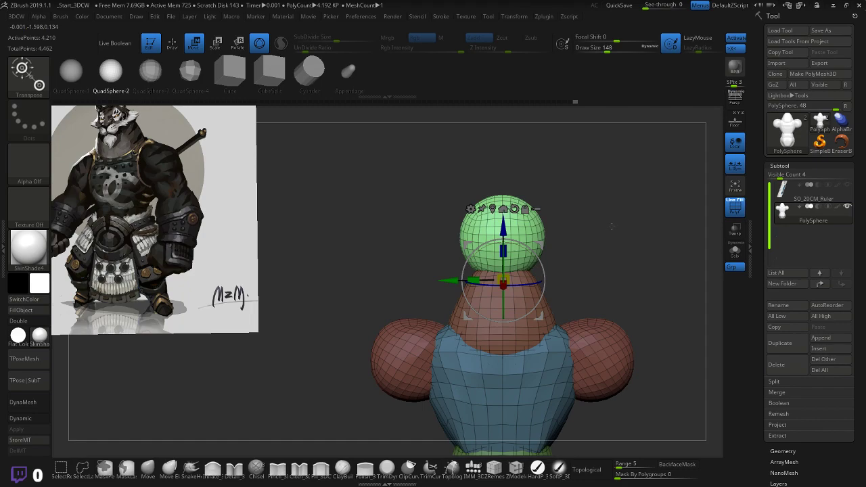
{"action": "left_click_drag", "start_coordinate": [611, 229], "coordinate": [570, 231]}
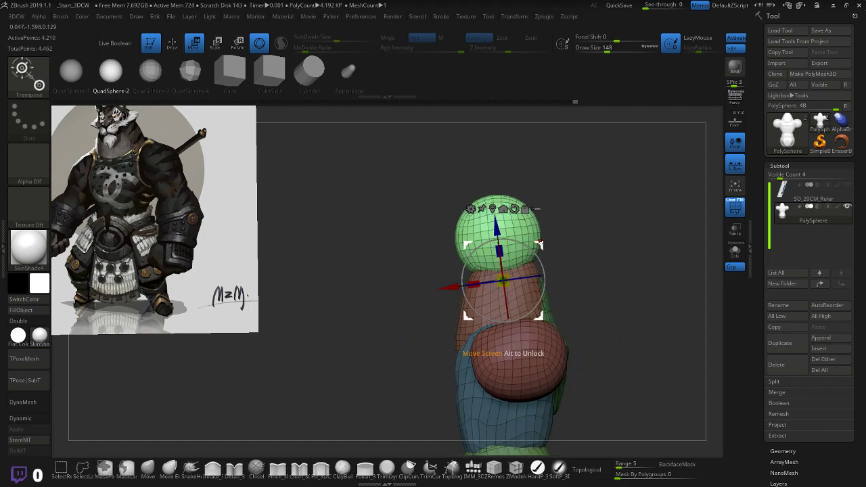
{"action": "left_click_drag", "start_coordinate": [539, 246], "coordinate": [535, 244]}
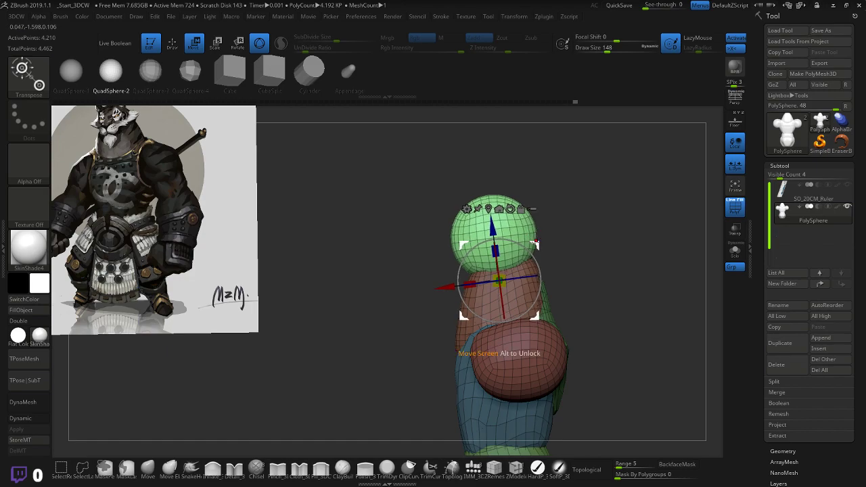
{"action": "left_click_drag", "start_coordinate": [568, 216], "coordinate": [609, 218]}
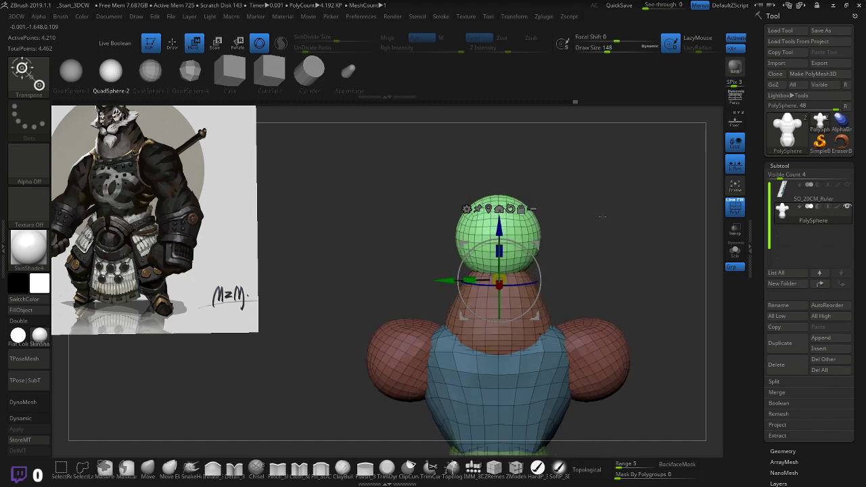
{"action": "left_click_drag", "start_coordinate": [602, 216], "coordinate": [566, 219]}
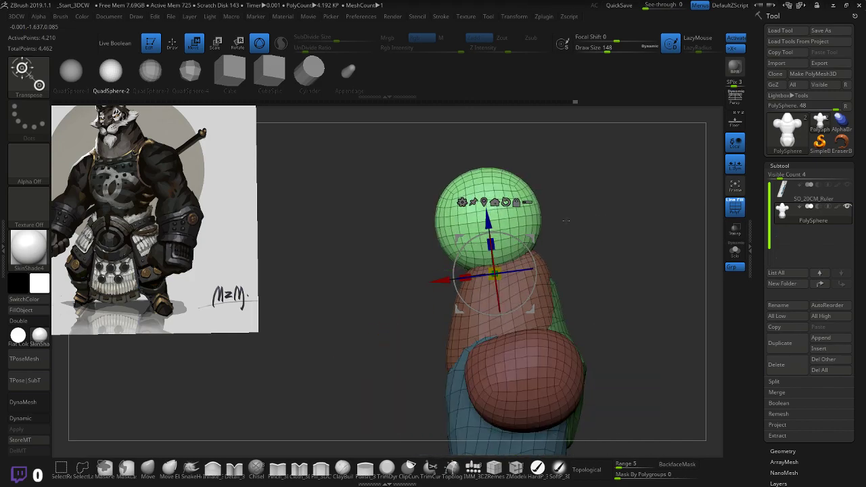
- Raise the head sphere clear above the neck and clear the mask from the rest of the body
{"action": "left_click_drag", "start_coordinate": [487, 218], "coordinate": [482, 167]}
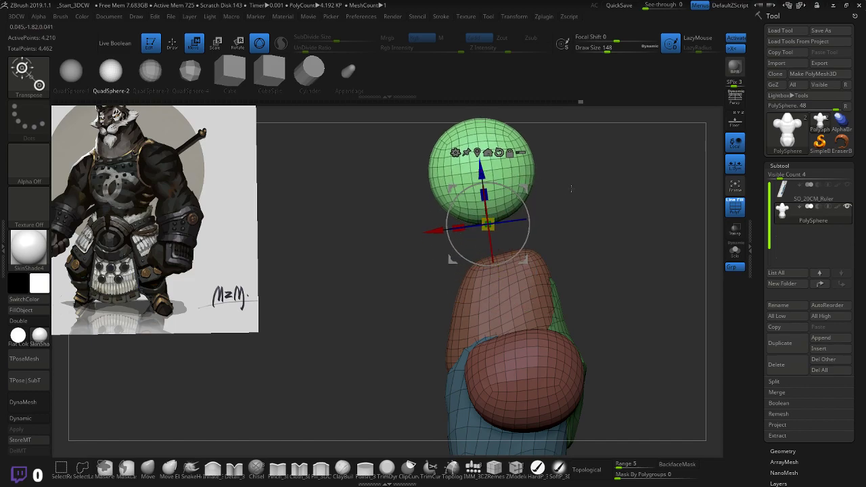
{"action": "left_click_drag", "start_coordinate": [574, 190], "coordinate": [601, 222], "text": "alt"}
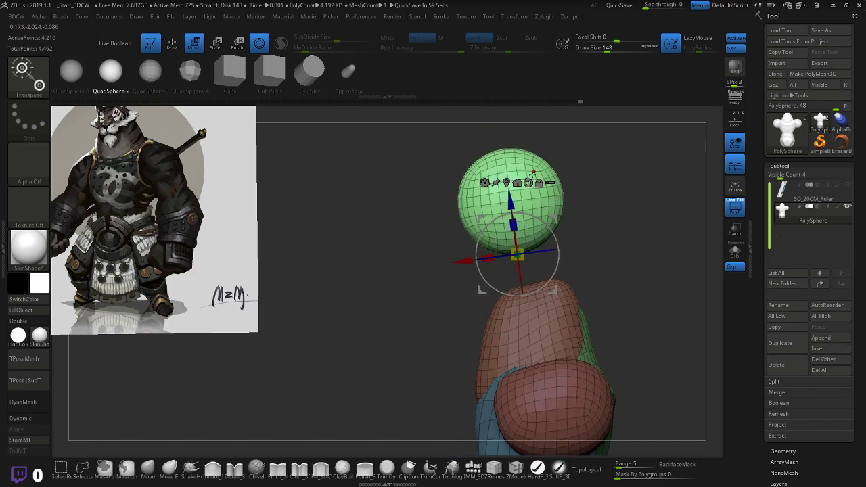
{"action": "left_click_drag", "start_coordinate": [267, 217], "coordinate": [372, 226], "text": "shift"}
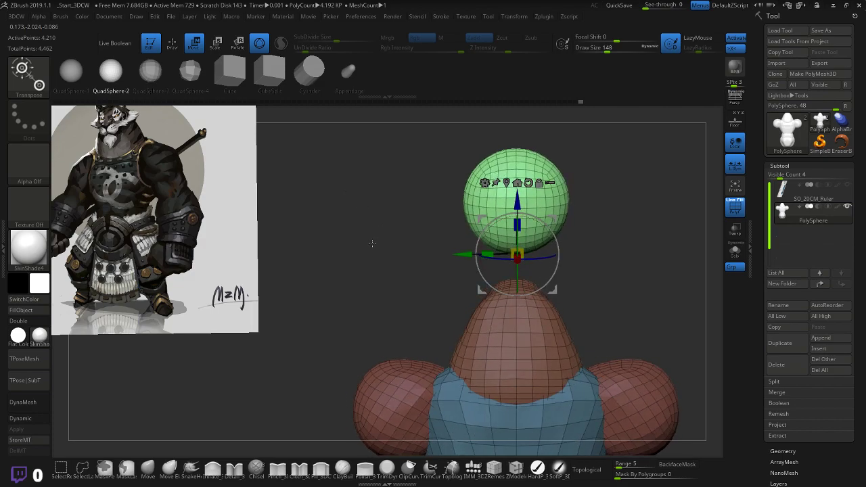
{"action": "left_click_drag", "start_coordinate": [393, 239], "coordinate": [369, 228]}
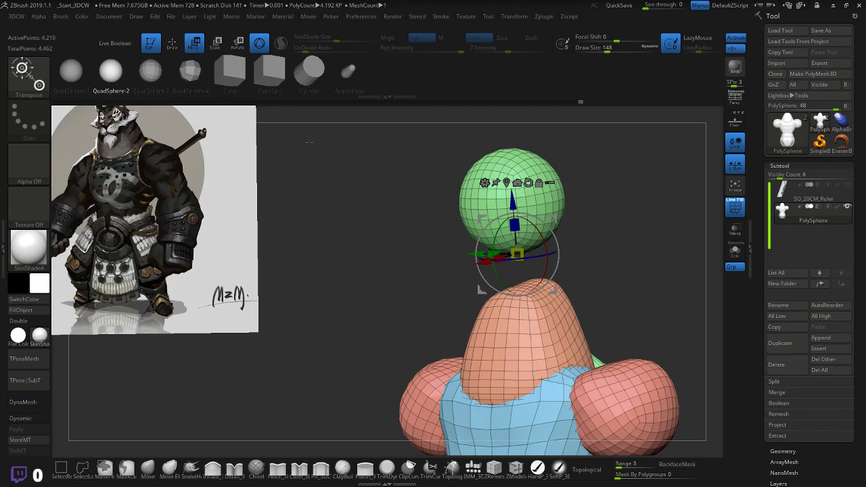
{"action": "left_click_drag", "start_coordinate": [395, 181], "coordinate": [376, 189]}
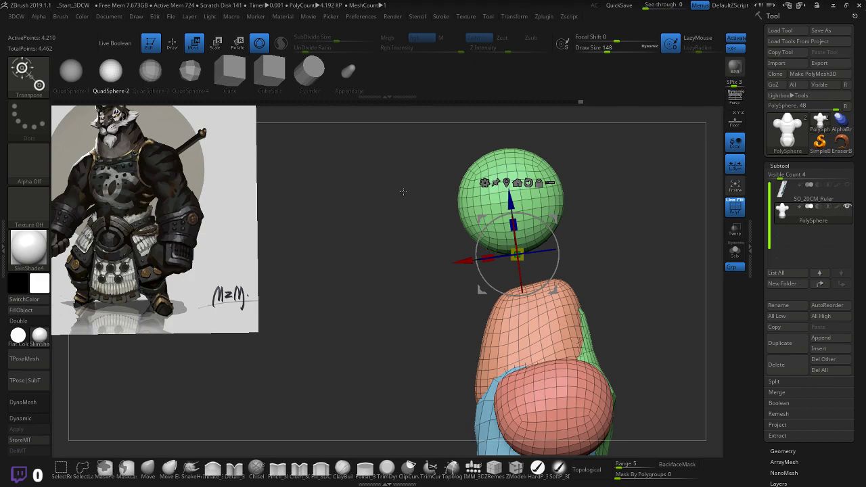
{"action": "left_click_drag", "start_coordinate": [402, 191], "coordinate": [421, 145]}
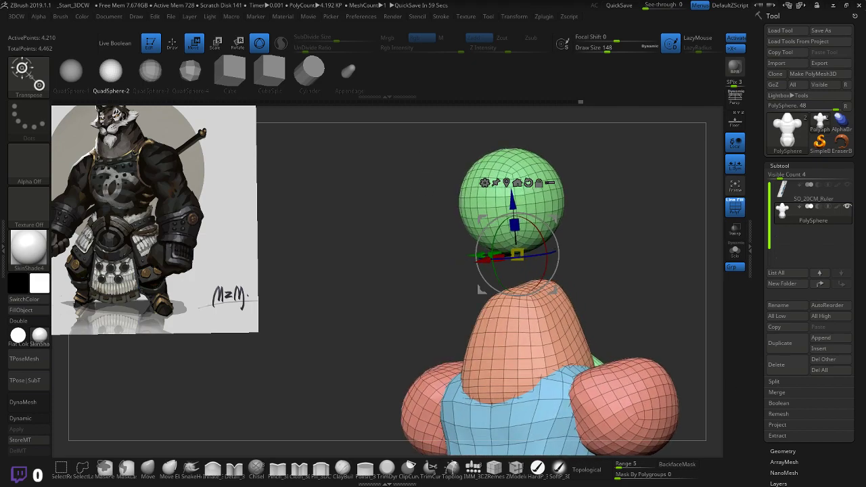
- Switch to the Chrome browser and open artstation.com in a new tab
{"action": "key", "text": "alt+Tab"}
{"action": "left_click", "coordinate": [674, 25]}
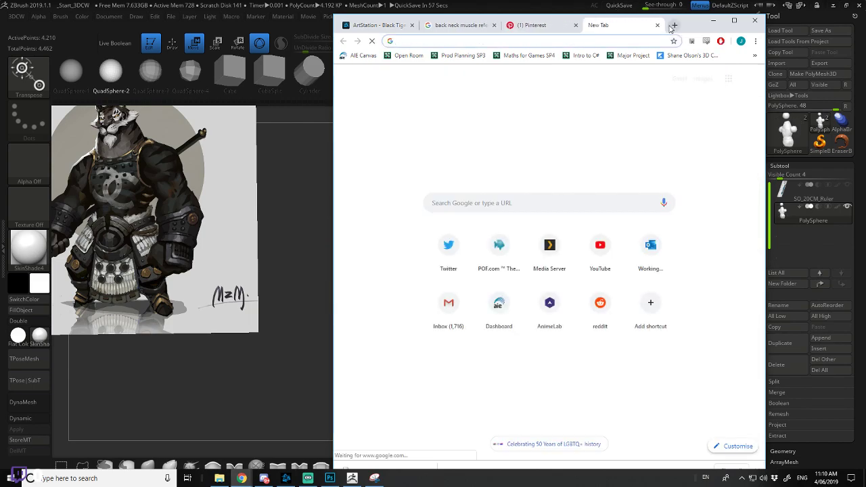
{"action": "type", "text": "artstation"}
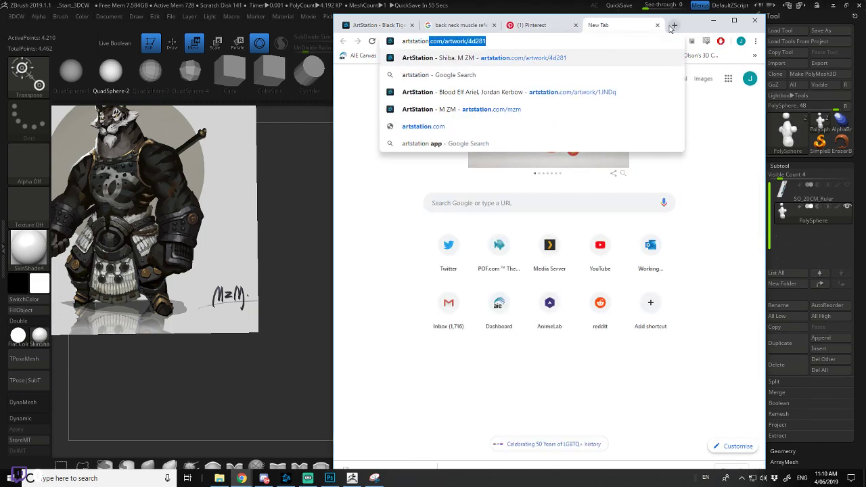
{"action": "key", "text": "Delete"}
{"action": "type", "text": ".co"}
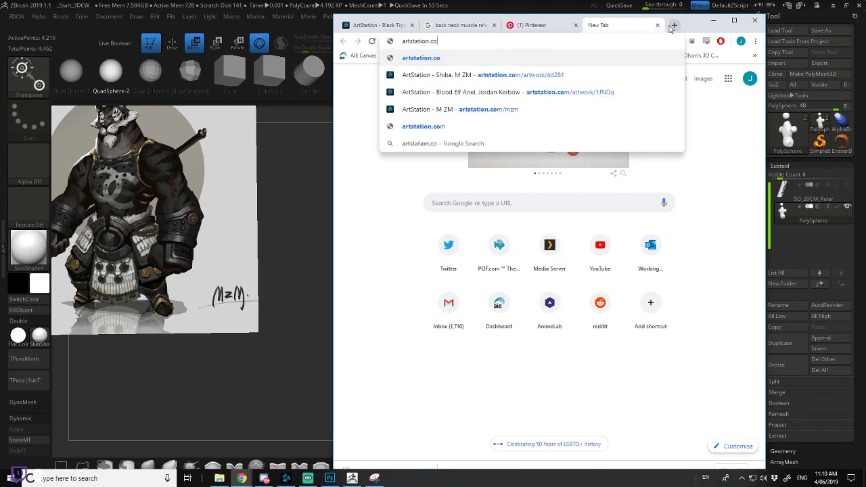
{"action": "type", "text": "m"}
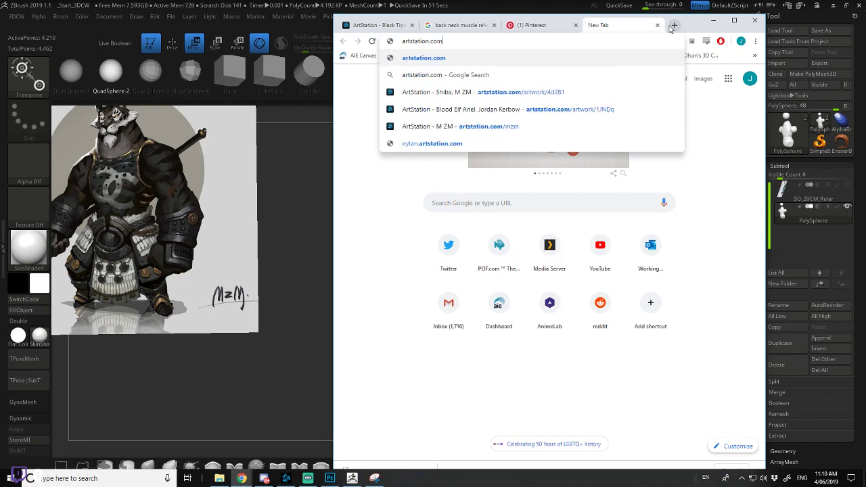
{"action": "key", "text": "Return"}
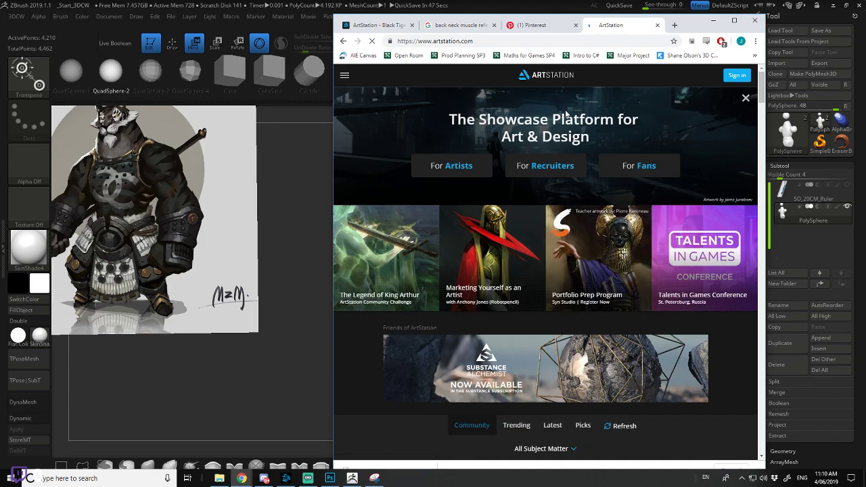
- Search the web for "artstation shiba soldier" and open the Shiba Soldier artwork page on ArtStation
{"action": "left_click", "coordinate": [494, 40]}
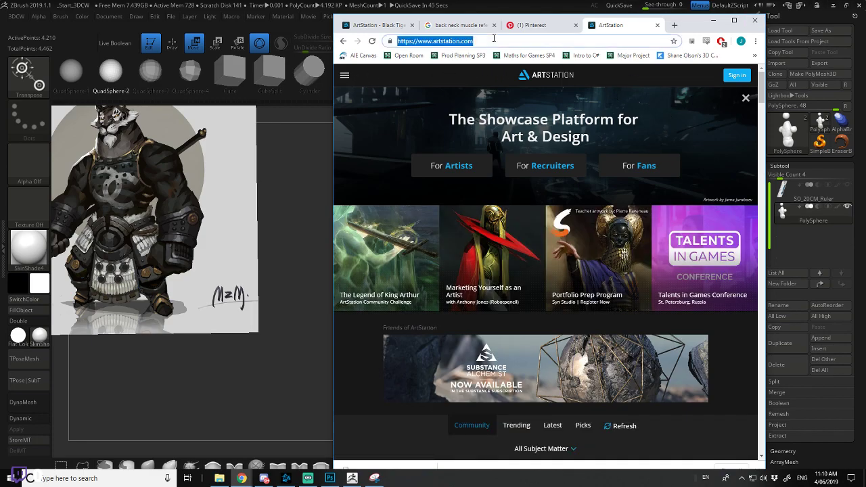
{"action": "type", "text": "artstation s"}
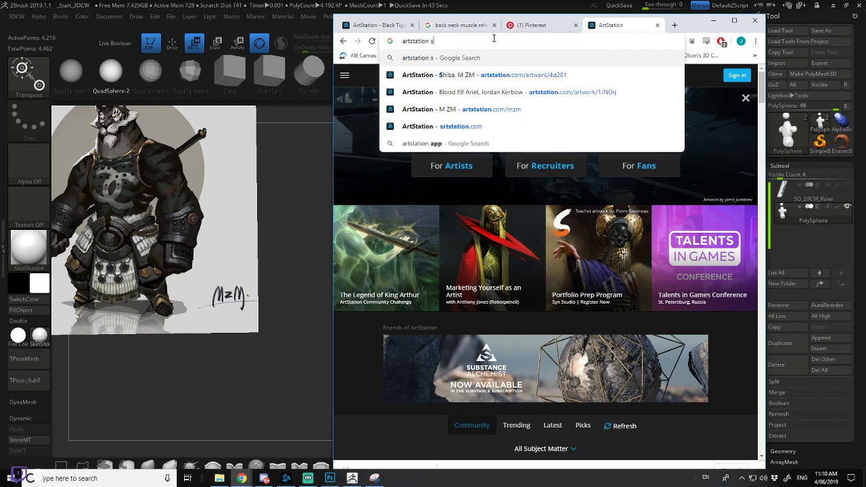
{"action": "type", "text": "hiba soldier"}
{"action": "key", "text": "Return"}
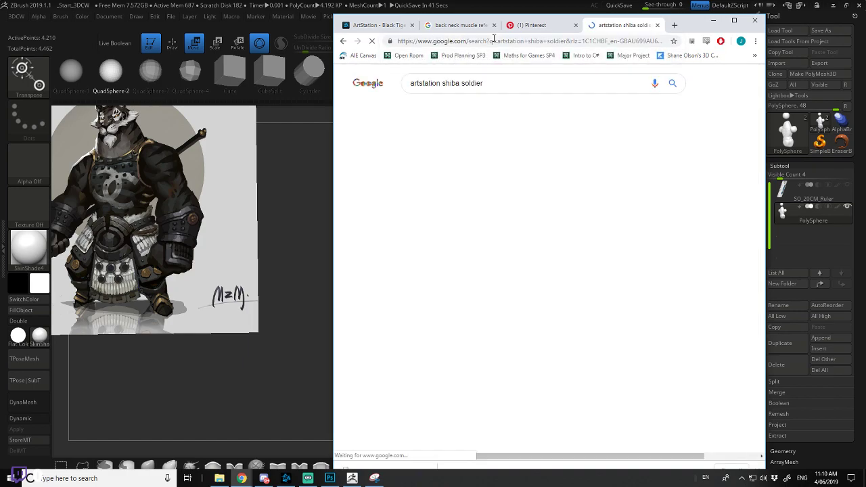
{"action": "left_click", "coordinate": [446, 148]}
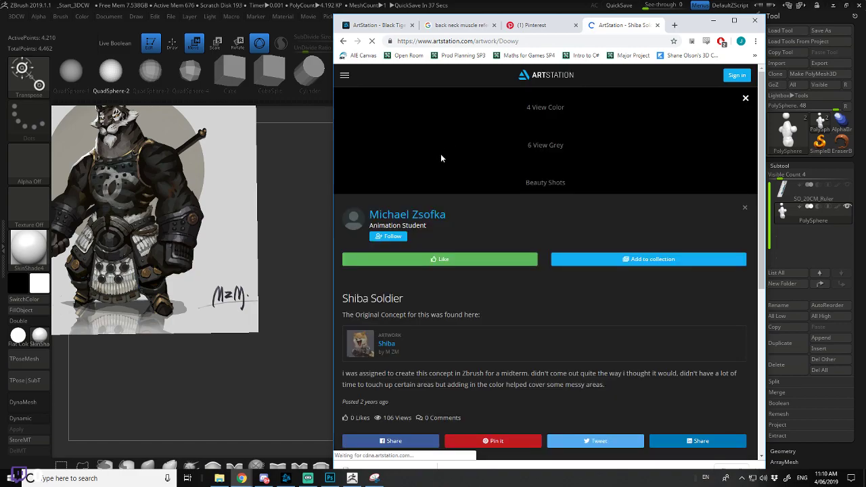
- Examine the colour, grey and beauty-shot views of the Shiba Soldier sculpt, and return to ZBrush
{"action": "scroll", "coordinate": [582, 197], "scroll_direction": "down", "scroll_amount": 4}
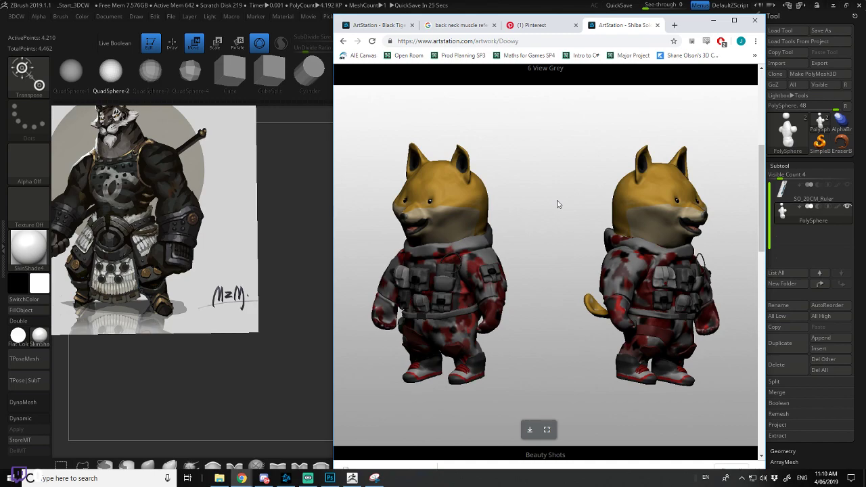
{"action": "scroll", "coordinate": [545, 216], "scroll_direction": "down", "scroll_amount": 4}
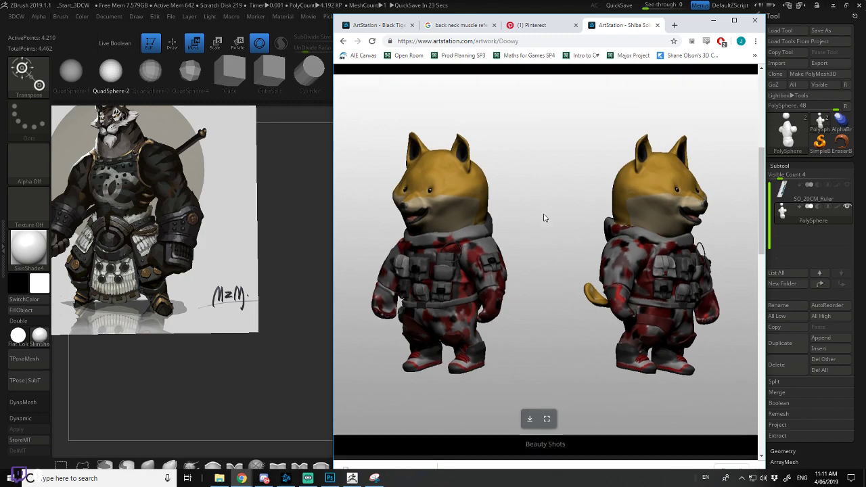
{"action": "scroll", "coordinate": [542, 218], "scroll_direction": "up", "scroll_amount": 5}
{"action": "scroll", "coordinate": [538, 217], "scroll_direction": "up", "scroll_amount": 3}
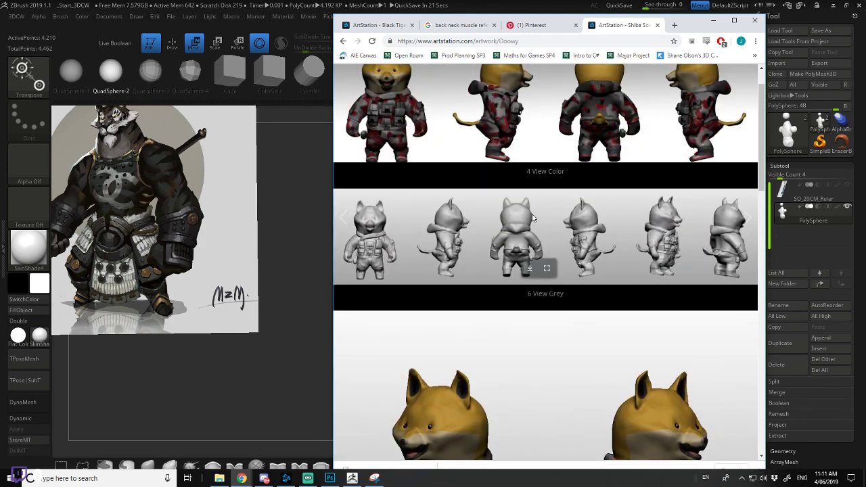
{"action": "scroll", "coordinate": [529, 216], "scroll_direction": "up", "scroll_amount": 1}
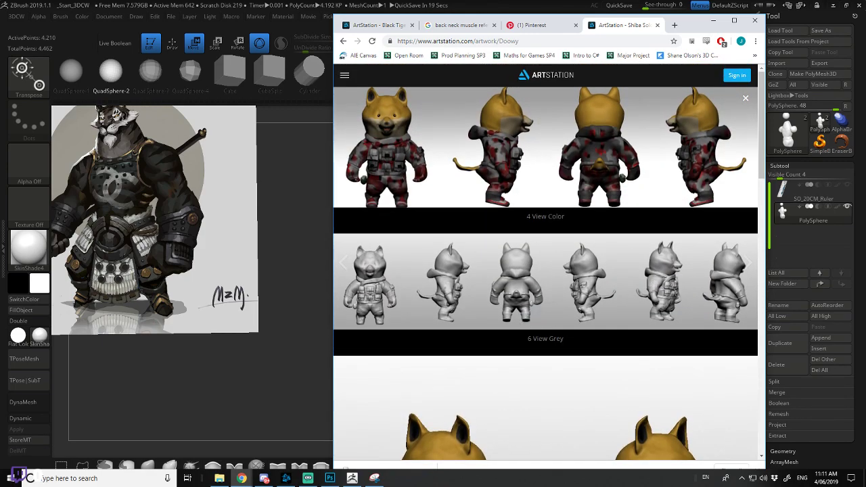
{"action": "scroll", "coordinate": [455, 196], "scroll_direction": "down", "scroll_amount": 2}
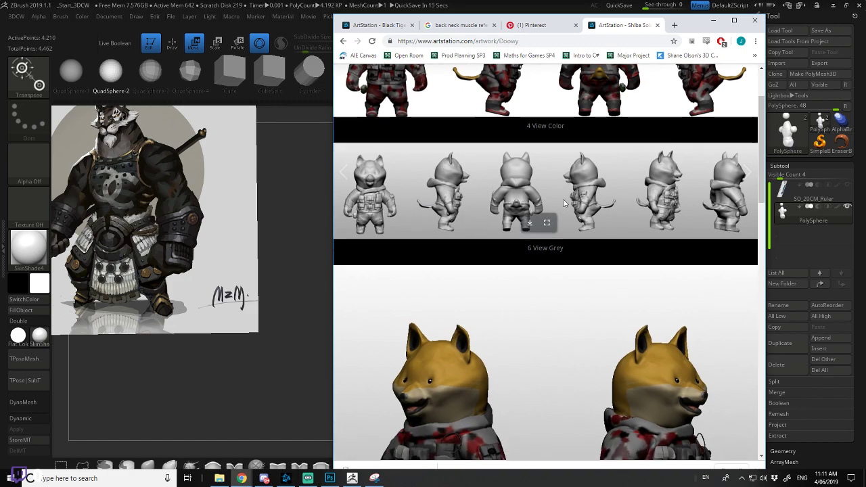
{"action": "scroll", "coordinate": [537, 297], "scroll_direction": "down", "scroll_amount": 2}
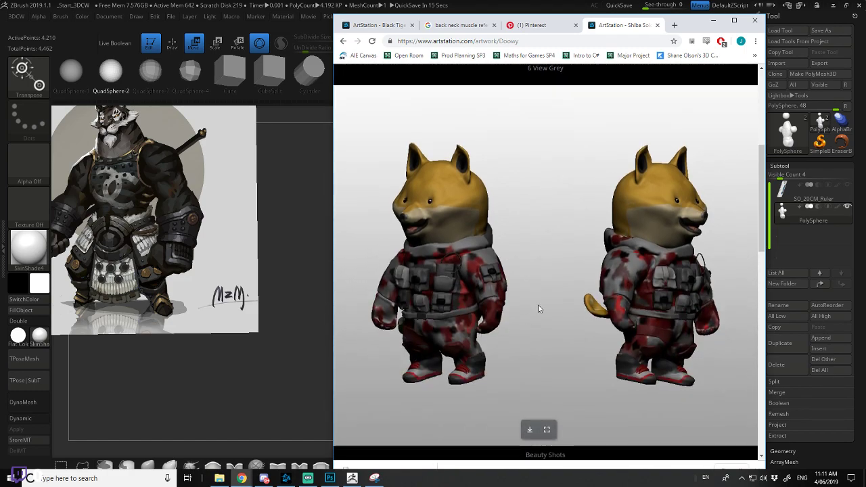
{"action": "left_click", "coordinate": [521, 4]}
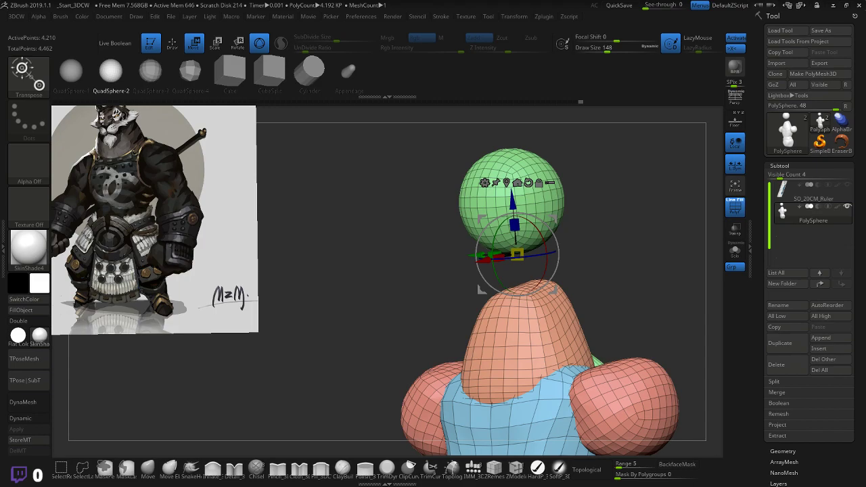
- Reopen the Shiba Soldier page in Chrome to compare its head and body views with the ZBrush blockout, ending back in ZBrush
{"action": "key", "text": "alt+Tab"}
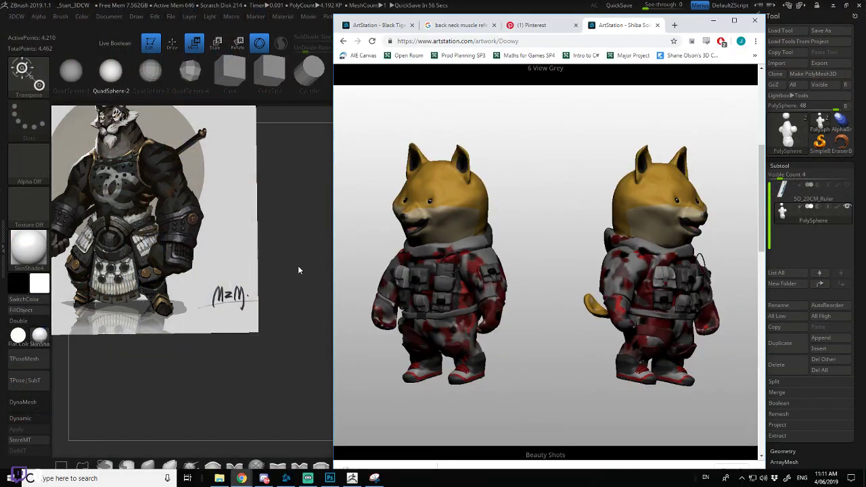
{"action": "scroll", "coordinate": [530, 207], "scroll_direction": "up", "scroll_amount": 4}
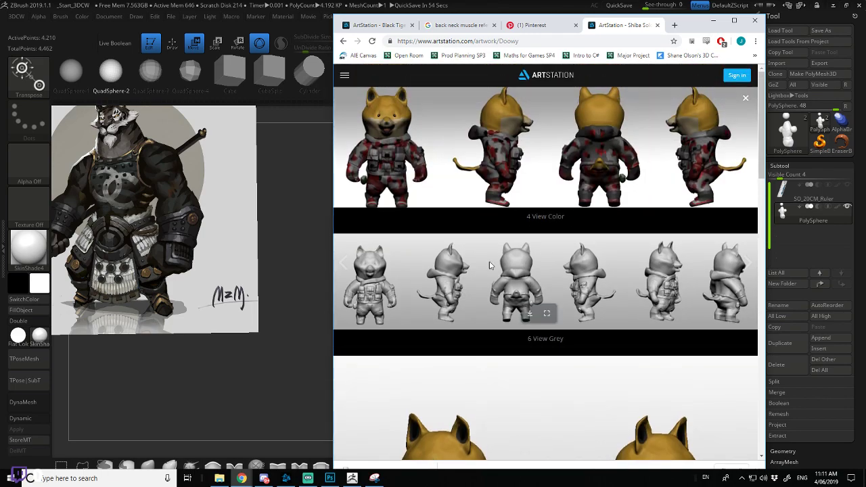
{"action": "scroll", "coordinate": [571, 167], "scroll_direction": "down", "scroll_amount": 8}
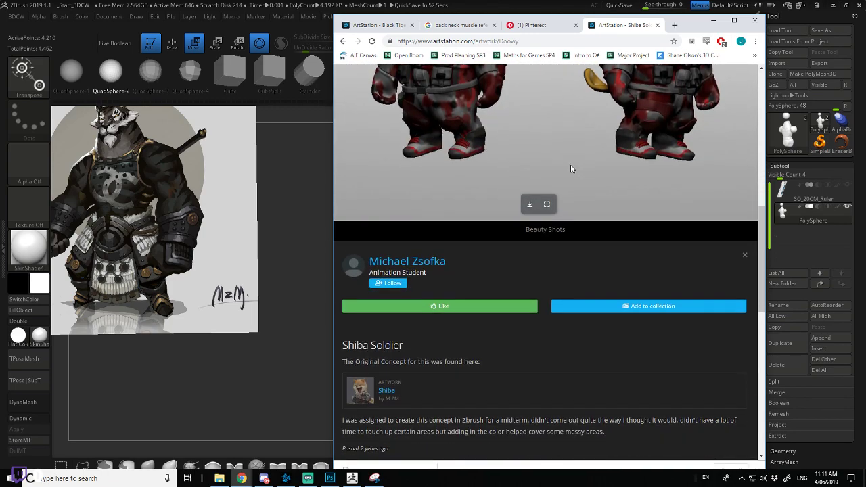
{"action": "scroll", "coordinate": [570, 169], "scroll_direction": "down", "scroll_amount": 1}
{"action": "scroll", "coordinate": [562, 167], "scroll_direction": "up", "scroll_amount": 7}
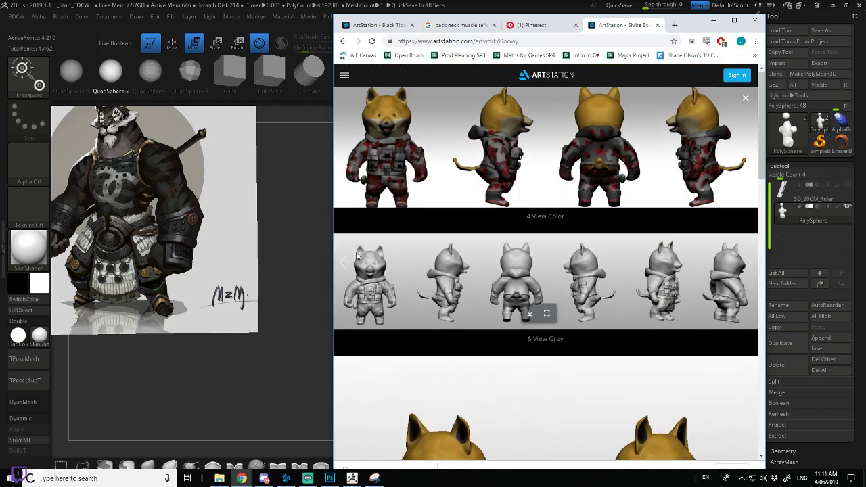
{"action": "left_click", "coordinate": [312, 201]}
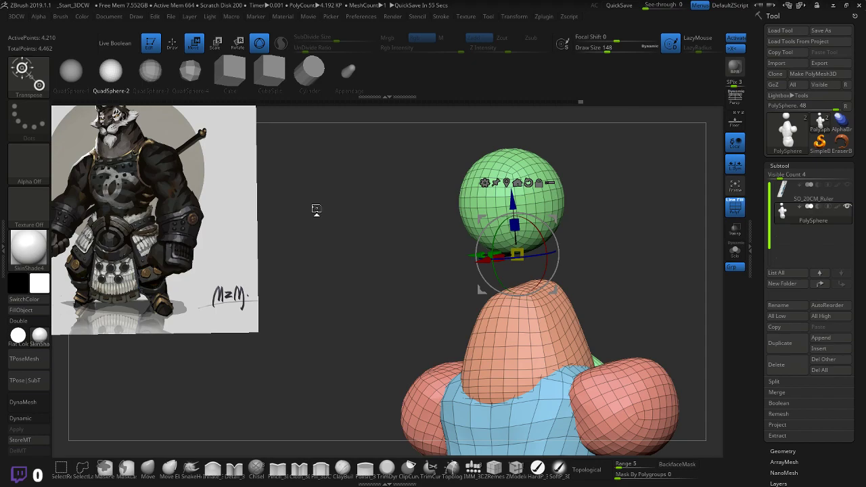
{"action": "key", "text": "alt+Tab"}
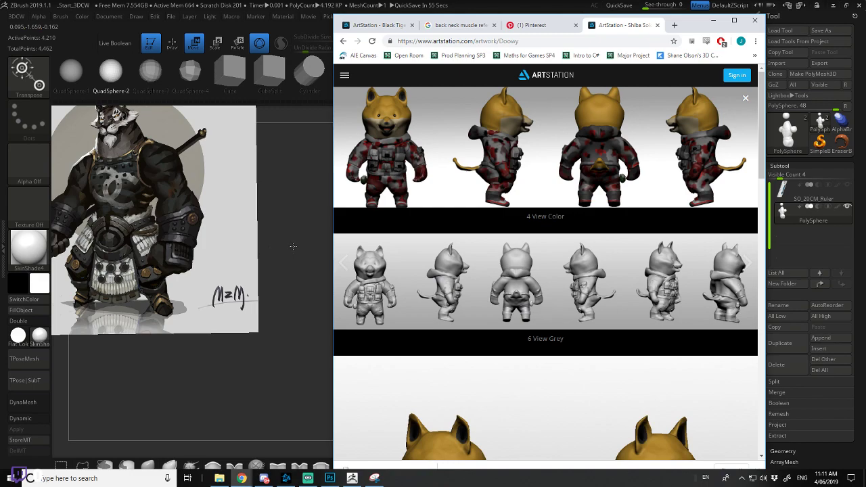
{"action": "scroll", "coordinate": [358, 264], "scroll_direction": "down", "scroll_amount": 5}
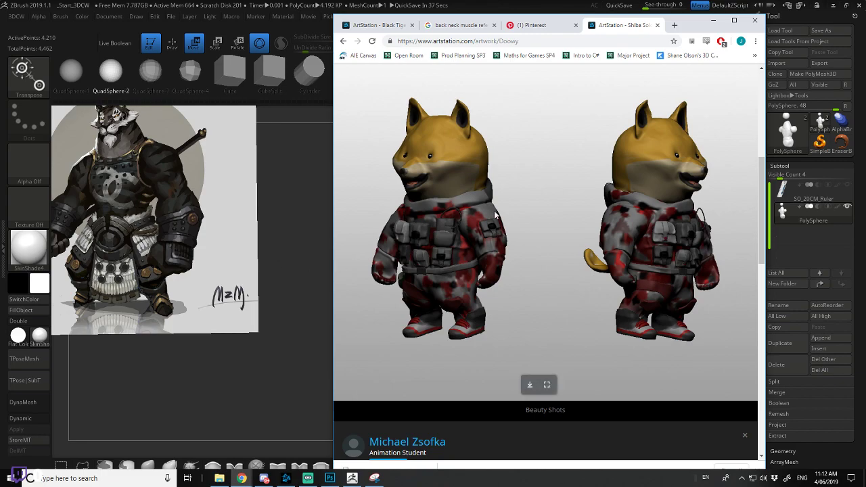
{"action": "scroll", "coordinate": [494, 216], "scroll_direction": "up", "scroll_amount": 2}
{"action": "scroll", "coordinate": [494, 215], "scroll_direction": "up", "scroll_amount": 3}
{"action": "scroll", "coordinate": [495, 215], "scroll_direction": "down", "scroll_amount": 8}
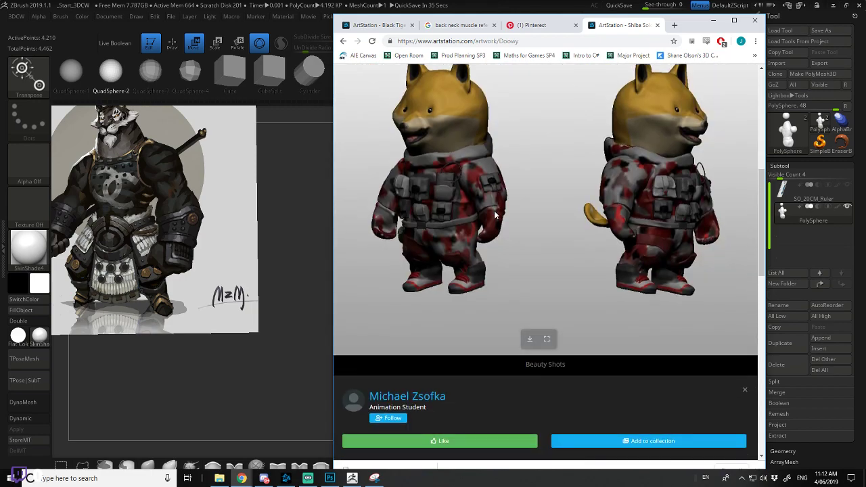
{"action": "scroll", "coordinate": [495, 215], "scroll_direction": "up", "scroll_amount": 5}
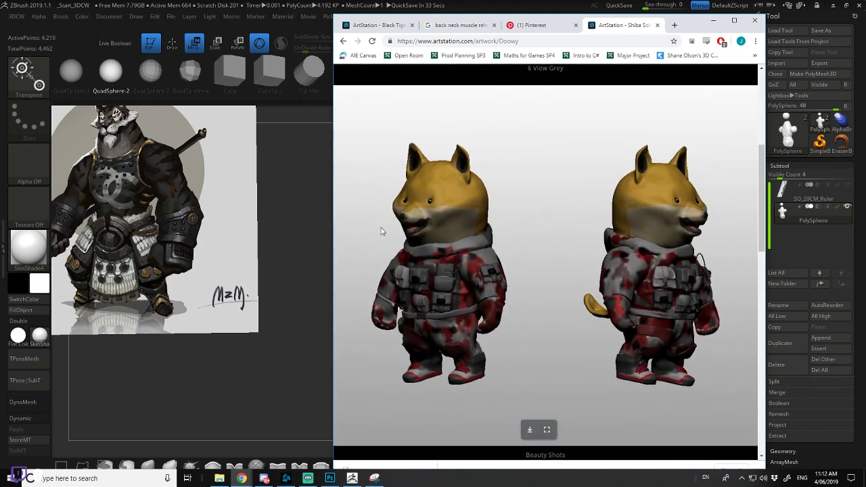
{"action": "left_click", "coordinate": [288, 263]}
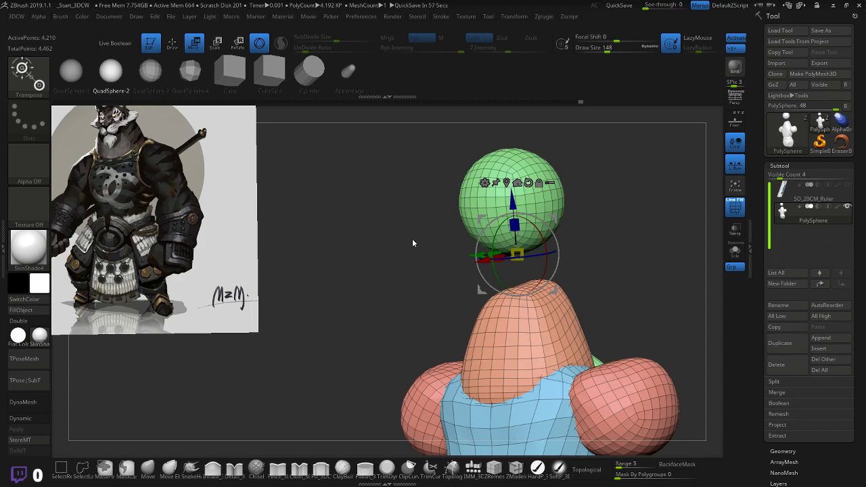
- Isolate the head sphere and insert a smaller QuadSphere-2 sphere at its lower front as the muzzle
{"action": "left_click_drag", "start_coordinate": [401, 212], "coordinate": [410, 236], "text": "shift"}
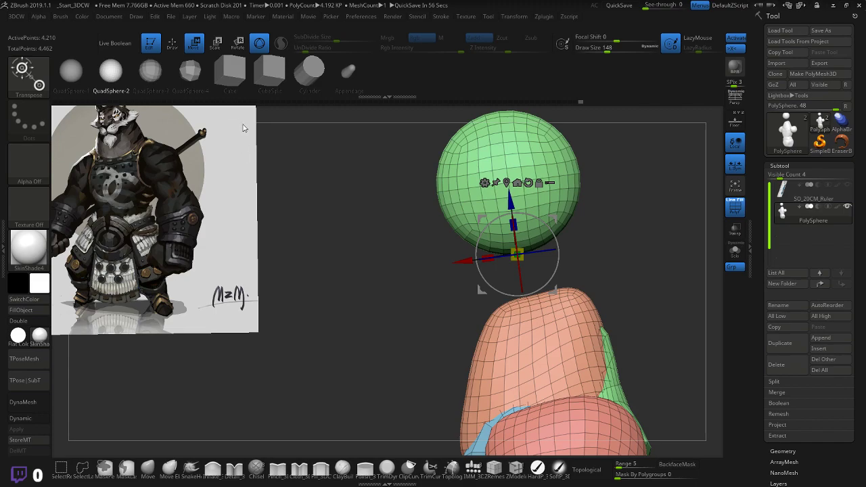
{"action": "left_click_drag", "start_coordinate": [342, 170], "coordinate": [401, 174]}
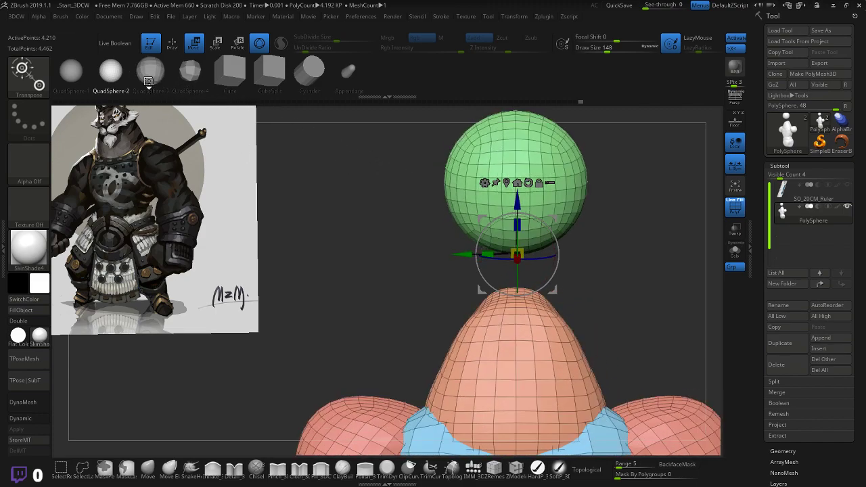
{"action": "left_click", "coordinate": [110, 71]}
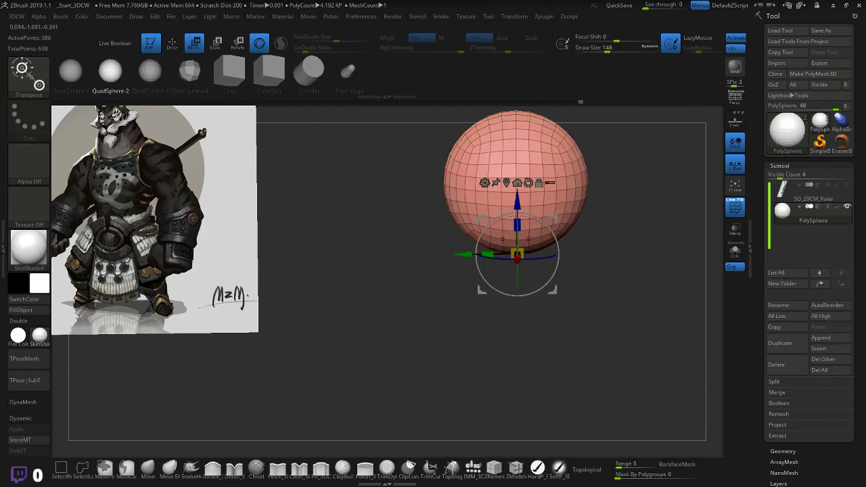
{"action": "key", "text": "q"}
{"action": "mouse_move", "coordinate": [515, 237]}
{"action": "left_mouse_down"}
{"action": "mouse_move", "coordinate": [590, 236]}
{"action": "mouse_move", "coordinate": [611, 246]}
{"action": "mouse_move", "coordinate": [591, 251]}
{"action": "left_mouse_up"}
{"action": "key", "text": "shift"}
{"action": "key", "text": "w"}
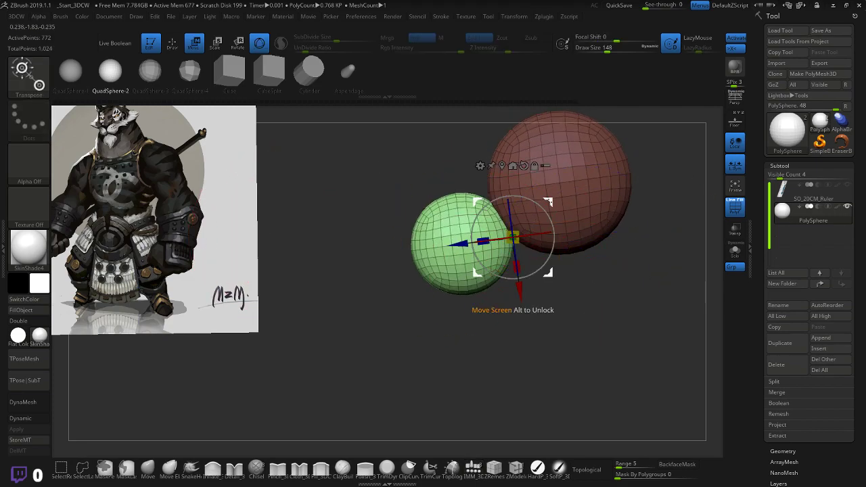
- Move the muzzle sphere back and up in side view so it overlaps the lower front of the head sphere
{"action": "left_click_drag", "start_coordinate": [479, 224], "coordinate": [531, 228]}
{"action": "left_click_drag", "start_coordinate": [604, 205], "coordinate": [605, 207]}
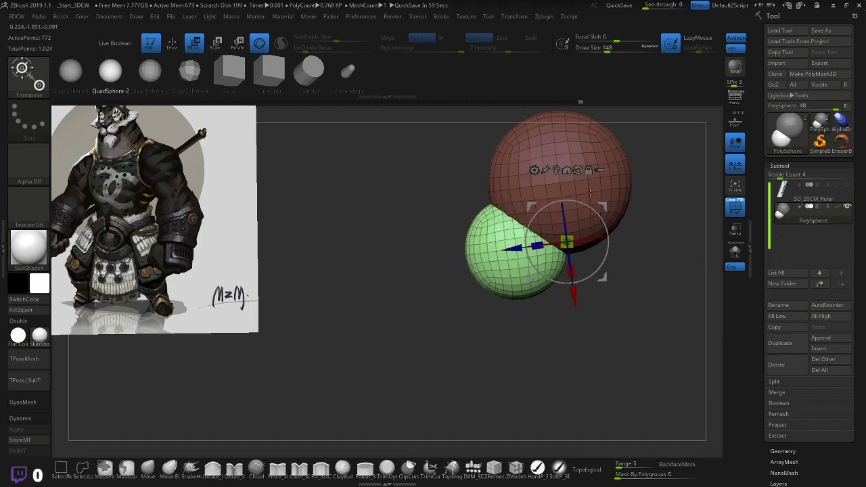
{"action": "left_click_drag", "start_coordinate": [602, 203], "coordinate": [612, 191]}
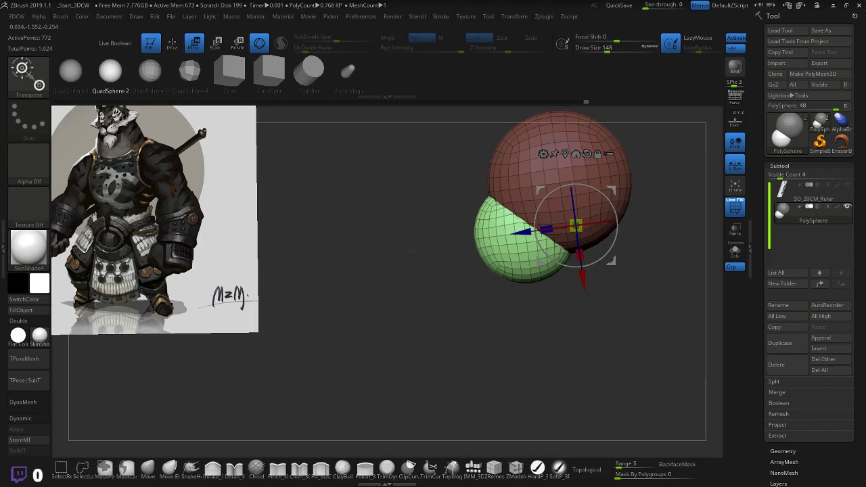
- Shift the Spotlight reference image down until the tiger's whole head shows, and leave Spotlight editing
{"action": "key", "text": "shift+z"}
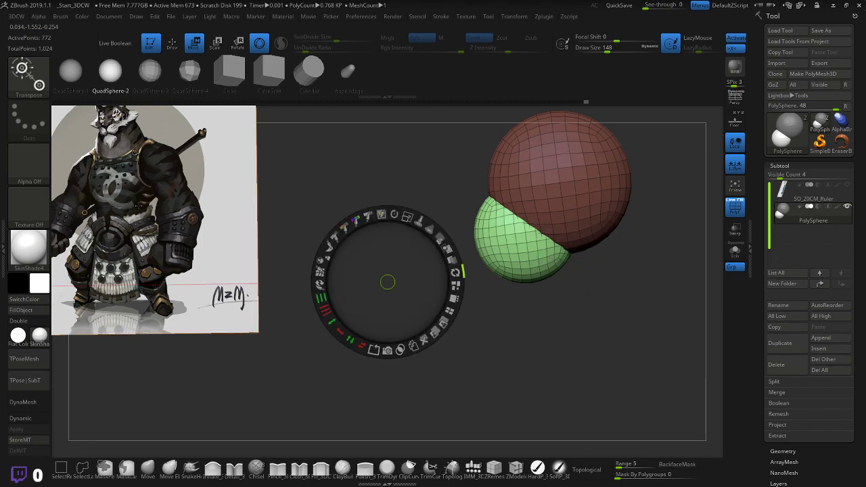
{"action": "left_click", "coordinate": [197, 250]}
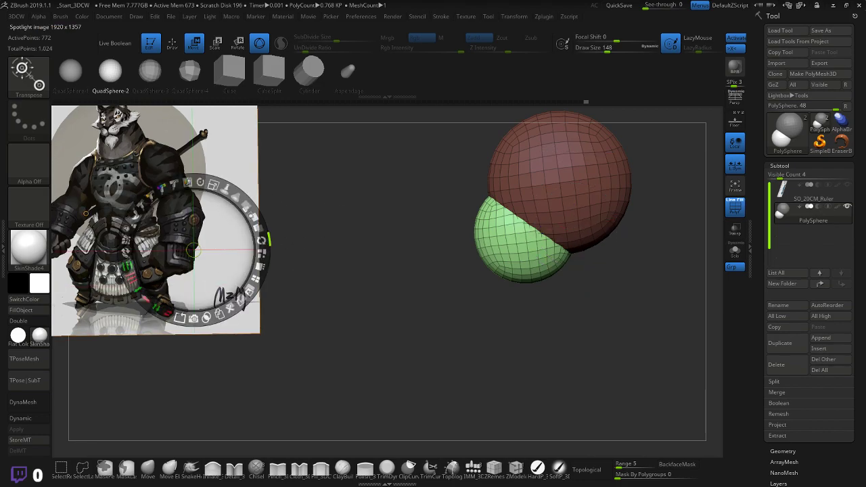
{"action": "left_click_drag", "start_coordinate": [198, 227], "coordinate": [201, 244]}
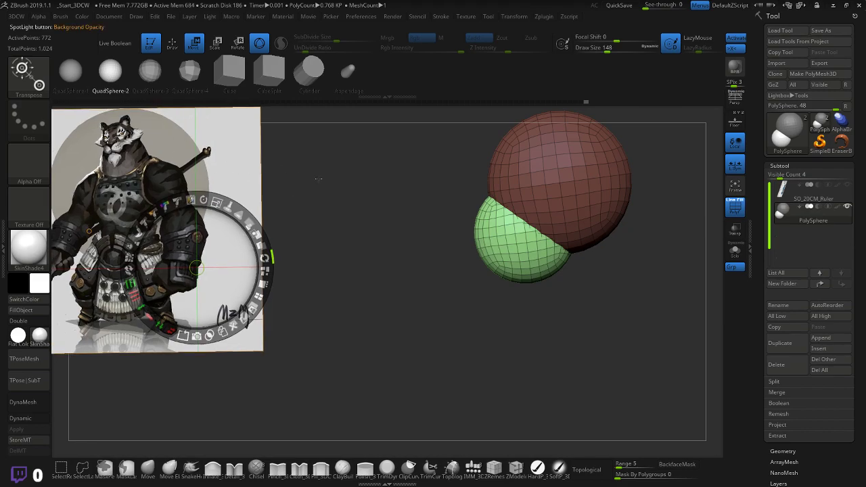
{"action": "key", "text": "z"}
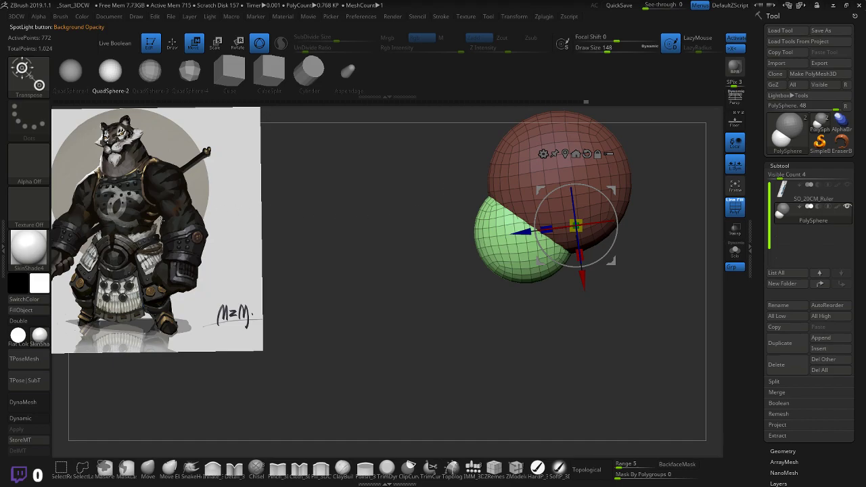
- Pull the front of the muzzle sphere slightly forward with the Move brush at Draw Size 112
{"action": "left_click", "coordinate": [148, 467]}
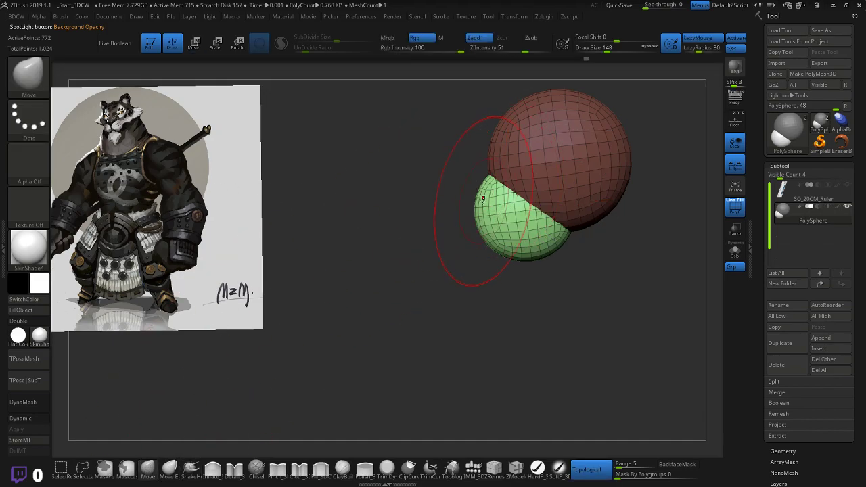
{"action": "key", "text": "["}
{"action": "key", "text": "["}
{"action": "key", "text": "["}
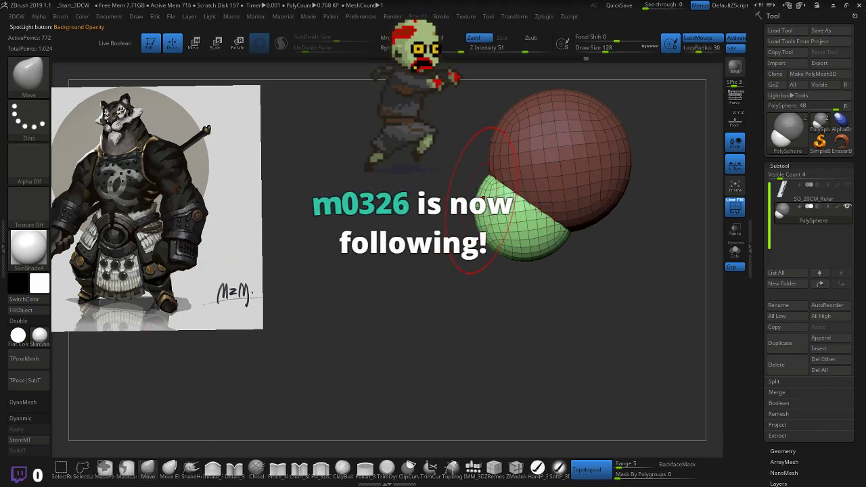
{"action": "key", "text": "["}
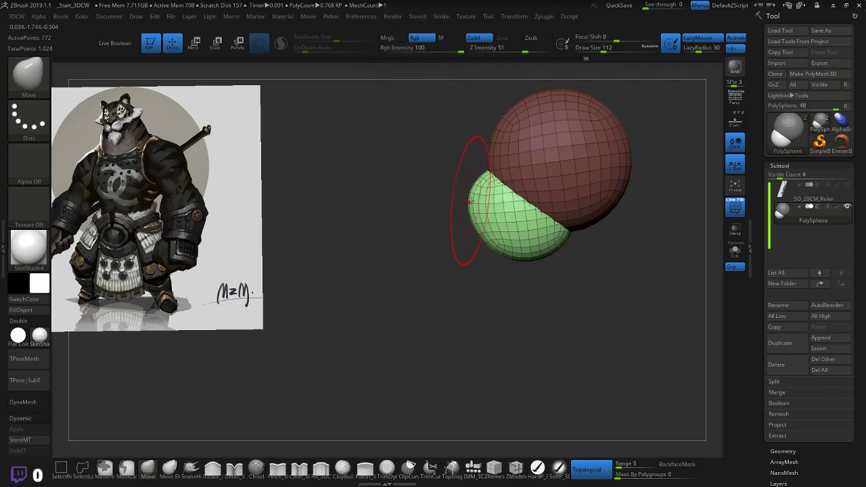
- Clear the mask, then push the head's front inward above the muzzle and reshape the muzzle's upper front at Draw Size 80
{"action": "key", "text": "bracketleft"}
{"action": "key", "text": "bracketleft"}
{"action": "key", "text": "bracketleft"}
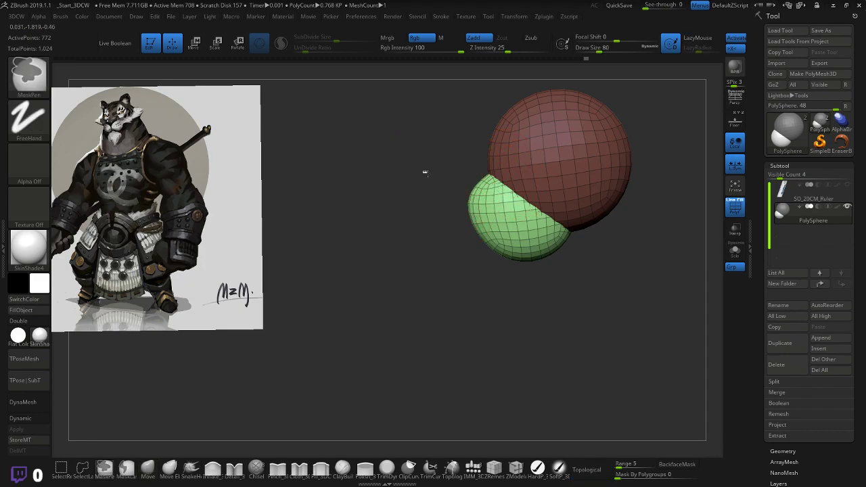
{"action": "left_click_drag", "start_coordinate": [425, 173], "coordinate": [437, 184], "text": "ctrl"}
{"action": "left_click_drag", "start_coordinate": [489, 154], "coordinate": [497, 153]}
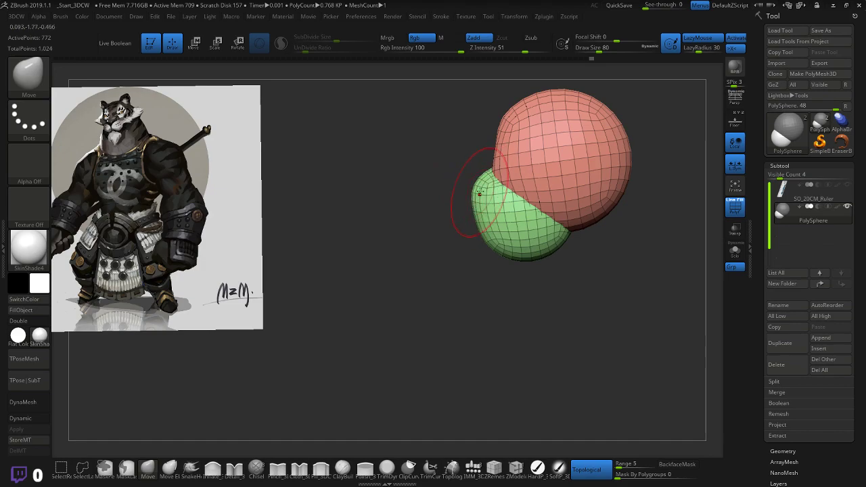
{"action": "left_click_drag", "start_coordinate": [480, 199], "coordinate": [487, 170]}
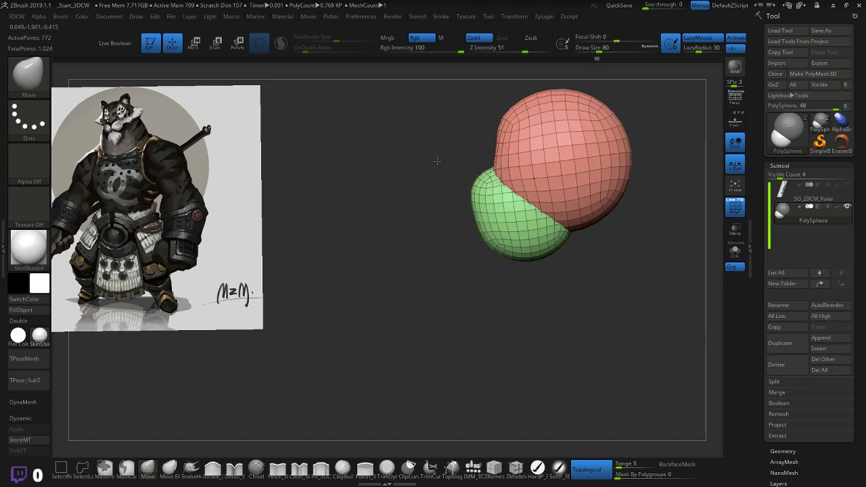
- Refine the head's brow curve above the muzzle from the opposite side at Draw Size 92, and smooth the muzzle's upper front
{"action": "left_click_drag", "start_coordinate": [437, 161], "coordinate": [525, 153]}
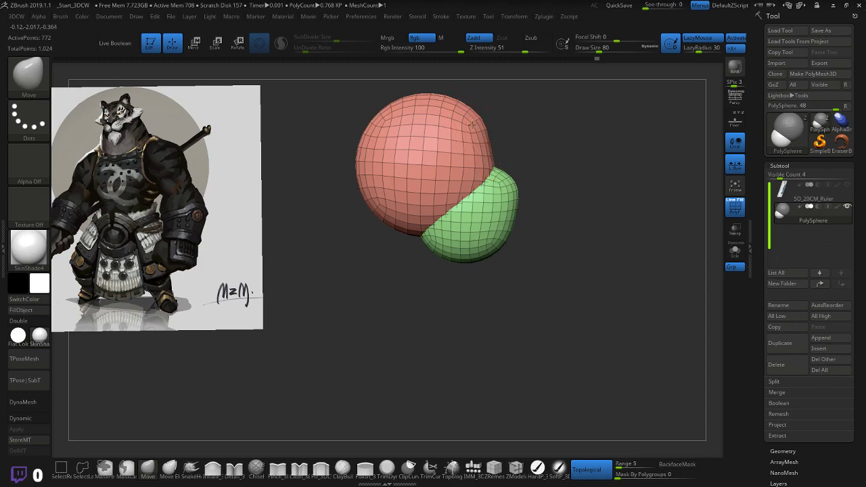
{"action": "left_click_drag", "start_coordinate": [472, 124], "coordinate": [463, 122]}
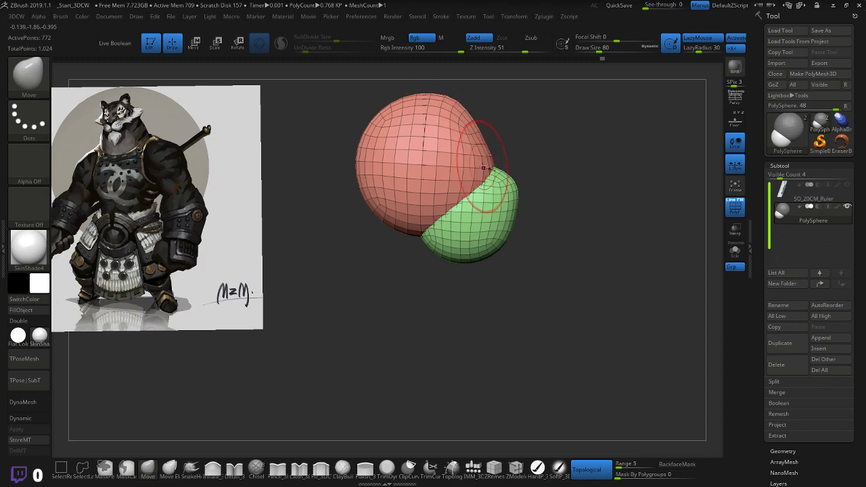
{"action": "key", "text": "bracketright"}
{"action": "left_click_drag", "start_coordinate": [476, 138], "coordinate": [487, 132]}
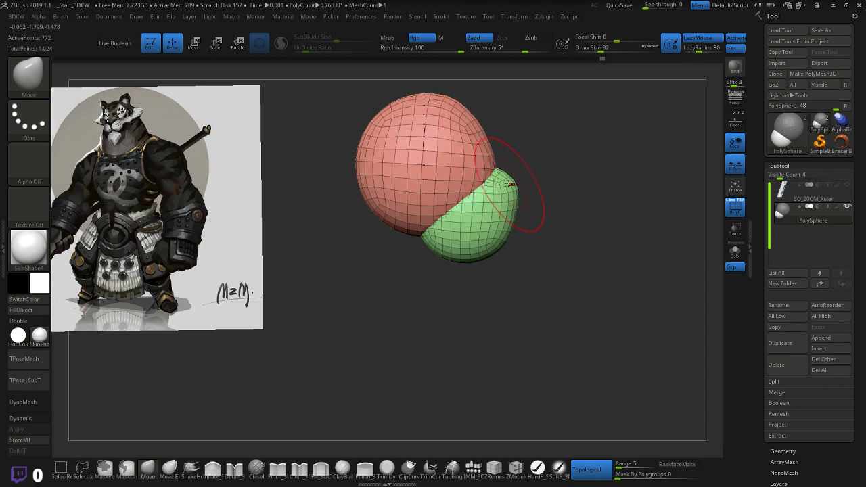
{"action": "left_click_drag", "start_coordinate": [521, 194], "coordinate": [499, 194]}
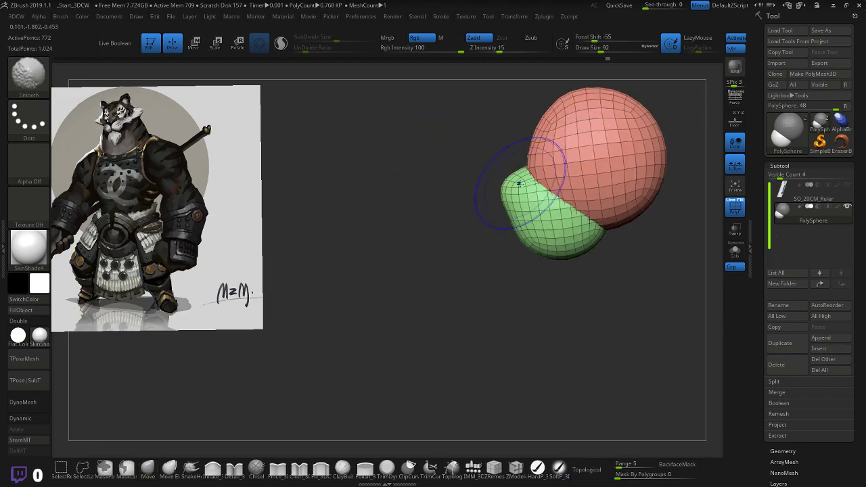
{"action": "mouse_move", "coordinate": [484, 232]}
{"action": "left_mouse_down"}
{"action": "mouse_move", "coordinate": [565, 210]}
{"action": "mouse_move", "coordinate": [504, 221]}
{"action": "mouse_move", "coordinate": [553, 205]}
{"action": "mouse_move", "coordinate": [485, 241]}
{"action": "left_mouse_up"}
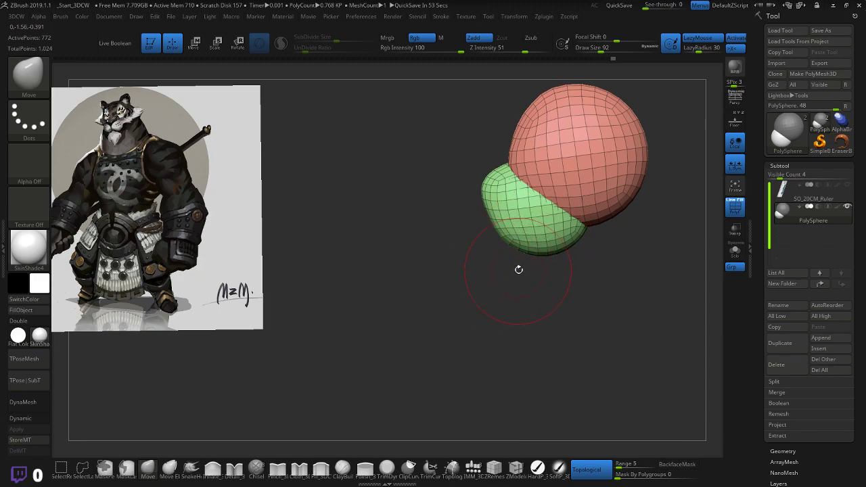
- Flare both lower sides of the head sphere outward into broad cheeks, and adjust the slope from the crown down to them
{"action": "left_click_drag", "start_coordinate": [519, 269], "coordinate": [518, 247]}
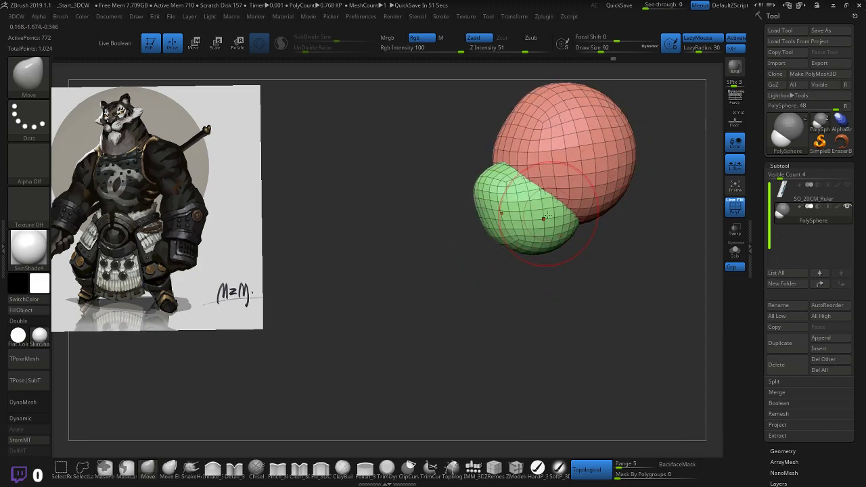
{"action": "mouse_move", "coordinate": [587, 249]}
{"action": "left_mouse_down"}
{"action": "mouse_move", "coordinate": [610, 251]}
{"action": "mouse_move", "coordinate": [617, 238]}
{"action": "left_mouse_up"}
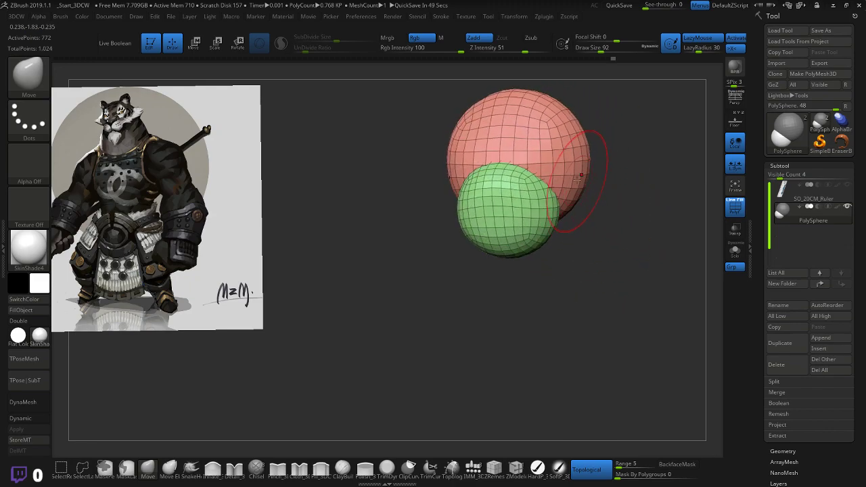
{"action": "left_click_drag", "start_coordinate": [614, 190], "coordinate": [629, 193]}
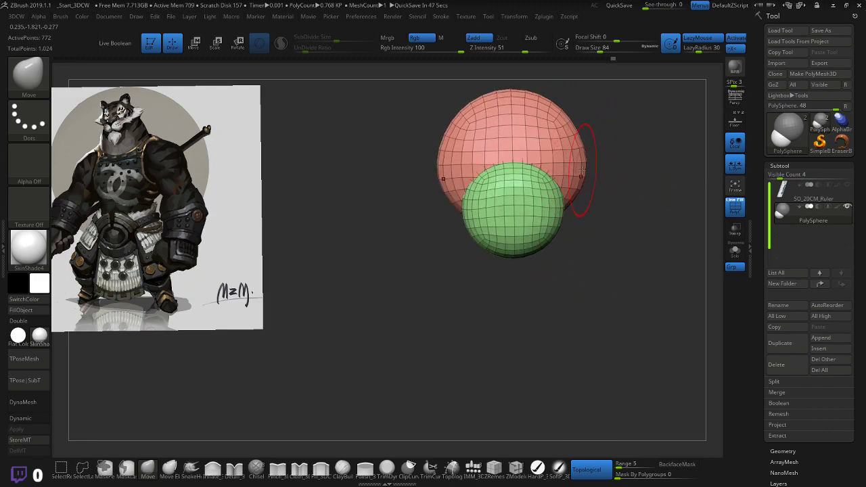
{"action": "mouse_move", "coordinate": [581, 171]}
{"action": "left_mouse_down"}
{"action": "mouse_move", "coordinate": [623, 155]}
{"action": "mouse_move", "coordinate": [598, 169]}
{"action": "left_mouse_up"}
{"action": "left_click_drag", "start_coordinate": [541, 209], "coordinate": [643, 265]}
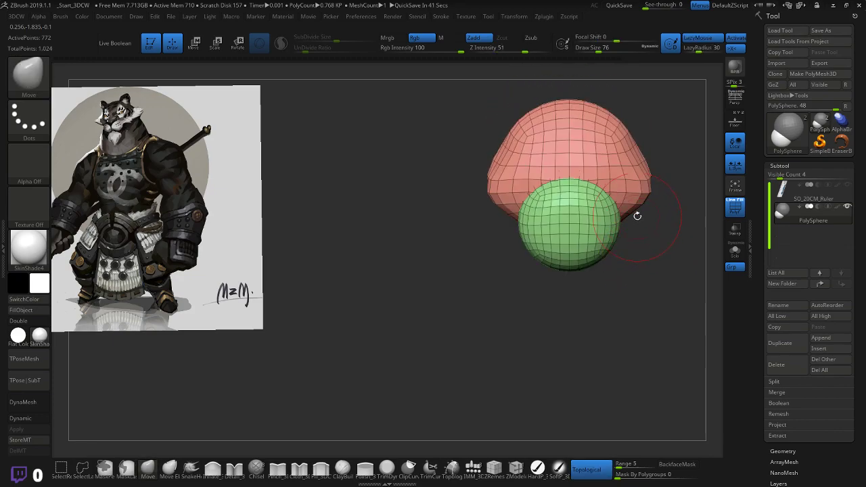
{"action": "left_click_drag", "start_coordinate": [610, 123], "coordinate": [616, 118]}
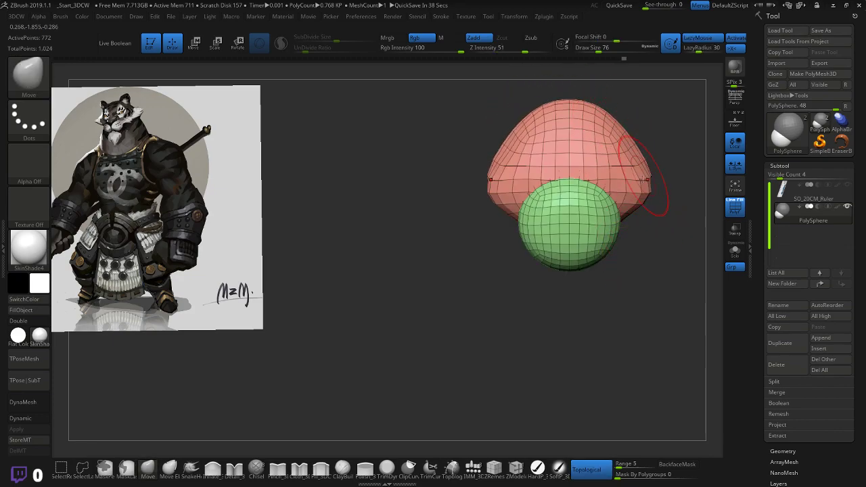
{"action": "left_click_drag", "start_coordinate": [662, 221], "coordinate": [577, 202]}
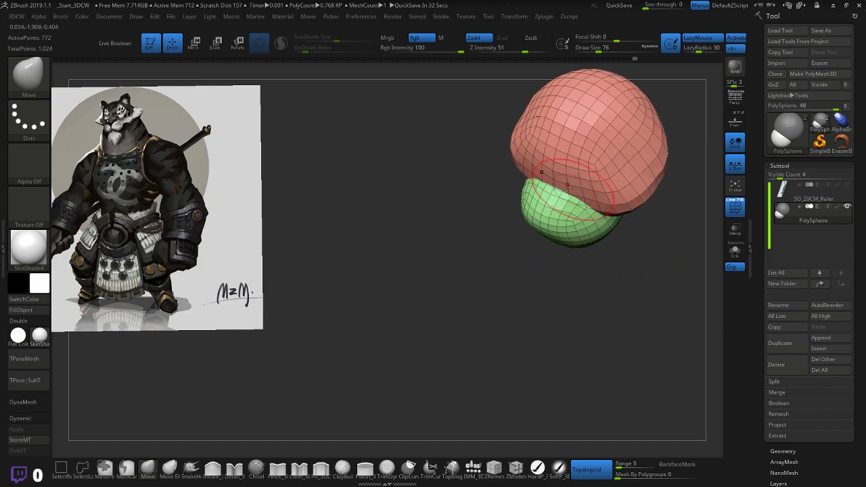
- Refine the cheeks and the muzzle from below and at an angle, checking the head silhouette against the tiger concept
{"action": "left_click_drag", "start_coordinate": [499, 244], "coordinate": [471, 197]}
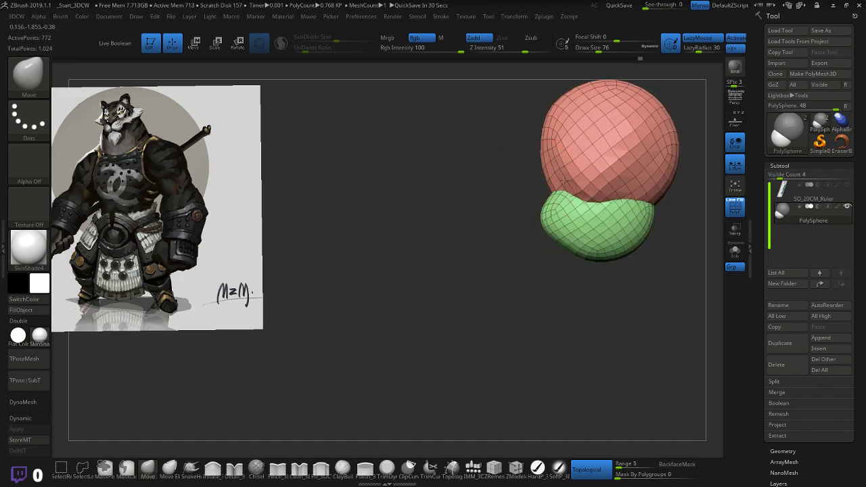
{"action": "left_click_drag", "start_coordinate": [503, 232], "coordinate": [511, 305]}
{"action": "left_click_drag", "start_coordinate": [590, 233], "coordinate": [576, 250]}
{"action": "mouse_move", "coordinate": [563, 220]}
{"action": "left_mouse_down"}
{"action": "mouse_move", "coordinate": [553, 210]}
{"action": "mouse_move", "coordinate": [529, 235]}
{"action": "left_mouse_up"}
{"action": "left_click_drag", "start_coordinate": [604, 221], "coordinate": [632, 210]}
{"action": "left_click_drag", "start_coordinate": [518, 258], "coordinate": [535, 269]}
{"action": "mouse_move", "coordinate": [519, 319]}
{"action": "left_mouse_down", "text": "alt"}
{"action": "mouse_move", "coordinate": [514, 291]}
{"action": "mouse_move", "coordinate": [542, 285]}
{"action": "mouse_move", "coordinate": [560, 315]}
{"action": "left_mouse_up", "text": "alt"}
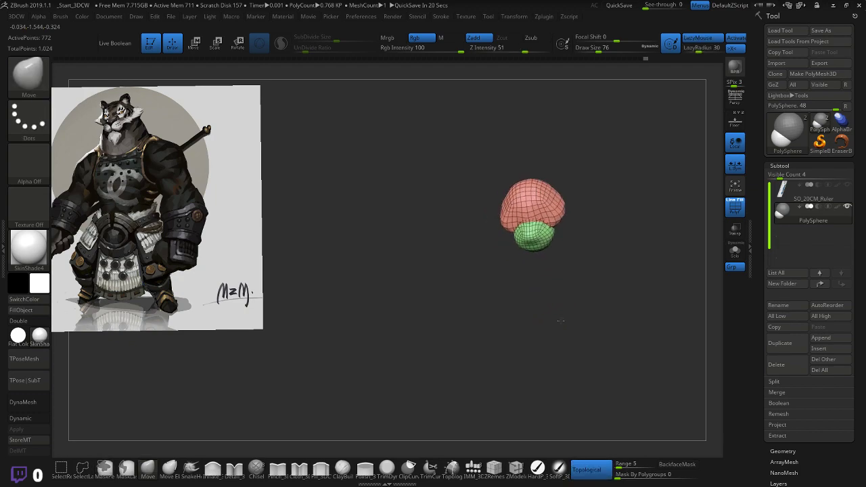
{"action": "mouse_move", "coordinate": [586, 283]}
{"action": "left_mouse_down"}
{"action": "mouse_move", "coordinate": [537, 361]}
{"action": "mouse_move", "coordinate": [547, 368]}
{"action": "mouse_move", "coordinate": [590, 304]}
{"action": "left_mouse_up"}
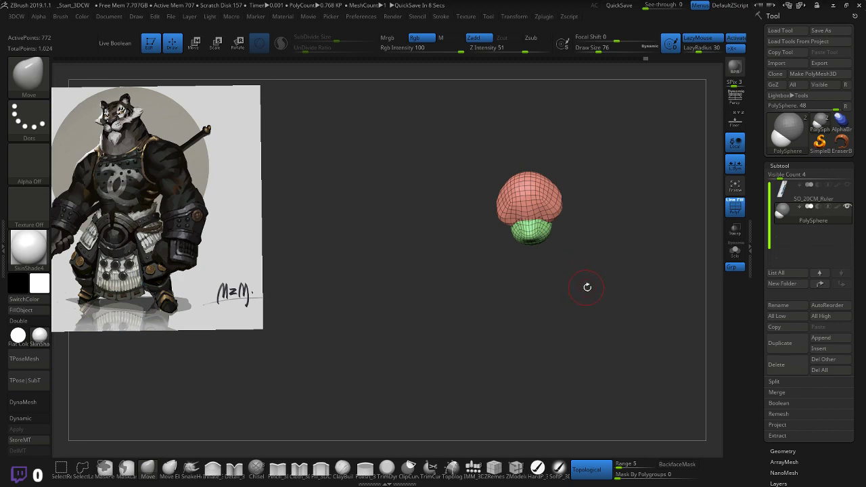
{"action": "left_click_drag", "start_coordinate": [639, 280], "coordinate": [634, 309]}
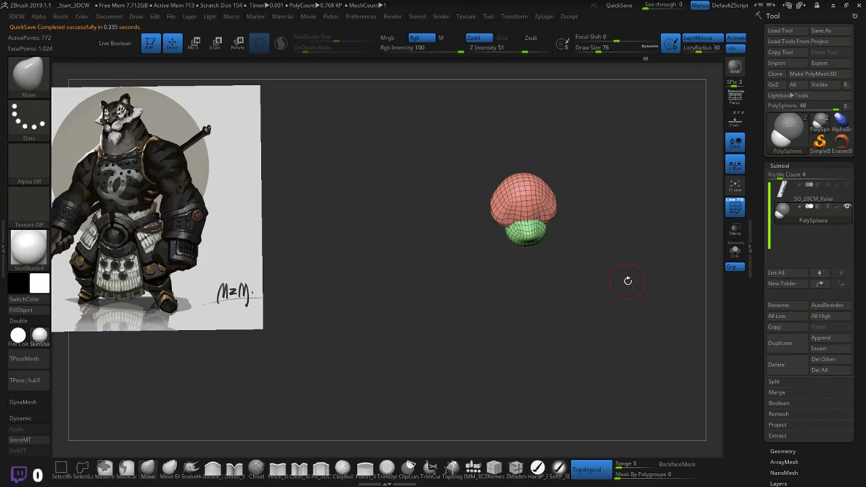
{"action": "left_click_drag", "start_coordinate": [618, 286], "coordinate": [626, 265]}
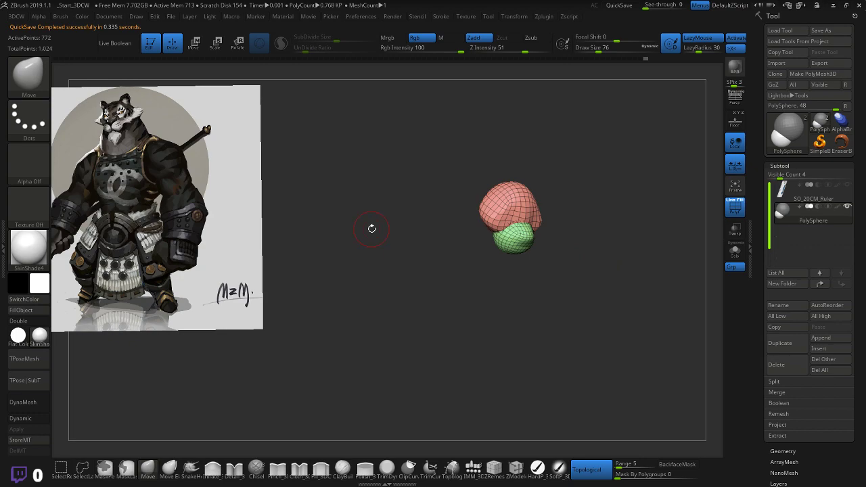
- Export the head and muzzle mesh as an OBJ file named PolySphere in the Black Tiger folder
{"action": "left_click", "coordinate": [115, 18]}
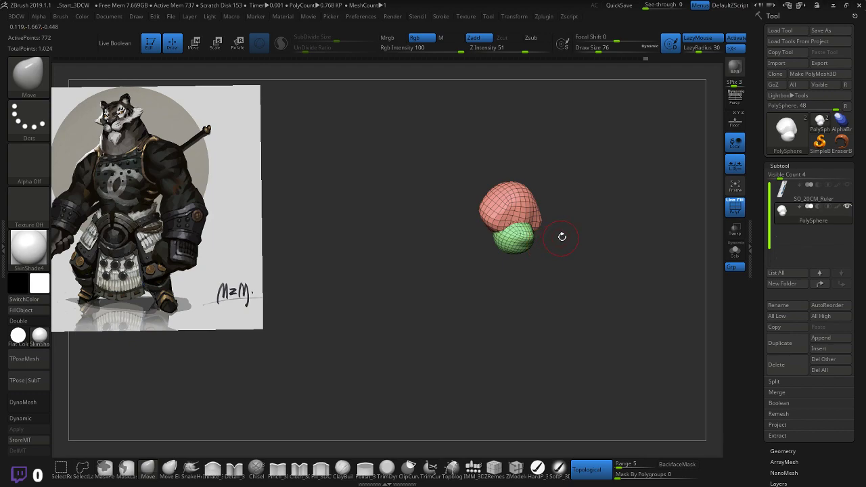
{"action": "key", "text": "ctrl+shift"}
{"action": "left_click", "coordinate": [827, 64]}
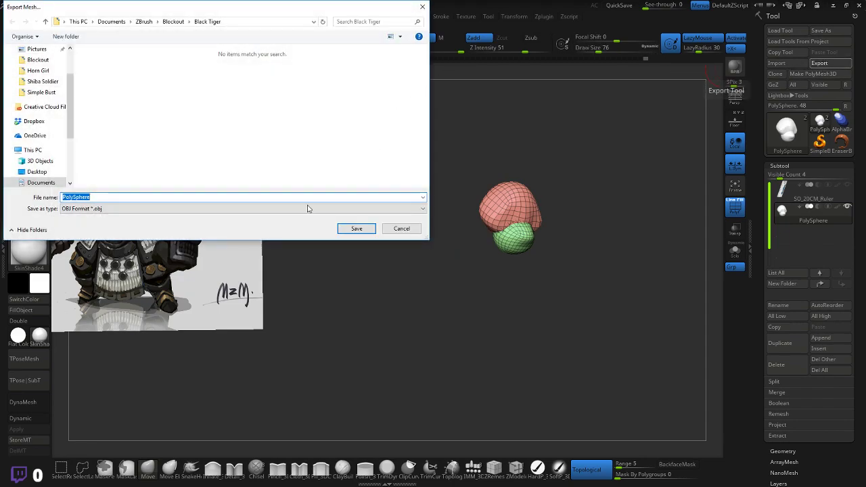
{"action": "left_click", "coordinate": [356, 229]}
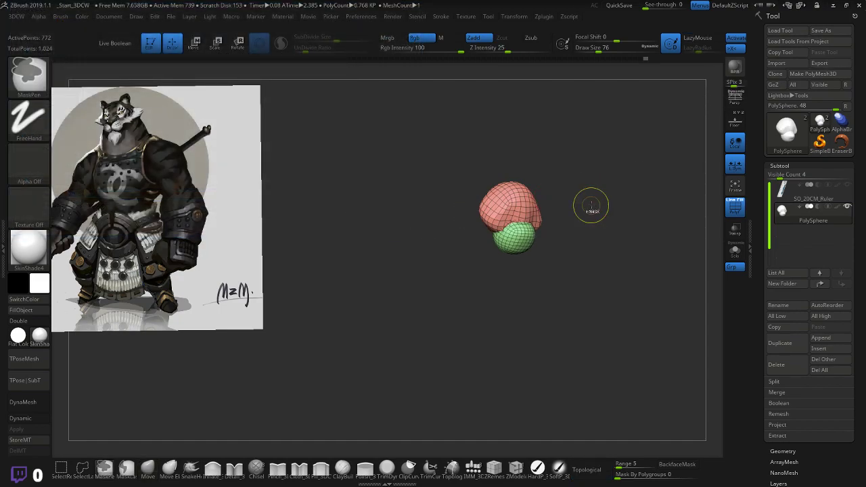
- Undo the head and muzzle edits back to the full body blockout with the plain head sphere
{"action": "key", "text": "ctrl+z"}
{"action": "key", "text": "ctrl+z"}
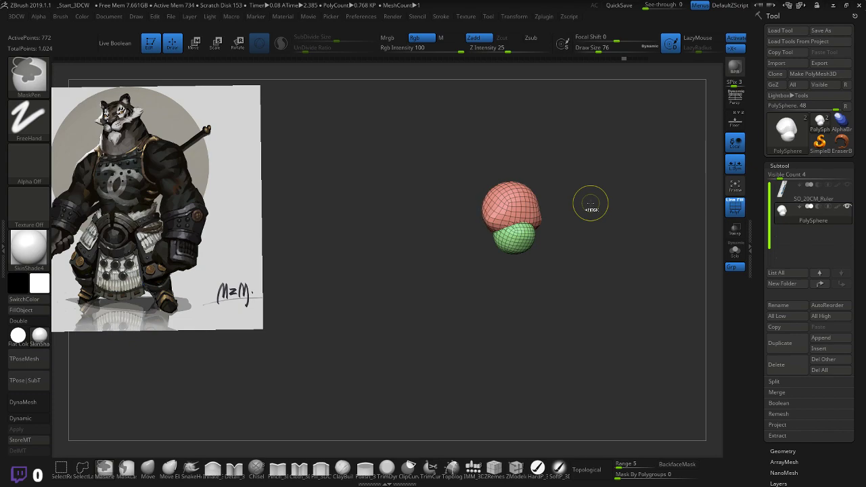
{"action": "key", "text": "ctrl+z"}
{"action": "key", "text": "ctrl+z"}
{"action": "key", "text": "ctrl+z"}
{"action": "key", "text": "ctrl+z"}
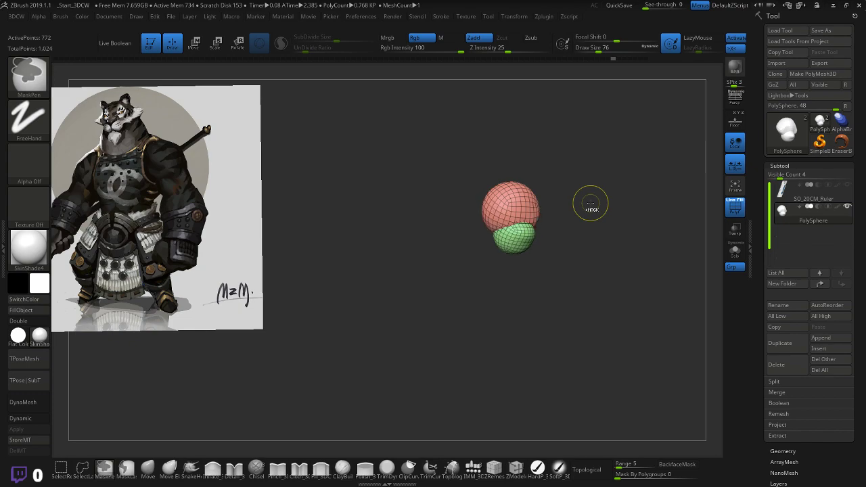
{"action": "key", "text": "ctrl+z"}
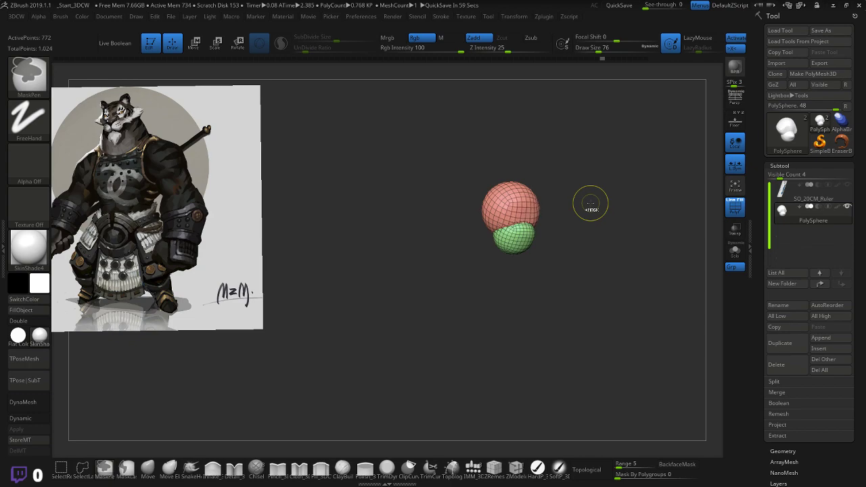
{"action": "key", "text": "ctrl+z"}
{"action": "key", "text": "ctrl+z"}
{"action": "key", "text": "ctrl+z"}
{"action": "key", "text": "ctrl+z"}
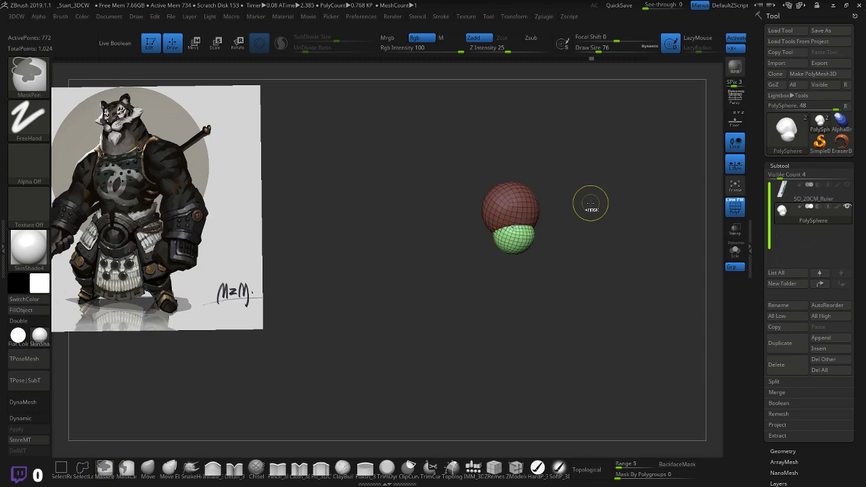
{"action": "key", "text": "ctrl+z"}
{"action": "key", "text": "ctrl+z"}
{"action": "key", "text": "ctrl+z"}
{"action": "key", "text": "ctrl+z"}
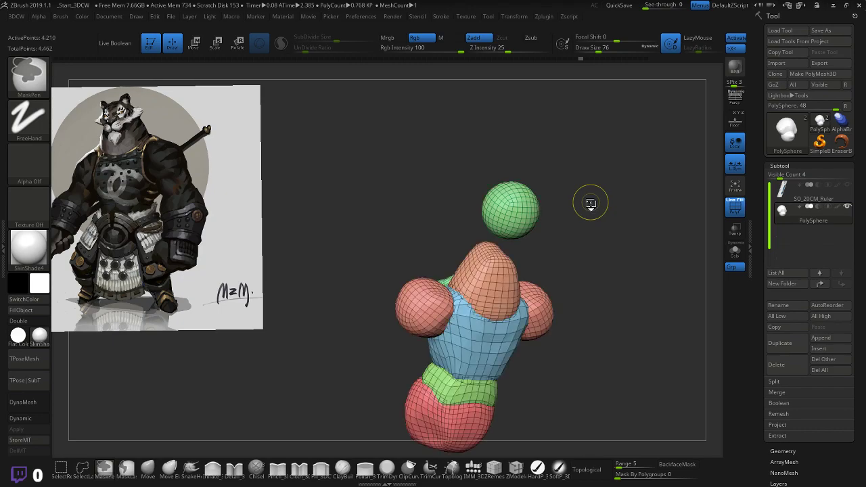
- Import PolySphere.OBJ from the Black Tiger folder into the PolySphere subtool and duplicate that subtool
{"action": "mouse_move", "coordinate": [590, 203]}
{"action": "left_mouse_down"}
{"action": "mouse_move", "coordinate": [621, 221]}
{"action": "mouse_move", "coordinate": [619, 211]}
{"action": "mouse_move", "coordinate": [576, 216]}
{"action": "mouse_move", "coordinate": [599, 220]}
{"action": "left_mouse_up"}
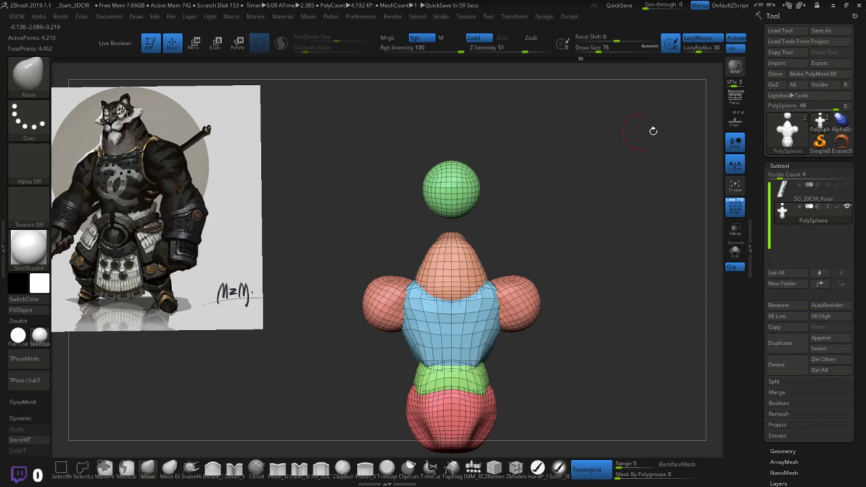
{"action": "left_click", "coordinate": [777, 63]}
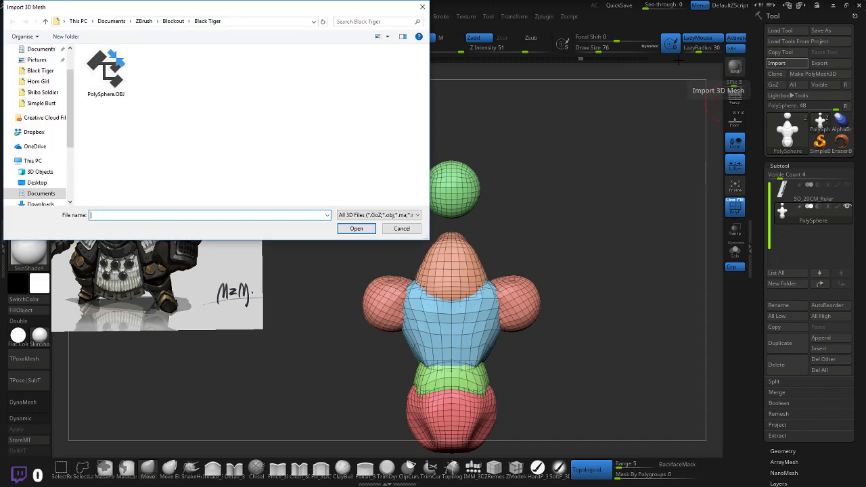
{"action": "double_click", "coordinate": [127, 89]}
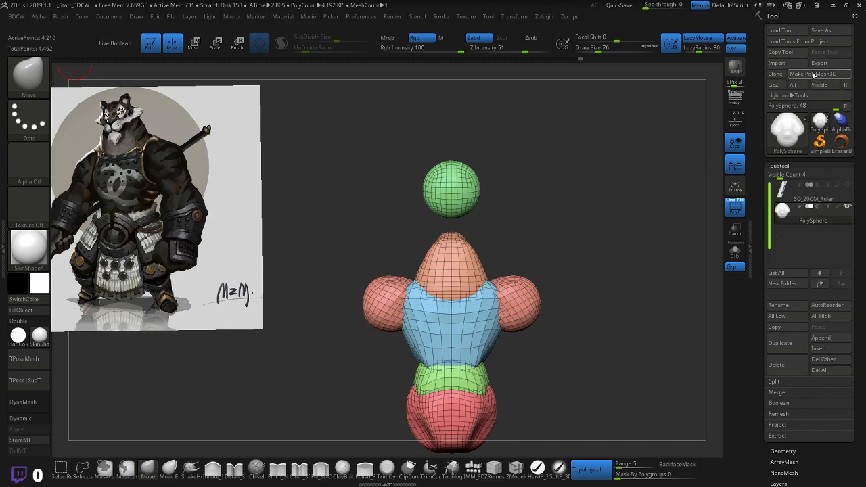
{"action": "left_click", "coordinate": [777, 62]}
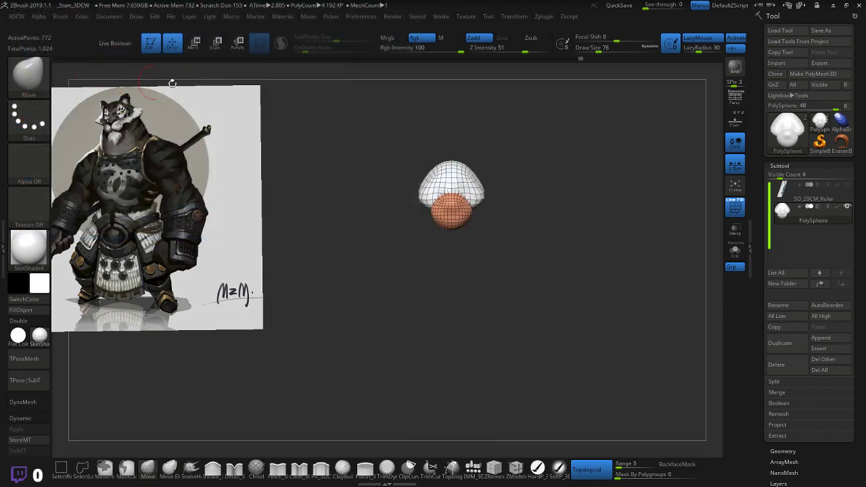
{"action": "left_click", "coordinate": [775, 349]}
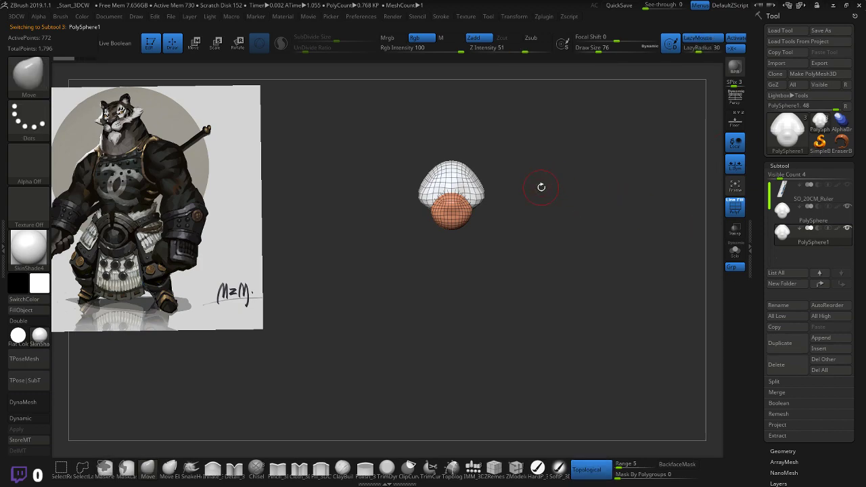
- Make the PolySphere subtool active and unhide all of its body parts
{"action": "left_click", "coordinate": [805, 212]}
{"action": "left_click", "coordinate": [629, 204], "text": "ctrl+shift"}
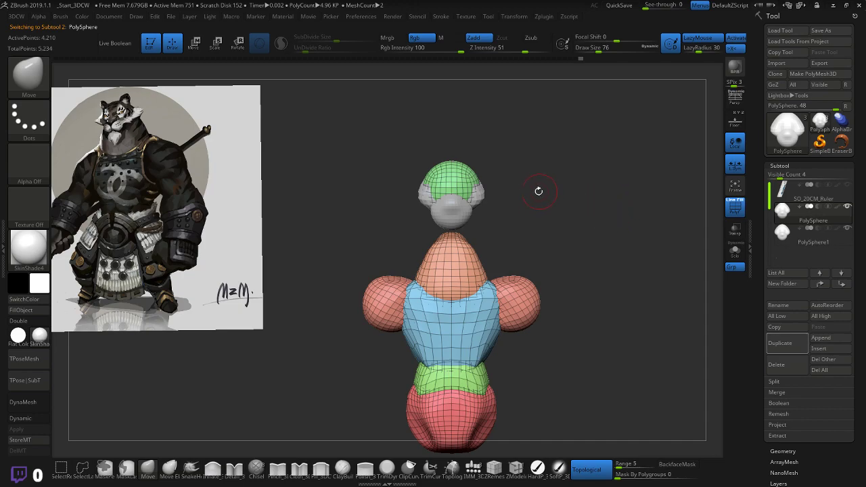
{"action": "left_click_drag", "start_coordinate": [539, 192], "coordinate": [571, 195], "text": "alt"}
{"action": "left_click_drag", "start_coordinate": [573, 121], "coordinate": [582, 282], "text": "alt"}
{"action": "left_click_drag", "start_coordinate": [586, 216], "coordinate": [597, 230], "text": "alt"}
{"action": "left_click_drag", "start_coordinate": [558, 166], "coordinate": [555, 222], "text": "alt"}
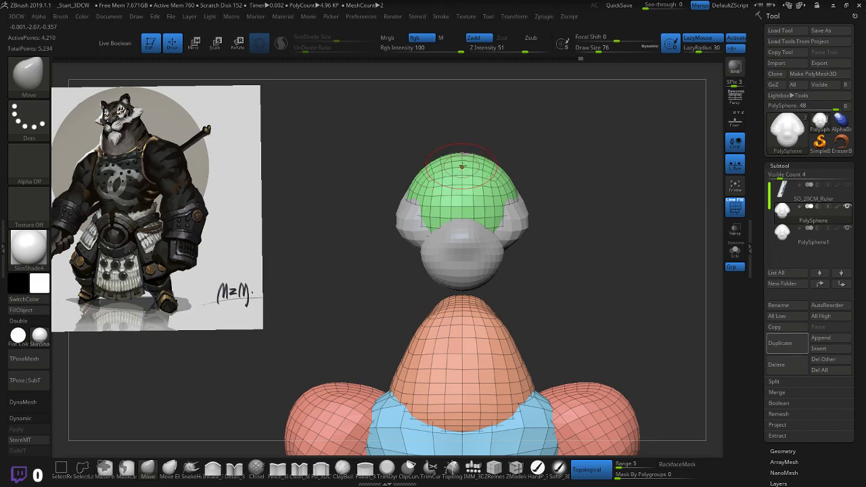
- Hide the old plain head sphere in the PolySphere subtool and delete the hidden geometry
{"action": "mouse_move", "coordinate": [537, 142]}
{"action": "left_mouse_down"}
{"action": "mouse_move", "coordinate": [519, 149]}
{"action": "mouse_move", "coordinate": [531, 145]}
{"action": "left_mouse_up"}
{"action": "key", "text": "e"}
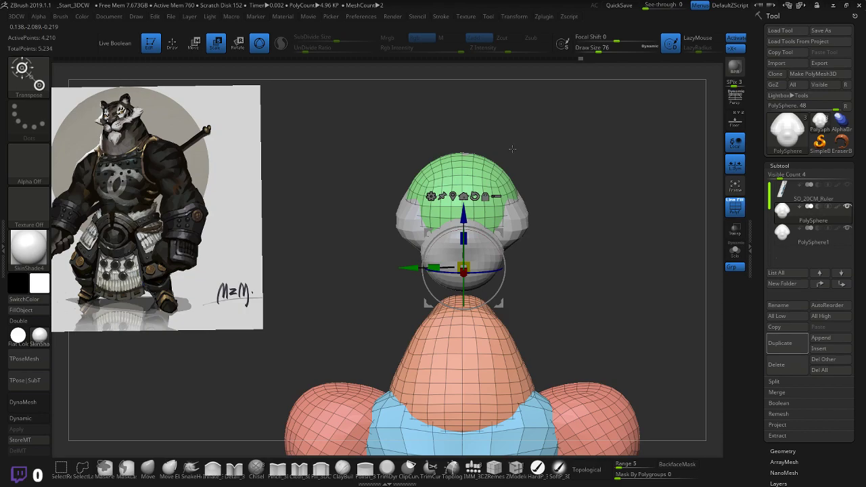
{"action": "key", "text": "q"}
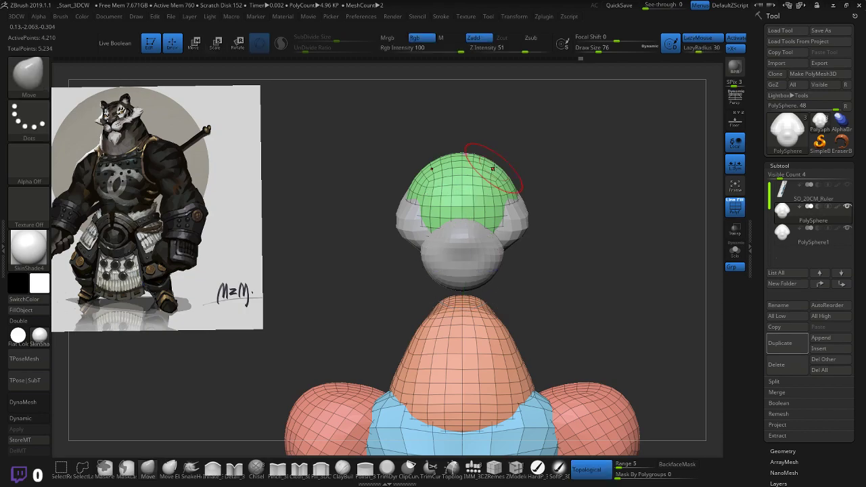
{"action": "left_click", "coordinate": [492, 173], "text": "ctrl+shift"}
{"action": "left_click", "coordinate": [492, 173], "text": "ctrl+shift"}
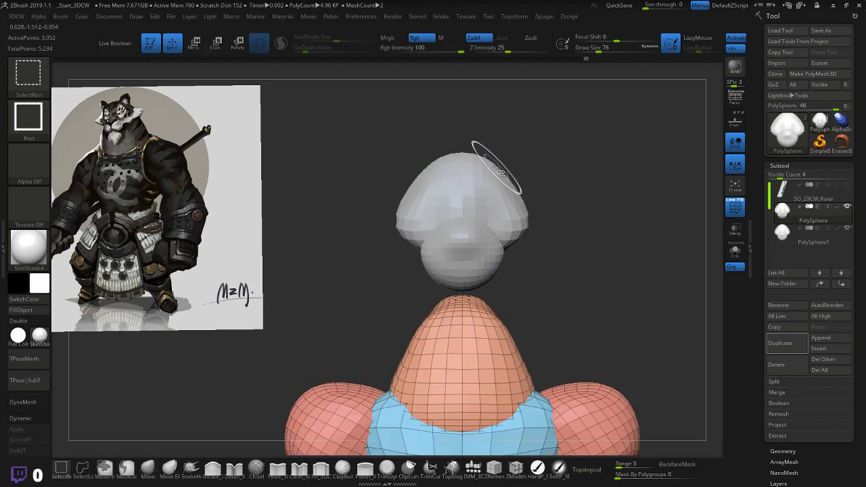
{"action": "mouse_move", "coordinate": [588, 153]}
{"action": "left_mouse_down"}
{"action": "mouse_move", "coordinate": [510, 154]}
{"action": "mouse_move", "coordinate": [567, 156]}
{"action": "left_mouse_up"}
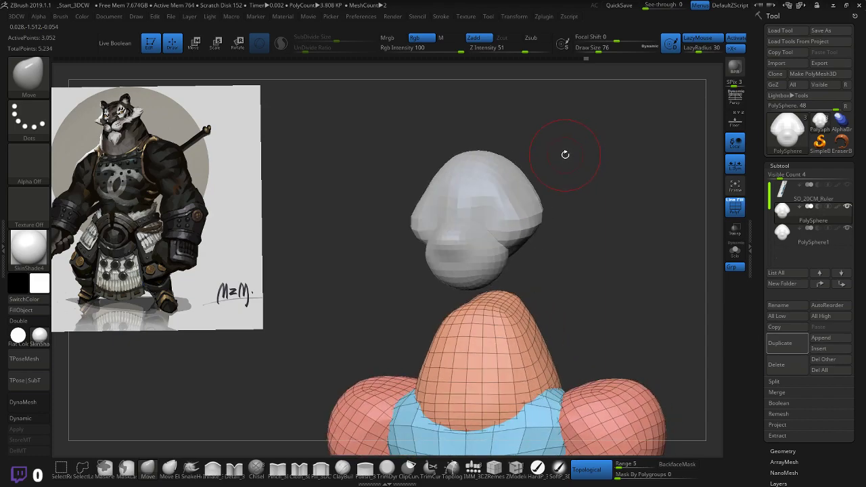
{"action": "key", "text": "space"}
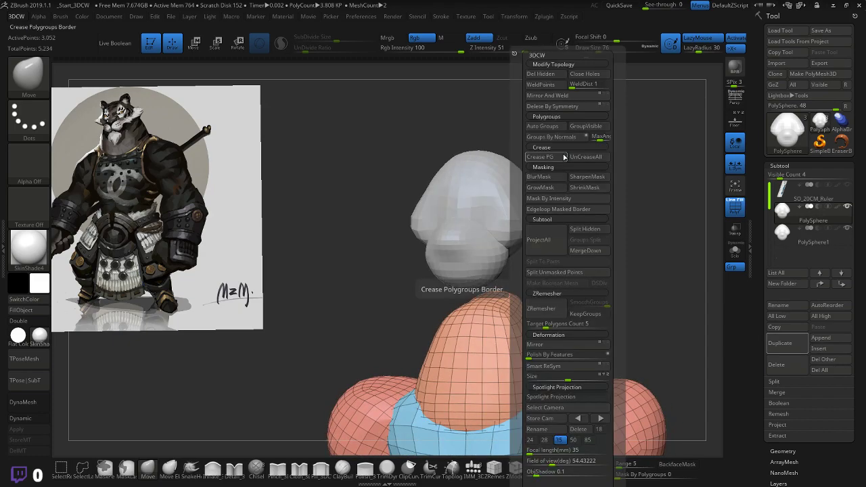
{"action": "left_click", "coordinate": [538, 96]}
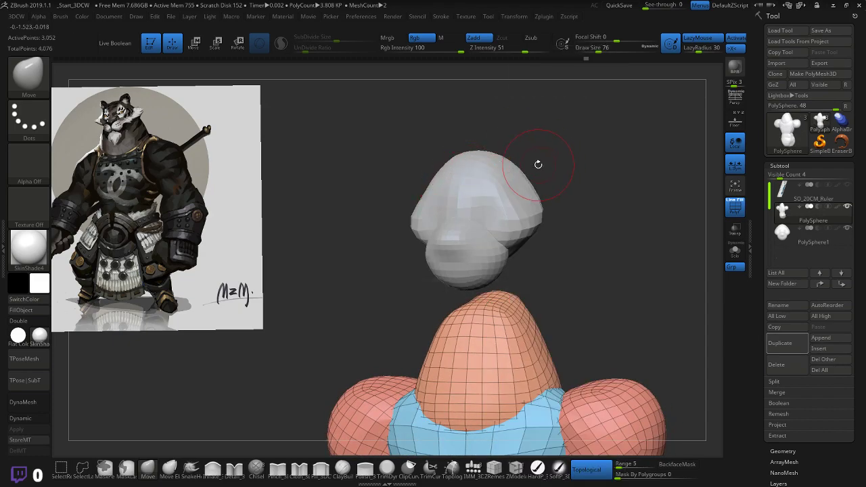
- Apply Auto Groups to the body subtool and to the head subtool PolySphere1, giving each separate part its own polygroup
{"action": "key", "text": "space"}
{"action": "left_click", "coordinate": [531, 116]}
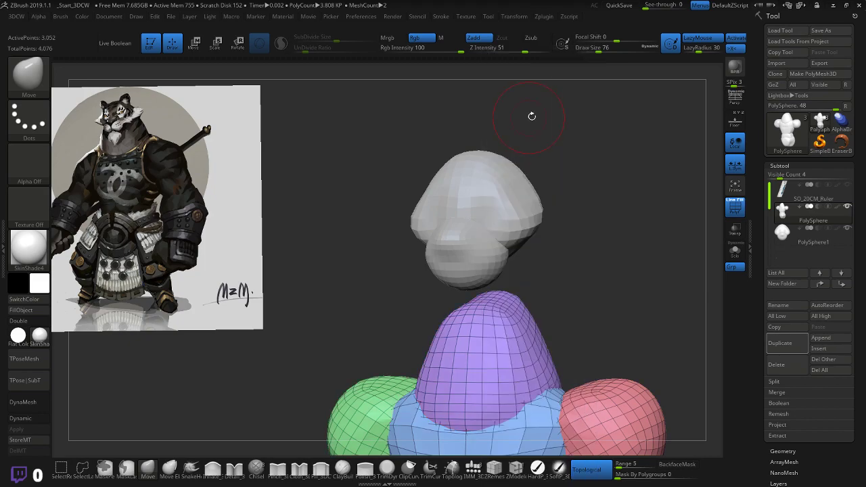
{"action": "key", "text": "space"}
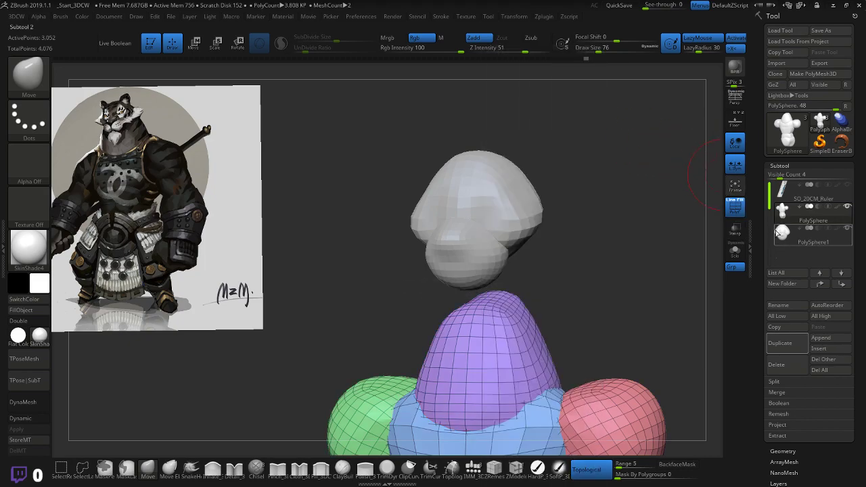
{"action": "left_click", "coordinate": [783, 233]}
{"action": "left_click_drag", "start_coordinate": [692, 228], "coordinate": [682, 229]}
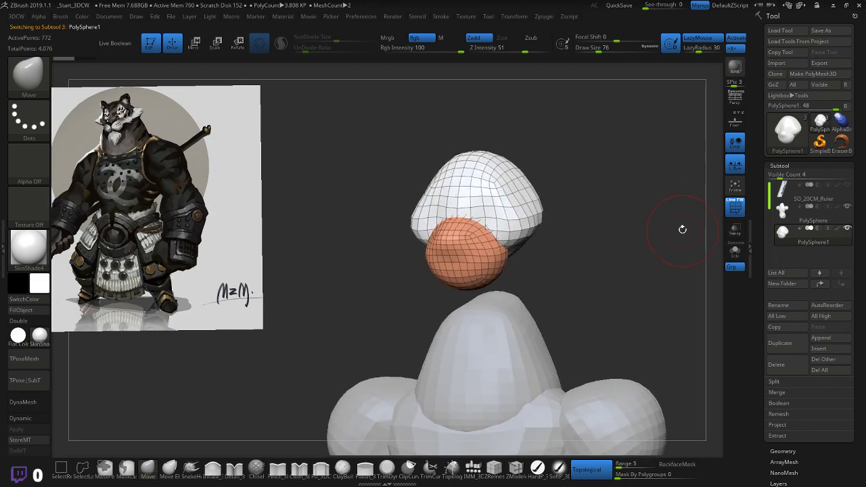
{"action": "key", "text": "space"}
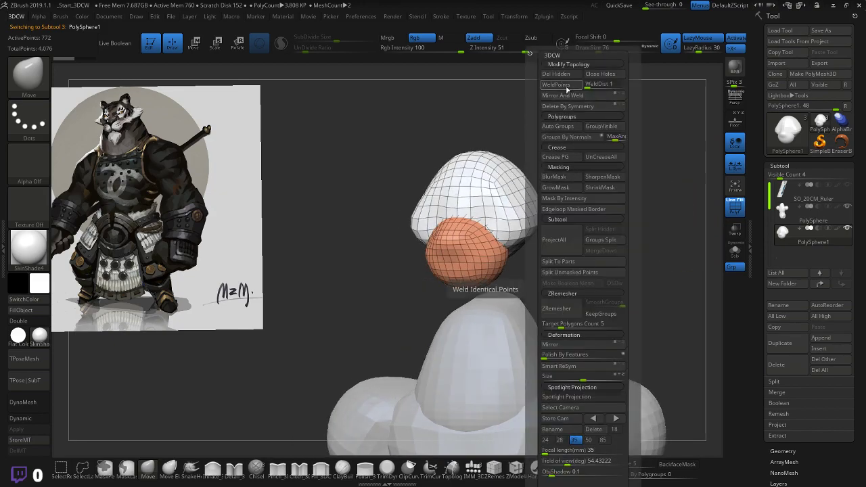
{"action": "left_click", "coordinate": [552, 127]}
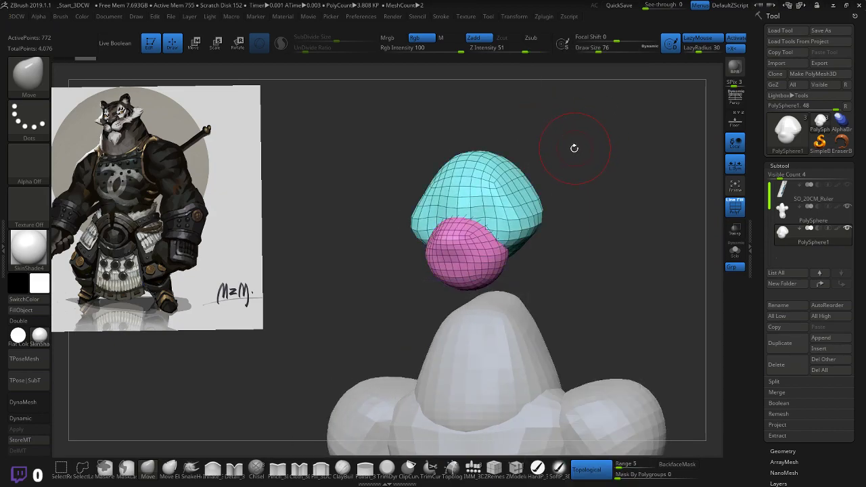
{"action": "key", "text": "space"}
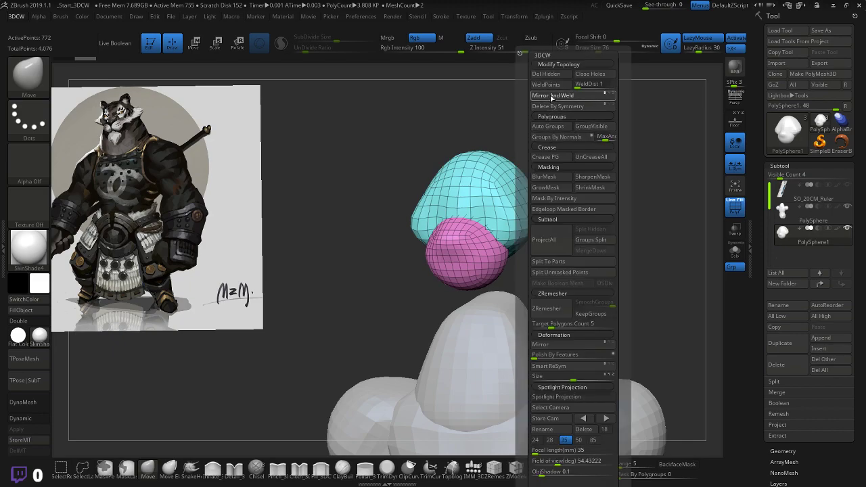
{"action": "left_click_drag", "start_coordinate": [585, 177], "coordinate": [653, 182]}
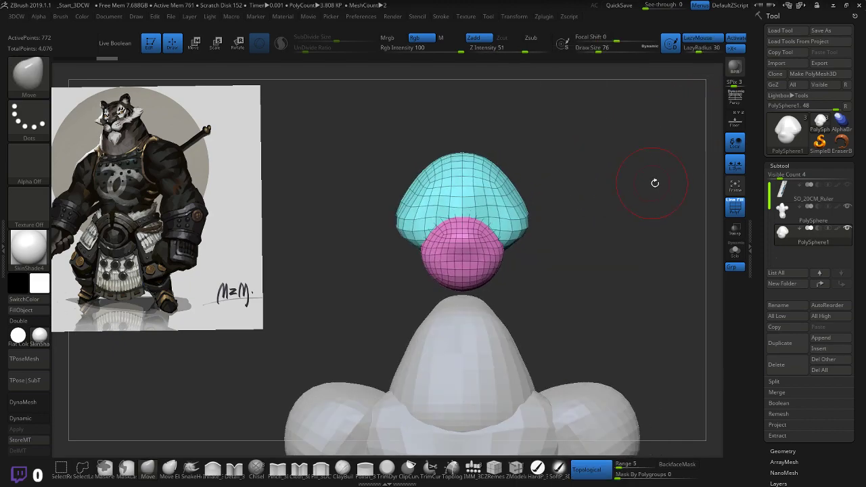
- Move the PolySphere1 head subtool above PolySphere and save the tool as Black Tiger in the Black Tiger folder
{"action": "left_click_drag", "start_coordinate": [797, 234], "coordinate": [807, 208]}
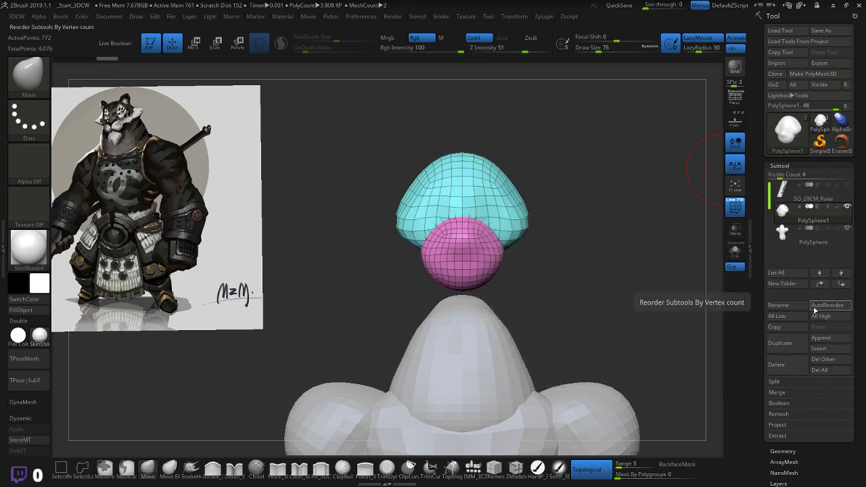
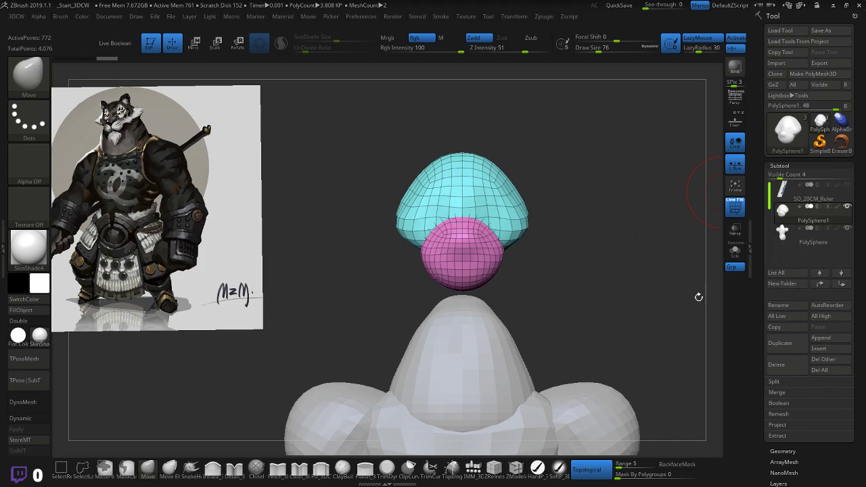
{"action": "left_click", "coordinate": [776, 393]}
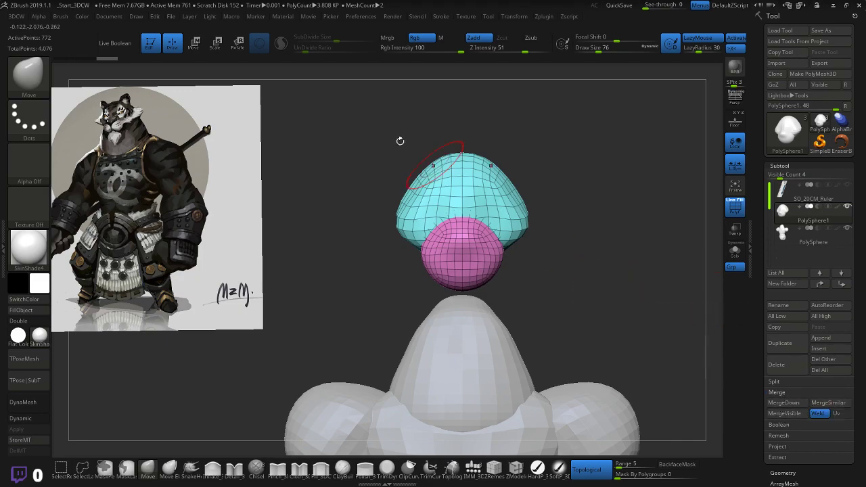
{"action": "left_click", "coordinate": [109, 16]}
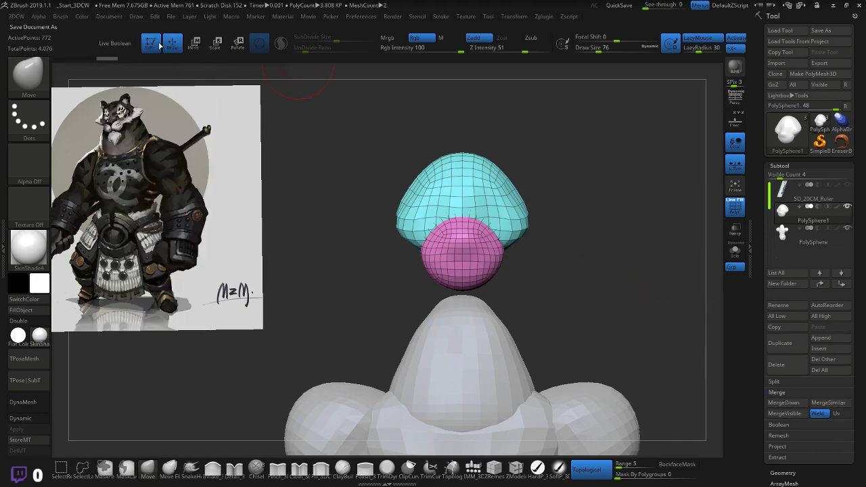
{"action": "left_click", "coordinate": [199, 68]}
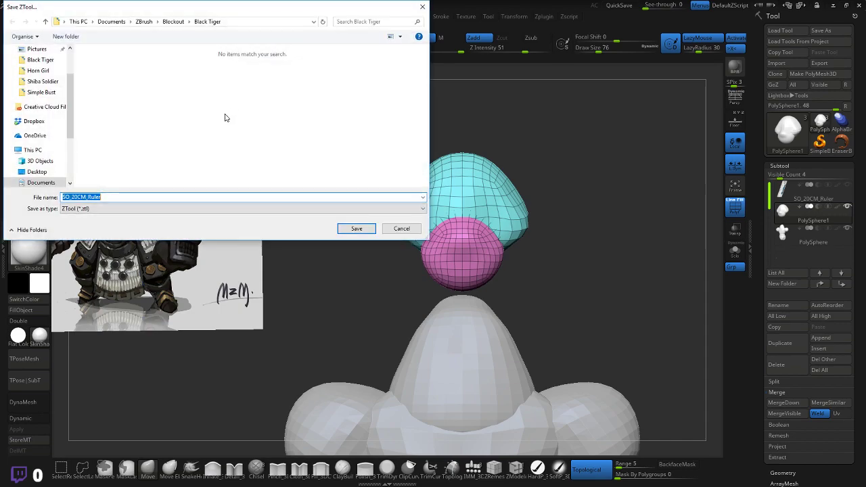
{"action": "type", "text": "Black Tiger"}
{"action": "left_click", "coordinate": [357, 229]}
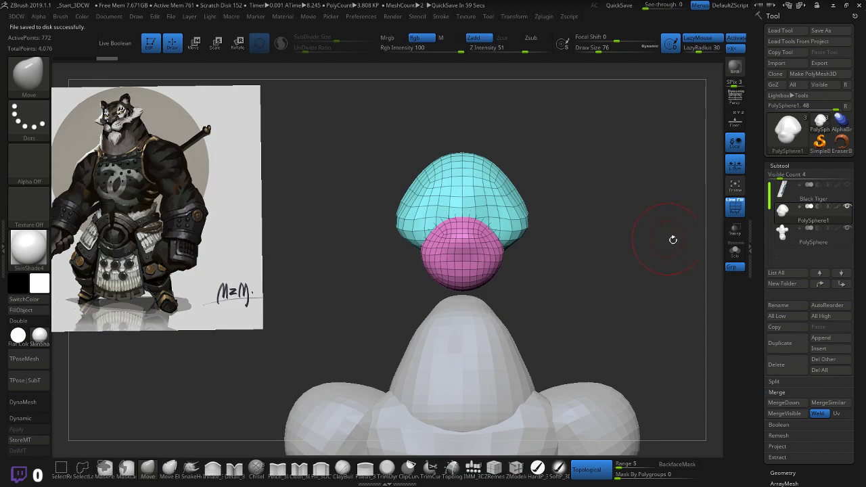
- Merge the head subtool down with the body subtool, then mirror and weld the combined mesh
{"action": "left_click", "coordinate": [783, 403]}
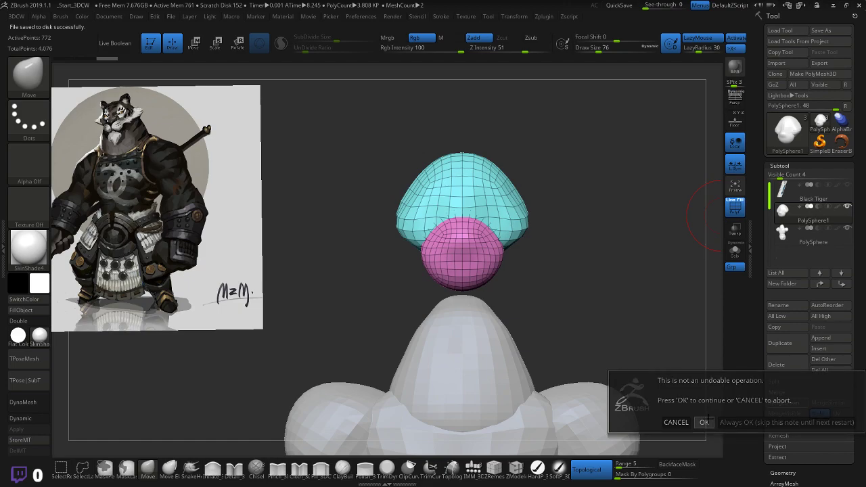
{"action": "left_click", "coordinate": [705, 421]}
{"action": "left_click_drag", "start_coordinate": [661, 338], "coordinate": [587, 284]}
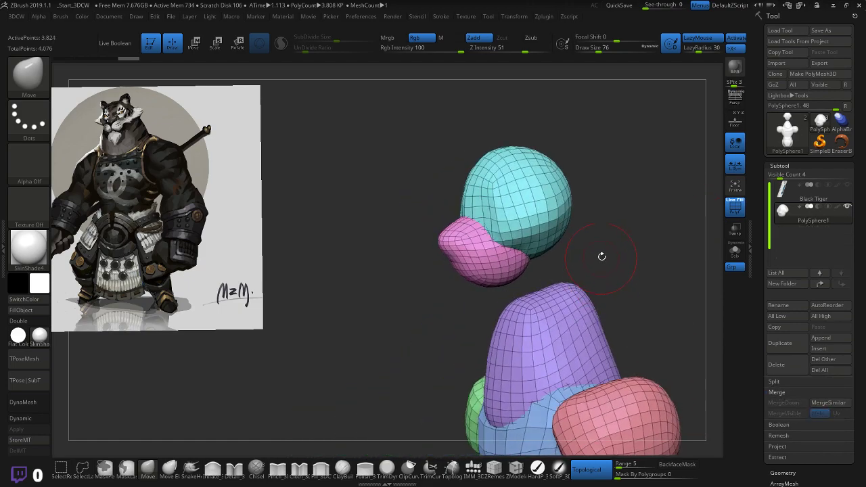
{"action": "key", "text": "3"}
{"action": "left_click", "coordinate": [579, 126]}
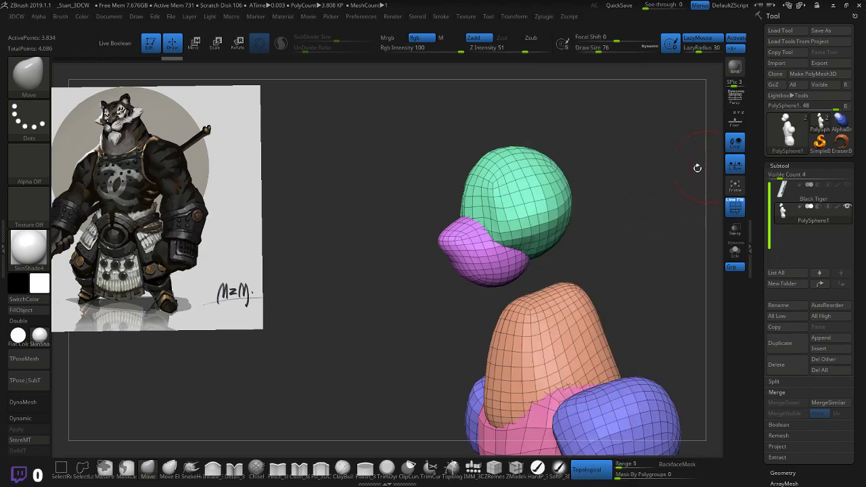
{"action": "left_click_drag", "start_coordinate": [696, 169], "coordinate": [633, 216], "text": "shift"}
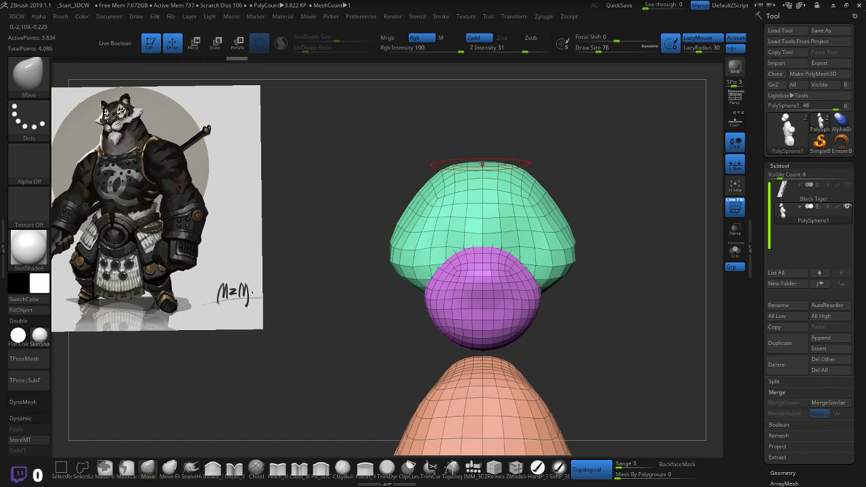
- Inflate the cheeks along the sides of the head behind the muzzle, using the Inflate brush at draw size 56
{"action": "mouse_move", "coordinate": [526, 169]}
{"action": "left_mouse_down"}
{"action": "mouse_move", "coordinate": [531, 165]}
{"action": "mouse_move", "coordinate": [544, 182]}
{"action": "mouse_move", "coordinate": [637, 160]}
{"action": "mouse_move", "coordinate": [617, 182]}
{"action": "left_mouse_up"}
{"action": "left_click_drag", "start_coordinate": [199, 440], "coordinate": [207, 444]}
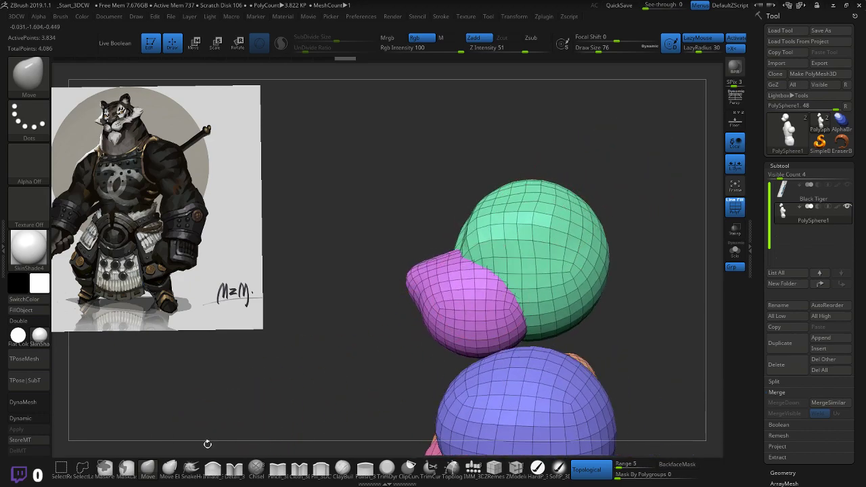
{"action": "left_click", "coordinate": [213, 470]}
{"action": "left_click_drag", "start_coordinate": [316, 314], "coordinate": [338, 357]}
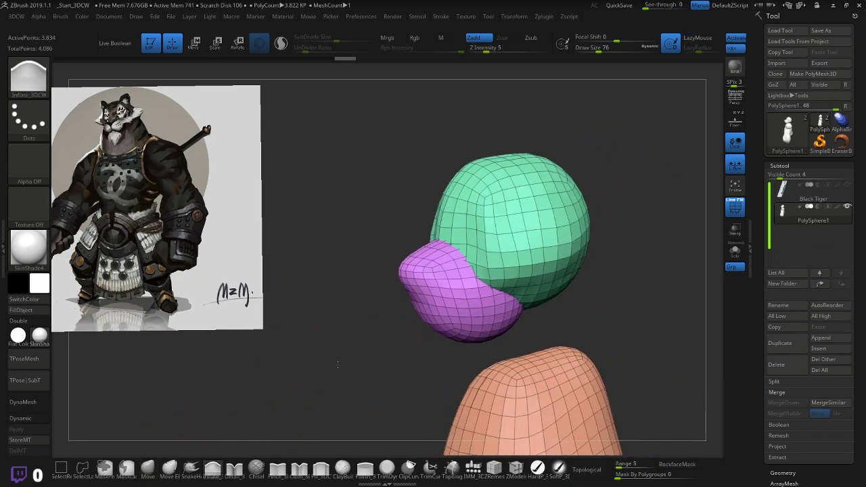
{"action": "key", "text": "bracketleft"}
{"action": "key", "text": "bracketleft"}
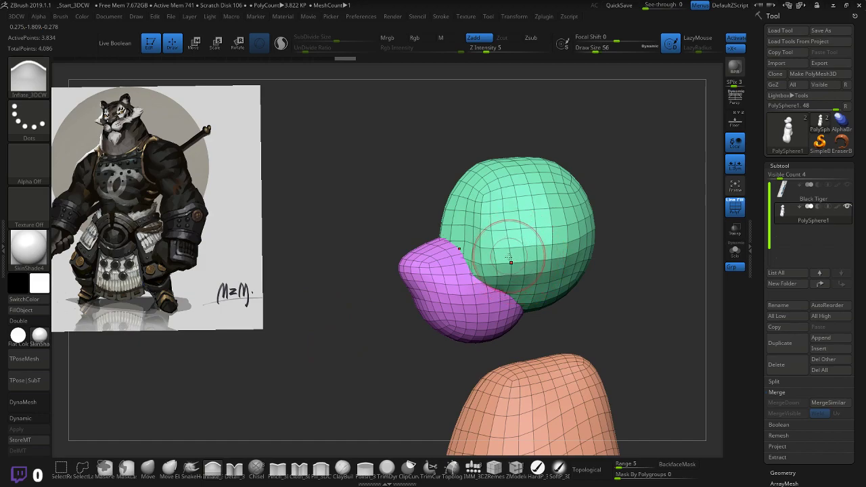
{"action": "left_click_drag", "start_coordinate": [510, 257], "coordinate": [559, 247]}
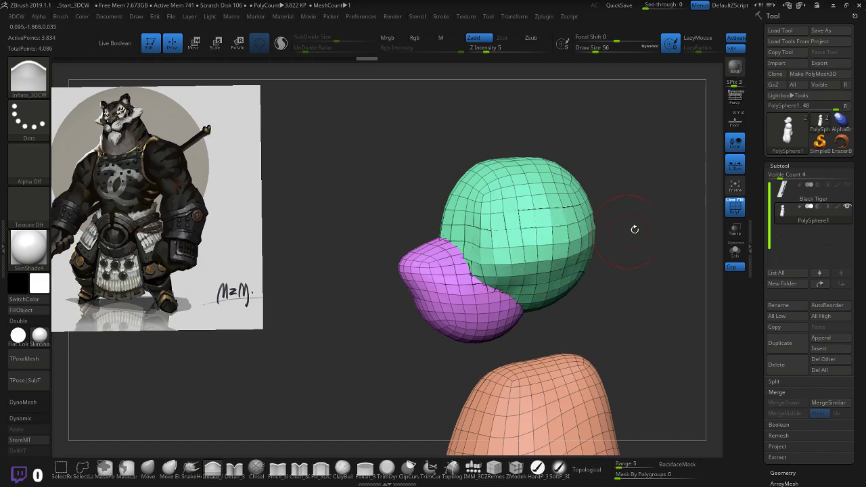
{"action": "mouse_move", "coordinate": [634, 228]}
{"action": "left_mouse_down"}
{"action": "mouse_move", "coordinate": [610, 250]}
{"action": "mouse_move", "coordinate": [576, 254]}
{"action": "left_mouse_up"}
{"action": "mouse_move", "coordinate": [673, 206]}
{"action": "left_mouse_down"}
{"action": "mouse_move", "coordinate": [682, 239]}
{"action": "mouse_move", "coordinate": [634, 253]}
{"action": "mouse_move", "coordinate": [602, 249]}
{"action": "mouse_move", "coordinate": [604, 260]}
{"action": "left_mouse_up"}
- Pull both cheeks outward into flared fur tufts with the Move brush, checking the head from the front and side
{"action": "left_click", "coordinate": [155, 467]}
{"action": "left_click_drag", "start_coordinate": [653, 241], "coordinate": [629, 222]}
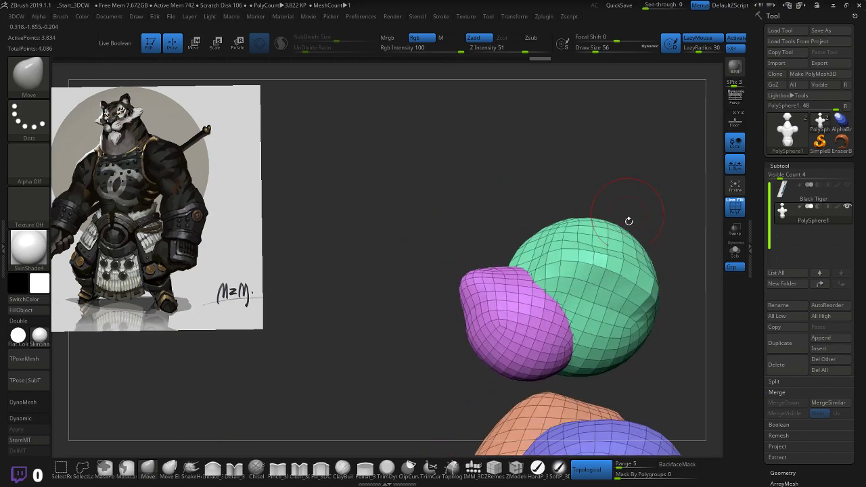
{"action": "left_click_drag", "start_coordinate": [689, 261], "coordinate": [665, 278]}
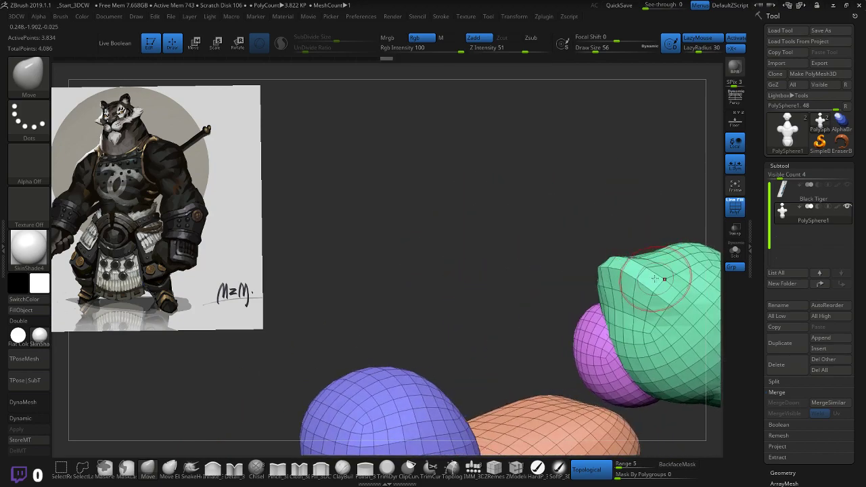
{"action": "mouse_move", "coordinate": [540, 245]}
{"action": "left_mouse_down"}
{"action": "mouse_move", "coordinate": [622, 252]}
{"action": "mouse_move", "coordinate": [641, 275]}
{"action": "left_mouse_up"}
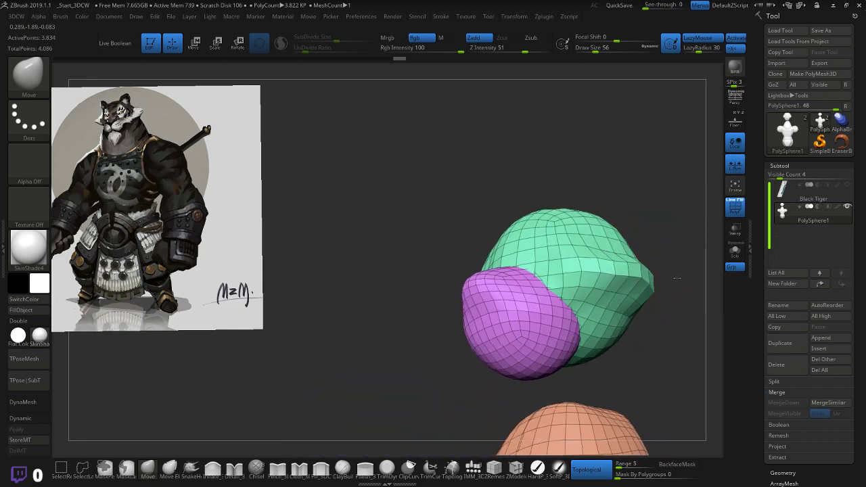
{"action": "mouse_move", "coordinate": [694, 303]}
{"action": "left_mouse_down"}
{"action": "mouse_move", "coordinate": [661, 321]}
{"action": "mouse_move", "coordinate": [655, 314]}
{"action": "mouse_move", "coordinate": [677, 308]}
{"action": "mouse_move", "coordinate": [698, 344]}
{"action": "left_mouse_up"}
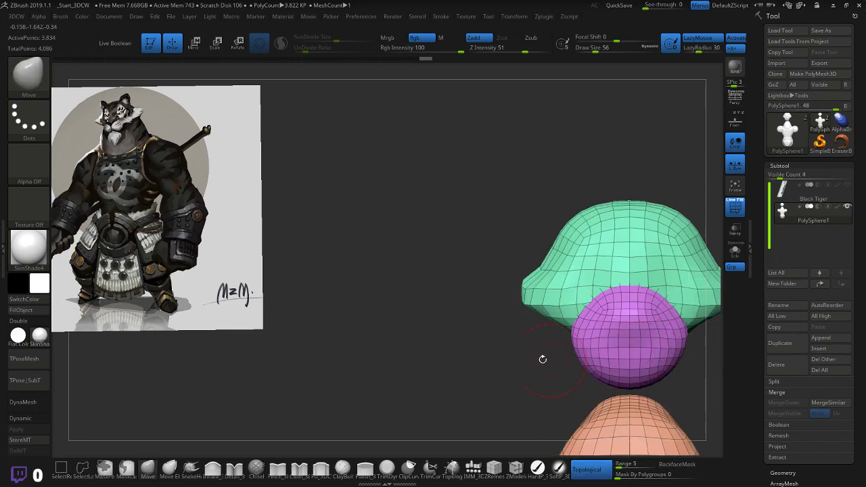
{"action": "mouse_move", "coordinate": [508, 336]}
{"action": "left_mouse_down"}
{"action": "mouse_move", "coordinate": [460, 303]}
{"action": "mouse_move", "coordinate": [420, 297]}
{"action": "mouse_move", "coordinate": [419, 305]}
{"action": "mouse_move", "coordinate": [416, 272]}
{"action": "mouse_move", "coordinate": [439, 258]}
{"action": "mouse_move", "coordinate": [410, 255]}
{"action": "left_mouse_up"}
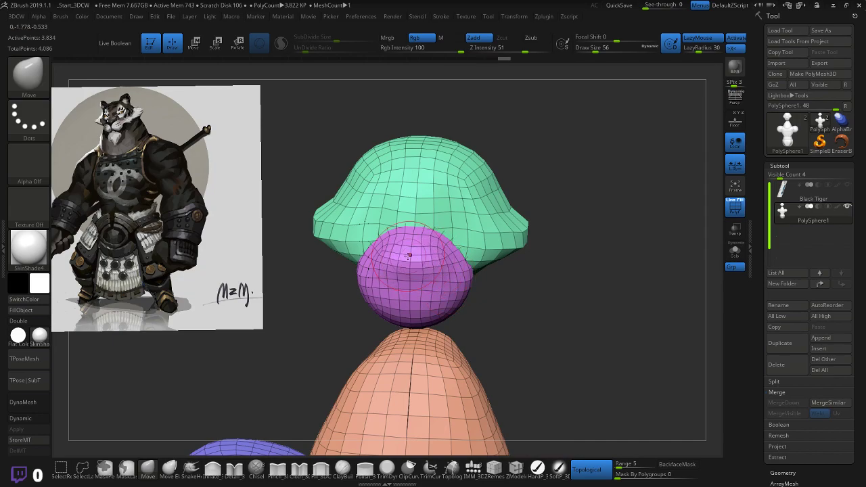
{"action": "left_click_drag", "start_coordinate": [592, 277], "coordinate": [530, 275]}
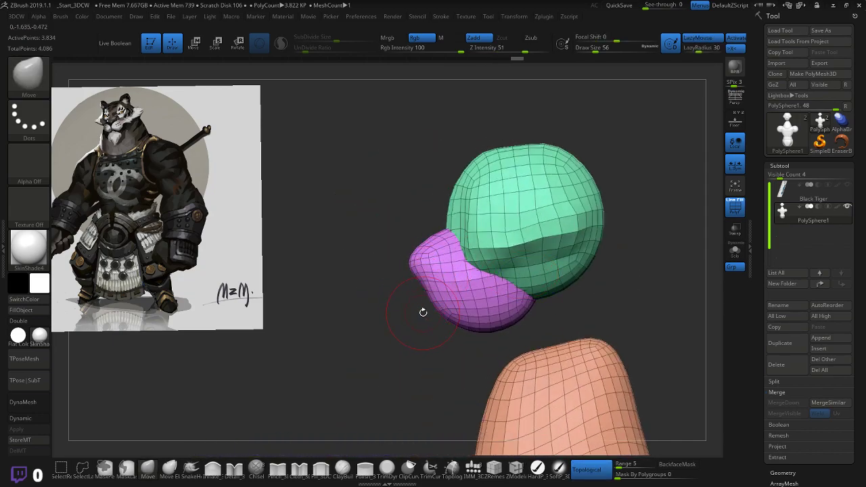
- Inflate the lower front of the muzzle with the Inflate brush at draw size 56 and Z Intensity 5
{"action": "left_click_drag", "start_coordinate": [429, 304], "coordinate": [512, 289]}
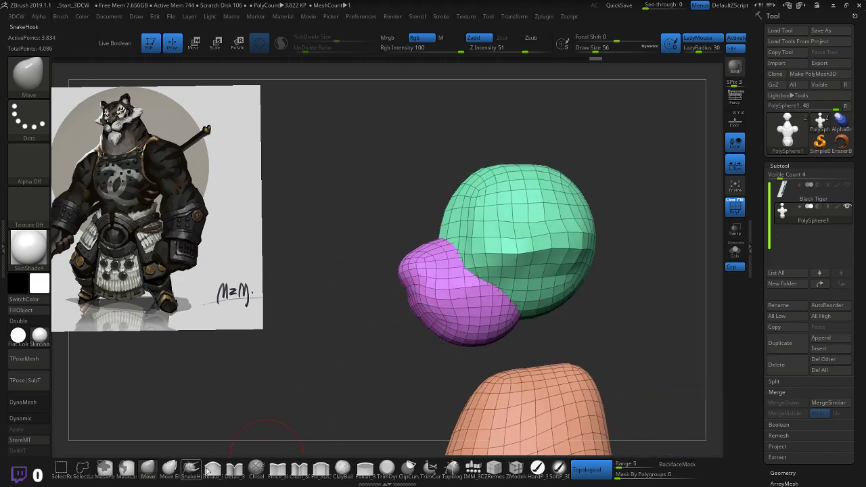
{"action": "left_click", "coordinate": [211, 469]}
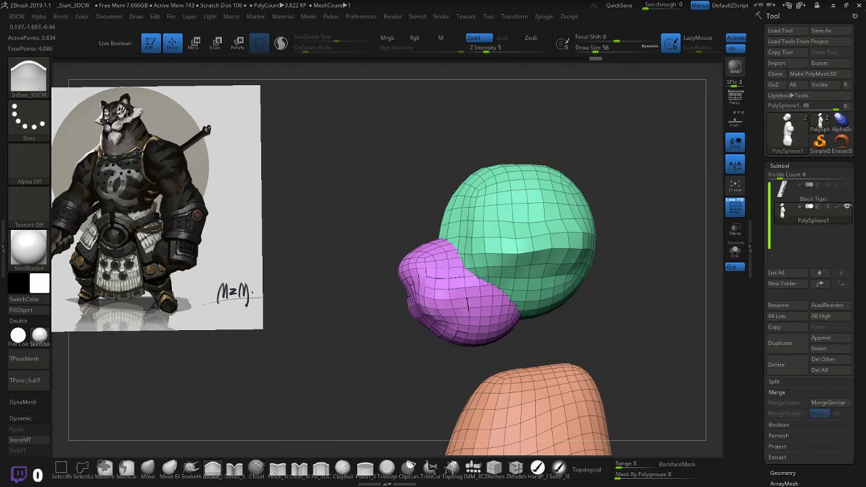
{"action": "mouse_move", "coordinate": [433, 308]}
{"action": "left_mouse_down"}
{"action": "mouse_move", "coordinate": [409, 313]}
{"action": "mouse_move", "coordinate": [414, 301]}
{"action": "mouse_move", "coordinate": [418, 313]}
{"action": "left_mouse_up"}
{"action": "mouse_move", "coordinate": [606, 287]}
{"action": "left_mouse_down"}
{"action": "mouse_move", "coordinate": [617, 303]}
{"action": "mouse_move", "coordinate": [580, 305]}
{"action": "mouse_move", "coordinate": [608, 279]}
{"action": "left_mouse_up"}
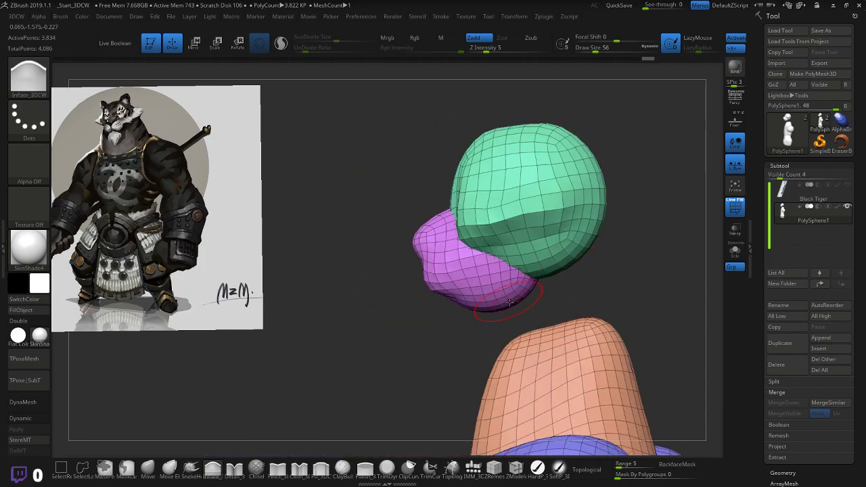
- Refine the muzzle's front and mouth area with the Move brush, reducing the draw size to 40
{"action": "left_click", "coordinate": [148, 468]}
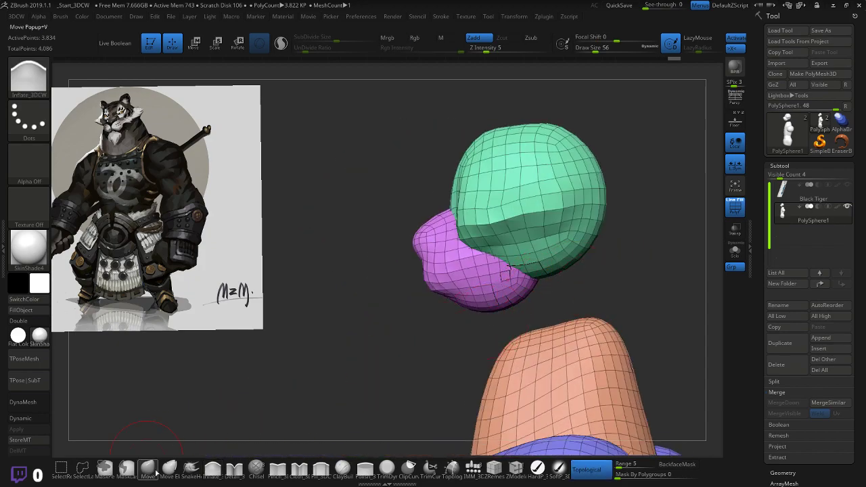
{"action": "left_click_drag", "start_coordinate": [428, 356], "coordinate": [473, 323]}
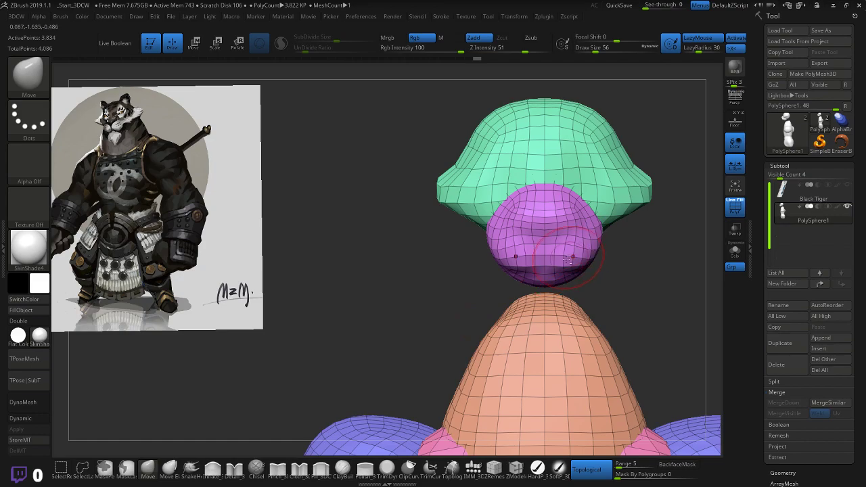
{"action": "left_click_drag", "start_coordinate": [642, 248], "coordinate": [569, 266]}
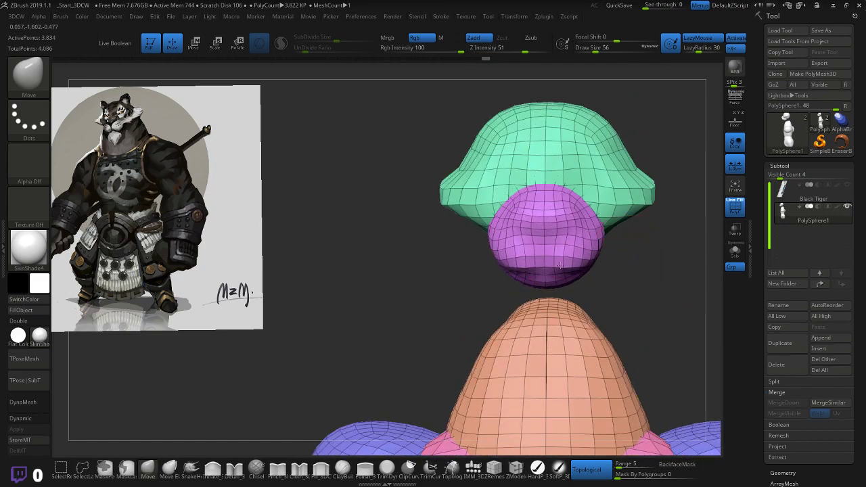
{"action": "left_click_drag", "start_coordinate": [641, 259], "coordinate": [654, 257]}
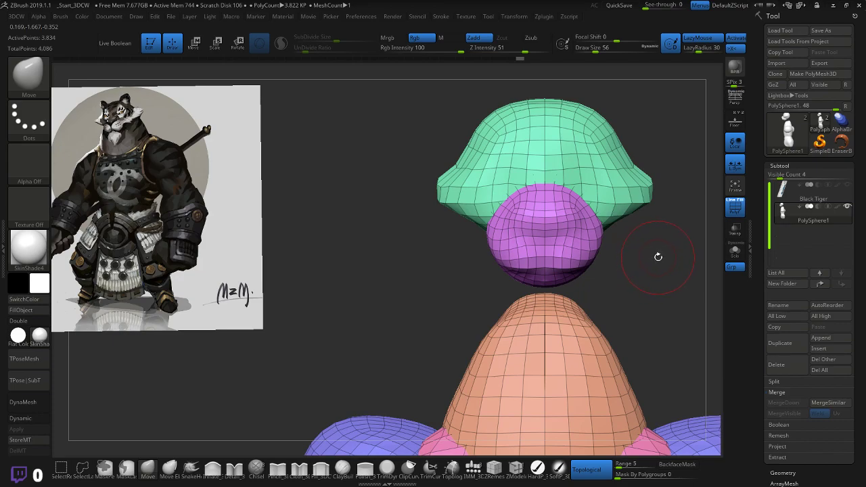
{"action": "key", "text": "["}
{"action": "key", "text": "["}
{"action": "left_click_drag", "start_coordinate": [557, 228], "coordinate": [552, 212]}
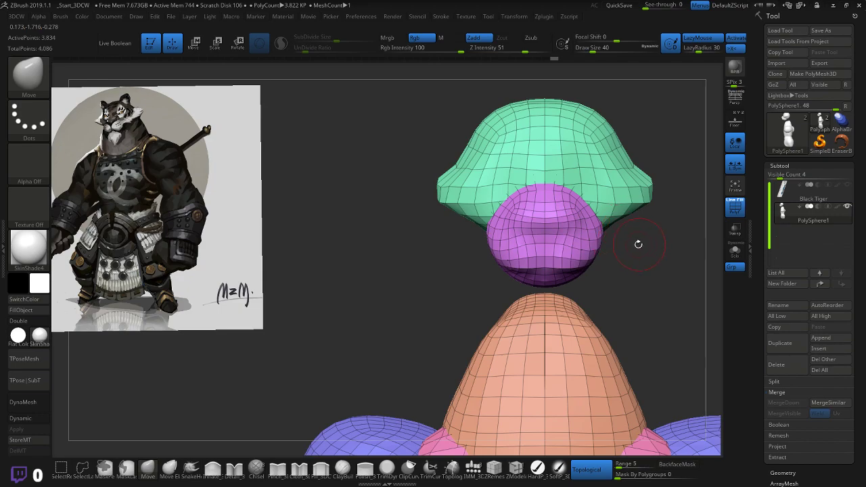
{"action": "left_click_drag", "start_coordinate": [643, 241], "coordinate": [652, 239]}
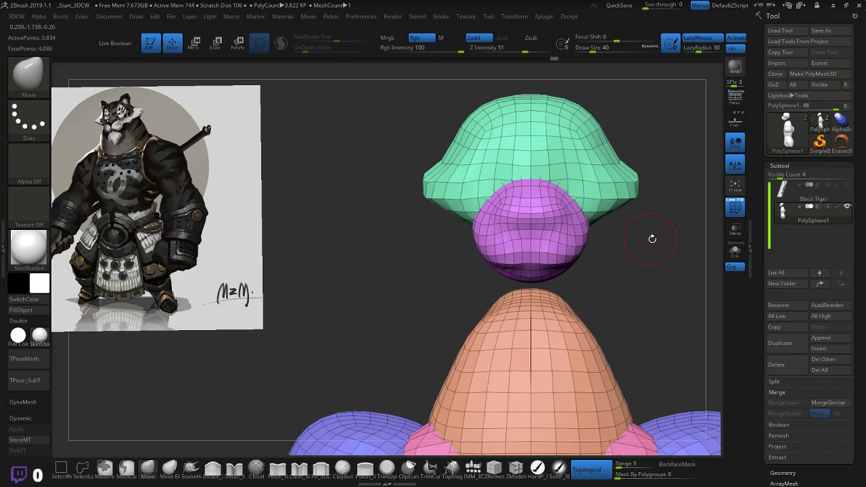
{"action": "left_click_drag", "start_coordinate": [406, 245], "coordinate": [396, 230]}
- Insert a QuadSphere-2 mesh beneath the muzzle and position it against the chin as the beard's base
{"action": "key", "text": "w"}
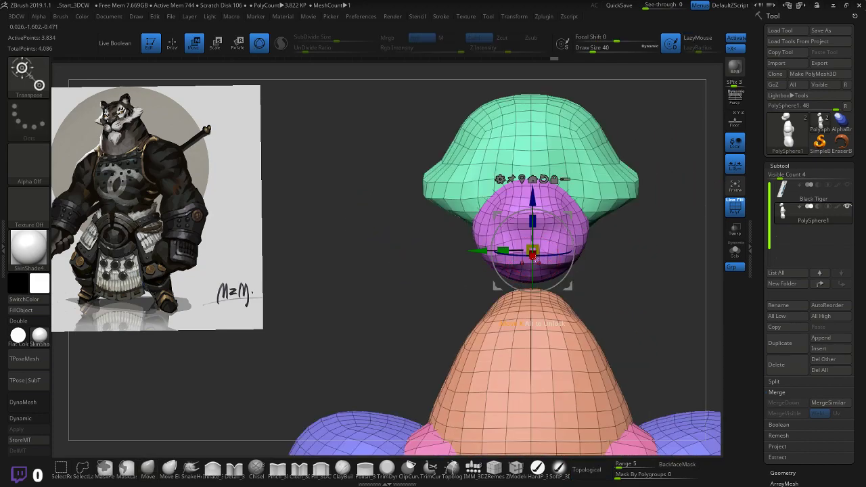
{"action": "left_click", "coordinate": [544, 178]}
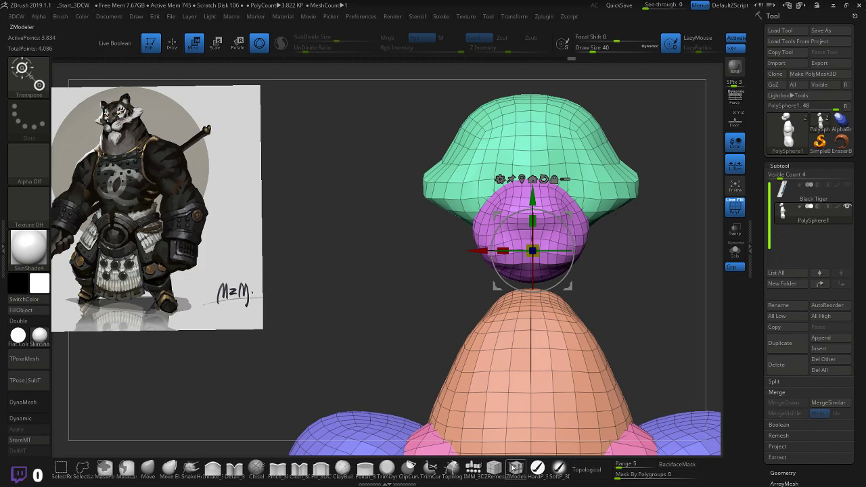
{"action": "left_click", "coordinate": [451, 474]}
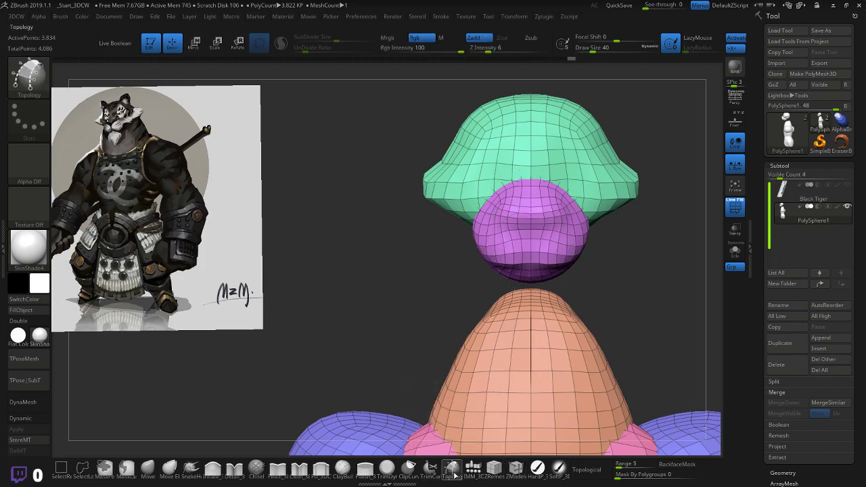
{"action": "left_click", "coordinate": [473, 470]}
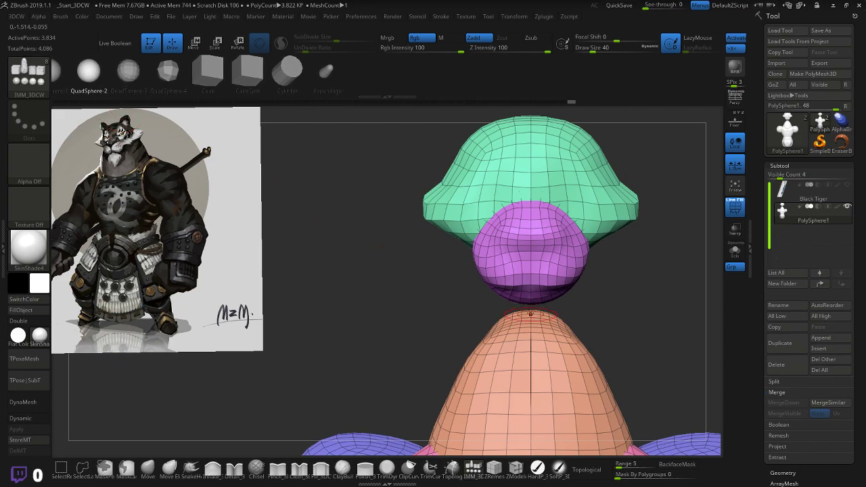
{"action": "left_click_drag", "start_coordinate": [532, 301], "coordinate": [534, 337]}
{"action": "mouse_move", "coordinate": [602, 296]}
{"action": "left_mouse_down"}
{"action": "mouse_move", "coordinate": [631, 293]}
{"action": "mouse_move", "coordinate": [632, 249]}
{"action": "mouse_move", "coordinate": [655, 256]}
{"action": "mouse_move", "coordinate": [653, 267]}
{"action": "mouse_move", "coordinate": [680, 281]}
{"action": "mouse_move", "coordinate": [652, 284]}
{"action": "left_mouse_up"}
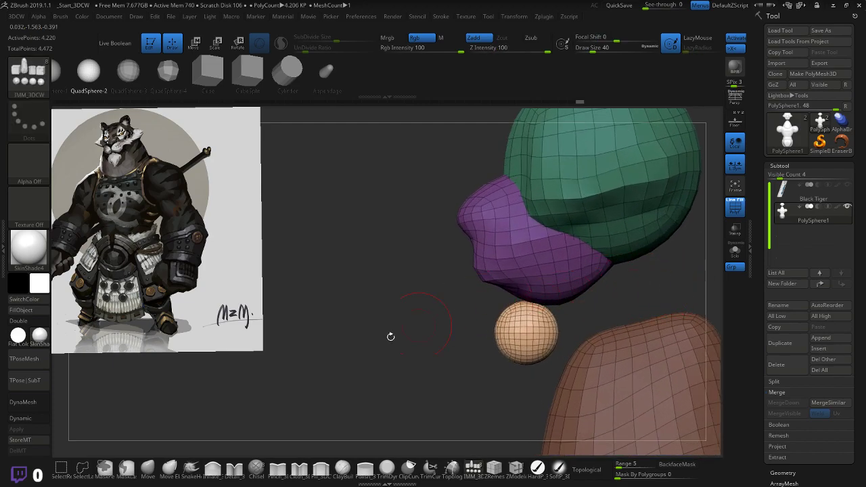
{"action": "left_click", "coordinate": [146, 473]}
{"action": "key", "text": "w"}
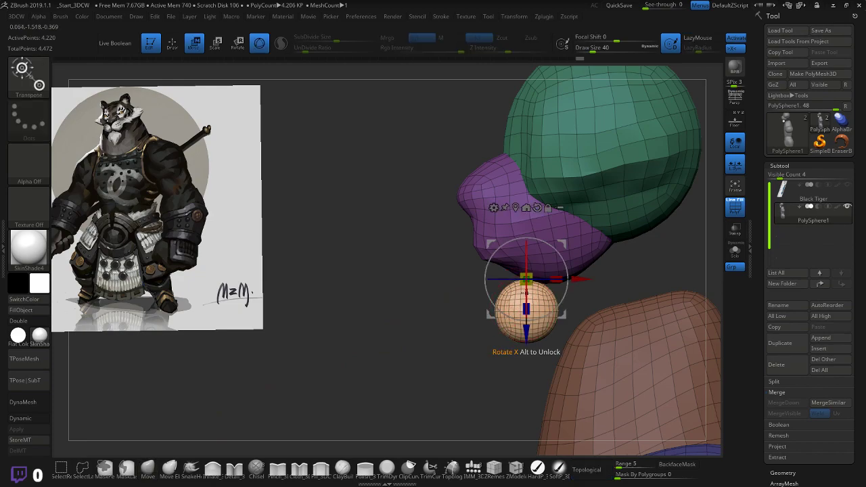
{"action": "left_click_drag", "start_coordinate": [562, 242], "coordinate": [572, 233]}
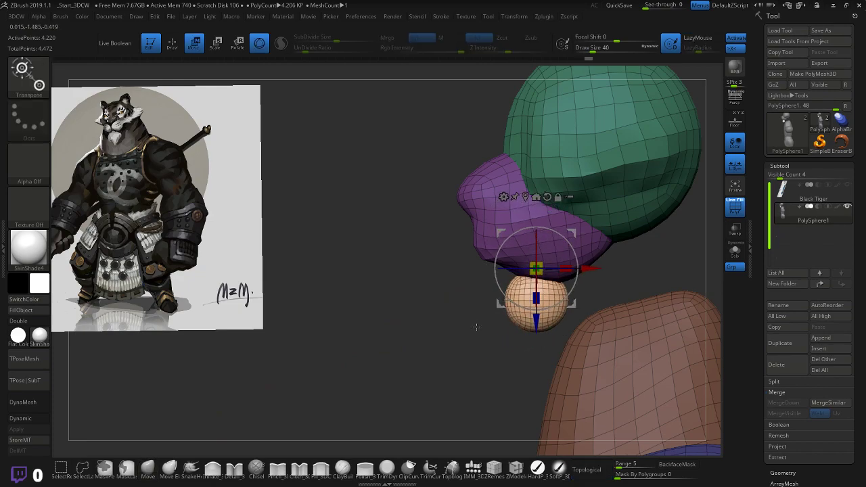
- Pull the chin sphere downward into a tapered goatee with the Move brush at draw size 60, then clear the mask
{"action": "left_click", "coordinate": [147, 472]}
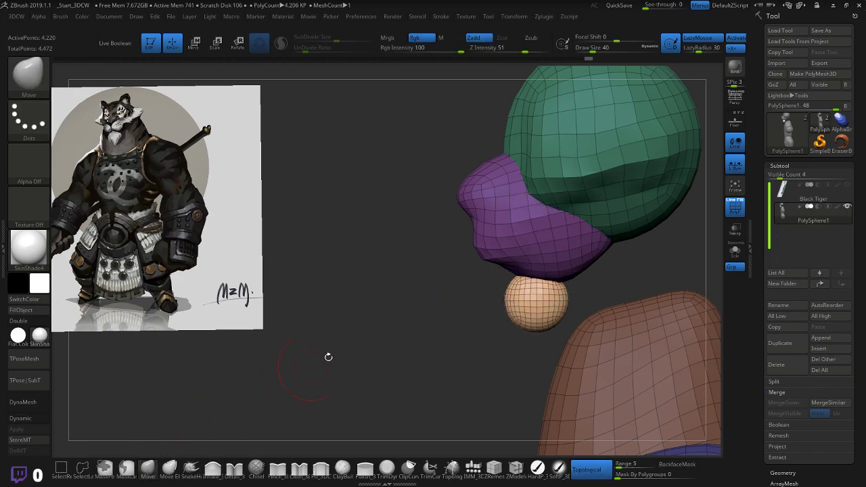
{"action": "key", "text": "ctrl"}
{"action": "mouse_move", "coordinate": [535, 329]}
{"action": "left_mouse_down"}
{"action": "mouse_move", "coordinate": [531, 348]}
{"action": "mouse_move", "coordinate": [519, 348]}
{"action": "mouse_move", "coordinate": [519, 319]}
{"action": "left_mouse_up"}
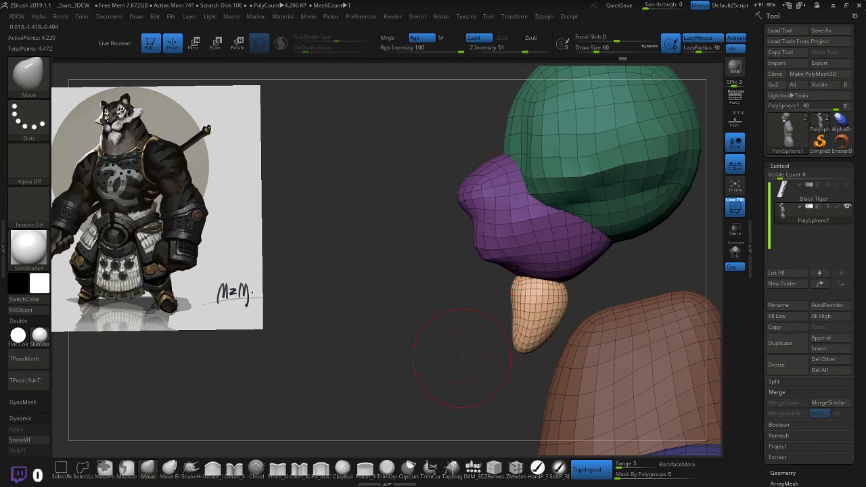
{"action": "mouse_move", "coordinate": [461, 359]}
{"action": "left_mouse_down", "text": "shift"}
{"action": "mouse_move", "coordinate": [565, 295]}
{"action": "mouse_move", "coordinate": [583, 274]}
{"action": "mouse_move", "coordinate": [566, 256]}
{"action": "mouse_move", "coordinate": [538, 271]}
{"action": "mouse_move", "coordinate": [475, 203]}
{"action": "left_mouse_up", "text": "shift"}
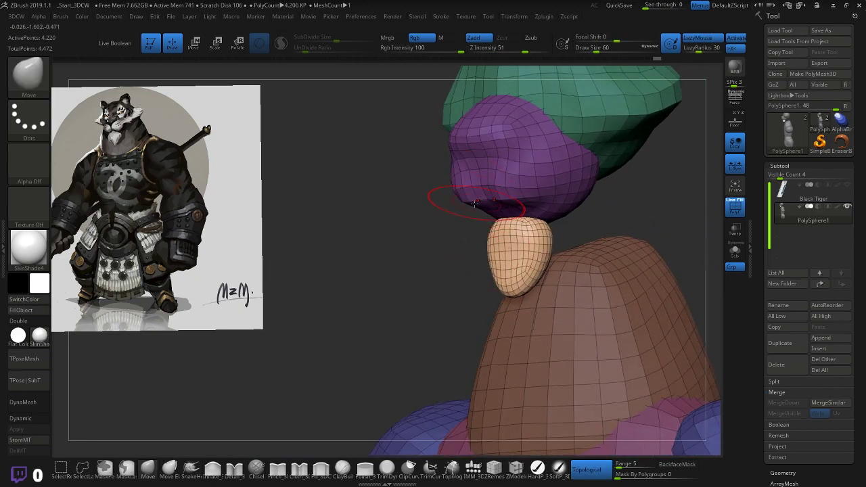
{"action": "left_click_drag", "start_coordinate": [447, 242], "coordinate": [505, 211]}
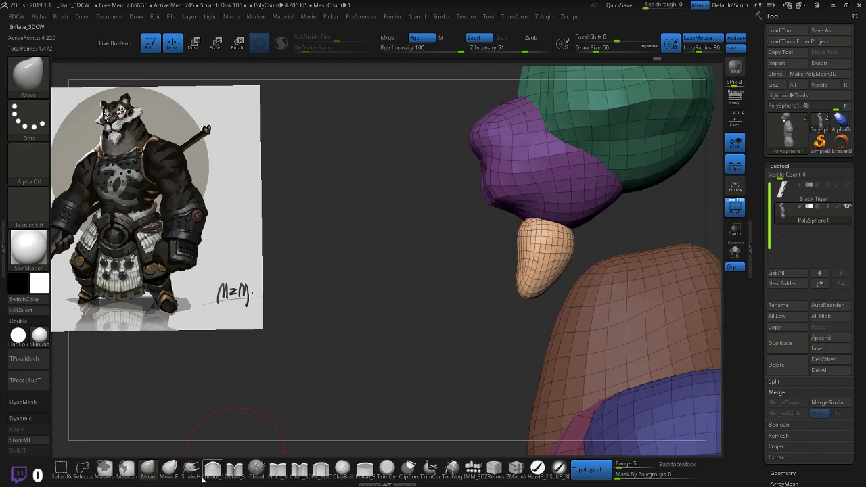
{"action": "left_click", "coordinate": [154, 476]}
{"action": "left_click_drag", "start_coordinate": [470, 241], "coordinate": [496, 211], "text": "ctrl"}
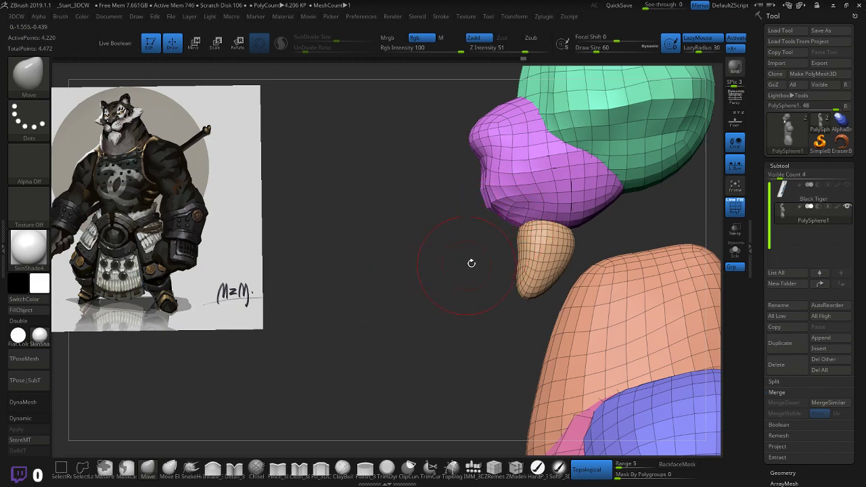
- Mask everything except the goatee, then shift it forward under the chin and adjust its angle with the gizmo
{"action": "key", "text": "w"}
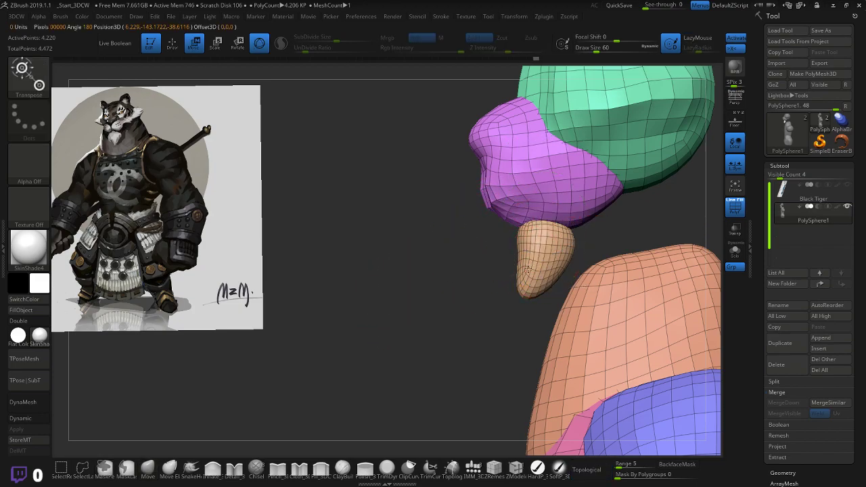
{"action": "left_click", "coordinate": [507, 155], "text": "ctrl"}
{"action": "left_click", "coordinate": [531, 272], "text": "ctrl"}
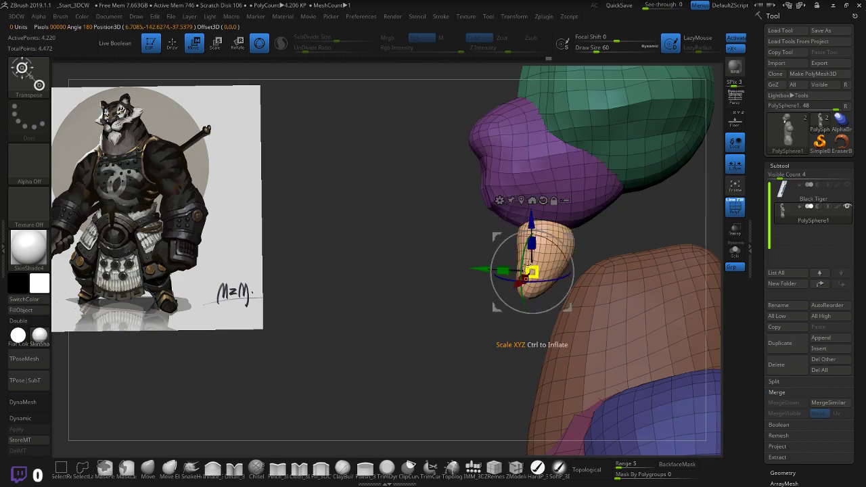
{"action": "left_click_drag", "start_coordinate": [449, 314], "coordinate": [444, 312]}
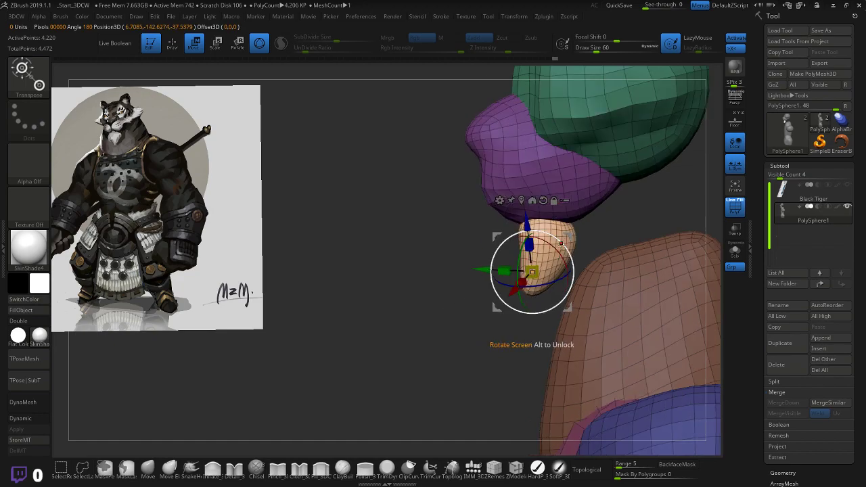
{"action": "left_click_drag", "start_coordinate": [570, 236], "coordinate": [572, 234]}
{"action": "left_click_drag", "start_coordinate": [496, 298], "coordinate": [477, 301]}
{"action": "left_click", "coordinate": [525, 203], "text": "alt"}
{"action": "left_click_drag", "start_coordinate": [516, 274], "coordinate": [521, 269]}
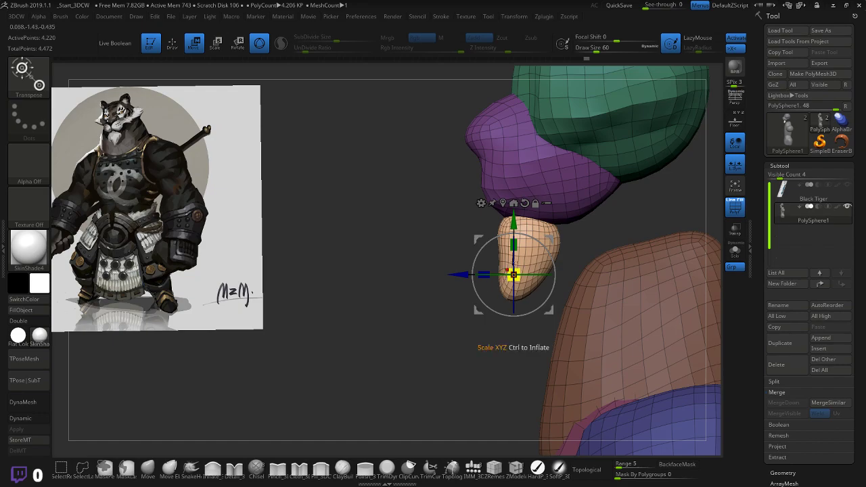
{"action": "left_click_drag", "start_coordinate": [553, 245], "coordinate": [547, 250]}
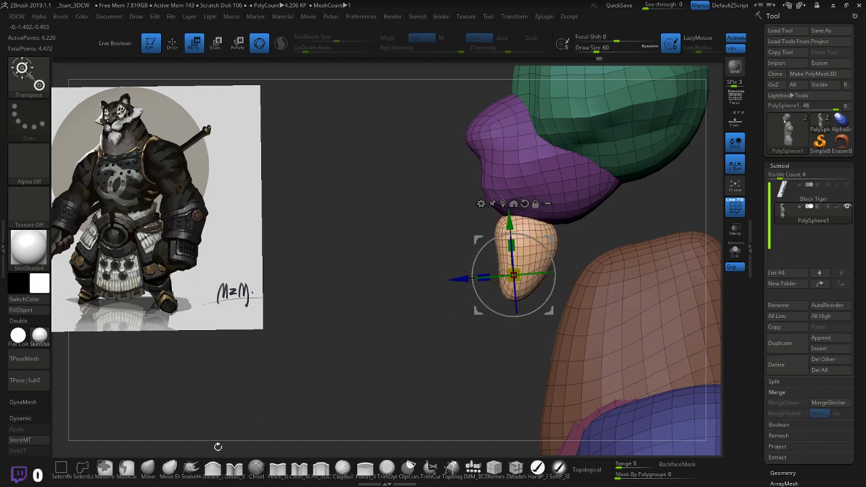
- Turn off Local view rotation and widen the goatee's upper sides with the Move brush at draw size 28
{"action": "left_click_drag", "start_coordinate": [422, 310], "coordinate": [527, 298], "text": "shift"}
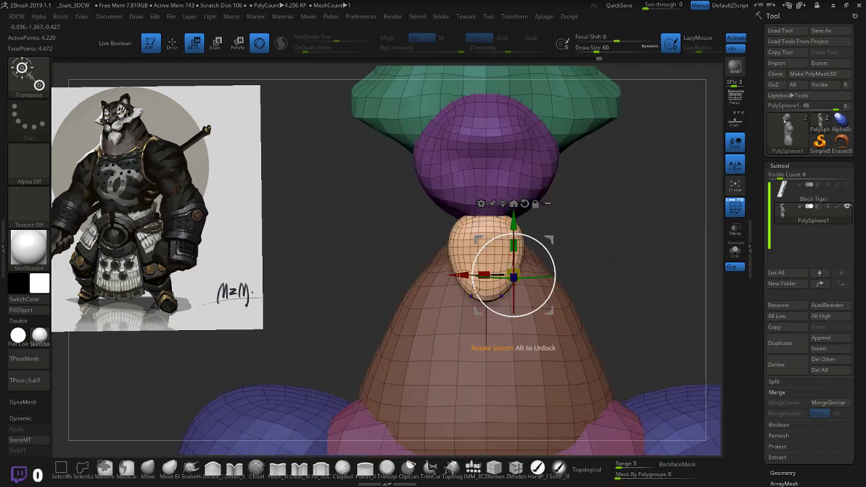
{"action": "left_click_drag", "start_coordinate": [553, 239], "coordinate": [554, 238]}
{"action": "mouse_move", "coordinate": [608, 234]}
{"action": "left_mouse_down"}
{"action": "mouse_move", "coordinate": [591, 225]}
{"action": "mouse_move", "coordinate": [609, 205]}
{"action": "left_mouse_up"}
{"action": "key", "text": "q"}
{"action": "left_click", "coordinate": [734, 143]}
{"action": "left_click_drag", "start_coordinate": [462, 305], "coordinate": [466, 246]}
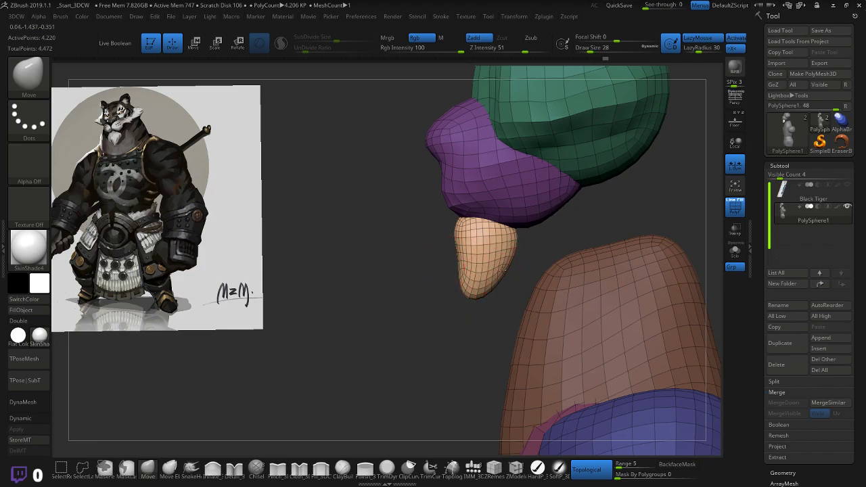
{"action": "mouse_move", "coordinate": [497, 286]}
{"action": "left_mouse_down"}
{"action": "mouse_move", "coordinate": [469, 319]}
{"action": "mouse_move", "coordinate": [496, 299]}
{"action": "left_mouse_up"}
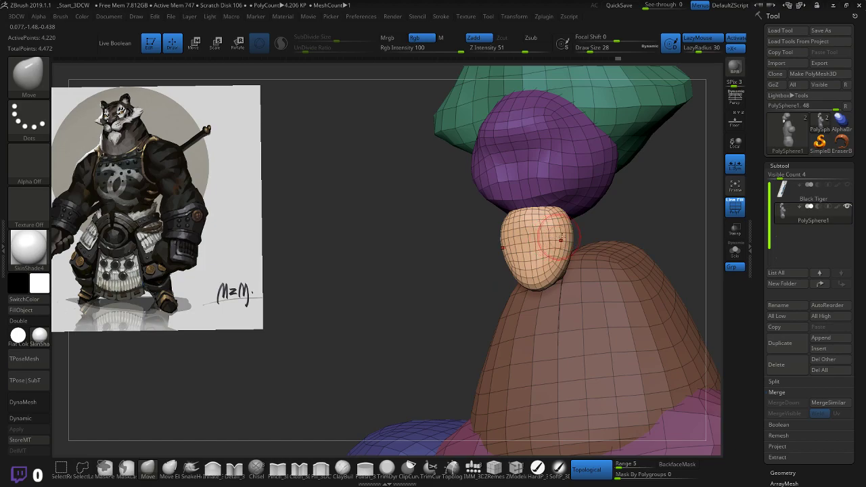
{"action": "mouse_move", "coordinate": [626, 232]}
{"action": "left_mouse_down"}
{"action": "mouse_move", "coordinate": [669, 215]}
{"action": "mouse_move", "coordinate": [697, 220]}
{"action": "left_mouse_up"}
{"action": "key", "text": "ctrl"}
{"action": "left_click_drag", "start_coordinate": [485, 265], "coordinate": [422, 251]}
{"action": "left_click", "coordinate": [149, 468]}
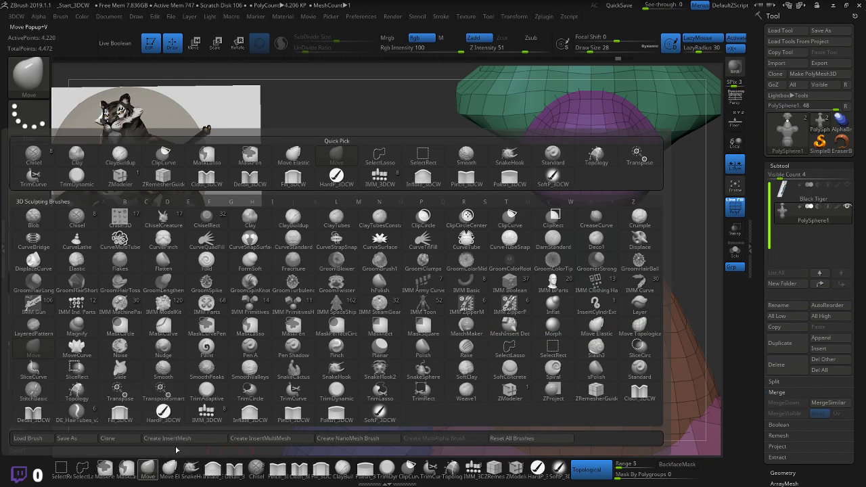
{"action": "key", "text": "Escape"}
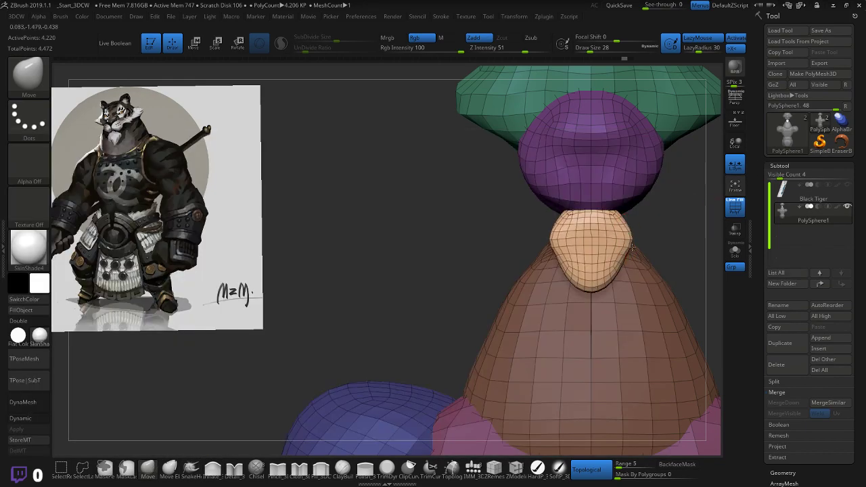
- Narrow the goatee's lower half into a sharper tip with the Move brush at draw size 52
{"action": "mouse_move", "coordinate": [620, 255]}
{"action": "left_mouse_down", "text": "shift"}
{"action": "mouse_move", "coordinate": [642, 245]}
{"action": "mouse_move", "coordinate": [638, 238]}
{"action": "left_mouse_up", "text": "shift"}
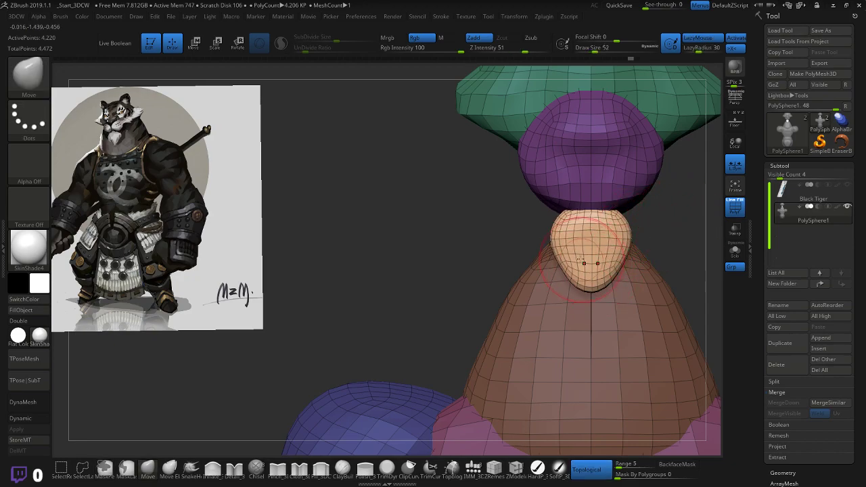
{"action": "left_click_drag", "start_coordinate": [567, 262], "coordinate": [582, 287]}
{"action": "mouse_move", "coordinate": [618, 219]}
{"action": "left_mouse_down"}
{"action": "mouse_move", "coordinate": [659, 216]}
{"action": "mouse_move", "coordinate": [582, 216]}
{"action": "left_mouse_up"}
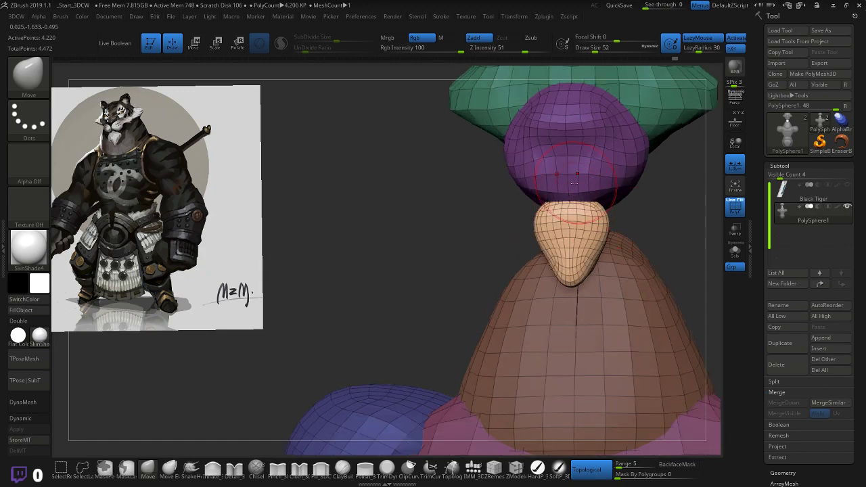
- Clear the mask and reshape the underside of the muzzle where it meets the goatee
{"action": "left_click", "coordinate": [493, 221], "text": "ctrl"}
{"action": "mouse_move", "coordinate": [568, 207]}
{"action": "left_mouse_down"}
{"action": "mouse_move", "coordinate": [567, 190]}
{"action": "mouse_move", "coordinate": [616, 192]}
{"action": "left_mouse_up"}
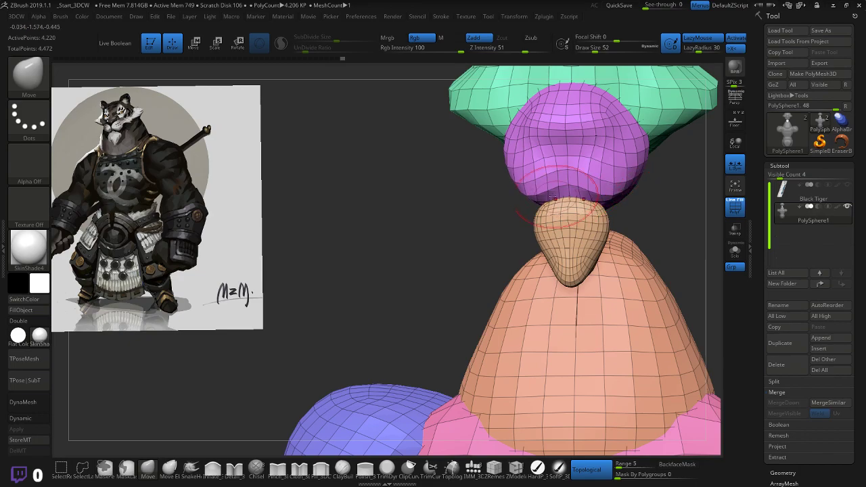
{"action": "left_click_drag", "start_coordinate": [498, 212], "coordinate": [492, 218]}
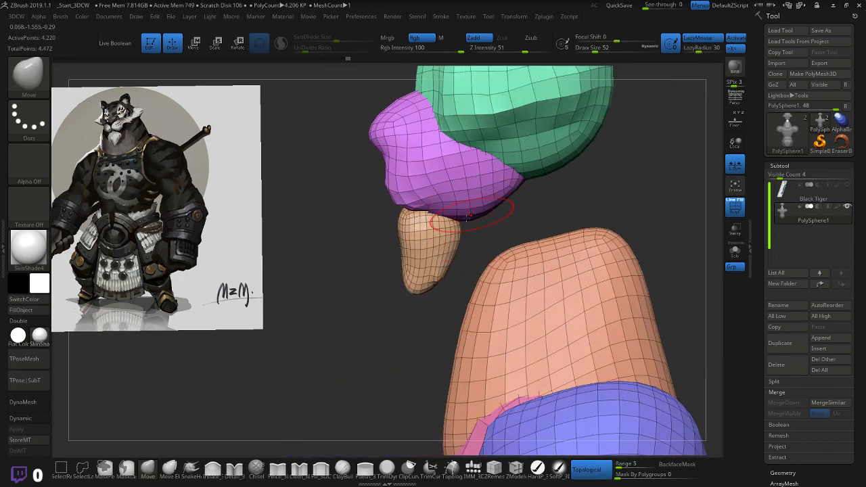
- Smooth the muzzle's underside where it meets the goatee and pull the goatee's front slightly downward with the Move brush
{"action": "left_click_drag", "start_coordinate": [420, 215], "coordinate": [426, 214], "text": "shift"}
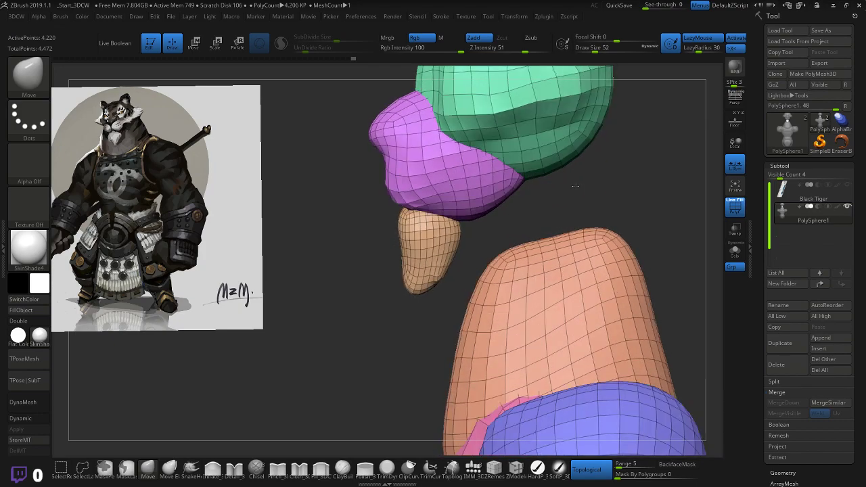
{"action": "mouse_move", "coordinate": [569, 189]}
{"action": "left_mouse_down"}
{"action": "mouse_move", "coordinate": [431, 241]}
{"action": "mouse_move", "coordinate": [448, 234]}
{"action": "mouse_move", "coordinate": [414, 278]}
{"action": "mouse_move", "coordinate": [427, 289]}
{"action": "mouse_move", "coordinate": [402, 293]}
{"action": "mouse_move", "coordinate": [414, 279]}
{"action": "left_mouse_up"}
{"action": "left_click_drag", "start_coordinate": [419, 242], "coordinate": [420, 255]}
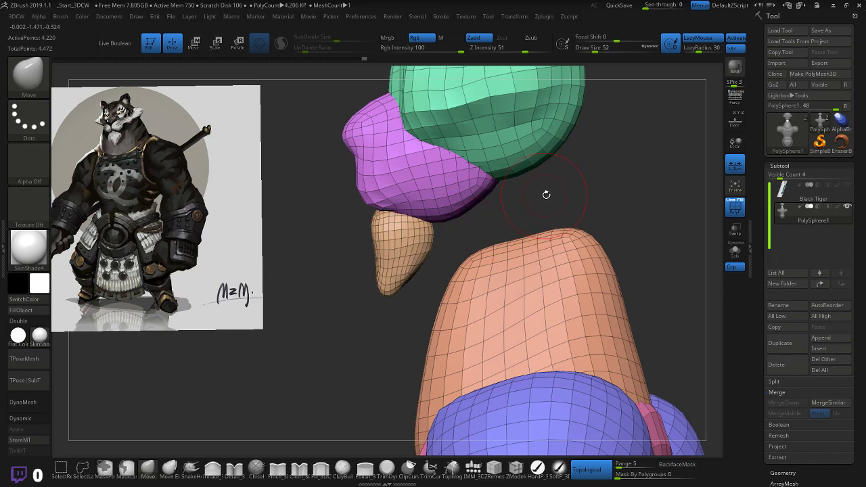
{"action": "left_click_drag", "start_coordinate": [546, 194], "coordinate": [592, 179]}
{"action": "left_click_drag", "start_coordinate": [598, 208], "coordinate": [585, 232], "text": "alt"}
- Build up and smooth the underside of the head's cheeks with the ClayTubesConst brush at draw size 84
{"action": "left_click", "coordinate": [145, 470]}
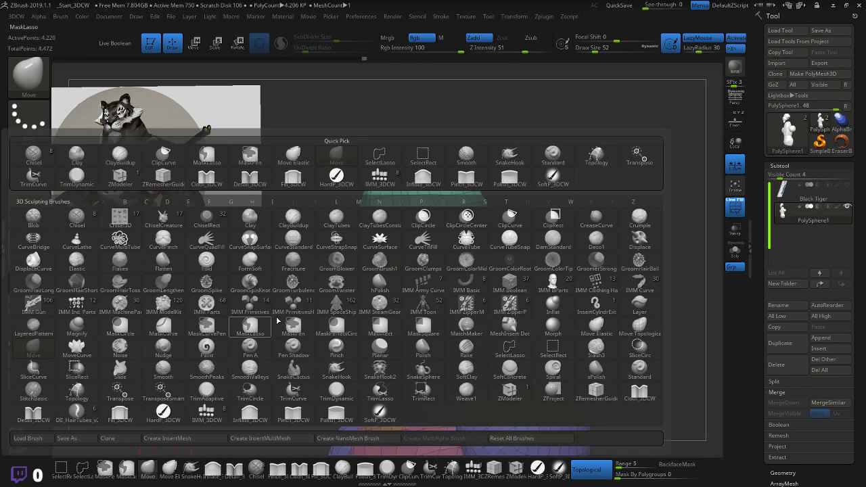
{"action": "left_click", "coordinate": [381, 219]}
{"action": "mouse_move", "coordinate": [508, 177]}
{"action": "left_mouse_down"}
{"action": "mouse_move", "coordinate": [531, 196]}
{"action": "mouse_move", "coordinate": [506, 236]}
{"action": "left_mouse_up"}
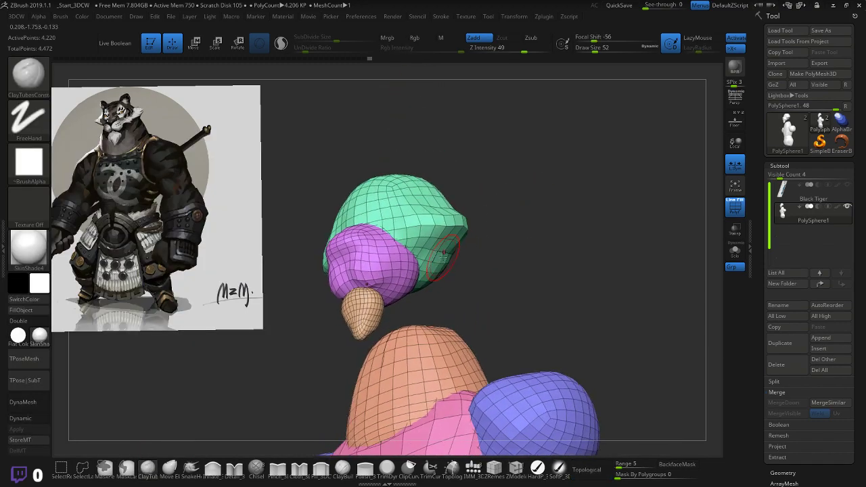
{"action": "key", "text": "bracketright"}
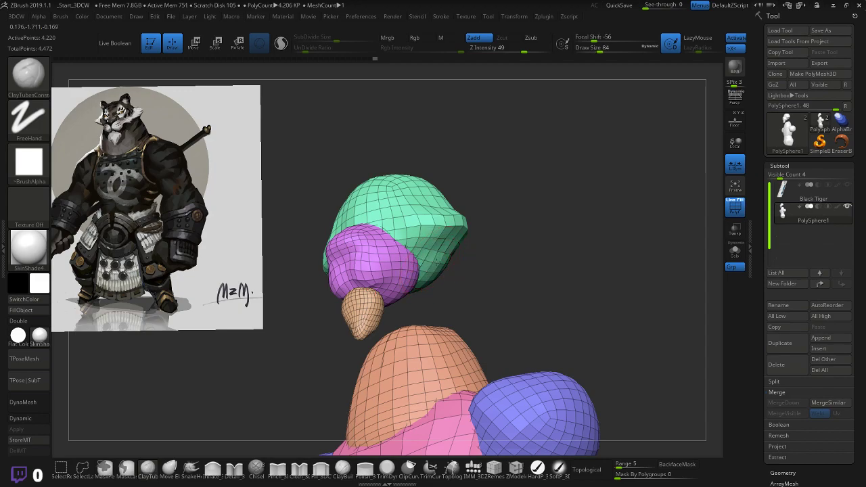
{"action": "mouse_move", "coordinate": [481, 263]}
{"action": "left_mouse_down"}
{"action": "mouse_move", "coordinate": [449, 253]}
{"action": "mouse_move", "coordinate": [425, 270]}
{"action": "left_mouse_up"}
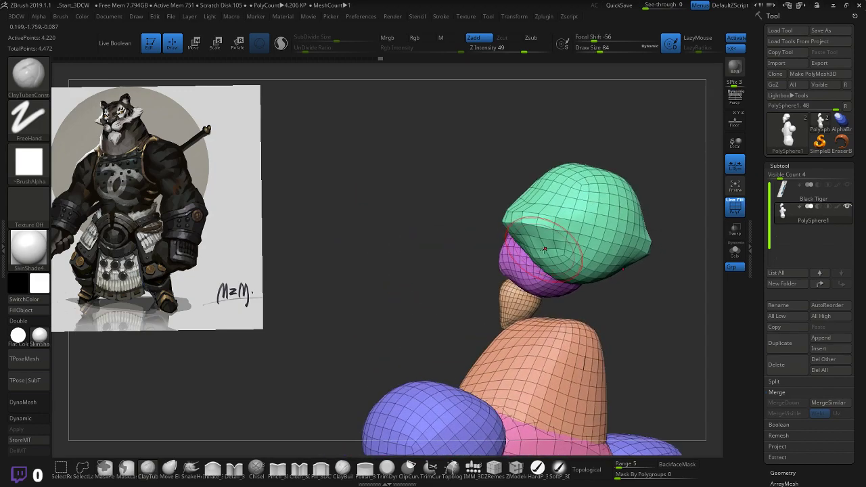
{"action": "key", "text": "ctrl+shift+z"}
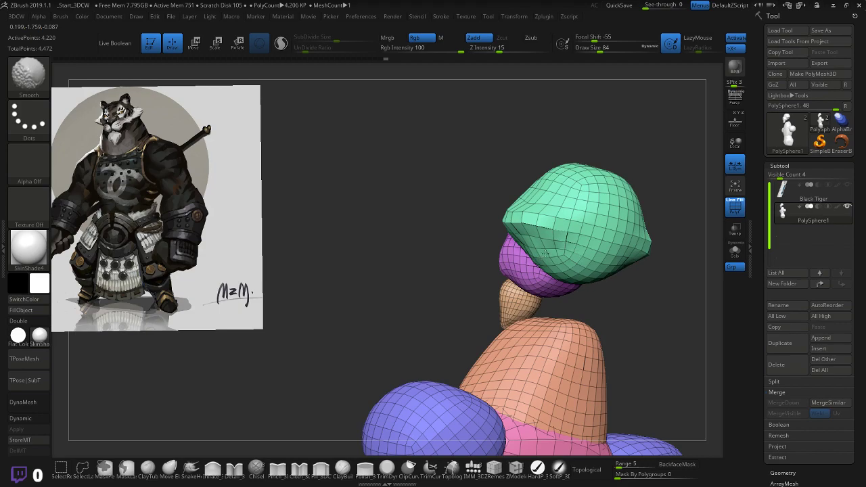
{"action": "left_click_drag", "start_coordinate": [454, 293], "coordinate": [556, 283]}
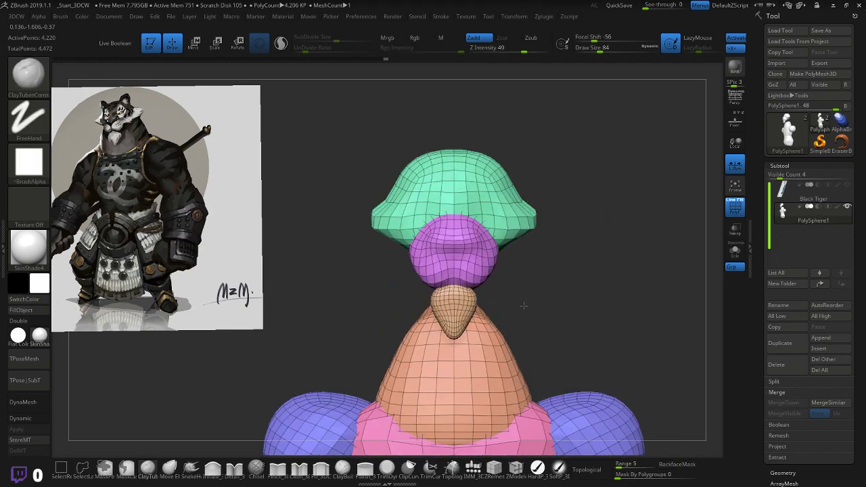
{"action": "left_click_drag", "start_coordinate": [599, 264], "coordinate": [511, 250]}
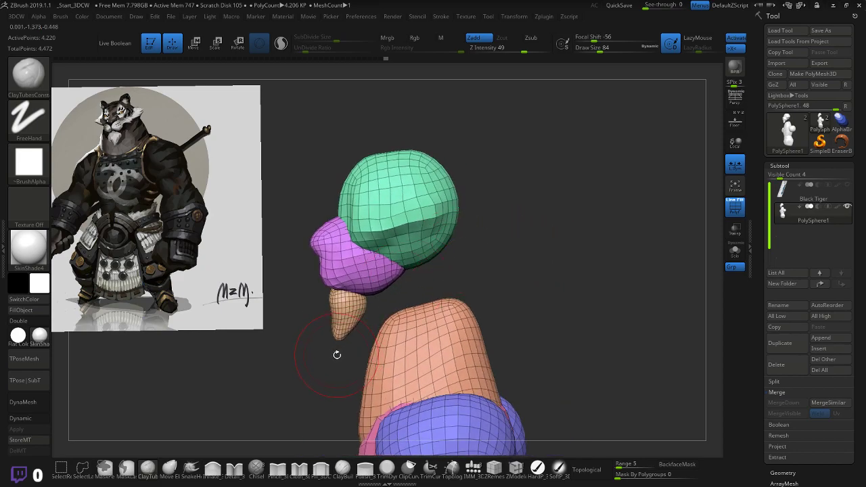
- Choose MaskLasso as the masking brush and mask the head, muzzle and goatee together
{"action": "left_click", "coordinate": [132, 470]}
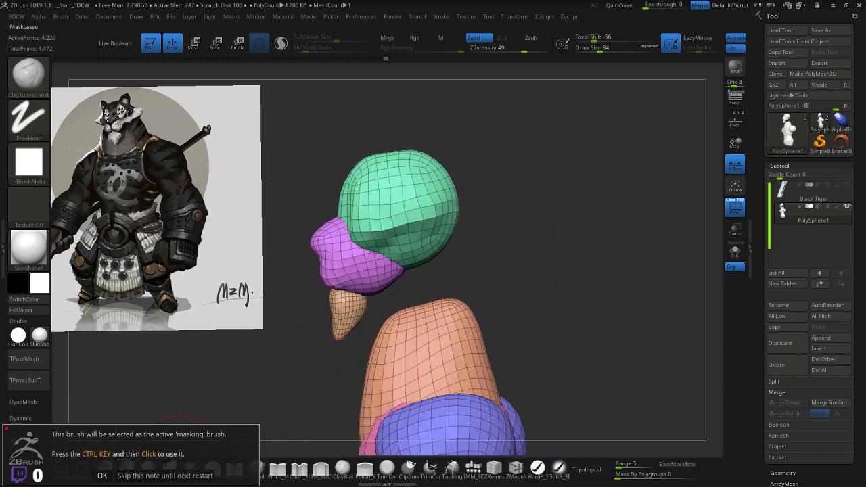
{"action": "left_click", "coordinate": [165, 475]}
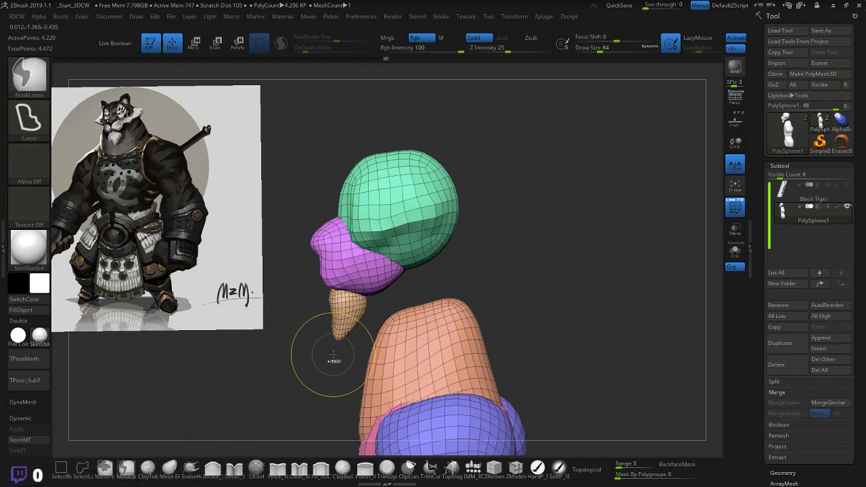
{"action": "left_click_drag", "start_coordinate": [347, 337], "coordinate": [377, 304], "text": "ctrl"}
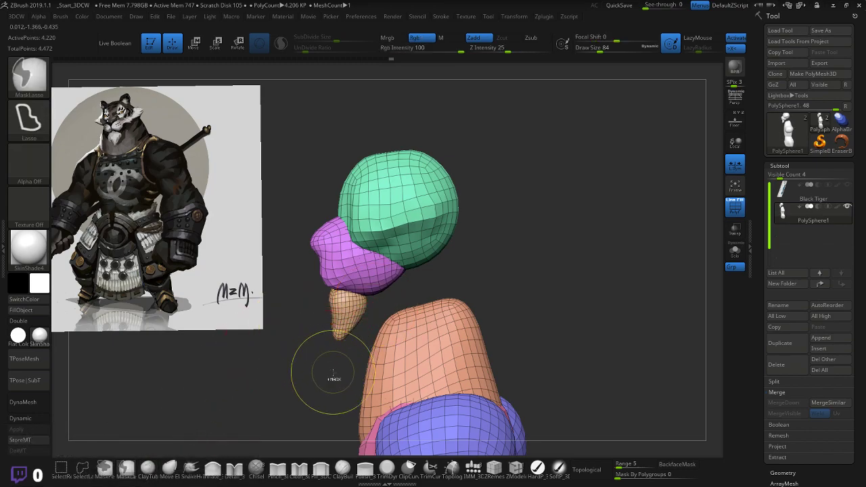
{"action": "mouse_move", "coordinate": [336, 370]}
{"action": "left_mouse_down", "text": "ctrl"}
{"action": "mouse_move", "coordinate": [371, 321]}
{"action": "mouse_move", "coordinate": [447, 264]}
{"action": "mouse_move", "coordinate": [335, 126]}
{"action": "mouse_move", "coordinate": [291, 318]}
{"action": "left_mouse_up", "text": "ctrl"}
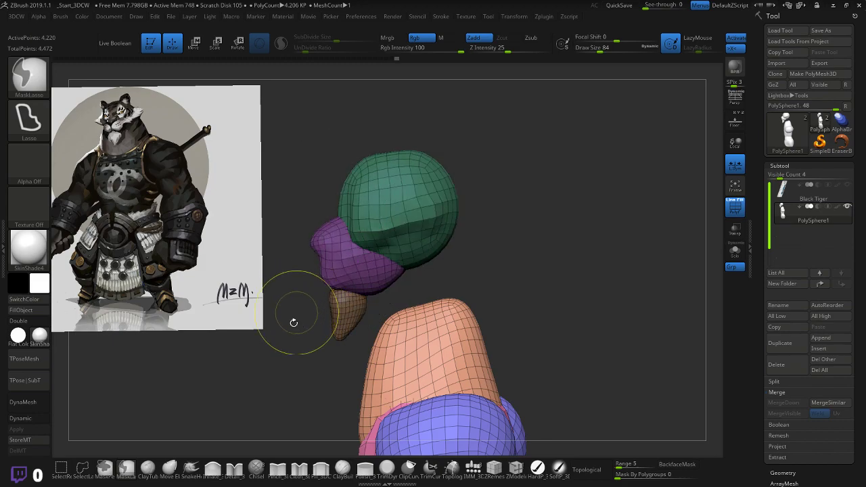
- Invert the mask and lower the head, muzzle and goatee together toward the neck with the gizmo
{"action": "left_click_drag", "start_coordinate": [529, 259], "coordinate": [547, 247]}
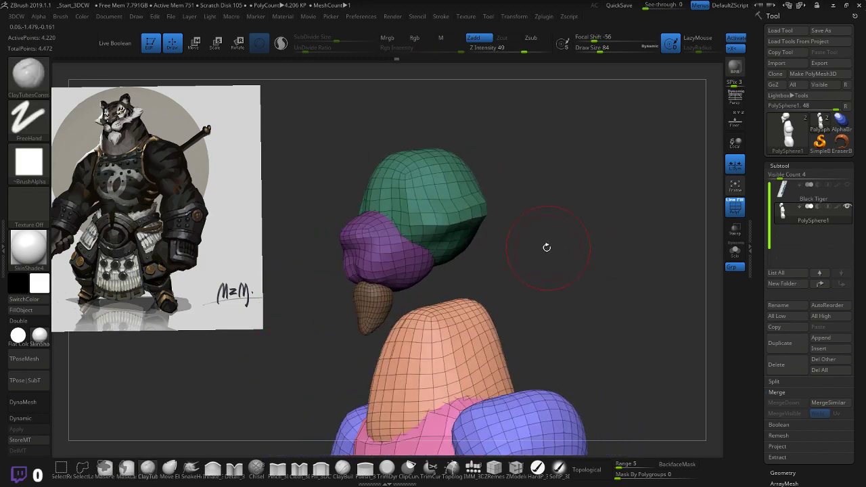
{"action": "key", "text": "w"}
{"action": "left_click", "coordinate": [386, 246], "text": "alt"}
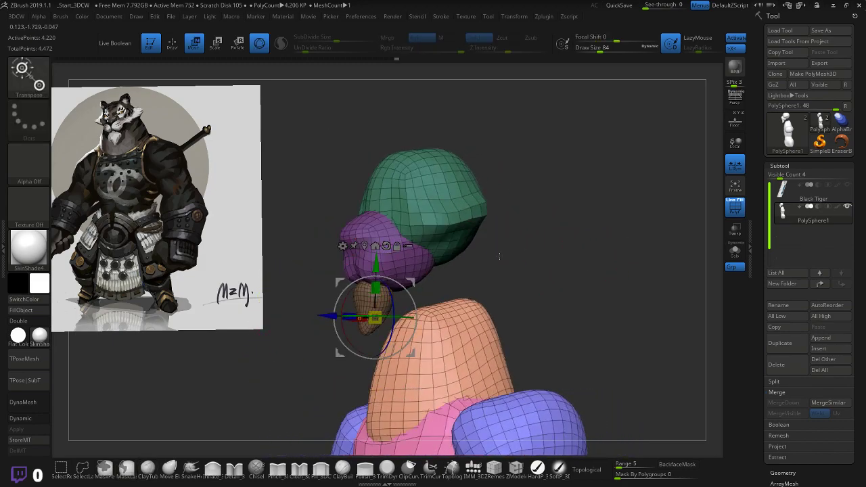
{"action": "left_click_drag", "start_coordinate": [490, 251], "coordinate": [534, 207]}
{"action": "left_click", "coordinate": [428, 239]}
{"action": "left_click_drag", "start_coordinate": [555, 272], "coordinate": [573, 95], "text": "alt"}
{"action": "left_click_drag", "start_coordinate": [571, 244], "coordinate": [572, 155], "text": "alt"}
{"action": "left_click_drag", "start_coordinate": [586, 216], "coordinate": [613, 201], "text": "alt"}
{"action": "left_click_drag", "start_coordinate": [578, 374], "coordinate": [525, 203], "text": "alt"}
{"action": "left_click_drag", "start_coordinate": [626, 159], "coordinate": [578, 175], "text": "shift"}
{"action": "mouse_move", "coordinate": [527, 138]}
{"action": "left_mouse_down", "text": "alt"}
{"action": "mouse_move", "coordinate": [506, 147]}
{"action": "mouse_move", "coordinate": [512, 162]}
{"action": "mouse_move", "coordinate": [615, 165]}
{"action": "mouse_move", "coordinate": [599, 178]}
{"action": "mouse_move", "coordinate": [564, 163]}
{"action": "mouse_move", "coordinate": [614, 184]}
{"action": "left_mouse_up", "text": "alt"}
{"action": "key", "text": "ctrl+z"}
{"action": "left_click", "coordinate": [562, 147], "text": "ctrl"}
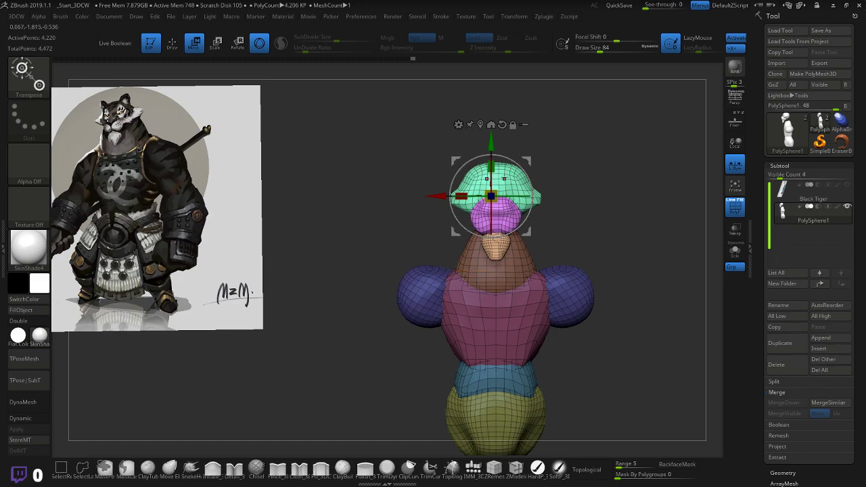
- Mask everything except the muzzle and goatee so that only these two parts can be transformed
{"action": "left_click_drag", "start_coordinate": [629, 181], "coordinate": [614, 215]}
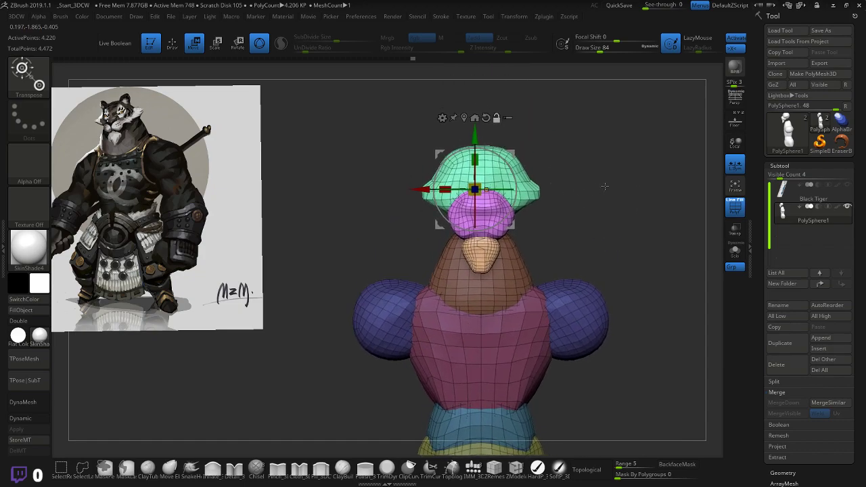
{"action": "left_click_drag", "start_coordinate": [605, 186], "coordinate": [562, 194]}
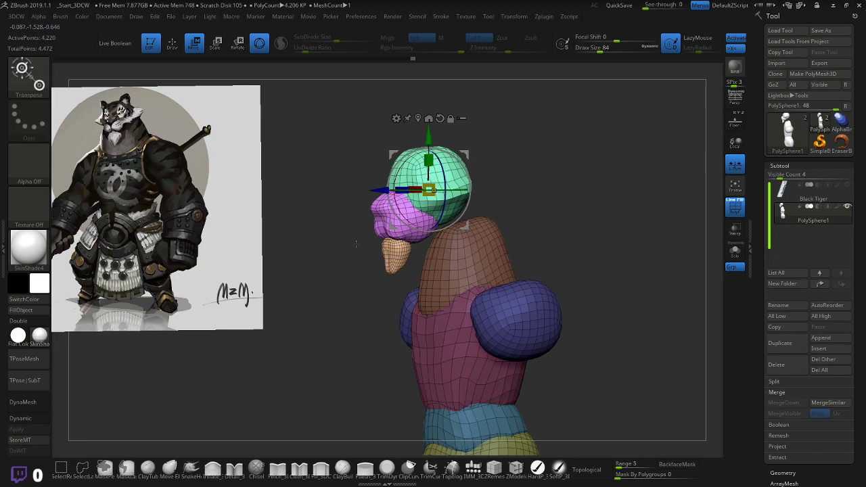
{"action": "left_click_drag", "start_coordinate": [356, 244], "coordinate": [354, 269]}
{"action": "left_click", "coordinate": [377, 233]}
{"action": "left_click", "coordinate": [371, 224], "text": "ctrl"}
{"action": "left_click", "coordinate": [392, 269], "text": "ctrl"}
{"action": "key", "text": "ctrl+z"}
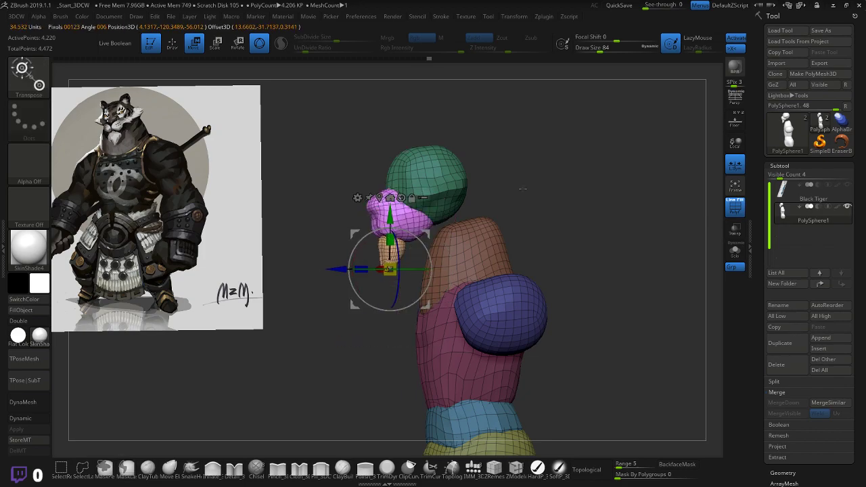
- Reset the gizmo's orientation and place it at the centre of the unmasked muzzle and goatee
{"action": "left_click_drag", "start_coordinate": [523, 188], "coordinate": [611, 180], "text": "shift"}
{"action": "left_click_drag", "start_coordinate": [523, 233], "coordinate": [505, 240]}
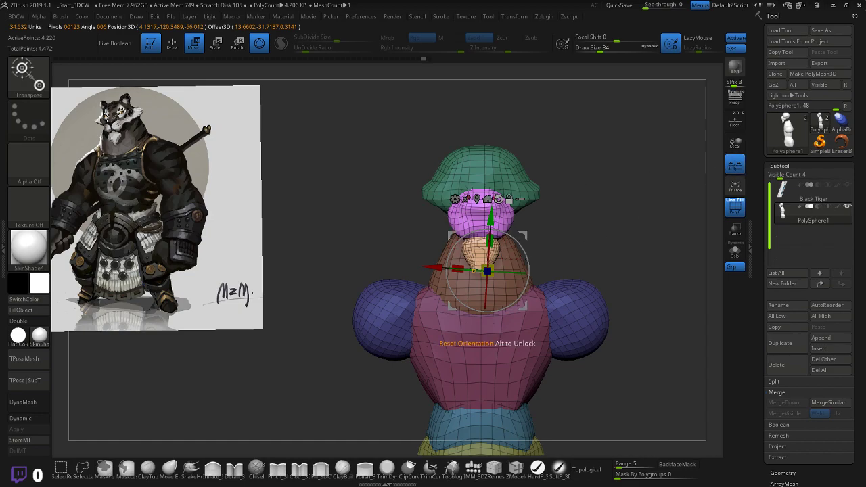
{"action": "left_click", "coordinate": [498, 199]}
{"action": "left_click", "coordinate": [486, 199]}
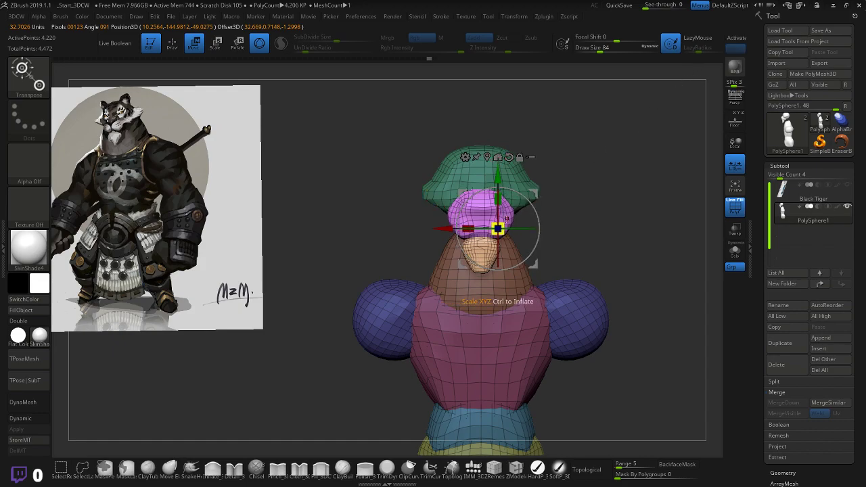
- Try to scale the muzzle and goatee uniformly with the gizmo, with and without X symmetry
{"action": "left_click_drag", "start_coordinate": [502, 225], "coordinate": [497, 230]}
{"action": "key", "text": "ctrl+z"}
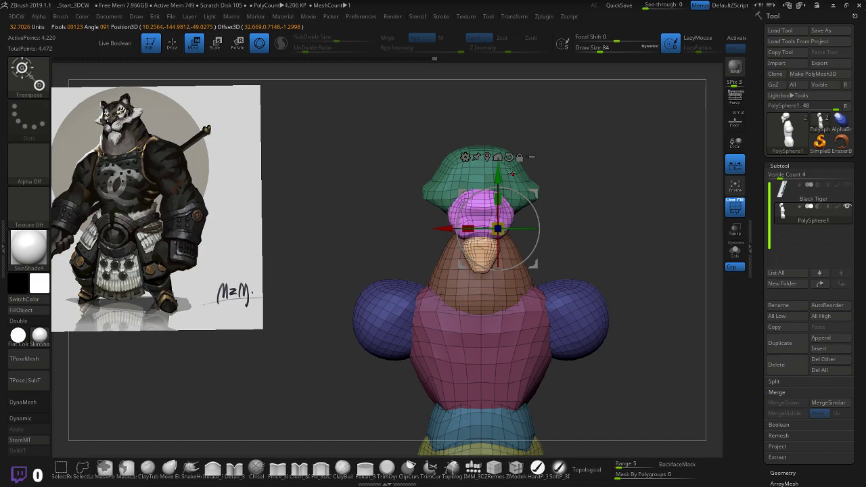
{"action": "key", "text": "x"}
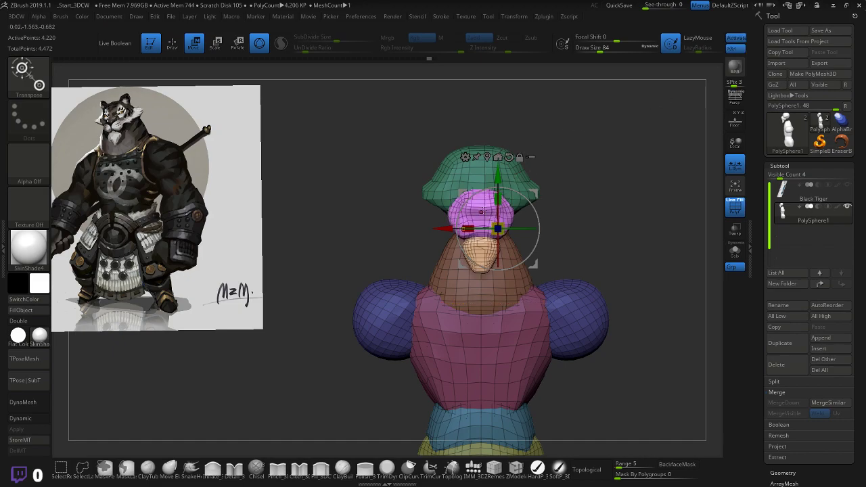
{"action": "left_click_drag", "start_coordinate": [499, 224], "coordinate": [500, 225]}
{"action": "key", "text": "ctrl+z"}
- Turn off local symmetry and scale the muzzle and goatee down slightly
{"action": "left_click", "coordinate": [735, 168]}
{"action": "left_click_drag", "start_coordinate": [637, 178], "coordinate": [460, 186]}
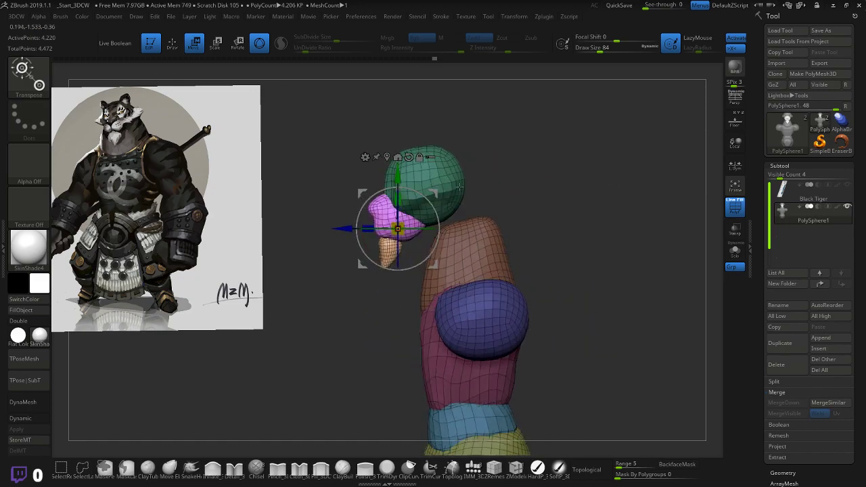
- Leave only the head unmasked, reset the gizmo's orientation and scale the head down slightly
{"action": "left_click", "coordinate": [438, 171], "text": "ctrl"}
{"action": "left_click_drag", "start_coordinate": [518, 161], "coordinate": [629, 166], "text": "shift"}
{"action": "left_click_drag", "start_coordinate": [524, 171], "coordinate": [521, 175]}
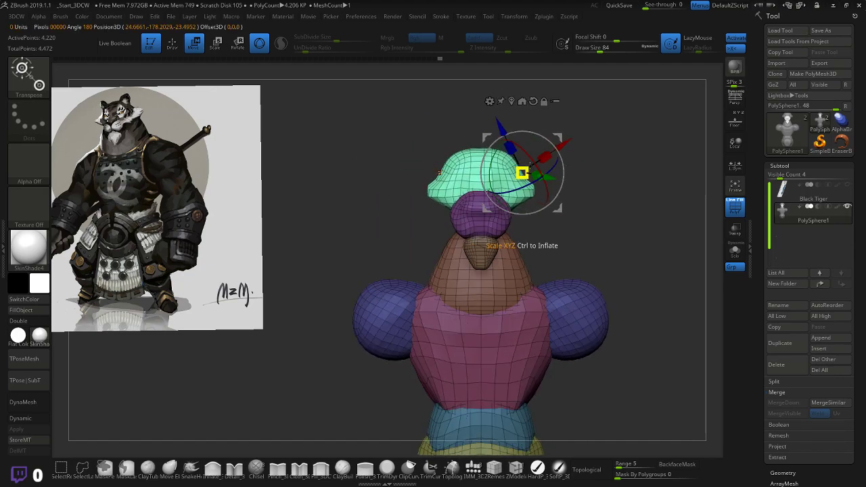
{"action": "left_click", "coordinate": [533, 102]}
{"action": "mouse_move", "coordinate": [559, 135]}
{"action": "left_mouse_down"}
{"action": "mouse_move", "coordinate": [595, 132]}
{"action": "mouse_move", "coordinate": [555, 133]}
{"action": "left_mouse_up"}
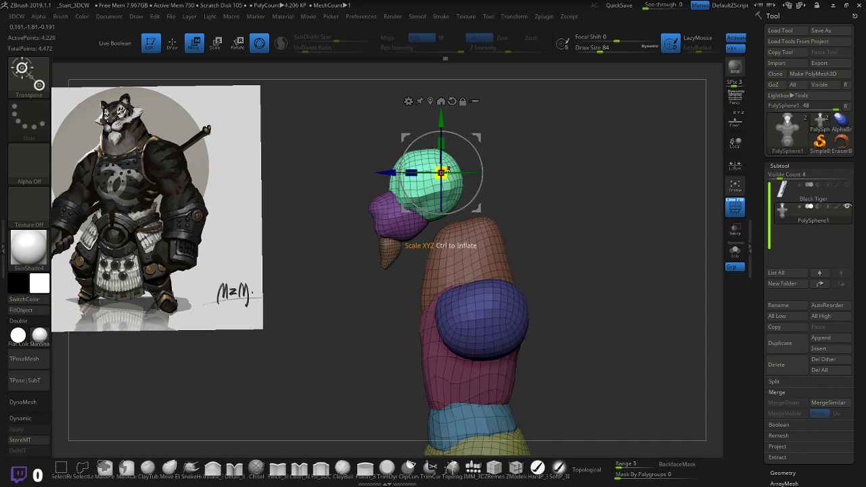
{"action": "left_click_drag", "start_coordinate": [447, 168], "coordinate": [437, 173]}
{"action": "left_click_drag", "start_coordinate": [539, 131], "coordinate": [597, 132]}
{"action": "left_click_drag", "start_coordinate": [634, 207], "coordinate": [603, 154], "text": "alt"}
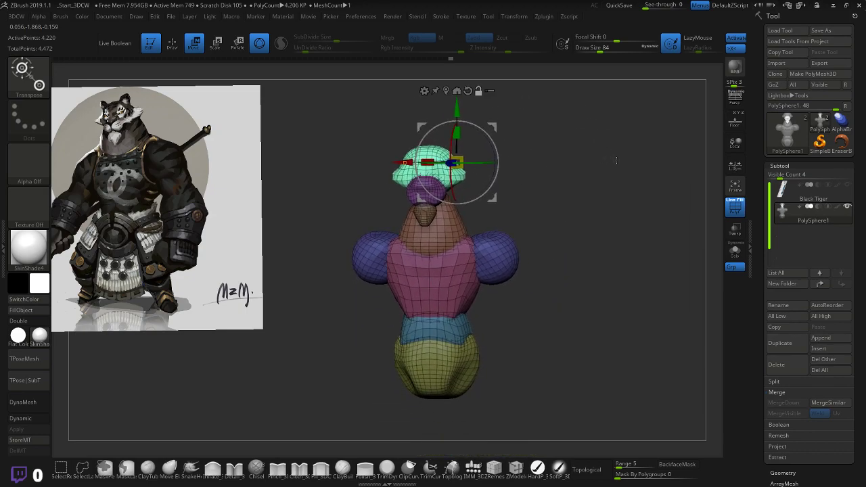
- Clear the mask and lasso a new mask over the head, muzzle and goatee, leaving the body unmasked
{"action": "mouse_move", "coordinate": [616, 160]}
{"action": "left_mouse_down"}
{"action": "mouse_move", "coordinate": [592, 161]}
{"action": "mouse_move", "coordinate": [619, 157]}
{"action": "left_mouse_up"}
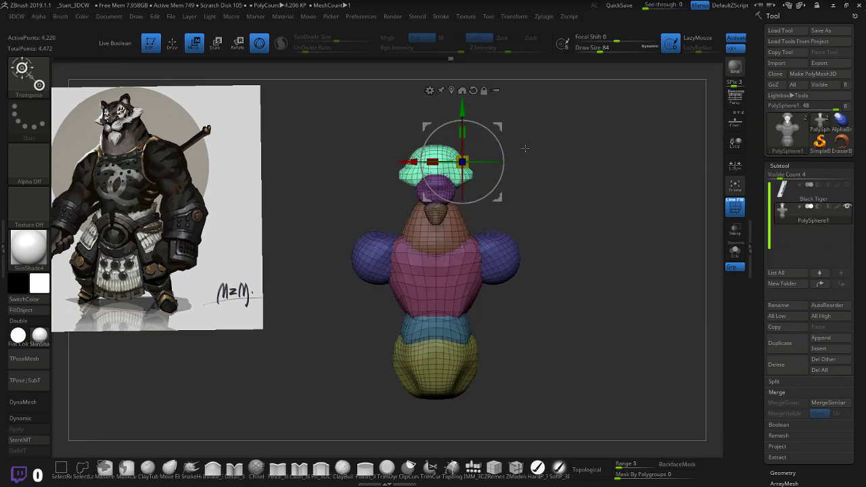
{"action": "left_click_drag", "start_coordinate": [575, 135], "coordinate": [519, 133]}
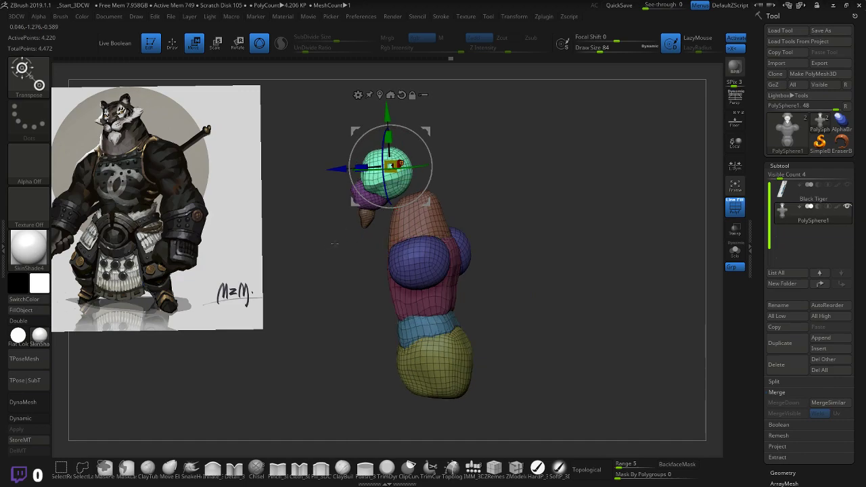
{"action": "left_click_drag", "start_coordinate": [338, 244], "coordinate": [368, 247], "text": "ctrl"}
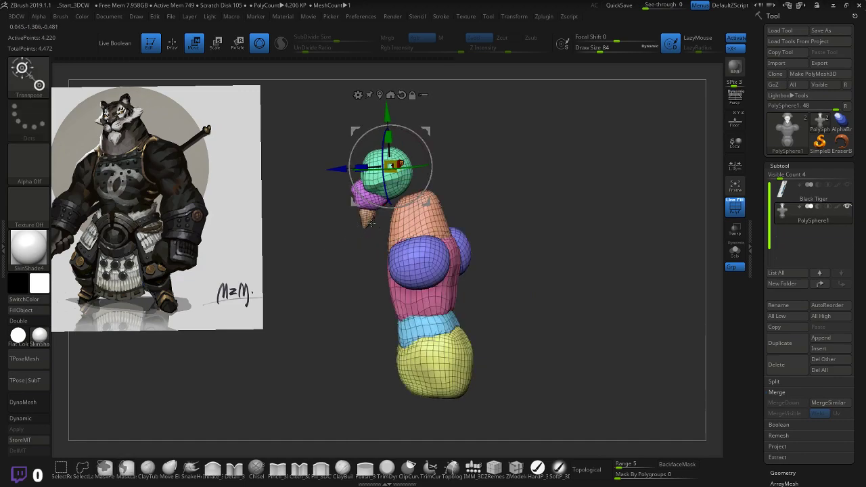
{"action": "key", "text": "q"}
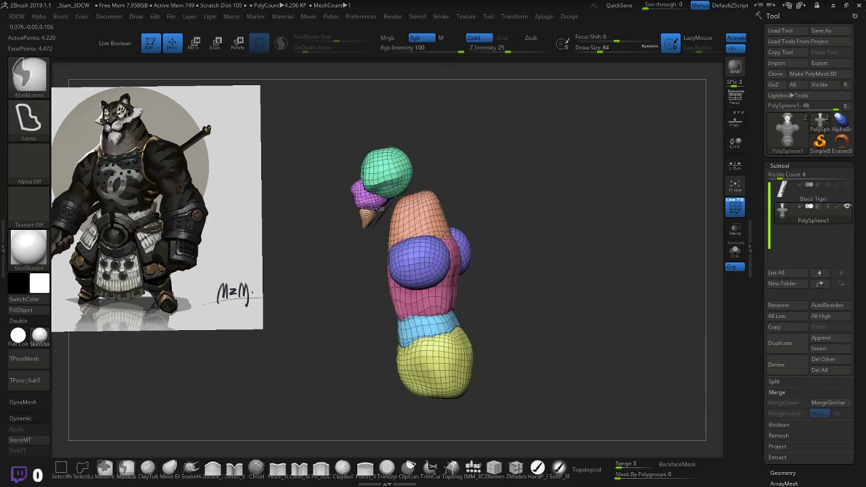
{"action": "mouse_move", "coordinate": [397, 198]}
{"action": "left_mouse_down", "text": "ctrl"}
{"action": "mouse_move", "coordinate": [394, 138]}
{"action": "mouse_move", "coordinate": [332, 215]}
{"action": "mouse_move", "coordinate": [352, 236]}
{"action": "left_mouse_up", "text": "ctrl"}
{"action": "left_click_drag", "start_coordinate": [505, 152], "coordinate": [554, 147]}
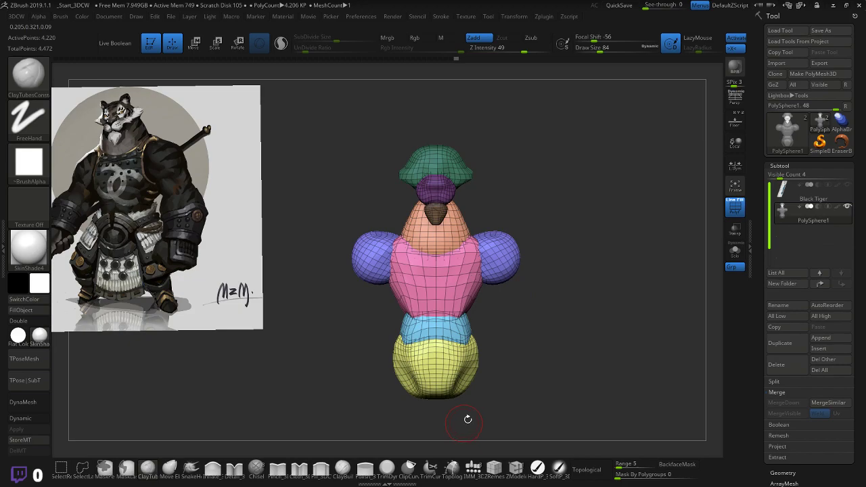
{"action": "left_click_drag", "start_coordinate": [541, 357], "coordinate": [521, 340]}
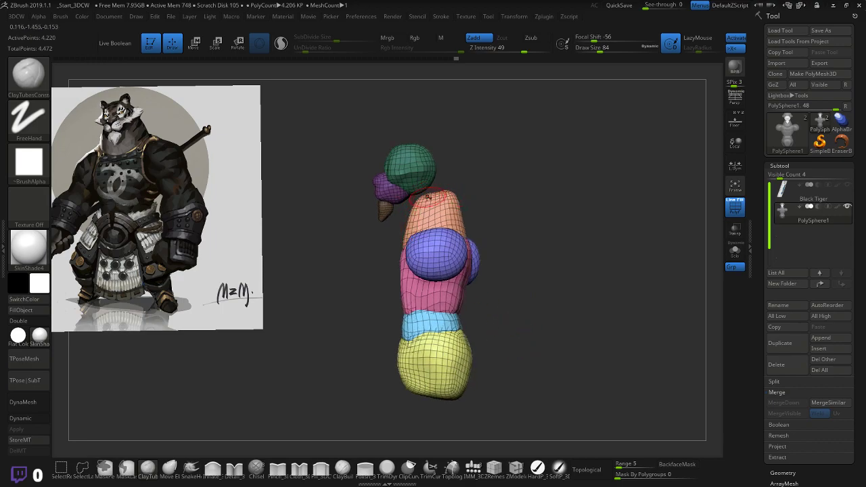
{"action": "left_click_drag", "start_coordinate": [518, 202], "coordinate": [552, 225]}
{"action": "mouse_move", "coordinate": [578, 188]}
{"action": "left_mouse_down"}
{"action": "mouse_move", "coordinate": [541, 212]}
{"action": "mouse_move", "coordinate": [551, 188]}
{"action": "mouse_move", "coordinate": [572, 236]}
{"action": "mouse_move", "coordinate": [571, 218]}
{"action": "left_mouse_up"}
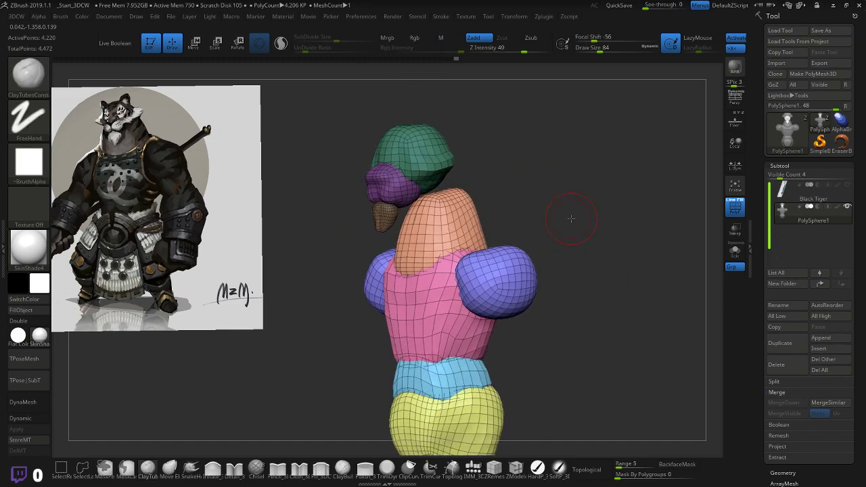
{"action": "left_click_drag", "start_coordinate": [512, 205], "coordinate": [619, 167]}
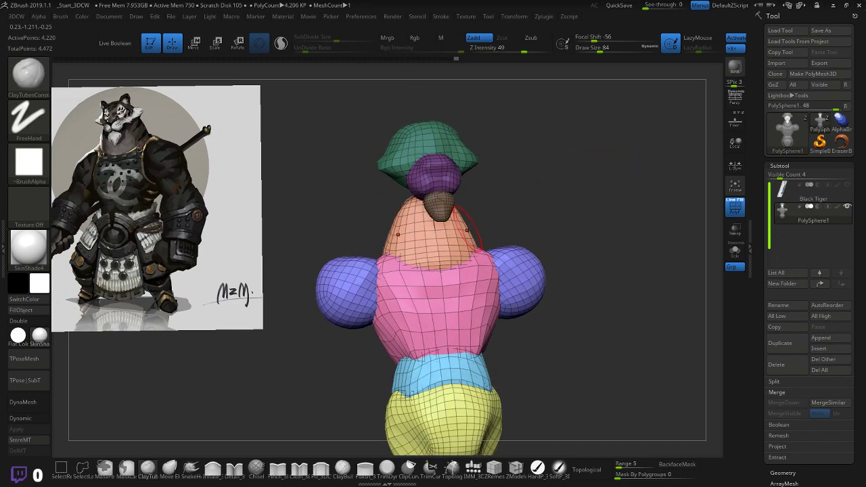
- Reshape the front and upper part of the neck with the Move brush at a draw size of about 124
{"action": "left_click_drag", "start_coordinate": [452, 225], "coordinate": [461, 234]}
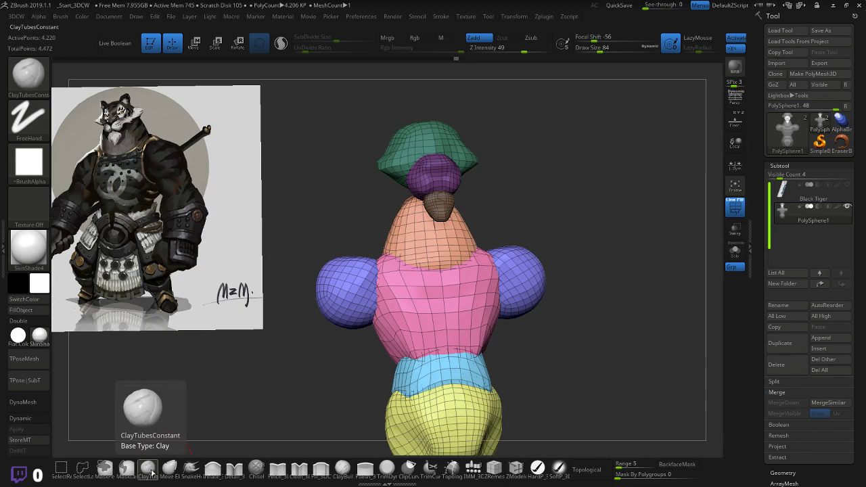
{"action": "key", "text": "b"}
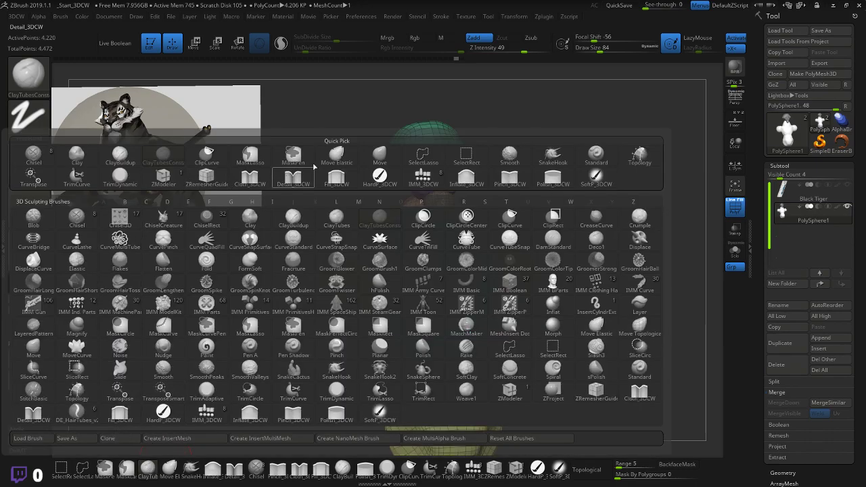
{"action": "key", "text": "m"}
{"action": "key", "text": "v"}
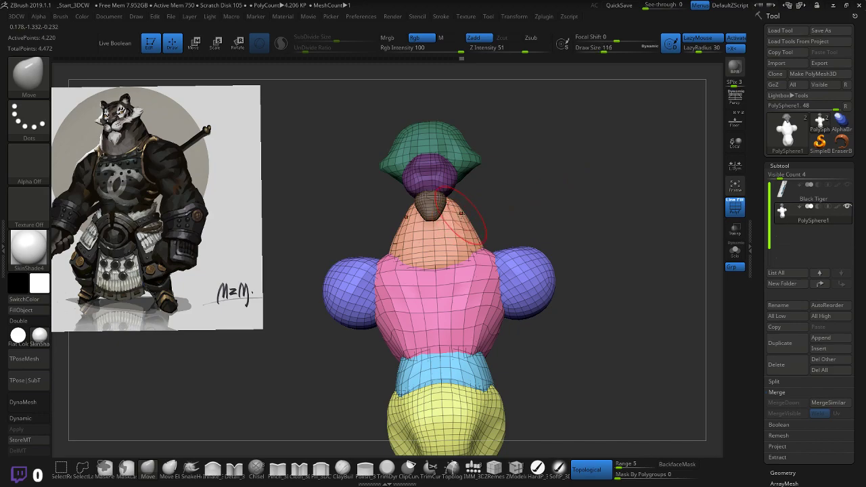
{"action": "left_click_drag", "start_coordinate": [456, 207], "coordinate": [528, 205]}
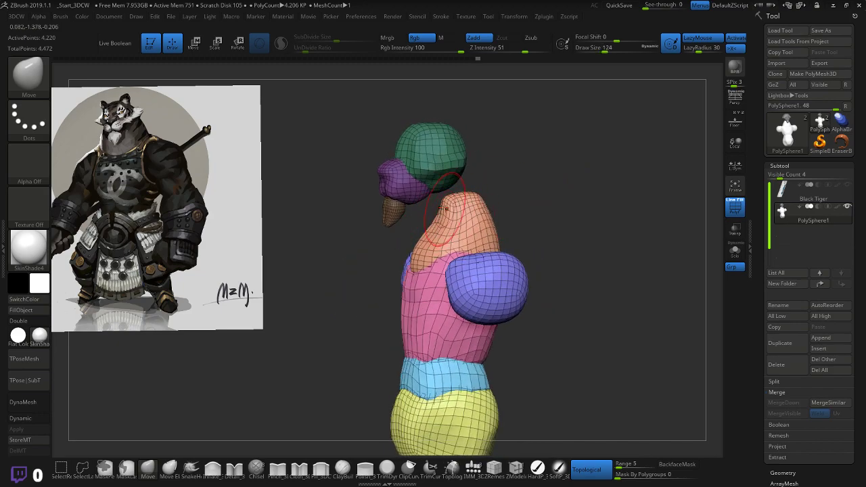
{"action": "left_click_drag", "start_coordinate": [444, 208], "coordinate": [434, 230]}
{"action": "mouse_move", "coordinate": [533, 191]}
{"action": "left_mouse_down"}
{"action": "mouse_move", "coordinate": [539, 201]}
{"action": "mouse_move", "coordinate": [495, 215]}
{"action": "left_mouse_up"}
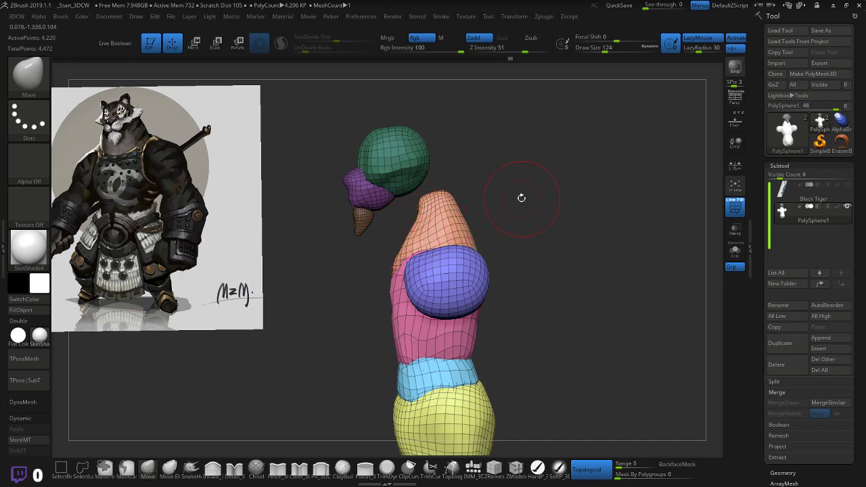
- Invert the mask to free the head, muzzle and goatee, and move them down and back onto the neck
{"action": "left_click", "coordinate": [347, 245], "text": "ctrl"}
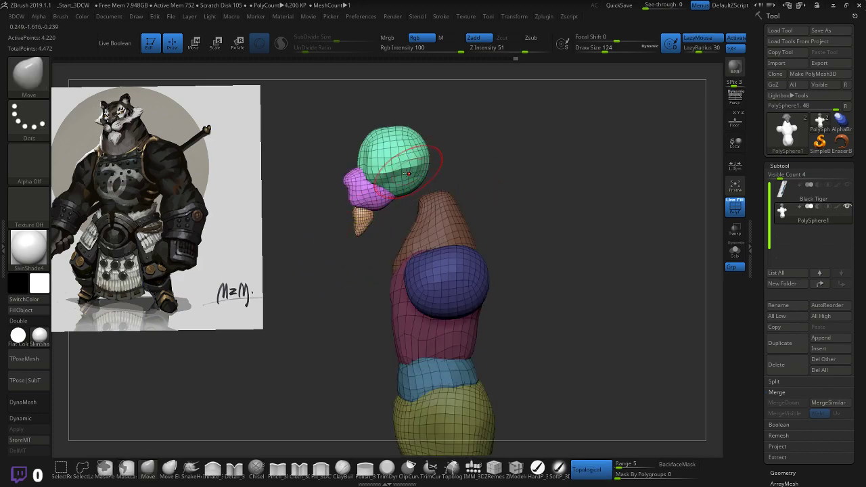
{"action": "key", "text": "w"}
{"action": "left_click_drag", "start_coordinate": [444, 115], "coordinate": [479, 135]}
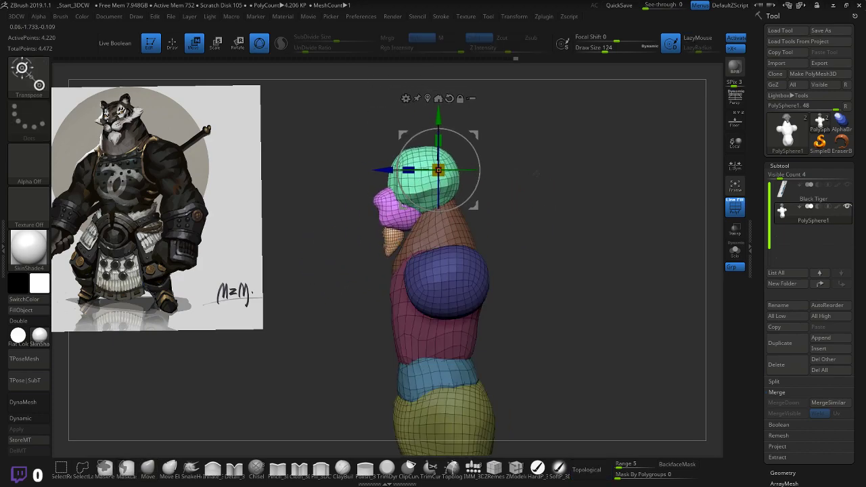
{"action": "left_click_drag", "start_coordinate": [539, 173], "coordinate": [586, 176], "text": "shift"}
{"action": "left_click_drag", "start_coordinate": [481, 116], "coordinate": [481, 109]}
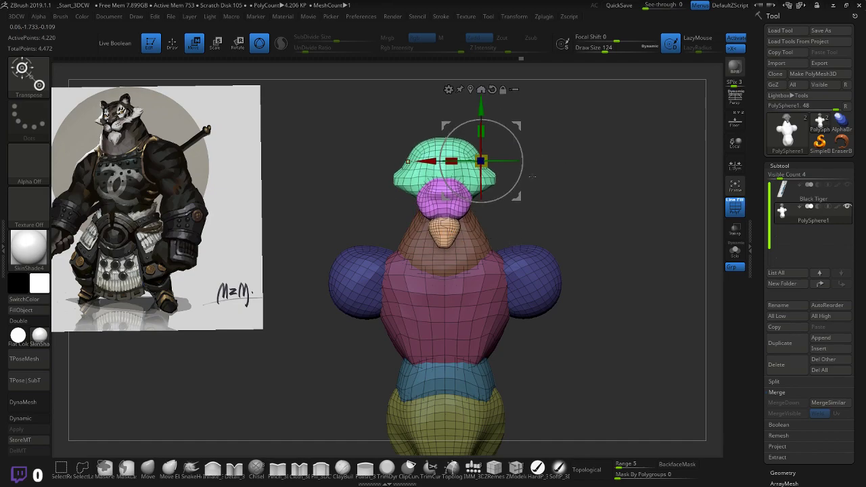
{"action": "left_click_drag", "start_coordinate": [586, 150], "coordinate": [591, 151]}
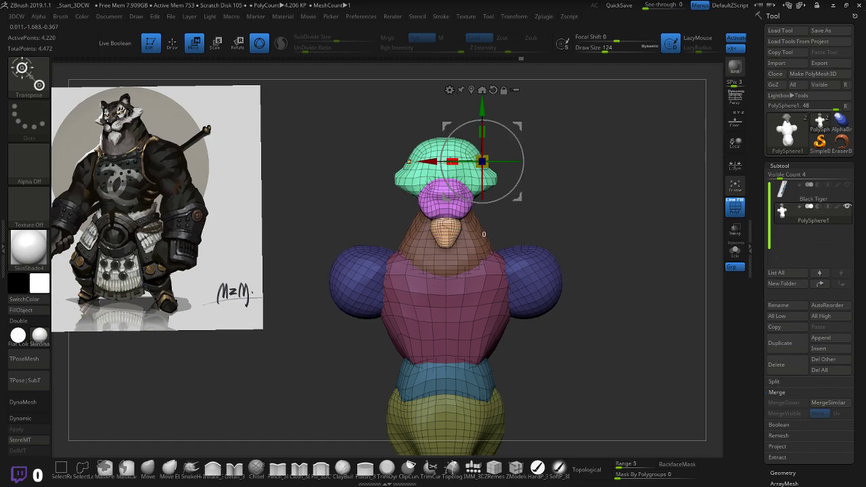
- Narrow the head, muzzle and goatee together along the X axis and fine-tune their fit on the neck
{"action": "mouse_move", "coordinate": [452, 162]}
{"action": "left_mouse_down"}
{"action": "mouse_move", "coordinate": [478, 162]}
{"action": "mouse_move", "coordinate": [459, 161]}
{"action": "left_mouse_up"}
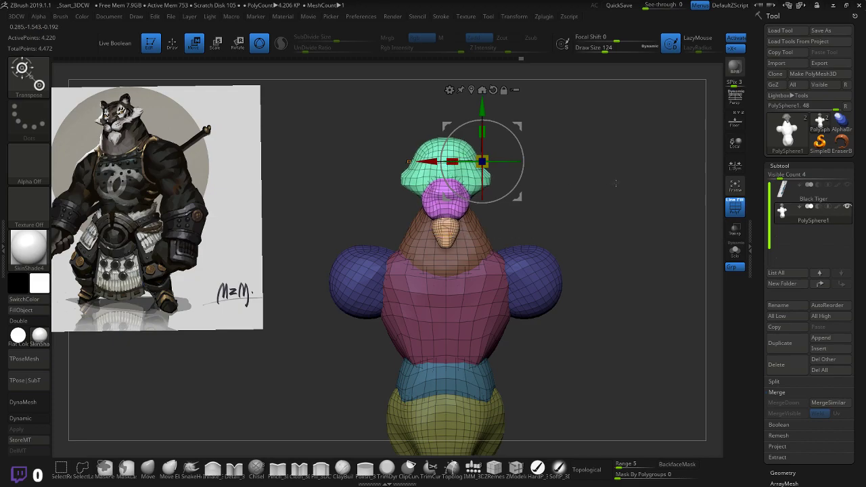
{"action": "left_click_drag", "start_coordinate": [632, 188], "coordinate": [574, 189], "text": "shift"}
{"action": "left_click_drag", "start_coordinate": [475, 125], "coordinate": [477, 127]}
{"action": "left_click_drag", "start_coordinate": [439, 162], "coordinate": [438, 161]}
{"action": "left_click_drag", "start_coordinate": [536, 167], "coordinate": [601, 174]}
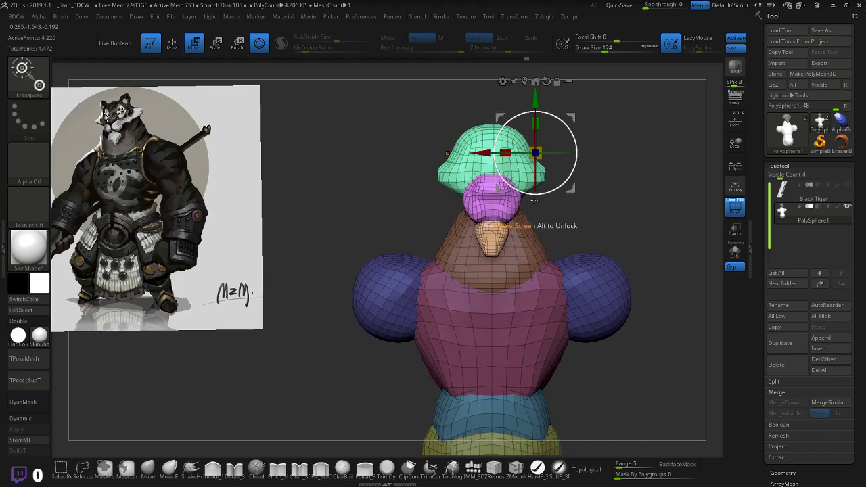
- Leave only the muzzle unmasked, reset the gizmo's orientation, flatten the muzzle slightly and nudge it upward
{"action": "left_click", "coordinate": [477, 202], "text": "ctrl"}
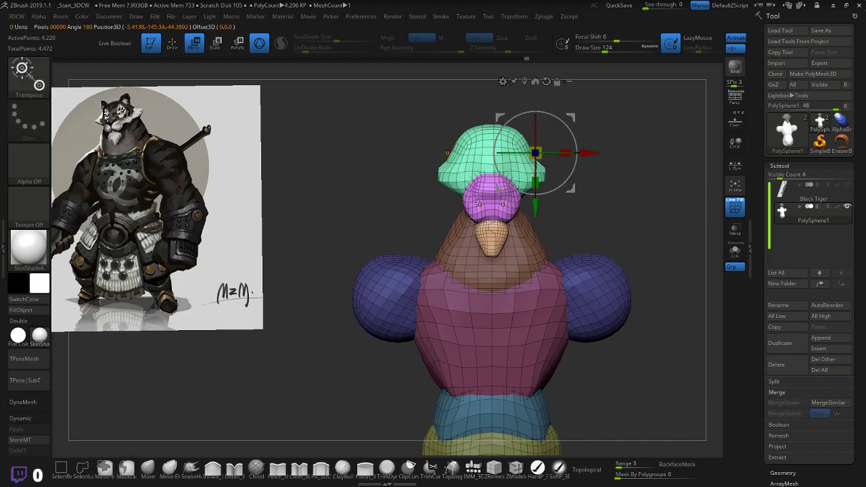
{"action": "left_click", "coordinate": [433, 250], "text": "ctrl"}
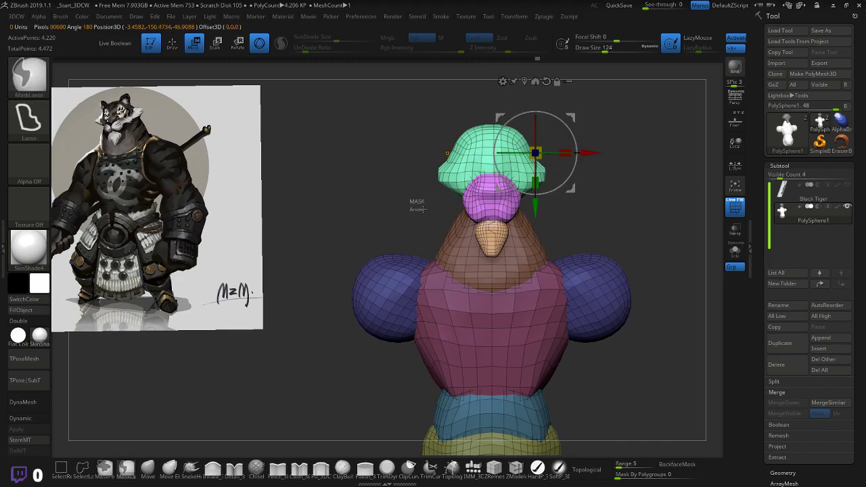
{"action": "left_click", "coordinate": [498, 193], "text": "ctrl"}
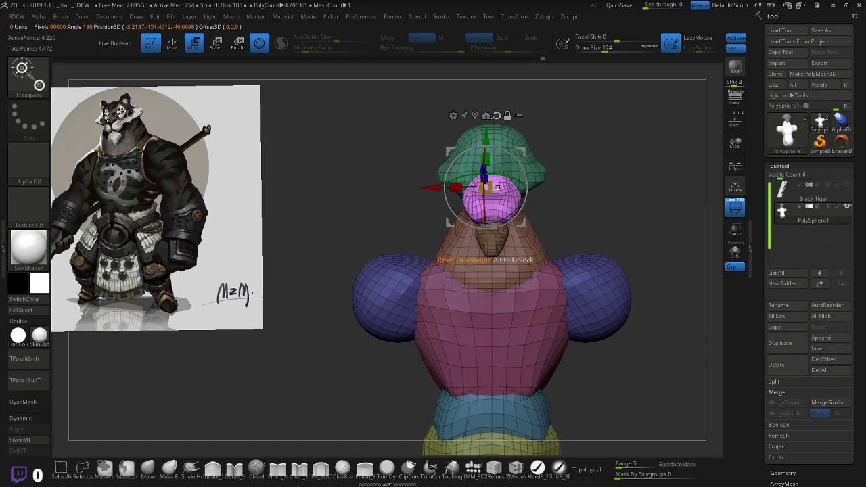
{"action": "left_click_drag", "start_coordinate": [486, 157], "coordinate": [486, 160]}
{"action": "left_click_drag", "start_coordinate": [629, 153], "coordinate": [553, 162]}
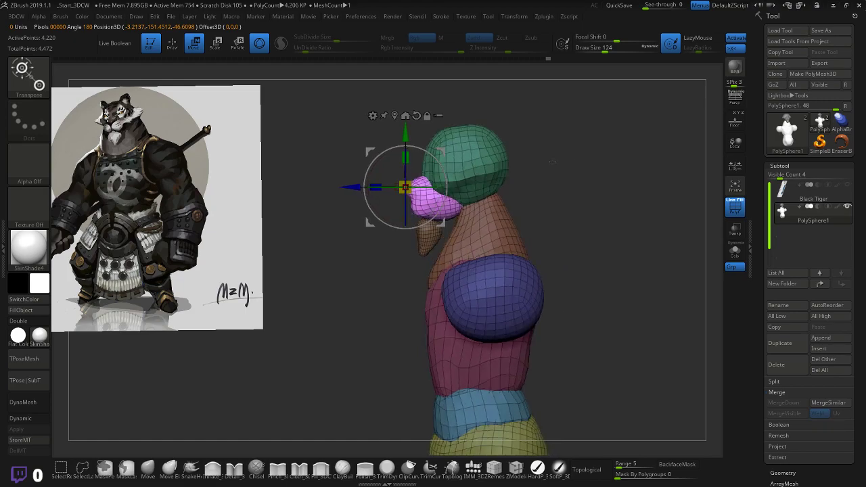
{"action": "left_click_drag", "start_coordinate": [440, 151], "coordinate": [438, 148]}
{"action": "left_click_drag", "start_coordinate": [582, 139], "coordinate": [531, 171]}
- Leave only the goatee unmasked, nudge it up toward the muzzle and clear the mask
{"action": "left_click", "coordinate": [457, 234], "text": "ctrl"}
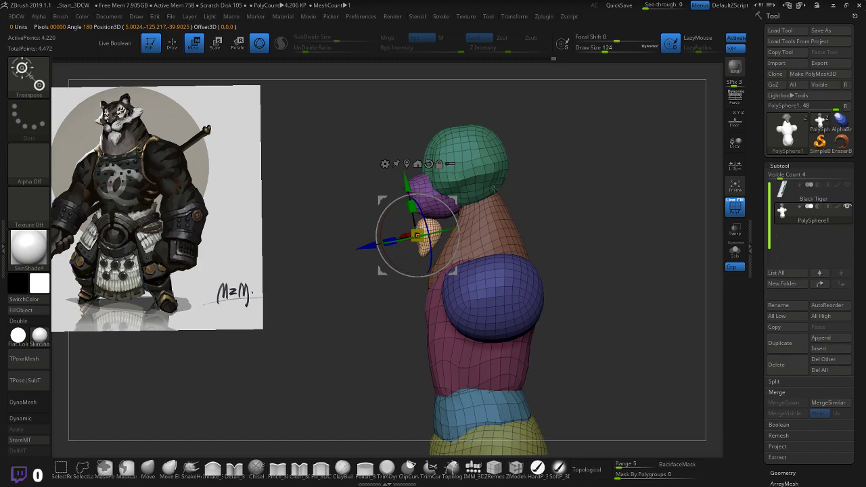
{"action": "left_click_drag", "start_coordinate": [456, 200], "coordinate": [456, 195]}
{"action": "left_click_drag", "start_coordinate": [541, 162], "coordinate": [608, 162]}
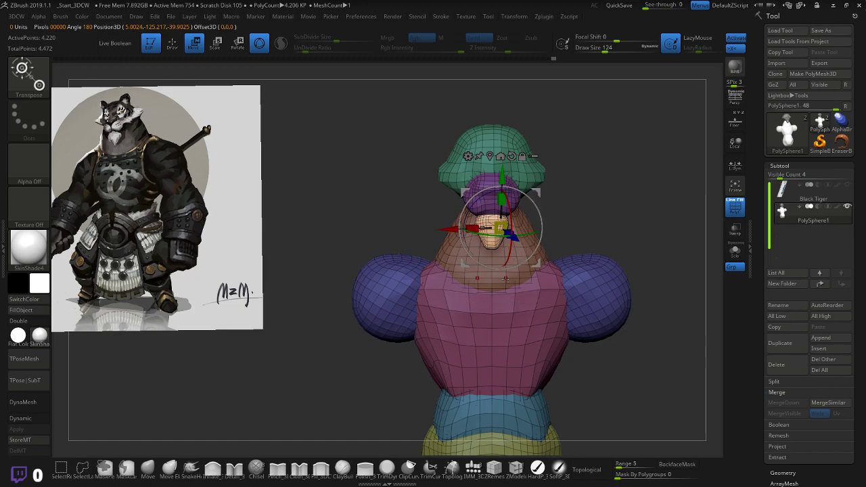
{"action": "left_click_drag", "start_coordinate": [632, 203], "coordinate": [596, 142], "text": "shift"}
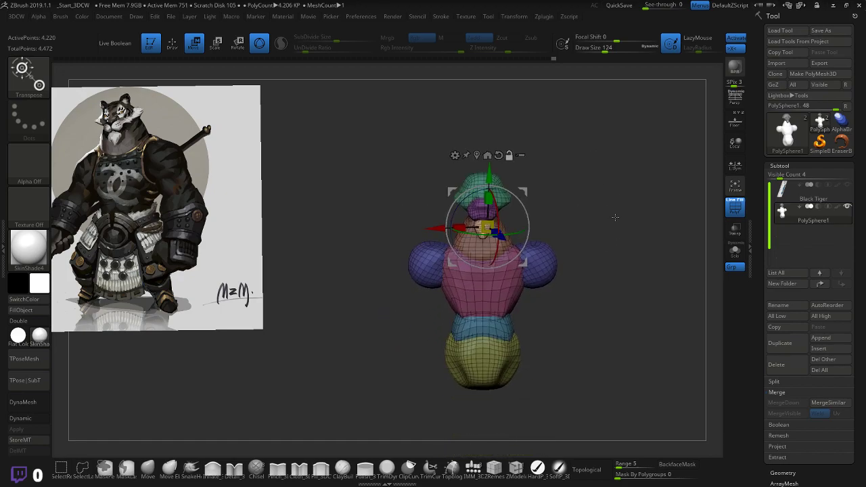
{"action": "left_click", "coordinate": [581, 209], "text": "ctrl"}
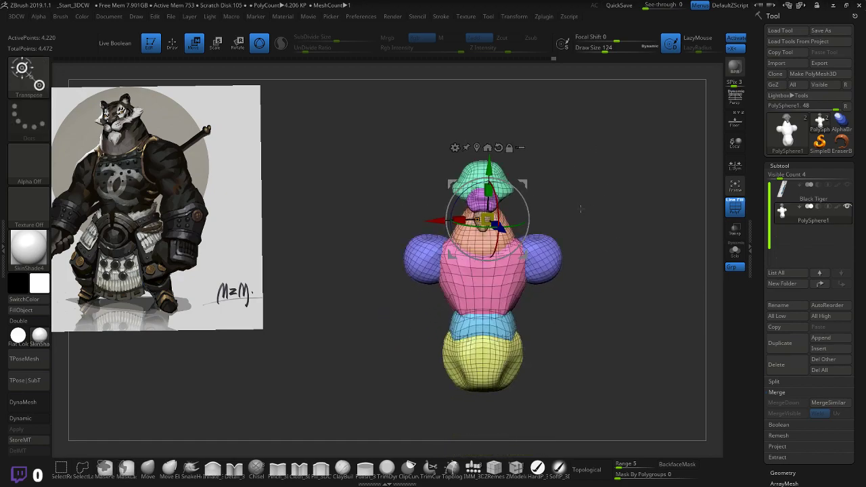
- Reshape the sides of the hips and torso with the Move brush at draw size 292
{"action": "left_click_drag", "start_coordinate": [587, 220], "coordinate": [594, 194], "text": "alt"}
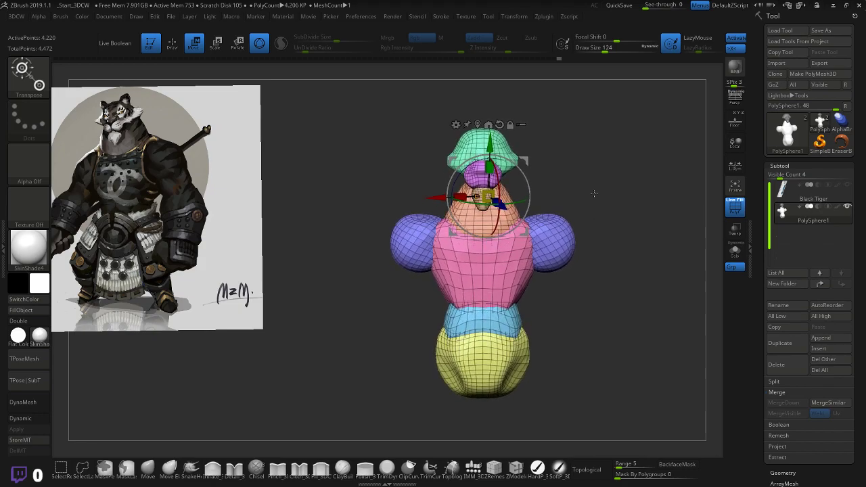
{"action": "key", "text": "q"}
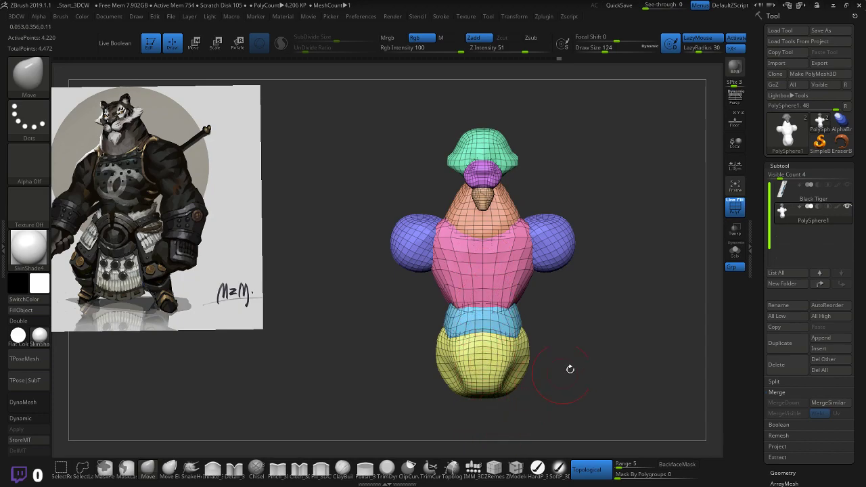
{"action": "left_click_drag", "start_coordinate": [592, 346], "coordinate": [587, 307], "text": "alt"}
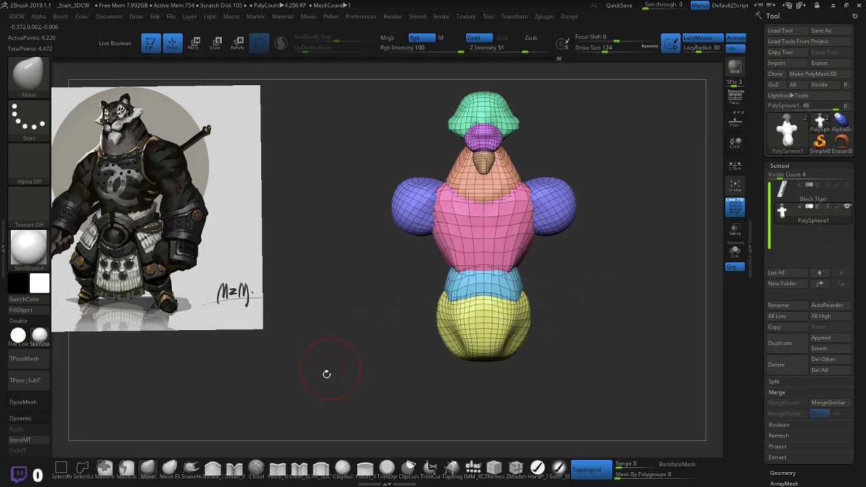
{"action": "left_click", "coordinate": [147, 469]}
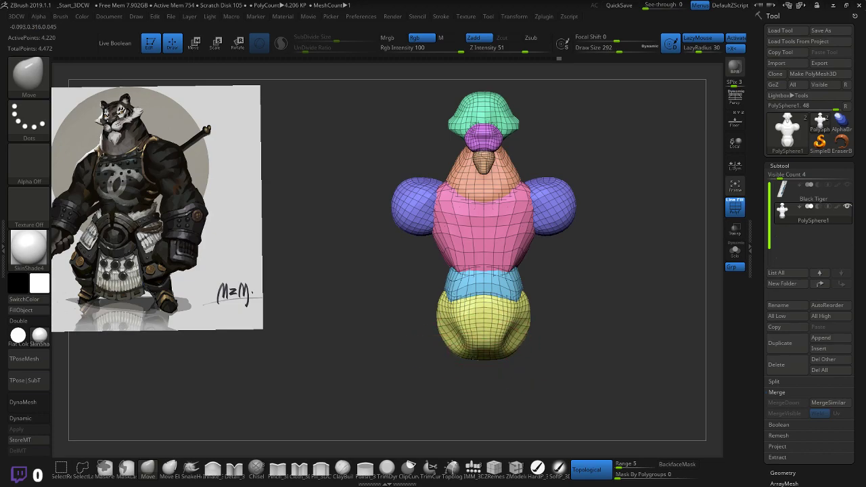
{"action": "mouse_move", "coordinate": [590, 288]}
{"action": "left_mouse_down"}
{"action": "mouse_move", "coordinate": [548, 290]}
{"action": "mouse_move", "coordinate": [573, 273]}
{"action": "mouse_move", "coordinate": [604, 268]}
{"action": "left_mouse_up"}
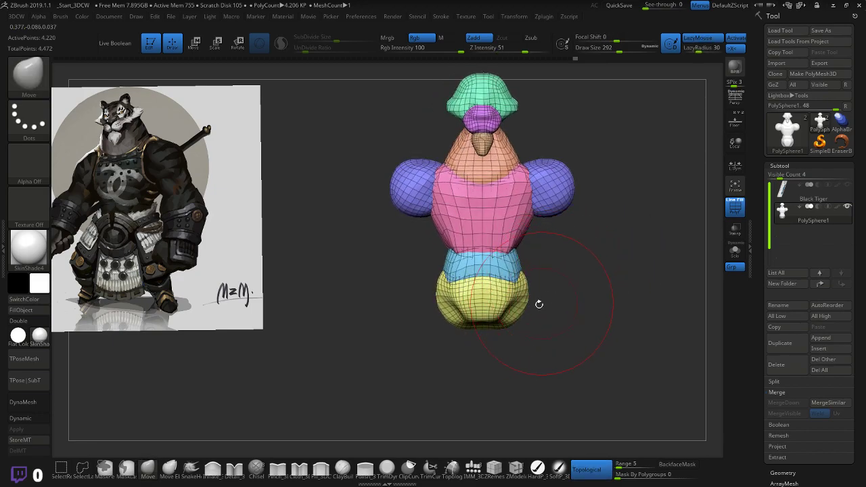
{"action": "mouse_move", "coordinate": [539, 305]}
{"action": "left_mouse_down"}
{"action": "mouse_move", "coordinate": [506, 317]}
{"action": "mouse_move", "coordinate": [571, 275]}
{"action": "mouse_move", "coordinate": [513, 304]}
{"action": "left_mouse_up"}
{"action": "left_click_drag", "start_coordinate": [579, 276], "coordinate": [563, 276]}
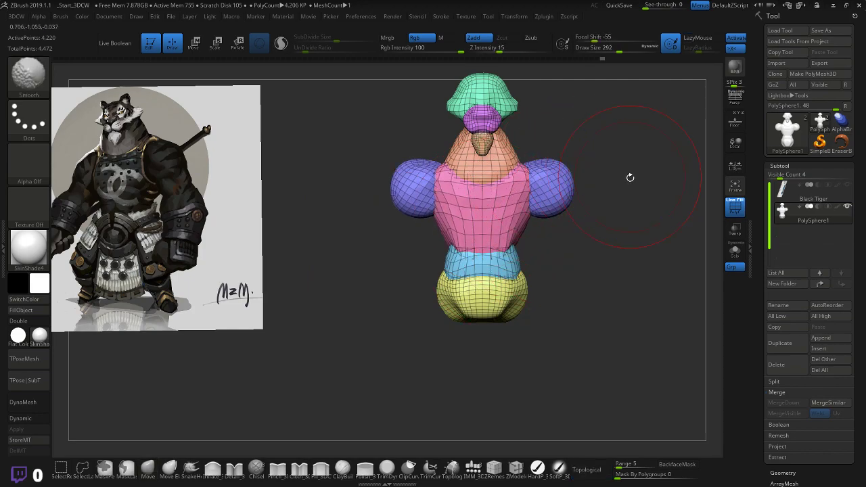
- Refine the back of the head and broaden the upper neck beneath it with the Move brush at draw size 132
{"action": "mouse_move", "coordinate": [629, 178]}
{"action": "left_mouse_down"}
{"action": "mouse_move", "coordinate": [596, 185]}
{"action": "mouse_move", "coordinate": [622, 183]}
{"action": "mouse_move", "coordinate": [589, 172]}
{"action": "mouse_move", "coordinate": [617, 219]}
{"action": "mouse_move", "coordinate": [596, 194]}
{"action": "mouse_move", "coordinate": [620, 187]}
{"action": "mouse_move", "coordinate": [634, 207]}
{"action": "mouse_move", "coordinate": [506, 180]}
{"action": "mouse_move", "coordinate": [582, 178]}
{"action": "left_mouse_up"}
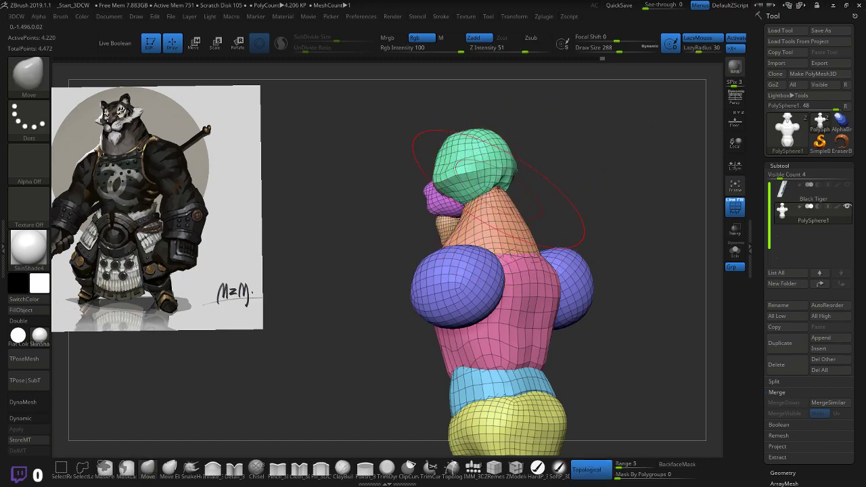
{"action": "mouse_move", "coordinate": [569, 177]}
{"action": "left_mouse_down"}
{"action": "mouse_move", "coordinate": [542, 179]}
{"action": "mouse_move", "coordinate": [553, 171]}
{"action": "mouse_move", "coordinate": [543, 170]}
{"action": "mouse_move", "coordinate": [545, 232]}
{"action": "mouse_move", "coordinate": [551, 203]}
{"action": "mouse_move", "coordinate": [586, 187]}
{"action": "mouse_move", "coordinate": [630, 196]}
{"action": "mouse_move", "coordinate": [588, 196]}
{"action": "mouse_move", "coordinate": [598, 196]}
{"action": "mouse_move", "coordinate": [642, 182]}
{"action": "mouse_move", "coordinate": [663, 189]}
{"action": "mouse_move", "coordinate": [654, 194]}
{"action": "mouse_move", "coordinate": [634, 162]}
{"action": "mouse_move", "coordinate": [582, 189]}
{"action": "mouse_move", "coordinate": [494, 166]}
{"action": "left_mouse_up"}
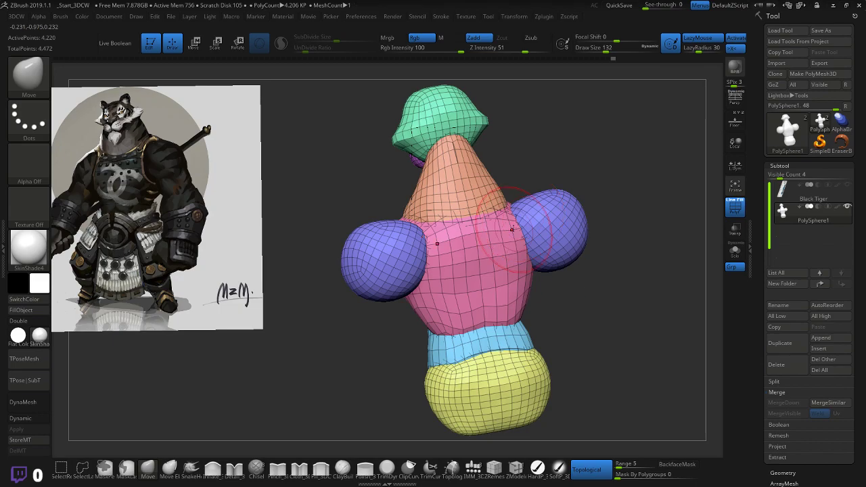
{"action": "mouse_move", "coordinate": [610, 213]}
{"action": "left_mouse_down"}
{"action": "mouse_move", "coordinate": [630, 166]}
{"action": "mouse_move", "coordinate": [650, 159]}
{"action": "mouse_move", "coordinate": [639, 161]}
{"action": "left_mouse_up"}
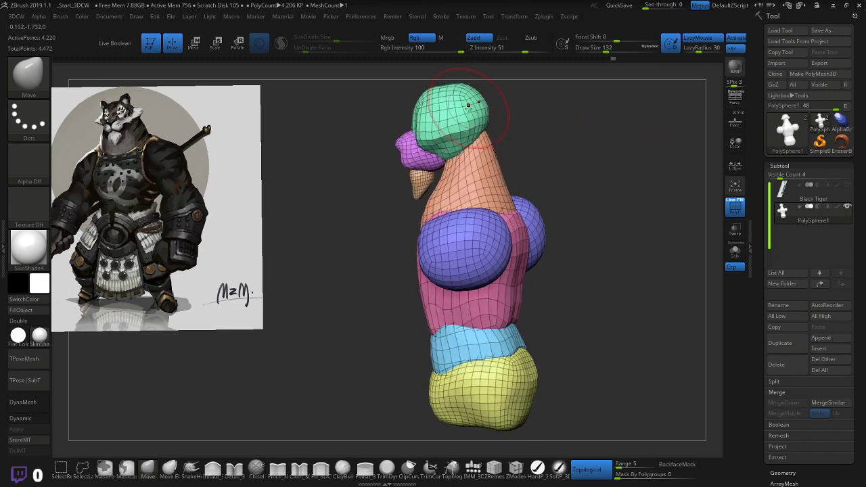
{"action": "mouse_move", "coordinate": [503, 117]}
{"action": "left_mouse_down"}
{"action": "mouse_move", "coordinate": [524, 111]}
{"action": "mouse_move", "coordinate": [485, 99]}
{"action": "left_mouse_up"}
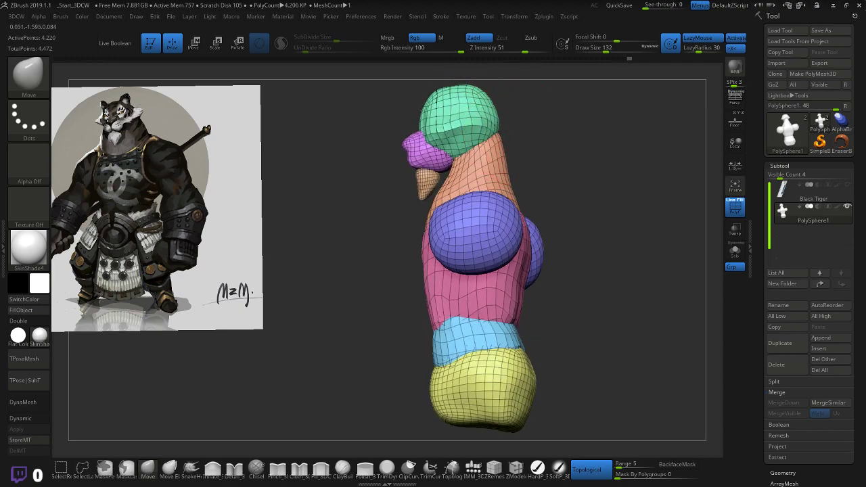
{"action": "left_click_drag", "start_coordinate": [506, 130], "coordinate": [512, 130]}
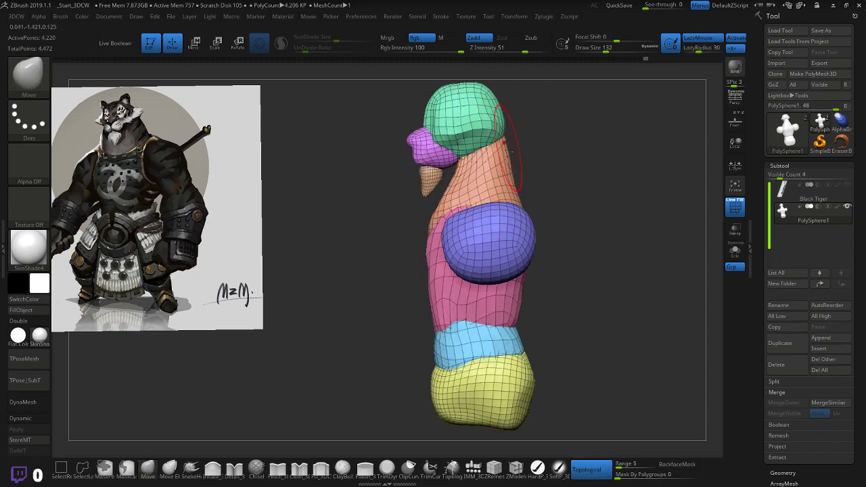
{"action": "left_click_drag", "start_coordinate": [537, 128], "coordinate": [468, 145]}
{"action": "right_click_drag", "start_coordinate": [463, 142], "coordinate": [463, 152]}
{"action": "mouse_move", "coordinate": [456, 145]}
{"action": "left_mouse_down"}
{"action": "mouse_move", "coordinate": [526, 119]}
{"action": "mouse_move", "coordinate": [581, 137]}
{"action": "mouse_move", "coordinate": [559, 142]}
{"action": "mouse_move", "coordinate": [617, 152]}
{"action": "mouse_move", "coordinate": [613, 179]}
{"action": "mouse_move", "coordinate": [589, 178]}
{"action": "left_mouse_up"}
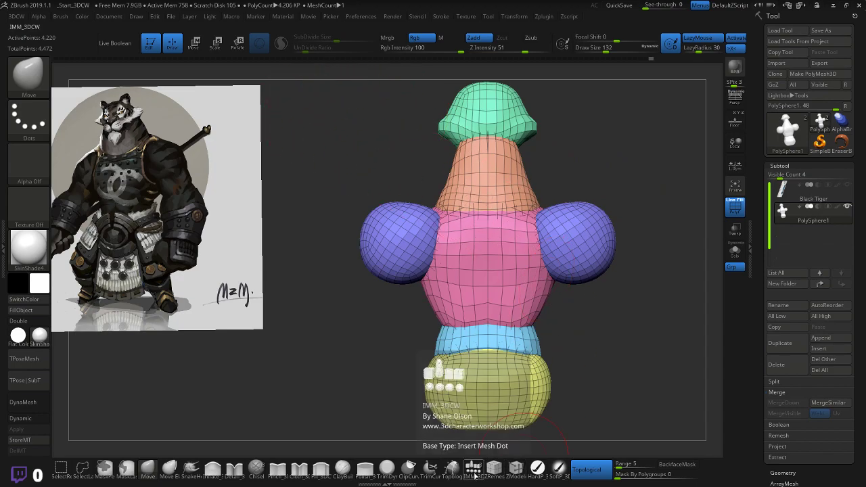
- Save the tool under the new file name Black Tiger_01 in the Black Tiger folder
{"action": "left_click", "coordinate": [108, 17]}
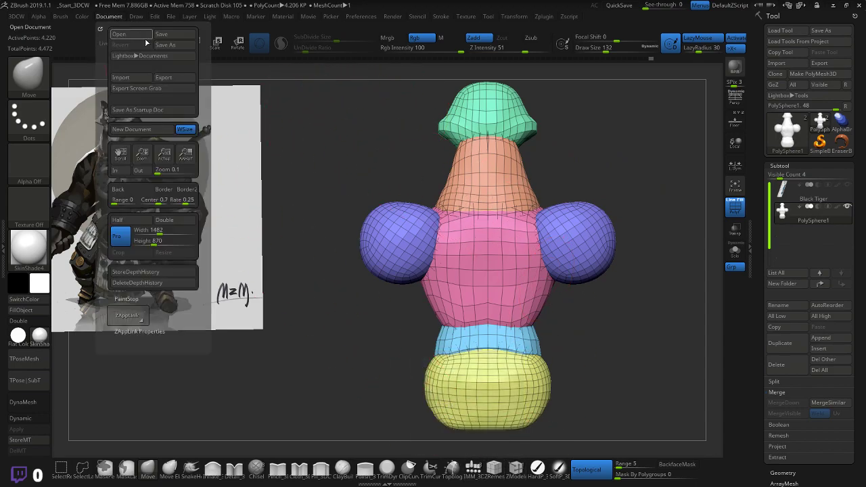
{"action": "left_click", "coordinate": [168, 42]}
{"action": "left_click", "coordinate": [211, 69]}
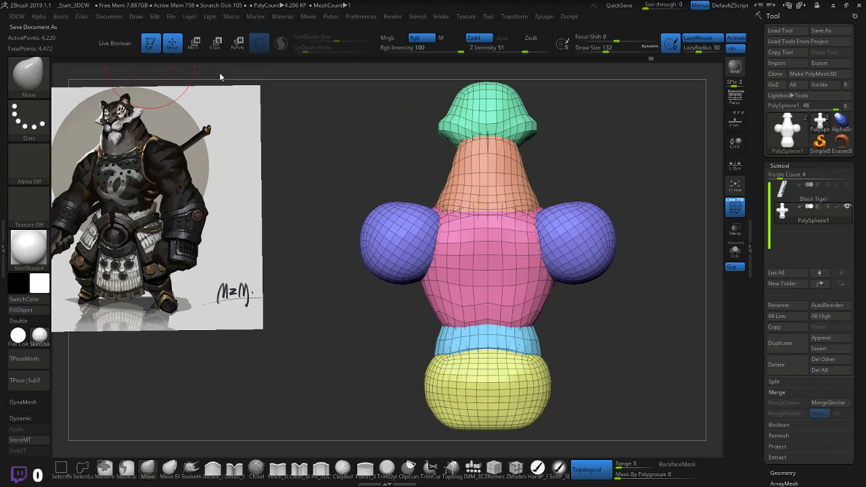
{"action": "left_click", "coordinate": [124, 88]}
{"action": "left_click", "coordinate": [119, 197]}
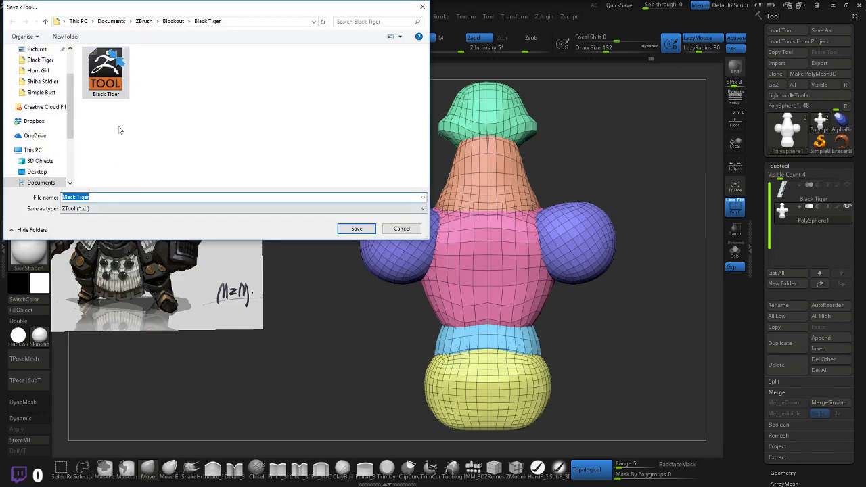
{"action": "type", "text": "_01"}
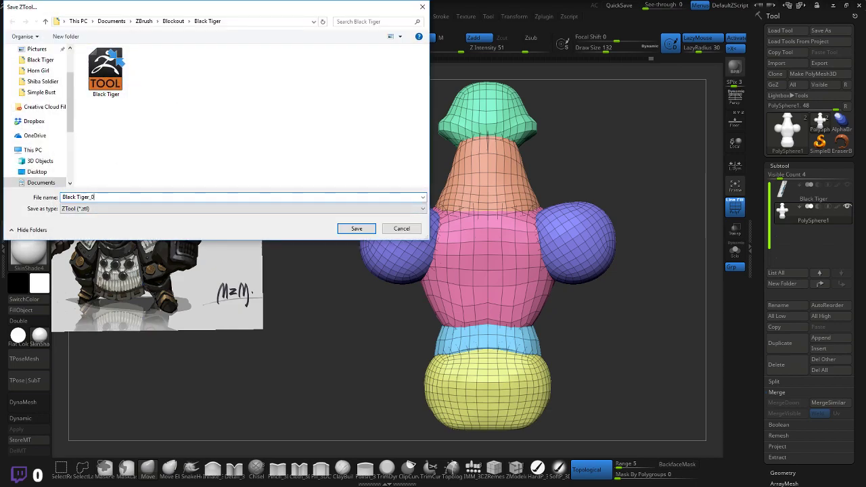
{"action": "left_click", "coordinate": [356, 228]}
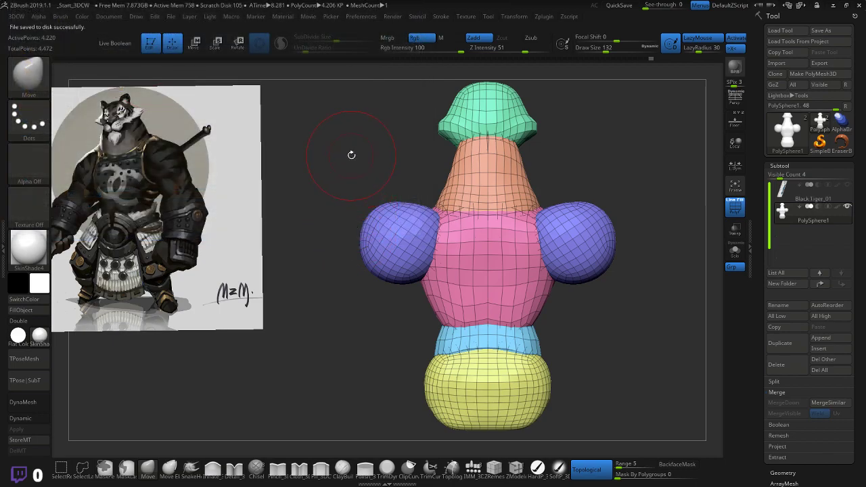
- Insert a mirrored pair of small QuadSphere-2 meshes on the upper back at the base of the neck
{"action": "left_click", "coordinate": [473, 467]}
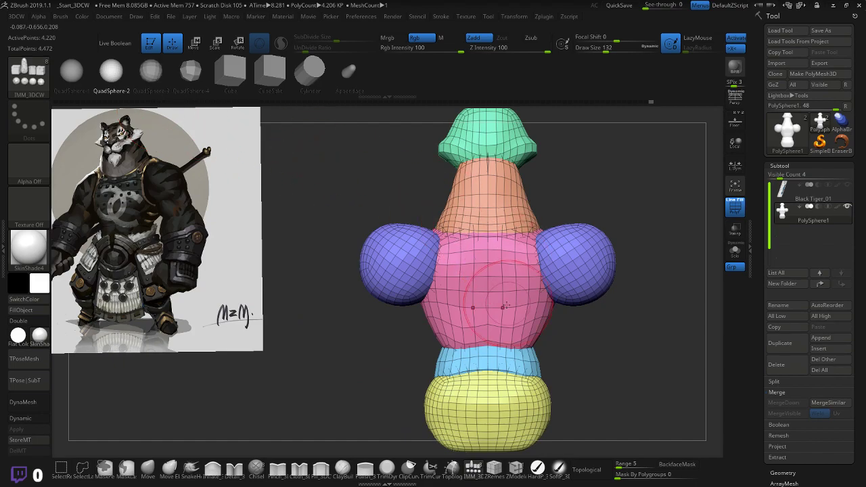
{"action": "left_click_drag", "start_coordinate": [514, 250], "coordinate": [531, 234]}
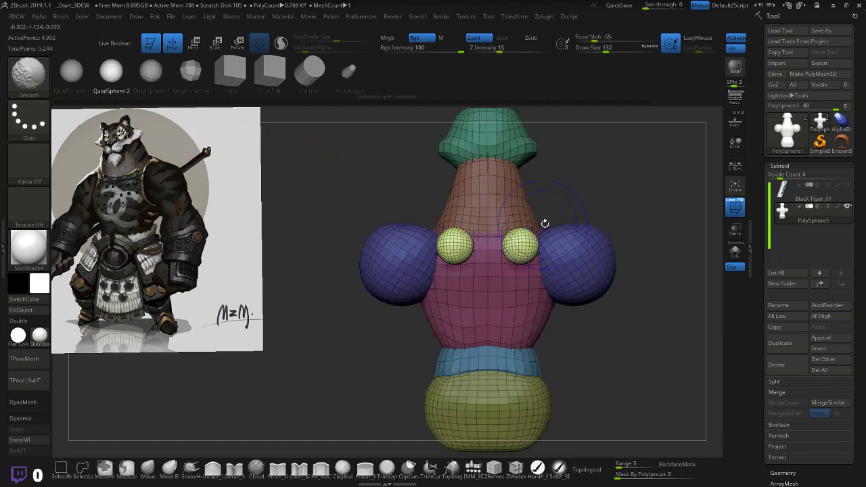
{"action": "left_click_drag", "start_coordinate": [632, 194], "coordinate": [545, 204]}
- Stretch the new pair of spheres vertically into long ellipsoids and shift them in against the back
{"action": "key", "text": "w"}
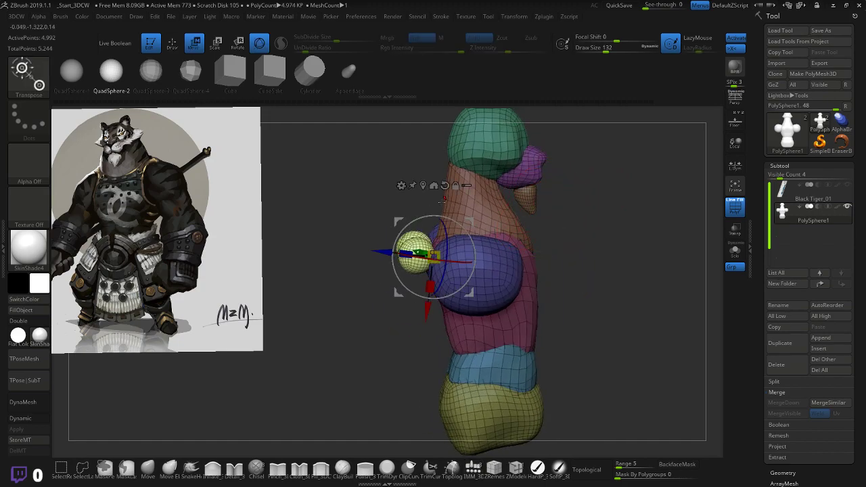
{"action": "left_click", "coordinate": [434, 185]}
{"action": "left_click_drag", "start_coordinate": [428, 282], "coordinate": [426, 299]}
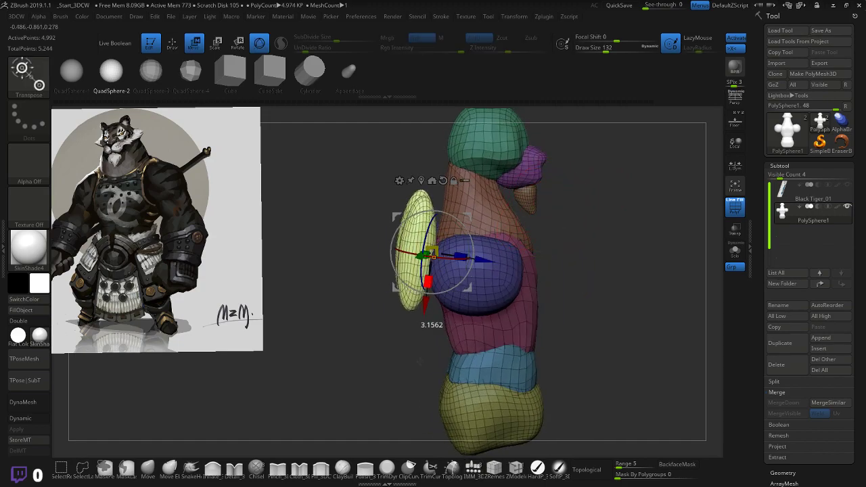
{"action": "left_click_drag", "start_coordinate": [419, 361], "coordinate": [418, 366]}
{"action": "left_click_drag", "start_coordinate": [484, 260], "coordinate": [497, 262]}
{"action": "left_click_drag", "start_coordinate": [568, 251], "coordinate": [667, 244]}
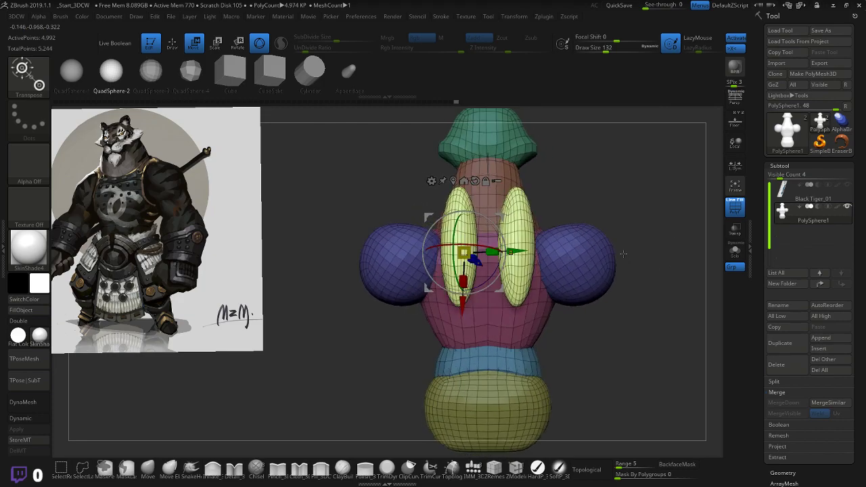
- Taper the upper ends of the ellipsoids and pull them up the back of the neck with the Move brush at draw size 132
{"action": "left_click", "coordinate": [169, 468]}
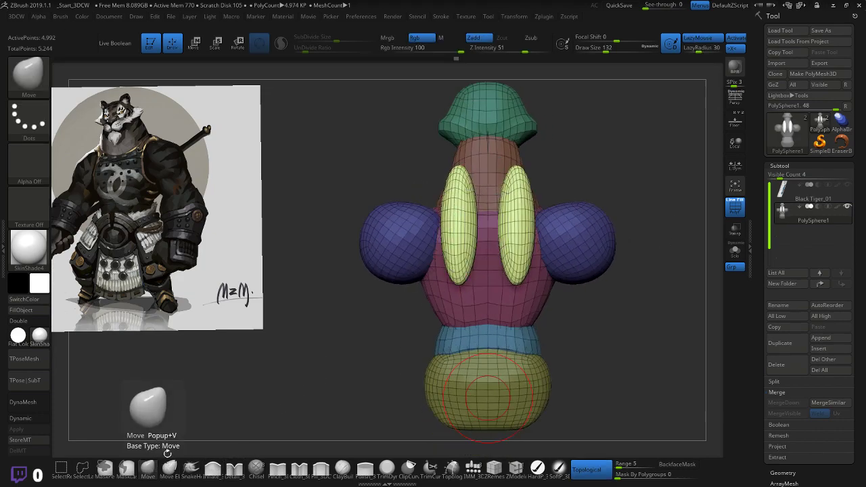
{"action": "left_click_drag", "start_coordinate": [639, 169], "coordinate": [632, 246], "text": "alt"}
{"action": "left_click_drag", "start_coordinate": [646, 243], "coordinate": [535, 246]}
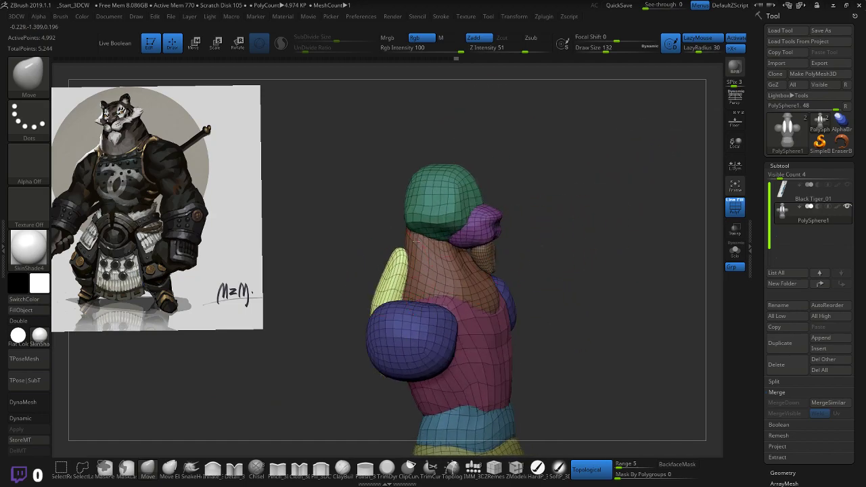
{"action": "left_click_drag", "start_coordinate": [381, 254], "coordinate": [500, 233]}
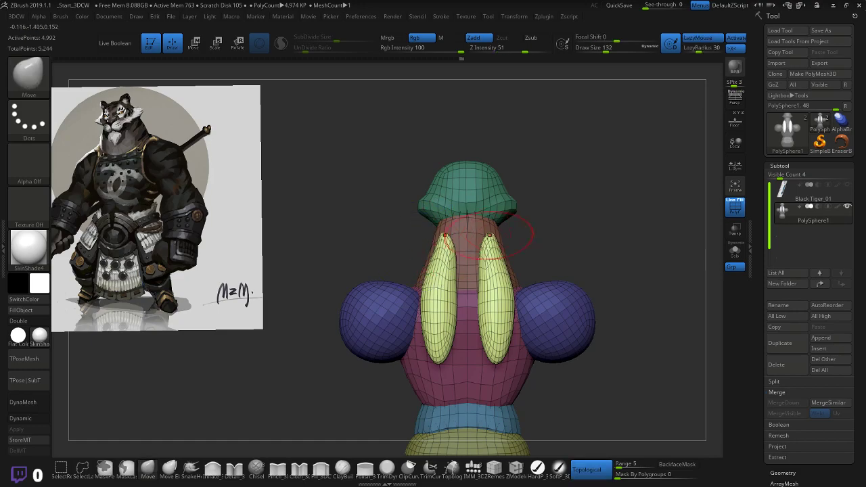
{"action": "left_click_drag", "start_coordinate": [575, 174], "coordinate": [489, 230]}
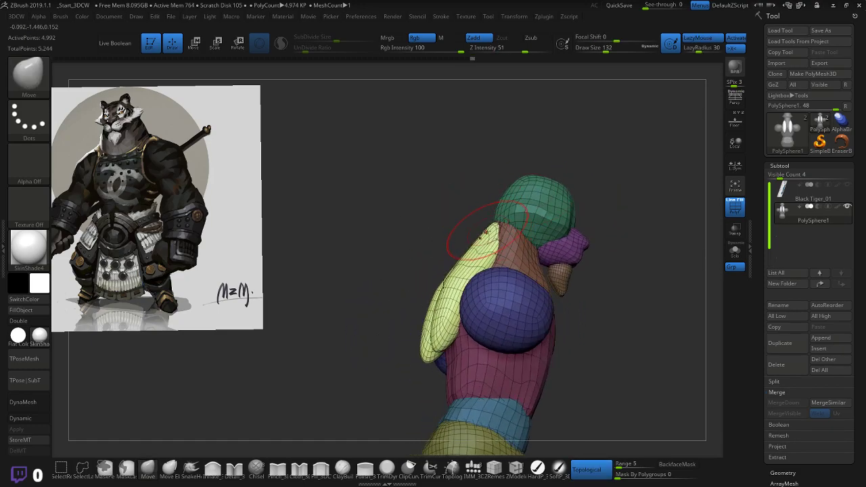
{"action": "mouse_move", "coordinate": [424, 240]}
{"action": "left_mouse_down"}
{"action": "mouse_move", "coordinate": [475, 225]}
{"action": "mouse_move", "coordinate": [419, 244]}
{"action": "left_mouse_up"}
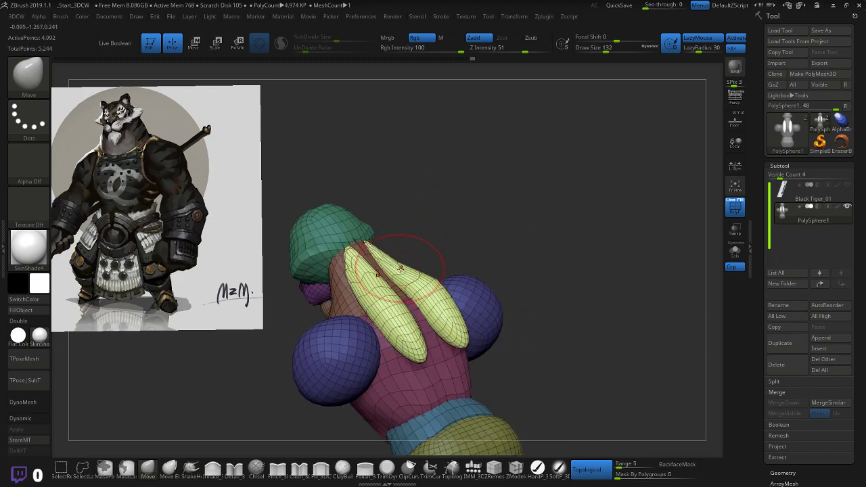
- Spread the middle of the back muscle forms out toward the shoulders and narrow their lower ends into tips
{"action": "left_click_drag", "start_coordinate": [421, 286], "coordinate": [434, 308]}
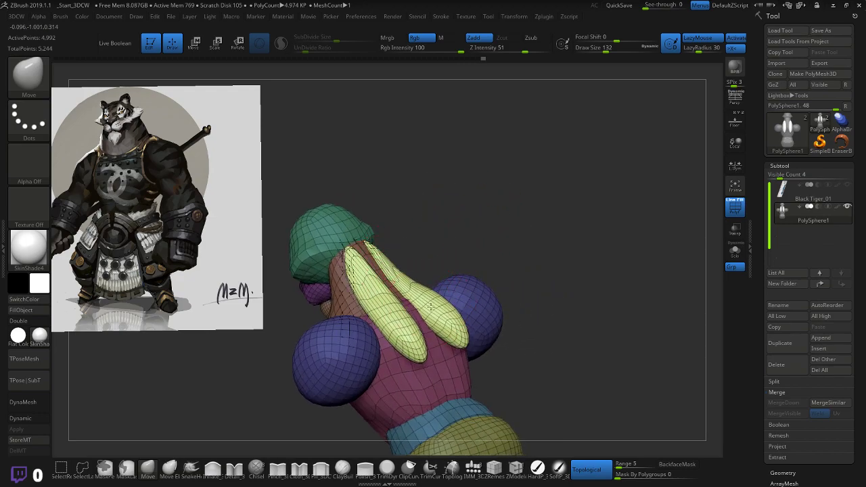
{"action": "mouse_move", "coordinate": [582, 271]}
{"action": "left_mouse_down"}
{"action": "mouse_move", "coordinate": [514, 293]}
{"action": "mouse_move", "coordinate": [490, 245]}
{"action": "mouse_move", "coordinate": [453, 250]}
{"action": "mouse_move", "coordinate": [551, 322]}
{"action": "mouse_move", "coordinate": [519, 339]}
{"action": "mouse_move", "coordinate": [446, 349]}
{"action": "mouse_move", "coordinate": [489, 323]}
{"action": "left_mouse_up"}
{"action": "left_click_drag", "start_coordinate": [451, 348], "coordinate": [498, 332]}
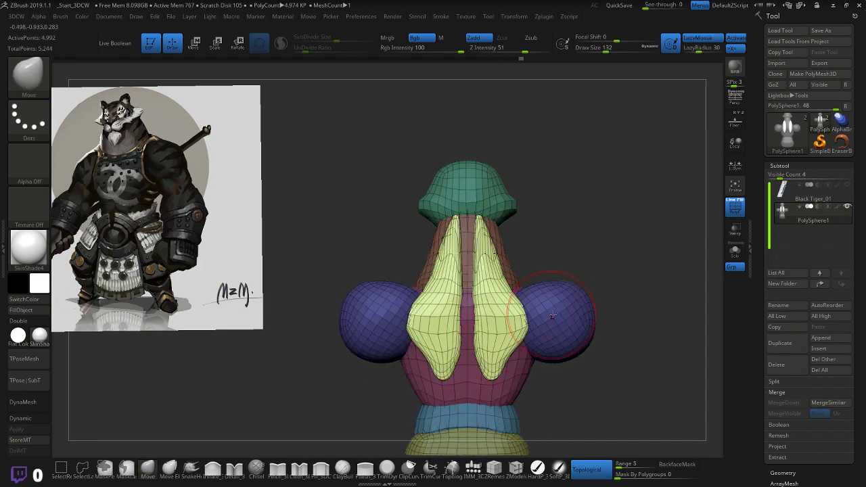
{"action": "left_click_drag", "start_coordinate": [552, 315], "coordinate": [516, 320]}
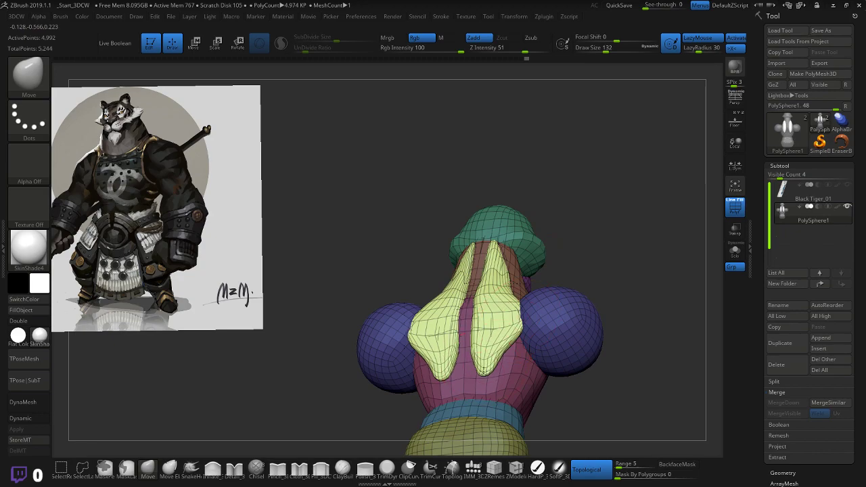
{"action": "left_click_drag", "start_coordinate": [599, 372], "coordinate": [474, 371]}
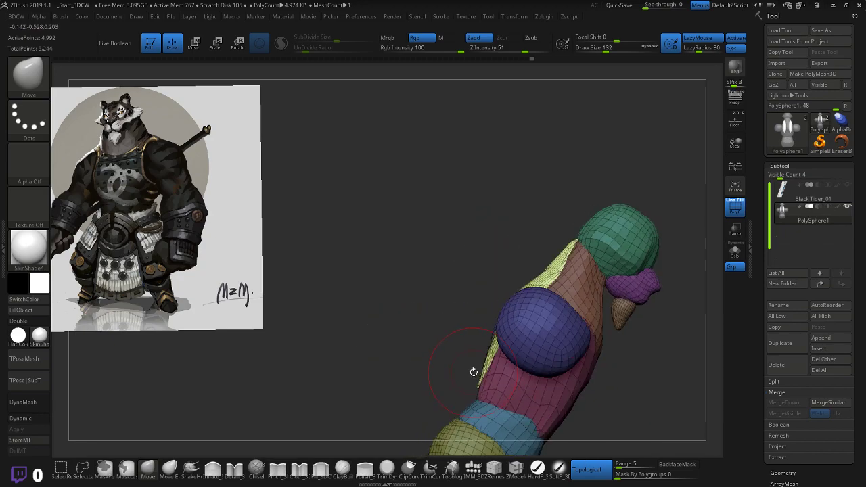
{"action": "left_click_drag", "start_coordinate": [425, 361], "coordinate": [545, 372]}
{"action": "left_click_drag", "start_coordinate": [599, 339], "coordinate": [562, 346]}
{"action": "left_click_drag", "start_coordinate": [575, 267], "coordinate": [450, 261]}
{"action": "left_click_drag", "start_coordinate": [605, 239], "coordinate": [538, 247]}
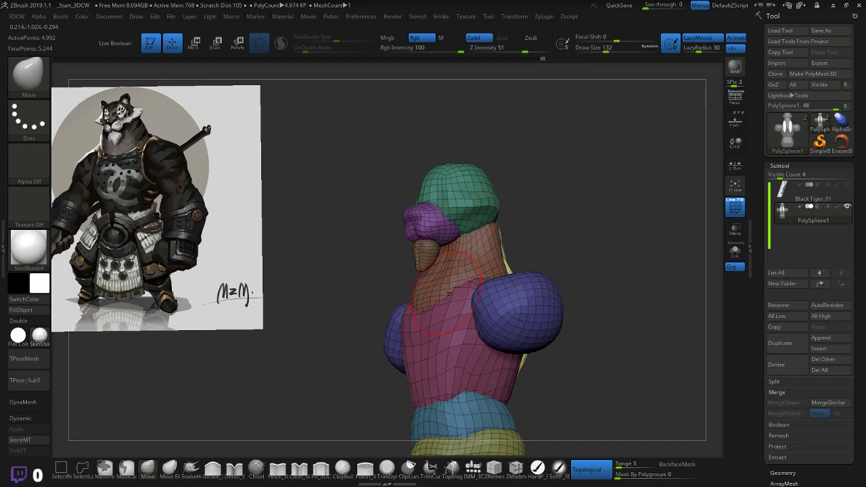
- Clear the mask, then reshape the front and sides of the neck's base where it meets the chest
{"action": "left_click_drag", "start_coordinate": [358, 328], "coordinate": [368, 338], "text": "ctrl"}
{"action": "left_click_drag", "start_coordinate": [416, 291], "coordinate": [433, 293]}
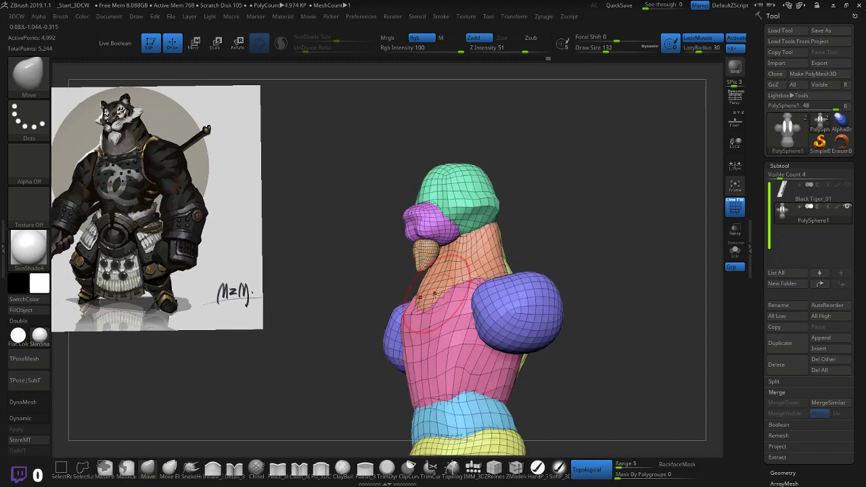
{"action": "left_click_drag", "start_coordinate": [345, 318], "coordinate": [396, 322]}
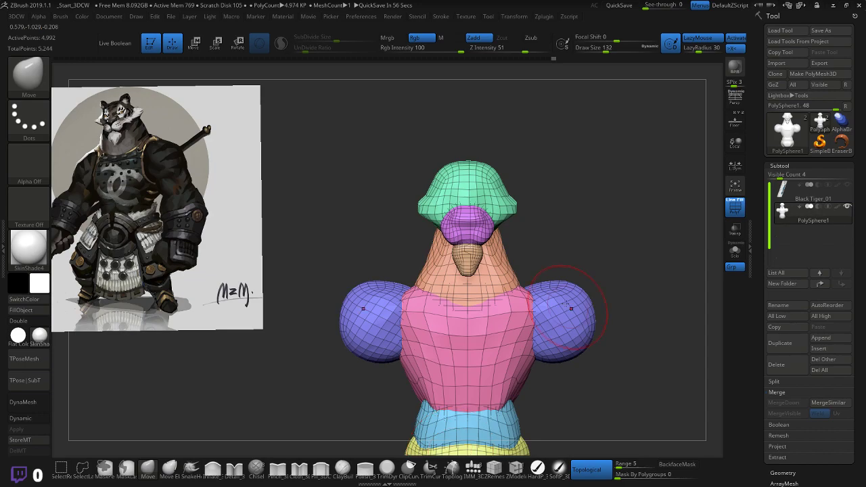
{"action": "left_click_drag", "start_coordinate": [593, 226], "coordinate": [523, 281]}
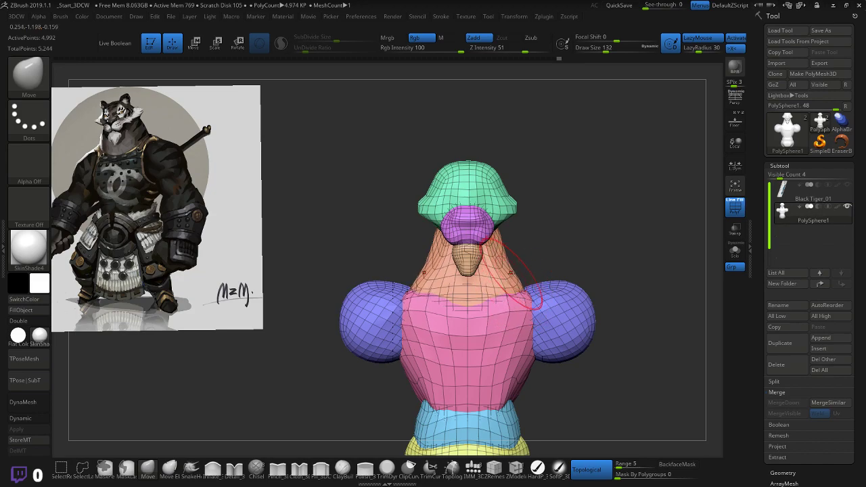
{"action": "mouse_move", "coordinate": [517, 280]}
{"action": "left_mouse_down"}
{"action": "mouse_move", "coordinate": [507, 254]}
{"action": "mouse_move", "coordinate": [512, 269]}
{"action": "left_mouse_up"}
{"action": "mouse_move", "coordinate": [574, 242]}
{"action": "left_mouse_down"}
{"action": "mouse_move", "coordinate": [535, 247]}
{"action": "mouse_move", "coordinate": [606, 238]}
{"action": "mouse_move", "coordinate": [575, 211]}
{"action": "left_mouse_up"}
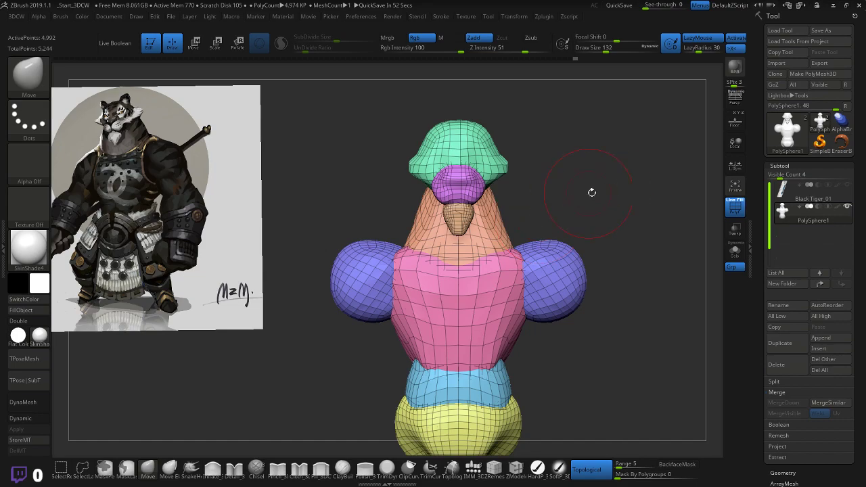
{"action": "mouse_move", "coordinate": [574, 204]}
{"action": "left_mouse_down"}
{"action": "mouse_move", "coordinate": [571, 189]}
{"action": "mouse_move", "coordinate": [573, 204]}
{"action": "left_mouse_up"}
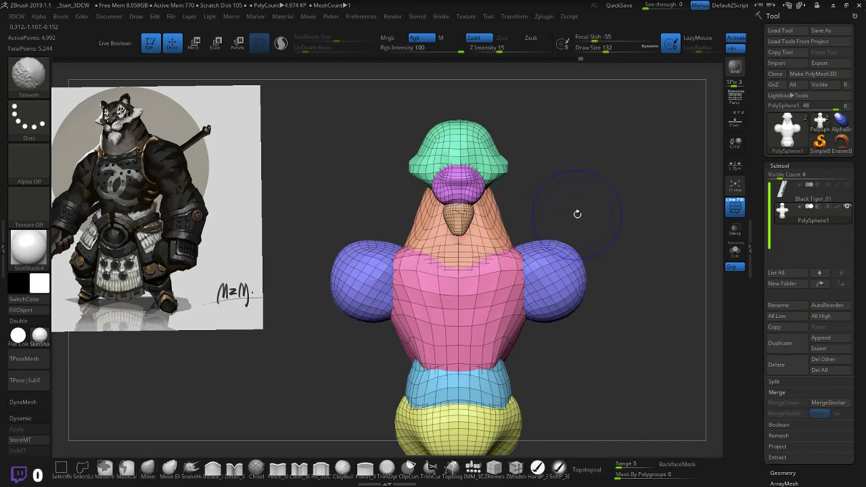
- Reshape the upper inner part of the shoulder spheres to fit against the neck and back muscles with the Move brush
{"action": "mouse_move", "coordinate": [586, 199]}
{"action": "left_mouse_down"}
{"action": "mouse_move", "coordinate": [586, 209]}
{"action": "mouse_move", "coordinate": [593, 178]}
{"action": "mouse_move", "coordinate": [593, 217]}
{"action": "mouse_move", "coordinate": [547, 253]}
{"action": "mouse_move", "coordinate": [548, 227]}
{"action": "mouse_move", "coordinate": [575, 217]}
{"action": "mouse_move", "coordinate": [406, 277]}
{"action": "left_mouse_up"}
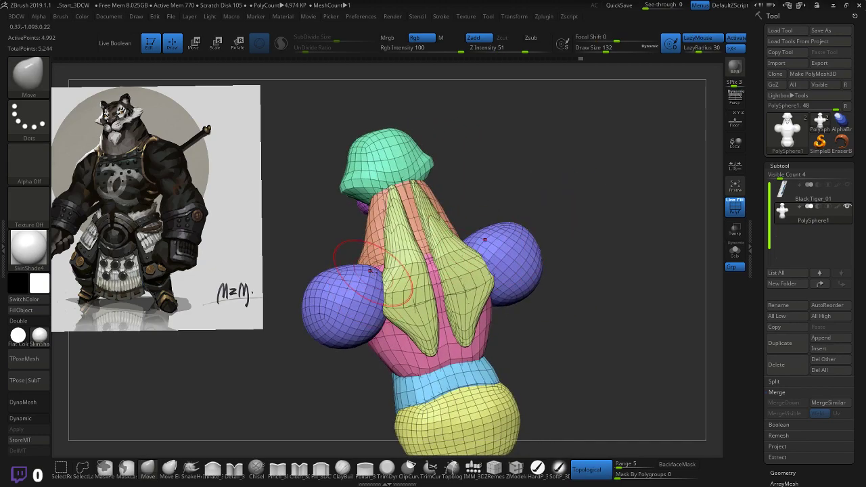
{"action": "mouse_move", "coordinate": [340, 252]}
{"action": "left_mouse_down"}
{"action": "mouse_move", "coordinate": [329, 269]}
{"action": "mouse_move", "coordinate": [313, 257]}
{"action": "mouse_move", "coordinate": [348, 246]}
{"action": "mouse_move", "coordinate": [341, 247]}
{"action": "left_mouse_up"}
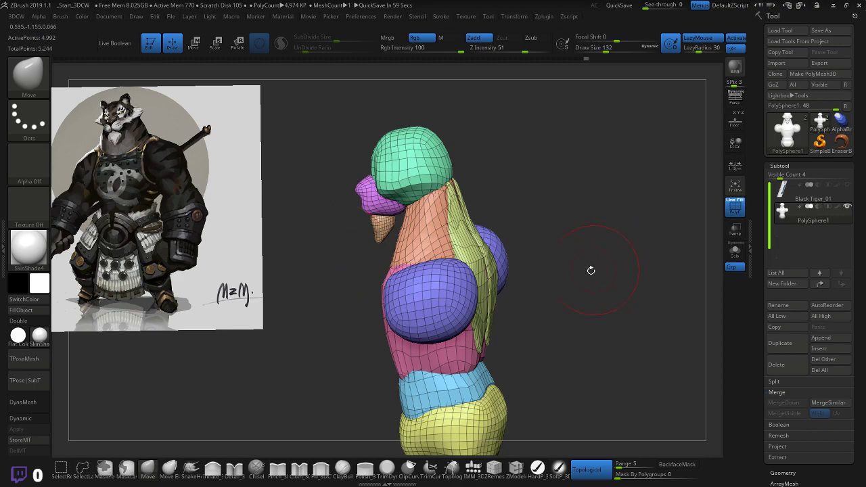
{"action": "left_click_drag", "start_coordinate": [560, 238], "coordinate": [548, 215]}
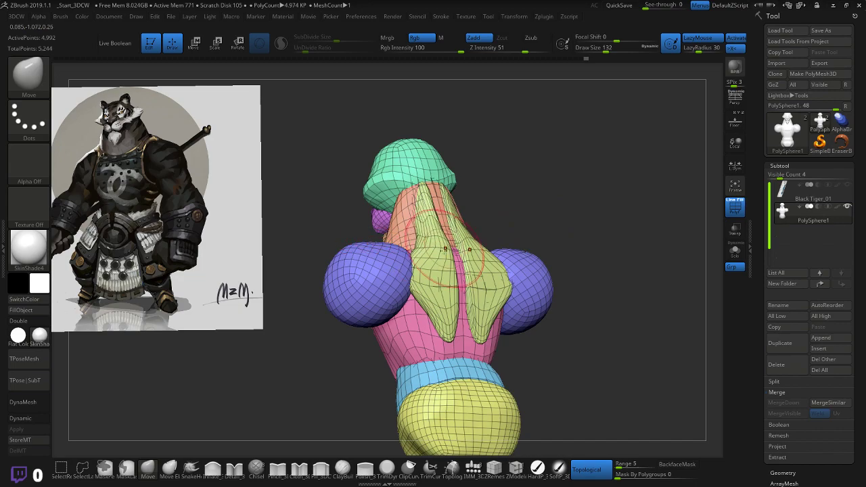
{"action": "left_click_drag", "start_coordinate": [415, 243], "coordinate": [416, 251]}
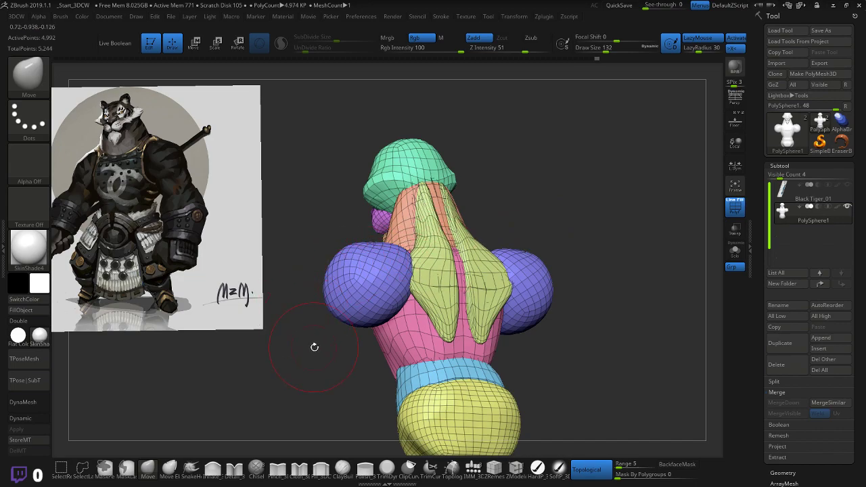
{"action": "left_click_drag", "start_coordinate": [314, 347], "coordinate": [580, 305]}
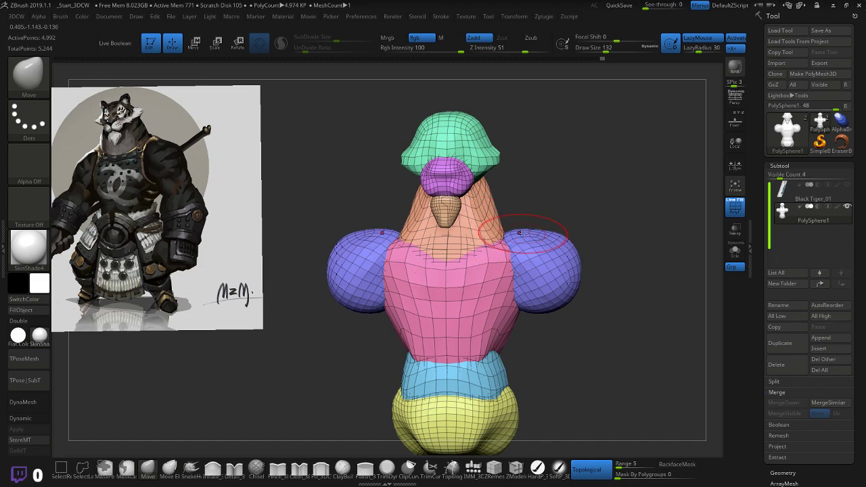
{"action": "left_click_drag", "start_coordinate": [621, 234], "coordinate": [592, 222]}
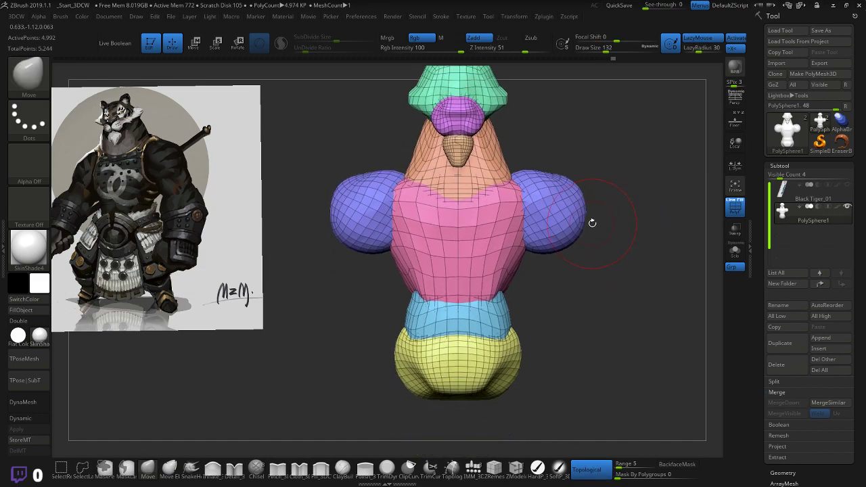
{"action": "mouse_move", "coordinate": [630, 260]}
{"action": "left_mouse_down"}
{"action": "mouse_move", "coordinate": [626, 267]}
{"action": "mouse_move", "coordinate": [616, 247]}
{"action": "mouse_move", "coordinate": [570, 235]}
{"action": "left_mouse_up"}
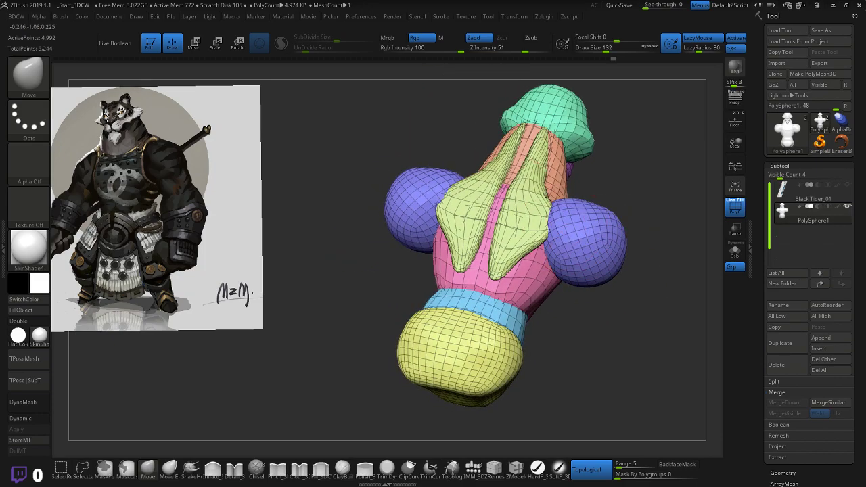
- Refine the back muscle forms beside the shoulders with the Move brush
{"action": "mouse_move", "coordinate": [544, 203]}
{"action": "left_mouse_down"}
{"action": "mouse_move", "coordinate": [567, 205]}
{"action": "mouse_move", "coordinate": [539, 194]}
{"action": "left_mouse_up"}
{"action": "mouse_move", "coordinate": [621, 187]}
{"action": "left_mouse_down"}
{"action": "mouse_move", "coordinate": [597, 219]}
{"action": "mouse_move", "coordinate": [556, 225]}
{"action": "left_mouse_up"}
{"action": "mouse_move", "coordinate": [491, 229]}
{"action": "left_mouse_down"}
{"action": "mouse_move", "coordinate": [634, 241]}
{"action": "mouse_move", "coordinate": [635, 221]}
{"action": "left_mouse_up"}
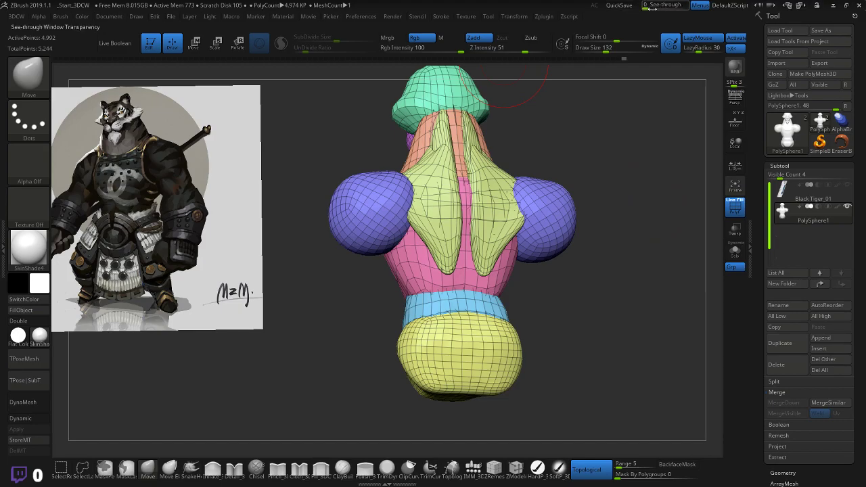
- Set the window see-through to 100 and switch to the back neck muscle reference images in Chrome
{"action": "left_click_drag", "start_coordinate": [652, 7], "coordinate": [695, 14]}
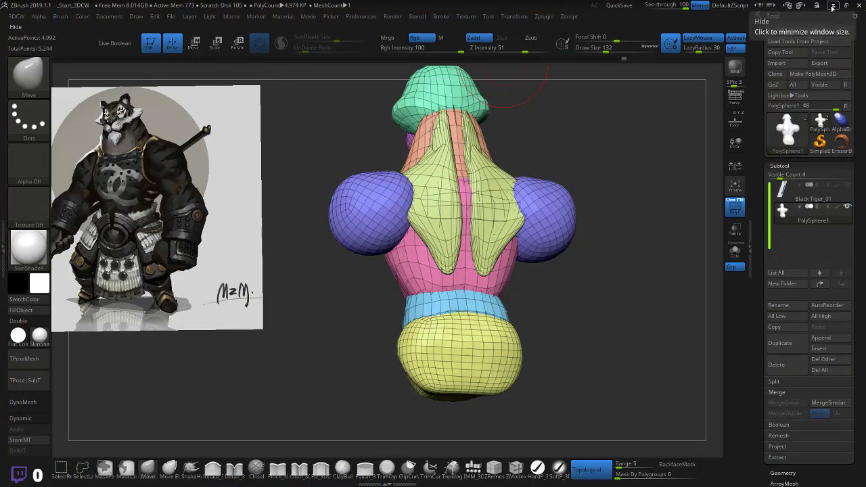
{"action": "left_click", "coordinate": [833, 6]}
{"action": "left_click", "coordinate": [460, 25]}
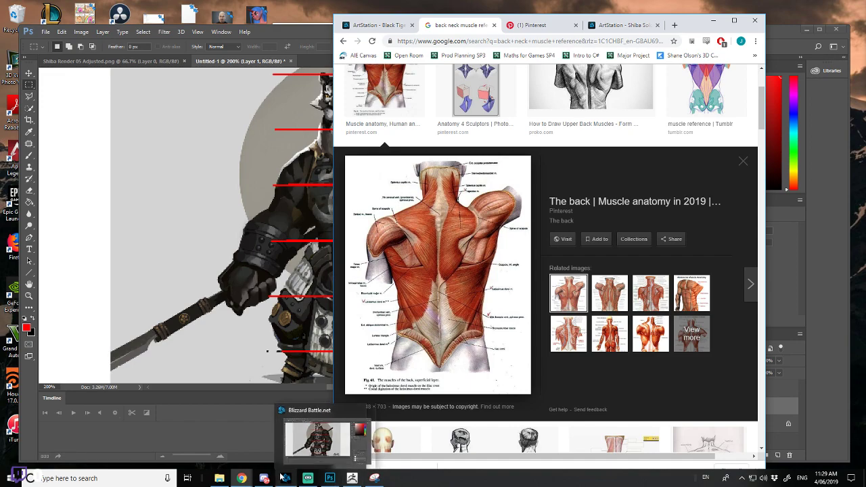
- Switch back to ZBrush and set the window see-through to 0
{"action": "left_click", "coordinate": [351, 478]}
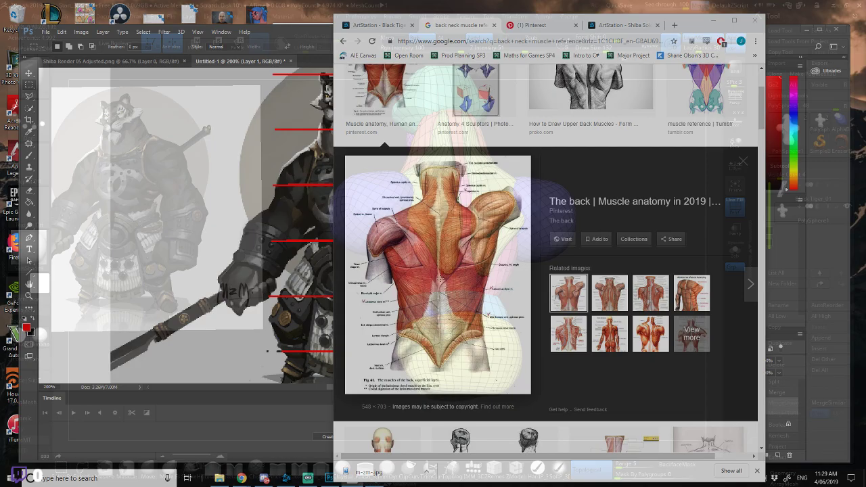
{"action": "left_click_drag", "start_coordinate": [685, 5], "coordinate": [645, 5]}
{"action": "left_click", "coordinate": [683, 5]}
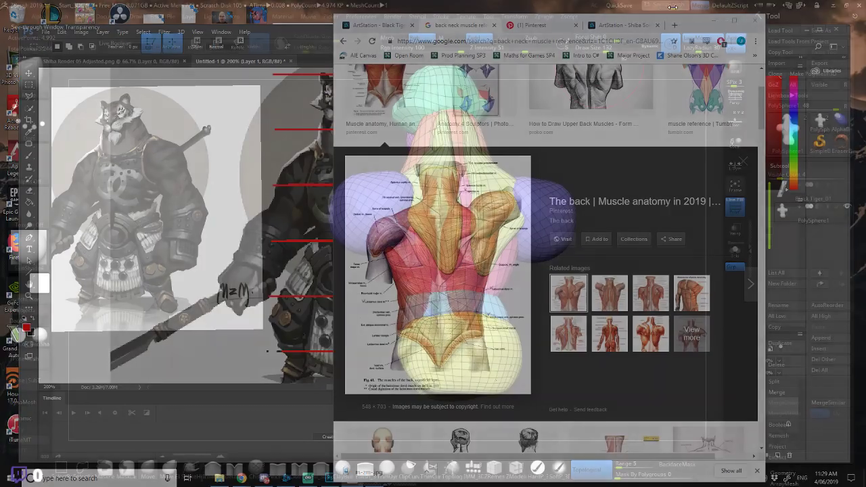
{"action": "left_click", "coordinate": [683, 5]}
- Reshape the outer corners of the back muscles where they meet the shoulder spheres with the Move brush
{"action": "left_click_drag", "start_coordinate": [577, 173], "coordinate": [568, 134]}
{"action": "mouse_move", "coordinate": [521, 238]}
{"action": "left_mouse_down"}
{"action": "mouse_move", "coordinate": [521, 224]}
{"action": "mouse_move", "coordinate": [527, 239]}
{"action": "mouse_move", "coordinate": [543, 230]}
{"action": "left_mouse_up"}
{"action": "key", "text": "ctrl+z"}
{"action": "mouse_move", "coordinate": [567, 199]}
{"action": "right_mouse_down"}
{"action": "mouse_move", "coordinate": [651, 265]}
{"action": "mouse_move", "coordinate": [647, 257]}
{"action": "mouse_move", "coordinate": [623, 279]}
{"action": "right_mouse_up"}
{"action": "left_click_drag", "start_coordinate": [624, 279], "coordinate": [627, 228]}
{"action": "right_click_drag", "start_coordinate": [627, 228], "coordinate": [621, 246]}
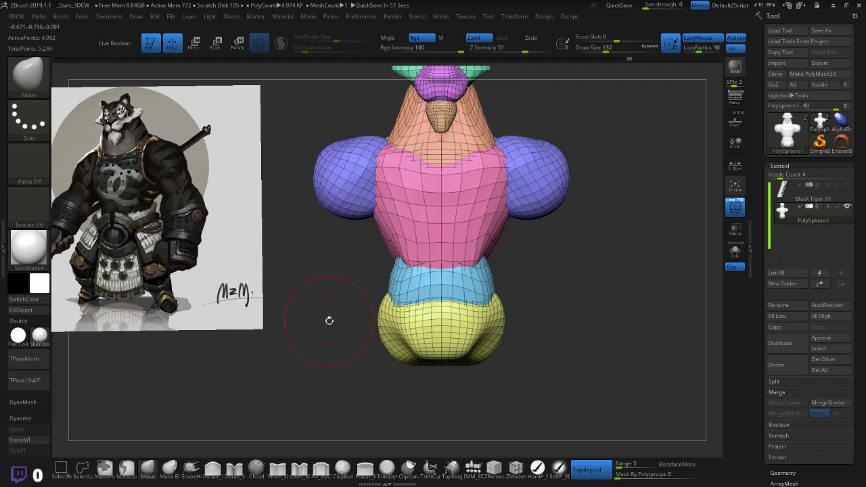
{"action": "left_click_drag", "start_coordinate": [651, 192], "coordinate": [609, 339]}
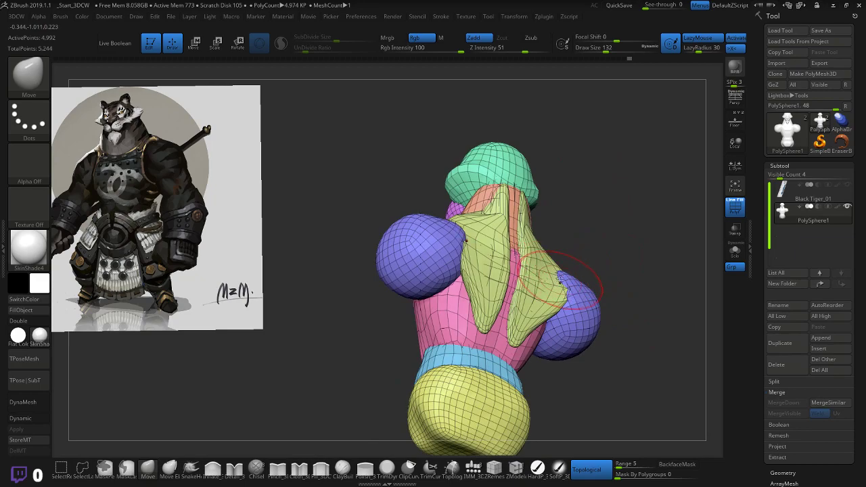
{"action": "mouse_move", "coordinate": [567, 278]}
{"action": "left_mouse_down"}
{"action": "mouse_move", "coordinate": [575, 282]}
{"action": "mouse_move", "coordinate": [556, 281]}
{"action": "mouse_move", "coordinate": [565, 262]}
{"action": "mouse_move", "coordinate": [518, 262]}
{"action": "left_mouse_up"}
{"action": "left_click_drag", "start_coordinate": [549, 229], "coordinate": [576, 197]}
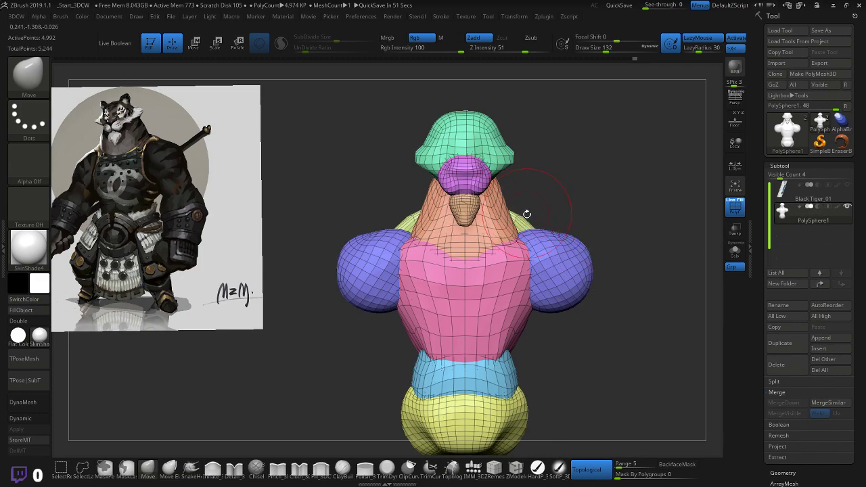
{"action": "left_click_drag", "start_coordinate": [639, 257], "coordinate": [627, 217], "text": "alt"}
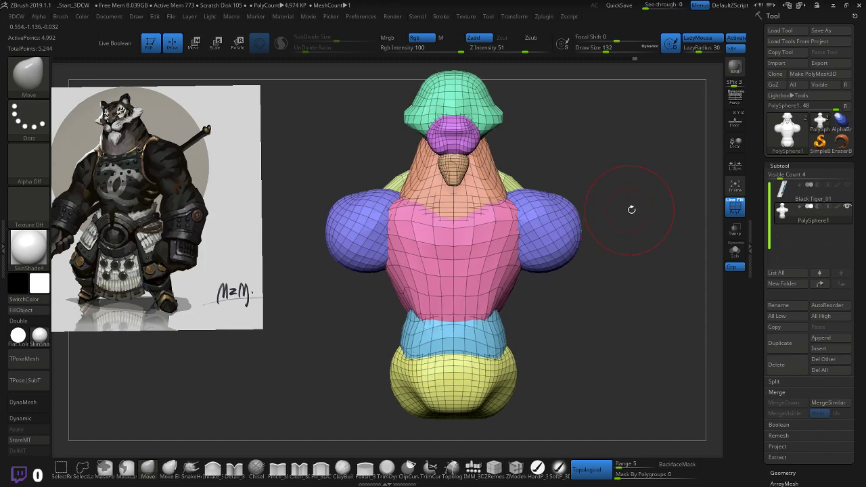
- Thicken the back muscles beside the shoulders with the Inflate_3DCW brush and smooth their outer edge
{"action": "mouse_move", "coordinate": [639, 210]}
{"action": "left_mouse_down"}
{"action": "mouse_move", "coordinate": [567, 219]}
{"action": "mouse_move", "coordinate": [633, 249]}
{"action": "mouse_move", "coordinate": [585, 252]}
{"action": "left_mouse_up"}
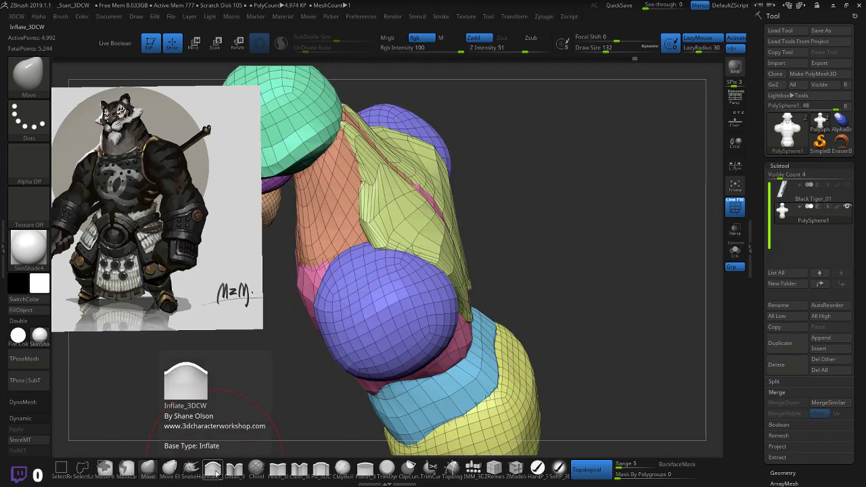
{"action": "left_click", "coordinate": [213, 468]}
{"action": "left_click_drag", "start_coordinate": [273, 406], "coordinate": [318, 318]}
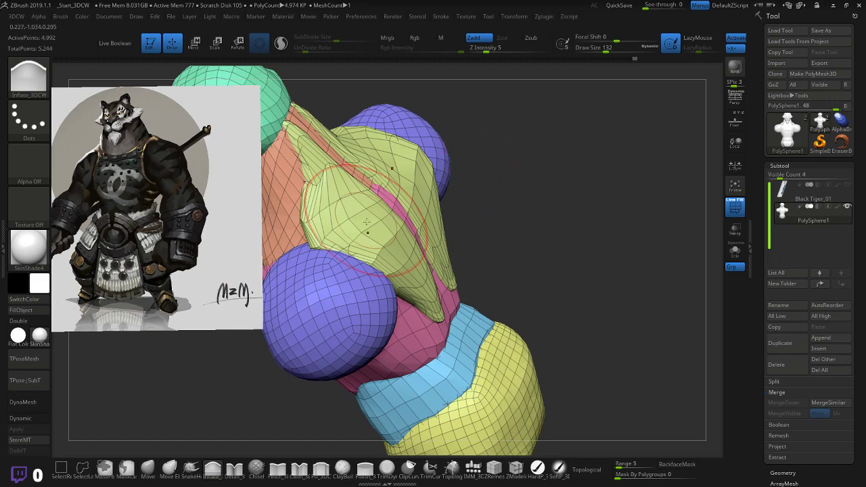
{"action": "mouse_move", "coordinate": [348, 229]}
{"action": "left_mouse_down"}
{"action": "mouse_move", "coordinate": [339, 210]}
{"action": "mouse_move", "coordinate": [365, 227]}
{"action": "mouse_move", "coordinate": [382, 220]}
{"action": "left_mouse_up"}
{"action": "mouse_move", "coordinate": [477, 190]}
{"action": "left_mouse_down"}
{"action": "mouse_move", "coordinate": [518, 174]}
{"action": "mouse_move", "coordinate": [568, 177]}
{"action": "mouse_move", "coordinate": [531, 188]}
{"action": "left_mouse_up"}
{"action": "mouse_move", "coordinate": [612, 145]}
{"action": "left_mouse_down"}
{"action": "mouse_move", "coordinate": [639, 260]}
{"action": "mouse_move", "coordinate": [595, 305]}
{"action": "mouse_move", "coordinate": [634, 305]}
{"action": "mouse_move", "coordinate": [487, 243]}
{"action": "mouse_move", "coordinate": [469, 223]}
{"action": "left_mouse_up"}
{"action": "mouse_move", "coordinate": [357, 252]}
{"action": "left_mouse_down"}
{"action": "mouse_move", "coordinate": [345, 267]}
{"action": "mouse_move", "coordinate": [355, 242]}
{"action": "mouse_move", "coordinate": [364, 269]}
{"action": "mouse_move", "coordinate": [342, 260]}
{"action": "mouse_move", "coordinate": [349, 270]}
{"action": "mouse_move", "coordinate": [352, 257]}
{"action": "mouse_move", "coordinate": [358, 265]}
{"action": "left_mouse_up"}
{"action": "left_click_drag", "start_coordinate": [446, 247], "coordinate": [550, 196]}
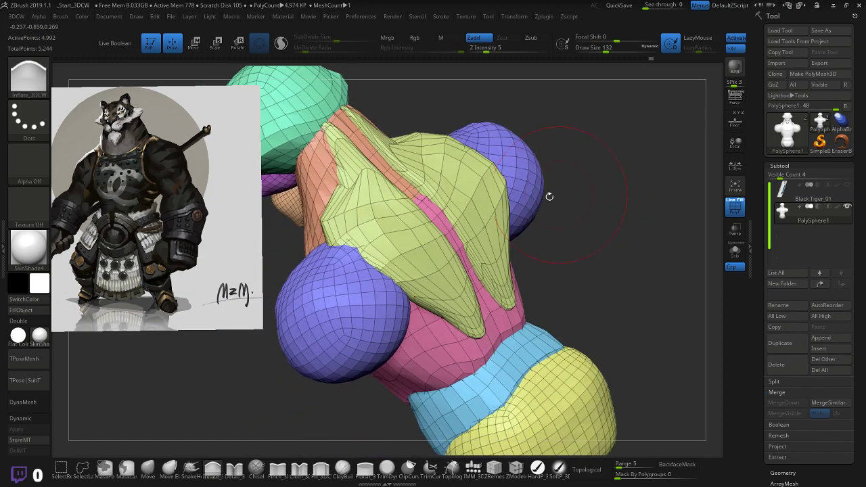
{"action": "mouse_move", "coordinate": [359, 245]}
{"action": "left_mouse_down", "text": "shift"}
{"action": "mouse_move", "coordinate": [348, 242]}
{"action": "mouse_move", "coordinate": [357, 236]}
{"action": "left_mouse_up", "text": "shift"}
{"action": "mouse_move", "coordinate": [546, 234]}
{"action": "left_mouse_down"}
{"action": "mouse_move", "coordinate": [576, 230]}
{"action": "mouse_move", "coordinate": [594, 213]}
{"action": "mouse_move", "coordinate": [575, 159]}
{"action": "mouse_move", "coordinate": [619, 177]}
{"action": "left_mouse_up"}
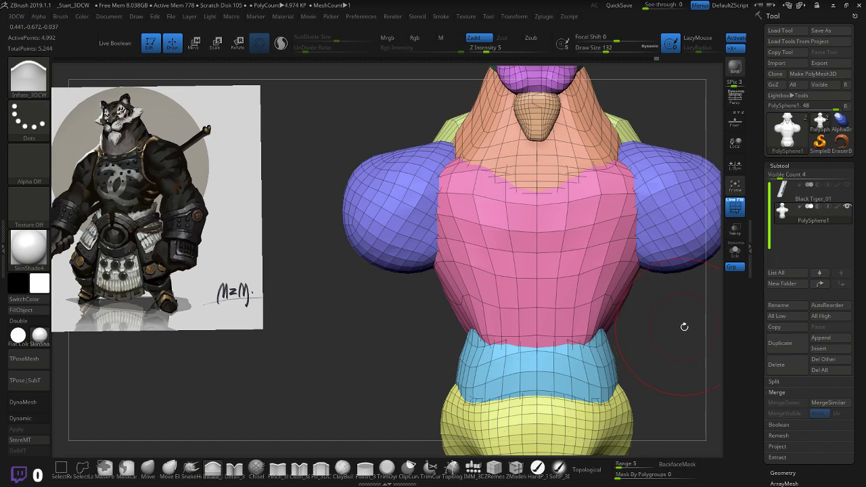
- Refine the upper outer edges of the back muscles against the neck and shoulder spheres with the Move brush
{"action": "left_click_drag", "start_coordinate": [684, 326], "coordinate": [543, 345]}
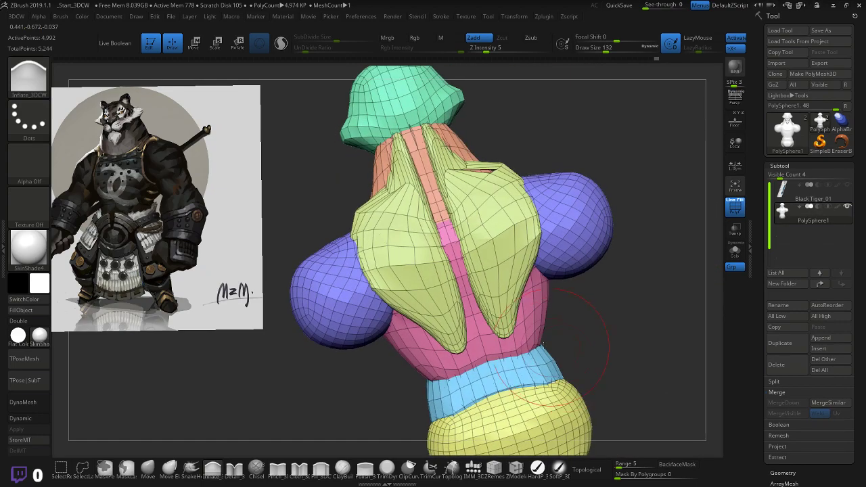
{"action": "left_click", "coordinate": [148, 469]}
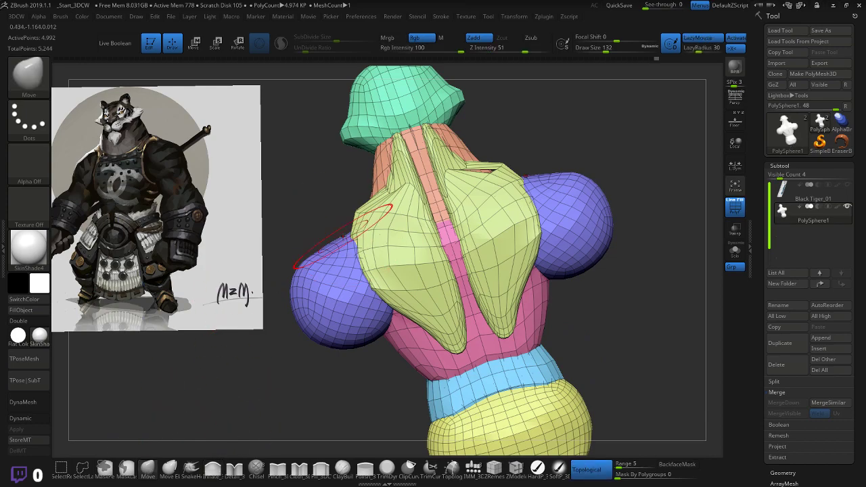
{"action": "left_click_drag", "start_coordinate": [358, 235], "coordinate": [355, 236]}
{"action": "left_click_drag", "start_coordinate": [327, 211], "coordinate": [340, 217]}
{"action": "left_click_drag", "start_coordinate": [373, 215], "coordinate": [370, 226]}
{"action": "left_click_drag", "start_coordinate": [294, 369], "coordinate": [315, 350]}
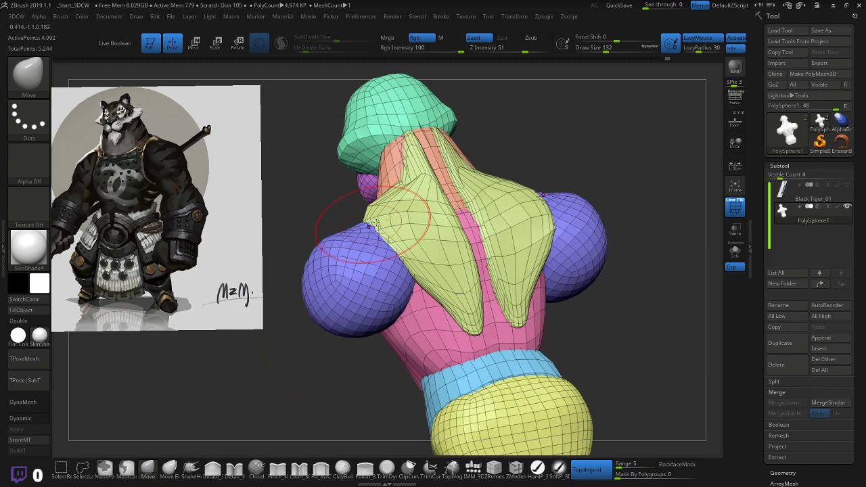
{"action": "right_click_drag", "start_coordinate": [345, 218], "coordinate": [534, 250]}
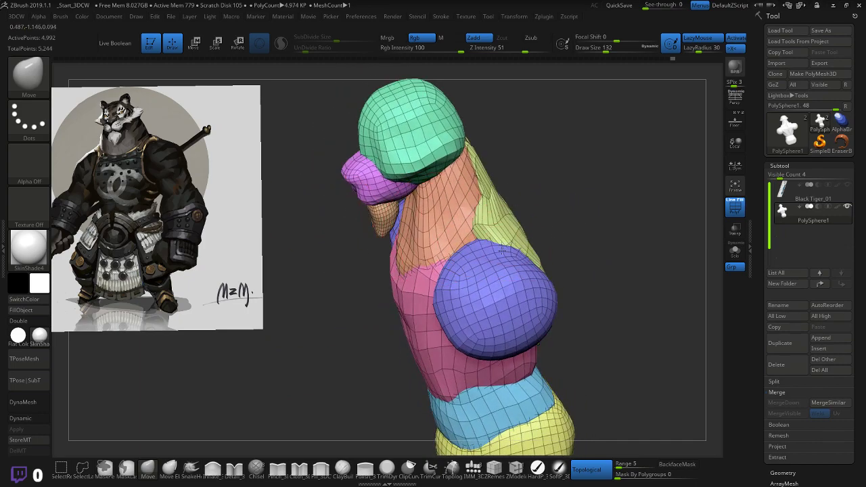
{"action": "right_click_drag", "start_coordinate": [569, 219], "coordinate": [541, 230]}
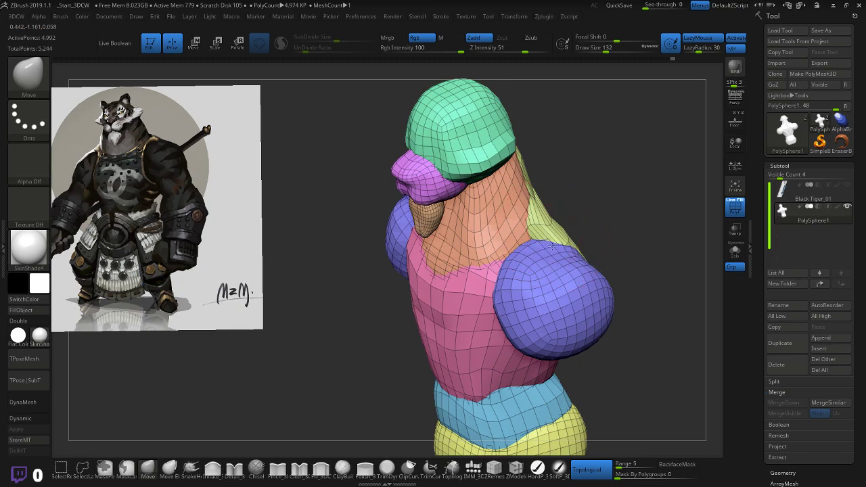
{"action": "right_click_drag", "start_coordinate": [605, 224], "coordinate": [640, 165]}
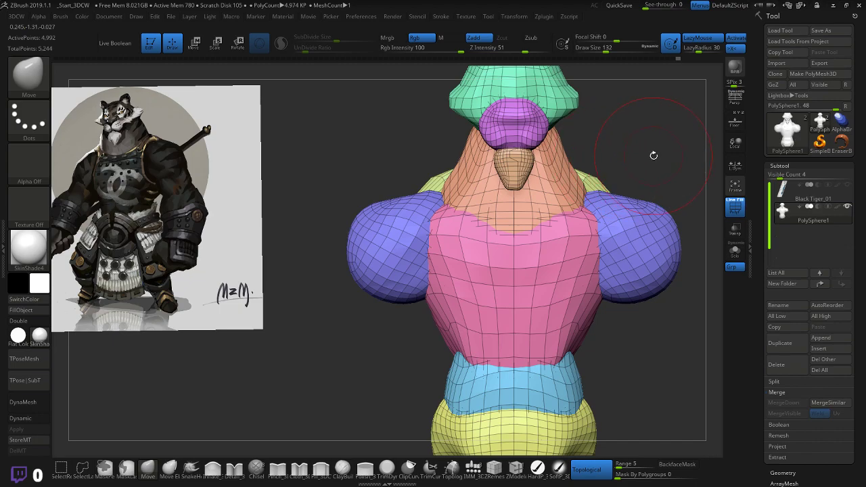
{"action": "mouse_move", "coordinate": [654, 155]}
{"action": "right_mouse_down", "text": "alt"}
{"action": "mouse_move", "coordinate": [560, 116]}
{"action": "mouse_move", "coordinate": [618, 256]}
{"action": "mouse_move", "coordinate": [626, 227]}
{"action": "right_mouse_up", "text": "alt"}
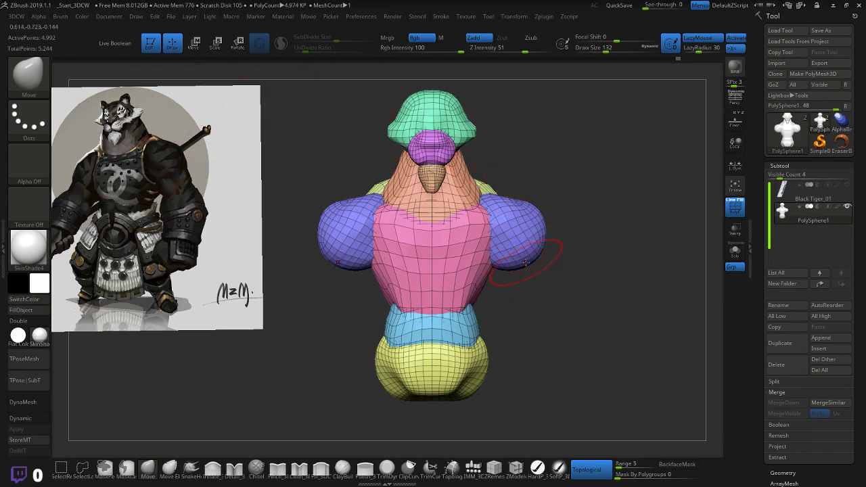
{"action": "left_click_drag", "start_coordinate": [562, 285], "coordinate": [528, 257]}
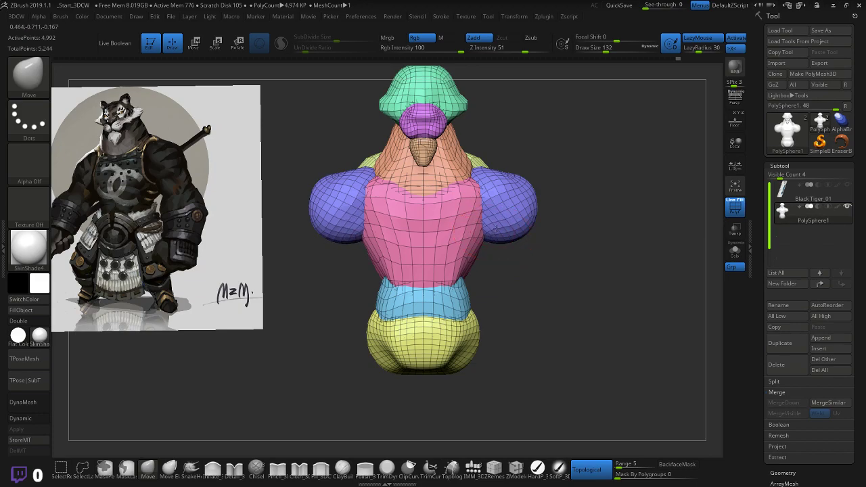
{"action": "left_click_drag", "start_coordinate": [526, 266], "coordinate": [527, 262]}
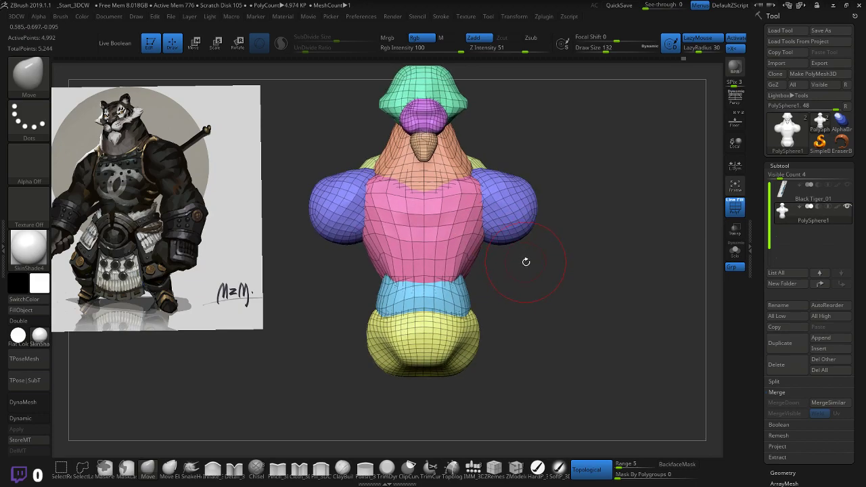
{"action": "left_click_drag", "start_coordinate": [530, 259], "coordinate": [540, 260]}
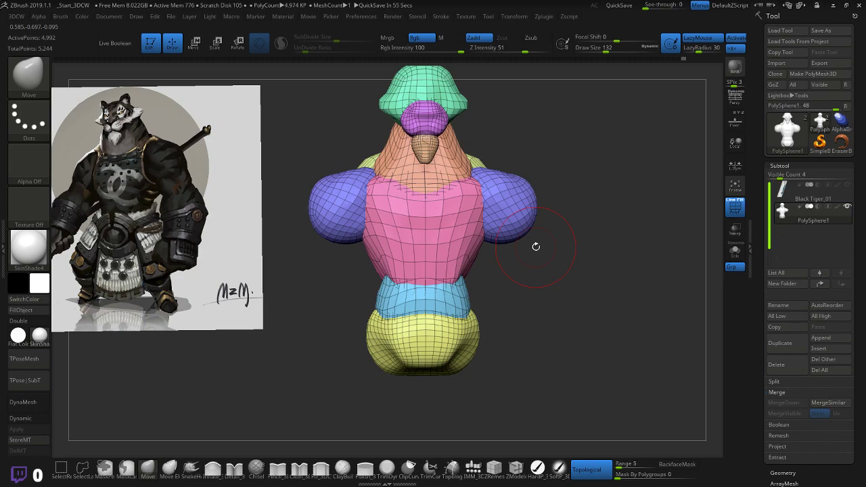
{"action": "left_click_drag", "start_coordinate": [534, 276], "coordinate": [536, 282]}
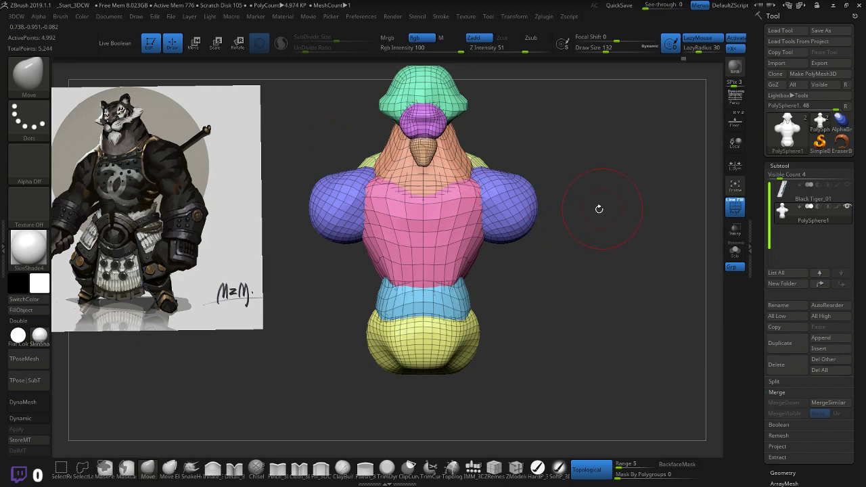
- Save the tool in the Black Tiger folder as Black Tiger_02
{"action": "left_click", "coordinate": [100, 18]}
{"action": "left_click", "coordinate": [173, 44]}
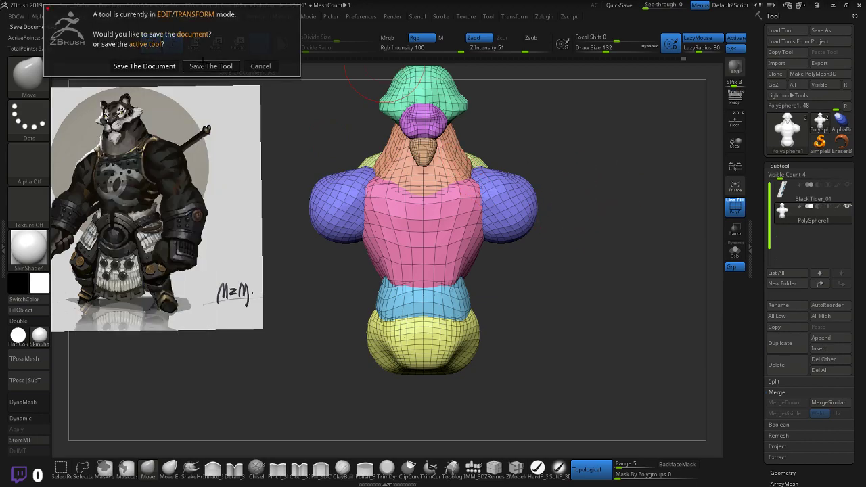
{"action": "left_click", "coordinate": [203, 64]}
{"action": "left_click", "coordinate": [155, 71]}
{"action": "left_click", "coordinate": [97, 197]}
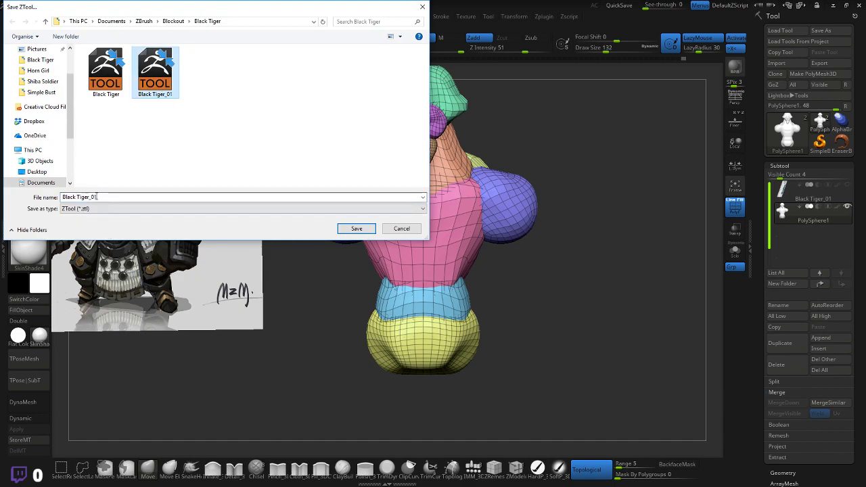
{"action": "left_click", "coordinate": [97, 197]}
{"action": "left_click", "coordinate": [95, 197]}
{"action": "type", "text": "2"}
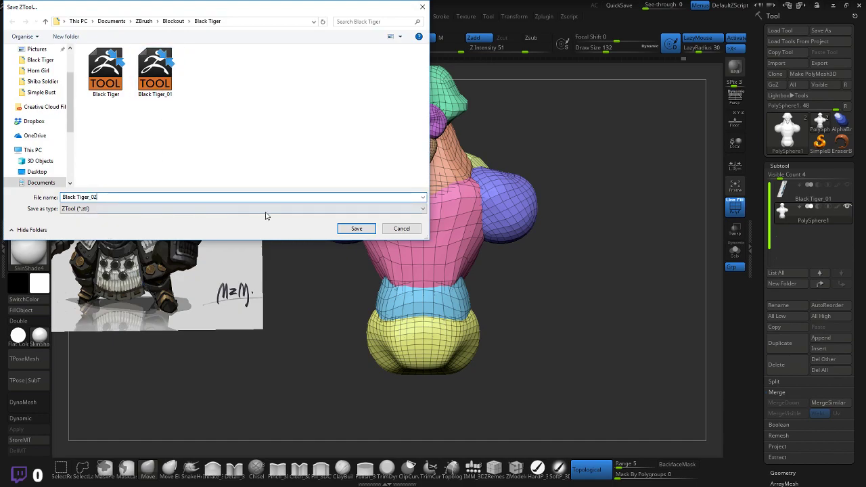
{"action": "left_click", "coordinate": [357, 228]}
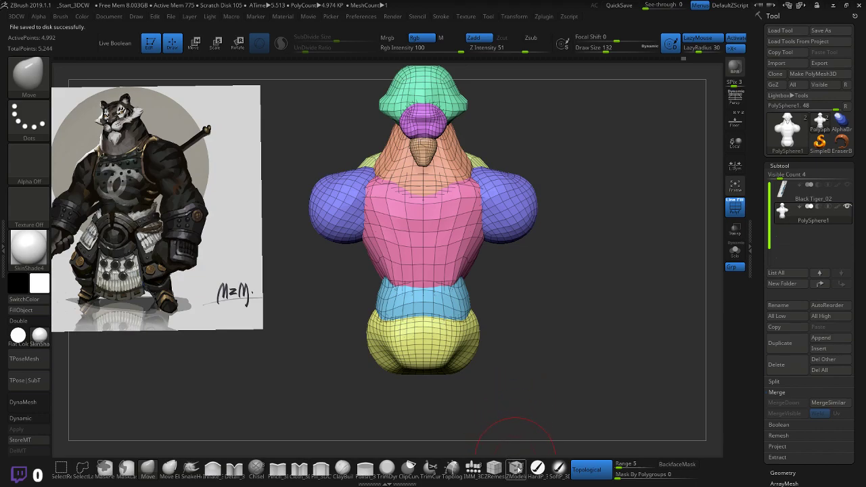
- Choose the Appendage mesh of the IMM_3DCW insert brush
{"action": "left_click", "coordinate": [473, 468]}
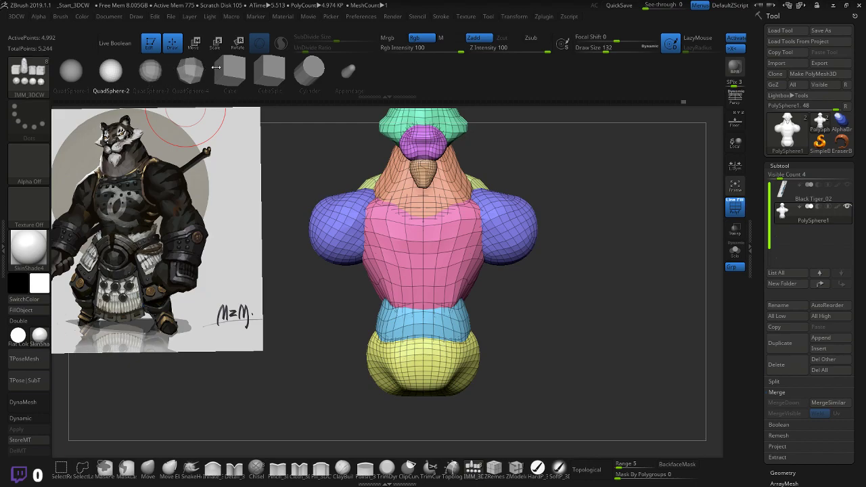
{"action": "left_click", "coordinate": [348, 71]}
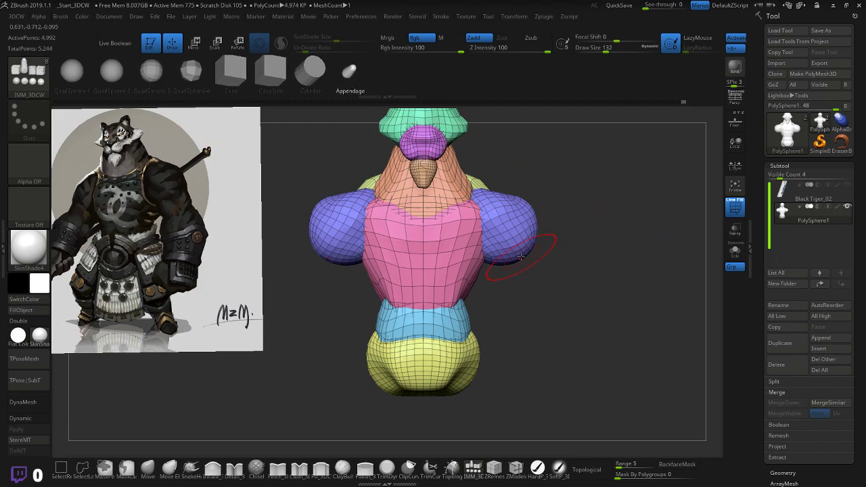
{"action": "left_click_drag", "start_coordinate": [521, 257], "coordinate": [571, 284]}
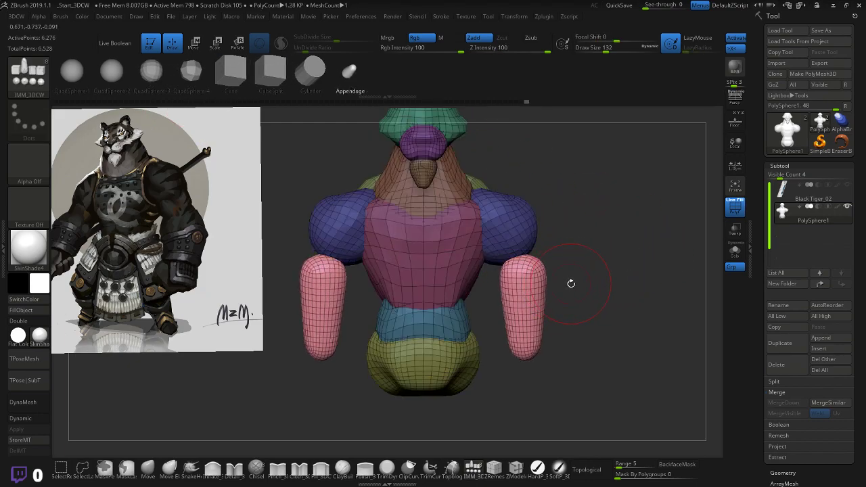
{"action": "key", "text": "ctrl+z"}
{"action": "key", "text": "w"}
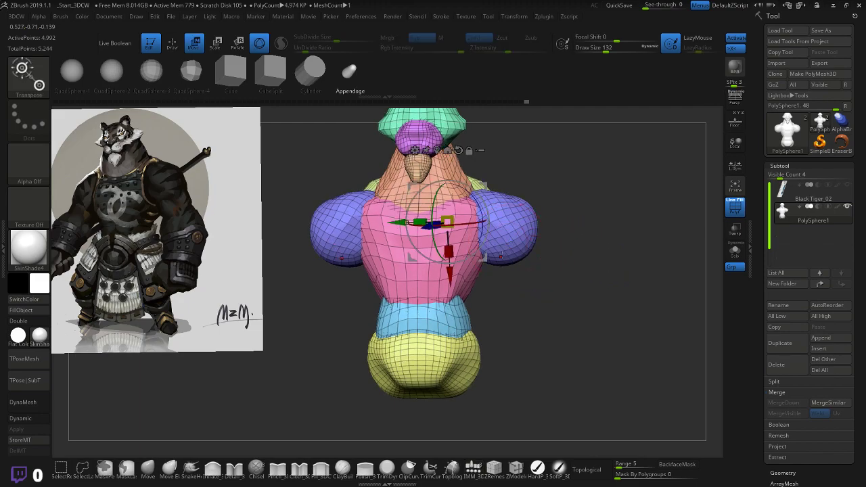
{"action": "left_click", "coordinate": [458, 151], "text": "alt"}
{"action": "left_click_drag", "start_coordinate": [604, 217], "coordinate": [623, 245]}
{"action": "left_click", "coordinate": [428, 147]}
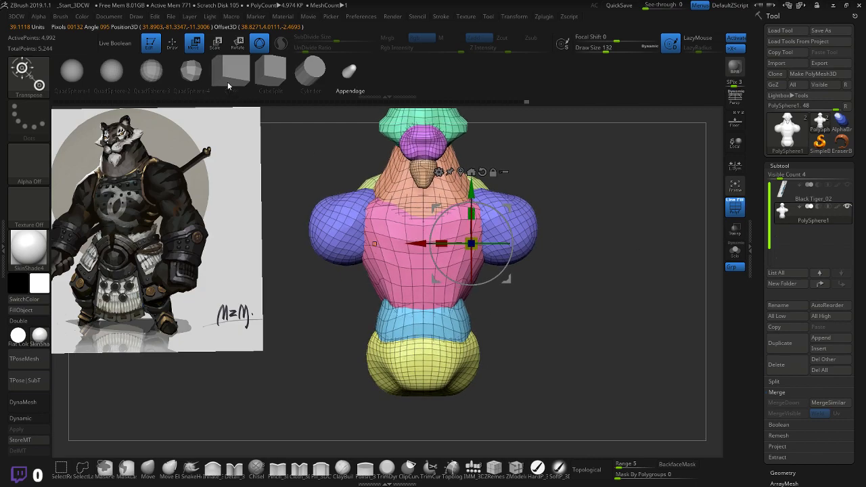
{"action": "key", "text": "q"}
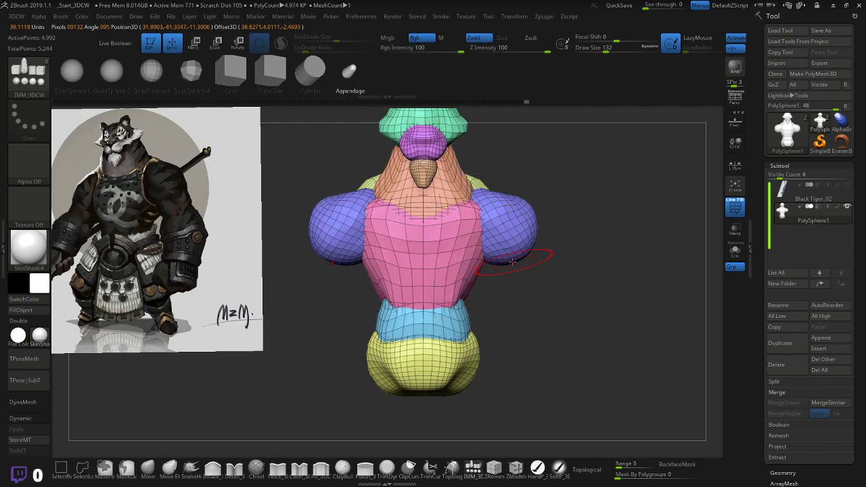
- Insert mirrored Appendage meshes beneath the shoulder spheres and rotate them outward from the torso as arms
{"action": "left_click_drag", "start_coordinate": [550, 262], "coordinate": [546, 237]}
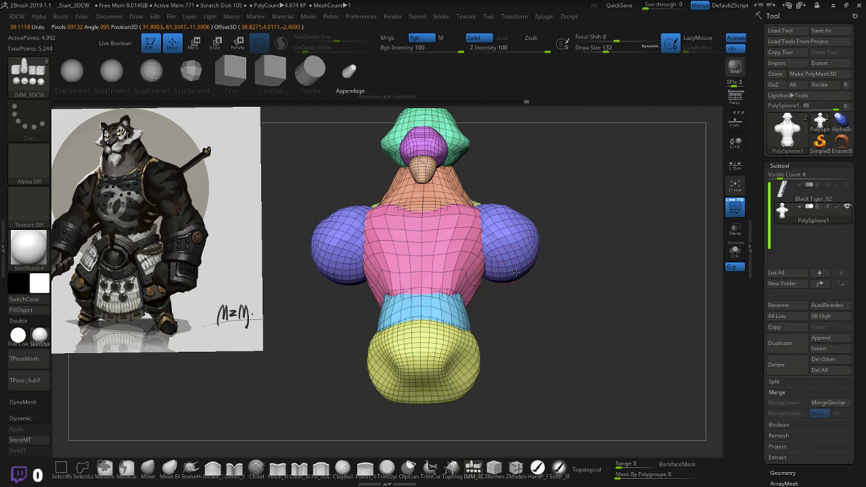
{"action": "left_click_drag", "start_coordinate": [515, 273], "coordinate": [565, 310]}
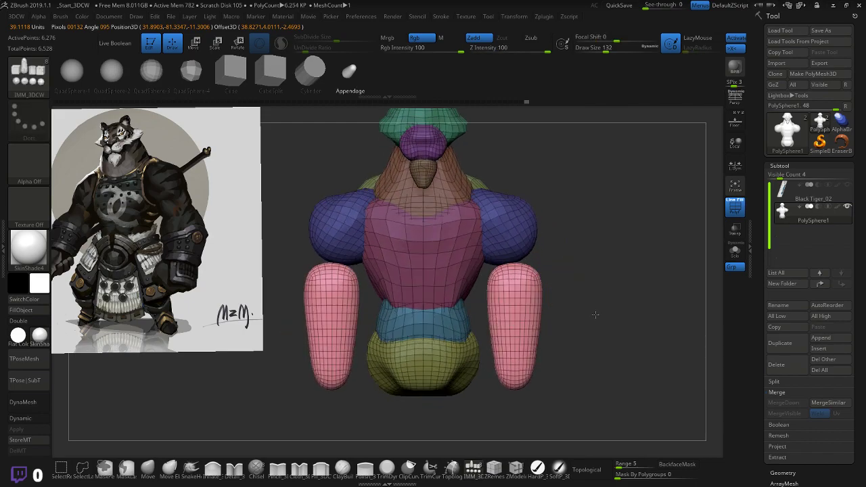
{"action": "key", "text": "w"}
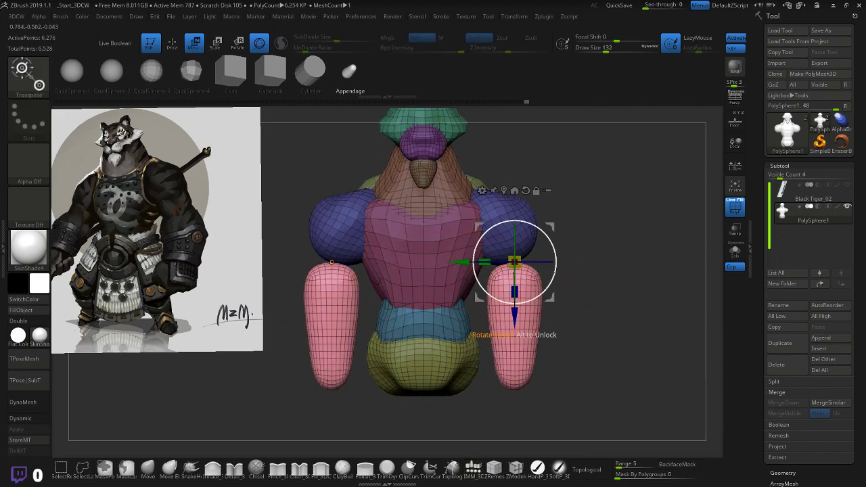
{"action": "left_click_drag", "start_coordinate": [556, 262], "coordinate": [551, 241]}
{"action": "mouse_move", "coordinate": [552, 228]}
{"action": "right_mouse_down"}
{"action": "mouse_move", "coordinate": [556, 215]}
{"action": "mouse_move", "coordinate": [552, 228]}
{"action": "right_mouse_up"}
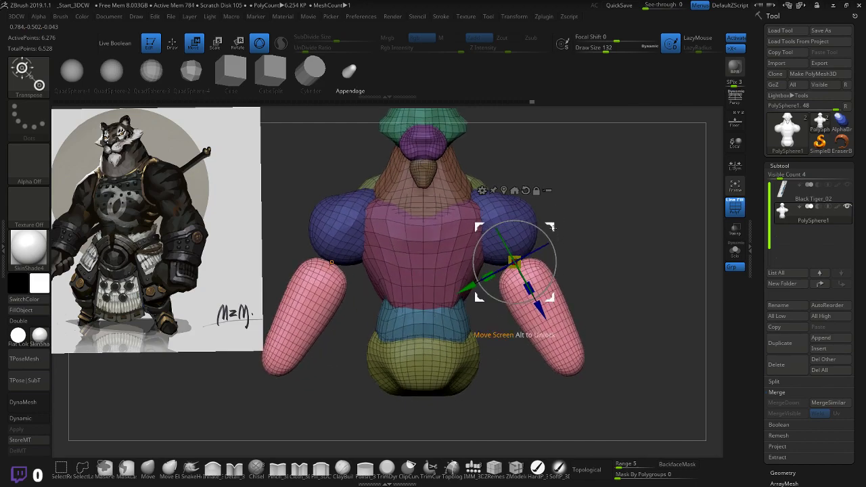
- Seat the arms closer beneath the shoulder spheres and shorten them along their length with local symmetry enabled
{"action": "left_click_drag", "start_coordinate": [552, 224], "coordinate": [548, 214]}
{"action": "left_click_drag", "start_coordinate": [603, 226], "coordinate": [611, 227]}
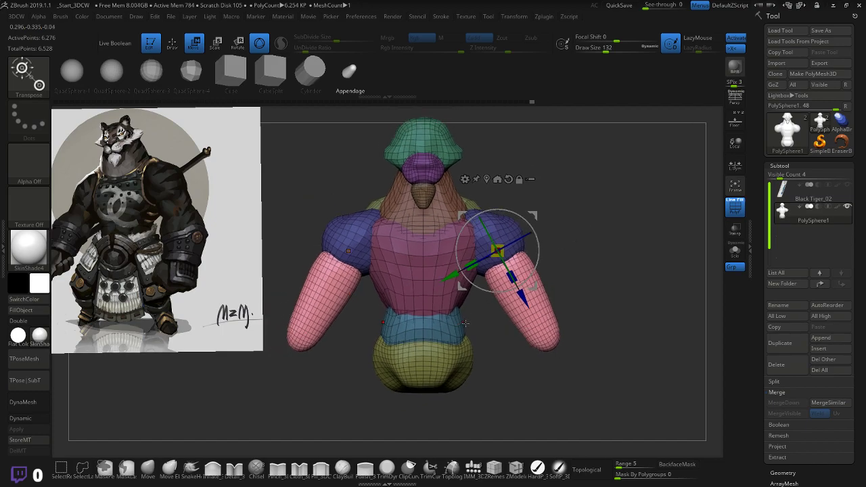
{"action": "left_click_drag", "start_coordinate": [515, 278], "coordinate": [513, 266]}
{"action": "key", "text": "ctrl+z"}
{"action": "left_click", "coordinate": [734, 165]}
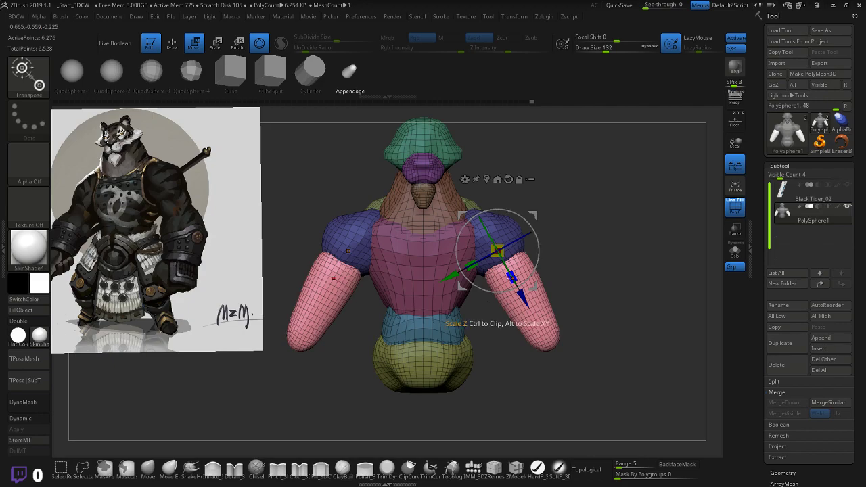
{"action": "left_click_drag", "start_coordinate": [511, 278], "coordinate": [508, 269]}
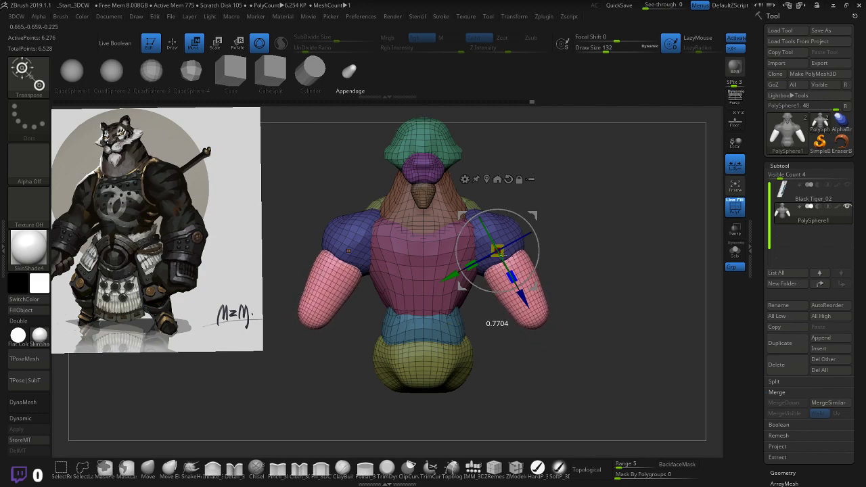
{"action": "left_click_drag", "start_coordinate": [503, 256], "coordinate": [498, 247]}
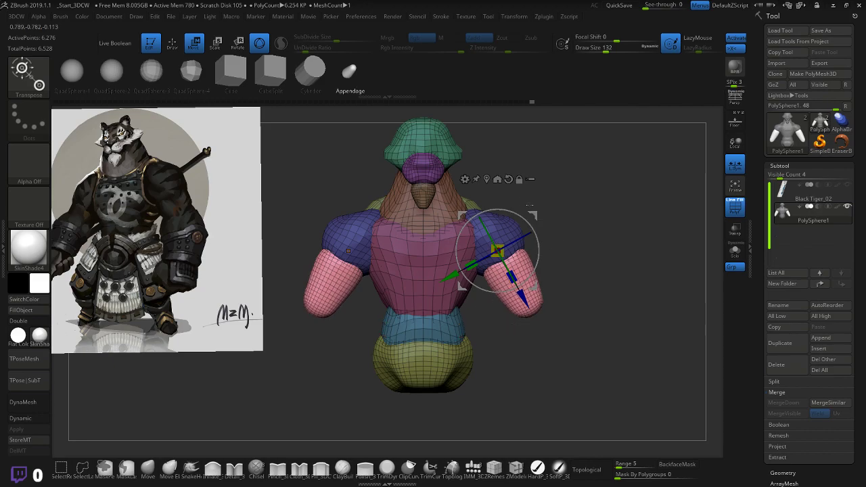
- Tilt the upper arms forward from the side view, shift them slightly backward, and rotate them slightly inward from the front
{"action": "mouse_move", "coordinate": [536, 216]}
{"action": "left_mouse_down"}
{"action": "mouse_move", "coordinate": [515, 227]}
{"action": "mouse_move", "coordinate": [573, 230]}
{"action": "mouse_move", "coordinate": [563, 235]}
{"action": "left_mouse_up"}
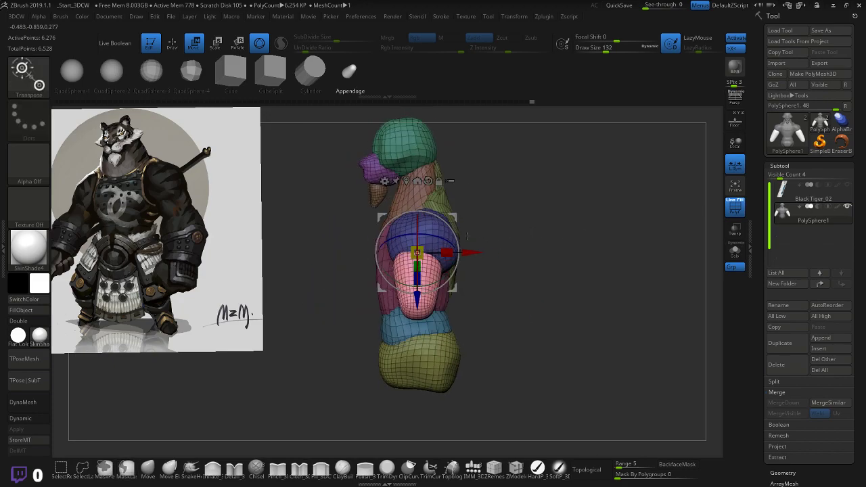
{"action": "left_click_drag", "start_coordinate": [456, 239], "coordinate": [455, 250]}
{"action": "left_click_drag", "start_coordinate": [530, 259], "coordinate": [507, 262]}
{"action": "left_click_drag", "start_coordinate": [438, 249], "coordinate": [437, 260]}
{"action": "left_click_drag", "start_coordinate": [492, 242], "coordinate": [518, 241]}
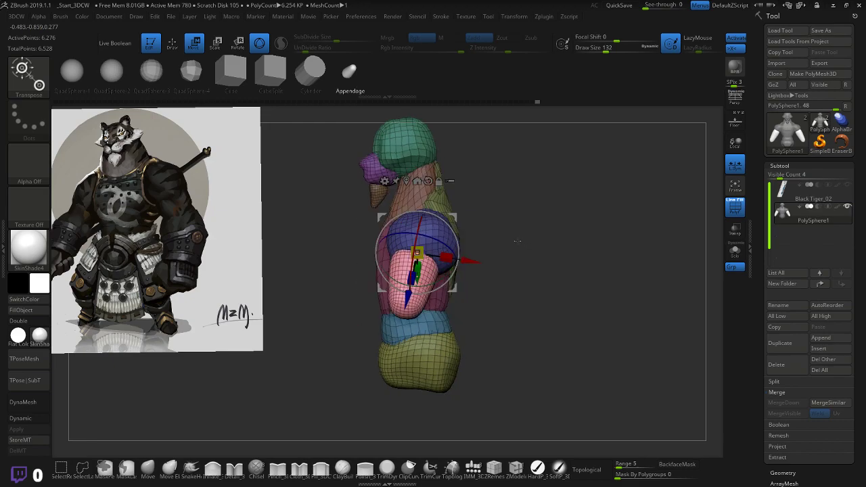
{"action": "left_click_drag", "start_coordinate": [455, 289], "coordinate": [461, 287]}
{"action": "left_click_drag", "start_coordinate": [517, 232], "coordinate": [589, 236]}
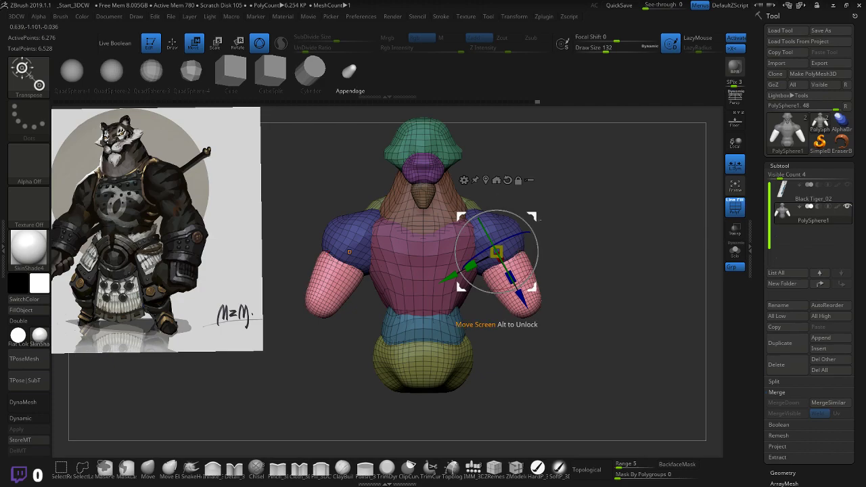
{"action": "left_click_drag", "start_coordinate": [534, 233], "coordinate": [534, 237]}
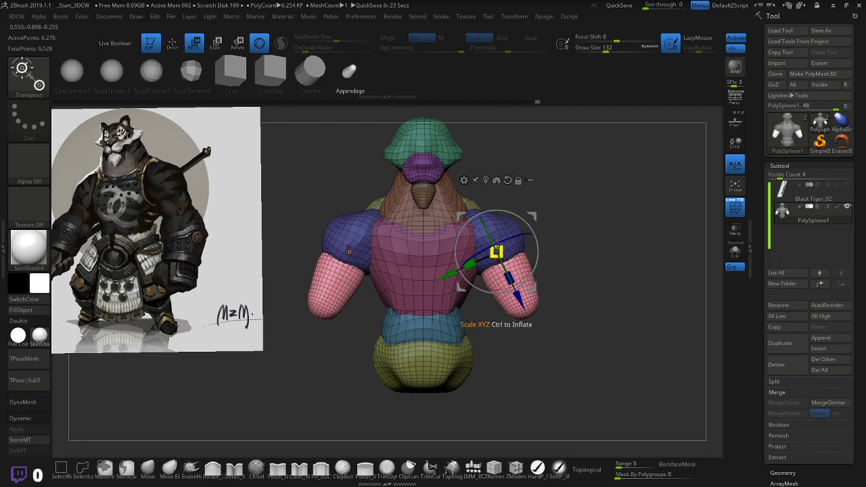
- Reduce the upper arms' forward tilt in side view and nudge them inward under the shoulder spheres
{"action": "left_click_drag", "start_coordinate": [640, 248], "coordinate": [584, 252]}
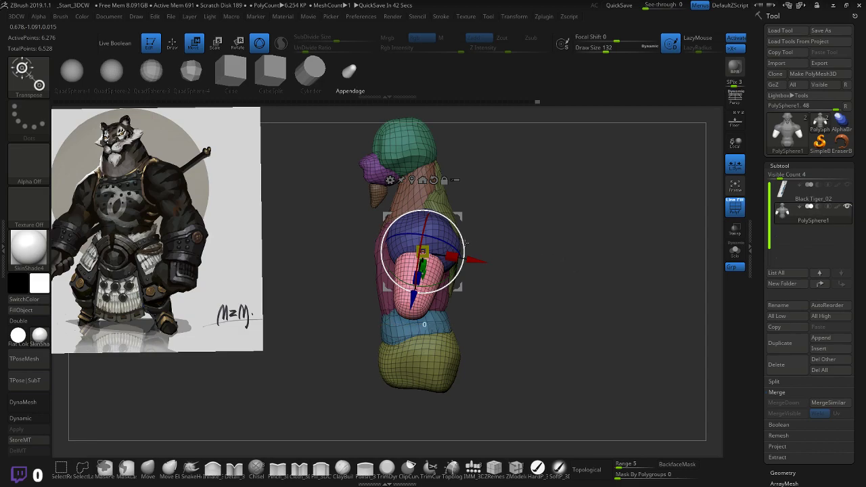
{"action": "left_click_drag", "start_coordinate": [462, 241], "coordinate": [462, 215]}
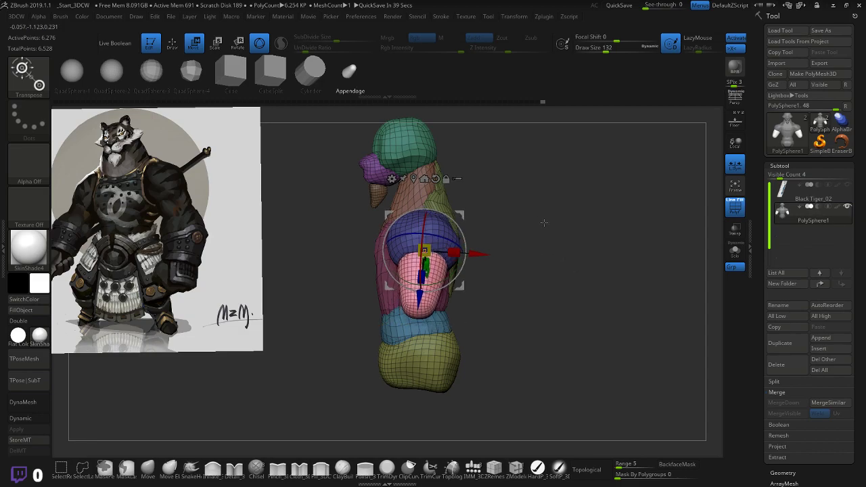
{"action": "left_click_drag", "start_coordinate": [543, 220], "coordinate": [600, 223]}
{"action": "left_click_drag", "start_coordinate": [608, 281], "coordinate": [619, 243], "text": "alt"}
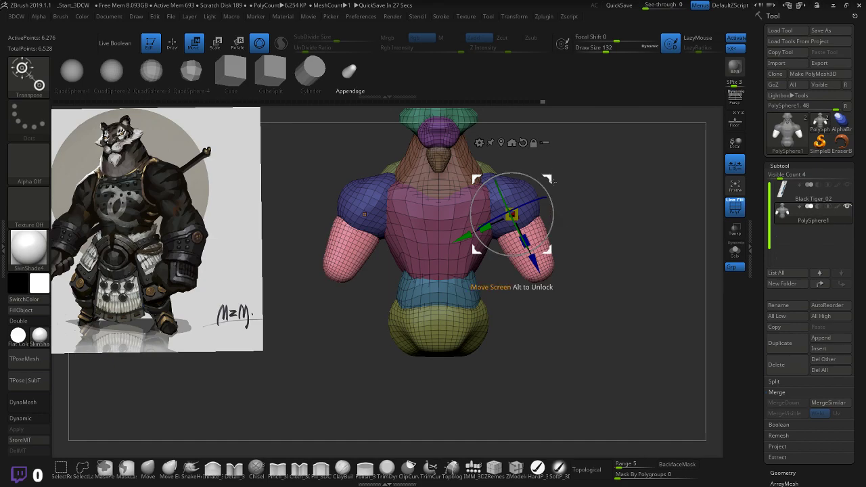
{"action": "left_click_drag", "start_coordinate": [550, 182], "coordinate": [543, 182]}
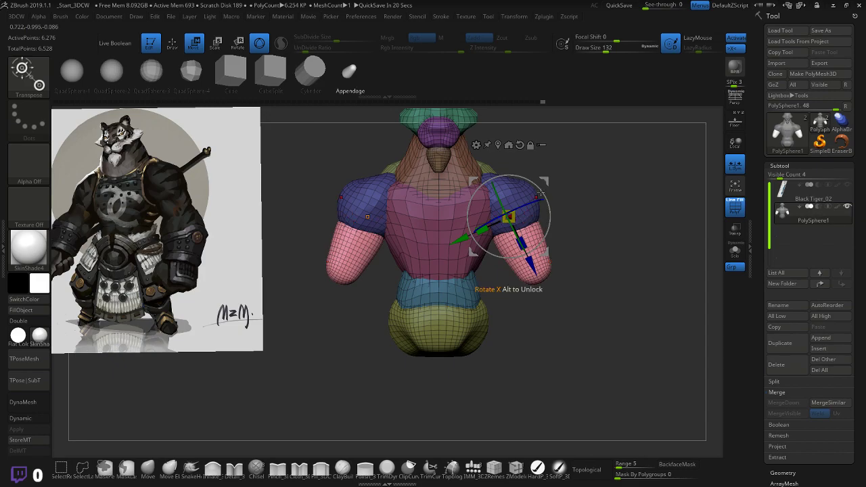
- Duplicate the upper arms downward as mirrored forearms and angle them forward at the elbows
{"action": "mouse_move", "coordinate": [533, 272]}
{"action": "left_mouse_down", "text": "ctrl"}
{"action": "mouse_move", "coordinate": [561, 331]}
{"action": "mouse_move", "coordinate": [556, 316]}
{"action": "mouse_move", "coordinate": [511, 325]}
{"action": "mouse_move", "coordinate": [555, 317]}
{"action": "left_mouse_up", "text": "ctrl"}
{"action": "left_click_drag", "start_coordinate": [569, 228], "coordinate": [481, 229], "text": "ctrl"}
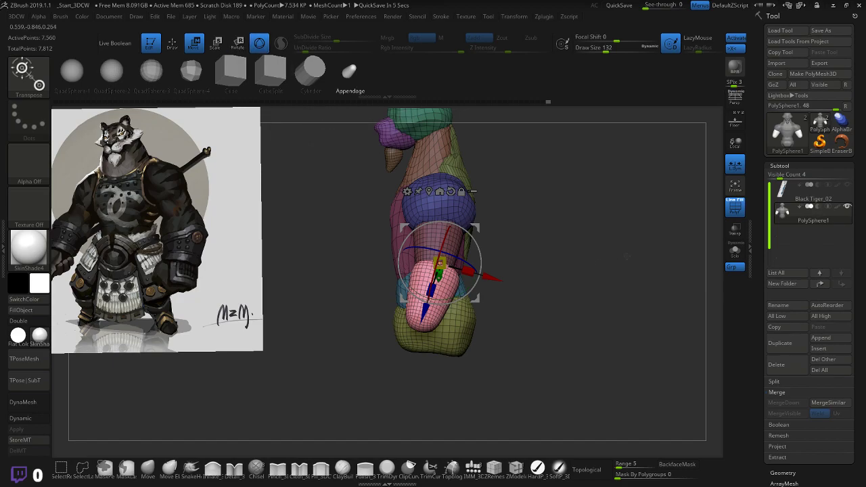
{"action": "left_click_drag", "start_coordinate": [508, 265], "coordinate": [601, 282]}
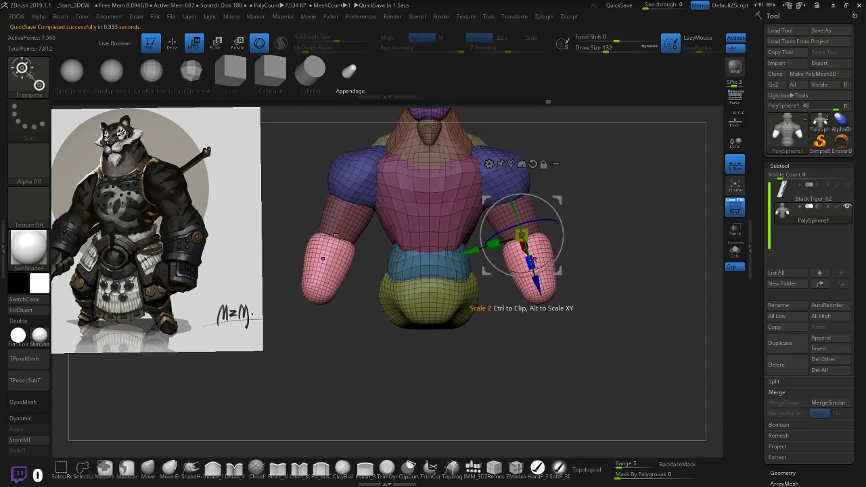
- Stretch the forearms slightly along their length and fine-tune their forward tilt from the side view
{"action": "left_click_drag", "start_coordinate": [534, 260], "coordinate": [534, 265]}
{"action": "left_click_drag", "start_coordinate": [636, 256], "coordinate": [597, 257]}
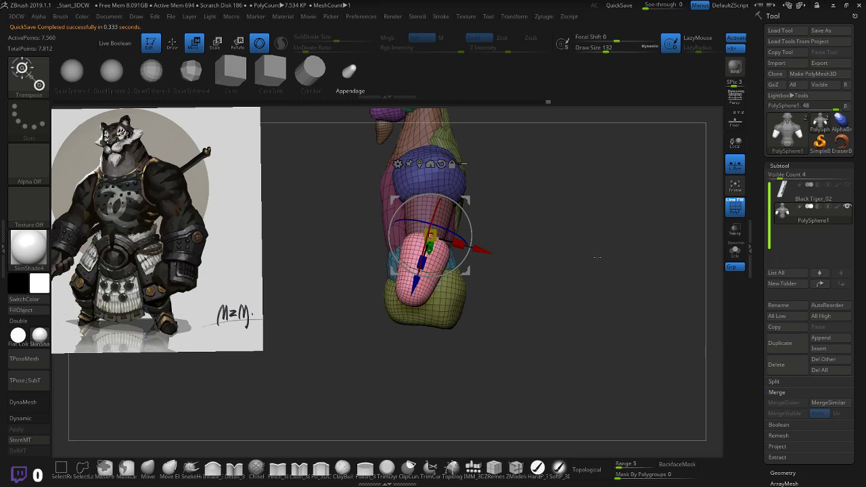
{"action": "left_click_drag", "start_coordinate": [466, 216], "coordinate": [466, 203]}
{"action": "left_click_drag", "start_coordinate": [517, 216], "coordinate": [538, 230], "text": "alt"}
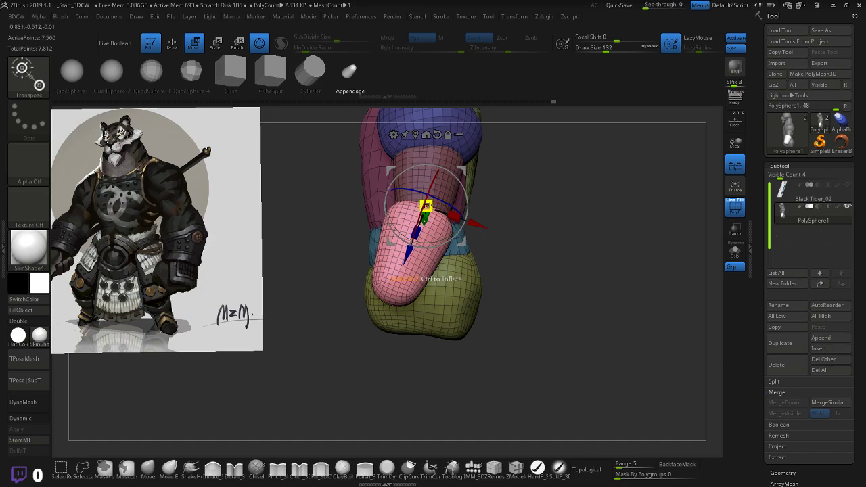
{"action": "mouse_move", "coordinate": [427, 205]}
{"action": "left_mouse_down", "text": "ctrl"}
{"action": "mouse_move", "coordinate": [607, 161]}
{"action": "mouse_move", "coordinate": [370, 235]}
{"action": "mouse_move", "coordinate": [561, 177]}
{"action": "mouse_move", "coordinate": [399, 272]}
{"action": "mouse_move", "coordinate": [639, 177]}
{"action": "mouse_move", "coordinate": [596, 190]}
{"action": "left_mouse_up", "text": "ctrl"}
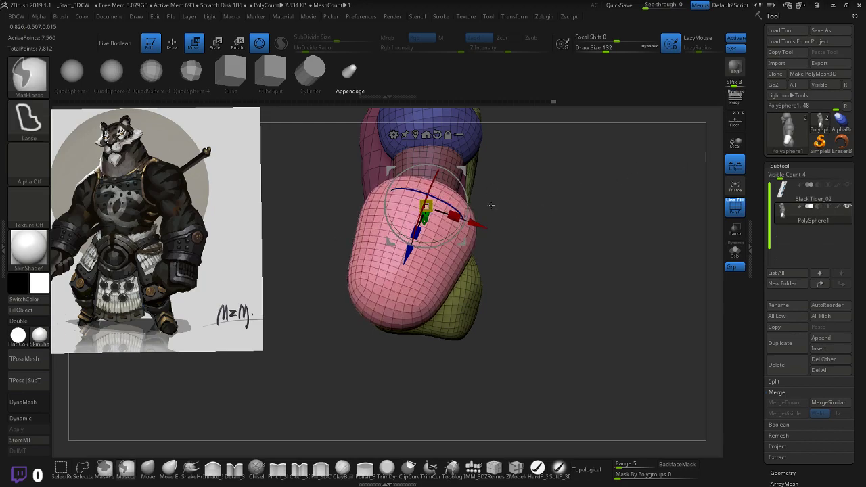
{"action": "key", "text": "ctrl+z"}
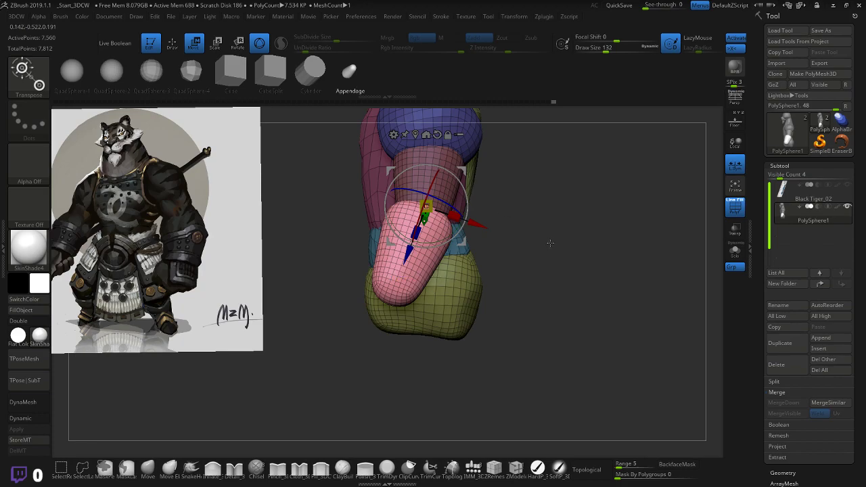
{"action": "left_click_drag", "start_coordinate": [557, 169], "coordinate": [603, 232], "text": "alt"}
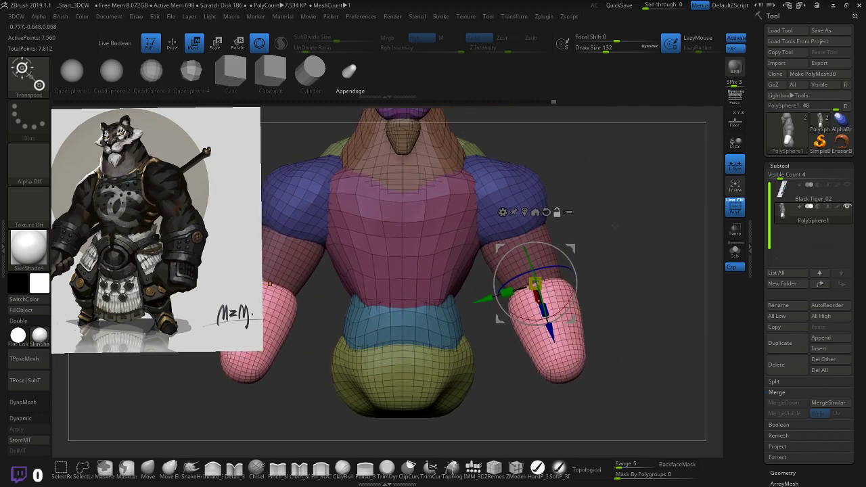
{"action": "key", "text": "q"}
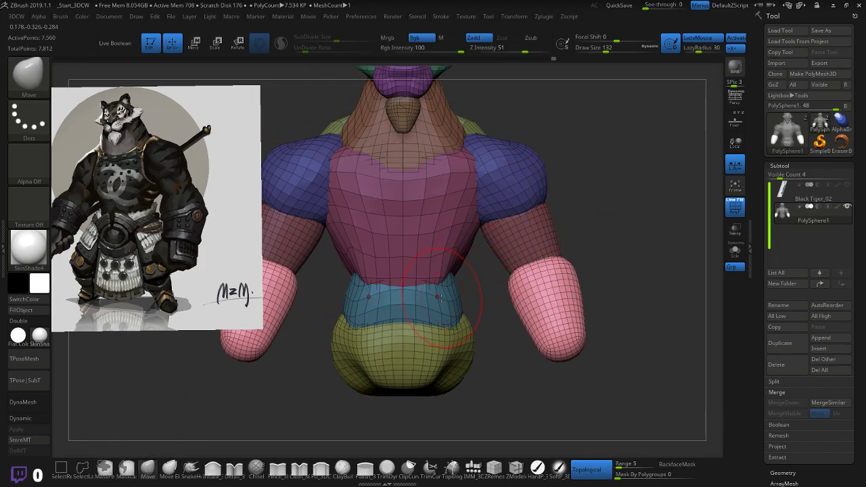
{"action": "key", "text": "w"}
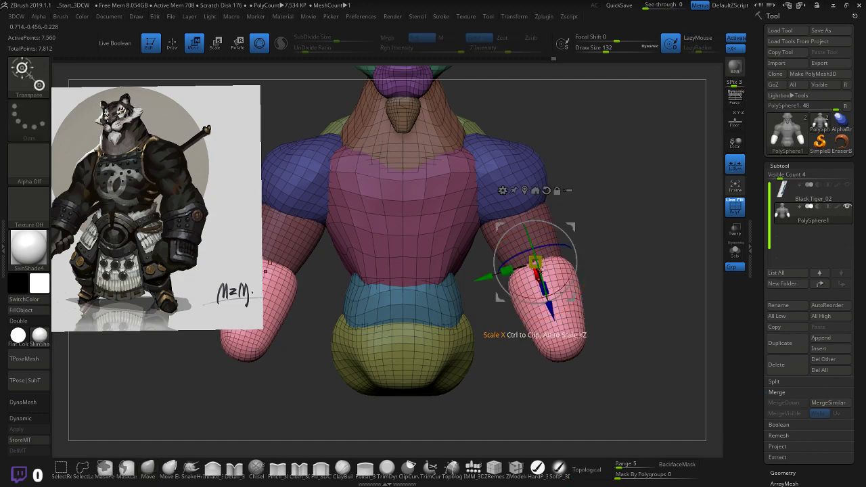
{"action": "key", "text": "y"}
{"action": "mouse_move", "coordinate": [522, 172]}
{"action": "left_mouse_down"}
{"action": "mouse_move", "coordinate": [535, 193]}
{"action": "mouse_move", "coordinate": [564, 331]}
{"action": "left_mouse_up"}
{"action": "left_click_drag", "start_coordinate": [632, 255], "coordinate": [628, 231]}
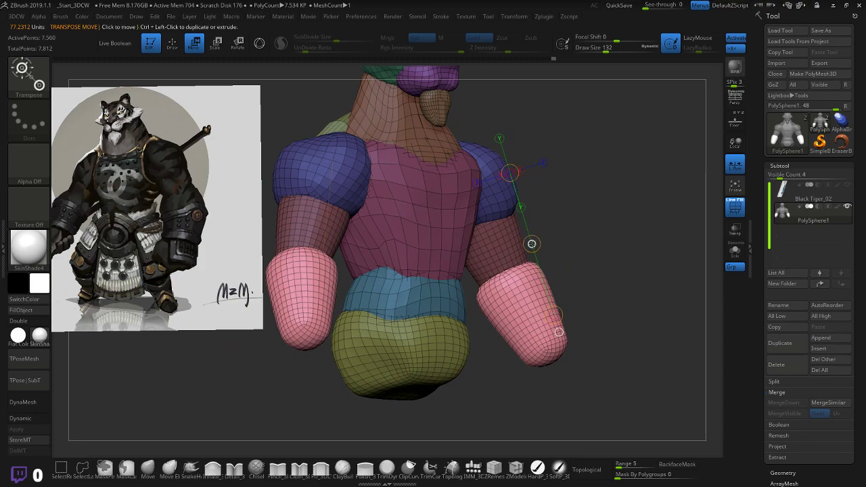
{"action": "left_click_drag", "start_coordinate": [532, 243], "coordinate": [559, 219]}
{"action": "key", "text": "ctrl+z"}
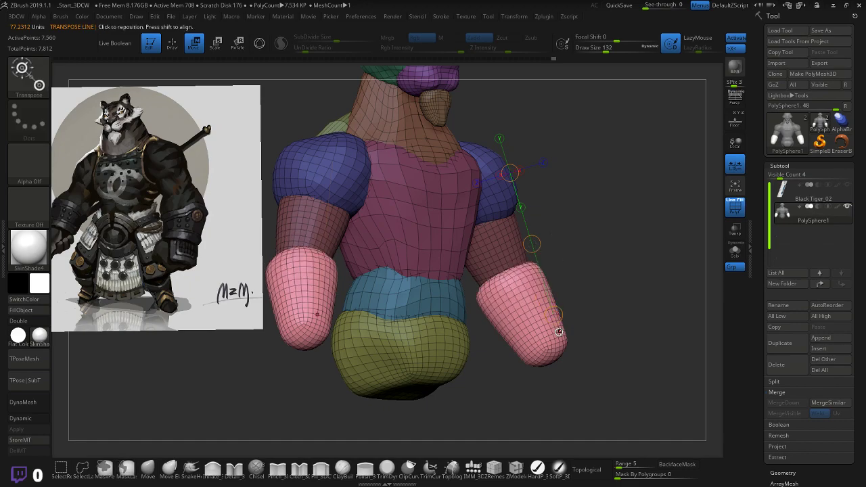
{"action": "left_click", "coordinate": [560, 332]}
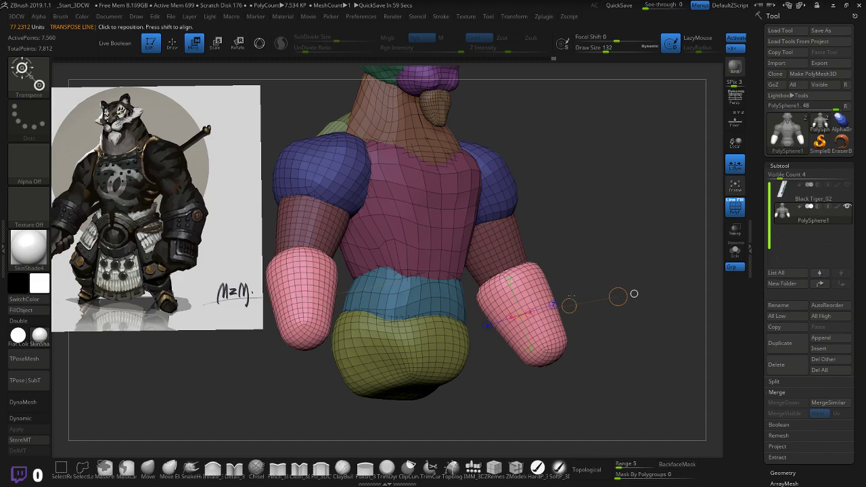
- Adjust the forearms' angle and thickness with the gizmo so they hang naturally from the upper arms
{"action": "key", "text": "y"}
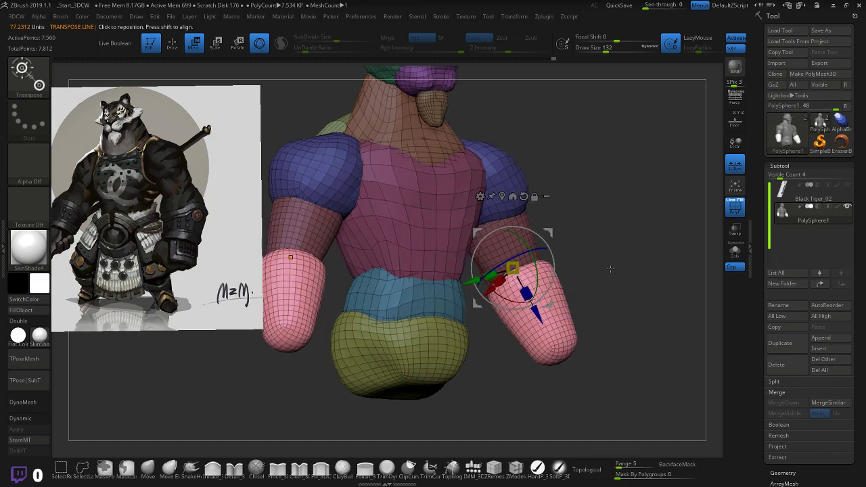
{"action": "mouse_move", "coordinate": [610, 269]}
{"action": "left_mouse_down"}
{"action": "mouse_move", "coordinate": [600, 268]}
{"action": "mouse_move", "coordinate": [608, 234]}
{"action": "mouse_move", "coordinate": [633, 247]}
{"action": "mouse_move", "coordinate": [584, 264]}
{"action": "mouse_move", "coordinate": [613, 265]}
{"action": "left_mouse_up"}
{"action": "left_click_drag", "start_coordinate": [521, 316], "coordinate": [532, 319]}
{"action": "mouse_move", "coordinate": [611, 283]}
{"action": "left_mouse_down"}
{"action": "mouse_move", "coordinate": [571, 290]}
{"action": "mouse_move", "coordinate": [610, 282]}
{"action": "left_mouse_up"}
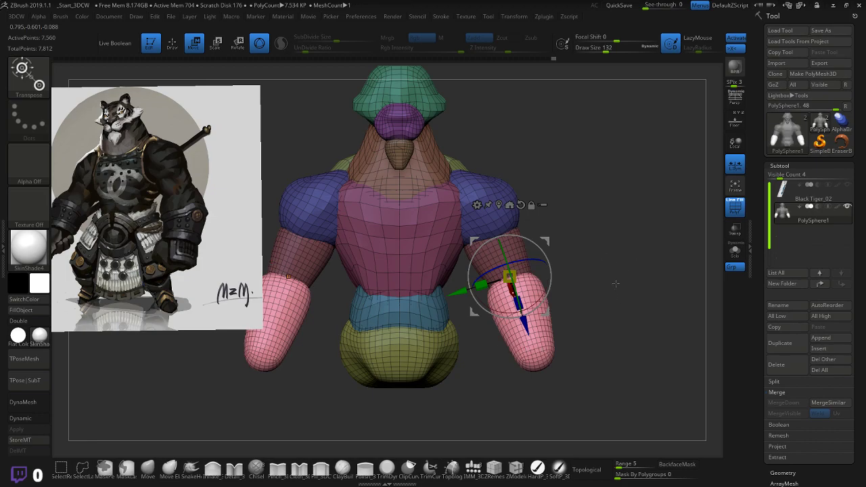
{"action": "left_click_drag", "start_coordinate": [640, 282], "coordinate": [566, 305], "text": "alt"}
{"action": "left_click_drag", "start_coordinate": [509, 295], "coordinate": [511, 303]}
{"action": "left_click_drag", "start_coordinate": [605, 268], "coordinate": [625, 258], "text": "shift"}
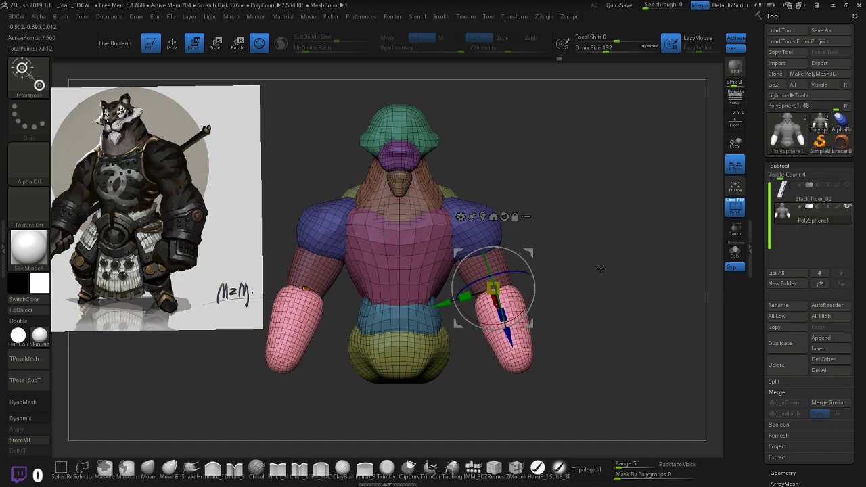
- Clear the mask and inflate the inner front of the shoulder spheres with the Inflate brush at draw size 60
{"action": "left_click_drag", "start_coordinate": [607, 263], "coordinate": [628, 264]}
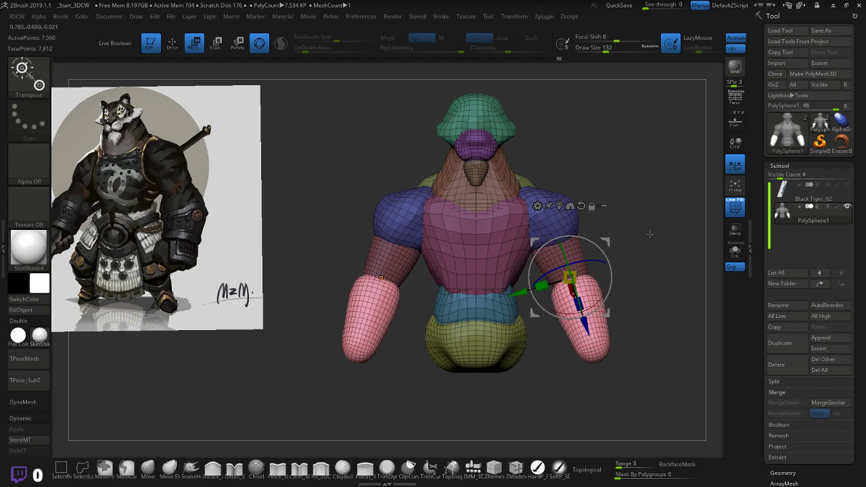
{"action": "left_click_drag", "start_coordinate": [650, 234], "coordinate": [626, 252]}
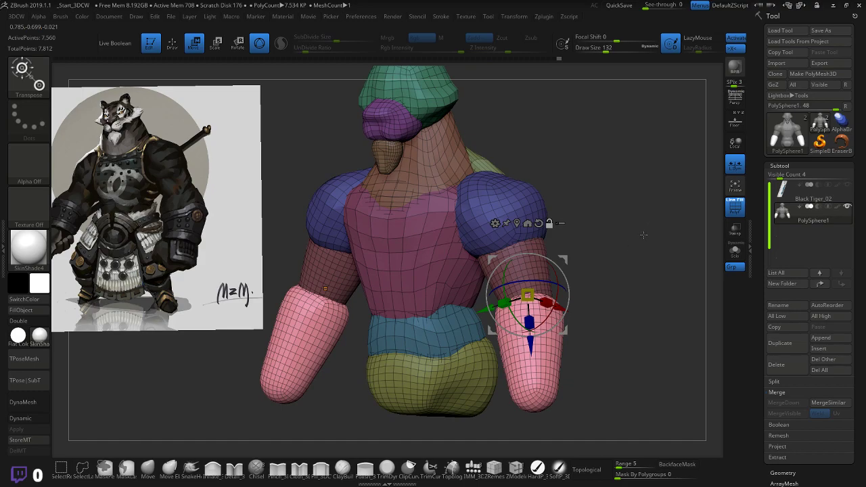
{"action": "mouse_move", "coordinate": [644, 234]}
{"action": "left_mouse_down"}
{"action": "mouse_move", "coordinate": [620, 243]}
{"action": "mouse_move", "coordinate": [630, 230]}
{"action": "left_mouse_up"}
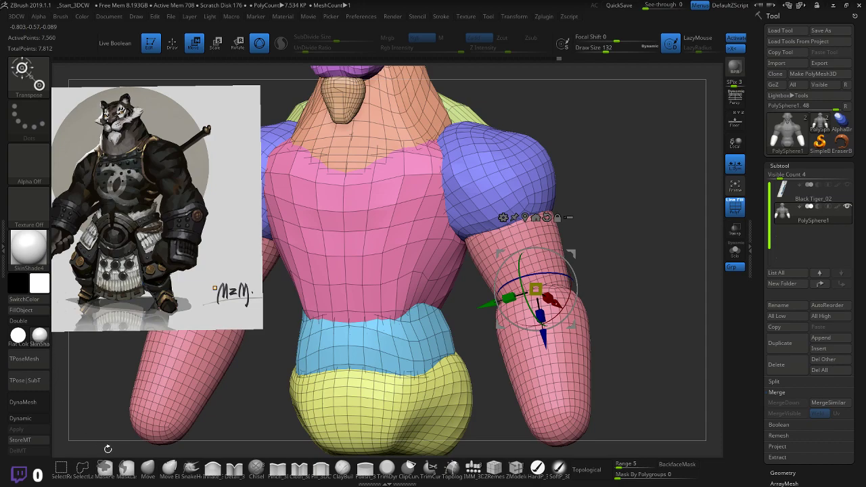
{"action": "left_click", "coordinate": [212, 468]}
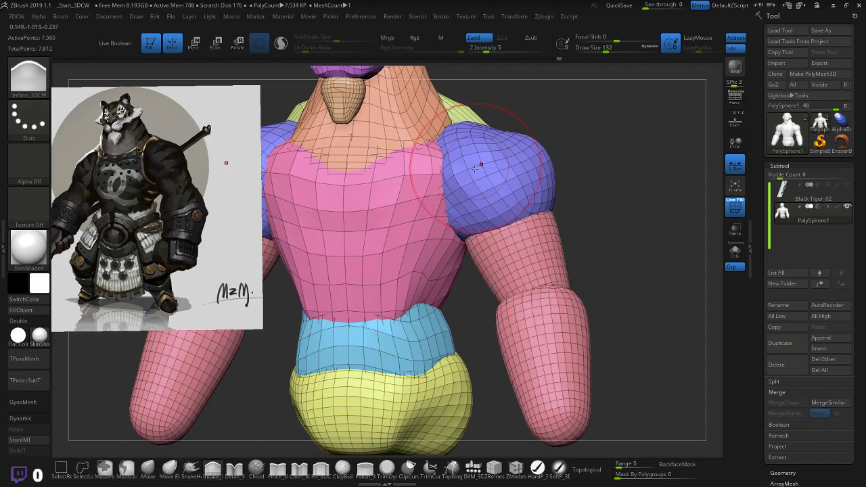
{"action": "key", "text": "bracketleft"}
{"action": "key", "text": "bracketleft"}
{"action": "key", "text": "bracketleft"}
{"action": "key", "text": "bracketleft"}
{"action": "key", "text": "bracketleft"}
{"action": "key", "text": "bracketleft"}
{"action": "key", "text": "bracketleft"}
{"action": "left_click_drag", "start_coordinate": [466, 171], "coordinate": [477, 188]}
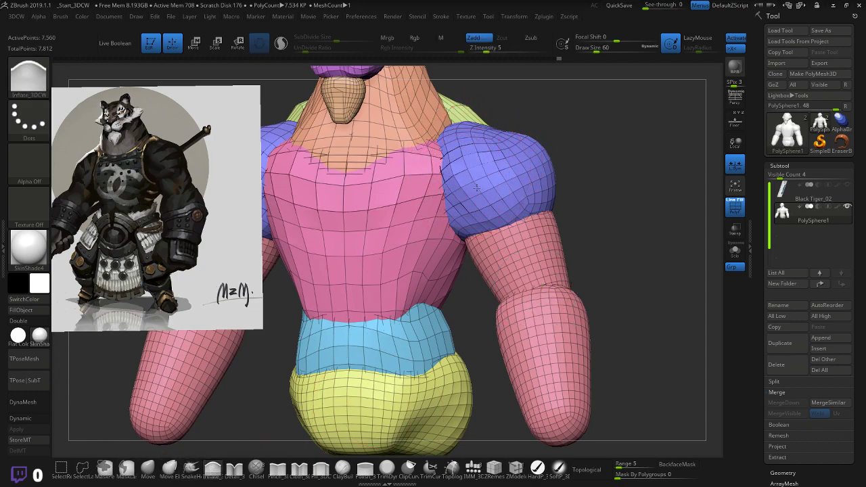
- Inflate the outer shoulders and the tops of the upper arms with the Inflate brush, reducing the draw size to 64
{"action": "left_click_drag", "start_coordinate": [574, 184], "coordinate": [606, 172]}
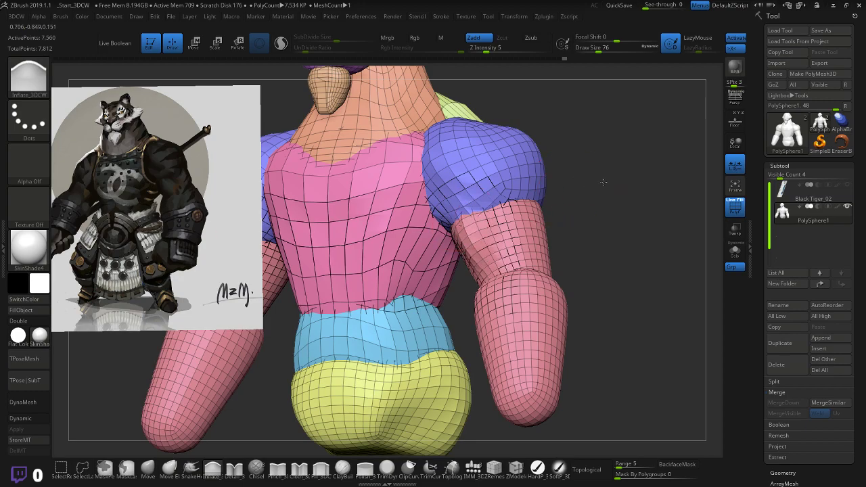
{"action": "left_click_drag", "start_coordinate": [603, 182], "coordinate": [570, 184]}
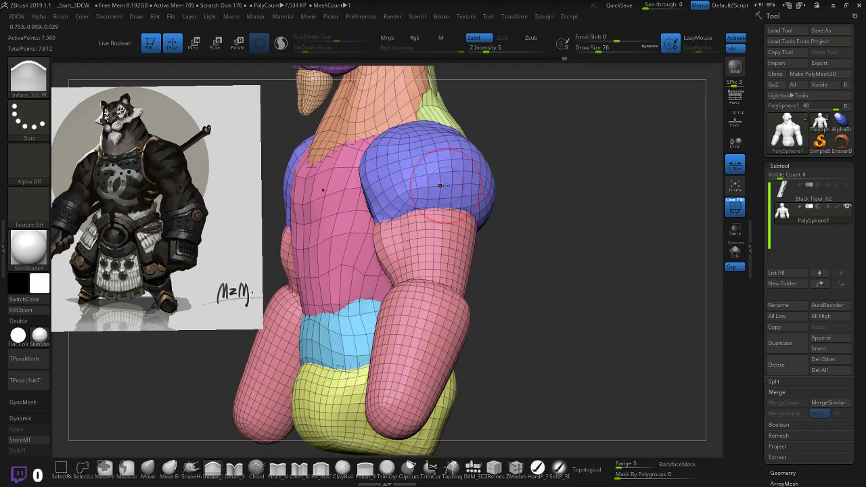
{"action": "mouse_move", "coordinate": [394, 164]}
{"action": "left_mouse_down"}
{"action": "mouse_move", "coordinate": [429, 181]}
{"action": "mouse_move", "coordinate": [397, 165]}
{"action": "mouse_move", "coordinate": [420, 171]}
{"action": "left_mouse_up"}
{"action": "key", "text": "bracketleft"}
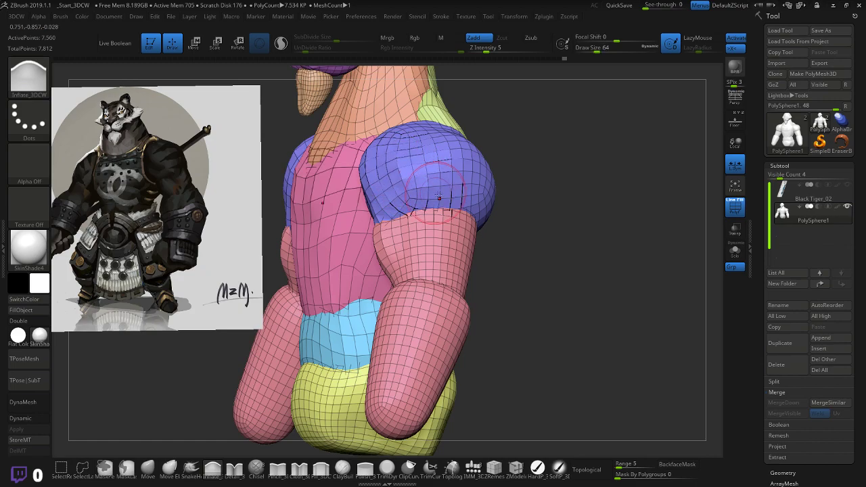
{"action": "left_click_drag", "start_coordinate": [459, 223], "coordinate": [463, 215]}
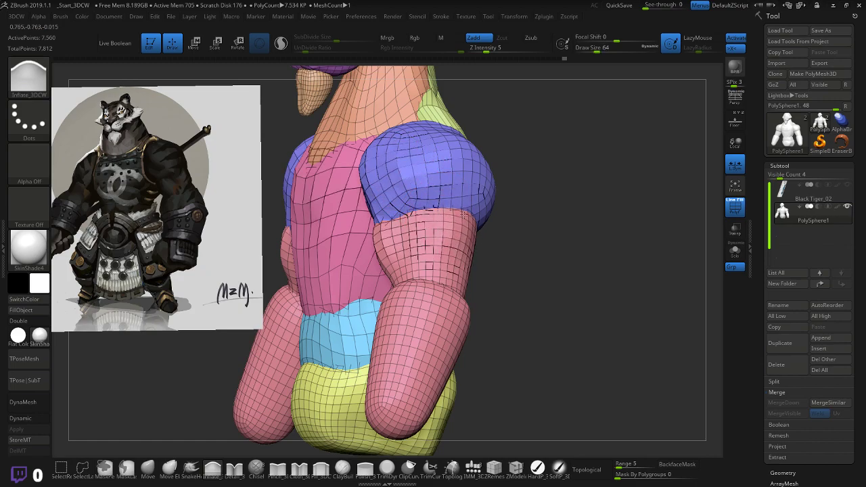
{"action": "left_click_drag", "start_coordinate": [455, 245], "coordinate": [453, 233]}
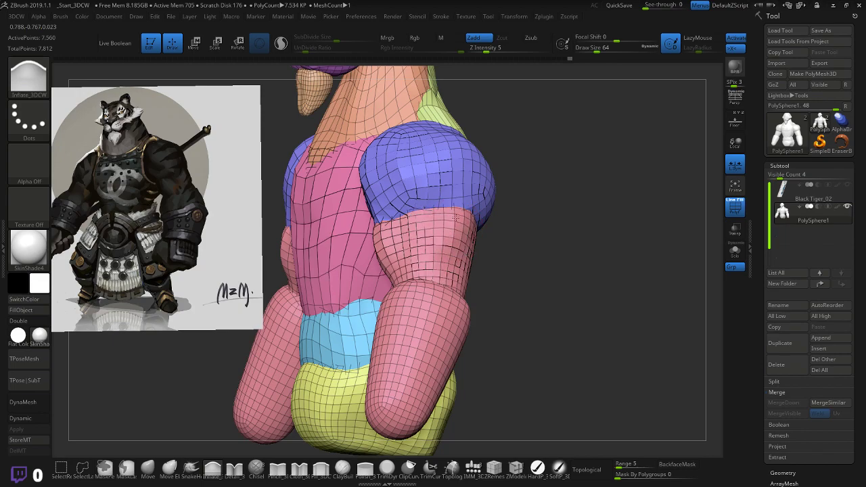
- Enable topological masking, bulk out the upper arms with the Inflate brush and smooth the front of the shoulders
{"action": "left_click", "coordinate": [586, 469]}
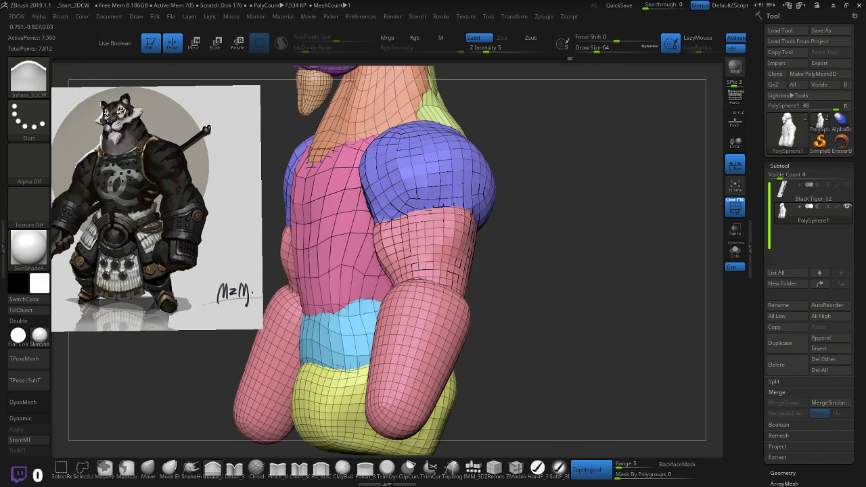
{"action": "left_click_drag", "start_coordinate": [525, 189], "coordinate": [486, 197]}
{"action": "left_click_drag", "start_coordinate": [506, 224], "coordinate": [503, 225]}
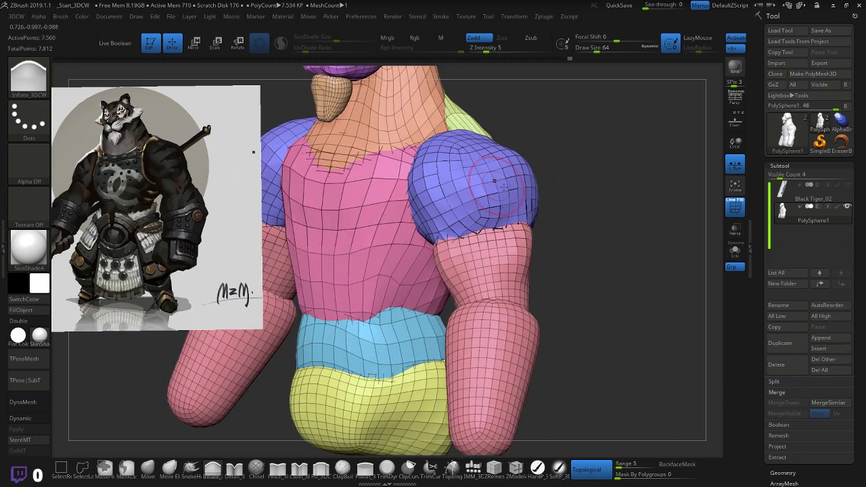
{"action": "left_click_drag", "start_coordinate": [599, 229], "coordinate": [618, 228]}
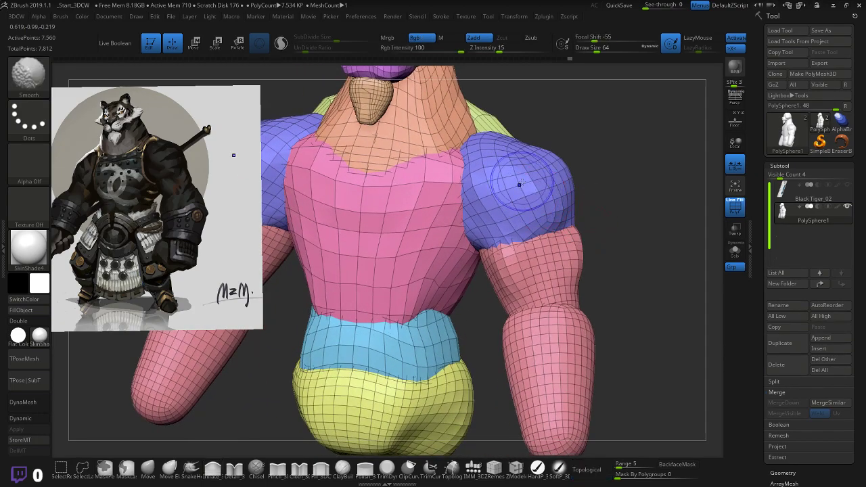
{"action": "left_click_drag", "start_coordinate": [520, 185], "coordinate": [529, 177], "text": "shift"}
{"action": "left_click_drag", "start_coordinate": [611, 211], "coordinate": [636, 202]}
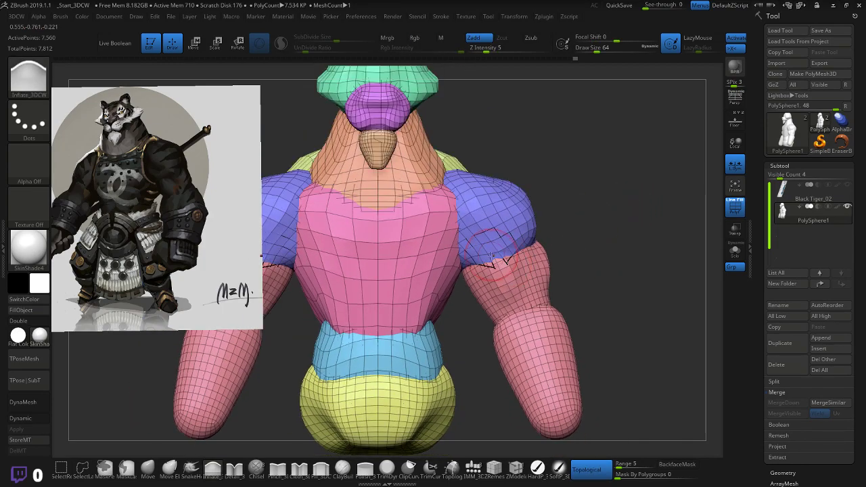
{"action": "mouse_move", "coordinate": [588, 232]}
{"action": "left_mouse_down"}
{"action": "mouse_move", "coordinate": [588, 241]}
{"action": "mouse_move", "coordinate": [611, 232]}
{"action": "mouse_move", "coordinate": [612, 259]}
{"action": "mouse_move", "coordinate": [540, 261]}
{"action": "left_mouse_up"}
{"action": "key", "text": "shift"}
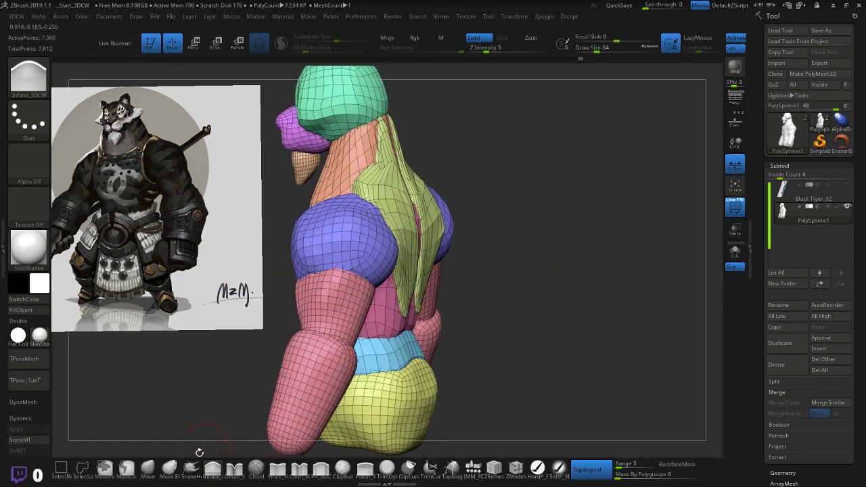
- Refine the upper arms' silhouette below the shoulders with the Move brush at draw size 64, checking from back and front
{"action": "left_click", "coordinate": [148, 468]}
{"action": "left_click_drag", "start_coordinate": [497, 295], "coordinate": [460, 287]}
{"action": "left_click_drag", "start_coordinate": [512, 270], "coordinate": [440, 277]}
{"action": "left_click_drag", "start_coordinate": [274, 380], "coordinate": [349, 342], "text": "alt"}
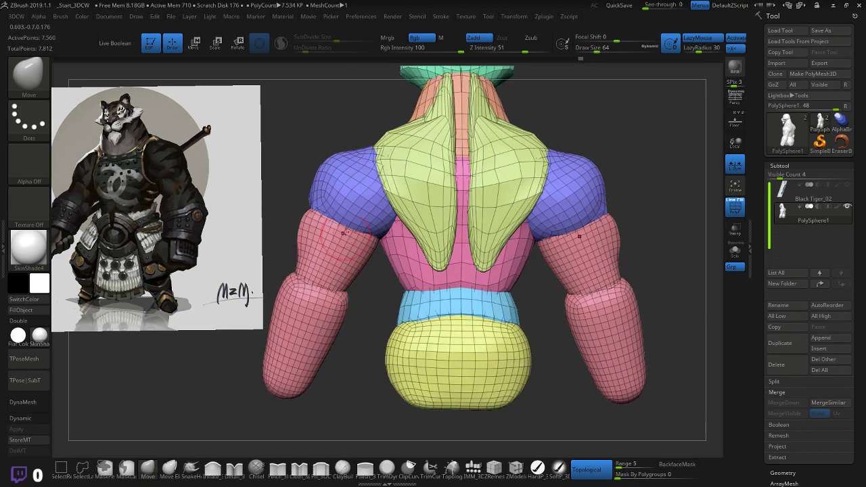
{"action": "left_click_drag", "start_coordinate": [345, 218], "coordinate": [347, 222]}
{"action": "left_click_drag", "start_coordinate": [361, 338], "coordinate": [354, 261]}
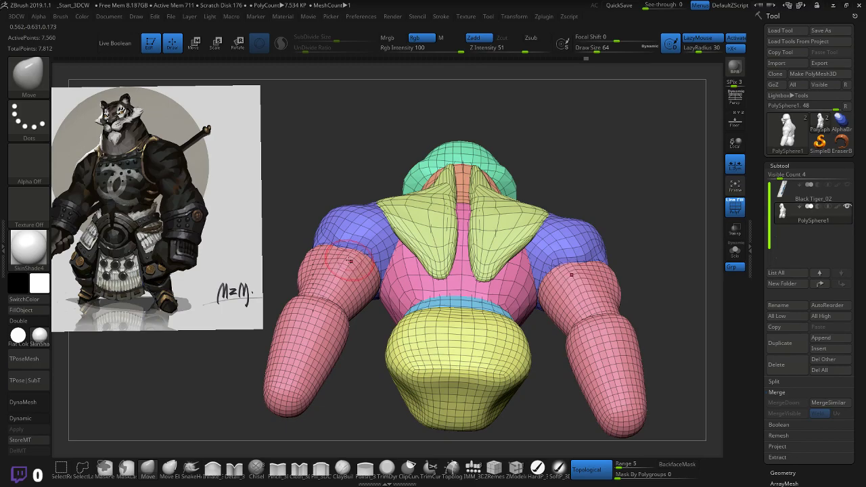
{"action": "left_click_drag", "start_coordinate": [290, 212], "coordinate": [473, 125]}
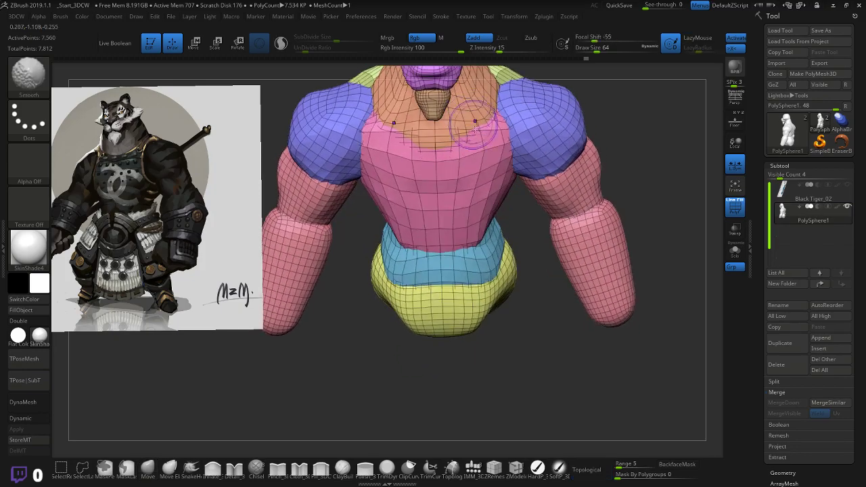
{"action": "left_click_drag", "start_coordinate": [557, 318], "coordinate": [530, 321]}
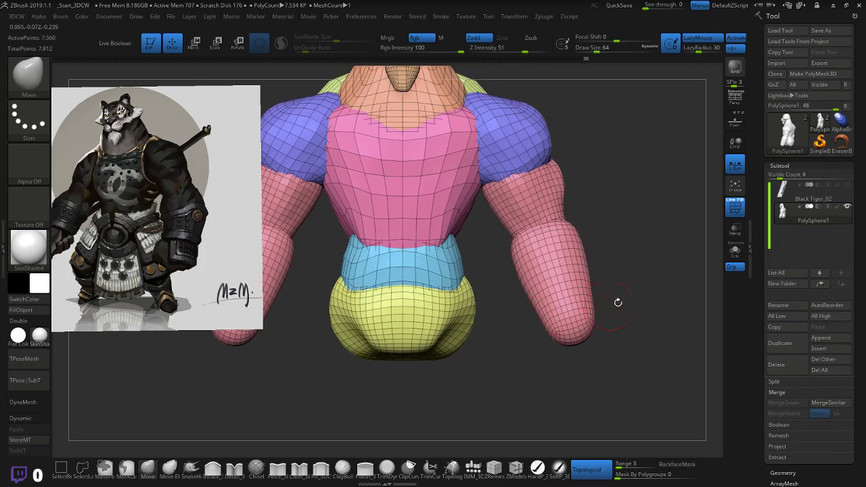
{"action": "left_click_drag", "start_coordinate": [618, 303], "coordinate": [595, 236]}
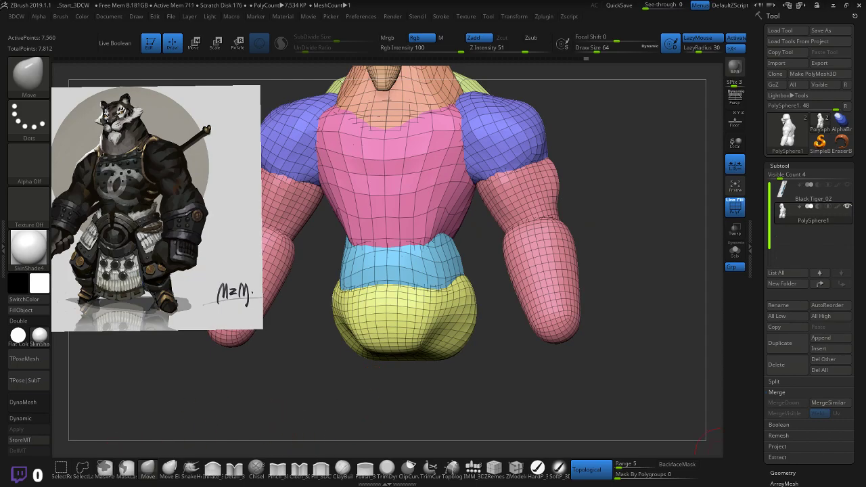
- Switch to the Pinterest page in the web browser and search for "bicep reference drawing"
{"action": "key", "text": "alt+Tab"}
{"action": "scroll", "coordinate": [520, 87], "scroll_direction": "up", "scroll_amount": 3}
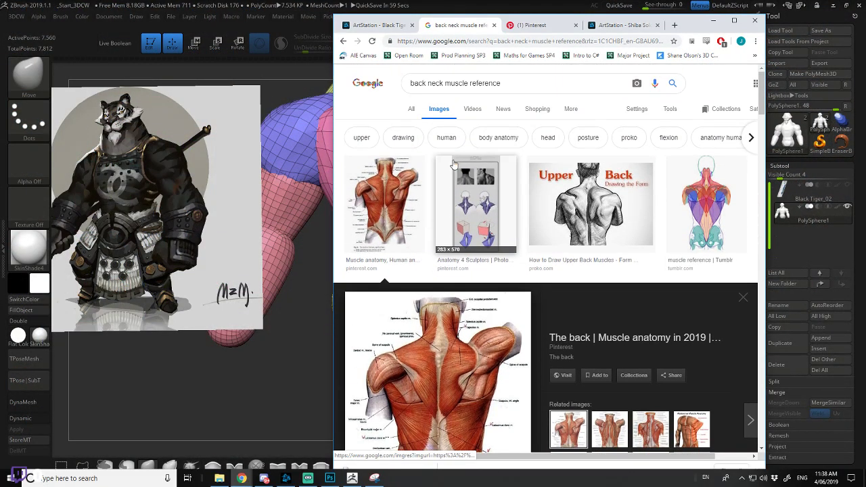
{"action": "key", "text": "ctrl+Tab"}
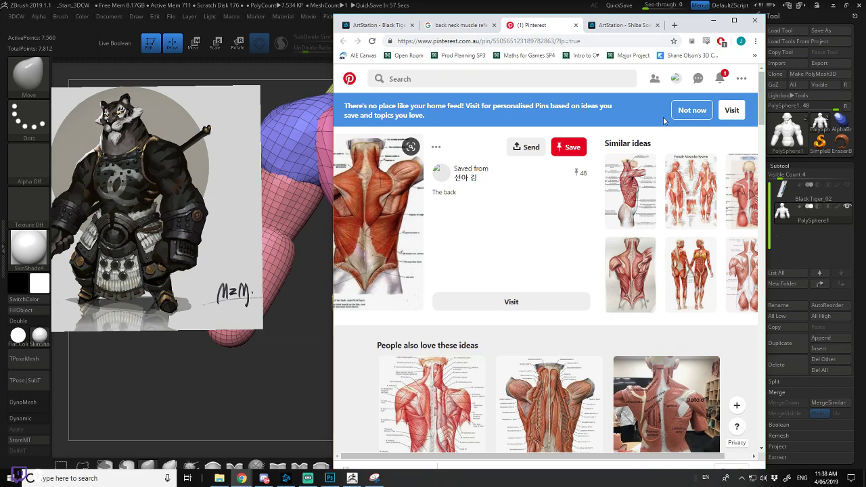
{"action": "left_click", "coordinate": [462, 78]}
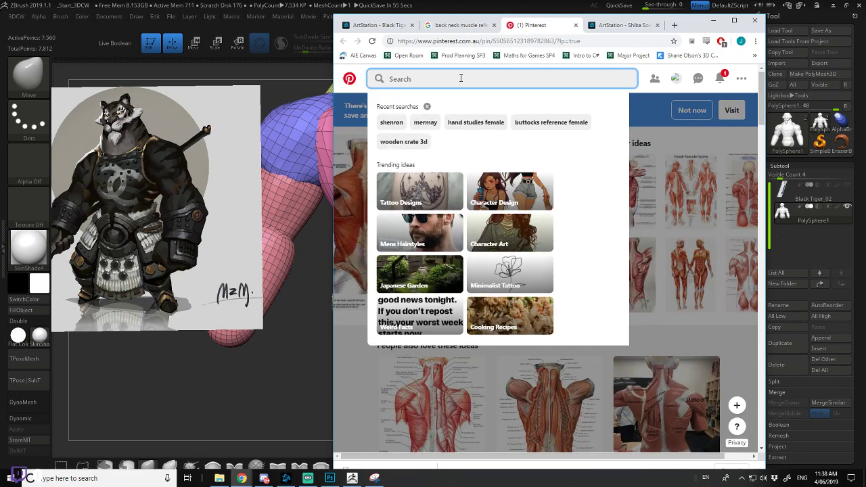
{"action": "type", "text": "bi"}
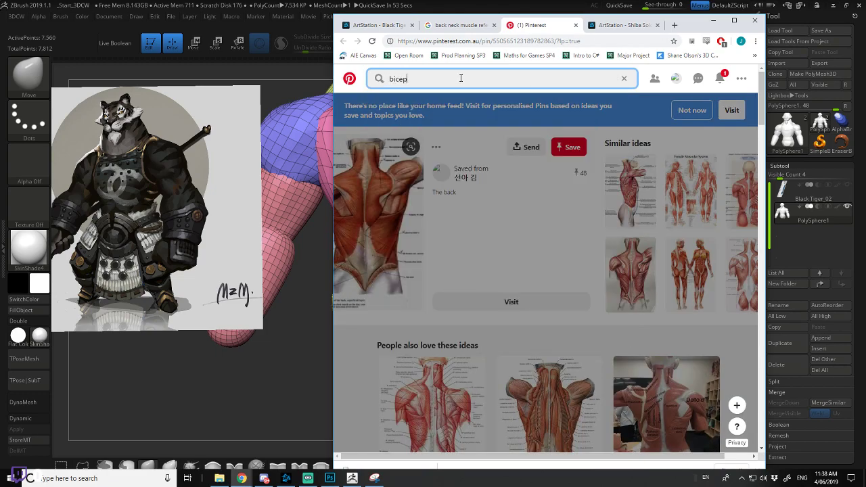
{"action": "type", "text": "cep "}
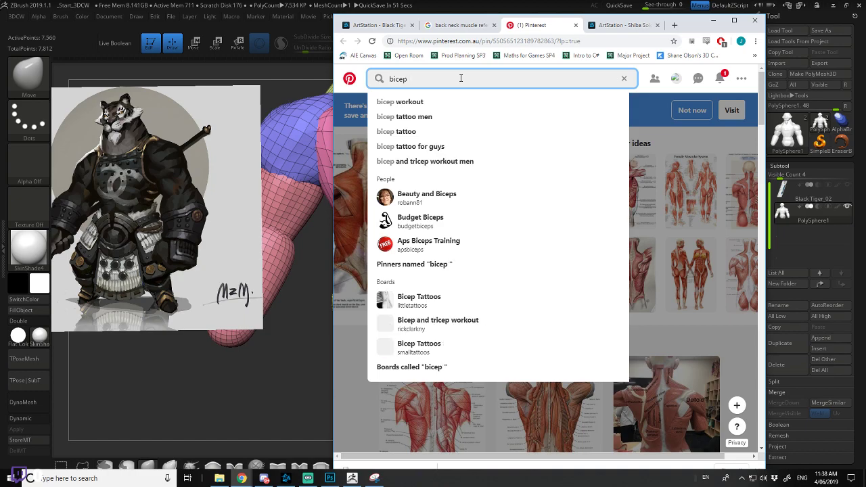
{"action": "type", "text": "reference"}
{"action": "key", "text": "Return"}
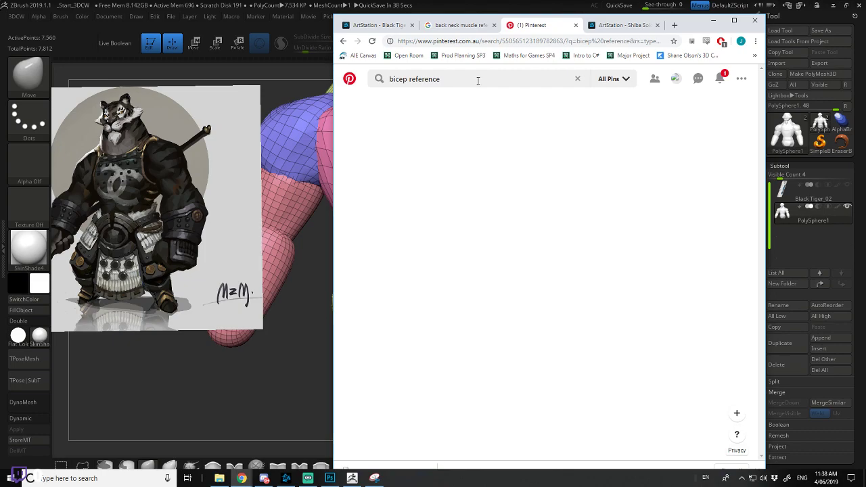
{"action": "left_click", "coordinate": [478, 80]}
{"action": "left_click", "coordinate": [429, 122]}
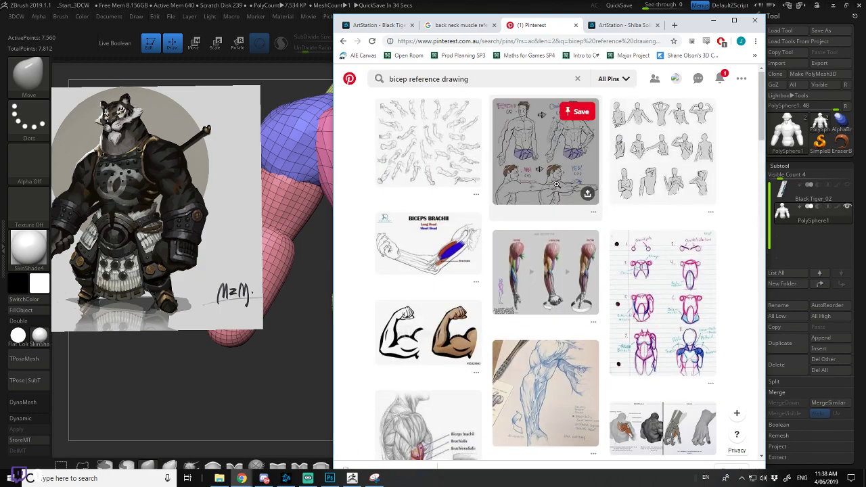
- Open the pin showing three muscled arm views and close the source page it leads to
{"action": "scroll", "coordinate": [474, 223], "scroll_direction": "down", "scroll_amount": 1}
{"action": "left_click", "coordinate": [528, 225]}
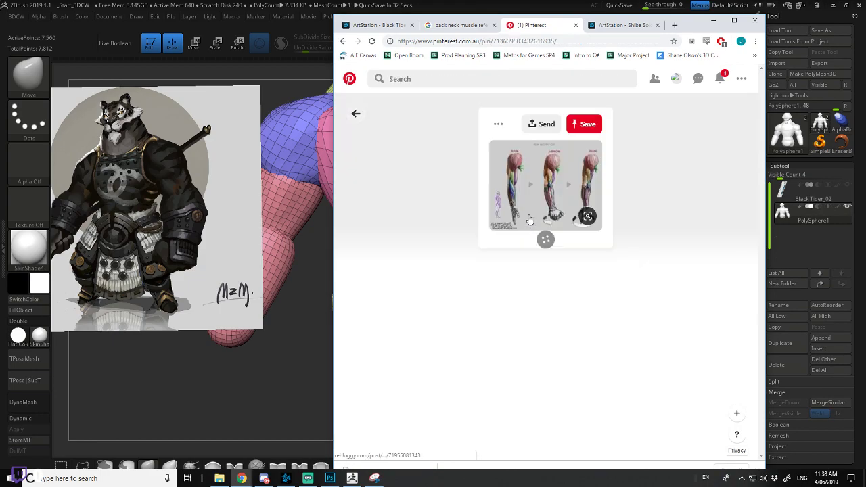
{"action": "left_click", "coordinate": [464, 187]}
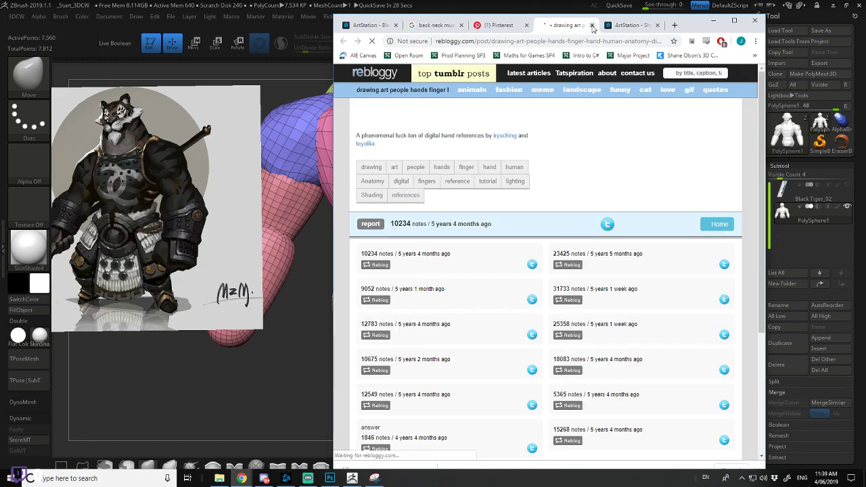
{"action": "left_click", "coordinate": [592, 26]}
- Browse the related anatomy pins and open the sheet of painted arm poses on a dark background
{"action": "scroll", "coordinate": [479, 214], "scroll_direction": "down", "scroll_amount": 3}
{"action": "scroll", "coordinate": [479, 214], "scroll_direction": "down", "scroll_amount": 3}
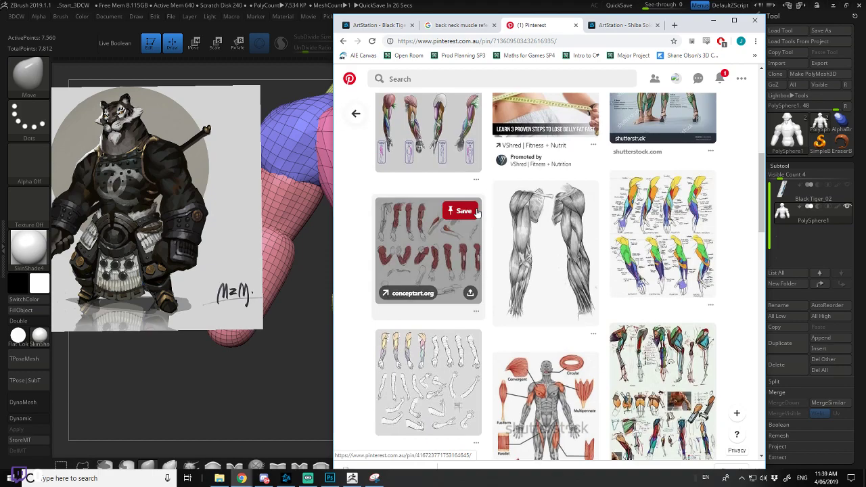
{"action": "scroll", "coordinate": [521, 248], "scroll_direction": "down", "scroll_amount": 2}
{"action": "scroll", "coordinate": [521, 248], "scroll_direction": "down", "scroll_amount": 1}
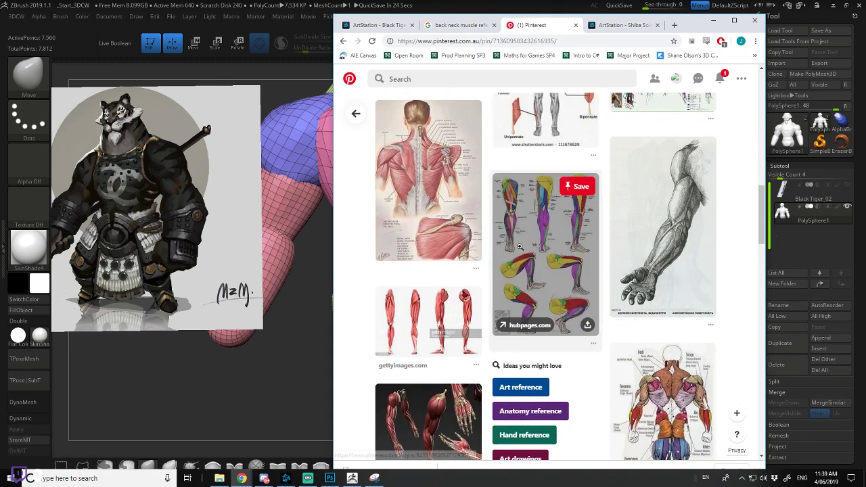
{"action": "scroll", "coordinate": [532, 231], "scroll_direction": "down", "scroll_amount": 4}
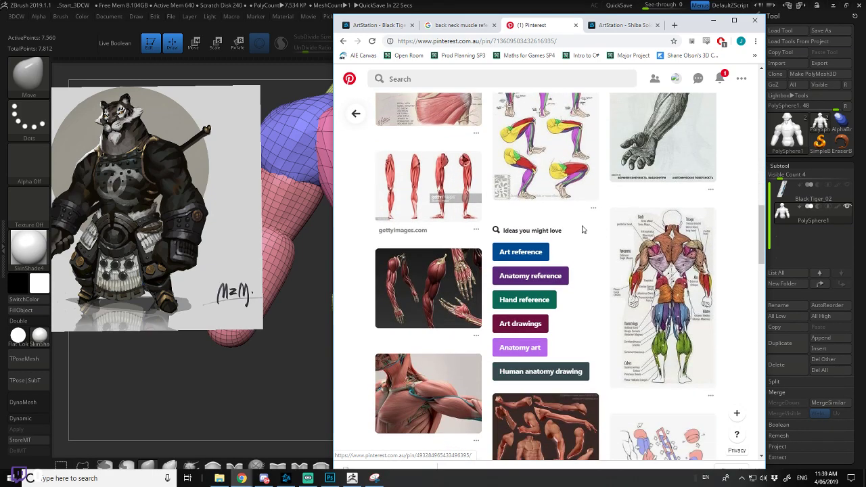
{"action": "scroll", "coordinate": [555, 223], "scroll_direction": "down", "scroll_amount": 2}
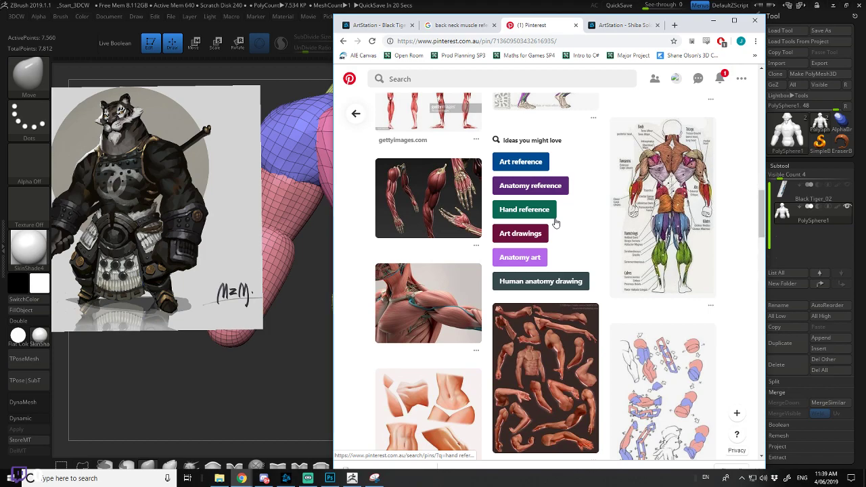
{"action": "scroll", "coordinate": [555, 223], "scroll_direction": "down", "scroll_amount": 2}
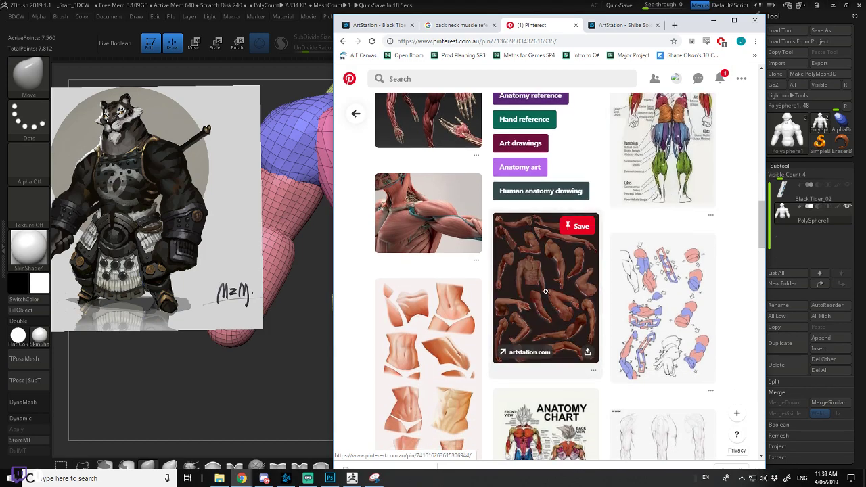
{"action": "left_click", "coordinate": [541, 283]}
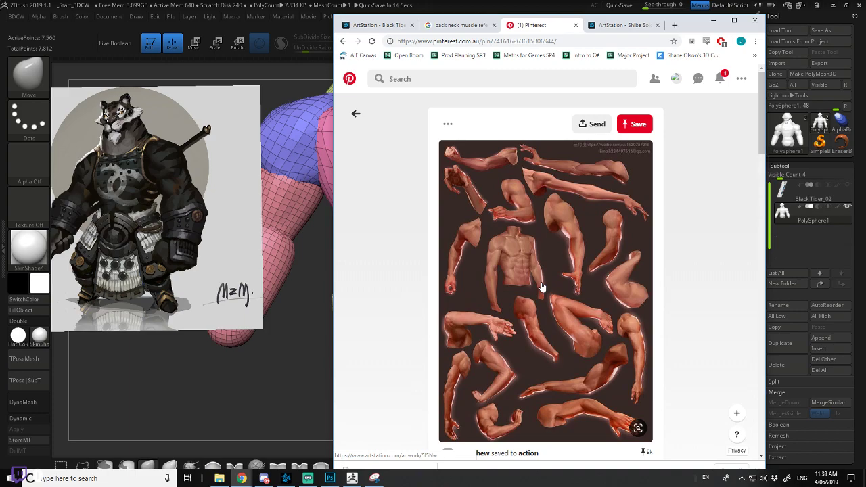
- Return to ZBrush and reshape the shoulders and upper arms with the Move brush at draw size 120
{"action": "left_click", "coordinate": [482, 5]}
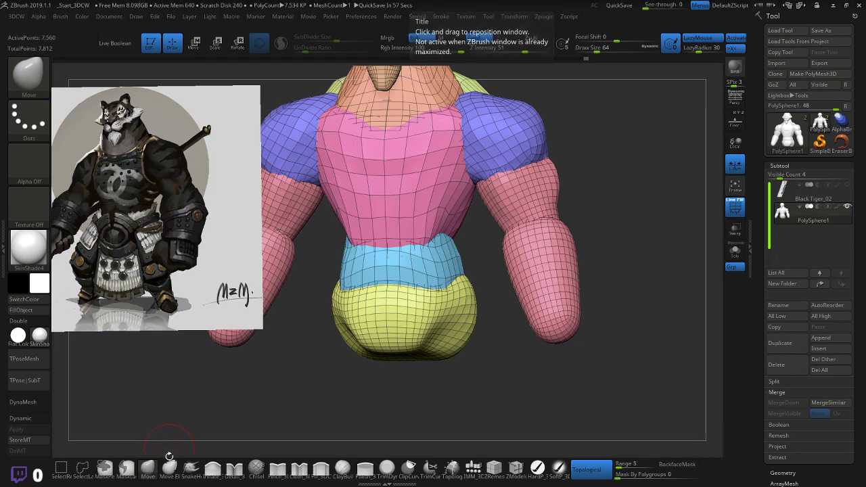
{"action": "left_click_drag", "start_coordinate": [626, 140], "coordinate": [542, 216]}
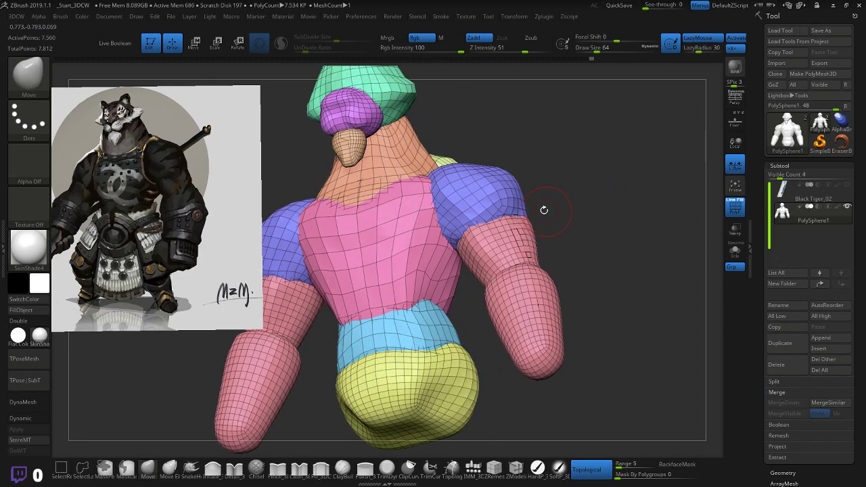
{"action": "key", "text": "]"}
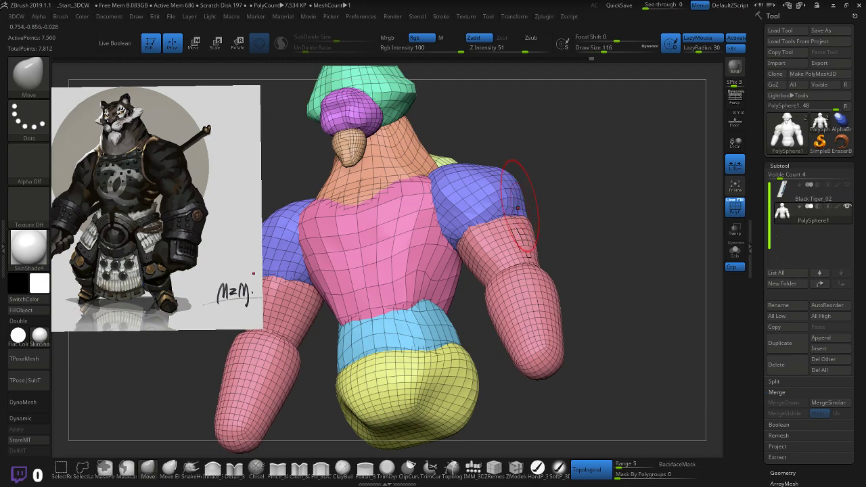
{"action": "mouse_move", "coordinate": [582, 192]}
{"action": "left_mouse_down"}
{"action": "mouse_move", "coordinate": [567, 205]}
{"action": "mouse_move", "coordinate": [575, 194]}
{"action": "mouse_move", "coordinate": [551, 199]}
{"action": "mouse_move", "coordinate": [597, 209]}
{"action": "mouse_move", "coordinate": [588, 180]}
{"action": "mouse_move", "coordinate": [585, 193]}
{"action": "mouse_move", "coordinate": [629, 230]}
{"action": "left_mouse_up"}
{"action": "key", "text": "shift"}
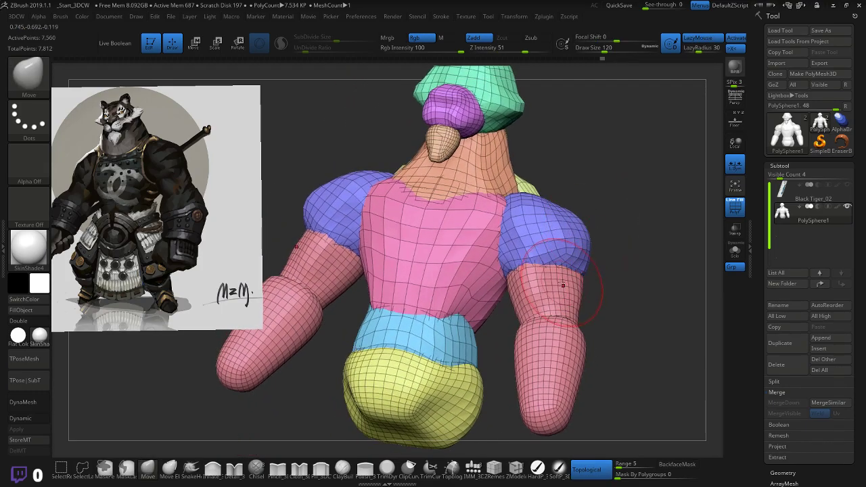
{"action": "mouse_move", "coordinate": [649, 5]}
{"action": "left_mouse_down"}
{"action": "mouse_move", "coordinate": [686, 13]}
{"action": "mouse_move", "coordinate": [643, 12]}
{"action": "mouse_move", "coordinate": [701, 13]}
{"action": "mouse_move", "coordinate": [646, 5]}
{"action": "left_mouse_up"}
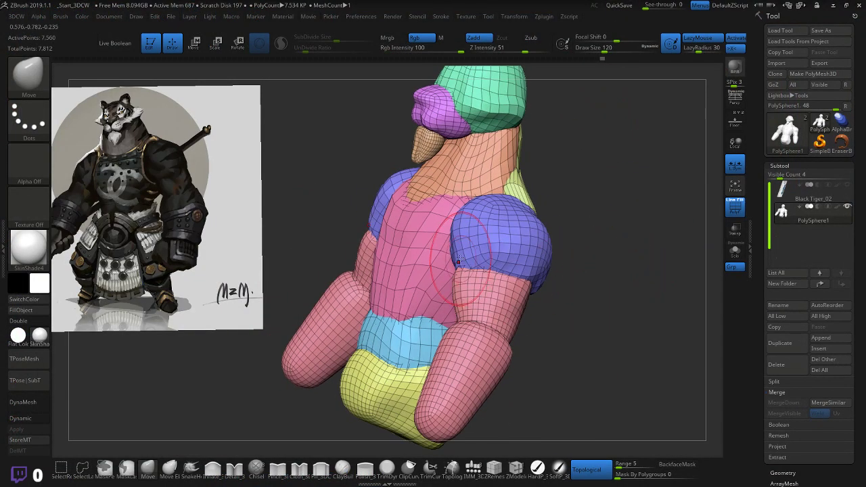
- Fill out the upper arms beneath the shoulder forms with the Move brush, working from the side and from below
{"action": "left_click_drag", "start_coordinate": [459, 270], "coordinate": [468, 258]}
{"action": "mouse_move", "coordinate": [663, 264]}
{"action": "left_mouse_down"}
{"action": "mouse_move", "coordinate": [600, 261]}
{"action": "mouse_move", "coordinate": [632, 229]}
{"action": "mouse_move", "coordinate": [580, 214]}
{"action": "mouse_move", "coordinate": [400, 233]}
{"action": "left_mouse_up"}
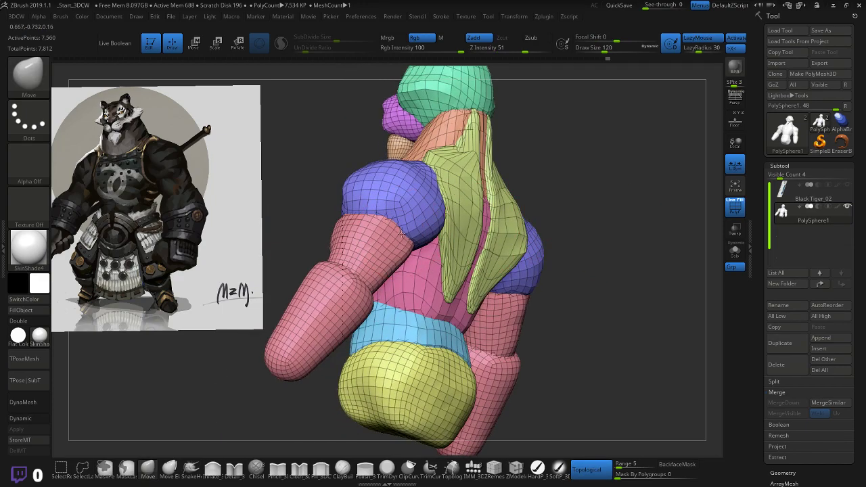
{"action": "mouse_move", "coordinate": [322, 256]}
{"action": "left_mouse_down"}
{"action": "mouse_move", "coordinate": [342, 206]}
{"action": "mouse_move", "coordinate": [392, 218]}
{"action": "mouse_move", "coordinate": [399, 210]}
{"action": "mouse_move", "coordinate": [404, 223]}
{"action": "left_mouse_up"}
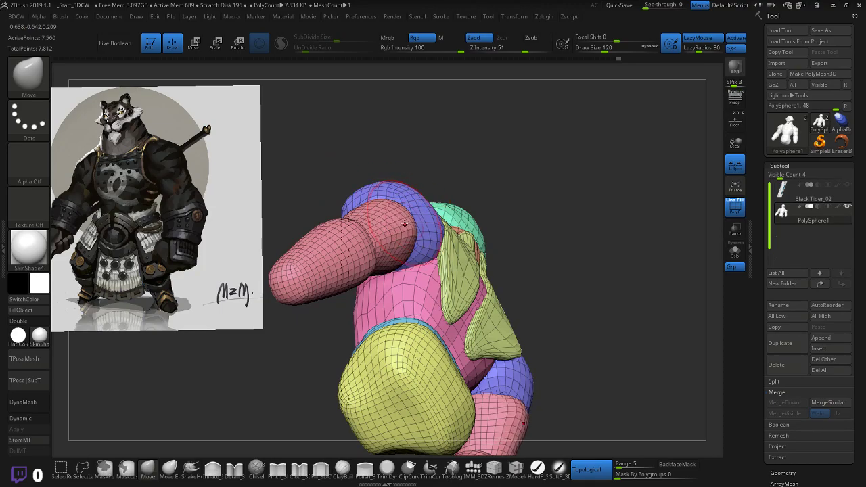
{"action": "mouse_move", "coordinate": [356, 153]}
{"action": "left_mouse_down"}
{"action": "mouse_move", "coordinate": [330, 192]}
{"action": "mouse_move", "coordinate": [401, 228]}
{"action": "mouse_move", "coordinate": [387, 219]}
{"action": "mouse_move", "coordinate": [428, 223]}
{"action": "mouse_move", "coordinate": [511, 197]}
{"action": "mouse_move", "coordinate": [512, 216]}
{"action": "mouse_move", "coordinate": [393, 226]}
{"action": "left_mouse_up"}
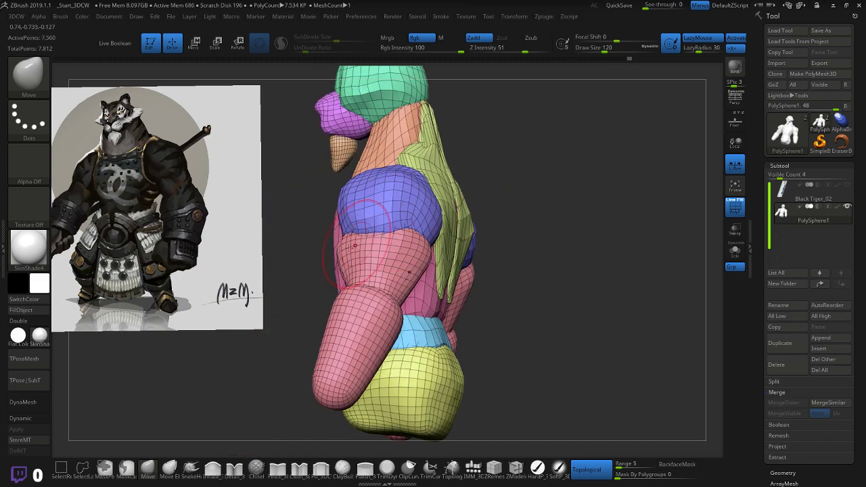
- Adjust the outer contours of both shoulder forms with the Move brush in the back and front views
{"action": "left_click_drag", "start_coordinate": [328, 242], "coordinate": [236, 211]}
{"action": "left_click_drag", "start_coordinate": [318, 147], "coordinate": [410, 137], "text": "alt"}
{"action": "left_click_drag", "start_coordinate": [409, 136], "coordinate": [391, 143]}
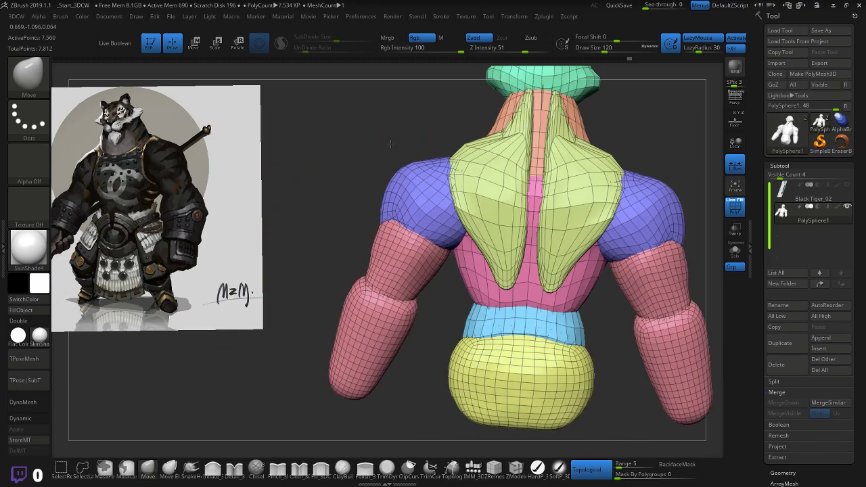
{"action": "left_click_drag", "start_coordinate": [393, 202], "coordinate": [383, 213]}
{"action": "mouse_move", "coordinate": [337, 196]}
{"action": "left_mouse_down"}
{"action": "mouse_move", "coordinate": [385, 188]}
{"action": "mouse_move", "coordinate": [379, 184]}
{"action": "left_mouse_up"}
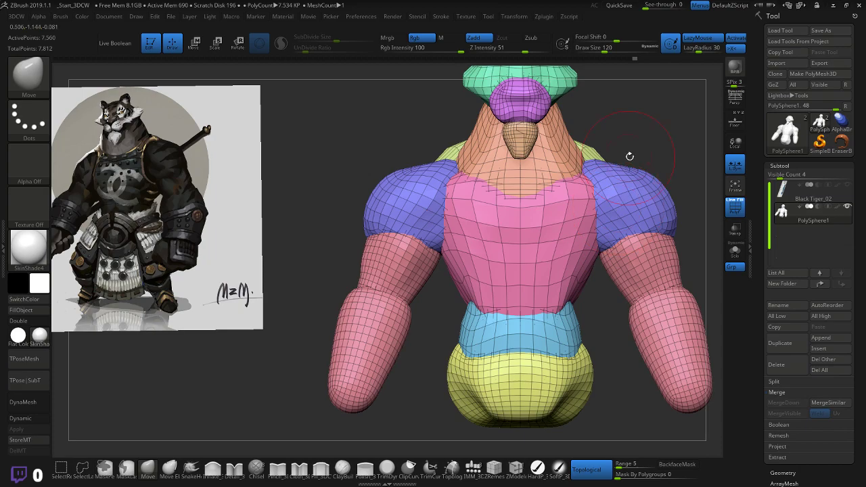
{"action": "left_click_drag", "start_coordinate": [688, 182], "coordinate": [633, 159], "text": "alt"}
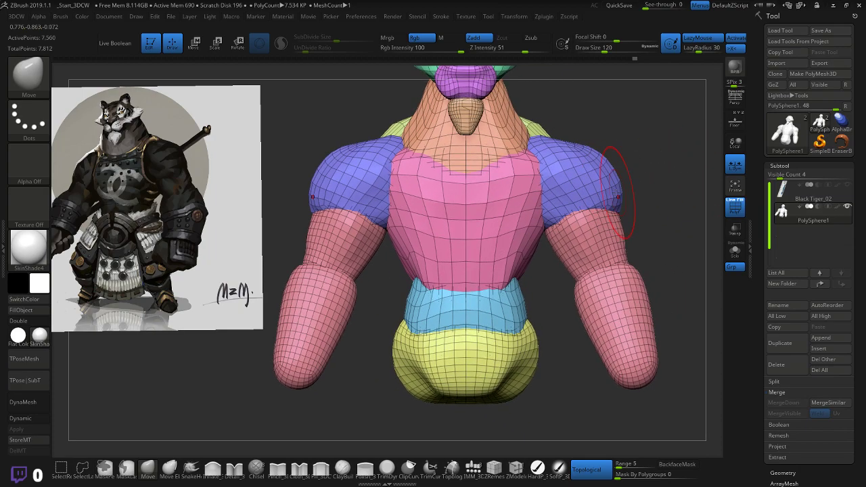
{"action": "mouse_move", "coordinate": [658, 196]}
{"action": "left_mouse_down"}
{"action": "mouse_move", "coordinate": [589, 198]}
{"action": "mouse_move", "coordinate": [615, 189]}
{"action": "left_mouse_up"}
{"action": "left_click_drag", "start_coordinate": [557, 187], "coordinate": [609, 186]}
{"action": "left_click_drag", "start_coordinate": [632, 158], "coordinate": [638, 165]}
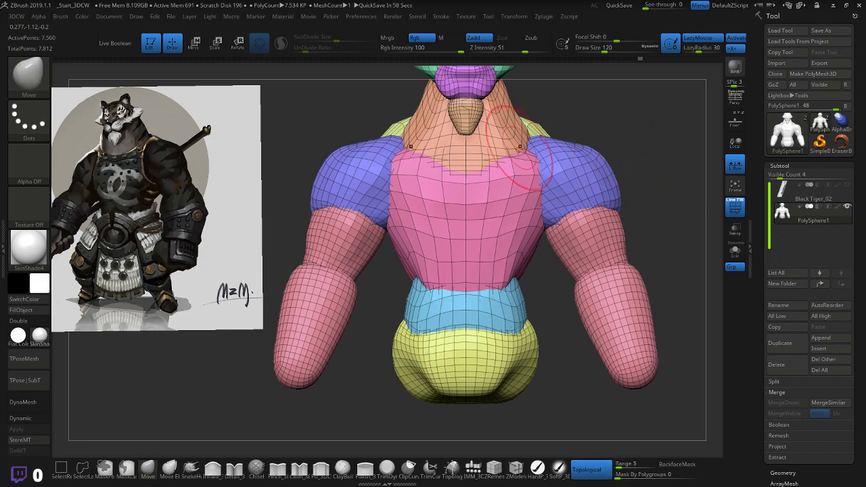
{"action": "mouse_move", "coordinate": [651, 141]}
{"action": "left_mouse_down"}
{"action": "mouse_move", "coordinate": [640, 133]}
{"action": "mouse_move", "coordinate": [650, 147]}
{"action": "left_mouse_up"}
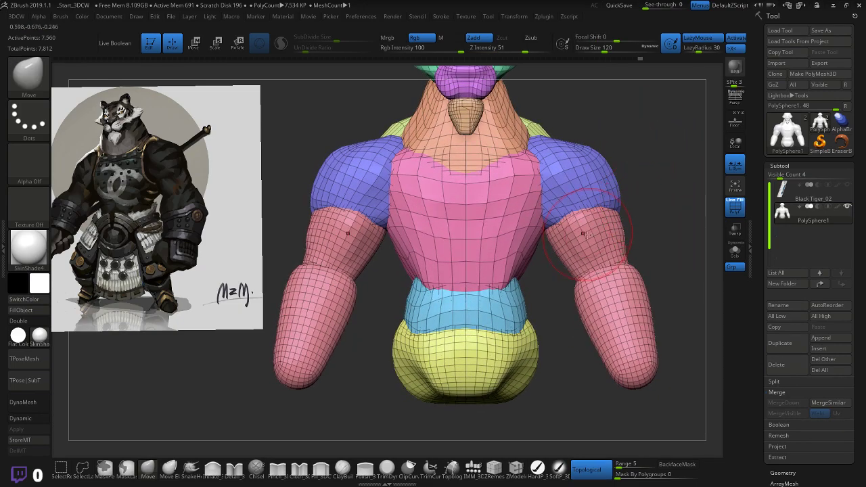
- Smooth the outer transition from the shoulders' lower edges into the upper arms with the Move brush
{"action": "mouse_move", "coordinate": [647, 201]}
{"action": "left_mouse_down"}
{"action": "mouse_move", "coordinate": [644, 185]}
{"action": "mouse_move", "coordinate": [548, 243]}
{"action": "left_mouse_up"}
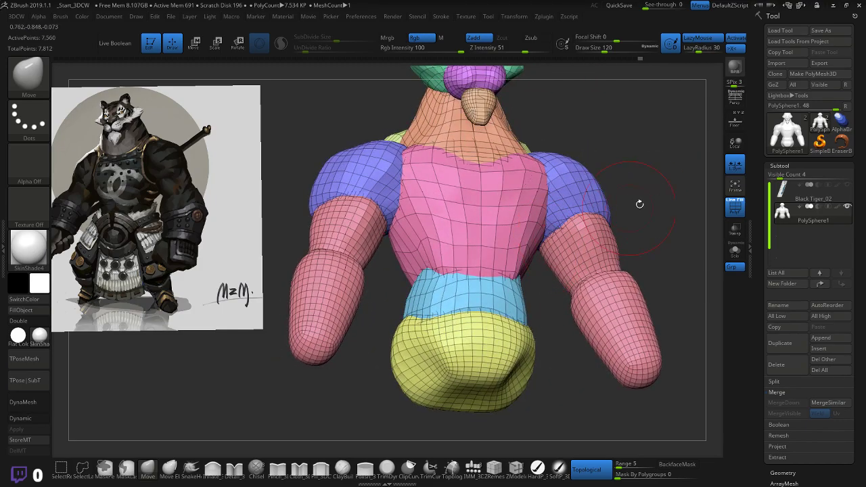
{"action": "left_click_drag", "start_coordinate": [640, 204], "coordinate": [647, 213]}
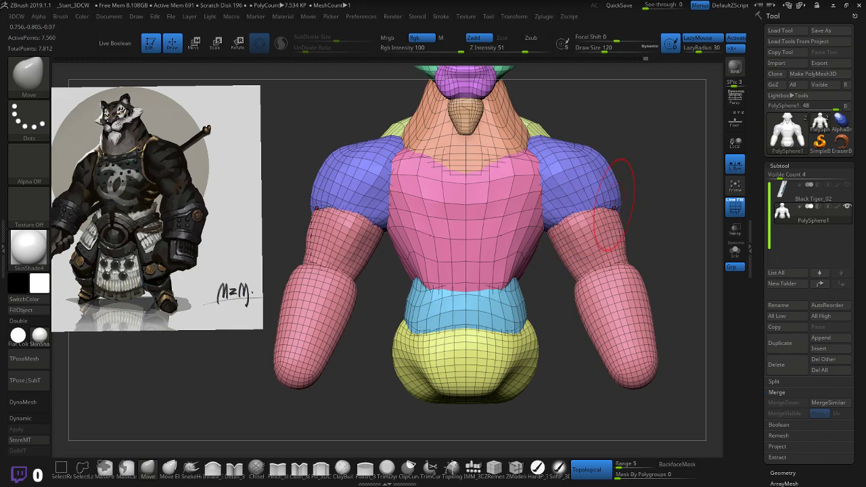
{"action": "mouse_move", "coordinate": [616, 196]}
{"action": "left_mouse_down"}
{"action": "mouse_move", "coordinate": [670, 197]}
{"action": "mouse_move", "coordinate": [606, 190]}
{"action": "mouse_move", "coordinate": [631, 204]}
{"action": "left_mouse_up"}
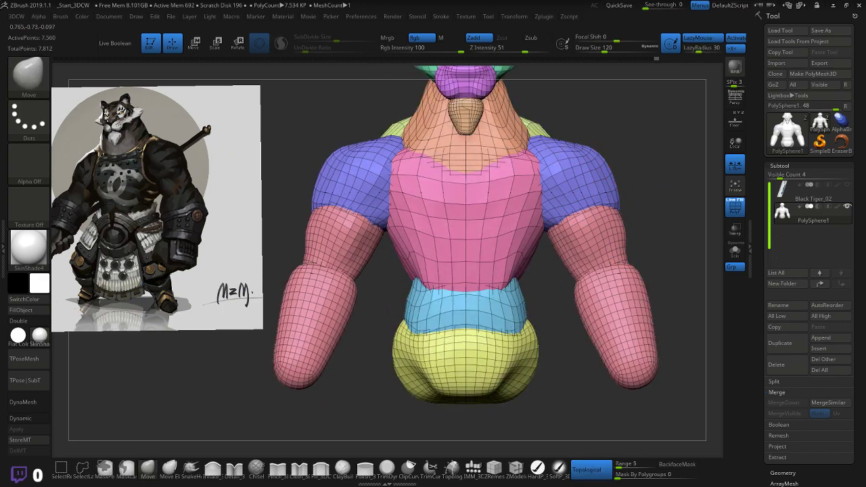
{"action": "mouse_move", "coordinate": [626, 210]}
{"action": "left_mouse_down"}
{"action": "mouse_move", "coordinate": [616, 210]}
{"action": "mouse_move", "coordinate": [675, 205]}
{"action": "left_mouse_up"}
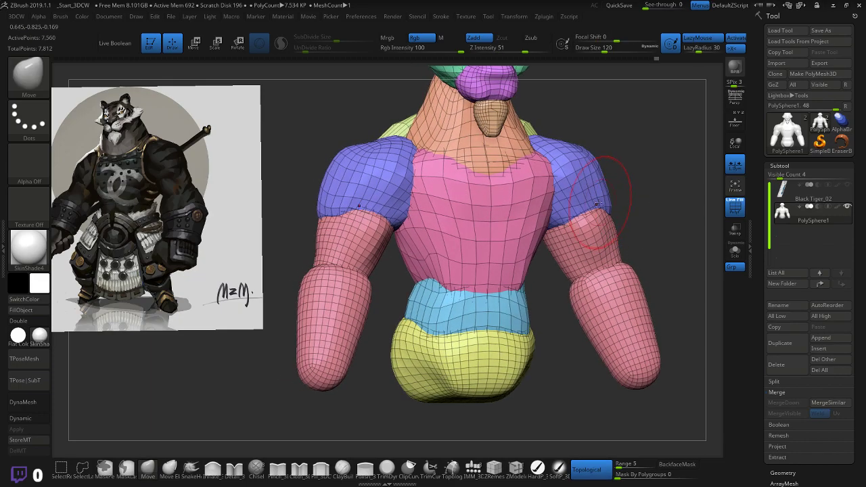
- Reshape the forearms with the Move brush so they bulge near the elbows and taper toward the wrists
{"action": "mouse_move", "coordinate": [607, 198]}
{"action": "left_mouse_down"}
{"action": "mouse_move", "coordinate": [647, 201]}
{"action": "mouse_move", "coordinate": [642, 212]}
{"action": "mouse_move", "coordinate": [650, 179]}
{"action": "left_mouse_up"}
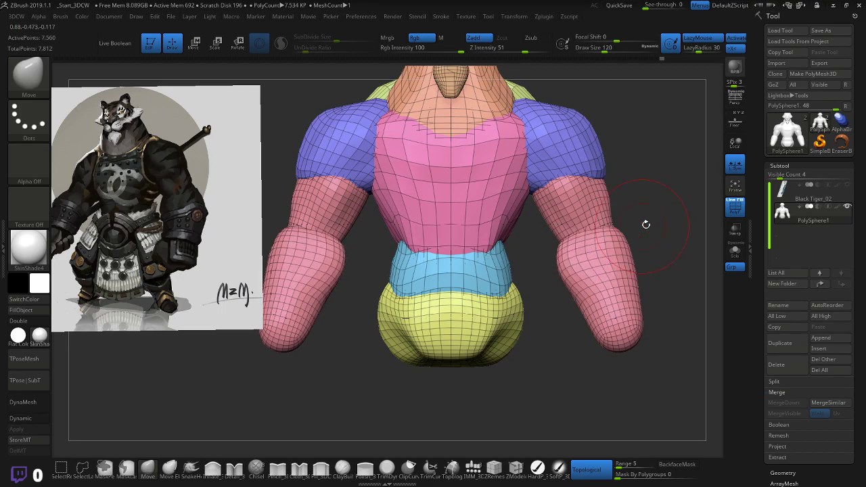
{"action": "mouse_move", "coordinate": [643, 224]}
{"action": "left_mouse_down"}
{"action": "mouse_move", "coordinate": [581, 267]}
{"action": "mouse_move", "coordinate": [542, 278]}
{"action": "left_mouse_up"}
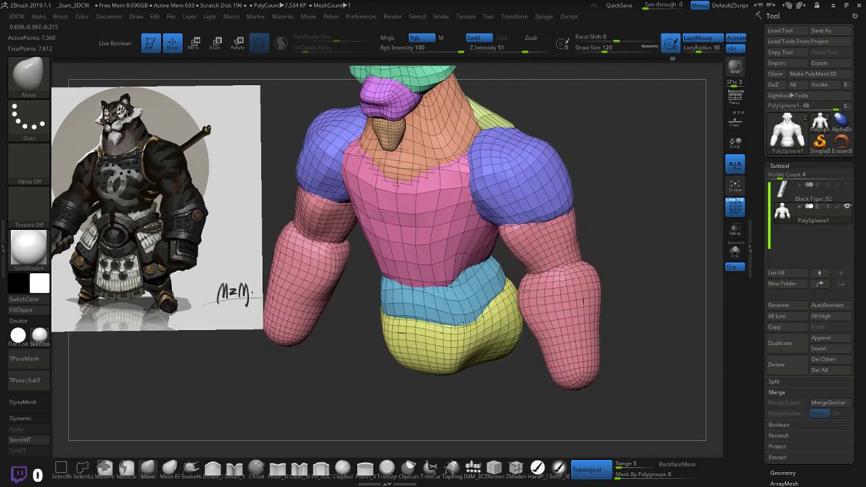
{"action": "mouse_move", "coordinate": [622, 245]}
{"action": "left_mouse_down"}
{"action": "mouse_move", "coordinate": [596, 250]}
{"action": "mouse_move", "coordinate": [579, 242]}
{"action": "mouse_move", "coordinate": [635, 232]}
{"action": "mouse_move", "coordinate": [582, 238]}
{"action": "mouse_move", "coordinate": [438, 201]}
{"action": "left_mouse_up"}
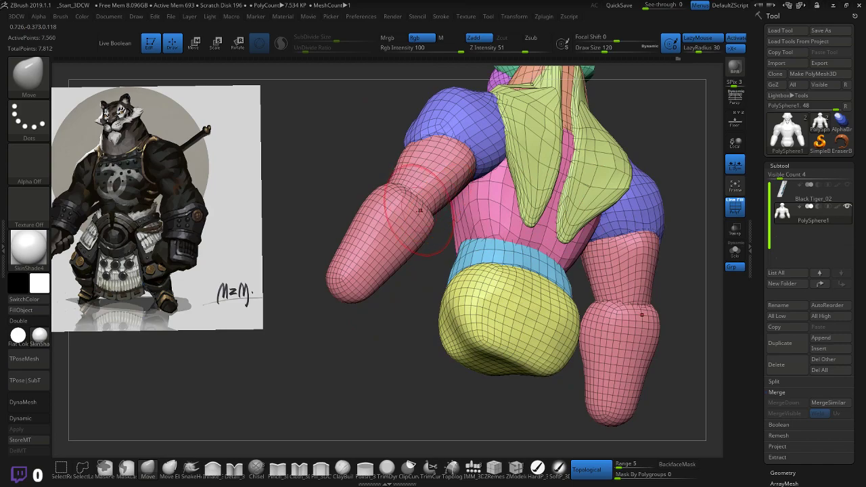
{"action": "mouse_move", "coordinate": [381, 206]}
{"action": "left_mouse_down"}
{"action": "mouse_move", "coordinate": [424, 217]}
{"action": "mouse_move", "coordinate": [439, 238]}
{"action": "mouse_move", "coordinate": [431, 246]}
{"action": "left_mouse_up"}
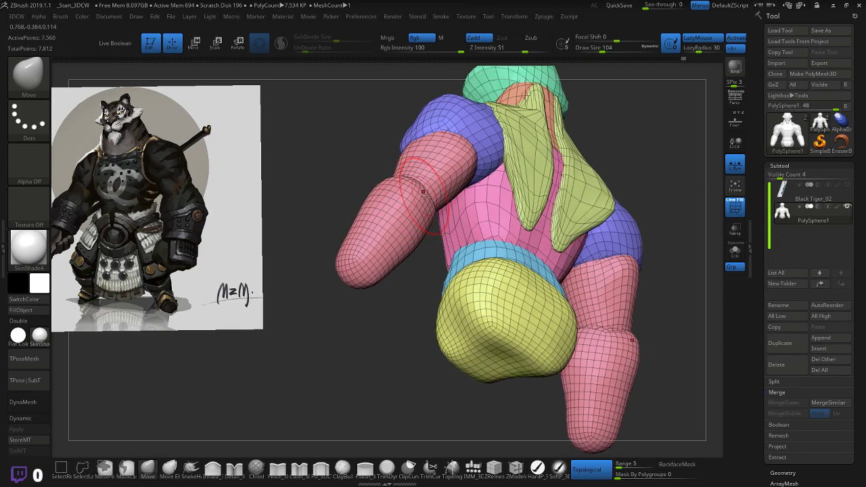
- Reduce the Move brush draw size to 72 and refine the elbow area where the upper arms meet the forearms
{"action": "key", "text": "bracketleft"}
{"action": "key", "text": "bracketleft"}
{"action": "key", "text": "bracketleft"}
{"action": "key", "text": "bracketleft"}
{"action": "left_click_drag", "start_coordinate": [423, 193], "coordinate": [428, 194]}
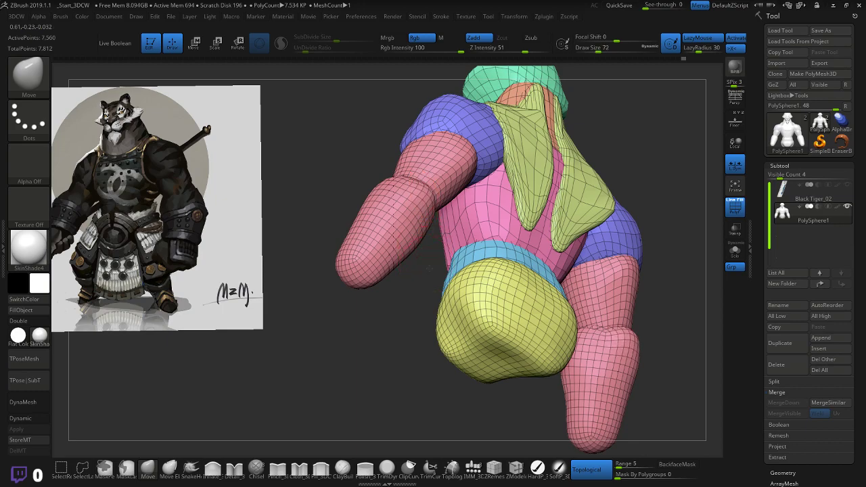
{"action": "mouse_move", "coordinate": [429, 269]}
{"action": "left_mouse_down"}
{"action": "mouse_move", "coordinate": [418, 321]}
{"action": "mouse_move", "coordinate": [451, 267]}
{"action": "left_mouse_up"}
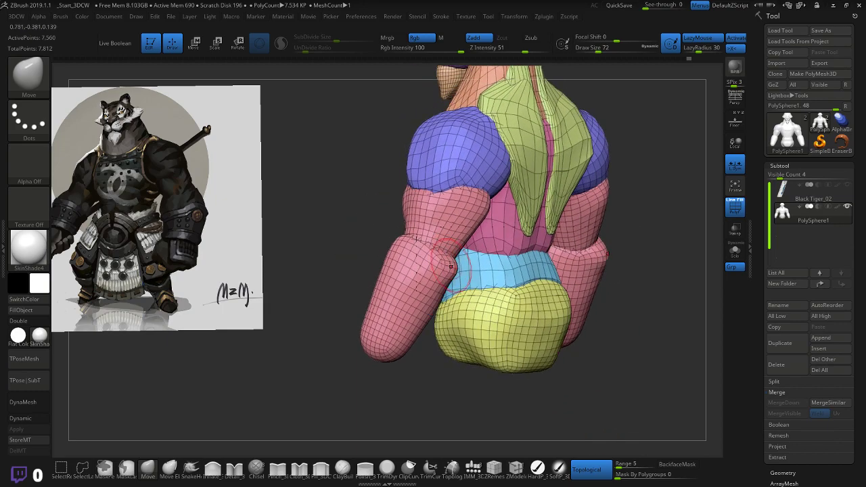
- Smooth the upper end of the forearms around the elbow with the Smooth brush
{"action": "left_click_drag", "start_coordinate": [360, 263], "coordinate": [373, 263], "text": "shift"}
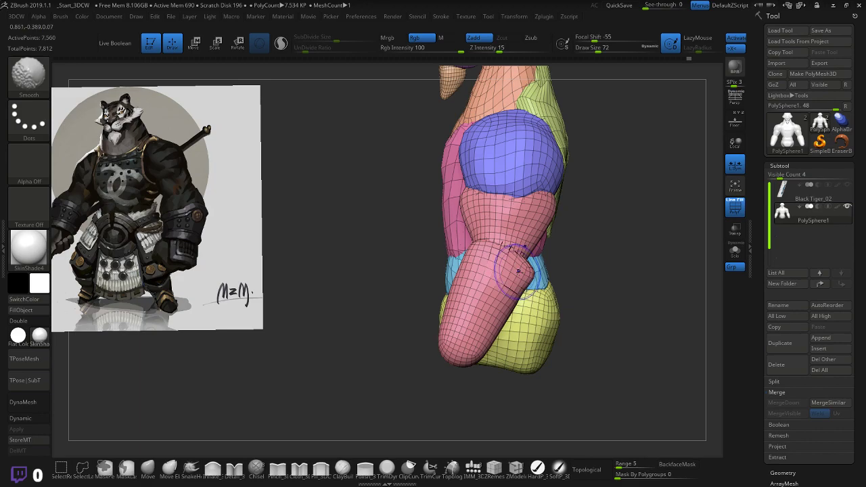
{"action": "left_click_drag", "start_coordinate": [518, 271], "coordinate": [517, 283], "text": "shift"}
{"action": "mouse_move", "coordinate": [412, 328]}
{"action": "left_mouse_down", "text": "shift"}
{"action": "mouse_move", "coordinate": [583, 323]}
{"action": "mouse_move", "coordinate": [534, 292]}
{"action": "left_mouse_up", "text": "shift"}
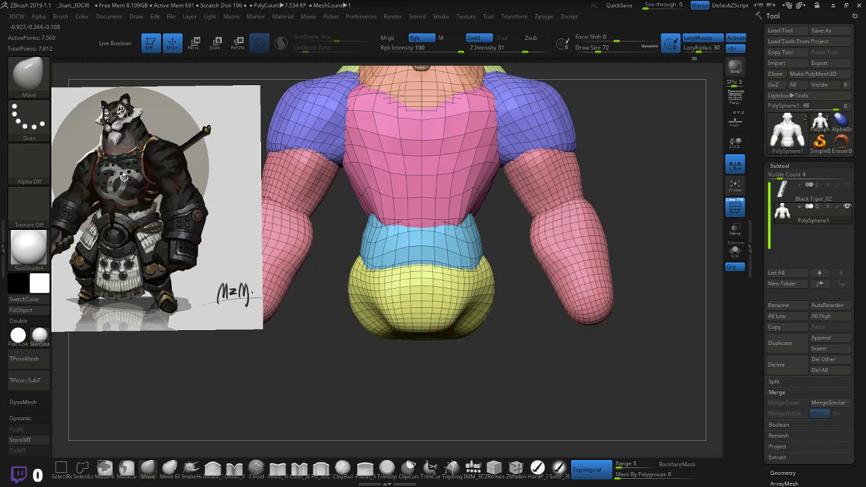
- Reposition the armoured tiger reference image in Spotlight so the whole character shows, and return to sculpting
{"action": "key", "text": "z"}
{"action": "key", "text": "z"}
{"action": "key", "text": "z"}
{"action": "left_click", "coordinate": [172, 212]}
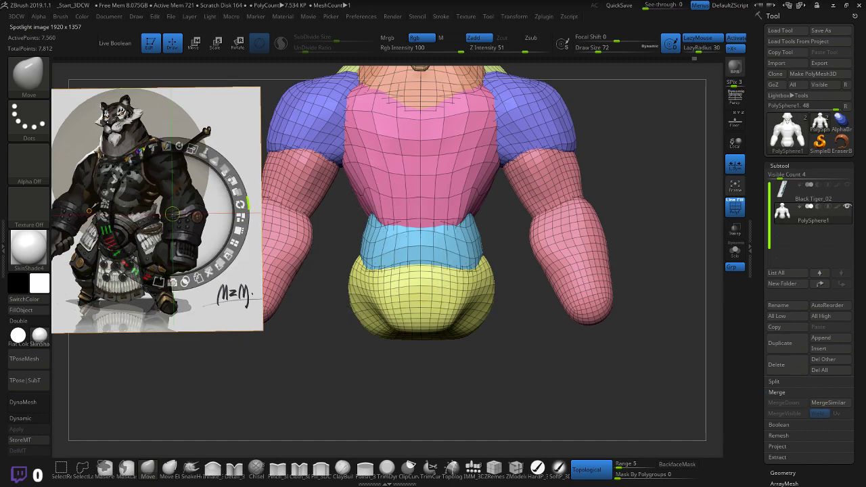
{"action": "left_click_drag", "start_coordinate": [191, 195], "coordinate": [213, 187]}
{"action": "key", "text": "z"}
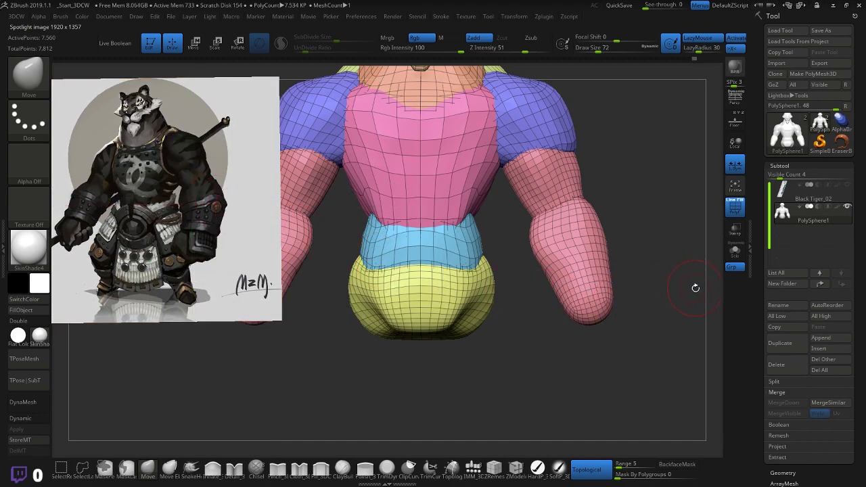
- Set the draw size to 96, smooth the front of the forearms and nudge their inner edge with the Move brush
{"action": "mouse_move", "coordinate": [681, 288]}
{"action": "left_mouse_down", "text": "shift"}
{"action": "mouse_move", "coordinate": [647, 262]}
{"action": "mouse_move", "coordinate": [483, 250]}
{"action": "left_mouse_up", "text": "shift"}
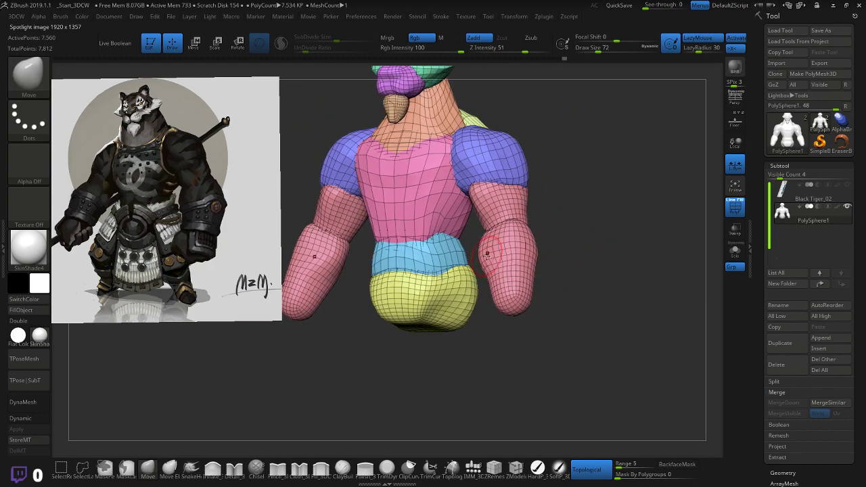
{"action": "key", "text": "bracketright"}
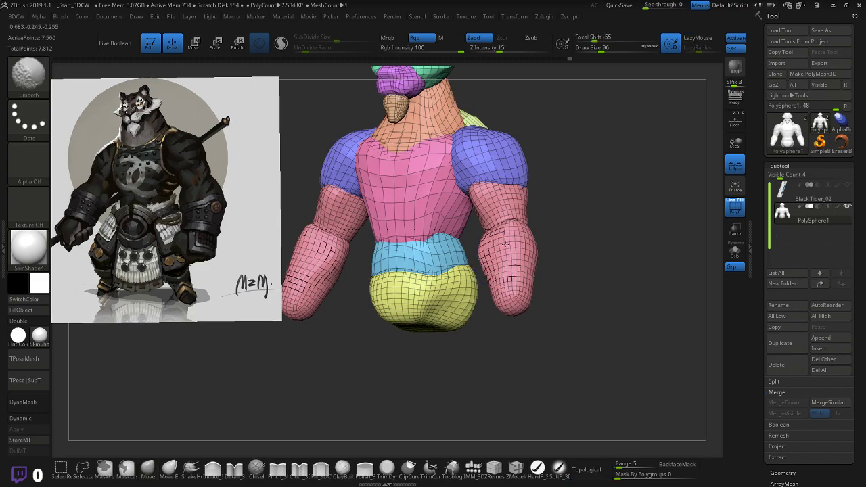
{"action": "mouse_move", "coordinate": [566, 245]}
{"action": "left_mouse_down", "text": "shift"}
{"action": "mouse_move", "coordinate": [635, 245]}
{"action": "mouse_move", "coordinate": [521, 258]}
{"action": "left_mouse_up", "text": "shift"}
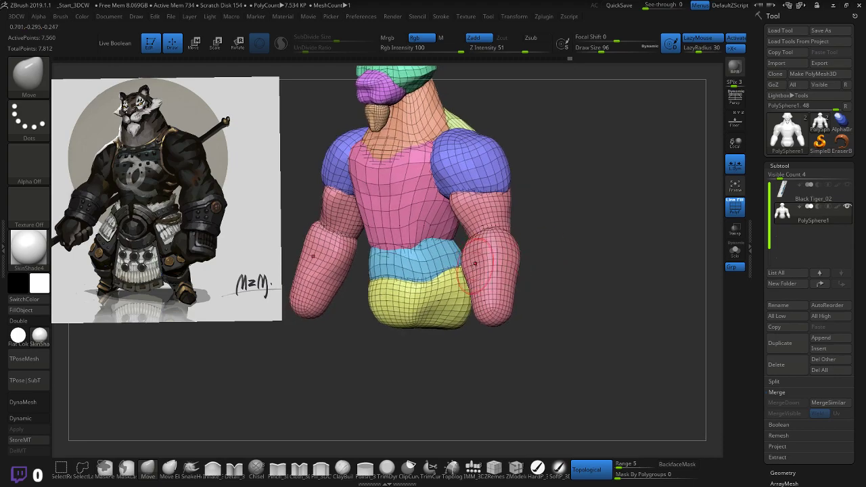
{"action": "left_click_drag", "start_coordinate": [462, 263], "coordinate": [459, 266]}
{"action": "left_click_drag", "start_coordinate": [528, 261], "coordinate": [560, 260], "text": "shift"}
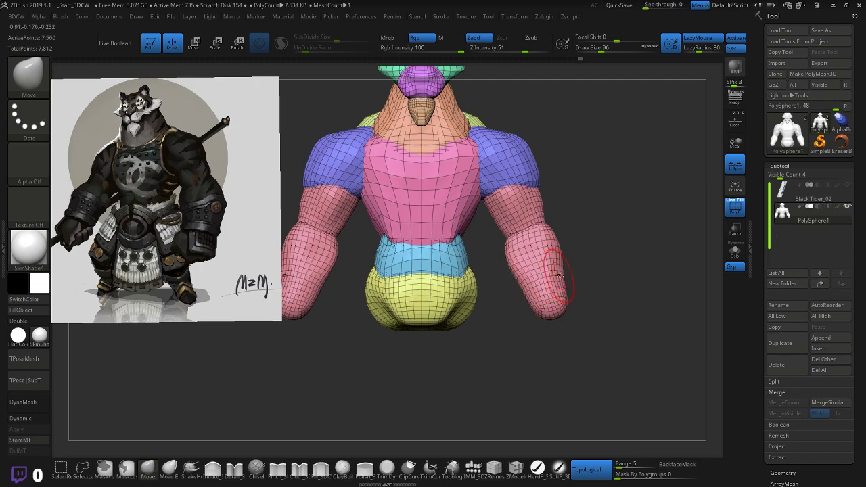
- Refine the forearm's outer contour with the Move brush and smooth its upper end near the elbow
{"action": "left_click_drag", "start_coordinate": [589, 253], "coordinate": [624, 267]}
{"action": "left_click_drag", "start_coordinate": [538, 292], "coordinate": [501, 292]}
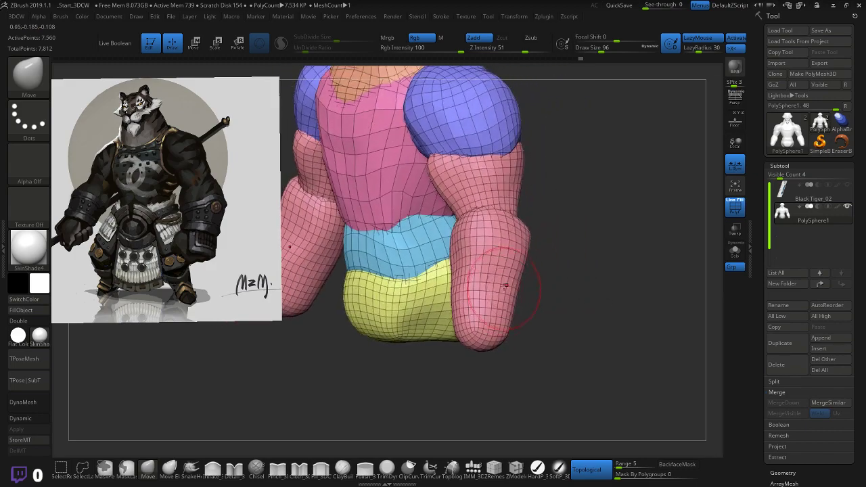
{"action": "left_click_drag", "start_coordinate": [482, 221], "coordinate": [485, 227], "text": "shift"}
{"action": "mouse_move", "coordinate": [562, 214]}
{"action": "left_mouse_down"}
{"action": "mouse_move", "coordinate": [632, 202]}
{"action": "mouse_move", "coordinate": [672, 176]}
{"action": "mouse_move", "coordinate": [689, 178]}
{"action": "left_mouse_up"}
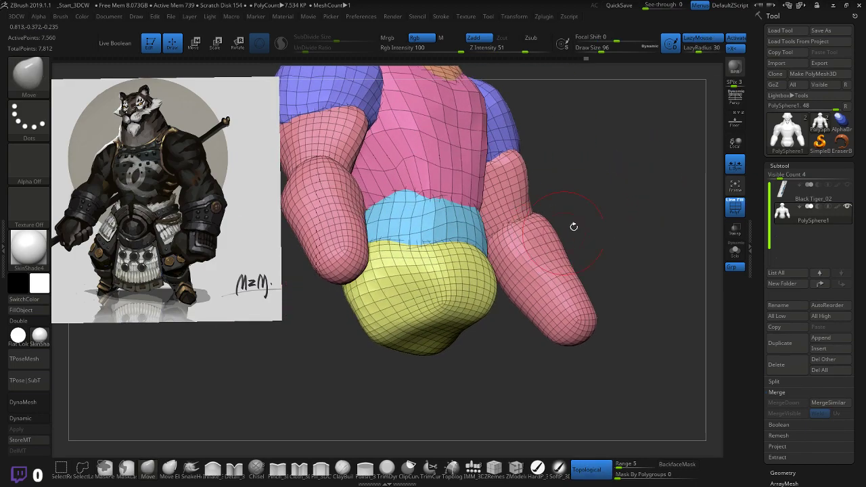
{"action": "left_click_drag", "start_coordinate": [572, 226], "coordinate": [592, 198]}
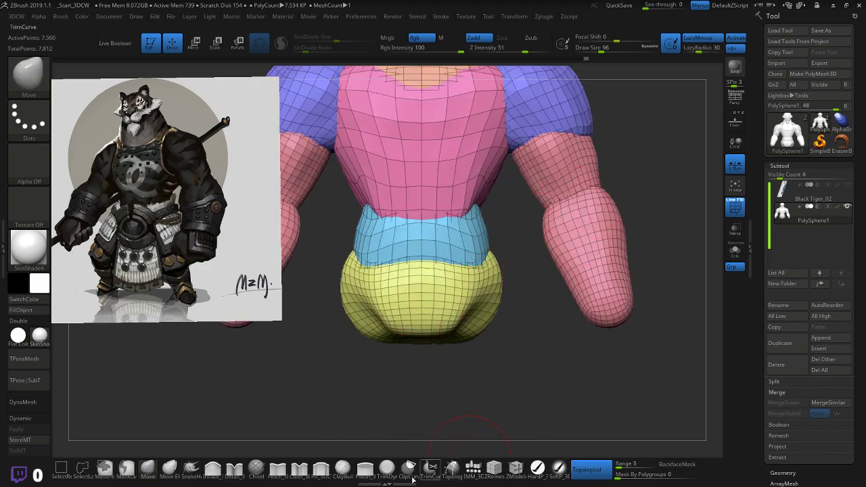
- Add volume along the inner side of the forearms below the elbow with the Inflate brush at Z intensity 5
{"action": "left_click", "coordinate": [213, 470]}
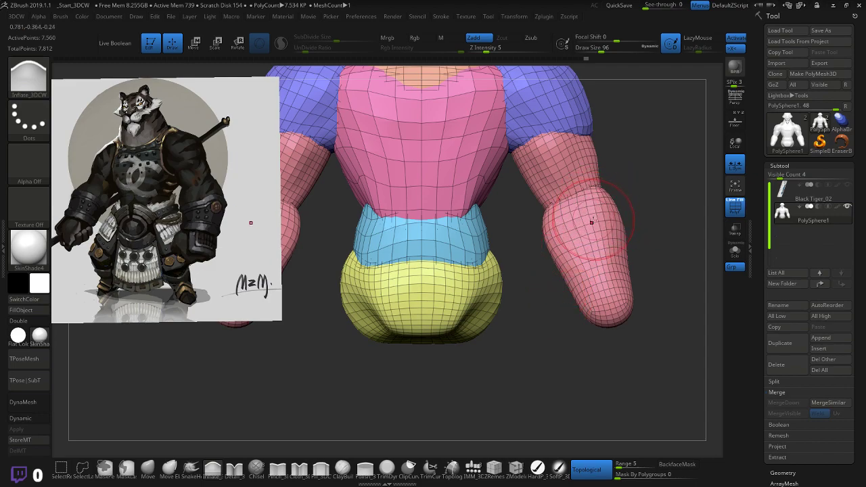
{"action": "left_click_drag", "start_coordinate": [558, 202], "coordinate": [562, 252]}
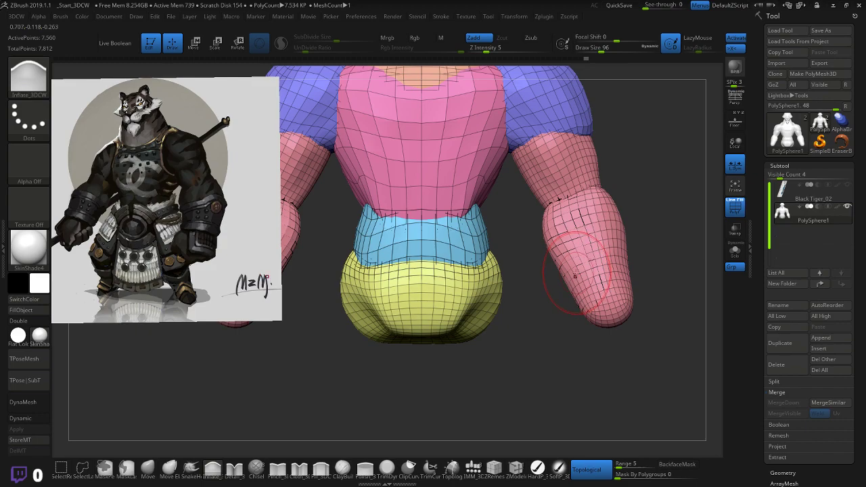
{"action": "mouse_move", "coordinate": [658, 230]}
{"action": "left_mouse_down"}
{"action": "mouse_move", "coordinate": [675, 214]}
{"action": "mouse_move", "coordinate": [656, 217]}
{"action": "left_mouse_up"}
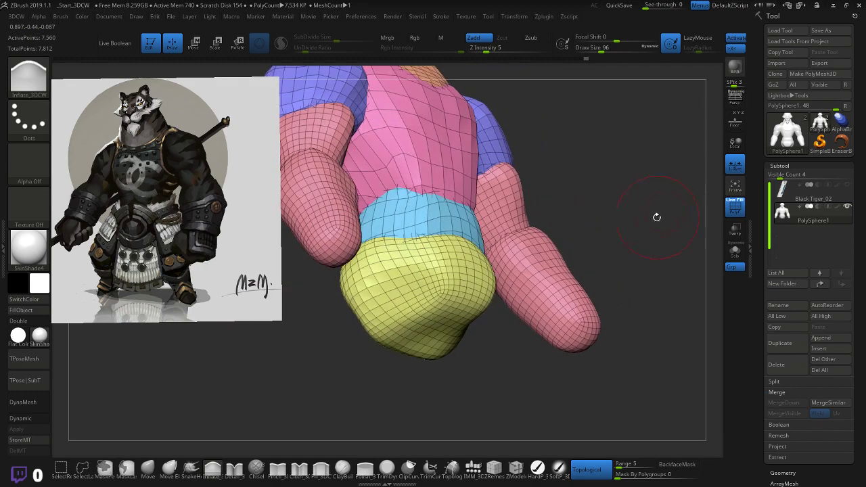
- Reshape the forearm's inner contour below the elbow with the Move brush and smooth the surface
{"action": "left_click", "coordinate": [155, 470]}
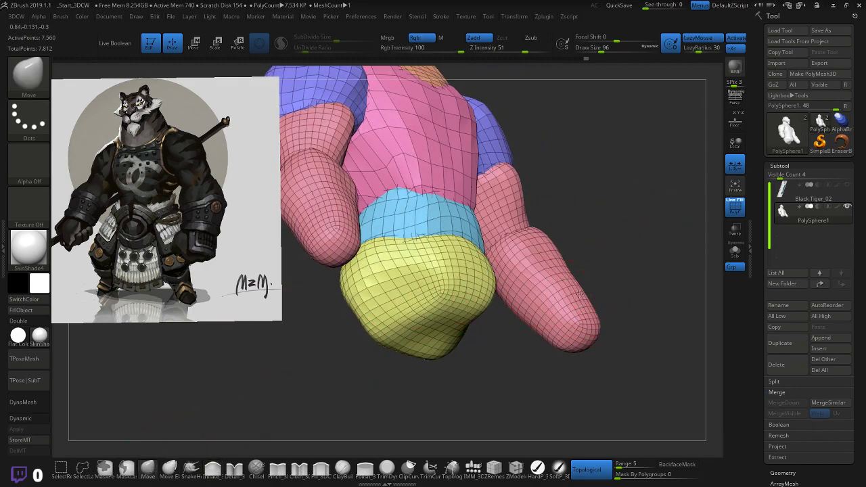
{"action": "mouse_move", "coordinate": [628, 270]}
{"action": "left_mouse_down"}
{"action": "mouse_move", "coordinate": [580, 284]}
{"action": "mouse_move", "coordinate": [538, 282]}
{"action": "left_mouse_up"}
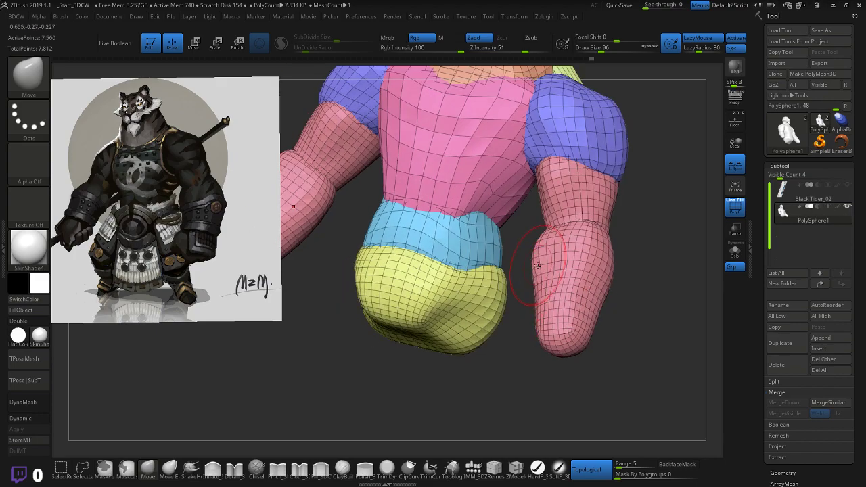
{"action": "right_click_drag", "start_coordinate": [639, 278], "coordinate": [619, 279]}
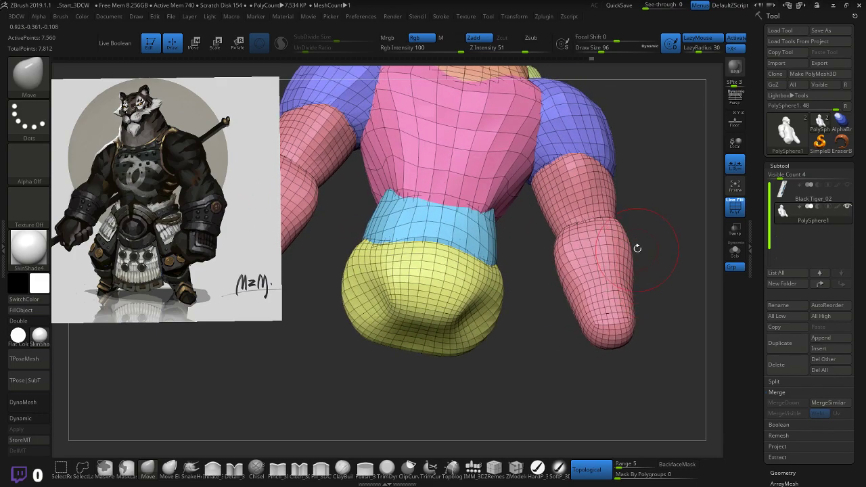
{"action": "right_click_drag", "start_coordinate": [650, 234], "coordinate": [532, 244]}
{"action": "left_click_drag", "start_coordinate": [391, 223], "coordinate": [373, 234], "text": "shift"}
{"action": "mouse_move", "coordinate": [567, 271]}
{"action": "right_mouse_down"}
{"action": "mouse_move", "coordinate": [627, 259]}
{"action": "mouse_move", "coordinate": [653, 215]}
{"action": "mouse_move", "coordinate": [593, 203]}
{"action": "mouse_move", "coordinate": [571, 230]}
{"action": "mouse_move", "coordinate": [582, 242]}
{"action": "right_mouse_up"}
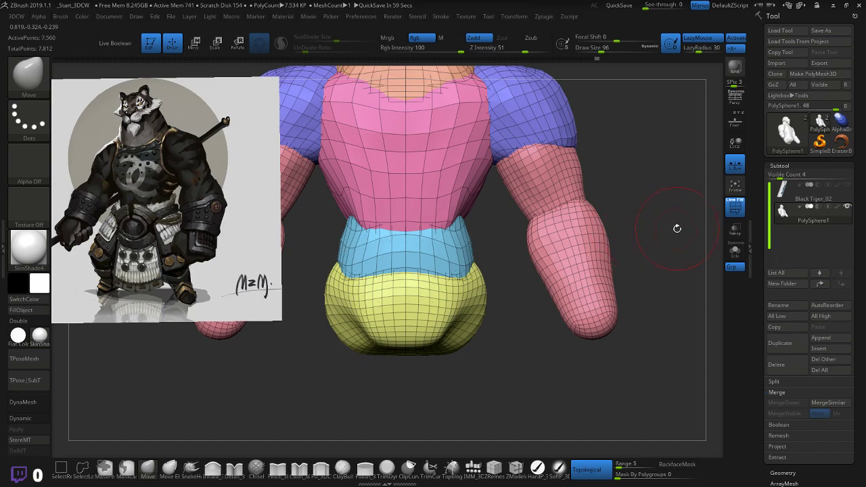
- Smooth the rounded lower end of the forearms and the bulge at the elbow
{"action": "right_click_drag", "start_coordinate": [654, 265], "coordinate": [655, 189]}
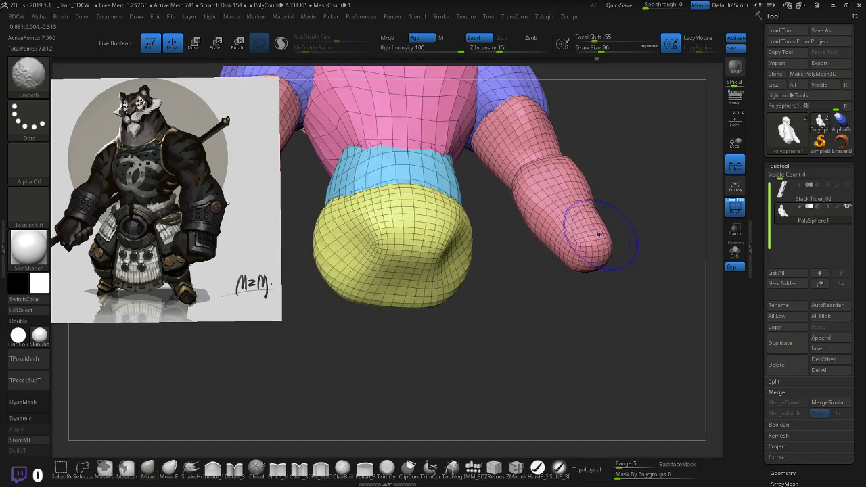
{"action": "left_click_drag", "start_coordinate": [600, 235], "coordinate": [586, 244], "text": "shift"}
{"action": "mouse_move", "coordinate": [621, 215]}
{"action": "right_mouse_down"}
{"action": "mouse_move", "coordinate": [635, 229]}
{"action": "mouse_move", "coordinate": [630, 257]}
{"action": "mouse_move", "coordinate": [601, 256]}
{"action": "mouse_move", "coordinate": [626, 245]}
{"action": "right_mouse_up"}
{"action": "mouse_move", "coordinate": [574, 158]}
{"action": "left_mouse_down", "text": "shift"}
{"action": "mouse_move", "coordinate": [551, 160]}
{"action": "mouse_move", "coordinate": [567, 167]}
{"action": "left_mouse_up", "text": "shift"}
{"action": "mouse_move", "coordinate": [622, 169]}
{"action": "right_mouse_down"}
{"action": "mouse_move", "coordinate": [641, 163]}
{"action": "mouse_move", "coordinate": [643, 149]}
{"action": "right_mouse_up"}
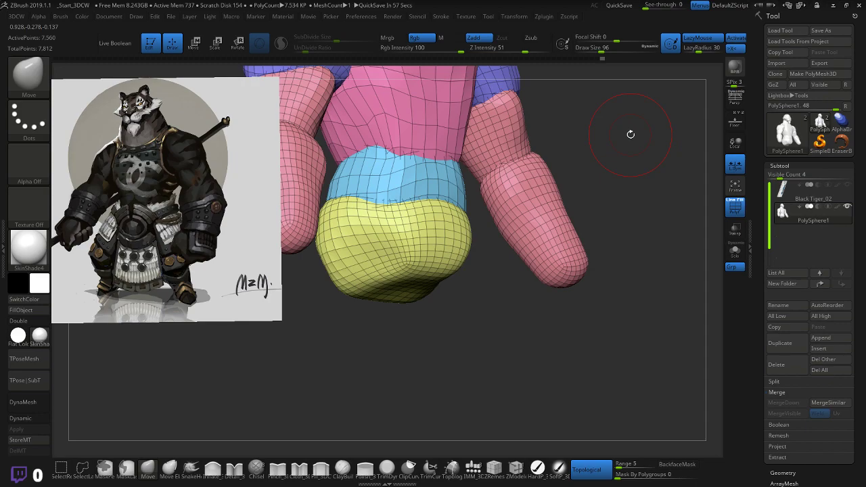
- Smooth the front and outer sides of the forearm where it meets the upper arm
{"action": "mouse_move", "coordinate": [561, 195]}
{"action": "right_mouse_down"}
{"action": "mouse_move", "coordinate": [605, 207]}
{"action": "mouse_move", "coordinate": [593, 167]}
{"action": "mouse_move", "coordinate": [574, 155]}
{"action": "right_mouse_up"}
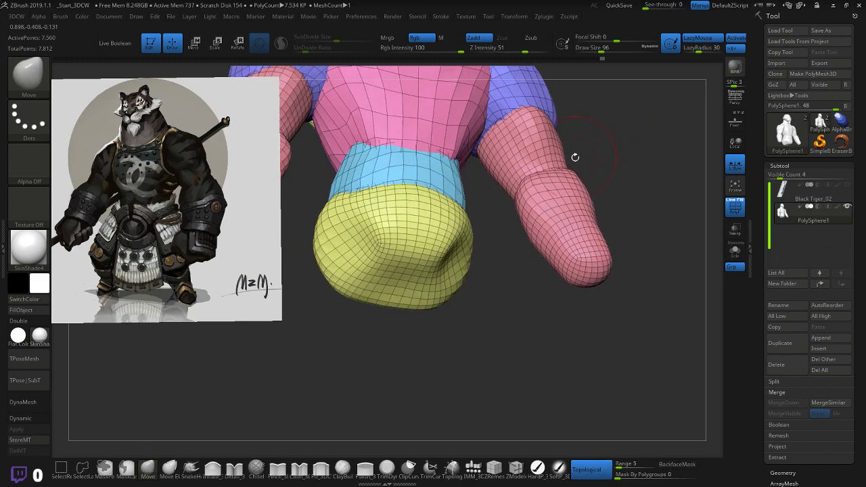
{"action": "left_click_drag", "start_coordinate": [527, 190], "coordinate": [551, 196], "text": "shift"}
{"action": "mouse_move", "coordinate": [647, 177]}
{"action": "right_mouse_down"}
{"action": "mouse_move", "coordinate": [637, 159]}
{"action": "mouse_move", "coordinate": [624, 169]}
{"action": "right_mouse_up"}
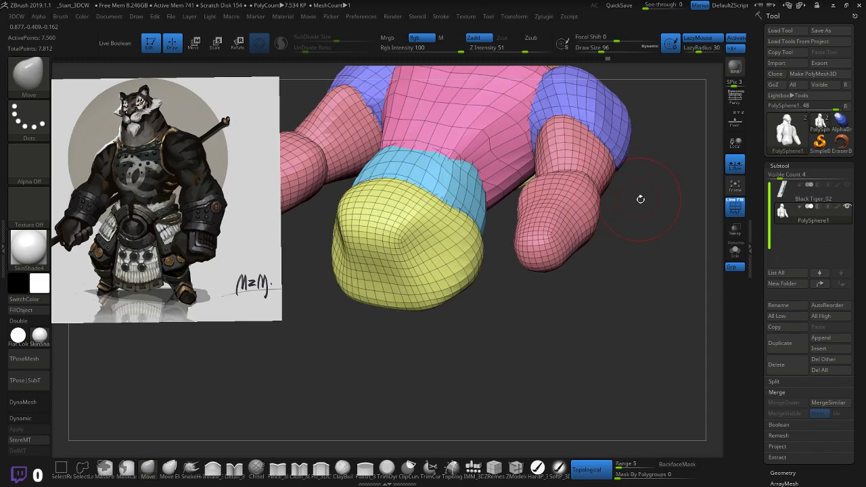
{"action": "mouse_move", "coordinate": [640, 200]}
{"action": "right_mouse_down"}
{"action": "mouse_move", "coordinate": [631, 154]}
{"action": "mouse_move", "coordinate": [567, 127]}
{"action": "mouse_move", "coordinate": [643, 237]}
{"action": "mouse_move", "coordinate": [619, 335]}
{"action": "right_mouse_up"}
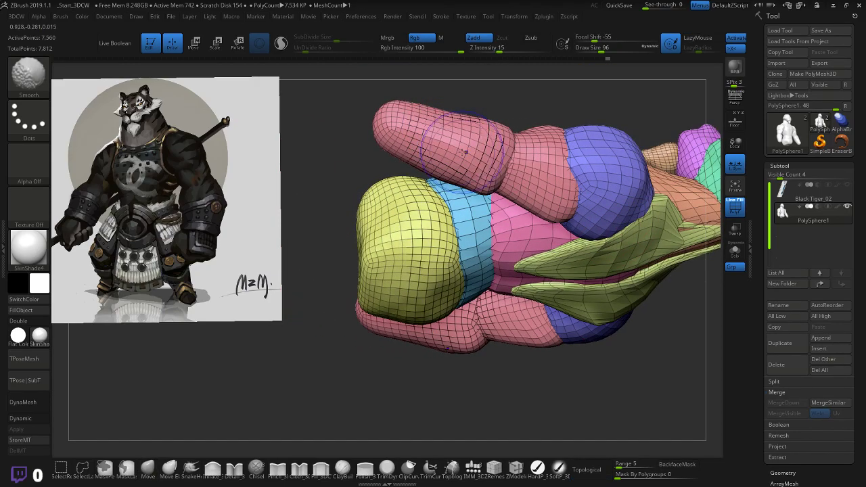
{"action": "mouse_move", "coordinate": [653, 342]}
{"action": "right_mouse_down"}
{"action": "mouse_move", "coordinate": [659, 375]}
{"action": "mouse_move", "coordinate": [646, 357]}
{"action": "mouse_move", "coordinate": [552, 334]}
{"action": "right_mouse_up"}
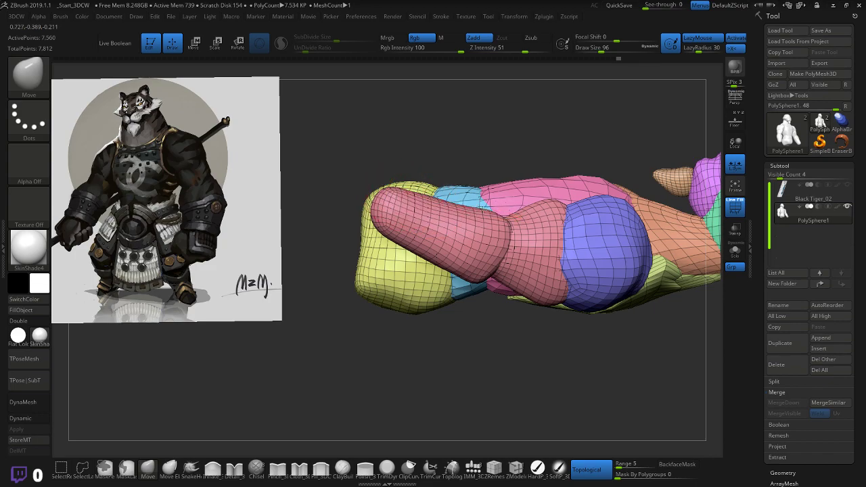
- Refine the forearm's silhouette between elbow and wrist with the Move brush and smooth its outer edge
{"action": "right_click_drag", "start_coordinate": [473, 180], "coordinate": [469, 237]}
{"action": "left_click_drag", "start_coordinate": [356, 365], "coordinate": [394, 272]}
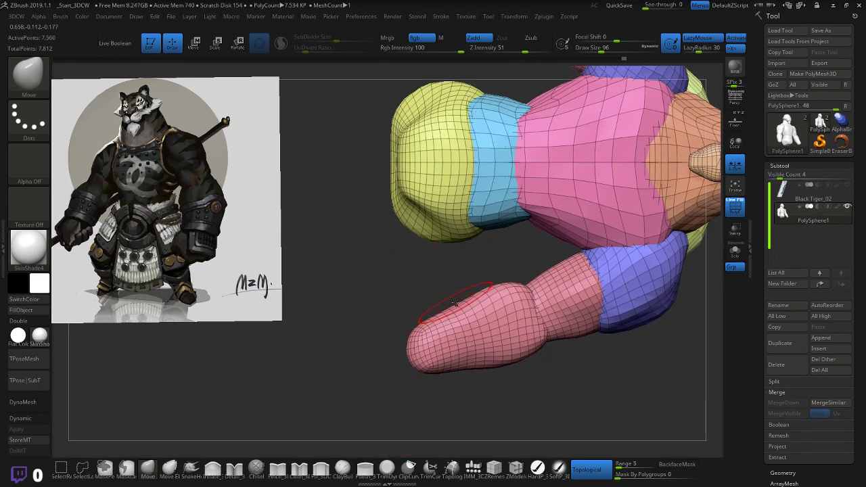
{"action": "key", "text": "shift"}
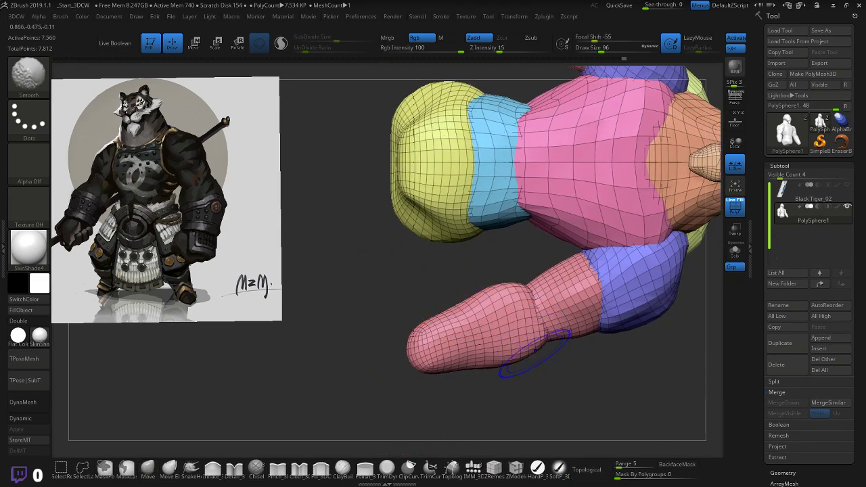
{"action": "mouse_move", "coordinate": [612, 360]}
{"action": "left_mouse_down"}
{"action": "mouse_move", "coordinate": [549, 249]}
{"action": "mouse_move", "coordinate": [555, 242]}
{"action": "mouse_move", "coordinate": [569, 267]}
{"action": "left_mouse_up"}
{"action": "right_click_drag", "start_coordinate": [568, 267], "coordinate": [514, 212]}
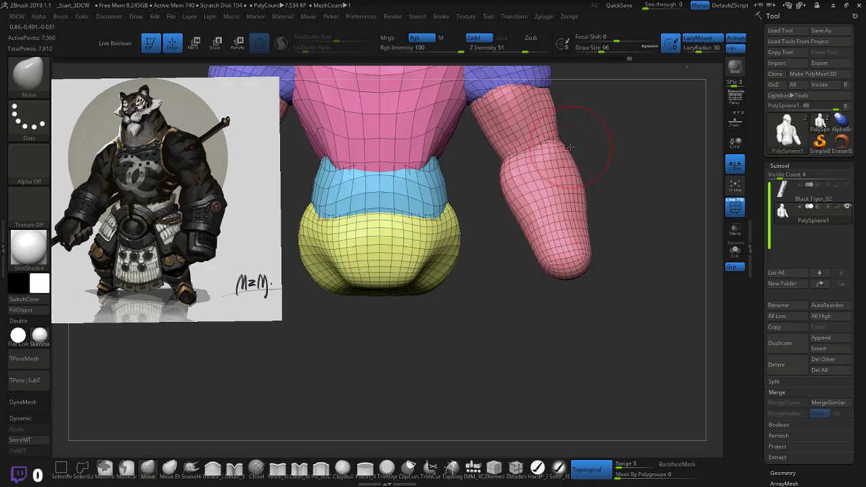
- Adjust the crease between upper arm and forearm with the Move brush and smooth the outer elbow
{"action": "mouse_move", "coordinate": [631, 224]}
{"action": "left_mouse_down"}
{"action": "mouse_move", "coordinate": [614, 231]}
{"action": "mouse_move", "coordinate": [623, 232]}
{"action": "left_mouse_up"}
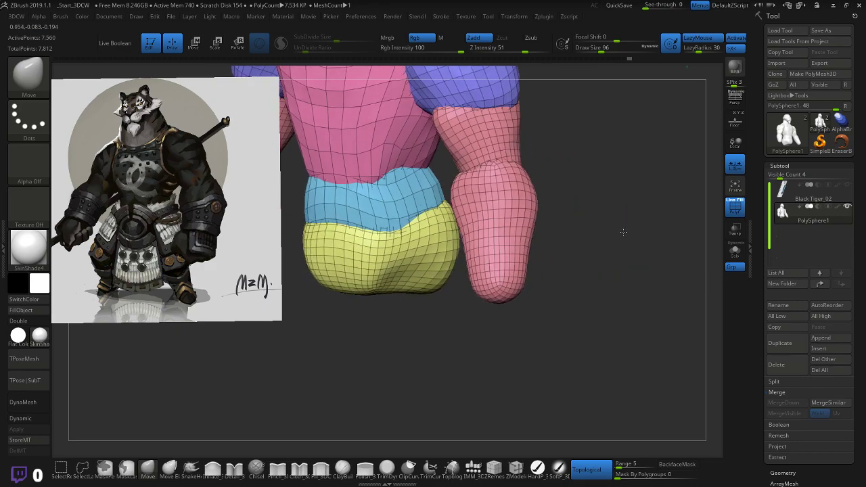
{"action": "right_click_drag", "start_coordinate": [623, 232], "coordinate": [607, 235]}
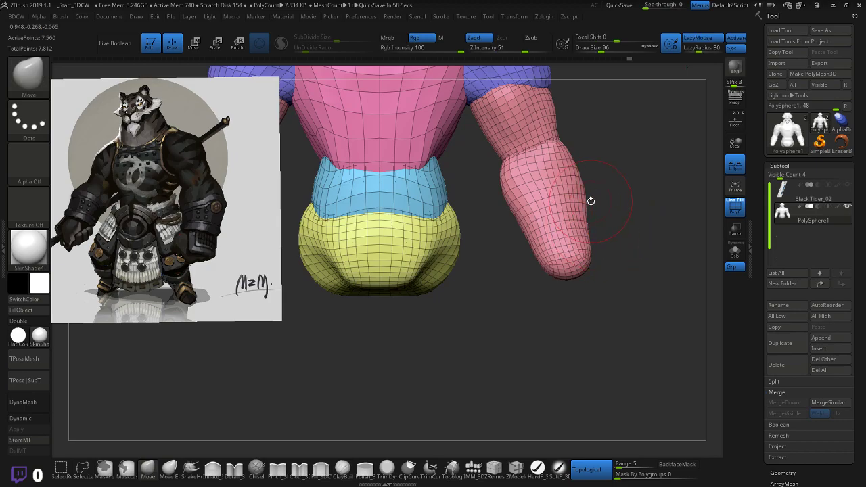
{"action": "mouse_move", "coordinate": [590, 197]}
{"action": "right_mouse_down"}
{"action": "mouse_move", "coordinate": [622, 230]}
{"action": "mouse_move", "coordinate": [615, 281]}
{"action": "mouse_move", "coordinate": [508, 273]}
{"action": "mouse_move", "coordinate": [534, 264]}
{"action": "mouse_move", "coordinate": [457, 283]}
{"action": "right_mouse_up"}
{"action": "right_click_drag", "start_coordinate": [579, 283], "coordinate": [535, 267]}
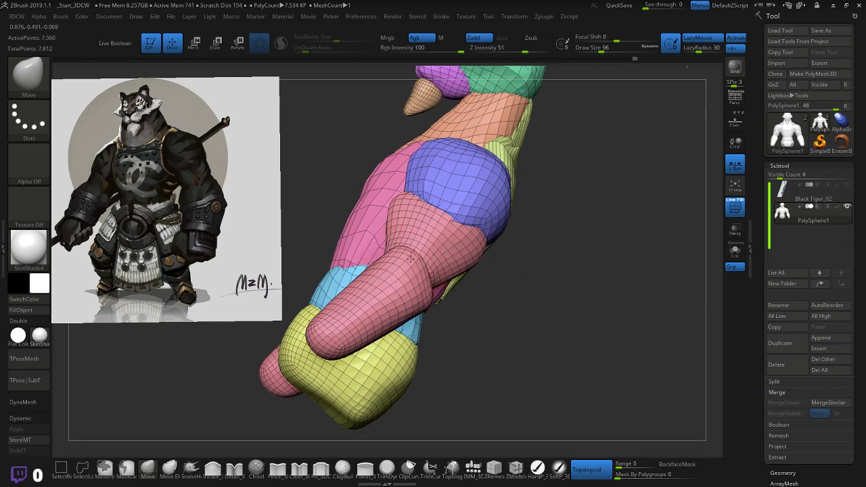
{"action": "left_click_drag", "start_coordinate": [410, 259], "coordinate": [416, 257]}
{"action": "mouse_move", "coordinate": [568, 278]}
{"action": "left_mouse_down"}
{"action": "mouse_move", "coordinate": [501, 274]}
{"action": "mouse_move", "coordinate": [538, 274]}
{"action": "left_mouse_up"}
{"action": "left_click_drag", "start_coordinate": [348, 244], "coordinate": [332, 244], "text": "shift"}
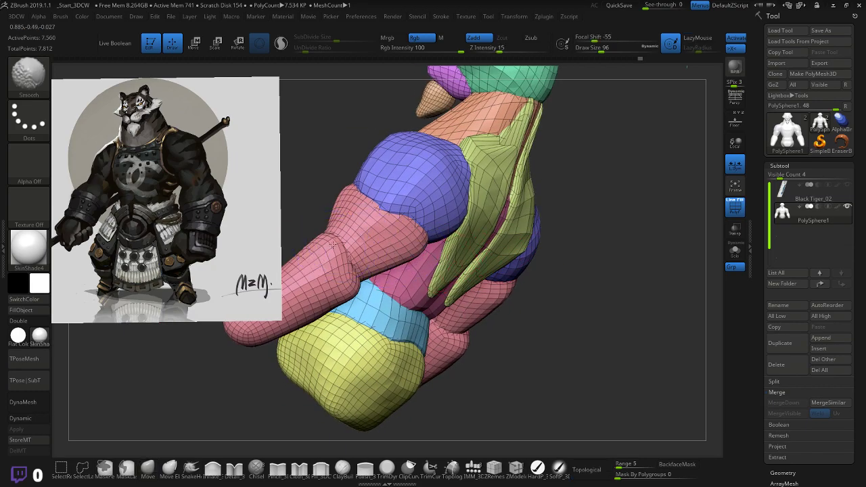
- Refine and smooth the back of the forearms, and even out their shape from the front
{"action": "mouse_move", "coordinate": [569, 273]}
{"action": "right_mouse_down"}
{"action": "mouse_move", "coordinate": [647, 255]}
{"action": "mouse_move", "coordinate": [459, 309]}
{"action": "right_mouse_up"}
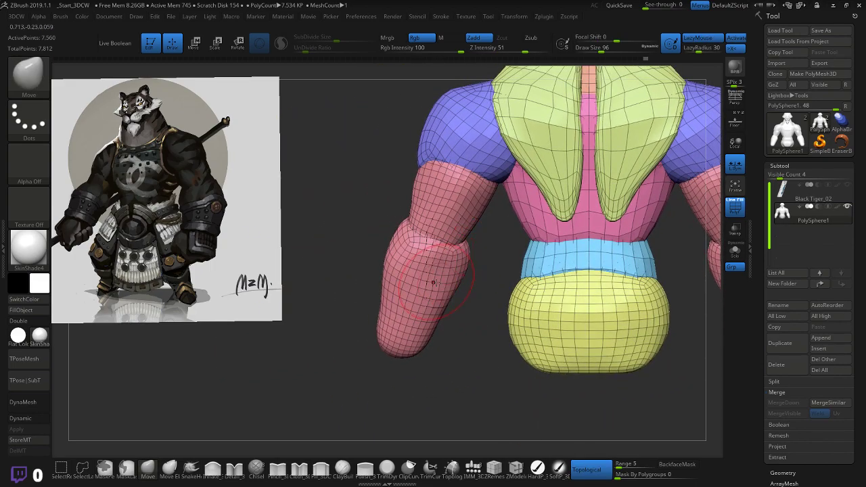
{"action": "key", "text": "shift"}
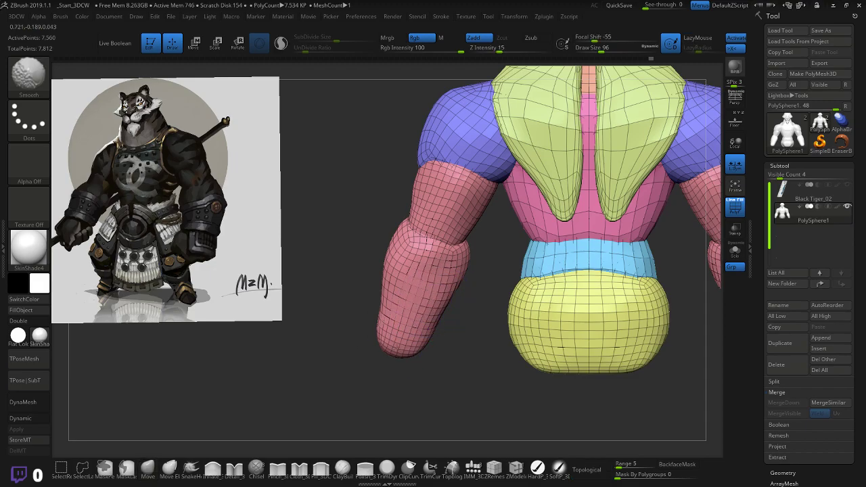
{"action": "mouse_move", "coordinate": [363, 343]}
{"action": "left_mouse_down"}
{"action": "mouse_move", "coordinate": [363, 352]}
{"action": "mouse_move", "coordinate": [427, 363]}
{"action": "mouse_move", "coordinate": [416, 350]}
{"action": "mouse_move", "coordinate": [369, 342]}
{"action": "mouse_move", "coordinate": [447, 350]}
{"action": "left_mouse_up"}
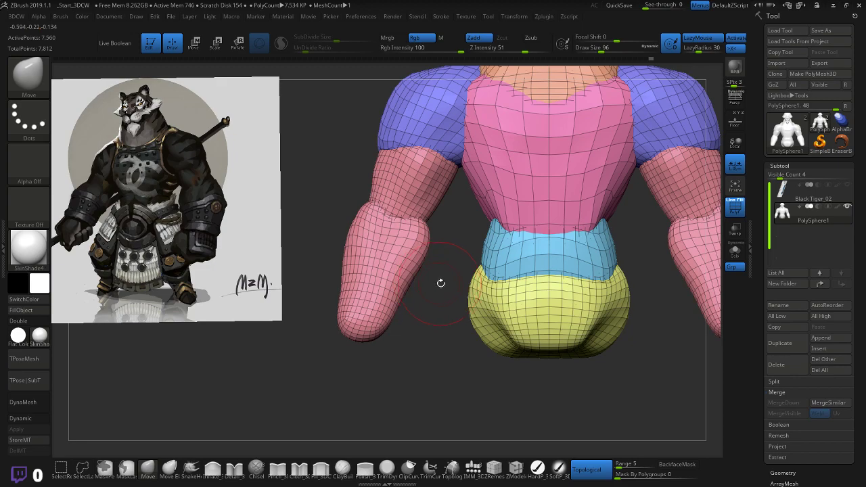
{"action": "mouse_move", "coordinate": [447, 293]}
{"action": "left_mouse_down"}
{"action": "mouse_move", "coordinate": [365, 263]}
{"action": "mouse_move", "coordinate": [376, 278]}
{"action": "left_mouse_up"}
{"action": "key", "text": "shift"}
{"action": "mouse_move", "coordinate": [428, 306]}
{"action": "left_mouse_down"}
{"action": "mouse_move", "coordinate": [444, 316]}
{"action": "mouse_move", "coordinate": [441, 350]}
{"action": "left_mouse_up"}
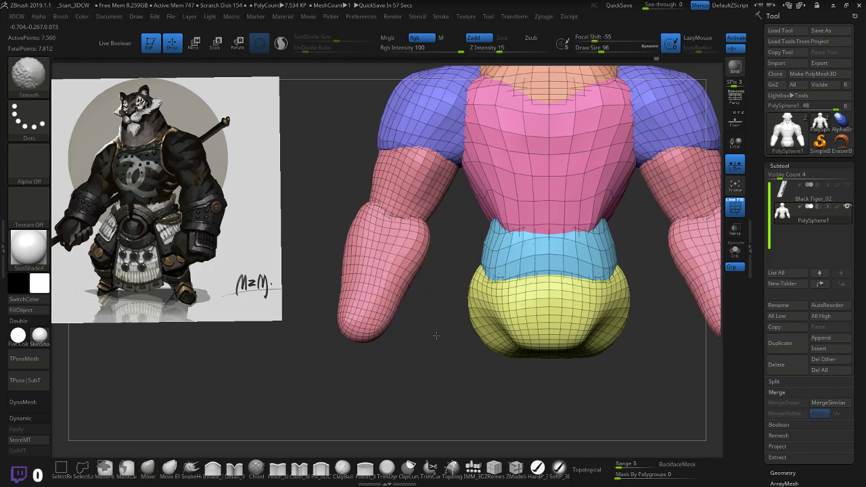
- Try to isolate the forearm's polygroup with the transform gizmo and rotate the forearm separately from the upper arm
{"action": "mouse_move", "coordinate": [437, 342]}
{"action": "left_mouse_down", "text": "alt"}
{"action": "mouse_move", "coordinate": [447, 339]}
{"action": "mouse_move", "coordinate": [425, 349]}
{"action": "mouse_move", "coordinate": [413, 332]}
{"action": "left_mouse_up", "text": "alt"}
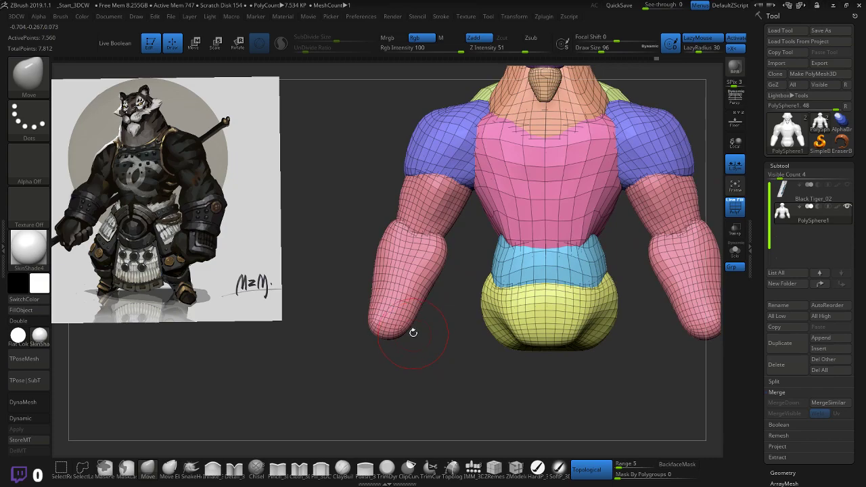
{"action": "left_click", "coordinate": [413, 283], "text": "ctrl"}
{"action": "key", "text": "w"}
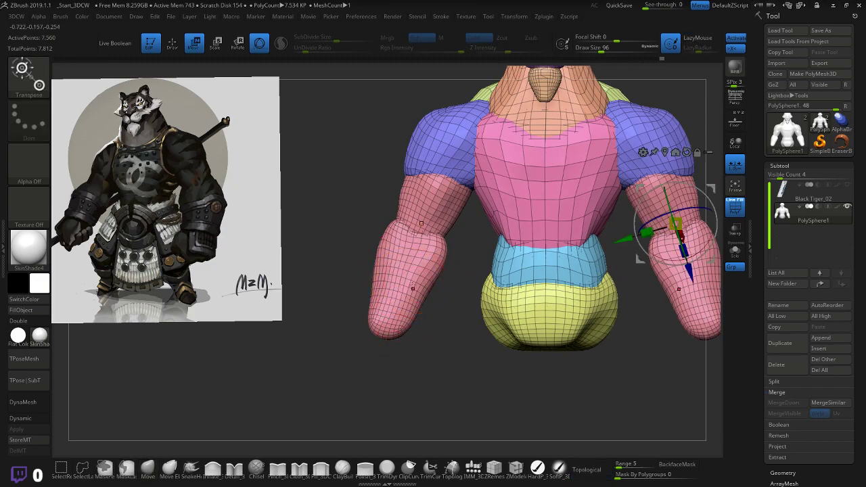
{"action": "left_click", "coordinate": [412, 286], "text": "ctrl"}
{"action": "left_click_drag", "start_coordinate": [423, 289], "coordinate": [435, 291]}
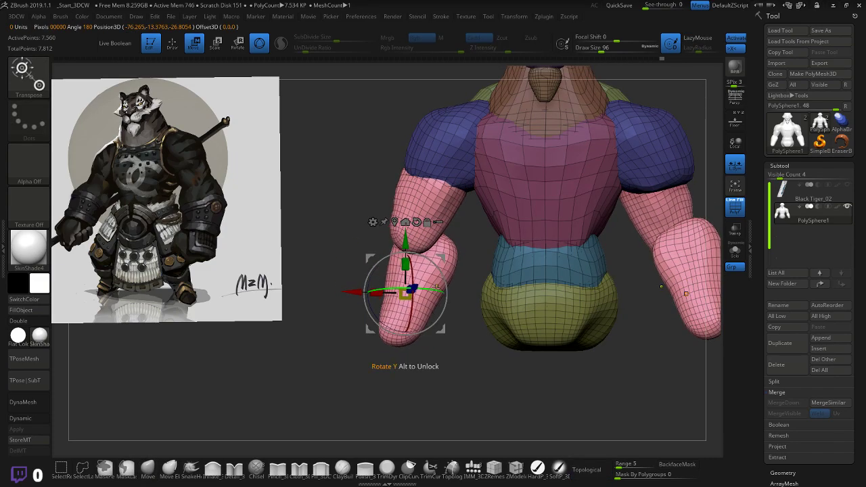
{"action": "key", "text": "ctrl+z"}
{"action": "left_click_drag", "start_coordinate": [533, 365], "coordinate": [417, 345], "text": "alt"}
{"action": "left_click", "coordinate": [586, 244], "text": "ctrl"}
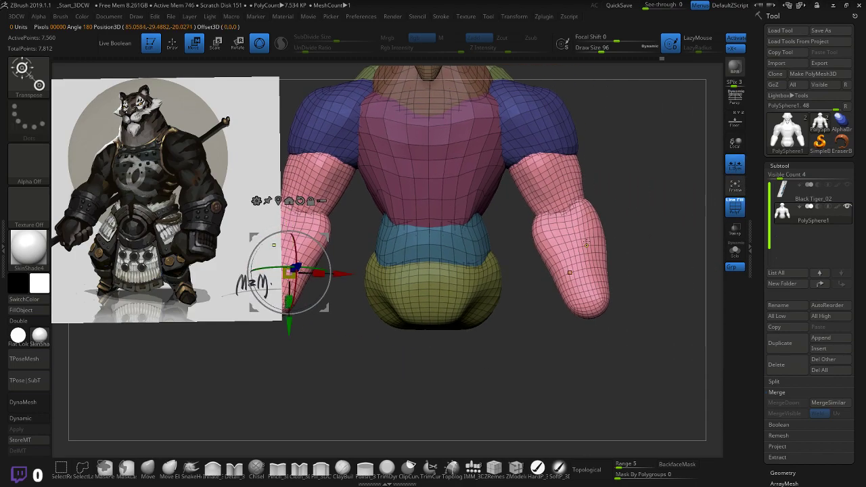
{"action": "left_click", "coordinate": [538, 127], "text": "ctrl"}
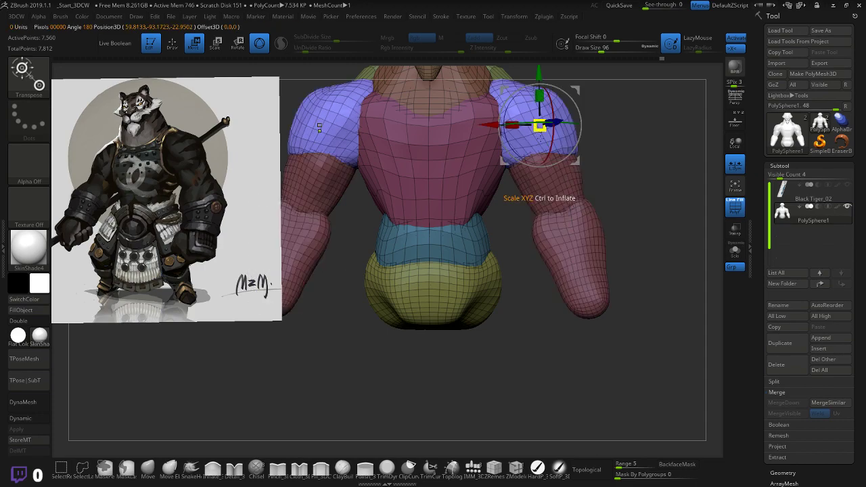
{"action": "left_click", "coordinate": [554, 192], "text": "ctrl"}
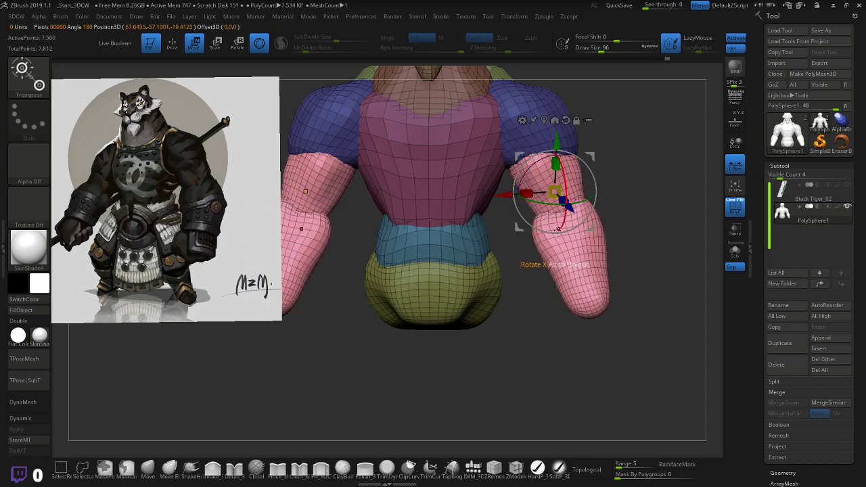
- Regroup the mesh by topology continuity with Auto Groups and make the arm groups symmetrical with Mirror And Weld
{"action": "key", "text": "space"}
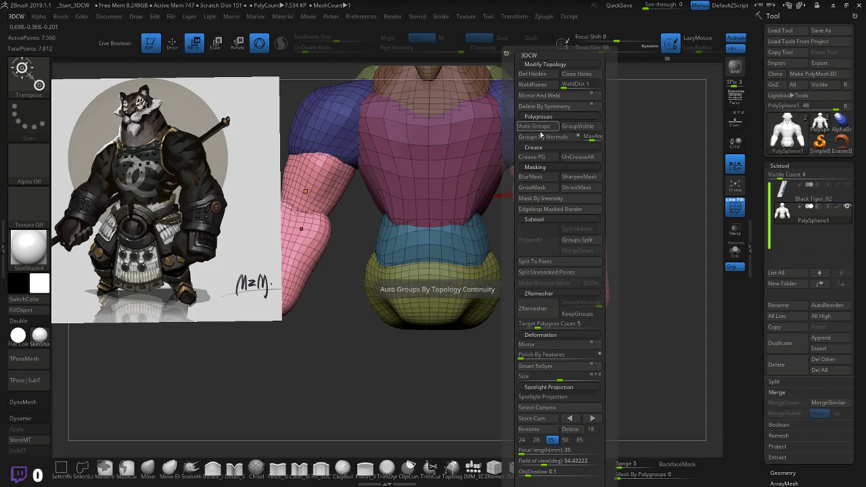
{"action": "left_click", "coordinate": [535, 126]}
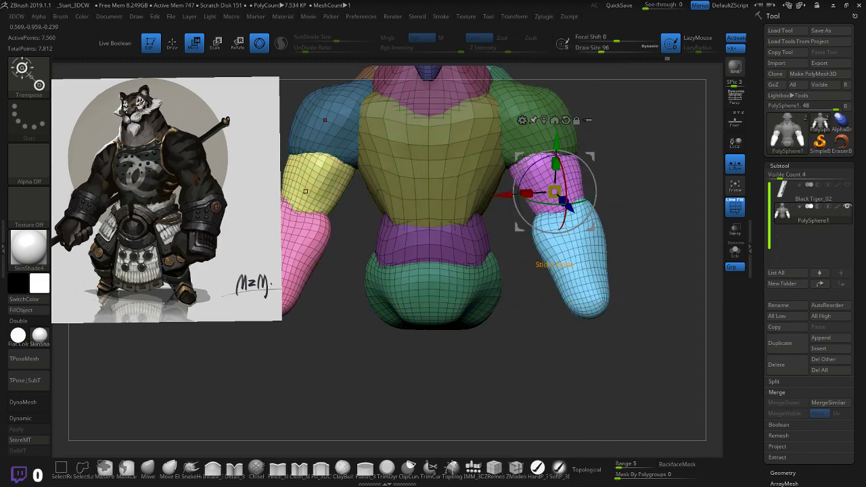
{"action": "key", "text": "space"}
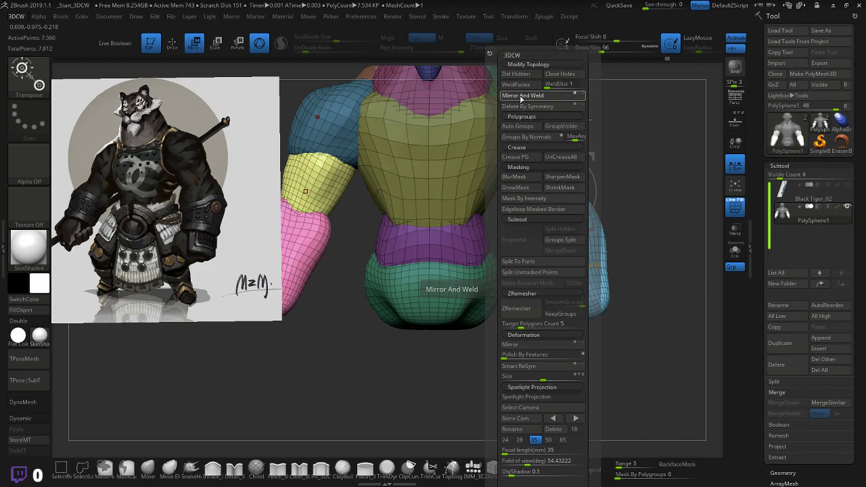
{"action": "left_click", "coordinate": [520, 96]}
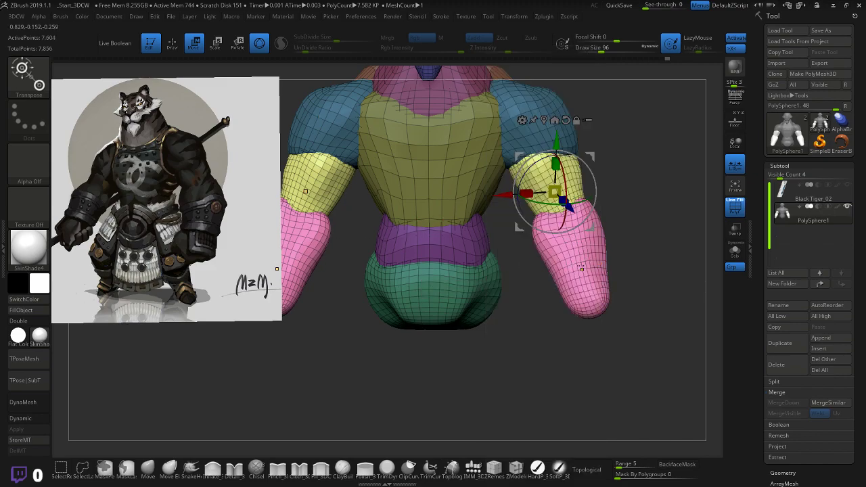
- Mask everything except the forearms, reset the gizmo's orientation and rotate the forearms into a more vertical, natural angle
{"action": "left_click", "coordinate": [579, 254], "text": "ctrl"}
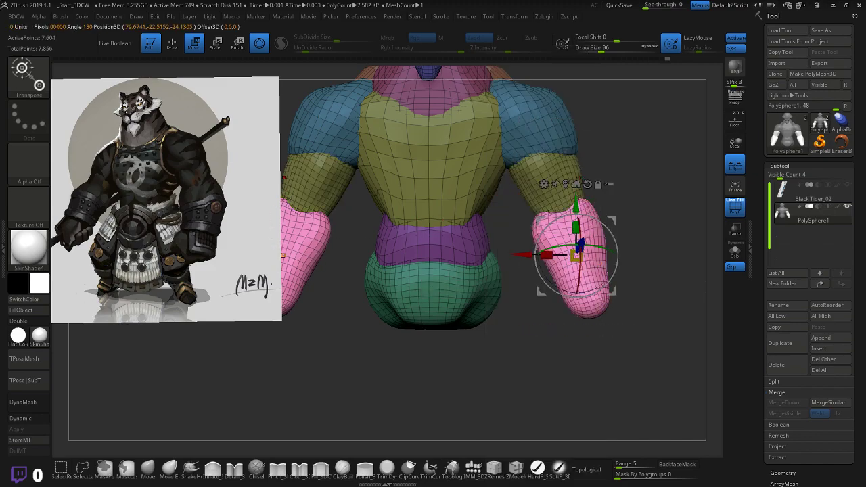
{"action": "left_click", "coordinate": [587, 184]}
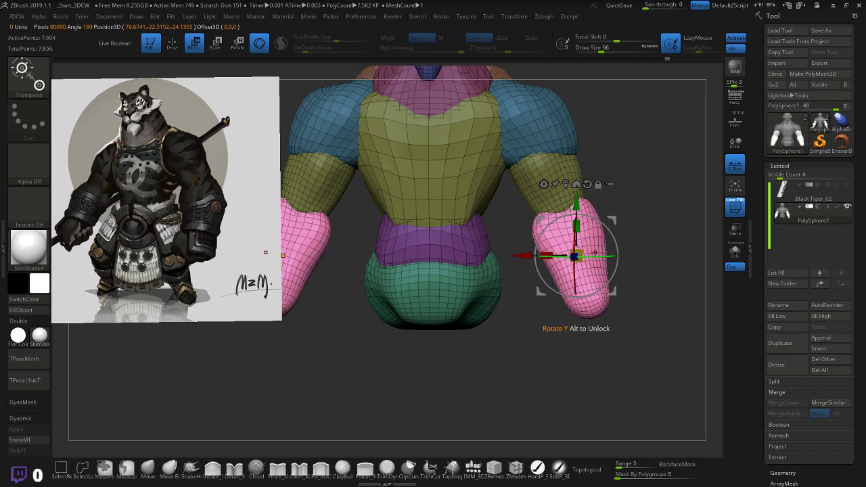
{"action": "mouse_move", "coordinate": [595, 254]}
{"action": "left_mouse_down"}
{"action": "mouse_move", "coordinate": [549, 257]}
{"action": "mouse_move", "coordinate": [597, 257]}
{"action": "mouse_move", "coordinate": [616, 244]}
{"action": "mouse_move", "coordinate": [610, 231]}
{"action": "mouse_move", "coordinate": [600, 253]}
{"action": "mouse_move", "coordinate": [581, 255]}
{"action": "left_mouse_up"}
{"action": "key", "text": "ctrl+z"}
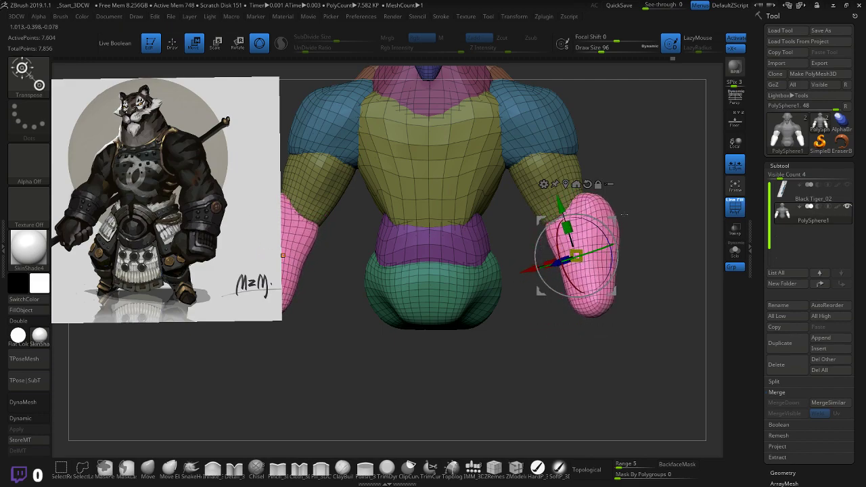
{"action": "left_click_drag", "start_coordinate": [616, 220], "coordinate": [607, 225]}
- Reposition the isolated forearms under the upper arms, adjusting them from the side, three-quarter and front views
{"action": "left_click_drag", "start_coordinate": [653, 220], "coordinate": [546, 221]}
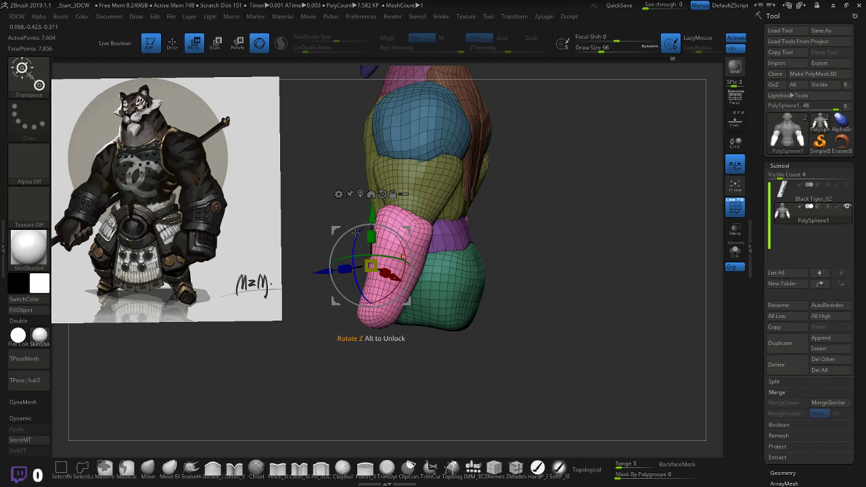
{"action": "left_click_drag", "start_coordinate": [407, 301], "coordinate": [413, 302]}
{"action": "left_click_drag", "start_coordinate": [531, 227], "coordinate": [560, 260]}
{"action": "left_click_drag", "start_coordinate": [638, 201], "coordinate": [671, 193]}
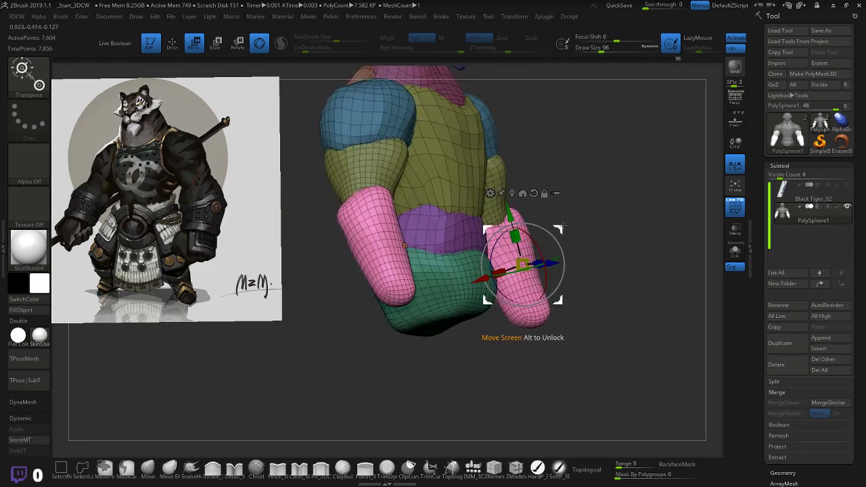
{"action": "left_click_drag", "start_coordinate": [557, 229], "coordinate": [551, 233]}
{"action": "left_click_drag", "start_coordinate": [626, 224], "coordinate": [567, 236]}
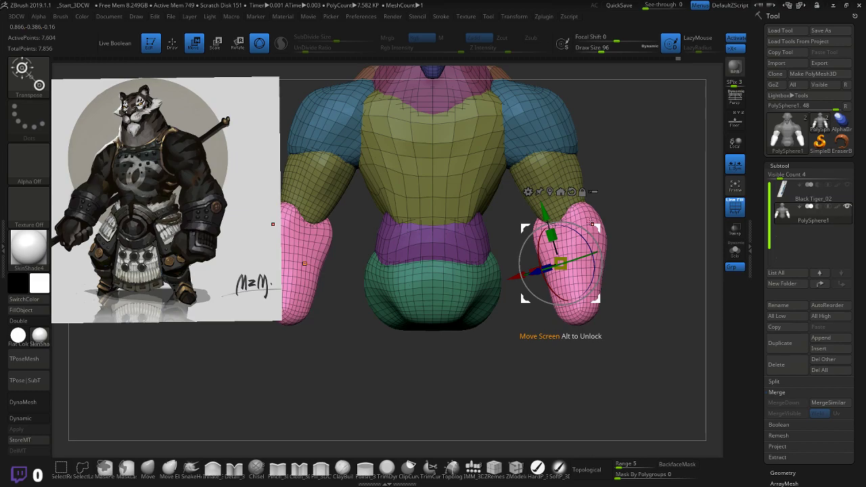
{"action": "mouse_move", "coordinate": [588, 233]}
{"action": "left_mouse_down"}
{"action": "mouse_move", "coordinate": [610, 223]}
{"action": "mouse_move", "coordinate": [601, 221]}
{"action": "left_mouse_up"}
- Compare the forearm pose before and after the last change, and fine-tune the forearms' rotation and placement at the elbow
{"action": "left_click_drag", "start_coordinate": [435, 229], "coordinate": [433, 226]}
{"action": "left_click_drag", "start_coordinate": [492, 224], "coordinate": [520, 290]}
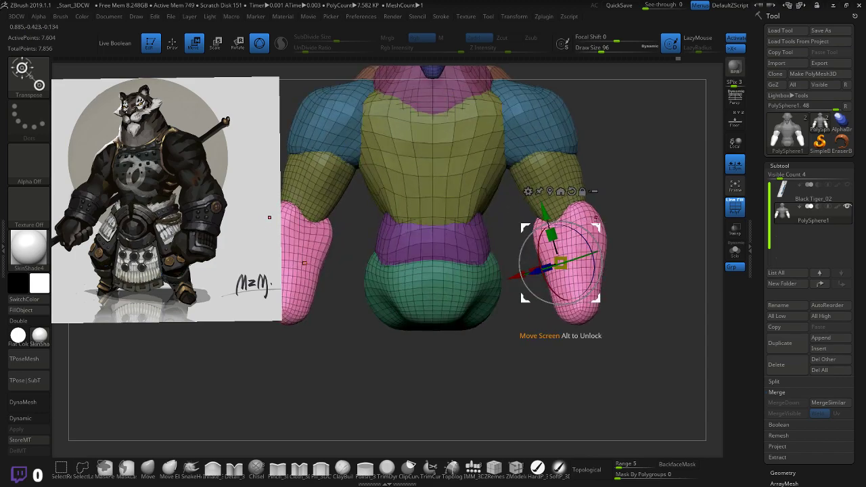
{"action": "key", "text": "ctrl+z"}
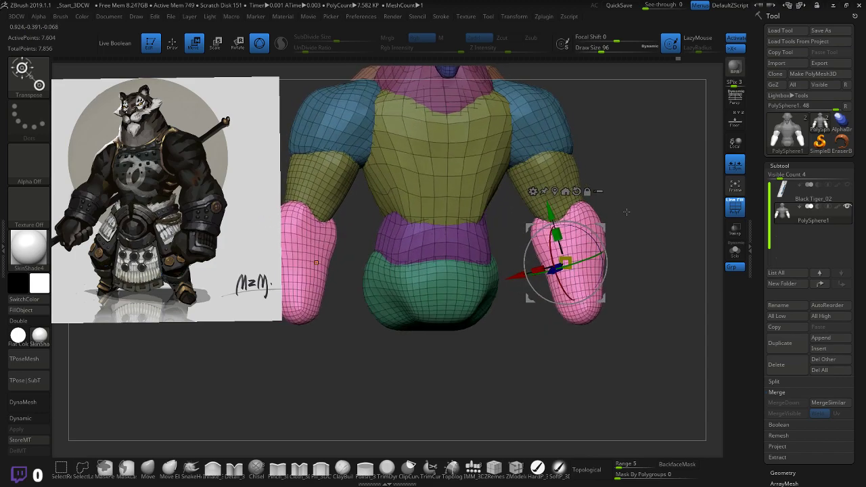
{"action": "key", "text": "ctrl+shift+z"}
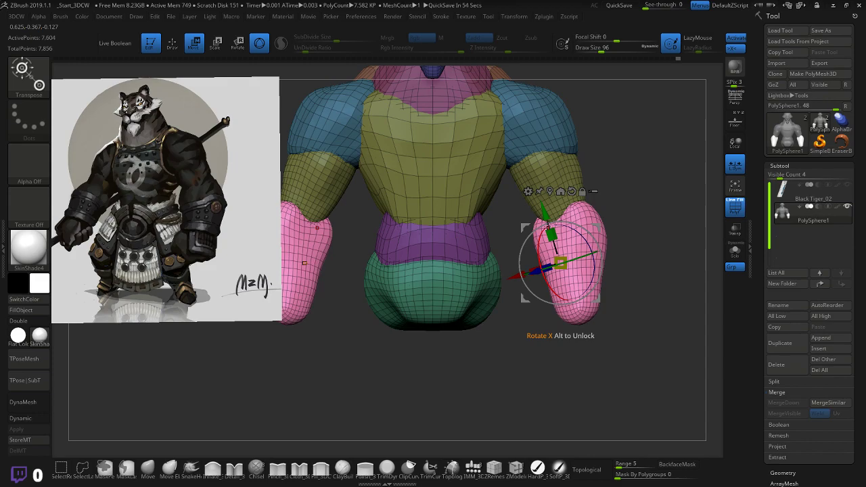
{"action": "left_click_drag", "start_coordinate": [485, 334], "coordinate": [499, 315]}
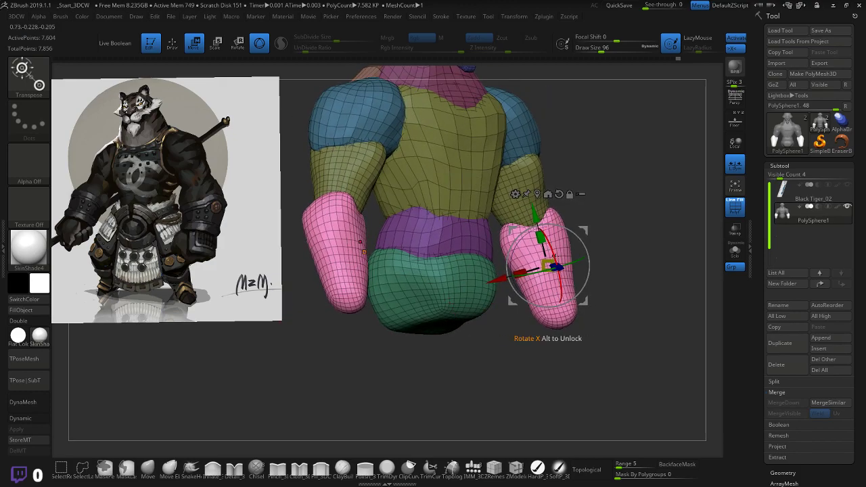
{"action": "left_click_drag", "start_coordinate": [578, 222], "coordinate": [609, 234]}
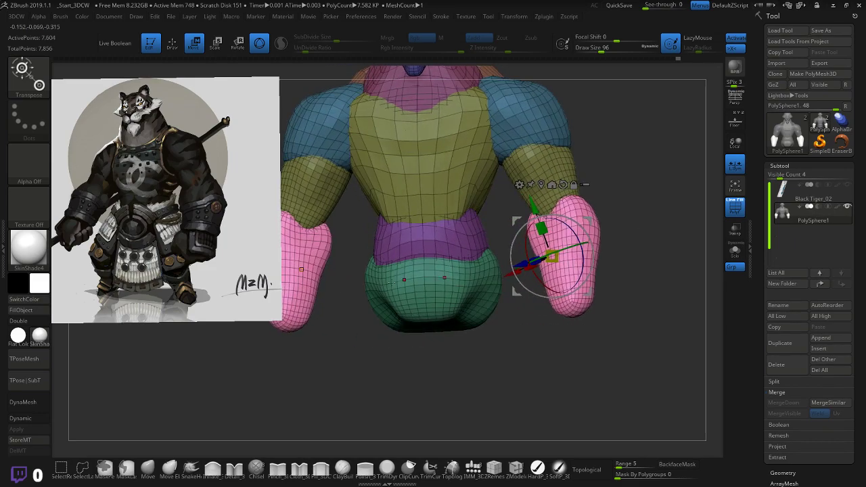
{"action": "mouse_move", "coordinate": [419, 337]}
{"action": "left_mouse_down"}
{"action": "mouse_move", "coordinate": [414, 359]}
{"action": "mouse_move", "coordinate": [440, 343]}
{"action": "left_mouse_up"}
- Refine the forearm's shape around the elbow with the Move brush and clear the mask
{"action": "key", "text": "q"}
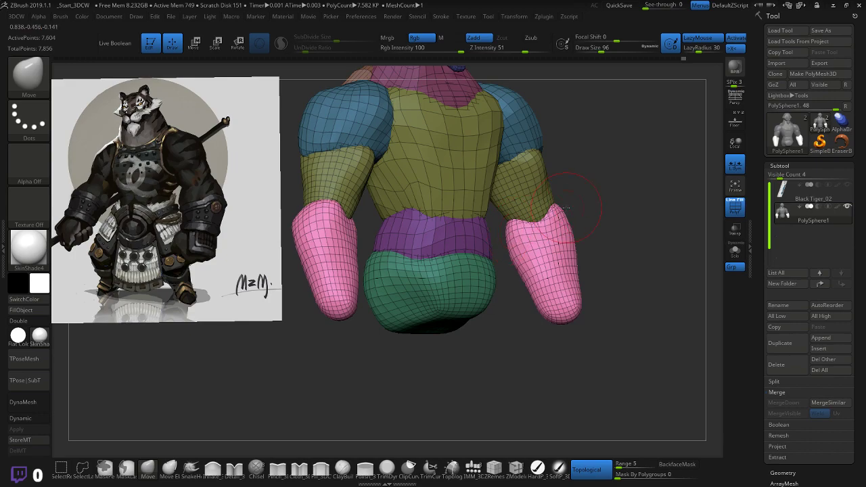
{"action": "left_click_drag", "start_coordinate": [566, 208], "coordinate": [574, 236]}
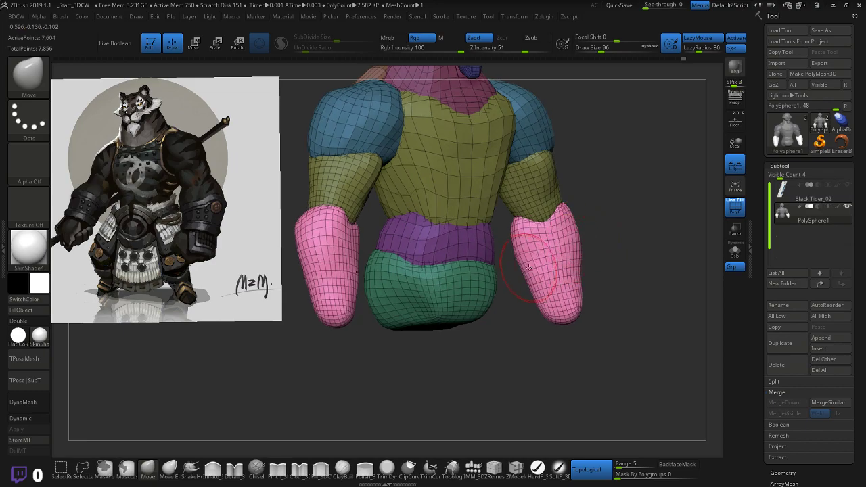
{"action": "left_click_drag", "start_coordinate": [602, 278], "coordinate": [524, 292]}
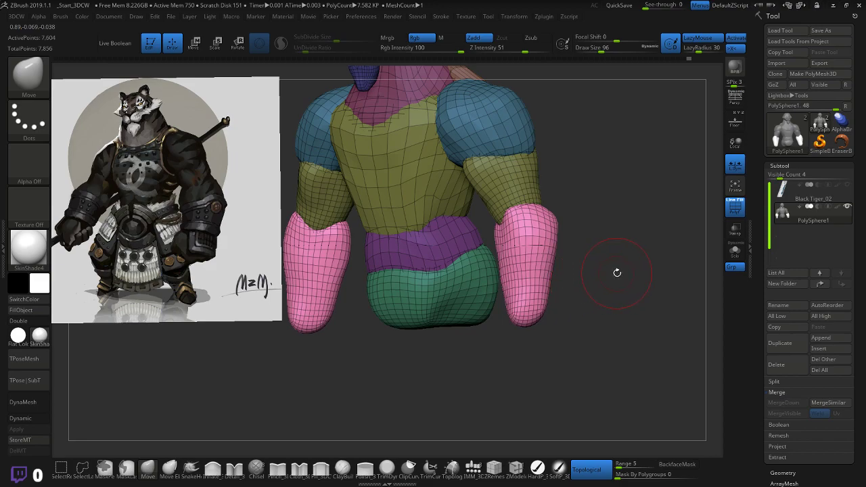
{"action": "left_click_drag", "start_coordinate": [617, 272], "coordinate": [641, 254], "text": "shift"}
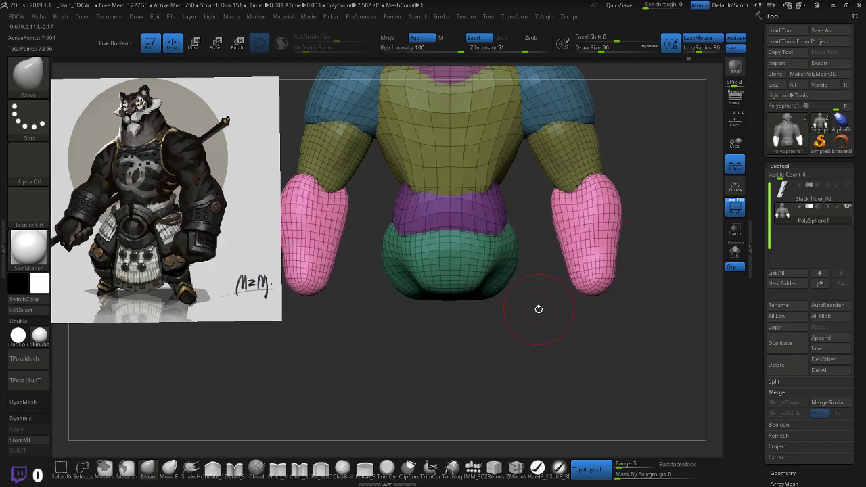
{"action": "mouse_move", "coordinate": [538, 309]}
{"action": "left_mouse_down", "text": "alt"}
{"action": "mouse_move", "coordinate": [509, 309]}
{"action": "mouse_move", "coordinate": [496, 356]}
{"action": "mouse_move", "coordinate": [495, 344]}
{"action": "mouse_move", "coordinate": [511, 331]}
{"action": "mouse_move", "coordinate": [496, 309]}
{"action": "mouse_move", "coordinate": [520, 334]}
{"action": "left_mouse_up", "text": "alt"}
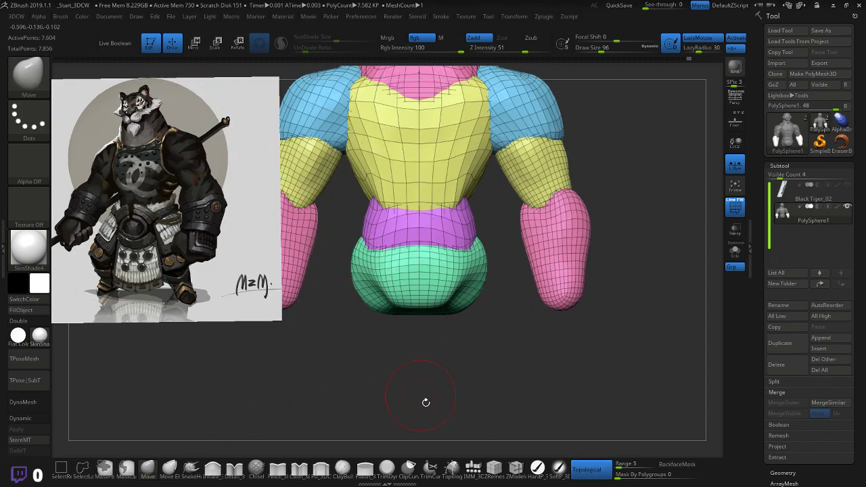
- Insert a mirrored QuadSphere-2 below each wrist with the IMM_3DCW brush as the base of the hands
{"action": "left_click", "coordinate": [473, 468]}
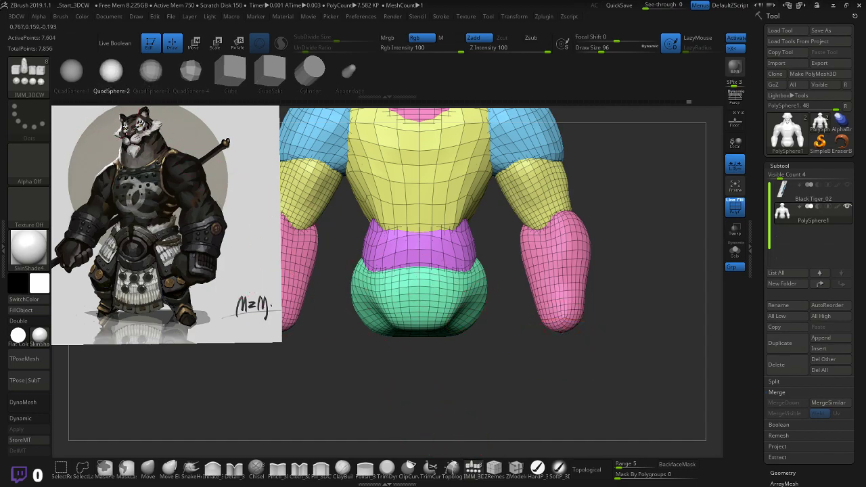
{"action": "left_click_drag", "start_coordinate": [570, 331], "coordinate": [613, 374]}
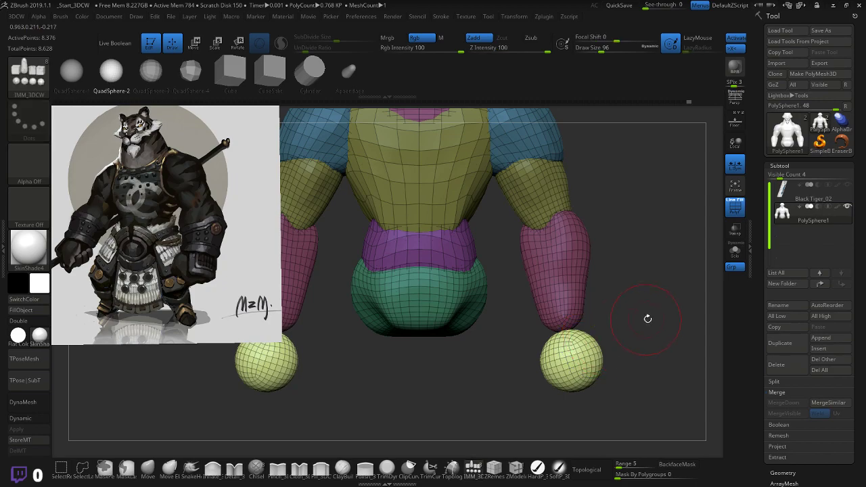
{"action": "left_click_drag", "start_coordinate": [647, 318], "coordinate": [625, 323]}
- Reset the gizmo's orientation, center it on the hand sphere, and flatten the sphere sideways into an oval
{"action": "key", "text": "w"}
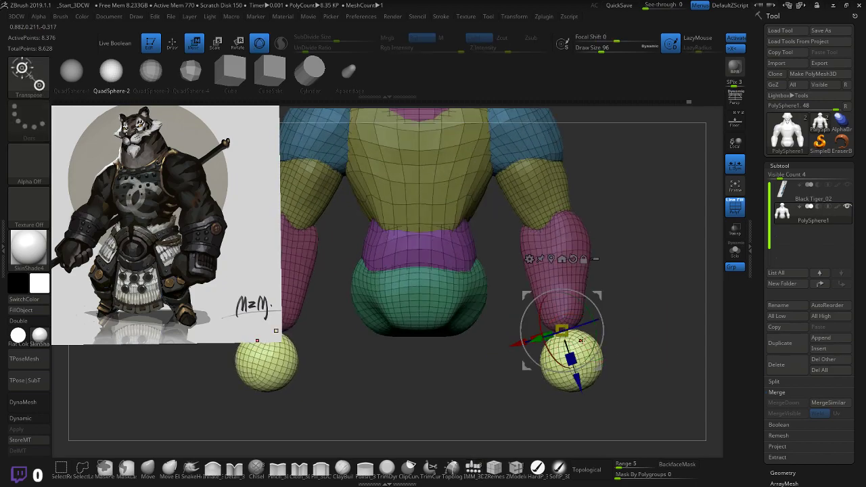
{"action": "left_click", "coordinate": [573, 259]}
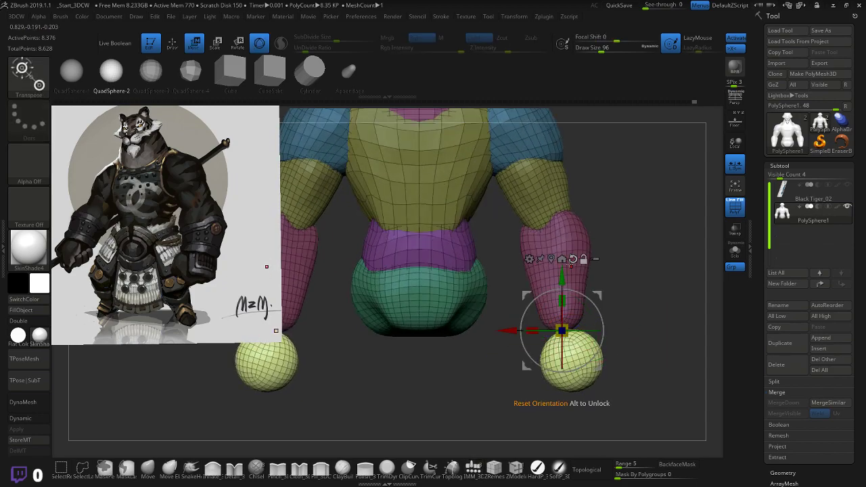
{"action": "left_click", "coordinate": [551, 259]}
{"action": "mouse_move", "coordinate": [610, 317]}
{"action": "left_mouse_down"}
{"action": "mouse_move", "coordinate": [605, 307]}
{"action": "mouse_move", "coordinate": [619, 302]}
{"action": "mouse_move", "coordinate": [604, 305]}
{"action": "left_mouse_up"}
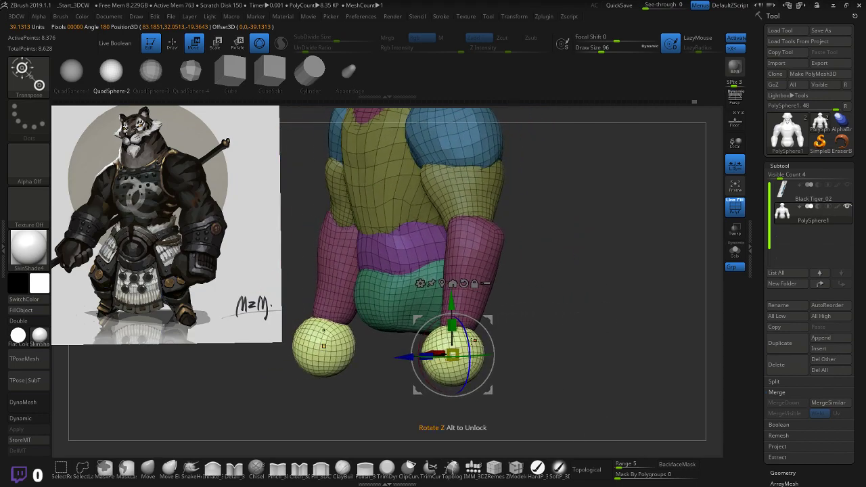
{"action": "left_click_drag", "start_coordinate": [376, 353], "coordinate": [410, 373]}
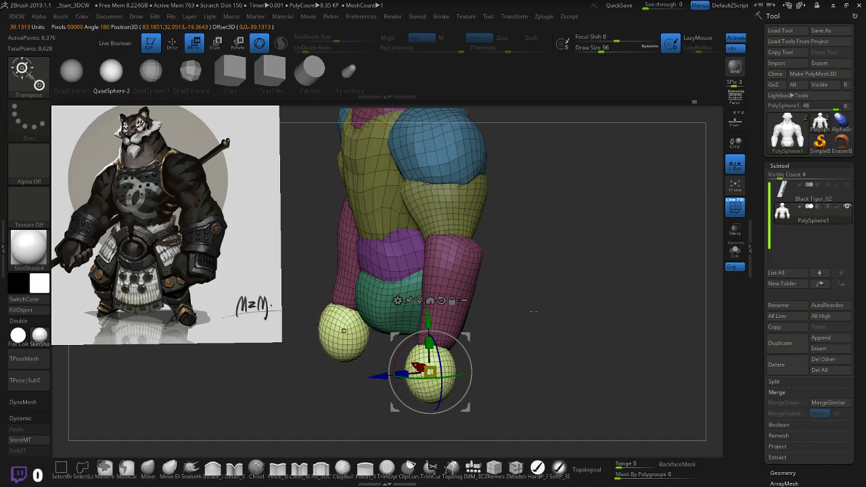
- Move and rotate the hand spheres so they join the wrists and follow the forearms' direction
{"action": "left_click_drag", "start_coordinate": [539, 300], "coordinate": [523, 299], "text": "shift"}
{"action": "left_click_drag", "start_coordinate": [418, 329], "coordinate": [416, 312]}
{"action": "left_click_drag", "start_coordinate": [487, 304], "coordinate": [541, 342]}
{"action": "left_click_drag", "start_coordinate": [489, 382], "coordinate": [453, 380]}
{"action": "left_click_drag", "start_coordinate": [595, 332], "coordinate": [595, 344]}
{"action": "left_click_drag", "start_coordinate": [622, 314], "coordinate": [529, 293], "text": "alt"}
{"action": "left_click_drag", "start_coordinate": [501, 320], "coordinate": [544, 297]}
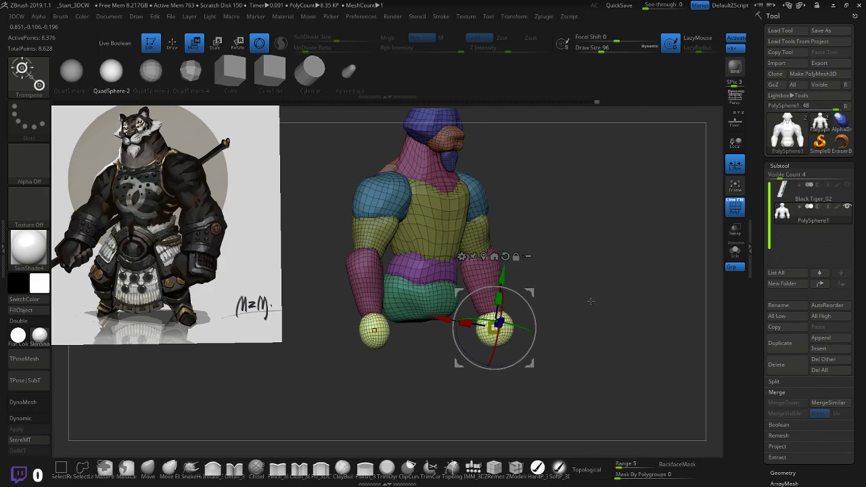
- Choose the Inflate_3DCW brush and invert the mask to protect the hands and free the rest of the body
{"action": "left_click_drag", "start_coordinate": [636, 295], "coordinate": [650, 438]}
{"action": "left_click_drag", "start_coordinate": [478, 368], "coordinate": [411, 335], "text": "alt"}
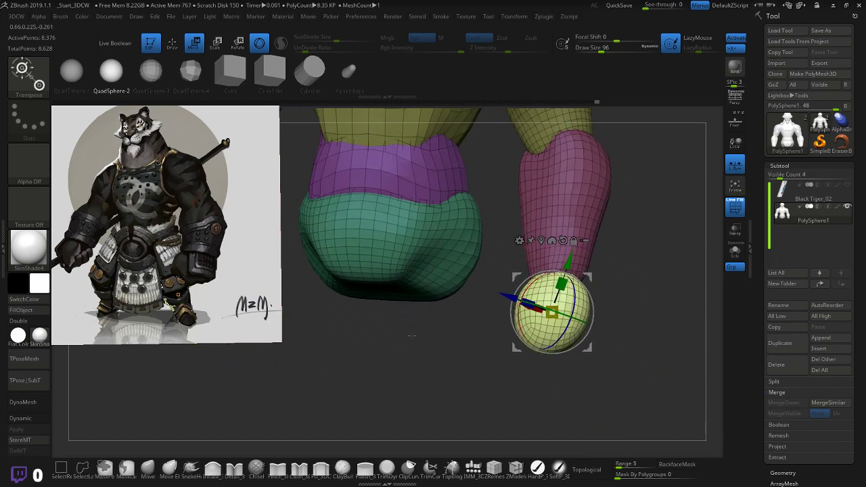
{"action": "key", "text": "q"}
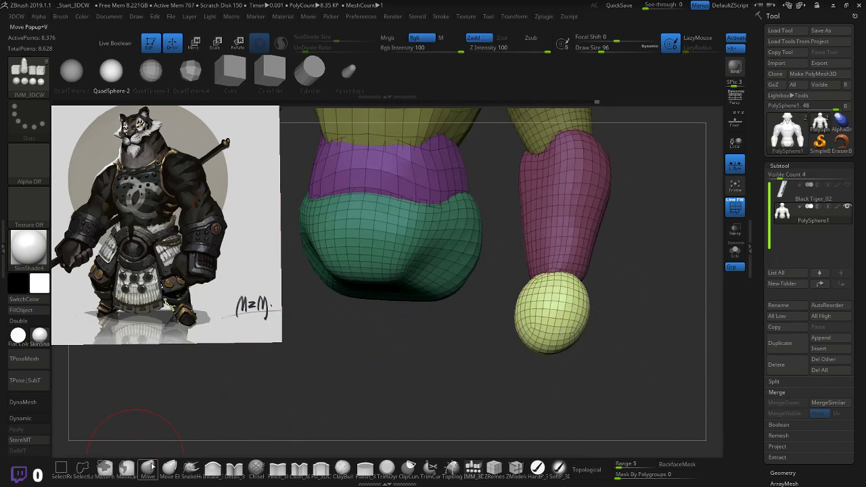
{"action": "left_click", "coordinate": [148, 467]}
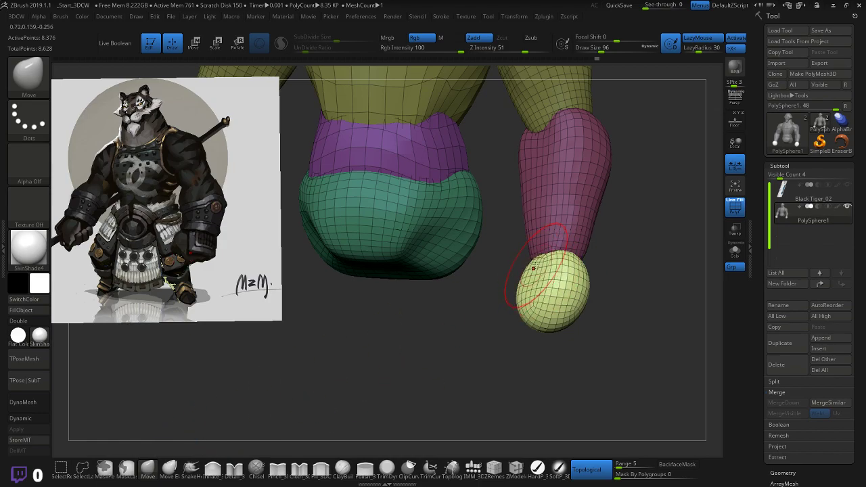
{"action": "left_click_drag", "start_coordinate": [663, 248], "coordinate": [473, 348]}
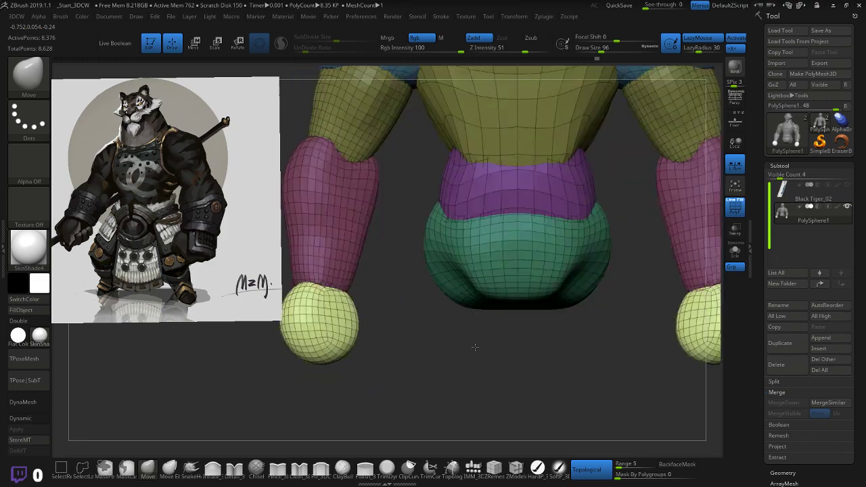
{"action": "left_click_drag", "start_coordinate": [605, 331], "coordinate": [551, 325], "text": "alt"}
{"action": "left_click_drag", "start_coordinate": [693, 246], "coordinate": [595, 277], "text": "alt"}
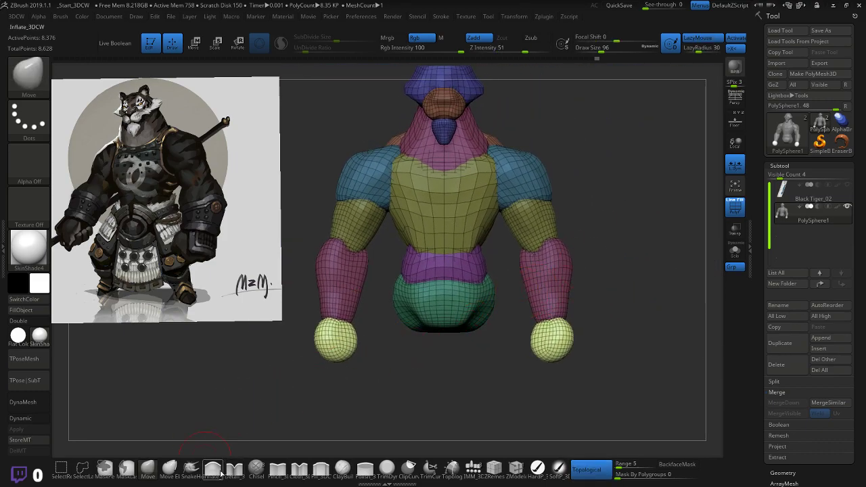
{"action": "left_click", "coordinate": [492, 347], "text": "ctrl"}
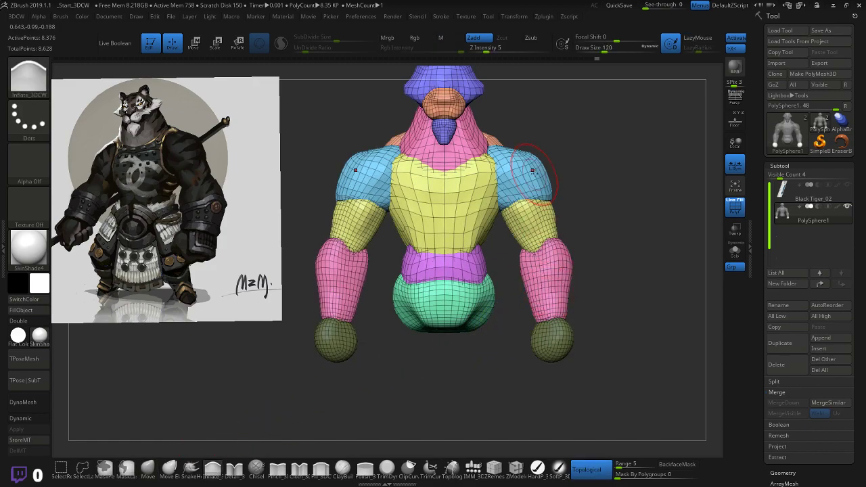
- Inflate the shoulders from the front and side with the Inflate_3DCW brush, using a draw size of 184
{"action": "mouse_move", "coordinate": [532, 170]}
{"action": "left_mouse_down"}
{"action": "mouse_move", "coordinate": [529, 162]}
{"action": "mouse_move", "coordinate": [533, 195]}
{"action": "left_mouse_up"}
{"action": "left_click_drag", "start_coordinate": [632, 154], "coordinate": [576, 169]}
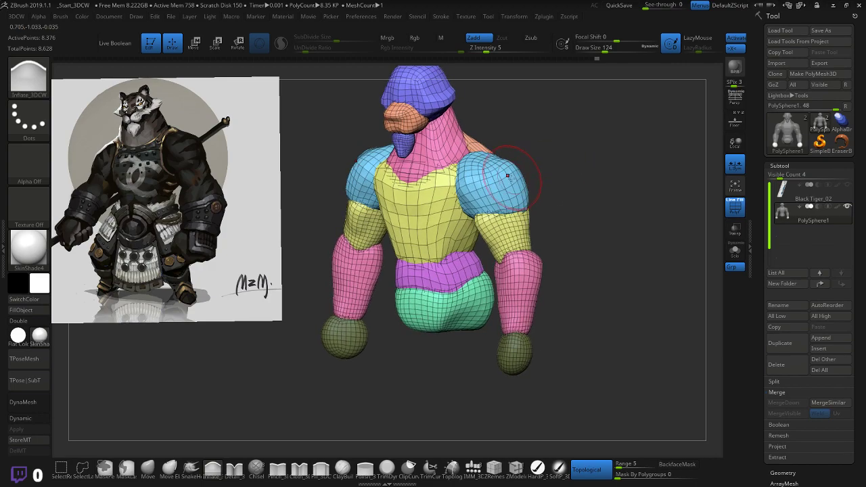
{"action": "key", "text": "bracketright"}
{"action": "key", "text": "bracketright"}
{"action": "key", "text": "bracketright"}
{"action": "key", "text": "bracketright"}
{"action": "key", "text": "bracketright"}
{"action": "key", "text": "bracketright"}
{"action": "left_click_drag", "start_coordinate": [507, 178], "coordinate": [467, 159]}
{"action": "left_click_drag", "start_coordinate": [612, 166], "coordinate": [544, 176]}
{"action": "left_click_drag", "start_coordinate": [393, 167], "coordinate": [410, 175]}
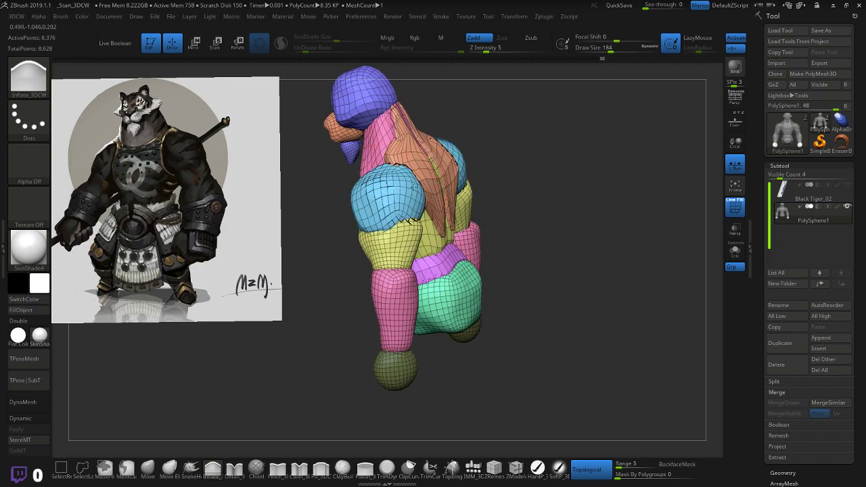
{"action": "left_click_drag", "start_coordinate": [540, 203], "coordinate": [497, 191]}
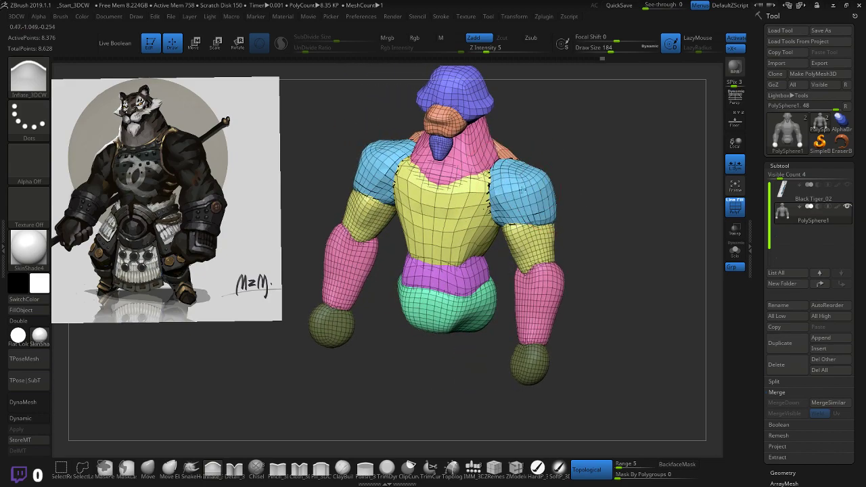
- Inflate the upper arms and forearms to bulk up the limbs, and switch to the transform gizmo
{"action": "left_click_drag", "start_coordinate": [561, 191], "coordinate": [525, 231]}
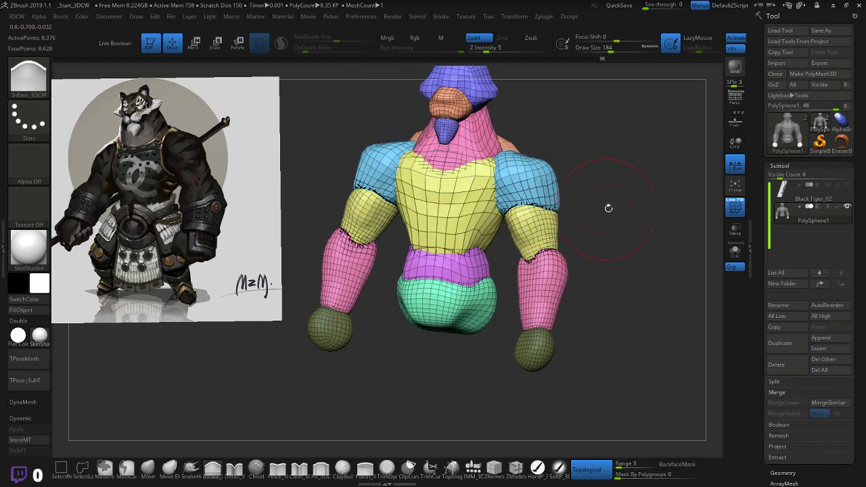
{"action": "left_click_drag", "start_coordinate": [607, 207], "coordinate": [506, 233]}
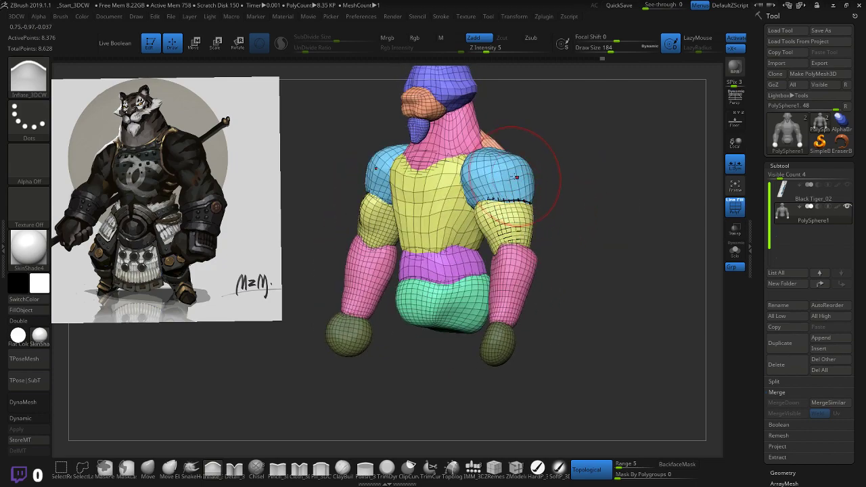
{"action": "mouse_move", "coordinate": [512, 164]}
{"action": "left_mouse_down"}
{"action": "mouse_move", "coordinate": [530, 230]}
{"action": "mouse_move", "coordinate": [522, 232]}
{"action": "mouse_move", "coordinate": [554, 263]}
{"action": "left_mouse_up"}
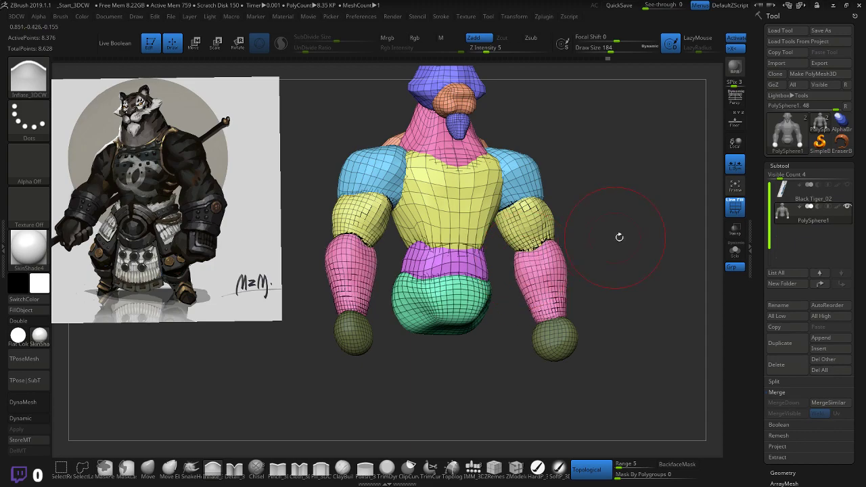
{"action": "left_click_drag", "start_coordinate": [618, 236], "coordinate": [550, 251]}
{"action": "mouse_move", "coordinate": [546, 286]}
{"action": "left_mouse_down"}
{"action": "mouse_move", "coordinate": [542, 305]}
{"action": "mouse_move", "coordinate": [612, 319]}
{"action": "mouse_move", "coordinate": [597, 323]}
{"action": "left_mouse_up"}
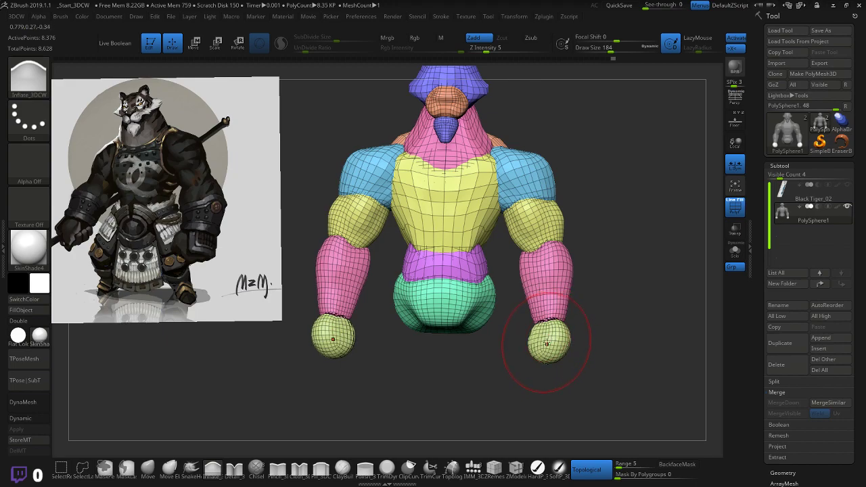
{"action": "key", "text": "w"}
{"action": "left_click_drag", "start_coordinate": [549, 341], "coordinate": [613, 311], "text": "ctrl"}
{"action": "key", "text": "ctrl+z"}
{"action": "left_click", "coordinate": [630, 287], "text": "ctrl"}
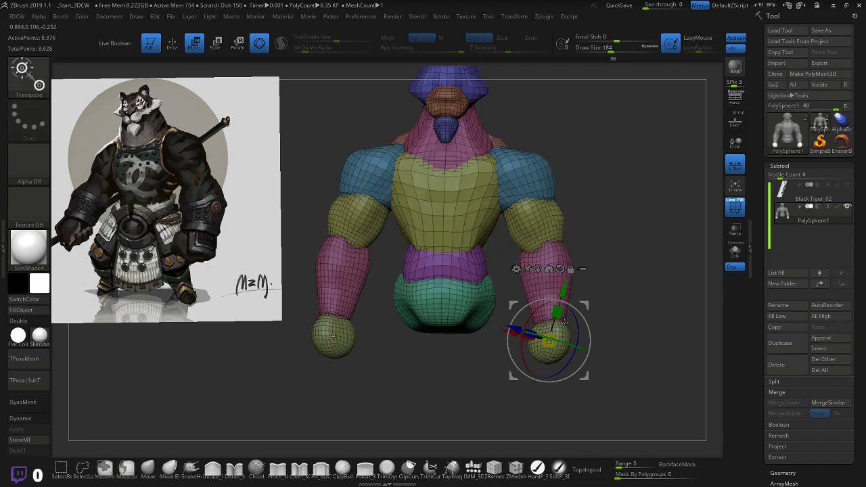
{"action": "left_click", "coordinate": [609, 304], "text": "ctrl"}
{"action": "left_click_drag", "start_coordinate": [549, 341], "coordinate": [598, 320], "text": "ctrl"}
{"action": "key", "text": "ctrl+z"}
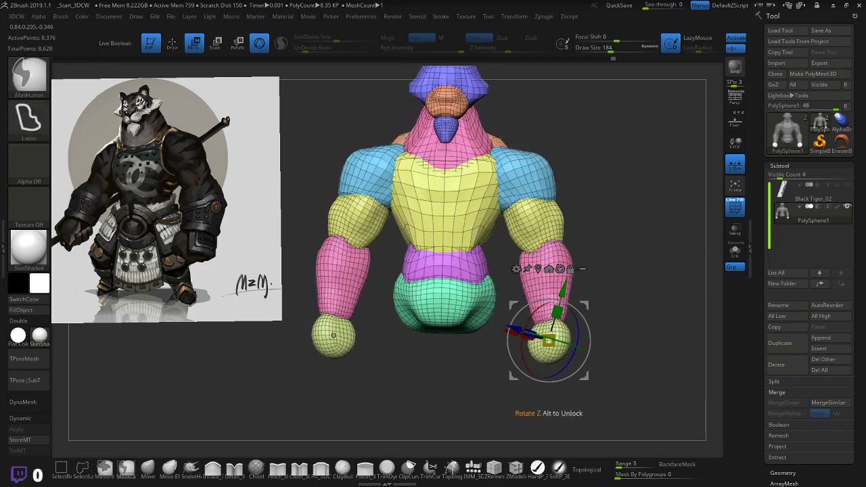
{"action": "left_click_drag", "start_coordinate": [552, 336], "coordinate": [571, 328], "text": "ctrl"}
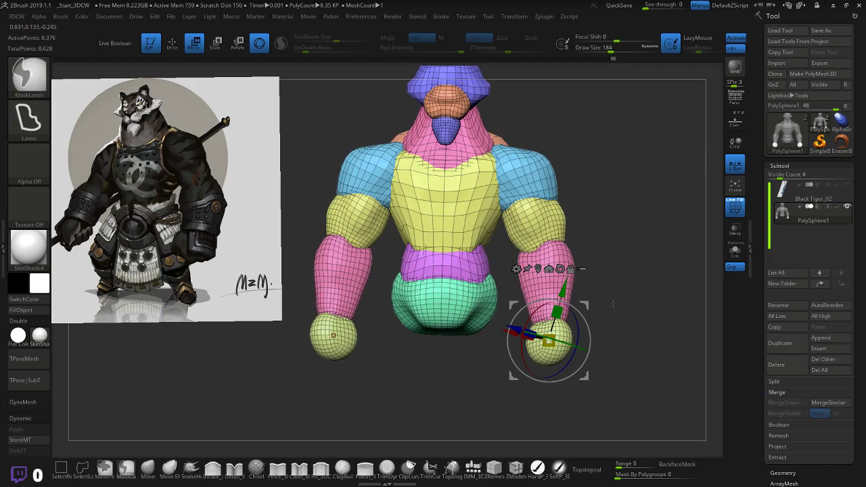
{"action": "mouse_move", "coordinate": [650, 286]}
{"action": "left_mouse_down"}
{"action": "mouse_move", "coordinate": [657, 292]}
{"action": "mouse_move", "coordinate": [653, 277]}
{"action": "left_mouse_up"}
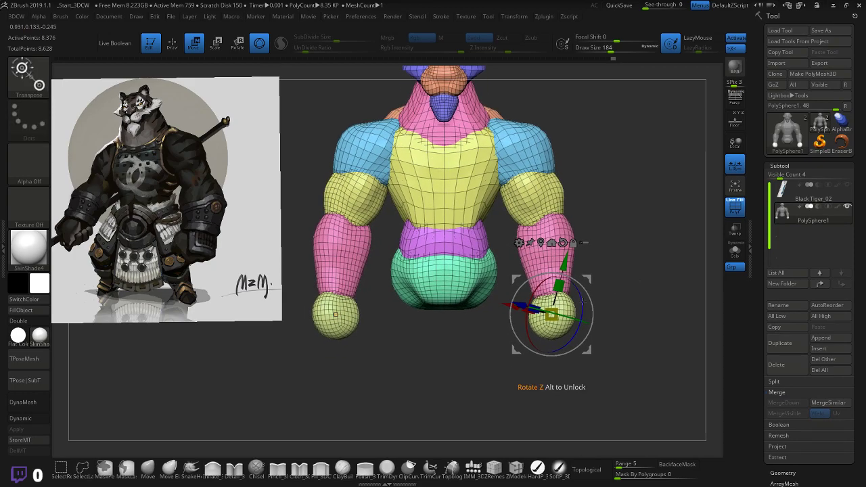
- Mask everything except the hand spheres and scale them up slightly with the gizmo
{"action": "left_click", "coordinate": [543, 258], "text": "ctrl"}
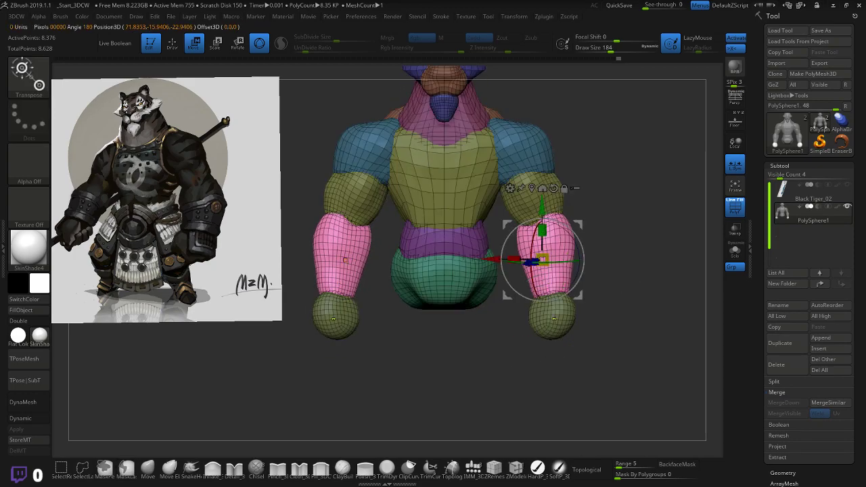
{"action": "left_click", "coordinate": [556, 319], "text": "ctrl"}
{"action": "left_click_drag", "start_coordinate": [555, 318], "coordinate": [580, 309]}
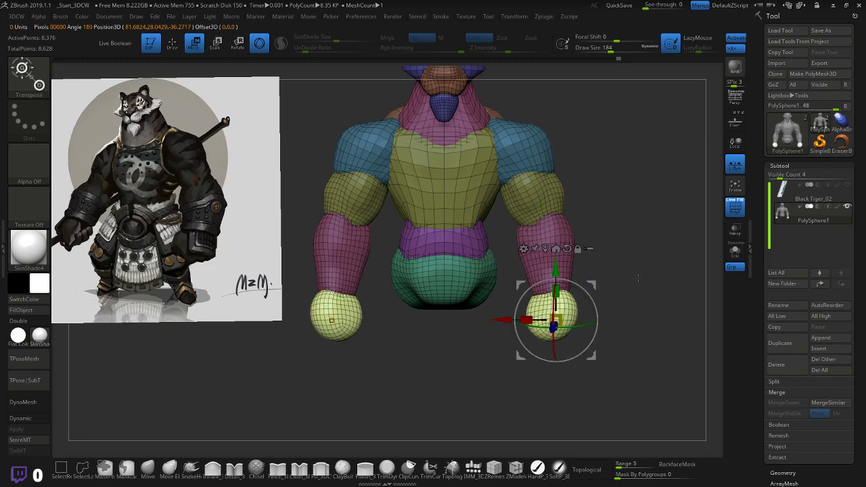
- Rotate and reposition the hand spheres with the gizmo so they sit as narrower ovals under the wrists
{"action": "left_click_drag", "start_coordinate": [637, 277], "coordinate": [663, 259]}
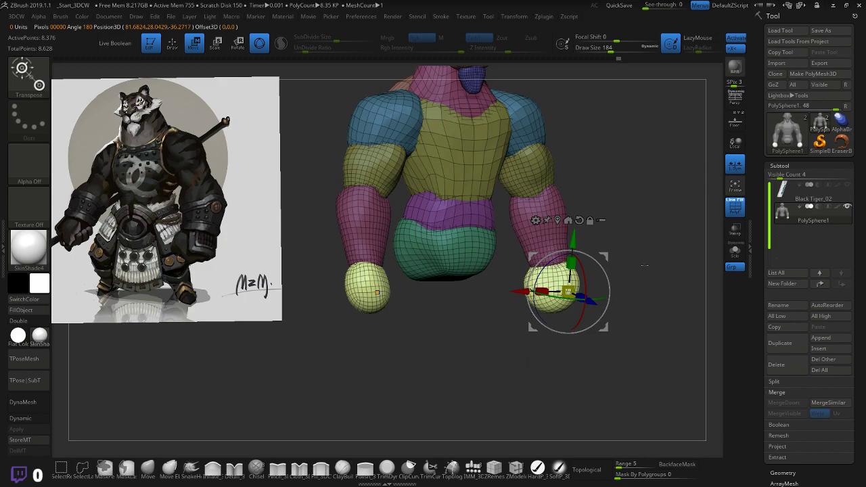
{"action": "left_click_drag", "start_coordinate": [620, 270], "coordinate": [657, 273]}
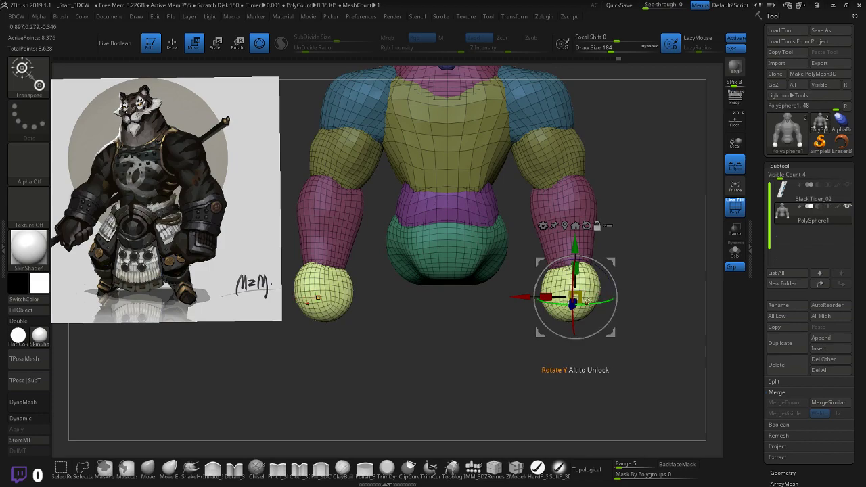
{"action": "mouse_move", "coordinate": [573, 285]}
{"action": "left_mouse_down", "text": "alt"}
{"action": "mouse_move", "coordinate": [575, 268]}
{"action": "mouse_move", "coordinate": [593, 289]}
{"action": "mouse_move", "coordinate": [584, 289]}
{"action": "left_mouse_up", "text": "alt"}
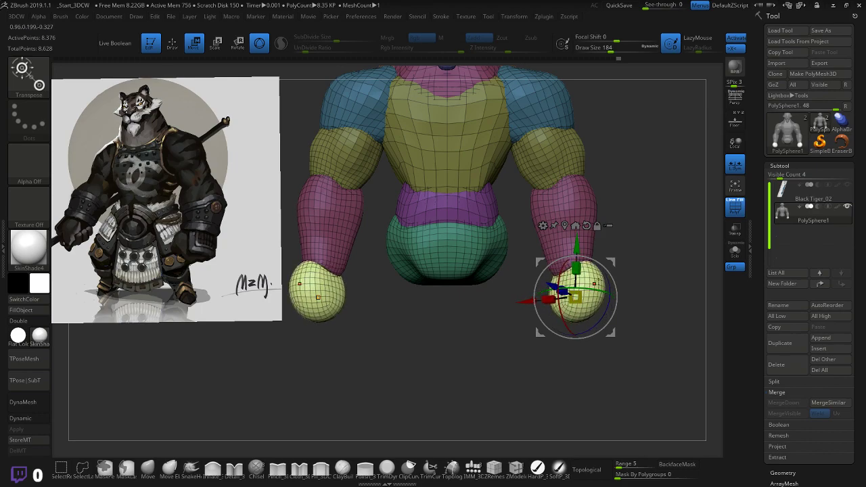
{"action": "left_click_drag", "start_coordinate": [649, 264], "coordinate": [618, 272]}
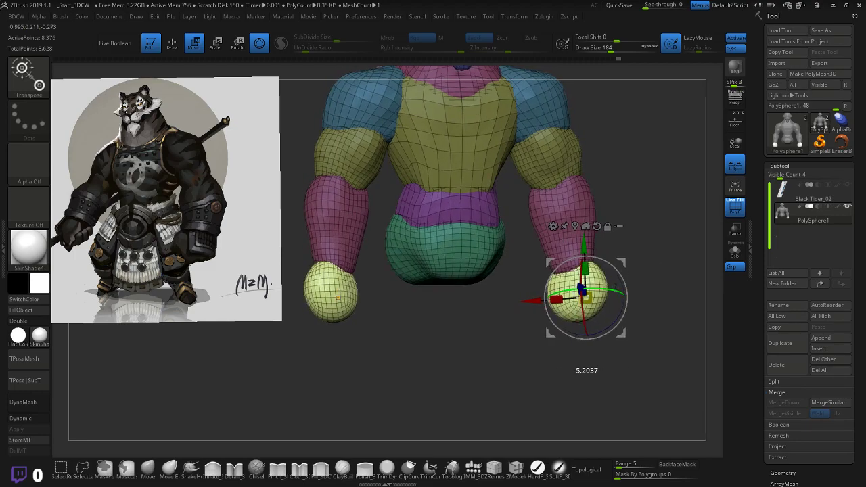
{"action": "left_click_drag", "start_coordinate": [682, 257], "coordinate": [649, 266]}
{"action": "left_click_drag", "start_coordinate": [547, 298], "coordinate": [537, 301]}
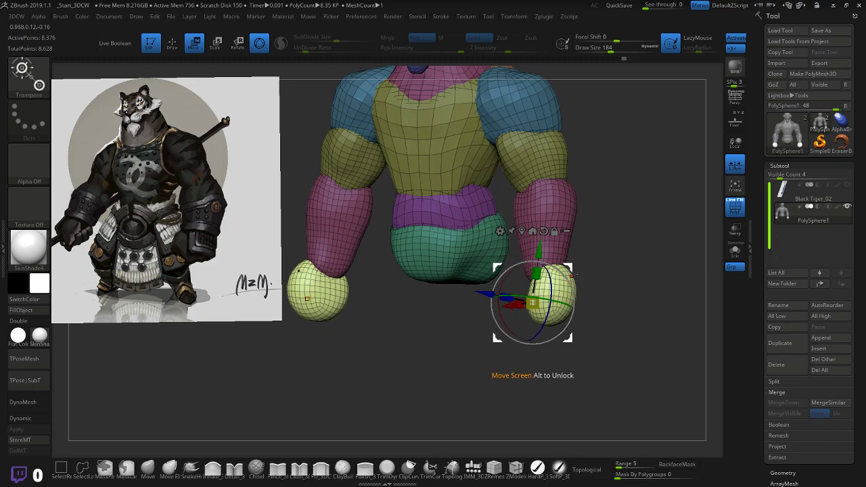
{"action": "left_click_drag", "start_coordinate": [568, 269], "coordinate": [640, 263]}
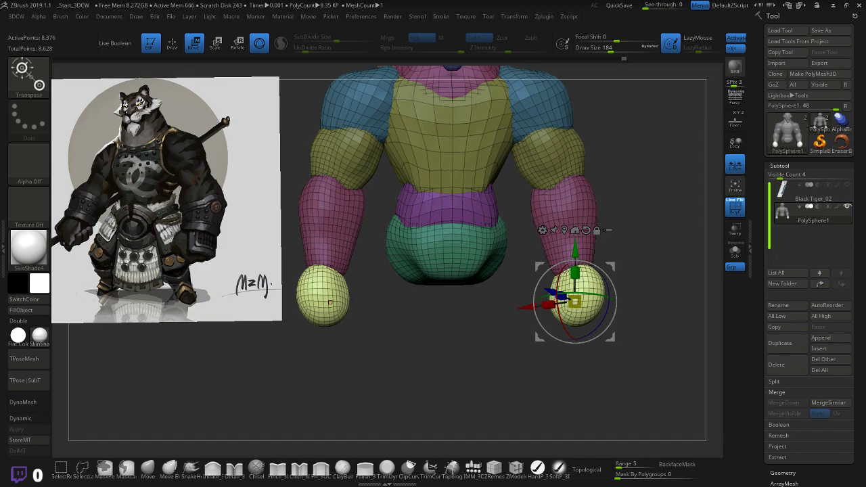
- Shape the hand spheres into longer, narrower palm forms with the Move brush, reducing the draw size for finer adjustments
{"action": "left_click", "coordinate": [148, 468]}
{"action": "left_click_drag", "start_coordinate": [476, 316], "coordinate": [449, 299]}
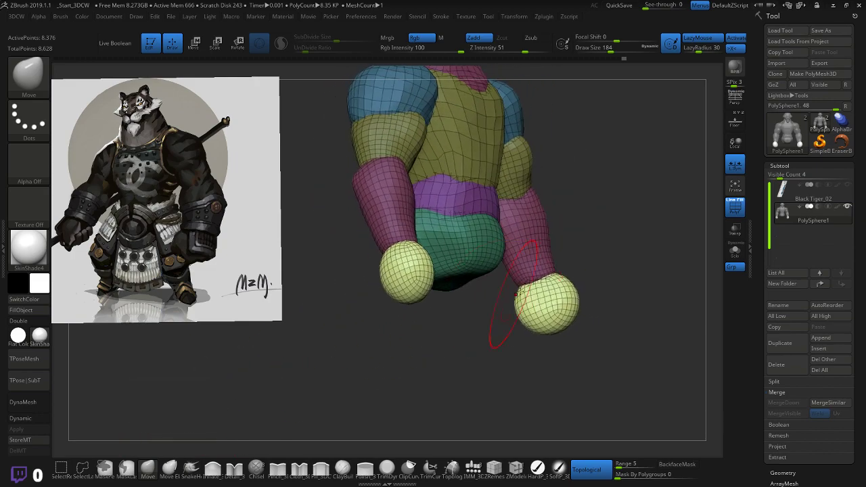
{"action": "mouse_move", "coordinate": [568, 286]}
{"action": "left_mouse_down"}
{"action": "mouse_move", "coordinate": [599, 273]}
{"action": "mouse_move", "coordinate": [628, 290]}
{"action": "mouse_move", "coordinate": [611, 323]}
{"action": "left_mouse_up"}
{"action": "left_click_drag", "start_coordinate": [527, 338], "coordinate": [543, 335]}
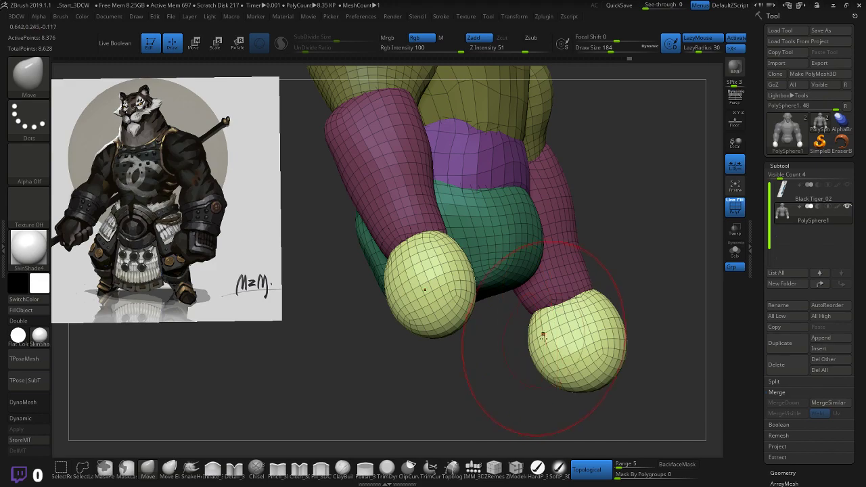
{"action": "mouse_move", "coordinate": [663, 292]}
{"action": "left_mouse_down"}
{"action": "mouse_move", "coordinate": [614, 281]}
{"action": "mouse_move", "coordinate": [553, 321]}
{"action": "left_mouse_up"}
{"action": "left_click_drag", "start_coordinate": [605, 313], "coordinate": [617, 315]}
{"action": "left_click_drag", "start_coordinate": [675, 303], "coordinate": [667, 307]}
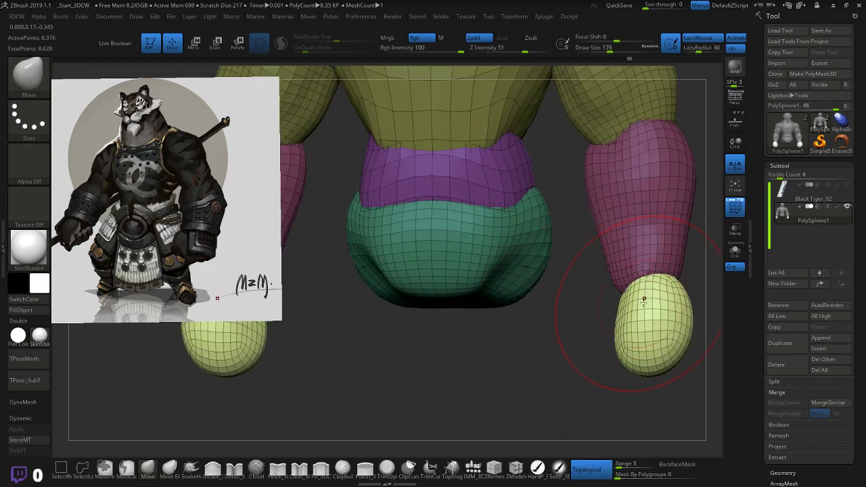
{"action": "key", "text": "bracketleft"}
{"action": "key", "text": "bracketleft"}
{"action": "key", "text": "bracketleft"}
{"action": "key", "text": "bracketleft"}
{"action": "key", "text": "bracketleft"}
{"action": "key", "text": "bracketleft"}
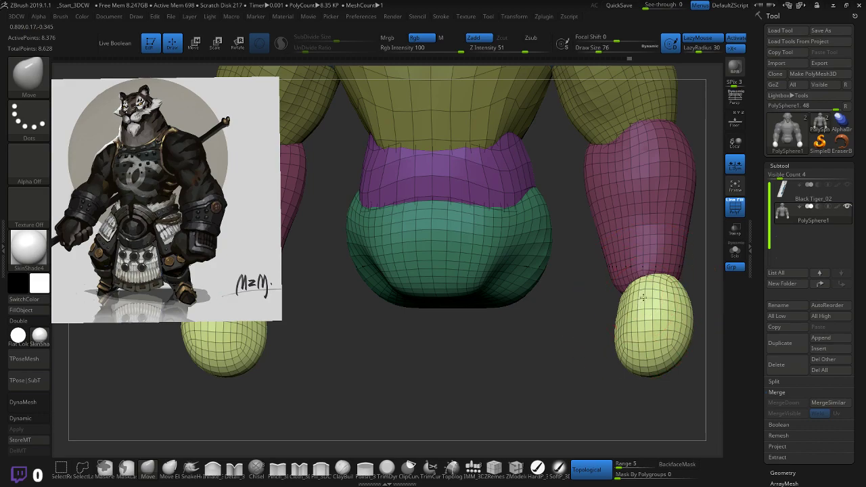
{"action": "left_click_drag", "start_coordinate": [577, 322], "coordinate": [561, 313]}
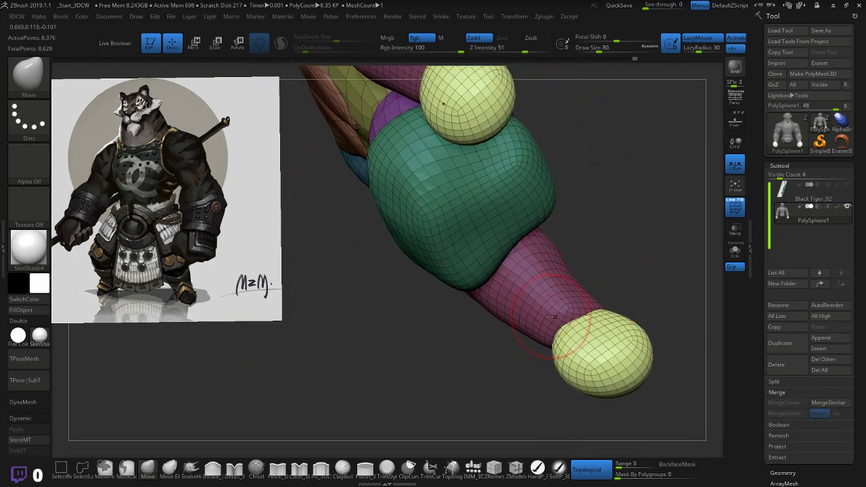
- Invert the mask to protect the hands and reshape the forearm's wrist end with the Move brush at draw size 108
{"action": "key", "text": "bracketright"}
{"action": "key", "text": "bracketright"}
{"action": "key", "text": "bracketright"}
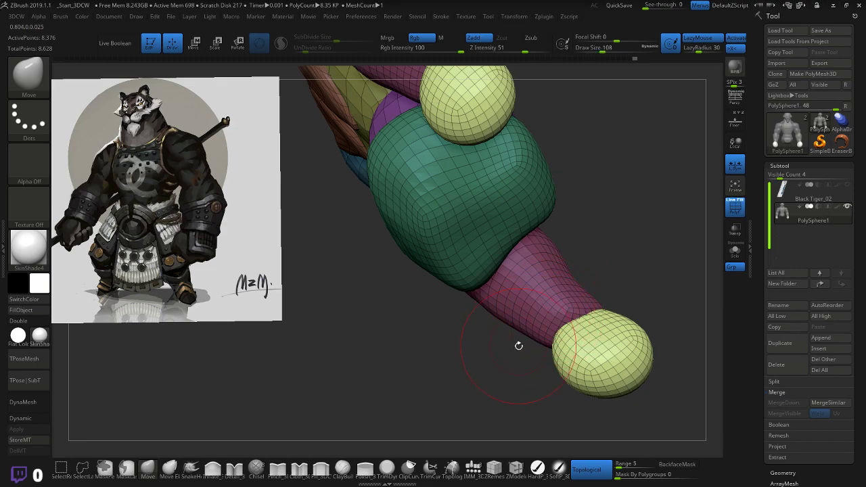
{"action": "key", "text": "ctrl"}
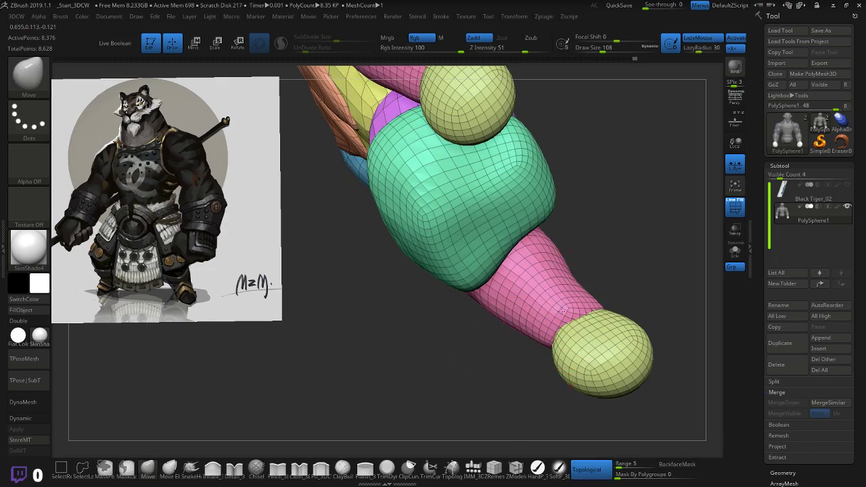
{"action": "mouse_move", "coordinate": [589, 323]}
{"action": "left_mouse_down"}
{"action": "mouse_move", "coordinate": [601, 312]}
{"action": "mouse_move", "coordinate": [540, 358]}
{"action": "mouse_move", "coordinate": [575, 351]}
{"action": "mouse_move", "coordinate": [590, 360]}
{"action": "left_mouse_up"}
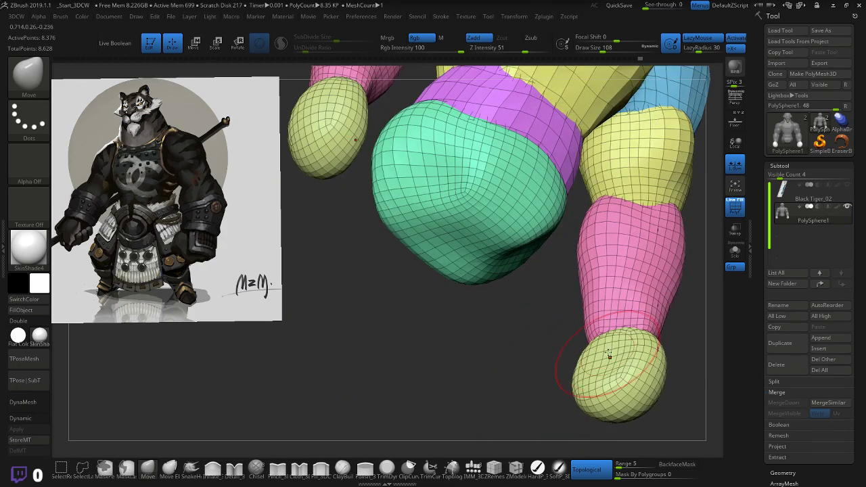
{"action": "left_click_drag", "start_coordinate": [528, 352], "coordinate": [522, 329]}
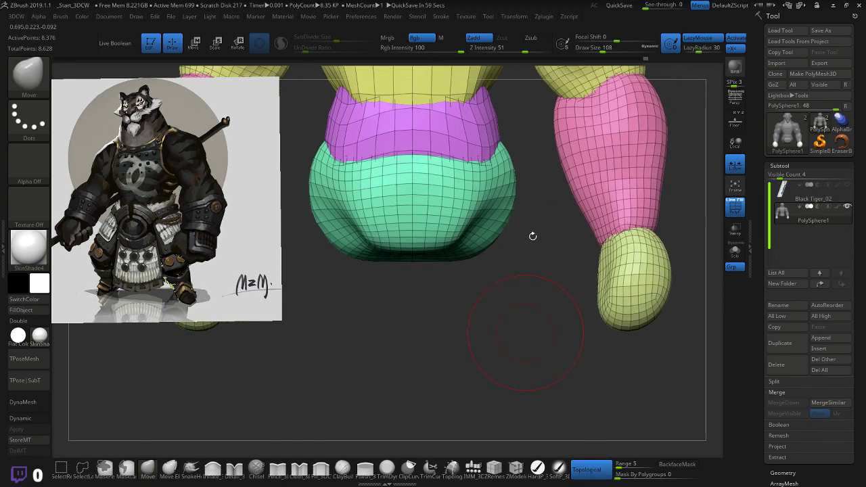
{"action": "left_click_drag", "start_coordinate": [520, 291], "coordinate": [480, 321]}
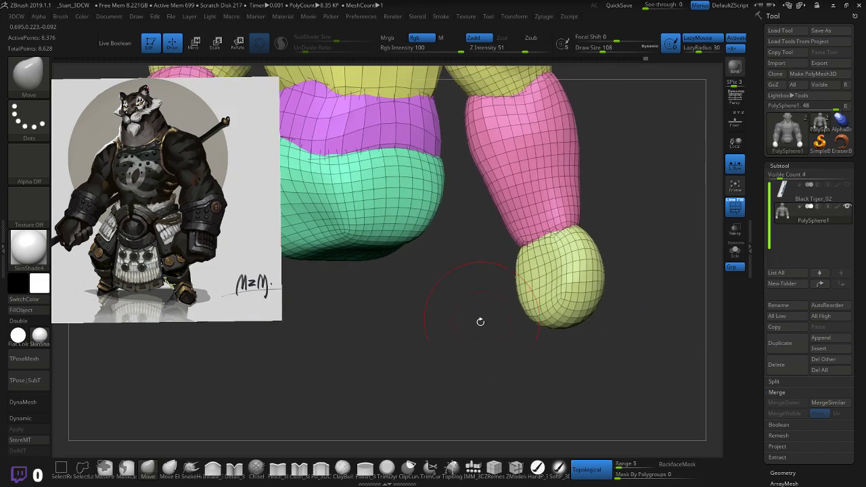
- Pull out the sides and lower ends of the hand forms with the Move brush at draw size 108
{"action": "left_click_drag", "start_coordinate": [541, 298], "coordinate": [526, 312]}
{"action": "left_click_drag", "start_coordinate": [503, 265], "coordinate": [509, 271]}
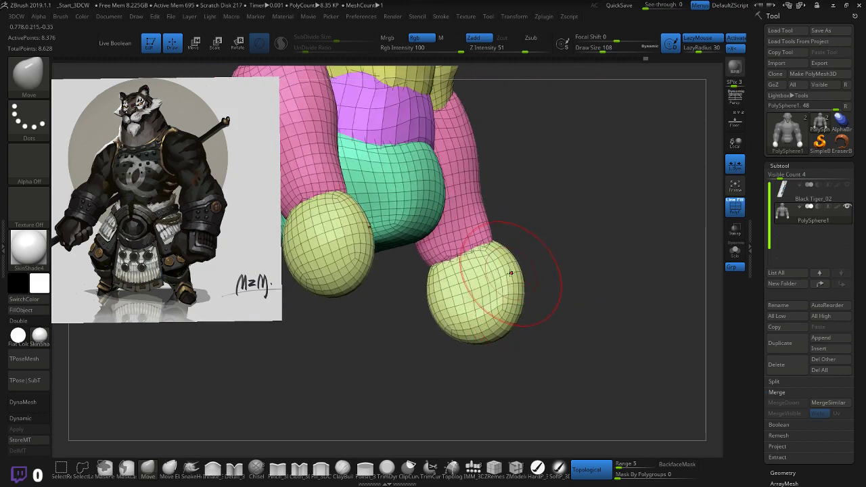
{"action": "left_click_drag", "start_coordinate": [512, 302], "coordinate": [517, 305]}
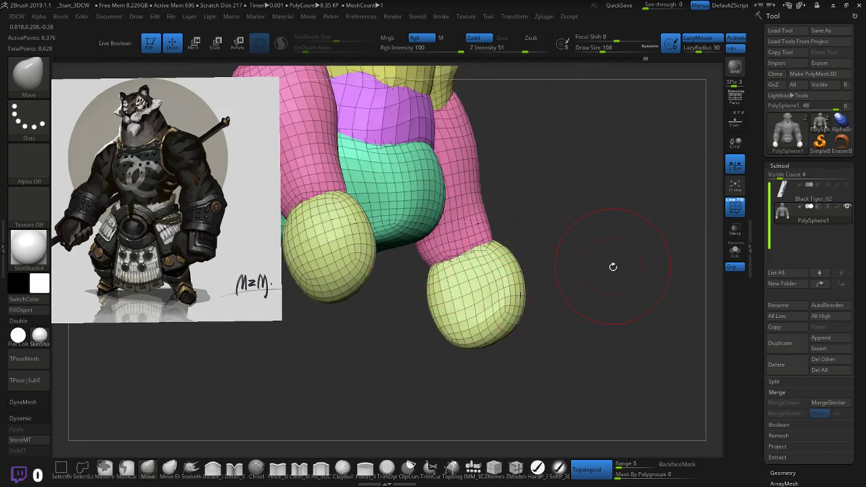
{"action": "left_click_drag", "start_coordinate": [613, 265], "coordinate": [550, 290]}
{"action": "left_click_drag", "start_coordinate": [504, 325], "coordinate": [492, 340]}
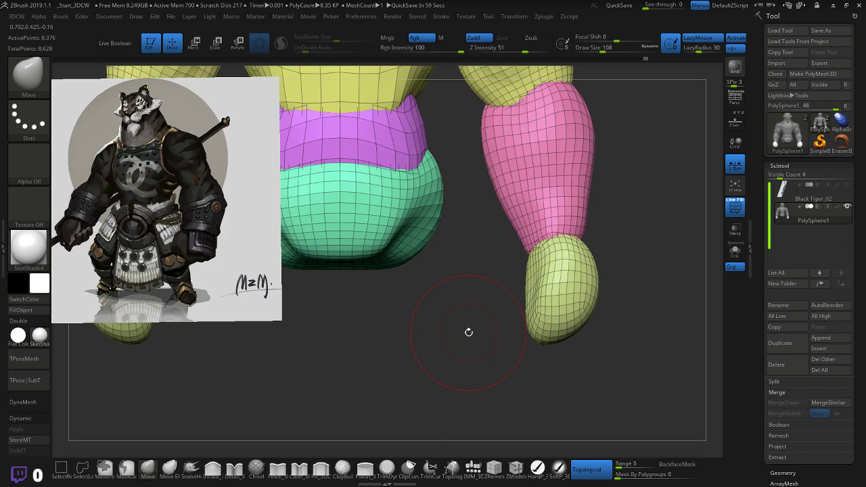
{"action": "left_click_drag", "start_coordinate": [435, 294], "coordinate": [447, 294]}
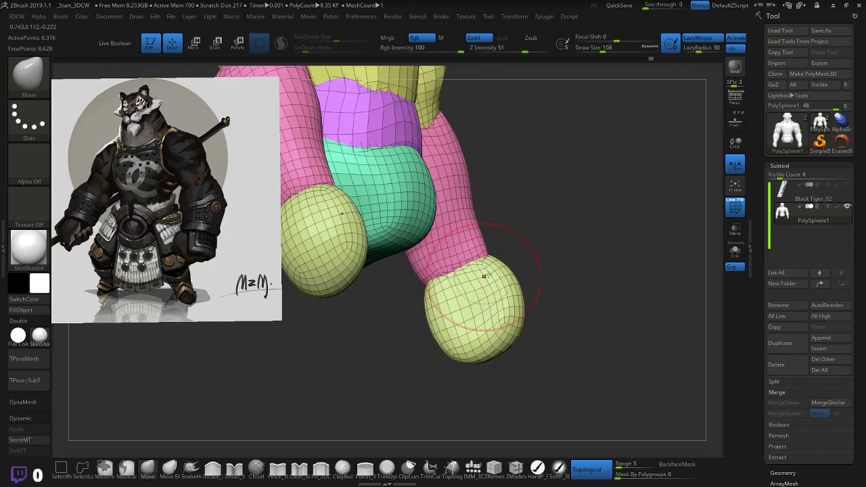
- Refine the side profile of the hands with the Move brush, adjusting the wrist edge, knuckle side and fingertip end
{"action": "mouse_move", "coordinate": [508, 252]}
{"action": "left_mouse_down"}
{"action": "mouse_move", "coordinate": [536, 251]}
{"action": "mouse_move", "coordinate": [528, 257]}
{"action": "mouse_move", "coordinate": [525, 249]}
{"action": "left_mouse_up"}
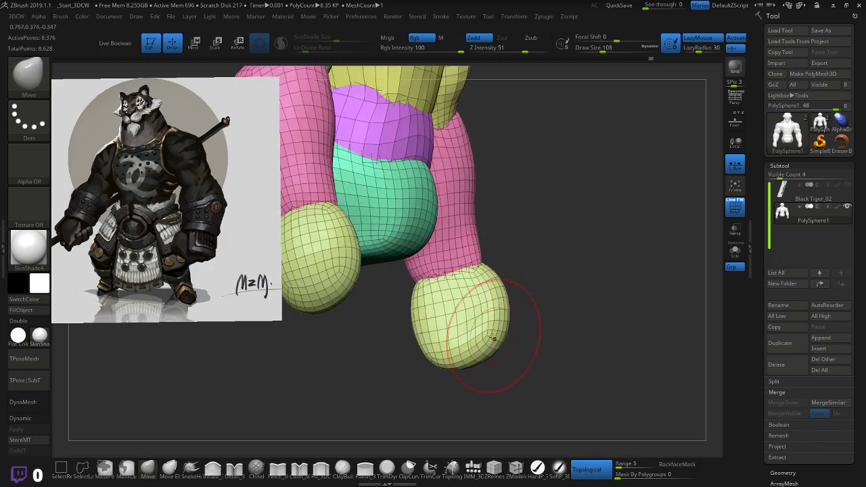
{"action": "left_click_drag", "start_coordinate": [494, 340], "coordinate": [489, 336]}
{"action": "left_click_drag", "start_coordinate": [449, 366], "coordinate": [448, 376]}
{"action": "left_click_drag", "start_coordinate": [505, 315], "coordinate": [494, 289]}
{"action": "mouse_move", "coordinate": [458, 344]}
{"action": "left_mouse_down", "text": "shift"}
{"action": "mouse_move", "coordinate": [468, 356]}
{"action": "mouse_move", "coordinate": [479, 334]}
{"action": "mouse_move", "coordinate": [443, 351]}
{"action": "mouse_move", "coordinate": [426, 310]}
{"action": "left_mouse_up", "text": "shift"}
{"action": "left_click_drag", "start_coordinate": [546, 262], "coordinate": [554, 227]}
{"action": "mouse_move", "coordinate": [379, 353]}
{"action": "left_mouse_down"}
{"action": "mouse_move", "coordinate": [400, 361]}
{"action": "mouse_move", "coordinate": [472, 331]}
{"action": "mouse_move", "coordinate": [506, 331]}
{"action": "left_mouse_up"}
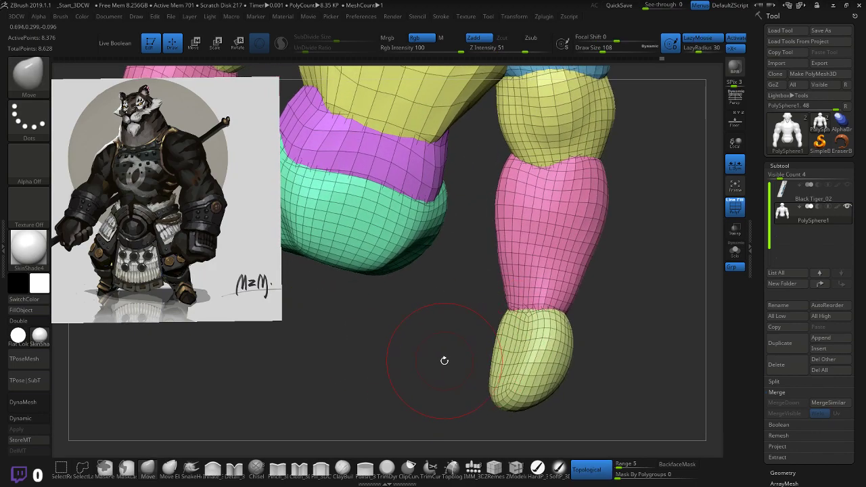
{"action": "left_click_drag", "start_coordinate": [437, 364], "coordinate": [444, 352]}
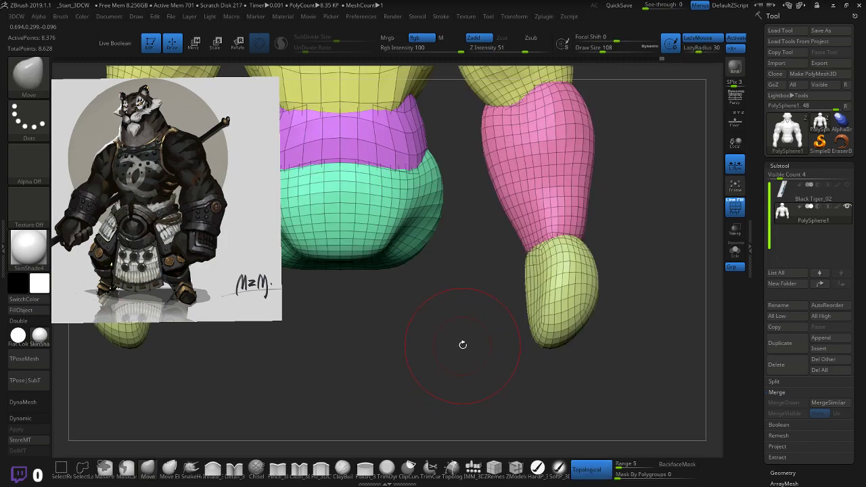
- Narrow the hands in front view and round out their lower tips into blunt mitten shapes with the Move brush
{"action": "left_click_drag", "start_coordinate": [598, 284], "coordinate": [580, 284]}
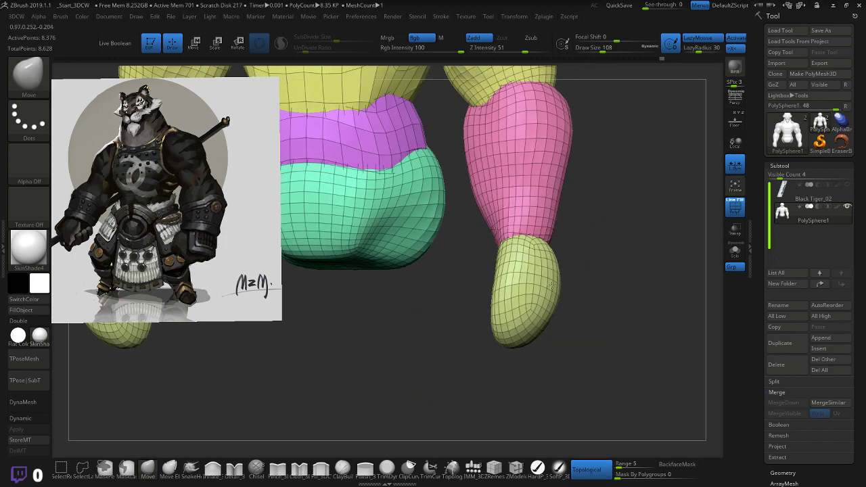
{"action": "left_click_drag", "start_coordinate": [536, 332], "coordinate": [541, 334]}
{"action": "left_click_drag", "start_coordinate": [595, 298], "coordinate": [621, 295]}
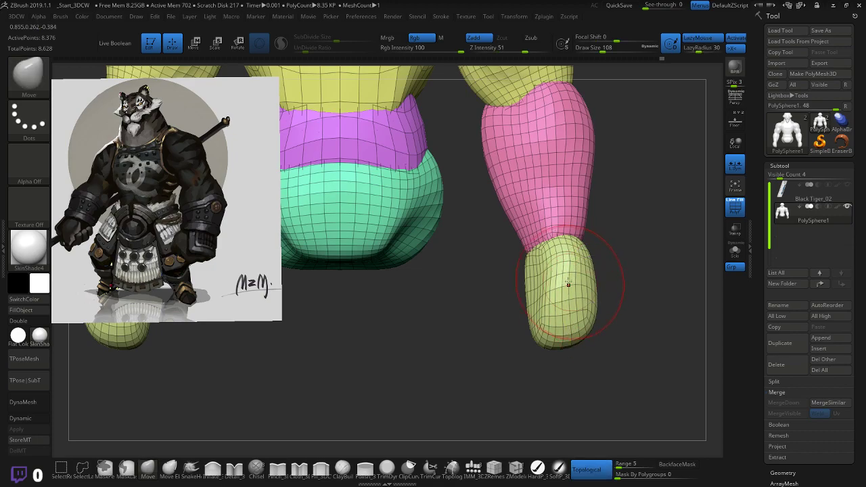
{"action": "left_click_drag", "start_coordinate": [568, 286], "coordinate": [562, 285]}
{"action": "mouse_move", "coordinate": [606, 286]}
{"action": "left_mouse_down"}
{"action": "mouse_move", "coordinate": [638, 287]}
{"action": "mouse_move", "coordinate": [583, 268]}
{"action": "mouse_move", "coordinate": [581, 256]}
{"action": "mouse_move", "coordinate": [692, 320]}
{"action": "mouse_move", "coordinate": [622, 257]}
{"action": "mouse_move", "coordinate": [643, 280]}
{"action": "mouse_move", "coordinate": [620, 266]}
{"action": "left_mouse_up"}
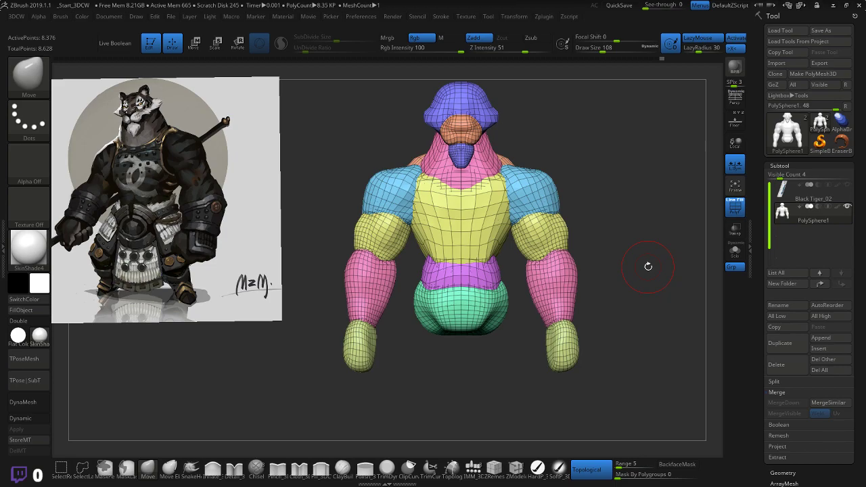
- Save the tool as a new version named Black Tiger_03 in the Black Tiger folder
{"action": "left_click_drag", "start_coordinate": [636, 260], "coordinate": [623, 238], "text": "alt"}
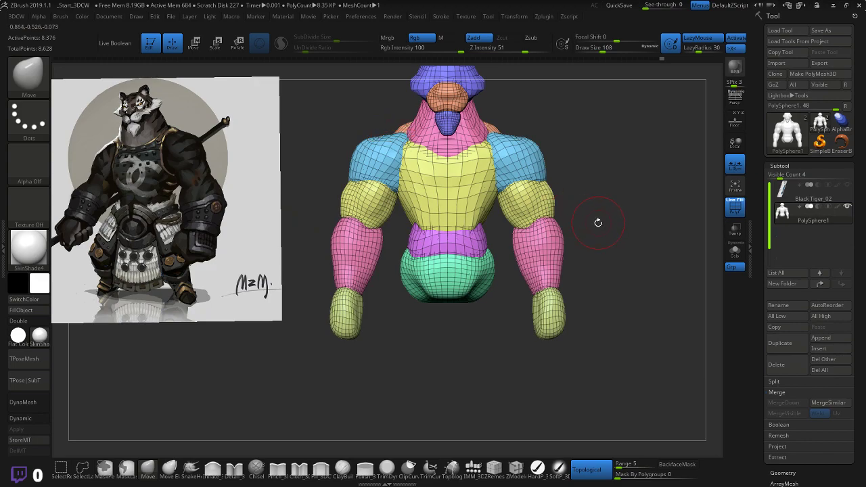
{"action": "left_click_drag", "start_coordinate": [595, 223], "coordinate": [600, 226]}
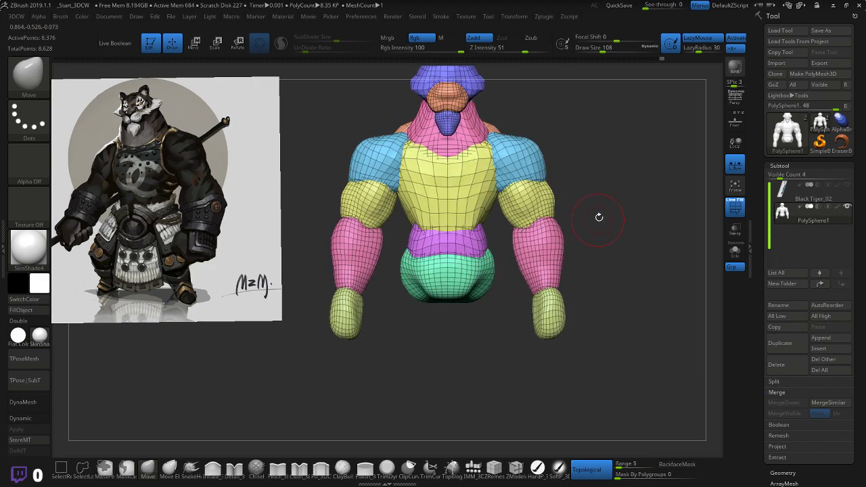
{"action": "left_click", "coordinate": [109, 16]}
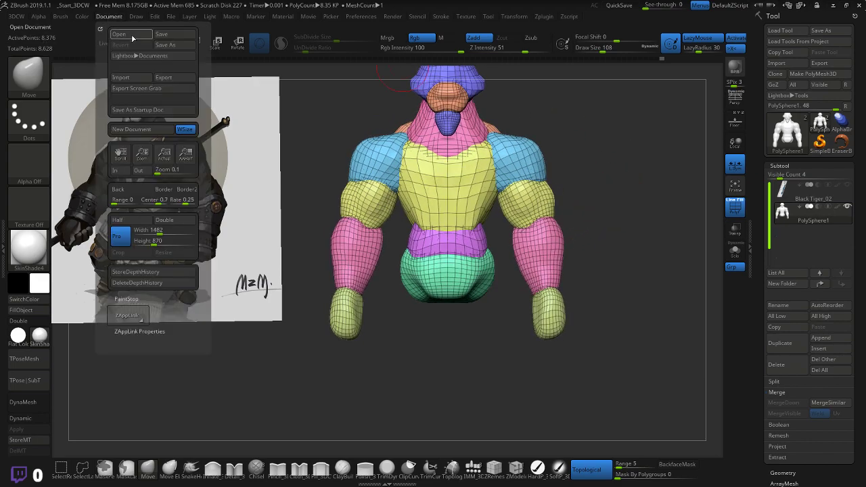
{"action": "left_click", "coordinate": [184, 46]}
{"action": "left_click", "coordinate": [199, 71]}
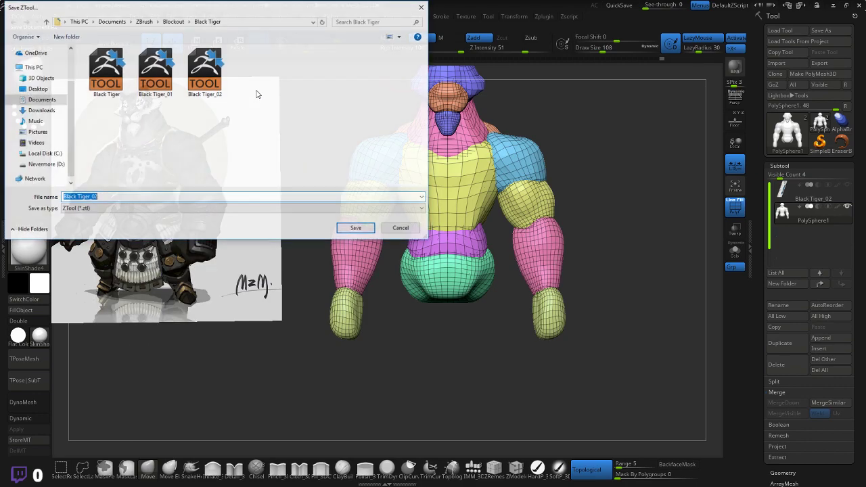
{"action": "left_click", "coordinate": [105, 196]}
{"action": "key", "text": "BackSpace"}
{"action": "type", "text": "3"}
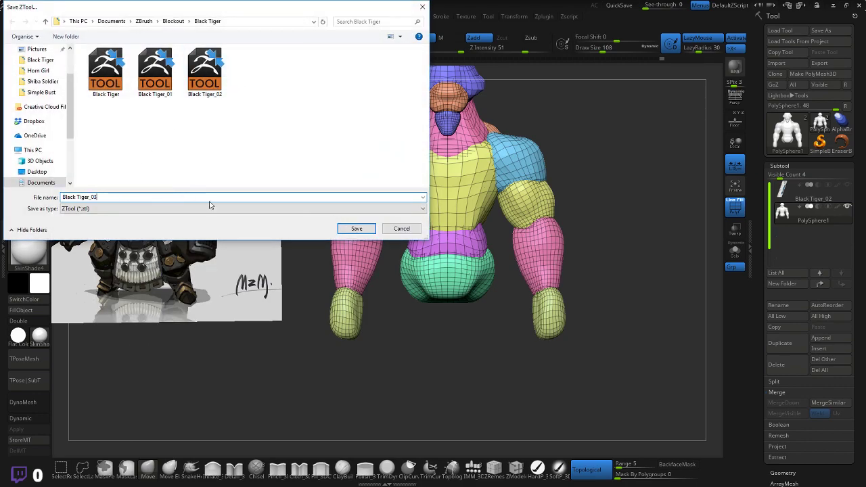
{"action": "left_click", "coordinate": [356, 228]}
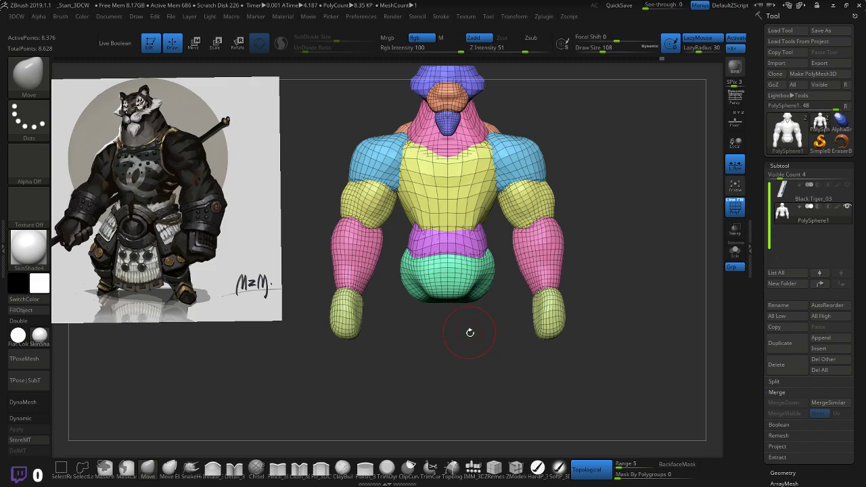
- Insert a mirrored pair of Appendage meshes below the pelvis as thighs using the IMM_3DCW brush
{"action": "left_click_drag", "start_coordinate": [470, 332], "coordinate": [470, 333]}
{"action": "key", "text": "w"}
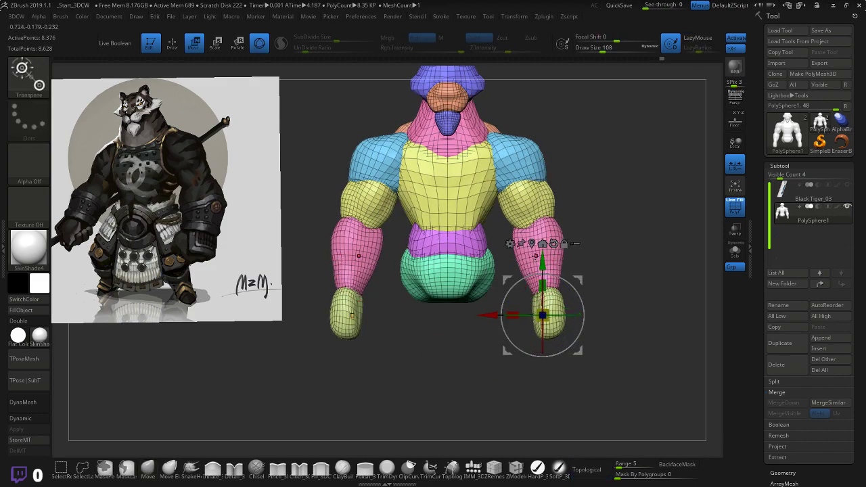
{"action": "left_click", "coordinate": [506, 194]}
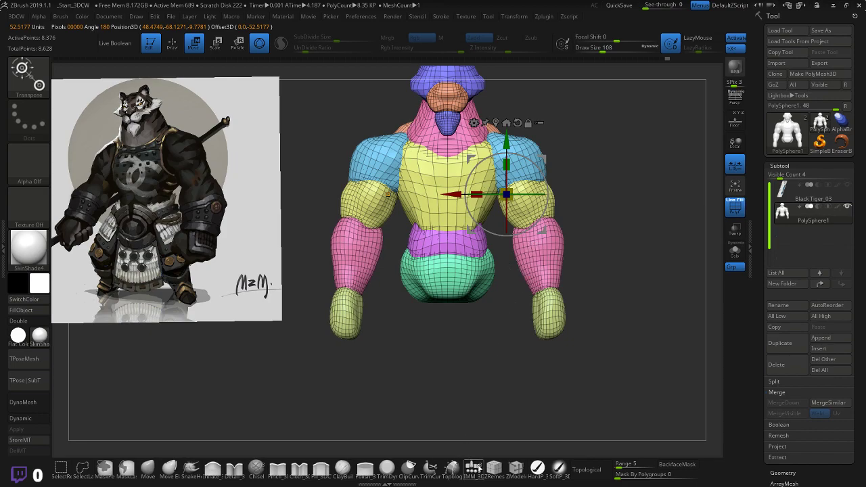
{"action": "left_click", "coordinate": [473, 467]}
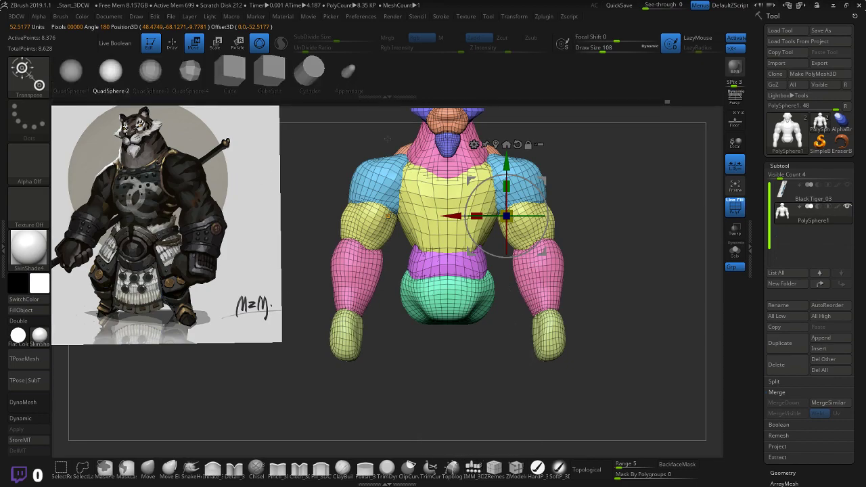
{"action": "left_click", "coordinate": [350, 74]}
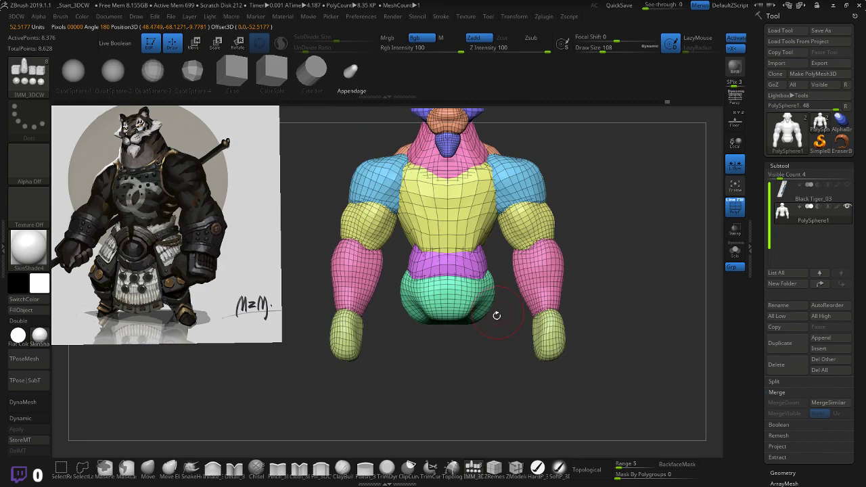
{"action": "left_click_drag", "start_coordinate": [476, 323], "coordinate": [541, 314]}
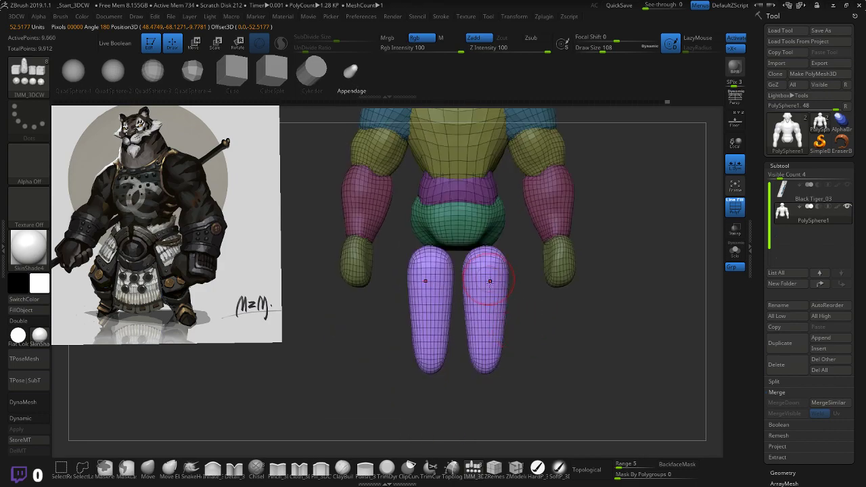
- Shorten the thighs, angle them outward and move them up into the pelvis with the gizmo
{"action": "key", "text": "w"}
{"action": "mouse_move", "coordinate": [485, 262]}
{"action": "left_mouse_down"}
{"action": "mouse_move", "coordinate": [485, 272]}
{"action": "mouse_move", "coordinate": [493, 260]}
{"action": "left_mouse_up"}
{"action": "key", "text": "ctrl+z"}
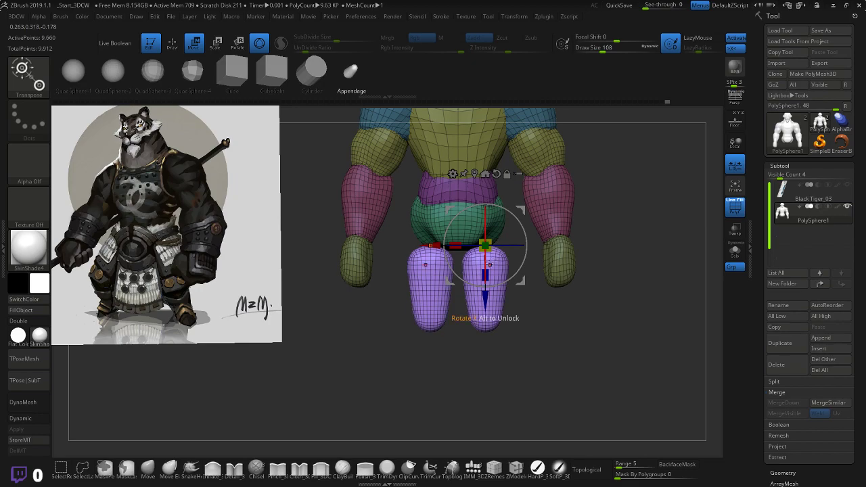
{"action": "left_click_drag", "start_coordinate": [614, 225], "coordinate": [623, 268], "text": "alt"}
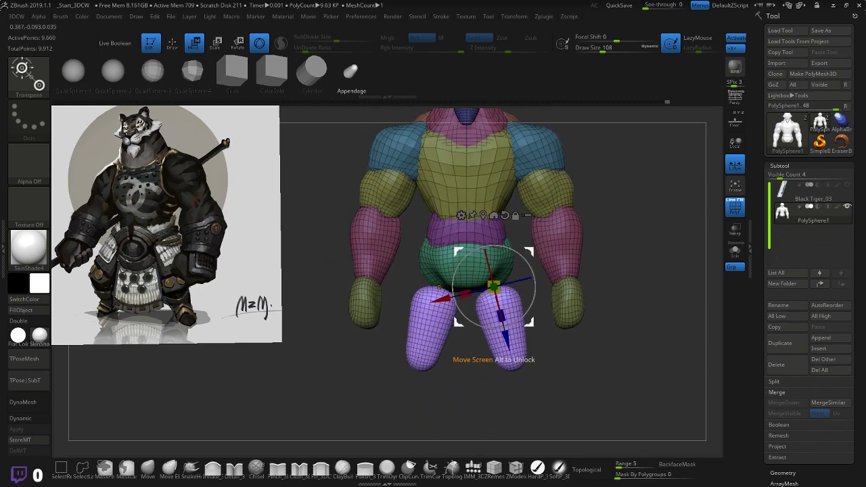
{"action": "left_click_drag", "start_coordinate": [531, 251], "coordinate": [528, 220]}
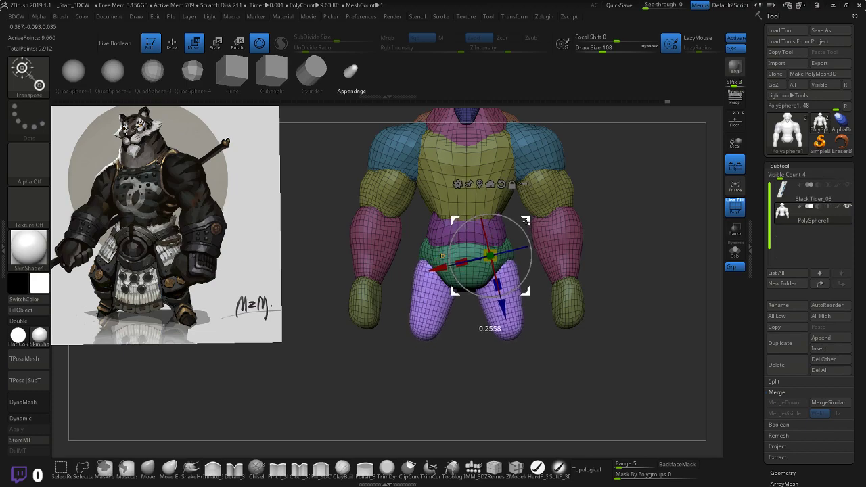
{"action": "left_click_drag", "start_coordinate": [498, 284], "coordinate": [500, 291]}
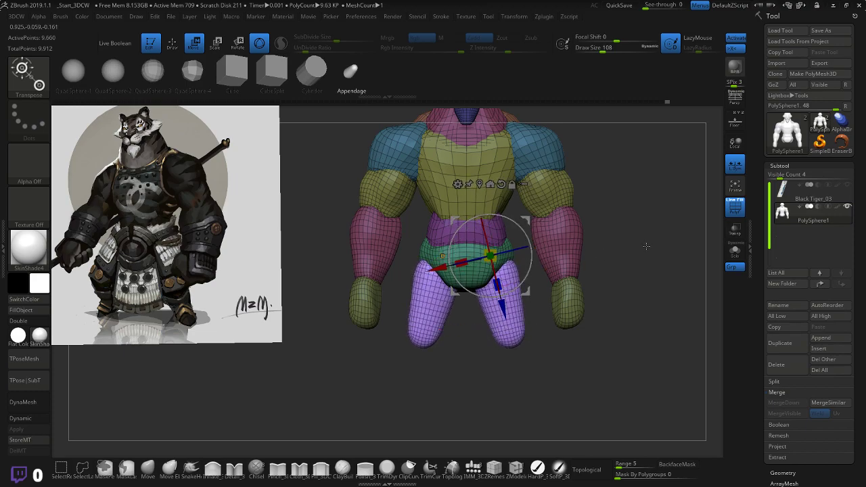
- Thicken the thighs from front to back and across their width, and nudge them slightly higher into the hips with the gizmo
{"action": "left_click_drag", "start_coordinate": [646, 246], "coordinate": [598, 246]}
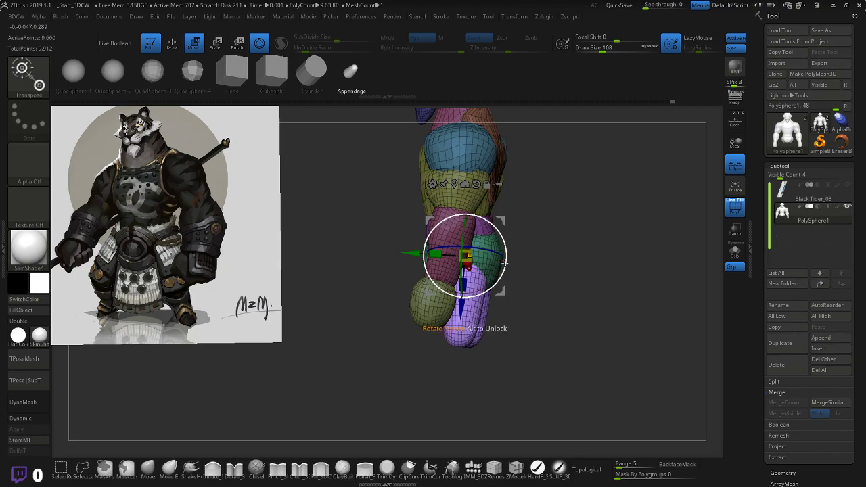
{"action": "left_click_drag", "start_coordinate": [543, 259], "coordinate": [561, 247]}
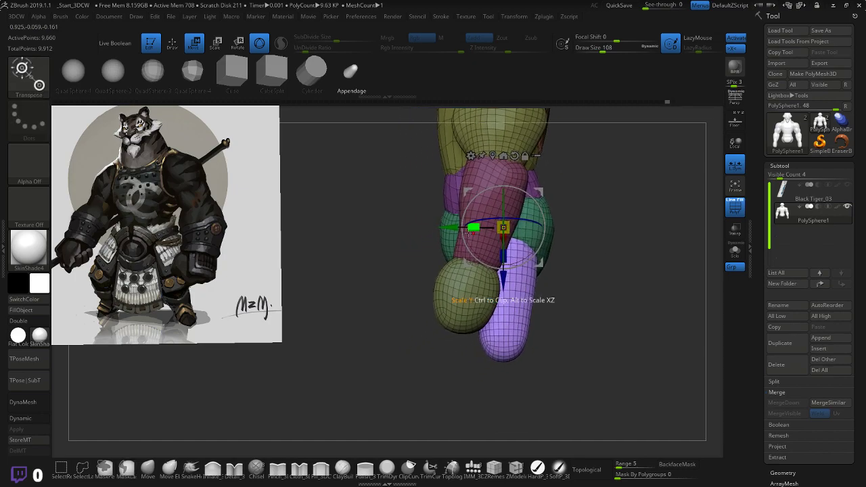
{"action": "left_click_drag", "start_coordinate": [473, 228], "coordinate": [464, 228]}
{"action": "left_click_drag", "start_coordinate": [572, 234], "coordinate": [612, 234], "text": "shift"}
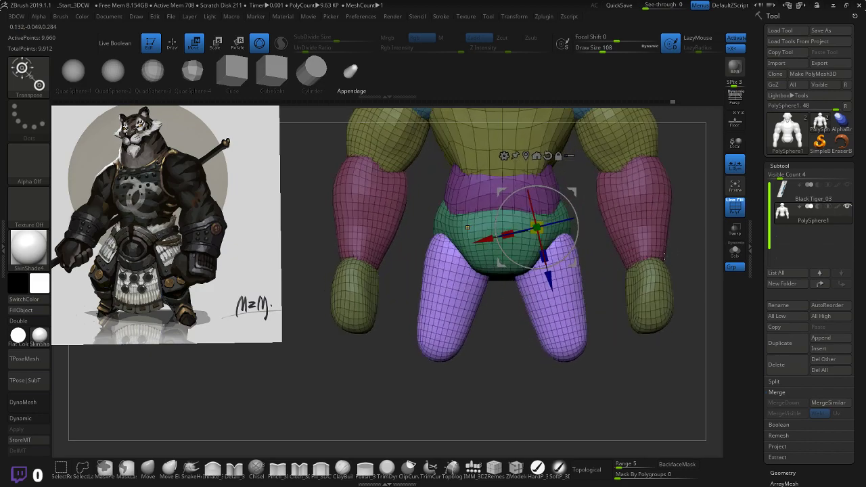
{"action": "left_click_drag", "start_coordinate": [501, 237], "coordinate": [498, 238]}
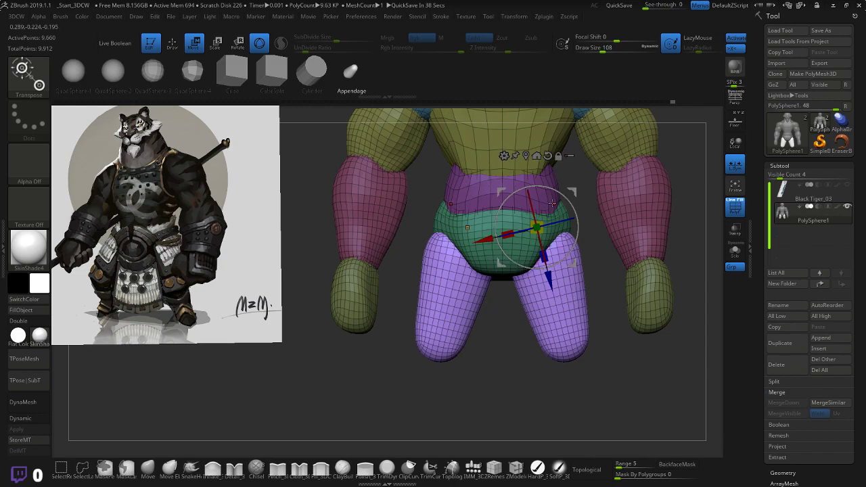
{"action": "left_click_drag", "start_coordinate": [575, 193], "coordinate": [571, 188]}
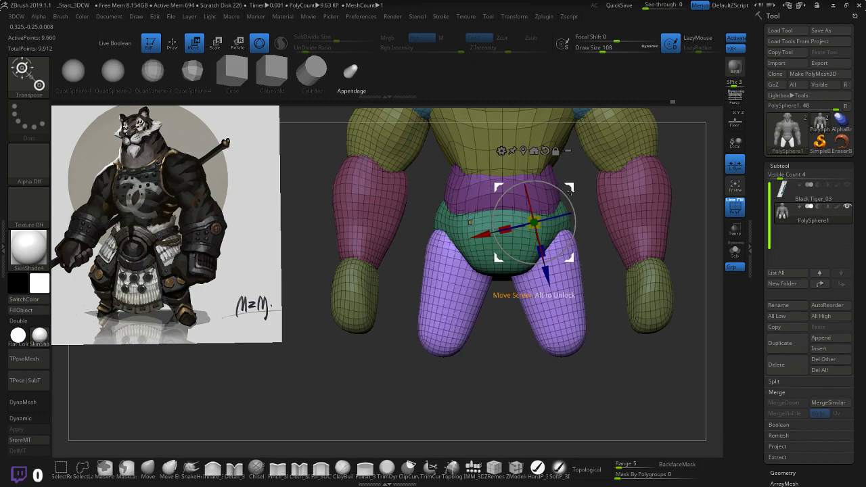
{"action": "left_click_drag", "start_coordinate": [608, 331], "coordinate": [588, 316], "text": "alt"}
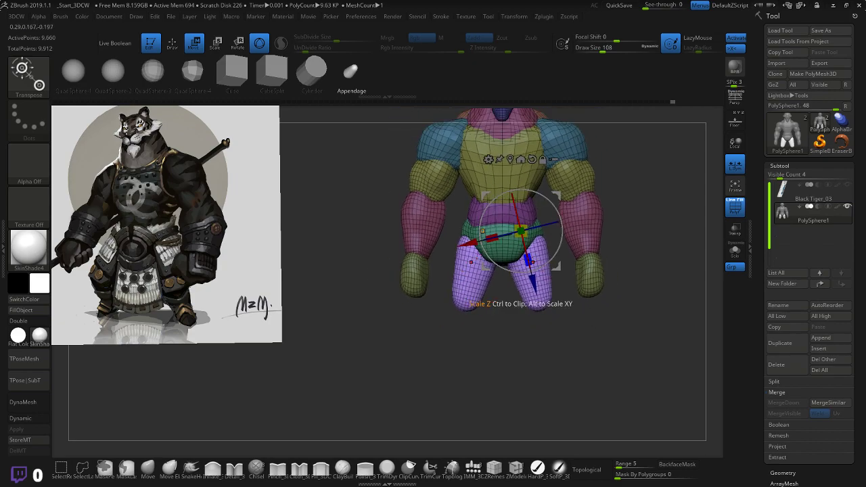
{"action": "left_click_drag", "start_coordinate": [680, 292], "coordinate": [643, 307], "text": "alt"}
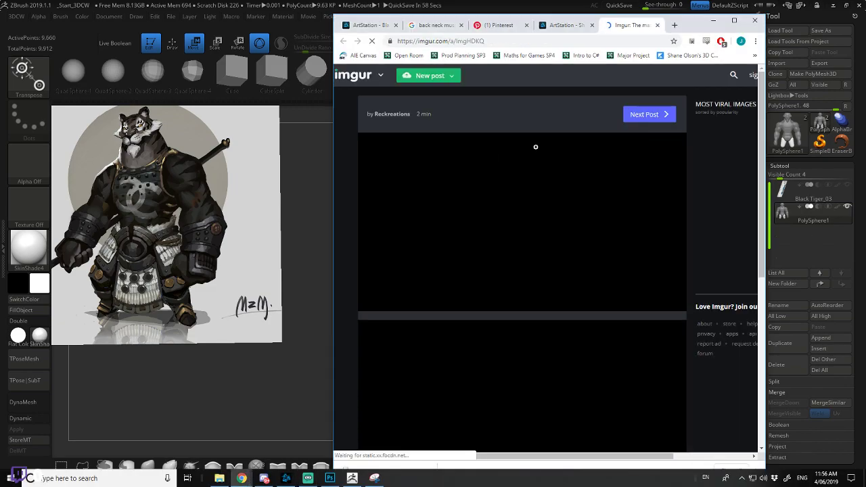
- Switch to the Chrome browser and examine the face mask model and its normal map in the Imgur post
{"action": "scroll", "coordinate": [603, 200], "scroll_direction": "down", "scroll_amount": 1}
{"action": "scroll", "coordinate": [603, 199], "scroll_direction": "down", "scroll_amount": 5}
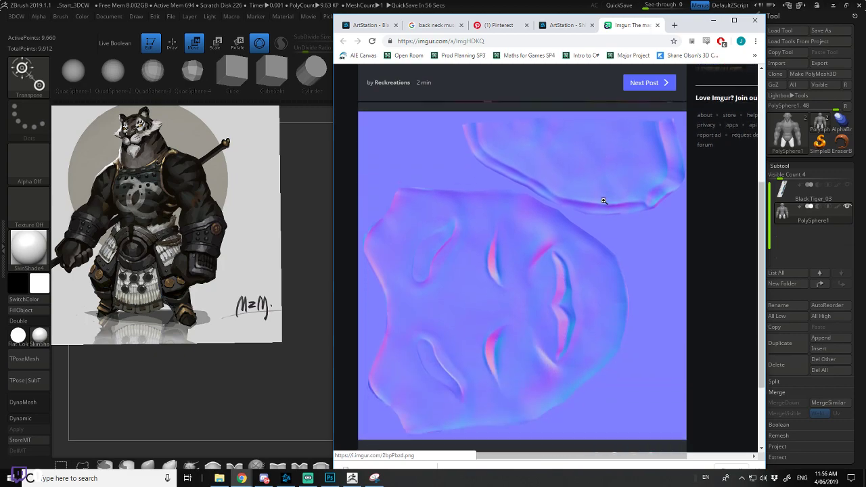
{"action": "scroll", "coordinate": [602, 199], "scroll_direction": "up", "scroll_amount": 6}
{"action": "scroll", "coordinate": [553, 205], "scroll_direction": "down", "scroll_amount": 3}
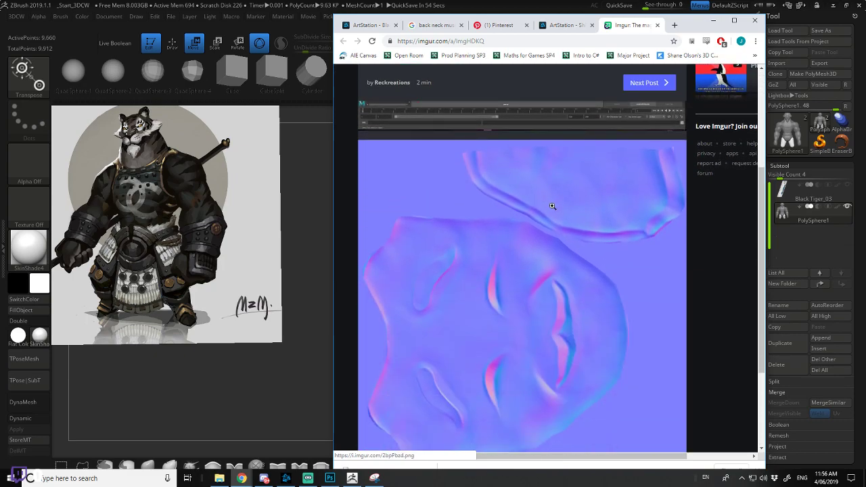
{"action": "scroll", "coordinate": [552, 205], "scroll_direction": "up", "scroll_amount": 3}
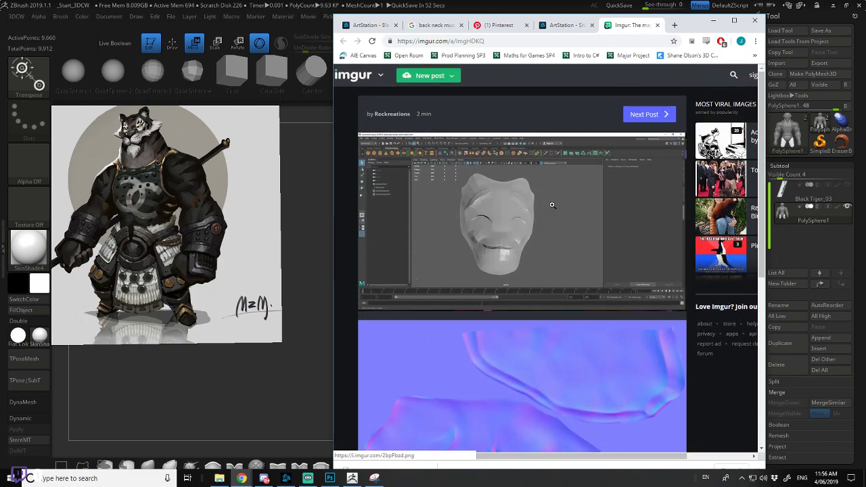
- Enlarge the mask model screenshot in the Imgur post and compare it with the normal map below it
{"action": "left_click", "coordinate": [498, 235]}
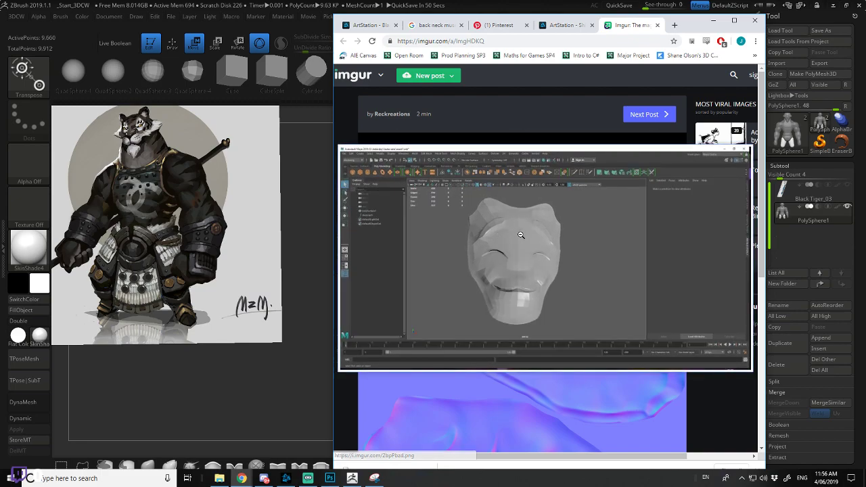
{"action": "left_click", "coordinate": [543, 143]}
{"action": "scroll", "coordinate": [404, 255], "scroll_direction": "down", "scroll_amount": 4}
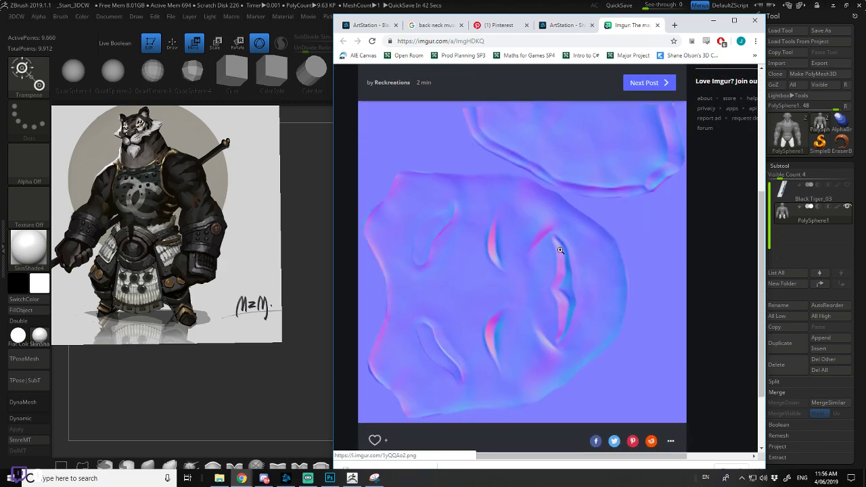
{"action": "scroll", "coordinate": [560, 250], "scroll_direction": "up", "scroll_amount": 3}
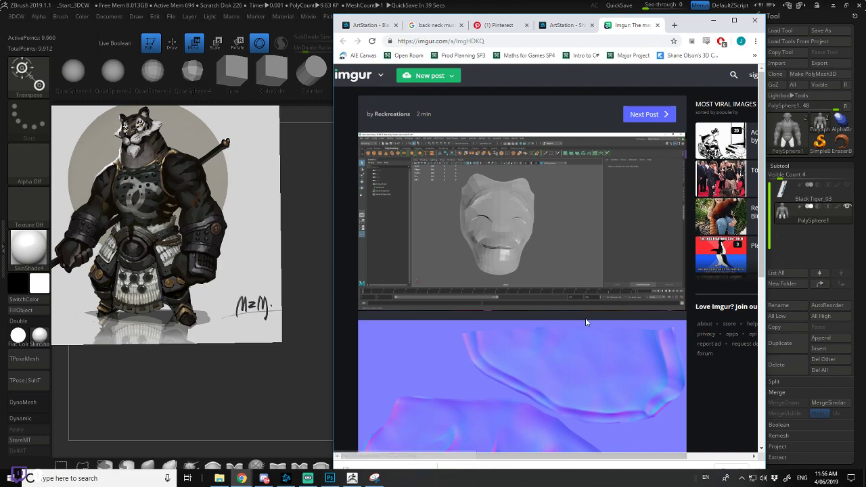
{"action": "scroll", "coordinate": [586, 315], "scroll_direction": "down", "scroll_amount": 2}
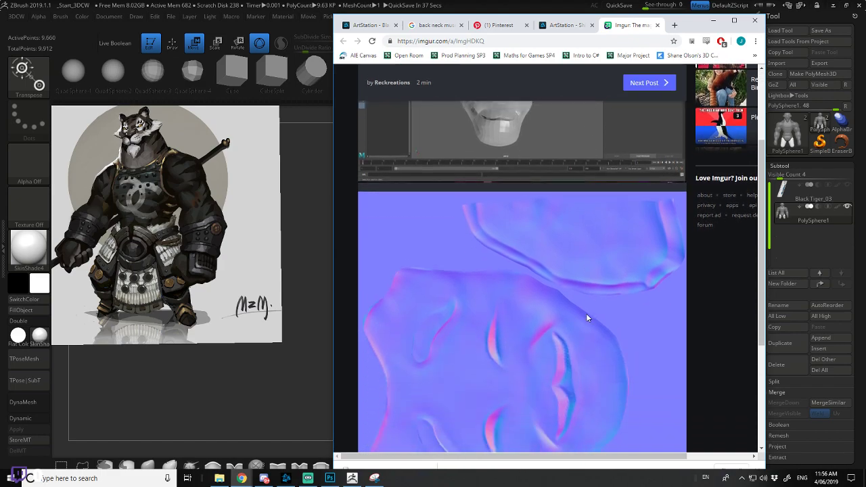
{"action": "scroll", "coordinate": [586, 318], "scroll_direction": "up", "scroll_amount": 2}
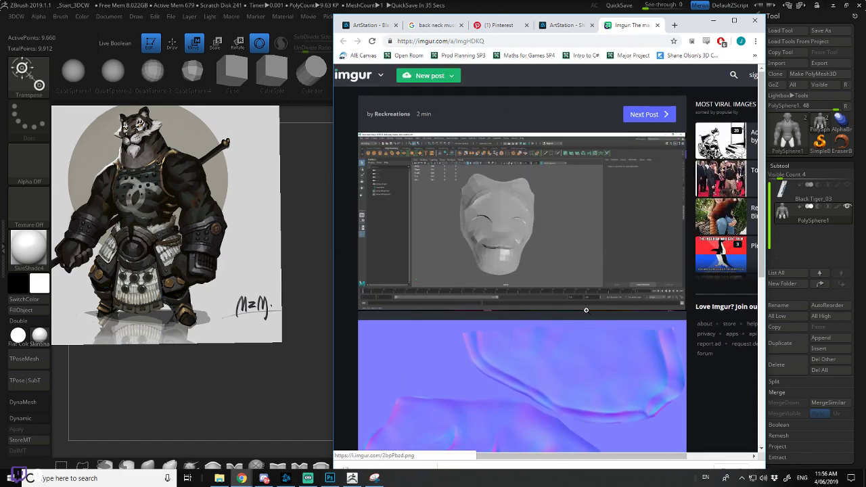
{"action": "scroll", "coordinate": [586, 310], "scroll_direction": "down", "scroll_amount": 1}
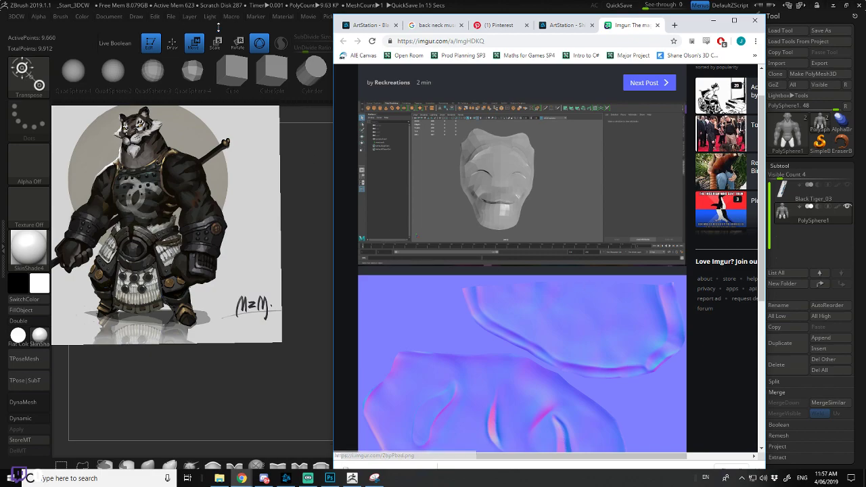
- Switch back to ZBrush and insert a mirrored pair of Appendage meshes below the thighs as lower legs with the IMM_3DCW brush
{"action": "key", "text": "alt+Tab"}
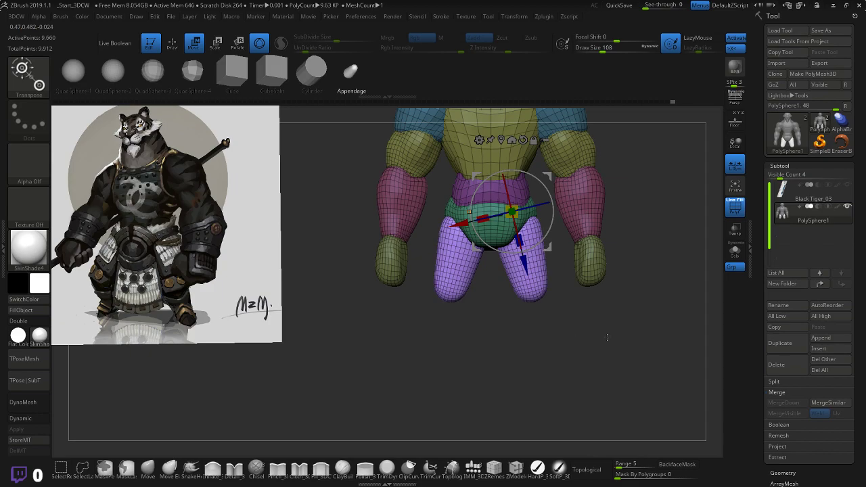
{"action": "mouse_move", "coordinate": [607, 337]}
{"action": "left_mouse_down", "text": "alt"}
{"action": "mouse_move", "coordinate": [542, 337]}
{"action": "mouse_move", "coordinate": [595, 348]}
{"action": "left_mouse_up", "text": "alt"}
{"action": "key", "text": "q"}
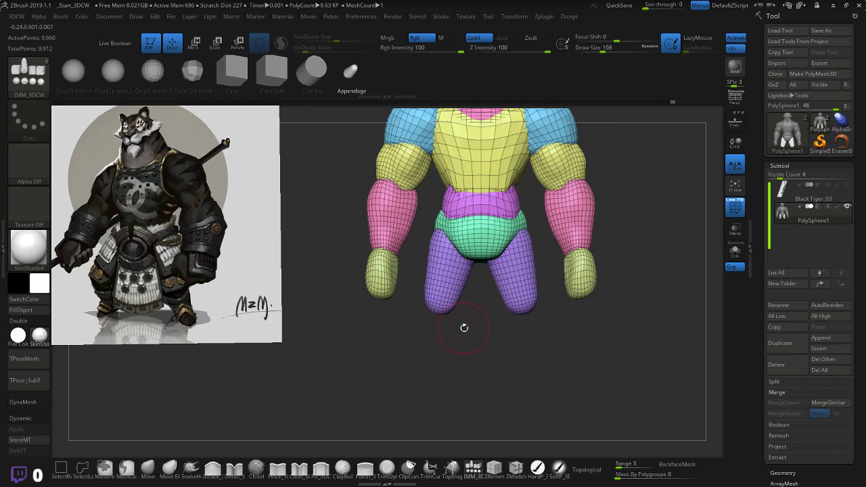
{"action": "mouse_move", "coordinate": [464, 328]}
{"action": "left_mouse_down"}
{"action": "mouse_move", "coordinate": [431, 331]}
{"action": "mouse_move", "coordinate": [460, 328]}
{"action": "left_mouse_up"}
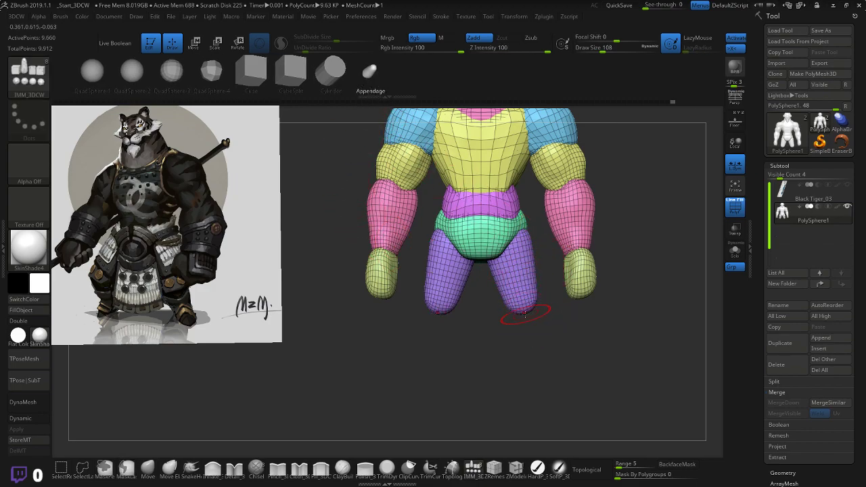
{"action": "mouse_move", "coordinate": [523, 315]}
{"action": "left_mouse_down"}
{"action": "mouse_move", "coordinate": [526, 399]}
{"action": "mouse_move", "coordinate": [541, 379]}
{"action": "left_mouse_up"}
{"action": "left_click_drag", "start_coordinate": [591, 321], "coordinate": [562, 325]}
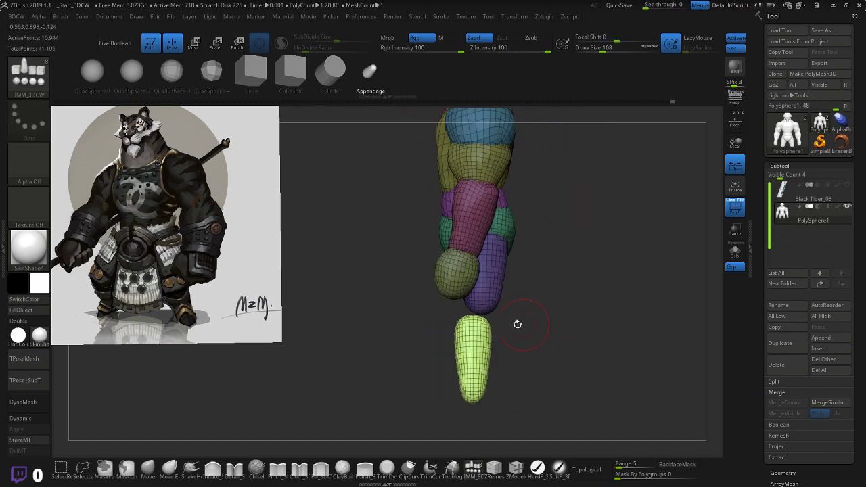
- Move the lower legs up and back to meet the thighs and fine-tune their angle with the gizmo
{"action": "key", "text": "w"}
{"action": "left_click_drag", "start_coordinate": [509, 280], "coordinate": [526, 266]}
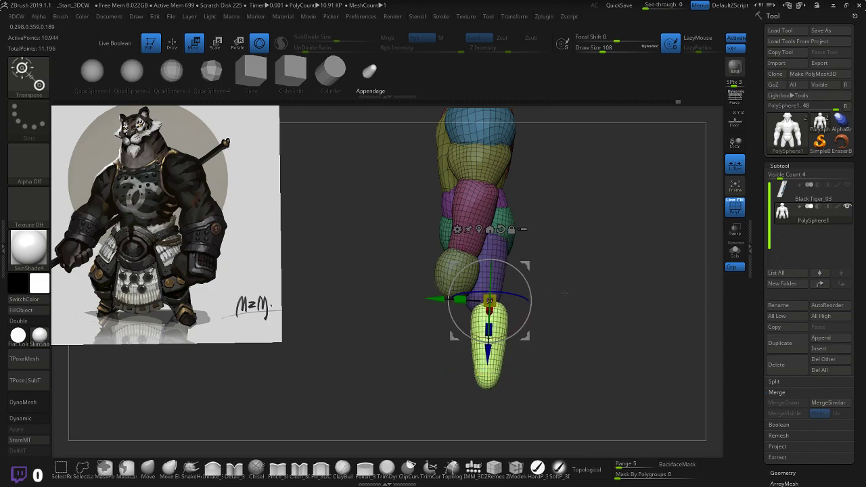
{"action": "left_click_drag", "start_coordinate": [575, 292], "coordinate": [532, 295]}
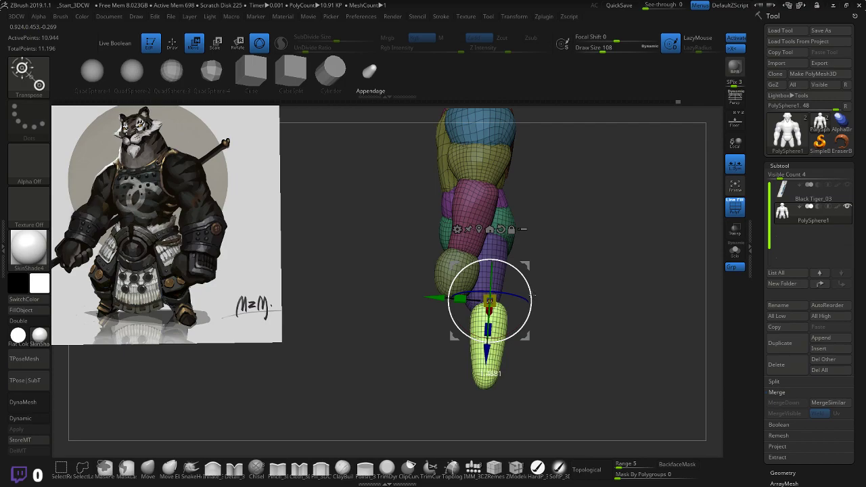
{"action": "key", "text": "ctrl+z"}
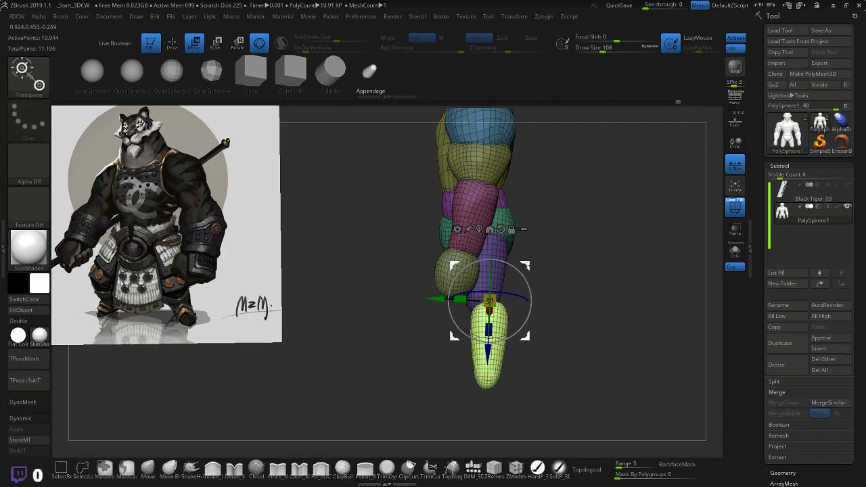
{"action": "left_click_drag", "start_coordinate": [527, 266], "coordinate": [526, 267]}
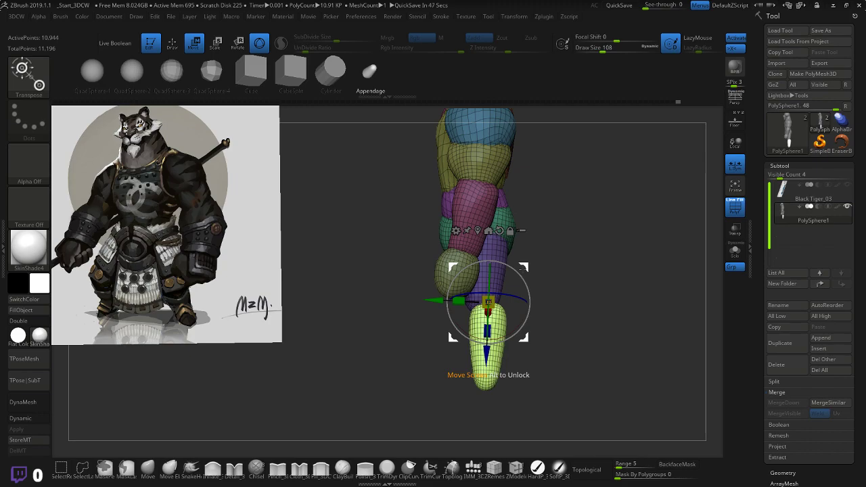
{"action": "left_click_drag", "start_coordinate": [584, 292], "coordinate": [638, 283]}
{"action": "mouse_move", "coordinate": [562, 278]}
{"action": "left_mouse_down"}
{"action": "mouse_move", "coordinate": [575, 279]}
{"action": "mouse_move", "coordinate": [555, 280]}
{"action": "mouse_move", "coordinate": [562, 280]}
{"action": "left_mouse_up"}
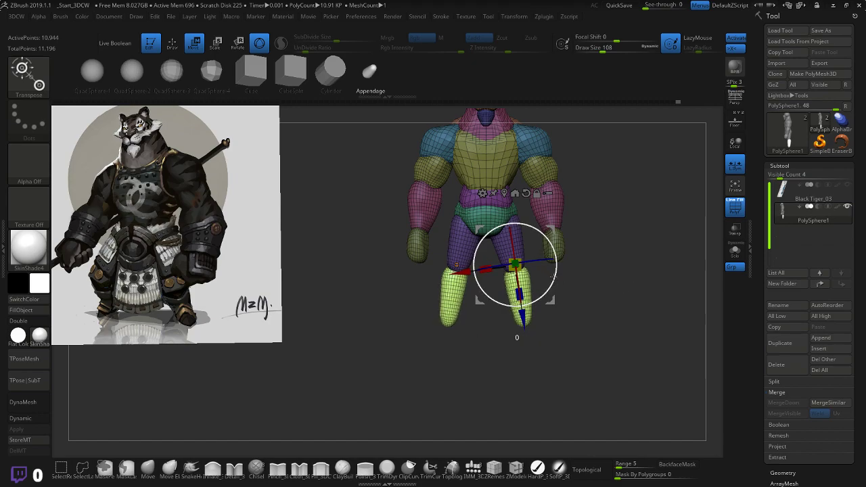
{"action": "left_click_drag", "start_coordinate": [553, 276], "coordinate": [553, 280]}
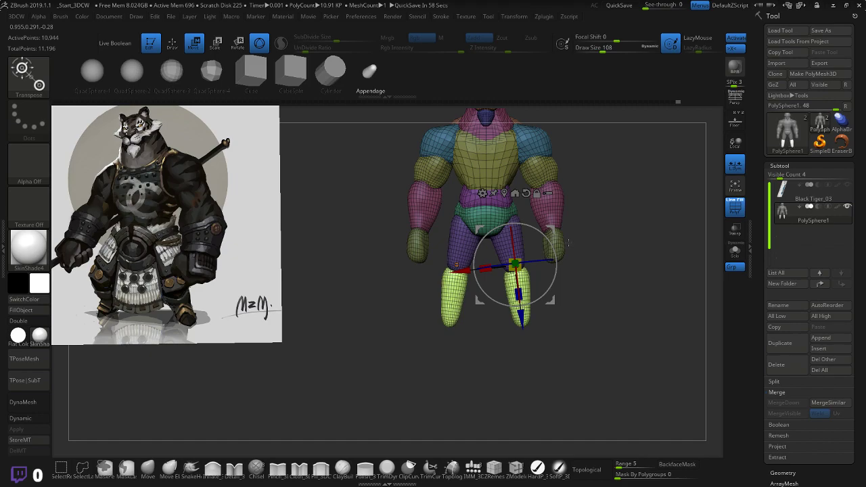
- Shorten the lower legs along their length with the gizmo
{"action": "right_click_drag", "start_coordinate": [579, 318], "coordinate": [604, 332], "text": "ctrl"}
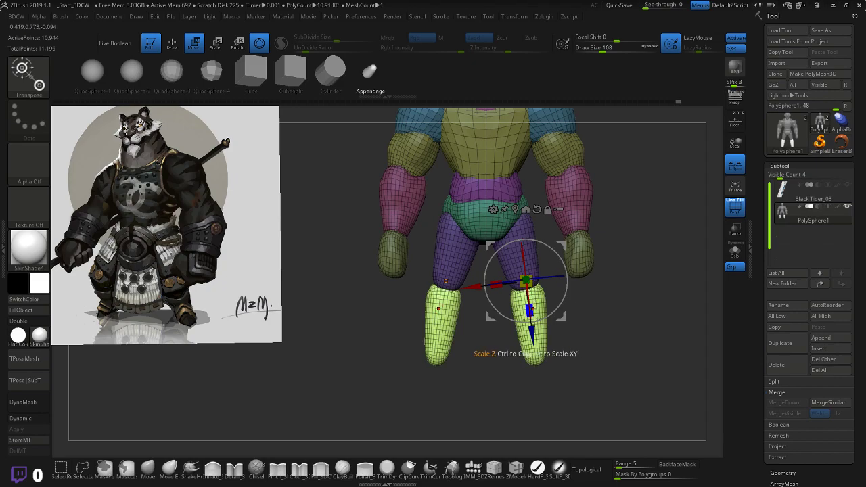
{"action": "left_click_drag", "start_coordinate": [531, 335], "coordinate": [532, 320]}
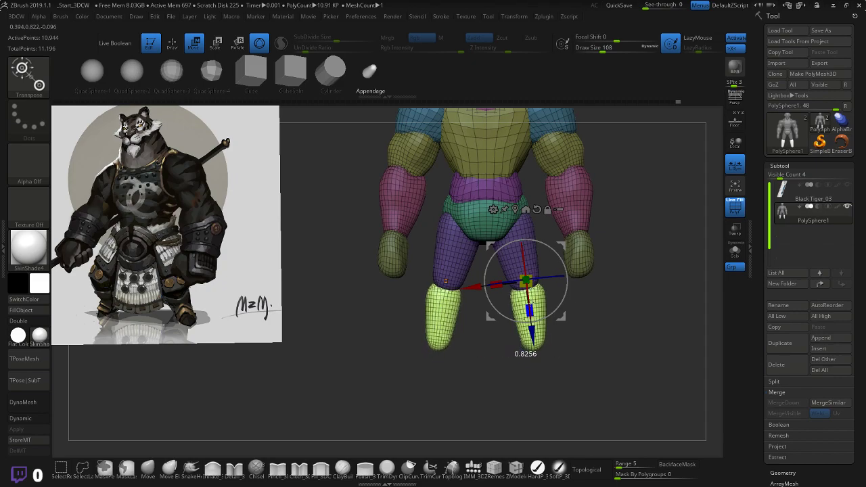
{"action": "right_click_drag", "start_coordinate": [618, 301], "coordinate": [657, 306]}
{"action": "key", "text": "ctrl+z"}
{"action": "left_click_drag", "start_coordinate": [528, 310], "coordinate": [528, 303]}
{"action": "right_click_drag", "start_coordinate": [617, 301], "coordinate": [586, 315]}
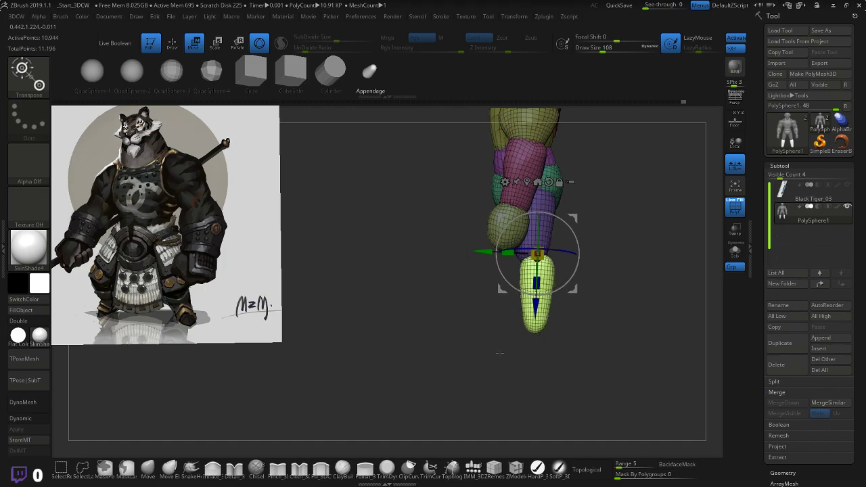
- Clear the mask, briefly isolate the lower legs, and insert a mirrored pair of Appendage meshes at their lower ends as feet
{"action": "left_click", "coordinate": [389, 240], "text": "ctrl"}
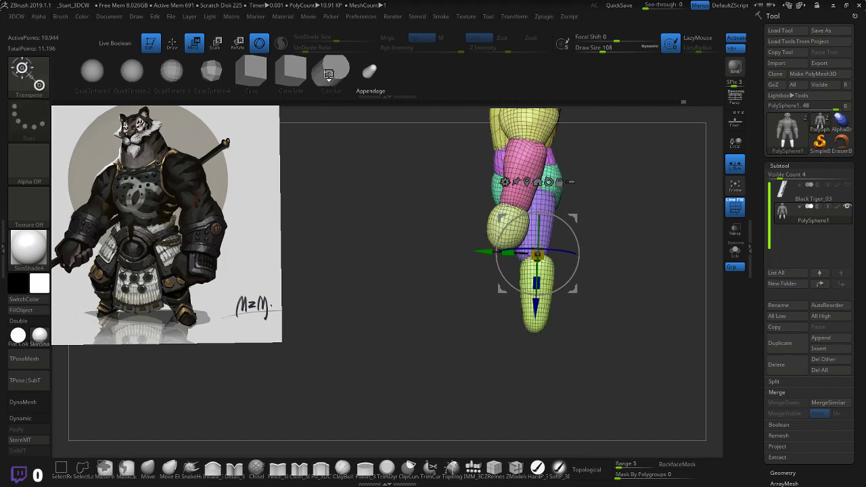
{"action": "left_click", "coordinate": [532, 324], "text": "ctrl+shift"}
{"action": "right_click_drag", "start_coordinate": [545, 338], "coordinate": [523, 341]}
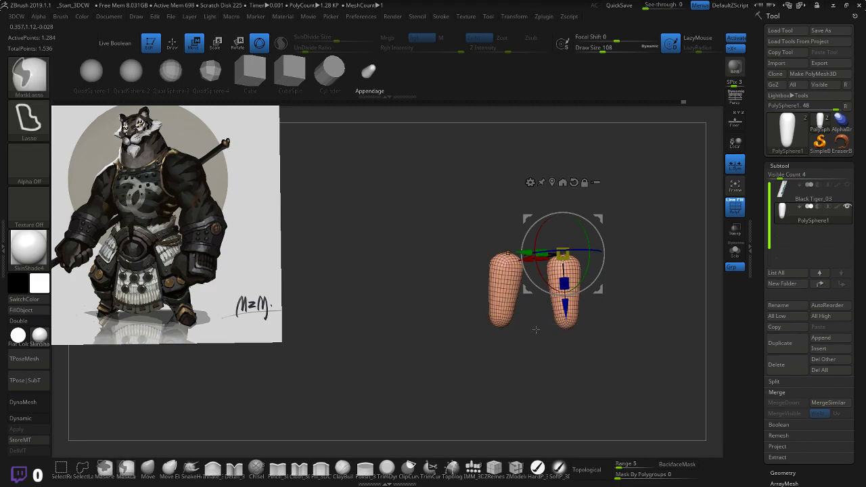
{"action": "left_click", "coordinate": [522, 343], "text": "ctrl+shift"}
{"action": "mouse_move", "coordinate": [510, 354]}
{"action": "left_mouse_down"}
{"action": "mouse_move", "coordinate": [524, 355]}
{"action": "mouse_move", "coordinate": [500, 355]}
{"action": "left_mouse_up"}
{"action": "mouse_move", "coordinate": [527, 329]}
{"action": "left_mouse_down"}
{"action": "mouse_move", "coordinate": [522, 342]}
{"action": "mouse_move", "coordinate": [540, 340]}
{"action": "mouse_move", "coordinate": [510, 348]}
{"action": "mouse_move", "coordinate": [539, 354]}
{"action": "mouse_move", "coordinate": [538, 298]}
{"action": "mouse_move", "coordinate": [509, 236]}
{"action": "mouse_move", "coordinate": [535, 255]}
{"action": "left_mouse_up"}
{"action": "key", "text": "q"}
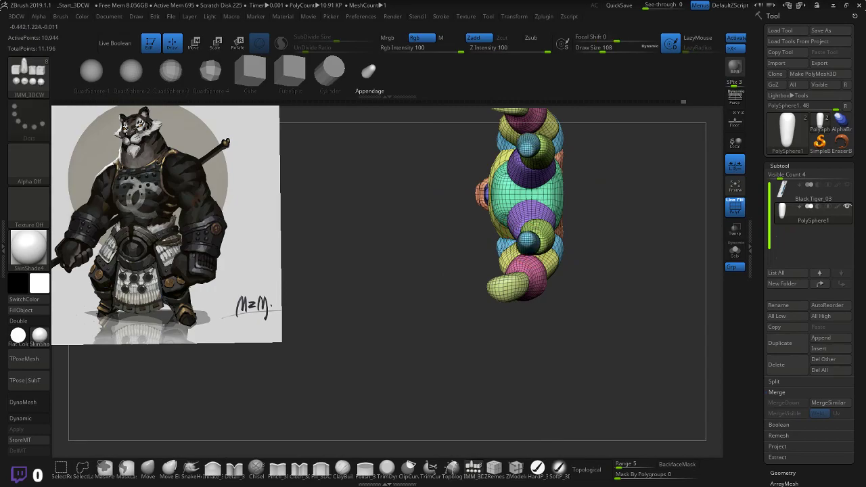
{"action": "left_click_drag", "start_coordinate": [607, 207], "coordinate": [640, 304]}
- Rotate the feet to point forward, shift them back under the ankles and shorten them with the gizmo
{"action": "key", "text": "w"}
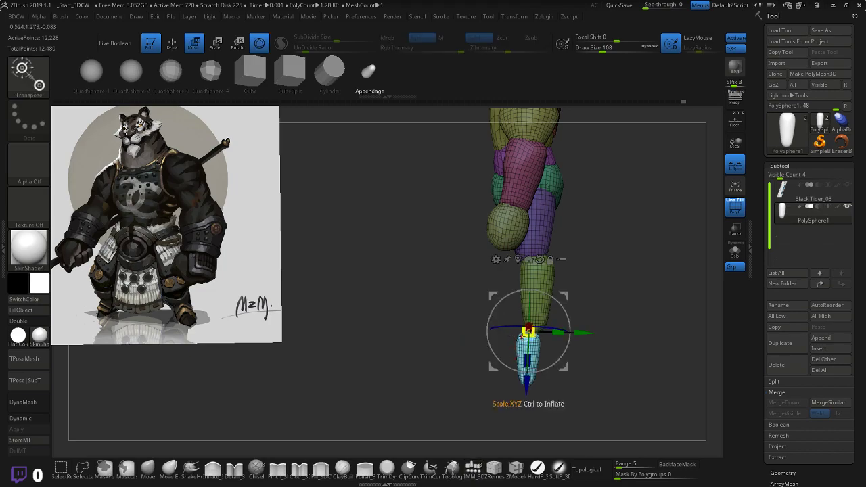
{"action": "left_click_drag", "start_coordinate": [550, 296], "coordinate": [585, 359]}
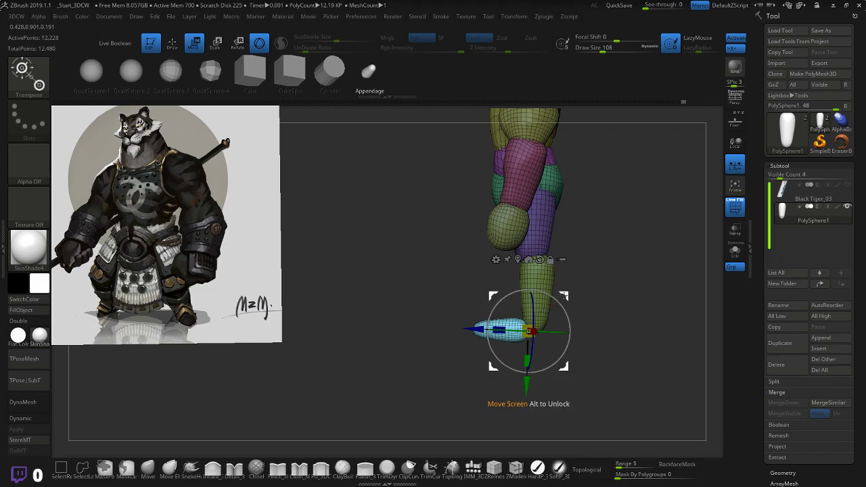
{"action": "left_click_drag", "start_coordinate": [564, 295], "coordinate": [586, 299]}
{"action": "left_click_drag", "start_coordinate": [586, 294], "coordinate": [635, 291]}
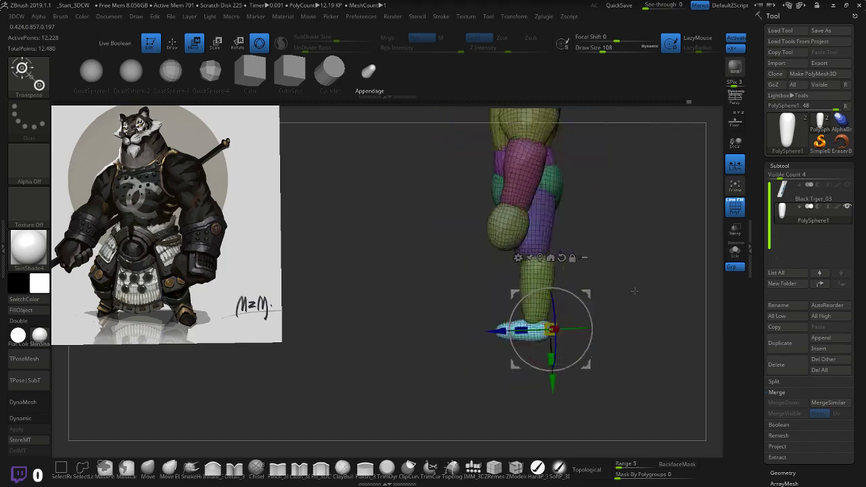
{"action": "left_click_drag", "start_coordinate": [520, 330], "coordinate": [521, 329]}
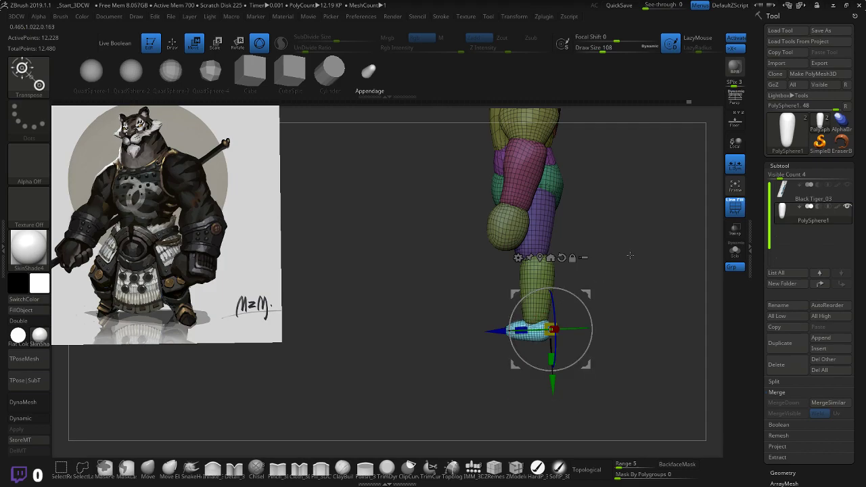
{"action": "mouse_move", "coordinate": [630, 255]}
{"action": "left_mouse_down"}
{"action": "mouse_move", "coordinate": [644, 258]}
{"action": "mouse_move", "coordinate": [631, 261]}
{"action": "left_mouse_up"}
- Shape the heels and inner sides of the feet with the Move brush and clear the mask on the body
{"action": "left_click", "coordinate": [151, 468]}
{"action": "left_click_drag", "start_coordinate": [462, 339], "coordinate": [474, 369], "text": "alt"}
{"action": "left_click_drag", "start_coordinate": [622, 328], "coordinate": [662, 257], "text": "alt"}
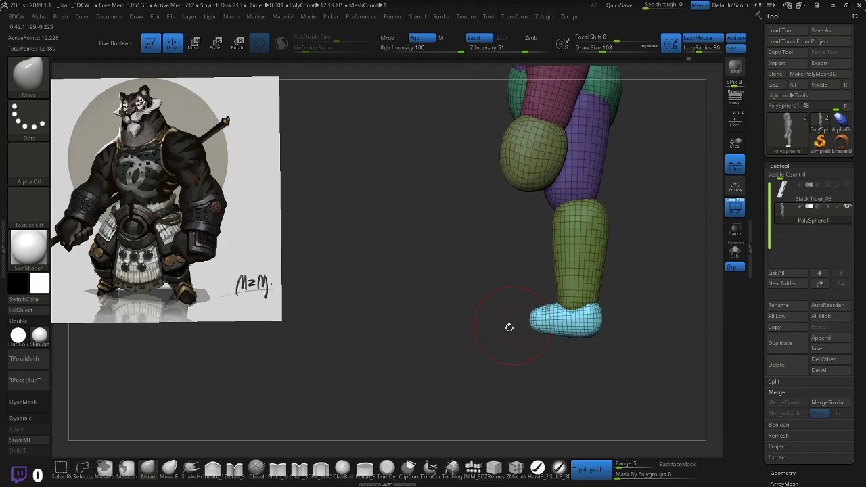
{"action": "left_click_drag", "start_coordinate": [509, 326], "coordinate": [530, 343], "text": "shift"}
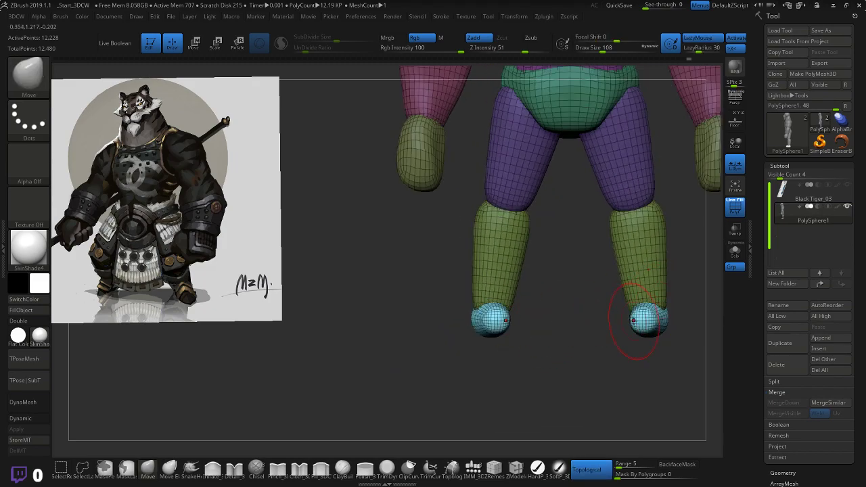
{"action": "left_click_drag", "start_coordinate": [598, 341], "coordinate": [592, 344]}
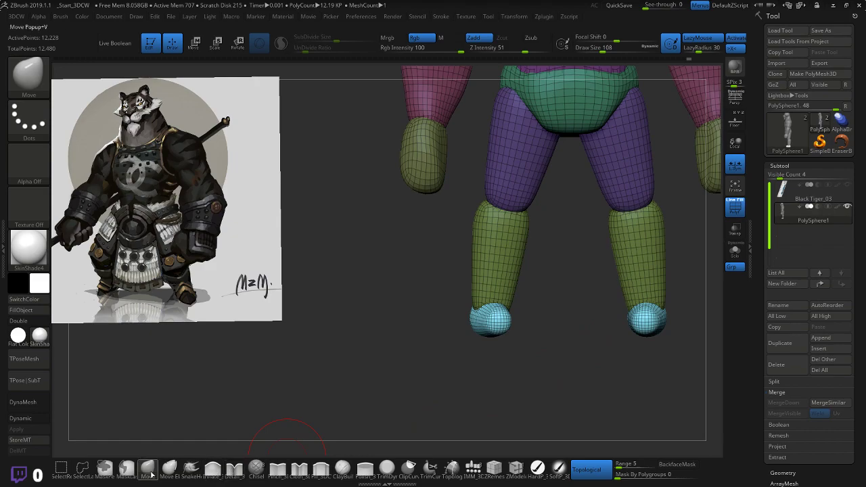
{"action": "left_click", "coordinate": [567, 339], "text": "ctrl"}
- Broaden the outer sides of the feet and slope their tops down toward the toes with the Move brush
{"action": "mouse_move", "coordinate": [597, 343]}
{"action": "left_mouse_down", "text": "alt"}
{"action": "mouse_move", "coordinate": [553, 343]}
{"action": "mouse_move", "coordinate": [619, 287]}
{"action": "mouse_move", "coordinate": [642, 231]}
{"action": "left_mouse_up", "text": "alt"}
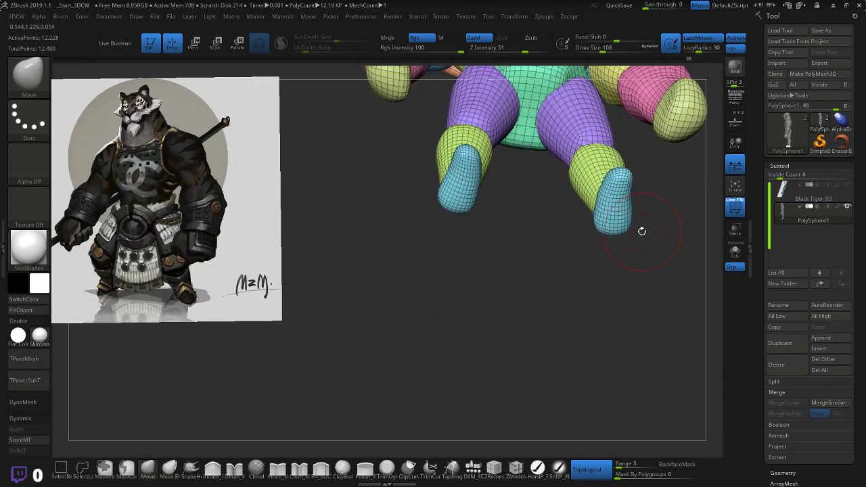
{"action": "left_click_drag", "start_coordinate": [620, 202], "coordinate": [629, 198]}
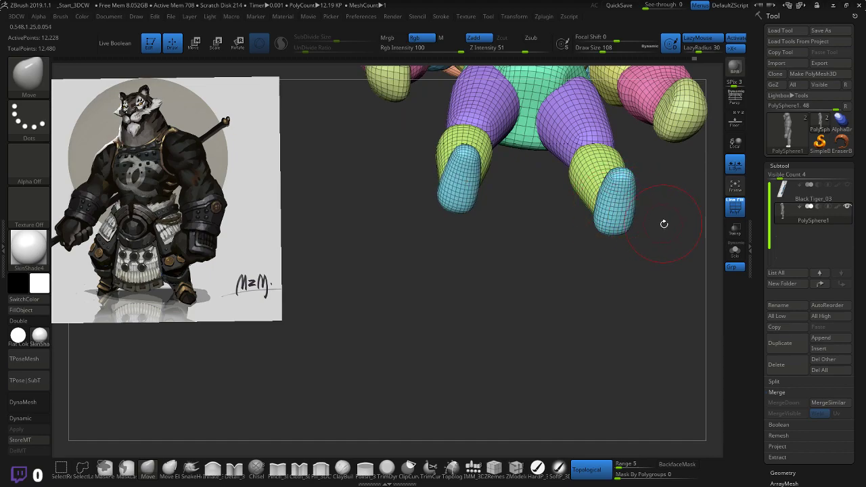
{"action": "left_click_drag", "start_coordinate": [663, 224], "coordinate": [614, 270]}
{"action": "left_click_drag", "start_coordinate": [494, 316], "coordinate": [489, 346]}
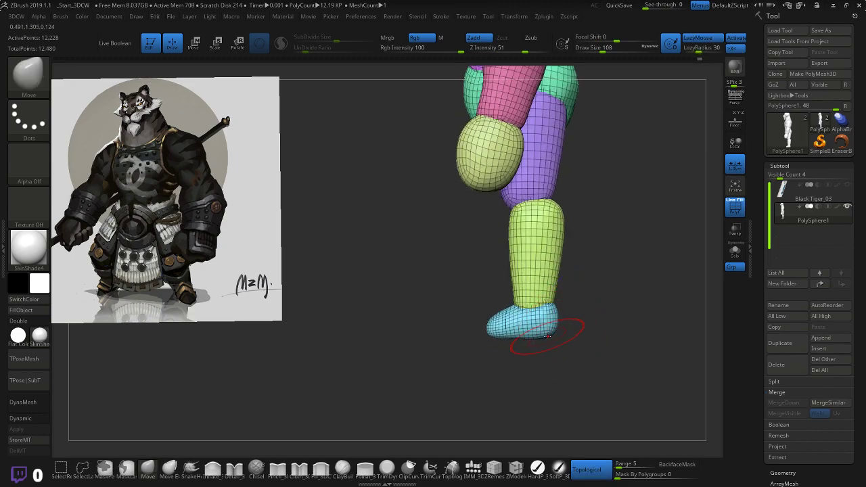
{"action": "right_click_drag", "start_coordinate": [548, 336], "coordinate": [623, 323]}
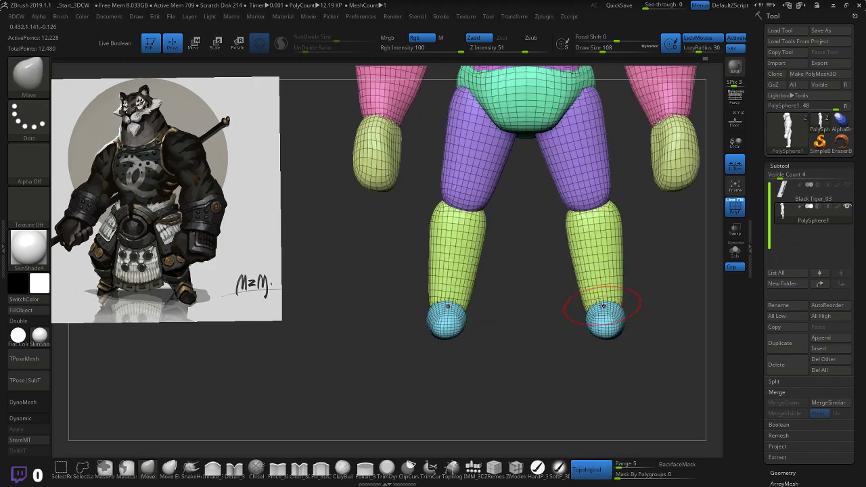
{"action": "mouse_move", "coordinate": [595, 305]}
{"action": "right_mouse_down"}
{"action": "mouse_move", "coordinate": [616, 298]}
{"action": "mouse_move", "coordinate": [572, 304]}
{"action": "right_mouse_up"}
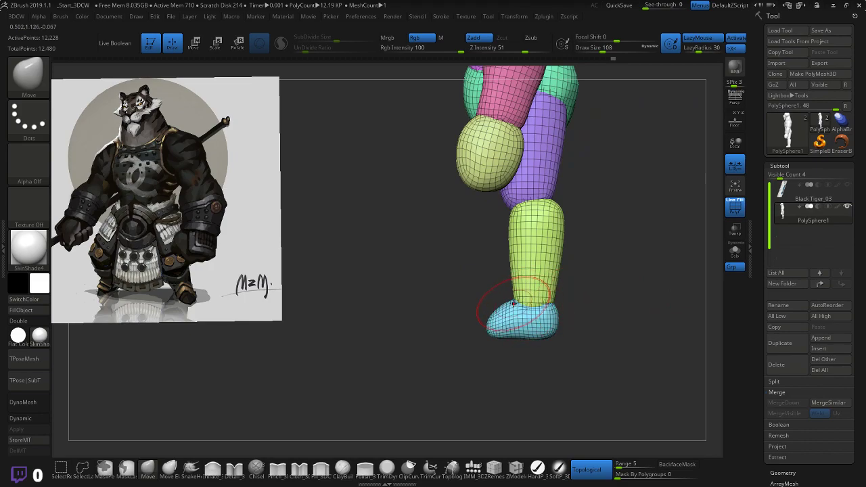
{"action": "mouse_move", "coordinate": [495, 314]}
{"action": "left_mouse_down"}
{"action": "mouse_move", "coordinate": [503, 318]}
{"action": "mouse_move", "coordinate": [495, 331]}
{"action": "mouse_move", "coordinate": [523, 323]}
{"action": "left_mouse_up"}
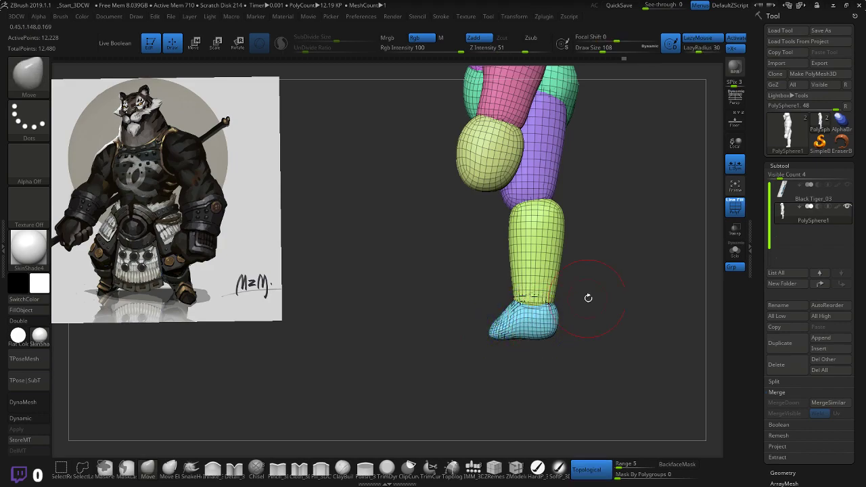
- Lower the toes and refine the inner sides of the lower legs near the ankles with the Move brush
{"action": "left_click_drag", "start_coordinate": [588, 298], "coordinate": [629, 296], "text": "shift"}
{"action": "mouse_move", "coordinate": [589, 323]}
{"action": "left_mouse_down"}
{"action": "mouse_move", "coordinate": [582, 318]}
{"action": "mouse_move", "coordinate": [620, 300]}
{"action": "left_mouse_up"}
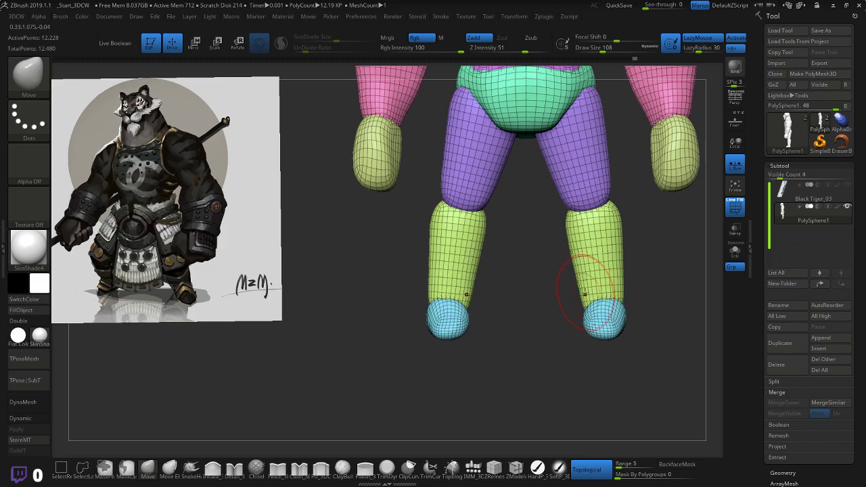
{"action": "left_click_drag", "start_coordinate": [578, 278], "coordinate": [587, 295]}
{"action": "left_click_drag", "start_coordinate": [644, 292], "coordinate": [637, 291]}
{"action": "mouse_move", "coordinate": [624, 289]}
{"action": "left_mouse_down"}
{"action": "mouse_move", "coordinate": [636, 297]}
{"action": "mouse_move", "coordinate": [603, 300]}
{"action": "left_mouse_up"}
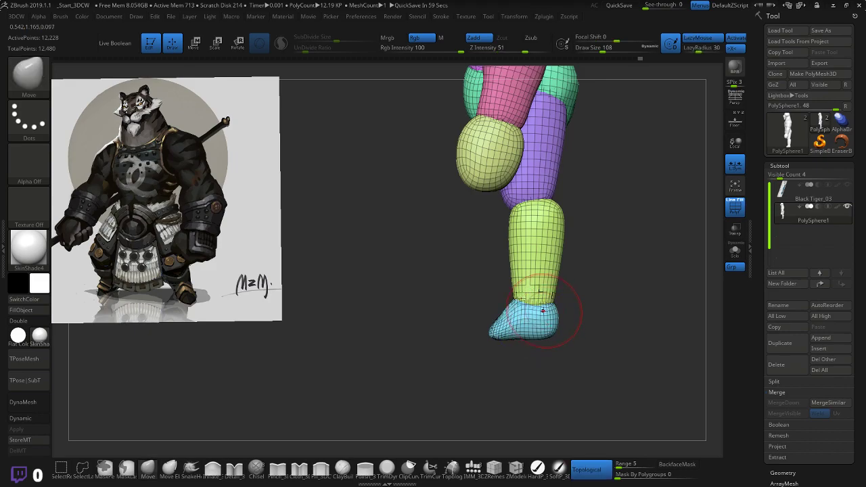
- Refine the undersides, outer edges and front slopes of the feet with the Move brush
{"action": "mouse_move", "coordinate": [588, 310]}
{"action": "left_mouse_down", "text": "shift"}
{"action": "mouse_move", "coordinate": [633, 314]}
{"action": "mouse_move", "coordinate": [639, 251]}
{"action": "left_mouse_up", "text": "shift"}
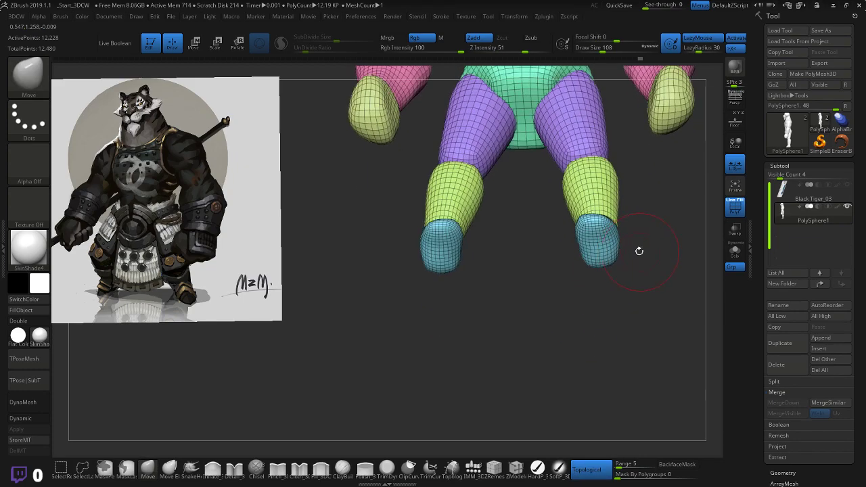
{"action": "left_click_drag", "start_coordinate": [603, 214], "coordinate": [646, 232]}
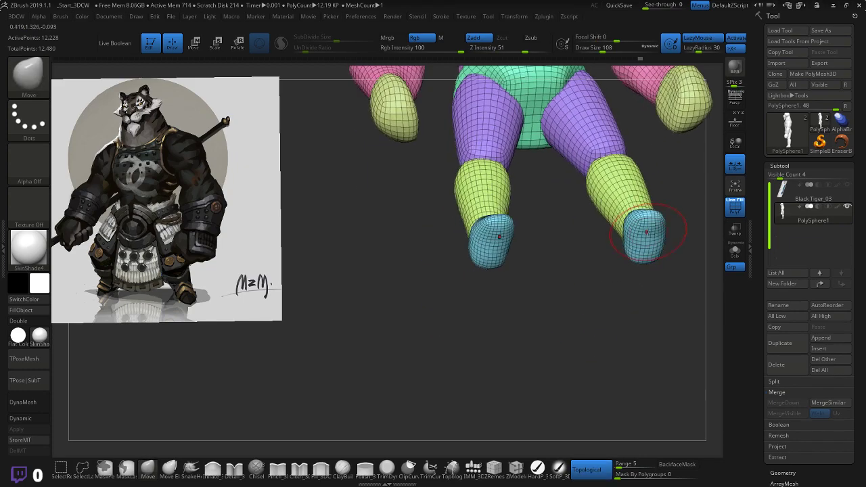
{"action": "left_click_drag", "start_coordinate": [638, 265], "coordinate": [589, 319]}
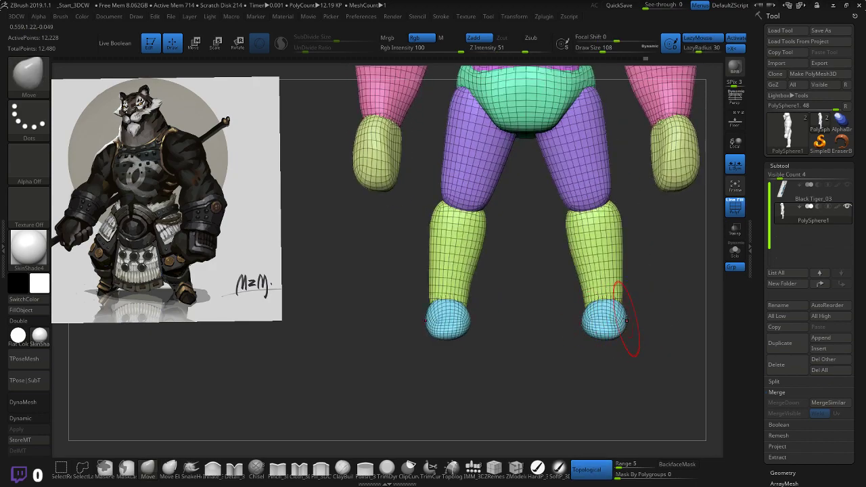
{"action": "left_click_drag", "start_coordinate": [643, 315], "coordinate": [595, 320]}
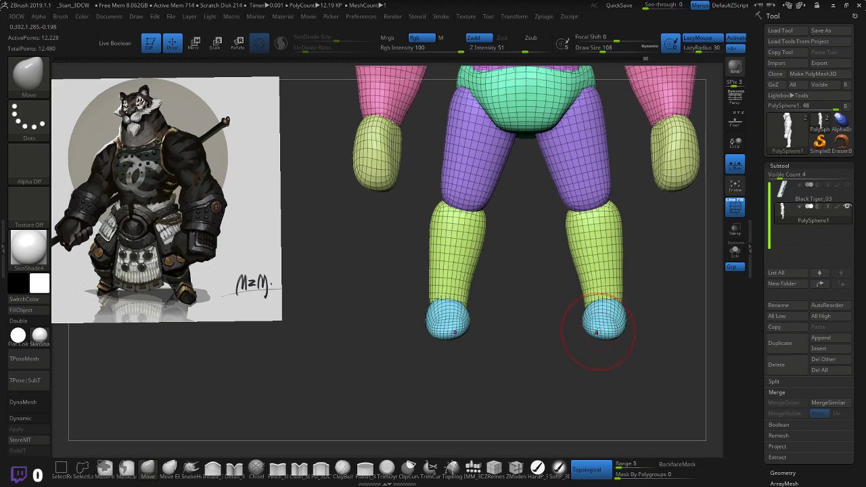
{"action": "key", "text": "shift"}
{"action": "mouse_move", "coordinate": [622, 331]}
{"action": "left_mouse_down"}
{"action": "mouse_move", "coordinate": [657, 314]}
{"action": "mouse_move", "coordinate": [525, 311]}
{"action": "left_mouse_up"}
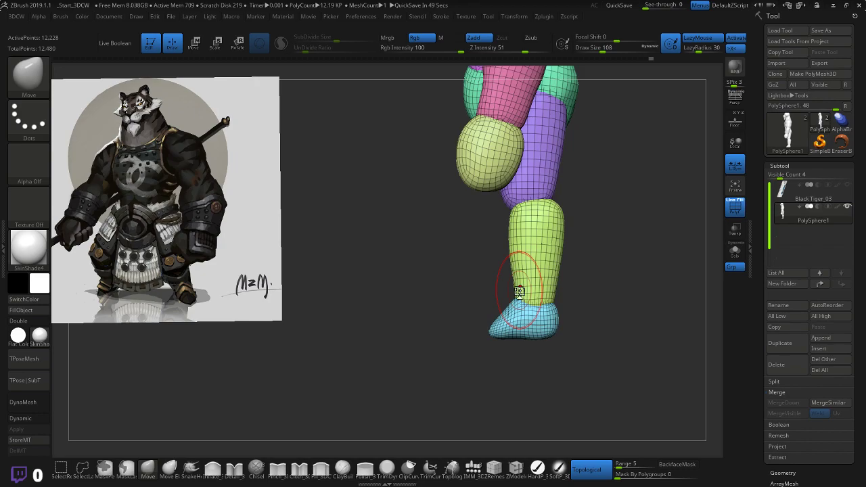
{"action": "left_click_drag", "start_coordinate": [604, 286], "coordinate": [648, 301]}
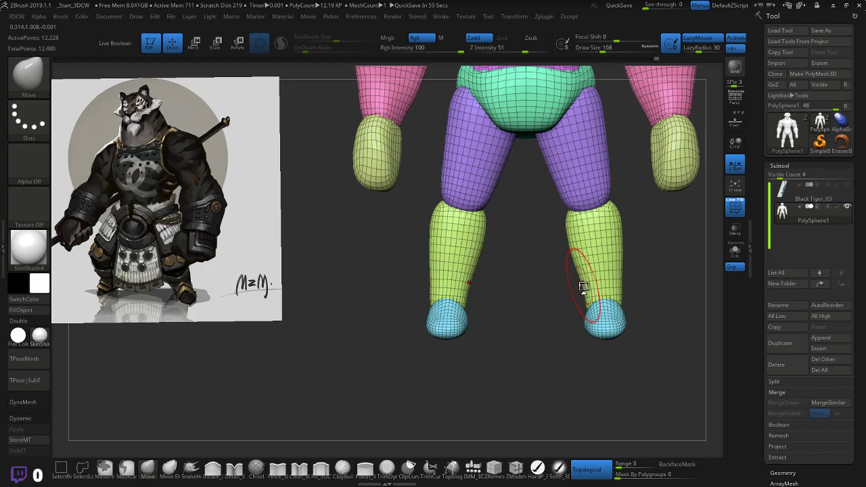
{"action": "mouse_move", "coordinate": [669, 303]}
{"action": "left_mouse_down"}
{"action": "mouse_move", "coordinate": [654, 343]}
{"action": "mouse_move", "coordinate": [664, 311]}
{"action": "mouse_move", "coordinate": [628, 303]}
{"action": "mouse_move", "coordinate": [657, 336]}
{"action": "mouse_move", "coordinate": [614, 322]}
{"action": "mouse_move", "coordinate": [642, 329]}
{"action": "mouse_move", "coordinate": [599, 302]}
{"action": "mouse_move", "coordinate": [562, 343]}
{"action": "left_mouse_up"}
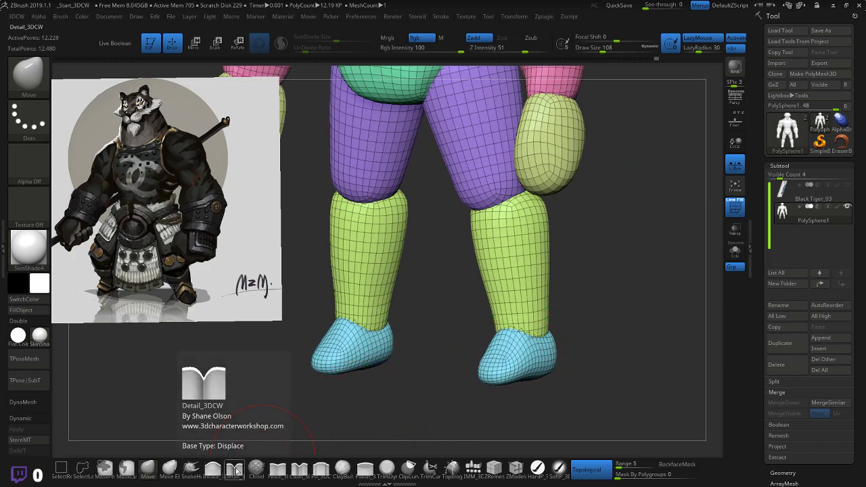
- Pinch a ridge down the front of the feet with the Pinch_3DCW brush at draw size 32 and soften it
{"action": "left_click", "coordinate": [278, 467]}
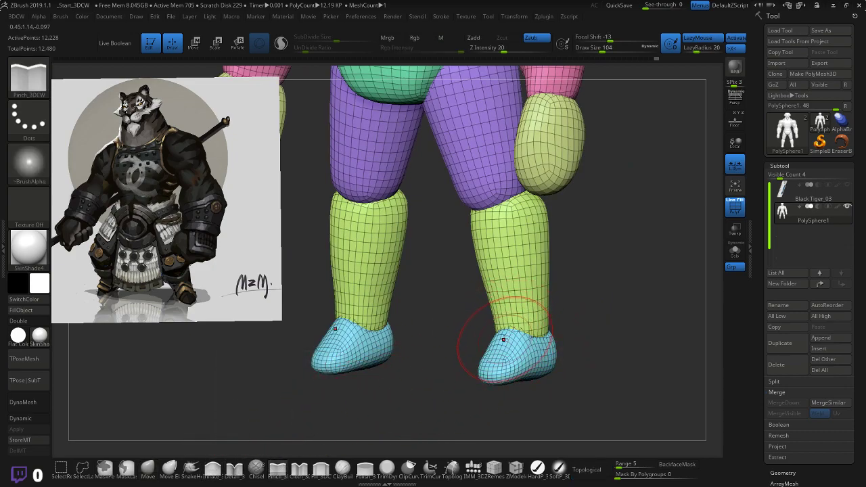
{"action": "key", "text": "bracketleft"}
{"action": "key", "text": "bracketleft"}
{"action": "key", "text": "bracketleft"}
{"action": "key", "text": "bracketleft"}
{"action": "key", "text": "bracketleft"}
{"action": "key", "text": "bracketleft"}
{"action": "key", "text": "bracketleft"}
{"action": "key", "text": "bracketleft"}
{"action": "left_click_drag", "start_coordinate": [505, 337], "coordinate": [488, 373]}
{"action": "left_click_drag", "start_coordinate": [564, 341], "coordinate": [593, 339]}
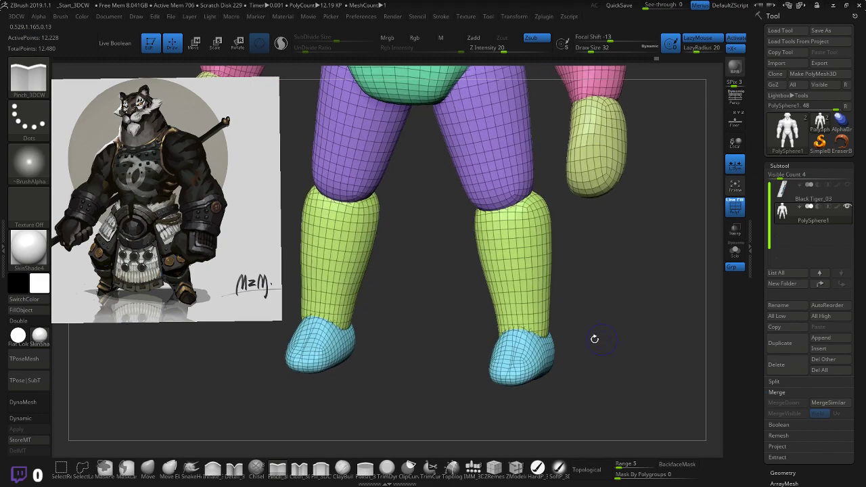
{"action": "left_click_drag", "start_coordinate": [517, 348], "coordinate": [507, 360], "text": "shift"}
- Work over the feet with the Detail_3DCW brush and pinch the front ridge again from ankle to toe
{"action": "left_click_drag", "start_coordinate": [570, 344], "coordinate": [649, 293]}
{"action": "left_click", "coordinate": [234, 469]}
{"action": "left_click_drag", "start_coordinate": [549, 400], "coordinate": [495, 413]}
{"action": "left_click", "coordinate": [278, 469]}
{"action": "mouse_move", "coordinate": [488, 335]}
{"action": "left_mouse_down"}
{"action": "mouse_move", "coordinate": [500, 354]}
{"action": "mouse_move", "coordinate": [504, 339]}
{"action": "mouse_move", "coordinate": [486, 381]}
{"action": "left_mouse_up"}
{"action": "mouse_move", "coordinate": [592, 323]}
{"action": "left_mouse_down"}
{"action": "mouse_move", "coordinate": [560, 325]}
{"action": "mouse_move", "coordinate": [583, 323]}
{"action": "left_mouse_up"}
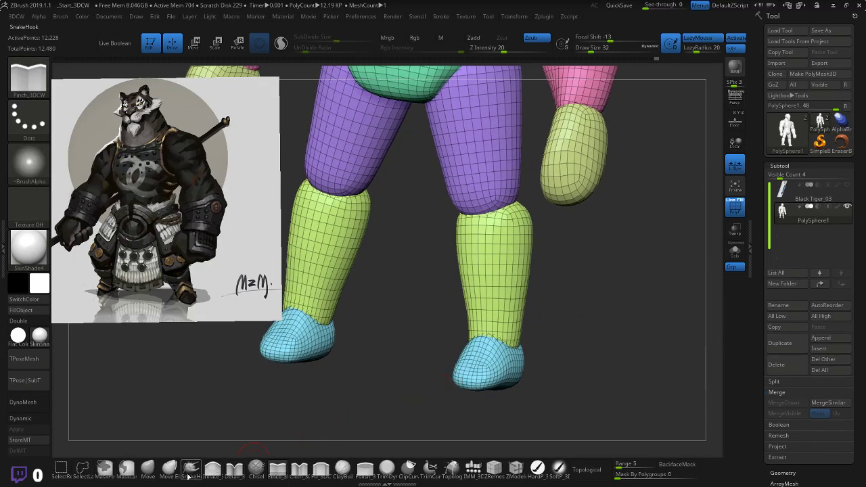
- Narrow the toes with the Move brush at draw size 80 and smooth the tops of the feet
{"action": "mouse_move", "coordinate": [341, 406]}
{"action": "left_mouse_down"}
{"action": "mouse_move", "coordinate": [371, 407]}
{"action": "mouse_move", "coordinate": [296, 440]}
{"action": "left_mouse_up"}
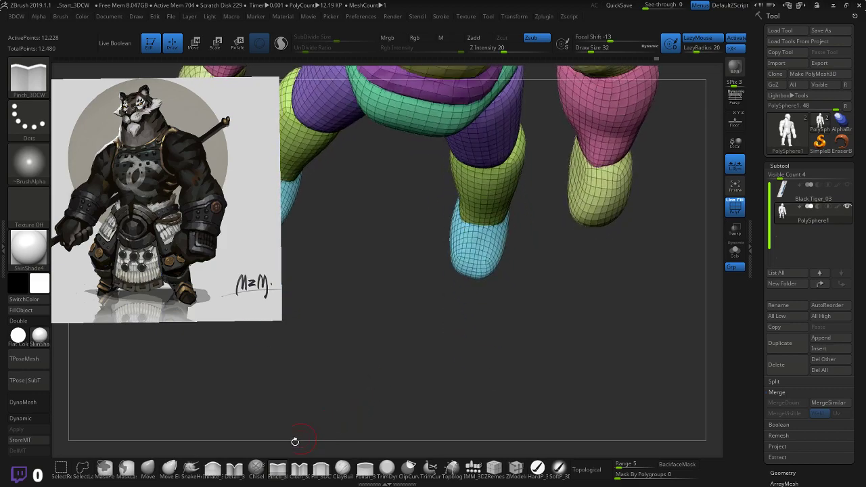
{"action": "left_click", "coordinate": [148, 468]}
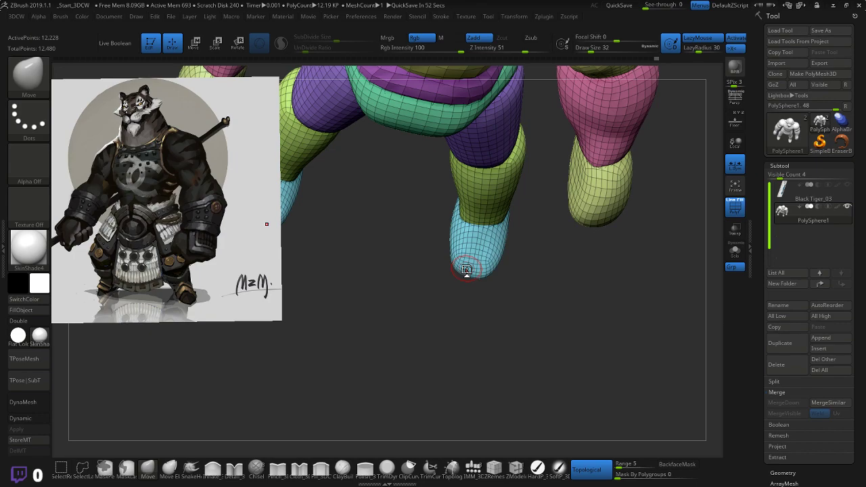
{"action": "key", "text": "bracketright"}
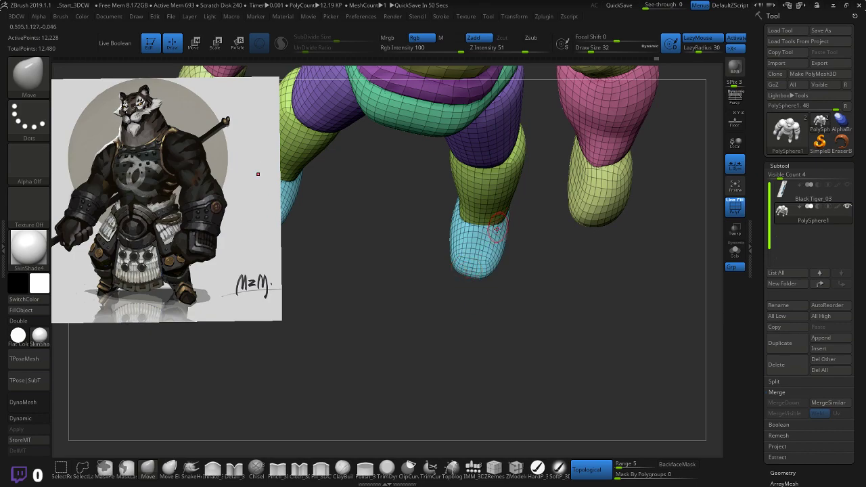
{"action": "key", "text": "bracketright"}
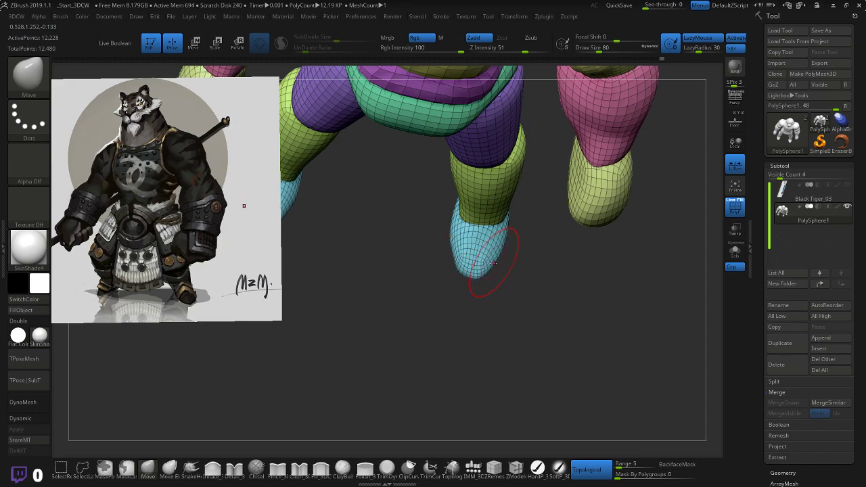
{"action": "mouse_move", "coordinate": [546, 253]}
{"action": "left_mouse_down"}
{"action": "mouse_move", "coordinate": [566, 238]}
{"action": "mouse_move", "coordinate": [547, 239]}
{"action": "left_mouse_up"}
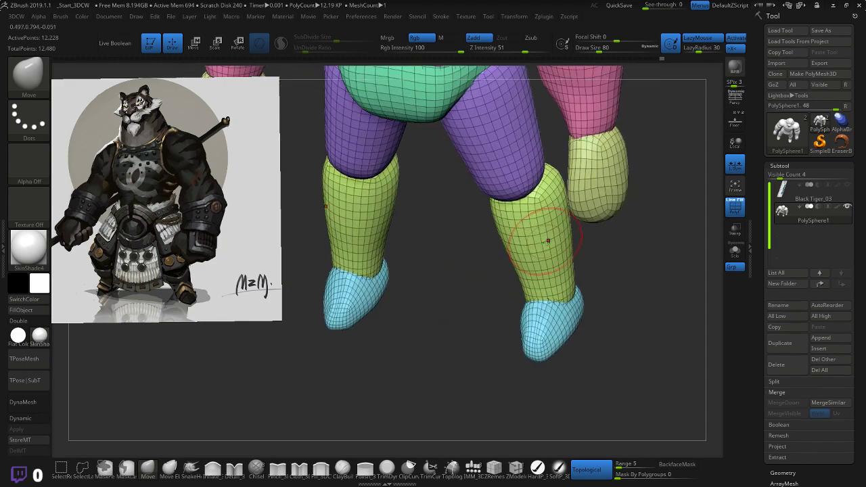
{"action": "mouse_move", "coordinate": [557, 318]}
{"action": "left_mouse_down", "text": "shift"}
{"action": "mouse_move", "coordinate": [544, 351]}
{"action": "mouse_move", "coordinate": [541, 321]}
{"action": "left_mouse_up", "text": "shift"}
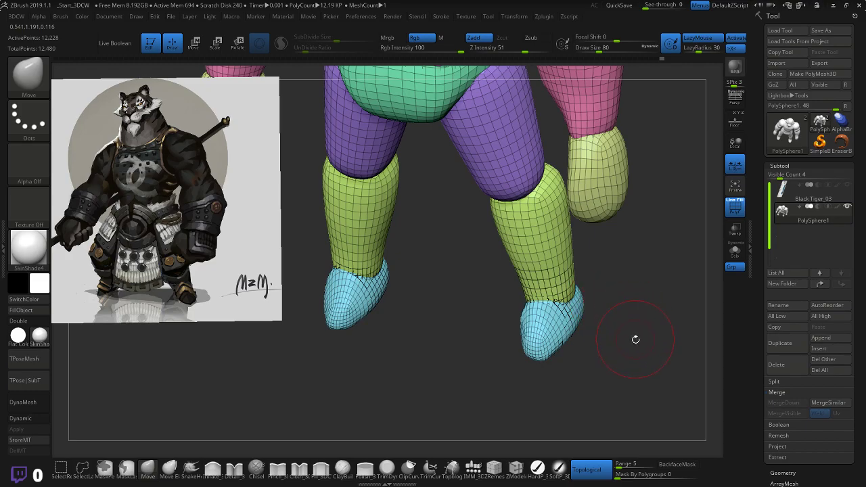
- Reshape the outlines of the soles from below and refine the heels with the Move brush
{"action": "left_click_drag", "start_coordinate": [635, 339], "coordinate": [607, 217]}
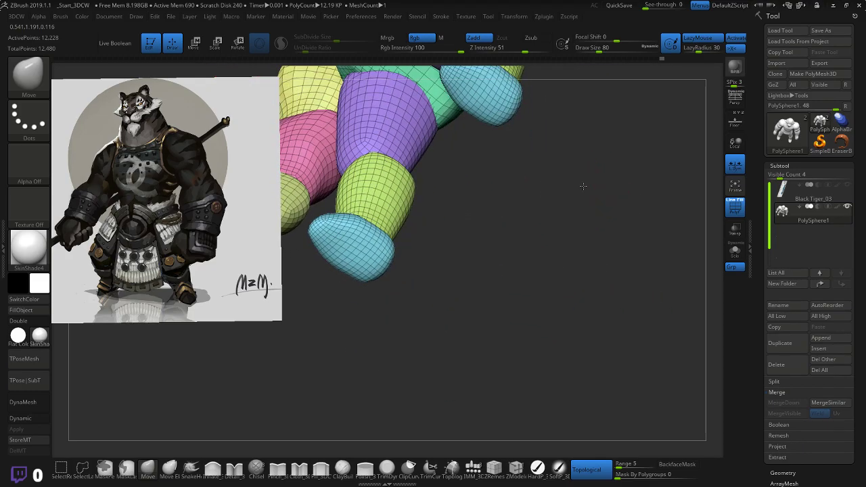
{"action": "left_click_drag", "start_coordinate": [583, 186], "coordinate": [591, 224]}
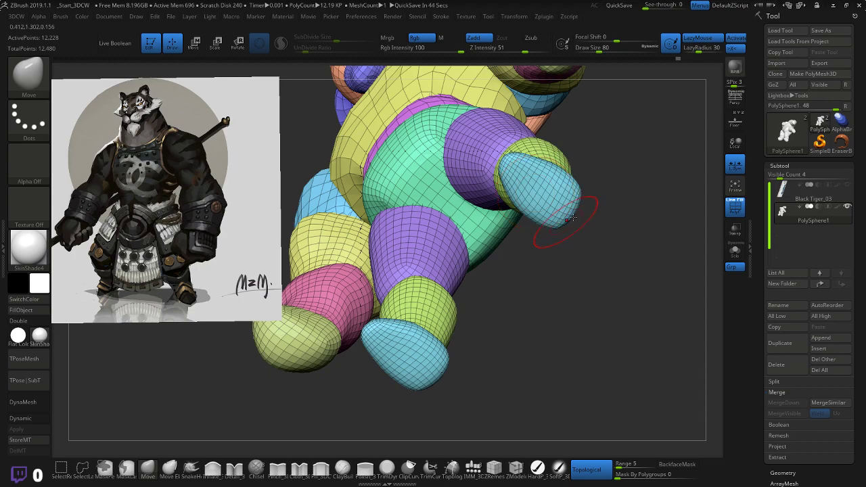
{"action": "left_click_drag", "start_coordinate": [629, 213], "coordinate": [609, 220]}
{"action": "left_click_drag", "start_coordinate": [405, 302], "coordinate": [410, 291]}
{"action": "left_click_drag", "start_coordinate": [566, 236], "coordinate": [563, 232]}
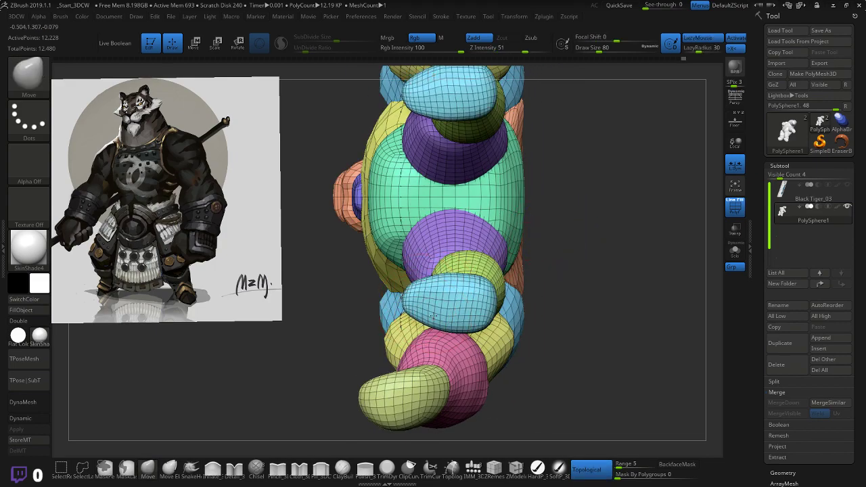
{"action": "mouse_move", "coordinate": [571, 261]}
{"action": "left_mouse_down"}
{"action": "mouse_move", "coordinate": [582, 238]}
{"action": "mouse_move", "coordinate": [596, 318]}
{"action": "mouse_move", "coordinate": [617, 170]}
{"action": "left_mouse_up"}
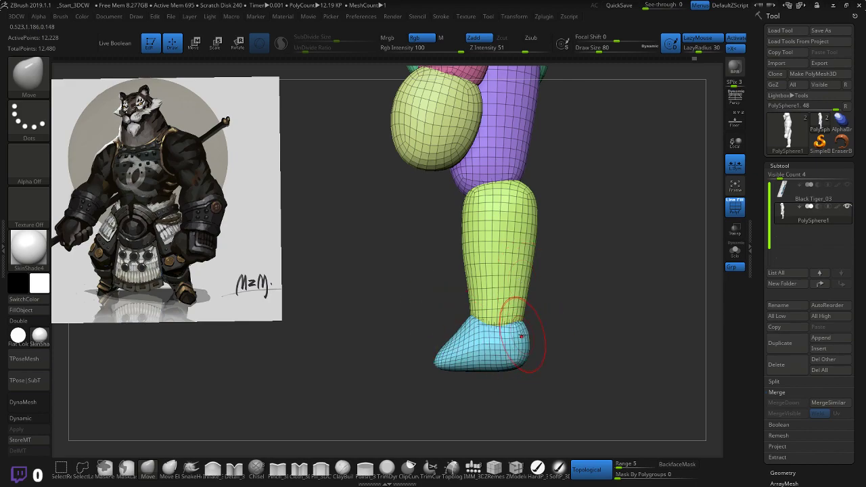
{"action": "left_click_drag", "start_coordinate": [477, 362], "coordinate": [519, 358]}
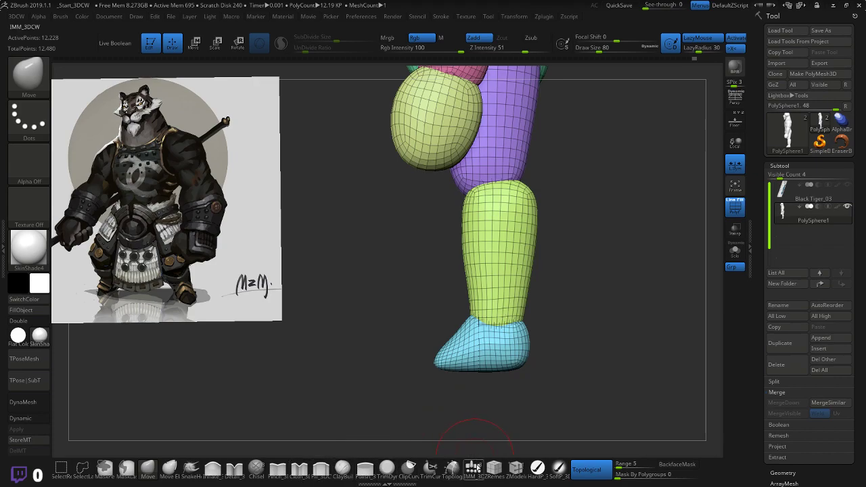
- Cut the soles of the feet flat with the ClipCurve brush
{"action": "left_click", "coordinate": [409, 468]}
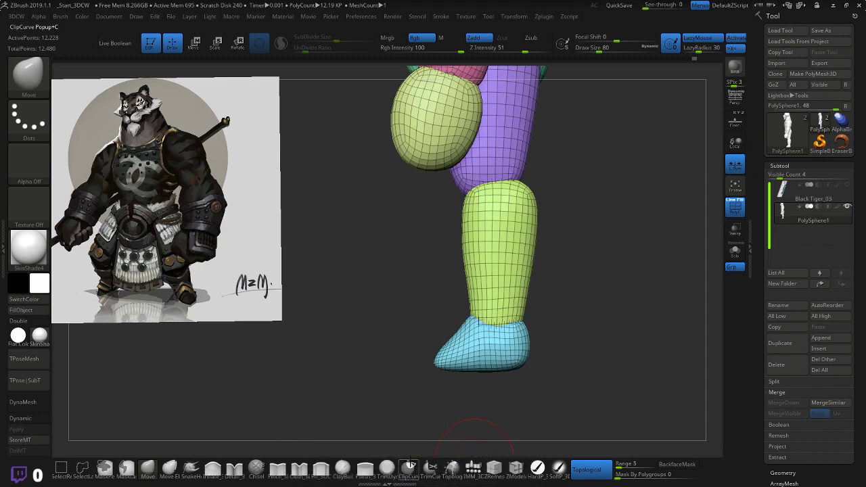
{"action": "left_click_drag", "start_coordinate": [419, 362], "coordinate": [396, 366], "text": "ctrl+shift"}
{"action": "key", "text": "ctrl+z"}
- Slim the upper outer sides of the feet with the Move brush
{"action": "mouse_move", "coordinate": [602, 375]}
{"action": "left_mouse_down"}
{"action": "mouse_move", "coordinate": [615, 302]}
{"action": "mouse_move", "coordinate": [646, 330]}
{"action": "mouse_move", "coordinate": [665, 316]}
{"action": "left_mouse_up"}
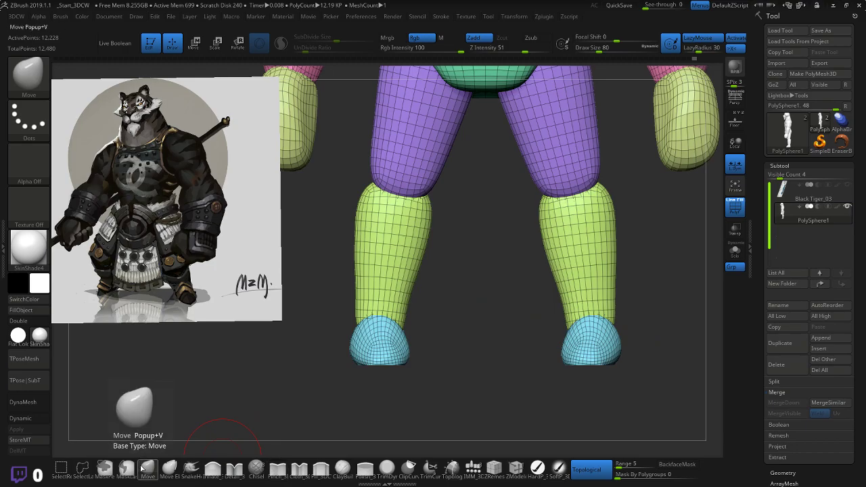
{"action": "key", "text": "b"}
{"action": "mouse_move", "coordinate": [656, 316]}
{"action": "left_mouse_down"}
{"action": "mouse_move", "coordinate": [673, 314]}
{"action": "mouse_move", "coordinate": [561, 311]}
{"action": "mouse_move", "coordinate": [647, 309]}
{"action": "left_mouse_up"}
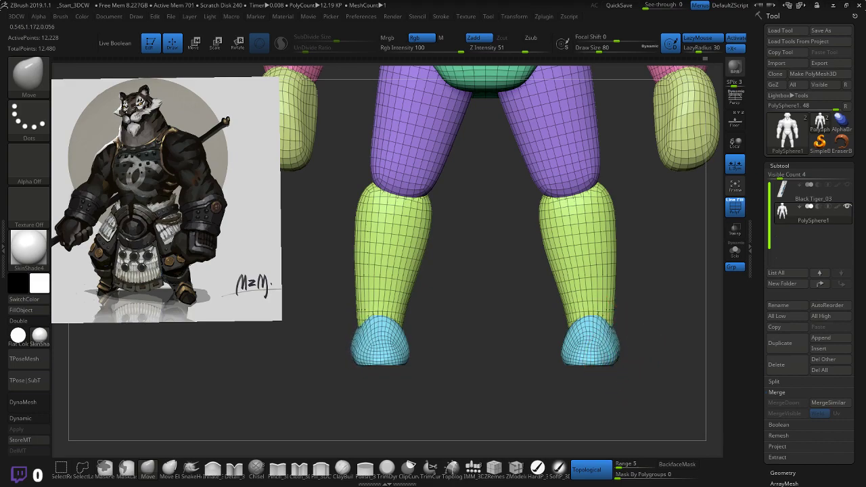
{"action": "mouse_move", "coordinate": [579, 324]}
{"action": "left_mouse_down"}
{"action": "mouse_move", "coordinate": [619, 316]}
{"action": "mouse_move", "coordinate": [612, 295]}
{"action": "left_mouse_up"}
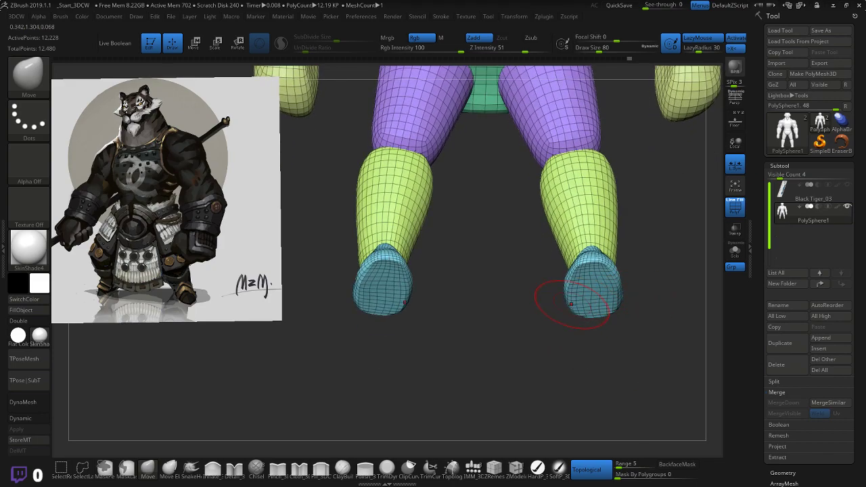
- Extend the lower ends of the lower legs into the feet and refine the ankle area
{"action": "mouse_move", "coordinate": [666, 292]}
{"action": "left_mouse_down"}
{"action": "mouse_move", "coordinate": [653, 333]}
{"action": "mouse_move", "coordinate": [634, 322]}
{"action": "mouse_move", "coordinate": [488, 343]}
{"action": "mouse_move", "coordinate": [516, 271]}
{"action": "mouse_move", "coordinate": [512, 223]}
{"action": "left_mouse_up"}
{"action": "left_click_drag", "start_coordinate": [510, 174], "coordinate": [513, 168]}
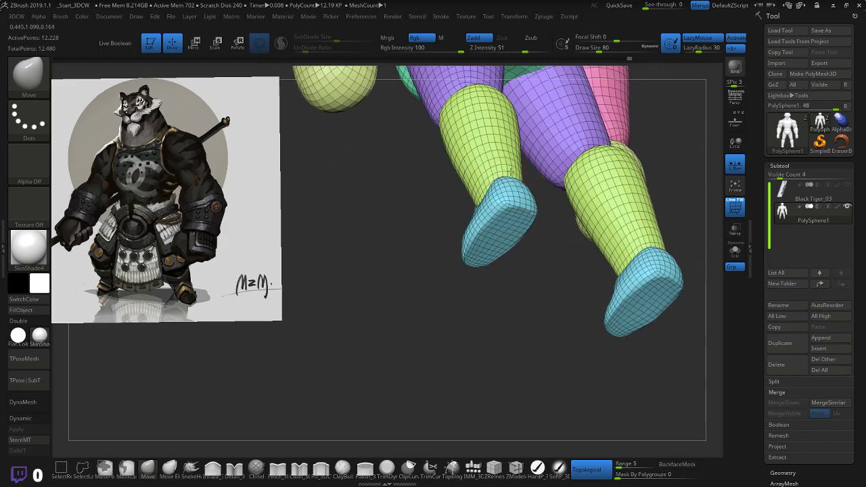
{"action": "mouse_move", "coordinate": [506, 177]}
{"action": "right_mouse_down"}
{"action": "mouse_move", "coordinate": [437, 227]}
{"action": "mouse_move", "coordinate": [585, 234]}
{"action": "right_mouse_up"}
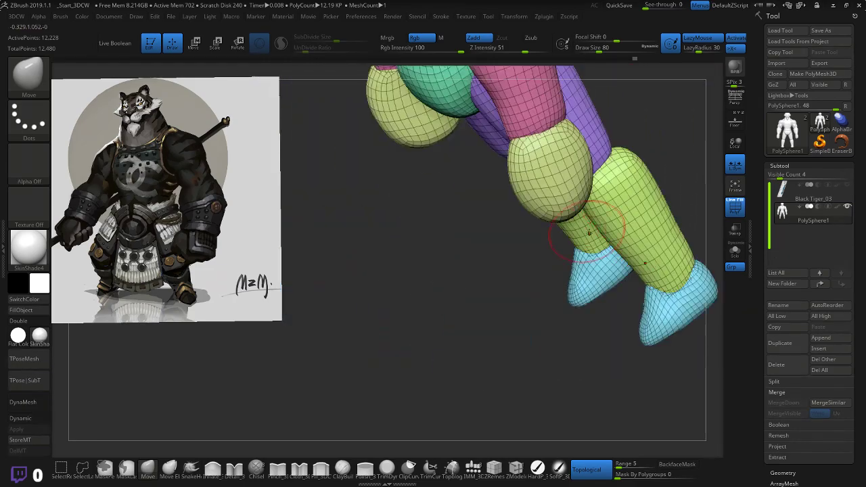
{"action": "left_click_drag", "start_coordinate": [566, 241], "coordinate": [542, 308], "text": "shift"}
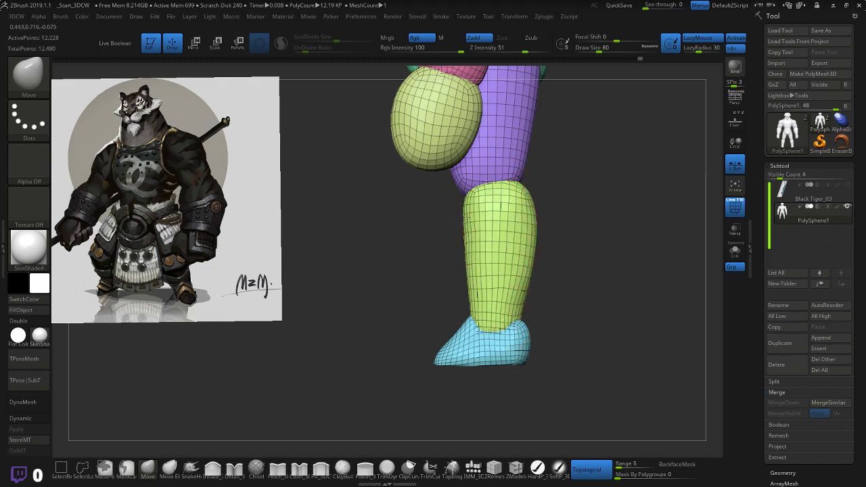
- Shape the side profile of the lower legs at the shin, calf and back of the ankle with the Move brush at draw size 104
{"action": "left_click_drag", "start_coordinate": [466, 217], "coordinate": [467, 223]}
{"action": "key", "text": "bracketright"}
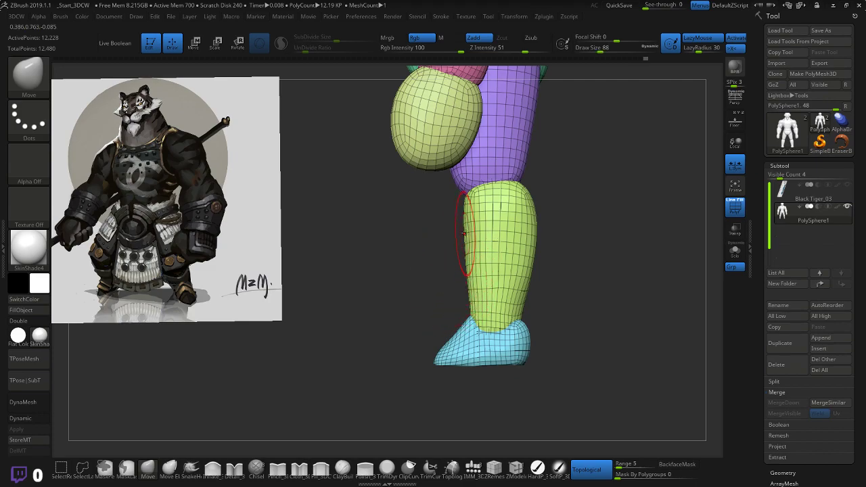
{"action": "key", "text": "bracketright"}
{"action": "key", "text": "bracketright"}
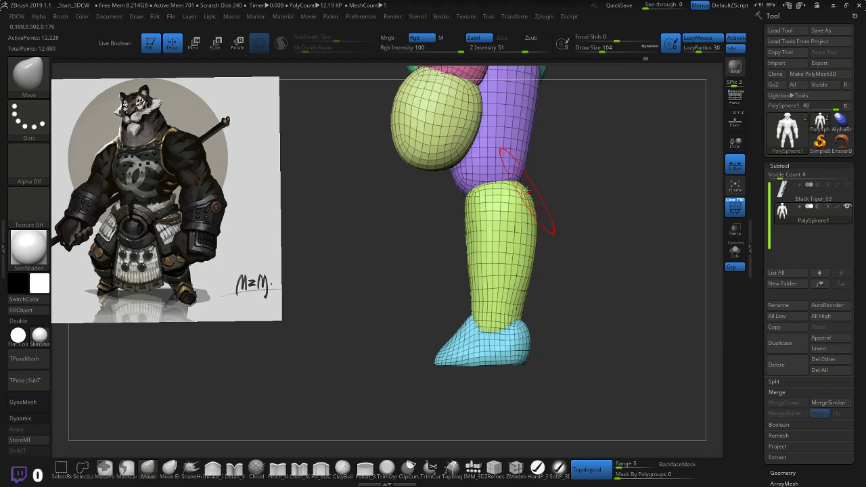
{"action": "left_click_drag", "start_coordinate": [527, 190], "coordinate": [533, 188]}
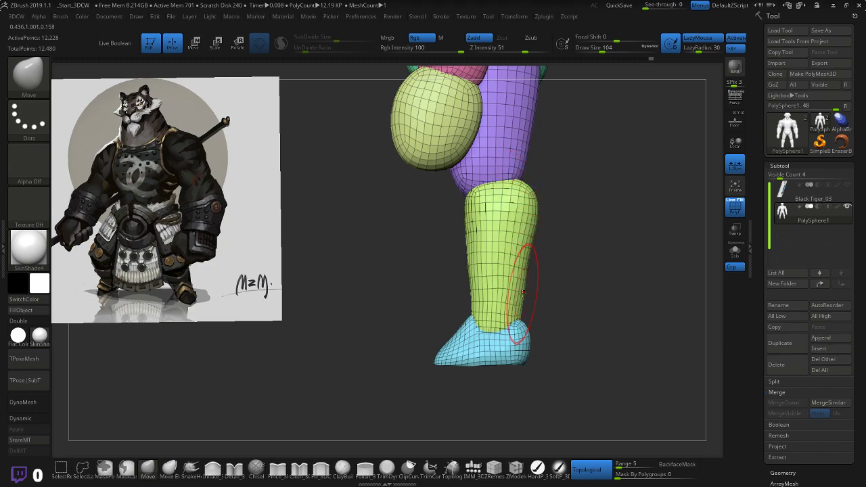
{"action": "left_click_drag", "start_coordinate": [523, 292], "coordinate": [520, 293]}
{"action": "mouse_move", "coordinate": [529, 338]}
{"action": "left_mouse_down"}
{"action": "mouse_move", "coordinate": [526, 314]}
{"action": "mouse_move", "coordinate": [487, 338]}
{"action": "mouse_move", "coordinate": [446, 347]}
{"action": "mouse_move", "coordinate": [416, 329]}
{"action": "mouse_move", "coordinate": [544, 318]}
{"action": "mouse_move", "coordinate": [526, 329]}
{"action": "left_mouse_up"}
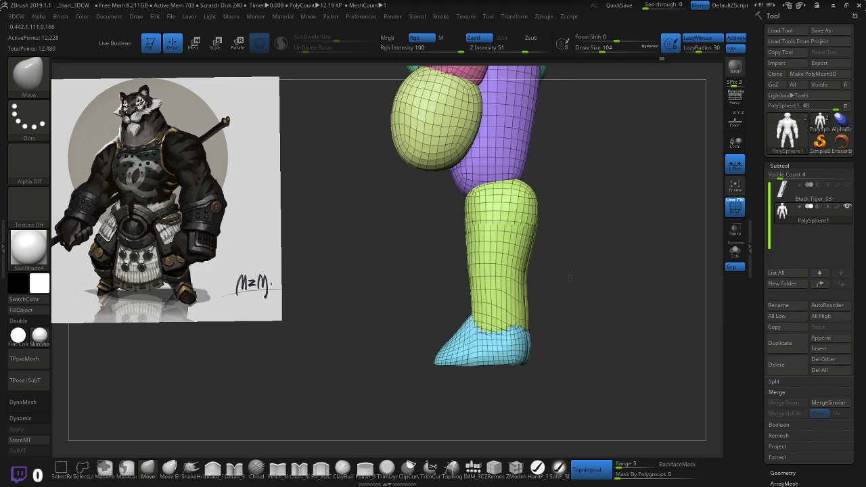
{"action": "left_click_drag", "start_coordinate": [571, 241], "coordinate": [564, 281], "text": "alt"}
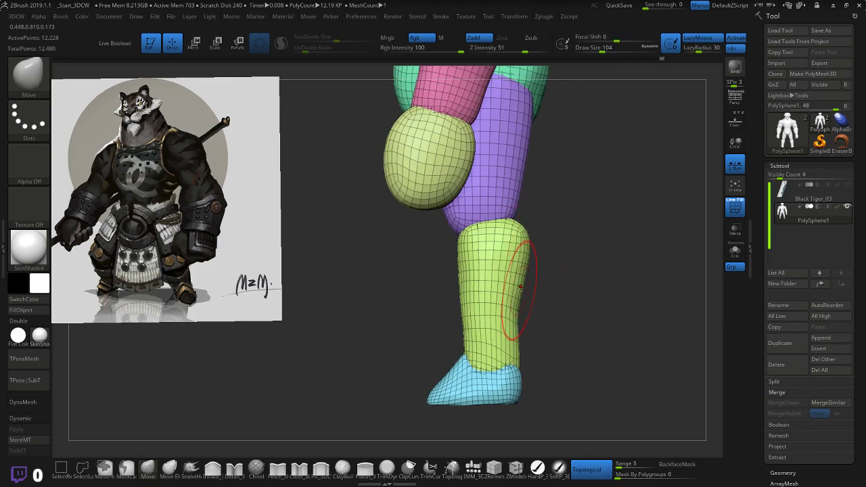
- Refine the side profile at the back of the lower calves and the upper back of the thighs with the Move brush
{"action": "left_click_drag", "start_coordinate": [516, 342], "coordinate": [514, 344]}
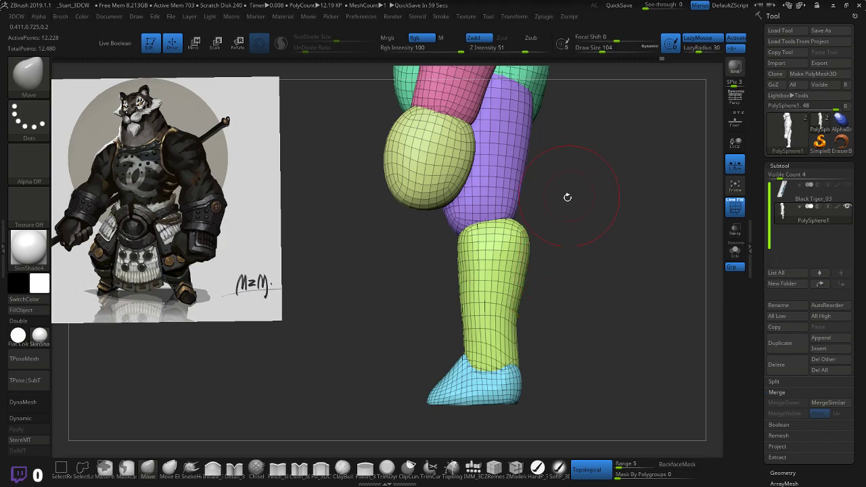
{"action": "left_click_drag", "start_coordinate": [568, 198], "coordinate": [607, 275], "text": "alt"}
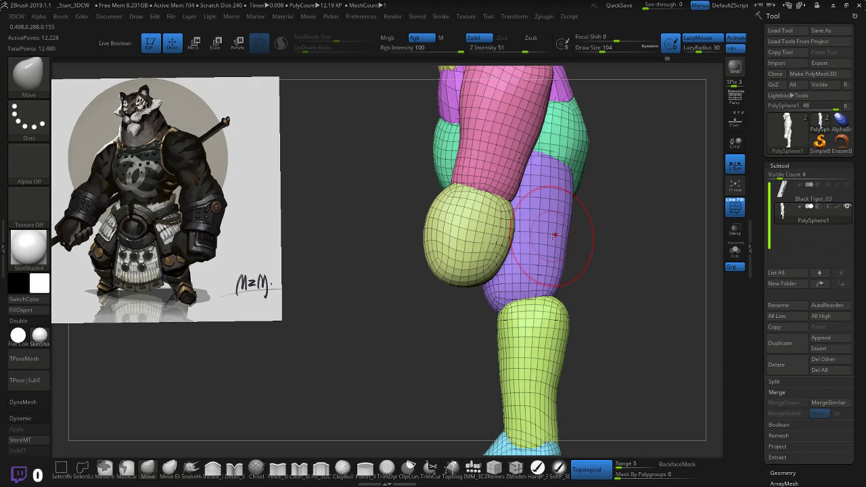
{"action": "left_click_drag", "start_coordinate": [567, 171], "coordinate": [570, 170]}
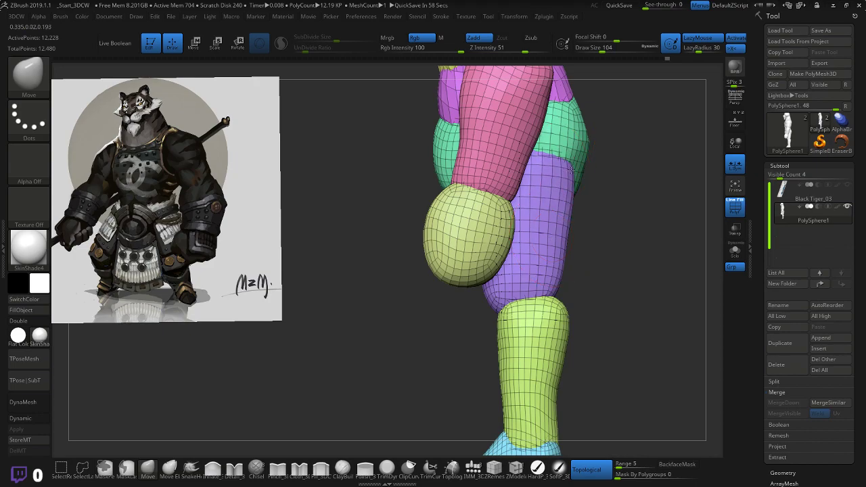
- Round the lower edge of the pelvis between the legs with the Move brush, working from the back
{"action": "left_click_drag", "start_coordinate": [640, 175], "coordinate": [498, 230]}
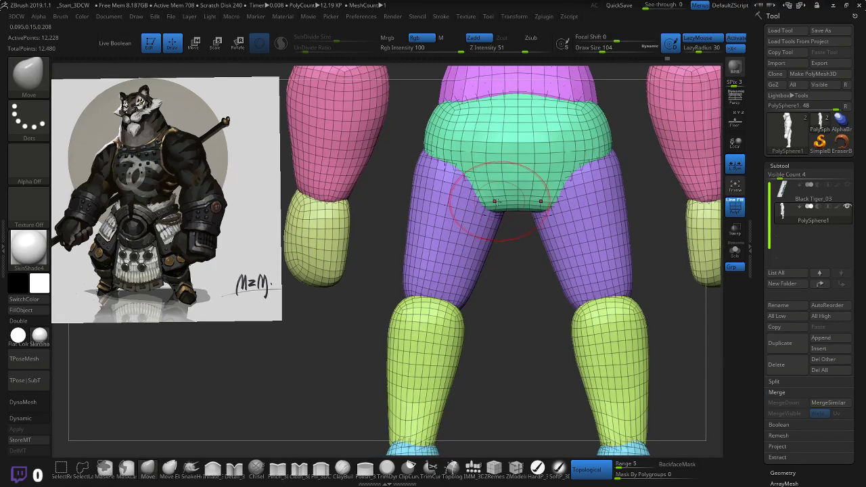
{"action": "left_click_drag", "start_coordinate": [512, 214], "coordinate": [482, 153]}
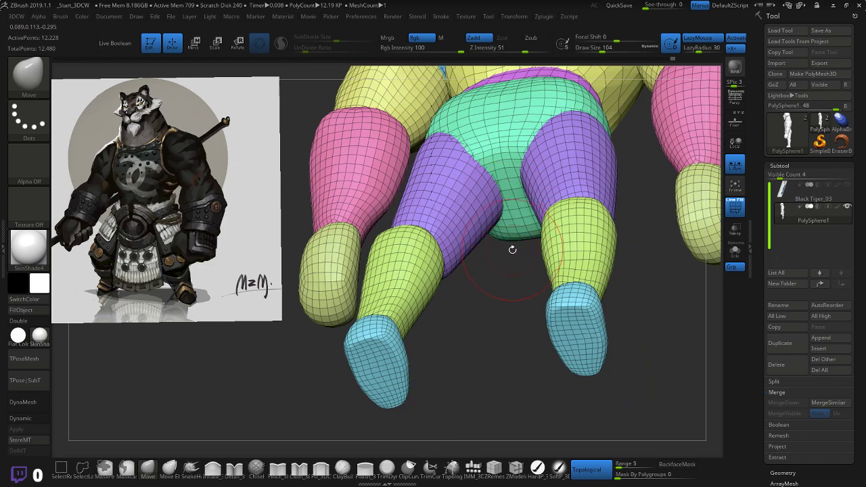
{"action": "mouse_move", "coordinate": [506, 264]}
{"action": "left_mouse_down"}
{"action": "mouse_move", "coordinate": [514, 304]}
{"action": "mouse_move", "coordinate": [503, 272]}
{"action": "left_mouse_up"}
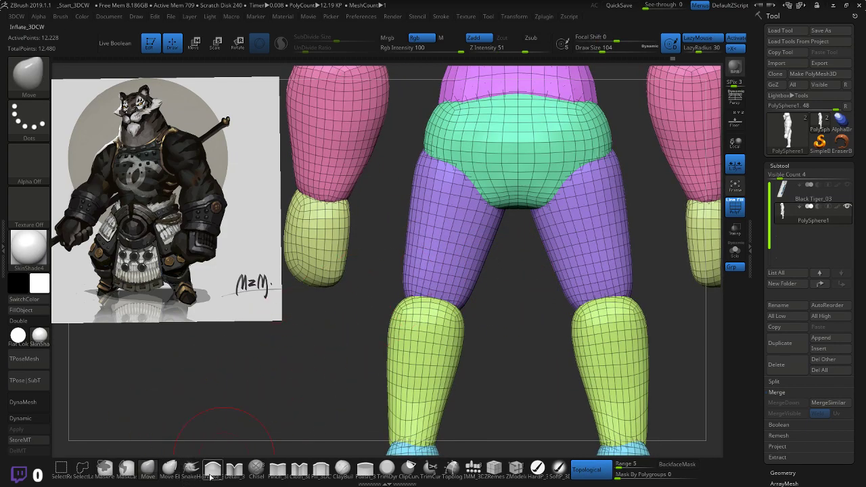
- Inflate the upper back of the thighs with the Inflate_3DCW brush at draw size 168
{"action": "left_click", "coordinate": [211, 473]}
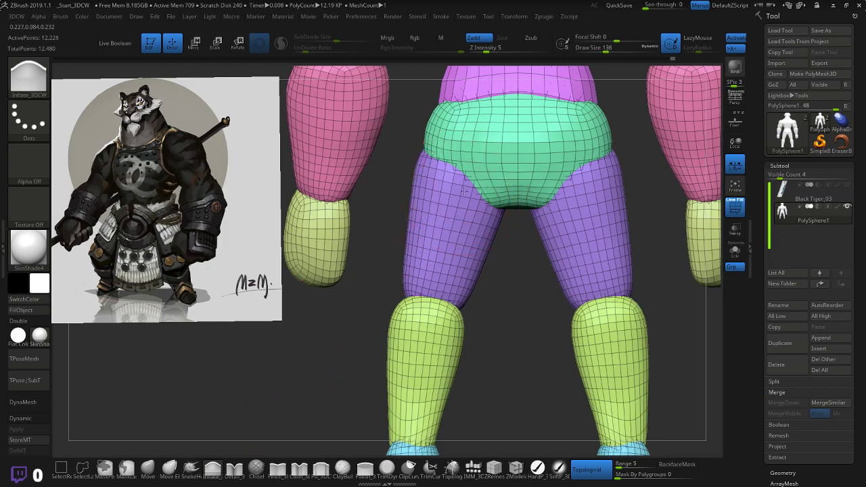
{"action": "key", "text": "]"}
{"action": "left_click_drag", "start_coordinate": [465, 188], "coordinate": [473, 198]}
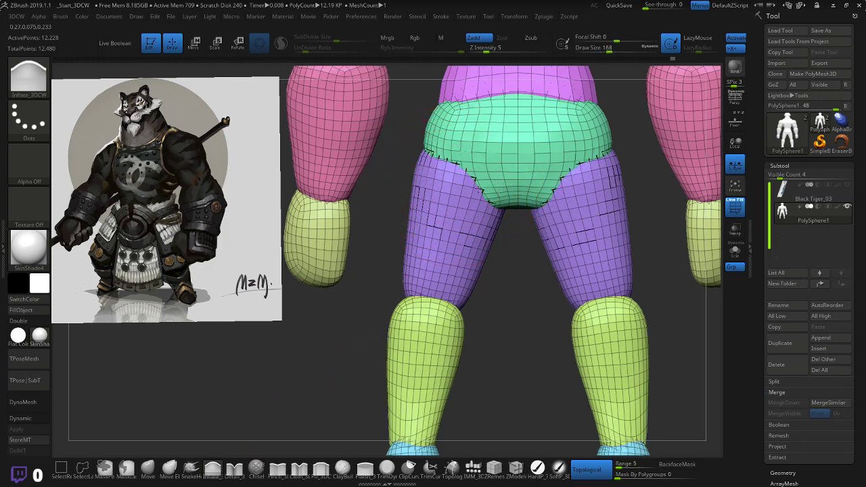
{"action": "left_click_drag", "start_coordinate": [518, 265], "coordinate": [492, 156]}
{"action": "left_click_drag", "start_coordinate": [509, 260], "coordinate": [525, 275]}
{"action": "mouse_move", "coordinate": [491, 208]}
{"action": "left_mouse_down"}
{"action": "mouse_move", "coordinate": [498, 199]}
{"action": "mouse_move", "coordinate": [485, 182]}
{"action": "mouse_move", "coordinate": [490, 197]}
{"action": "left_mouse_up"}
{"action": "mouse_move", "coordinate": [522, 248]}
{"action": "left_mouse_down"}
{"action": "mouse_move", "coordinate": [559, 252]}
{"action": "mouse_move", "coordinate": [597, 230]}
{"action": "mouse_move", "coordinate": [632, 186]}
{"action": "mouse_move", "coordinate": [619, 225]}
{"action": "mouse_move", "coordinate": [571, 214]}
{"action": "left_mouse_up"}
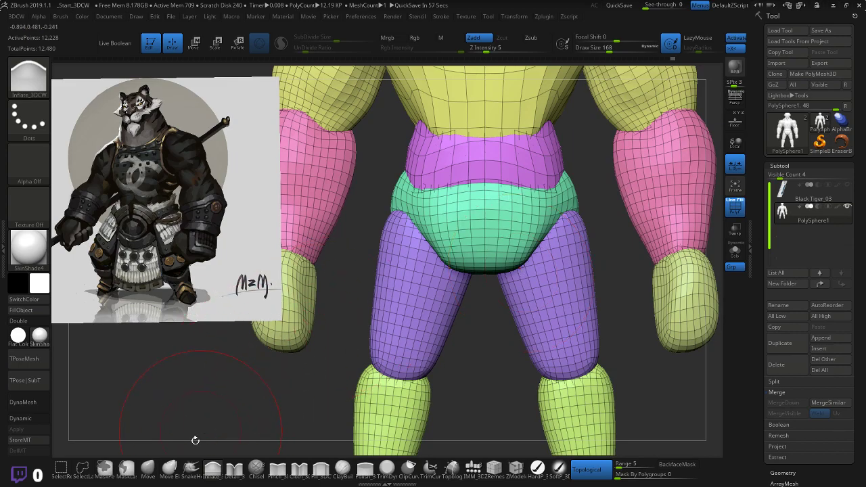
- Raise the outer tops of the thighs further up into the hips with the Move brush at draw size 104
{"action": "left_click", "coordinate": [147, 466]}
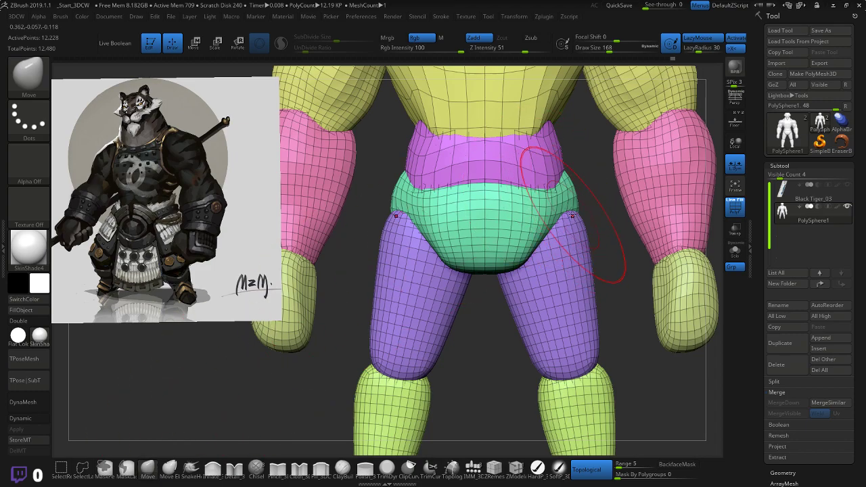
{"action": "key", "text": "bracketleft"}
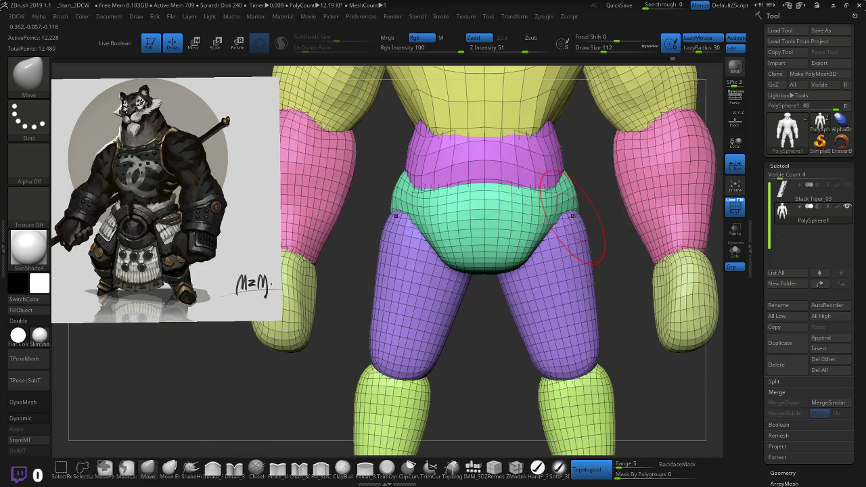
{"action": "mouse_move", "coordinate": [572, 207]}
{"action": "left_mouse_down"}
{"action": "mouse_move", "coordinate": [570, 194]}
{"action": "mouse_move", "coordinate": [599, 199]}
{"action": "mouse_move", "coordinate": [678, 242]}
{"action": "mouse_move", "coordinate": [615, 239]}
{"action": "mouse_move", "coordinate": [467, 207]}
{"action": "left_mouse_up"}
{"action": "mouse_move", "coordinate": [477, 302]}
{"action": "left_mouse_down"}
{"action": "mouse_move", "coordinate": [472, 312]}
{"action": "mouse_move", "coordinate": [433, 278]}
{"action": "left_mouse_up"}
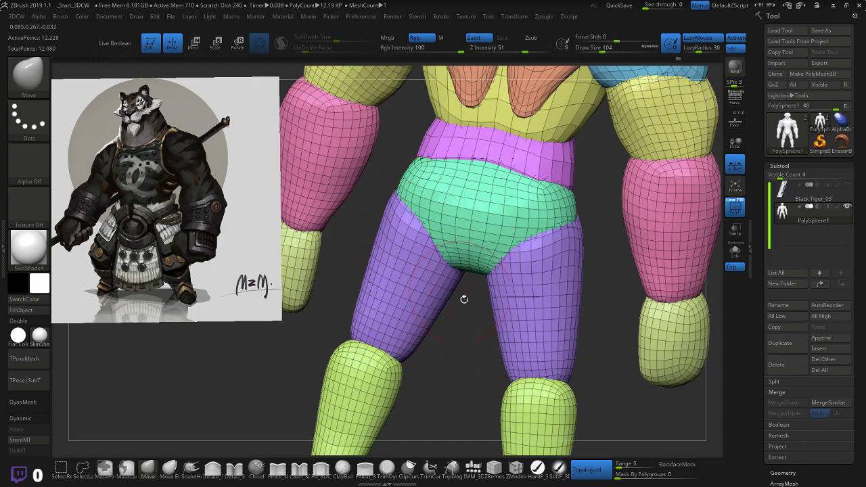
{"action": "left_click_drag", "start_coordinate": [464, 299], "coordinate": [568, 326]}
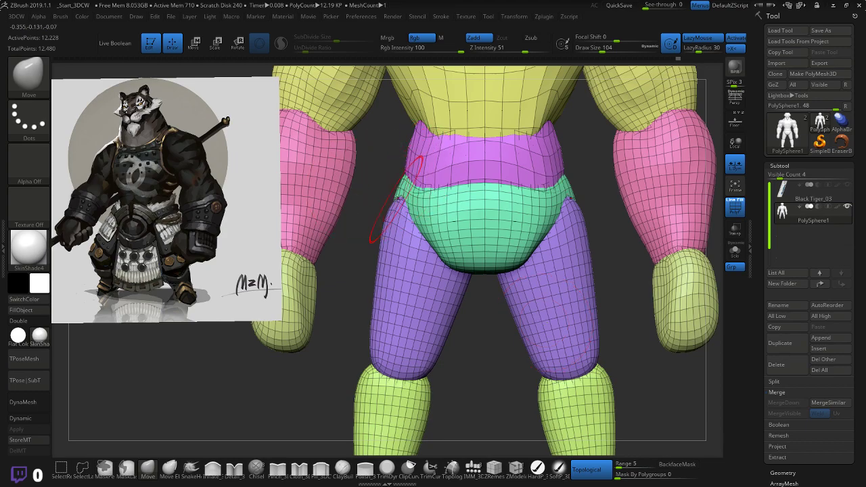
{"action": "left_click_drag", "start_coordinate": [402, 204], "coordinate": [373, 206]}
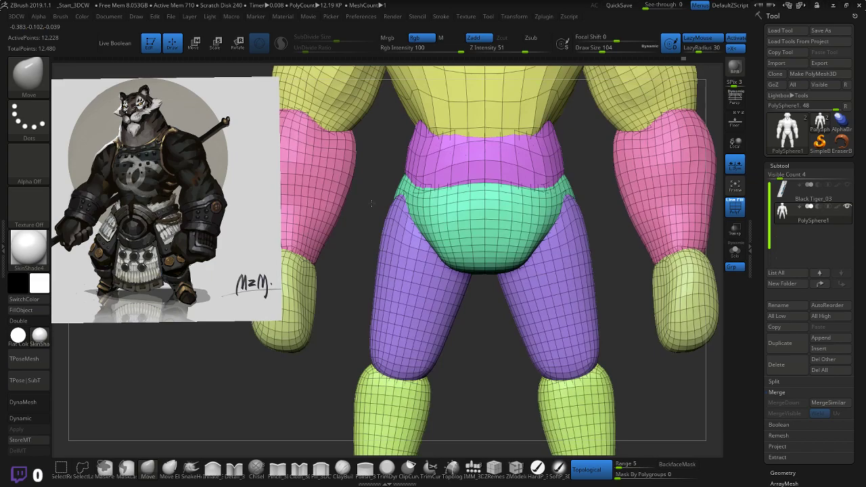
{"action": "left_click_drag", "start_coordinate": [531, 318], "coordinate": [520, 305]}
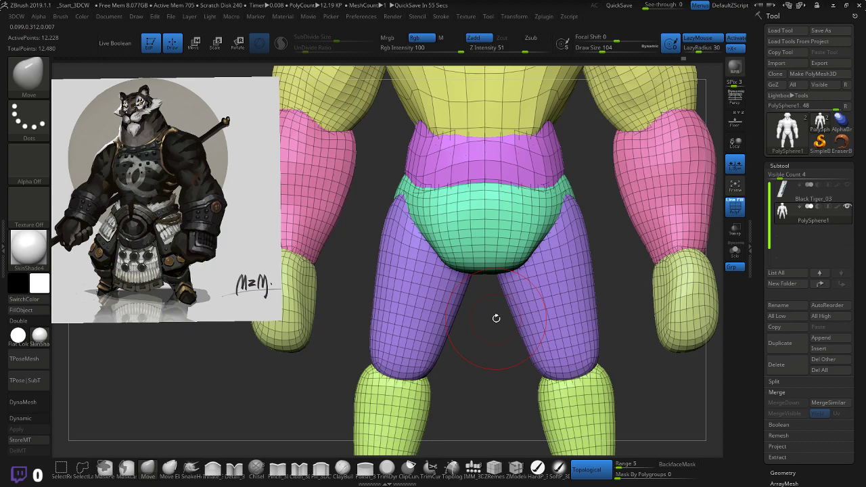
- Refine the front tops of the thighs where they meet the pelvis with the Move brush at draw size 124
{"action": "mouse_move", "coordinate": [496, 318]}
{"action": "left_mouse_down"}
{"action": "mouse_move", "coordinate": [517, 202]}
{"action": "mouse_move", "coordinate": [555, 210]}
{"action": "left_mouse_up"}
{"action": "key", "text": "bracketright"}
{"action": "key", "text": "bracketright"}
{"action": "mouse_move", "coordinate": [633, 250]}
{"action": "left_mouse_down"}
{"action": "mouse_move", "coordinate": [598, 191]}
{"action": "mouse_move", "coordinate": [572, 192]}
{"action": "left_mouse_up"}
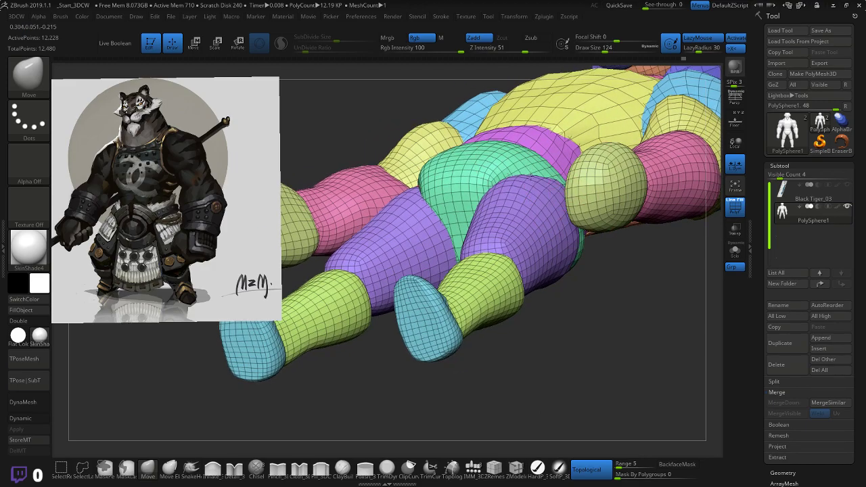
{"action": "left_click_drag", "start_coordinate": [524, 179], "coordinate": [521, 188]}
{"action": "left_click_drag", "start_coordinate": [595, 287], "coordinate": [592, 312]}
{"action": "mouse_move", "coordinate": [593, 312]}
{"action": "right_mouse_down"}
{"action": "mouse_move", "coordinate": [514, 216]}
{"action": "mouse_move", "coordinate": [619, 356]}
{"action": "right_mouse_up"}
{"action": "mouse_move", "coordinate": [620, 355]}
{"action": "left_mouse_down", "text": "shift"}
{"action": "mouse_move", "coordinate": [631, 361]}
{"action": "mouse_move", "coordinate": [581, 358]}
{"action": "left_mouse_up", "text": "shift"}
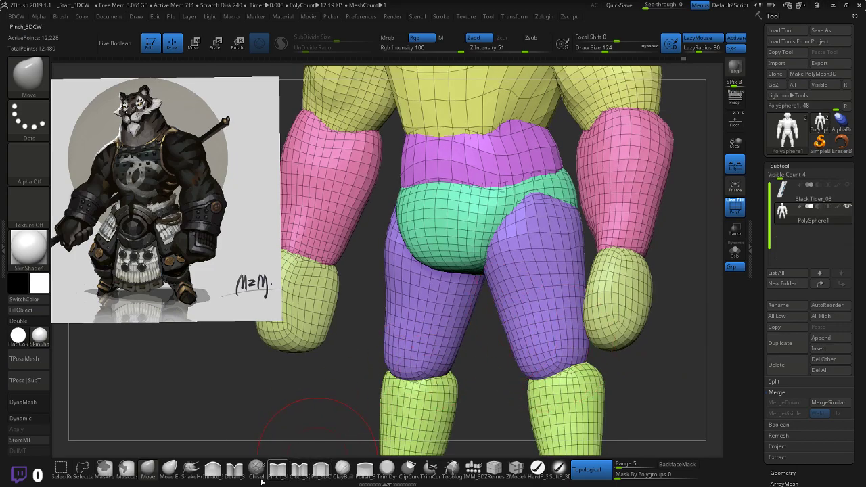
- Add volume to the front of the thighs with the Inflate_3DCW brush at draw size 124
{"action": "left_click", "coordinate": [212, 468]}
{"action": "mouse_move", "coordinate": [528, 233]}
{"action": "left_mouse_down"}
{"action": "mouse_move", "coordinate": [542, 234]}
{"action": "mouse_move", "coordinate": [554, 318]}
{"action": "mouse_move", "coordinate": [552, 284]}
{"action": "mouse_move", "coordinate": [561, 298]}
{"action": "left_mouse_up"}
{"action": "right_click_drag", "start_coordinate": [595, 331], "coordinate": [637, 300]}
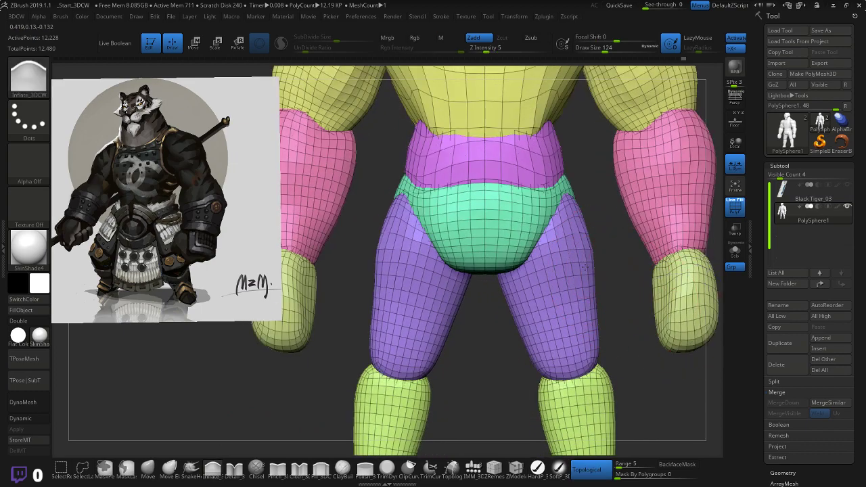
{"action": "mouse_move", "coordinate": [585, 266]}
{"action": "left_mouse_down"}
{"action": "mouse_move", "coordinate": [576, 291]}
{"action": "mouse_move", "coordinate": [562, 267]}
{"action": "mouse_move", "coordinate": [581, 271]}
{"action": "mouse_move", "coordinate": [567, 278]}
{"action": "mouse_move", "coordinate": [591, 336]}
{"action": "mouse_move", "coordinate": [640, 347]}
{"action": "mouse_move", "coordinate": [640, 220]}
{"action": "left_mouse_up"}
{"action": "key", "text": "ctrl+z"}
{"action": "key", "text": "ctrl+z"}
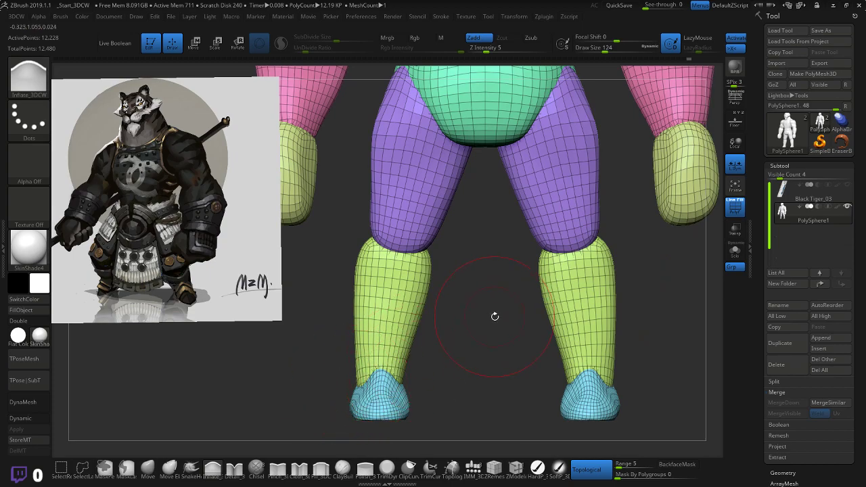
- Shorten the hands slightly by pushing their undersides upward with the Move brush at draw size 124
{"action": "left_click_drag", "start_coordinate": [499, 321], "coordinate": [460, 288], "text": "alt"}
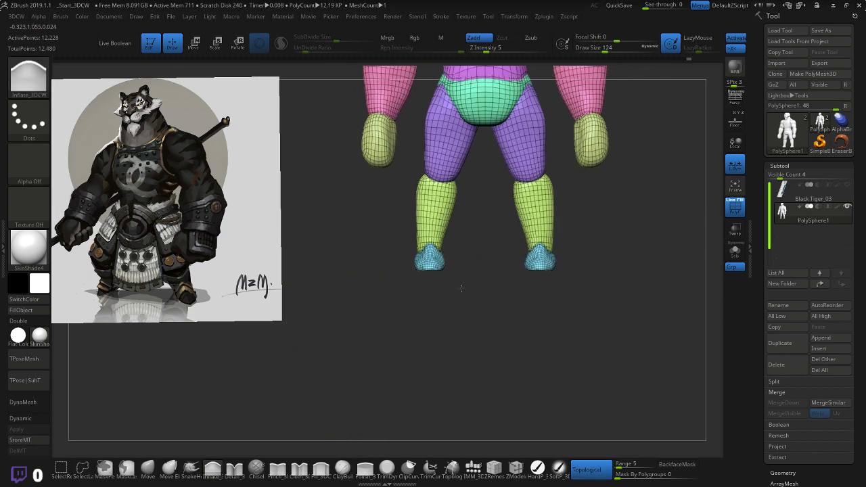
{"action": "left_click_drag", "start_coordinate": [599, 256], "coordinate": [606, 408], "text": "alt"}
{"action": "left_click_drag", "start_coordinate": [640, 287], "coordinate": [664, 247], "text": "alt"}
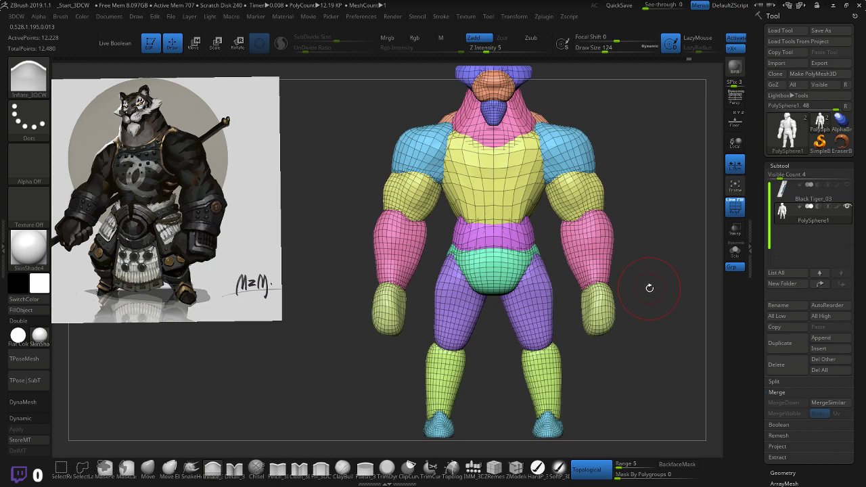
{"action": "left_click_drag", "start_coordinate": [643, 293], "coordinate": [683, 289]}
{"action": "left_click", "coordinate": [144, 472]}
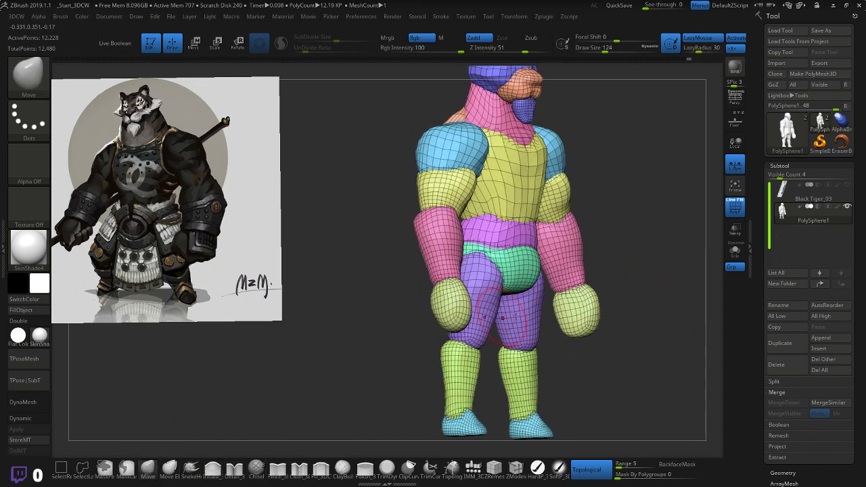
{"action": "mouse_move", "coordinate": [581, 333]}
{"action": "left_mouse_down"}
{"action": "mouse_move", "coordinate": [588, 314]}
{"action": "mouse_move", "coordinate": [570, 332]}
{"action": "mouse_move", "coordinate": [599, 319]}
{"action": "left_mouse_up"}
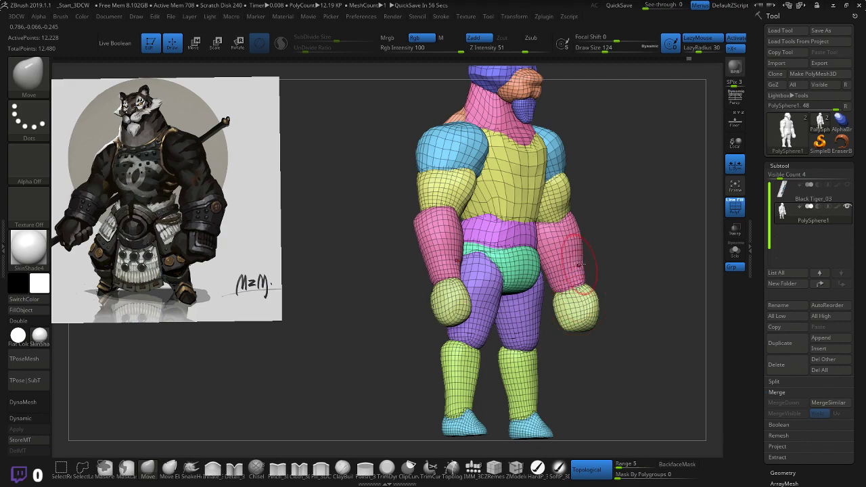
{"action": "left_click_drag", "start_coordinate": [651, 259], "coordinate": [602, 264]}
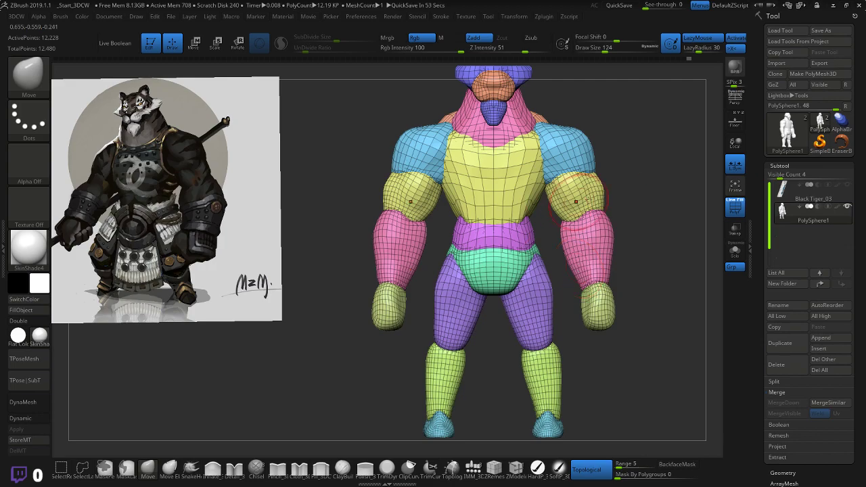
- Examine the proportions of the arms, shoulders and torso from the front and both sides against the reference image
{"action": "mouse_move", "coordinate": [578, 223]}
{"action": "right_mouse_down"}
{"action": "mouse_move", "coordinate": [599, 284]}
{"action": "mouse_move", "coordinate": [638, 261]}
{"action": "mouse_move", "coordinate": [588, 291]}
{"action": "right_mouse_up"}
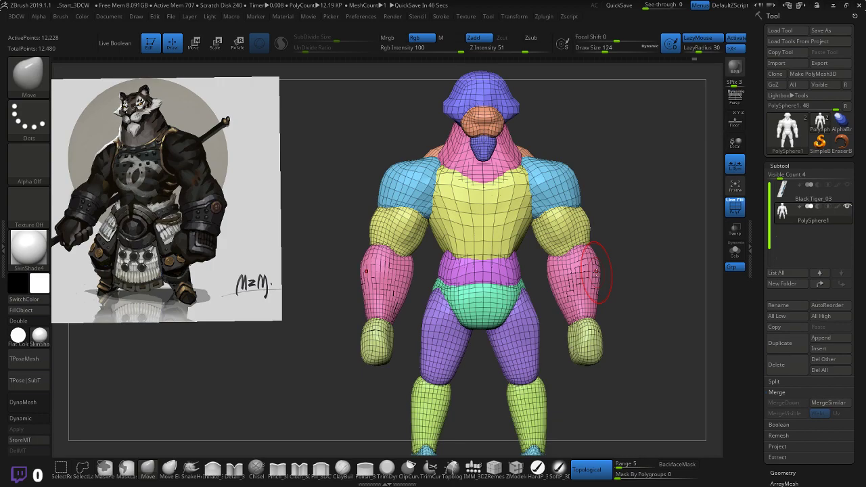
{"action": "right_click_drag", "start_coordinate": [641, 241], "coordinate": [685, 286], "text": "alt"}
{"action": "left_click_drag", "start_coordinate": [702, 275], "coordinate": [655, 272]}
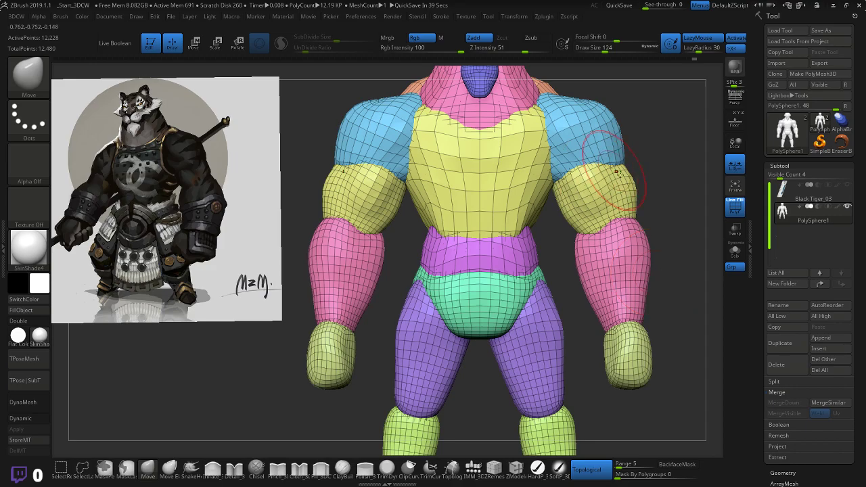
{"action": "right_click_drag", "start_coordinate": [664, 203], "coordinate": [615, 192], "text": "ctrl"}
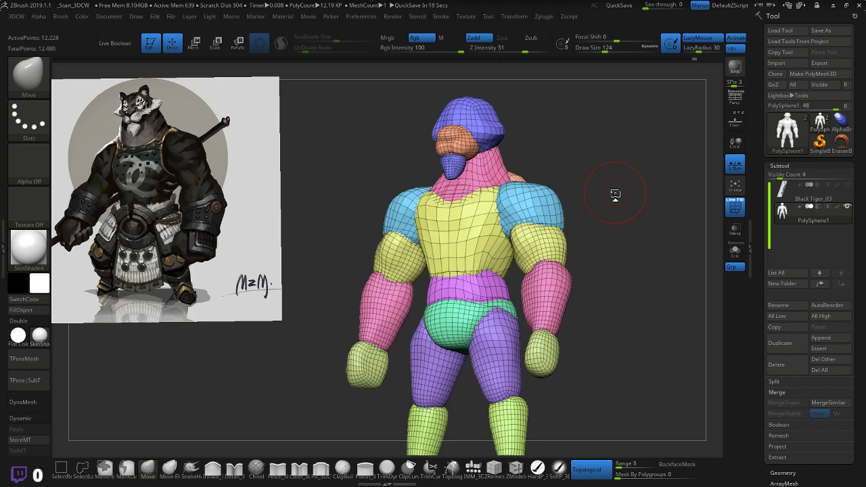
{"action": "left_click_drag", "start_coordinate": [570, 196], "coordinate": [618, 207], "text": "shift"}
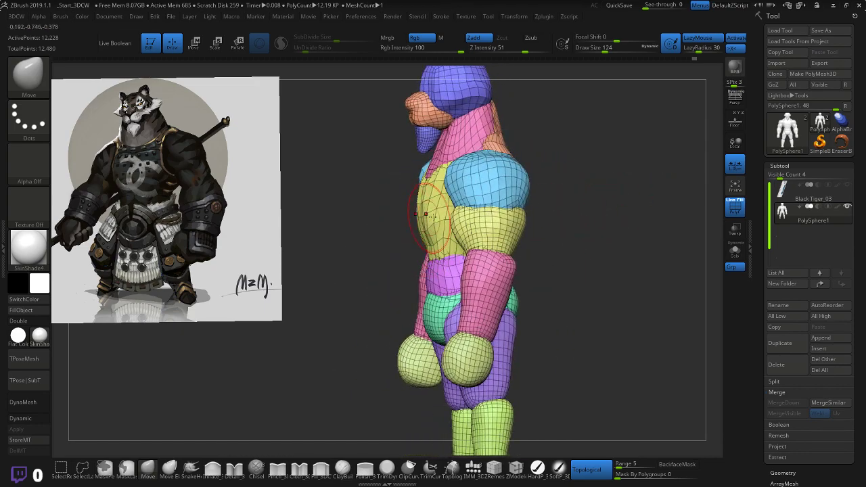
{"action": "left_click_drag", "start_coordinate": [598, 216], "coordinate": [605, 187]}
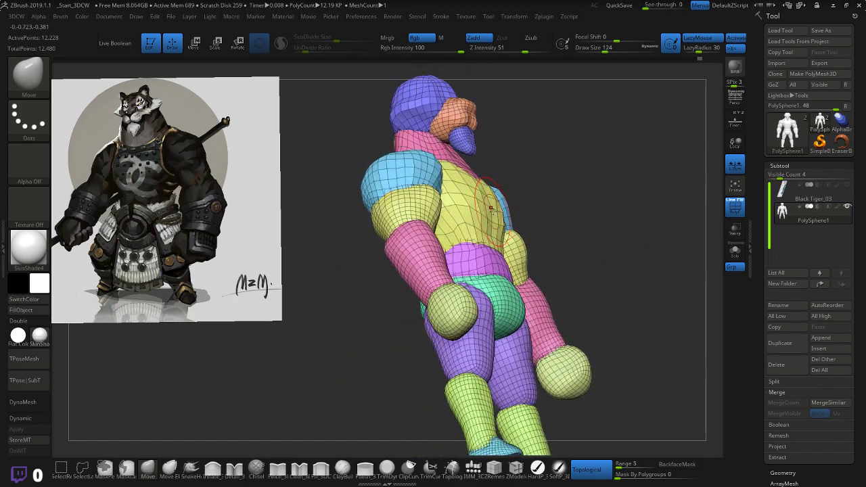
{"action": "left_click_drag", "start_coordinate": [534, 200], "coordinate": [642, 276]}
{"action": "left_click_drag", "start_coordinate": [591, 308], "coordinate": [578, 338]}
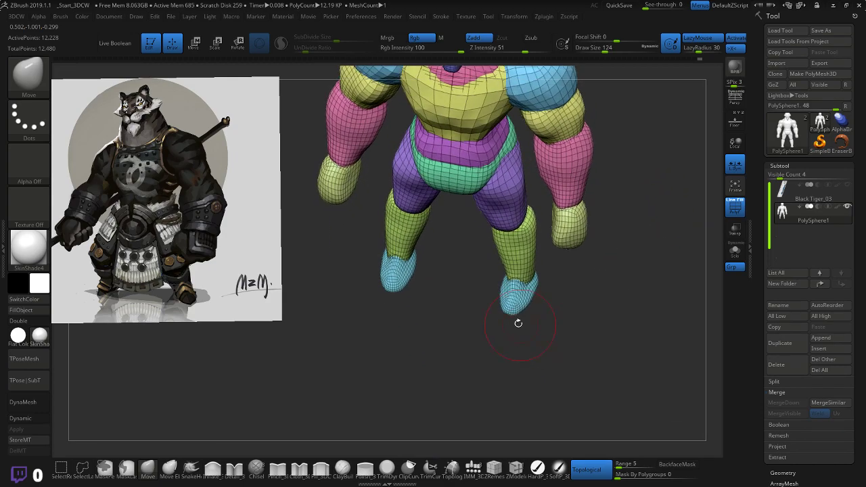
- Extend the toe tips of the feet forward with the Move brush, reducing the draw size to 80
{"action": "left_click_drag", "start_coordinate": [508, 310], "coordinate": [505, 315]}
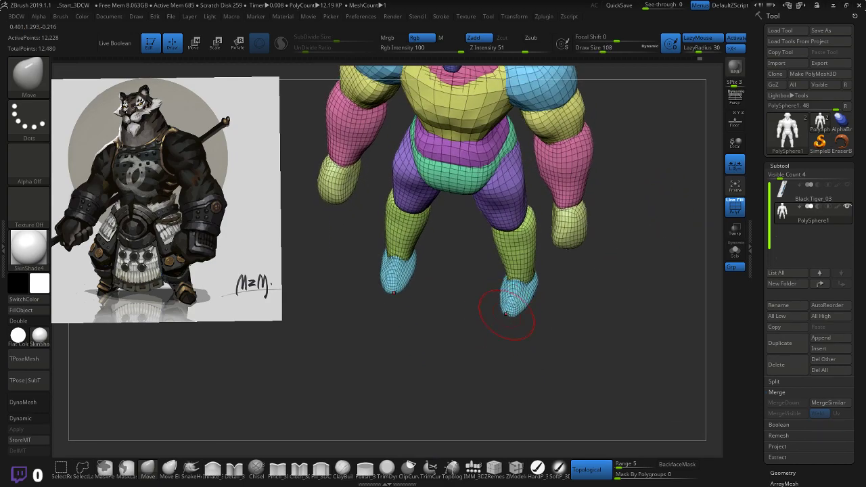
{"action": "key", "text": "bracketleft"}
{"action": "key", "text": "bracketleft"}
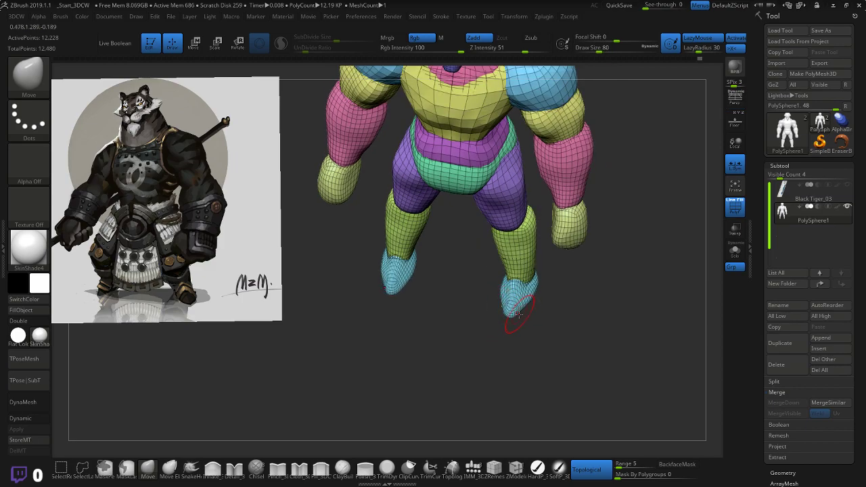
{"action": "mouse_move", "coordinate": [545, 296]}
{"action": "left_mouse_down"}
{"action": "mouse_move", "coordinate": [572, 319]}
{"action": "mouse_move", "coordinate": [564, 325]}
{"action": "mouse_move", "coordinate": [530, 248]}
{"action": "mouse_move", "coordinate": [572, 271]}
{"action": "mouse_move", "coordinate": [575, 286]}
{"action": "left_mouse_up"}
- Adjust the shape of the feet with the Move brush at draw size 108
{"action": "key", "text": "]"}
{"action": "key", "text": "]"}
{"action": "key", "text": "]"}
{"action": "mouse_move", "coordinate": [547, 318]}
{"action": "left_mouse_down"}
{"action": "mouse_move", "coordinate": [575, 249]}
{"action": "mouse_move", "coordinate": [584, 299]}
{"action": "mouse_move", "coordinate": [572, 295]}
{"action": "mouse_move", "coordinate": [555, 309]}
{"action": "mouse_move", "coordinate": [516, 295]}
{"action": "left_mouse_up"}
{"action": "key", "text": "ctrl"}
{"action": "mouse_move", "coordinate": [570, 298]}
{"action": "left_mouse_down"}
{"action": "mouse_move", "coordinate": [514, 304]}
{"action": "mouse_move", "coordinate": [531, 294]}
{"action": "left_mouse_up"}
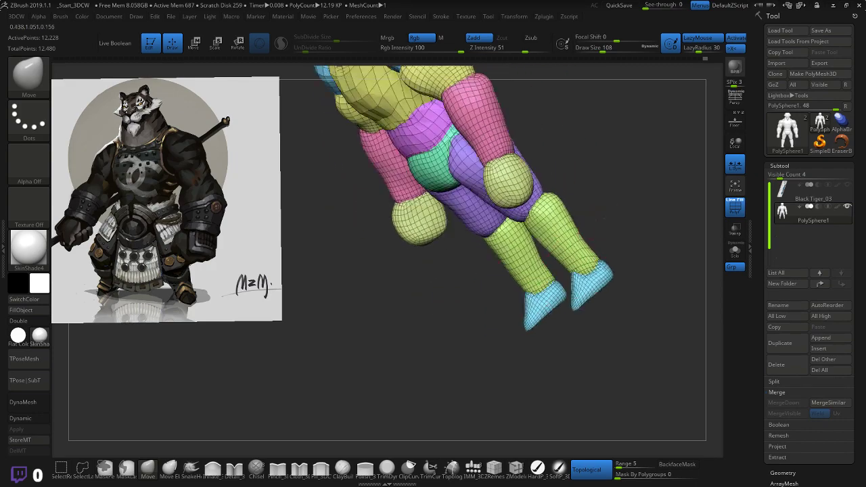
{"action": "mouse_move", "coordinate": [598, 219]}
{"action": "left_mouse_down"}
{"action": "mouse_move", "coordinate": [609, 223]}
{"action": "mouse_move", "coordinate": [559, 259]}
{"action": "left_mouse_up"}
{"action": "mouse_move", "coordinate": [465, 328]}
{"action": "left_mouse_down"}
{"action": "mouse_move", "coordinate": [461, 321]}
{"action": "mouse_move", "coordinate": [433, 337]}
{"action": "left_mouse_up"}
{"action": "left_click_drag", "start_coordinate": [506, 291], "coordinate": [554, 292], "text": "shift"}
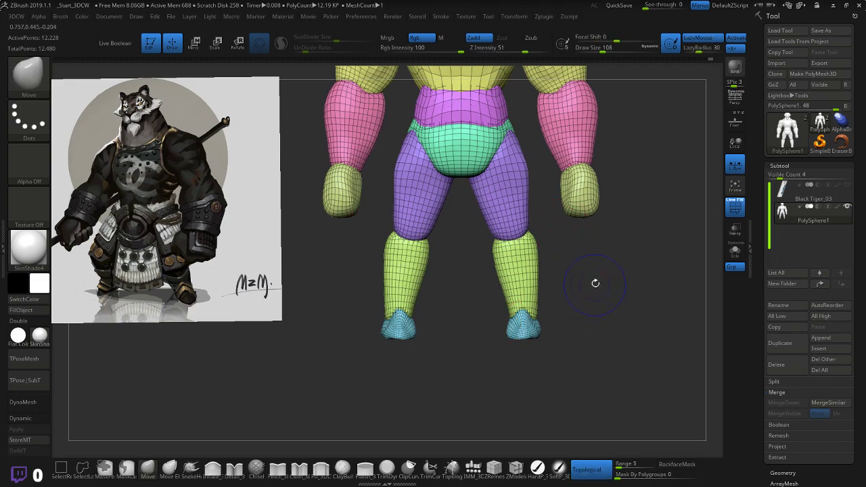
- Examine the head, torso, arms and legs from the front against the reference image, minimizing the browser window that covers the model
{"action": "left_click_drag", "start_coordinate": [589, 282], "coordinate": [592, 316], "text": "alt"}
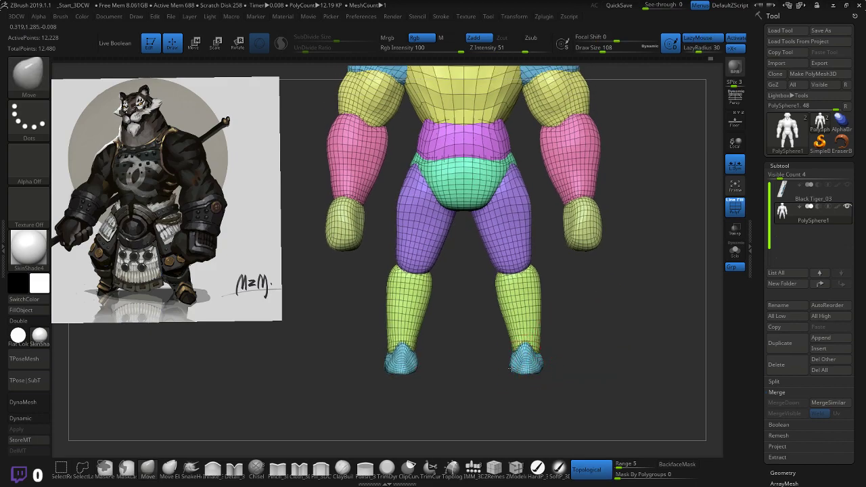
{"action": "left_click_drag", "start_coordinate": [584, 315], "coordinate": [618, 388], "text": "alt"}
{"action": "left_click_drag", "start_coordinate": [631, 305], "coordinate": [626, 344], "text": "alt"}
{"action": "left_click_drag", "start_coordinate": [631, 259], "coordinate": [647, 250], "text": "alt"}
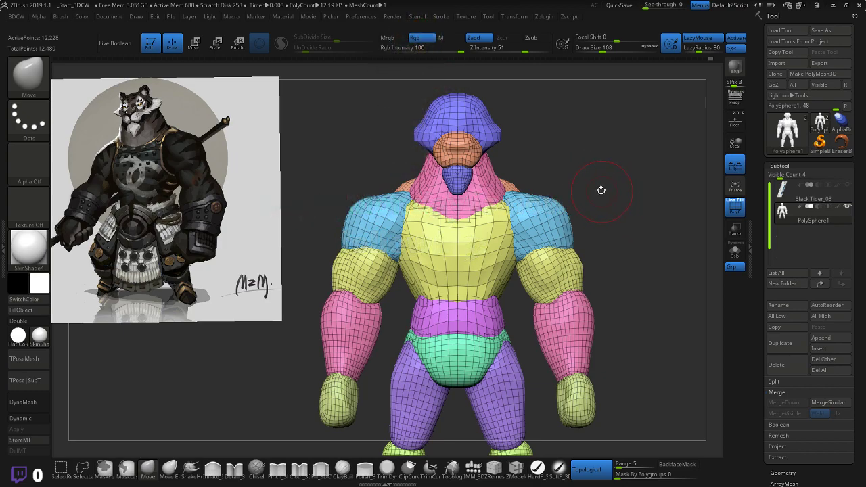
{"action": "left_click_drag", "start_coordinate": [596, 125], "coordinate": [605, 207], "text": "alt"}
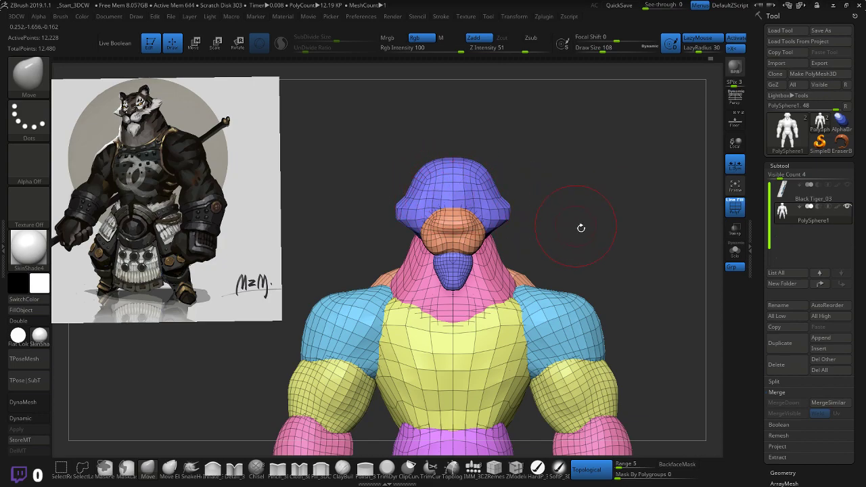
{"action": "left_click_drag", "start_coordinate": [602, 241], "coordinate": [608, 203], "text": "alt"}
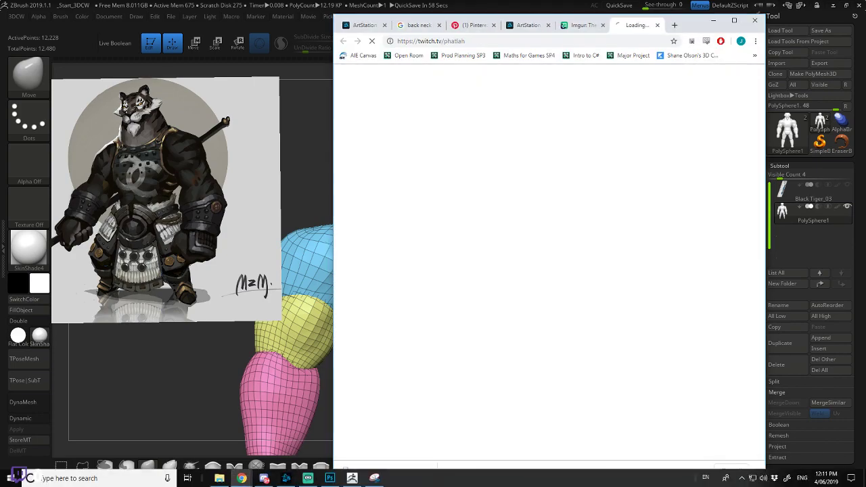
{"action": "left_click", "coordinate": [713, 20]}
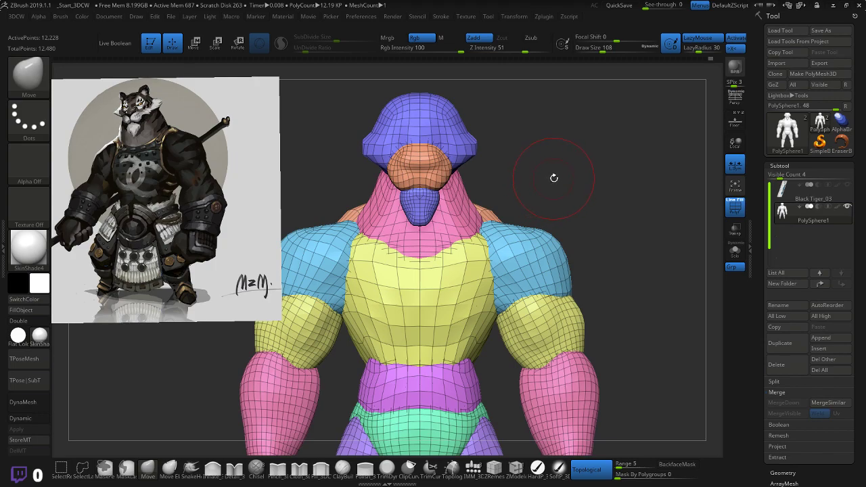
{"action": "left_click_drag", "start_coordinate": [566, 180], "coordinate": [558, 180], "text": "alt"}
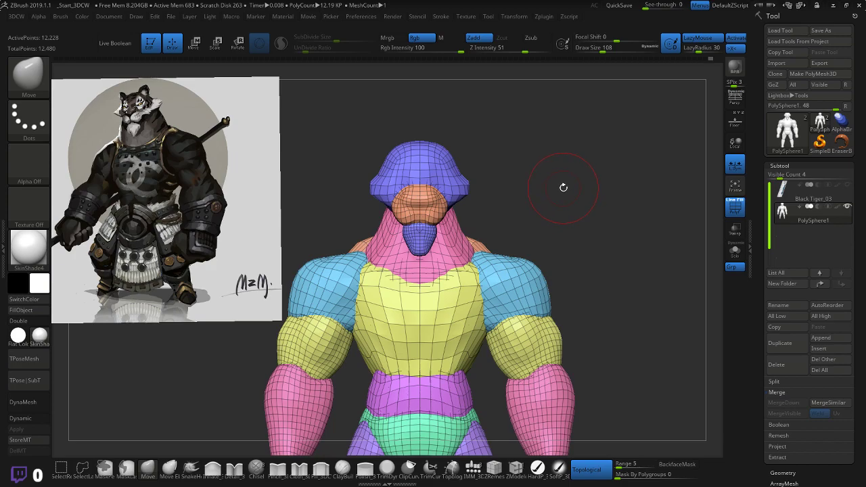
{"action": "left_click_drag", "start_coordinate": [568, 191], "coordinate": [607, 170], "text": "alt"}
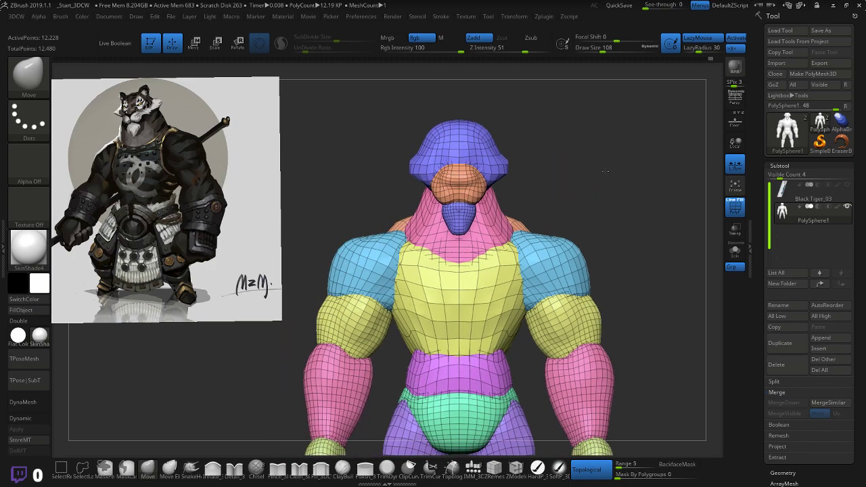
- Flatten the surfaces of the feet with the Polish_3DCW brush at draw size 108
{"action": "mouse_move", "coordinate": [638, 251]}
{"action": "left_mouse_down"}
{"action": "mouse_move", "coordinate": [625, 180]}
{"action": "mouse_move", "coordinate": [654, 231]}
{"action": "mouse_move", "coordinate": [634, 222]}
{"action": "mouse_move", "coordinate": [639, 243]}
{"action": "mouse_move", "coordinate": [623, 275]}
{"action": "mouse_move", "coordinate": [634, 248]}
{"action": "mouse_move", "coordinate": [601, 290]}
{"action": "mouse_move", "coordinate": [582, 342]}
{"action": "mouse_move", "coordinate": [616, 360]}
{"action": "mouse_move", "coordinate": [617, 250]}
{"action": "mouse_move", "coordinate": [632, 322]}
{"action": "mouse_move", "coordinate": [615, 273]}
{"action": "left_mouse_up"}
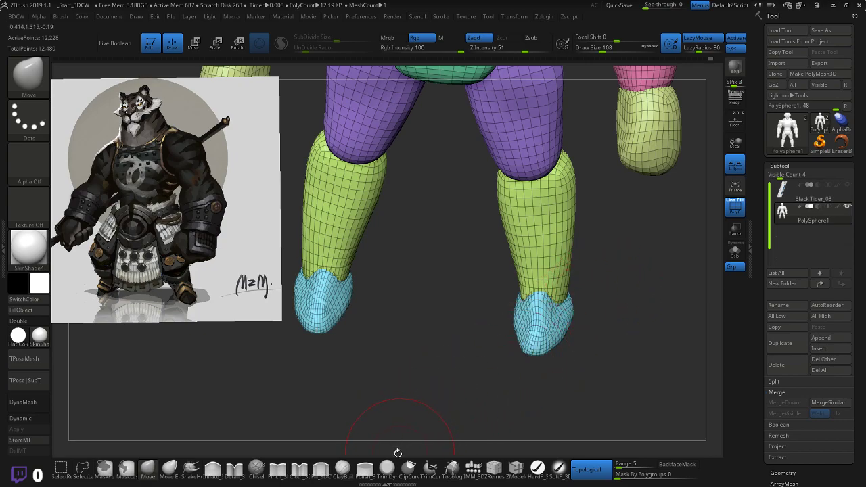
{"action": "left_click", "coordinate": [366, 469]}
{"action": "mouse_move", "coordinate": [550, 311]}
{"action": "left_mouse_down"}
{"action": "mouse_move", "coordinate": [547, 281]}
{"action": "mouse_move", "coordinate": [549, 301]}
{"action": "mouse_move", "coordinate": [625, 311]}
{"action": "left_mouse_up"}
{"action": "mouse_move", "coordinate": [444, 315]}
{"action": "left_mouse_down"}
{"action": "mouse_move", "coordinate": [460, 294]}
{"action": "mouse_move", "coordinate": [452, 285]}
{"action": "left_mouse_up"}
{"action": "left_click_drag", "start_coordinate": [581, 311], "coordinate": [474, 313]}
{"action": "mouse_move", "coordinate": [570, 269]}
{"action": "left_mouse_down"}
{"action": "mouse_move", "coordinate": [590, 291]}
{"action": "mouse_move", "coordinate": [593, 283]}
{"action": "left_mouse_up"}
{"action": "left_click_drag", "start_coordinate": [596, 338], "coordinate": [612, 345]}
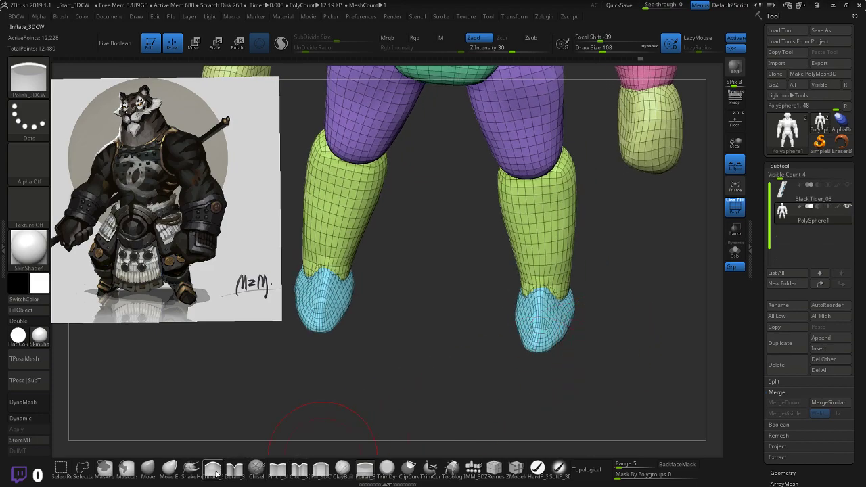
- Raise the front of the feet with the Move brush and smooth their outer sides
{"action": "left_click", "coordinate": [147, 469]}
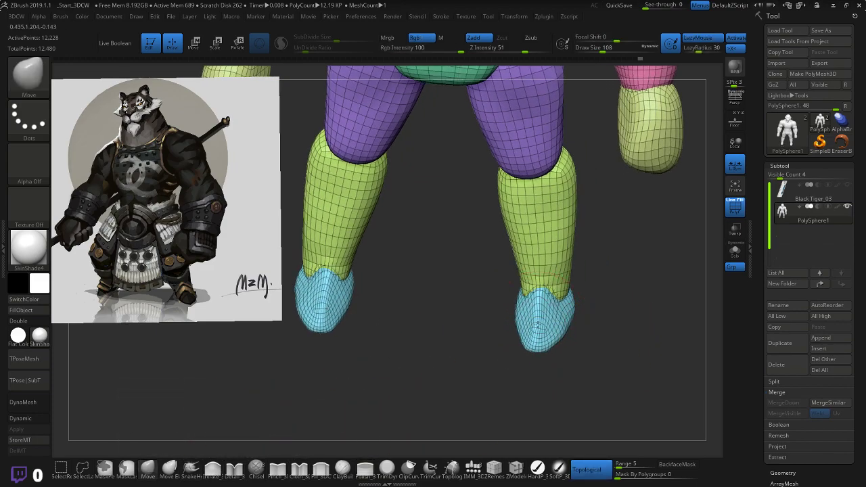
{"action": "left_click_drag", "start_coordinate": [538, 325], "coordinate": [537, 298]}
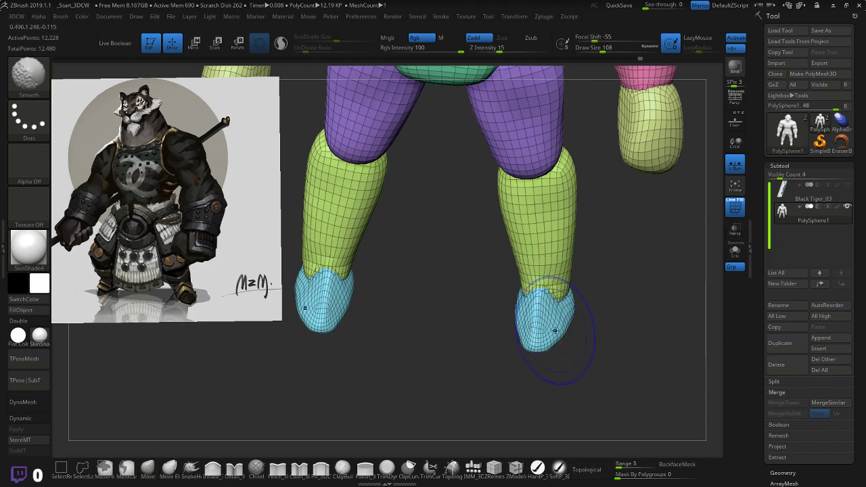
{"action": "mouse_move", "coordinate": [558, 341]}
{"action": "left_mouse_down", "text": "shift"}
{"action": "mouse_move", "coordinate": [539, 319]}
{"action": "mouse_move", "coordinate": [526, 331]}
{"action": "mouse_move", "coordinate": [529, 308]}
{"action": "left_mouse_up", "text": "shift"}
{"action": "mouse_move", "coordinate": [609, 296]}
{"action": "left_mouse_down"}
{"action": "mouse_move", "coordinate": [620, 291]}
{"action": "mouse_move", "coordinate": [581, 271]}
{"action": "left_mouse_up"}
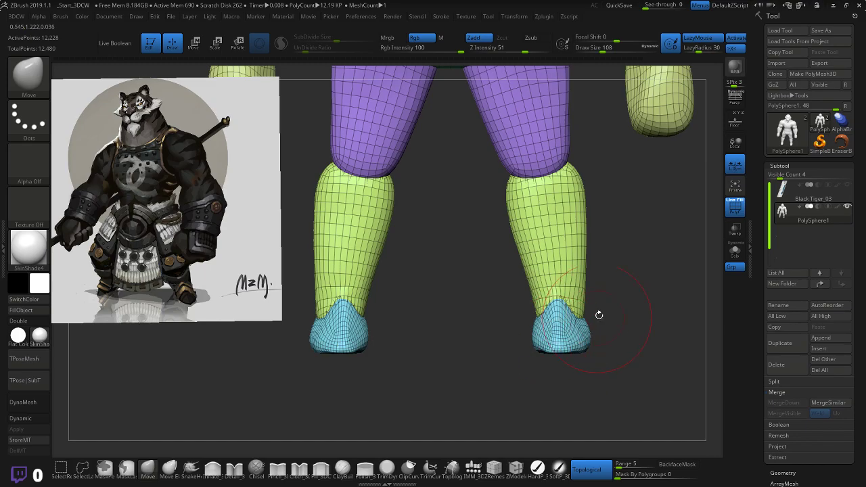
- Refine the lower ends of the thighs around the knees with the Move brush, reducing the draw size to 36
{"action": "mouse_move", "coordinate": [646, 243]}
{"action": "left_mouse_down", "text": "alt"}
{"action": "mouse_move", "coordinate": [604, 328]}
{"action": "mouse_move", "coordinate": [626, 303]}
{"action": "mouse_move", "coordinate": [607, 315]}
{"action": "mouse_move", "coordinate": [579, 294]}
{"action": "mouse_move", "coordinate": [611, 251]}
{"action": "mouse_move", "coordinate": [644, 228]}
{"action": "mouse_move", "coordinate": [611, 304]}
{"action": "mouse_move", "coordinate": [632, 257]}
{"action": "mouse_move", "coordinate": [659, 264]}
{"action": "mouse_move", "coordinate": [643, 304]}
{"action": "left_mouse_up", "text": "alt"}
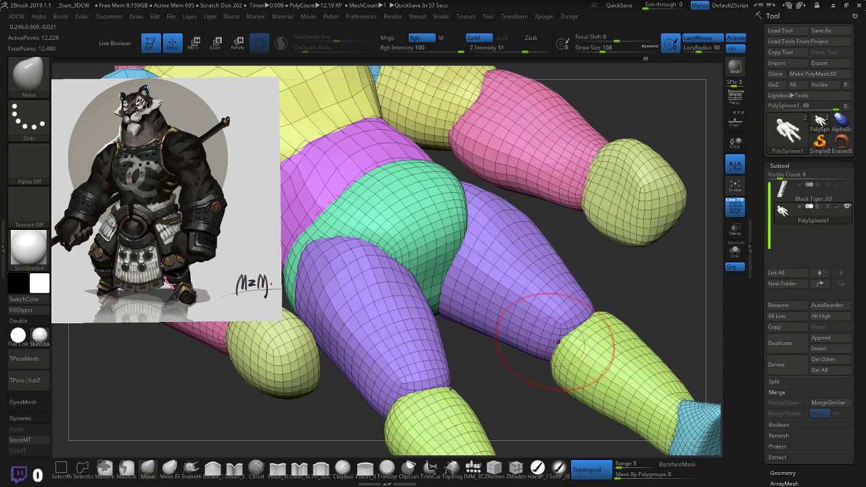
{"action": "left_click_drag", "start_coordinate": [602, 278], "coordinate": [620, 280]}
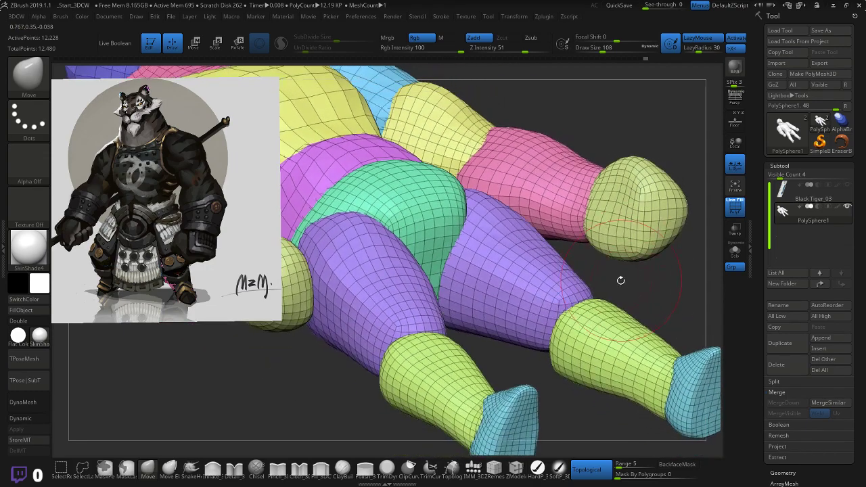
{"action": "key", "text": "bracketleft"}
{"action": "key", "text": "bracketleft"}
{"action": "key", "text": "bracketleft"}
{"action": "key", "text": "bracketleft"}
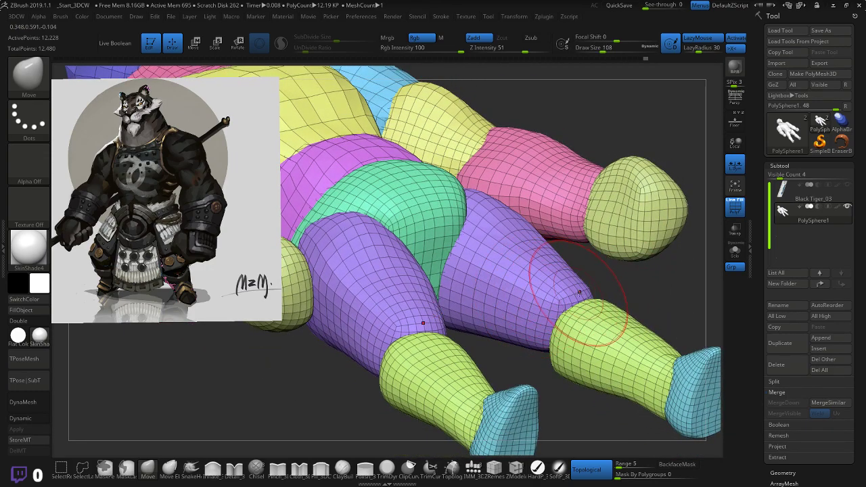
{"action": "key", "text": "["}
{"action": "key", "text": "["}
{"action": "key", "text": "["}
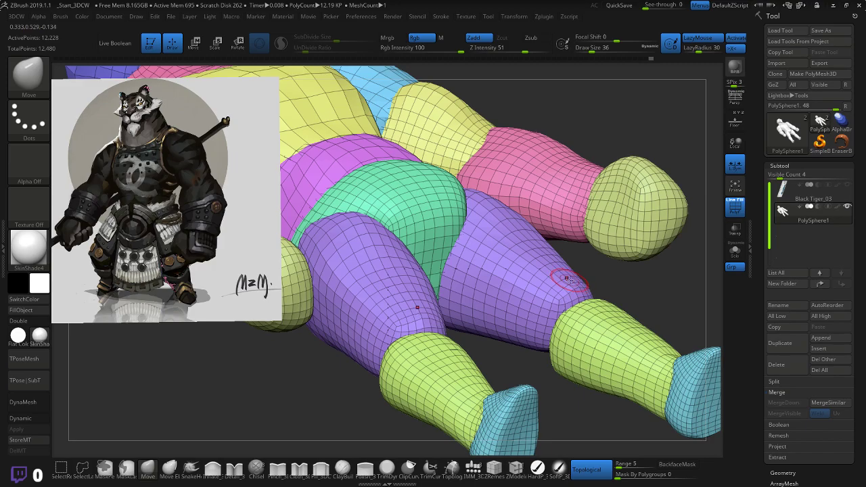
{"action": "left_click_drag", "start_coordinate": [604, 284], "coordinate": [635, 288]}
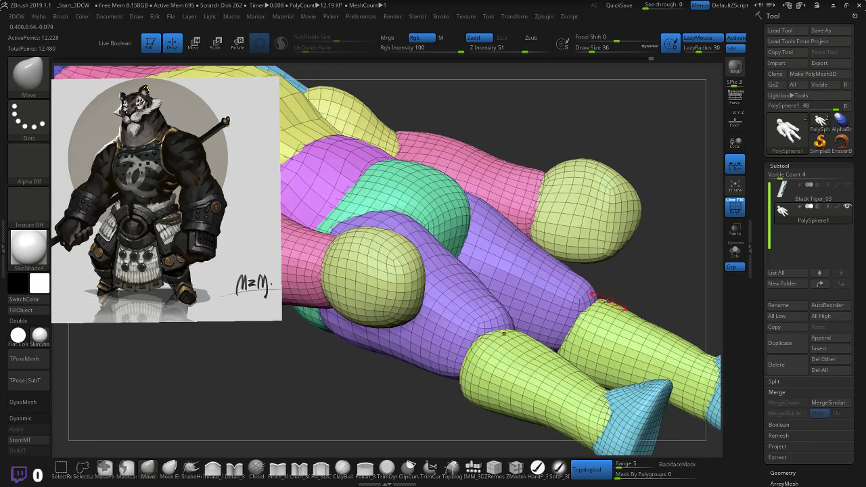
{"action": "right_click_drag", "start_coordinate": [623, 284], "coordinate": [511, 329]}
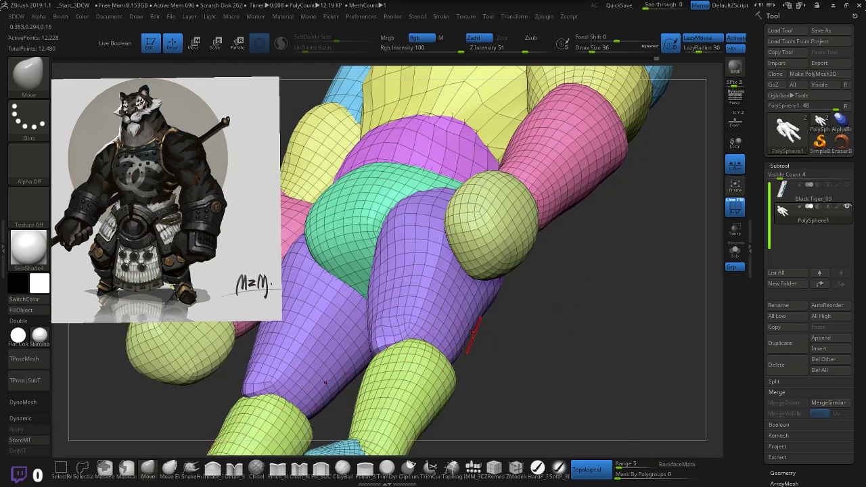
- Reshape the lower thighs above the knees with the Move brush at draw size 104, smoothing where needed
{"action": "key", "text": "]"}
{"action": "key", "text": "bracketright"}
{"action": "key", "text": "bracketright"}
{"action": "mouse_move", "coordinate": [512, 329]}
{"action": "right_mouse_down"}
{"action": "mouse_move", "coordinate": [523, 326]}
{"action": "mouse_move", "coordinate": [593, 183]}
{"action": "mouse_move", "coordinate": [544, 301]}
{"action": "right_mouse_up"}
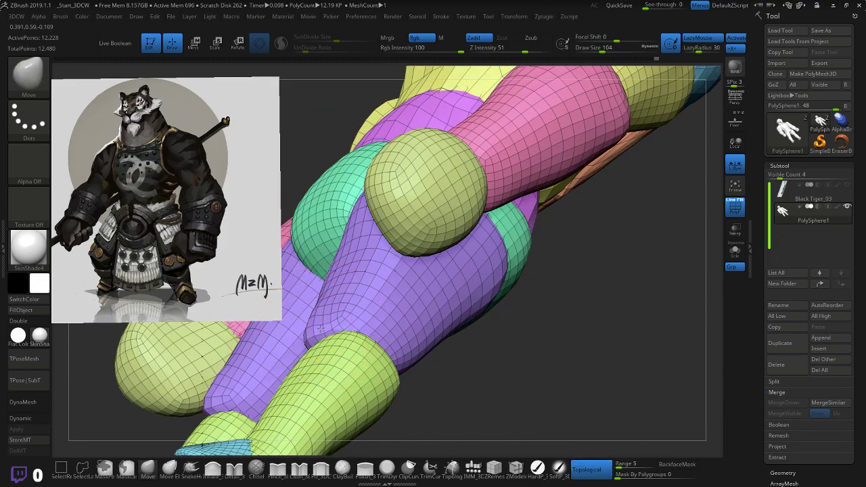
{"action": "right_click_drag", "start_coordinate": [482, 332], "coordinate": [579, 292]}
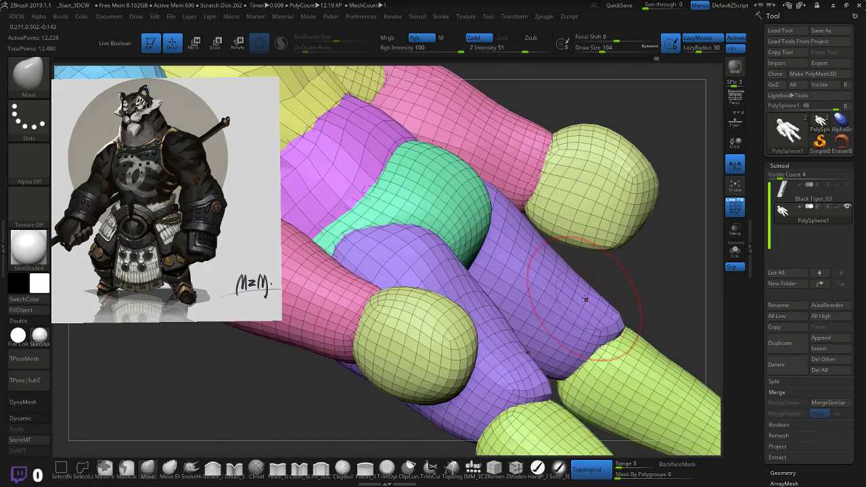
{"action": "left_click_drag", "start_coordinate": [577, 299], "coordinate": [600, 296]}
{"action": "right_click_drag", "start_coordinate": [657, 306], "coordinate": [590, 298]}
{"action": "left_click_drag", "start_coordinate": [590, 298], "coordinate": [609, 331], "text": "shift"}
{"action": "left_click_drag", "start_coordinate": [655, 291], "coordinate": [633, 319]}
{"action": "right_click_drag", "start_coordinate": [633, 319], "coordinate": [548, 343]}
{"action": "left_click_drag", "start_coordinate": [547, 341], "coordinate": [538, 324]}
{"action": "left_click_drag", "start_coordinate": [463, 355], "coordinate": [452, 346]}
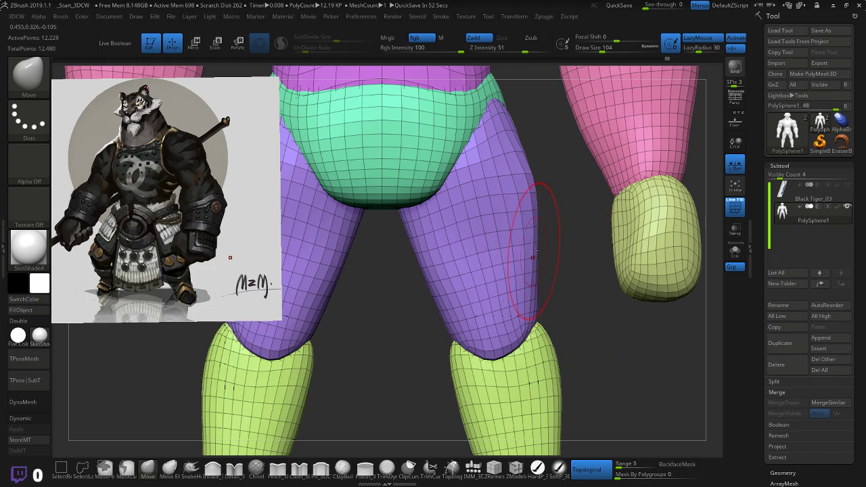
- Push the outer contours of the thighs outward with the Move brush at draw size 136
{"action": "key", "text": "bracketright"}
{"action": "left_click_drag", "start_coordinate": [532, 258], "coordinate": [537, 254]}
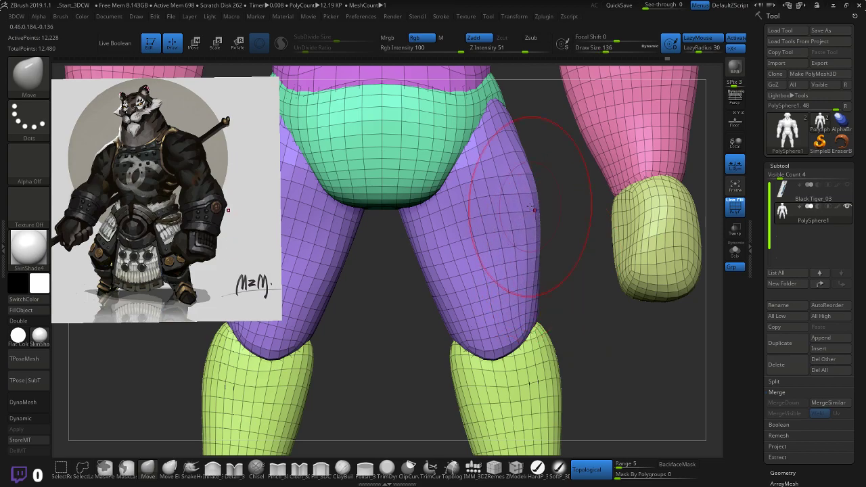
{"action": "mouse_move", "coordinate": [578, 228]}
{"action": "left_mouse_down", "text": "alt"}
{"action": "mouse_move", "coordinate": [556, 230]}
{"action": "mouse_move", "coordinate": [598, 268]}
{"action": "mouse_move", "coordinate": [595, 181]}
{"action": "left_mouse_up", "text": "alt"}
{"action": "left_click_drag", "start_coordinate": [480, 170], "coordinate": [493, 183]}
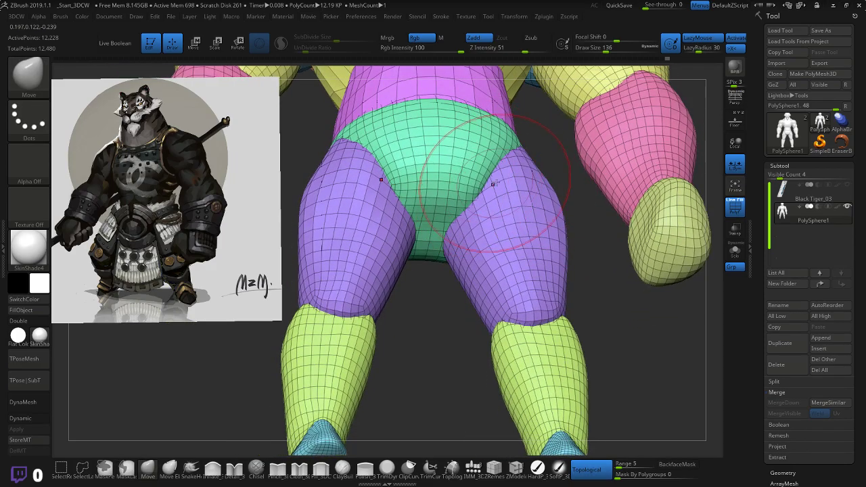
- Refine the junction between the pelvis and upper thighs from several angles with the Move brush at draw size 136
{"action": "mouse_move", "coordinate": [576, 142]}
{"action": "left_mouse_down"}
{"action": "mouse_move", "coordinate": [577, 156]}
{"action": "mouse_move", "coordinate": [507, 96]}
{"action": "left_mouse_up"}
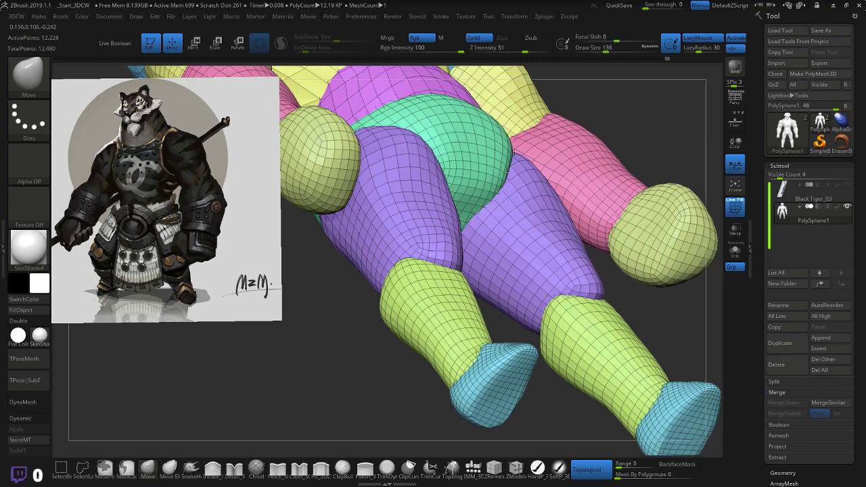
{"action": "left_click_drag", "start_coordinate": [634, 120], "coordinate": [568, 118]}
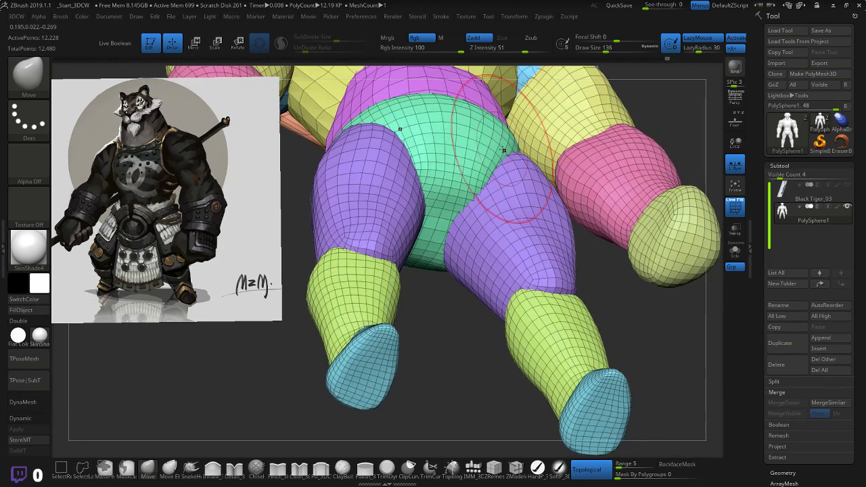
{"action": "left_click_drag", "start_coordinate": [642, 118], "coordinate": [657, 129]}
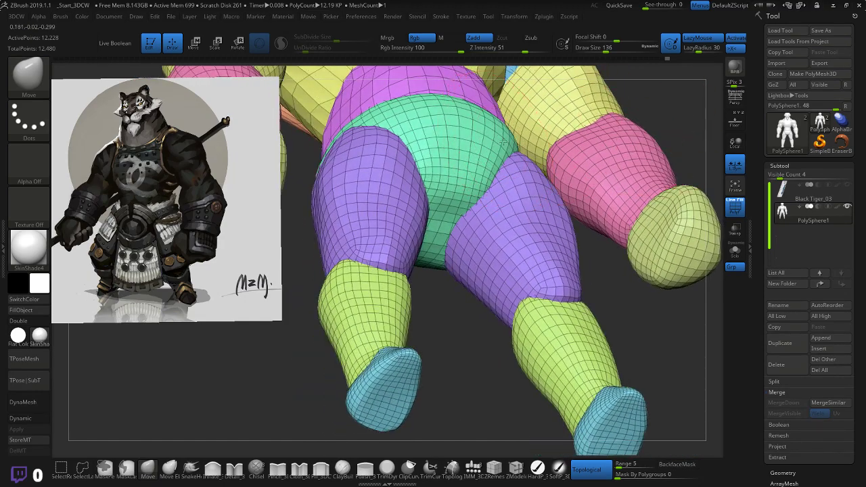
{"action": "left_click_drag", "start_coordinate": [479, 137], "coordinate": [464, 142]}
{"action": "left_click_drag", "start_coordinate": [523, 162], "coordinate": [527, 157]}
{"action": "left_click_drag", "start_coordinate": [639, 119], "coordinate": [542, 125]}
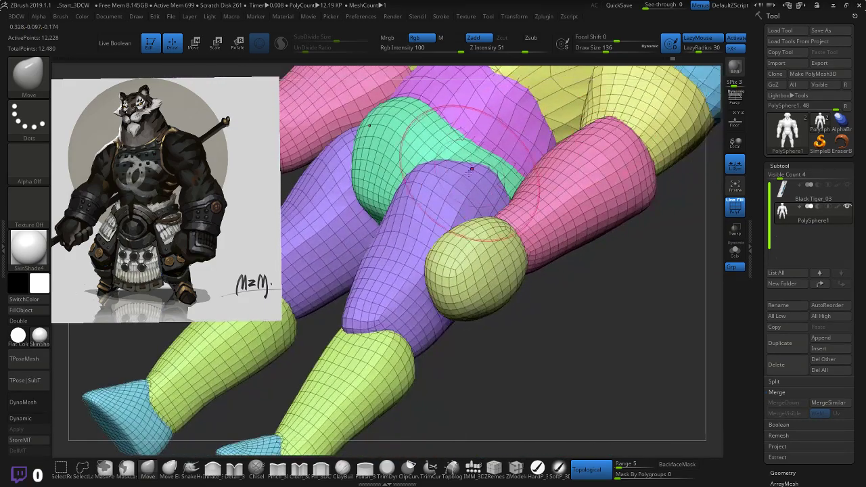
{"action": "mouse_move", "coordinate": [544, 280]}
{"action": "left_mouse_down"}
{"action": "mouse_move", "coordinate": [590, 254]}
{"action": "mouse_move", "coordinate": [584, 257]}
{"action": "left_mouse_up"}
{"action": "mouse_move", "coordinate": [519, 196]}
{"action": "left_mouse_down"}
{"action": "mouse_move", "coordinate": [538, 196]}
{"action": "mouse_move", "coordinate": [523, 183]}
{"action": "mouse_move", "coordinate": [574, 145]}
{"action": "left_mouse_up"}
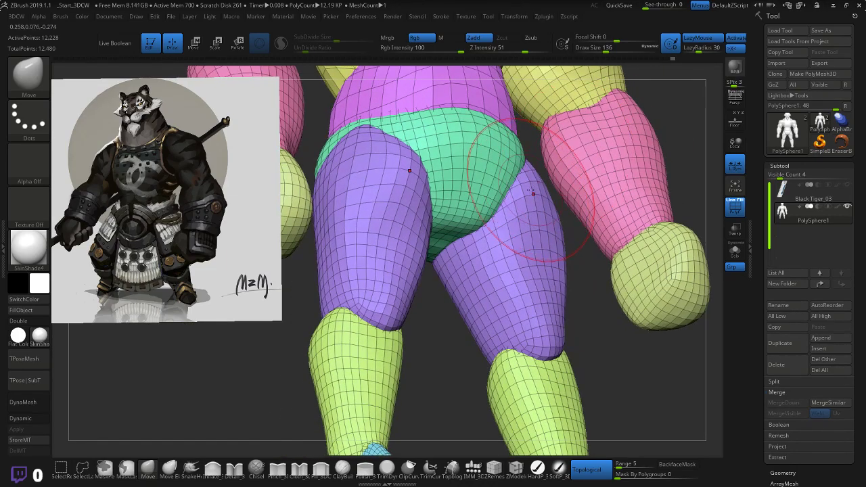
{"action": "left_click_drag", "start_coordinate": [590, 269], "coordinate": [423, 280]}
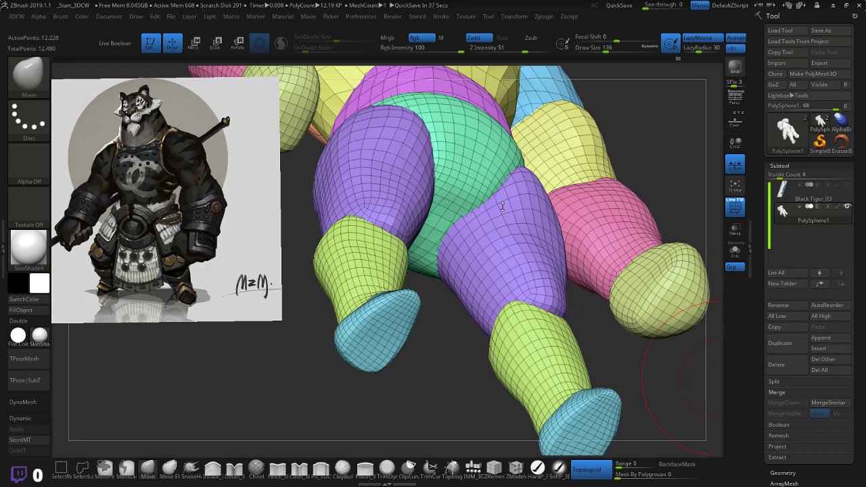
- Adjust the sides of the hips and the tops of the thighs below the waist with the Move brush
{"action": "mouse_move", "coordinate": [631, 139]}
{"action": "right_mouse_down"}
{"action": "mouse_move", "coordinate": [572, 157]}
{"action": "mouse_move", "coordinate": [559, 195]}
{"action": "right_mouse_up"}
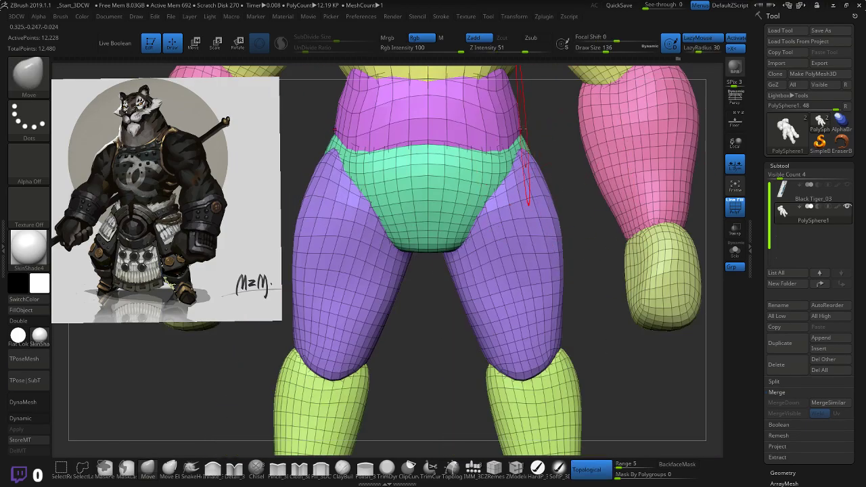
{"action": "left_click_drag", "start_coordinate": [522, 140], "coordinate": [515, 146]}
{"action": "left_click_drag", "start_coordinate": [516, 153], "coordinate": [535, 143]}
{"action": "right_click_drag", "start_coordinate": [547, 135], "coordinate": [382, 164]}
{"action": "mouse_move", "coordinate": [383, 164]}
{"action": "left_mouse_down"}
{"action": "mouse_move", "coordinate": [394, 153]}
{"action": "mouse_move", "coordinate": [399, 165]}
{"action": "left_mouse_up"}
{"action": "left_click_drag", "start_coordinate": [389, 174], "coordinate": [396, 168]}
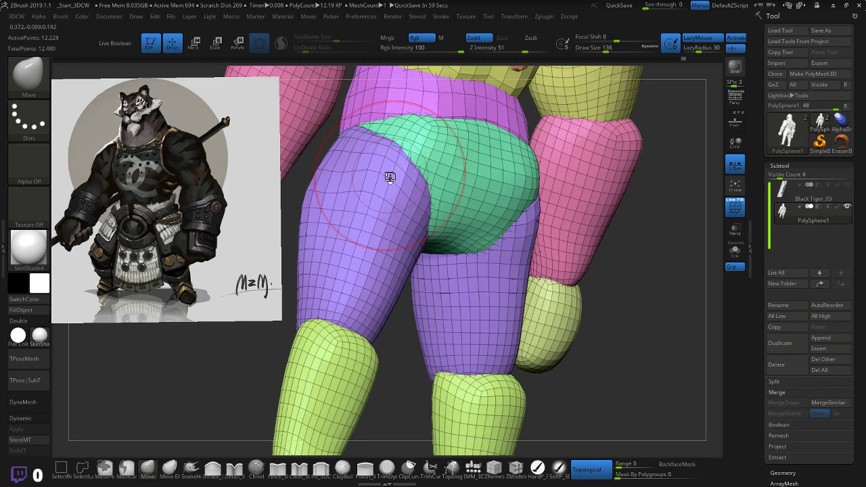
- Smooth the upper outer thighs where they meet the pelvis
{"action": "mouse_move", "coordinate": [718, 265]}
{"action": "left_mouse_down"}
{"action": "mouse_move", "coordinate": [656, 270]}
{"action": "mouse_move", "coordinate": [554, 257]}
{"action": "left_mouse_up"}
{"action": "left_click_drag", "start_coordinate": [609, 264], "coordinate": [511, 257]}
{"action": "mouse_move", "coordinate": [342, 165]}
{"action": "left_mouse_down", "text": "shift"}
{"action": "mouse_move", "coordinate": [303, 187]}
{"action": "mouse_move", "coordinate": [309, 192]}
{"action": "left_mouse_up", "text": "shift"}
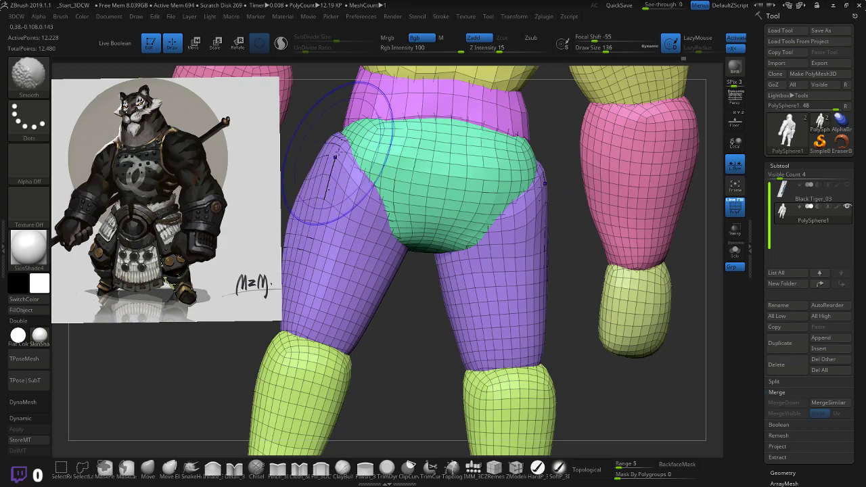
{"action": "right_click_drag", "start_coordinate": [573, 153], "coordinate": [591, 251]}
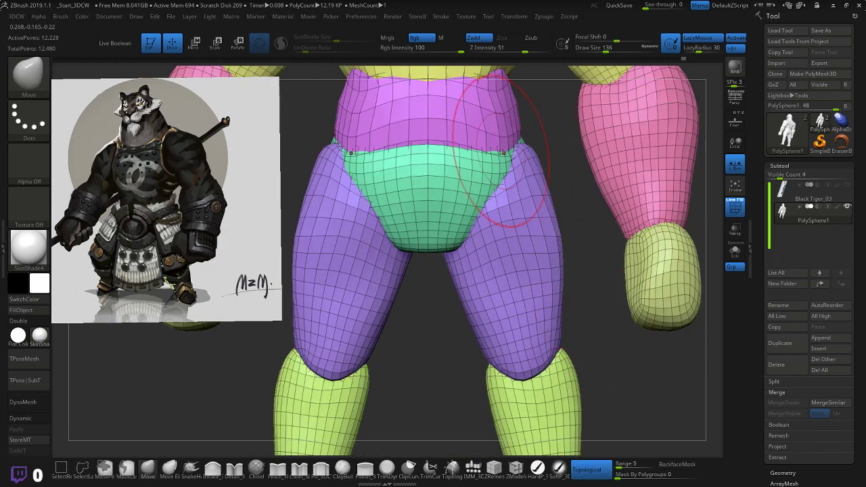
- Refine the side of the hips where the waist, pelvis and upper thighs meet, working from several angles with the Move brush
{"action": "right_click_drag", "start_coordinate": [546, 141], "coordinate": [520, 153]}
{"action": "left_click_drag", "start_coordinate": [519, 153], "coordinate": [504, 145]}
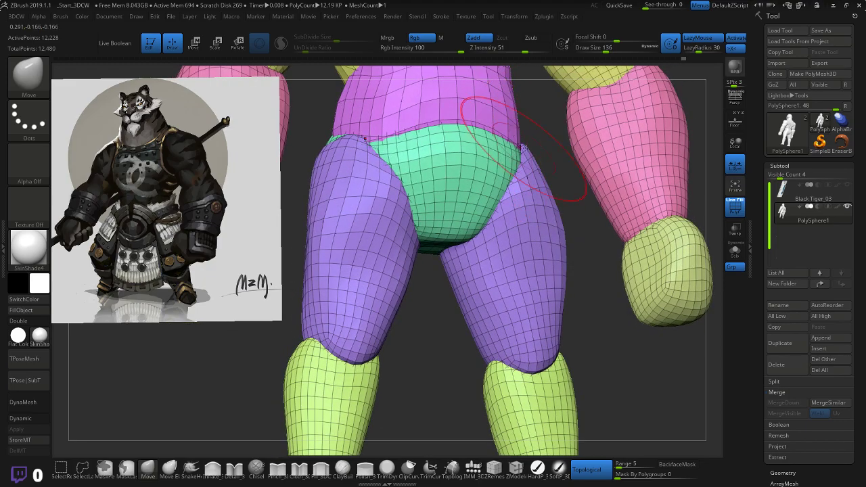
{"action": "mouse_move", "coordinate": [589, 155]}
{"action": "right_mouse_down"}
{"action": "mouse_move", "coordinate": [168, 281]}
{"action": "mouse_move", "coordinate": [34, 278]}
{"action": "right_mouse_up"}
{"action": "left_click_drag", "start_coordinate": [482, 129], "coordinate": [487, 129]}
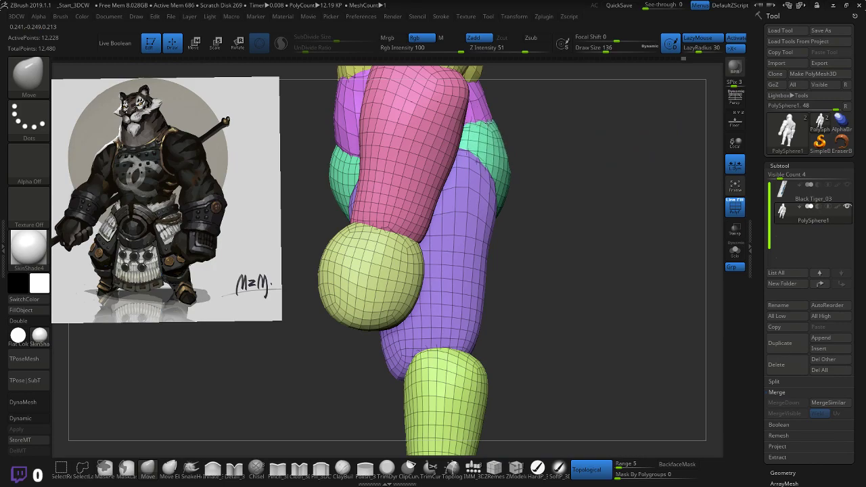
{"action": "right_click_drag", "start_coordinate": [486, 129], "coordinate": [469, 129]}
{"action": "left_click_drag", "start_coordinate": [470, 129], "coordinate": [473, 123]}
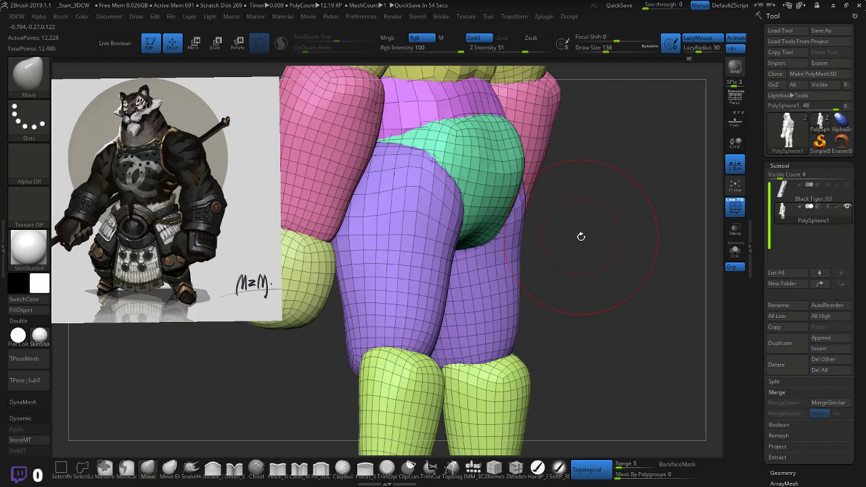
{"action": "left_click_drag", "start_coordinate": [633, 139], "coordinate": [591, 162]}
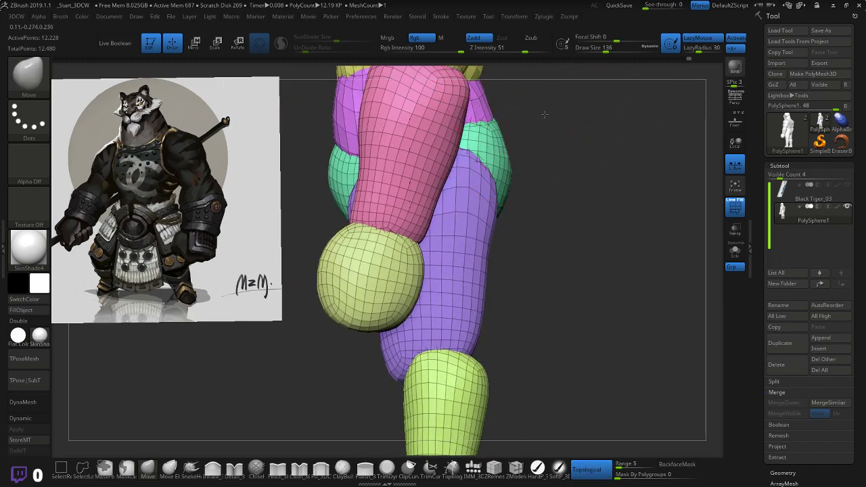
- Adjust the base of the neck where it meets the shoulders with the Move brush and smooth its front
{"action": "mouse_move", "coordinate": [543, 116]}
{"action": "left_mouse_down", "text": "shift"}
{"action": "mouse_move", "coordinate": [535, 110]}
{"action": "mouse_move", "coordinate": [626, 223]}
{"action": "mouse_move", "coordinate": [646, 200]}
{"action": "mouse_move", "coordinate": [609, 240]}
{"action": "mouse_move", "coordinate": [662, 214]}
{"action": "mouse_move", "coordinate": [650, 188]}
{"action": "left_mouse_up", "text": "shift"}
{"action": "mouse_move", "coordinate": [661, 255]}
{"action": "left_mouse_down", "text": "alt"}
{"action": "mouse_move", "coordinate": [635, 204]}
{"action": "mouse_move", "coordinate": [631, 145]}
{"action": "left_mouse_up", "text": "alt"}
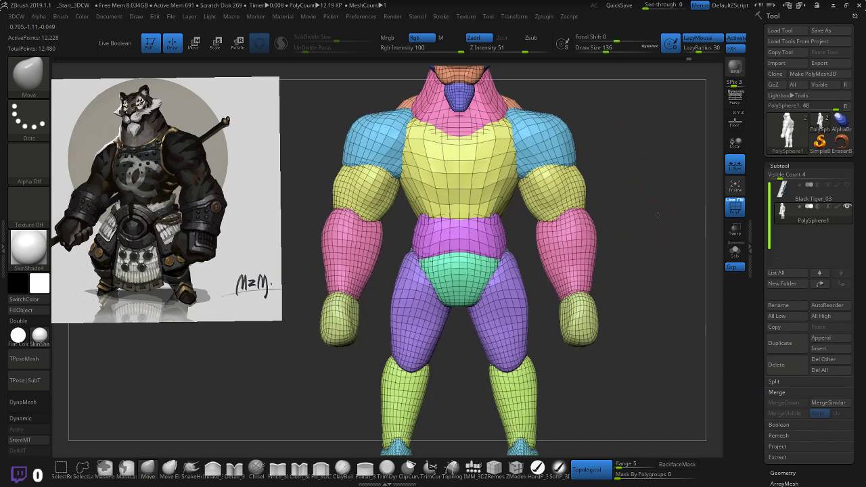
{"action": "mouse_move", "coordinate": [655, 232]}
{"action": "left_mouse_down", "text": "alt"}
{"action": "mouse_move", "coordinate": [646, 174]}
{"action": "mouse_move", "coordinate": [640, 246]}
{"action": "mouse_move", "coordinate": [649, 233]}
{"action": "mouse_move", "coordinate": [621, 237]}
{"action": "mouse_move", "coordinate": [641, 223]}
{"action": "mouse_move", "coordinate": [616, 232]}
{"action": "mouse_move", "coordinate": [625, 250]}
{"action": "mouse_move", "coordinate": [595, 142]}
{"action": "mouse_move", "coordinate": [608, 136]}
{"action": "mouse_move", "coordinate": [617, 169]}
{"action": "left_mouse_up", "text": "alt"}
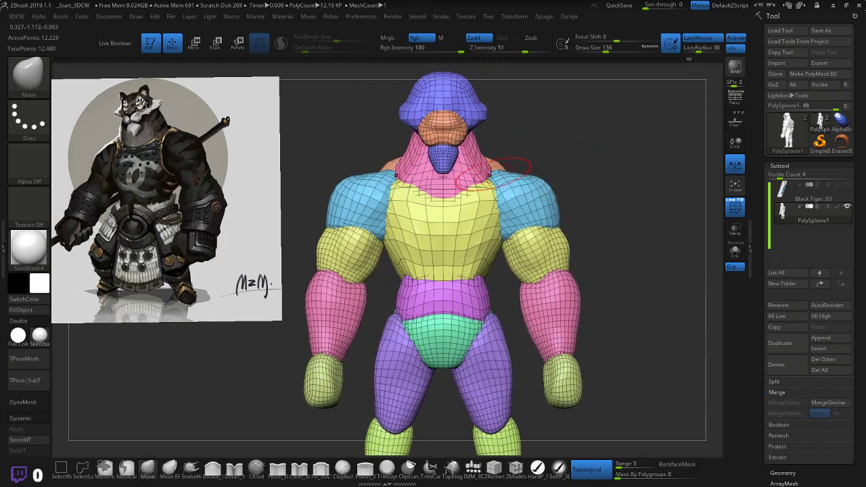
{"action": "left_click_drag", "start_coordinate": [485, 167], "coordinate": [491, 170]}
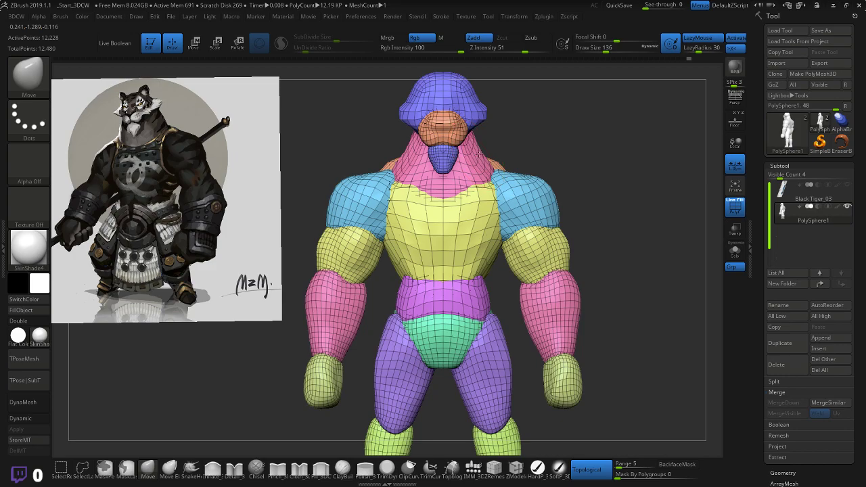
{"action": "left_click_drag", "start_coordinate": [527, 139], "coordinate": [486, 145]}
{"action": "left_click_drag", "start_coordinate": [428, 177], "coordinate": [443, 170], "text": "shift"}
{"action": "left_click_drag", "start_coordinate": [525, 134], "coordinate": [563, 131]}
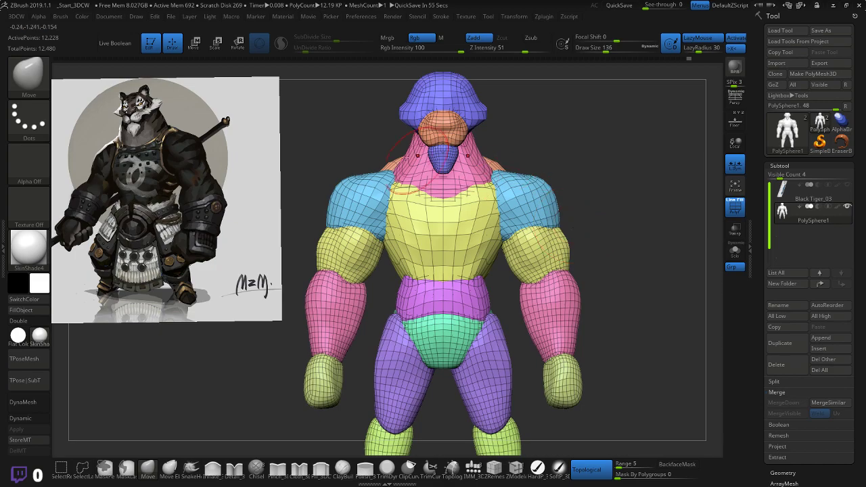
- Save the active tool as a new version named Black Tiger_04 in the Black Tiger folder
{"action": "left_click", "coordinate": [110, 16]}
{"action": "left_click", "coordinate": [177, 51]}
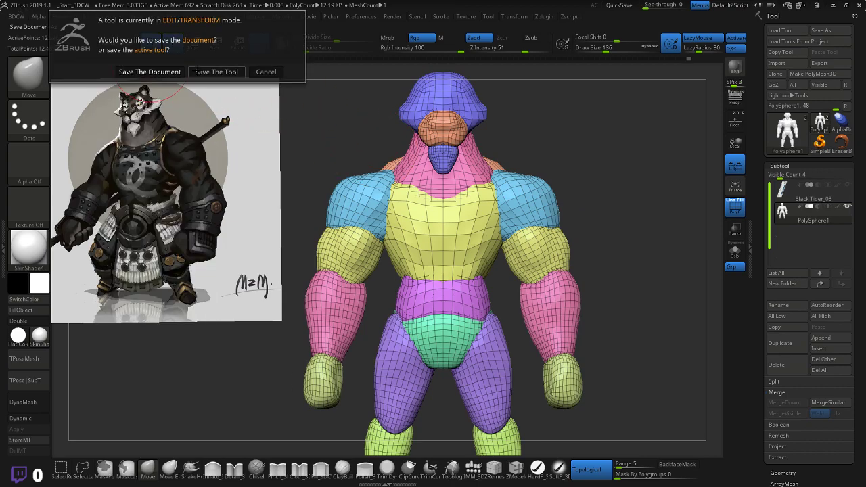
{"action": "left_click", "coordinate": [216, 72]}
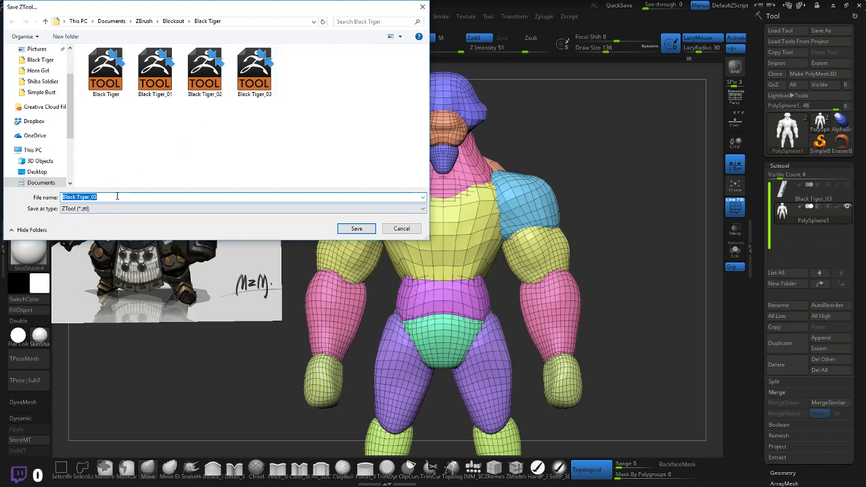
{"action": "left_click_drag", "start_coordinate": [117, 196], "coordinate": [93, 197]}
{"action": "type", "text": "4"}
{"action": "left_click", "coordinate": [357, 229]}
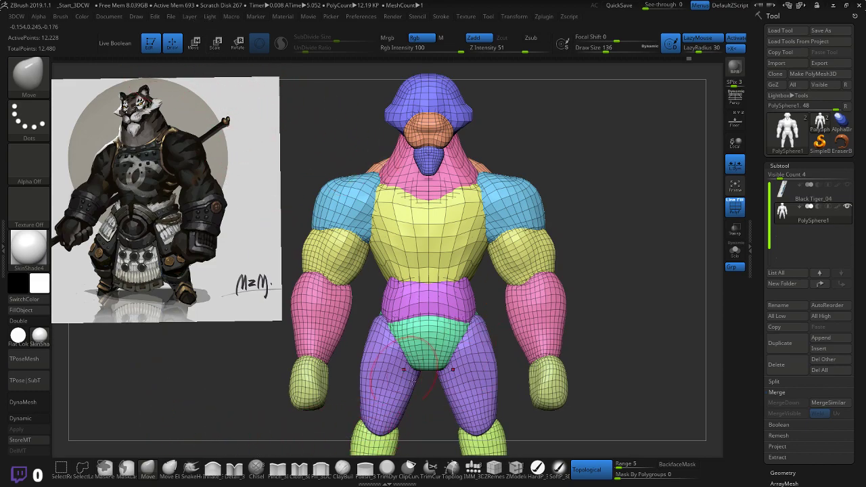
- Insert a mirrored pair of QuadSphere-2 spheres on the upper chest with the IMM_3DCW brush
{"action": "left_click", "coordinate": [476, 478]}
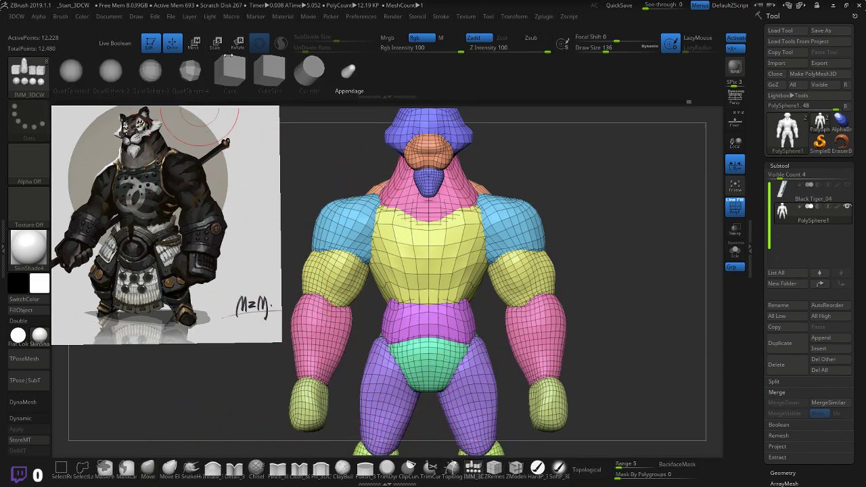
{"action": "left_click", "coordinate": [107, 71]}
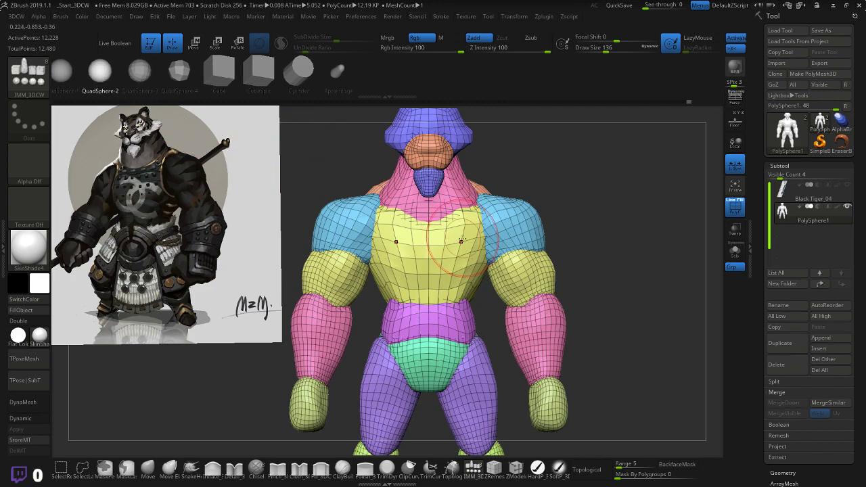
{"action": "left_click_drag", "start_coordinate": [467, 240], "coordinate": [533, 178]}
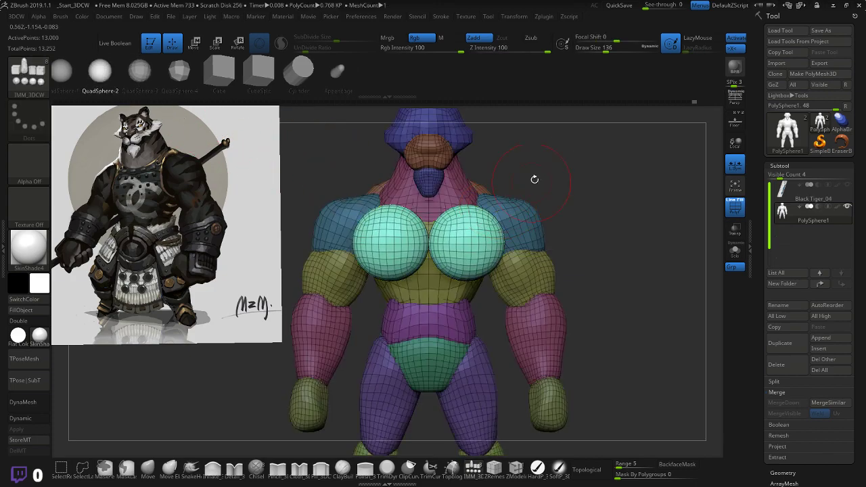
{"action": "key", "text": "ctrl+z"}
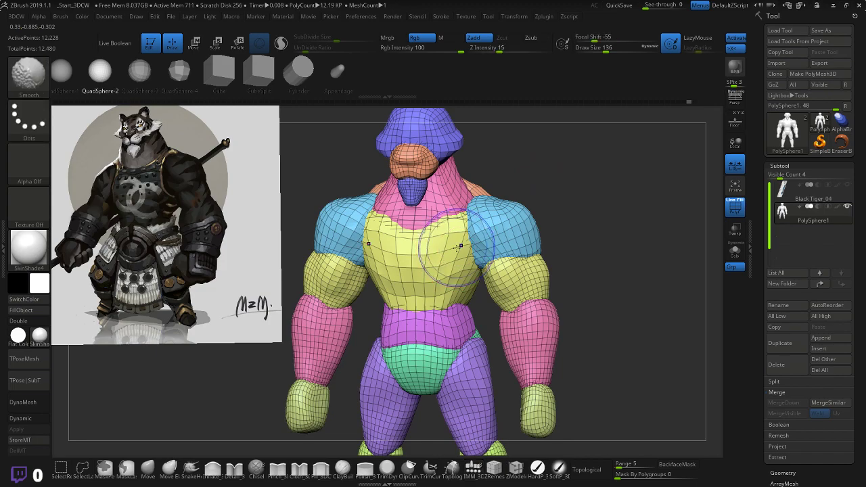
{"action": "left_click_drag", "start_coordinate": [499, 183], "coordinate": [535, 165], "text": "shift"}
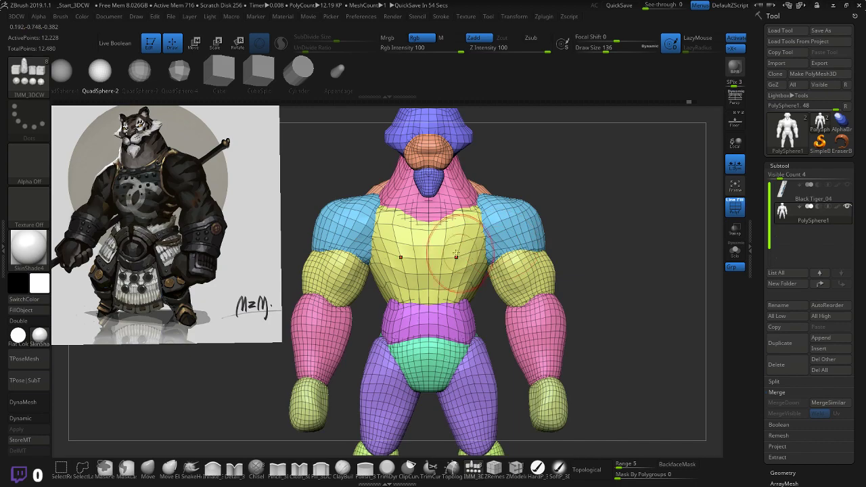
{"action": "left_click_drag", "start_coordinate": [480, 253], "coordinate": [511, 222]}
{"action": "left_click_drag", "start_coordinate": [594, 201], "coordinate": [604, 218]}
- Flatten the inserted chest spheres along their depth with the transform gizmo to form the pectorals
{"action": "key", "text": "w"}
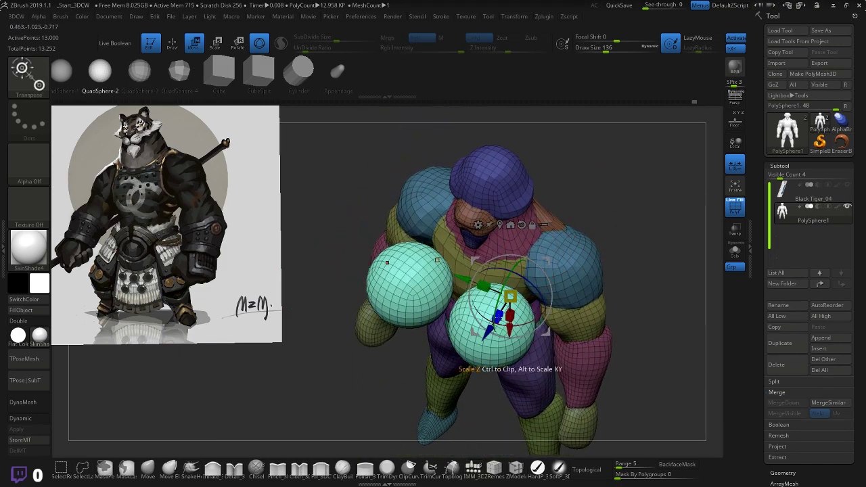
{"action": "left_click_drag", "start_coordinate": [498, 318], "coordinate": [536, 283]}
{"action": "left_click_drag", "start_coordinate": [656, 212], "coordinate": [648, 181]}
{"action": "key", "text": "ctrl+z"}
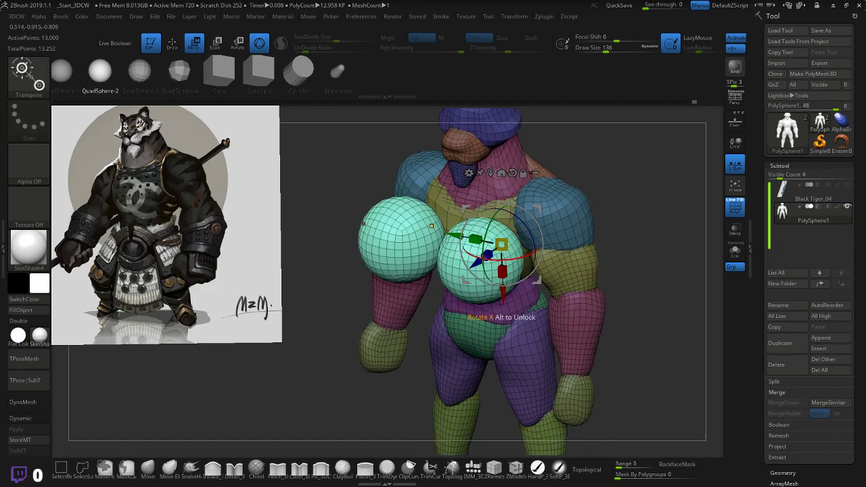
{"action": "left_click_drag", "start_coordinate": [483, 256], "coordinate": [514, 242]}
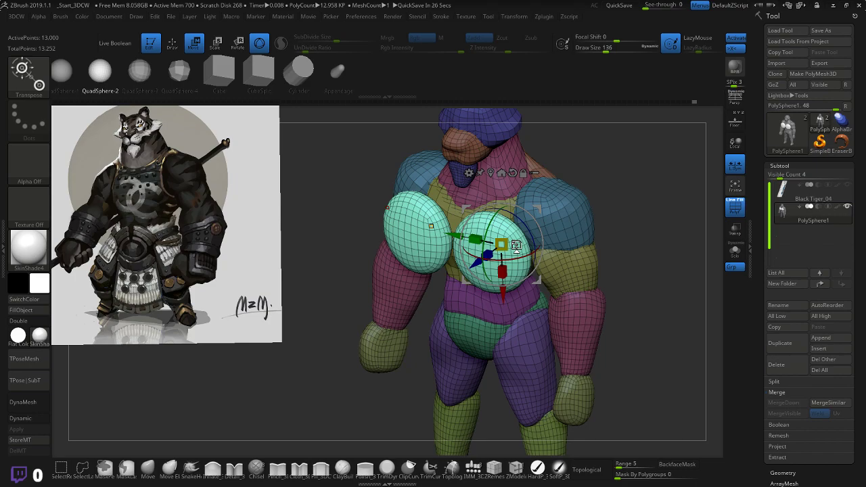
- Rotate the flattened pectoral spheres to follow the curve of the ribcage and scale them down uniformly
{"action": "left_click_drag", "start_coordinate": [639, 170], "coordinate": [595, 237]}
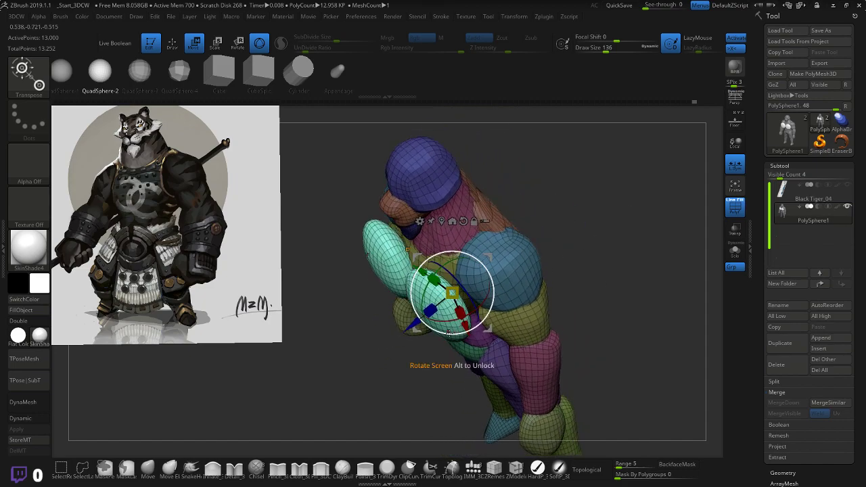
{"action": "mouse_move", "coordinate": [447, 320]}
{"action": "left_mouse_down"}
{"action": "mouse_move", "coordinate": [465, 318]}
{"action": "mouse_move", "coordinate": [433, 313]}
{"action": "left_mouse_up"}
{"action": "left_click_drag", "start_coordinate": [585, 213], "coordinate": [565, 199]}
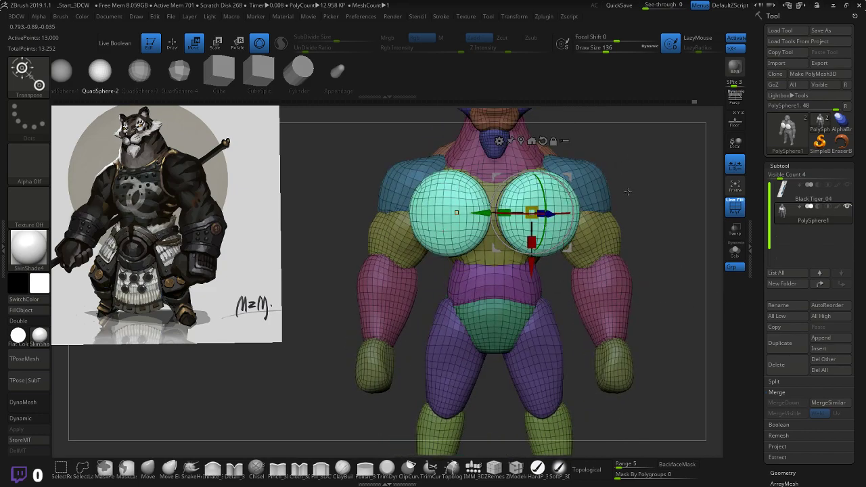
{"action": "left_click_drag", "start_coordinate": [654, 208], "coordinate": [595, 268]}
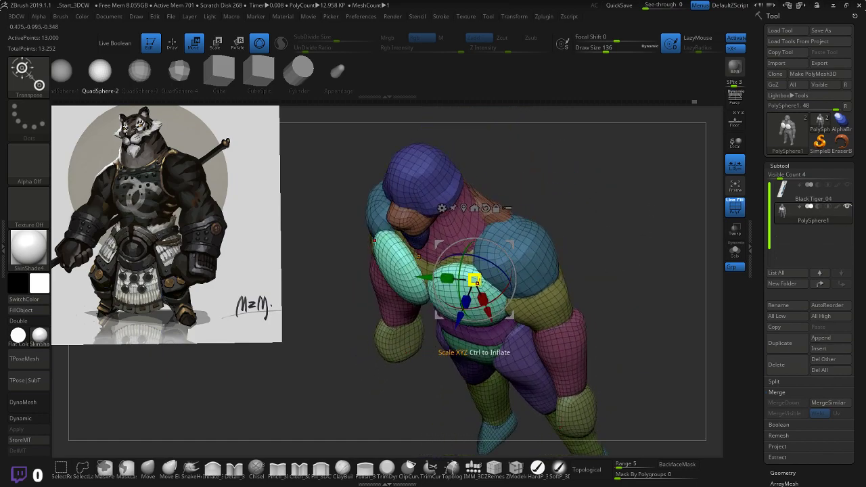
{"action": "left_click_drag", "start_coordinate": [474, 280], "coordinate": [473, 291]}
- Move the pectoral pieces closer to the chest's centre and adjust their height and depth against the ribcage
{"action": "left_click_drag", "start_coordinate": [601, 229], "coordinate": [675, 155]}
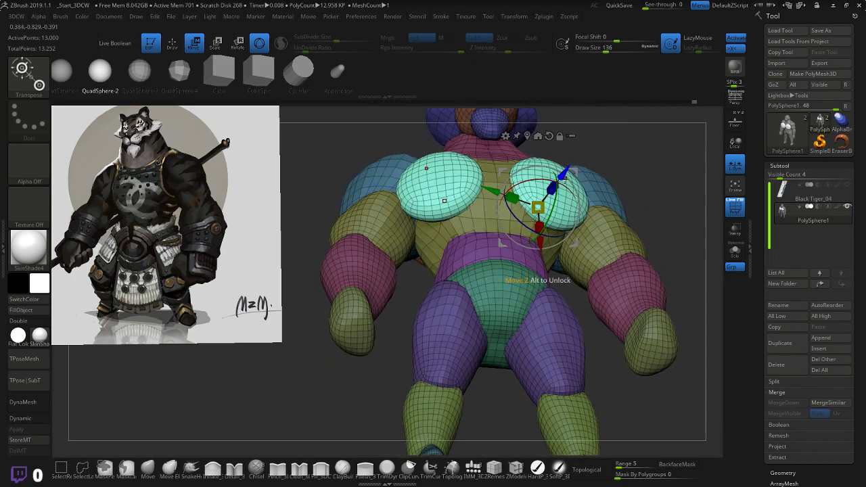
{"action": "left_click_drag", "start_coordinate": [538, 244], "coordinate": [538, 248]}
{"action": "left_click_drag", "start_coordinate": [489, 197], "coordinate": [482, 195]}
{"action": "left_click_drag", "start_coordinate": [563, 174], "coordinate": [571, 165]}
{"action": "left_click_drag", "start_coordinate": [536, 242], "coordinate": [530, 251]}
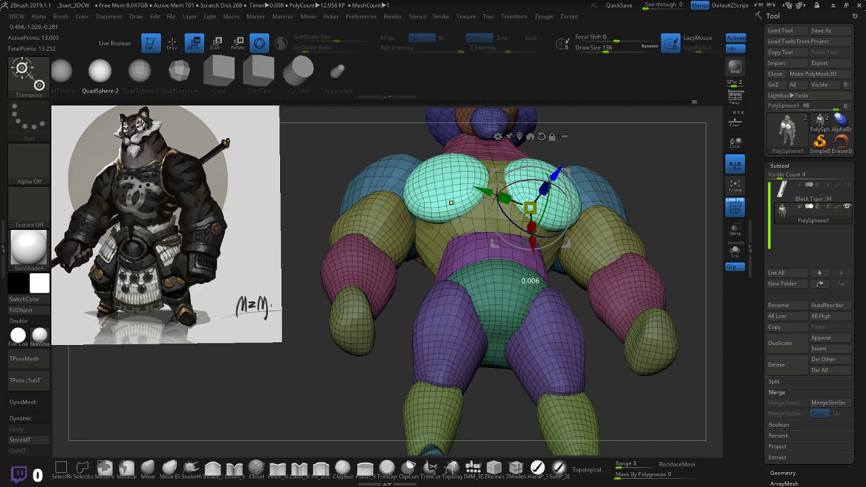
- Reshape the round pectoral pieces into flatter chest muscles with the Move brush at draw size 136
{"action": "left_click_drag", "start_coordinate": [679, 145], "coordinate": [683, 192]}
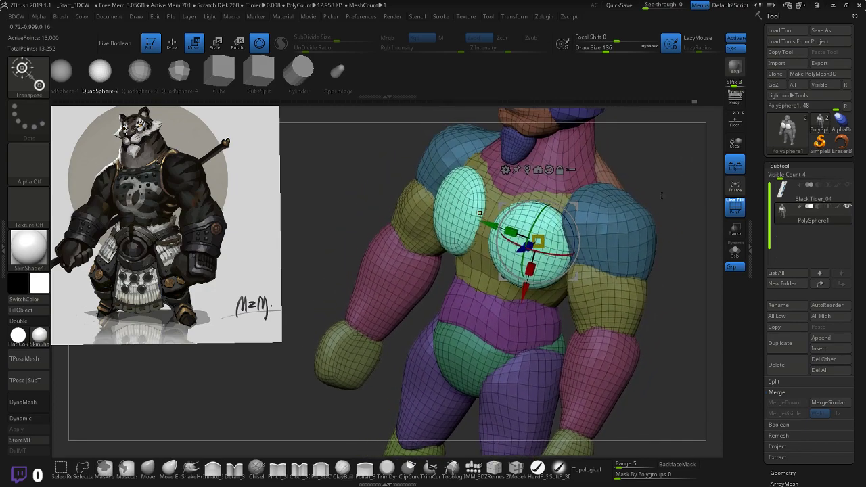
{"action": "left_click", "coordinate": [149, 469]}
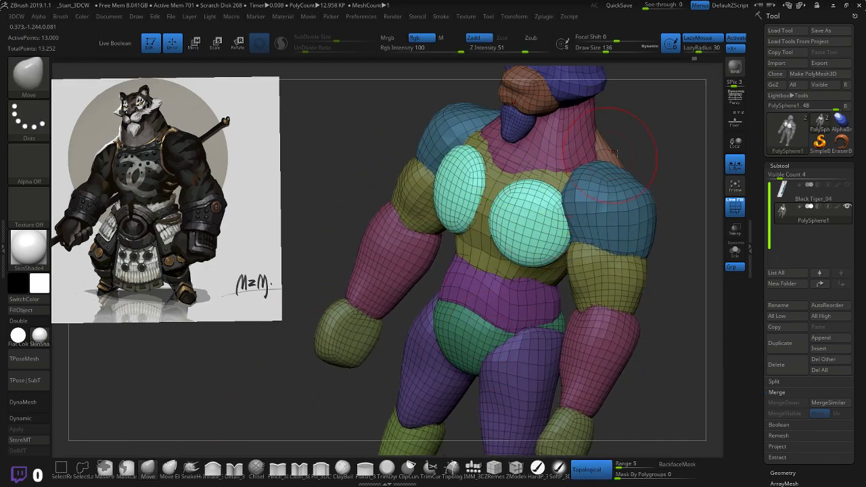
{"action": "mouse_move", "coordinate": [660, 142]}
{"action": "left_mouse_down"}
{"action": "mouse_move", "coordinate": [634, 169]}
{"action": "mouse_move", "coordinate": [657, 139]}
{"action": "left_mouse_up"}
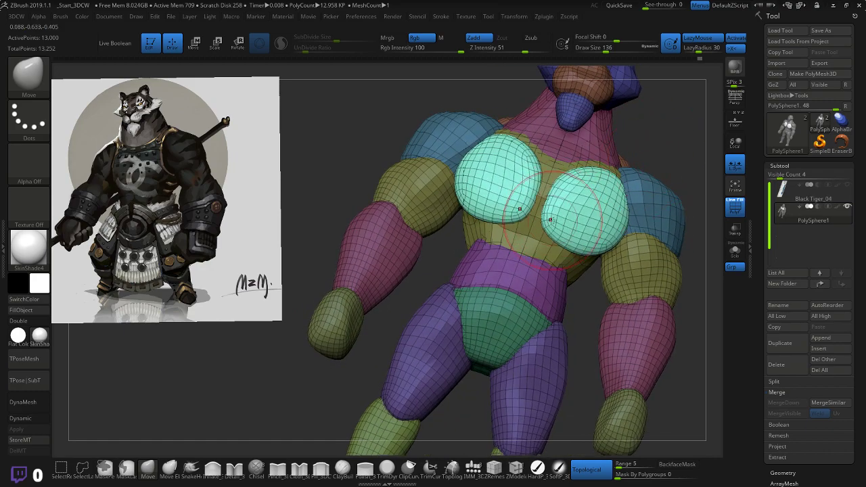
{"action": "right_click_drag", "start_coordinate": [590, 164], "coordinate": [541, 222]}
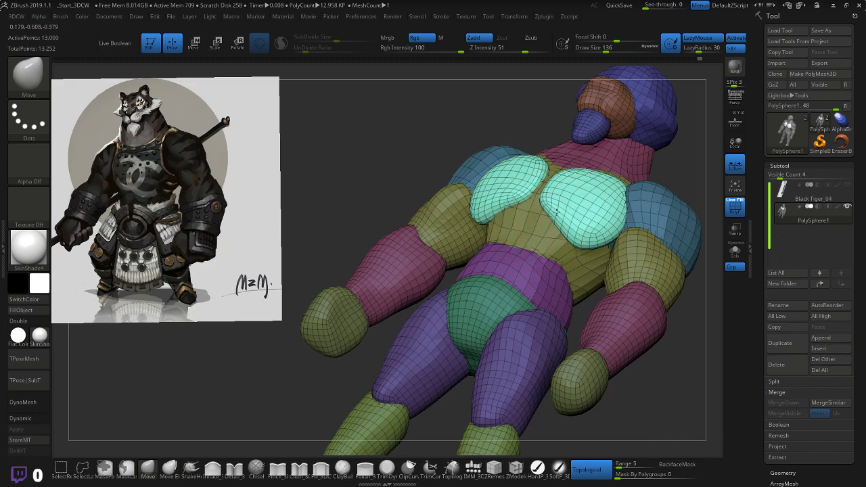
{"action": "left_click_drag", "start_coordinate": [688, 163], "coordinate": [671, 181]}
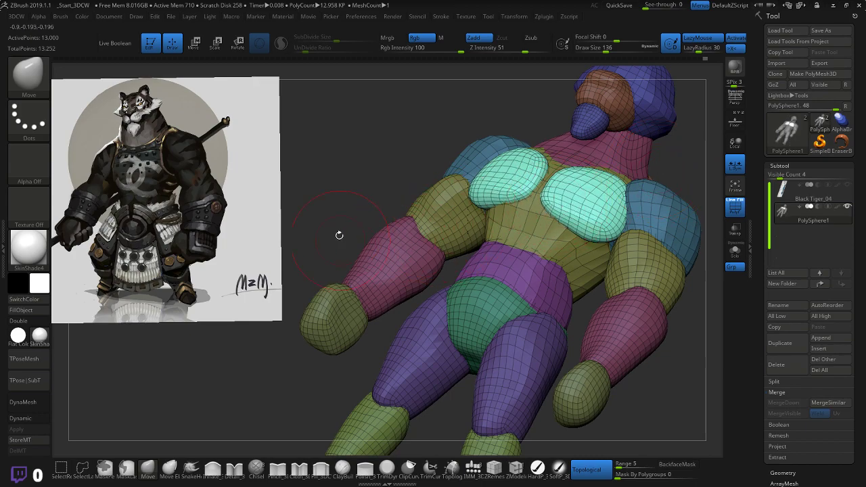
{"action": "left_click_drag", "start_coordinate": [357, 176], "coordinate": [384, 159]}
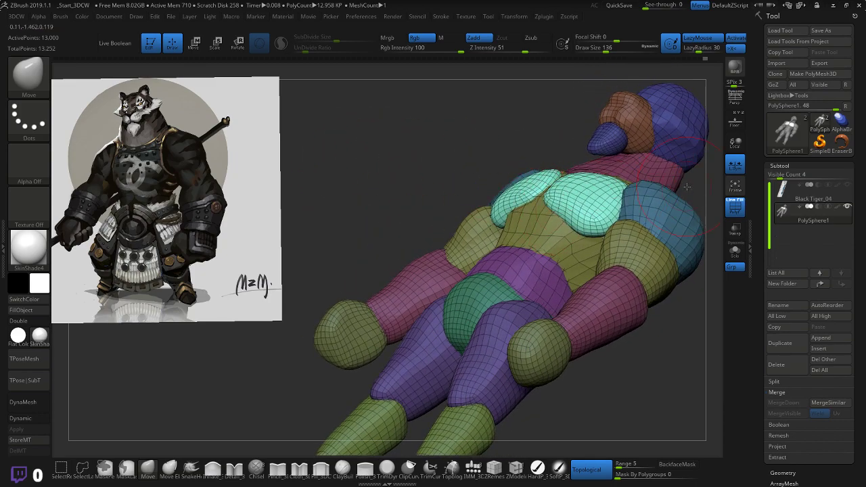
- Refine the lower edges of the pectorals from low angles with the Move brush at draw size 136
{"action": "left_click_drag", "start_coordinate": [687, 186], "coordinate": [637, 185]}
{"action": "left_click_drag", "start_coordinate": [561, 219], "coordinate": [569, 218]}
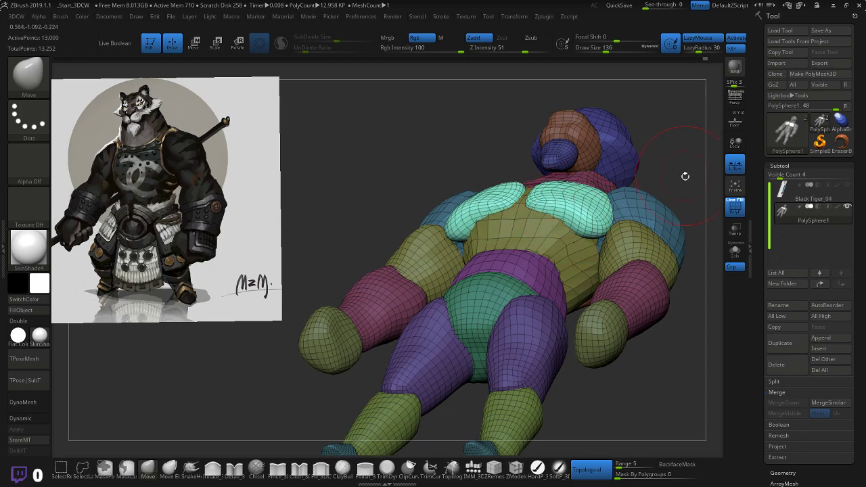
{"action": "left_click_drag", "start_coordinate": [685, 176], "coordinate": [664, 154]}
{"action": "left_click_drag", "start_coordinate": [553, 234], "coordinate": [561, 242]}
{"action": "left_click_drag", "start_coordinate": [649, 174], "coordinate": [575, 180]}
{"action": "left_click_drag", "start_coordinate": [577, 261], "coordinate": [582, 252]}
- Adjust the pectorals' contour beside the shoulders and check their fit on the ribcage from the front and side
{"action": "left_click_drag", "start_coordinate": [525, 211], "coordinate": [610, 210]}
{"action": "mouse_move", "coordinate": [579, 253]}
{"action": "left_mouse_down"}
{"action": "mouse_move", "coordinate": [567, 258]}
{"action": "mouse_move", "coordinate": [546, 313]}
{"action": "mouse_move", "coordinate": [534, 310]}
{"action": "mouse_move", "coordinate": [552, 244]}
{"action": "left_mouse_up"}
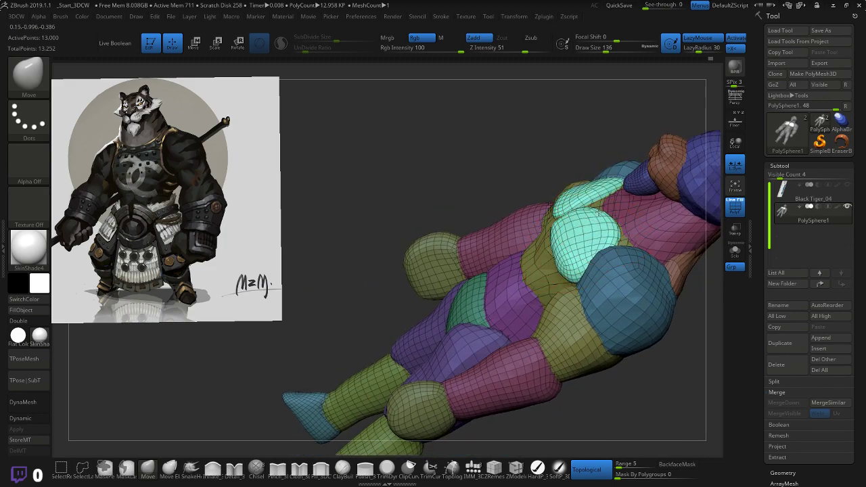
{"action": "left_click_drag", "start_coordinate": [525, 167], "coordinate": [600, 293]}
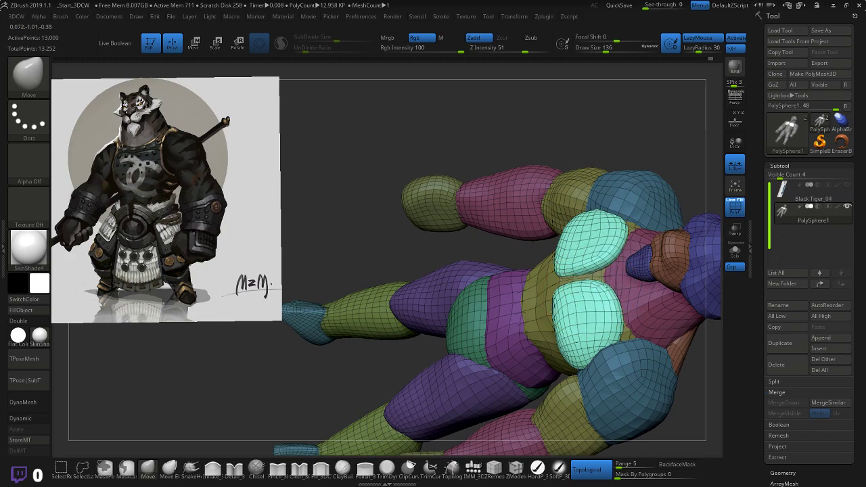
{"action": "mouse_move", "coordinate": [475, 240]}
{"action": "left_mouse_down"}
{"action": "mouse_move", "coordinate": [483, 248]}
{"action": "mouse_move", "coordinate": [535, 174]}
{"action": "mouse_move", "coordinate": [606, 241]}
{"action": "left_mouse_up"}
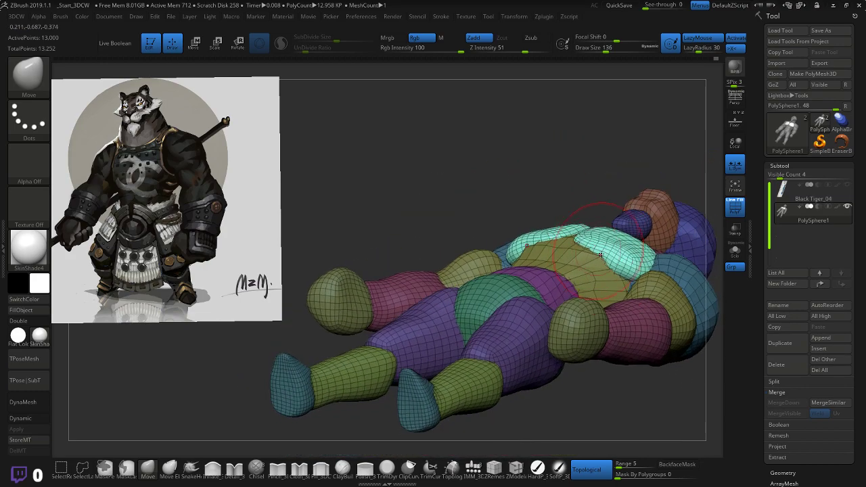
{"action": "left_click_drag", "start_coordinate": [610, 196], "coordinate": [566, 212]}
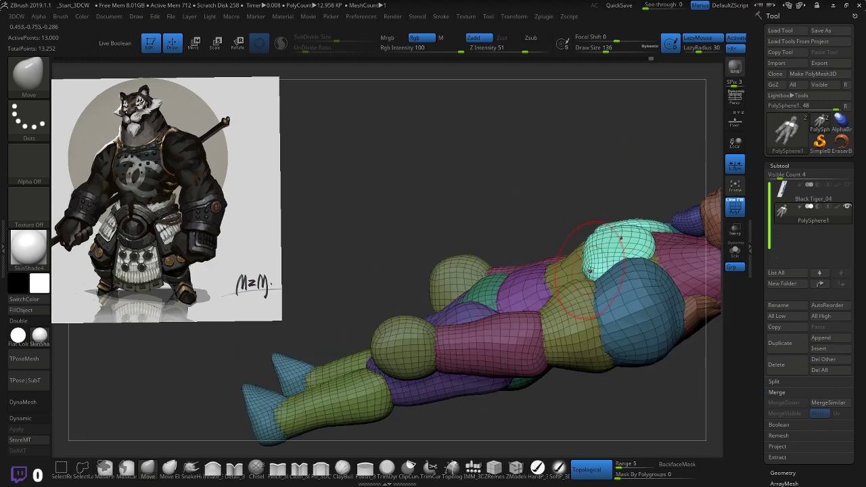
- Refine the masked-off pectorals' lower edge and side profile with the Move brush at draw size 136, judging from low and side views
{"action": "left_click_drag", "start_coordinate": [598, 270], "coordinate": [542, 264]}
{"action": "left_click_drag", "start_coordinate": [413, 264], "coordinate": [617, 215]}
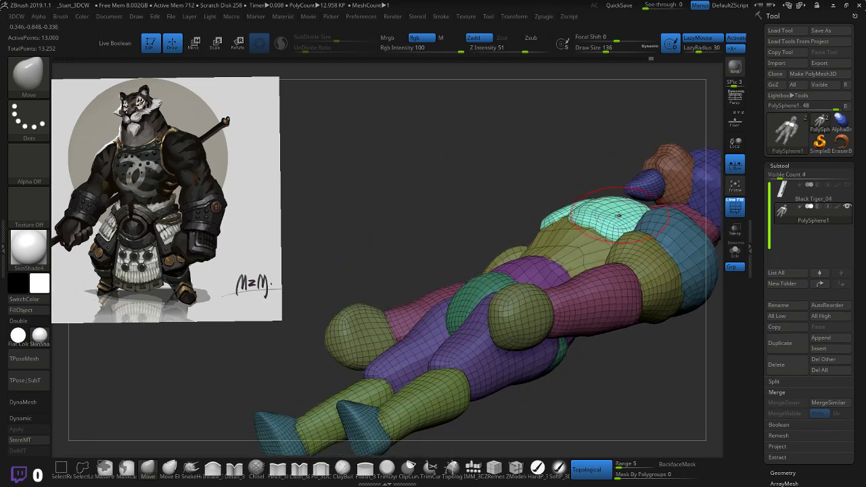
{"action": "mouse_move", "coordinate": [516, 176]}
{"action": "left_mouse_down"}
{"action": "mouse_move", "coordinate": [561, 178]}
{"action": "mouse_move", "coordinate": [604, 207]}
{"action": "mouse_move", "coordinate": [535, 162]}
{"action": "mouse_move", "coordinate": [595, 155]}
{"action": "mouse_move", "coordinate": [400, 193]}
{"action": "left_mouse_up"}
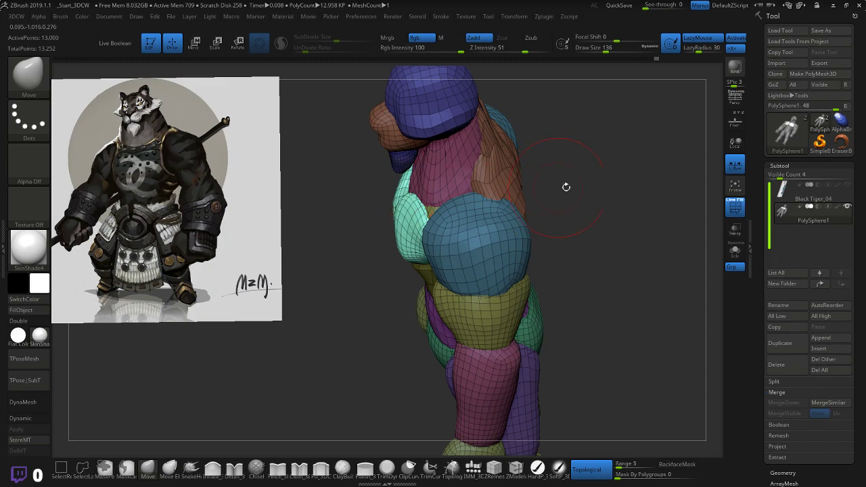
{"action": "left_click_drag", "start_coordinate": [566, 187], "coordinate": [671, 176]}
{"action": "left_click_drag", "start_coordinate": [326, 180], "coordinate": [499, 168]}
{"action": "left_click_drag", "start_coordinate": [572, 135], "coordinate": [405, 186]}
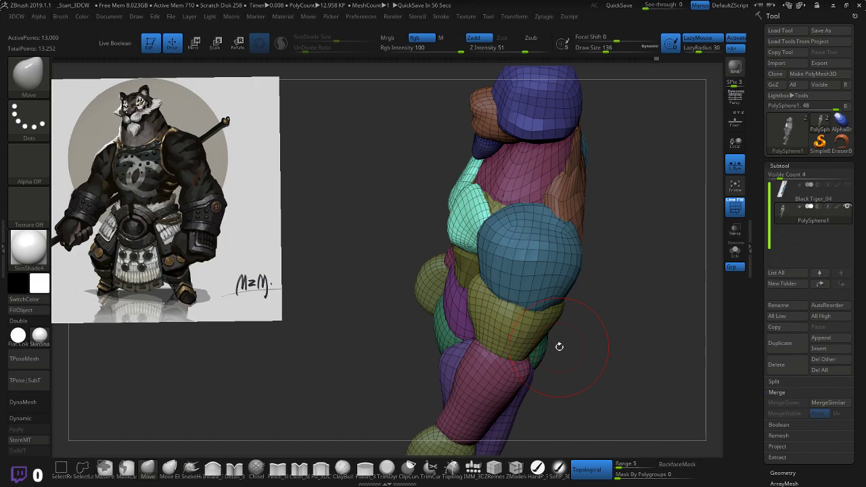
- Pull the pectorals' upper outer edges toward the shoulders with the Move brush and clear the mask on the body
{"action": "left_click_drag", "start_coordinate": [381, 233], "coordinate": [535, 197]}
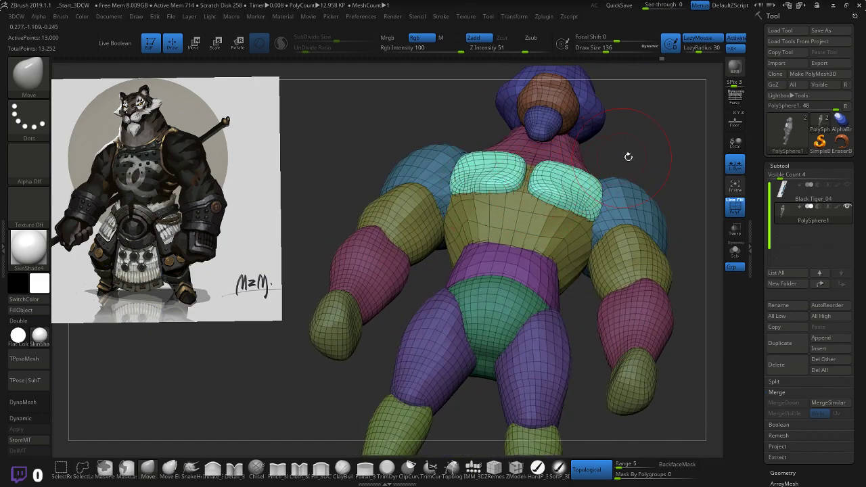
{"action": "left_click_drag", "start_coordinate": [628, 155], "coordinate": [613, 229]}
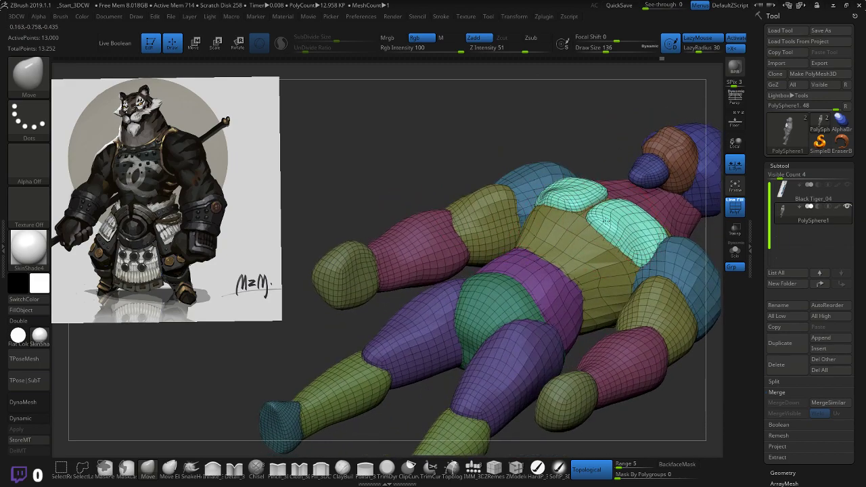
{"action": "left_click_drag", "start_coordinate": [561, 148], "coordinate": [639, 295]}
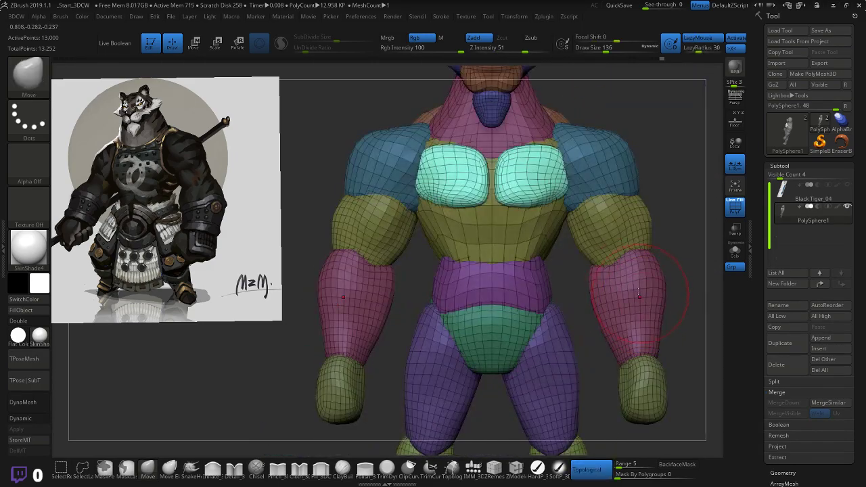
{"action": "mouse_move", "coordinate": [645, 134]}
{"action": "left_mouse_down"}
{"action": "mouse_move", "coordinate": [653, 101]}
{"action": "mouse_move", "coordinate": [643, 90]}
{"action": "left_mouse_up"}
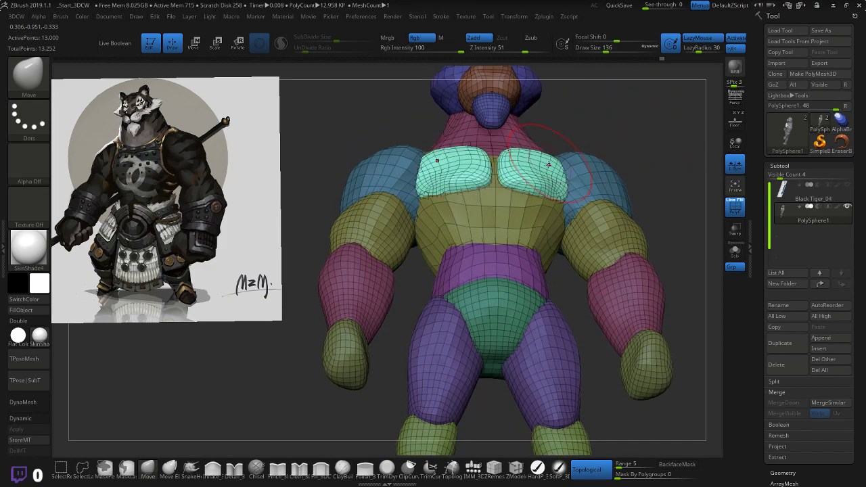
{"action": "left_click_drag", "start_coordinate": [547, 161], "coordinate": [554, 154]}
{"action": "mouse_move", "coordinate": [600, 140]}
{"action": "left_mouse_down"}
{"action": "mouse_move", "coordinate": [641, 156]}
{"action": "mouse_move", "coordinate": [663, 151]}
{"action": "mouse_move", "coordinate": [649, 135]}
{"action": "mouse_move", "coordinate": [613, 149]}
{"action": "mouse_move", "coordinate": [616, 200]}
{"action": "mouse_move", "coordinate": [642, 212]}
{"action": "left_mouse_up"}
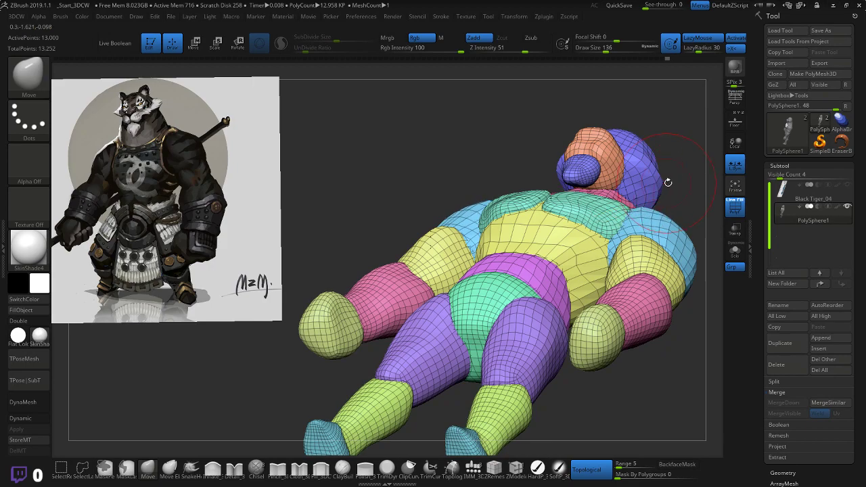
{"action": "left_click_drag", "start_coordinate": [668, 182], "coordinate": [660, 132]}
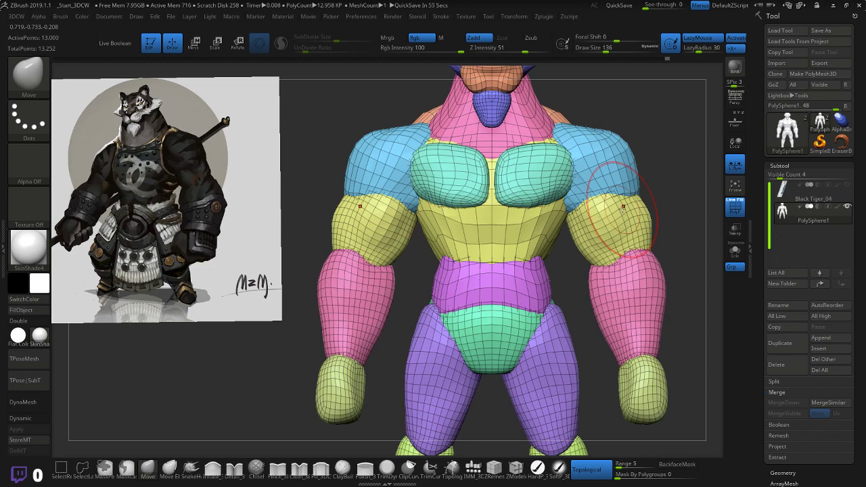
- Tuck the pectorals' outer edges in beside the shoulders from low and three-quarter angles with the Move brush
{"action": "left_click_drag", "start_coordinate": [679, 163], "coordinate": [664, 151]}
{"action": "left_click_drag", "start_coordinate": [560, 282], "coordinate": [553, 287]}
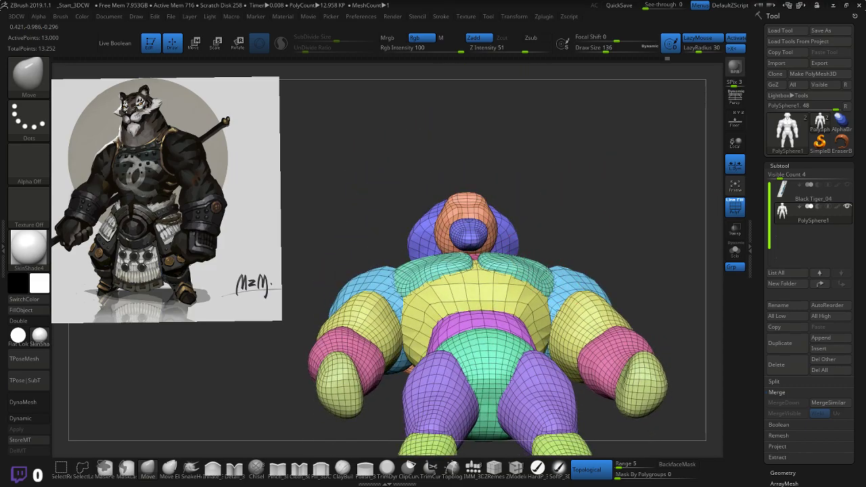
{"action": "mouse_move", "coordinate": [538, 220]}
{"action": "left_mouse_down"}
{"action": "mouse_move", "coordinate": [565, 255]}
{"action": "mouse_move", "coordinate": [589, 260]}
{"action": "mouse_move", "coordinate": [585, 267]}
{"action": "left_mouse_up"}
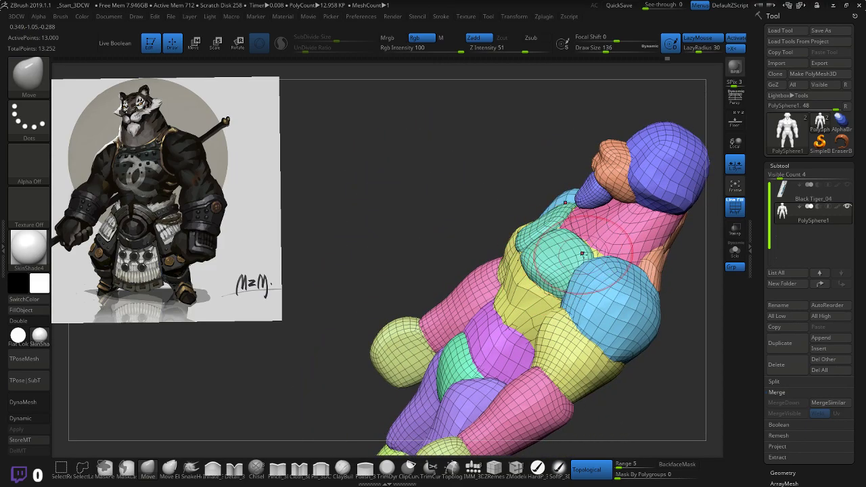
{"action": "mouse_move", "coordinate": [649, 388]}
{"action": "left_mouse_down"}
{"action": "mouse_move", "coordinate": [671, 390]}
{"action": "mouse_move", "coordinate": [677, 379]}
{"action": "left_mouse_up"}
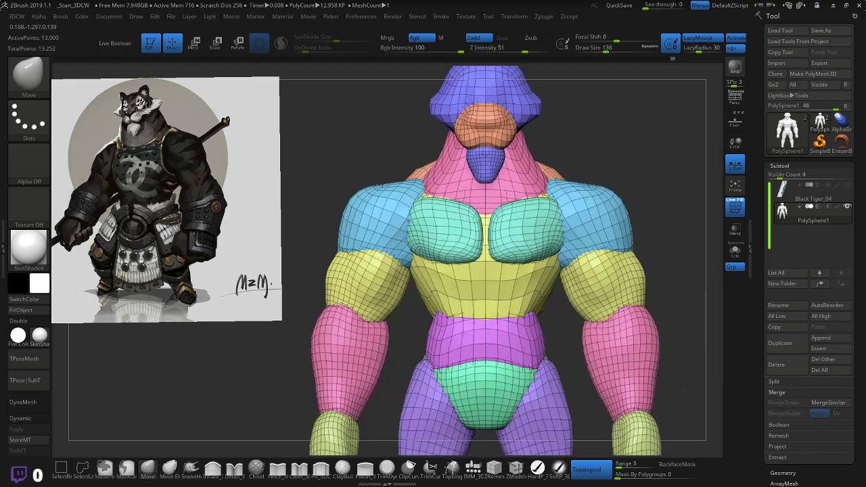
{"action": "left_click_drag", "start_coordinate": [668, 190], "coordinate": [687, 165]}
{"action": "left_click_drag", "start_coordinate": [624, 196], "coordinate": [632, 196]}
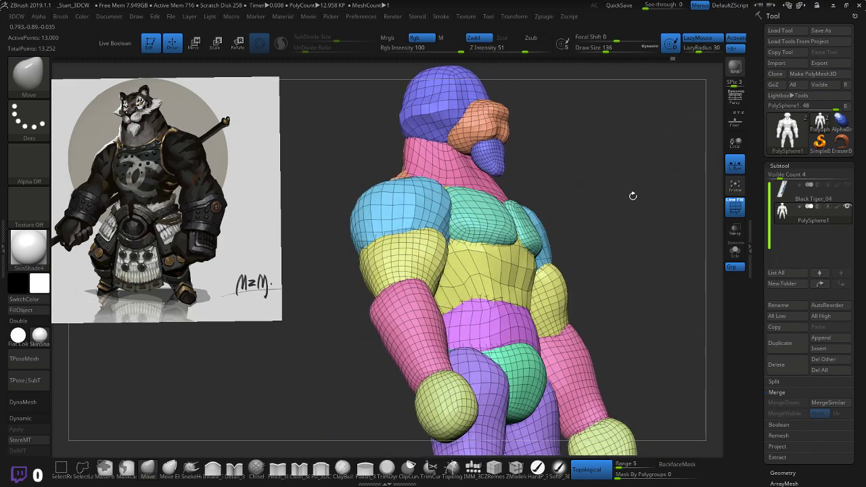
{"action": "left_click_drag", "start_coordinate": [530, 221], "coordinate": [530, 223], "text": "shift"}
{"action": "mouse_move", "coordinate": [629, 191]}
{"action": "left_mouse_down"}
{"action": "mouse_move", "coordinate": [569, 179]}
{"action": "mouse_move", "coordinate": [568, 202]}
{"action": "mouse_move", "coordinate": [586, 204]}
{"action": "left_mouse_up"}
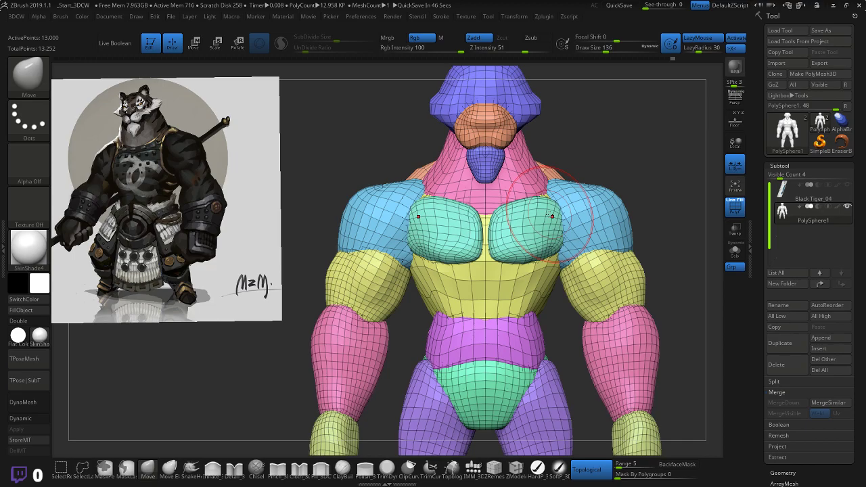
- Flatten the pectorals' lower edges and inner corners along the middle of the chest with the Move brush
{"action": "left_click_drag", "start_coordinate": [572, 155], "coordinate": [486, 237]}
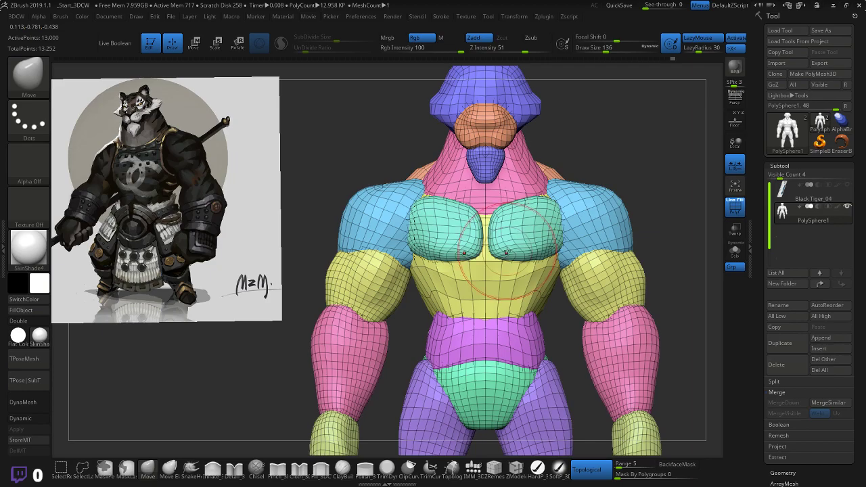
{"action": "left_click_drag", "start_coordinate": [609, 157], "coordinate": [619, 207]}
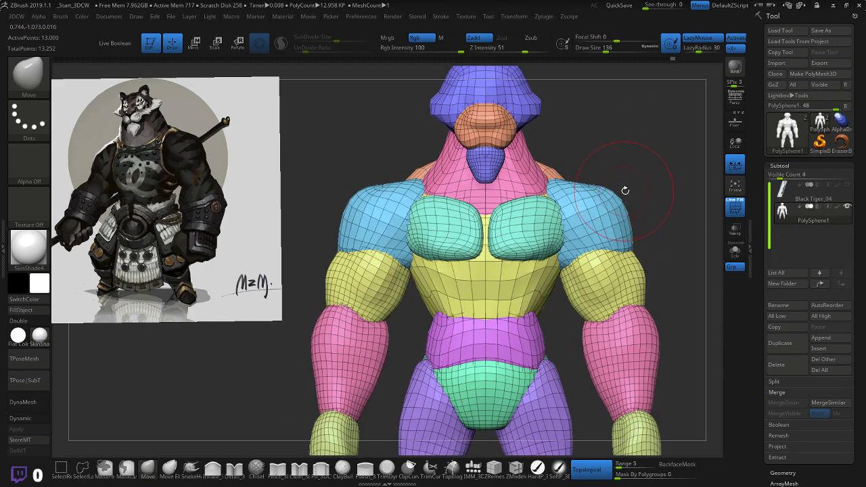
{"action": "left_click_drag", "start_coordinate": [660, 171], "coordinate": [602, 210]}
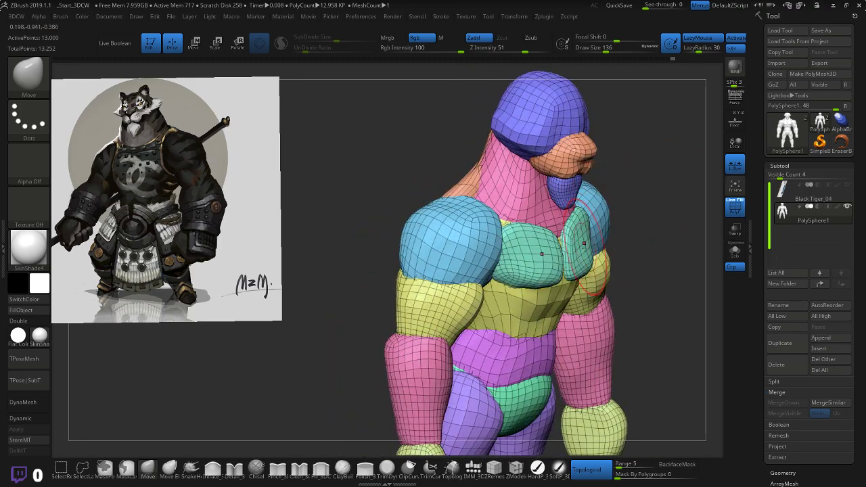
{"action": "left_click_drag", "start_coordinate": [654, 203], "coordinate": [561, 268]}
{"action": "mouse_move", "coordinate": [536, 195]}
{"action": "left_mouse_down"}
{"action": "mouse_move", "coordinate": [579, 234]}
{"action": "mouse_move", "coordinate": [670, 211]}
{"action": "mouse_move", "coordinate": [673, 167]}
{"action": "mouse_move", "coordinate": [583, 201]}
{"action": "left_mouse_up"}
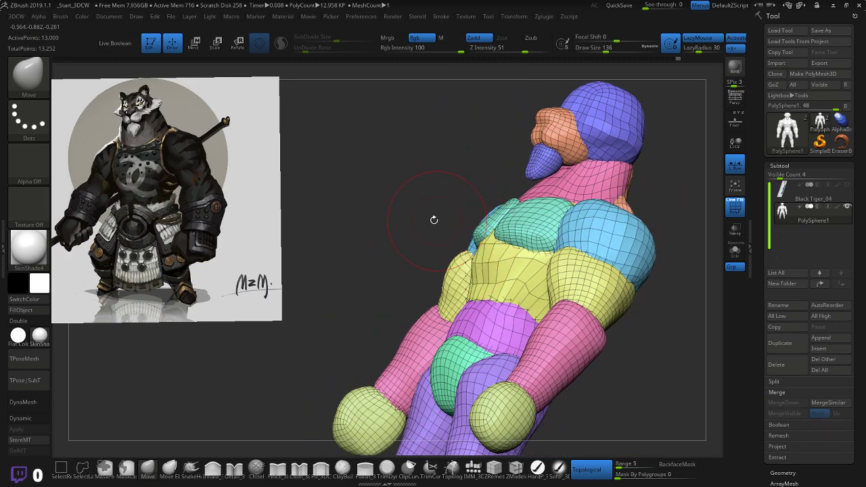
- Adjust the front of the ribcage below the pectorals with the Move brush, checking it from low side and front views
{"action": "right_click_drag", "start_coordinate": [434, 219], "coordinate": [509, 243]}
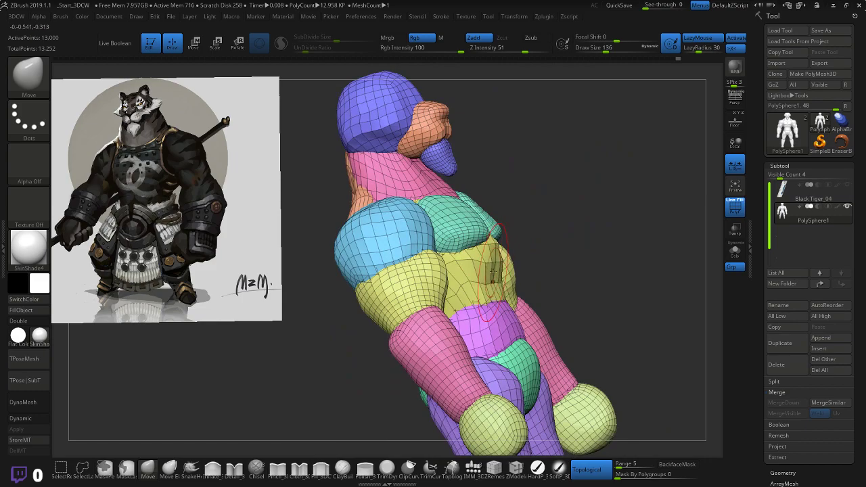
{"action": "right_click_drag", "start_coordinate": [493, 273], "coordinate": [504, 310]}
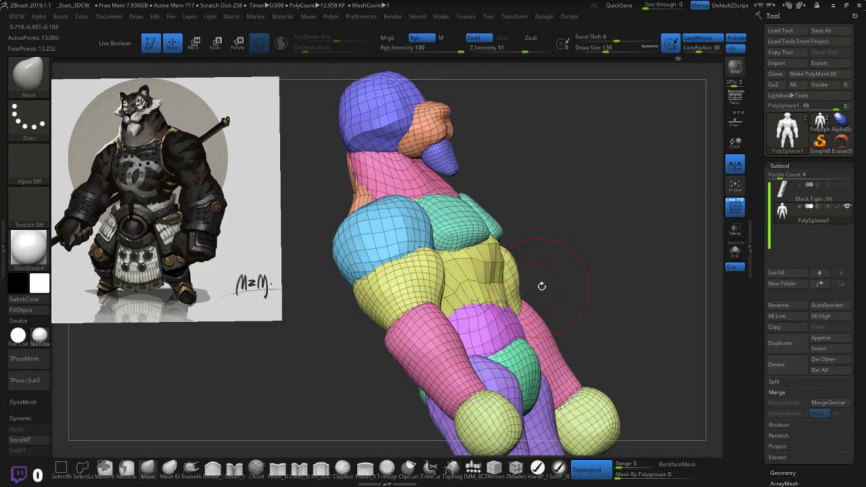
{"action": "right_click_drag", "start_coordinate": [556, 277], "coordinate": [562, 272]}
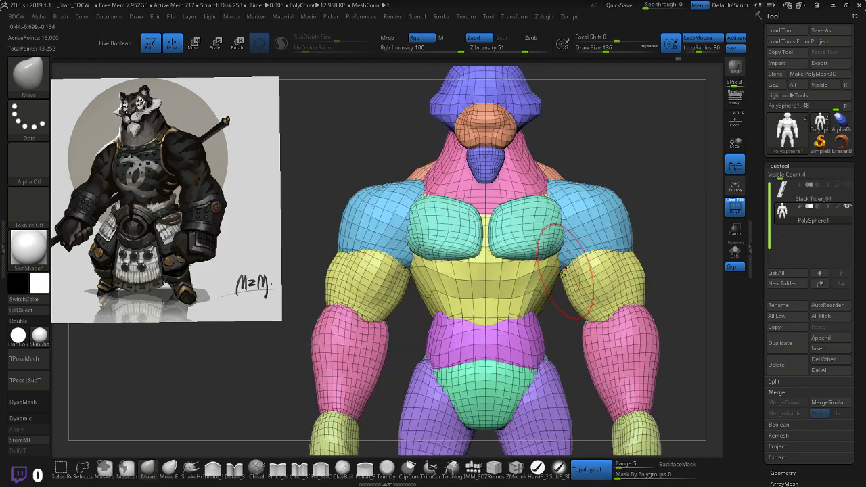
{"action": "mouse_move", "coordinate": [301, 354]}
{"action": "right_mouse_down"}
{"action": "mouse_move", "coordinate": [267, 367]}
{"action": "mouse_move", "coordinate": [282, 347]}
{"action": "right_mouse_up"}
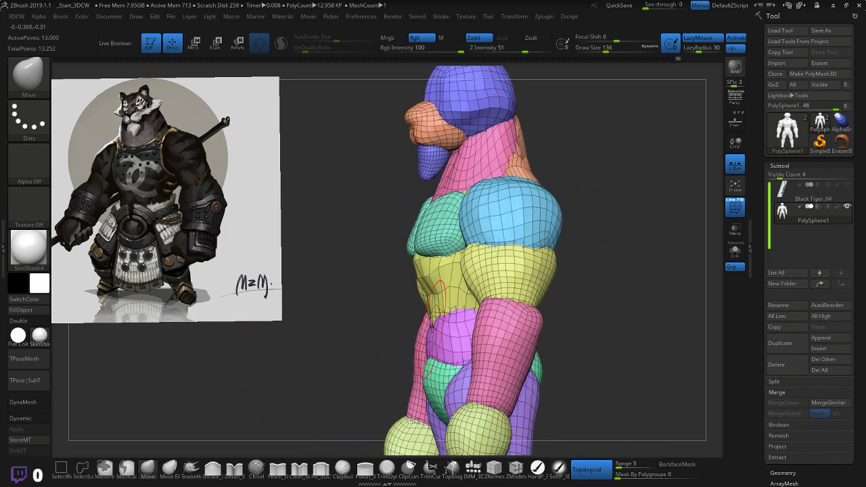
{"action": "left_click_drag", "start_coordinate": [360, 321], "coordinate": [406, 298], "text": "shift"}
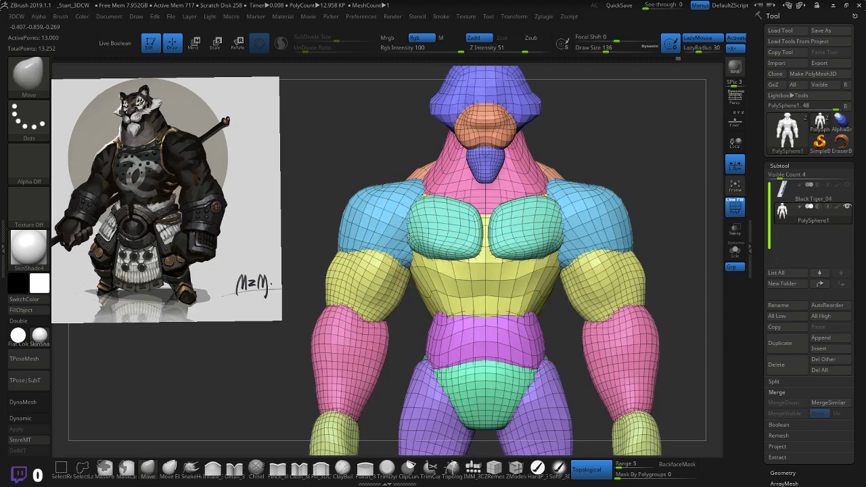
- Adjust the pectorals' upper outer corners where they meet the neck and shoulders, comparing the chest with the reference
{"action": "mouse_move", "coordinate": [617, 171]}
{"action": "left_mouse_down"}
{"action": "mouse_move", "coordinate": [575, 186]}
{"action": "mouse_move", "coordinate": [584, 177]}
{"action": "left_mouse_up"}
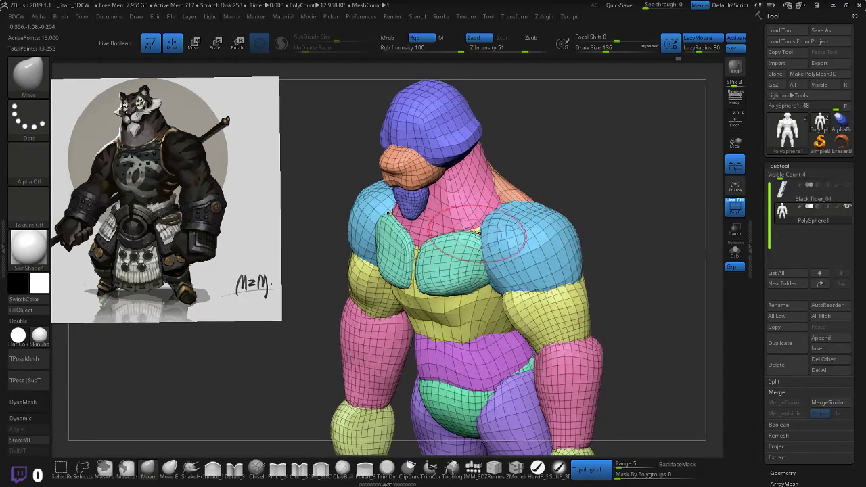
{"action": "left_click_drag", "start_coordinate": [487, 234], "coordinate": [475, 237]}
{"action": "mouse_move", "coordinate": [579, 180]}
{"action": "left_mouse_down"}
{"action": "mouse_move", "coordinate": [671, 150]}
{"action": "mouse_move", "coordinate": [610, 162]}
{"action": "left_mouse_up"}
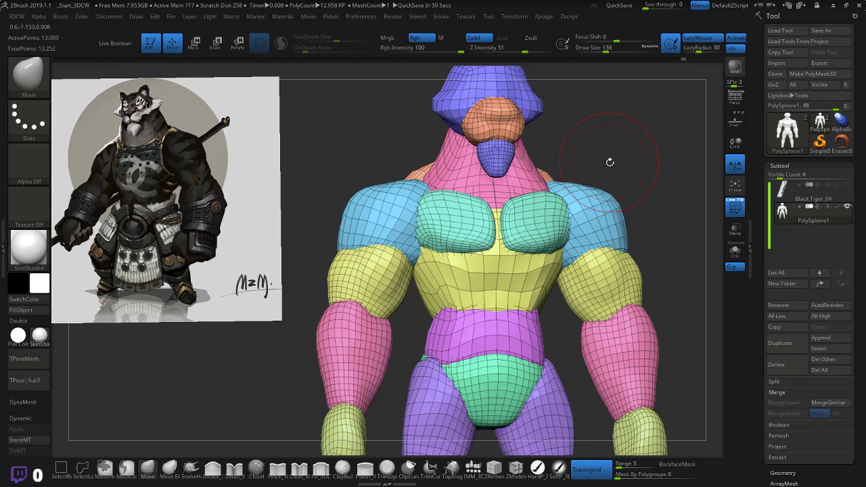
{"action": "left_click_drag", "start_coordinate": [667, 172], "coordinate": [630, 170]}
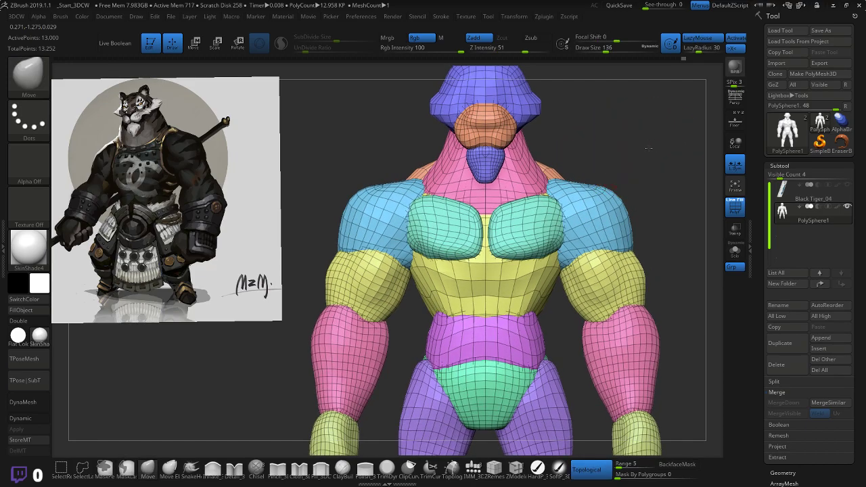
{"action": "left_click_drag", "start_coordinate": [649, 148], "coordinate": [617, 158]}
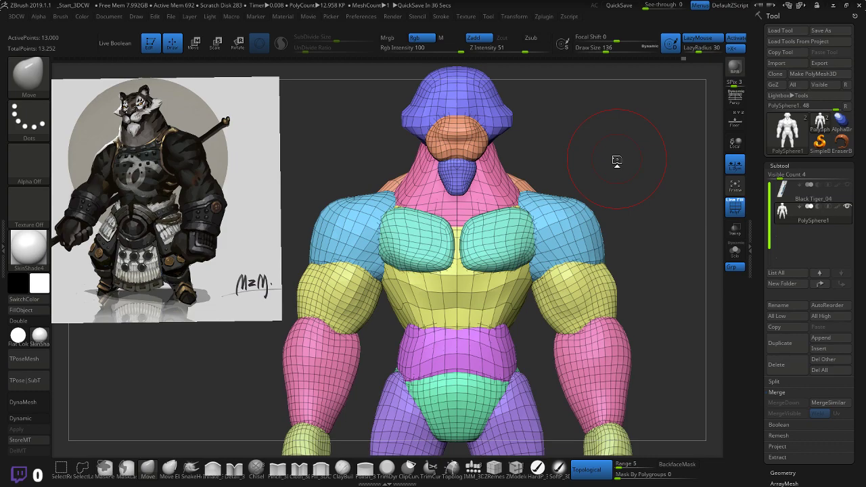
{"action": "left_click_drag", "start_coordinate": [624, 167], "coordinate": [650, 187]}
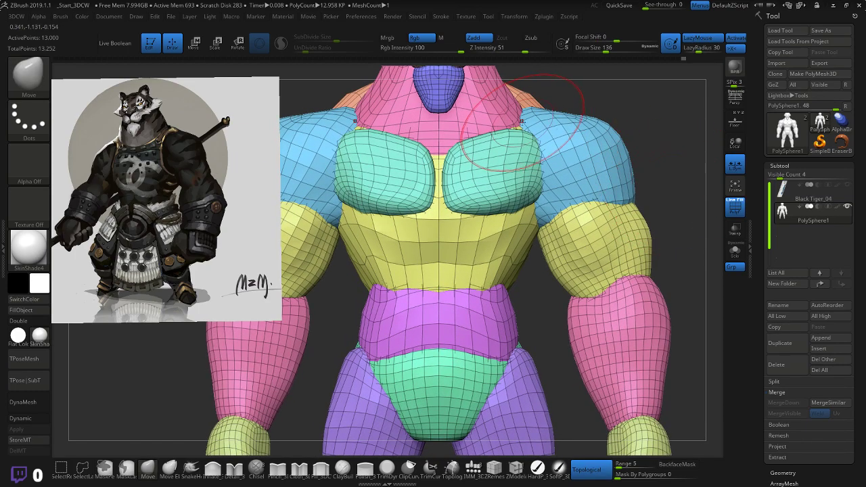
{"action": "left_click_drag", "start_coordinate": [635, 122], "coordinate": [533, 160]}
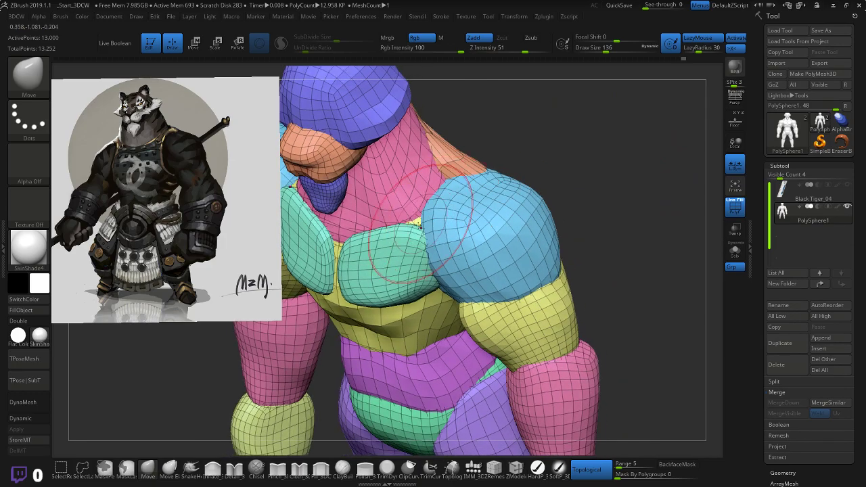
{"action": "mouse_move", "coordinate": [595, 157]}
{"action": "left_mouse_down"}
{"action": "mouse_move", "coordinate": [634, 142]}
{"action": "mouse_move", "coordinate": [635, 128]}
{"action": "mouse_move", "coordinate": [626, 188]}
{"action": "left_mouse_up"}
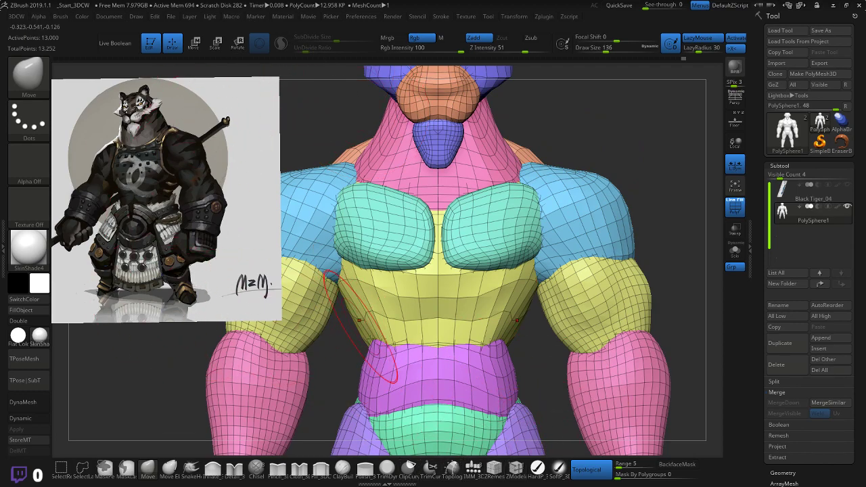
- Insert a mirrored pair of small Appendage meshes with the IMM_3DCW brush at the neck's base above the pectorals, replacing the first placement
{"action": "left_click", "coordinate": [495, 468]}
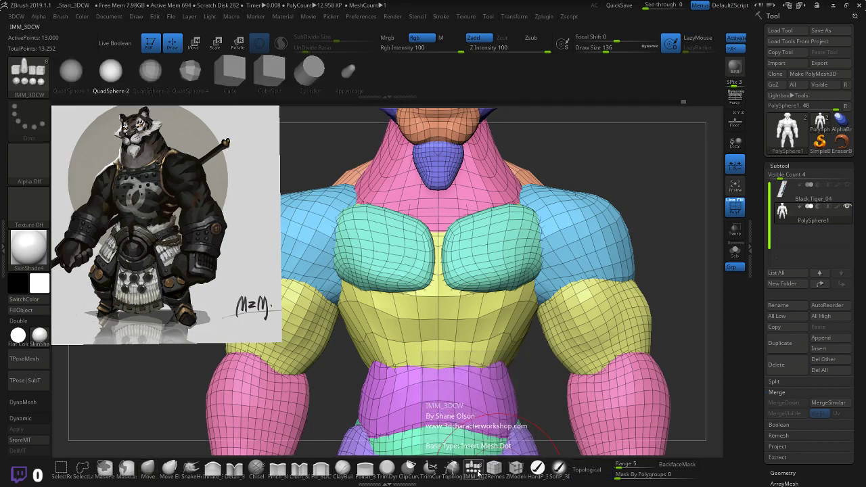
{"action": "left_click", "coordinate": [348, 70]}
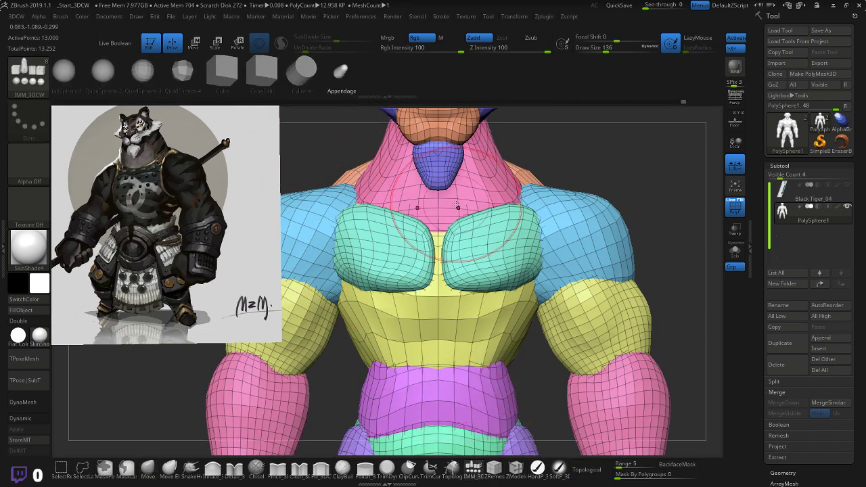
{"action": "left_click_drag", "start_coordinate": [458, 209], "coordinate": [462, 235]}
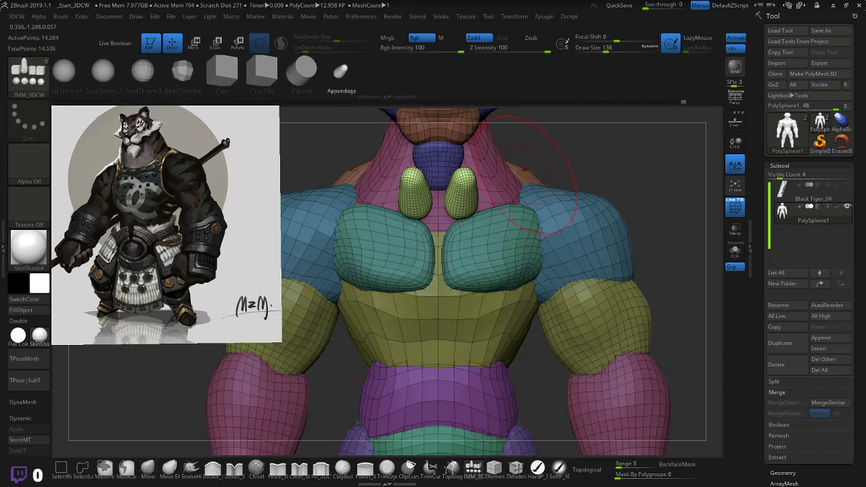
{"action": "mouse_move", "coordinate": [575, 162]}
{"action": "left_mouse_down"}
{"action": "mouse_move", "coordinate": [554, 173]}
{"action": "mouse_move", "coordinate": [559, 188]}
{"action": "mouse_move", "coordinate": [558, 163]}
{"action": "left_mouse_up"}
{"action": "key", "text": "ctrl+z"}
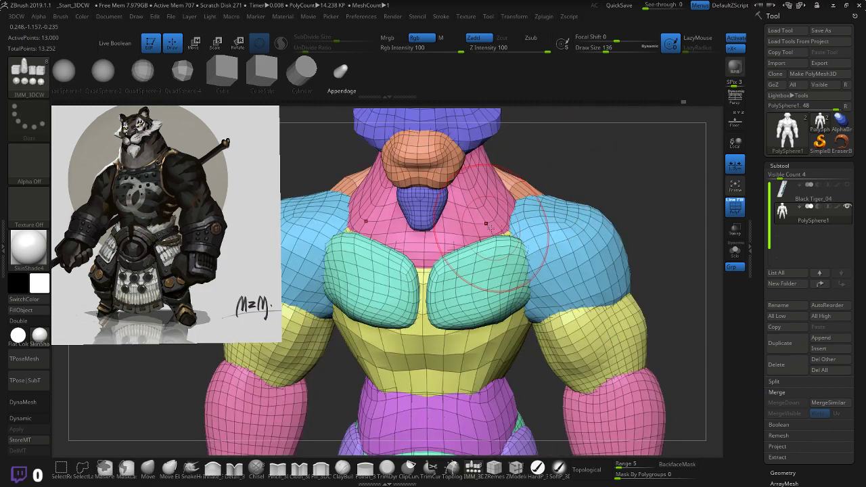
{"action": "left_click_drag", "start_coordinate": [452, 245], "coordinate": [450, 234]}
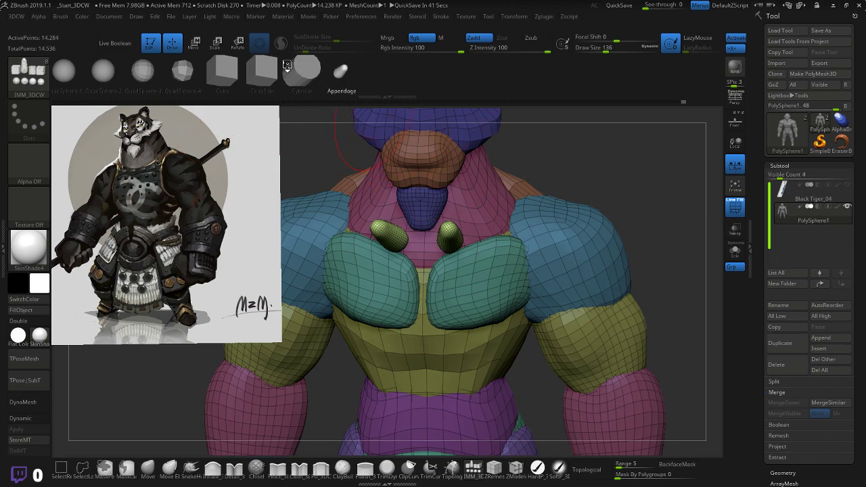
- Rotate and stretch the mirrored Appendage pieces with the gizmo so they run from the base of the neck towards the shoulders as collarbones
{"action": "key", "text": "w"}
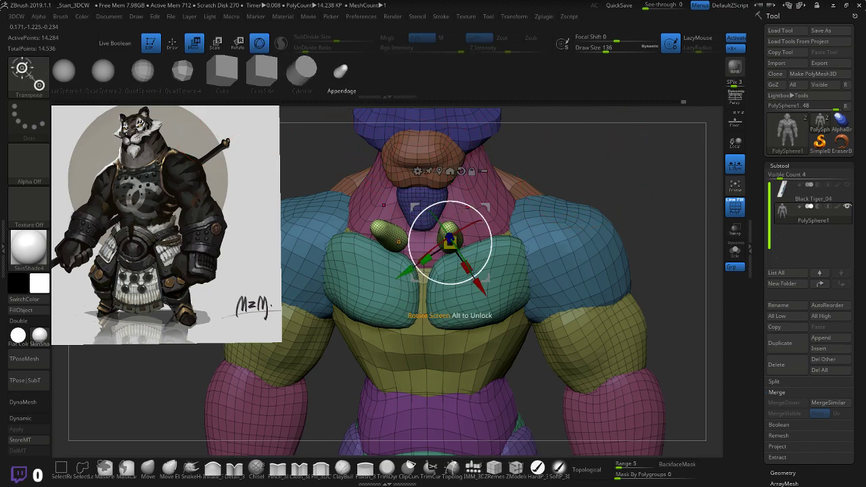
{"action": "left_click_drag", "start_coordinate": [462, 233], "coordinate": [497, 154]}
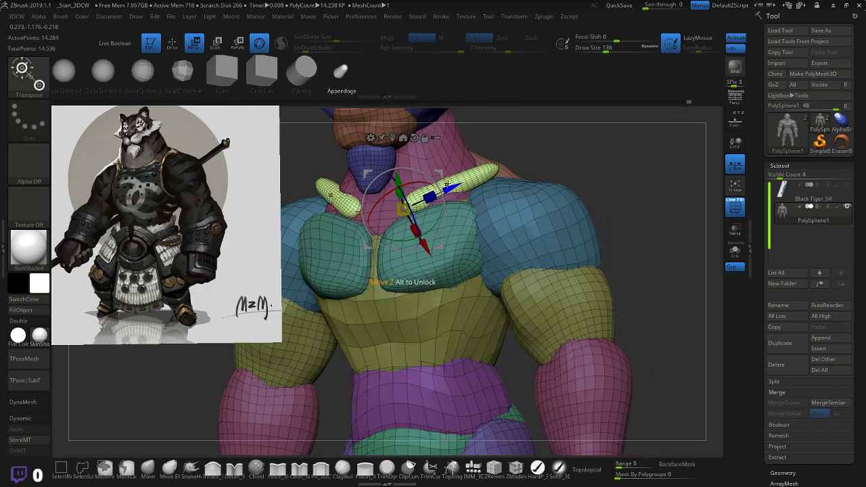
{"action": "left_click_drag", "start_coordinate": [451, 187], "coordinate": [431, 196]}
{"action": "left_click_drag", "start_coordinate": [508, 146], "coordinate": [563, 181]}
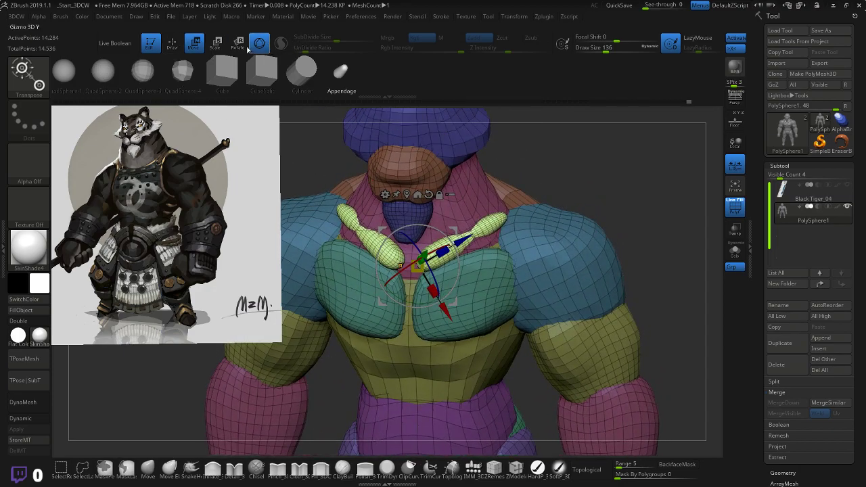
- Curve the collarbone pieces along the pectorals' upper edges with the transpose line, undoing the transform that collapses them at the neck
{"action": "key", "text": "y"}
{"action": "left_click_drag", "start_coordinate": [595, 188], "coordinate": [614, 173]}
{"action": "right_click_drag", "start_coordinate": [543, 213], "coordinate": [551, 217]}
{"action": "left_click_drag", "start_coordinate": [589, 180], "coordinate": [544, 175]}
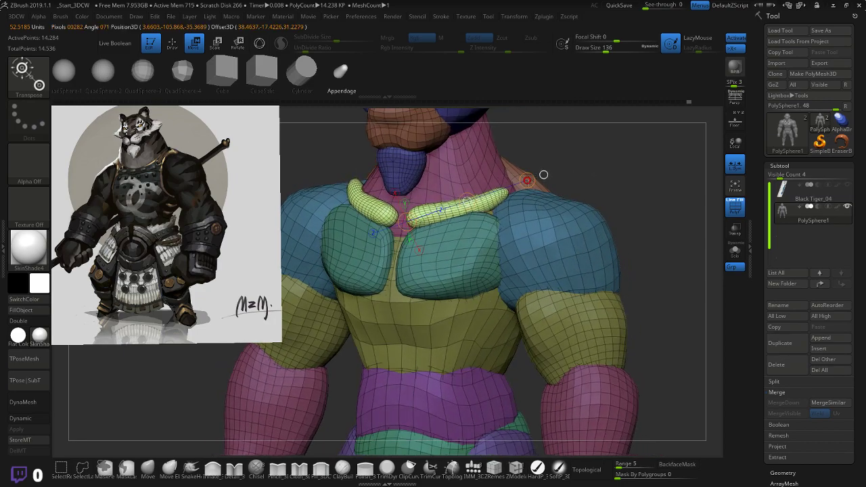
{"action": "left_click_drag", "start_coordinate": [543, 174], "coordinate": [553, 174]}
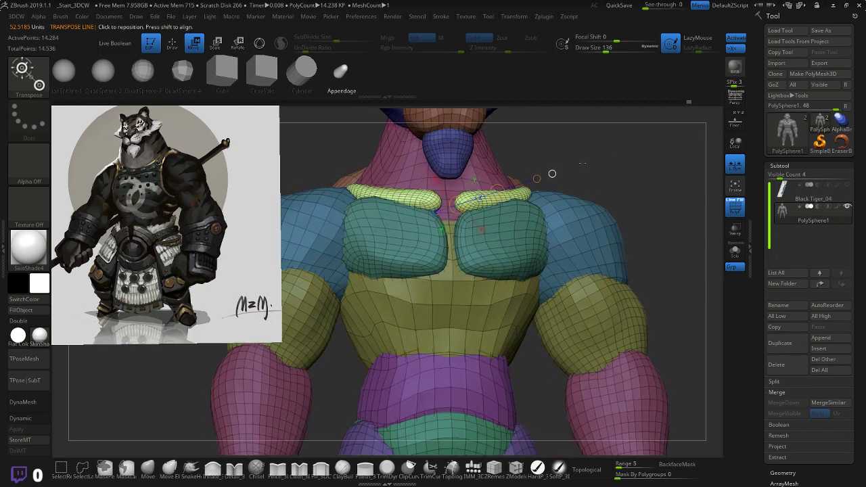
{"action": "left_click_drag", "start_coordinate": [460, 205], "coordinate": [462, 203]}
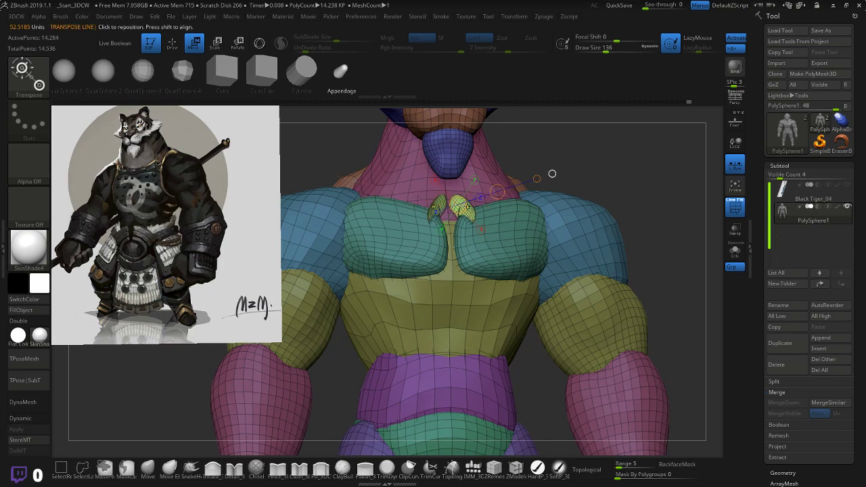
{"action": "key", "text": "ctrl+z"}
{"action": "left_click_drag", "start_coordinate": [589, 143], "coordinate": [600, 169]}
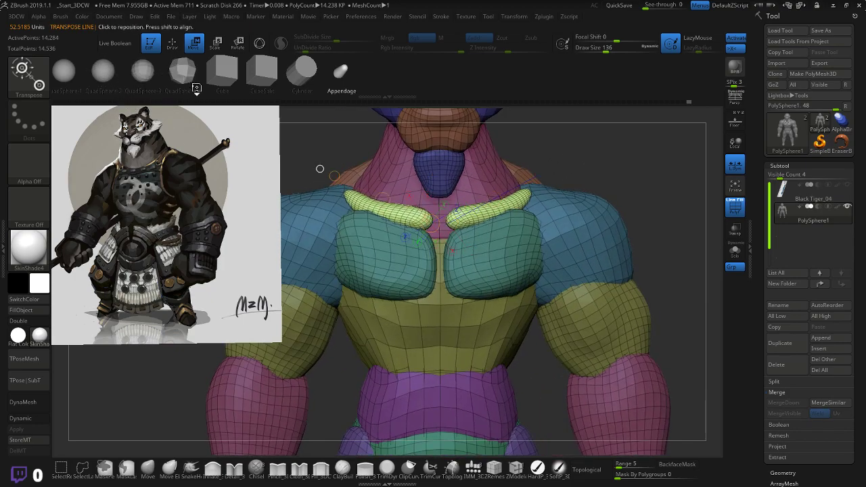
- Shape the collarbones' inner ends at the base of the neck with the Move brush
{"action": "left_click", "coordinate": [148, 468]}
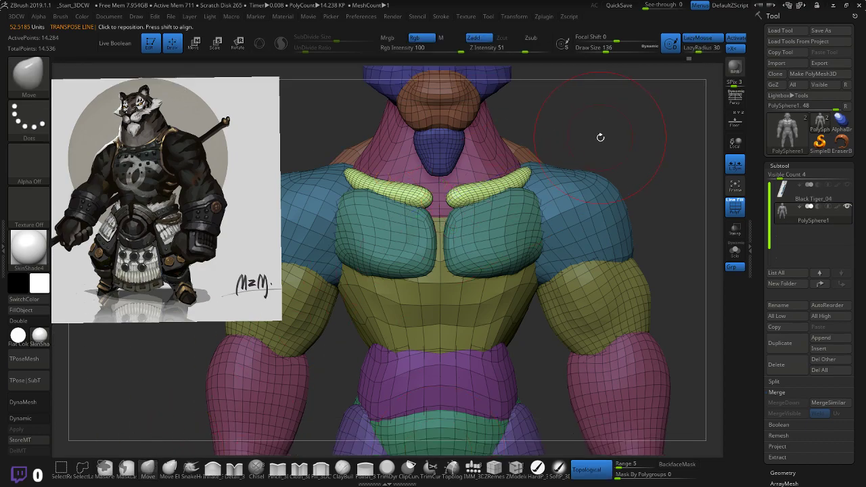
{"action": "left_click_drag", "start_coordinate": [601, 137], "coordinate": [630, 123]}
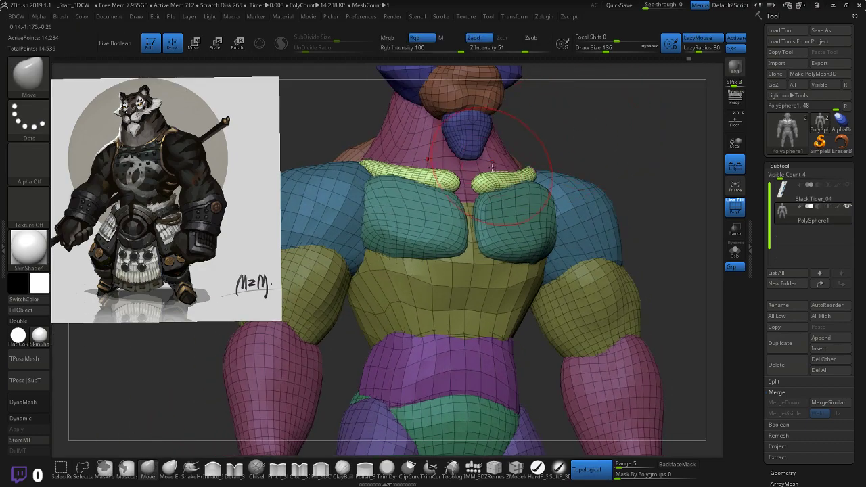
{"action": "left_click_drag", "start_coordinate": [487, 181], "coordinate": [480, 184]}
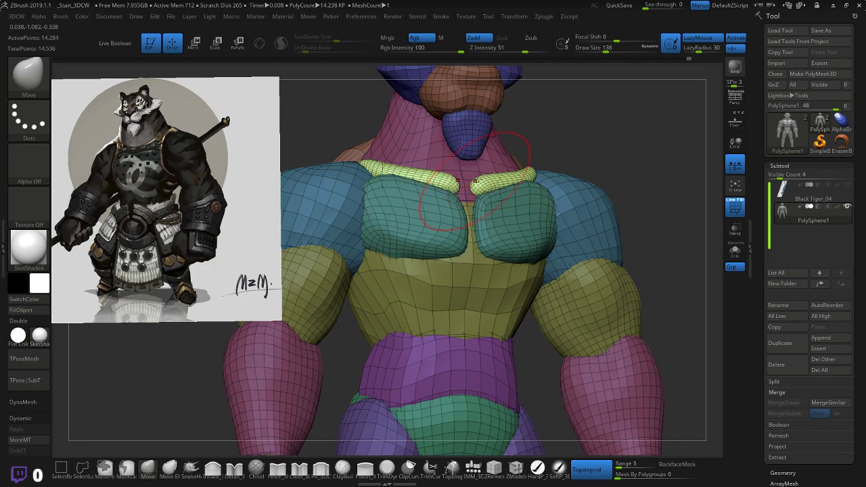
{"action": "right_click_drag", "start_coordinate": [475, 181], "coordinate": [391, 196]}
{"action": "left_click_drag", "start_coordinate": [379, 198], "coordinate": [383, 199]}
{"action": "left_click_drag", "start_coordinate": [442, 187], "coordinate": [456, 181]}
- Taper and extend the collarbones' outer ends onto the shoulders with a smaller Move brush, fitting their middles between neck and pectorals
{"action": "right_click_drag", "start_coordinate": [510, 162], "coordinate": [638, 174]}
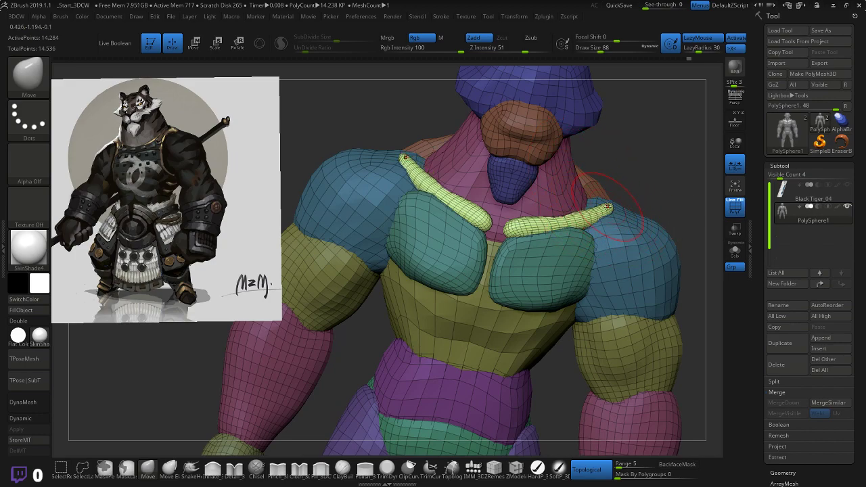
{"action": "right_click_drag", "start_coordinate": [638, 201], "coordinate": [553, 251]}
{"action": "mouse_move", "coordinate": [483, 334]}
{"action": "left_mouse_down"}
{"action": "mouse_move", "coordinate": [477, 341]}
{"action": "mouse_move", "coordinate": [514, 340]}
{"action": "left_mouse_up"}
{"action": "right_click_drag", "start_coordinate": [563, 292], "coordinate": [580, 282]}
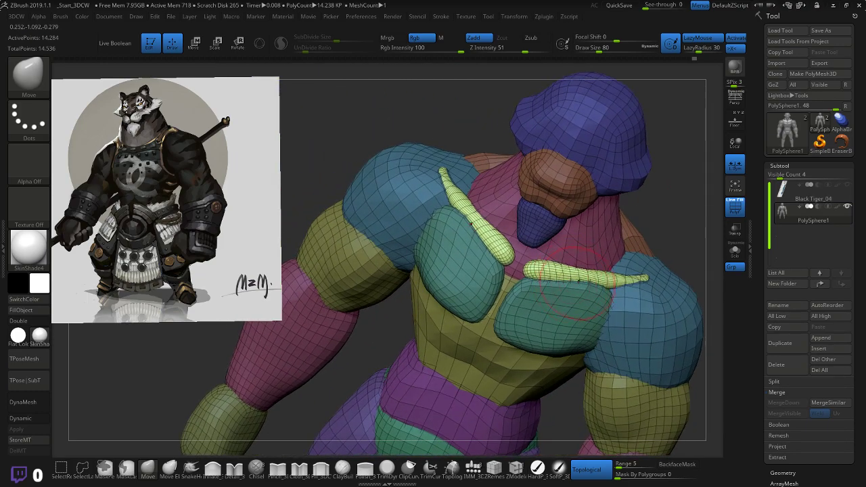
{"action": "right_click_drag", "start_coordinate": [652, 226], "coordinate": [627, 192]}
{"action": "left_click_drag", "start_coordinate": [512, 205], "coordinate": [565, 210]}
{"action": "mouse_move", "coordinate": [611, 218]}
{"action": "right_mouse_down"}
{"action": "mouse_move", "coordinate": [625, 211]}
{"action": "mouse_move", "coordinate": [601, 204]}
{"action": "right_mouse_up"}
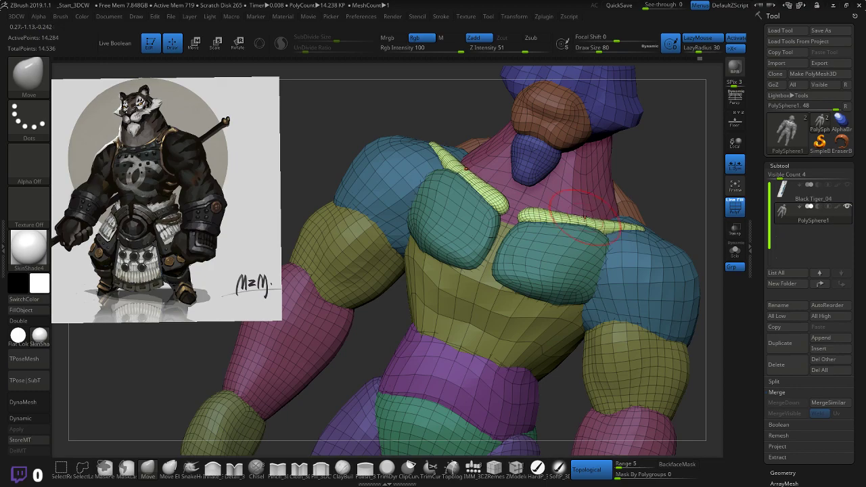
{"action": "left_click_drag", "start_coordinate": [542, 213], "coordinate": [552, 218]}
{"action": "left_click_drag", "start_coordinate": [647, 183], "coordinate": [640, 164], "text": "shift"}
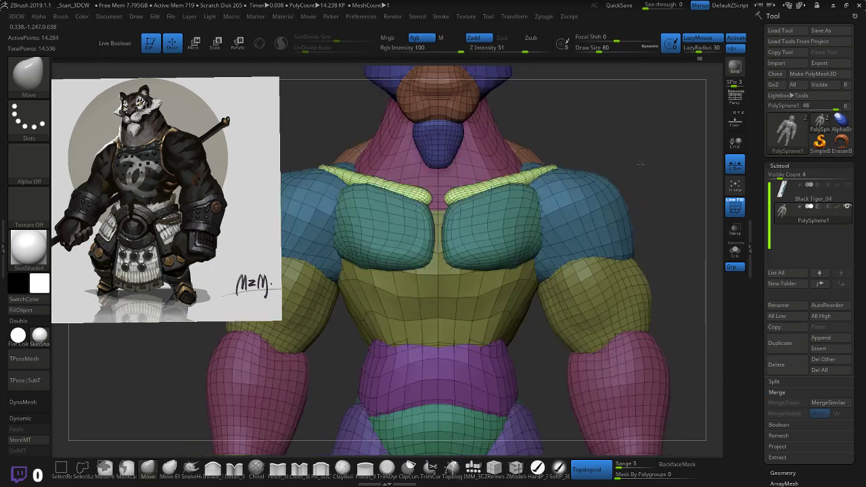
- Fit the collarbones' inner ends against the neck and upper chest from a side view with the Move brush
{"action": "right_click_drag", "start_coordinate": [632, 156], "coordinate": [477, 144]}
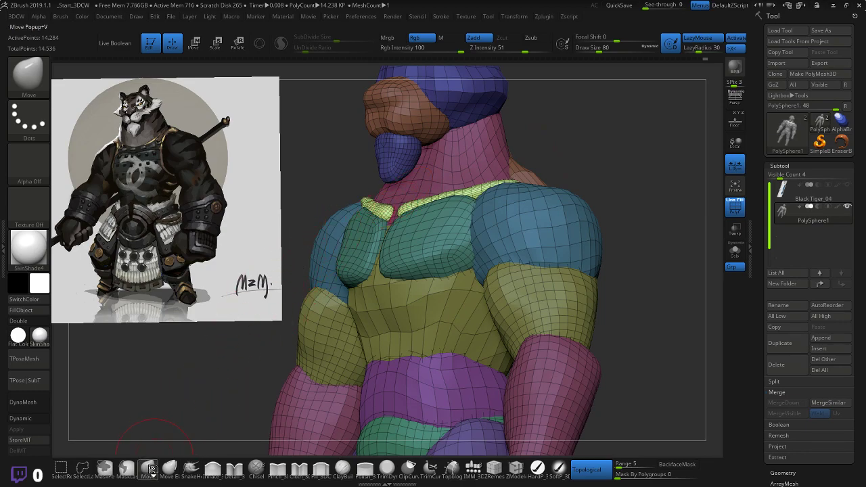
{"action": "left_click", "coordinate": [152, 468]}
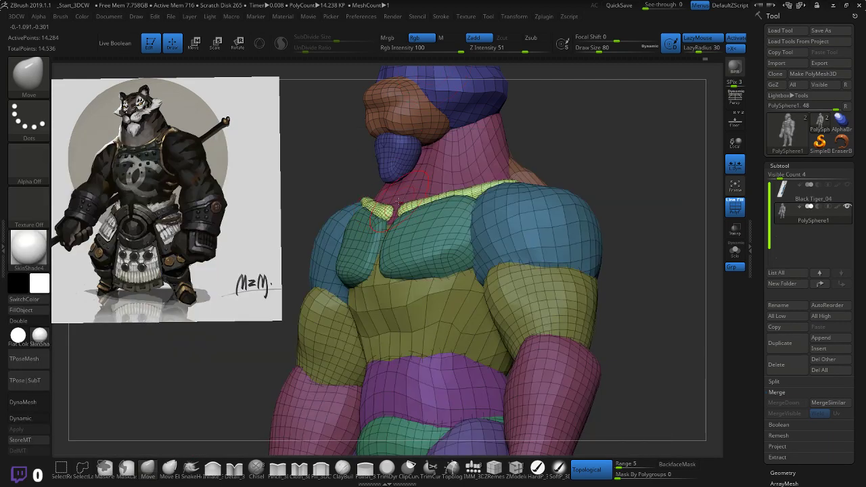
{"action": "right_click_drag", "start_coordinate": [347, 179], "coordinate": [482, 158]}
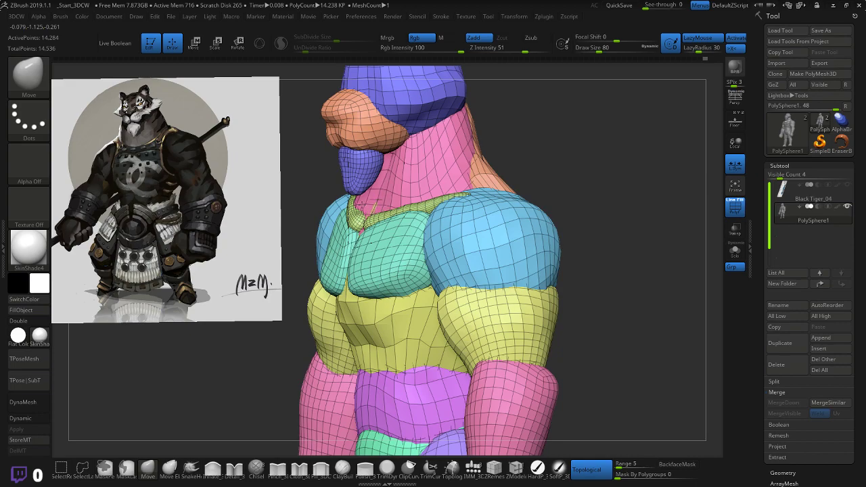
{"action": "mouse_move", "coordinate": [576, 157]}
{"action": "left_mouse_down"}
{"action": "mouse_move", "coordinate": [599, 158]}
{"action": "mouse_move", "coordinate": [602, 144]}
{"action": "mouse_move", "coordinate": [605, 153]}
{"action": "mouse_move", "coordinate": [587, 161]}
{"action": "left_mouse_up"}
- Isolate the ribcage polygroup to examine its form from the front and side, and show the whole body again
{"action": "left_click", "coordinate": [387, 325], "text": "ctrl+shift"}
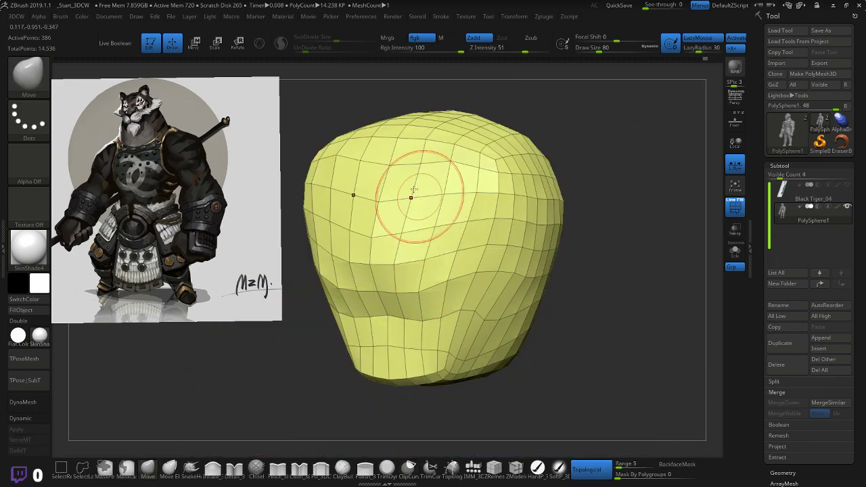
{"action": "right_click_drag", "start_coordinate": [403, 159], "coordinate": [349, 165]}
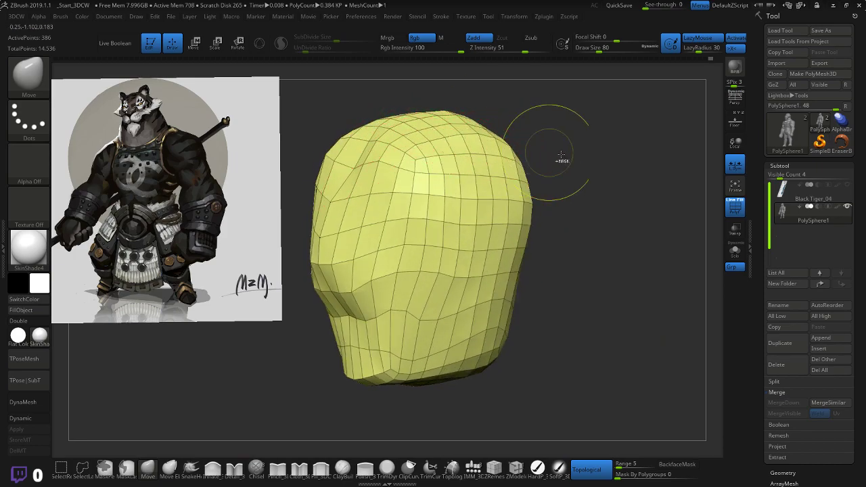
{"action": "left_click", "coordinate": [588, 154], "text": "ctrl+shift"}
{"action": "left_click_drag", "start_coordinate": [632, 145], "coordinate": [607, 121]}
{"action": "right_click_drag", "start_coordinate": [608, 120], "coordinate": [614, 154]}
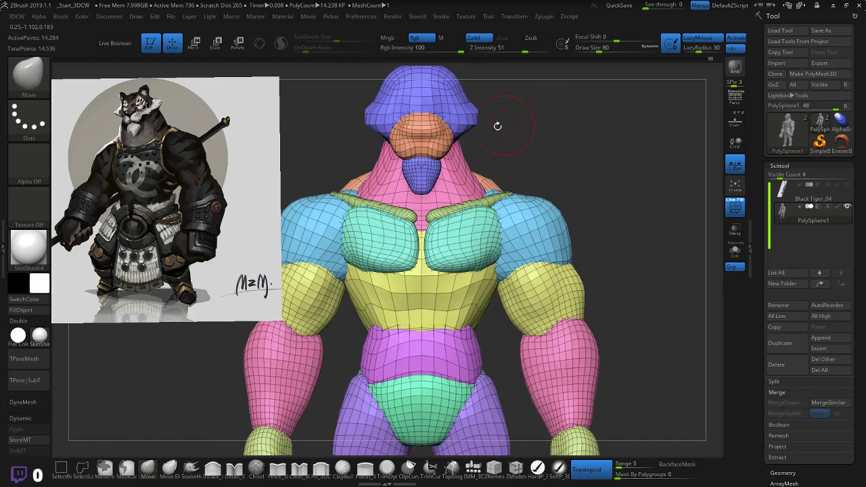
- Adjust the sides of the neck below the head with a larger Move brush, checking the figure from front and back
{"action": "left_click", "coordinate": [148, 468]}
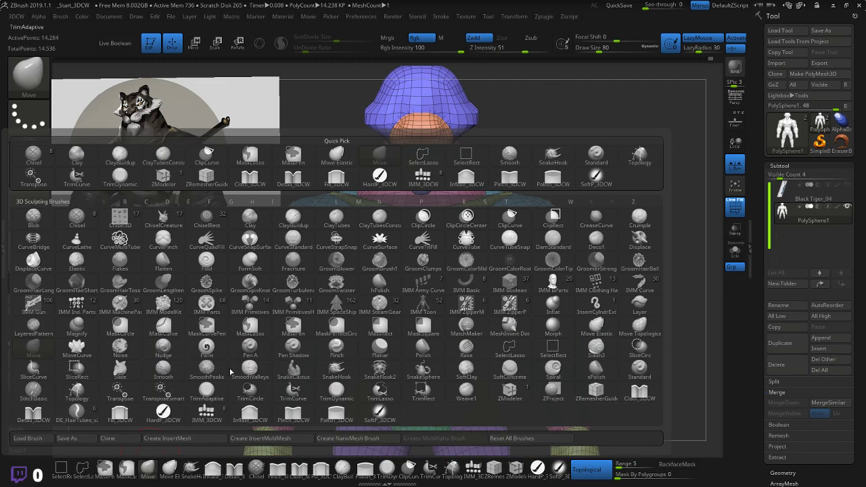
{"action": "key", "text": "Escape"}
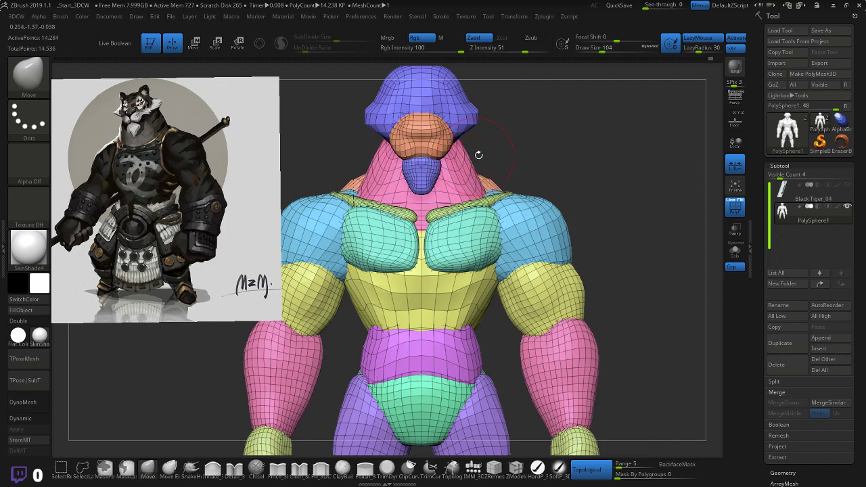
{"action": "mouse_move", "coordinate": [532, 138]}
{"action": "left_mouse_down"}
{"action": "mouse_move", "coordinate": [463, 140]}
{"action": "mouse_move", "coordinate": [521, 148]}
{"action": "left_mouse_up"}
{"action": "left_click_drag", "start_coordinate": [448, 155], "coordinate": [457, 153]}
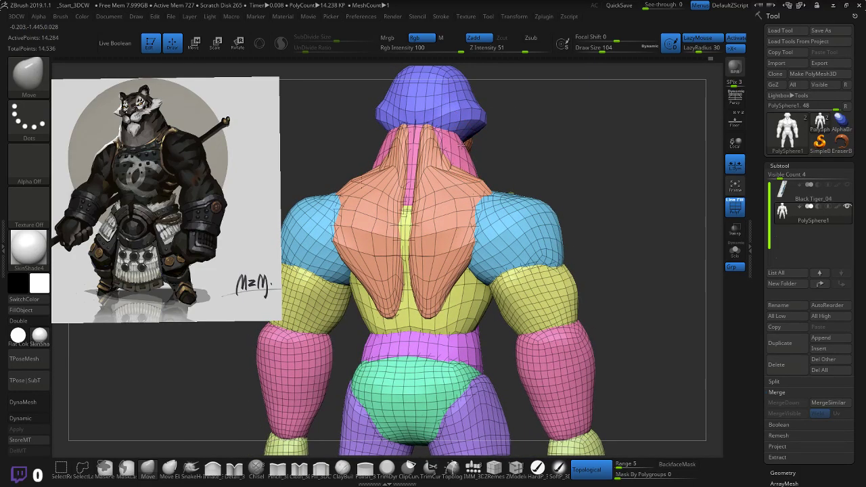
{"action": "mouse_move", "coordinate": [509, 140]}
{"action": "left_mouse_down"}
{"action": "mouse_move", "coordinate": [528, 147]}
{"action": "mouse_move", "coordinate": [449, 150]}
{"action": "left_mouse_up"}
{"action": "left_click_drag", "start_coordinate": [509, 160], "coordinate": [605, 217]}
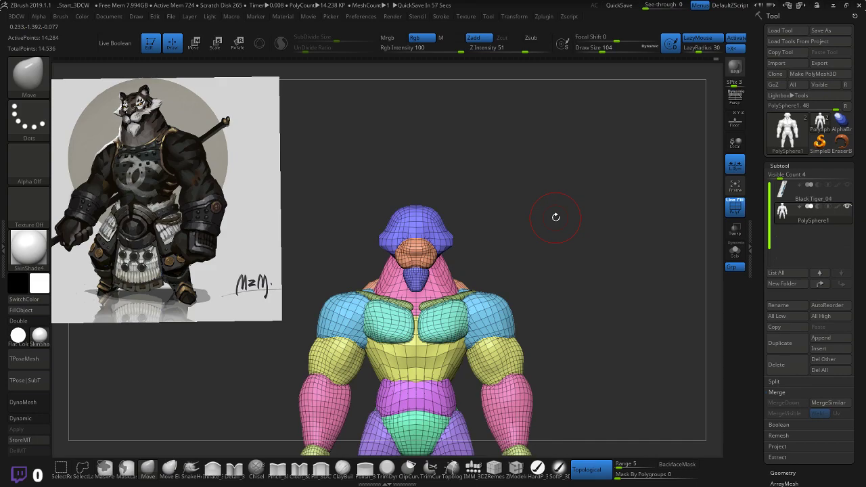
- Adjust the underside of the pelvis between the thighs with the Move brush, checking it from a low angle
{"action": "left_click_drag", "start_coordinate": [545, 228], "coordinate": [672, 318]}
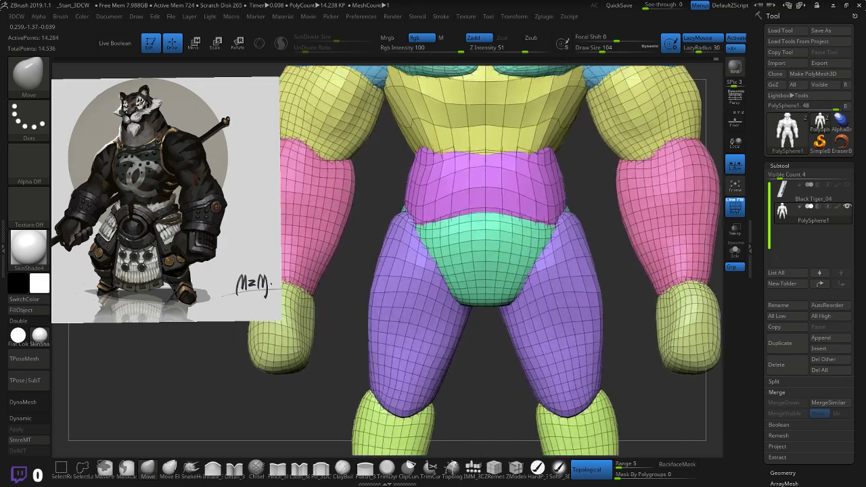
{"action": "left_click_drag", "start_coordinate": [469, 304], "coordinate": [475, 290]}
{"action": "left_click_drag", "start_coordinate": [634, 291], "coordinate": [627, 182]}
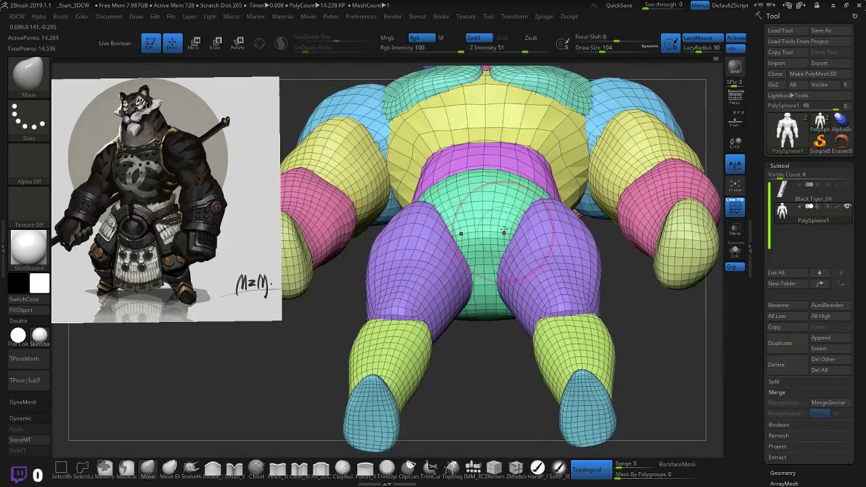
{"action": "left_click_drag", "start_coordinate": [503, 230], "coordinate": [506, 228]}
{"action": "left_click_drag", "start_coordinate": [679, 88], "coordinate": [678, 143]}
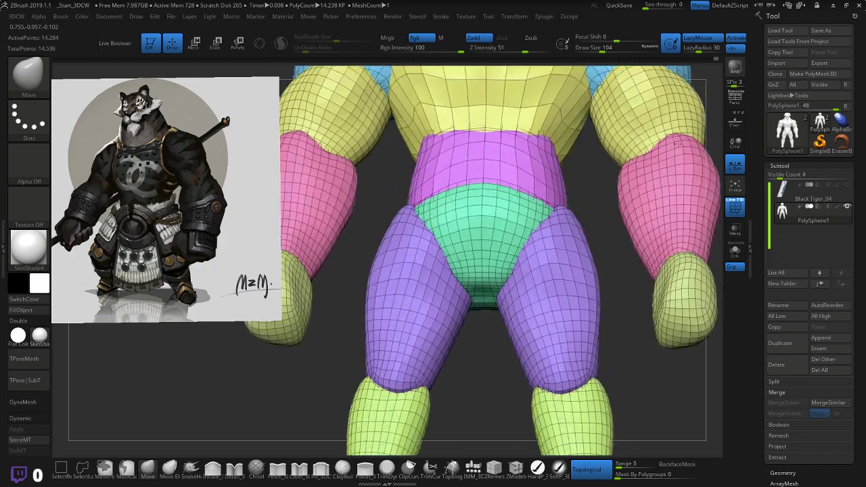
{"action": "right_click_drag", "start_coordinate": [677, 144], "coordinate": [578, 192]}
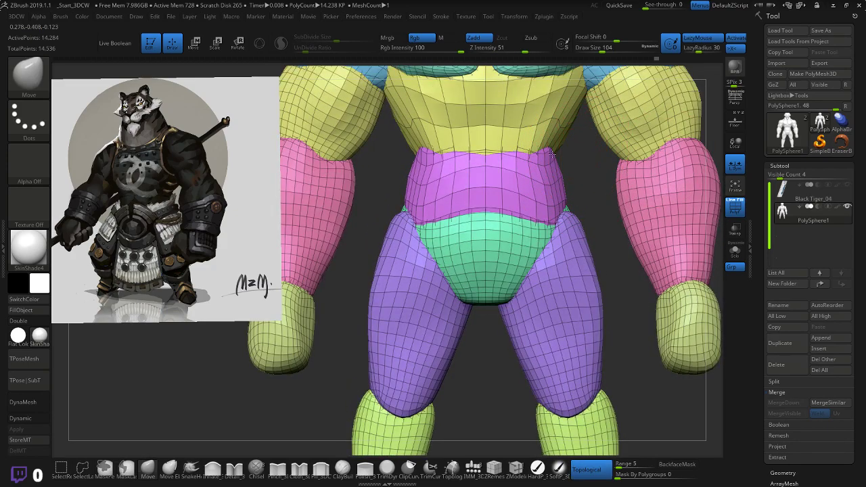
- Refine the sides of the waist and the ribcage's lower edge with the Move brush, comparing the torso with the reference
{"action": "mouse_move", "coordinate": [552, 154]}
{"action": "left_mouse_down"}
{"action": "mouse_move", "coordinate": [547, 161]}
{"action": "mouse_move", "coordinate": [583, 212]}
{"action": "mouse_move", "coordinate": [579, 190]}
{"action": "mouse_move", "coordinate": [604, 175]}
{"action": "left_mouse_up"}
{"action": "mouse_move", "coordinate": [614, 238]}
{"action": "left_mouse_down"}
{"action": "mouse_move", "coordinate": [598, 199]}
{"action": "mouse_move", "coordinate": [612, 203]}
{"action": "left_mouse_up"}
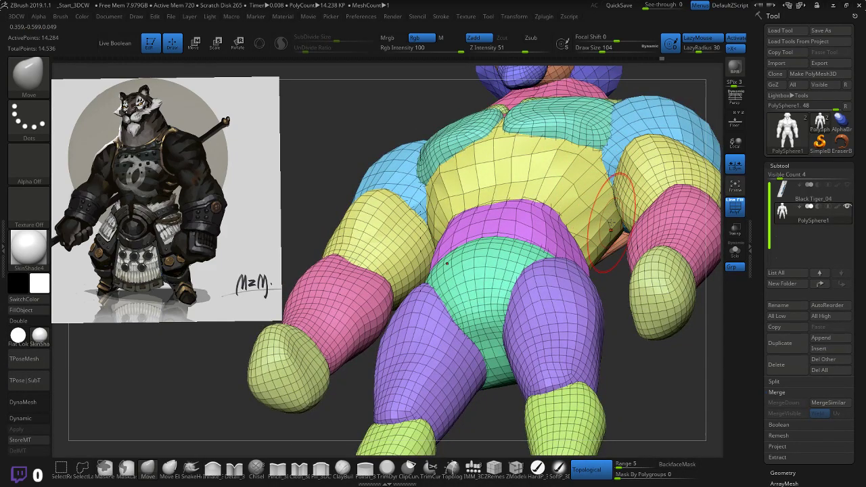
{"action": "right_click_drag", "start_coordinate": [615, 270], "coordinate": [619, 326], "text": "shift"}
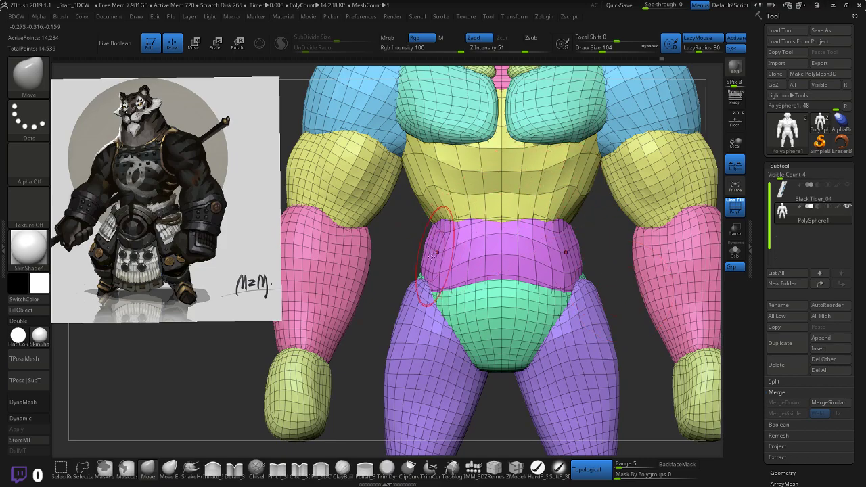
{"action": "left_click_drag", "start_coordinate": [410, 264], "coordinate": [356, 252]}
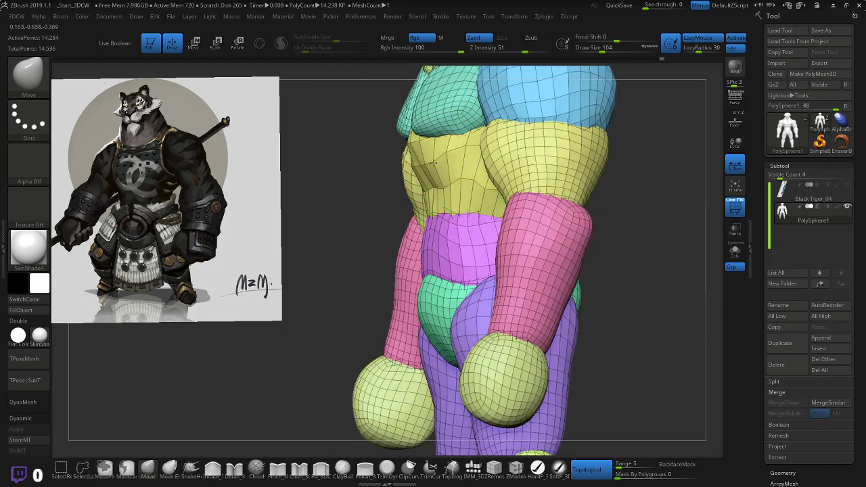
{"action": "right_click_drag", "start_coordinate": [439, 224], "coordinate": [410, 261]}
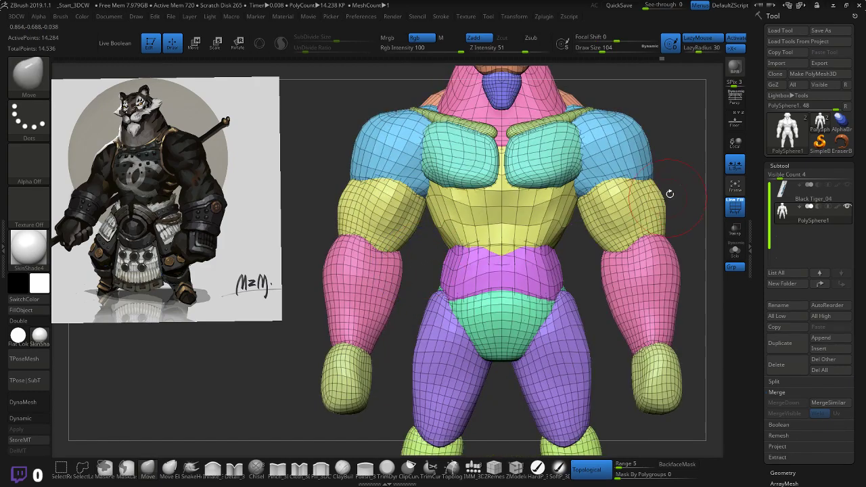
{"action": "right_click_drag", "start_coordinate": [690, 171], "coordinate": [653, 201], "text": "ctrl"}
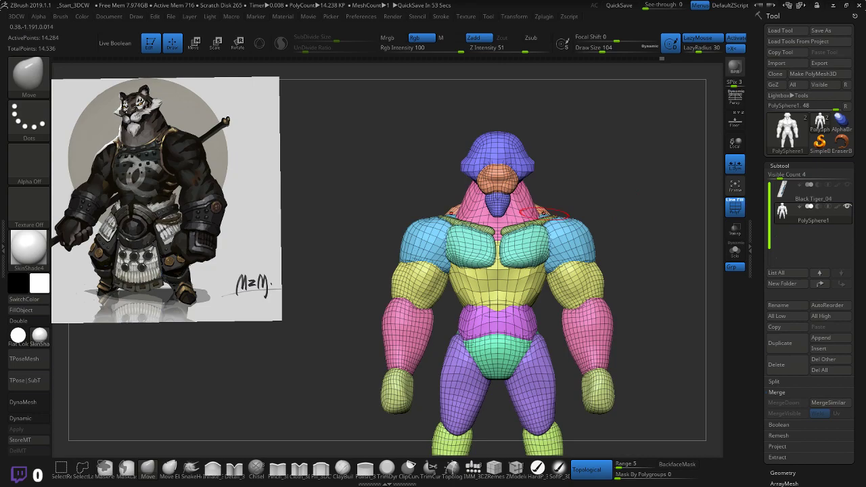
- Save the active tool as Black Tiger_05 in the Black Tiger folder
{"action": "left_click", "coordinate": [116, 16]}
{"action": "left_click", "coordinate": [169, 48]}
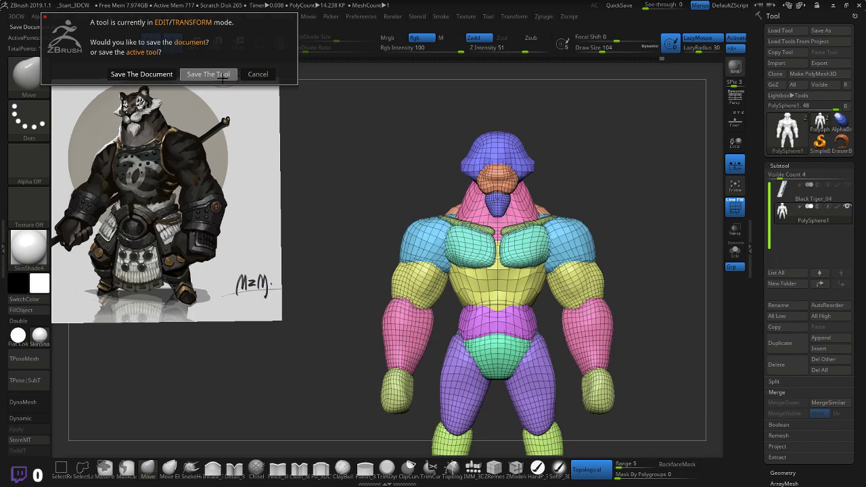
{"action": "left_click", "coordinate": [209, 74]}
{"action": "left_click", "coordinate": [304, 71]}
{"action": "left_click", "coordinate": [97, 197]}
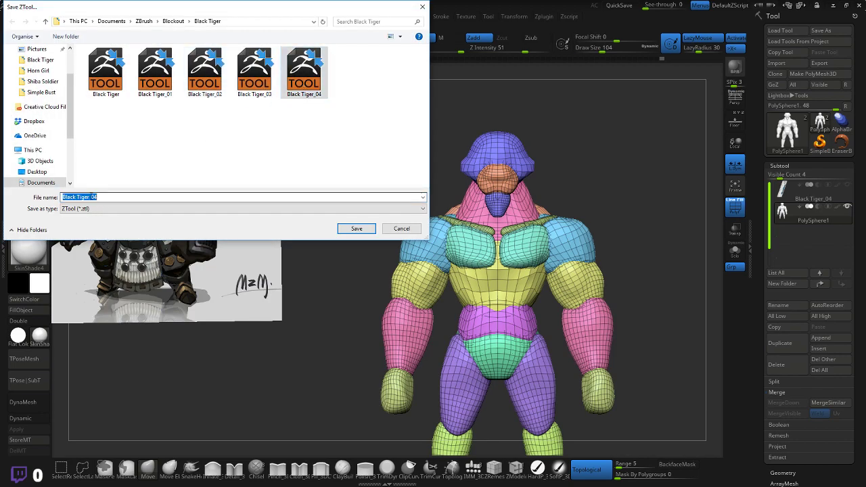
{"action": "left_click", "coordinate": [96, 198]}
{"action": "type", "text": "5"}
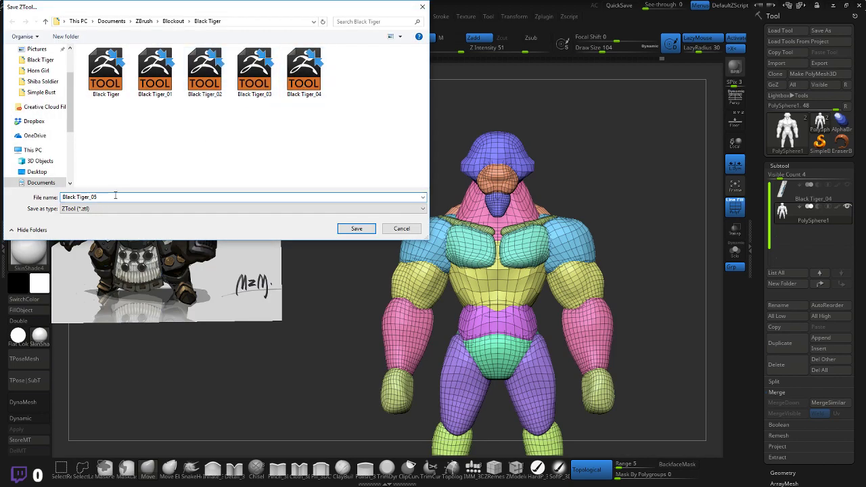
{"action": "left_click", "coordinate": [356, 228]}
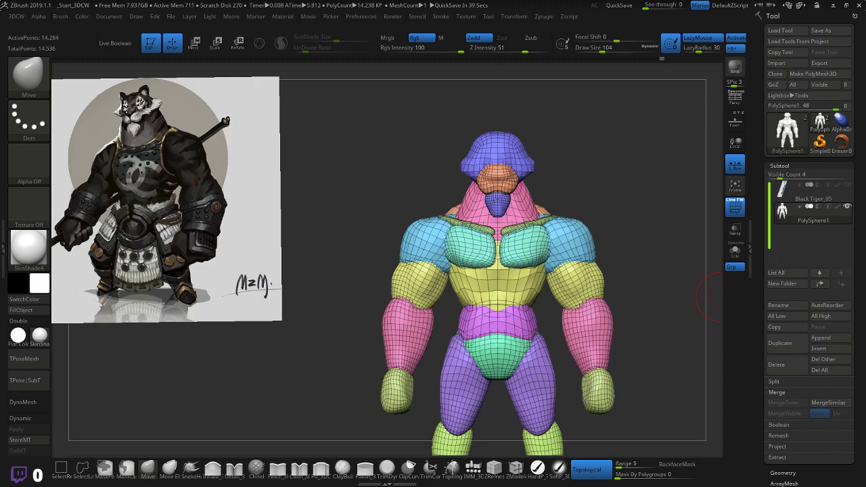
- Adjust the top of the muzzle at the nose in side view with the Move brush, reducing the draw size to 36
{"action": "left_click_drag", "start_coordinate": [605, 171], "coordinate": [569, 241]}
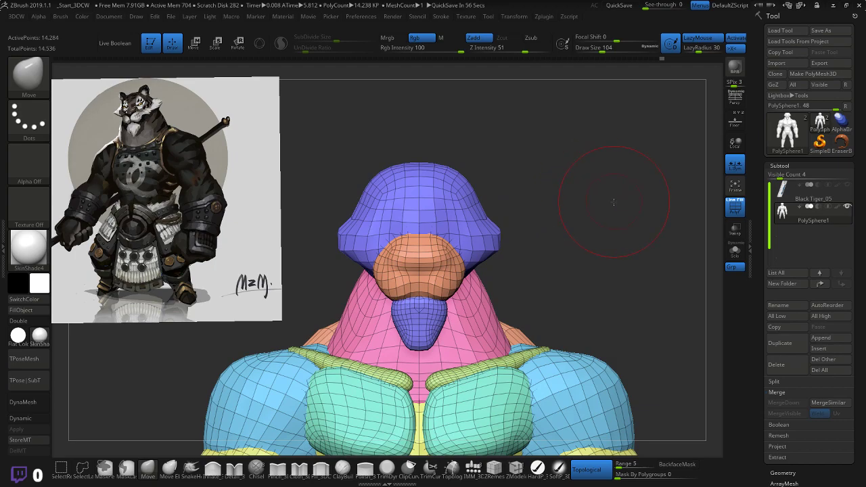
{"action": "mouse_move", "coordinate": [614, 202]}
{"action": "left_mouse_down"}
{"action": "mouse_move", "coordinate": [560, 213]}
{"action": "mouse_move", "coordinate": [676, 223]}
{"action": "left_mouse_up"}
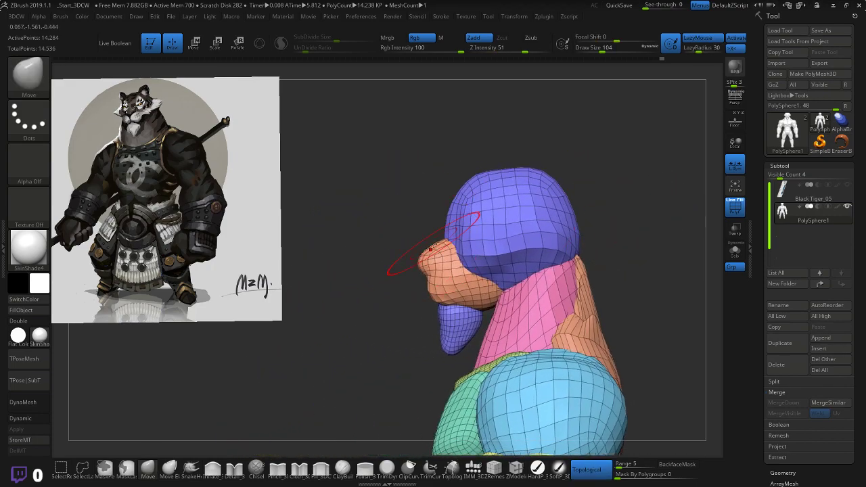
{"action": "left_click_drag", "start_coordinate": [431, 248], "coordinate": [432, 246]}
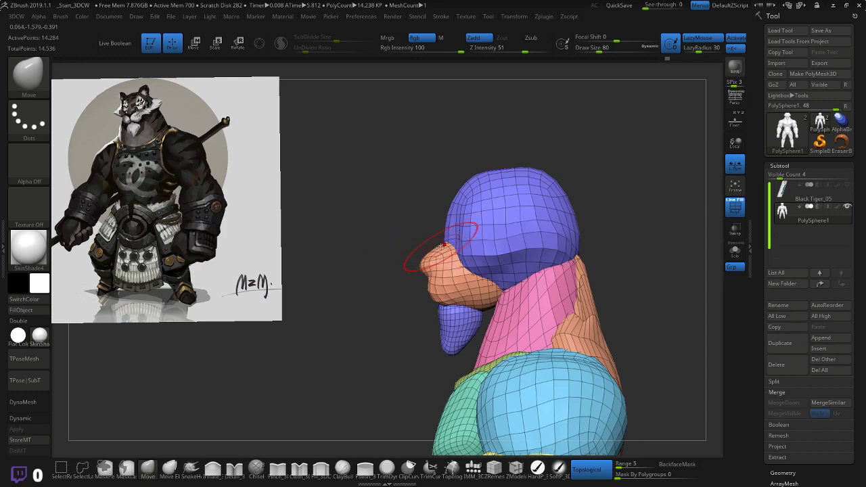
{"action": "key", "text": "bracketleft"}
{"action": "key", "text": "bracketleft"}
{"action": "key", "text": "bracketleft"}
{"action": "key", "text": "bracketleft"}
{"action": "key", "text": "bracketleft"}
{"action": "key", "text": "bracketleft"}
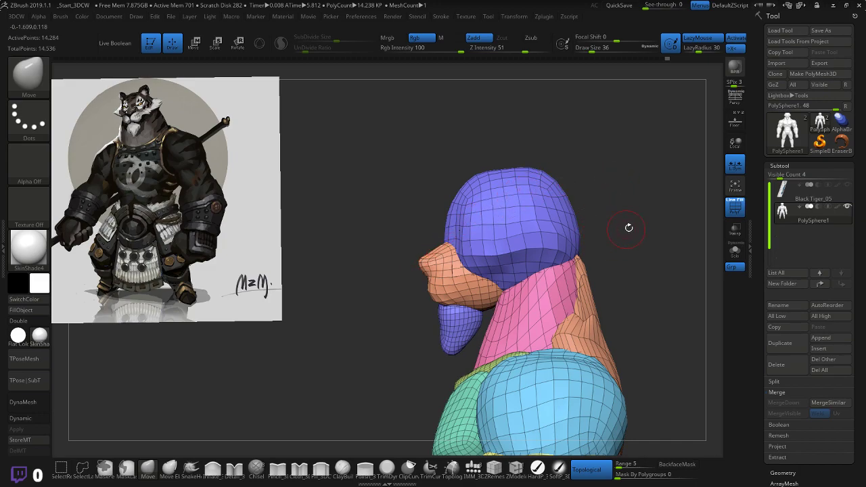
- Narrow the upper sides of the head and reshape its crown with the Move brush, raising the draw size to 92
{"action": "left_click_drag", "start_coordinate": [628, 228], "coordinate": [684, 252]}
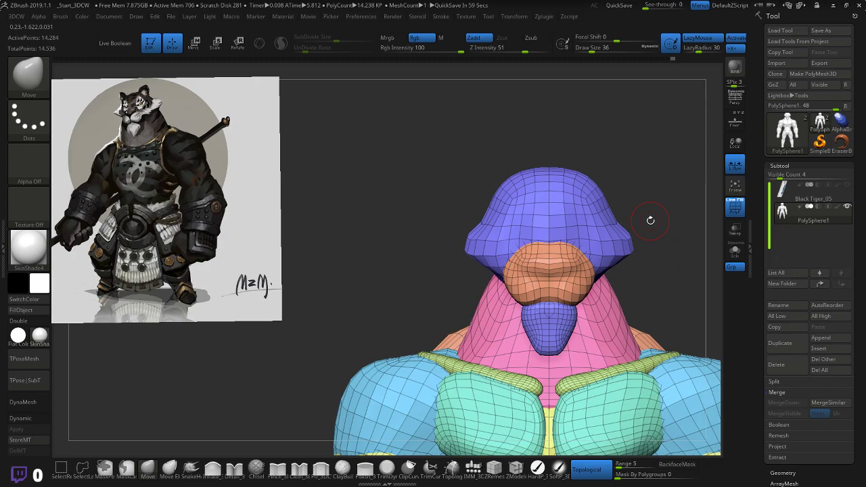
{"action": "key", "text": "bracketright"}
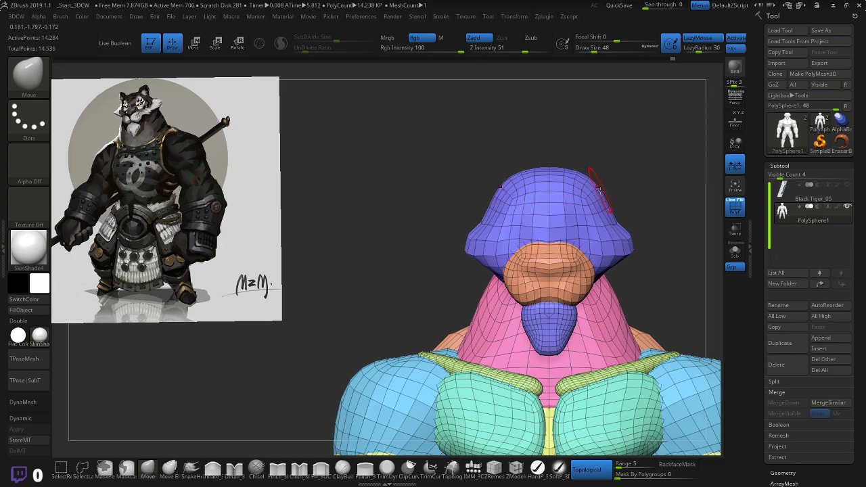
{"action": "key", "text": "bracketright"}
{"action": "key", "text": "bracketright"}
{"action": "key", "text": "bracketright"}
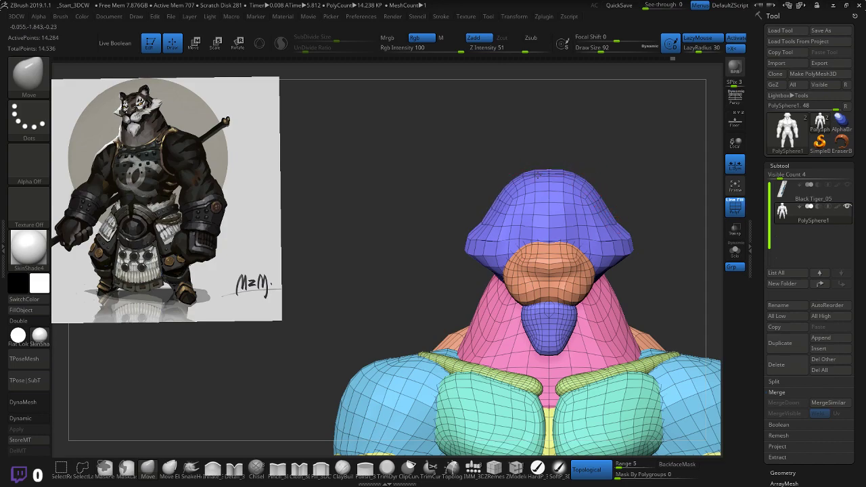
{"action": "mouse_move", "coordinate": [541, 162]}
{"action": "left_mouse_down"}
{"action": "mouse_move", "coordinate": [639, 157]}
{"action": "mouse_move", "coordinate": [539, 166]}
{"action": "left_mouse_up"}
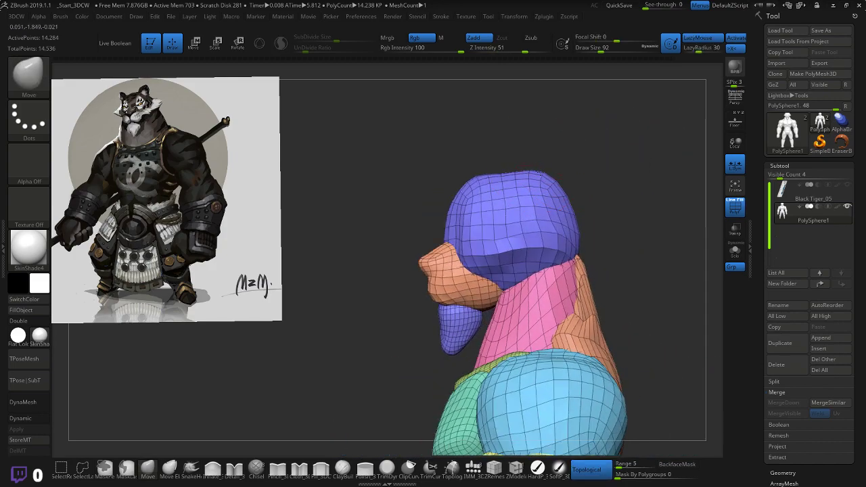
{"action": "mouse_move", "coordinate": [601, 172]}
{"action": "left_mouse_down", "text": "shift"}
{"action": "mouse_move", "coordinate": [654, 147]}
{"action": "mouse_move", "coordinate": [616, 167]}
{"action": "mouse_move", "coordinate": [616, 178]}
{"action": "left_mouse_up", "text": "shift"}
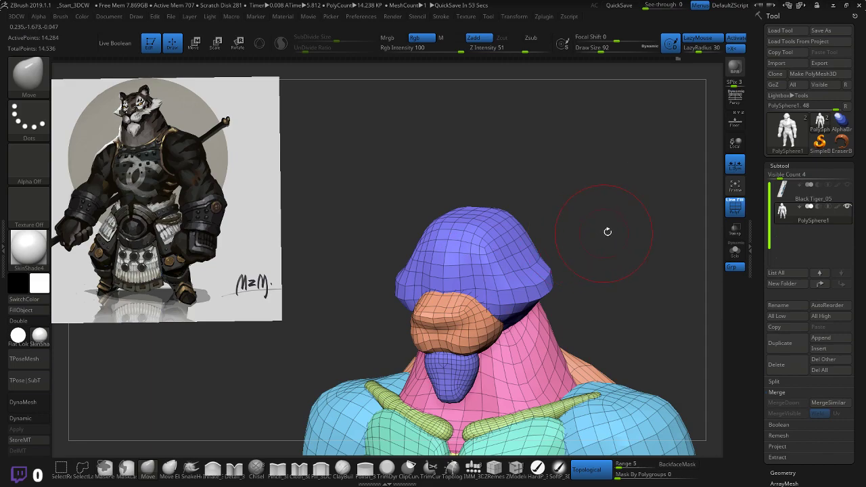
- Insert a mirrored pair of Appendage meshes on top of the head as ears with the IMM_3DCW brush
{"action": "left_click_drag", "start_coordinate": [607, 232], "coordinate": [573, 265], "text": "shift"}
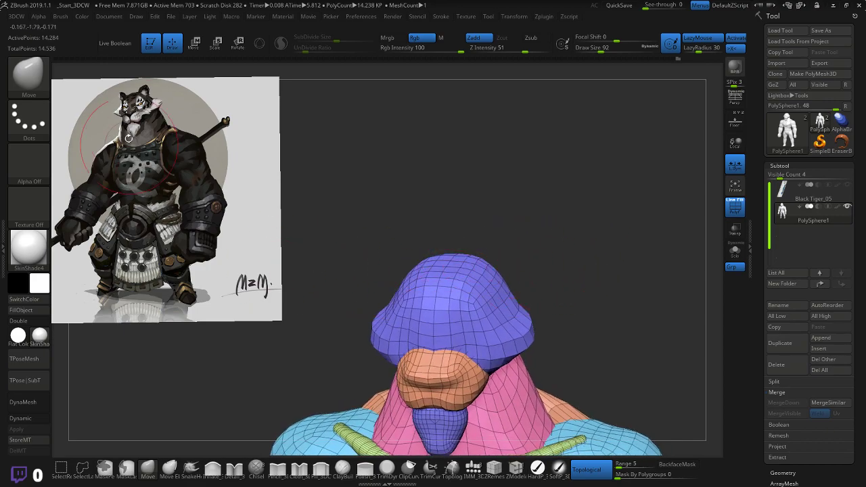
{"action": "left_click_drag", "start_coordinate": [396, 140], "coordinate": [469, 169]}
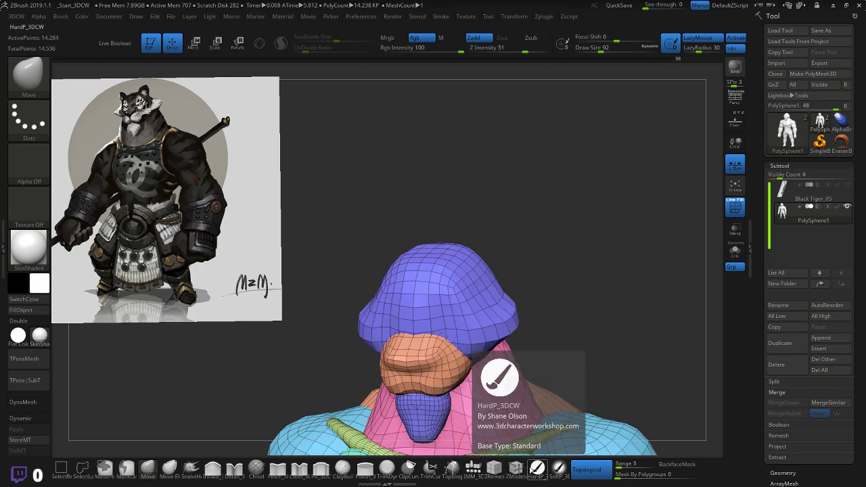
{"action": "left_click", "coordinate": [473, 469]}
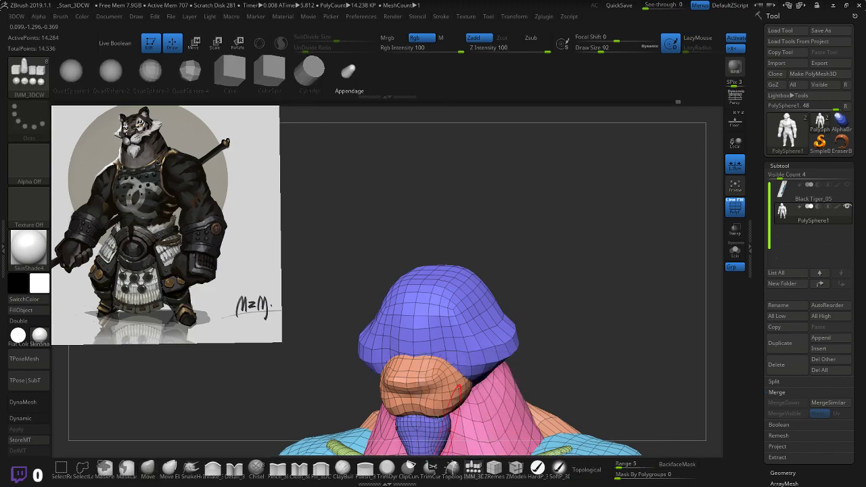
{"action": "left_click", "coordinate": [402, 380]}
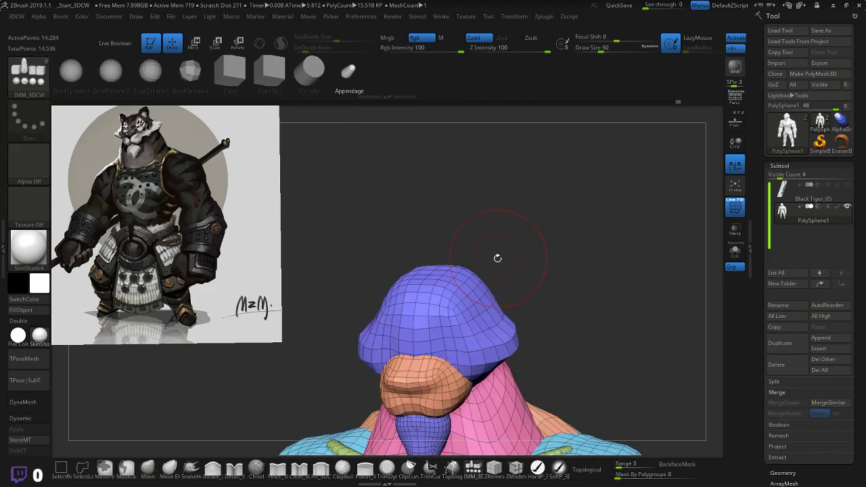
{"action": "key", "text": "ctrl+z"}
{"action": "left_click_drag", "start_coordinate": [483, 262], "coordinate": [568, 232]}
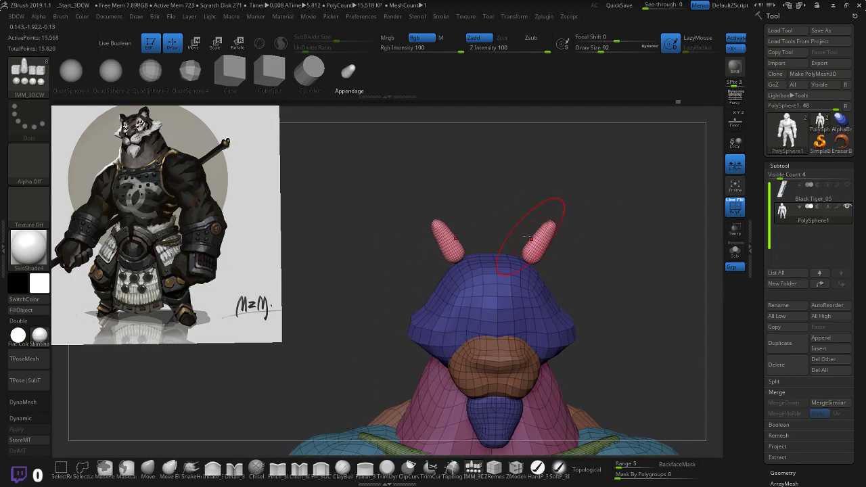
- Shorten and widen the two ear meshes with the gizmo, and lower them into the upper sides of the head
{"action": "key", "text": "w"}
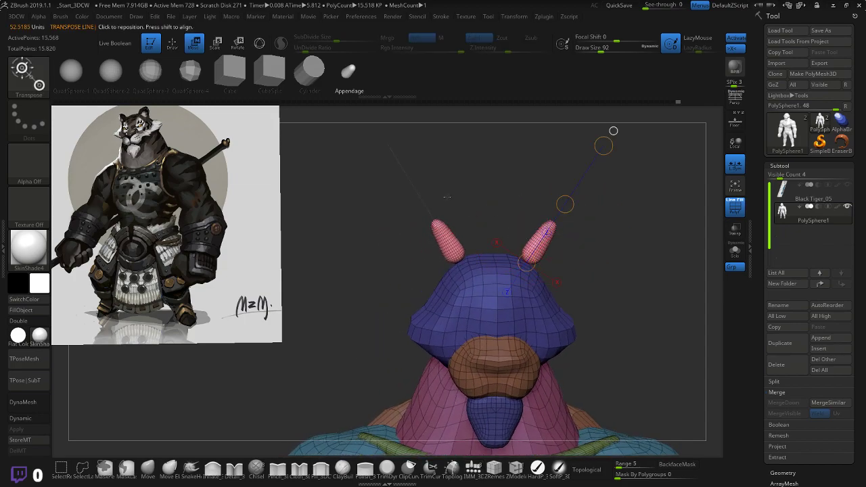
{"action": "key", "text": "y"}
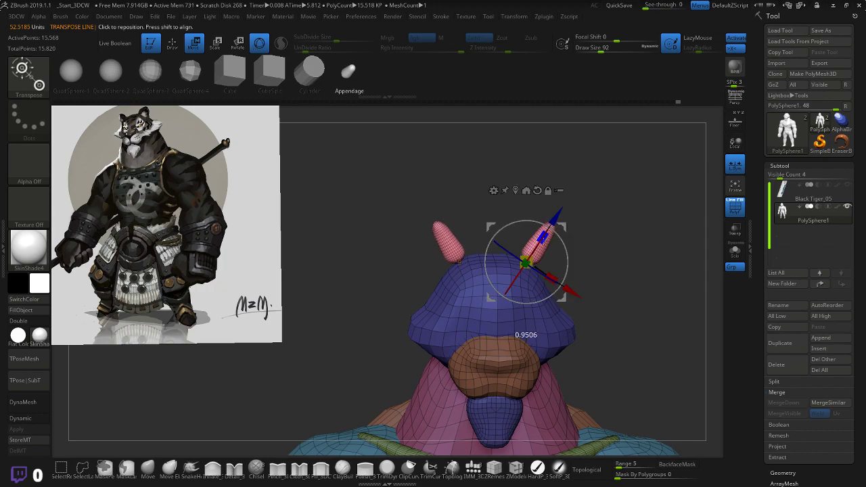
{"action": "left_click_drag", "start_coordinate": [544, 237], "coordinate": [573, 286]}
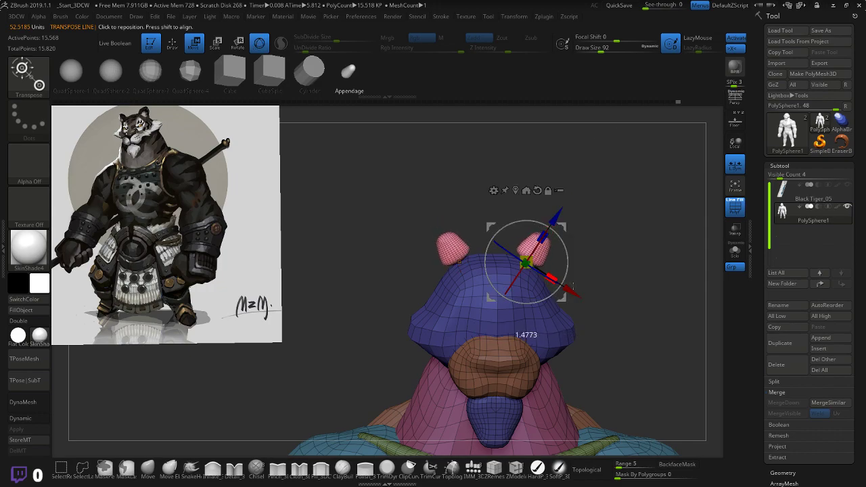
{"action": "left_click_drag", "start_coordinate": [627, 255], "coordinate": [584, 249]}
{"action": "left_click_drag", "start_coordinate": [537, 268], "coordinate": [540, 270]}
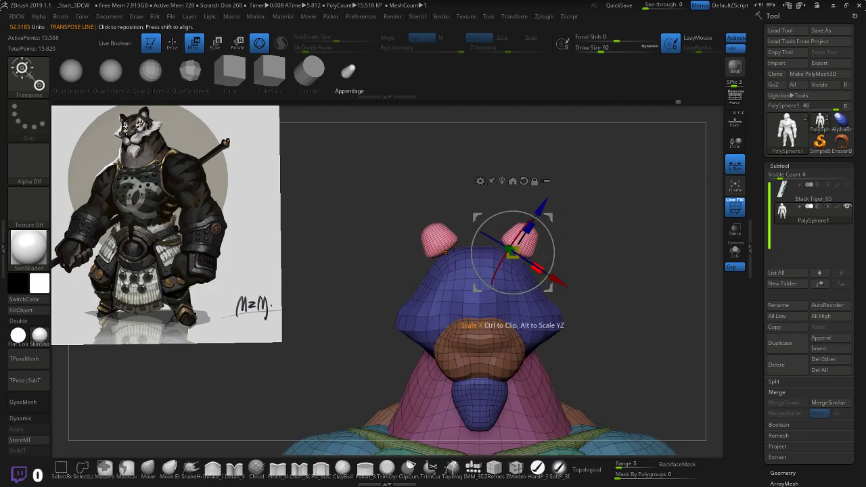
{"action": "left_click_drag", "start_coordinate": [550, 214], "coordinate": [551, 232]}
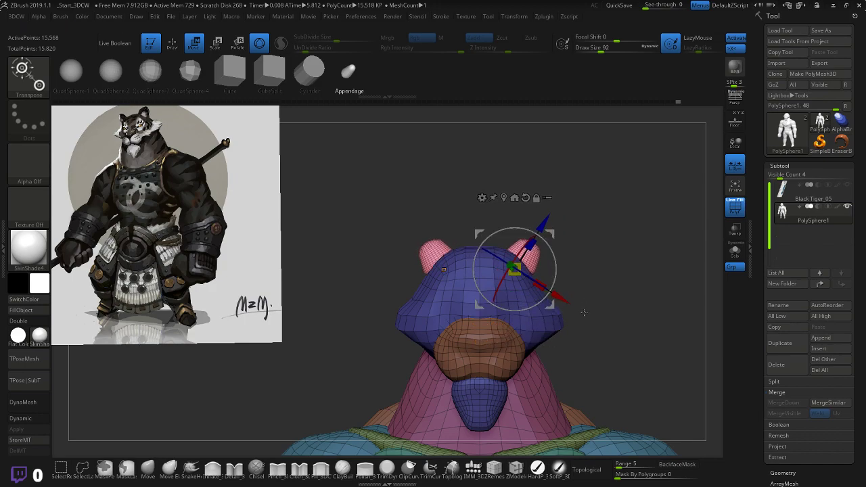
{"action": "left_click_drag", "start_coordinate": [554, 255], "coordinate": [554, 259]}
- Thin the ears from front to back in profile and fine-tune their placement on the head
{"action": "left_click_drag", "start_coordinate": [608, 240], "coordinate": [581, 219]}
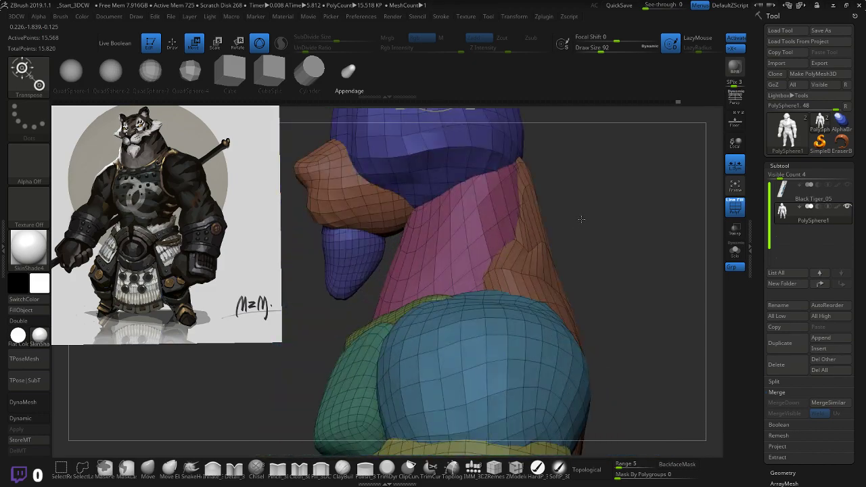
{"action": "left_click_drag", "start_coordinate": [584, 183], "coordinate": [607, 253], "text": "alt"}
{"action": "left_click_drag", "start_coordinate": [610, 194], "coordinate": [622, 251], "text": "alt"}
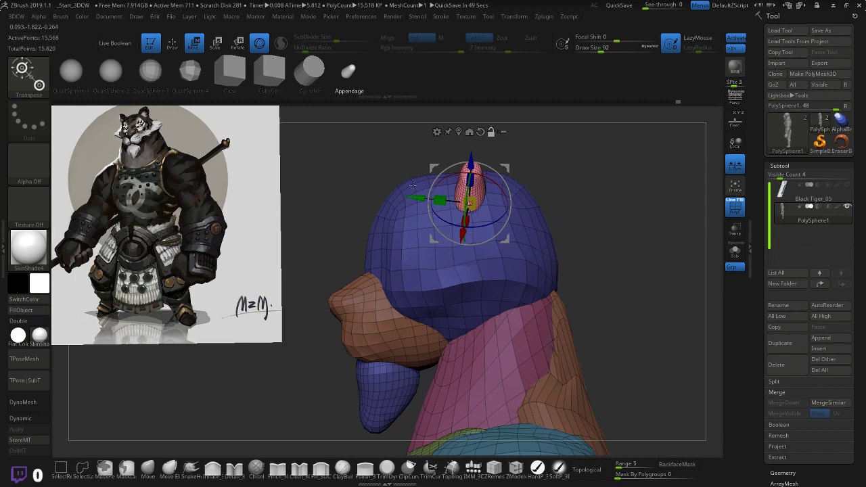
{"action": "mouse_move", "coordinate": [439, 200]}
{"action": "left_mouse_down"}
{"action": "mouse_move", "coordinate": [430, 201]}
{"action": "mouse_move", "coordinate": [445, 200]}
{"action": "left_mouse_up"}
{"action": "left_click_drag", "start_coordinate": [627, 210], "coordinate": [650, 209]}
{"action": "mouse_move", "coordinate": [601, 162]}
{"action": "left_mouse_down"}
{"action": "mouse_move", "coordinate": [609, 154]}
{"action": "mouse_move", "coordinate": [598, 160]}
{"action": "left_mouse_up"}
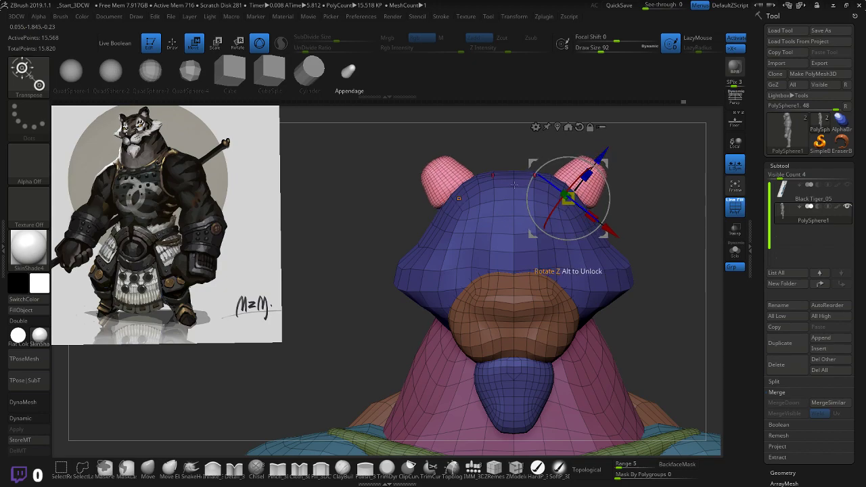
{"action": "left_click", "coordinate": [458, 198]}
- Reshape the ear outlines from the front with the Move brush at a reduced draw size of 68
{"action": "left_click", "coordinate": [147, 466]}
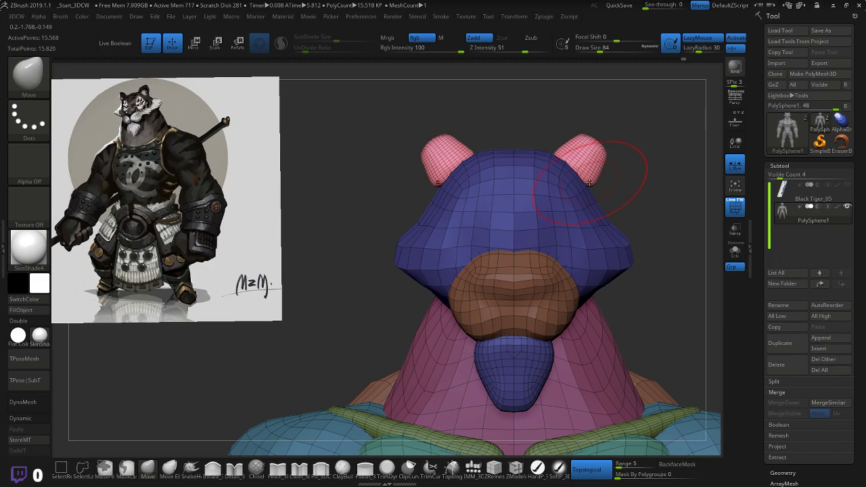
{"action": "key", "text": "["}
{"action": "mouse_move", "coordinate": [590, 181]}
{"action": "left_mouse_down"}
{"action": "mouse_move", "coordinate": [592, 190]}
{"action": "mouse_move", "coordinate": [610, 171]}
{"action": "mouse_move", "coordinate": [595, 166]}
{"action": "mouse_move", "coordinate": [625, 187]}
{"action": "mouse_move", "coordinate": [639, 184]}
{"action": "left_mouse_up"}
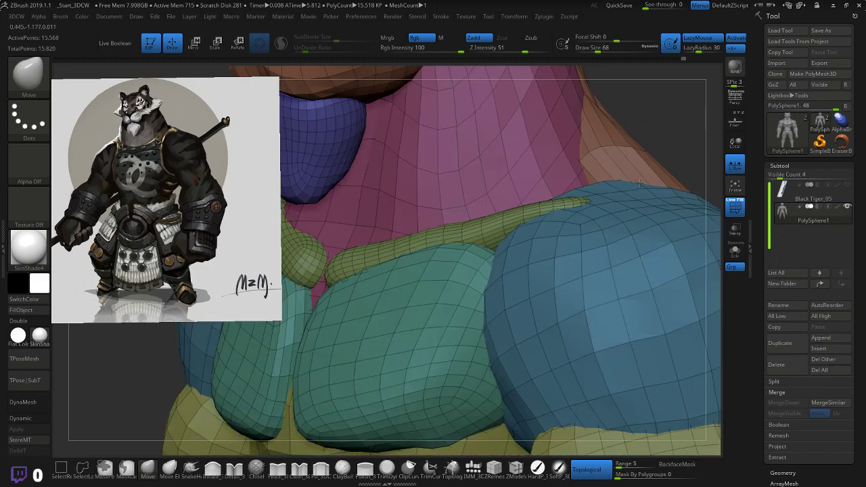
{"action": "left_click_drag", "start_coordinate": [689, 130], "coordinate": [622, 131], "text": "alt"}
{"action": "left_click_drag", "start_coordinate": [607, 192], "coordinate": [636, 187], "text": "shift"}
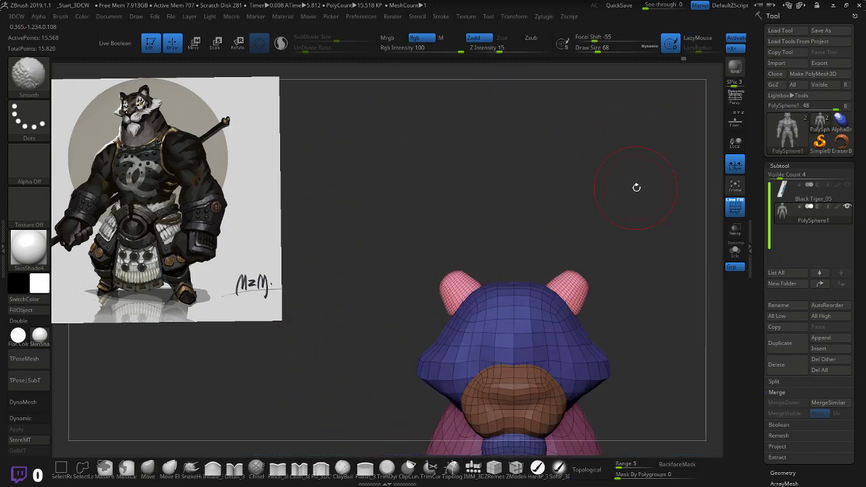
{"action": "mouse_move", "coordinate": [571, 280]}
{"action": "left_mouse_down"}
{"action": "mouse_move", "coordinate": [568, 272]}
{"action": "mouse_move", "coordinate": [581, 288]}
{"action": "left_mouse_up"}
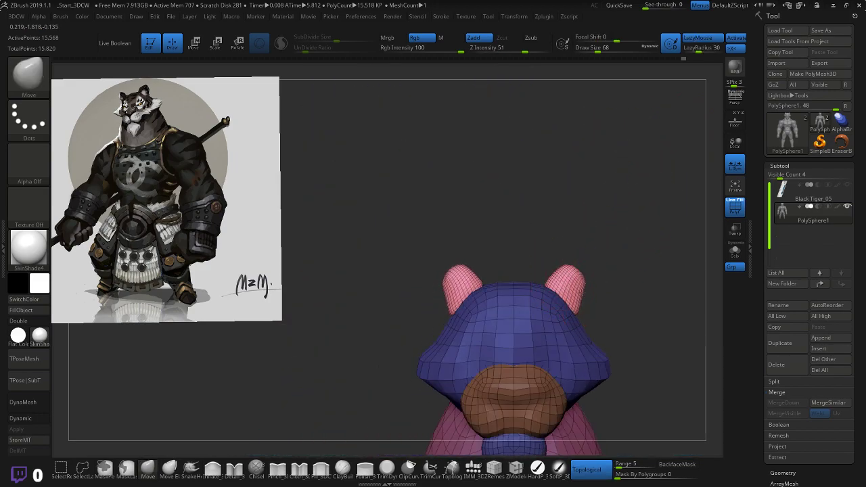
{"action": "left_click_drag", "start_coordinate": [618, 264], "coordinate": [578, 285]}
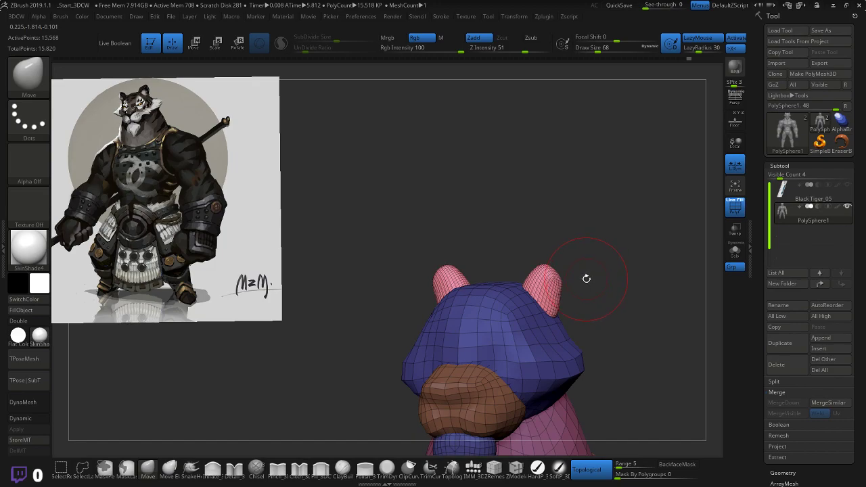
- Bend the ears into a curved profile from the side with the Move brush at draw size 56
{"action": "left_click_drag", "start_coordinate": [586, 278], "coordinate": [587, 243]}
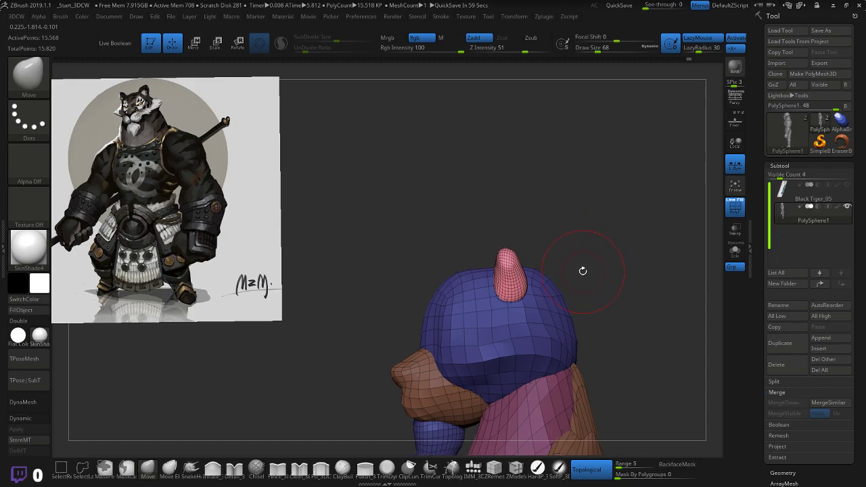
{"action": "key", "text": "bracketleft"}
{"action": "mouse_move", "coordinate": [504, 261]}
{"action": "left_mouse_down"}
{"action": "mouse_move", "coordinate": [536, 241]}
{"action": "mouse_move", "coordinate": [565, 244]}
{"action": "left_mouse_up"}
{"action": "mouse_move", "coordinate": [523, 273]}
{"action": "left_mouse_down"}
{"action": "mouse_move", "coordinate": [554, 241]}
{"action": "mouse_move", "coordinate": [585, 244]}
{"action": "mouse_move", "coordinate": [548, 264]}
{"action": "mouse_move", "coordinate": [557, 251]}
{"action": "mouse_move", "coordinate": [596, 259]}
{"action": "mouse_move", "coordinate": [581, 247]}
{"action": "mouse_move", "coordinate": [593, 252]}
{"action": "mouse_move", "coordinate": [558, 261]}
{"action": "mouse_move", "coordinate": [586, 250]}
{"action": "mouse_move", "coordinate": [592, 278]}
{"action": "mouse_move", "coordinate": [626, 260]}
{"action": "mouse_move", "coordinate": [608, 282]}
{"action": "mouse_move", "coordinate": [612, 263]}
{"action": "mouse_move", "coordinate": [565, 251]}
{"action": "left_mouse_up"}
{"action": "left_click_drag", "start_coordinate": [510, 276], "coordinate": [534, 253]}
{"action": "left_click_drag", "start_coordinate": [507, 291], "coordinate": [502, 288]}
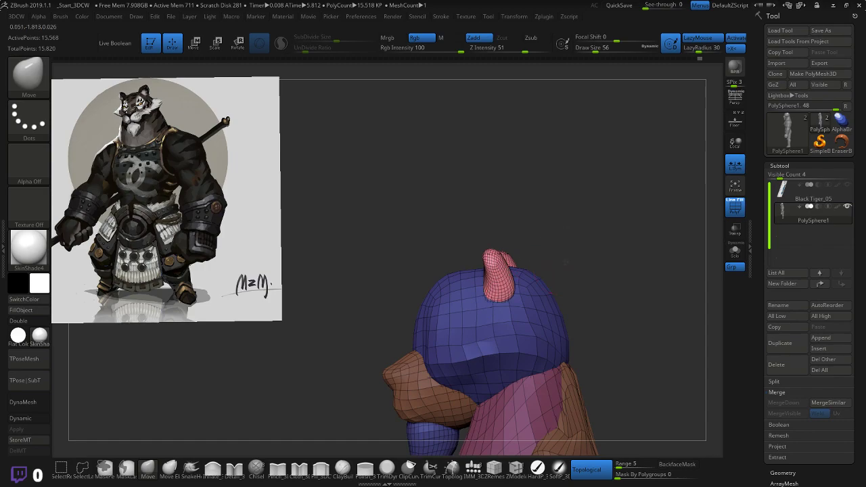
- Round off the ear tips from the front and smooth the ear surfaces with the Polish_3DCW brush
{"action": "mouse_move", "coordinate": [562, 238]}
{"action": "left_mouse_down"}
{"action": "mouse_move", "coordinate": [530, 241]}
{"action": "mouse_move", "coordinate": [572, 260]}
{"action": "left_mouse_up"}
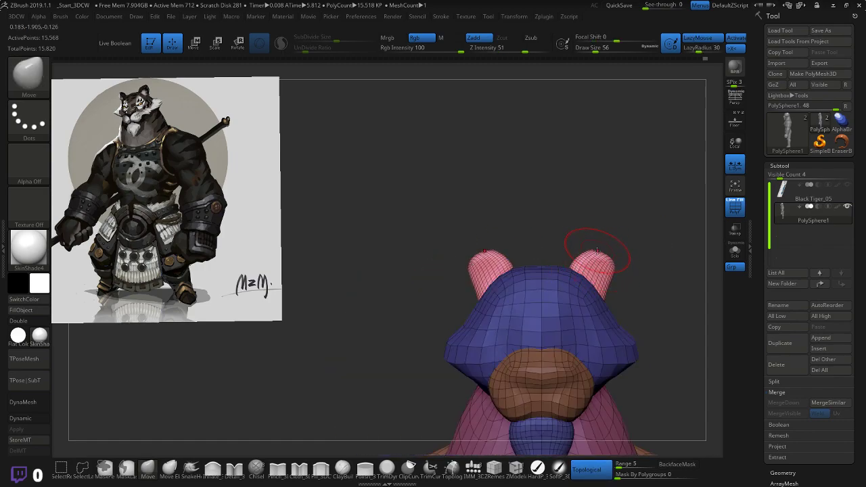
{"action": "left_click_drag", "start_coordinate": [588, 252], "coordinate": [593, 253]}
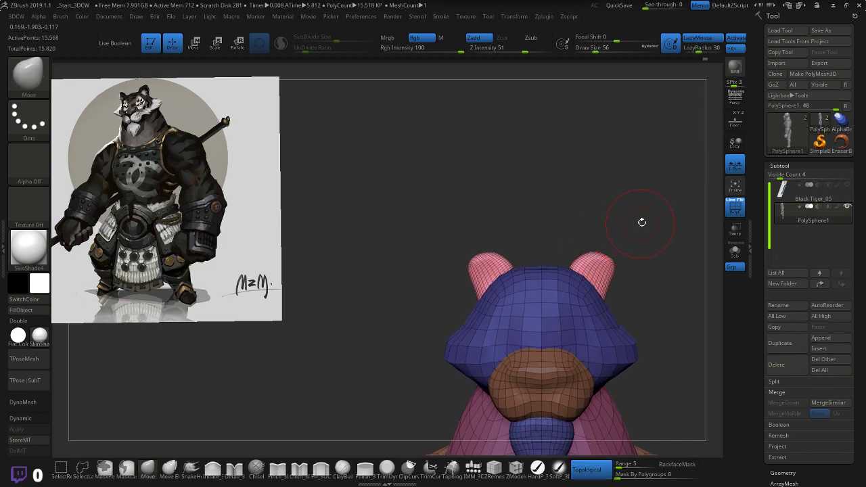
{"action": "left_click_drag", "start_coordinate": [642, 222], "coordinate": [602, 246]}
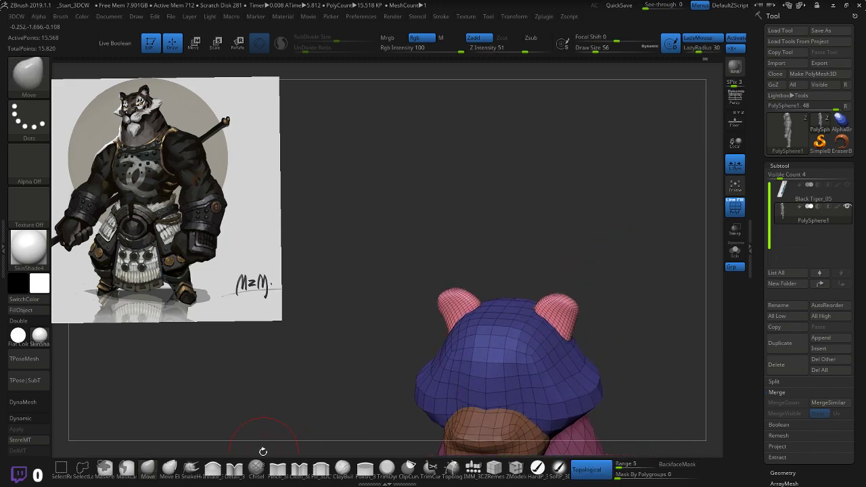
{"action": "left_click", "coordinate": [364, 468]}
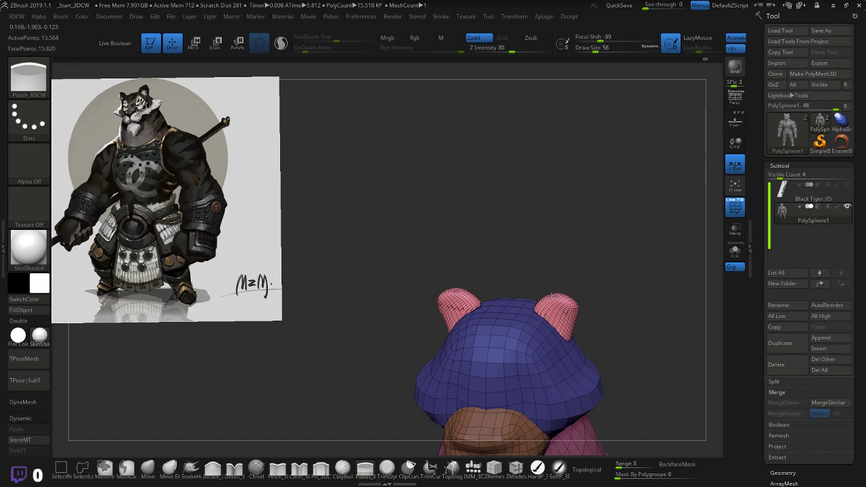
{"action": "mouse_move", "coordinate": [601, 245]}
{"action": "left_mouse_down"}
{"action": "mouse_move", "coordinate": [632, 253]}
{"action": "mouse_move", "coordinate": [589, 257]}
{"action": "left_mouse_up"}
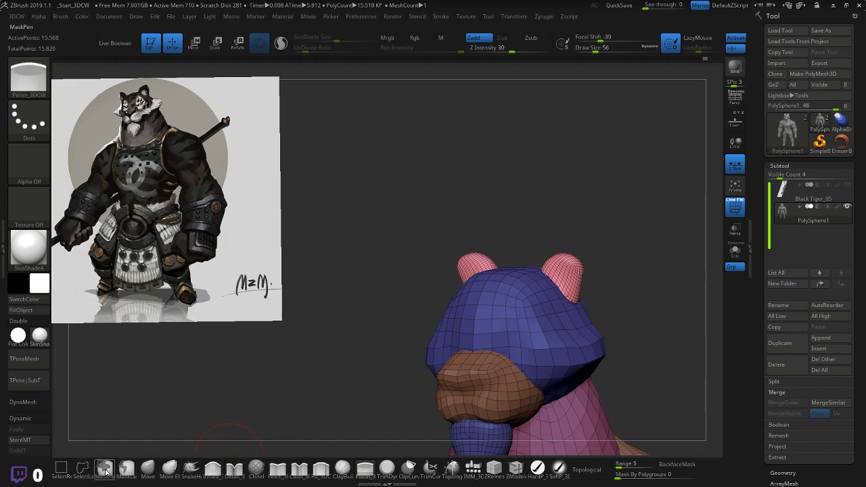
- Invert the mask so the ears are protected, and reset the gizmo's orientation
{"action": "left_click", "coordinate": [149, 468]}
{"action": "left_click_drag", "start_coordinate": [563, 269], "coordinate": [561, 279], "text": "ctrl"}
{"action": "left_click_drag", "start_coordinate": [614, 251], "coordinate": [596, 248]}
{"action": "left_click", "coordinate": [627, 237], "text": "ctrl"}
{"action": "key", "text": "w"}
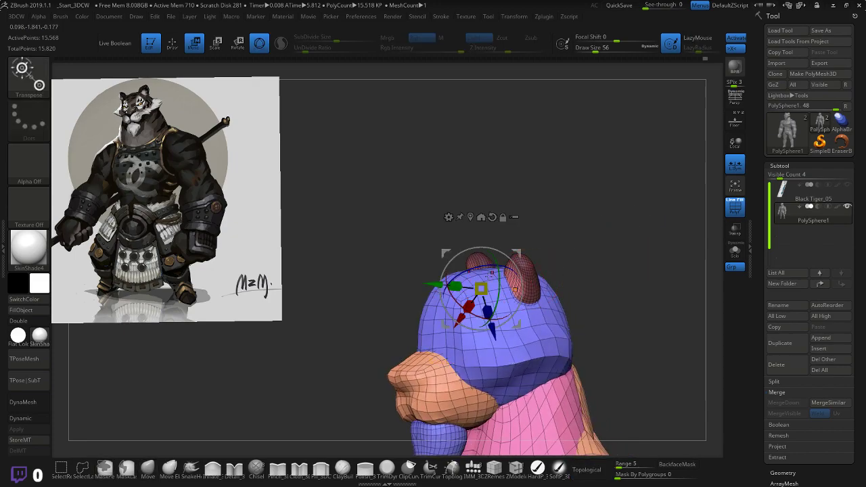
{"action": "left_click", "coordinate": [480, 217]}
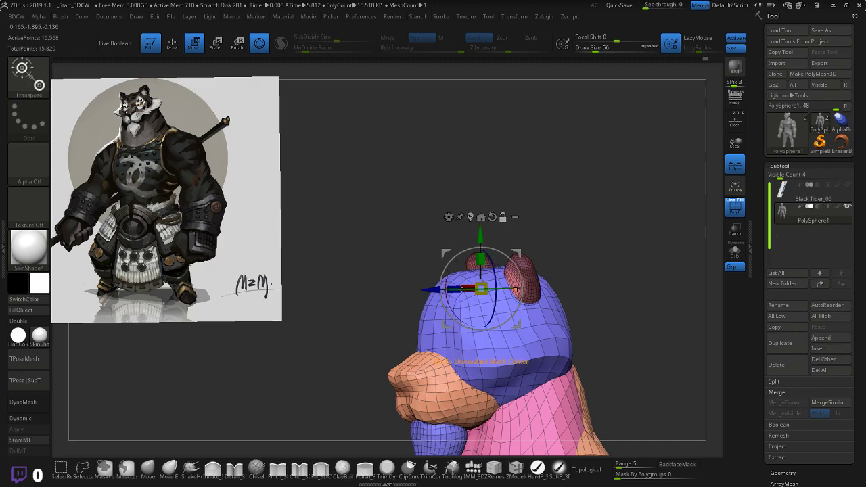
{"action": "left_click", "coordinate": [481, 217]}
- Reposition the gizmo at the ears and try a small screen-plane move, then undo it
{"action": "left_click_drag", "start_coordinate": [586, 271], "coordinate": [493, 312]}
{"action": "left_click_drag", "start_coordinate": [423, 382], "coordinate": [521, 109], "text": "alt"}
{"action": "left_click_drag", "start_coordinate": [536, 78], "coordinate": [529, 295], "text": "alt"}
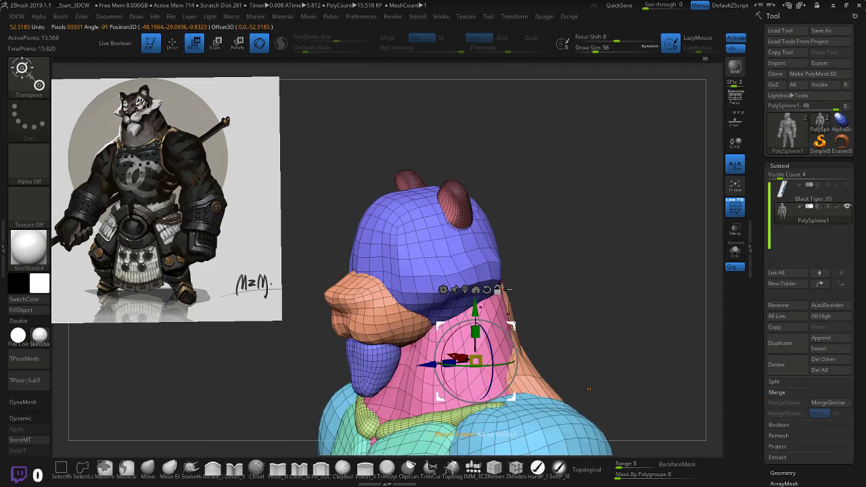
{"action": "left_click_drag", "start_coordinate": [511, 326], "coordinate": [491, 166], "text": "alt"}
{"action": "left_click_drag", "start_coordinate": [571, 185], "coordinate": [469, 159], "text": "shift"}
{"action": "left_click_drag", "start_coordinate": [534, 203], "coordinate": [595, 202]}
{"action": "left_click_drag", "start_coordinate": [352, 159], "coordinate": [557, 155], "text": "alt"}
{"action": "left_click_drag", "start_coordinate": [612, 165], "coordinate": [555, 171], "text": "shift"}
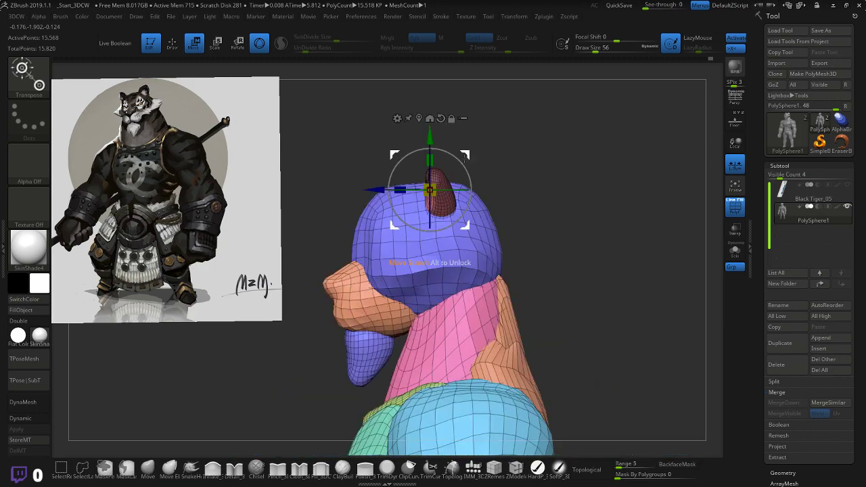
{"action": "left_click_drag", "start_coordinate": [468, 155], "coordinate": [469, 155]}
{"action": "key", "text": "ctrl+z"}
- Invert the mask again to free the ears, and clear the mask from the whole figure
{"action": "left_click", "coordinate": [476, 156], "text": "ctrl"}
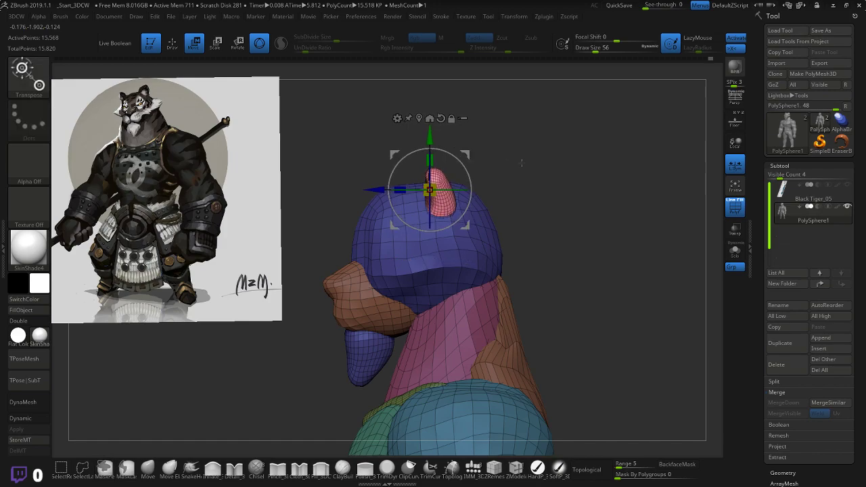
{"action": "left_click_drag", "start_coordinate": [515, 162], "coordinate": [543, 160]}
{"action": "left_click_drag", "start_coordinate": [493, 153], "coordinate": [571, 163]}
{"action": "key", "text": "ctrl+z"}
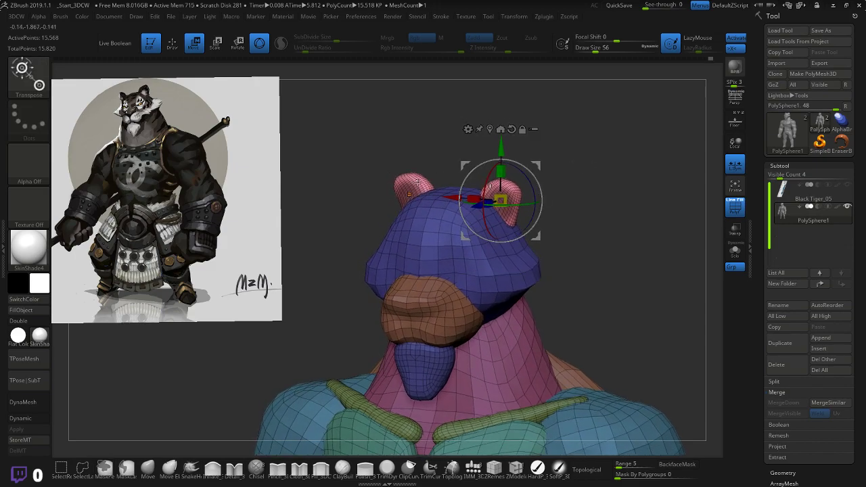
{"action": "left_click", "coordinate": [410, 190]}
{"action": "key", "text": "ctrl"}
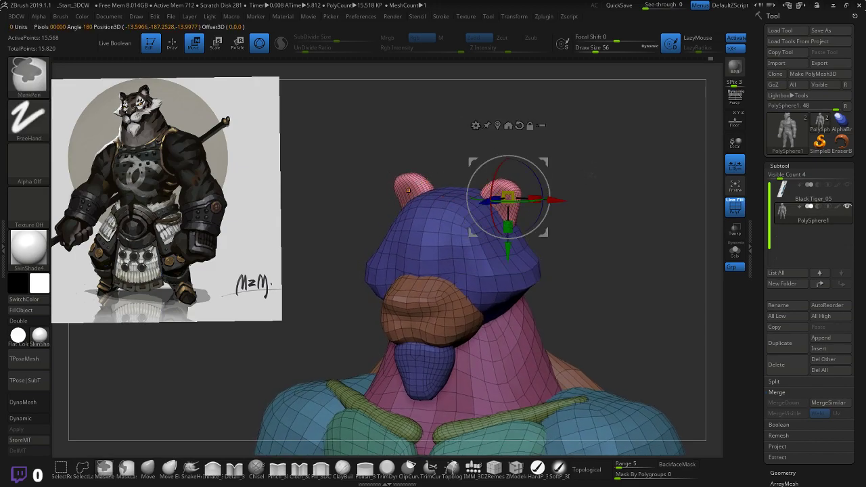
{"action": "mouse_move", "coordinate": [592, 174]}
{"action": "left_mouse_down", "text": "ctrl"}
{"action": "mouse_move", "coordinate": [583, 179]}
{"action": "mouse_move", "coordinate": [620, 166]}
{"action": "mouse_move", "coordinate": [604, 159]}
{"action": "left_mouse_up", "text": "ctrl"}
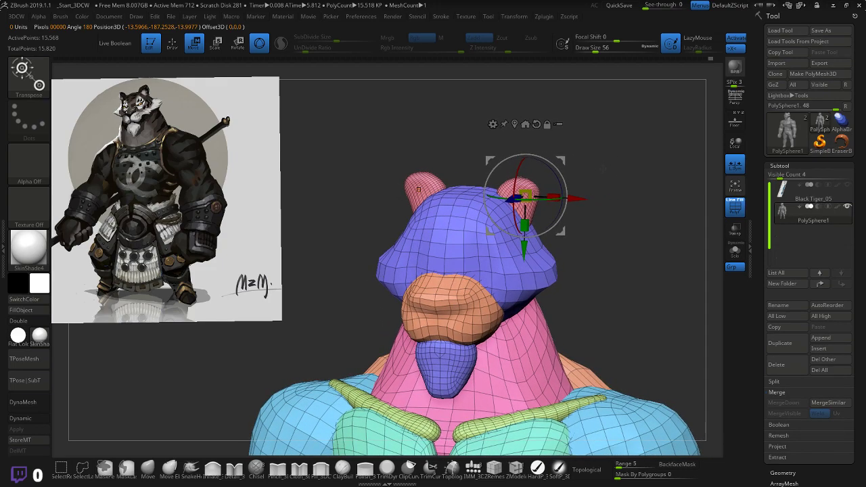
- Leave the gizmo for the Move brush and isolate the ears, hiding the rest of the figure
{"action": "key", "text": "q"}
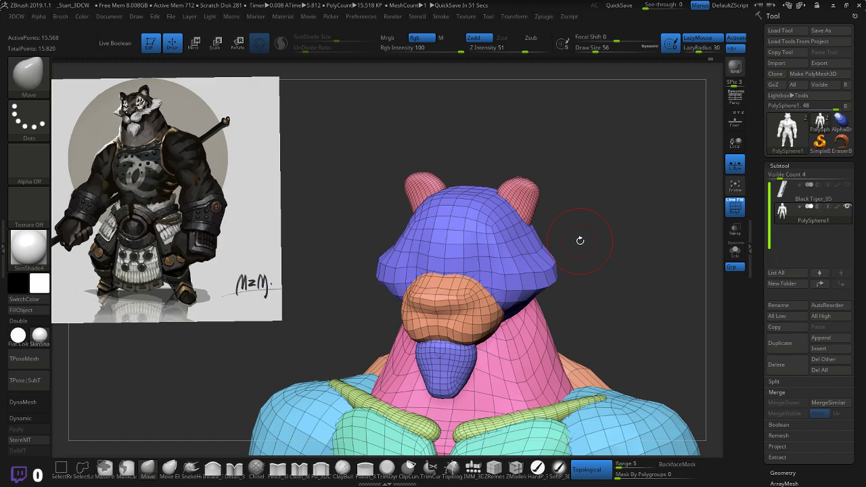
{"action": "left_click_drag", "start_coordinate": [598, 204], "coordinate": [550, 399], "text": "alt"}
{"action": "left_click_drag", "start_coordinate": [565, 238], "coordinate": [512, 251]}
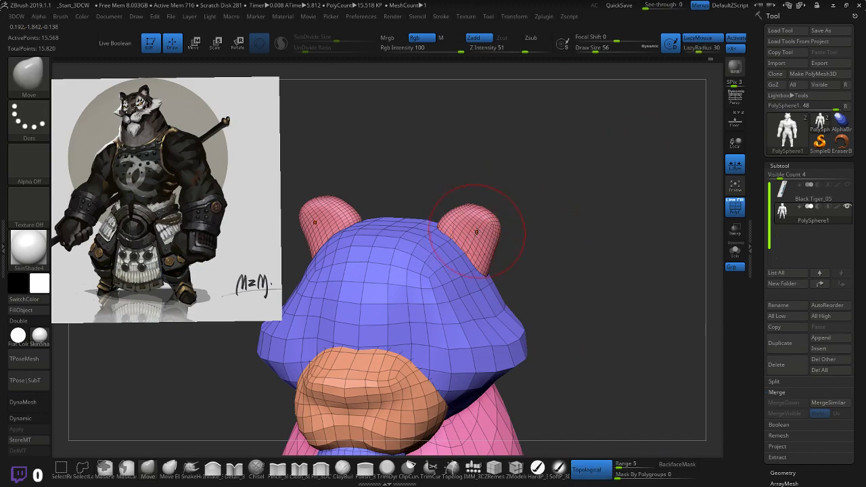
{"action": "left_click", "coordinate": [494, 214], "text": "ctrl+shift"}
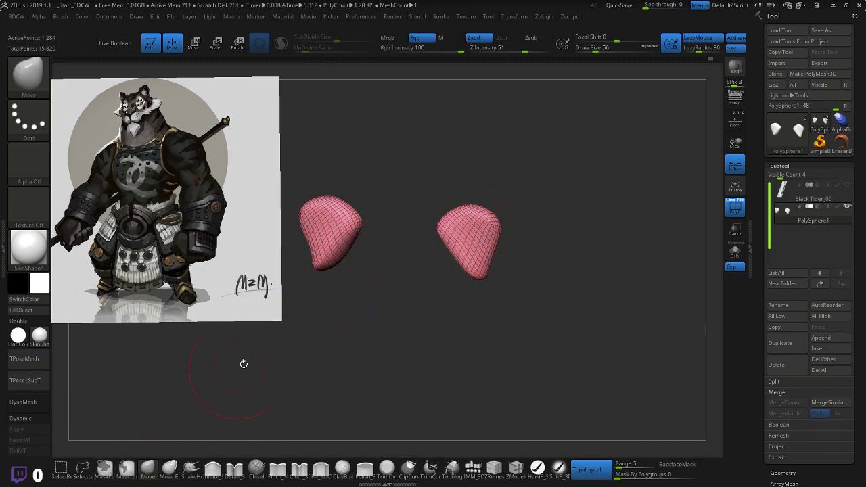
- Mask part of the isolated ears and use the gizmo to hollow their inner fronts, leaving a raised rim
{"action": "left_click_drag", "start_coordinate": [460, 228], "coordinate": [461, 256], "text": "ctrl"}
{"action": "key", "text": "w"}
{"action": "left_click_drag", "start_coordinate": [565, 207], "coordinate": [557, 221]}
{"action": "left_click_drag", "start_coordinate": [343, 273], "coordinate": [349, 270]}
{"action": "left_click", "coordinate": [411, 238], "text": "ctrl"}
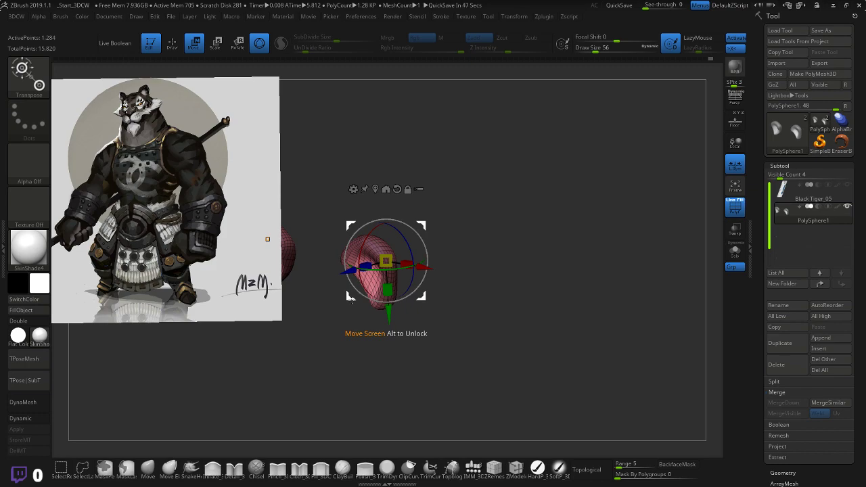
{"action": "left_click_drag", "start_coordinate": [528, 254], "coordinate": [575, 248], "text": "shift"}
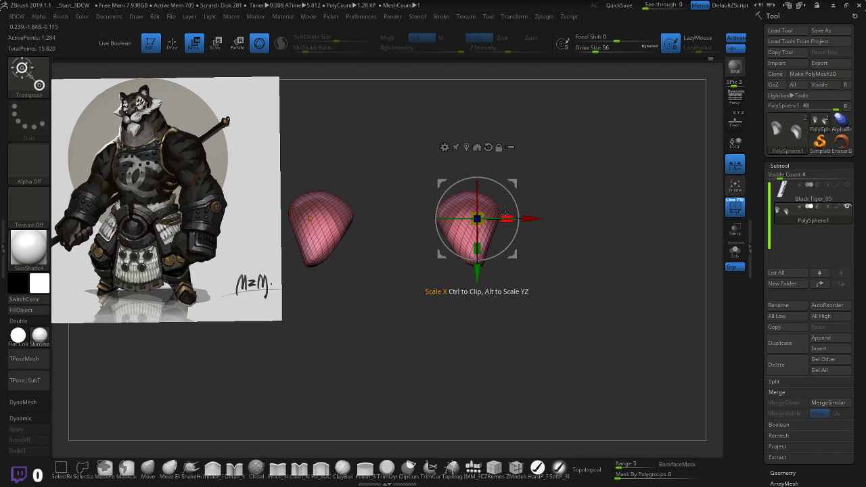
- Undo the last gizmo adjustment on the ears and unhide the whole figure
{"action": "mouse_move", "coordinate": [513, 184]}
{"action": "left_mouse_down"}
{"action": "mouse_move", "coordinate": [531, 188]}
{"action": "mouse_move", "coordinate": [526, 192]}
{"action": "mouse_move", "coordinate": [614, 193]}
{"action": "left_mouse_up"}
{"action": "key", "text": "ctrl+z"}
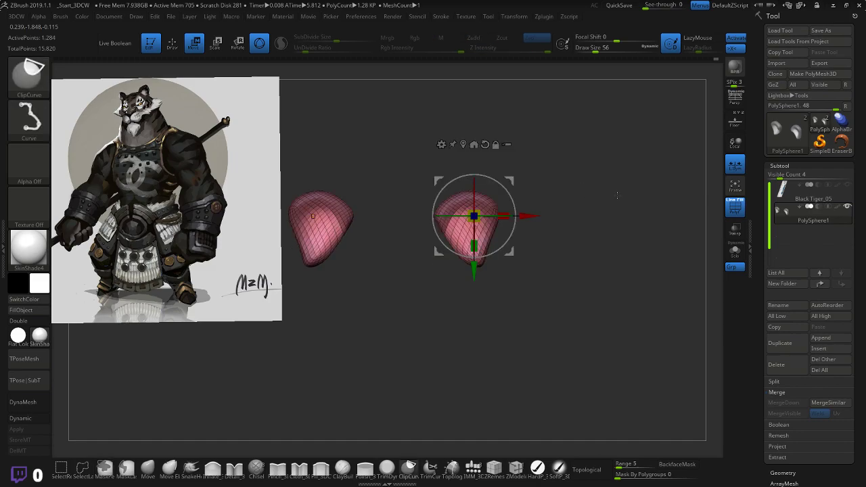
{"action": "left_click", "coordinate": [612, 195], "text": "ctrl+shift"}
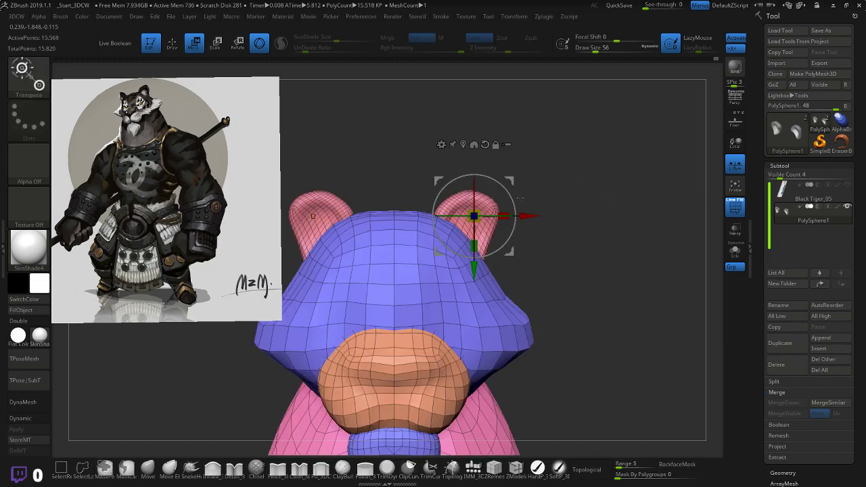
- Reshape the ear tips and upper rims with the Move brush at draw size 40
{"action": "left_click", "coordinate": [147, 467]}
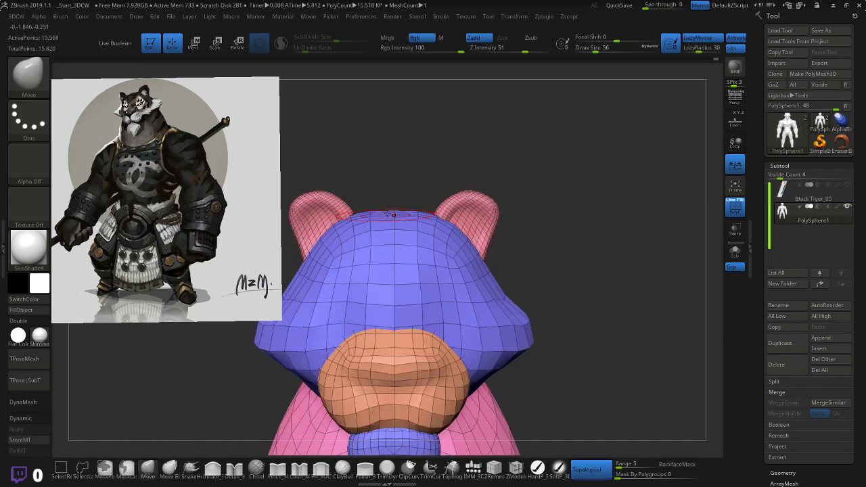
{"action": "key", "text": "ctrl"}
{"action": "key", "text": "ctrl"}
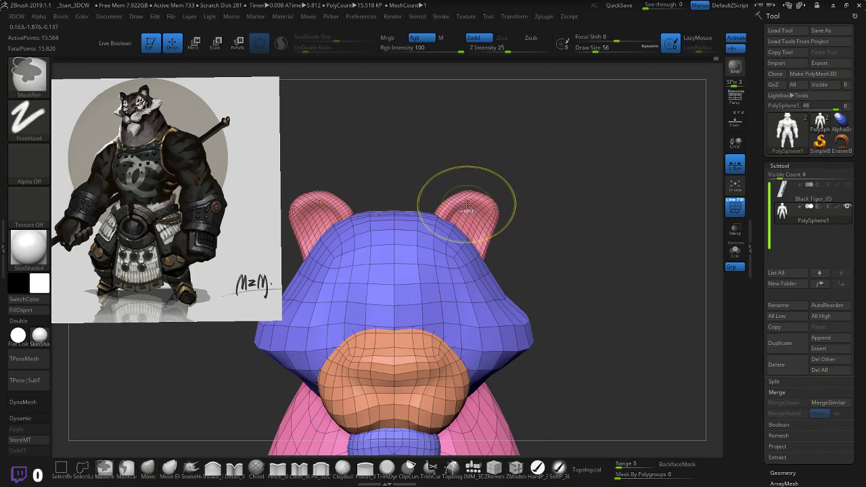
{"action": "key", "text": "w"}
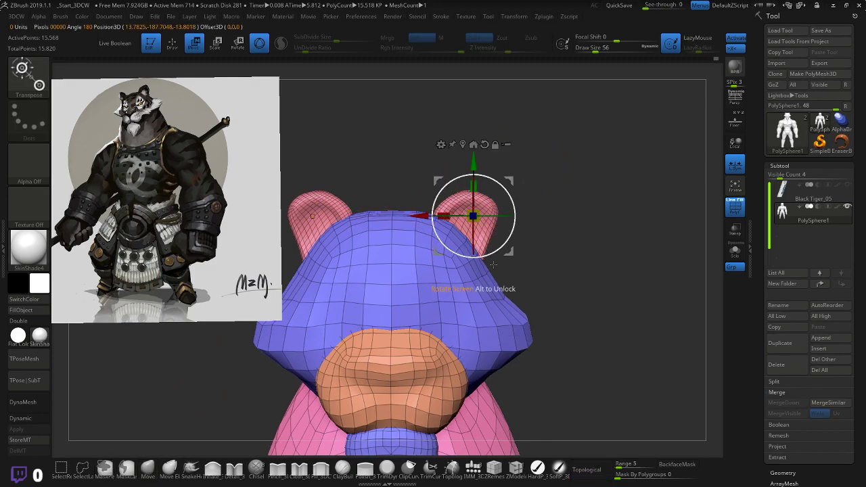
{"action": "key", "text": "q"}
{"action": "key", "text": "ctrl"}
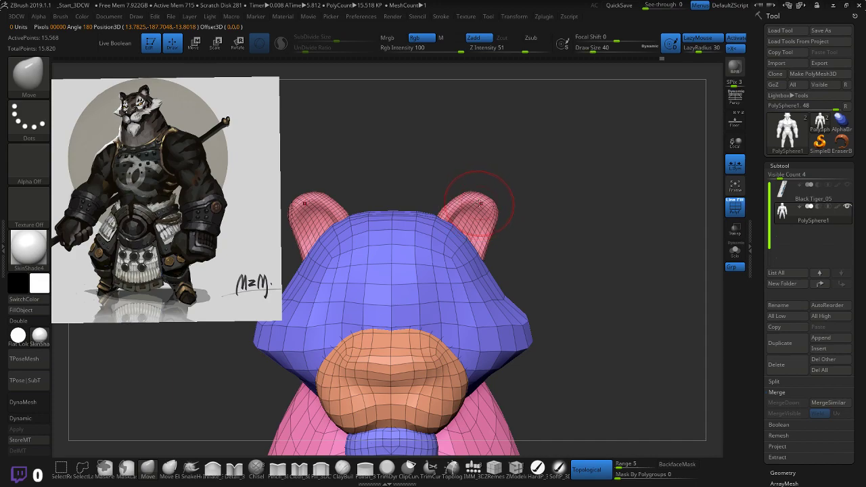
{"action": "left_click_drag", "start_coordinate": [484, 196], "coordinate": [485, 201]}
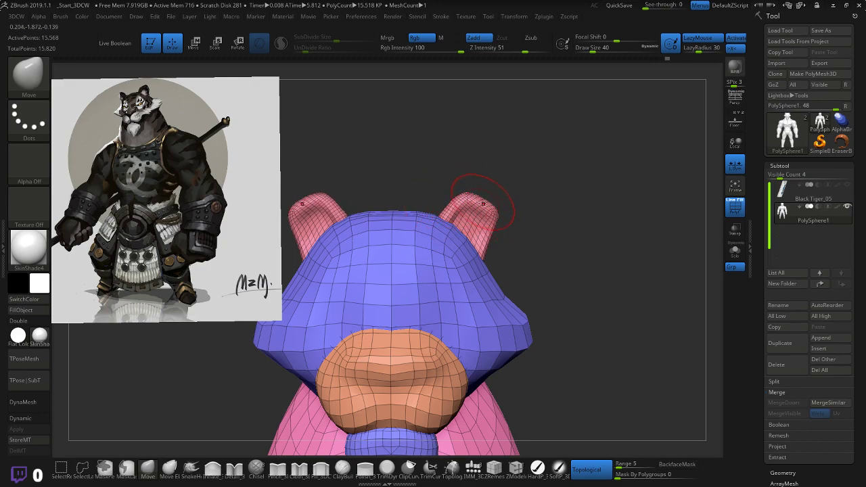
{"action": "left_click_drag", "start_coordinate": [483, 203], "coordinate": [472, 192]}
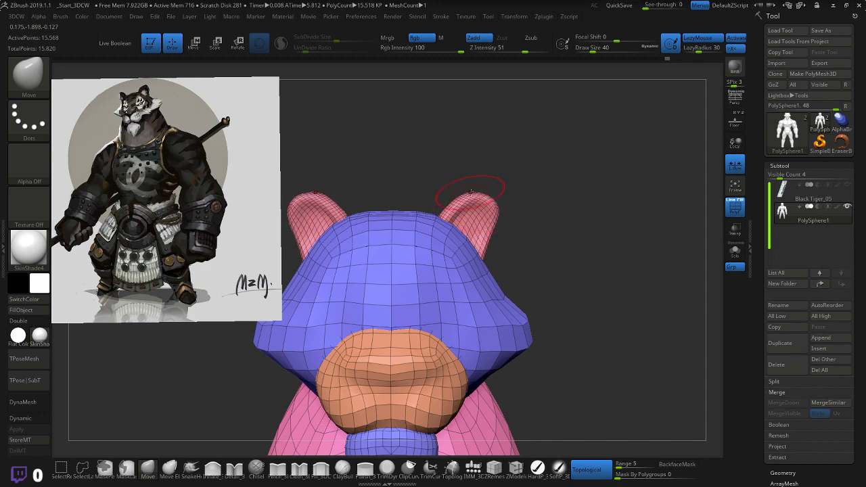
{"action": "key", "text": "ctrl"}
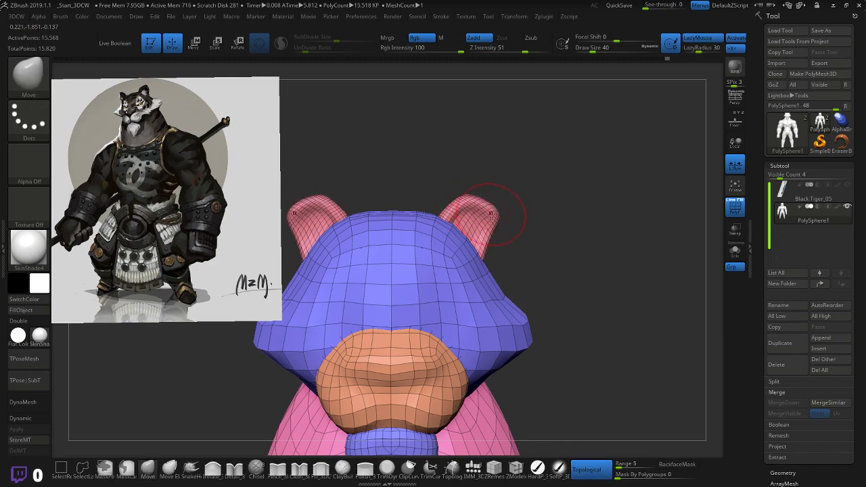
- Refine the ears' outer edges and lower sides with the Move brush, reducing the draw size to 32
{"action": "mouse_move", "coordinate": [487, 203]}
{"action": "left_mouse_down"}
{"action": "mouse_move", "coordinate": [469, 202]}
{"action": "mouse_move", "coordinate": [495, 207]}
{"action": "mouse_move", "coordinate": [476, 200]}
{"action": "mouse_move", "coordinate": [449, 207]}
{"action": "left_mouse_up"}
{"action": "key", "text": "bracketleft"}
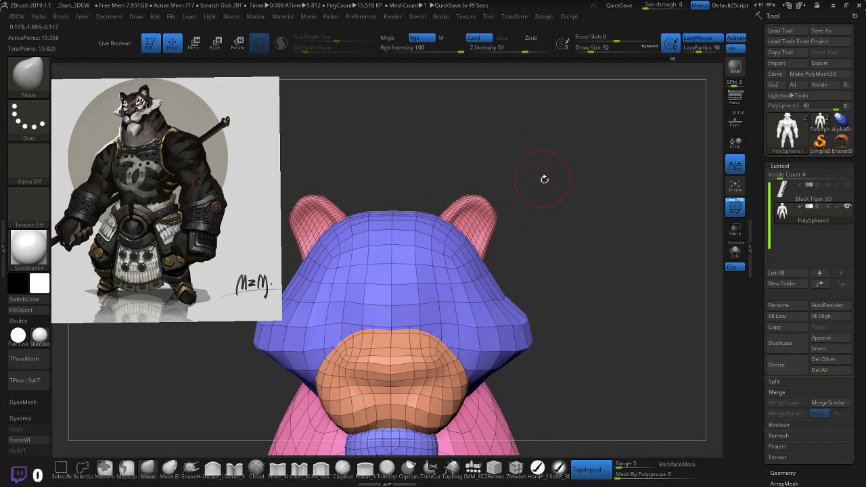
{"action": "left_click_drag", "start_coordinate": [483, 242], "coordinate": [489, 243]}
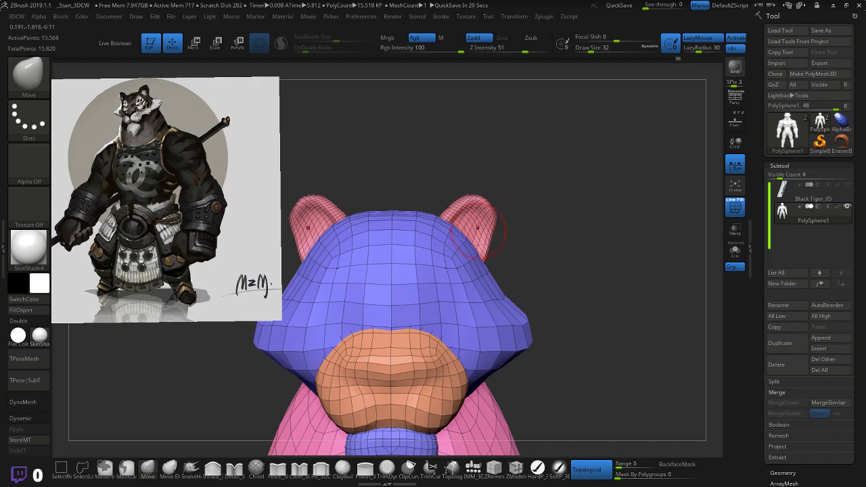
- Go down to the feet and smooth the top surfaces below the ankles
{"action": "mouse_move", "coordinate": [579, 241]}
{"action": "left_mouse_down", "text": "shift"}
{"action": "mouse_move", "coordinate": [595, 248]}
{"action": "mouse_move", "coordinate": [580, 213]}
{"action": "mouse_move", "coordinate": [590, 204]}
{"action": "mouse_move", "coordinate": [586, 244]}
{"action": "mouse_move", "coordinate": [594, 205]}
{"action": "mouse_move", "coordinate": [630, 239]}
{"action": "mouse_move", "coordinate": [629, 270]}
{"action": "mouse_move", "coordinate": [608, 272]}
{"action": "mouse_move", "coordinate": [638, 248]}
{"action": "mouse_move", "coordinate": [622, 254]}
{"action": "mouse_move", "coordinate": [619, 296]}
{"action": "mouse_move", "coordinate": [633, 278]}
{"action": "mouse_move", "coordinate": [629, 230]}
{"action": "mouse_move", "coordinate": [629, 237]}
{"action": "mouse_move", "coordinate": [634, 222]}
{"action": "mouse_move", "coordinate": [636, 246]}
{"action": "mouse_move", "coordinate": [639, 205]}
{"action": "mouse_move", "coordinate": [601, 292]}
{"action": "mouse_move", "coordinate": [549, 338]}
{"action": "left_mouse_up", "text": "shift"}
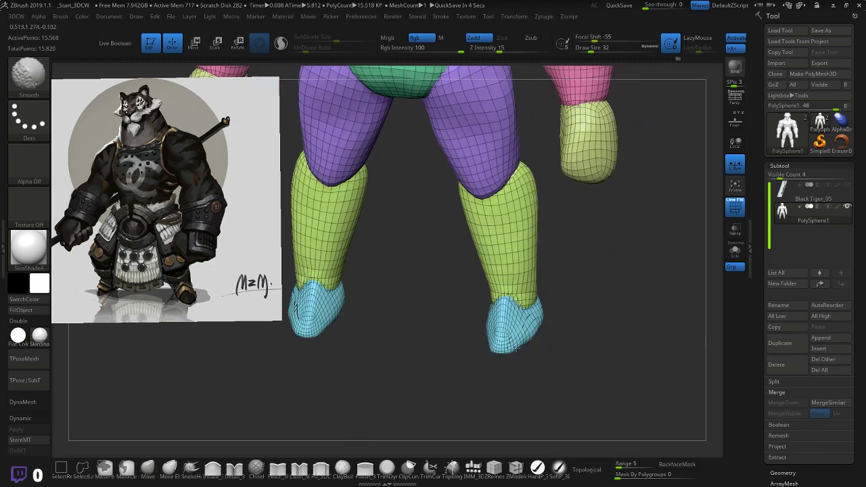
{"action": "mouse_move", "coordinate": [573, 314]}
{"action": "left_mouse_down"}
{"action": "mouse_move", "coordinate": [562, 293]}
{"action": "mouse_move", "coordinate": [578, 305]}
{"action": "mouse_move", "coordinate": [581, 297]}
{"action": "mouse_move", "coordinate": [590, 308]}
{"action": "mouse_move", "coordinate": [583, 315]}
{"action": "left_mouse_up"}
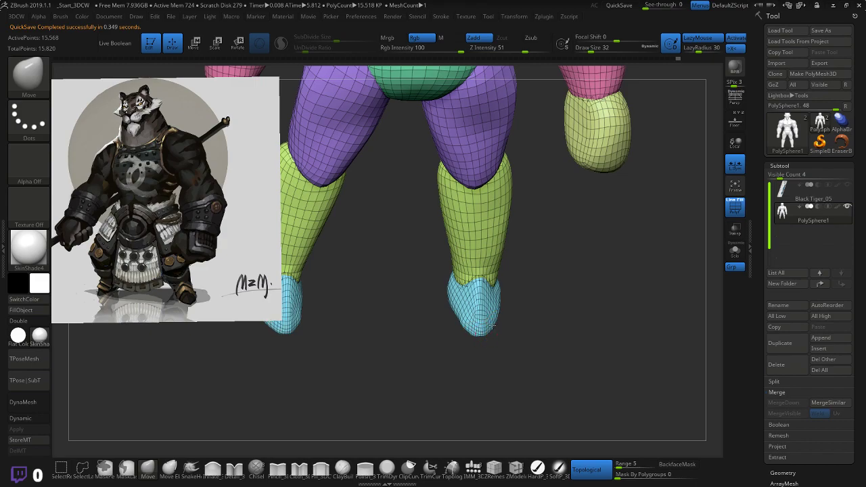
{"action": "mouse_move", "coordinate": [470, 318]}
{"action": "left_mouse_down", "text": "shift"}
{"action": "mouse_move", "coordinate": [450, 299]}
{"action": "mouse_move", "coordinate": [460, 323]}
{"action": "left_mouse_up", "text": "shift"}
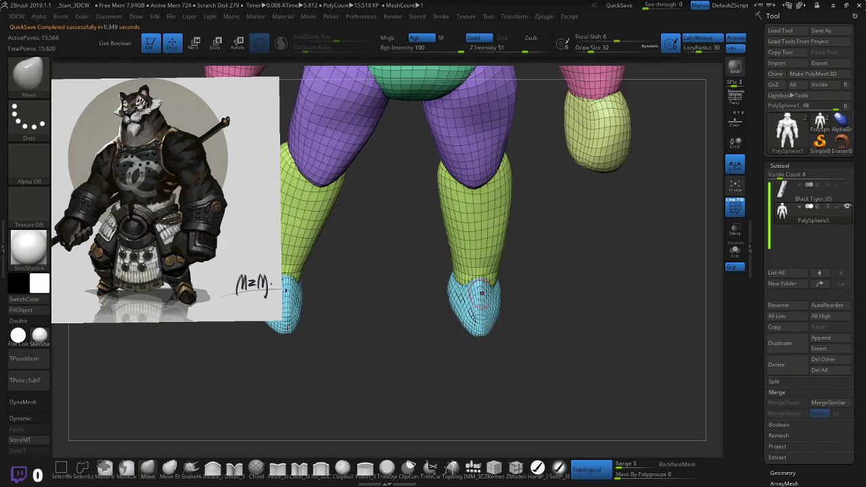
{"action": "mouse_move", "coordinate": [559, 331]}
{"action": "left_mouse_down", "text": "shift"}
{"action": "mouse_move", "coordinate": [557, 315]}
{"action": "mouse_move", "coordinate": [534, 342]}
{"action": "mouse_move", "coordinate": [542, 328]}
{"action": "left_mouse_up", "text": "shift"}
{"action": "mouse_move", "coordinate": [611, 272]}
{"action": "left_mouse_down", "text": "alt"}
{"action": "mouse_move", "coordinate": [568, 248]}
{"action": "mouse_move", "coordinate": [571, 274]}
{"action": "mouse_move", "coordinate": [587, 295]}
{"action": "mouse_move", "coordinate": [609, 297]}
{"action": "mouse_move", "coordinate": [598, 266]}
{"action": "left_mouse_up", "text": "alt"}
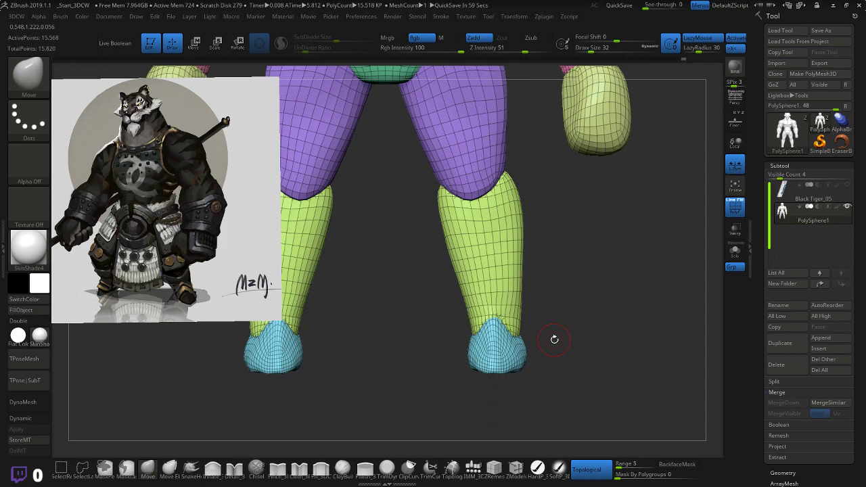
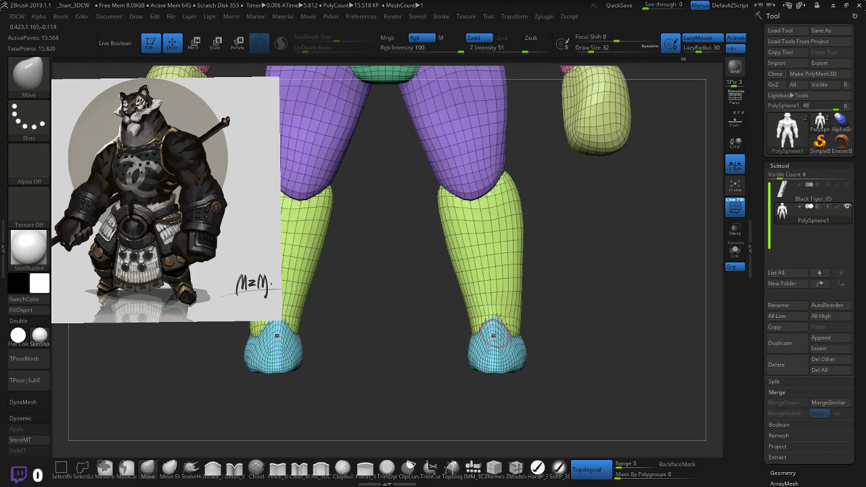
- Reshape the insteps and sides of the feet with the Move brush, enlarging the draw size from 52 to 72
{"action": "key", "text": "bracketright"}
{"action": "key", "text": "bracketright"}
{"action": "left_click_drag", "start_coordinate": [492, 331], "coordinate": [494, 367]}
{"action": "left_click_drag", "start_coordinate": [494, 347], "coordinate": [485, 326]}
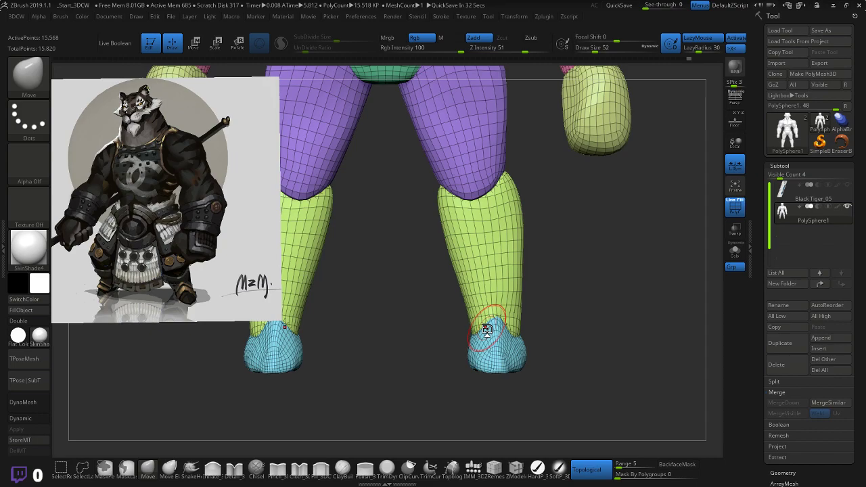
{"action": "left_click_drag", "start_coordinate": [580, 257], "coordinate": [544, 326]}
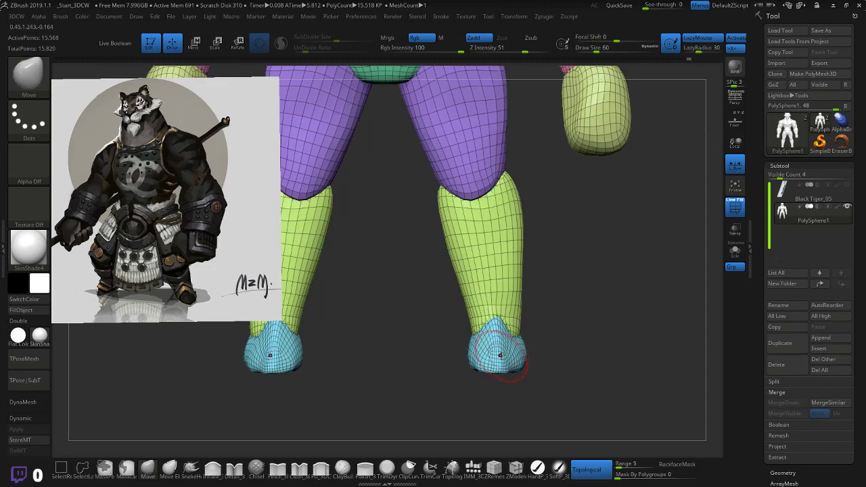
{"action": "mouse_move", "coordinate": [498, 355]}
{"action": "left_mouse_down"}
{"action": "mouse_move", "coordinate": [501, 367]}
{"action": "mouse_move", "coordinate": [499, 335]}
{"action": "left_mouse_up"}
{"action": "left_click_drag", "start_coordinate": [552, 313], "coordinate": [554, 356]}
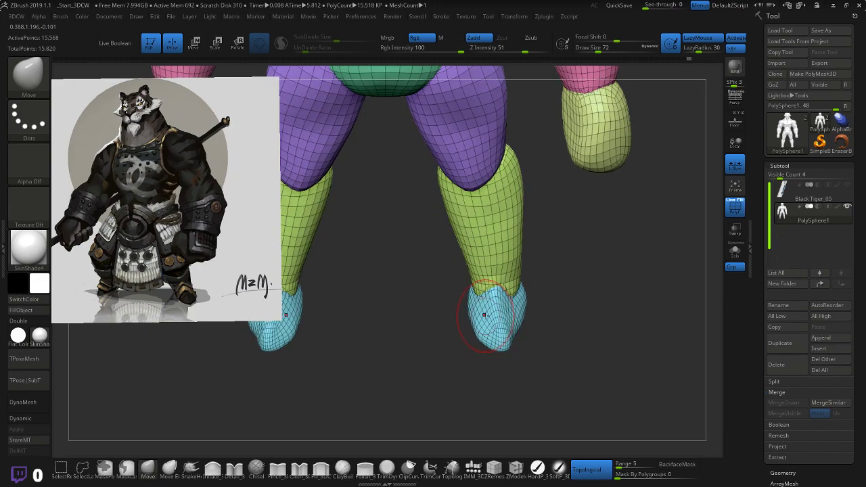
{"action": "mouse_move", "coordinate": [485, 315]}
{"action": "left_mouse_down"}
{"action": "mouse_move", "coordinate": [499, 303]}
{"action": "mouse_move", "coordinate": [518, 332]}
{"action": "mouse_move", "coordinate": [553, 289]}
{"action": "mouse_move", "coordinate": [539, 231]}
{"action": "left_mouse_up"}
- Adjust the foot outline from below with the Move brush and smooth the sole
{"action": "mouse_move", "coordinate": [537, 187]}
{"action": "left_mouse_down"}
{"action": "mouse_move", "coordinate": [539, 174]}
{"action": "mouse_move", "coordinate": [580, 169]}
{"action": "mouse_move", "coordinate": [553, 374]}
{"action": "left_mouse_up"}
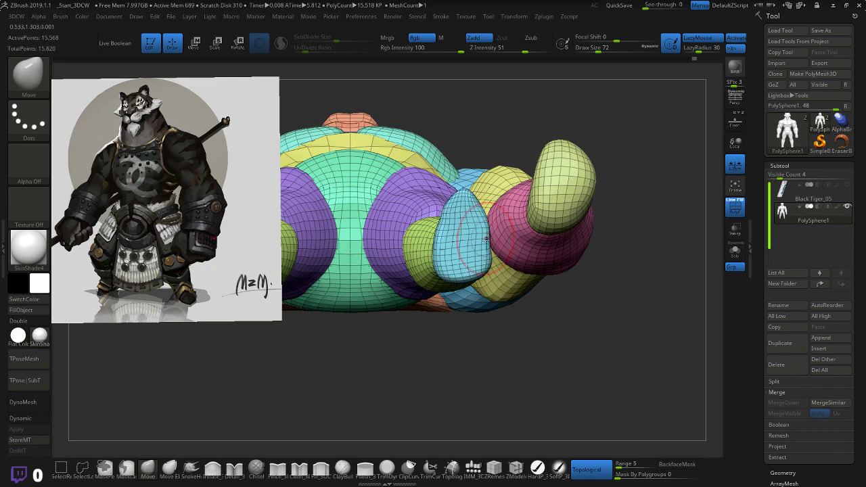
{"action": "key", "text": "shift"}
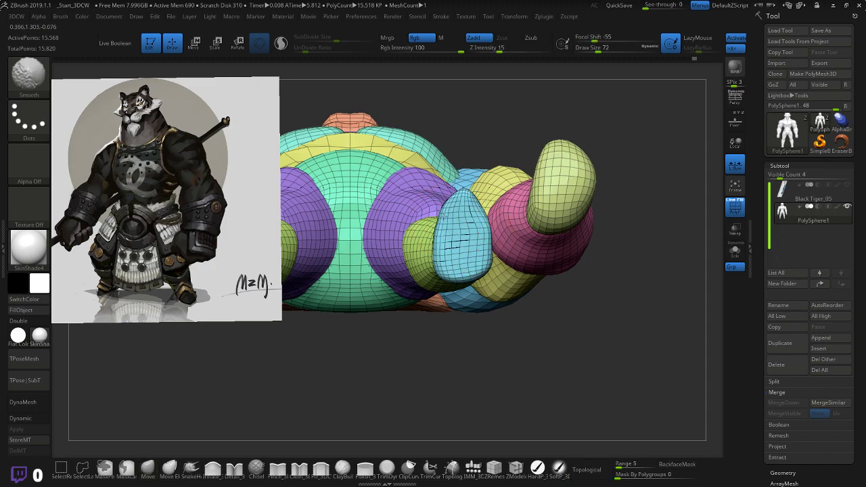
{"action": "left_click_drag", "start_coordinate": [460, 234], "coordinate": [486, 225], "text": "shift"}
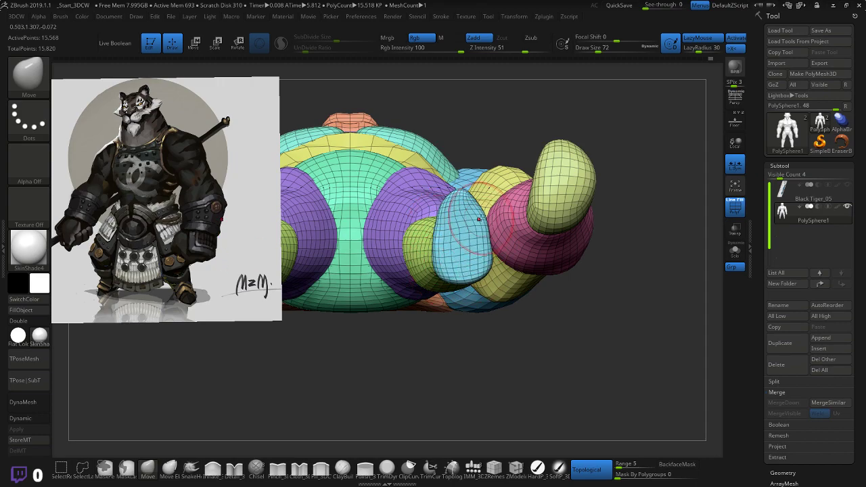
{"action": "key", "text": "shift"}
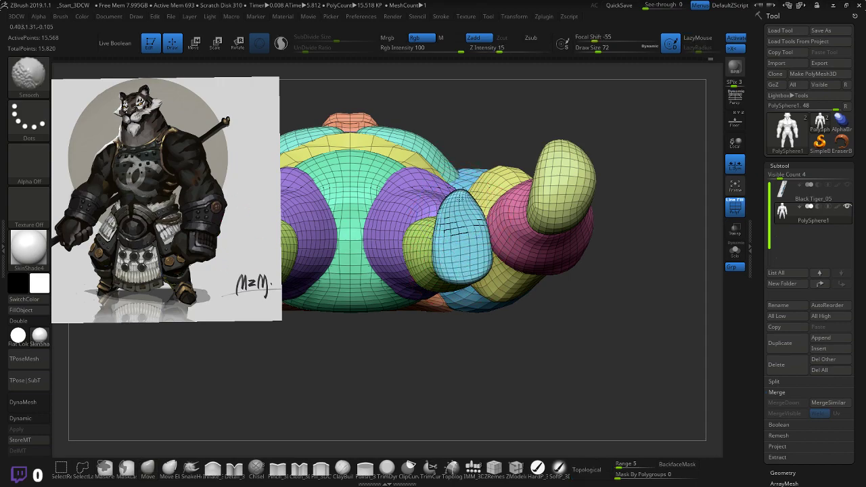
- Round out the front and side edges of the foot with the Move brush at draw size 72
{"action": "mouse_move", "coordinate": [605, 300]}
{"action": "left_mouse_down"}
{"action": "mouse_move", "coordinate": [607, 356]}
{"action": "mouse_move", "coordinate": [611, 306]}
{"action": "mouse_move", "coordinate": [615, 358]}
{"action": "mouse_move", "coordinate": [628, 349]}
{"action": "mouse_move", "coordinate": [648, 156]}
{"action": "left_mouse_up"}
{"action": "mouse_move", "coordinate": [483, 382]}
{"action": "left_mouse_down"}
{"action": "mouse_move", "coordinate": [482, 348]}
{"action": "mouse_move", "coordinate": [487, 389]}
{"action": "mouse_move", "coordinate": [503, 381]}
{"action": "mouse_move", "coordinate": [537, 391]}
{"action": "mouse_move", "coordinate": [499, 236]}
{"action": "left_mouse_up"}
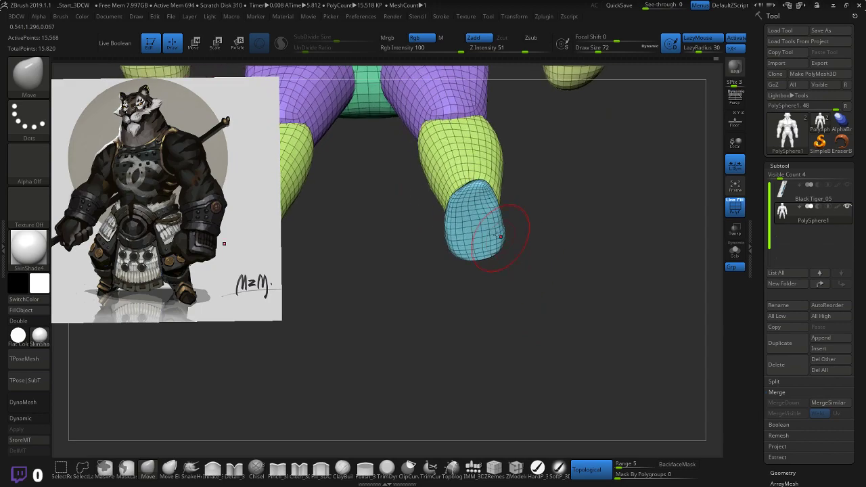
{"action": "left_click_drag", "start_coordinate": [454, 196], "coordinate": [494, 207]}
{"action": "left_click_drag", "start_coordinate": [498, 248], "coordinate": [494, 249]}
{"action": "mouse_move", "coordinate": [544, 231]}
{"action": "left_mouse_down"}
{"action": "mouse_move", "coordinate": [542, 303]}
{"action": "mouse_move", "coordinate": [562, 257]}
{"action": "left_mouse_up"}
{"action": "mouse_move", "coordinate": [459, 335]}
{"action": "left_mouse_down"}
{"action": "mouse_move", "coordinate": [464, 327]}
{"action": "mouse_move", "coordinate": [467, 338]}
{"action": "left_mouse_up"}
- Adjust the outer side of the foot and smooth its top near the ankle
{"action": "mouse_move", "coordinate": [567, 291]}
{"action": "left_mouse_down"}
{"action": "mouse_move", "coordinate": [564, 335]}
{"action": "mouse_move", "coordinate": [550, 280]}
{"action": "mouse_move", "coordinate": [554, 199]}
{"action": "mouse_move", "coordinate": [551, 210]}
{"action": "left_mouse_up"}
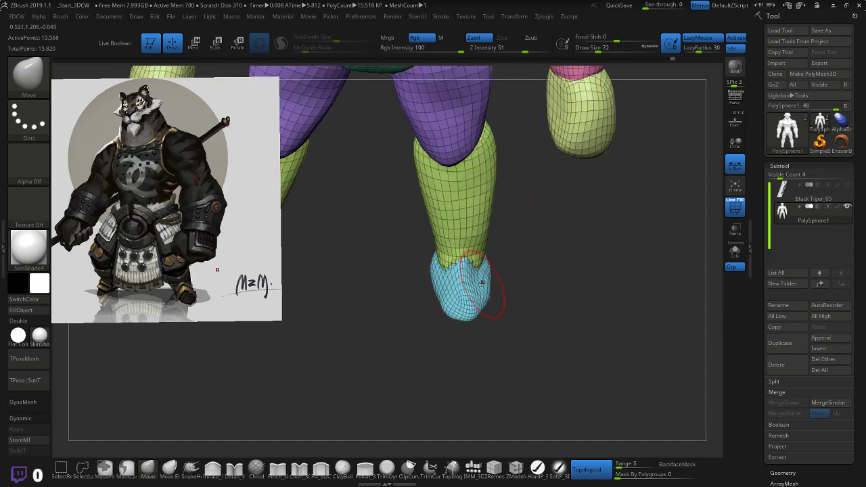
{"action": "left_click_drag", "start_coordinate": [511, 272], "coordinate": [539, 300]}
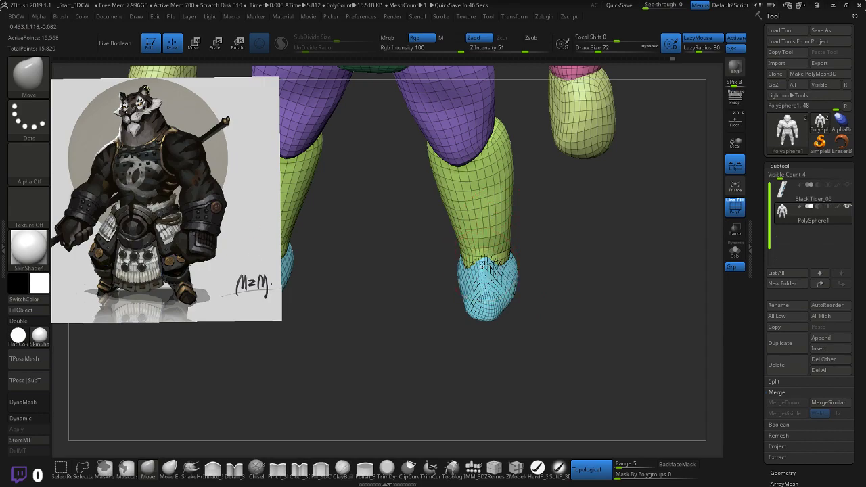
{"action": "left_click_drag", "start_coordinate": [490, 269], "coordinate": [484, 264], "text": "shift"}
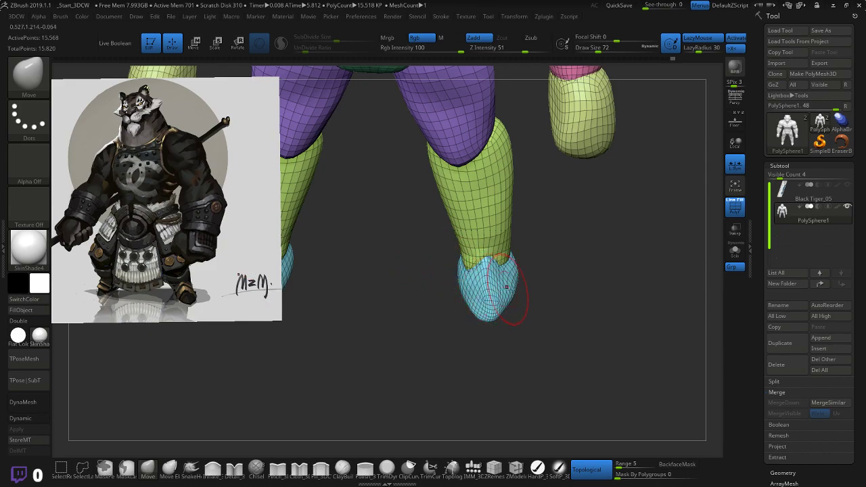
- Pull up the instep ridge toward the ankle with the Move brush and smooth the foot's underside
{"action": "left_click_drag", "start_coordinate": [556, 278], "coordinate": [555, 256], "text": "alt"}
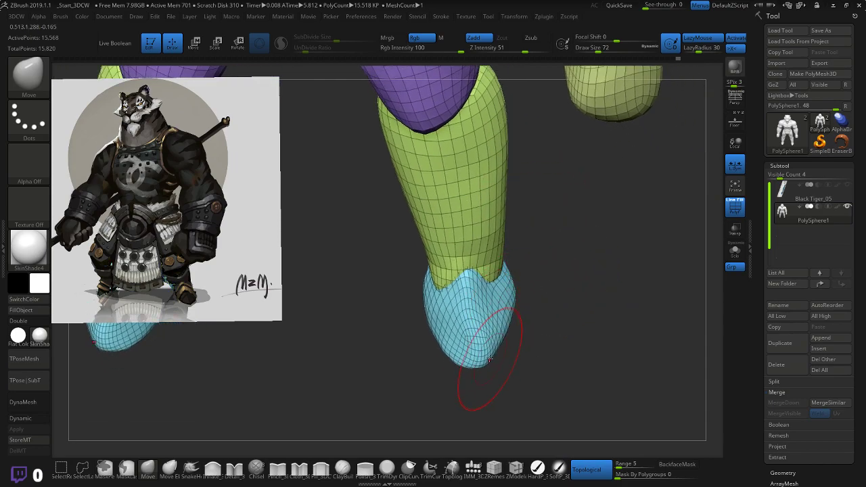
{"action": "left_click_drag", "start_coordinate": [472, 317], "coordinate": [470, 289]}
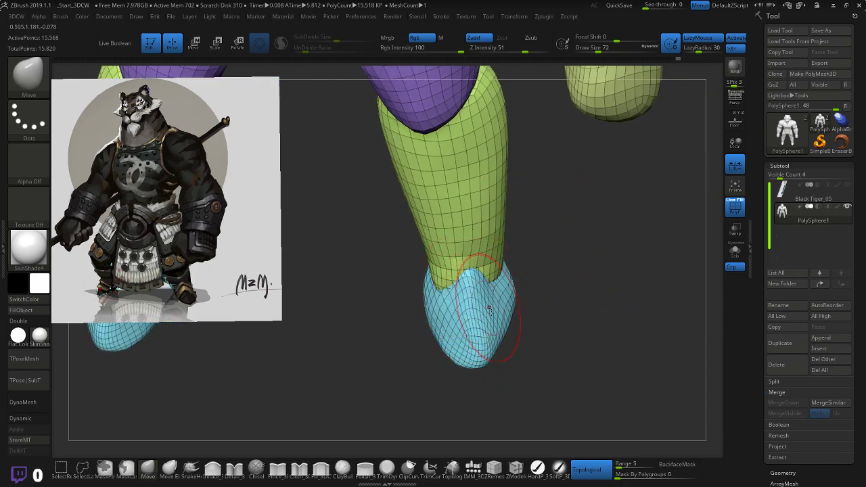
{"action": "mouse_move", "coordinate": [551, 348]}
{"action": "left_mouse_down"}
{"action": "mouse_move", "coordinate": [551, 293]}
{"action": "mouse_move", "coordinate": [488, 310]}
{"action": "mouse_move", "coordinate": [445, 290]}
{"action": "left_mouse_up"}
{"action": "left_click_drag", "start_coordinate": [483, 315], "coordinate": [446, 335], "text": "shift"}
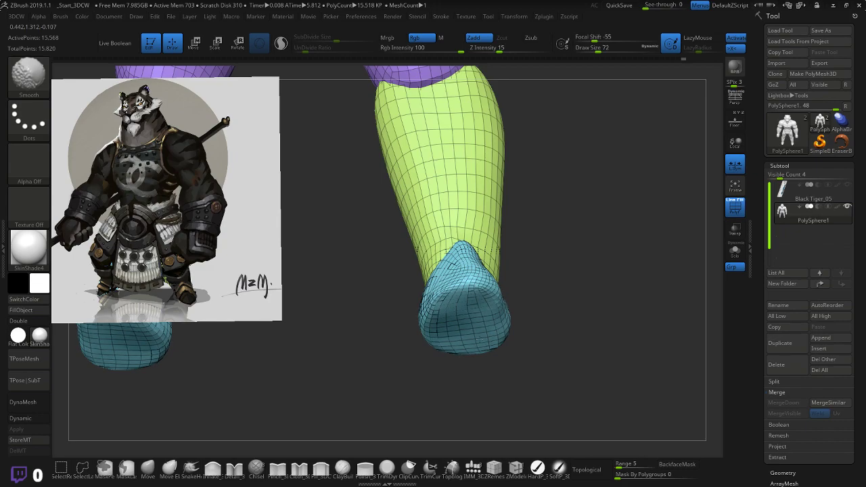
- Refine the front of the foot and its upper edge around the ankle with the Move brush at draw size 72
{"action": "mouse_move", "coordinate": [520, 249]}
{"action": "left_mouse_down"}
{"action": "mouse_move", "coordinate": [572, 305]}
{"action": "mouse_move", "coordinate": [567, 364]}
{"action": "mouse_move", "coordinate": [469, 286]}
{"action": "left_mouse_up"}
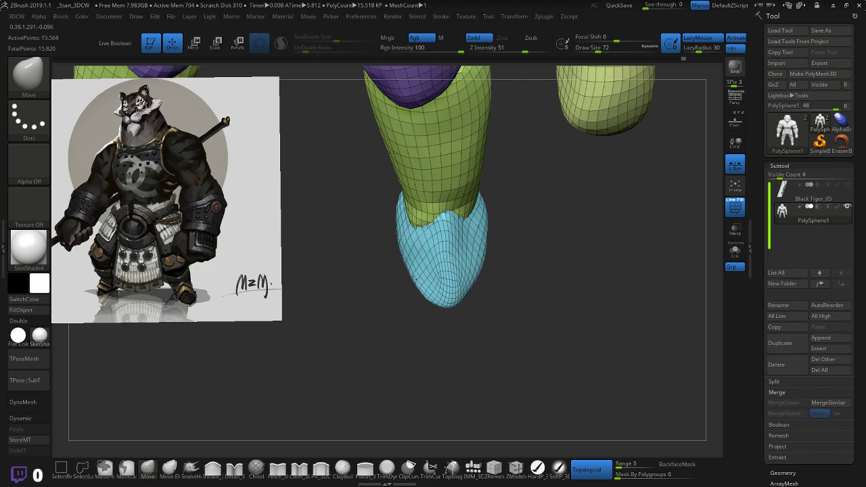
{"action": "left_click_drag", "start_coordinate": [572, 272], "coordinate": [562, 255], "text": "shift"}
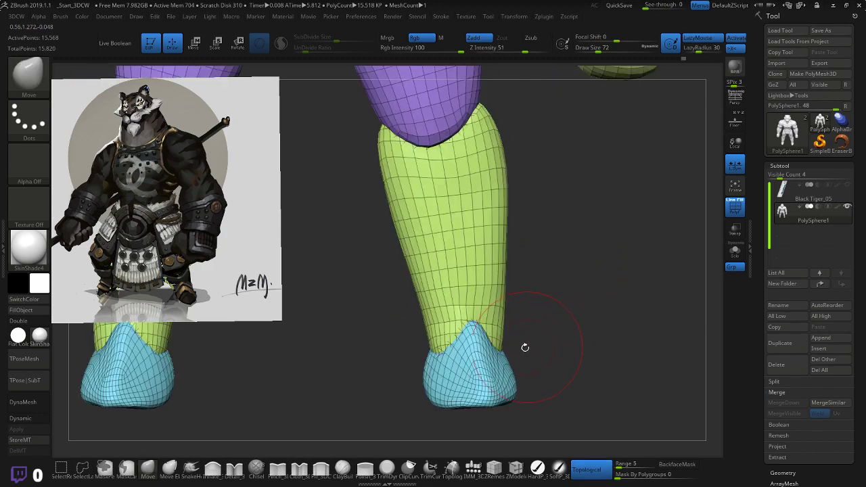
{"action": "mouse_move", "coordinate": [483, 375]}
{"action": "left_mouse_down"}
{"action": "mouse_move", "coordinate": [468, 412]}
{"action": "mouse_move", "coordinate": [528, 392]}
{"action": "mouse_move", "coordinate": [559, 359]}
{"action": "left_mouse_up"}
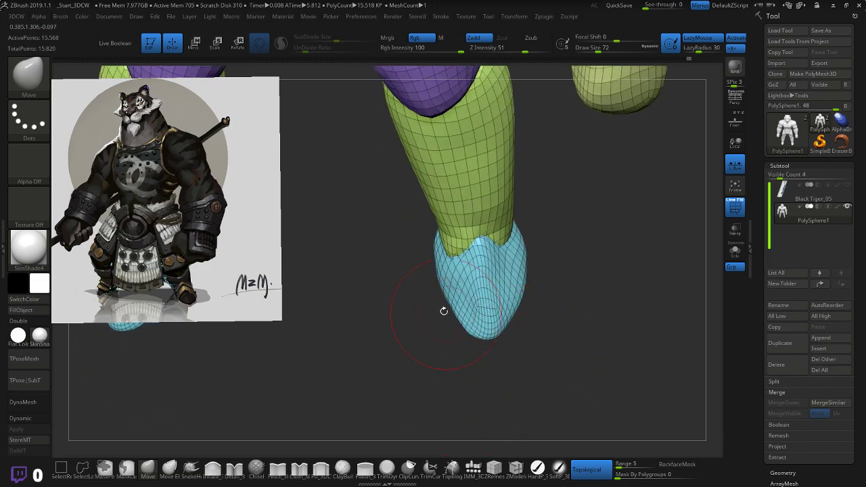
{"action": "left_click_drag", "start_coordinate": [590, 259], "coordinate": [578, 274], "text": "shift"}
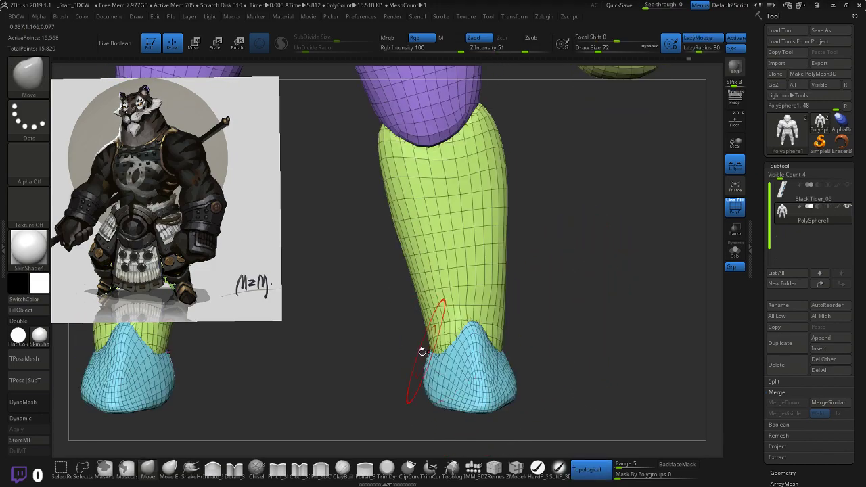
{"action": "left_click_drag", "start_coordinate": [432, 345], "coordinate": [448, 330]}
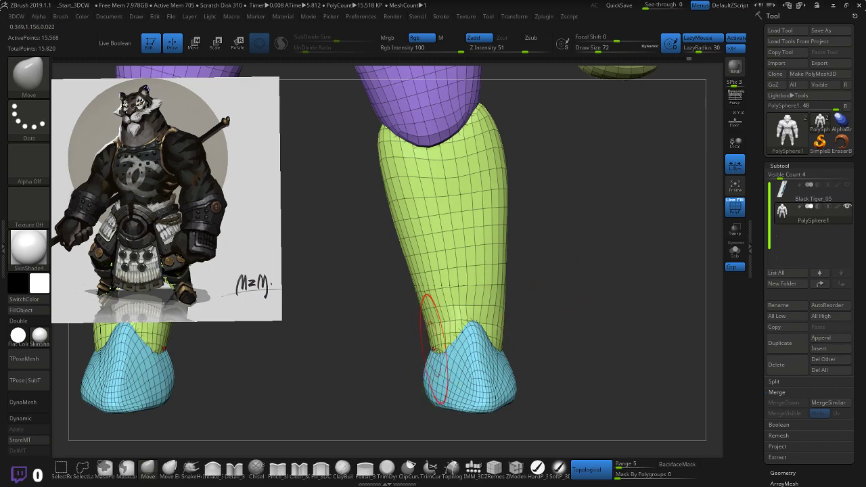
{"action": "left_click_drag", "start_coordinate": [545, 304], "coordinate": [506, 309]}
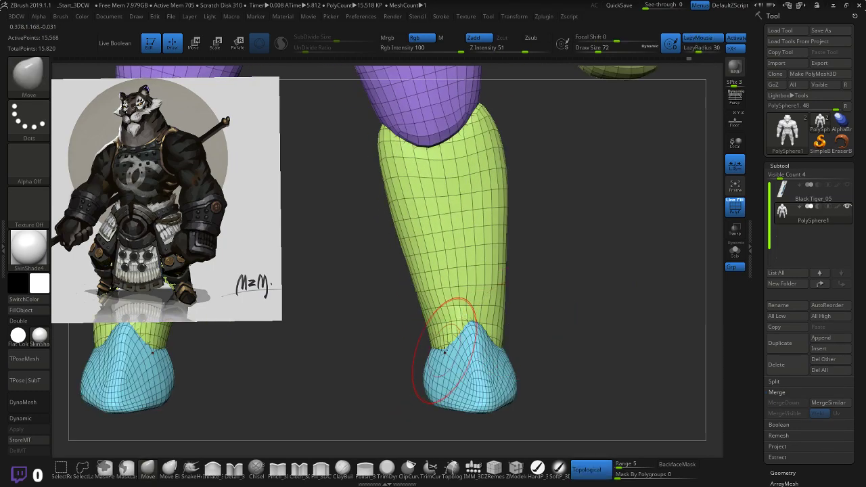
{"action": "mouse_move", "coordinate": [448, 355]}
{"action": "left_mouse_down"}
{"action": "mouse_move", "coordinate": [444, 346]}
{"action": "mouse_move", "coordinate": [485, 336]}
{"action": "mouse_move", "coordinate": [475, 330]}
{"action": "left_mouse_up"}
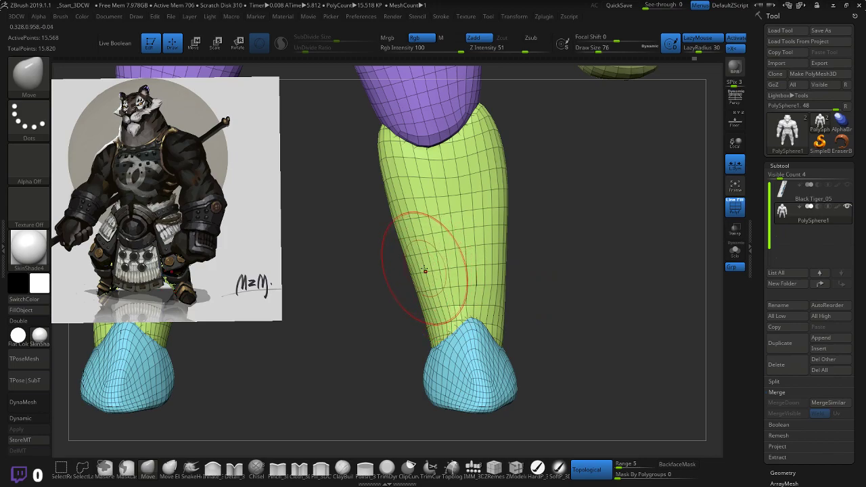
- Adjust the front silhouette of the lower leg down to the ankle with the Move brush at draw size 124
{"action": "key", "text": "]"}
{"action": "key", "text": "]"}
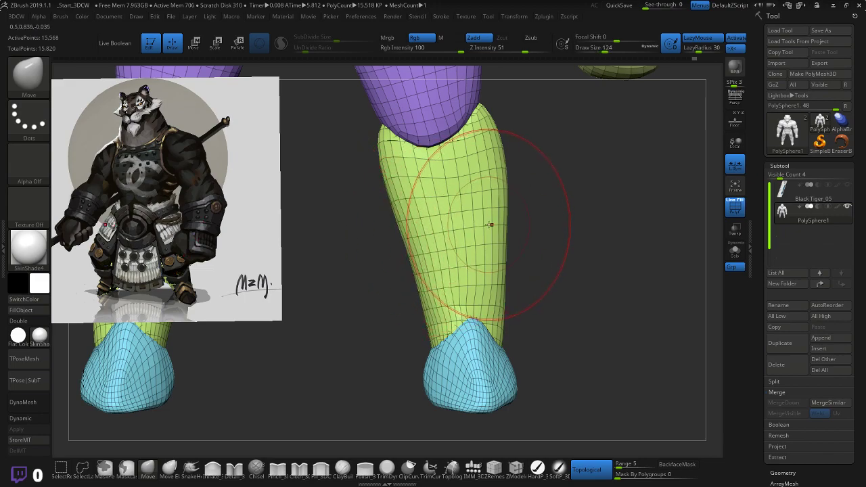
{"action": "left_click_drag", "start_coordinate": [500, 225], "coordinate": [494, 227]}
{"action": "left_click_drag", "start_coordinate": [503, 310], "coordinate": [499, 318]}
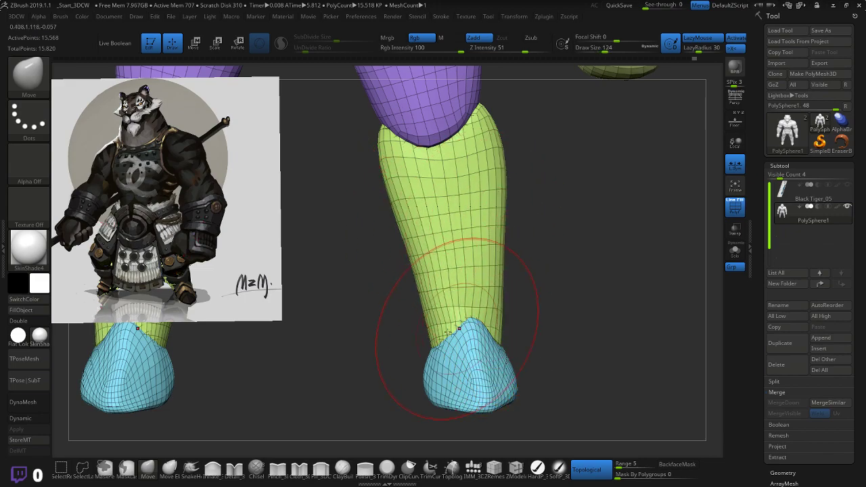
{"action": "left_click_drag", "start_coordinate": [429, 339], "coordinate": [429, 340]}
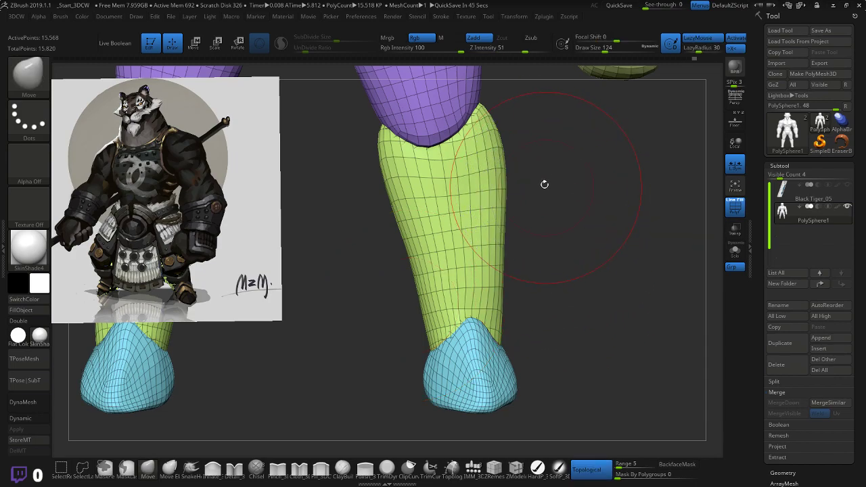
- Fill out the lower end of the thigh above the knee with the Inflate_3DCW brush at draw size 48 and smooth it
{"action": "left_click_drag", "start_coordinate": [546, 165], "coordinate": [564, 202], "text": "alt"}
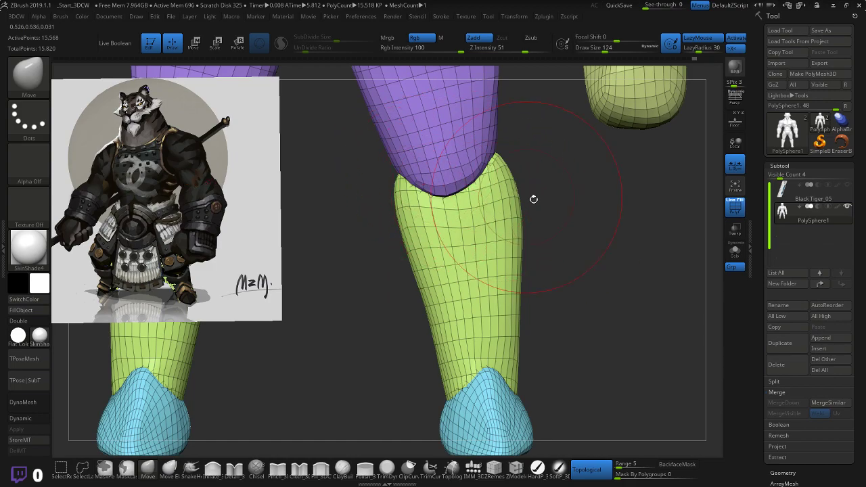
{"action": "left_click_drag", "start_coordinate": [597, 236], "coordinate": [611, 330], "text": "alt"}
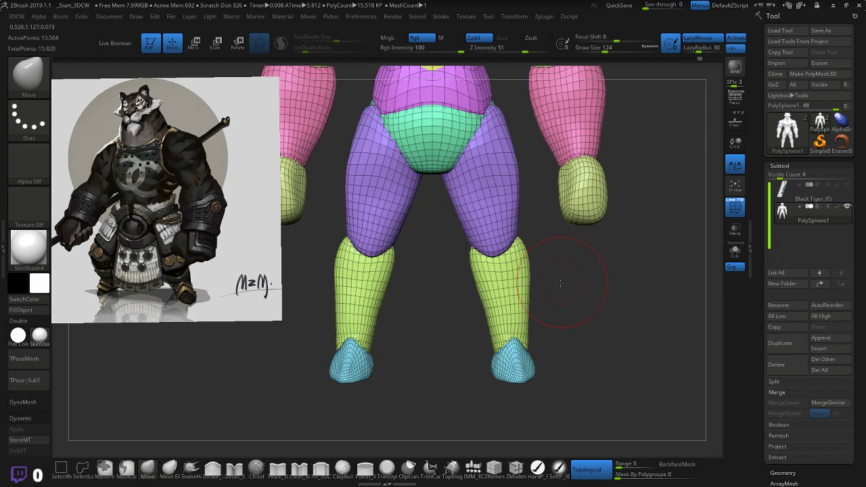
{"action": "mouse_move", "coordinate": [560, 283]}
{"action": "left_mouse_down", "text": "alt"}
{"action": "mouse_move", "coordinate": [555, 266]}
{"action": "mouse_move", "coordinate": [551, 301]}
{"action": "left_mouse_up", "text": "alt"}
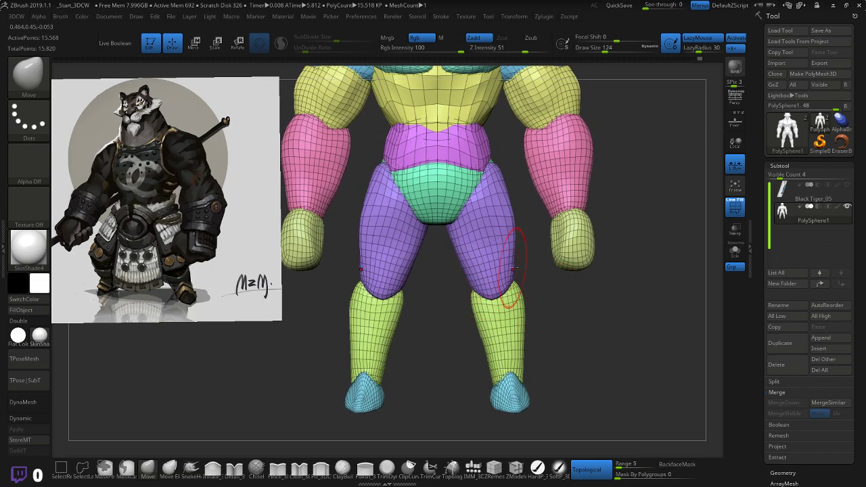
{"action": "left_click_drag", "start_coordinate": [514, 268], "coordinate": [521, 325]}
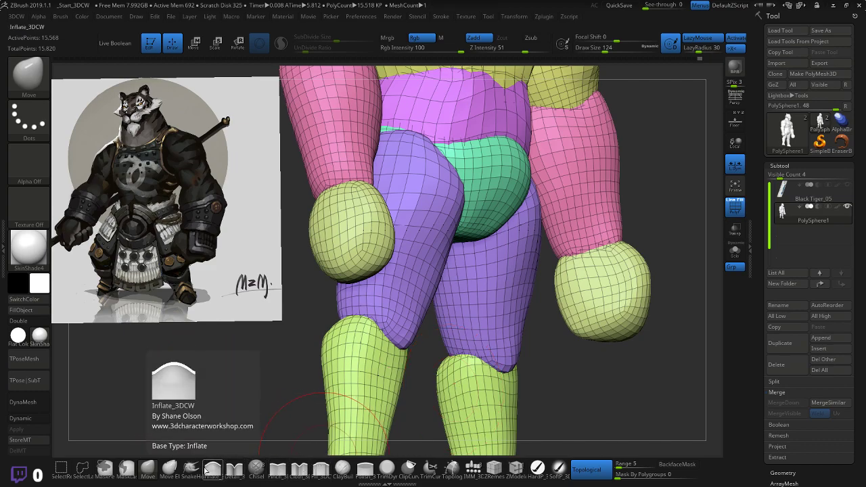
{"action": "left_click", "coordinate": [223, 471]}
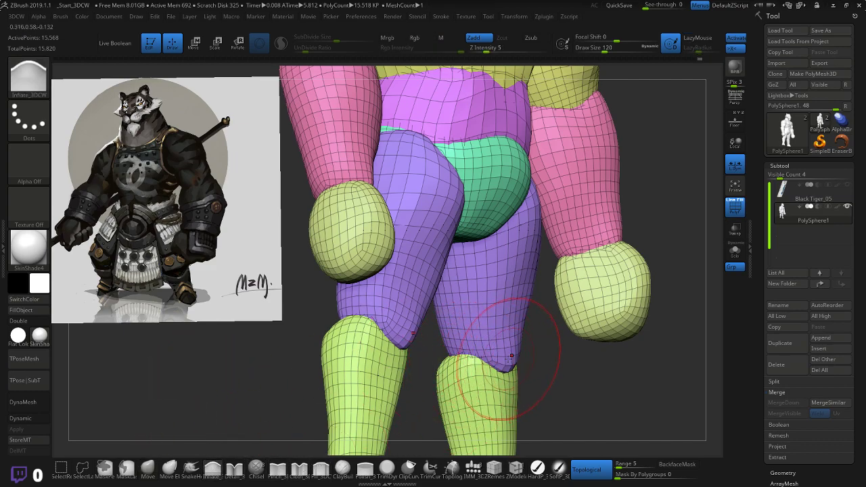
{"action": "key", "text": "["}
{"action": "key", "text": "["}
{"action": "key", "text": "["}
{"action": "left_click_drag", "start_coordinate": [496, 336], "coordinate": [502, 355]}
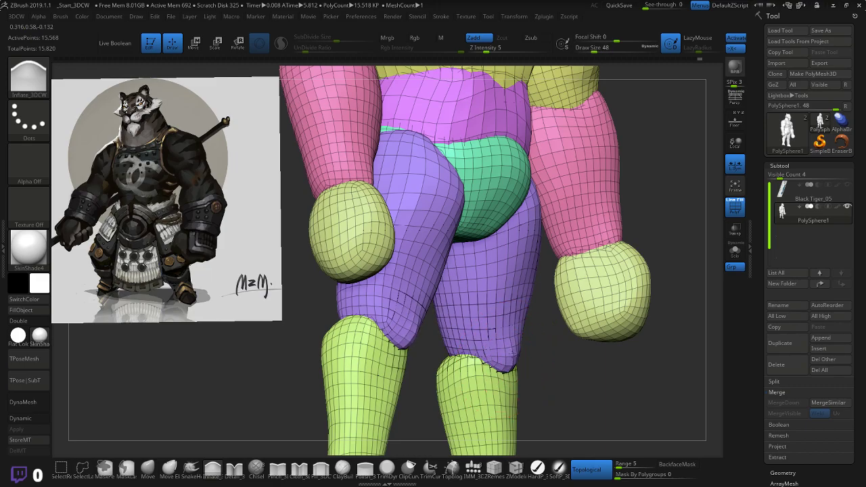
{"action": "left_click_drag", "start_coordinate": [567, 358], "coordinate": [490, 359]}
{"action": "left_click_drag", "start_coordinate": [511, 333], "coordinate": [496, 355], "text": "shift"}
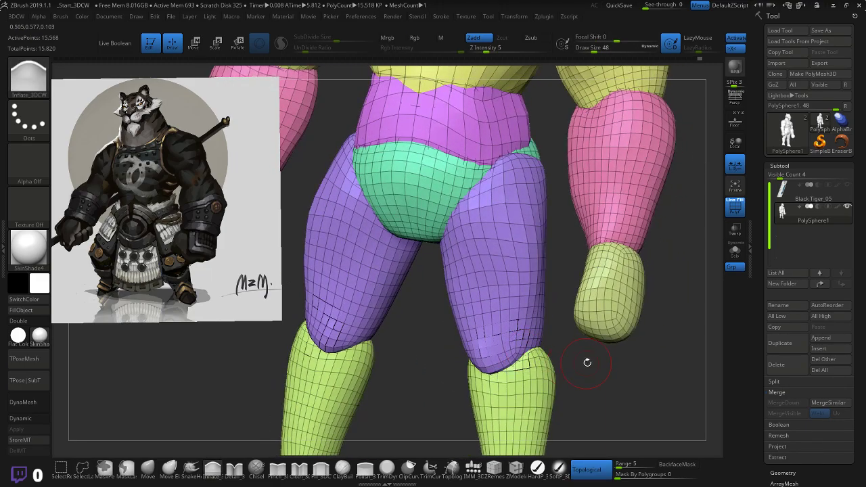
- Reshape the knee joint between thigh and lower leg with the Move brush at draw size 48 and smooth the lower thigh
{"action": "mouse_move", "coordinate": [587, 362]}
{"action": "left_mouse_down"}
{"action": "mouse_move", "coordinate": [629, 356]}
{"action": "mouse_move", "coordinate": [534, 353]}
{"action": "mouse_move", "coordinate": [532, 318]}
{"action": "mouse_move", "coordinate": [655, 328]}
{"action": "left_mouse_up"}
{"action": "key", "text": "b"}
{"action": "key", "text": "m"}
{"action": "key", "text": "v"}
{"action": "mouse_move", "coordinate": [454, 364]}
{"action": "left_mouse_down"}
{"action": "mouse_move", "coordinate": [479, 364]}
{"action": "mouse_move", "coordinate": [490, 352]}
{"action": "left_mouse_up"}
{"action": "right_click_drag", "start_coordinate": [602, 331], "coordinate": [487, 328]}
{"action": "left_click_drag", "start_coordinate": [417, 321], "coordinate": [422, 320]}
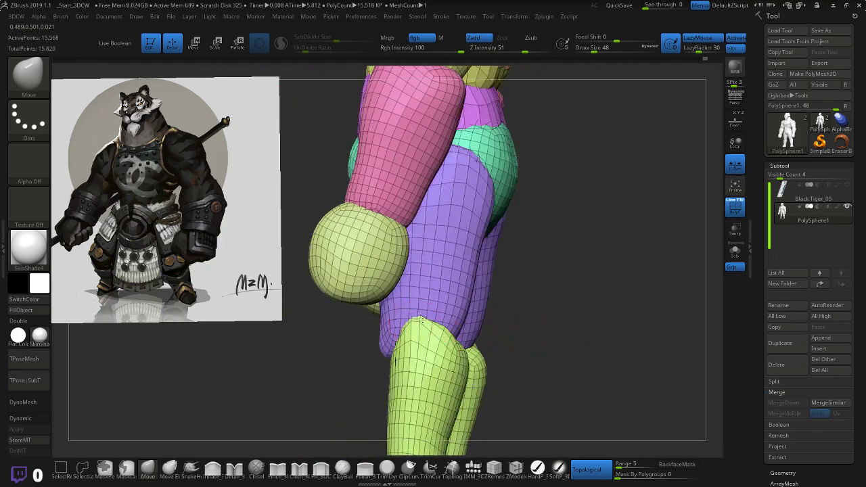
{"action": "right_click_drag", "start_coordinate": [498, 303], "coordinate": [418, 318]}
{"action": "left_click_drag", "start_coordinate": [367, 338], "coordinate": [379, 335], "text": "shift"}
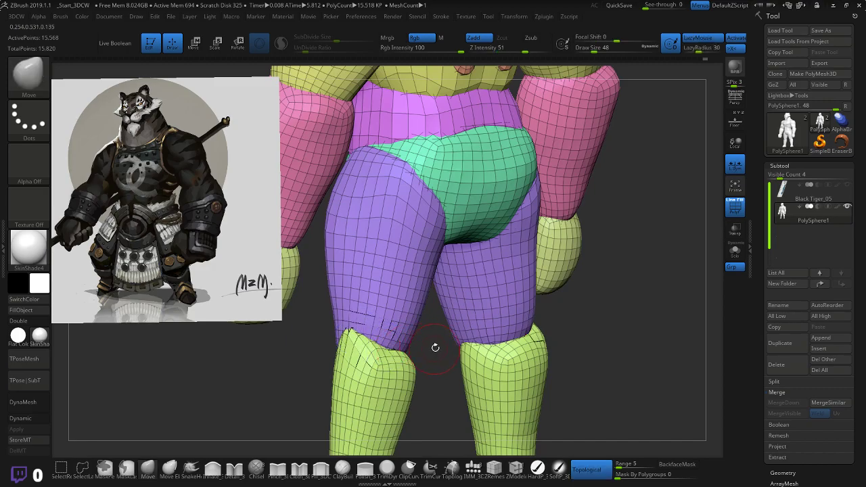
- Adjust the inner and outer calf contours from behind with the Move brush at draw size 80
{"action": "mouse_move", "coordinate": [435, 347]}
{"action": "right_mouse_down"}
{"action": "mouse_move", "coordinate": [398, 351]}
{"action": "mouse_move", "coordinate": [433, 356]}
{"action": "mouse_move", "coordinate": [454, 288]}
{"action": "right_mouse_up"}
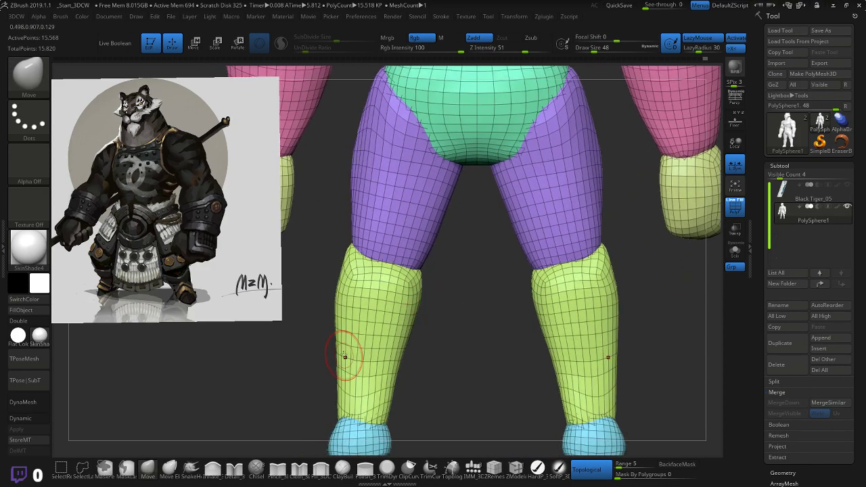
{"action": "key", "text": "bracketright"}
{"action": "key", "text": "bracketright"}
{"action": "left_click_drag", "start_coordinate": [343, 318], "coordinate": [343, 304]}
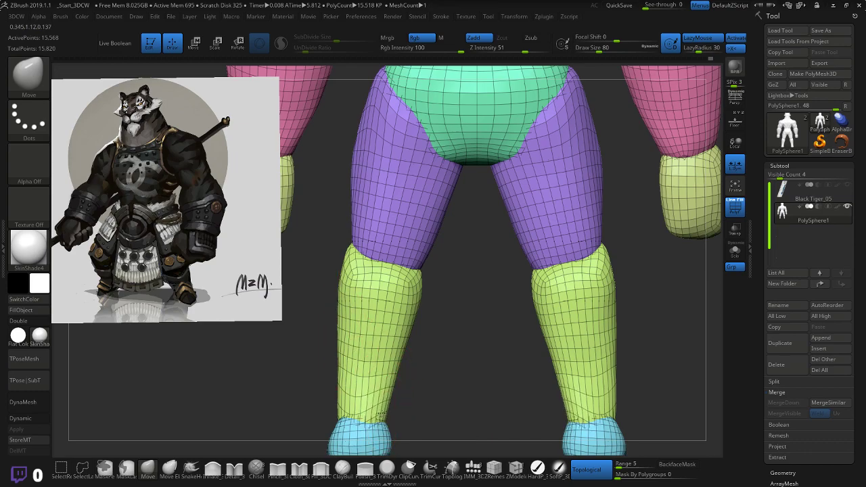
{"action": "left_click_drag", "start_coordinate": [402, 367], "coordinate": [407, 331]}
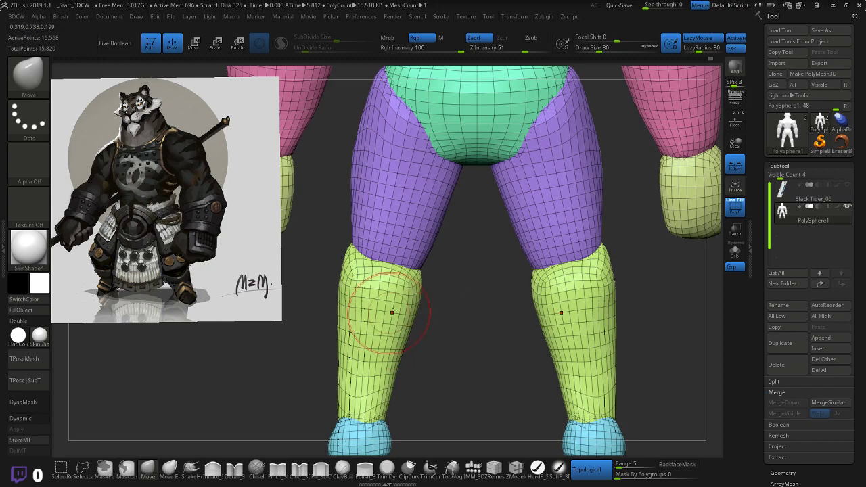
{"action": "left_click_drag", "start_coordinate": [308, 321], "coordinate": [355, 319]}
- Refine the outer and inner edges of the lower leg and the inner foot edge from the front with the Move brush
{"action": "right_click_drag", "start_coordinate": [413, 315], "coordinate": [521, 319]}
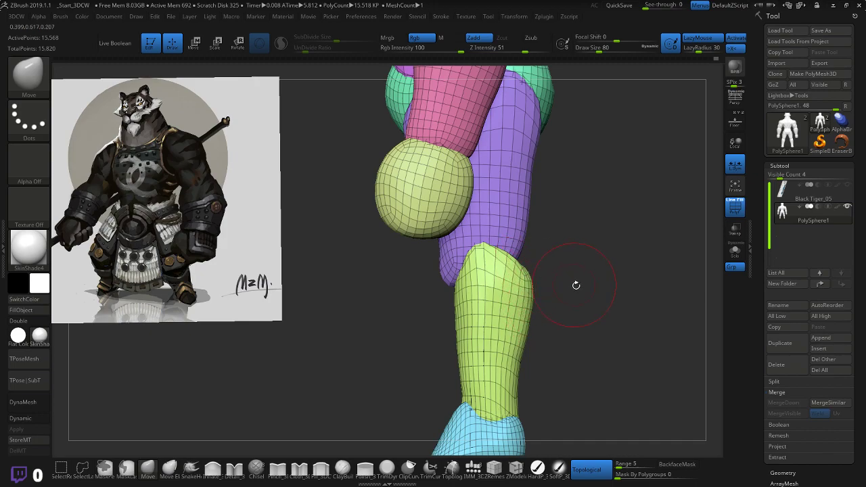
{"action": "right_click_drag", "start_coordinate": [578, 305], "coordinate": [598, 251], "text": "alt"}
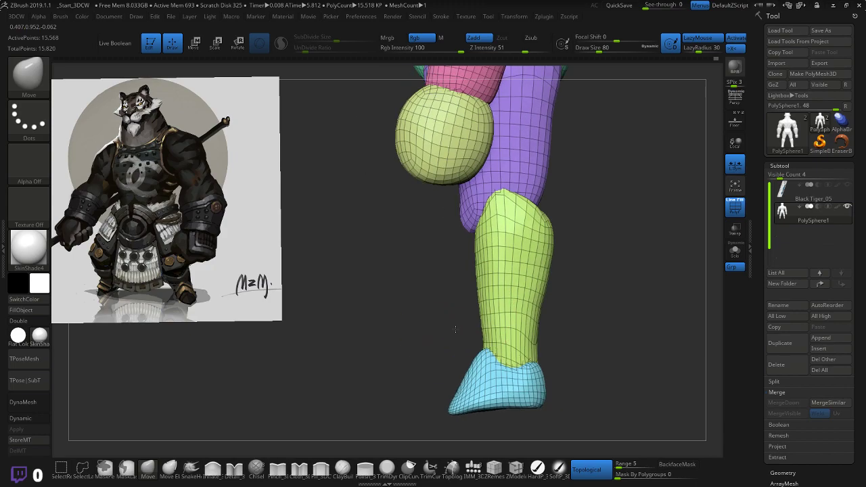
{"action": "left_click_drag", "start_coordinate": [456, 328], "coordinate": [552, 309], "text": "shift"}
{"action": "left_click_drag", "start_coordinate": [636, 328], "coordinate": [630, 329]}
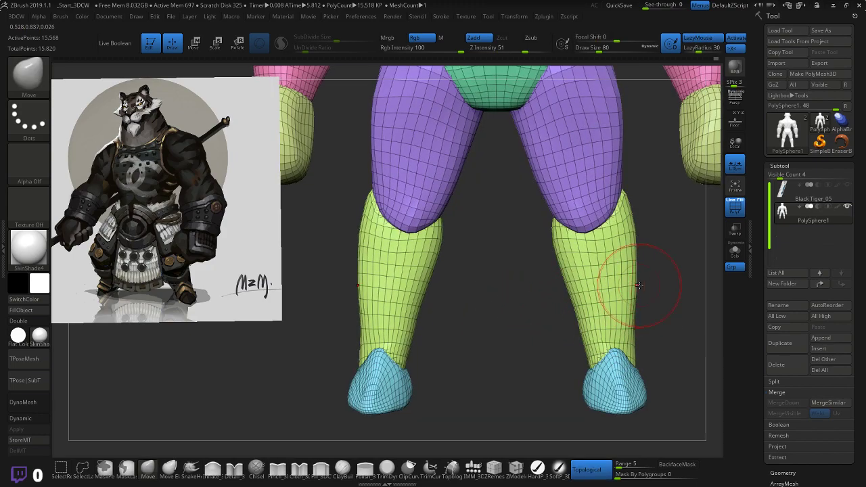
{"action": "left_click_drag", "start_coordinate": [640, 288], "coordinate": [647, 285]}
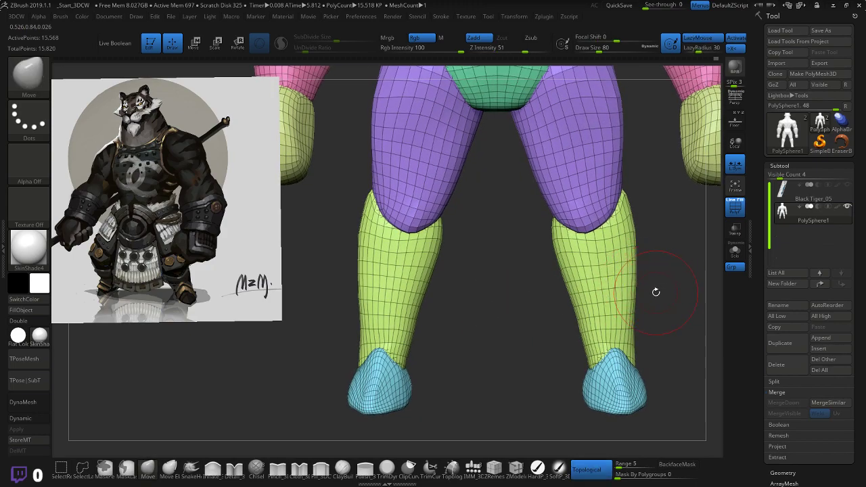
{"action": "left_click_drag", "start_coordinate": [587, 406], "coordinate": [589, 405]}
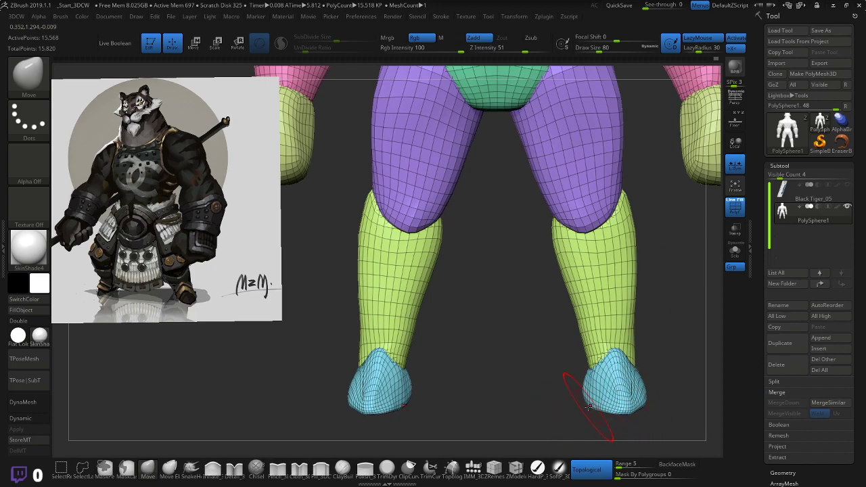
{"action": "left_click_drag", "start_coordinate": [674, 354], "coordinate": [646, 346]}
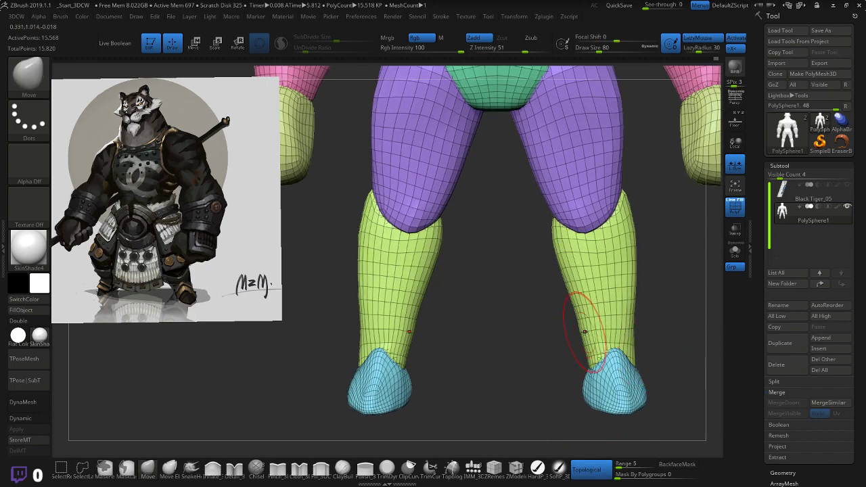
{"action": "left_click_drag", "start_coordinate": [585, 331], "coordinate": [581, 327]}
{"action": "left_click_drag", "start_coordinate": [563, 249], "coordinate": [560, 240]}
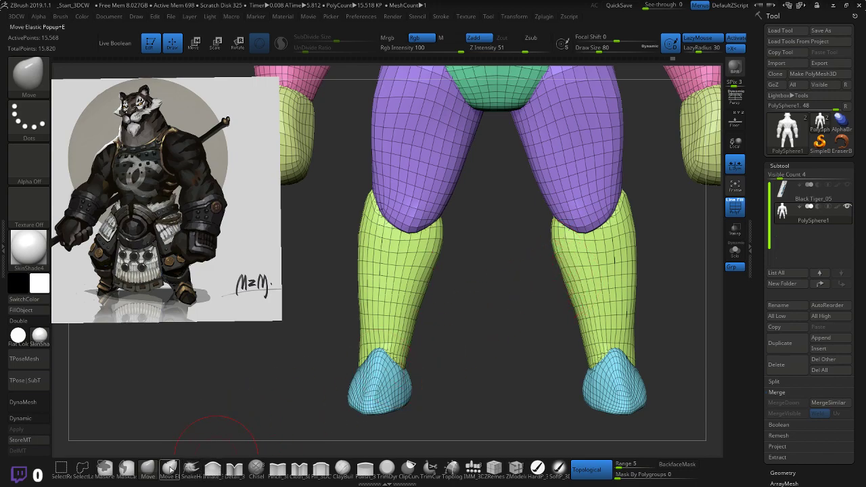
- Add volume to the lower legs and the backs of the thighs with the Inflate_3DCW brush at draw size 80, smoothing the shins
{"action": "left_click", "coordinate": [212, 468]}
{"action": "mouse_move", "coordinate": [572, 254]}
{"action": "left_mouse_down"}
{"action": "mouse_move", "coordinate": [592, 304]}
{"action": "mouse_move", "coordinate": [595, 291]}
{"action": "mouse_move", "coordinate": [587, 287]}
{"action": "mouse_move", "coordinate": [643, 227]}
{"action": "mouse_move", "coordinate": [667, 236]}
{"action": "mouse_move", "coordinate": [654, 240]}
{"action": "mouse_move", "coordinate": [625, 311]}
{"action": "left_mouse_up"}
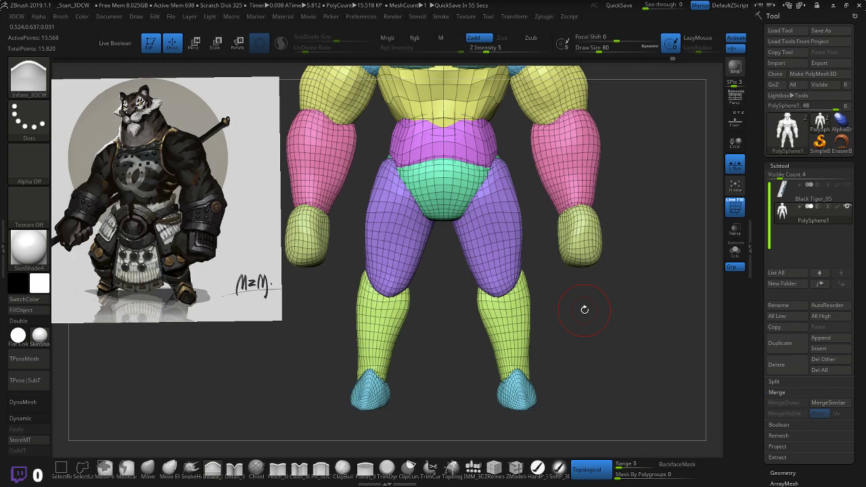
{"action": "left_click_drag", "start_coordinate": [521, 298], "coordinate": [518, 353], "text": "shift"}
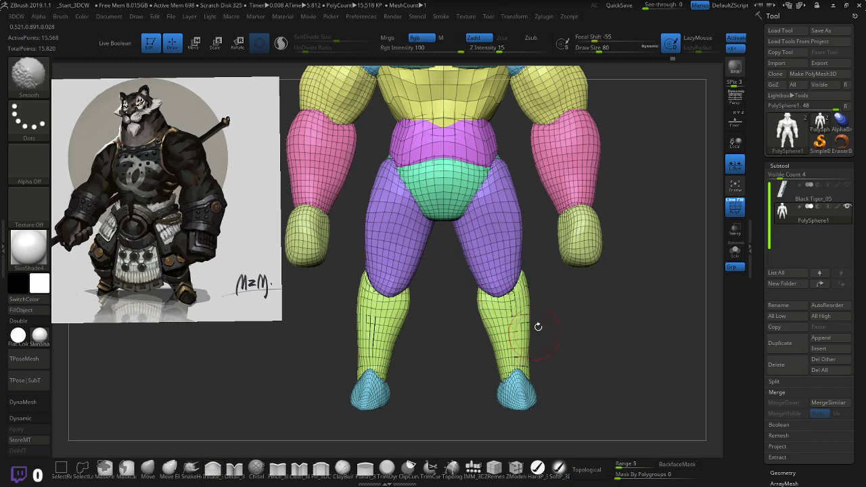
{"action": "mouse_move", "coordinate": [569, 301]}
{"action": "left_mouse_down"}
{"action": "mouse_move", "coordinate": [546, 299]}
{"action": "mouse_move", "coordinate": [556, 223]}
{"action": "mouse_move", "coordinate": [474, 252]}
{"action": "mouse_move", "coordinate": [567, 206]}
{"action": "mouse_move", "coordinate": [504, 252]}
{"action": "mouse_move", "coordinate": [556, 166]}
{"action": "mouse_move", "coordinate": [433, 257]}
{"action": "mouse_move", "coordinate": [406, 291]}
{"action": "left_mouse_up"}
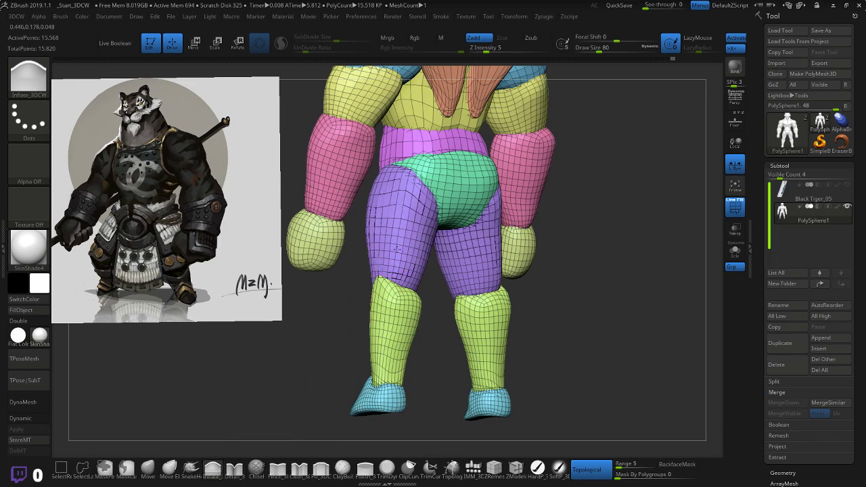
{"action": "left_click_drag", "start_coordinate": [584, 228], "coordinate": [599, 235]}
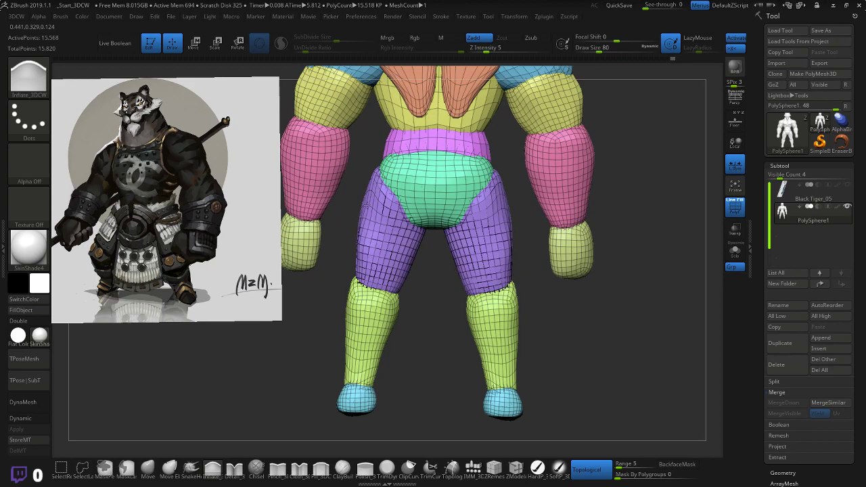
{"action": "left_click_drag", "start_coordinate": [438, 293], "coordinate": [524, 302]}
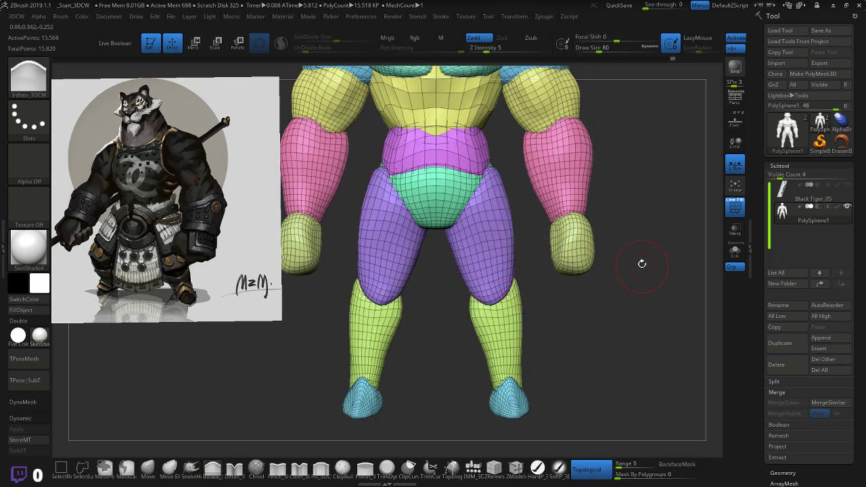
- Turn off the polyframe display and frame the whole figure from the front to compare its proportions with the concept art
{"action": "key", "text": "shift+f"}
{"action": "left_click_drag", "start_coordinate": [646, 176], "coordinate": [643, 292], "text": "alt"}
{"action": "left_click_drag", "start_coordinate": [662, 261], "coordinate": [643, 255]}
{"action": "left_click_drag", "start_coordinate": [644, 223], "coordinate": [616, 228], "text": "alt"}
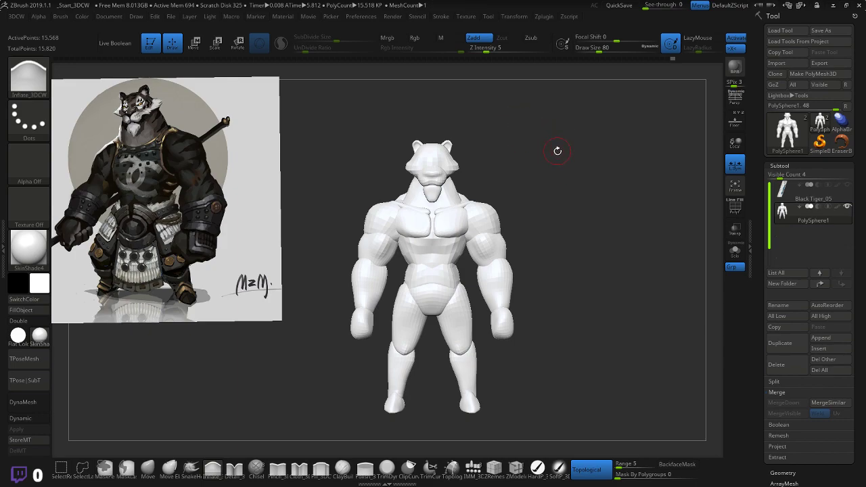
- Isolate the muzzle and the goatee in turn by masking the rest, and adjust them slightly with the Move gizmo
{"action": "left_click_drag", "start_coordinate": [557, 150], "coordinate": [560, 200], "text": "alt"}
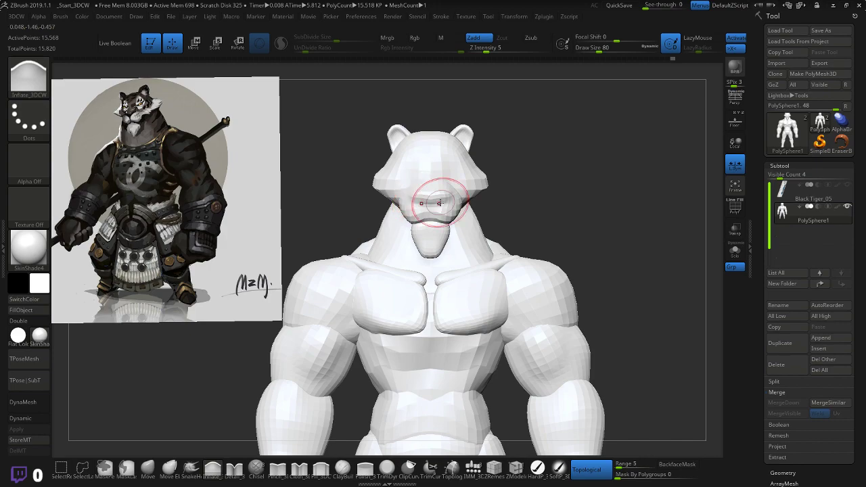
{"action": "key", "text": "w"}
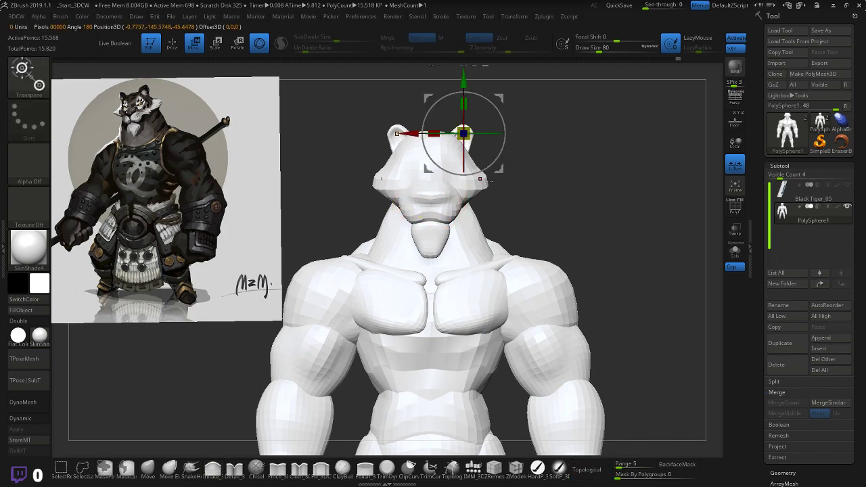
{"action": "left_click", "coordinate": [481, 181], "text": "ctrl"}
{"action": "left_click", "coordinate": [443, 201], "text": "ctrl"}
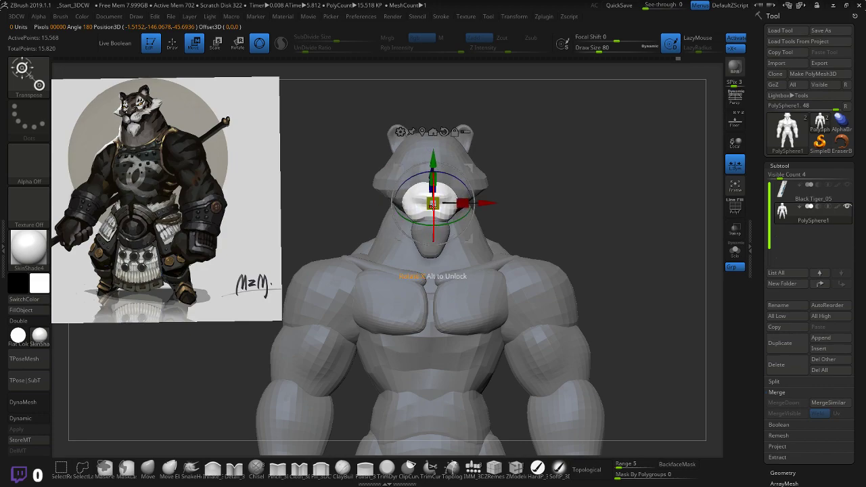
{"action": "left_click_drag", "start_coordinate": [431, 202], "coordinate": [434, 253]}
{"action": "left_click_drag", "start_coordinate": [441, 206], "coordinate": [441, 204]}
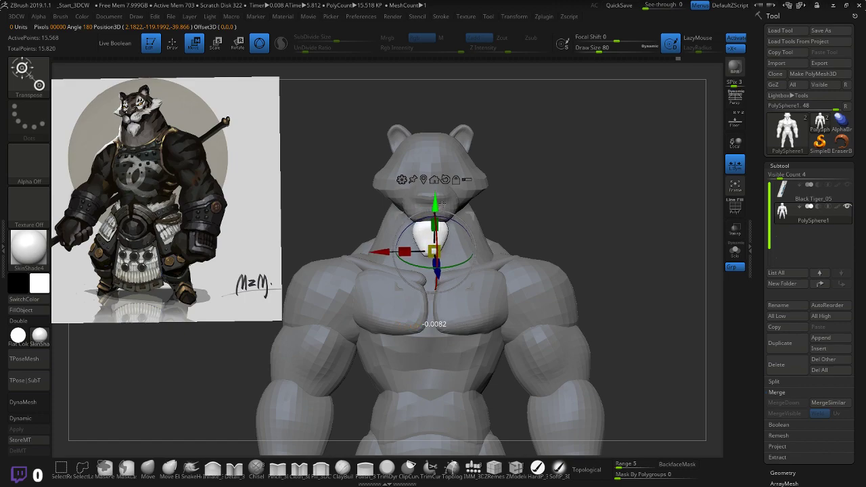
- Isolate the head with a mask, scale it down slightly with the gizmo, and clear the mask
{"action": "left_click", "coordinate": [447, 154], "text": "ctrl"}
{"action": "left_click_drag", "start_coordinate": [446, 151], "coordinate": [448, 153]}
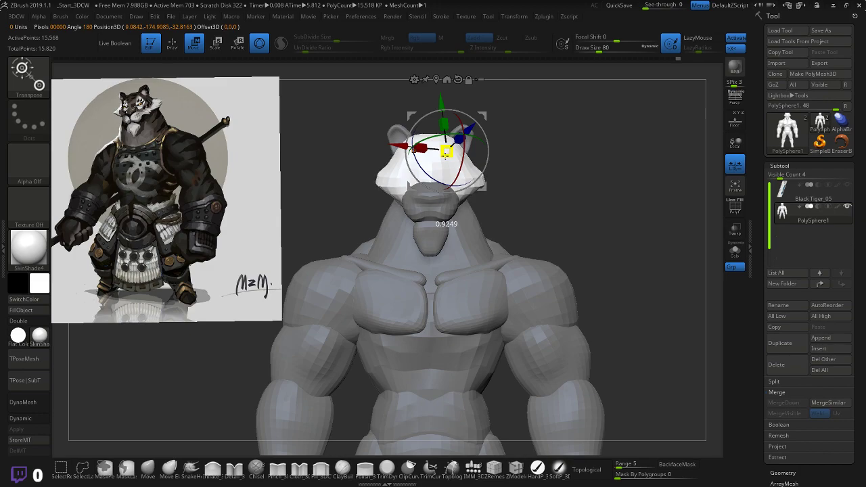
{"action": "left_click_drag", "start_coordinate": [575, 173], "coordinate": [589, 145]}
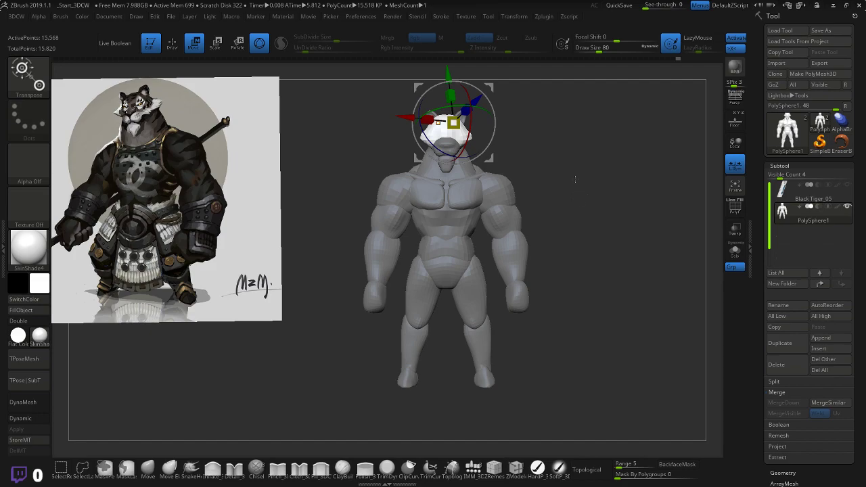
{"action": "left_click_drag", "start_coordinate": [553, 163], "coordinate": [553, 165]}
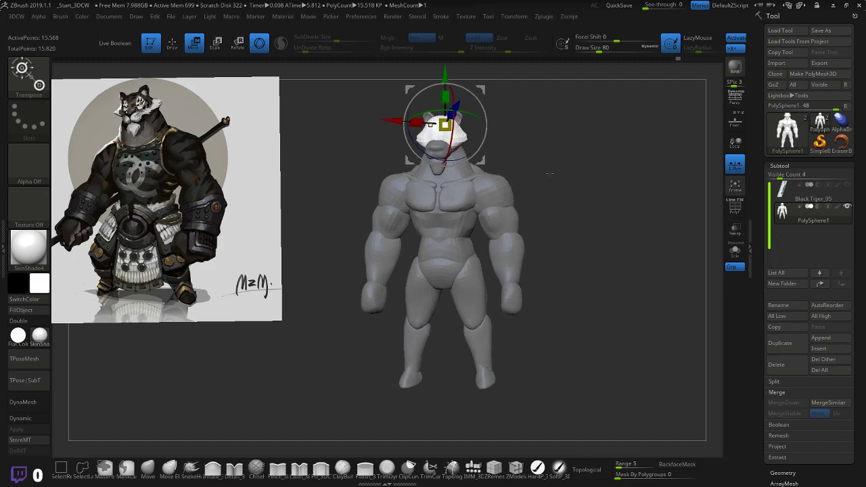
{"action": "left_click", "coordinate": [552, 170], "text": "ctrl"}
{"action": "mouse_move", "coordinate": [563, 169]}
{"action": "left_mouse_down", "text": "ctrl"}
{"action": "mouse_move", "coordinate": [571, 176]}
{"action": "mouse_move", "coordinate": [551, 187]}
{"action": "mouse_move", "coordinate": [316, 162]}
{"action": "mouse_move", "coordinate": [482, 172]}
{"action": "left_mouse_up", "text": "ctrl"}
{"action": "key", "text": "q"}
- Dim the concept art reference image by lowering its opacity in Spotlight
{"action": "key", "text": "shift+z"}
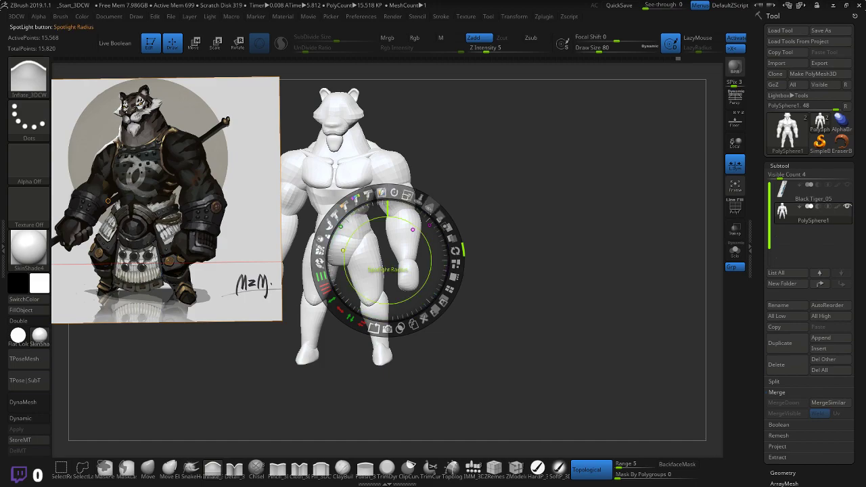
{"action": "left_click_drag", "start_coordinate": [439, 214], "coordinate": [347, 203]}
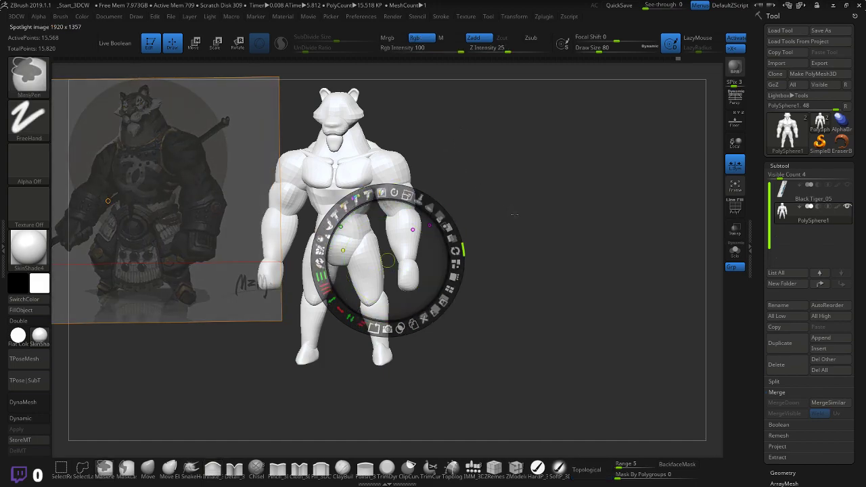
{"action": "mouse_move", "coordinate": [512, 214]}
{"action": "left_mouse_down", "text": "ctrl"}
{"action": "mouse_move", "coordinate": [506, 209]}
{"action": "mouse_move", "coordinate": [517, 212]}
{"action": "left_mouse_up", "text": "ctrl"}
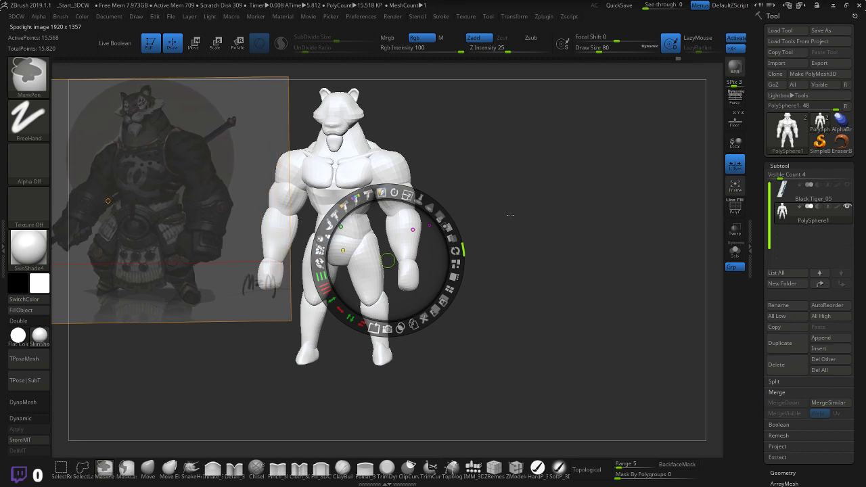
{"action": "key", "text": "ctrl+z"}
{"action": "key", "text": "z"}
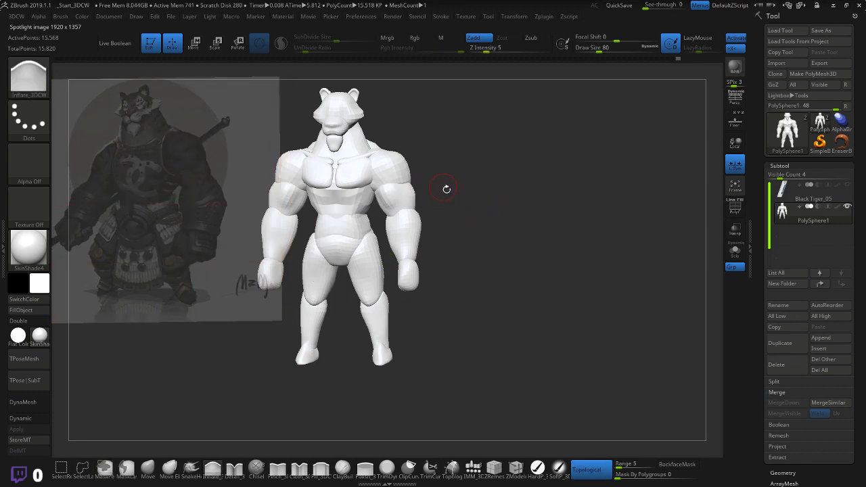
- Turn on the polyframe display and add volume to the trapezius and neck with the Inflate_3DCW brush at draw size 96
{"action": "key", "text": "ctrl"}
{"action": "mouse_move", "coordinate": [462, 205]}
{"action": "left_mouse_down", "text": "alt"}
{"action": "mouse_move", "coordinate": [309, 200]}
{"action": "mouse_move", "coordinate": [296, 214]}
{"action": "mouse_move", "coordinate": [381, 200]}
{"action": "mouse_move", "coordinate": [344, 202]}
{"action": "mouse_move", "coordinate": [388, 183]}
{"action": "mouse_move", "coordinate": [412, 199]}
{"action": "mouse_move", "coordinate": [458, 207]}
{"action": "mouse_move", "coordinate": [335, 193]}
{"action": "mouse_move", "coordinate": [319, 181]}
{"action": "mouse_move", "coordinate": [332, 178]}
{"action": "mouse_move", "coordinate": [288, 187]}
{"action": "mouse_move", "coordinate": [526, 212]}
{"action": "left_mouse_up", "text": "alt"}
{"action": "key", "text": "f"}
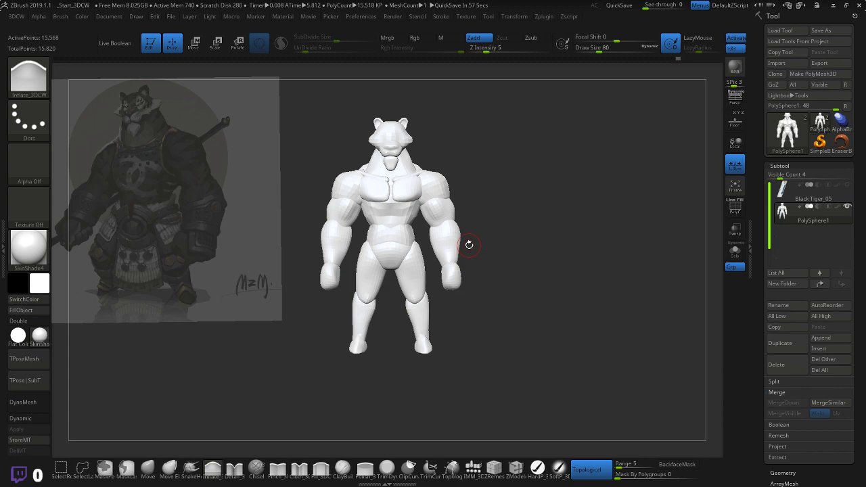
{"action": "left_click_drag", "start_coordinate": [521, 125], "coordinate": [583, 197], "text": "alt"}
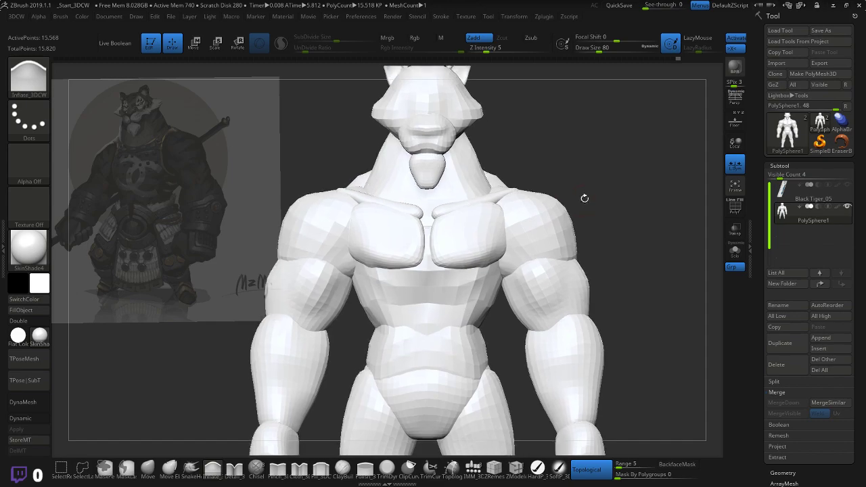
{"action": "key", "text": "shift+f"}
{"action": "left_click_drag", "start_coordinate": [615, 144], "coordinate": [161, 402]}
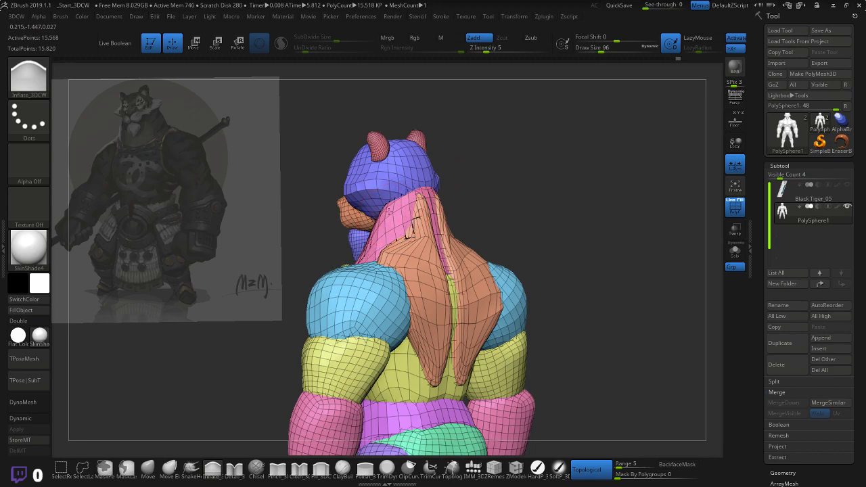
{"action": "mouse_move", "coordinate": [504, 161]}
{"action": "left_mouse_down"}
{"action": "mouse_move", "coordinate": [467, 183]}
{"action": "mouse_move", "coordinate": [506, 172]}
{"action": "mouse_move", "coordinate": [490, 165]}
{"action": "left_mouse_up"}
{"action": "left_click_drag", "start_coordinate": [452, 198], "coordinate": [449, 203]}
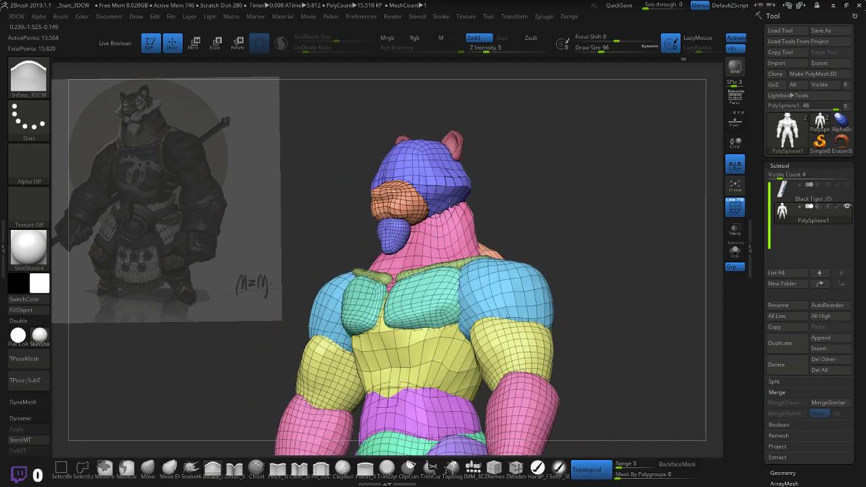
- Refine the sides of the neck below the head with the Inflate_3DCW brush, working from side and front
{"action": "left_click_drag", "start_coordinate": [512, 184], "coordinate": [443, 213]}
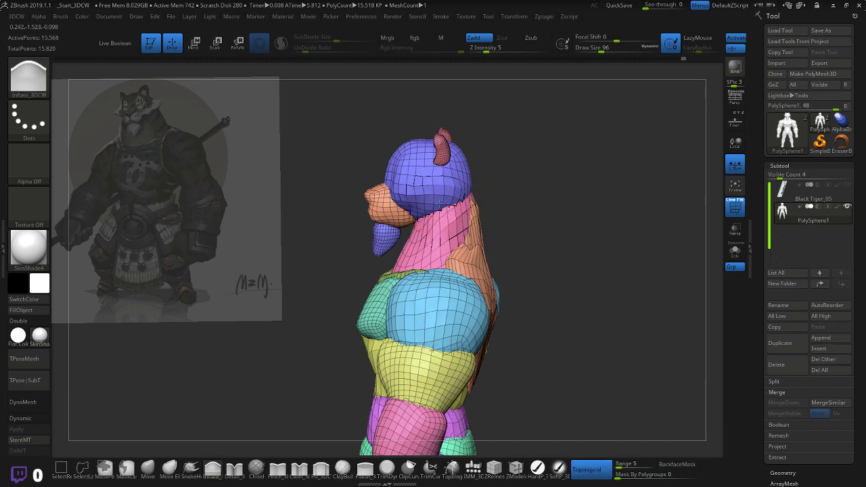
{"action": "key", "text": "ctrl"}
{"action": "left_click_drag", "start_coordinate": [501, 175], "coordinate": [516, 168]}
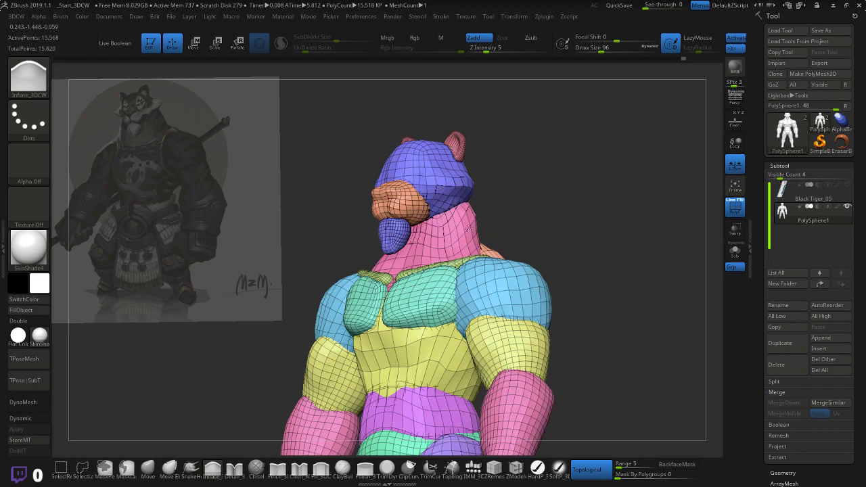
{"action": "left_click_drag", "start_coordinate": [504, 199], "coordinate": [505, 204], "text": "shift"}
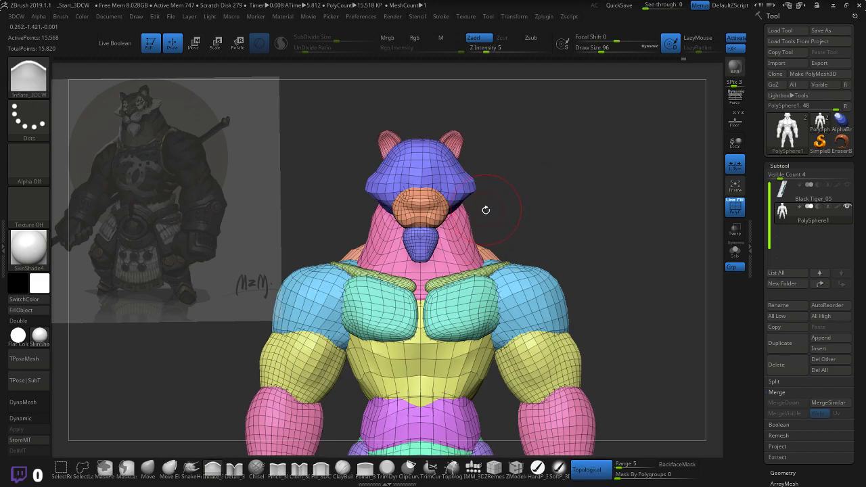
{"action": "key", "text": "shift"}
{"action": "left_click_drag", "start_coordinate": [528, 194], "coordinate": [491, 194]}
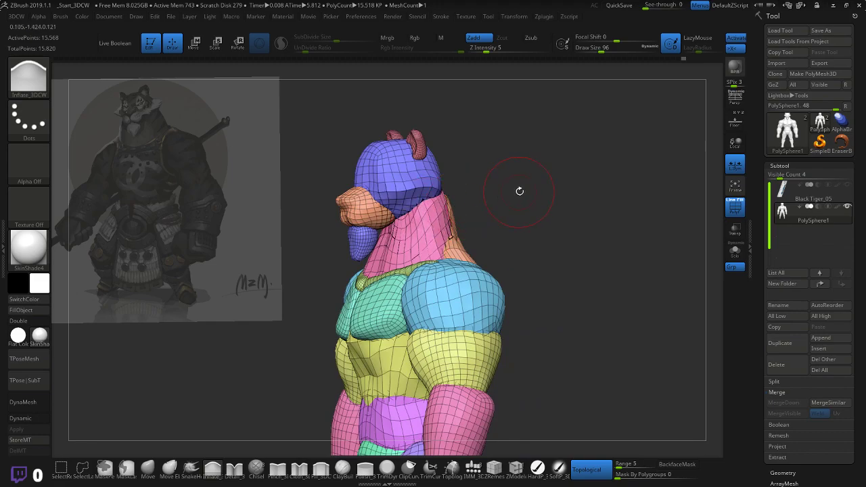
{"action": "left_click_drag", "start_coordinate": [546, 185], "coordinate": [560, 205]}
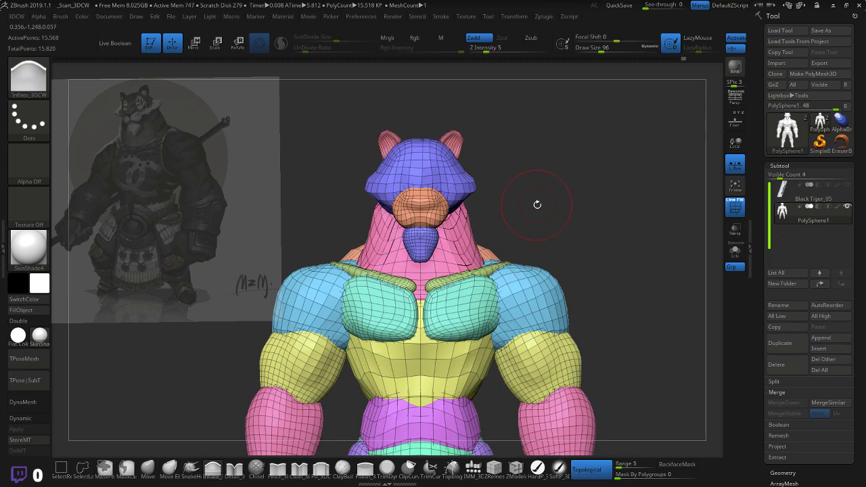
- Compare the figure's shoulder, neck and overall proportions with the dimmed concept art from the front
{"action": "left_click_drag", "start_coordinate": [526, 228], "coordinate": [527, 263]}
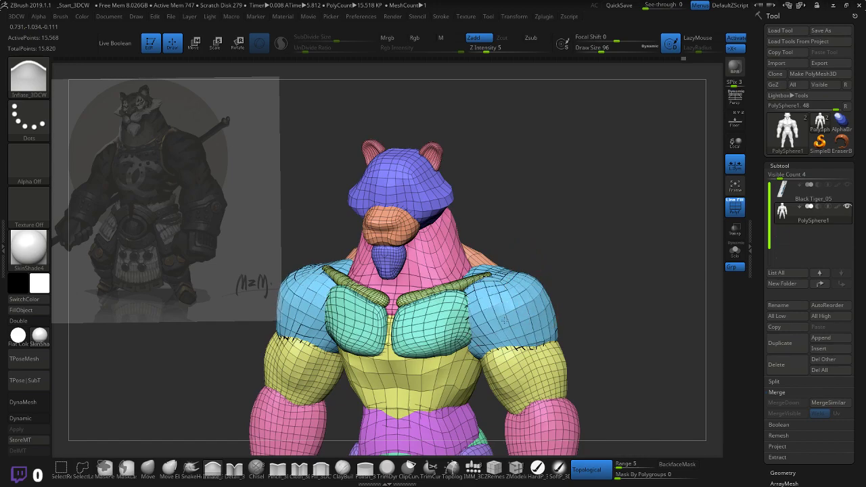
{"action": "left_click_drag", "start_coordinate": [594, 267], "coordinate": [489, 133]}
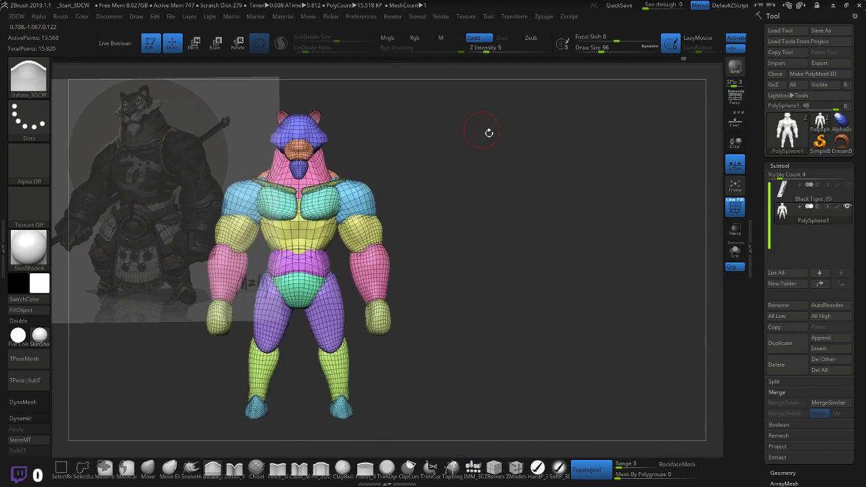
{"action": "left_click_drag", "start_coordinate": [559, 219], "coordinate": [451, 172], "text": "alt"}
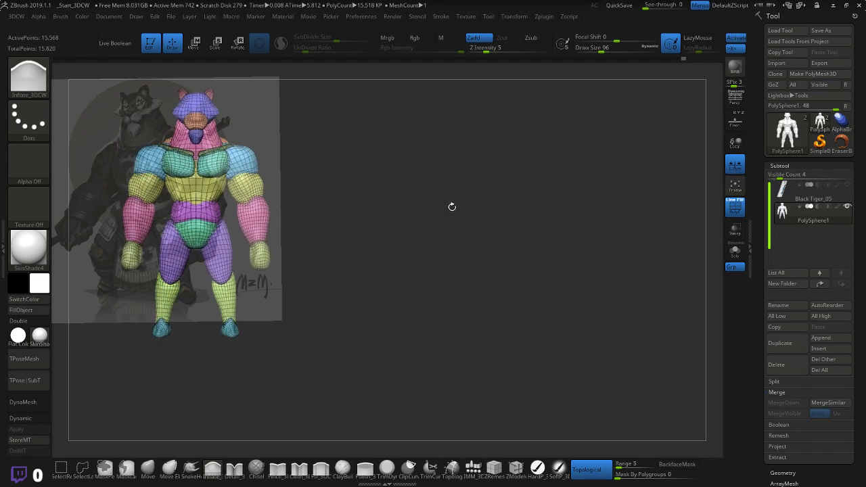
{"action": "left_click_drag", "start_coordinate": [445, 207], "coordinate": [611, 210], "text": "alt"}
{"action": "left_click_drag", "start_coordinate": [553, 207], "coordinate": [521, 268], "text": "shift"}
{"action": "left_click_drag", "start_coordinate": [515, 214], "coordinate": [541, 220], "text": "alt"}
{"action": "left_click_drag", "start_coordinate": [575, 180], "coordinate": [568, 204], "text": "alt"}
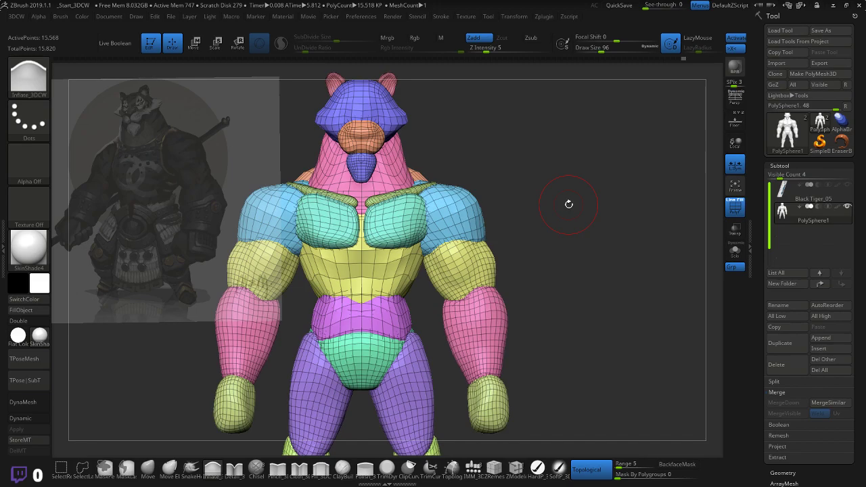
- Add volume to the outer shoulders with the Inflate_3DCW brush at draw size 124 and smooth them
{"action": "mouse_move", "coordinate": [568, 203]}
{"action": "left_mouse_down"}
{"action": "mouse_move", "coordinate": [414, 229]}
{"action": "mouse_move", "coordinate": [402, 193]}
{"action": "left_mouse_up"}
{"action": "key", "text": "bracketright"}
{"action": "mouse_move", "coordinate": [495, 186]}
{"action": "left_mouse_down"}
{"action": "mouse_move", "coordinate": [478, 208]}
{"action": "mouse_move", "coordinate": [397, 221]}
{"action": "mouse_move", "coordinate": [365, 237]}
{"action": "mouse_move", "coordinate": [370, 226]}
{"action": "left_mouse_up"}
{"action": "left_click_drag", "start_coordinate": [462, 210], "coordinate": [383, 222]}
{"action": "mouse_move", "coordinate": [329, 245]}
{"action": "left_mouse_down"}
{"action": "mouse_move", "coordinate": [326, 266]}
{"action": "mouse_move", "coordinate": [328, 238]}
{"action": "mouse_move", "coordinate": [328, 256]}
{"action": "left_mouse_up"}
{"action": "left_click_drag", "start_coordinate": [419, 201], "coordinate": [536, 210]}
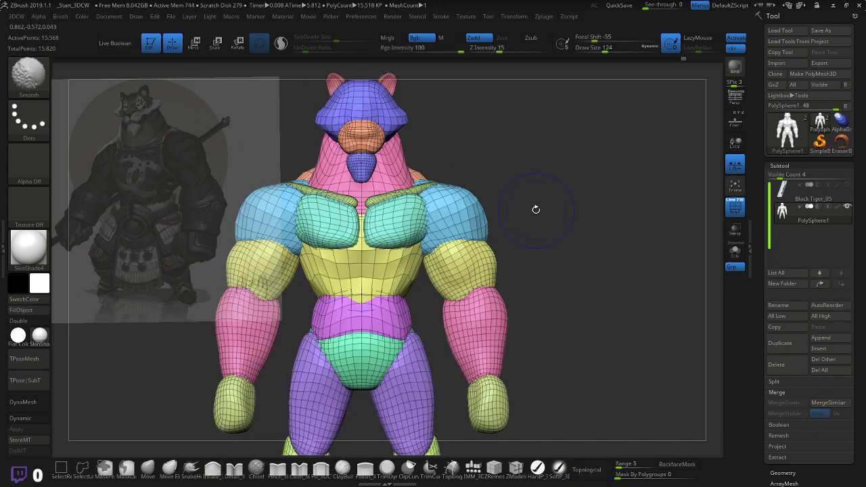
{"action": "left_click_drag", "start_coordinate": [465, 262], "coordinate": [460, 255]}
{"action": "mouse_move", "coordinate": [503, 304]}
{"action": "left_mouse_down"}
{"action": "mouse_move", "coordinate": [502, 334]}
{"action": "mouse_move", "coordinate": [509, 328]}
{"action": "mouse_move", "coordinate": [494, 350]}
{"action": "left_mouse_up"}
{"action": "mouse_move", "coordinate": [531, 301]}
{"action": "left_mouse_down"}
{"action": "mouse_move", "coordinate": [569, 285]}
{"action": "mouse_move", "coordinate": [540, 295]}
{"action": "mouse_move", "coordinate": [528, 284]}
{"action": "left_mouse_up"}
{"action": "key", "text": "ctrl+z"}
{"action": "key", "text": "ctrl+z"}
- Build up the upper arms from the front and side with the Inflate_3DCW brush at draw size 124
{"action": "mouse_move", "coordinate": [443, 269]}
{"action": "left_mouse_down"}
{"action": "mouse_move", "coordinate": [441, 254]}
{"action": "mouse_move", "coordinate": [466, 277]}
{"action": "left_mouse_up"}
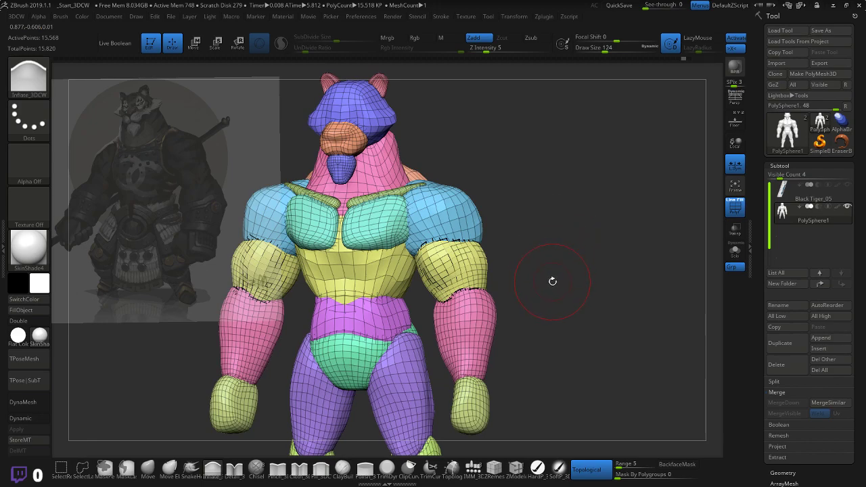
{"action": "mouse_move", "coordinate": [451, 237]}
{"action": "left_mouse_down"}
{"action": "mouse_move", "coordinate": [436, 228]}
{"action": "mouse_move", "coordinate": [447, 215]}
{"action": "mouse_move", "coordinate": [457, 223]}
{"action": "left_mouse_up"}
{"action": "left_click_drag", "start_coordinate": [512, 230], "coordinate": [541, 226], "text": "shift"}
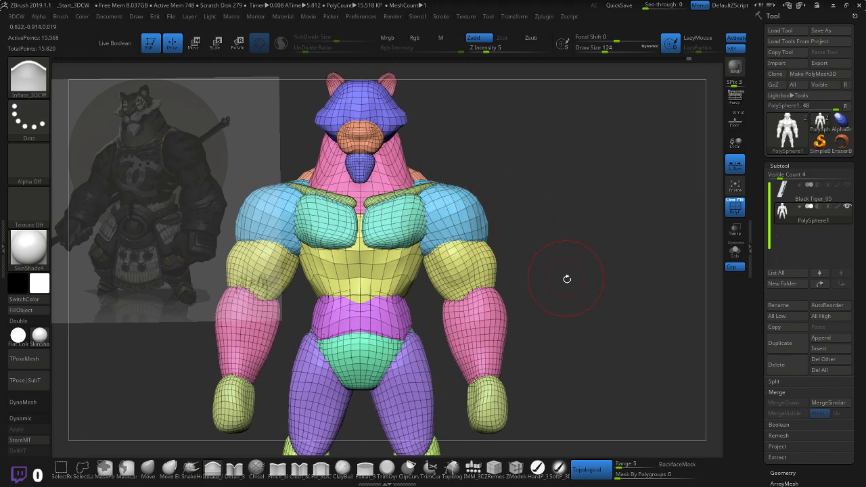
{"action": "mouse_move", "coordinate": [566, 279]}
{"action": "left_mouse_down"}
{"action": "mouse_move", "coordinate": [574, 245]}
{"action": "mouse_move", "coordinate": [590, 263]}
{"action": "mouse_move", "coordinate": [574, 248]}
{"action": "mouse_move", "coordinate": [481, 266]}
{"action": "left_mouse_up"}
{"action": "left_click_drag", "start_coordinate": [372, 233], "coordinate": [362, 261]}
{"action": "left_click_drag", "start_coordinate": [521, 251], "coordinate": [399, 263]}
{"action": "mouse_move", "coordinate": [345, 234]}
{"action": "left_mouse_down"}
{"action": "mouse_move", "coordinate": [329, 277]}
{"action": "mouse_move", "coordinate": [335, 235]}
{"action": "mouse_move", "coordinate": [317, 276]}
{"action": "mouse_move", "coordinate": [335, 229]}
{"action": "mouse_move", "coordinate": [338, 263]}
{"action": "left_mouse_up"}
{"action": "left_click_drag", "start_coordinate": [493, 191], "coordinate": [531, 188]}
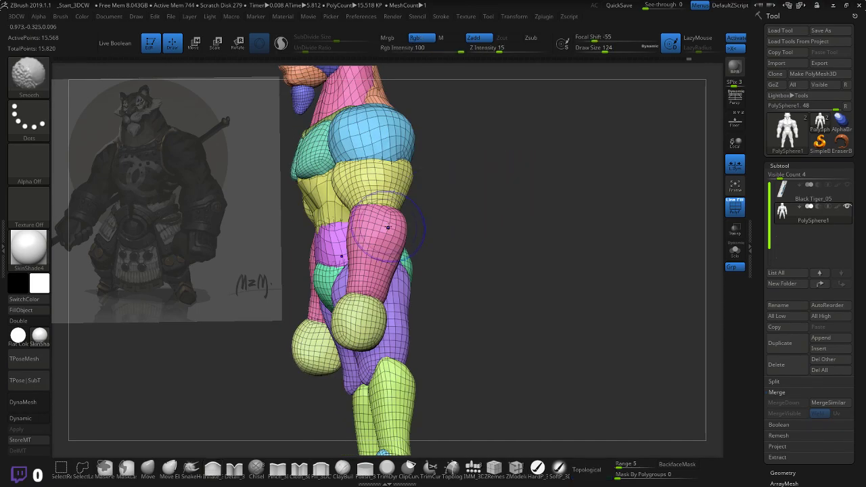
- Add volume to the forearms with the Inflate_3DCW brush and smooth their upper and inner surfaces
{"action": "mouse_move", "coordinate": [387, 228]}
{"action": "left_mouse_down", "text": "shift"}
{"action": "mouse_move", "coordinate": [379, 244]}
{"action": "mouse_move", "coordinate": [374, 205]}
{"action": "mouse_move", "coordinate": [389, 218]}
{"action": "left_mouse_up", "text": "shift"}
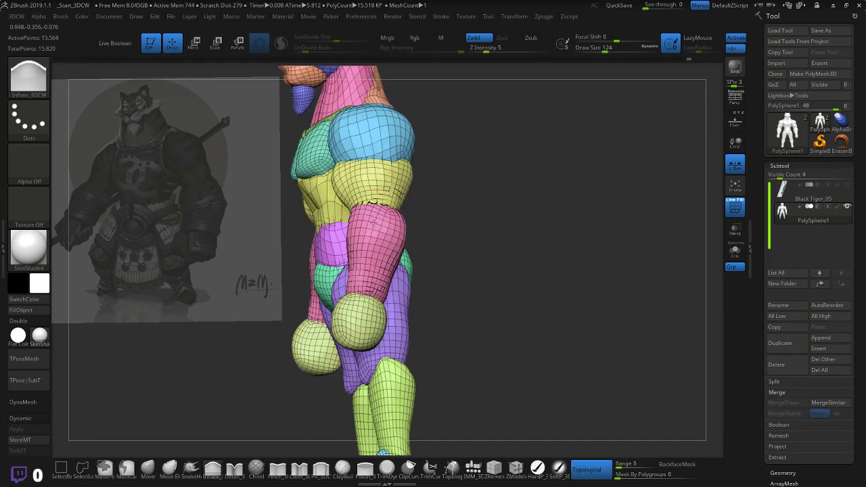
{"action": "left_click_drag", "start_coordinate": [375, 252], "coordinate": [377, 234]}
{"action": "mouse_move", "coordinate": [468, 210]}
{"action": "left_mouse_down"}
{"action": "mouse_move", "coordinate": [555, 204]}
{"action": "mouse_move", "coordinate": [554, 225]}
{"action": "left_mouse_up"}
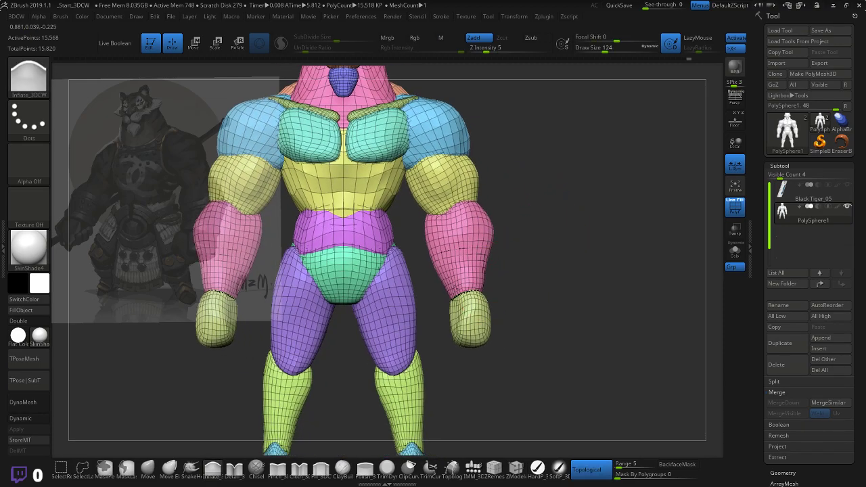
{"action": "mouse_move", "coordinate": [516, 257]}
{"action": "left_mouse_down"}
{"action": "mouse_move", "coordinate": [431, 252]}
{"action": "mouse_move", "coordinate": [429, 268]}
{"action": "left_mouse_up"}
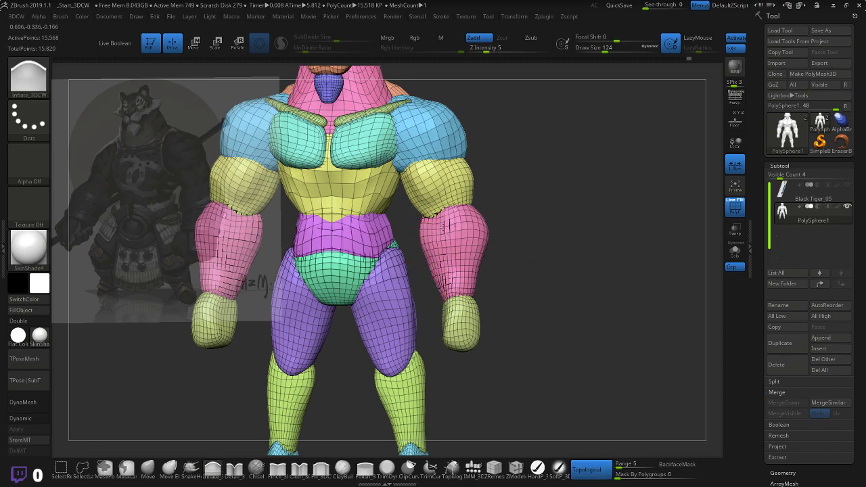
{"action": "mouse_move", "coordinate": [443, 229]}
{"action": "left_mouse_down", "text": "shift"}
{"action": "mouse_move", "coordinate": [467, 237]}
{"action": "mouse_move", "coordinate": [467, 276]}
{"action": "mouse_move", "coordinate": [484, 236]}
{"action": "mouse_move", "coordinate": [462, 229]}
{"action": "mouse_move", "coordinate": [455, 263]}
{"action": "left_mouse_up", "text": "shift"}
{"action": "left_click_drag", "start_coordinate": [521, 217], "coordinate": [541, 216]}
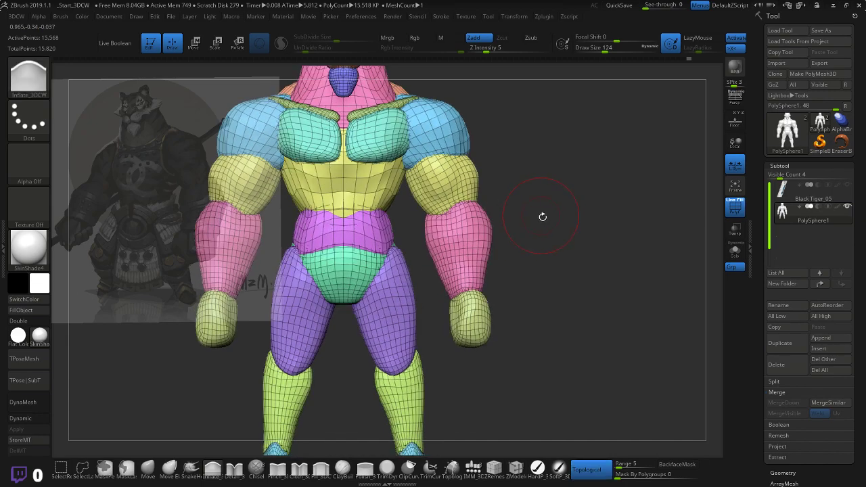
{"action": "mouse_move", "coordinate": [515, 283]}
{"action": "left_mouse_down"}
{"action": "mouse_move", "coordinate": [550, 269]}
{"action": "mouse_move", "coordinate": [477, 271]}
{"action": "left_mouse_up"}
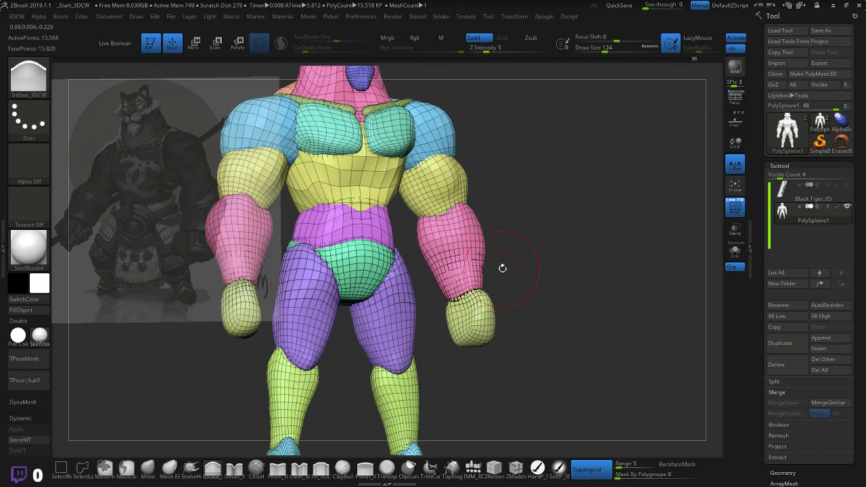
{"action": "left_click_drag", "start_coordinate": [575, 238], "coordinate": [638, 206]}
- Restore the concept art reference to full opacity and shift it farther away from the figure
{"action": "key", "text": "shift+z"}
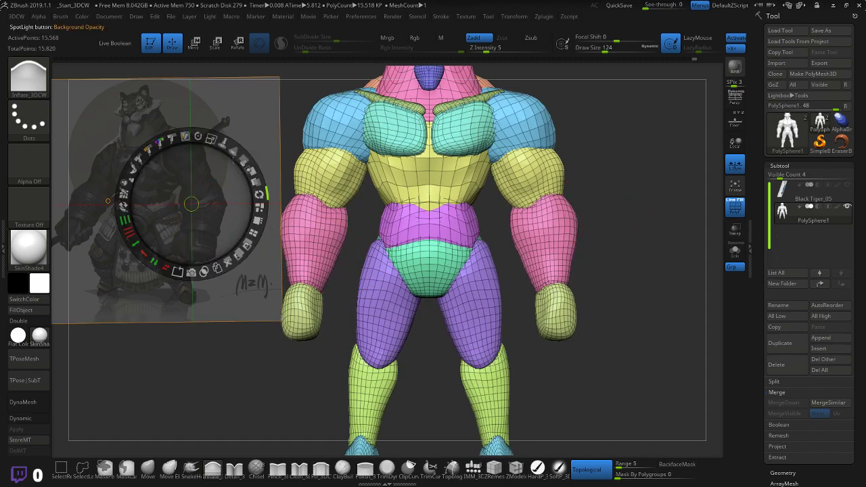
{"action": "left_click_drag", "start_coordinate": [233, 160], "coordinate": [244, 234]}
{"action": "left_click", "coordinate": [607, 237]}
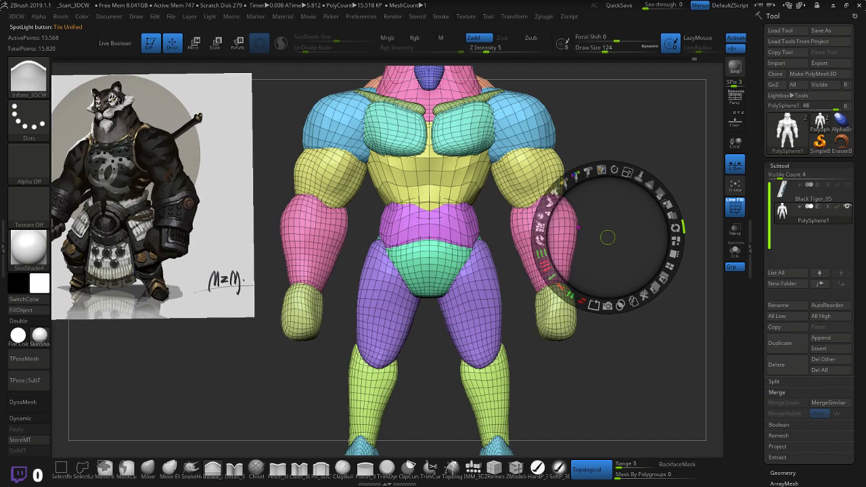
- Shift the concept art reference toward the figure so the whole character is visible, and finish adjusting the reference
{"action": "left_click", "coordinate": [210, 244]}
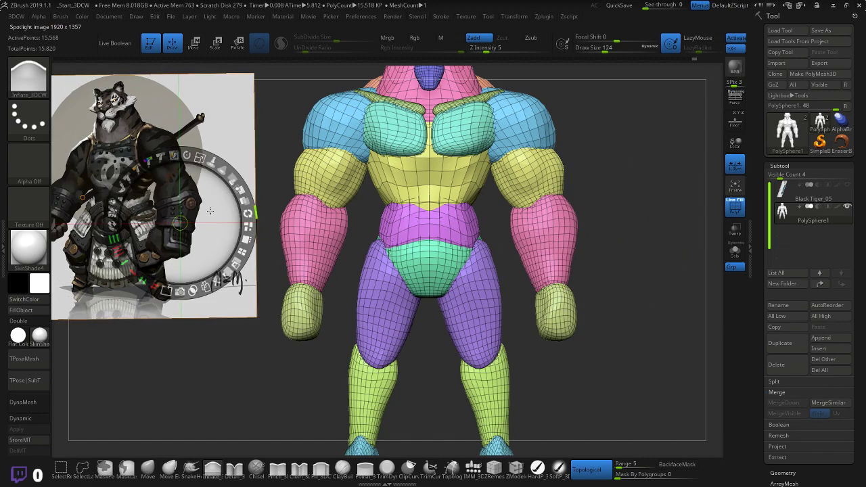
{"action": "left_click_drag", "start_coordinate": [205, 214], "coordinate": [232, 213]}
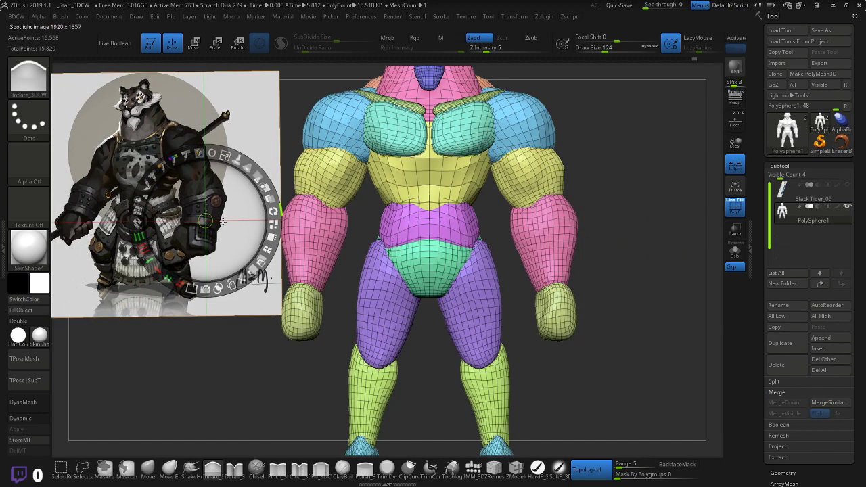
{"action": "key", "text": "z"}
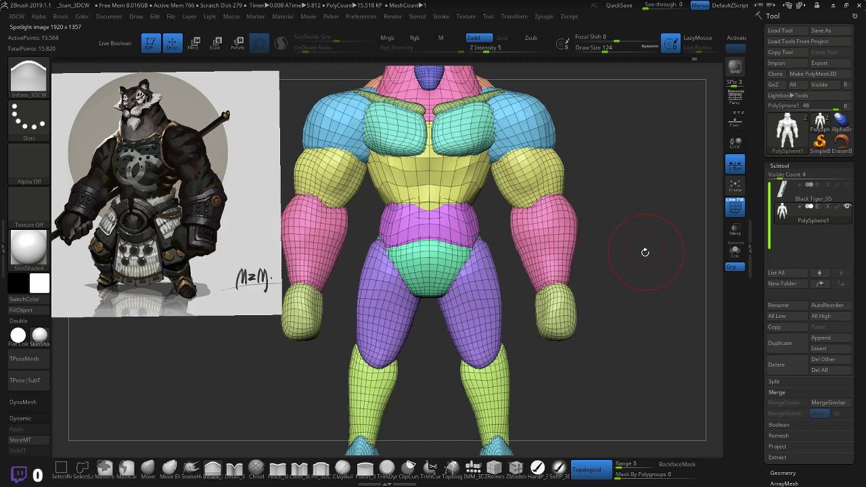
- Smooth the figure's left forearm and fill out its inner contour with the Inflate_3DCW brush at draw size 124
{"action": "left_click_drag", "start_coordinate": [645, 252], "coordinate": [550, 231]}
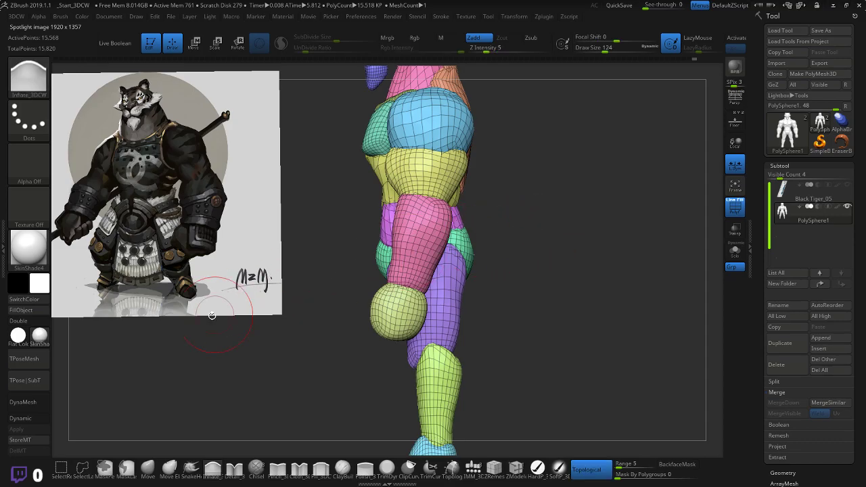
{"action": "mouse_move", "coordinate": [212, 316]}
{"action": "left_mouse_down"}
{"action": "mouse_move", "coordinate": [367, 221]}
{"action": "mouse_move", "coordinate": [366, 211]}
{"action": "mouse_move", "coordinate": [364, 234]}
{"action": "left_mouse_up"}
{"action": "mouse_move", "coordinate": [514, 210]}
{"action": "left_mouse_down"}
{"action": "mouse_move", "coordinate": [612, 225]}
{"action": "mouse_move", "coordinate": [561, 212]}
{"action": "left_mouse_up"}
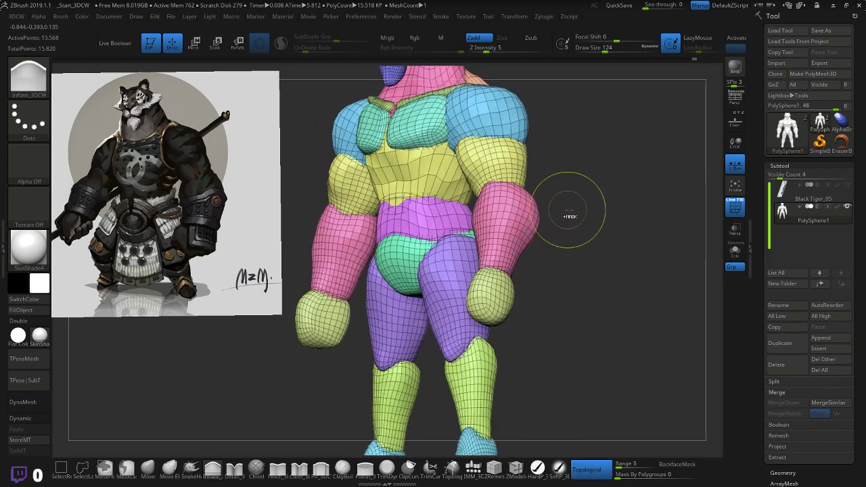
{"action": "mouse_move", "coordinate": [517, 236]}
{"action": "left_mouse_down"}
{"action": "mouse_move", "coordinate": [517, 225]}
{"action": "mouse_move", "coordinate": [600, 224]}
{"action": "left_mouse_up"}
{"action": "mouse_move", "coordinate": [572, 245]}
{"action": "left_mouse_down", "text": "shift"}
{"action": "mouse_move", "coordinate": [556, 250]}
{"action": "mouse_move", "coordinate": [569, 257]}
{"action": "mouse_move", "coordinate": [553, 277]}
{"action": "left_mouse_up", "text": "shift"}
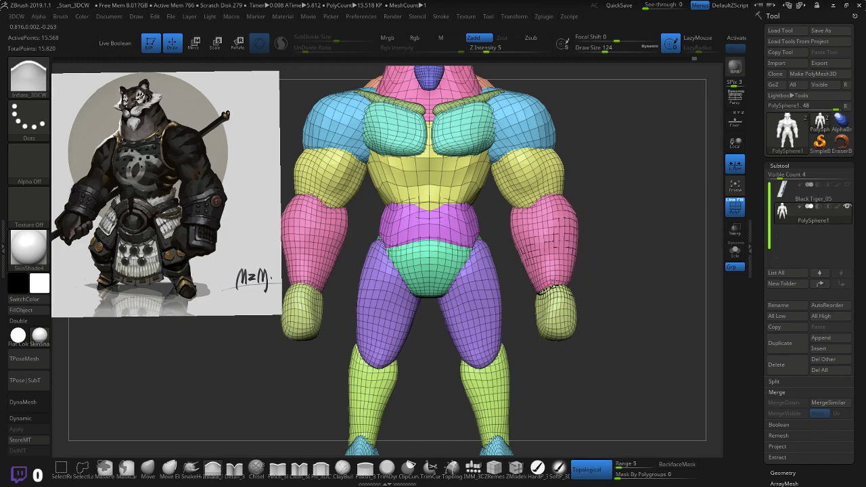
{"action": "key", "text": "shift"}
{"action": "left_click_drag", "start_coordinate": [567, 258], "coordinate": [559, 237], "text": "shift"}
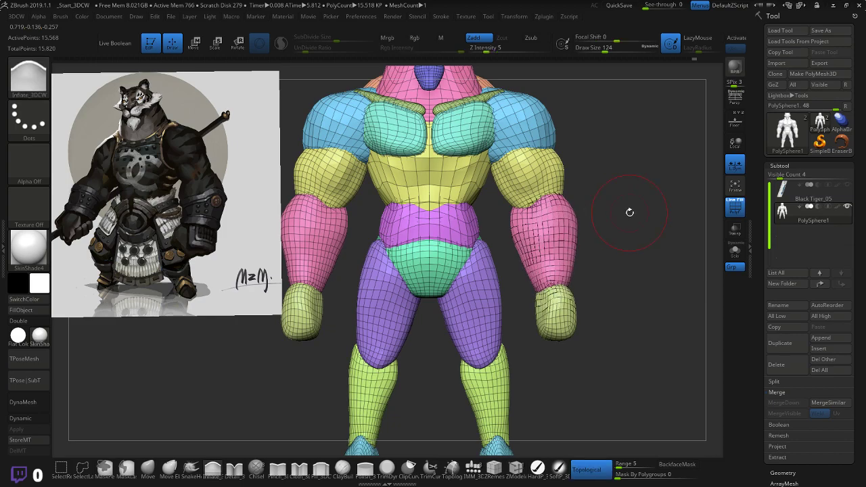
{"action": "mouse_move", "coordinate": [630, 213]}
{"action": "left_mouse_down"}
{"action": "mouse_move", "coordinate": [646, 213]}
{"action": "mouse_move", "coordinate": [607, 203]}
{"action": "left_mouse_up"}
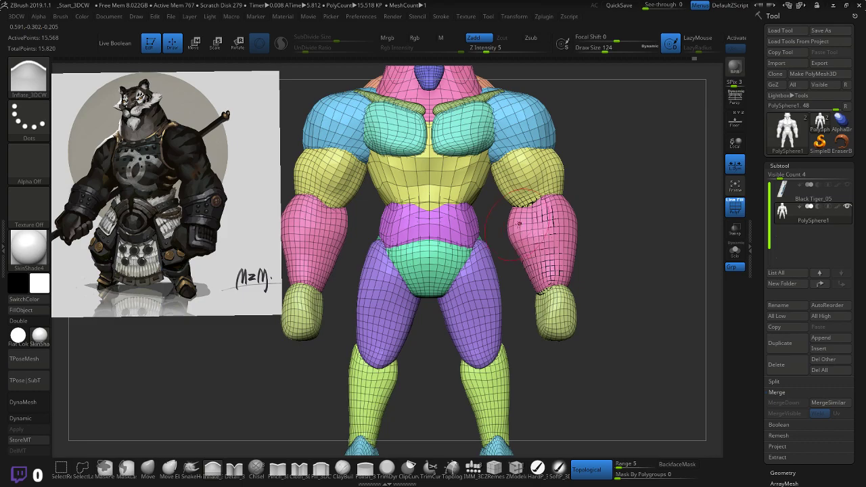
{"action": "mouse_move", "coordinate": [629, 219]}
{"action": "left_mouse_down"}
{"action": "mouse_move", "coordinate": [618, 220]}
{"action": "mouse_move", "coordinate": [627, 222]}
{"action": "left_mouse_up"}
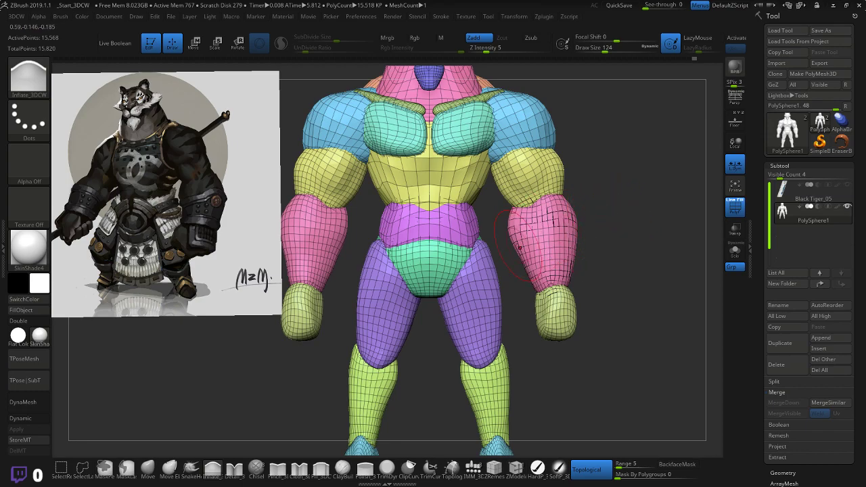
- Reshape the left forearm's contour and its transition into the wrist with the Move brush at draw size 136
{"action": "left_click", "coordinate": [147, 467]}
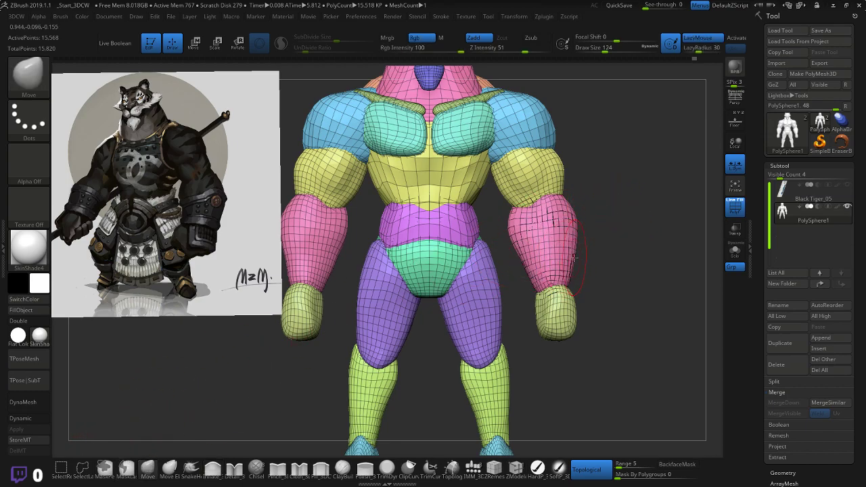
{"action": "key", "text": "]"}
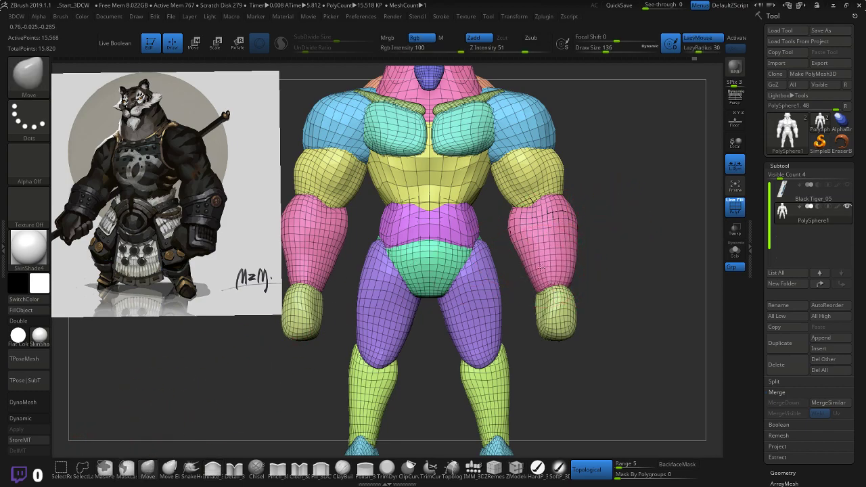
{"action": "left_click_drag", "start_coordinate": [610, 245], "coordinate": [559, 251]}
{"action": "left_click_drag", "start_coordinate": [444, 272], "coordinate": [444, 274]}
{"action": "mouse_move", "coordinate": [501, 261]}
{"action": "left_mouse_down"}
{"action": "mouse_move", "coordinate": [594, 249]}
{"action": "mouse_move", "coordinate": [520, 252]}
{"action": "mouse_move", "coordinate": [542, 271]}
{"action": "mouse_move", "coordinate": [329, 362]}
{"action": "mouse_move", "coordinate": [341, 352]}
{"action": "left_mouse_up"}
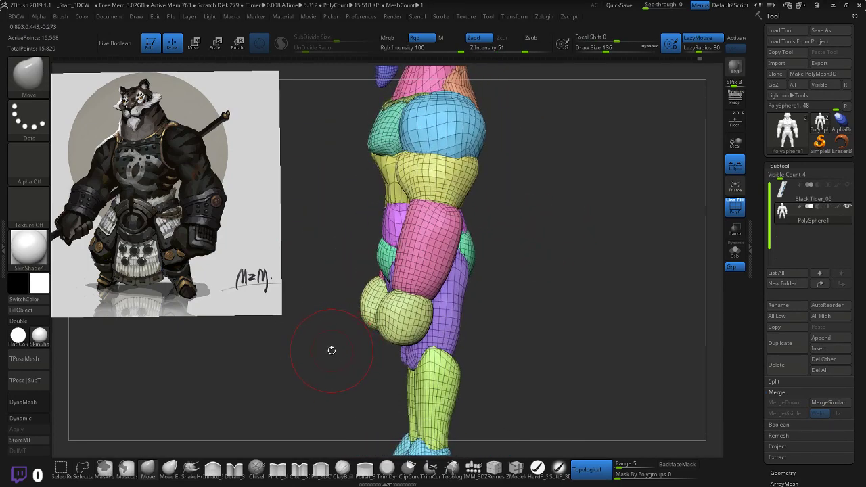
{"action": "mouse_move", "coordinate": [327, 324]}
{"action": "left_mouse_down"}
{"action": "mouse_move", "coordinate": [353, 347]}
{"action": "mouse_move", "coordinate": [307, 334]}
{"action": "mouse_move", "coordinate": [312, 344]}
{"action": "mouse_move", "coordinate": [331, 286]}
{"action": "mouse_move", "coordinate": [596, 195]}
{"action": "mouse_move", "coordinate": [560, 194]}
{"action": "mouse_move", "coordinate": [528, 213]}
{"action": "left_mouse_up"}
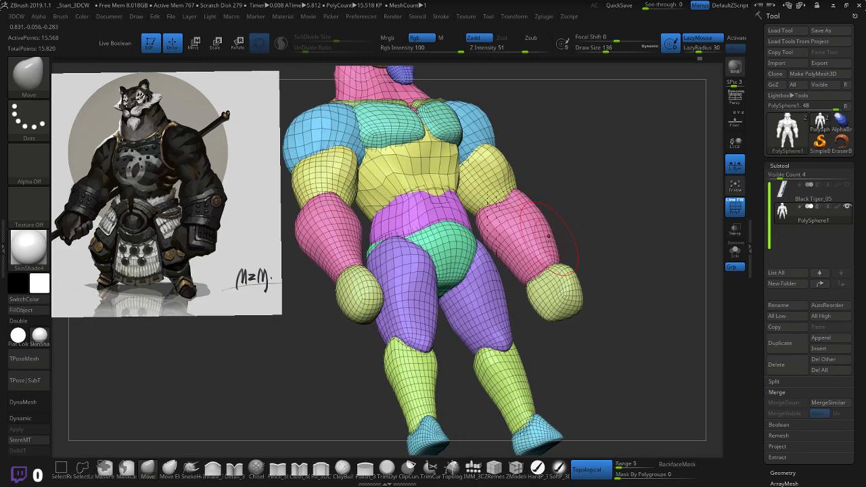
{"action": "left_click_drag", "start_coordinate": [629, 233], "coordinate": [487, 256]}
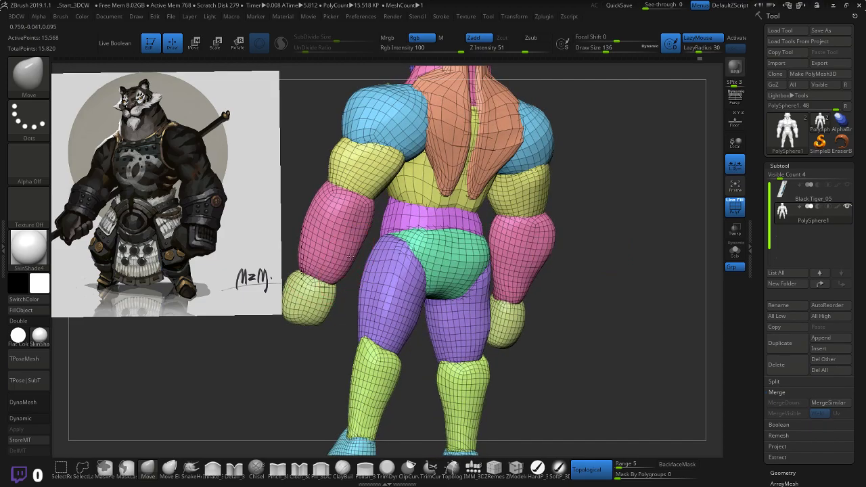
{"action": "mouse_move", "coordinate": [350, 257]}
{"action": "left_mouse_down"}
{"action": "mouse_move", "coordinate": [332, 356]}
{"action": "mouse_move", "coordinate": [391, 353]}
{"action": "left_mouse_up"}
{"action": "mouse_move", "coordinate": [611, 282]}
{"action": "left_mouse_down"}
{"action": "mouse_move", "coordinate": [561, 293]}
{"action": "mouse_move", "coordinate": [580, 280]}
{"action": "mouse_move", "coordinate": [603, 282]}
{"action": "left_mouse_up"}
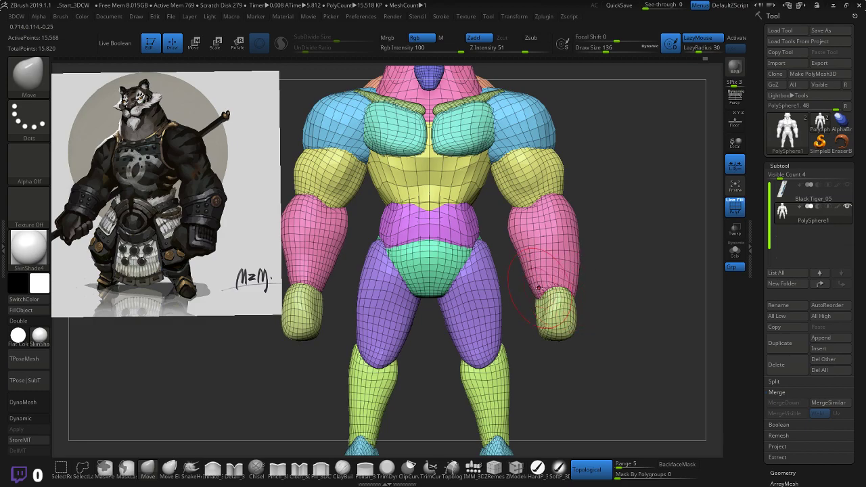
- Refine the left forearm's side profile with the Move brush at draw size 136, from the elbow to the wrist
{"action": "left_click_drag", "start_coordinate": [622, 264], "coordinate": [573, 263]}
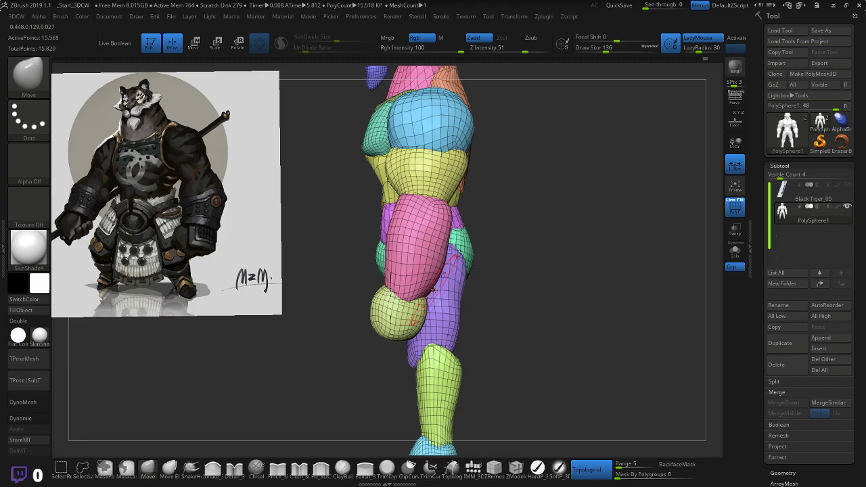
{"action": "left_click_drag", "start_coordinate": [435, 291], "coordinate": [428, 287]}
{"action": "left_click_drag", "start_coordinate": [443, 232], "coordinate": [440, 207]}
{"action": "left_click_drag", "start_coordinate": [437, 261], "coordinate": [434, 262]}
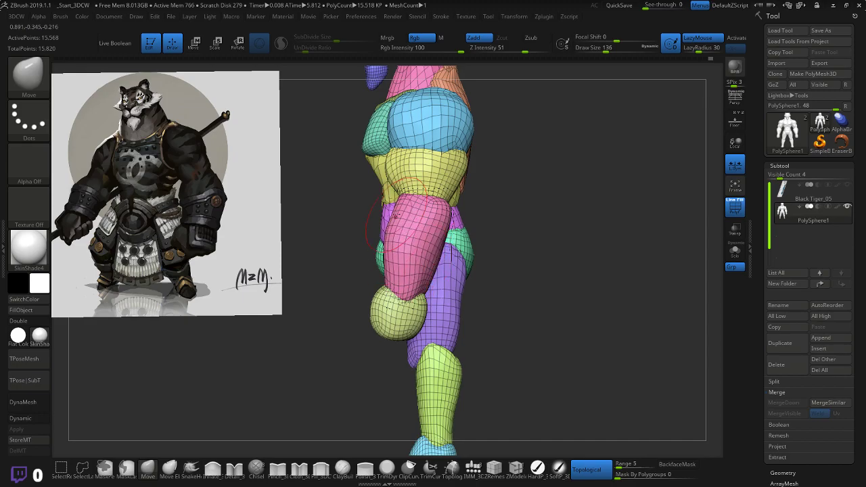
{"action": "mouse_move", "coordinate": [498, 224]}
{"action": "left_mouse_down"}
{"action": "mouse_move", "coordinate": [596, 235]}
{"action": "mouse_move", "coordinate": [575, 232]}
{"action": "mouse_move", "coordinate": [551, 174]}
{"action": "mouse_move", "coordinate": [460, 135]}
{"action": "mouse_move", "coordinate": [567, 175]}
{"action": "mouse_move", "coordinate": [548, 193]}
{"action": "mouse_move", "coordinate": [528, 186]}
{"action": "mouse_move", "coordinate": [480, 199]}
{"action": "left_mouse_up"}
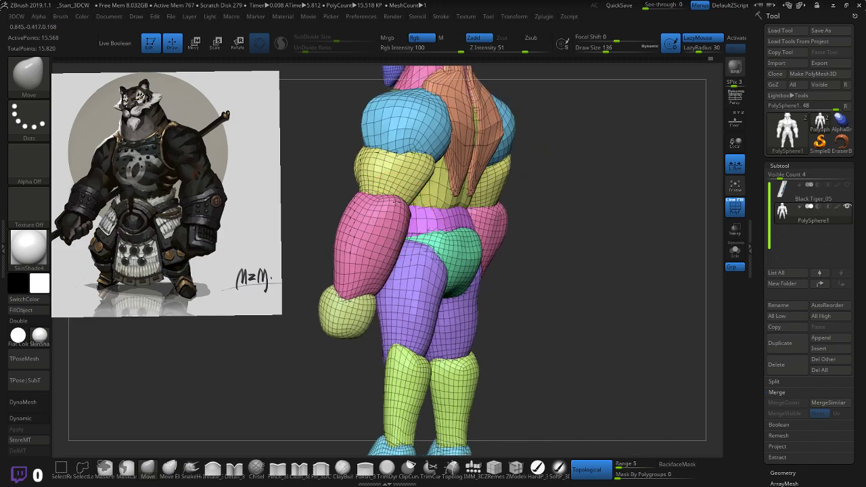
{"action": "mouse_move", "coordinate": [512, 191]}
{"action": "left_mouse_down"}
{"action": "mouse_move", "coordinate": [558, 205]}
{"action": "mouse_move", "coordinate": [553, 214]}
{"action": "mouse_move", "coordinate": [568, 189]}
{"action": "mouse_move", "coordinate": [518, 201]}
{"action": "left_mouse_up"}
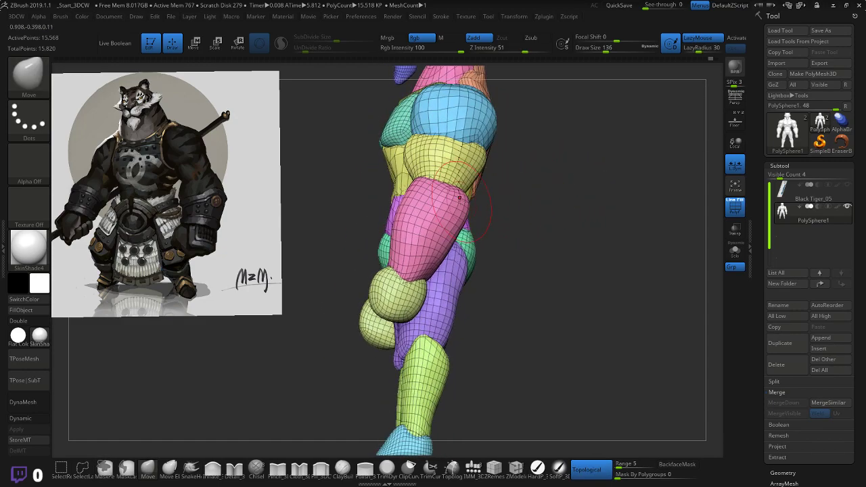
- Pull the back of the left upper arm down over the elbow with the Move brush and shape its rear contour
{"action": "left_click_drag", "start_coordinate": [460, 199], "coordinate": [447, 194]}
{"action": "left_click_drag", "start_coordinate": [512, 199], "coordinate": [432, 189]}
{"action": "mouse_move", "coordinate": [338, 187]}
{"action": "left_mouse_down"}
{"action": "mouse_move", "coordinate": [326, 235]}
{"action": "mouse_move", "coordinate": [346, 182]}
{"action": "left_mouse_up"}
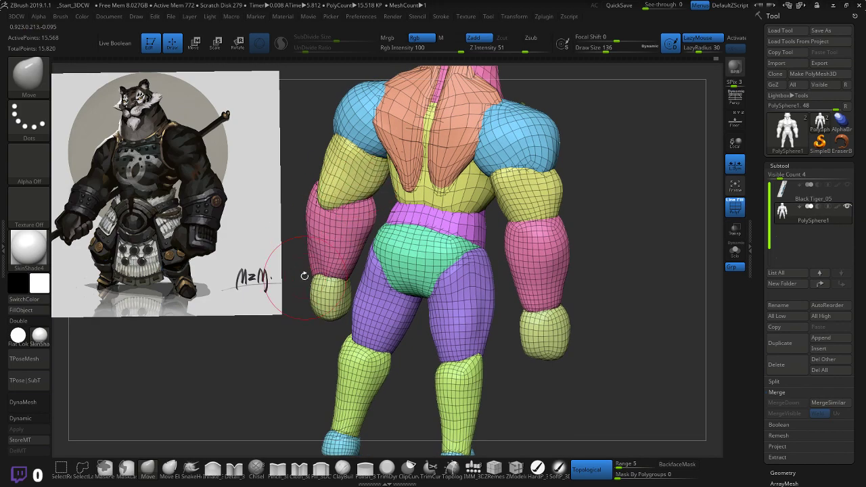
{"action": "left_click_drag", "start_coordinate": [304, 276], "coordinate": [311, 315]}
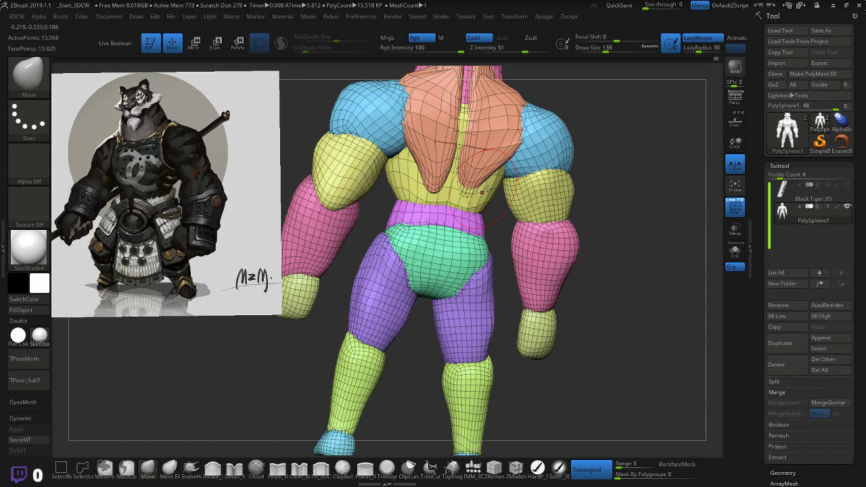
{"action": "left_click_drag", "start_coordinate": [589, 196], "coordinate": [630, 205]}
{"action": "left_click_drag", "start_coordinate": [558, 193], "coordinate": [382, 193]}
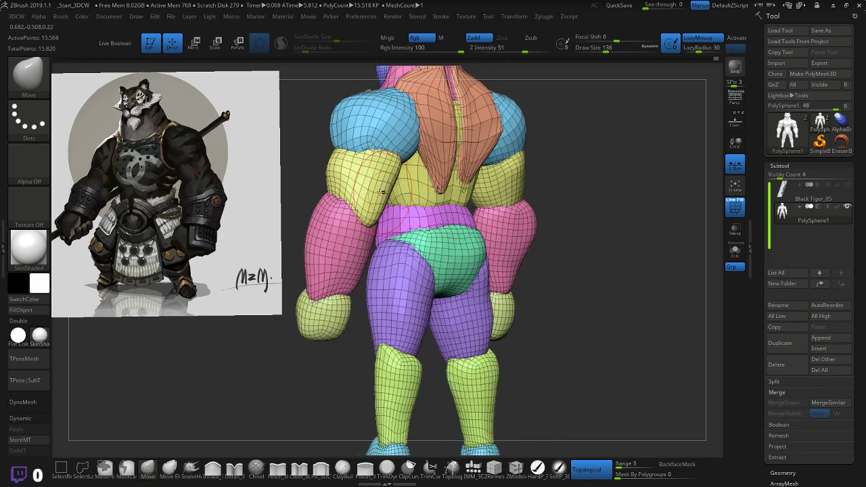
{"action": "left_click_drag", "start_coordinate": [305, 191], "coordinate": [248, 194]}
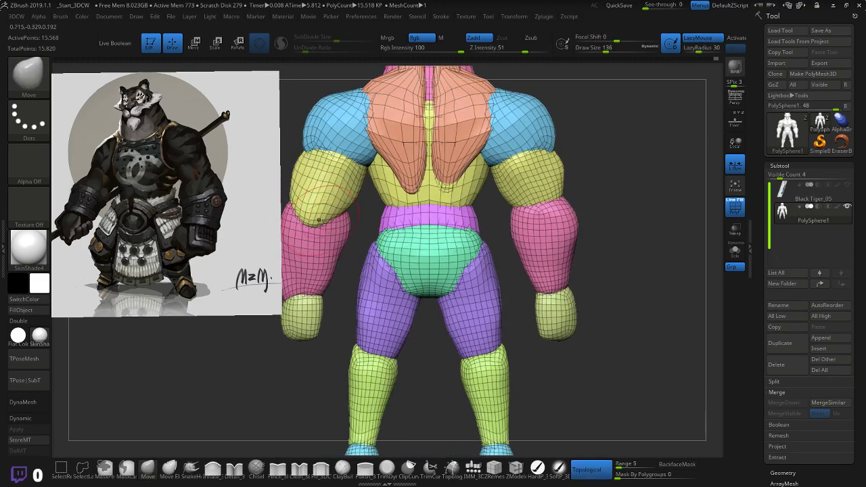
- Adjust the outer elbow and the outer edge of the left forearm with the Move brush
{"action": "left_click_drag", "start_coordinate": [358, 253], "coordinate": [625, 240]}
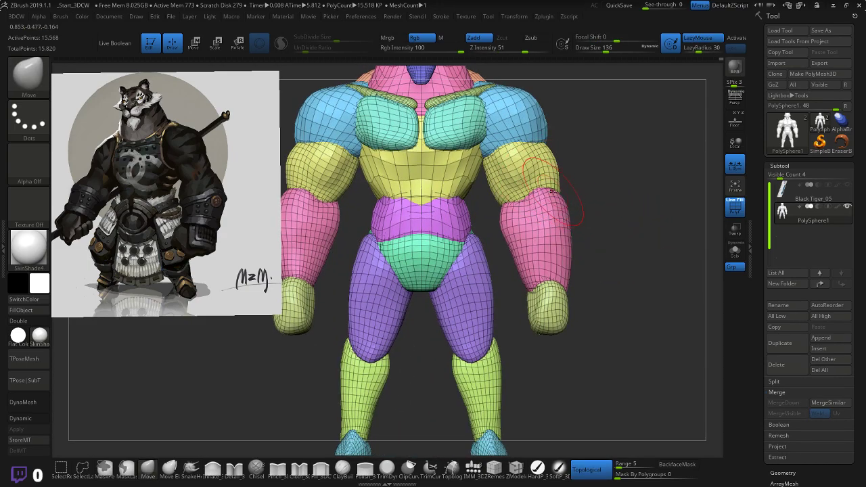
{"action": "mouse_move", "coordinate": [628, 178]}
{"action": "left_mouse_down"}
{"action": "mouse_move", "coordinate": [626, 187]}
{"action": "mouse_move", "coordinate": [570, 191]}
{"action": "left_mouse_up"}
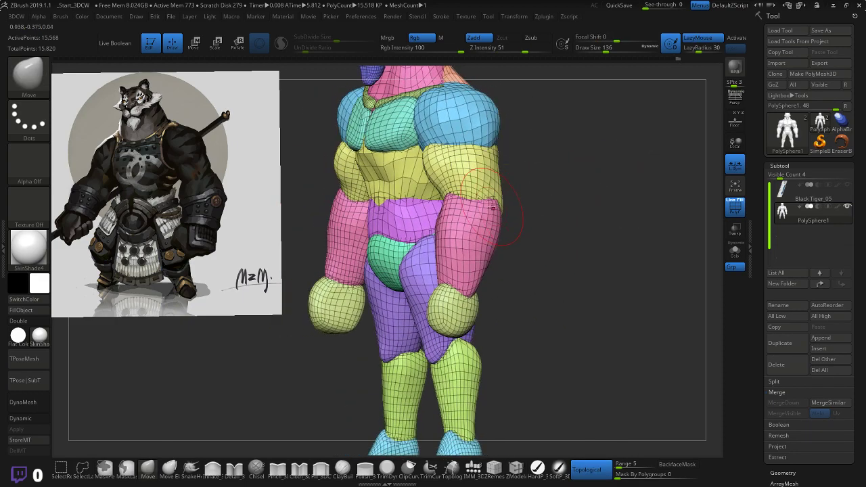
{"action": "left_click_drag", "start_coordinate": [537, 199], "coordinate": [583, 195], "text": "shift"}
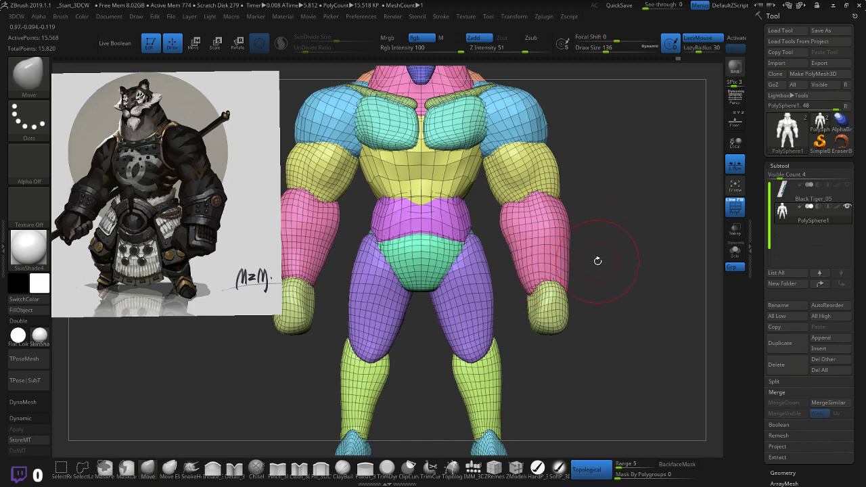
- Shape the left wrist and the blocked-in hand with the Move brush at draw size 136
{"action": "mouse_move", "coordinate": [598, 258]}
{"action": "left_mouse_down"}
{"action": "mouse_move", "coordinate": [642, 249]}
{"action": "mouse_move", "coordinate": [570, 284]}
{"action": "left_mouse_up"}
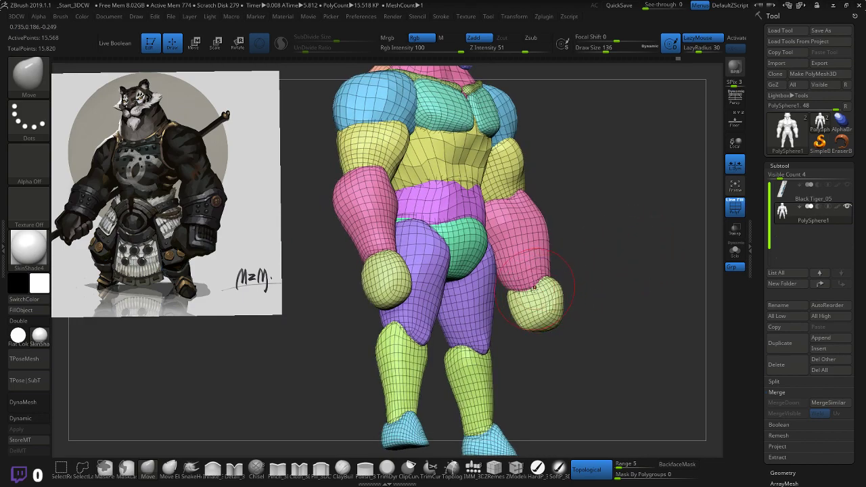
{"action": "mouse_move", "coordinate": [600, 258]}
{"action": "left_mouse_down"}
{"action": "mouse_move", "coordinate": [578, 264]}
{"action": "mouse_move", "coordinate": [619, 258]}
{"action": "mouse_move", "coordinate": [605, 259]}
{"action": "left_mouse_up"}
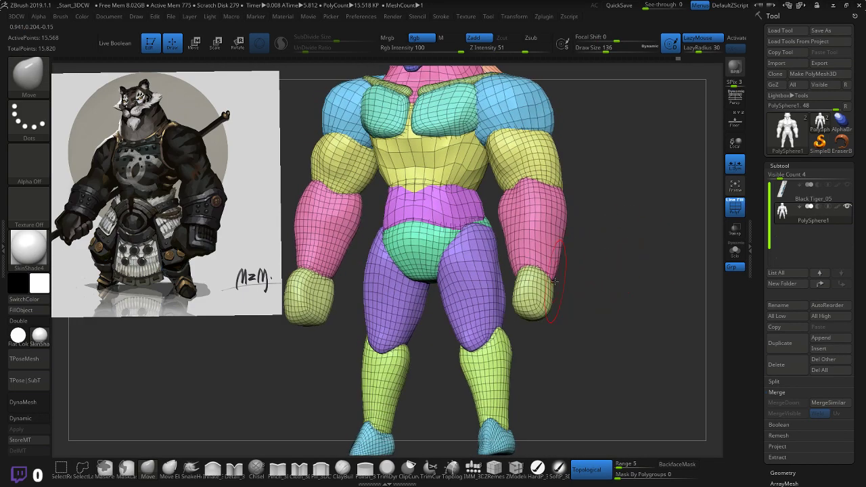
{"action": "left_click_drag", "start_coordinate": [549, 288], "coordinate": [606, 269]}
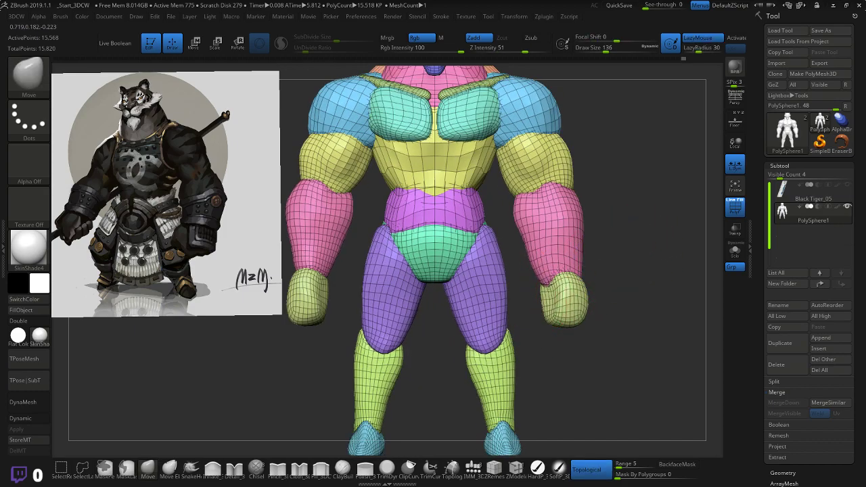
{"action": "left_click_drag", "start_coordinate": [596, 271], "coordinate": [624, 272]}
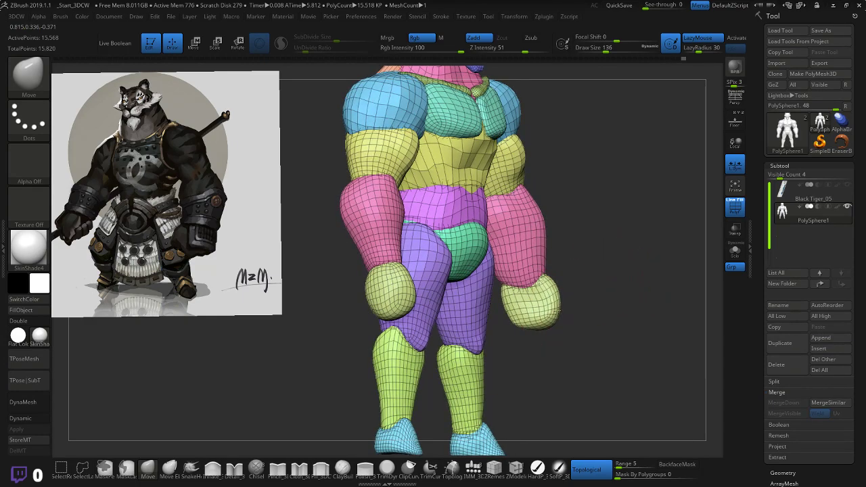
{"action": "left_click_drag", "start_coordinate": [532, 315], "coordinate": [534, 320]}
{"action": "left_click_drag", "start_coordinate": [614, 261], "coordinate": [596, 257], "text": "shift"}
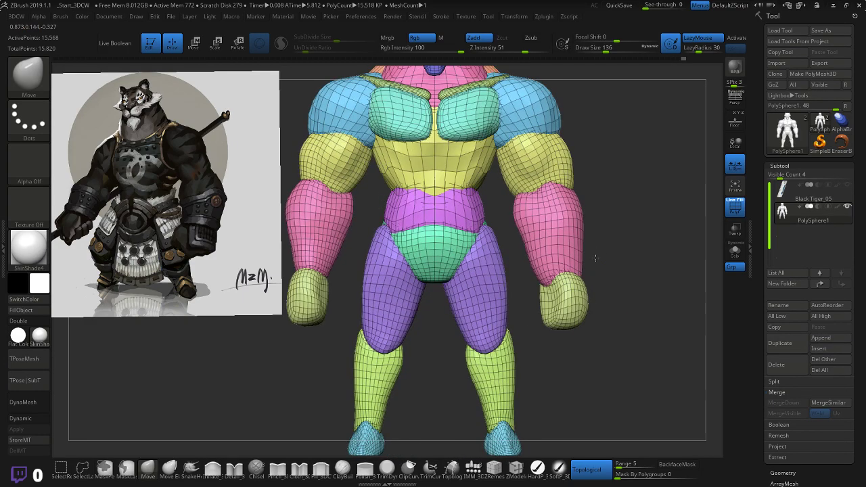
{"action": "left_click_drag", "start_coordinate": [648, 243], "coordinate": [599, 230], "text": "alt"}
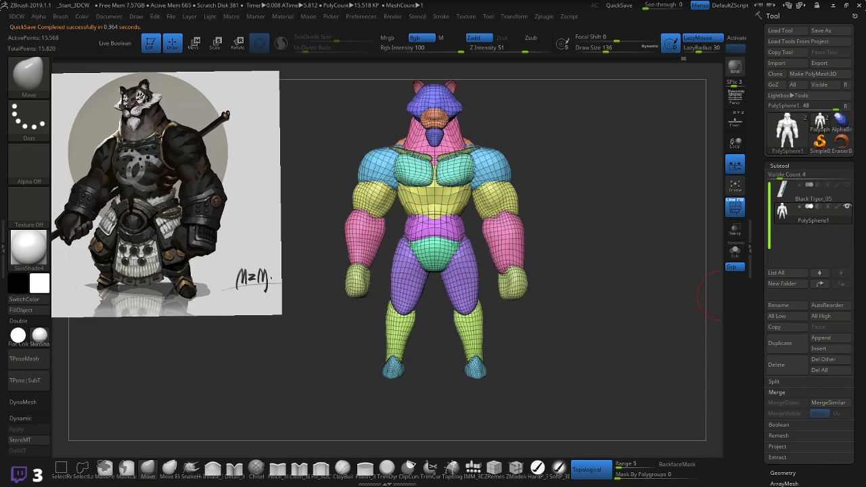
{"action": "left_click_drag", "start_coordinate": [865, 58], "coordinate": [513, 24]}
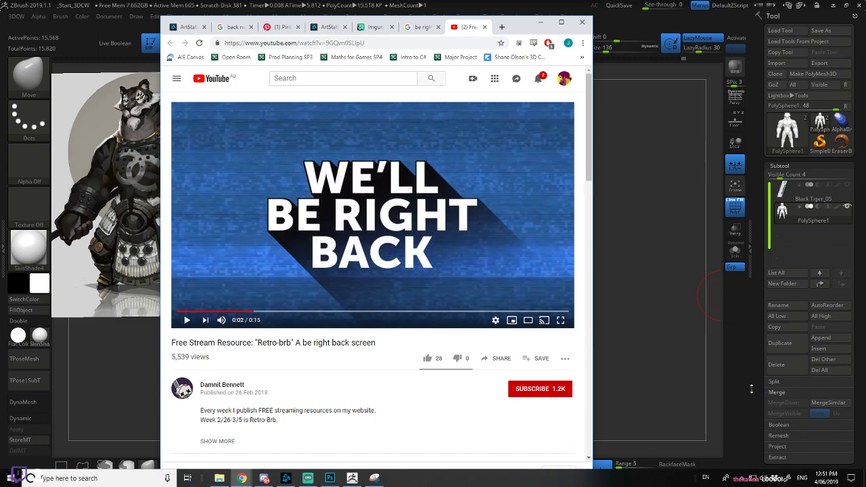
{"action": "key", "text": "alt+Tab"}
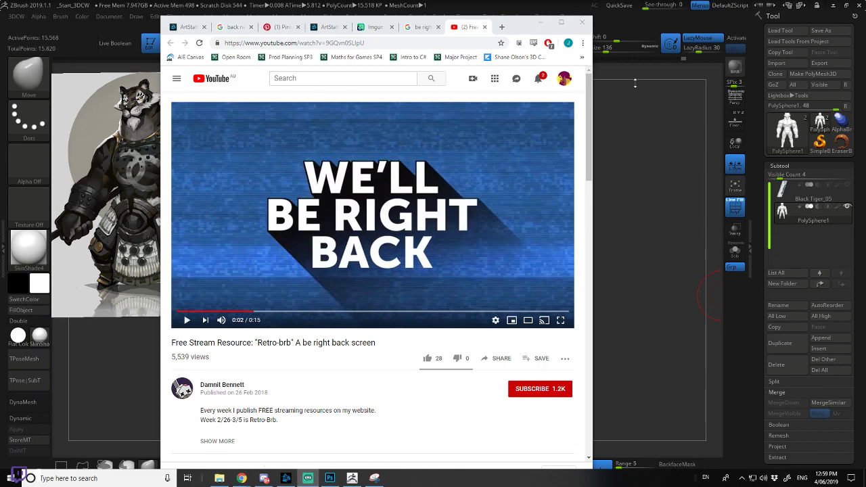
{"action": "left_click", "coordinate": [561, 23]}
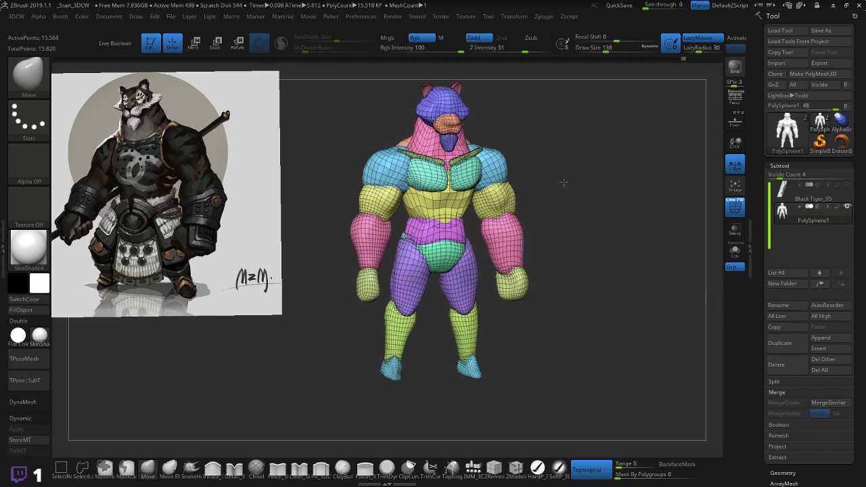
- Turn on X symmetry and run Mirror And Weld on the whole body mesh
{"action": "mouse_move", "coordinate": [564, 178]}
{"action": "left_mouse_down", "text": "alt"}
{"action": "mouse_move", "coordinate": [599, 211]}
{"action": "mouse_move", "coordinate": [592, 224]}
{"action": "mouse_move", "coordinate": [607, 172]}
{"action": "mouse_move", "coordinate": [611, 207]}
{"action": "mouse_move", "coordinate": [611, 194]}
{"action": "mouse_move", "coordinate": [587, 177]}
{"action": "left_mouse_up", "text": "alt"}
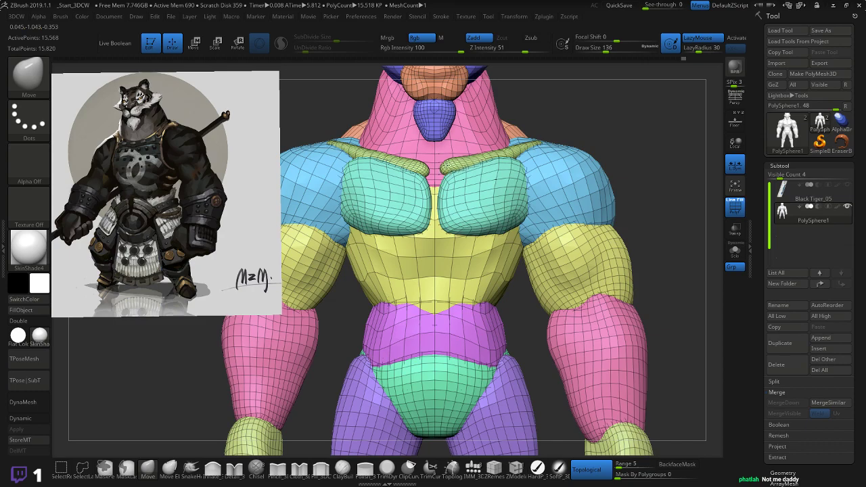
{"action": "left_click_drag", "start_coordinate": [445, 164], "coordinate": [445, 165]}
{"action": "key", "text": "ctrl+z"}
{"action": "key", "text": "x"}
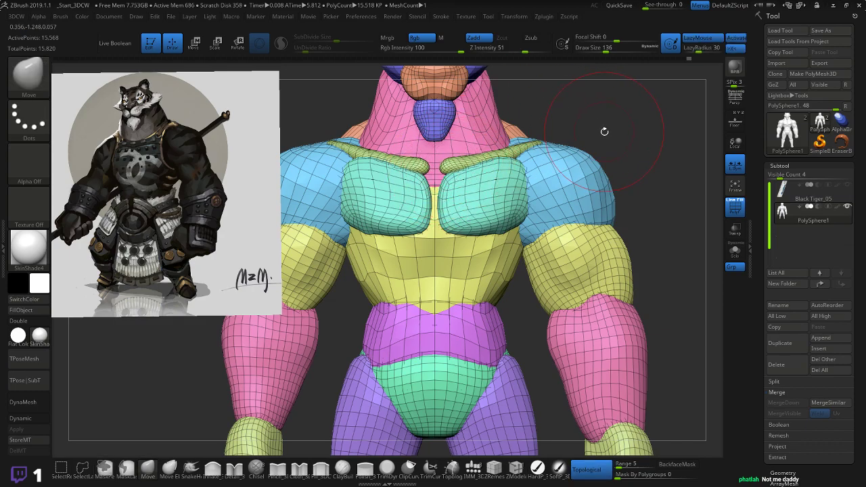
{"action": "key", "text": "space"}
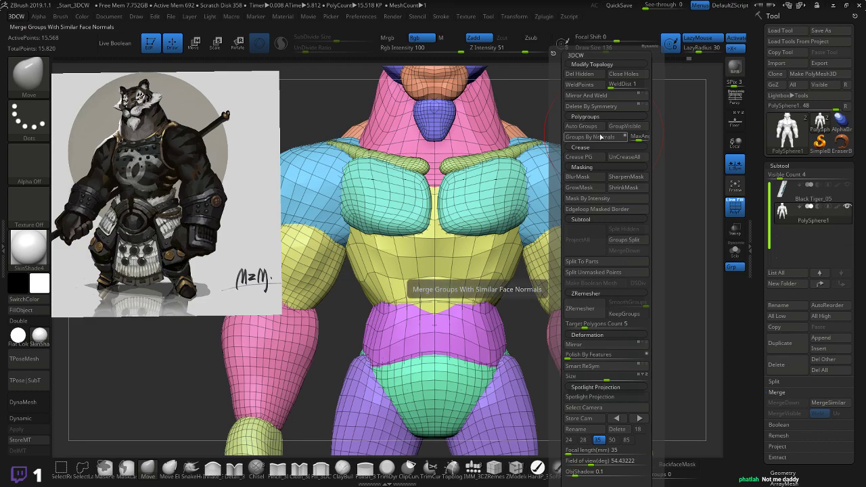
{"action": "left_click", "coordinate": [586, 96]}
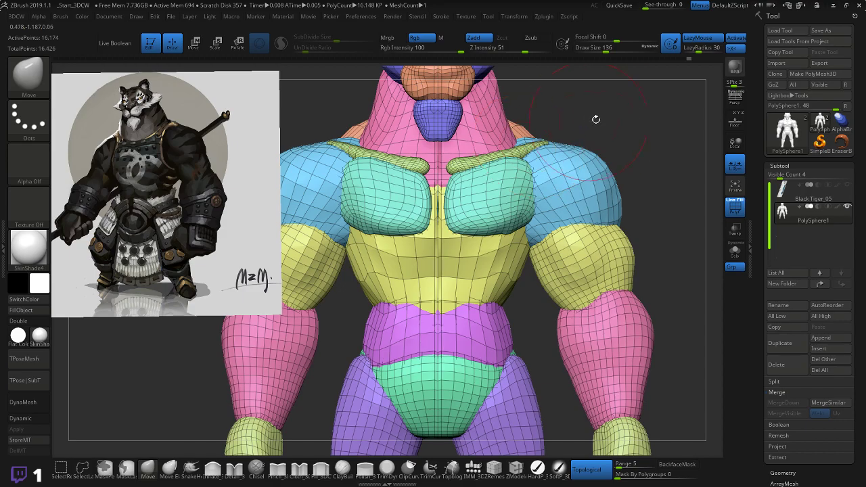
{"action": "left_click_drag", "start_coordinate": [626, 119], "coordinate": [600, 119], "text": "alt"}
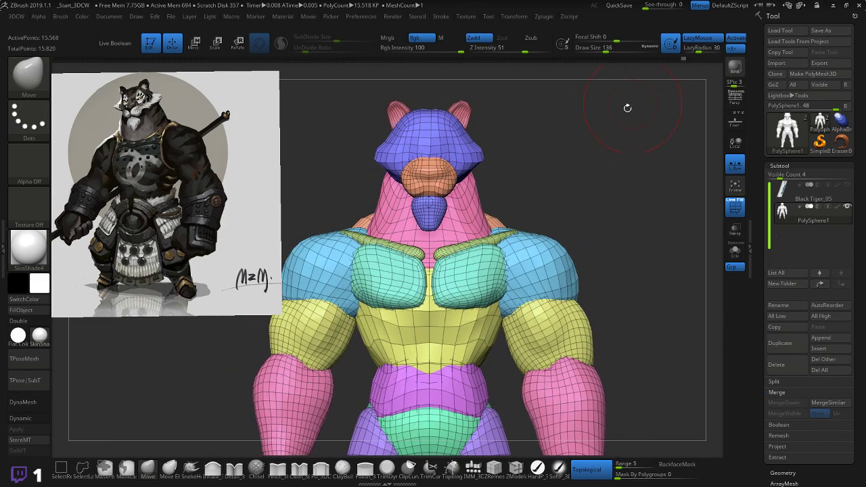
{"action": "key", "text": "1"}
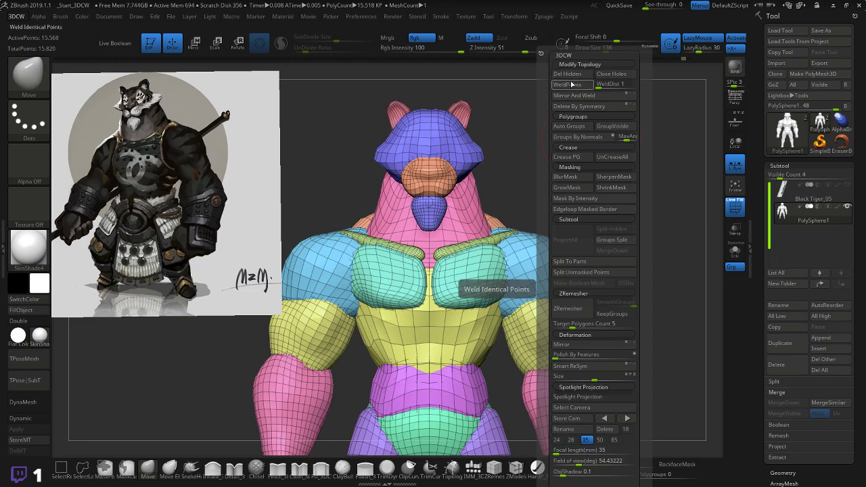
{"action": "left_click", "coordinate": [572, 97]}
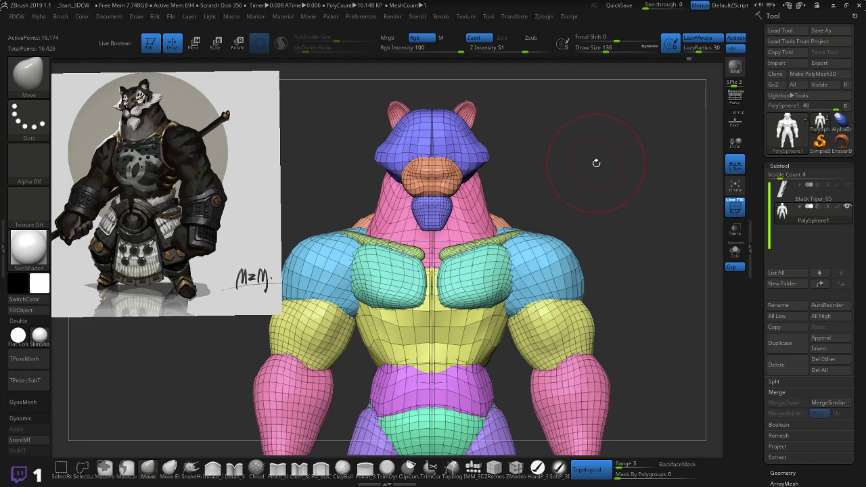
- Bring up the transform gizmo, reset its orientation, centre it on the unmasked mesh, and turn L.Sym off and Local on
{"action": "left_click_drag", "start_coordinate": [596, 165], "coordinate": [578, 167], "text": "alt"}
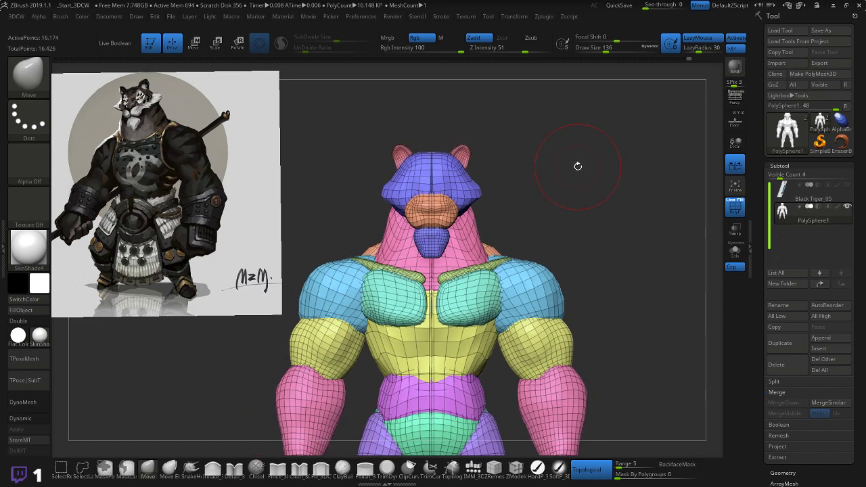
{"action": "key", "text": "w"}
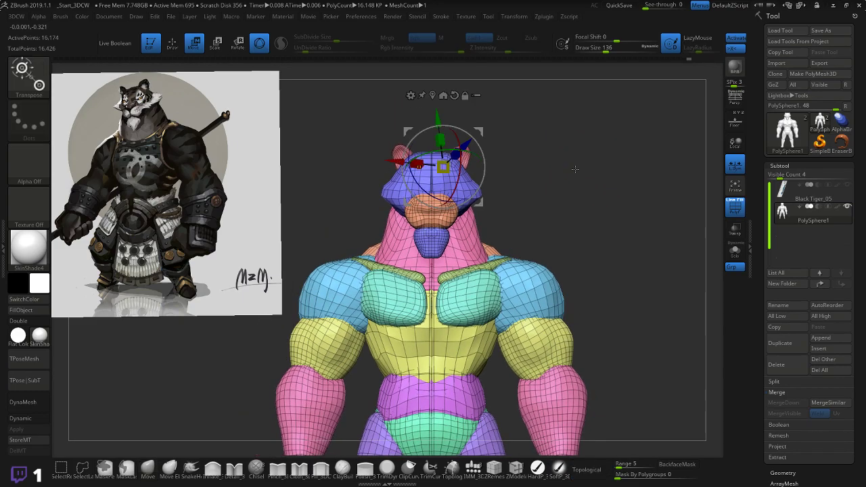
{"action": "left_click", "coordinate": [420, 166]}
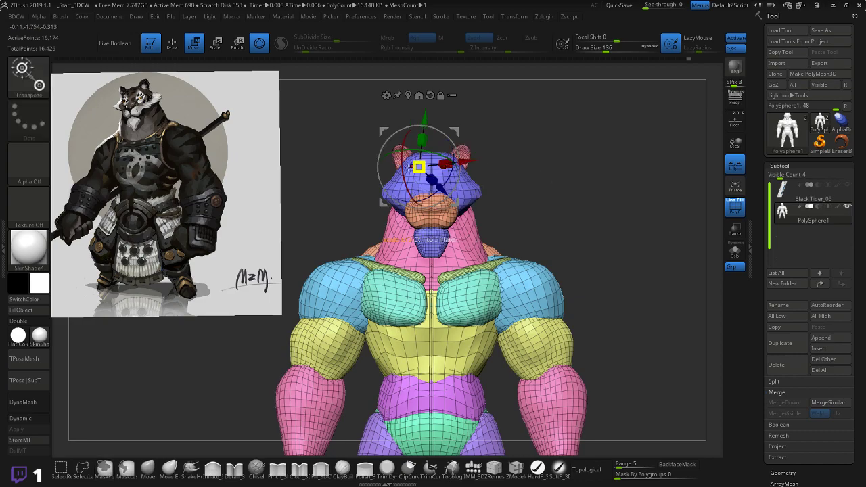
{"action": "left_click", "coordinate": [430, 95]}
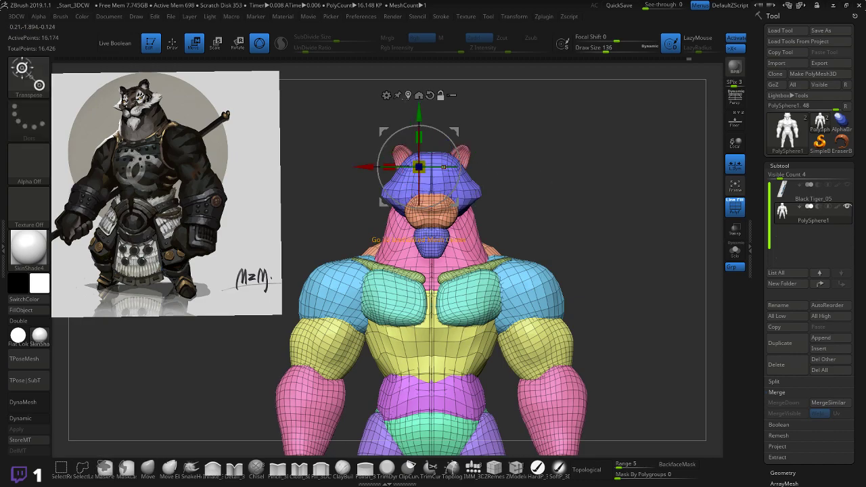
{"action": "left_click", "coordinate": [408, 96]}
{"action": "left_click_drag", "start_coordinate": [492, 144], "coordinate": [540, 195]}
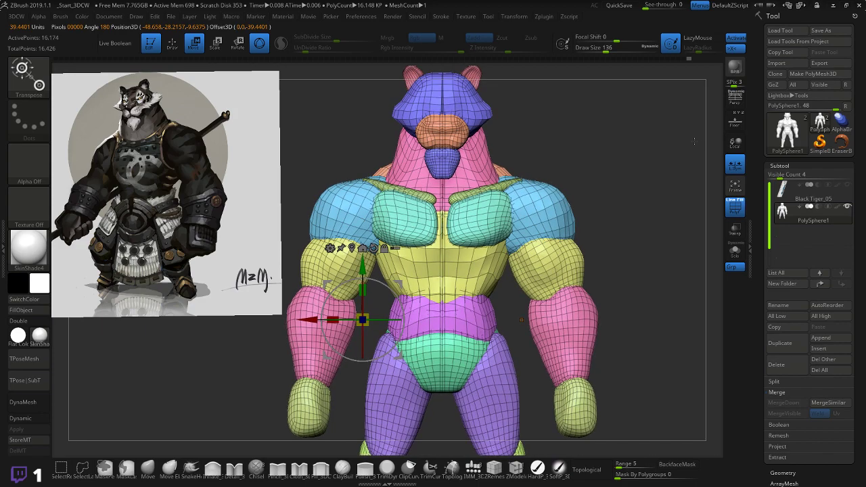
{"action": "left_click", "coordinate": [735, 142]}
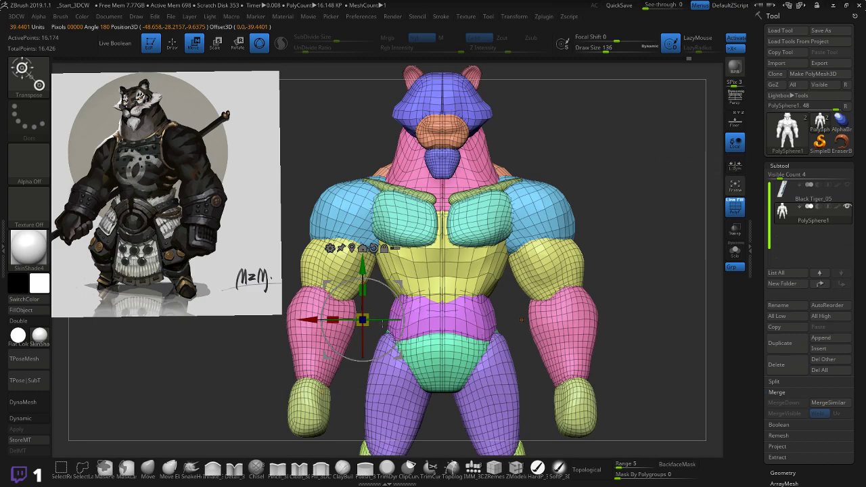
- Try to shift both body halves slightly inward with the gizmo to close the centre seam, and mirror and weld the mesh
{"action": "left_click_drag", "start_coordinate": [368, 319], "coordinate": [377, 317]}
{"action": "key", "text": "ctrl+z"}
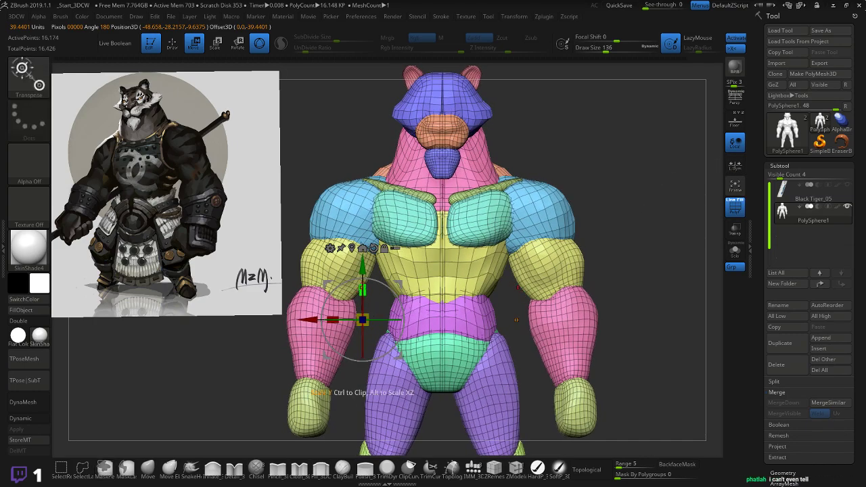
{"action": "left_click_drag", "start_coordinate": [395, 284], "coordinate": [400, 286]}
{"action": "key", "text": "space"}
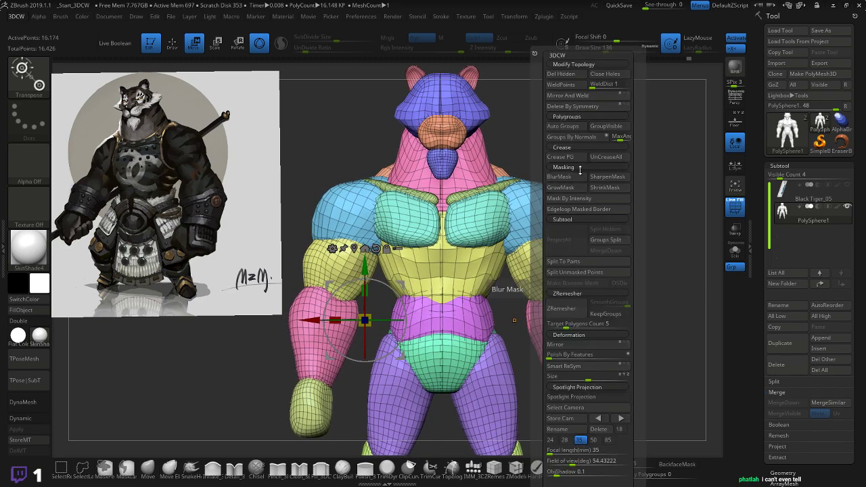
{"action": "left_click", "coordinate": [568, 96]}
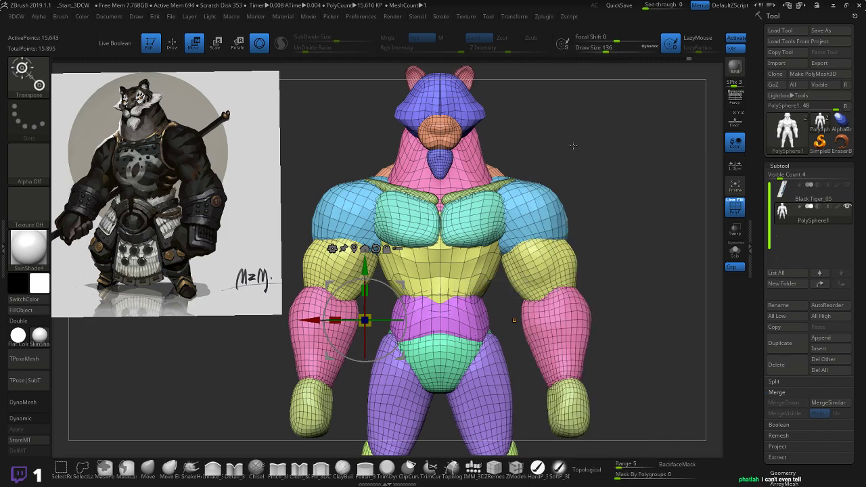
- Undo the mirror and weld together with the inward shift of the body halves
{"action": "left_click_drag", "start_coordinate": [313, 323], "coordinate": [312, 325]}
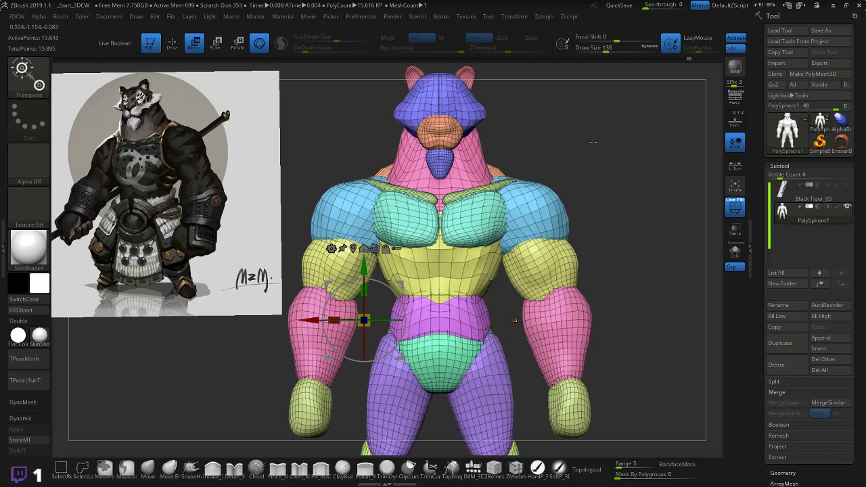
{"action": "key", "text": "ctrl+z"}
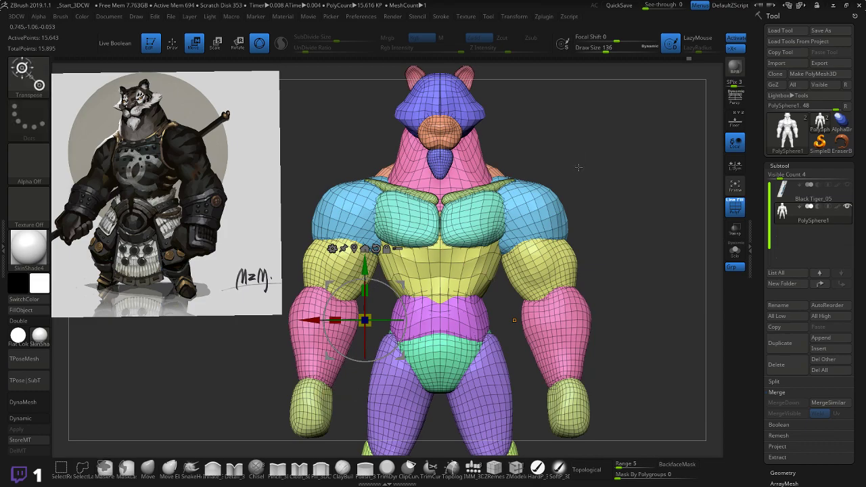
{"action": "left_click_drag", "start_coordinate": [600, 156], "coordinate": [607, 152]}
{"action": "key", "text": "ctrl+z"}
{"action": "key", "text": "ctrl+shift+z"}
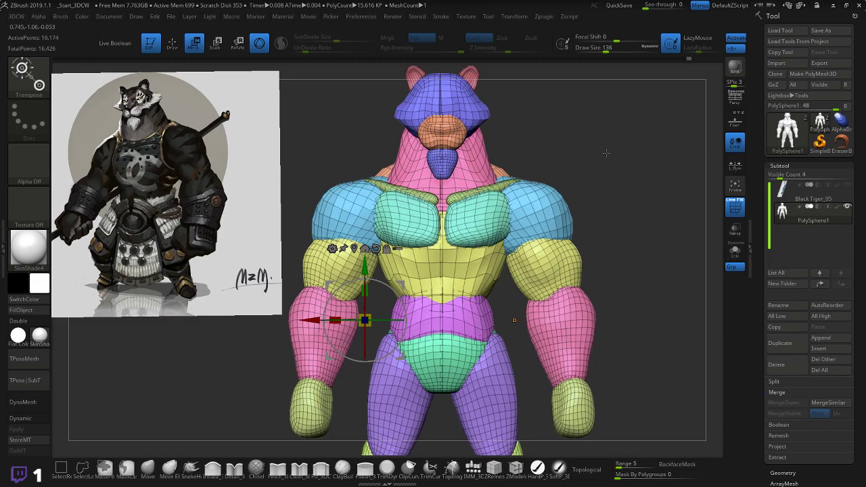
{"action": "key", "text": "ctrl+shift+z"}
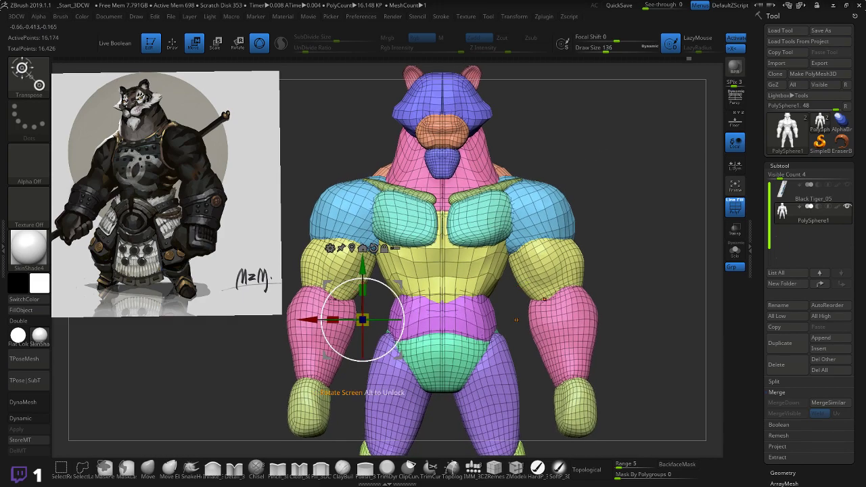
- Nudge both body halves slightly inward along X and run Mirror And Weld on the body mesh
{"action": "key", "text": "ctrl+shift+z"}
{"action": "key", "text": "ctrl+shift+z"}
{"action": "key", "text": "ctrl+shift+z"}
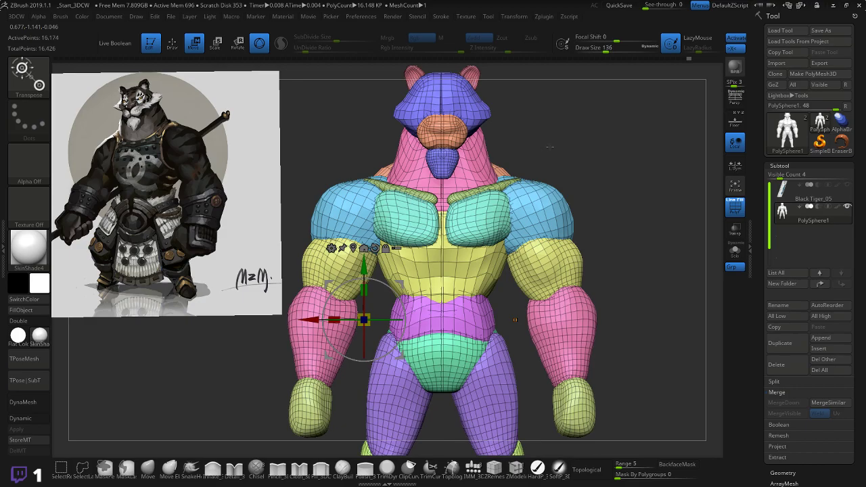
{"action": "left_click_drag", "start_coordinate": [606, 144], "coordinate": [566, 246]}
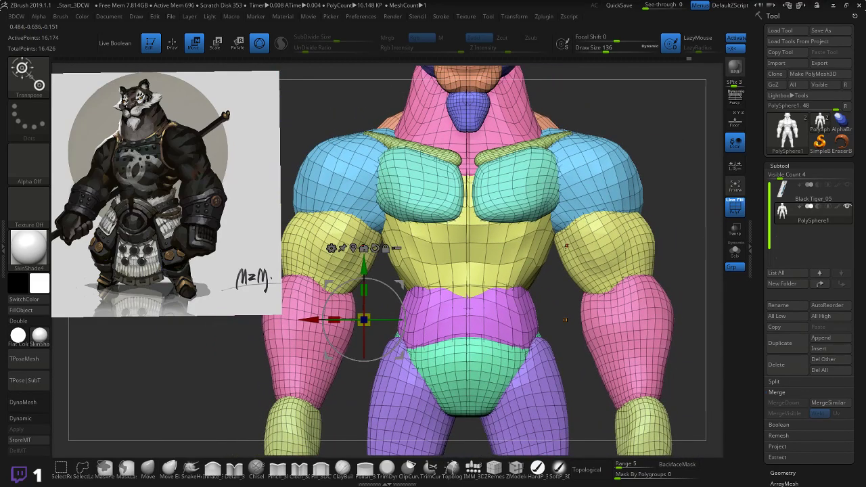
{"action": "key", "text": "space"}
{"action": "left_click", "coordinate": [559, 96]}
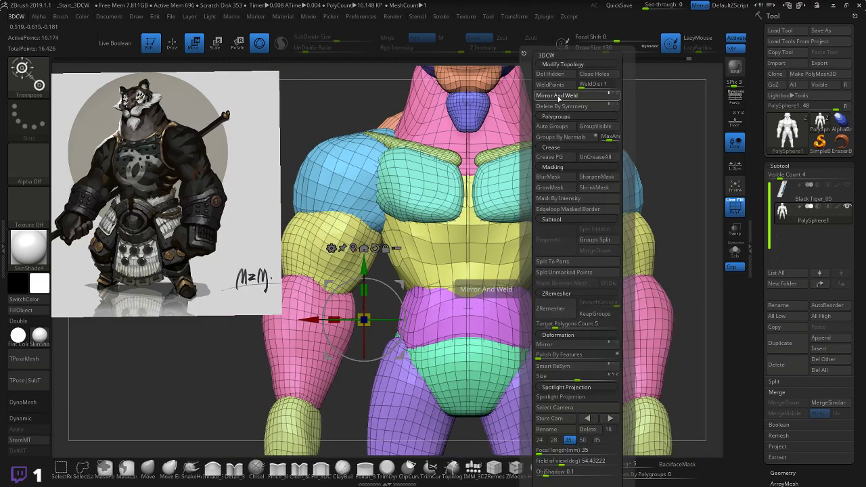
- Lift the tip of the toes in side view with the Move brush at draw size 136 to flatten the sole
{"action": "left_click_drag", "start_coordinate": [623, 81], "coordinate": [615, 167], "text": "alt"}
{"action": "right_click_drag", "start_coordinate": [615, 166], "coordinate": [591, 164]}
{"action": "left_click_drag", "start_coordinate": [592, 166], "coordinate": [606, 197], "text": "shift"}
{"action": "left_click_drag", "start_coordinate": [606, 196], "coordinate": [619, 122], "text": "alt"}
{"action": "right_click_drag", "start_coordinate": [594, 156], "coordinate": [644, 129], "text": "alt"}
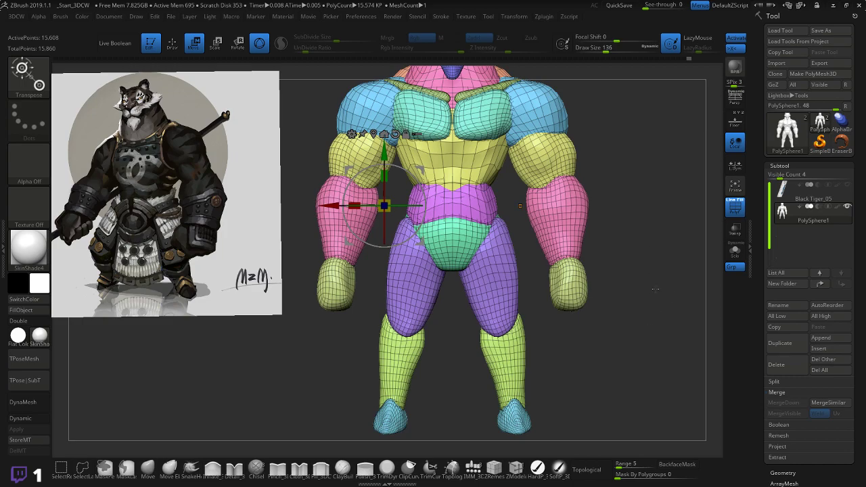
{"action": "right_click_drag", "start_coordinate": [655, 289], "coordinate": [621, 295]}
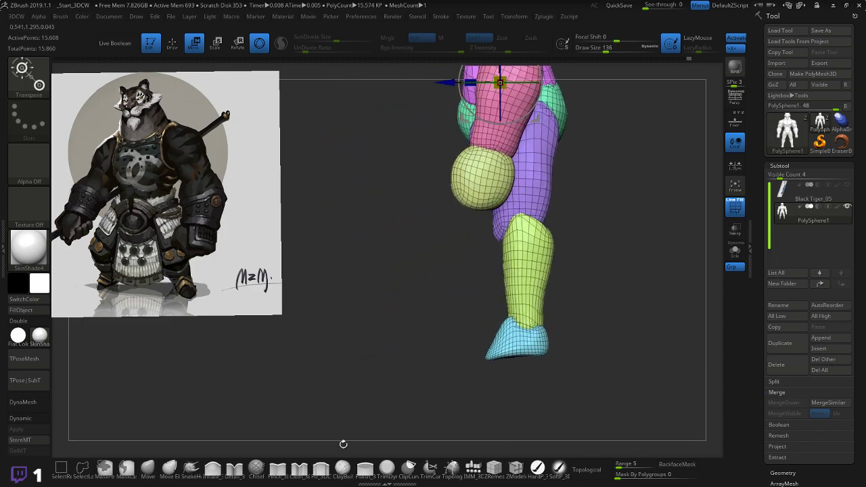
{"action": "left_click", "coordinate": [151, 468]}
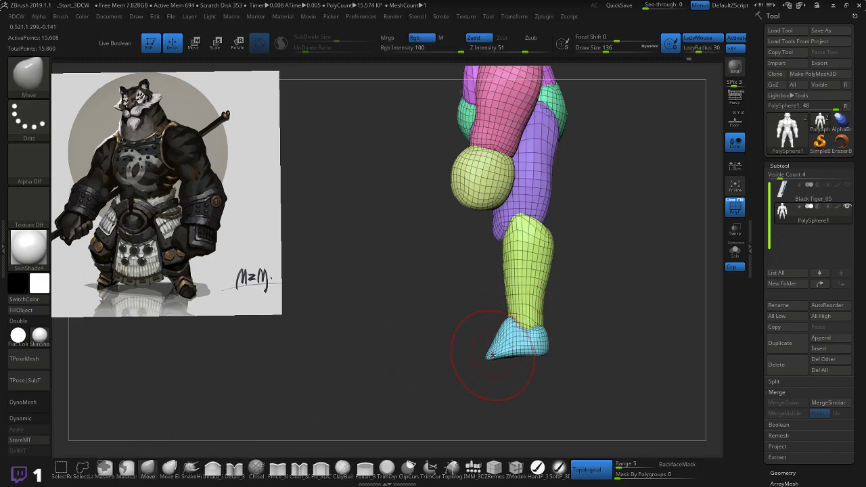
{"action": "left_click_drag", "start_coordinate": [489, 352], "coordinate": [493, 350]}
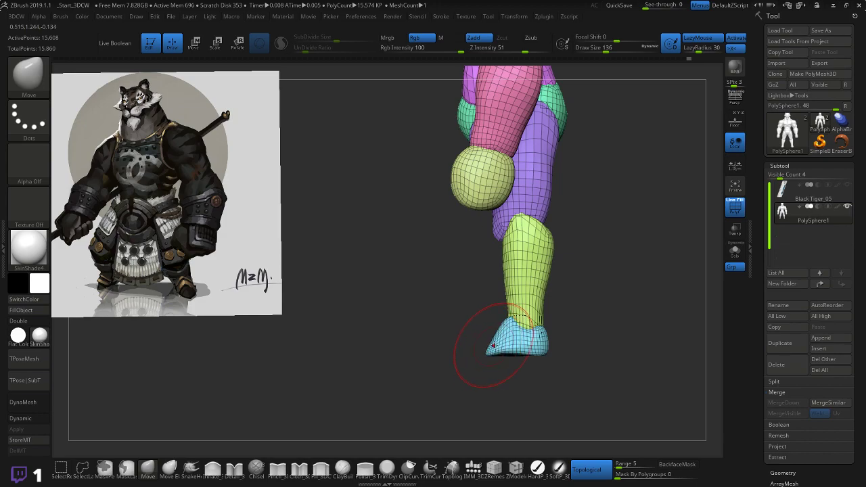
- Reduce the Move brush's draw size to 56 and shape the lower front edge of the foot
{"action": "left_click_drag", "start_coordinate": [564, 311], "coordinate": [645, 307]}
{"action": "left_click_drag", "start_coordinate": [579, 328], "coordinate": [612, 330], "text": "alt"}
{"action": "key", "text": "bracketleft"}
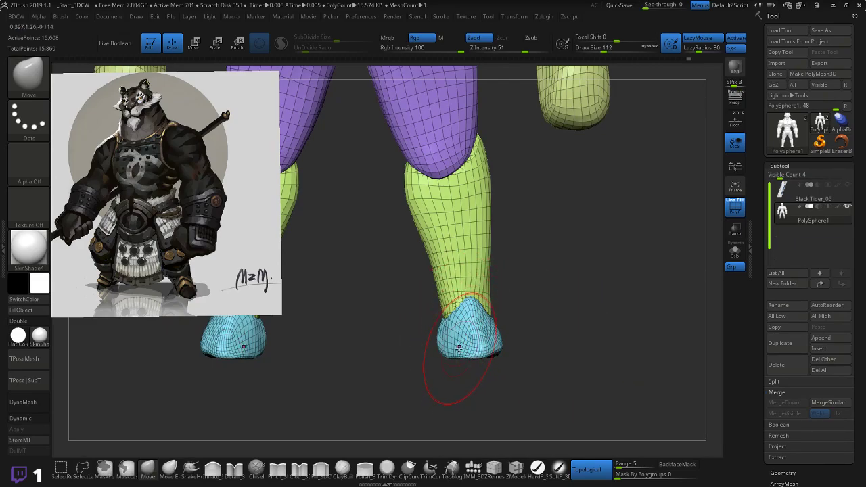
{"action": "key", "text": "bracketleft"}
{"action": "key", "text": "bracketleft"}
{"action": "key", "text": "bracketleft"}
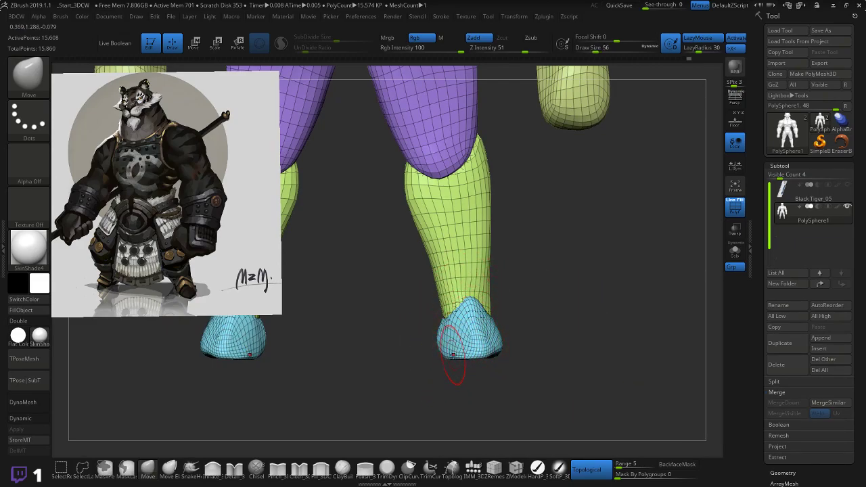
{"action": "left_click_drag", "start_coordinate": [479, 348], "coordinate": [476, 337]}
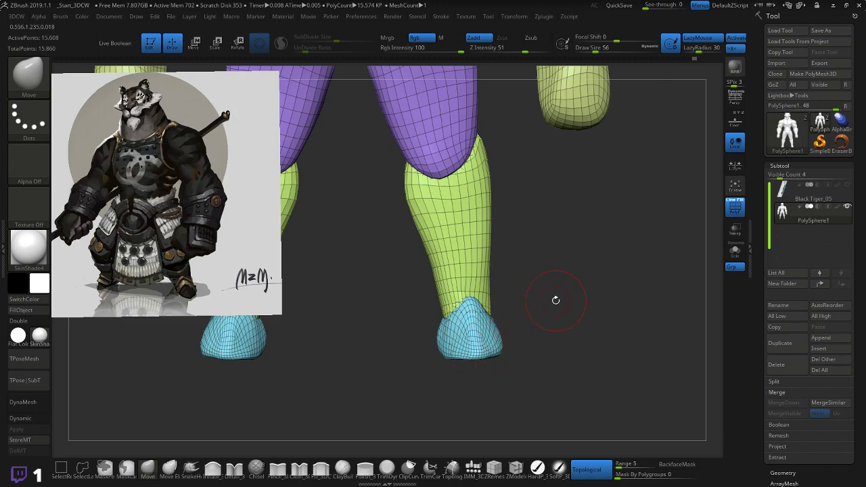
- Reshape the toe and outer edge of the foot from below with the Move brush at draw sizes 88 and 84
{"action": "left_click_drag", "start_coordinate": [561, 299], "coordinate": [548, 269]}
{"action": "left_click_drag", "start_coordinate": [499, 372], "coordinate": [496, 373]}
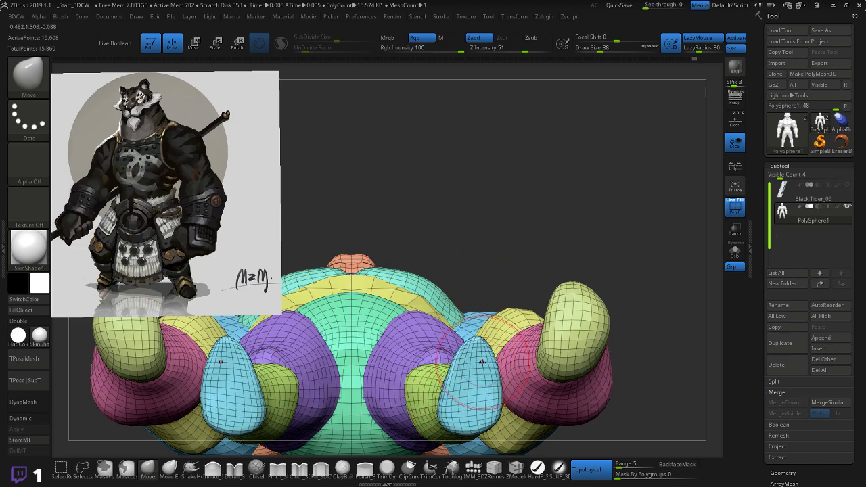
{"action": "left_click_drag", "start_coordinate": [475, 362], "coordinate": [470, 342]}
{"action": "left_click_drag", "start_coordinate": [492, 381], "coordinate": [493, 387]}
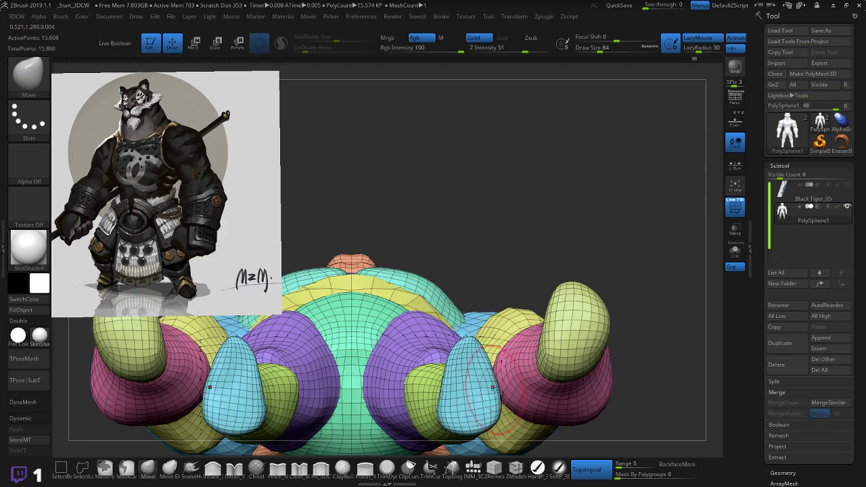
{"action": "mouse_move", "coordinate": [497, 221]}
{"action": "left_mouse_down"}
{"action": "mouse_move", "coordinate": [508, 323]}
{"action": "mouse_move", "coordinate": [542, 304]}
{"action": "left_mouse_up"}
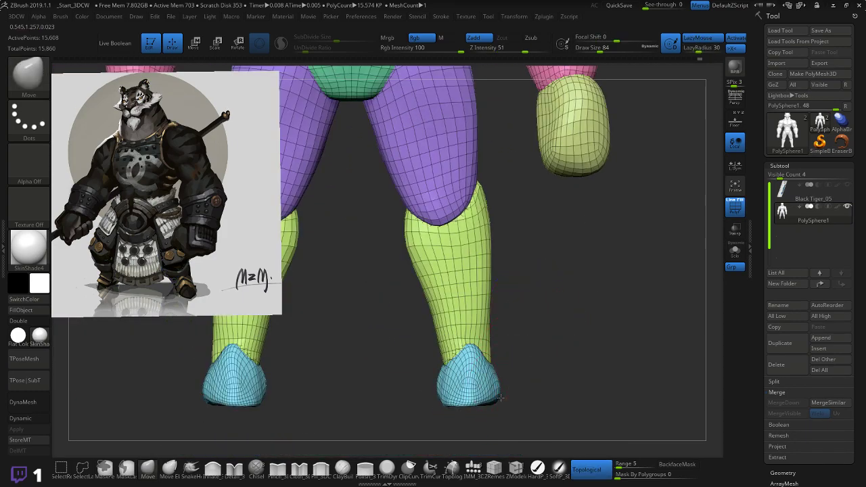
{"action": "left_click_drag", "start_coordinate": [515, 370], "coordinate": [538, 394]}
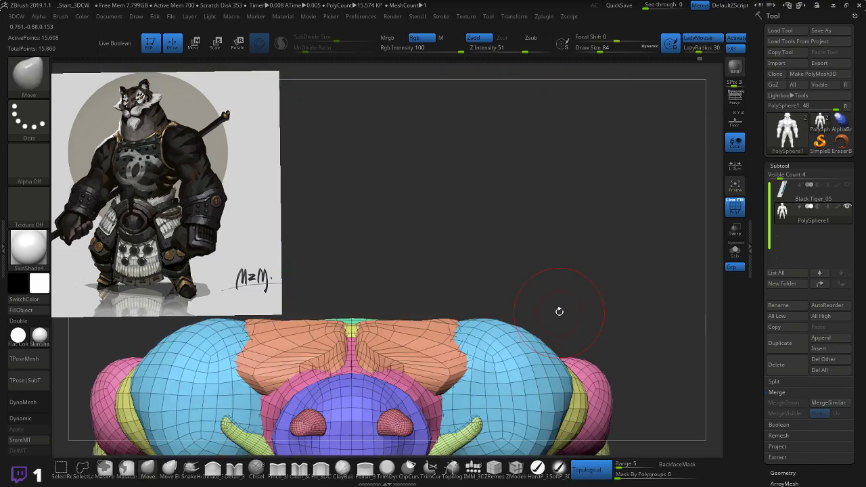
{"action": "left_click_drag", "start_coordinate": [554, 294], "coordinate": [553, 289]}
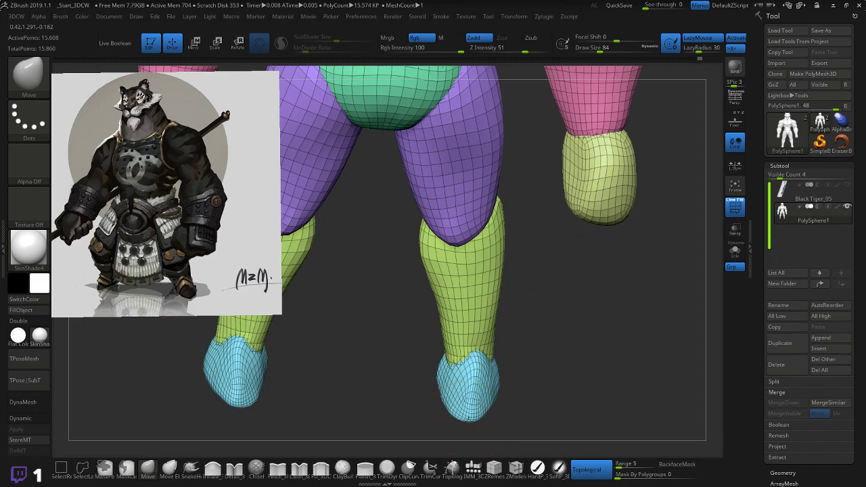
- Add volume to the forearm with the Inflate_3DCW brush at draw size 84 and smooth its surface
{"action": "left_click_drag", "start_coordinate": [508, 387], "coordinate": [517, 384]}
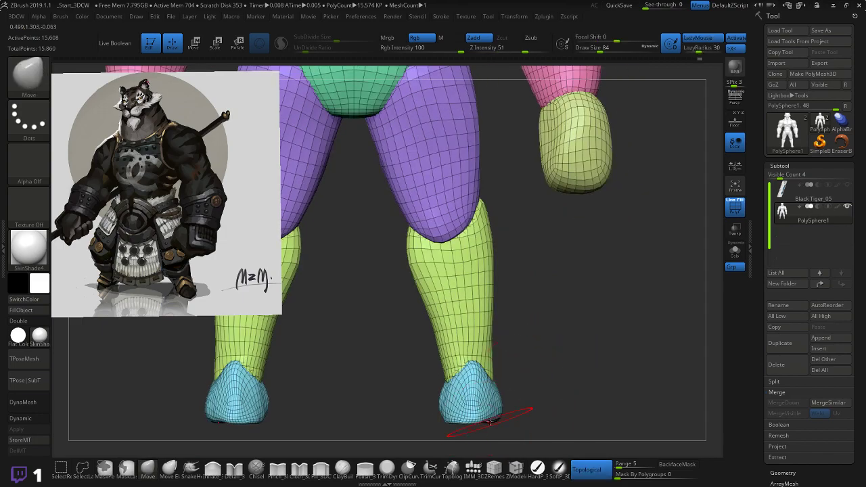
{"action": "left_click_drag", "start_coordinate": [553, 343], "coordinate": [525, 329], "text": "alt"}
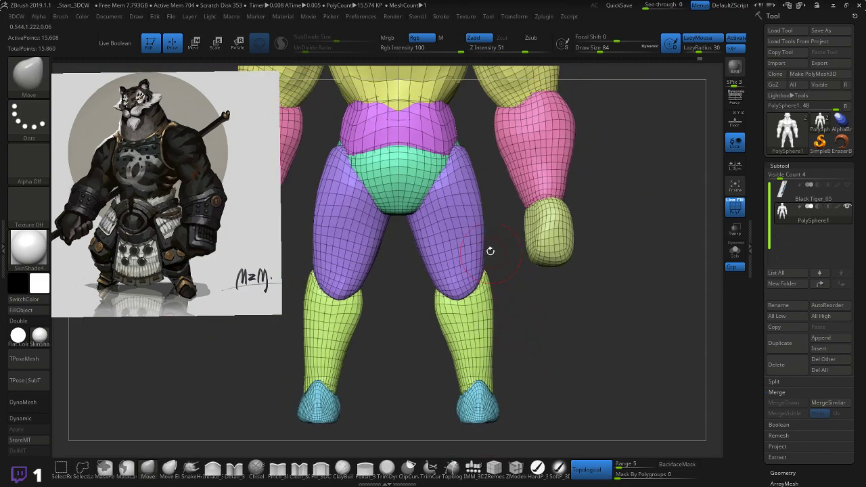
{"action": "mouse_move", "coordinate": [485, 150]}
{"action": "left_mouse_down", "text": "alt"}
{"action": "mouse_move", "coordinate": [523, 307]}
{"action": "mouse_move", "coordinate": [613, 247]}
{"action": "mouse_move", "coordinate": [625, 221]}
{"action": "mouse_move", "coordinate": [627, 237]}
{"action": "mouse_move", "coordinate": [636, 216]}
{"action": "mouse_move", "coordinate": [646, 237]}
{"action": "mouse_move", "coordinate": [618, 242]}
{"action": "left_mouse_up", "text": "alt"}
{"action": "left_click", "coordinate": [214, 469]}
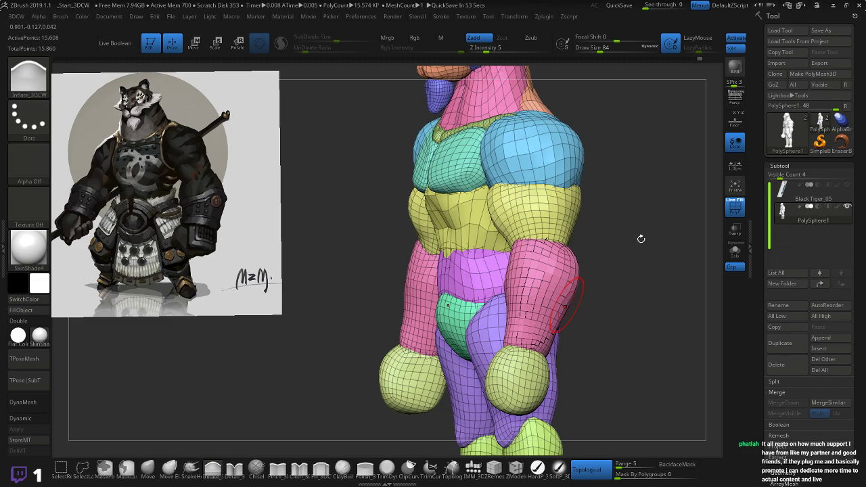
{"action": "left_click_drag", "start_coordinate": [640, 239], "coordinate": [613, 247]}
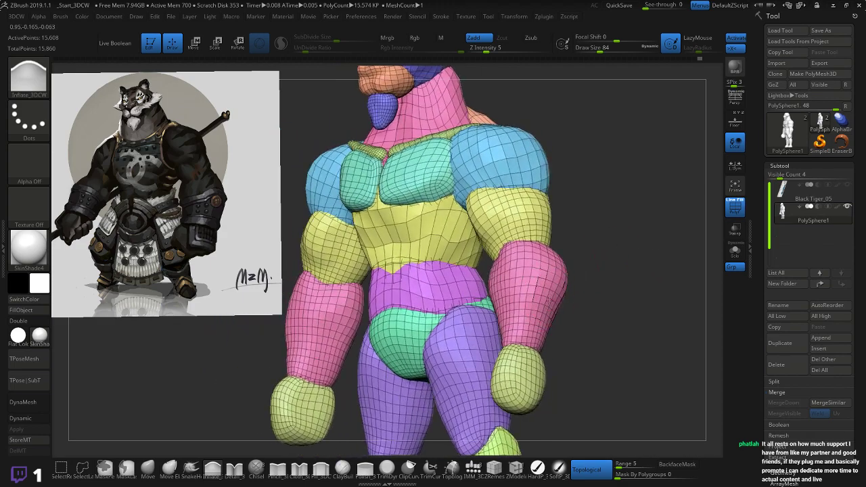
{"action": "left_click_drag", "start_coordinate": [534, 309], "coordinate": [533, 312]}
{"action": "left_click_drag", "start_coordinate": [533, 316], "coordinate": [535, 298], "text": "shift"}
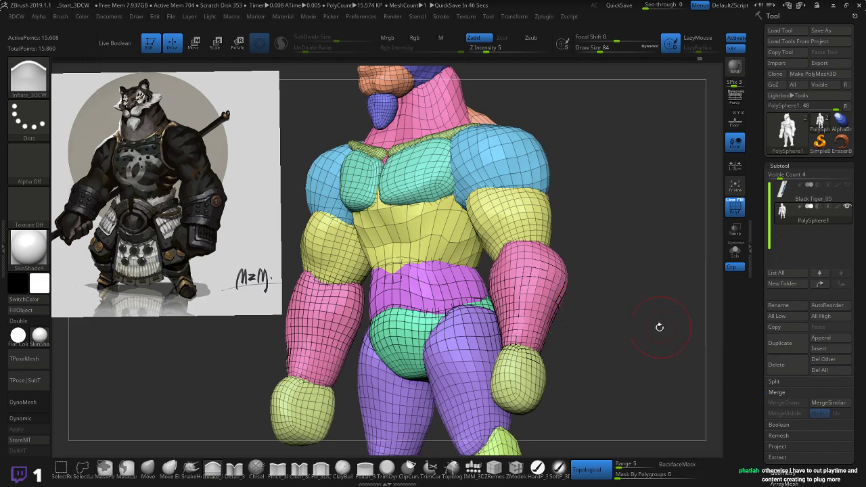
{"action": "mouse_move", "coordinate": [661, 326]}
{"action": "left_mouse_down", "text": "shift"}
{"action": "mouse_move", "coordinate": [544, 298]}
{"action": "mouse_move", "coordinate": [659, 257]}
{"action": "mouse_move", "coordinate": [683, 274]}
{"action": "mouse_move", "coordinate": [659, 294]}
{"action": "mouse_move", "coordinate": [693, 292]}
{"action": "mouse_move", "coordinate": [627, 332]}
{"action": "left_mouse_up", "text": "shift"}
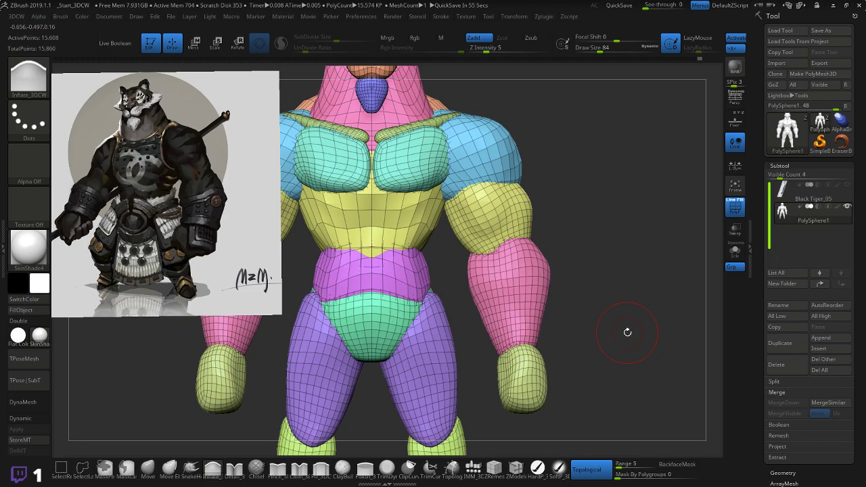
{"action": "left_click_drag", "start_coordinate": [569, 286], "coordinate": [545, 296]}
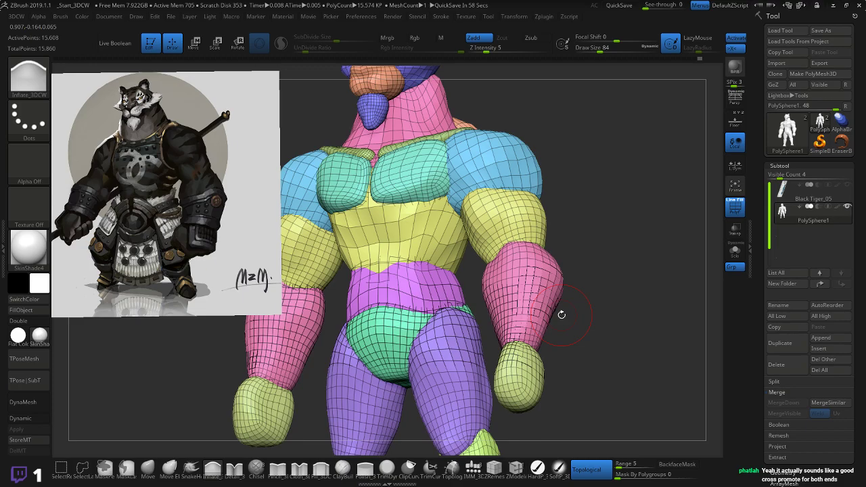
{"action": "left_click_drag", "start_coordinate": [684, 242], "coordinate": [633, 288]}
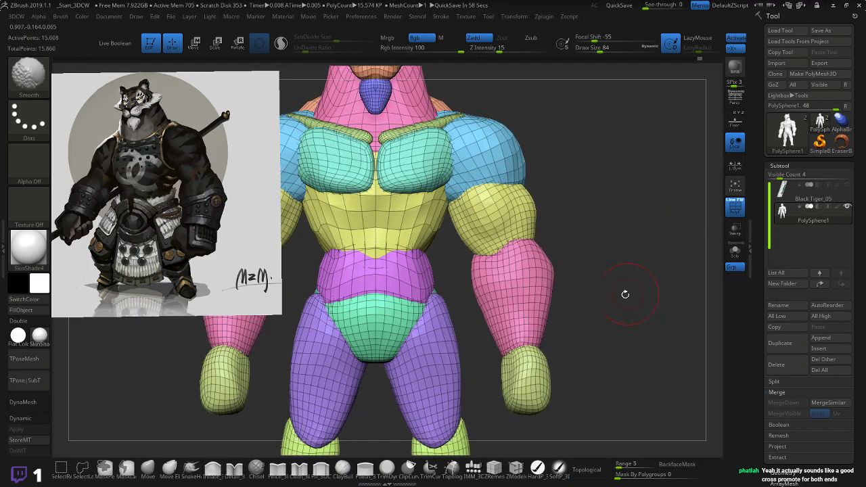
{"action": "left_click_drag", "start_coordinate": [596, 321], "coordinate": [521, 261]}
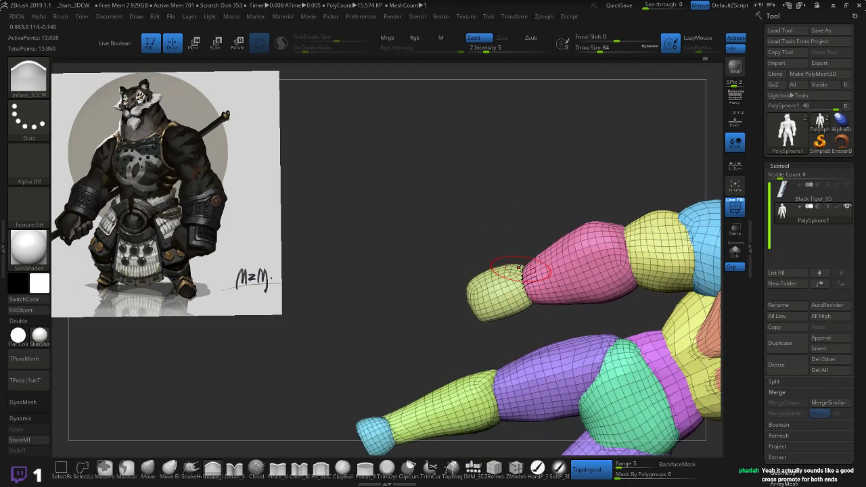
- Reshape the wrist and lower forearm with the Move brush, and smooth the forearm's outer bulge near the elbow
{"action": "key", "text": "b"}
{"action": "key", "text": "m"}
{"action": "key", "text": "v"}
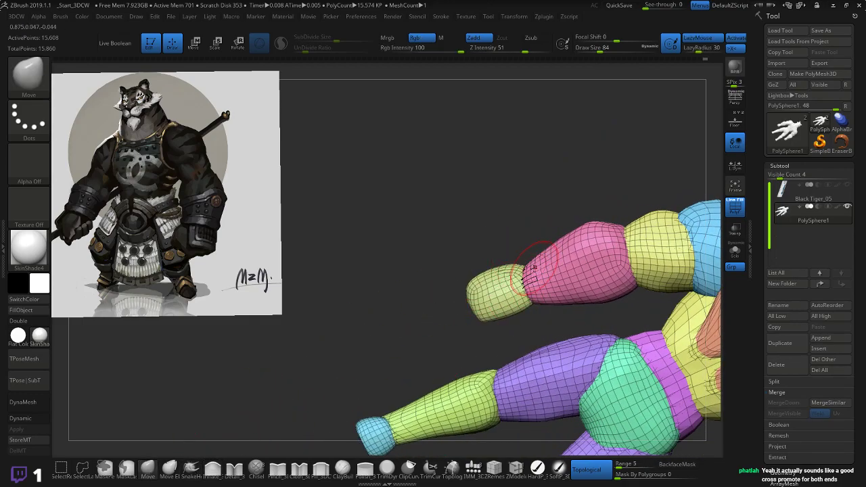
{"action": "left_click_drag", "start_coordinate": [517, 251], "coordinate": [547, 257]}
{"action": "left_click_drag", "start_coordinate": [516, 223], "coordinate": [578, 286]}
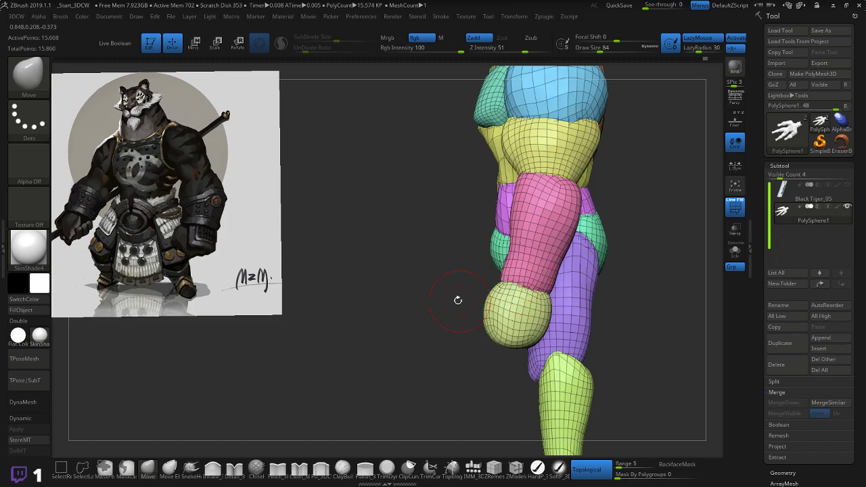
{"action": "left_click_drag", "start_coordinate": [458, 300], "coordinate": [497, 271]}
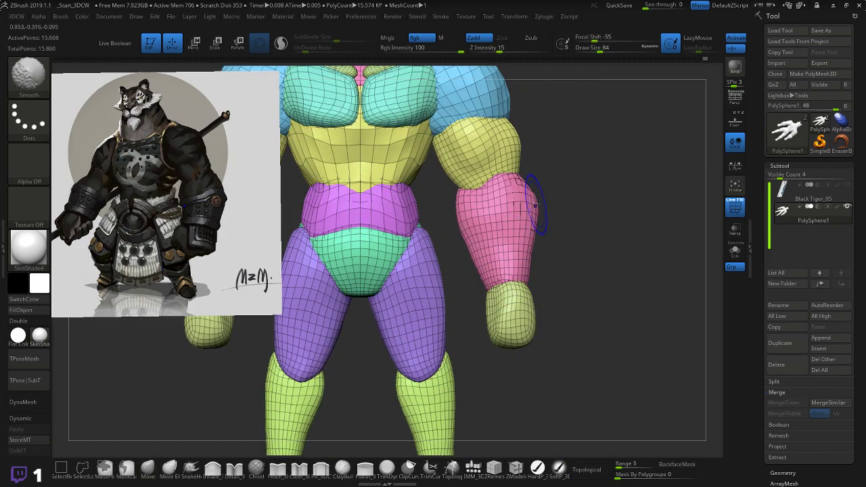
{"action": "mouse_move", "coordinate": [529, 205]}
{"action": "left_mouse_down", "text": "shift"}
{"action": "mouse_move", "coordinate": [492, 217]}
{"action": "mouse_move", "coordinate": [480, 246]}
{"action": "left_mouse_up", "text": "shift"}
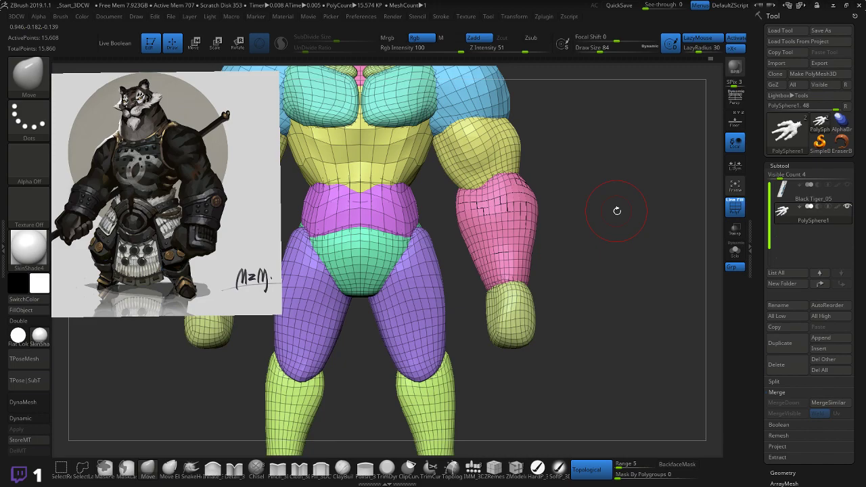
- Reshape the underside and front edge of the hand block with the Move brush at draw size 84
{"action": "key", "text": "f"}
{"action": "left_click_drag", "start_coordinate": [580, 207], "coordinate": [590, 234], "text": "alt"}
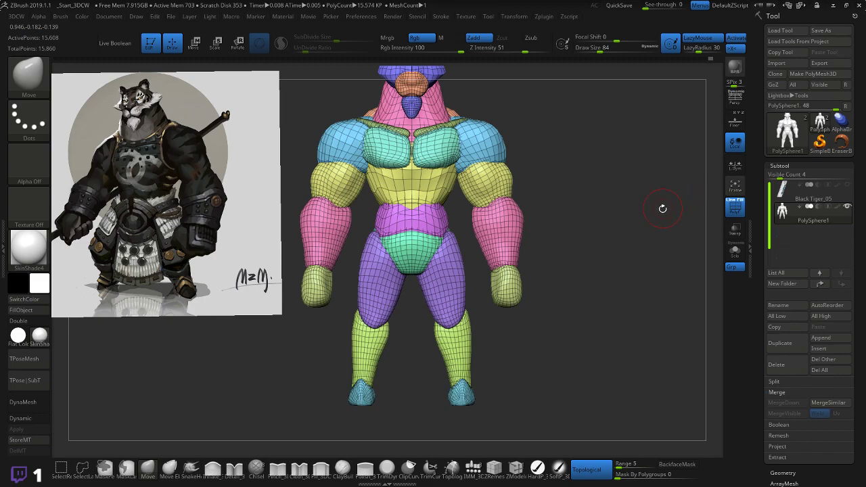
{"action": "mouse_move", "coordinate": [619, 286]}
{"action": "left_mouse_down", "text": "alt"}
{"action": "mouse_move", "coordinate": [615, 253]}
{"action": "mouse_move", "coordinate": [631, 272]}
{"action": "mouse_move", "coordinate": [642, 243]}
{"action": "mouse_move", "coordinate": [553, 237]}
{"action": "left_mouse_up", "text": "alt"}
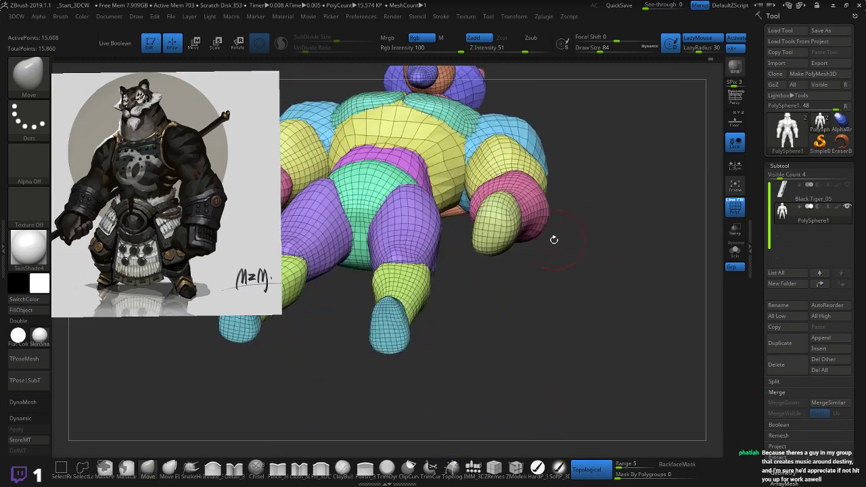
{"action": "left_click_drag", "start_coordinate": [496, 207], "coordinate": [493, 213]}
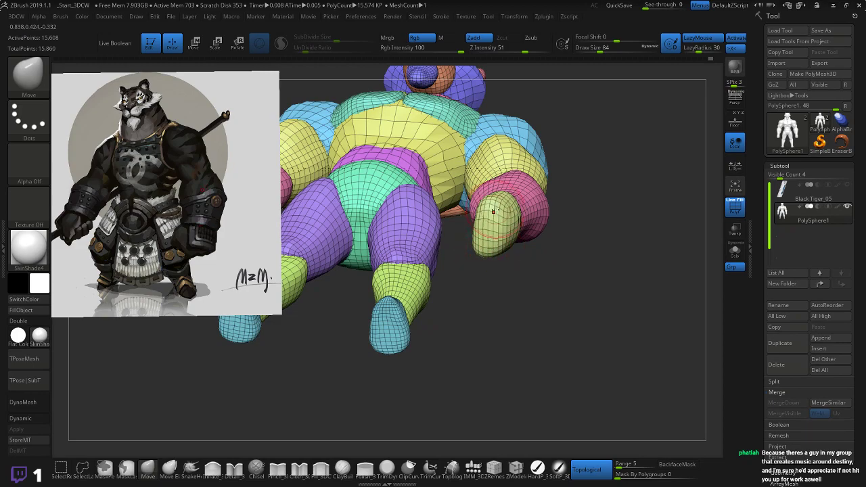
{"action": "mouse_move", "coordinate": [571, 162]}
{"action": "left_mouse_down"}
{"action": "mouse_move", "coordinate": [556, 165]}
{"action": "mouse_move", "coordinate": [573, 174]}
{"action": "left_mouse_up"}
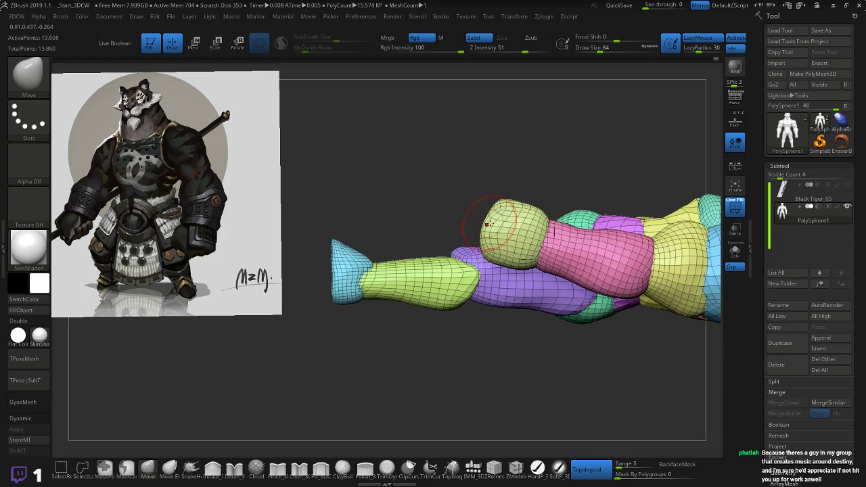
{"action": "mouse_move", "coordinate": [506, 201]}
{"action": "left_mouse_down", "text": "shift"}
{"action": "mouse_move", "coordinate": [570, 216]}
{"action": "mouse_move", "coordinate": [576, 270]}
{"action": "mouse_move", "coordinate": [586, 145]}
{"action": "mouse_move", "coordinate": [569, 188]}
{"action": "mouse_move", "coordinate": [570, 254]}
{"action": "mouse_move", "coordinate": [578, 257]}
{"action": "mouse_move", "coordinate": [582, 235]}
{"action": "left_mouse_up", "text": "shift"}
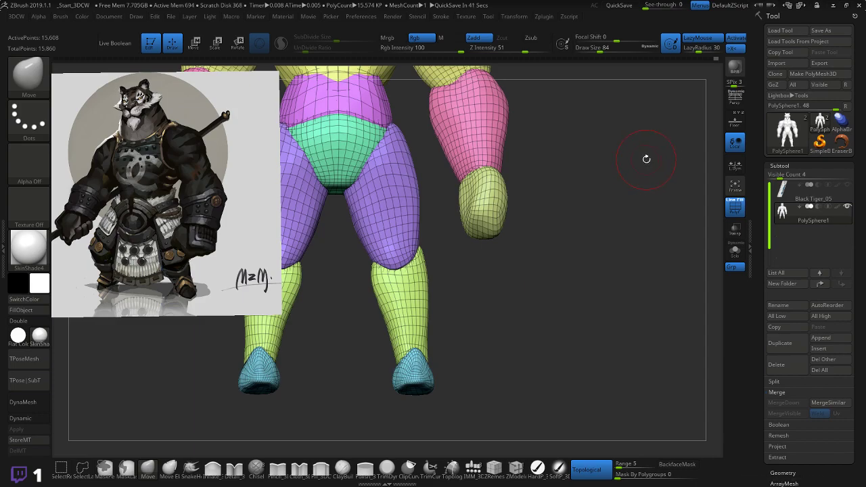
- Choose the Appendage mesh from the IMM_3DCW insert brush for building the fingers
{"action": "left_click_drag", "start_coordinate": [646, 158], "coordinate": [584, 174]}
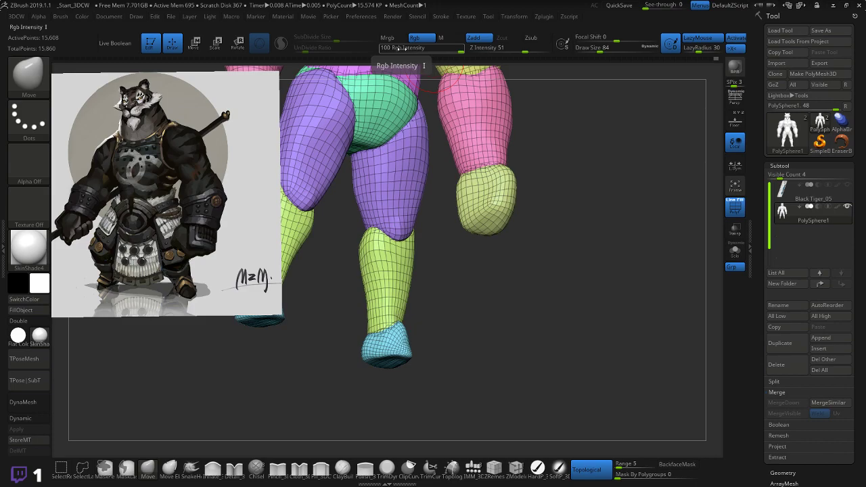
{"action": "left_click_drag", "start_coordinate": [541, 141], "coordinate": [611, 171]}
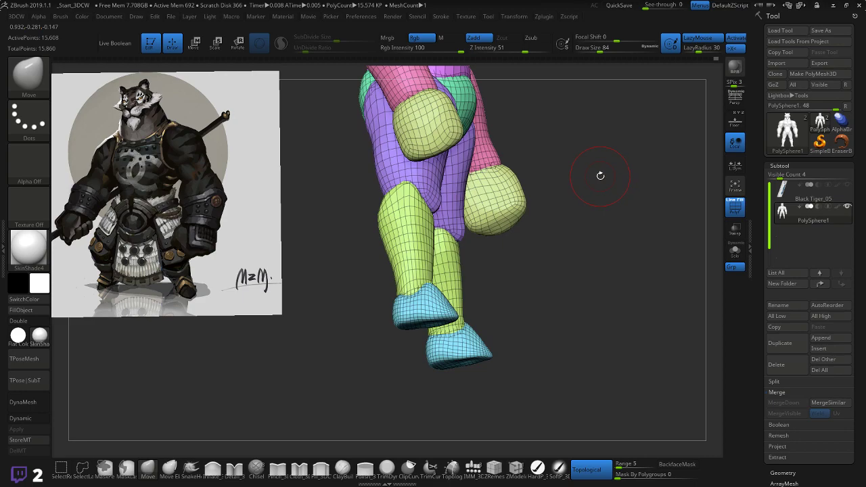
{"action": "left_click", "coordinate": [476, 470]}
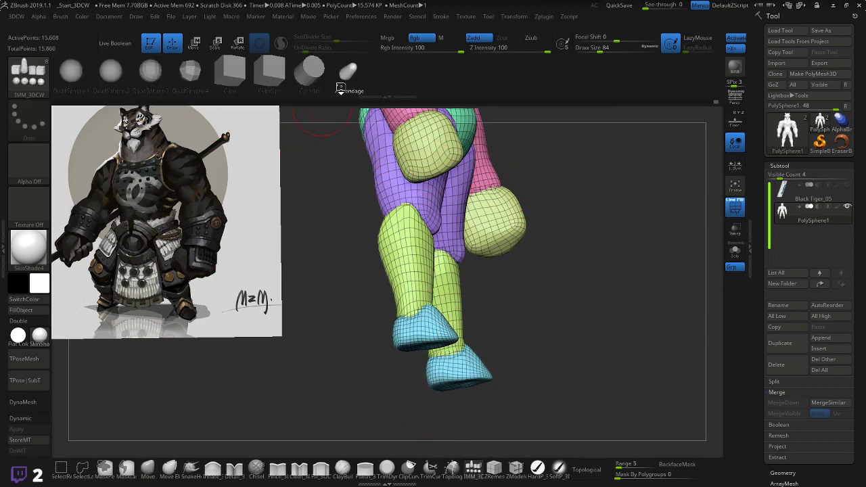
{"action": "left_click_drag", "start_coordinate": [588, 211], "coordinate": [498, 257]}
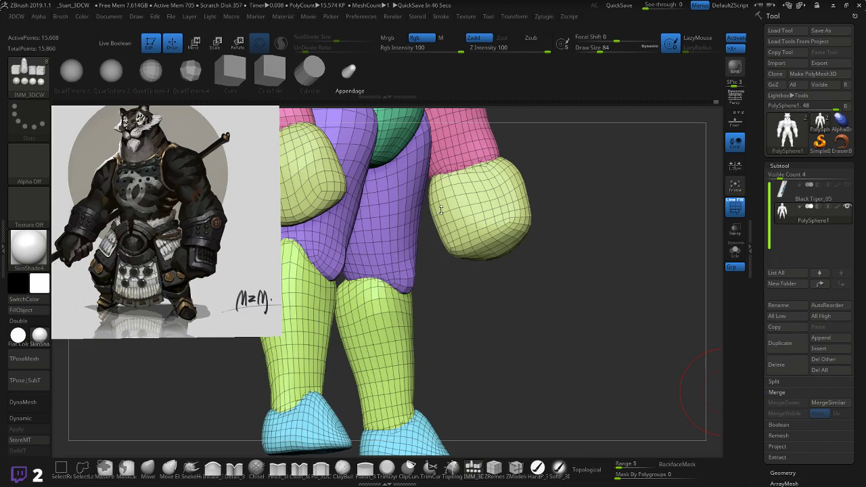
{"action": "left_click", "coordinate": [493, 253]}
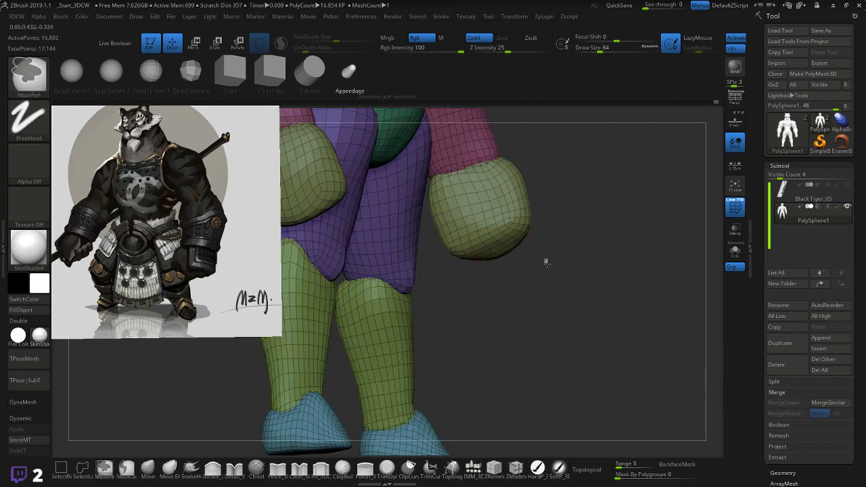
{"action": "left_click_drag", "start_coordinate": [543, 257], "coordinate": [549, 264], "text": "ctrl"}
{"action": "key", "text": "ctrl+z"}
{"action": "key", "text": "ctrl+z"}
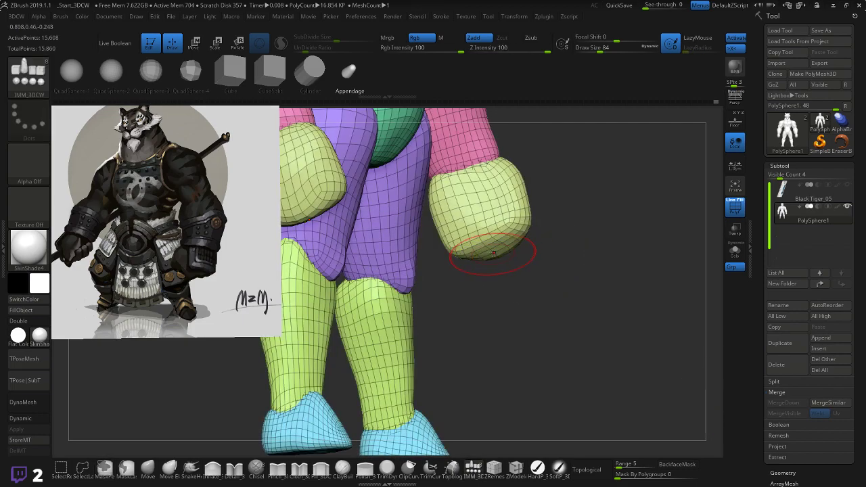
- Insert an Appendage mesh at the lower end of the hand as a finger, and rotate and shorten it with the transform gizmo
{"action": "left_click_drag", "start_coordinate": [493, 253], "coordinate": [521, 294]}
{"action": "left_click_drag", "start_coordinate": [567, 265], "coordinate": [537, 277]}
{"action": "key", "text": "w"}
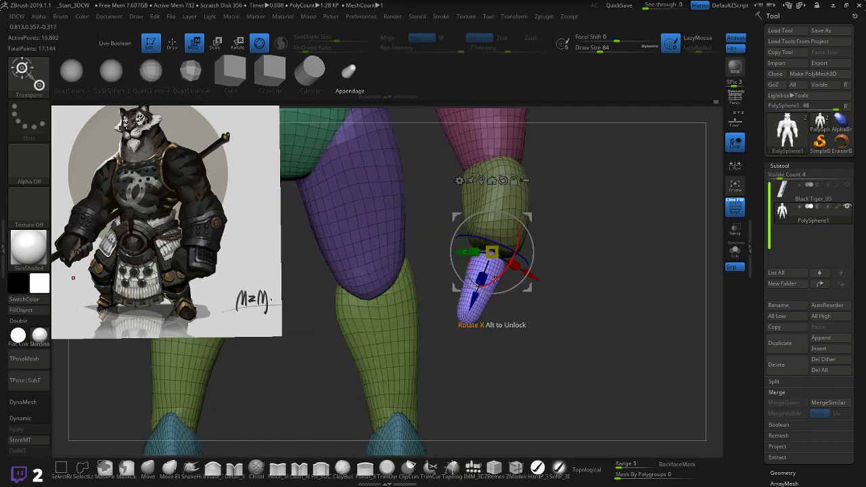
{"action": "left_click_drag", "start_coordinate": [513, 246], "coordinate": [546, 266]}
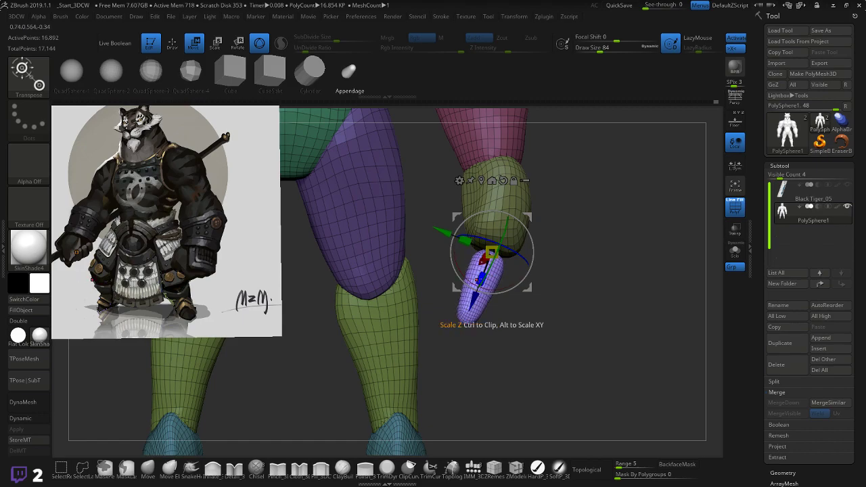
{"action": "left_click_drag", "start_coordinate": [481, 274], "coordinate": [485, 269]}
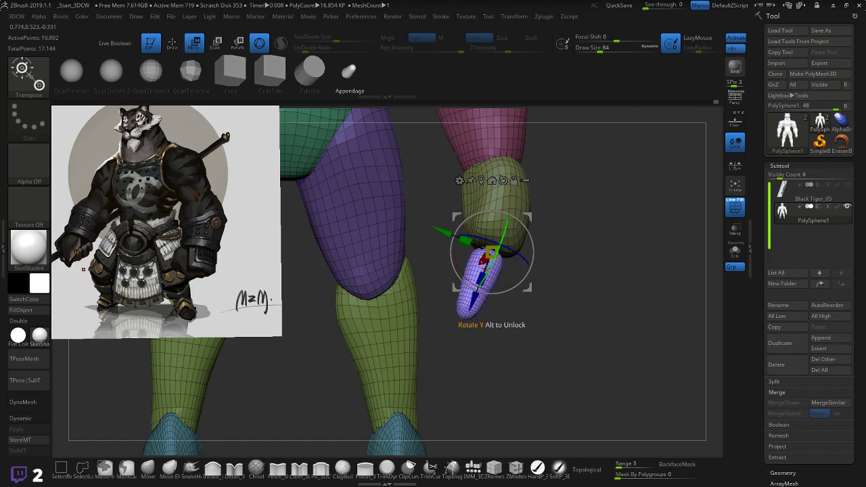
- Turn on local symmetry and move the inserted finger into place against the lower edge of the hand
{"action": "left_click", "coordinate": [734, 165]}
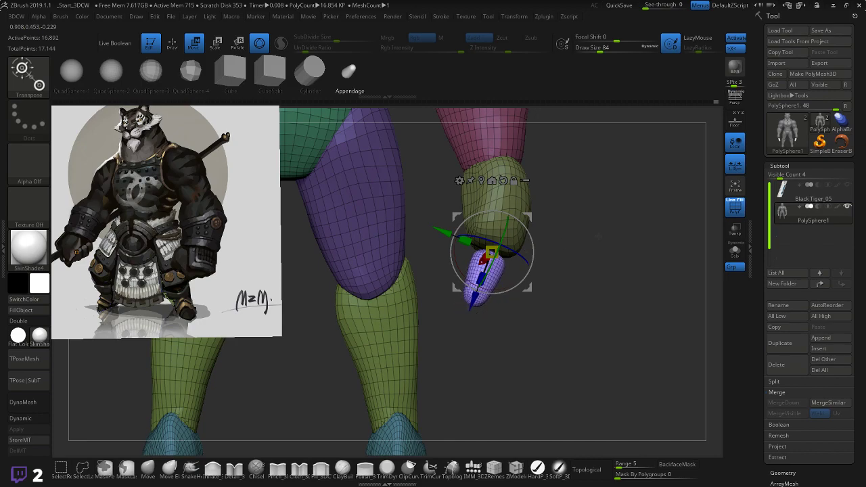
{"action": "left_click_drag", "start_coordinate": [598, 236], "coordinate": [498, 236]}
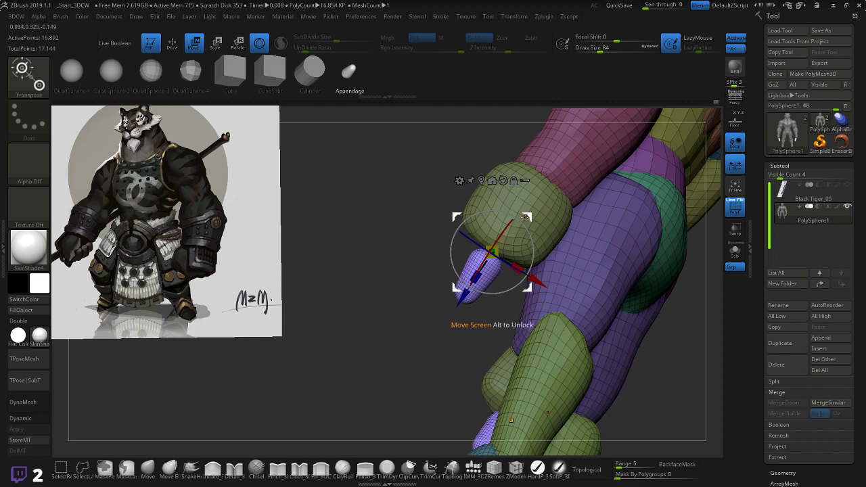
{"action": "left_click_drag", "start_coordinate": [525, 217], "coordinate": [531, 206]}
{"action": "left_click_drag", "start_coordinate": [379, 267], "coordinate": [478, 281]}
{"action": "left_click_drag", "start_coordinate": [550, 215], "coordinate": [595, 216]}
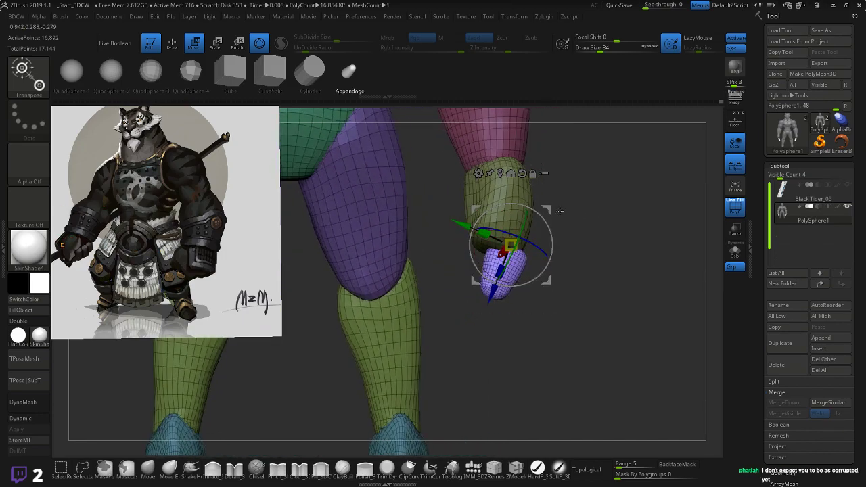
- Adjust the finger's thickness along X and rotate it in the front view to line up with the hand
{"action": "left_click_drag", "start_coordinate": [547, 210], "coordinate": [617, 211]}
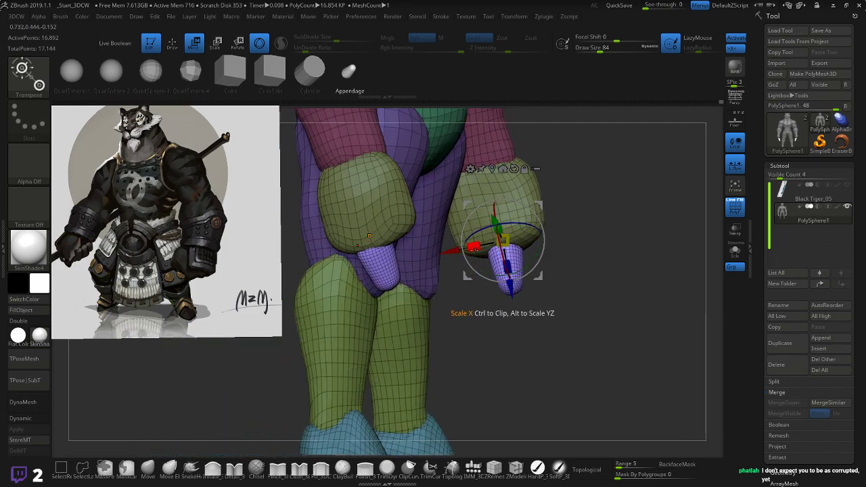
{"action": "left_click_drag", "start_coordinate": [470, 247], "coordinate": [468, 248]}
{"action": "left_click_drag", "start_coordinate": [642, 218], "coordinate": [581, 264]}
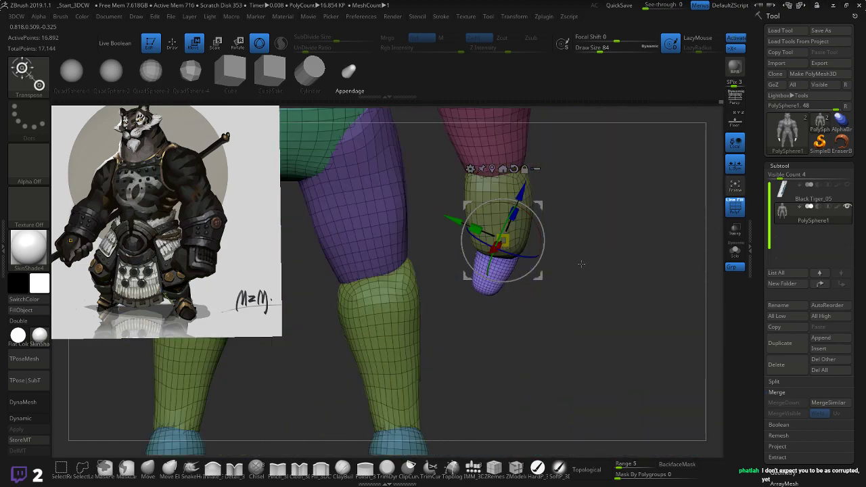
{"action": "left_click_drag", "start_coordinate": [540, 234], "coordinate": [541, 224]}
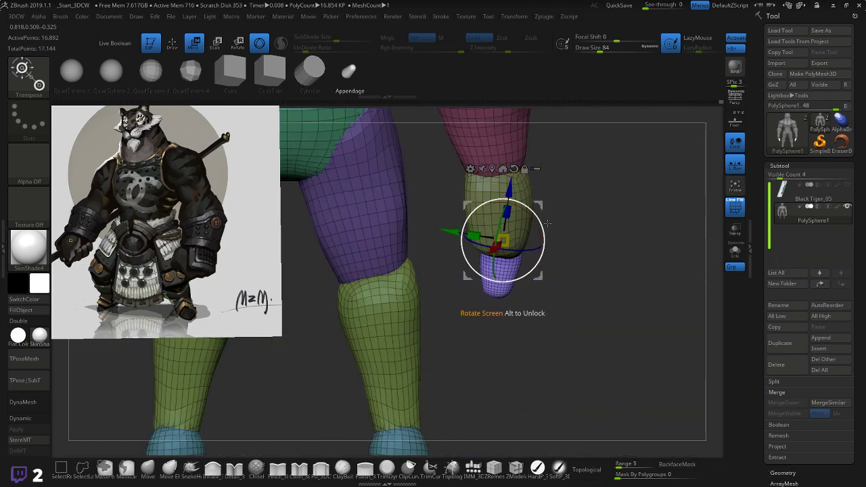
- Recentre the transform gizmo on the finger and rotate it about its X axis
{"action": "mouse_move", "coordinate": [596, 224]}
{"action": "left_mouse_down", "text": "alt"}
{"action": "mouse_move", "coordinate": [602, 203]}
{"action": "mouse_move", "coordinate": [596, 234]}
{"action": "mouse_move", "coordinate": [581, 212]}
{"action": "left_mouse_up", "text": "alt"}
{"action": "left_click", "coordinate": [595, 236], "text": "ctrl"}
{"action": "left_click", "coordinate": [506, 268], "text": "ctrl"}
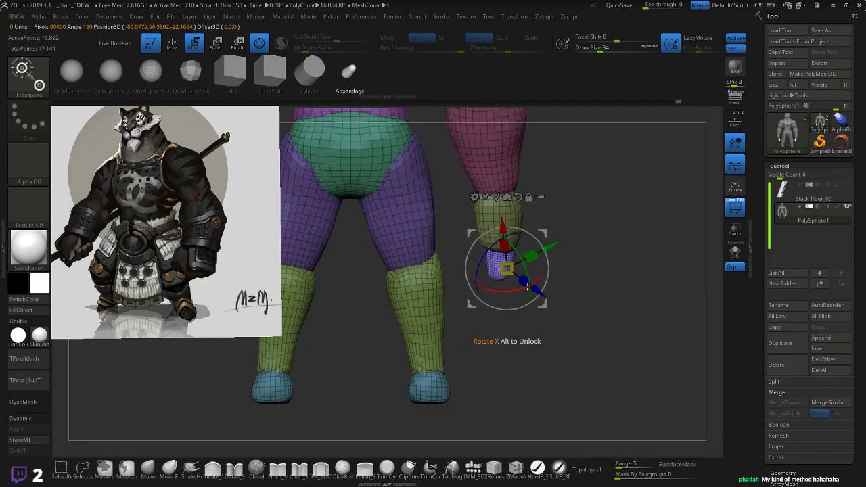
{"action": "left_click_drag", "start_coordinate": [501, 291], "coordinate": [475, 301]}
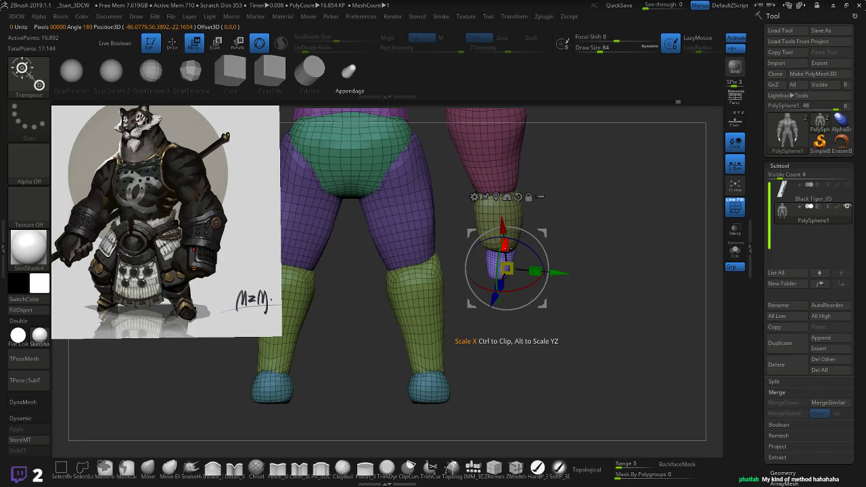
- Duplicate the finger segment below the original, then move and rotate the copy in side view to form the next joint
{"action": "left_click_drag", "start_coordinate": [501, 228], "coordinate": [466, 265], "text": "ctrl"}
{"action": "key", "text": "ctrl+z"}
{"action": "left_click_drag", "start_coordinate": [577, 244], "coordinate": [636, 245]}
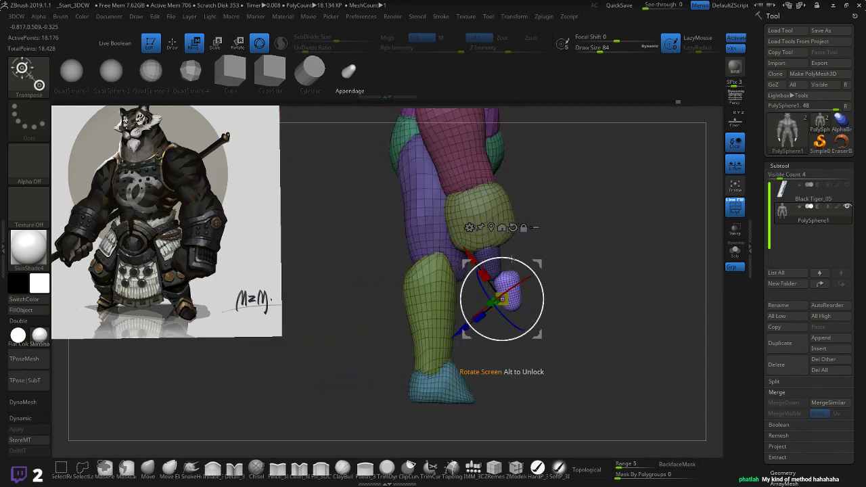
{"action": "left_click_drag", "start_coordinate": [540, 256], "coordinate": [525, 258]}
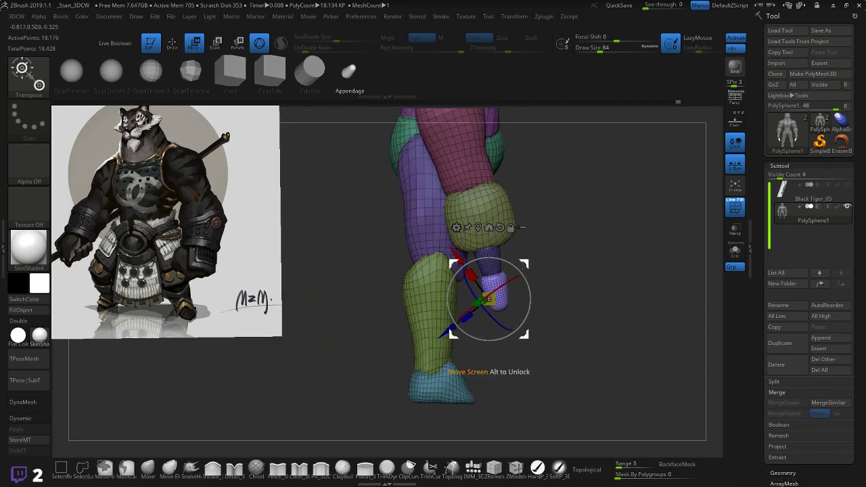
{"action": "left_click_drag", "start_coordinate": [488, 295], "coordinate": [479, 317]}
{"action": "left_click_drag", "start_coordinate": [567, 247], "coordinate": [573, 222], "text": "alt"}
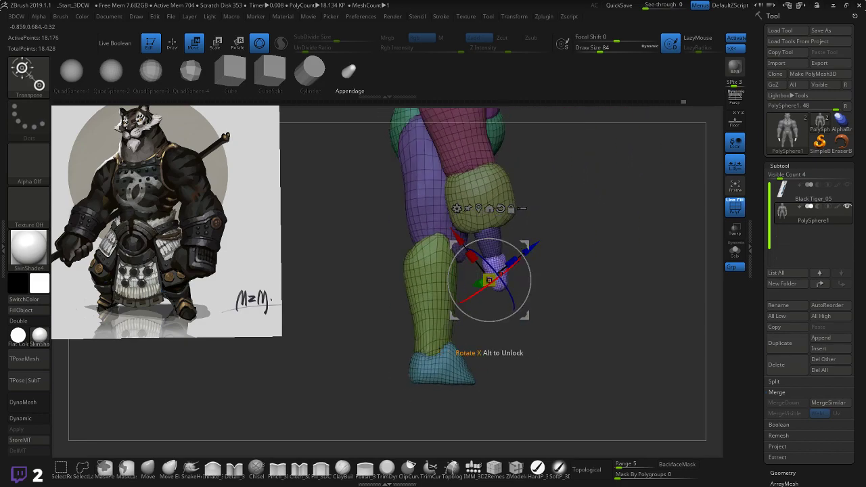
- Scale the lower finger segment down slightly, reset the gizmo orientation, and realign the gizmo to the segment
{"action": "left_click_drag", "start_coordinate": [489, 280], "coordinate": [490, 280]}
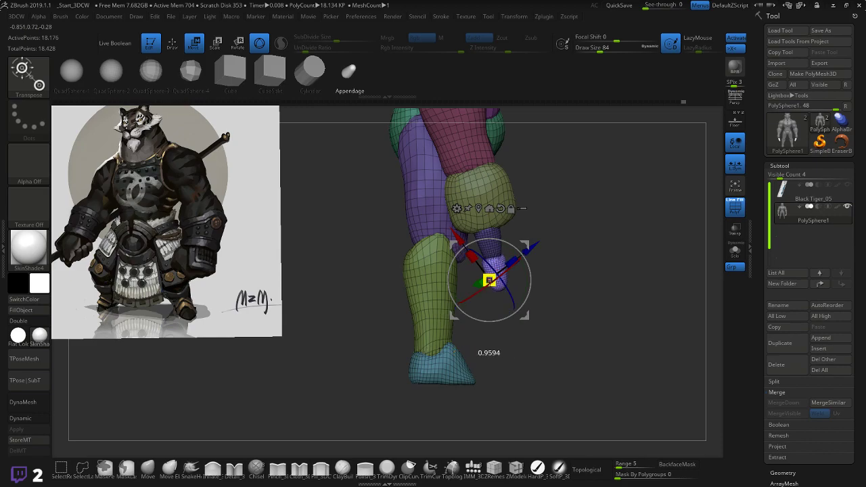
{"action": "left_click_drag", "start_coordinate": [490, 280], "coordinate": [475, 266]}
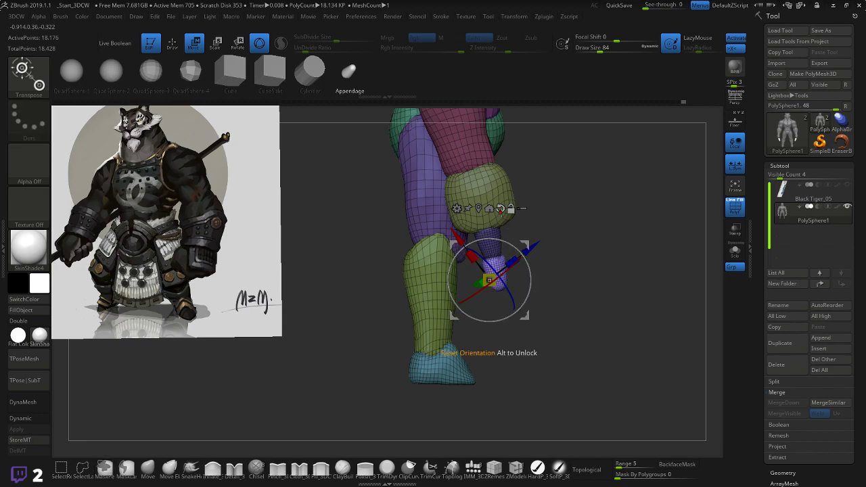
{"action": "left_click", "coordinate": [500, 211]}
{"action": "left_click_drag", "start_coordinate": [529, 267], "coordinate": [528, 244], "text": "alt"}
{"action": "left_click_drag", "start_coordinate": [500, 272], "coordinate": [498, 274], "text": "alt"}
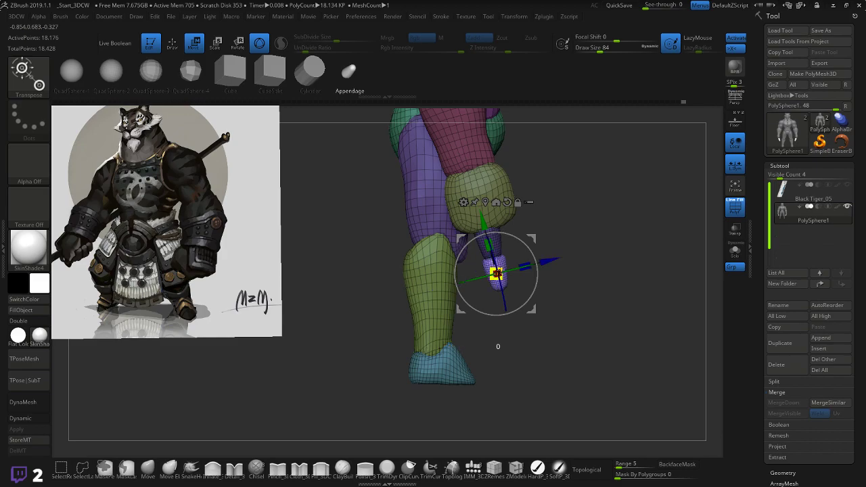
- Recentre the gizmo on the lower finger segment and rotate the segment in front view to follow the upper one
{"action": "right_click_drag", "start_coordinate": [587, 207], "coordinate": [632, 245], "text": "ctrl"}
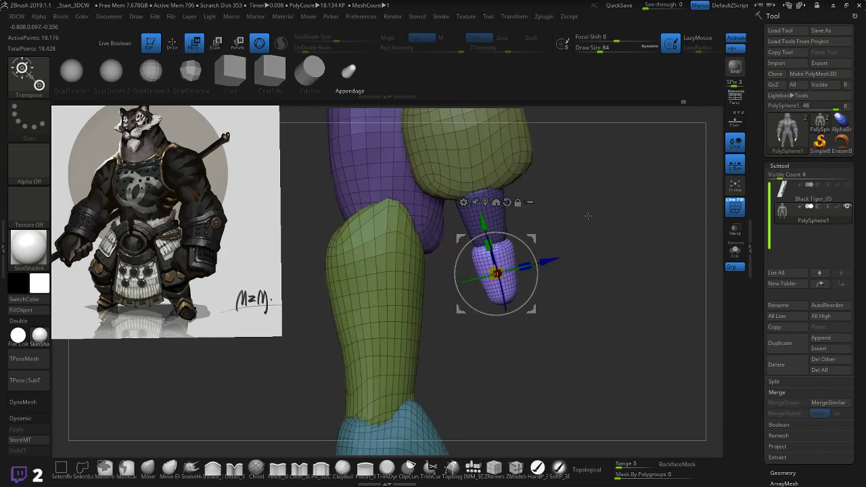
{"action": "key", "text": "q"}
{"action": "mouse_move", "coordinate": [590, 223]}
{"action": "left_mouse_down"}
{"action": "mouse_move", "coordinate": [537, 248]}
{"action": "mouse_move", "coordinate": [566, 232]}
{"action": "left_mouse_up"}
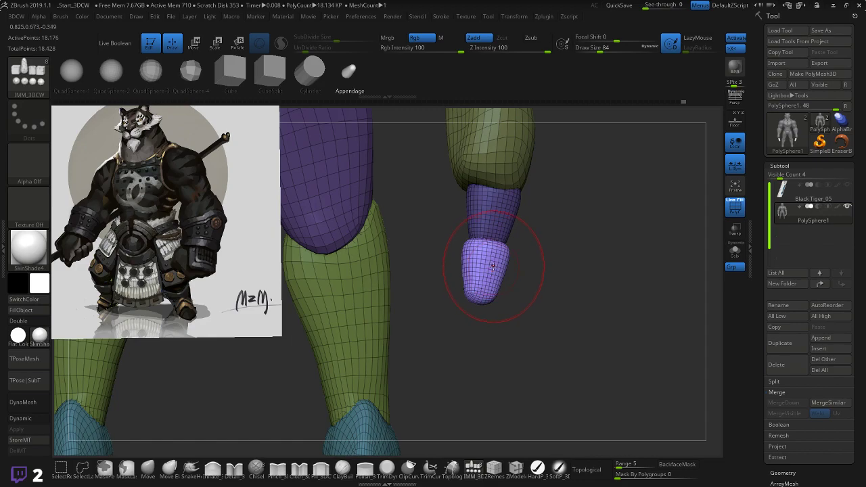
{"action": "key", "text": "w"}
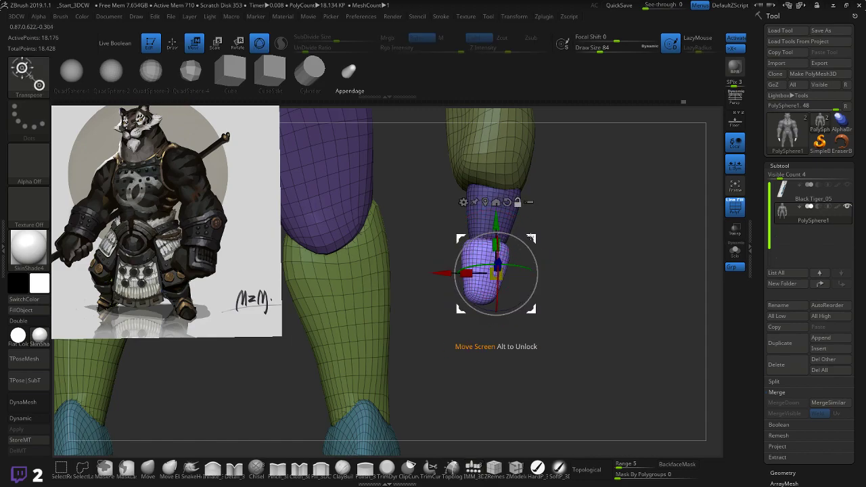
{"action": "left_click_drag", "start_coordinate": [513, 252], "coordinate": [487, 257]}
{"action": "left_click", "coordinate": [507, 265]}
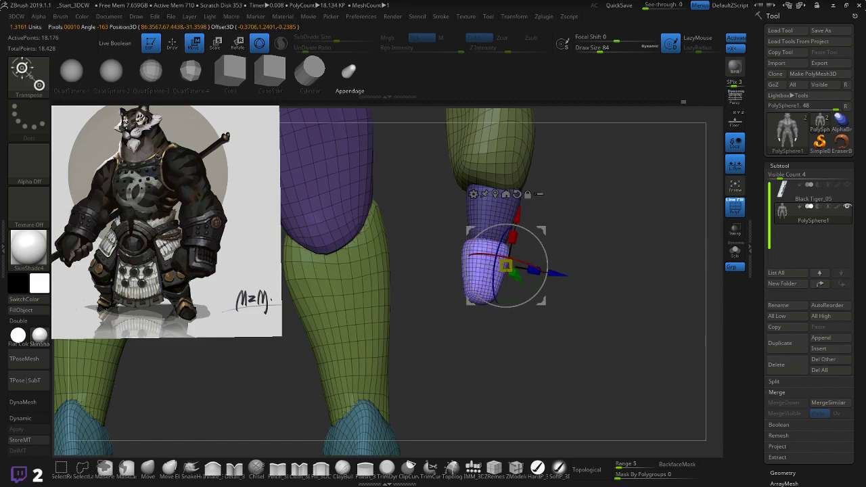
{"action": "left_click", "coordinate": [482, 280], "text": "alt"}
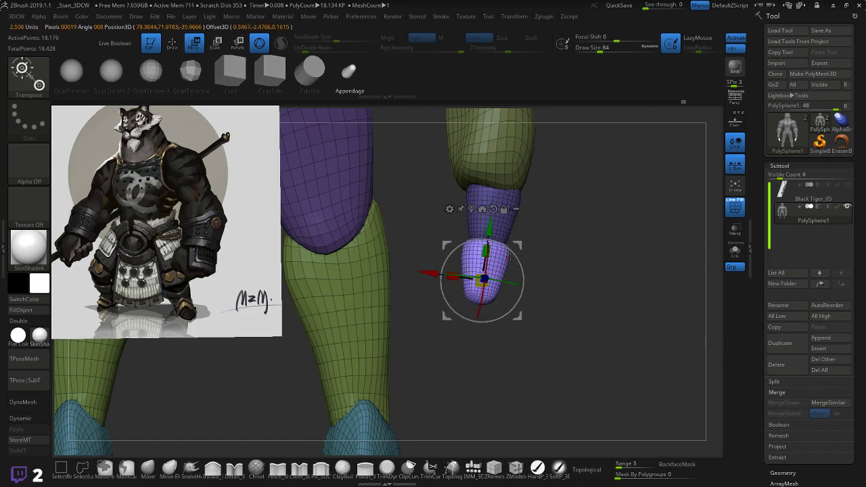
{"action": "left_click_drag", "start_coordinate": [512, 253], "coordinate": [551, 234]}
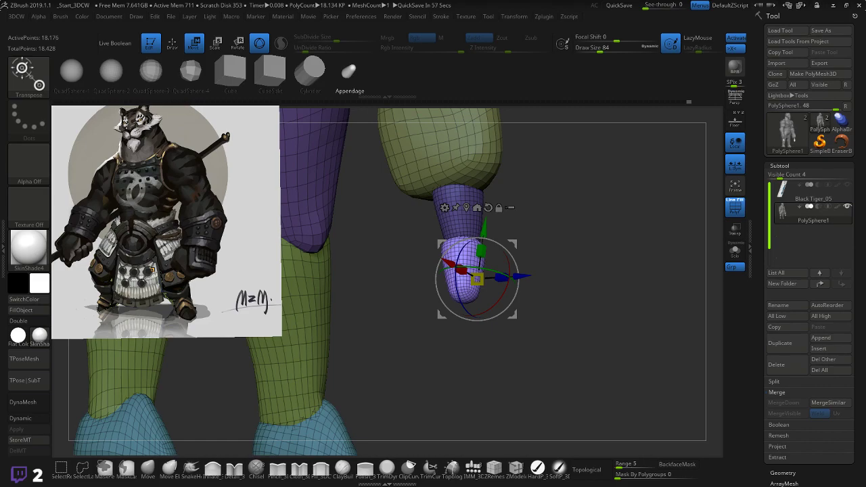
{"action": "left_click_drag", "start_coordinate": [588, 214], "coordinate": [570, 223], "text": "shift"}
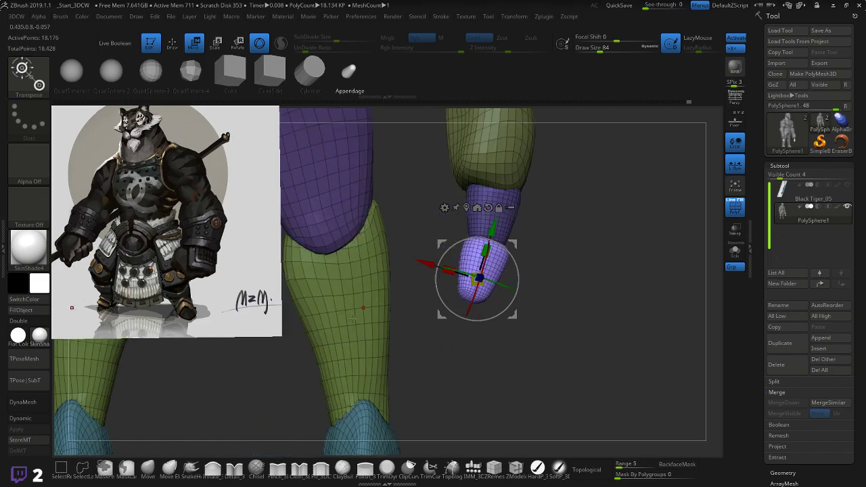
- Clear the mask on the body and push the sides of the lower finger segment into shape with the Move brush
{"action": "key", "text": "q"}
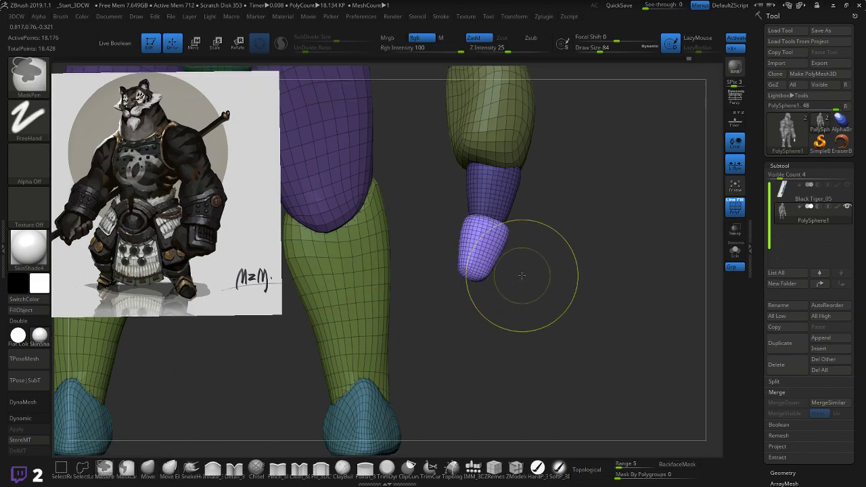
{"action": "left_click", "coordinate": [521, 275], "text": "ctrl"}
{"action": "left_click_drag", "start_coordinate": [522, 234], "coordinate": [557, 220], "text": "ctrl"}
{"action": "left_click_drag", "start_coordinate": [508, 234], "coordinate": [462, 236]}
{"action": "left_click_drag", "start_coordinate": [463, 271], "coordinate": [465, 245]}
{"action": "left_click_drag", "start_coordinate": [559, 204], "coordinate": [534, 201]}
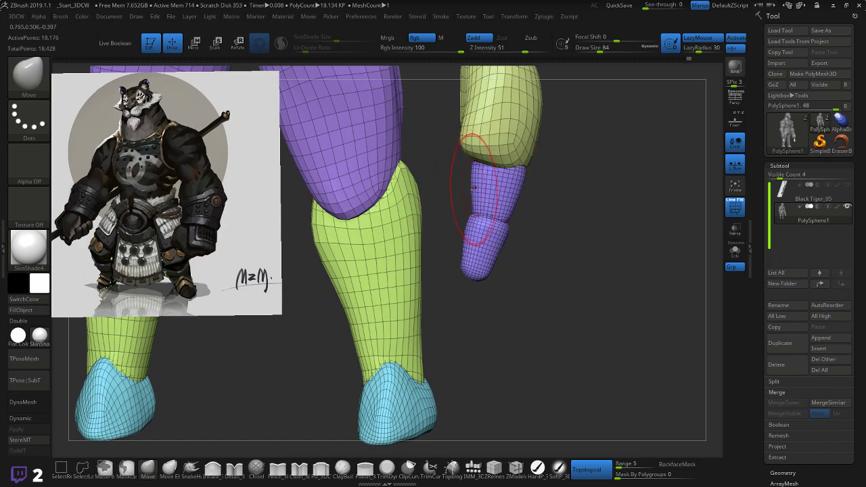
- Reduce the Move brush to draw size 52 and refine and smooth the outline of both finger segments
{"action": "key", "text": "bracketleft"}
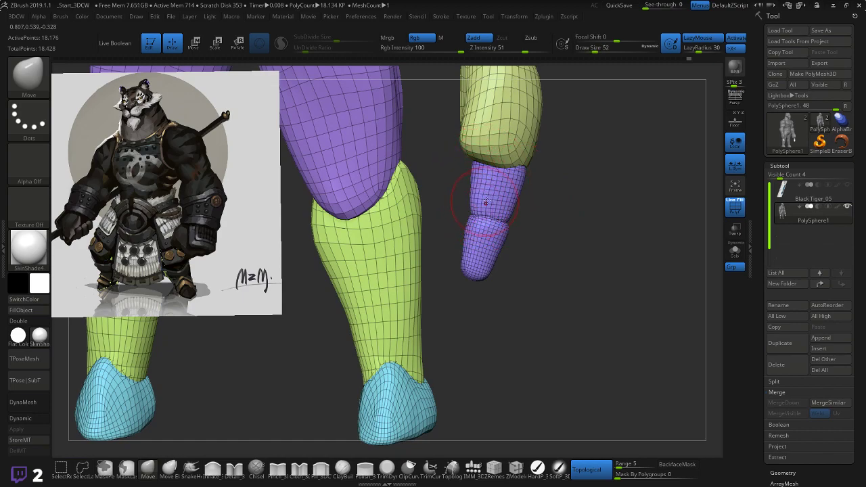
{"action": "mouse_move", "coordinate": [550, 201]}
{"action": "left_mouse_down"}
{"action": "mouse_move", "coordinate": [531, 207]}
{"action": "mouse_move", "coordinate": [532, 221]}
{"action": "mouse_move", "coordinate": [541, 209]}
{"action": "left_mouse_up"}
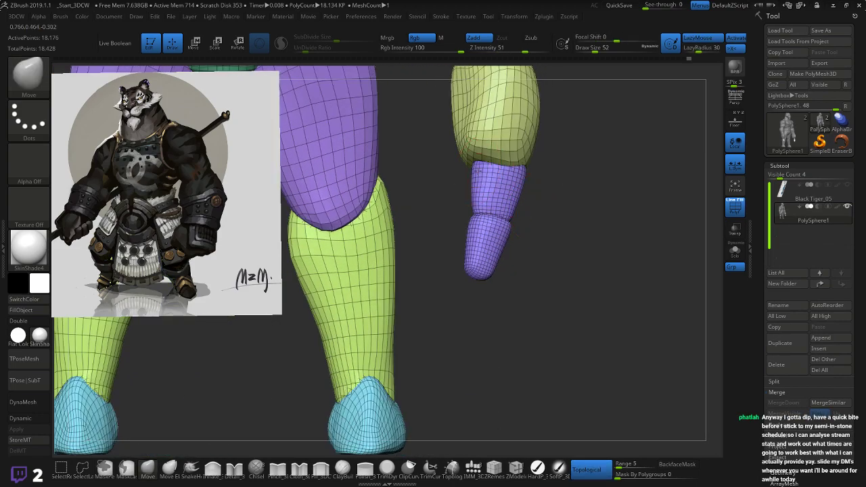
{"action": "left_click_drag", "start_coordinate": [528, 169], "coordinate": [575, 201]}
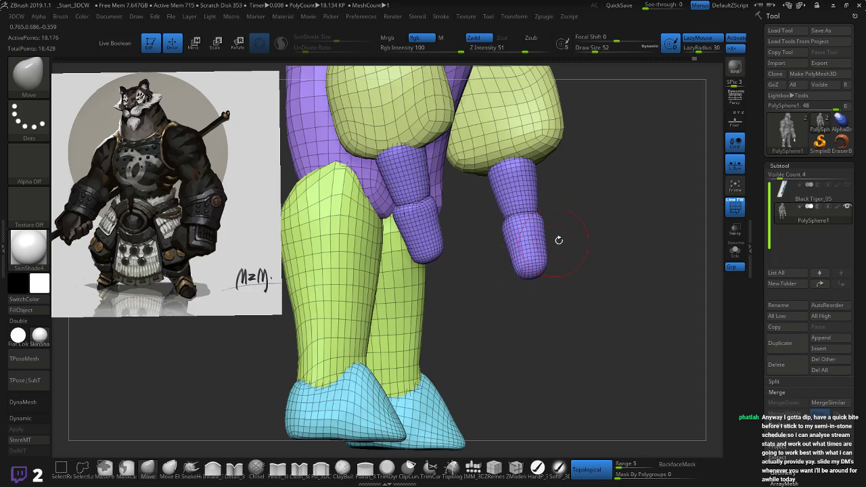
{"action": "mouse_move", "coordinate": [559, 240]}
{"action": "left_mouse_down"}
{"action": "mouse_move", "coordinate": [571, 219]}
{"action": "mouse_move", "coordinate": [560, 239]}
{"action": "left_mouse_up"}
{"action": "left_click_drag", "start_coordinate": [538, 266], "coordinate": [533, 270], "text": "shift"}
{"action": "mouse_move", "coordinate": [560, 240]}
{"action": "left_mouse_down"}
{"action": "mouse_move", "coordinate": [572, 221]}
{"action": "mouse_move", "coordinate": [577, 151]}
{"action": "left_mouse_up"}
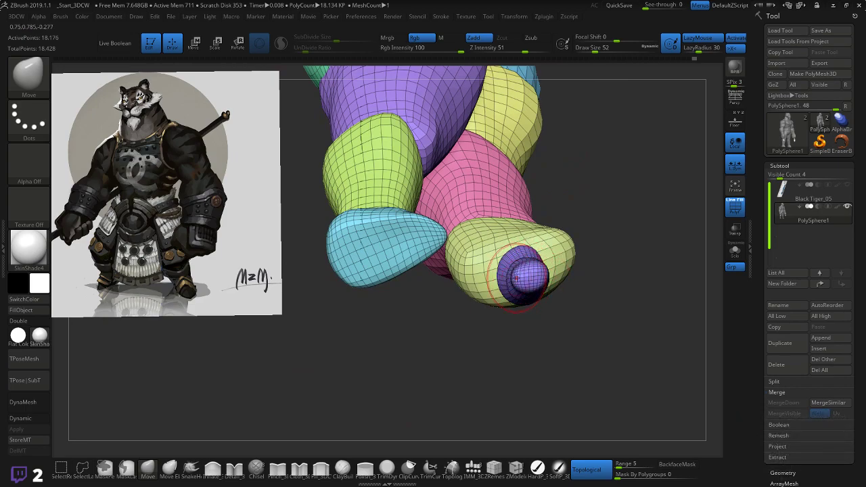
- Adjust the fingertip and the top of the upper finger segment with the Move brush from several angles
{"action": "mouse_move", "coordinate": [609, 265]}
{"action": "left_mouse_down"}
{"action": "mouse_move", "coordinate": [610, 331]}
{"action": "mouse_move", "coordinate": [546, 257]}
{"action": "left_mouse_up"}
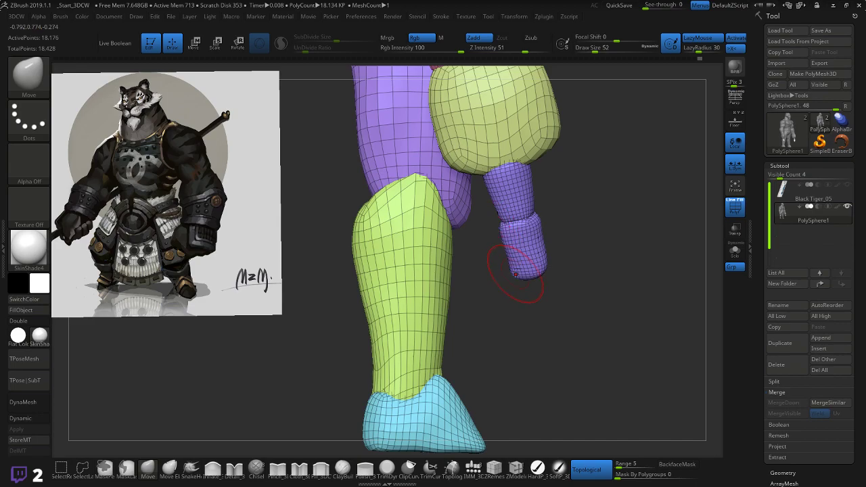
{"action": "left_click_drag", "start_coordinate": [529, 271], "coordinate": [548, 246]}
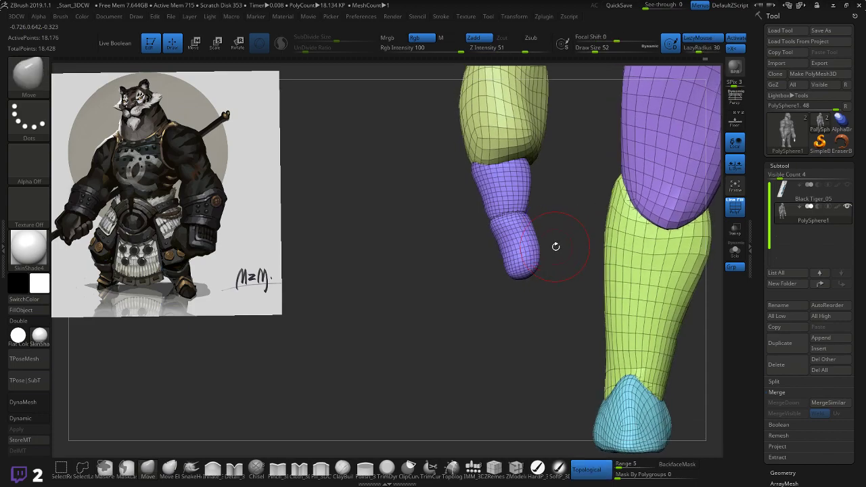
{"action": "left_click_drag", "start_coordinate": [555, 246], "coordinate": [550, 215]}
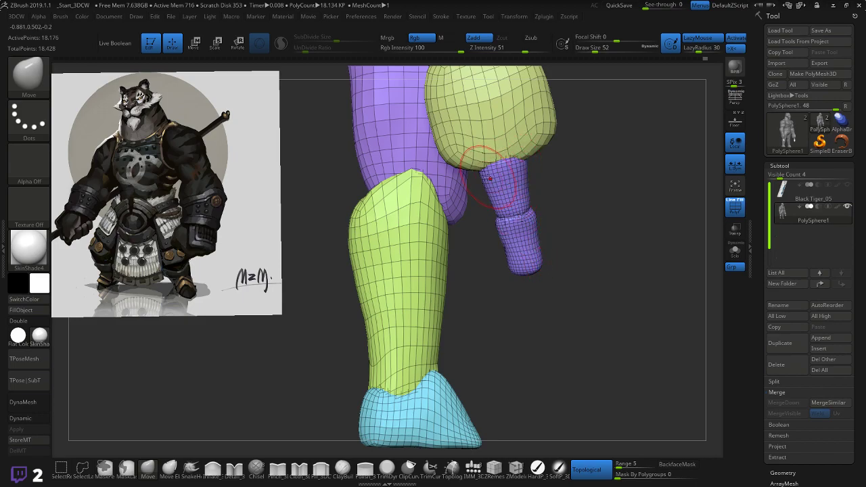
{"action": "mouse_move", "coordinate": [581, 181]}
{"action": "left_mouse_down"}
{"action": "mouse_move", "coordinate": [600, 174]}
{"action": "mouse_move", "coordinate": [564, 177]}
{"action": "mouse_move", "coordinate": [575, 174]}
{"action": "left_mouse_up"}
{"action": "left_click_drag", "start_coordinate": [463, 271], "coordinate": [414, 257], "text": "alt"}
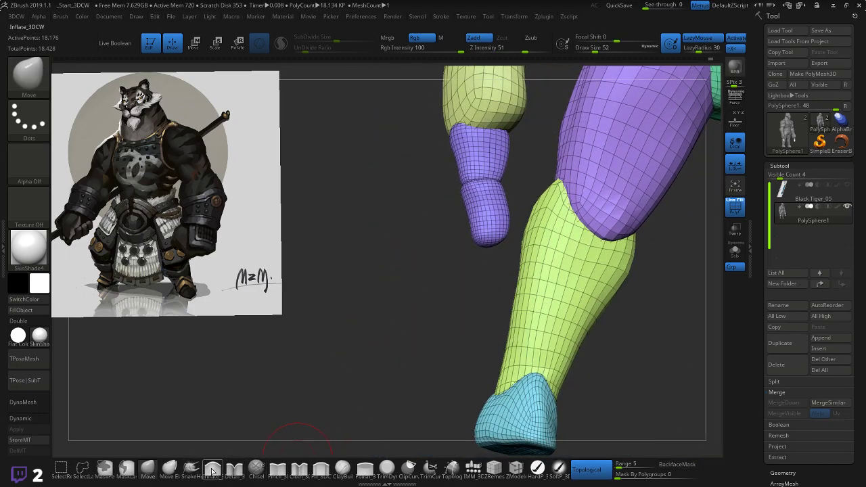
- Pull the end of the finger into a pointed claw using the SnakeHook brush at draw size 36
{"action": "left_click", "coordinate": [192, 471]}
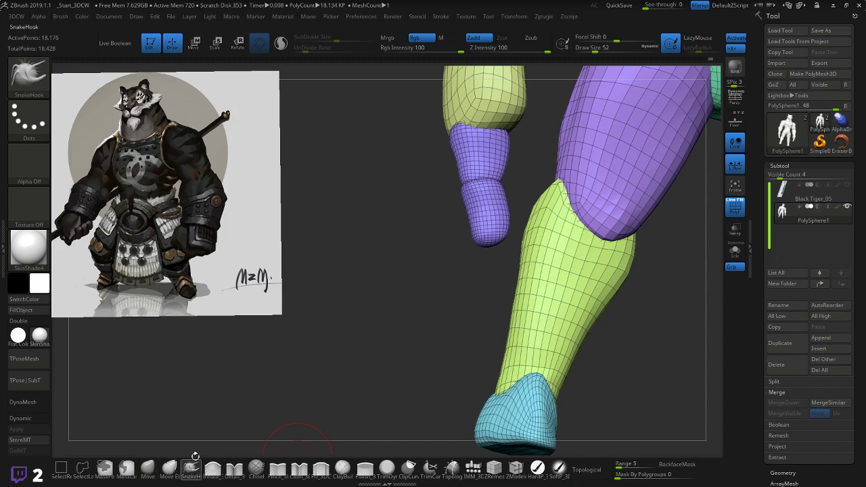
{"action": "left_click_drag", "start_coordinate": [343, 302], "coordinate": [367, 289]}
{"action": "left_click_drag", "start_coordinate": [492, 233], "coordinate": [497, 249]}
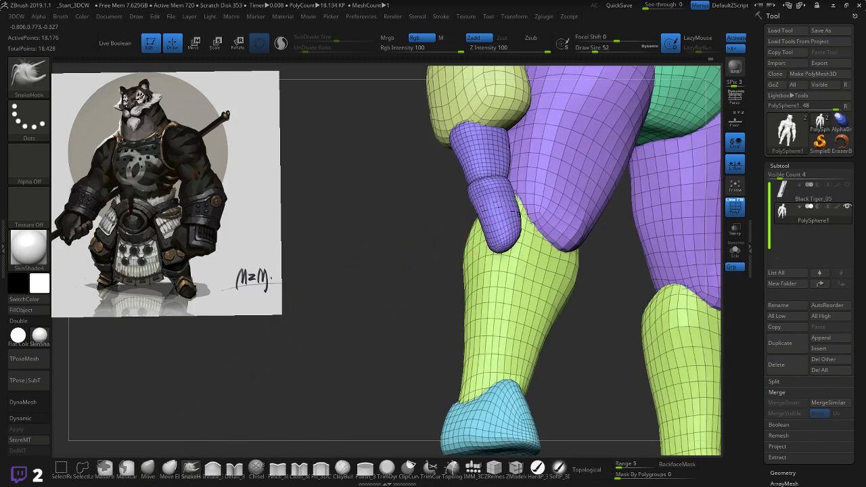
{"action": "key", "text": "ctrl+z"}
{"action": "key", "text": "["}
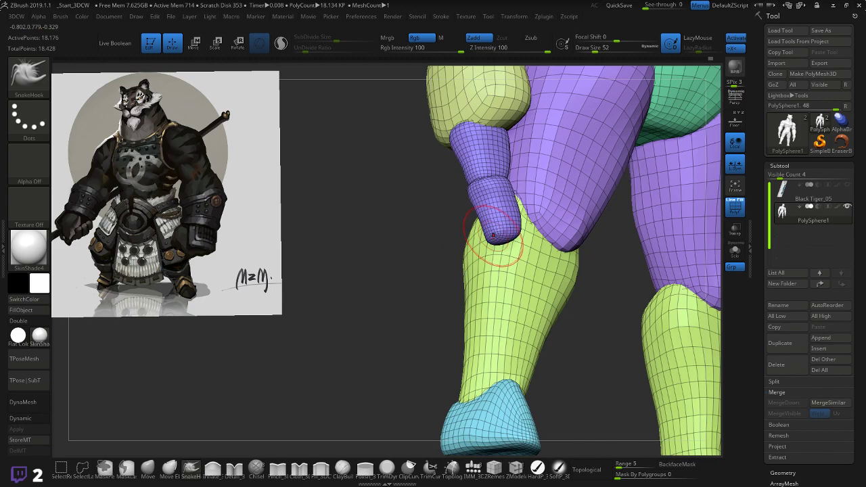
{"action": "key", "text": "["}
{"action": "left_click_drag", "start_coordinate": [493, 235], "coordinate": [499, 250]}
{"action": "left_click_drag", "start_coordinate": [625, 292], "coordinate": [551, 289]}
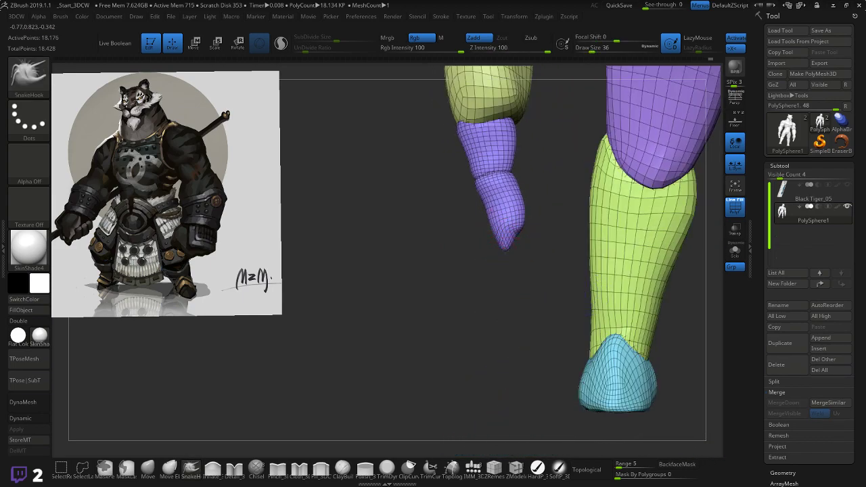
{"action": "right_click_drag", "start_coordinate": [514, 237], "coordinate": [492, 215]}
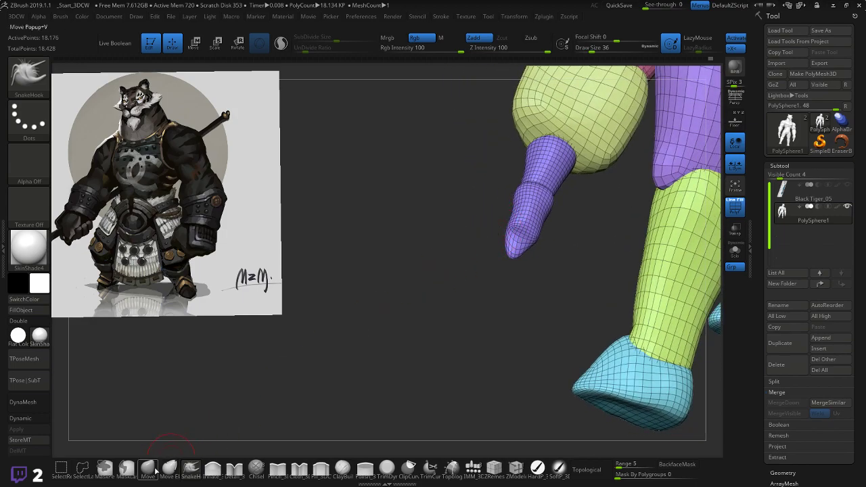
- Smooth the surface where the claw grows out of the fingertip
{"action": "key", "text": "shift"}
{"action": "left_click_drag", "start_coordinate": [513, 227], "coordinate": [515, 234], "text": "shift"}
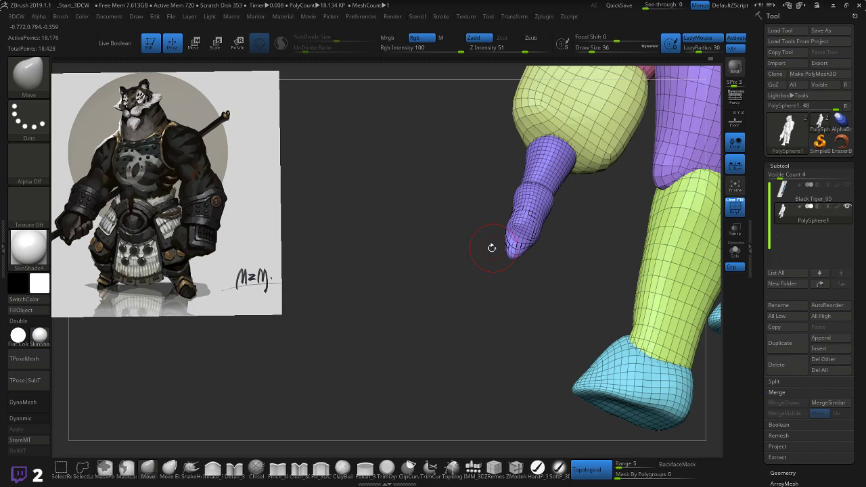
{"action": "mouse_move", "coordinate": [492, 248]}
{"action": "right_mouse_down"}
{"action": "mouse_move", "coordinate": [479, 254]}
{"action": "mouse_move", "coordinate": [489, 270]}
{"action": "right_mouse_up"}
- Tighten the crease between claw and finger using the Pinch brush at draw size 7
{"action": "left_click", "coordinate": [277, 468]}
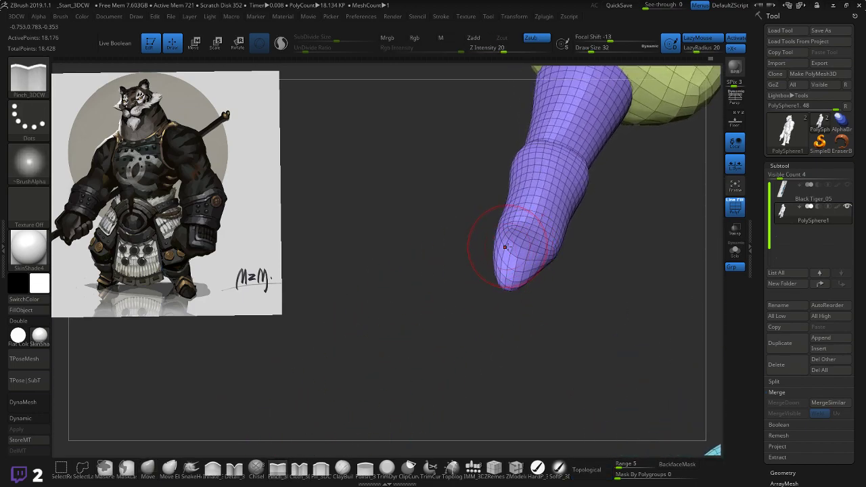
{"action": "mouse_move", "coordinate": [566, 253]}
{"action": "right_mouse_down"}
{"action": "mouse_move", "coordinate": [609, 245]}
{"action": "mouse_move", "coordinate": [500, 240]}
{"action": "mouse_move", "coordinate": [584, 218]}
{"action": "mouse_move", "coordinate": [605, 193]}
{"action": "mouse_move", "coordinate": [616, 153]}
{"action": "mouse_move", "coordinate": [492, 256]}
{"action": "right_mouse_up"}
{"action": "left_click_drag", "start_coordinate": [481, 272], "coordinate": [465, 223]}
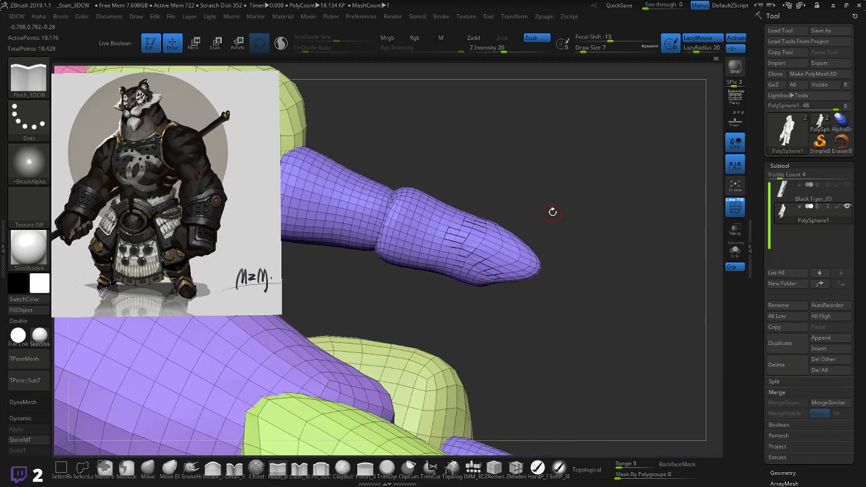
{"action": "left_click_drag", "start_coordinate": [552, 212], "coordinate": [531, 217]}
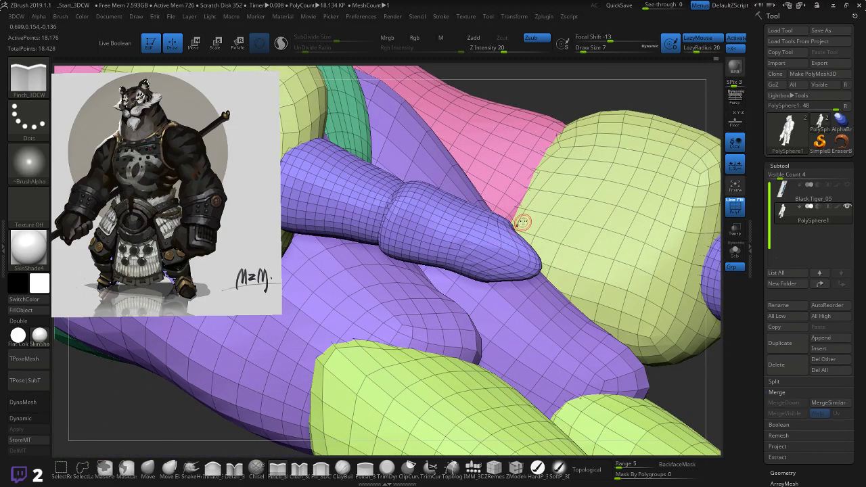
{"action": "left_click_drag", "start_coordinate": [583, 94], "coordinate": [643, 81]}
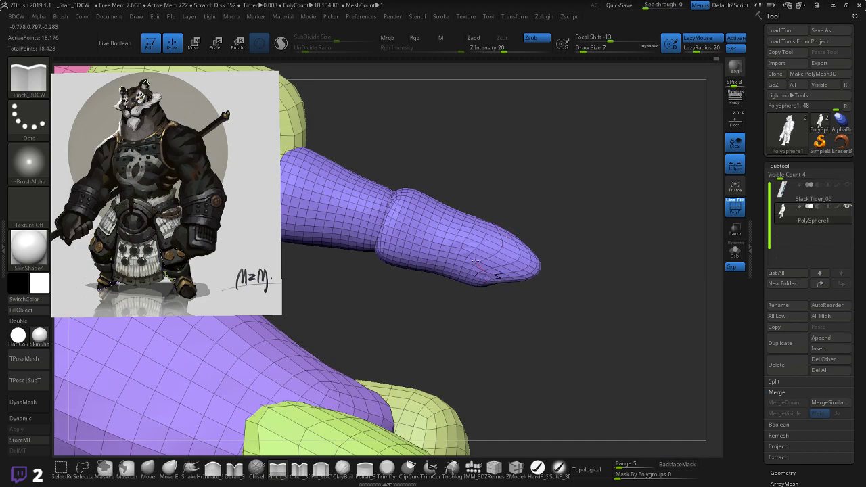
- Refine the tip and outline of the claw with the Move brush at draw size 34 from several angles
{"action": "left_click", "coordinate": [568, 190], "text": "ctrl+shift"}
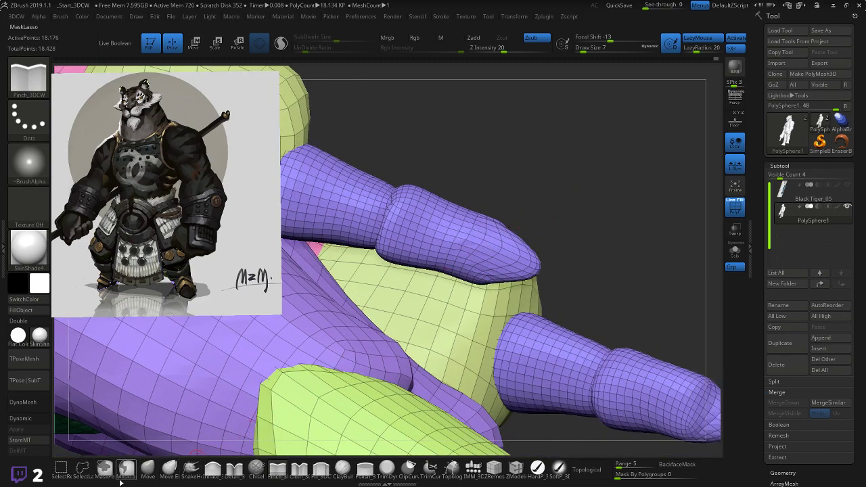
{"action": "left_click", "coordinate": [148, 467]}
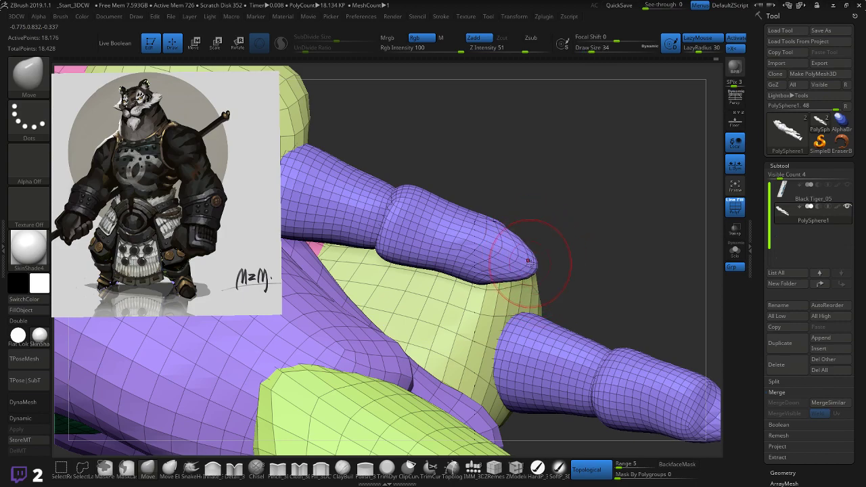
{"action": "left_click_drag", "start_coordinate": [574, 228], "coordinate": [543, 269]}
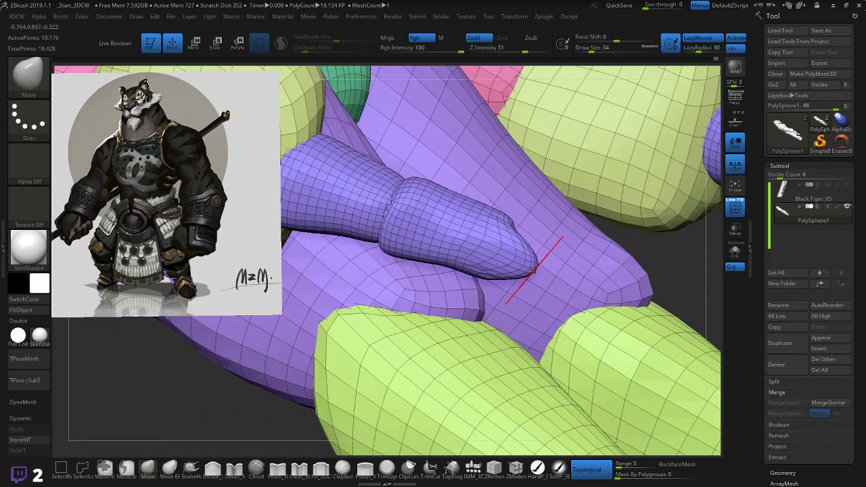
{"action": "mouse_move", "coordinate": [649, 251]}
{"action": "left_mouse_down"}
{"action": "mouse_move", "coordinate": [602, 290]}
{"action": "mouse_move", "coordinate": [580, 264]}
{"action": "left_mouse_up"}
{"action": "left_click_drag", "start_coordinate": [539, 211], "coordinate": [538, 235], "text": "shift"}
{"action": "mouse_move", "coordinate": [590, 185]}
{"action": "left_mouse_down"}
{"action": "mouse_move", "coordinate": [603, 208]}
{"action": "mouse_move", "coordinate": [583, 205]}
{"action": "mouse_move", "coordinate": [506, 234]}
{"action": "mouse_move", "coordinate": [559, 236]}
{"action": "left_mouse_up"}
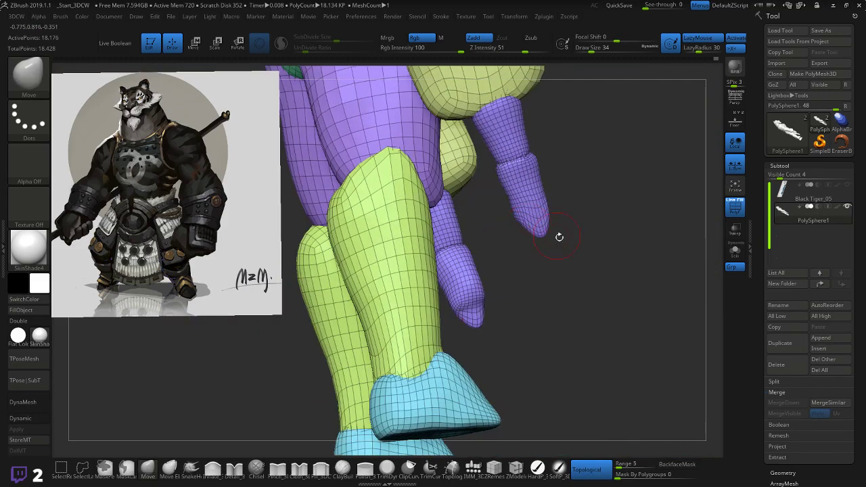
{"action": "mouse_move", "coordinate": [599, 205]}
{"action": "left_mouse_down"}
{"action": "mouse_move", "coordinate": [593, 179]}
{"action": "mouse_move", "coordinate": [617, 226]}
{"action": "mouse_move", "coordinate": [597, 213]}
{"action": "left_mouse_up"}
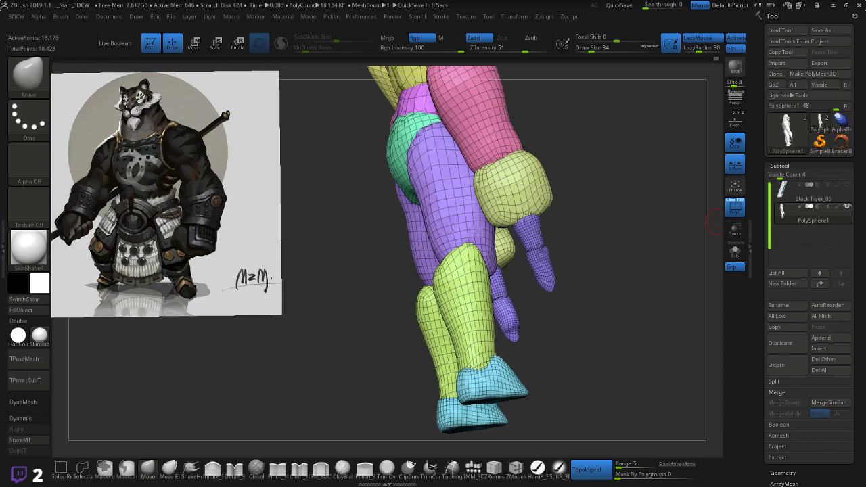
- Mask the whole body except the clawed finger in Move transpose mode
{"action": "left_click_drag", "start_coordinate": [629, 223], "coordinate": [602, 220]}
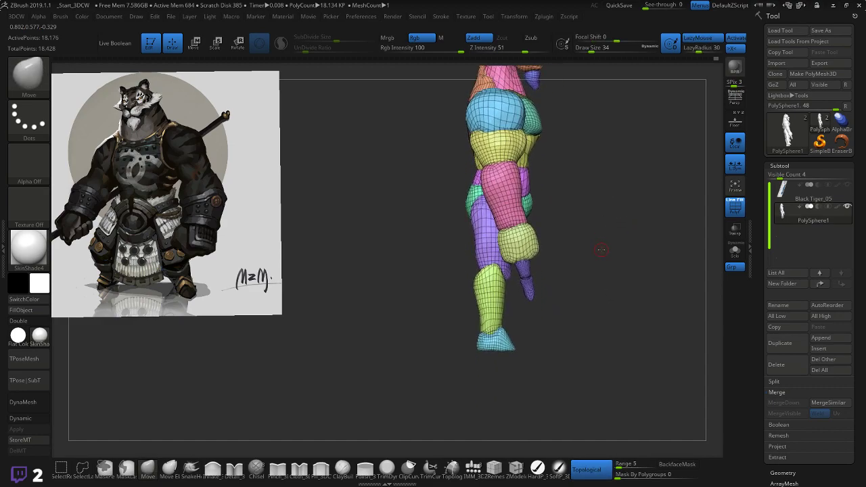
{"action": "left_click_drag", "start_coordinate": [601, 250], "coordinate": [628, 289], "text": "alt"}
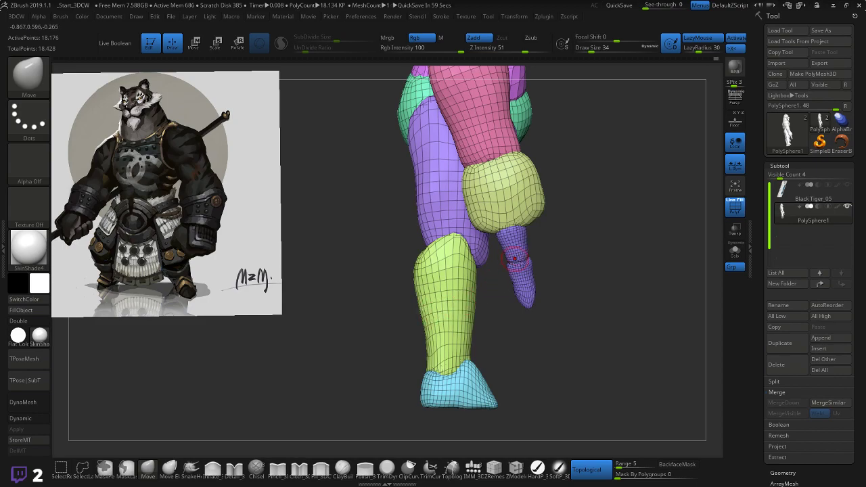
{"action": "key", "text": "ctrl"}
{"action": "key", "text": "ctrl"}
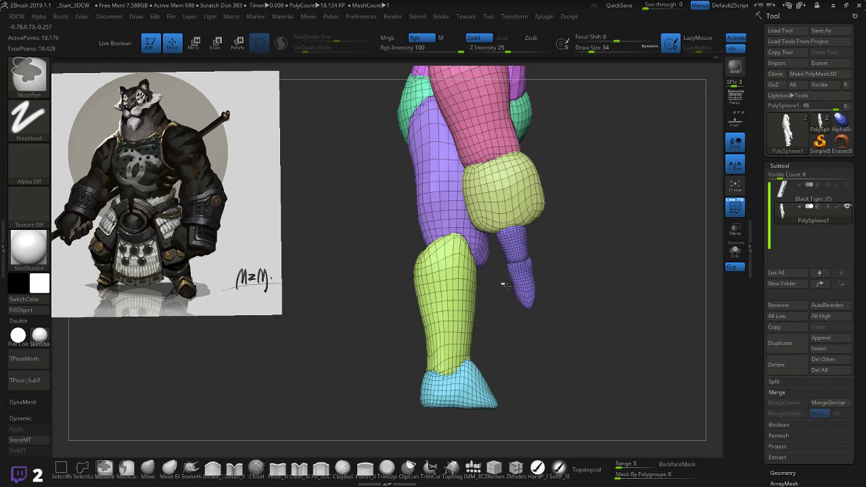
{"action": "mouse_move", "coordinate": [502, 283]}
{"action": "left_mouse_down", "text": "ctrl"}
{"action": "mouse_move", "coordinate": [559, 311]}
{"action": "mouse_move", "coordinate": [568, 265]}
{"action": "left_mouse_up", "text": "ctrl"}
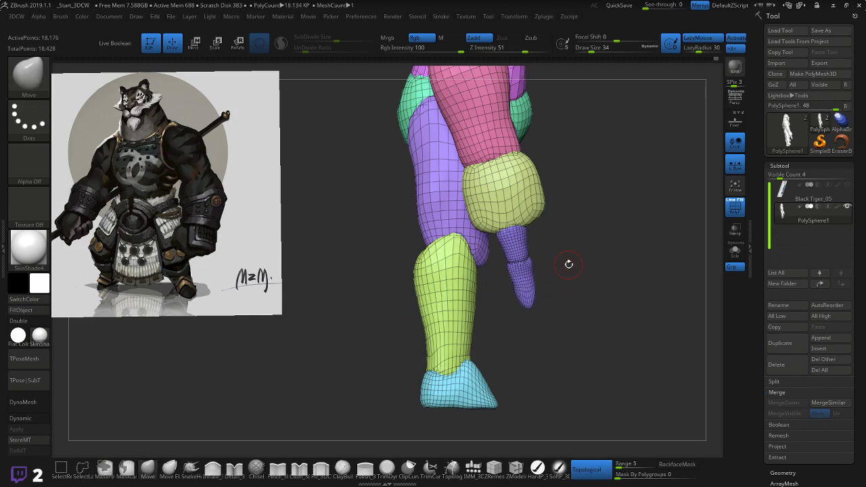
{"action": "key", "text": "w"}
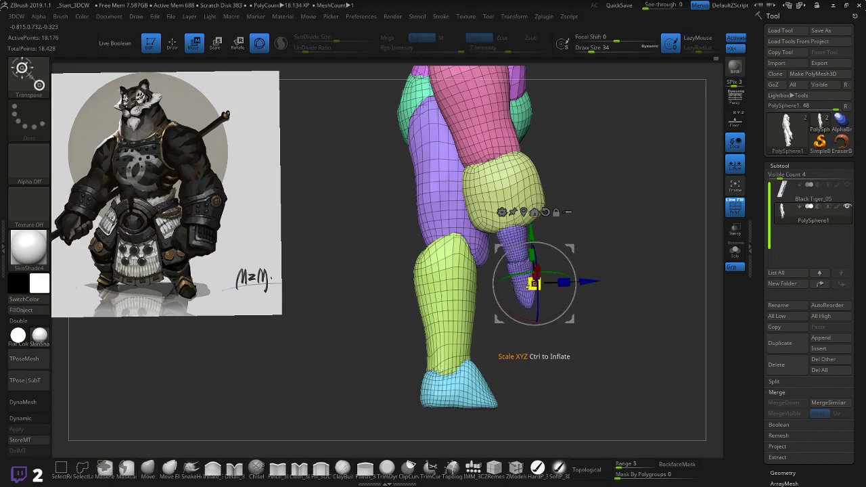
{"action": "left_click", "coordinate": [518, 296], "text": "ctrl"}
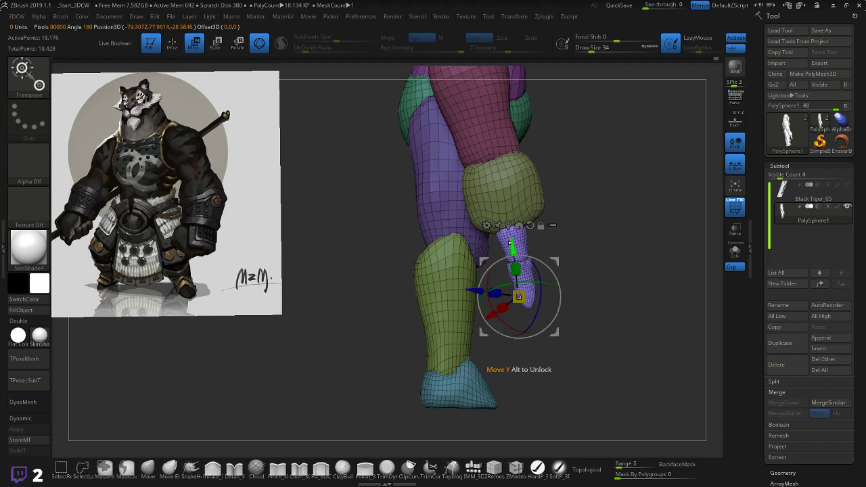
- Try to isolate the fingertip segment for transforming by masking the upper finger segment
{"action": "left_click_drag", "start_coordinate": [504, 241], "coordinate": [531, 294], "text": "ctrl"}
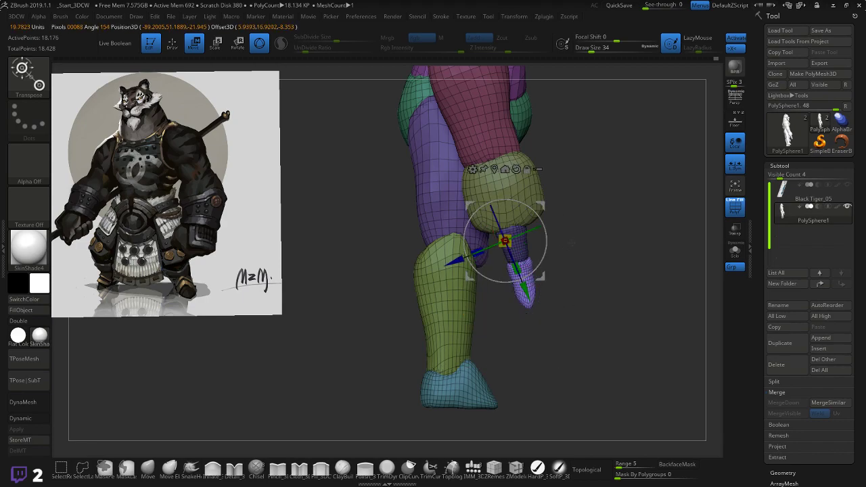
{"action": "key", "text": "ctrl+z"}
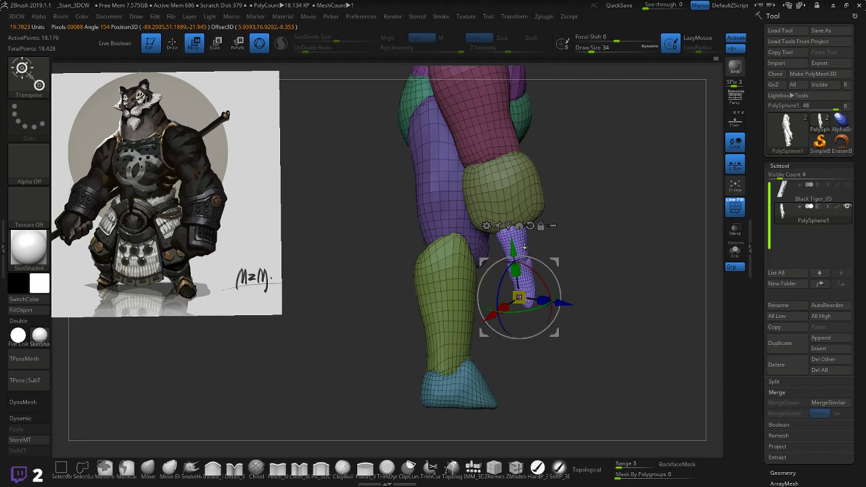
{"action": "key", "text": "ctrl+shift+z"}
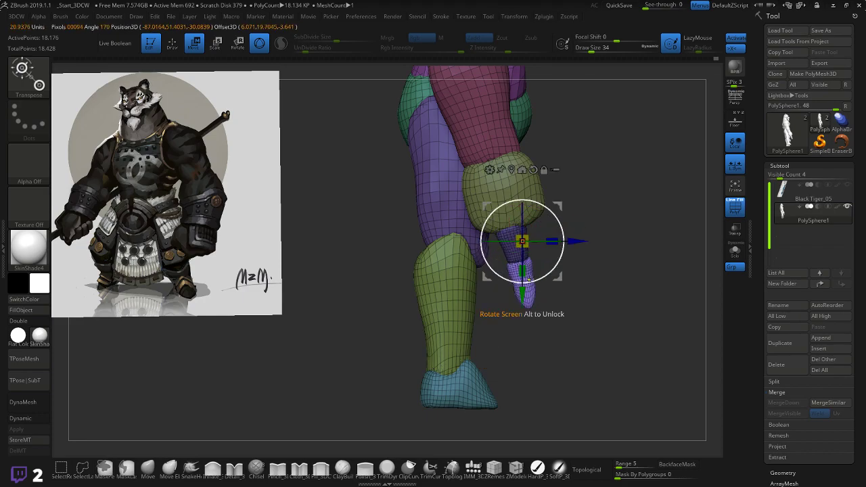
{"action": "mouse_move", "coordinate": [511, 253]}
{"action": "left_mouse_down"}
{"action": "mouse_move", "coordinate": [544, 252]}
{"action": "mouse_move", "coordinate": [553, 226]}
{"action": "left_mouse_up"}
{"action": "left_click", "coordinate": [593, 244], "text": "ctrl"}
{"action": "left_click", "coordinate": [594, 243], "text": "ctrl"}
{"action": "key", "text": "ctrl+z"}
{"action": "key", "text": "ctrl+z"}
- Adjust the angle and proportions of the whole clawed finger beneath the hand with the transform gizmo
{"action": "left_click_drag", "start_coordinate": [610, 222], "coordinate": [493, 227]}
{"action": "left_click_drag", "start_coordinate": [530, 299], "coordinate": [541, 294]}
{"action": "left_click_drag", "start_coordinate": [554, 223], "coordinate": [569, 222]}
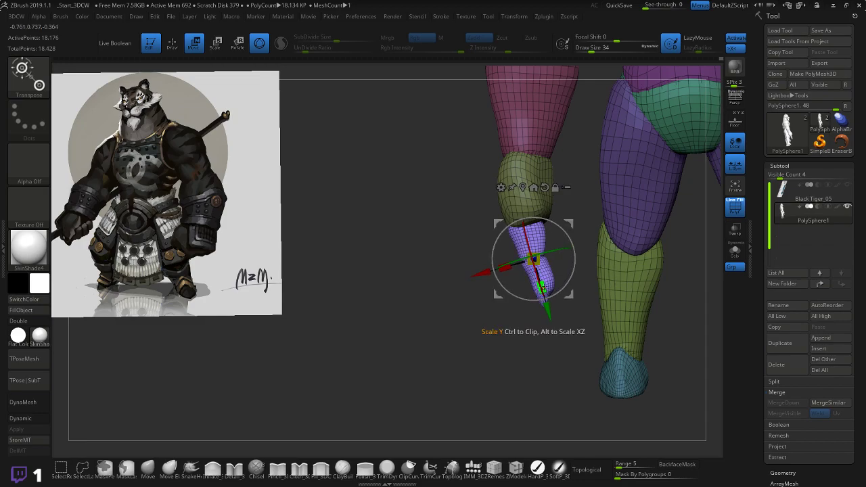
{"action": "left_click_drag", "start_coordinate": [541, 288], "coordinate": [575, 309]}
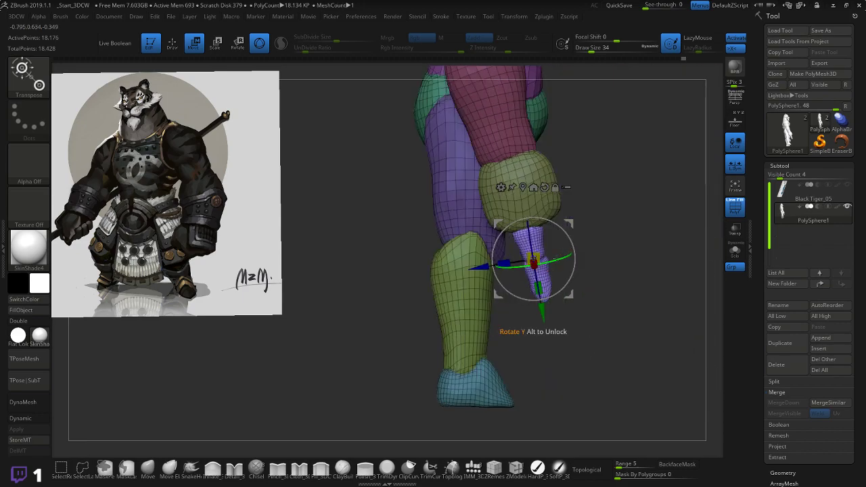
{"action": "left_click_drag", "start_coordinate": [561, 227], "coordinate": [609, 235], "text": "alt"}
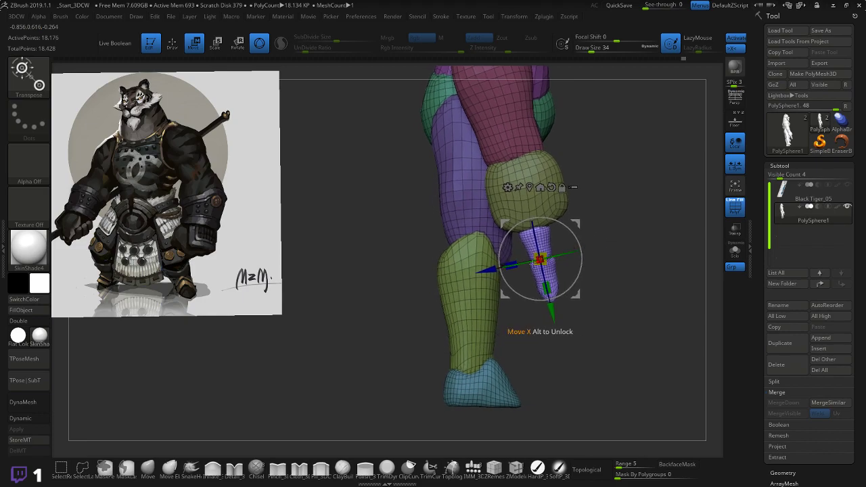
{"action": "left_click_drag", "start_coordinate": [511, 265], "coordinate": [498, 271], "text": "alt"}
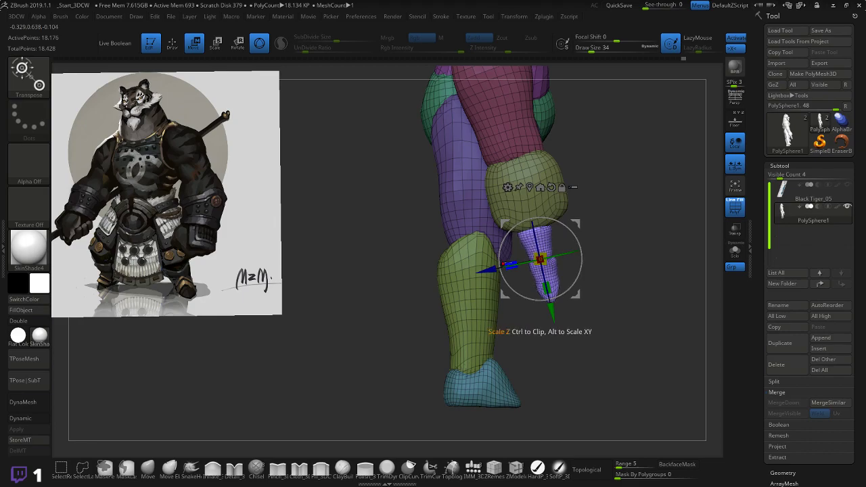
- Shift the finger slightly up into the hand and adjust its overall scale
{"action": "left_click_drag", "start_coordinate": [642, 211], "coordinate": [589, 222]}
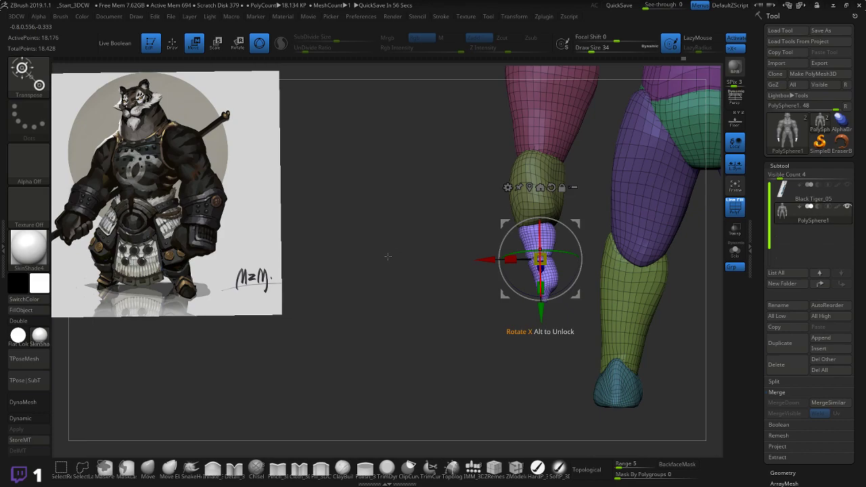
{"action": "left_click_drag", "start_coordinate": [387, 254], "coordinate": [468, 285]}
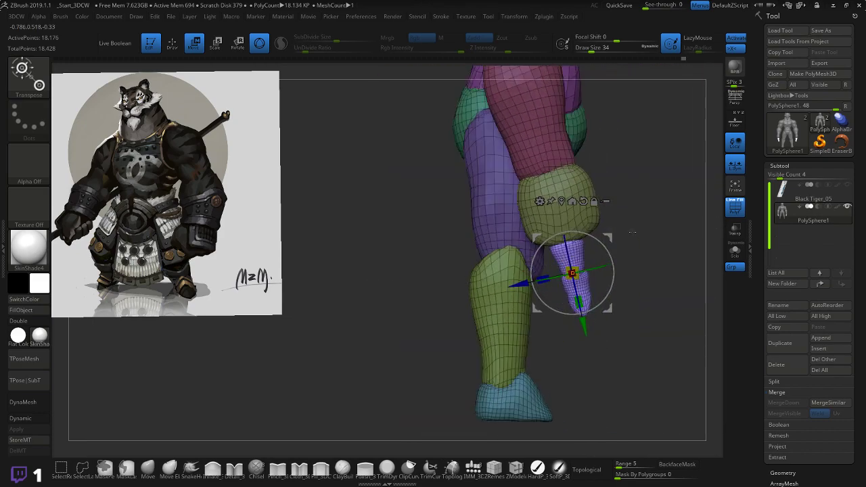
{"action": "left_click_drag", "start_coordinate": [610, 237], "coordinate": [606, 234]}
{"action": "left_click_drag", "start_coordinate": [575, 263], "coordinate": [574, 265]}
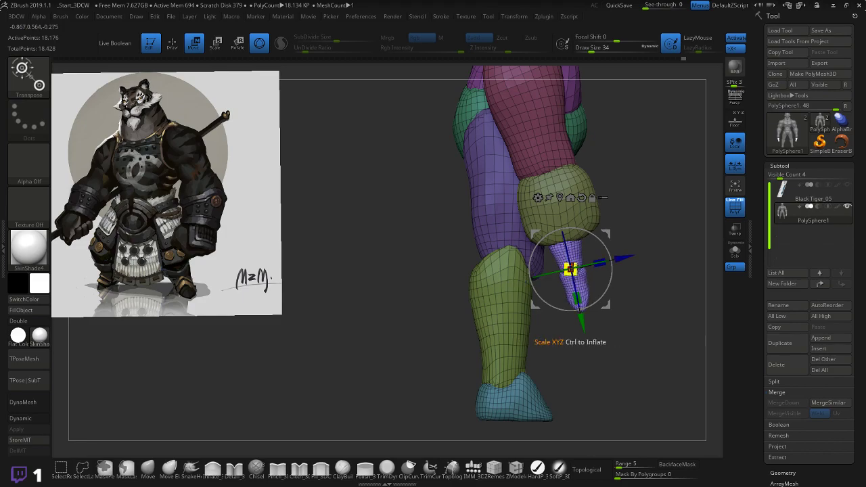
{"action": "left_click", "coordinate": [574, 265]}
- Fine-tune the finger's tilt and placement under the hand from the side and front
{"action": "left_click_drag", "start_coordinate": [641, 226], "coordinate": [595, 251], "text": "ctrl"}
{"action": "left_click_drag", "start_coordinate": [523, 306], "coordinate": [525, 307], "text": "shift"}
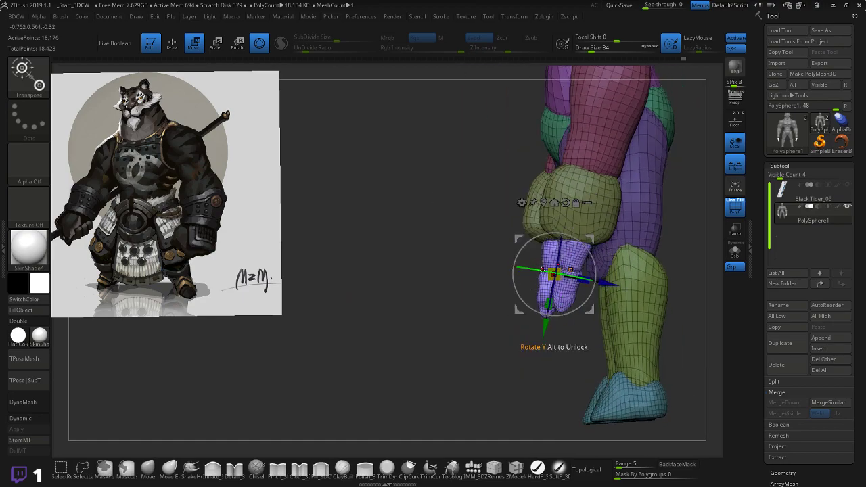
{"action": "key", "text": "ctrl+z"}
{"action": "left_click_drag", "start_coordinate": [539, 263], "coordinate": [544, 264]}
{"action": "left_click_drag", "start_coordinate": [488, 297], "coordinate": [527, 302], "text": "shift"}
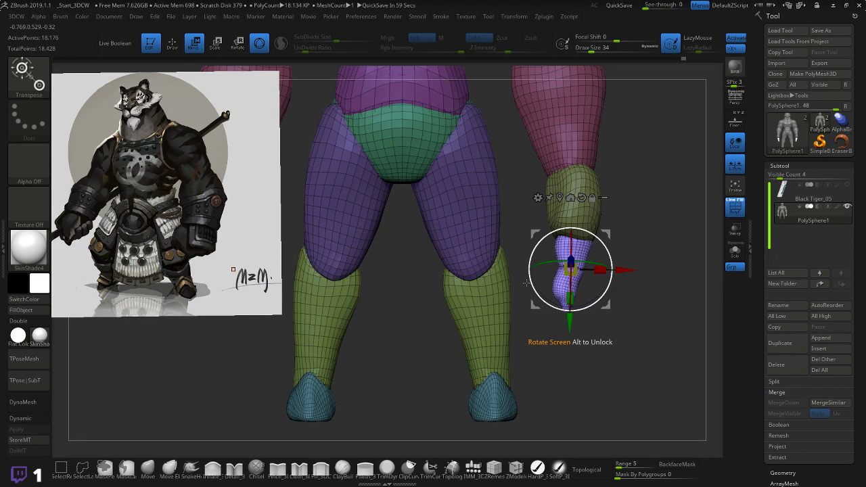
{"action": "left_click_drag", "start_coordinate": [526, 283], "coordinate": [528, 277]}
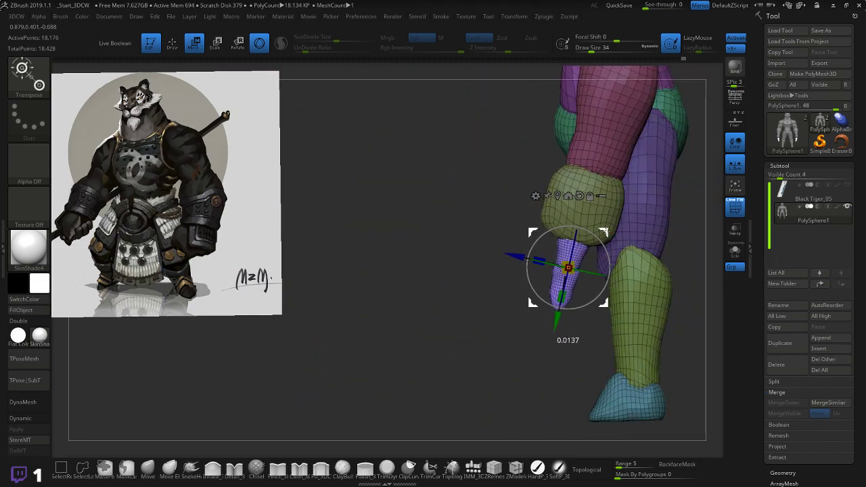
{"action": "left_click_drag", "start_coordinate": [399, 291], "coordinate": [460, 291]}
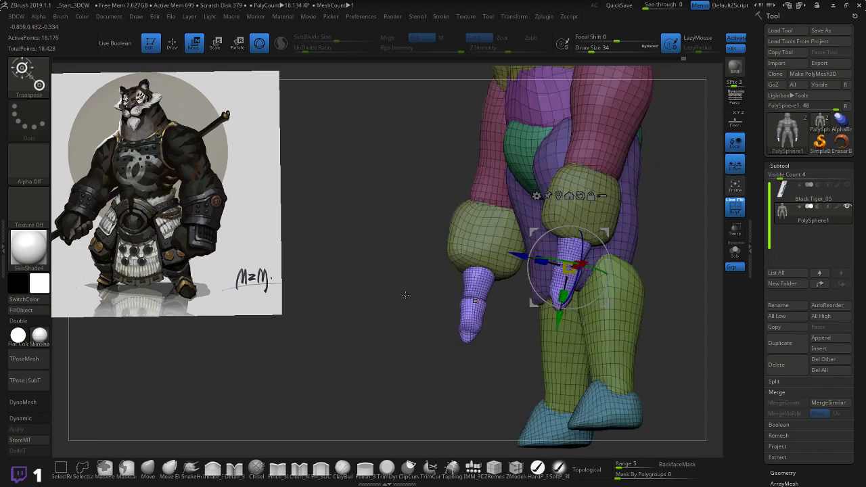
{"action": "left_click_drag", "start_coordinate": [403, 294], "coordinate": [394, 303], "text": "shift"}
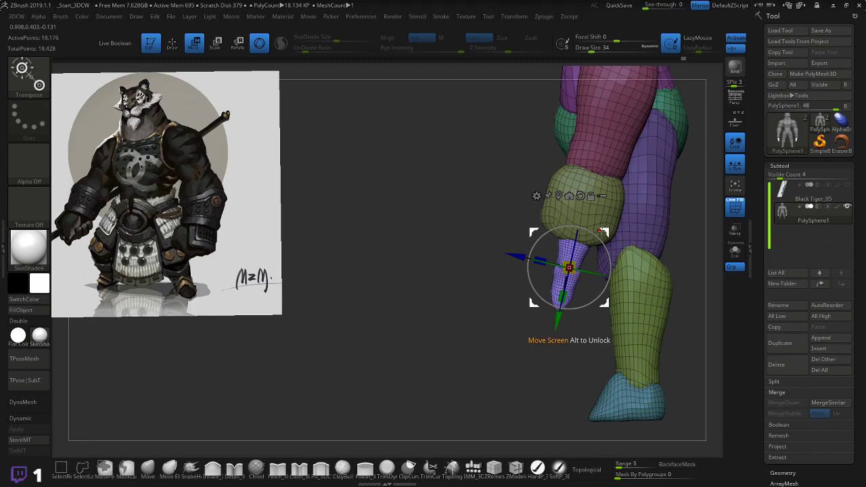
- Duplicate the clawed finger and place the copy beside the first along the front edge of the hand
{"action": "left_click_drag", "start_coordinate": [604, 232], "coordinate": [582, 219]}
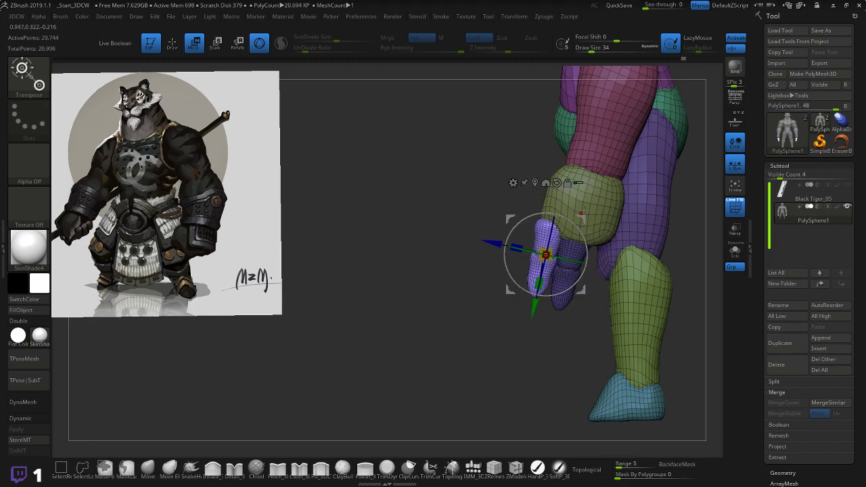
{"action": "left_click_drag", "start_coordinate": [546, 255], "coordinate": [545, 255]}
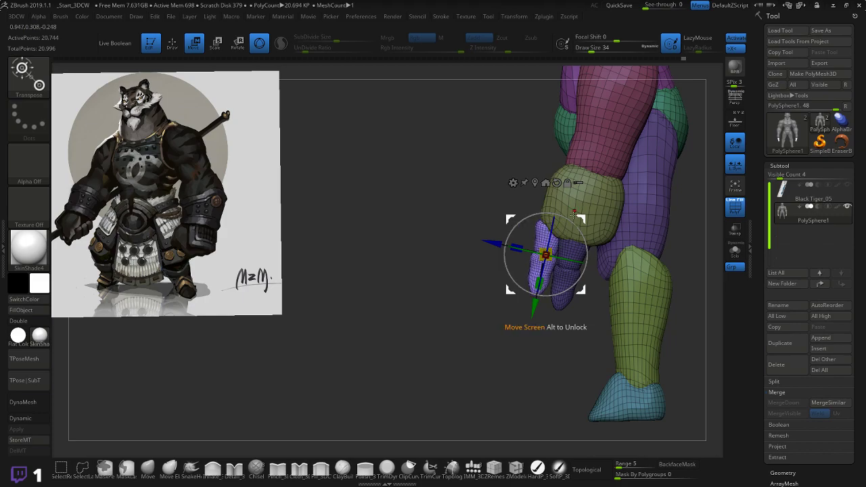
{"action": "mouse_move", "coordinate": [572, 222]}
{"action": "left_mouse_down"}
{"action": "mouse_move", "coordinate": [580, 226]}
{"action": "mouse_move", "coordinate": [575, 218]}
{"action": "left_mouse_up"}
- Try to shift the duplicate finger sideways across the hand, and undo the move
{"action": "left_click_drag", "start_coordinate": [457, 274], "coordinate": [585, 264]}
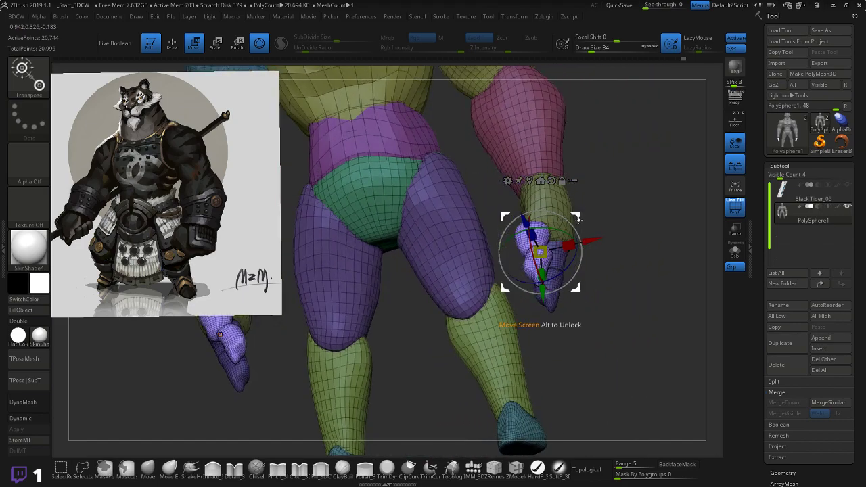
{"action": "mouse_move", "coordinate": [579, 215]}
{"action": "left_mouse_down"}
{"action": "mouse_move", "coordinate": [654, 209]}
{"action": "mouse_move", "coordinate": [660, 220]}
{"action": "mouse_move", "coordinate": [619, 222]}
{"action": "mouse_move", "coordinate": [563, 241]}
{"action": "mouse_move", "coordinate": [561, 219]}
{"action": "mouse_move", "coordinate": [542, 221]}
{"action": "mouse_move", "coordinate": [629, 216]}
{"action": "left_mouse_up"}
{"action": "key", "text": "ctrl+z"}
{"action": "key", "text": "ctrl+z"}
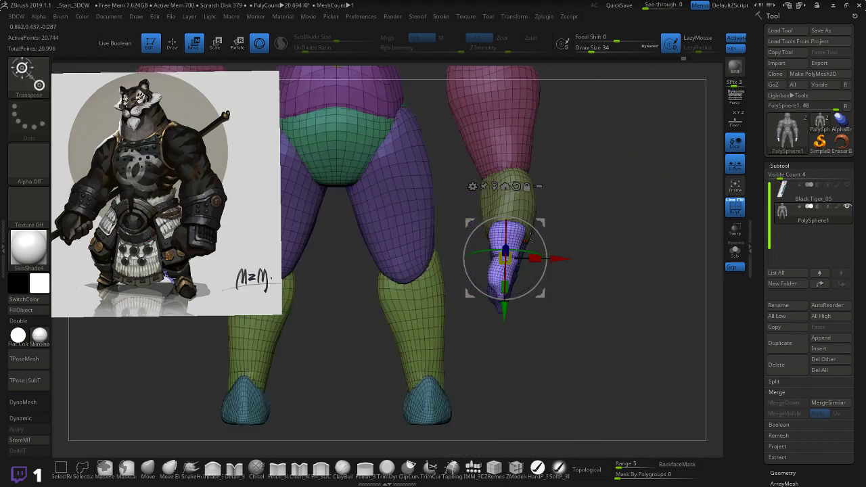
- Try to move the duplicate finger along the hand with the Local option turned off
{"action": "left_click_drag", "start_coordinate": [553, 222], "coordinate": [611, 201]}
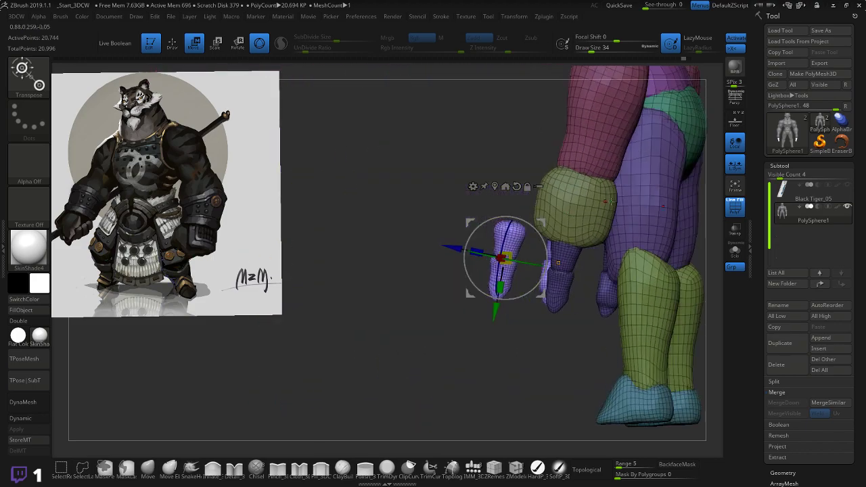
{"action": "left_click", "coordinate": [738, 145]}
{"action": "left_click_drag", "start_coordinate": [543, 224], "coordinate": [530, 225]}
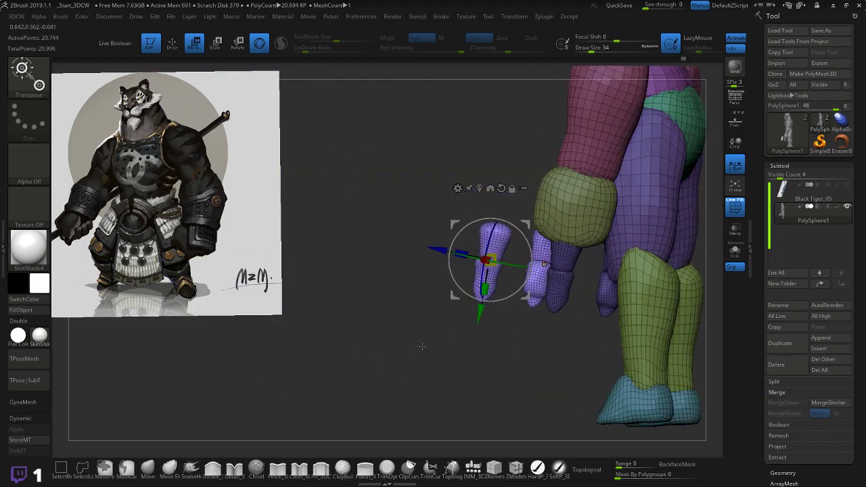
{"action": "left_click_drag", "start_coordinate": [422, 348], "coordinate": [508, 299]}
{"action": "left_click_drag", "start_coordinate": [503, 330], "coordinate": [356, 323]}
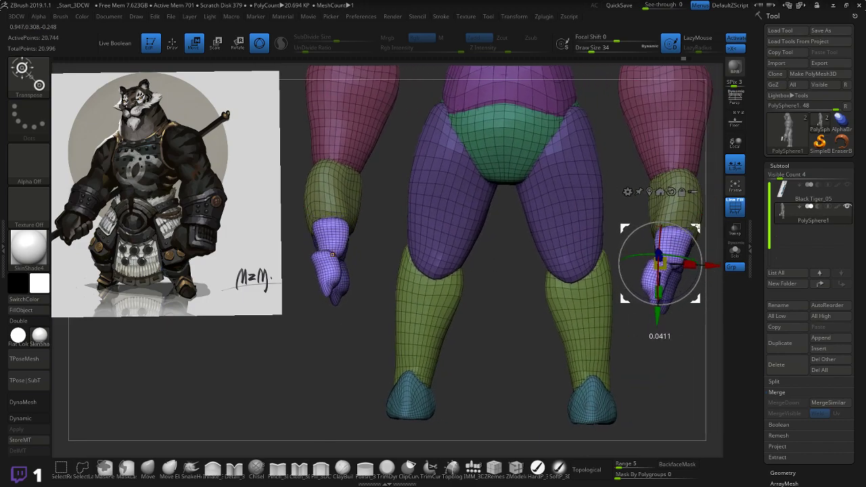
- Turn the Local option back on and turn Local Symmetry off for positioning the duplicate finger
{"action": "left_click", "coordinate": [738, 145]}
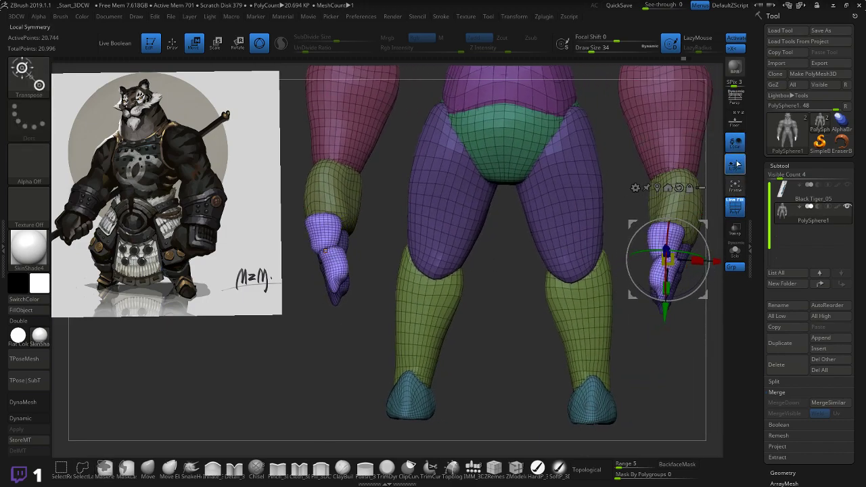
{"action": "left_click_drag", "start_coordinate": [648, 334], "coordinate": [592, 308], "text": "alt"}
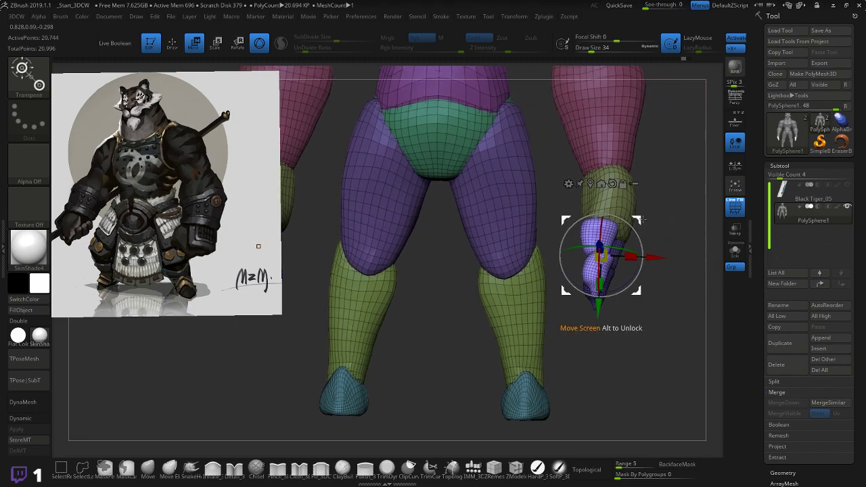
- Try to move the duplicate finger, undo the move, centre the gizmo on it and redo the mask around it
{"action": "mouse_move", "coordinate": [637, 220]}
{"action": "left_mouse_down"}
{"action": "mouse_move", "coordinate": [629, 224]}
{"action": "mouse_move", "coordinate": [648, 209]}
{"action": "mouse_move", "coordinate": [652, 231]}
{"action": "mouse_move", "coordinate": [669, 224]}
{"action": "mouse_move", "coordinate": [647, 223]}
{"action": "left_mouse_up"}
{"action": "key", "text": "ctrl+z"}
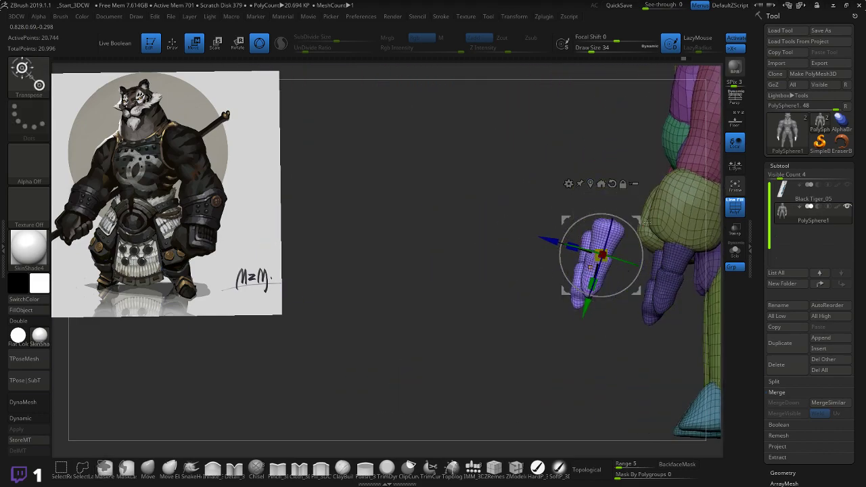
{"action": "left_click", "coordinate": [590, 184]}
{"action": "left_click_drag", "start_coordinate": [545, 317], "coordinate": [535, 319], "text": "shift"}
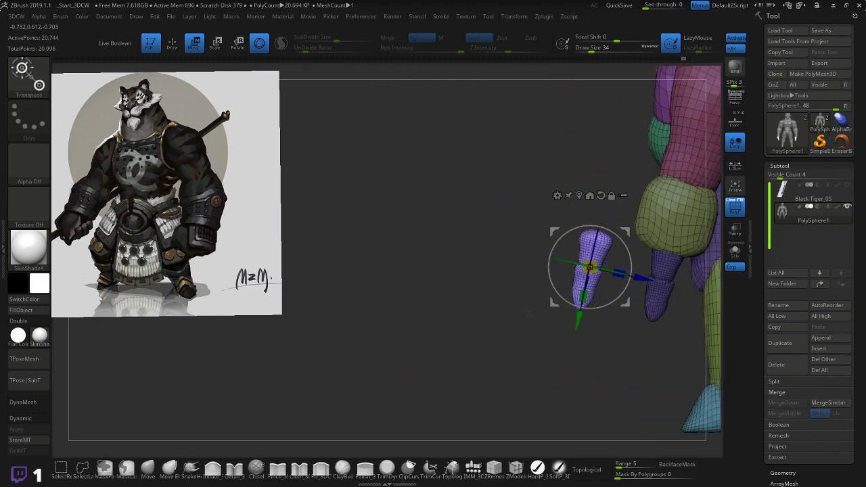
{"action": "left_click", "coordinate": [503, 268], "text": "ctrl"}
{"action": "mouse_move", "coordinate": [532, 307]}
{"action": "left_mouse_down", "text": "ctrl"}
{"action": "mouse_move", "coordinate": [578, 203]}
{"action": "mouse_move", "coordinate": [580, 245]}
{"action": "left_mouse_up", "text": "ctrl"}
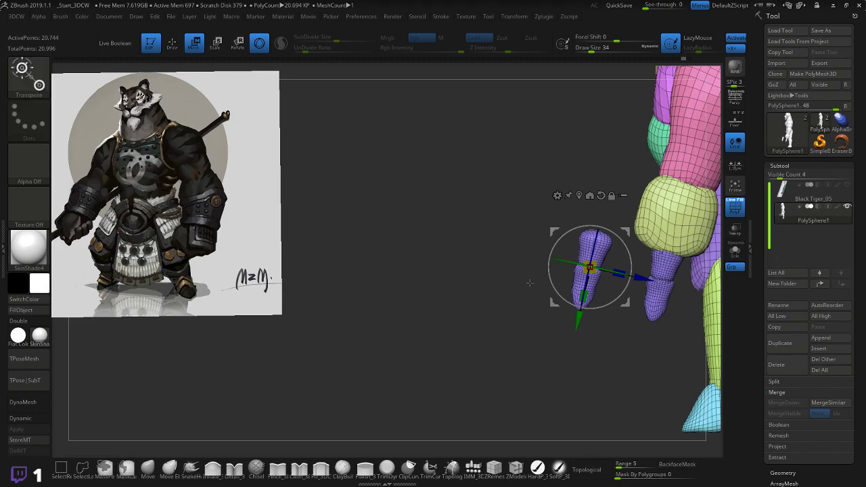
{"action": "mouse_move", "coordinate": [530, 283]}
{"action": "left_mouse_down", "text": "ctrl"}
{"action": "mouse_move", "coordinate": [534, 214]}
{"action": "mouse_move", "coordinate": [619, 230]}
{"action": "mouse_move", "coordinate": [568, 335]}
{"action": "mouse_move", "coordinate": [514, 304]}
{"action": "mouse_move", "coordinate": [505, 326]}
{"action": "mouse_move", "coordinate": [523, 320]}
{"action": "mouse_move", "coordinate": [502, 314]}
{"action": "left_mouse_up", "text": "ctrl"}
{"action": "left_click", "coordinate": [514, 304], "text": "ctrl"}
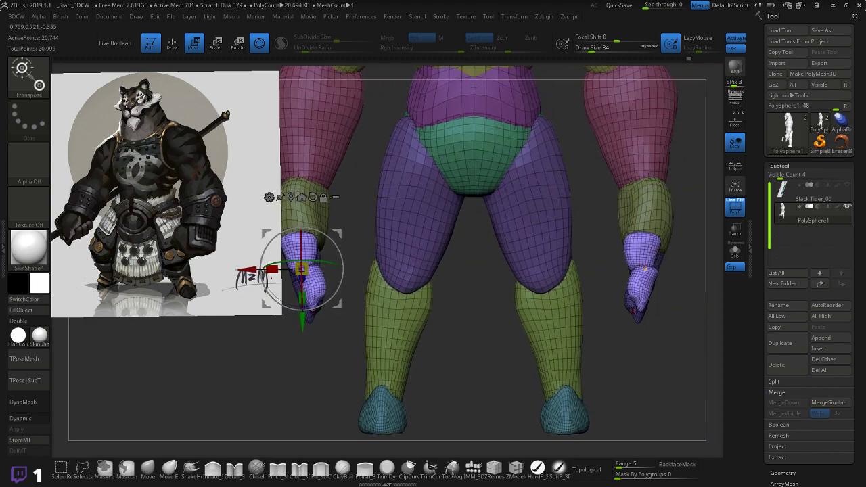
- Try to adjust the duplicate finger using the mirrored gizmo points on both hands
{"action": "left_click", "coordinate": [645, 269]}
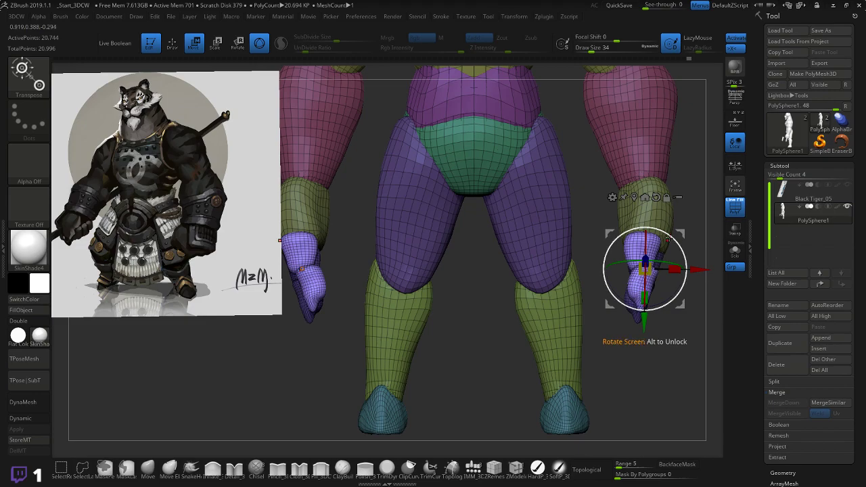
{"action": "mouse_move", "coordinate": [680, 233]}
{"action": "left_mouse_down"}
{"action": "mouse_move", "coordinate": [689, 245]}
{"action": "mouse_move", "coordinate": [670, 248]}
{"action": "mouse_move", "coordinate": [688, 232]}
{"action": "mouse_move", "coordinate": [677, 238]}
{"action": "left_mouse_up"}
{"action": "left_click_drag", "start_coordinate": [679, 306], "coordinate": [535, 317]}
{"action": "left_click_drag", "start_coordinate": [393, 325], "coordinate": [412, 336]}
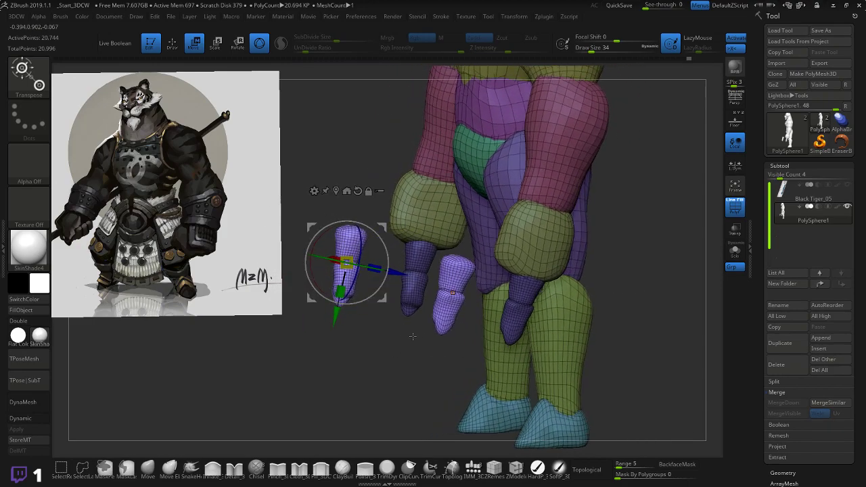
{"action": "left_click", "coordinate": [453, 293]}
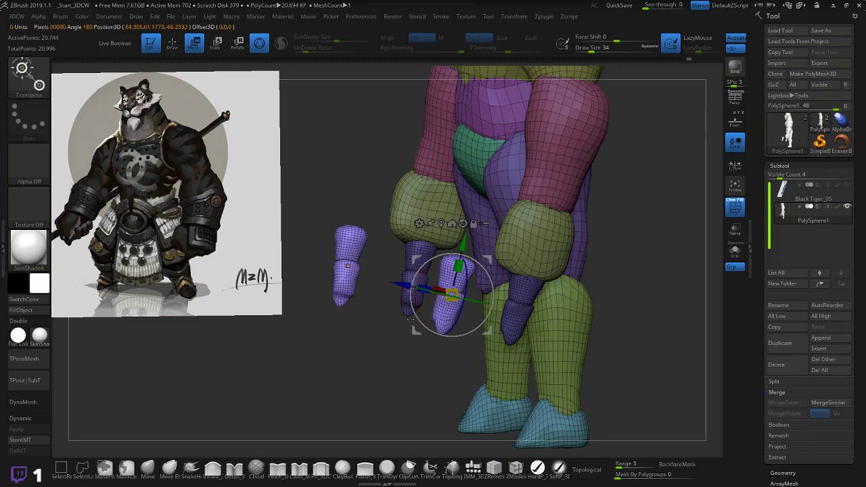
- Give every separate part of the body its own polygroup with Auto Groups
{"action": "key", "text": "q"}
{"action": "left_click", "coordinate": [447, 307], "text": "ctrl+shift"}
{"action": "left_click", "coordinate": [451, 278], "text": "ctrl+shift"}
{"action": "mouse_move", "coordinate": [444, 315]}
{"action": "left_mouse_down"}
{"action": "mouse_move", "coordinate": [412, 323]}
{"action": "mouse_move", "coordinate": [400, 355]}
{"action": "mouse_move", "coordinate": [389, 337]}
{"action": "left_mouse_up"}
{"action": "left_click", "coordinate": [400, 333], "text": "ctrl+shift"}
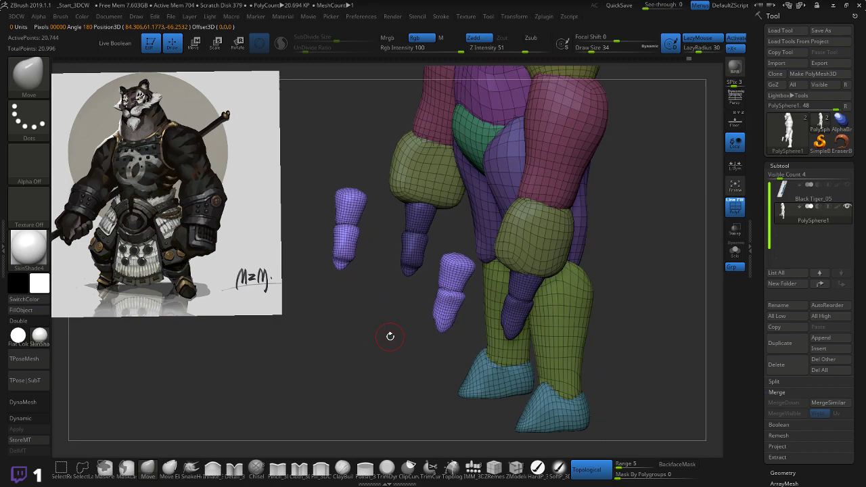
{"action": "key", "text": "space"}
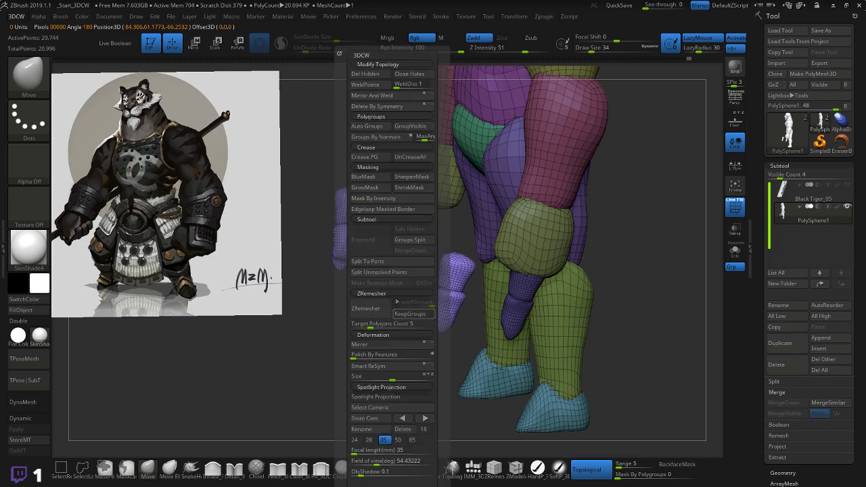
{"action": "left_click", "coordinate": [366, 126]}
- Restore the model's symmetry with Mirror And Weld and Smart ReSym
{"action": "key", "text": "space"}
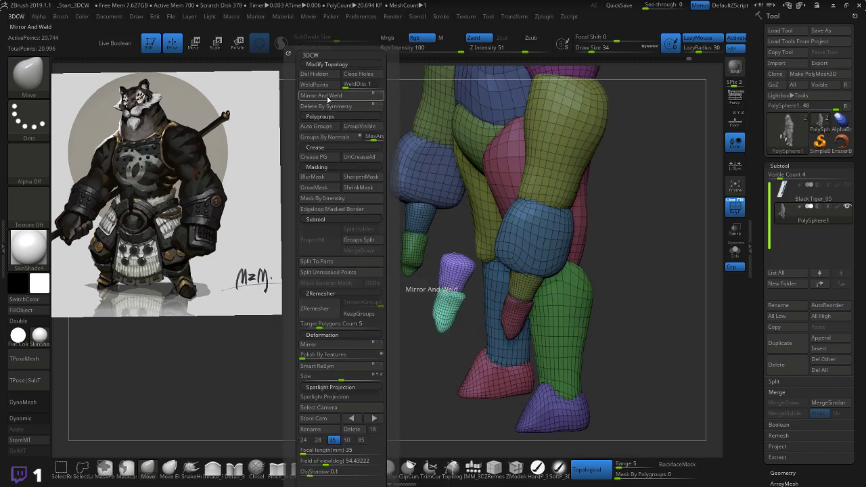
{"action": "left_click", "coordinate": [327, 96]}
{"action": "left_click", "coordinate": [313, 368]}
{"action": "left_click_drag", "start_coordinate": [362, 348], "coordinate": [466, 324]}
{"action": "left_click_drag", "start_coordinate": [571, 264], "coordinate": [418, 277], "text": "alt"}
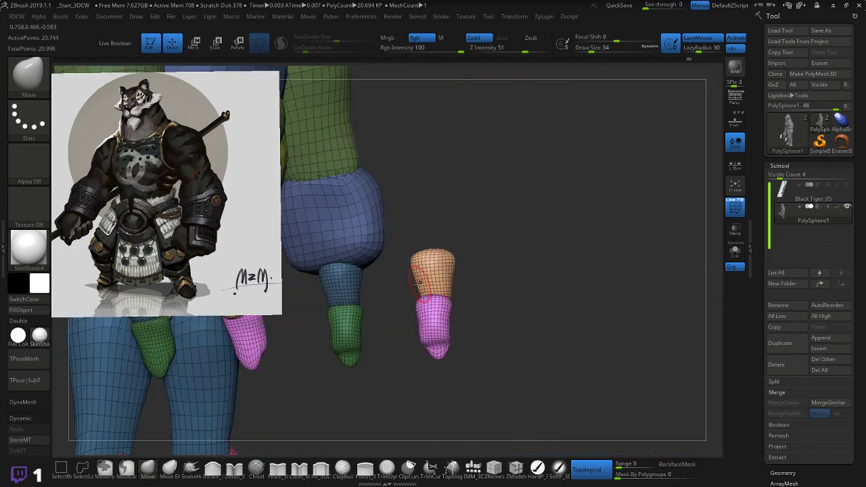
- Keep both segments of the duplicate finger unmasked and set the gizmo's pivot at its knuckle
{"action": "key", "text": "w"}
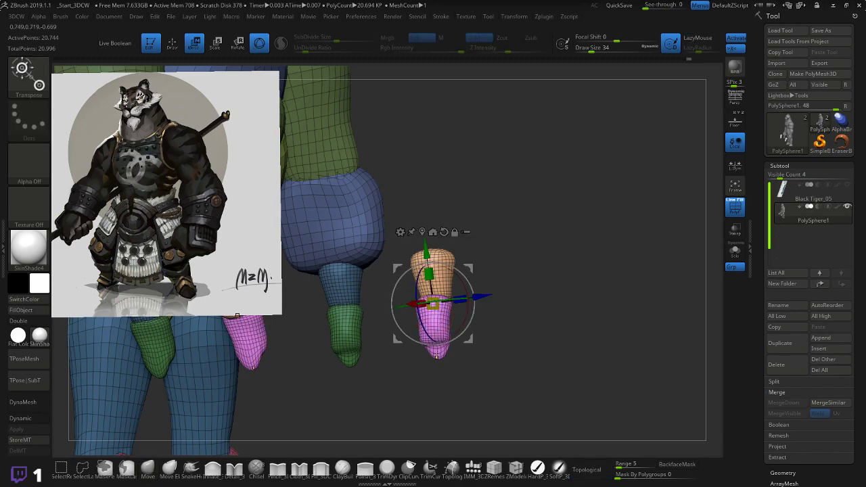
{"action": "left_click", "coordinate": [438, 354], "text": "ctrl"}
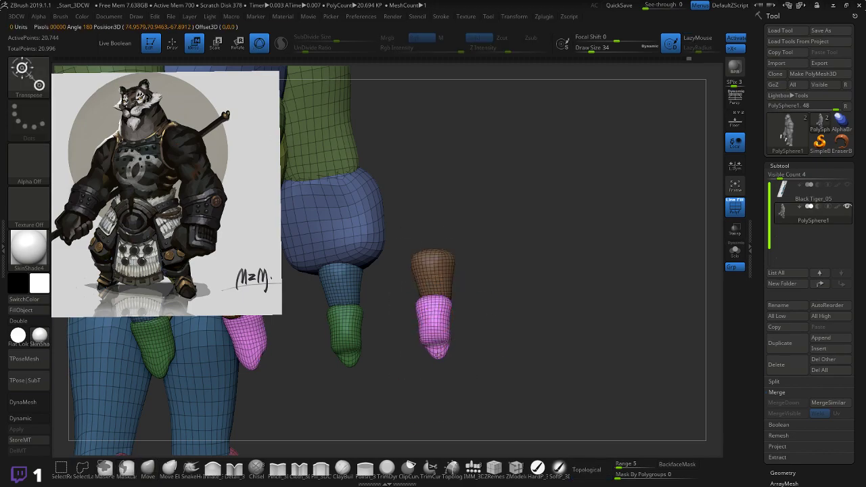
{"action": "mouse_move", "coordinate": [526, 293]}
{"action": "left_mouse_down"}
{"action": "mouse_move", "coordinate": [488, 293]}
{"action": "mouse_move", "coordinate": [478, 320]}
{"action": "mouse_move", "coordinate": [475, 297]}
{"action": "mouse_move", "coordinate": [535, 299]}
{"action": "left_mouse_up"}
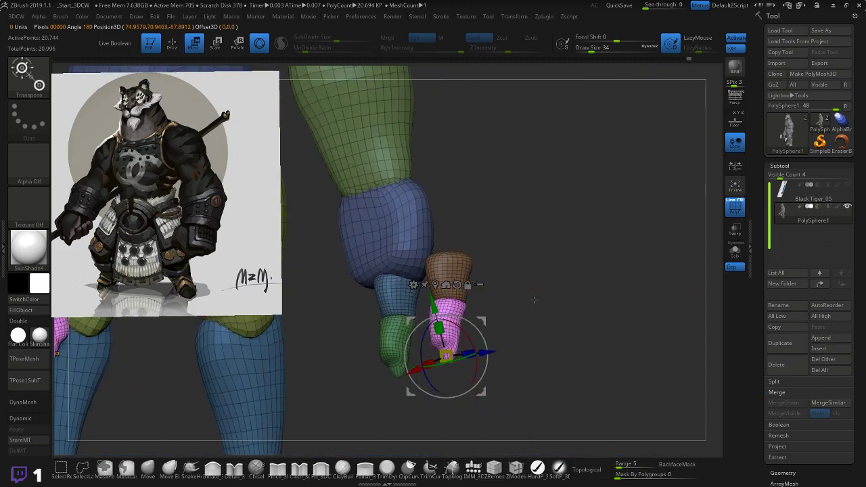
{"action": "left_click", "coordinate": [458, 270], "text": "ctrl"}
{"action": "left_click_drag", "start_coordinate": [491, 279], "coordinate": [516, 272]}
{"action": "left_click_drag", "start_coordinate": [571, 284], "coordinate": [595, 283]}
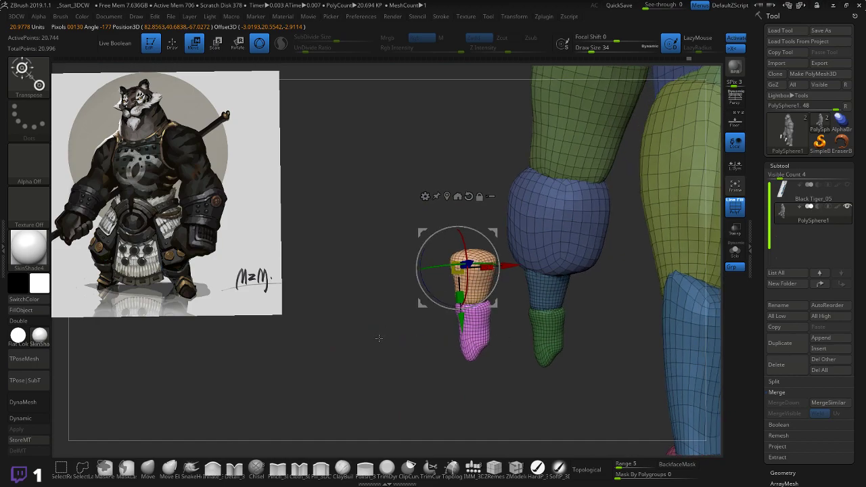
- Move the duplicate finger against the front edge of the hand and turn it to follow the hand's direction
{"action": "left_click_drag", "start_coordinate": [378, 338], "coordinate": [526, 259]}
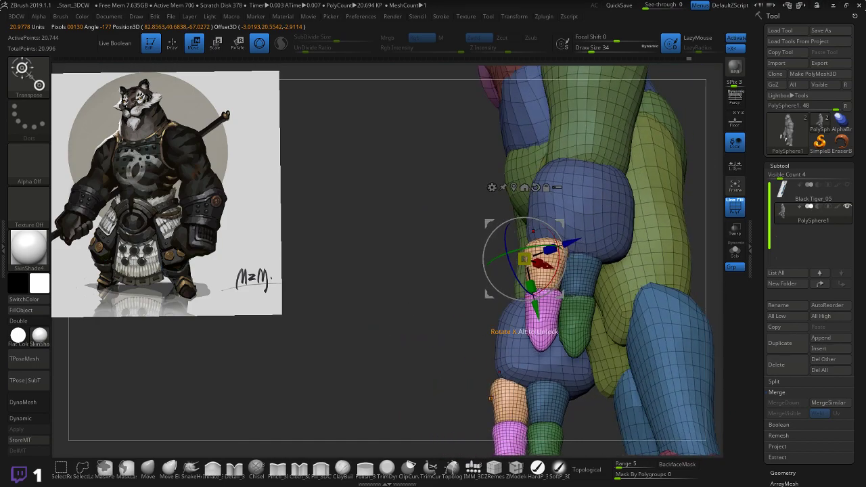
{"action": "mouse_move", "coordinate": [477, 287]}
{"action": "left_mouse_down"}
{"action": "mouse_move", "coordinate": [437, 305]}
{"action": "mouse_move", "coordinate": [473, 297]}
{"action": "left_mouse_up"}
{"action": "left_click_drag", "start_coordinate": [526, 259], "coordinate": [519, 261]}
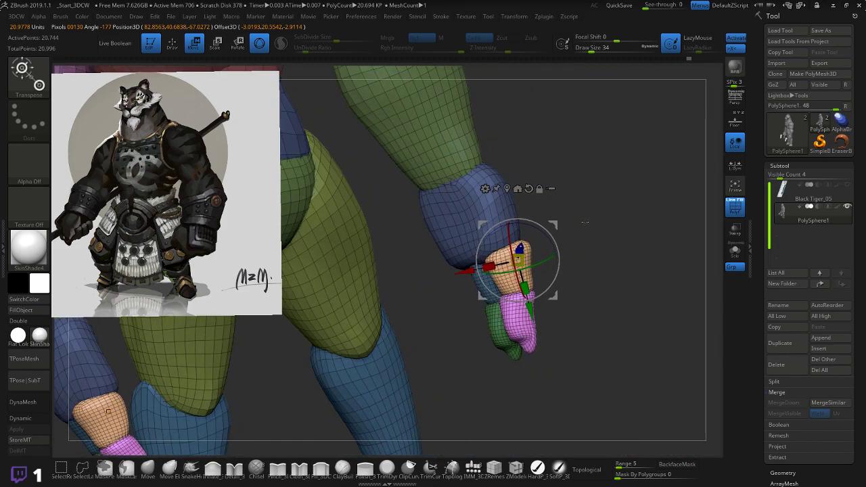
{"action": "left_click_drag", "start_coordinate": [587, 223], "coordinate": [565, 218]}
{"action": "mouse_move", "coordinate": [621, 231]}
{"action": "left_mouse_down"}
{"action": "mouse_move", "coordinate": [581, 233]}
{"action": "mouse_move", "coordinate": [617, 231]}
{"action": "left_mouse_up"}
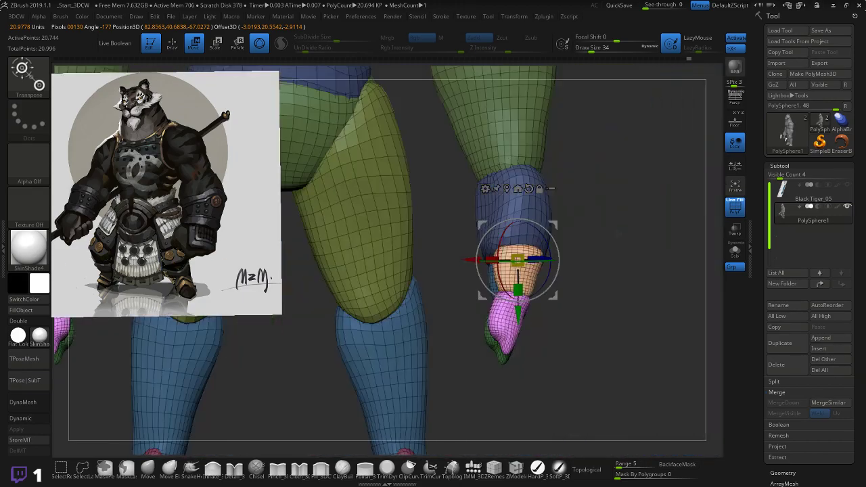
{"action": "left_click_drag", "start_coordinate": [554, 230], "coordinate": [549, 228]}
{"action": "left_click_drag", "start_coordinate": [597, 228], "coordinate": [551, 230]}
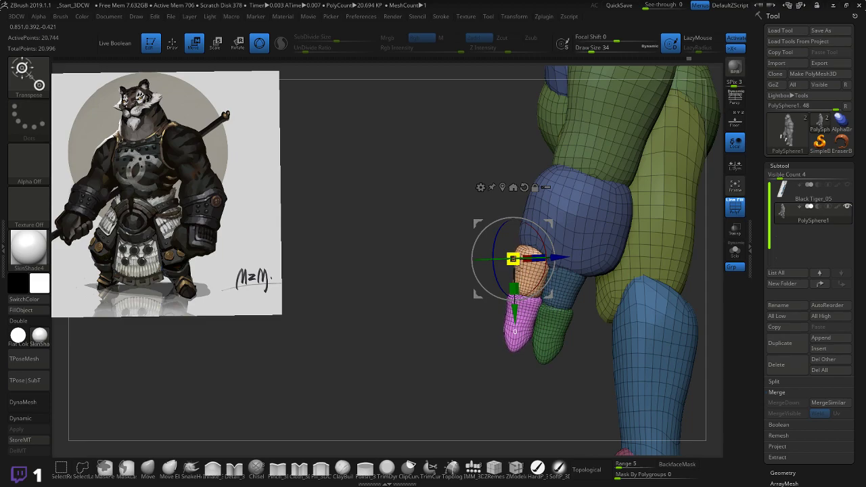
- Rotate the front finger forward so it spreads away from the neighbouring finger, and nudge its base onto the hand
{"action": "left_click_drag", "start_coordinate": [543, 242], "coordinate": [555, 222]}
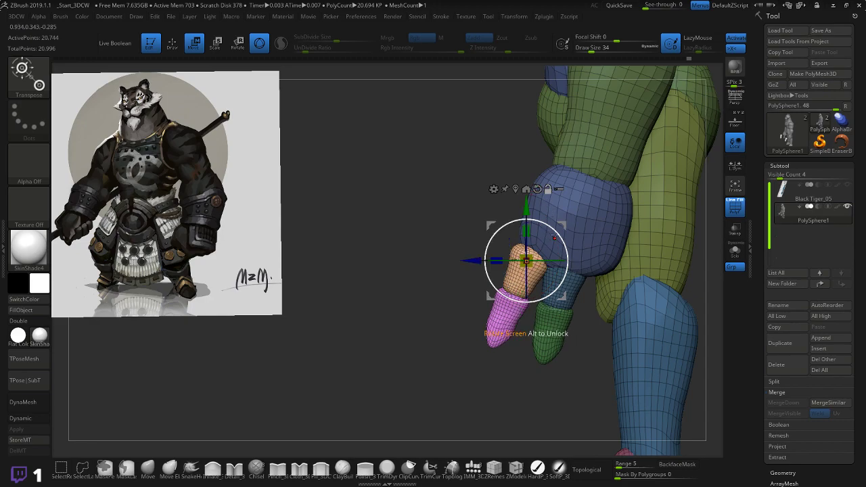
{"action": "left_click_drag", "start_coordinate": [550, 226], "coordinate": [547, 223]}
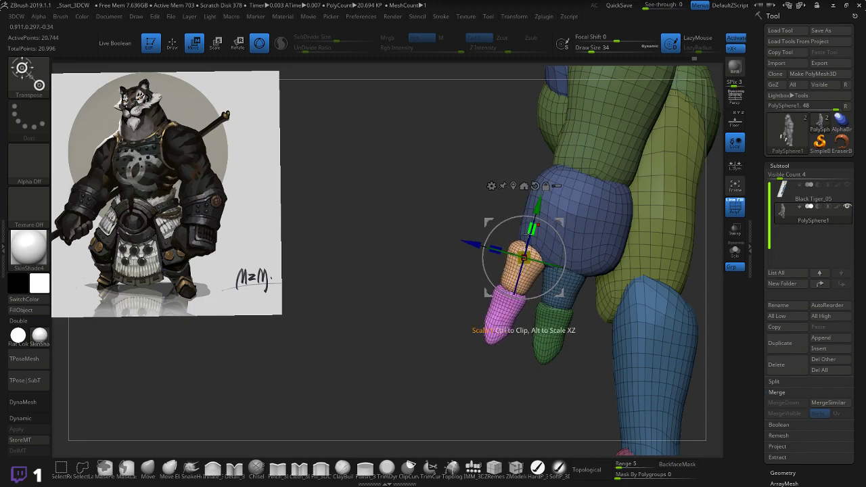
{"action": "left_click_drag", "start_coordinate": [365, 281], "coordinate": [493, 276]}
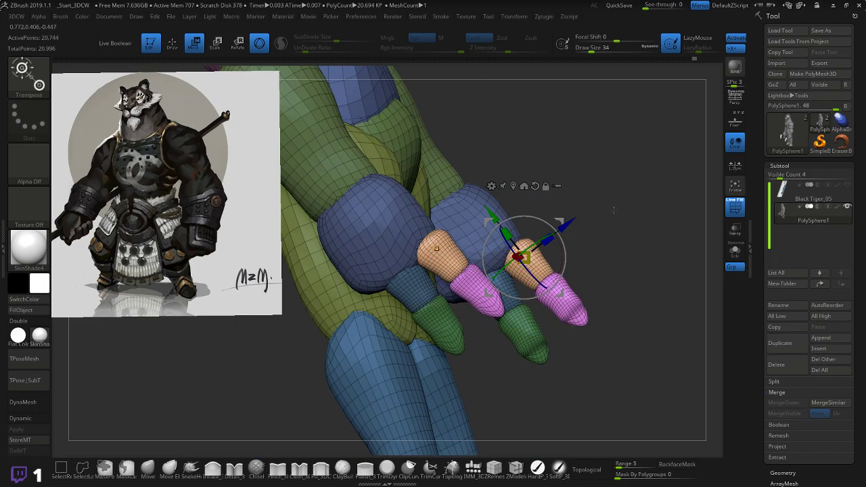
{"action": "left_click_drag", "start_coordinate": [559, 222], "coordinate": [557, 217]}
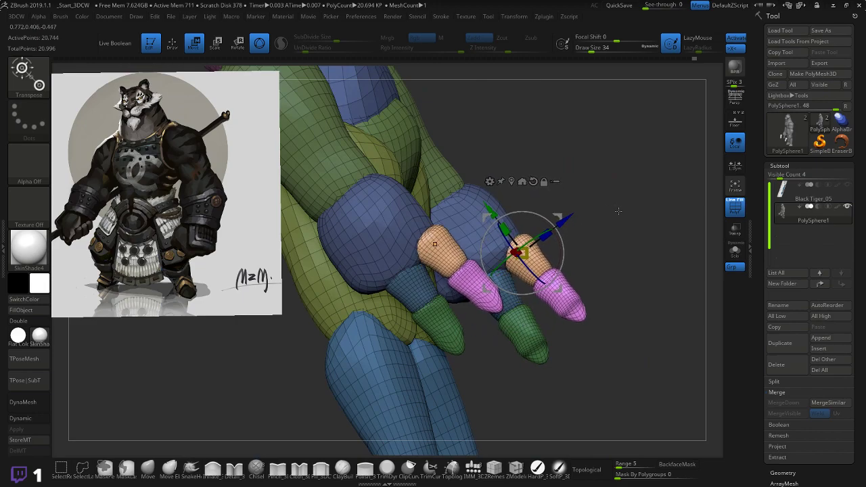
- Fine-tune the front finger's position on the knuckle, checking it from the side, front and below
{"action": "left_click_drag", "start_coordinate": [618, 210], "coordinate": [546, 236]}
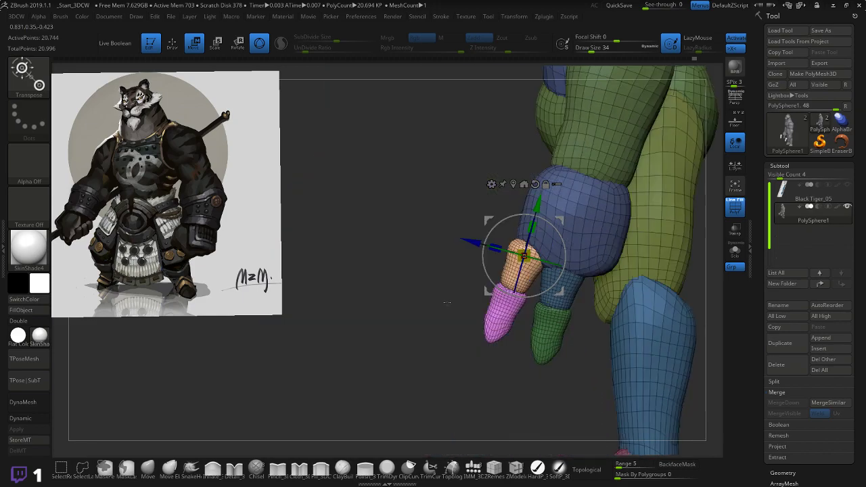
{"action": "left_click_drag", "start_coordinate": [453, 276], "coordinate": [587, 264]}
{"action": "left_click_drag", "start_coordinate": [562, 220], "coordinate": [559, 219]}
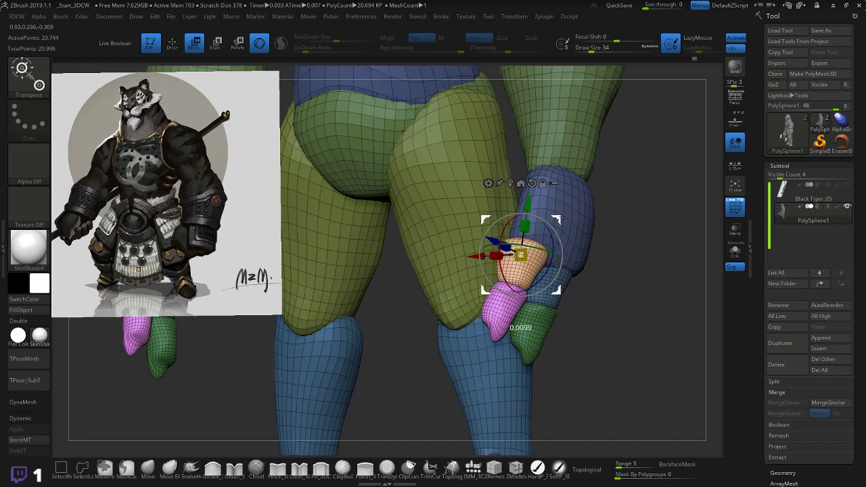
{"action": "left_click_drag", "start_coordinate": [628, 217], "coordinate": [594, 211]}
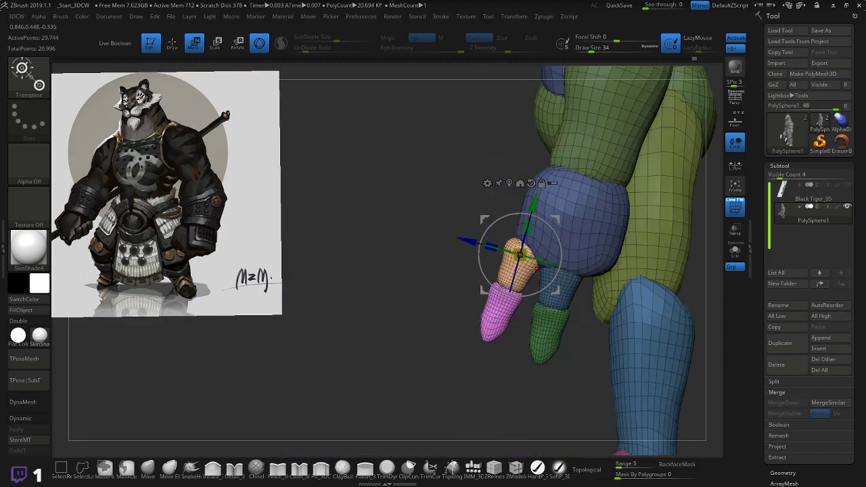
{"action": "left_click_drag", "start_coordinate": [473, 293], "coordinate": [532, 184]}
{"action": "left_click_drag", "start_coordinate": [557, 211], "coordinate": [560, 208]}
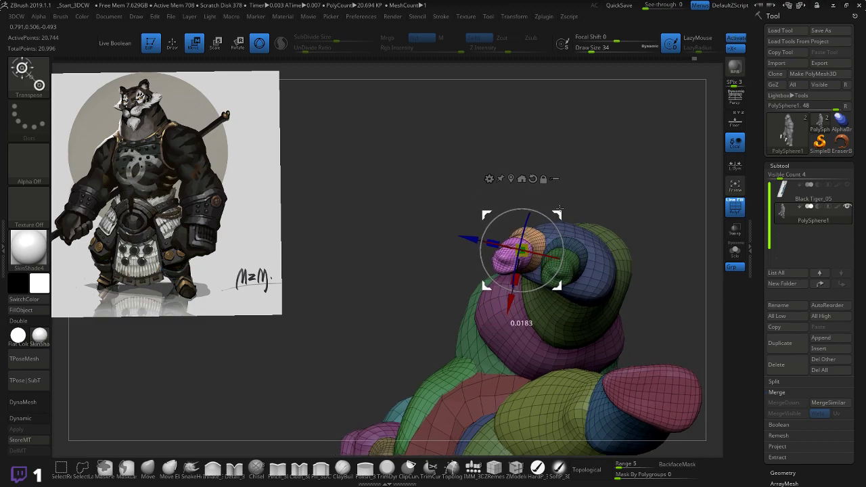
- Duplicate the clawed finger and position the copy at the rear edge of the hand as a third finger
{"action": "left_click_drag", "start_coordinate": [401, 276], "coordinate": [425, 306]}
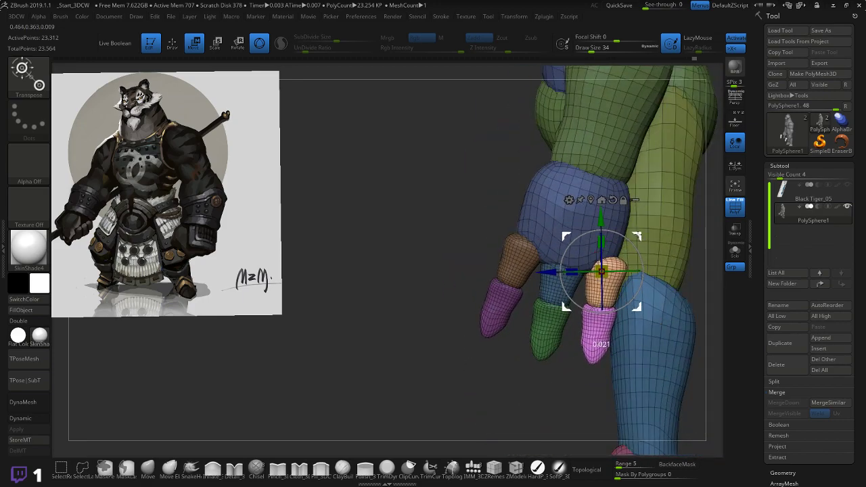
{"action": "left_click_drag", "start_coordinate": [480, 331], "coordinate": [515, 250]}
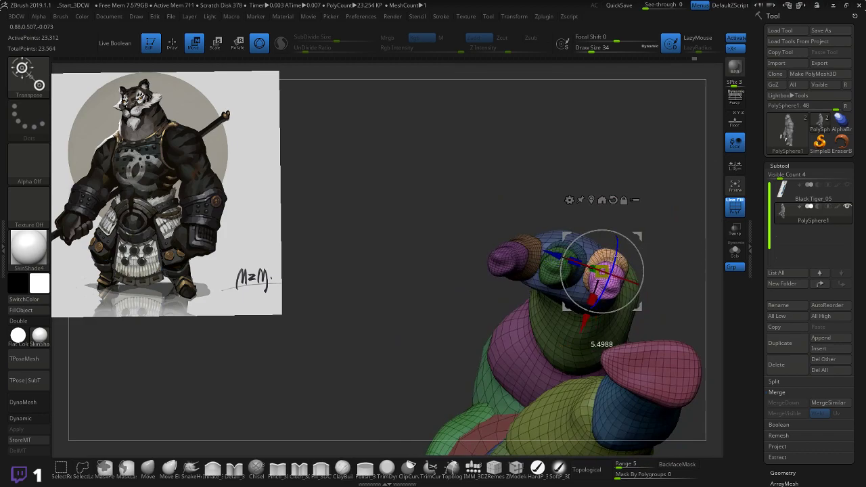
{"action": "left_click_drag", "start_coordinate": [636, 235], "coordinate": [638, 237]}
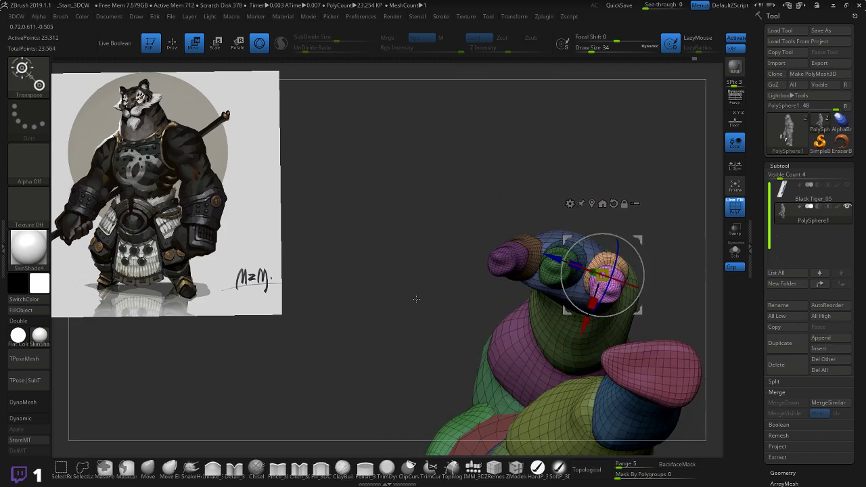
{"action": "left_click_drag", "start_coordinate": [416, 299], "coordinate": [404, 320]}
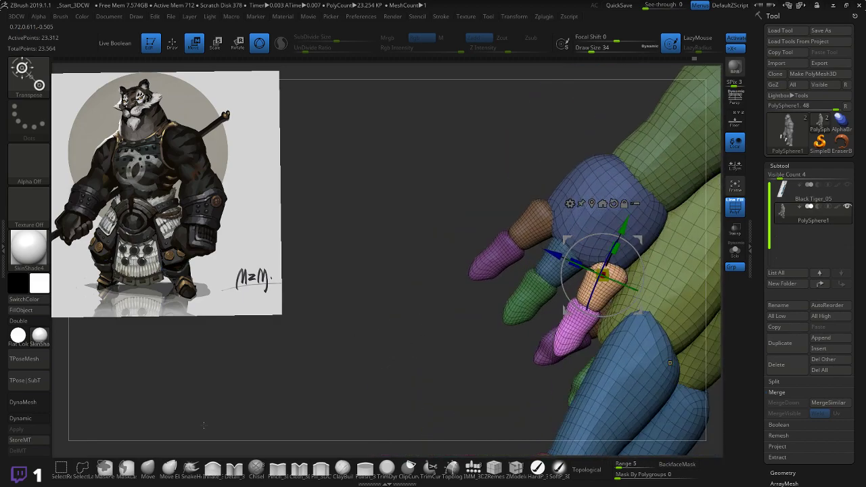
- Clear the mask and reshape the hand around the three finger bases with the Move brush at draw size 94
{"action": "left_click", "coordinate": [149, 468]}
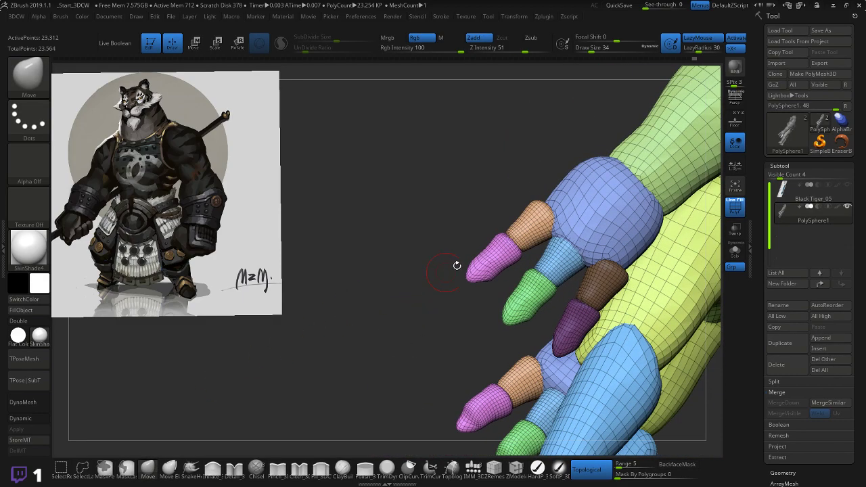
{"action": "left_click_drag", "start_coordinate": [422, 206], "coordinate": [457, 201], "text": "ctrl"}
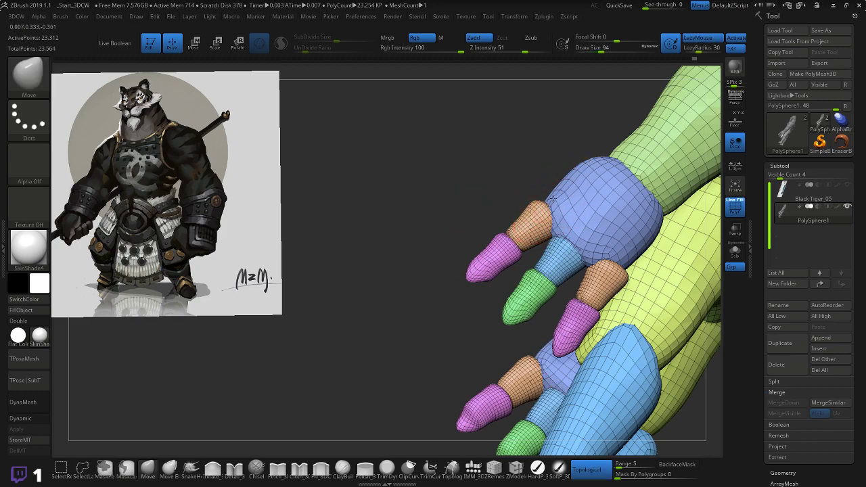
{"action": "mouse_move", "coordinate": [541, 194]}
{"action": "left_mouse_down"}
{"action": "mouse_move", "coordinate": [514, 203]}
{"action": "mouse_move", "coordinate": [557, 198]}
{"action": "mouse_move", "coordinate": [603, 174]}
{"action": "left_mouse_up"}
{"action": "left_click_drag", "start_coordinate": [529, 174], "coordinate": [536, 168]}
{"action": "left_click_drag", "start_coordinate": [595, 179], "coordinate": [558, 181]}
{"action": "left_click_drag", "start_coordinate": [491, 267], "coordinate": [539, 173]}
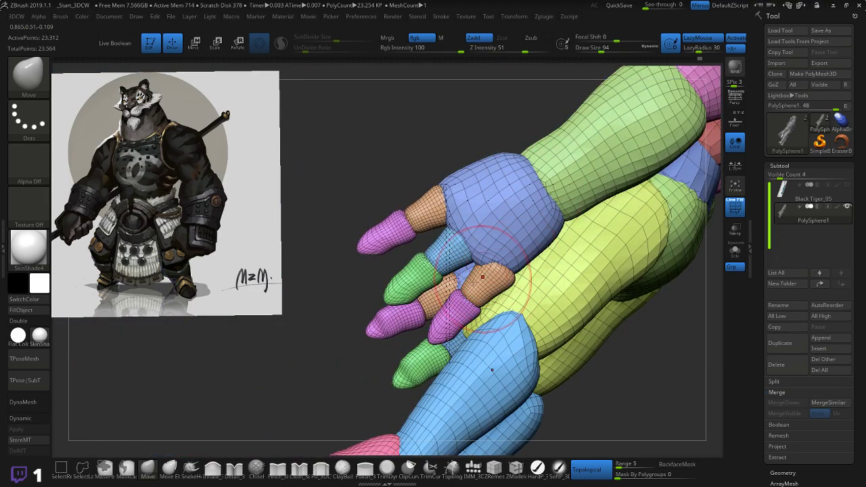
{"action": "left_click_drag", "start_coordinate": [433, 285], "coordinate": [345, 322]}
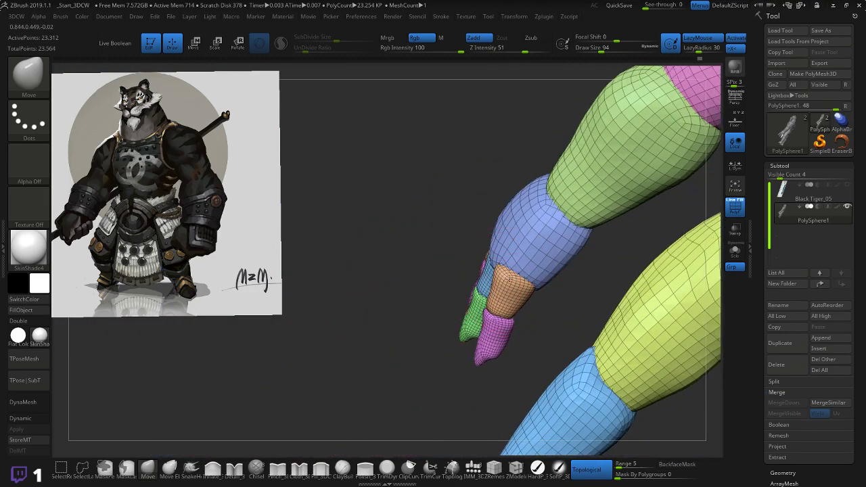
- Examine the hand and its three clawed fingers from the side, back and front
{"action": "left_click_drag", "start_coordinate": [433, 284], "coordinate": [359, 290]}
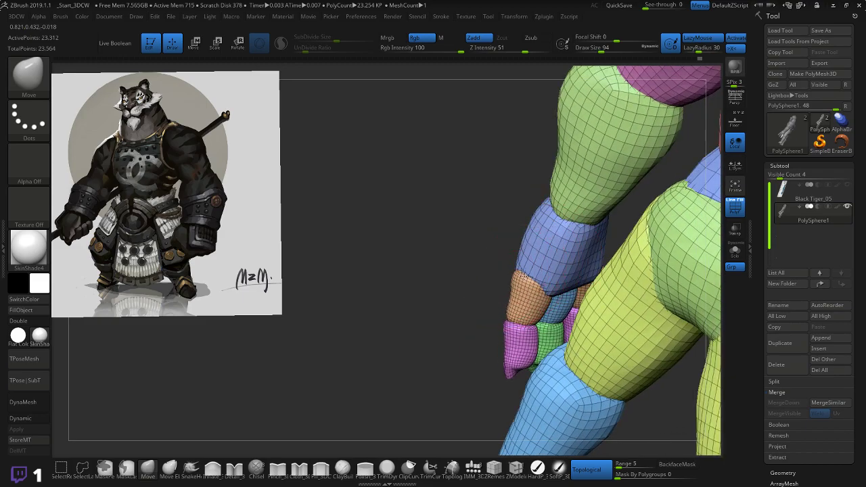
{"action": "left_click_drag", "start_coordinate": [467, 266], "coordinate": [535, 226]}
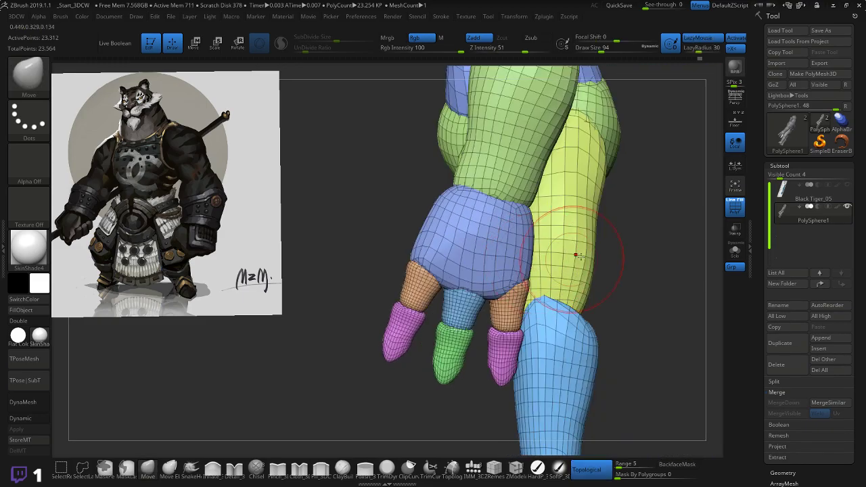
{"action": "mouse_move", "coordinate": [608, 253]}
{"action": "left_mouse_down"}
{"action": "mouse_move", "coordinate": [661, 245]}
{"action": "mouse_move", "coordinate": [650, 263]}
{"action": "mouse_move", "coordinate": [589, 232]}
{"action": "mouse_move", "coordinate": [550, 238]}
{"action": "left_mouse_up"}
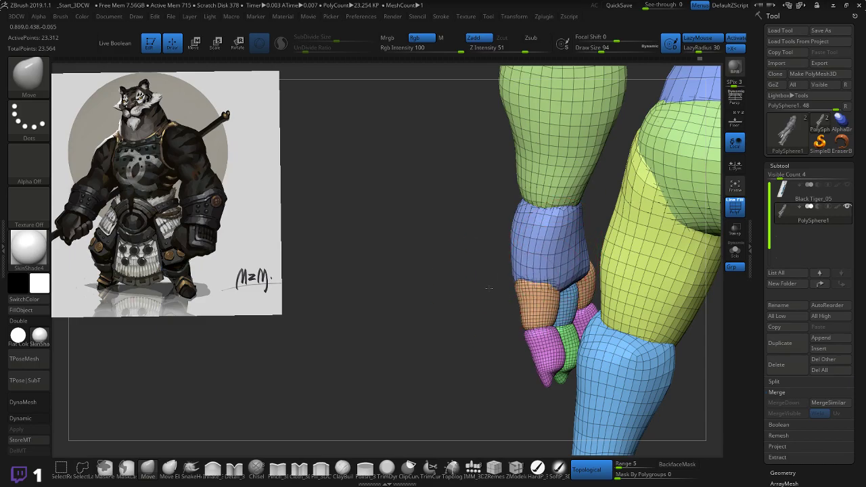
{"action": "left_click_drag", "start_coordinate": [489, 288], "coordinate": [548, 271]}
{"action": "left_click_drag", "start_coordinate": [486, 295], "coordinate": [527, 271]}
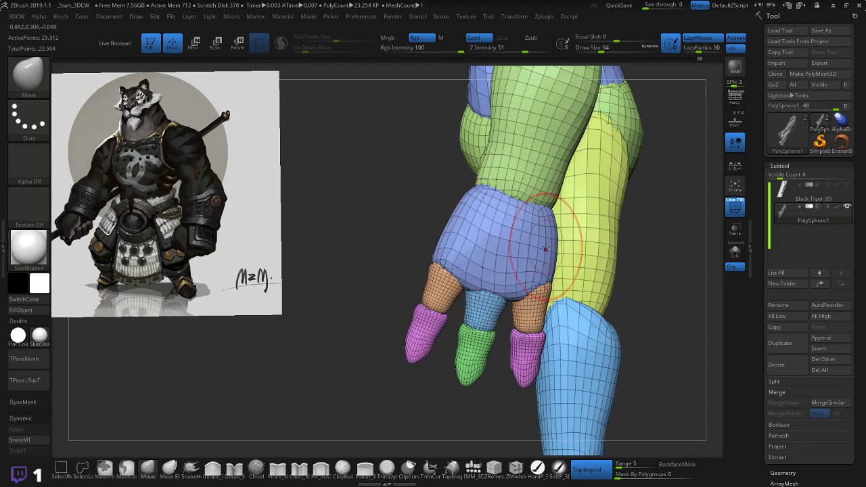
{"action": "left_click_drag", "start_coordinate": [402, 272], "coordinate": [504, 240]}
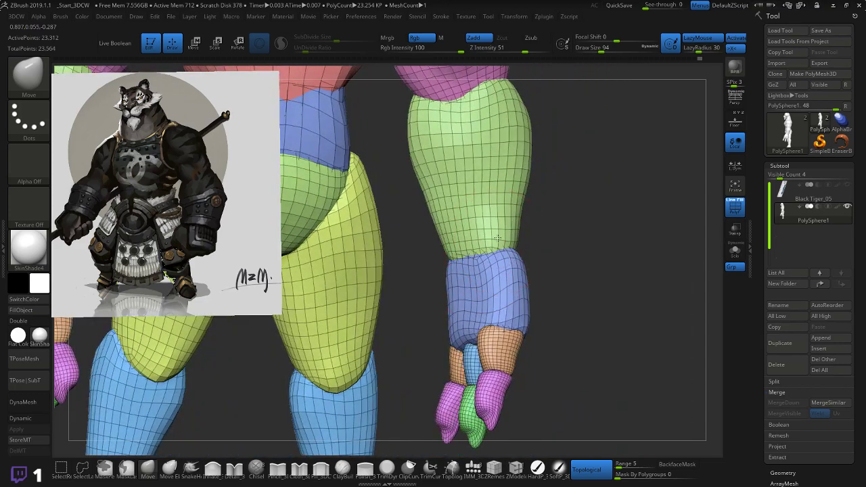
{"action": "left_click_drag", "start_coordinate": [582, 238], "coordinate": [498, 247]}
{"action": "left_click_drag", "start_coordinate": [560, 233], "coordinate": [515, 228]}
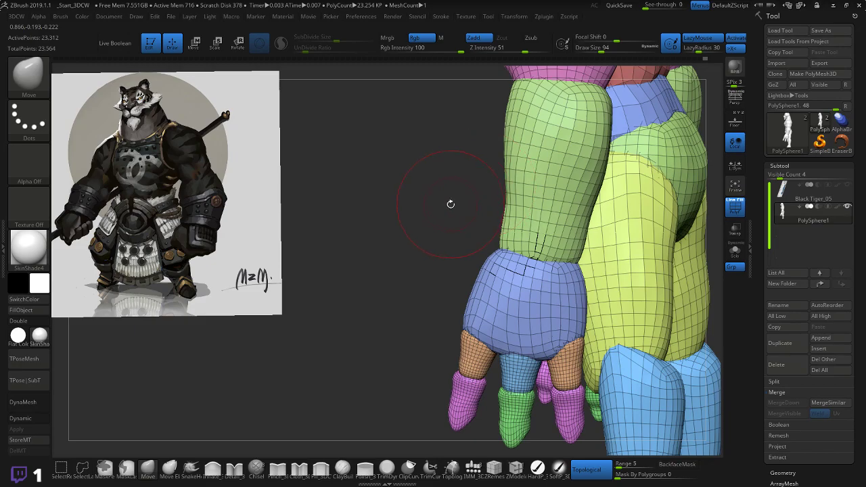
- Check the hands against the proportions of the full figure, and inspect the palm and fingers from below
{"action": "left_click_drag", "start_coordinate": [450, 204], "coordinate": [459, 288]}
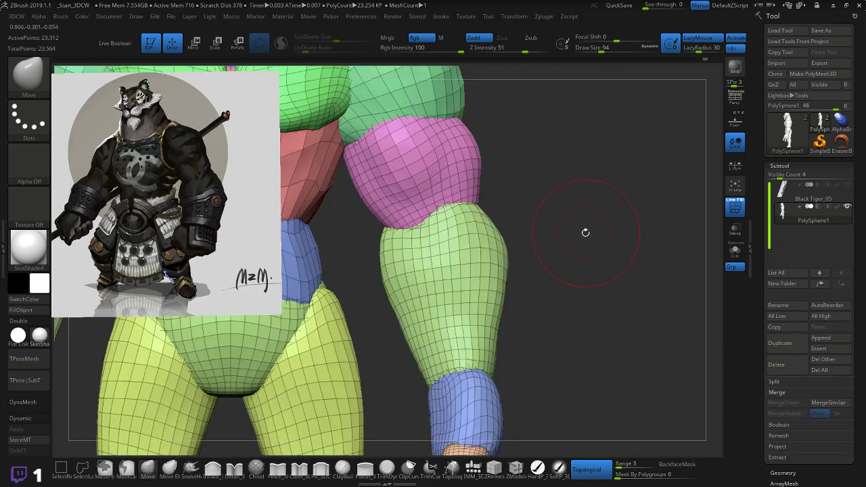
{"action": "mouse_move", "coordinate": [586, 234]}
{"action": "left_mouse_down", "text": "alt"}
{"action": "mouse_move", "coordinate": [589, 246]}
{"action": "mouse_move", "coordinate": [544, 230]}
{"action": "mouse_move", "coordinate": [567, 228]}
{"action": "mouse_move", "coordinate": [535, 213]}
{"action": "mouse_move", "coordinate": [608, 214]}
{"action": "mouse_move", "coordinate": [547, 207]}
{"action": "mouse_move", "coordinate": [583, 225]}
{"action": "left_mouse_up", "text": "alt"}
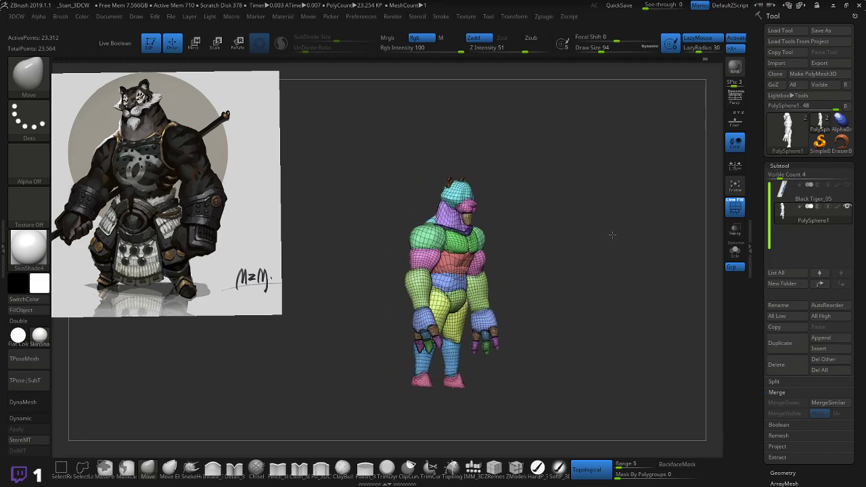
{"action": "left_click_drag", "start_coordinate": [583, 233], "coordinate": [581, 237], "text": "shift"}
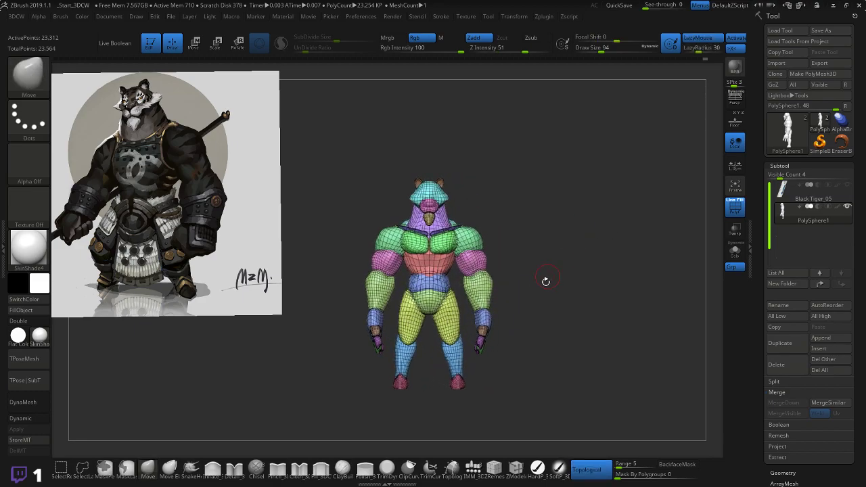
{"action": "mouse_move", "coordinate": [551, 306]}
{"action": "left_mouse_down"}
{"action": "mouse_move", "coordinate": [572, 313]}
{"action": "mouse_move", "coordinate": [603, 278]}
{"action": "mouse_move", "coordinate": [563, 277]}
{"action": "mouse_move", "coordinate": [620, 277]}
{"action": "mouse_move", "coordinate": [582, 251]}
{"action": "mouse_move", "coordinate": [592, 233]}
{"action": "mouse_move", "coordinate": [562, 270]}
{"action": "mouse_move", "coordinate": [550, 258]}
{"action": "mouse_move", "coordinate": [591, 233]}
{"action": "mouse_move", "coordinate": [578, 232]}
{"action": "left_mouse_up"}
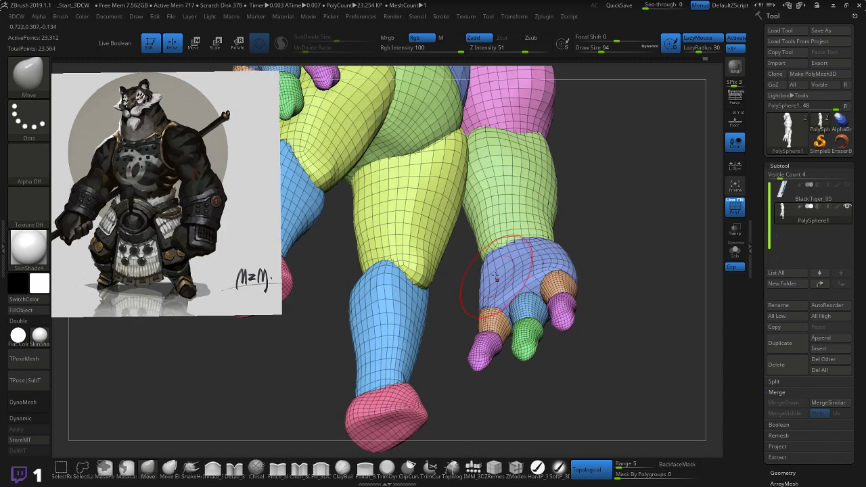
{"action": "right_click_drag", "start_coordinate": [511, 252], "coordinate": [551, 272]}
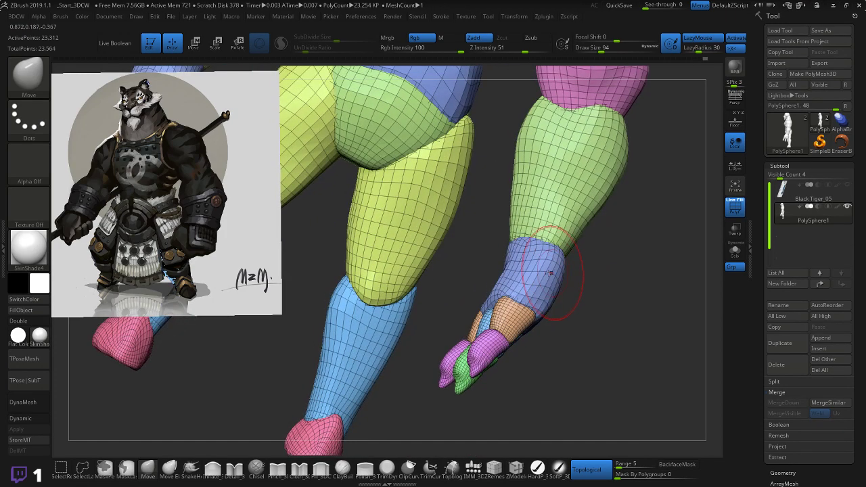
{"action": "left_click_drag", "start_coordinate": [585, 271], "coordinate": [583, 247]}
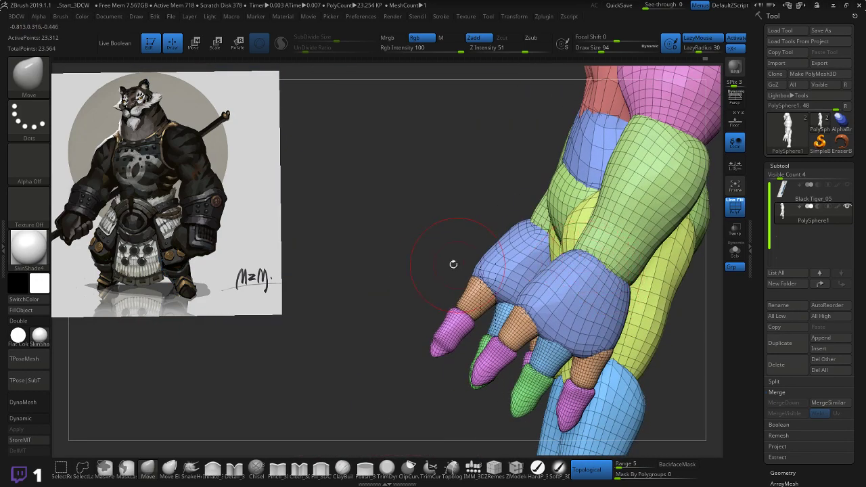
{"action": "left_click_drag", "start_coordinate": [453, 264], "coordinate": [497, 297]}
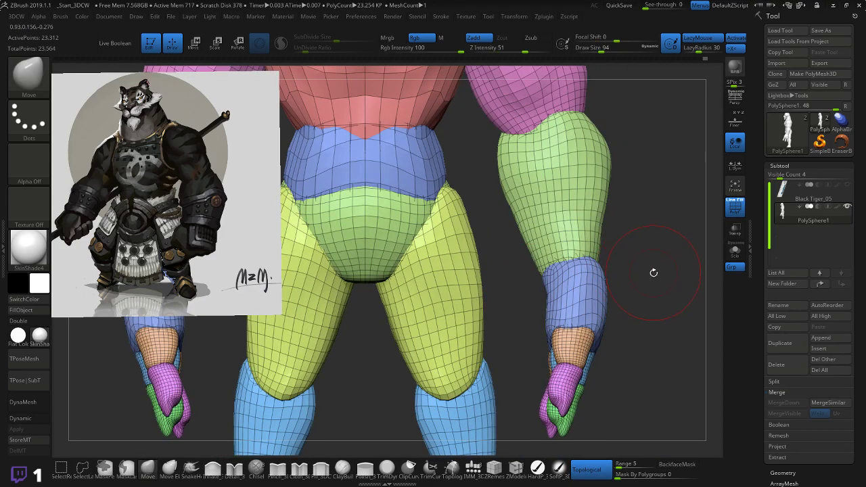
{"action": "mouse_move", "coordinate": [654, 272]}
{"action": "left_mouse_down", "text": "alt"}
{"action": "mouse_move", "coordinate": [626, 255]}
{"action": "mouse_move", "coordinate": [665, 268]}
{"action": "mouse_move", "coordinate": [647, 236]}
{"action": "mouse_move", "coordinate": [667, 240]}
{"action": "mouse_move", "coordinate": [660, 243]}
{"action": "left_mouse_up", "text": "alt"}
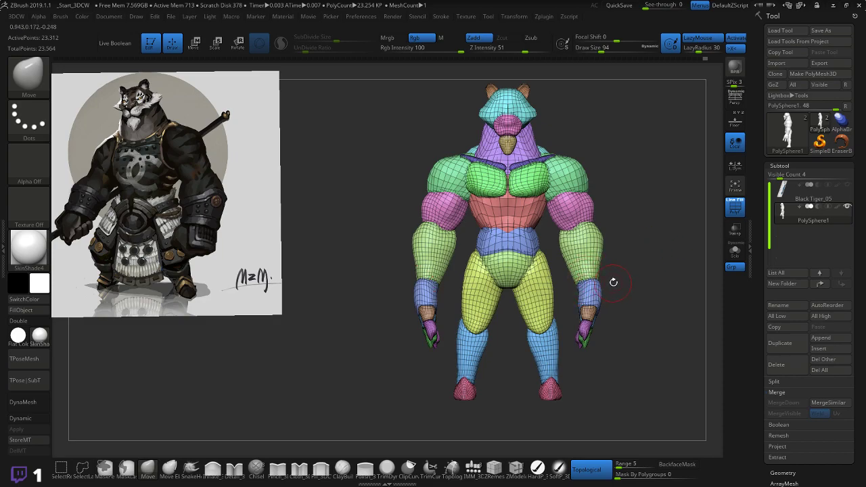
- Mask everything except the hands and lower forearms, adjust the hands' placement with the transform gizmo, and clear the mask
{"action": "key", "text": "ctrl+shift"}
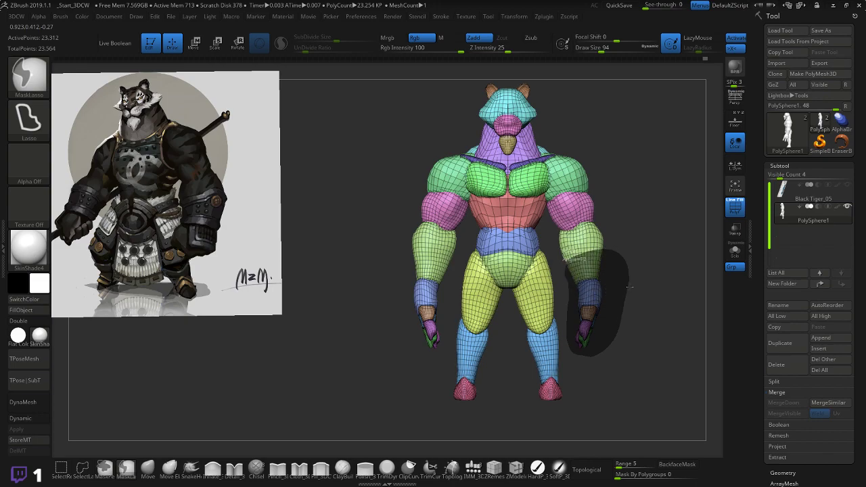
{"action": "left_click_drag", "start_coordinate": [630, 287], "coordinate": [604, 257], "text": "ctrl"}
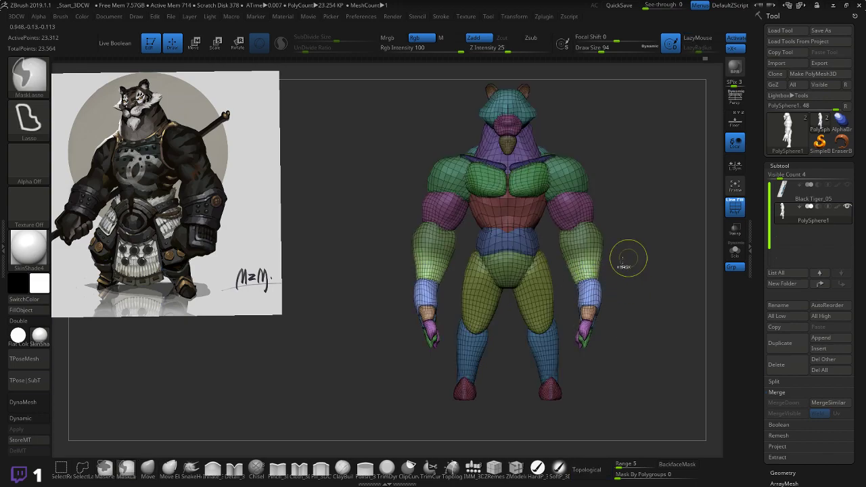
{"action": "left_click", "coordinate": [622, 256], "text": "ctrl"}
{"action": "key", "text": "w"}
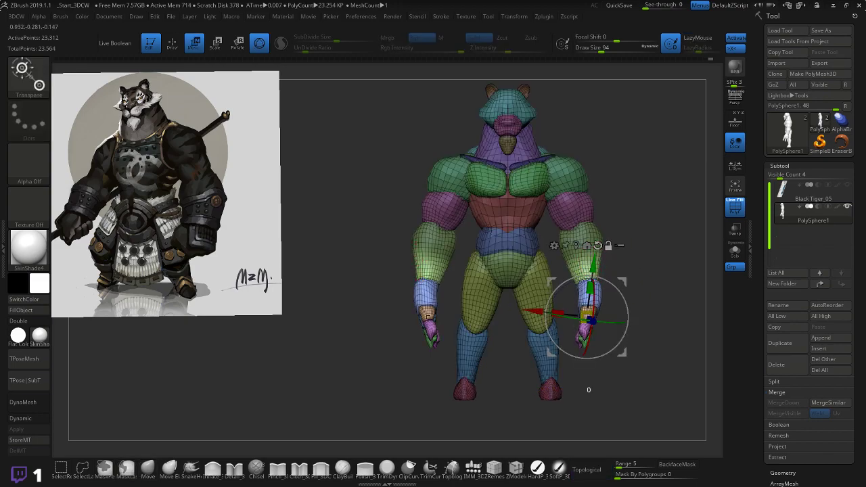
{"action": "left_click", "coordinate": [598, 245]}
{"action": "left_click_drag", "start_coordinate": [623, 282], "coordinate": [582, 260]}
{"action": "left_click", "coordinate": [645, 250], "text": "ctrl"}
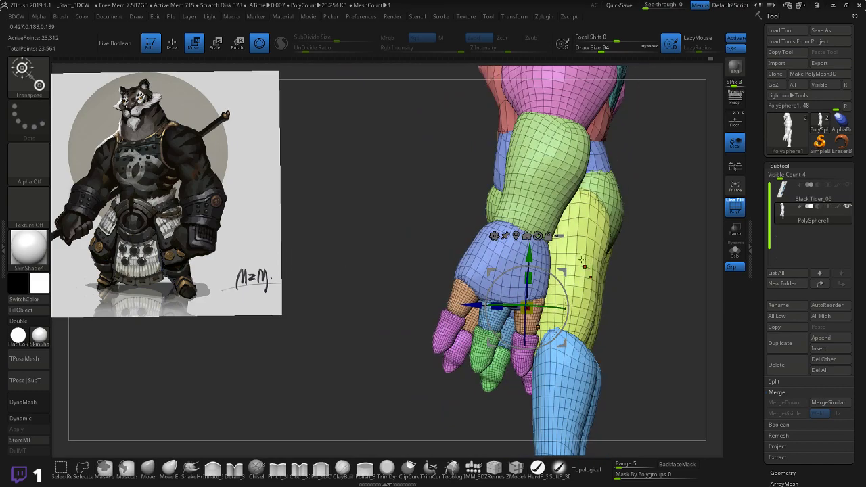
- Refine the hand's shape around the wrist and palm with the Move brush, working from several angles
{"action": "key", "text": "q"}
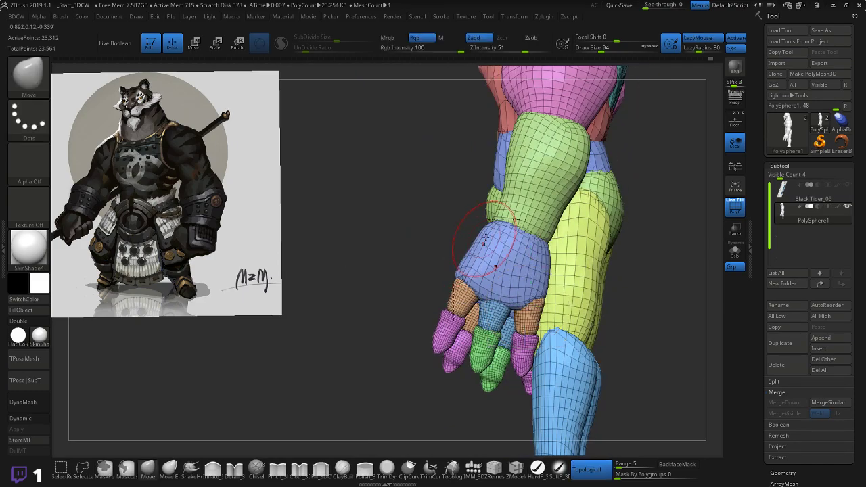
{"action": "left_click_drag", "start_coordinate": [408, 231], "coordinate": [461, 247]}
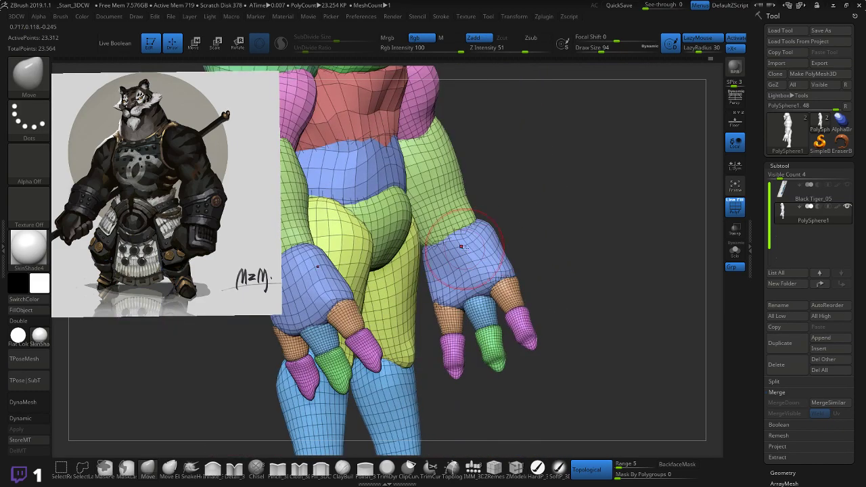
{"action": "right_click_drag", "start_coordinate": [476, 236], "coordinate": [487, 244]}
{"action": "right_click_drag", "start_coordinate": [556, 223], "coordinate": [463, 273]}
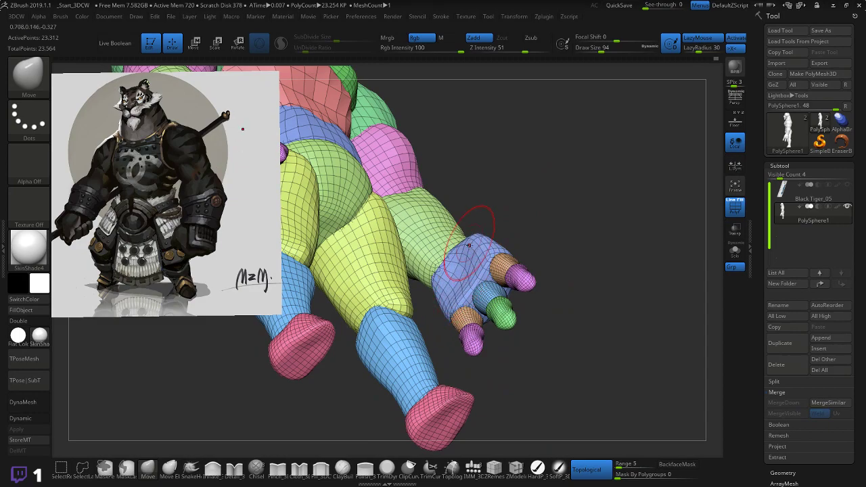
{"action": "right_click_drag", "start_coordinate": [464, 254], "coordinate": [509, 300]}
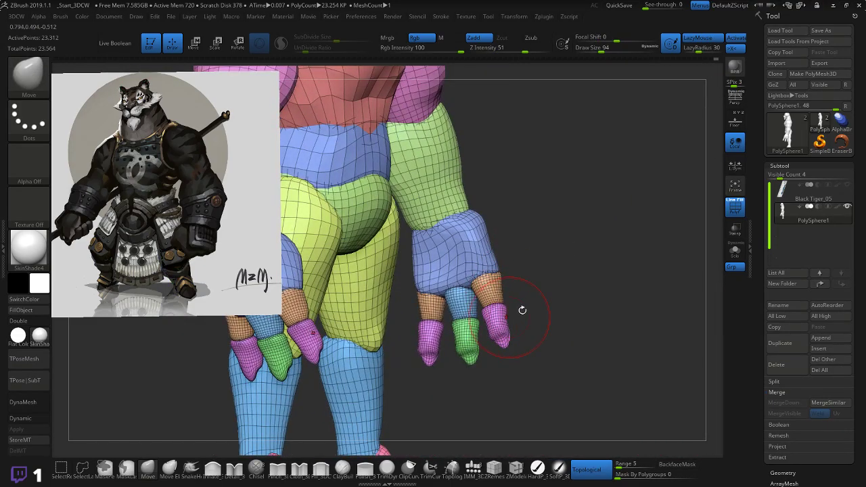
{"action": "key", "text": "w"}
{"action": "left_click", "coordinate": [496, 325], "text": "ctrl"}
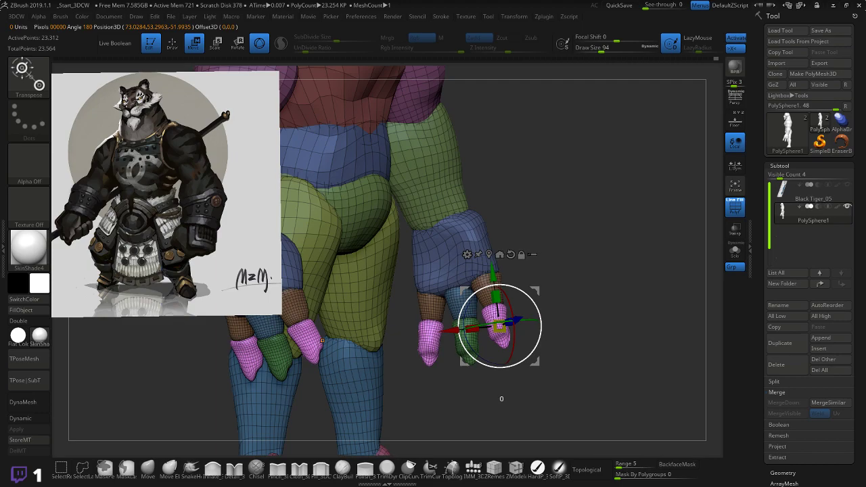
{"action": "left_click_drag", "start_coordinate": [483, 280], "coordinate": [500, 320], "text": "ctrl"}
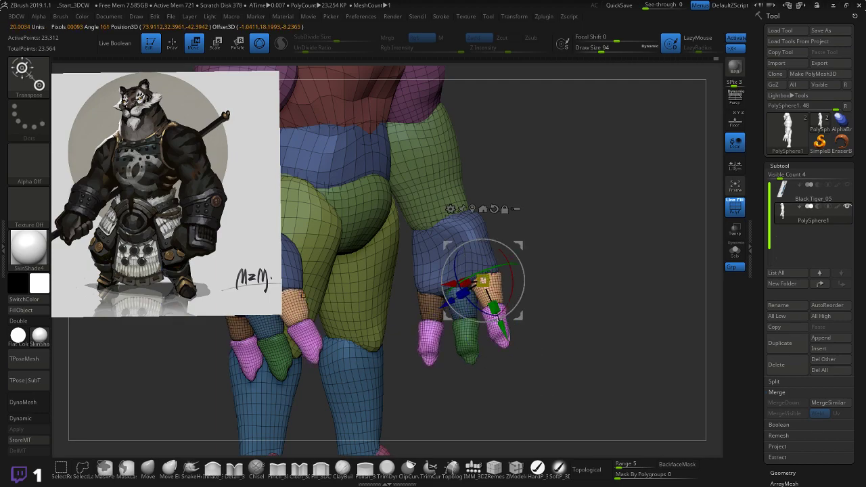
{"action": "right_click_drag", "start_coordinate": [568, 255], "coordinate": [564, 247]}
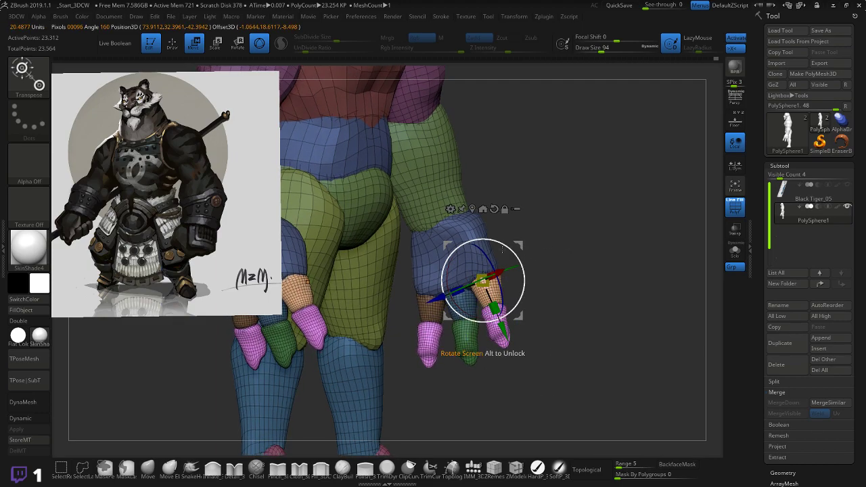
{"action": "left_click_drag", "start_coordinate": [520, 245], "coordinate": [512, 187], "text": "ctrl"}
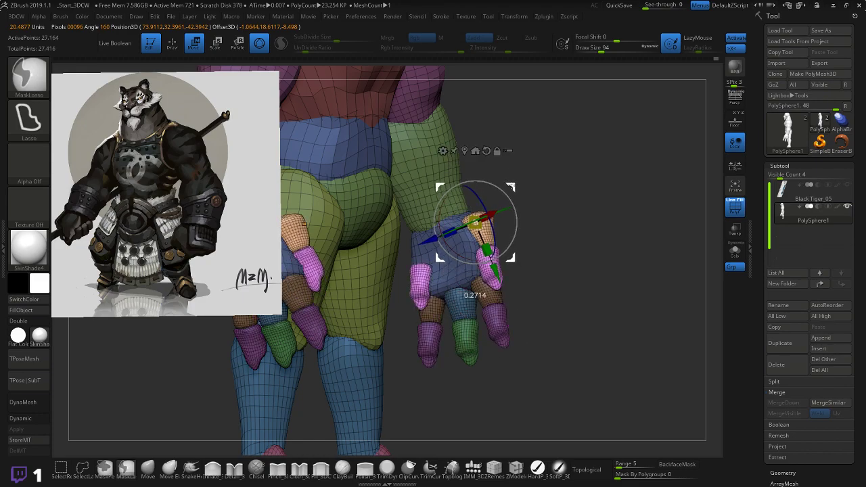
{"action": "left_click_drag", "start_coordinate": [516, 226], "coordinate": [460, 124]}
{"action": "mouse_move", "coordinate": [590, 169]}
{"action": "left_mouse_down"}
{"action": "mouse_move", "coordinate": [546, 194]}
{"action": "mouse_move", "coordinate": [609, 175]}
{"action": "mouse_move", "coordinate": [586, 198]}
{"action": "mouse_move", "coordinate": [606, 204]}
{"action": "mouse_move", "coordinate": [537, 236]}
{"action": "mouse_move", "coordinate": [520, 265]}
{"action": "mouse_move", "coordinate": [507, 238]}
{"action": "mouse_move", "coordinate": [531, 260]}
{"action": "mouse_move", "coordinate": [539, 256]}
{"action": "left_mouse_up"}
- Clear the mask, regenerate the polygroups with Auto Groups, and apply Mirror And Weld to the body
{"action": "key", "text": "ctrl"}
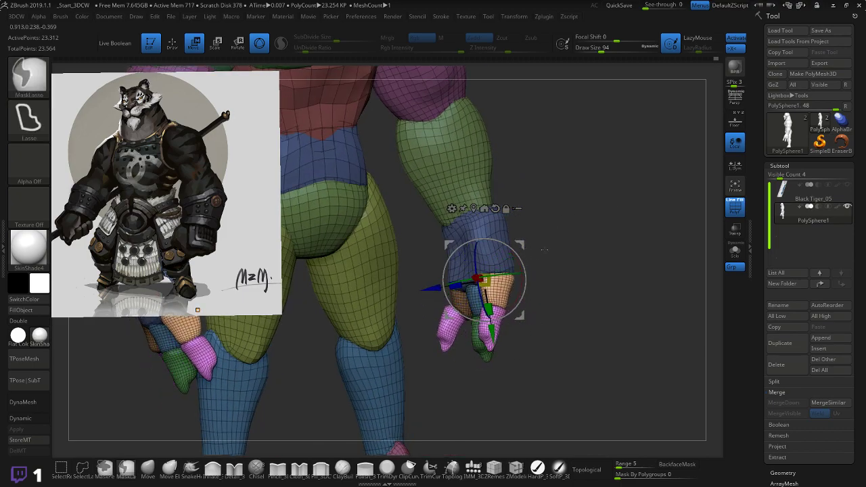
{"action": "left_click_drag", "start_coordinate": [591, 240], "coordinate": [571, 266]}
{"action": "key", "text": "space"}
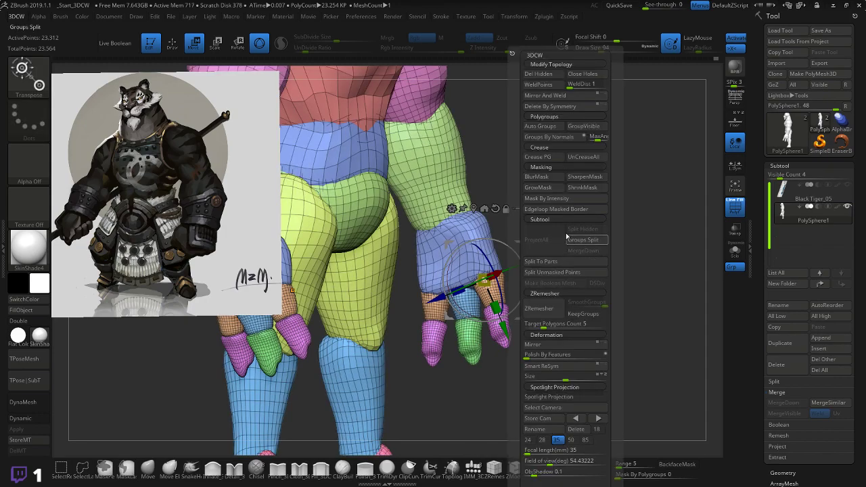
{"action": "left_click", "coordinate": [540, 127]}
{"action": "key", "text": "space"}
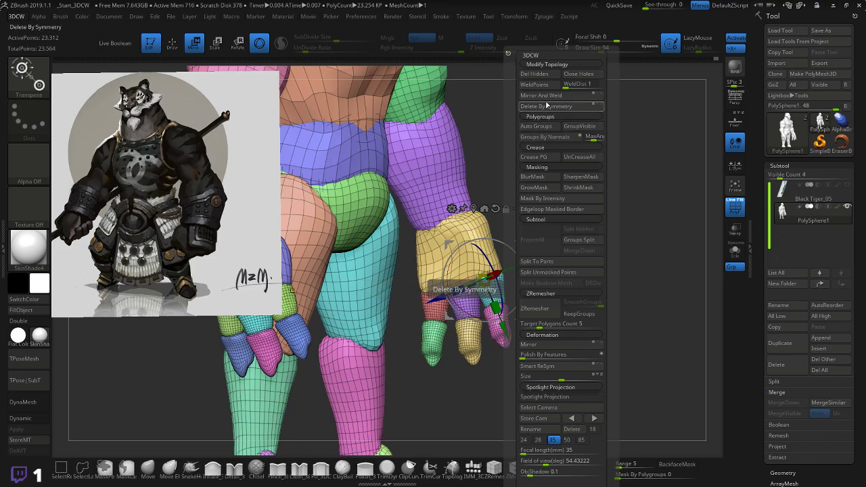
{"action": "left_click", "coordinate": [542, 97]}
- Isolate the front clawed finger with a mask, and duplicate it upward onto the front side of the hand as a thumb
{"action": "left_click_drag", "start_coordinate": [535, 236], "coordinate": [558, 233]}
{"action": "right_click_drag", "start_coordinate": [558, 233], "coordinate": [547, 198]}
{"action": "left_click_drag", "start_coordinate": [546, 197], "coordinate": [606, 244]}
{"action": "left_click", "coordinate": [517, 333], "text": "ctrl"}
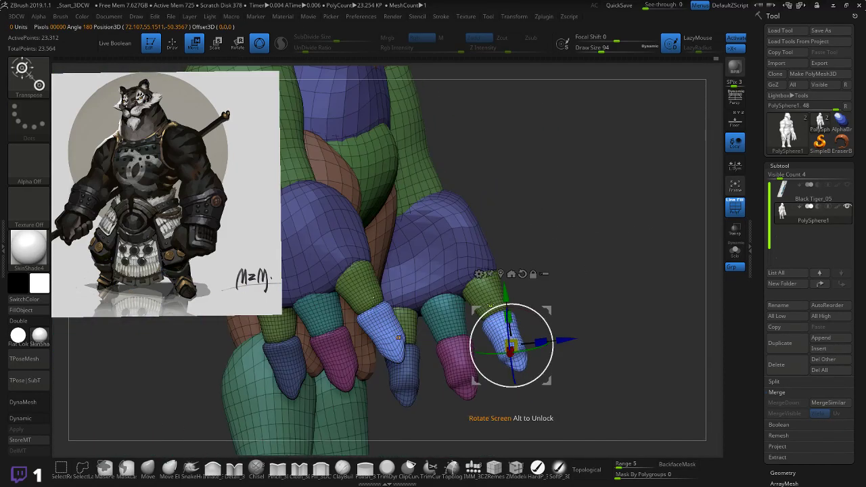
{"action": "left_click_drag", "start_coordinate": [491, 305], "coordinate": [509, 343], "text": "ctrl"}
{"action": "left_click_drag", "start_coordinate": [516, 292], "coordinate": [489, 182]}
- Rotate the duplicated finger so it points forward from the hand, and set its base near the wrist
{"action": "left_click_drag", "start_coordinate": [432, 177], "coordinate": [442, 158]}
{"action": "left_click_drag", "start_coordinate": [572, 176], "coordinate": [519, 190]}
{"action": "right_click_drag", "start_coordinate": [520, 191], "coordinate": [482, 165]}
{"action": "left_click_drag", "start_coordinate": [435, 190], "coordinate": [416, 225]}
{"action": "left_click_drag", "start_coordinate": [512, 157], "coordinate": [521, 188]}
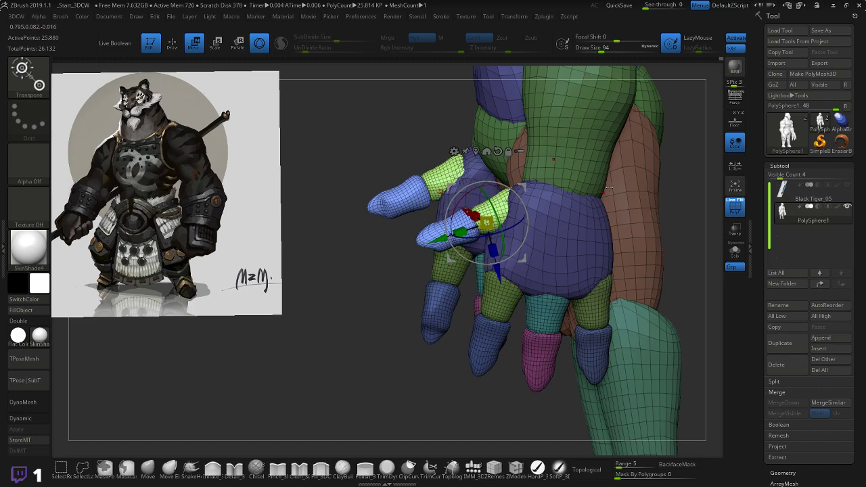
- Fine-tune the thumb's angle and position on the inner edge of the hand, checking it from the front
{"action": "left_click_drag", "start_coordinate": [672, 188], "coordinate": [97, 297]}
{"action": "left_click_drag", "start_coordinate": [624, 176], "coordinate": [679, 201]}
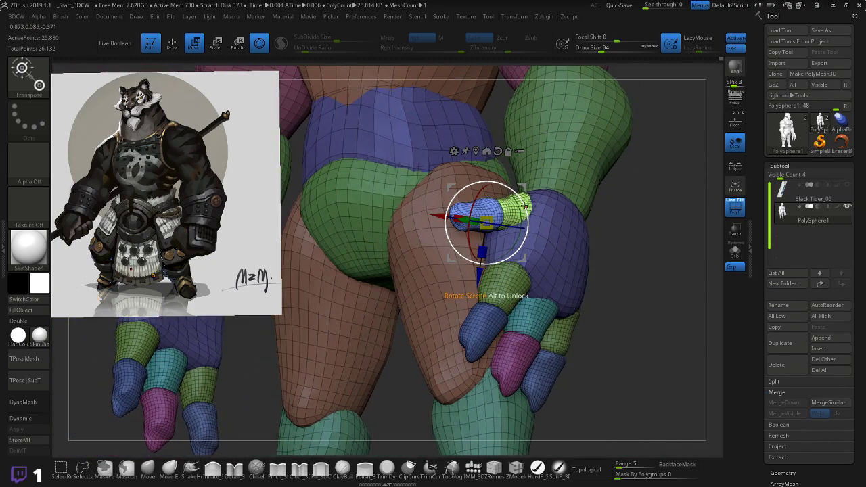
{"action": "left_click_drag", "start_coordinate": [519, 213], "coordinate": [506, 188]}
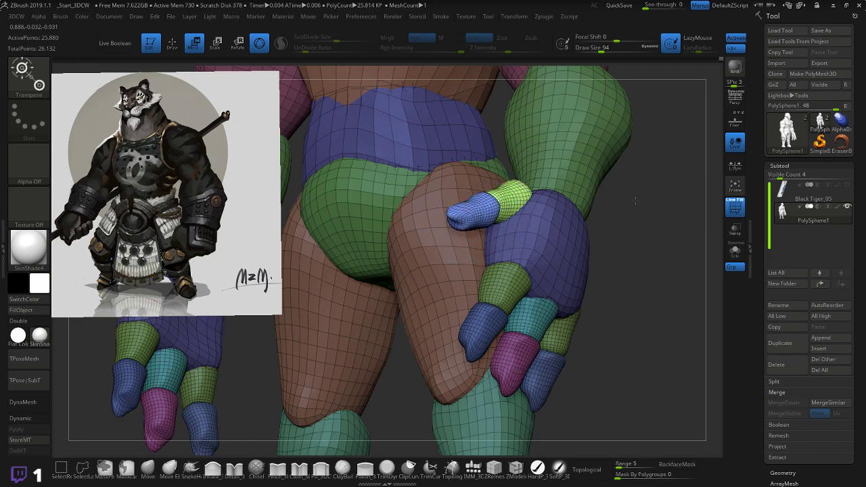
{"action": "left_click_drag", "start_coordinate": [676, 202], "coordinate": [614, 219]}
{"action": "left_click_drag", "start_coordinate": [548, 193], "coordinate": [217, 137]}
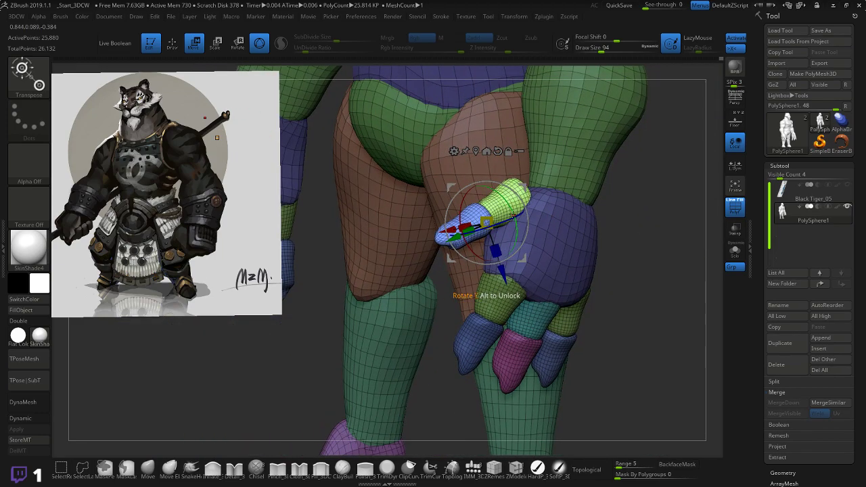
{"action": "left_click_drag", "start_coordinate": [513, 217], "coordinate": [505, 202]}
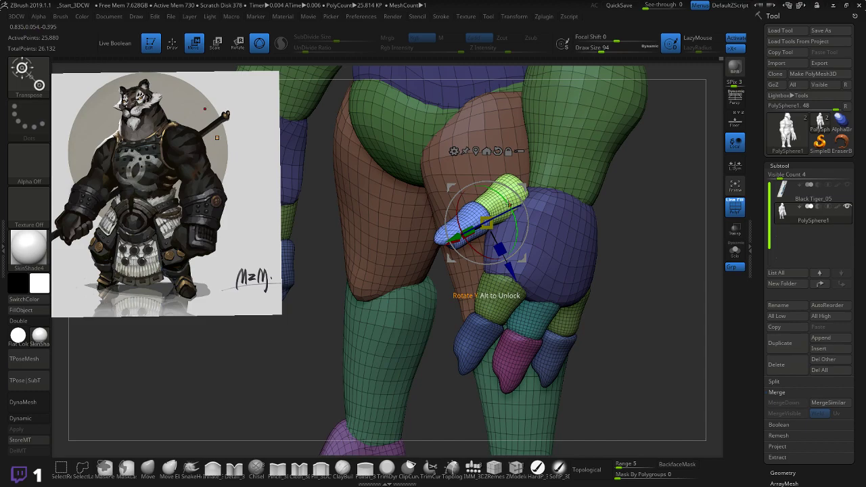
- Refine the thumb's rotation and nudge its base into the inner side of the hand just below the wrist
{"action": "left_click_drag", "start_coordinate": [507, 205], "coordinate": [528, 200]}
{"action": "left_click_drag", "start_coordinate": [662, 201], "coordinate": [619, 168]}
{"action": "right_click_drag", "start_coordinate": [619, 167], "coordinate": [552, 214]}
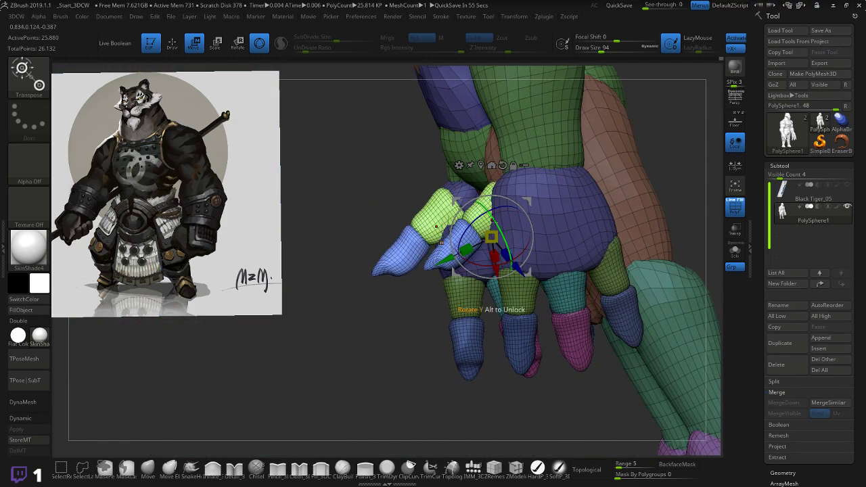
{"action": "left_click_drag", "start_coordinate": [492, 222], "coordinate": [497, 229]}
{"action": "right_click_drag", "start_coordinate": [399, 304], "coordinate": [473, 297]}
{"action": "left_click_drag", "start_coordinate": [497, 236], "coordinate": [496, 230]}
{"action": "right_click_drag", "start_coordinate": [614, 205], "coordinate": [529, 201]}
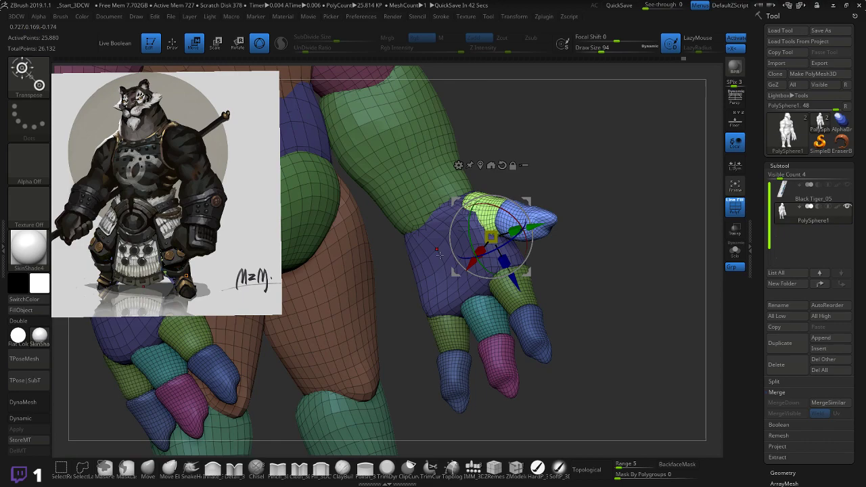
- Clear the mask and broaden the thumb's base into the palm using the topological Move brush at draw sizes 82 and 70
{"action": "right_click_drag", "start_coordinate": [594, 192], "coordinate": [326, 179]}
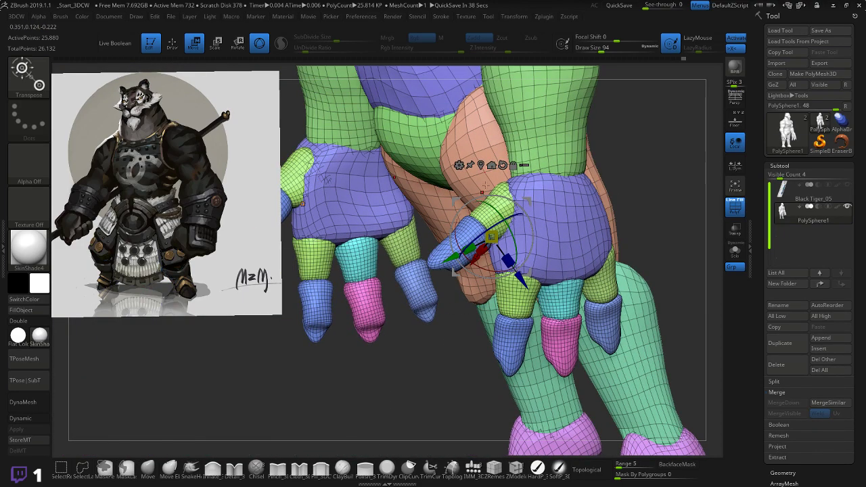
{"action": "key", "text": "q"}
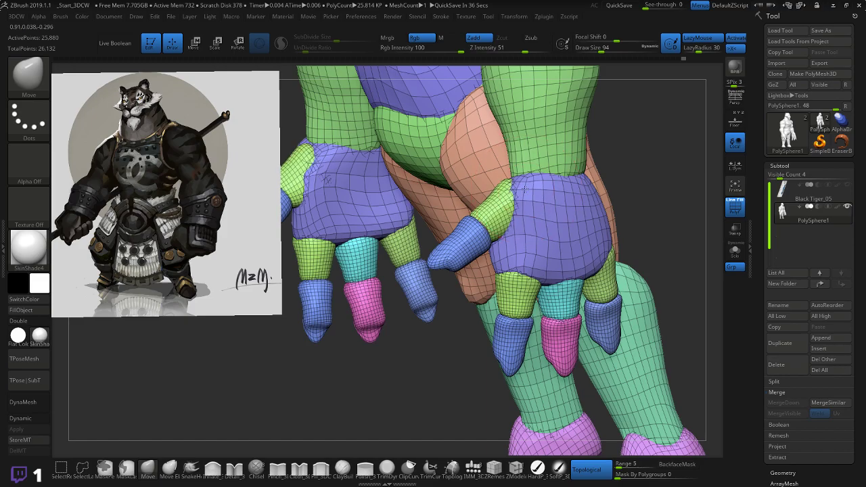
{"action": "right_click_drag", "start_coordinate": [635, 167], "coordinate": [565, 173]}
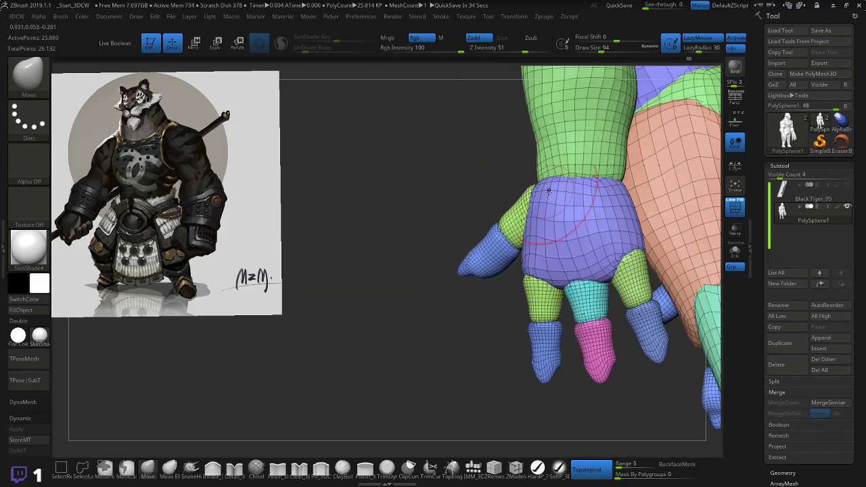
{"action": "right_click_drag", "start_coordinate": [473, 196], "coordinate": [529, 211]}
{"action": "right_click_drag", "start_coordinate": [598, 176], "coordinate": [531, 210]}
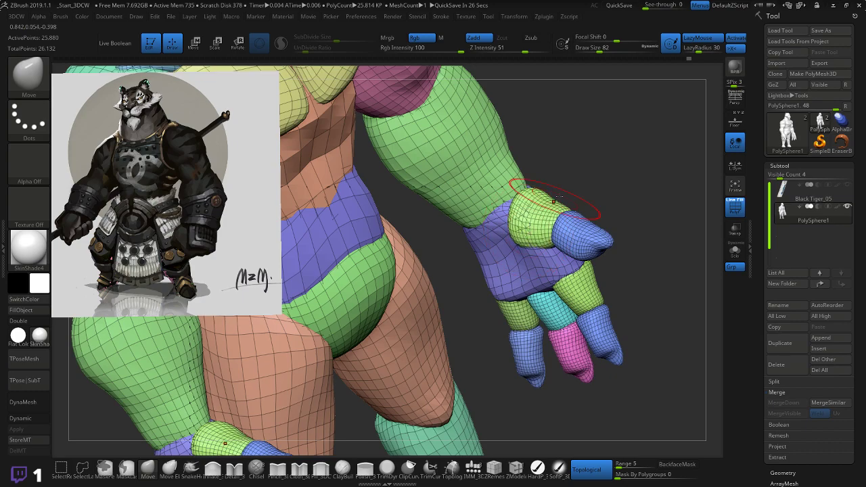
{"action": "right_click_drag", "start_coordinate": [553, 201], "coordinate": [541, 208]}
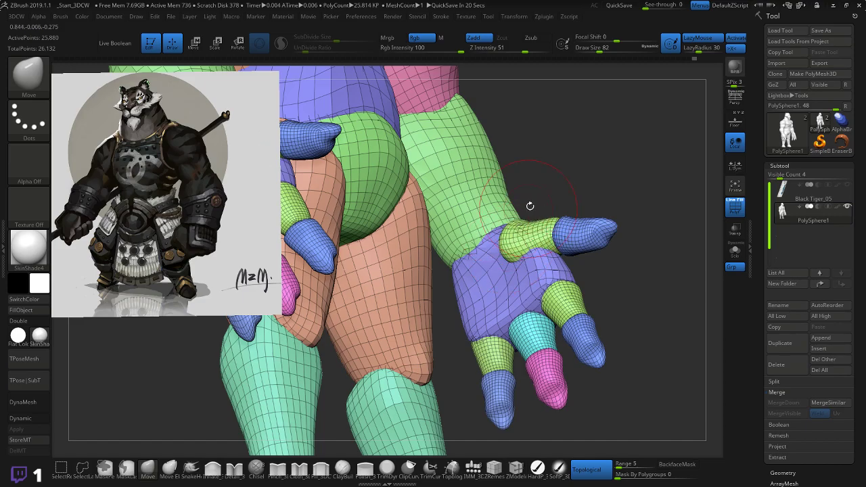
{"action": "mouse_move", "coordinate": [530, 206]}
{"action": "left_mouse_down"}
{"action": "mouse_move", "coordinate": [512, 232]}
{"action": "mouse_move", "coordinate": [547, 212]}
{"action": "mouse_move", "coordinate": [514, 206]}
{"action": "mouse_move", "coordinate": [511, 259]}
{"action": "left_mouse_up"}
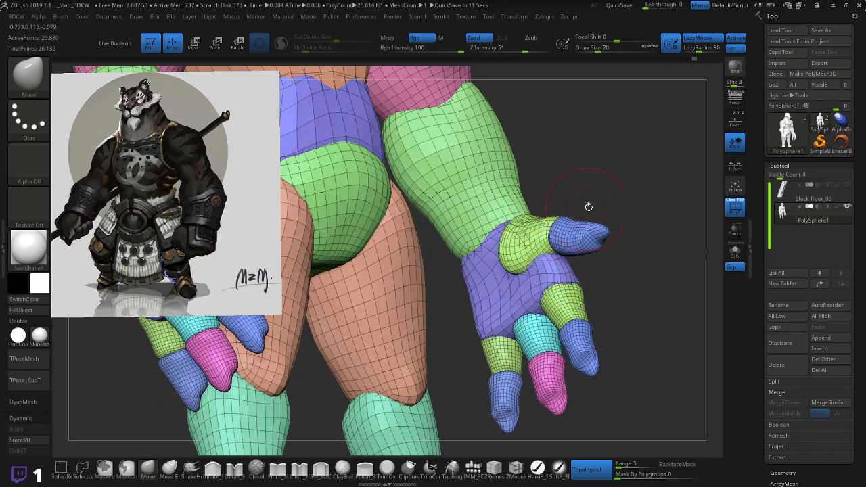
- Switch to the SelectLasso brush for a freehand selection on the body from the front
{"action": "left_click_drag", "start_coordinate": [588, 206], "coordinate": [626, 231]}
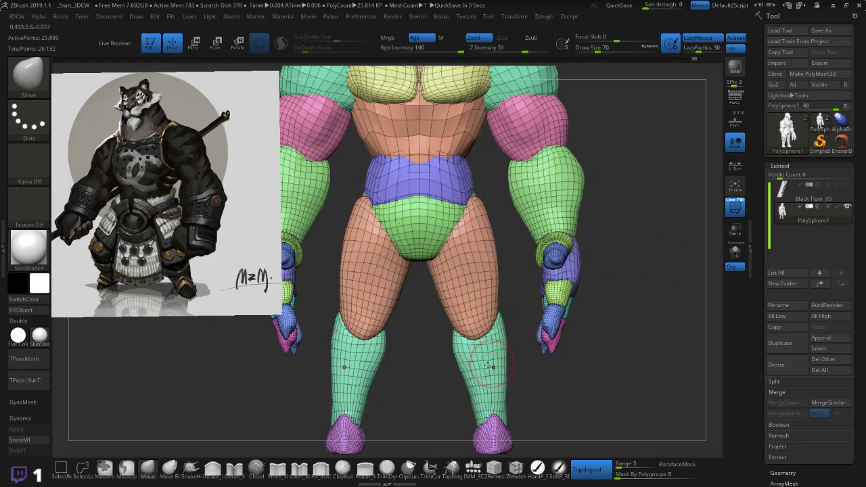
{"action": "left_click", "coordinate": [84, 470]}
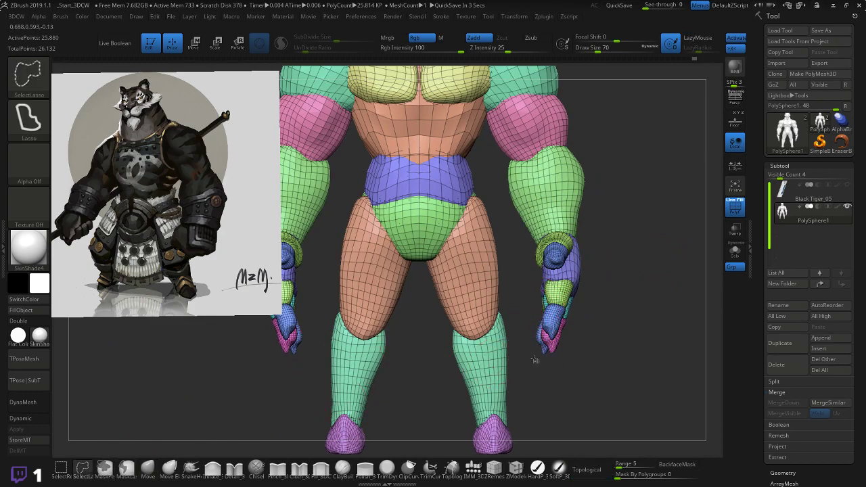
- Isolate the hand and reshape the palm beside the thumb base with a smaller Move brush
{"action": "mouse_move", "coordinate": [534, 358]}
{"action": "left_mouse_down", "text": "ctrl+shift"}
{"action": "mouse_move", "coordinate": [514, 233]}
{"action": "mouse_move", "coordinate": [647, 281]}
{"action": "mouse_move", "coordinate": [625, 301]}
{"action": "left_mouse_up", "text": "ctrl+shift"}
{"action": "mouse_move", "coordinate": [588, 260]}
{"action": "left_mouse_down"}
{"action": "mouse_move", "coordinate": [640, 230]}
{"action": "mouse_move", "coordinate": [663, 233]}
{"action": "mouse_move", "coordinate": [628, 240]}
{"action": "mouse_move", "coordinate": [657, 250]}
{"action": "mouse_move", "coordinate": [654, 264]}
{"action": "mouse_move", "coordinate": [670, 264]}
{"action": "mouse_move", "coordinate": [683, 242]}
{"action": "left_mouse_up"}
{"action": "key", "text": "bracketleft"}
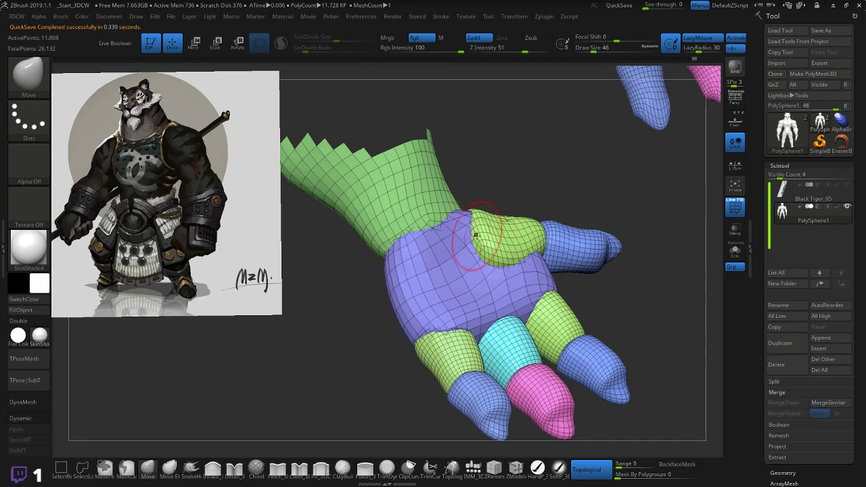
{"action": "left_click_drag", "start_coordinate": [499, 193], "coordinate": [516, 167]}
{"action": "mouse_move", "coordinate": [503, 215]}
{"action": "left_mouse_down"}
{"action": "mouse_move", "coordinate": [490, 245]}
{"action": "mouse_move", "coordinate": [485, 218]}
{"action": "left_mouse_up"}
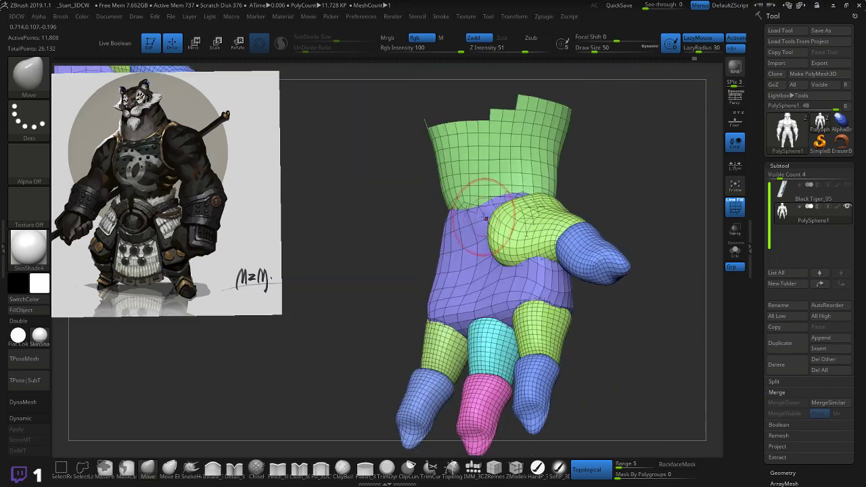
- Refine the shape of the thumb base and its transition into the palm and wrist with the Move brush
{"action": "mouse_move", "coordinate": [524, 175]}
{"action": "left_mouse_down"}
{"action": "mouse_move", "coordinate": [548, 217]}
{"action": "mouse_move", "coordinate": [522, 238]}
{"action": "mouse_move", "coordinate": [528, 246]}
{"action": "left_mouse_up"}
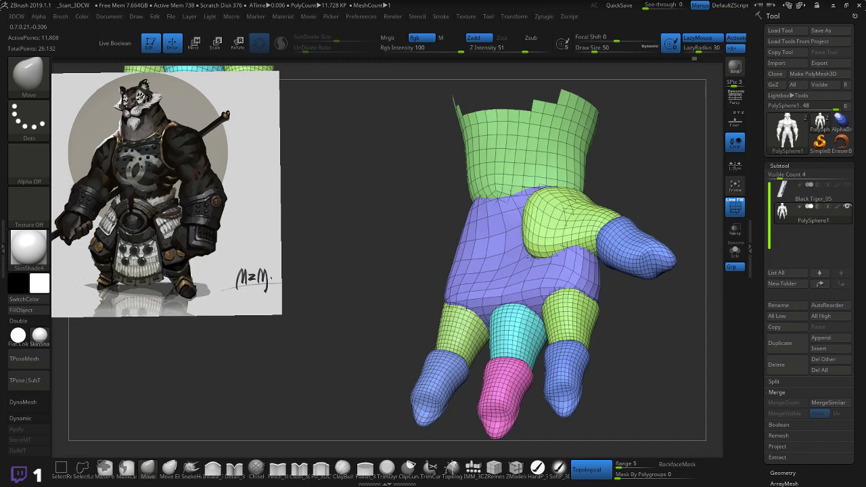
{"action": "left_click_drag", "start_coordinate": [575, 167], "coordinate": [592, 182]}
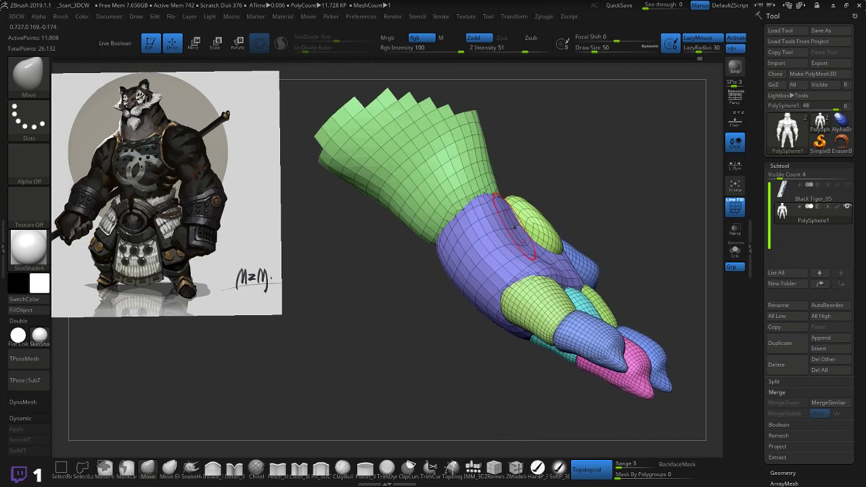
{"action": "left_click_drag", "start_coordinate": [530, 211], "coordinate": [552, 200]}
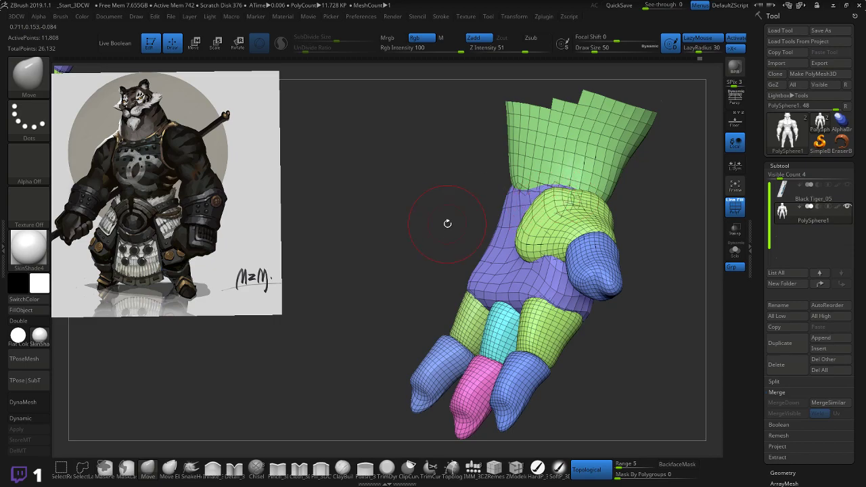
{"action": "left_click_drag", "start_coordinate": [447, 223], "coordinate": [527, 228]}
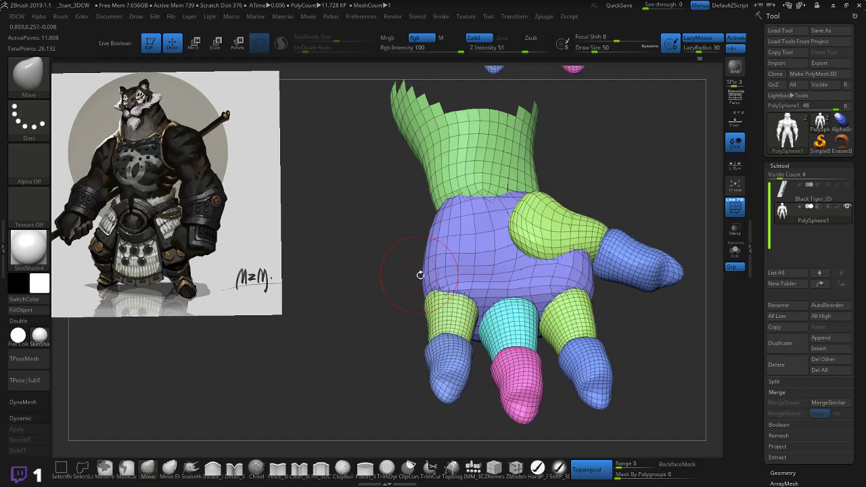
{"action": "mouse_move", "coordinate": [391, 314]}
{"action": "left_mouse_down"}
{"action": "mouse_move", "coordinate": [418, 320]}
{"action": "mouse_move", "coordinate": [404, 323]}
{"action": "left_mouse_up"}
{"action": "mouse_move", "coordinate": [625, 236]}
{"action": "left_mouse_down"}
{"action": "mouse_move", "coordinate": [622, 208]}
{"action": "mouse_move", "coordinate": [564, 137]}
{"action": "mouse_move", "coordinate": [555, 112]}
{"action": "mouse_move", "coordinate": [480, 182]}
{"action": "mouse_move", "coordinate": [510, 231]}
{"action": "left_mouse_up"}
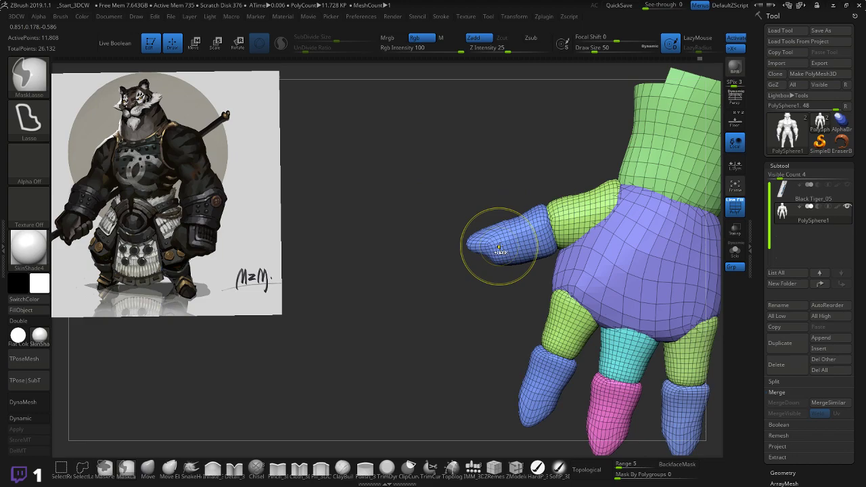
{"action": "key", "text": "w"}
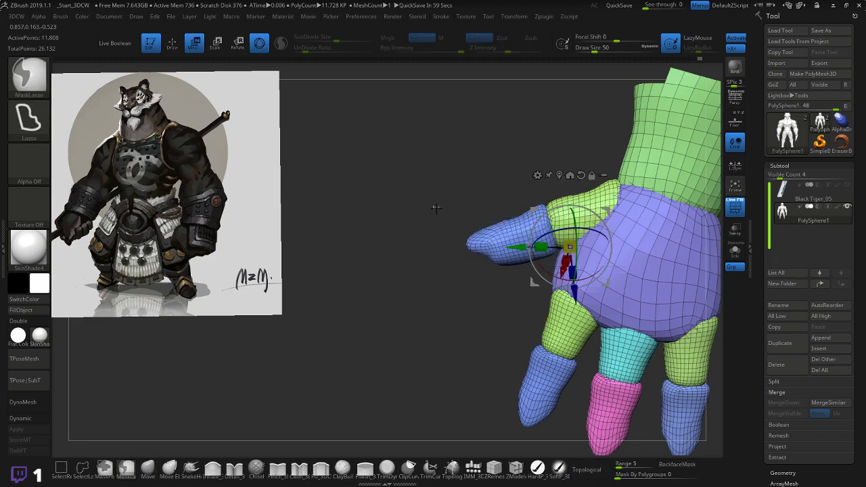
{"action": "left_click", "coordinate": [507, 237], "text": "ctrl"}
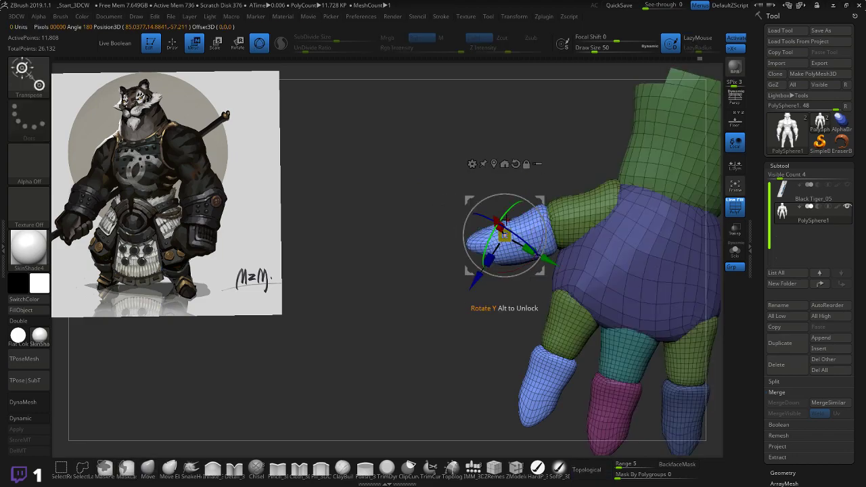
{"action": "left_click_drag", "start_coordinate": [546, 232], "coordinate": [509, 251], "text": "alt"}
{"action": "key", "text": "ctrl+z"}
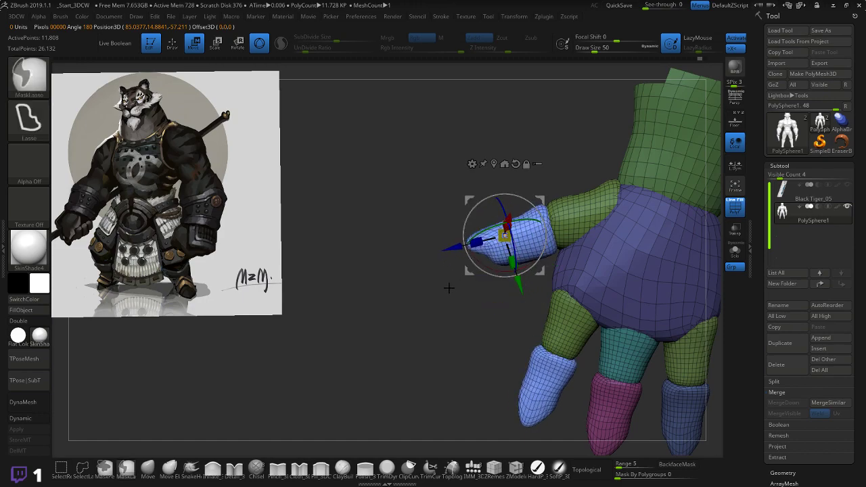
{"action": "left_click", "coordinate": [448, 287], "text": "ctrl"}
{"action": "left_click_drag", "start_coordinate": [442, 286], "coordinate": [447, 292], "text": "ctrl"}
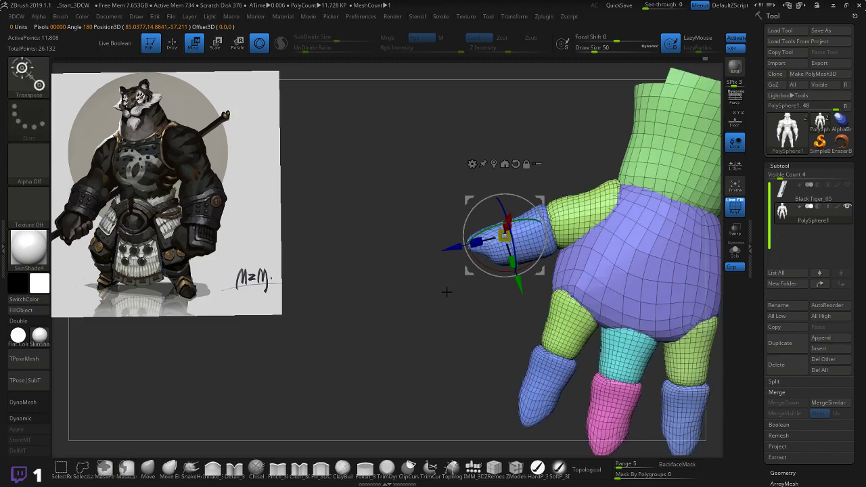
- Assign a separate polygroup to each piece of the hand with Auto Groups
{"action": "key", "text": "space"}
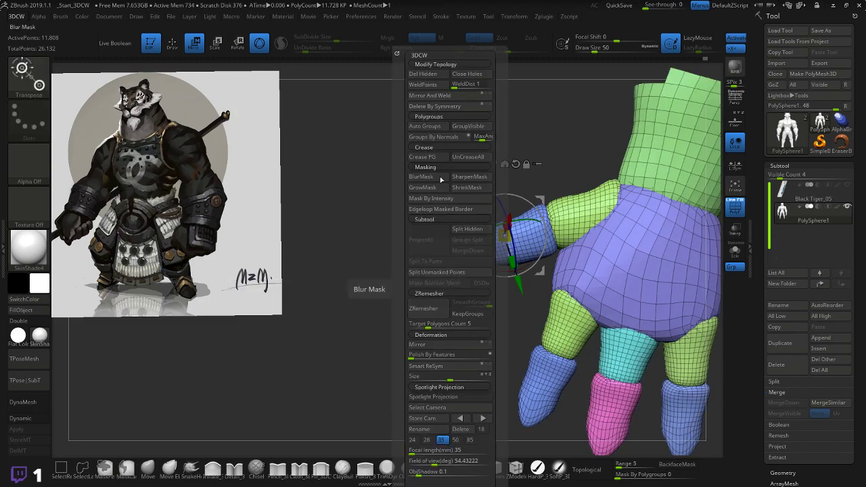
{"action": "left_click", "coordinate": [423, 126]}
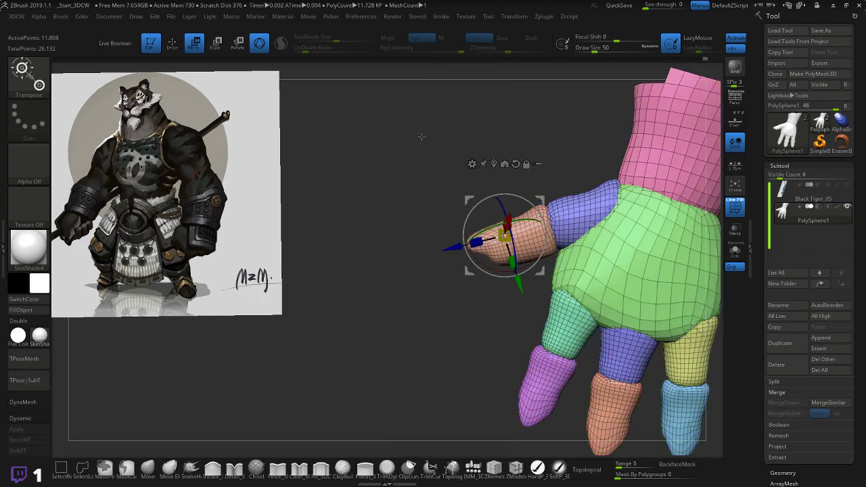
- Unhide the whole body mesh and apply Mirror And Weld to it
{"action": "key", "text": "space"}
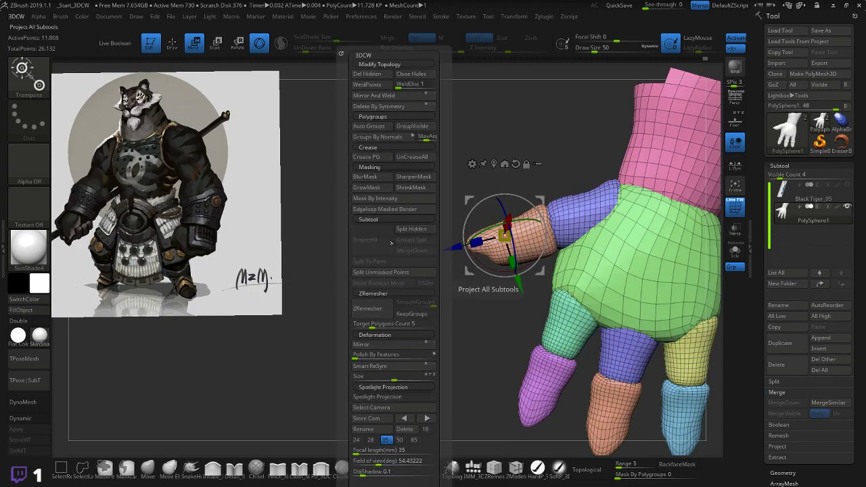
{"action": "left_click", "coordinate": [376, 96]}
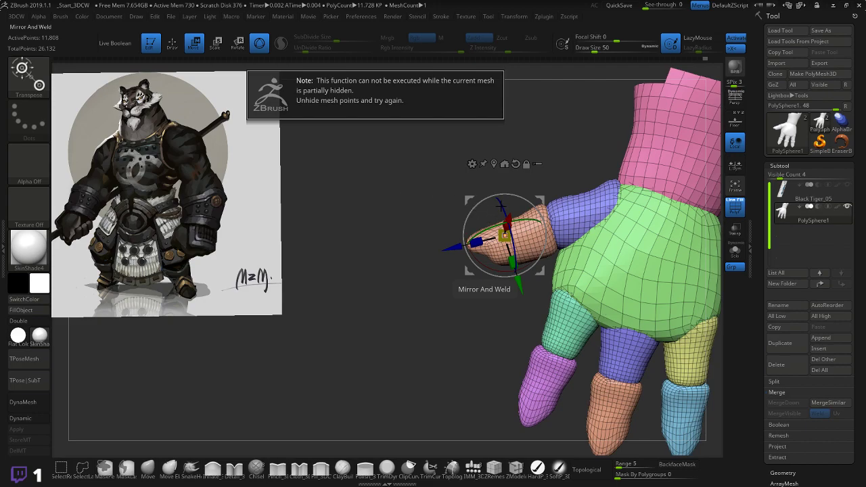
{"action": "left_click", "coordinate": [404, 249], "text": "ctrl+shift"}
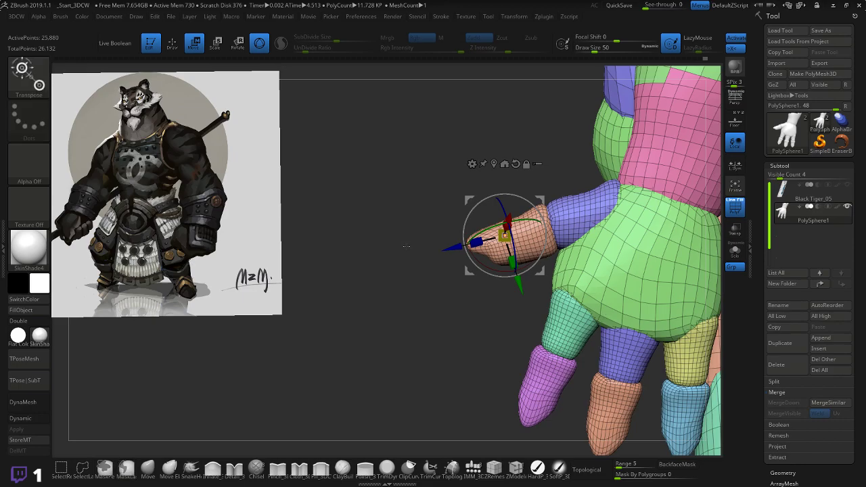
{"action": "key", "text": "space"}
{"action": "left_click", "coordinate": [377, 97]}
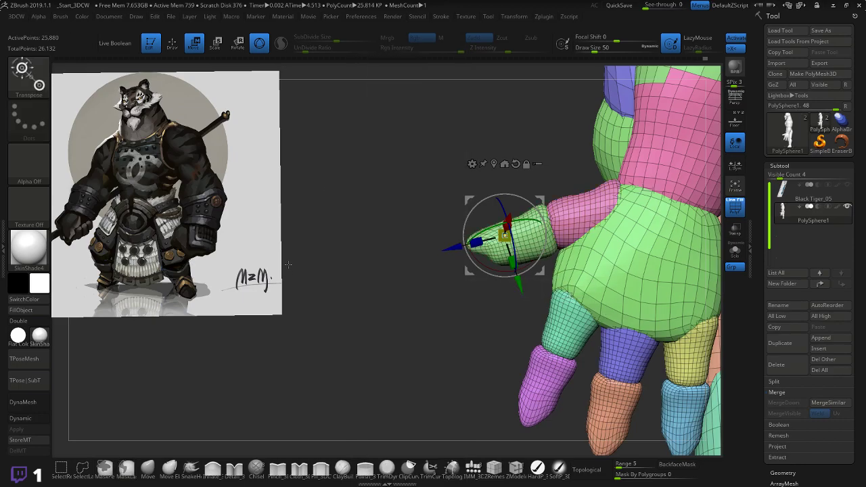
- Isolate the hands, mask everything except the thumb tips, and reposition the tips against the thumb bases with the gizmo
{"action": "left_click_drag", "start_coordinate": [288, 265], "coordinate": [437, 264]}
{"action": "left_click_drag", "start_coordinate": [528, 327], "coordinate": [569, 318]}
{"action": "mouse_move", "coordinate": [460, 411]}
{"action": "left_mouse_down", "text": "ctrl+shift"}
{"action": "mouse_move", "coordinate": [396, 204]}
{"action": "mouse_move", "coordinate": [594, 276]}
{"action": "mouse_move", "coordinate": [515, 418]}
{"action": "mouse_move", "coordinate": [504, 419]}
{"action": "left_mouse_up", "text": "ctrl+shift"}
{"action": "left_click_drag", "start_coordinate": [605, 288], "coordinate": [373, 254]}
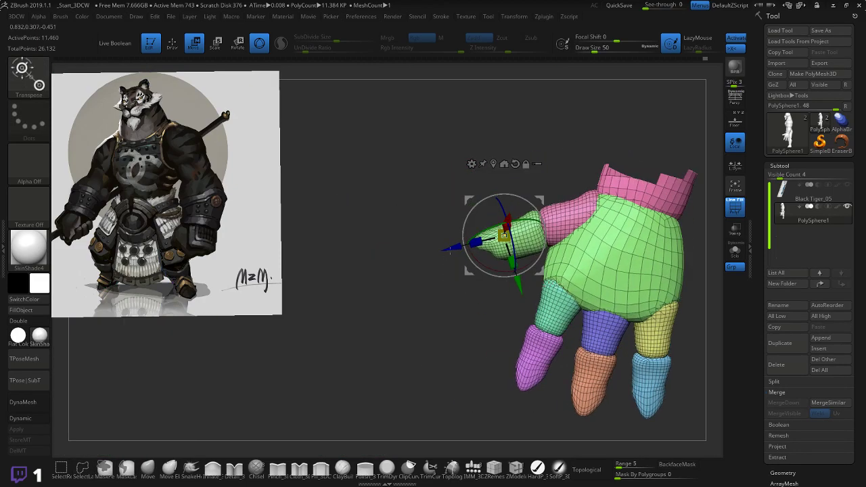
{"action": "left_click", "coordinate": [485, 263], "text": "ctrl"}
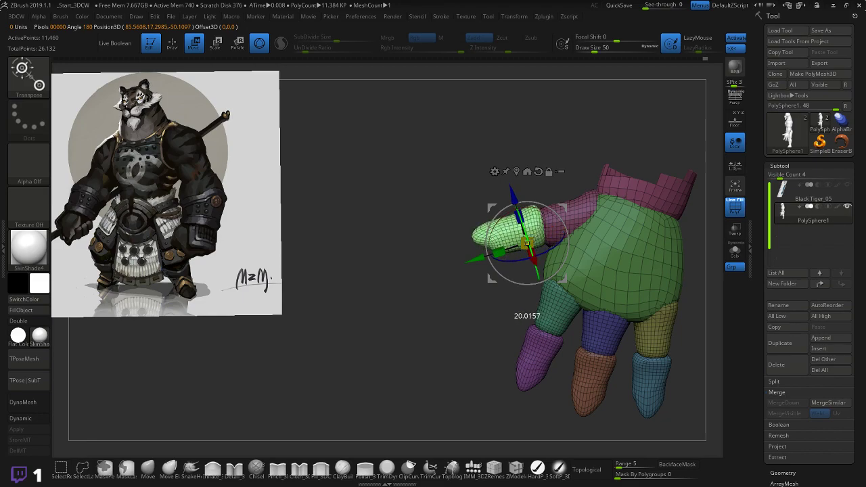
{"action": "left_click_drag", "start_coordinate": [527, 241], "coordinate": [529, 245]}
{"action": "left_click_drag", "start_coordinate": [444, 288], "coordinate": [189, 267]}
{"action": "left_click_drag", "start_coordinate": [541, 290], "coordinate": [571, 278]}
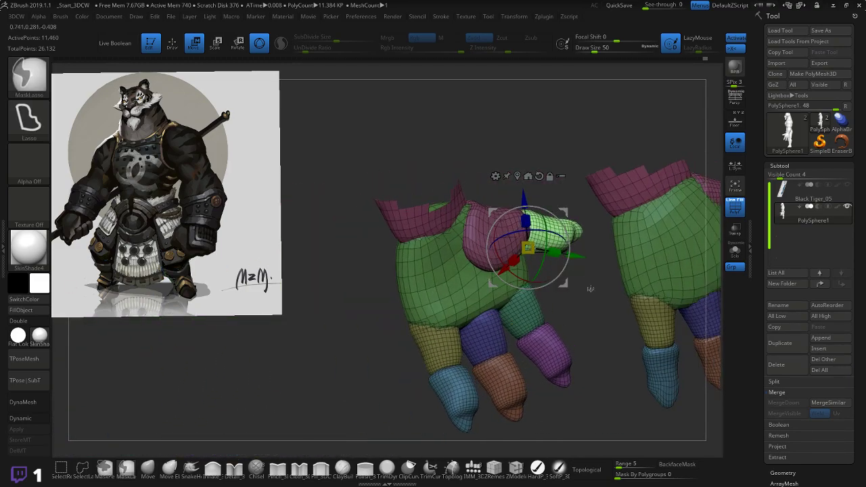
- Clear the mask and adjust the thumb base and adjoining palm surface with the Move brush
{"action": "left_click", "coordinate": [147, 468]}
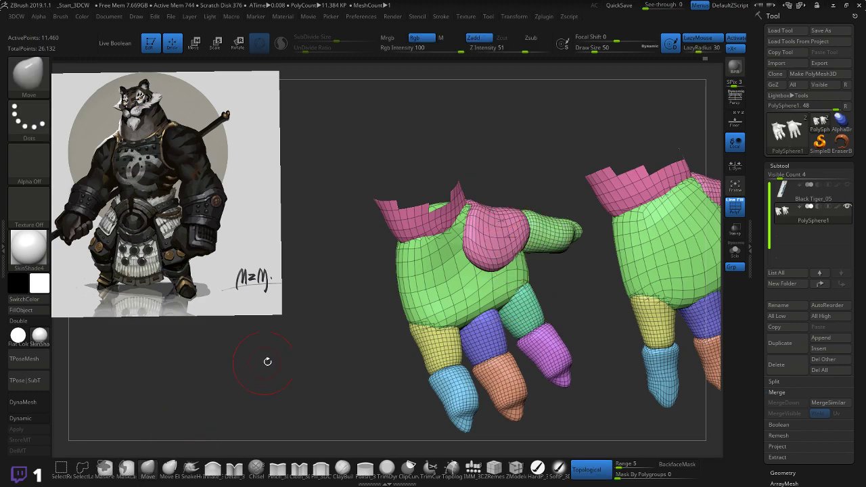
{"action": "left_click_drag", "start_coordinate": [267, 361], "coordinate": [246, 310]}
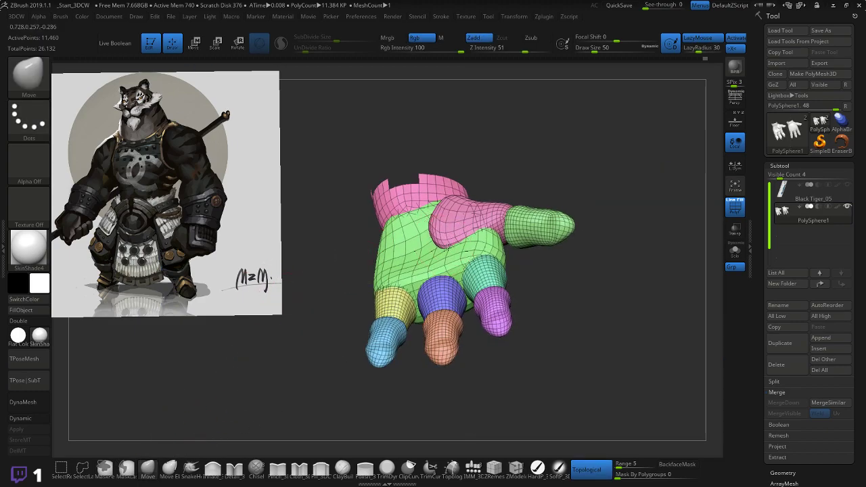
{"action": "mouse_move", "coordinate": [438, 211]}
{"action": "left_mouse_down"}
{"action": "mouse_move", "coordinate": [522, 155]}
{"action": "mouse_move", "coordinate": [429, 230]}
{"action": "left_mouse_up"}
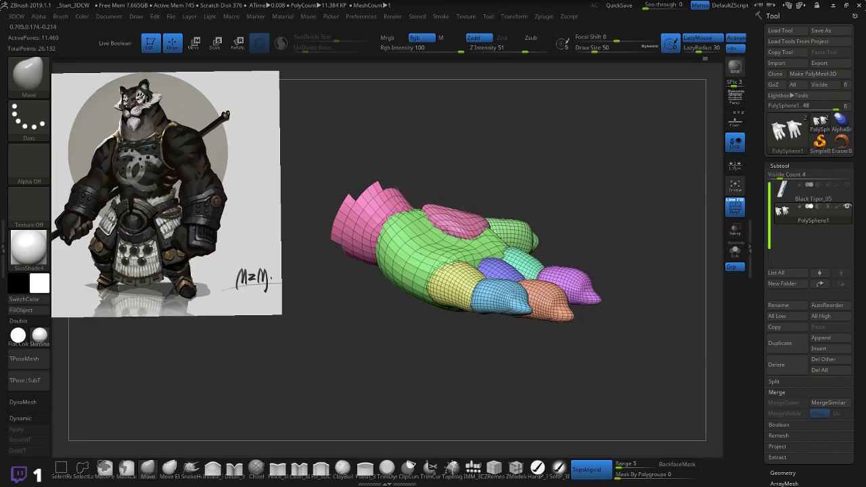
{"action": "left_click_drag", "start_coordinate": [505, 187], "coordinate": [494, 237]}
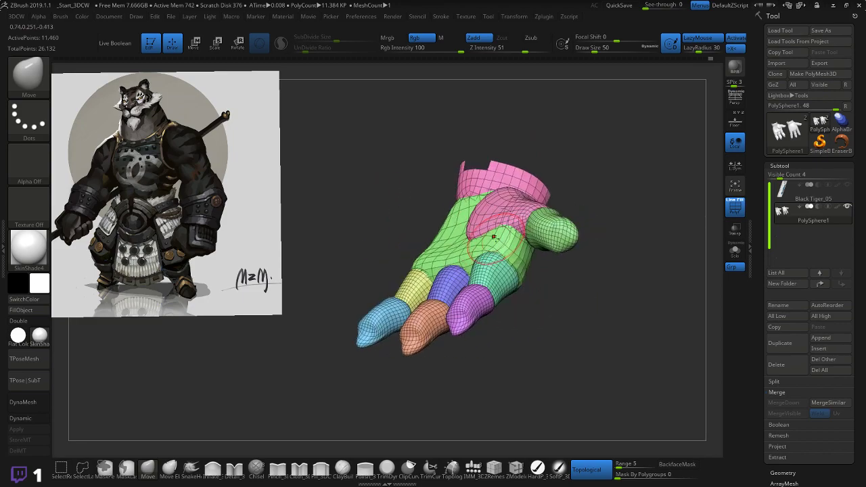
{"action": "left_click_drag", "start_coordinate": [567, 177], "coordinate": [597, 163]}
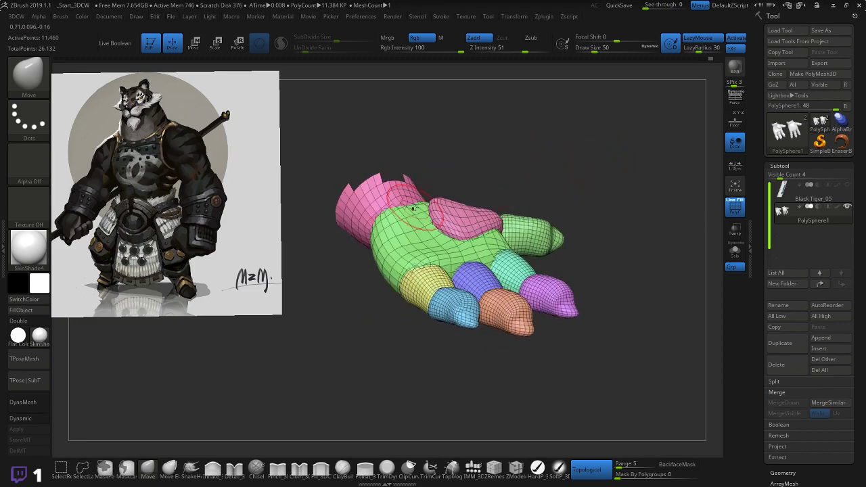
- Broaden the thumb base into a fuller pad over the palm with the Move brush
{"action": "left_click_drag", "start_coordinate": [443, 196], "coordinate": [513, 218]}
{"action": "left_click_drag", "start_coordinate": [534, 172], "coordinate": [481, 238]}
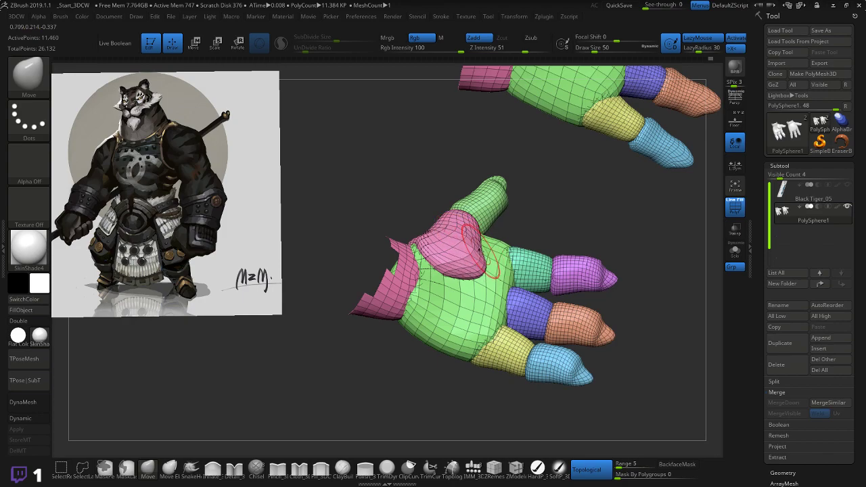
{"action": "left_click_drag", "start_coordinate": [575, 191], "coordinate": [513, 215]}
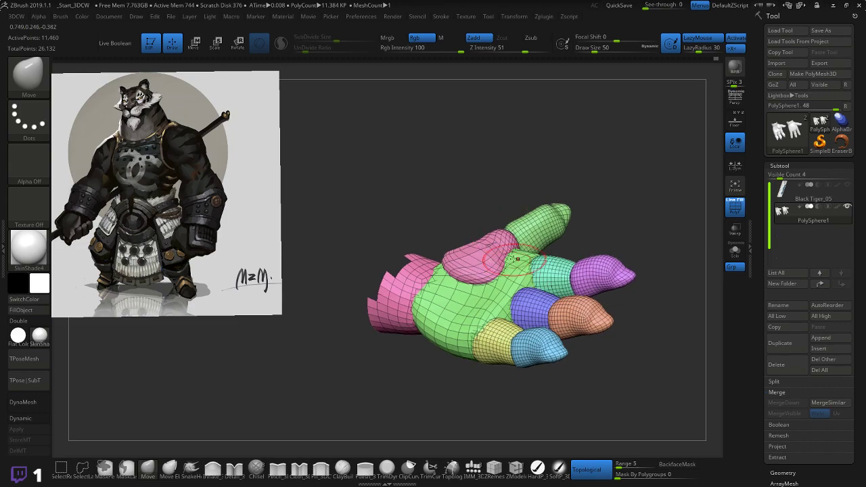
{"action": "mouse_move", "coordinate": [517, 259]}
{"action": "right_mouse_down"}
{"action": "mouse_move", "coordinate": [471, 273]}
{"action": "mouse_move", "coordinate": [460, 264]}
{"action": "right_mouse_up"}
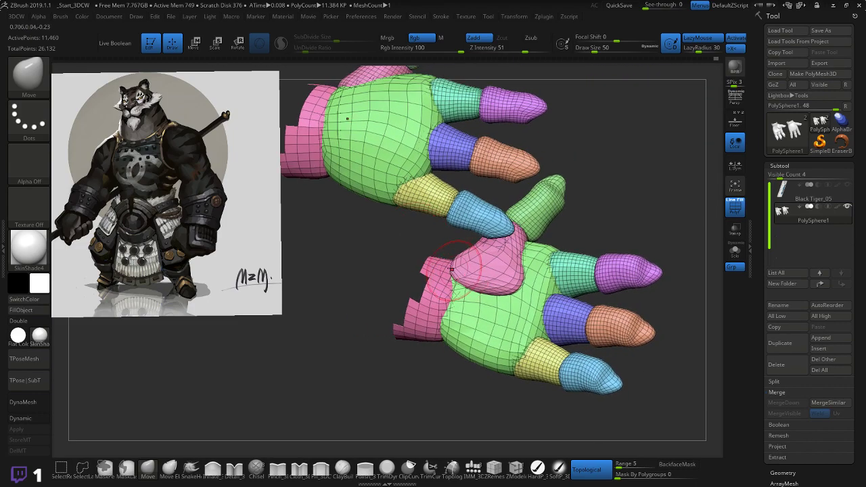
{"action": "mouse_move", "coordinate": [376, 274]}
{"action": "right_mouse_down"}
{"action": "mouse_move", "coordinate": [379, 344]}
{"action": "mouse_move", "coordinate": [412, 279]}
{"action": "right_mouse_up"}
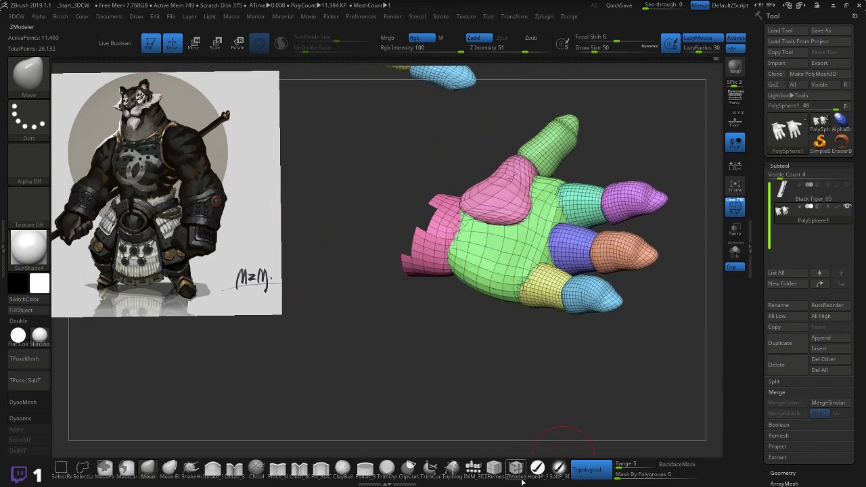
- Insert a small QuadSphere-2 on the palm's heel, opposite the thumb, with the IMM_3DCW brush
{"action": "left_click", "coordinate": [473, 469]}
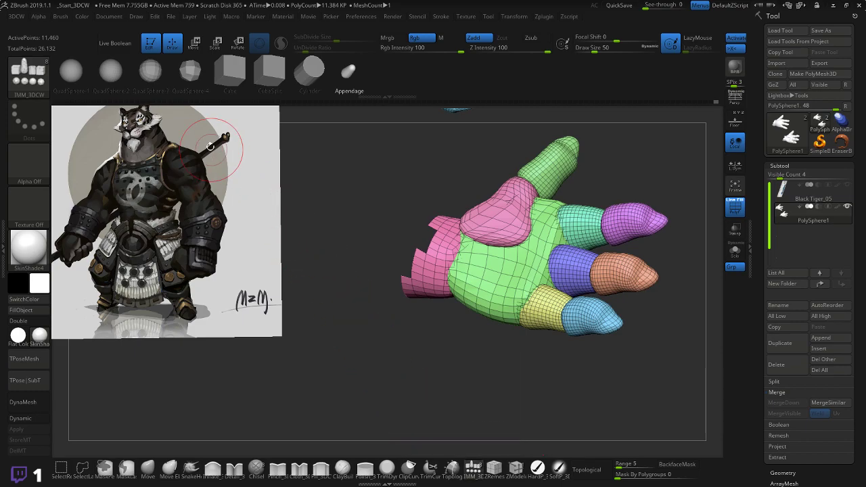
{"action": "left_click", "coordinate": [125, 75]}
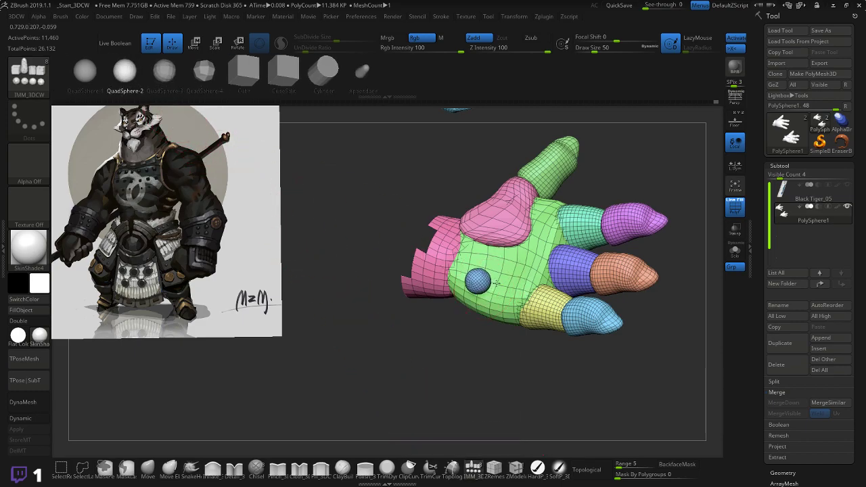
{"action": "left_click_drag", "start_coordinate": [496, 283], "coordinate": [498, 282]}
{"action": "left_click_drag", "start_coordinate": [469, 341], "coordinate": [516, 244]}
- Stretch the inserted sphere with the gizmo into a flattened oval along the palm's heel
{"action": "key", "text": "w"}
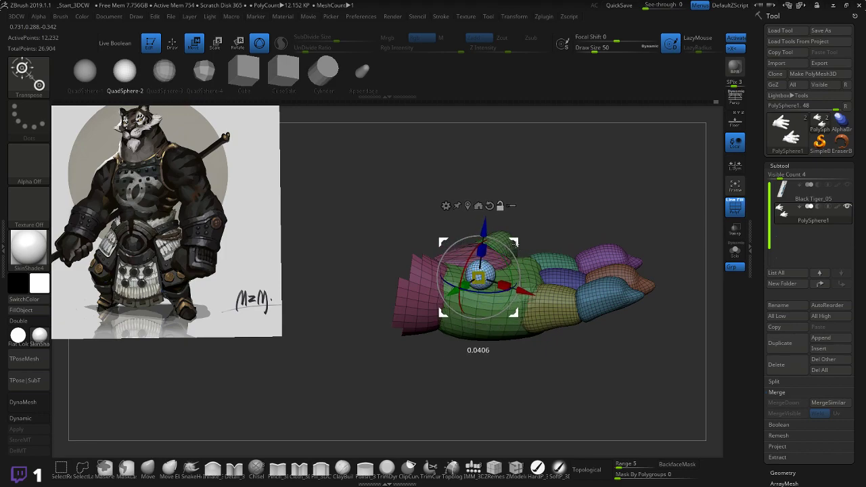
{"action": "left_click_drag", "start_coordinate": [523, 291], "coordinate": [506, 287], "text": "alt"}
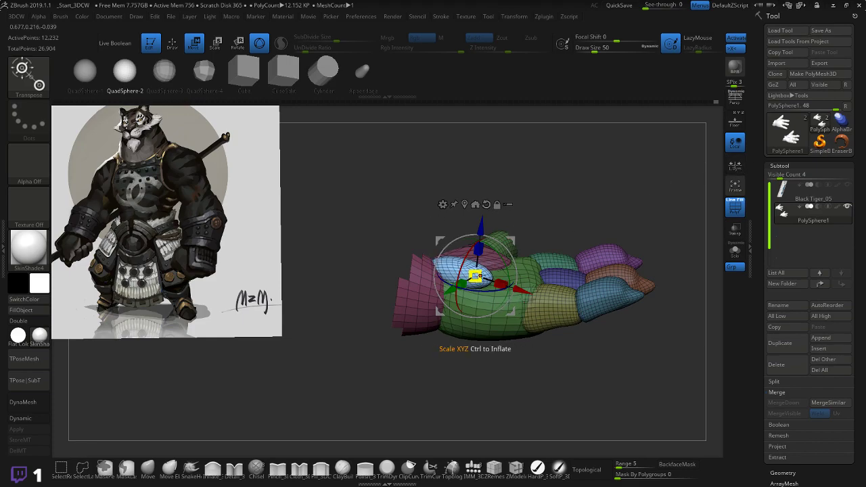
{"action": "left_click_drag", "start_coordinate": [504, 247], "coordinate": [533, 256]}
{"action": "left_click_drag", "start_coordinate": [555, 193], "coordinate": [534, 260]}
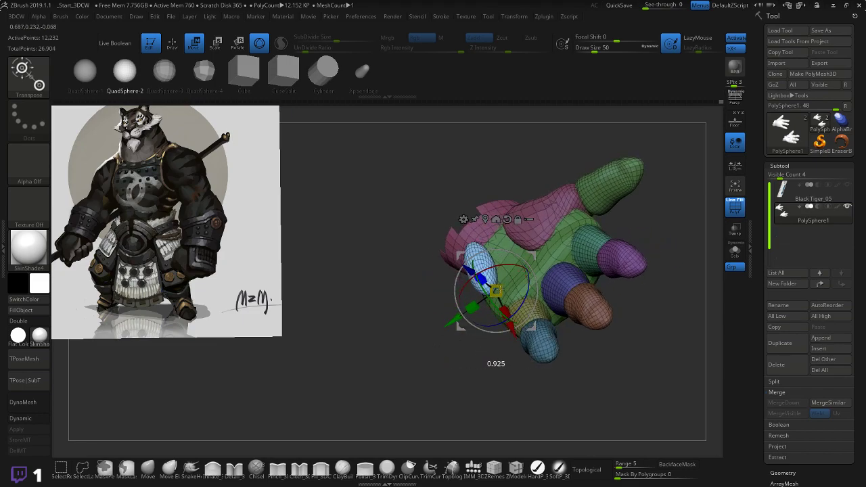
- Move and rotate the oval pad with the gizmo so it sits in the palm's outer edge, opposite the thumb
{"action": "left_click_drag", "start_coordinate": [467, 269], "coordinate": [489, 286]}
{"action": "left_click_drag", "start_coordinate": [426, 334], "coordinate": [465, 291]}
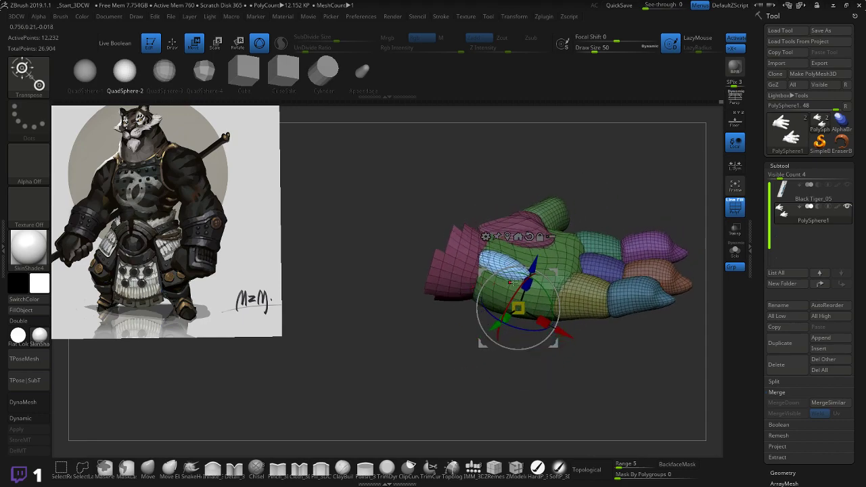
{"action": "left_click_drag", "start_coordinate": [520, 308], "coordinate": [519, 309]}
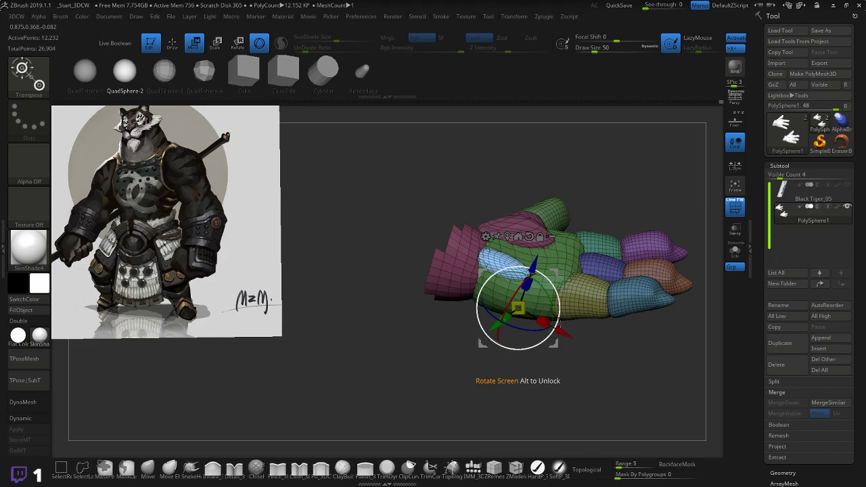
{"action": "left_click_drag", "start_coordinate": [562, 332], "coordinate": [582, 343]}
{"action": "left_click_drag", "start_coordinate": [460, 351], "coordinate": [462, 366]}
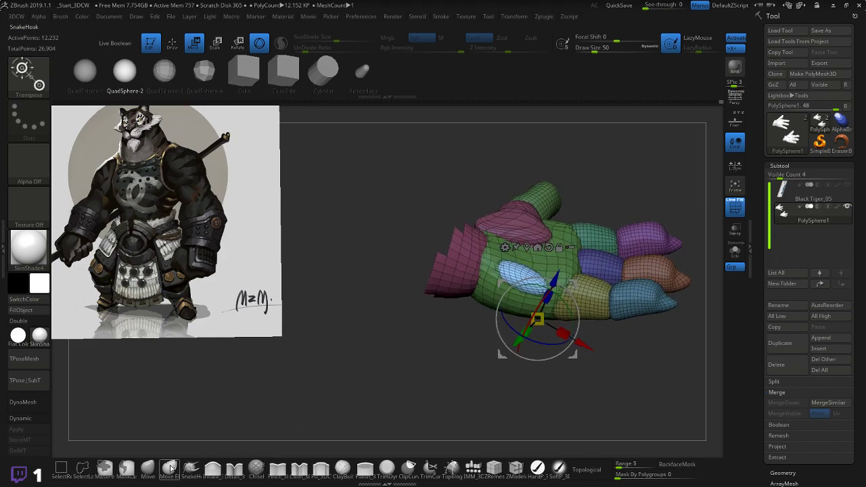
- Lengthen and widen the oval pad toward the wrist with the Move brush
{"action": "left_click", "coordinate": [148, 467]}
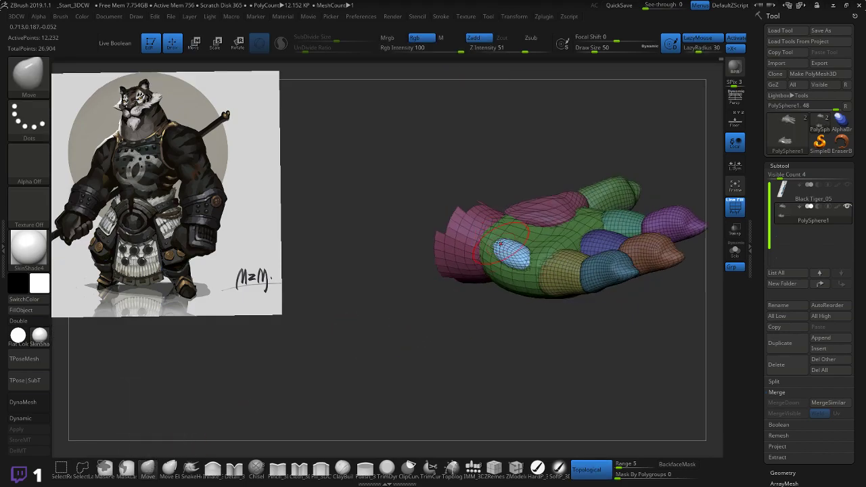
{"action": "left_click_drag", "start_coordinate": [501, 244], "coordinate": [496, 246]}
{"action": "left_click_drag", "start_coordinate": [521, 325], "coordinate": [539, 239]}
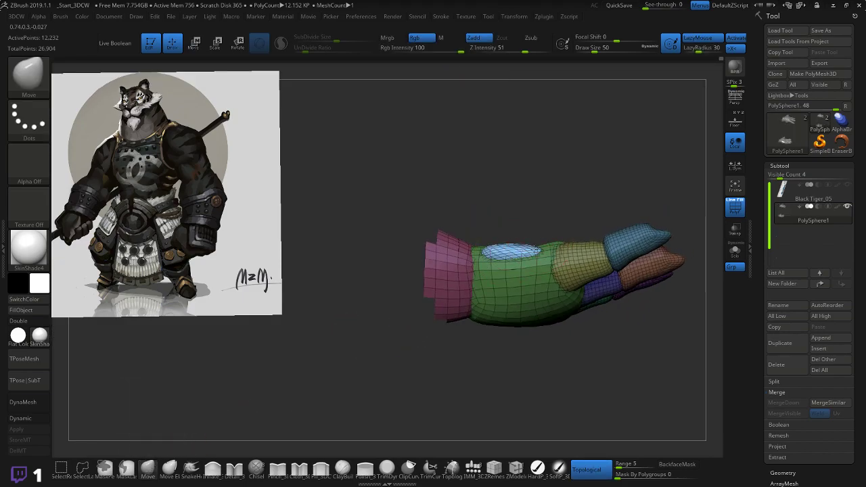
{"action": "right_click_drag", "start_coordinate": [536, 250], "coordinate": [522, 226]}
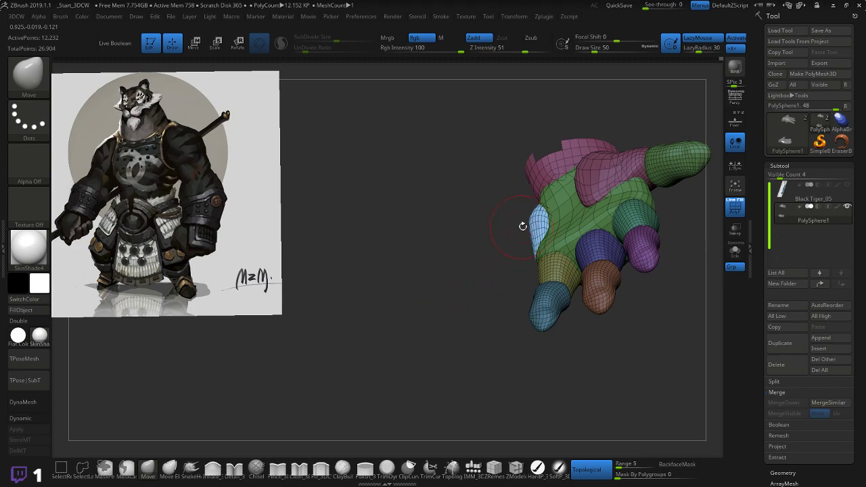
{"action": "left_click_drag", "start_coordinate": [549, 209], "coordinate": [541, 197]}
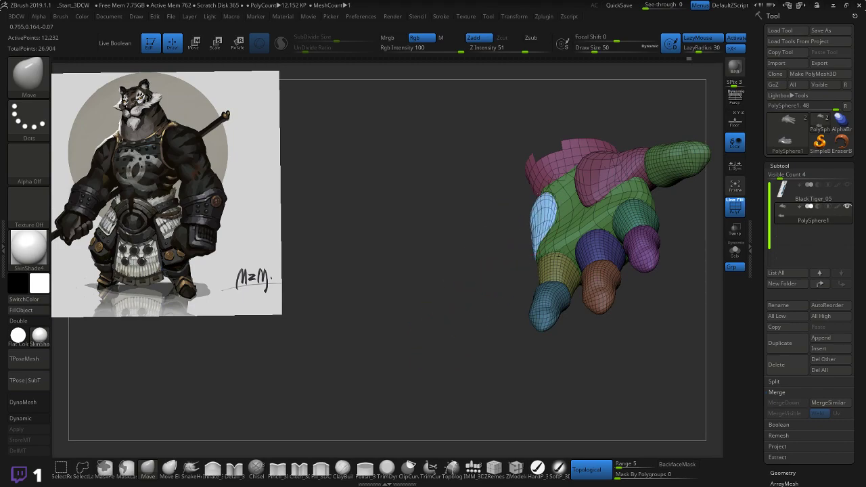
{"action": "left_click_drag", "start_coordinate": [454, 280], "coordinate": [499, 240]}
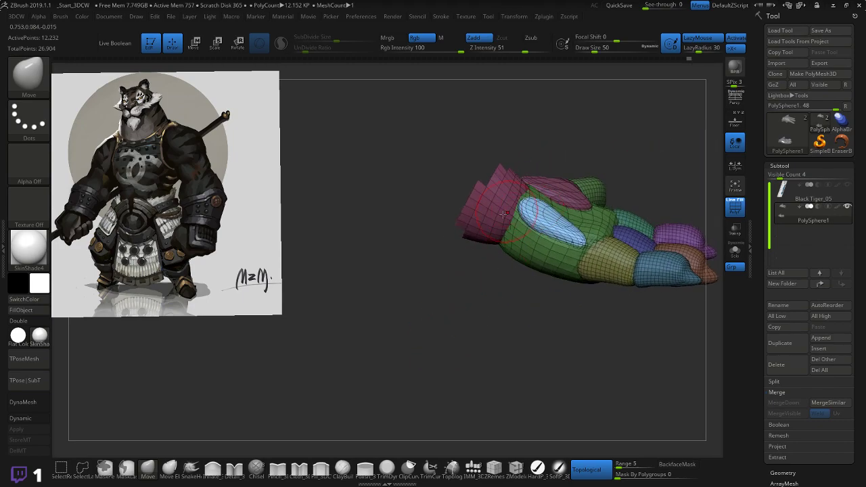
- Smooth the palm pad and broaden it toward the little finger's base with the Move brush
{"action": "mouse_move", "coordinate": [527, 207]}
{"action": "right_mouse_down"}
{"action": "mouse_move", "coordinate": [555, 244]}
{"action": "mouse_move", "coordinate": [582, 234]}
{"action": "mouse_move", "coordinate": [573, 228]}
{"action": "right_mouse_up"}
{"action": "key", "text": "shift"}
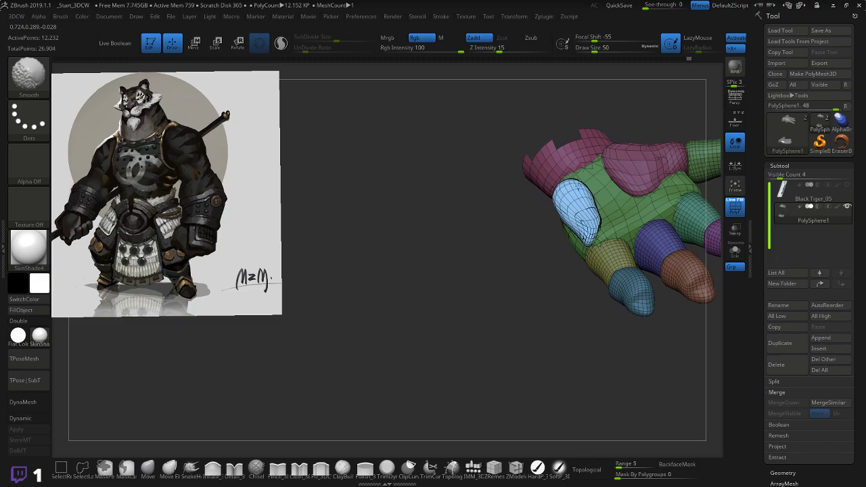
{"action": "mouse_move", "coordinate": [556, 253]}
{"action": "left_mouse_down"}
{"action": "mouse_move", "coordinate": [534, 260]}
{"action": "mouse_move", "coordinate": [555, 254]}
{"action": "mouse_move", "coordinate": [566, 232]}
{"action": "mouse_move", "coordinate": [551, 201]}
{"action": "mouse_move", "coordinate": [568, 198]}
{"action": "mouse_move", "coordinate": [577, 213]}
{"action": "mouse_move", "coordinate": [559, 220]}
{"action": "mouse_move", "coordinate": [570, 208]}
{"action": "mouse_move", "coordinate": [606, 226]}
{"action": "mouse_move", "coordinate": [609, 214]}
{"action": "left_mouse_up"}
{"action": "key", "text": "shift"}
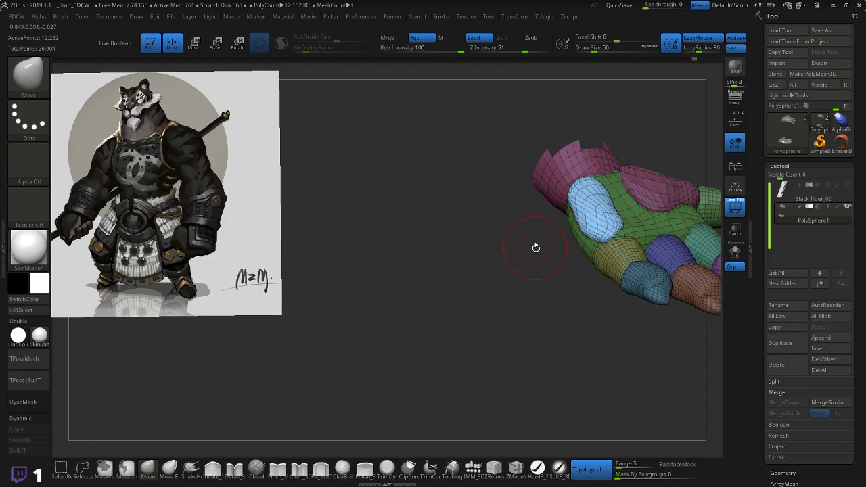
{"action": "mouse_move", "coordinate": [536, 247]}
{"action": "left_mouse_down"}
{"action": "mouse_move", "coordinate": [581, 203]}
{"action": "mouse_move", "coordinate": [559, 204]}
{"action": "mouse_move", "coordinate": [609, 215]}
{"action": "left_mouse_up"}
{"action": "mouse_move", "coordinate": [534, 294]}
{"action": "left_mouse_down"}
{"action": "mouse_move", "coordinate": [485, 276]}
{"action": "mouse_move", "coordinate": [483, 288]}
{"action": "left_mouse_up"}
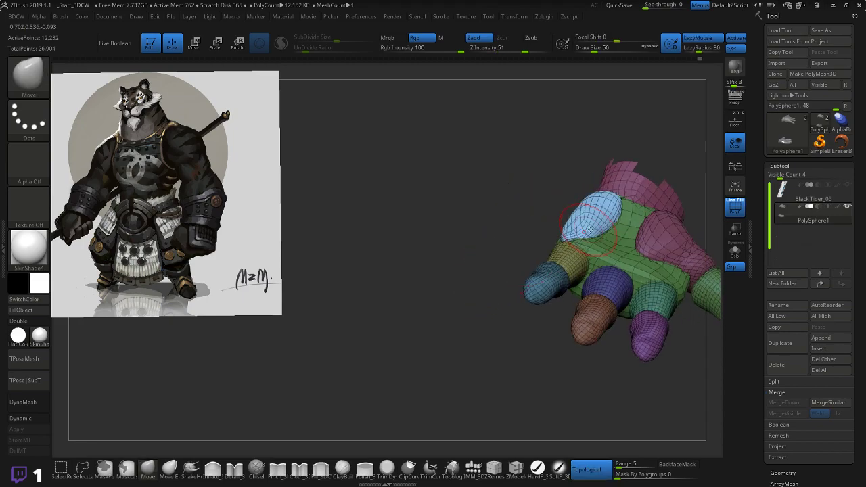
- Refine the pad's outline and surface with Move and Smooth strokes so it follows the palm's outer edge from wrist to little finger
{"action": "mouse_move", "coordinate": [529, 234]}
{"action": "left_mouse_down"}
{"action": "mouse_move", "coordinate": [524, 251]}
{"action": "mouse_move", "coordinate": [509, 255]}
{"action": "left_mouse_up"}
{"action": "left_click_drag", "start_coordinate": [563, 221], "coordinate": [556, 203], "text": "shift"}
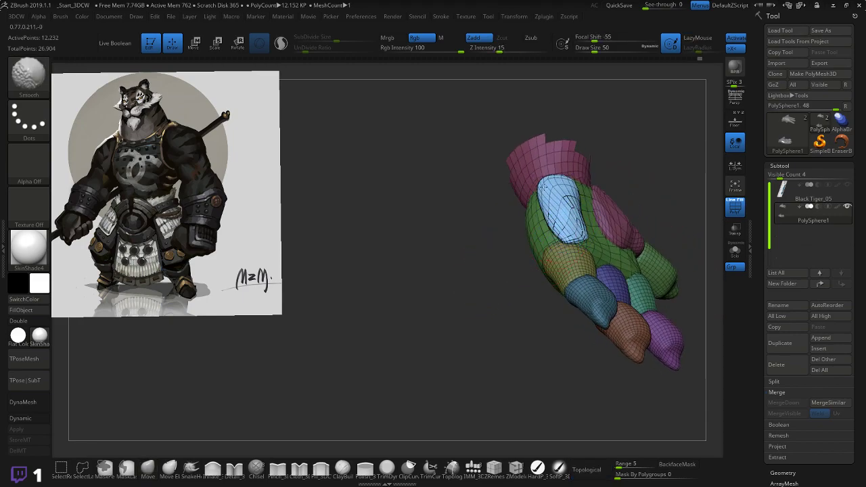
{"action": "left_click_drag", "start_coordinate": [473, 264], "coordinate": [537, 250]}
{"action": "left_click_drag", "start_coordinate": [521, 189], "coordinate": [508, 196]}
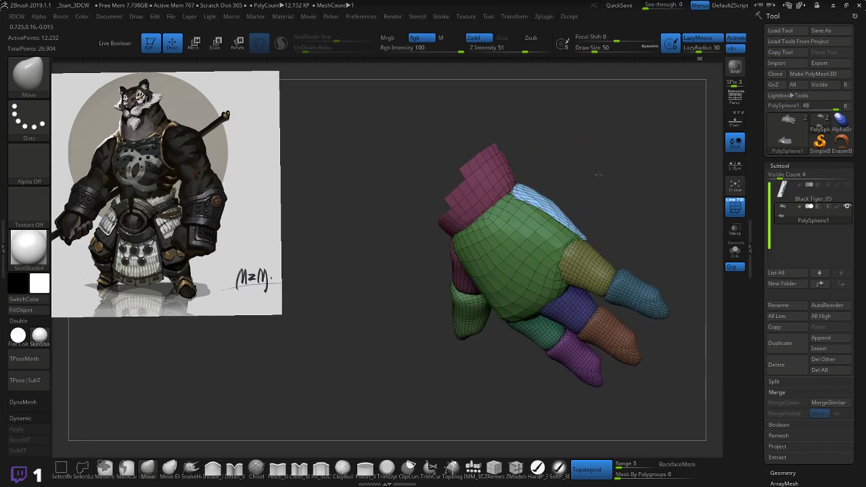
{"action": "right_click_drag", "start_coordinate": [508, 195], "coordinate": [514, 196]}
{"action": "mouse_move", "coordinate": [508, 215]}
{"action": "left_mouse_down"}
{"action": "mouse_move", "coordinate": [515, 233]}
{"action": "mouse_move", "coordinate": [510, 206]}
{"action": "left_mouse_up"}
{"action": "right_click_drag", "start_coordinate": [510, 205], "coordinate": [456, 234]}
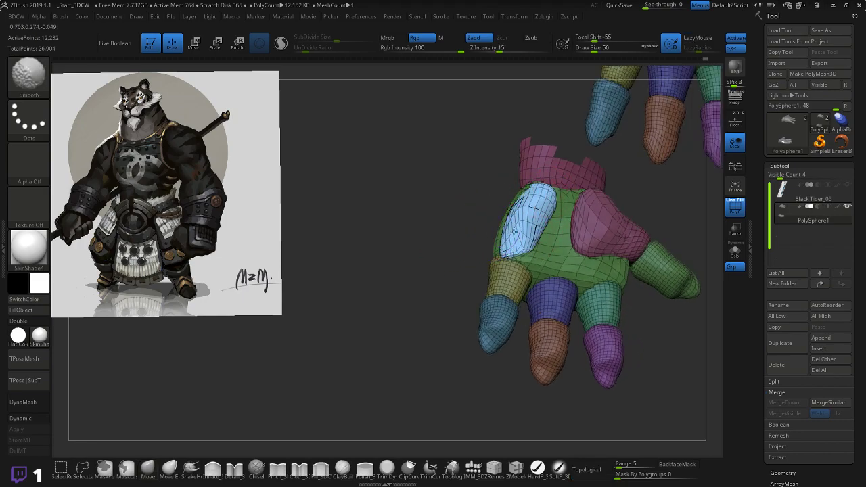
{"action": "right_click_drag", "start_coordinate": [464, 257], "coordinate": [433, 288]}
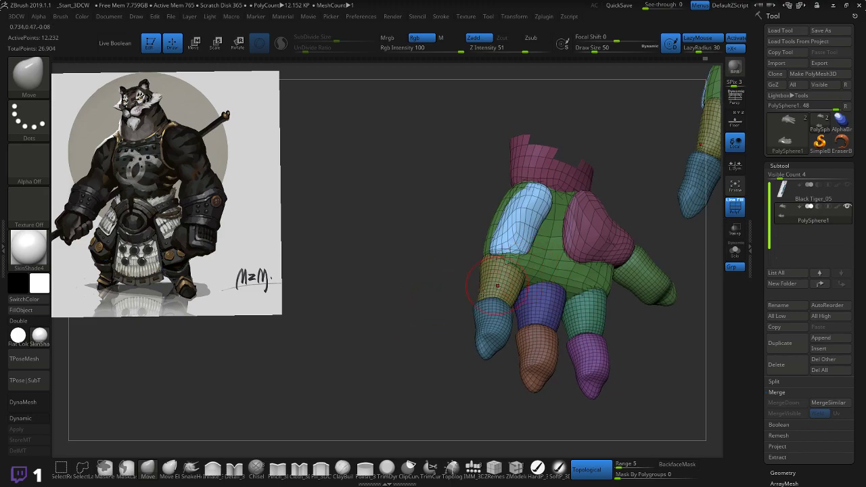
- Inflate the palm surface around the finger bases with the Inflate_3DCW brush
{"action": "left_click", "coordinate": [213, 468]}
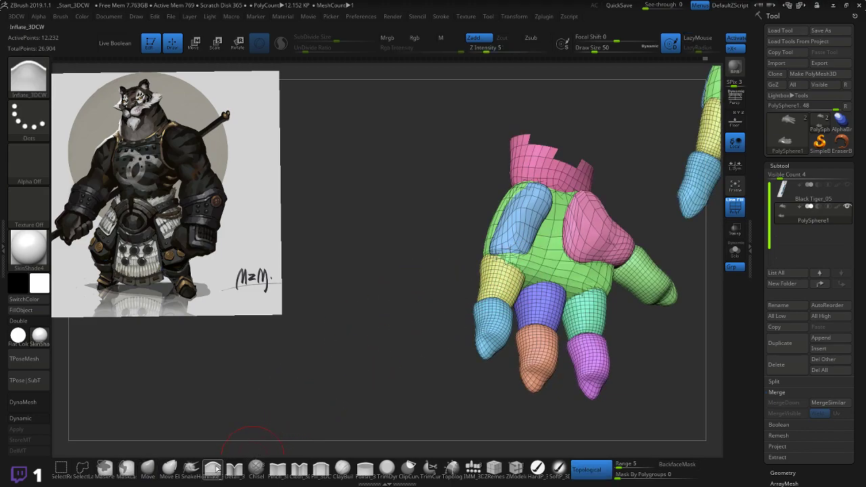
{"action": "mouse_move", "coordinate": [527, 263]}
{"action": "left_mouse_down"}
{"action": "mouse_move", "coordinate": [594, 276]}
{"action": "mouse_move", "coordinate": [575, 278]}
{"action": "left_mouse_up"}
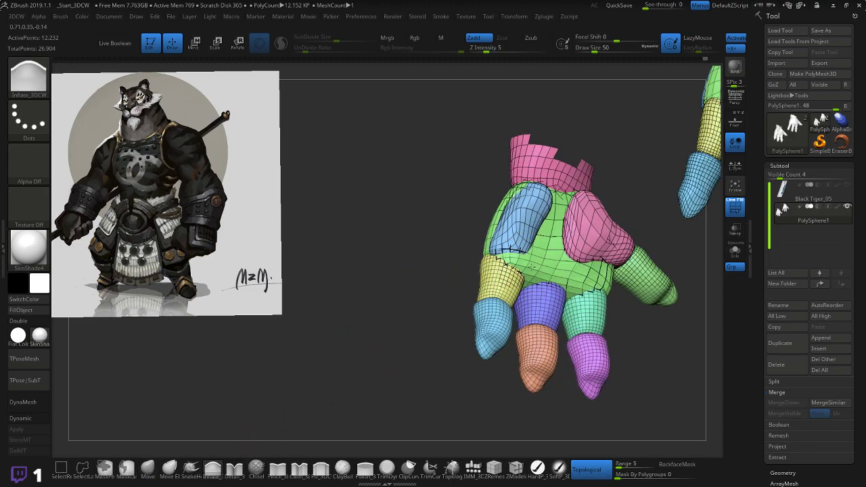
{"action": "right_click_drag", "start_coordinate": [407, 312], "coordinate": [392, 319]}
{"action": "left_click_drag", "start_coordinate": [392, 318], "coordinate": [462, 223]}
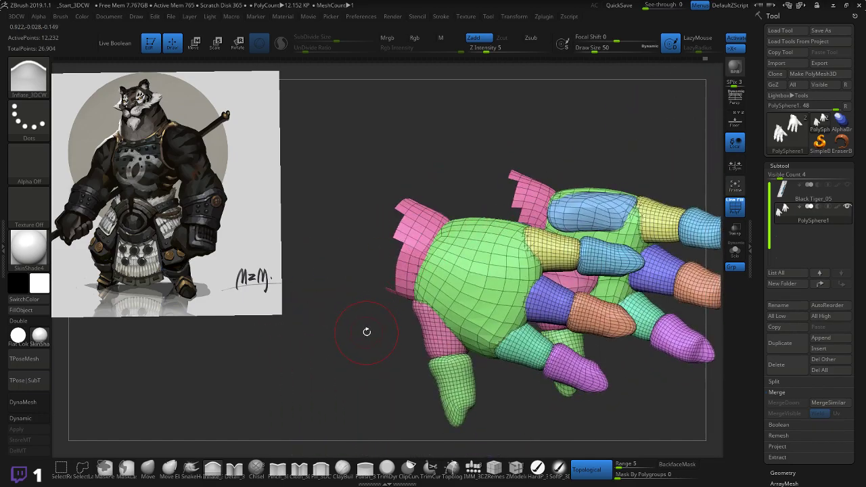
{"action": "left_click_drag", "start_coordinate": [366, 331], "coordinate": [376, 304]}
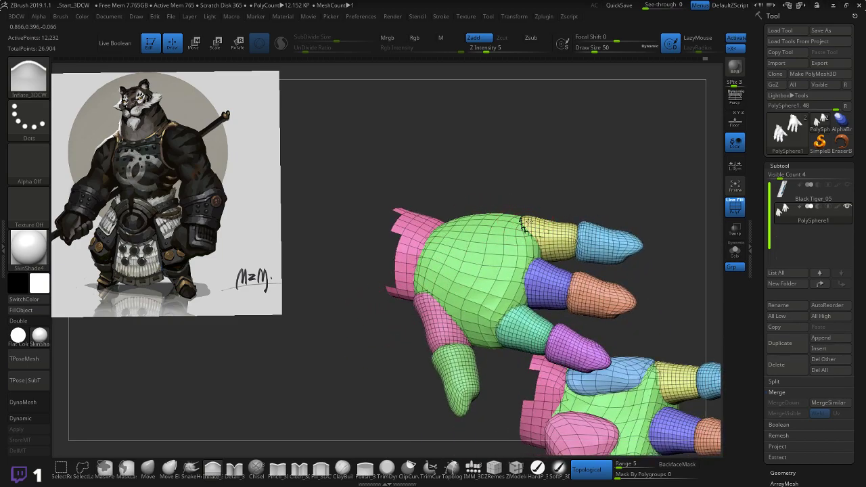
- Unhide the rest of the warrior's body around the hands
{"action": "left_click_drag", "start_coordinate": [587, 183], "coordinate": [567, 177]}
{"action": "left_click", "coordinate": [566, 175], "text": "ctrl+shift"}
{"action": "left_click_drag", "start_coordinate": [361, 369], "coordinate": [660, 273]}
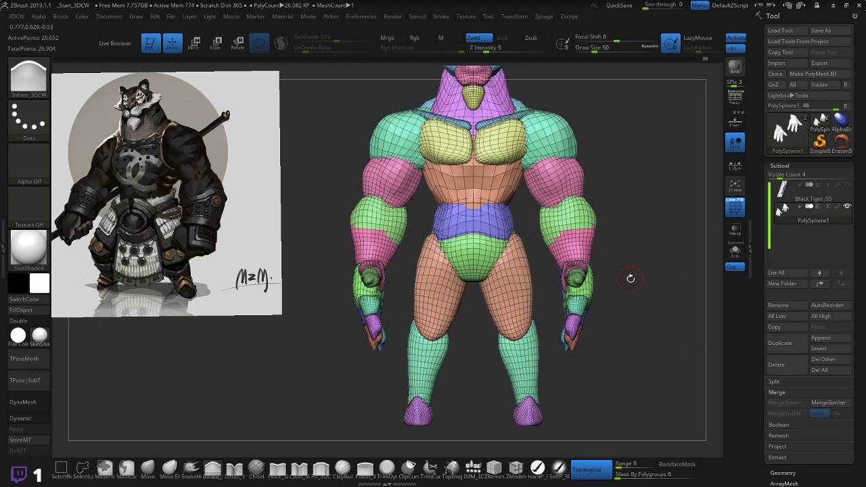
- Regroup the body with Auto Groups and match its two sides with Mirror And Weld
{"action": "key", "text": "space"}
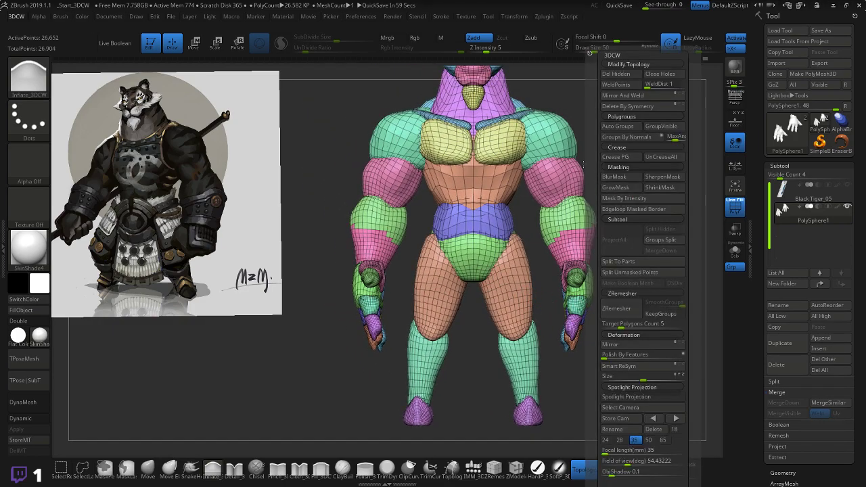
{"action": "left_click", "coordinate": [618, 126]}
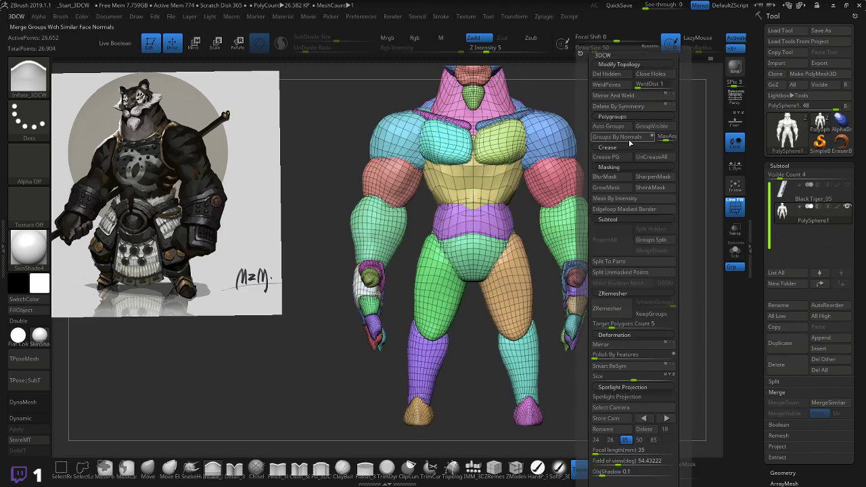
{"action": "left_click", "coordinate": [605, 97]}
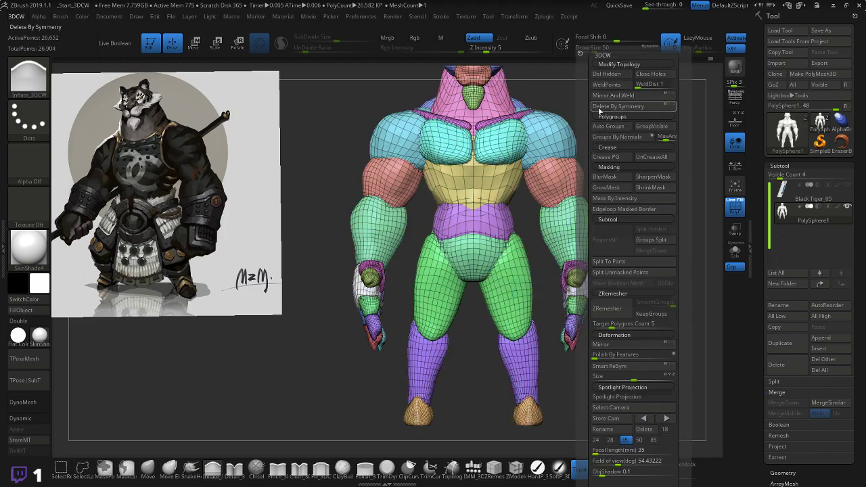
- Save the active tool as a new version named Black Tiger_06
{"action": "left_click_drag", "start_coordinate": [617, 116], "coordinate": [611, 189], "text": "alt"}
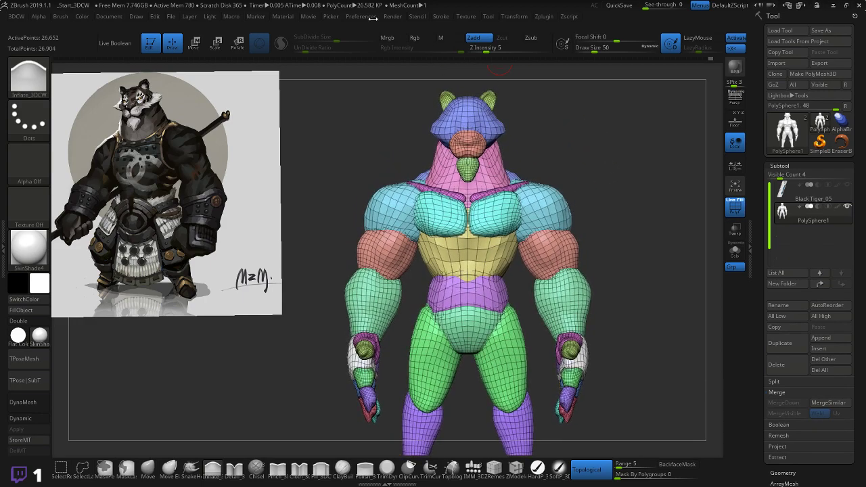
{"action": "left_click", "coordinate": [109, 17]}
{"action": "left_click", "coordinate": [178, 44]}
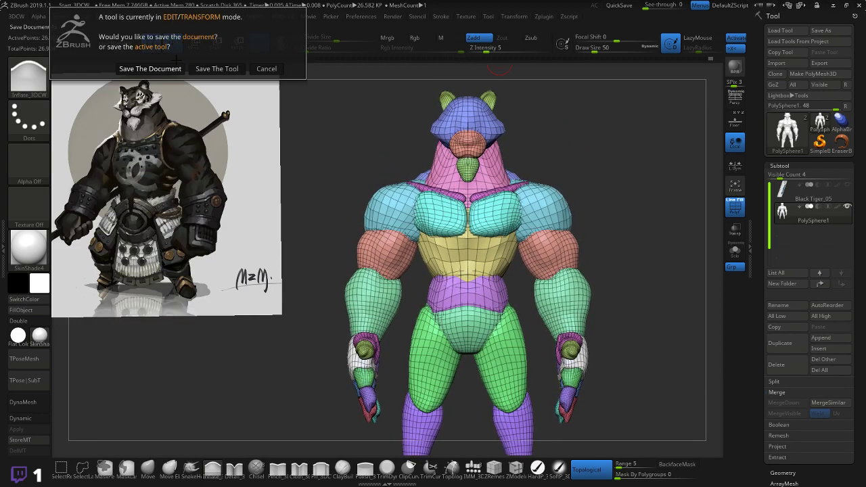
{"action": "left_click", "coordinate": [217, 69]}
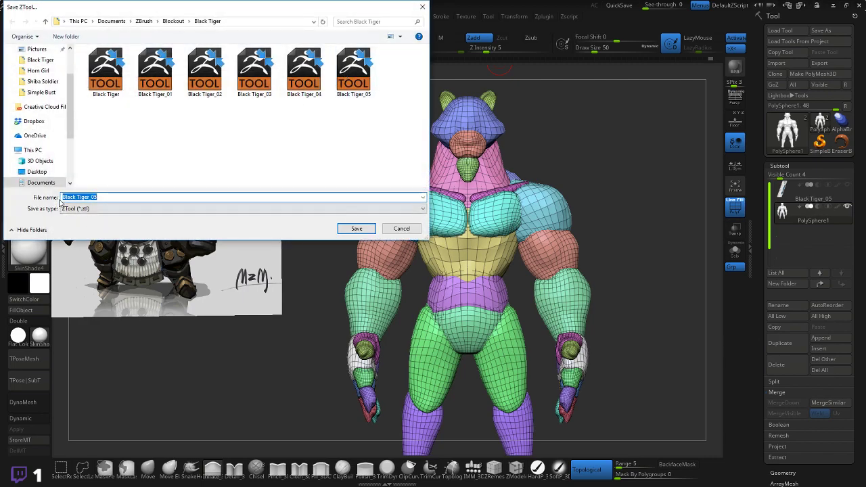
{"action": "left_click", "coordinate": [119, 197]}
{"action": "key", "text": "BackSpace"}
{"action": "type", "text": "6"}
{"action": "left_click", "coordinate": [356, 229]}
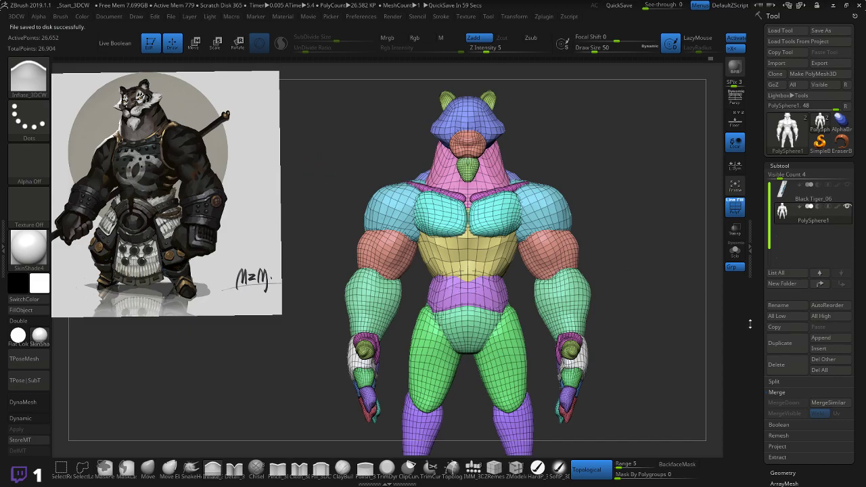
{"action": "key", "text": "alt+Tab"}
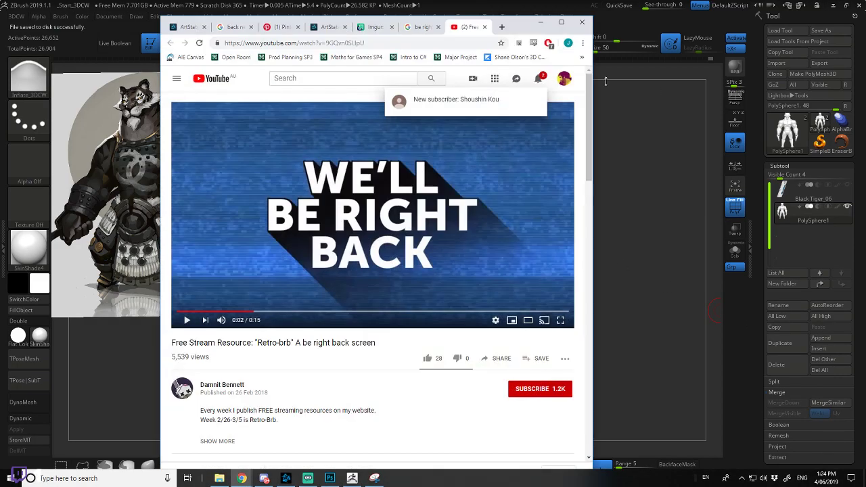
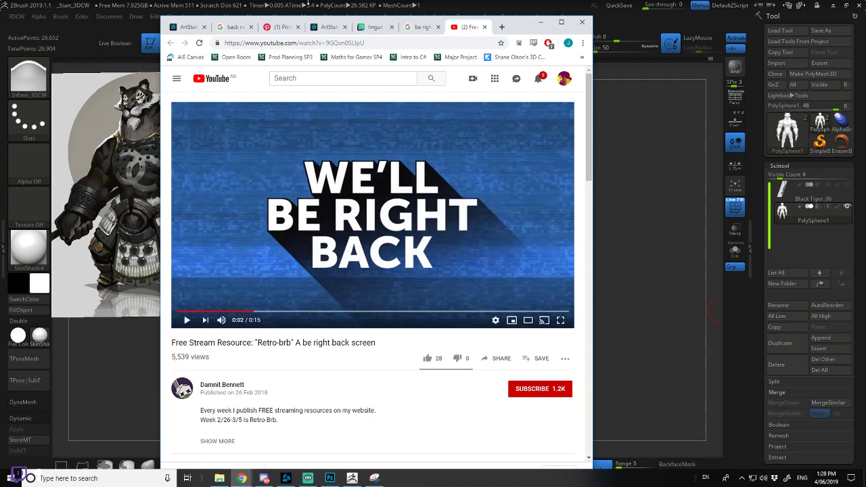
{"action": "left_click", "coordinate": [539, 22]}
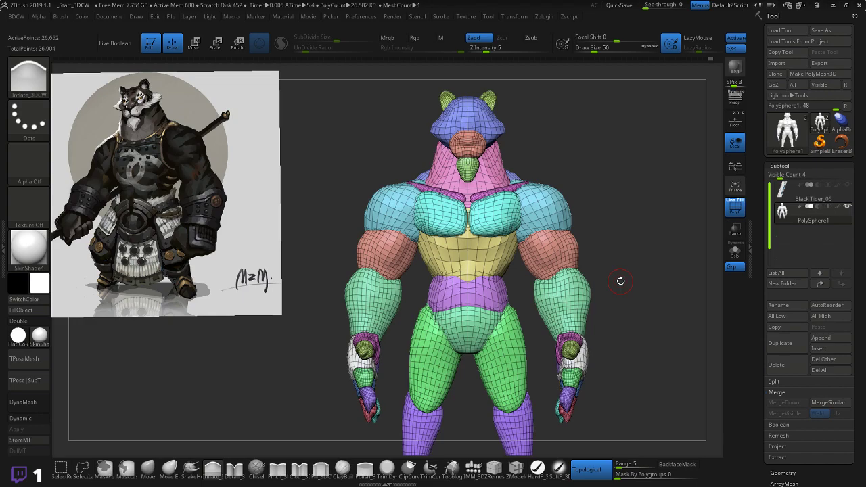
- Inflate the forearm's surface above the wrist with the Inflate_3DCW brush at intensity 5
{"action": "left_click_drag", "start_coordinate": [661, 246], "coordinate": [584, 264]}
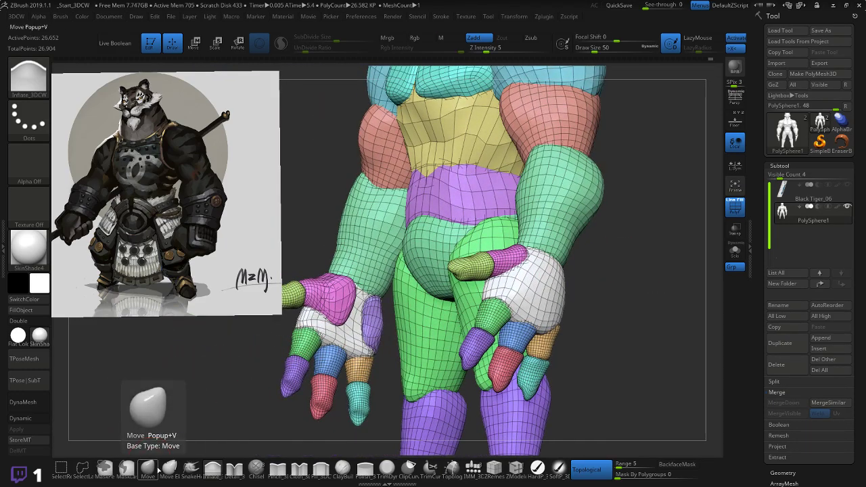
{"action": "left_click", "coordinate": [214, 467]}
{"action": "left_click", "coordinate": [595, 199]}
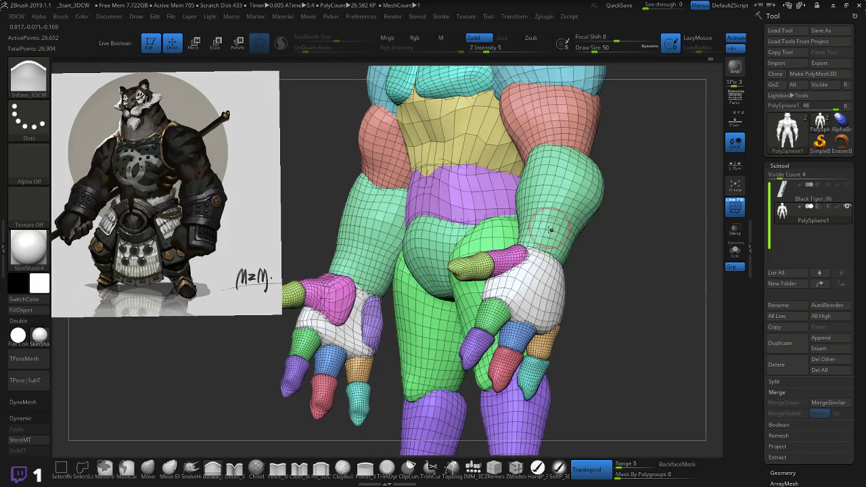
{"action": "mouse_move", "coordinate": [588, 213]}
{"action": "left_mouse_down"}
{"action": "mouse_move", "coordinate": [569, 237]}
{"action": "mouse_move", "coordinate": [629, 213]}
{"action": "mouse_move", "coordinate": [559, 212]}
{"action": "left_mouse_up"}
{"action": "key", "text": "shift+f"}
{"action": "key", "text": "shift+f"}
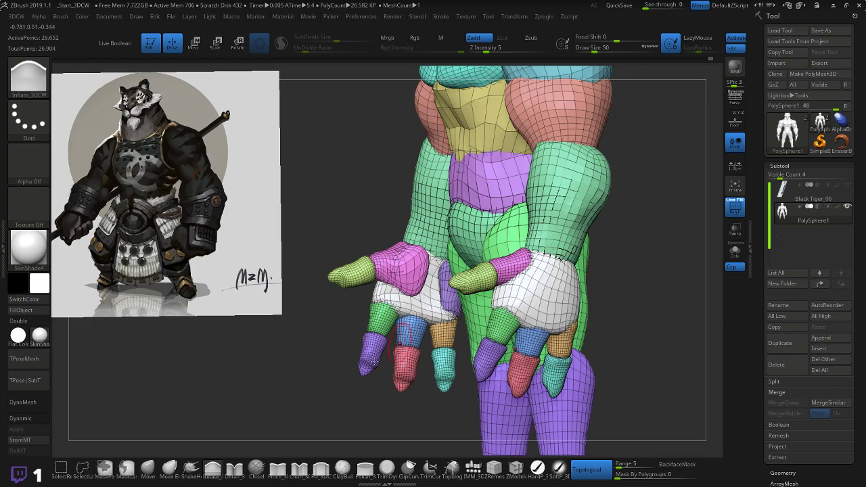
{"action": "left_click", "coordinate": [321, 470]}
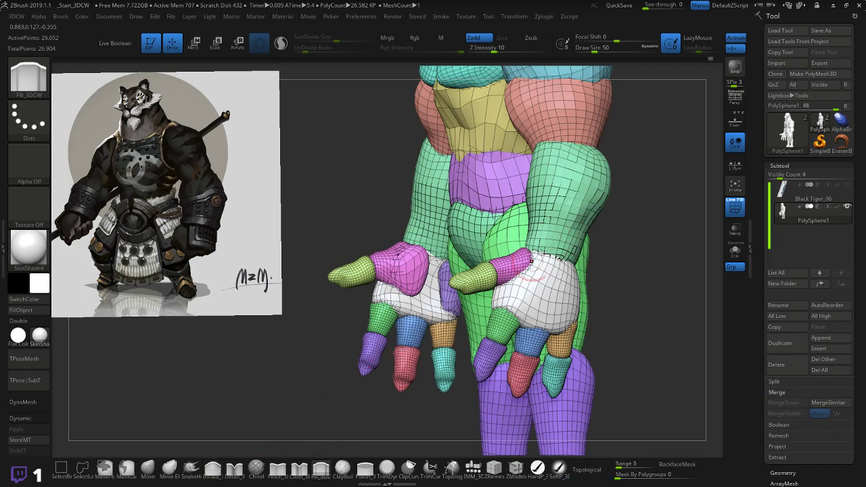
{"action": "mouse_move", "coordinate": [621, 211]}
{"action": "left_mouse_down"}
{"action": "mouse_move", "coordinate": [674, 213]}
{"action": "mouse_move", "coordinate": [535, 210]}
{"action": "mouse_move", "coordinate": [556, 203]}
{"action": "left_mouse_up"}
{"action": "key", "text": "ctrl"}
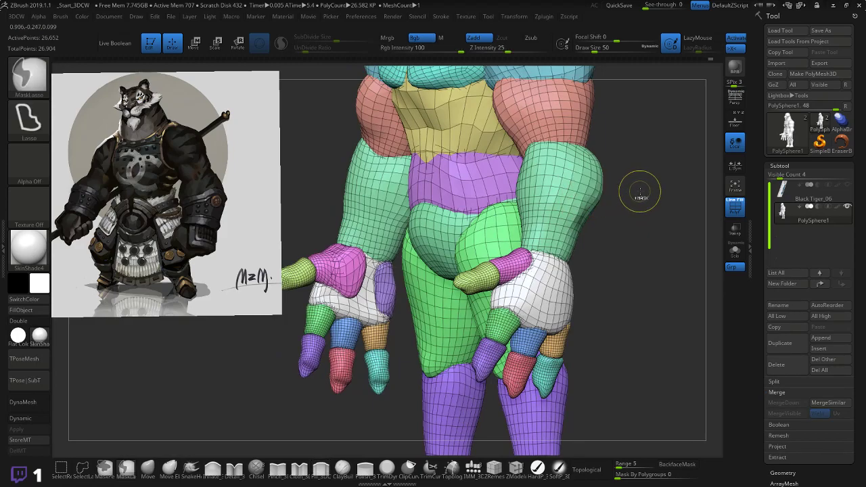
- Build up the forearm between elbow and wrist with the Inflate_3DCW brush at intensity 23, and smooth its surface
{"action": "left_click", "coordinate": [212, 469]}
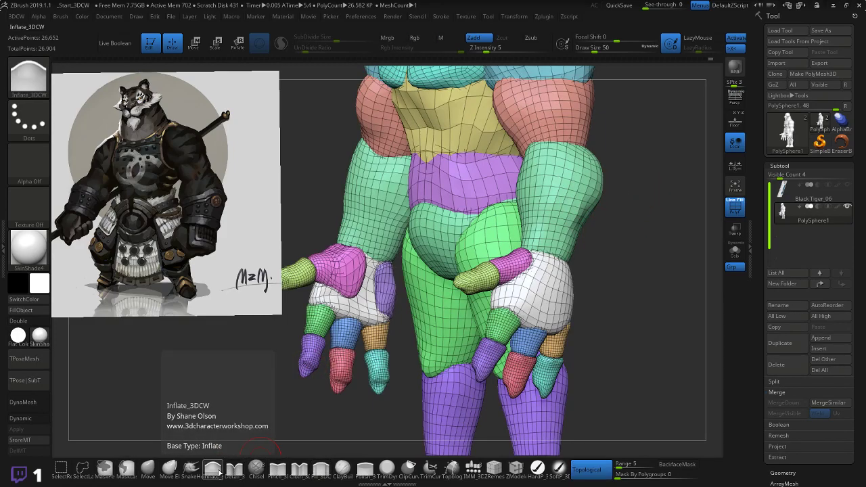
{"action": "left_click_drag", "start_coordinate": [504, 53], "coordinate": [506, 52]}
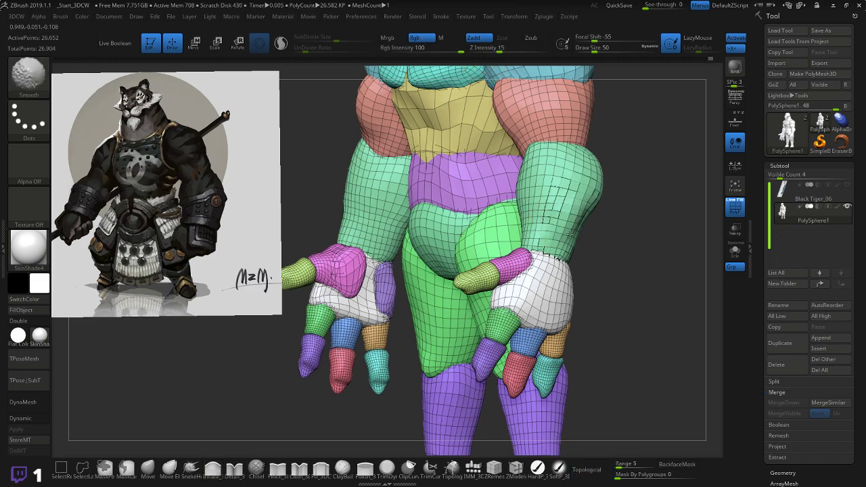
{"action": "mouse_move", "coordinate": [576, 203]}
{"action": "left_mouse_down"}
{"action": "mouse_move", "coordinate": [583, 216]}
{"action": "mouse_move", "coordinate": [575, 230]}
{"action": "mouse_move", "coordinate": [587, 214]}
{"action": "left_mouse_up"}
{"action": "mouse_move", "coordinate": [653, 223]}
{"action": "left_mouse_down"}
{"action": "mouse_move", "coordinate": [558, 217]}
{"action": "mouse_move", "coordinate": [573, 234]}
{"action": "mouse_move", "coordinate": [564, 192]}
{"action": "mouse_move", "coordinate": [608, 230]}
{"action": "mouse_move", "coordinate": [579, 183]}
{"action": "left_mouse_up"}
{"action": "left_click_drag", "start_coordinate": [498, 227], "coordinate": [306, 242]}
{"action": "left_click_drag", "start_coordinate": [653, 250], "coordinate": [645, 231]}
{"action": "left_click_drag", "start_coordinate": [554, 218], "coordinate": [556, 212], "text": "shift"}
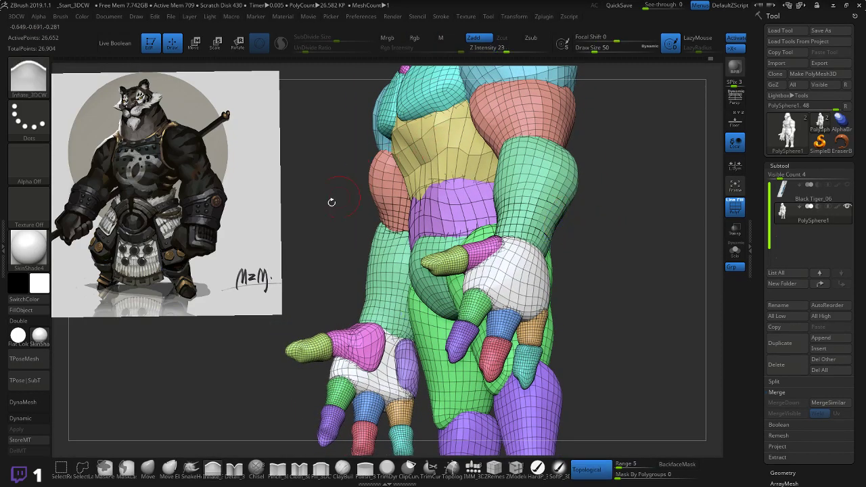
- Reshape the forearm's bulge below the elbow with the Move brush at draw size 110
{"action": "right_click_drag", "start_coordinate": [362, 221], "coordinate": [609, 243]}
{"action": "right_click_drag", "start_coordinate": [667, 251], "coordinate": [638, 257]}
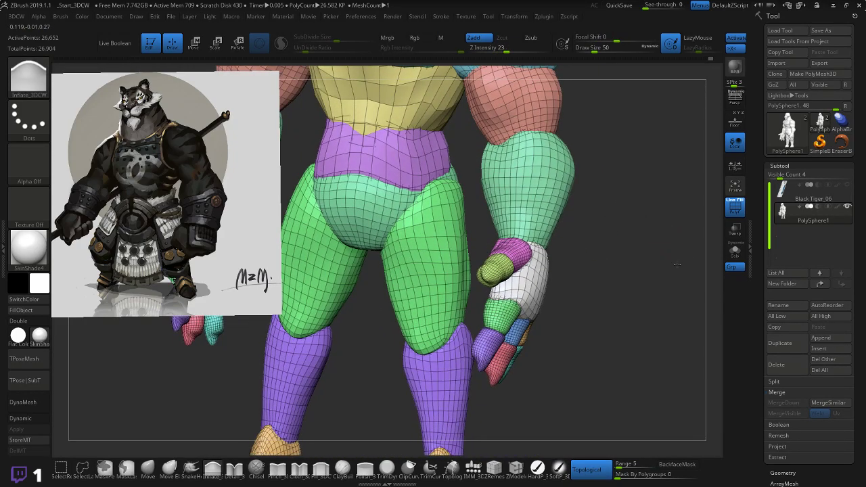
{"action": "left_click", "coordinate": [148, 468]}
{"action": "right_click_drag", "start_coordinate": [329, 346], "coordinate": [612, 214]}
{"action": "key", "text": "bracketright"}
{"action": "key", "text": "bracketright"}
{"action": "key", "text": "bracketright"}
{"action": "key", "text": "bracketright"}
{"action": "key", "text": "bracketright"}
{"action": "key", "text": "bracketright"}
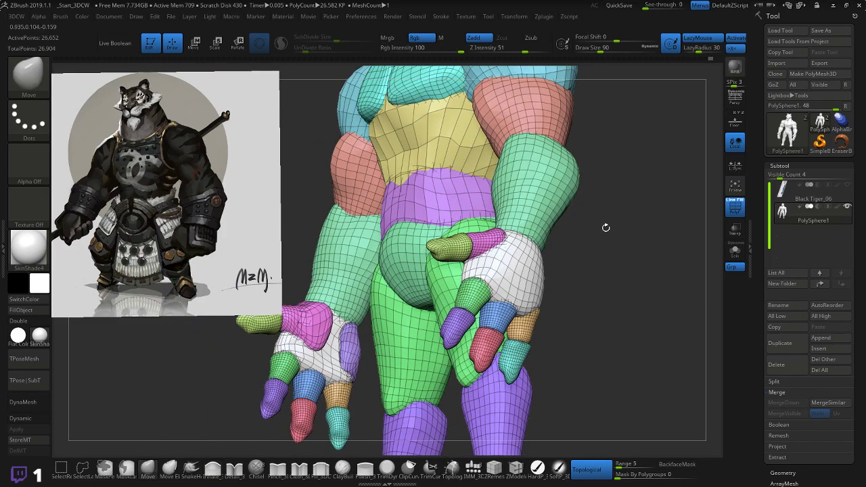
{"action": "left_click_drag", "start_coordinate": [605, 226], "coordinate": [587, 179]}
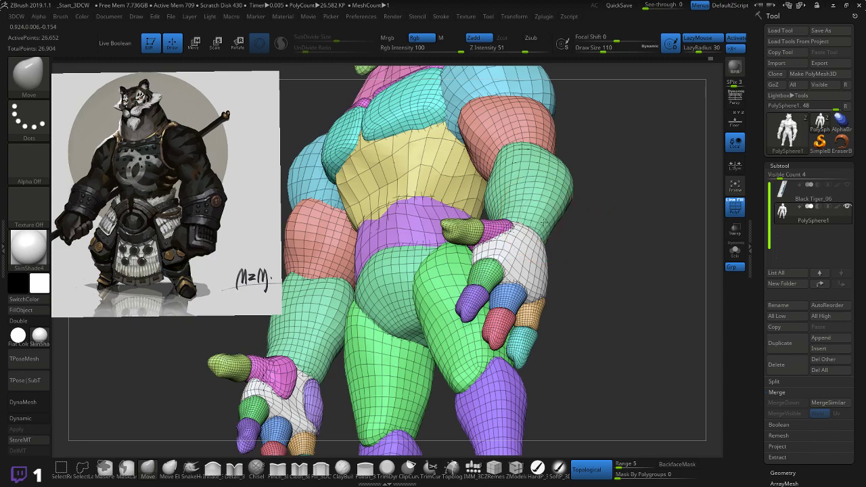
{"action": "left_click_drag", "start_coordinate": [591, 219], "coordinate": [502, 193]}
{"action": "right_click_drag", "start_coordinate": [550, 180], "coordinate": [517, 166]}
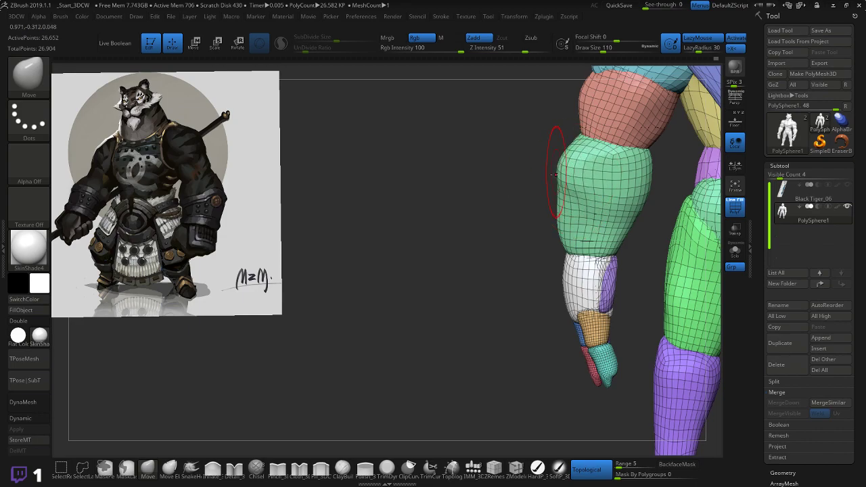
{"action": "right_click_drag", "start_coordinate": [554, 174], "coordinate": [553, 251]}
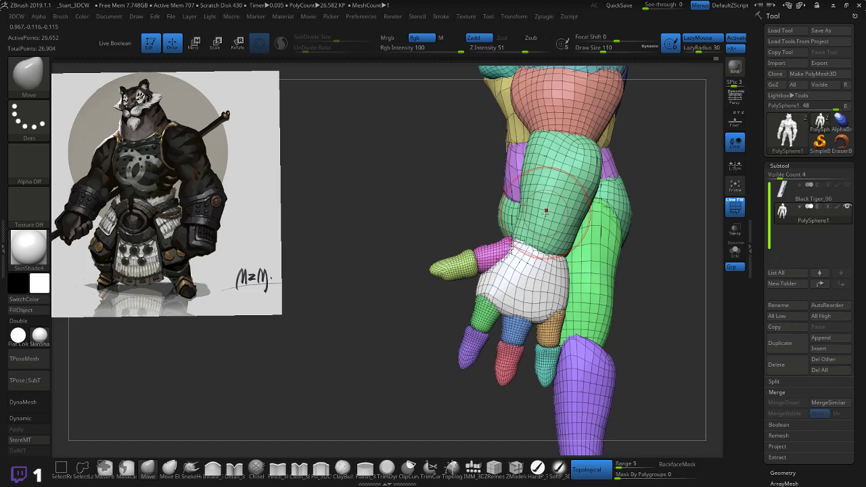
- Smooth the forearm and refine its outline from the elbow down to the wrist, checking it from several sides
{"action": "left_click_drag", "start_coordinate": [567, 215], "coordinate": [544, 226], "text": "shift"}
{"action": "mouse_move", "coordinate": [555, 225]}
{"action": "right_mouse_down"}
{"action": "mouse_move", "coordinate": [642, 201]}
{"action": "mouse_move", "coordinate": [670, 204]}
{"action": "mouse_move", "coordinate": [649, 203]}
{"action": "right_mouse_up"}
{"action": "mouse_move", "coordinate": [577, 169]}
{"action": "right_mouse_down"}
{"action": "mouse_move", "coordinate": [563, 186]}
{"action": "mouse_move", "coordinate": [548, 158]}
{"action": "mouse_move", "coordinate": [512, 224]}
{"action": "mouse_move", "coordinate": [507, 216]}
{"action": "mouse_move", "coordinate": [560, 204]}
{"action": "right_mouse_up"}
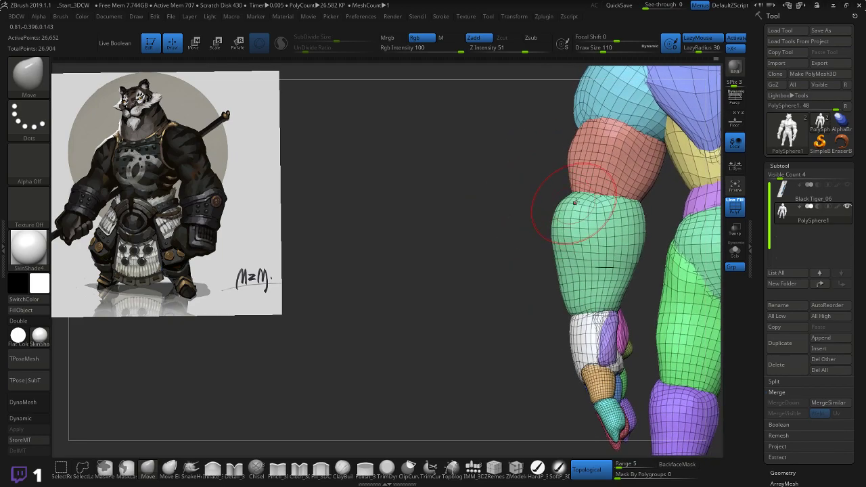
{"action": "left_click_drag", "start_coordinate": [527, 210], "coordinate": [641, 208]}
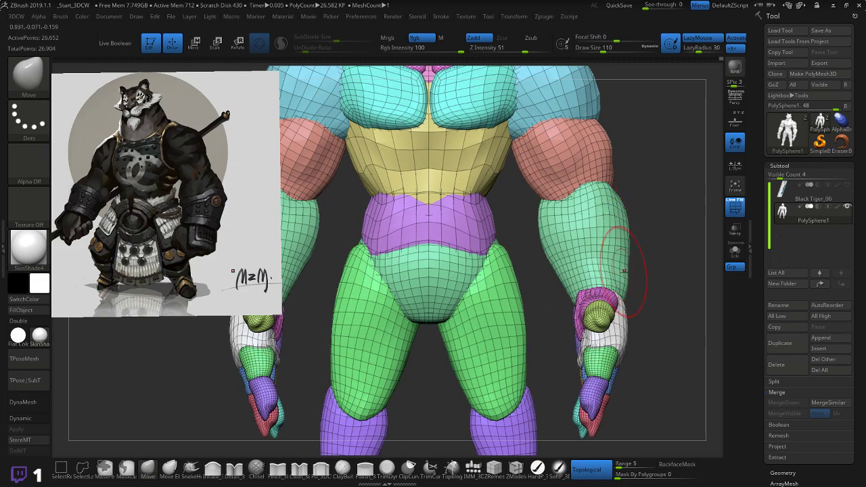
{"action": "mouse_move", "coordinate": [601, 203]}
{"action": "right_mouse_down"}
{"action": "mouse_move", "coordinate": [632, 207]}
{"action": "mouse_move", "coordinate": [602, 213]}
{"action": "right_mouse_up"}
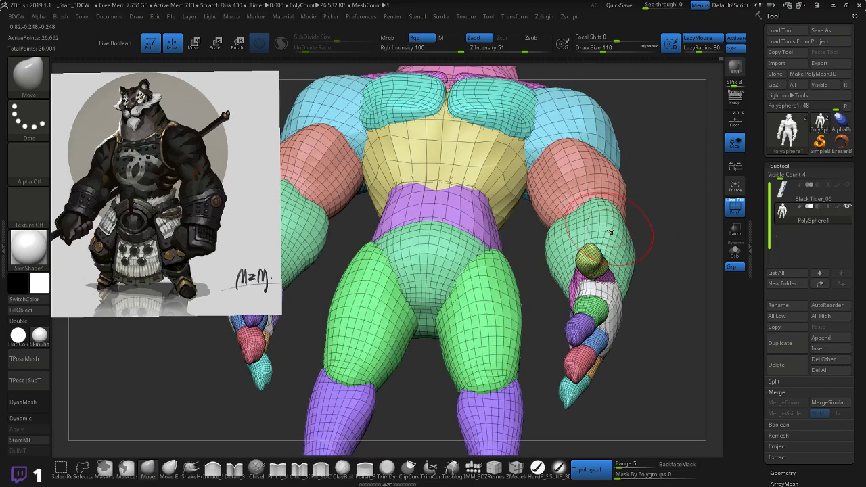
{"action": "right_click_drag", "start_coordinate": [614, 253], "coordinate": [636, 227]}
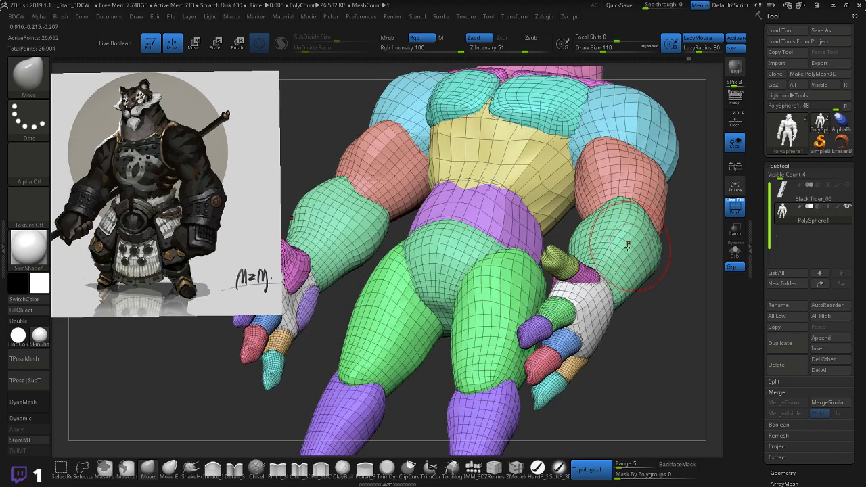
{"action": "right_click_drag", "start_coordinate": [626, 260], "coordinate": [676, 282]}
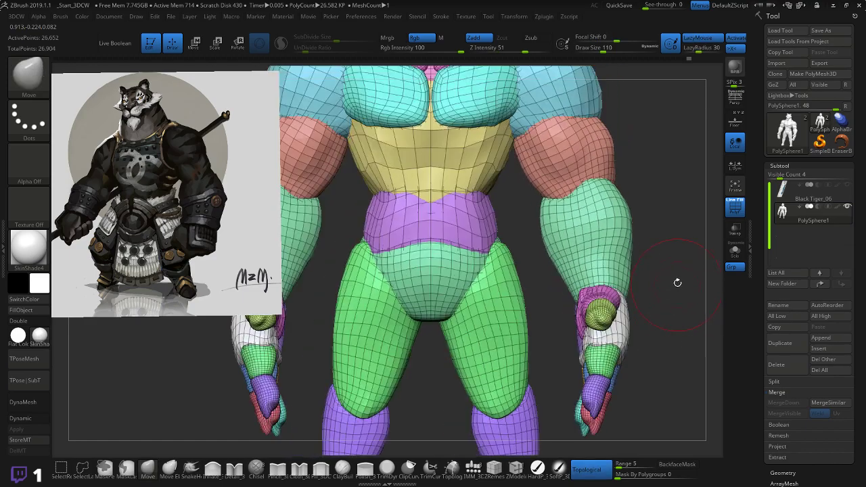
- Refine the upper arm and elbow where they meet the forearm with the Move brush, from front, side and back
{"action": "mouse_move", "coordinate": [679, 250]}
{"action": "right_mouse_down", "text": "ctrl"}
{"action": "mouse_move", "coordinate": [665, 228]}
{"action": "mouse_move", "coordinate": [671, 260]}
{"action": "mouse_move", "coordinate": [666, 250]}
{"action": "mouse_move", "coordinate": [656, 266]}
{"action": "right_mouse_up", "text": "ctrl"}
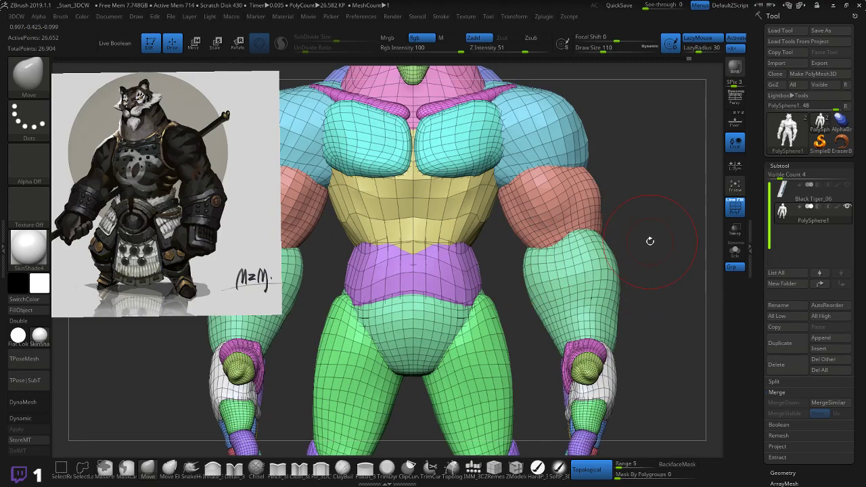
{"action": "left_click_drag", "start_coordinate": [650, 241], "coordinate": [545, 280]}
{"action": "left_click_drag", "start_coordinate": [646, 221], "coordinate": [560, 211]}
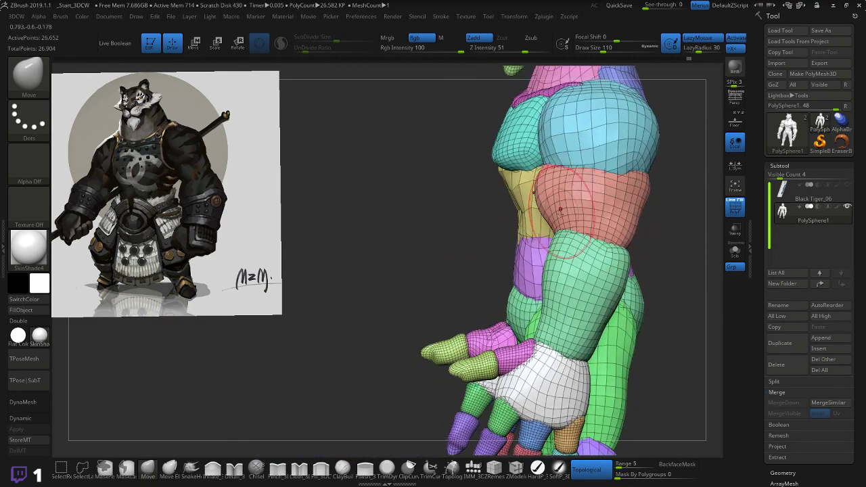
{"action": "left_click_drag", "start_coordinate": [469, 238], "coordinate": [500, 229]}
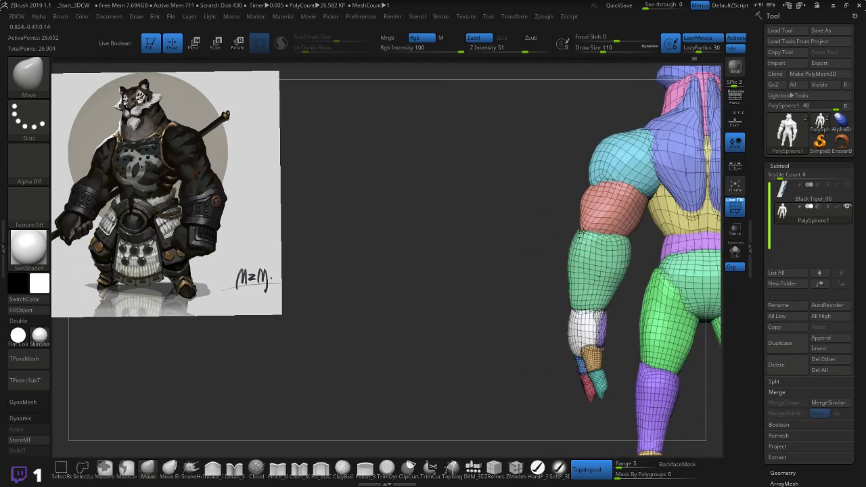
{"action": "left_click_drag", "start_coordinate": [561, 245], "coordinate": [599, 211]}
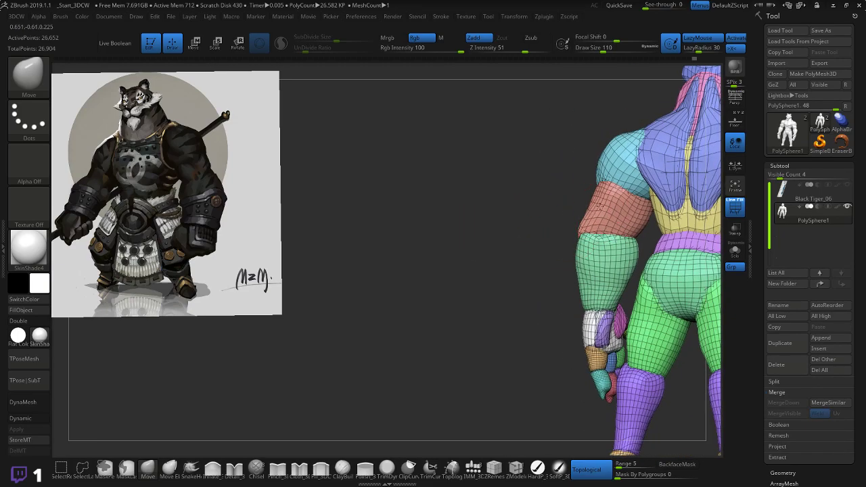
{"action": "mouse_move", "coordinate": [550, 229]}
{"action": "left_mouse_down"}
{"action": "mouse_move", "coordinate": [626, 219]}
{"action": "mouse_move", "coordinate": [611, 213]}
{"action": "mouse_move", "coordinate": [617, 223]}
{"action": "mouse_move", "coordinate": [518, 238]}
{"action": "mouse_move", "coordinate": [481, 227]}
{"action": "left_mouse_up"}
{"action": "mouse_move", "coordinate": [565, 234]}
{"action": "left_mouse_down"}
{"action": "mouse_move", "coordinate": [529, 231]}
{"action": "mouse_move", "coordinate": [626, 234]}
{"action": "left_mouse_up"}
{"action": "key", "text": "shift"}
- Undo the last stroke at the hand and readjust the lower forearm where it meets the palm
{"action": "mouse_move", "coordinate": [656, 200]}
{"action": "left_mouse_down"}
{"action": "mouse_move", "coordinate": [676, 208]}
{"action": "mouse_move", "coordinate": [655, 213]}
{"action": "mouse_move", "coordinate": [717, 213]}
{"action": "left_mouse_up"}
{"action": "mouse_move", "coordinate": [650, 218]}
{"action": "left_mouse_down"}
{"action": "mouse_move", "coordinate": [660, 221]}
{"action": "mouse_move", "coordinate": [581, 225]}
{"action": "mouse_move", "coordinate": [602, 230]}
{"action": "left_mouse_up"}
{"action": "left_click_drag", "start_coordinate": [505, 256], "coordinate": [607, 249]}
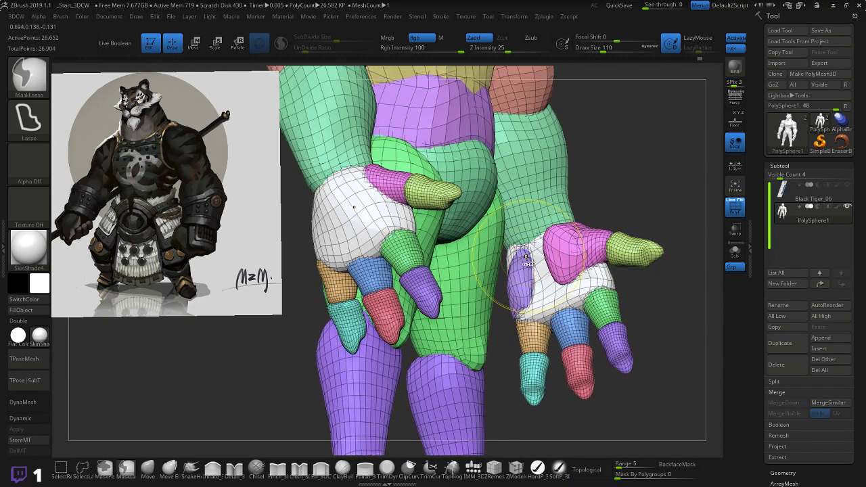
{"action": "key", "text": "ctrl+z"}
{"action": "right_click_drag", "start_coordinate": [539, 253], "coordinate": [526, 256]}
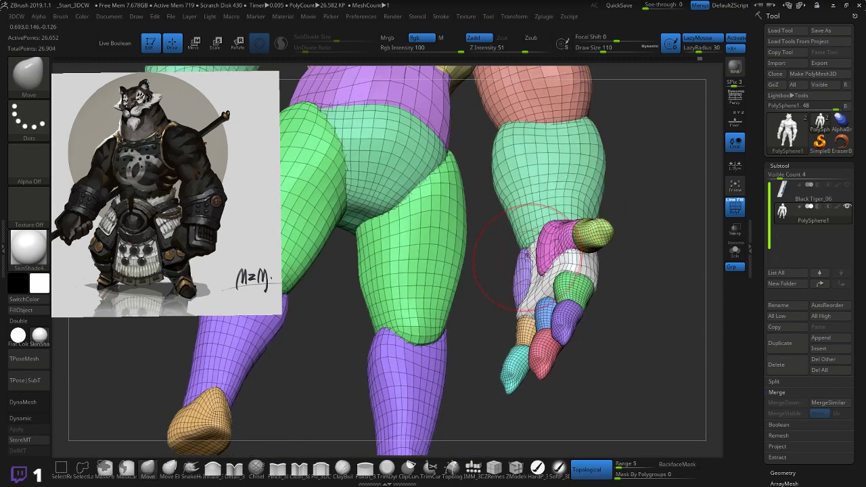
{"action": "left_click_drag", "start_coordinate": [602, 195], "coordinate": [629, 200]}
{"action": "right_click_drag", "start_coordinate": [630, 200], "coordinate": [598, 214]}
- Reduce the Move brush's draw size to 74 and reshape the back of the hand around the thumb base
{"action": "key", "text": "bracketleft"}
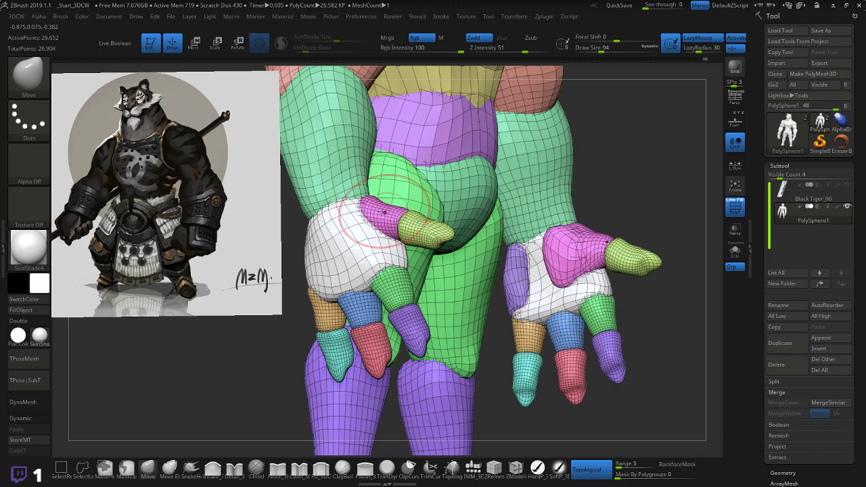
{"action": "mouse_move", "coordinate": [354, 220]}
{"action": "left_mouse_down"}
{"action": "mouse_move", "coordinate": [364, 222]}
{"action": "mouse_move", "coordinate": [350, 203]}
{"action": "mouse_move", "coordinate": [374, 227]}
{"action": "left_mouse_up"}
{"action": "right_click_drag", "start_coordinate": [621, 156], "coordinate": [634, 170]}
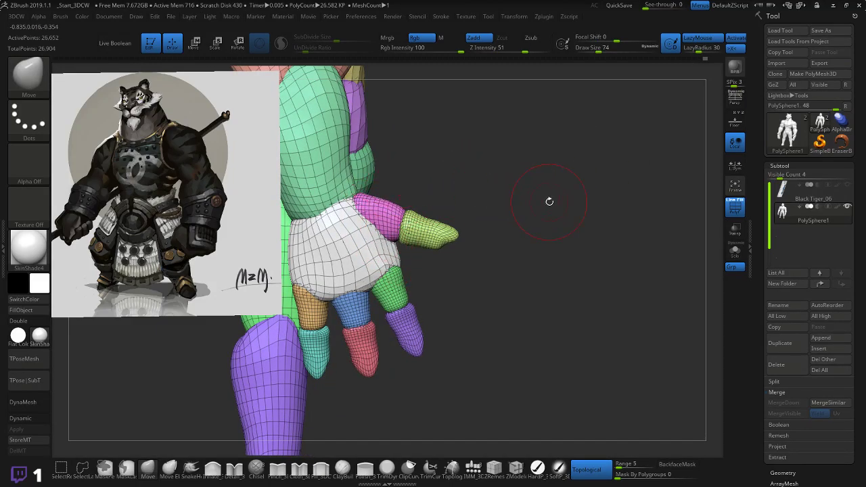
{"action": "right_click_drag", "start_coordinate": [592, 169], "coordinate": [597, 169]}
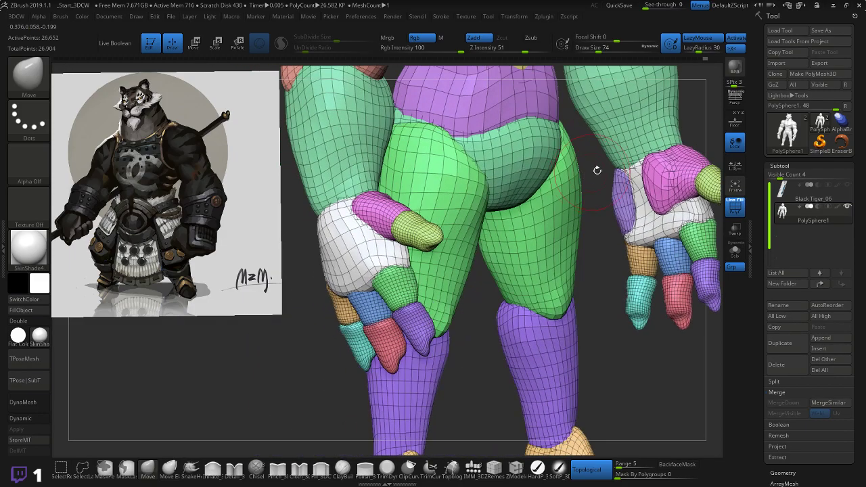
- Smooth and adjust the underside of the pelvis between the thighs
{"action": "mouse_move", "coordinate": [607, 213]}
{"action": "right_mouse_down"}
{"action": "mouse_move", "coordinate": [595, 277]}
{"action": "mouse_move", "coordinate": [566, 275]}
{"action": "mouse_move", "coordinate": [479, 298]}
{"action": "right_mouse_up"}
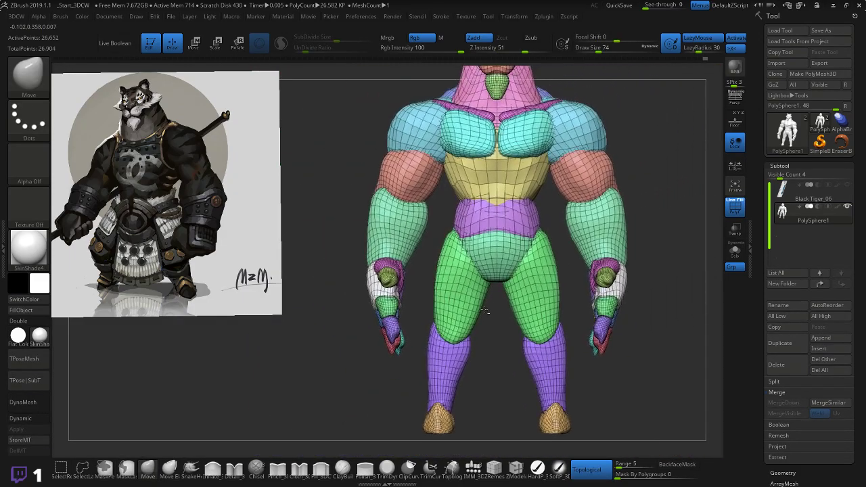
{"action": "right_click_drag", "start_coordinate": [685, 163], "coordinate": [496, 212]}
{"action": "right_click_drag", "start_coordinate": [510, 296], "coordinate": [466, 285]}
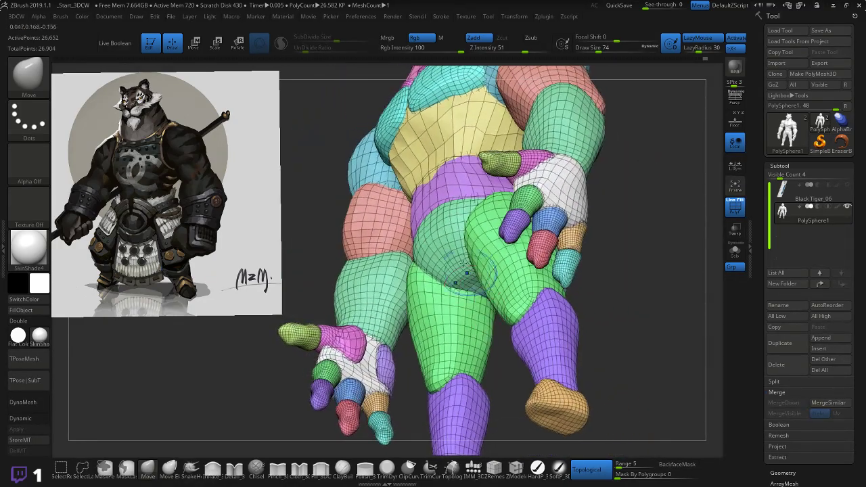
{"action": "left_click_drag", "start_coordinate": [455, 254], "coordinate": [436, 222], "text": "shift"}
{"action": "left_click_drag", "start_coordinate": [331, 180], "coordinate": [326, 245]}
- Stretch the lower ends of the large back muscles down to the waist and pull their tips in towards the spine
{"action": "left_click_drag", "start_coordinate": [656, 156], "coordinate": [626, 163], "text": "alt"}
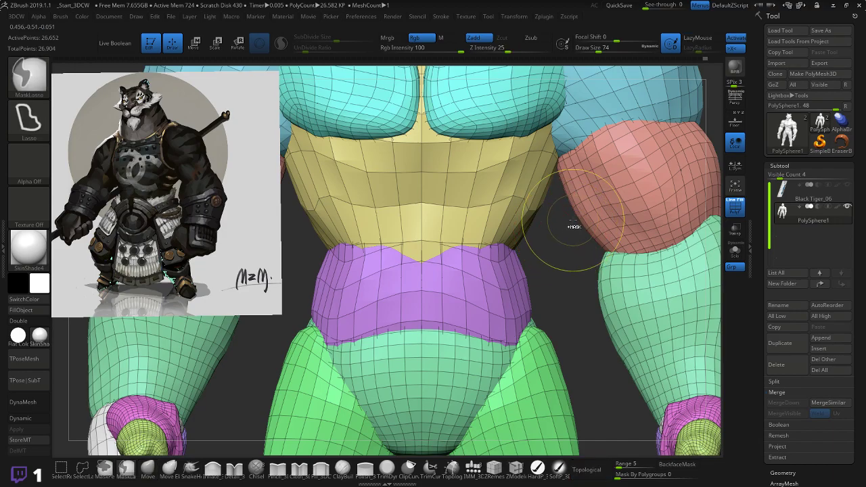
{"action": "mouse_move", "coordinate": [551, 228]}
{"action": "right_mouse_down", "text": "ctrl"}
{"action": "mouse_move", "coordinate": [658, 114]}
{"action": "mouse_move", "coordinate": [558, 228]}
{"action": "right_mouse_up", "text": "ctrl"}
{"action": "right_click_drag", "start_coordinate": [561, 183], "coordinate": [587, 224], "text": "ctrl"}
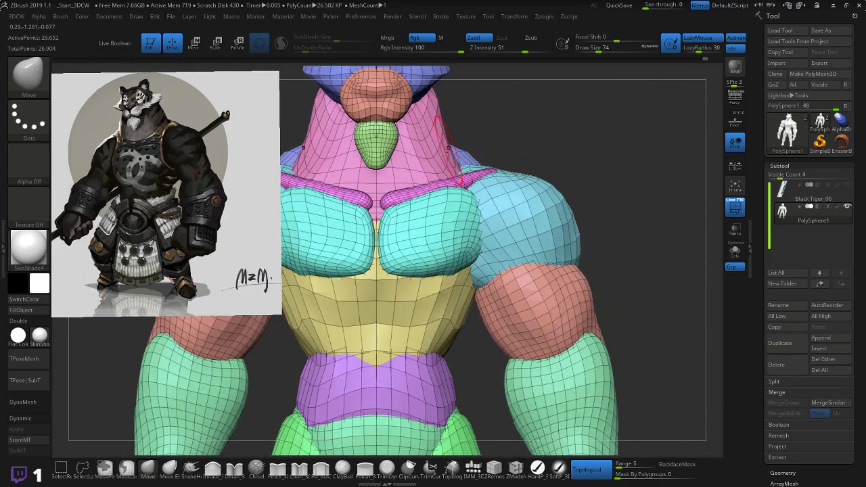
{"action": "right_click_drag", "start_coordinate": [467, 145], "coordinate": [662, 166]}
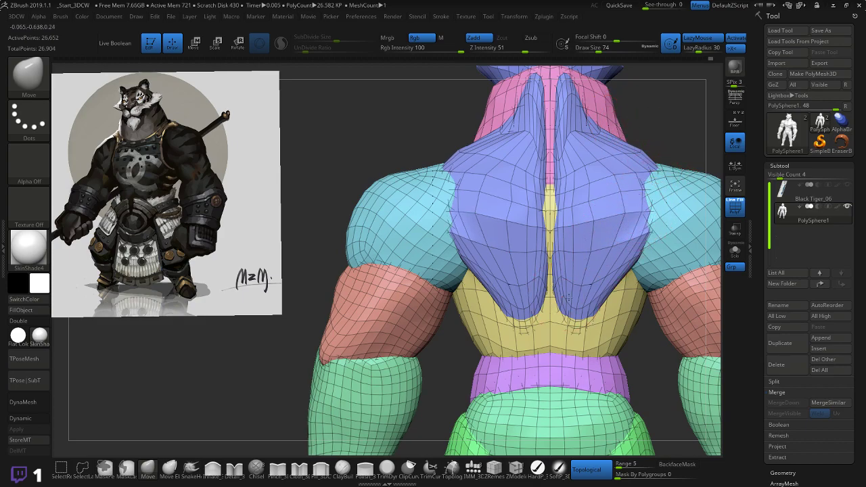
{"action": "right_click_drag", "start_coordinate": [654, 179], "coordinate": [567, 310]}
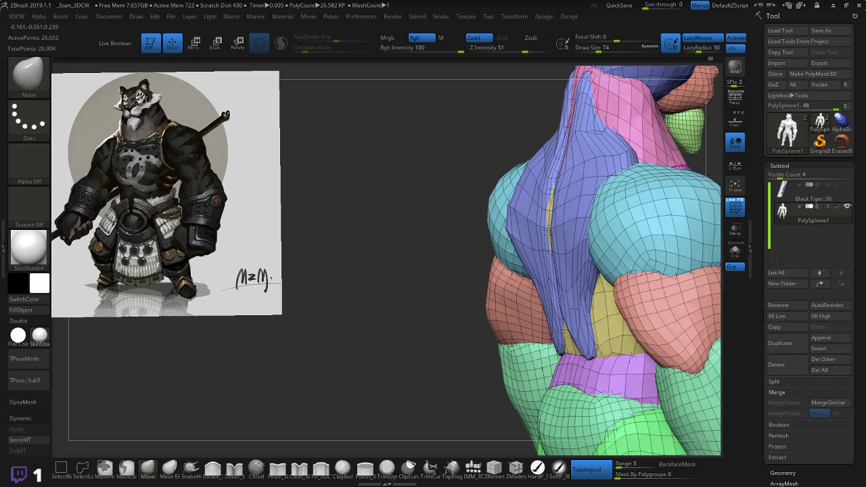
{"action": "right_click_drag", "start_coordinate": [429, 329], "coordinate": [473, 325], "text": "shift"}
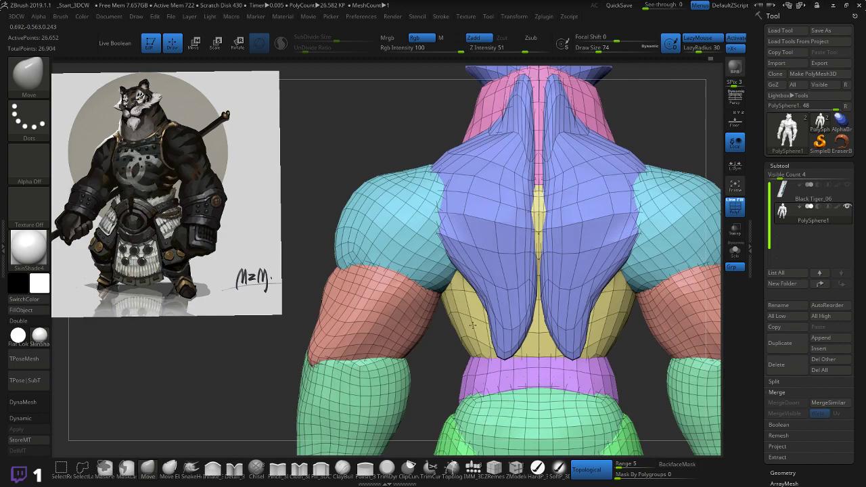
{"action": "left_click_drag", "start_coordinate": [560, 349], "coordinate": [542, 361]}
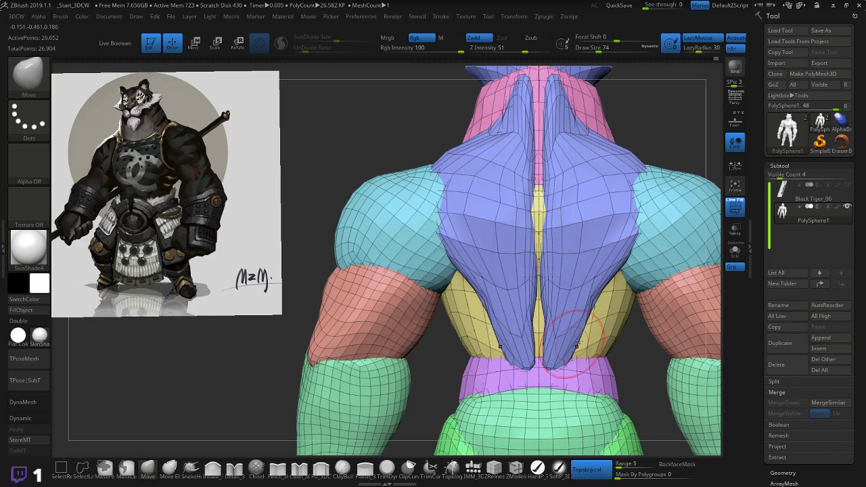
- Refine the outer edges of the large back muscles and extend their narrow tips down over the waist beside the spine
{"action": "right_click_drag", "start_coordinate": [576, 345], "coordinate": [594, 312]}
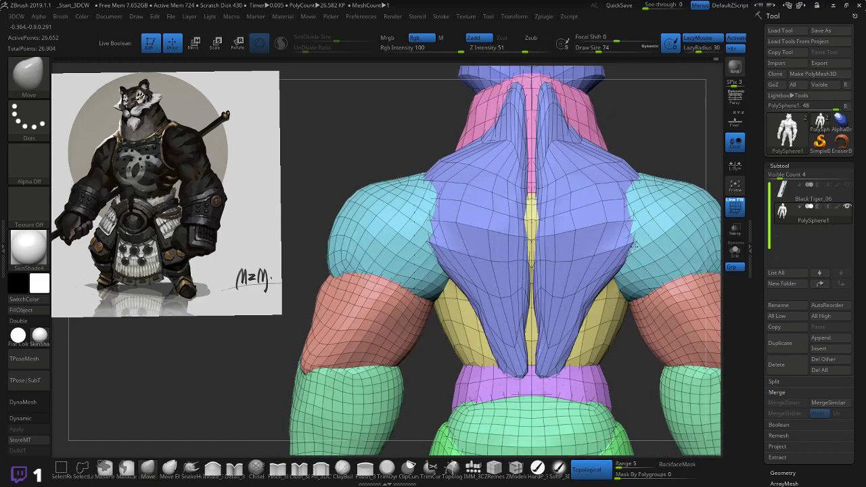
{"action": "right_click_drag", "start_coordinate": [663, 210], "coordinate": [682, 149]}
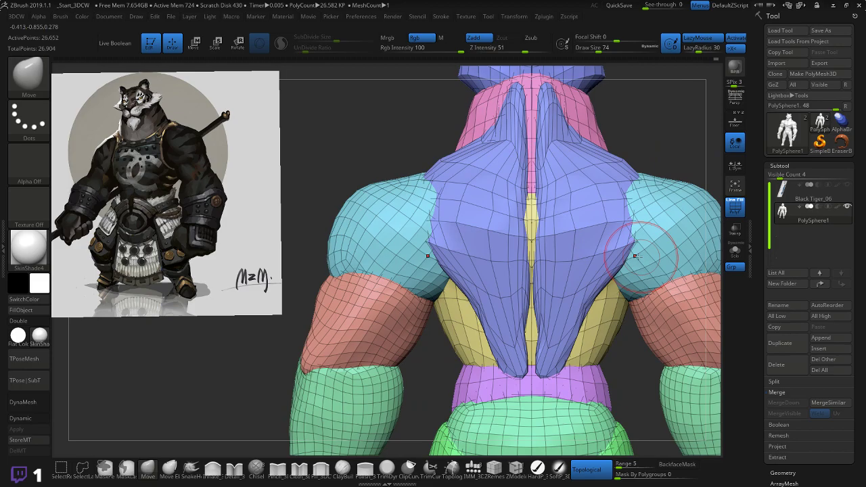
{"action": "right_click_drag", "start_coordinate": [563, 248], "coordinate": [581, 230]}
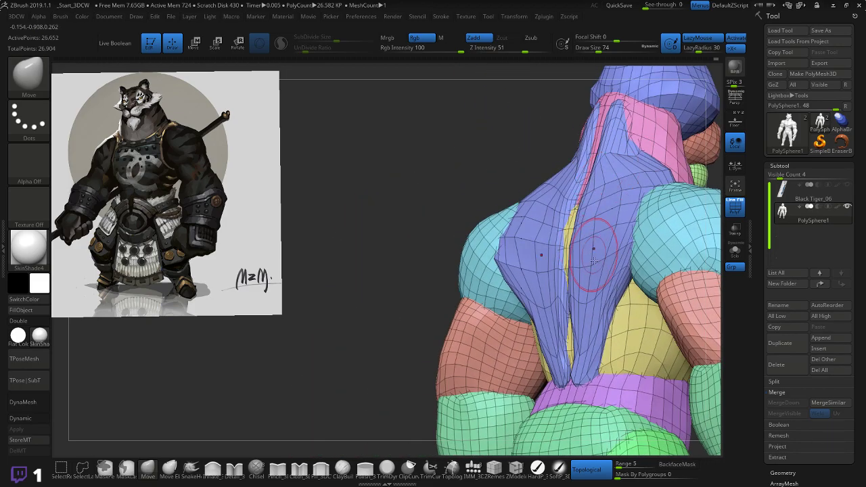
{"action": "right_click_drag", "start_coordinate": [472, 340], "coordinate": [566, 372]}
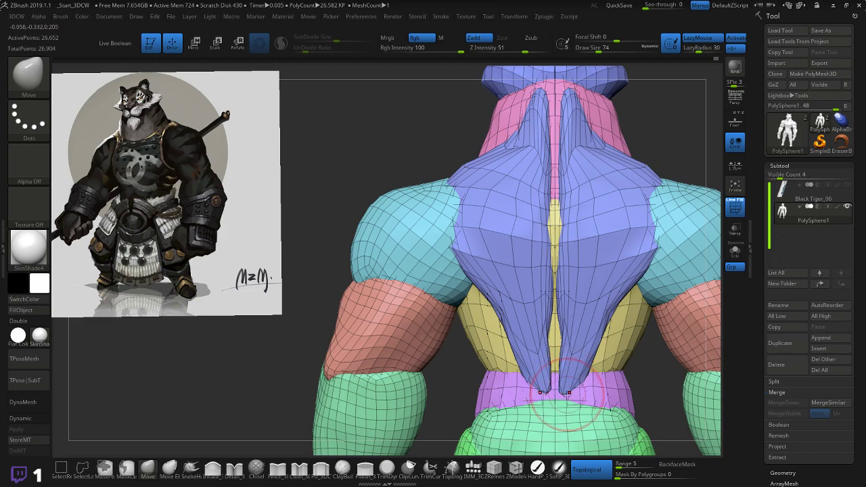
{"action": "right_click_drag", "start_coordinate": [662, 364], "coordinate": [574, 399]}
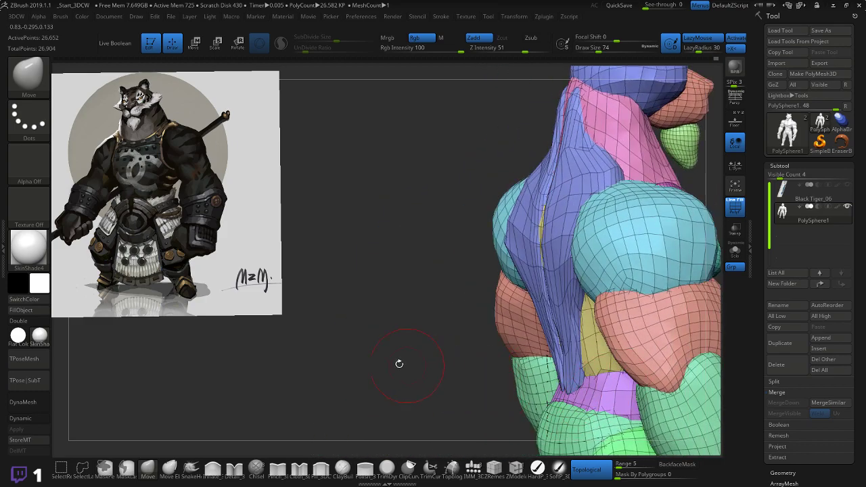
- Set the Move brush's draw size to 22 for correcting the open seam in the middle of the face above the muzzle
{"action": "right_click_drag", "start_coordinate": [399, 364], "coordinate": [413, 370], "text": "shift"}
{"action": "right_click_drag", "start_coordinate": [638, 357], "coordinate": [539, 244], "text": "alt"}
{"action": "right_click_drag", "start_coordinate": [686, 226], "coordinate": [635, 226], "text": "alt"}
{"action": "mouse_move", "coordinate": [643, 196]}
{"action": "right_mouse_down", "text": "alt"}
{"action": "mouse_move", "coordinate": [600, 281]}
{"action": "mouse_move", "coordinate": [599, 250]}
{"action": "mouse_move", "coordinate": [615, 262]}
{"action": "mouse_move", "coordinate": [617, 183]}
{"action": "right_mouse_up", "text": "alt"}
{"action": "right_click_drag", "start_coordinate": [705, 95], "coordinate": [642, 318], "text": "alt"}
{"action": "right_click_drag", "start_coordinate": [645, 207], "coordinate": [649, 292], "text": "alt"}
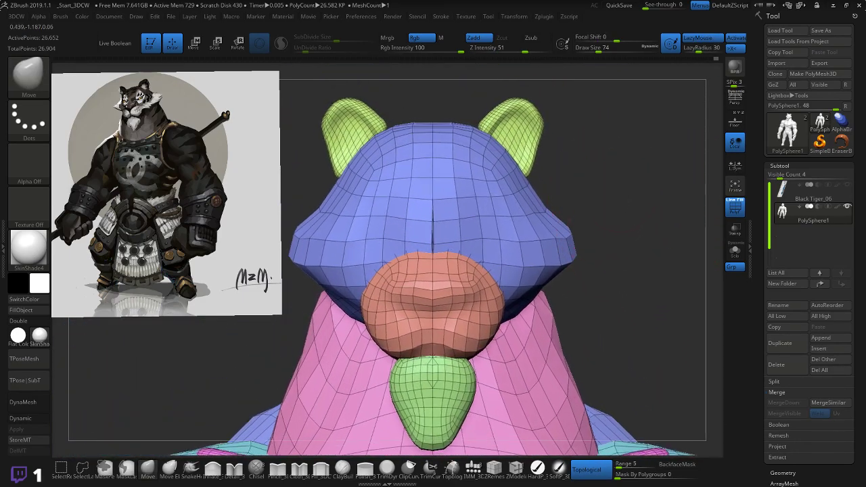
{"action": "mouse_move", "coordinate": [629, 219]}
{"action": "right_mouse_down", "text": "ctrl"}
{"action": "mouse_move", "coordinate": [633, 190]}
{"action": "mouse_move", "coordinate": [644, 322]}
{"action": "right_mouse_up", "text": "ctrl"}
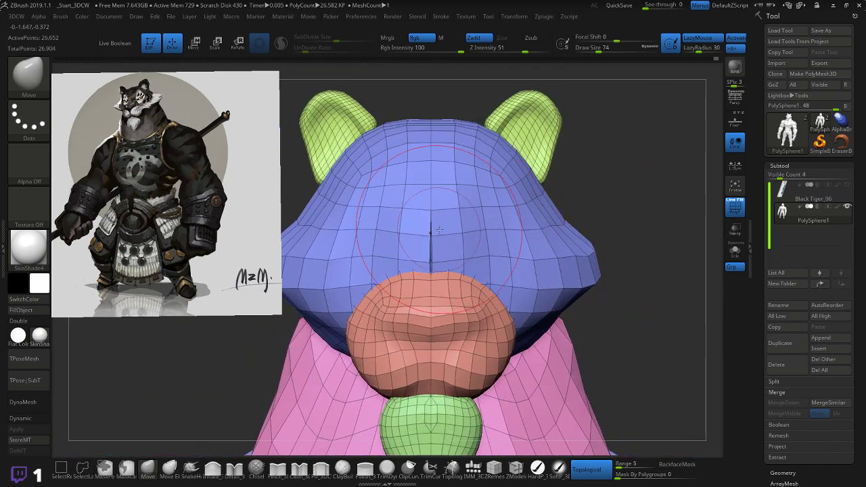
{"action": "key", "text": "bracketleft"}
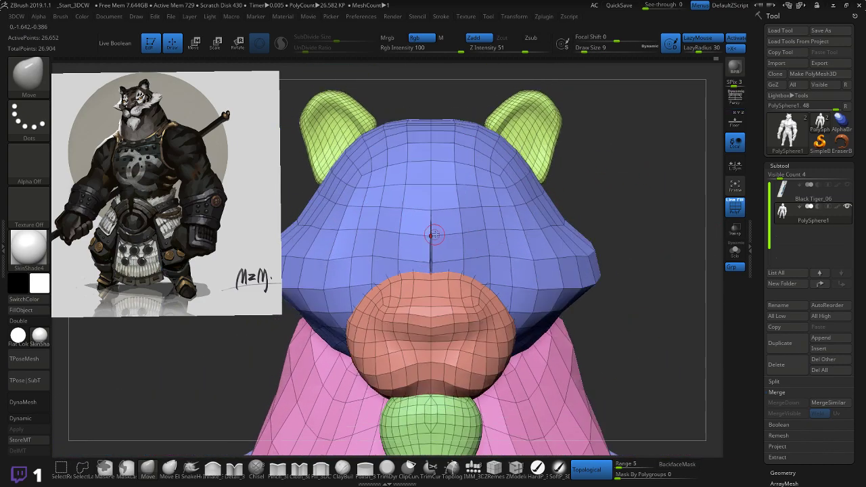
{"action": "key", "text": "ctrl+z"}
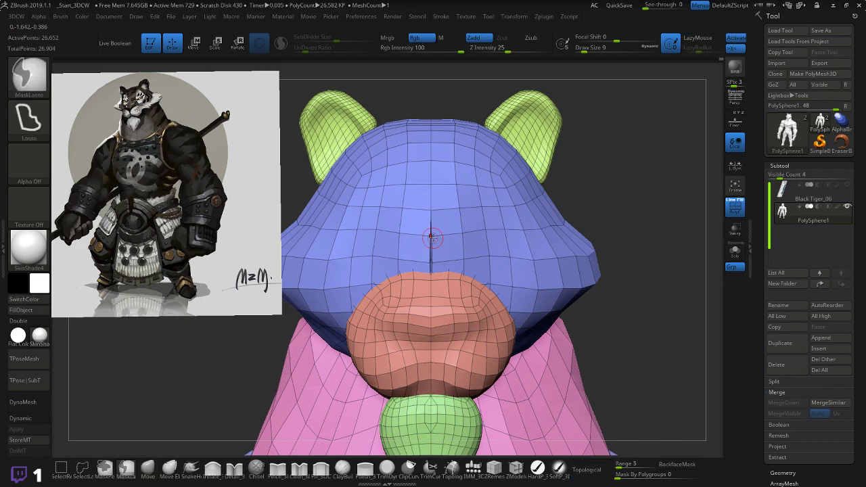
{"action": "key", "text": "bracketright"}
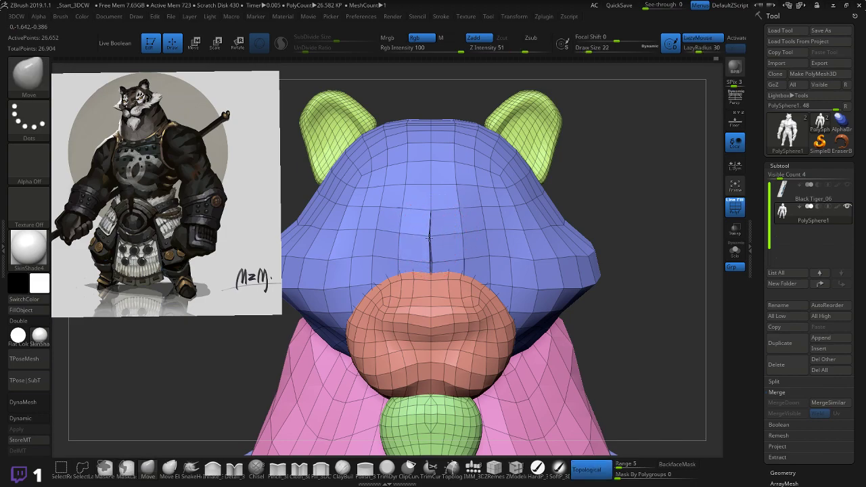
- Try to close the open seam above the muzzle by shifting its points and applying Mirror And Weld to the mesh
{"action": "left_click_drag", "start_coordinate": [426, 262], "coordinate": [422, 263]}
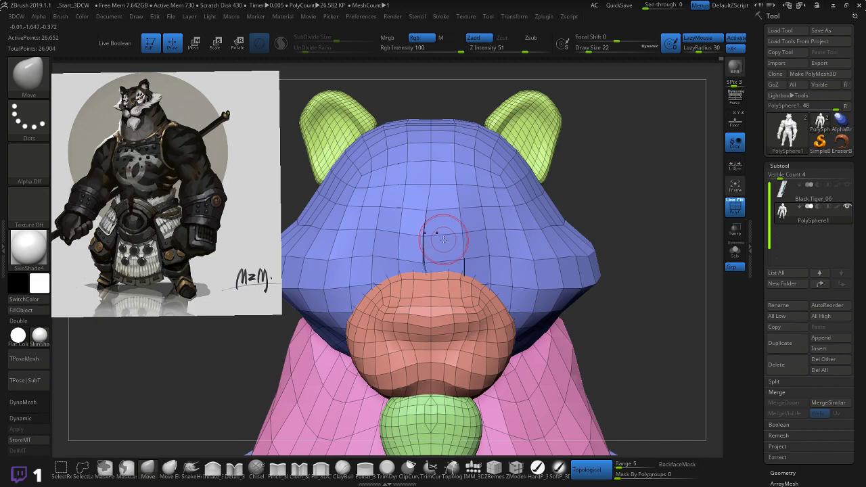
{"action": "key", "text": "1"}
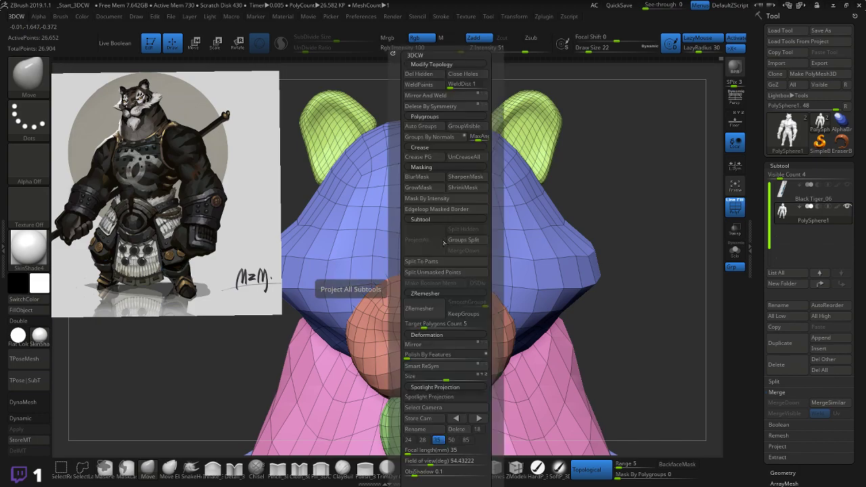
{"action": "left_click", "coordinate": [423, 98]}
{"action": "left_click_drag", "start_coordinate": [596, 155], "coordinate": [628, 162]}
{"action": "left_click", "coordinate": [847, 187]}
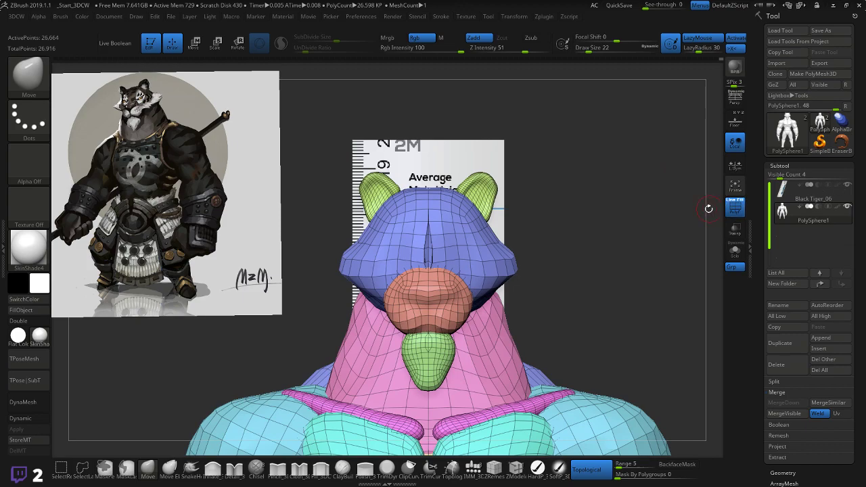
{"action": "left_click", "coordinate": [848, 185]}
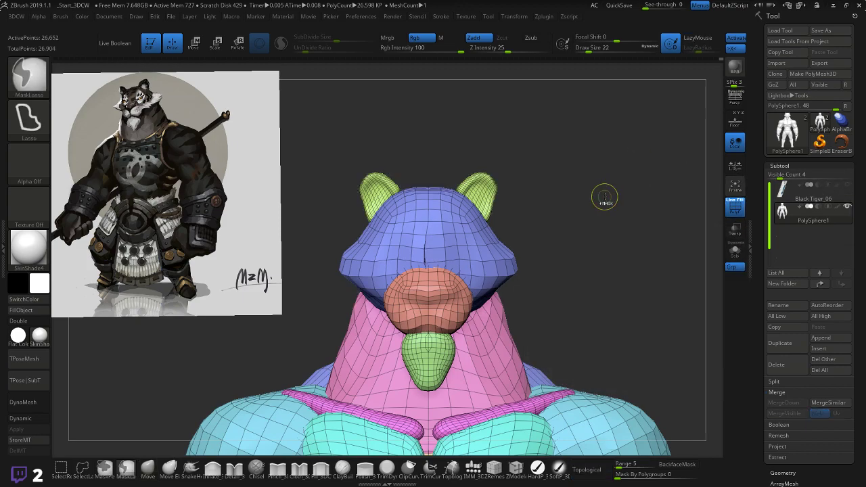
- With symmetry off, shift the open seam above the muzzle sideways past the centre line and close it with Mirror And Weld
{"action": "left_click_drag", "start_coordinate": [591, 194], "coordinate": [617, 204], "text": "alt"}
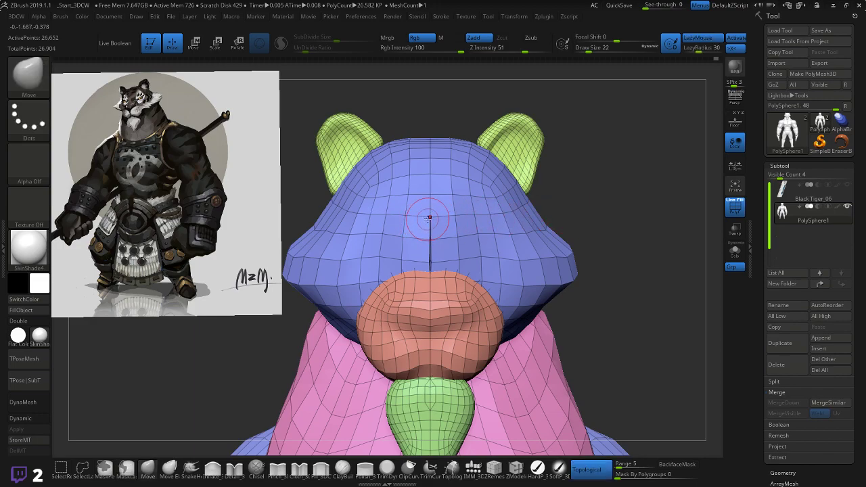
{"action": "key", "text": "x"}
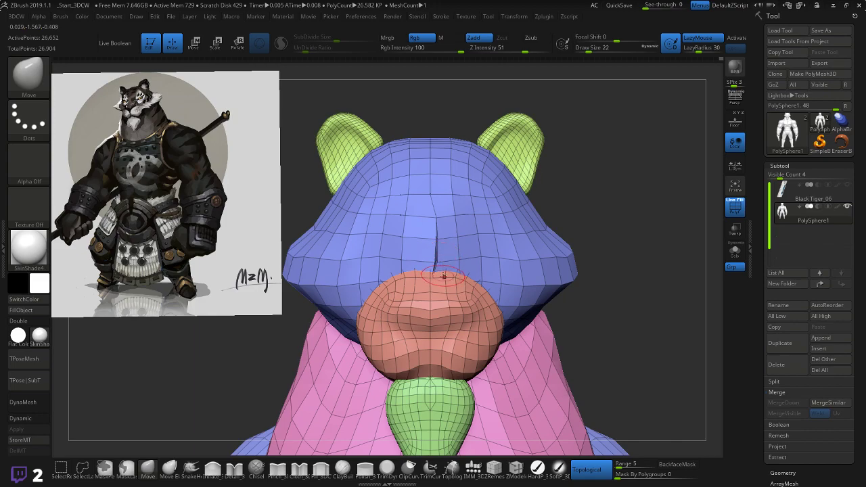
{"action": "key", "text": "ctrl+shift"}
{"action": "left_click", "coordinate": [602, 190], "text": "ctrl+shift"}
{"action": "key", "text": "w"}
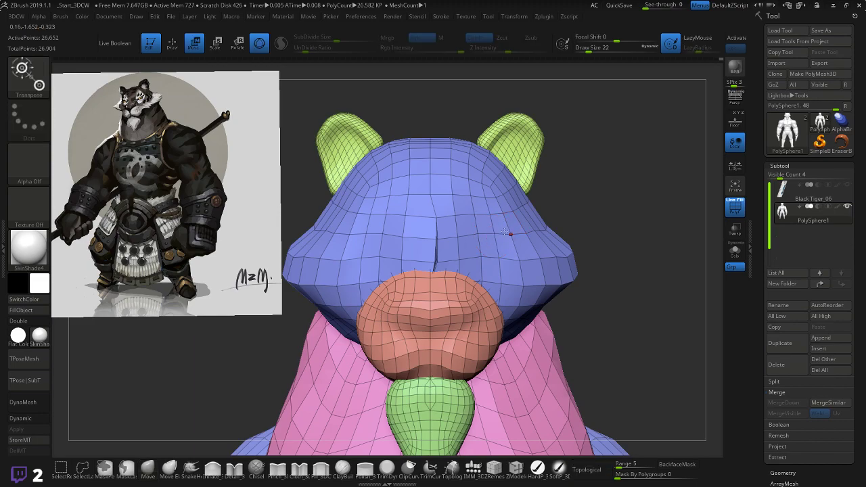
{"action": "key", "text": "1"}
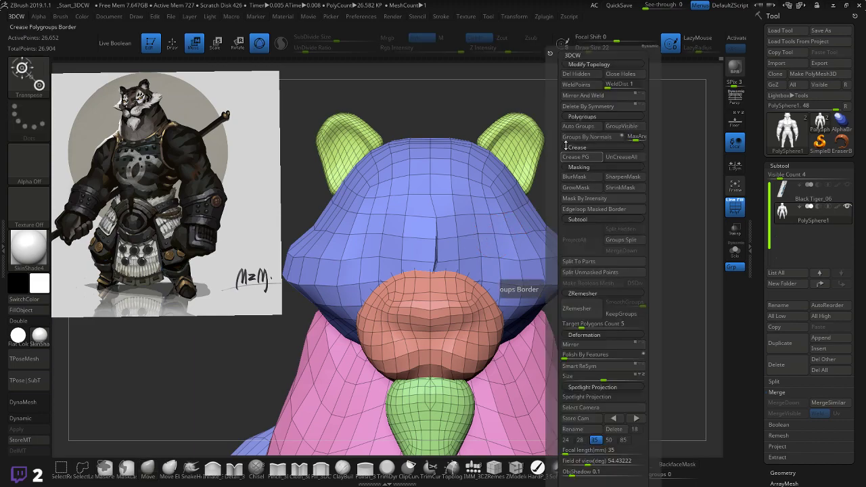
{"action": "left_click", "coordinate": [574, 96]}
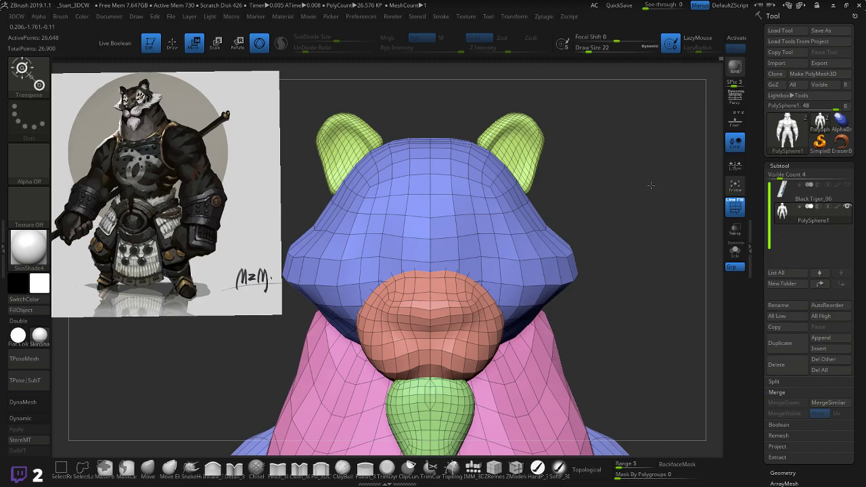
- Try to choose the QuadSphere-2 insert mesh while the body is still in Transpose mode
{"action": "left_click_drag", "start_coordinate": [651, 185], "coordinate": [528, 206]}
{"action": "left_click_drag", "start_coordinate": [355, 321], "coordinate": [339, 312]}
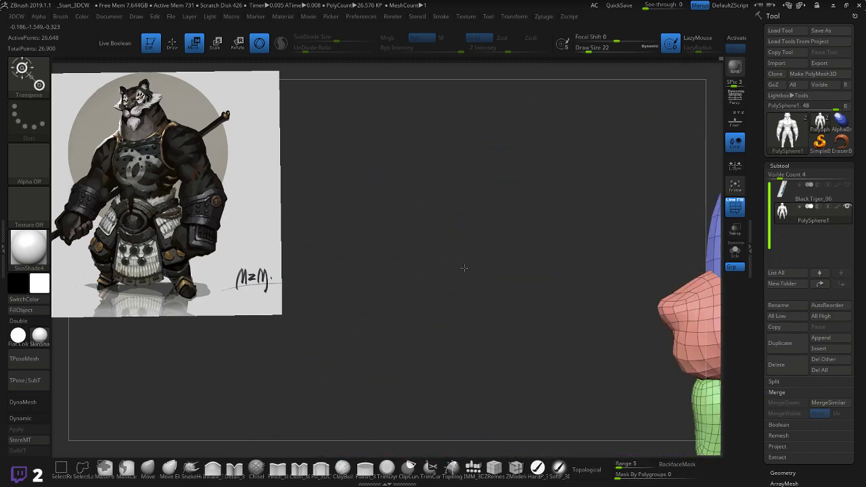
{"action": "left_click_drag", "start_coordinate": [527, 263], "coordinate": [359, 266], "text": "alt"}
{"action": "left_click_drag", "start_coordinate": [438, 253], "coordinate": [473, 274]}
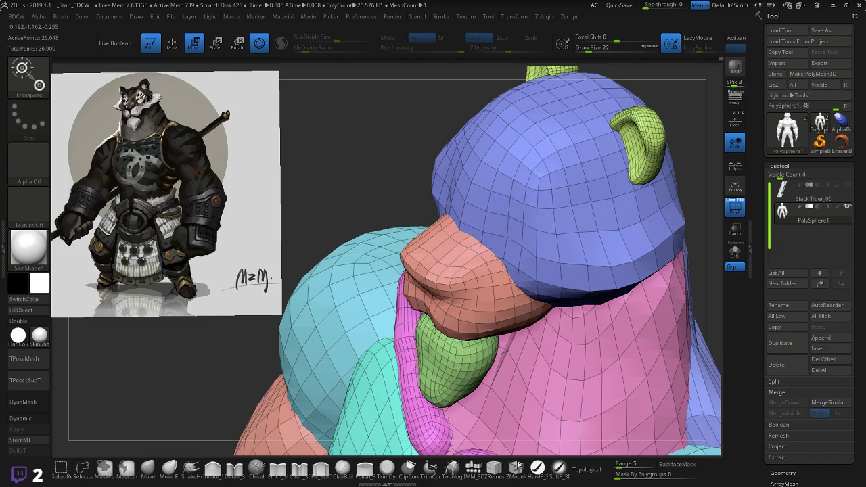
{"action": "left_click", "coordinate": [474, 466]}
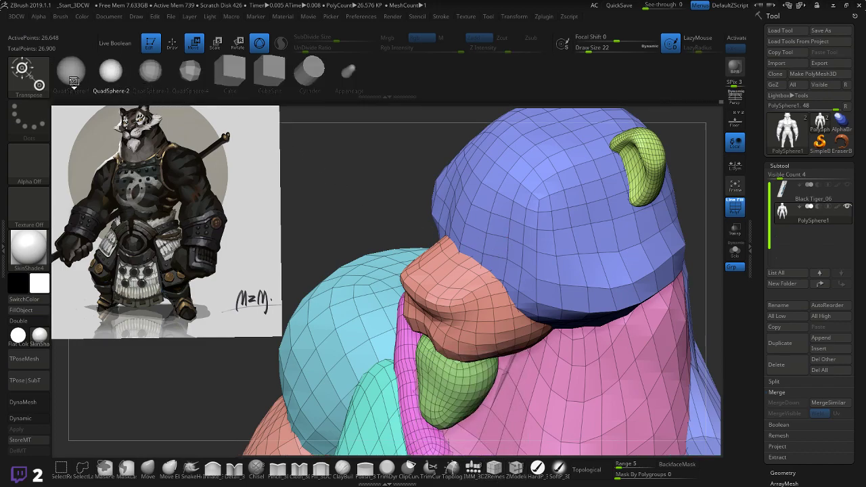
{"action": "left_click", "coordinate": [103, 74]}
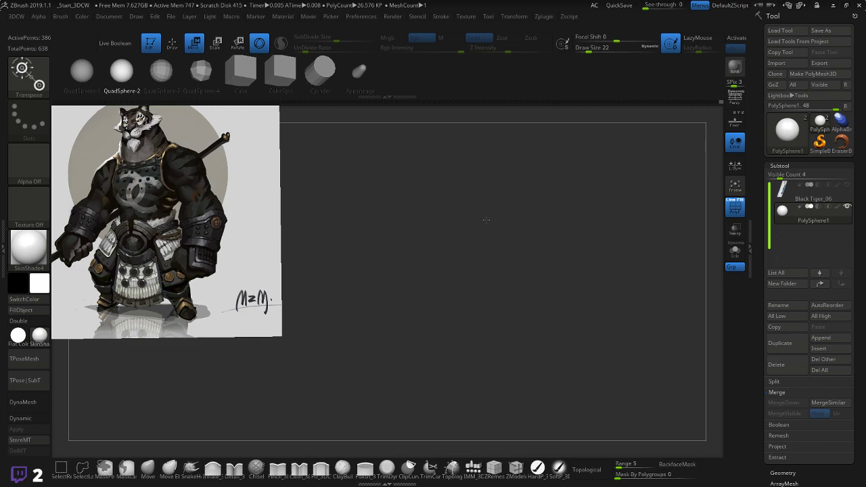
{"action": "key", "text": "ctrl"}
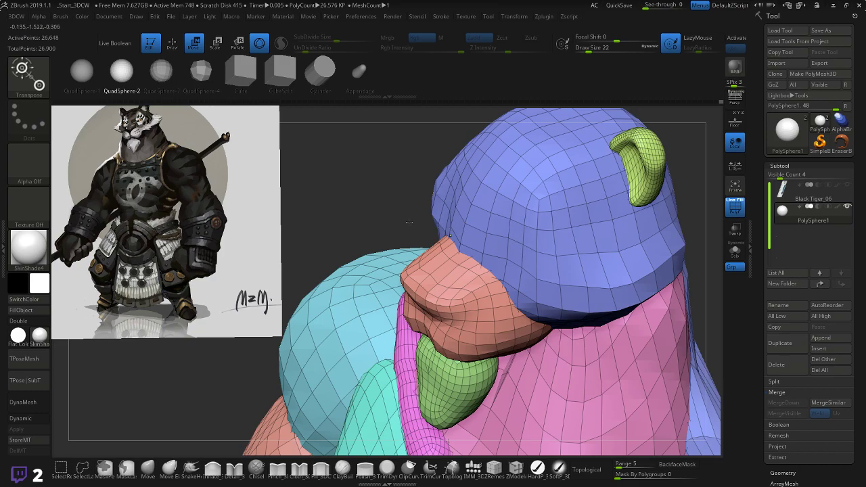
- Undo the replacement of the body by a sphere and redo the weld that closes the seam on the face
{"action": "key", "text": "ctrl+z"}
{"action": "left_click_drag", "start_coordinate": [385, 200], "coordinate": [325, 217]}
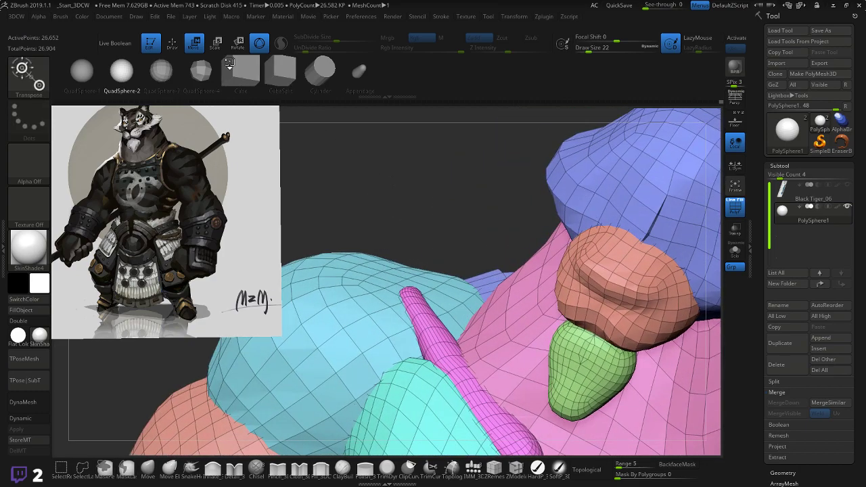
{"action": "left_click", "coordinate": [154, 18]}
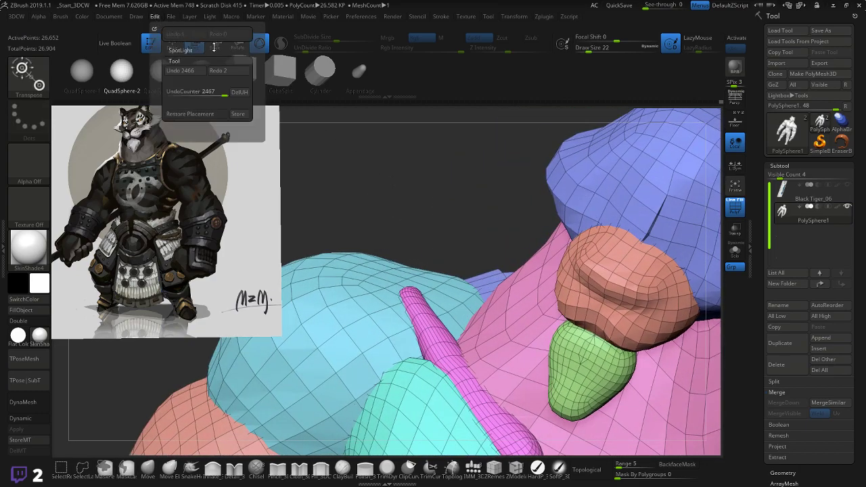
{"action": "left_click", "coordinate": [222, 75]}
{"action": "left_click_drag", "start_coordinate": [446, 187], "coordinate": [566, 218], "text": "shift"}
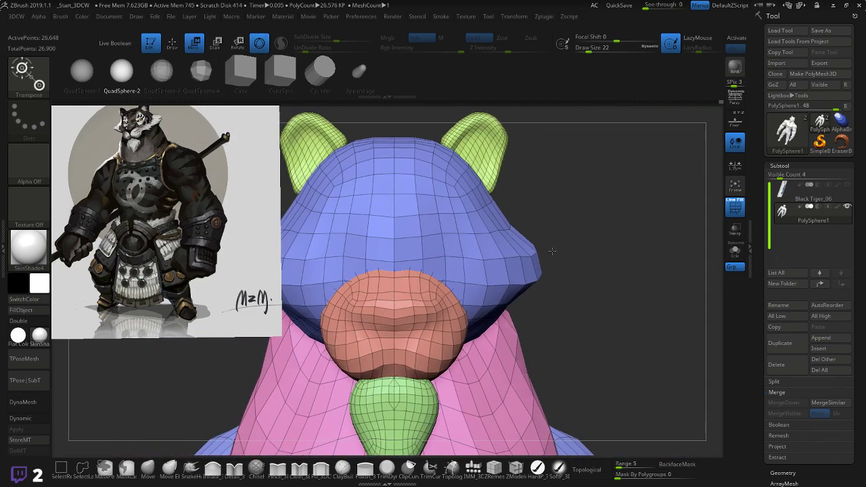
- Isolate the head with a mask, centre the gizmo on it, turn symmetry back on and clear the mask
{"action": "left_click", "coordinate": [519, 232], "text": "ctrl"}
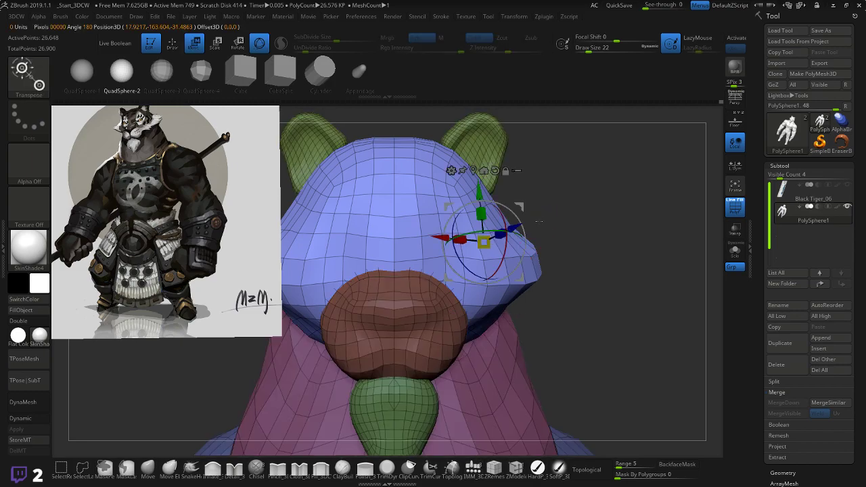
{"action": "left_click", "coordinate": [477, 172]}
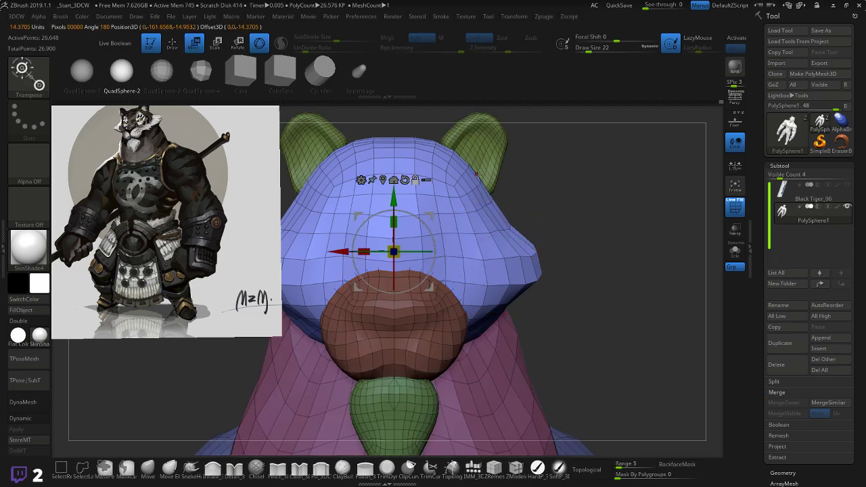
{"action": "key", "text": "x"}
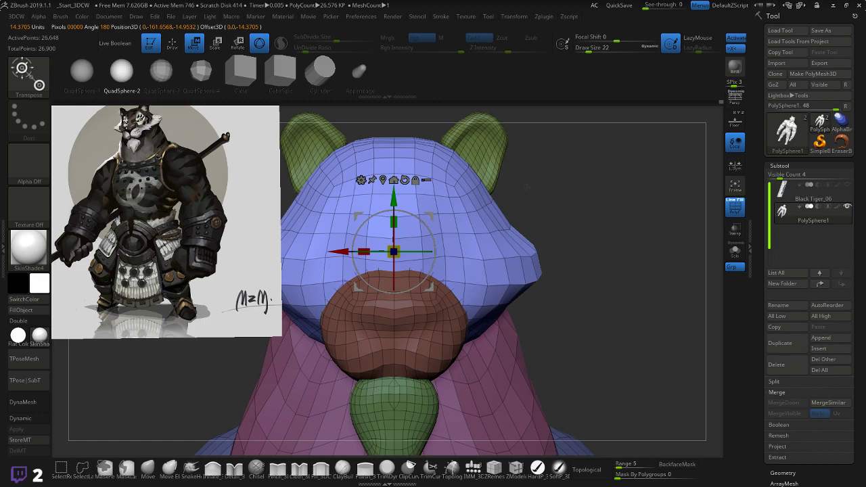
{"action": "left_click_drag", "start_coordinate": [565, 207], "coordinate": [549, 207], "text": "ctrl"}
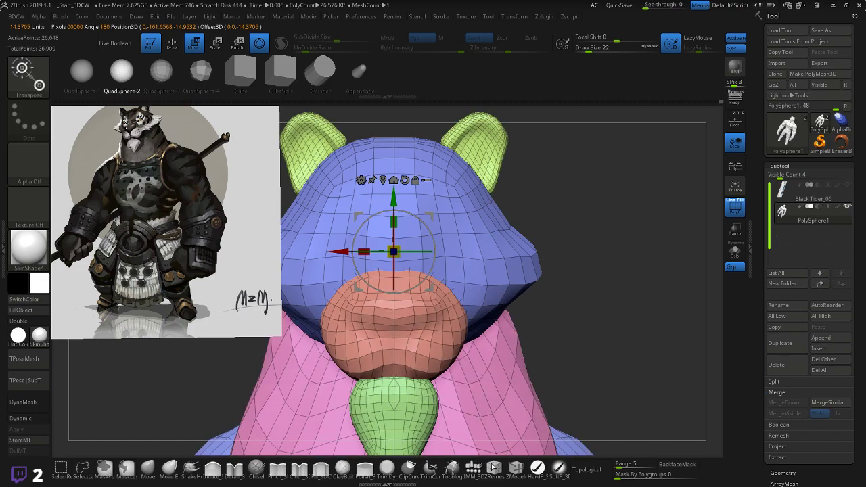
- Insert a mirrored pair of QuadSphere-2 spheres as eyes on the face just above the muzzle using the IMM_3DCW brush
{"action": "key", "text": "q"}
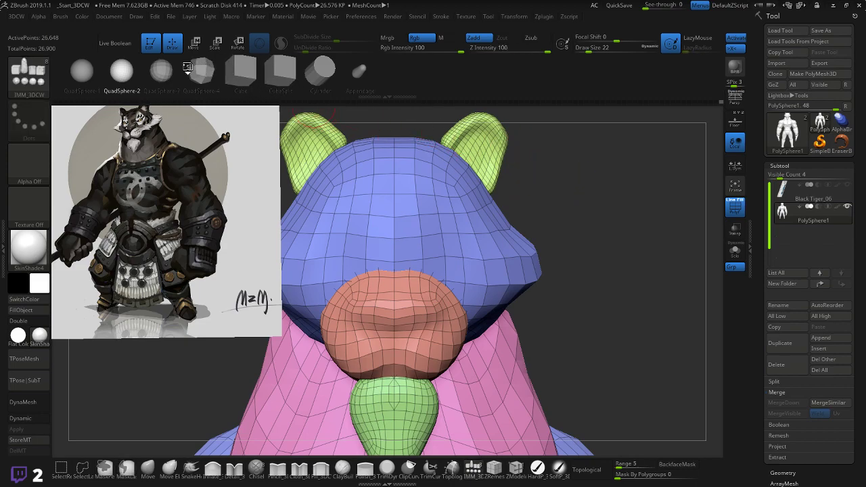
{"action": "left_click_drag", "start_coordinate": [445, 256], "coordinate": [460, 251]}
{"action": "mouse_move", "coordinate": [557, 211]}
{"action": "left_mouse_down"}
{"action": "mouse_move", "coordinate": [436, 221]}
{"action": "mouse_move", "coordinate": [555, 216]}
{"action": "left_mouse_up"}
{"action": "key", "text": "ctrl+z"}
{"action": "left_click_drag", "start_coordinate": [446, 255], "coordinate": [451, 257], "text": "shift"}
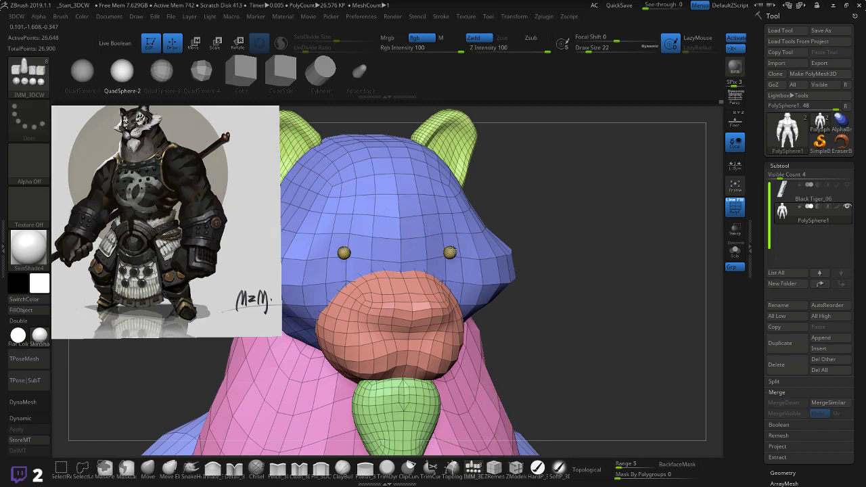
{"action": "left_click_drag", "start_coordinate": [343, 253], "coordinate": [359, 270]}
{"action": "left_click_drag", "start_coordinate": [629, 225], "coordinate": [563, 225]}
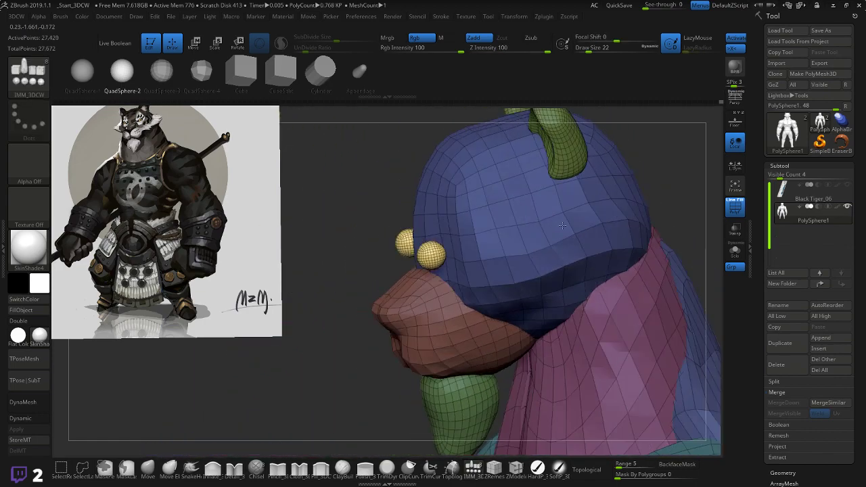
{"action": "right_click_drag", "start_coordinate": [563, 226], "coordinate": [574, 207]}
{"action": "key", "text": "ctrl+z"}
{"action": "left_click_drag", "start_coordinate": [442, 261], "coordinate": [452, 256]}
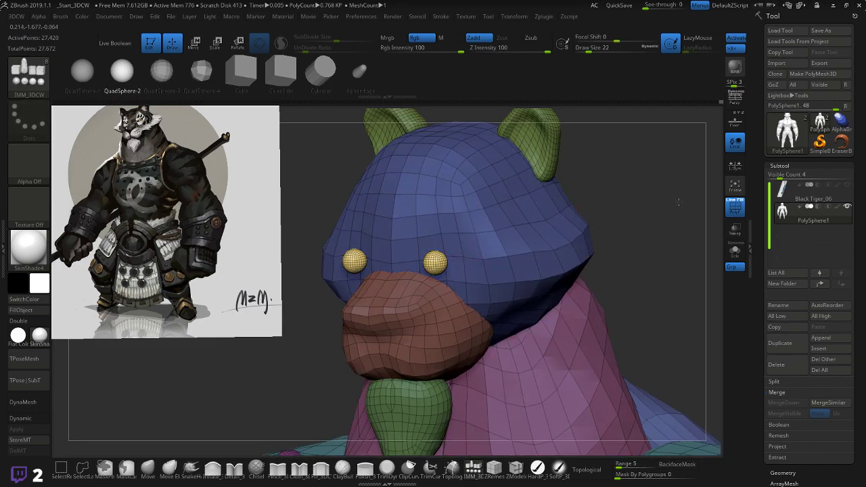
- Move the two eye spheres slightly farther apart, then enlarge each about its own centre using local symmetry
{"action": "right_click_drag", "start_coordinate": [452, 255], "coordinate": [653, 199]}
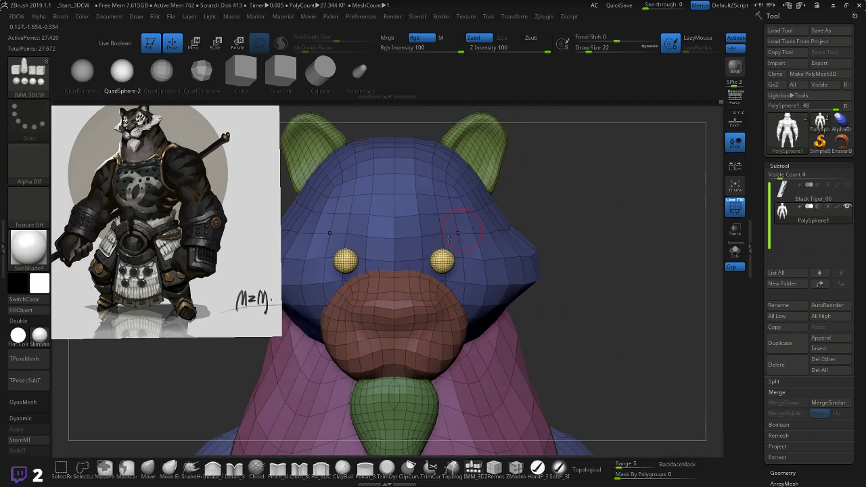
{"action": "key", "text": "w"}
{"action": "mouse_move", "coordinate": [442, 261]}
{"action": "left_mouse_down"}
{"action": "mouse_move", "coordinate": [450, 256]}
{"action": "mouse_move", "coordinate": [444, 260]}
{"action": "left_mouse_up"}
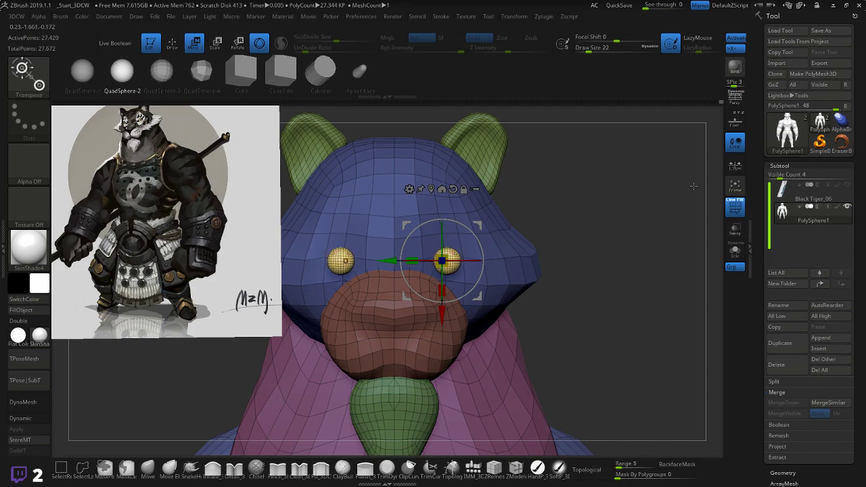
{"action": "left_click", "coordinate": [734, 164]}
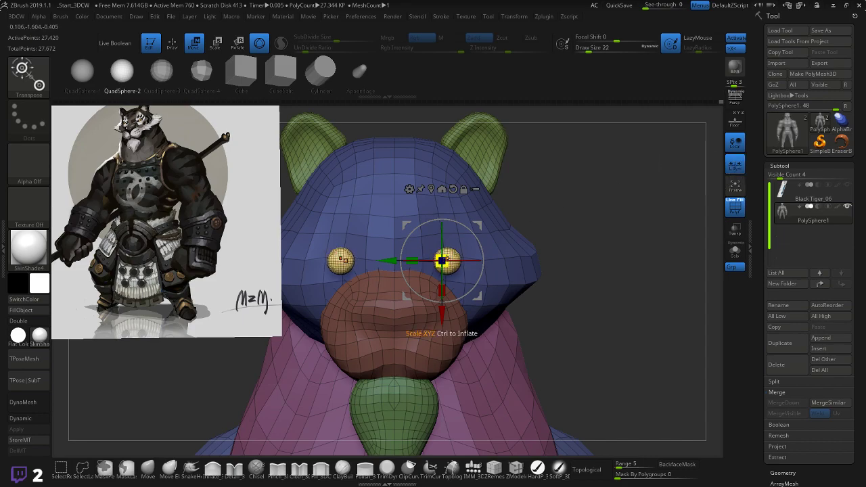
{"action": "left_click_drag", "start_coordinate": [443, 260], "coordinate": [450, 256]}
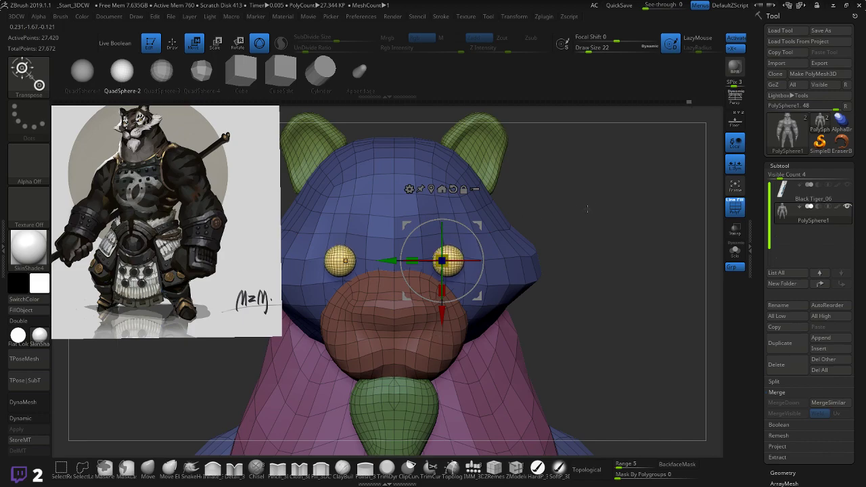
- Sink the eye spheres back into the face and fine-tune their placement and size from the front and side
{"action": "left_click_drag", "start_coordinate": [593, 205], "coordinate": [471, 234]}
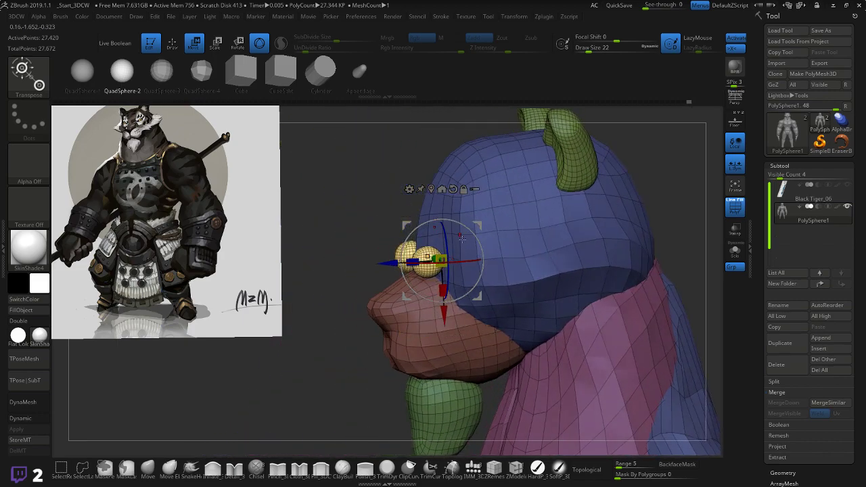
{"action": "left_click_drag", "start_coordinate": [385, 263], "coordinate": [414, 262]}
{"action": "left_click_drag", "start_coordinate": [365, 234], "coordinate": [480, 224]}
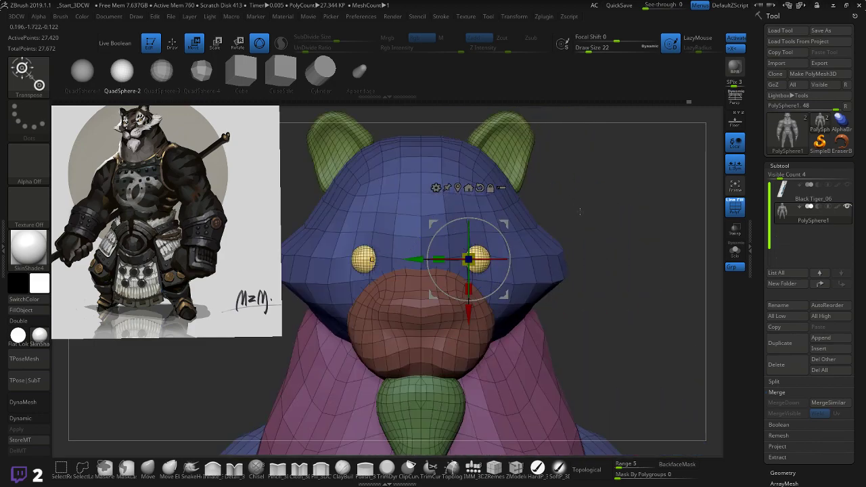
{"action": "left_click_drag", "start_coordinate": [594, 200], "coordinate": [584, 198]}
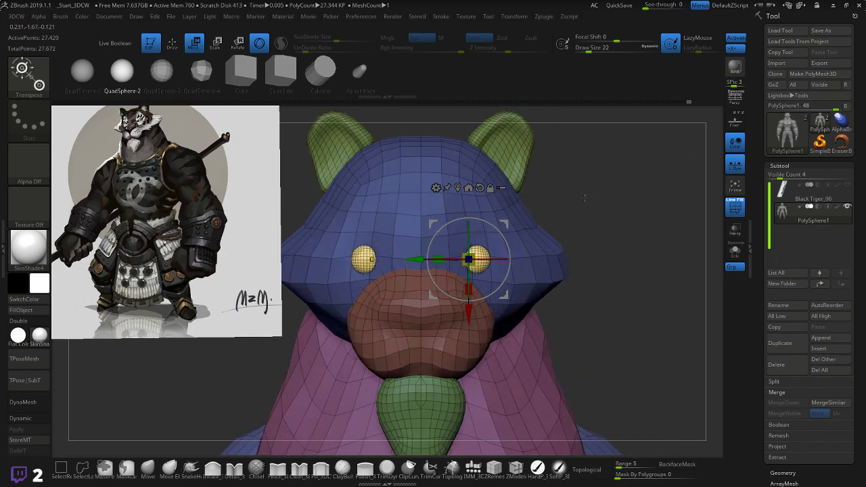
{"action": "left_click_drag", "start_coordinate": [504, 224], "coordinate": [501, 225]}
{"action": "left_click_drag", "start_coordinate": [639, 201], "coordinate": [547, 206]}
{"action": "left_click_drag", "start_coordinate": [502, 226], "coordinate": [505, 226]}
- Split the unmasked eye spheres off the body into a separate subtool using Split Unmasked Points
{"action": "left_click_drag", "start_coordinate": [359, 211], "coordinate": [369, 220], "text": "ctrl"}
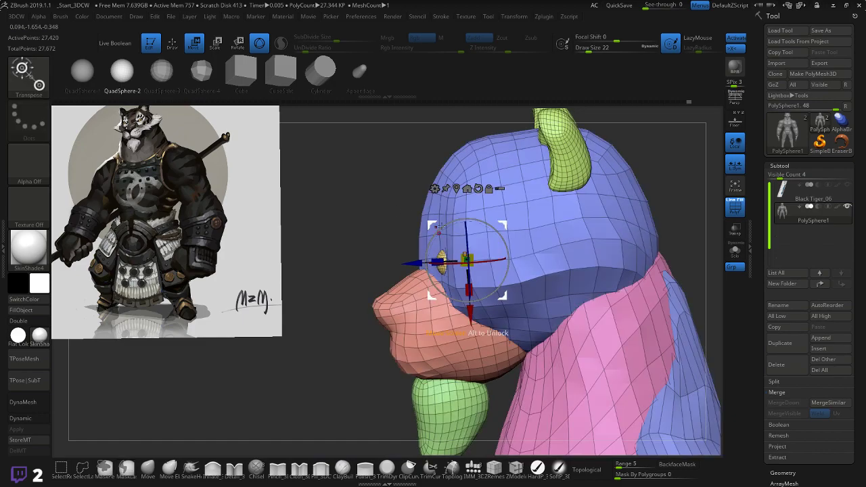
{"action": "left_click_drag", "start_coordinate": [412, 253], "coordinate": [370, 236]}
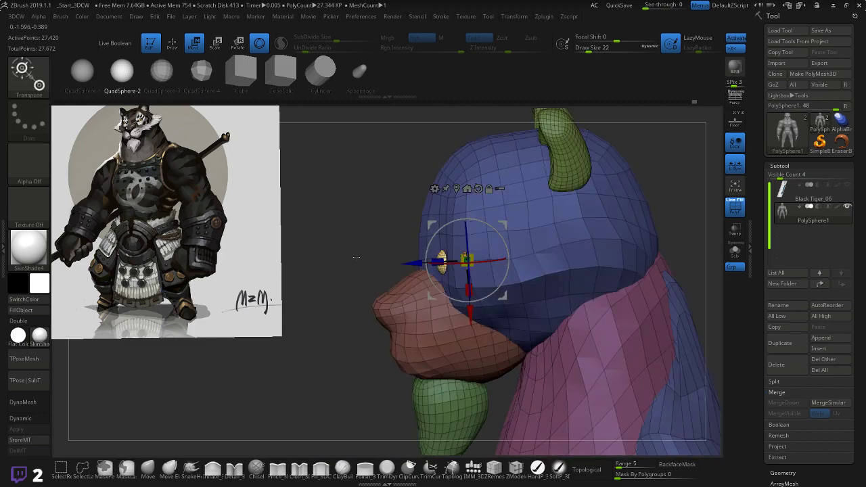
{"action": "key", "text": "space"}
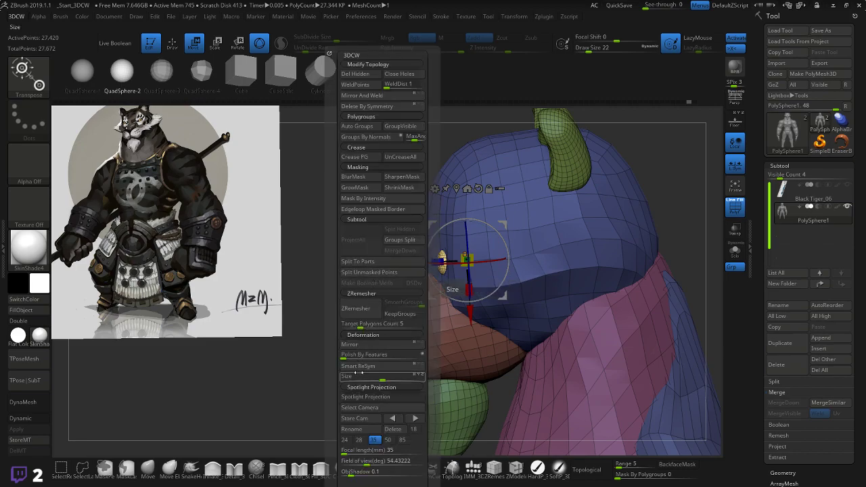
{"action": "left_click", "coordinate": [372, 273]}
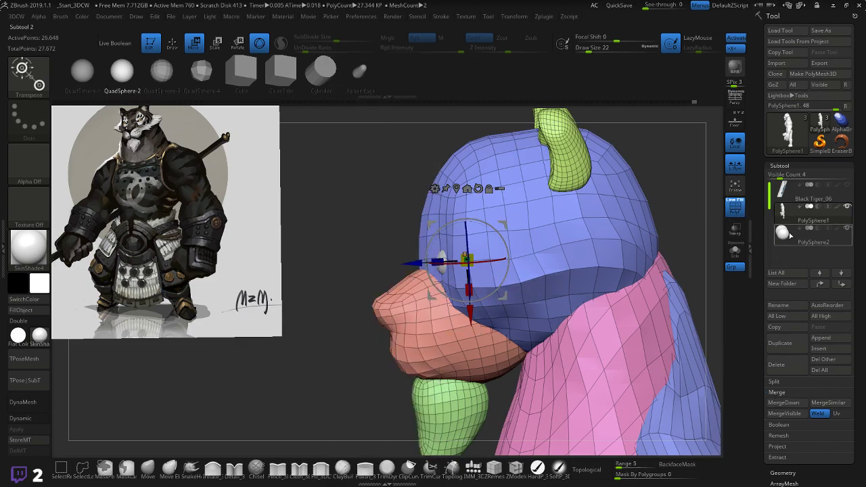
- Shape shallow sockets and a brow around both eyes on the head with the Move brush at draw size 22
{"action": "left_click_drag", "start_coordinate": [677, 180], "coordinate": [521, 224]}
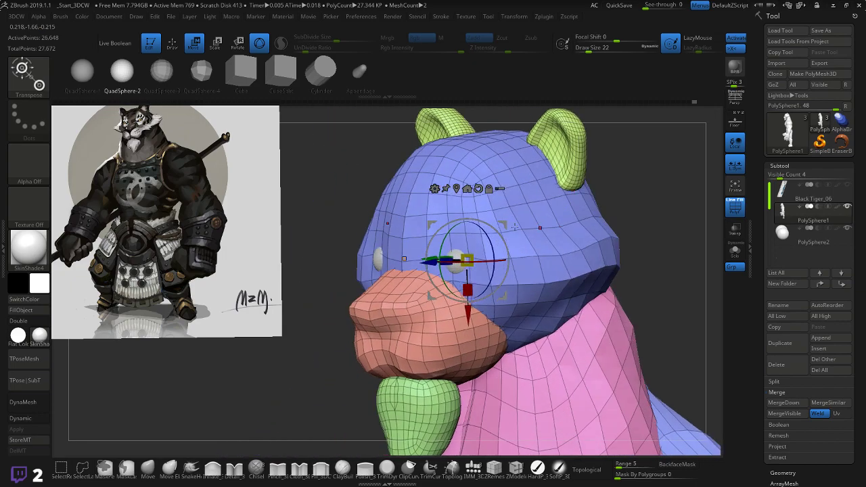
{"action": "key", "text": "q"}
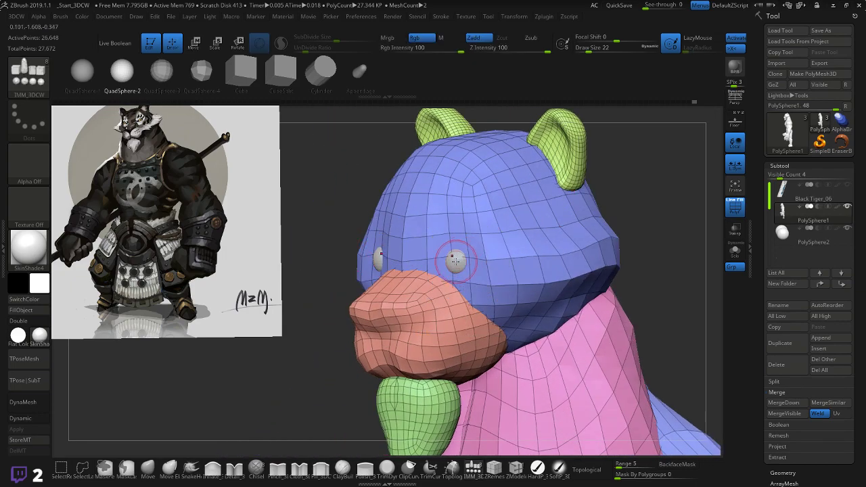
{"action": "left_click_drag", "start_coordinate": [454, 263], "coordinate": [464, 258]}
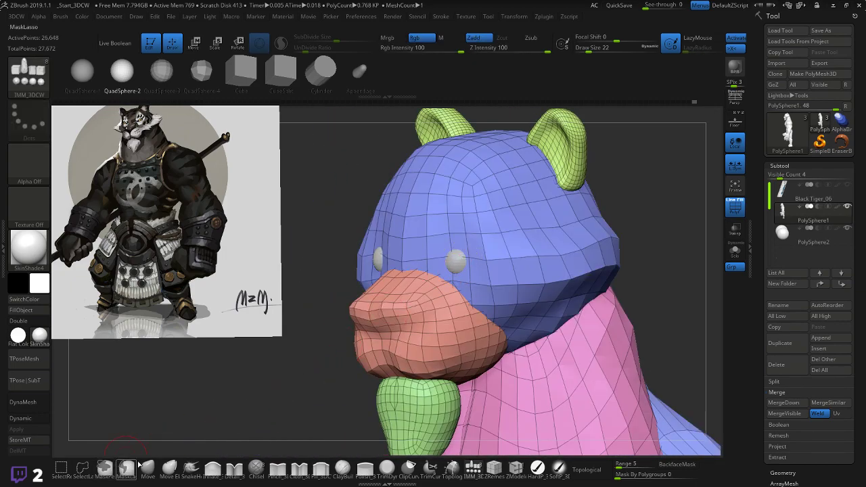
{"action": "left_click", "coordinate": [147, 466]}
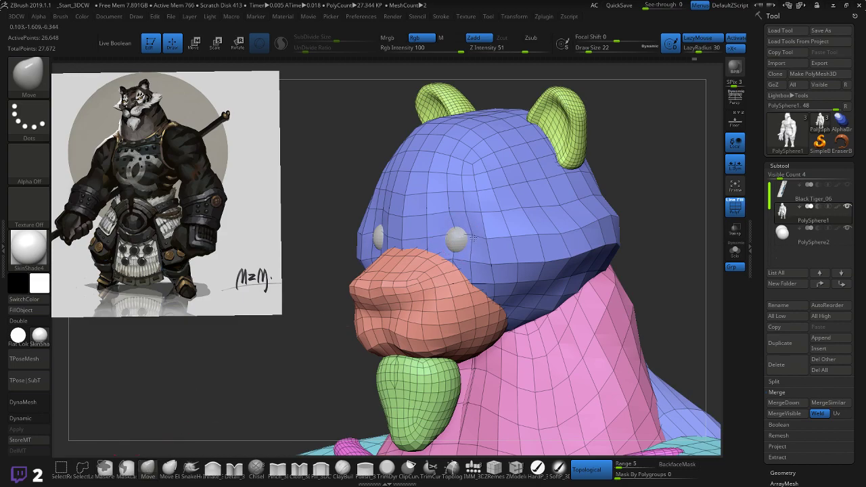
{"action": "left_click_drag", "start_coordinate": [341, 204], "coordinate": [304, 203]}
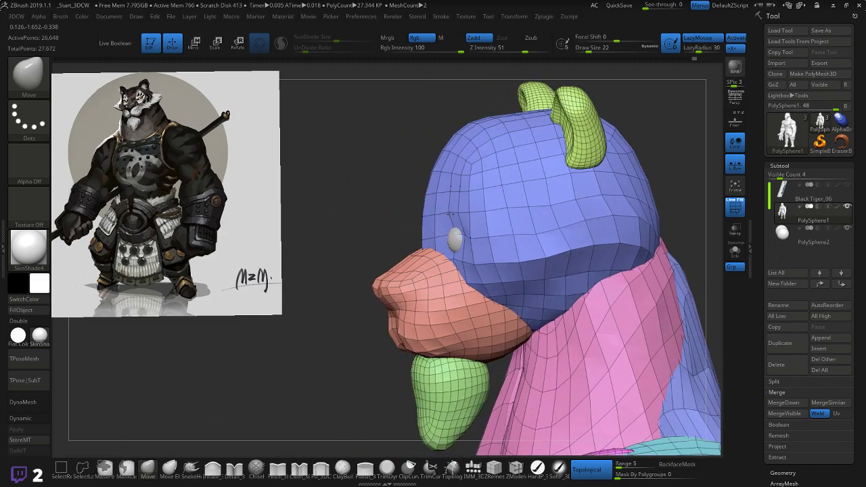
{"action": "key", "text": "shift"}
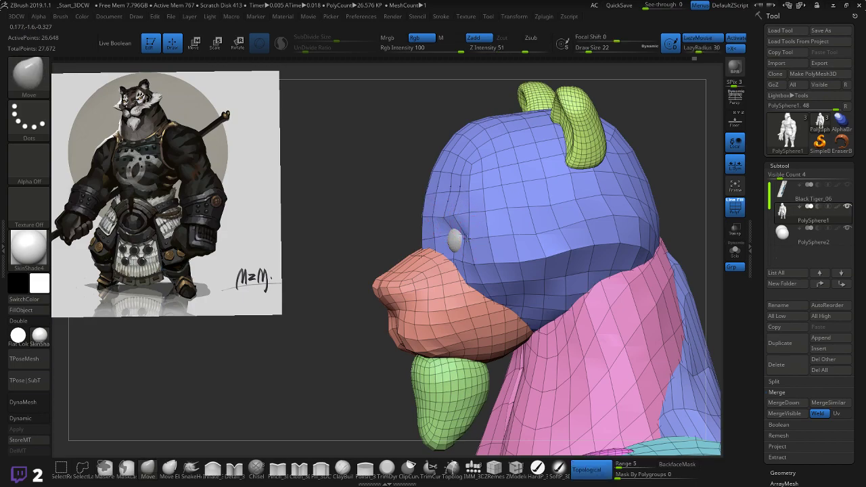
{"action": "left_click_drag", "start_coordinate": [460, 260], "coordinate": [500, 220]}
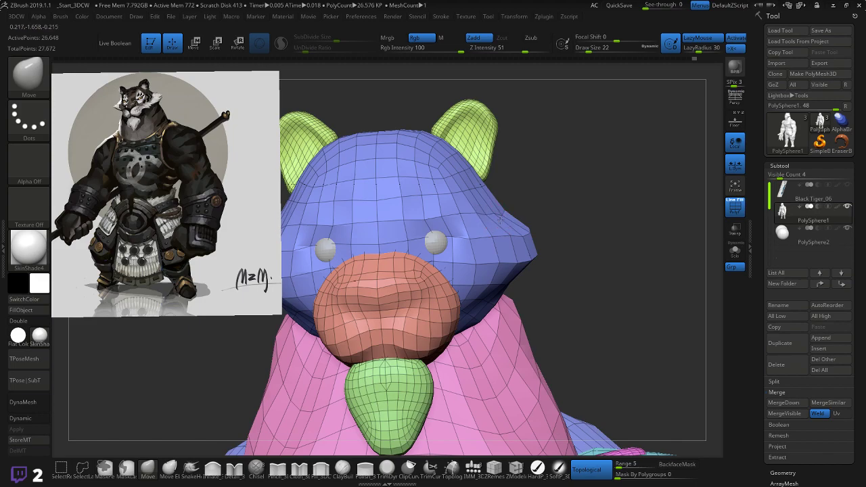
- Refine the face below and behind the eyes with the Move brush and smooth the surface there
{"action": "left_click_drag", "start_coordinate": [541, 200], "coordinate": [487, 216]}
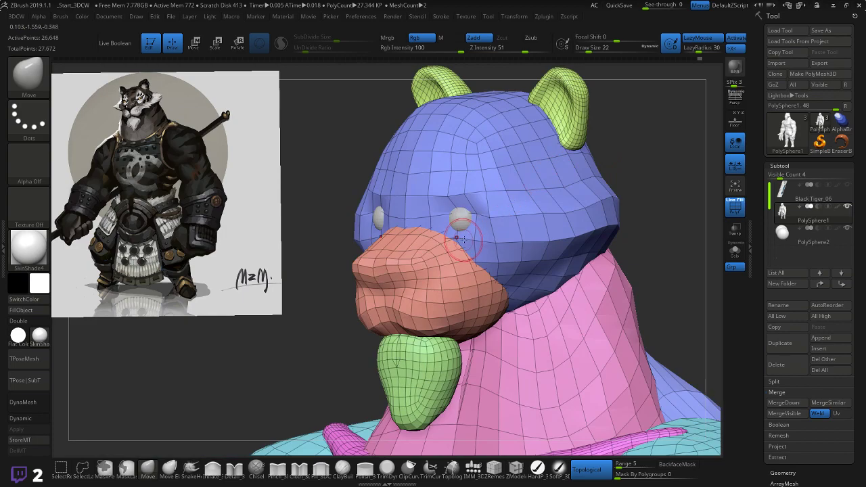
{"action": "left_click_drag", "start_coordinate": [326, 239], "coordinate": [282, 238]}
{"action": "left_click_drag", "start_coordinate": [459, 239], "coordinate": [454, 239]}
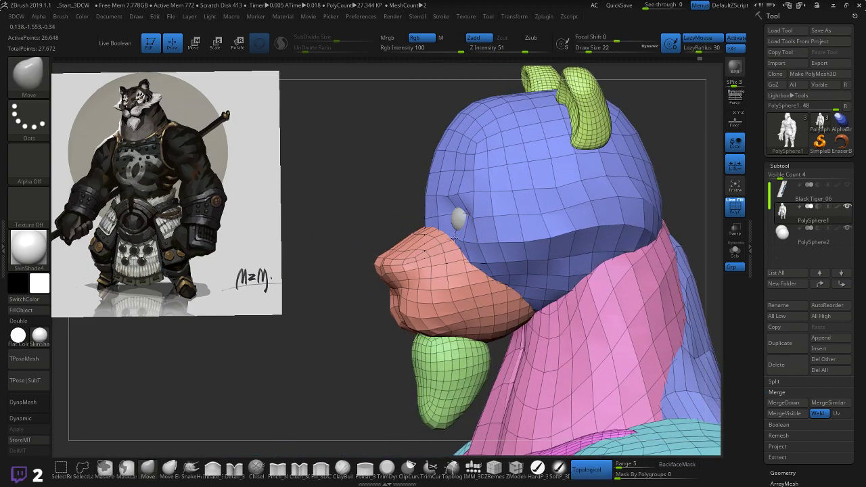
{"action": "left_click_drag", "start_coordinate": [371, 217], "coordinate": [353, 211]}
{"action": "left_click_drag", "start_coordinate": [393, 231], "coordinate": [410, 216]}
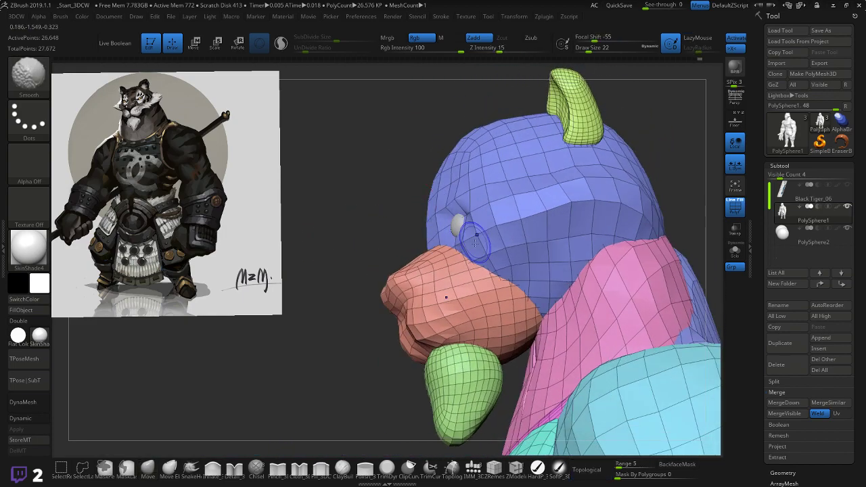
{"action": "left_click_drag", "start_coordinate": [474, 237], "coordinate": [469, 248], "text": "shift"}
- Pull the rear underside of the muzzle downward to suggest a jaw with the Move brush at draw size 46
{"action": "mouse_move", "coordinate": [380, 241]}
{"action": "left_mouse_down"}
{"action": "mouse_move", "coordinate": [407, 254]}
{"action": "mouse_move", "coordinate": [381, 255]}
{"action": "left_mouse_up"}
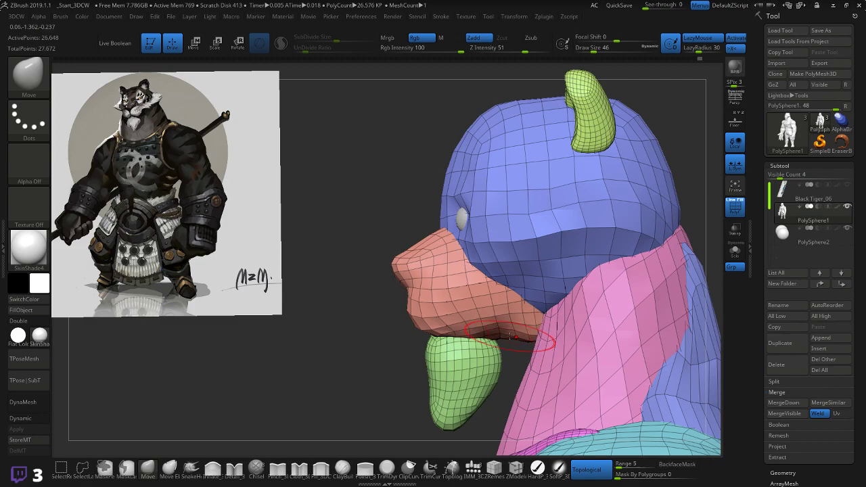
{"action": "left_click_drag", "start_coordinate": [514, 353], "coordinate": [530, 352]}
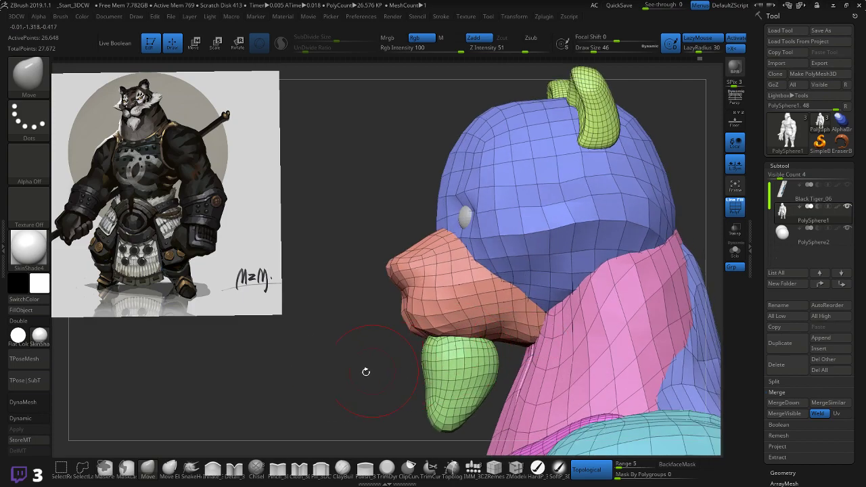
{"action": "left_click_drag", "start_coordinate": [366, 372], "coordinate": [350, 374]}
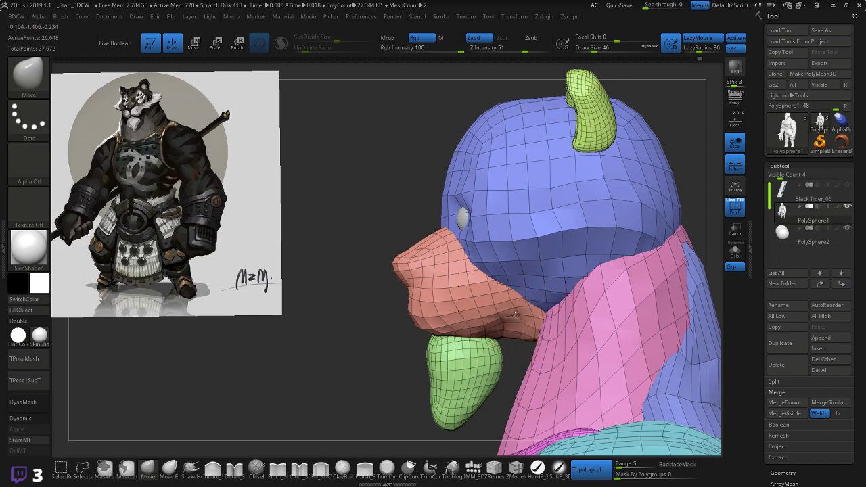
{"action": "mouse_move", "coordinate": [363, 362]}
{"action": "right_mouse_down"}
{"action": "mouse_move", "coordinate": [359, 355]}
{"action": "mouse_move", "coordinate": [382, 350]}
{"action": "mouse_move", "coordinate": [370, 362]}
{"action": "mouse_move", "coordinate": [420, 346]}
{"action": "mouse_move", "coordinate": [681, 322]}
{"action": "mouse_move", "coordinate": [372, 352]}
{"action": "mouse_move", "coordinate": [487, 313]}
{"action": "mouse_move", "coordinate": [508, 324]}
{"action": "right_mouse_up"}
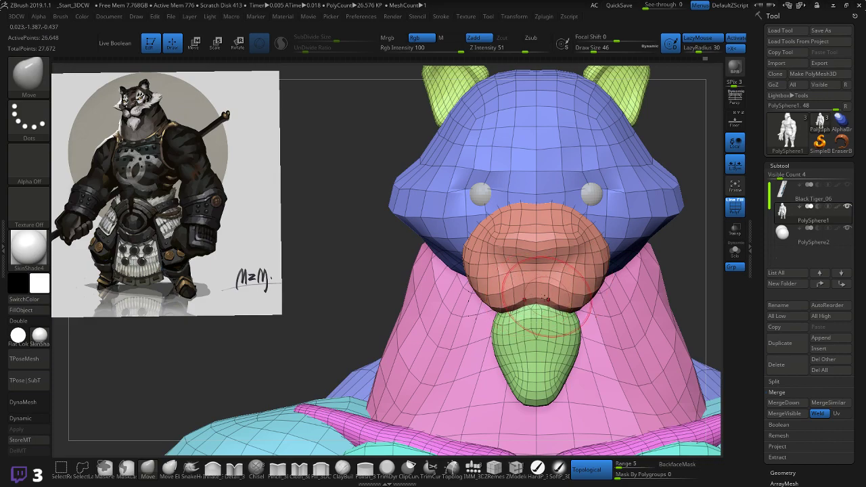
- Refine the muzzle and the corners of the jaw with the Pinch_3DCW, Inflate_3DCW and Smooth brushes
{"action": "left_click", "coordinate": [277, 468]}
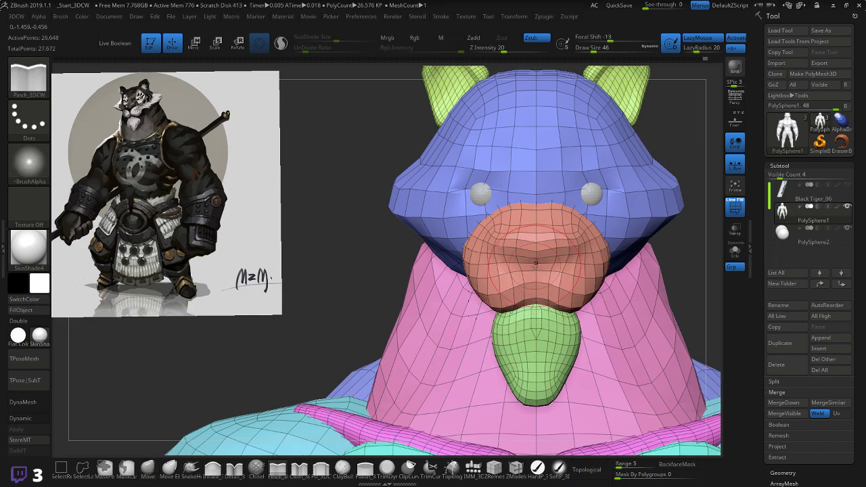
{"action": "right_click_drag", "start_coordinate": [332, 306], "coordinate": [328, 341]}
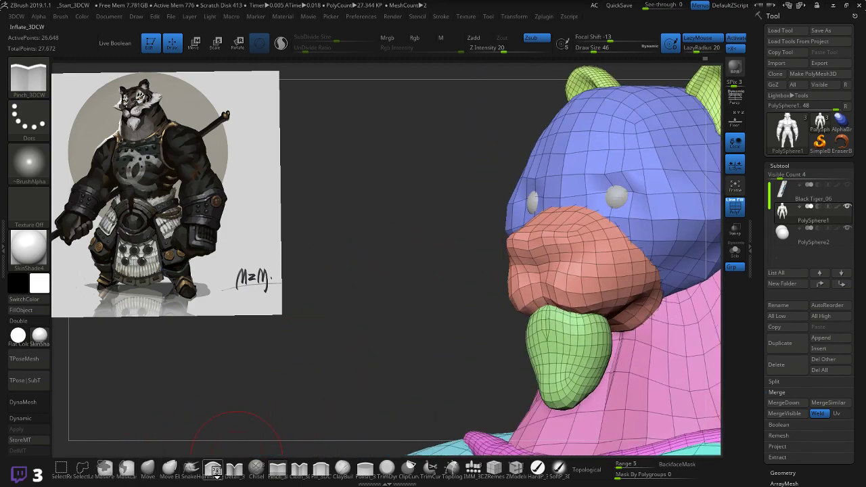
{"action": "left_click", "coordinate": [213, 471]}
{"action": "right_click_drag", "start_coordinate": [386, 309], "coordinate": [396, 299]}
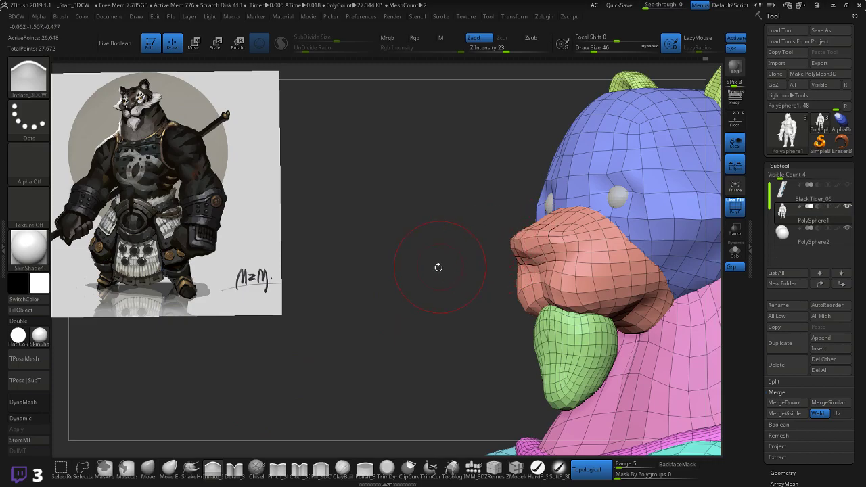
{"action": "left_click_drag", "start_coordinate": [438, 267], "coordinate": [528, 244]}
{"action": "left_click_drag", "start_coordinate": [595, 218], "coordinate": [620, 214]}
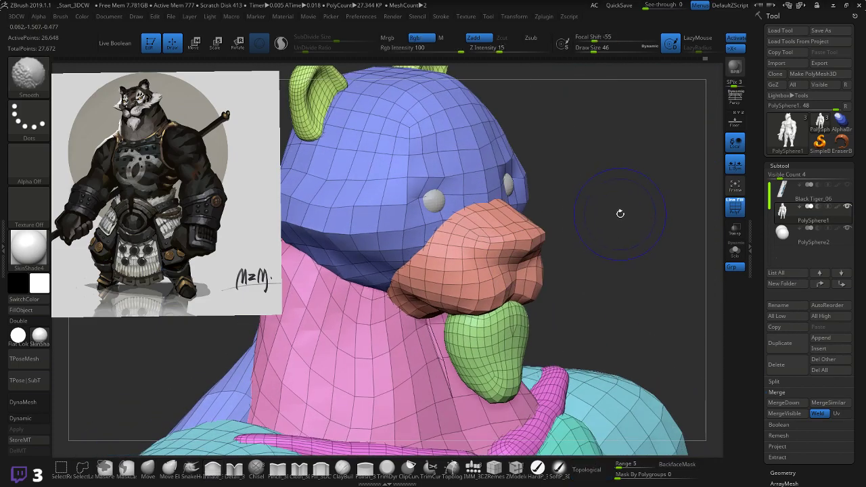
{"action": "right_click_drag", "start_coordinate": [619, 213], "coordinate": [574, 187]}
{"action": "mouse_move", "coordinate": [519, 192]}
{"action": "left_mouse_down", "text": "shift"}
{"action": "mouse_move", "coordinate": [500, 190]}
{"action": "mouse_move", "coordinate": [509, 192]}
{"action": "left_mouse_up", "text": "shift"}
- Add volume to both shoulders symmetrically with the Inflate_3DCW brush at draw size 46
{"action": "mouse_move", "coordinate": [337, 284]}
{"action": "right_mouse_down", "text": "ctrl"}
{"action": "mouse_move", "coordinate": [327, 252]}
{"action": "mouse_move", "coordinate": [362, 260]}
{"action": "right_mouse_up", "text": "ctrl"}
{"action": "right_click_drag", "start_coordinate": [670, 232], "coordinate": [607, 239], "text": "ctrl"}
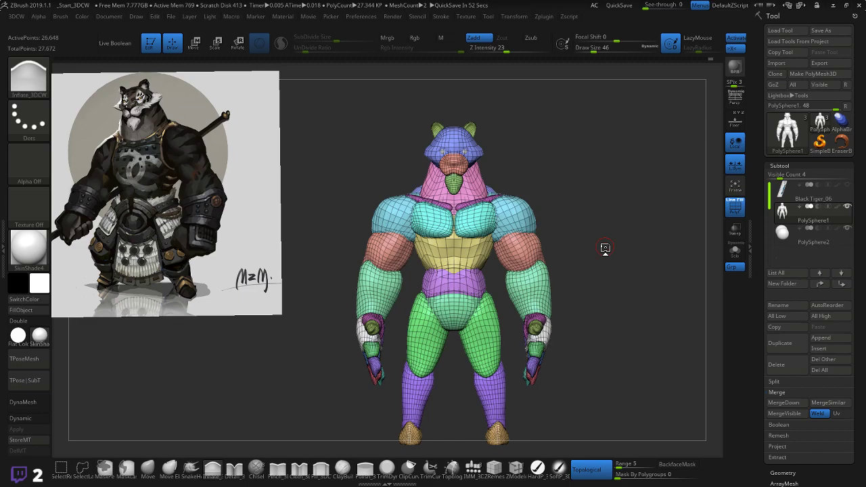
{"action": "left_click_drag", "start_coordinate": [598, 267], "coordinate": [525, 264], "text": "alt"}
{"action": "left_click", "coordinate": [150, 472]}
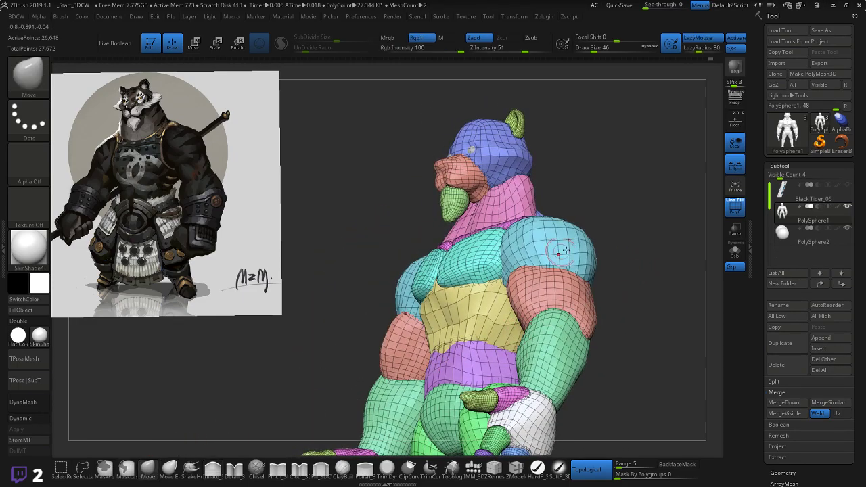
{"action": "mouse_move", "coordinate": [636, 243]}
{"action": "left_mouse_down", "text": "shift"}
{"action": "mouse_move", "coordinate": [657, 242]}
{"action": "mouse_move", "coordinate": [640, 246]}
{"action": "left_mouse_up", "text": "shift"}
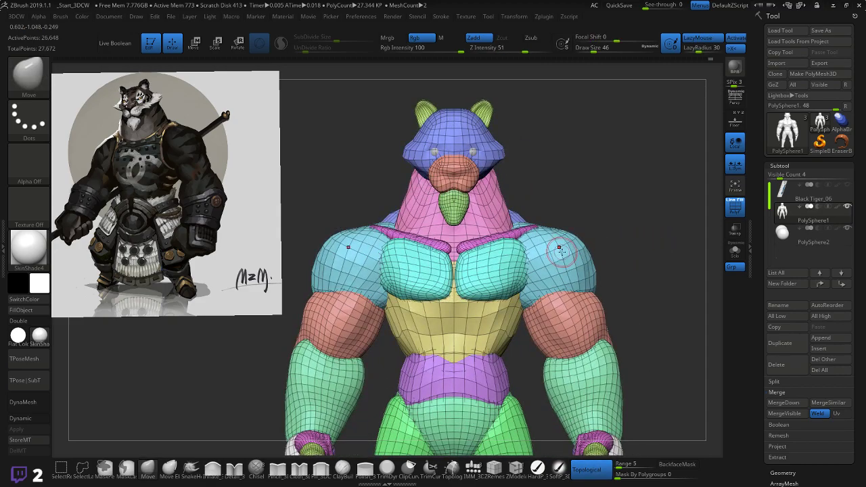
{"action": "left_click", "coordinate": [212, 471]}
{"action": "left_click_drag", "start_coordinate": [562, 245], "coordinate": [578, 270]}
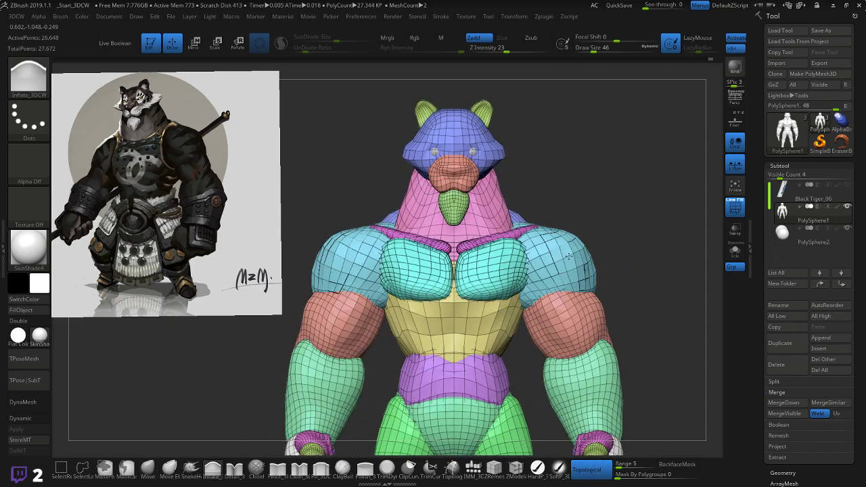
- Pull the lower outer edge of both shoulders down over the upper arms with the Move brush at draw size 74 and smooth it lightly
{"action": "mouse_move", "coordinate": [639, 219]}
{"action": "left_mouse_down"}
{"action": "mouse_move", "coordinate": [601, 227]}
{"action": "mouse_move", "coordinate": [616, 254]}
{"action": "mouse_move", "coordinate": [413, 339]}
{"action": "mouse_move", "coordinate": [366, 369]}
{"action": "left_mouse_up"}
{"action": "left_click", "coordinate": [140, 469]}
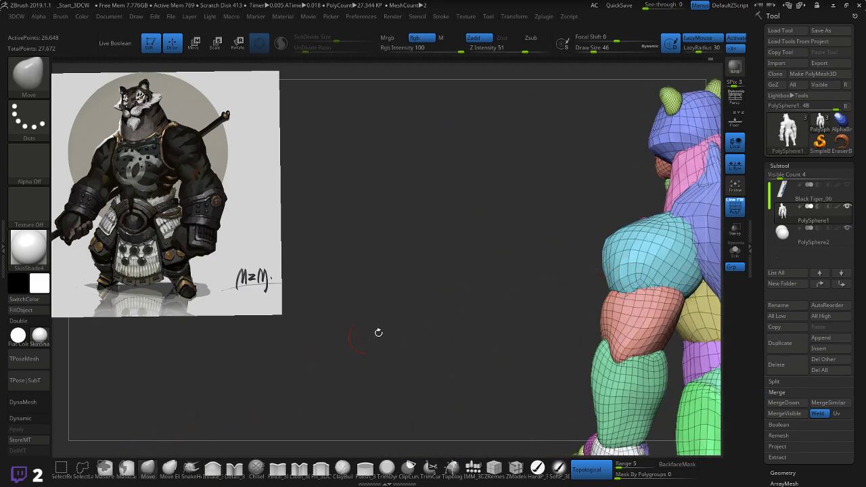
{"action": "left_click_drag", "start_coordinate": [541, 291], "coordinate": [599, 278]}
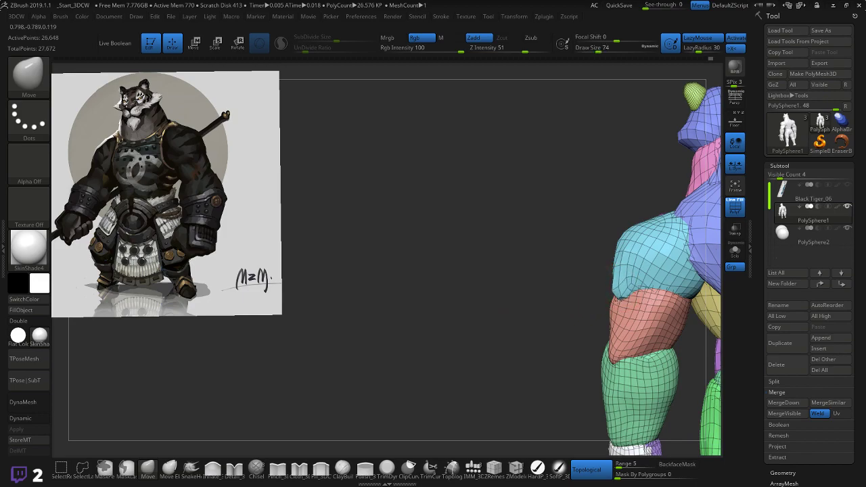
{"action": "left_click_drag", "start_coordinate": [531, 311], "coordinate": [677, 295]}
{"action": "left_click_drag", "start_coordinate": [610, 272], "coordinate": [601, 284]}
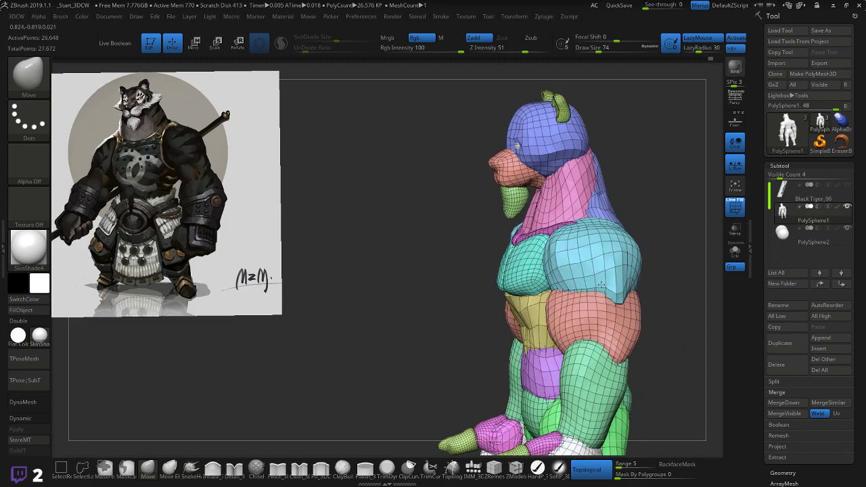
{"action": "right_click_drag", "start_coordinate": [602, 292], "coordinate": [620, 262]}
{"action": "left_click_drag", "start_coordinate": [606, 275], "coordinate": [603, 278], "text": "shift"}
{"action": "right_click_drag", "start_coordinate": [603, 278], "coordinate": [520, 303]}
- Refine the outer and rear contours of both shoulders with the Move and Smooth brushes at draw size 74
{"action": "key", "text": "ctrl"}
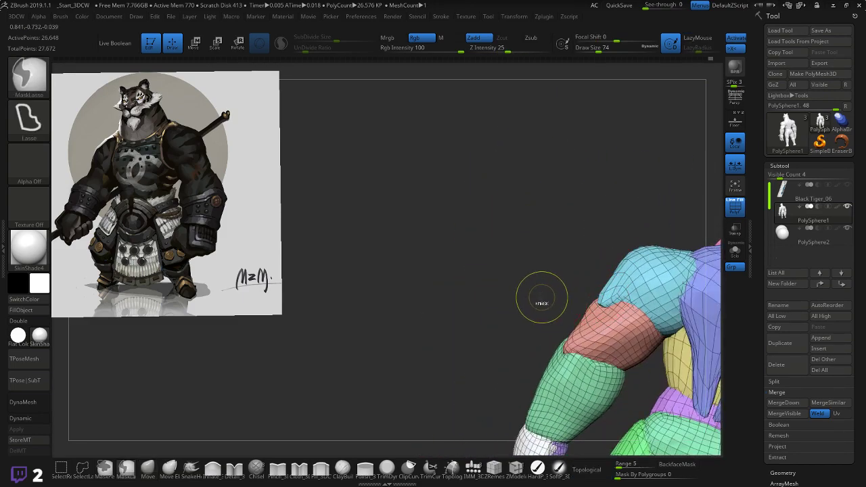
{"action": "mouse_move", "coordinate": [512, 291]}
{"action": "right_mouse_down"}
{"action": "mouse_move", "coordinate": [535, 298]}
{"action": "mouse_move", "coordinate": [521, 292]}
{"action": "mouse_move", "coordinate": [583, 276]}
{"action": "right_mouse_up"}
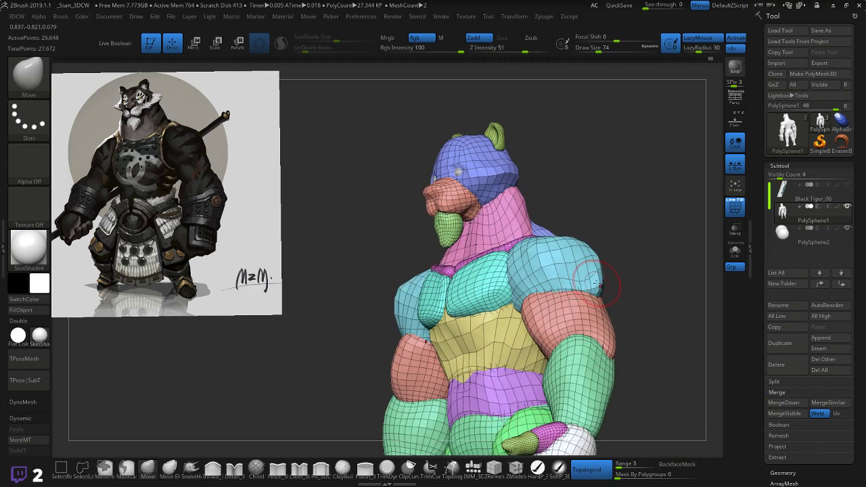
{"action": "right_click_drag", "start_coordinate": [658, 276], "coordinate": [596, 284]}
{"action": "key", "text": "shift"}
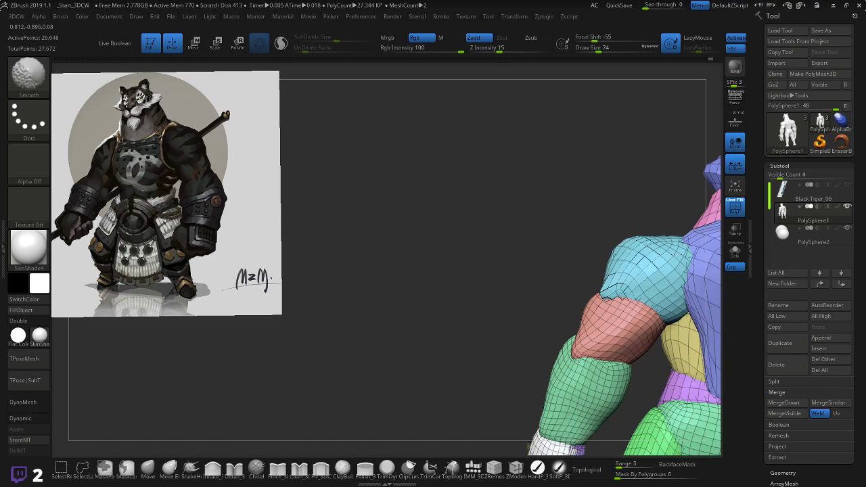
{"action": "right_click_drag", "start_coordinate": [542, 260], "coordinate": [598, 255]}
{"action": "key", "text": "shift"}
{"action": "left_click_drag", "start_coordinate": [639, 244], "coordinate": [654, 257]}
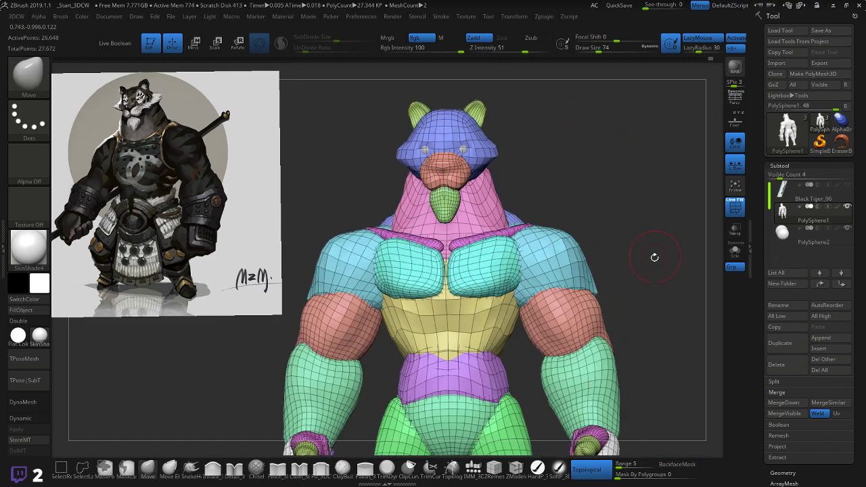
{"action": "left_click_drag", "start_coordinate": [593, 281], "coordinate": [562, 260]}
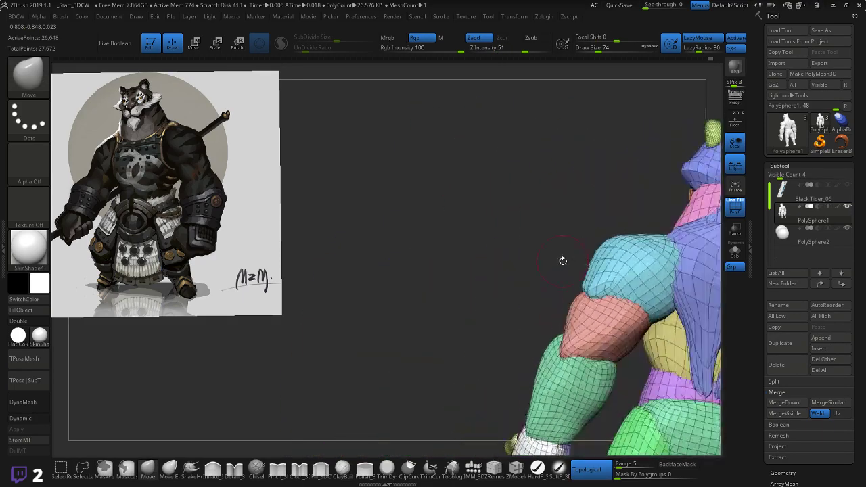
- Reshape the back of the upper arms toward the elbows with the Move brush
{"action": "mouse_move", "coordinate": [580, 311]}
{"action": "left_mouse_down"}
{"action": "mouse_move", "coordinate": [569, 354]}
{"action": "mouse_move", "coordinate": [604, 349]}
{"action": "mouse_move", "coordinate": [643, 320]}
{"action": "mouse_move", "coordinate": [597, 352]}
{"action": "mouse_move", "coordinate": [558, 358]}
{"action": "mouse_move", "coordinate": [603, 341]}
{"action": "left_mouse_up"}
{"action": "left_click_drag", "start_coordinate": [508, 332], "coordinate": [475, 271]}
{"action": "left_click_drag", "start_coordinate": [554, 332], "coordinate": [566, 359]}
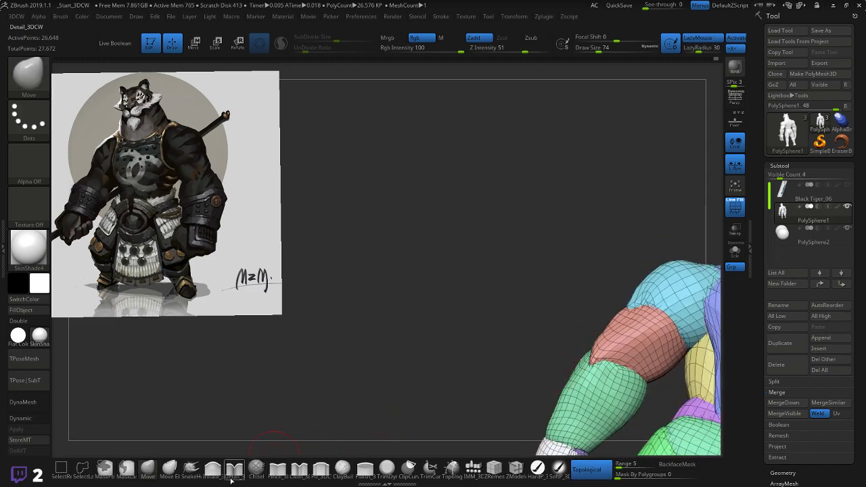
- Add volume to the back of the upper arms above the elbows with the Inflate_3DCW brush and smooth the surface
{"action": "left_click", "coordinate": [221, 471]}
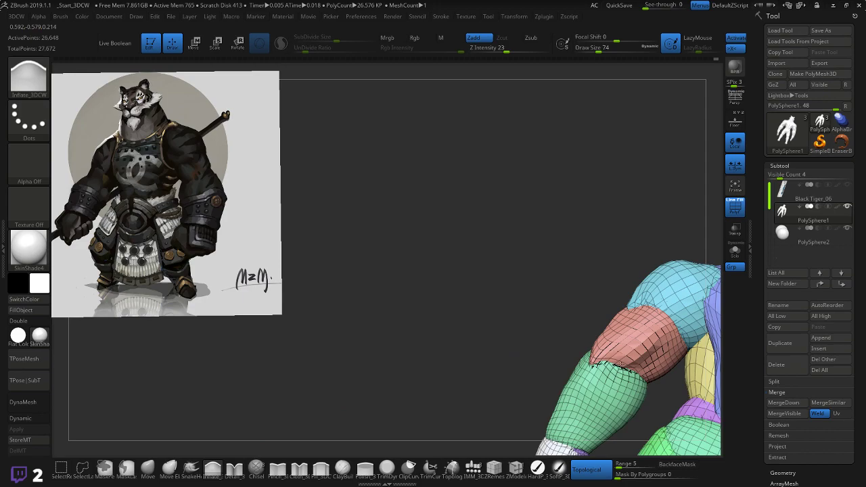
{"action": "mouse_move", "coordinate": [548, 372]}
{"action": "left_mouse_down"}
{"action": "mouse_move", "coordinate": [516, 357]}
{"action": "mouse_move", "coordinate": [539, 365]}
{"action": "left_mouse_up"}
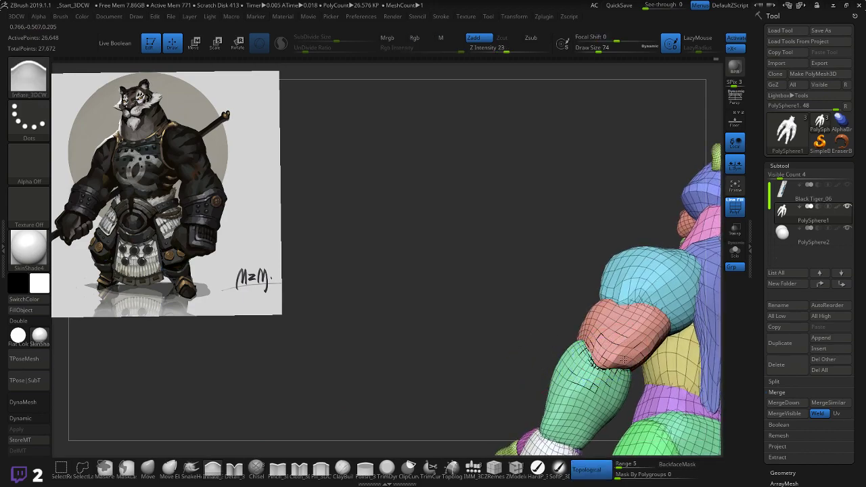
{"action": "mouse_move", "coordinate": [598, 362]}
{"action": "left_mouse_down", "text": "shift"}
{"action": "mouse_move", "coordinate": [614, 353]}
{"action": "mouse_move", "coordinate": [619, 332]}
{"action": "left_mouse_up", "text": "shift"}
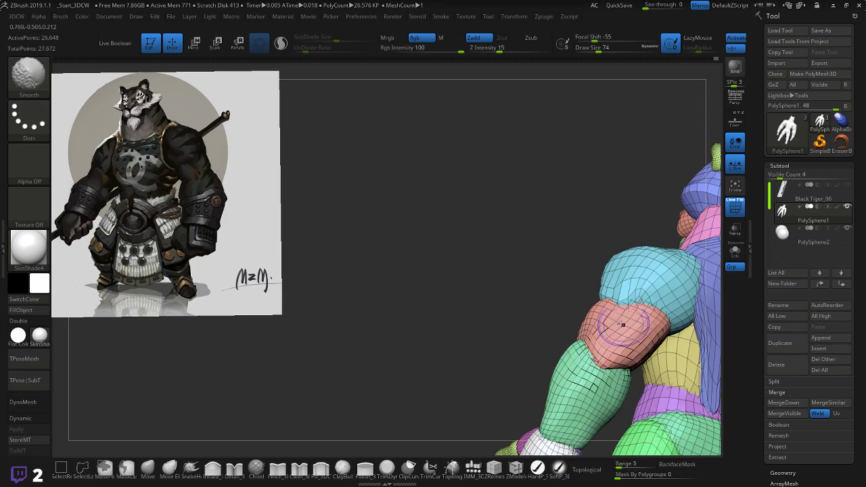
- Build up the front of both upper arms symmetrically with the Inflate_3DCW brush at draw size 74
{"action": "mouse_move", "coordinate": [510, 321]}
{"action": "left_mouse_down"}
{"action": "mouse_move", "coordinate": [559, 363]}
{"action": "mouse_move", "coordinate": [566, 359]}
{"action": "left_mouse_up"}
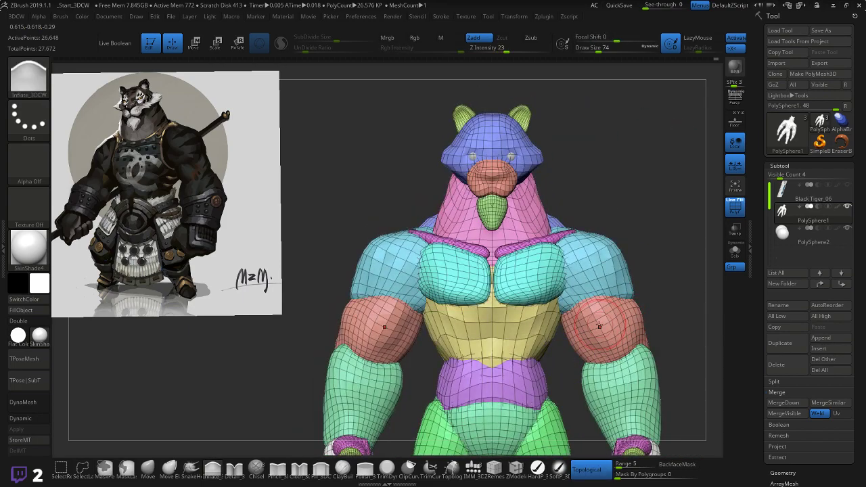
{"action": "mouse_move", "coordinate": [590, 315]}
{"action": "left_mouse_down"}
{"action": "mouse_move", "coordinate": [595, 323]}
{"action": "mouse_move", "coordinate": [608, 299]}
{"action": "mouse_move", "coordinate": [590, 296]}
{"action": "left_mouse_up"}
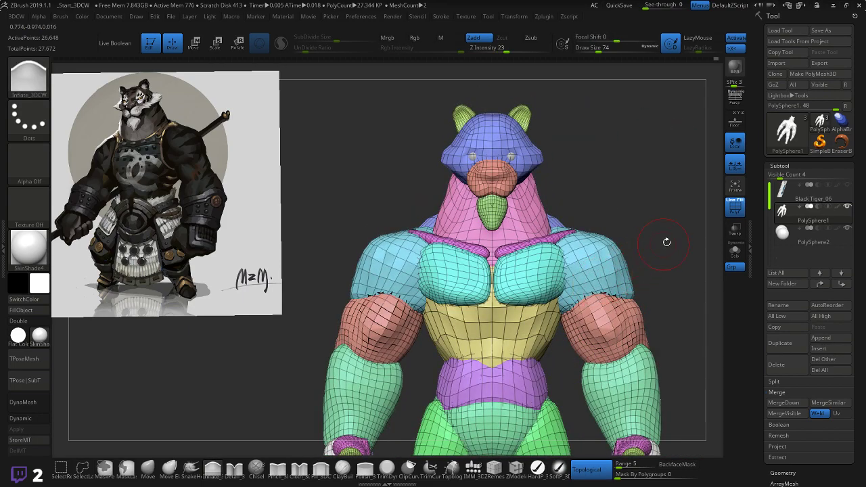
{"action": "left_click_drag", "start_coordinate": [670, 252], "coordinate": [658, 255]}
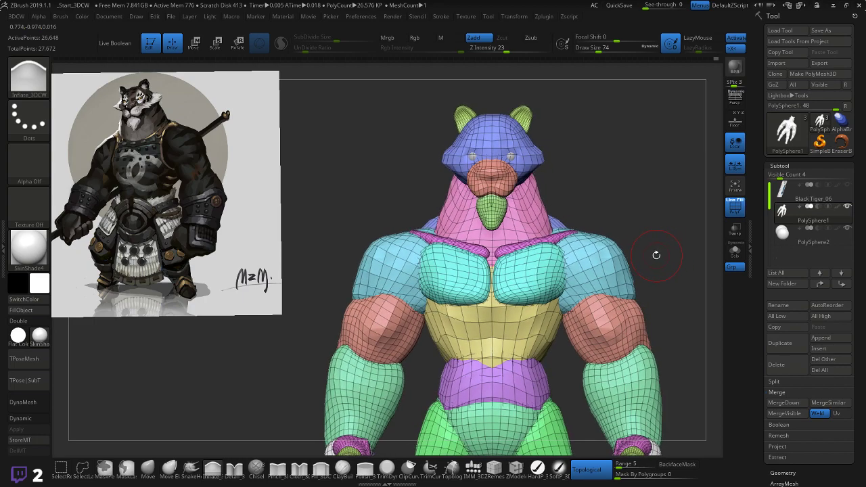
{"action": "key", "text": "ctrl+z"}
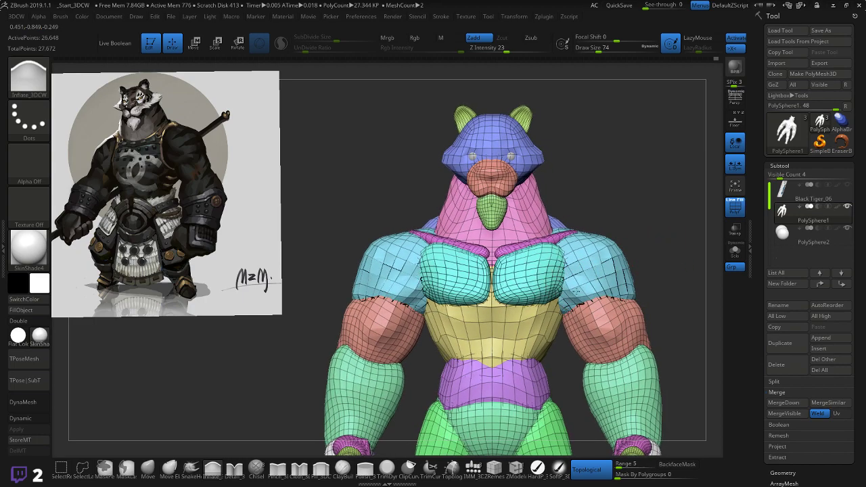
- Inflate the lower and outer parts of both shoulders and smooth their front surface near the chest
{"action": "left_click_drag", "start_coordinate": [580, 288], "coordinate": [631, 288]}
{"action": "left_click_drag", "start_coordinate": [602, 260], "coordinate": [617, 286]}
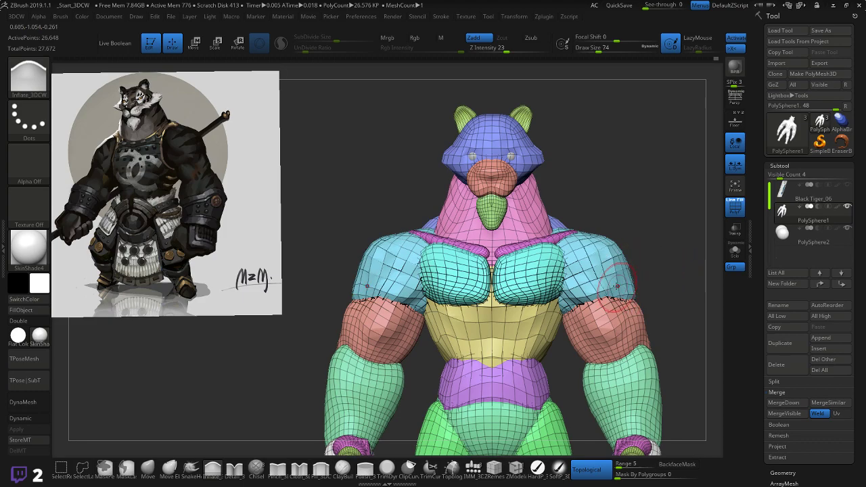
{"action": "left_click_drag", "start_coordinate": [663, 263], "coordinate": [653, 319]}
{"action": "key", "text": "shift"}
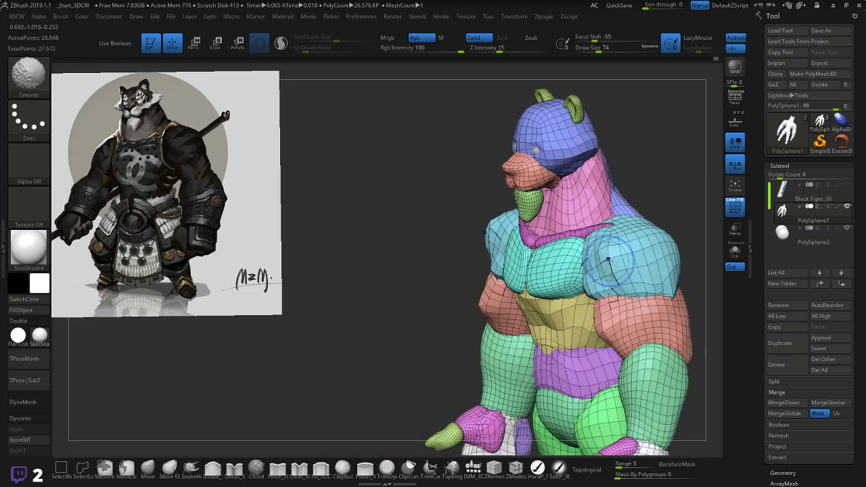
{"action": "mouse_move", "coordinate": [581, 281]}
{"action": "left_mouse_down", "text": "shift"}
{"action": "mouse_move", "coordinate": [581, 258]}
{"action": "mouse_move", "coordinate": [611, 244]}
{"action": "mouse_move", "coordinate": [606, 261]}
{"action": "left_mouse_up", "text": "shift"}
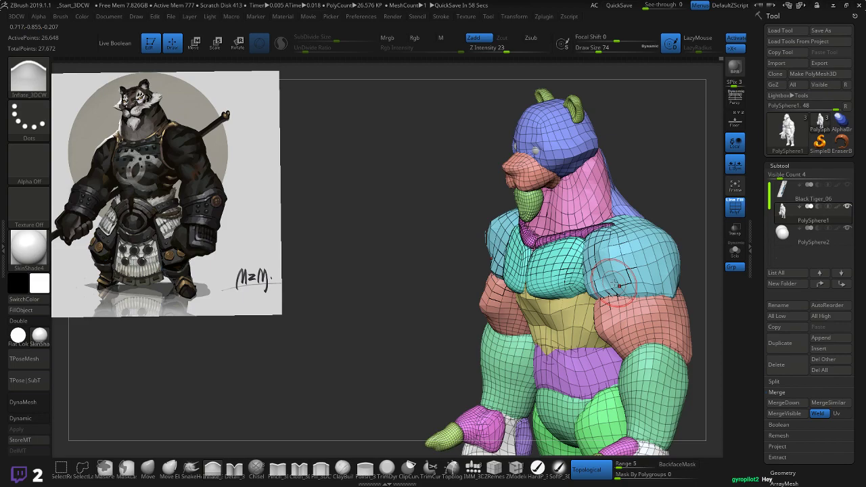
- Lower the Smooth brush's Z Intensity to 10 and soften the inner side of the upper arms
{"action": "left_click_drag", "start_coordinate": [361, 314], "coordinate": [492, 302]}
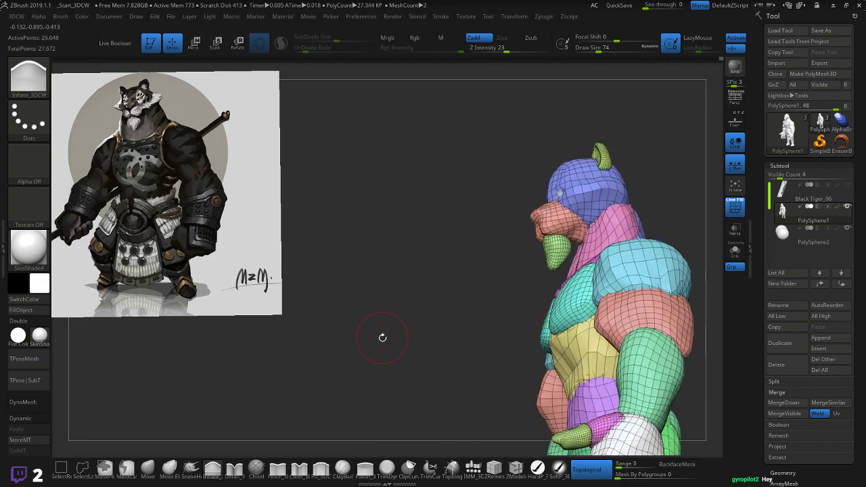
{"action": "left_click_drag", "start_coordinate": [395, 330], "coordinate": [446, 238]}
{"action": "left_click_drag", "start_coordinate": [493, 49], "coordinate": [481, 49]}
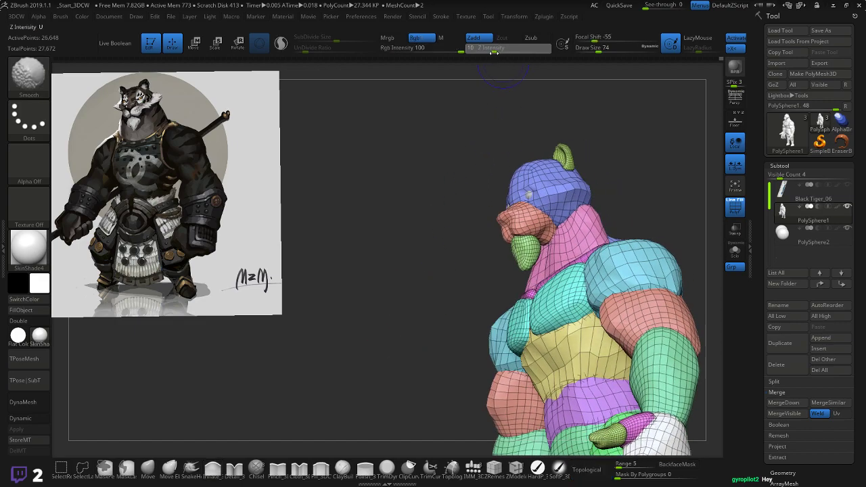
{"action": "mouse_move", "coordinate": [587, 327]}
{"action": "left_mouse_down", "text": "shift"}
{"action": "mouse_move", "coordinate": [611, 332]}
{"action": "mouse_move", "coordinate": [628, 320]}
{"action": "left_mouse_up", "text": "shift"}
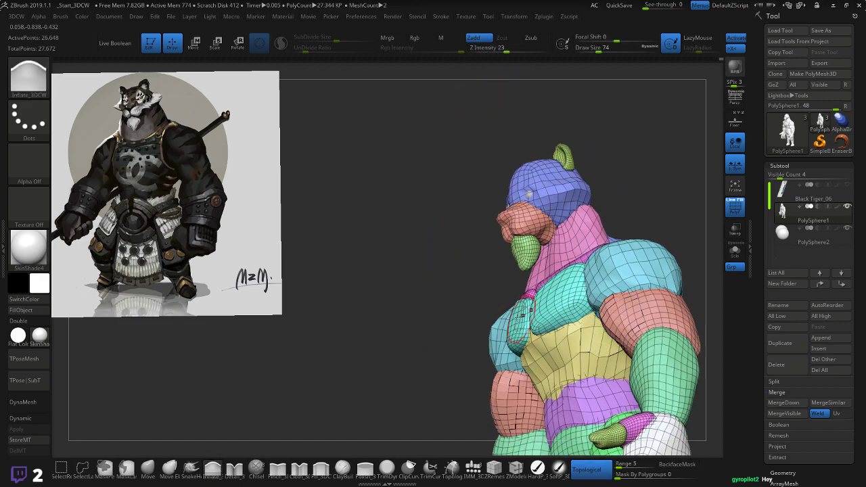
- Inflate the upper arms further and smooth them up to the border with the shoulders
{"action": "mouse_move", "coordinate": [470, 274]}
{"action": "left_mouse_down"}
{"action": "mouse_move", "coordinate": [429, 345]}
{"action": "mouse_move", "coordinate": [678, 299]}
{"action": "left_mouse_up"}
{"action": "left_click_drag", "start_coordinate": [593, 305], "coordinate": [615, 353]}
{"action": "mouse_move", "coordinate": [586, 329]}
{"action": "left_mouse_down", "text": "shift"}
{"action": "mouse_move", "coordinate": [624, 353]}
{"action": "mouse_move", "coordinate": [602, 335]}
{"action": "mouse_move", "coordinate": [608, 349]}
{"action": "left_mouse_up", "text": "shift"}
{"action": "mouse_move", "coordinate": [645, 282]}
{"action": "left_mouse_down"}
{"action": "mouse_move", "coordinate": [423, 297]}
{"action": "mouse_move", "coordinate": [668, 278]}
{"action": "mouse_move", "coordinate": [670, 287]}
{"action": "mouse_move", "coordinate": [822, 283]}
{"action": "left_mouse_up"}
{"action": "left_click_drag", "start_coordinate": [598, 293], "coordinate": [596, 301], "text": "shift"}
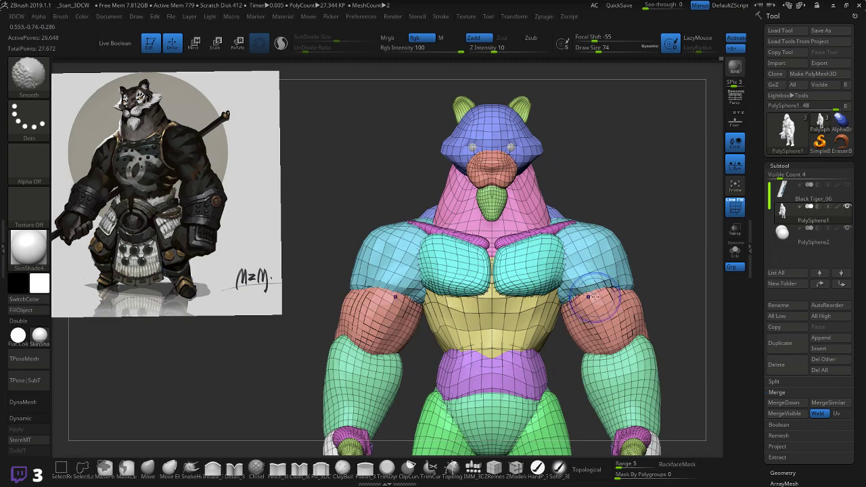
- Round out the tops and outer sides of both shoulders with the Inflate_3DCW brush and soften them with Smooth
{"action": "left_click_drag", "start_coordinate": [667, 260], "coordinate": [677, 257]}
{"action": "right_click_drag", "start_coordinate": [677, 257], "coordinate": [677, 269], "text": "shift"}
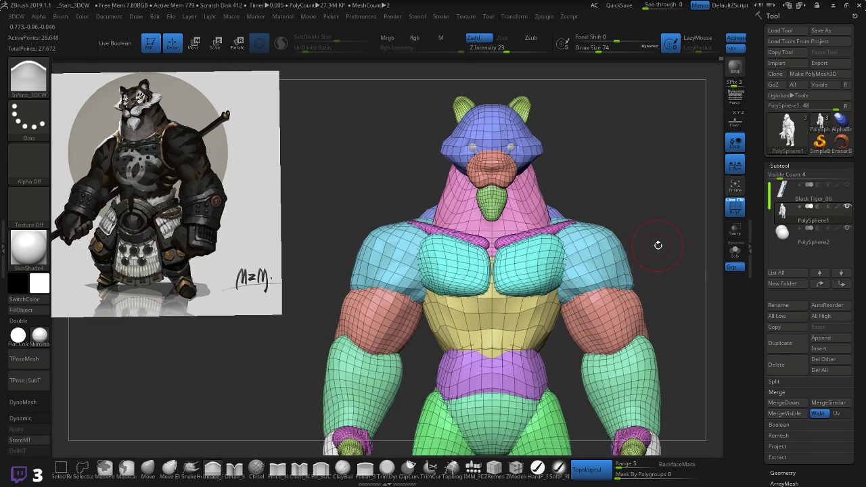
{"action": "right_click_drag", "start_coordinate": [657, 245], "coordinate": [608, 257]}
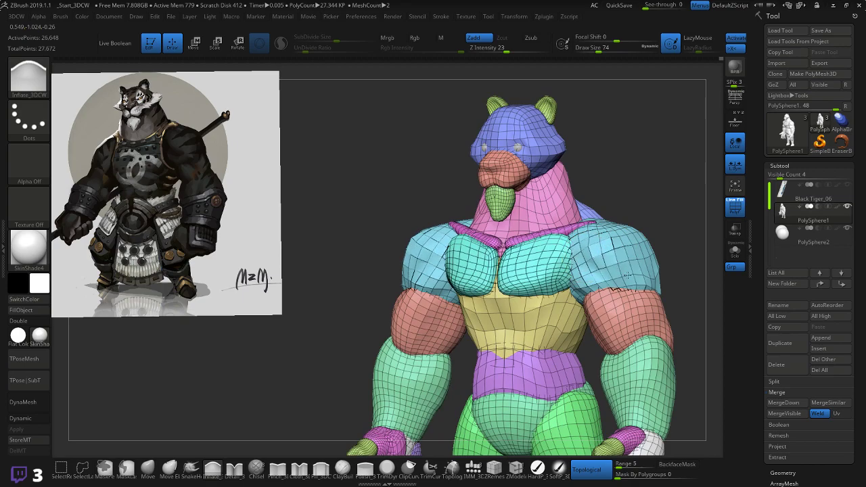
{"action": "right_click_drag", "start_coordinate": [667, 243], "coordinate": [602, 245], "text": "shift"}
{"action": "mouse_move", "coordinate": [504, 283]}
{"action": "left_mouse_down"}
{"action": "mouse_move", "coordinate": [629, 254]}
{"action": "mouse_move", "coordinate": [581, 237]}
{"action": "left_mouse_up"}
{"action": "mouse_move", "coordinate": [669, 236]}
{"action": "left_mouse_down"}
{"action": "mouse_move", "coordinate": [629, 230]}
{"action": "mouse_move", "coordinate": [671, 232]}
{"action": "left_mouse_up"}
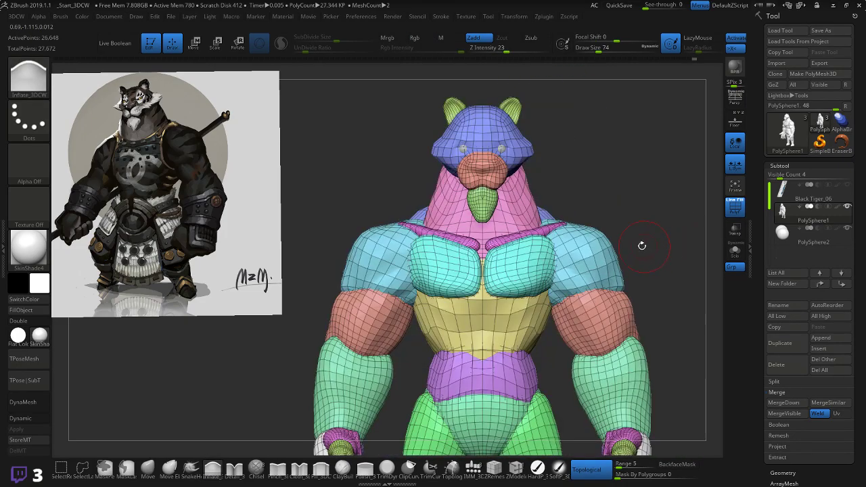
{"action": "right_click_drag", "start_coordinate": [646, 241], "coordinate": [627, 234]}
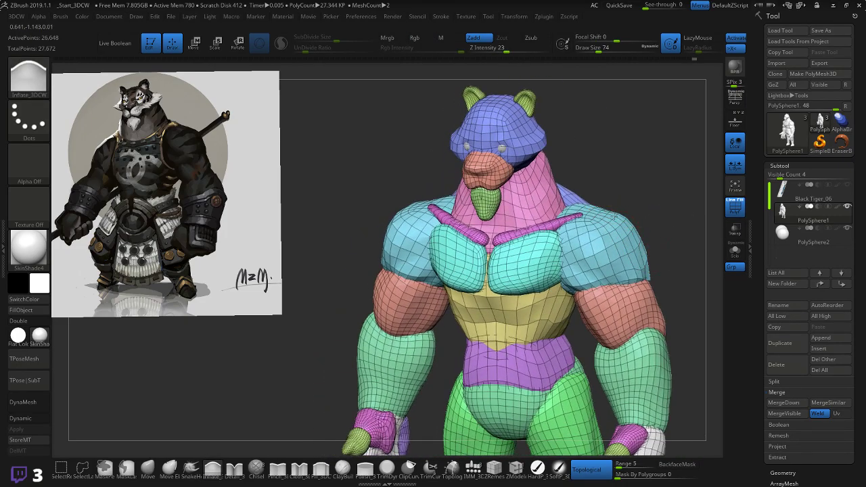
{"action": "key", "text": "shift"}
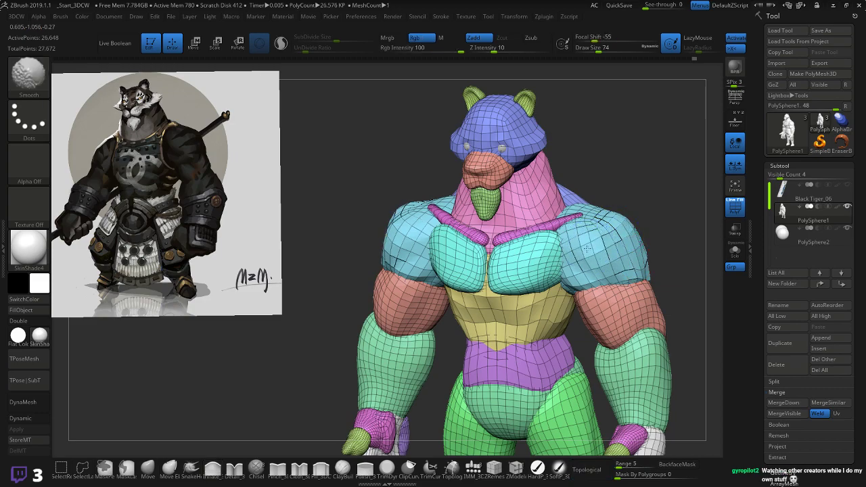
{"action": "mouse_move", "coordinate": [651, 231]}
{"action": "left_mouse_down"}
{"action": "mouse_move", "coordinate": [670, 225]}
{"action": "mouse_move", "coordinate": [675, 242]}
{"action": "left_mouse_up"}
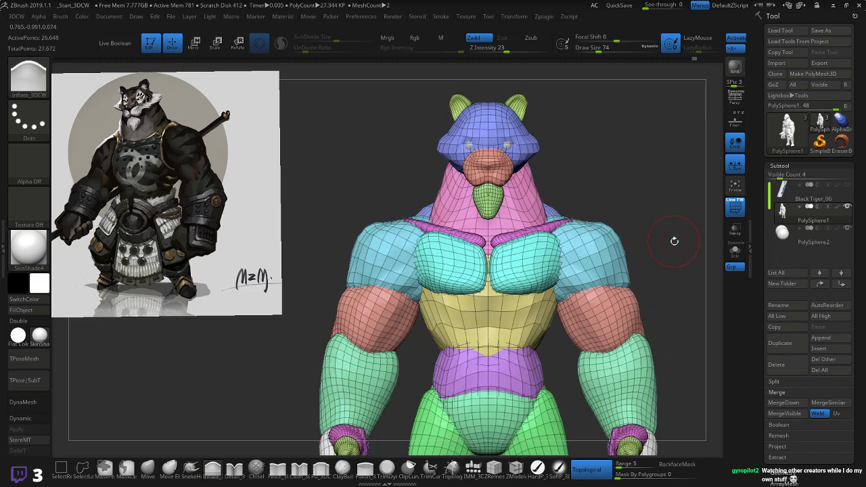
- Fill out both upper arms below the shoulders with Inflate_3DCW at draw sizes 98 and 114, smoothing between strokes
{"action": "right_click_drag", "start_coordinate": [652, 274], "coordinate": [592, 247]}
{"action": "left_click_drag", "start_coordinate": [592, 247], "coordinate": [599, 250], "text": "shift"}
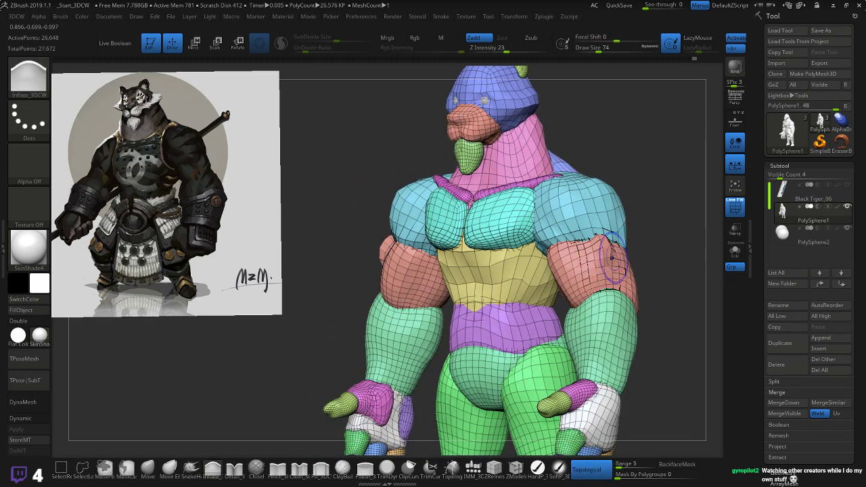
{"action": "left_click_drag", "start_coordinate": [612, 257], "coordinate": [602, 265], "text": "ctrl"}
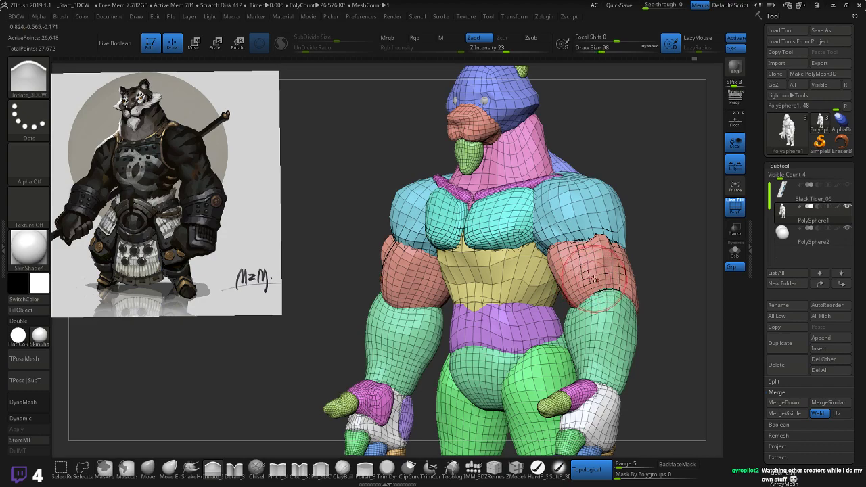
{"action": "mouse_move", "coordinate": [603, 241]}
{"action": "left_mouse_down"}
{"action": "mouse_move", "coordinate": [593, 246]}
{"action": "mouse_move", "coordinate": [596, 266]}
{"action": "mouse_move", "coordinate": [609, 249]}
{"action": "left_mouse_up"}
{"action": "key", "text": "shift"}
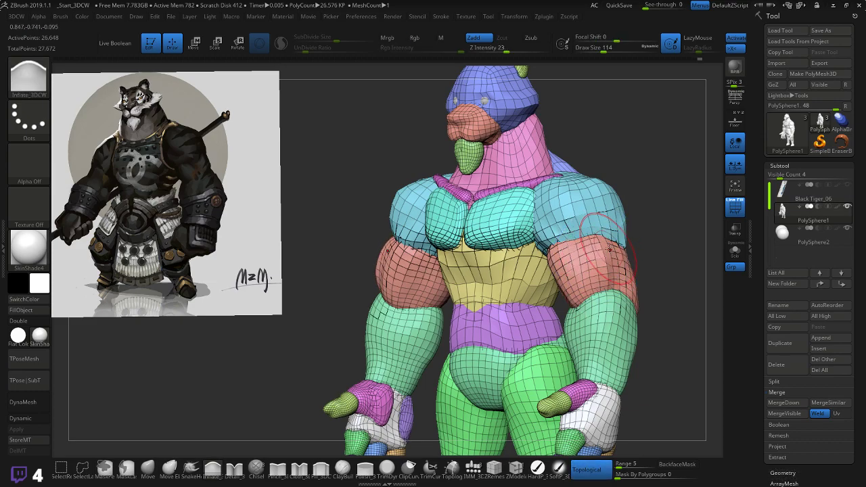
{"action": "left_click_drag", "start_coordinate": [612, 286], "coordinate": [602, 289], "text": "shift"}
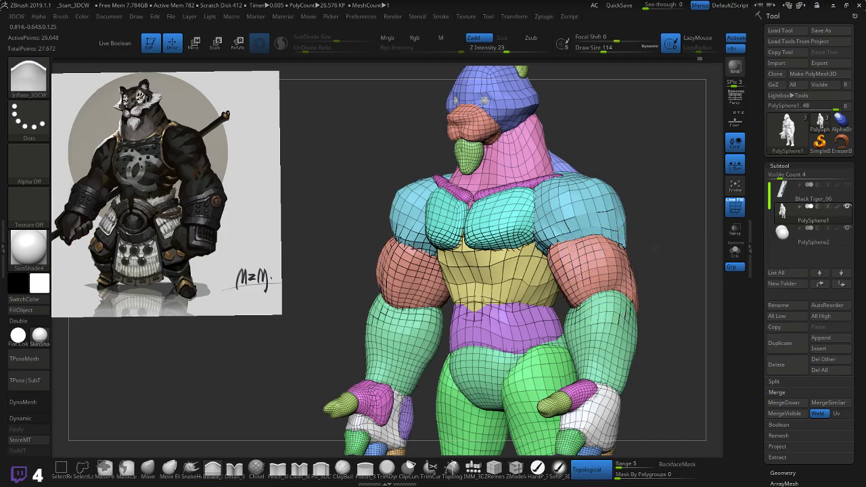
- Reshape the outer contours where the upper arms meet the shoulders with the Move brush at draw size 126 and soften the shoulders with Smooth
{"action": "mouse_move", "coordinate": [649, 250]}
{"action": "left_mouse_down", "text": "shift"}
{"action": "mouse_move", "coordinate": [671, 247]}
{"action": "mouse_move", "coordinate": [636, 237]}
{"action": "mouse_move", "coordinate": [648, 238]}
{"action": "left_mouse_up", "text": "shift"}
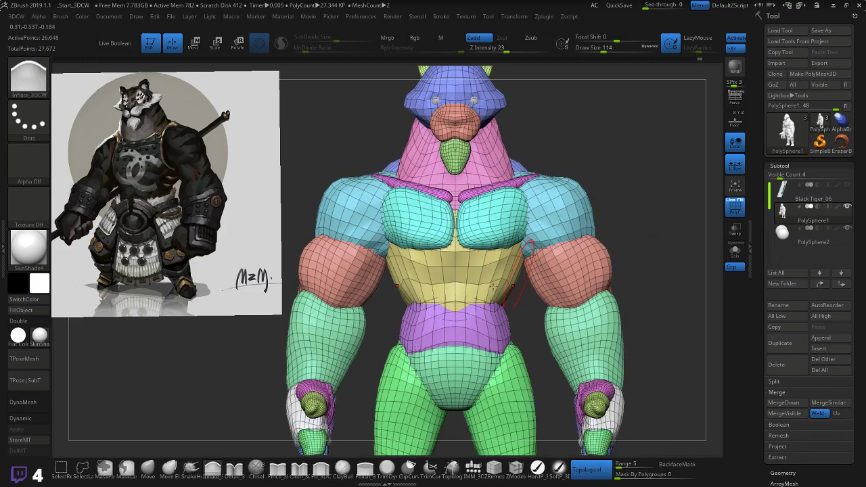
{"action": "left_click", "coordinate": [147, 467]}
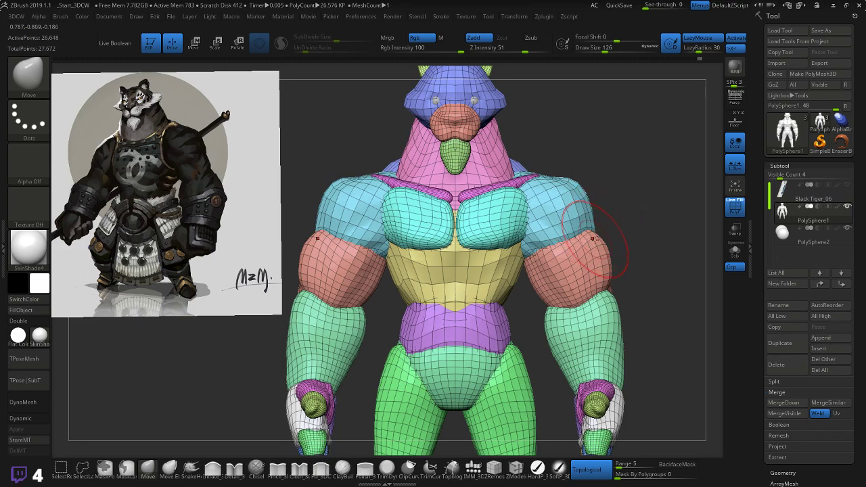
{"action": "mouse_move", "coordinate": [587, 241]}
{"action": "left_mouse_down"}
{"action": "mouse_move", "coordinate": [587, 234]}
{"action": "mouse_move", "coordinate": [597, 269]}
{"action": "left_mouse_up"}
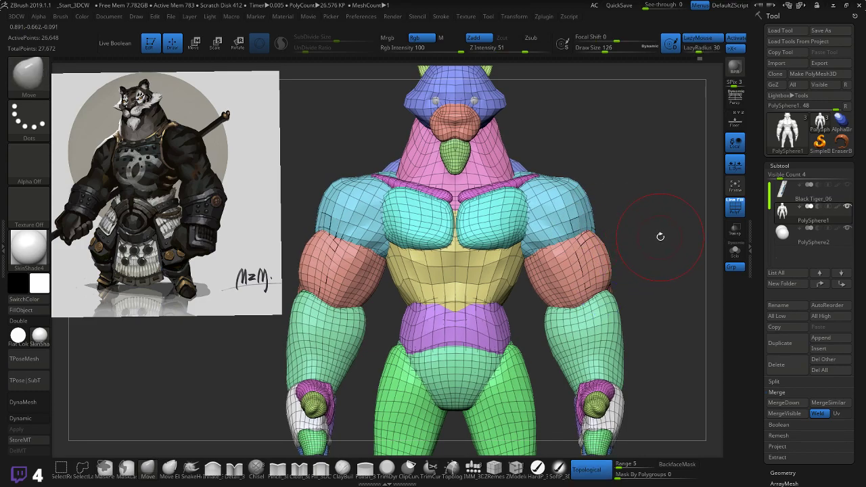
{"action": "mouse_move", "coordinate": [664, 231]}
{"action": "left_mouse_down"}
{"action": "mouse_move", "coordinate": [594, 227]}
{"action": "mouse_move", "coordinate": [595, 237]}
{"action": "mouse_move", "coordinate": [630, 228]}
{"action": "mouse_move", "coordinate": [667, 179]}
{"action": "left_mouse_up"}
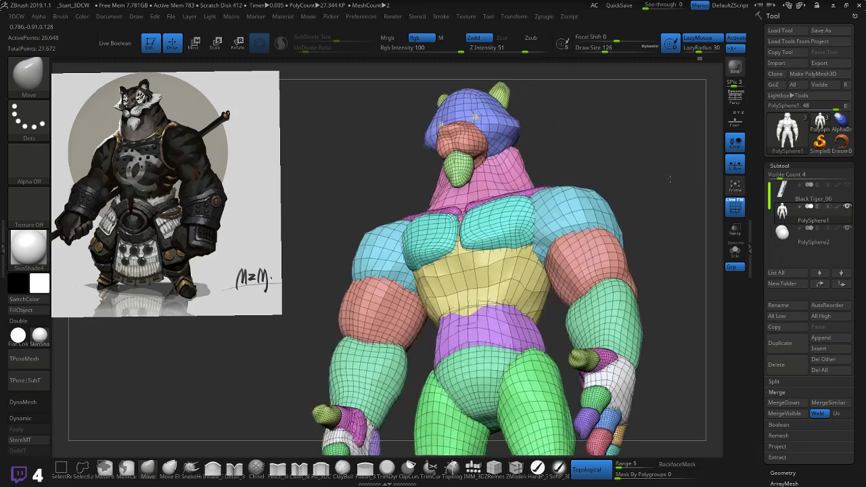
{"action": "mouse_move", "coordinate": [609, 213]}
{"action": "left_mouse_down"}
{"action": "mouse_move", "coordinate": [653, 209]}
{"action": "mouse_move", "coordinate": [656, 216]}
{"action": "left_mouse_up"}
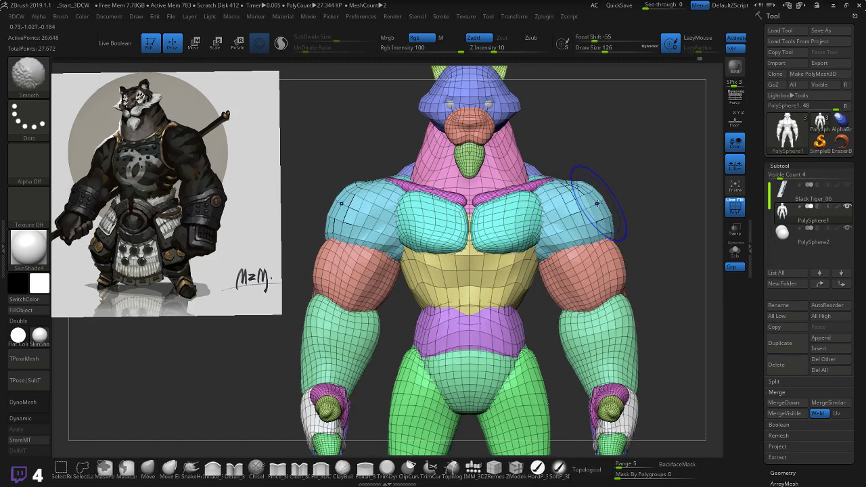
{"action": "left_click_drag", "start_coordinate": [653, 228], "coordinate": [550, 159]}
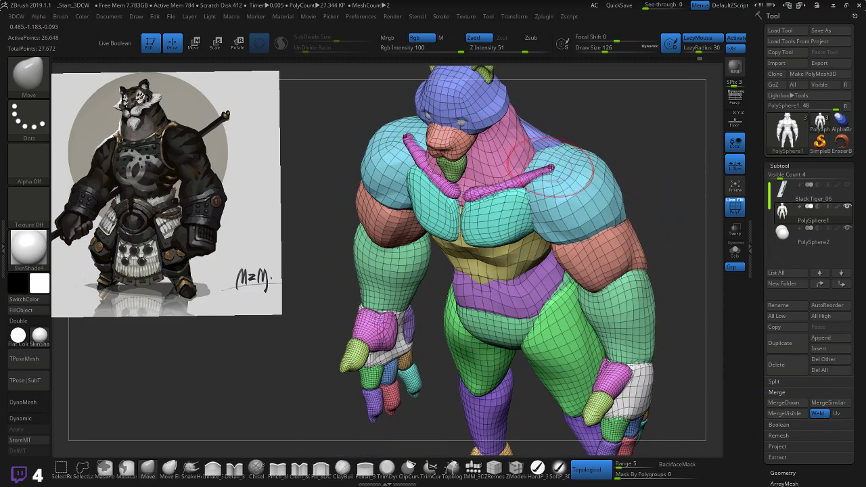
- Adjust the line of both collarbones above the chest with the Move brush
{"action": "left_click_drag", "start_coordinate": [619, 145], "coordinate": [645, 126], "text": "shift"}
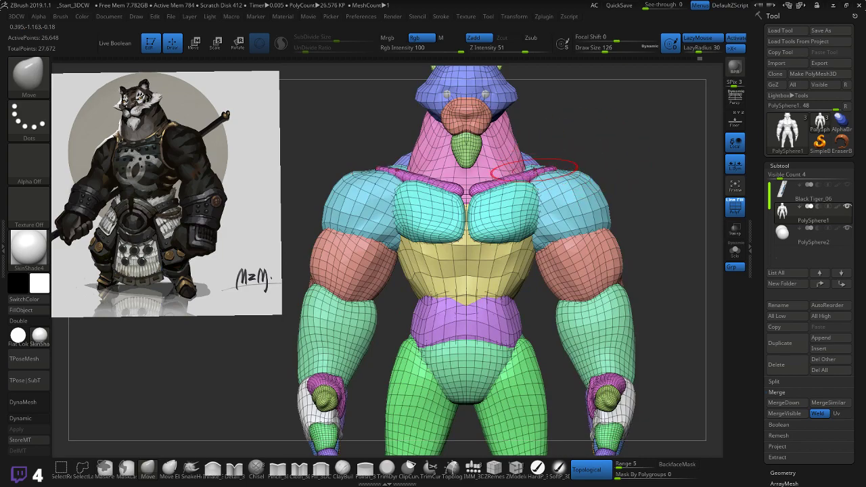
{"action": "left_click", "coordinate": [522, 175]}
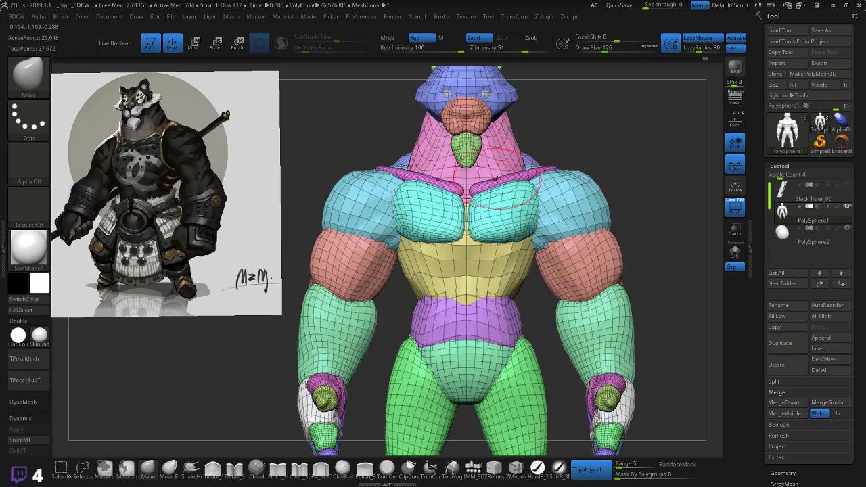
{"action": "left_click_drag", "start_coordinate": [591, 160], "coordinate": [597, 128]}
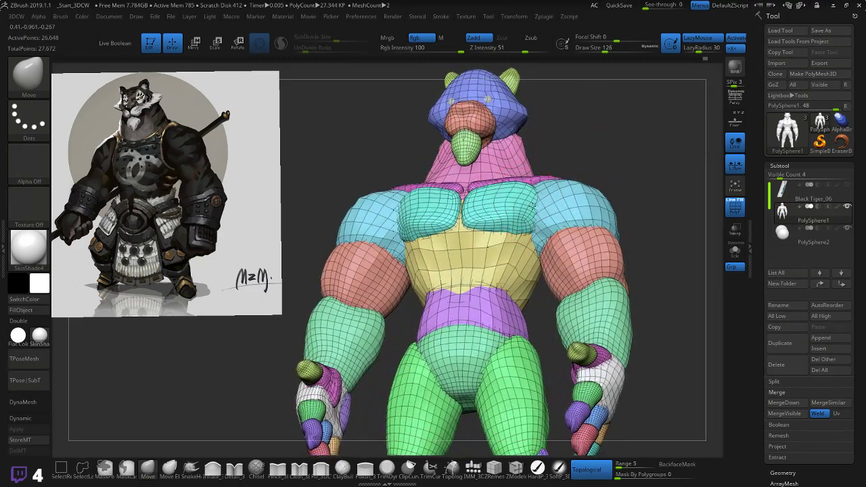
{"action": "mouse_move", "coordinate": [616, 196]}
{"action": "left_mouse_down"}
{"action": "mouse_move", "coordinate": [623, 183]}
{"action": "mouse_move", "coordinate": [622, 192]}
{"action": "left_mouse_up"}
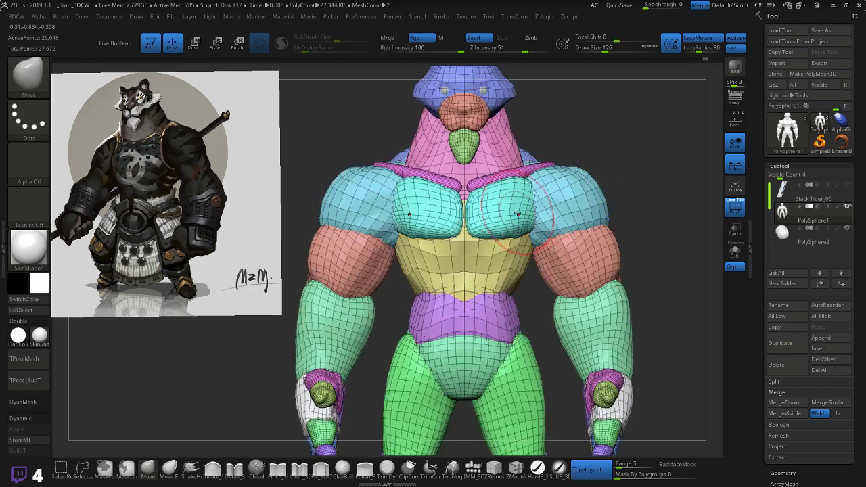
- Nudge the upper rib cage beneath the chest muscles into shape with Move and smooth the area
{"action": "left_click", "coordinate": [507, 249]}
{"action": "left_click_drag", "start_coordinate": [507, 250], "coordinate": [509, 252]}
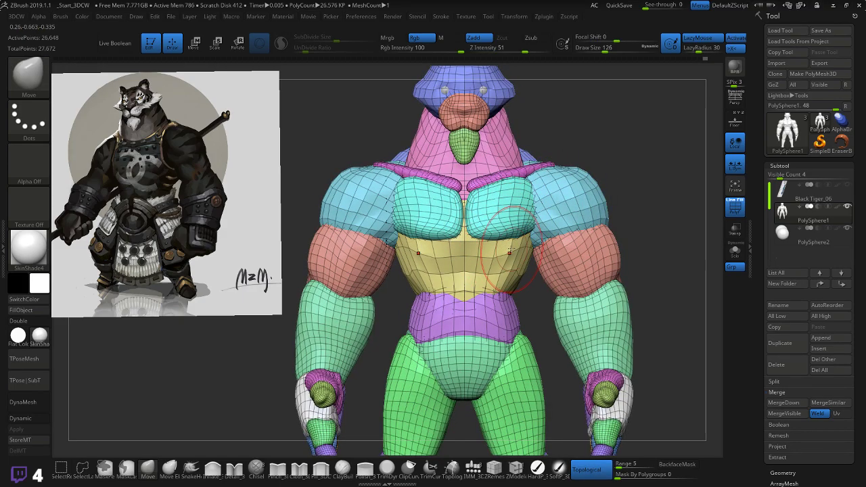
{"action": "left_click_drag", "start_coordinate": [624, 169], "coordinate": [617, 153]}
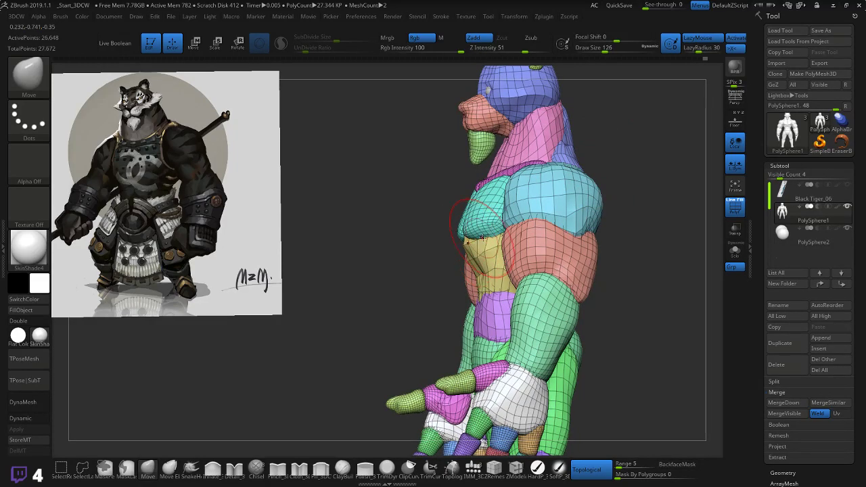
{"action": "left_click_drag", "start_coordinate": [493, 237], "coordinate": [490, 238]}
{"action": "key", "text": "shift"}
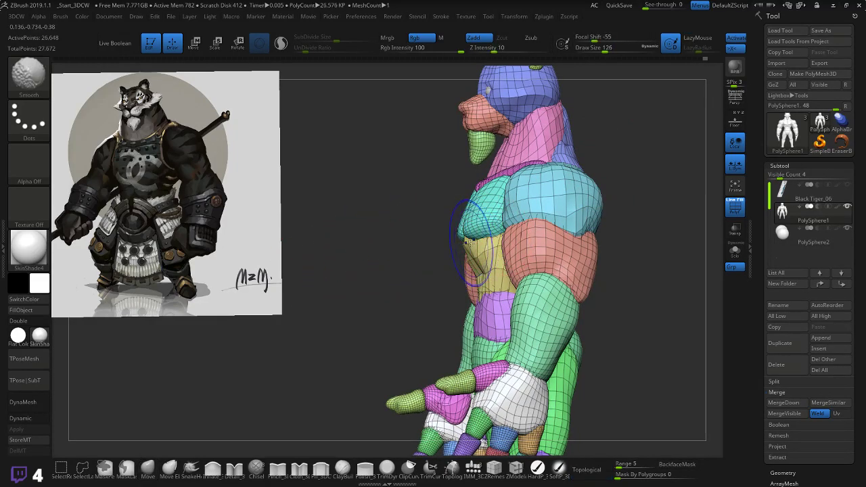
{"action": "left_click_drag", "start_coordinate": [396, 260], "coordinate": [541, 244]}
- Fill out the backs of both calves with Inflate_3DCW at Z Intensity 16 and smooth from the knees into the thighs
{"action": "mouse_move", "coordinate": [629, 241]}
{"action": "left_mouse_down", "text": "alt"}
{"action": "mouse_move", "coordinate": [642, 190]}
{"action": "mouse_move", "coordinate": [663, 205]}
{"action": "mouse_move", "coordinate": [708, 197]}
{"action": "mouse_move", "coordinate": [632, 220]}
{"action": "left_mouse_up", "text": "alt"}
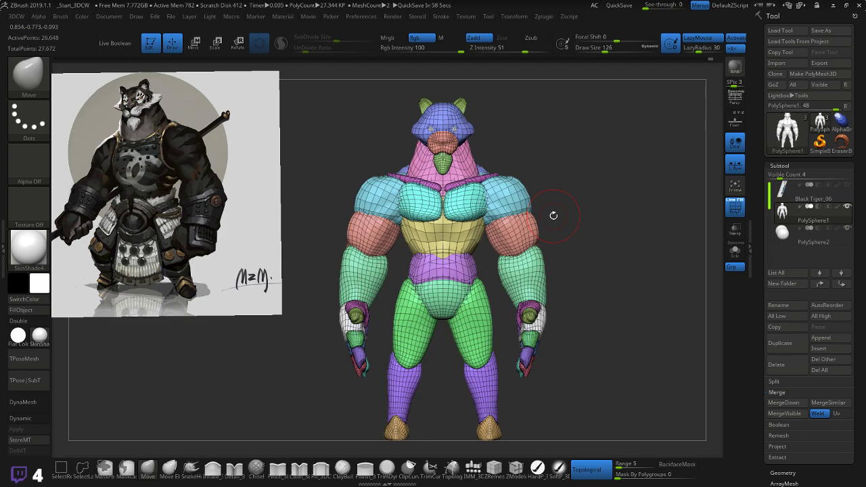
{"action": "left_click_drag", "start_coordinate": [605, 305], "coordinate": [610, 211], "text": "alt"}
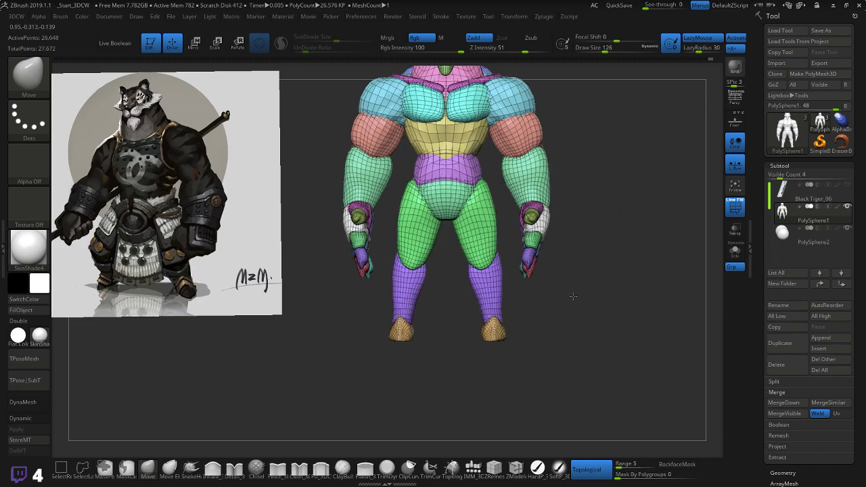
{"action": "left_click_drag", "start_coordinate": [573, 297], "coordinate": [605, 257]}
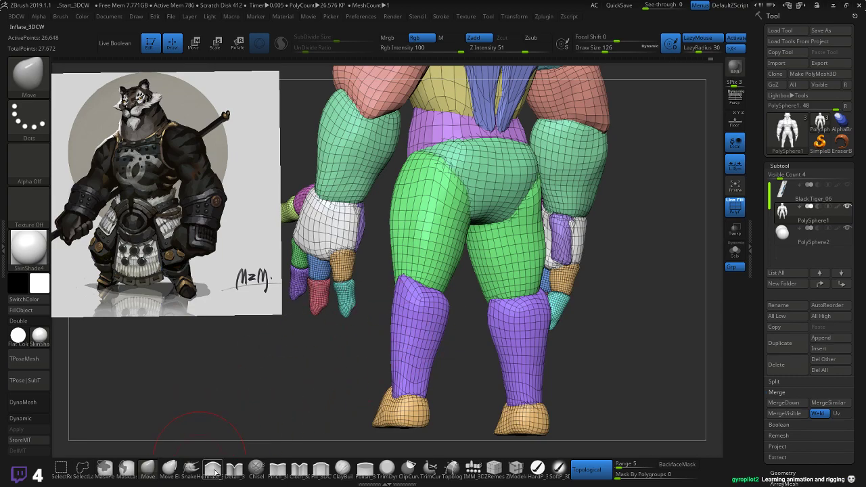
{"action": "left_click", "coordinate": [212, 470]}
{"action": "left_click_drag", "start_coordinate": [425, 292], "coordinate": [437, 333]}
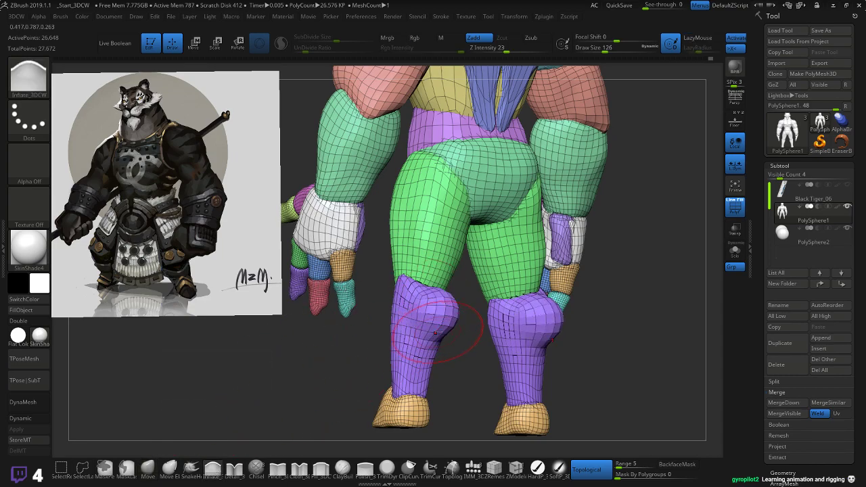
{"action": "key", "text": "ctrl+z"}
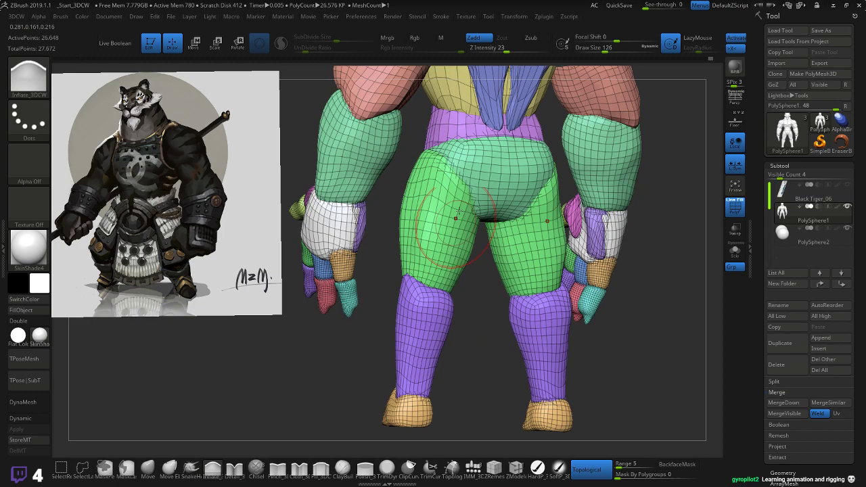
{"action": "left_click_drag", "start_coordinate": [508, 51], "coordinate": [500, 51]}
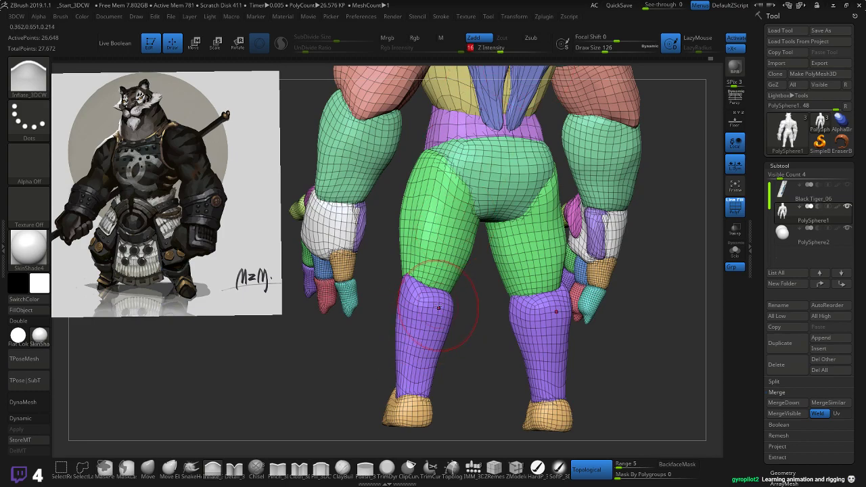
{"action": "mouse_move", "coordinate": [438, 306]}
{"action": "left_mouse_down"}
{"action": "mouse_move", "coordinate": [447, 320]}
{"action": "mouse_move", "coordinate": [429, 359]}
{"action": "left_mouse_up"}
{"action": "mouse_move", "coordinate": [433, 304]}
{"action": "left_mouse_down", "text": "shift"}
{"action": "mouse_move", "coordinate": [436, 328]}
{"action": "mouse_move", "coordinate": [531, 332]}
{"action": "mouse_move", "coordinate": [474, 330]}
{"action": "mouse_move", "coordinate": [434, 312]}
{"action": "mouse_move", "coordinate": [436, 347]}
{"action": "mouse_move", "coordinate": [473, 330]}
{"action": "mouse_move", "coordinate": [498, 336]}
{"action": "mouse_move", "coordinate": [433, 236]}
{"action": "mouse_move", "coordinate": [439, 218]}
{"action": "mouse_move", "coordinate": [441, 238]}
{"action": "left_mouse_up", "text": "shift"}
{"action": "mouse_move", "coordinate": [512, 237]}
{"action": "left_mouse_down"}
{"action": "mouse_move", "coordinate": [537, 236]}
{"action": "mouse_move", "coordinate": [528, 272]}
{"action": "mouse_move", "coordinate": [534, 291]}
{"action": "left_mouse_up"}
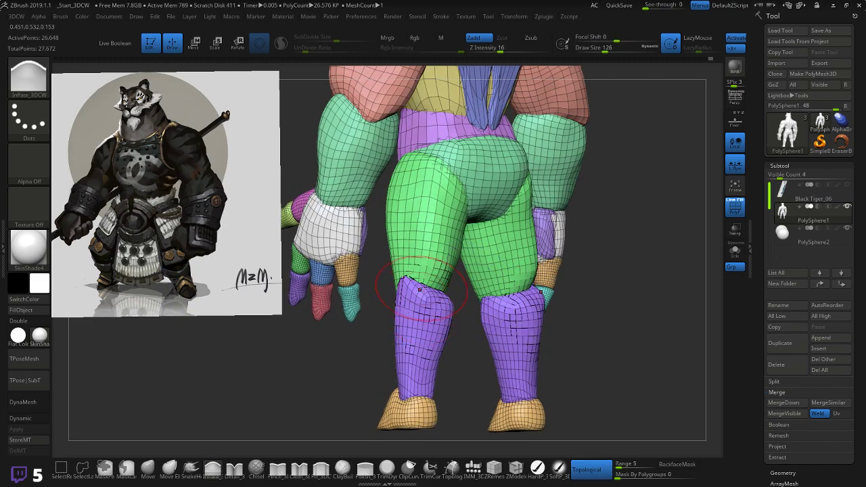
- Reshape the back of the upper arms and their border with the shoulders using Move, softening the area with Smooth
{"action": "left_click", "coordinate": [148, 467]}
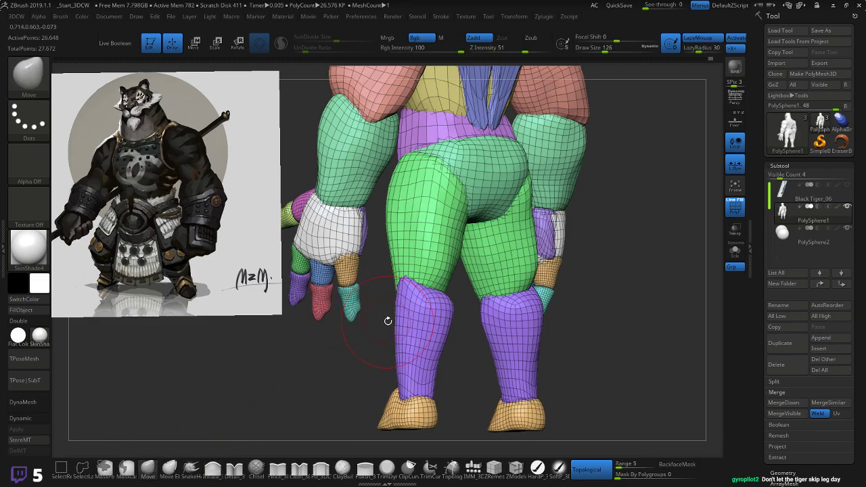
{"action": "left_click_drag", "start_coordinate": [541, 298], "coordinate": [626, 233]}
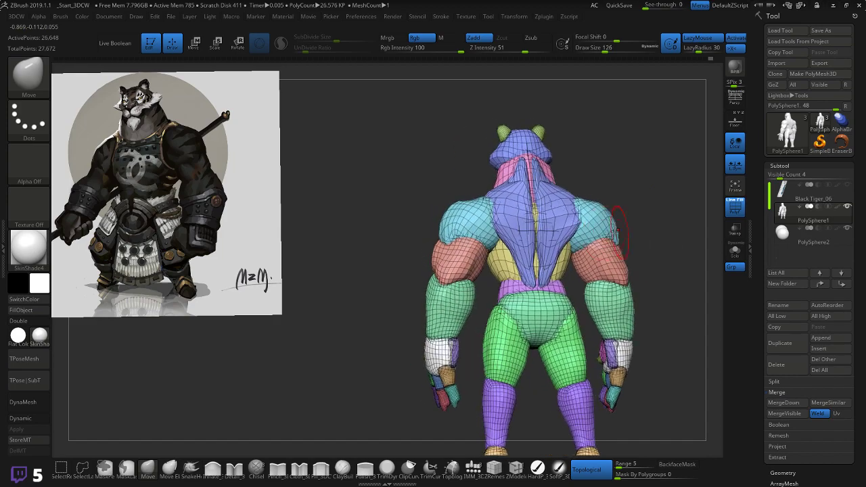
{"action": "mouse_move", "coordinate": [371, 276]}
{"action": "left_mouse_down"}
{"action": "mouse_move", "coordinate": [361, 272]}
{"action": "mouse_move", "coordinate": [387, 300]}
{"action": "mouse_move", "coordinate": [359, 278]}
{"action": "mouse_move", "coordinate": [354, 320]}
{"action": "left_mouse_up"}
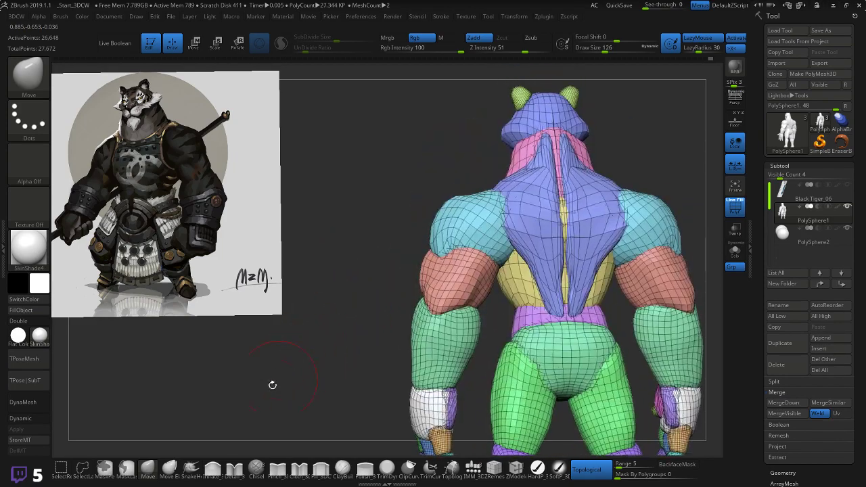
{"action": "key", "text": "b"}
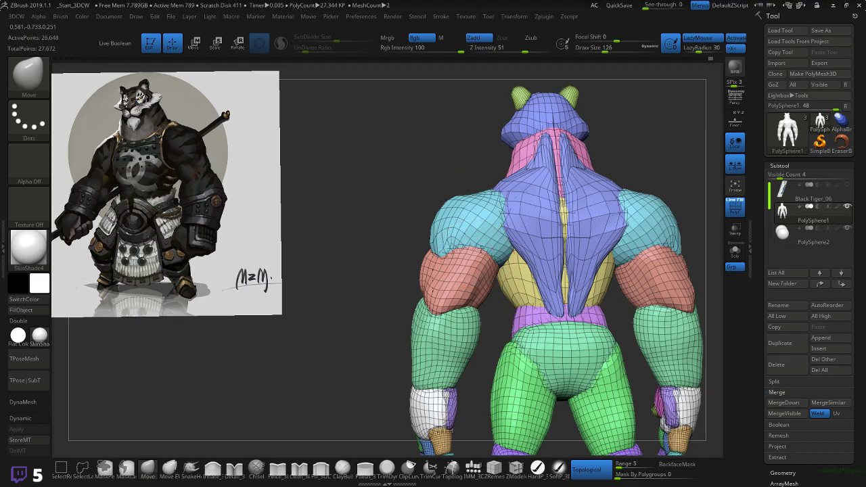
{"action": "left_click_drag", "start_coordinate": [433, 207], "coordinate": [406, 246]}
{"action": "left_click_drag", "start_coordinate": [481, 255], "coordinate": [485, 246]}
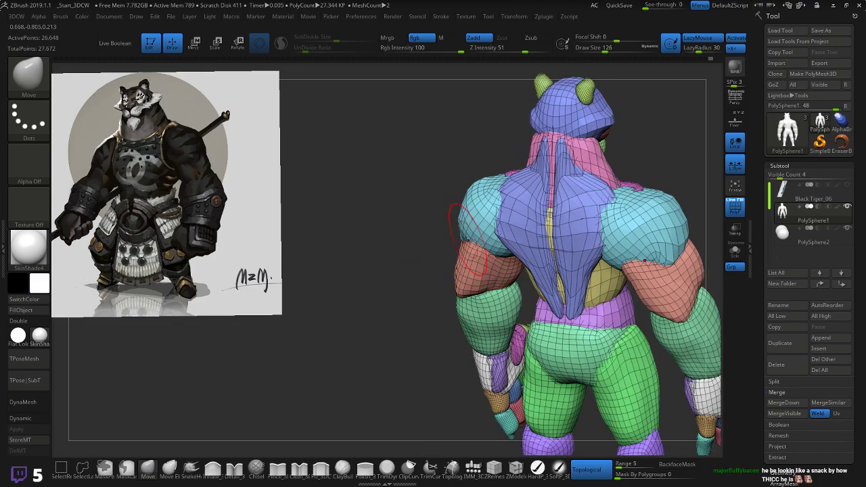
{"action": "left_click_drag", "start_coordinate": [433, 214], "coordinate": [410, 190]}
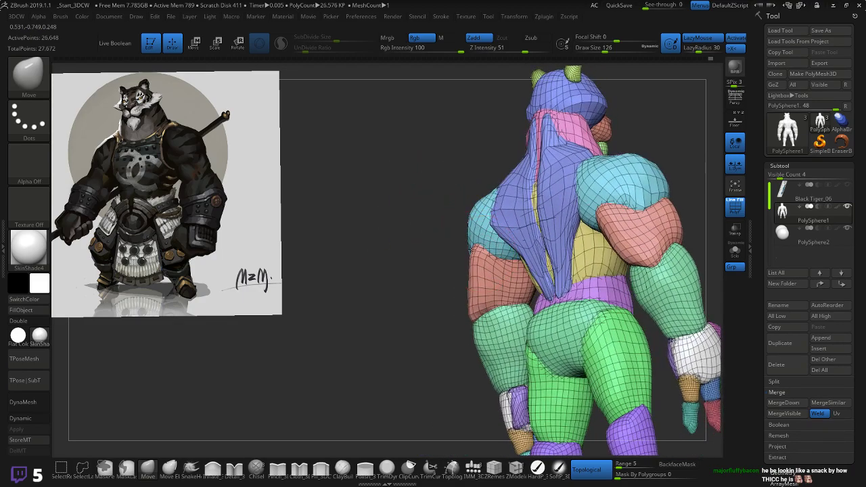
{"action": "left_click_drag", "start_coordinate": [460, 242], "coordinate": [468, 260], "text": "shift"}
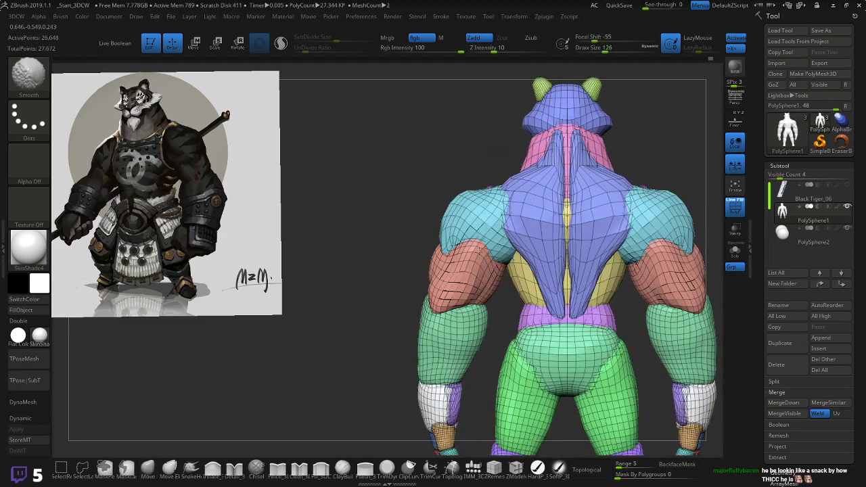
{"action": "left_click_drag", "start_coordinate": [531, 245], "coordinate": [536, 257], "text": "shift"}
- Refine the contours of the elbows and upper forearms with the Move brush from the back and side
{"action": "left_click_drag", "start_coordinate": [398, 324], "coordinate": [402, 271], "text": "alt"}
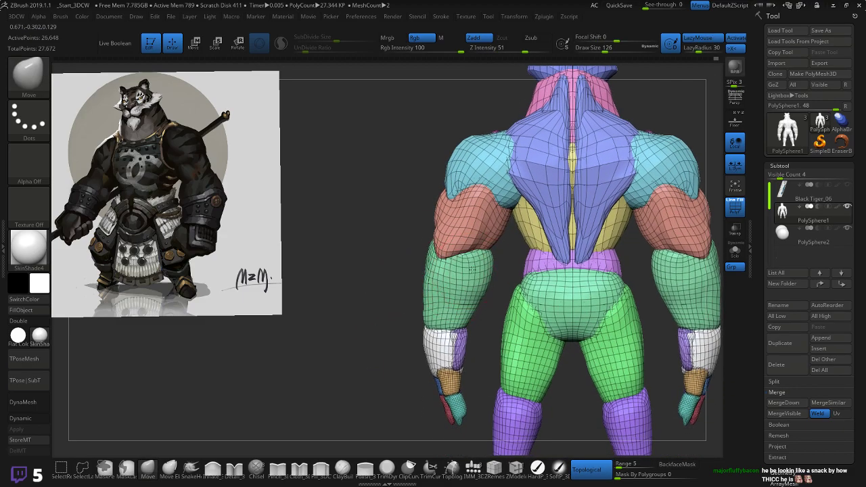
{"action": "left_click_drag", "start_coordinate": [469, 273], "coordinate": [463, 276]}
{"action": "left_click_drag", "start_coordinate": [389, 315], "coordinate": [449, 287]}
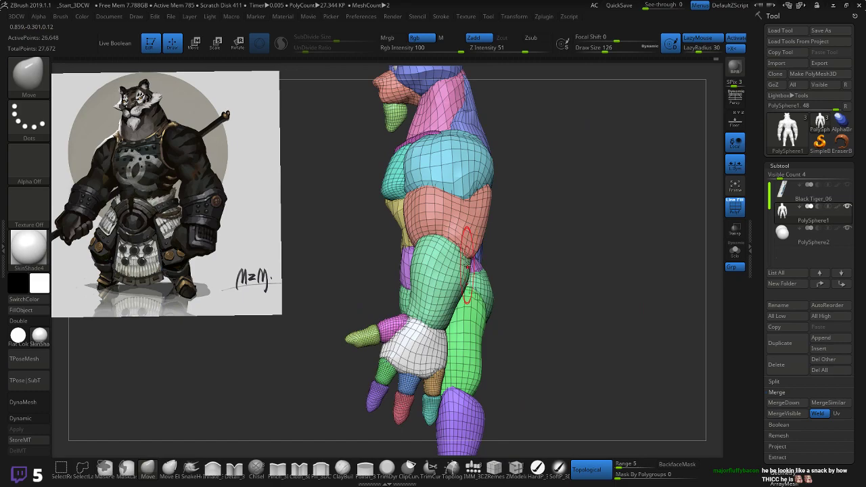
{"action": "key", "text": "shift"}
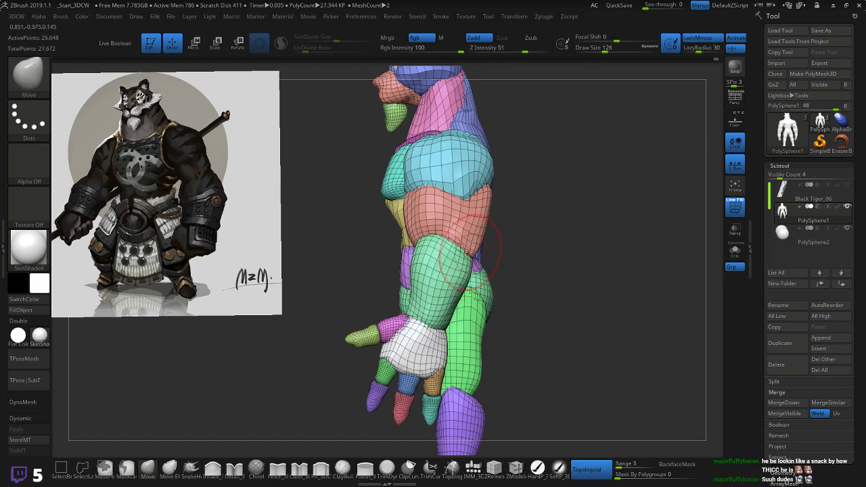
- Build up volume along the outer thighs with Inflate_3DCW at Z Intensity 16, reducing the draw size to 82
{"action": "left_click_drag", "start_coordinate": [538, 240], "coordinate": [571, 238], "text": "shift"}
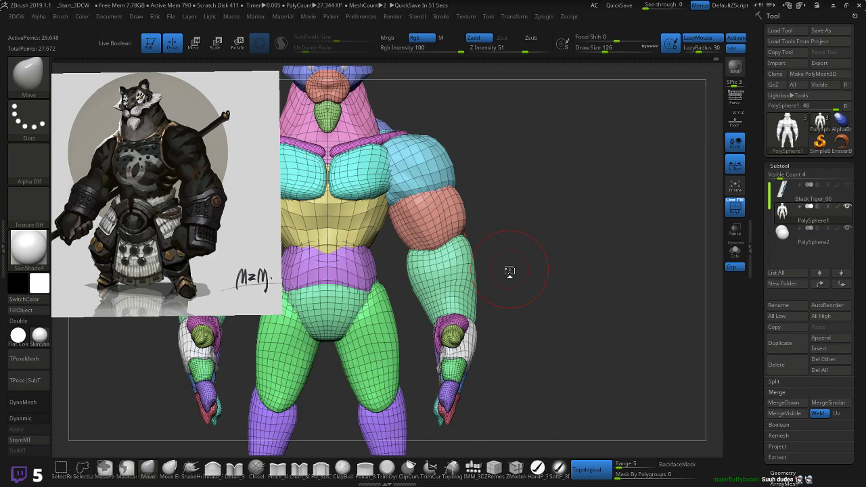
{"action": "mouse_move", "coordinate": [575, 198]}
{"action": "left_mouse_down", "text": "alt"}
{"action": "mouse_move", "coordinate": [530, 195]}
{"action": "mouse_move", "coordinate": [540, 227]}
{"action": "mouse_move", "coordinate": [596, 200]}
{"action": "mouse_move", "coordinate": [611, 227]}
{"action": "left_mouse_up", "text": "alt"}
{"action": "right_click_drag", "start_coordinate": [611, 227], "coordinate": [654, 262], "text": "alt"}
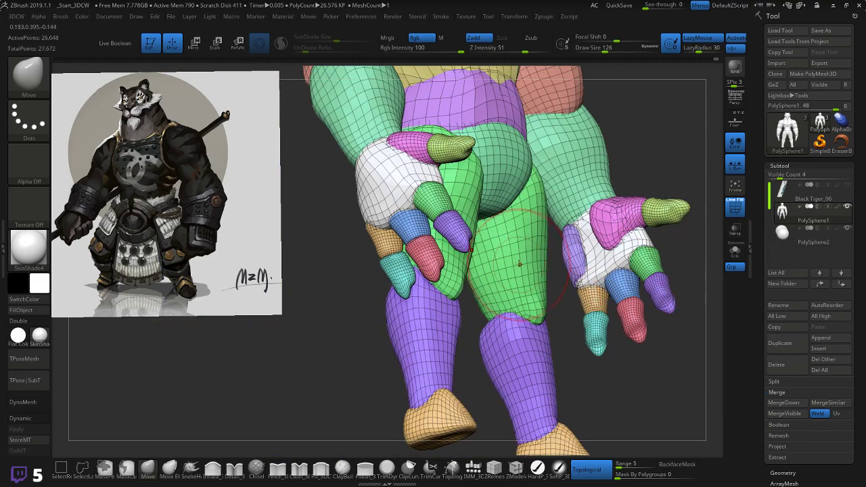
{"action": "right_click_drag", "start_coordinate": [554, 282], "coordinate": [426, 260]}
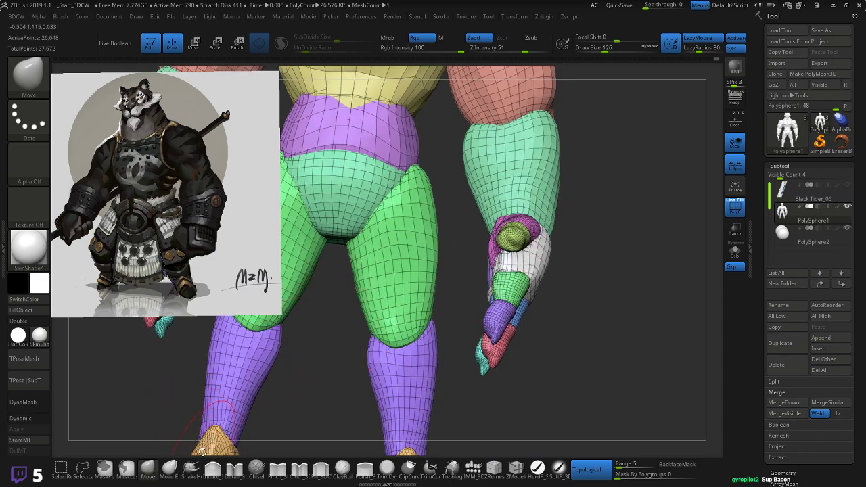
{"action": "left_click", "coordinate": [213, 468]}
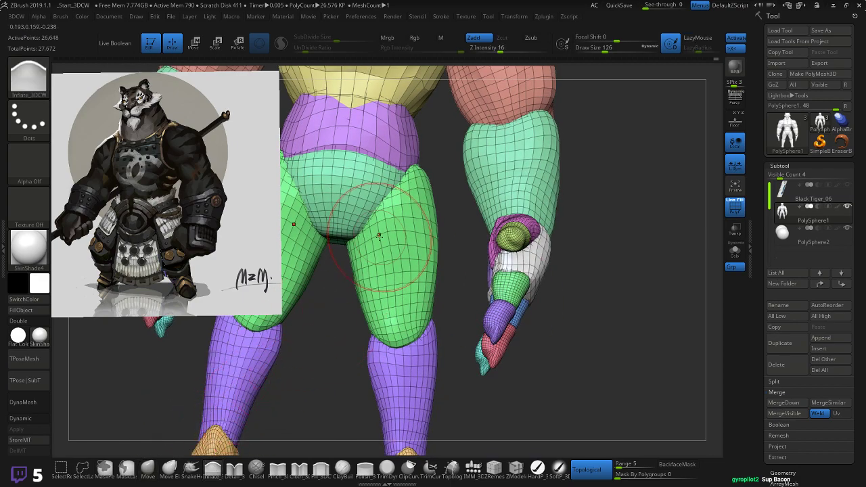
{"action": "key", "text": "["}
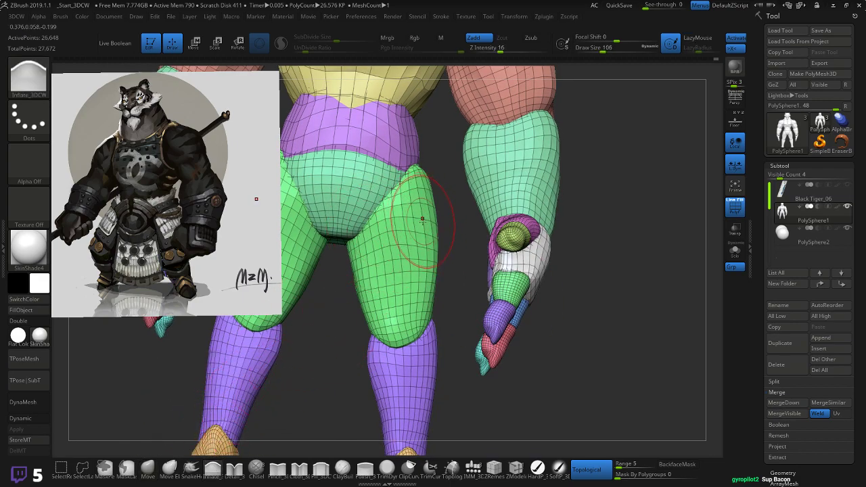
{"action": "left_click_drag", "start_coordinate": [430, 236], "coordinate": [421, 224]}
{"action": "mouse_move", "coordinate": [467, 261]}
{"action": "left_mouse_down"}
{"action": "mouse_move", "coordinate": [502, 264]}
{"action": "mouse_move", "coordinate": [470, 272]}
{"action": "mouse_move", "coordinate": [432, 236]}
{"action": "left_mouse_up"}
{"action": "mouse_move", "coordinate": [466, 237]}
{"action": "left_mouse_down"}
{"action": "mouse_move", "coordinate": [520, 238]}
{"action": "mouse_move", "coordinate": [482, 240]}
{"action": "left_mouse_up"}
{"action": "right_click_drag", "start_coordinate": [391, 235], "coordinate": [470, 282]}
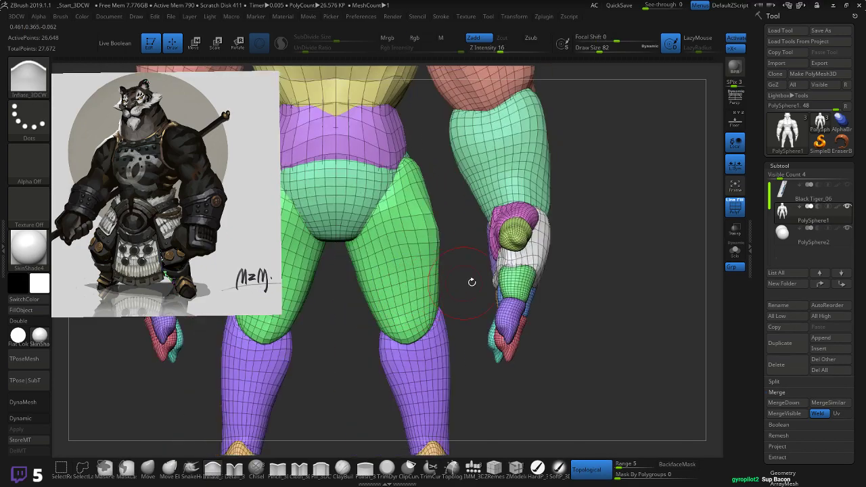
- Refine the outer contour of the upper thighs with the Move brush at draw size 82
{"action": "right_click_drag", "start_coordinate": [600, 283], "coordinate": [531, 255], "text": "ctrl"}
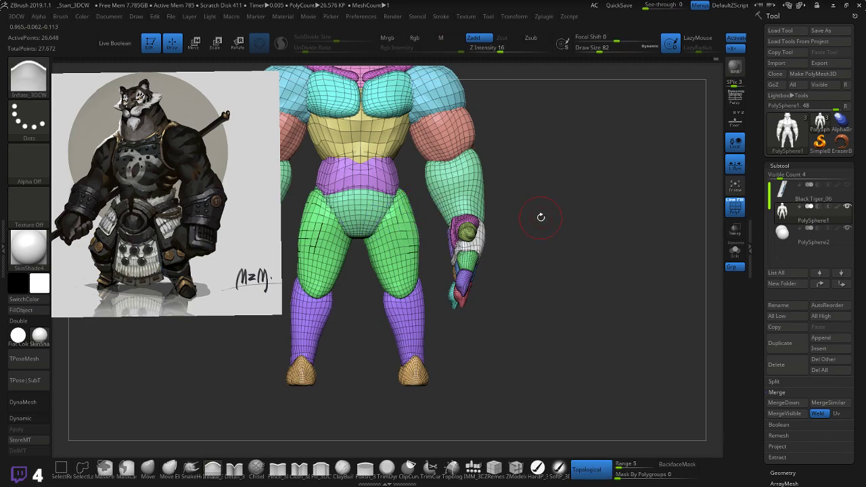
{"action": "right_click_drag", "start_coordinate": [541, 217], "coordinate": [561, 232], "text": "ctrl"}
{"action": "right_click_drag", "start_coordinate": [441, 227], "coordinate": [489, 252]}
{"action": "left_click", "coordinate": [148, 467]}
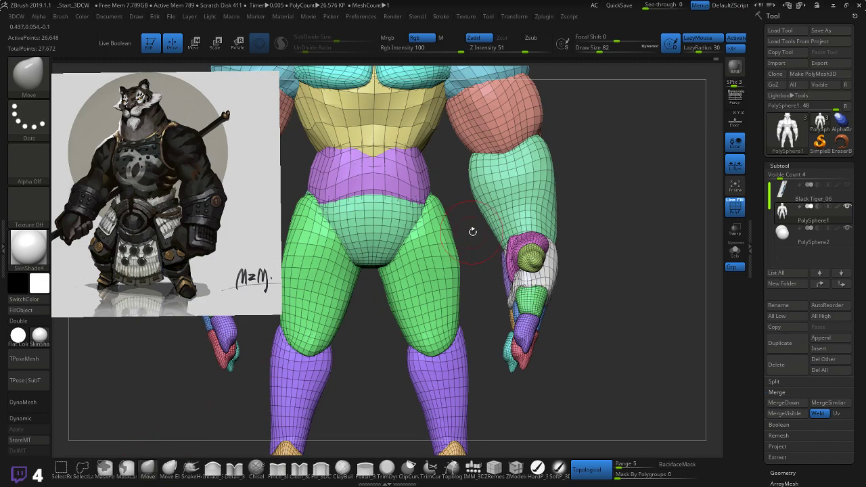
{"action": "left_click_drag", "start_coordinate": [473, 232], "coordinate": [414, 236]}
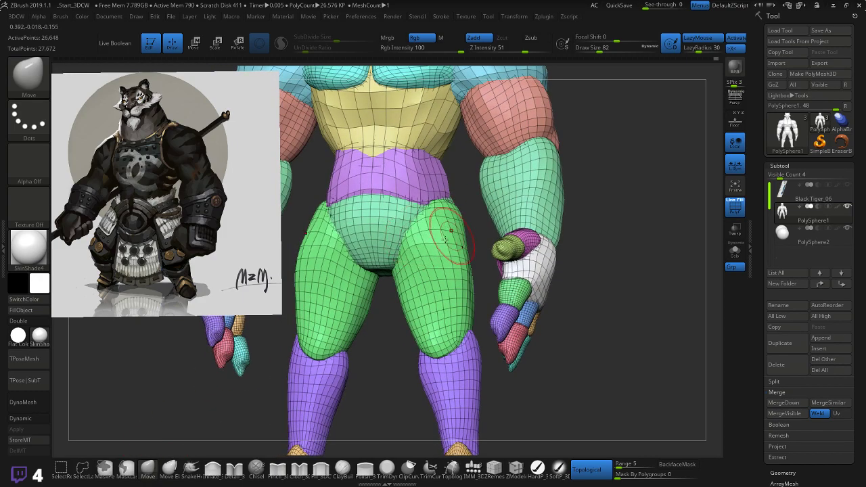
{"action": "mouse_move", "coordinate": [390, 253]}
{"action": "left_mouse_down", "text": "shift"}
{"action": "mouse_move", "coordinate": [401, 268]}
{"action": "mouse_move", "coordinate": [421, 260]}
{"action": "mouse_move", "coordinate": [426, 205]}
{"action": "mouse_move", "coordinate": [433, 233]}
{"action": "mouse_move", "coordinate": [395, 248]}
{"action": "left_mouse_up", "text": "shift"}
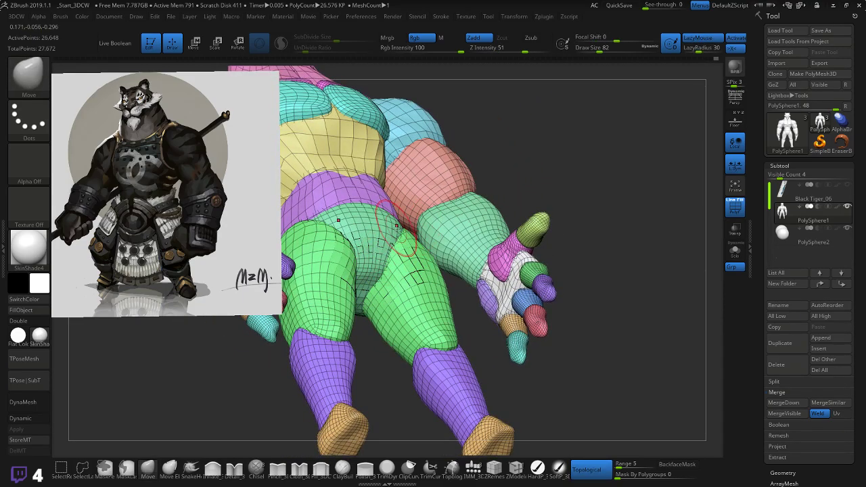
- Adjust the thigh tops around the hips with Move from behind and smooth the front of the upper thighs
{"action": "left_click_drag", "start_coordinate": [547, 161], "coordinate": [387, 205]}
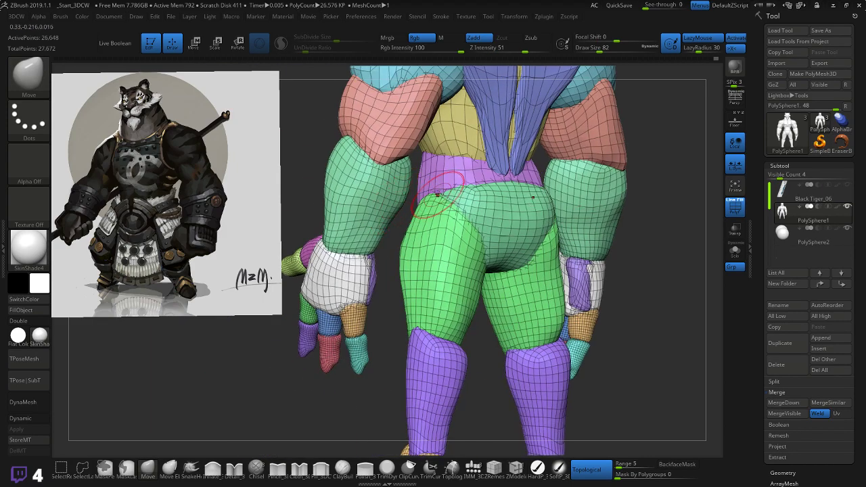
{"action": "mouse_move", "coordinate": [439, 195]}
{"action": "left_mouse_down"}
{"action": "mouse_move", "coordinate": [476, 212]}
{"action": "mouse_move", "coordinate": [387, 205]}
{"action": "mouse_move", "coordinate": [473, 212]}
{"action": "left_mouse_up"}
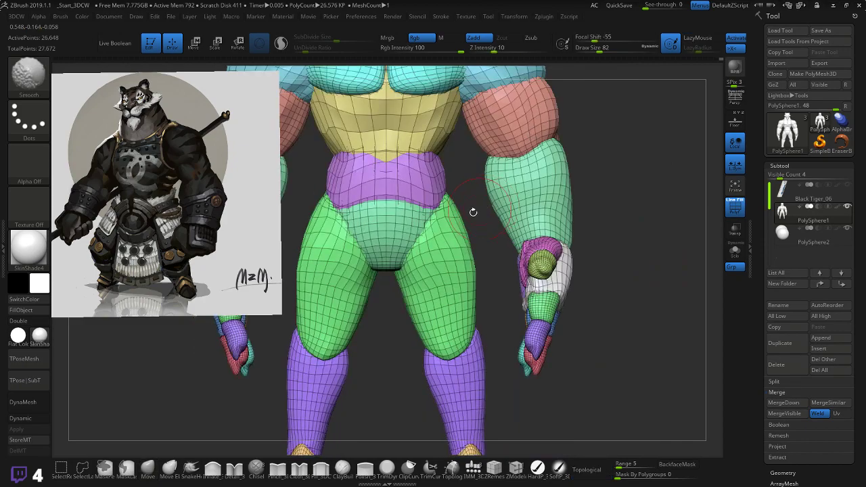
{"action": "mouse_move", "coordinate": [426, 230]}
{"action": "left_mouse_down", "text": "shift"}
{"action": "mouse_move", "coordinate": [417, 269]}
{"action": "mouse_move", "coordinate": [399, 270]}
{"action": "mouse_move", "coordinate": [425, 245]}
{"action": "mouse_move", "coordinate": [418, 287]}
{"action": "left_mouse_up", "text": "shift"}
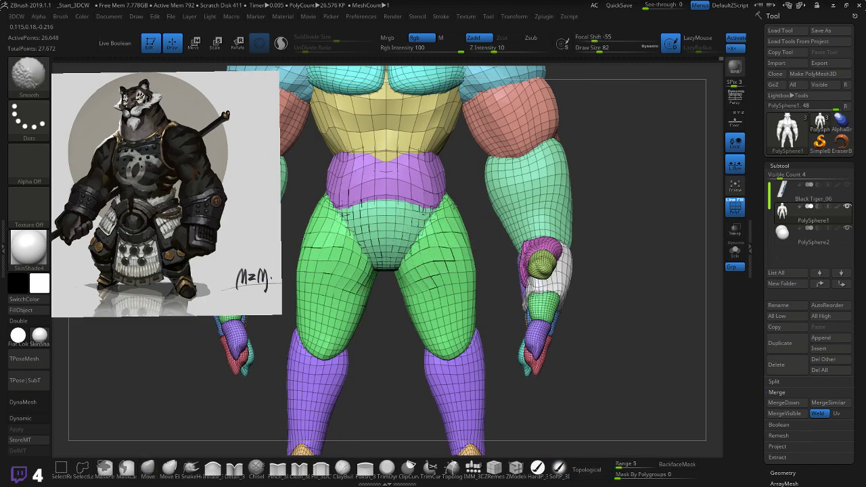
- Reshape the tips and sides of both feet with the Move brush
{"action": "left_click_drag", "start_coordinate": [633, 316], "coordinate": [679, 228], "text": "alt"}
{"action": "left_click_drag", "start_coordinate": [428, 266], "coordinate": [385, 273]}
{"action": "mouse_move", "coordinate": [270, 278]}
{"action": "left_mouse_down"}
{"action": "mouse_move", "coordinate": [349, 322]}
{"action": "mouse_move", "coordinate": [415, 317]}
{"action": "mouse_move", "coordinate": [415, 381]}
{"action": "mouse_move", "coordinate": [419, 370]}
{"action": "mouse_move", "coordinate": [371, 362]}
{"action": "left_mouse_up"}
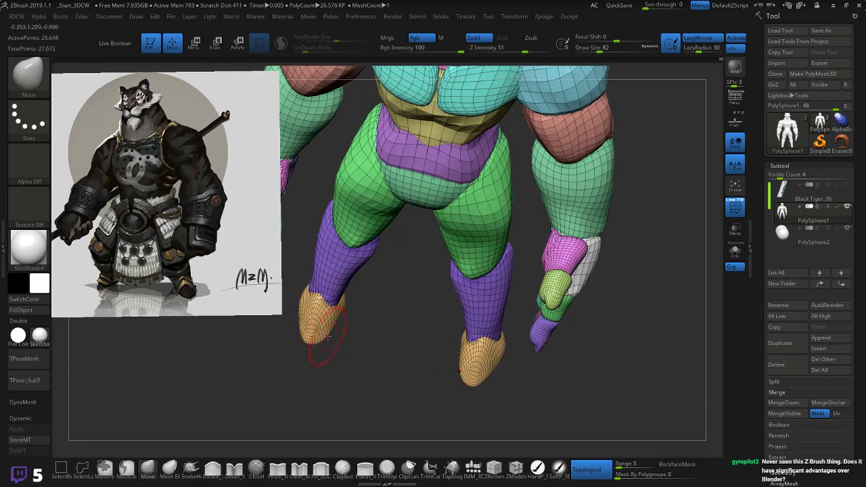
{"action": "left_click_drag", "start_coordinate": [324, 338], "coordinate": [315, 339]}
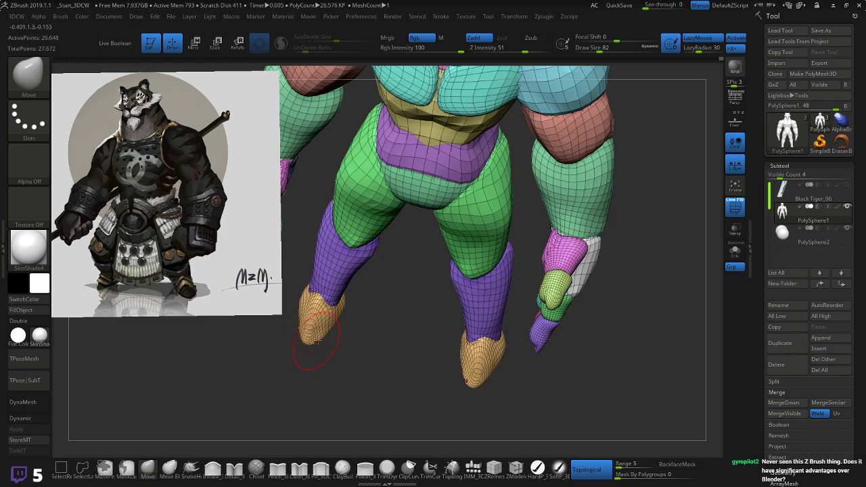
{"action": "mouse_move", "coordinate": [356, 318]}
{"action": "left_mouse_down"}
{"action": "mouse_move", "coordinate": [369, 306]}
{"action": "mouse_move", "coordinate": [324, 309]}
{"action": "mouse_move", "coordinate": [309, 323]}
{"action": "mouse_move", "coordinate": [312, 346]}
{"action": "left_mouse_up"}
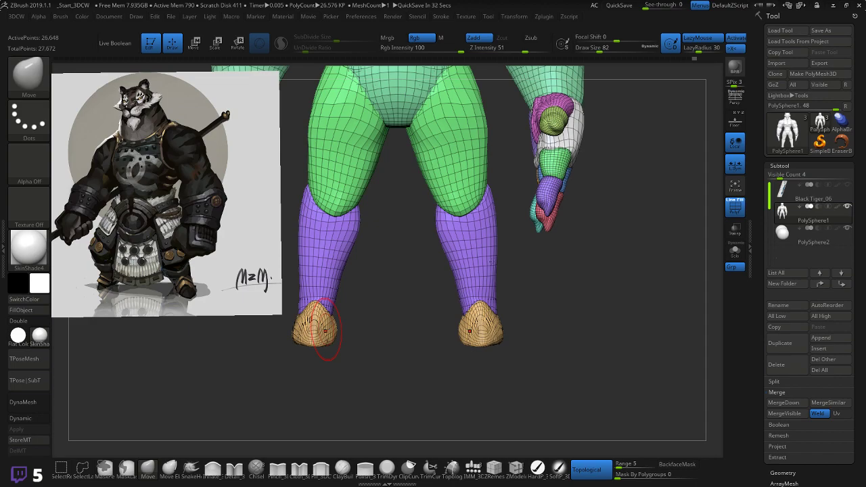
- Examine the whole figure from the front with PolyFrame turned off and turn PolyFrame back on
{"action": "left_click_drag", "start_coordinate": [539, 305], "coordinate": [588, 296]}
{"action": "left_click_drag", "start_coordinate": [571, 253], "coordinate": [587, 237]}
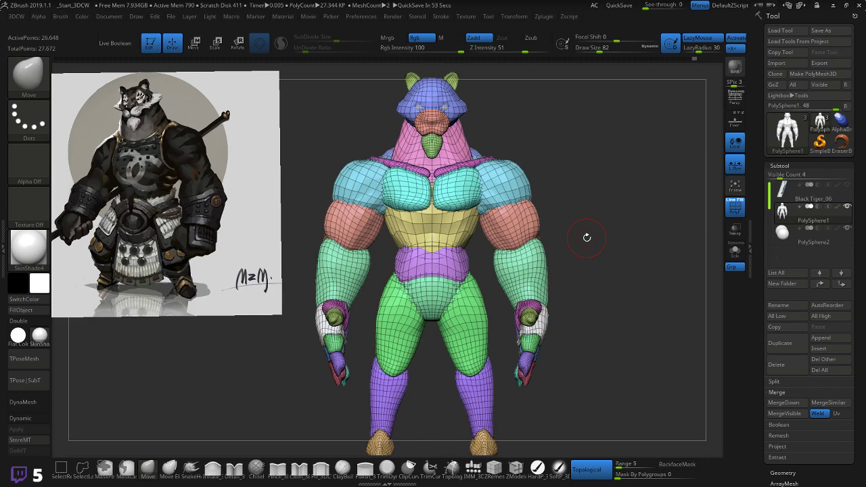
{"action": "key", "text": "shift+f"}
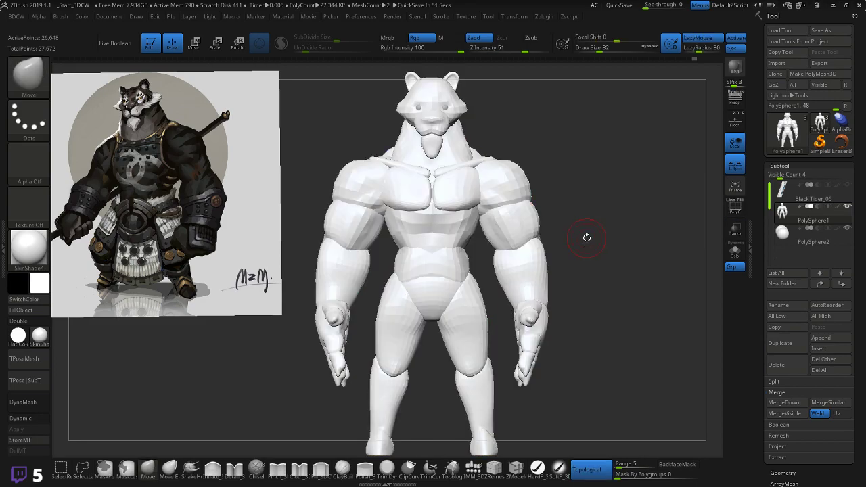
{"action": "key", "text": "shift+f"}
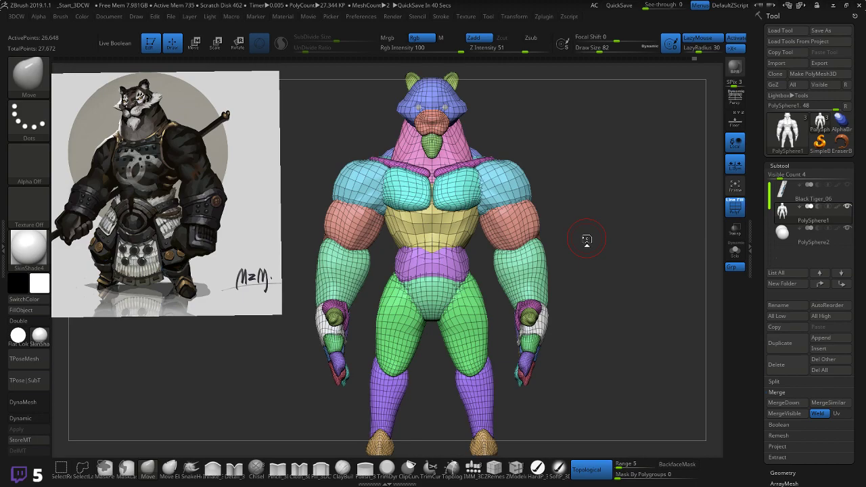
- Check the figure's scale against the Black Tiger_06 ruler subtool, isolating the ruler briefly, and return to PolySphere1 with the ruler hidden
{"action": "left_click", "coordinate": [846, 185]}
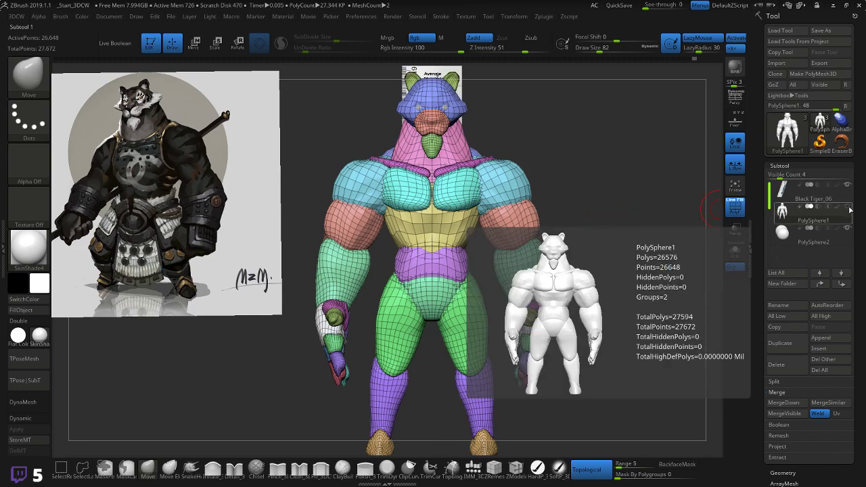
{"action": "left_click", "coordinate": [821, 188]}
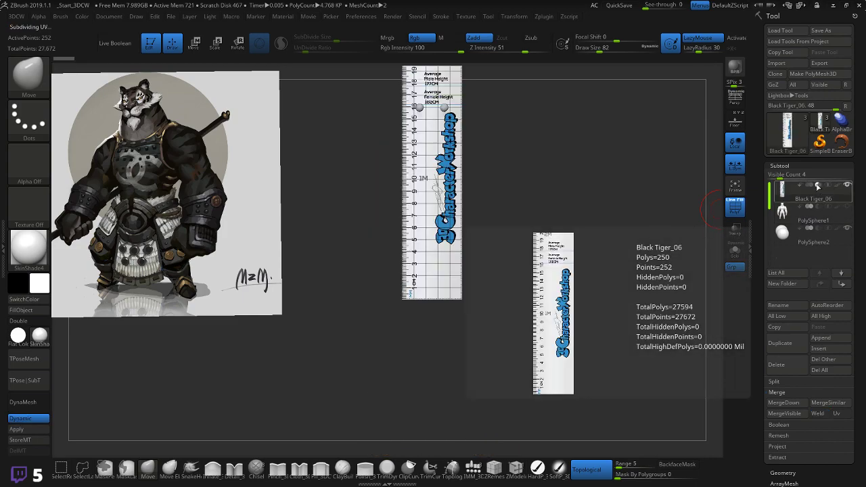
{"action": "mouse_move", "coordinate": [567, 167]}
{"action": "left_mouse_down"}
{"action": "mouse_move", "coordinate": [559, 182]}
{"action": "mouse_move", "coordinate": [566, 173]}
{"action": "left_mouse_up"}
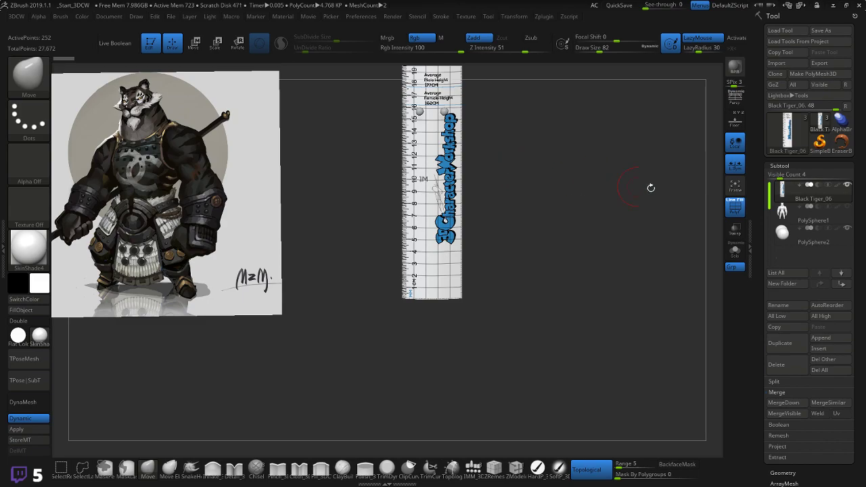
{"action": "left_click", "coordinate": [849, 209]}
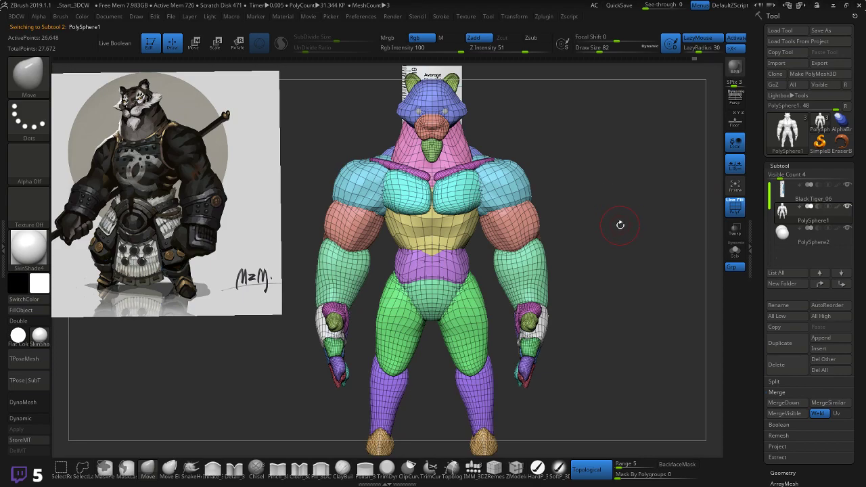
{"action": "left_click_drag", "start_coordinate": [627, 246], "coordinate": [573, 238], "text": "shift"}
{"action": "left_click_drag", "start_coordinate": [509, 232], "coordinate": [631, 219]}
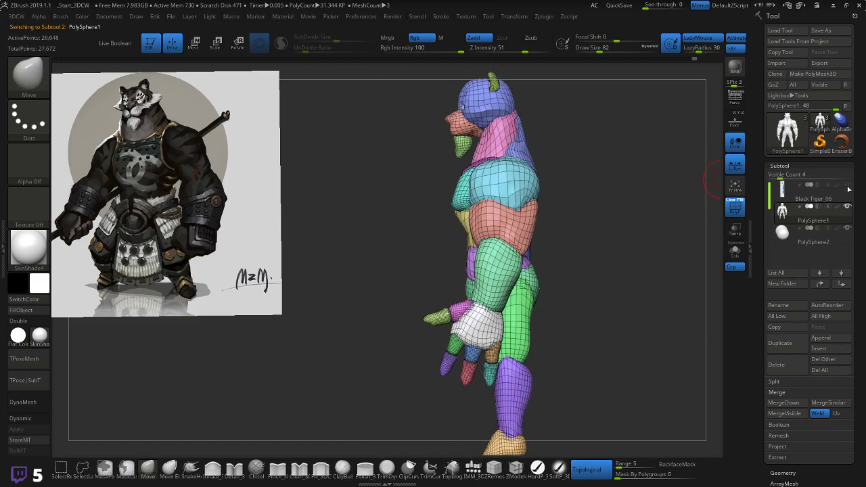
{"action": "left_click_drag", "start_coordinate": [584, 145], "coordinate": [543, 236], "text": "alt"}
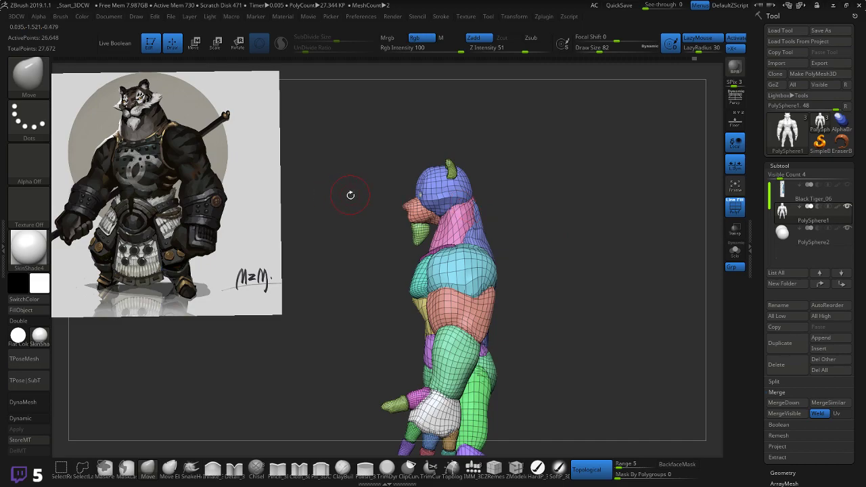
{"action": "left_click_drag", "start_coordinate": [600, 198], "coordinate": [537, 205]}
{"action": "left_click_drag", "start_coordinate": [570, 211], "coordinate": [526, 215]}
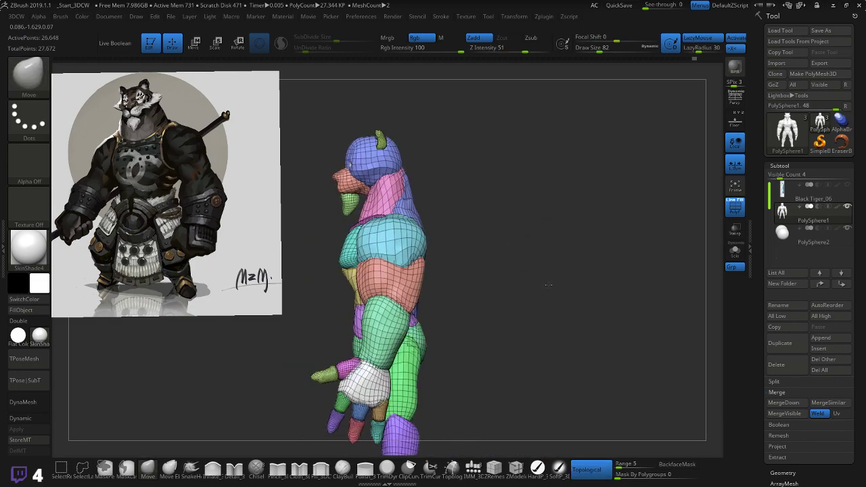
{"action": "left_click_drag", "start_coordinate": [548, 286], "coordinate": [596, 235], "text": "alt"}
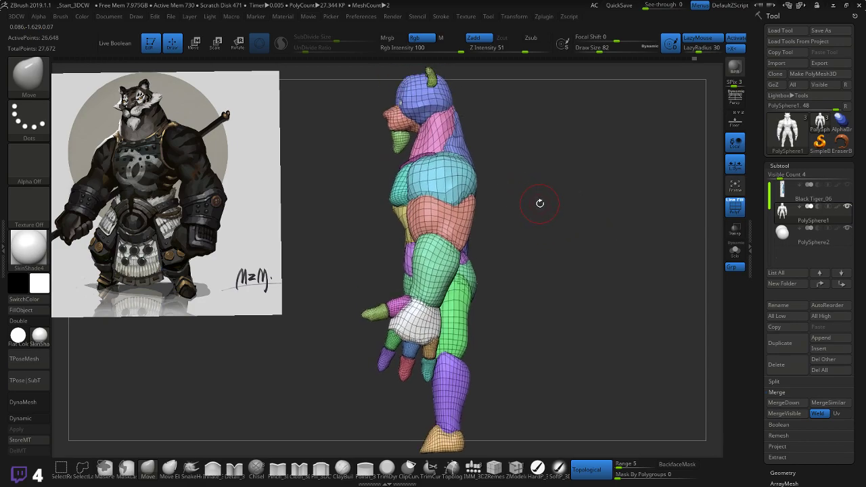
{"action": "left_click_drag", "start_coordinate": [543, 201], "coordinate": [580, 210]}
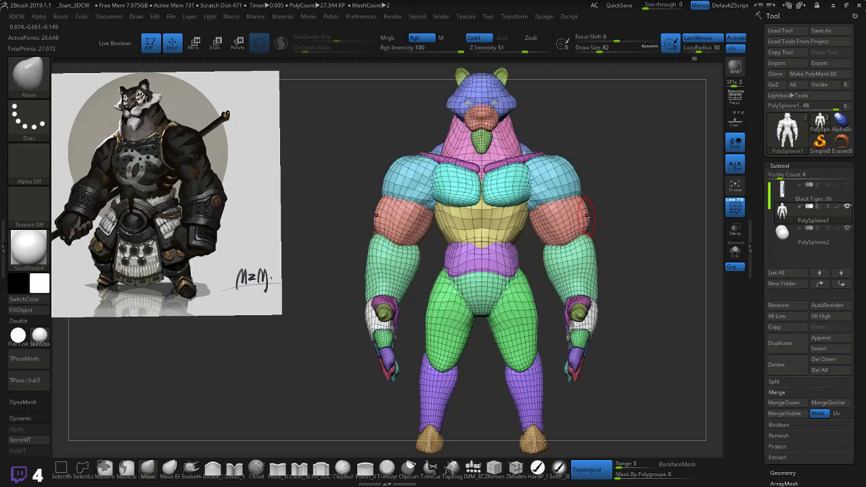
{"action": "left_click_drag", "start_coordinate": [629, 158], "coordinate": [612, 210], "text": "alt"}
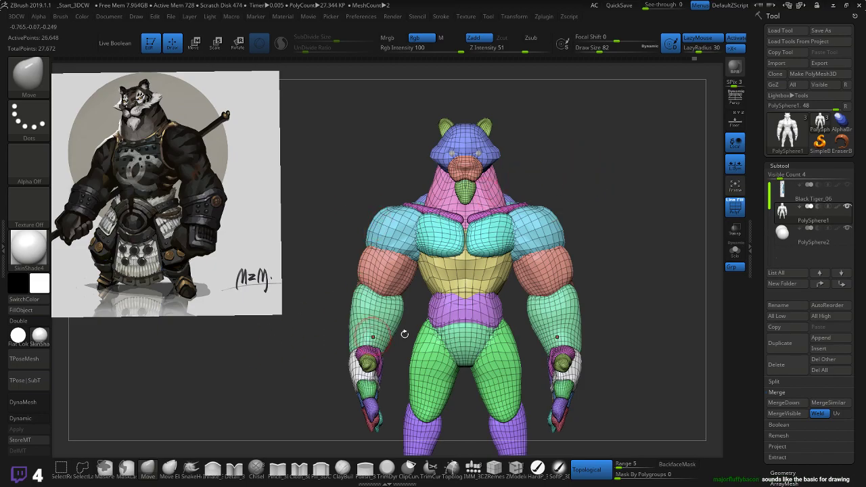
- Switch to File Explorer, view the Shiba Render 05 Adjusted image from the Shiba Soldier folder and close it
{"action": "key", "text": "alt+Tab"}
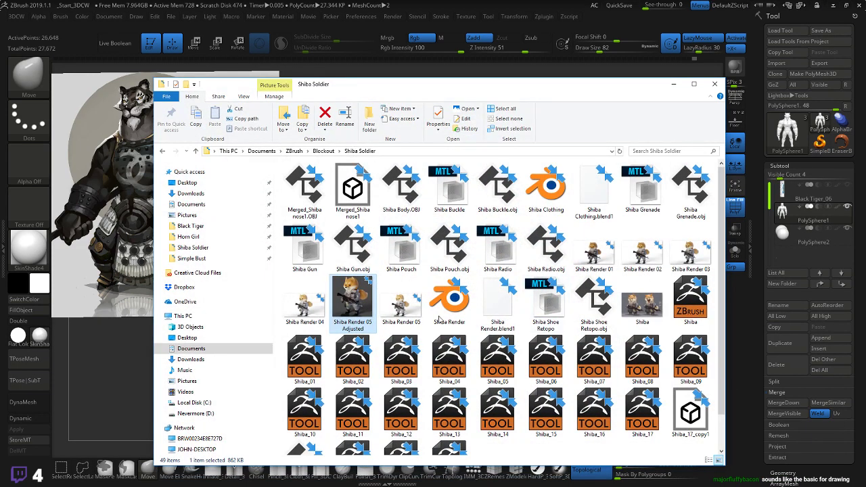
{"action": "double_click", "coordinate": [352, 300]}
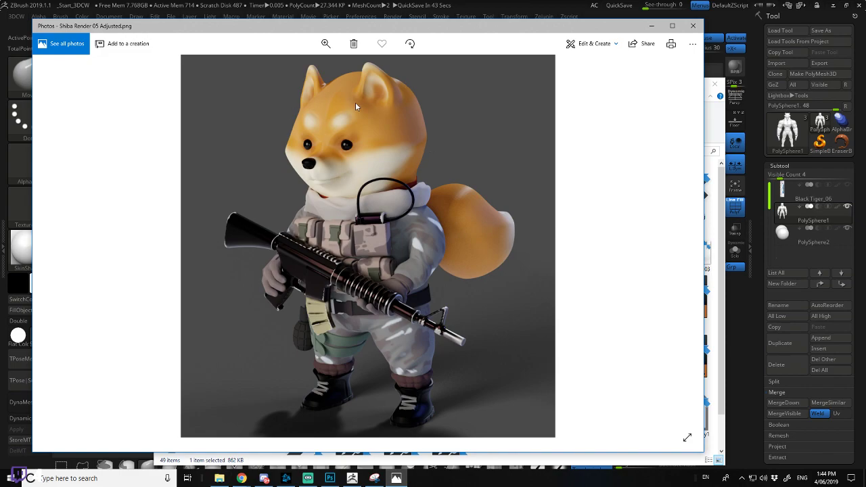
{"action": "left_click", "coordinate": [693, 26]}
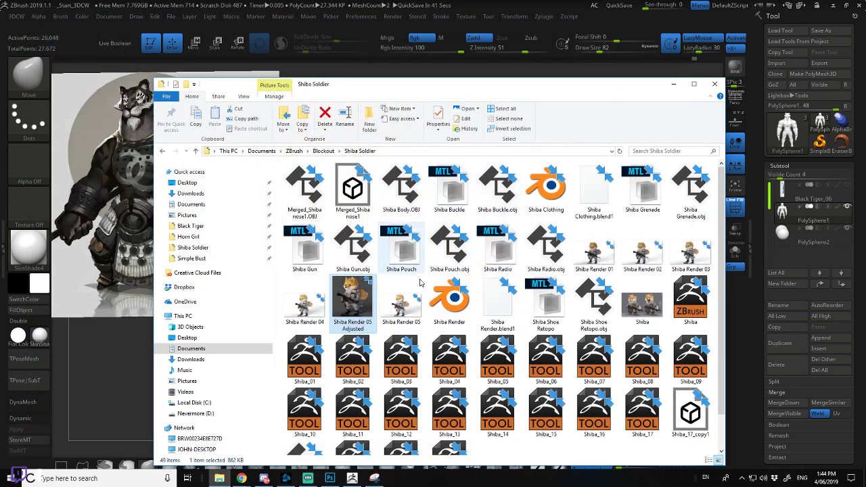
- Open the Shiba Render Blender file from the Shiba Soldier folder and switch back to ZBrush
{"action": "left_click", "coordinate": [450, 304]}
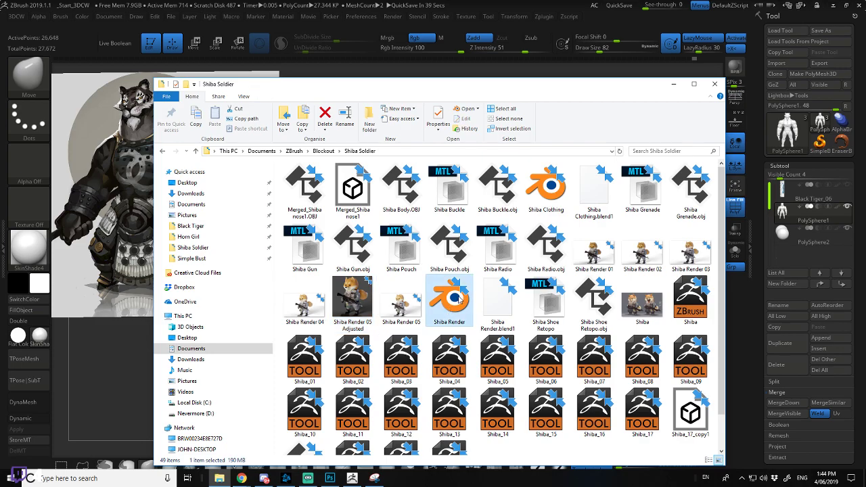
{"action": "double_click", "coordinate": [451, 304]}
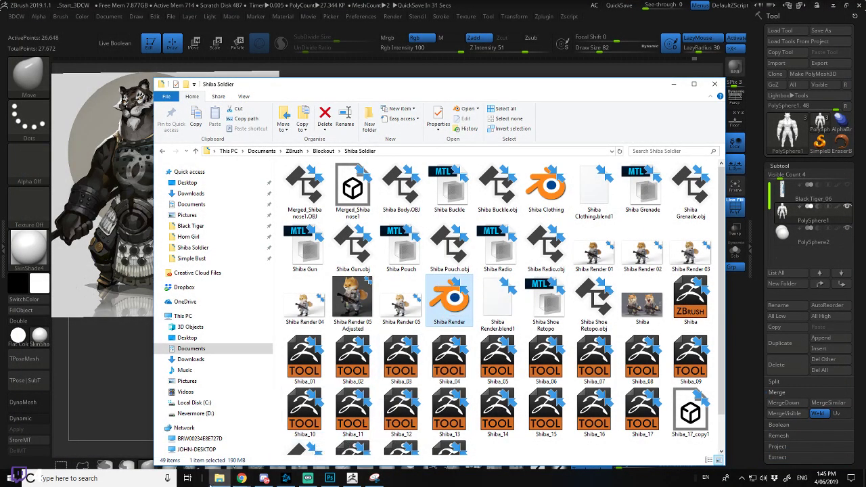
{"action": "left_click", "coordinate": [219, 479]}
{"action": "key", "text": "alt+Tab"}
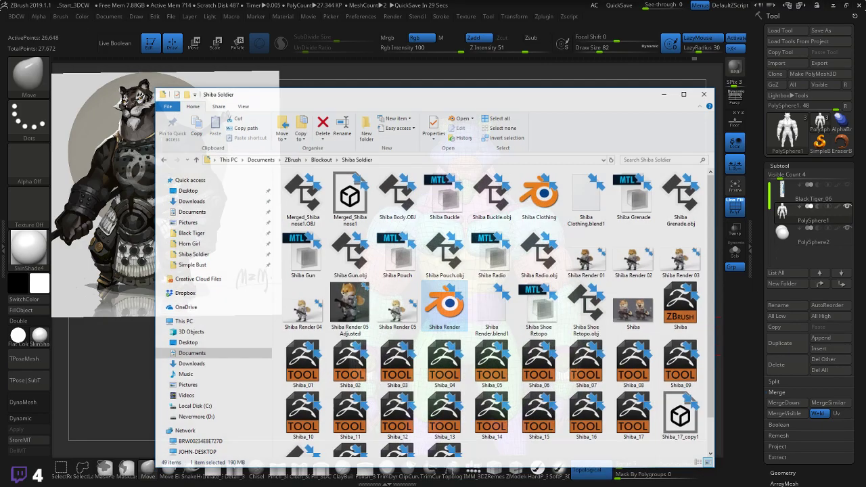
- Return to ZBrush, bring up the File Explorer window and move it off the sculpting canvas
{"action": "left_click", "coordinate": [547, 74]}
{"action": "left_click", "coordinate": [555, 115]}
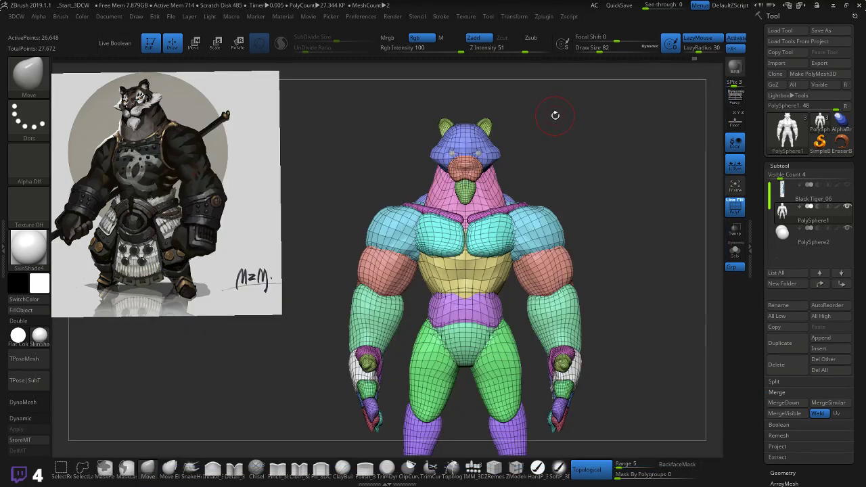
{"action": "key", "text": "alt+Tab"}
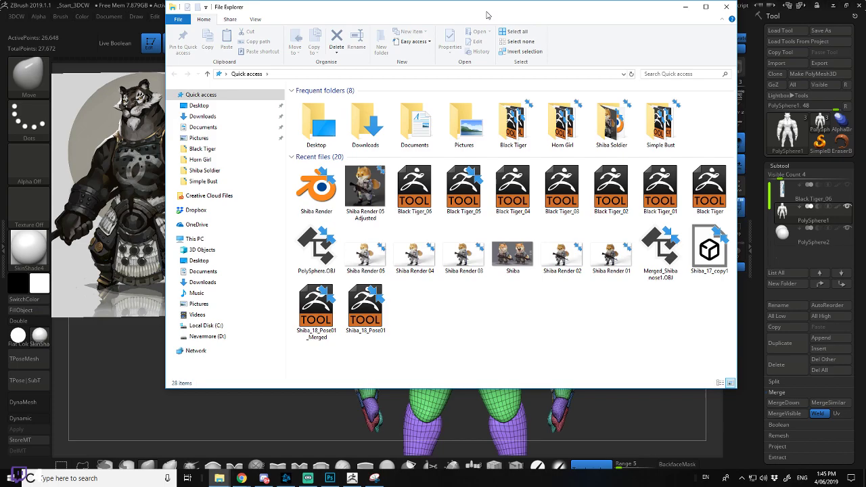
{"action": "mouse_move", "coordinate": [487, 15]}
{"action": "left_mouse_down"}
{"action": "mouse_move", "coordinate": [865, 60]}
{"action": "mouse_move", "coordinate": [865, 191]}
{"action": "left_mouse_up"}
{"action": "left_click", "coordinate": [556, 118]}
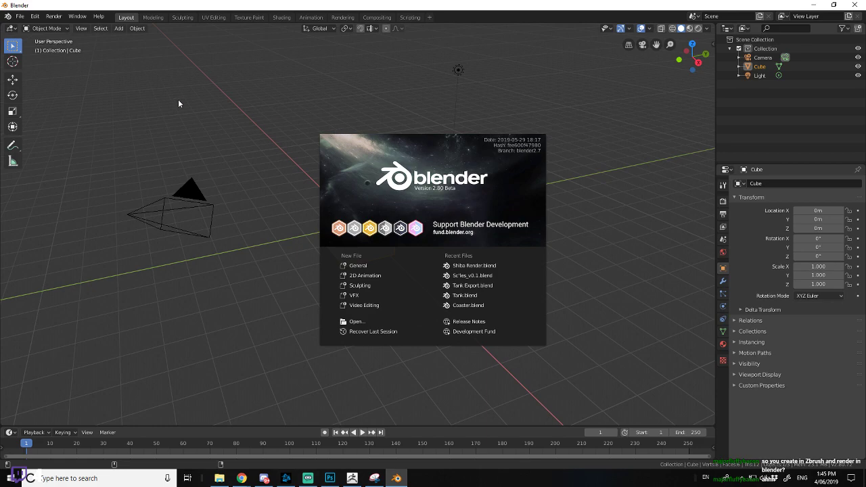
- In Blender, dismiss the splash screen and open the recent file Shiba Render.blend
{"action": "left_click", "coordinate": [293, 102]}
{"action": "left_click", "coordinate": [24, 18]}
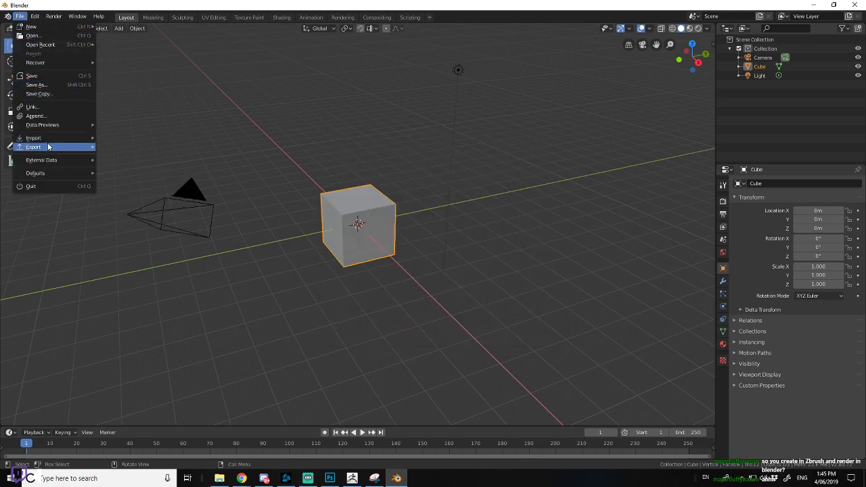
{"action": "mouse_move", "coordinate": [51, 139]}
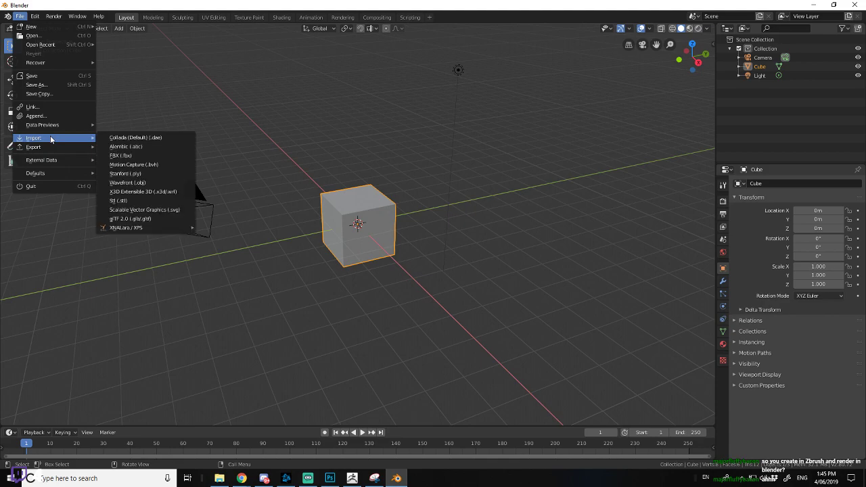
{"action": "mouse_move", "coordinate": [46, 46]}
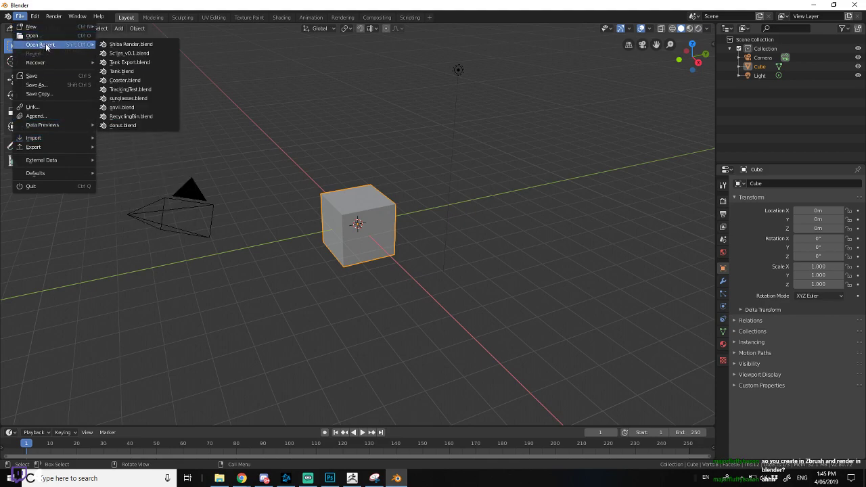
{"action": "left_click", "coordinate": [148, 44]}
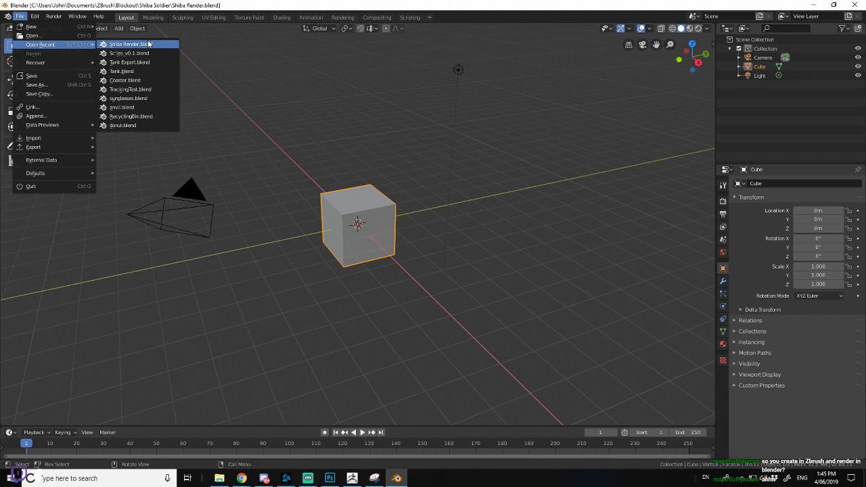
- Examine the Shiba soldier in solid view and in Rendered viewport shading, from close up and from far enough to see the lights
{"action": "scroll", "coordinate": [538, 132], "scroll_direction": "up", "scroll_amount": 4}
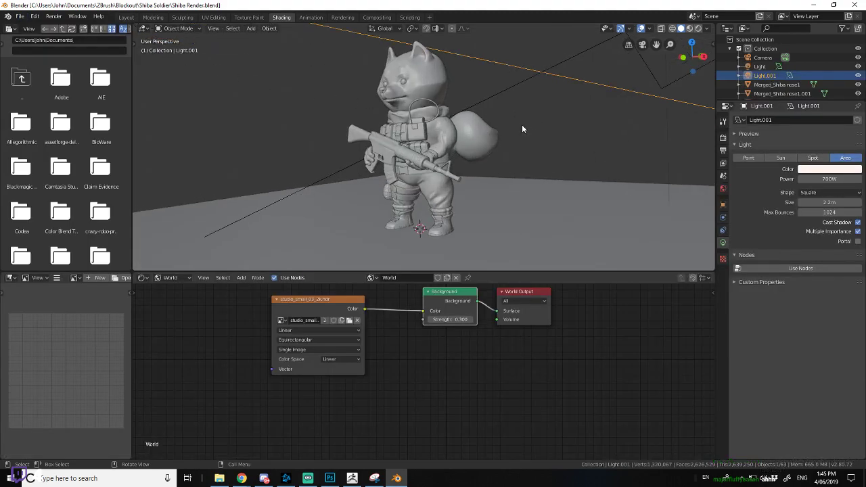
{"action": "middle_click_drag", "start_coordinate": [553, 124], "coordinate": [561, 141]}
{"action": "scroll", "coordinate": [561, 141], "scroll_direction": "down", "scroll_amount": 1}
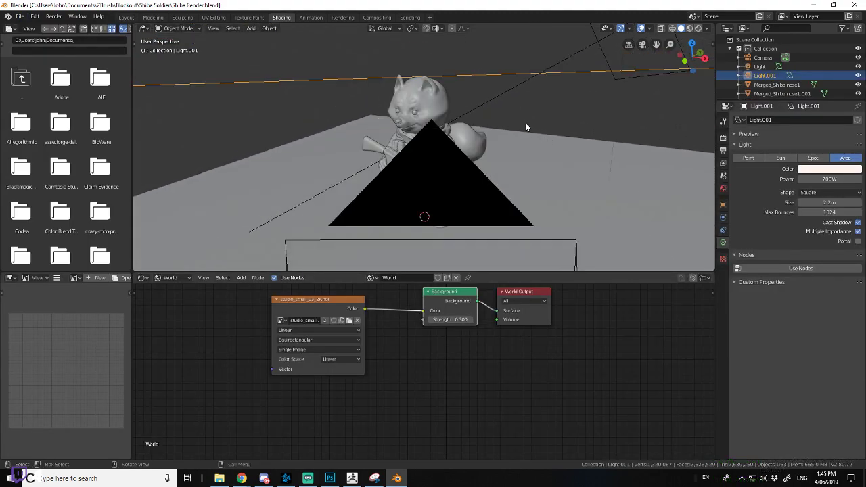
{"action": "left_click", "coordinate": [698, 29]}
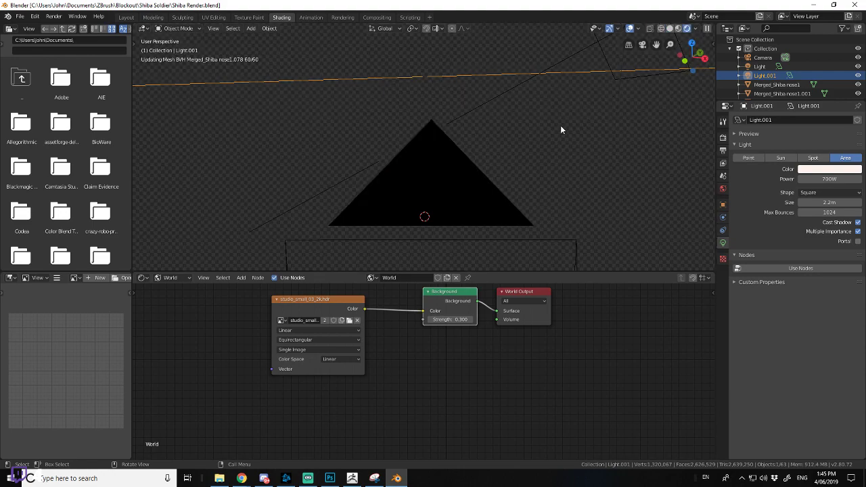
{"action": "middle_click_drag", "start_coordinate": [556, 125], "coordinate": [535, 123]}
{"action": "middle_click_drag", "start_coordinate": [343, 107], "coordinate": [324, 127]}
{"action": "scroll", "coordinate": [320, 121], "scroll_direction": "up", "scroll_amount": 2}
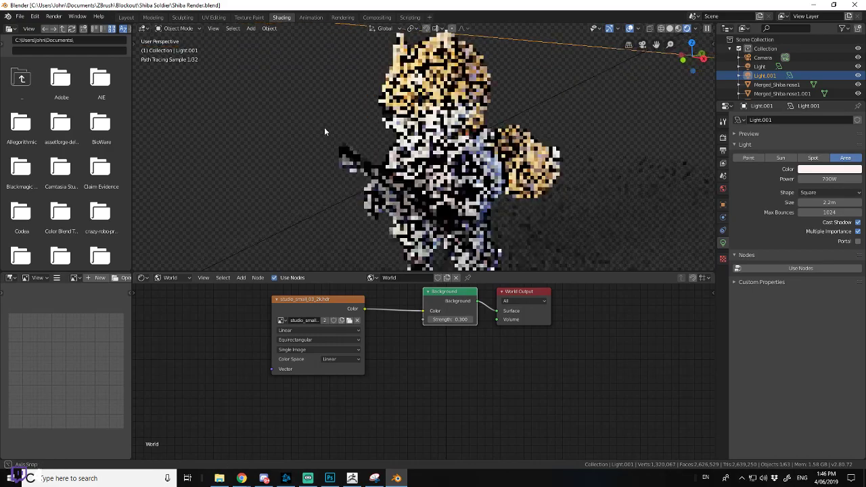
{"action": "scroll", "coordinate": [282, 145], "scroll_direction": "down", "scroll_amount": 2}
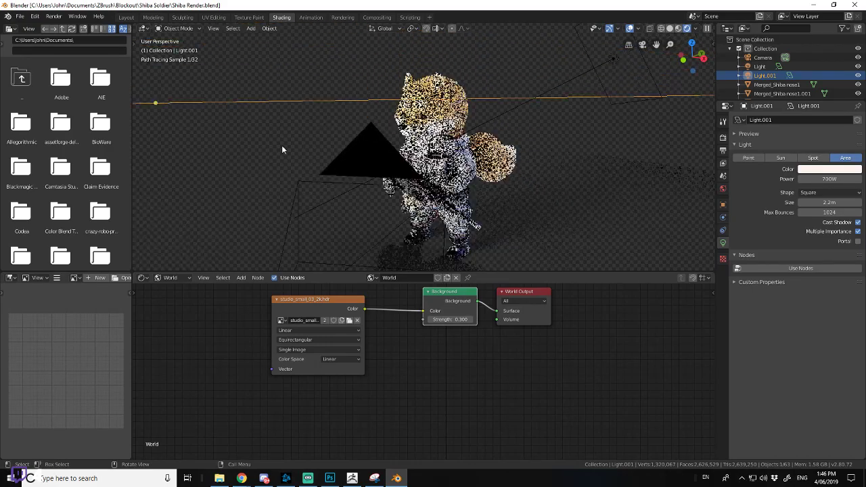
{"action": "scroll", "coordinate": [281, 144], "scroll_direction": "down", "scroll_amount": 5}
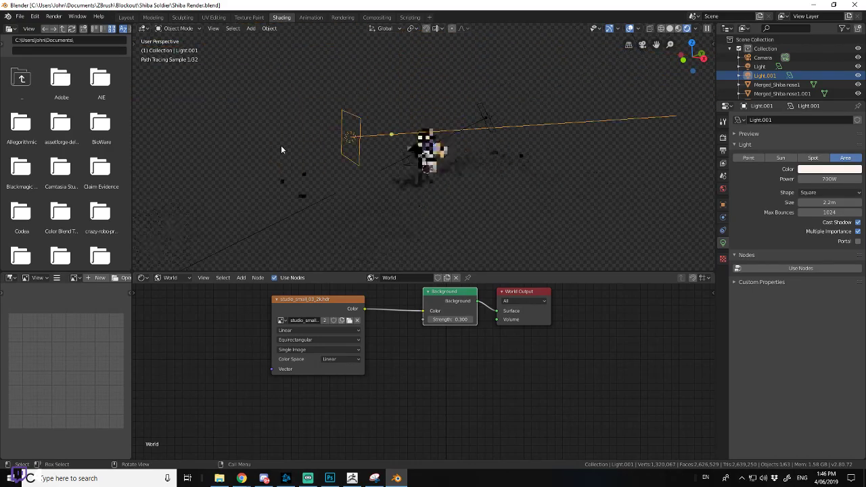
- Switch the viewport to material preview shading and examine the Shiba soldier, its rifle and the surrounding light and camera setup
{"action": "left_click", "coordinate": [677, 29]}
{"action": "scroll", "coordinate": [440, 117], "scroll_direction": "up", "scroll_amount": 5}
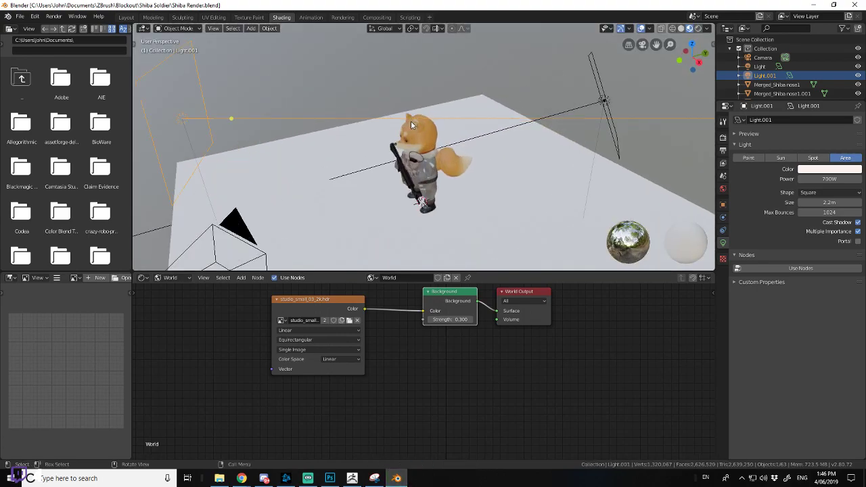
{"action": "middle_click_drag", "start_coordinate": [411, 121], "coordinate": [395, 100]}
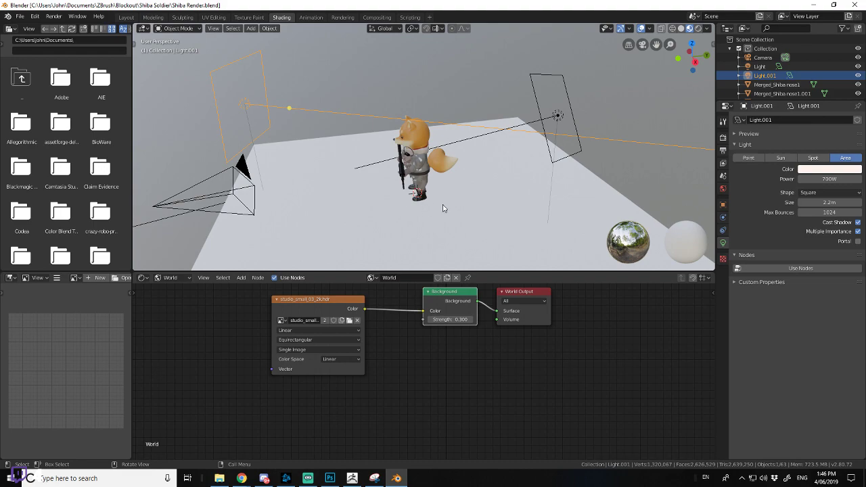
{"action": "middle_click_drag", "start_coordinate": [451, 210], "coordinate": [494, 176]}
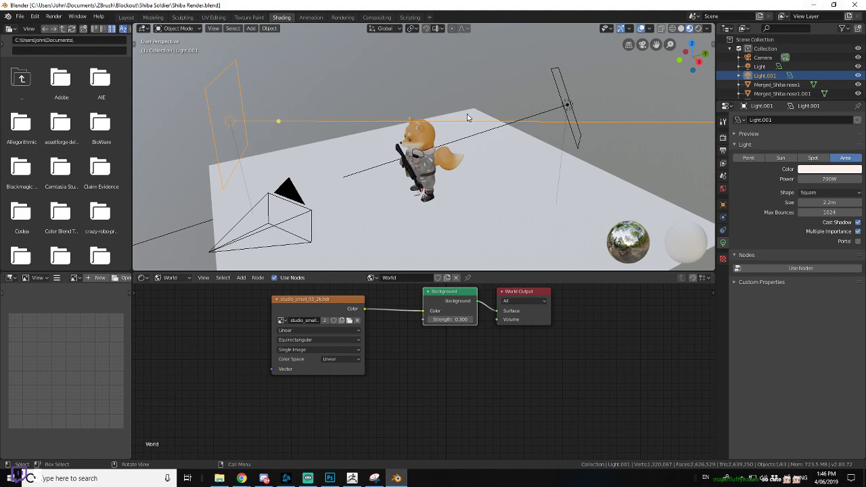
{"action": "middle_click_drag", "start_coordinate": [418, 155], "coordinate": [457, 129]}
{"action": "scroll", "coordinate": [457, 129], "scroll_direction": "up", "scroll_amount": 8}
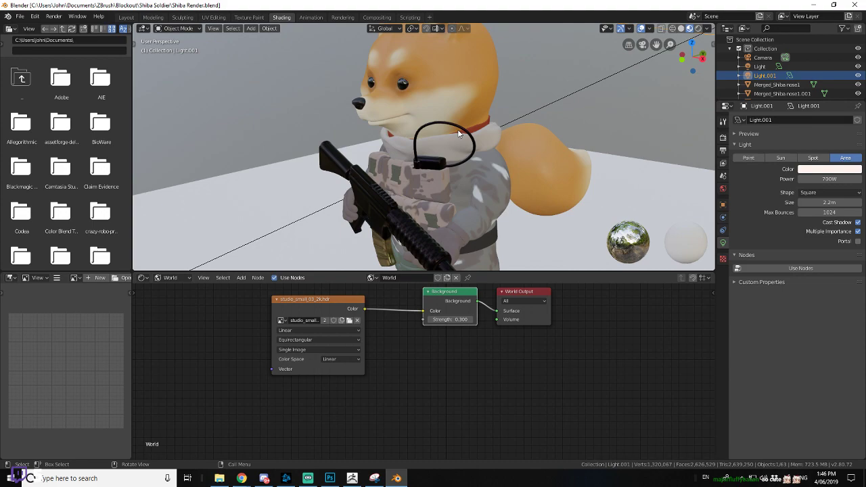
{"action": "scroll", "coordinate": [458, 129], "scroll_direction": "down", "scroll_amount": 5}
{"action": "middle_click_drag", "start_coordinate": [543, 120], "coordinate": [494, 132]}
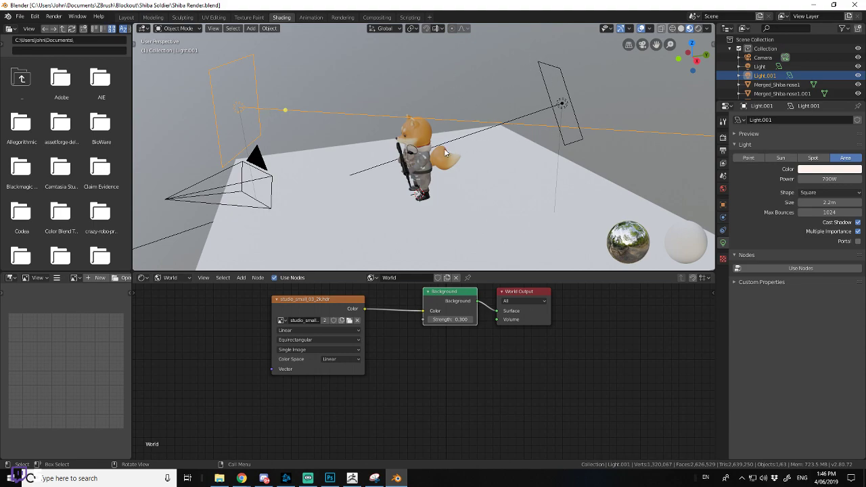
{"action": "scroll", "coordinate": [438, 139], "scroll_direction": "up", "scroll_amount": 10}
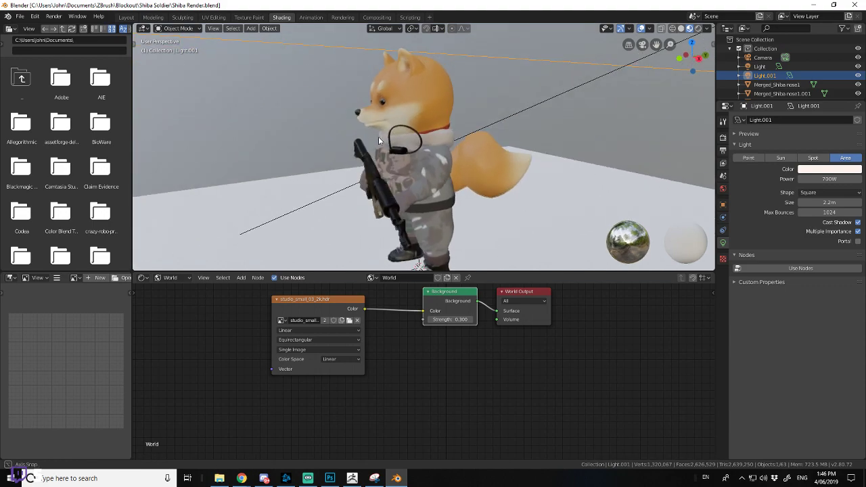
{"action": "middle_click_drag", "start_coordinate": [401, 124], "coordinate": [414, 108]}
{"action": "scroll", "coordinate": [414, 108], "scroll_direction": "down", "scroll_amount": 2}
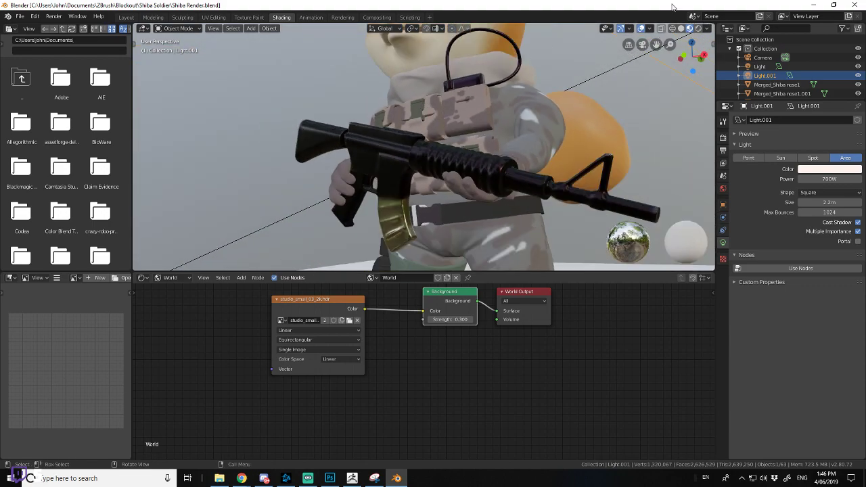
- Preview the rifle in Rendered shading, restore material preview shading and minimize Blender to return to ZBrush
{"action": "left_click", "coordinate": [699, 28]}
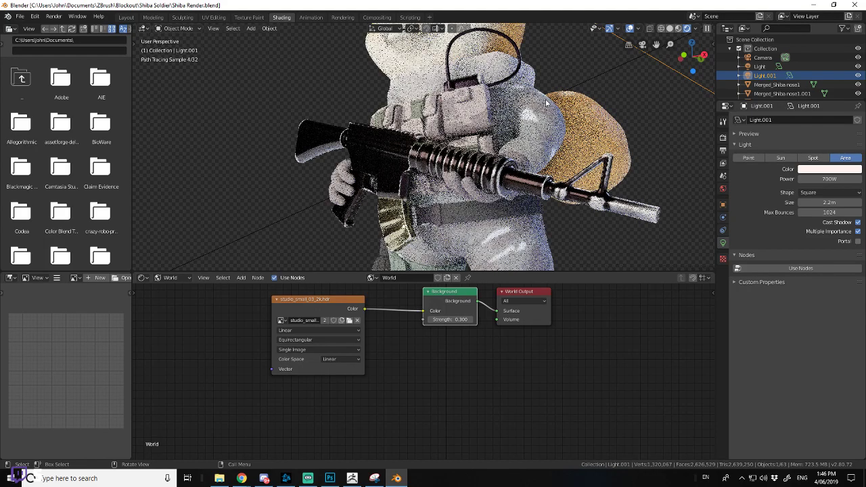
{"action": "scroll", "coordinate": [549, 98], "scroll_direction": "down", "scroll_amount": 4}
{"action": "middle_click_drag", "start_coordinate": [550, 87], "coordinate": [538, 111]}
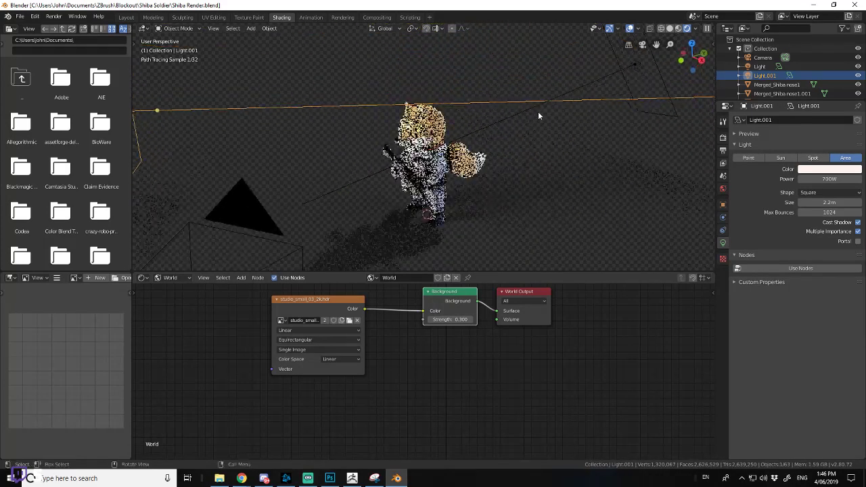
{"action": "left_click", "coordinate": [679, 28]}
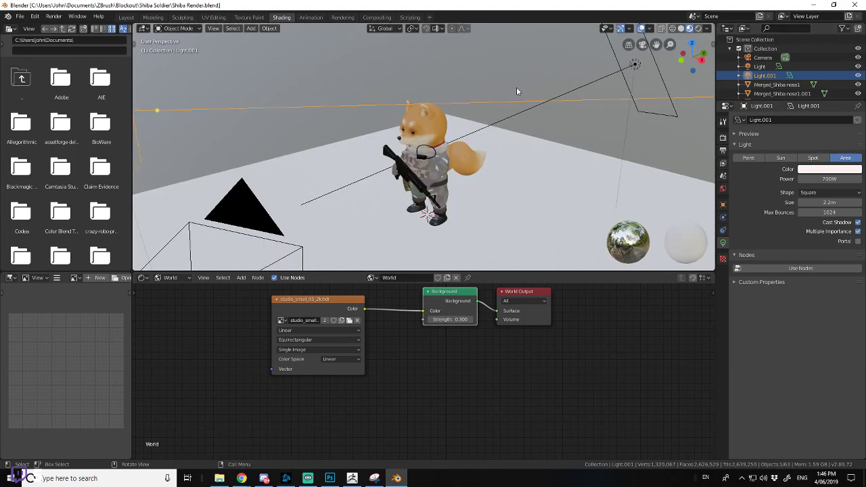
{"action": "left_click", "coordinate": [814, 5]}
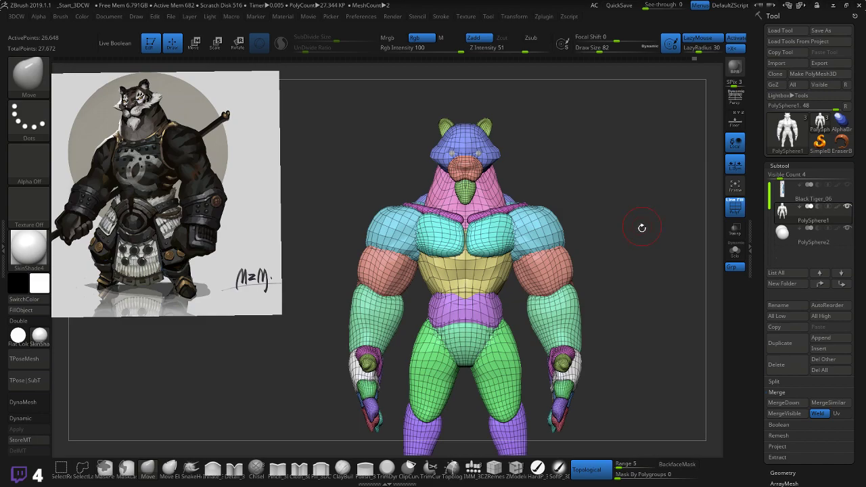
- Inflate the tiger's upper arm lightly with the Inflate_3DCW brush and raise the draw size to 106
{"action": "mouse_move", "coordinate": [635, 240]}
{"action": "left_mouse_down", "text": "alt"}
{"action": "mouse_move", "coordinate": [621, 243]}
{"action": "mouse_move", "coordinate": [610, 263]}
{"action": "mouse_move", "coordinate": [649, 259]}
{"action": "mouse_move", "coordinate": [664, 230]}
{"action": "mouse_move", "coordinate": [623, 273]}
{"action": "mouse_move", "coordinate": [633, 241]}
{"action": "left_mouse_up", "text": "alt"}
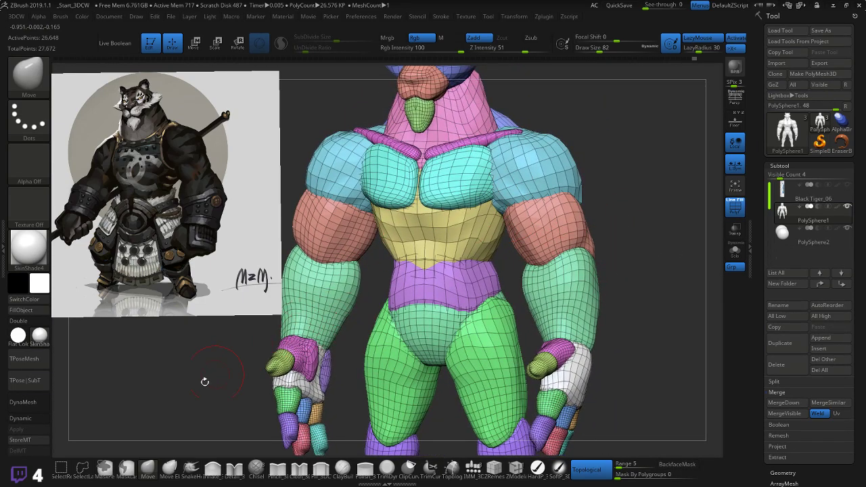
{"action": "key", "text": "b"}
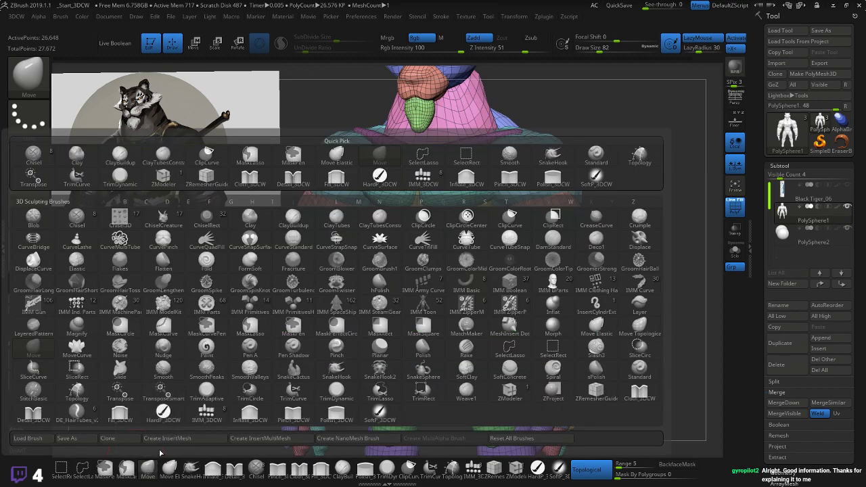
{"action": "left_click", "coordinate": [212, 471]}
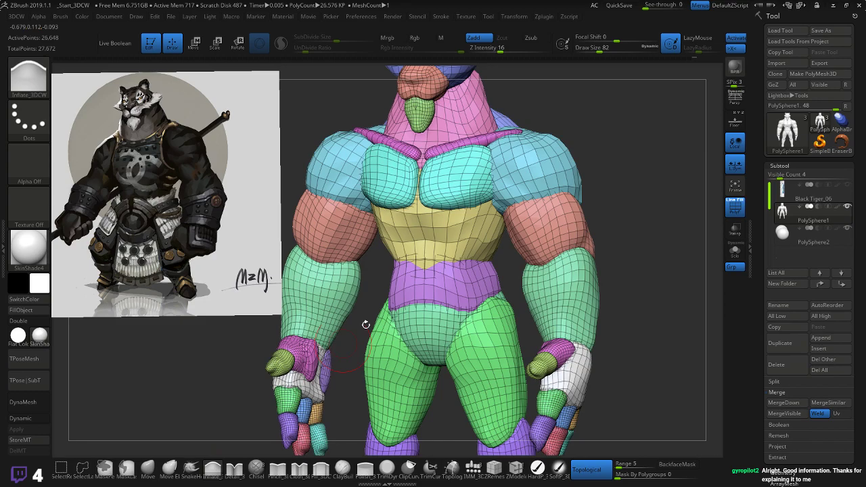
{"action": "mouse_move", "coordinate": [528, 203]}
{"action": "left_mouse_down"}
{"action": "mouse_move", "coordinate": [536, 230]}
{"action": "mouse_move", "coordinate": [533, 240]}
{"action": "mouse_move", "coordinate": [526, 230]}
{"action": "mouse_move", "coordinate": [529, 242]}
{"action": "mouse_move", "coordinate": [546, 206]}
{"action": "left_mouse_up"}
{"action": "key", "text": "]"}
{"action": "mouse_move", "coordinate": [614, 188]}
{"action": "left_mouse_down"}
{"action": "mouse_move", "coordinate": [632, 175]}
{"action": "mouse_move", "coordinate": [595, 224]}
{"action": "left_mouse_up"}
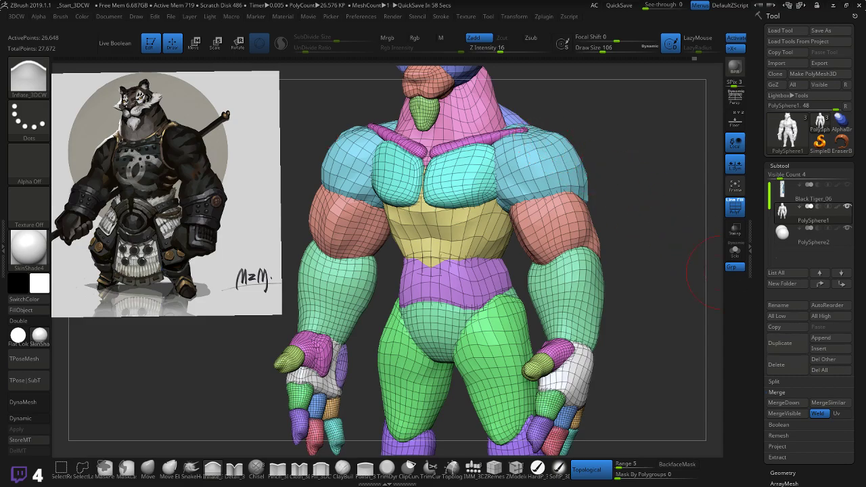
- Switch to Chrome to show the "Retro-brb" be right back video and return to ZBrush
{"action": "key", "text": "alt+Tab"}
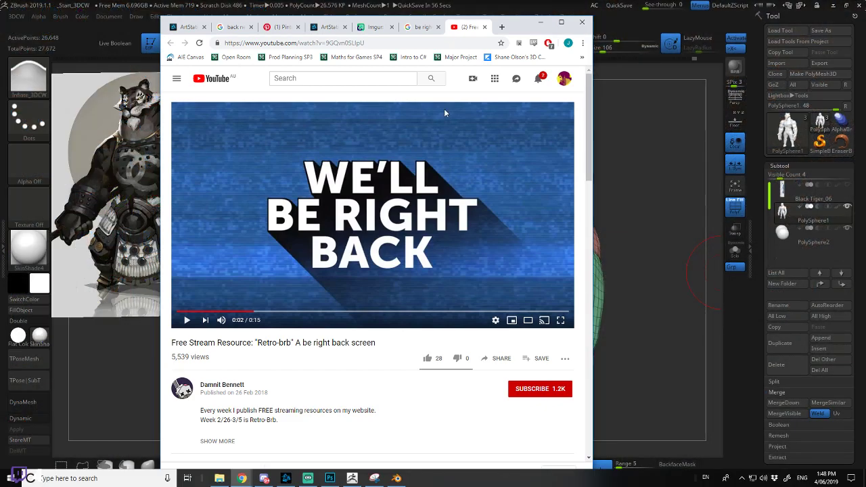
{"action": "left_click_drag", "start_coordinate": [514, 25], "coordinate": [540, 23]}
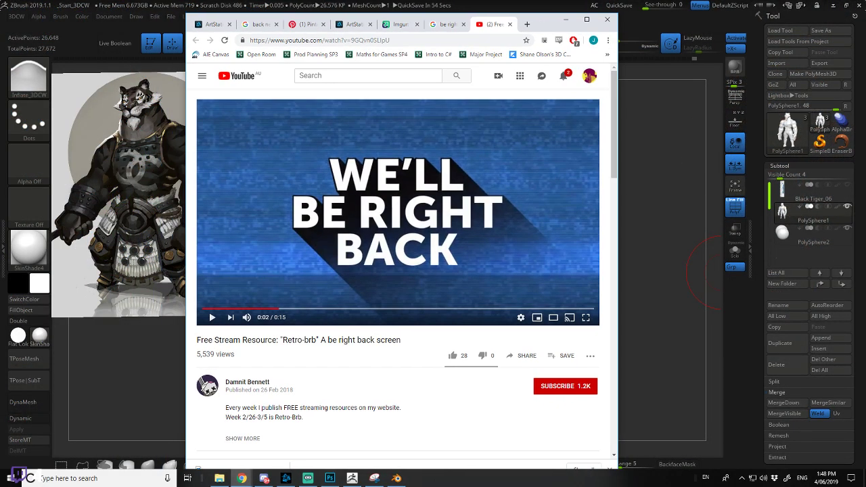
{"action": "key", "text": "alt+Tab"}
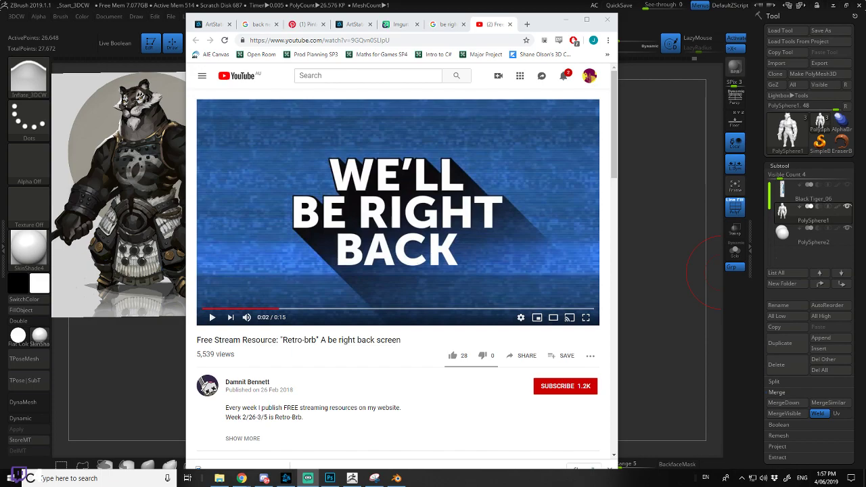
{"action": "left_click", "coordinate": [586, 19]}
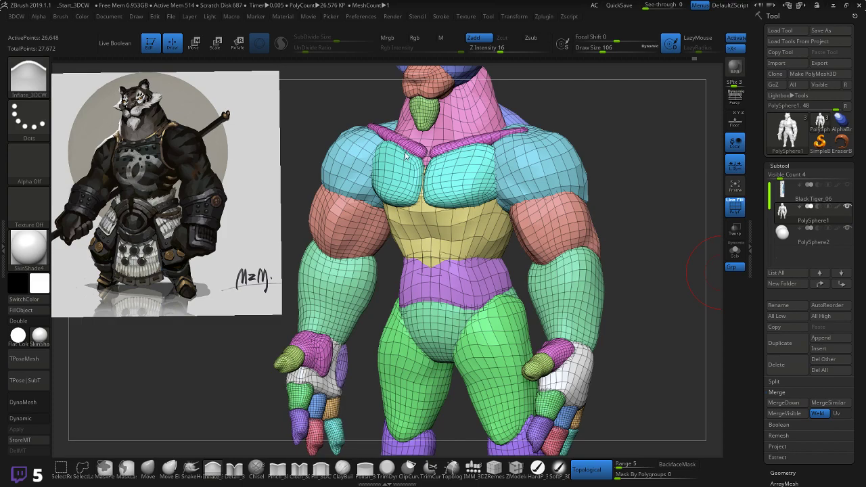
- Activate Move mode and mask everything except the ears' polygroup, placing the gizmo on the ear
{"action": "left_click_drag", "start_coordinate": [643, 159], "coordinate": [566, 195], "text": "shift"}
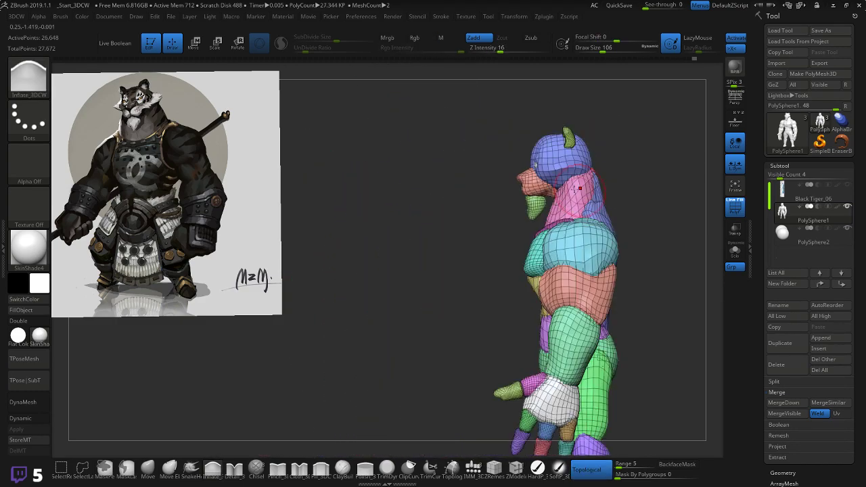
{"action": "left_click_drag", "start_coordinate": [469, 175], "coordinate": [407, 256], "text": "alt"}
{"action": "mouse_move", "coordinate": [407, 255]}
{"action": "right_mouse_down"}
{"action": "mouse_move", "coordinate": [386, 257]}
{"action": "mouse_move", "coordinate": [567, 226]}
{"action": "mouse_move", "coordinate": [624, 136]}
{"action": "mouse_move", "coordinate": [581, 230]}
{"action": "mouse_move", "coordinate": [599, 234]}
{"action": "mouse_move", "coordinate": [589, 261]}
{"action": "right_mouse_up"}
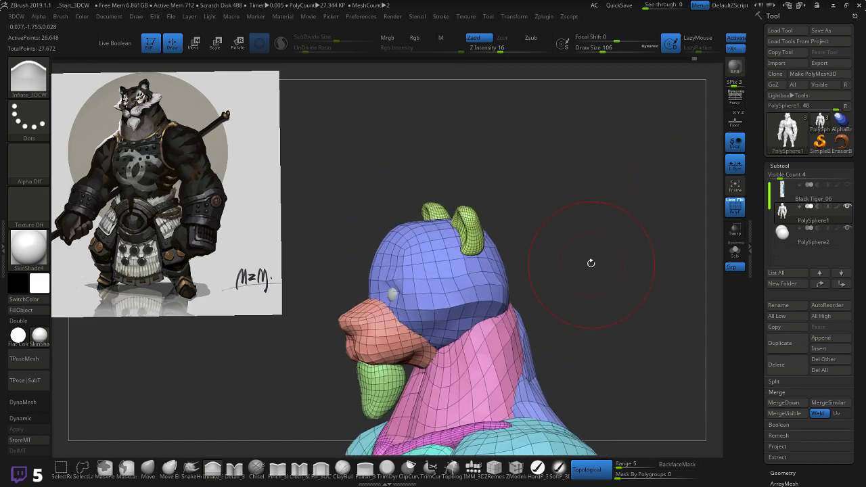
{"action": "key", "text": "ctrl"}
{"action": "key", "text": "ctrl"}
{"action": "key", "text": "ctrl"}
{"action": "key", "text": "w"}
{"action": "left_click", "coordinate": [477, 227], "text": "ctrl"}
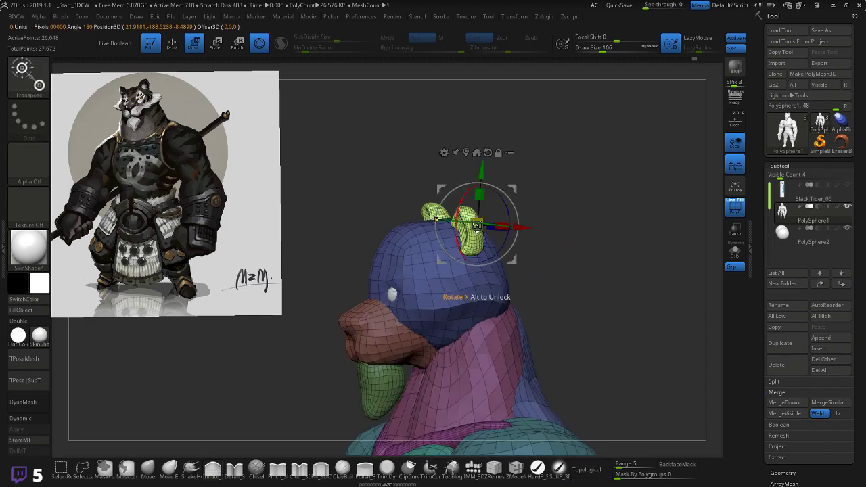
- Reposition the unmasked ears on the head with the gizmo, resetting its orientation and tilting them slightly in front view
{"action": "right_click_drag", "start_coordinate": [609, 207], "coordinate": [571, 211]}
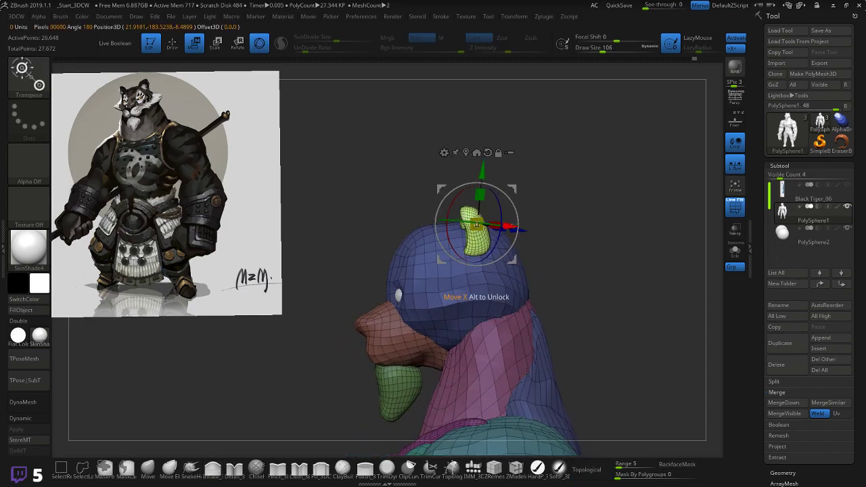
{"action": "left_click_drag", "start_coordinate": [514, 226], "coordinate": [504, 226]}
{"action": "right_click_drag", "start_coordinate": [561, 209], "coordinate": [550, 264]}
{"action": "left_click", "coordinate": [488, 152], "text": "alt"}
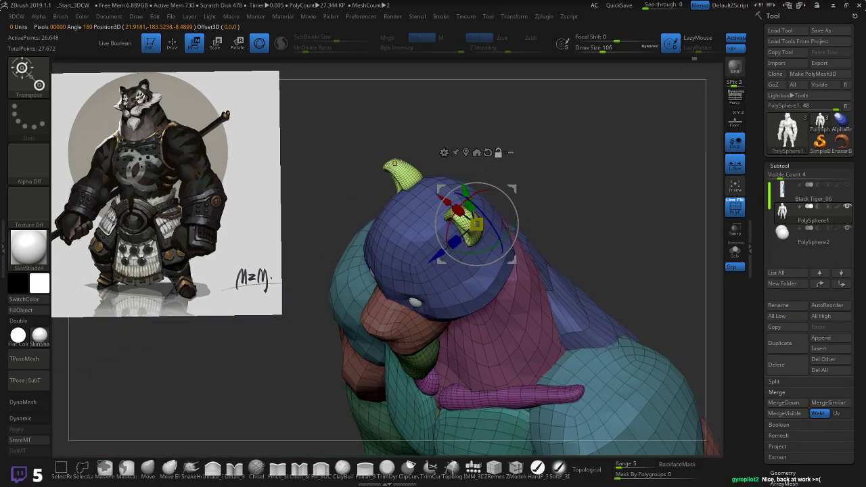
{"action": "left_click_drag", "start_coordinate": [438, 258], "coordinate": [424, 269]}
{"action": "right_click_drag", "start_coordinate": [569, 263], "coordinate": [621, 177]}
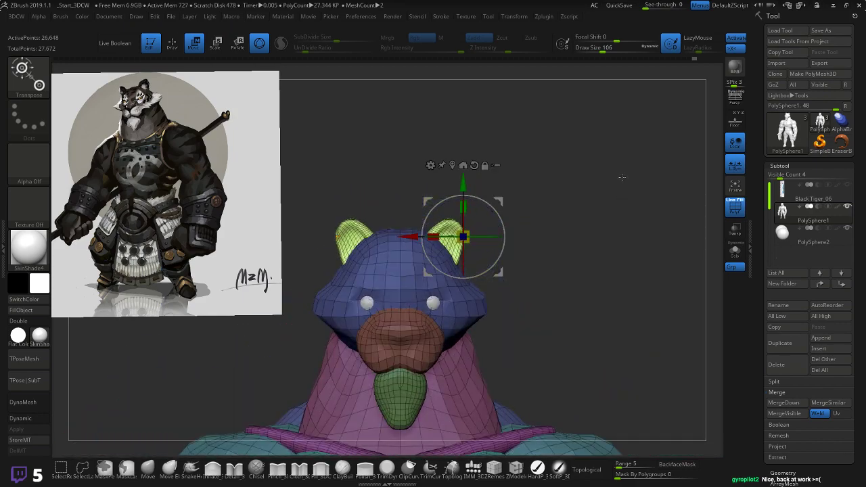
{"action": "left_click_drag", "start_coordinate": [486, 212], "coordinate": [498, 198]}
{"action": "left_click_drag", "start_coordinate": [460, 233], "coordinate": [459, 232]}
{"action": "left_click_drag", "start_coordinate": [612, 204], "coordinate": [576, 198]}
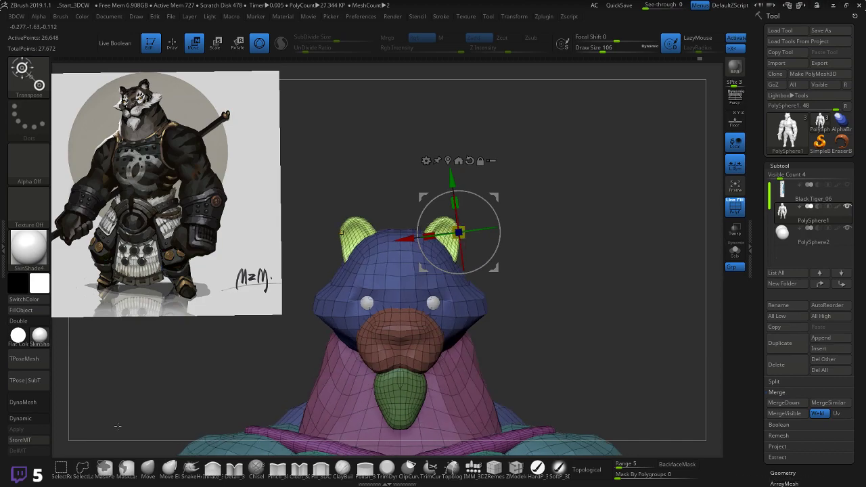
- Pull the upper edge of the ears up and outward with the Move Elastic brush at draw size 30
{"action": "key", "text": "q"}
{"action": "mouse_move", "coordinate": [524, 184]}
{"action": "left_mouse_down", "text": "alt"}
{"action": "mouse_move", "coordinate": [532, 201]}
{"action": "mouse_move", "coordinate": [483, 216]}
{"action": "left_mouse_up", "text": "alt"}
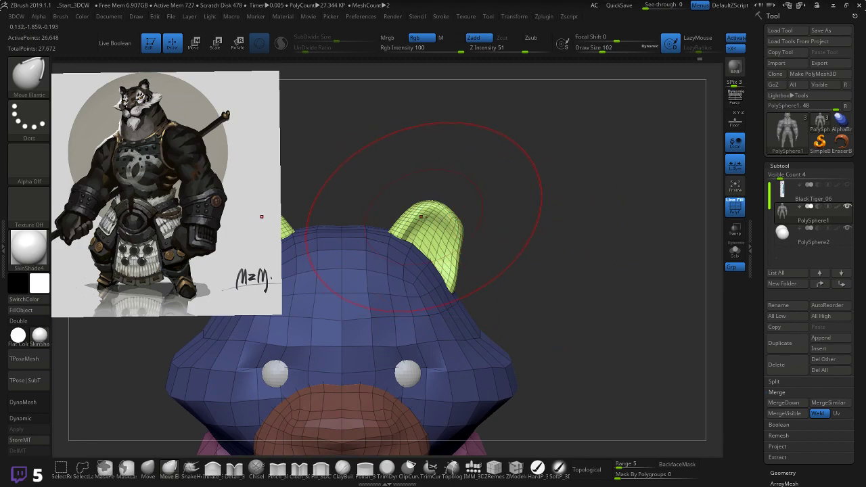
{"action": "key", "text": "bracketleft"}
{"action": "key", "text": "bracketleft"}
{"action": "key", "text": "bracketleft"}
{"action": "key", "text": "bracketleft"}
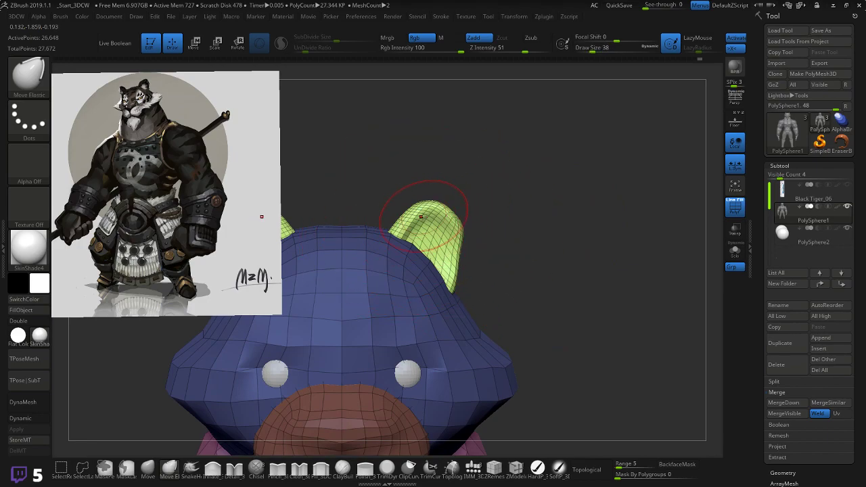
{"action": "key", "text": "bracketleft"}
{"action": "key", "text": "bracketleft"}
{"action": "key", "text": "bracketleft"}
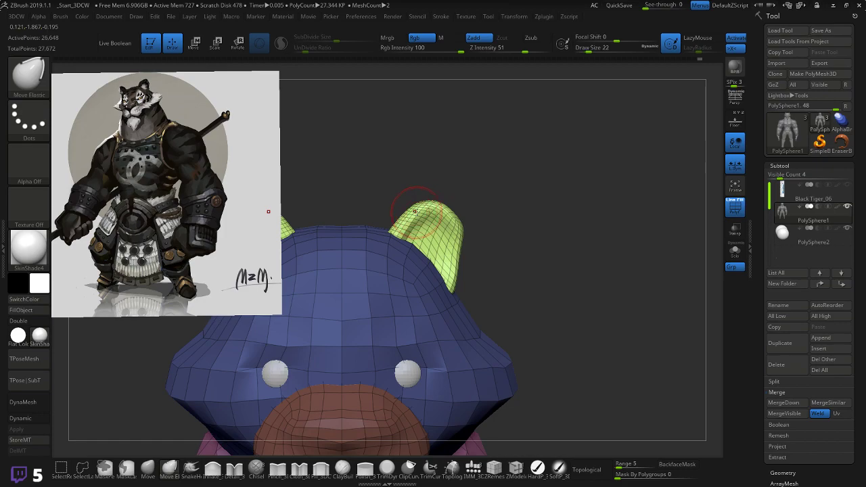
{"action": "key", "text": "bracketright"}
{"action": "key", "text": "bracketright"}
{"action": "key", "text": "bracketright"}
{"action": "key", "text": "bracketleft"}
{"action": "mouse_move", "coordinate": [415, 211]}
{"action": "left_mouse_down"}
{"action": "mouse_move", "coordinate": [442, 196]}
{"action": "mouse_move", "coordinate": [430, 198]}
{"action": "left_mouse_up"}
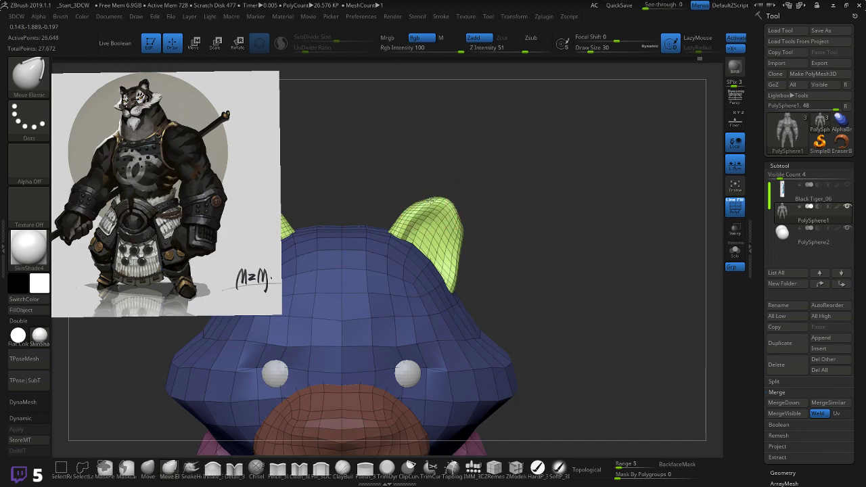
- Check the ear shape on the whole head and clear the mask from the body
{"action": "left_click_drag", "start_coordinate": [555, 213], "coordinate": [484, 205], "text": "alt"}
{"action": "left_click_drag", "start_coordinate": [535, 250], "coordinate": [552, 212], "text": "alt"}
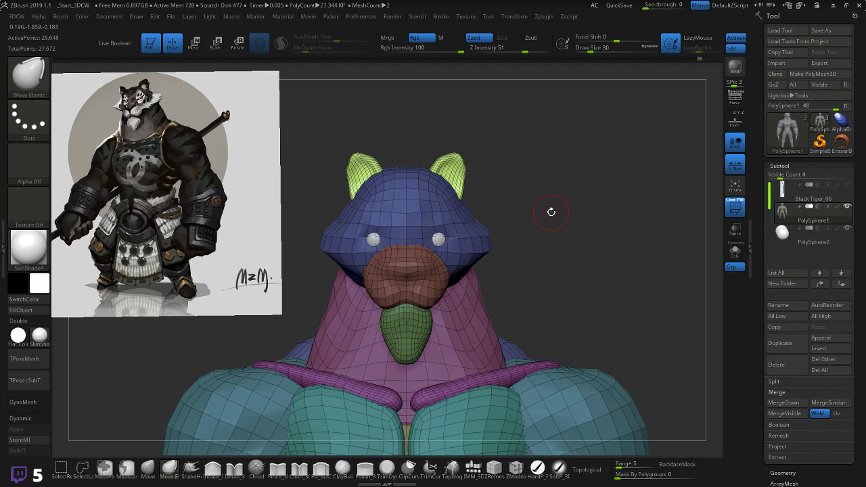
{"action": "mouse_move", "coordinate": [604, 224]}
{"action": "left_mouse_down"}
{"action": "mouse_move", "coordinate": [568, 220]}
{"action": "mouse_move", "coordinate": [597, 226]}
{"action": "mouse_move", "coordinate": [568, 220]}
{"action": "mouse_move", "coordinate": [590, 221]}
{"action": "mouse_move", "coordinate": [565, 237]}
{"action": "mouse_move", "coordinate": [580, 237]}
{"action": "left_mouse_up"}
{"action": "left_click", "coordinate": [575, 229], "text": "ctrl"}
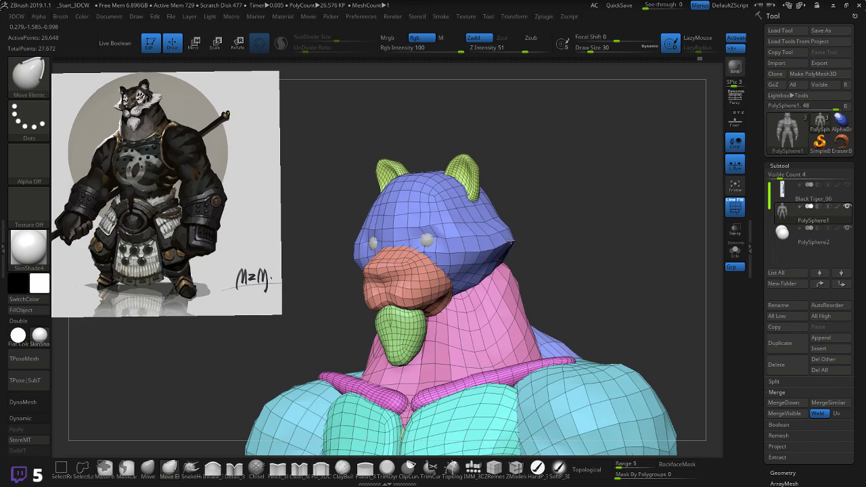
- Slim the chin beard in profile with Move Elastic at draw size 46, lower Z Intensity to 32 and refine its tip
{"action": "mouse_move", "coordinate": [557, 230]}
{"action": "left_mouse_down"}
{"action": "mouse_move", "coordinate": [594, 236]}
{"action": "mouse_move", "coordinate": [568, 237]}
{"action": "mouse_move", "coordinate": [312, 369]}
{"action": "left_mouse_up"}
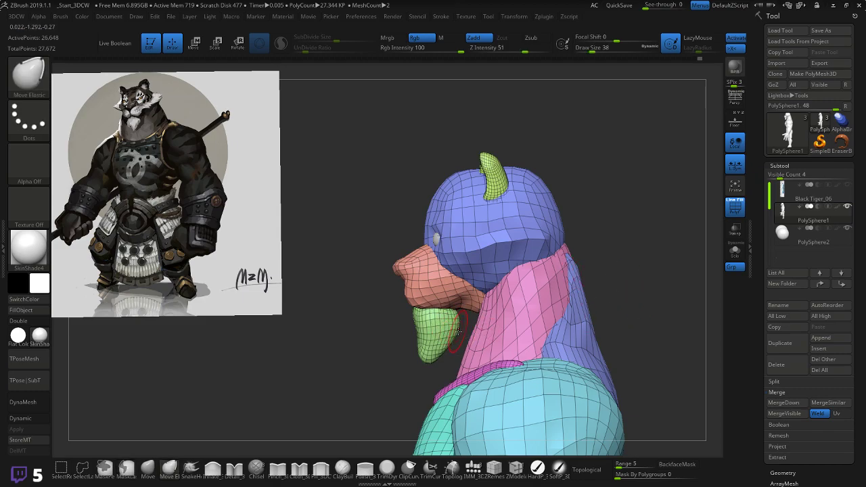
{"action": "key", "text": "]"}
{"action": "mouse_move", "coordinate": [459, 331]}
{"action": "left_mouse_down"}
{"action": "mouse_move", "coordinate": [441, 360]}
{"action": "mouse_move", "coordinate": [392, 371]}
{"action": "left_mouse_up"}
{"action": "key", "text": "ctrl"}
{"action": "type", "text": "32"}
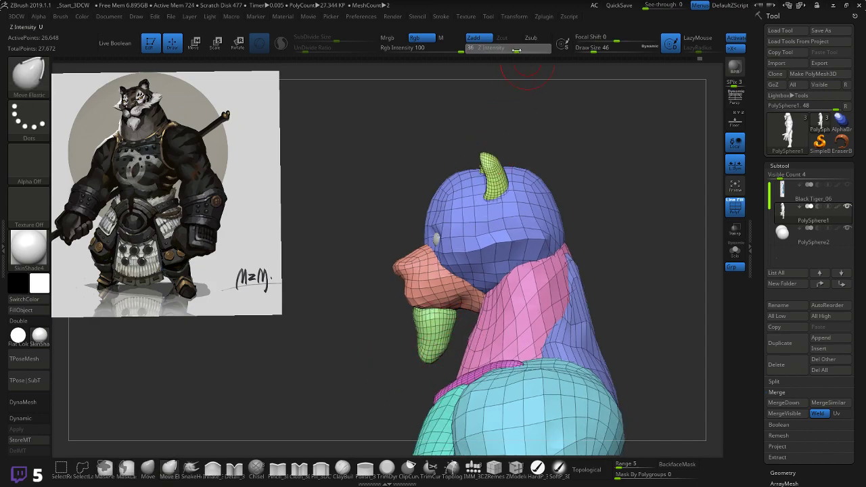
{"action": "key", "text": "Return"}
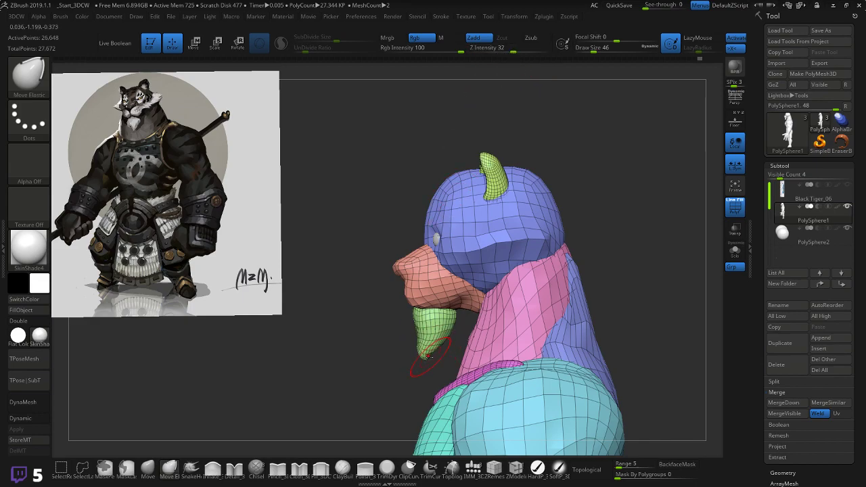
{"action": "key", "text": "shift"}
{"action": "mouse_move", "coordinate": [423, 350]}
{"action": "left_mouse_down", "text": "shift"}
{"action": "mouse_move", "coordinate": [419, 358]}
{"action": "mouse_move", "coordinate": [491, 366]}
{"action": "left_mouse_up", "text": "shift"}
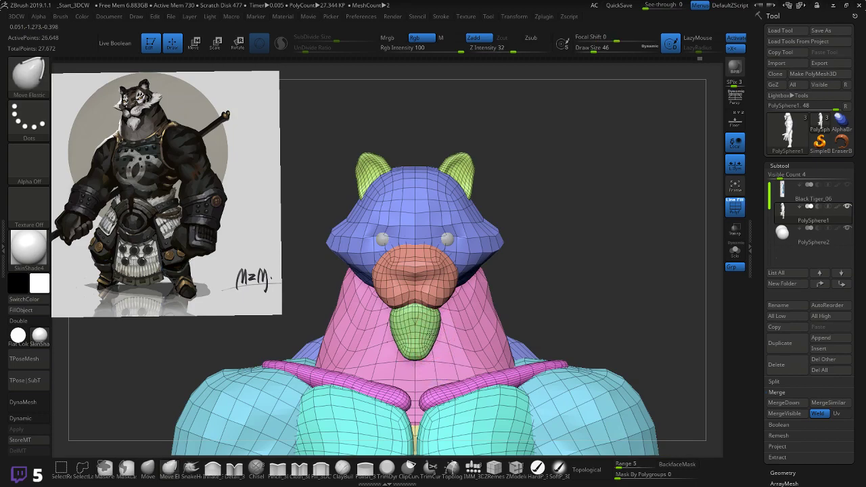
- Inflate the lower part of the shoulder muscles lightly with the Inflate_3DCW brush at Z Intensity 16
{"action": "left_click_drag", "start_coordinate": [553, 266], "coordinate": [509, 255], "text": "alt"}
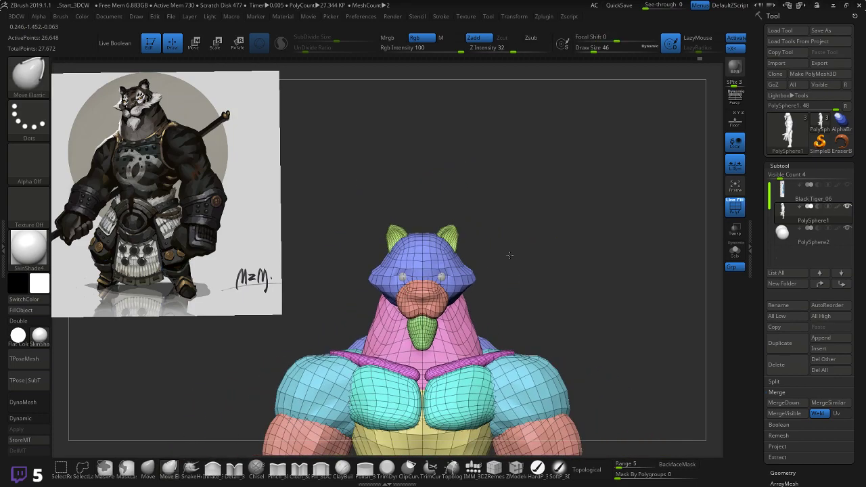
{"action": "left_click_drag", "start_coordinate": [594, 287], "coordinate": [606, 174], "text": "alt"}
{"action": "mouse_move", "coordinate": [640, 251]}
{"action": "left_mouse_down", "text": "alt"}
{"action": "mouse_move", "coordinate": [633, 242]}
{"action": "mouse_move", "coordinate": [589, 246]}
{"action": "mouse_move", "coordinate": [634, 246]}
{"action": "left_mouse_up", "text": "alt"}
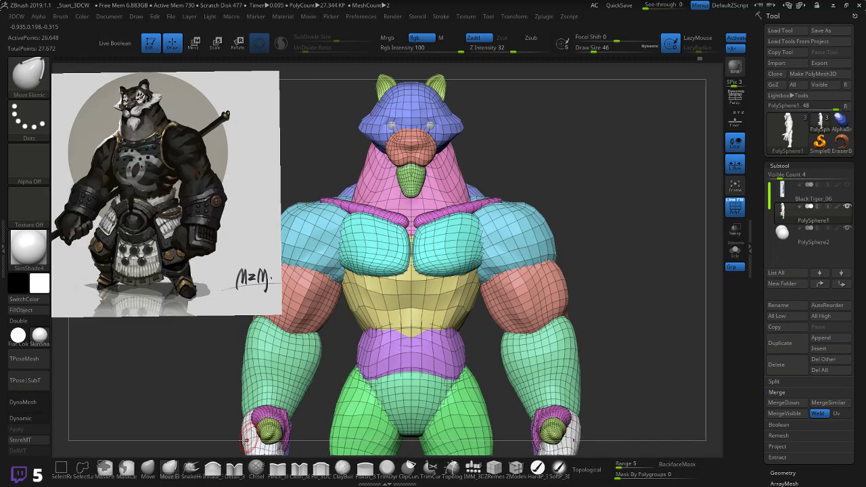
{"action": "left_click", "coordinate": [213, 469]}
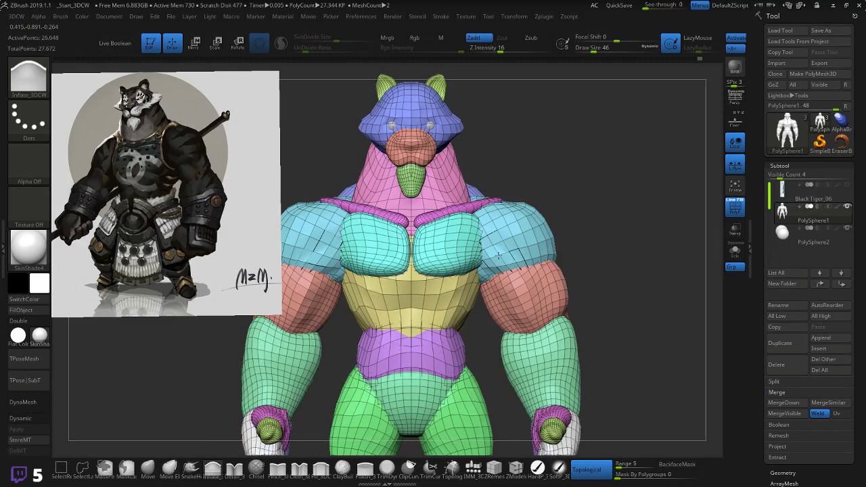
{"action": "left_click_drag", "start_coordinate": [517, 264], "coordinate": [493, 255]}
{"action": "mouse_move", "coordinate": [602, 237]}
{"action": "left_mouse_down"}
{"action": "mouse_move", "coordinate": [586, 239]}
{"action": "mouse_move", "coordinate": [594, 234]}
{"action": "left_mouse_up"}
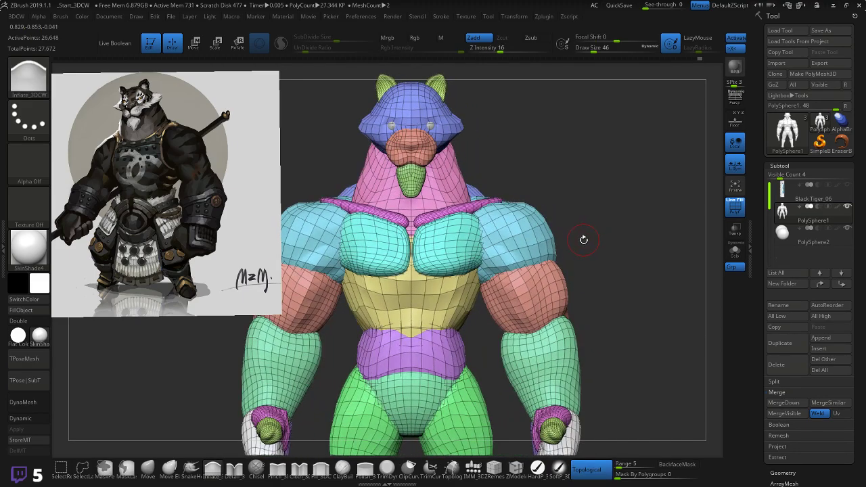
- Pull the lower outer edge of the shoulder outward with the Move brush at draw size 58
{"action": "right_click_drag", "start_coordinate": [584, 247], "coordinate": [601, 233]}
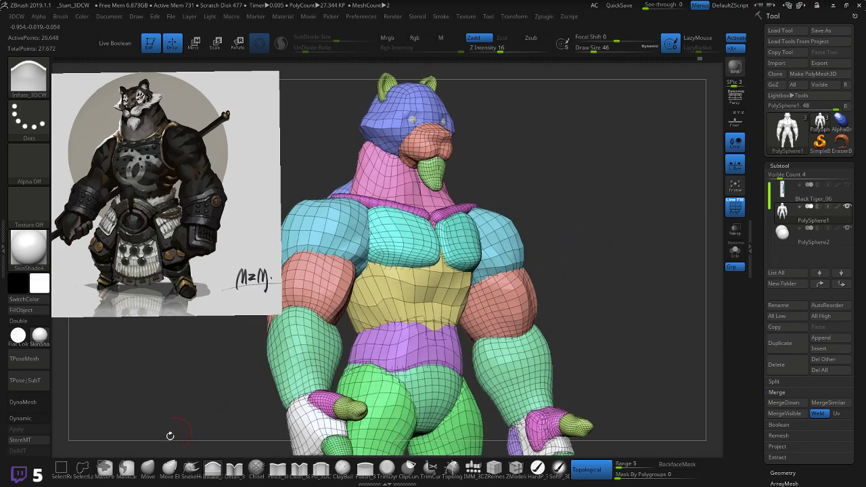
{"action": "left_click", "coordinate": [148, 467]}
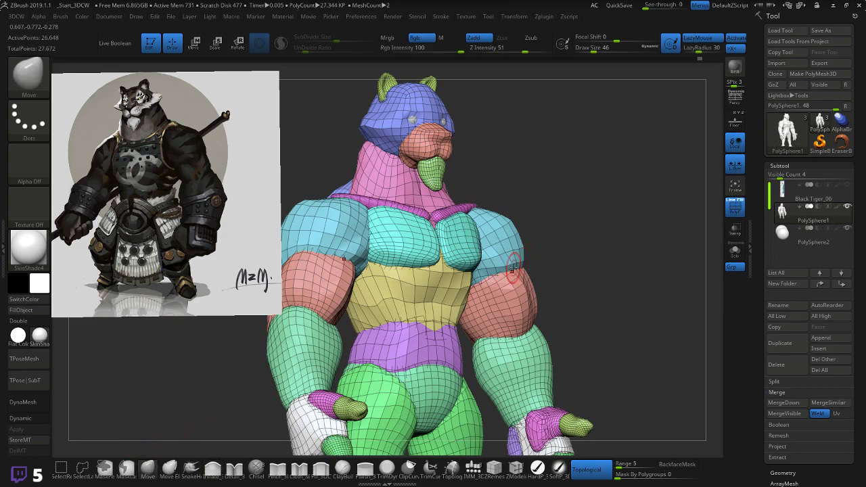
{"action": "key", "text": "]"}
{"action": "left_click_drag", "start_coordinate": [522, 266], "coordinate": [531, 268]}
{"action": "right_click_drag", "start_coordinate": [546, 268], "coordinate": [518, 263]}
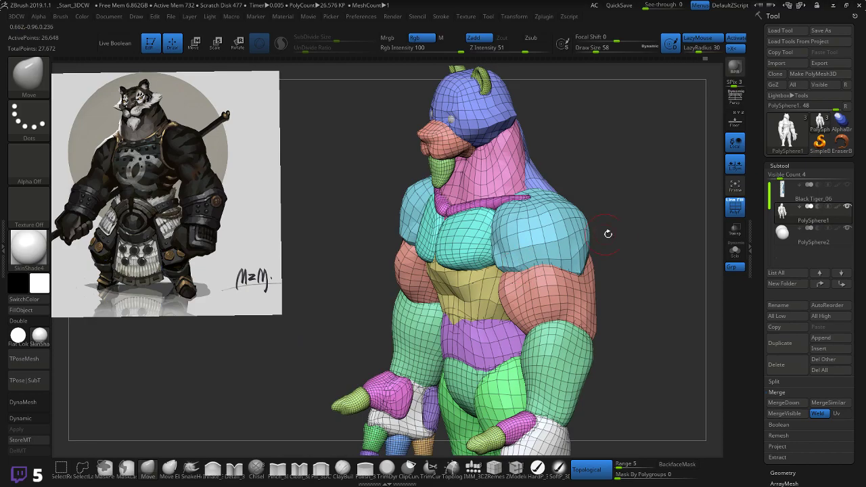
{"action": "mouse_move", "coordinate": [607, 232]}
{"action": "right_mouse_down"}
{"action": "mouse_move", "coordinate": [531, 263]}
{"action": "mouse_move", "coordinate": [614, 239]}
{"action": "mouse_move", "coordinate": [599, 225]}
{"action": "mouse_move", "coordinate": [576, 259]}
{"action": "mouse_move", "coordinate": [539, 271]}
{"action": "mouse_move", "coordinate": [571, 267]}
{"action": "mouse_move", "coordinate": [567, 283]}
{"action": "mouse_move", "coordinate": [560, 282]}
{"action": "mouse_move", "coordinate": [632, 246]}
{"action": "mouse_move", "coordinate": [552, 257]}
{"action": "right_mouse_up"}
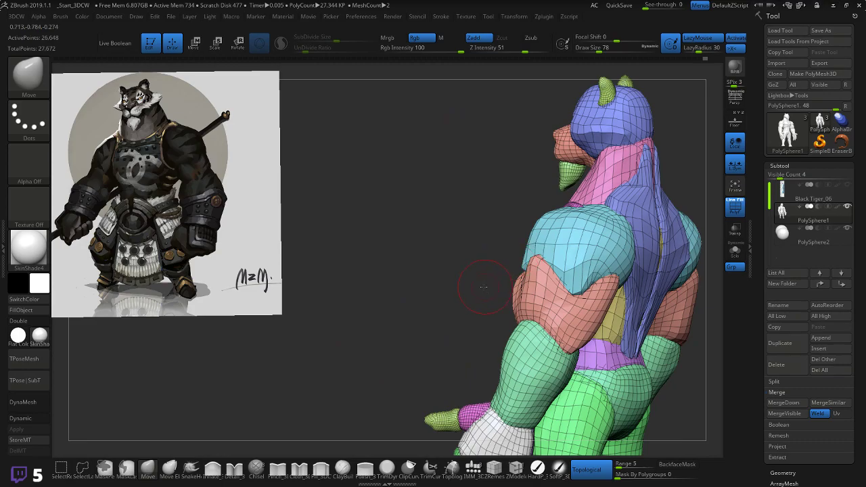
- Reshape the border between the shoulder and upper arm with the Move brush at draw size 78
{"action": "mouse_move", "coordinate": [483, 287]}
{"action": "right_mouse_down"}
{"action": "mouse_move", "coordinate": [539, 256]}
{"action": "mouse_move", "coordinate": [601, 240]}
{"action": "mouse_move", "coordinate": [582, 253]}
{"action": "right_mouse_up"}
{"action": "left_click_drag", "start_coordinate": [561, 267], "coordinate": [590, 262], "text": "shift"}
{"action": "mouse_move", "coordinate": [489, 276]}
{"action": "left_mouse_down"}
{"action": "mouse_move", "coordinate": [461, 285]}
{"action": "mouse_move", "coordinate": [595, 274]}
{"action": "mouse_move", "coordinate": [547, 256]}
{"action": "left_mouse_up"}
{"action": "key", "text": "shift"}
{"action": "left_click_drag", "start_coordinate": [491, 274], "coordinate": [485, 264]}
{"action": "left_click_drag", "start_coordinate": [567, 238], "coordinate": [584, 274]}
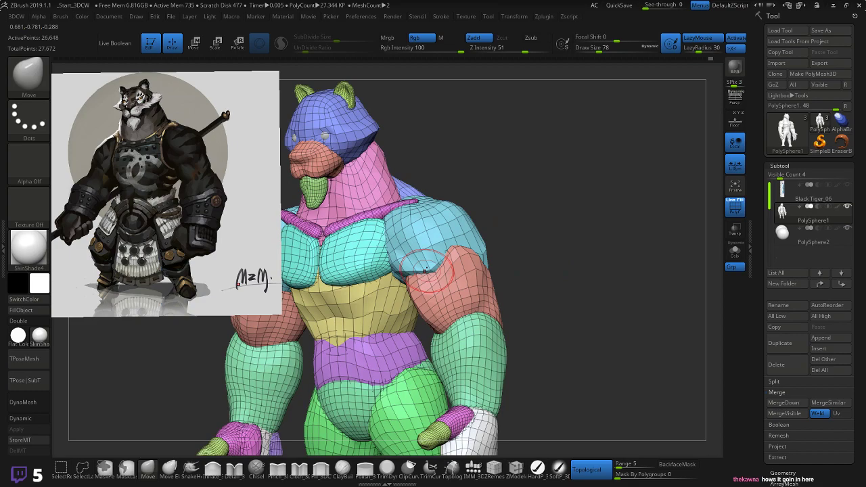
{"action": "left_click_drag", "start_coordinate": [501, 241], "coordinate": [494, 252]}
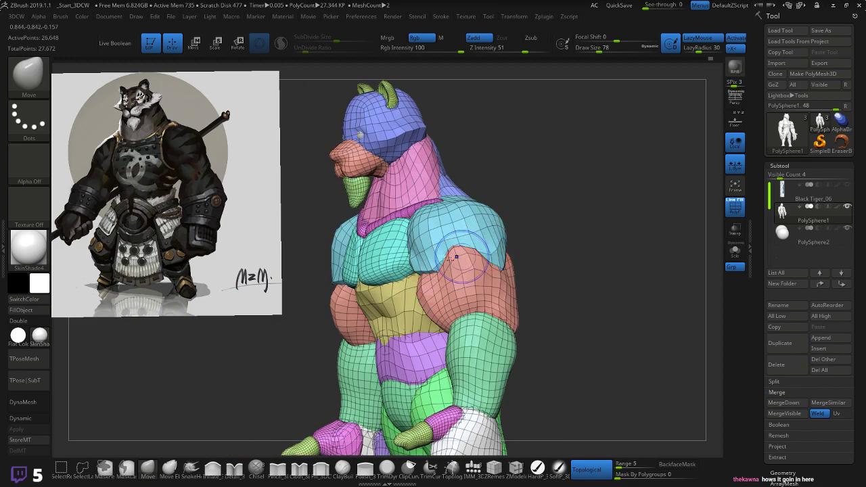
{"action": "left_click_drag", "start_coordinate": [554, 221], "coordinate": [586, 217]}
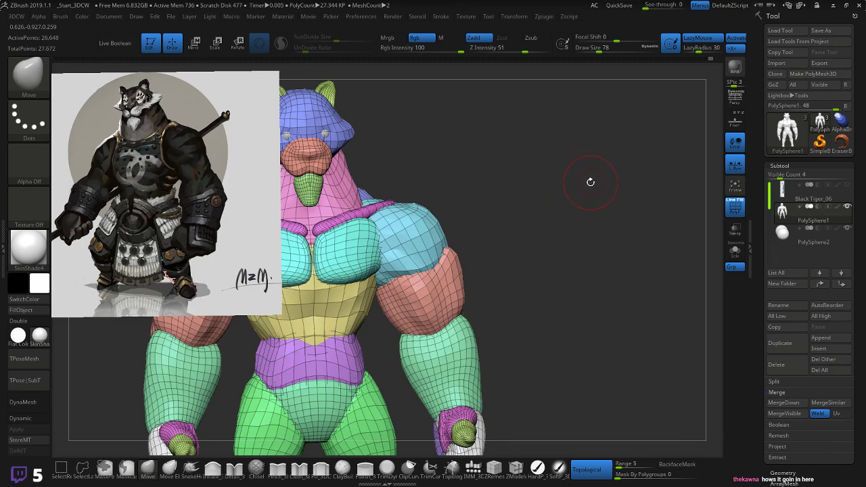
- Shape the shoulder muscle's lower edge into a downward point over the upper arm, smoothing its outline from front and back
{"action": "left_click_drag", "start_coordinate": [590, 182], "coordinate": [637, 165], "text": "shift"}
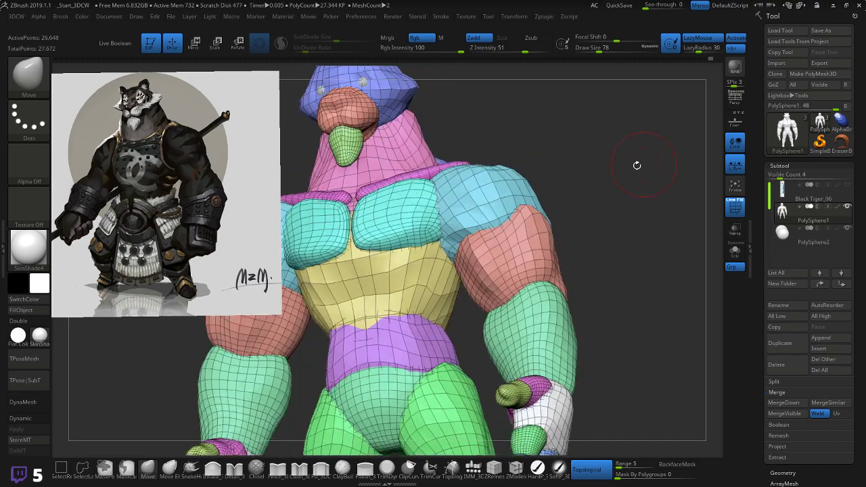
{"action": "key", "text": "shift"}
{"action": "mouse_move", "coordinate": [569, 186]}
{"action": "left_mouse_down"}
{"action": "mouse_move", "coordinate": [611, 185]}
{"action": "mouse_move", "coordinate": [594, 181]}
{"action": "mouse_move", "coordinate": [565, 149]}
{"action": "mouse_move", "coordinate": [611, 182]}
{"action": "mouse_move", "coordinate": [627, 178]}
{"action": "mouse_move", "coordinate": [609, 175]}
{"action": "mouse_move", "coordinate": [498, 215]}
{"action": "mouse_move", "coordinate": [504, 222]}
{"action": "mouse_move", "coordinate": [534, 212]}
{"action": "left_mouse_up"}
{"action": "left_click_drag", "start_coordinate": [582, 201], "coordinate": [512, 195]}
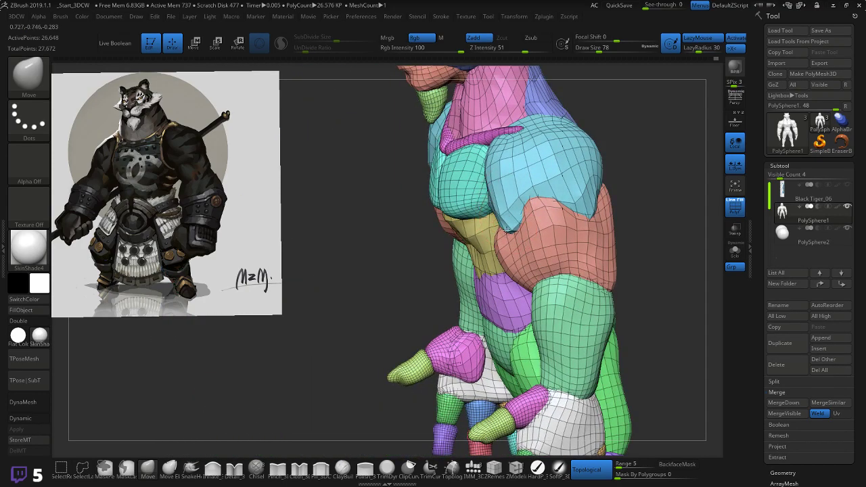
{"action": "left_click_drag", "start_coordinate": [628, 189], "coordinate": [497, 237]}
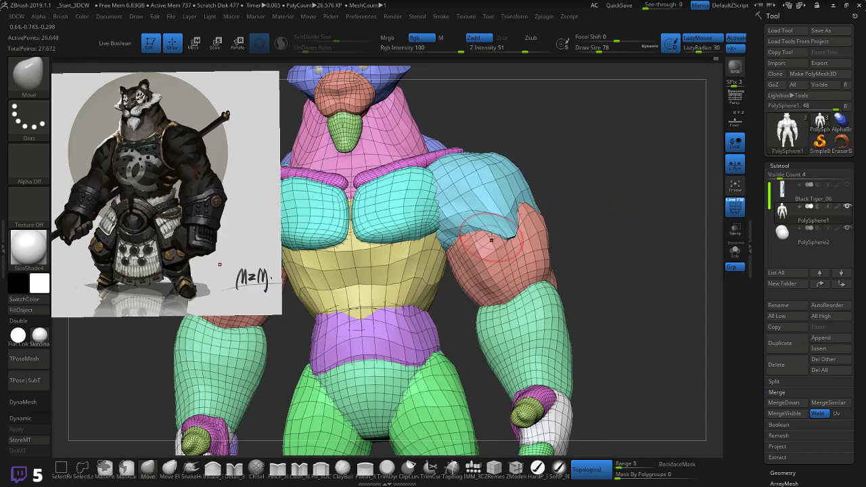
{"action": "left_click_drag", "start_coordinate": [580, 168], "coordinate": [582, 242]}
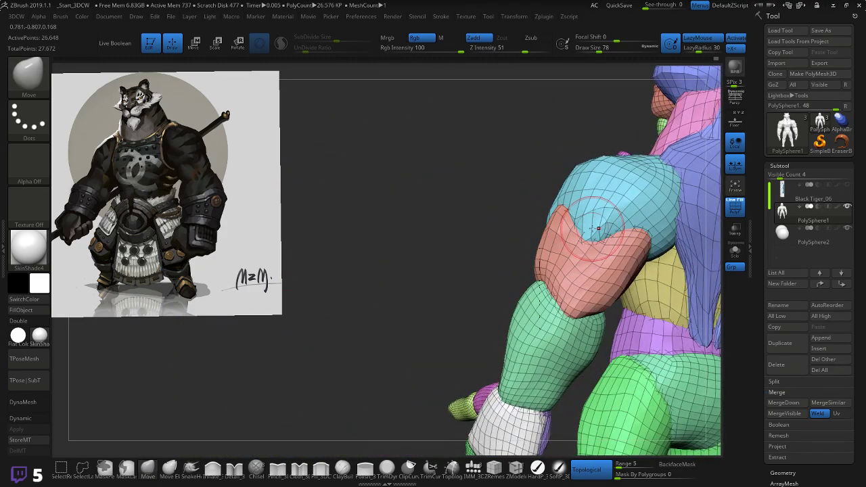
{"action": "mouse_move", "coordinate": [489, 247]}
{"action": "left_mouse_down"}
{"action": "mouse_move", "coordinate": [506, 237]}
{"action": "mouse_move", "coordinate": [498, 237]}
{"action": "left_mouse_up"}
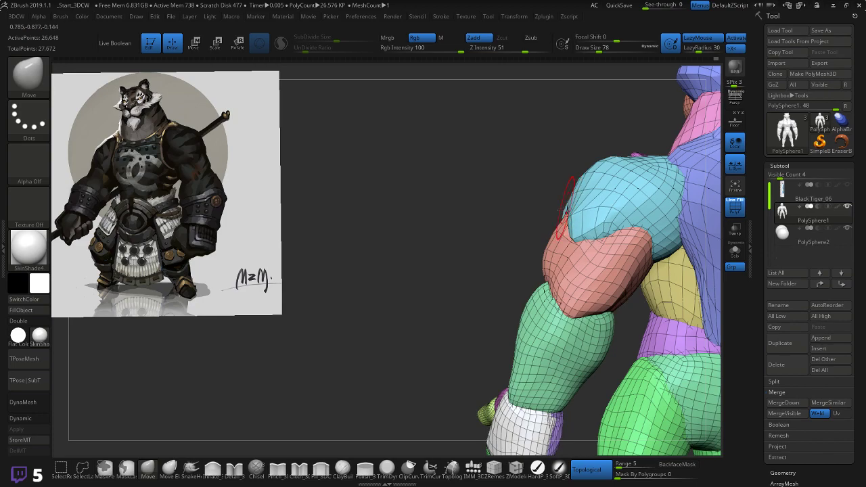
{"action": "left_click_drag", "start_coordinate": [564, 211], "coordinate": [577, 214], "text": "shift"}
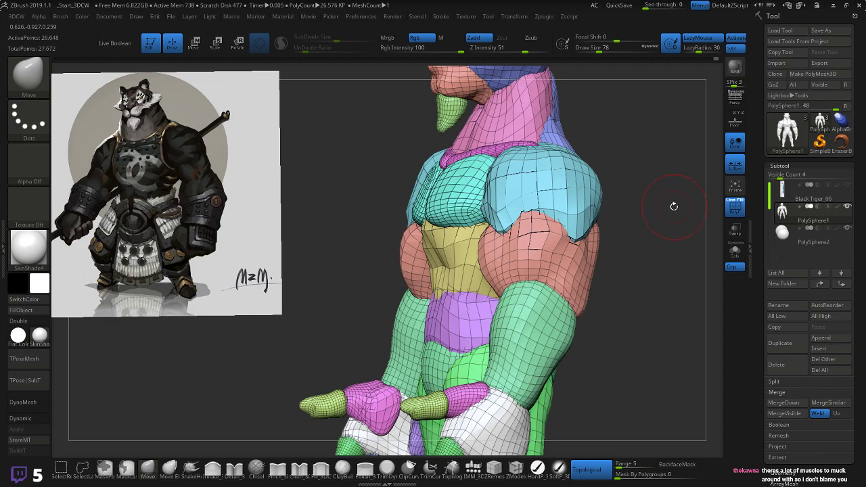
- Reshape the front and outer contours of the shoulder muscle with the Move brush at draw size 154
{"action": "left_click_drag", "start_coordinate": [674, 207], "coordinate": [566, 212]}
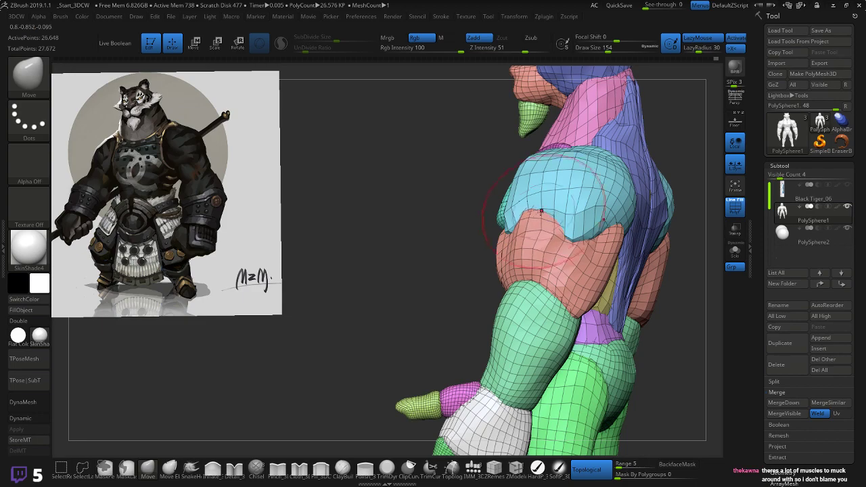
{"action": "left_click_drag", "start_coordinate": [442, 255], "coordinate": [660, 228]}
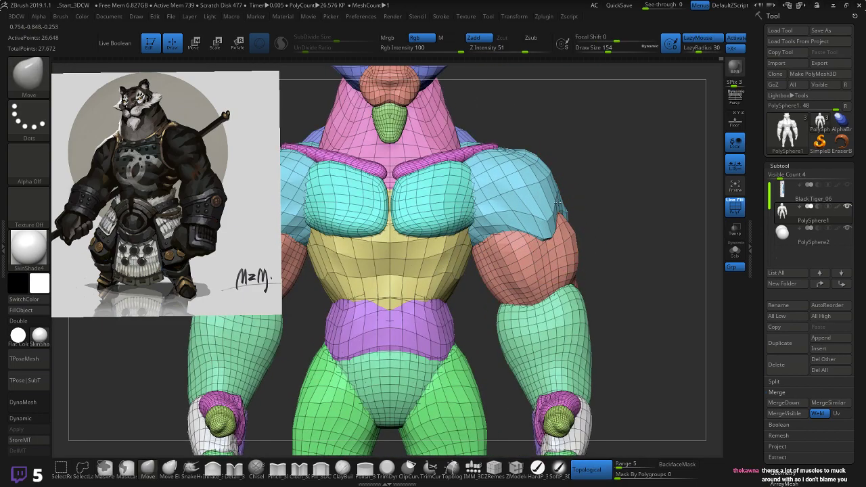
{"action": "mouse_move", "coordinate": [614, 199]}
{"action": "left_mouse_down"}
{"action": "mouse_move", "coordinate": [535, 207]}
{"action": "mouse_move", "coordinate": [641, 196]}
{"action": "mouse_move", "coordinate": [543, 208]}
{"action": "left_mouse_up"}
{"action": "key", "text": "shift"}
{"action": "key", "text": "shift"}
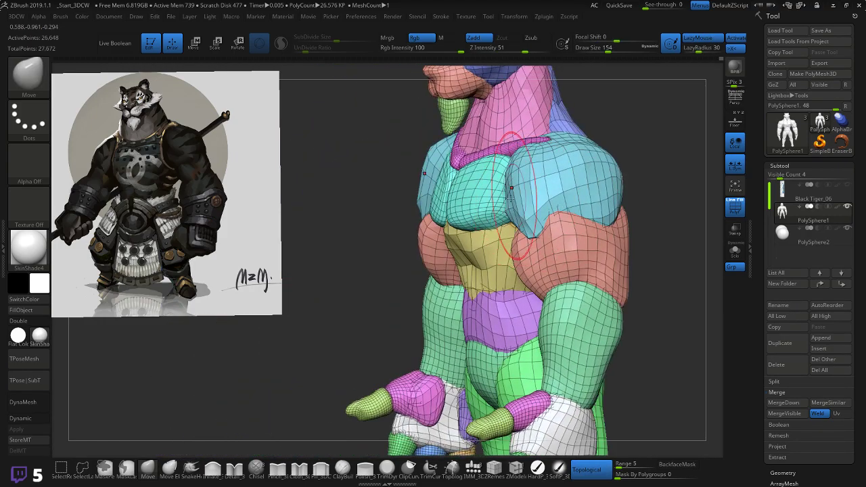
{"action": "left_click_drag", "start_coordinate": [387, 278], "coordinate": [422, 268], "text": "shift"}
{"action": "left_click_drag", "start_coordinate": [586, 190], "coordinate": [602, 157]}
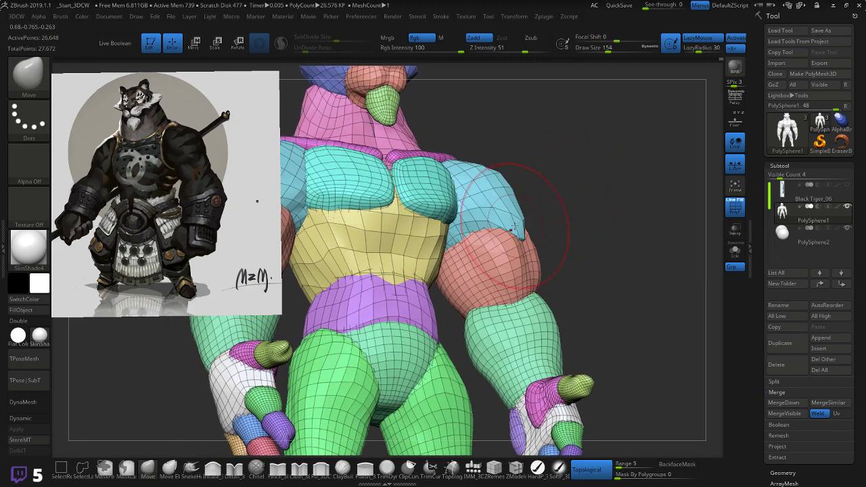
- Adjust the shoulder muscle's lower border over the upper arm from behind, the side and the front
{"action": "mouse_move", "coordinate": [514, 228]}
{"action": "left_mouse_down"}
{"action": "mouse_move", "coordinate": [495, 237]}
{"action": "mouse_move", "coordinate": [508, 227]}
{"action": "left_mouse_up"}
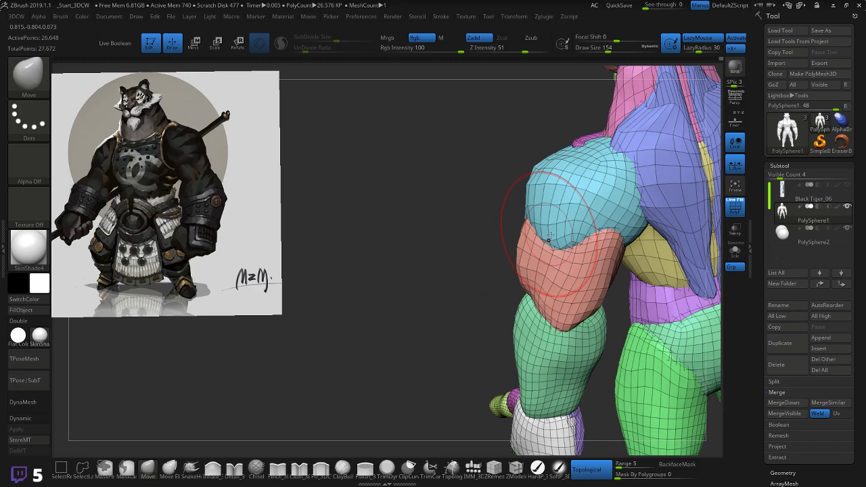
{"action": "left_click_drag", "start_coordinate": [478, 262], "coordinate": [427, 254]}
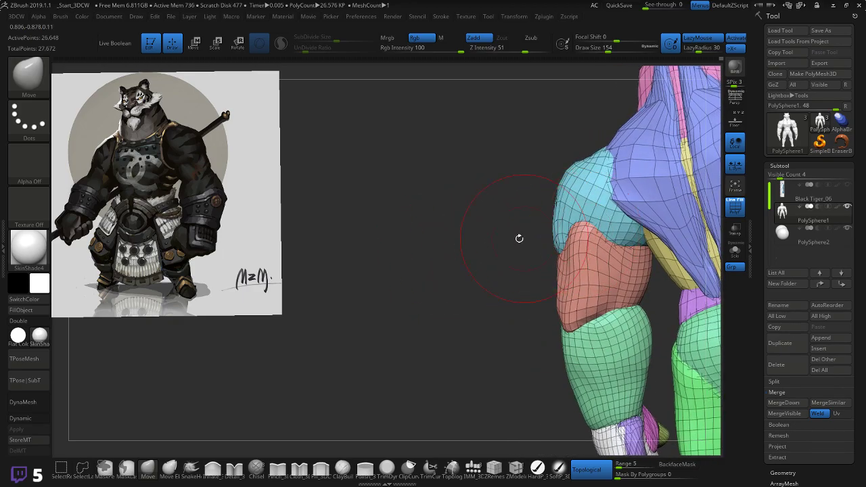
{"action": "left_click_drag", "start_coordinate": [518, 238], "coordinate": [618, 210]}
{"action": "mouse_move", "coordinate": [575, 236]}
{"action": "left_mouse_down"}
{"action": "mouse_move", "coordinate": [613, 195]}
{"action": "mouse_move", "coordinate": [597, 225]}
{"action": "mouse_move", "coordinate": [604, 218]}
{"action": "mouse_move", "coordinate": [538, 240]}
{"action": "left_mouse_up"}
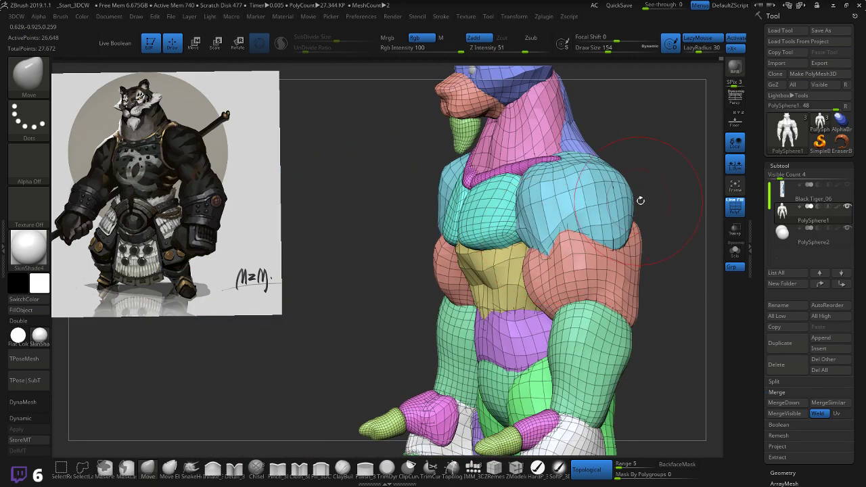
{"action": "left_click_drag", "start_coordinate": [641, 201], "coordinate": [580, 243]}
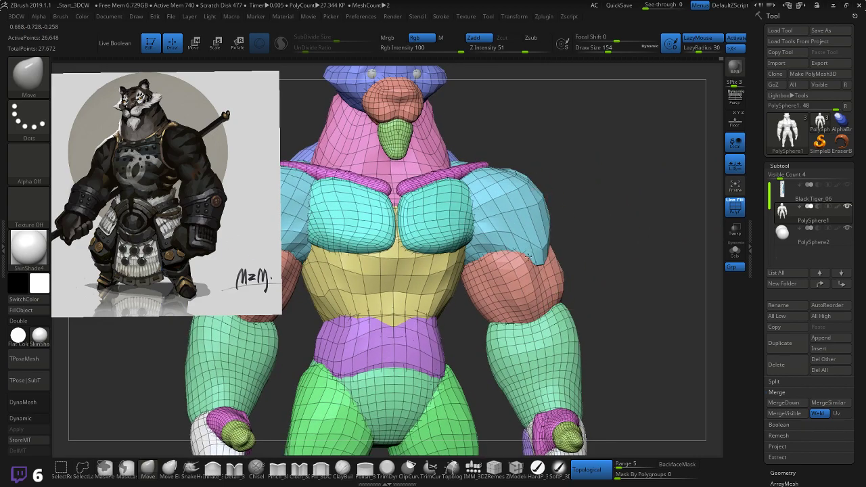
{"action": "left_click_drag", "start_coordinate": [580, 226], "coordinate": [565, 240]}
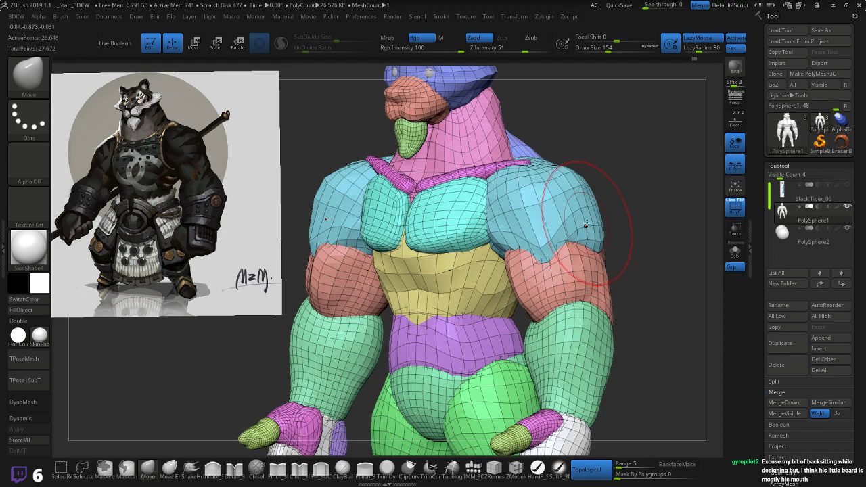
{"action": "left_click_drag", "start_coordinate": [663, 179], "coordinate": [602, 166]}
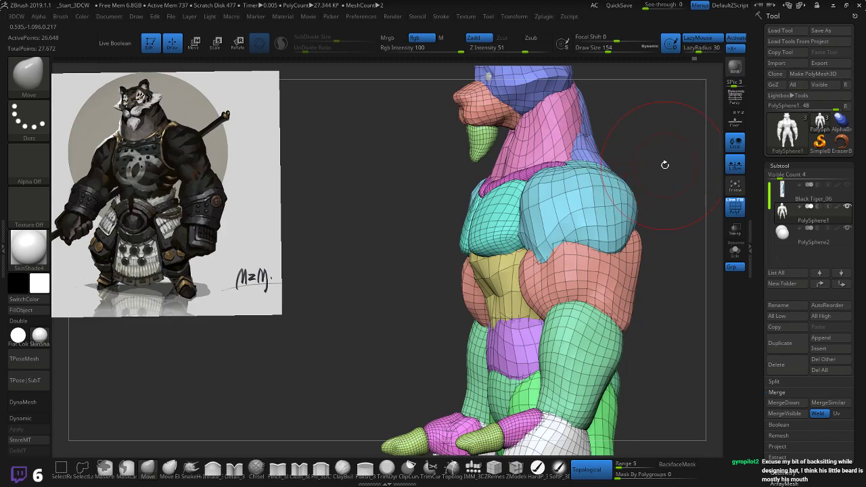
{"action": "left_click_drag", "start_coordinate": [665, 164], "coordinate": [589, 159]}
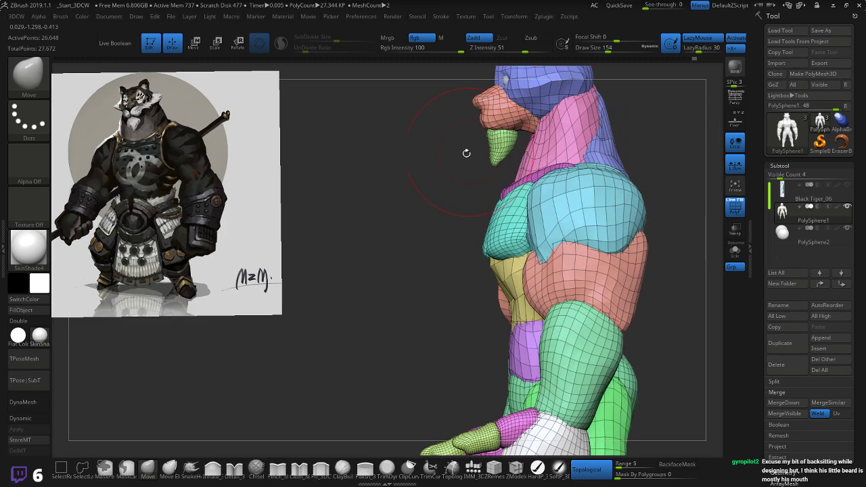
- Pull the chin beard's upper rear corner back along the underside of the muzzle with the Move brush at draw size 26
{"action": "left_click_drag", "start_coordinate": [466, 152], "coordinate": [457, 190], "text": "alt"}
{"action": "left_click_drag", "start_coordinate": [367, 139], "coordinate": [430, 319], "text": "shift"}
{"action": "left_click_drag", "start_coordinate": [433, 180], "coordinate": [491, 373], "text": "alt"}
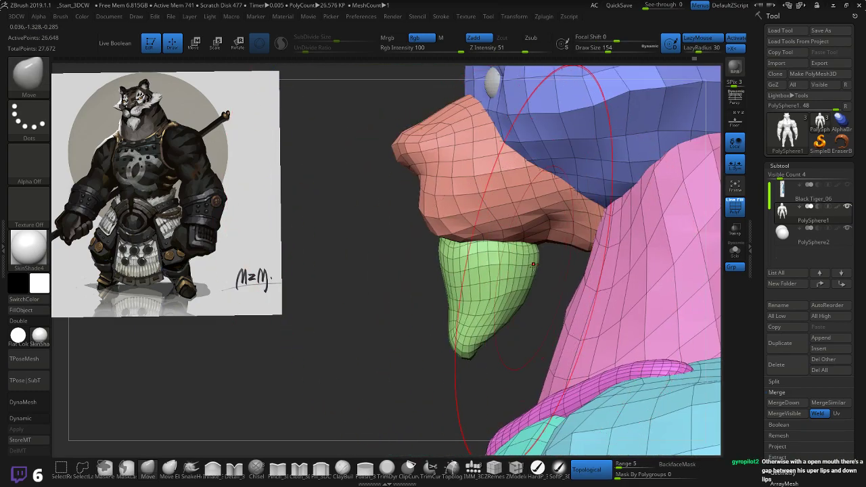
{"action": "key", "text": "bracketleft"}
{"action": "key", "text": "bracketleft"}
{"action": "key", "text": "bracketleft"}
{"action": "key", "text": "bracketleft"}
{"action": "key", "text": "bracketleft"}
{"action": "key", "text": "bracketleft"}
{"action": "key", "text": "bracketleft"}
{"action": "key", "text": "bracketleft"}
{"action": "key", "text": "bracketleft"}
{"action": "key", "text": "bracketleft"}
{"action": "key", "text": "bracketleft"}
{"action": "key", "text": "bracketleft"}
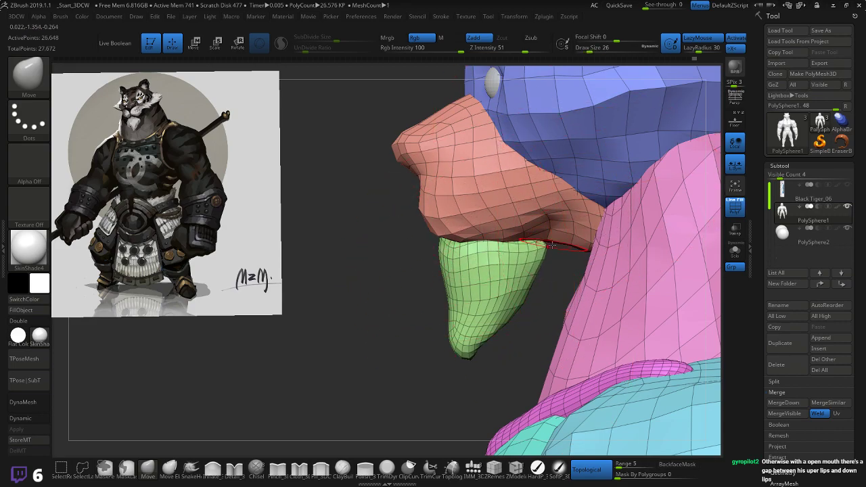
{"action": "left_click_drag", "start_coordinate": [555, 266], "coordinate": [541, 264]}
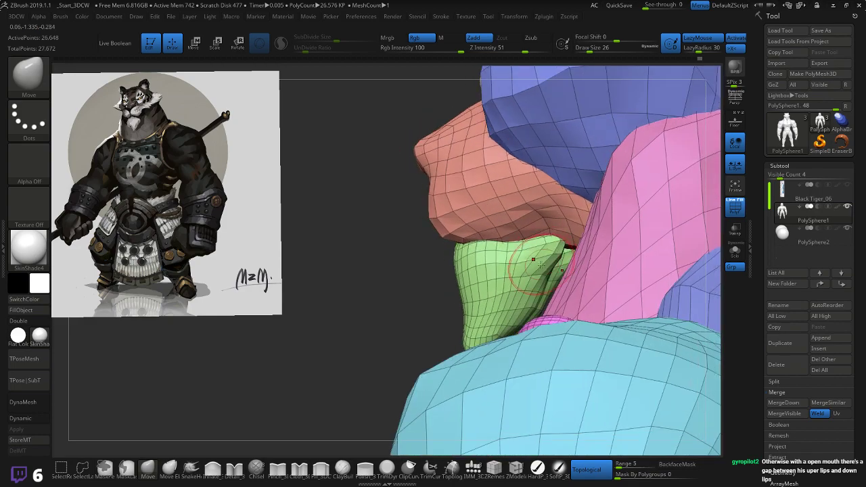
- Hollow the chin beard's rear edge beneath its pulled-back upper corner and smooth its side surface
{"action": "left_click_drag", "start_coordinate": [409, 296], "coordinate": [443, 291]}
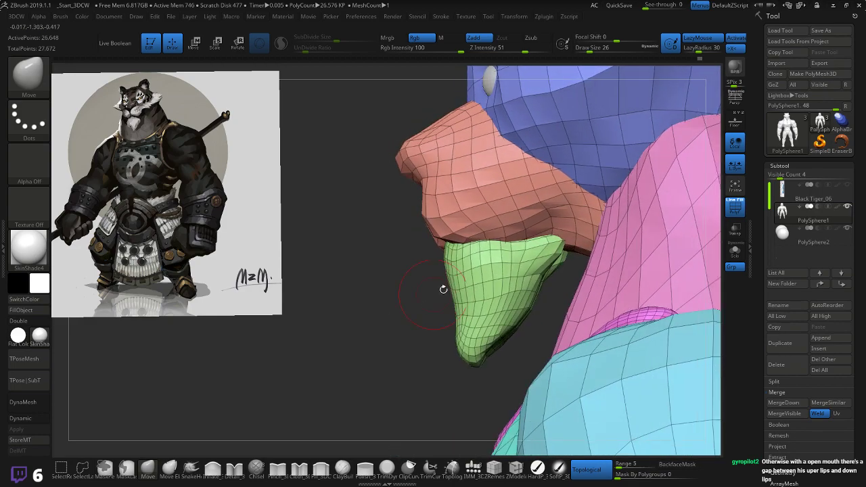
{"action": "left_click_drag", "start_coordinate": [533, 260], "coordinate": [544, 256], "text": "shift"}
{"action": "mouse_move", "coordinate": [564, 289]}
{"action": "left_mouse_down"}
{"action": "mouse_move", "coordinate": [562, 259]}
{"action": "mouse_move", "coordinate": [571, 257]}
{"action": "mouse_move", "coordinate": [545, 276]}
{"action": "left_mouse_up"}
{"action": "left_click_drag", "start_coordinate": [424, 292], "coordinate": [421, 331]}
{"action": "mouse_move", "coordinate": [538, 286]}
{"action": "left_mouse_down"}
{"action": "mouse_move", "coordinate": [528, 282]}
{"action": "mouse_move", "coordinate": [525, 300]}
{"action": "mouse_move", "coordinate": [441, 299]}
{"action": "left_mouse_up"}
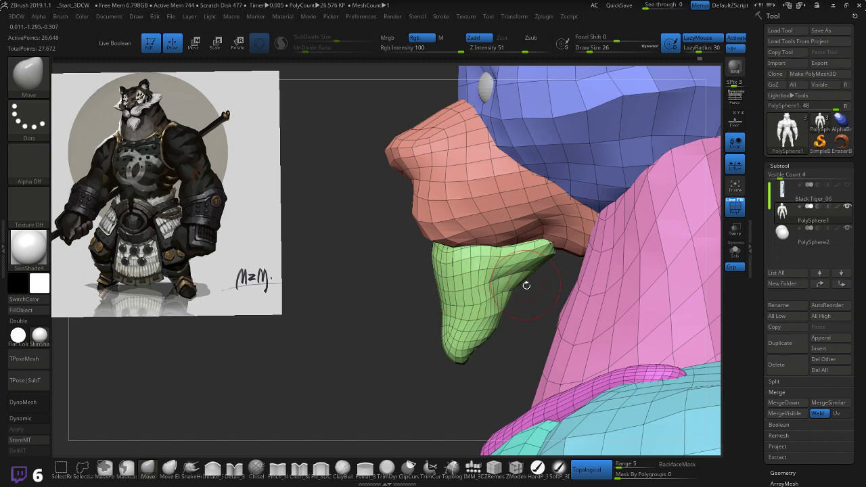
{"action": "left_click_drag", "start_coordinate": [526, 285], "coordinate": [502, 316]}
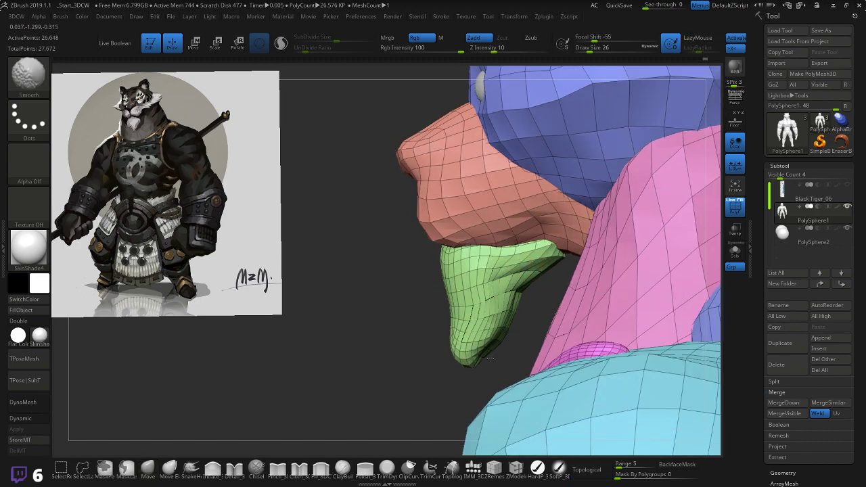
{"action": "left_click_drag", "start_coordinate": [429, 369], "coordinate": [446, 374]}
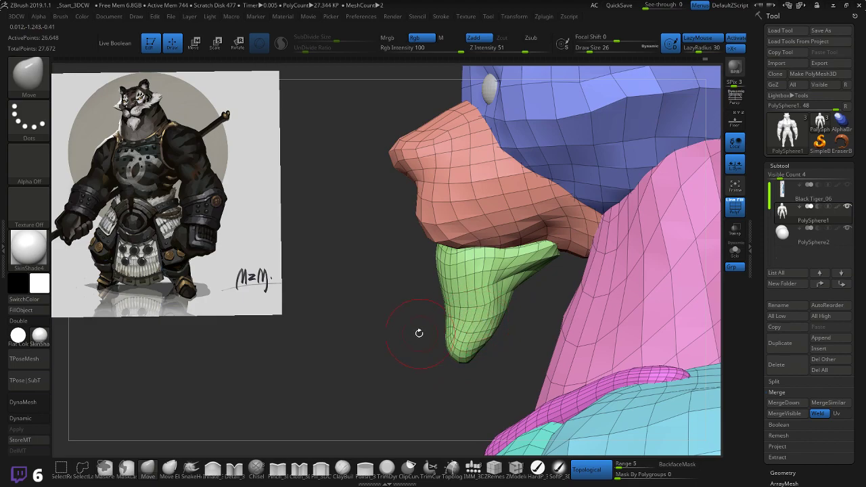
- Round the chin beard's lower tip and smooth its front and side surfaces
{"action": "mouse_move", "coordinate": [418, 333]}
{"action": "left_mouse_down"}
{"action": "mouse_move", "coordinate": [470, 320]}
{"action": "mouse_move", "coordinate": [483, 352]}
{"action": "left_mouse_up"}
{"action": "key", "text": "shift"}
{"action": "mouse_move", "coordinate": [504, 301]}
{"action": "left_mouse_down", "text": "shift"}
{"action": "mouse_move", "coordinate": [520, 276]}
{"action": "mouse_move", "coordinate": [511, 312]}
{"action": "left_mouse_up", "text": "shift"}
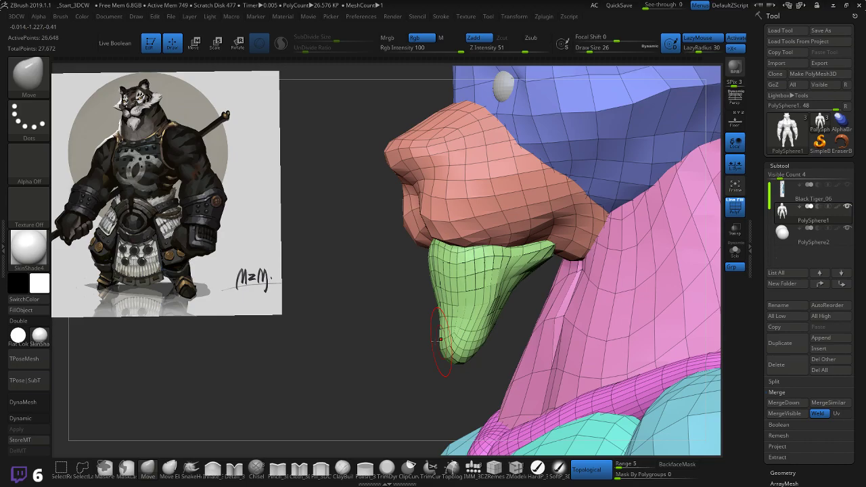
{"action": "left_click_drag", "start_coordinate": [418, 347], "coordinate": [440, 344], "text": "shift"}
{"action": "left_click_drag", "start_coordinate": [287, 187], "coordinate": [268, 182]}
{"action": "left_click_drag", "start_coordinate": [345, 288], "coordinate": [392, 289]}
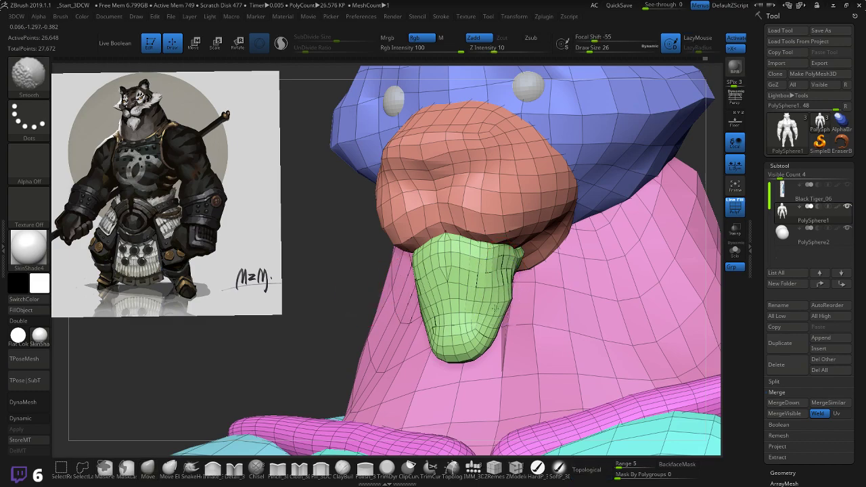
{"action": "mouse_move", "coordinate": [355, 297]}
{"action": "left_mouse_down"}
{"action": "mouse_move", "coordinate": [346, 298]}
{"action": "mouse_move", "coordinate": [367, 286]}
{"action": "left_mouse_up"}
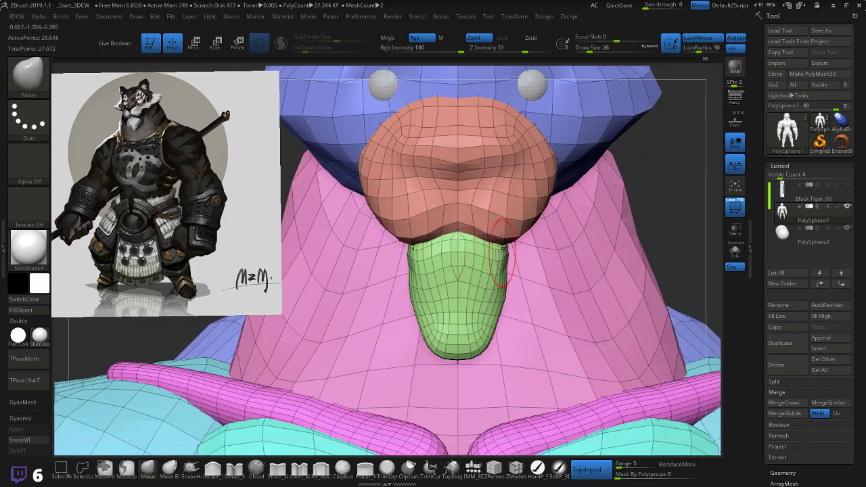
- Widen the chin beard's top corners, narrow its lower part into a taper and smooth it at draw size 58
{"action": "left_click_drag", "start_coordinate": [501, 286], "coordinate": [499, 289]}
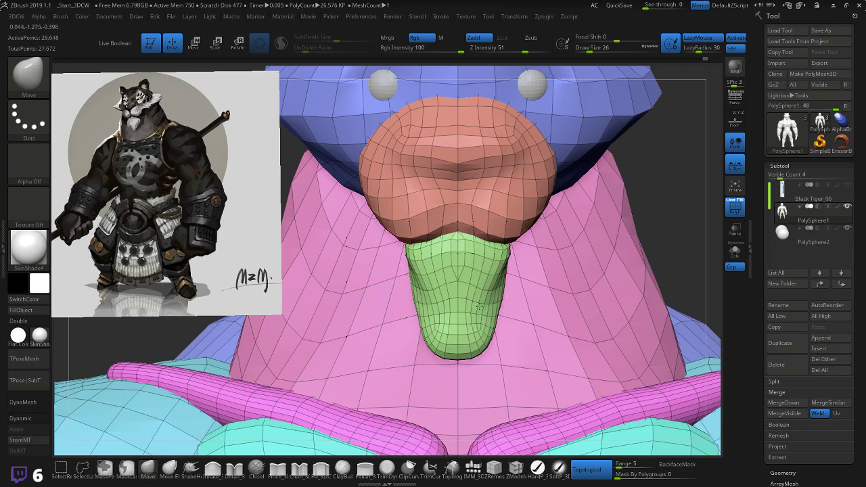
{"action": "key", "text": "bracketright"}
{"action": "left_click_drag", "start_coordinate": [495, 312], "coordinate": [487, 310]}
{"action": "left_click_drag", "start_coordinate": [502, 255], "coordinate": [512, 253]}
{"action": "left_click_drag", "start_coordinate": [699, 219], "coordinate": [582, 226], "text": "shift"}
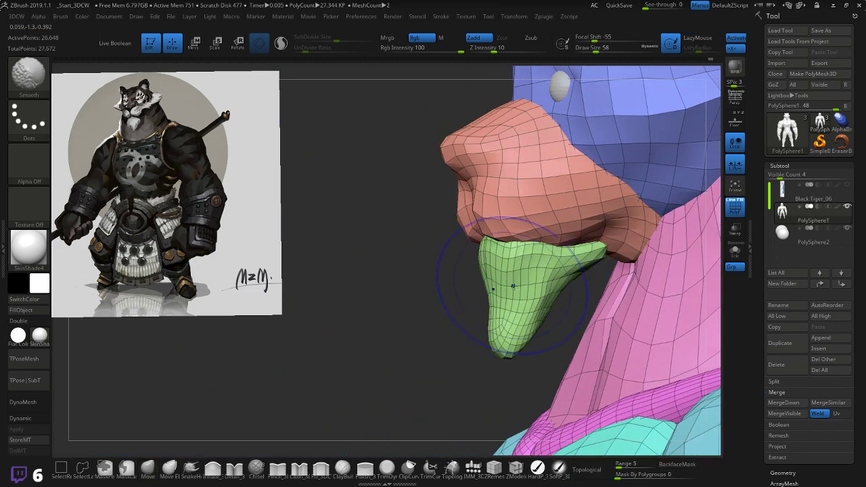
{"action": "left_click_drag", "start_coordinate": [468, 308], "coordinate": [433, 307]}
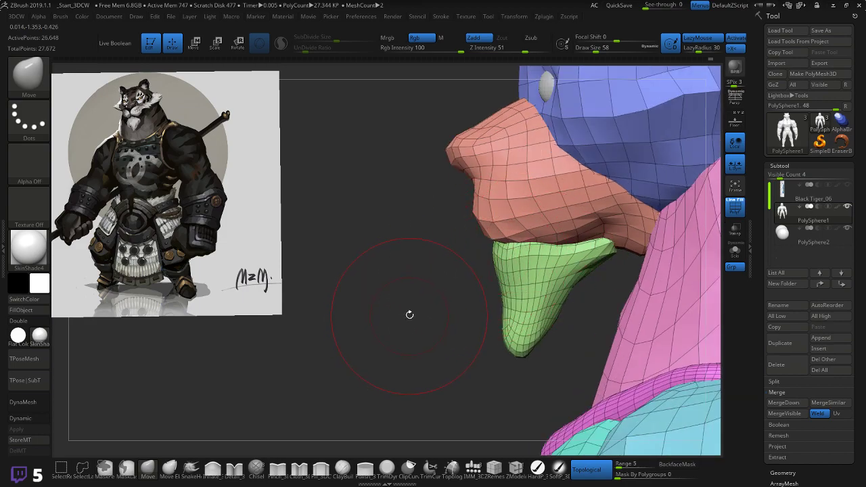
{"action": "mouse_move", "coordinate": [393, 309]}
{"action": "left_mouse_down"}
{"action": "mouse_move", "coordinate": [416, 315]}
{"action": "mouse_move", "coordinate": [474, 284]}
{"action": "left_mouse_up"}
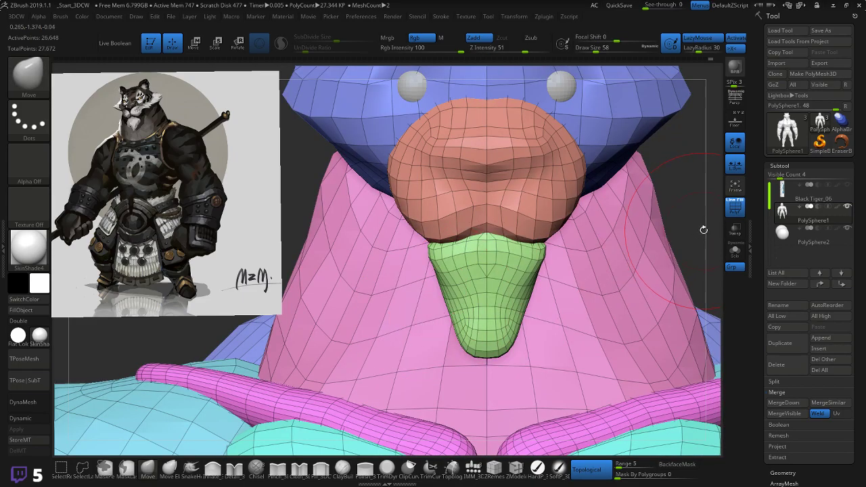
- Broaden and round the shoulder muscle's lower edge over the upper arm with the Move brush, enlarging the draw size to 122
{"action": "left_click_drag", "start_coordinate": [704, 230], "coordinate": [675, 194], "text": "alt"}
{"action": "left_click_drag", "start_coordinate": [639, 253], "coordinate": [638, 257]}
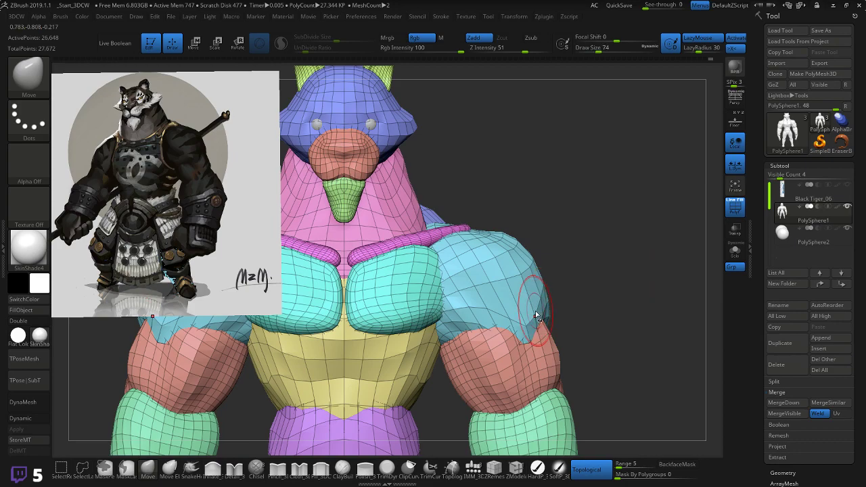
{"action": "left_click_drag", "start_coordinate": [590, 294], "coordinate": [633, 289]}
{"action": "mouse_move", "coordinate": [519, 324]}
{"action": "left_mouse_down", "text": "shift"}
{"action": "mouse_move", "coordinate": [551, 328]}
{"action": "mouse_move", "coordinate": [541, 330]}
{"action": "left_mouse_up", "text": "shift"}
{"action": "mouse_move", "coordinate": [609, 288]}
{"action": "left_mouse_down"}
{"action": "mouse_move", "coordinate": [626, 278]}
{"action": "mouse_move", "coordinate": [560, 317]}
{"action": "left_mouse_up"}
{"action": "left_click_drag", "start_coordinate": [514, 296], "coordinate": [529, 327]}
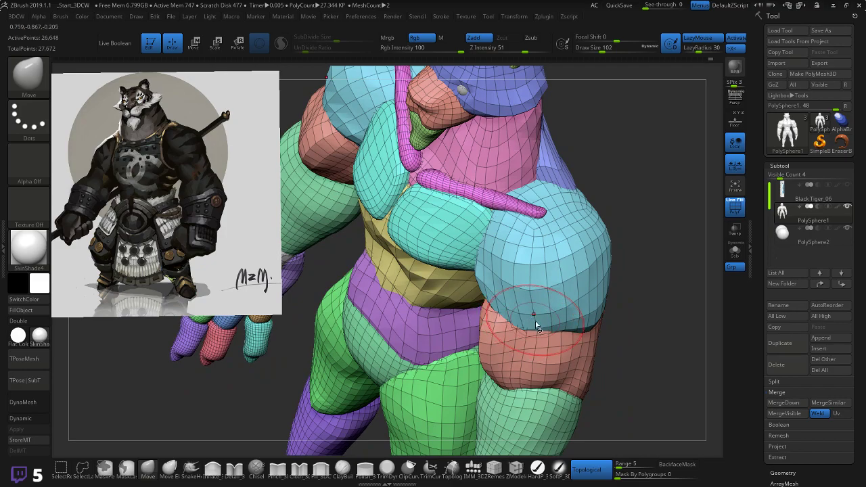
{"action": "left_click_drag", "start_coordinate": [651, 301], "coordinate": [624, 268]}
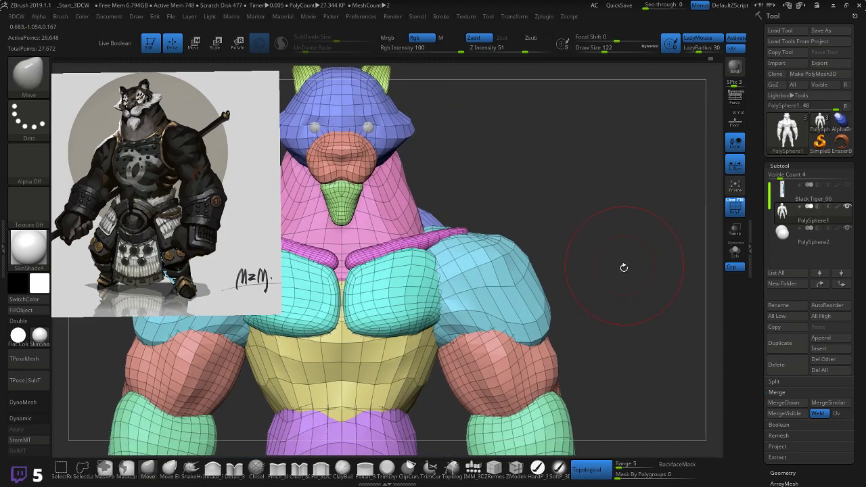
{"action": "left_click_drag", "start_coordinate": [533, 335], "coordinate": [535, 332]}
- Inflate the front and outer surface of the shoulder muscle with the Inflate_3DCW brush at Z Intensity 16 and draw size 122
{"action": "mouse_move", "coordinate": [612, 301]}
{"action": "left_mouse_down"}
{"action": "mouse_move", "coordinate": [467, 310]}
{"action": "mouse_move", "coordinate": [602, 300]}
{"action": "mouse_move", "coordinate": [497, 301]}
{"action": "mouse_move", "coordinate": [605, 261]}
{"action": "mouse_move", "coordinate": [649, 257]}
{"action": "mouse_move", "coordinate": [531, 255]}
{"action": "mouse_move", "coordinate": [593, 261]}
{"action": "mouse_move", "coordinate": [571, 269]}
{"action": "left_mouse_up"}
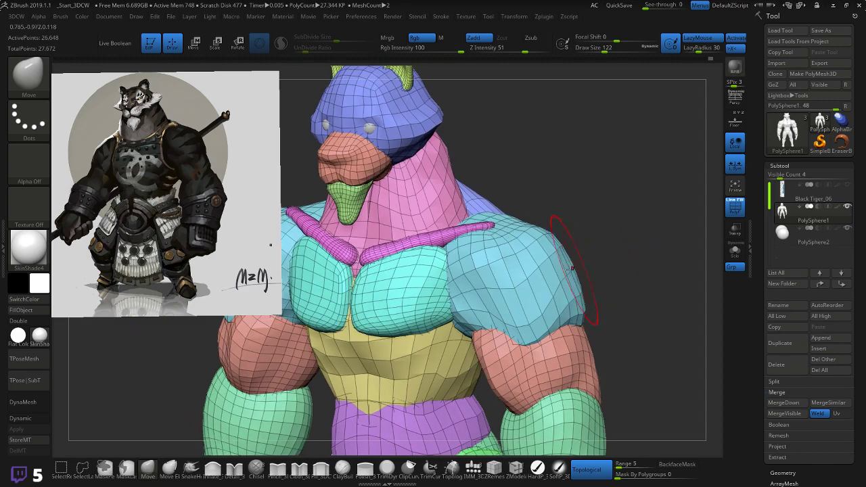
{"action": "left_click", "coordinate": [212, 468]}
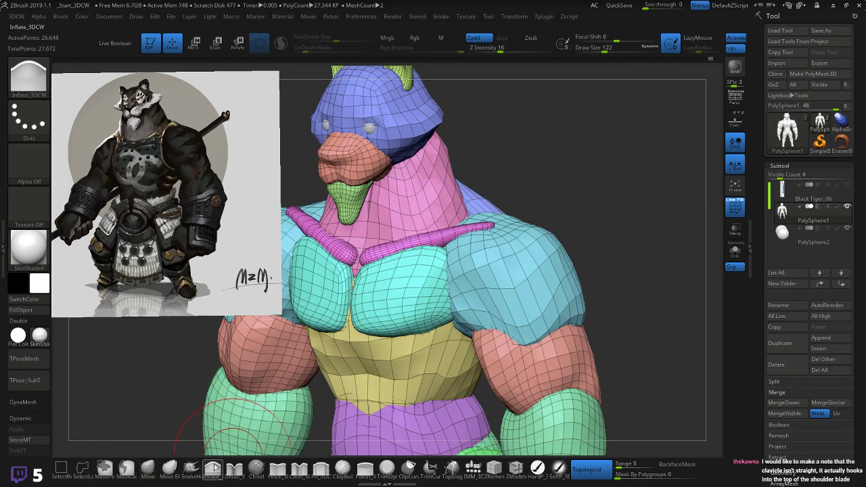
{"action": "mouse_move", "coordinate": [536, 294]}
{"action": "left_mouse_down"}
{"action": "mouse_move", "coordinate": [514, 257]}
{"action": "mouse_move", "coordinate": [562, 288]}
{"action": "mouse_move", "coordinate": [564, 271]}
{"action": "left_mouse_up"}
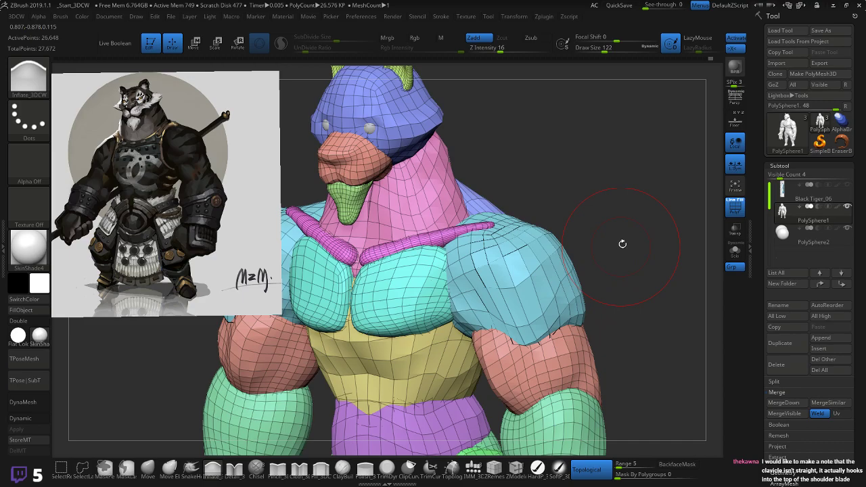
- Bend the collarbone's outer end back over the shoulder and curve its middle with the Move brush at draw size 90
{"action": "left_click_drag", "start_coordinate": [622, 243], "coordinate": [615, 268]}
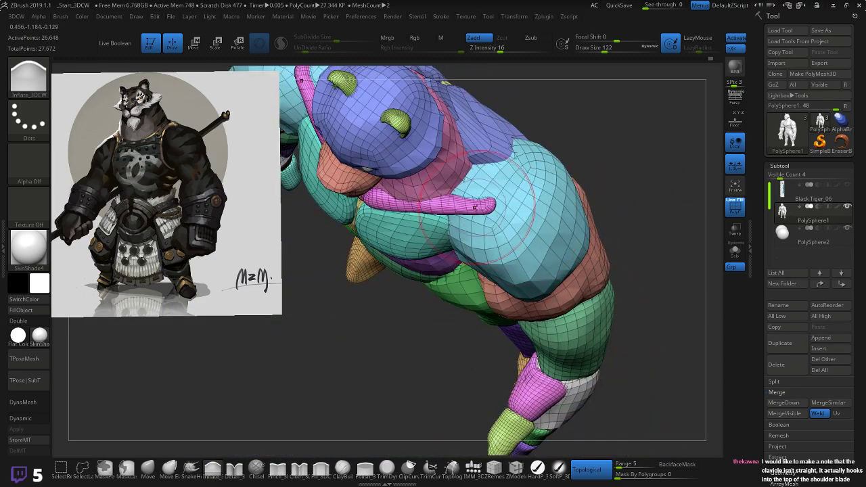
{"action": "key", "text": "["}
{"action": "mouse_move", "coordinate": [477, 202]}
{"action": "left_mouse_down"}
{"action": "mouse_move", "coordinate": [443, 202]}
{"action": "mouse_move", "coordinate": [440, 213]}
{"action": "left_mouse_up"}
{"action": "key", "text": "p"}
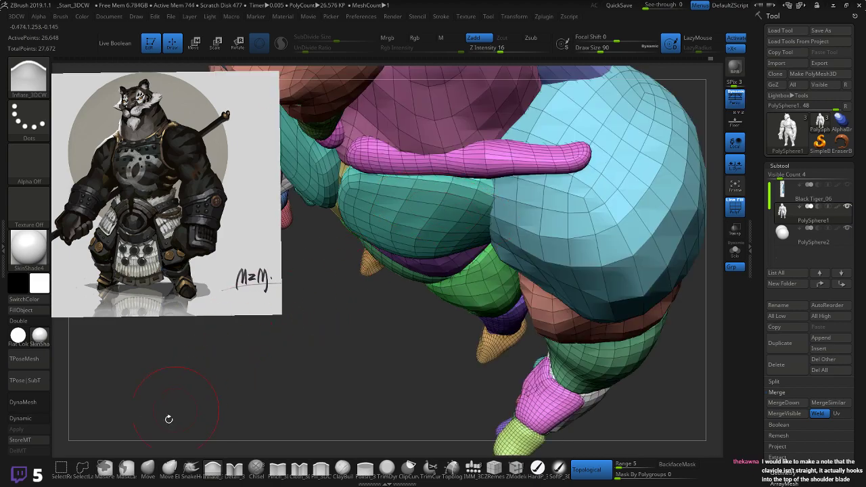
{"action": "left_click_drag", "start_coordinate": [289, 348], "coordinate": [281, 348]}
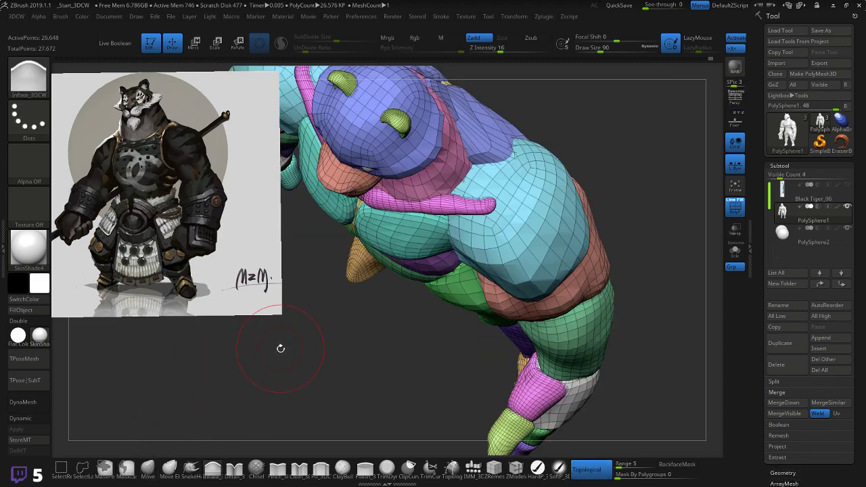
{"action": "left_click", "coordinate": [153, 465]}
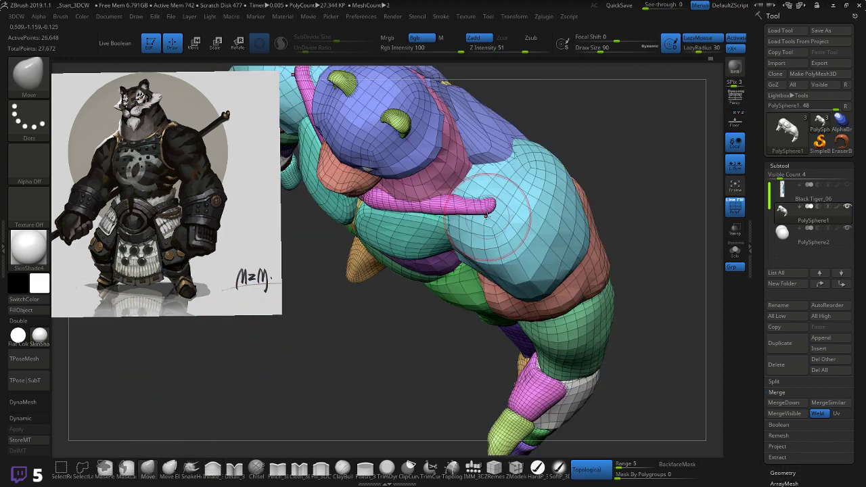
{"action": "left_click_drag", "start_coordinate": [491, 215], "coordinate": [508, 154]}
{"action": "left_click_drag", "start_coordinate": [567, 147], "coordinate": [599, 129]}
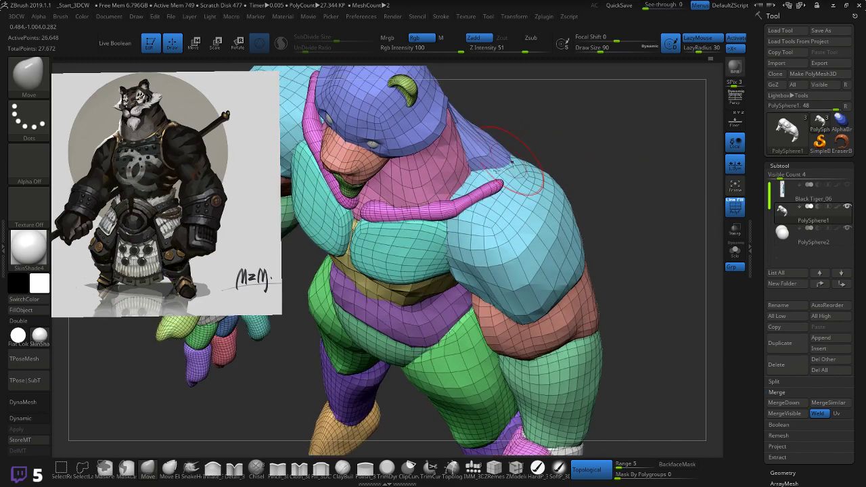
{"action": "left_click_drag", "start_coordinate": [449, 211], "coordinate": [450, 203]}
{"action": "left_click_drag", "start_coordinate": [575, 146], "coordinate": [399, 225]}
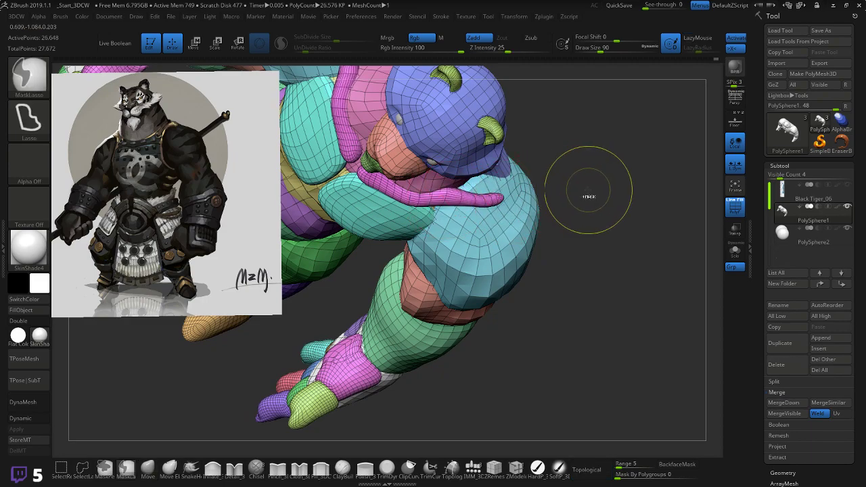
{"action": "left_click_drag", "start_coordinate": [599, 188], "coordinate": [560, 199]}
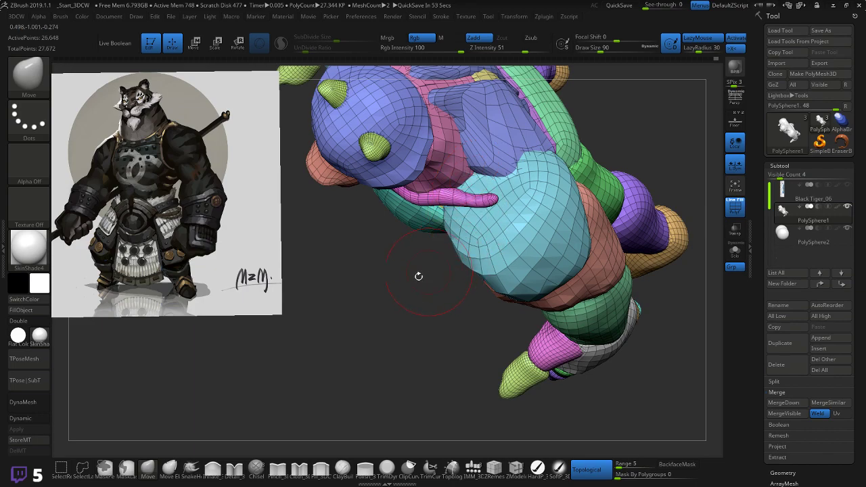
{"action": "mouse_move", "coordinate": [417, 277]}
{"action": "left_mouse_down"}
{"action": "mouse_move", "coordinate": [382, 298]}
{"action": "mouse_move", "coordinate": [371, 233]}
{"action": "left_mouse_up"}
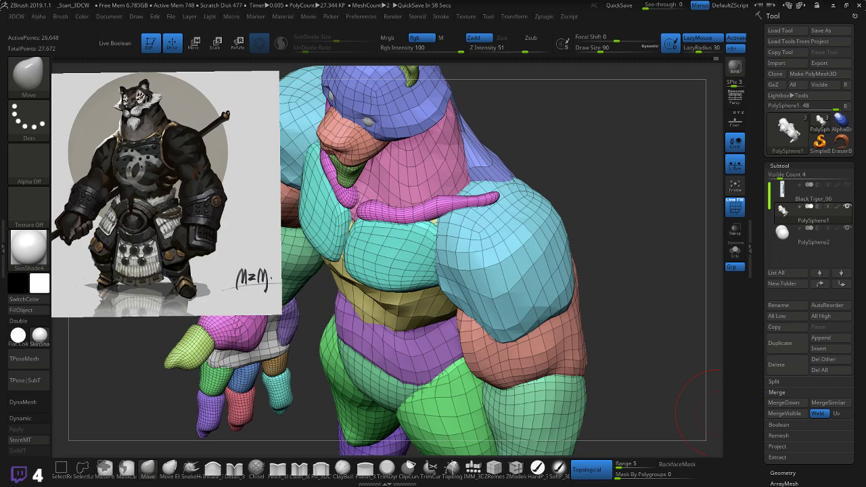
- Switch to the web browser, search Google Images for "clavicle reference" and examine the shape of the collarbones in the results
{"action": "key", "text": "alt+Tab"}
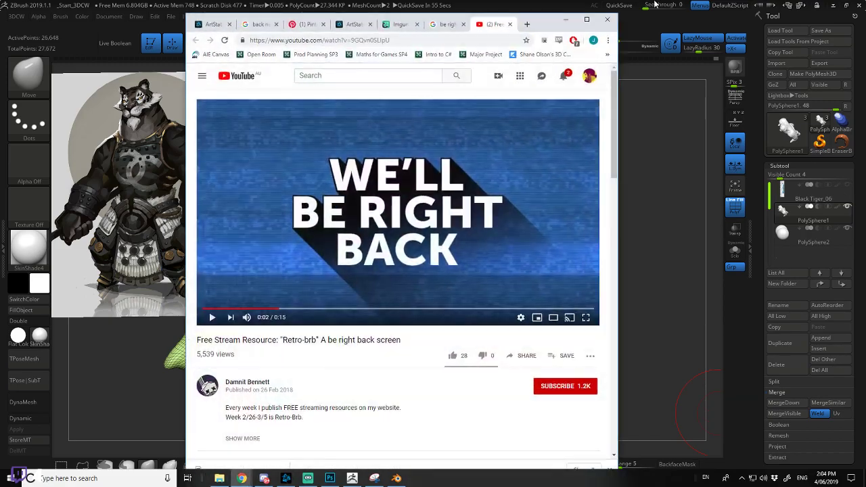
{"action": "left_click", "coordinate": [436, 28]}
{"action": "left_click", "coordinate": [321, 29]}
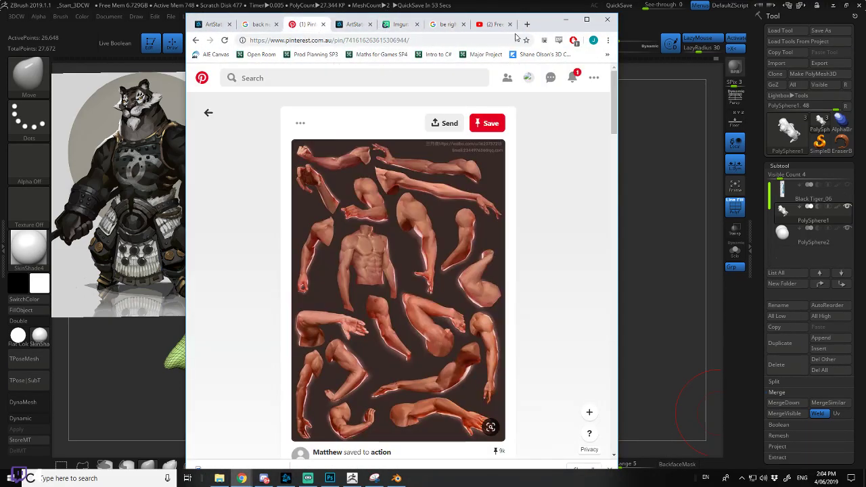
{"action": "left_click", "coordinate": [527, 25]}
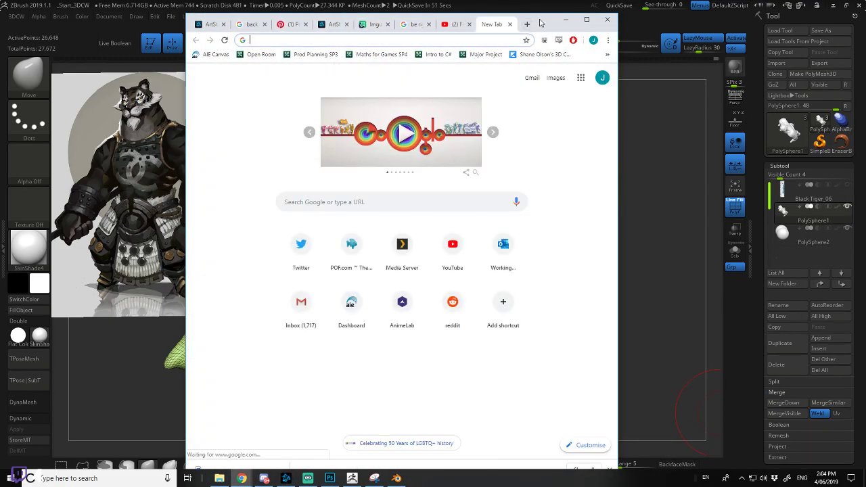
{"action": "type", "text": "clavi"}
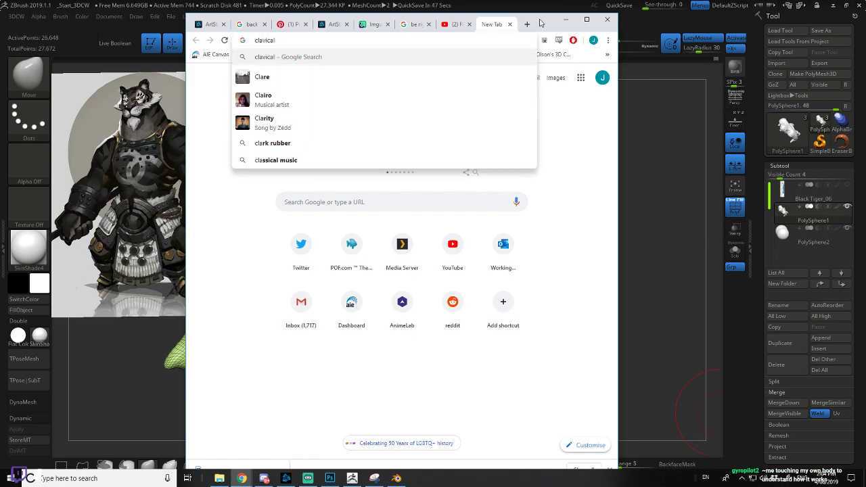
{"action": "type", "text": "cle ref"}
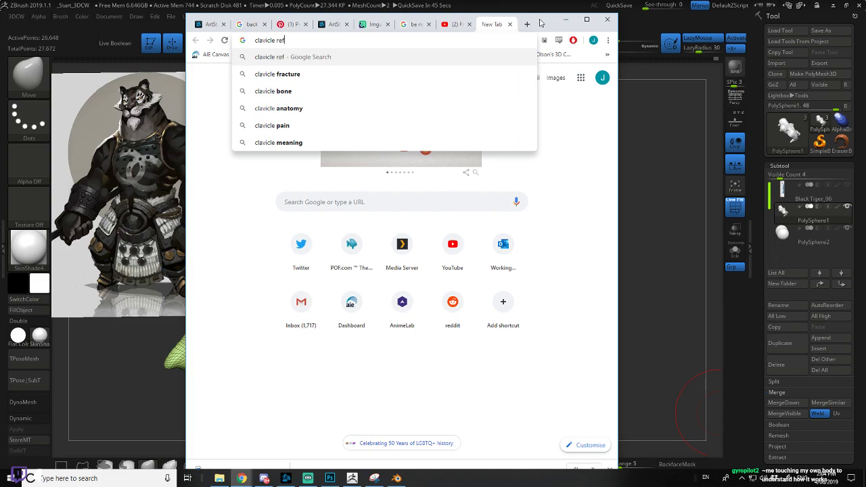
{"action": "type", "text": "erence"}
{"action": "key", "text": "Return"}
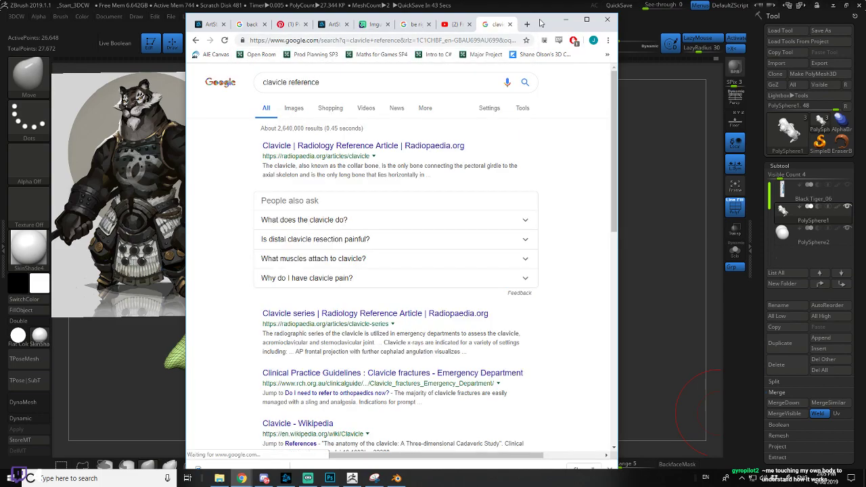
{"action": "left_click", "coordinate": [292, 109]}
{"action": "scroll", "coordinate": [401, 198], "scroll_direction": "down", "scroll_amount": 5}
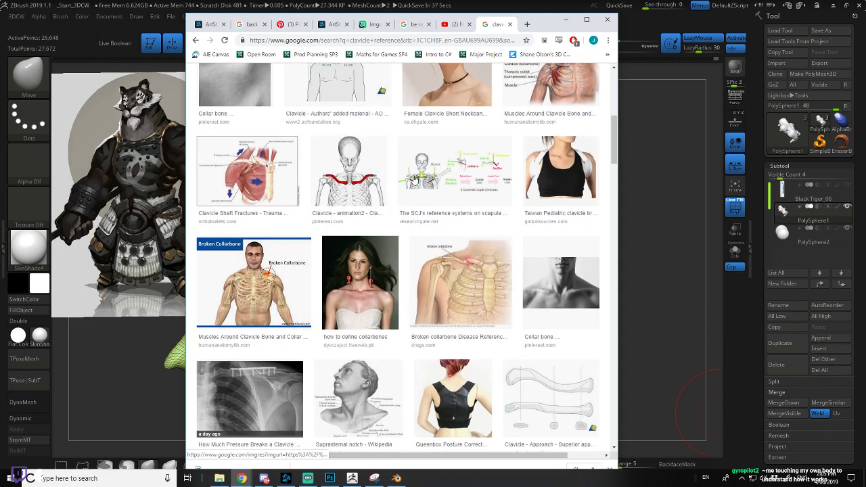
{"action": "left_click", "coordinate": [652, 31]}
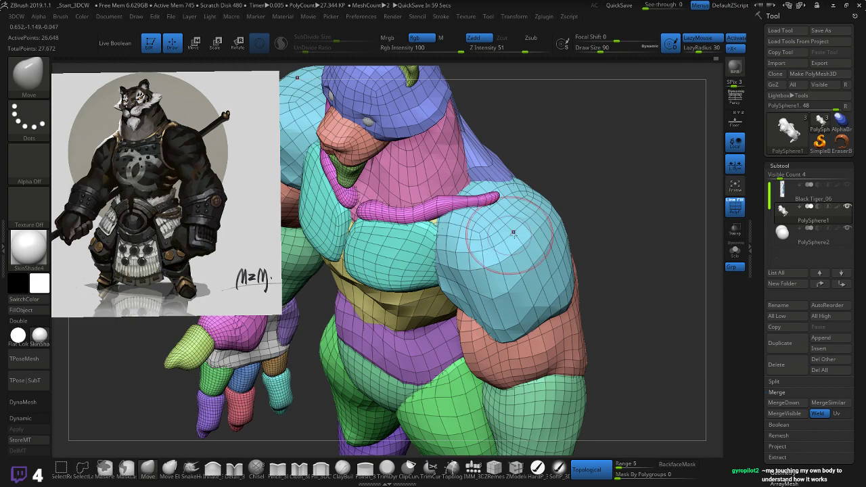
- Pull the collarbone's outer tip slightly farther onto the top of the shoulder with the Move brush at draw size 78
{"action": "left_click_drag", "start_coordinate": [617, 176], "coordinate": [383, 198]}
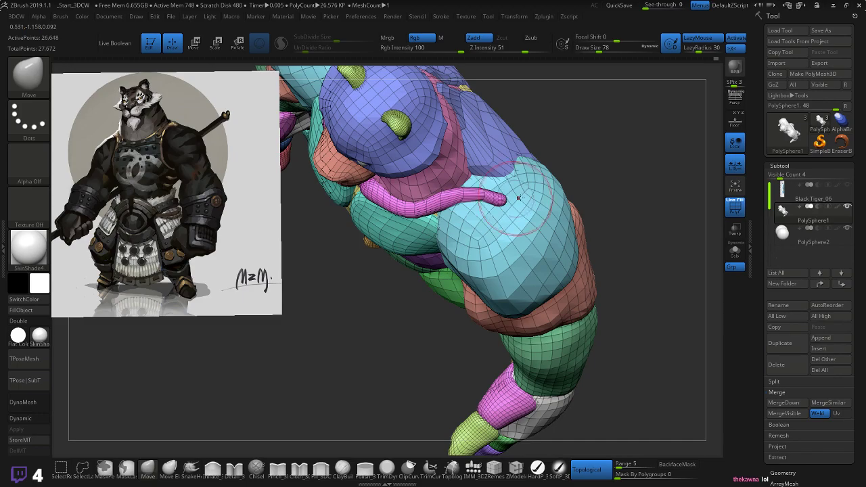
{"action": "left_click_drag", "start_coordinate": [607, 196], "coordinate": [561, 167]}
{"action": "mouse_move", "coordinate": [499, 202]}
{"action": "left_mouse_down"}
{"action": "mouse_move", "coordinate": [539, 199]}
{"action": "mouse_move", "coordinate": [476, 215]}
{"action": "mouse_move", "coordinate": [507, 203]}
{"action": "left_mouse_up"}
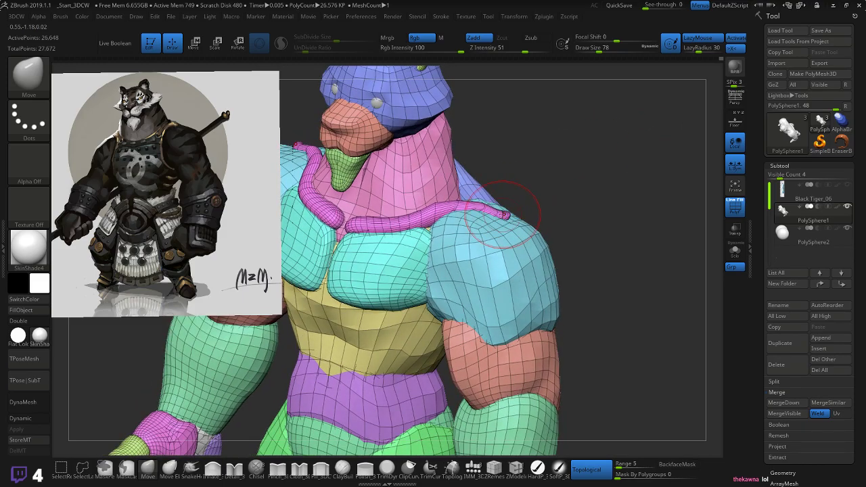
{"action": "left_click_drag", "start_coordinate": [566, 194], "coordinate": [554, 226]}
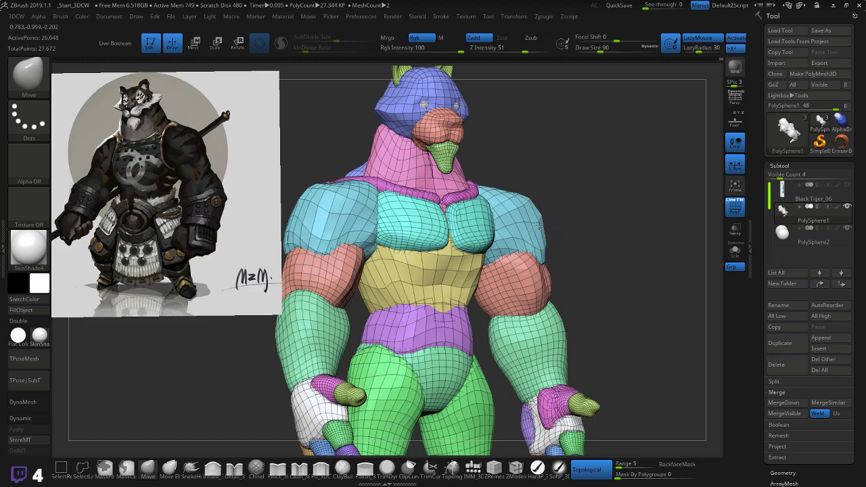
{"action": "mouse_move", "coordinate": [602, 197]}
{"action": "left_mouse_down"}
{"action": "mouse_move", "coordinate": [535, 203]}
{"action": "mouse_move", "coordinate": [541, 196]}
{"action": "left_mouse_up"}
{"action": "mouse_move", "coordinate": [595, 195]}
{"action": "left_mouse_down"}
{"action": "mouse_move", "coordinate": [626, 189]}
{"action": "mouse_move", "coordinate": [433, 223]}
{"action": "mouse_move", "coordinate": [325, 291]}
{"action": "mouse_move", "coordinate": [284, 347]}
{"action": "mouse_move", "coordinate": [233, 453]}
{"action": "left_mouse_up"}
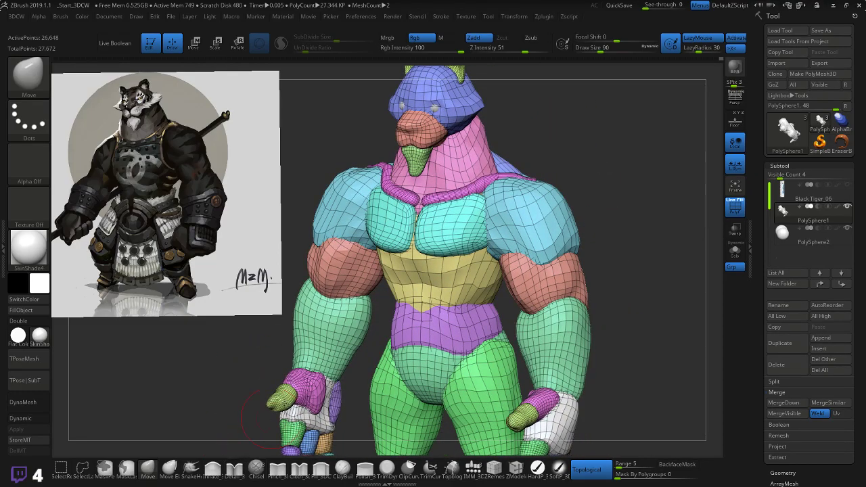
- Refine the shoulder muscle's outer silhouette and its lower edge over the upper arm with the Move brush at draw size 106
{"action": "mouse_move", "coordinate": [643, 218]}
{"action": "left_mouse_down"}
{"action": "mouse_move", "coordinate": [615, 194]}
{"action": "mouse_move", "coordinate": [639, 207]}
{"action": "mouse_move", "coordinate": [629, 203]}
{"action": "mouse_move", "coordinate": [642, 197]}
{"action": "mouse_move", "coordinate": [600, 237]}
{"action": "left_mouse_up"}
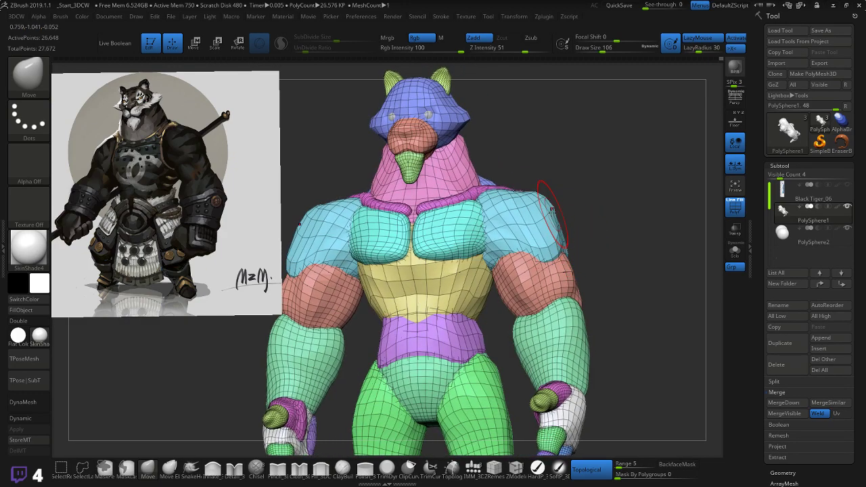
{"action": "left_click_drag", "start_coordinate": [597, 224], "coordinate": [614, 231]}
{"action": "left_click_drag", "start_coordinate": [562, 255], "coordinate": [567, 251]}
{"action": "left_click_drag", "start_coordinate": [616, 222], "coordinate": [614, 219], "text": "shift"}
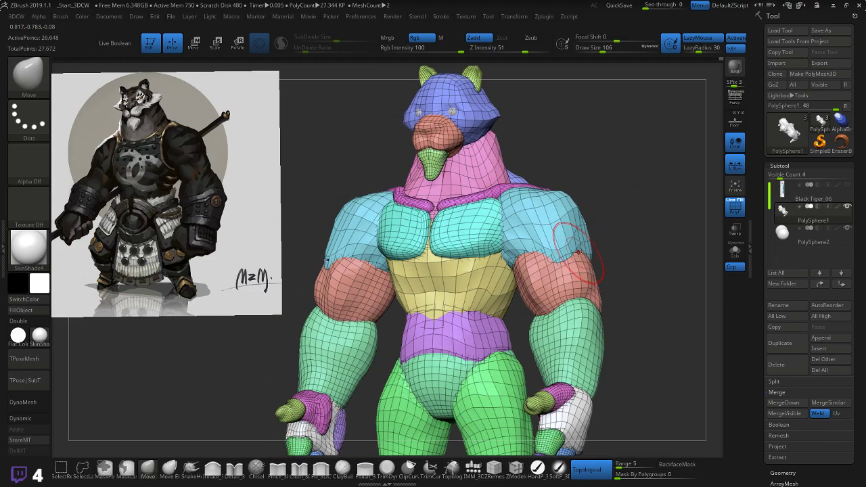
{"action": "left_click_drag", "start_coordinate": [584, 247], "coordinate": [663, 264]}
{"action": "mouse_move", "coordinate": [617, 235]}
{"action": "left_mouse_down"}
{"action": "mouse_move", "coordinate": [595, 241]}
{"action": "mouse_move", "coordinate": [644, 236]}
{"action": "left_mouse_up"}
{"action": "left_click_drag", "start_coordinate": [591, 200], "coordinate": [563, 242], "text": "shift"}
- Nudge the chest muscle's outer edge slightly outward where it meets the shoulder, using the Move brush at draw size 106
{"action": "left_click_drag", "start_coordinate": [634, 220], "coordinate": [589, 218]}
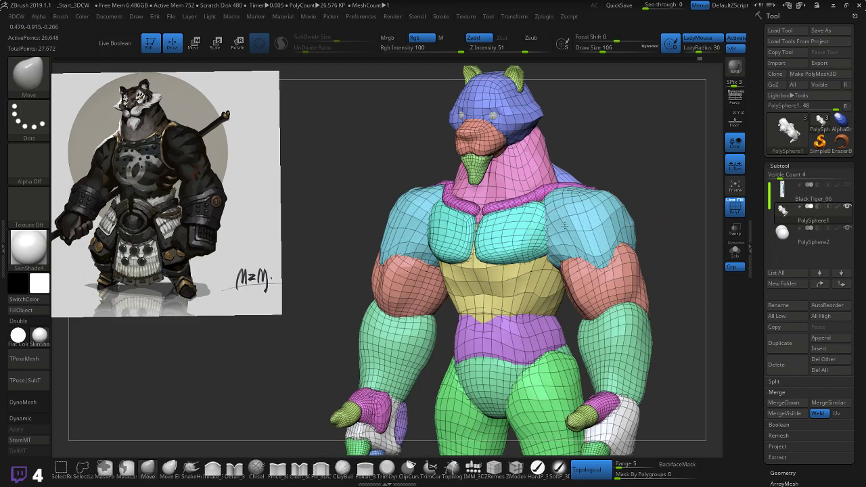
{"action": "mouse_move", "coordinate": [610, 216]}
{"action": "right_mouse_down"}
{"action": "mouse_move", "coordinate": [659, 183]}
{"action": "mouse_move", "coordinate": [560, 221]}
{"action": "right_mouse_up"}
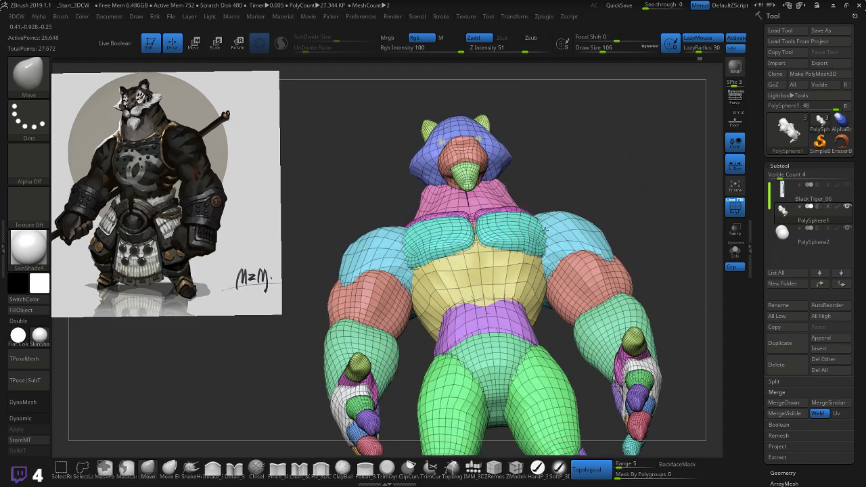
{"action": "left_click_drag", "start_coordinate": [545, 231], "coordinate": [552, 233]}
{"action": "mouse_move", "coordinate": [625, 195]}
{"action": "left_mouse_down", "text": "shift"}
{"action": "mouse_move", "coordinate": [652, 211]}
{"action": "mouse_move", "coordinate": [620, 224]}
{"action": "mouse_move", "coordinate": [675, 207]}
{"action": "mouse_move", "coordinate": [664, 201]}
{"action": "left_mouse_up", "text": "shift"}
- Examine the figure's proportions from the back, side and front, then the lower legs and feet
{"action": "right_click_drag", "start_coordinate": [663, 201], "coordinate": [490, 268]}
{"action": "left_click_drag", "start_coordinate": [490, 268], "coordinate": [555, 237]}
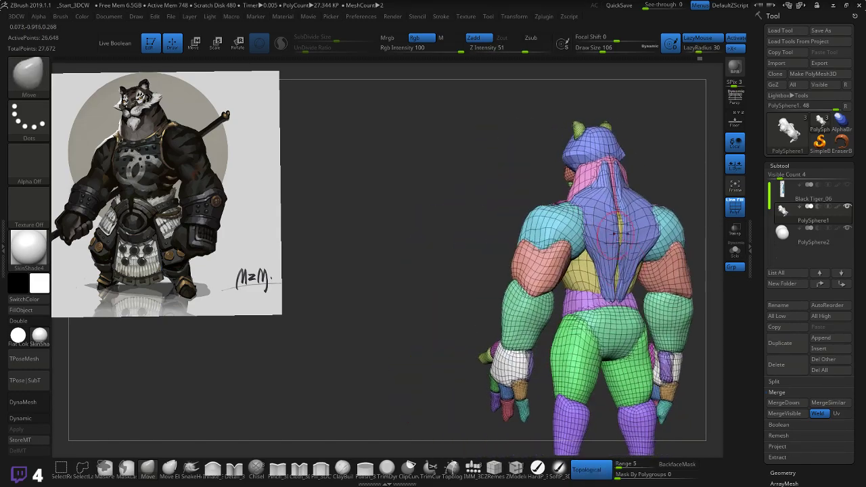
{"action": "right_click_drag", "start_coordinate": [466, 322], "coordinate": [507, 325]}
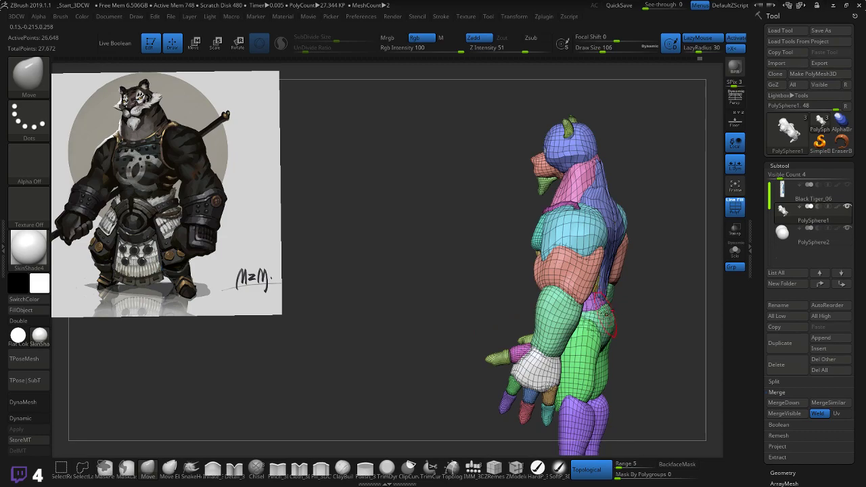
{"action": "mouse_move", "coordinate": [615, 318]}
{"action": "left_mouse_down"}
{"action": "mouse_move", "coordinate": [588, 318]}
{"action": "mouse_move", "coordinate": [636, 314]}
{"action": "left_mouse_up"}
{"action": "left_click_drag", "start_coordinate": [422, 290], "coordinate": [485, 290]}
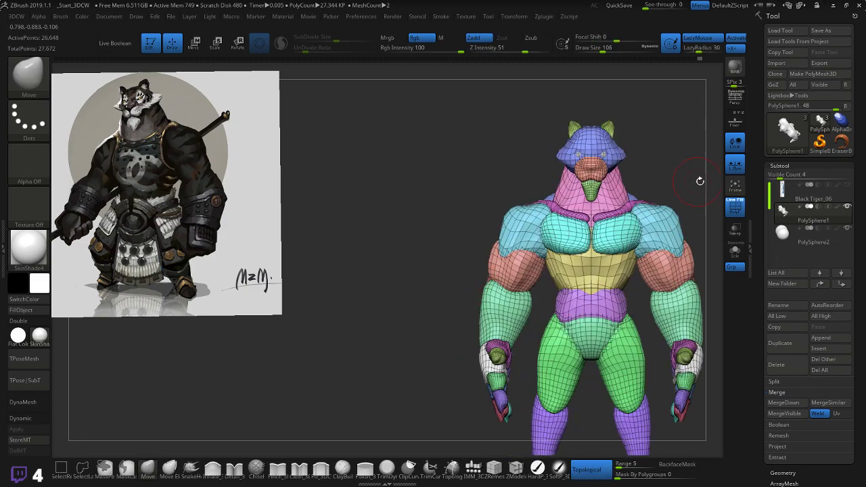
{"action": "left_click_drag", "start_coordinate": [699, 181], "coordinate": [570, 144], "text": "alt"}
{"action": "left_click_drag", "start_coordinate": [644, 215], "coordinate": [631, 241], "text": "alt"}
{"action": "mouse_move", "coordinate": [630, 241]}
{"action": "right_mouse_down"}
{"action": "mouse_move", "coordinate": [630, 283]}
{"action": "mouse_move", "coordinate": [637, 218]}
{"action": "mouse_move", "coordinate": [619, 252]}
{"action": "mouse_move", "coordinate": [633, 284]}
{"action": "mouse_move", "coordinate": [642, 235]}
{"action": "right_mouse_up"}
{"action": "left_click_drag", "start_coordinate": [641, 235], "coordinate": [631, 295]}
{"action": "right_click_drag", "start_coordinate": [631, 295], "coordinate": [528, 351], "text": "ctrl"}
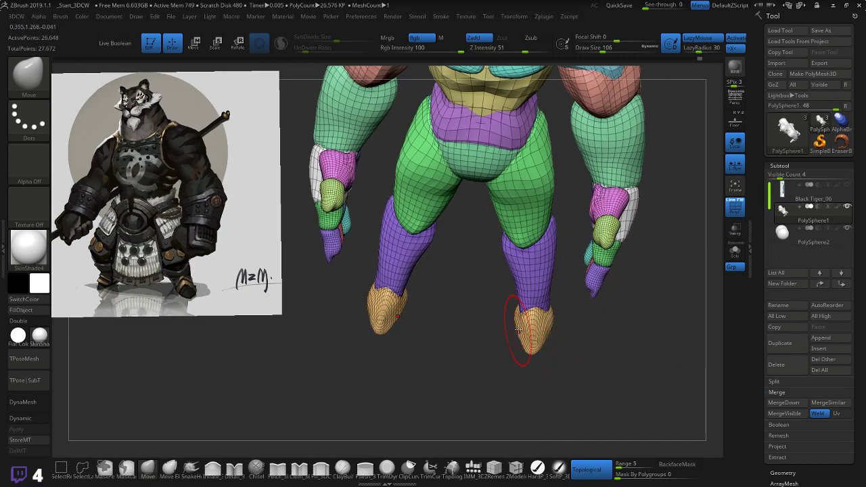
{"action": "right_click_drag", "start_coordinate": [579, 336], "coordinate": [505, 315]}
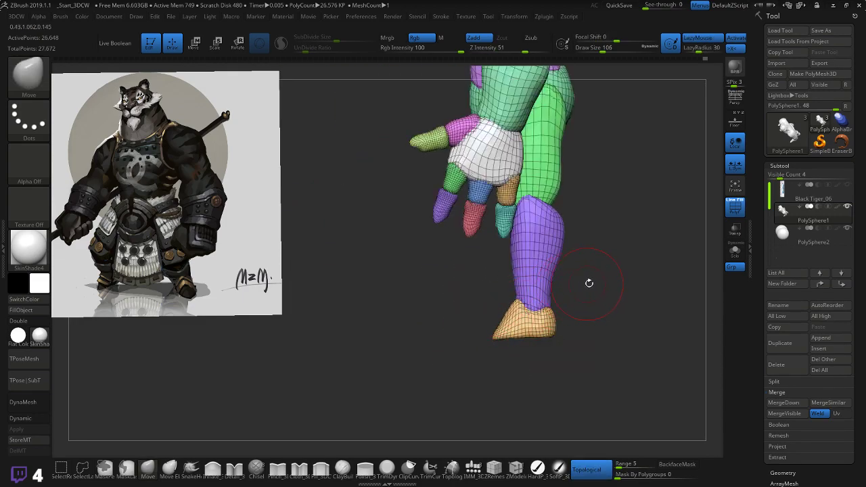
{"action": "key", "text": "shift"}
{"action": "left_click_drag", "start_coordinate": [495, 336], "coordinate": [496, 332]}
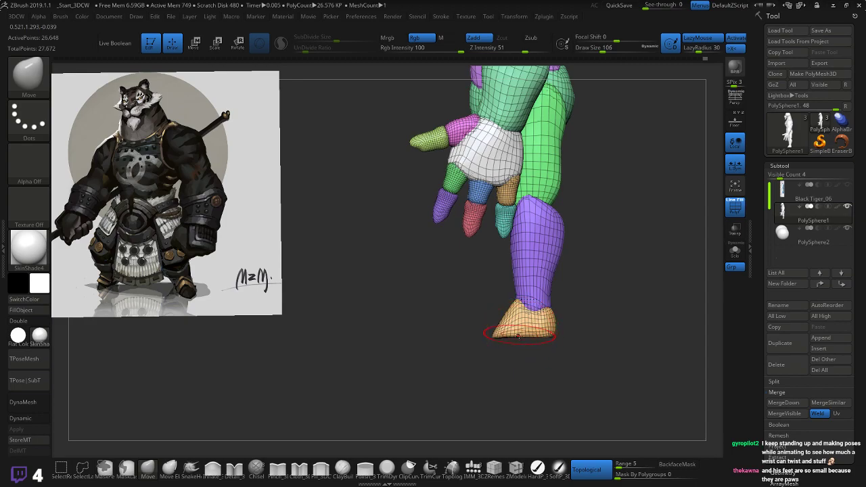
{"action": "key", "text": "ctrl"}
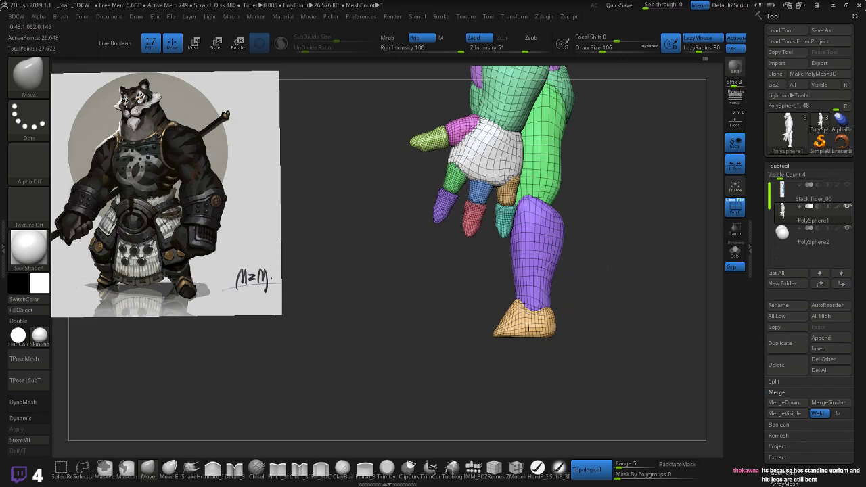
{"action": "mouse_move", "coordinate": [605, 269]}
{"action": "left_mouse_down"}
{"action": "mouse_move", "coordinate": [604, 258]}
{"action": "mouse_move", "coordinate": [629, 261]}
{"action": "mouse_move", "coordinate": [604, 269]}
{"action": "left_mouse_up"}
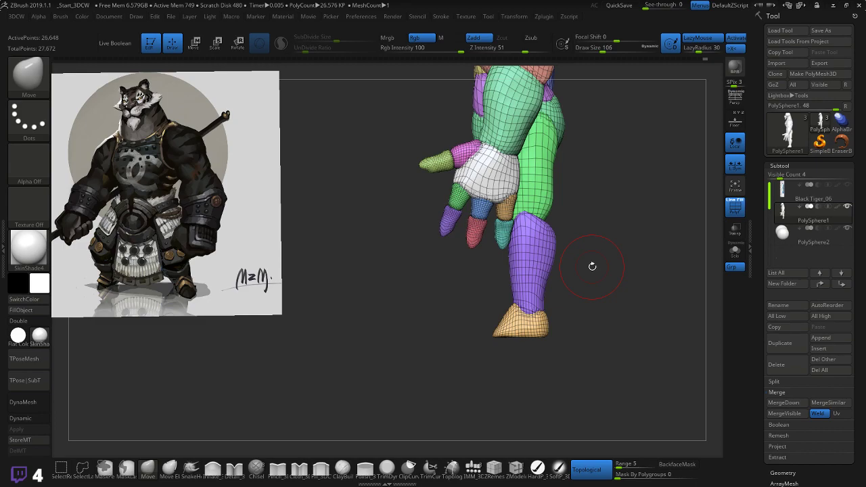
{"action": "left_click_drag", "start_coordinate": [598, 251], "coordinate": [636, 267], "text": "shift"}
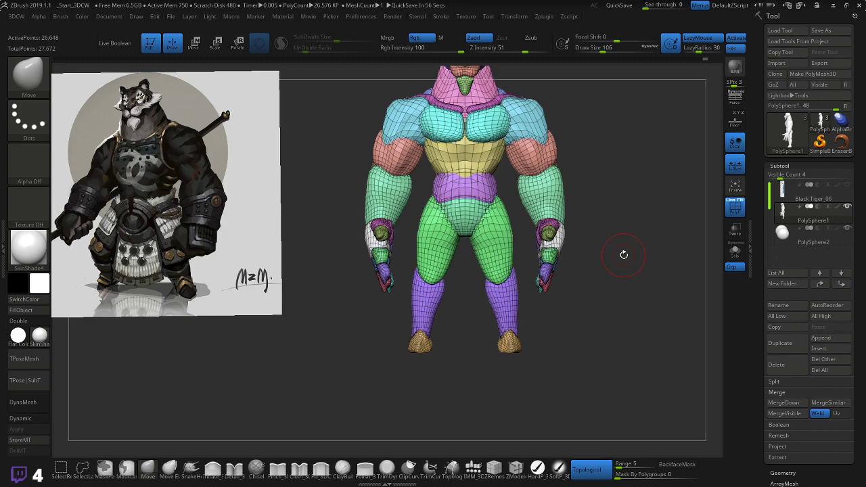
{"action": "left_click_drag", "start_coordinate": [643, 277], "coordinate": [611, 267]}
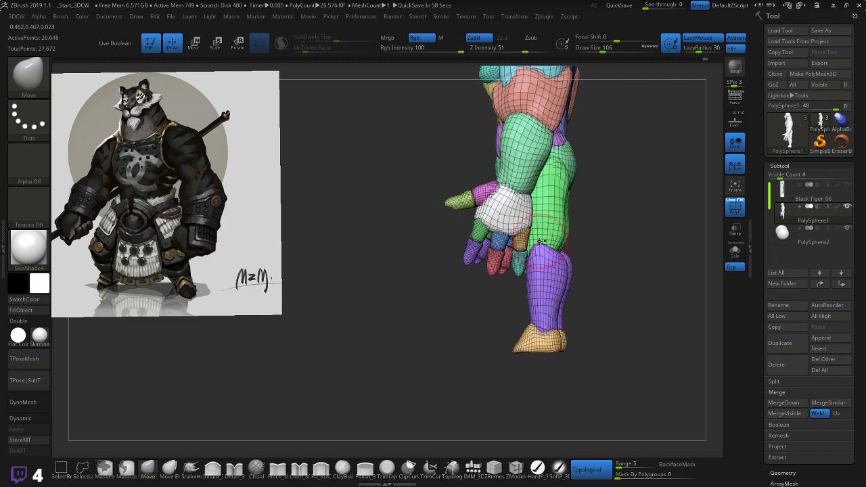
- Open Paint from Windows search and switch back to the ZBrush model
{"action": "key", "text": "super"}
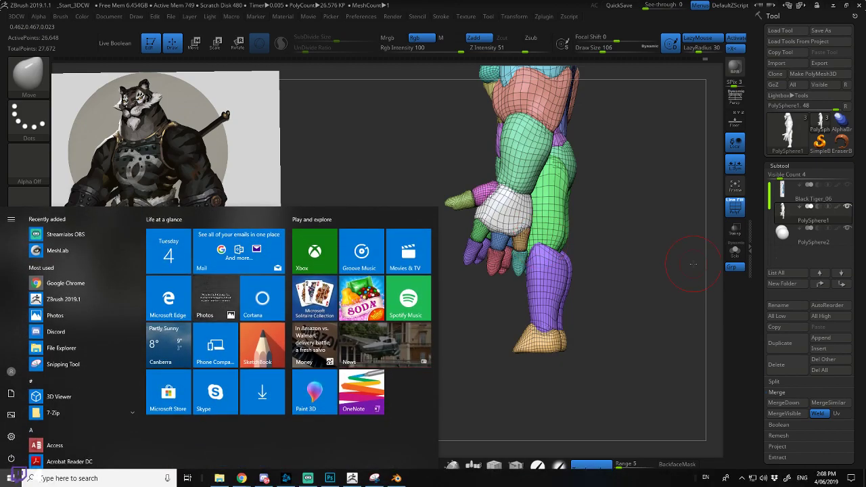
{"action": "type", "text": "paint"}
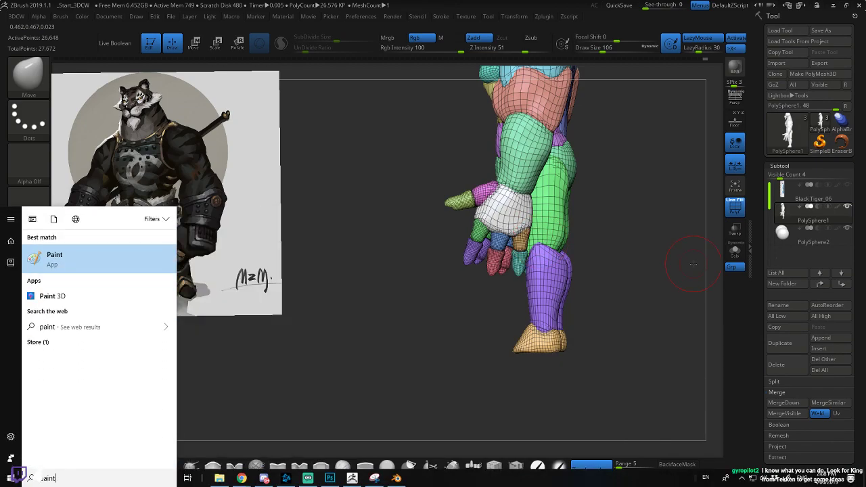
{"action": "key", "text": "Return"}
{"action": "key", "text": "alt+Tab"}
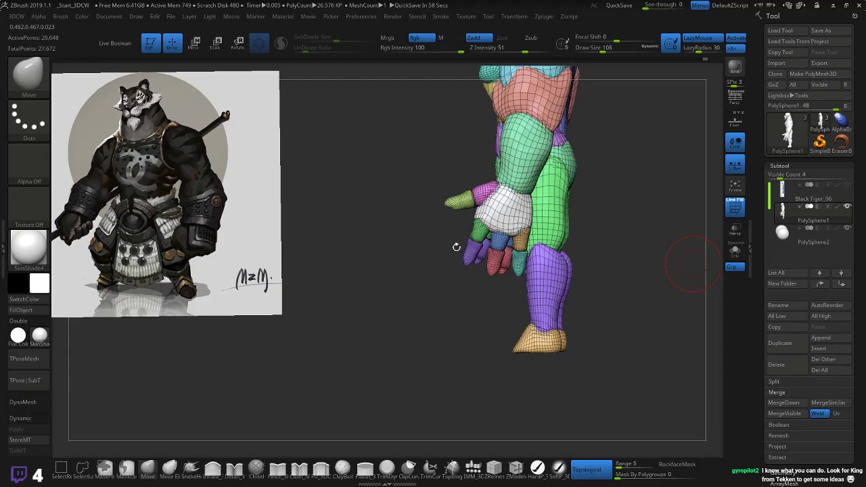
- Frame the figure in side view and capture its arm, leg and foot with Snipping Tool
{"action": "left_click_drag", "start_coordinate": [456, 247], "coordinate": [467, 245], "text": "shift"}
{"action": "left_click_drag", "start_coordinate": [634, 174], "coordinate": [569, 224], "text": "alt"}
{"action": "key", "text": "super"}
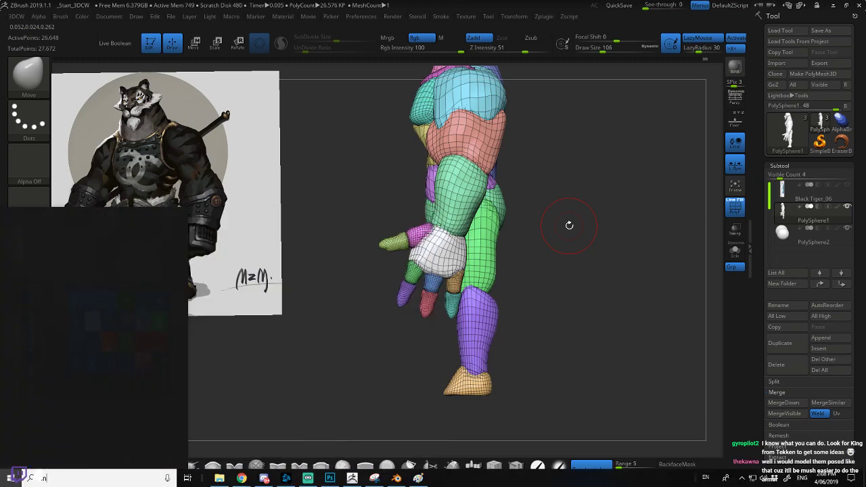
{"action": "type", "text": "snip"}
{"action": "key", "text": "Return"}
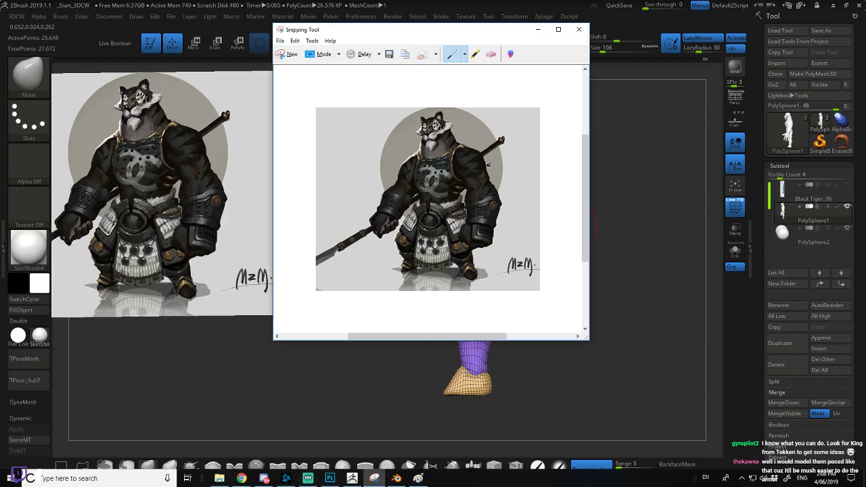
{"action": "left_click", "coordinate": [290, 56]}
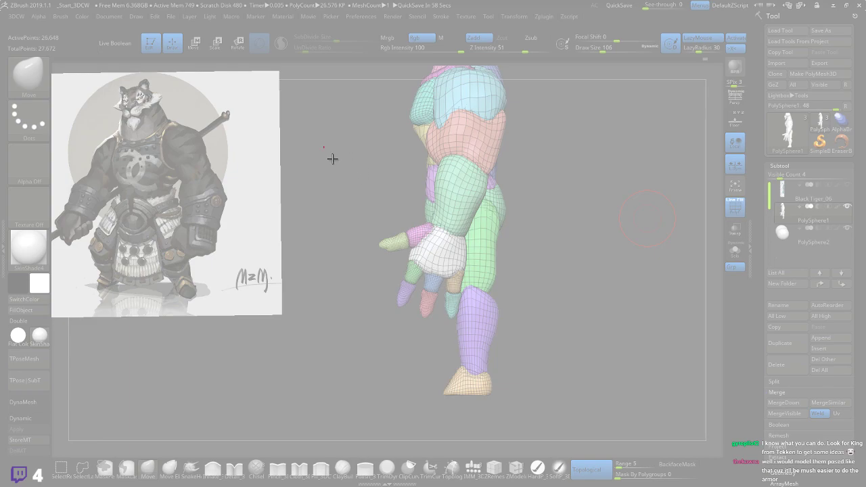
{"action": "left_click_drag", "start_coordinate": [323, 146], "coordinate": [541, 415]}
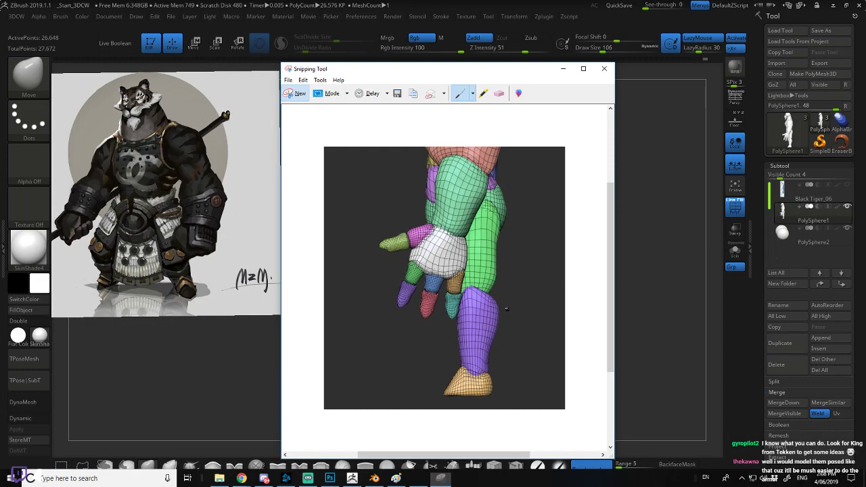
- Copy the snip, close Snipping Tool, and paste the image into Paint, placing it near the middle of the canvas
{"action": "left_click", "coordinate": [303, 79]}
{"action": "left_click", "coordinate": [327, 94]}
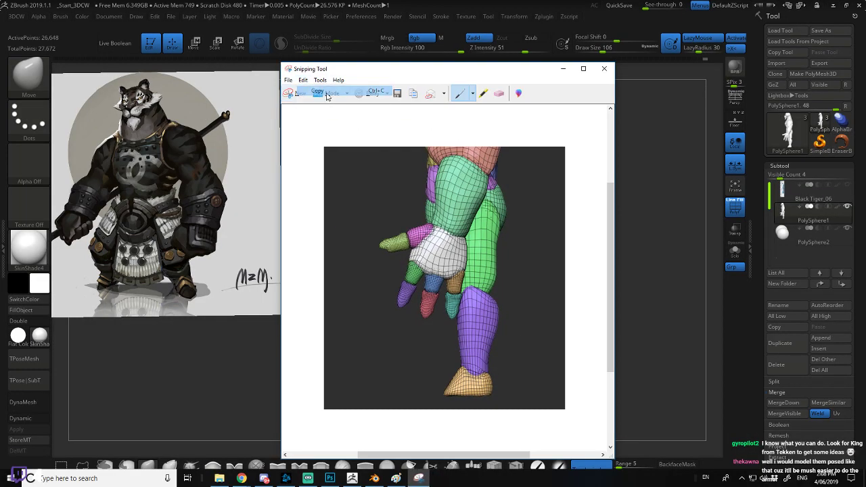
{"action": "left_click", "coordinate": [604, 69]}
{"action": "left_click", "coordinate": [486, 273]}
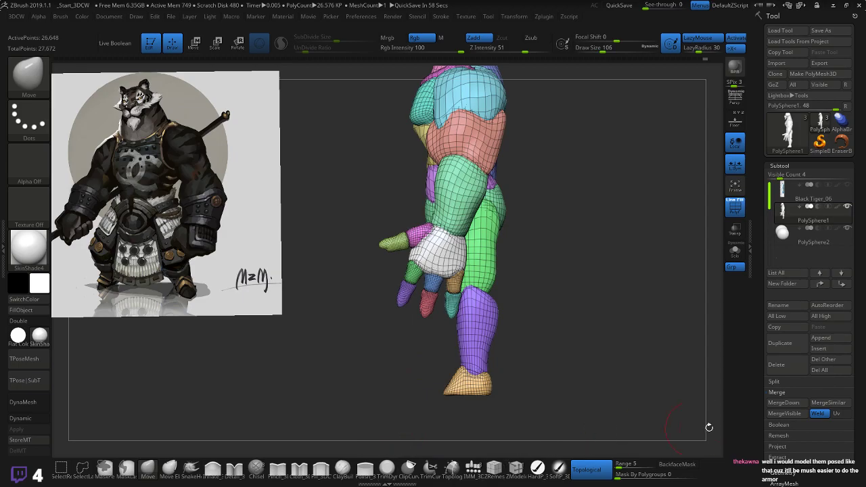
{"action": "key", "text": "alt+Tab"}
{"action": "key", "text": "ctrl+v"}
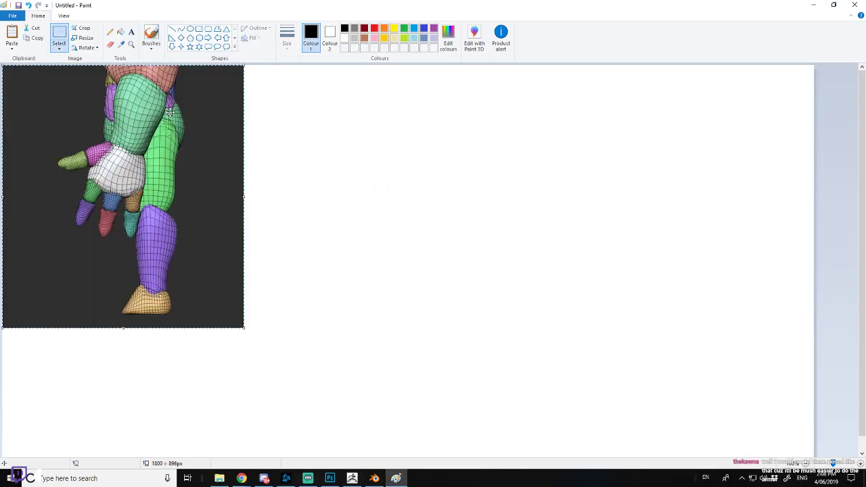
{"action": "left_click_drag", "start_coordinate": [182, 160], "coordinate": [403, 189]}
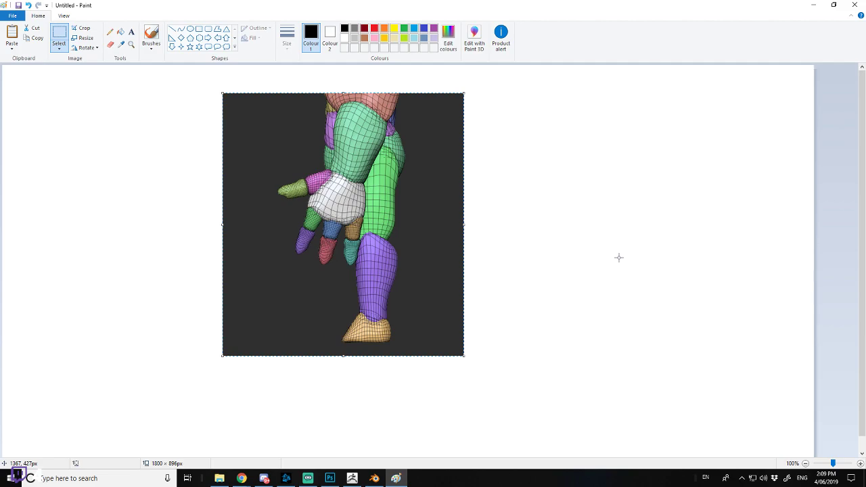
- Set the Paint colour to red, choose the Pencil, and try tracing the leg and foot on the pasted snip
{"action": "left_click", "coordinate": [374, 28]}
{"action": "left_click_drag", "start_coordinate": [391, 177], "coordinate": [392, 186]}
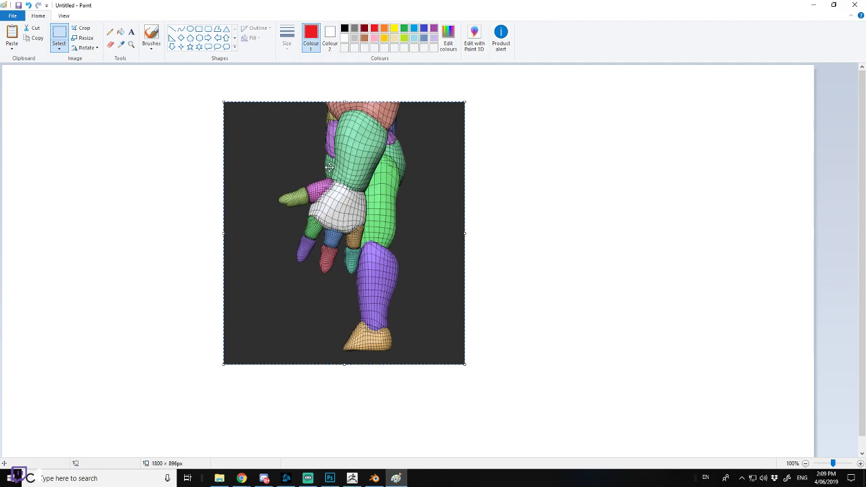
{"action": "left_click", "coordinate": [110, 31]}
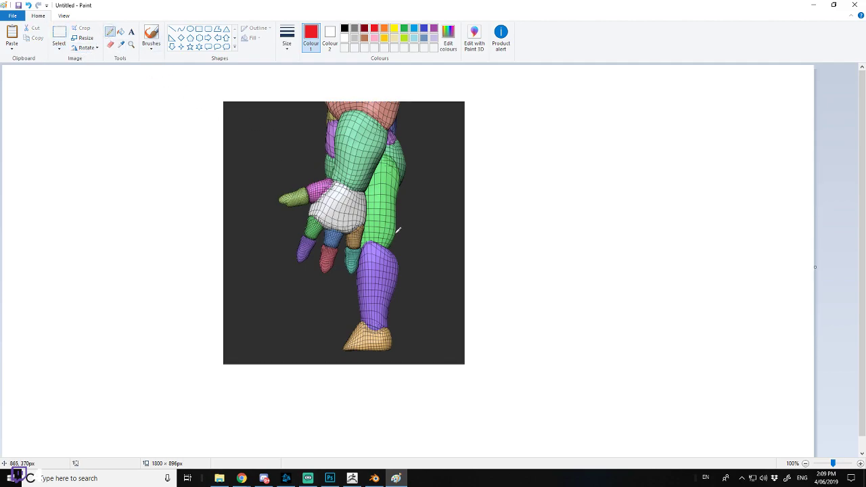
{"action": "left_click_drag", "start_coordinate": [395, 182], "coordinate": [389, 252]}
{"action": "mouse_move", "coordinate": [383, 326]}
{"action": "left_mouse_down"}
{"action": "mouse_move", "coordinate": [373, 340]}
{"action": "mouse_move", "coordinate": [359, 344]}
{"action": "mouse_move", "coordinate": [356, 335]}
{"action": "left_mouse_up"}
{"action": "left_click_drag", "start_coordinate": [352, 286], "coordinate": [395, 261]}
{"action": "left_click", "coordinate": [265, 478]}
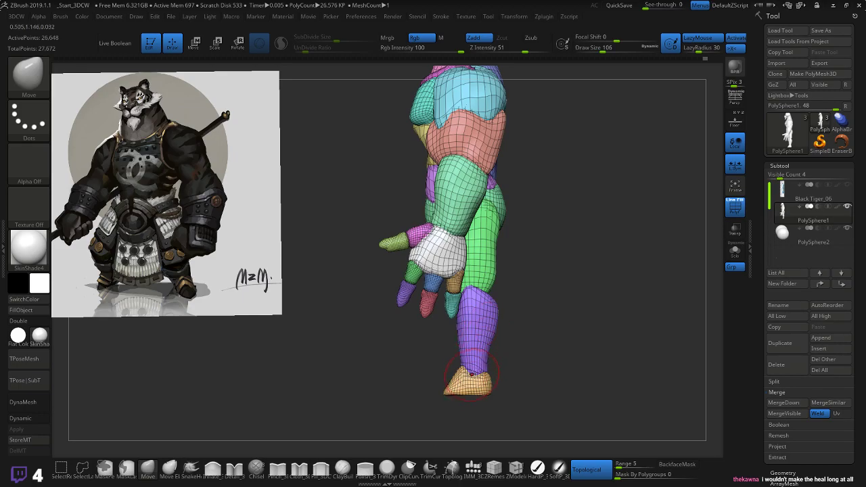
{"action": "key", "text": "alt+Tab"}
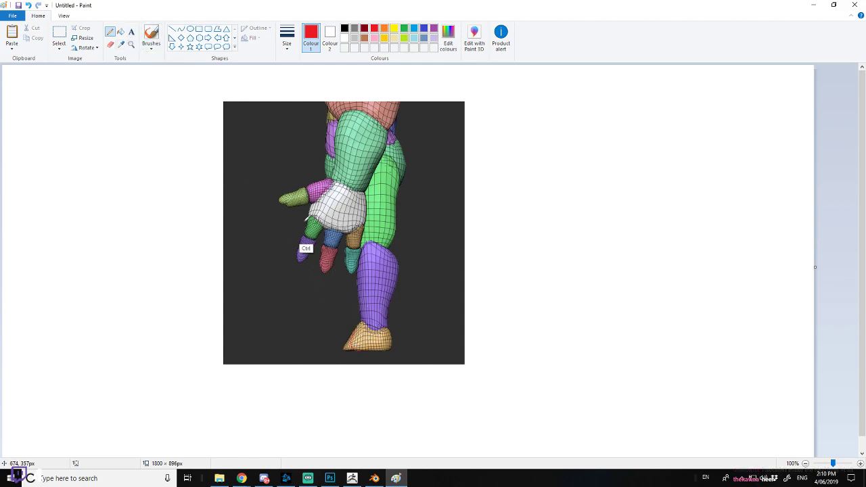
- Choose a thicker pencil line, sketch the shin, raised heel and paw in red over the lower leg, and return to ZBrush
{"action": "left_click", "coordinate": [287, 40]}
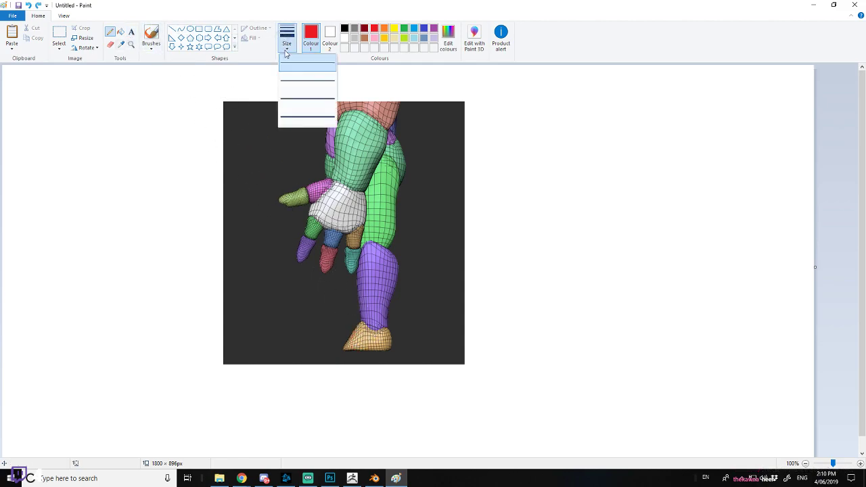
{"action": "left_click", "coordinate": [300, 101]}
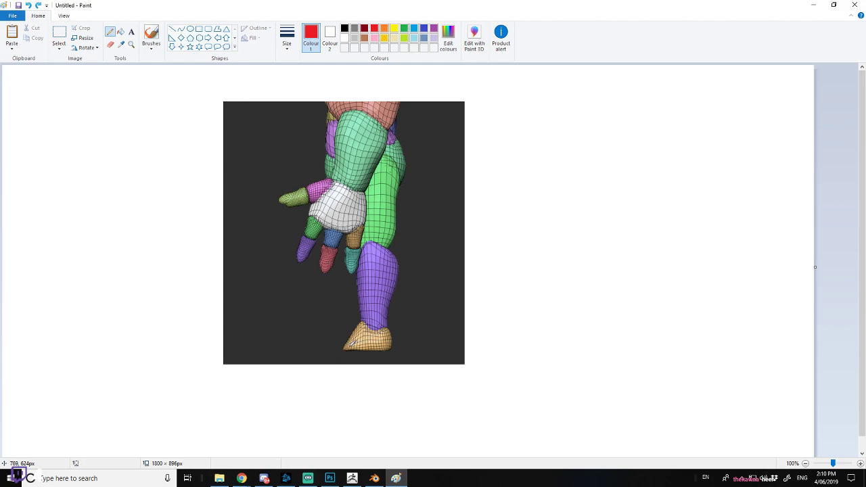
{"action": "left_click_drag", "start_coordinate": [346, 349], "coordinate": [377, 342]}
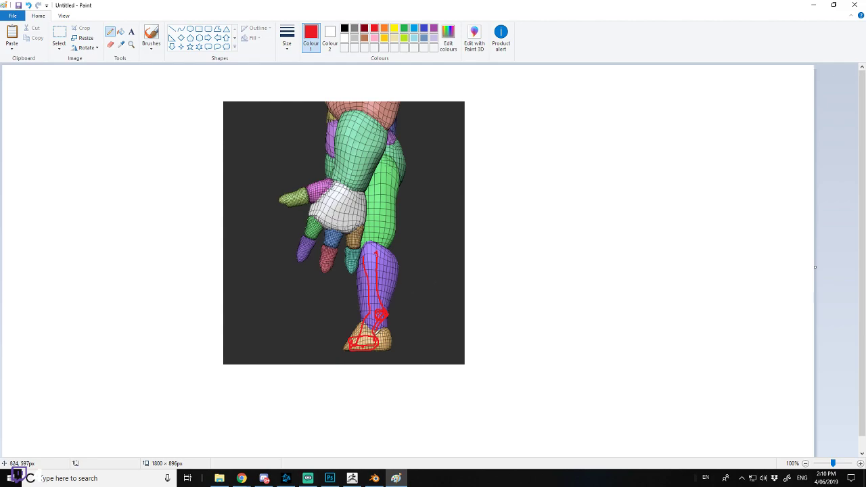
{"action": "left_click", "coordinate": [352, 478]}
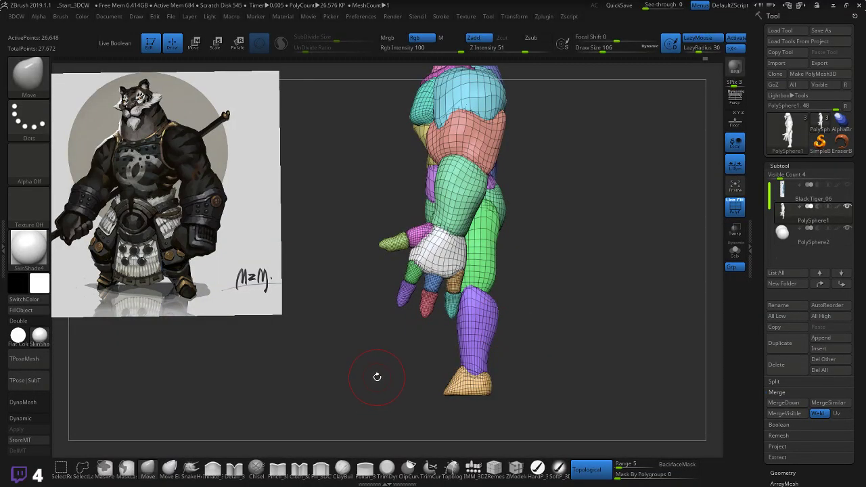
- Mask everything except the thighs, reposition the transform gizmo toward the hip, and rotate the thighs so the knees swing forward
{"action": "left_click_drag", "start_coordinate": [363, 315], "coordinate": [395, 312]}
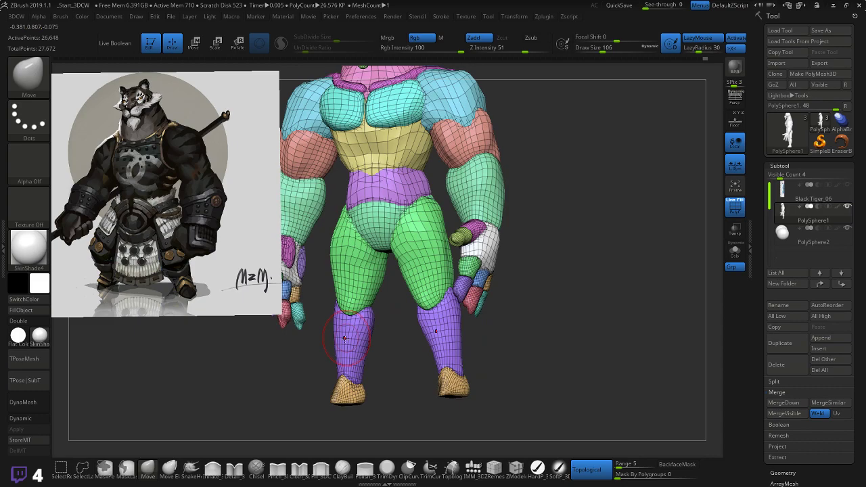
{"action": "left_click_drag", "start_coordinate": [305, 366], "coordinate": [291, 363]}
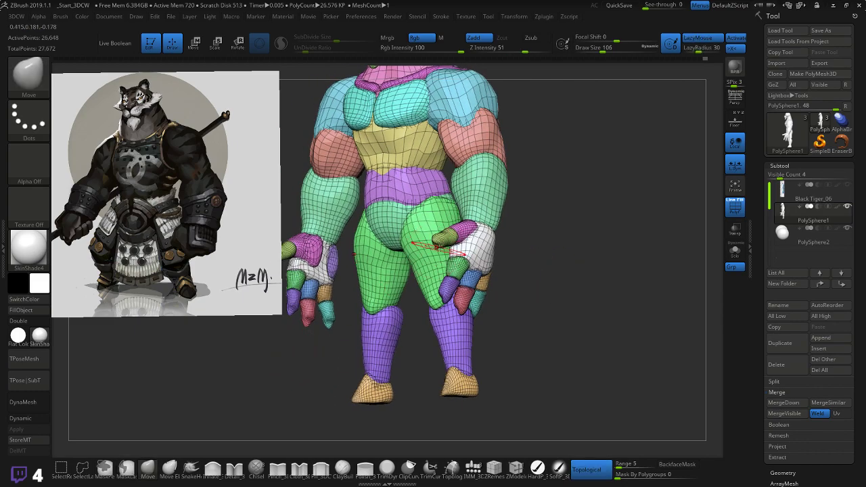
{"action": "key", "text": "w"}
{"action": "left_click", "coordinate": [433, 257], "text": "ctrl"}
{"action": "left_click", "coordinate": [431, 260]}
{"action": "left_click_drag", "start_coordinate": [590, 270], "coordinate": [549, 278]}
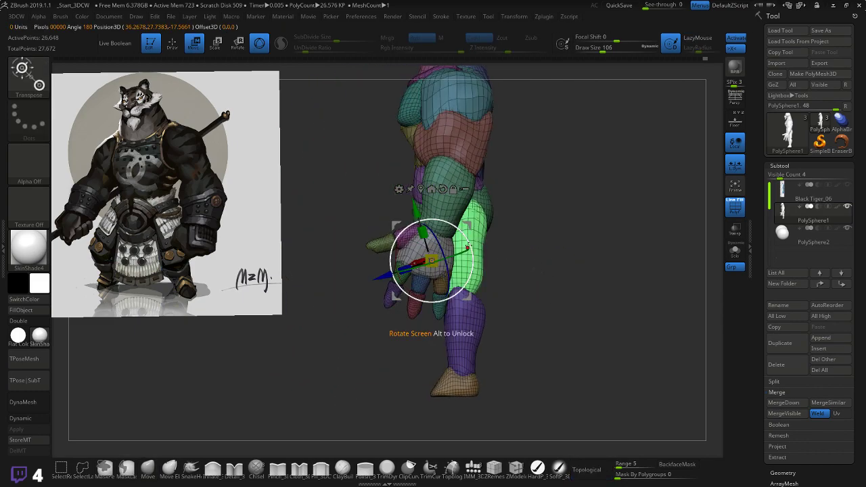
{"action": "left_click", "coordinate": [443, 190], "text": "alt"}
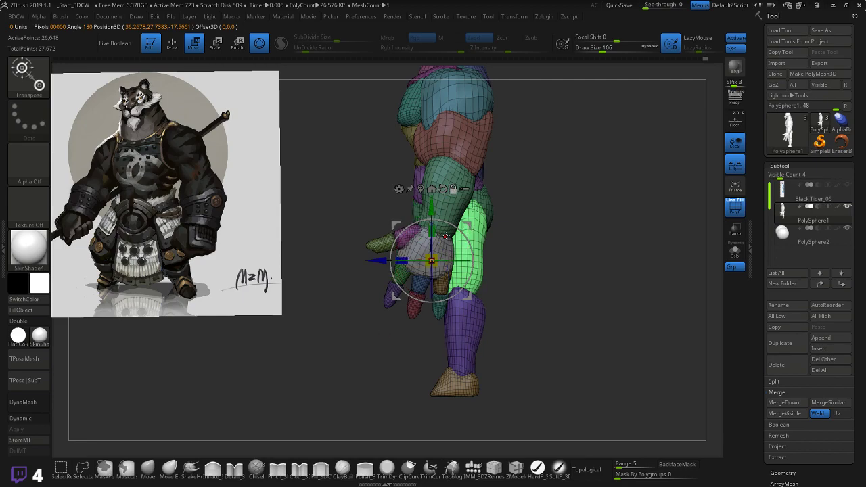
{"action": "left_click_drag", "start_coordinate": [468, 226], "coordinate": [556, 220]}
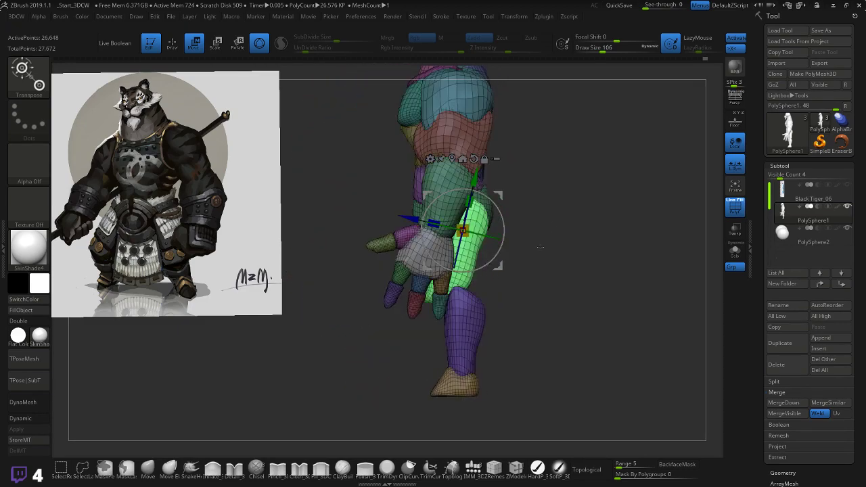
- Leave only the lower legs unmasked, move the gizmo to the knee, and rotate them to swing the ankles backward
{"action": "left_click", "coordinate": [466, 316], "text": "ctrl+shift"}
{"action": "left_click_drag", "start_coordinate": [500, 296], "coordinate": [496, 291]}
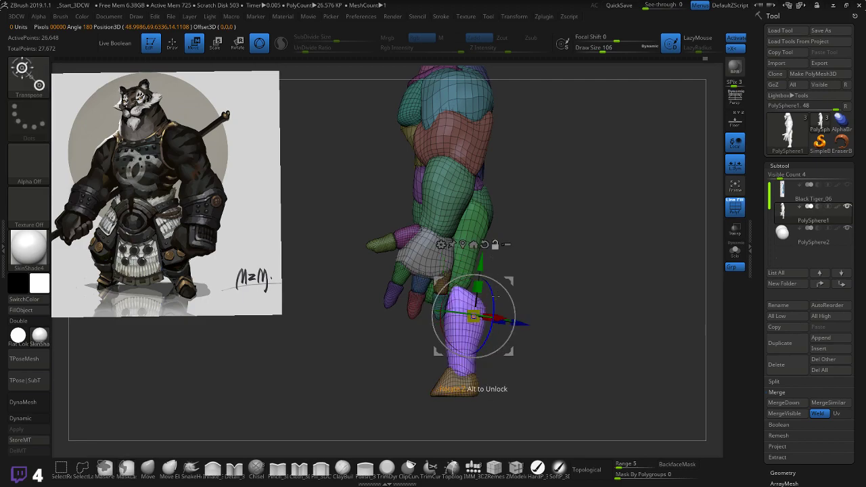
{"action": "left_click", "coordinate": [484, 245], "text": "alt"}
{"action": "left_click_drag", "start_coordinate": [509, 281], "coordinate": [484, 261], "text": "alt"}
- Undo the last few transform adjustments on the legs
{"action": "key", "text": "ctrl+z"}
{"action": "key", "text": "ctrl+z"}
{"action": "key", "text": "ctrl+z"}
{"action": "key", "text": "ctrl+z"}
{"action": "key", "text": "ctrl+z"}
{"action": "key", "text": "ctrl+z"}
{"action": "key", "text": "ctrl+z"}
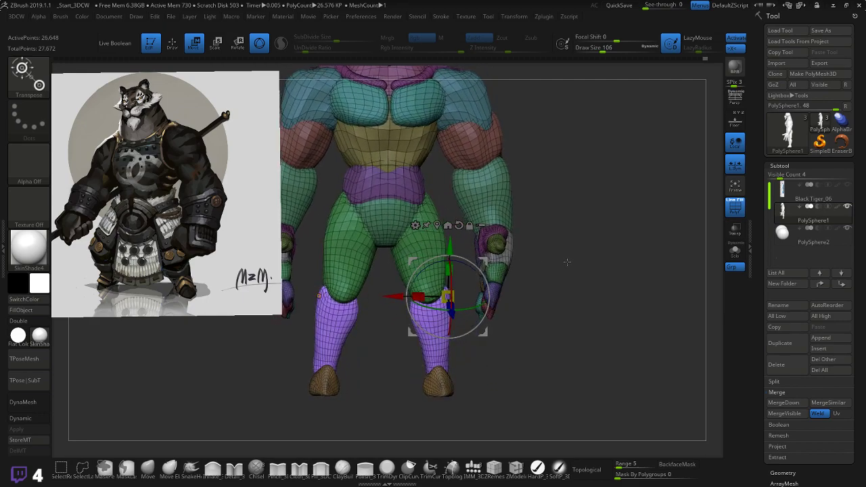
- Leave only the feet unmasked and shift them backward beneath the ankles of the angled lower legs
{"action": "left_click_drag", "start_coordinate": [547, 267], "coordinate": [477, 279], "text": "shift"}
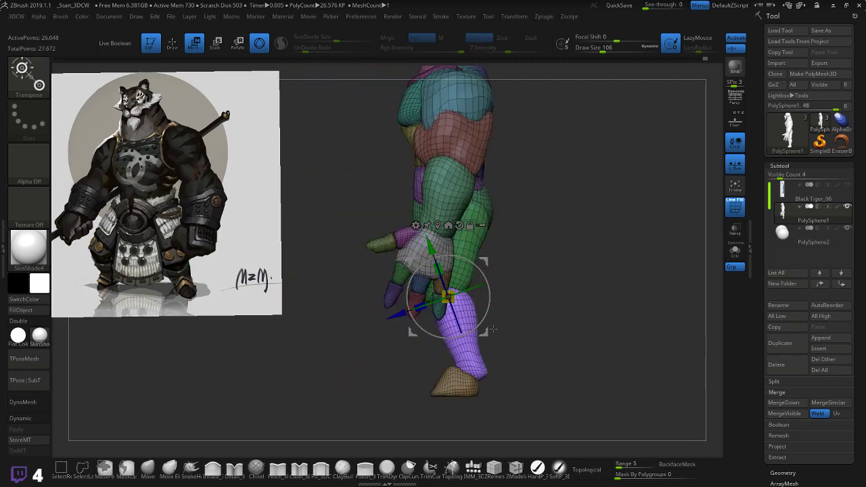
{"action": "left_click", "coordinate": [447, 391], "text": "ctrl"}
{"action": "left_click_drag", "start_coordinate": [446, 387], "coordinate": [458, 386]}
{"action": "left_click_drag", "start_coordinate": [529, 313], "coordinate": [550, 281]}
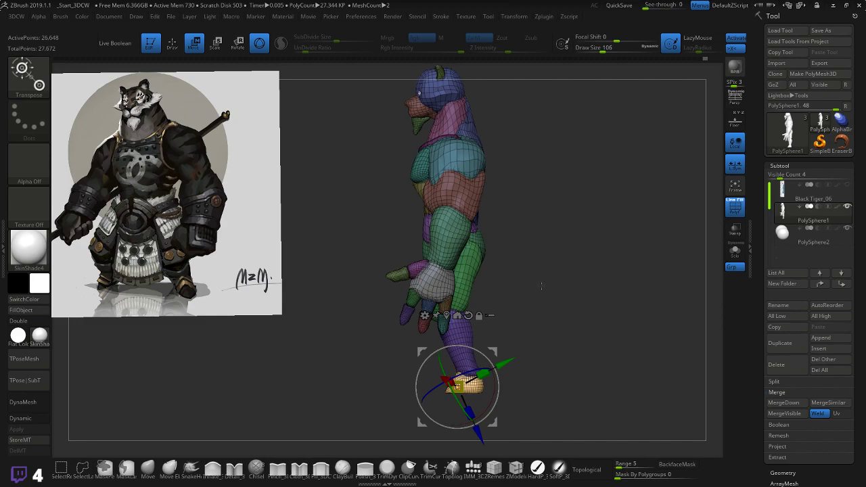
{"action": "mouse_move", "coordinate": [548, 284]}
{"action": "left_mouse_down"}
{"action": "mouse_move", "coordinate": [565, 278]}
{"action": "mouse_move", "coordinate": [538, 288]}
{"action": "left_mouse_up"}
- Unmask the lower legs together with the feet and place the gizmo on the shins
{"action": "left_click", "coordinate": [469, 327]}
{"action": "left_click_drag", "start_coordinate": [506, 305], "coordinate": [551, 276]}
{"action": "left_click_drag", "start_coordinate": [554, 209], "coordinate": [625, 242], "text": "alt"}
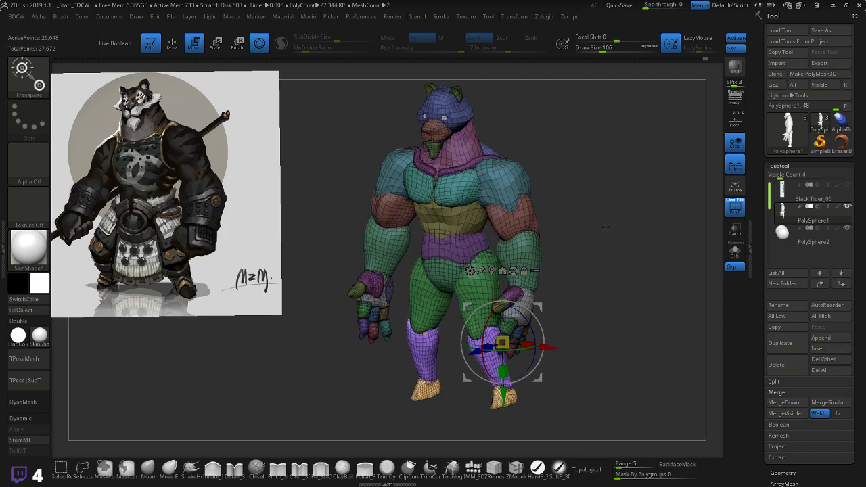
{"action": "left_click_drag", "start_coordinate": [606, 227], "coordinate": [610, 256]}
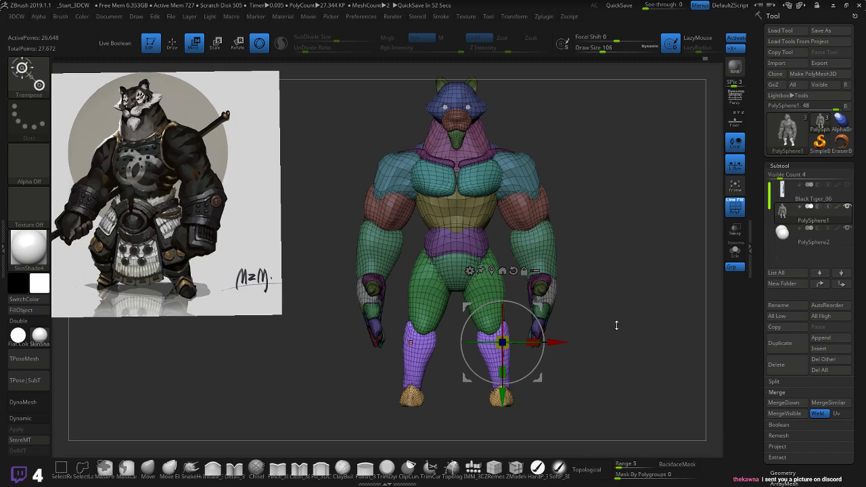
- Leave only the lower legs unmasked and isolate their purple polygroup so the rest of the body is hidden
{"action": "mouse_move", "coordinate": [616, 325]}
{"action": "left_mouse_down"}
{"action": "mouse_move", "coordinate": [593, 328]}
{"action": "mouse_move", "coordinate": [606, 329]}
{"action": "mouse_move", "coordinate": [624, 301]}
{"action": "mouse_move", "coordinate": [620, 308]}
{"action": "mouse_move", "coordinate": [639, 309]}
{"action": "mouse_move", "coordinate": [616, 312]}
{"action": "left_mouse_up"}
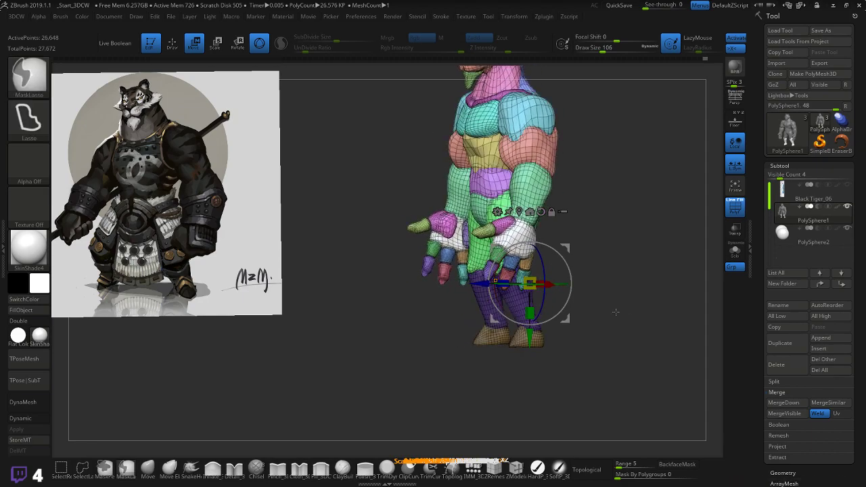
{"action": "left_click", "coordinate": [455, 326], "text": "ctrl"}
{"action": "left_click_drag", "start_coordinate": [442, 333], "coordinate": [454, 345], "text": "ctrl"}
{"action": "left_click", "coordinate": [486, 309], "text": "ctrl"}
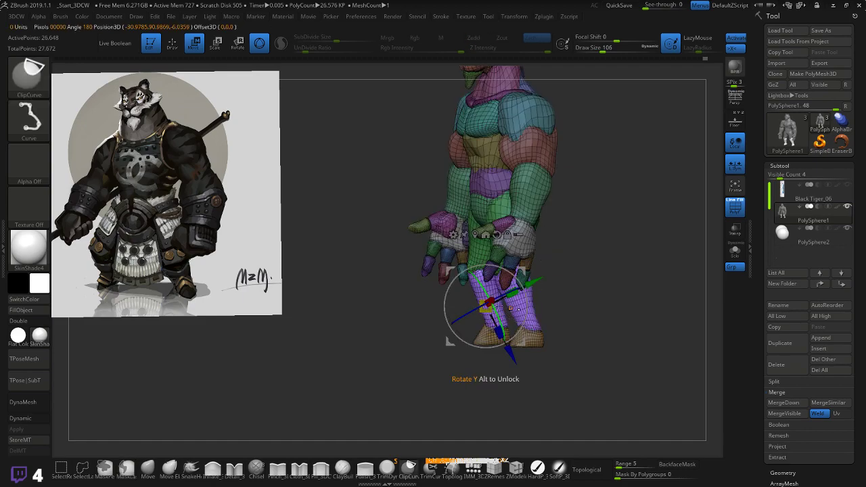
{"action": "left_click", "coordinate": [530, 314], "text": "ctrl"}
{"action": "key", "text": "q"}
{"action": "left_click", "coordinate": [529, 314], "text": "ctrl+shift"}
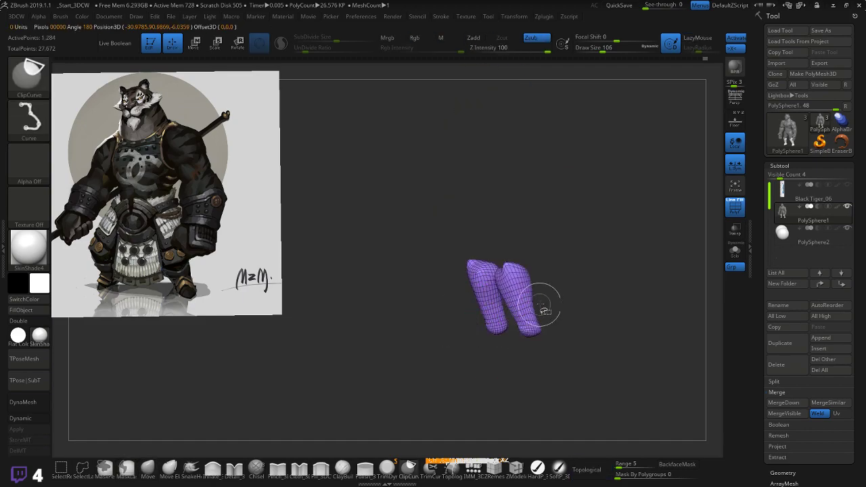
- Lasso-mask the isolated lower legs and invert the mask so only the ankle halves stay unmasked
{"action": "mouse_move", "coordinate": [588, 290]}
{"action": "left_mouse_down"}
{"action": "mouse_move", "coordinate": [580, 292]}
{"action": "mouse_move", "coordinate": [609, 322]}
{"action": "mouse_move", "coordinate": [623, 316]}
{"action": "mouse_move", "coordinate": [605, 319]}
{"action": "left_mouse_up"}
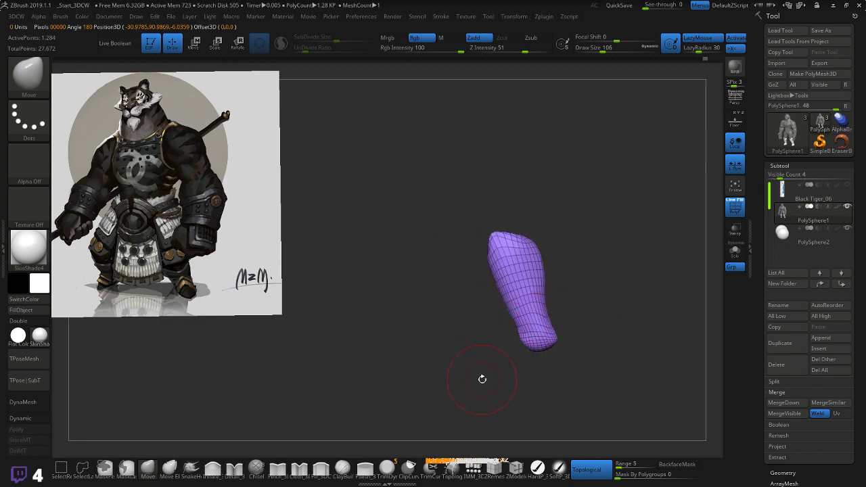
{"action": "mouse_move", "coordinate": [506, 370]}
{"action": "left_mouse_down", "text": "ctrl"}
{"action": "mouse_move", "coordinate": [484, 293]}
{"action": "mouse_move", "coordinate": [568, 361]}
{"action": "left_mouse_up", "text": "ctrl"}
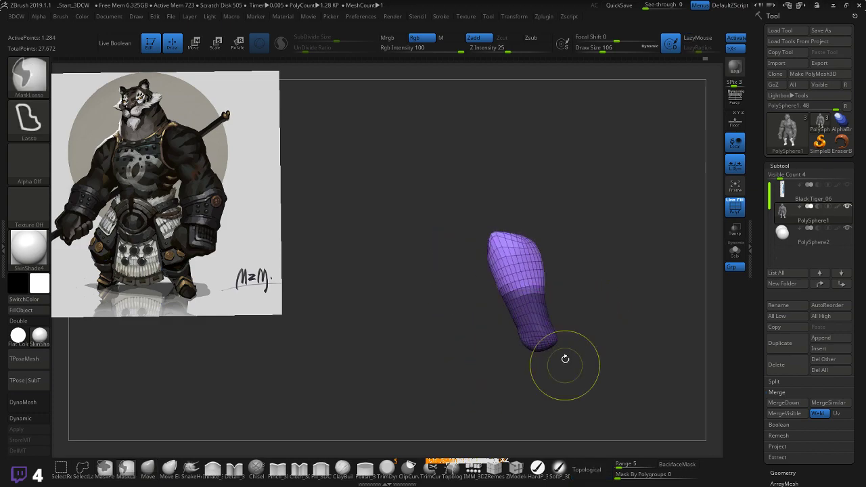
{"action": "left_click", "coordinate": [536, 302], "text": "ctrl"}
{"action": "key", "text": "ctrl+i"}
{"action": "key", "text": "b"}
{"action": "key", "text": "m"}
{"action": "key", "text": "v"}
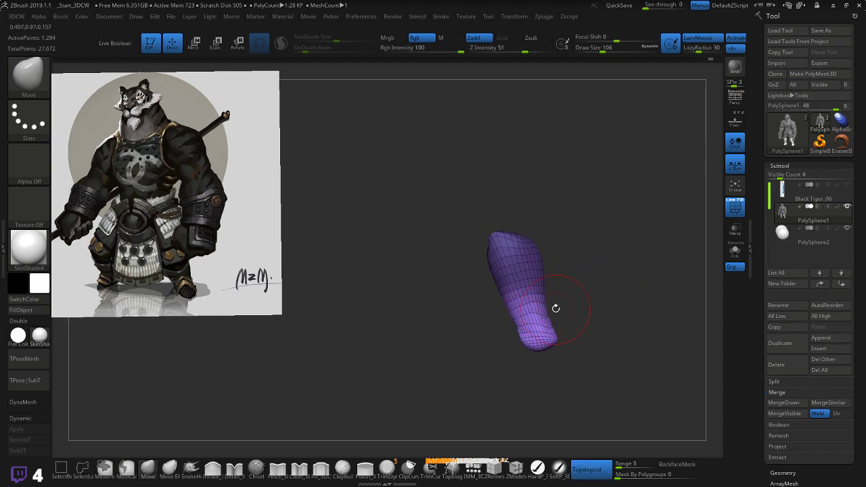
- Realign the gizmo just above the ankles and scale down the unmasked ends of the lower legs
{"action": "key", "text": "w"}
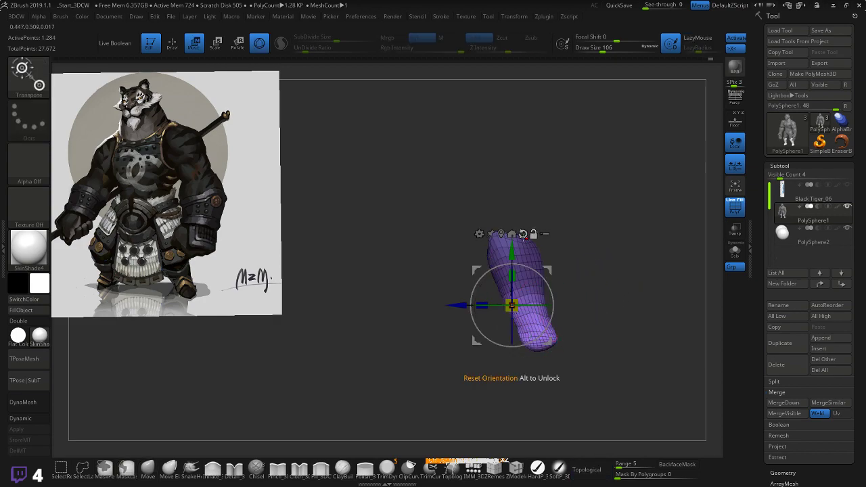
{"action": "left_click", "coordinate": [501, 234], "text": "alt"}
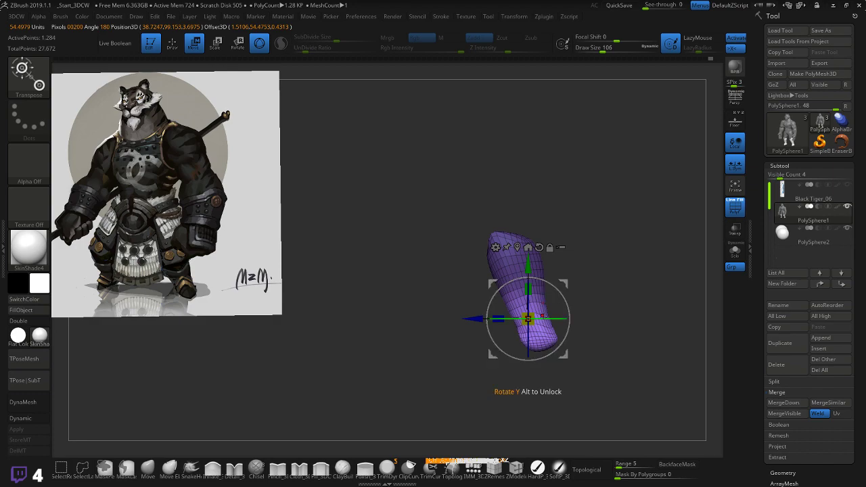
{"action": "left_click_drag", "start_coordinate": [541, 317], "coordinate": [518, 324]}
{"action": "mouse_move", "coordinate": [613, 285]}
{"action": "left_mouse_down"}
{"action": "mouse_move", "coordinate": [663, 286]}
{"action": "mouse_move", "coordinate": [616, 287]}
{"action": "left_mouse_up"}
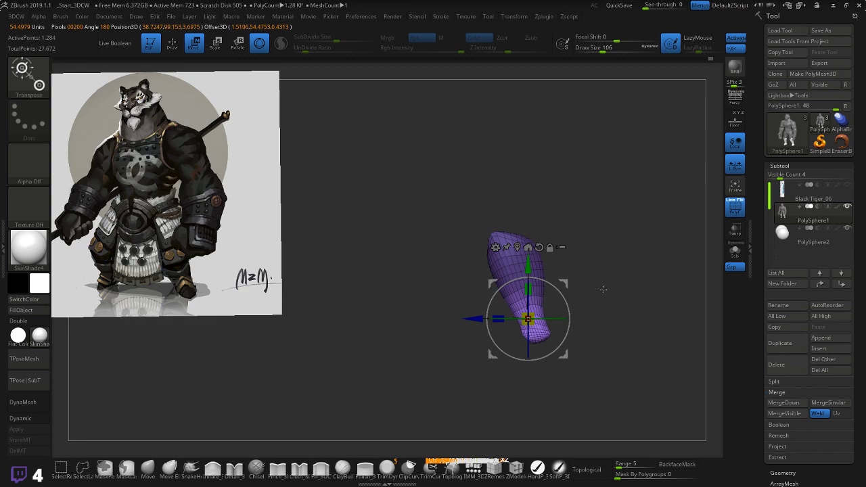
- Unhide the whole body, switch back to the Move brush, and clear the mask
{"action": "left_click", "coordinate": [620, 266], "text": "ctrl+shift"}
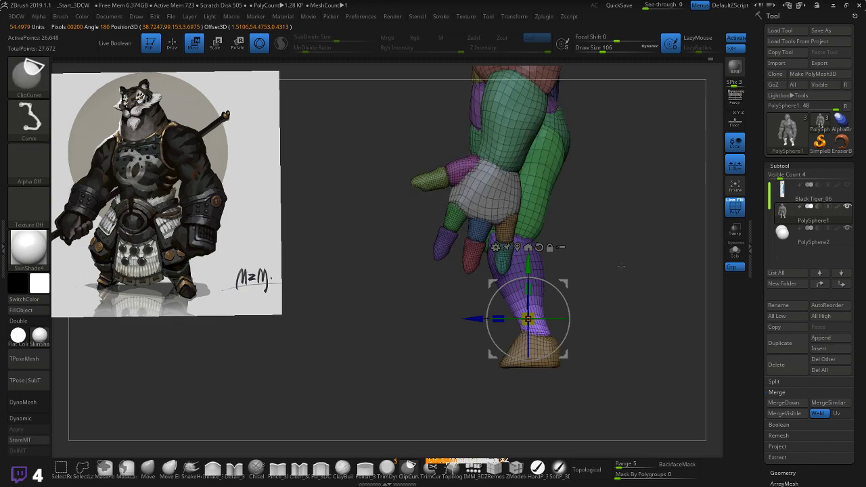
{"action": "key", "text": "q"}
{"action": "mouse_move", "coordinate": [629, 253]}
{"action": "left_mouse_down", "text": "alt"}
{"action": "mouse_move", "coordinate": [585, 283]}
{"action": "mouse_move", "coordinate": [567, 268]}
{"action": "left_mouse_up", "text": "alt"}
{"action": "left_click_drag", "start_coordinate": [320, 423], "coordinate": [360, 382]}
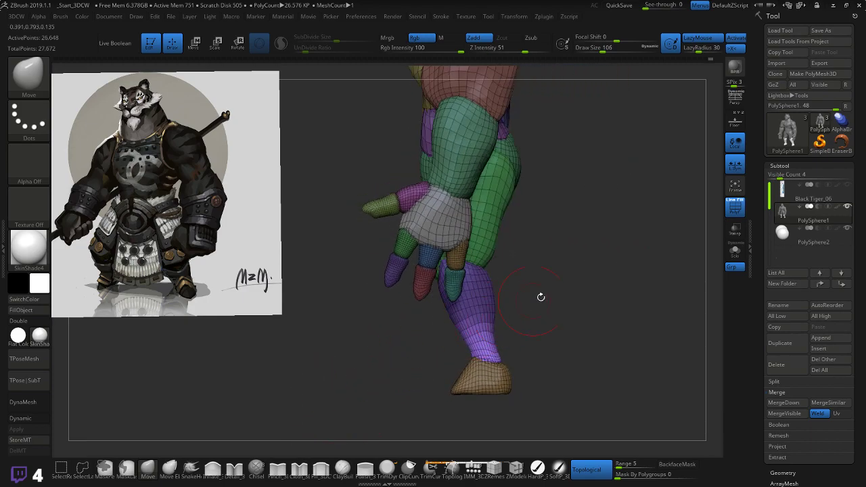
{"action": "left_click", "coordinate": [148, 469]}
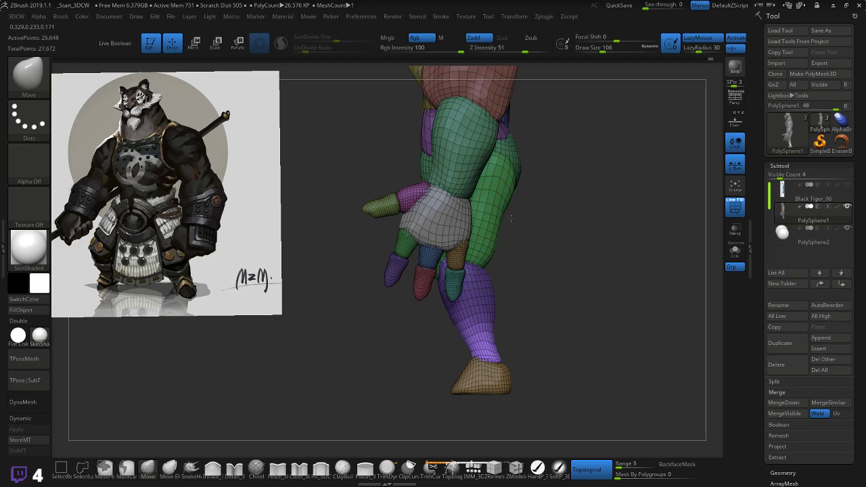
{"action": "left_click_drag", "start_coordinate": [251, 367], "coordinate": [279, 379], "text": "ctrl"}
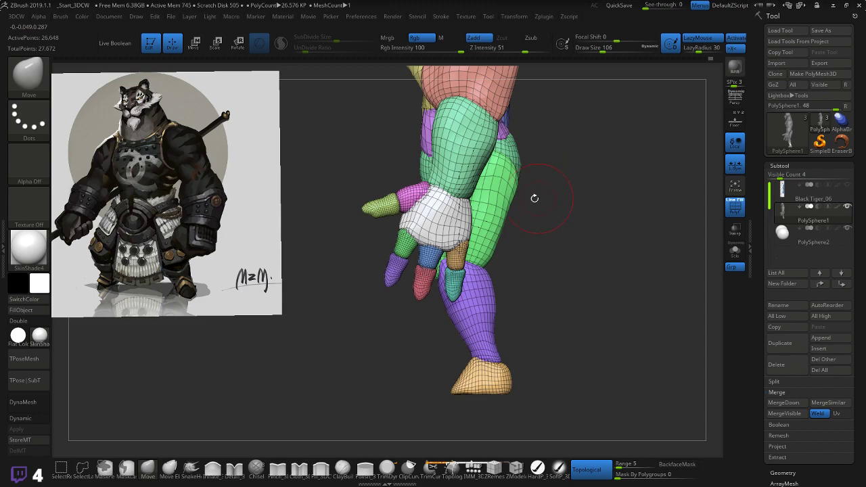
- Pull the outer contours of both thighs outward with the Move brush
{"action": "left_click_drag", "start_coordinate": [540, 210], "coordinate": [601, 211]}
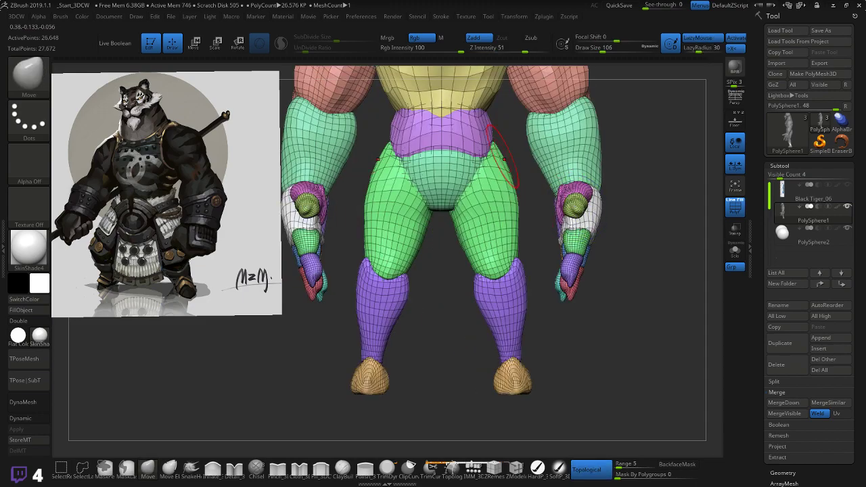
{"action": "left_click_drag", "start_coordinate": [500, 158], "coordinate": [519, 232]}
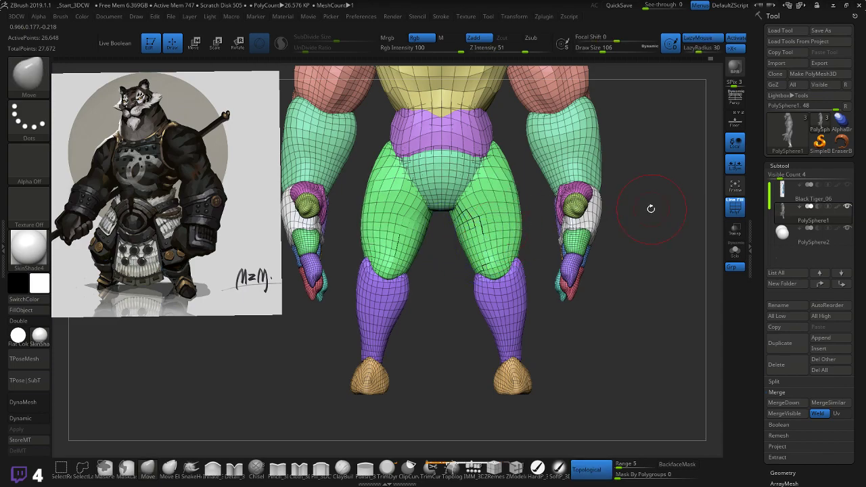
{"action": "mouse_move", "coordinate": [647, 207]}
{"action": "left_mouse_down"}
{"action": "mouse_move", "coordinate": [602, 205]}
{"action": "mouse_move", "coordinate": [485, 235]}
{"action": "left_mouse_up"}
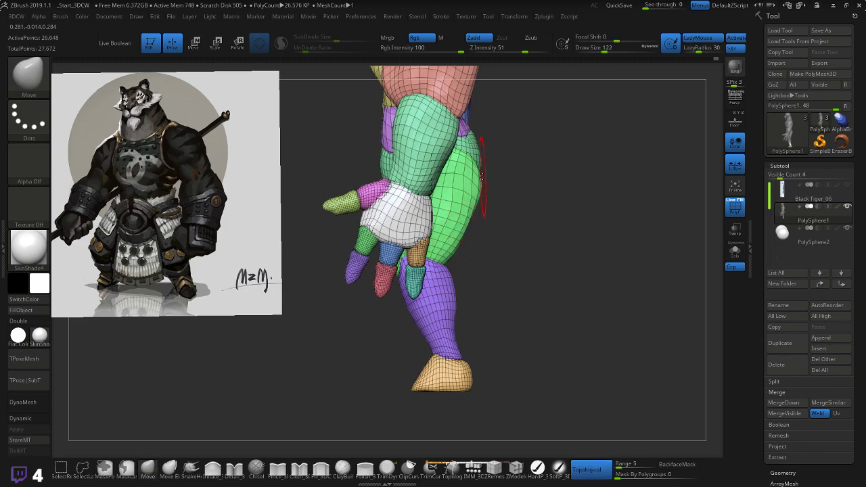
- Reshape the backs of the thighs below the buttocks with the Move brush
{"action": "key", "text": "shift"}
{"action": "left_click_drag", "start_coordinate": [476, 240], "coordinate": [570, 219]}
{"action": "mouse_move", "coordinate": [642, 205]}
{"action": "left_mouse_down"}
{"action": "mouse_move", "coordinate": [526, 201]}
{"action": "mouse_move", "coordinate": [551, 179]}
{"action": "left_mouse_up"}
{"action": "mouse_move", "coordinate": [538, 243]}
{"action": "left_mouse_down"}
{"action": "mouse_move", "coordinate": [515, 225]}
{"action": "mouse_move", "coordinate": [525, 235]}
{"action": "left_mouse_up"}
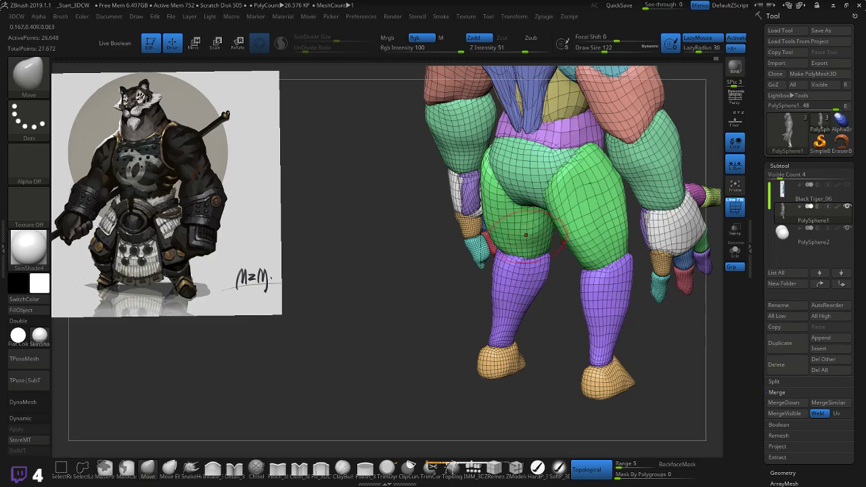
{"action": "right_click_drag", "start_coordinate": [517, 231], "coordinate": [556, 190]}
{"action": "mouse_move", "coordinate": [510, 198]}
{"action": "left_mouse_down"}
{"action": "mouse_move", "coordinate": [521, 222]}
{"action": "mouse_move", "coordinate": [512, 192]}
{"action": "mouse_move", "coordinate": [519, 207]}
{"action": "left_mouse_up"}
{"action": "right_click_drag", "start_coordinate": [639, 175], "coordinate": [684, 179]}
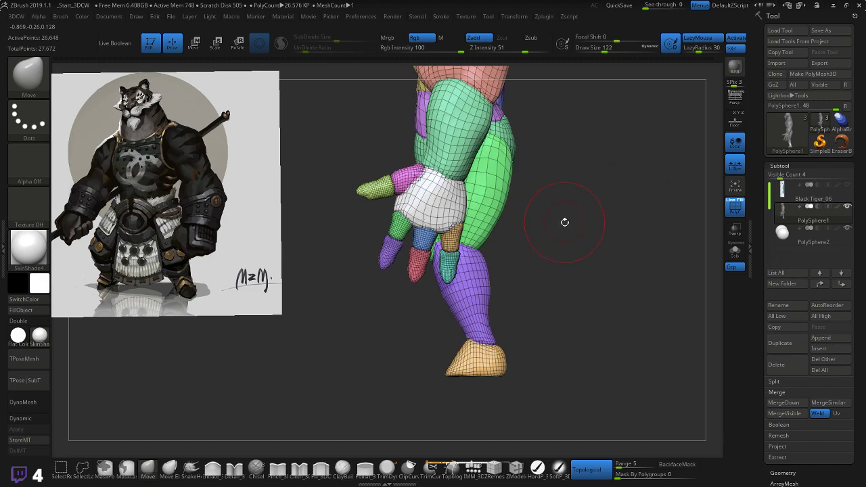
- Try to pull the tips of the feet forward and upward with the SnakeHook brush
{"action": "left_click_drag", "start_coordinate": [565, 222], "coordinate": [640, 228]}
{"action": "left_click_drag", "start_coordinate": [640, 286], "coordinate": [544, 338]}
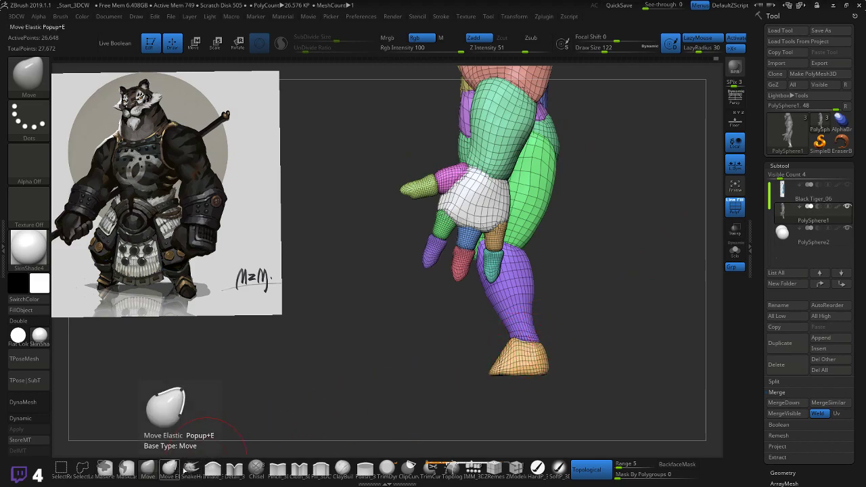
{"action": "left_click", "coordinate": [191, 467]}
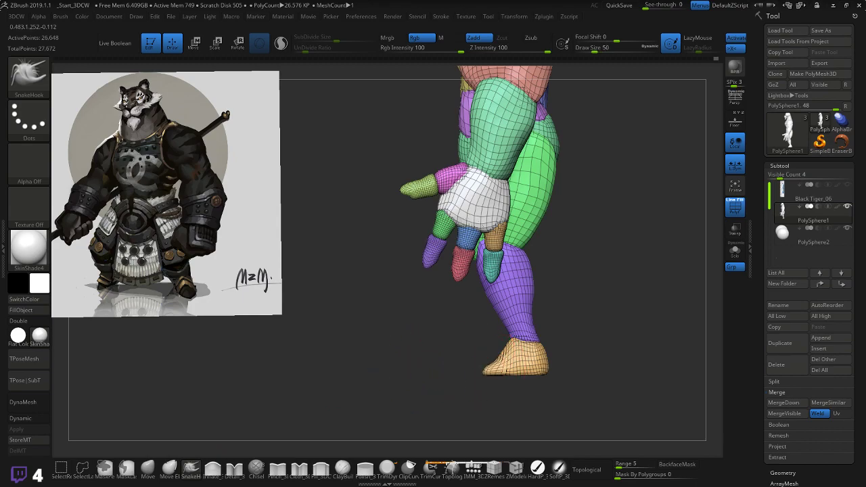
{"action": "mouse_move", "coordinate": [492, 366]}
{"action": "left_mouse_down"}
{"action": "mouse_move", "coordinate": [466, 339]}
{"action": "mouse_move", "coordinate": [492, 338]}
{"action": "left_mouse_up"}
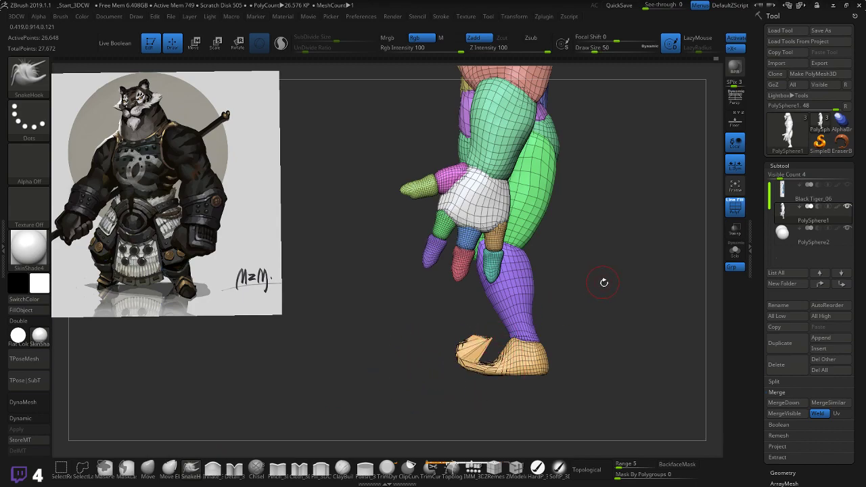
{"action": "mouse_move", "coordinate": [605, 282]}
{"action": "left_mouse_down"}
{"action": "mouse_move", "coordinate": [635, 287]}
{"action": "mouse_move", "coordinate": [599, 286]}
{"action": "left_mouse_up"}
{"action": "key", "text": "ctrl+z"}
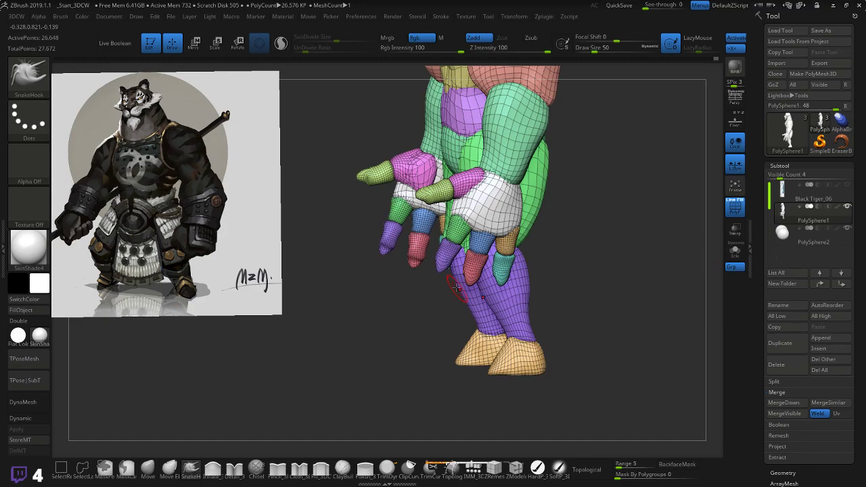
- Build up volume on the fronts of both thighs above the knees with the Inflate brush
{"action": "left_click_drag", "start_coordinate": [581, 251], "coordinate": [519, 219]}
{"action": "mouse_move", "coordinate": [414, 343]}
{"action": "left_mouse_down"}
{"action": "mouse_move", "coordinate": [447, 340]}
{"action": "mouse_move", "coordinate": [387, 346]}
{"action": "mouse_move", "coordinate": [390, 366]}
{"action": "mouse_move", "coordinate": [391, 345]}
{"action": "left_mouse_up"}
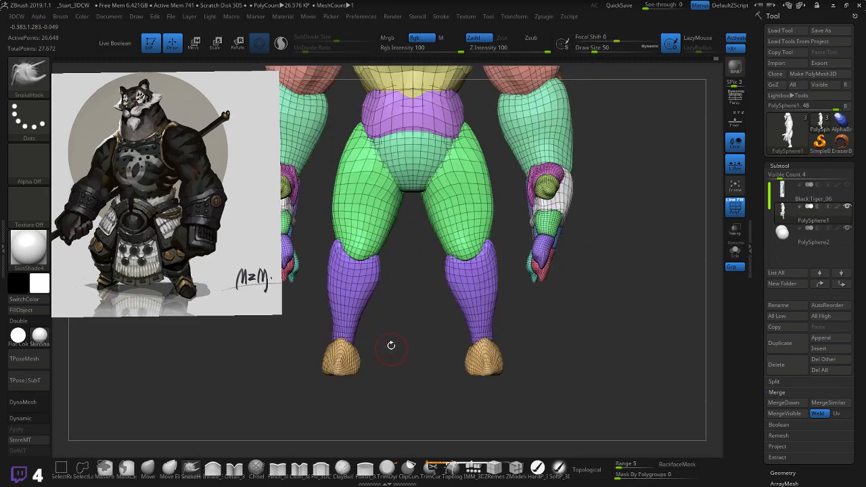
{"action": "left_click_drag", "start_coordinate": [429, 263], "coordinate": [447, 235]}
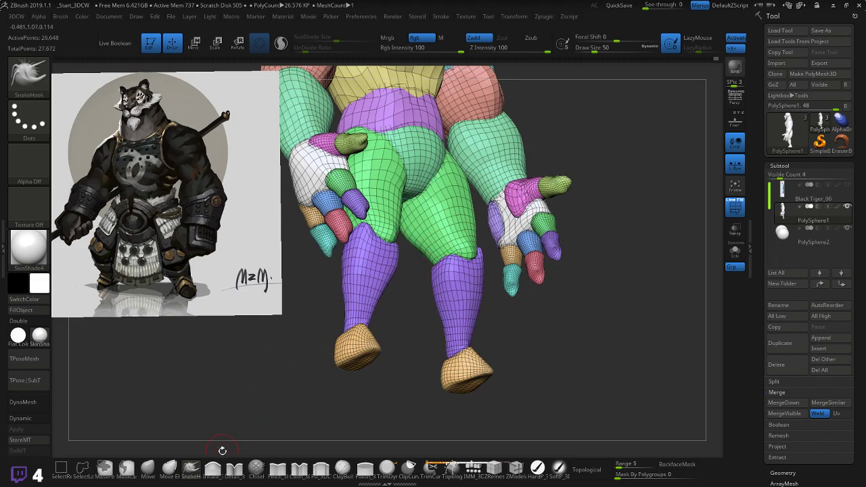
{"action": "left_click", "coordinate": [213, 467]}
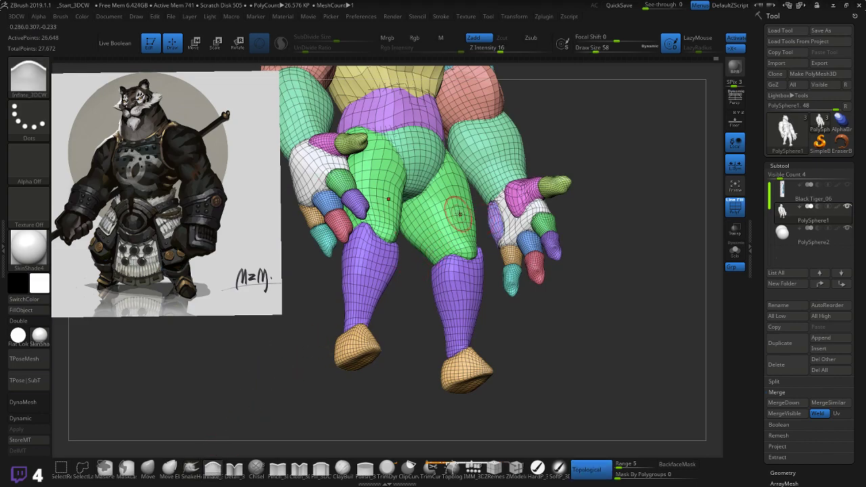
{"action": "left_click_drag", "start_coordinate": [468, 234], "coordinate": [470, 221]}
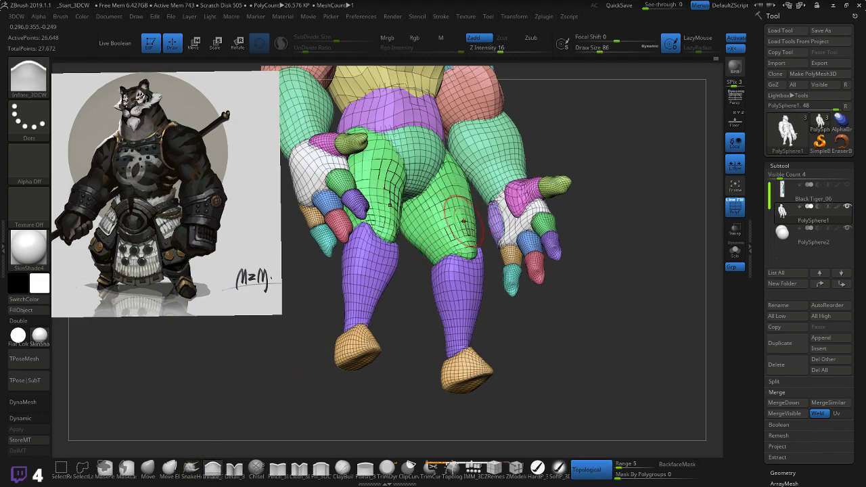
{"action": "left_click_drag", "start_coordinate": [575, 186], "coordinate": [606, 237]}
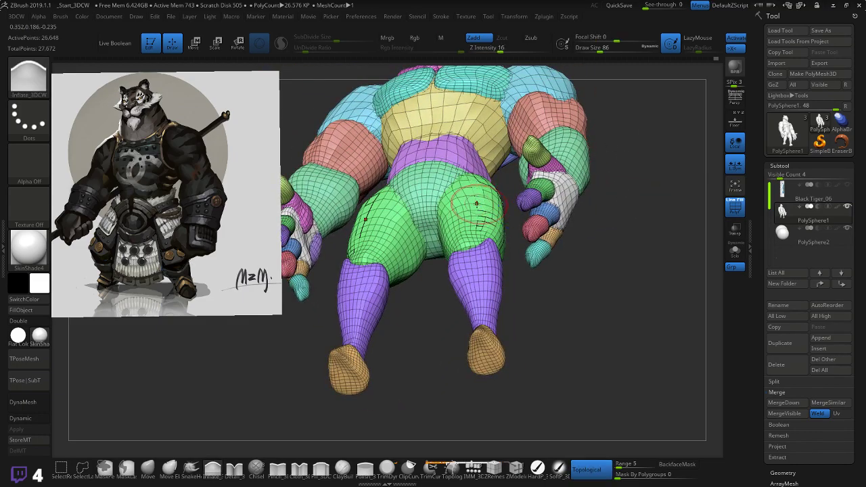
{"action": "left_click_drag", "start_coordinate": [476, 204], "coordinate": [482, 231]}
{"action": "mouse_move", "coordinate": [439, 313]}
{"action": "left_mouse_down"}
{"action": "mouse_move", "coordinate": [439, 358]}
{"action": "mouse_move", "coordinate": [407, 382]}
{"action": "mouse_move", "coordinate": [429, 303]}
{"action": "mouse_move", "coordinate": [416, 304]}
{"action": "mouse_move", "coordinate": [444, 264]}
{"action": "left_mouse_up"}
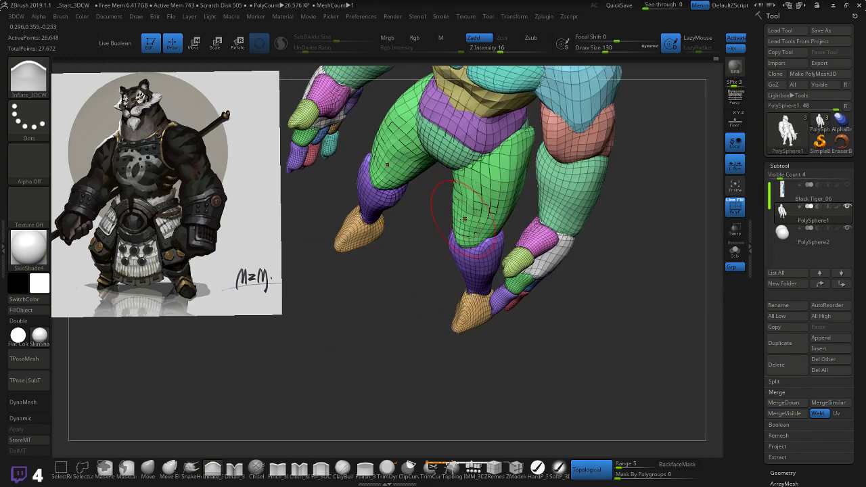
{"action": "key", "text": "shift"}
{"action": "left_click_drag", "start_coordinate": [445, 240], "coordinate": [381, 220], "text": "shift"}
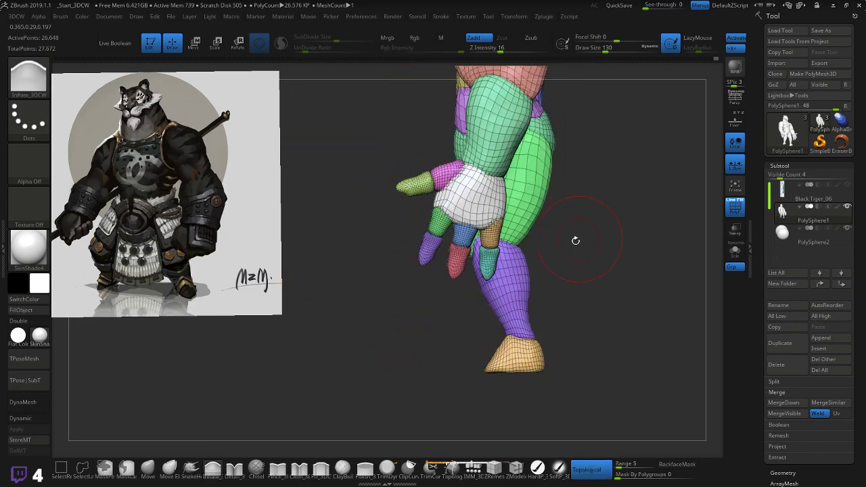
- Inflate and smooth the inner sides of both upper arms, and return to the Move brush
{"action": "left_click_drag", "start_coordinate": [596, 249], "coordinate": [654, 219]}
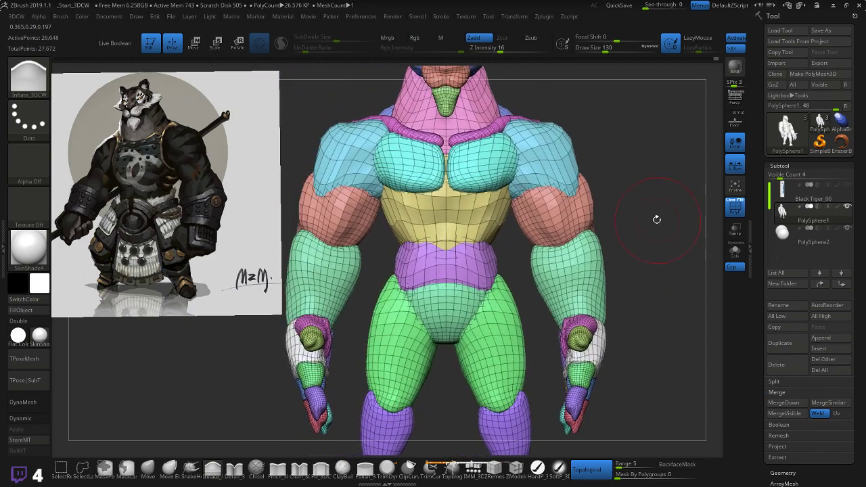
{"action": "mouse_move", "coordinate": [525, 218]}
{"action": "left_mouse_down"}
{"action": "mouse_move", "coordinate": [543, 249]}
{"action": "mouse_move", "coordinate": [528, 241]}
{"action": "mouse_move", "coordinate": [529, 226]}
{"action": "left_mouse_up"}
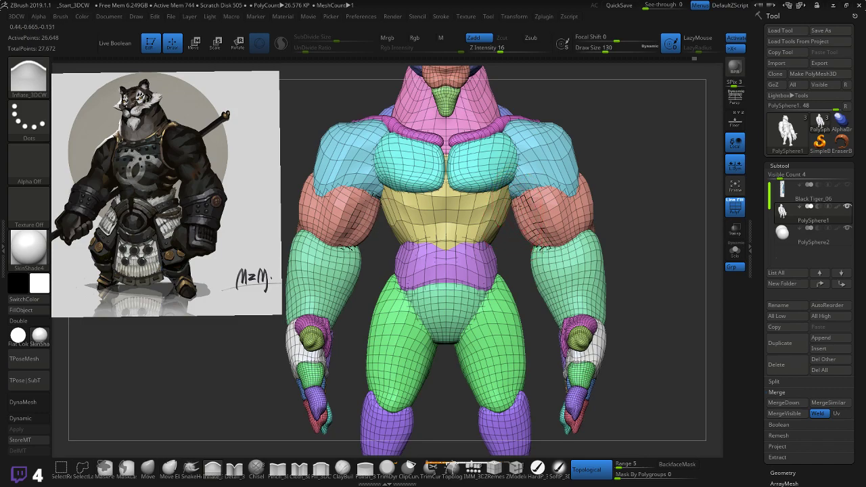
{"action": "mouse_move", "coordinate": [517, 196]}
{"action": "left_mouse_down"}
{"action": "mouse_move", "coordinate": [528, 224]}
{"action": "mouse_move", "coordinate": [518, 214]}
{"action": "left_mouse_up"}
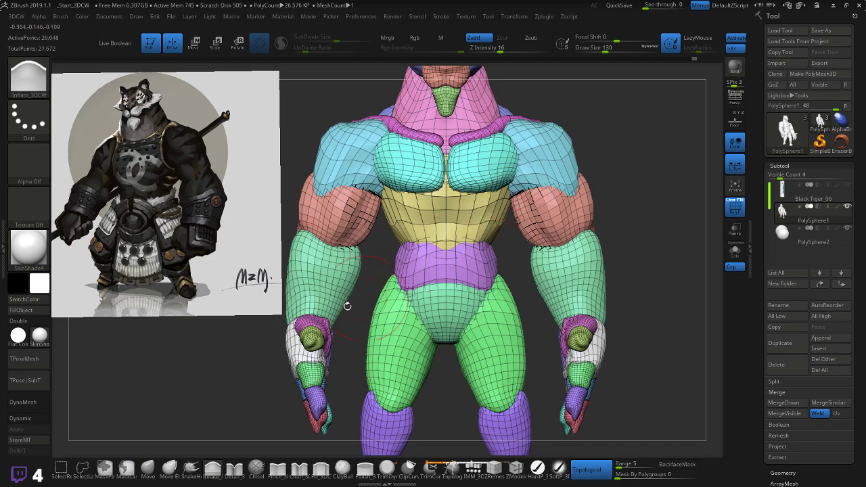
{"action": "mouse_move", "coordinate": [513, 197]}
{"action": "left_mouse_down", "text": "shift"}
{"action": "mouse_move", "coordinate": [515, 216]}
{"action": "mouse_move", "coordinate": [525, 215]}
{"action": "left_mouse_up", "text": "shift"}
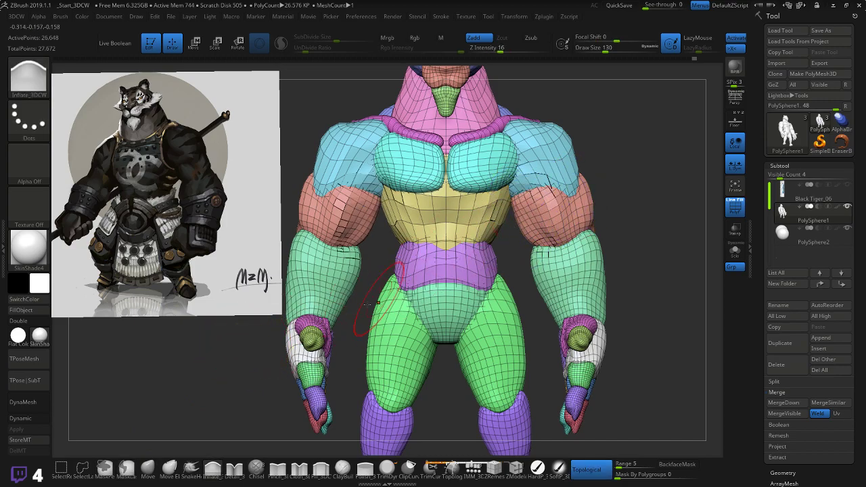
{"action": "left_click", "coordinate": [147, 468]}
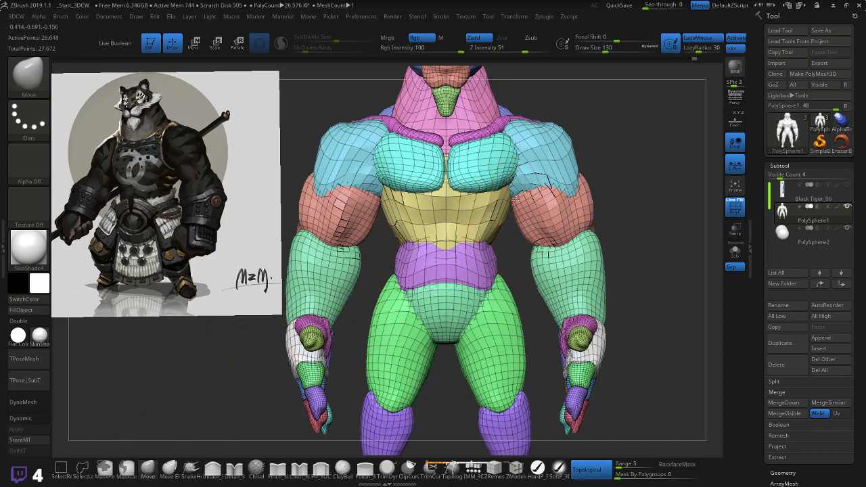
{"action": "mouse_move", "coordinate": [593, 177]}
{"action": "left_mouse_down"}
{"action": "mouse_move", "coordinate": [622, 164]}
{"action": "mouse_move", "coordinate": [628, 147]}
{"action": "mouse_move", "coordinate": [624, 182]}
{"action": "mouse_move", "coordinate": [652, 186]}
{"action": "mouse_move", "coordinate": [639, 166]}
{"action": "mouse_move", "coordinate": [624, 169]}
{"action": "left_mouse_up"}
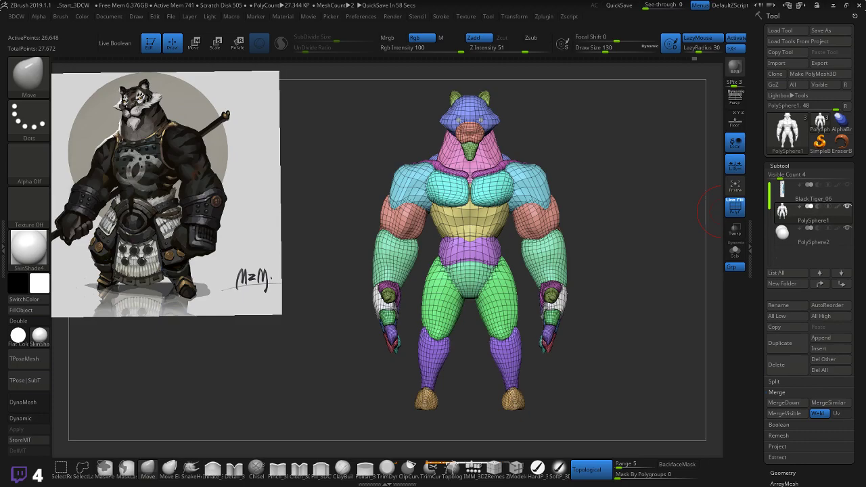
{"action": "left_click_drag", "start_coordinate": [595, 161], "coordinate": [579, 183]}
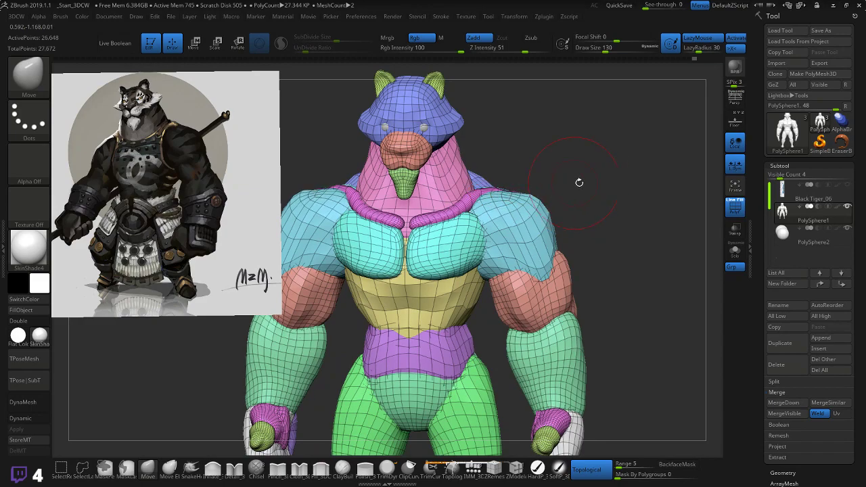
{"action": "scroll", "coordinate": [595, 184], "scroll_direction": "down", "scroll_amount": 1}
{"action": "scroll", "coordinate": [617, 170], "scroll_direction": "down", "scroll_amount": 1}
{"action": "scroll", "coordinate": [606, 177], "scroll_direction": "down", "scroll_amount": 2}
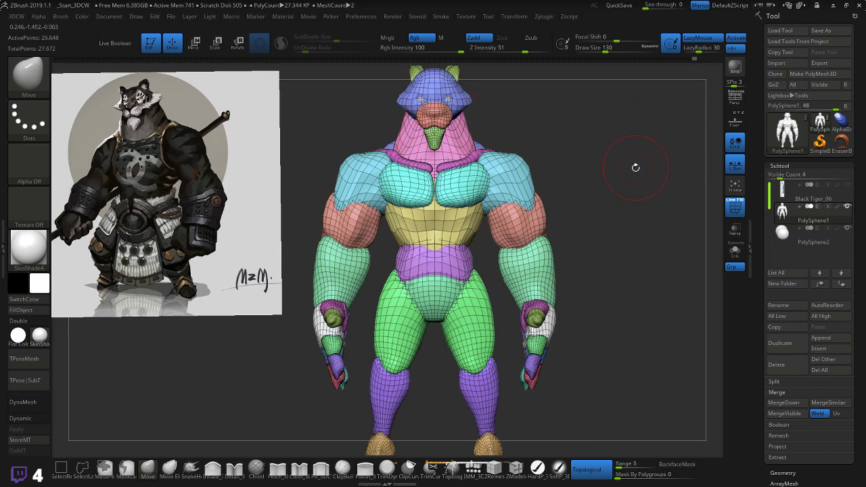
{"action": "left_click_drag", "start_coordinate": [636, 167], "coordinate": [618, 168], "text": "alt"}
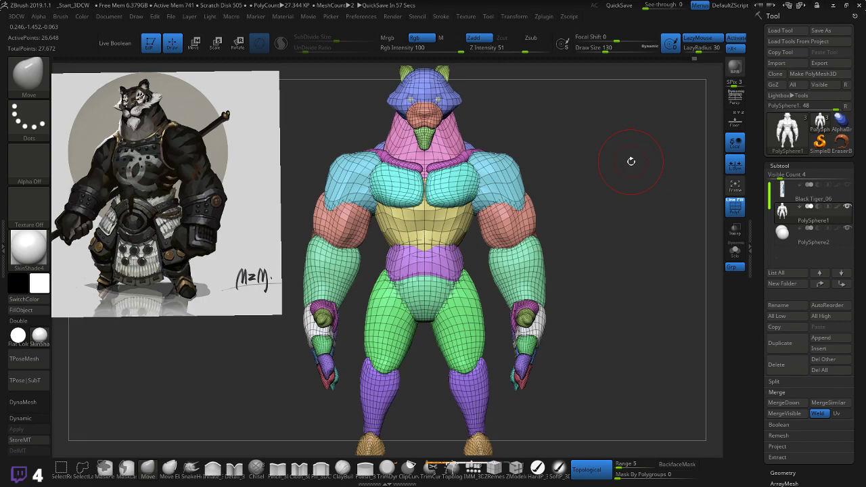
{"action": "left_click_drag", "start_coordinate": [601, 176], "coordinate": [603, 194]}
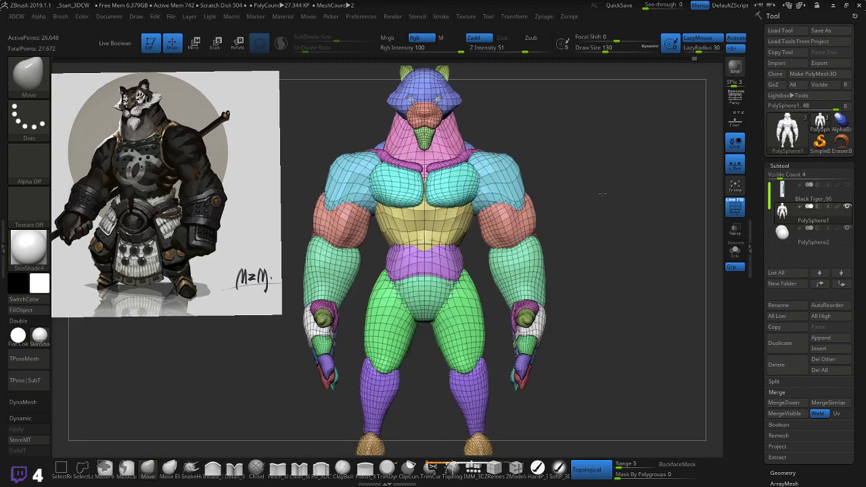
{"action": "left_click", "coordinate": [494, 467]}
{"action": "key", "text": "space"}
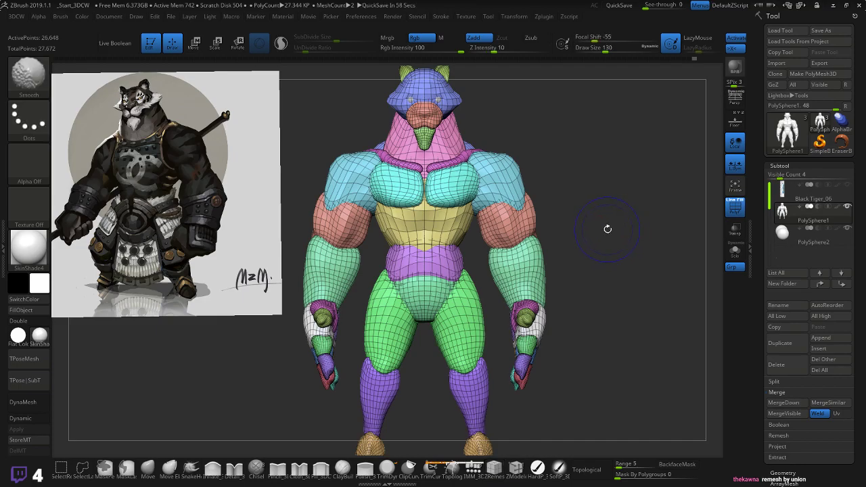
{"action": "left_click_drag", "start_coordinate": [622, 231], "coordinate": [528, 230]}
{"action": "left_click_drag", "start_coordinate": [580, 214], "coordinate": [624, 228]}
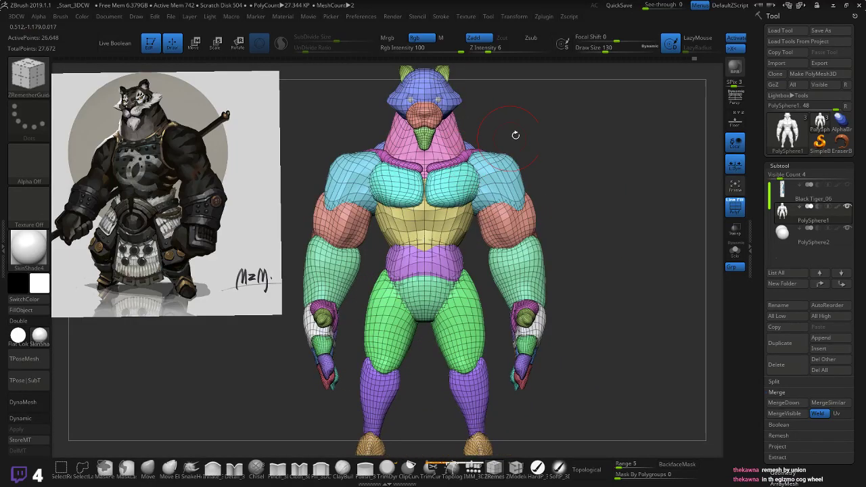
{"action": "left_click_drag", "start_coordinate": [590, 145], "coordinate": [622, 198], "text": "alt"}
- Switch to the Move gizmo and turn off X symmetry for the body subtool
{"action": "key", "text": "w"}
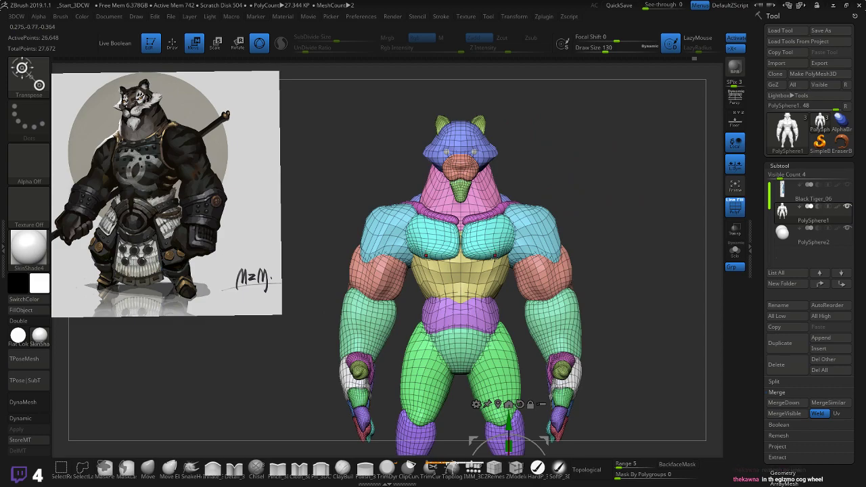
{"action": "left_click", "coordinate": [476, 405]}
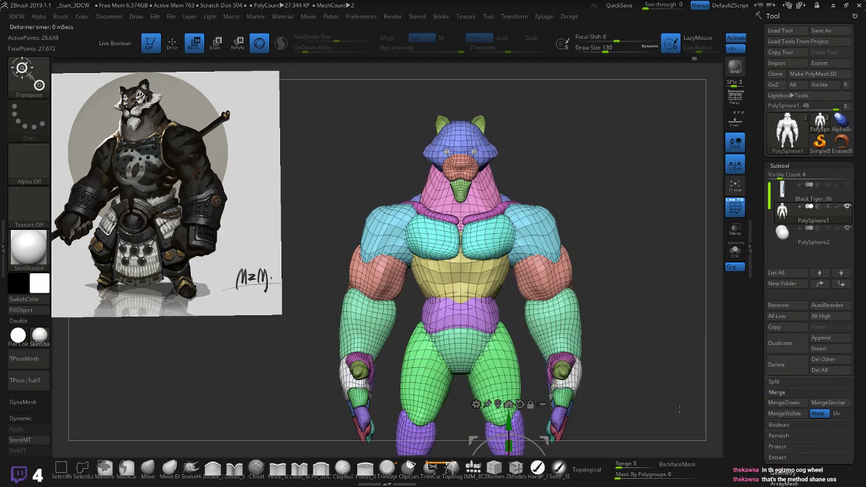
{"action": "left_click", "coordinate": [476, 404]}
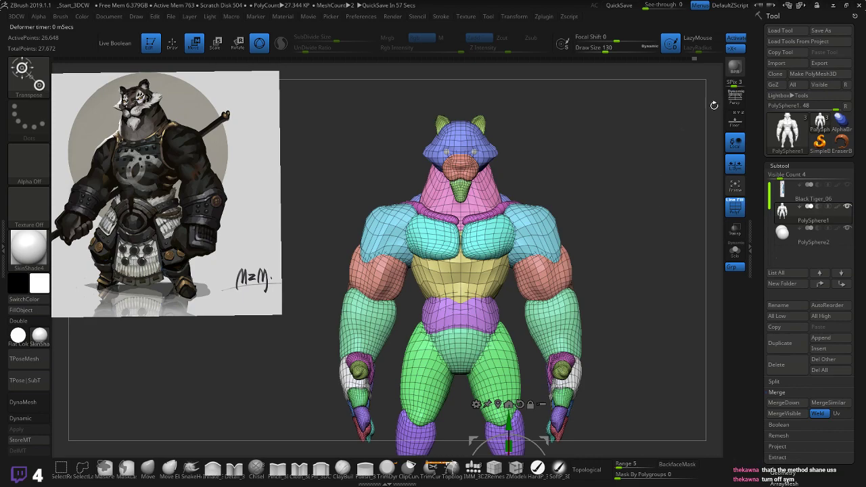
{"action": "left_click", "coordinate": [736, 49]}
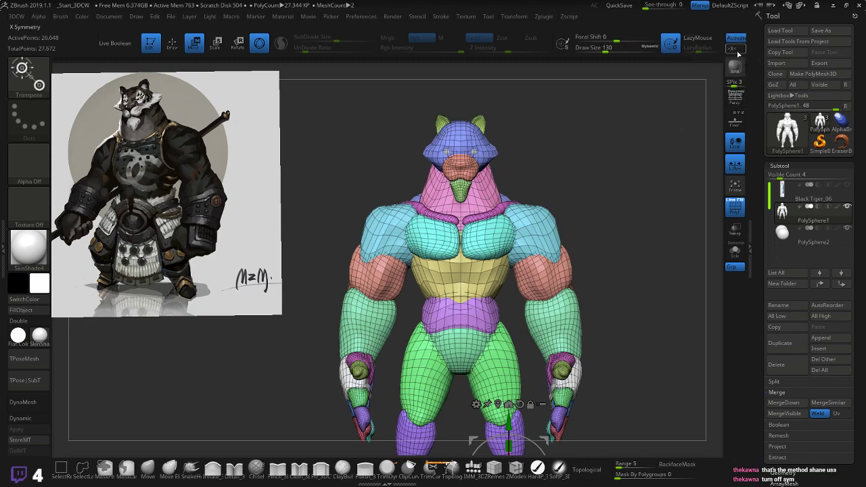
{"action": "key", "text": "x"}
{"action": "key", "text": "x"}
{"action": "key", "text": "x"}
{"action": "key", "text": "x"}
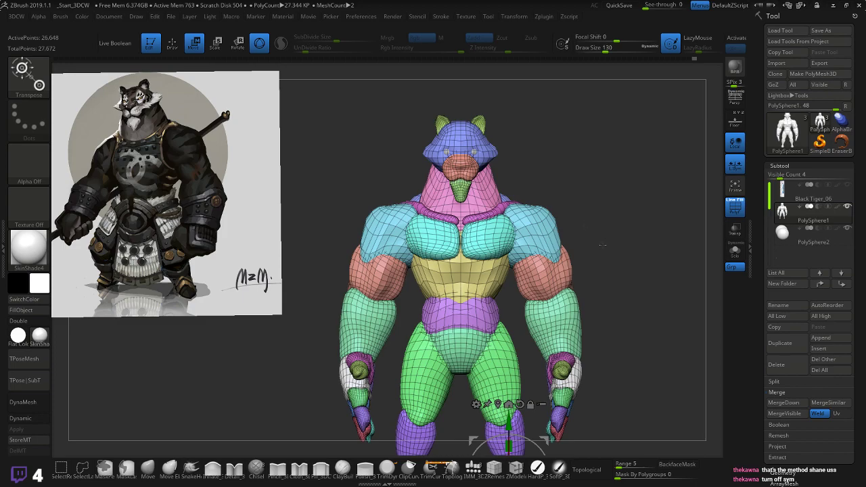
- Try to fuse the body mesh with the gizmo's Remesh By Union operation
{"action": "left_click_drag", "start_coordinate": [638, 310], "coordinate": [632, 218], "text": "alt"}
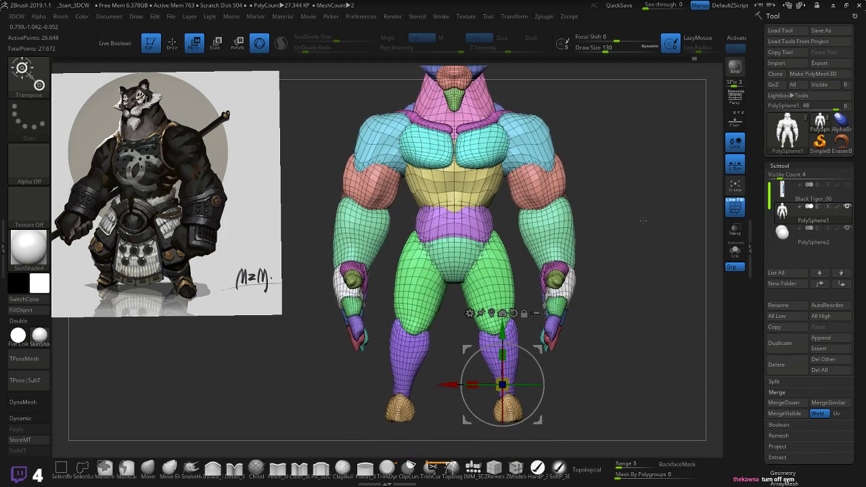
{"action": "key", "text": "shift"}
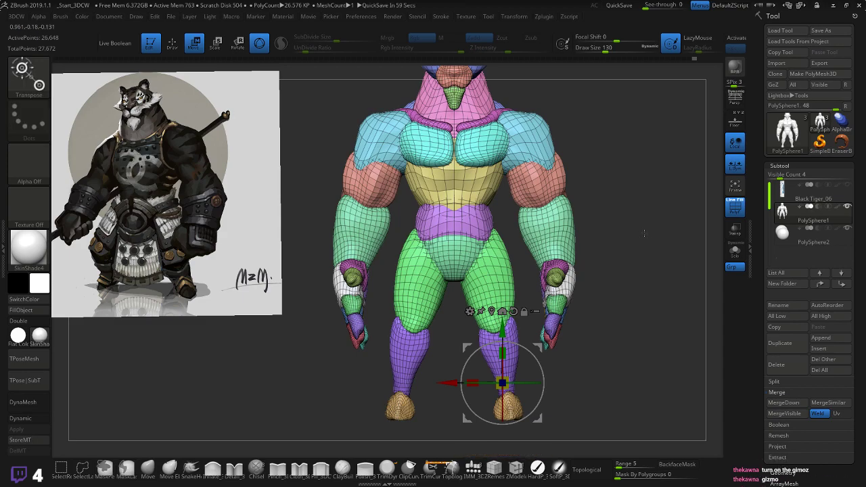
{"action": "left_click_drag", "start_coordinate": [644, 234], "coordinate": [643, 251]}
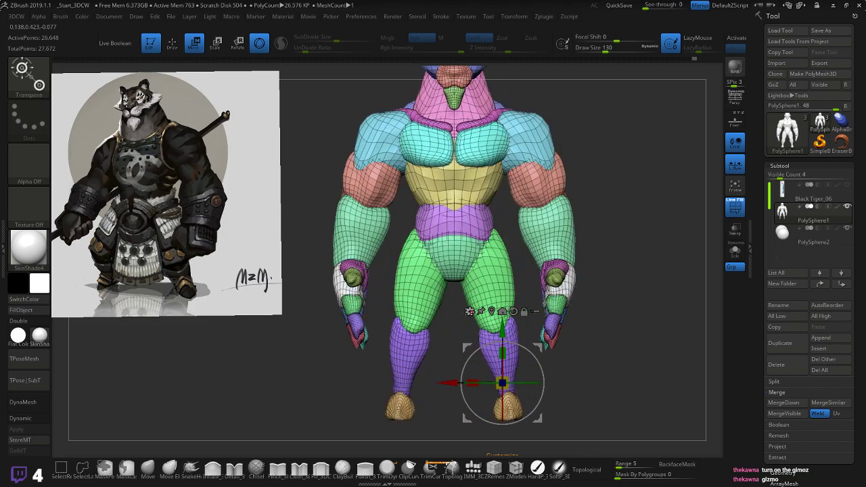
{"action": "left_click", "coordinate": [470, 312]}
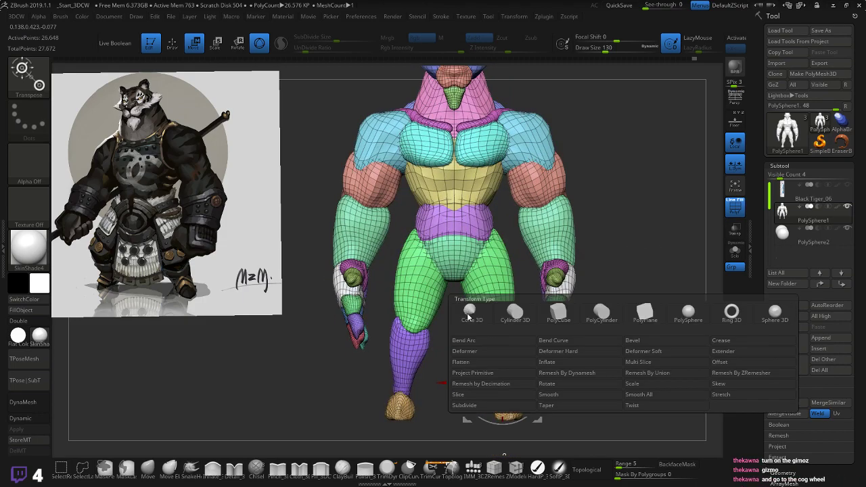
{"action": "left_click", "coordinate": [651, 373]}
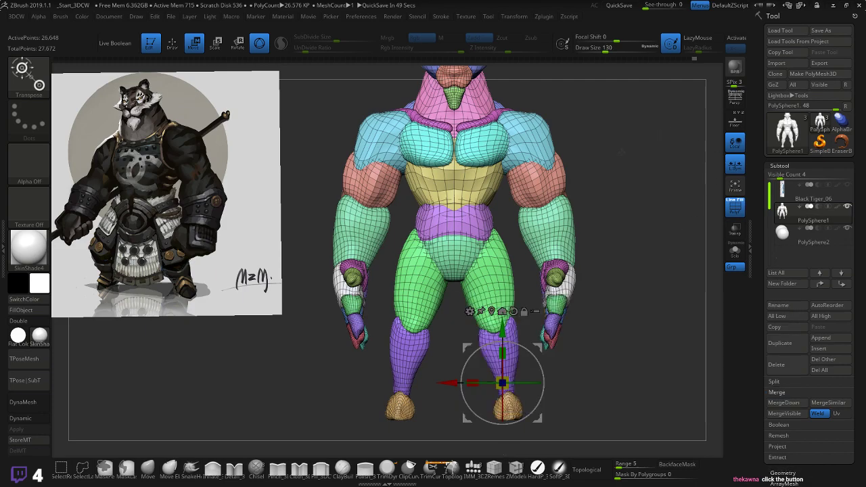
- Open the ZRemesher settings for the body mesh and enable KeepGroups
{"action": "left_click_drag", "start_coordinate": [621, 151], "coordinate": [611, 272], "text": "alt"}
{"action": "key", "text": "f"}
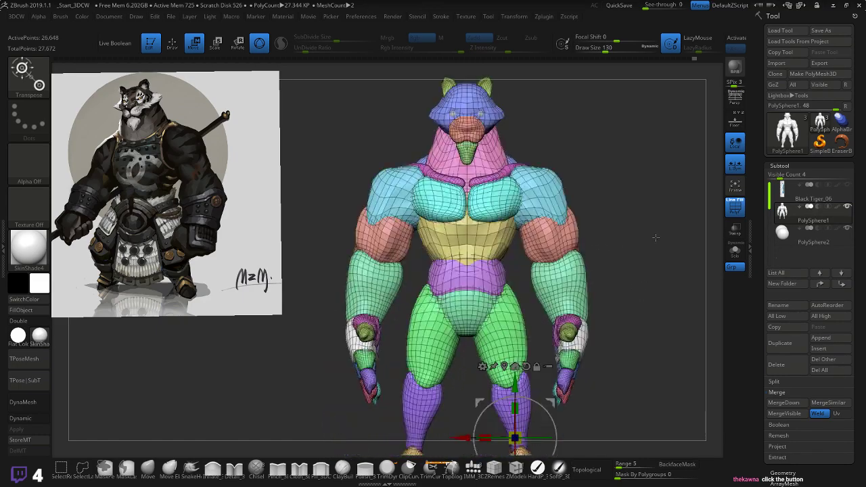
{"action": "left_click_drag", "start_coordinate": [655, 237], "coordinate": [643, 232], "text": "alt"}
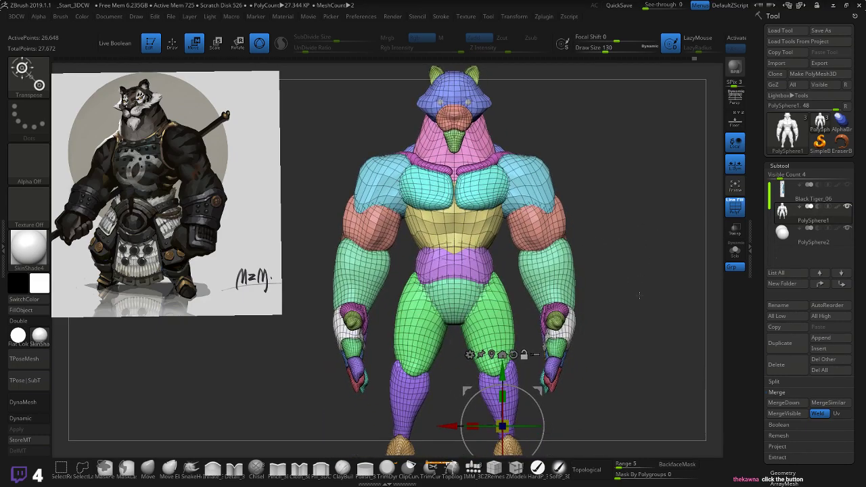
{"action": "left_click_drag", "start_coordinate": [636, 398], "coordinate": [625, 368], "text": "alt"}
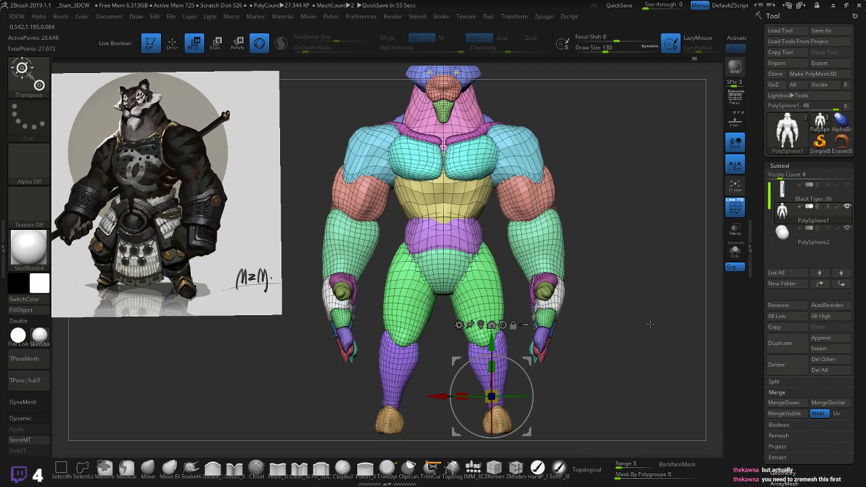
{"action": "left_click", "coordinate": [782, 469]}
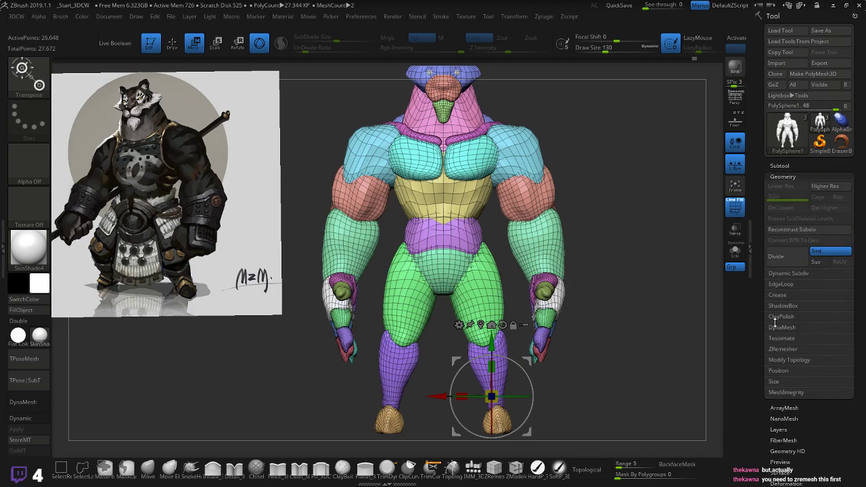
{"action": "left_click", "coordinate": [785, 348]}
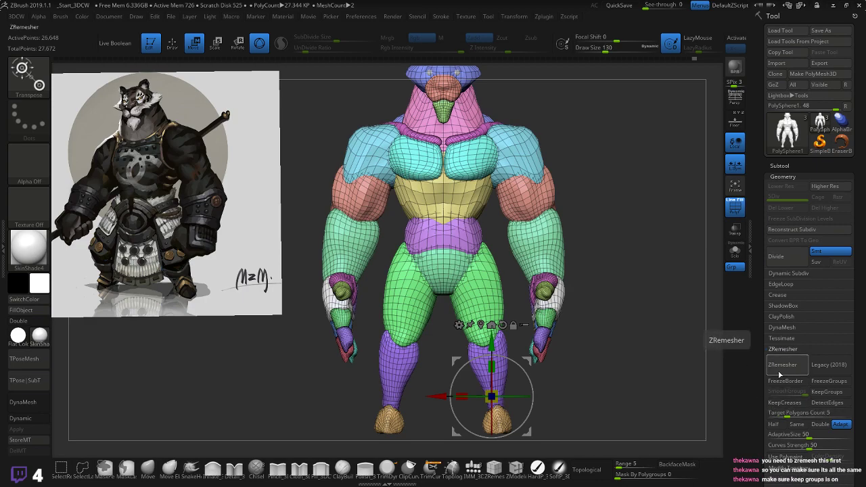
{"action": "left_click", "coordinate": [814, 392]}
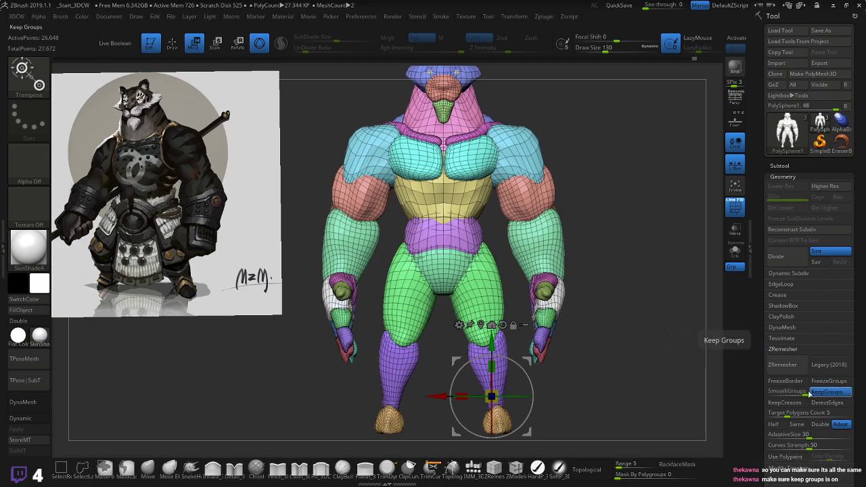
- Try ZRemeshing the body at target polygon counts of 5 and 10, undoing each result
{"action": "left_click", "coordinate": [781, 368]}
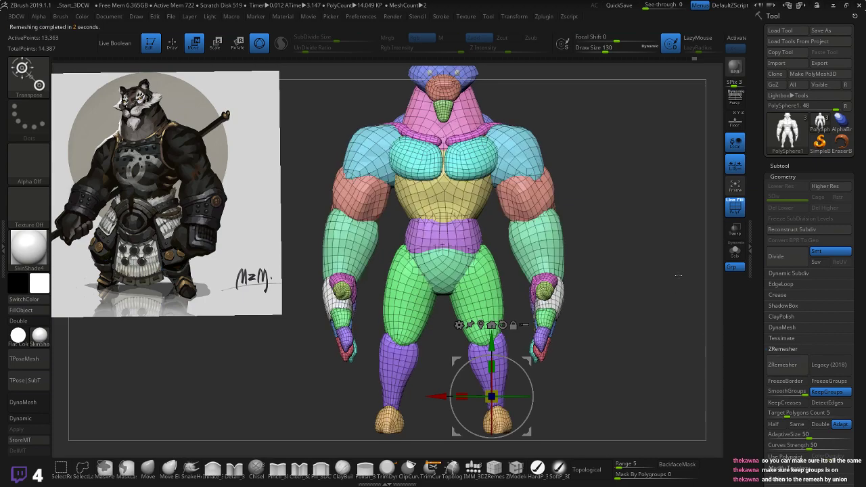
{"action": "key", "text": "ctrl+z"}
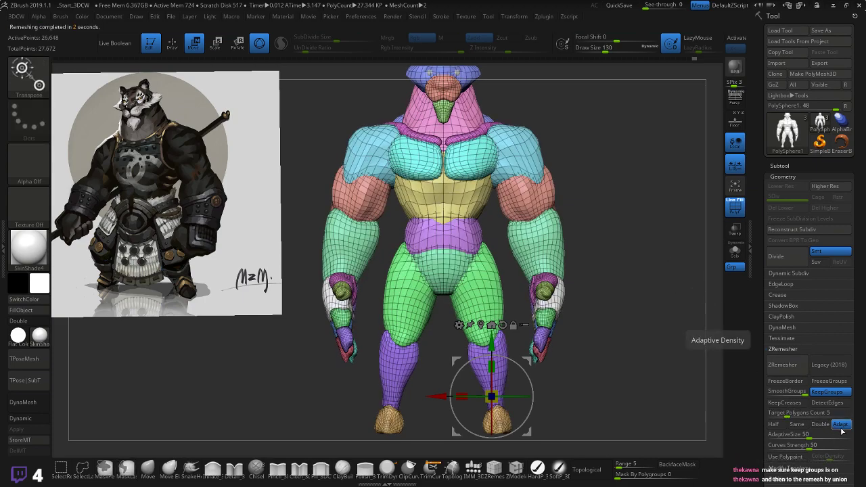
{"action": "left_click", "coordinate": [796, 414]}
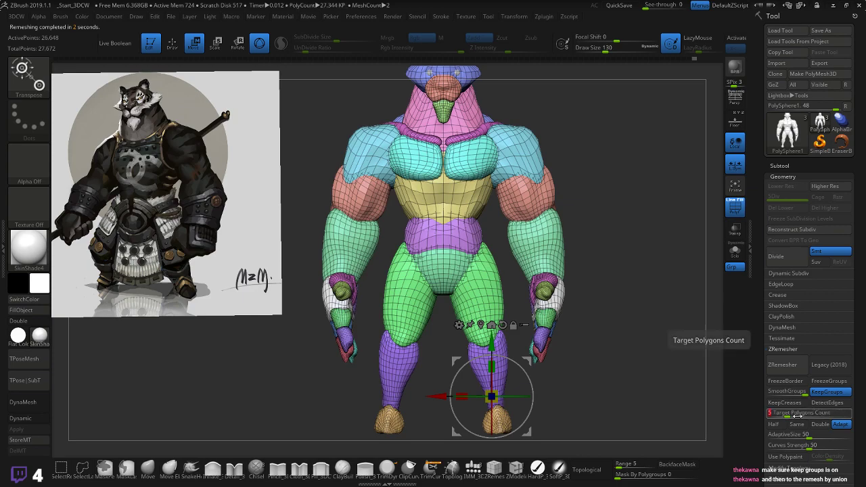
{"action": "type", "text": "10"}
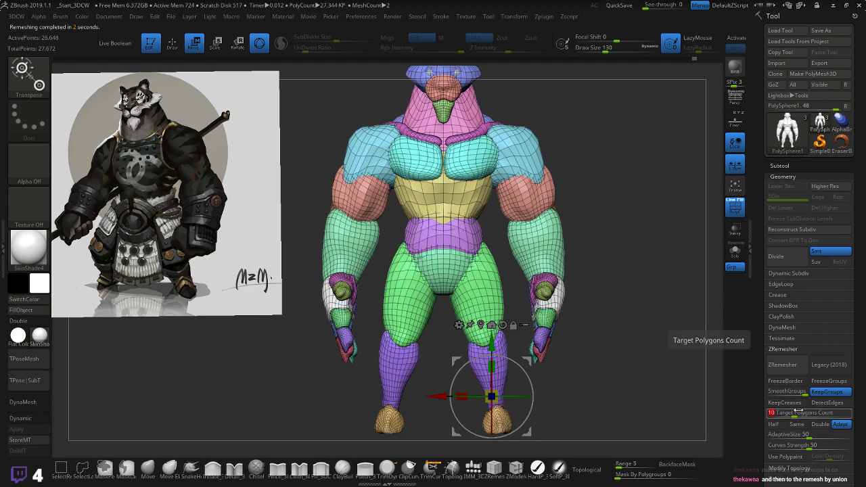
{"action": "key", "text": "Return"}
{"action": "left_click", "coordinate": [781, 366]}
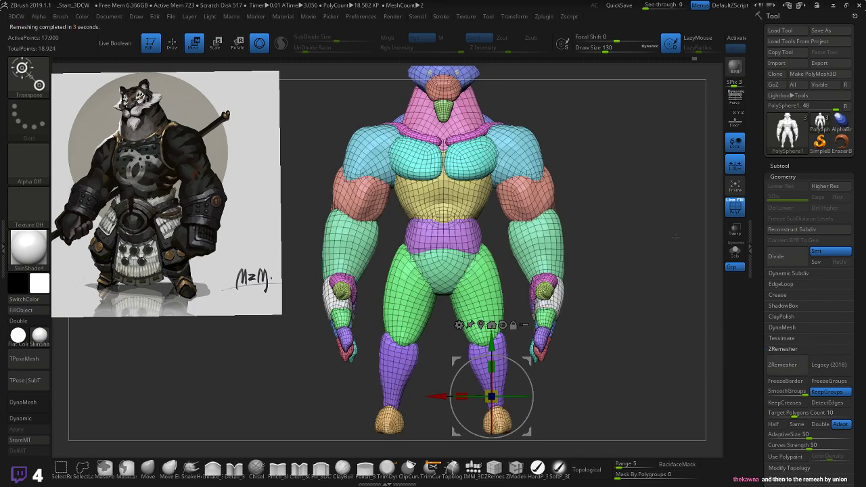
{"action": "left_click_drag", "start_coordinate": [676, 237], "coordinate": [661, 248]}
{"action": "key", "text": "ctrl+z"}
- Try ZRemeshing the body at a target polygon count of 12, and undo it
{"action": "left_click_drag", "start_coordinate": [634, 276], "coordinate": [624, 253], "text": "alt"}
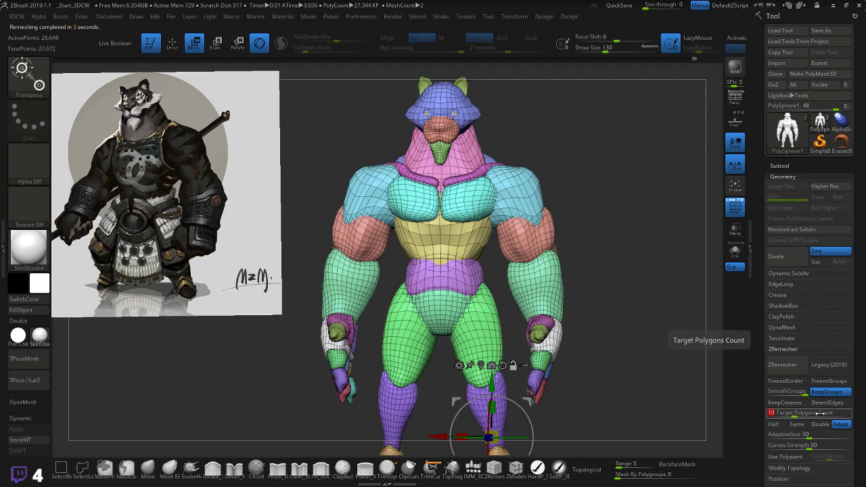
{"action": "type", "text": "12"}
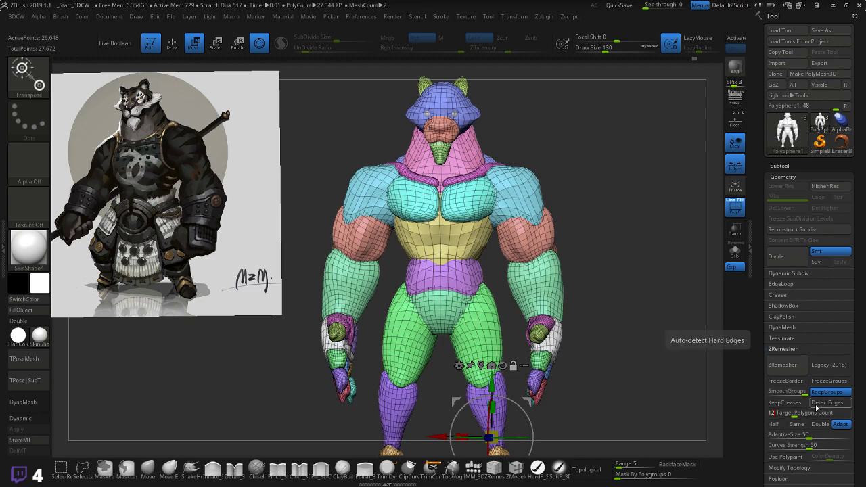
{"action": "left_click", "coordinate": [781, 369]}
{"action": "left_click", "coordinate": [782, 364]}
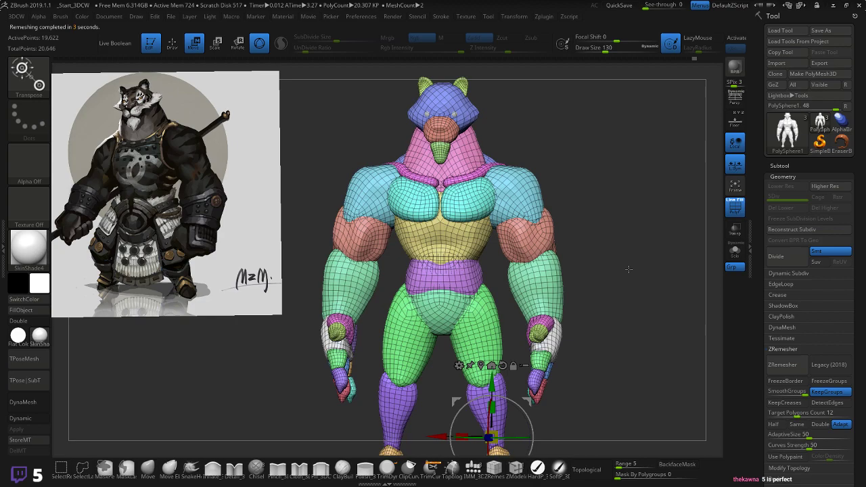
{"action": "key", "text": "ctrl+z"}
{"action": "key", "text": "ctrl+z"}
{"action": "key", "text": "ctrl+z"}
{"action": "key", "text": "ctrl+shift+z"}
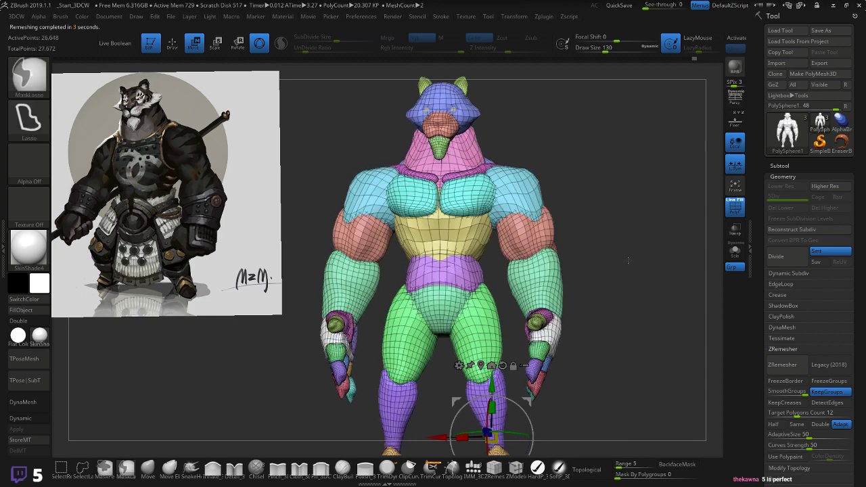
- Set the target polygon count to 5 and ZRemesh the body with its polygroups kept
{"action": "left_click", "coordinate": [821, 413]}
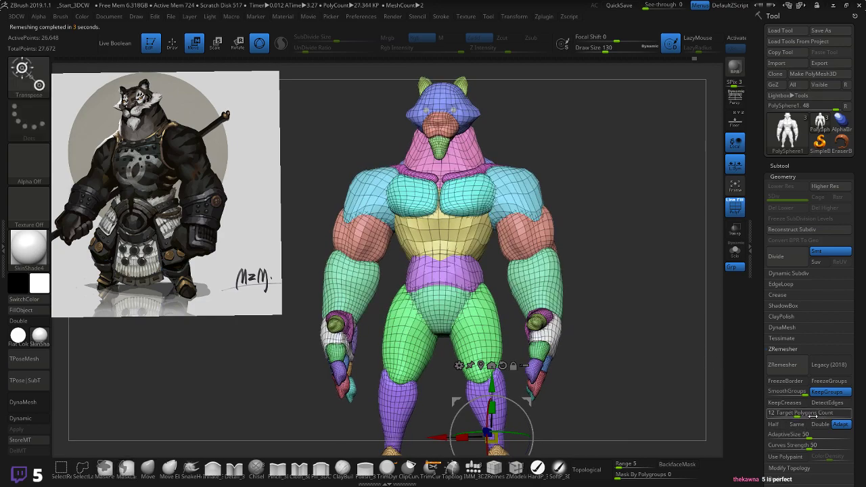
{"action": "type", "text": "5"}
{"action": "key", "text": "Return"}
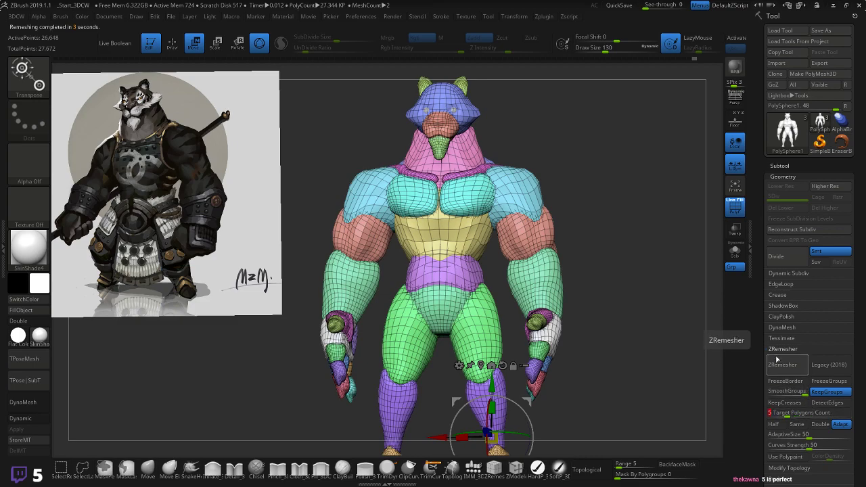
{"action": "left_click", "coordinate": [777, 362]}
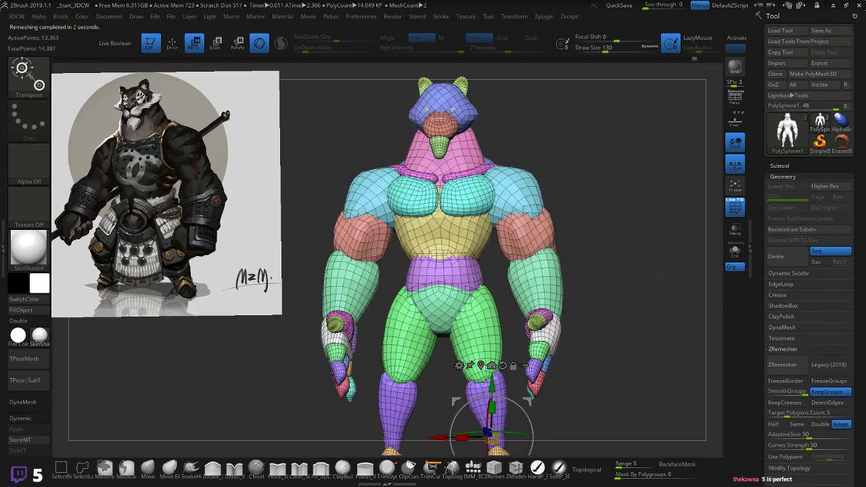
{"action": "mouse_move", "coordinate": [655, 244]}
{"action": "left_mouse_down"}
{"action": "mouse_move", "coordinate": [612, 246]}
{"action": "mouse_move", "coordinate": [722, 247]}
{"action": "mouse_move", "coordinate": [647, 249]}
{"action": "mouse_move", "coordinate": [660, 240]}
{"action": "left_mouse_up"}
{"action": "left_click_drag", "start_coordinate": [638, 177], "coordinate": [651, 252]}
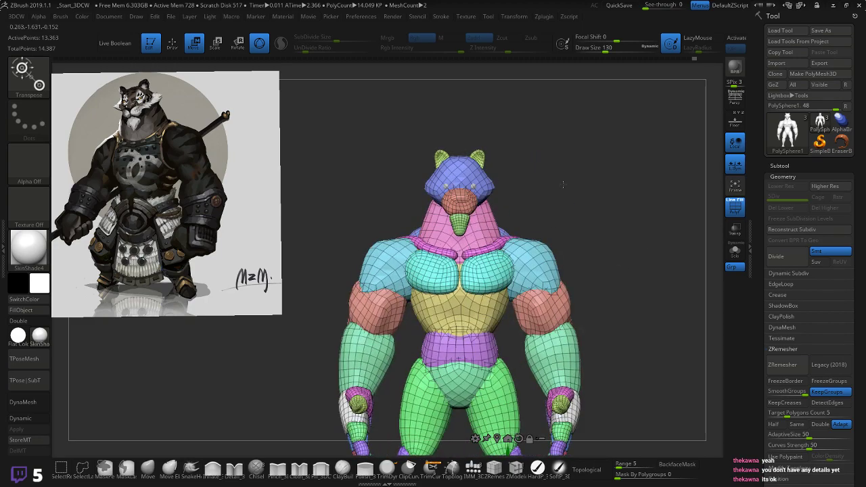
- Merge the body's separate parts into one mesh with Remesh By Union
{"action": "left_click_drag", "start_coordinate": [607, 297], "coordinate": [630, 222], "text": "alt"}
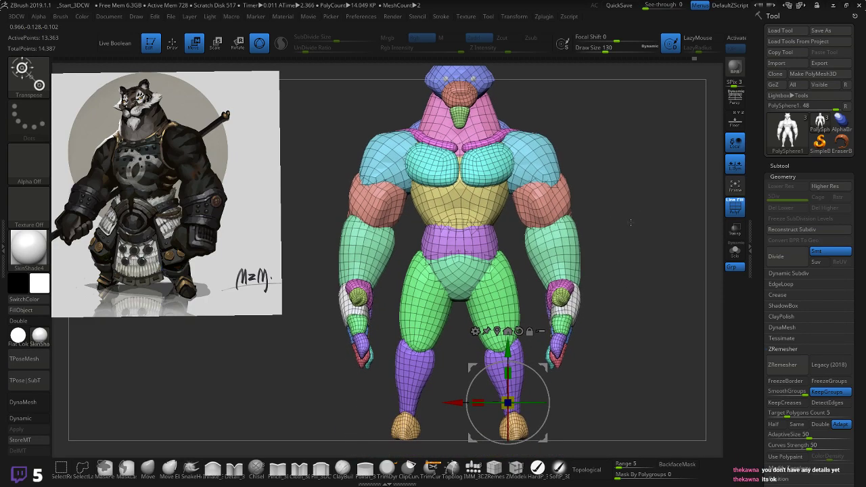
{"action": "left_click", "coordinate": [475, 331]}
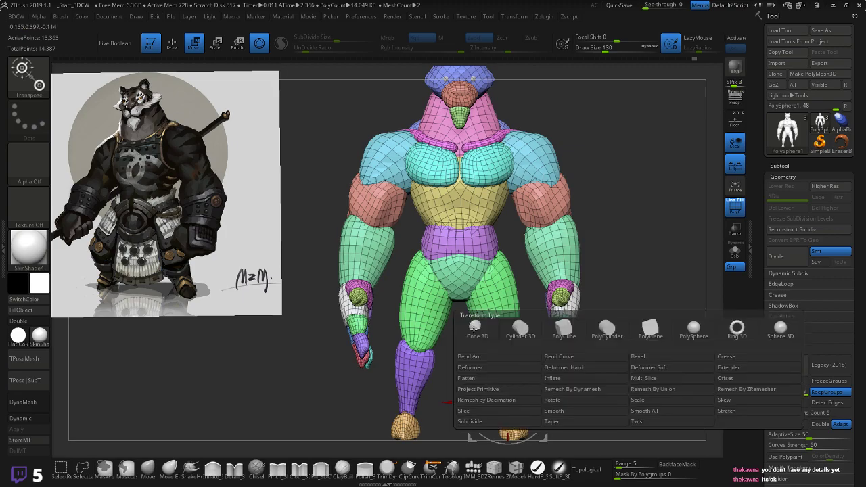
{"action": "left_click", "coordinate": [663, 390]}
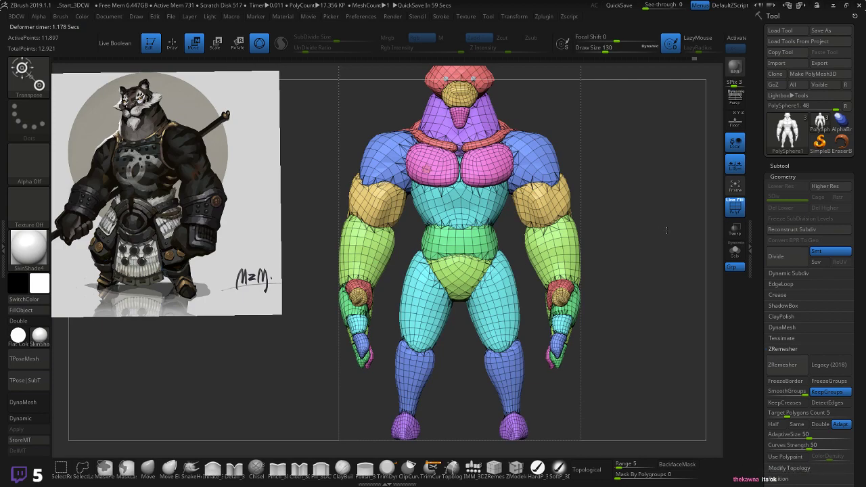
{"action": "left_click_drag", "start_coordinate": [659, 223], "coordinate": [652, 276]}
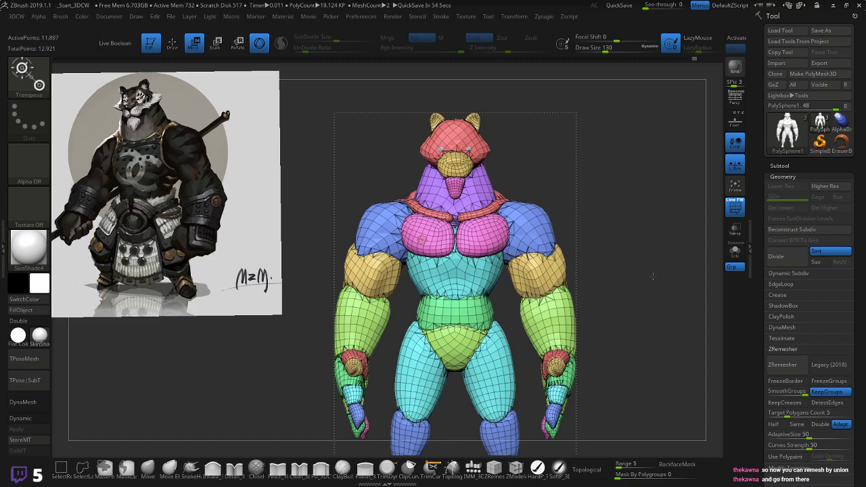
{"action": "right_click_drag", "start_coordinate": [628, 256], "coordinate": [561, 284], "text": "ctrl"}
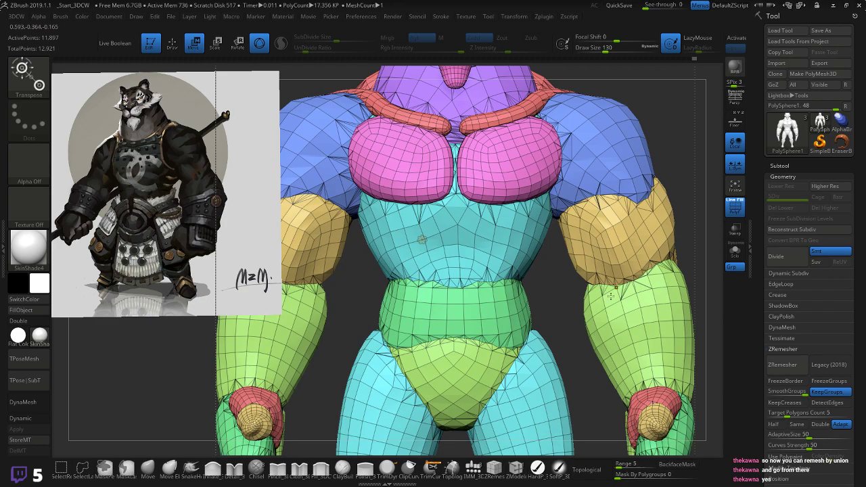
{"action": "key", "text": "f"}
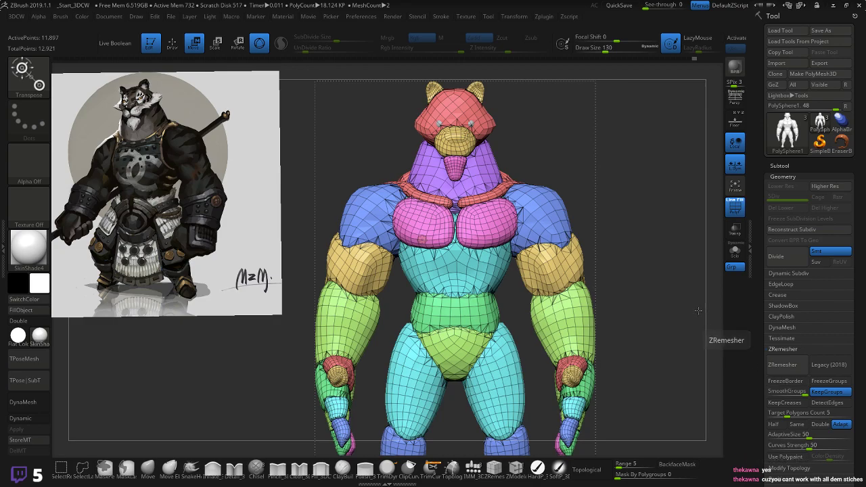
- Try to ZRemesh the merged body with KeepGroups at a target of 5, and undo back to the separate, denser parts
{"action": "left_click", "coordinate": [780, 364]}
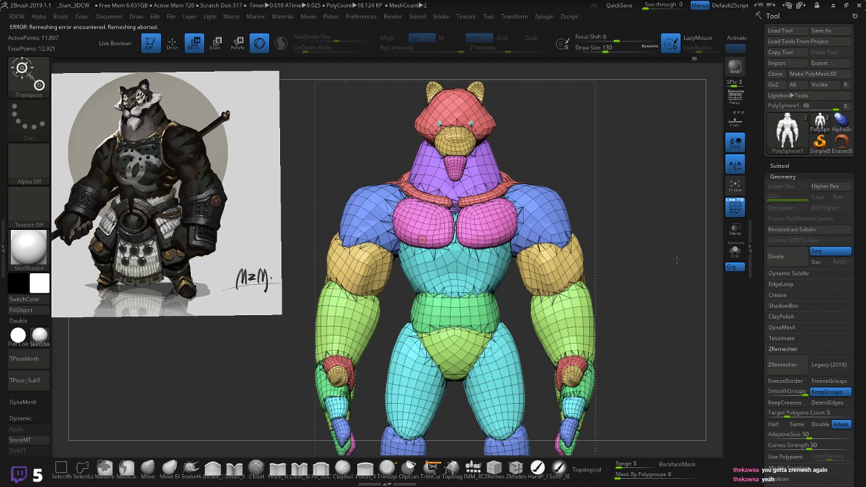
{"action": "left_click_drag", "start_coordinate": [676, 260], "coordinate": [644, 253]}
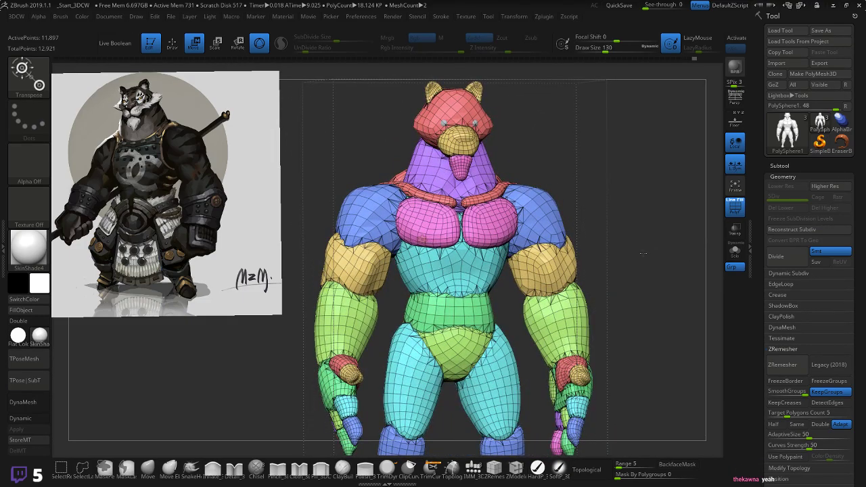
{"action": "key", "text": "ctrl+z"}
{"action": "key", "text": "ctrl+z"}
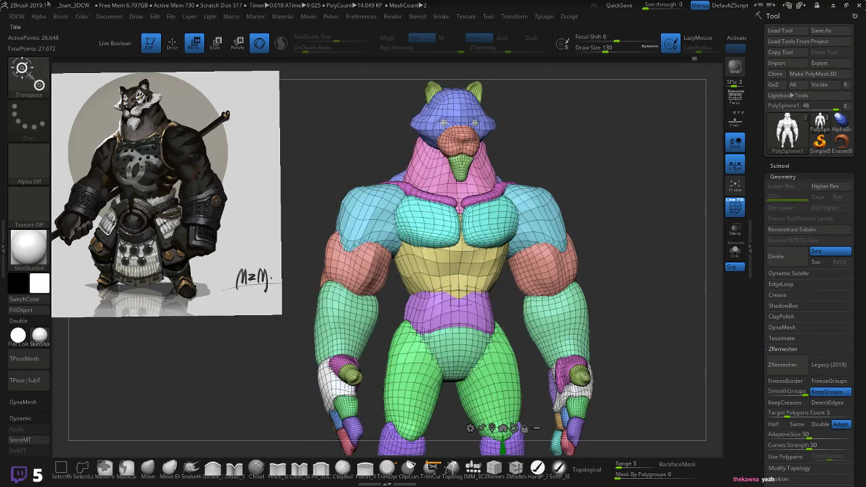
- Save the tool as a new version named Black Tiger_07 in the Black Tiger folder
{"action": "left_click", "coordinate": [108, 16]}
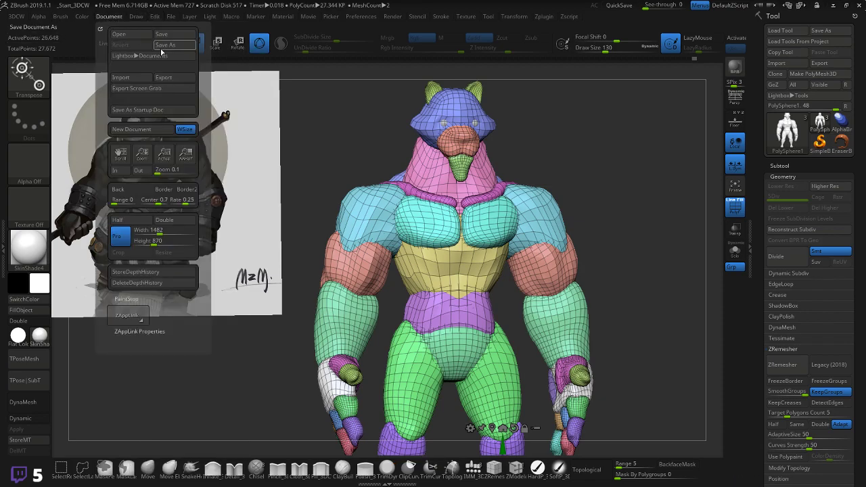
{"action": "left_click", "coordinate": [161, 45]}
{"action": "left_click", "coordinate": [198, 74]}
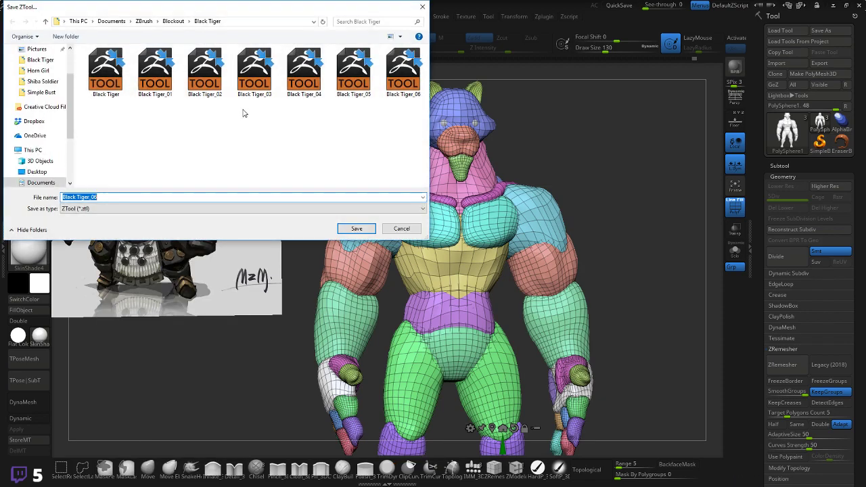
{"action": "left_click", "coordinate": [102, 198]}
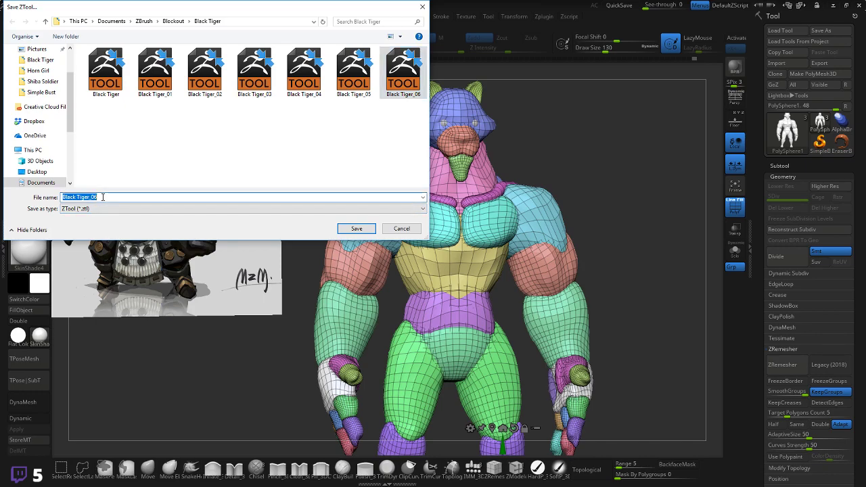
{"action": "left_click", "coordinate": [97, 197]}
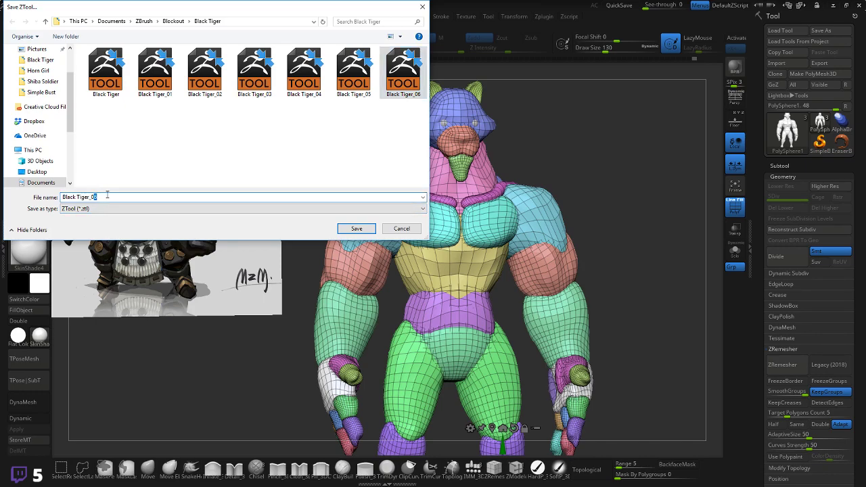
{"action": "type", "text": "7"}
{"action": "left_click", "coordinate": [343, 229]}
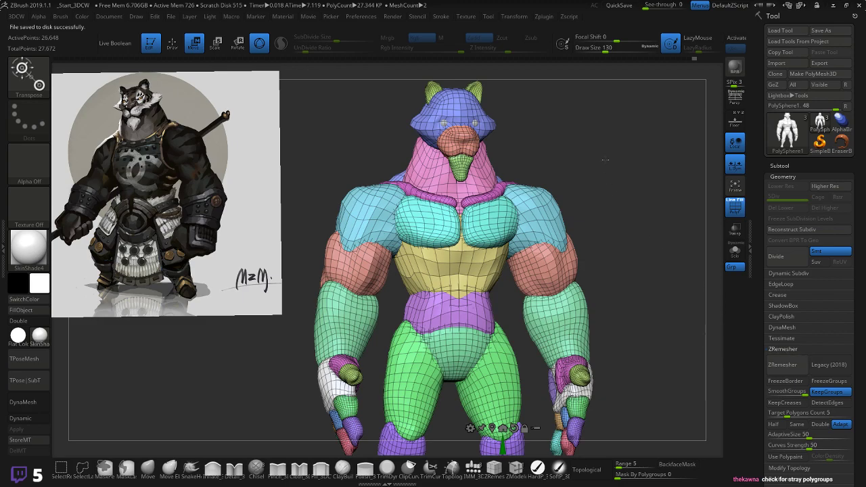
- Isolate the muzzle, hide the muzzle, head and neck polygroups in turn to check for stray geometry, and show everything again
{"action": "left_click_drag", "start_coordinate": [610, 163], "coordinate": [614, 256], "text": "alt"}
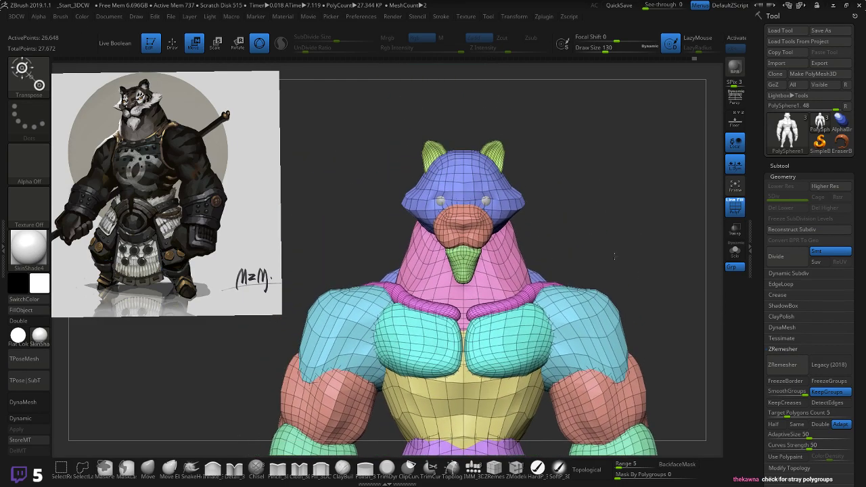
{"action": "left_click", "coordinate": [463, 229], "text": "ctrl"}
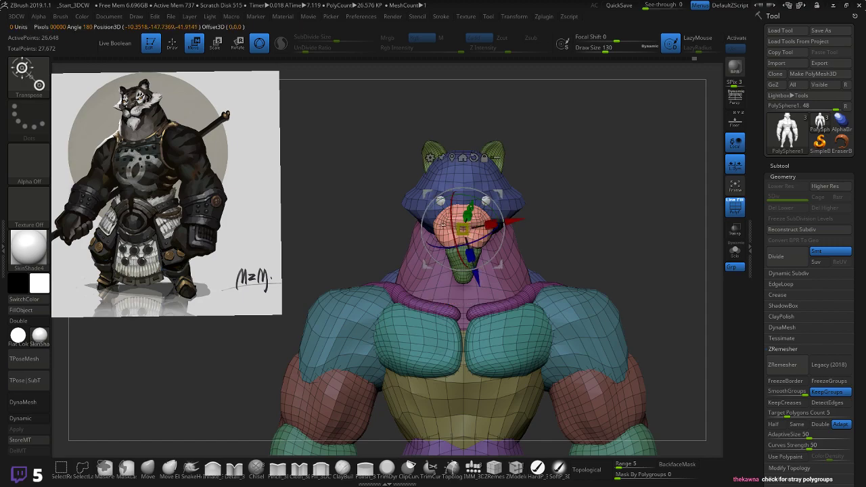
{"action": "key", "text": "q"}
{"action": "left_click", "coordinate": [457, 232], "text": "ctrl+shift"}
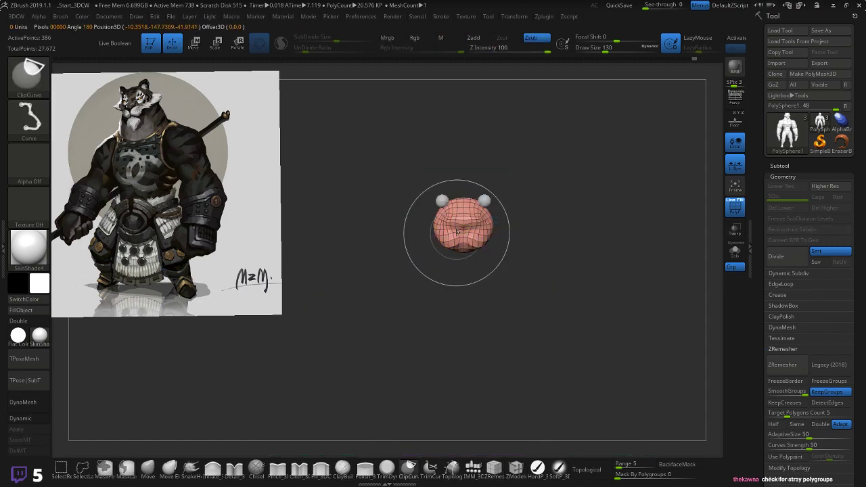
{"action": "left_click", "coordinate": [468, 232], "text": "ctrl+shift"}
{"action": "mouse_move", "coordinate": [590, 222]}
{"action": "left_mouse_down"}
{"action": "mouse_move", "coordinate": [628, 216]}
{"action": "mouse_move", "coordinate": [704, 297]}
{"action": "left_mouse_up"}
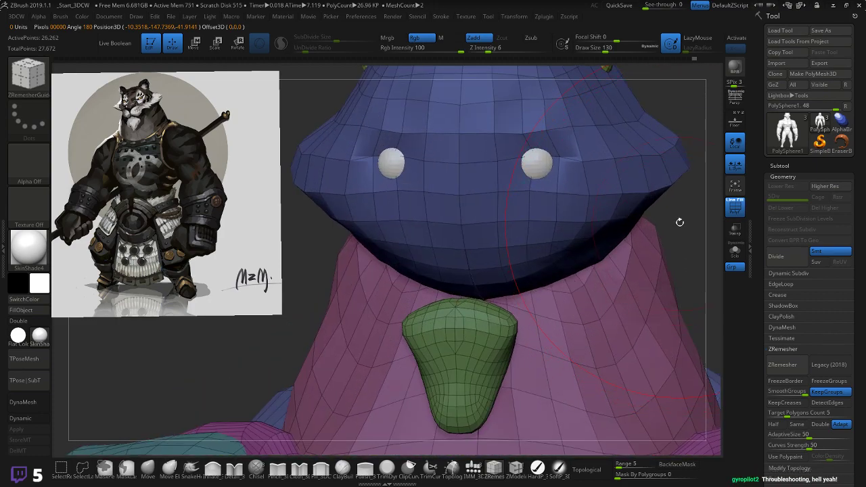
{"action": "mouse_move", "coordinate": [677, 222]}
{"action": "left_mouse_down"}
{"action": "mouse_move", "coordinate": [655, 205]}
{"action": "mouse_move", "coordinate": [686, 223]}
{"action": "mouse_move", "coordinate": [650, 217]}
{"action": "left_mouse_up"}
{"action": "left_click", "coordinate": [490, 222], "text": "ctrl+alt+shift"}
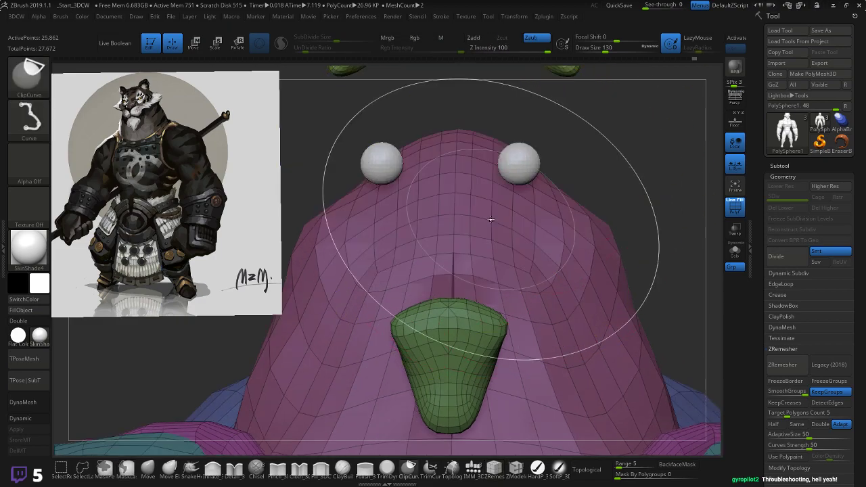
{"action": "left_click", "coordinate": [489, 211], "text": "ctrl+alt+shift"}
{"action": "left_click", "coordinate": [514, 246], "text": "ctrl+alt+shift"}
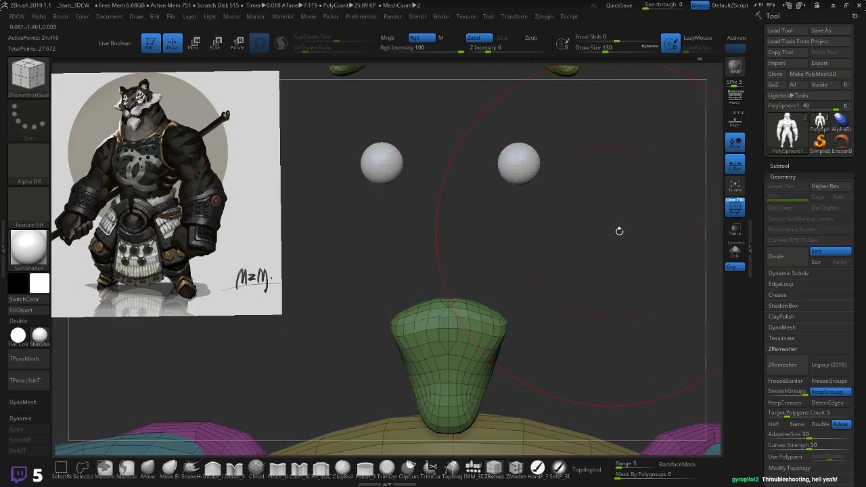
{"action": "left_click", "coordinate": [701, 243], "text": "ctrl+shift"}
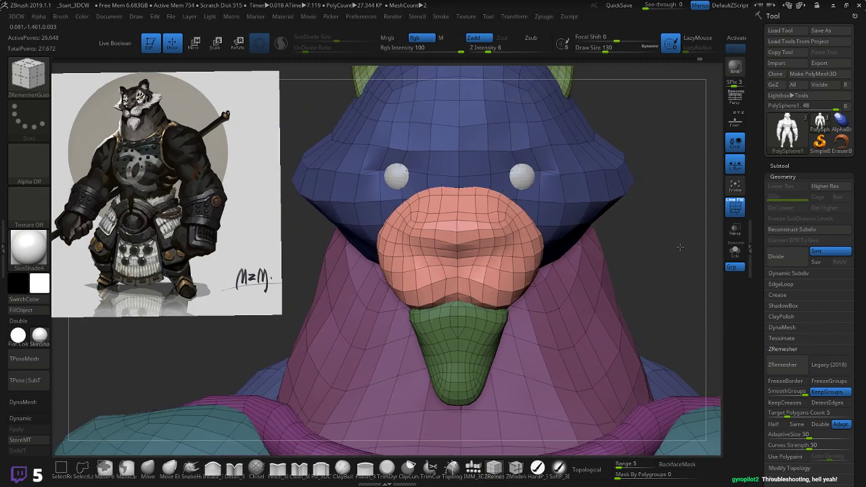
- Hide the muzzle polygroup and examine the underside of the head where it meets the neck and chin
{"action": "left_click_drag", "start_coordinate": [680, 248], "coordinate": [643, 236]}
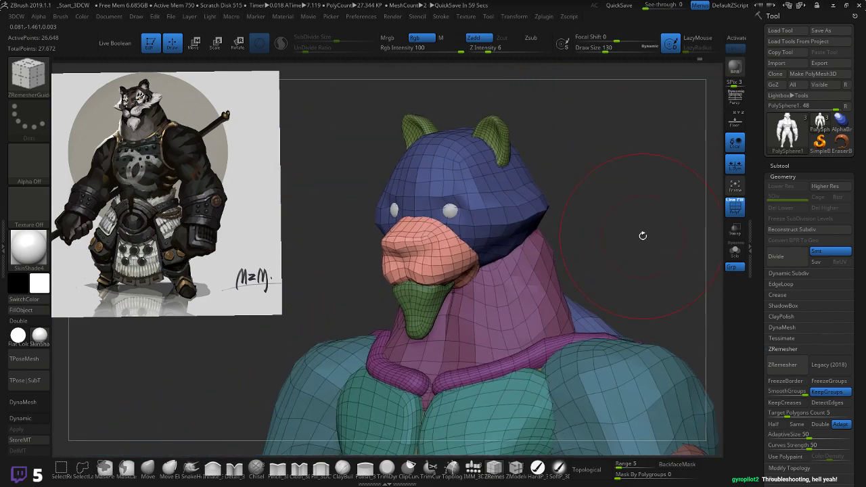
{"action": "left_click_drag", "start_coordinate": [597, 253], "coordinate": [609, 256]}
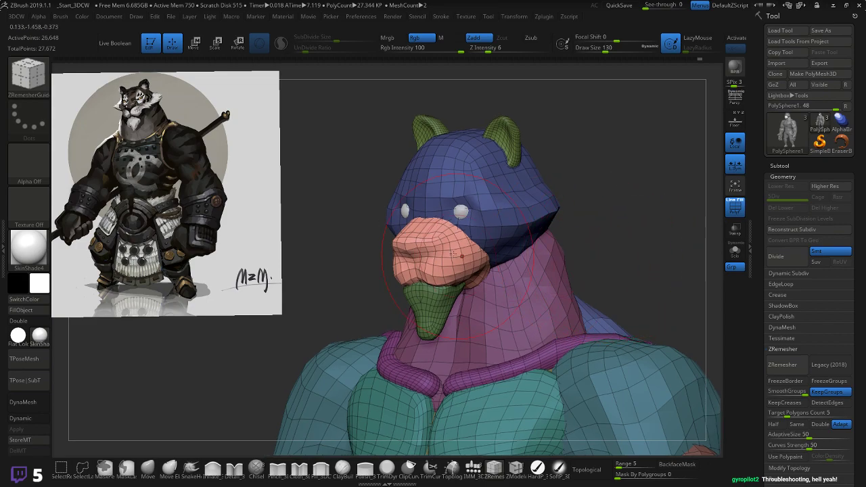
{"action": "key", "text": "ctrl+shift"}
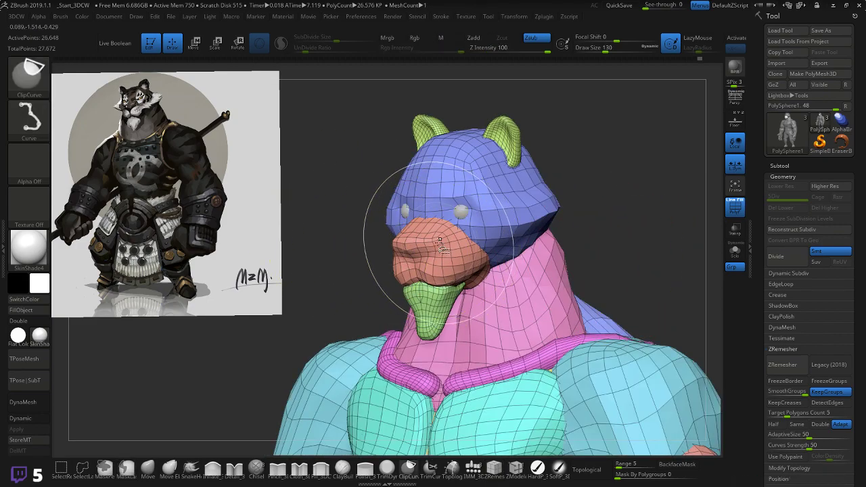
{"action": "left_click", "coordinate": [439, 242], "text": "ctrl+shift"}
{"action": "left_click", "coordinate": [439, 245], "text": "ctrl+shift"}
{"action": "left_click_drag", "start_coordinate": [589, 228], "coordinate": [648, 280]}
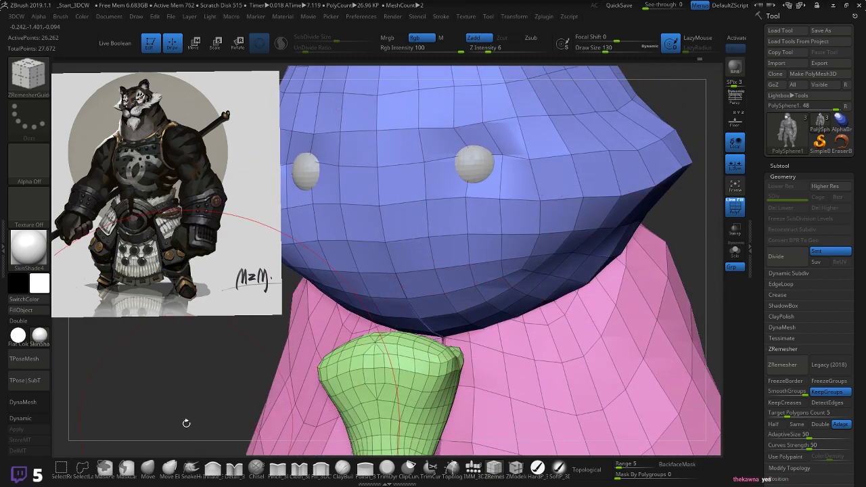
- Switch to the topological Move brush and reduce its draw size to 18
{"action": "key", "text": "b"}
{"action": "key", "text": "m"}
{"action": "key", "text": "t"}
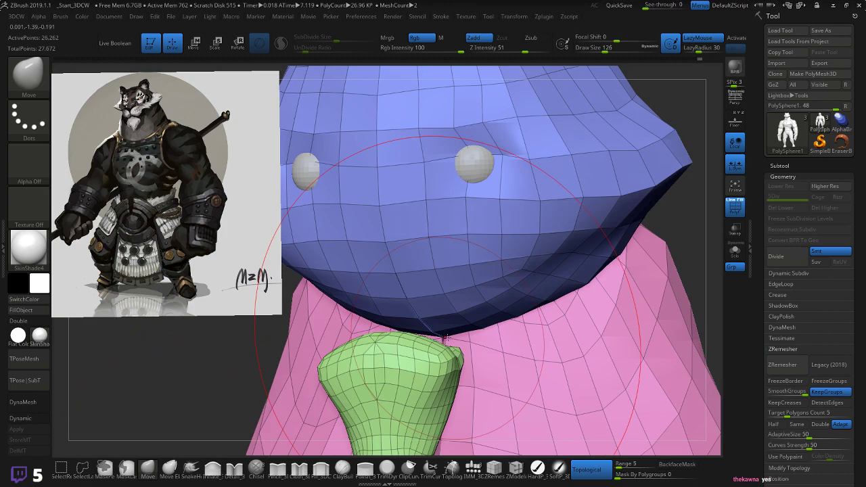
{"action": "key", "text": "bracketleft"}
{"action": "key", "text": "bracketleft"}
{"action": "key", "text": "bracketleft"}
{"action": "key", "text": "bracketleft"}
{"action": "key", "text": "bracketleft"}
{"action": "key", "text": "bracketleft"}
{"action": "key", "text": "bracketleft"}
{"action": "key", "text": "bracketleft"}
{"action": "key", "text": "bracketleft"}
{"action": "key", "text": "bracketleft"}
{"action": "key", "text": "bracketleft"}
{"action": "key", "text": "bracketleft"}
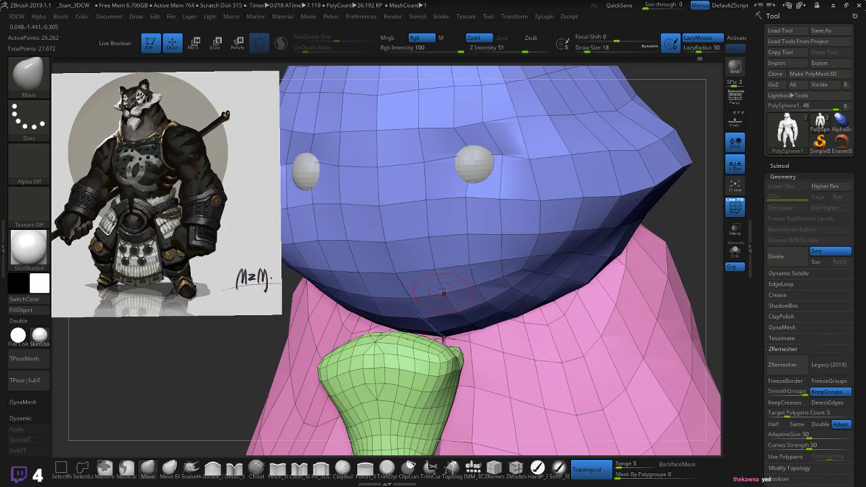
- Show the hidden muzzle again and apply Mirror And Weld to the body mesh
{"action": "left_click", "coordinate": [179, 364], "text": "ctrl+shift"}
{"action": "key", "text": "space"}
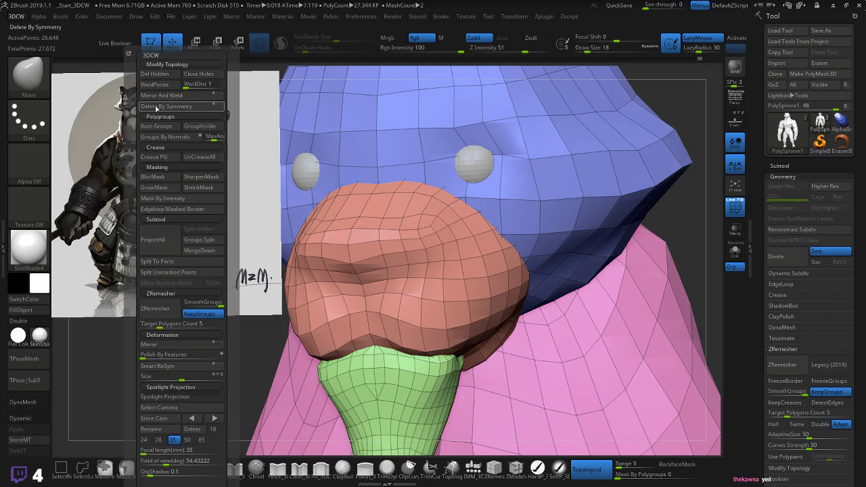
{"action": "left_click", "coordinate": [154, 96]}
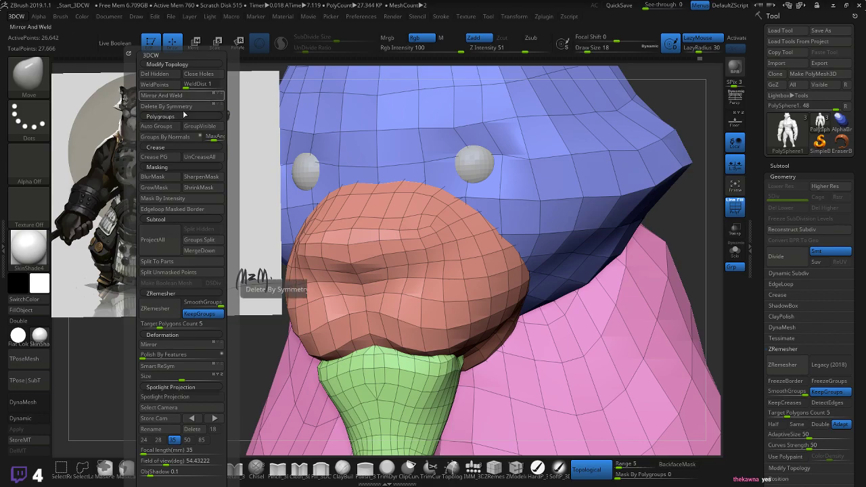
- Examine the centre seam on the back of the head, neck and upper back, and the body's overall topology
{"action": "left_click_drag", "start_coordinate": [698, 218], "coordinate": [621, 243]}
{"action": "left_click_drag", "start_coordinate": [655, 187], "coordinate": [682, 238]}
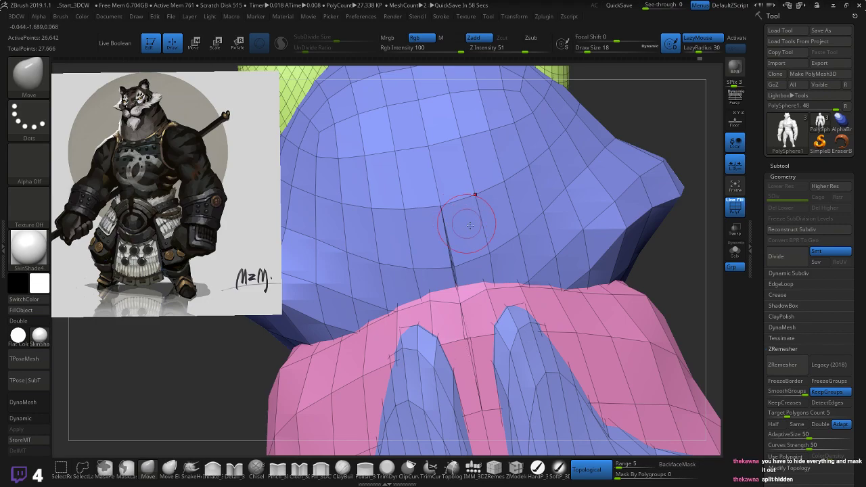
{"action": "left_click_drag", "start_coordinate": [667, 278], "coordinate": [630, 180]}
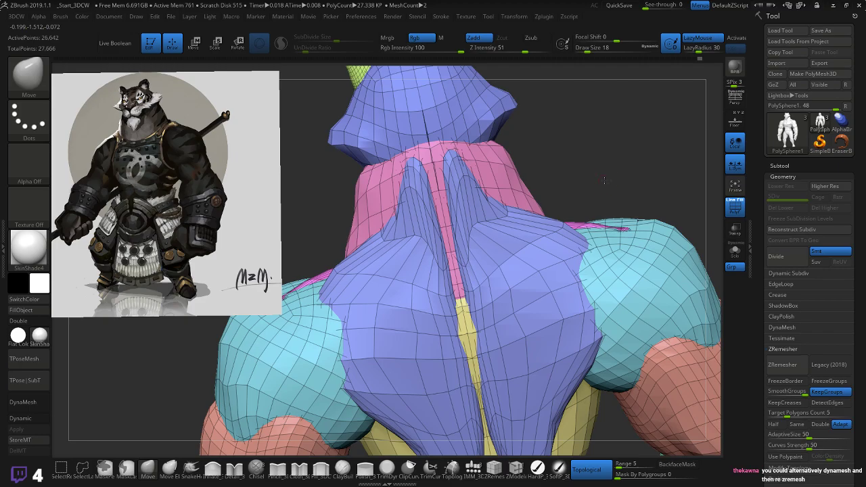
{"action": "left_click_drag", "start_coordinate": [604, 180], "coordinate": [625, 186]}
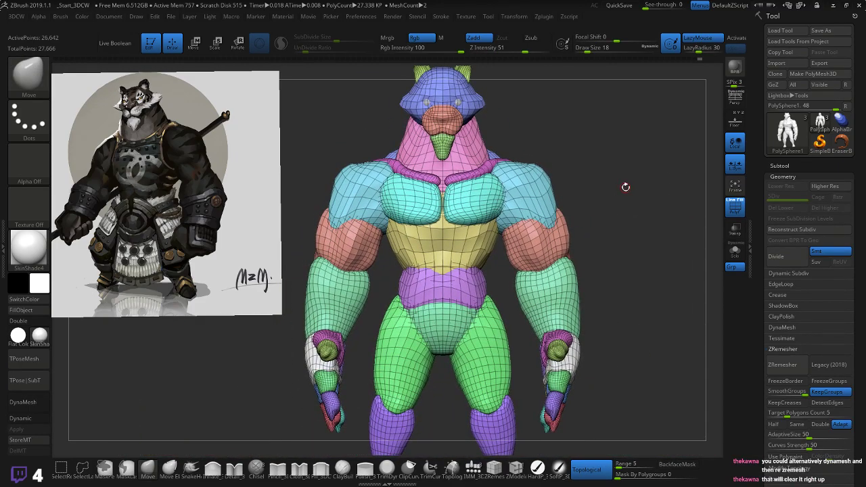
{"action": "left_click_drag", "start_coordinate": [647, 227], "coordinate": [751, 226], "text": "alt"}
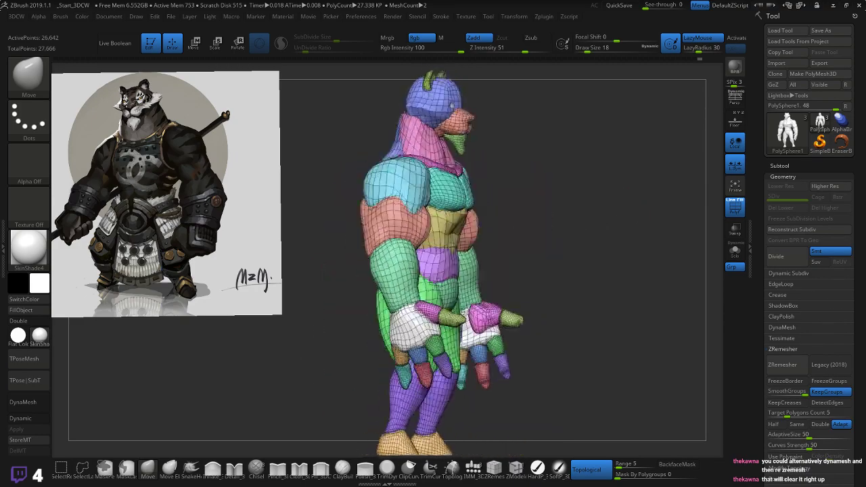
{"action": "left_click_drag", "start_coordinate": [666, 209], "coordinate": [401, 248]}
{"action": "right_click_drag", "start_coordinate": [399, 248], "coordinate": [268, 371], "text": "alt"}
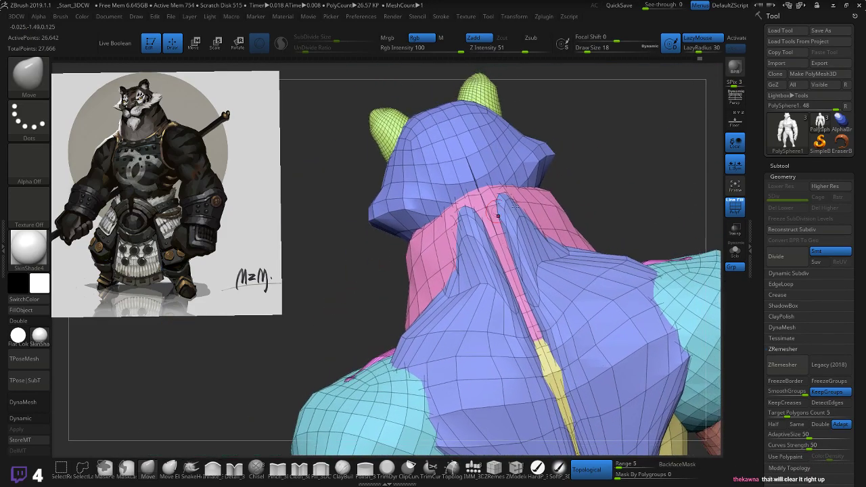
{"action": "mouse_move", "coordinate": [600, 180]}
{"action": "right_mouse_down", "text": "alt"}
{"action": "mouse_move", "coordinate": [604, 187]}
{"action": "mouse_move", "coordinate": [575, 209]}
{"action": "right_mouse_up", "text": "alt"}
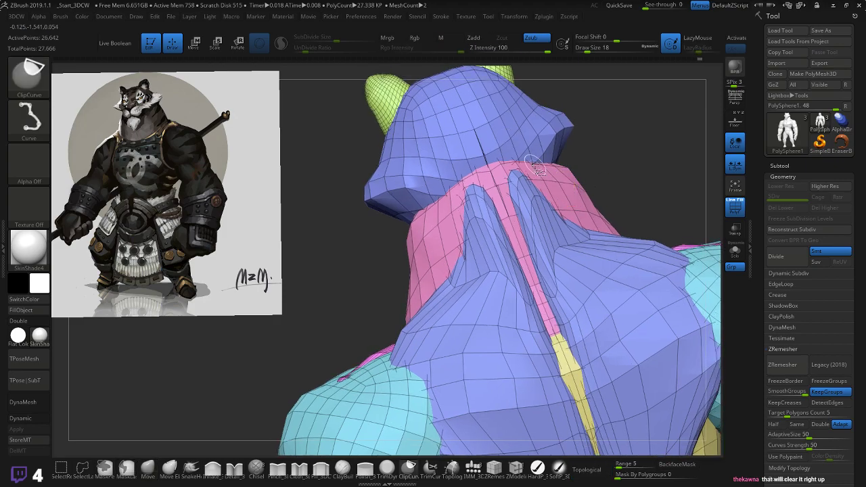
- Isolate the neck polygroup and nudge the stray points along its back centre seam with the topological Move brush
{"action": "left_click", "coordinate": [556, 179], "text": "ctrl+shift"}
{"action": "right_click_drag", "start_coordinate": [629, 167], "coordinate": [607, 256], "text": "alt"}
{"action": "mouse_move", "coordinate": [454, 267]}
{"action": "left_mouse_down"}
{"action": "mouse_move", "coordinate": [447, 271]}
{"action": "mouse_move", "coordinate": [437, 249]}
{"action": "left_mouse_up"}
{"action": "left_click_drag", "start_coordinate": [472, 313], "coordinate": [450, 330]}
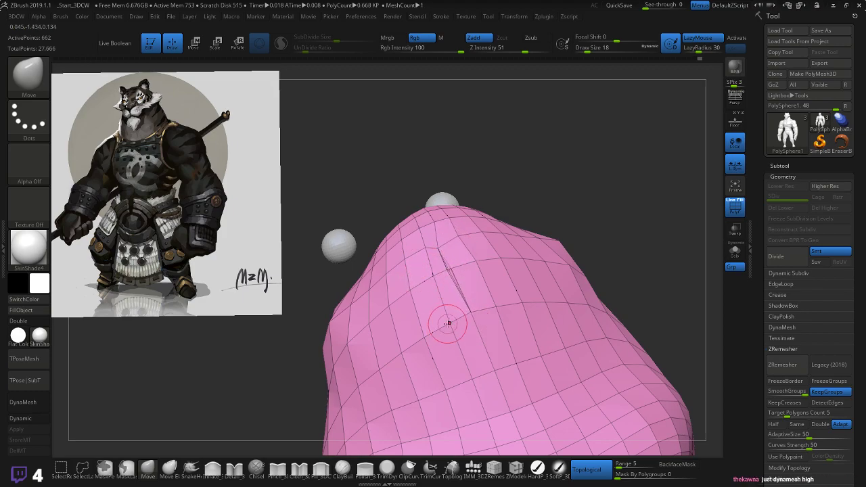
- Show all polygroups again and apply Mirror And Weld to clean the body mesh's centre seam
{"action": "key", "text": "space"}
{"action": "left_click", "coordinate": [667, 155], "text": "ctrl+shift"}
{"action": "key", "text": "space"}
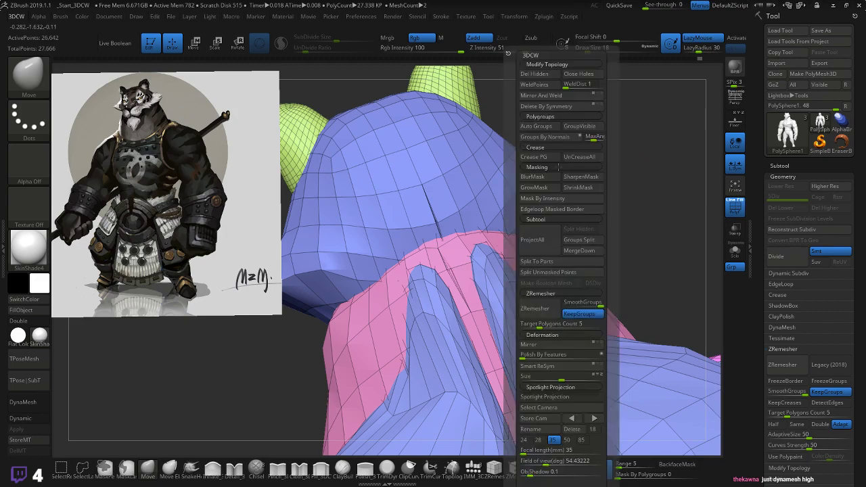
{"action": "left_click", "coordinate": [538, 96]}
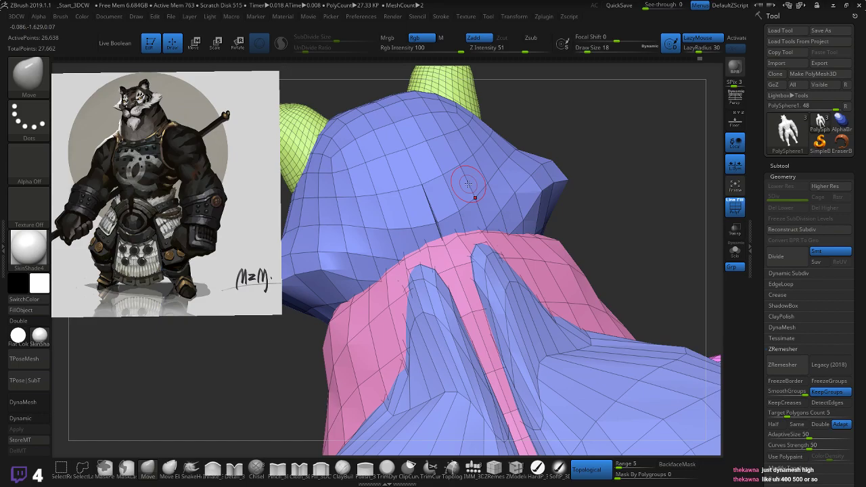
- DynaMesh the whole body mesh with the resolution set to 500
{"action": "left_click_drag", "start_coordinate": [609, 223], "coordinate": [665, 207]}
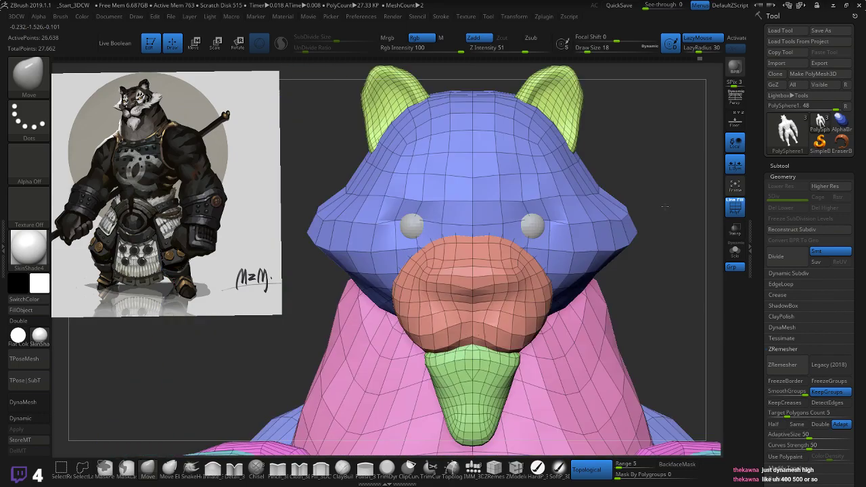
{"action": "left_click_drag", "start_coordinate": [688, 318], "coordinate": [546, 220], "text": "alt"}
{"action": "left_click_drag", "start_coordinate": [613, 338], "coordinate": [596, 202], "text": "alt"}
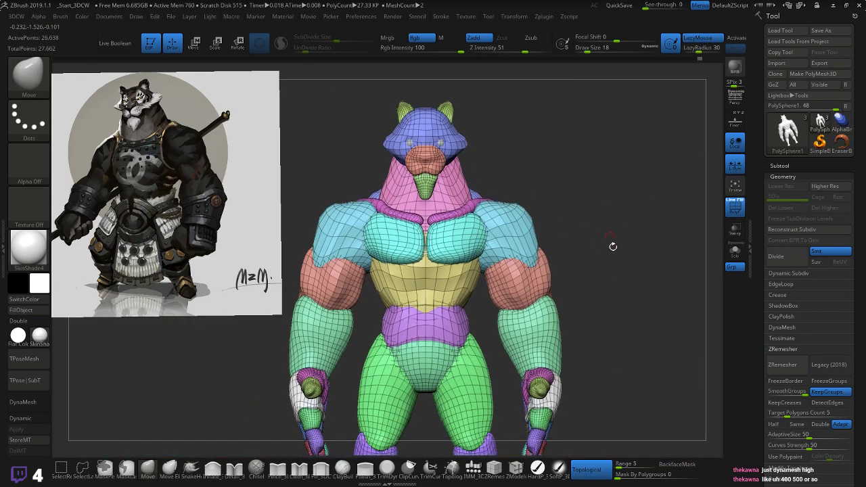
{"action": "left_click_drag", "start_coordinate": [613, 245], "coordinate": [622, 268], "text": "alt"}
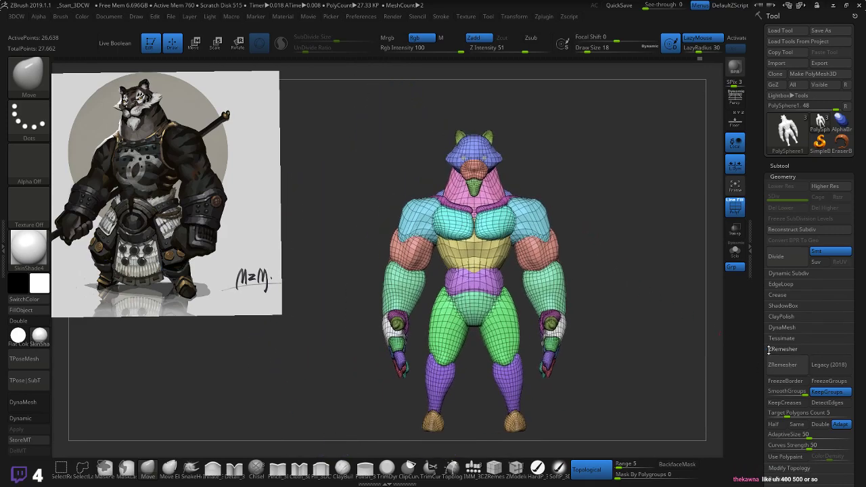
{"action": "left_click", "coordinate": [782, 328]}
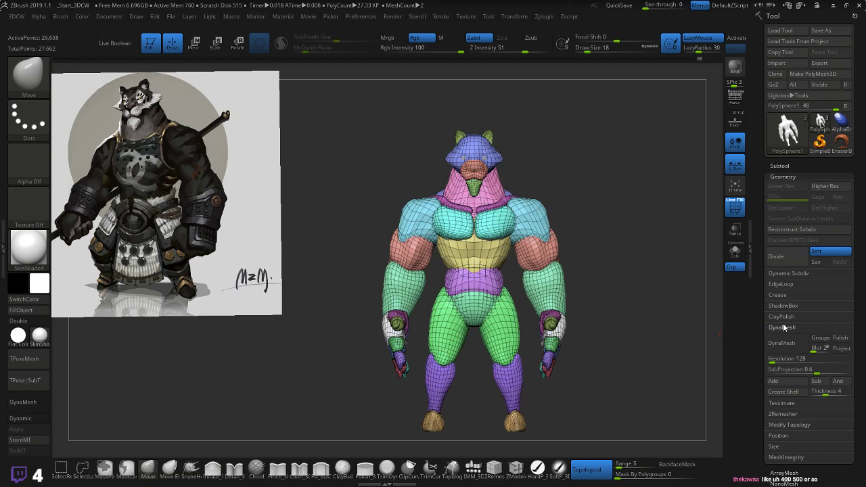
{"action": "left_click", "coordinate": [779, 360]}
{"action": "type", "text": "5"}
{"action": "type", "text": "00"}
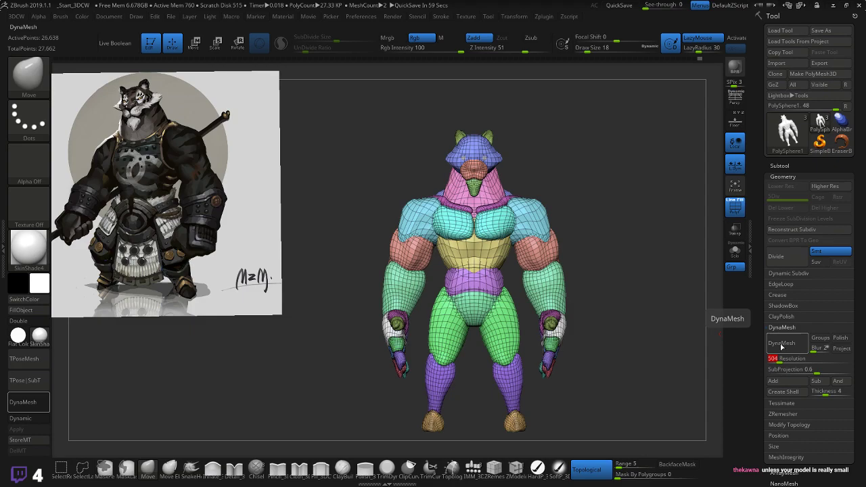
{"action": "left_click", "coordinate": [784, 346]}
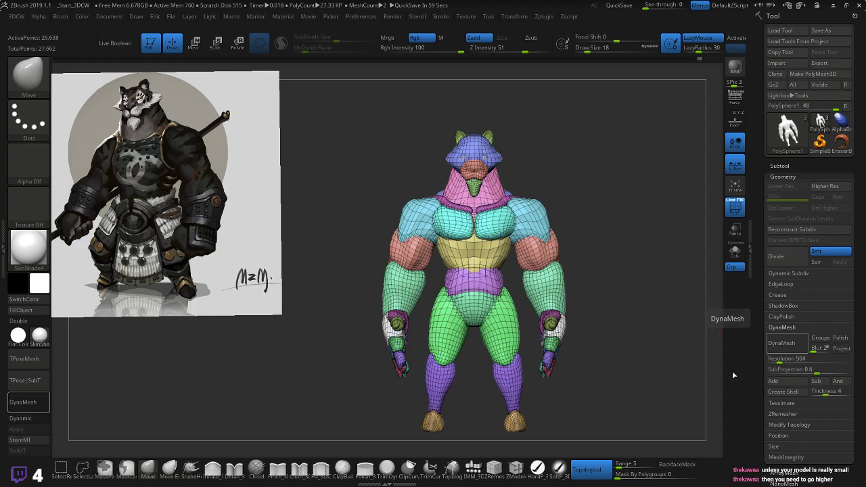
- Examine the DynaMeshed head and chest without the wireframe, and undo the DynaMesh
{"action": "mouse_move", "coordinate": [650, 226]}
{"action": "left_mouse_down"}
{"action": "mouse_move", "coordinate": [649, 246]}
{"action": "mouse_move", "coordinate": [628, 216]}
{"action": "mouse_move", "coordinate": [653, 251]}
{"action": "mouse_move", "coordinate": [657, 278]}
{"action": "left_mouse_up"}
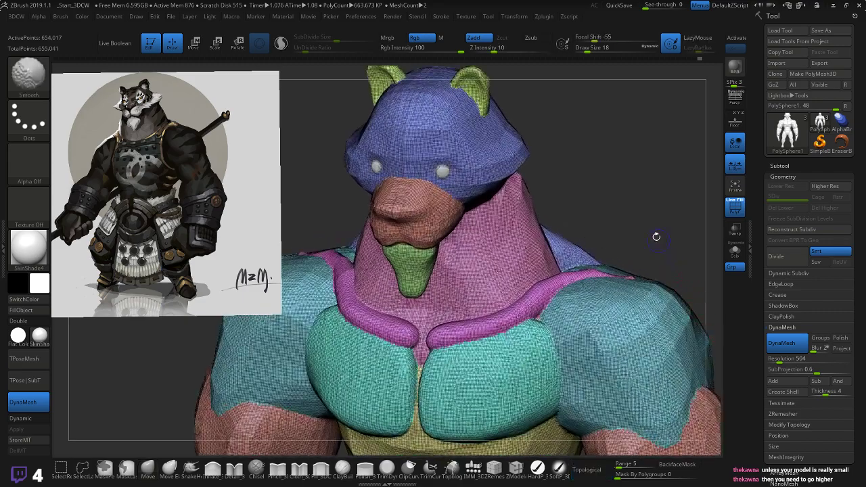
{"action": "key", "text": "shift+f"}
{"action": "left_click_drag", "start_coordinate": [651, 225], "coordinate": [631, 205]}
{"action": "key", "text": "ctrl+z"}
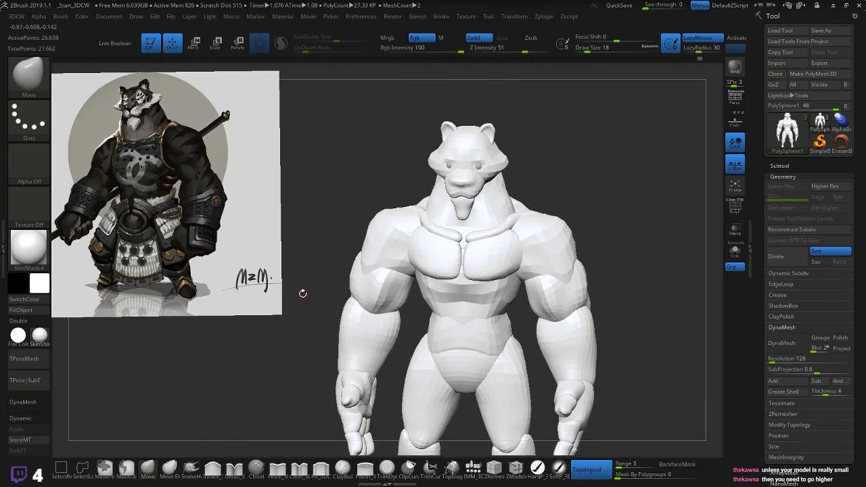
- Smooth the body by applying Dynamic Subdiv, and DynaMesh it at resolution 500 without freezing the subdivision levels
{"action": "key", "text": "d"}
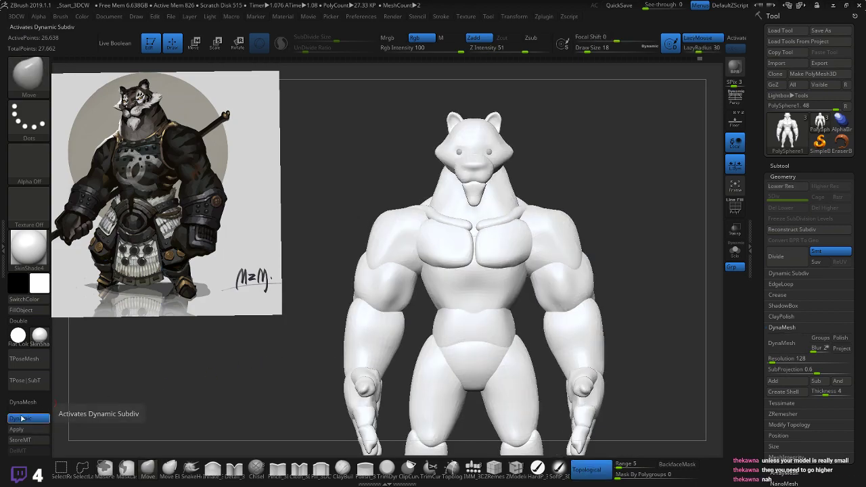
{"action": "left_click", "coordinate": [16, 428]}
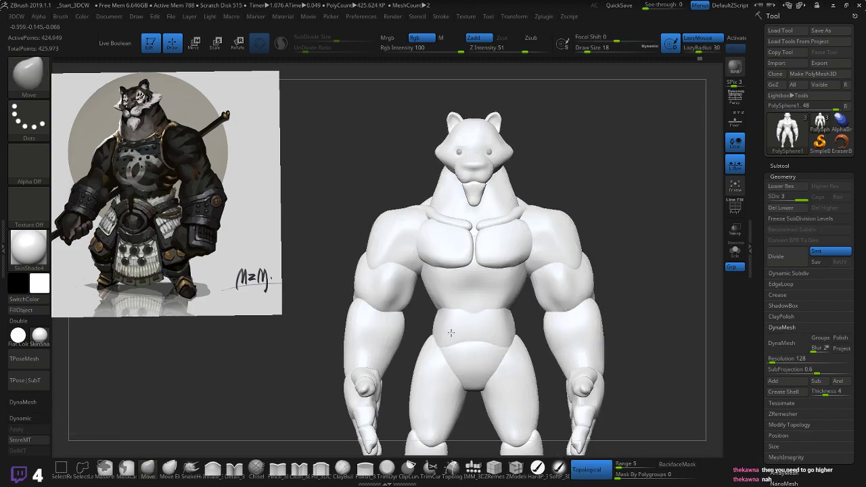
{"action": "left_click", "coordinate": [800, 358]}
{"action": "type", "text": "500"}
{"action": "key", "text": "Return"}
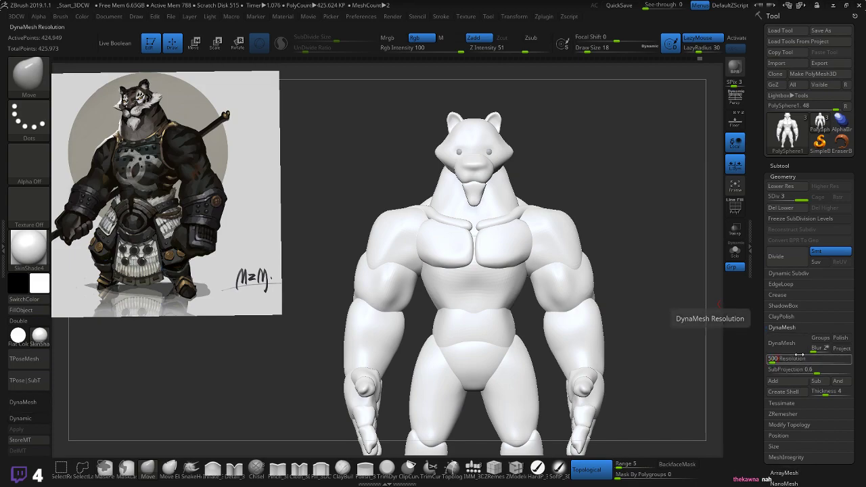
{"action": "left_click", "coordinate": [767, 342]}
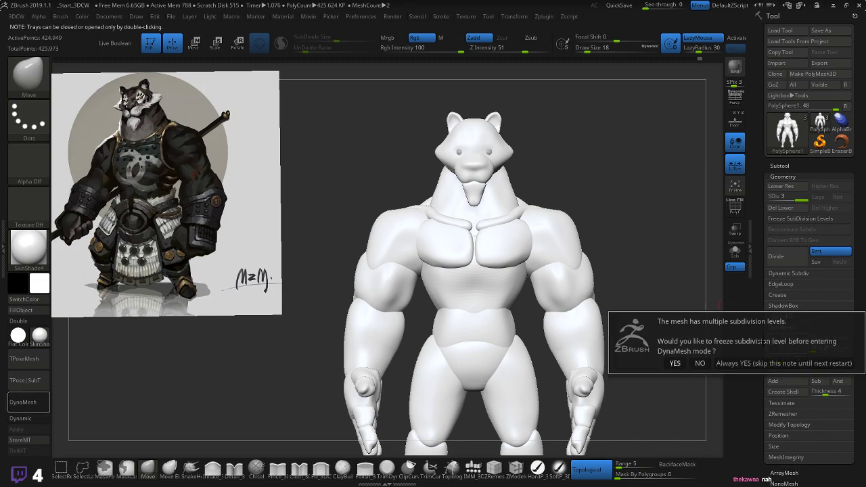
{"action": "left_click", "coordinate": [700, 363]}
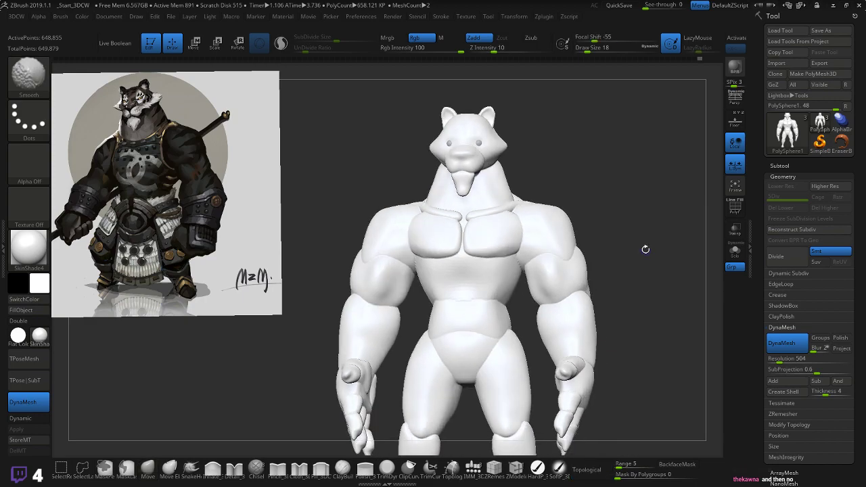
- Examine the DynaMeshed body with and without the polygroup wireframe, and switch off its DynaMesh mode
{"action": "key", "text": "shift+f"}
{"action": "left_click_drag", "start_coordinate": [650, 227], "coordinate": [655, 227], "text": "shift"}
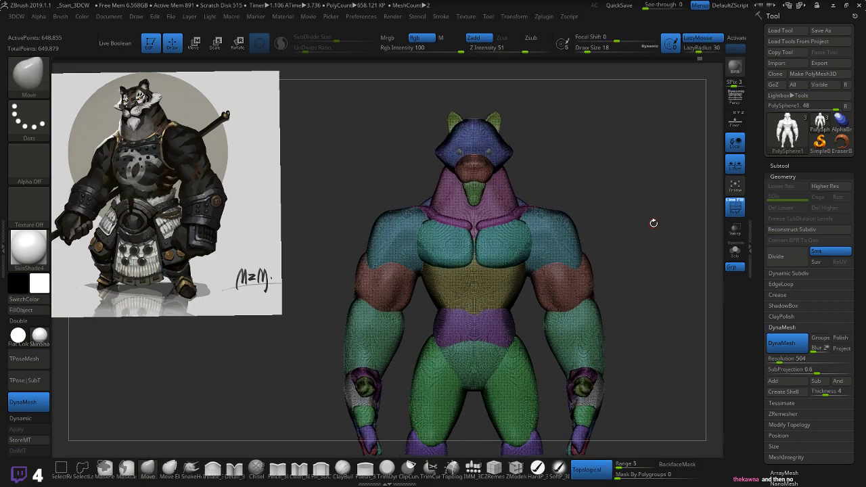
{"action": "key", "text": "shift+f"}
{"action": "left_click_drag", "start_coordinate": [652, 223], "coordinate": [672, 232], "text": "alt"}
{"action": "mouse_move", "coordinate": [651, 176]}
{"action": "left_mouse_down"}
{"action": "mouse_move", "coordinate": [636, 184]}
{"action": "mouse_move", "coordinate": [622, 175]}
{"action": "mouse_move", "coordinate": [655, 203]}
{"action": "mouse_move", "coordinate": [611, 183]}
{"action": "left_mouse_up"}
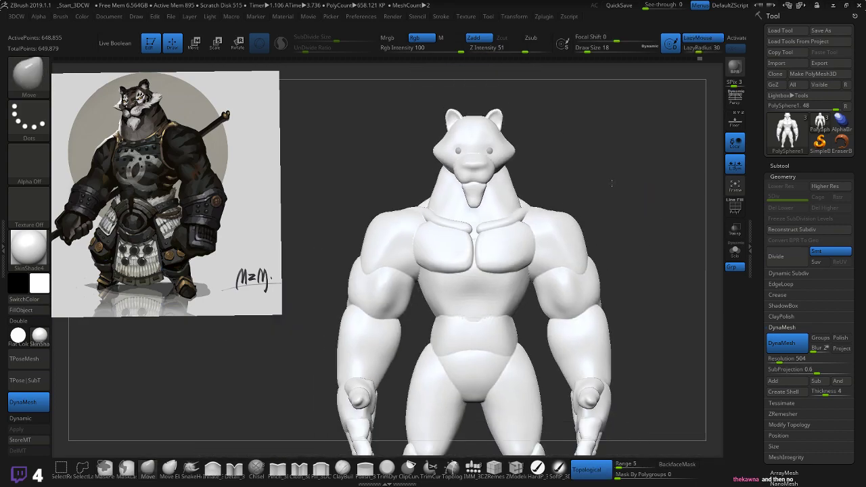
{"action": "left_click", "coordinate": [781, 343]}
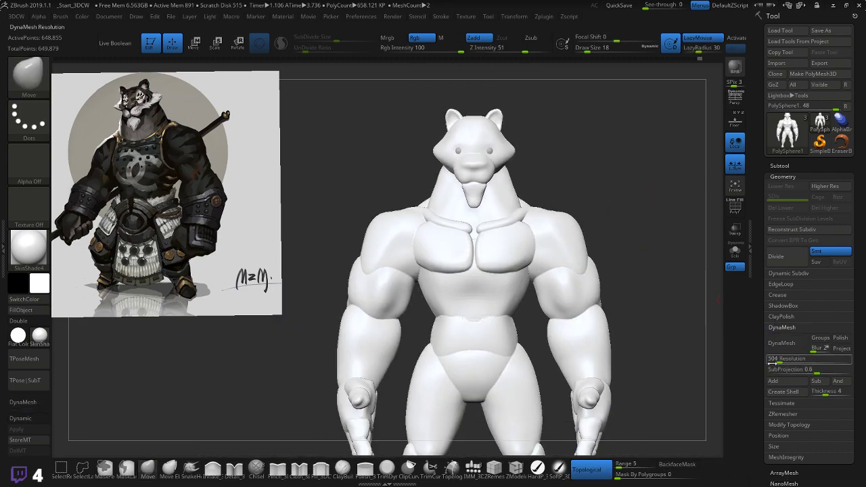
- Run ZRemesher on the body with KeepGroups on and a target polygons count of 5
{"action": "left_click", "coordinate": [783, 414]}
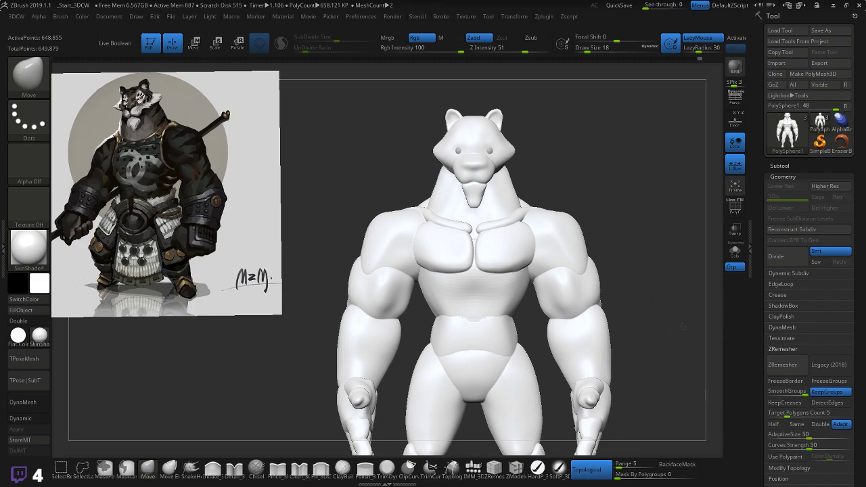
{"action": "mouse_move", "coordinate": [683, 327]}
{"action": "left_mouse_down"}
{"action": "mouse_move", "coordinate": [652, 305]}
{"action": "mouse_move", "coordinate": [646, 286]}
{"action": "mouse_move", "coordinate": [677, 306]}
{"action": "left_mouse_up"}
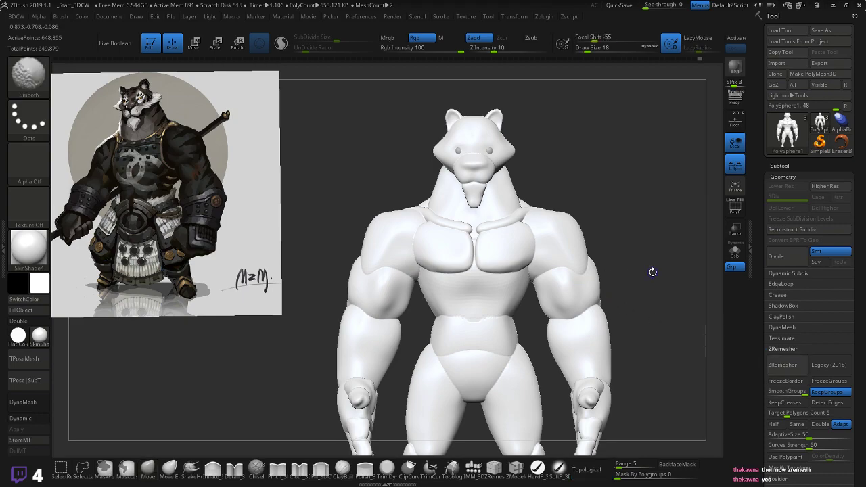
{"action": "key", "text": "shift+f"}
{"action": "key", "text": "shift+f"}
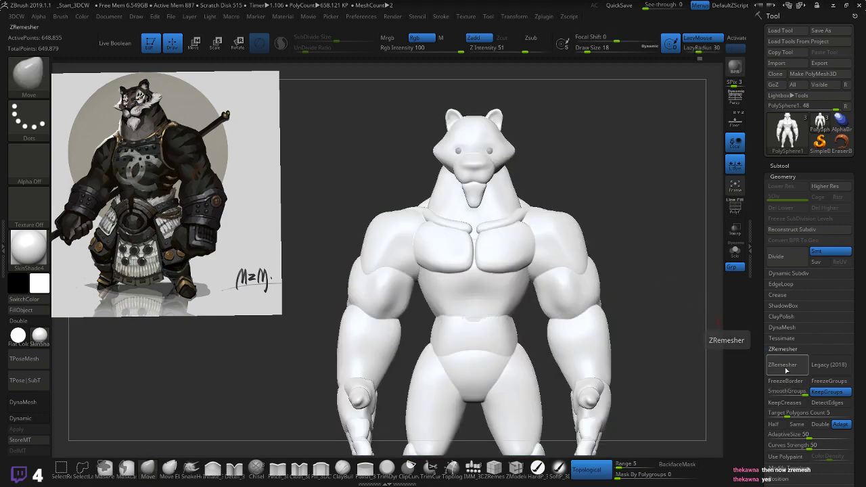
{"action": "left_click", "coordinate": [786, 369]}
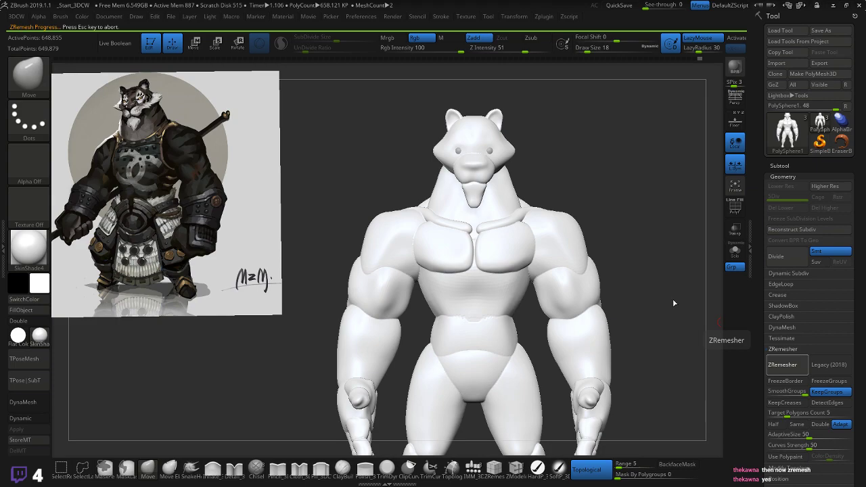
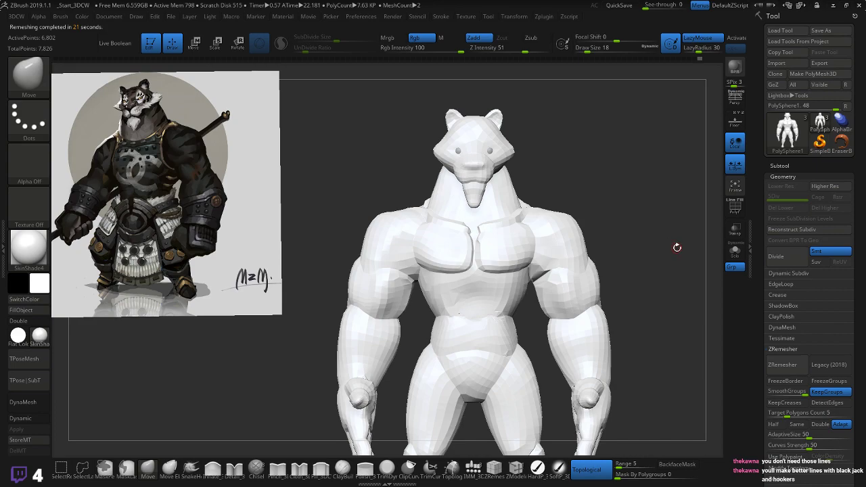
- Examine the remeshed topology and polygroup borders on the head, collar, chest and shoulders with the wireframe shown
{"action": "left_click_drag", "start_coordinate": [677, 247], "coordinate": [654, 250]}
{"action": "key", "text": "shift+f"}
{"action": "key", "text": "shift+f"}
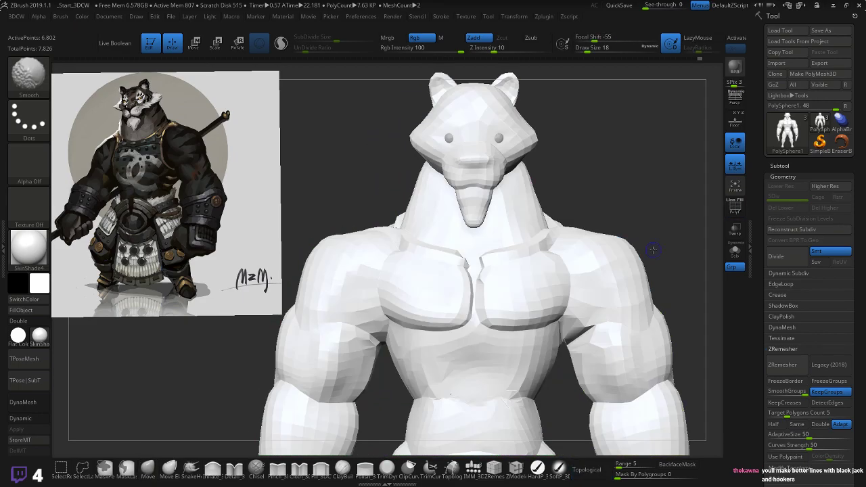
{"action": "key", "text": "shift+f"}
{"action": "mouse_move", "coordinate": [623, 195]}
{"action": "left_mouse_down"}
{"action": "mouse_move", "coordinate": [654, 201]}
{"action": "mouse_move", "coordinate": [656, 243]}
{"action": "mouse_move", "coordinate": [674, 243]}
{"action": "mouse_move", "coordinate": [642, 213]}
{"action": "mouse_move", "coordinate": [685, 203]}
{"action": "mouse_move", "coordinate": [599, 251]}
{"action": "left_mouse_up"}
{"action": "key", "text": "shift"}
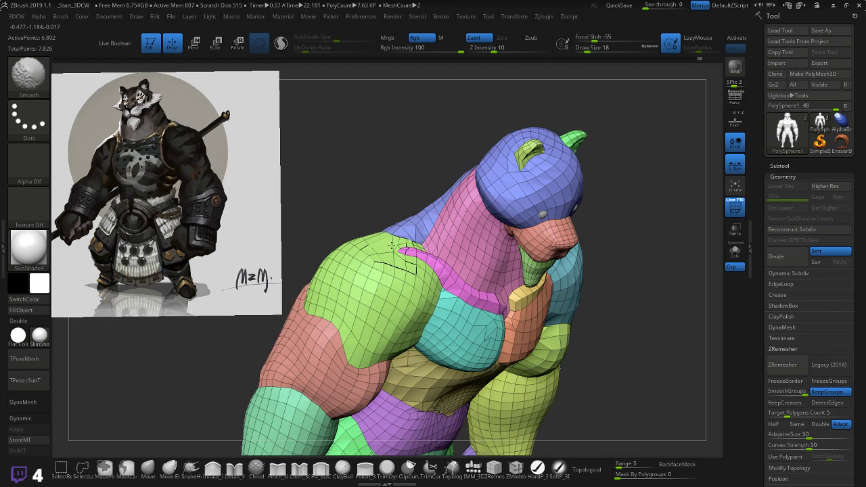
{"action": "left_click_drag", "start_coordinate": [607, 290], "coordinate": [549, 340]}
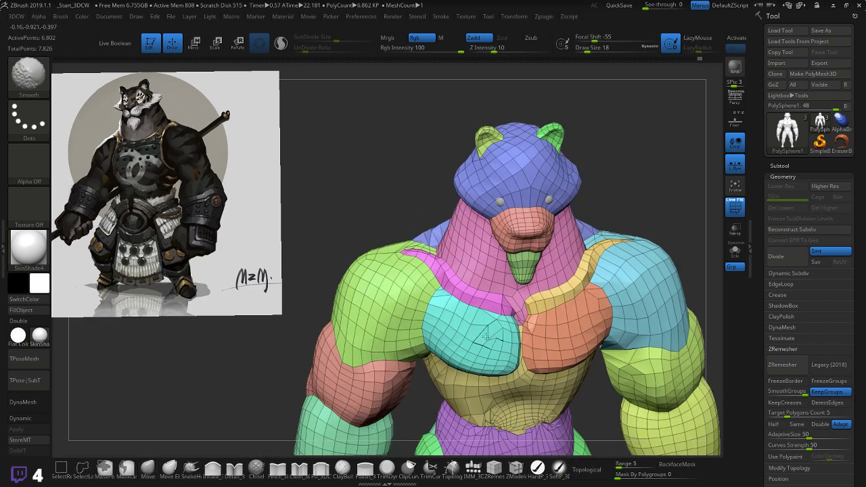
{"action": "left_click_drag", "start_coordinate": [485, 336], "coordinate": [483, 332], "text": "shift"}
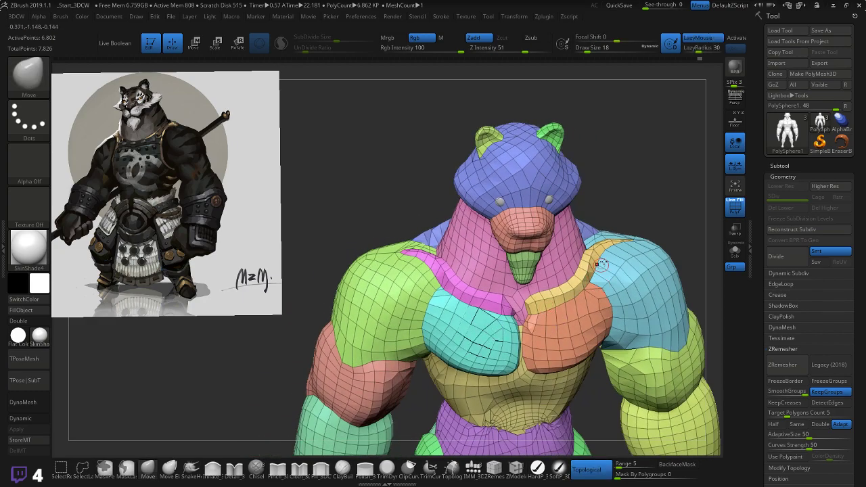
{"action": "right_click_drag", "start_coordinate": [601, 265], "coordinate": [535, 292]}
{"action": "left_click_drag", "start_coordinate": [507, 314], "coordinate": [506, 310], "text": "shift"}
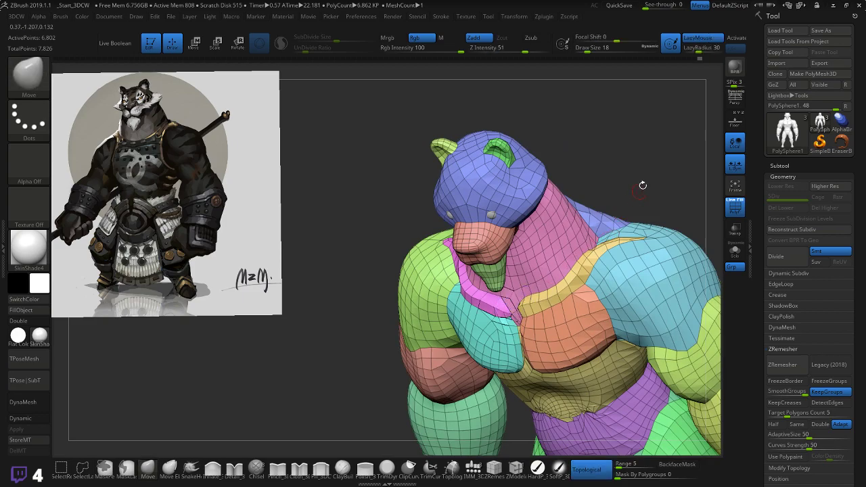
{"action": "left_click_drag", "start_coordinate": [642, 185], "coordinate": [658, 171], "text": "shift"}
{"action": "mouse_move", "coordinate": [663, 234]}
{"action": "left_mouse_down", "text": "alt"}
{"action": "mouse_move", "coordinate": [615, 163]}
{"action": "mouse_move", "coordinate": [645, 199]}
{"action": "left_mouse_up", "text": "alt"}
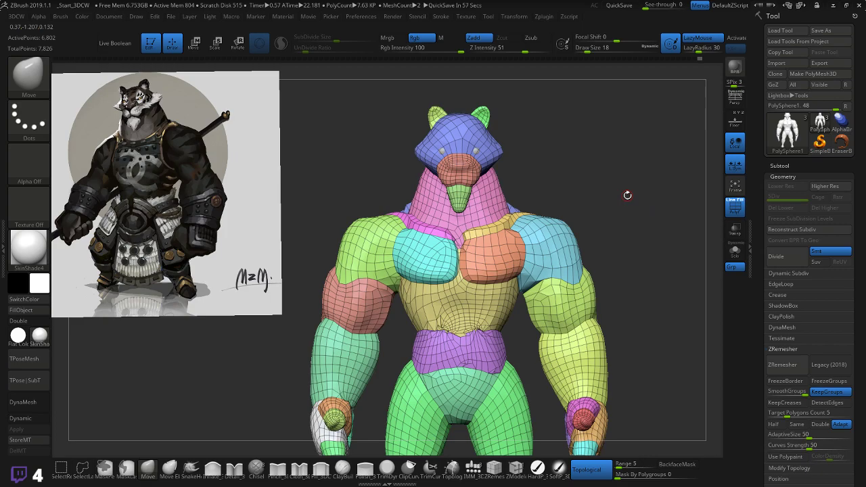
- Try Mirror And Weld on the remeshed body and undo it
{"action": "key", "text": "space"}
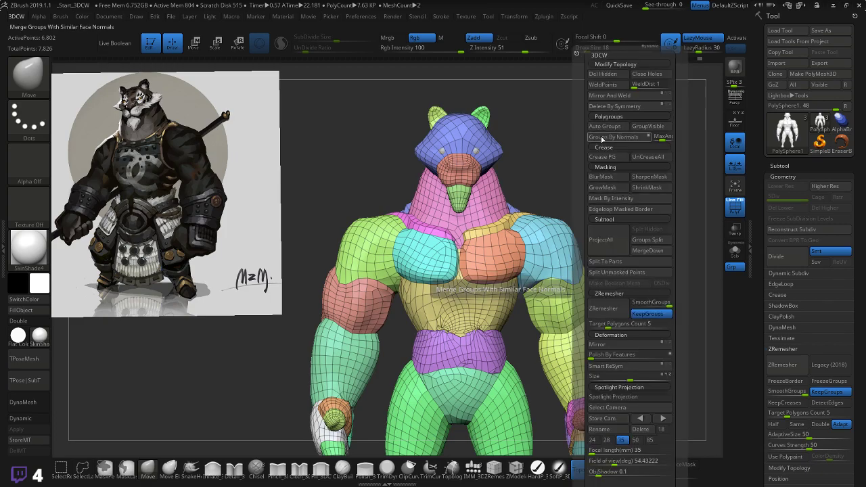
{"action": "left_click", "coordinate": [600, 97]}
{"action": "key", "text": "ctrl+z"}
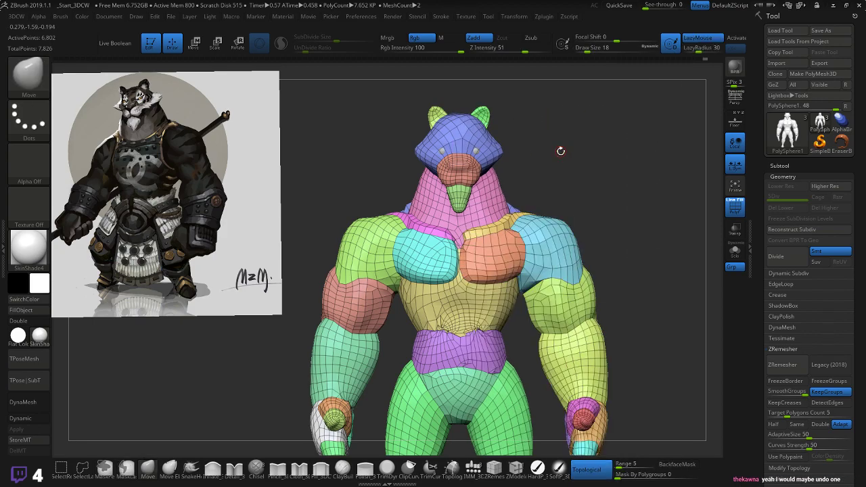
- Undo the ZRemesher pass to bring back the dense DynaMeshed body
{"action": "left_click_drag", "start_coordinate": [579, 151], "coordinate": [608, 155], "text": "alt"}
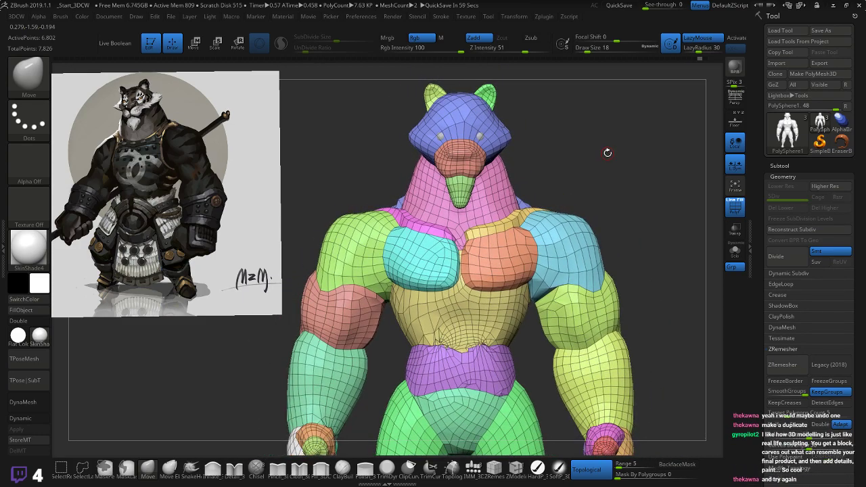
{"action": "key", "text": "ctrl"}
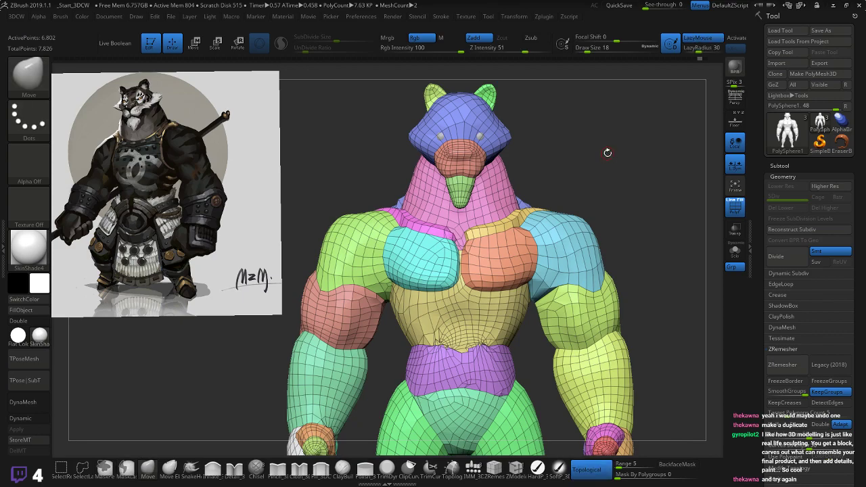
{"action": "key", "text": "ctrl"}
{"action": "key", "text": "ctrl+z"}
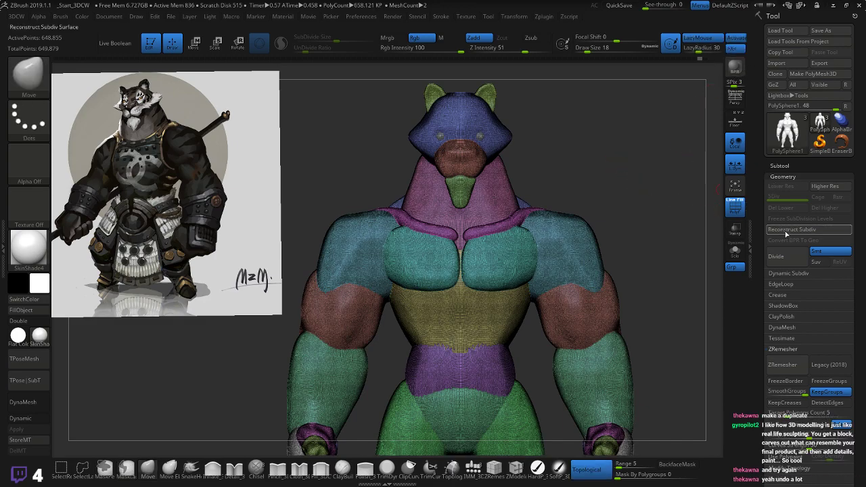
- Try Mirror And Weld followed by ZRemesher on the dense DynaMeshed body, and undo the attempt
{"action": "key", "text": "space"}
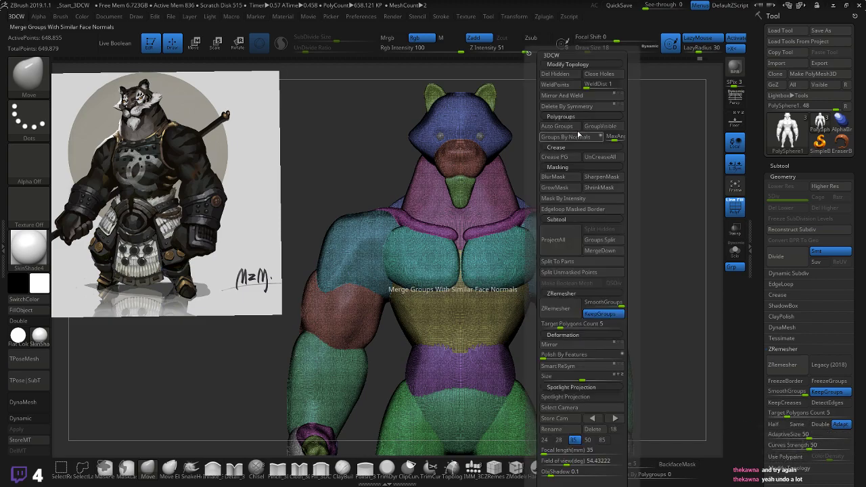
{"action": "left_click", "coordinate": [560, 96]}
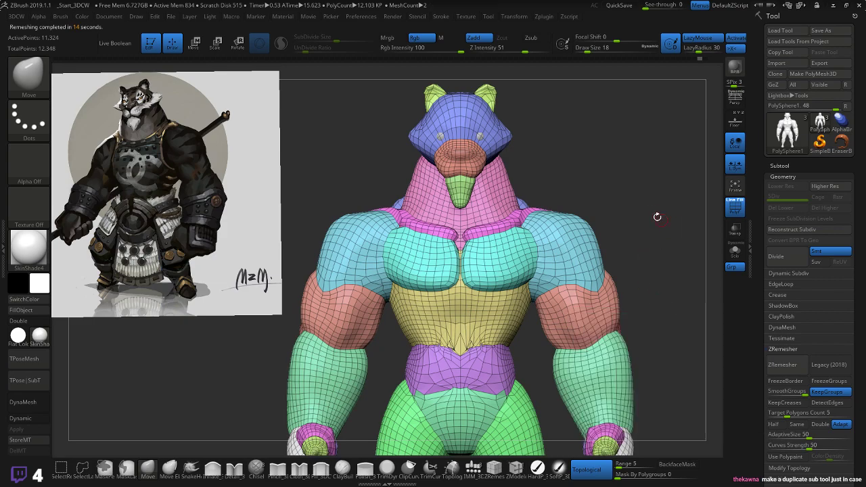
{"action": "key", "text": "ctrl+z"}
{"action": "key", "text": "ctrl+z"}
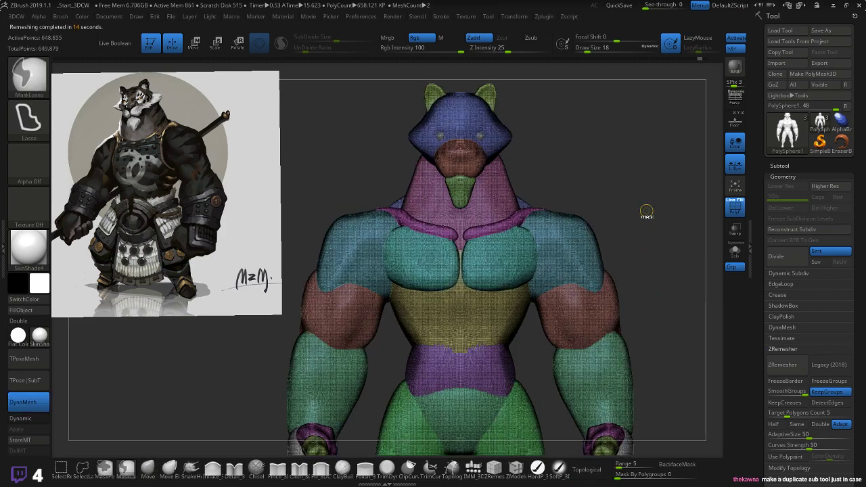
- Undo the DynaMesh and subdivision steps back to the low-resolution polygrouped base mesh
{"action": "key", "text": "ctrl+z"}
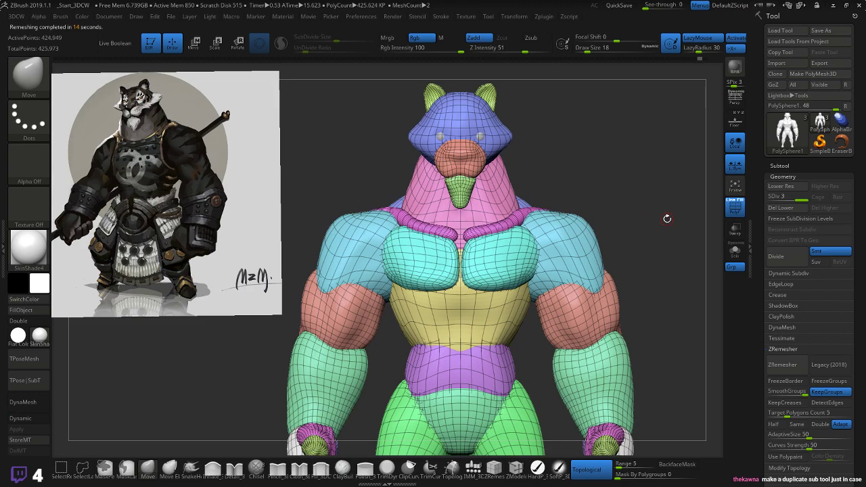
{"action": "key", "text": "ctrl"}
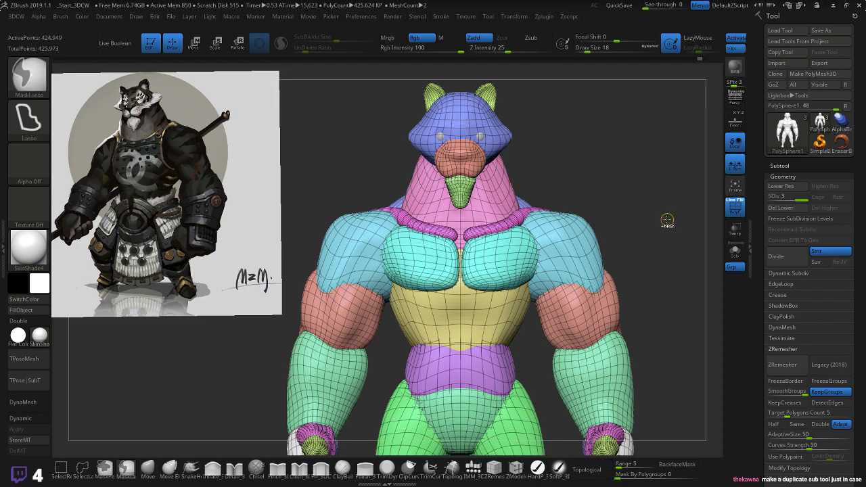
{"action": "key", "text": "ctrl+z"}
{"action": "key", "text": "ctrl+z"}
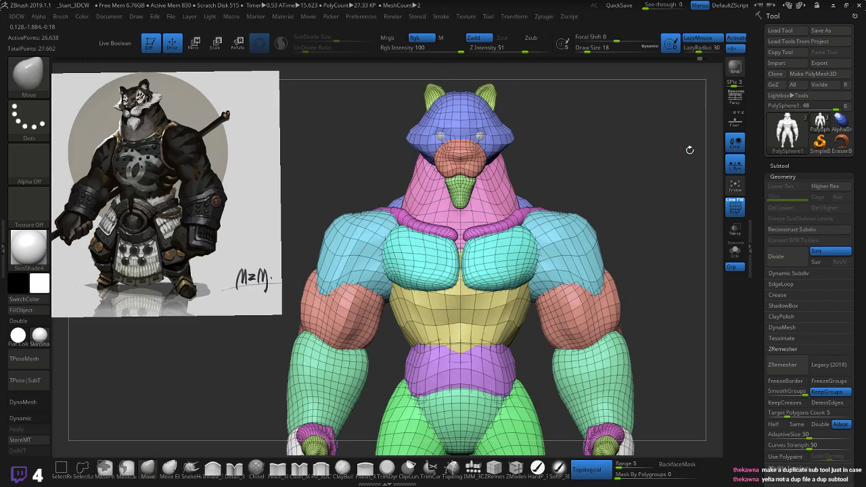
- Duplicate the low-resolution body subtool as a backup and make the copy the active subtool
{"action": "left_click", "coordinate": [779, 166]}
{"action": "mouse_move", "coordinate": [792, 223]}
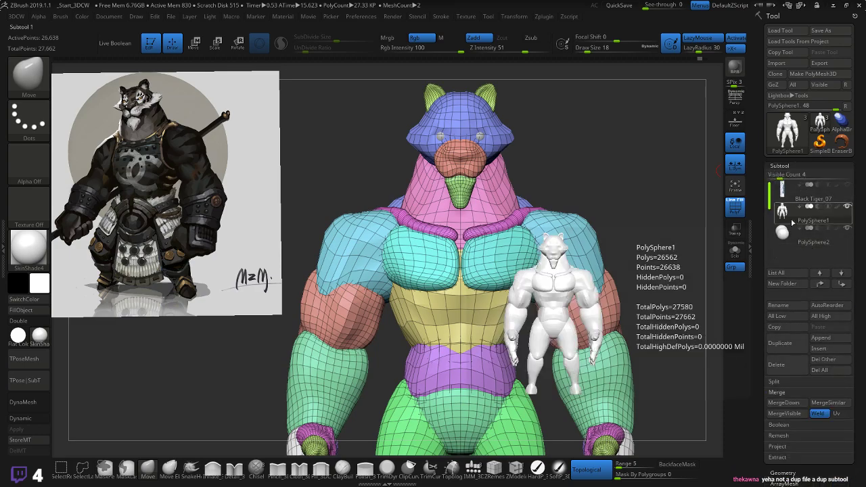
{"action": "left_click", "coordinate": [780, 343]}
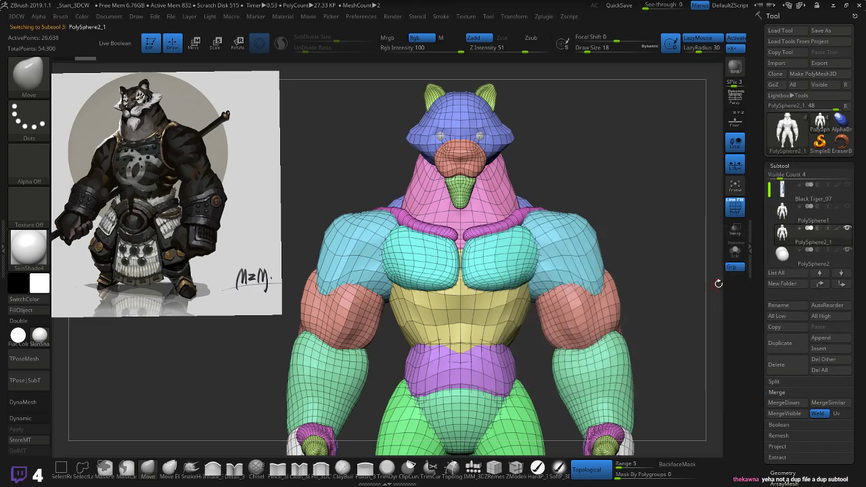
{"action": "left_click", "coordinate": [843, 215]}
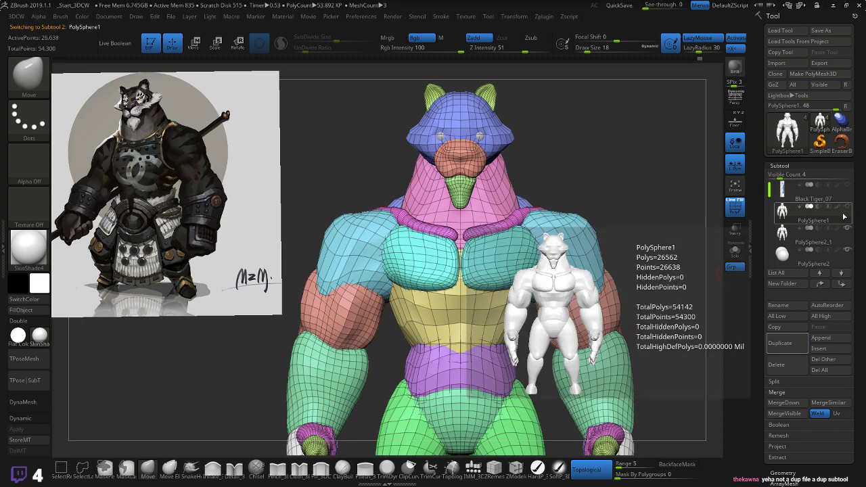
{"action": "left_click", "coordinate": [825, 233]}
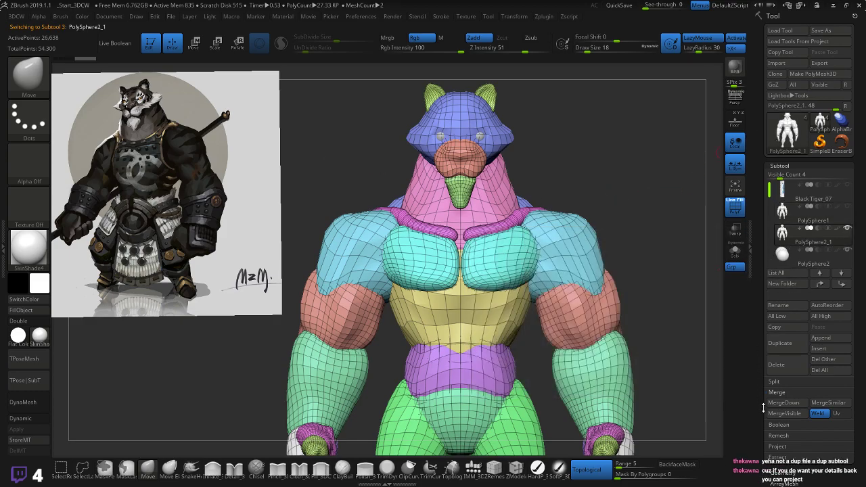
- Apply dynamic subdivision to the duplicated body as real subdivision levels, and set its DynaMesh resolution to 504
{"action": "left_click", "coordinate": [20, 419]}
{"action": "left_click", "coordinate": [20, 430]}
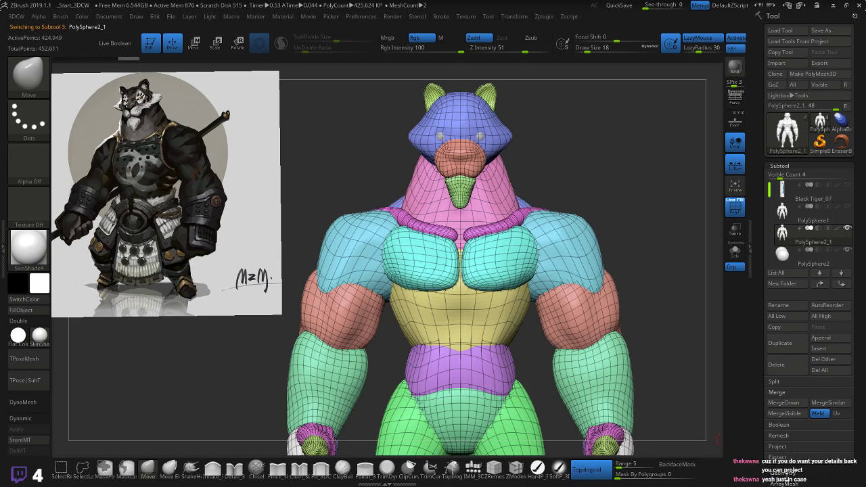
{"action": "left_click", "coordinate": [788, 476]}
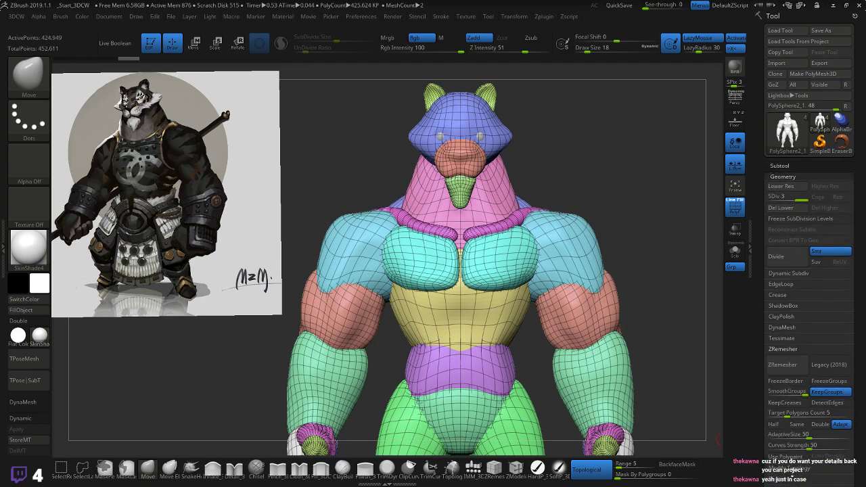
{"action": "left_click", "coordinate": [782, 327]}
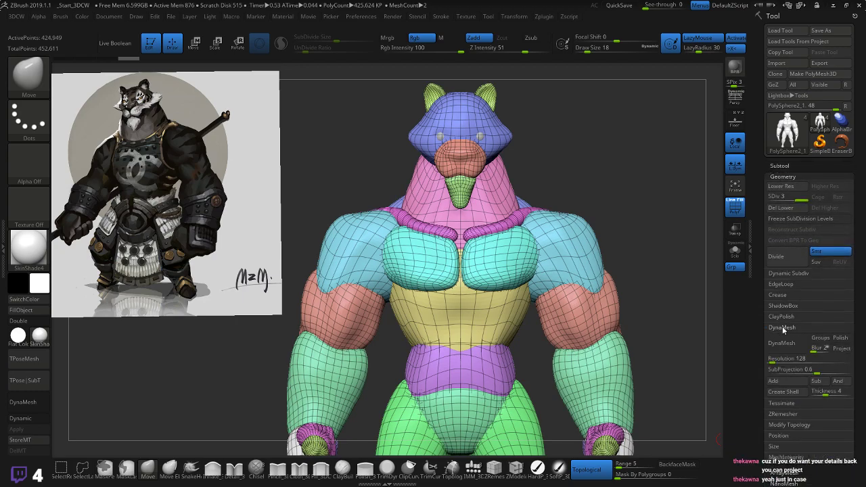
{"action": "left_click", "coordinate": [795, 358]}
{"action": "type", "text": "5"}
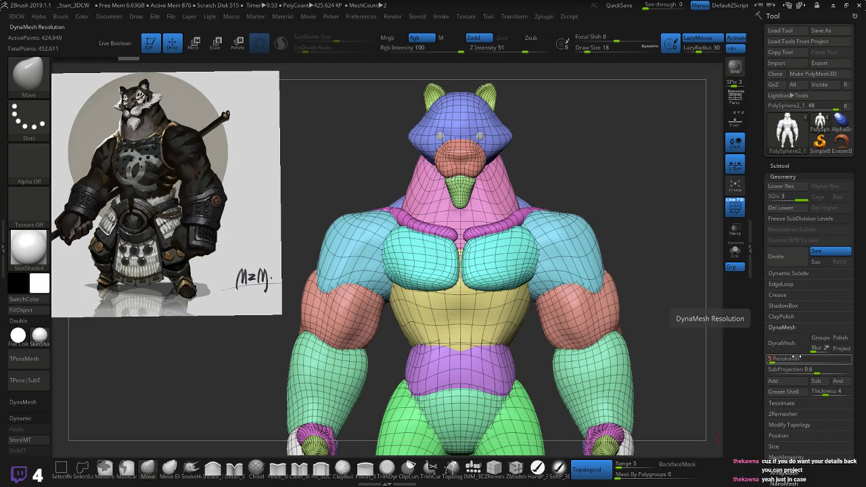
{"action": "type", "text": "04"}
{"action": "key", "text": "Return"}
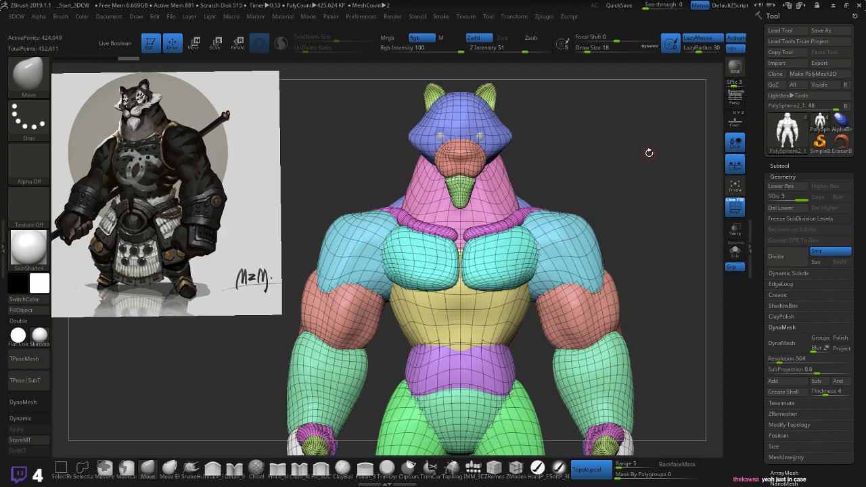
- Delete the duplicated body's lower subdivision levels and apply Mirror And Weld to it
{"action": "key", "text": "space"}
{"action": "key", "text": "3"}
{"action": "left_click", "coordinate": [583, 98]}
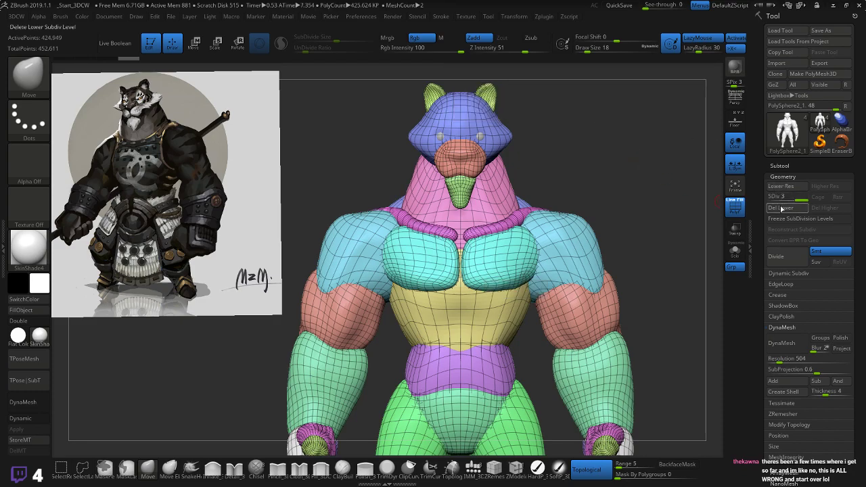
{"action": "left_click", "coordinate": [780, 208]}
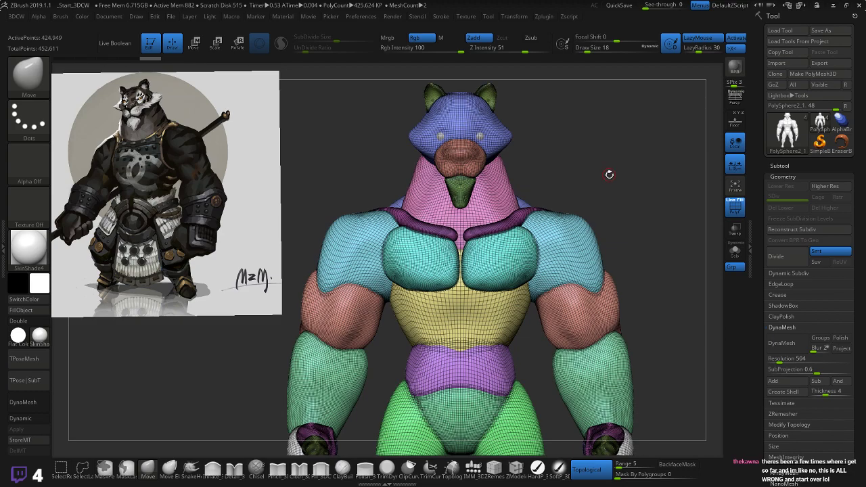
{"action": "key", "text": "a"}
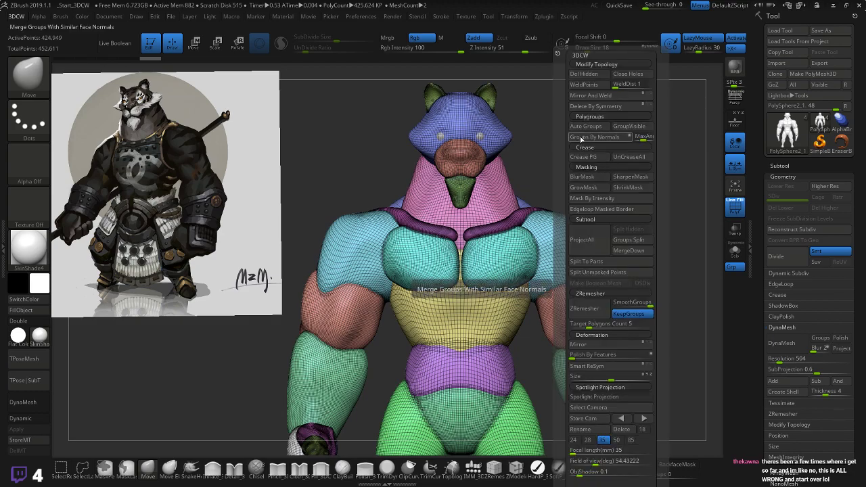
{"action": "left_click", "coordinate": [584, 98]}
{"action": "left_click", "coordinate": [583, 97]}
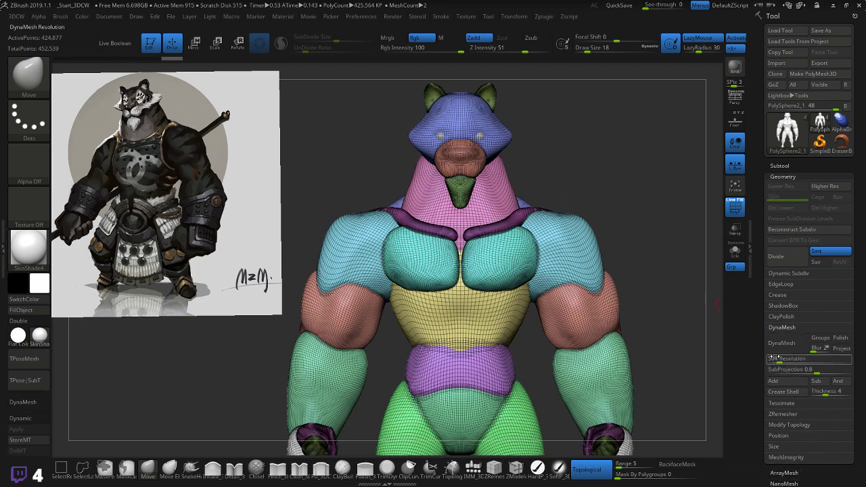
- Fuse the mirrored body into one mesh with DynaMesh at resolution 504, turn DynaMesh off, and inspect the head and chest
{"action": "left_click", "coordinate": [785, 343]}
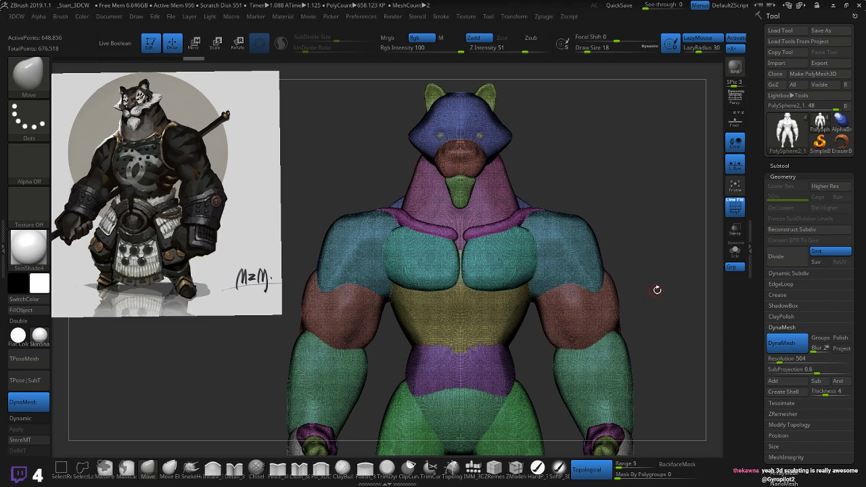
{"action": "left_click", "coordinate": [787, 344]}
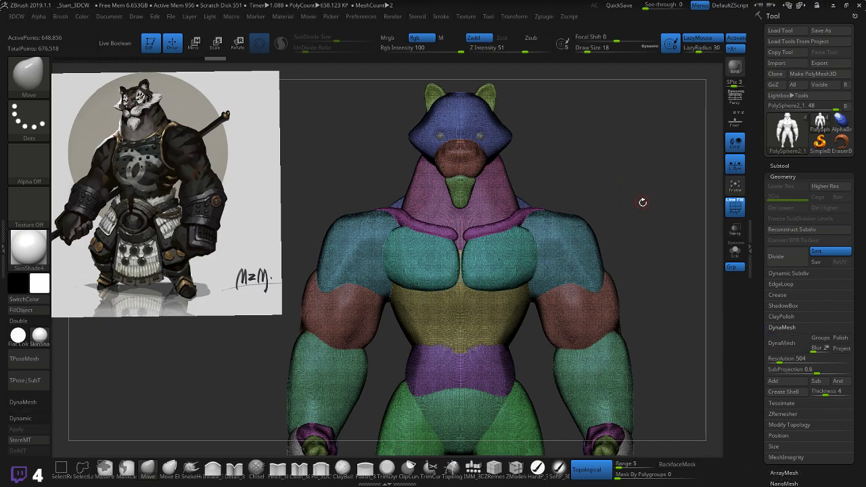
{"action": "left_click_drag", "start_coordinate": [642, 202], "coordinate": [672, 251]}
{"action": "left_click_drag", "start_coordinate": [553, 147], "coordinate": [617, 230], "text": "alt"}
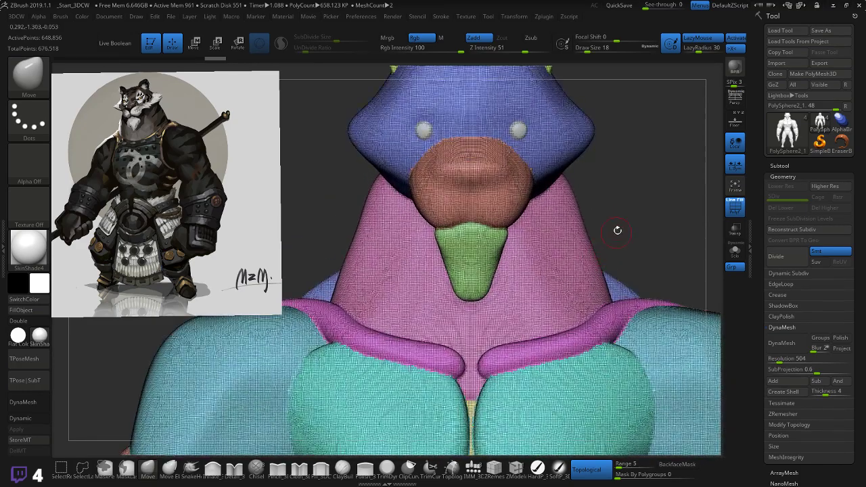
{"action": "left_click_drag", "start_coordinate": [670, 221], "coordinate": [628, 252], "text": "alt"}
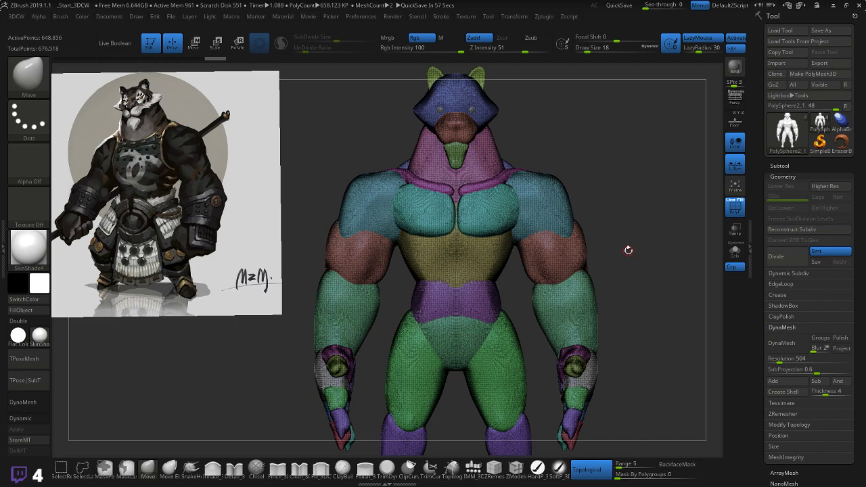
- ZRemesh the fused duplicate with KeepGroups on and a target polygons count of 5
{"action": "left_click", "coordinate": [778, 327]}
{"action": "left_click", "coordinate": [776, 349]}
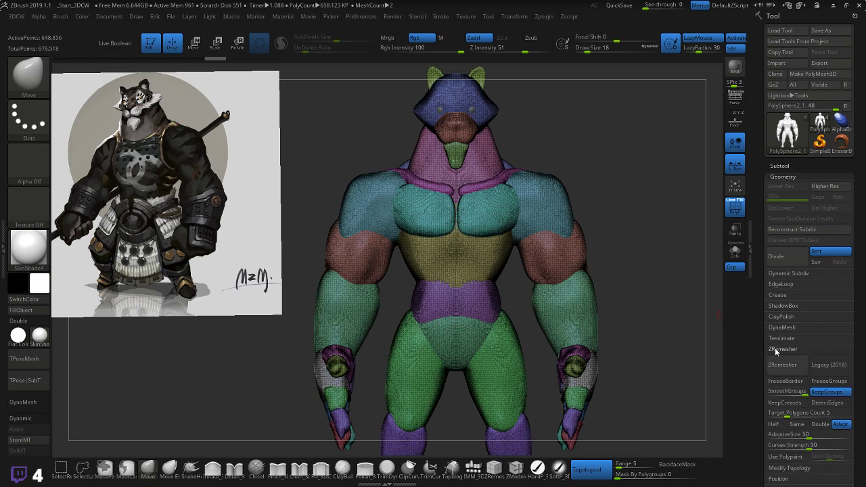
{"action": "left_click", "coordinate": [783, 368]}
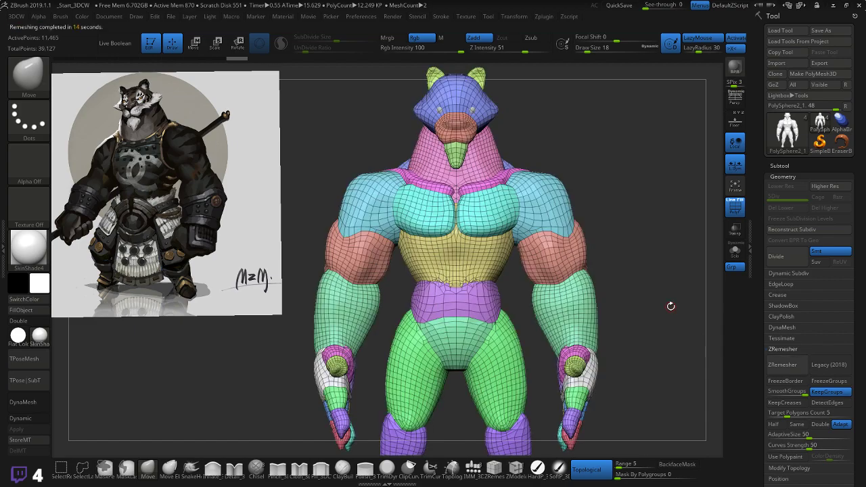
- Smooth the jagged polygroup border at the waist, between the abdomen and the hip section
{"action": "mouse_move", "coordinate": [646, 228]}
{"action": "left_mouse_down"}
{"action": "mouse_move", "coordinate": [559, 233]}
{"action": "mouse_move", "coordinate": [637, 243]}
{"action": "mouse_move", "coordinate": [618, 136]}
{"action": "mouse_move", "coordinate": [603, 121]}
{"action": "mouse_move", "coordinate": [601, 172]}
{"action": "mouse_move", "coordinate": [625, 213]}
{"action": "mouse_move", "coordinate": [634, 198]}
{"action": "mouse_move", "coordinate": [661, 222]}
{"action": "mouse_move", "coordinate": [666, 240]}
{"action": "mouse_move", "coordinate": [646, 257]}
{"action": "mouse_move", "coordinate": [642, 221]}
{"action": "left_mouse_up"}
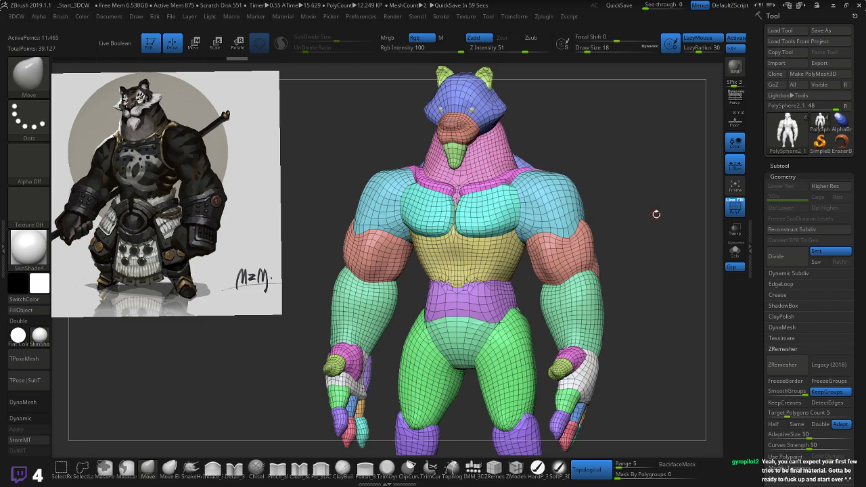
{"action": "mouse_move", "coordinate": [648, 253]}
{"action": "left_mouse_down", "text": "shift"}
{"action": "mouse_move", "coordinate": [647, 234]}
{"action": "mouse_move", "coordinate": [641, 246]}
{"action": "mouse_move", "coordinate": [630, 214]}
{"action": "mouse_move", "coordinate": [597, 212]}
{"action": "mouse_move", "coordinate": [616, 242]}
{"action": "mouse_move", "coordinate": [623, 224]}
{"action": "mouse_move", "coordinate": [624, 245]}
{"action": "mouse_move", "coordinate": [566, 339]}
{"action": "mouse_move", "coordinate": [605, 335]}
{"action": "mouse_move", "coordinate": [543, 336]}
{"action": "left_mouse_up", "text": "shift"}
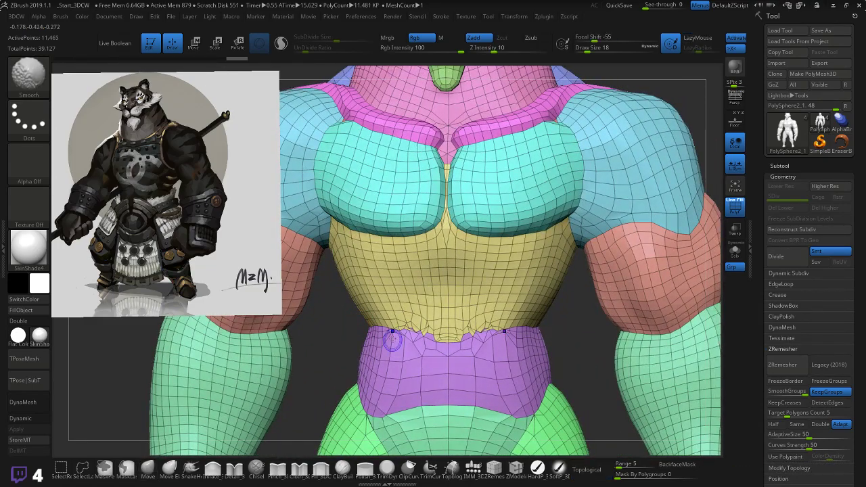
{"action": "left_click_drag", "start_coordinate": [399, 342], "coordinate": [426, 358], "text": "shift"}
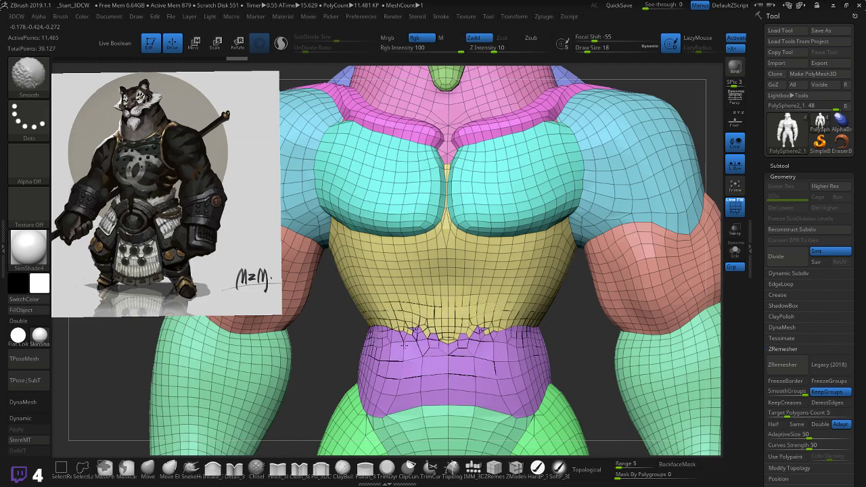
- Enlarge the brush to draw size 54, and reshape and smooth the shoulders and upper arms with the Move and Smooth brushes
{"action": "mouse_move", "coordinate": [574, 340]}
{"action": "left_mouse_down"}
{"action": "mouse_move", "coordinate": [564, 362]}
{"action": "mouse_move", "coordinate": [671, 269]}
{"action": "mouse_move", "coordinate": [670, 284]}
{"action": "mouse_move", "coordinate": [400, 274]}
{"action": "left_mouse_up"}
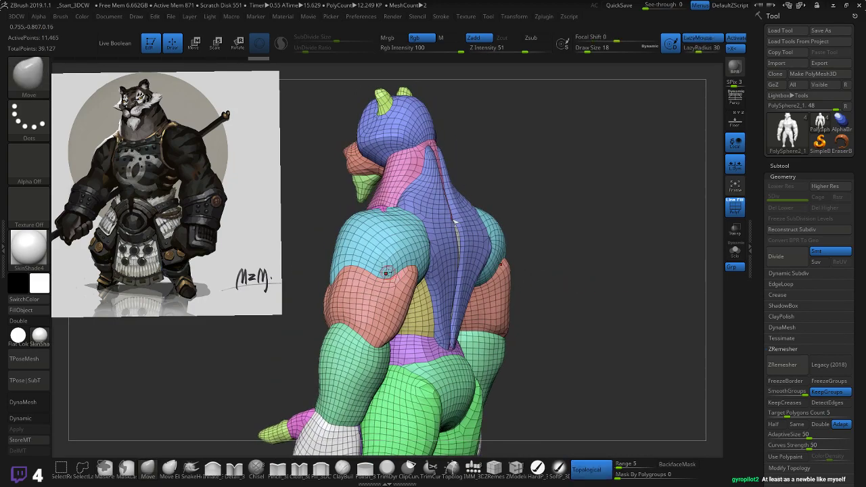
{"action": "key", "text": "bracketright"}
{"action": "key", "text": "bracketright"}
{"action": "key", "text": "bracketright"}
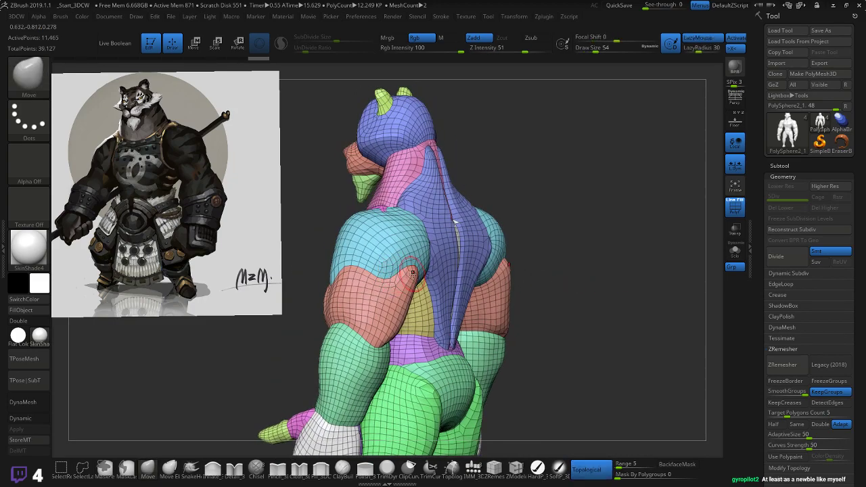
{"action": "left_click_drag", "start_coordinate": [607, 253], "coordinate": [581, 256]}
{"action": "left_click_drag", "start_coordinate": [340, 260], "coordinate": [422, 248]}
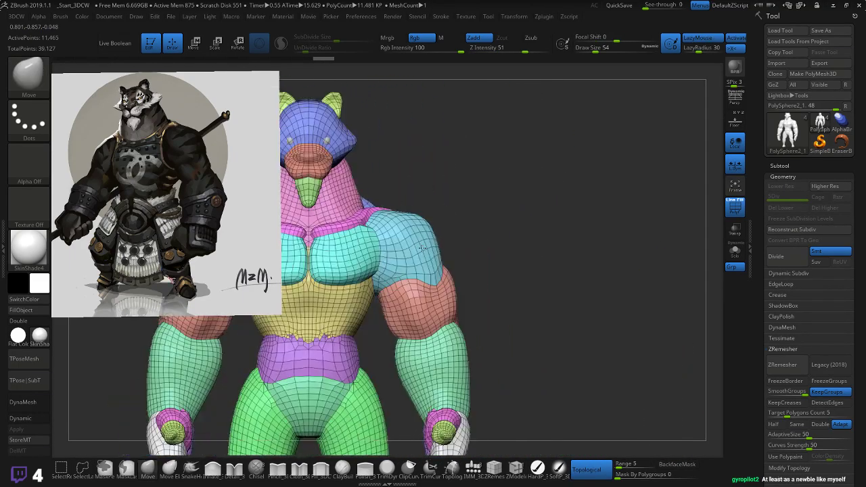
{"action": "left_click_drag", "start_coordinate": [531, 266], "coordinate": [690, 215], "text": "alt"}
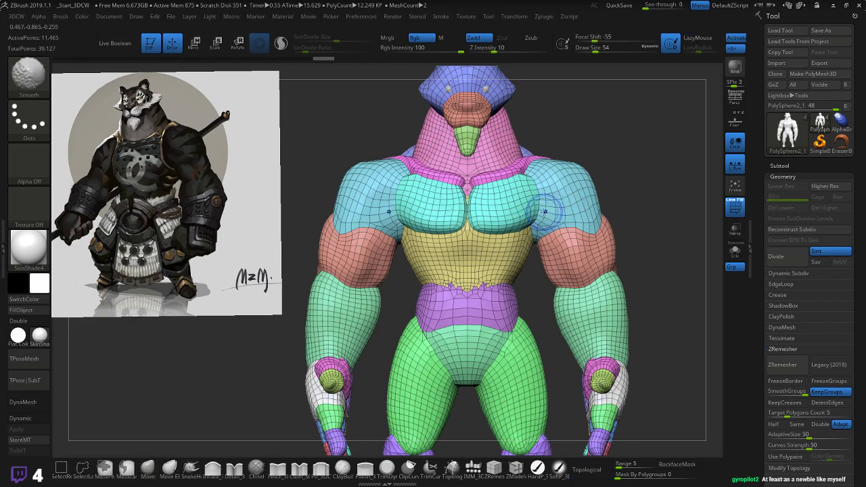
{"action": "left_click_drag", "start_coordinate": [615, 169], "coordinate": [618, 173]}
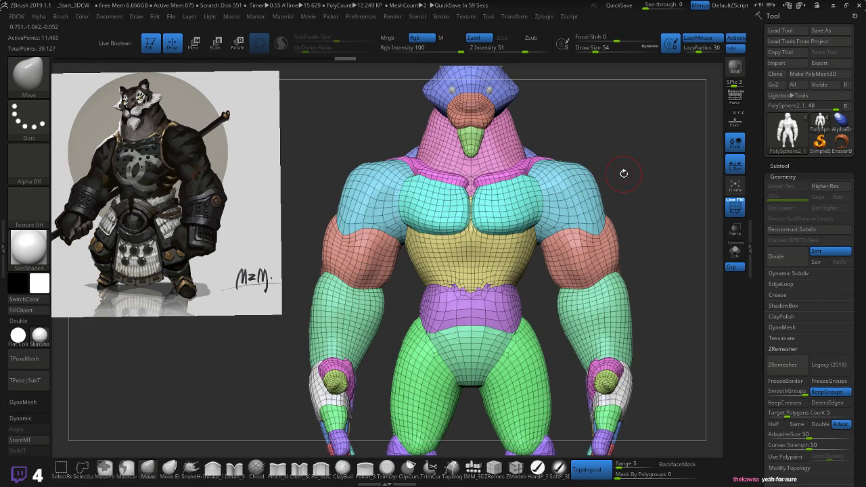
- Turn off the PolyFrame display and adjust the shoulder's form with the Move brush
{"action": "key", "text": "shift+f"}
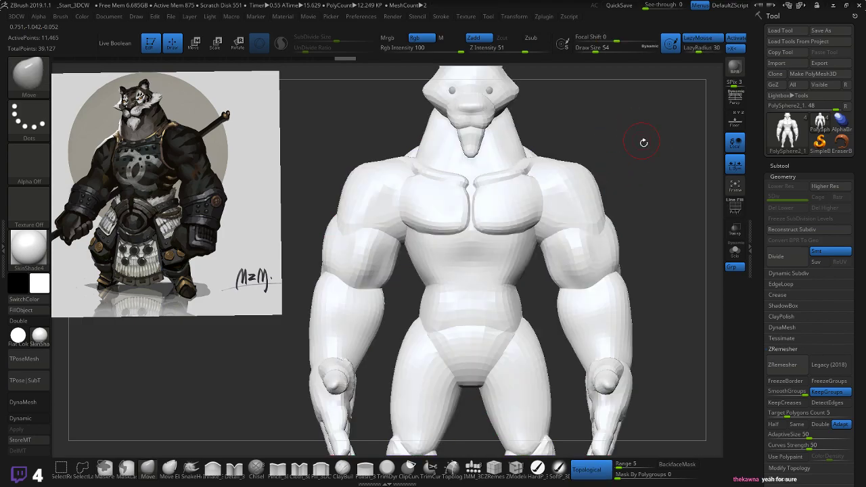
{"action": "left_click_drag", "start_coordinate": [674, 179], "coordinate": [634, 212]}
{"action": "mouse_move", "coordinate": [649, 275]}
{"action": "left_mouse_down"}
{"action": "mouse_move", "coordinate": [666, 283]}
{"action": "mouse_move", "coordinate": [659, 295]}
{"action": "mouse_move", "coordinate": [601, 293]}
{"action": "mouse_move", "coordinate": [561, 178]}
{"action": "mouse_move", "coordinate": [584, 178]}
{"action": "mouse_move", "coordinate": [580, 145]}
{"action": "left_mouse_up"}
{"action": "key", "text": "shift"}
{"action": "left_click_drag", "start_coordinate": [467, 198], "coordinate": [495, 203]}
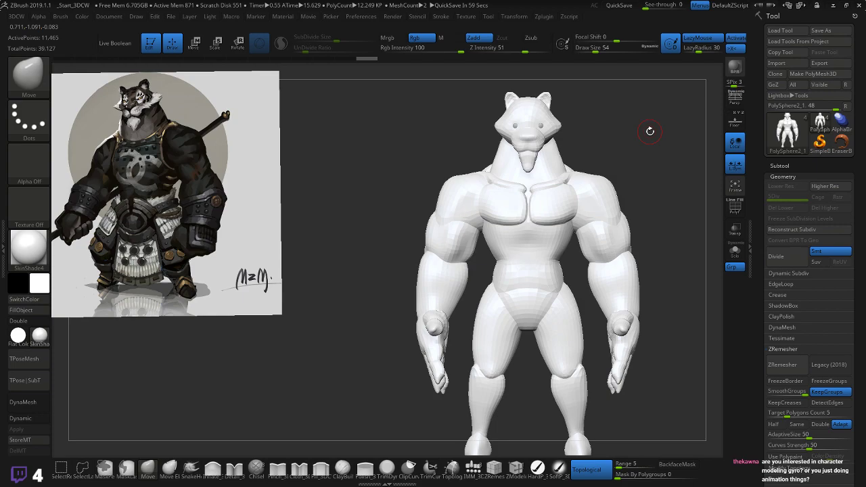
- Enlarge the Move brush to draw size 106 and reshape and smooth the outer contour of the shoulders
{"action": "left_click_drag", "start_coordinate": [323, 277], "coordinate": [359, 274]}
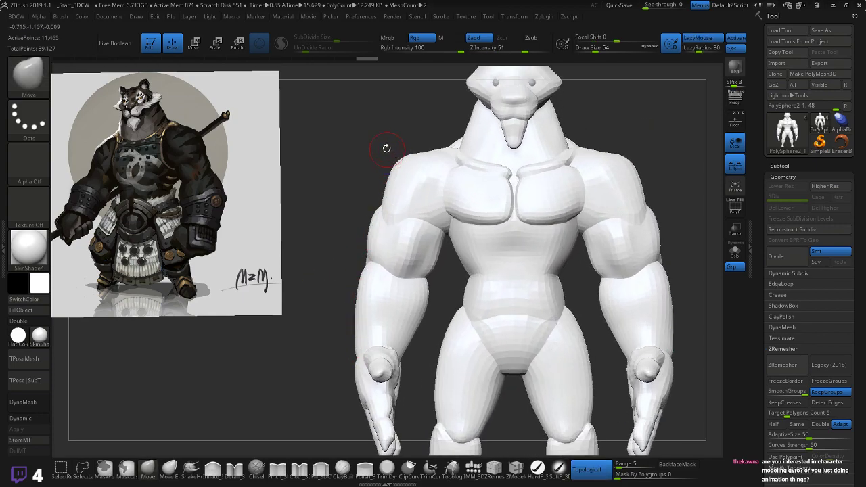
{"action": "left_click_drag", "start_coordinate": [374, 142], "coordinate": [377, 166], "text": "alt"}
{"action": "left_click_drag", "start_coordinate": [669, 217], "coordinate": [606, 157], "text": "alt"}
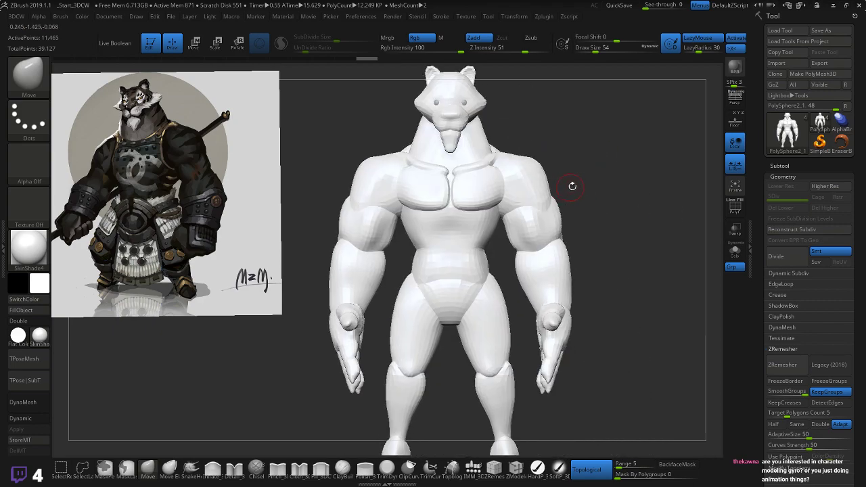
{"action": "left_click", "coordinate": [148, 467]}
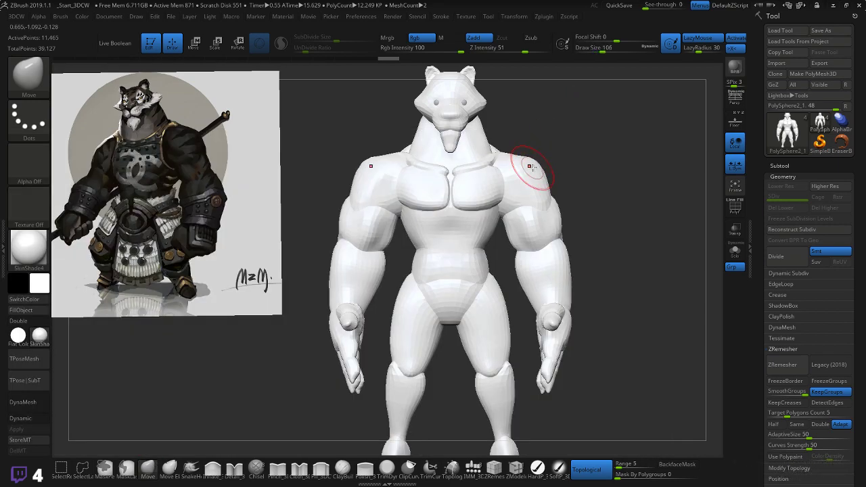
{"action": "mouse_move", "coordinate": [591, 151]}
{"action": "left_mouse_down"}
{"action": "mouse_move", "coordinate": [545, 164]}
{"action": "mouse_move", "coordinate": [592, 161]}
{"action": "mouse_move", "coordinate": [563, 144]}
{"action": "mouse_move", "coordinate": [529, 155]}
{"action": "mouse_move", "coordinate": [602, 169]}
{"action": "left_mouse_up"}
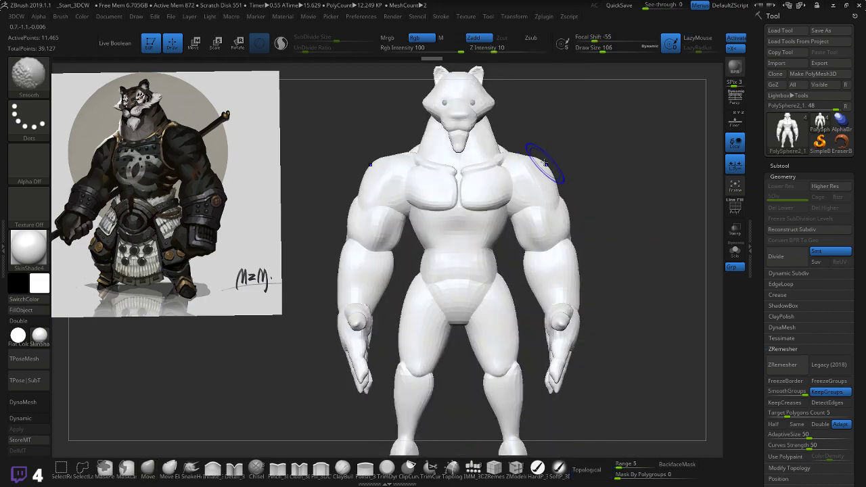
- Refine the outer contours of the upper arms and forearms with the Move and Smooth brushes
{"action": "left_click_drag", "start_coordinate": [618, 210], "coordinate": [642, 233], "text": "alt"}
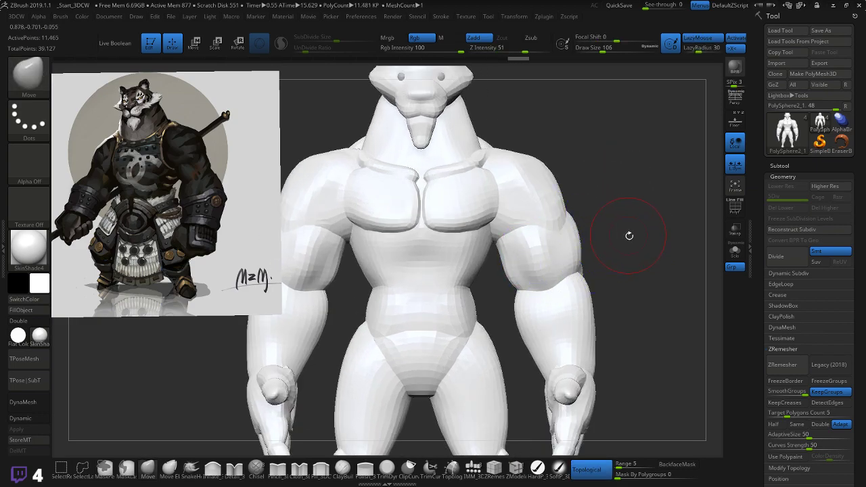
{"action": "left_click_drag", "start_coordinate": [652, 259], "coordinate": [640, 301]}
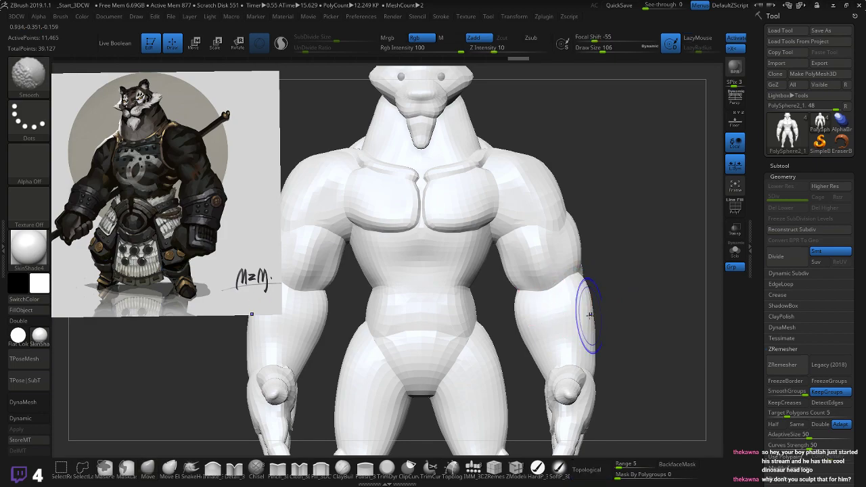
{"action": "mouse_move", "coordinate": [638, 305]}
{"action": "left_mouse_down", "text": "alt"}
{"action": "mouse_move", "coordinate": [634, 209]}
{"action": "mouse_move", "coordinate": [559, 288]}
{"action": "left_mouse_up", "text": "alt"}
{"action": "key", "text": "shift"}
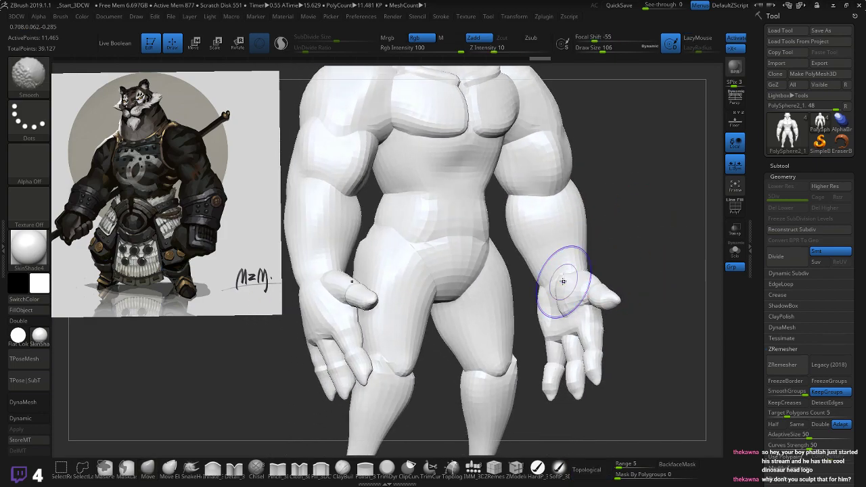
- Turn on the Dynamic Subdivision preview for the body and check the smoothed hands and overall silhouette
{"action": "mouse_move", "coordinate": [644, 236]}
{"action": "left_mouse_down"}
{"action": "mouse_move", "coordinate": [577, 278]}
{"action": "mouse_move", "coordinate": [597, 282]}
{"action": "left_mouse_up"}
{"action": "left_click_drag", "start_coordinate": [670, 261], "coordinate": [580, 284]}
{"action": "left_click_drag", "start_coordinate": [512, 268], "coordinate": [571, 272]}
{"action": "left_click", "coordinate": [37, 421]}
{"action": "left_click_drag", "start_coordinate": [305, 323], "coordinate": [335, 305]}
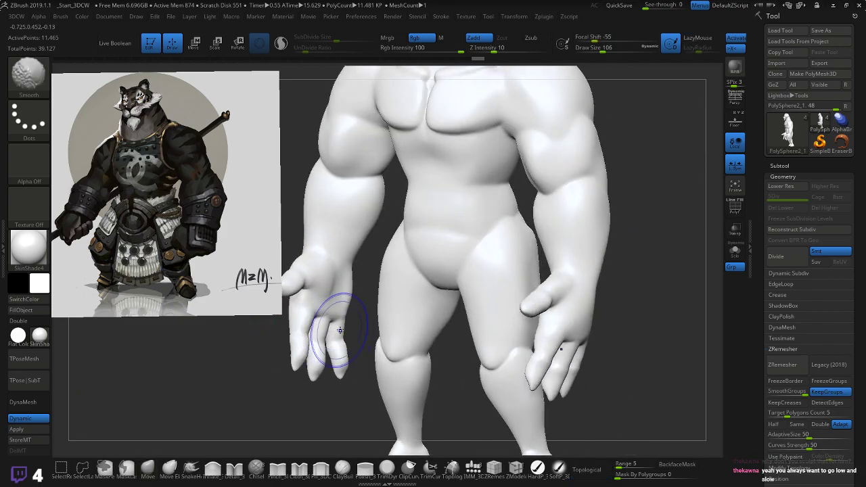
{"action": "key", "text": "shift+f"}
{"action": "key", "text": "shift+f"}
{"action": "left_click_drag", "start_coordinate": [646, 290], "coordinate": [624, 203]}
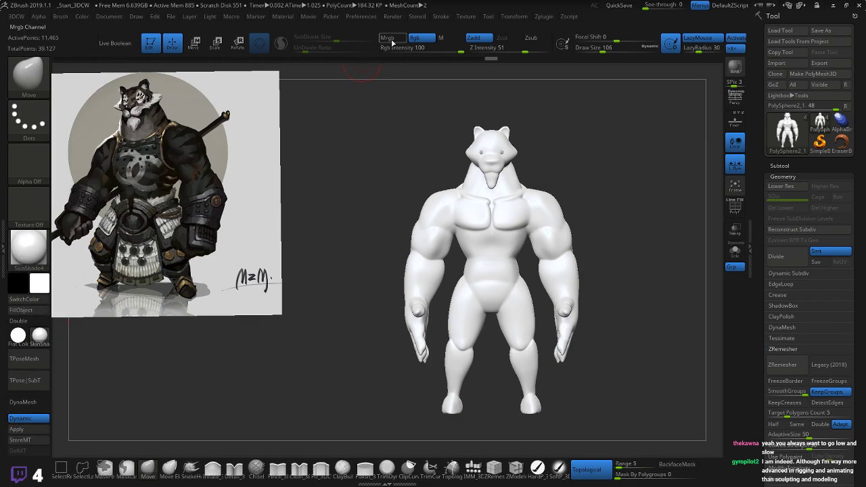
- Switch the paint channel to Mrgb and make the Spotlight reference image editable
{"action": "left_click", "coordinate": [388, 37]}
{"action": "left_click", "coordinate": [24, 248]}
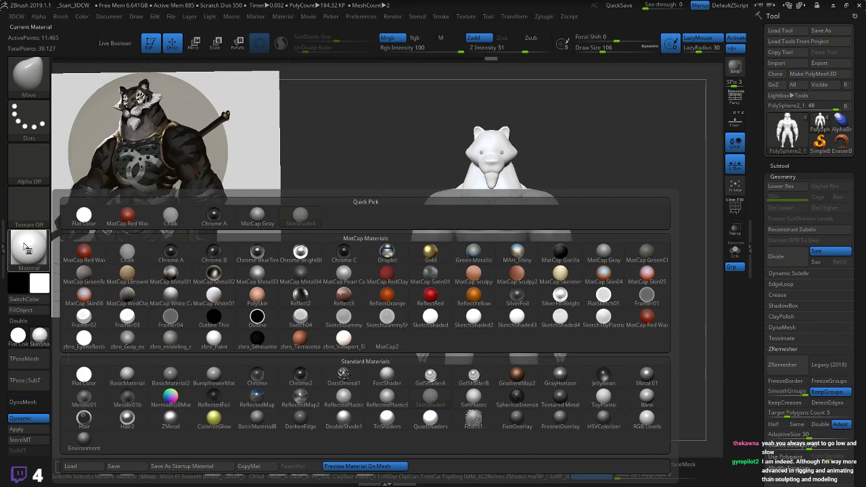
{"action": "left_click", "coordinate": [28, 249]}
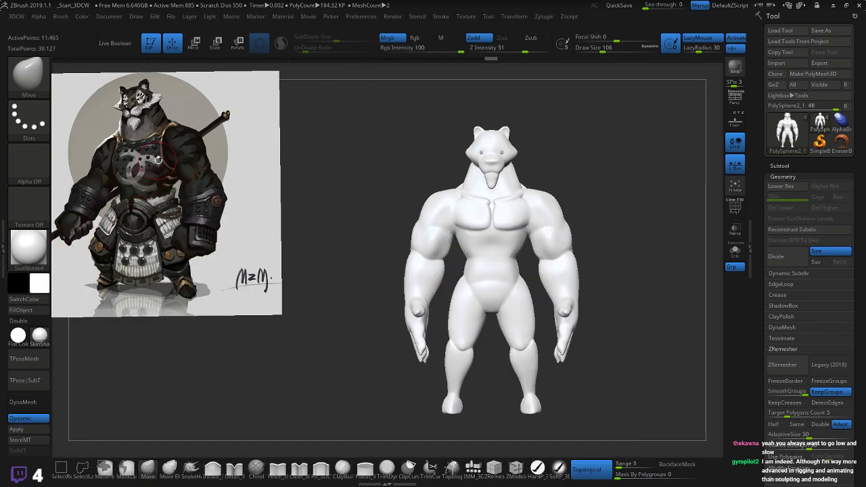
{"action": "key", "text": "shift+z"}
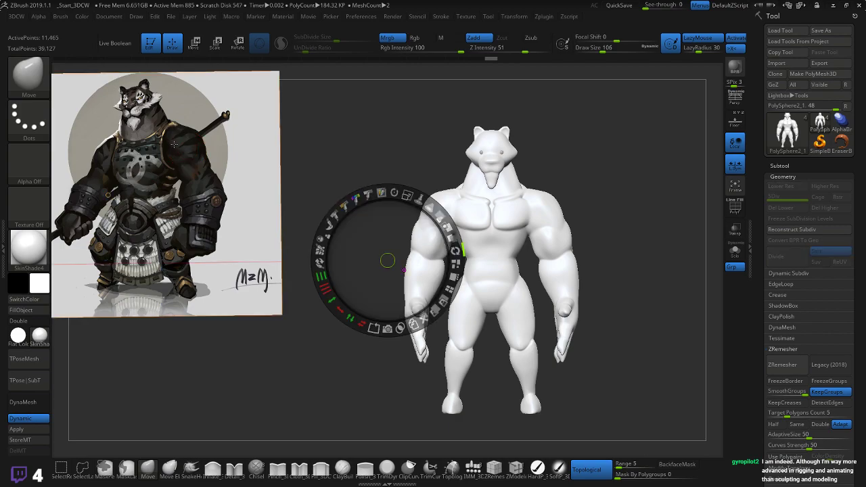
- Sample fur and armour tones from the reference image, settling on a dark warm grey of RGB 78, 72, 69 as the main colour
{"action": "key", "text": "c"}
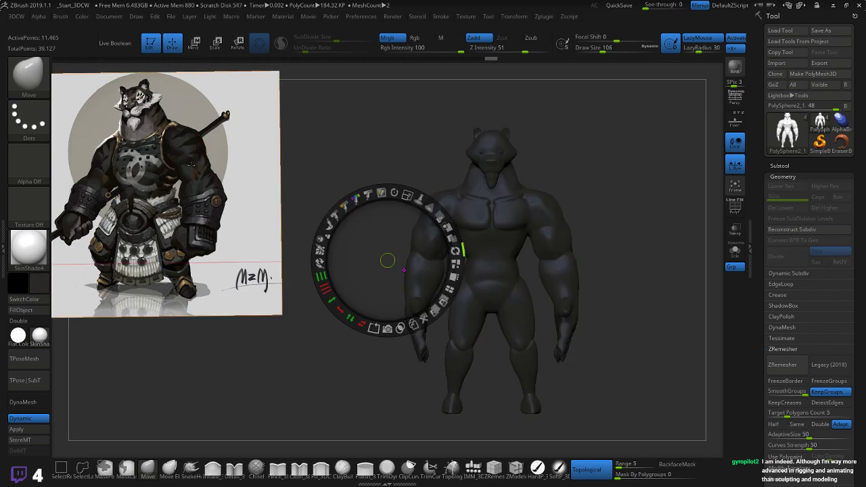
{"action": "key", "text": "c"}
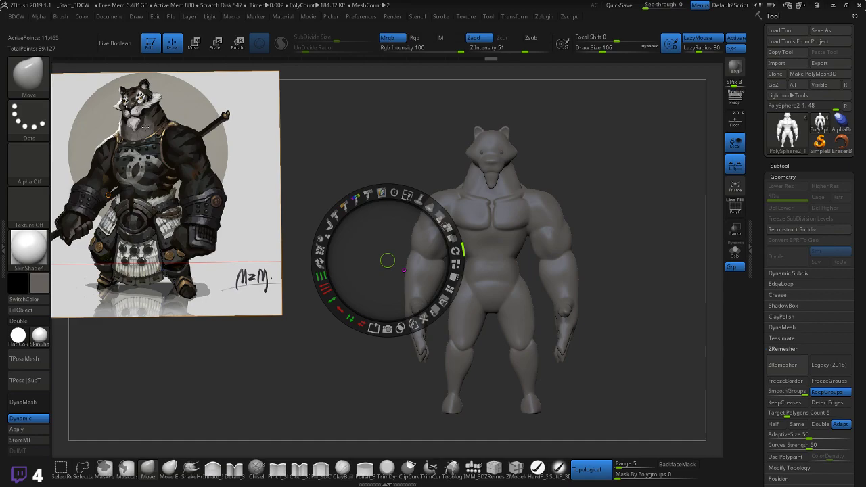
{"action": "key", "text": "c"}
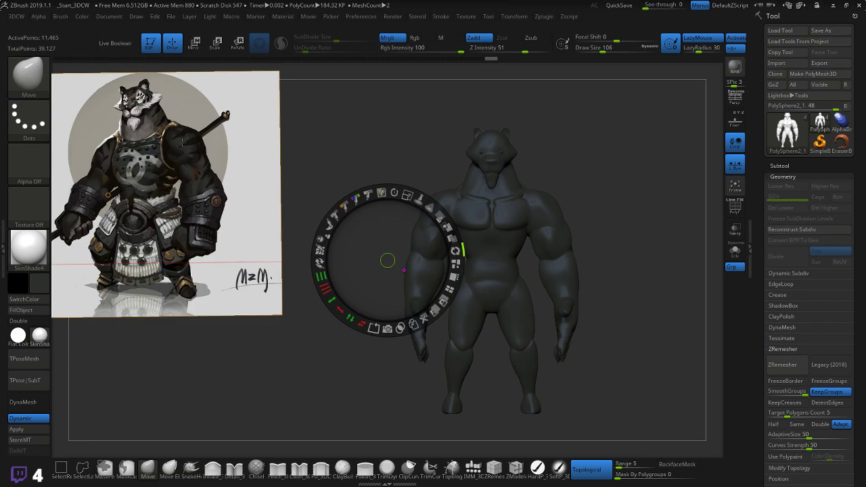
{"action": "key", "text": "c"}
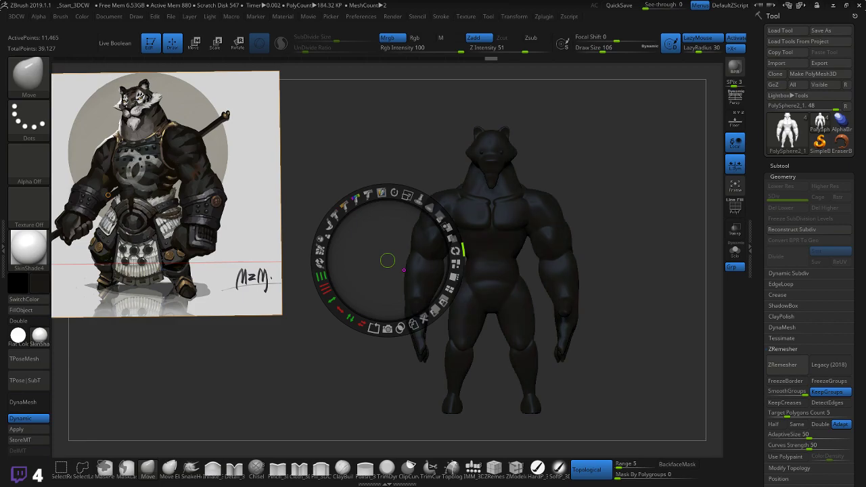
{"action": "key", "text": "c"}
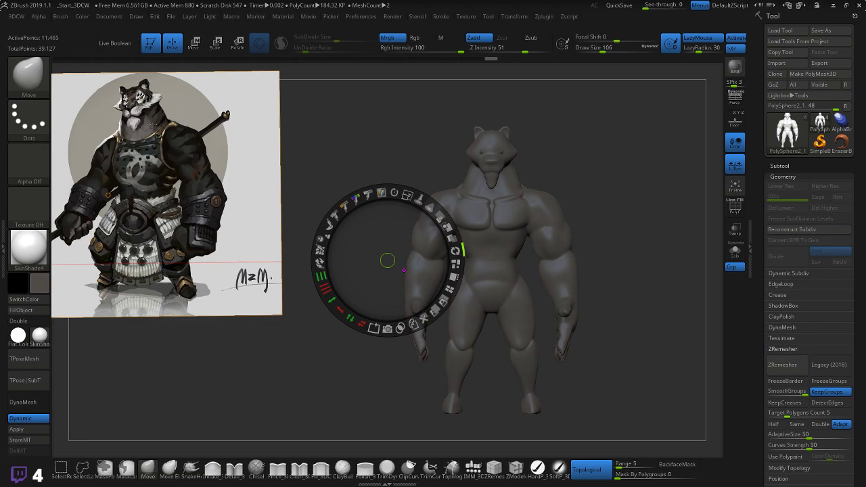
{"action": "key", "text": "c"}
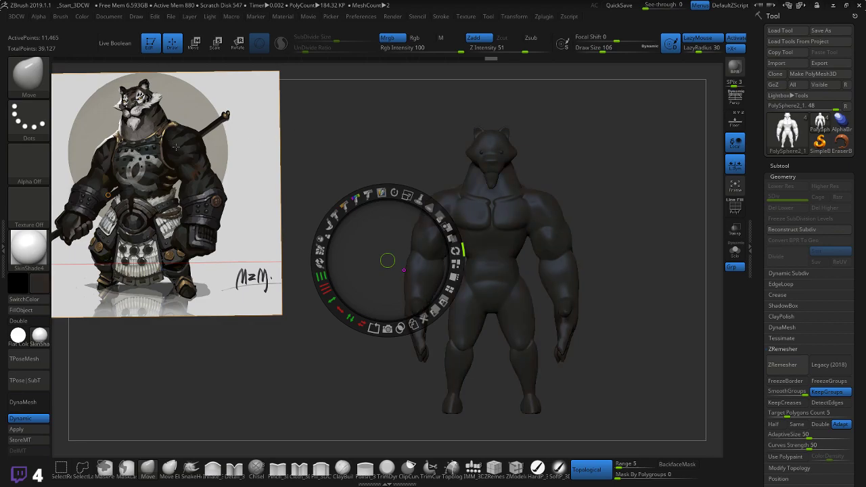
{"action": "key", "text": "c"}
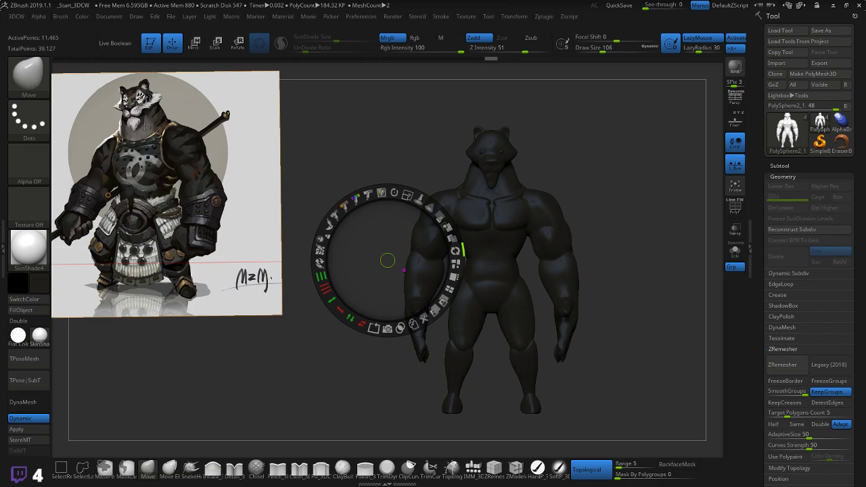
{"action": "key", "text": "c"}
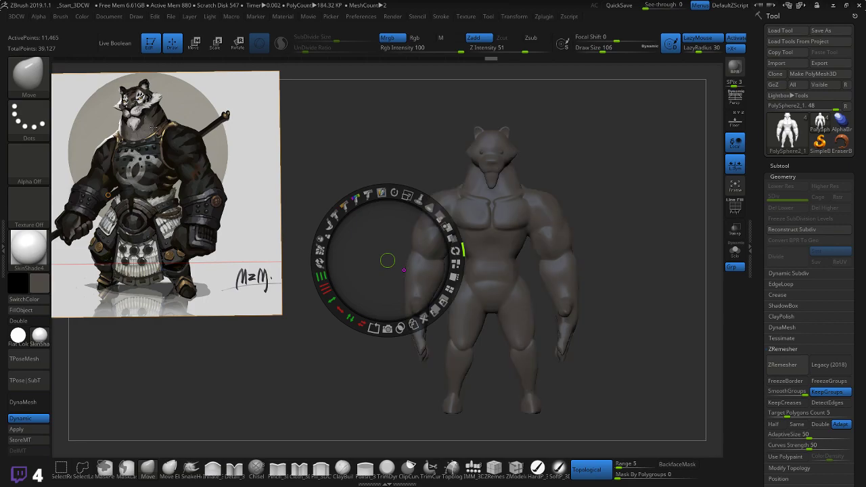
{"action": "key", "text": "c"}
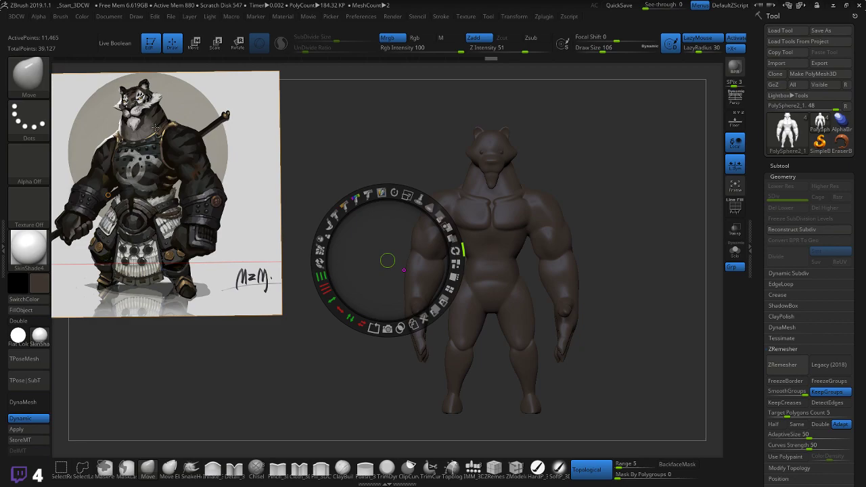
{"action": "key", "text": "c"}
{"action": "key", "text": "c"}
{"action": "key", "text": "c"}
{"action": "key", "text": "c"}
{"action": "key", "text": "c"}
{"action": "key", "text": "c"}
{"action": "key", "text": "c"}
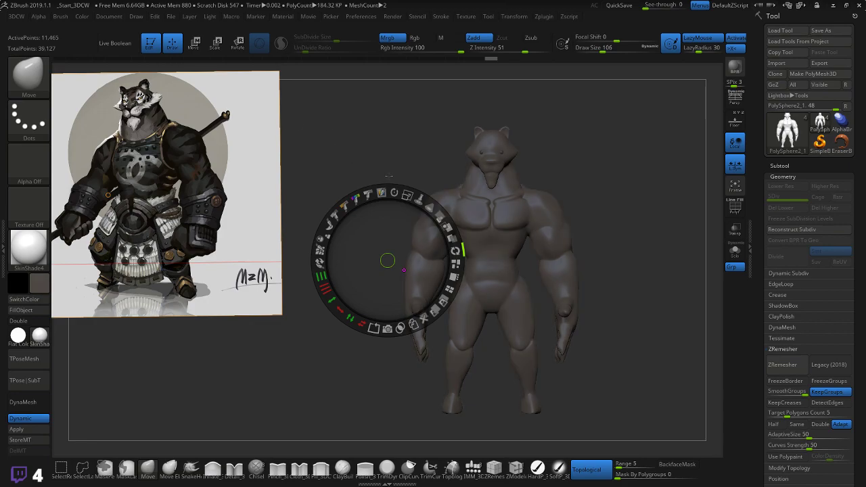
- Fill the PolySphere2_1 body subtool with the sampled dark grey and the SkinShade4 material
{"action": "left_click_drag", "start_coordinate": [562, 148], "coordinate": [566, 153]}
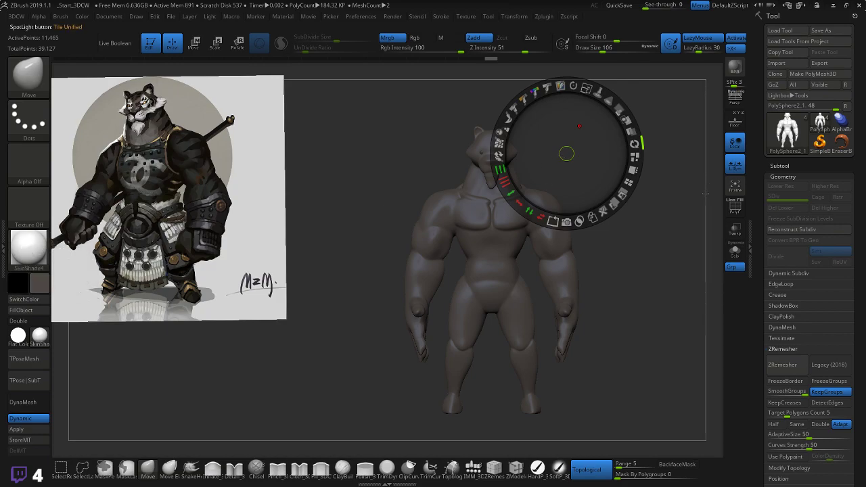
{"action": "left_click", "coordinate": [794, 166]}
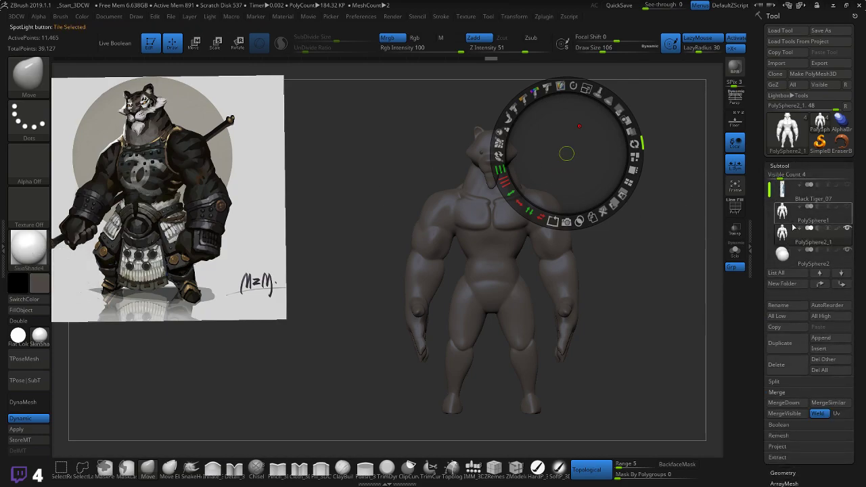
{"action": "left_click", "coordinate": [794, 261]}
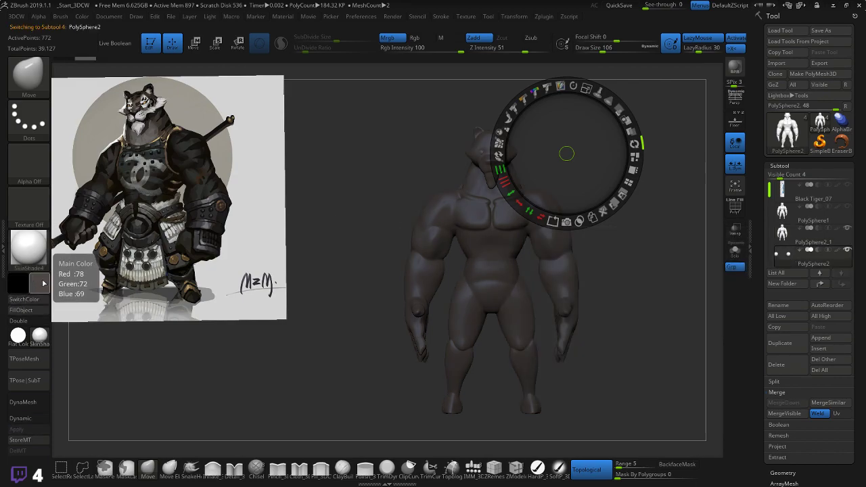
{"action": "left_click", "coordinate": [29, 249]}
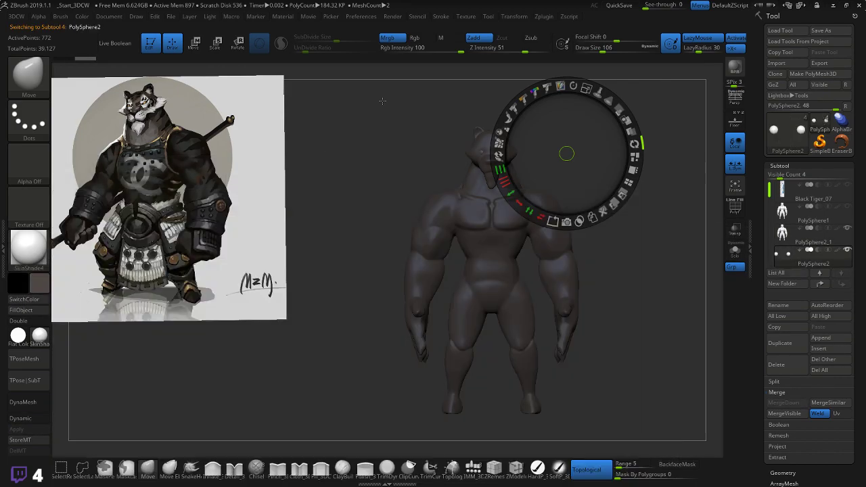
{"action": "left_click", "coordinate": [795, 232]}
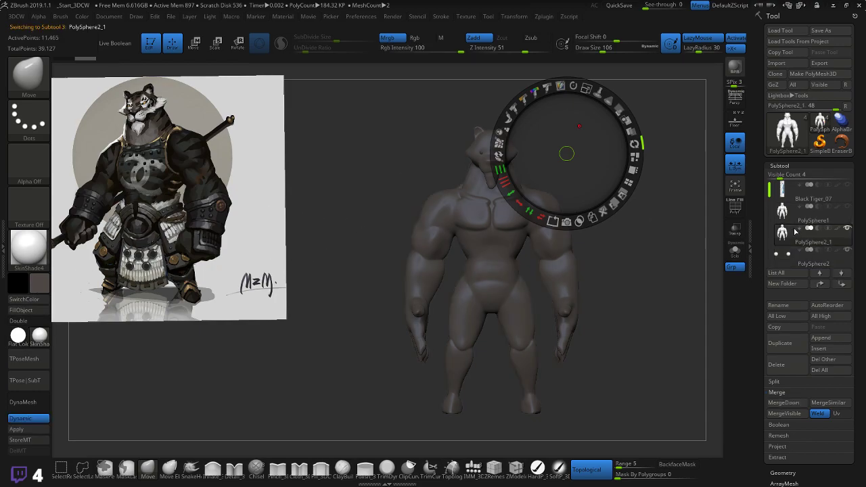
{"action": "left_click", "coordinate": [27, 309]}
- Fill the PolySphere2 eye subtool with the zbro_EyeReflection material and an orange sampled from the reference image
{"action": "left_click", "coordinate": [785, 254]}
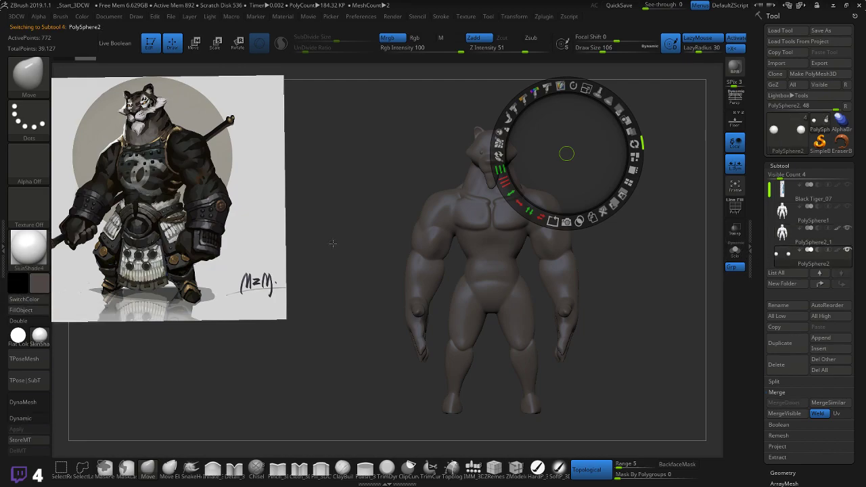
{"action": "left_click", "coordinate": [29, 249]}
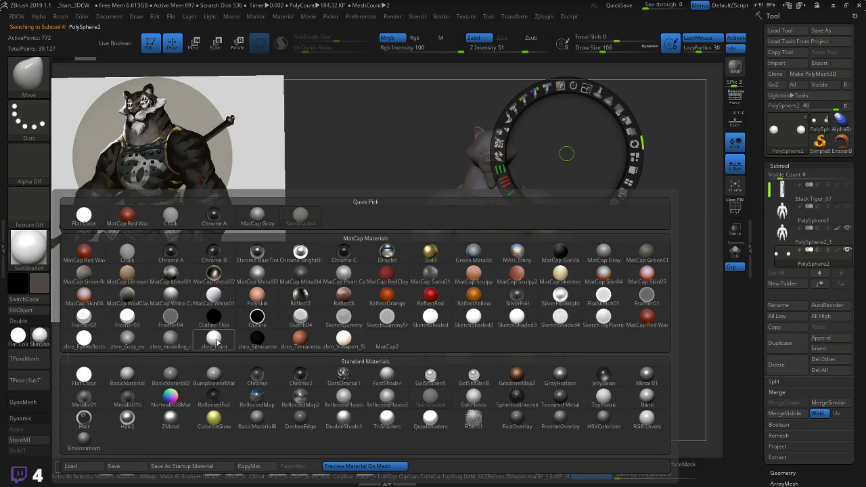
{"action": "left_click", "coordinate": [85, 338]}
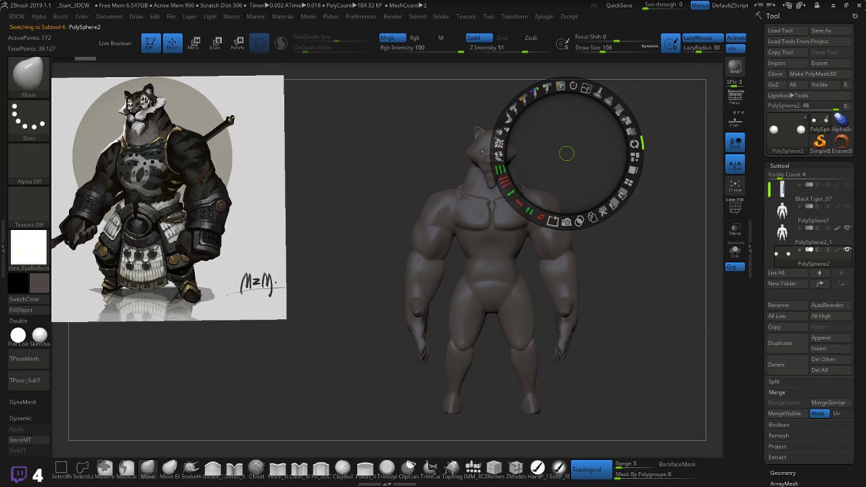
{"action": "key", "text": "c"}
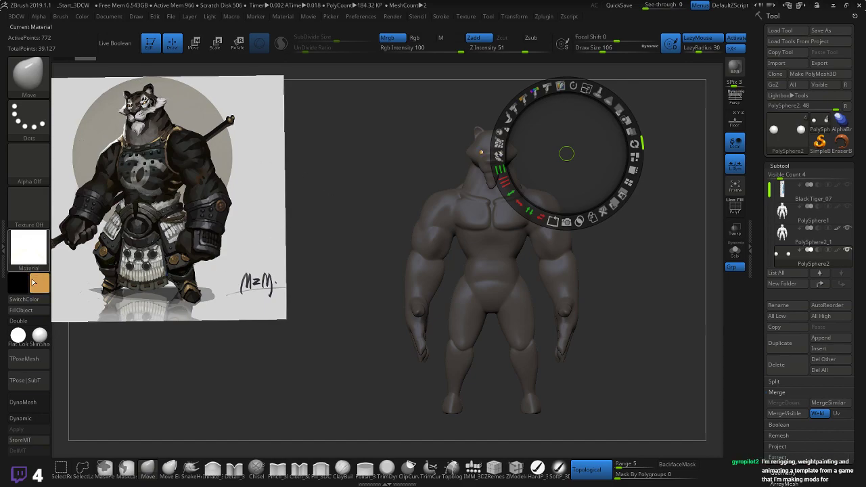
{"action": "left_click", "coordinate": [25, 311]}
- Nudge the reference image slightly beside the character and leave Spotlight editing
{"action": "left_click_drag", "start_coordinate": [345, 152], "coordinate": [346, 153]}
{"action": "mouse_move", "coordinate": [593, 143]}
{"action": "left_mouse_down"}
{"action": "mouse_move", "coordinate": [577, 146]}
{"action": "mouse_move", "coordinate": [586, 143]}
{"action": "left_mouse_up"}
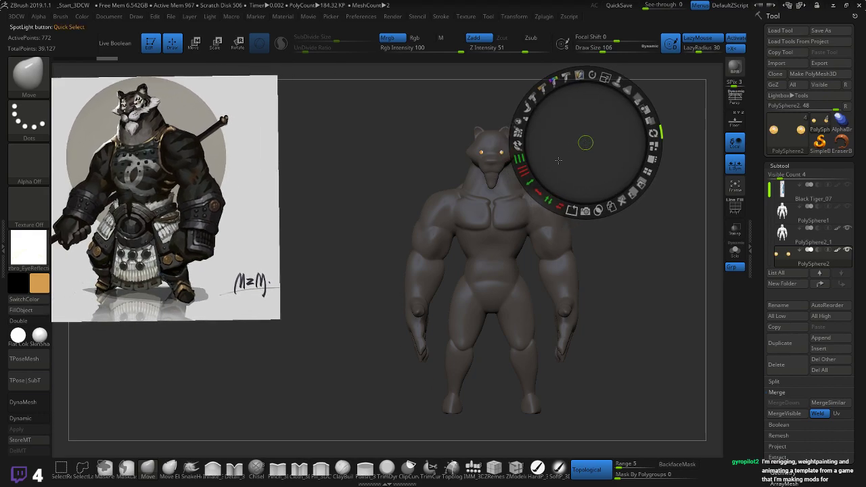
{"action": "key", "text": "z"}
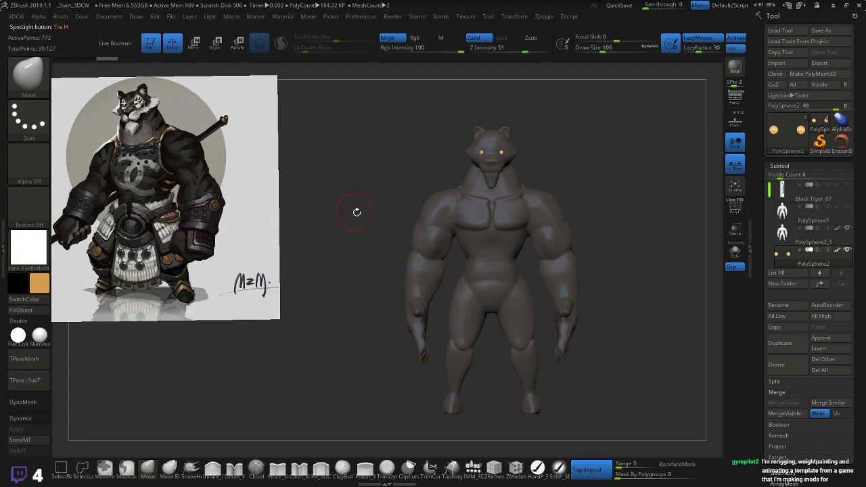
- Turn on the Dynamic Subdivision preview for the eyes
{"action": "left_click_drag", "start_coordinate": [354, 209], "coordinate": [374, 200]}
{"action": "mouse_move", "coordinate": [588, 178]}
{"action": "left_mouse_down", "text": "alt"}
{"action": "mouse_move", "coordinate": [591, 190]}
{"action": "mouse_move", "coordinate": [641, 181]}
{"action": "mouse_move", "coordinate": [653, 304]}
{"action": "mouse_move", "coordinate": [623, 269]}
{"action": "mouse_move", "coordinate": [633, 284]}
{"action": "mouse_move", "coordinate": [628, 232]}
{"action": "mouse_move", "coordinate": [611, 251]}
{"action": "mouse_move", "coordinate": [618, 249]}
{"action": "mouse_move", "coordinate": [616, 301]}
{"action": "mouse_move", "coordinate": [618, 283]}
{"action": "left_mouse_up", "text": "alt"}
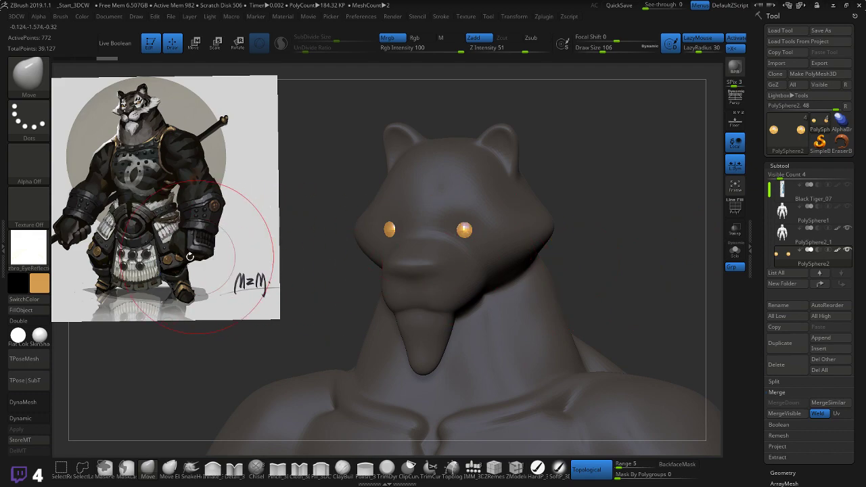
{"action": "left_click", "coordinate": [29, 418]}
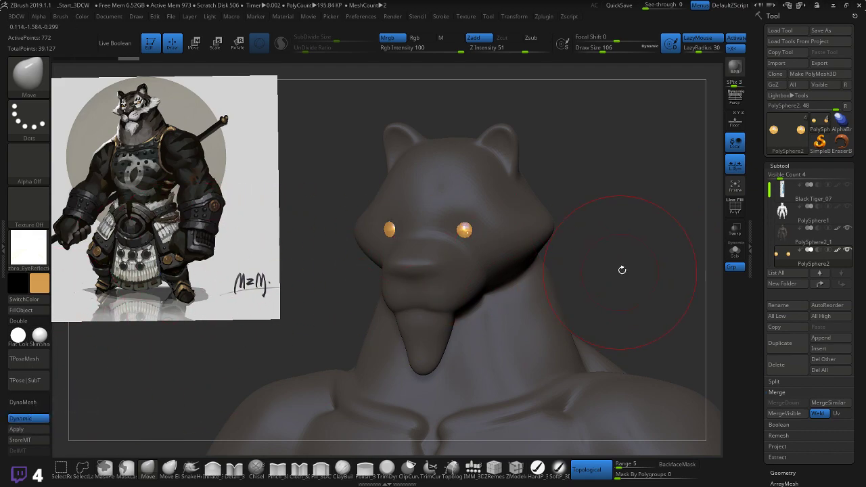
- Make PolySphere2_1 the active subtool and shrink the brush for work on the body's hands
{"action": "left_click_drag", "start_coordinate": [623, 269], "coordinate": [511, 78], "text": "alt"}
{"action": "left_click_drag", "start_coordinate": [634, 229], "coordinate": [611, 230], "text": "alt"}
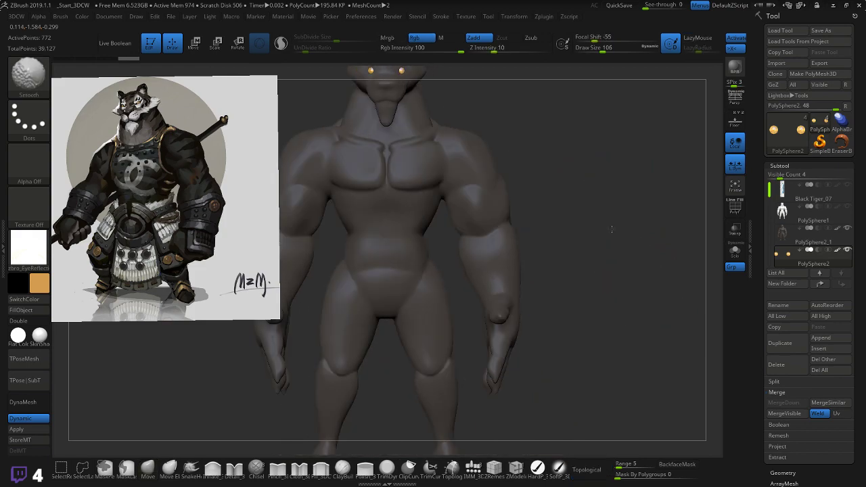
{"action": "left_click_drag", "start_coordinate": [629, 296], "coordinate": [592, 279], "text": "alt"}
{"action": "left_click_drag", "start_coordinate": [314, 369], "coordinate": [579, 364]}
{"action": "mouse_move", "coordinate": [505, 339]}
{"action": "left_mouse_down"}
{"action": "mouse_move", "coordinate": [403, 296]}
{"action": "mouse_move", "coordinate": [427, 274]}
{"action": "mouse_move", "coordinate": [439, 298]}
{"action": "left_mouse_up"}
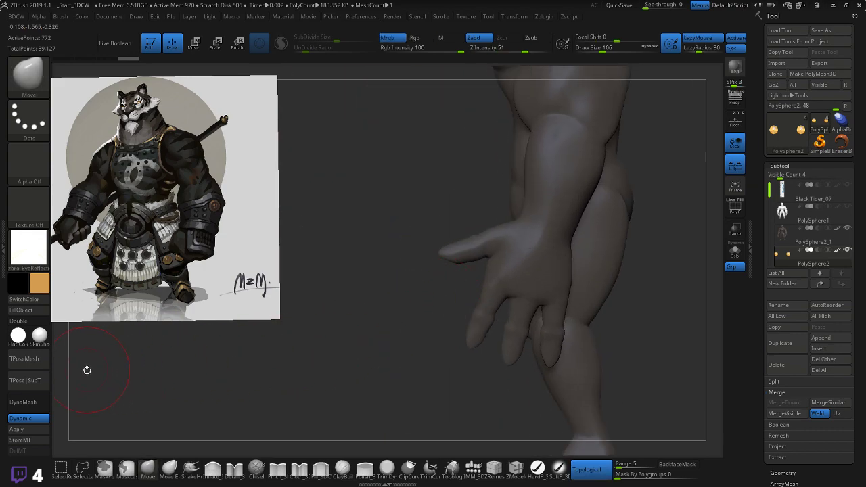
{"action": "key", "text": "shift"}
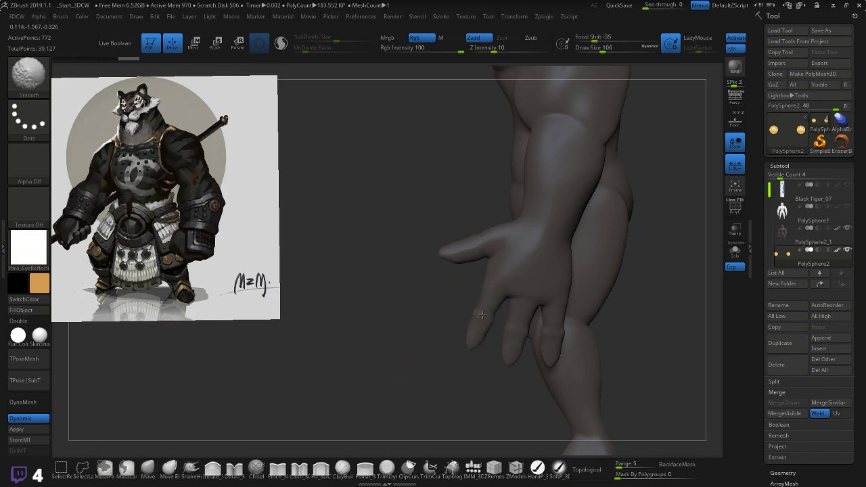
{"action": "left_click_drag", "start_coordinate": [377, 321], "coordinate": [400, 324]}
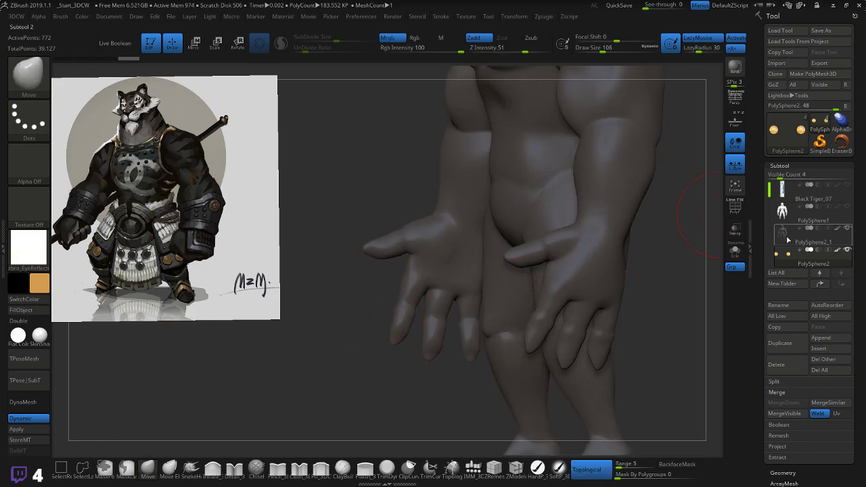
{"action": "left_click", "coordinate": [787, 239]}
{"action": "key", "text": "bracketleft"}
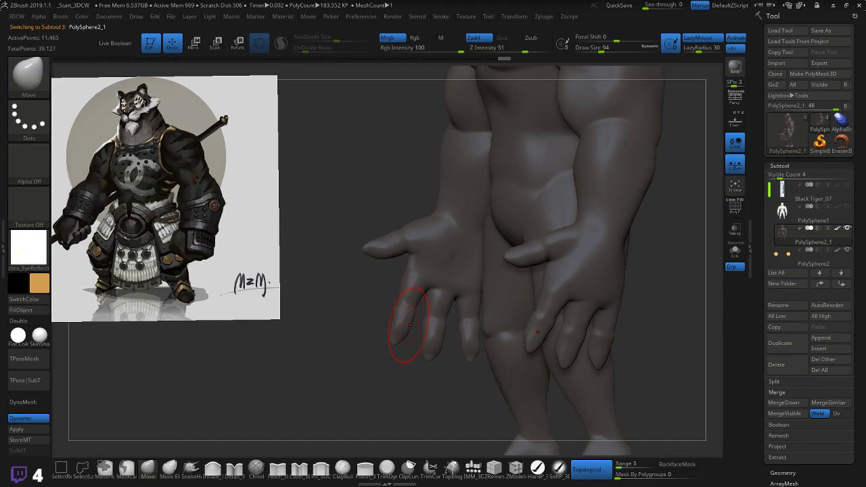
- Smooth the fingers of both hands at draw size 86, checking the wireframe, and return to the Move brush
{"action": "key", "text": "shift+f"}
{"action": "mouse_move", "coordinate": [383, 324]}
{"action": "left_mouse_down", "text": "shift"}
{"action": "mouse_move", "coordinate": [458, 318]}
{"action": "mouse_move", "coordinate": [588, 337]}
{"action": "mouse_move", "coordinate": [542, 331]}
{"action": "mouse_move", "coordinate": [525, 346]}
{"action": "left_mouse_up", "text": "shift"}
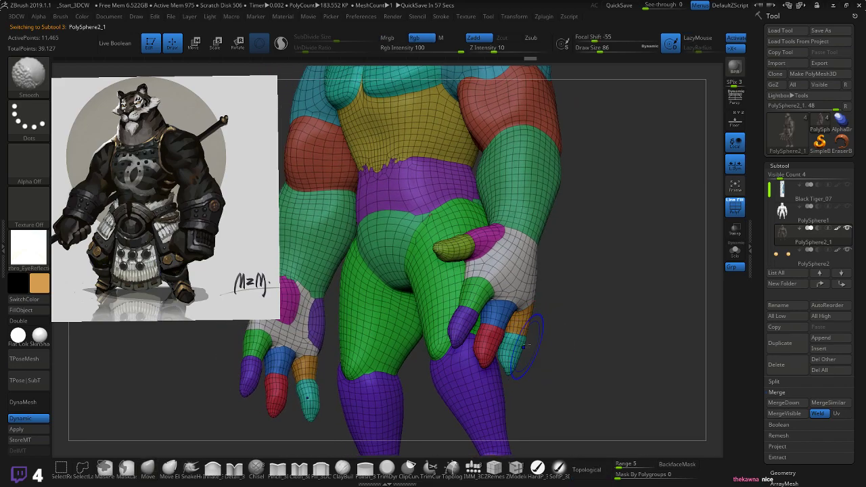
{"action": "key", "text": "shift+f"}
{"action": "mouse_move", "coordinate": [574, 326]}
{"action": "left_mouse_down"}
{"action": "mouse_move", "coordinate": [526, 339]}
{"action": "mouse_move", "coordinate": [493, 330]}
{"action": "left_mouse_up"}
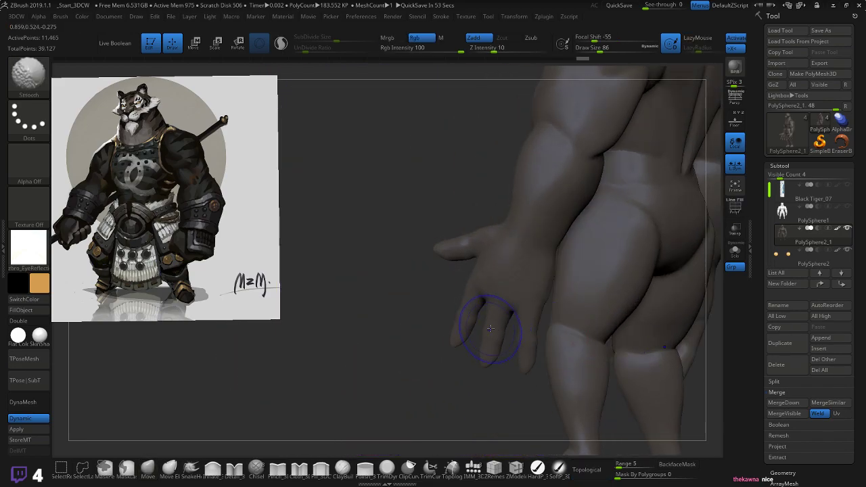
{"action": "key", "text": "b"}
{"action": "key", "text": "m"}
{"action": "key", "text": "v"}
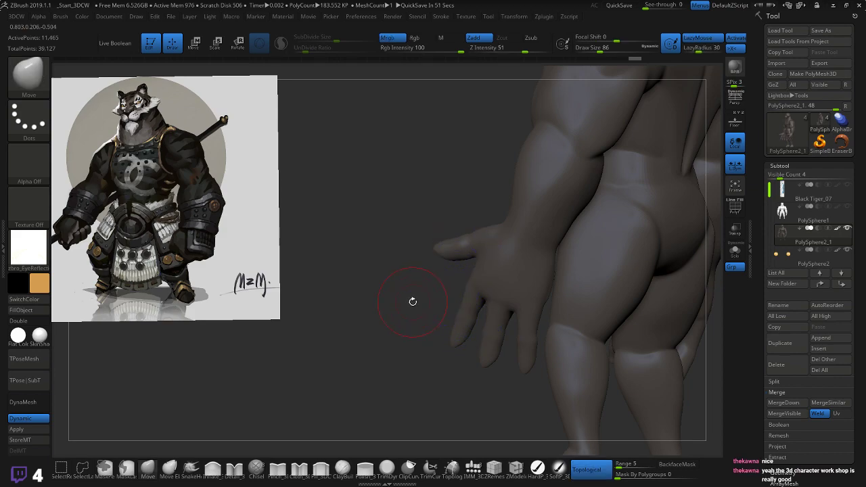
- Smooth the muscle transitions on the arm around the elbow and the back of the shoulder
{"action": "right_click_drag", "start_coordinate": [411, 299], "coordinate": [440, 299]}
{"action": "left_click_drag", "start_coordinate": [691, 165], "coordinate": [599, 288], "text": "alt"}
{"action": "left_click_drag", "start_coordinate": [503, 284], "coordinate": [502, 275], "text": "shift"}
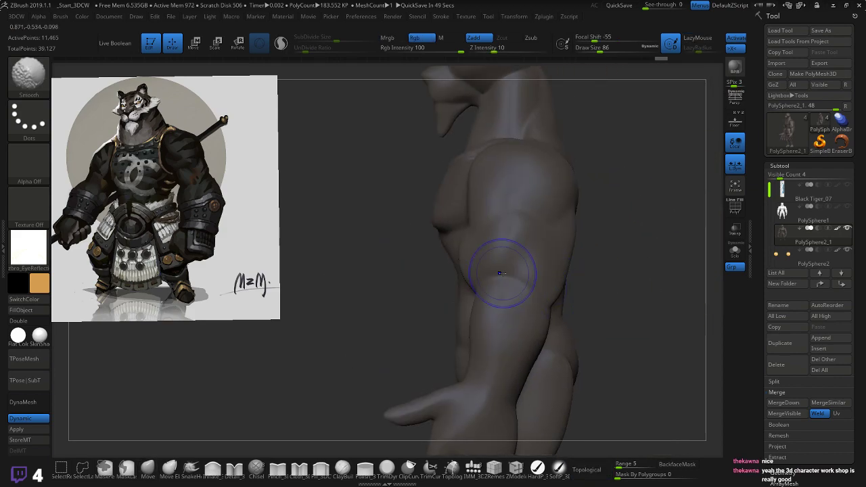
{"action": "left_click_drag", "start_coordinate": [609, 291], "coordinate": [501, 291]}
{"action": "left_click_drag", "start_coordinate": [595, 210], "coordinate": [599, 221], "text": "shift"}
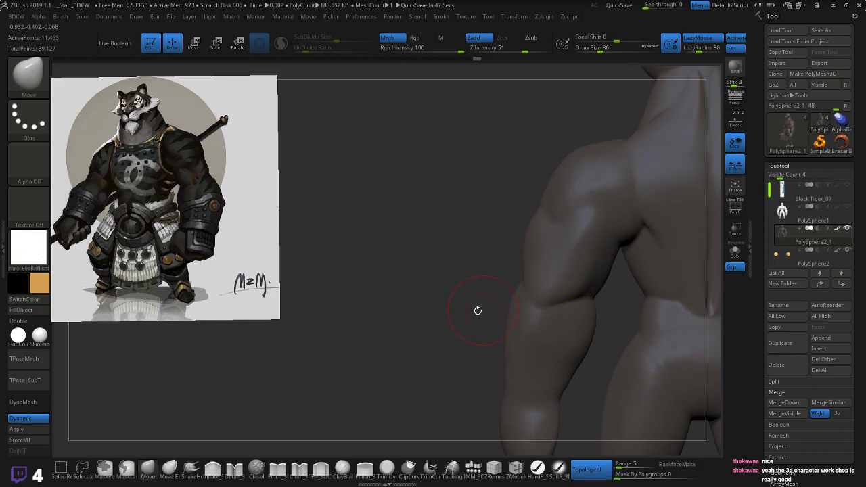
- Smooth the buttocks and the lower end of the spine groove on the body's back
{"action": "left_click_drag", "start_coordinate": [478, 309], "coordinate": [327, 269], "text": "alt"}
{"action": "mouse_move", "coordinate": [531, 312]}
{"action": "left_mouse_down", "text": "shift"}
{"action": "mouse_move", "coordinate": [517, 320]}
{"action": "mouse_move", "coordinate": [534, 304]}
{"action": "left_mouse_up", "text": "shift"}
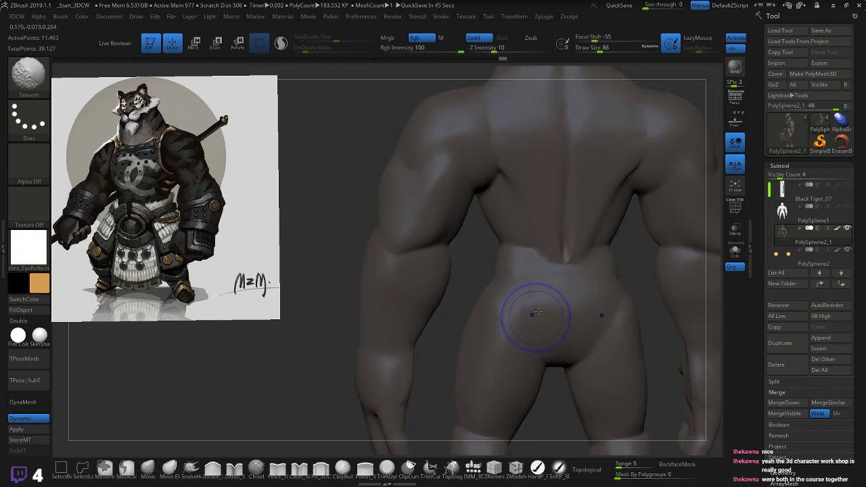
{"action": "left_click_drag", "start_coordinate": [561, 260], "coordinate": [578, 246], "text": "shift"}
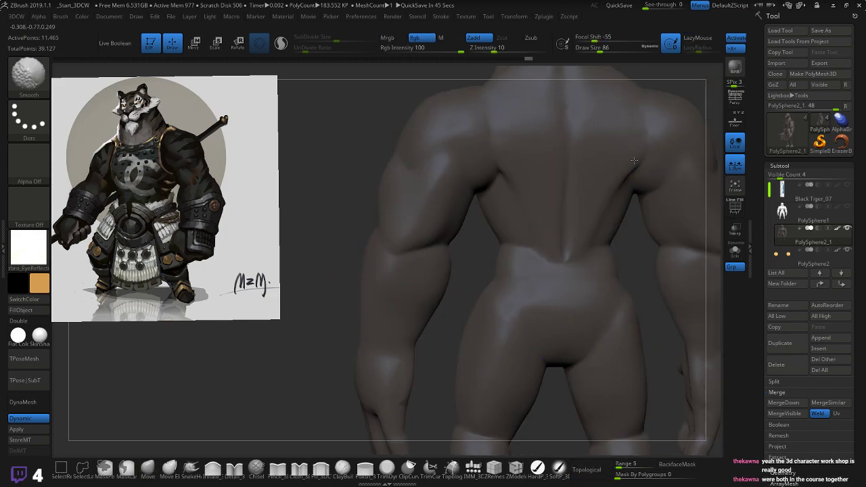
{"action": "left_click_drag", "start_coordinate": [368, 121], "coordinate": [361, 256], "text": "alt"}
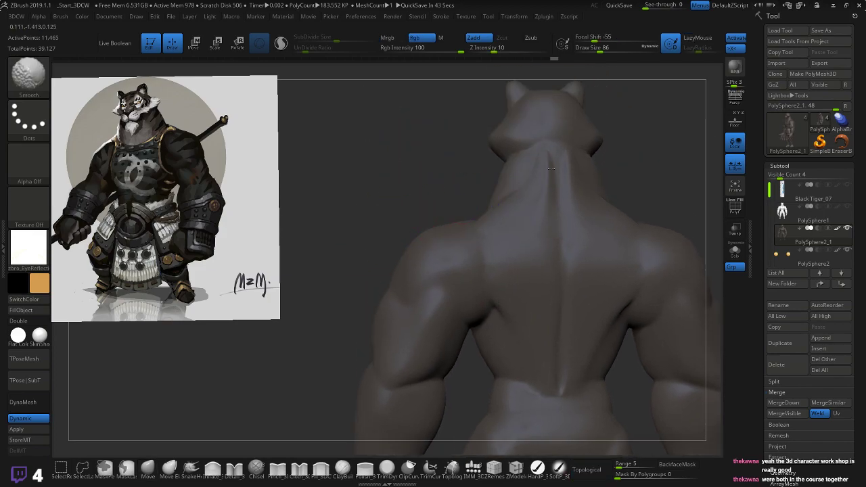
- Smooth the notch between the pectorals and the collarbone area on the front of the chest
{"action": "right_click_drag", "start_coordinate": [393, 205], "coordinate": [475, 212]}
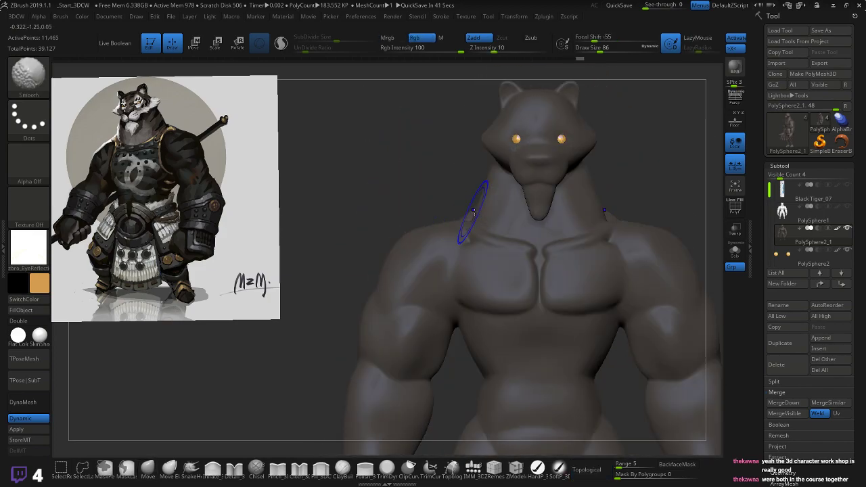
{"action": "right_click_drag", "start_coordinate": [426, 196], "coordinate": [412, 257], "text": "alt"}
{"action": "mouse_move", "coordinate": [413, 223]}
{"action": "right_mouse_down", "text": "alt"}
{"action": "mouse_move", "coordinate": [408, 243]}
{"action": "mouse_move", "coordinate": [387, 244]}
{"action": "mouse_move", "coordinate": [414, 264]}
{"action": "mouse_move", "coordinate": [391, 267]}
{"action": "mouse_move", "coordinate": [428, 315]}
{"action": "right_mouse_up", "text": "alt"}
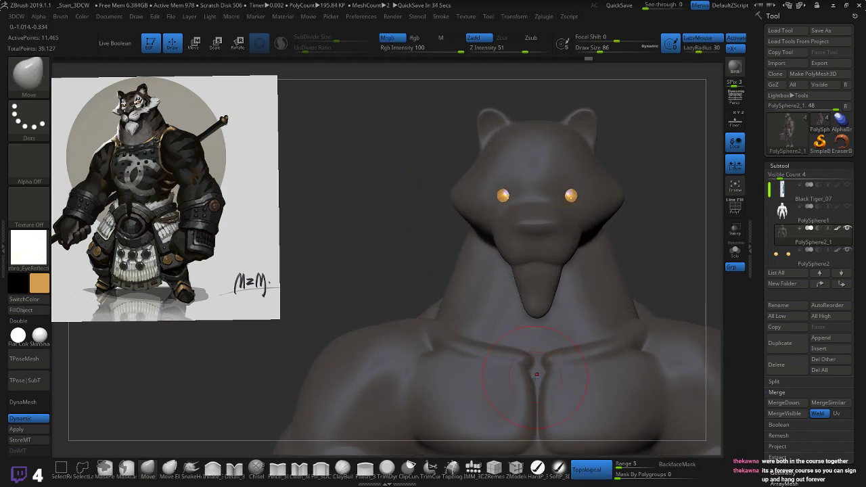
{"action": "left_click_drag", "start_coordinate": [536, 376], "coordinate": [539, 375], "text": "shift"}
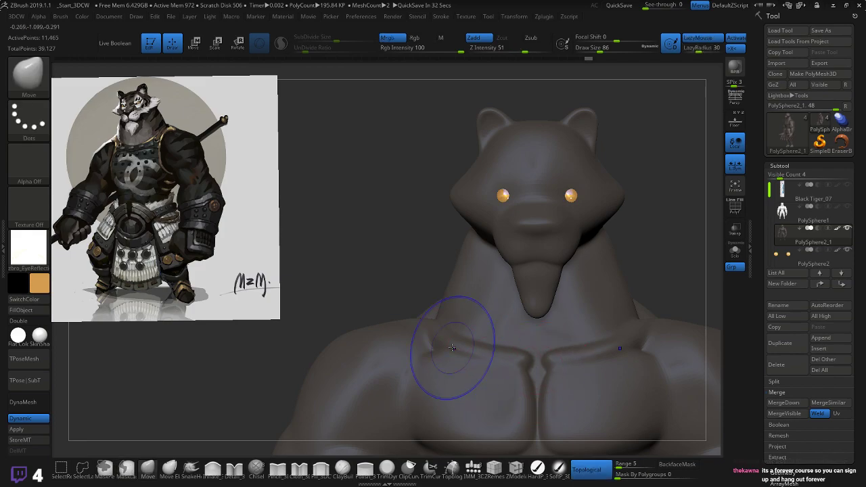
{"action": "mouse_move", "coordinate": [452, 347]}
{"action": "left_mouse_down", "text": "shift"}
{"action": "mouse_move", "coordinate": [406, 345]}
{"action": "mouse_move", "coordinate": [412, 369]}
{"action": "left_mouse_up", "text": "shift"}
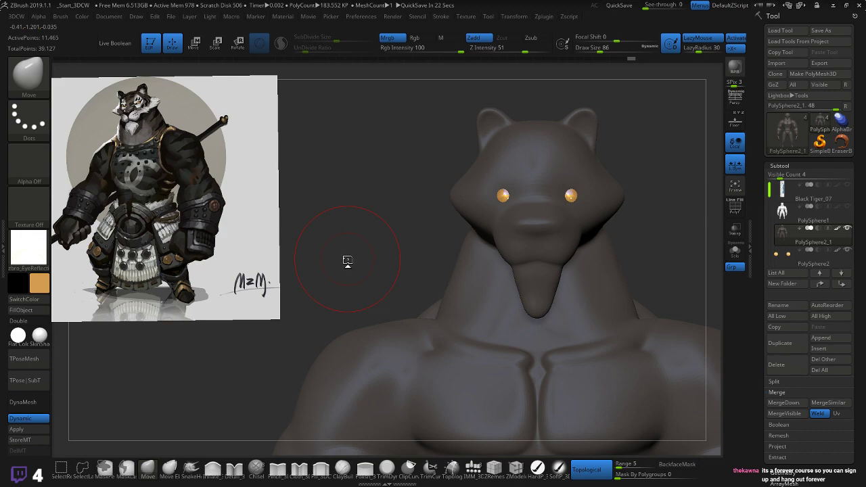
- Smooth the area behind the cheek where the head meets the neck
{"action": "mouse_move", "coordinate": [347, 260]}
{"action": "left_mouse_down", "text": "alt"}
{"action": "mouse_move", "coordinate": [464, 265]}
{"action": "mouse_move", "coordinate": [440, 271]}
{"action": "mouse_move", "coordinate": [437, 261]}
{"action": "left_mouse_up", "text": "alt"}
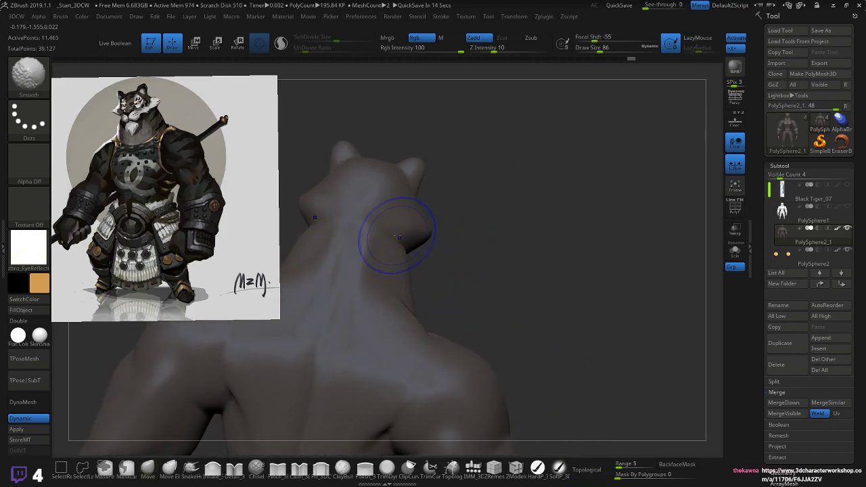
{"action": "left_click_drag", "start_coordinate": [397, 234], "coordinate": [393, 240], "text": "shift"}
{"action": "left_click_drag", "start_coordinate": [612, 273], "coordinate": [550, 259]}
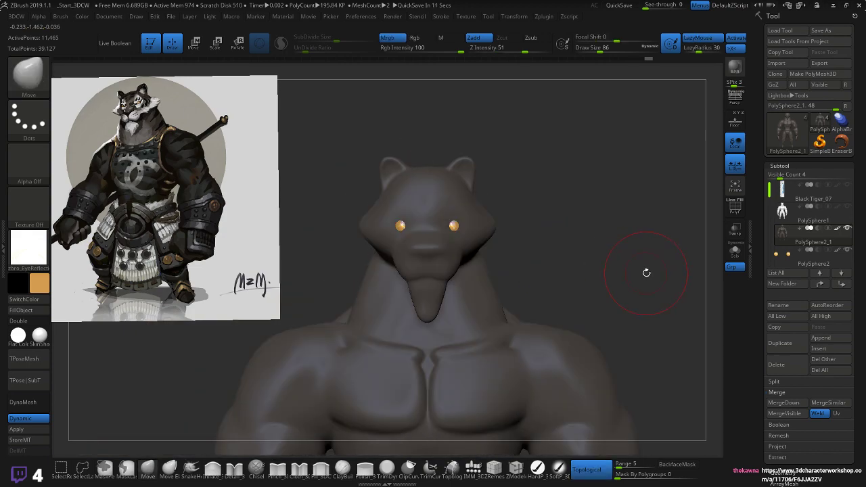
{"action": "left_click_drag", "start_coordinate": [646, 272], "coordinate": [559, 242]}
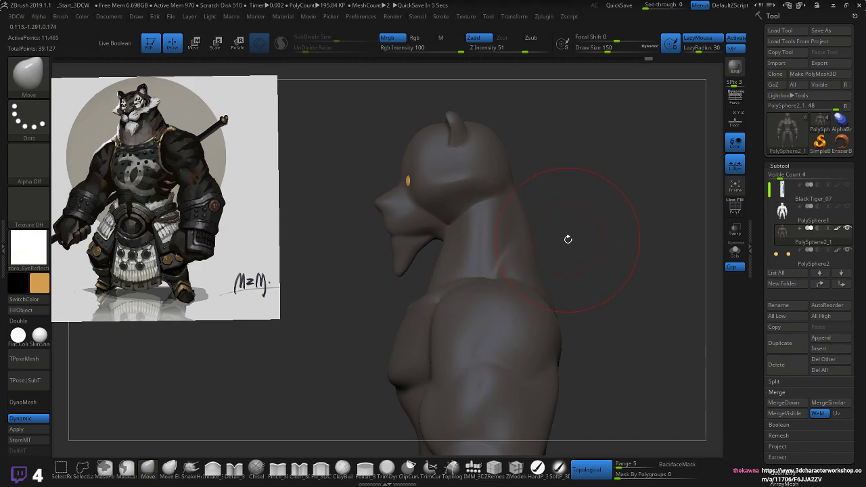
- Examine the body's polygroups and wireframe flow from the head down to the feet
{"action": "left_click", "coordinate": [150, 471]}
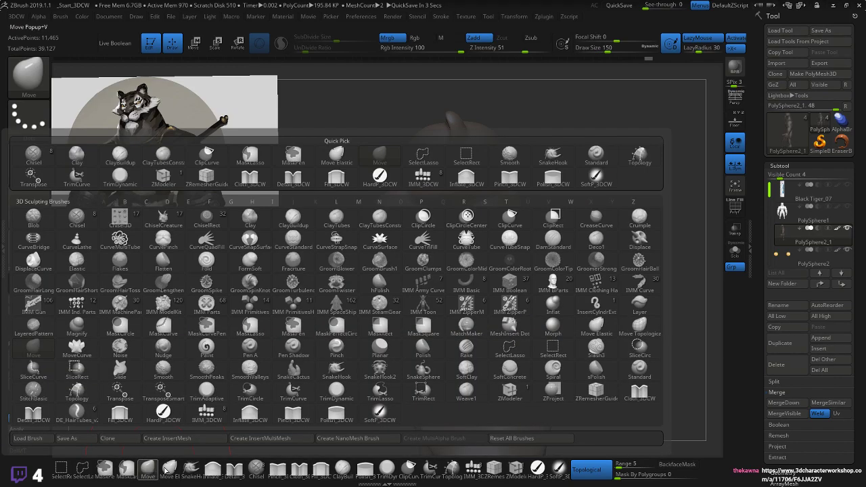
{"action": "key", "text": "shift+f"}
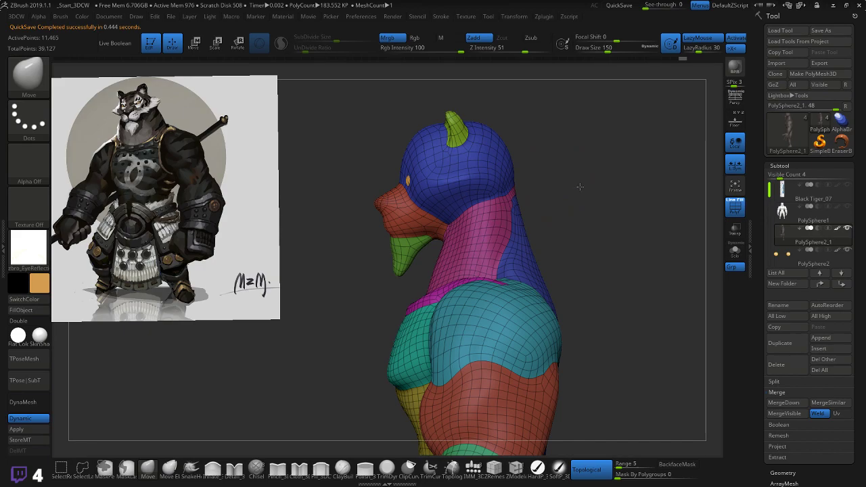
{"action": "mouse_move", "coordinate": [576, 188]}
{"action": "left_mouse_down", "text": "shift"}
{"action": "mouse_move", "coordinate": [596, 187]}
{"action": "mouse_move", "coordinate": [589, 207]}
{"action": "left_mouse_up", "text": "shift"}
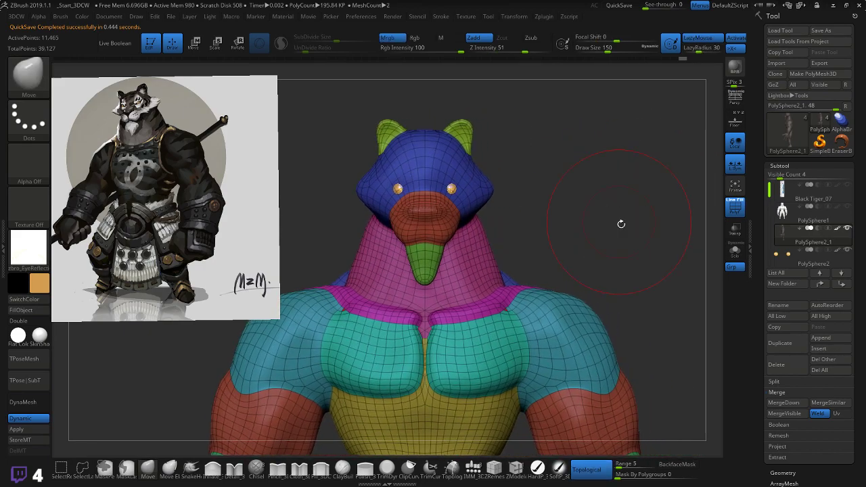
{"action": "left_click_drag", "start_coordinate": [619, 244], "coordinate": [595, 203], "text": "alt"}
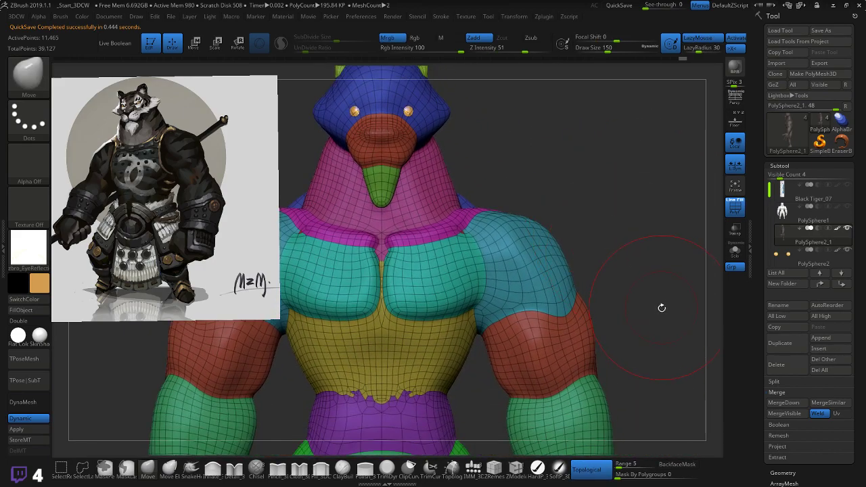
{"action": "mouse_move", "coordinate": [661, 308]}
{"action": "left_mouse_down", "text": "alt"}
{"action": "mouse_move", "coordinate": [686, 195]}
{"action": "mouse_move", "coordinate": [696, 208]}
{"action": "mouse_move", "coordinate": [694, 248]}
{"action": "mouse_move", "coordinate": [671, 260]}
{"action": "left_mouse_up", "text": "alt"}
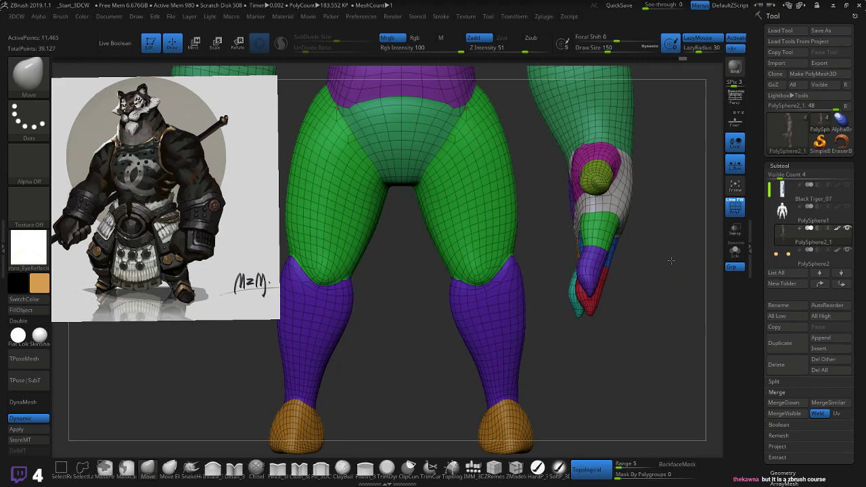
{"action": "left_click_drag", "start_coordinate": [683, 198], "coordinate": [689, 399], "text": "alt"}
{"action": "left_click_drag", "start_coordinate": [654, 203], "coordinate": [655, 313], "text": "alt"}
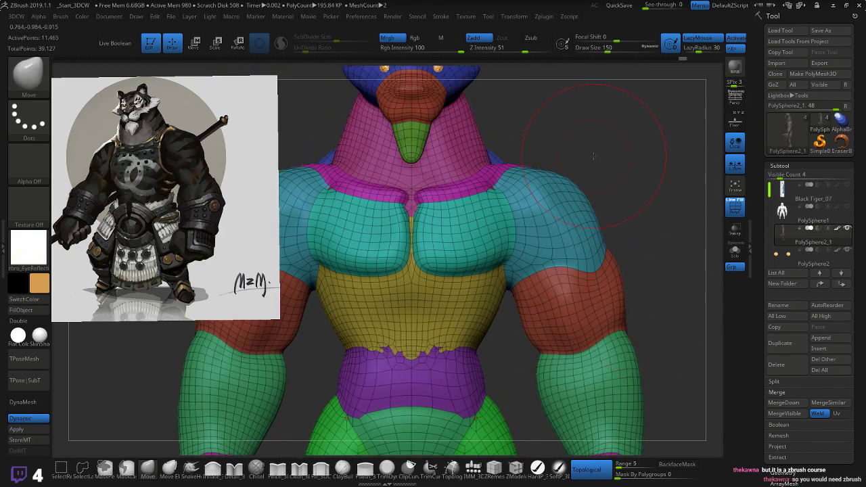
{"action": "left_click_drag", "start_coordinate": [594, 156], "coordinate": [617, 235], "text": "alt"}
{"action": "left_click_drag", "start_coordinate": [680, 203], "coordinate": [666, 264]}
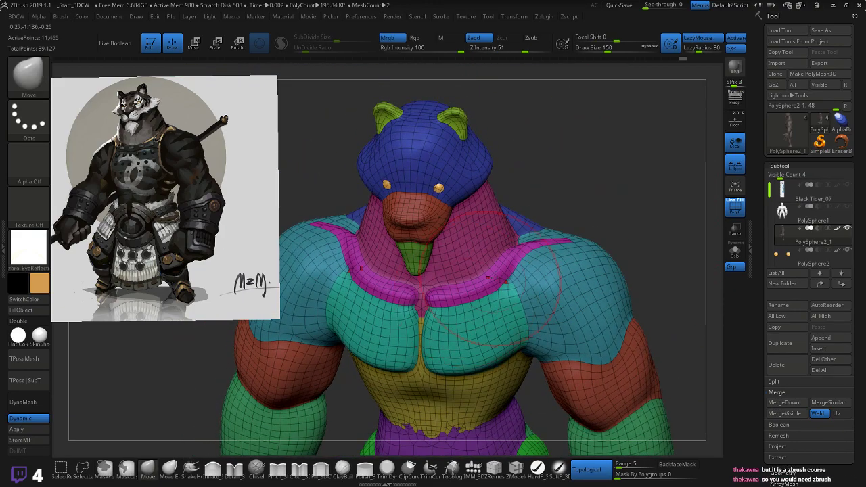
{"action": "mouse_move", "coordinate": [581, 194]}
{"action": "left_mouse_down"}
{"action": "mouse_move", "coordinate": [576, 187]}
{"action": "mouse_move", "coordinate": [567, 198]}
{"action": "left_mouse_up"}
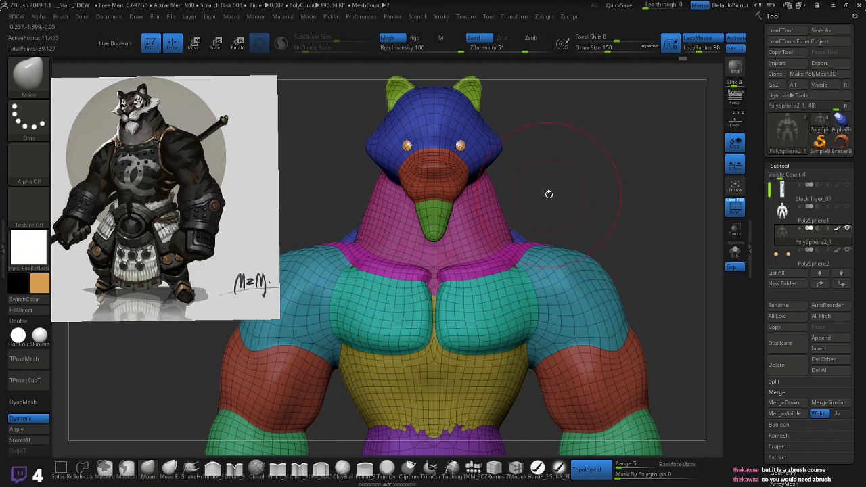
{"action": "left_click_drag", "start_coordinate": [638, 187], "coordinate": [590, 247]}
{"action": "mouse_move", "coordinate": [583, 213]}
{"action": "left_mouse_down"}
{"action": "mouse_move", "coordinate": [572, 224]}
{"action": "mouse_move", "coordinate": [570, 216]}
{"action": "mouse_move", "coordinate": [585, 237]}
{"action": "mouse_move", "coordinate": [589, 229]}
{"action": "mouse_move", "coordinate": [539, 266]}
{"action": "left_mouse_up"}
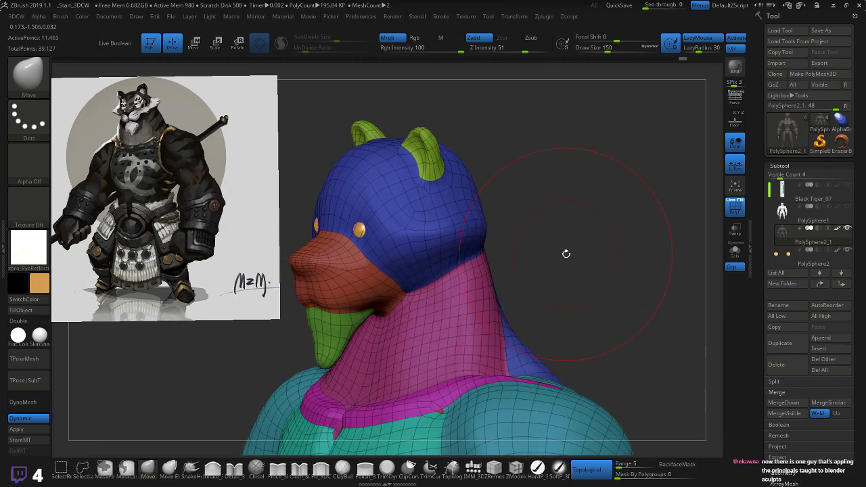
{"action": "key", "text": "shift+f"}
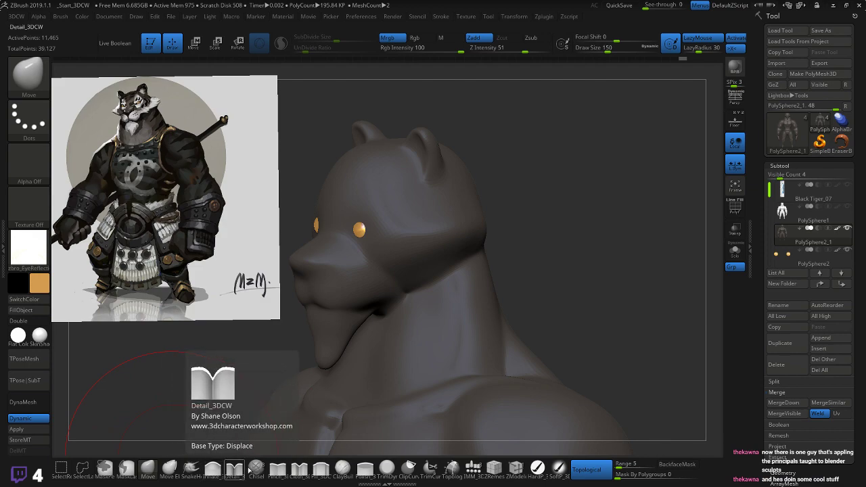
- Choose the Pinch_3DCW brush for the head and reduce its draw size to 30
{"action": "left_click", "coordinate": [277, 468]}
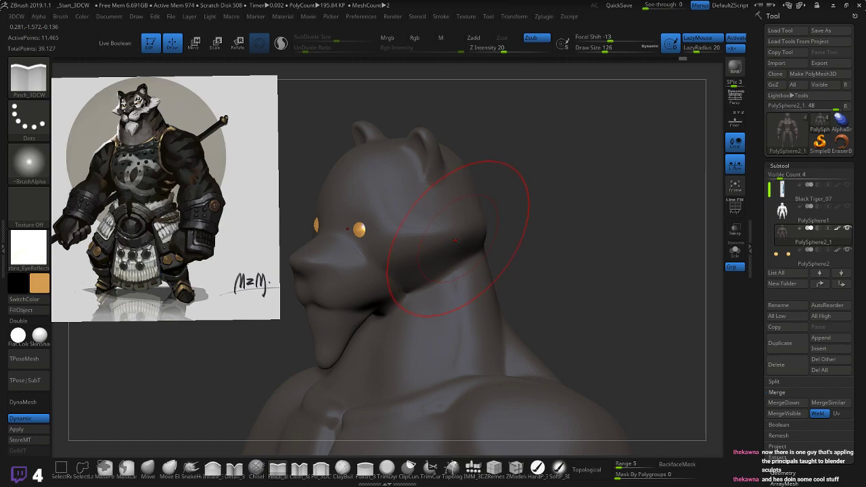
{"action": "key", "text": "bracketleft"}
{"action": "key", "text": "bracketleft"}
{"action": "mouse_move", "coordinate": [528, 222]}
{"action": "left_mouse_down"}
{"action": "mouse_move", "coordinate": [543, 226]}
{"action": "mouse_move", "coordinate": [508, 244]}
{"action": "mouse_move", "coordinate": [545, 221]}
{"action": "left_mouse_up"}
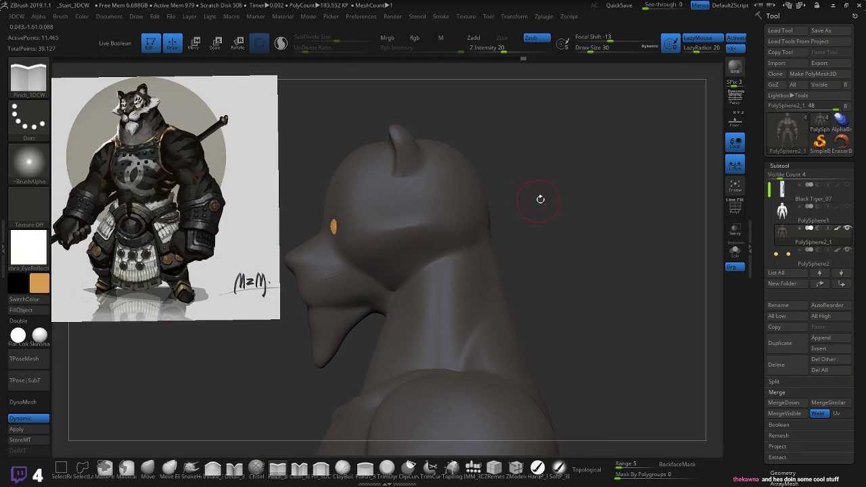
{"action": "right_click_drag", "start_coordinate": [540, 197], "coordinate": [564, 224]}
{"action": "mouse_move", "coordinate": [566, 207]}
{"action": "left_mouse_down"}
{"action": "mouse_move", "coordinate": [541, 203]}
{"action": "mouse_move", "coordinate": [567, 206]}
{"action": "left_mouse_up"}
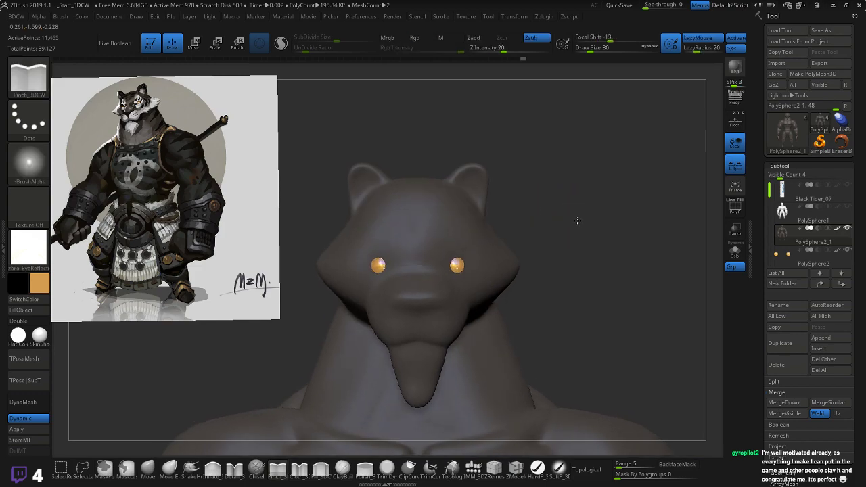
- Switch to the Move brush at draw size 46 and check the head's wireframe
{"action": "left_click", "coordinate": [147, 468]}
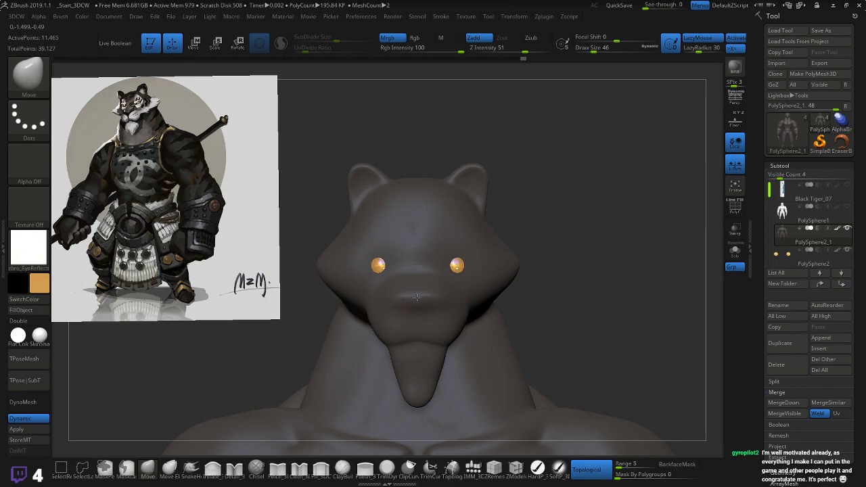
{"action": "key", "text": "shift+f"}
{"action": "left_click_drag", "start_coordinate": [516, 255], "coordinate": [381, 304]}
{"action": "key", "text": "shift+f"}
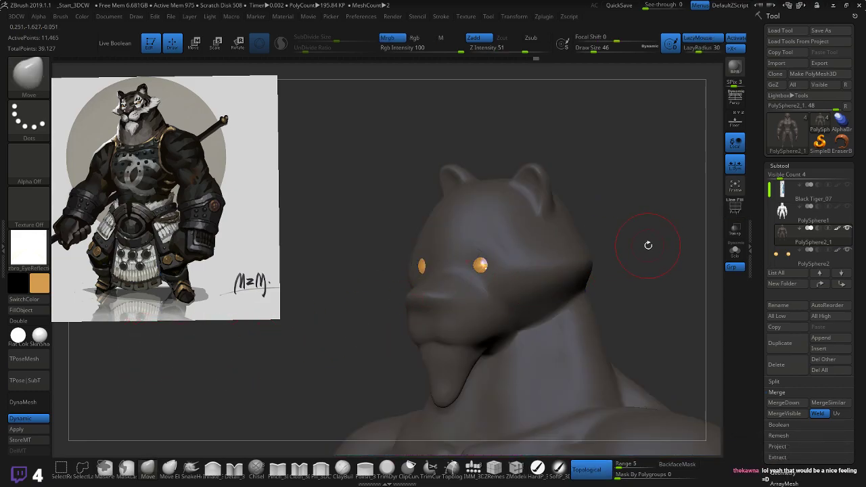
- Face the tiger model from the front and try enlarging the reference image in Spotlight
{"action": "mouse_move", "coordinate": [648, 245]}
{"action": "left_mouse_down", "text": "shift"}
{"action": "mouse_move", "coordinate": [663, 253]}
{"action": "mouse_move", "coordinate": [642, 257]}
{"action": "mouse_move", "coordinate": [651, 272]}
{"action": "mouse_move", "coordinate": [638, 287]}
{"action": "mouse_move", "coordinate": [653, 232]}
{"action": "mouse_move", "coordinate": [625, 273]}
{"action": "left_mouse_up", "text": "shift"}
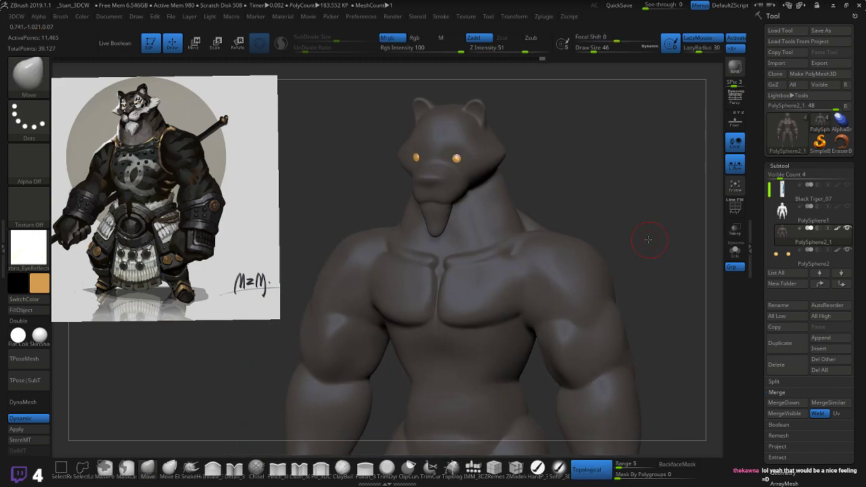
{"action": "mouse_move", "coordinate": [643, 244]}
{"action": "left_mouse_down"}
{"action": "mouse_move", "coordinate": [657, 244]}
{"action": "mouse_move", "coordinate": [593, 224]}
{"action": "left_mouse_up"}
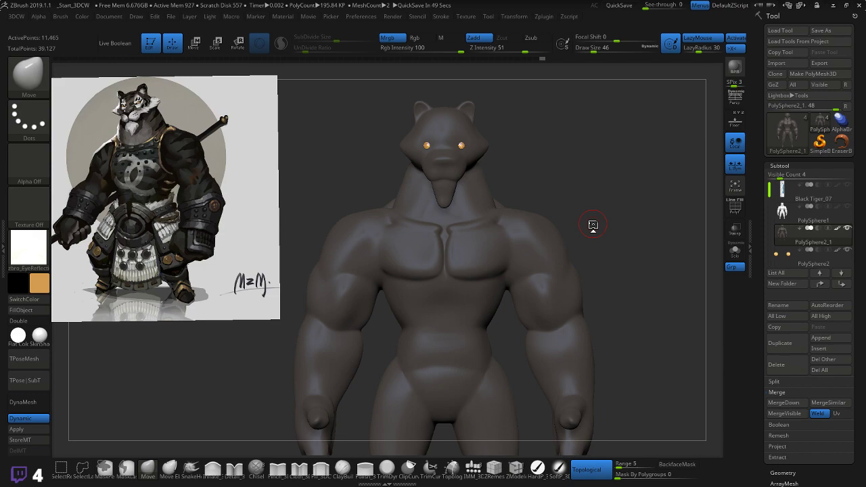
{"action": "left_click_drag", "start_coordinate": [623, 214], "coordinate": [627, 257], "text": "alt"}
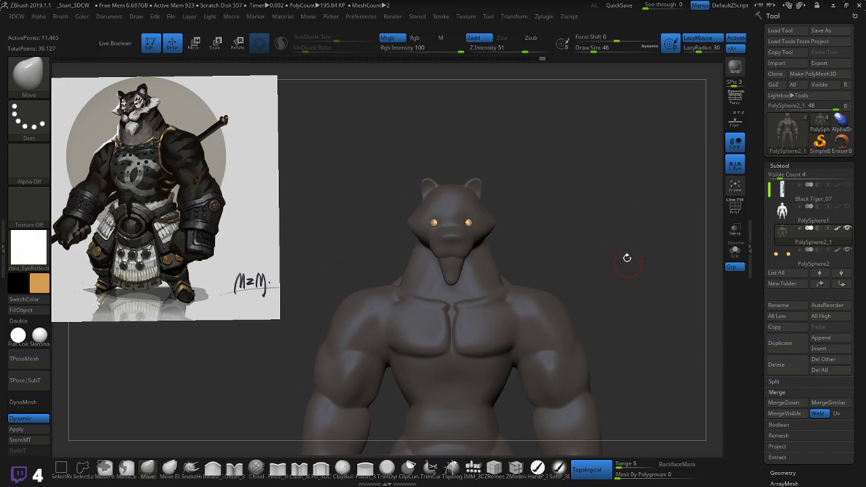
{"action": "left_click_drag", "start_coordinate": [586, 199], "coordinate": [652, 234], "text": "alt"}
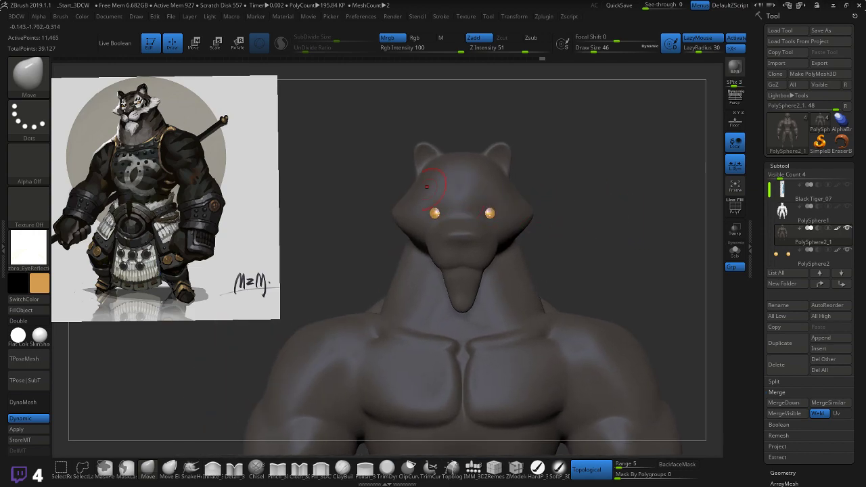
{"action": "key", "text": "z"}
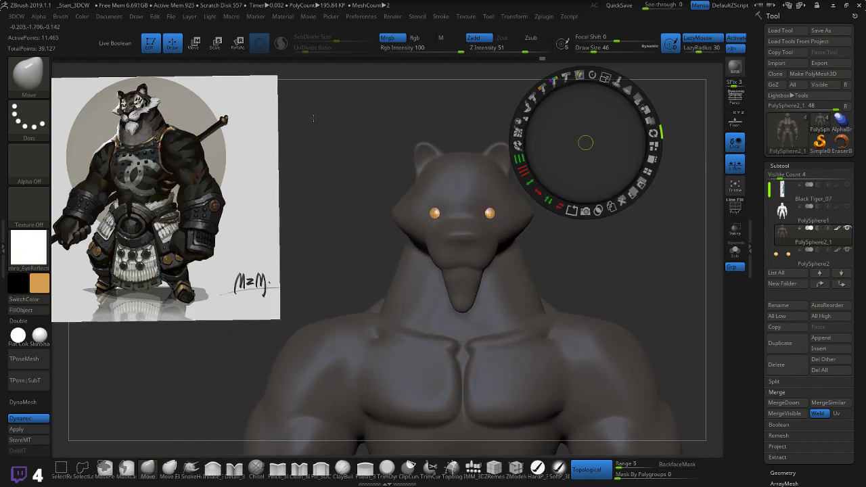
{"action": "mouse_move", "coordinate": [570, 124]}
{"action": "left_mouse_down"}
{"action": "mouse_move", "coordinate": [382, 142]}
{"action": "mouse_move", "coordinate": [581, 128]}
{"action": "left_mouse_up"}
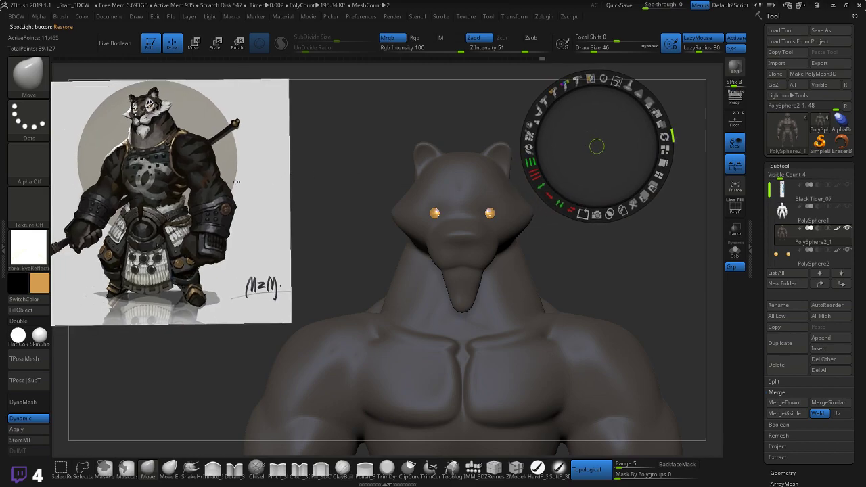
{"action": "left_click", "coordinate": [187, 185]}
{"action": "left_click_drag", "start_coordinate": [186, 185], "coordinate": [196, 205]}
{"action": "left_click_drag", "start_coordinate": [217, 140], "coordinate": [237, 151]}
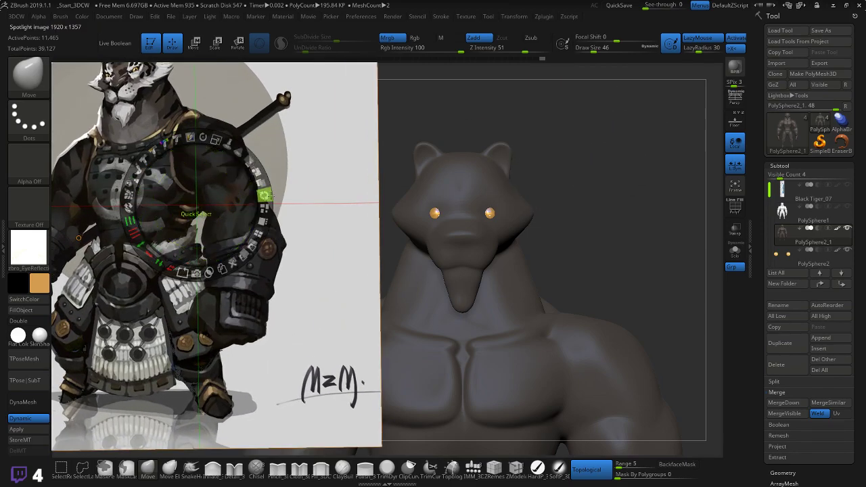
- Try rotating the enlarged reference image and moving the Spotlight dial away from the tiger figure
{"action": "left_click_drag", "start_coordinate": [203, 137], "coordinate": [217, 139]}
{"action": "left_click_drag", "start_coordinate": [239, 100], "coordinate": [222, 177]}
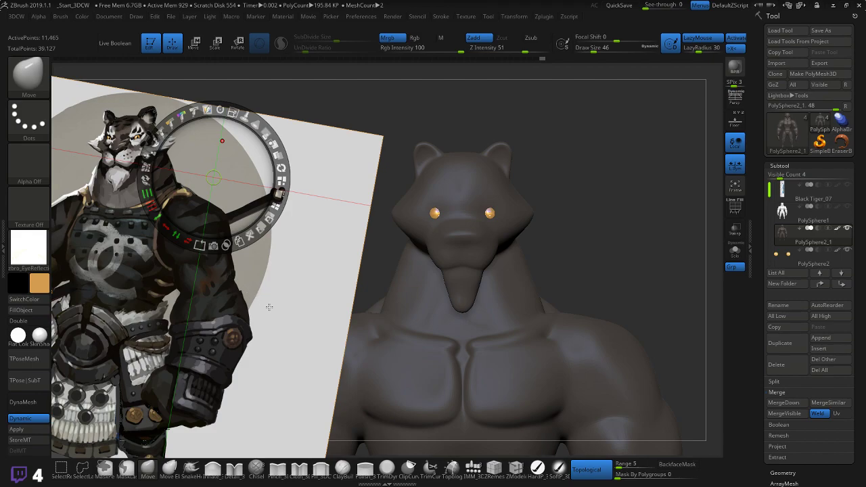
{"action": "left_click_drag", "start_coordinate": [219, 110], "coordinate": [368, 179]}
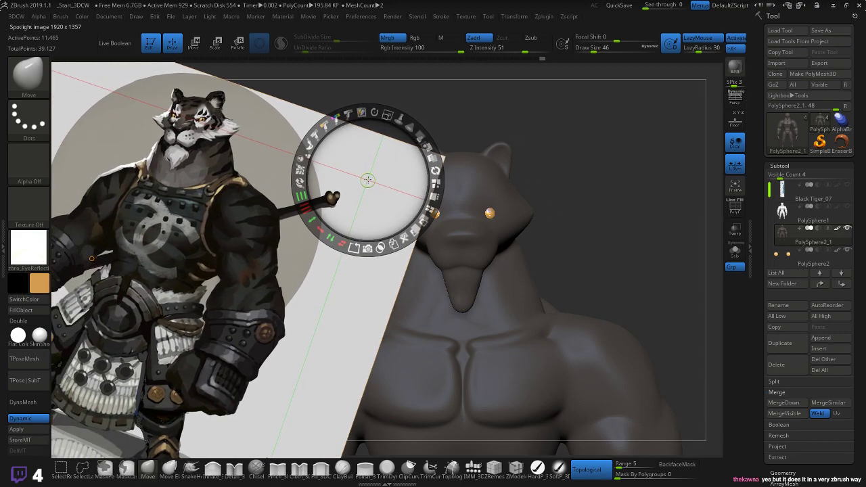
- Shrink and straighten the reference image, place it beside the model, and close the Spotlight dial
{"action": "left_click_drag", "start_coordinate": [387, 114], "coordinate": [353, 115]}
{"action": "left_click", "coordinate": [436, 170]}
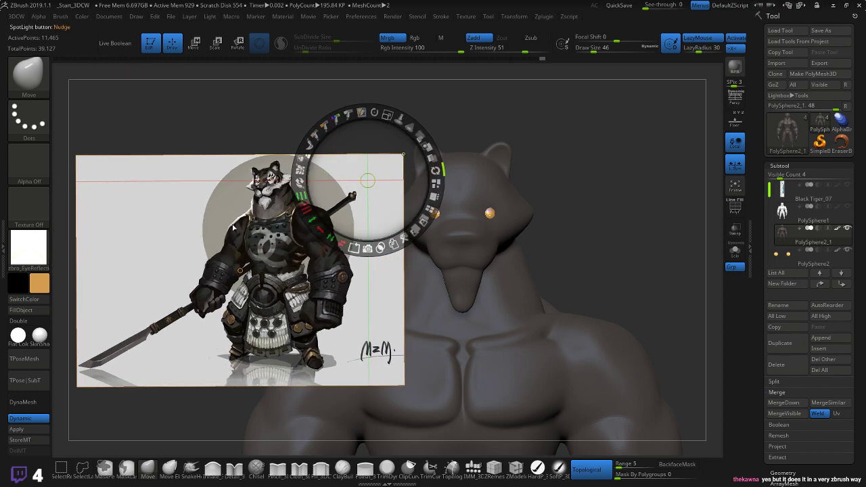
{"action": "left_click_drag", "start_coordinate": [275, 229], "coordinate": [129, 153]}
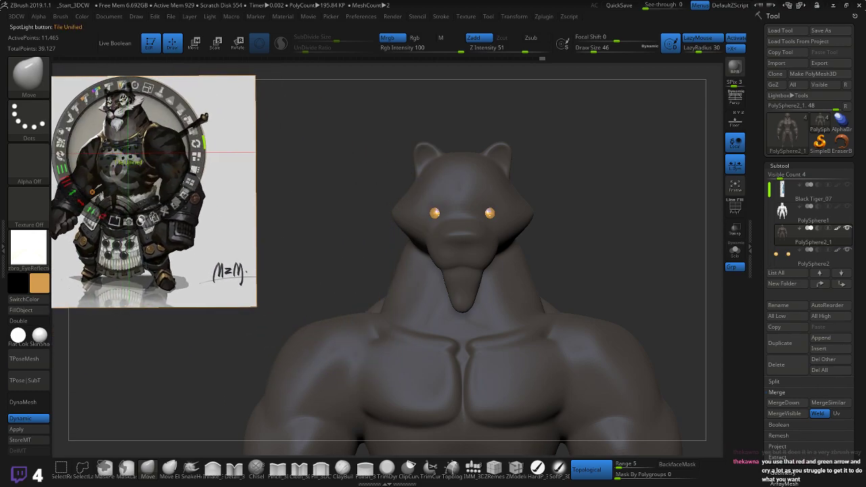
{"action": "key", "text": "z"}
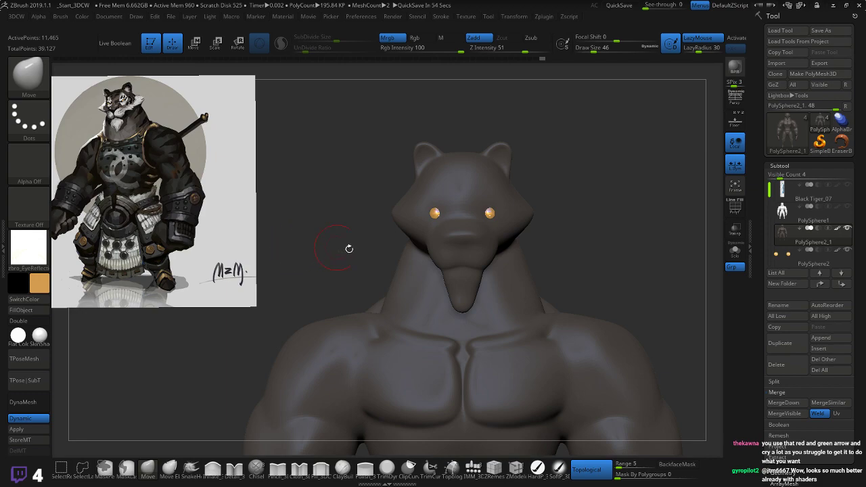
- Set the main colour to white (255, 255, 255) and fill the tiger's body with it
{"action": "mouse_move", "coordinate": [605, 245]}
{"action": "left_mouse_down"}
{"action": "mouse_move", "coordinate": [582, 238]}
{"action": "mouse_move", "coordinate": [607, 242]}
{"action": "left_mouse_up"}
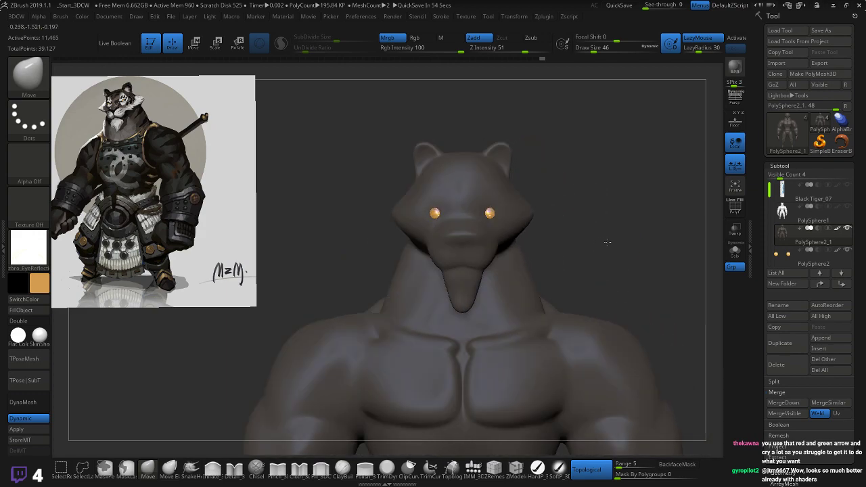
{"action": "left_click", "coordinate": [35, 285]}
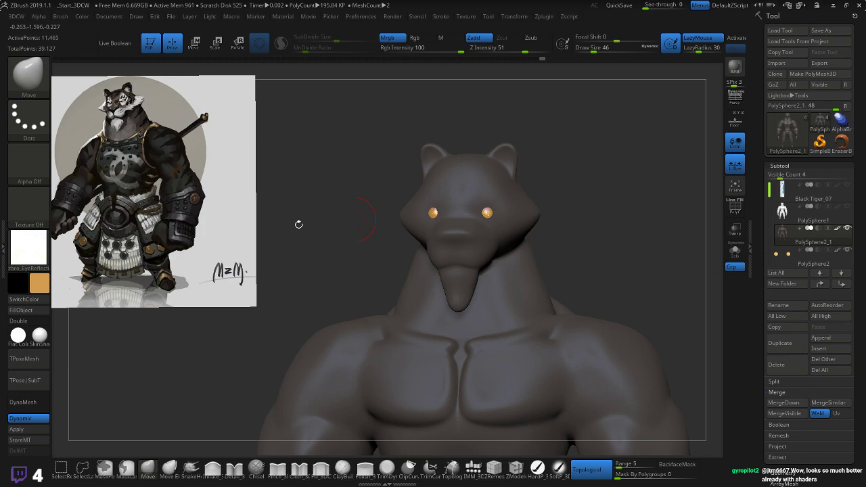
{"action": "left_click", "coordinate": [43, 280]}
{"action": "left_click", "coordinate": [67, 220]}
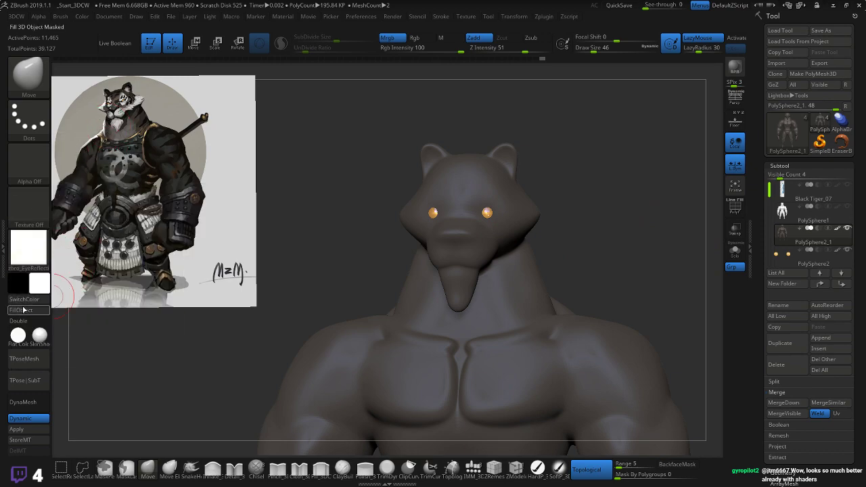
{"action": "left_click", "coordinate": [24, 310]}
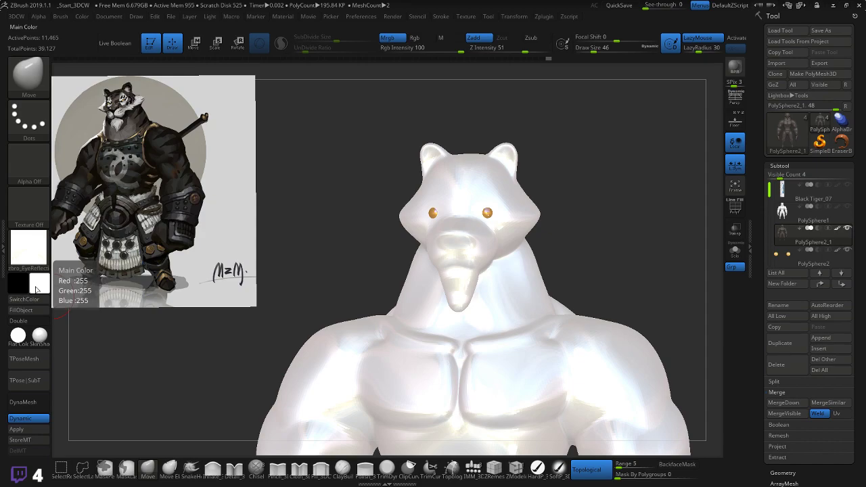
- Choose the zbro_modeling material and fill the tiger's body with it
{"action": "left_click", "coordinate": [36, 289]}
{"action": "left_click", "coordinate": [29, 247]}
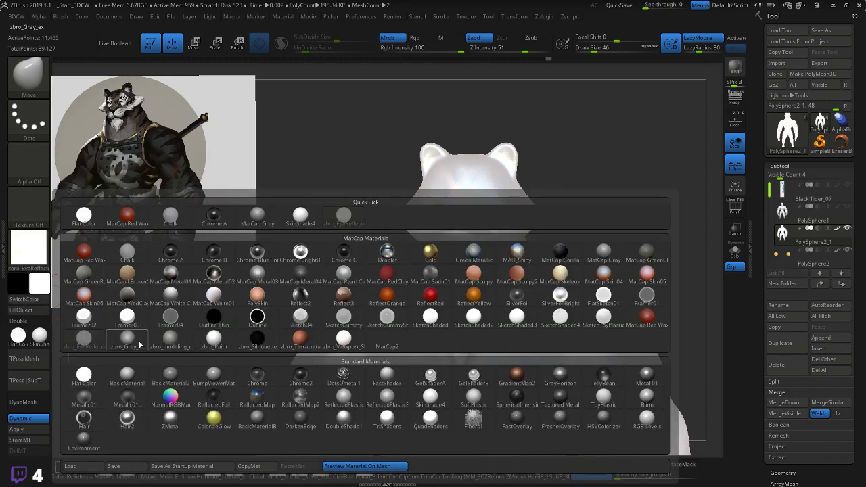
{"action": "left_click", "coordinate": [165, 342]}
{"action": "left_click", "coordinate": [21, 310]}
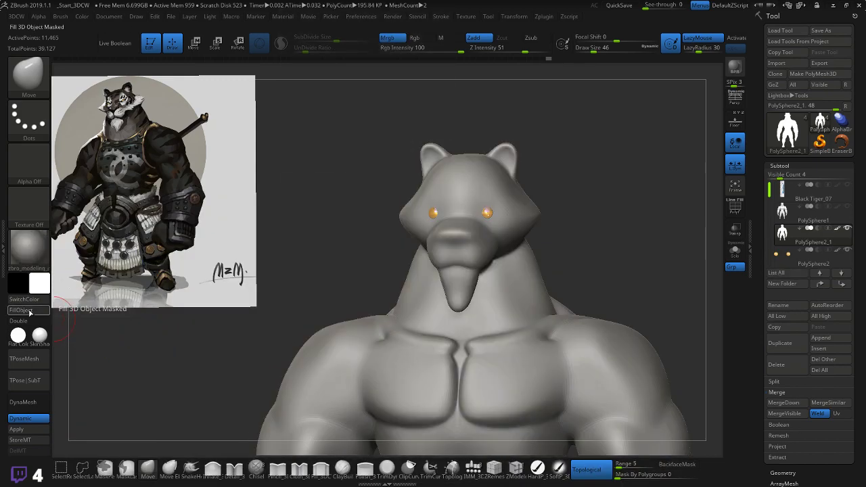
{"action": "left_click_drag", "start_coordinate": [594, 217], "coordinate": [643, 274]}
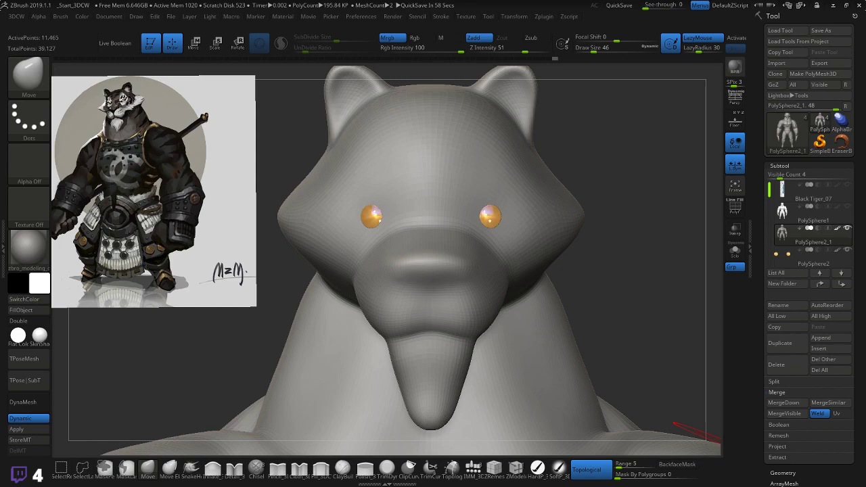
- Switch to Photoshop, hide the red guide lines on Layer 2, and examine the tiger's head up close
{"action": "key", "text": "alt+Tab"}
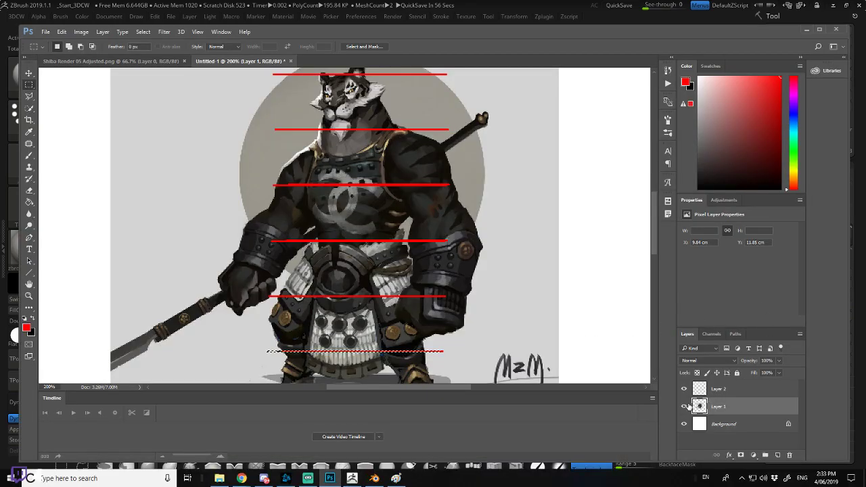
{"action": "left_click", "coordinate": [683, 391]}
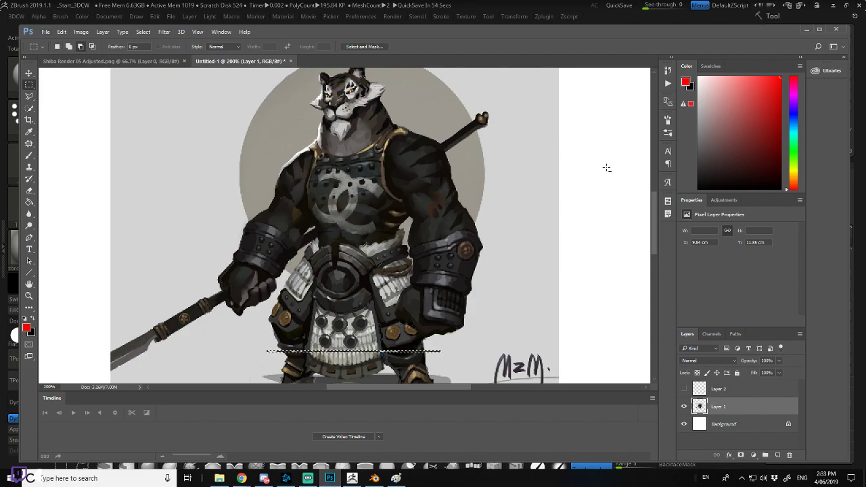
{"action": "left_click_drag", "start_coordinate": [655, 213], "coordinate": [651, 191]}
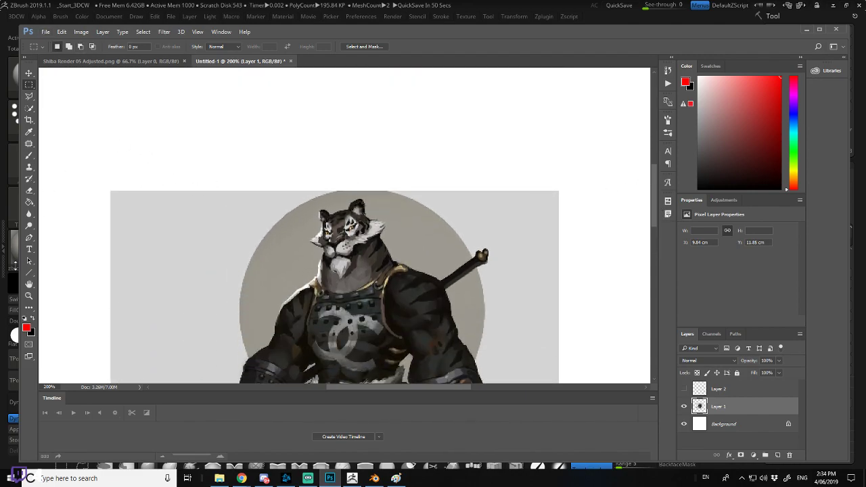
{"action": "double_click", "coordinate": [29, 295]}
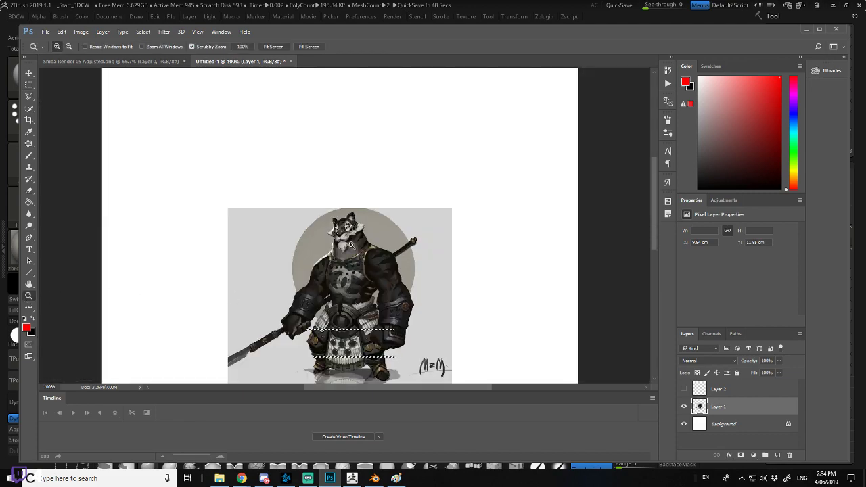
{"action": "left_click_drag", "start_coordinate": [351, 245], "coordinate": [359, 254]}
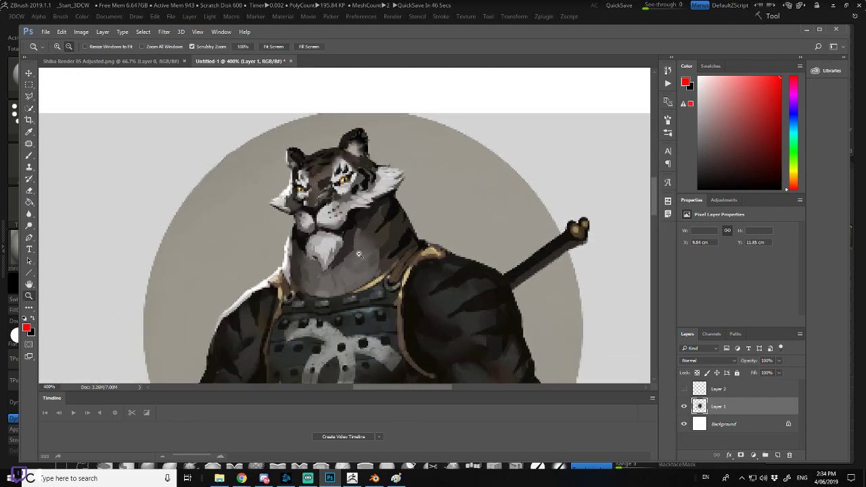
{"action": "left_click", "coordinate": [360, 255], "text": "alt"}
{"action": "left_click", "coordinate": [359, 255], "text": "alt"}
{"action": "left_click", "coordinate": [359, 254], "text": "alt"}
- Close Untitled-1 without saving and open the m-zm- image from the Black Tiger folder in Photoshop
{"action": "left_click", "coordinate": [291, 60]}
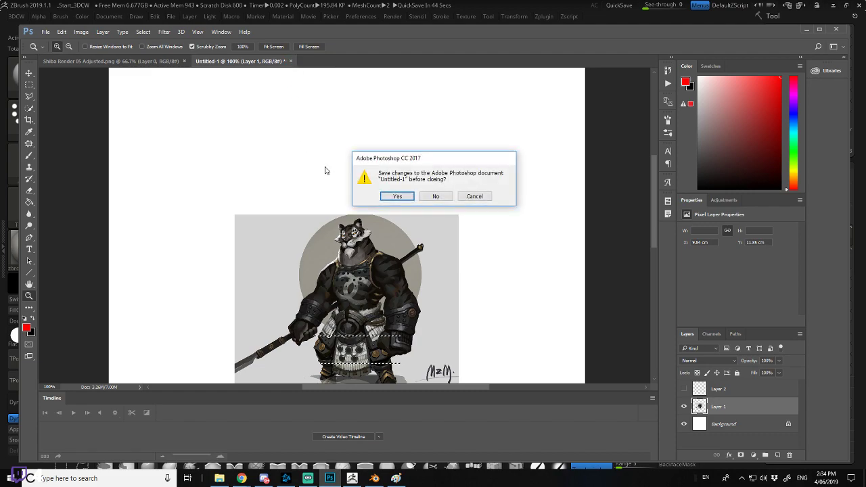
{"action": "left_click", "coordinate": [427, 196]}
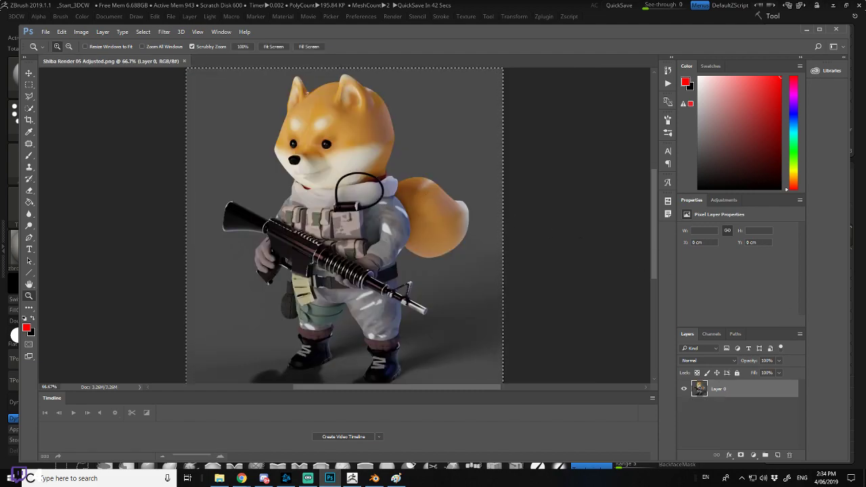
{"action": "key", "text": "alt+Tab"}
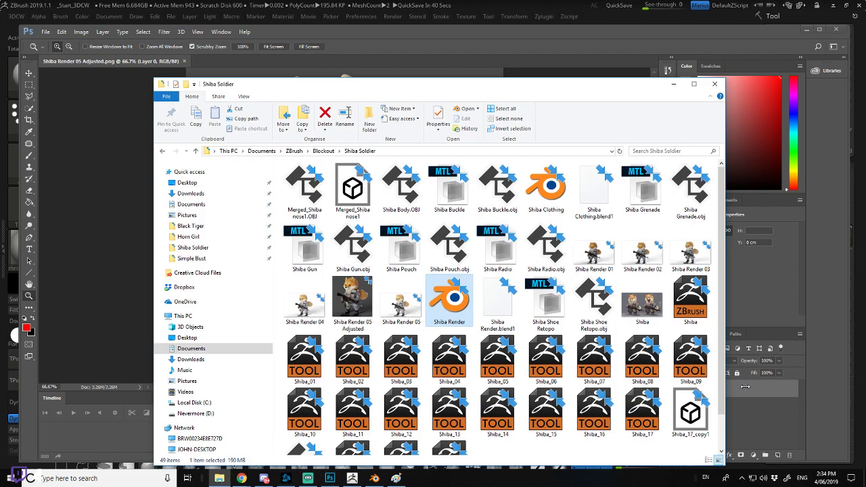
{"action": "left_click", "coordinate": [323, 150]}
{"action": "double_click", "coordinate": [304, 178]}
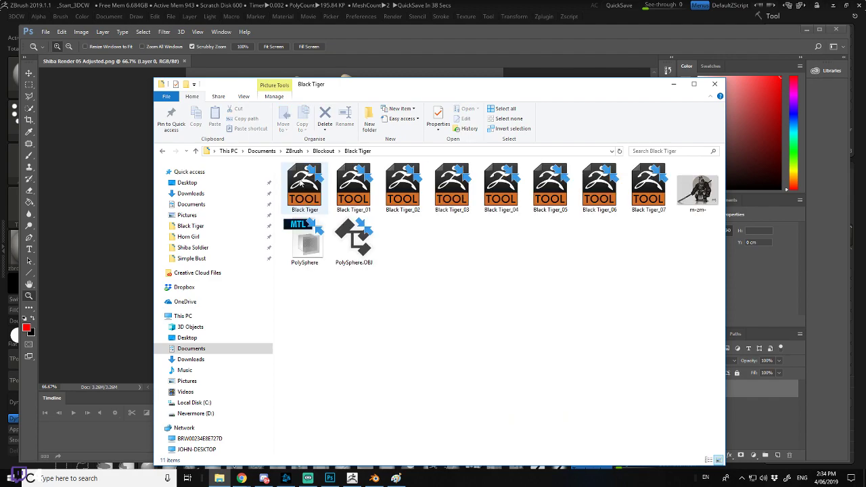
{"action": "left_click_drag", "start_coordinate": [703, 194], "coordinate": [500, 161]}
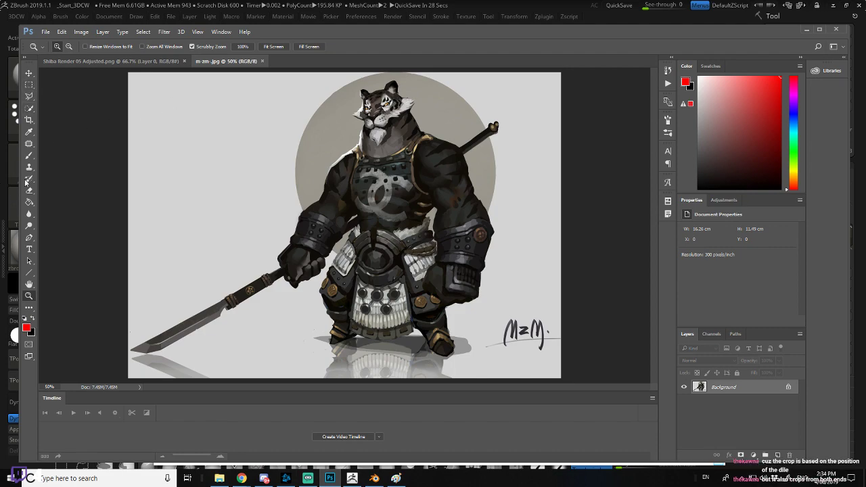
- Crop the artwork to the tiger's head and neck
{"action": "left_click", "coordinate": [30, 119]}
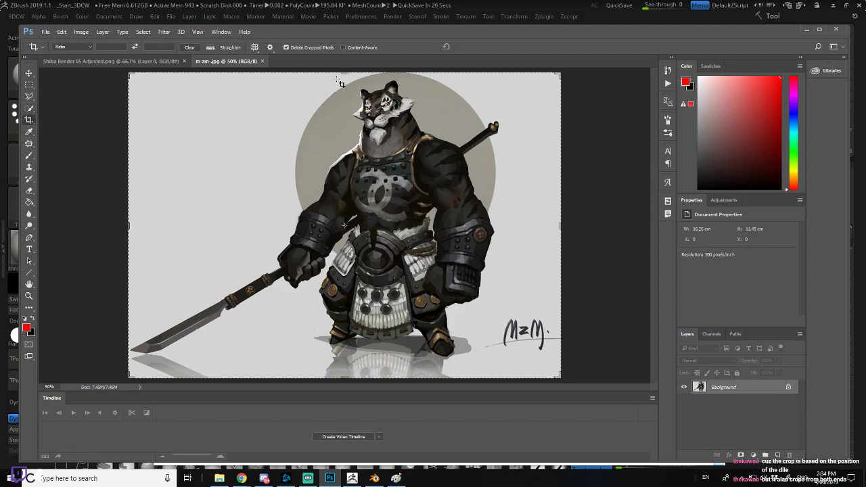
{"action": "left_click_drag", "start_coordinate": [338, 80], "coordinate": [437, 160]}
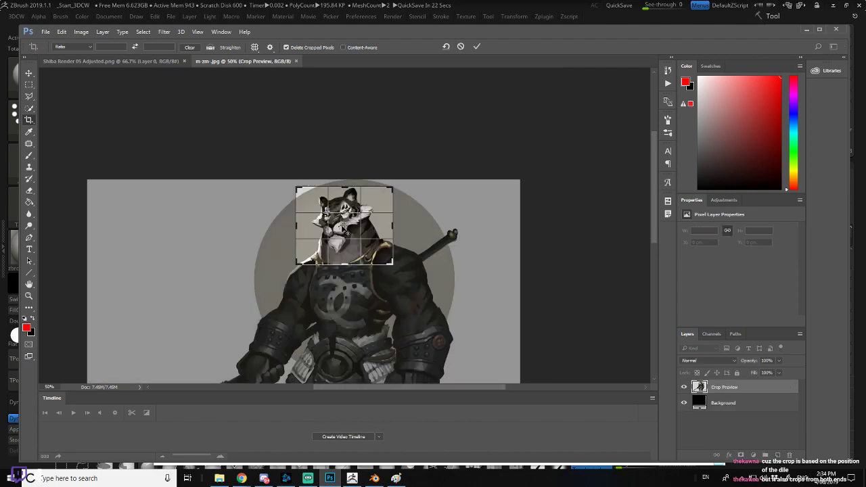
{"action": "left_click", "coordinate": [477, 47]}
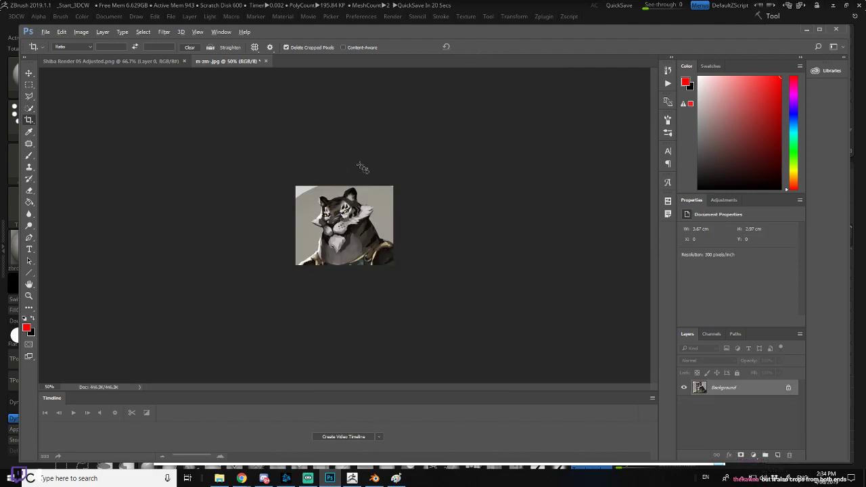
- Save the cropped head artwork in the Black Tiger folder as a PNG named Tiger Head, accepting the crop and default PNG options
{"action": "left_click", "coordinate": [45, 31]}
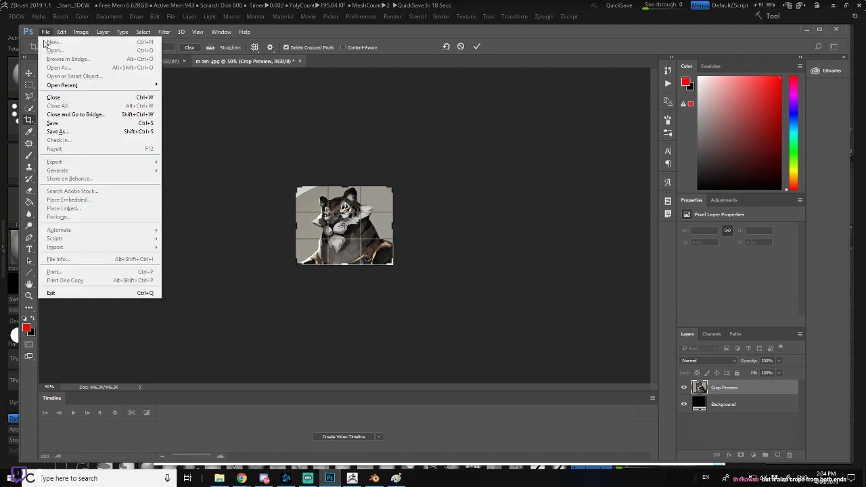
{"action": "left_click", "coordinate": [113, 132]}
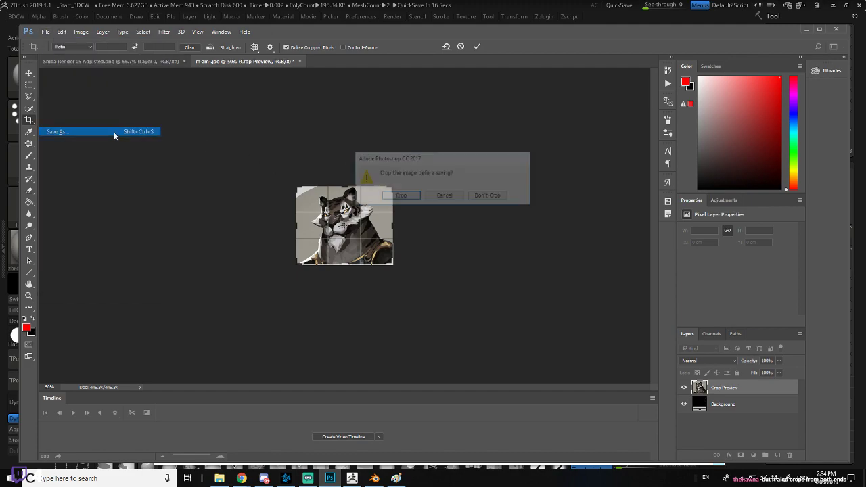
{"action": "left_click", "coordinate": [400, 196]}
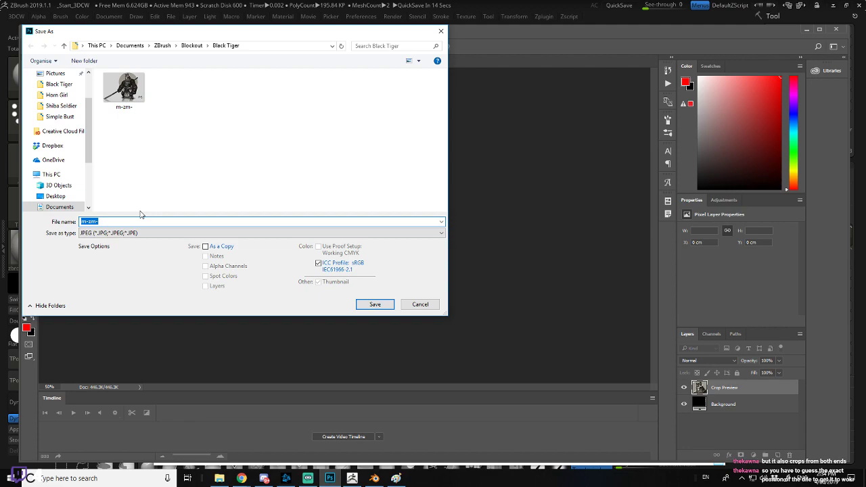
{"action": "left_click", "coordinate": [135, 232]}
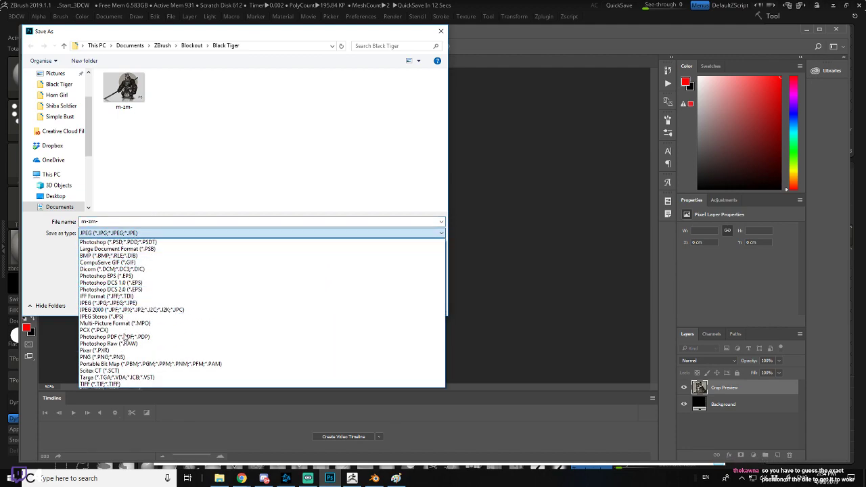
{"action": "left_click", "coordinate": [102, 356]}
{"action": "double_click", "coordinate": [106, 224]}
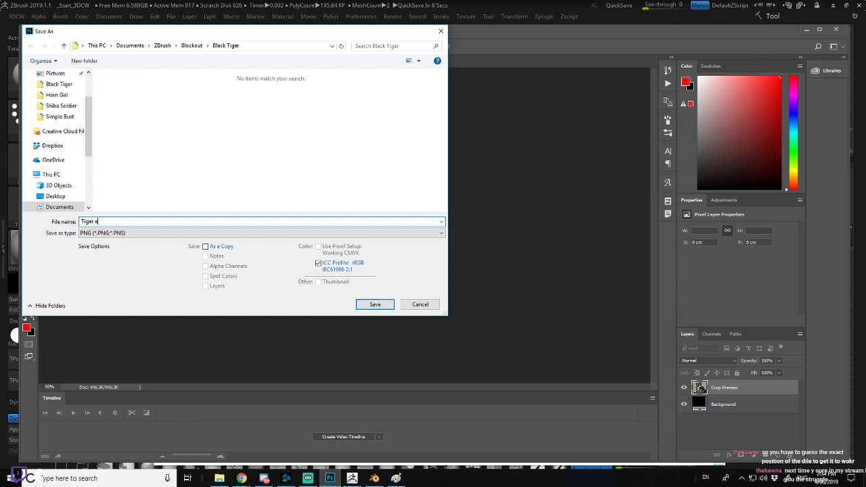
{"action": "key", "text": "Return"}
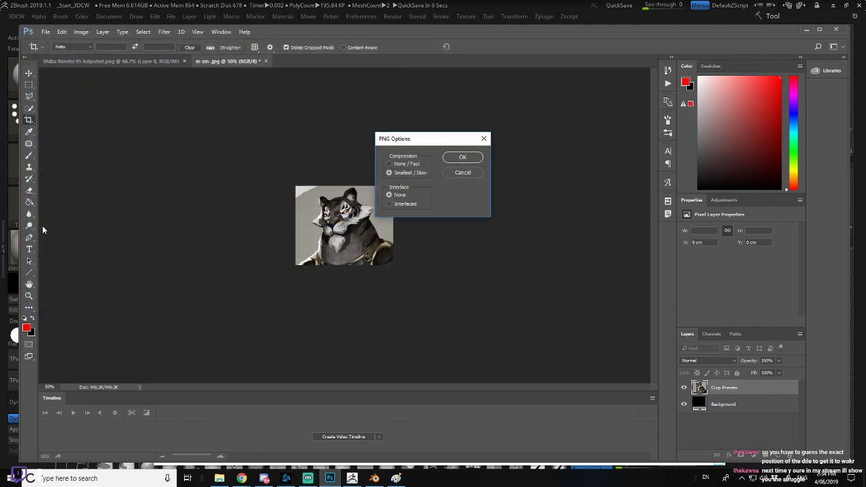
{"action": "left_click", "coordinate": [464, 157]}
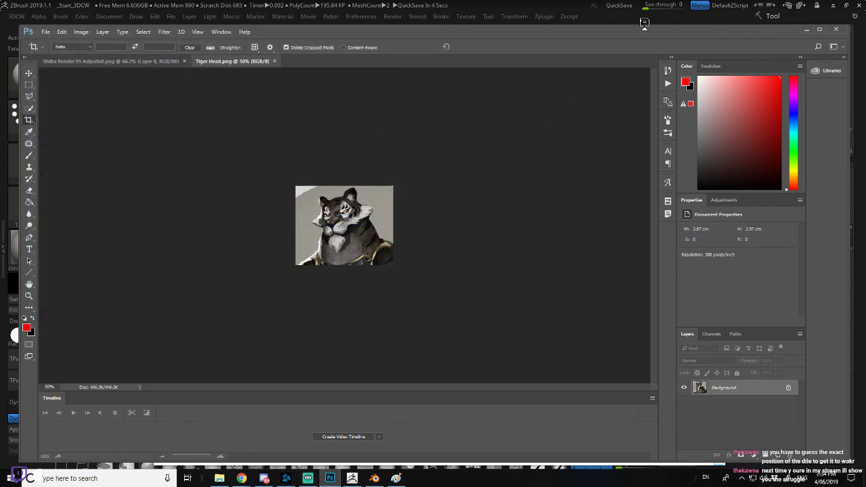
- Switch back to ZBrush and delete the full-body reference image from Spotlight
{"action": "left_click", "coordinate": [643, 19]}
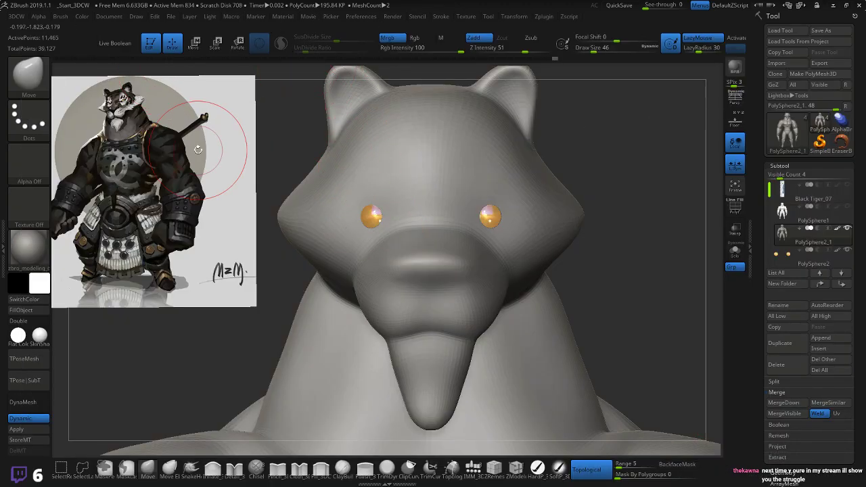
{"action": "key", "text": "shift+z"}
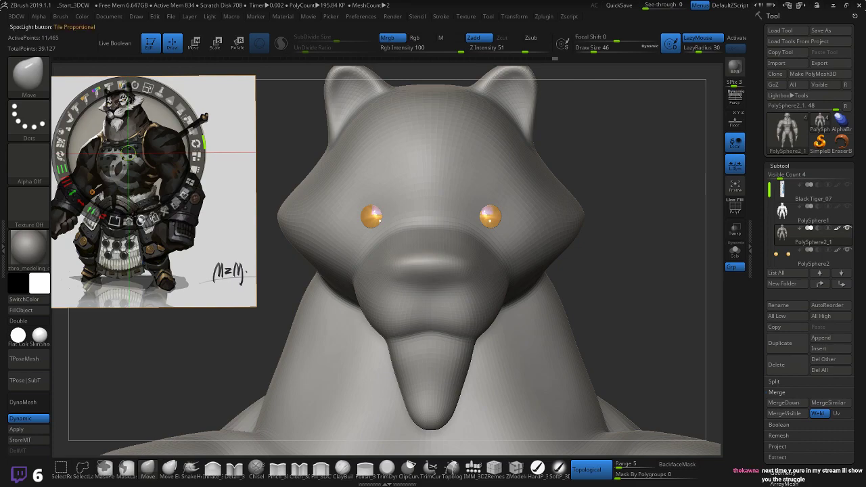
{"action": "left_click", "coordinate": [165, 214]}
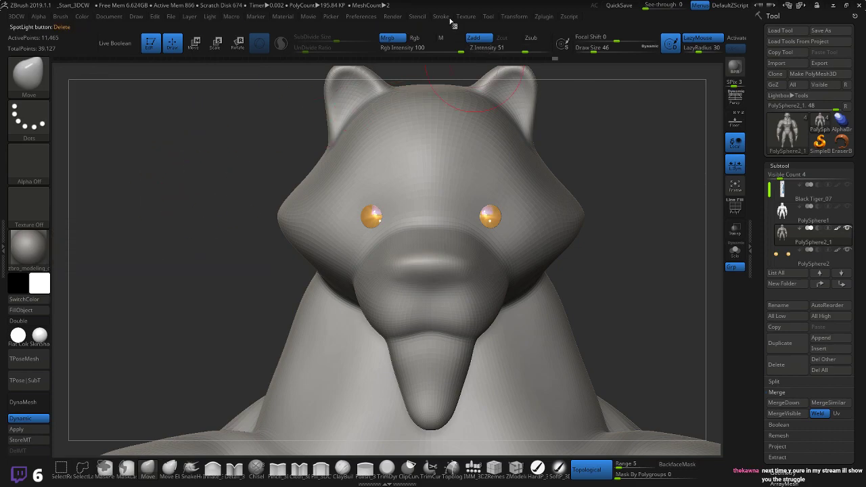
- Import the Tiger Head image as a texture and add it to Spotlight
{"action": "left_click", "coordinate": [465, 17]}
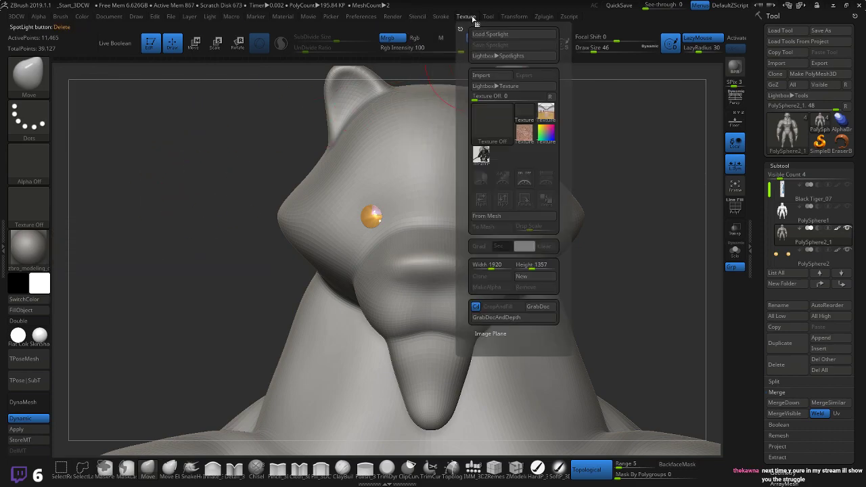
{"action": "left_click", "coordinate": [485, 75]}
{"action": "left_click", "coordinate": [155, 68]}
{"action": "double_click", "coordinate": [155, 68]}
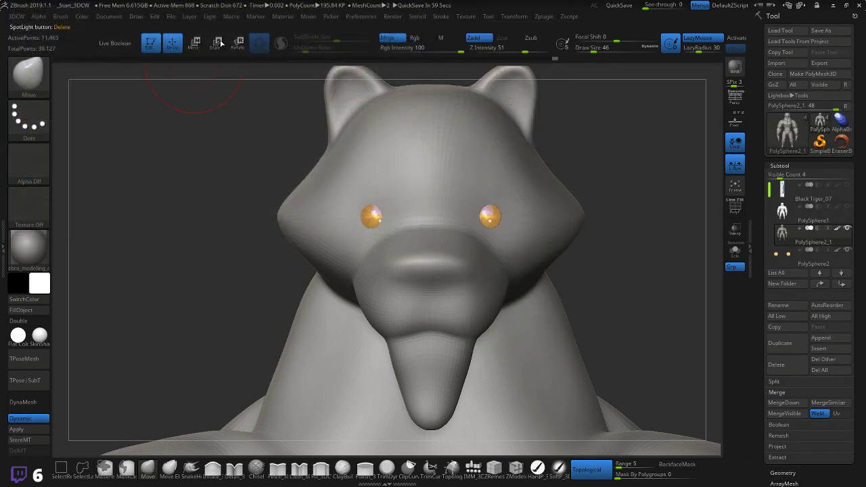
{"action": "left_click", "coordinate": [466, 18]}
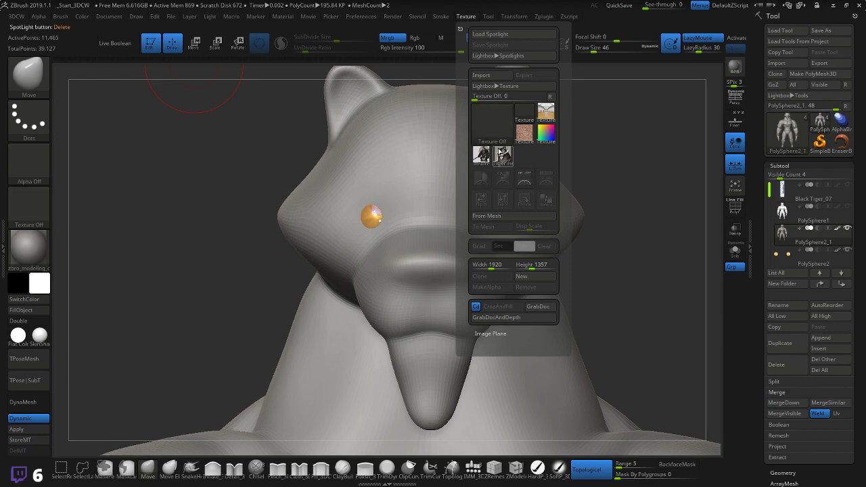
{"action": "left_click", "coordinate": [546, 201]}
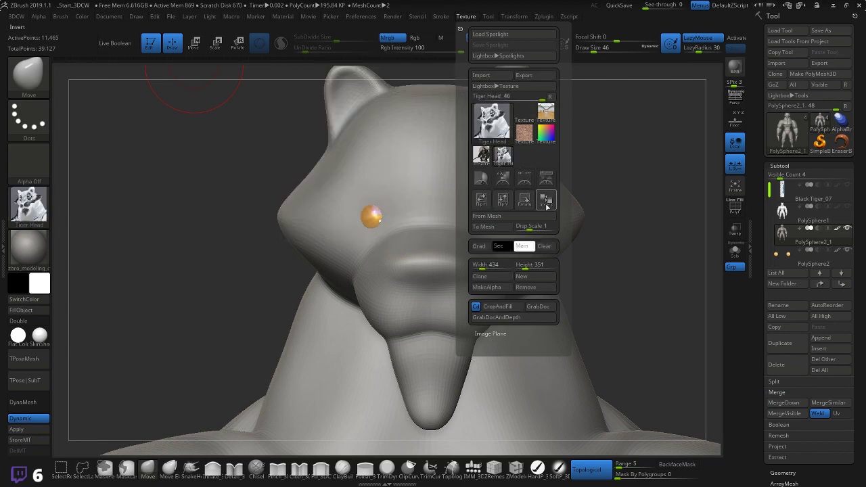
{"action": "left_click", "coordinate": [546, 202]}
{"action": "left_click", "coordinate": [545, 181]}
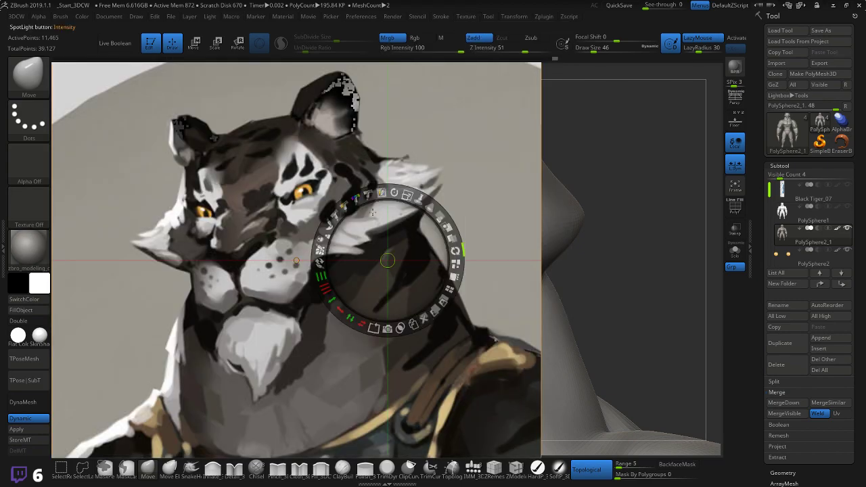
- Scale down the Tiger Head reference, place it clear of the sculpted head, and leave Spotlight editing
{"action": "left_click_drag", "start_coordinate": [407, 195], "coordinate": [338, 181]}
{"action": "left_click_drag", "start_coordinate": [393, 247], "coordinate": [195, 140]}
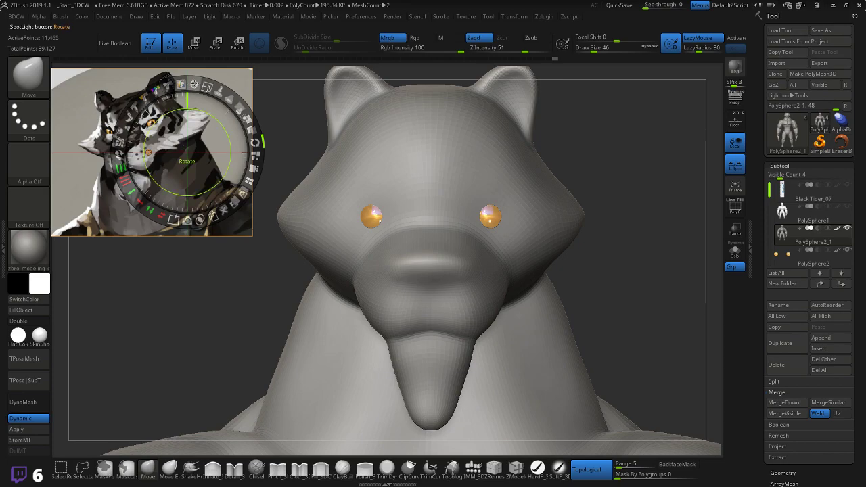
{"action": "left_click_drag", "start_coordinate": [194, 85], "coordinate": [281, 125]}
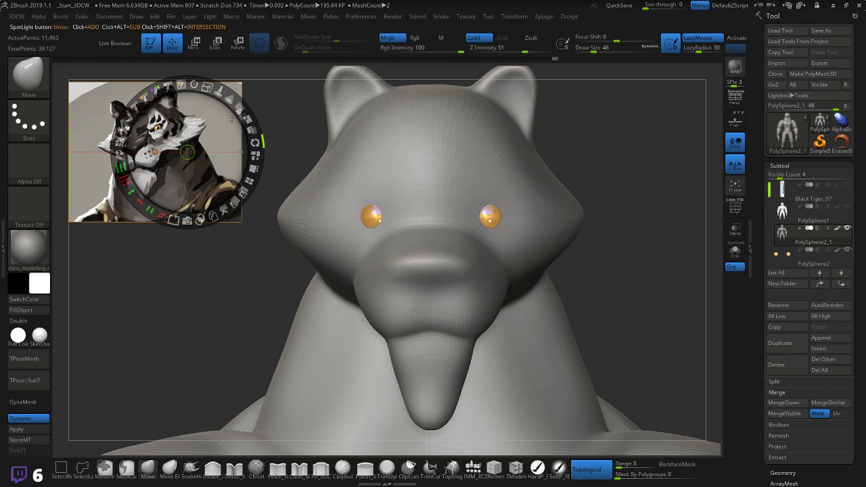
{"action": "key", "text": "z"}
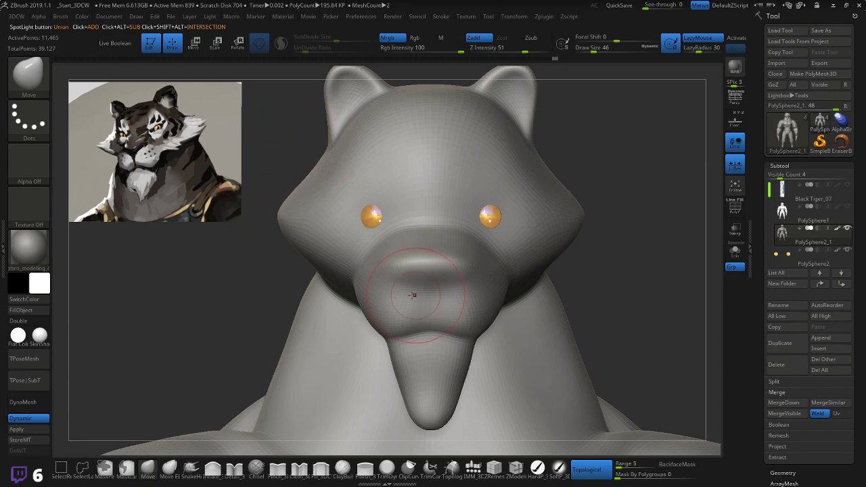
- Try to apply the body's dynamic subdivision as real subdivision levels and adjust the nose and brow in profile with the Move brush
{"action": "left_click_drag", "start_coordinate": [232, 275], "coordinate": [215, 287]}
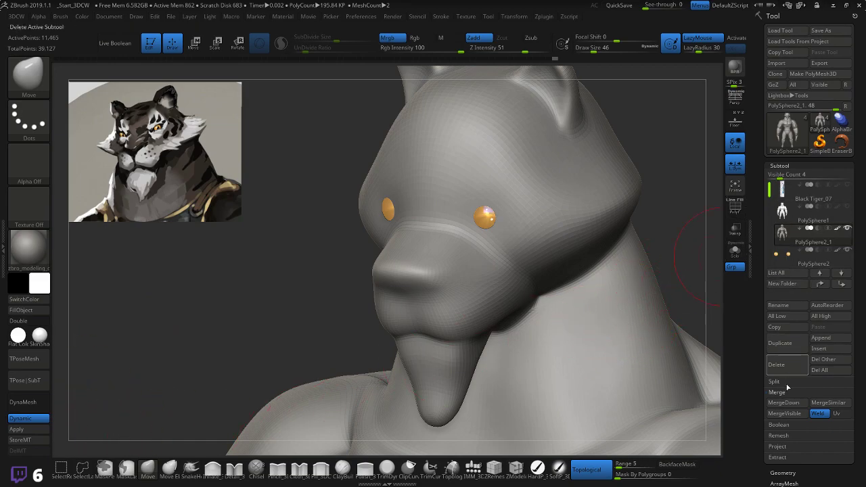
{"action": "left_click", "coordinate": [782, 473]}
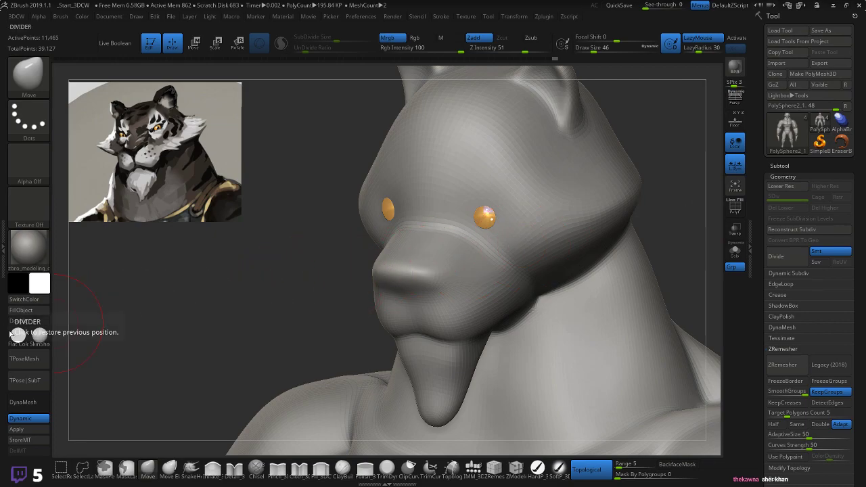
{"action": "left_click", "coordinate": [24, 430]}
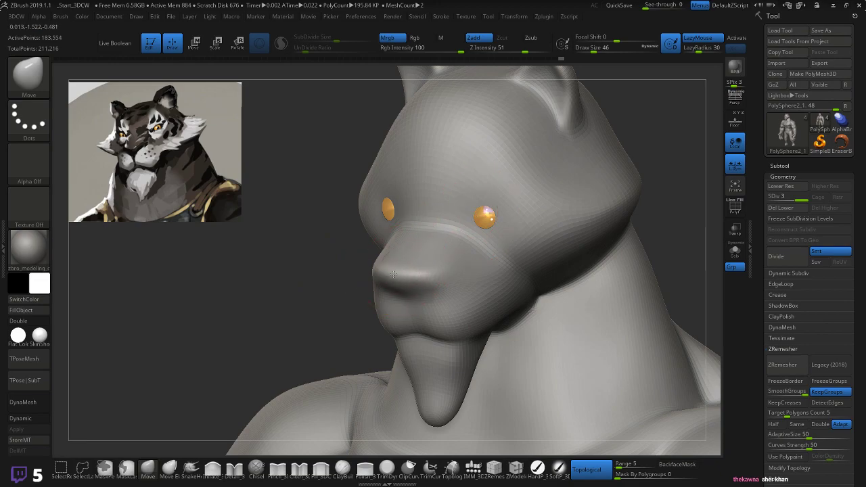
{"action": "left_click_drag", "start_coordinate": [336, 284], "coordinate": [330, 282], "text": "shift"}
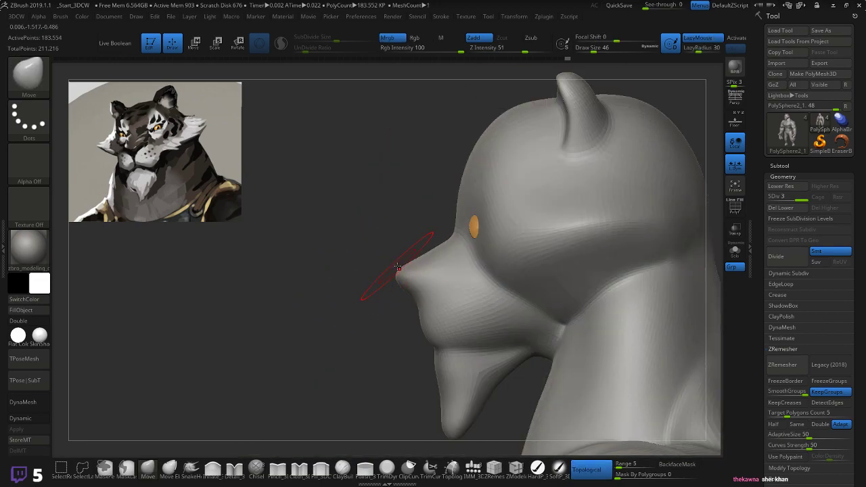
{"action": "left_click_drag", "start_coordinate": [399, 268], "coordinate": [408, 263]}
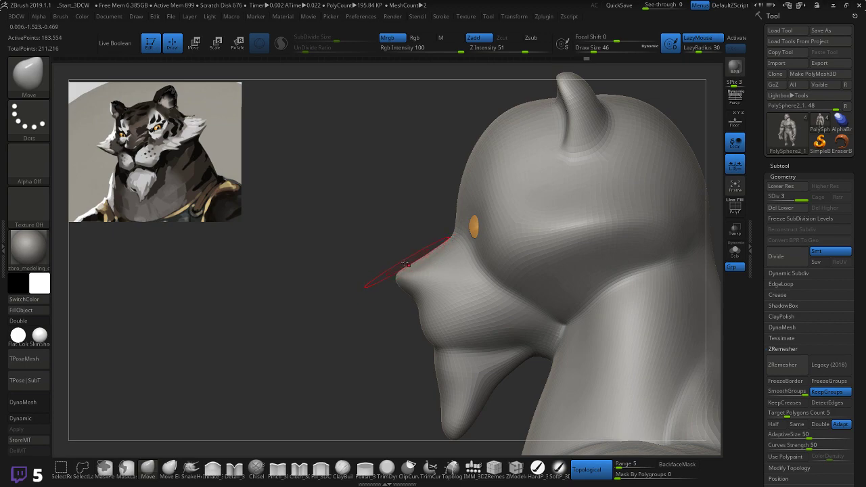
{"action": "mouse_move", "coordinate": [325, 279]}
{"action": "left_mouse_down"}
{"action": "mouse_move", "coordinate": [375, 275]}
{"action": "mouse_move", "coordinate": [321, 287]}
{"action": "mouse_move", "coordinate": [353, 286]}
{"action": "mouse_move", "coordinate": [383, 251]}
{"action": "left_mouse_up"}
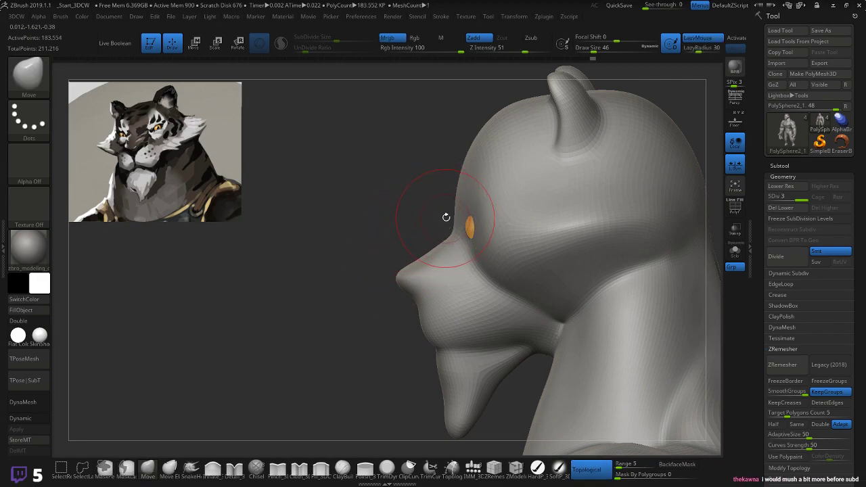
{"action": "key", "text": "bracketleft"}
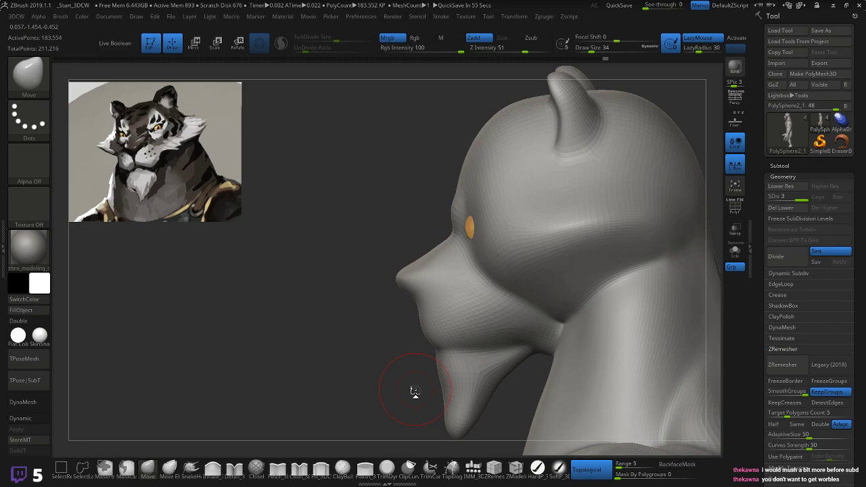
- Undo the brow and nose adjustments and the applied subdivision
{"action": "key", "text": "ctrl"}
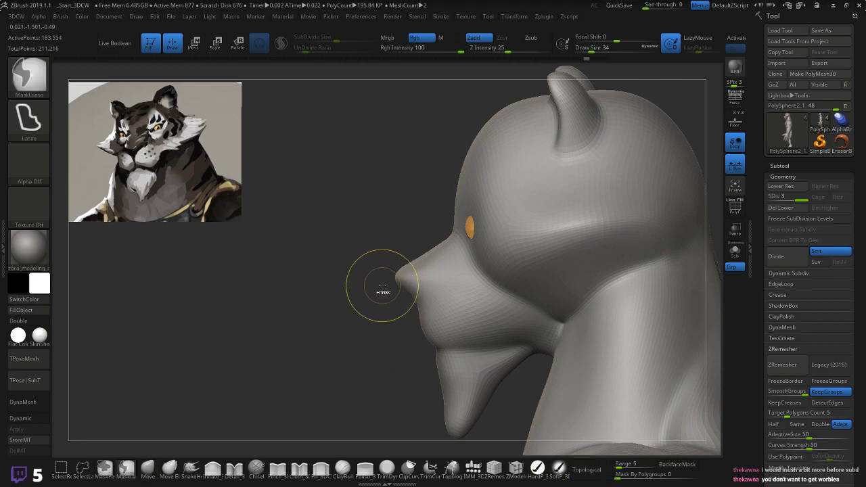
{"action": "key", "text": "ctrl+z"}
{"action": "key", "text": "ctrl+z"}
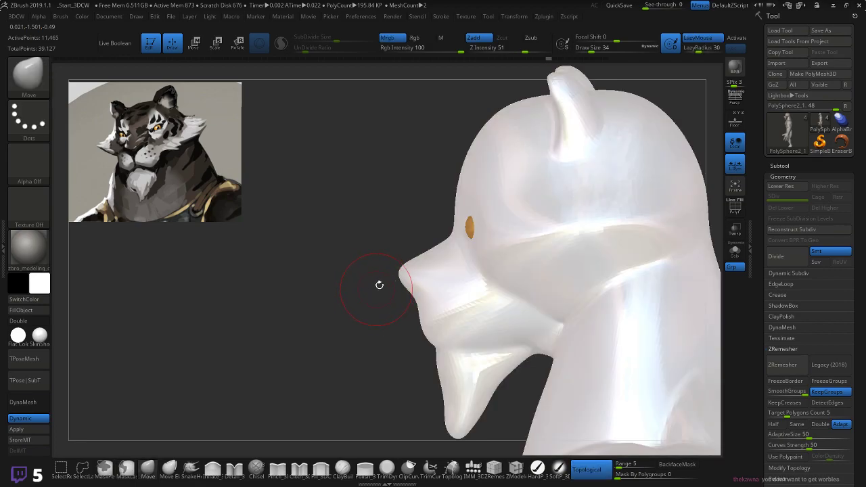
- Refill the tiger's body with the zbro_modeling_clay material and select the Move brush for shaping the head from the front
{"action": "left_click", "coordinate": [30, 251]}
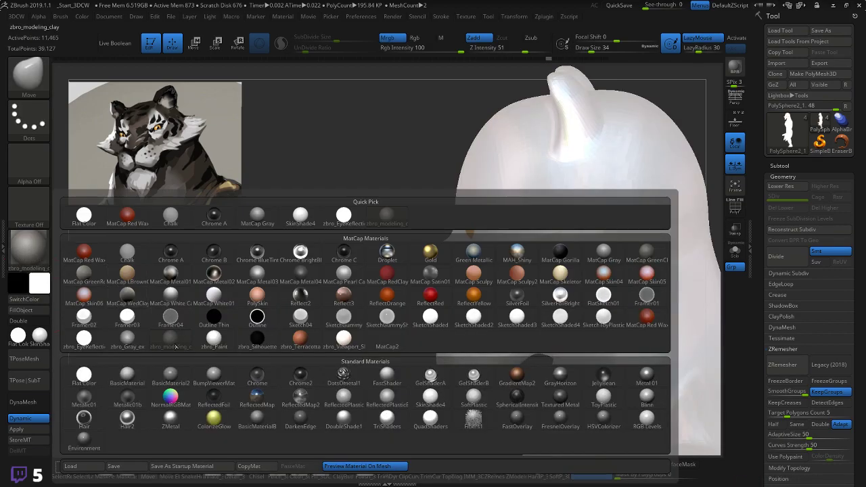
{"action": "left_click", "coordinate": [35, 308]}
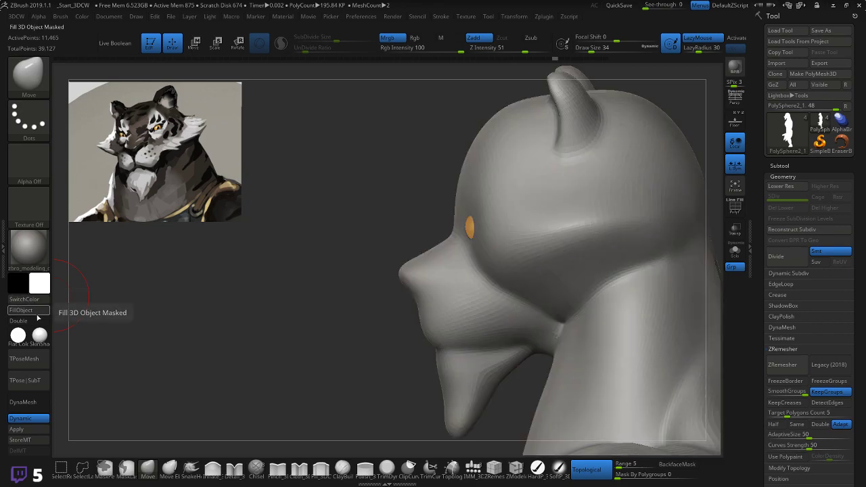
{"action": "left_click_drag", "start_coordinate": [260, 303], "coordinate": [266, 305], "text": "shift"}
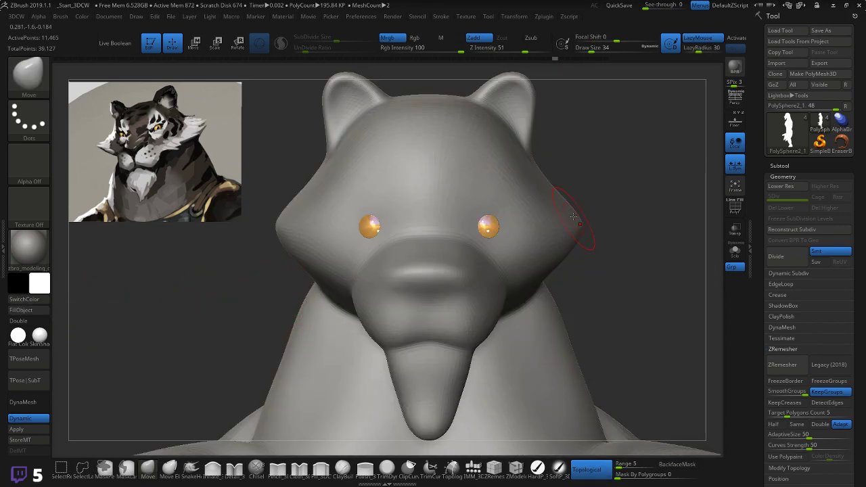
{"action": "left_click", "coordinate": [148, 468]}
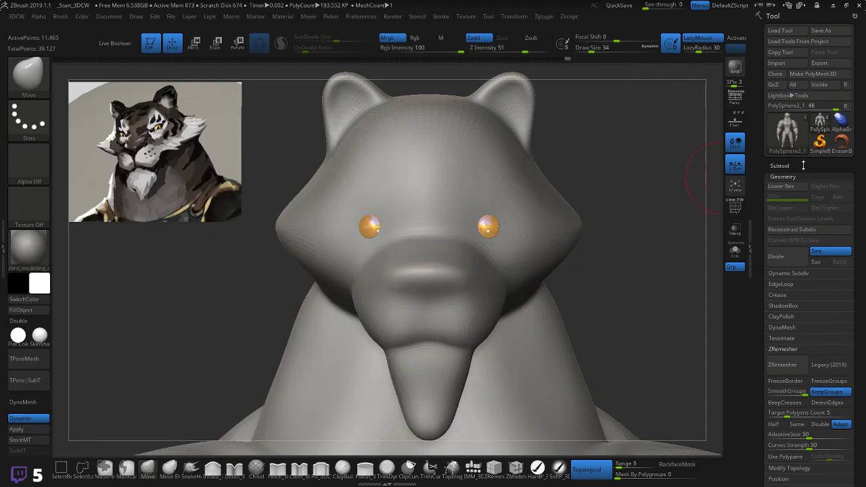
{"action": "left_click", "coordinate": [779, 166]}
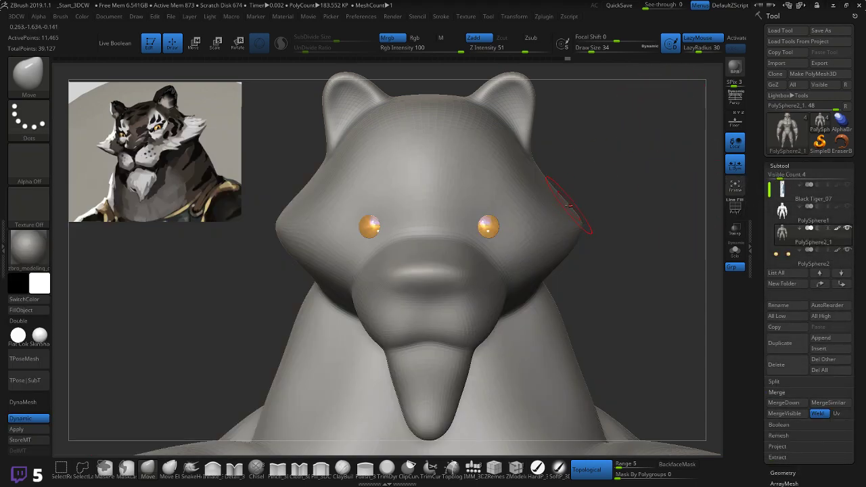
- Refine the sides and back of the tiger's head with the Move brush and smooth the reshaped surface
{"action": "mouse_move", "coordinate": [615, 211]}
{"action": "left_mouse_down"}
{"action": "mouse_move", "coordinate": [548, 216]}
{"action": "mouse_move", "coordinate": [619, 194]}
{"action": "left_mouse_up"}
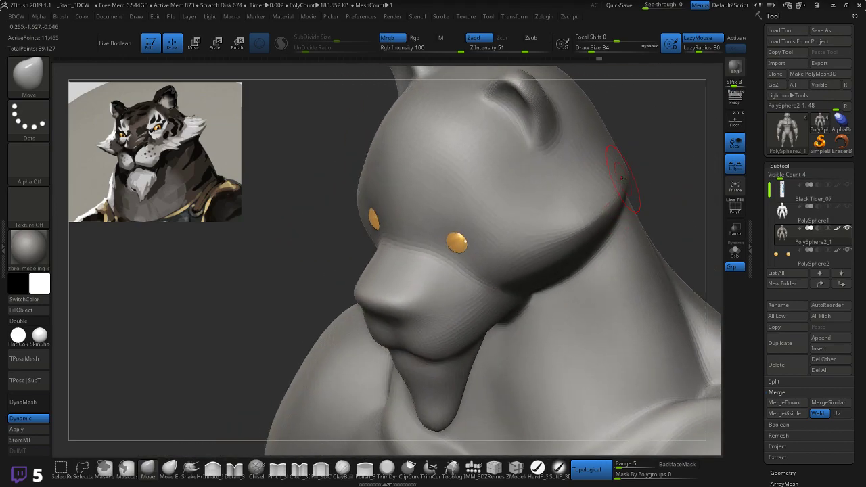
{"action": "mouse_move", "coordinate": [665, 164]}
{"action": "left_mouse_down"}
{"action": "mouse_move", "coordinate": [573, 223]}
{"action": "mouse_move", "coordinate": [547, 230]}
{"action": "left_mouse_up"}
{"action": "right_click_drag", "start_coordinate": [485, 268], "coordinate": [492, 232]}
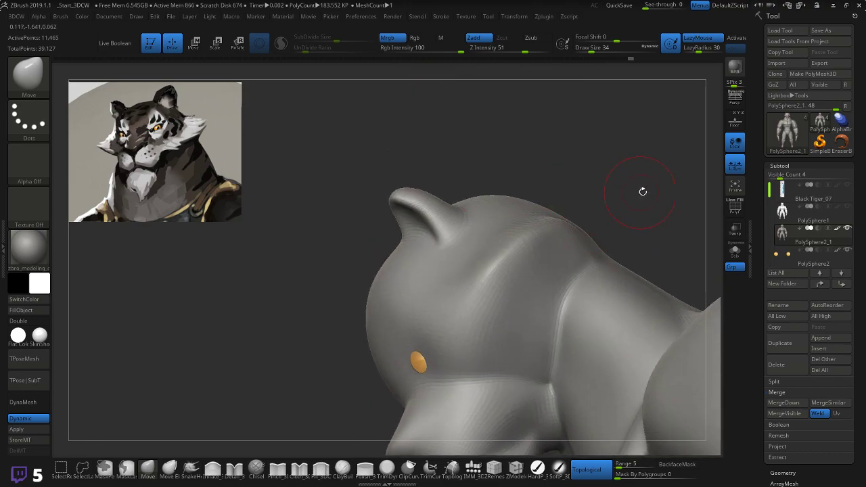
{"action": "left_click_drag", "start_coordinate": [642, 192], "coordinate": [545, 234]}
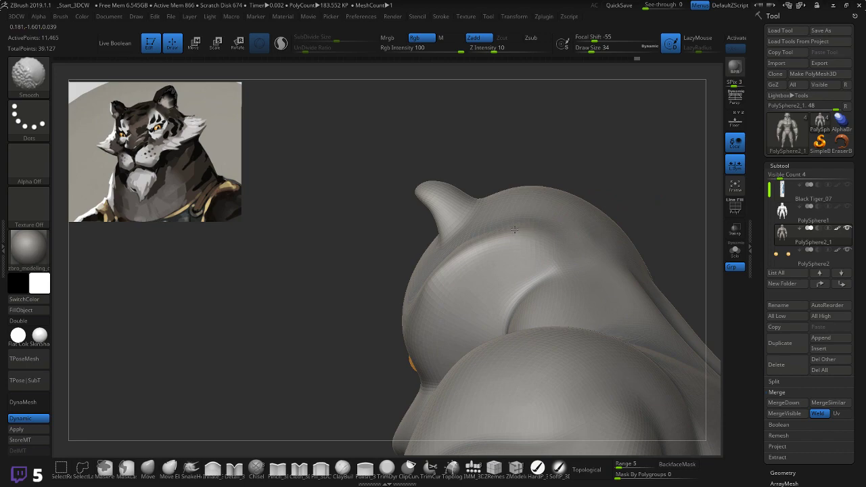
{"action": "left_click_drag", "start_coordinate": [613, 154], "coordinate": [637, 176], "text": "shift"}
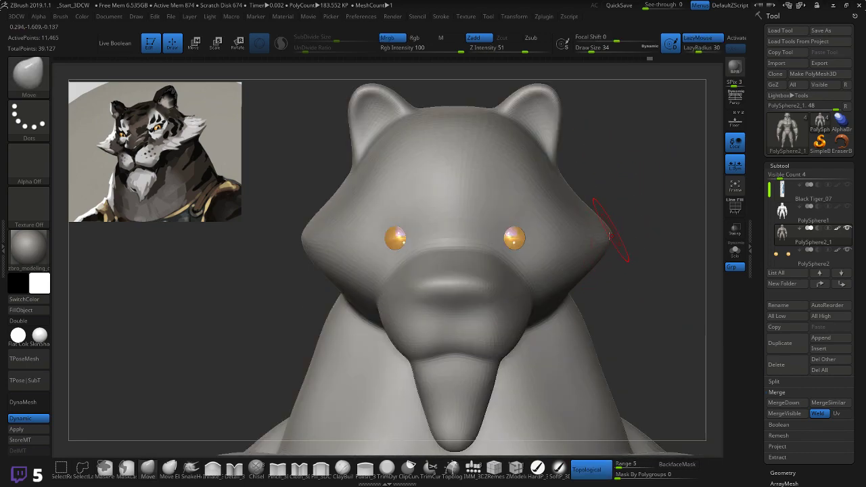
- Check the head's wireframe and polygroups and show the body's geometry settings
{"action": "key", "text": "shift+f"}
{"action": "key", "text": "shift+f"}
{"action": "key", "text": "shift+f"}
{"action": "key", "text": "shift+f"}
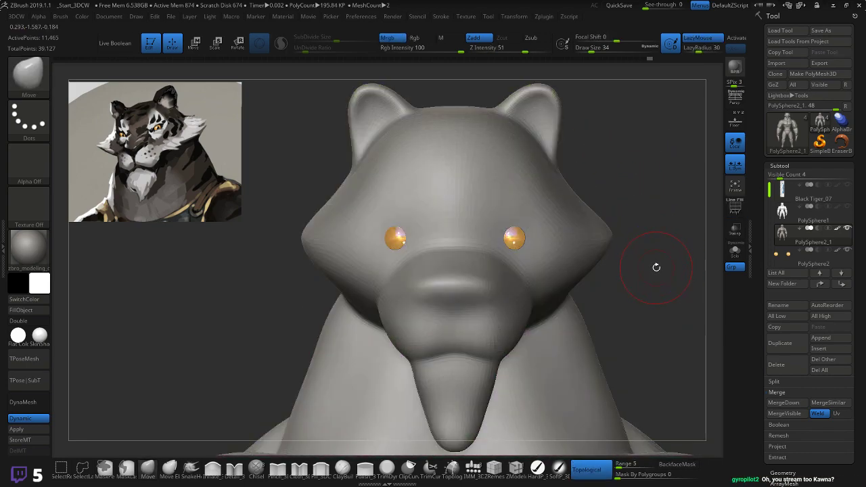
{"action": "left_click", "coordinate": [792, 473]}
{"action": "key", "text": "shift+f"}
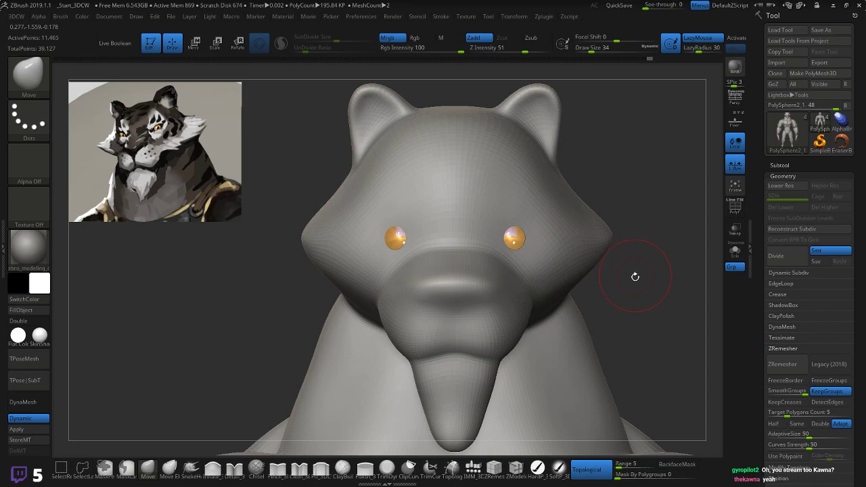
- Adjust the underside of the cheek and the muzzle with the Move brush in three-quarter view
{"action": "mouse_move", "coordinate": [633, 278]}
{"action": "left_mouse_down", "text": "alt"}
{"action": "mouse_move", "coordinate": [615, 247]}
{"action": "mouse_move", "coordinate": [585, 240]}
{"action": "left_mouse_up", "text": "alt"}
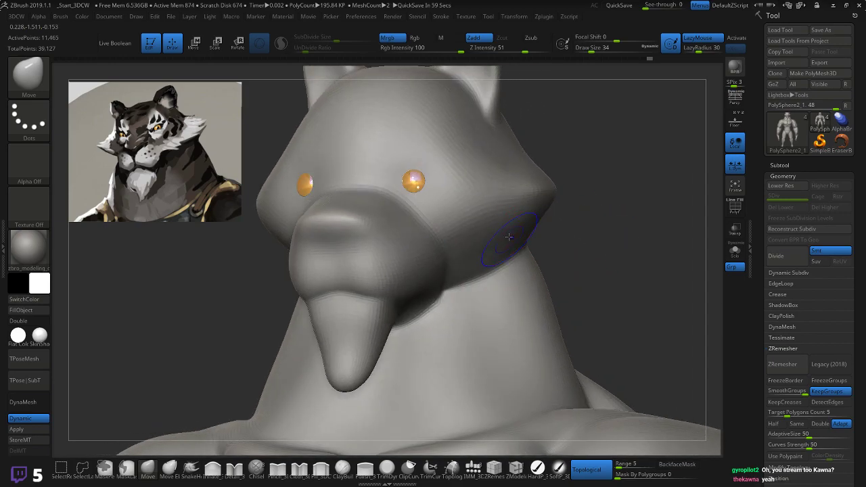
{"action": "mouse_move", "coordinate": [509, 237]}
{"action": "left_mouse_down", "text": "shift"}
{"action": "mouse_move", "coordinate": [514, 230]}
{"action": "mouse_move", "coordinate": [485, 258]}
{"action": "mouse_move", "coordinate": [512, 224]}
{"action": "left_mouse_up", "text": "shift"}
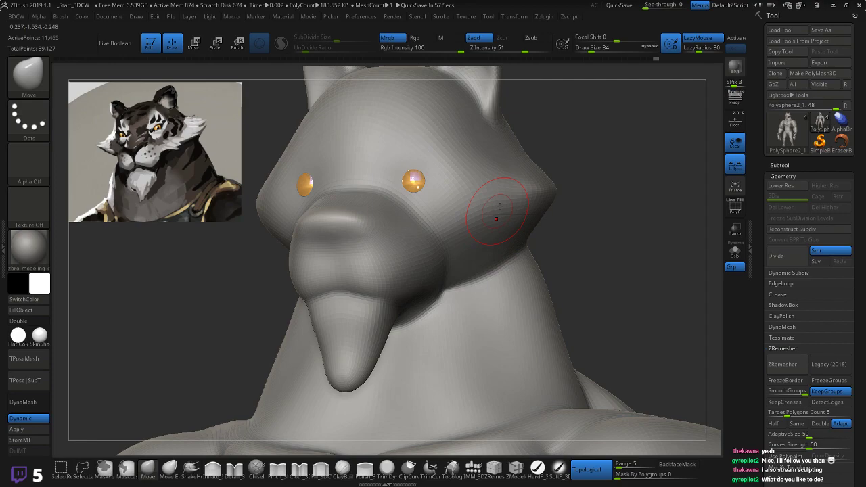
{"action": "mouse_move", "coordinate": [583, 194]}
{"action": "left_mouse_down"}
{"action": "mouse_move", "coordinate": [611, 198]}
{"action": "mouse_move", "coordinate": [547, 203]}
{"action": "left_mouse_up"}
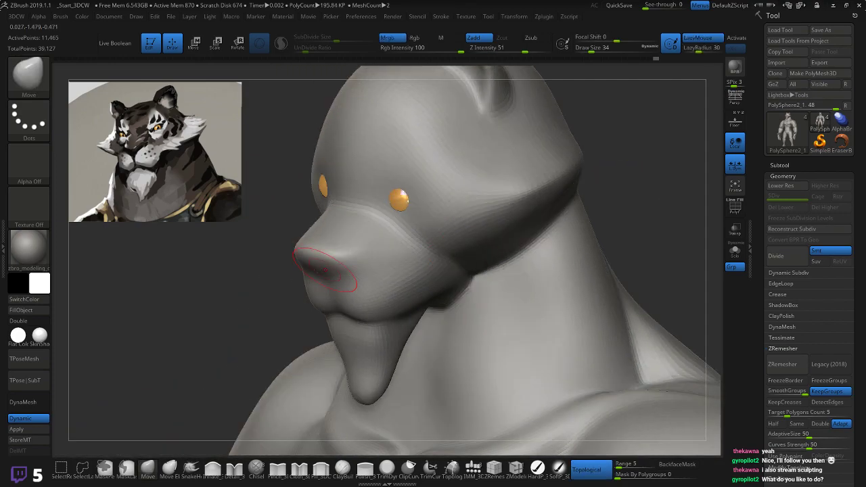
{"action": "left_click_drag", "start_coordinate": [290, 260], "coordinate": [258, 254]}
{"action": "mouse_move", "coordinate": [320, 248]}
{"action": "left_mouse_down"}
{"action": "mouse_move", "coordinate": [353, 252]}
{"action": "mouse_move", "coordinate": [289, 301]}
{"action": "mouse_move", "coordinate": [309, 252]}
{"action": "mouse_move", "coordinate": [302, 238]}
{"action": "mouse_move", "coordinate": [258, 285]}
{"action": "mouse_move", "coordinate": [261, 294]}
{"action": "mouse_move", "coordinate": [289, 294]}
{"action": "mouse_move", "coordinate": [269, 344]}
{"action": "left_mouse_up"}
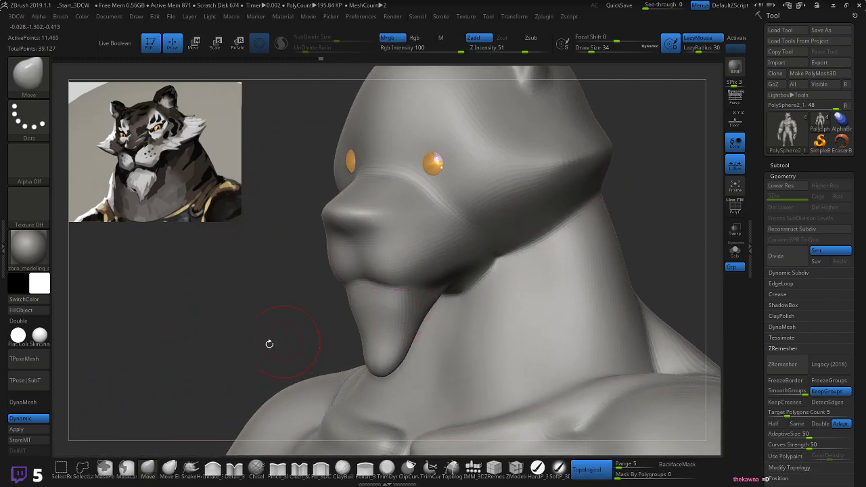
- Shape the chin beard in profile and front view with the Move brush, undoing the last change
{"action": "mouse_move", "coordinate": [295, 317]}
{"action": "left_mouse_down"}
{"action": "mouse_move", "coordinate": [291, 304]}
{"action": "mouse_move", "coordinate": [402, 304]}
{"action": "left_mouse_up"}
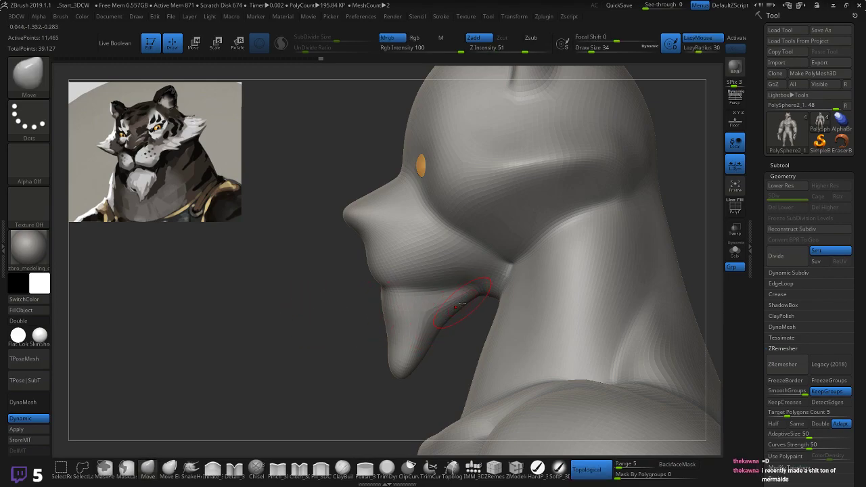
{"action": "left_click_drag", "start_coordinate": [447, 332], "coordinate": [433, 336]}
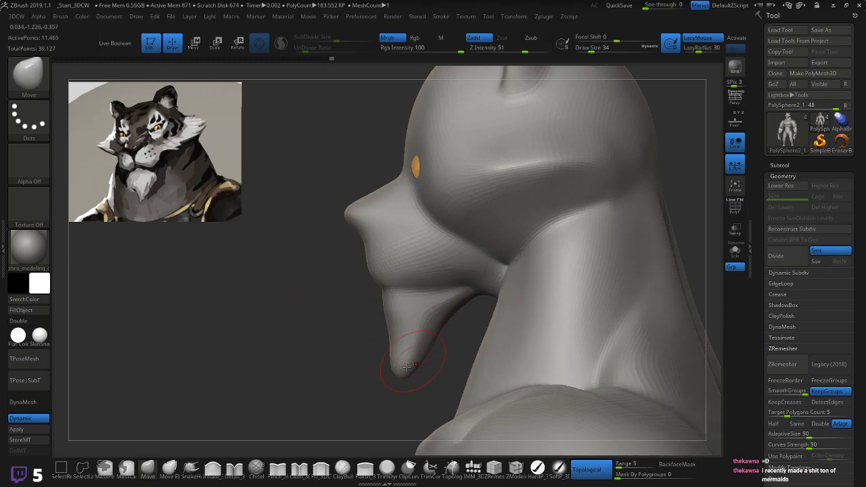
{"action": "left_click_drag", "start_coordinate": [380, 384], "coordinate": [368, 346]}
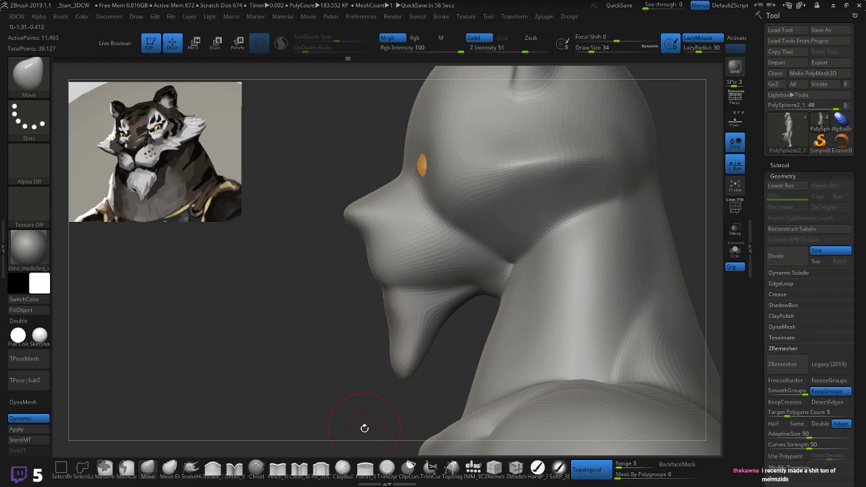
{"action": "mouse_move", "coordinate": [313, 300]}
{"action": "left_mouse_down", "text": "shift"}
{"action": "mouse_move", "coordinate": [331, 301]}
{"action": "mouse_move", "coordinate": [305, 305]}
{"action": "mouse_move", "coordinate": [402, 298]}
{"action": "left_mouse_up", "text": "shift"}
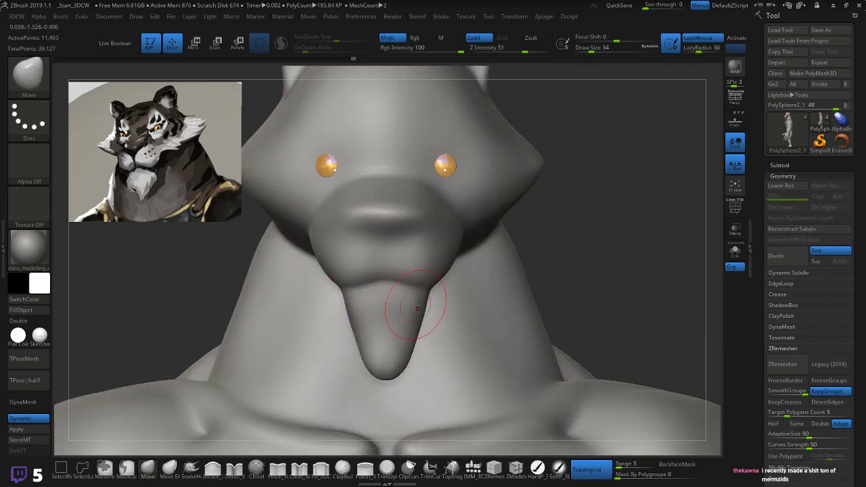
{"action": "mouse_move", "coordinate": [622, 265]}
{"action": "left_mouse_down", "text": "ctrl"}
{"action": "mouse_move", "coordinate": [618, 256]}
{"action": "mouse_move", "coordinate": [618, 271]}
{"action": "mouse_move", "coordinate": [595, 261]}
{"action": "mouse_move", "coordinate": [518, 333]}
{"action": "left_mouse_up", "text": "ctrl"}
{"action": "key", "text": "ctrl+z"}
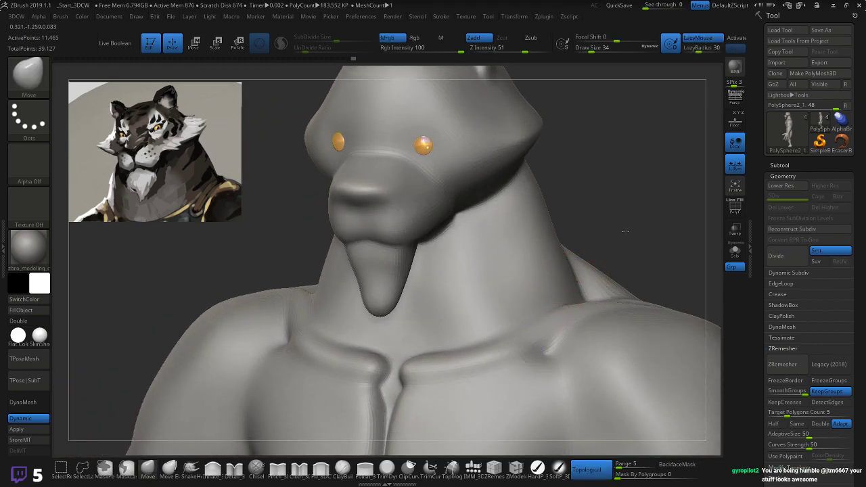
- Smooth the transition between the neck and the shoulders
{"action": "left_click_drag", "start_coordinate": [624, 230], "coordinate": [626, 234], "text": "shift"}
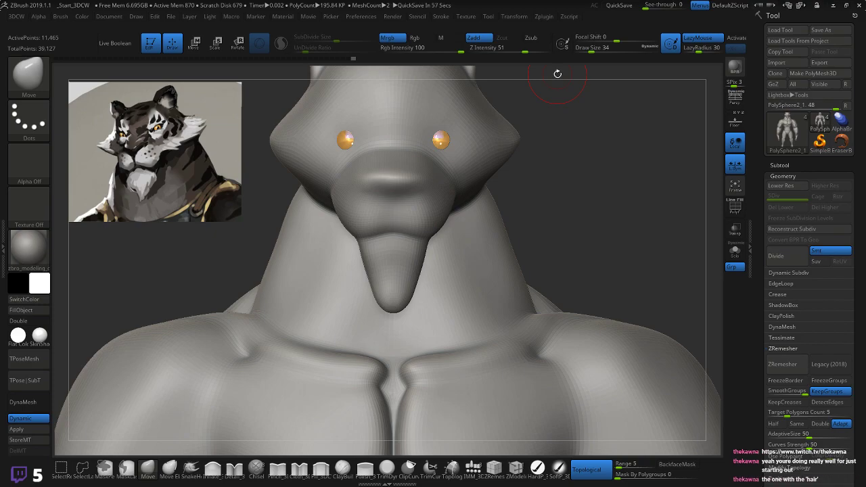
{"action": "left_click_drag", "start_coordinate": [563, 235], "coordinate": [547, 315]}
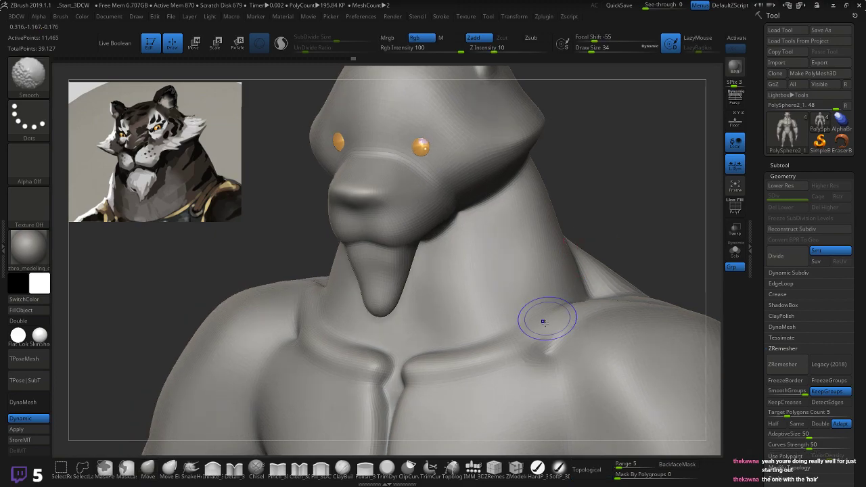
{"action": "key", "text": "shift"}
{"action": "left_click_drag", "start_coordinate": [619, 193], "coordinate": [598, 219]}
{"action": "left_click_drag", "start_coordinate": [380, 238], "coordinate": [370, 291]}
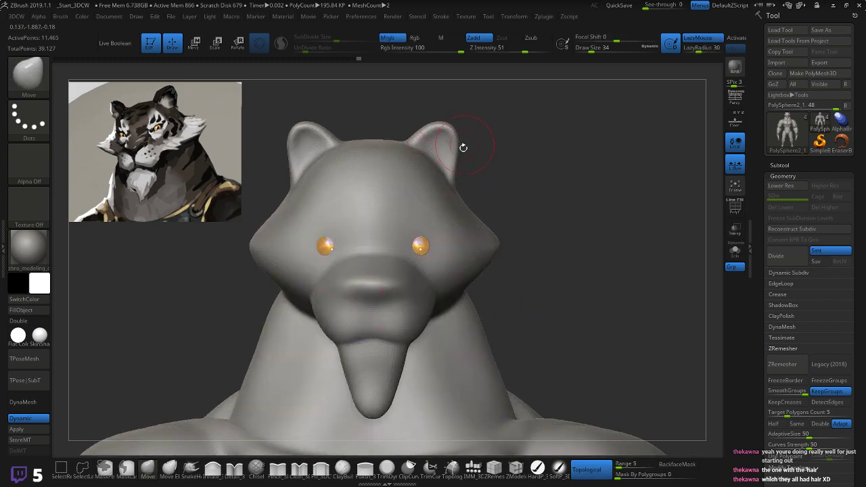
- Reshape the ears and the brow above the eyes with the Move brush
{"action": "left_click_drag", "start_coordinate": [494, 126], "coordinate": [498, 165], "text": "alt"}
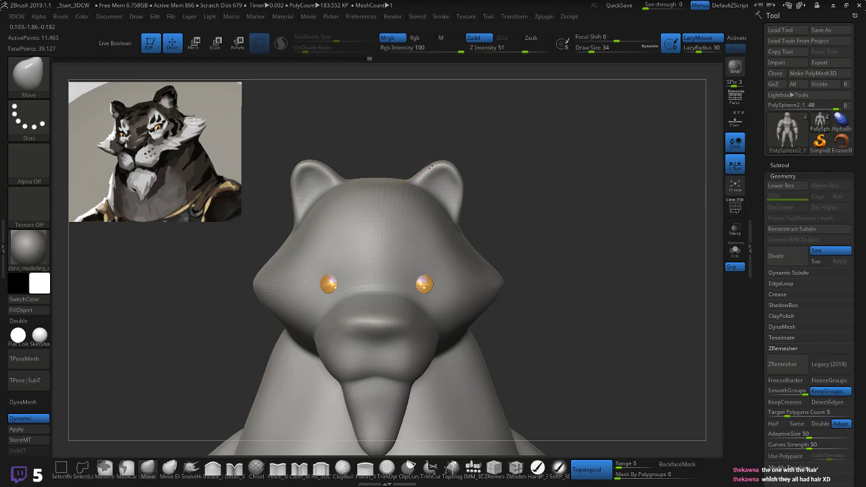
{"action": "left_click_drag", "start_coordinate": [564, 231], "coordinate": [409, 246], "text": "alt"}
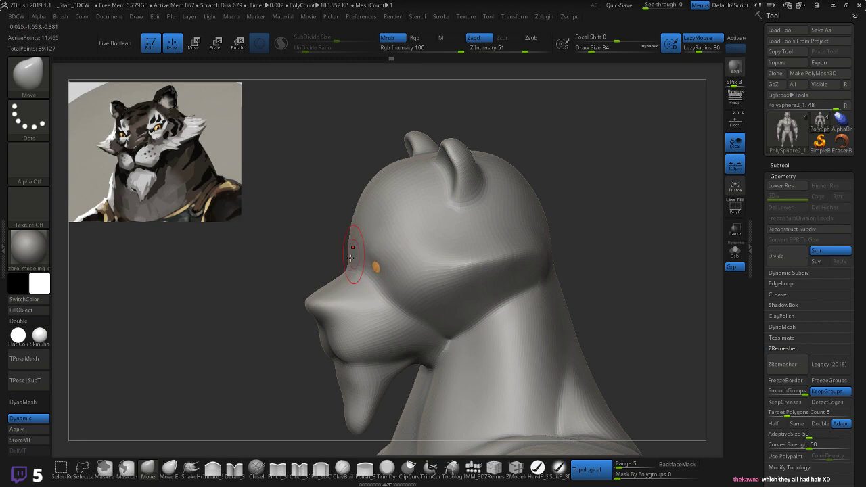
{"action": "left_click_drag", "start_coordinate": [317, 256], "coordinate": [549, 194]}
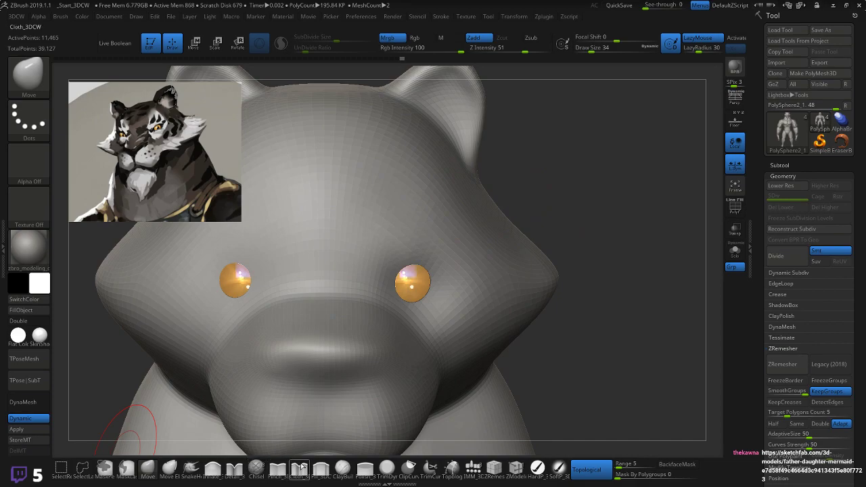
- Pinch the surface around the brow and nose bridge using the Pinch_3DCW brush at draw size 14
{"action": "left_click", "coordinate": [278, 471]}
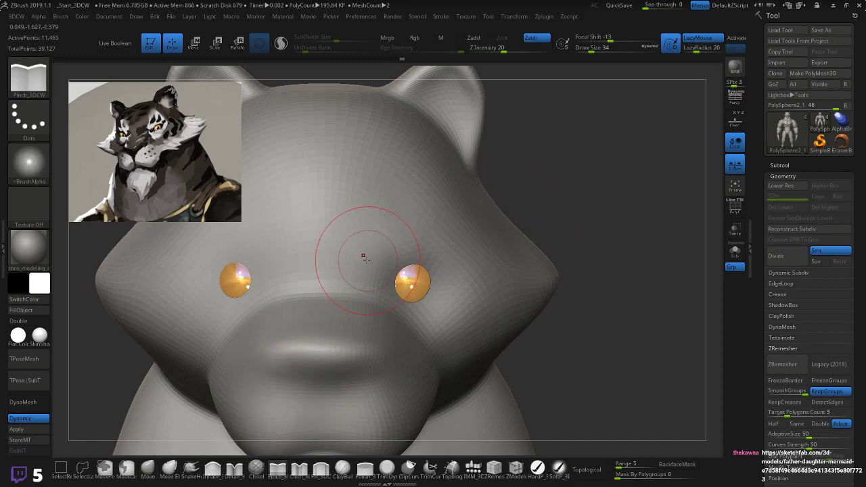
{"action": "key", "text": "bracketleft"}
{"action": "key", "text": "bracketleft"}
{"action": "right_click_drag", "start_coordinate": [487, 199], "coordinate": [390, 232]}
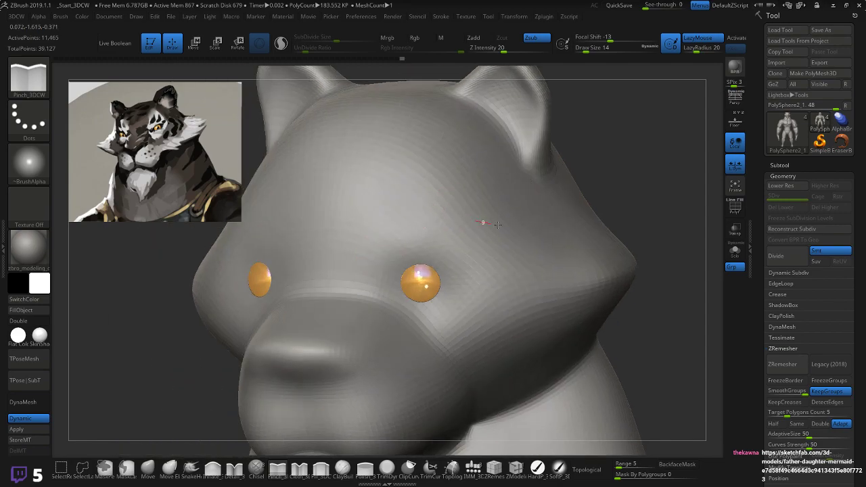
{"action": "left_click_drag", "start_coordinate": [603, 178], "coordinate": [467, 187]}
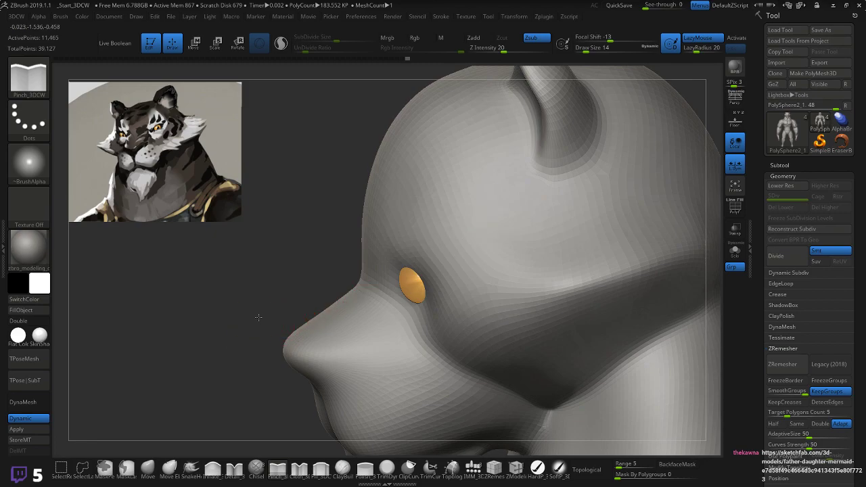
{"action": "left_click_drag", "start_coordinate": [260, 316], "coordinate": [253, 301]}
{"action": "right_click_drag", "start_coordinate": [254, 302], "coordinate": [344, 236]}
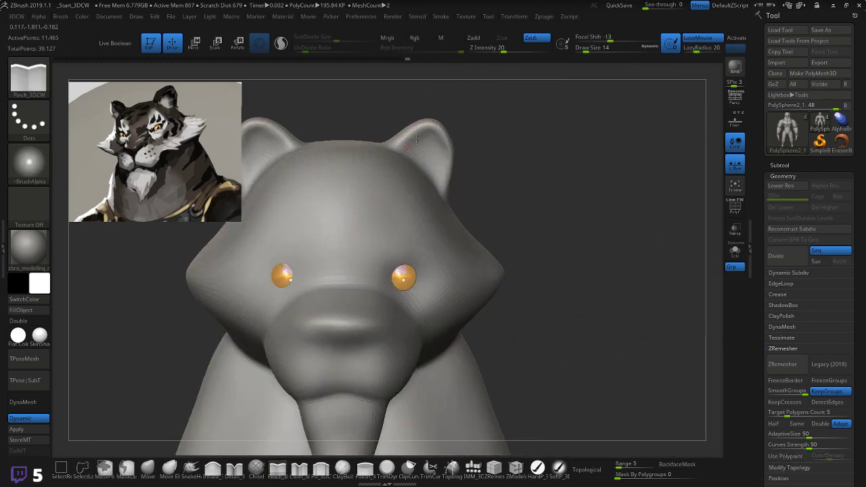
- Turn off dynamic subdivision and apply Mirror And Weld to the tiger's body with symmetry active
{"action": "mouse_move", "coordinate": [627, 232]}
{"action": "right_mouse_down", "text": "ctrl"}
{"action": "mouse_move", "coordinate": [574, 225]}
{"action": "mouse_move", "coordinate": [605, 223]}
{"action": "mouse_move", "coordinate": [594, 224]}
{"action": "right_mouse_up", "text": "ctrl"}
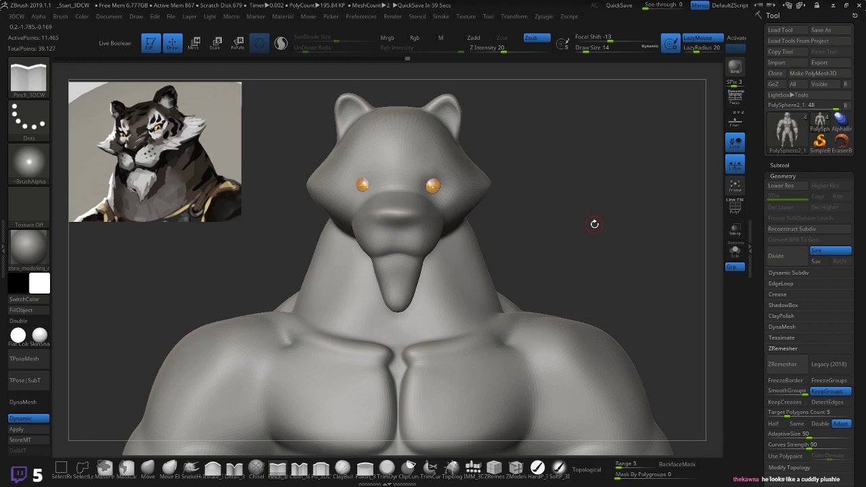
{"action": "mouse_move", "coordinate": [528, 222]}
{"action": "right_mouse_down"}
{"action": "mouse_move", "coordinate": [551, 218]}
{"action": "mouse_move", "coordinate": [534, 217]}
{"action": "mouse_move", "coordinate": [568, 199]}
{"action": "mouse_move", "coordinate": [543, 209]}
{"action": "right_mouse_up"}
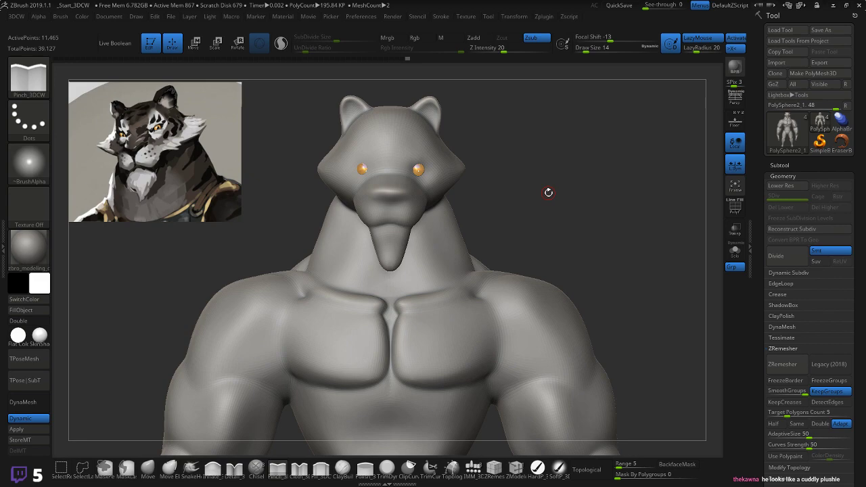
{"action": "left_click", "coordinate": [23, 420]}
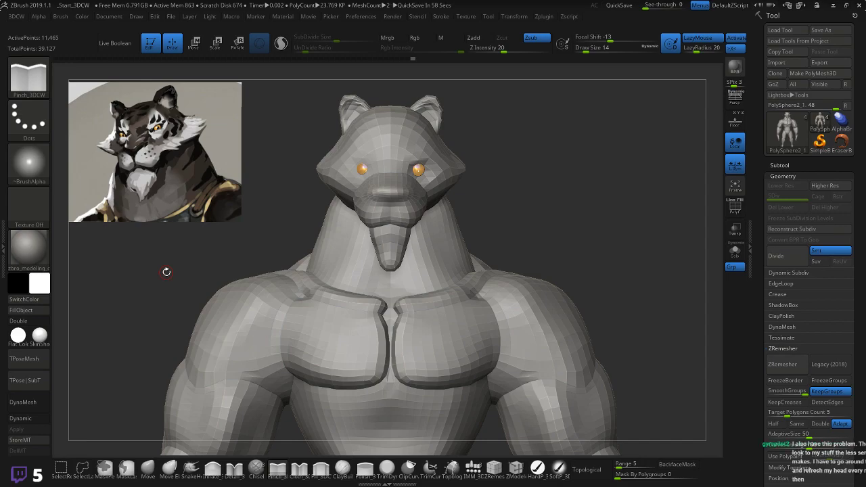
{"action": "key", "text": "space"}
{"action": "left_click", "coordinate": [147, 106]}
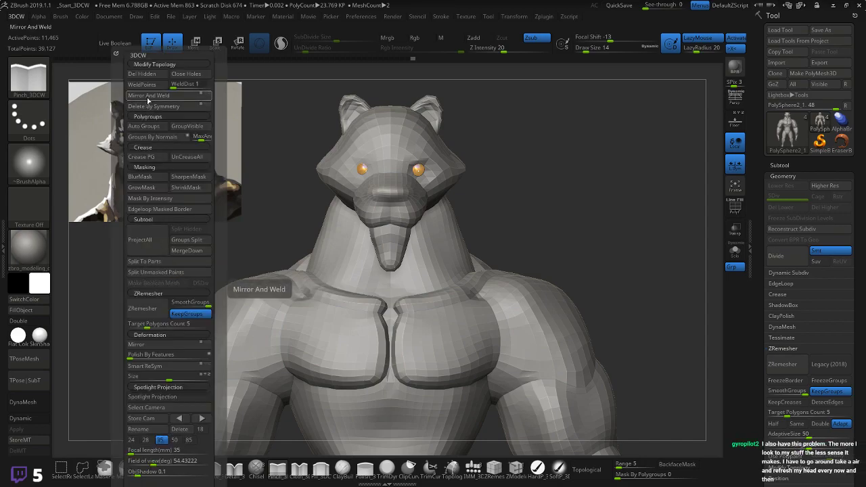
{"action": "left_click_drag", "start_coordinate": [527, 156], "coordinate": [621, 266], "text": "alt"}
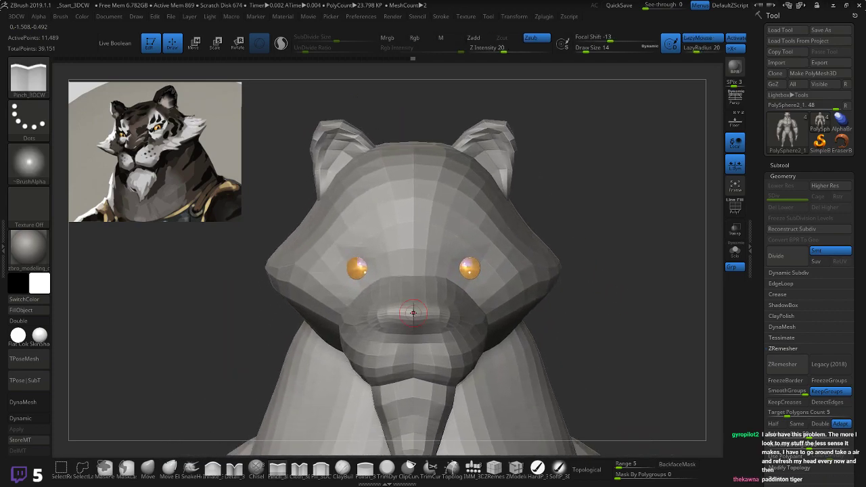
- Try to reshape the centre of the low-poly nose with the Move brush and undo the changes
{"action": "left_click", "coordinate": [148, 467]}
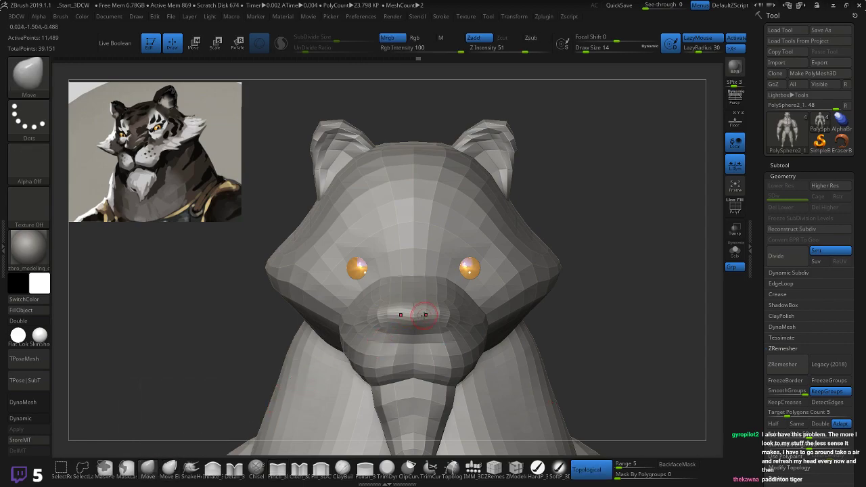
{"action": "left_click_drag", "start_coordinate": [424, 315], "coordinate": [408, 302]}
{"action": "key", "text": "ctrl+z"}
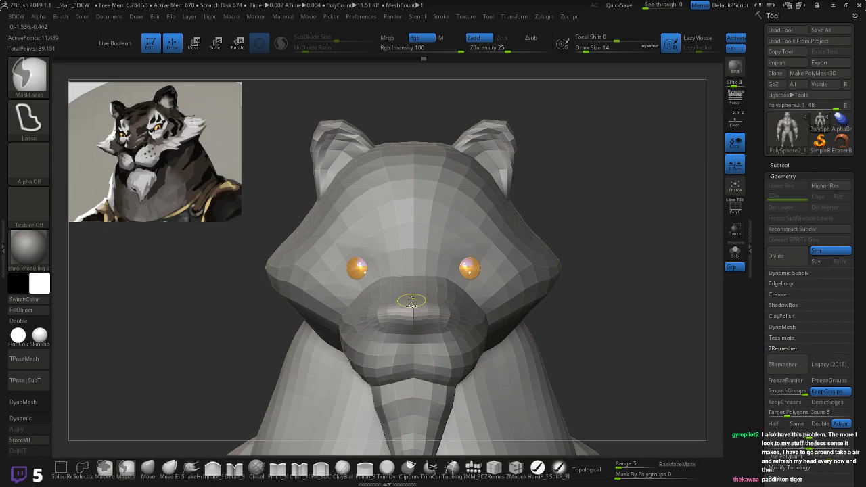
{"action": "key", "text": "x"}
{"action": "key", "text": "ctrl+z"}
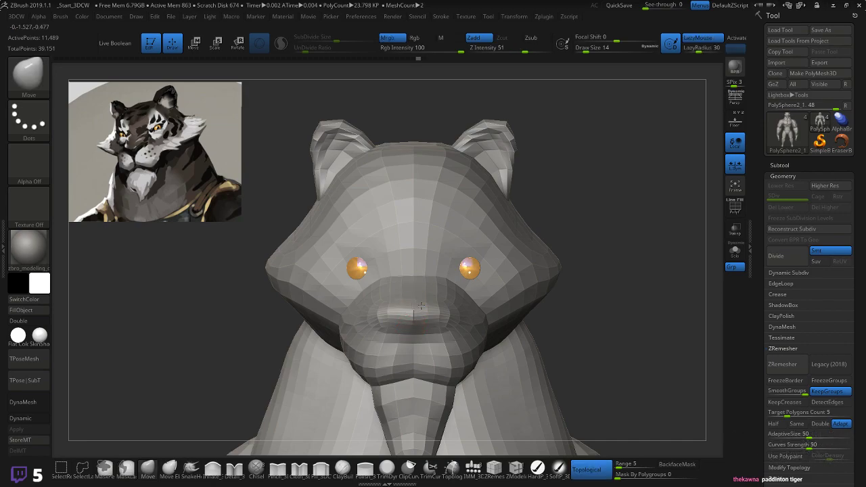
- Show the polygroup wireframe on the tiger's body and apply Delete By Symmetry to clean up its centre line
{"action": "key", "text": "shift+f"}
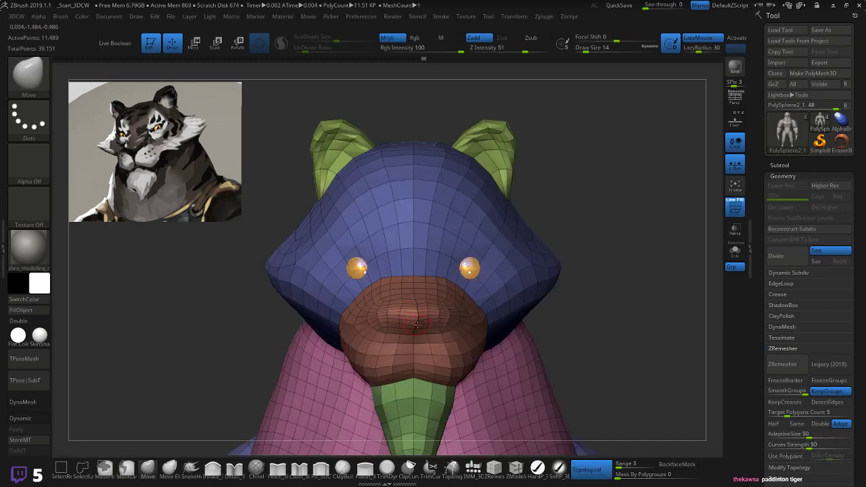
{"action": "key", "text": "shift+f"}
{"action": "key", "text": "space"}
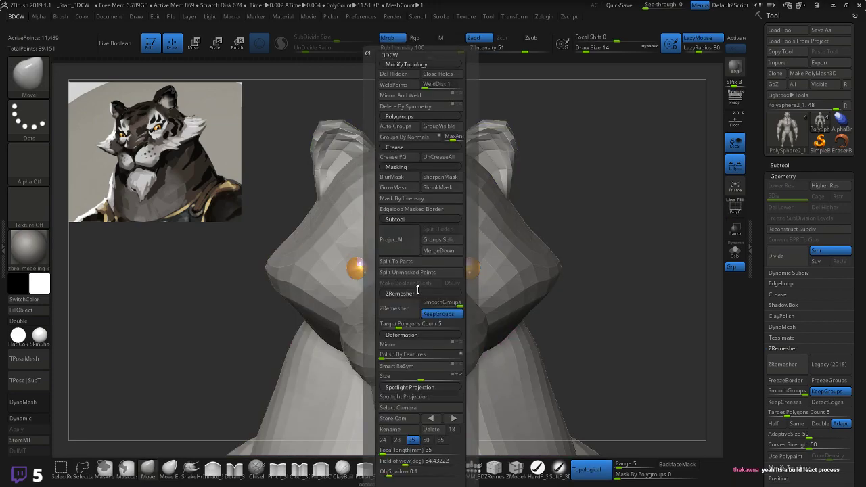
{"action": "key", "text": "shift+f"}
{"action": "key", "text": "space"}
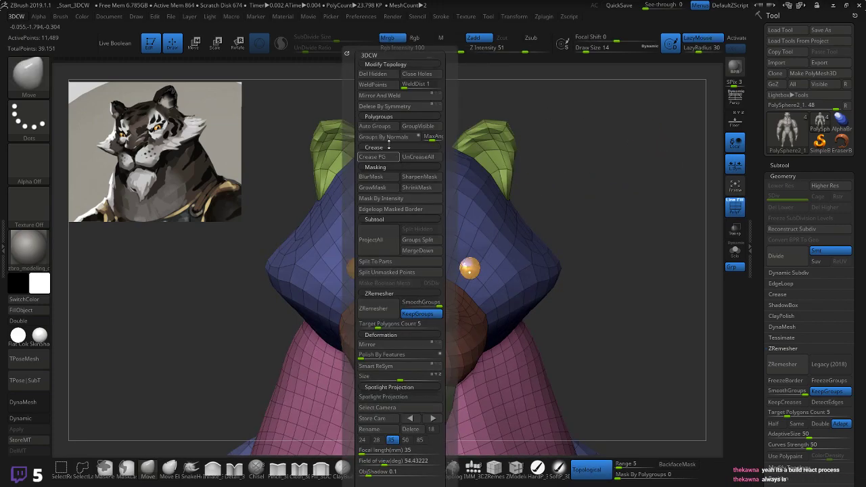
{"action": "left_click", "coordinate": [384, 106]}
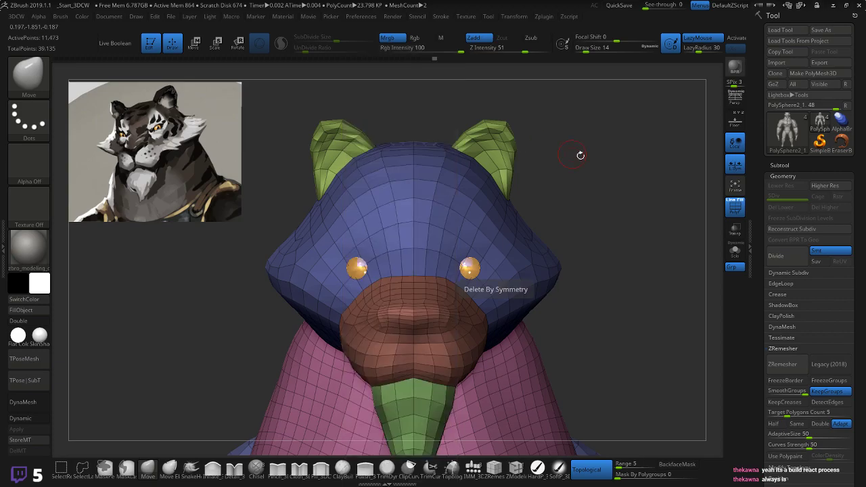
- Examine the body's topology along the centre line from behind and in front, and smooth the mesh between the chest muscles
{"action": "mouse_move", "coordinate": [657, 315]}
{"action": "left_mouse_down"}
{"action": "mouse_move", "coordinate": [656, 292]}
{"action": "mouse_move", "coordinate": [387, 300]}
{"action": "left_mouse_up"}
{"action": "mouse_move", "coordinate": [708, 330]}
{"action": "left_mouse_down", "text": "shift"}
{"action": "mouse_move", "coordinate": [621, 291]}
{"action": "mouse_move", "coordinate": [595, 331]}
{"action": "left_mouse_up", "text": "shift"}
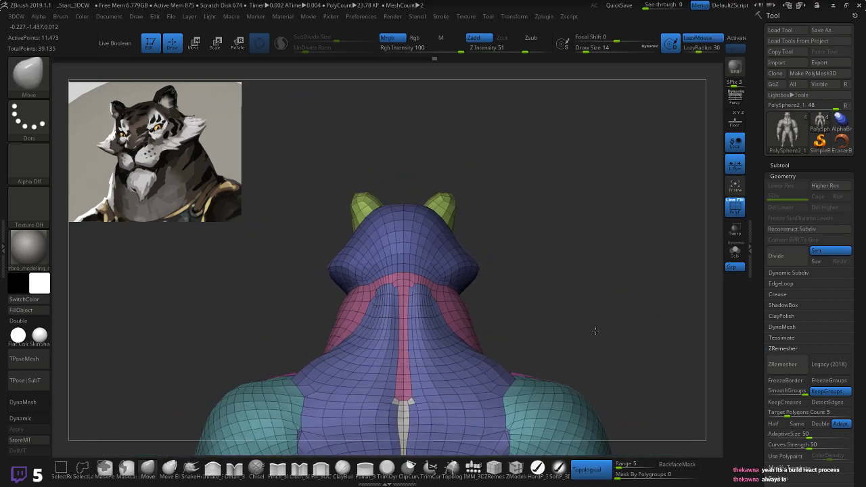
{"action": "left_click_drag", "start_coordinate": [604, 363], "coordinate": [592, 257], "text": "alt"}
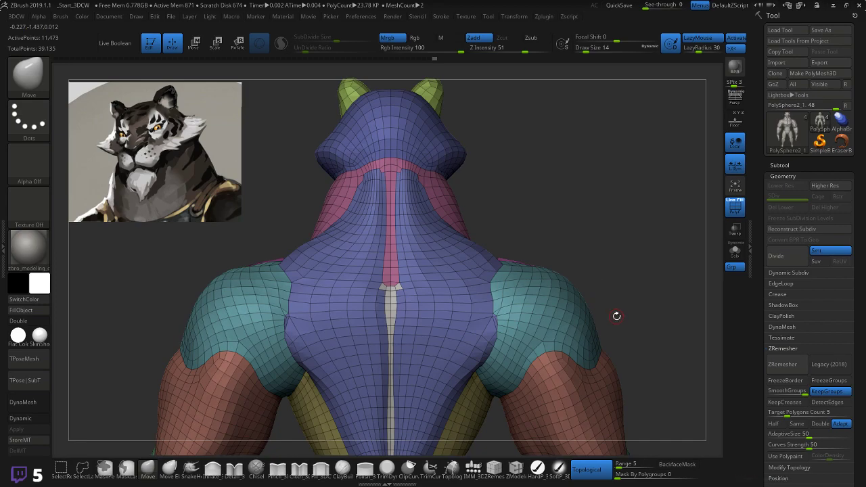
{"action": "left_click_drag", "start_coordinate": [649, 367], "coordinate": [639, 209], "text": "alt"}
{"action": "left_click_drag", "start_coordinate": [671, 432], "coordinate": [663, 300], "text": "alt"}
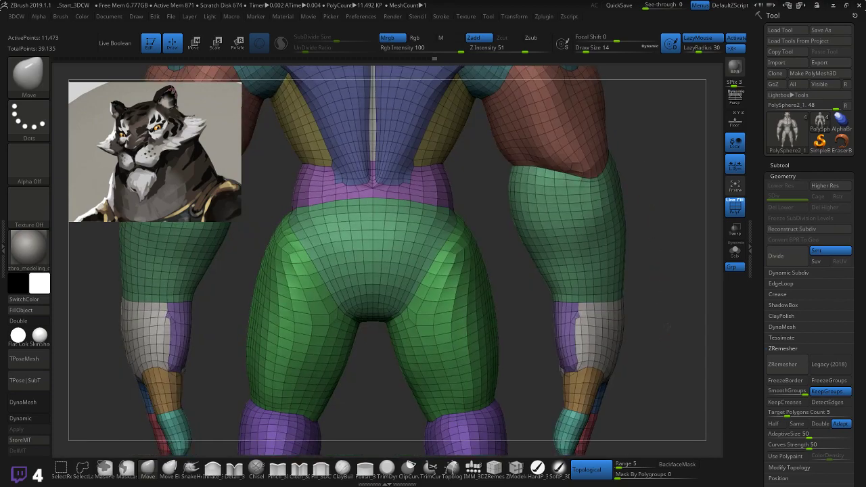
{"action": "left_click_drag", "start_coordinate": [628, 381], "coordinate": [621, 218], "text": "alt"}
{"action": "mouse_move", "coordinate": [426, 362]}
{"action": "left_mouse_down"}
{"action": "mouse_move", "coordinate": [624, 248]}
{"action": "mouse_move", "coordinate": [553, 230]}
{"action": "mouse_move", "coordinate": [532, 264]}
{"action": "mouse_move", "coordinate": [556, 447]}
{"action": "left_mouse_up"}
{"action": "left_click_drag", "start_coordinate": [528, 214], "coordinate": [548, 397], "text": "alt"}
{"action": "left_click_drag", "start_coordinate": [610, 119], "coordinate": [647, 134], "text": "alt"}
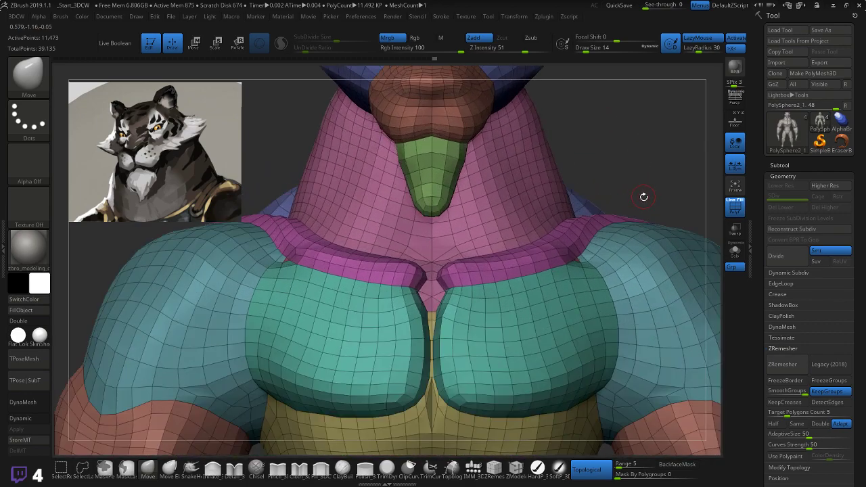
{"action": "mouse_move", "coordinate": [436, 406]}
{"action": "left_mouse_down", "text": "shift"}
{"action": "mouse_move", "coordinate": [430, 379]}
{"action": "mouse_move", "coordinate": [430, 410]}
{"action": "left_mouse_up", "text": "shift"}
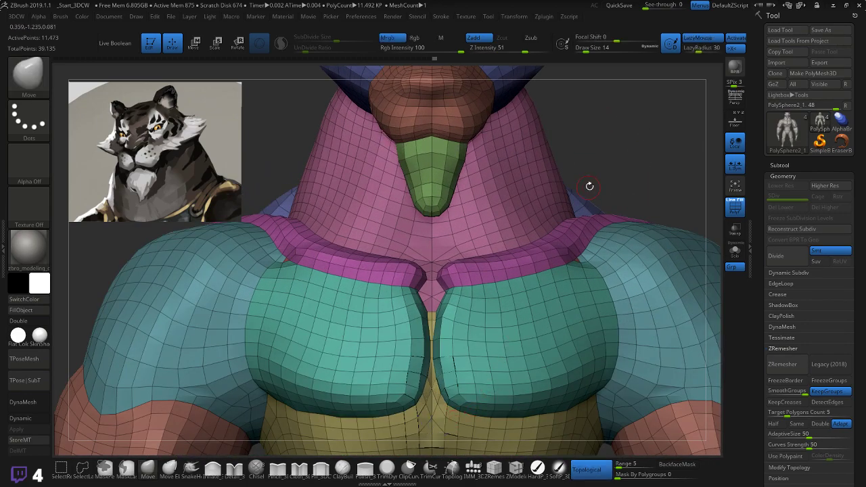
- Refine the brow and forehead above the eyes using the Move brush at draw size 30 with light smoothing, checking them in profile
{"action": "left_click_drag", "start_coordinate": [656, 124], "coordinate": [668, 257], "text": "alt"}
{"action": "mouse_move", "coordinate": [637, 218]}
{"action": "left_mouse_down", "text": "alt"}
{"action": "mouse_move", "coordinate": [636, 251]}
{"action": "mouse_move", "coordinate": [615, 230]}
{"action": "mouse_move", "coordinate": [349, 231]}
{"action": "left_mouse_up", "text": "alt"}
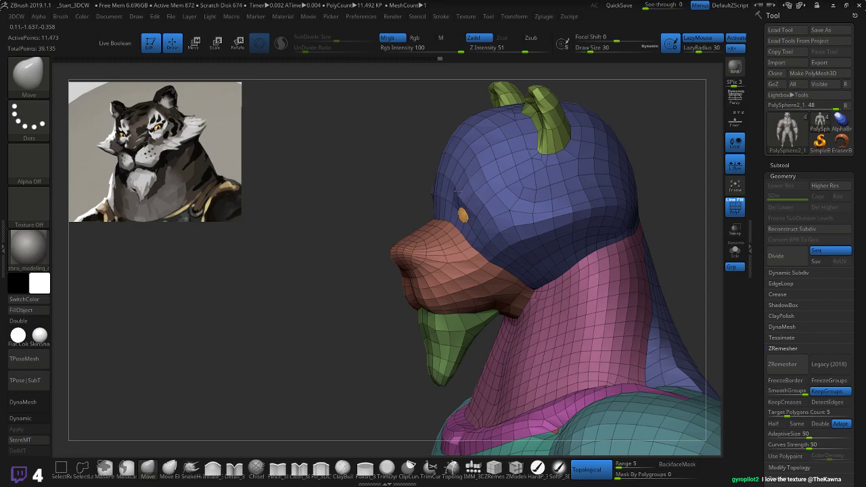
{"action": "left_click_drag", "start_coordinate": [441, 196], "coordinate": [461, 197], "text": "shift"}
{"action": "left_click_drag", "start_coordinate": [385, 197], "coordinate": [321, 193]}
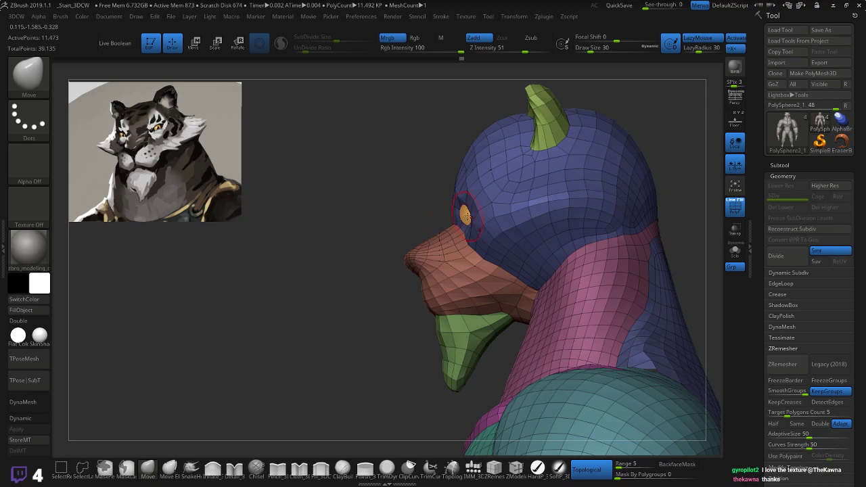
{"action": "left_click_drag", "start_coordinate": [408, 214], "coordinate": [479, 211]}
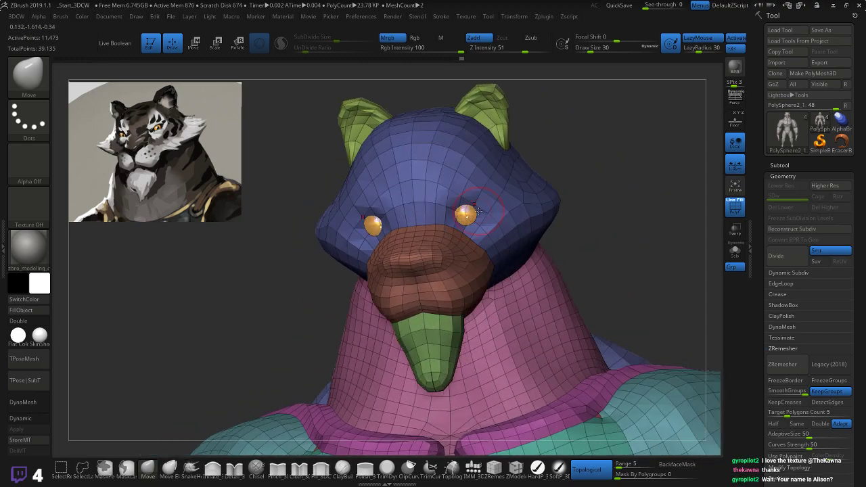
{"action": "right_click_drag", "start_coordinate": [489, 203], "coordinate": [575, 173]}
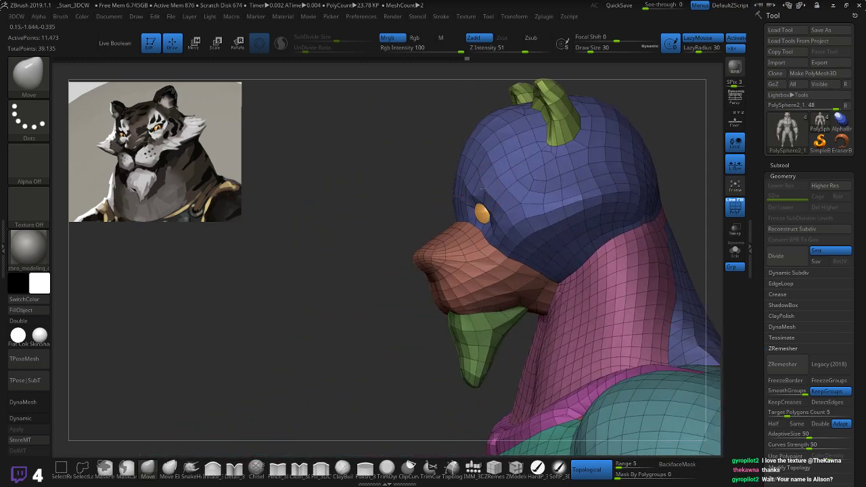
{"action": "left_click_drag", "start_coordinate": [429, 197], "coordinate": [458, 195]}
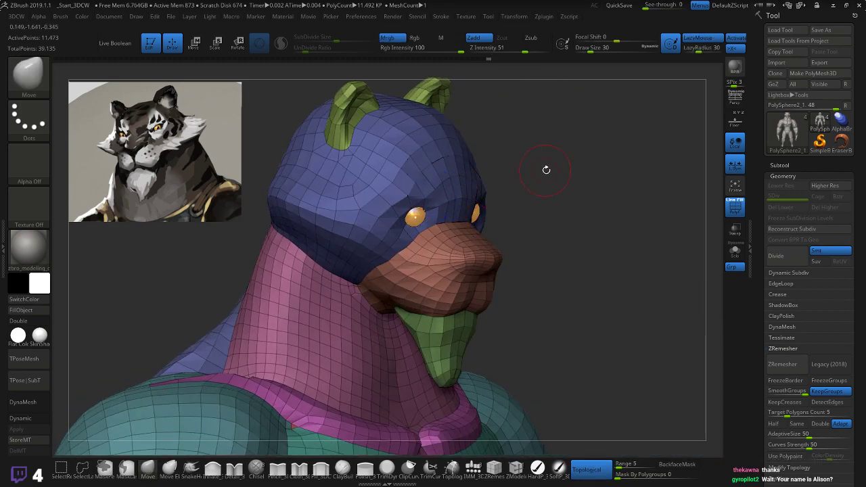
{"action": "left_click_drag", "start_coordinate": [547, 170], "coordinate": [450, 174]}
{"action": "left_click_drag", "start_coordinate": [392, 193], "coordinate": [451, 195]}
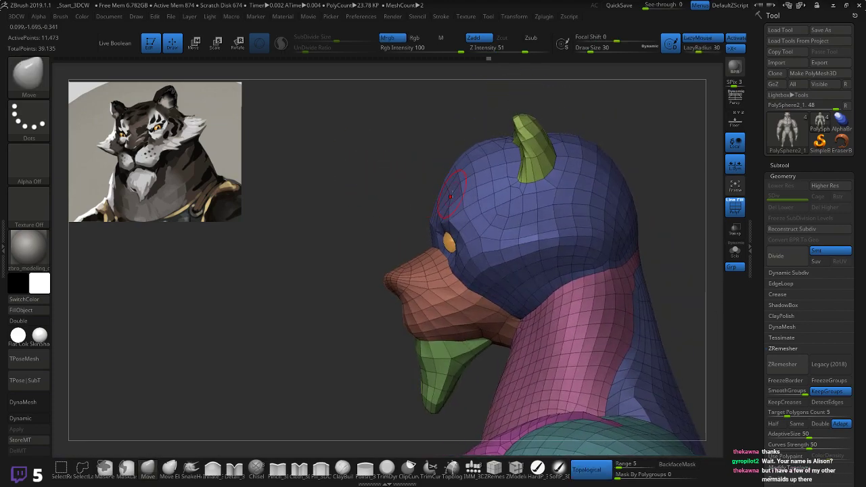
- Reshape the underside of the nose tip with the Move brush, reducing the brush size to about 30
{"action": "key", "text": "]"}
{"action": "key", "text": "]"}
{"action": "key", "text": "]"}
{"action": "key", "text": "]"}
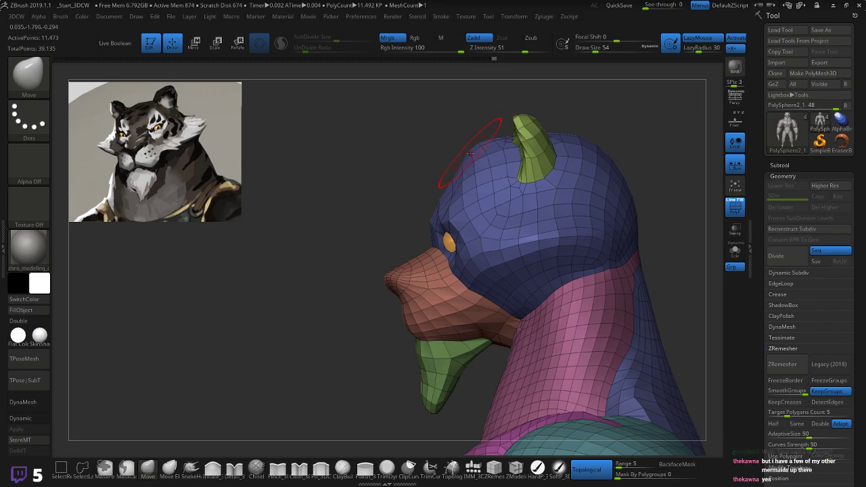
{"action": "mouse_move", "coordinate": [405, 185]}
{"action": "left_mouse_down"}
{"action": "mouse_move", "coordinate": [440, 191]}
{"action": "mouse_move", "coordinate": [427, 178]}
{"action": "mouse_move", "coordinate": [472, 179]}
{"action": "left_mouse_up"}
{"action": "mouse_move", "coordinate": [619, 219]}
{"action": "left_mouse_down"}
{"action": "mouse_move", "coordinate": [309, 255]}
{"action": "mouse_move", "coordinate": [370, 193]}
{"action": "left_mouse_up"}
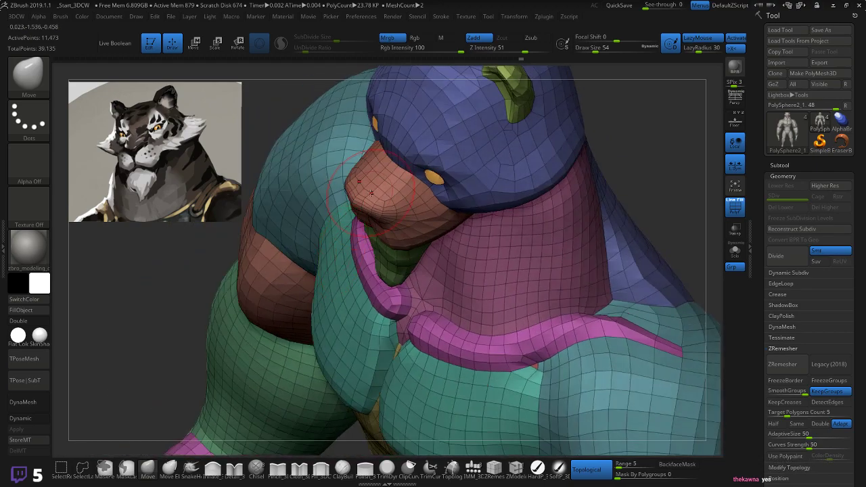
{"action": "key", "text": "bracketleft"}
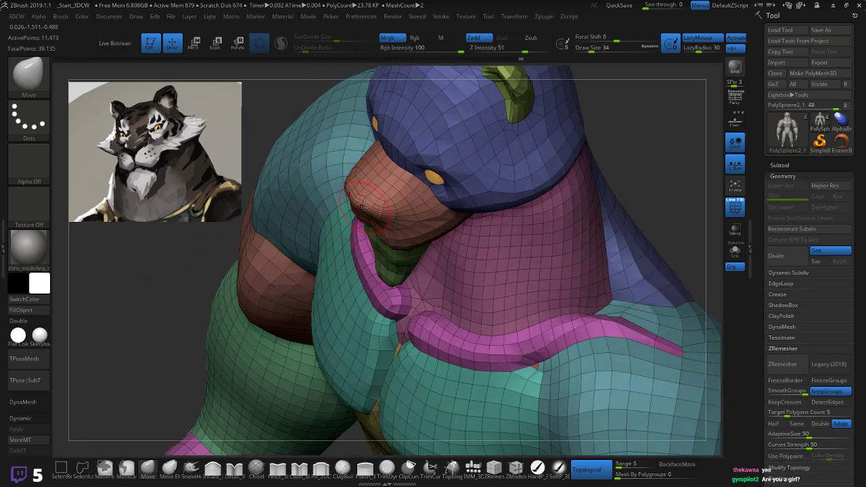
{"action": "left_click_drag", "start_coordinate": [365, 210], "coordinate": [359, 212]}
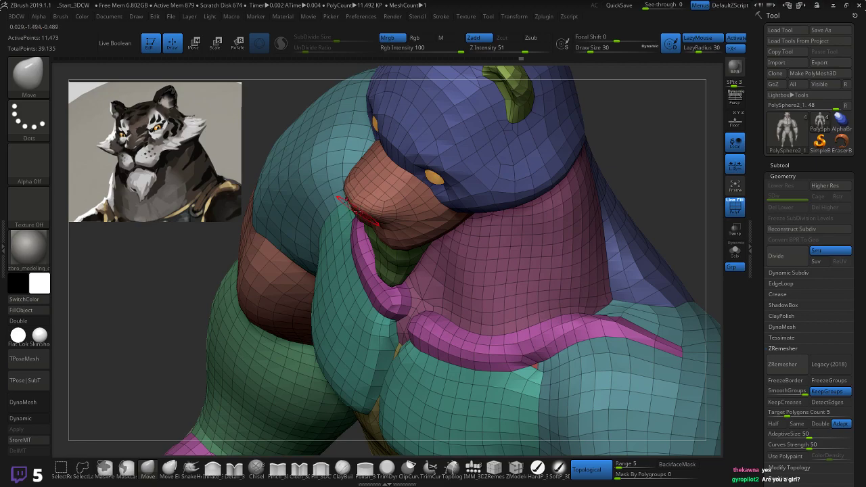
{"action": "key", "text": "bracketleft"}
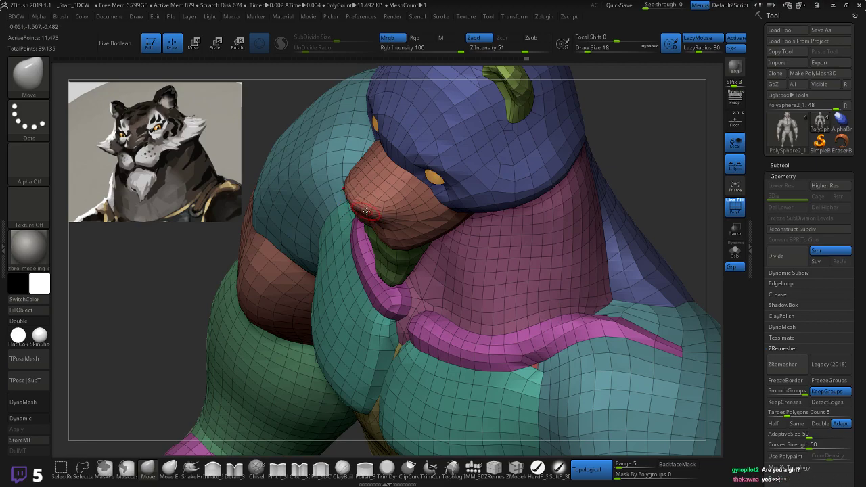
- Refine the nose tip and nostril area from the front and side with the Move brush at size 30
{"action": "left_click_drag", "start_coordinate": [609, 174], "coordinate": [647, 142]}
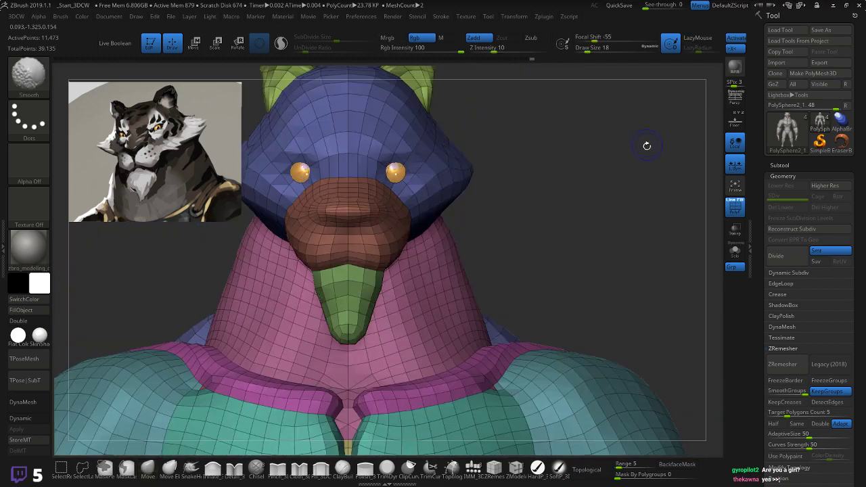
{"action": "left_click_drag", "start_coordinate": [619, 174], "coordinate": [377, 208]}
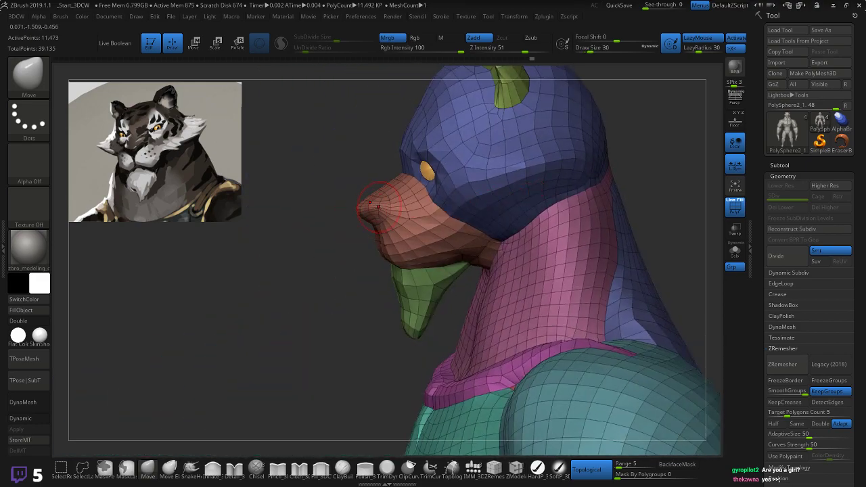
{"action": "left_click_drag", "start_coordinate": [332, 243], "coordinate": [518, 260]}
{"action": "left_click_drag", "start_coordinate": [364, 252], "coordinate": [358, 217]}
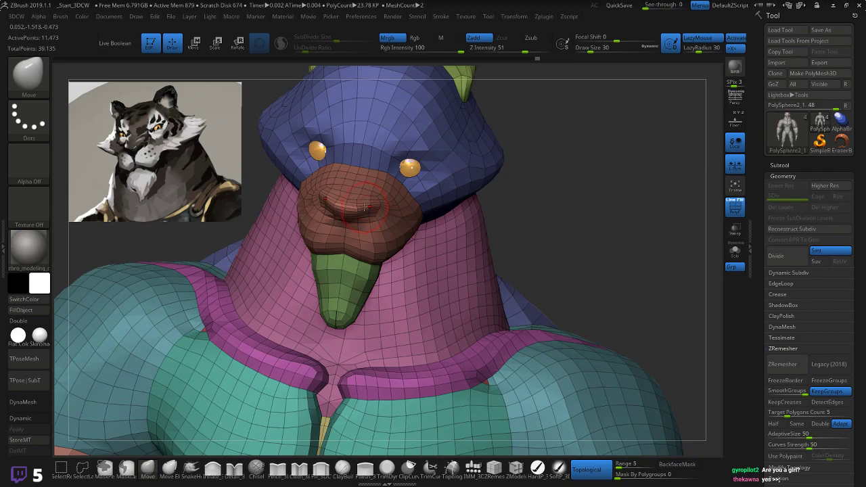
{"action": "left_click_drag", "start_coordinate": [542, 184], "coordinate": [392, 250]}
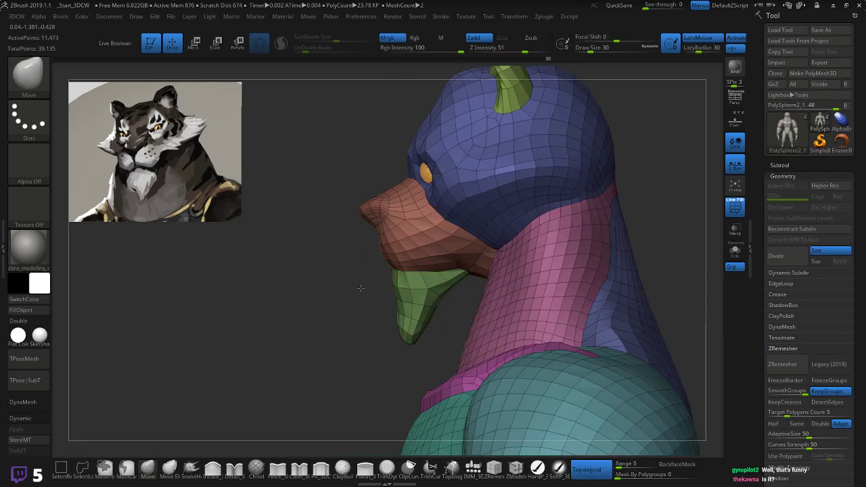
- Adjust the lower front edge of the muzzle above the beard, reducing the Move brush size to 18
{"action": "left_click_drag", "start_coordinate": [360, 288], "coordinate": [379, 264]}
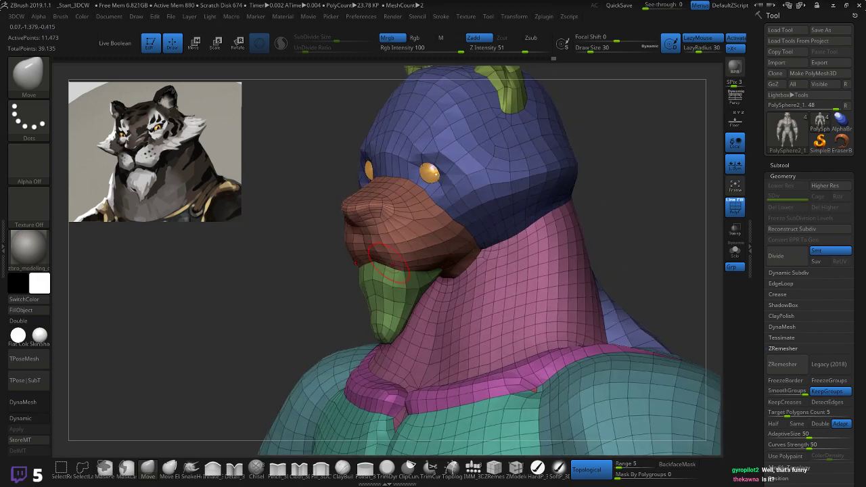
{"action": "right_click_drag", "start_coordinate": [389, 262], "coordinate": [404, 255]}
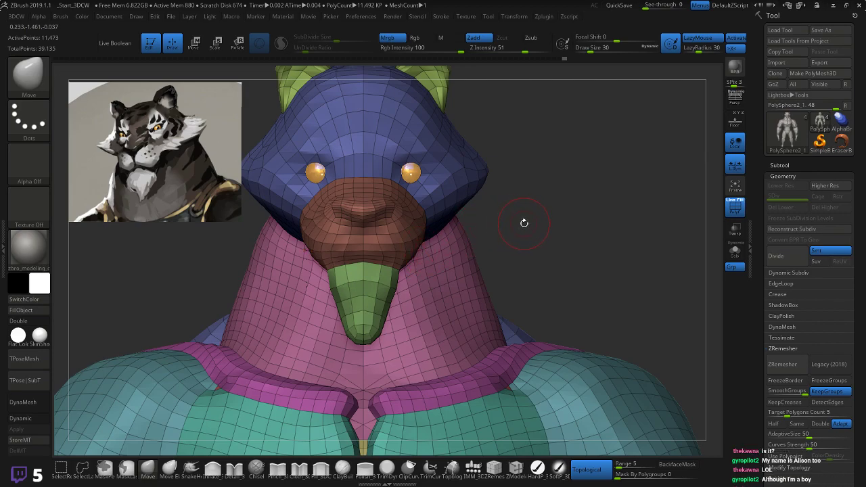
{"action": "left_click_drag", "start_coordinate": [526, 223], "coordinate": [396, 266]}
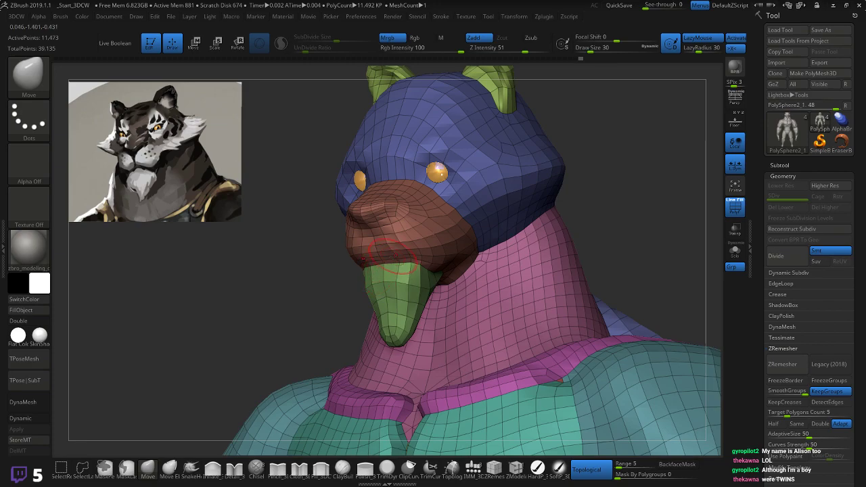
{"action": "left_click_drag", "start_coordinate": [288, 307], "coordinate": [323, 301]}
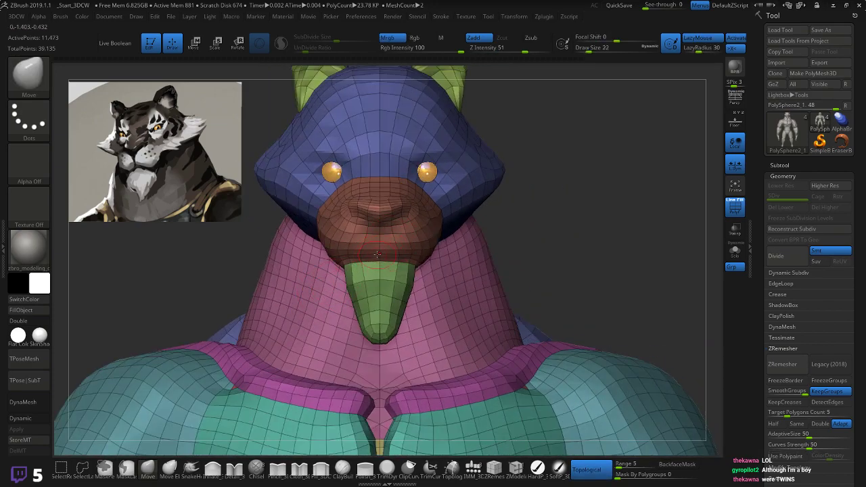
{"action": "left_click_drag", "start_coordinate": [394, 249], "coordinate": [392, 249]}
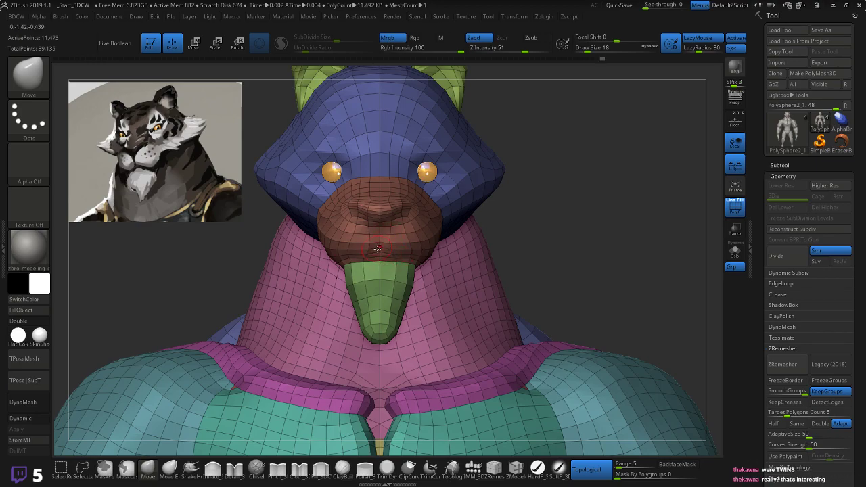
{"action": "left_click_drag", "start_coordinate": [223, 275], "coordinate": [238, 273]}
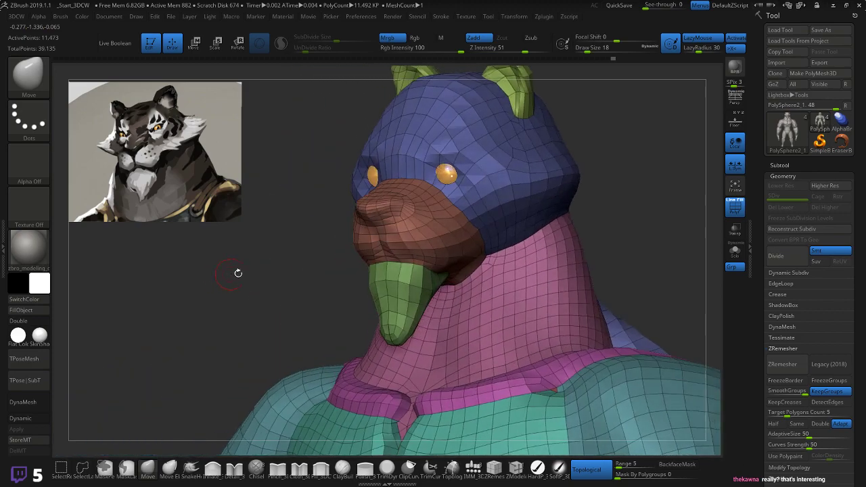
- Reshape the mouth corners and the border between muzzle and beard with the Move brush at size 18
{"action": "key", "text": "shift"}
{"action": "mouse_move", "coordinate": [318, 285]}
{"action": "left_mouse_down"}
{"action": "mouse_move", "coordinate": [275, 293]}
{"action": "mouse_move", "coordinate": [528, 215]}
{"action": "mouse_move", "coordinate": [532, 201]}
{"action": "left_mouse_up"}
{"action": "left_click_drag", "start_coordinate": [415, 272], "coordinate": [423, 260]}
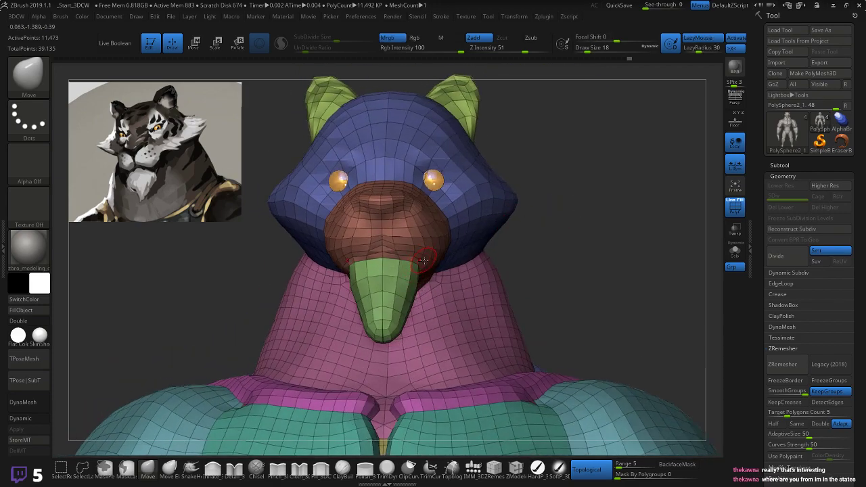
{"action": "left_click_drag", "start_coordinate": [567, 221], "coordinate": [502, 227]}
{"action": "left_click_drag", "start_coordinate": [429, 253], "coordinate": [424, 245], "text": "shift"}
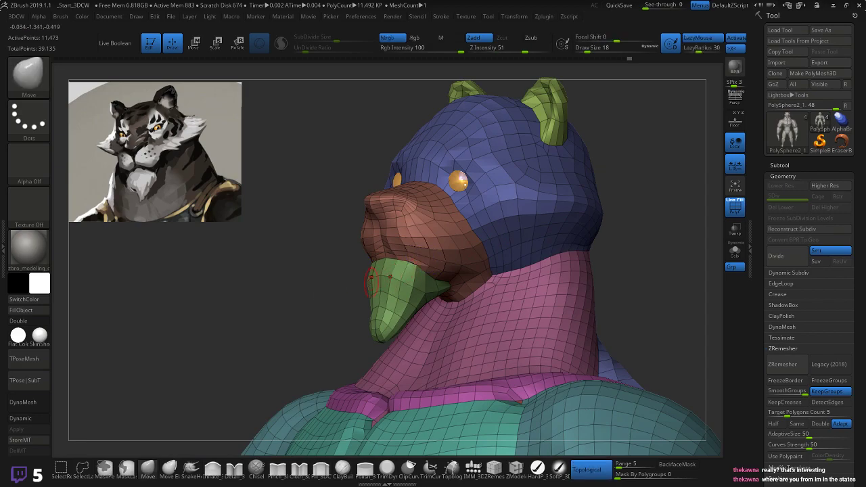
{"action": "mouse_move", "coordinate": [355, 285]}
{"action": "left_mouse_down"}
{"action": "mouse_move", "coordinate": [302, 298]}
{"action": "mouse_move", "coordinate": [354, 286]}
{"action": "left_mouse_up"}
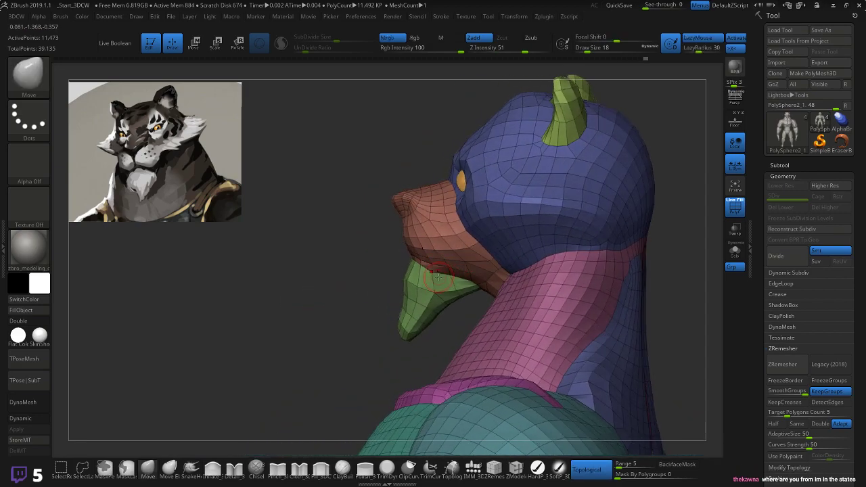
{"action": "left_click_drag", "start_coordinate": [341, 282], "coordinate": [381, 275]}
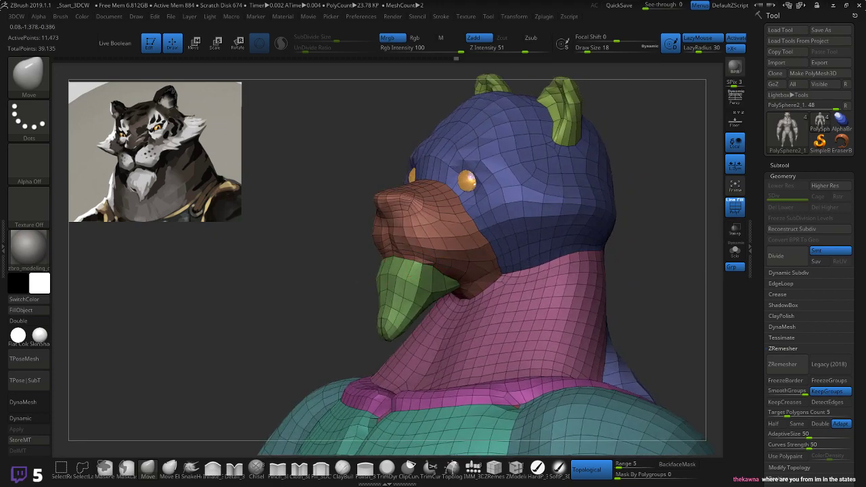
- Pull the centre of the mouth line up into a peak above the beard and smooth it
{"action": "left_click_drag", "start_coordinate": [303, 292], "coordinate": [345, 287]}
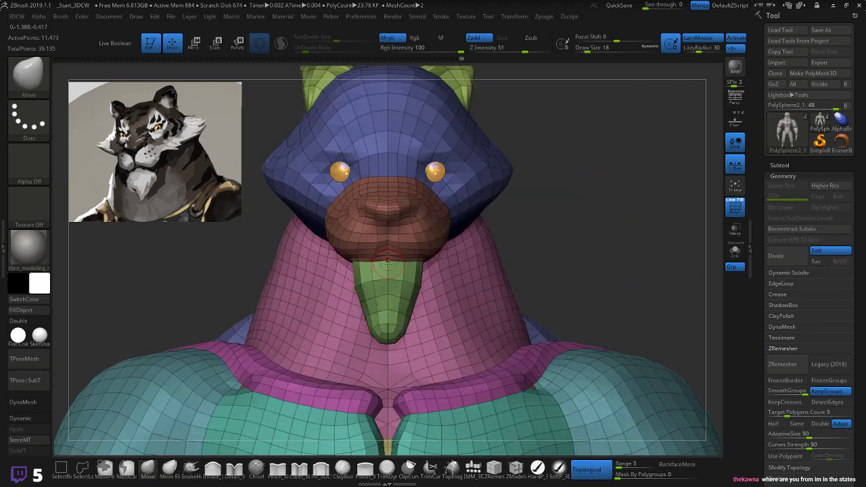
{"action": "key", "text": "shift"}
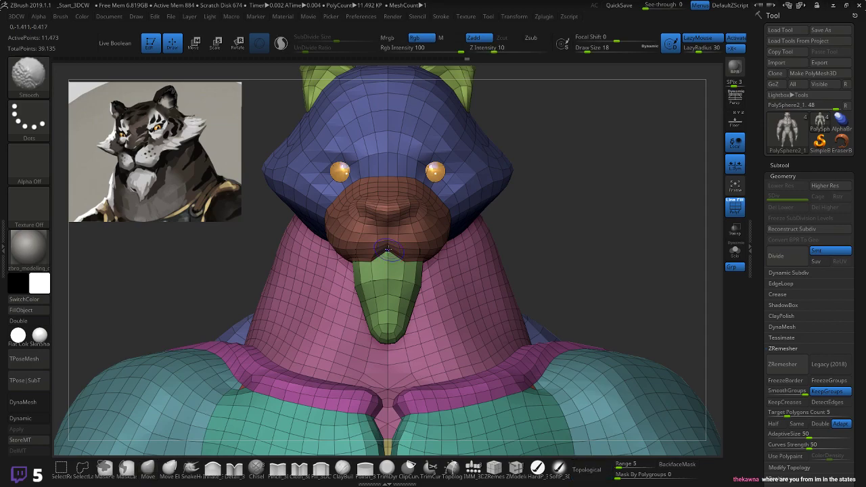
{"action": "left_click_drag", "start_coordinate": [389, 257], "coordinate": [389, 249]}
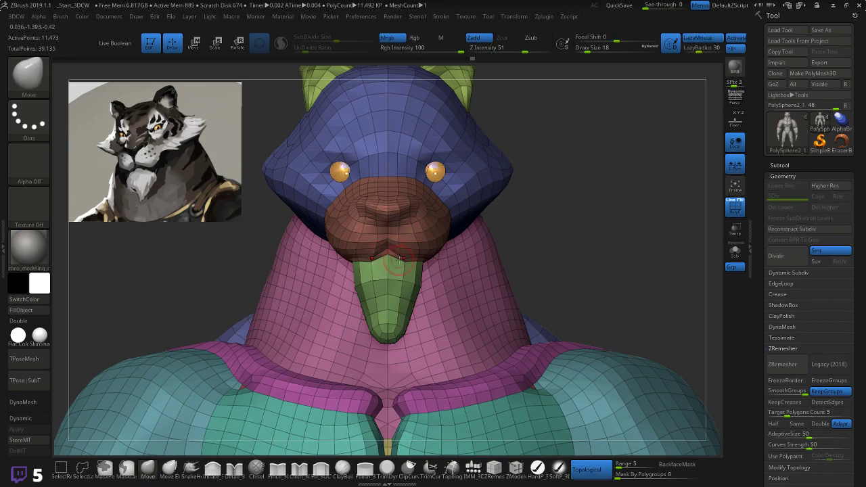
- Adjust the mouth line along the side of the muzzle with the Move brush enlarged to size 46
{"action": "left_click_drag", "start_coordinate": [510, 227], "coordinate": [414, 262]}
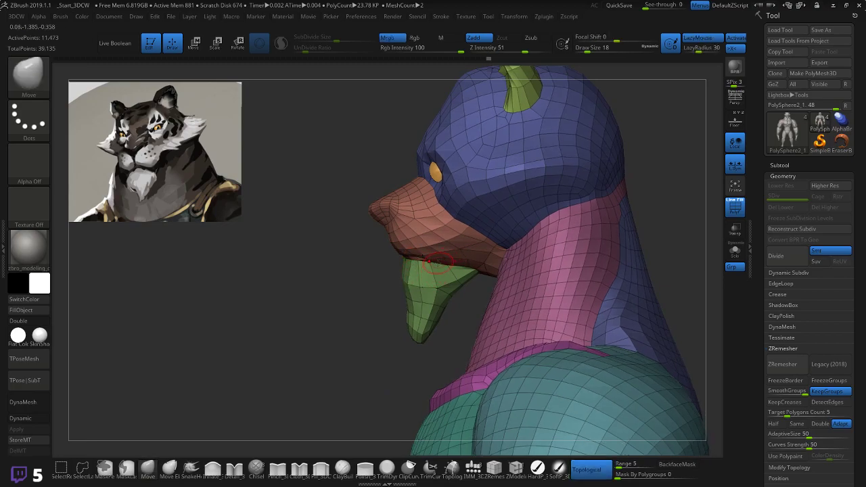
{"action": "key", "text": "["}
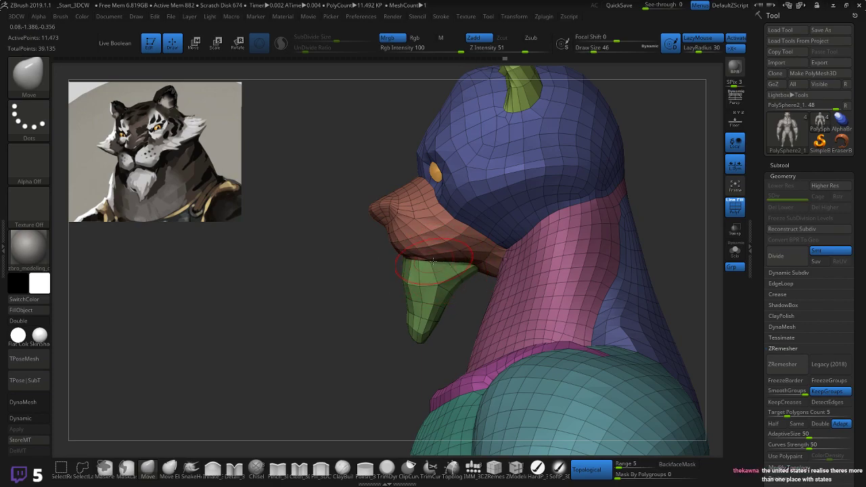
{"action": "left_click_drag", "start_coordinate": [360, 290], "coordinate": [399, 282]}
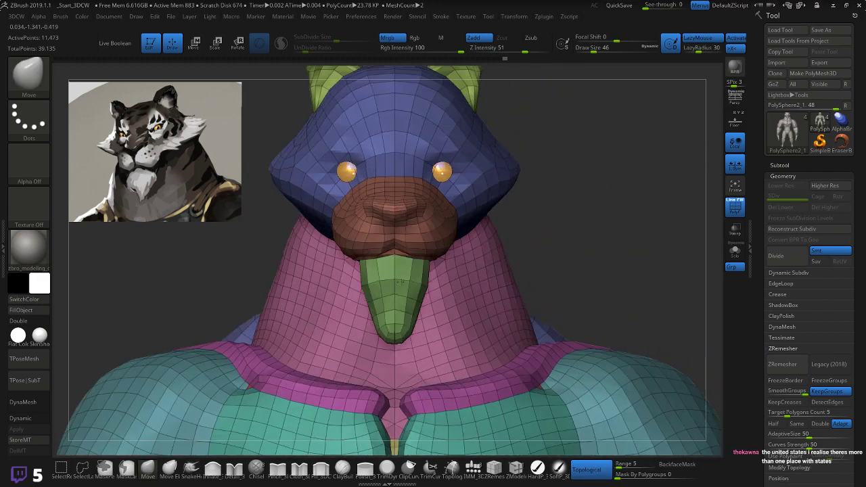
- Narrow the sides of the chin beard with the Move brush at size 30 and push its tip upward at size 34
{"action": "mouse_move", "coordinate": [302, 276]}
{"action": "left_mouse_down"}
{"action": "mouse_move", "coordinate": [235, 273]}
{"action": "mouse_move", "coordinate": [323, 257]}
{"action": "mouse_move", "coordinate": [301, 262]}
{"action": "left_mouse_up"}
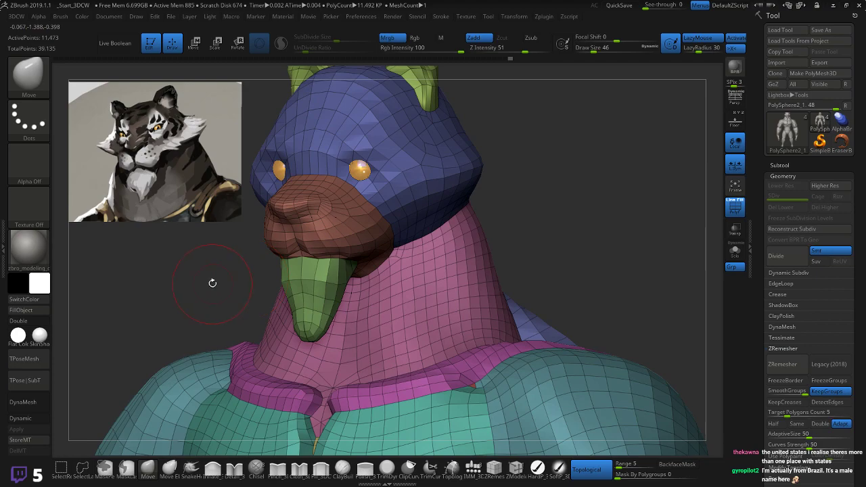
{"action": "left_click_drag", "start_coordinate": [213, 283], "coordinate": [203, 279]}
{"action": "left_click_drag", "start_coordinate": [297, 282], "coordinate": [307, 284]}
{"action": "mouse_move", "coordinate": [305, 328]}
{"action": "left_mouse_down"}
{"action": "mouse_move", "coordinate": [276, 333]}
{"action": "mouse_move", "coordinate": [328, 289]}
{"action": "left_mouse_up"}
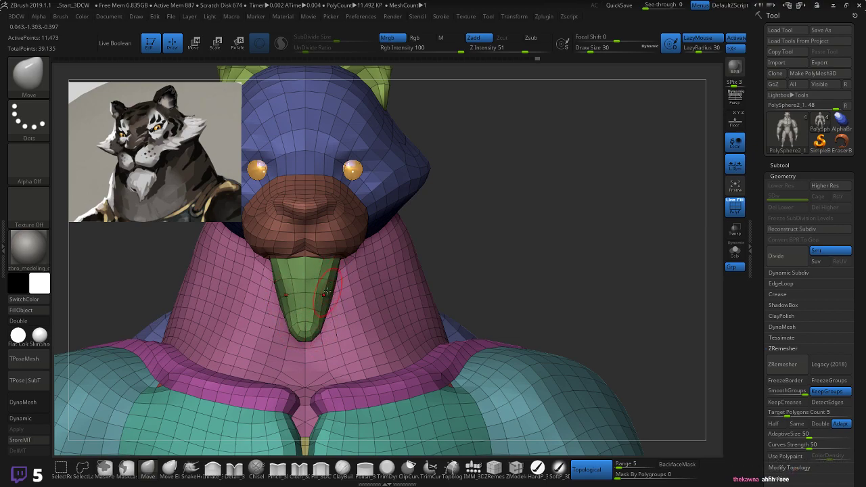
{"action": "key", "text": "bracketright"}
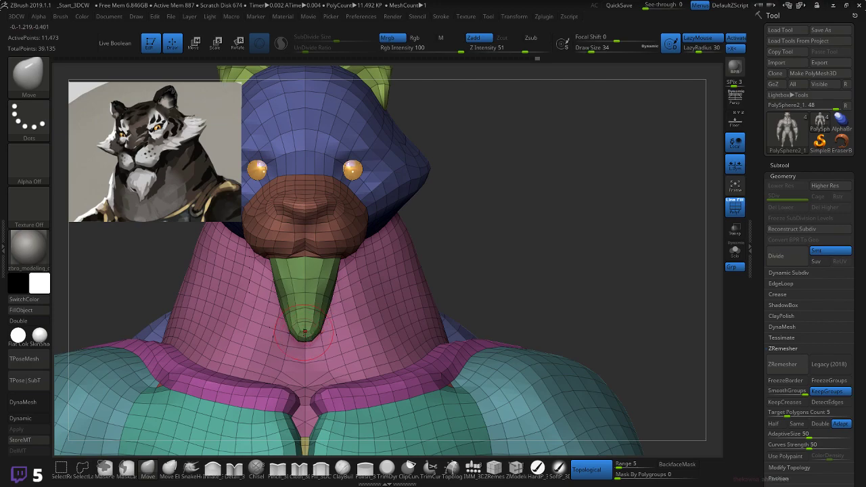
{"action": "left_click_drag", "start_coordinate": [305, 330], "coordinate": [306, 324]}
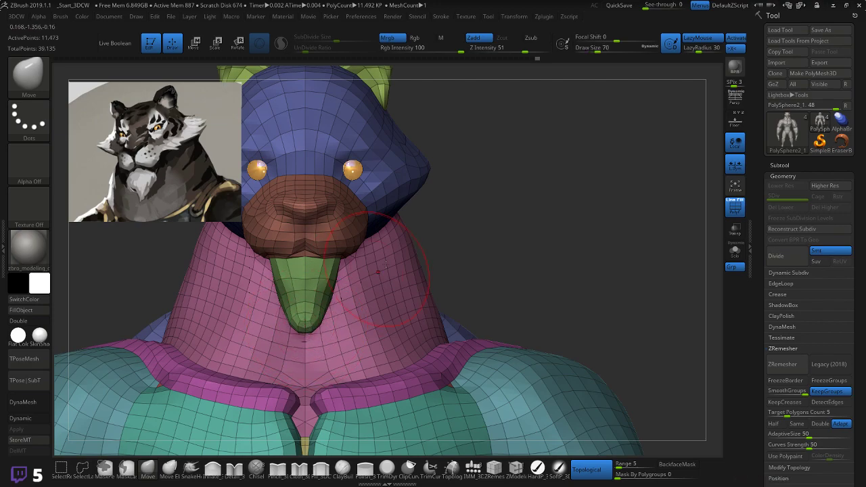
- Reshape the beard's side profile and the rear corner of the jaw with the Move brush at size 70
{"action": "left_click_drag", "start_coordinate": [508, 210], "coordinate": [455, 218]}
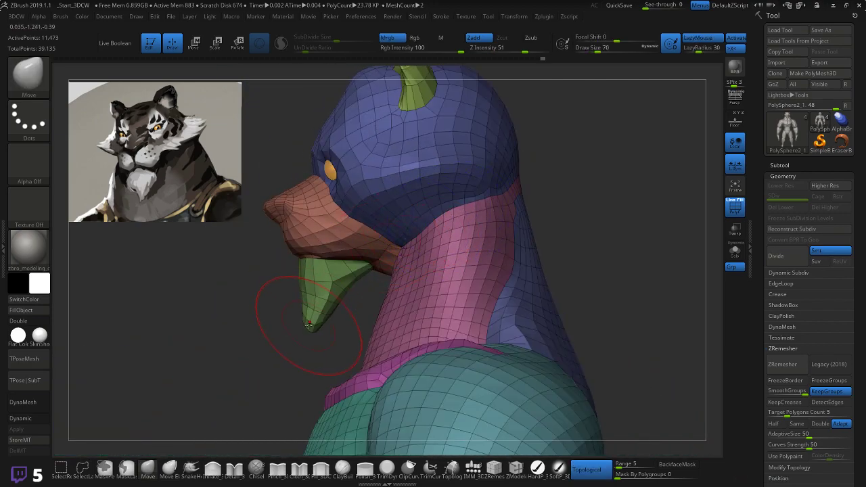
{"action": "mouse_move", "coordinate": [292, 315]}
{"action": "right_mouse_down"}
{"action": "mouse_move", "coordinate": [280, 338]}
{"action": "mouse_move", "coordinate": [286, 324]}
{"action": "right_mouse_up"}
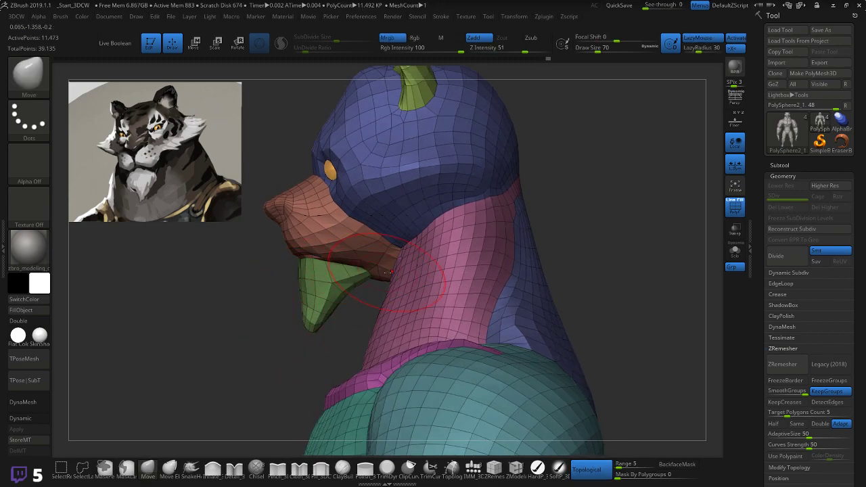
{"action": "left_click_drag", "start_coordinate": [369, 302], "coordinate": [399, 302]}
{"action": "left_click_drag", "start_coordinate": [376, 279], "coordinate": [371, 292]}
{"action": "left_click_drag", "start_coordinate": [292, 344], "coordinate": [271, 334]}
{"action": "right_click_drag", "start_coordinate": [278, 328], "coordinate": [301, 305]}
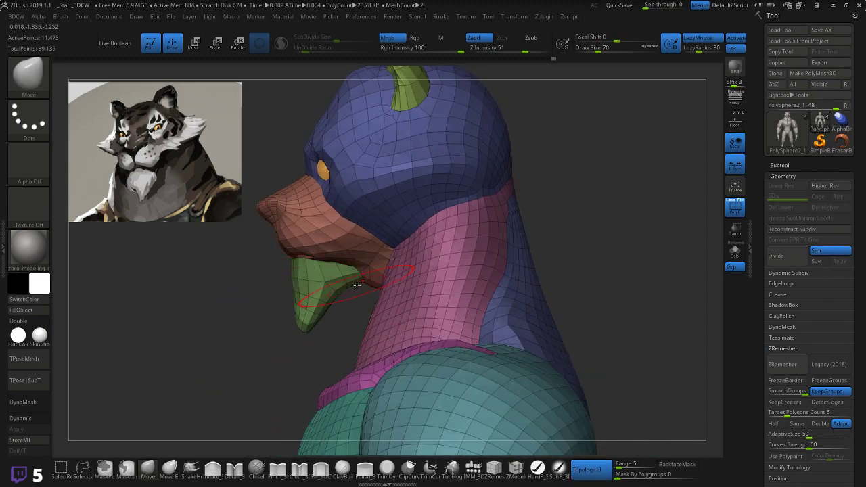
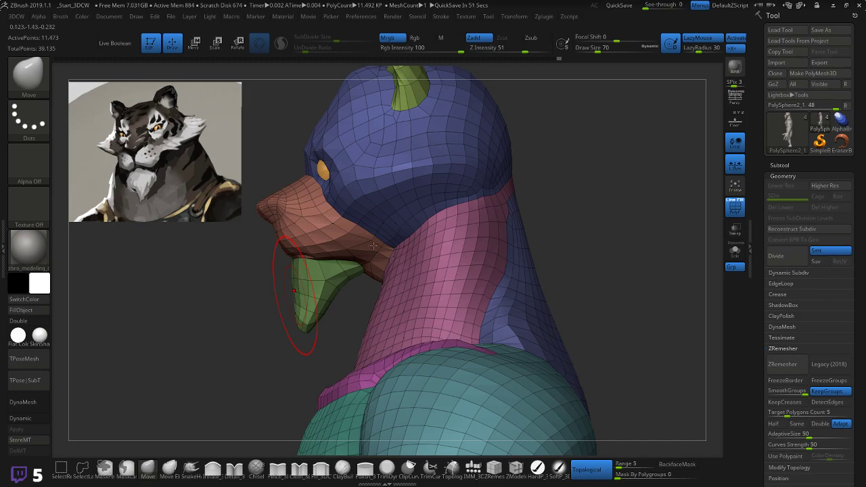
- Adjust the upper edge of the chin beard below the mouth with the Move brush reduced to size 34
{"action": "key", "text": "shift"}
{"action": "mouse_move", "coordinate": [277, 338]}
{"action": "left_mouse_down"}
{"action": "mouse_move", "coordinate": [406, 318]}
{"action": "mouse_move", "coordinate": [450, 301]}
{"action": "left_mouse_up"}
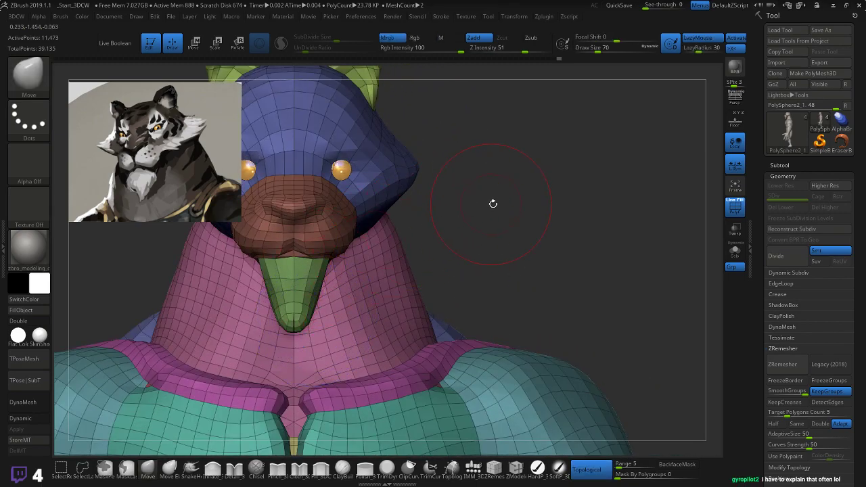
{"action": "key", "text": "["}
{"action": "key", "text": "["}
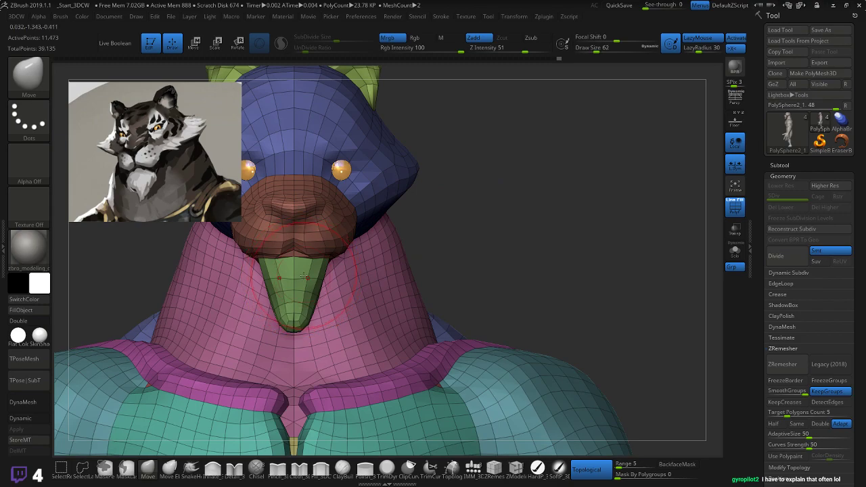
{"action": "key", "text": "bracketleft"}
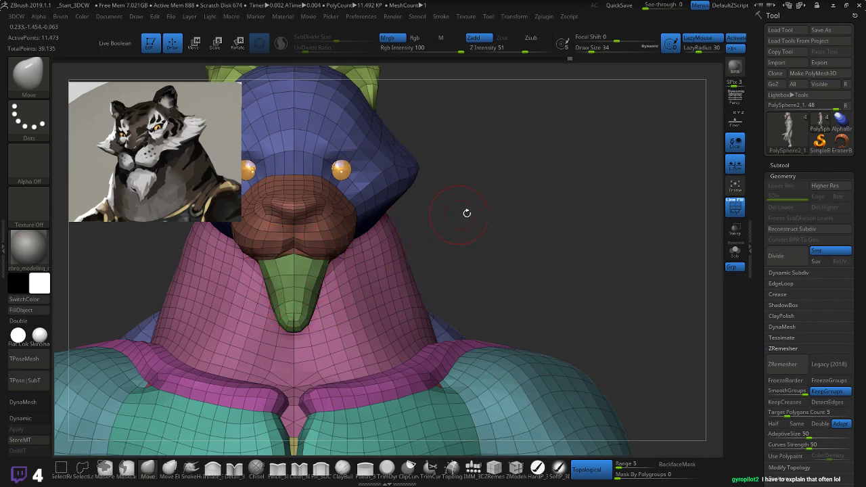
- Reshape the rear corner of the beard and the underside of the jaw from the side, and smooth the transition
{"action": "left_click_drag", "start_coordinate": [466, 213], "coordinate": [389, 214]}
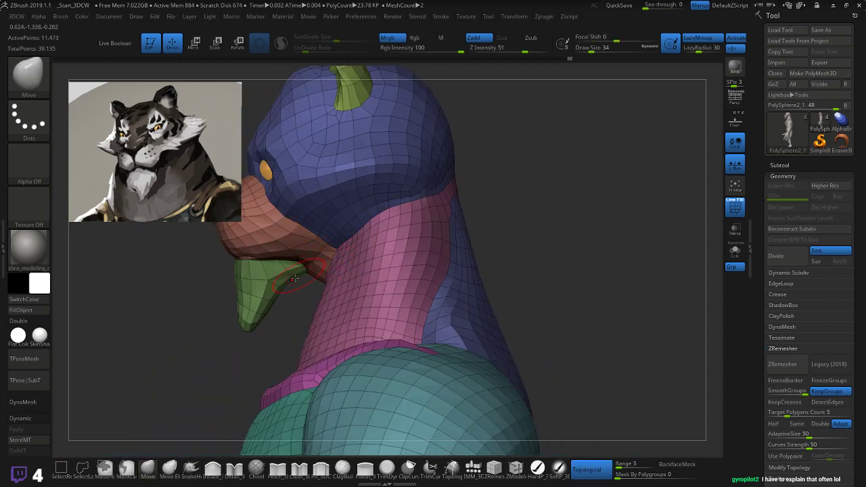
{"action": "left_click_drag", "start_coordinate": [294, 284], "coordinate": [292, 260]}
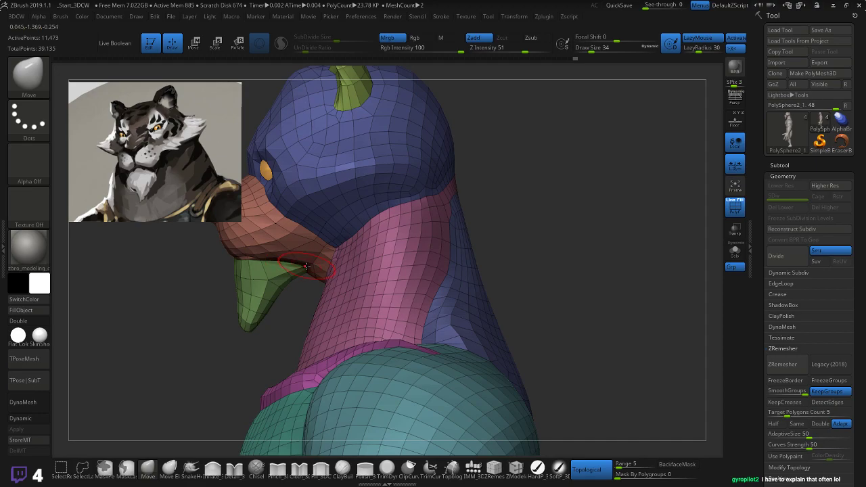
{"action": "left_click_drag", "start_coordinate": [298, 301], "coordinate": [326, 295]}
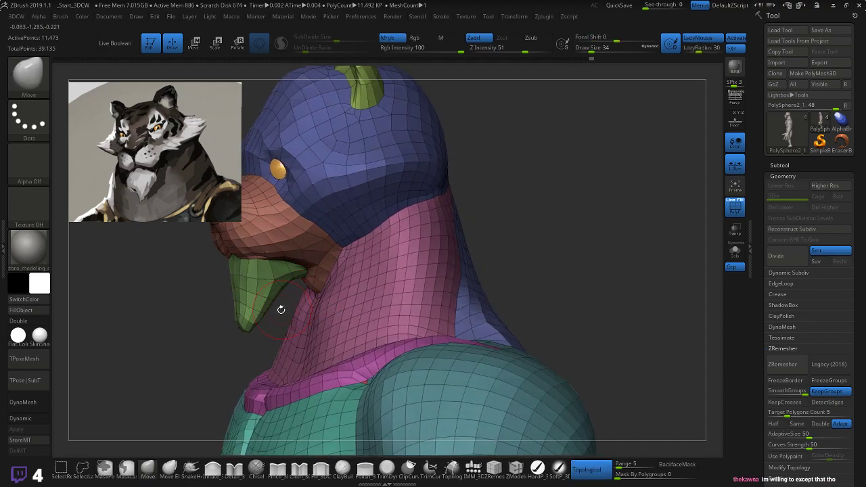
{"action": "key", "text": "ctrl"}
{"action": "key", "text": "shift"}
{"action": "left_click_drag", "start_coordinate": [280, 305], "coordinate": [271, 305], "text": "shift"}
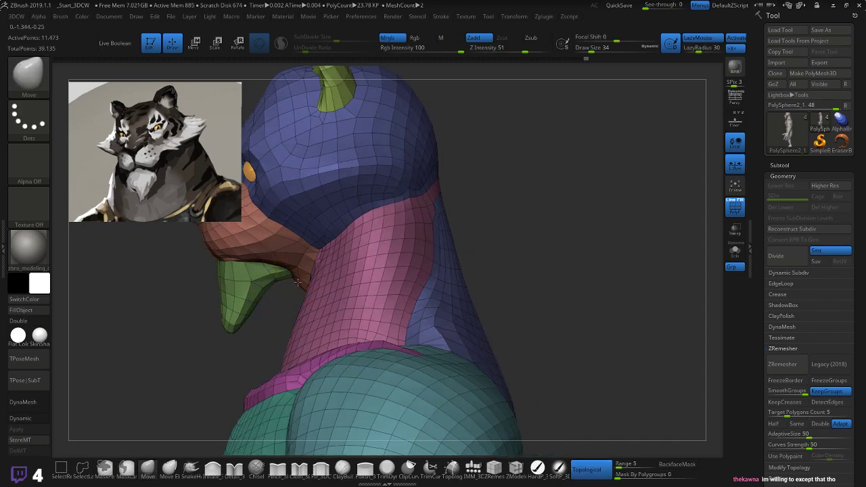
{"action": "key", "text": "shift"}
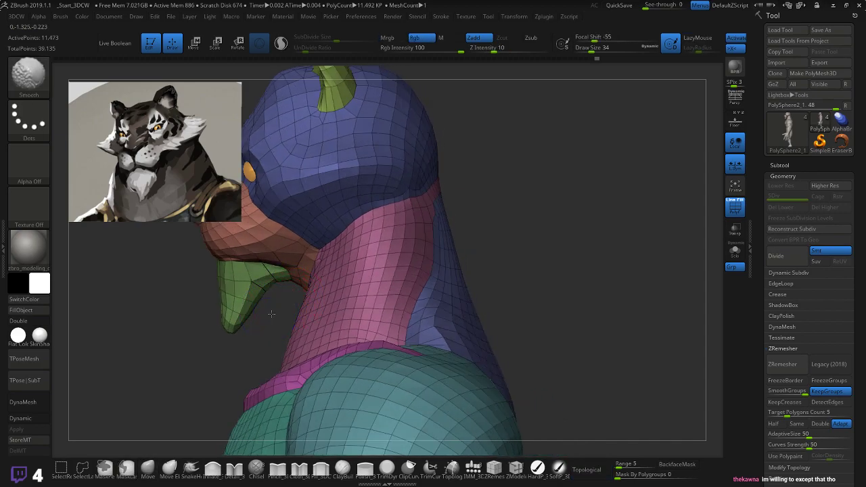
{"action": "left_click_drag", "start_coordinate": [272, 315], "coordinate": [331, 319]}
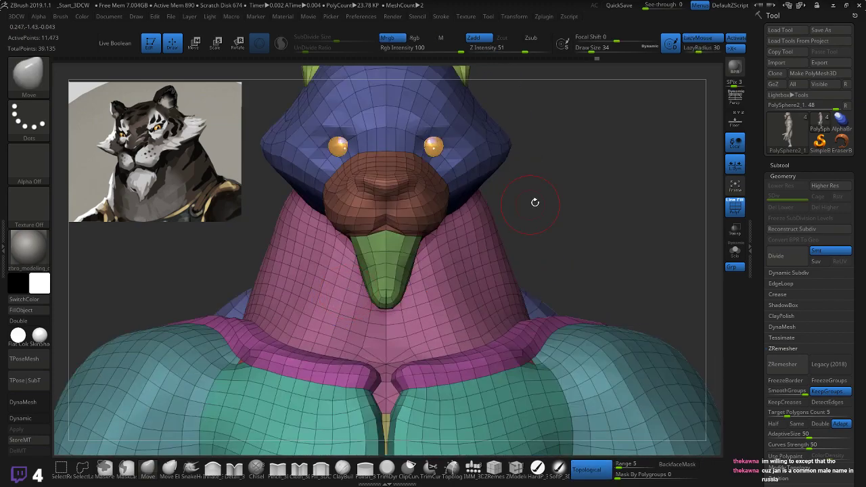
- Refine the outer cheek edges and the tips of the ears with the Move brush at size 18
{"action": "left_click_drag", "start_coordinate": [562, 202], "coordinate": [504, 264], "text": "alt"}
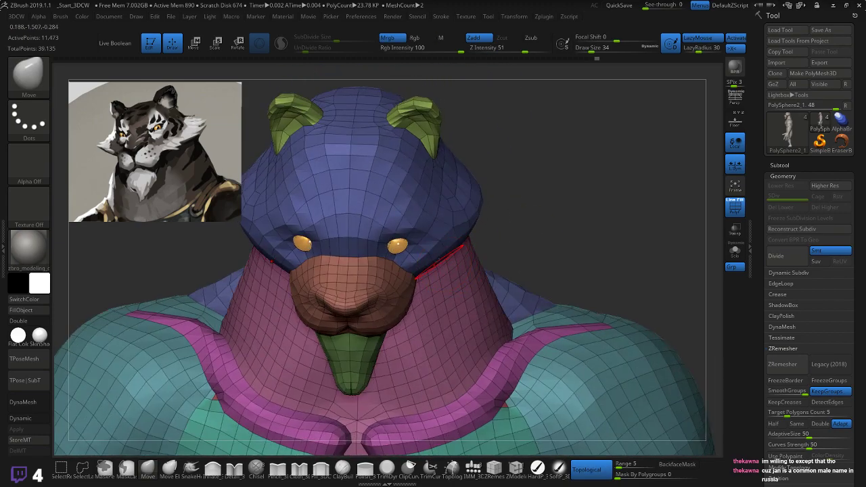
{"action": "mouse_move", "coordinate": [534, 230]}
{"action": "left_mouse_down"}
{"action": "mouse_move", "coordinate": [397, 256]}
{"action": "mouse_move", "coordinate": [408, 237]}
{"action": "mouse_move", "coordinate": [455, 225]}
{"action": "mouse_move", "coordinate": [457, 213]}
{"action": "left_mouse_up"}
{"action": "key", "text": "bracketleft"}
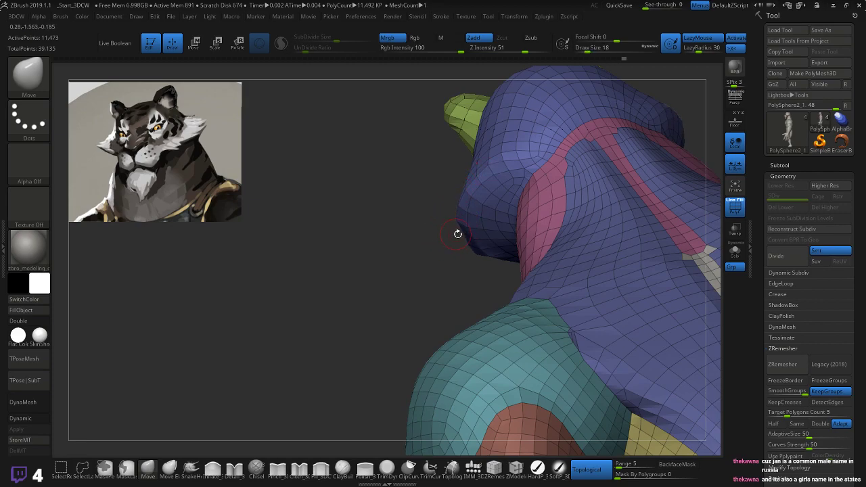
{"action": "mouse_move", "coordinate": [457, 234]}
{"action": "left_mouse_down"}
{"action": "mouse_move", "coordinate": [435, 257]}
{"action": "mouse_move", "coordinate": [488, 235]}
{"action": "mouse_move", "coordinate": [460, 247]}
{"action": "left_mouse_up"}
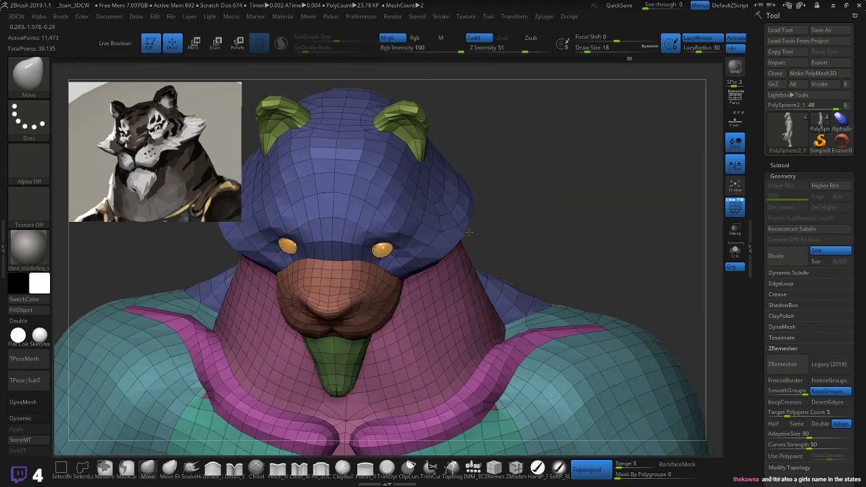
{"action": "key", "text": "shift"}
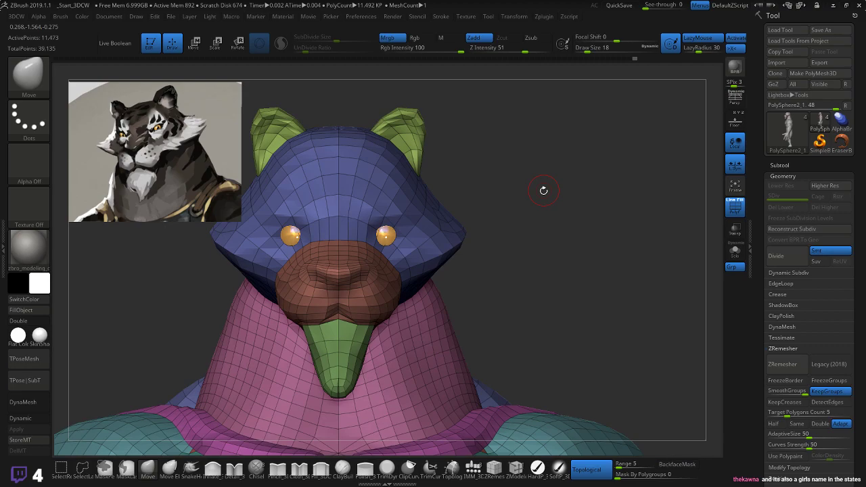
{"action": "mouse_move", "coordinate": [542, 227]}
{"action": "left_mouse_down", "text": "alt"}
{"action": "mouse_move", "coordinate": [553, 192]}
{"action": "mouse_move", "coordinate": [577, 293]}
{"action": "left_mouse_up", "text": "alt"}
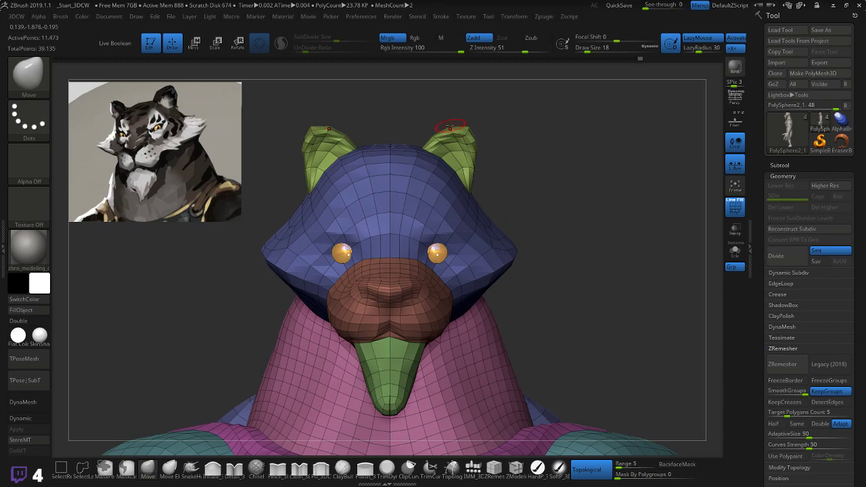
{"action": "left_click_drag", "start_coordinate": [468, 127], "coordinate": [475, 131]}
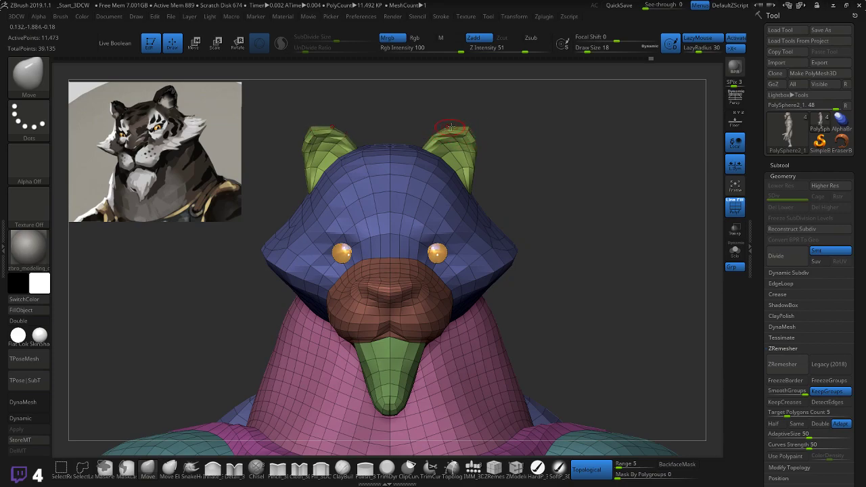
- Hide the polygroup wireframe and turn on dynamic subdivision to display the character smoothed
{"action": "key", "text": "shift+f"}
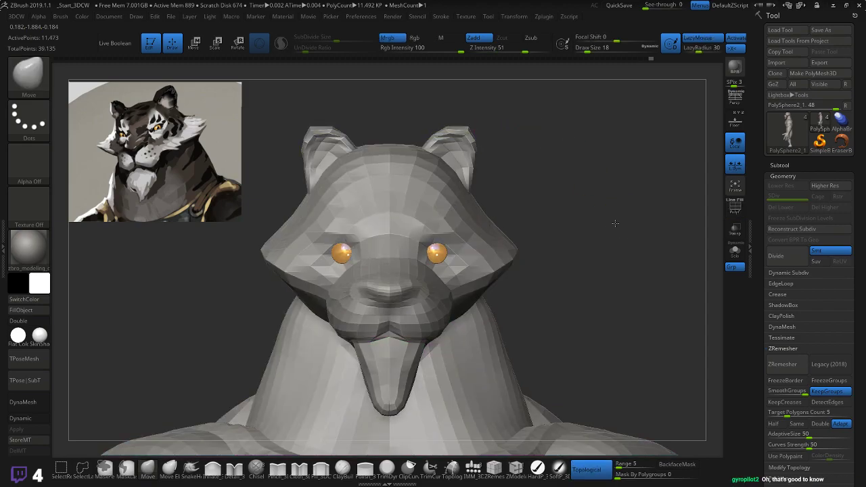
{"action": "left_click_drag", "start_coordinate": [617, 219], "coordinate": [600, 203], "text": "alt"}
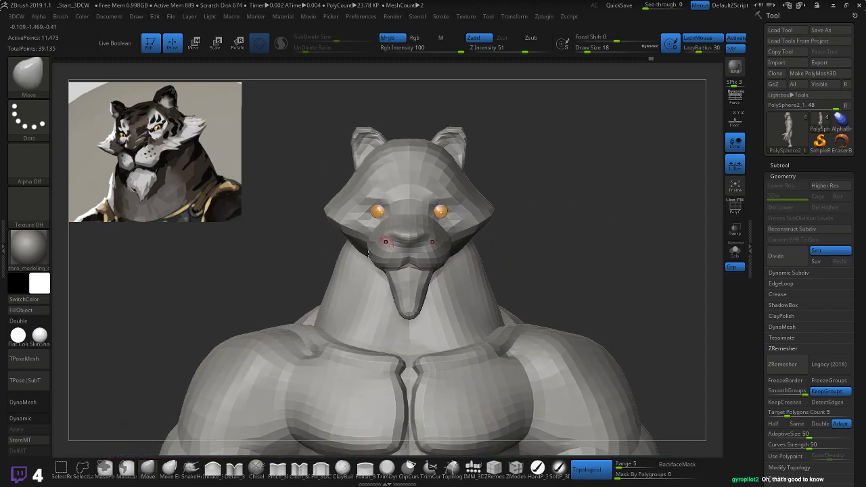
{"action": "left_click", "coordinate": [19, 420]}
{"action": "key", "text": "shift+f"}
{"action": "left_click_drag", "start_coordinate": [594, 211], "coordinate": [580, 207]}
{"action": "key", "text": "shift+f"}
{"action": "left_click_drag", "start_coordinate": [590, 242], "coordinate": [555, 201], "text": "alt"}
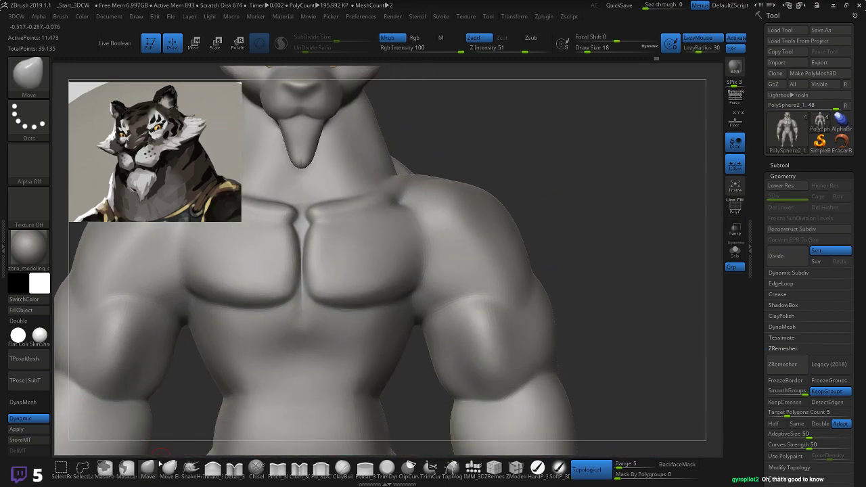
- Reshape the shoulders and upper arms from several angles with the Move brush enlarged to size 102
{"action": "key", "text": "b"}
{"action": "key", "text": "Escape"}
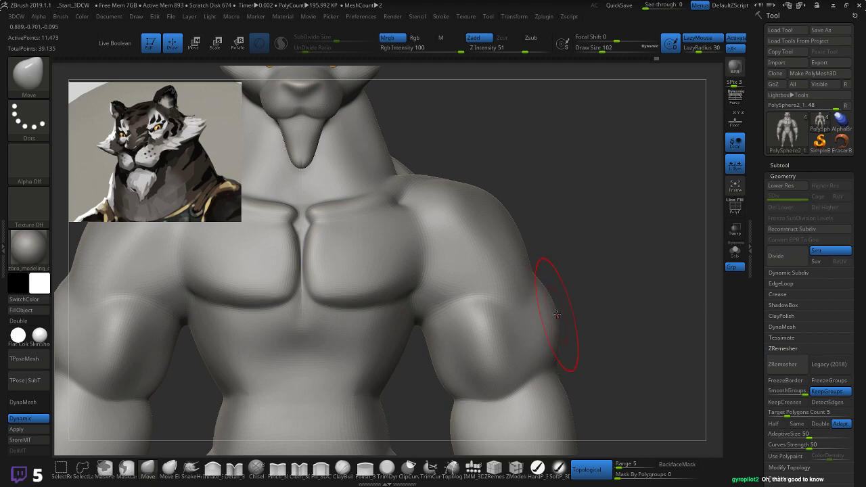
{"action": "mouse_move", "coordinate": [556, 314]}
{"action": "right_mouse_down"}
{"action": "mouse_move", "coordinate": [618, 288]}
{"action": "mouse_move", "coordinate": [574, 304]}
{"action": "right_mouse_up"}
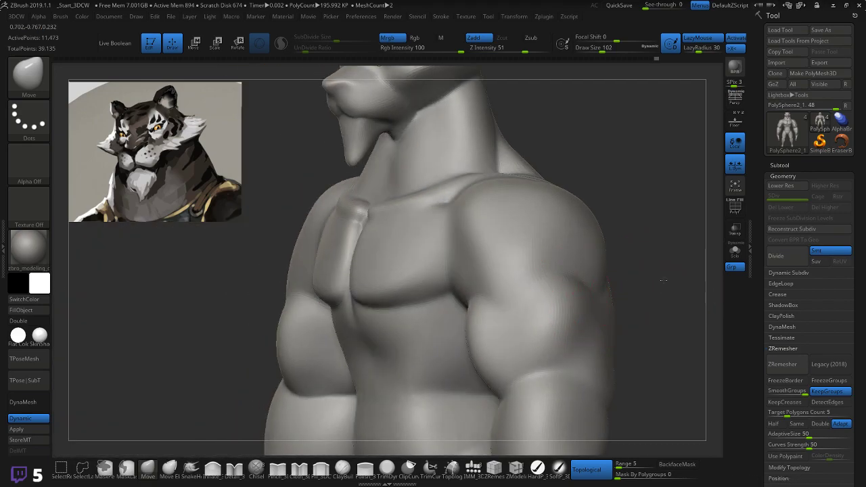
{"action": "mouse_move", "coordinate": [662, 279]}
{"action": "right_mouse_down"}
{"action": "mouse_move", "coordinate": [632, 297]}
{"action": "mouse_move", "coordinate": [623, 288]}
{"action": "mouse_move", "coordinate": [637, 280]}
{"action": "mouse_move", "coordinate": [521, 271]}
{"action": "right_mouse_up"}
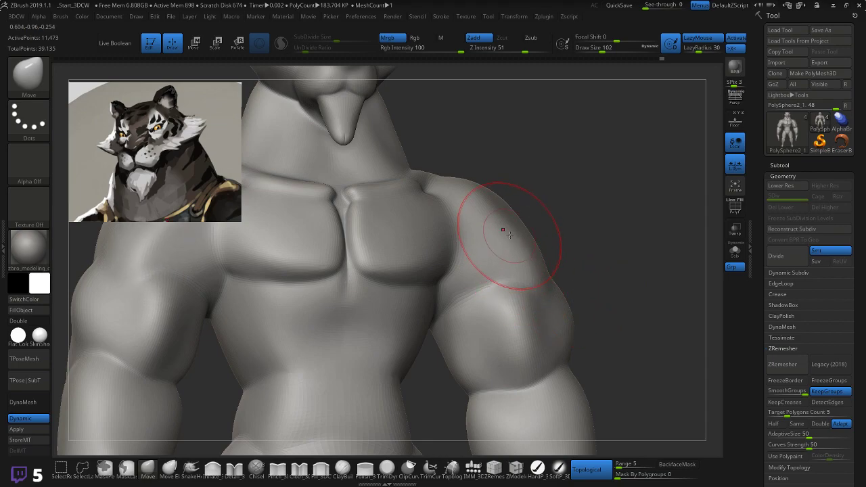
{"action": "mouse_move", "coordinate": [503, 230]}
{"action": "right_mouse_down"}
{"action": "mouse_move", "coordinate": [521, 237]}
{"action": "mouse_move", "coordinate": [500, 243]}
{"action": "mouse_move", "coordinate": [546, 247]}
{"action": "right_mouse_up"}
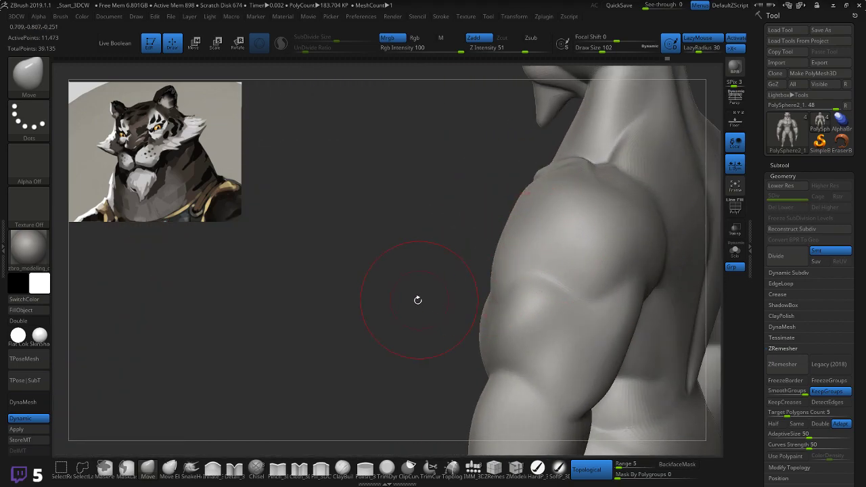
{"action": "mouse_move", "coordinate": [418, 301]}
{"action": "left_mouse_down"}
{"action": "mouse_move", "coordinate": [476, 284]}
{"action": "mouse_move", "coordinate": [654, 296]}
{"action": "left_mouse_up"}
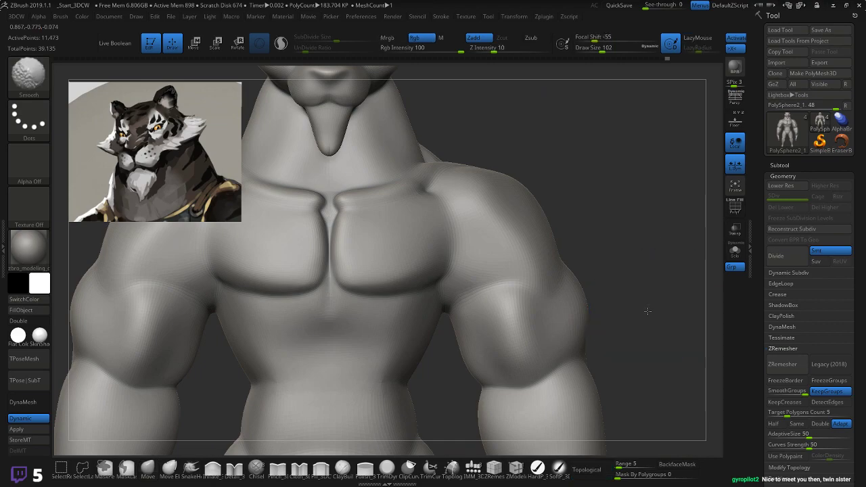
{"action": "right_click_drag", "start_coordinate": [647, 319], "coordinate": [638, 271], "text": "alt"}
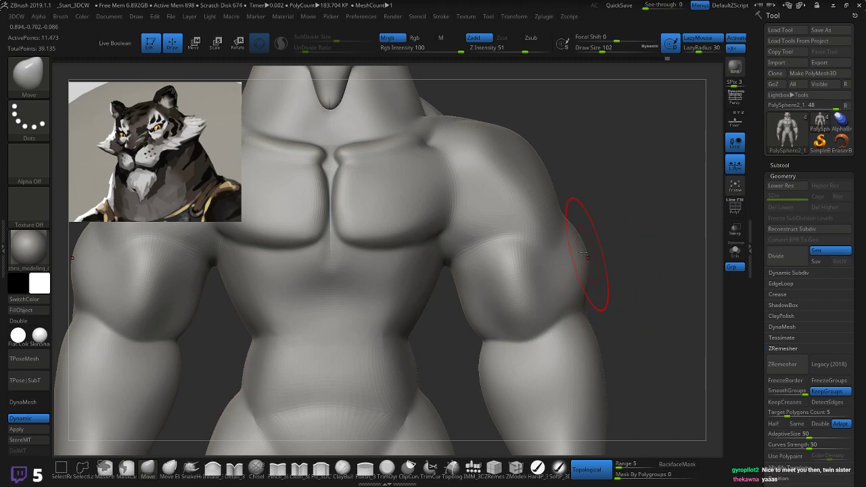
- Adjust the contours of the lower upper arms and forearms with the Move brush at size 102
{"action": "left_click_drag", "start_coordinate": [660, 313], "coordinate": [563, 316]}
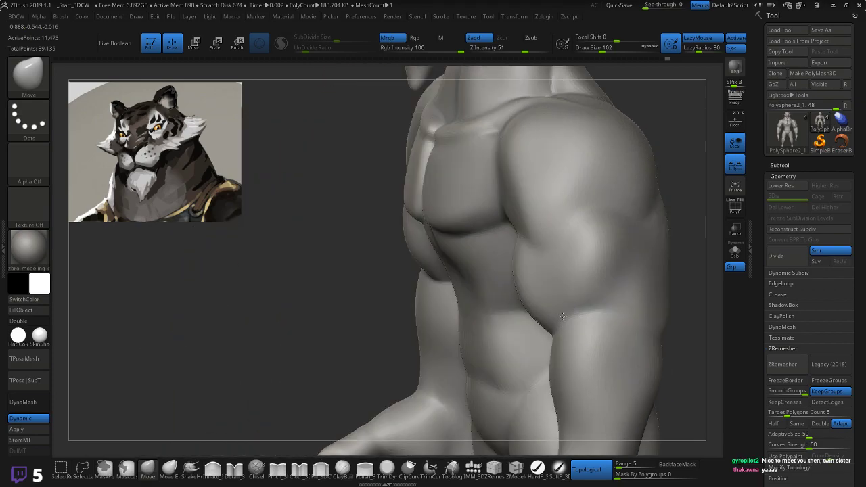
{"action": "right_click_drag", "start_coordinate": [562, 316], "coordinate": [538, 325]}
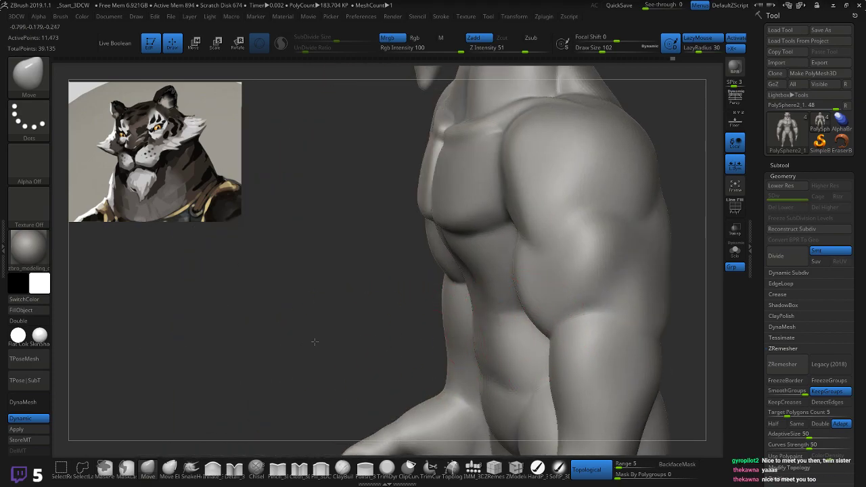
{"action": "left_click_drag", "start_coordinate": [315, 342], "coordinate": [399, 335], "text": "shift"}
{"action": "left_click_drag", "start_coordinate": [663, 297], "coordinate": [659, 223], "text": "alt"}
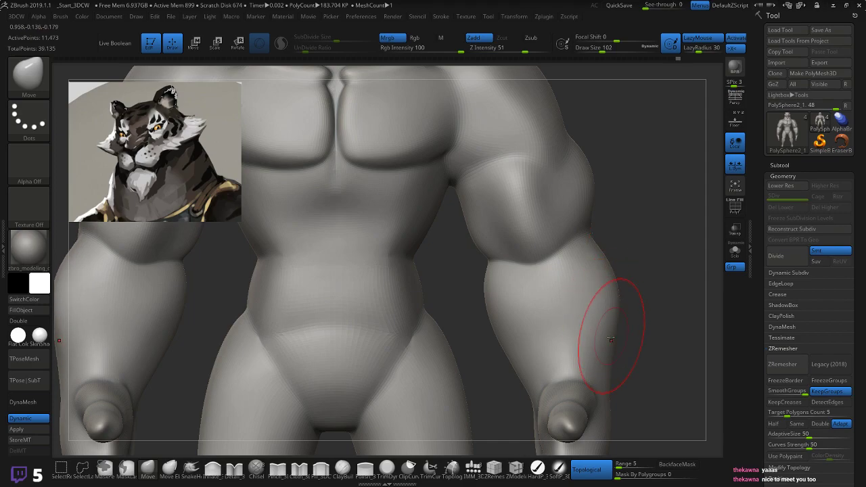
{"action": "right_click_drag", "start_coordinate": [618, 349], "coordinate": [655, 292]}
{"action": "mouse_move", "coordinate": [655, 292]}
{"action": "left_mouse_down", "text": "shift"}
{"action": "mouse_move", "coordinate": [659, 298]}
{"action": "mouse_move", "coordinate": [602, 297]}
{"action": "left_mouse_up", "text": "shift"}
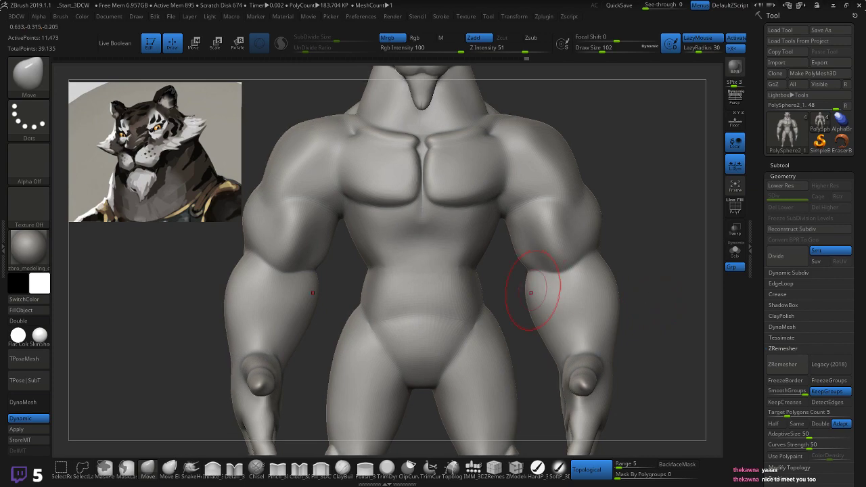
- Smooth the hips and pelvis from the front and the lower back and buttocks from behind
{"action": "left_click_drag", "start_coordinate": [476, 322], "coordinate": [471, 327], "text": "shift"}
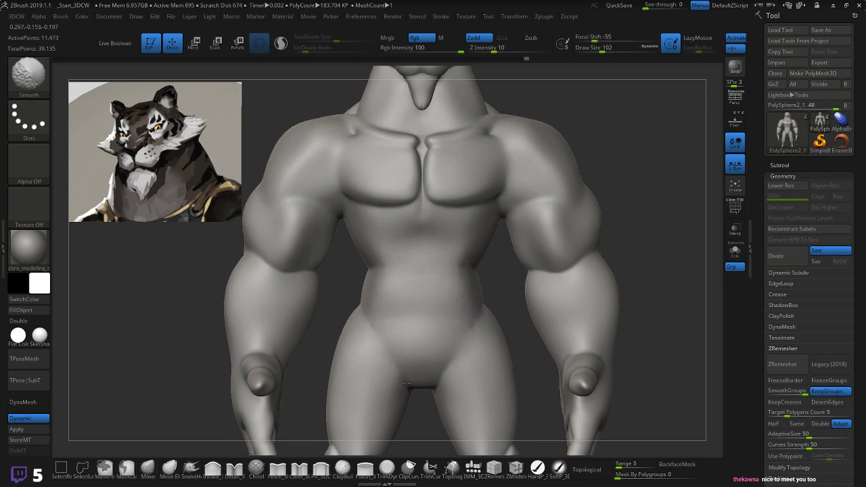
{"action": "right_click_drag", "start_coordinate": [634, 271], "coordinate": [527, 308]}
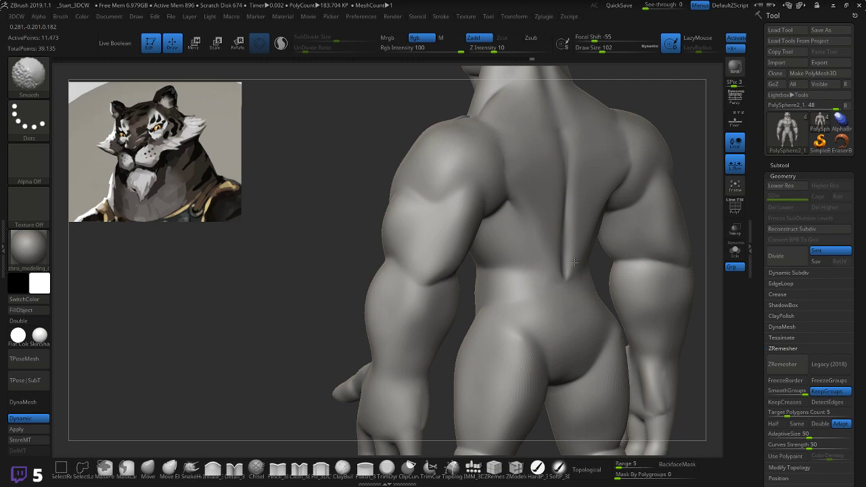
{"action": "mouse_move", "coordinate": [286, 315]}
{"action": "left_mouse_down"}
{"action": "mouse_move", "coordinate": [275, 311]}
{"action": "mouse_move", "coordinate": [288, 304]}
{"action": "left_mouse_up"}
{"action": "left_click_drag", "start_coordinate": [561, 286], "coordinate": [575, 284], "text": "shift"}
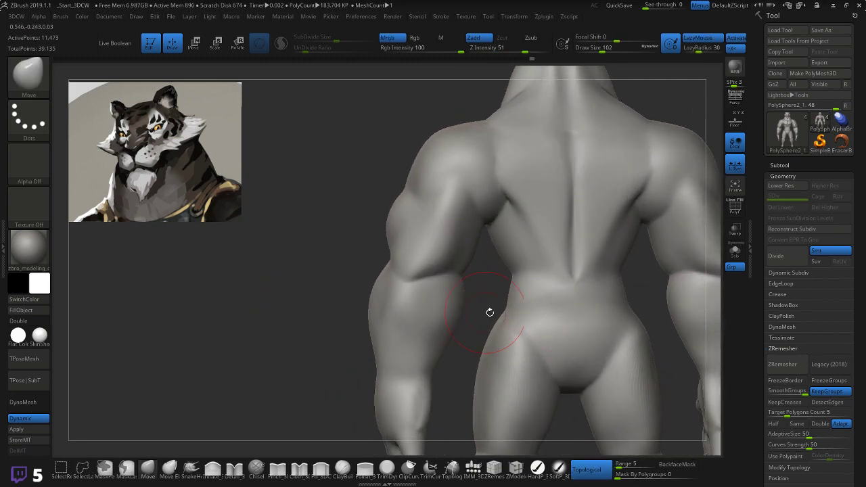
{"action": "left_click_drag", "start_coordinate": [536, 326], "coordinate": [542, 358], "text": "shift"}
{"action": "right_click_drag", "start_coordinate": [339, 317], "coordinate": [352, 319]}
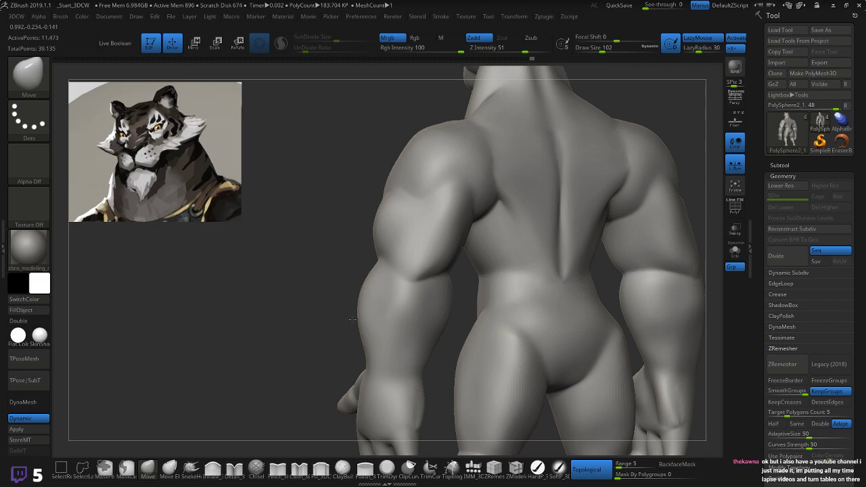
- Smooth the sides of the waist and the lower and outer edges of the chest muscles
{"action": "right_click_drag", "start_coordinate": [352, 319], "coordinate": [449, 295]}
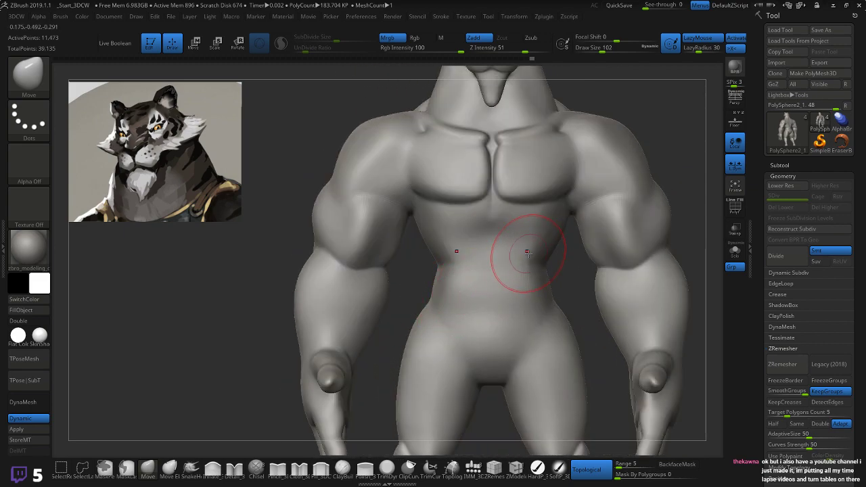
{"action": "left_click_drag", "start_coordinate": [528, 253], "coordinate": [539, 270], "text": "shift"}
{"action": "left_click_drag", "start_coordinate": [522, 193], "coordinate": [534, 190], "text": "shift"}
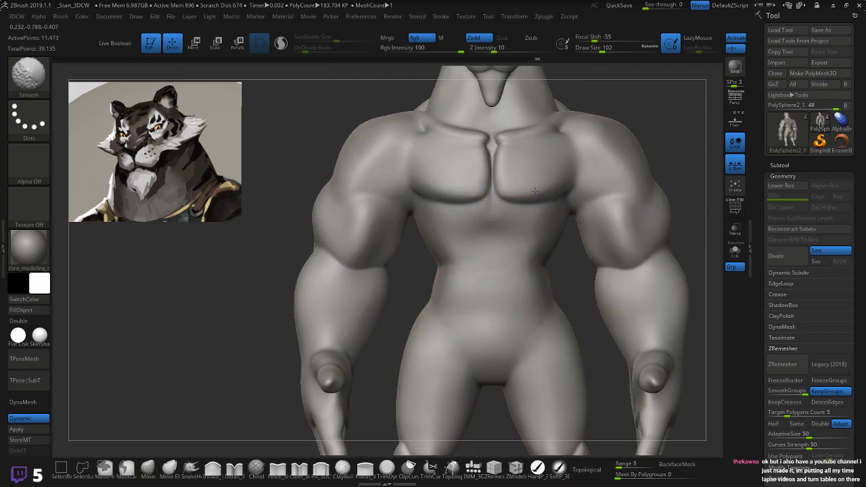
{"action": "left_click_drag", "start_coordinate": [578, 174], "coordinate": [572, 178], "text": "shift"}
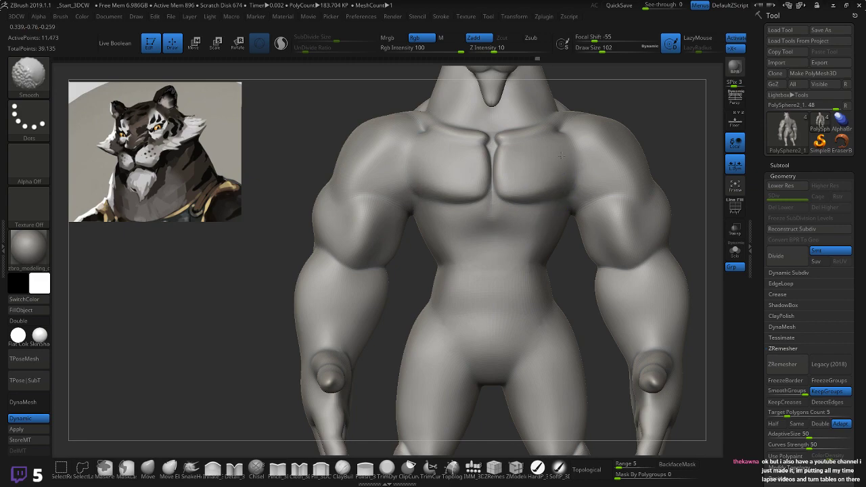
- Smooth the groove between the chest muscles, and carve it and the collarbone undersides with the Detail_3DCW brush at size 26
{"action": "left_click_drag", "start_coordinate": [492, 166], "coordinate": [492, 214], "text": "shift"}
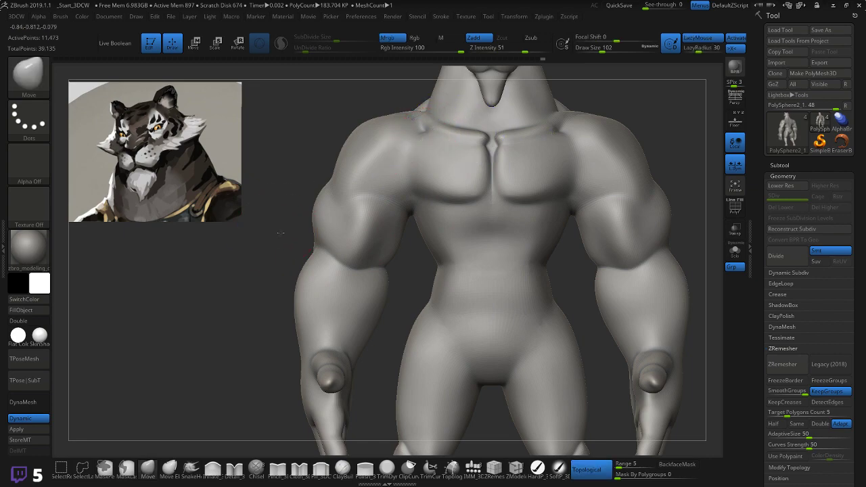
{"action": "mouse_move", "coordinate": [280, 230]}
{"action": "left_mouse_down", "text": "alt"}
{"action": "mouse_move", "coordinate": [280, 299]}
{"action": "mouse_move", "coordinate": [289, 220]}
{"action": "mouse_move", "coordinate": [248, 313]}
{"action": "left_mouse_up", "text": "alt"}
{"action": "left_click", "coordinate": [228, 477]}
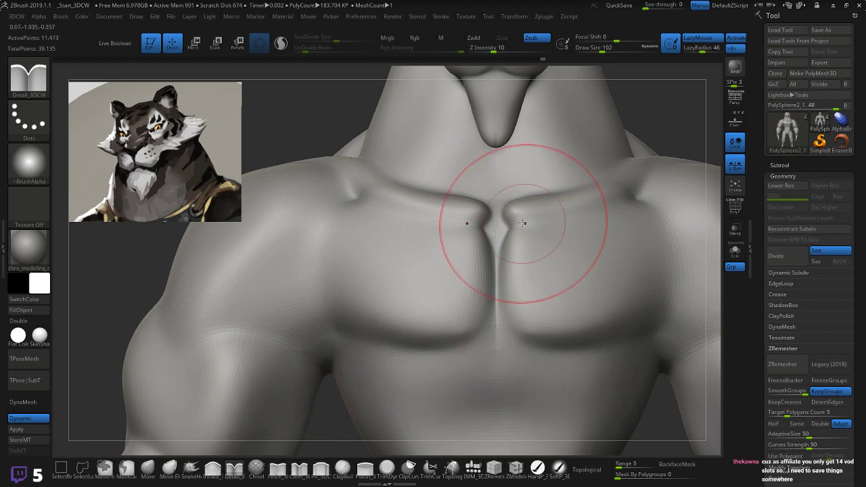
{"action": "key", "text": "["}
{"action": "key", "text": "["}
{"action": "key", "text": "["}
{"action": "key", "text": "["}
{"action": "key", "text": "["}
{"action": "key", "text": "["}
{"action": "key", "text": "["}
{"action": "key", "text": "["}
{"action": "key", "text": "["}
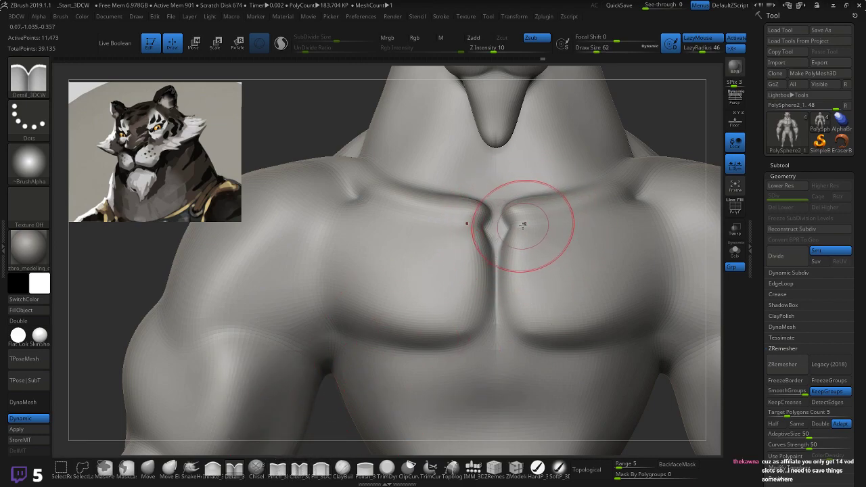
{"action": "left_click_drag", "start_coordinate": [522, 223], "coordinate": [527, 222]}
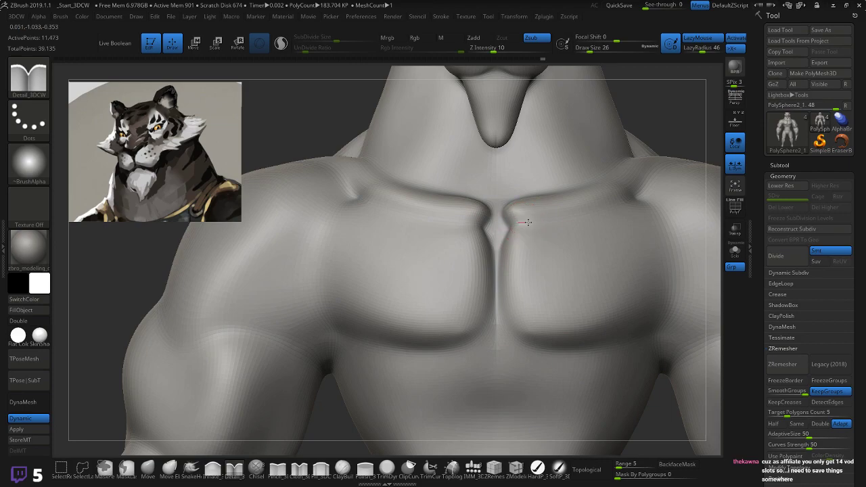
{"action": "left_click_drag", "start_coordinate": [654, 198], "coordinate": [642, 198]}
{"action": "left_click_drag", "start_coordinate": [507, 255], "coordinate": [523, 345]}
{"action": "left_click_drag", "start_coordinate": [502, 279], "coordinate": [501, 276]}
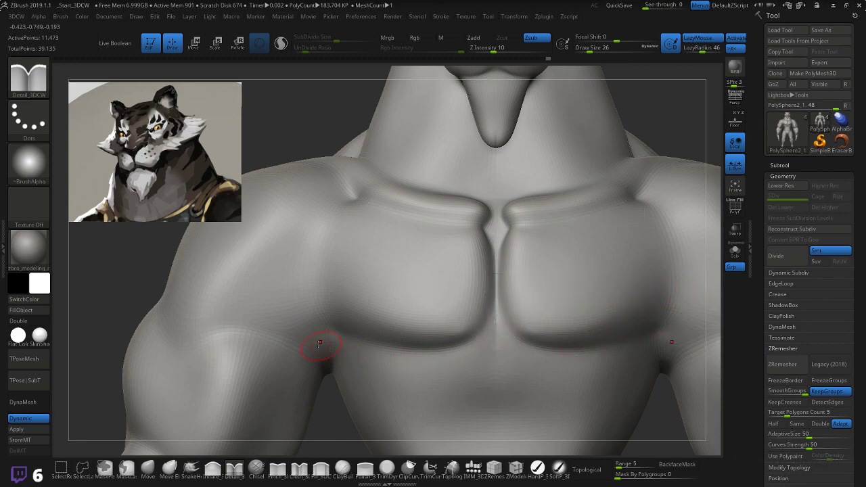
- Smooth the upper edge and outer end of the collarbones
{"action": "left_click_drag", "start_coordinate": [142, 271], "coordinate": [153, 245]}
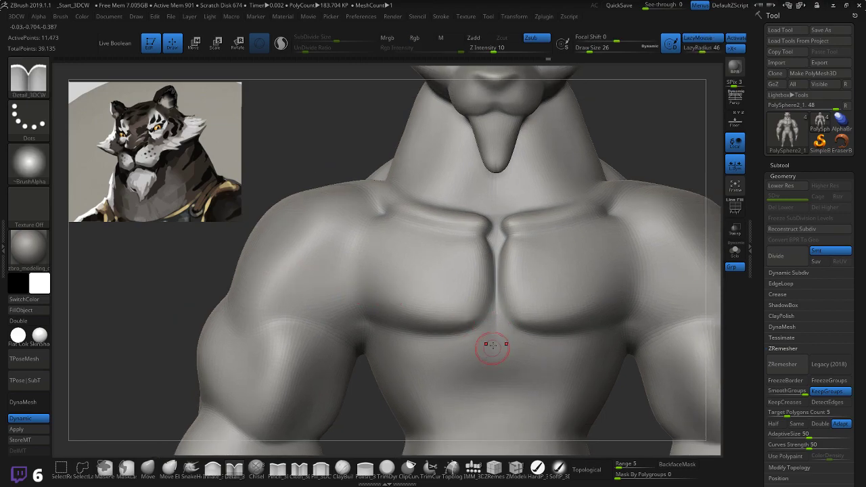
{"action": "left_click_drag", "start_coordinate": [674, 120], "coordinate": [592, 150]}
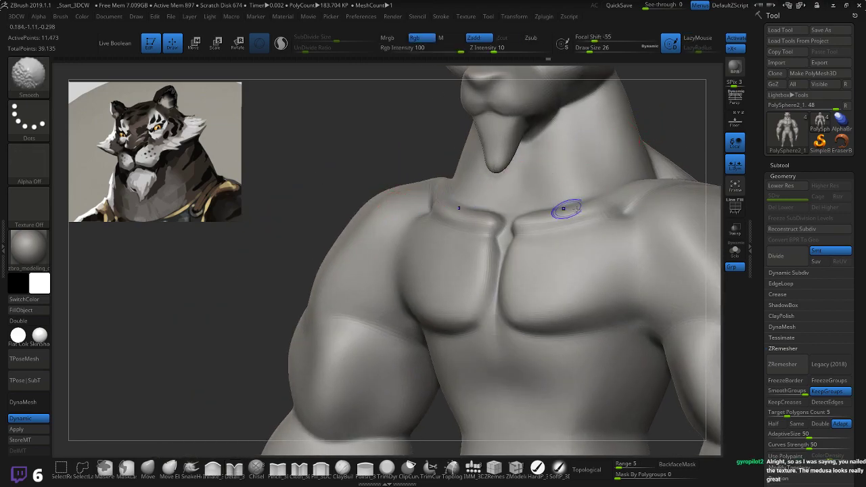
{"action": "left_click_drag", "start_coordinate": [564, 209], "coordinate": [631, 207], "text": "shift"}
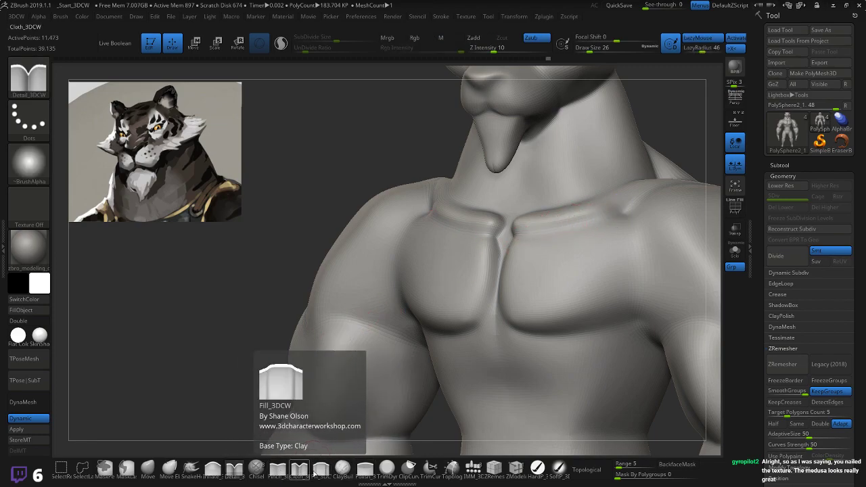
- Build up and fill the outer collarbones where they meet the shoulders and neck, using the ClayBuildup and Fill_3DCW brushes at size 26
{"action": "left_click", "coordinate": [343, 468]}
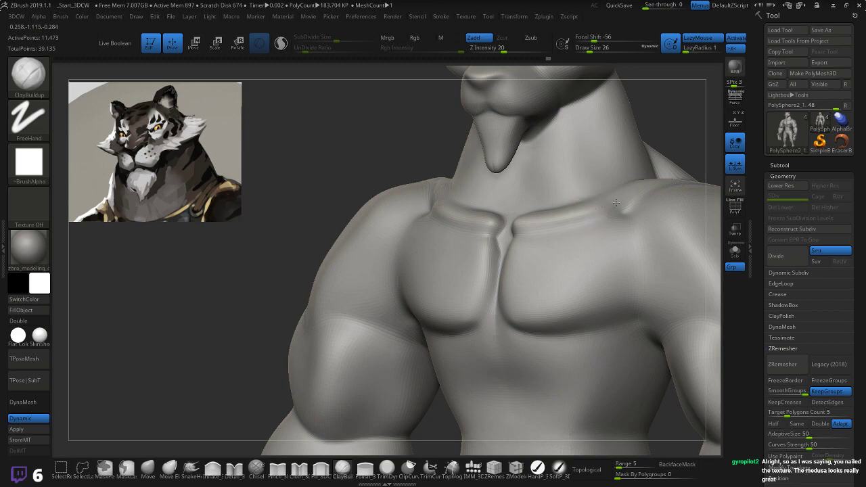
{"action": "left_click", "coordinate": [320, 468]}
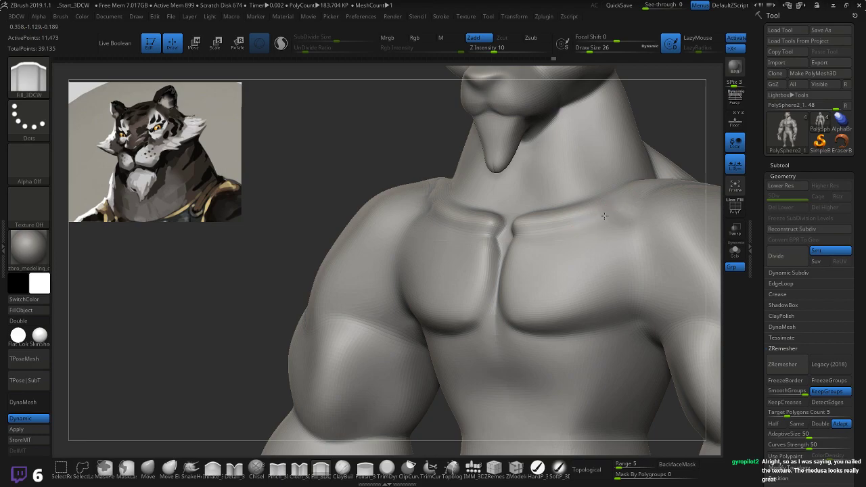
{"action": "right_click_drag", "start_coordinate": [499, 184], "coordinate": [433, 137]}
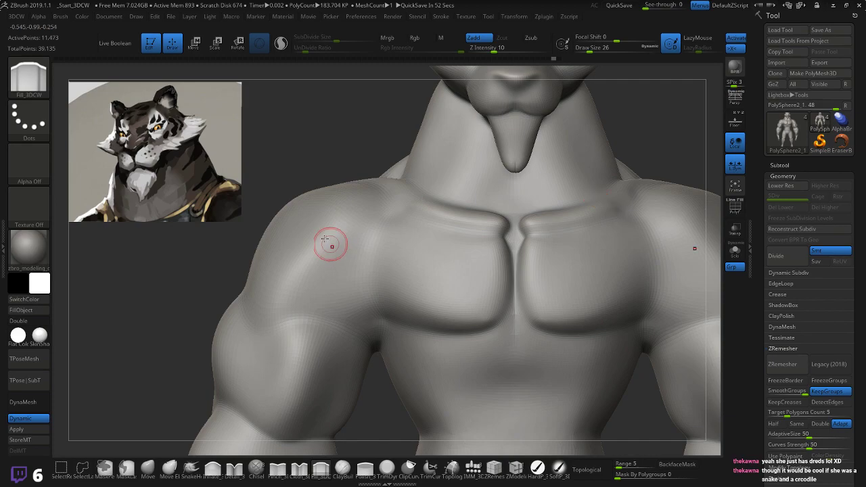
{"action": "left_click_drag", "start_coordinate": [325, 149], "coordinate": [352, 194]}
{"action": "left_click_drag", "start_coordinate": [431, 215], "coordinate": [452, 226], "text": "shift"}
{"action": "left_click_drag", "start_coordinate": [440, 196], "coordinate": [434, 208]}
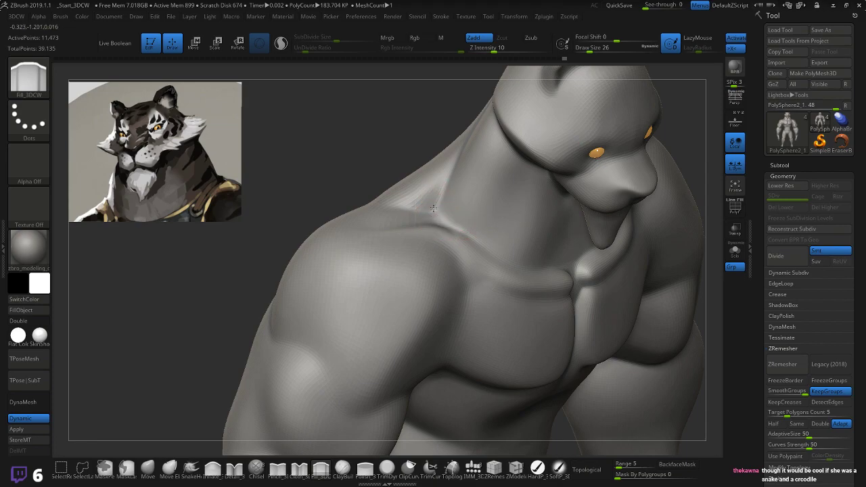
{"action": "mouse_move", "coordinate": [406, 152]}
{"action": "left_mouse_down"}
{"action": "mouse_move", "coordinate": [373, 128]}
{"action": "mouse_move", "coordinate": [372, 149]}
{"action": "left_mouse_up"}
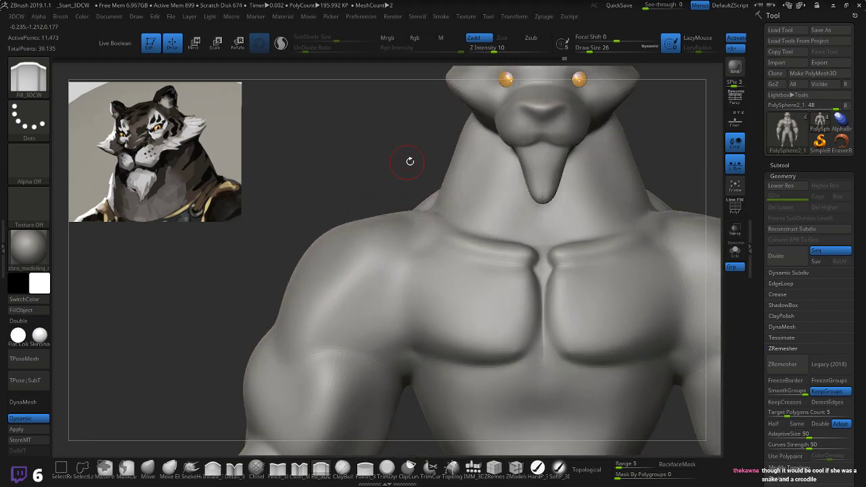
{"action": "left_click_drag", "start_coordinate": [426, 176], "coordinate": [368, 191]}
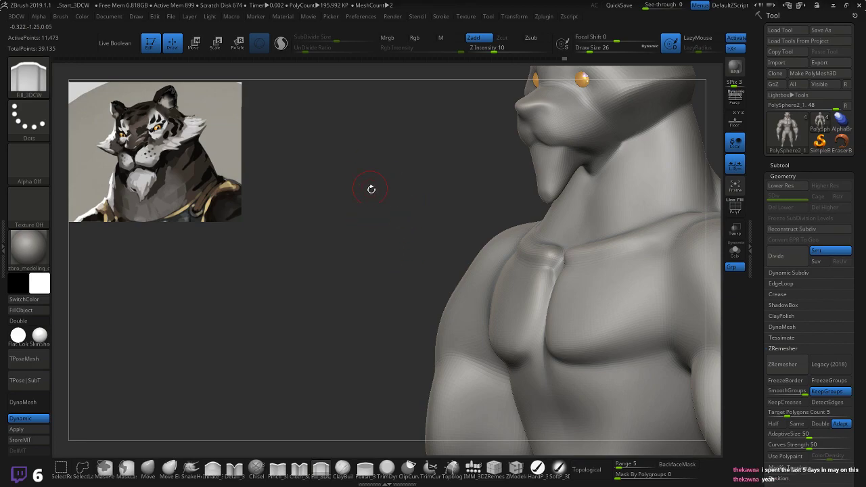
- Soften the lower edges of the knees from the front by smoothing and with the Fill_3DCW brush enlarged to size 46
{"action": "left_click_drag", "start_coordinate": [372, 189], "coordinate": [397, 218]}
{"action": "left_click_drag", "start_coordinate": [359, 188], "coordinate": [351, 135], "text": "alt"}
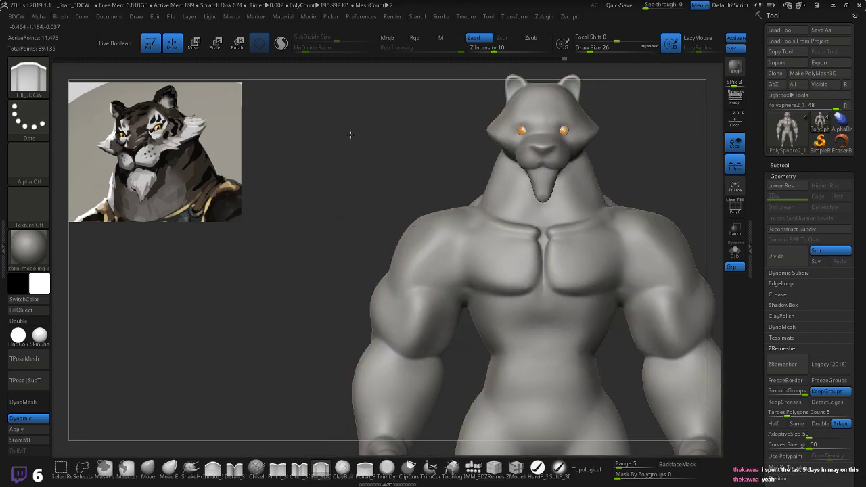
{"action": "left_click_drag", "start_coordinate": [338, 226], "coordinate": [381, 165], "text": "alt"}
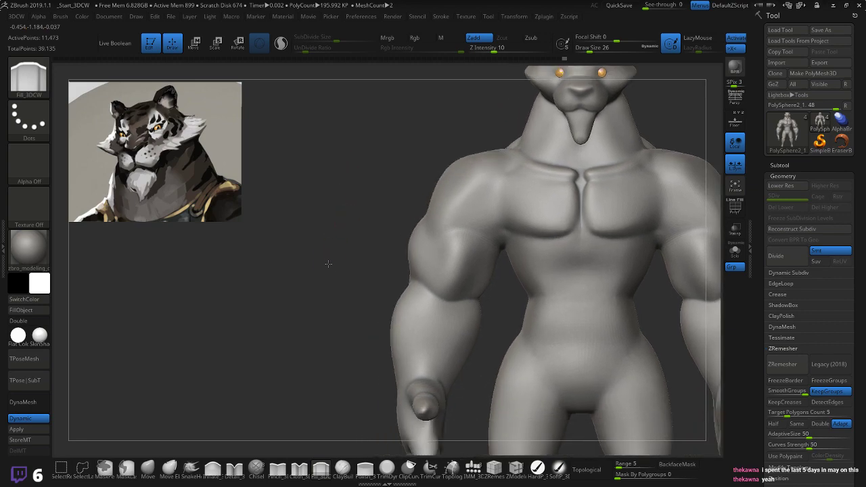
{"action": "left_click_drag", "start_coordinate": [329, 264], "coordinate": [334, 205], "text": "alt"}
{"action": "mouse_move", "coordinate": [327, 237]}
{"action": "left_mouse_down"}
{"action": "mouse_move", "coordinate": [312, 226]}
{"action": "mouse_move", "coordinate": [319, 238]}
{"action": "mouse_move", "coordinate": [296, 296]}
{"action": "mouse_move", "coordinate": [305, 249]}
{"action": "mouse_move", "coordinate": [291, 240]}
{"action": "mouse_move", "coordinate": [340, 236]}
{"action": "mouse_move", "coordinate": [304, 247]}
{"action": "mouse_move", "coordinate": [364, 263]}
{"action": "left_mouse_up"}
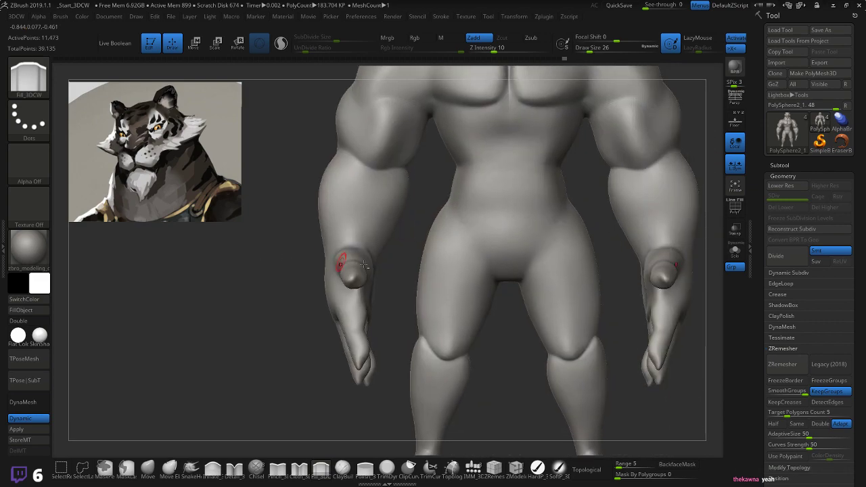
{"action": "left_click_drag", "start_coordinate": [526, 357], "coordinate": [551, 338]}
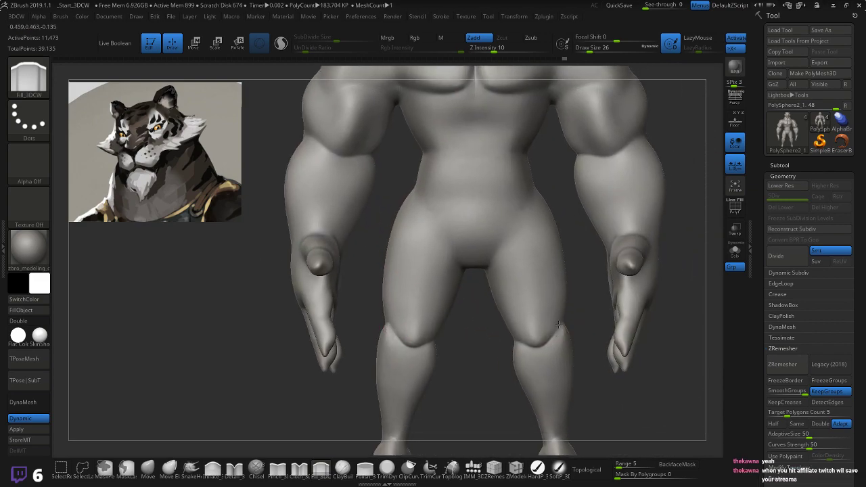
{"action": "key", "text": "shift"}
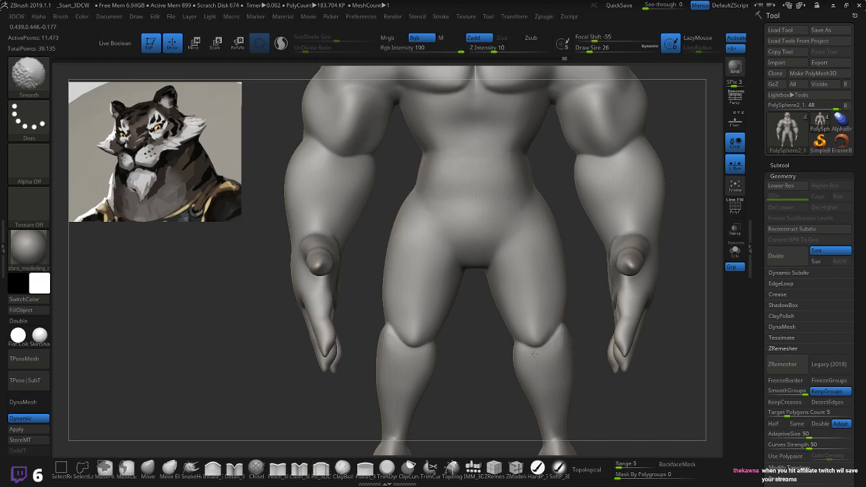
{"action": "left_click_drag", "start_coordinate": [522, 350], "coordinate": [518, 356], "text": "shift"}
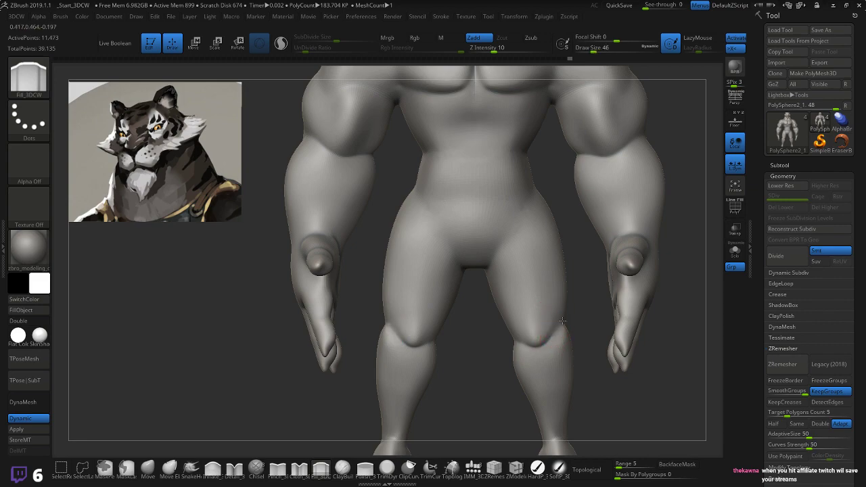
{"action": "mouse_move", "coordinate": [574, 314]}
{"action": "left_mouse_down"}
{"action": "mouse_move", "coordinate": [582, 315]}
{"action": "mouse_move", "coordinate": [541, 311]}
{"action": "mouse_move", "coordinate": [571, 320]}
{"action": "left_mouse_up"}
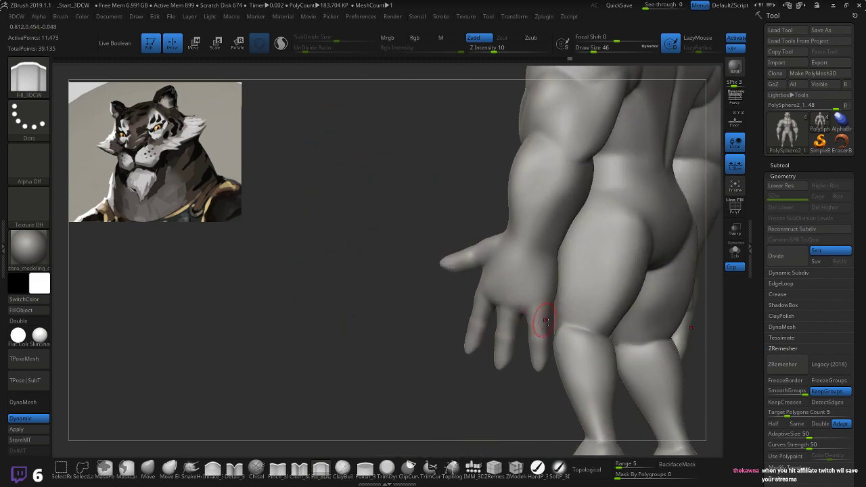
- Smooth the backs of the knees and thighs from behind and touch up the knees from the front
{"action": "key", "text": "shift"}
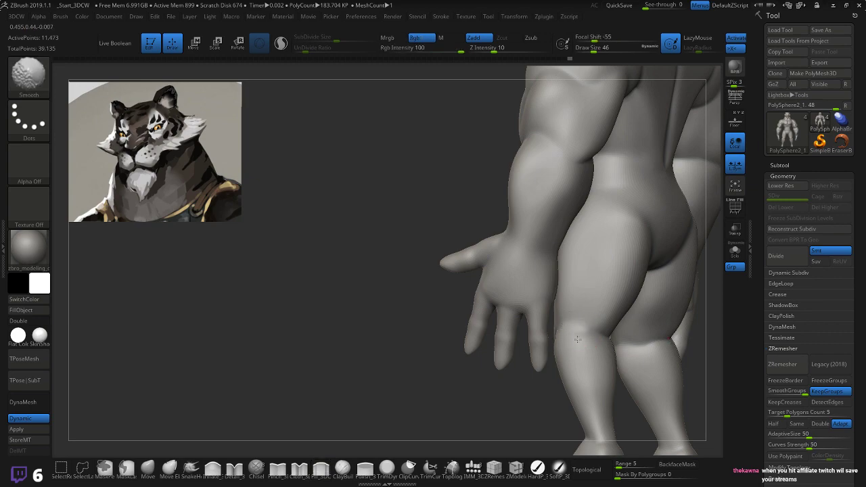
{"action": "left_click_drag", "start_coordinate": [508, 395], "coordinate": [490, 402]}
{"action": "key", "text": "shift"}
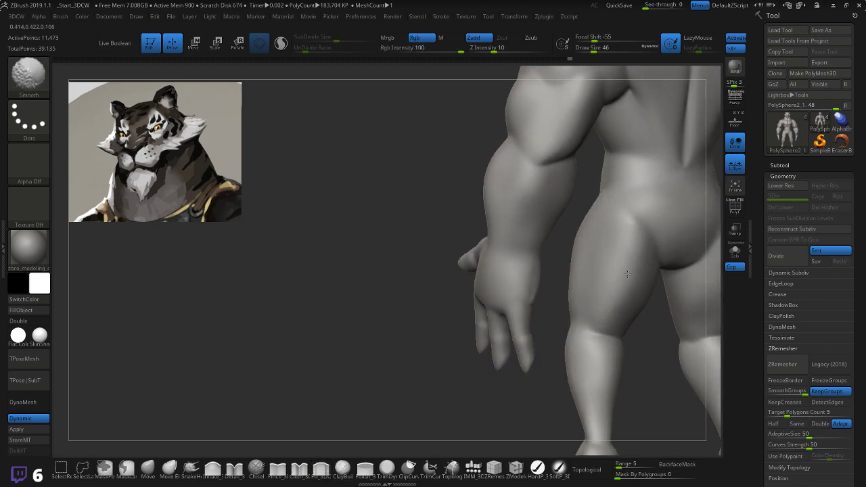
{"action": "left_click_drag", "start_coordinate": [661, 268], "coordinate": [620, 289], "text": "shift"}
{"action": "left_click_drag", "start_coordinate": [449, 373], "coordinate": [512, 368], "text": "shift"}
{"action": "key", "text": "shift"}
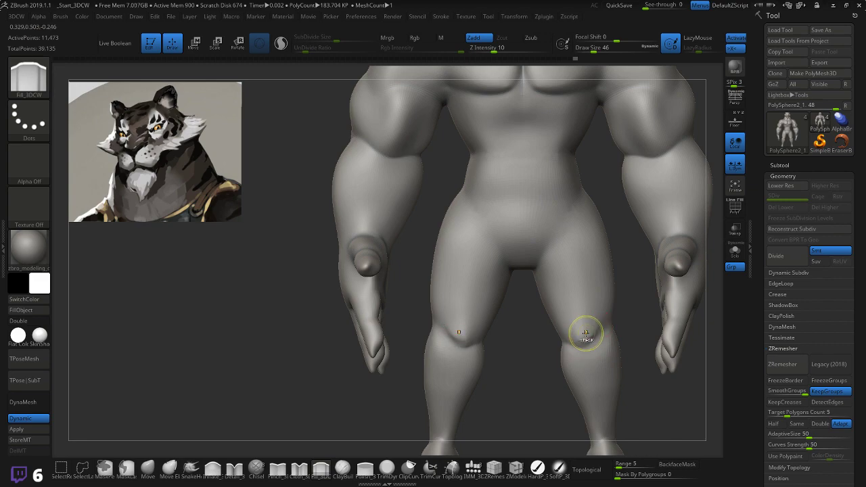
{"action": "key", "text": "ctrl"}
{"action": "key", "text": "shift"}
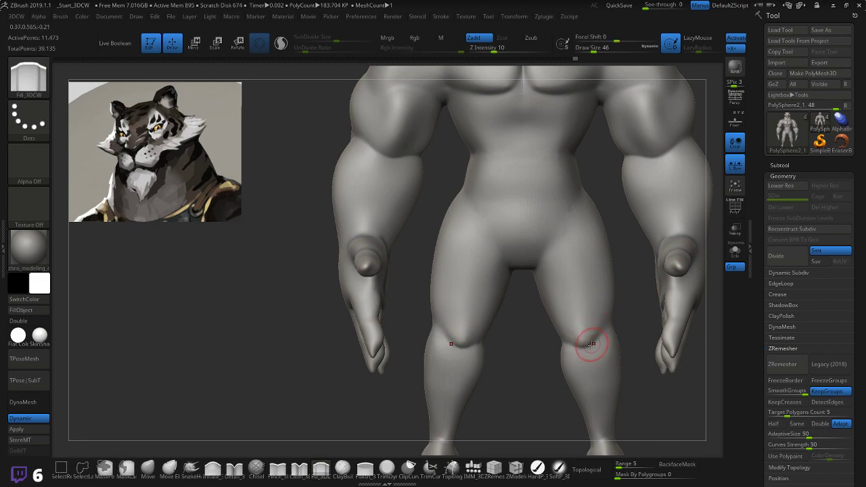
- Smooth the ankles and the tops of the feet from the front and side
{"action": "left_click_drag", "start_coordinate": [522, 372], "coordinate": [519, 305], "text": "alt"}
{"action": "key", "text": "shift"}
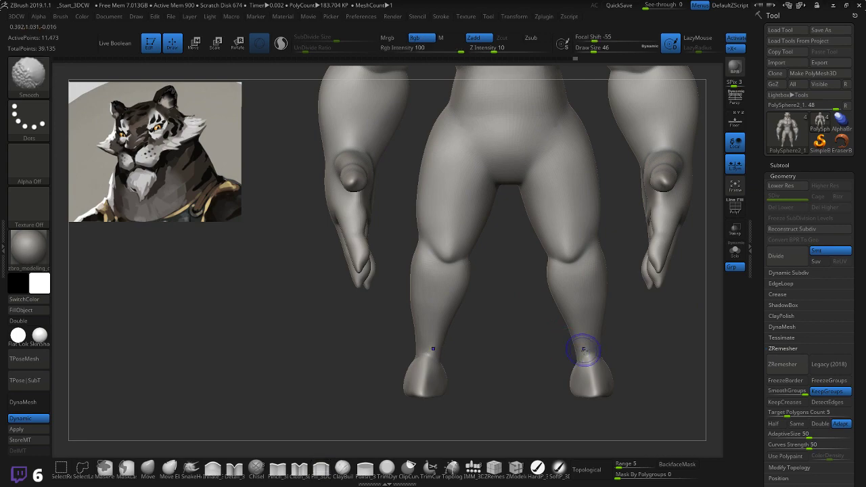
{"action": "left_click_drag", "start_coordinate": [640, 332], "coordinate": [634, 342]}
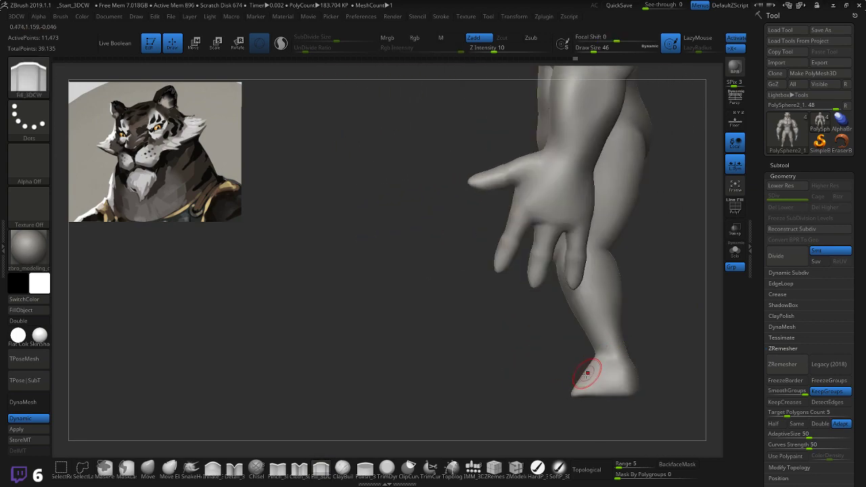
{"action": "key", "text": "shift"}
{"action": "left_click_drag", "start_coordinate": [627, 386], "coordinate": [545, 358], "text": "shift"}
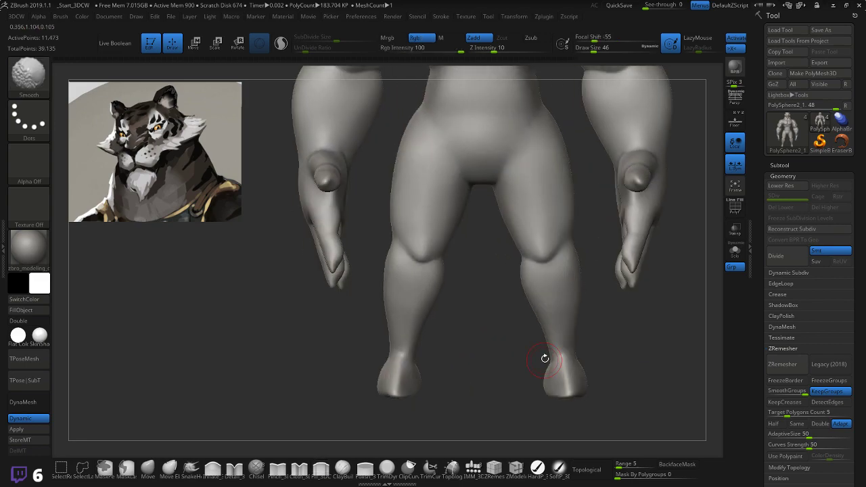
- Reshape the knees and lower thighs with the Move brush enlarged to size 62, checking the legs from several angles
{"action": "left_click_drag", "start_coordinate": [470, 271], "coordinate": [489, 308], "text": "alt"}
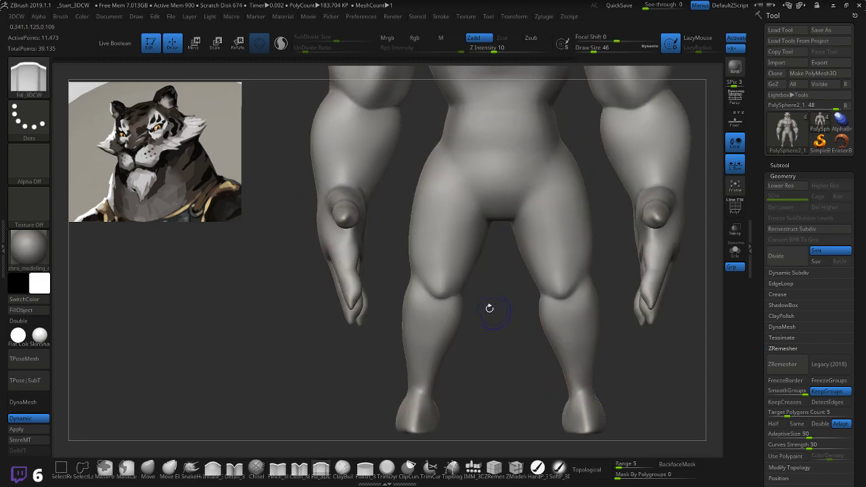
{"action": "key", "text": "shift"}
{"action": "left_click", "coordinate": [147, 467]}
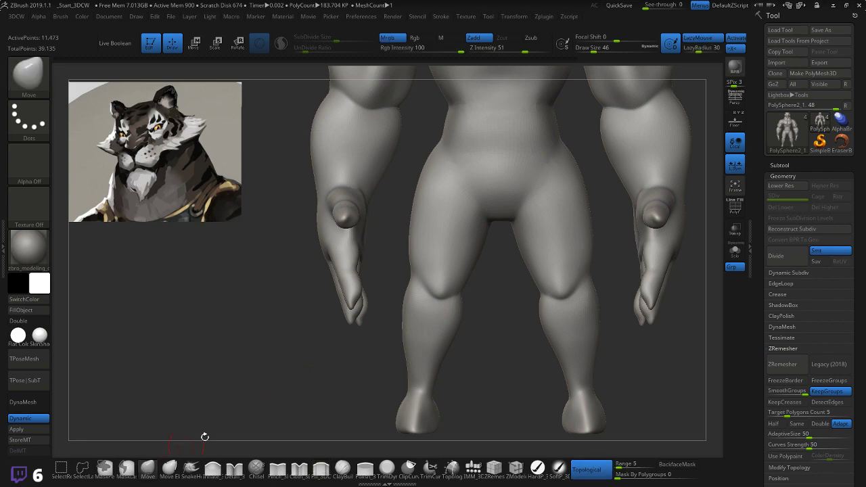
{"action": "key", "text": "bracketright"}
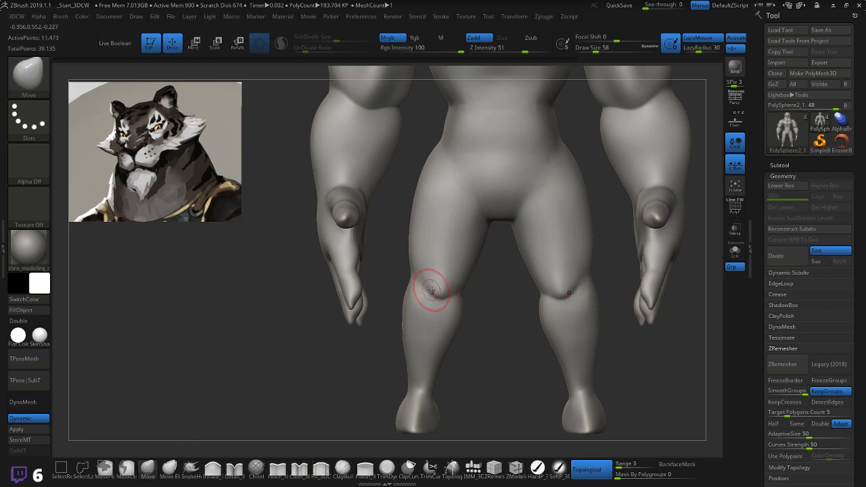
{"action": "left_click_drag", "start_coordinate": [428, 290], "coordinate": [427, 291]}
{"action": "left_click_drag", "start_coordinate": [427, 291], "coordinate": [427, 289]}
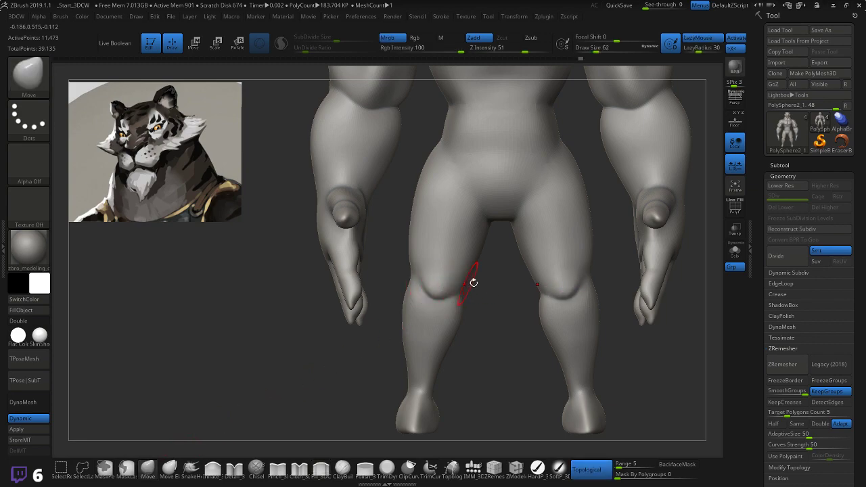
{"action": "left_click_drag", "start_coordinate": [508, 291], "coordinate": [467, 282]}
{"action": "right_click_drag", "start_coordinate": [466, 282], "coordinate": [400, 332]}
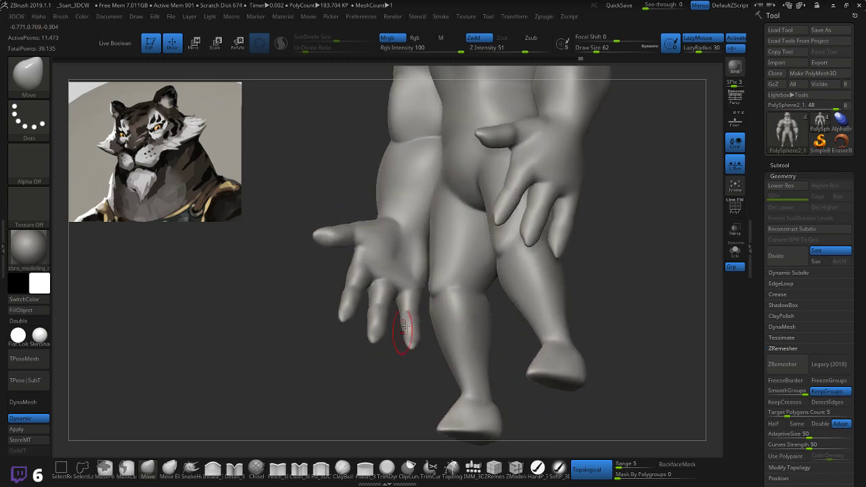
{"action": "right_click_drag", "start_coordinate": [500, 301], "coordinate": [492, 315]}
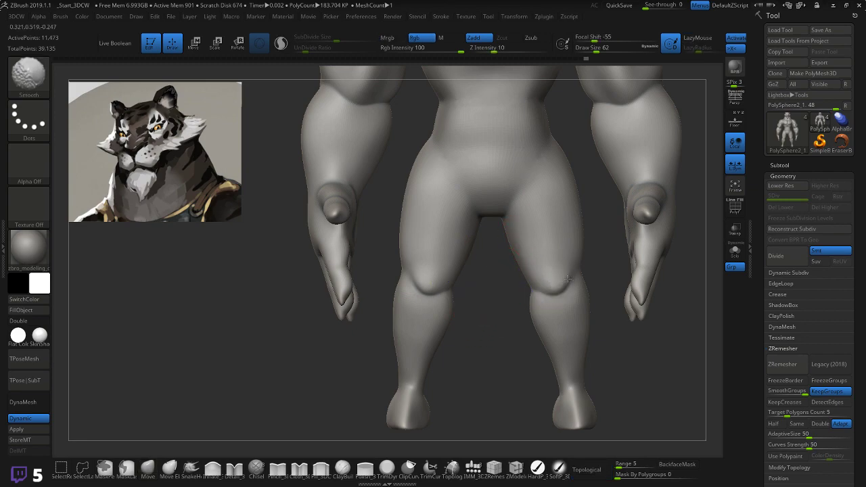
{"action": "left_click_drag", "start_coordinate": [491, 279], "coordinate": [442, 339], "text": "alt"}
{"action": "left_click_drag", "start_coordinate": [503, 265], "coordinate": [464, 354], "text": "alt"}
{"action": "mouse_move", "coordinate": [611, 235]}
{"action": "left_mouse_down"}
{"action": "mouse_move", "coordinate": [579, 238]}
{"action": "mouse_move", "coordinate": [611, 236]}
{"action": "left_mouse_up"}
{"action": "mouse_move", "coordinate": [610, 235]}
{"action": "right_mouse_down"}
{"action": "mouse_move", "coordinate": [595, 237]}
{"action": "mouse_move", "coordinate": [615, 228]}
{"action": "mouse_move", "coordinate": [586, 283]}
{"action": "mouse_move", "coordinate": [595, 253]}
{"action": "mouse_move", "coordinate": [628, 248]}
{"action": "mouse_move", "coordinate": [483, 199]}
{"action": "right_mouse_up"}
{"action": "right_click_drag", "start_coordinate": [560, 218], "coordinate": [573, 224]}
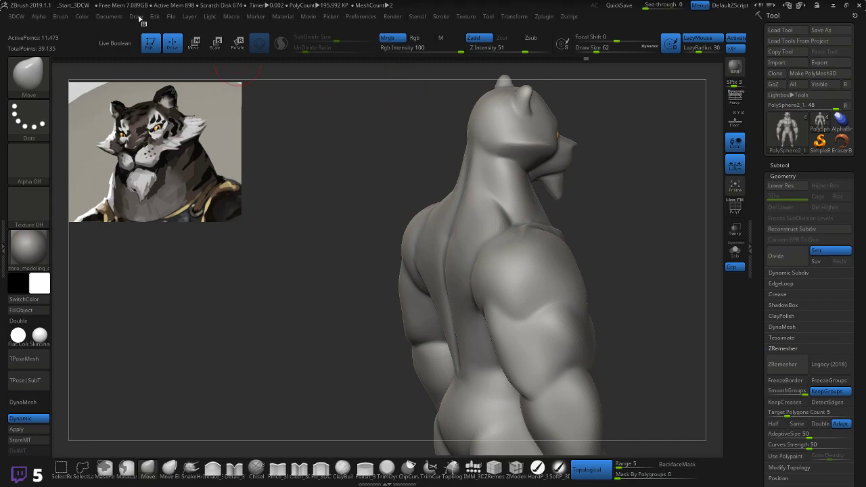
- Save the active tool as a new version named Black Tiger_08 in the Black Tiger folder
{"action": "left_click", "coordinate": [115, 18]}
{"action": "left_click", "coordinate": [169, 52]}
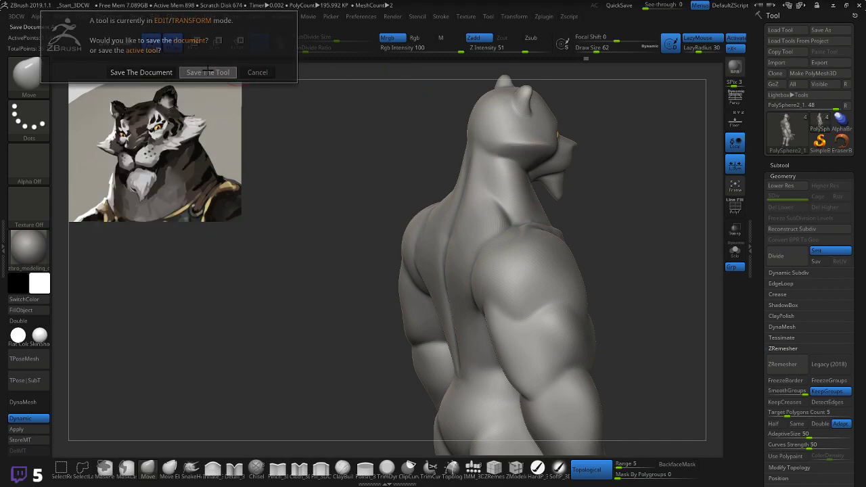
{"action": "left_click", "coordinate": [208, 72]}
{"action": "left_click", "coordinate": [99, 135]}
{"action": "left_click", "coordinate": [96, 198]}
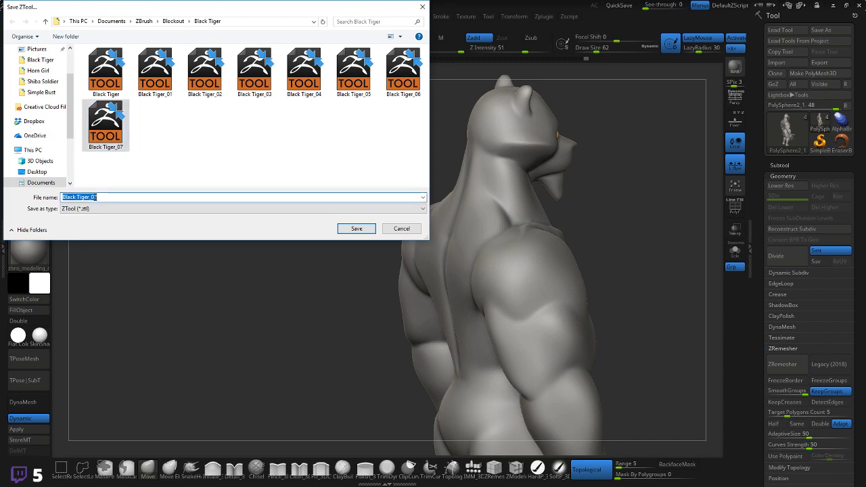
{"action": "left_click", "coordinate": [96, 197]}
{"action": "left_click_drag", "start_coordinate": [94, 197], "coordinate": [100, 196]}
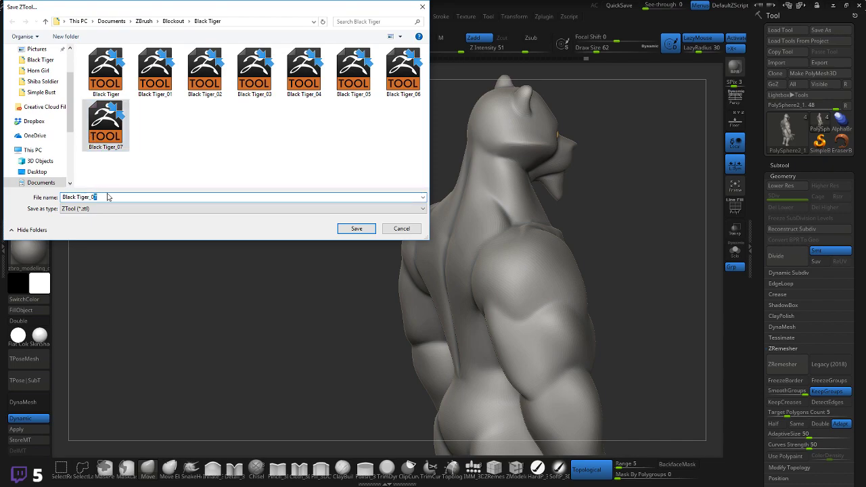
{"action": "type", "text": "8"}
{"action": "left_click", "coordinate": [357, 229]}
- Carve the crease where the outer pecs meet the shoulders with the Detail_3DCW brush, checking it from the front and three-quarter views
{"action": "left_click_drag", "start_coordinate": [354, 248], "coordinate": [290, 236]}
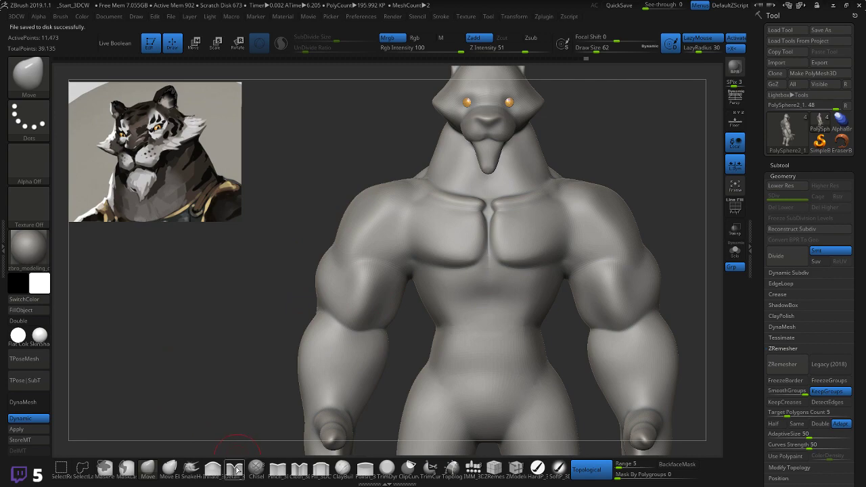
{"action": "left_click", "coordinate": [235, 469]}
{"action": "left_click_drag", "start_coordinate": [284, 292], "coordinate": [329, 246]}
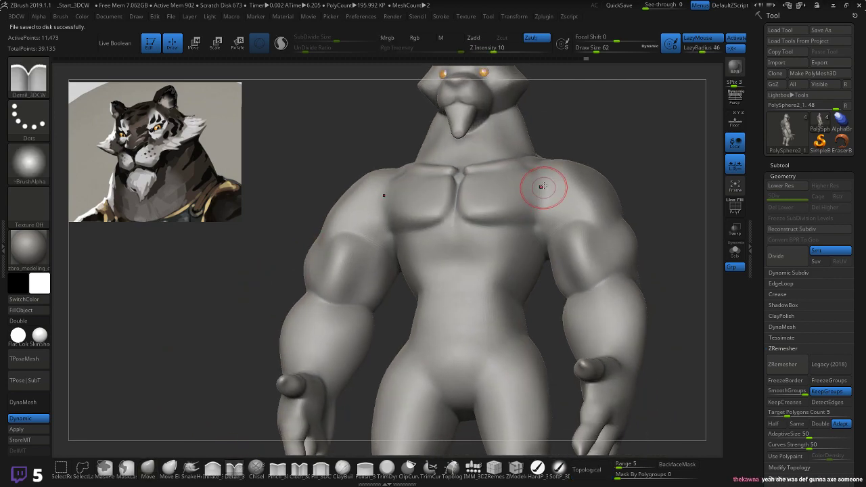
{"action": "left_click_drag", "start_coordinate": [542, 185], "coordinate": [546, 193]}
{"action": "left_click_drag", "start_coordinate": [524, 233], "coordinate": [513, 239]}
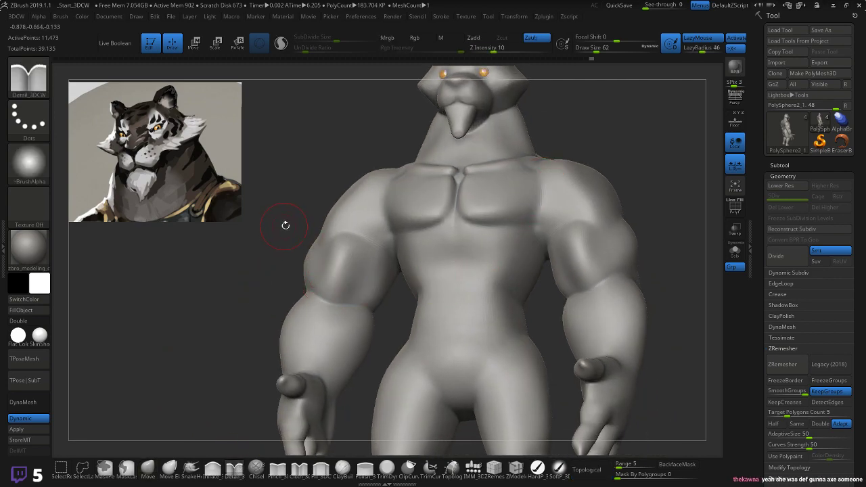
{"action": "mouse_move", "coordinate": [285, 224]}
{"action": "left_mouse_down"}
{"action": "mouse_move", "coordinate": [289, 245]}
{"action": "mouse_move", "coordinate": [308, 255]}
{"action": "left_mouse_up"}
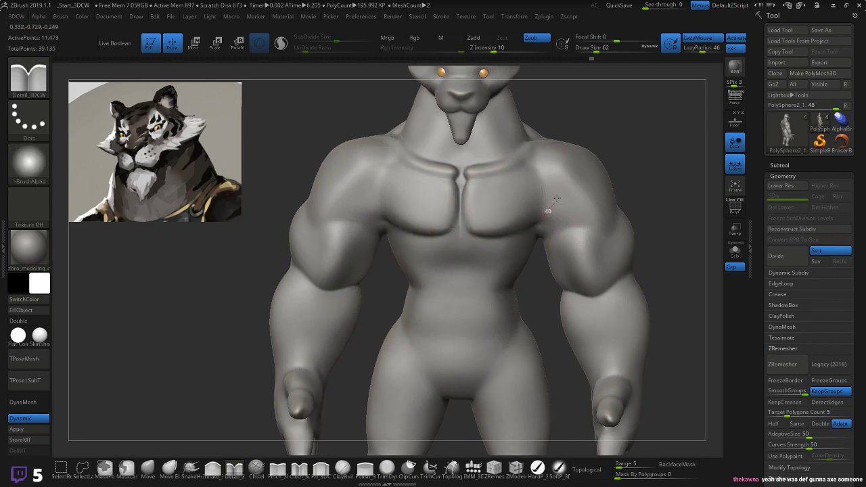
{"action": "mouse_move", "coordinate": [659, 157]}
{"action": "left_mouse_down"}
{"action": "mouse_move", "coordinate": [634, 147]}
{"action": "mouse_move", "coordinate": [535, 230]}
{"action": "left_mouse_up"}
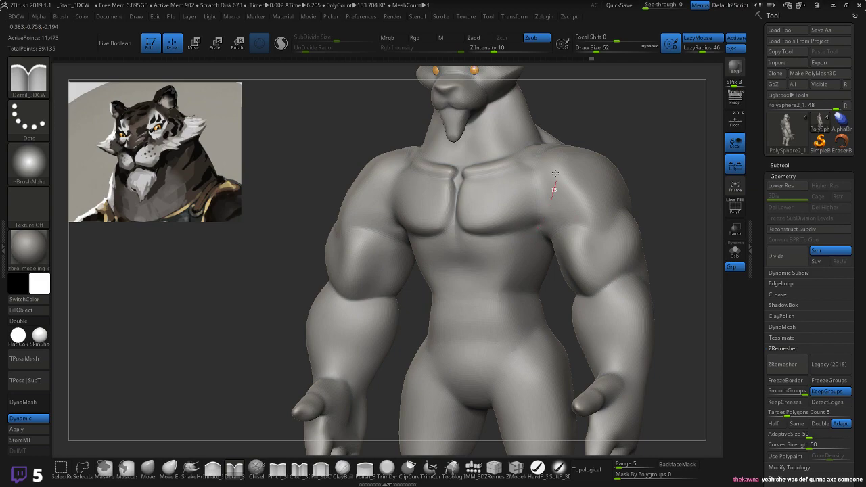
{"action": "mouse_move", "coordinate": [617, 142]}
{"action": "left_mouse_down"}
{"action": "mouse_move", "coordinate": [667, 140]}
{"action": "mouse_move", "coordinate": [654, 143]}
{"action": "left_mouse_up"}
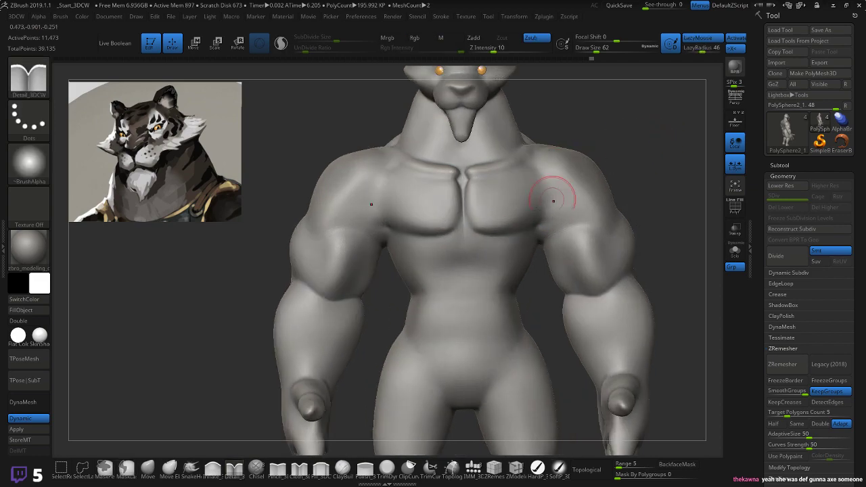
- Try the Cloth_3DCW brush on the shoulder, undo the stroke, and smooth the area just below the pecs
{"action": "left_click", "coordinate": [298, 469]}
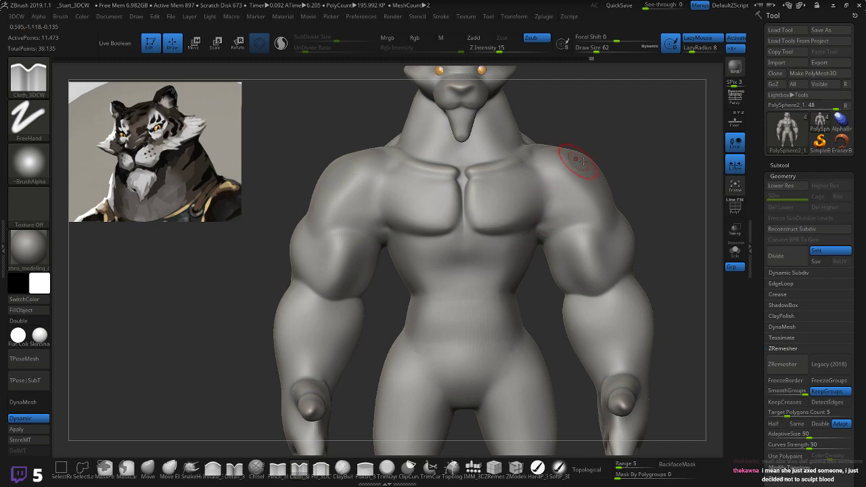
{"action": "key", "text": "ctrl+z"}
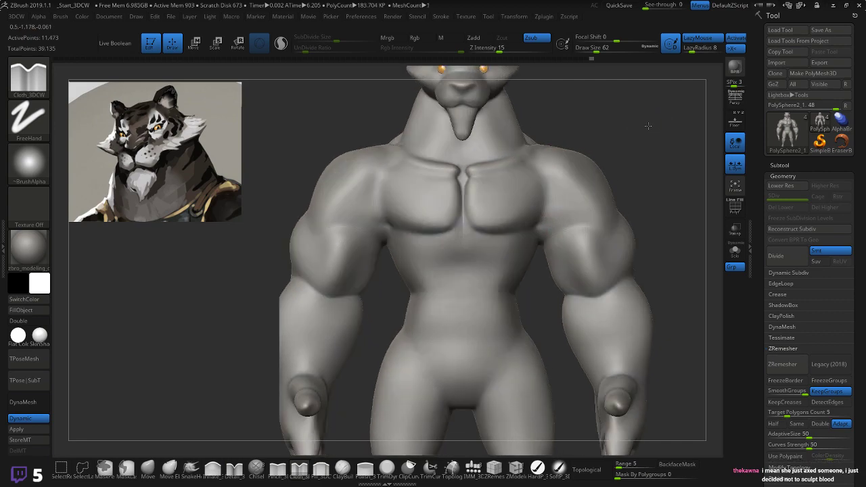
{"action": "key", "text": "shift"}
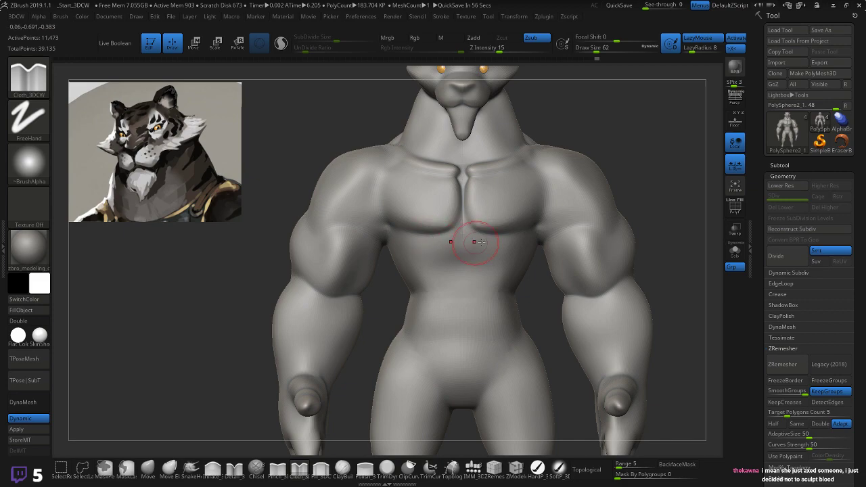
- Touch up the palms and the outer forearms near the wrists, working from three-quarter and front views
{"action": "mouse_move", "coordinate": [658, 210]}
{"action": "left_mouse_down"}
{"action": "mouse_move", "coordinate": [645, 198]}
{"action": "mouse_move", "coordinate": [625, 225]}
{"action": "mouse_move", "coordinate": [609, 226]}
{"action": "mouse_move", "coordinate": [656, 222]}
{"action": "mouse_move", "coordinate": [652, 193]}
{"action": "mouse_move", "coordinate": [694, 205]}
{"action": "mouse_move", "coordinate": [684, 205]}
{"action": "left_mouse_up"}
{"action": "left_click_drag", "start_coordinate": [531, 303], "coordinate": [538, 289]}
{"action": "left_click_drag", "start_coordinate": [637, 238], "coordinate": [535, 323]}
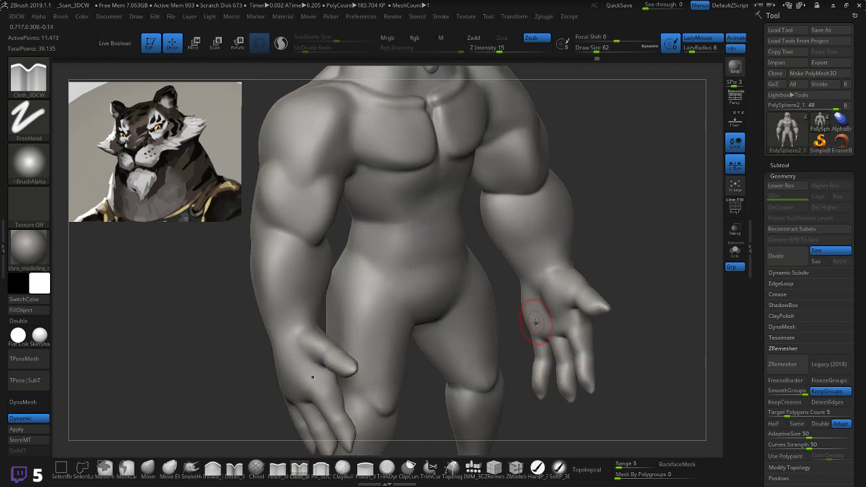
{"action": "left_click_drag", "start_coordinate": [610, 256], "coordinate": [680, 238]}
{"action": "mouse_move", "coordinate": [557, 315]}
{"action": "left_mouse_down"}
{"action": "mouse_move", "coordinate": [563, 319]}
{"action": "mouse_move", "coordinate": [560, 309]}
{"action": "left_mouse_up"}
{"action": "left_click_drag", "start_coordinate": [663, 236], "coordinate": [632, 239]}
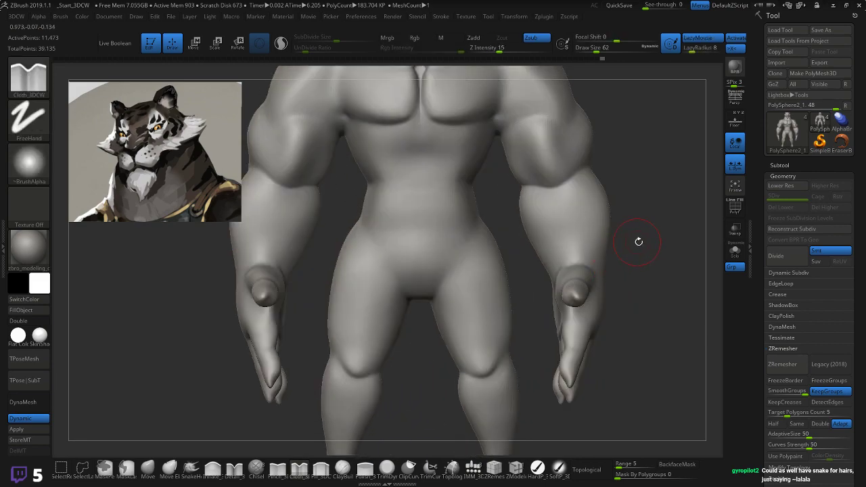
{"action": "key", "text": "shift"}
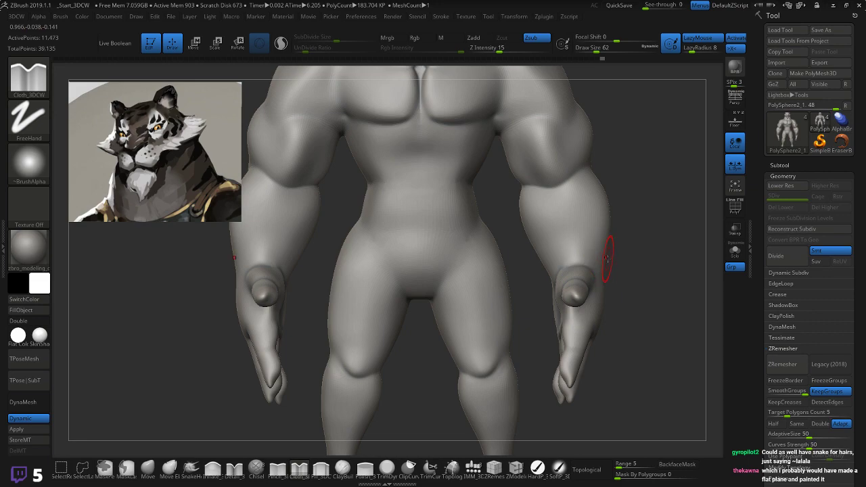
- Examine the whole figure's proportions and silhouette from the front and side
{"action": "mouse_move", "coordinate": [648, 221]}
{"action": "left_mouse_down"}
{"action": "mouse_move", "coordinate": [638, 248]}
{"action": "mouse_move", "coordinate": [665, 241]}
{"action": "mouse_move", "coordinate": [634, 253]}
{"action": "mouse_move", "coordinate": [640, 248]}
{"action": "mouse_move", "coordinate": [610, 374]}
{"action": "left_mouse_up"}
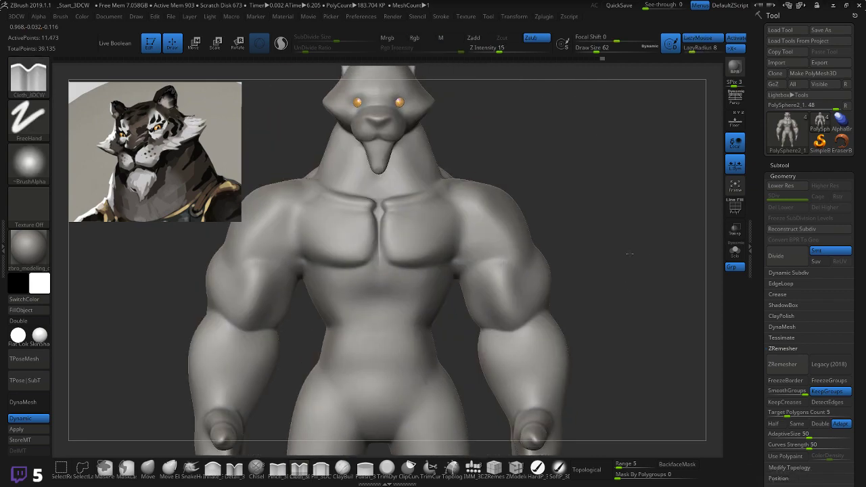
{"action": "mouse_move", "coordinate": [602, 212]}
{"action": "left_mouse_down", "text": "alt"}
{"action": "mouse_move", "coordinate": [627, 244]}
{"action": "mouse_move", "coordinate": [670, 250]}
{"action": "mouse_move", "coordinate": [653, 242]}
{"action": "mouse_move", "coordinate": [668, 240]}
{"action": "mouse_move", "coordinate": [639, 237]}
{"action": "mouse_move", "coordinate": [662, 237]}
{"action": "mouse_move", "coordinate": [631, 237]}
{"action": "left_mouse_up", "text": "alt"}
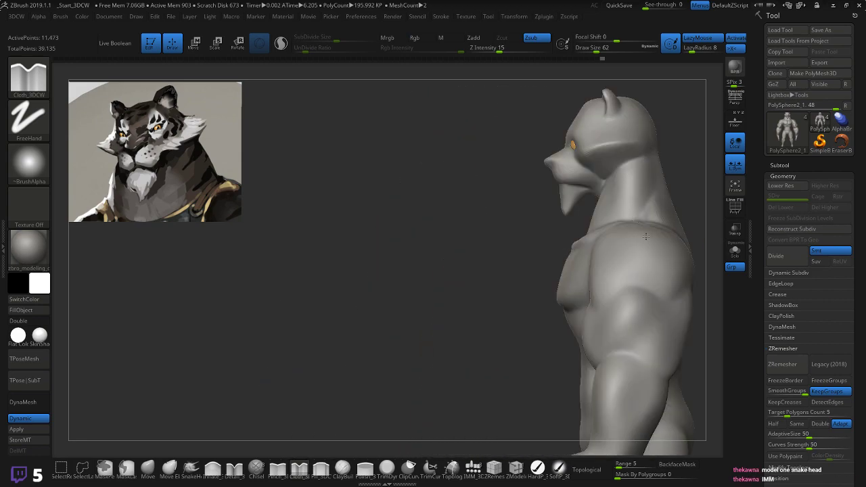
{"action": "left_click_drag", "start_coordinate": [476, 305], "coordinate": [333, 227], "text": "alt"}
{"action": "mouse_move", "coordinate": [413, 266]}
{"action": "left_mouse_down"}
{"action": "mouse_move", "coordinate": [582, 280]}
{"action": "mouse_move", "coordinate": [547, 282]}
{"action": "mouse_move", "coordinate": [618, 239]}
{"action": "mouse_move", "coordinate": [661, 241]}
{"action": "mouse_move", "coordinate": [611, 242]}
{"action": "mouse_move", "coordinate": [618, 266]}
{"action": "mouse_move", "coordinate": [625, 251]}
{"action": "left_mouse_up"}
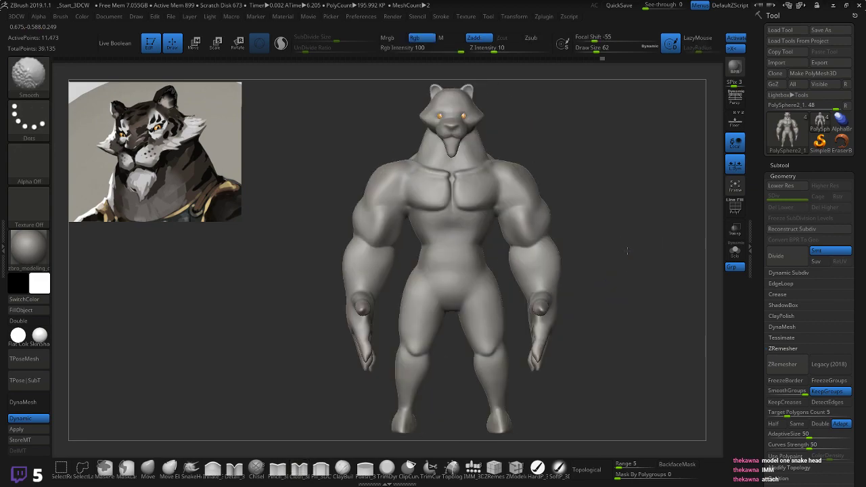
{"action": "left_click_drag", "start_coordinate": [627, 347], "coordinate": [636, 272], "text": "alt"}
{"action": "mouse_move", "coordinate": [617, 319]}
{"action": "left_mouse_down"}
{"action": "mouse_move", "coordinate": [533, 332]}
{"action": "mouse_move", "coordinate": [552, 363]}
{"action": "mouse_move", "coordinate": [574, 372]}
{"action": "mouse_move", "coordinate": [587, 313]}
{"action": "mouse_move", "coordinate": [621, 270]}
{"action": "mouse_move", "coordinate": [609, 344]}
{"action": "mouse_move", "coordinate": [594, 309]}
{"action": "mouse_move", "coordinate": [624, 303]}
{"action": "mouse_move", "coordinate": [636, 290]}
{"action": "mouse_move", "coordinate": [645, 308]}
{"action": "mouse_move", "coordinate": [648, 191]}
{"action": "mouse_move", "coordinate": [682, 349]}
{"action": "left_mouse_up"}
{"action": "key", "text": "shift"}
{"action": "left_click_drag", "start_coordinate": [655, 204], "coordinate": [668, 268], "text": "alt"}
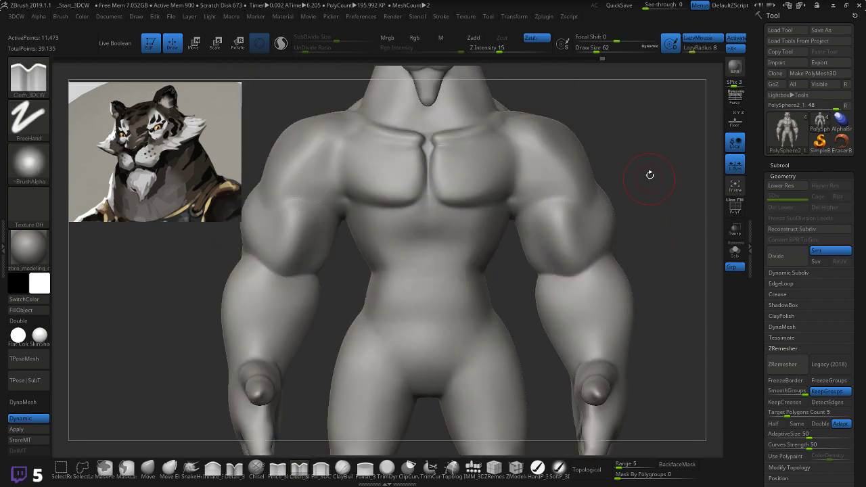
- Reshape the inner edges of the pecs along the center groove with the Move brush and smooth the groove's lower end
{"action": "mouse_move", "coordinate": [649, 174]}
{"action": "left_mouse_down", "text": "alt"}
{"action": "mouse_move", "coordinate": [669, 261]}
{"action": "mouse_move", "coordinate": [667, 217]}
{"action": "mouse_move", "coordinate": [684, 220]}
{"action": "left_mouse_up", "text": "alt"}
{"action": "left_click_drag", "start_coordinate": [443, 218], "coordinate": [438, 252]}
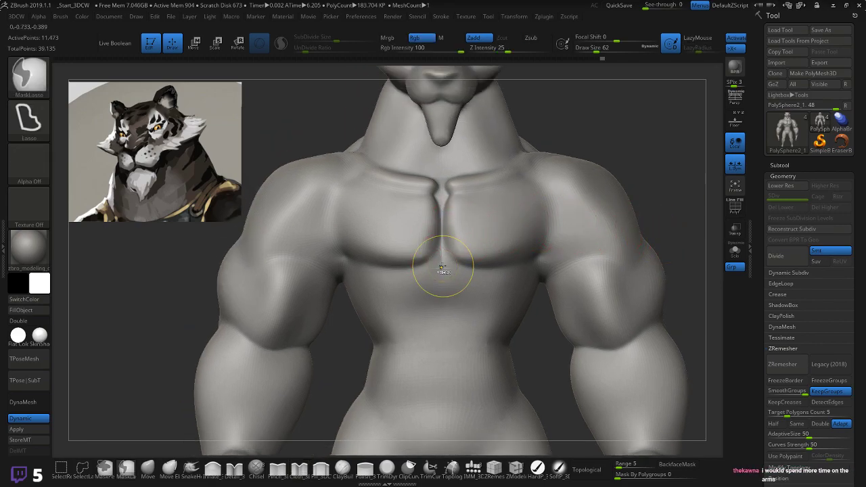
{"action": "left_click", "coordinate": [148, 467]}
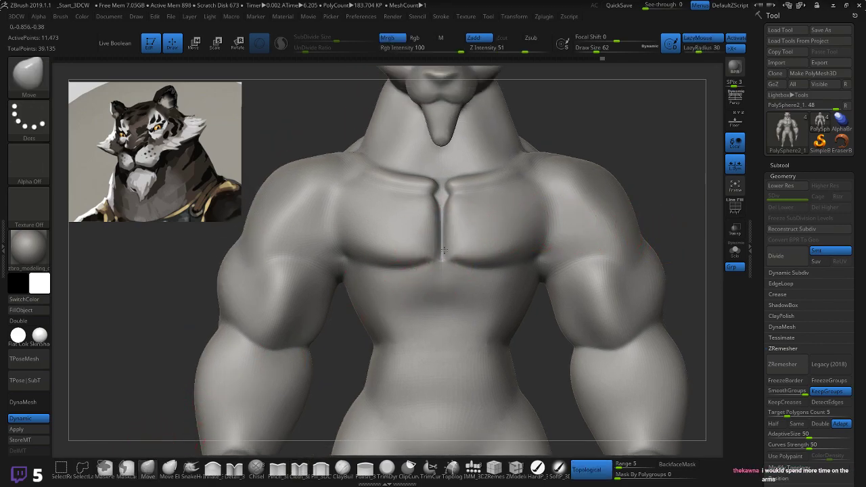
{"action": "key", "text": "shift"}
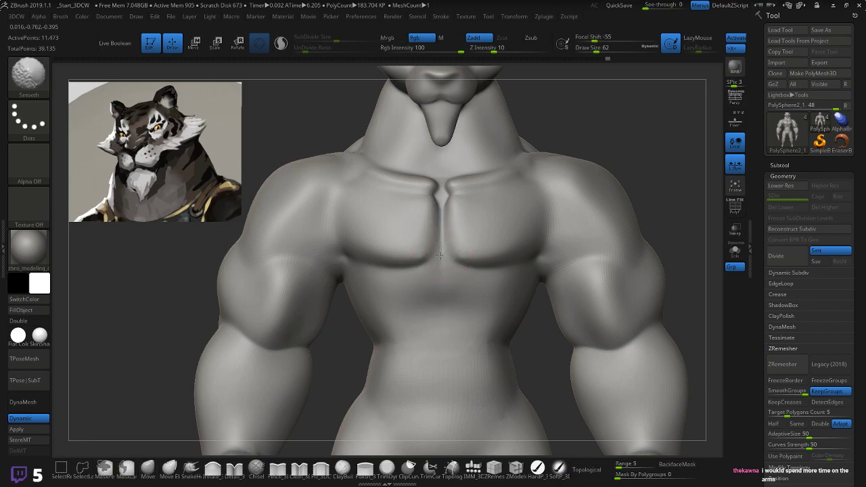
{"action": "left_click_drag", "start_coordinate": [440, 256], "coordinate": [439, 264], "text": "shift"}
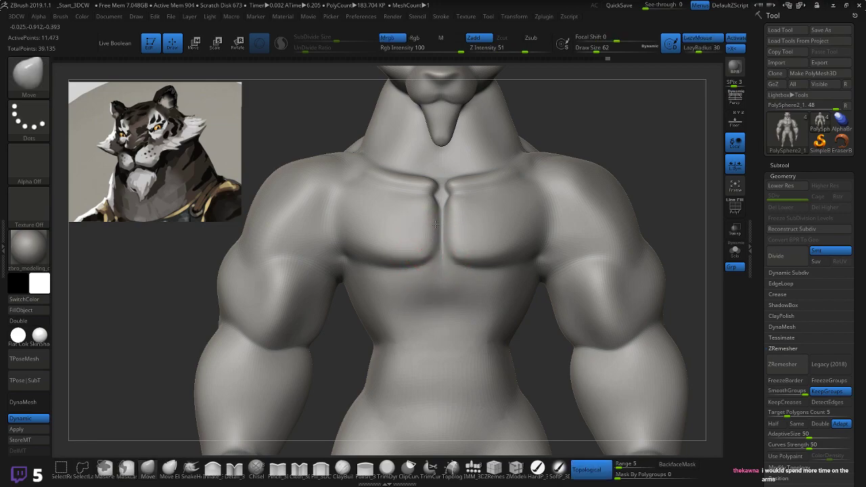
{"action": "left_click_drag", "start_coordinate": [435, 224], "coordinate": [438, 217]}
{"action": "left_click_drag", "start_coordinate": [565, 140], "coordinate": [575, 110]}
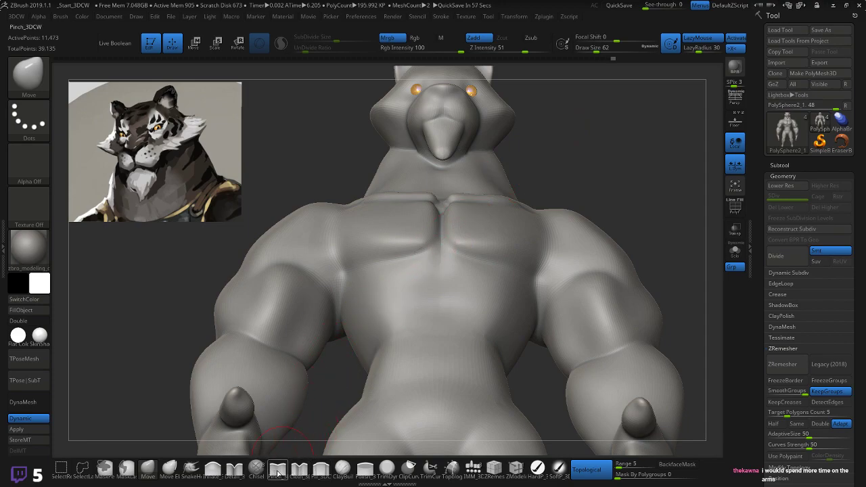
- Try filling the groove between the pecs with the Fill_3DCW brush at size 50 and smoothing it, and undo the strokes
{"action": "left_click", "coordinate": [320, 468]}
{"action": "right_click_drag", "start_coordinate": [591, 130], "coordinate": [516, 210]}
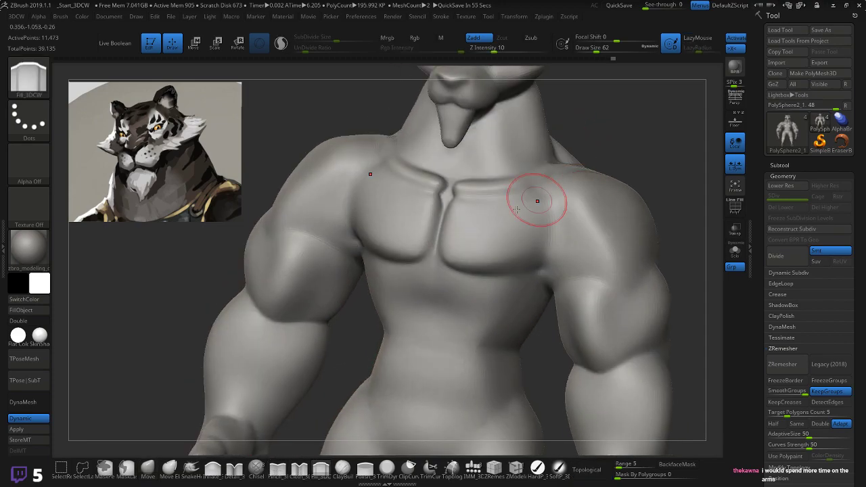
{"action": "right_click_drag", "start_coordinate": [624, 146], "coordinate": [649, 142]}
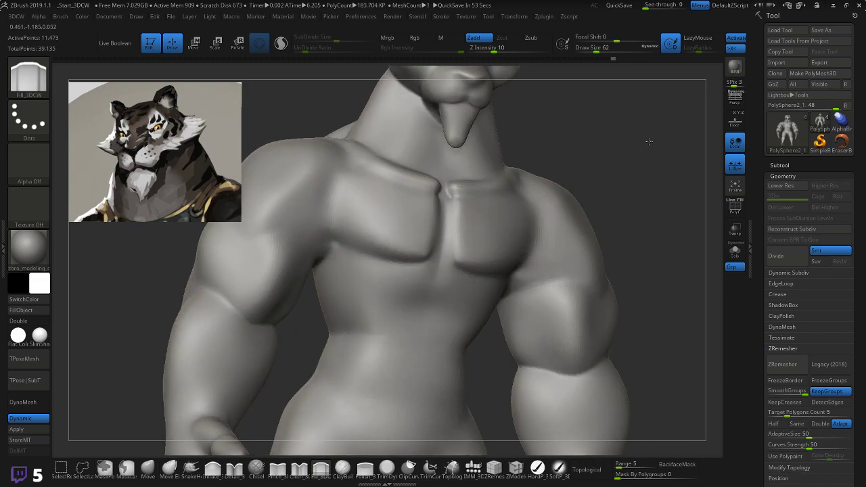
{"action": "mouse_move", "coordinate": [445, 196]}
{"action": "left_mouse_down"}
{"action": "mouse_move", "coordinate": [464, 242]}
{"action": "mouse_move", "coordinate": [443, 261]}
{"action": "left_mouse_up"}
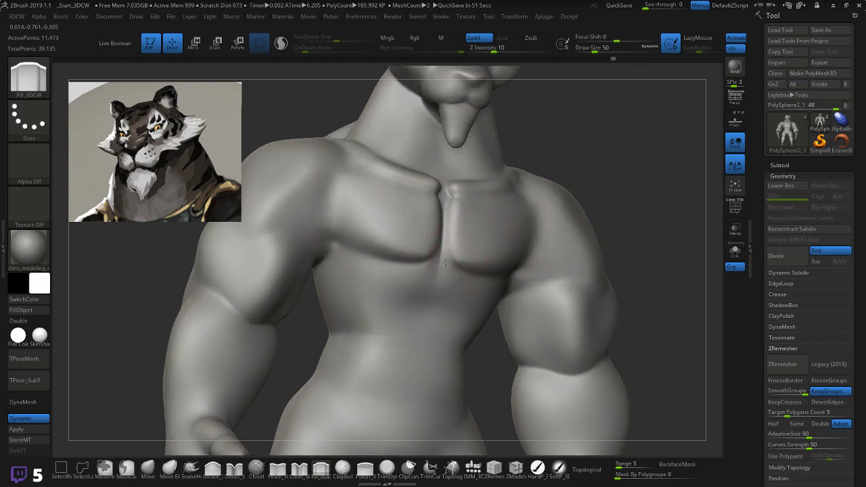
{"action": "left_click_drag", "start_coordinate": [455, 218], "coordinate": [450, 216]}
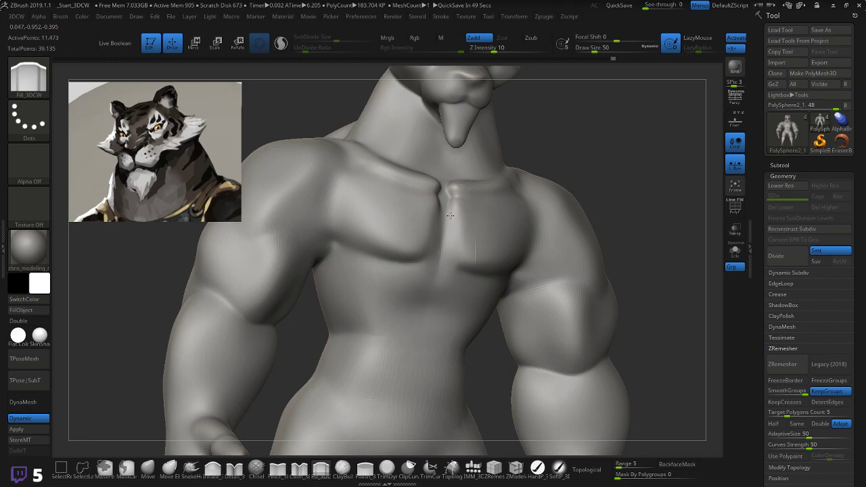
{"action": "left_click_drag", "start_coordinate": [629, 152], "coordinate": [528, 165]}
{"action": "left_click_drag", "start_coordinate": [452, 229], "coordinate": [457, 250], "text": "shift"}
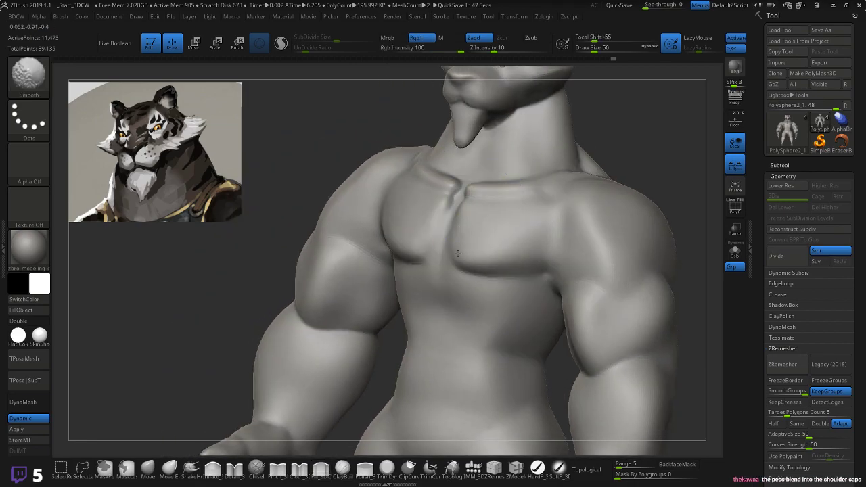
{"action": "mouse_move", "coordinate": [643, 149]}
{"action": "left_mouse_down"}
{"action": "mouse_move", "coordinate": [659, 142]}
{"action": "mouse_move", "coordinate": [611, 150]}
{"action": "left_mouse_up"}
{"action": "key", "text": "ctrl+z"}
{"action": "key", "text": "ctrl+z"}
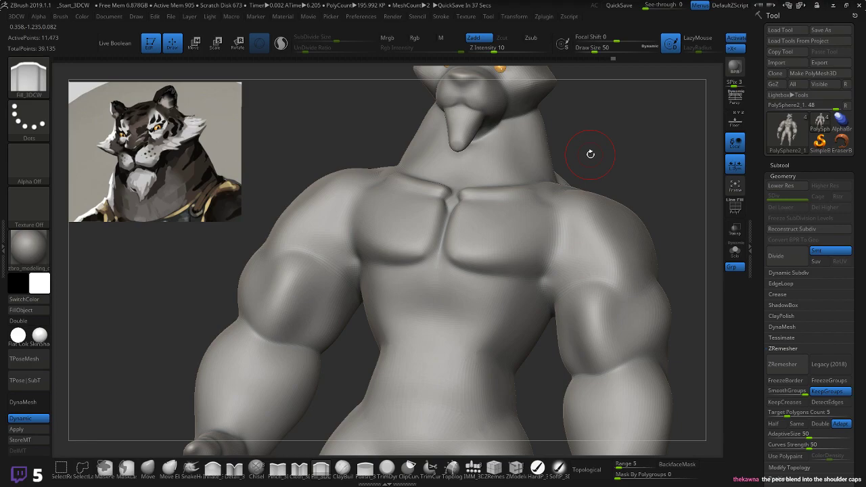
- Build up the transition from the outer pecs into the shoulders with the ClayBuildup brush at size 50 and smooth it
{"action": "mouse_move", "coordinate": [623, 164]}
{"action": "left_mouse_down"}
{"action": "mouse_move", "coordinate": [640, 149]}
{"action": "mouse_move", "coordinate": [635, 161]}
{"action": "left_mouse_up"}
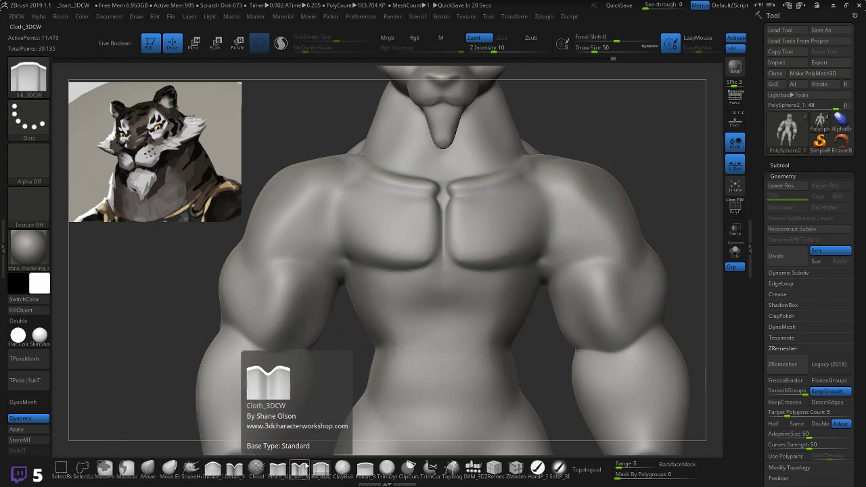
{"action": "left_click", "coordinate": [343, 468]}
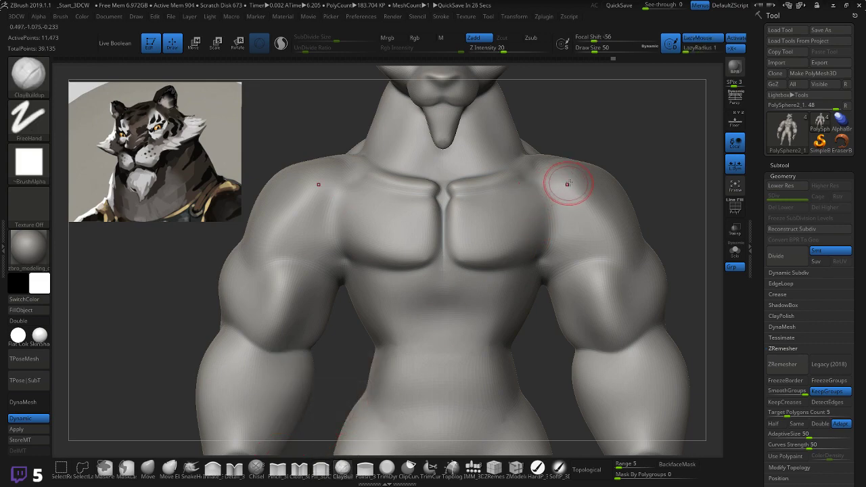
{"action": "mouse_move", "coordinate": [559, 191]}
{"action": "left_mouse_down"}
{"action": "mouse_move", "coordinate": [550, 206]}
{"action": "mouse_move", "coordinate": [548, 181]}
{"action": "mouse_move", "coordinate": [534, 222]}
{"action": "mouse_move", "coordinate": [545, 202]}
{"action": "left_mouse_up"}
{"action": "key", "text": "shift"}
{"action": "mouse_move", "coordinate": [547, 203]}
{"action": "left_mouse_down"}
{"action": "mouse_move", "coordinate": [536, 232]}
{"action": "mouse_move", "coordinate": [551, 194]}
{"action": "left_mouse_up"}
{"action": "left_click_drag", "start_coordinate": [652, 140], "coordinate": [583, 150]}
{"action": "mouse_move", "coordinate": [536, 226]}
{"action": "left_mouse_down", "text": "shift"}
{"action": "mouse_move", "coordinate": [554, 226]}
{"action": "mouse_move", "coordinate": [530, 238]}
{"action": "left_mouse_up", "text": "shift"}
{"action": "key", "text": "shift"}
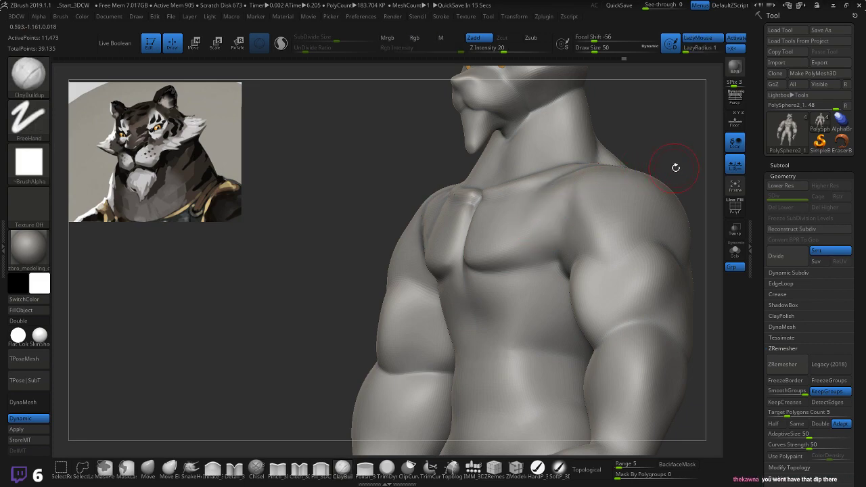
{"action": "left_click_drag", "start_coordinate": [699, 147], "coordinate": [684, 158]}
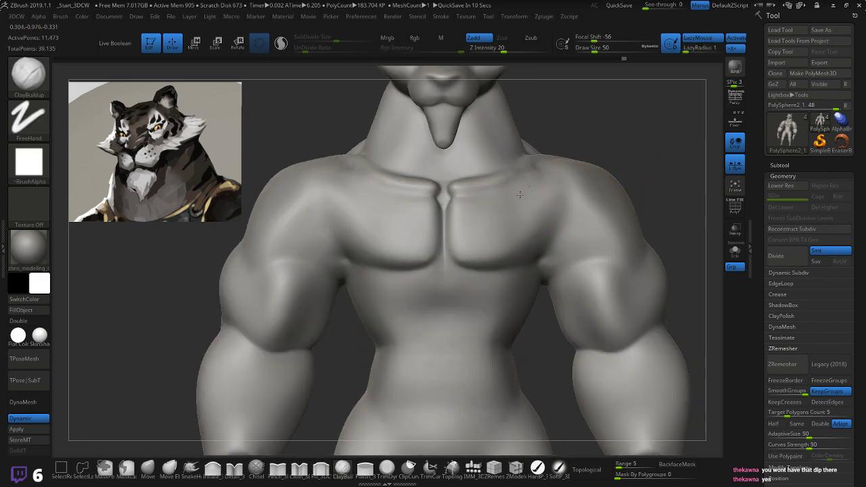
- Try adding clay to the upper outer pecs and smoothing it, and undo the strokes
{"action": "mouse_move", "coordinate": [543, 179]}
{"action": "left_mouse_down"}
{"action": "mouse_move", "coordinate": [552, 178]}
{"action": "mouse_move", "coordinate": [527, 192]}
{"action": "left_mouse_up"}
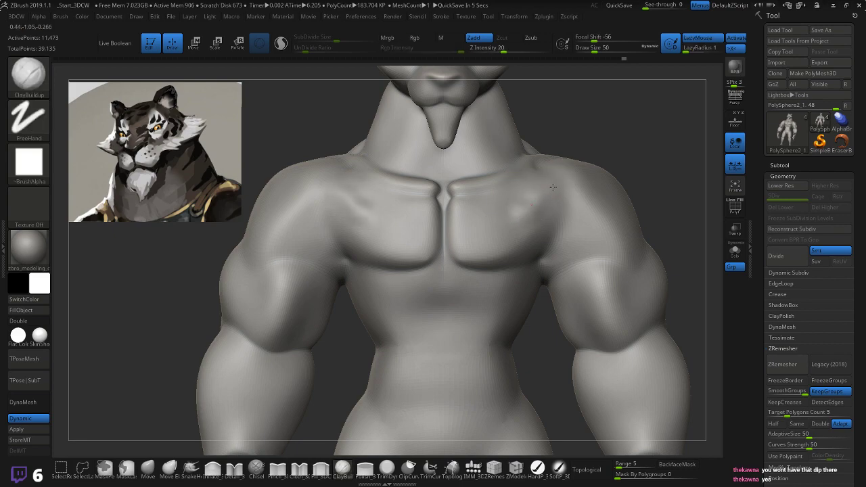
{"action": "mouse_move", "coordinate": [522, 203]}
{"action": "left_mouse_down", "text": "shift"}
{"action": "mouse_move", "coordinate": [545, 192]}
{"action": "mouse_move", "coordinate": [532, 202]}
{"action": "left_mouse_up", "text": "shift"}
{"action": "key", "text": "ctrl+z"}
{"action": "key", "text": "ctrl+z"}
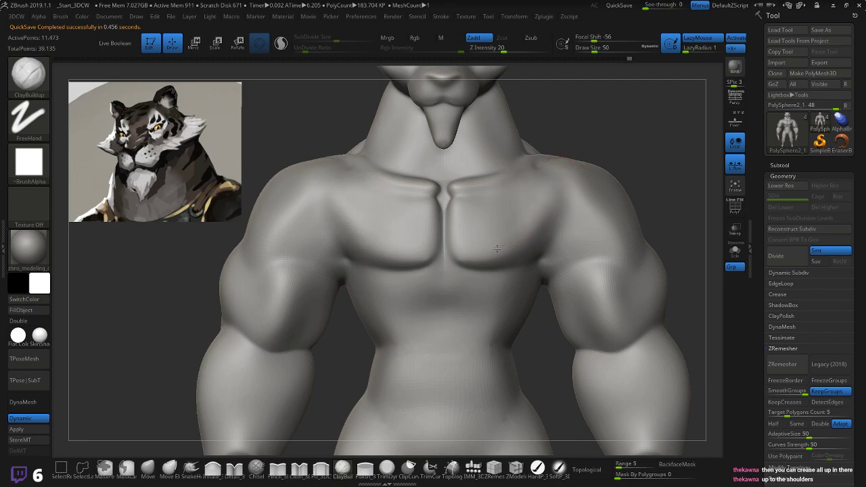
- Smooth the outer halves of the pecs just below the shoulders
{"action": "mouse_move", "coordinate": [650, 126]}
{"action": "left_mouse_down"}
{"action": "mouse_move", "coordinate": [575, 126]}
{"action": "mouse_move", "coordinate": [651, 120]}
{"action": "left_mouse_up"}
{"action": "left_click_drag", "start_coordinate": [520, 201], "coordinate": [500, 221], "text": "shift"}
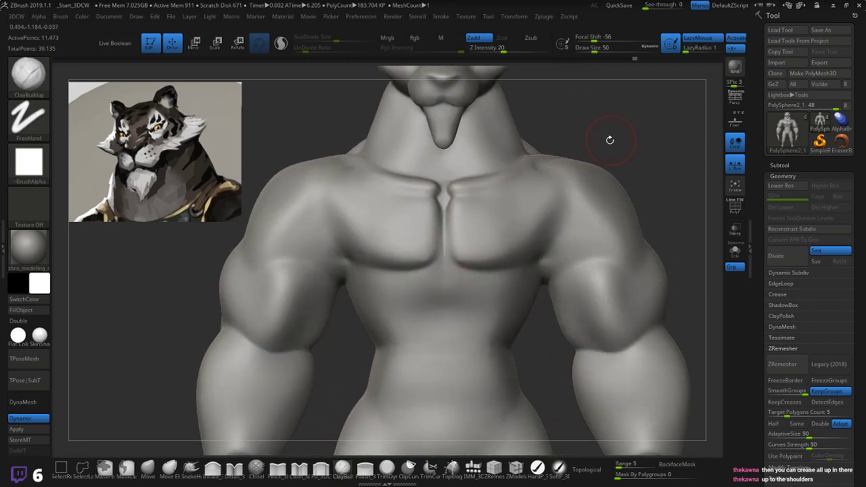
{"action": "mouse_move", "coordinate": [620, 144]}
{"action": "left_mouse_down"}
{"action": "mouse_move", "coordinate": [595, 143]}
{"action": "mouse_move", "coordinate": [630, 144]}
{"action": "left_mouse_up"}
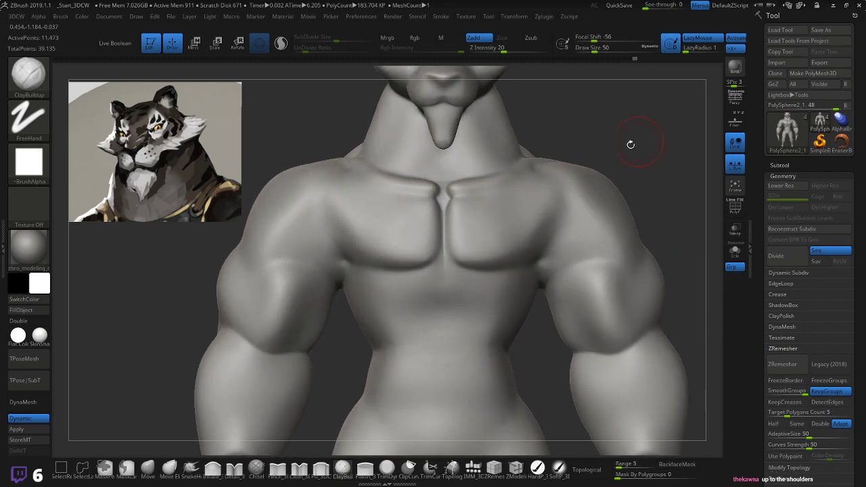
- Try a ClayBuildup stroke down the lower abdomen and undo it
{"action": "mouse_move", "coordinate": [476, 361]}
{"action": "left_mouse_down"}
{"action": "mouse_move", "coordinate": [479, 443]}
{"action": "mouse_move", "coordinate": [467, 385]}
{"action": "mouse_move", "coordinate": [463, 415]}
{"action": "left_mouse_up"}
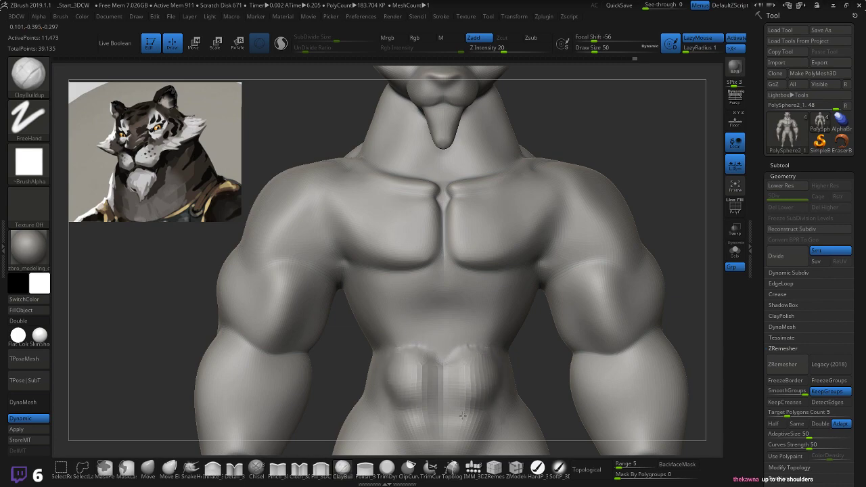
{"action": "key", "text": "ctrl+z"}
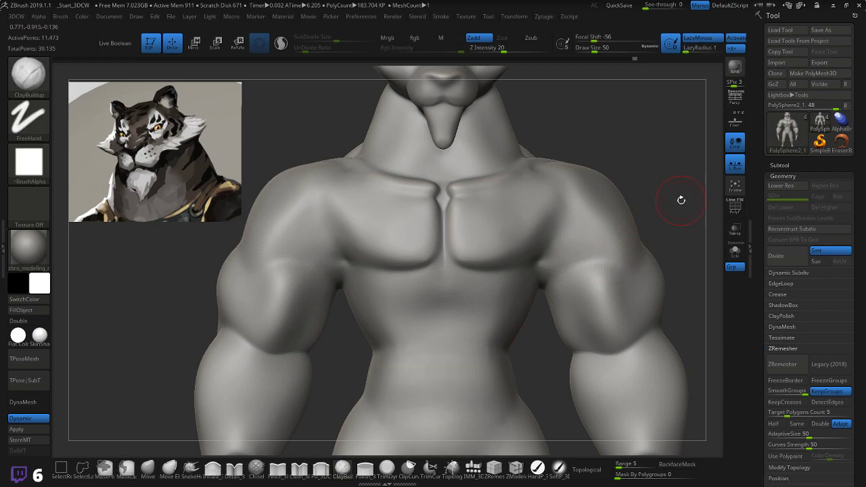
- Smooth the upper pecs where they meet the front of the shoulders, working from an angled view
{"action": "left_click_drag", "start_coordinate": [694, 187], "coordinate": [555, 193]}
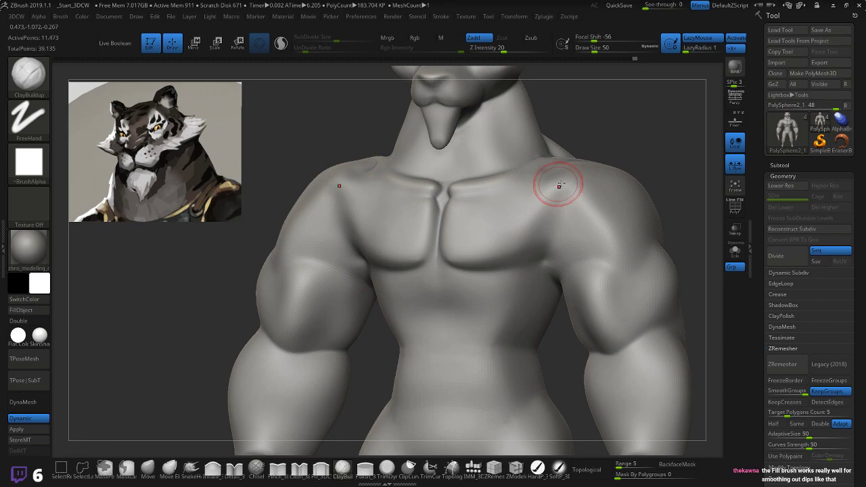
{"action": "key", "text": "shift"}
{"action": "left_click_drag", "start_coordinate": [648, 147], "coordinate": [670, 145]}
- Build up the fronts of the biceps with ClayBuildup, raising Draw Size to 70 and lowering Z Intensity to 19, and smooth them
{"action": "left_click_drag", "start_coordinate": [686, 186], "coordinate": [555, 237]}
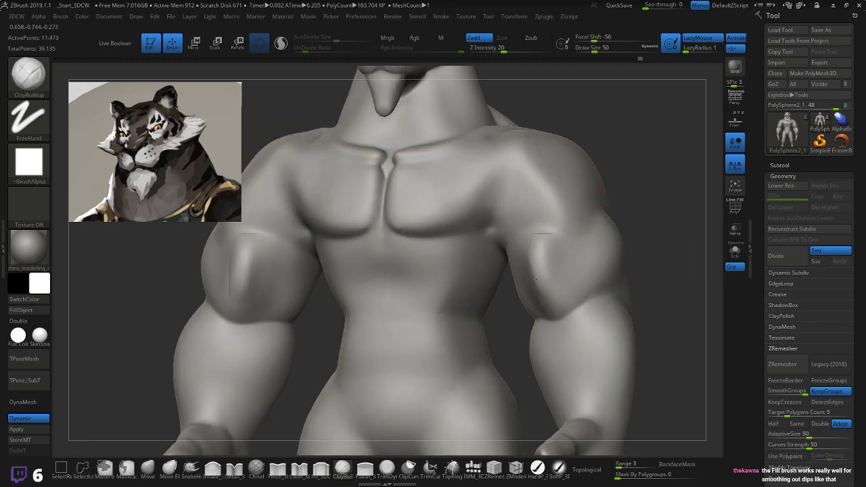
{"action": "key", "text": "shift"}
{"action": "left_click_drag", "start_coordinate": [640, 187], "coordinate": [572, 235]}
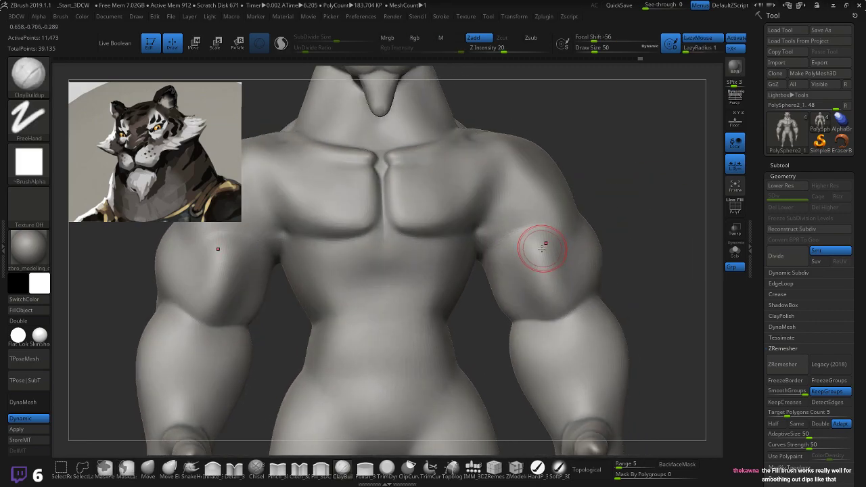
{"action": "key", "text": "bracketright"}
{"action": "key", "text": "bracketright"}
{"action": "left_click_drag", "start_coordinate": [506, 49], "coordinate": [503, 48]}
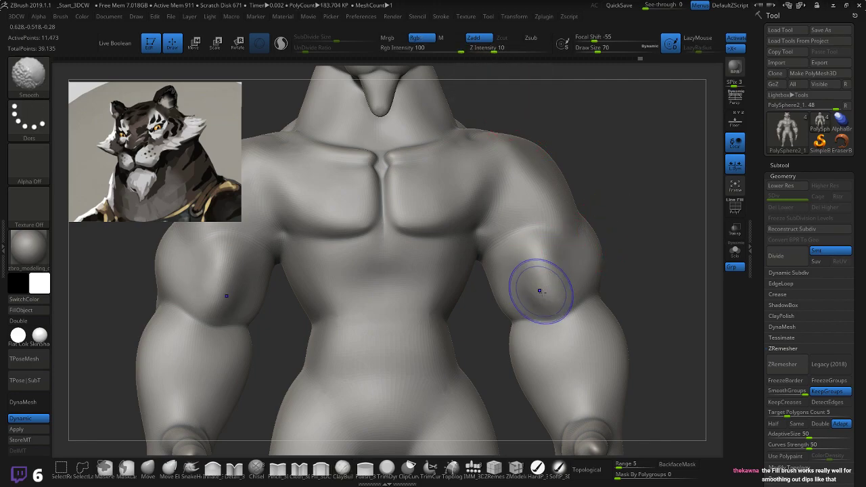
{"action": "left_click_drag", "start_coordinate": [539, 291], "coordinate": [526, 275], "text": "shift"}
{"action": "mouse_move", "coordinate": [647, 210]}
{"action": "left_mouse_down"}
{"action": "mouse_move", "coordinate": [617, 237]}
{"action": "mouse_move", "coordinate": [625, 257]}
{"action": "left_mouse_up"}
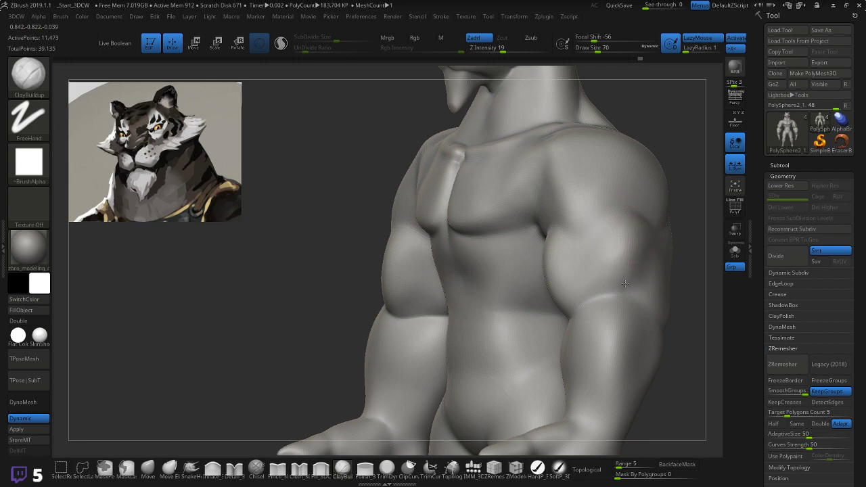
{"action": "key", "text": "shift"}
{"action": "mouse_move", "coordinate": [684, 291]}
{"action": "left_mouse_down"}
{"action": "mouse_move", "coordinate": [716, 287]}
{"action": "mouse_move", "coordinate": [688, 285]}
{"action": "left_mouse_up"}
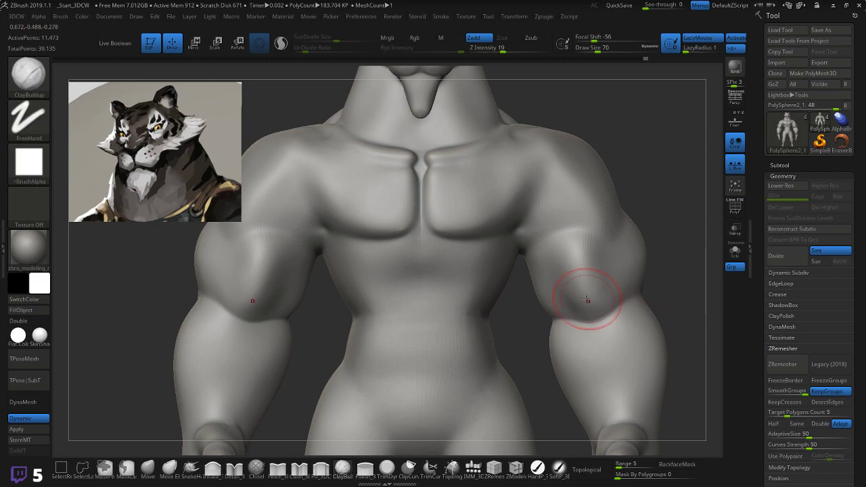
{"action": "mouse_move", "coordinate": [586, 301]}
{"action": "left_mouse_down", "text": "shift"}
{"action": "mouse_move", "coordinate": [568, 300]}
{"action": "mouse_move", "coordinate": [559, 288]}
{"action": "left_mouse_up", "text": "shift"}
- Refine the forearms below the elbows with ClayBuildup and smooth them from three-quarter and side views
{"action": "mouse_move", "coordinate": [686, 285]}
{"action": "left_mouse_down"}
{"action": "mouse_move", "coordinate": [508, 282]}
{"action": "mouse_move", "coordinate": [519, 293]}
{"action": "left_mouse_up"}
{"action": "key", "text": "shift"}
{"action": "mouse_move", "coordinate": [680, 262]}
{"action": "left_mouse_down"}
{"action": "mouse_move", "coordinate": [630, 254]}
{"action": "mouse_move", "coordinate": [646, 251]}
{"action": "left_mouse_up"}
{"action": "key", "text": "ctrl"}
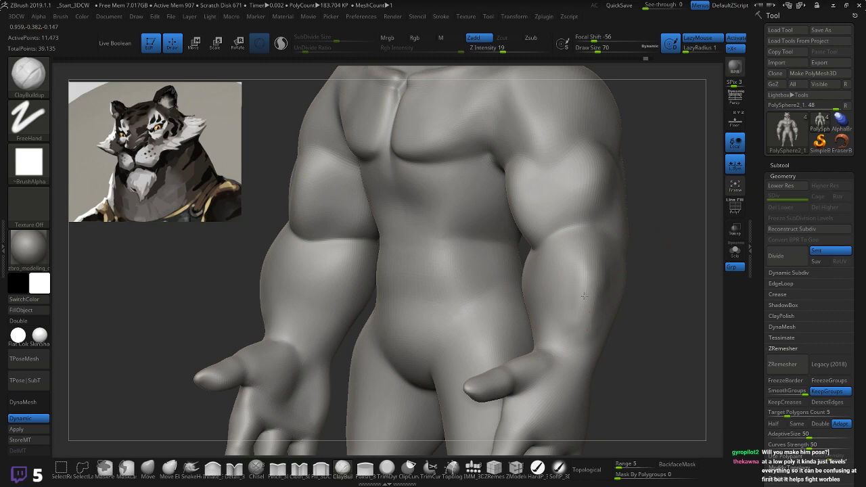
{"action": "key", "text": "shift"}
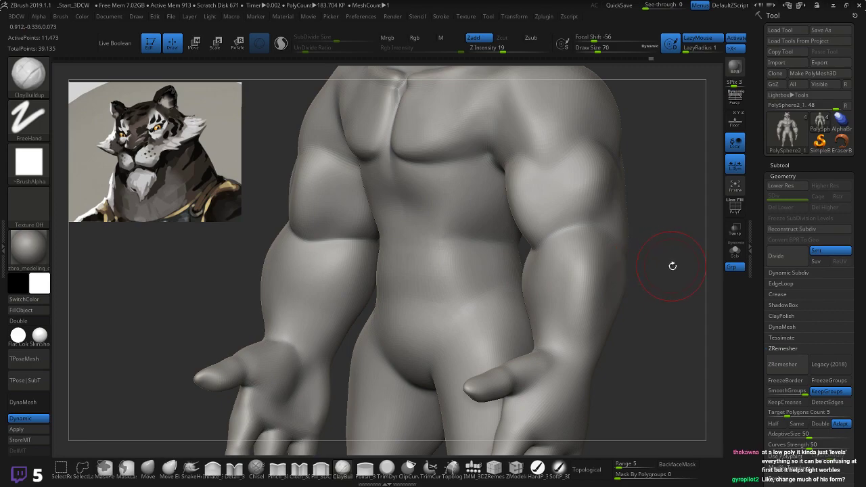
{"action": "mouse_move", "coordinate": [652, 296]}
{"action": "left_mouse_down"}
{"action": "mouse_move", "coordinate": [602, 291]}
{"action": "mouse_move", "coordinate": [636, 274]}
{"action": "left_mouse_up"}
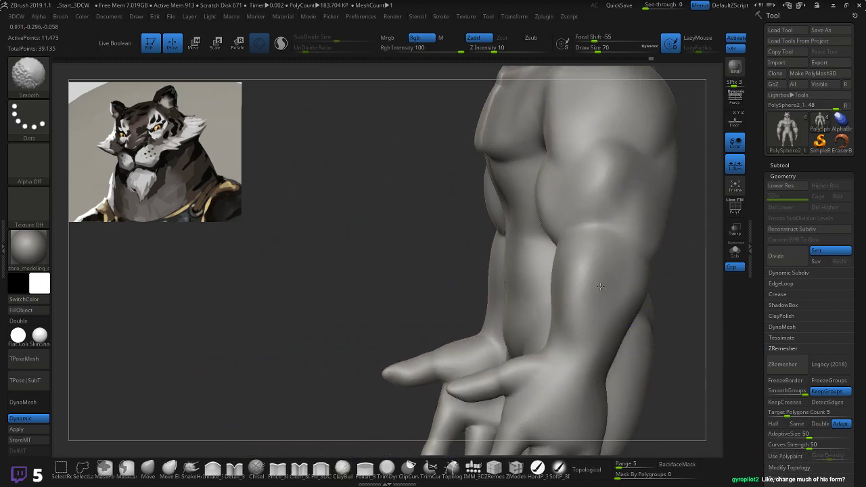
{"action": "key", "text": "shift"}
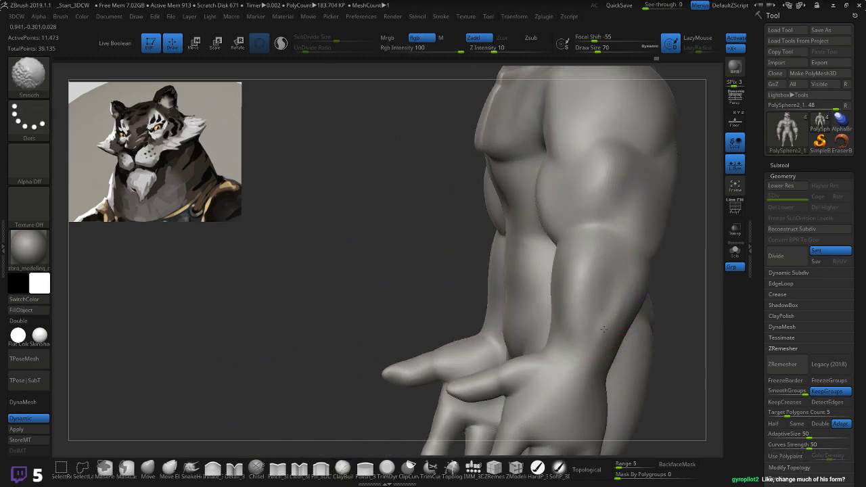
{"action": "mouse_move", "coordinate": [669, 286]}
{"action": "left_mouse_down"}
{"action": "mouse_move", "coordinate": [660, 291]}
{"action": "mouse_move", "coordinate": [675, 297]}
{"action": "mouse_move", "coordinate": [711, 266]}
{"action": "mouse_move", "coordinate": [682, 260]}
{"action": "left_mouse_up"}
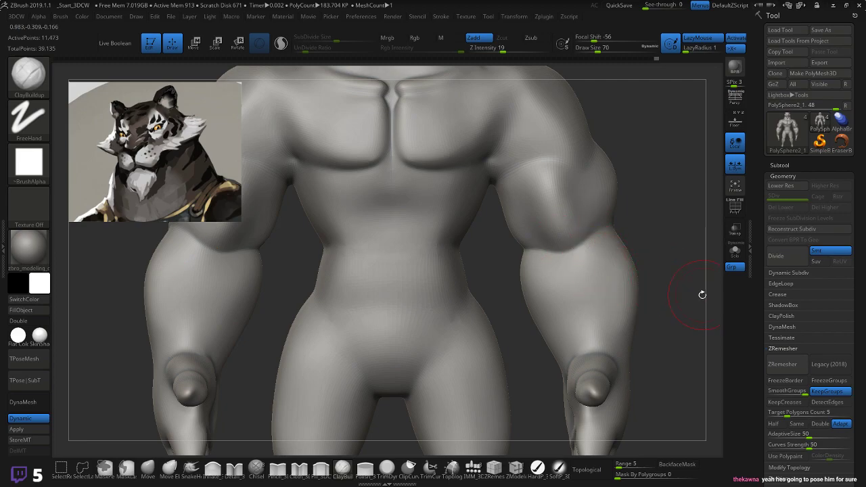
- Smooth the outer upper arms and shoulders from the side and front
{"action": "mouse_move", "coordinate": [679, 303]}
{"action": "left_mouse_down", "text": "alt"}
{"action": "mouse_move", "coordinate": [673, 294]}
{"action": "mouse_move", "coordinate": [662, 302]}
{"action": "mouse_move", "coordinate": [621, 294]}
{"action": "mouse_move", "coordinate": [623, 249]}
{"action": "left_mouse_up", "text": "alt"}
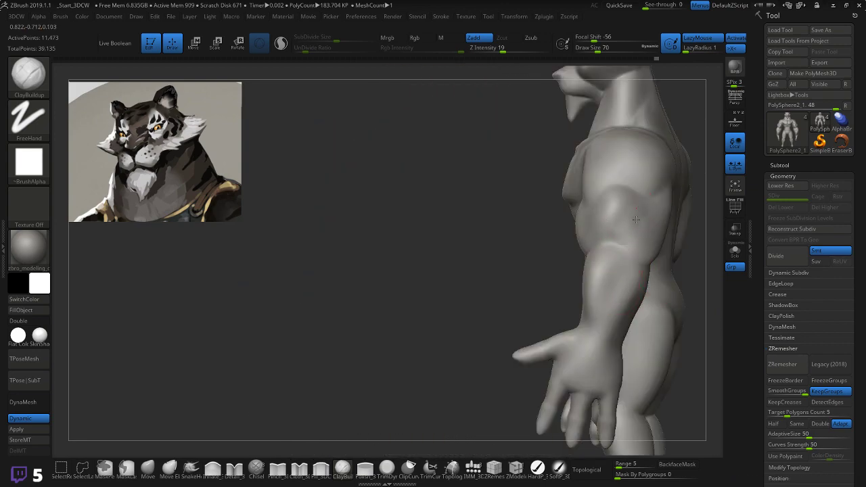
{"action": "key", "text": "shift"}
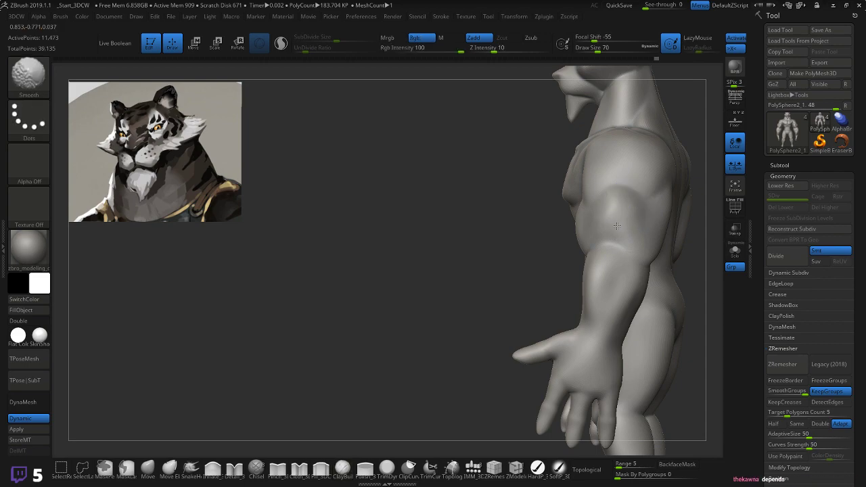
{"action": "left_click_drag", "start_coordinate": [444, 300], "coordinate": [414, 312]}
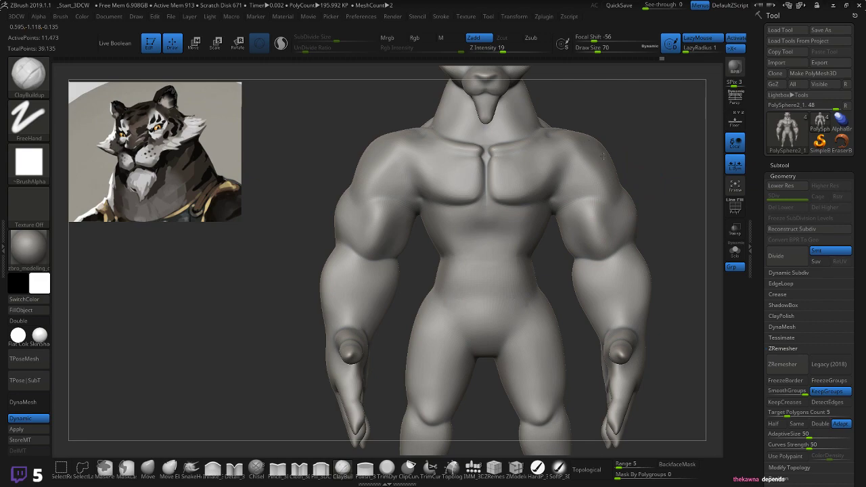
{"action": "key", "text": "shift"}
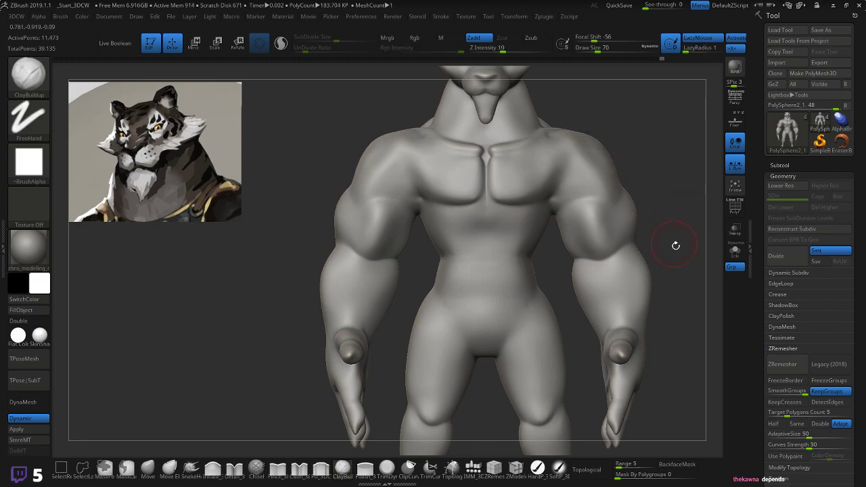
- Smooth the wrists at the base of the thumbs and touch up the lower forearms
{"action": "mouse_move", "coordinate": [675, 246]}
{"action": "left_mouse_down"}
{"action": "mouse_move", "coordinate": [596, 270]}
{"action": "mouse_move", "coordinate": [592, 285]}
{"action": "left_mouse_up"}
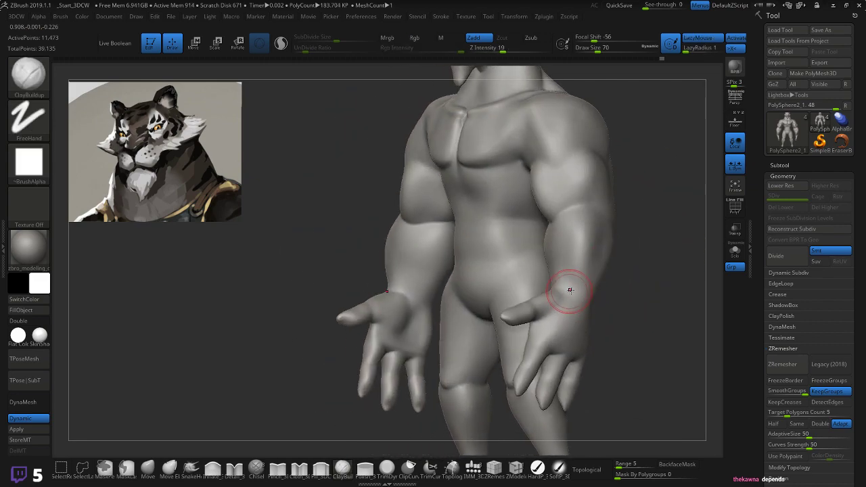
{"action": "key", "text": "shift"}
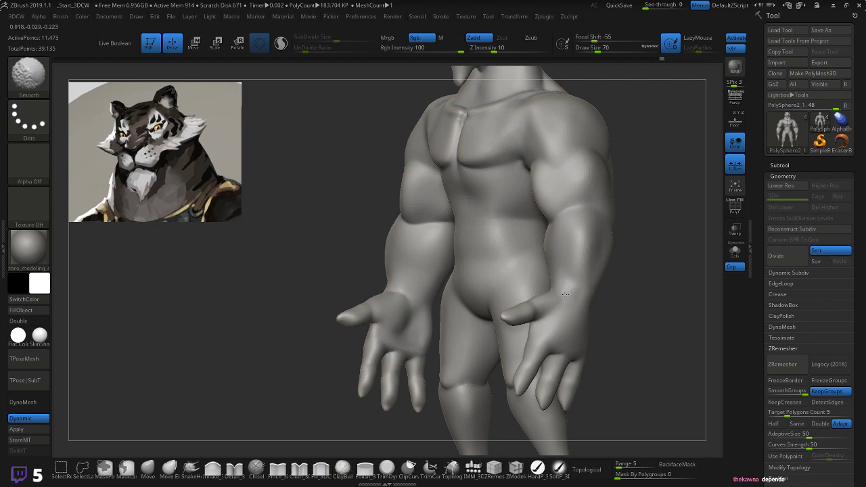
{"action": "mouse_move", "coordinate": [572, 303]}
{"action": "left_mouse_down", "text": "shift"}
{"action": "mouse_move", "coordinate": [570, 292]}
{"action": "mouse_move", "coordinate": [584, 299]}
{"action": "left_mouse_up", "text": "shift"}
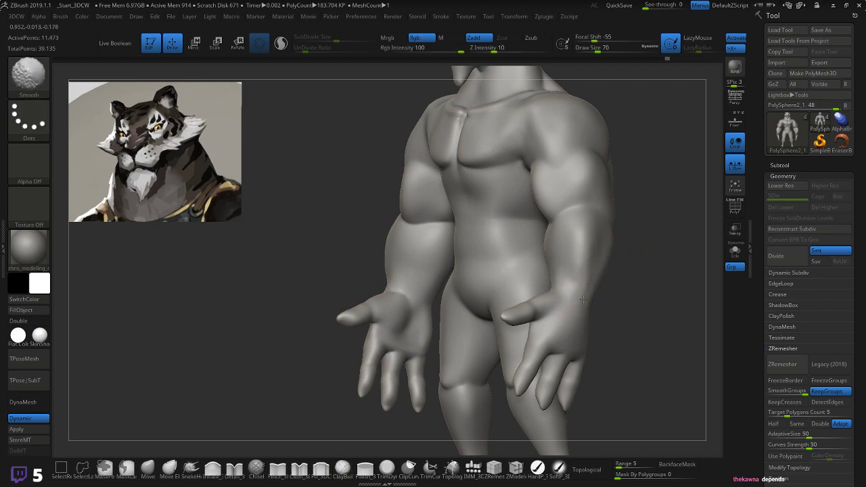
{"action": "mouse_move", "coordinate": [619, 271]}
{"action": "left_mouse_down"}
{"action": "mouse_move", "coordinate": [638, 251]}
{"action": "mouse_move", "coordinate": [645, 263]}
{"action": "mouse_move", "coordinate": [630, 263]}
{"action": "mouse_move", "coordinate": [590, 226]}
{"action": "mouse_move", "coordinate": [590, 269]}
{"action": "left_mouse_up"}
{"action": "mouse_move", "coordinate": [653, 241]}
{"action": "left_mouse_down"}
{"action": "mouse_move", "coordinate": [587, 246]}
{"action": "mouse_move", "coordinate": [596, 245]}
{"action": "left_mouse_up"}
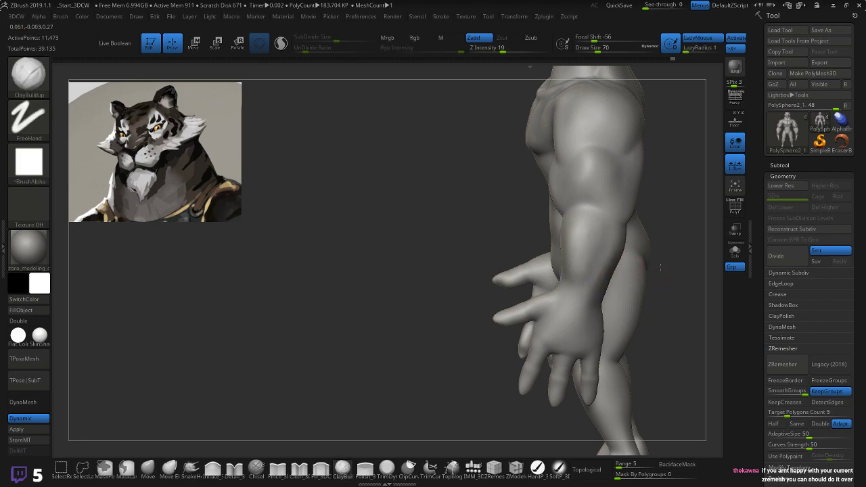
{"action": "left_click_drag", "start_coordinate": [679, 267], "coordinate": [653, 274]}
{"action": "key", "text": "shift"}
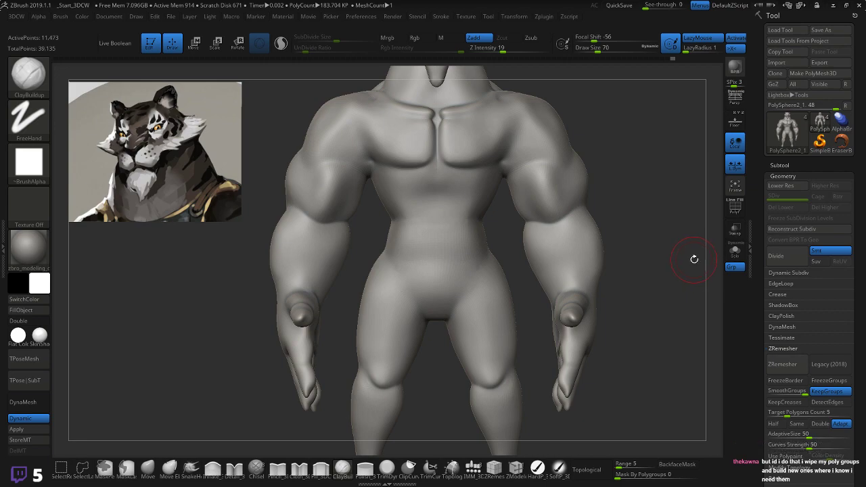
- Display the polyframe to examine the polygroups and wireframe on the whole figure from the front
{"action": "left_click_drag", "start_coordinate": [694, 261], "coordinate": [682, 253]}
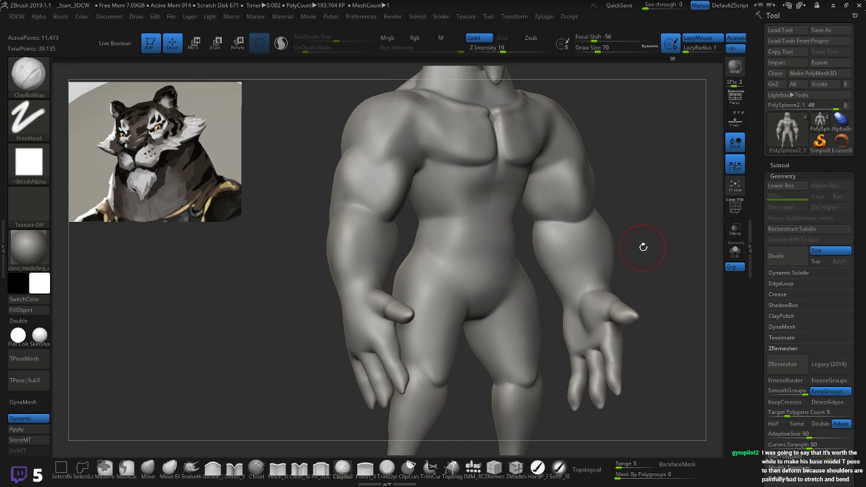
{"action": "left_click_drag", "start_coordinate": [677, 242], "coordinate": [659, 239]}
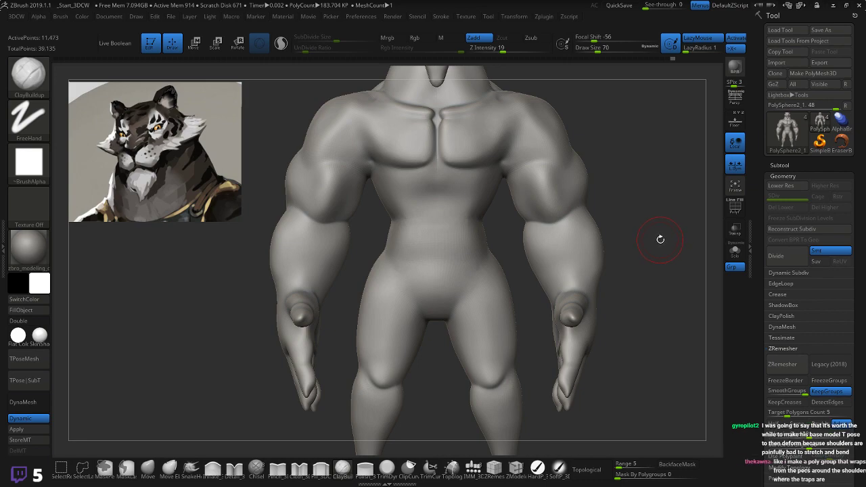
{"action": "mouse_move", "coordinate": [658, 240]}
{"action": "left_mouse_down"}
{"action": "mouse_move", "coordinate": [686, 241]}
{"action": "mouse_move", "coordinate": [665, 241]}
{"action": "left_mouse_up"}
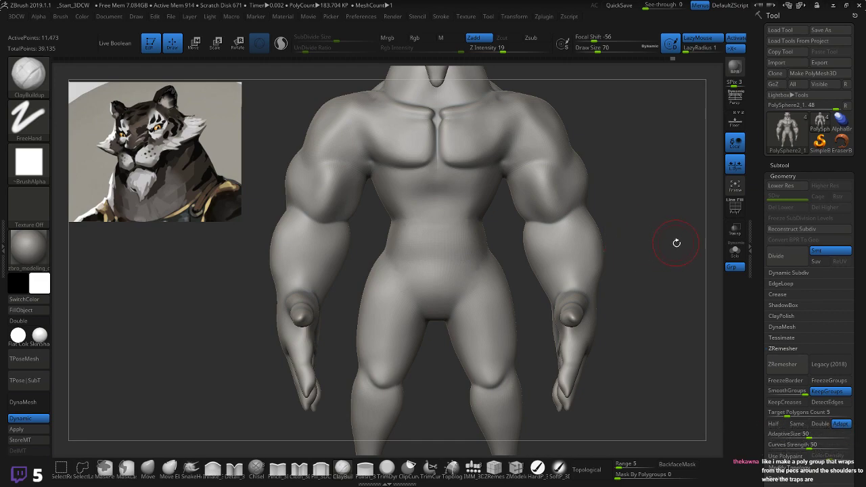
{"action": "left_click_drag", "start_coordinate": [677, 243], "coordinate": [648, 234], "text": "alt"}
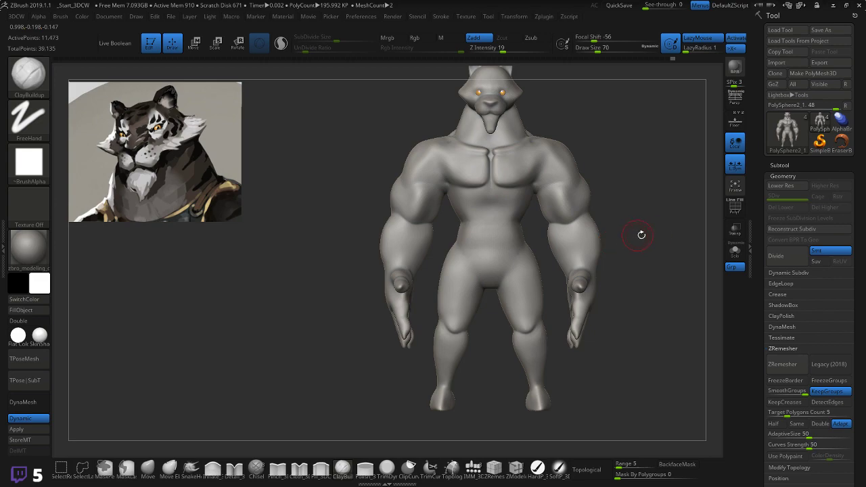
{"action": "key", "text": "shift+f"}
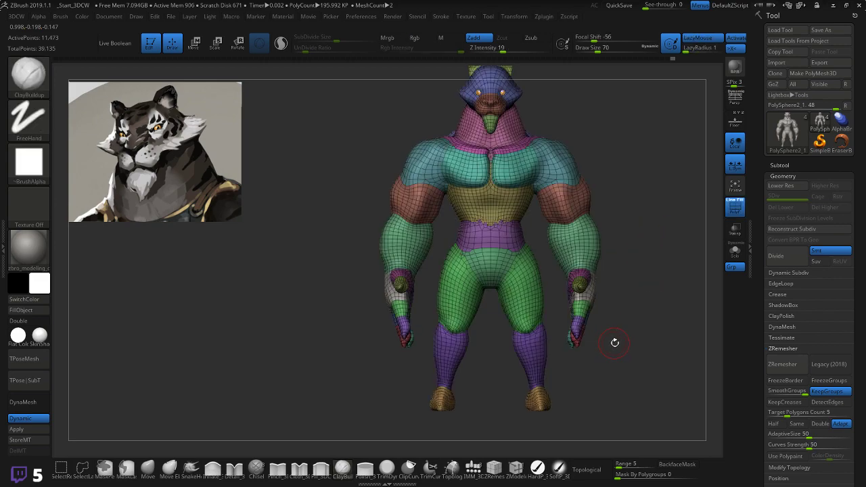
- Mask both arms and position the Move gizmo's pivot at the shoulder joint, checking its alignment from the side
{"action": "mouse_move", "coordinate": [614, 331]}
{"action": "left_mouse_down", "text": "ctrl"}
{"action": "mouse_move", "coordinate": [589, 354]}
{"action": "mouse_move", "coordinate": [568, 357]}
{"action": "mouse_move", "coordinate": [562, 268]}
{"action": "mouse_move", "coordinate": [533, 199]}
{"action": "mouse_move", "coordinate": [548, 143]}
{"action": "mouse_move", "coordinate": [631, 176]}
{"action": "mouse_move", "coordinate": [639, 359]}
{"action": "left_mouse_up", "text": "ctrl"}
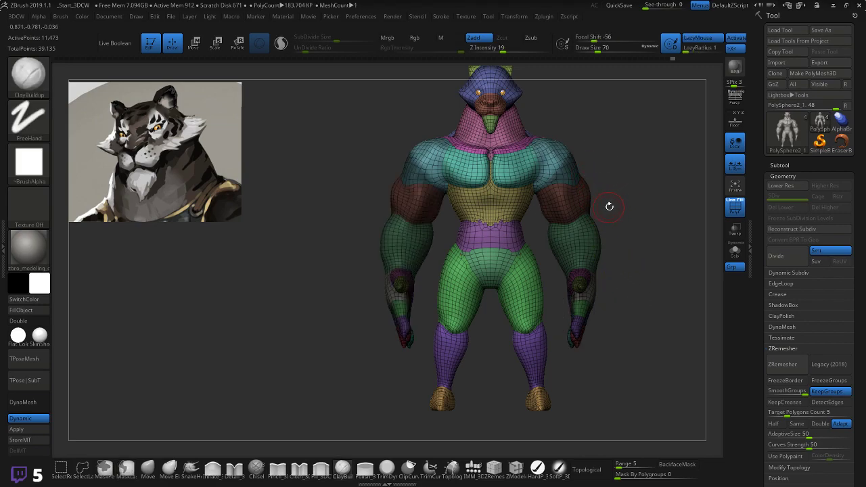
{"action": "key", "text": "w"}
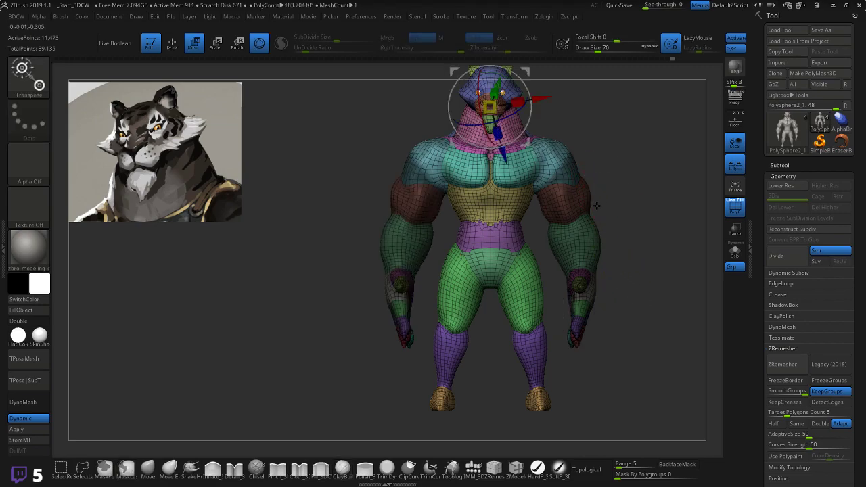
{"action": "left_click_drag", "start_coordinate": [602, 175], "coordinate": [573, 160]}
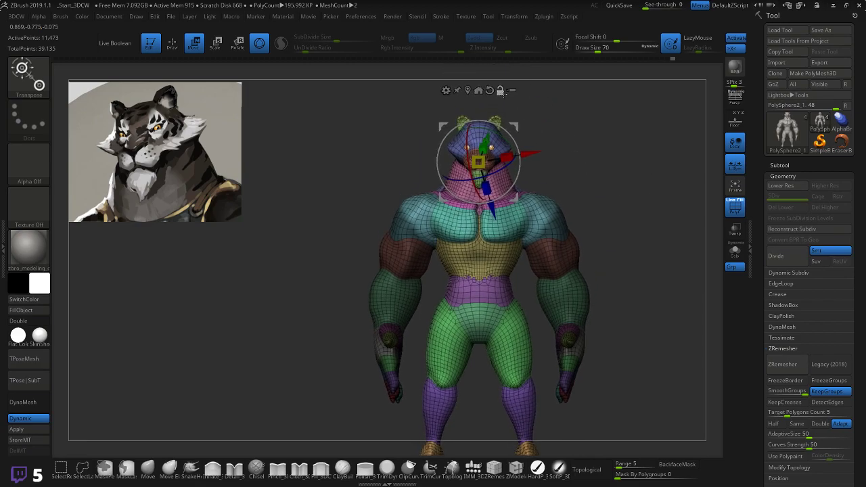
{"action": "left_click", "coordinate": [489, 90]}
{"action": "left_click", "coordinate": [438, 291]}
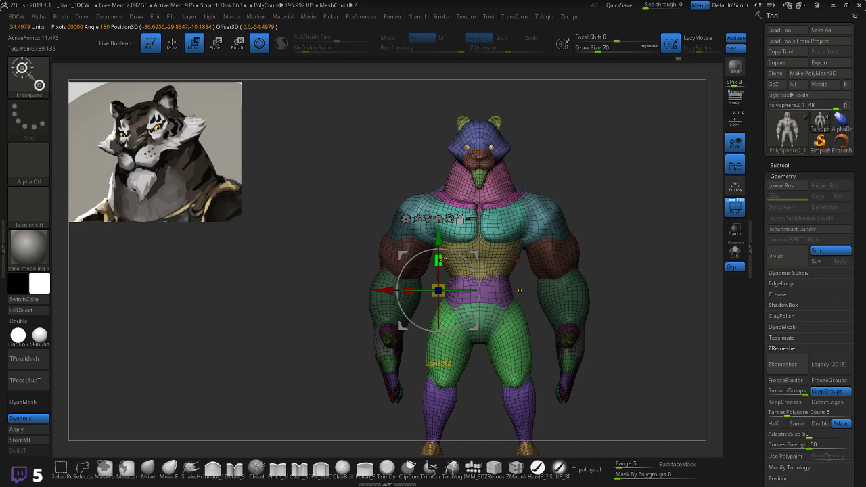
{"action": "left_click_drag", "start_coordinate": [439, 291], "coordinate": [545, 222]}
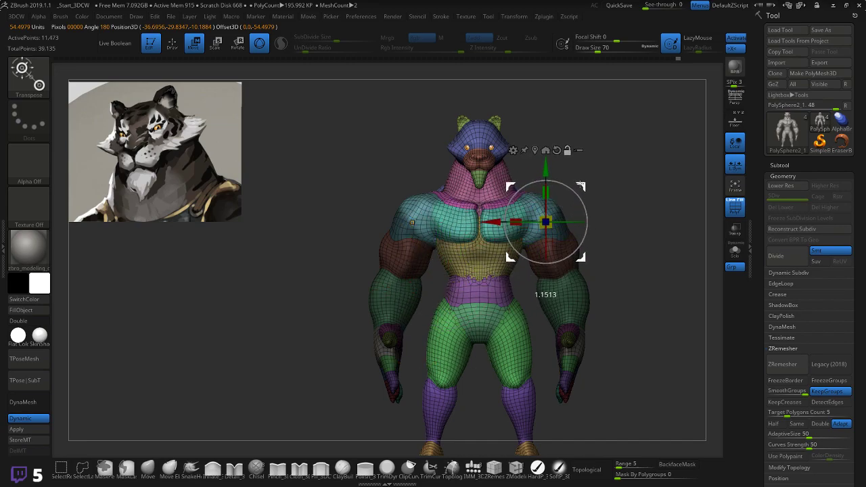
{"action": "mouse_move", "coordinate": [615, 209]}
{"action": "left_mouse_down"}
{"action": "mouse_move", "coordinate": [580, 213]}
{"action": "mouse_move", "coordinate": [621, 213]}
{"action": "left_mouse_up"}
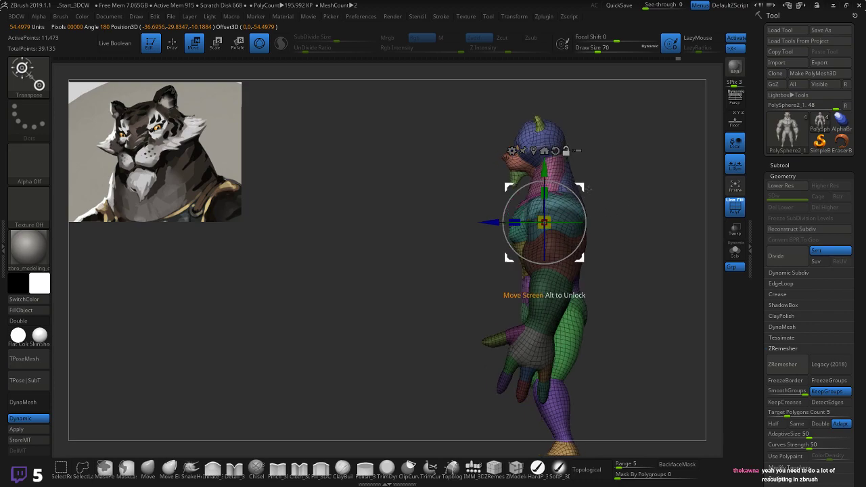
{"action": "left_click_drag", "start_coordinate": [585, 189], "coordinate": [668, 201], "text": "alt"}
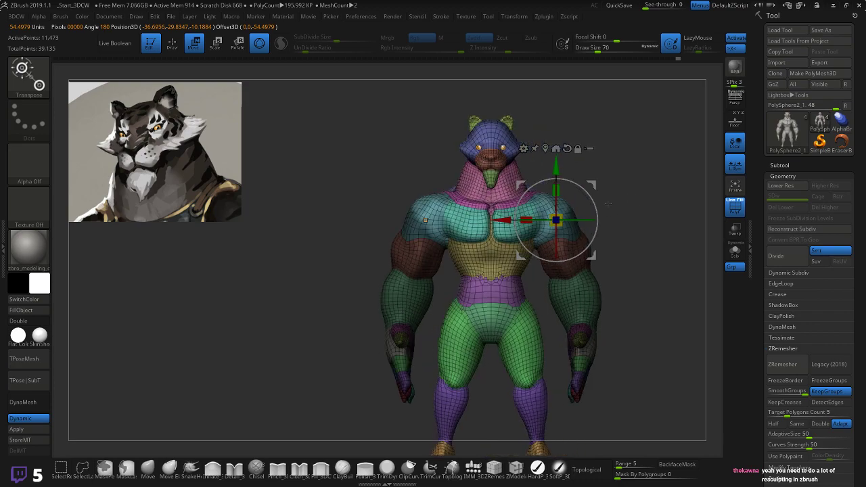
- Rotate both arms outward from the shoulders into a relaxed A-pose, with the head, torso and legs masked
{"action": "mouse_move", "coordinate": [592, 197]}
{"action": "left_mouse_down"}
{"action": "mouse_move", "coordinate": [600, 194]}
{"action": "mouse_move", "coordinate": [592, 198]}
{"action": "mouse_move", "coordinate": [590, 182]}
{"action": "mouse_move", "coordinate": [616, 183]}
{"action": "mouse_move", "coordinate": [601, 188]}
{"action": "left_mouse_up"}
{"action": "key", "text": "ctrl+z"}
{"action": "left_click", "coordinate": [642, 202], "text": "ctrl"}
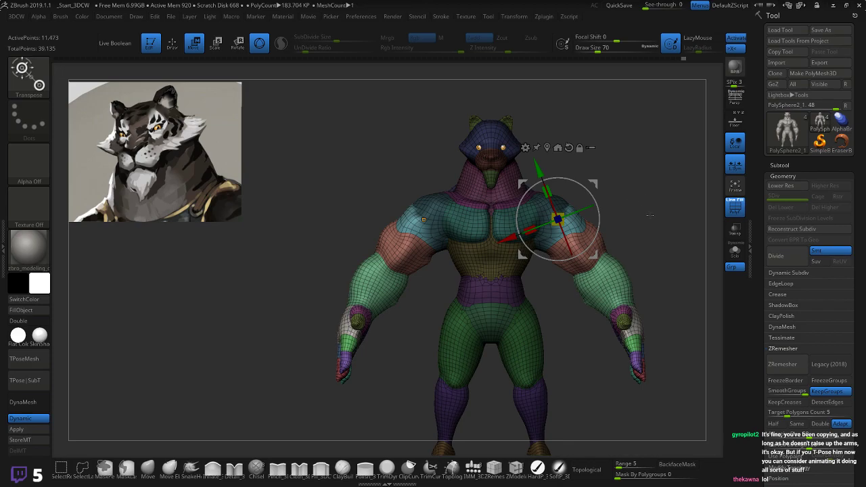
{"action": "left_click", "coordinate": [659, 216]}
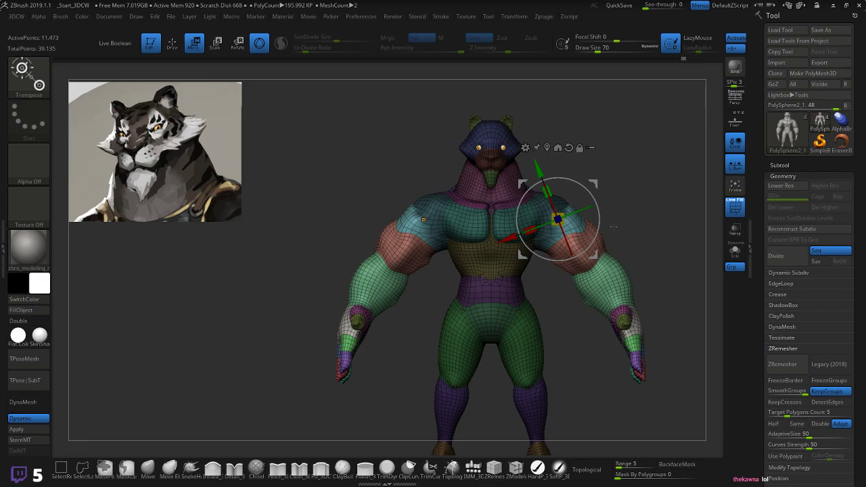
{"action": "left_click_drag", "start_coordinate": [602, 237], "coordinate": [559, 301]}
{"action": "left_click_drag", "start_coordinate": [595, 183], "coordinate": [594, 183]}
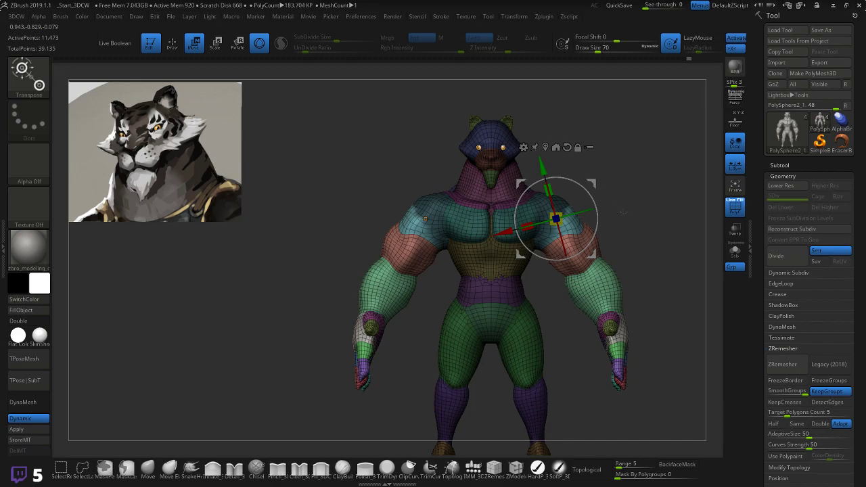
- Shift the outward-rotated arms slightly up and in toward the torso, keeping the rest of the body masked
{"action": "left_click", "coordinate": [635, 211], "text": "ctrl"}
{"action": "left_click", "coordinate": [581, 264], "text": "ctrl"}
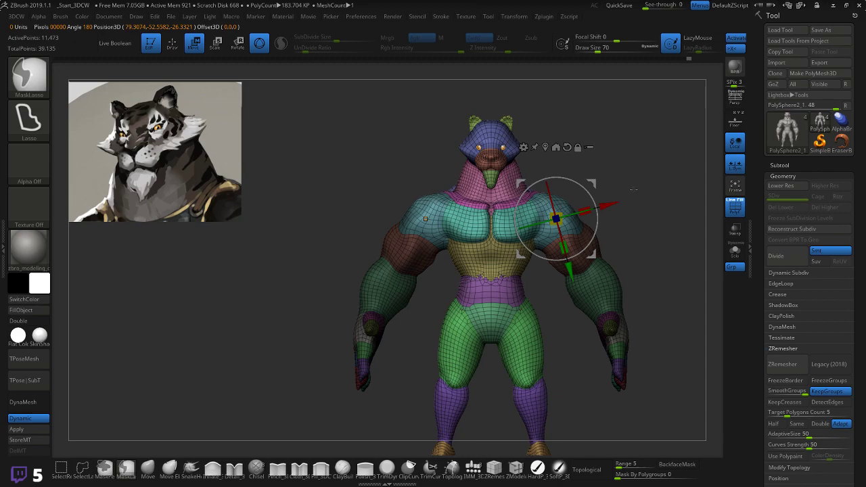
{"action": "left_click", "coordinate": [634, 189], "text": "ctrl"}
{"action": "left_click_drag", "start_coordinate": [598, 186], "coordinate": [592, 180]}
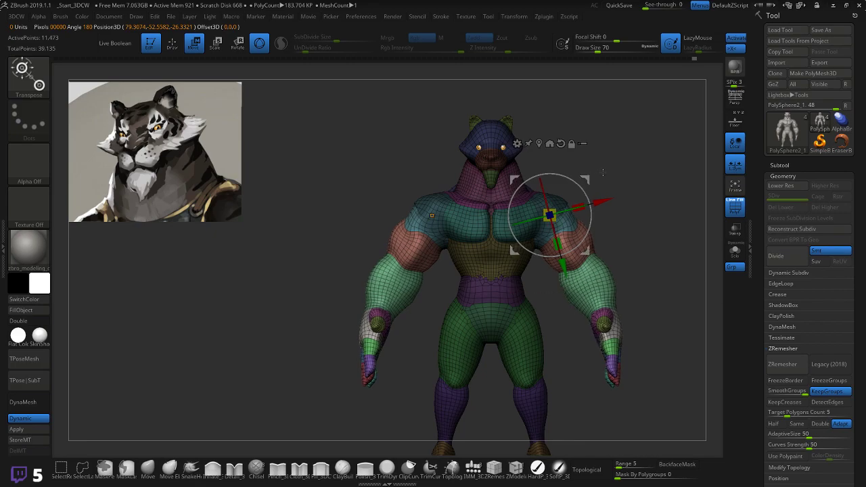
{"action": "left_click", "coordinate": [661, 195], "text": "ctrl"}
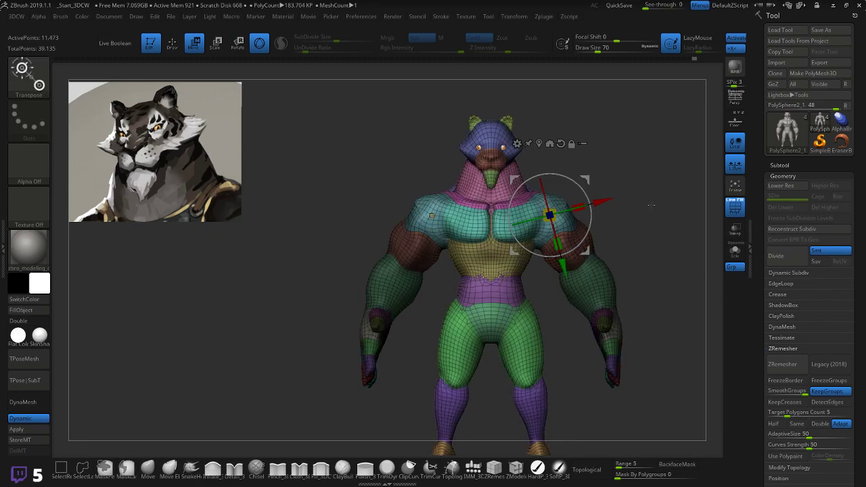
- Clear the mask, hide the polyframe and smooth the shoulder transitions from three-quarter, side and front views
{"action": "key", "text": "shift+f"}
{"action": "mouse_move", "coordinate": [665, 202]}
{"action": "left_mouse_down"}
{"action": "mouse_move", "coordinate": [656, 205]}
{"action": "mouse_move", "coordinate": [659, 195]}
{"action": "mouse_move", "coordinate": [619, 272]}
{"action": "mouse_move", "coordinate": [661, 266]}
{"action": "mouse_move", "coordinate": [623, 261]}
{"action": "left_mouse_up"}
{"action": "key", "text": "q"}
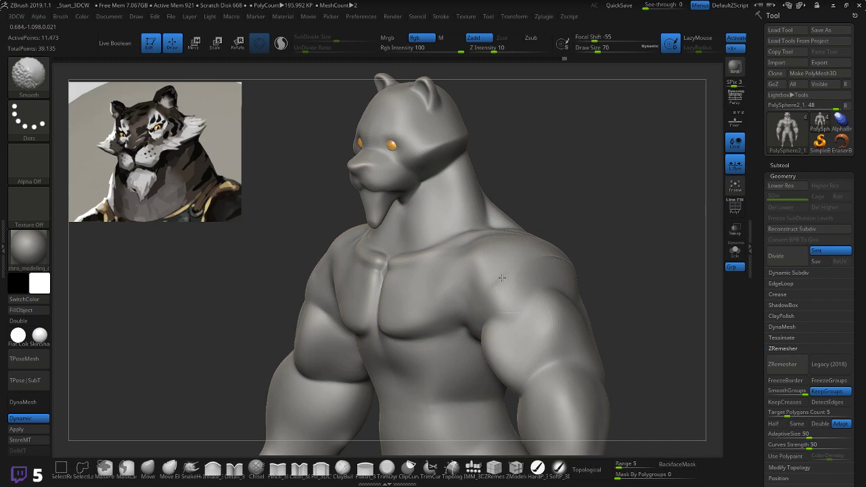
{"action": "left_click_drag", "start_coordinate": [606, 253], "coordinate": [587, 268]}
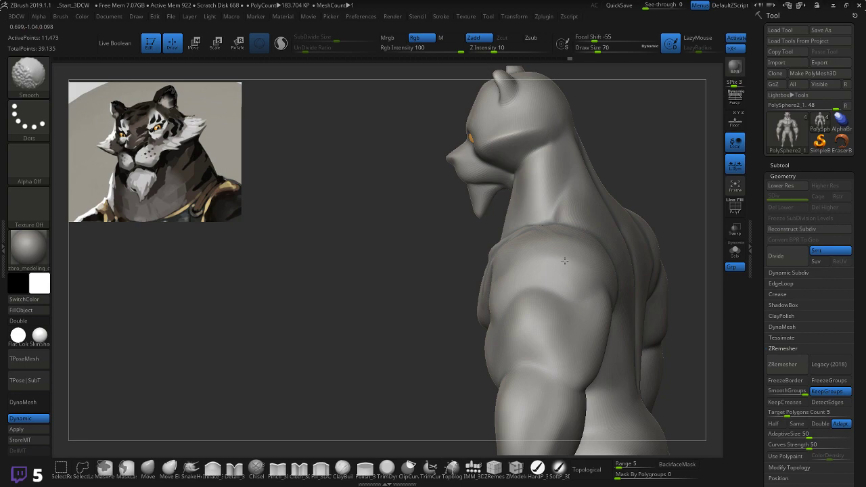
{"action": "left_click_drag", "start_coordinate": [578, 268], "coordinate": [600, 298]}
{"action": "left_click_drag", "start_coordinate": [550, 257], "coordinate": [590, 261]}
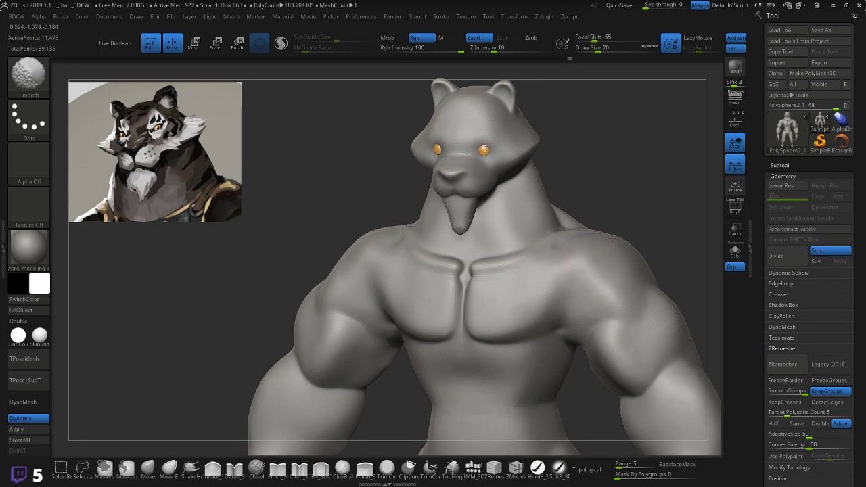
{"action": "left_click_drag", "start_coordinate": [646, 203], "coordinate": [663, 200]}
{"action": "left_click_drag", "start_coordinate": [669, 232], "coordinate": [626, 196], "text": "alt"}
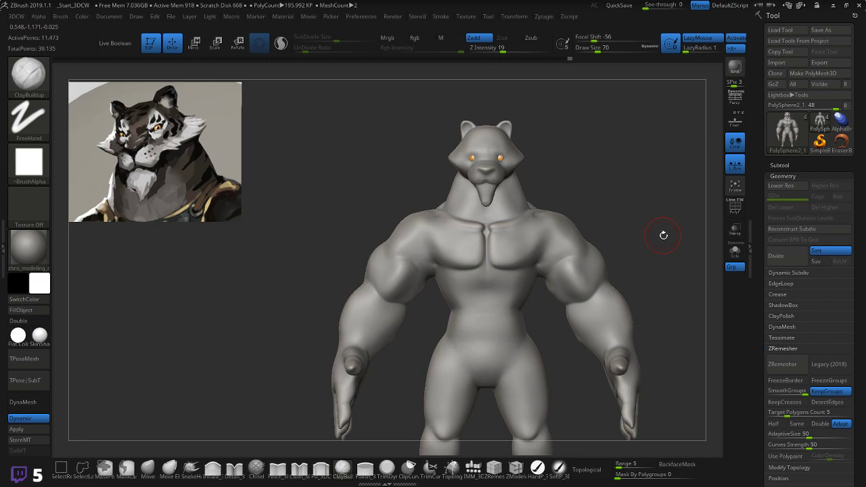
- Smooth the forearms from three-quarter front and back views and touch up the knees
{"action": "left_click_drag", "start_coordinate": [663, 235], "coordinate": [668, 207]}
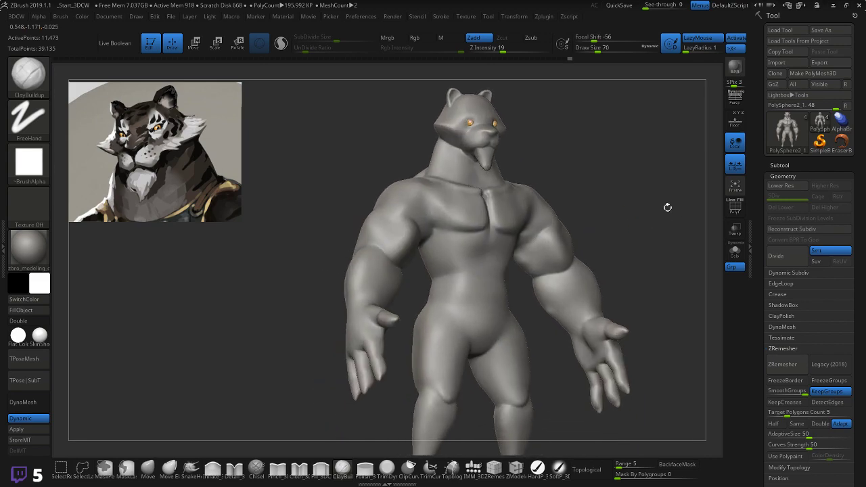
{"action": "key", "text": "shift"}
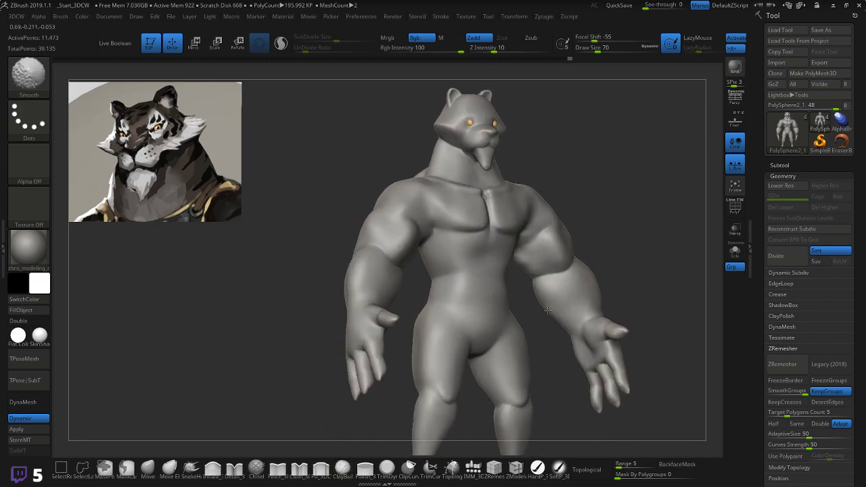
{"action": "mouse_move", "coordinate": [658, 279]}
{"action": "left_mouse_down"}
{"action": "mouse_move", "coordinate": [639, 269]}
{"action": "mouse_move", "coordinate": [663, 261]}
{"action": "mouse_move", "coordinate": [641, 259]}
{"action": "mouse_move", "coordinate": [666, 262]}
{"action": "mouse_move", "coordinate": [625, 258]}
{"action": "mouse_move", "coordinate": [597, 293]}
{"action": "mouse_move", "coordinate": [575, 285]}
{"action": "left_mouse_up"}
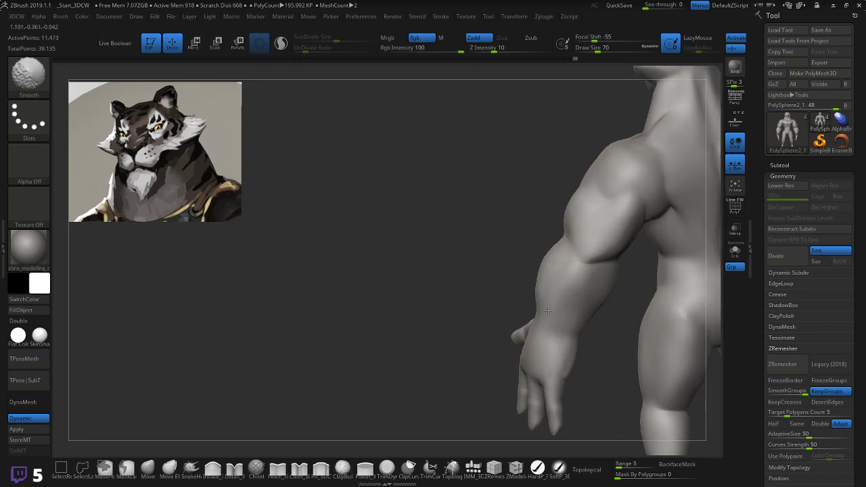
{"action": "mouse_move", "coordinate": [491, 328]}
{"action": "left_mouse_down"}
{"action": "mouse_move", "coordinate": [623, 278]}
{"action": "mouse_move", "coordinate": [606, 271]}
{"action": "mouse_move", "coordinate": [616, 291]}
{"action": "mouse_move", "coordinate": [655, 257]}
{"action": "mouse_move", "coordinate": [623, 259]}
{"action": "mouse_move", "coordinate": [678, 252]}
{"action": "mouse_move", "coordinate": [642, 259]}
{"action": "left_mouse_up"}
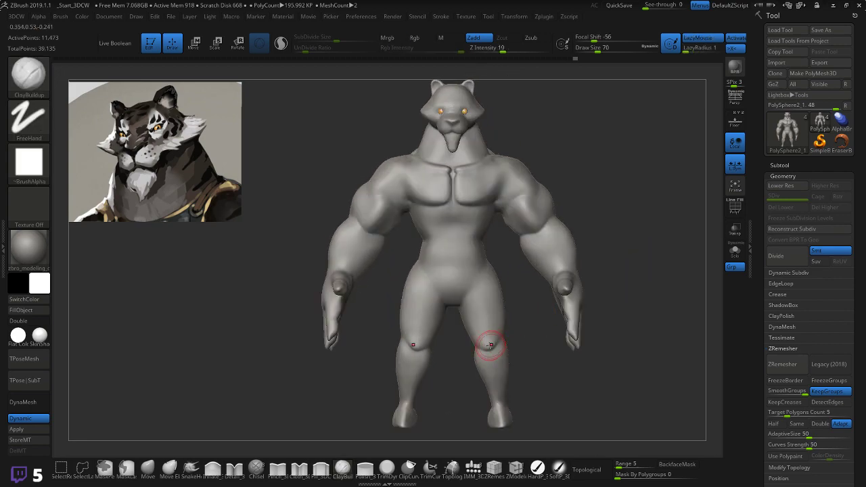
{"action": "mouse_move", "coordinate": [489, 342]}
{"action": "left_mouse_down", "text": "shift"}
{"action": "mouse_move", "coordinate": [541, 319]}
{"action": "mouse_move", "coordinate": [522, 321]}
{"action": "left_mouse_up", "text": "shift"}
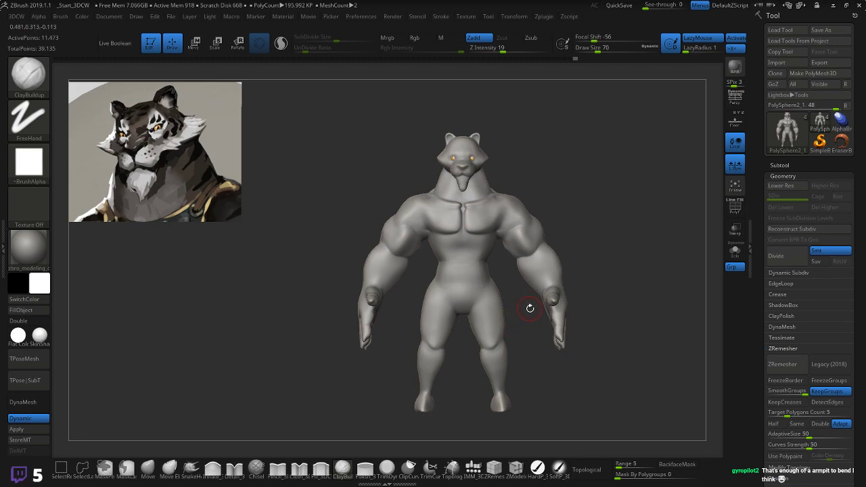
- Shape the armpits between the chest and inner upper arms with ClayBuildup and smooth them
{"action": "mouse_move", "coordinate": [529, 308]}
{"action": "left_mouse_down", "text": "alt"}
{"action": "mouse_move", "coordinate": [516, 292]}
{"action": "mouse_move", "coordinate": [516, 225]}
{"action": "mouse_move", "coordinate": [561, 347]}
{"action": "mouse_move", "coordinate": [556, 326]}
{"action": "mouse_move", "coordinate": [591, 328]}
{"action": "mouse_move", "coordinate": [563, 301]}
{"action": "left_mouse_up", "text": "alt"}
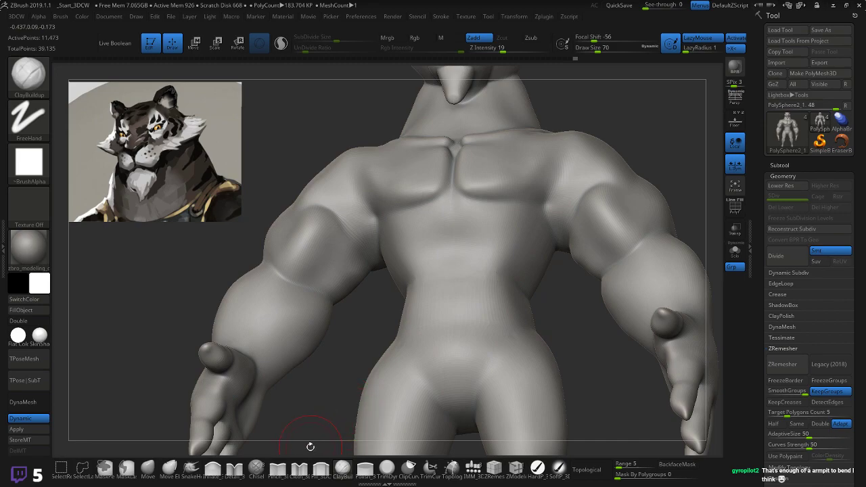
{"action": "left_click", "coordinate": [343, 469]}
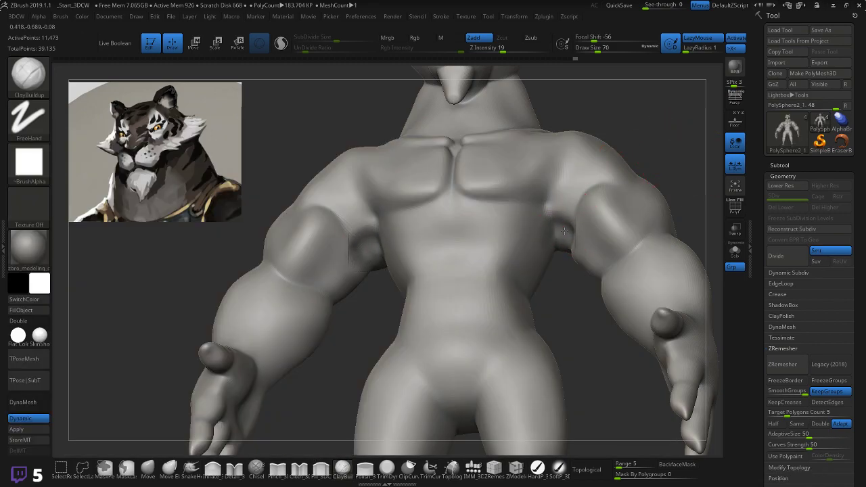
{"action": "left_click_drag", "start_coordinate": [570, 297], "coordinate": [593, 290]}
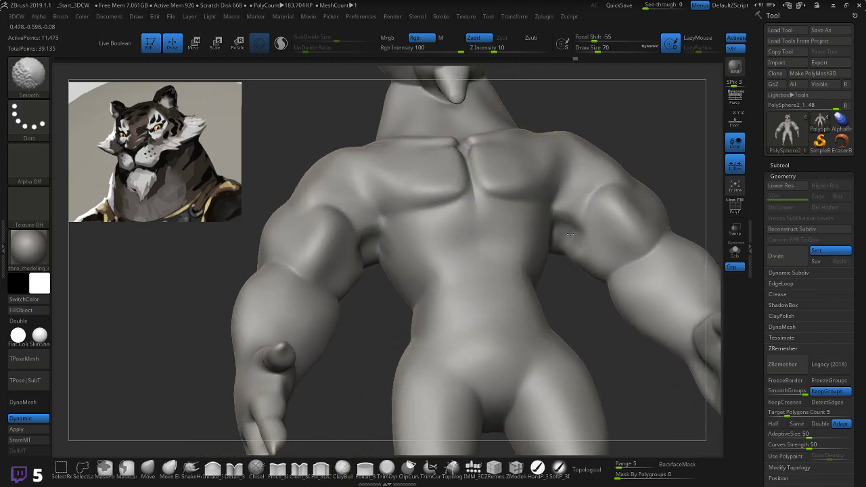
{"action": "left_click_drag", "start_coordinate": [669, 183], "coordinate": [647, 175]}
{"action": "mouse_move", "coordinate": [647, 176]}
{"action": "right_mouse_down"}
{"action": "mouse_move", "coordinate": [561, 271]}
{"action": "mouse_move", "coordinate": [575, 302]}
{"action": "right_mouse_up"}
{"action": "key", "text": "shift"}
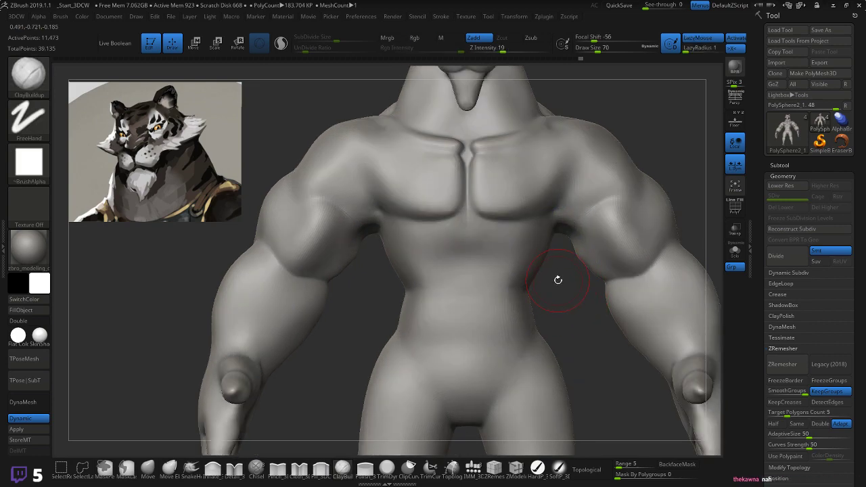
- Refine the inner biceps below the armpits with ClayBuildup and smooth them from the front
{"action": "key", "text": "shift"}
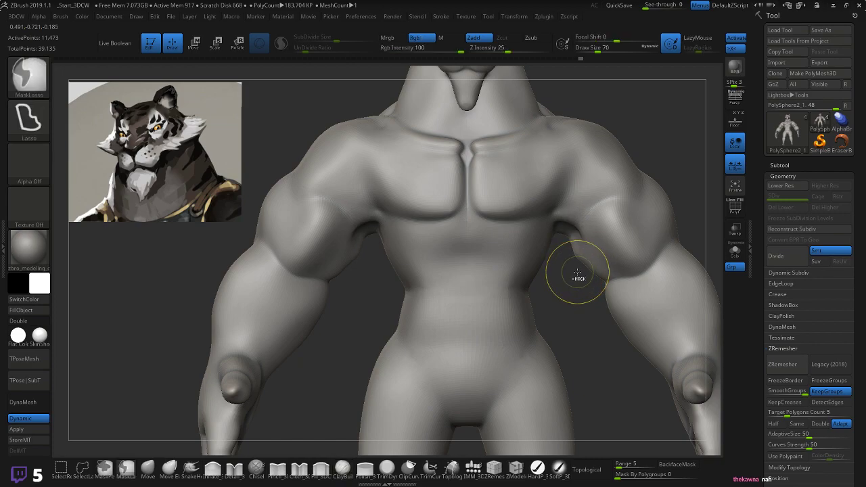
{"action": "mouse_move", "coordinate": [576, 279]}
{"action": "left_mouse_down"}
{"action": "mouse_move", "coordinate": [572, 227]}
{"action": "mouse_move", "coordinate": [563, 271]}
{"action": "mouse_move", "coordinate": [579, 236]}
{"action": "left_mouse_up"}
{"action": "left_click_drag", "start_coordinate": [677, 186], "coordinate": [657, 232], "text": "alt"}
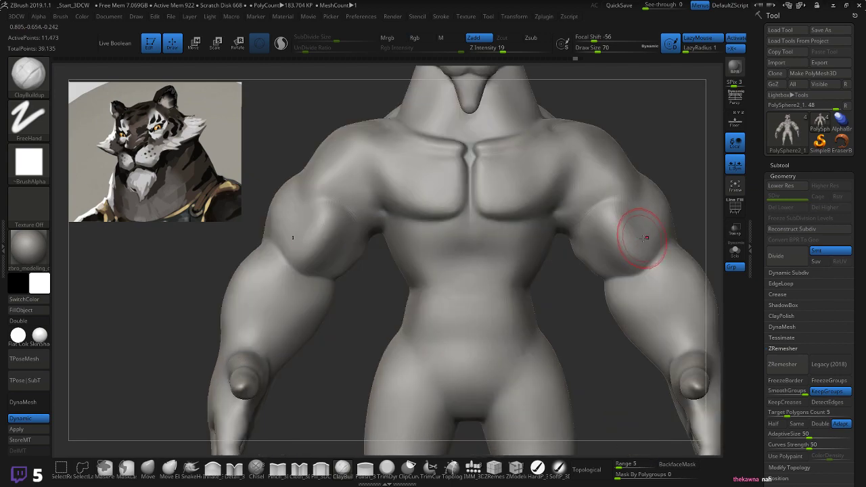
{"action": "key", "text": "shift"}
{"action": "mouse_move", "coordinate": [567, 284]}
{"action": "left_mouse_down"}
{"action": "mouse_move", "coordinate": [575, 311]}
{"action": "mouse_move", "coordinate": [567, 332]}
{"action": "mouse_move", "coordinate": [563, 289]}
{"action": "mouse_move", "coordinate": [611, 275]}
{"action": "mouse_move", "coordinate": [592, 316]}
{"action": "mouse_move", "coordinate": [600, 315]}
{"action": "left_mouse_up"}
{"action": "key", "text": "shift"}
{"action": "key", "text": "shift"}
{"action": "mouse_move", "coordinate": [637, 292]}
{"action": "left_mouse_down", "text": "shift"}
{"action": "mouse_move", "coordinate": [647, 251]}
{"action": "mouse_move", "coordinate": [596, 317]}
{"action": "left_mouse_up", "text": "shift"}
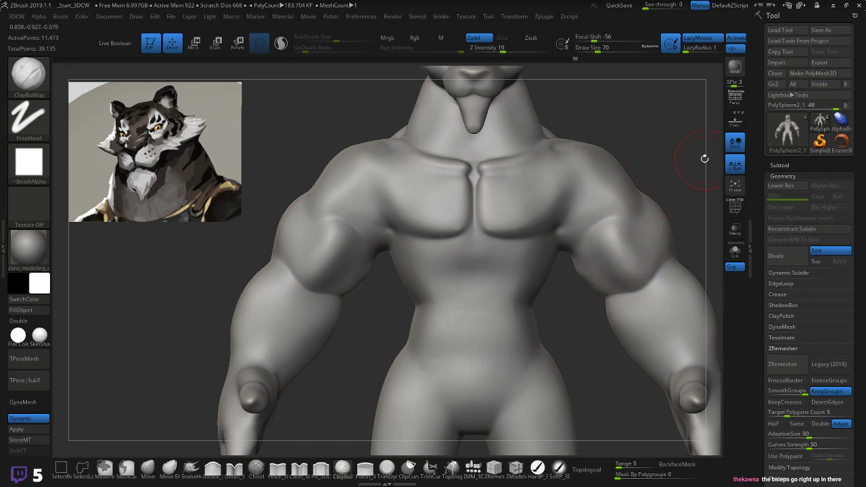
- Smooth the creases where the outer pectorals meet the armpits
{"action": "left_click_drag", "start_coordinate": [705, 158], "coordinate": [580, 276]}
{"action": "key", "text": "shift"}
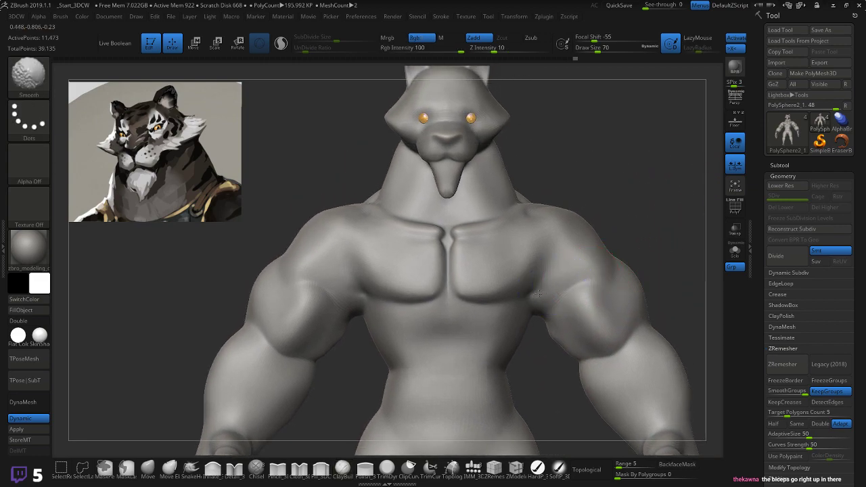
{"action": "mouse_move", "coordinate": [609, 233]}
{"action": "left_mouse_down"}
{"action": "mouse_move", "coordinate": [630, 236]}
{"action": "mouse_move", "coordinate": [638, 212]}
{"action": "mouse_move", "coordinate": [653, 218]}
{"action": "mouse_move", "coordinate": [628, 224]}
{"action": "mouse_move", "coordinate": [687, 202]}
{"action": "left_mouse_up"}
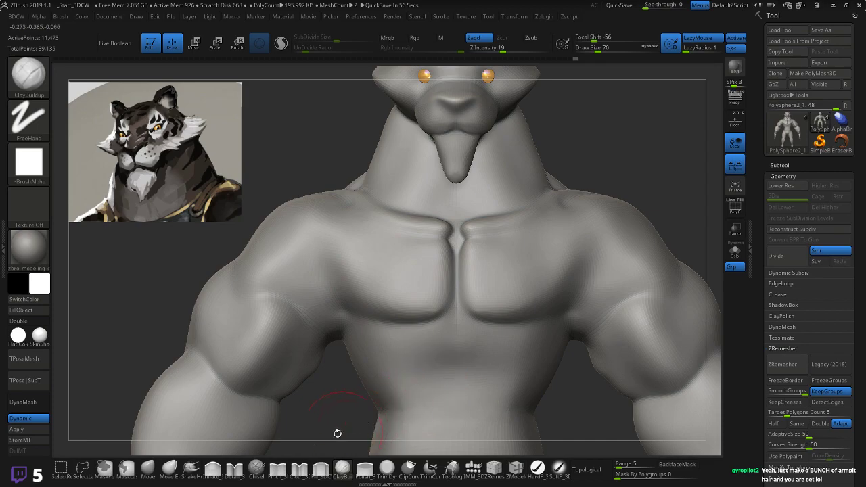
- Carve the arch of the ribcage below the pectorals with the Cloth_3DCW brush at draw size 54 and smooth it
{"action": "left_click", "coordinate": [299, 468]}
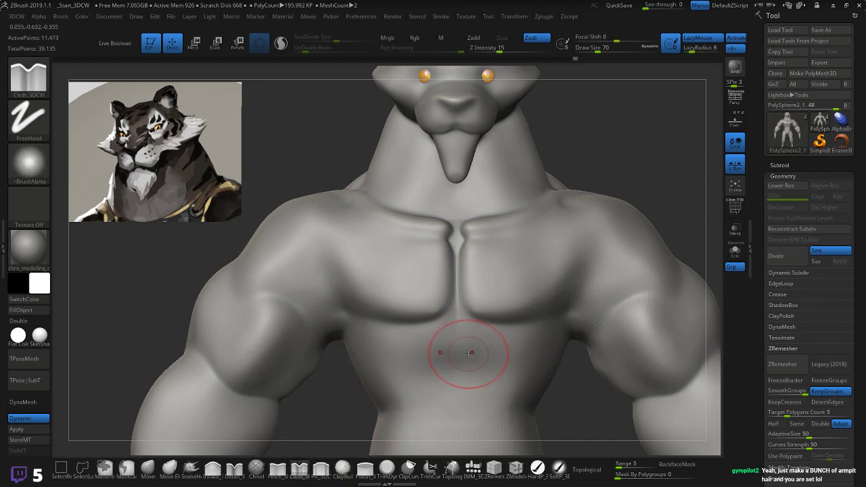
{"action": "key", "text": "["}
{"action": "left_click_drag", "start_coordinate": [589, 389], "coordinate": [483, 377]}
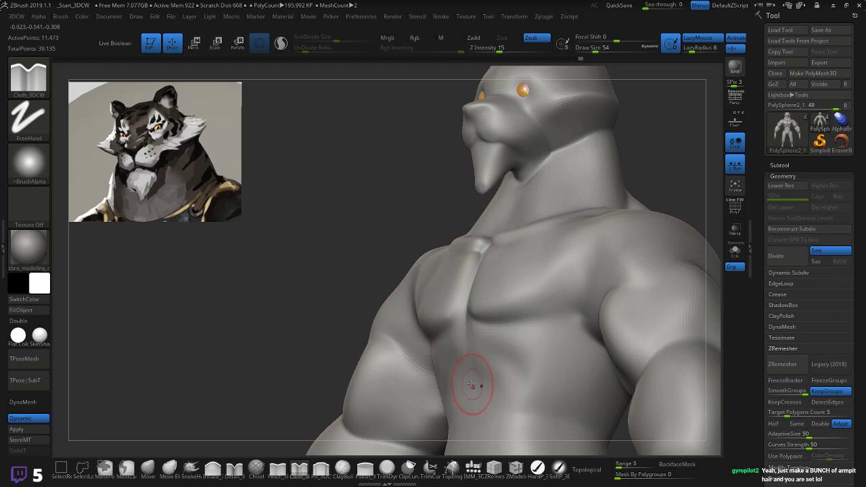
{"action": "mouse_move", "coordinate": [310, 338]}
{"action": "left_mouse_down"}
{"action": "mouse_move", "coordinate": [279, 302]}
{"action": "mouse_move", "coordinate": [282, 257]}
{"action": "mouse_move", "coordinate": [306, 248]}
{"action": "mouse_move", "coordinate": [365, 287]}
{"action": "left_mouse_up"}
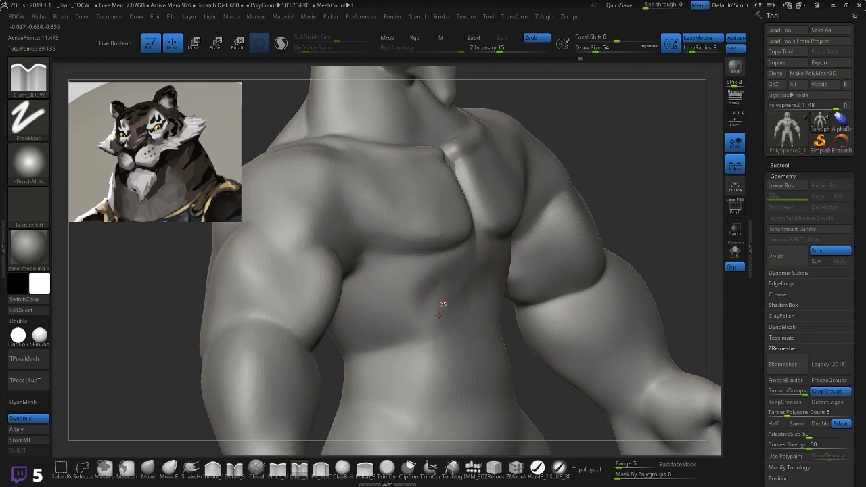
{"action": "left_click_drag", "start_coordinate": [418, 334], "coordinate": [418, 353]}
{"action": "left_click_drag", "start_coordinate": [660, 222], "coordinate": [541, 251]}
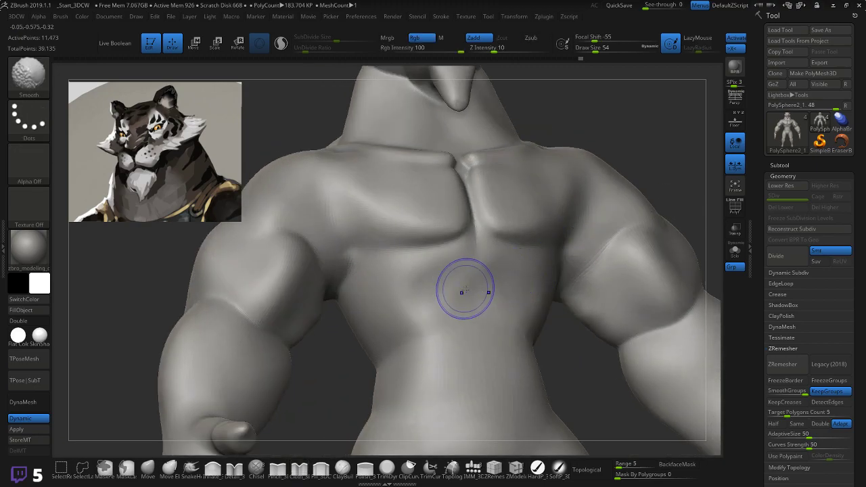
{"action": "left_click_drag", "start_coordinate": [464, 290], "coordinate": [454, 290], "text": "shift"}
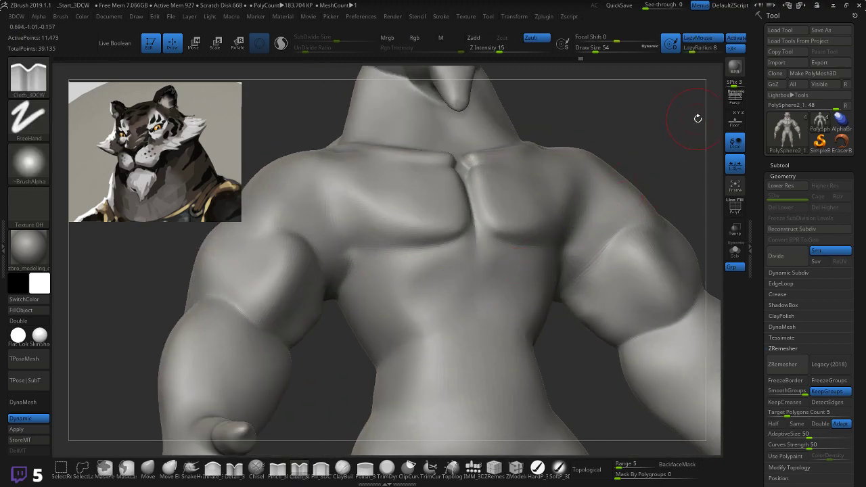
{"action": "left_click_drag", "start_coordinate": [698, 118], "coordinate": [667, 146]}
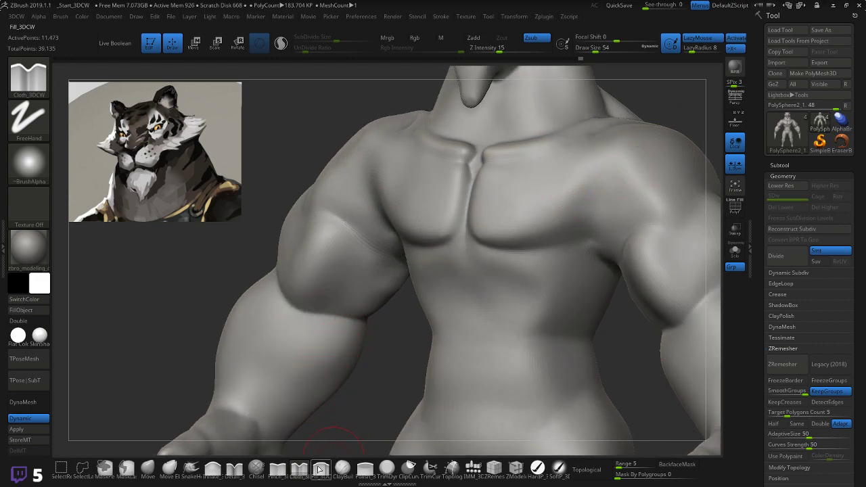
- Build up the ribcage edges below the pectorals with ClayBuildup and smooth the forms
{"action": "left_click", "coordinate": [343, 469]}
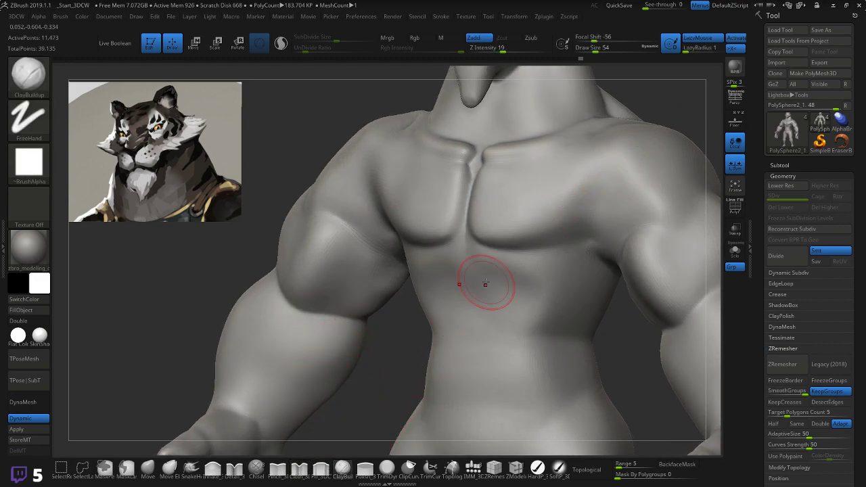
{"action": "left_click_drag", "start_coordinate": [404, 349], "coordinate": [457, 330]}
{"action": "right_click_drag", "start_coordinate": [499, 269], "coordinate": [509, 264]}
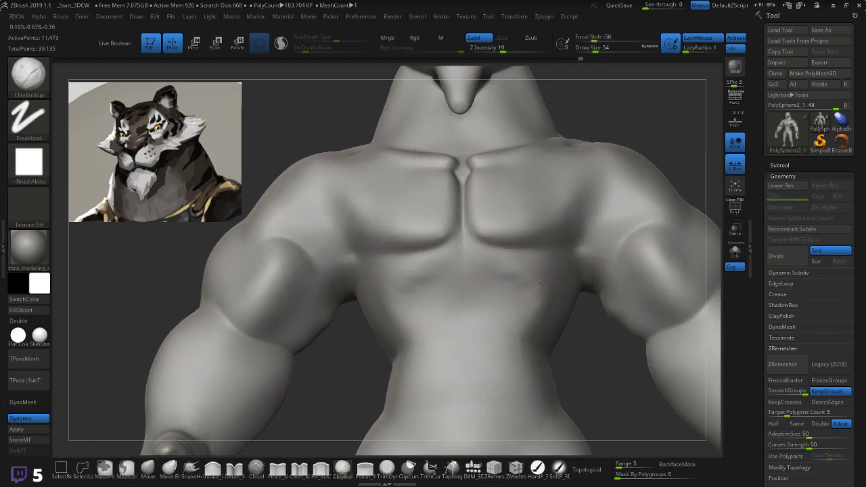
{"action": "left_click_drag", "start_coordinate": [523, 267], "coordinate": [529, 291], "text": "shift"}
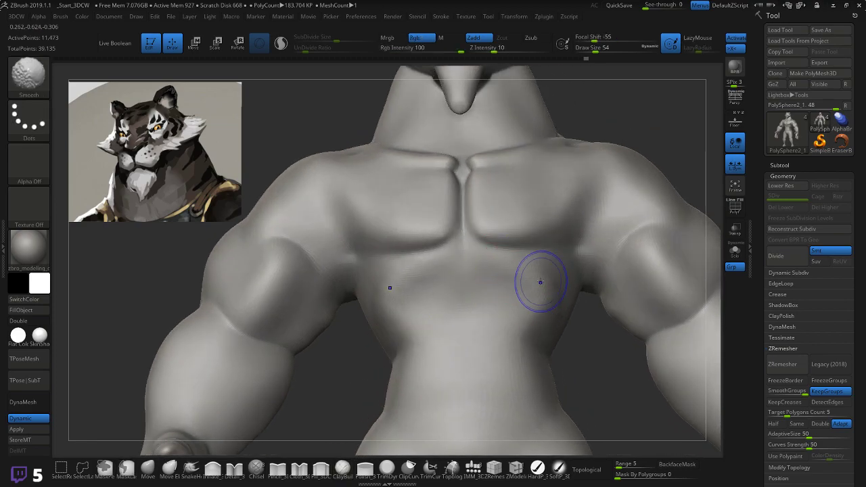
{"action": "left_click_drag", "start_coordinate": [588, 325], "coordinate": [597, 366]}
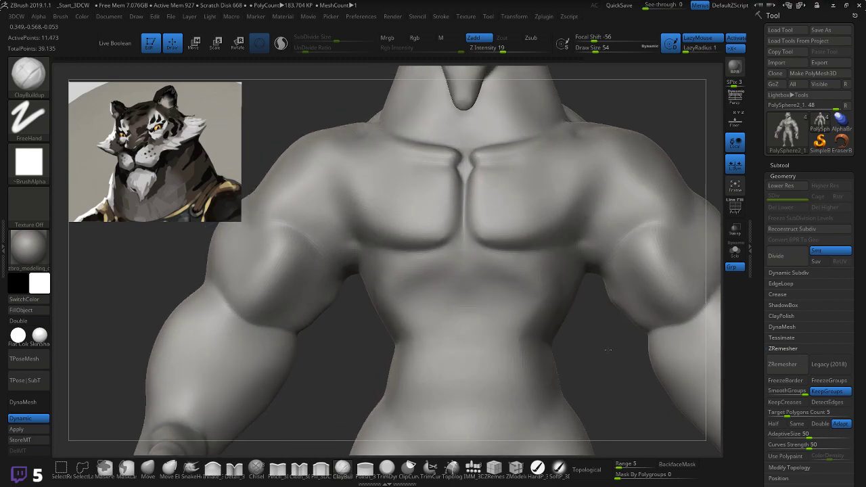
{"action": "mouse_move", "coordinate": [607, 363]}
{"action": "left_mouse_down", "text": "alt"}
{"action": "mouse_move", "coordinate": [613, 326]}
{"action": "mouse_move", "coordinate": [621, 341]}
{"action": "mouse_move", "coordinate": [596, 320]}
{"action": "mouse_move", "coordinate": [545, 391]}
{"action": "left_mouse_up", "text": "alt"}
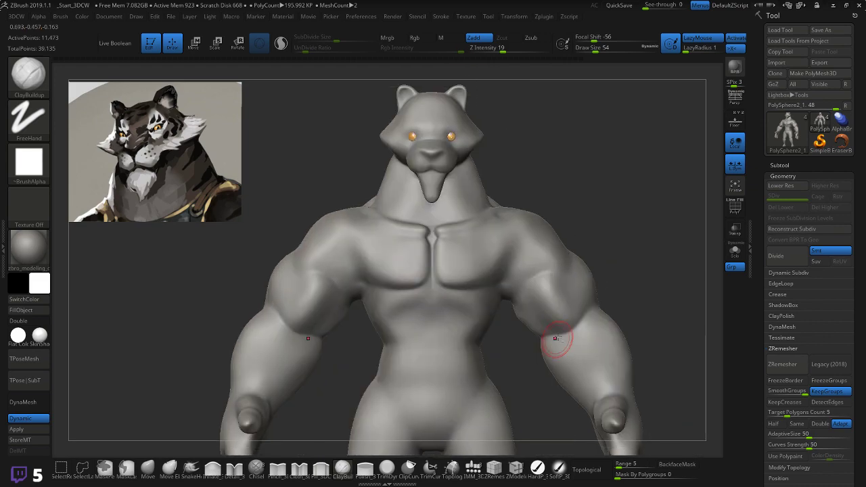
{"action": "mouse_move", "coordinate": [609, 156]}
{"action": "left_mouse_down", "text": "alt"}
{"action": "mouse_move", "coordinate": [610, 207]}
{"action": "mouse_move", "coordinate": [564, 210]}
{"action": "left_mouse_up", "text": "alt"}
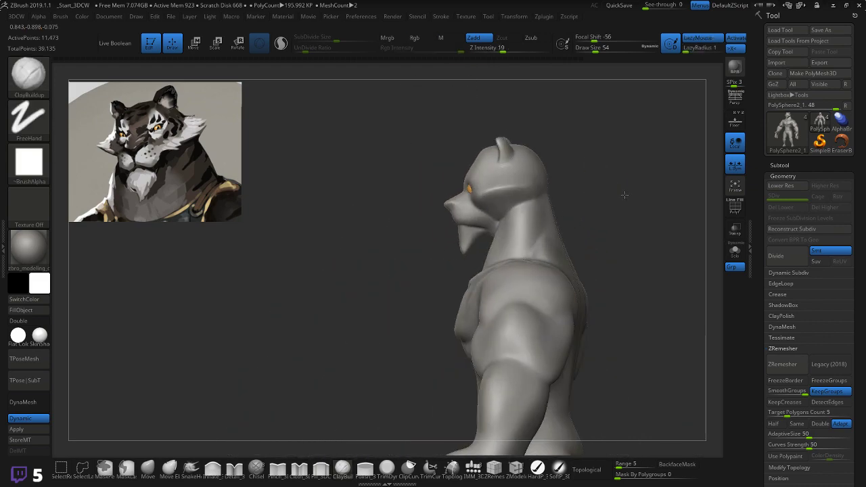
{"action": "mouse_move", "coordinate": [624, 194]}
{"action": "left_mouse_down"}
{"action": "mouse_move", "coordinate": [596, 196]}
{"action": "mouse_move", "coordinate": [620, 202]}
{"action": "mouse_move", "coordinate": [614, 195]}
{"action": "mouse_move", "coordinate": [649, 194]}
{"action": "left_mouse_up"}
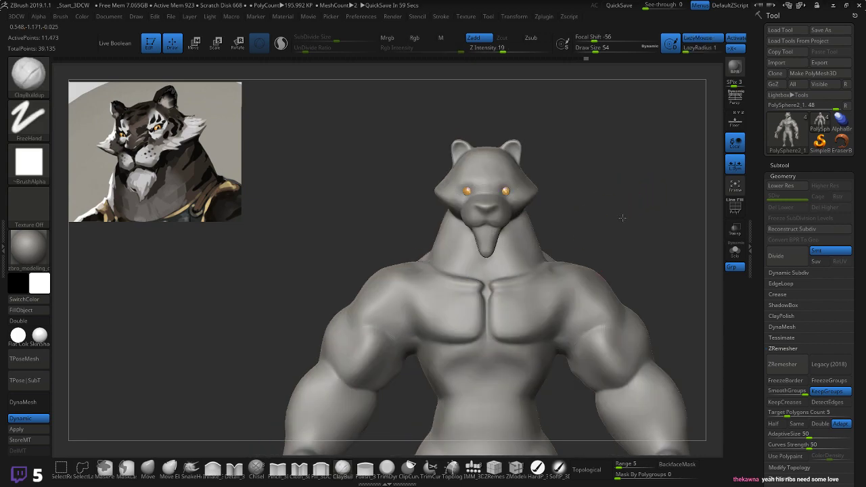
{"action": "mouse_move", "coordinate": [622, 218]}
{"action": "left_mouse_down", "text": "alt"}
{"action": "mouse_move", "coordinate": [634, 153]}
{"action": "mouse_move", "coordinate": [573, 386]}
{"action": "mouse_move", "coordinate": [575, 318]}
{"action": "mouse_move", "coordinate": [560, 286]}
{"action": "left_mouse_up", "text": "alt"}
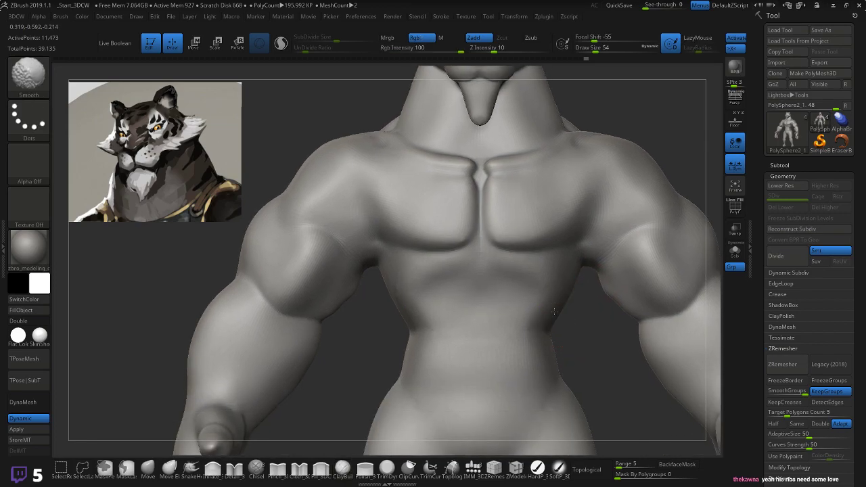
{"action": "key", "text": "shift"}
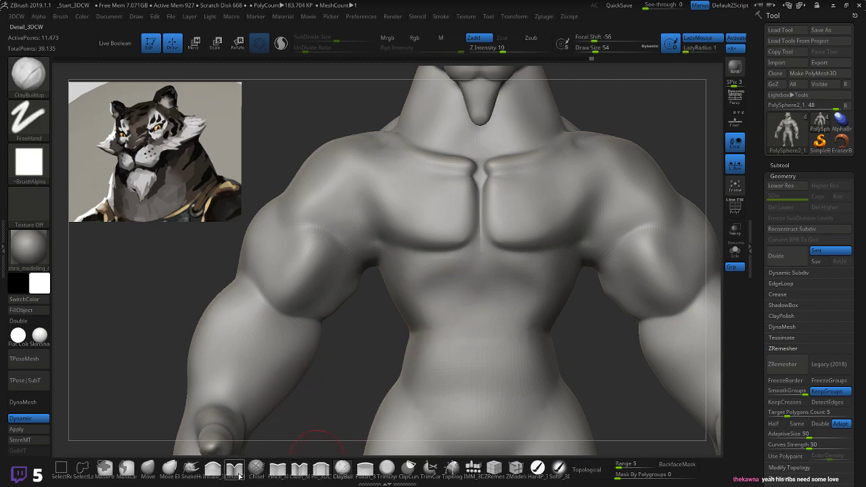
- Define the midline and inner rib edges below the sternum with the Pinch_3DCW brush and smooth them
{"action": "left_click", "coordinate": [278, 469]}
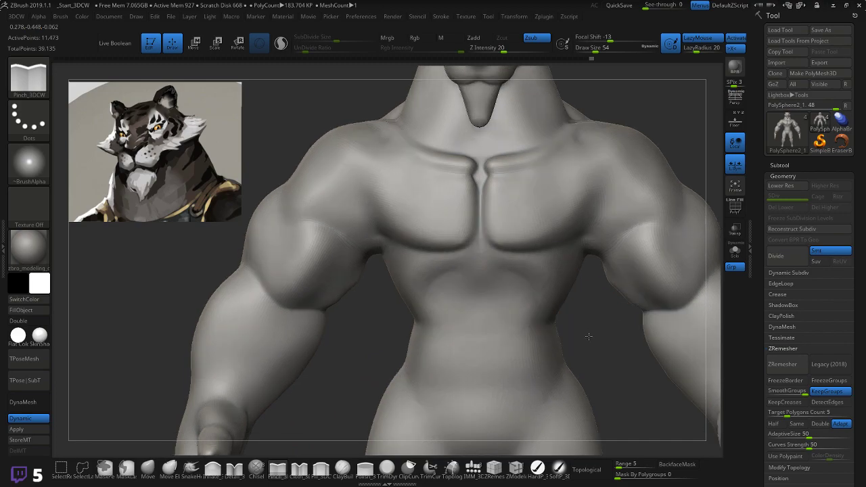
{"action": "key", "text": "ctrl"}
{"action": "key", "text": "shift"}
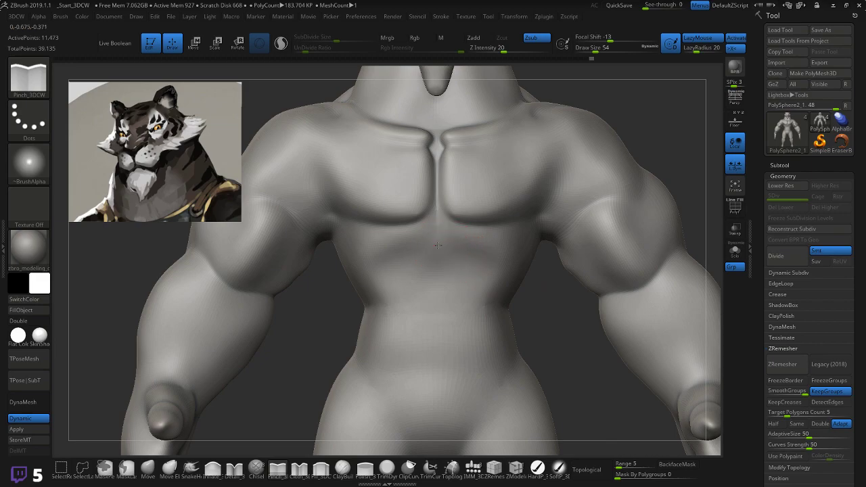
{"action": "mouse_move", "coordinate": [438, 245]}
{"action": "left_mouse_down"}
{"action": "mouse_move", "coordinate": [471, 255]}
{"action": "mouse_move", "coordinate": [488, 309]}
{"action": "left_mouse_up"}
{"action": "key", "text": "ctrl+z"}
{"action": "mouse_move", "coordinate": [443, 247]}
{"action": "left_mouse_down"}
{"action": "mouse_move", "coordinate": [477, 269]}
{"action": "mouse_move", "coordinate": [484, 306]}
{"action": "mouse_move", "coordinate": [447, 313]}
{"action": "left_mouse_up"}
{"action": "mouse_move", "coordinate": [475, 272]}
{"action": "left_mouse_down", "text": "shift"}
{"action": "mouse_move", "coordinate": [494, 319]}
{"action": "mouse_move", "coordinate": [479, 314]}
{"action": "left_mouse_up", "text": "shift"}
{"action": "left_click_drag", "start_coordinate": [379, 337], "coordinate": [433, 324]}
{"action": "key", "text": "shift"}
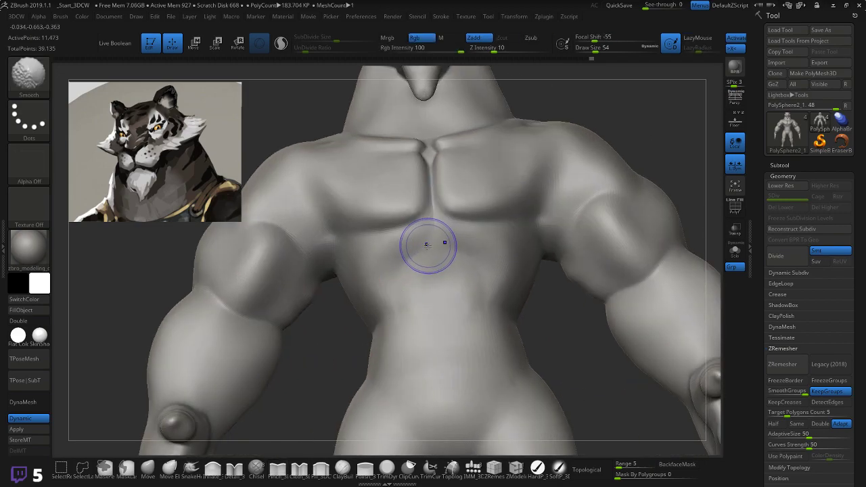
- Examine the ribcage and waist with the polygroup wireframe shown and hidden, from several front angles
{"action": "key", "text": "shift+f"}
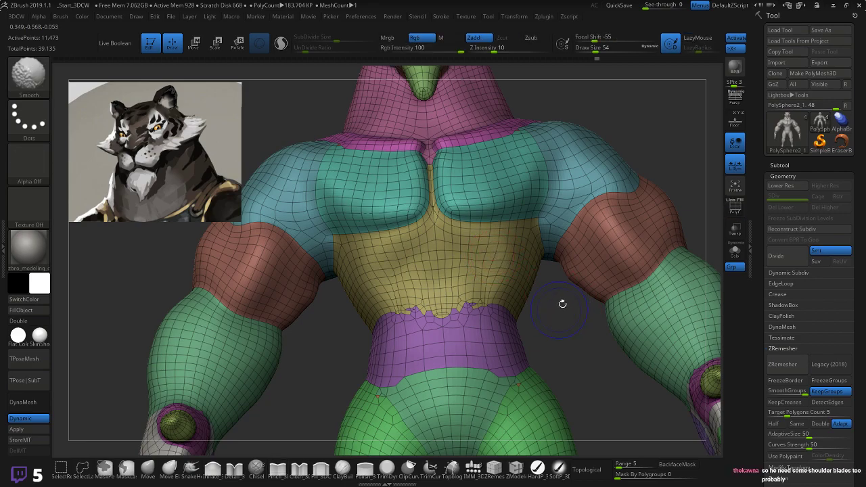
{"action": "key", "text": "shift+f"}
{"action": "mouse_move", "coordinate": [560, 300]}
{"action": "right_mouse_down"}
{"action": "mouse_move", "coordinate": [555, 324]}
{"action": "mouse_move", "coordinate": [596, 310]}
{"action": "mouse_move", "coordinate": [657, 319]}
{"action": "mouse_move", "coordinate": [689, 300]}
{"action": "mouse_move", "coordinate": [681, 338]}
{"action": "mouse_move", "coordinate": [646, 337]}
{"action": "right_mouse_up"}
{"action": "key", "text": "shift+f"}
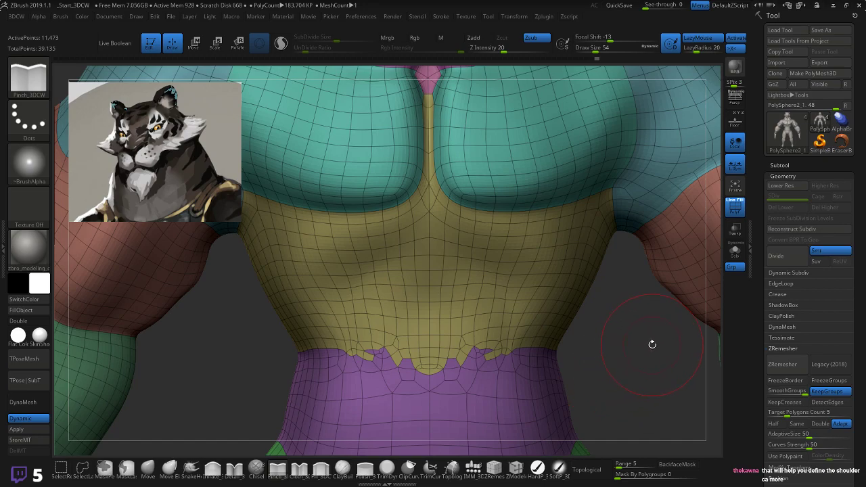
{"action": "right_click_drag", "start_coordinate": [651, 345], "coordinate": [601, 305]}
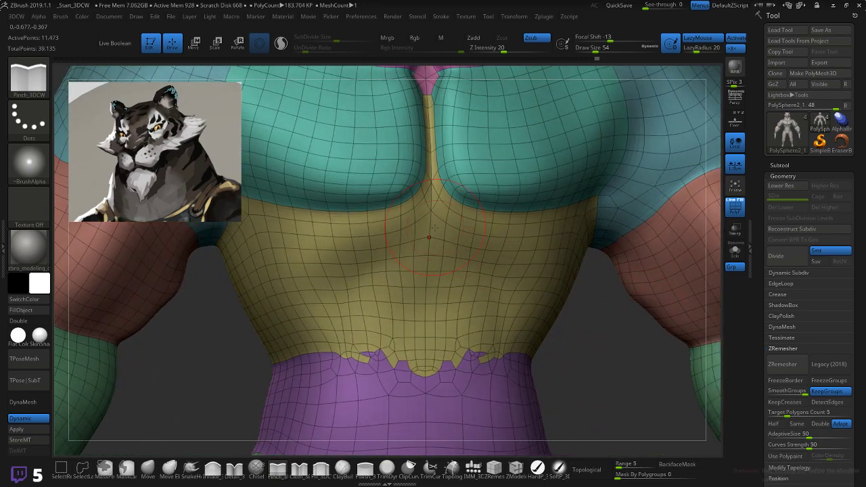
{"action": "key", "text": "shift+f"}
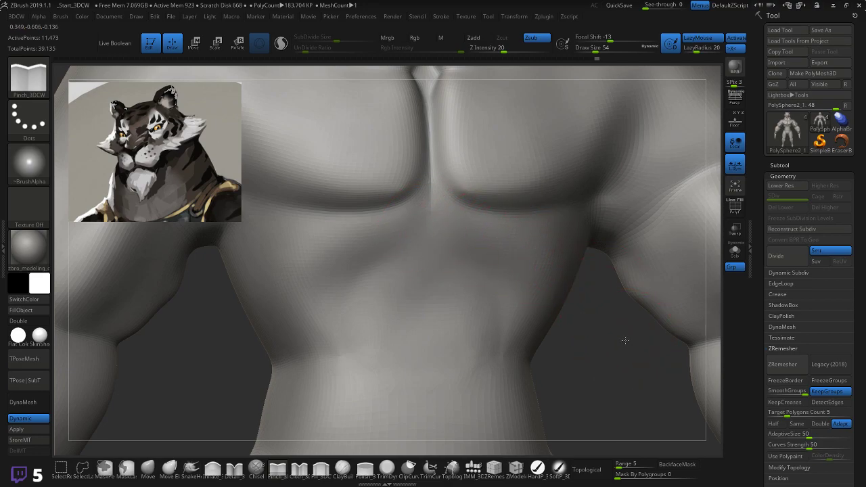
{"action": "right_click_drag", "start_coordinate": [622, 341], "coordinate": [608, 317]}
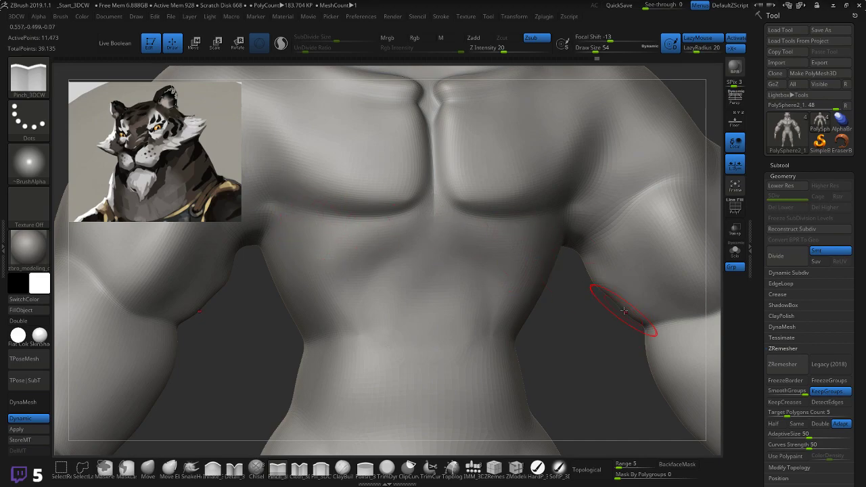
{"action": "right_click_drag", "start_coordinate": [580, 335], "coordinate": [543, 315]}
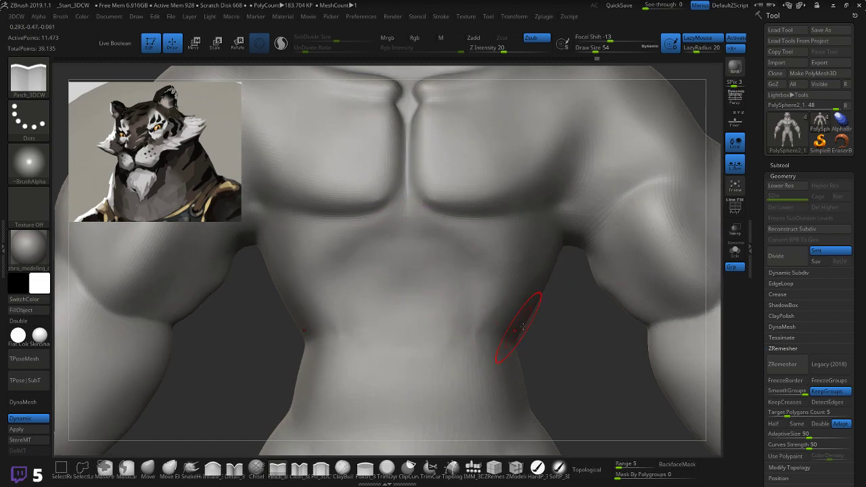
{"action": "mouse_move", "coordinate": [611, 347]}
{"action": "right_mouse_down", "text": "ctrl"}
{"action": "mouse_move", "coordinate": [663, 196]}
{"action": "mouse_move", "coordinate": [675, 199]}
{"action": "mouse_move", "coordinate": [643, 206]}
{"action": "mouse_move", "coordinate": [695, 202]}
{"action": "mouse_move", "coordinate": [611, 207]}
{"action": "mouse_move", "coordinate": [671, 195]}
{"action": "mouse_move", "coordinate": [655, 184]}
{"action": "mouse_move", "coordinate": [662, 173]}
{"action": "right_mouse_up", "text": "ctrl"}
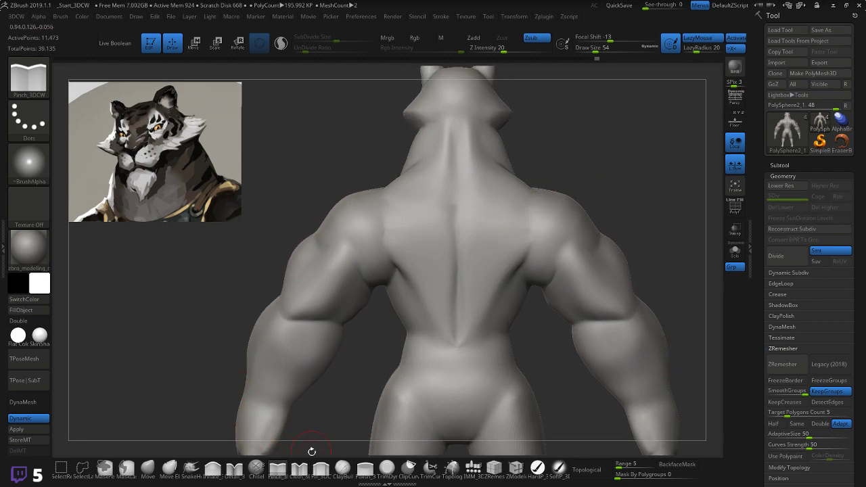
{"action": "mouse_move", "coordinate": [469, 244]}
{"action": "left_mouse_down"}
{"action": "mouse_move", "coordinate": [502, 268]}
{"action": "mouse_move", "coordinate": [534, 261]}
{"action": "left_mouse_up"}
{"action": "key", "text": "ctrl+z"}
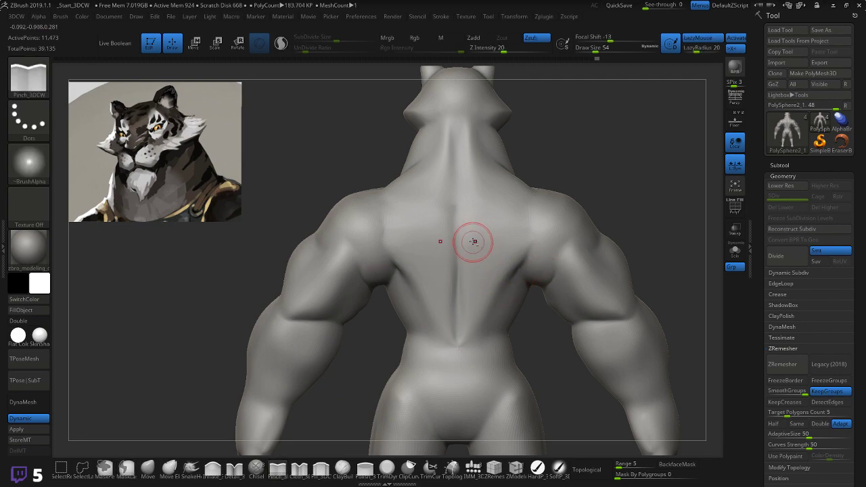
{"action": "mouse_move", "coordinate": [467, 226]}
{"action": "left_mouse_down"}
{"action": "mouse_move", "coordinate": [473, 268]}
{"action": "mouse_move", "coordinate": [545, 262]}
{"action": "left_mouse_up"}
{"action": "key", "text": "ctrl+z"}
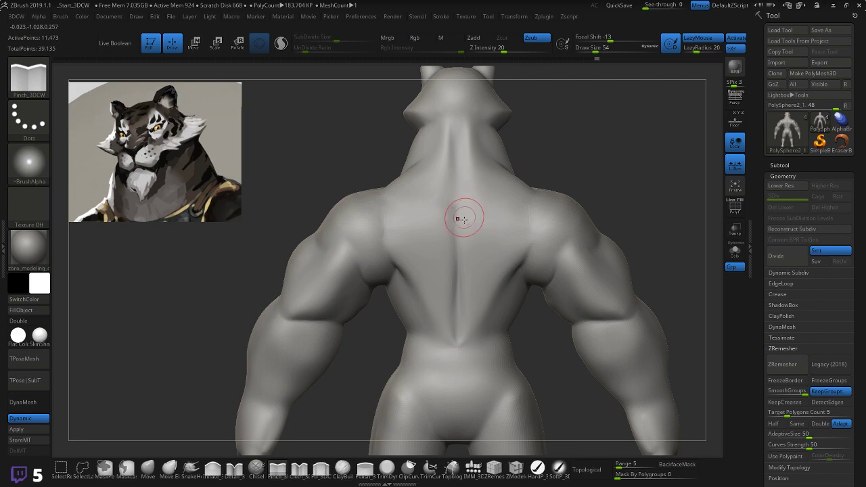
{"action": "key", "text": "ctrl+shift+z"}
{"action": "key", "text": "ctrl+z"}
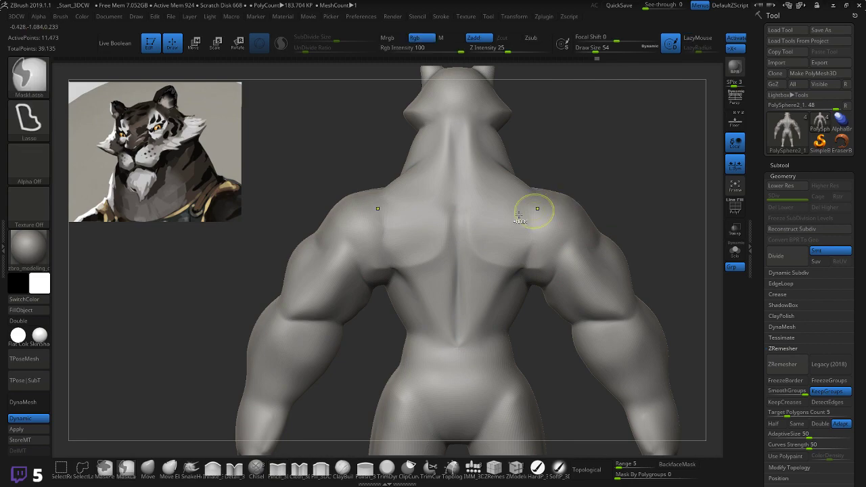
{"action": "key", "text": "ctrl+shift+z"}
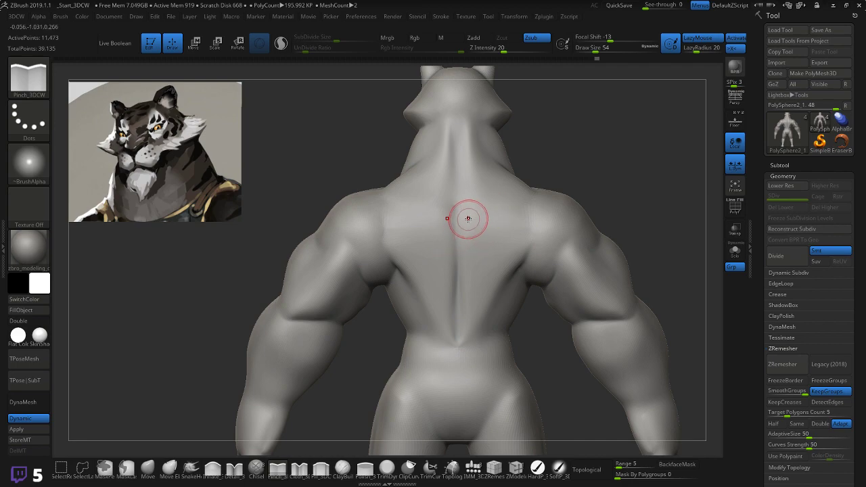
{"action": "left_click_drag", "start_coordinate": [467, 219], "coordinate": [472, 241]}
{"action": "mouse_move", "coordinate": [479, 278]}
{"action": "left_mouse_down"}
{"action": "mouse_move", "coordinate": [515, 272]}
{"action": "mouse_move", "coordinate": [522, 259]}
{"action": "left_mouse_up"}
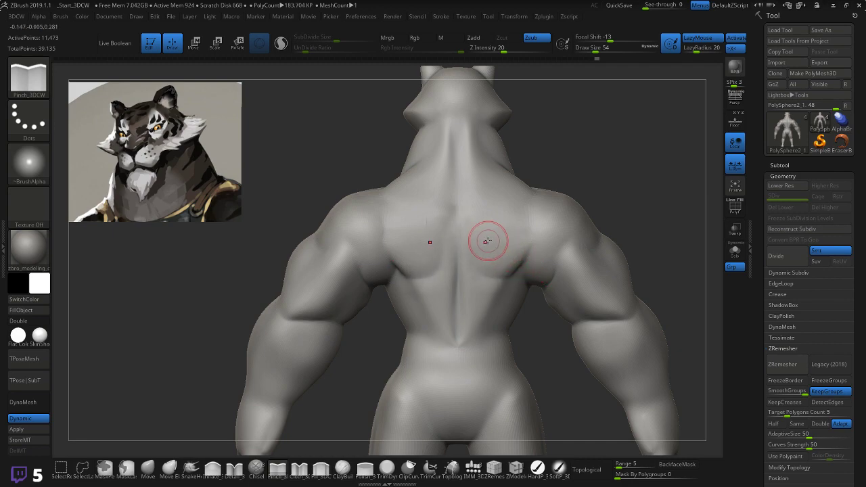
{"action": "key", "text": "ctrl+z"}
- Outline the inner and lower edges of the shoulder blades on the upper back with the Pinch_3DCW brush
{"action": "mouse_move", "coordinate": [468, 216]}
{"action": "left_mouse_down"}
{"action": "mouse_move", "coordinate": [474, 256]}
{"action": "mouse_move", "coordinate": [499, 275]}
{"action": "left_mouse_up"}
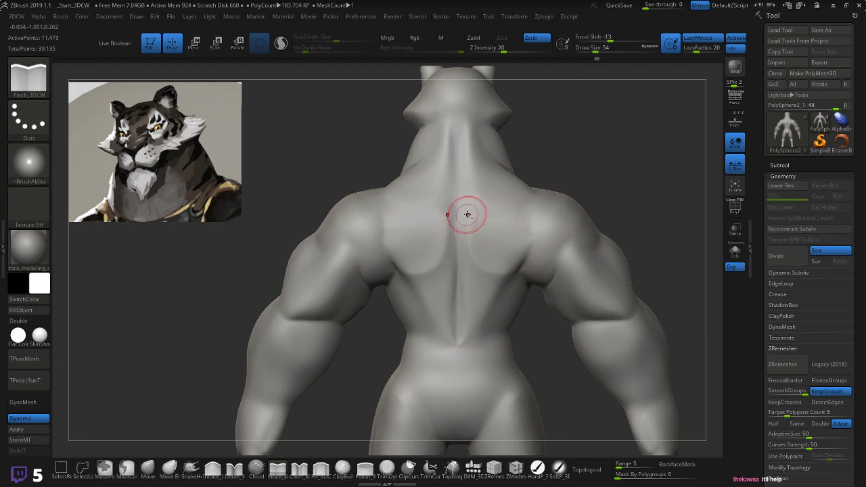
{"action": "left_click_drag", "start_coordinate": [467, 215], "coordinate": [482, 269]}
{"action": "mouse_move", "coordinate": [600, 151]}
{"action": "left_mouse_down"}
{"action": "mouse_move", "coordinate": [493, 209]}
{"action": "mouse_move", "coordinate": [492, 277]}
{"action": "mouse_move", "coordinate": [532, 258]}
{"action": "left_mouse_up"}
{"action": "left_click_drag", "start_coordinate": [576, 170], "coordinate": [618, 157]}
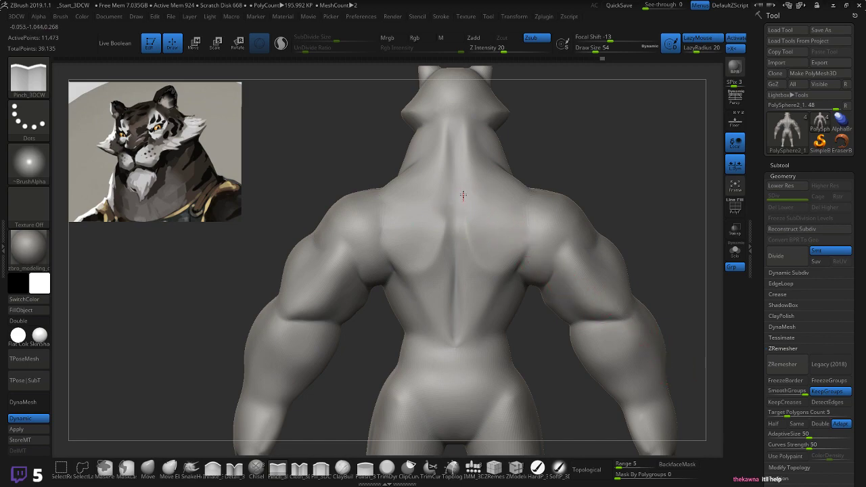
{"action": "left_click_drag", "start_coordinate": [462, 194], "coordinate": [468, 238]}
{"action": "left_click_drag", "start_coordinate": [462, 202], "coordinate": [471, 260]}
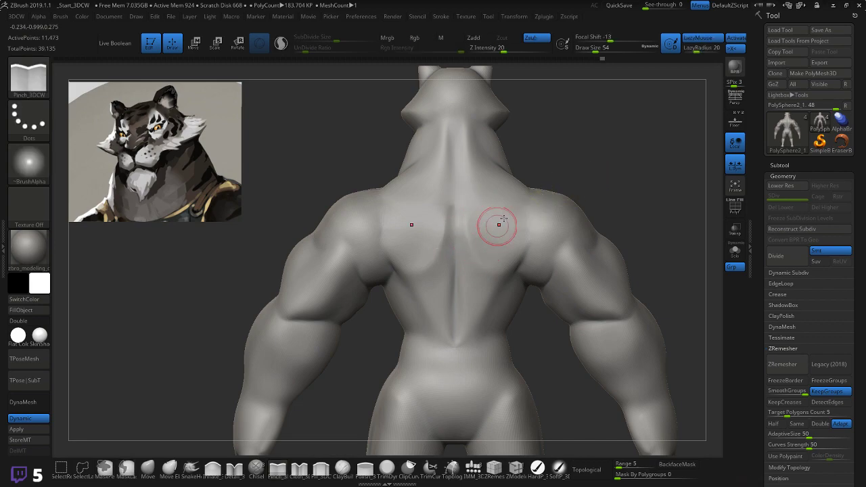
- Carve the central cleft between the buttocks from behind with the Cloth_3DCW brush
{"action": "left_click_drag", "start_coordinate": [655, 224], "coordinate": [660, 103], "text": "alt"}
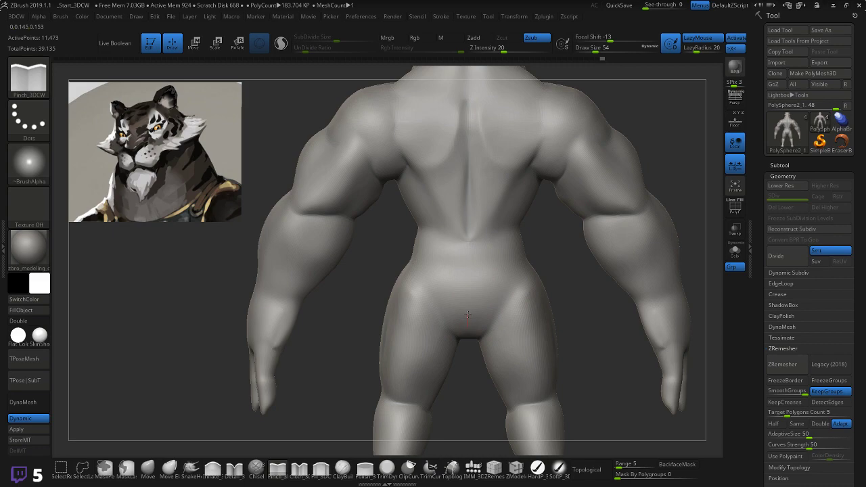
{"action": "left_click", "coordinate": [298, 468]}
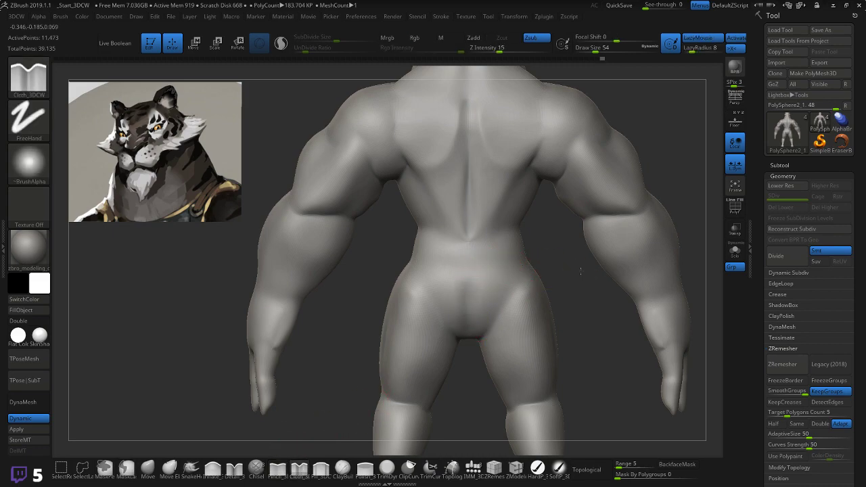
{"action": "left_click_drag", "start_coordinate": [579, 278], "coordinate": [565, 265]}
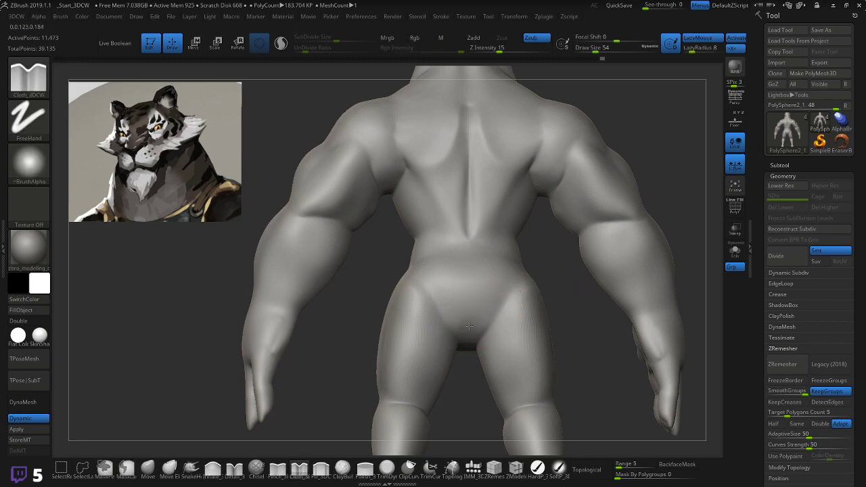
{"action": "left_click_drag", "start_coordinate": [550, 287], "coordinate": [477, 318]}
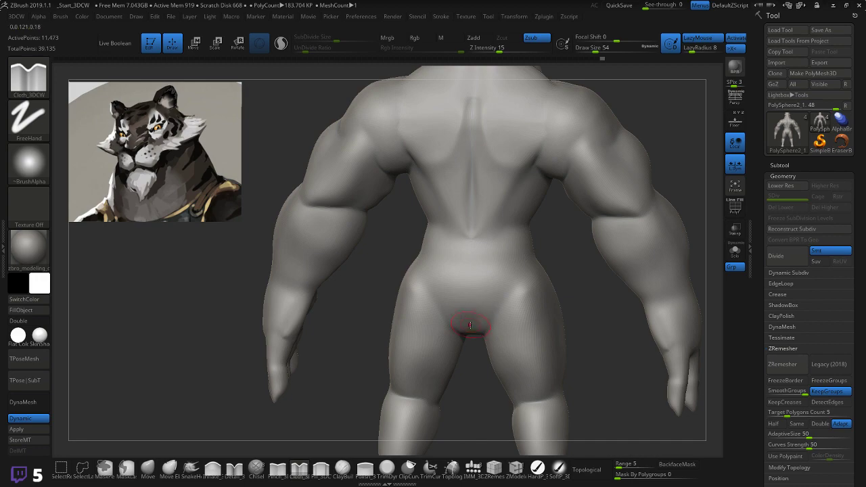
{"action": "mouse_move", "coordinate": [471, 337]}
{"action": "left_mouse_down"}
{"action": "mouse_move", "coordinate": [483, 344]}
{"action": "mouse_move", "coordinate": [537, 300]}
{"action": "mouse_move", "coordinate": [416, 366]}
{"action": "left_mouse_up"}
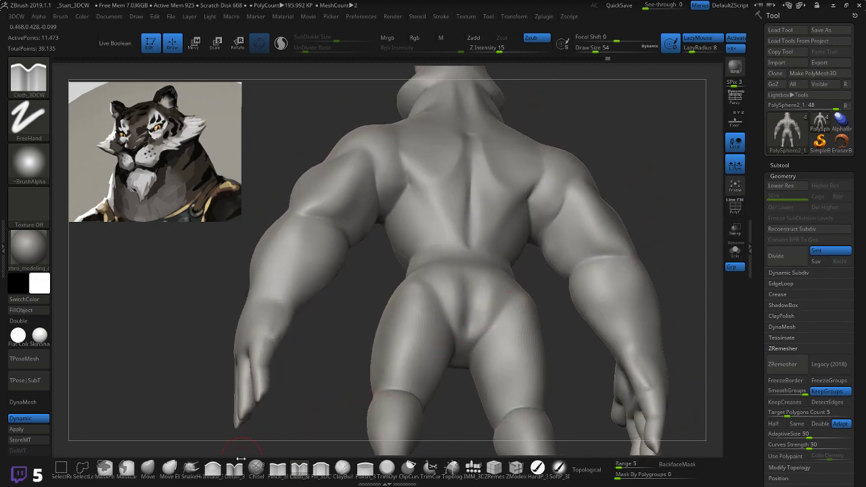
- Round out the buttocks with the Inflate_3DCW brush at draw size 74 and smooth their transition into the hips
{"action": "left_click", "coordinate": [212, 467]}
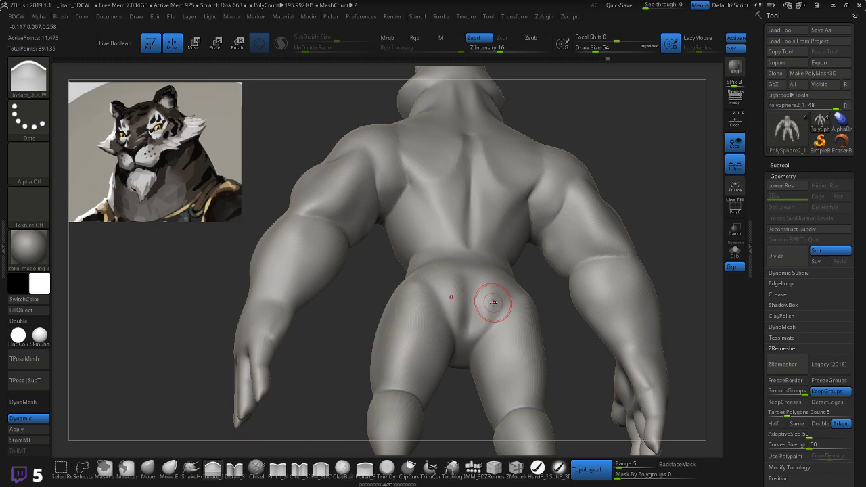
{"action": "key", "text": "bracketright"}
{"action": "key", "text": "bracketright"}
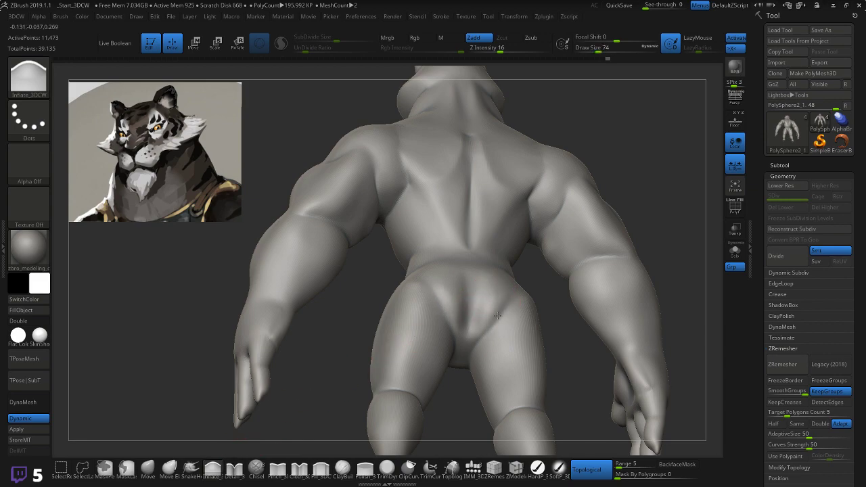
{"action": "left_click_drag", "start_coordinate": [560, 302], "coordinate": [542, 341]}
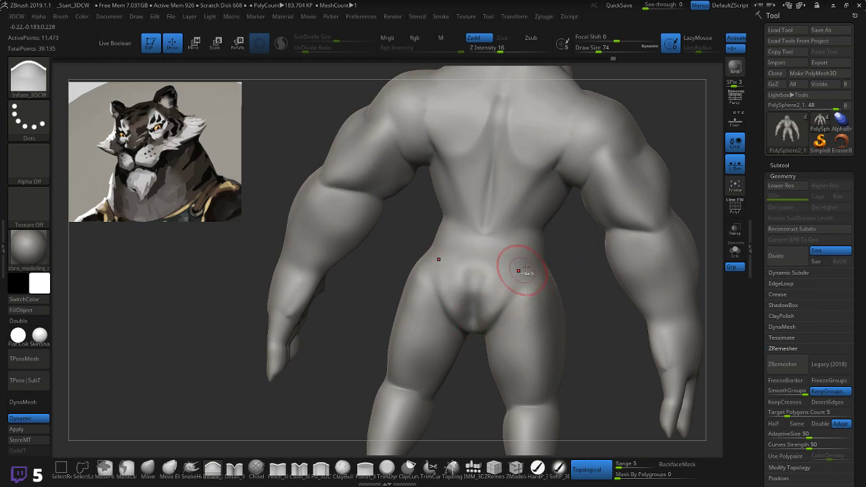
{"action": "key", "text": "ctrl"}
{"action": "left_click_drag", "start_coordinate": [564, 251], "coordinate": [492, 299]}
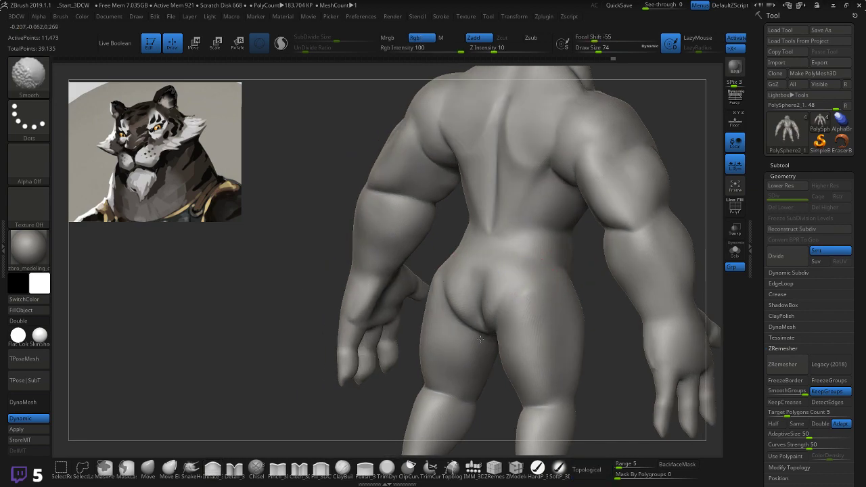
{"action": "mouse_move", "coordinate": [603, 292]}
{"action": "left_mouse_down"}
{"action": "mouse_move", "coordinate": [567, 291]}
{"action": "mouse_move", "coordinate": [682, 299]}
{"action": "mouse_move", "coordinate": [656, 298]}
{"action": "mouse_move", "coordinate": [622, 276]}
{"action": "left_mouse_up"}
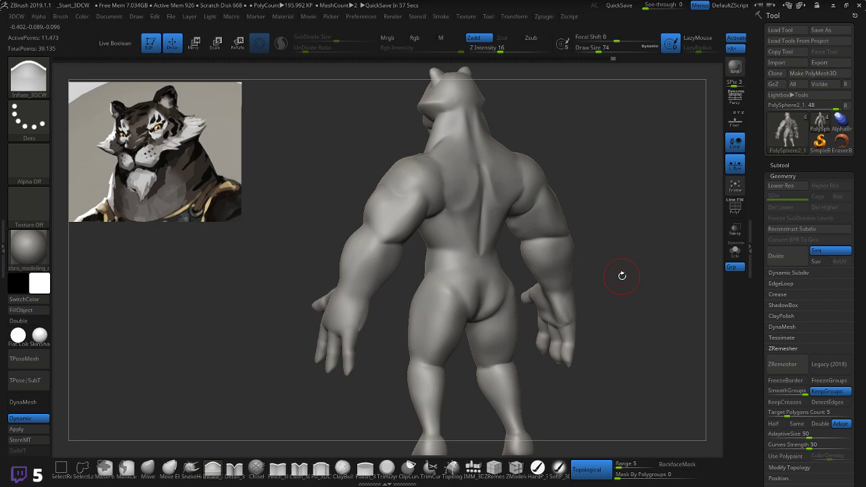
- Smooth the sides of the waist from the front and check the overall body proportions
{"action": "mouse_move", "coordinate": [634, 215]}
{"action": "left_mouse_down"}
{"action": "mouse_move", "coordinate": [659, 216]}
{"action": "mouse_move", "coordinate": [589, 161]}
{"action": "mouse_move", "coordinate": [615, 195]}
{"action": "left_mouse_up"}
{"action": "key", "text": "shift"}
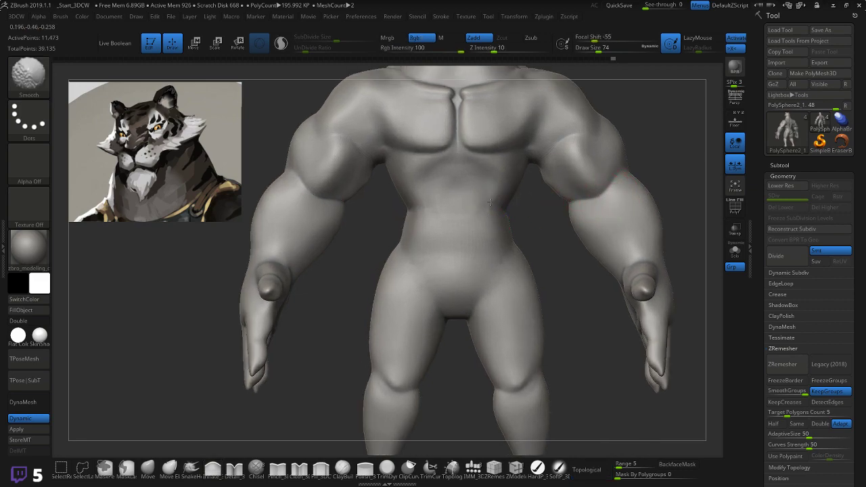
{"action": "left_click_drag", "start_coordinate": [489, 212], "coordinate": [501, 241], "text": "shift"}
{"action": "left_click_drag", "start_coordinate": [569, 274], "coordinate": [577, 234], "text": "alt"}
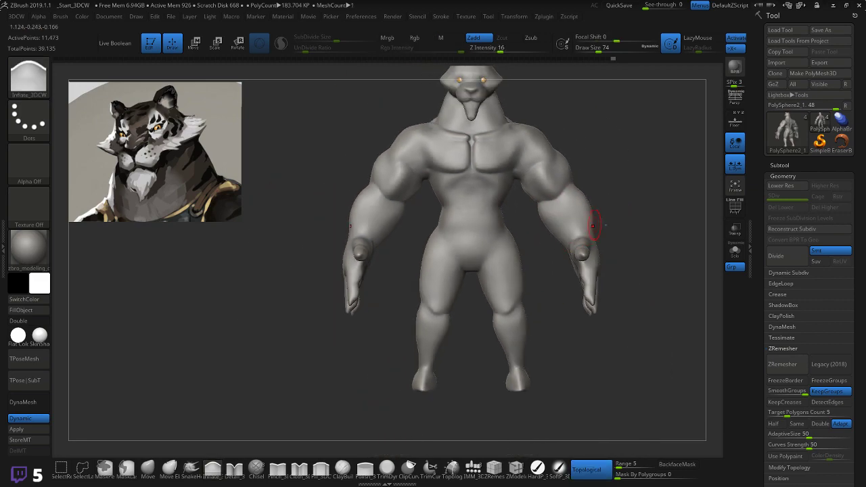
{"action": "left_click_drag", "start_coordinate": [650, 215], "coordinate": [626, 267], "text": "alt"}
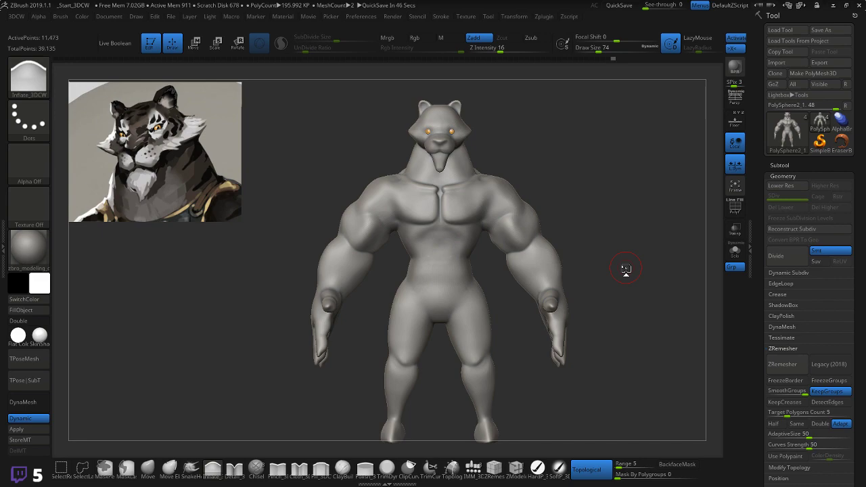
{"action": "left_click_drag", "start_coordinate": [622, 250], "coordinate": [640, 245]}
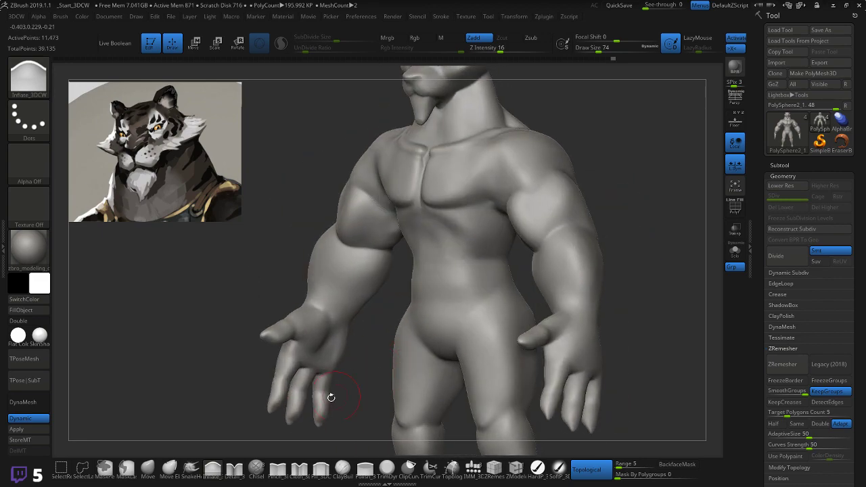
- Define the muscle lines along the forearm below the elbow with the Pinch_3DCW brush
{"action": "left_click", "coordinate": [277, 468]}
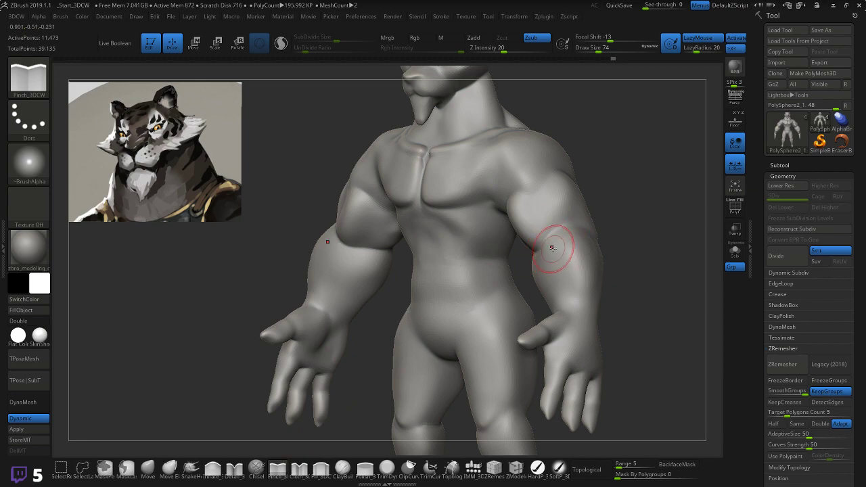
{"action": "left_click_drag", "start_coordinate": [659, 265], "coordinate": [572, 255]}
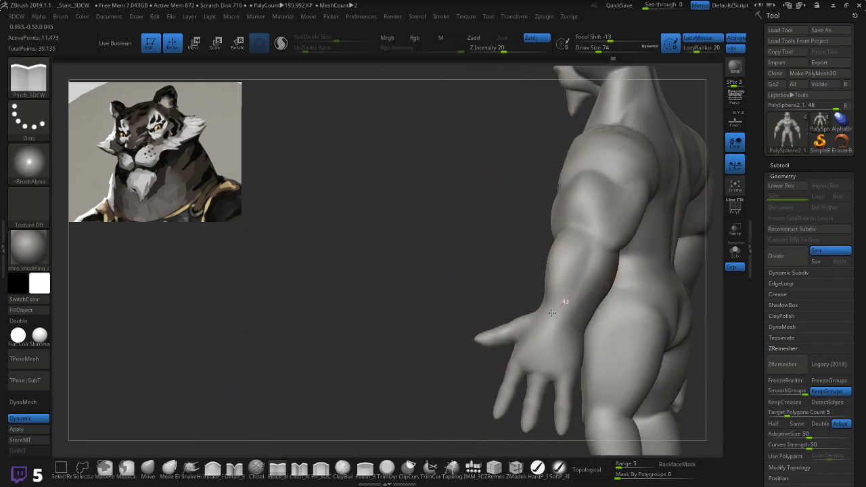
{"action": "mouse_move", "coordinate": [498, 280]}
{"action": "left_mouse_down"}
{"action": "mouse_move", "coordinate": [622, 254]}
{"action": "mouse_move", "coordinate": [657, 236]}
{"action": "mouse_move", "coordinate": [664, 261]}
{"action": "mouse_move", "coordinate": [688, 269]}
{"action": "mouse_move", "coordinate": [685, 276]}
{"action": "mouse_move", "coordinate": [678, 248]}
{"action": "mouse_move", "coordinate": [654, 269]}
{"action": "mouse_move", "coordinate": [622, 256]}
{"action": "mouse_move", "coordinate": [535, 271]}
{"action": "left_mouse_up"}
{"action": "key", "text": "ctrl"}
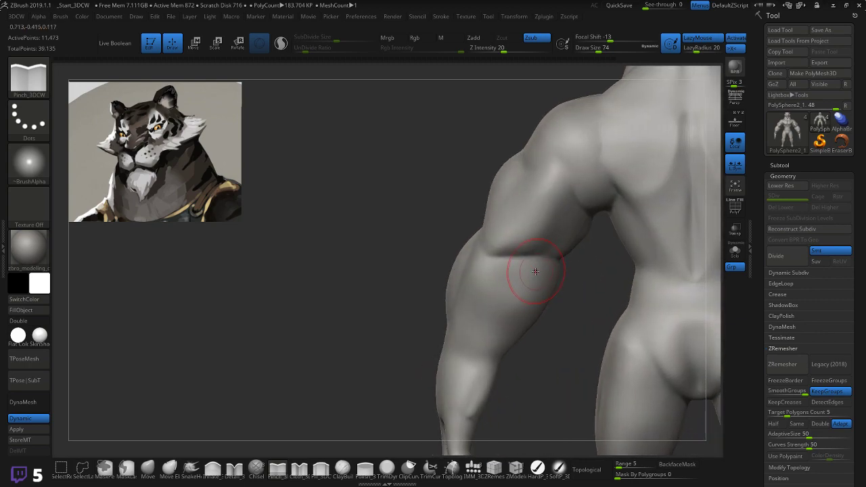
{"action": "left_click_drag", "start_coordinate": [516, 309], "coordinate": [483, 353]}
{"action": "left_click_drag", "start_coordinate": [591, 303], "coordinate": [580, 276]}
{"action": "key", "text": "alt"}
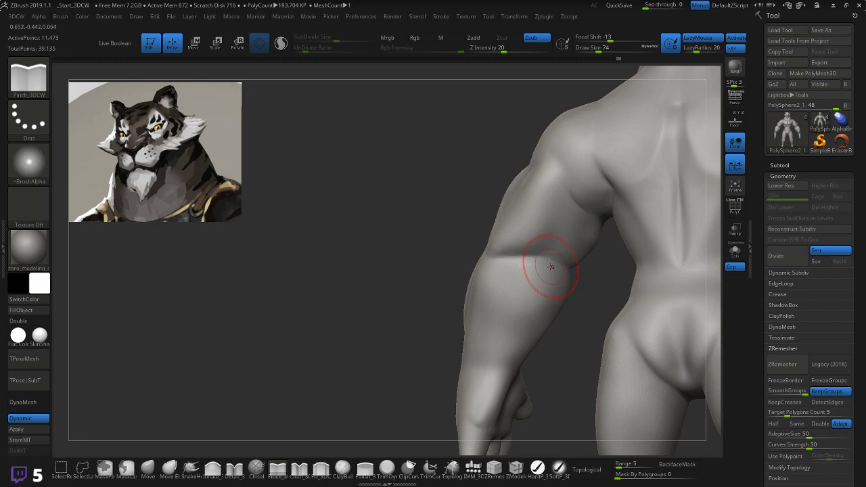
{"action": "right_click_drag", "start_coordinate": [512, 369], "coordinate": [580, 299]}
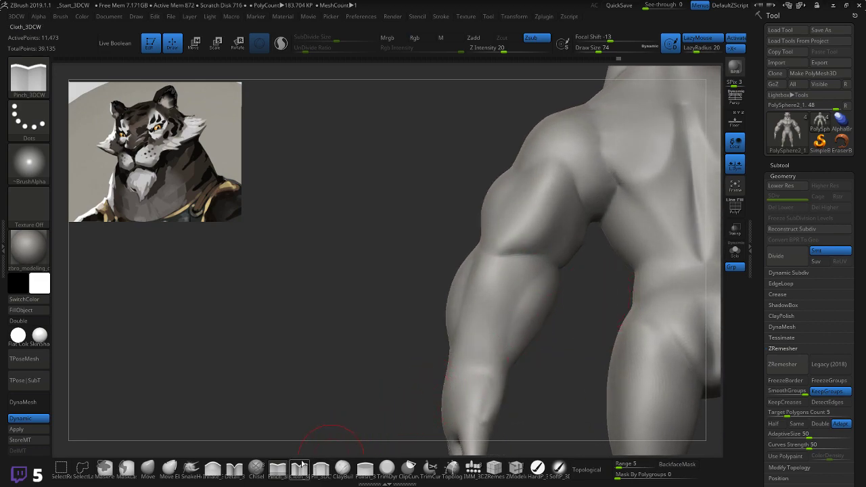
- Add volume to the back of the forearm below the elbow with the Inflate_3DCW brush
{"action": "left_click", "coordinate": [213, 467]}
{"action": "right_click_drag", "start_coordinate": [566, 302], "coordinate": [540, 298]}
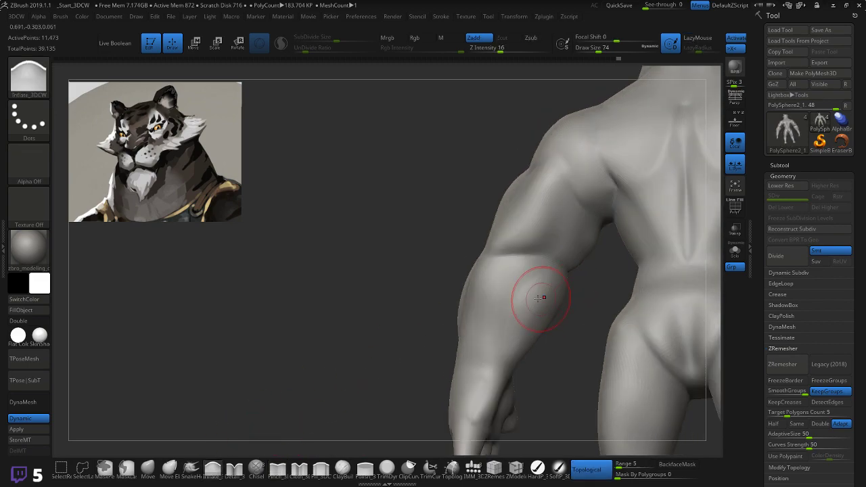
{"action": "right_click_drag", "start_coordinate": [516, 335], "coordinate": [566, 280]}
{"action": "right_click_drag", "start_coordinate": [435, 337], "coordinate": [433, 338]}
- Build up the rear forearm muscle below the elbow with ClayBuildup and smooth it toward the wrist
{"action": "left_click", "coordinate": [342, 466]}
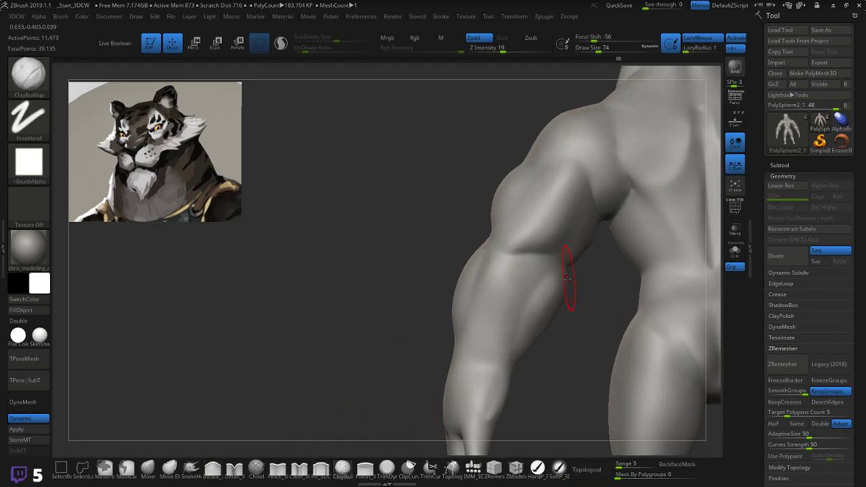
{"action": "right_click_drag", "start_coordinate": [535, 336], "coordinate": [575, 289]}
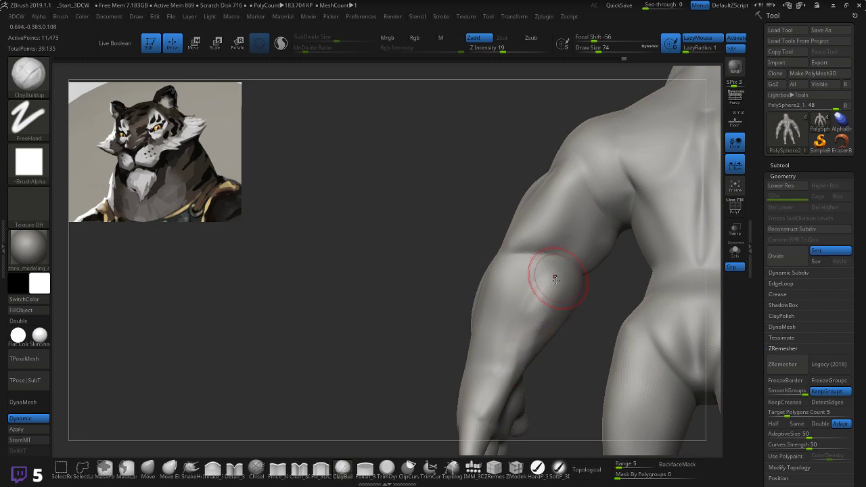
{"action": "left_click_drag", "start_coordinate": [555, 277], "coordinate": [530, 344]}
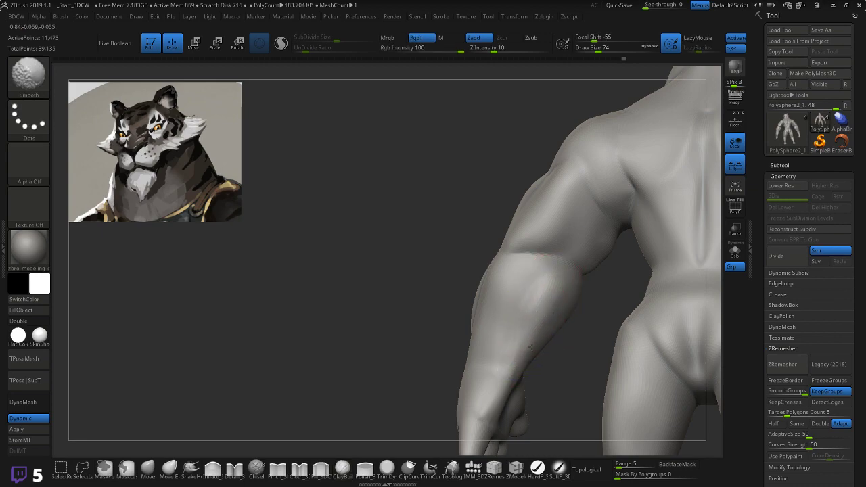
{"action": "mouse_move", "coordinate": [544, 313]}
{"action": "right_mouse_down"}
{"action": "mouse_move", "coordinate": [606, 338]}
{"action": "mouse_move", "coordinate": [630, 318]}
{"action": "right_mouse_up"}
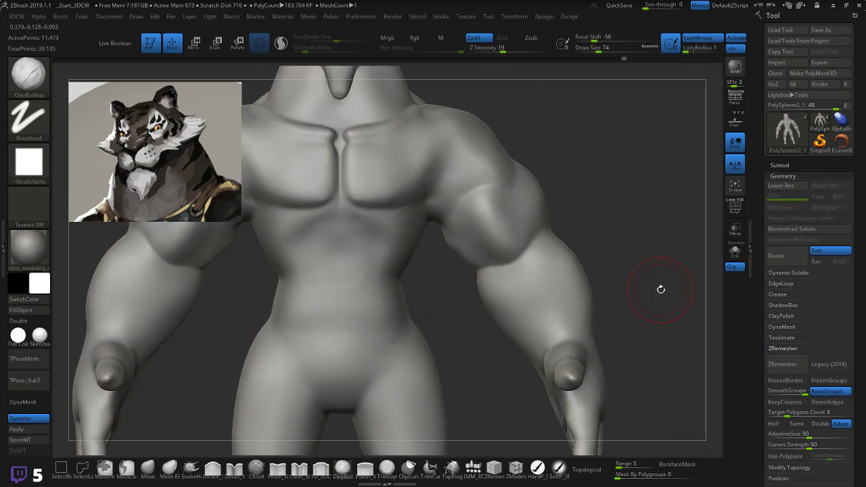
- Define the front forearm muscles from elbow to wrist with the Pinch_3DCW brush and smooth the surface
{"action": "mouse_move", "coordinate": [661, 290]}
{"action": "right_mouse_down"}
{"action": "mouse_move", "coordinate": [648, 290]}
{"action": "mouse_move", "coordinate": [663, 291]}
{"action": "mouse_move", "coordinate": [641, 272]}
{"action": "right_mouse_up"}
{"action": "left_click", "coordinate": [278, 468]}
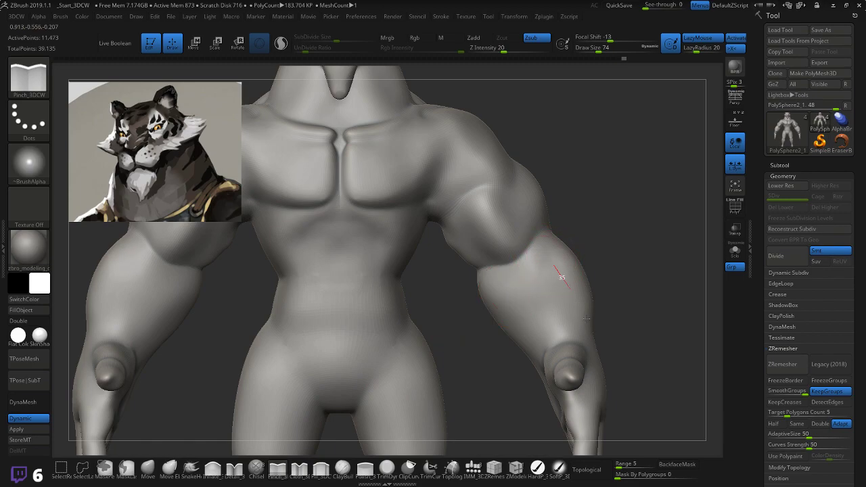
{"action": "right_click_drag", "start_coordinate": [638, 271], "coordinate": [585, 279]}
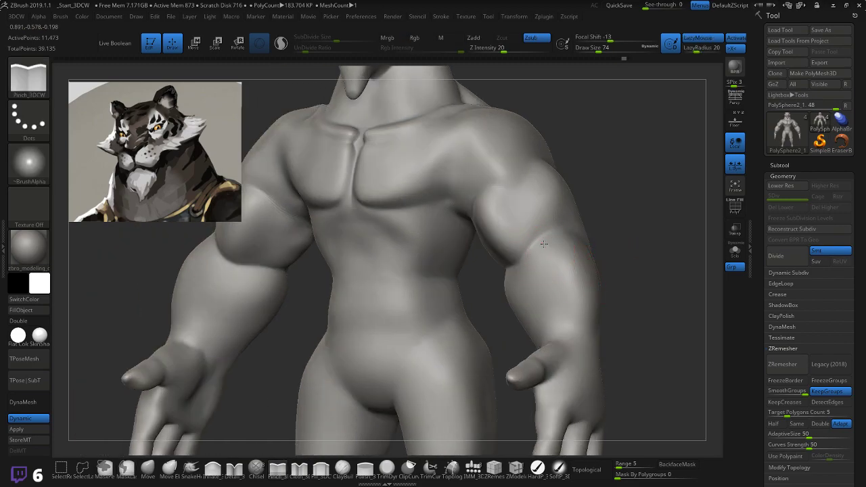
{"action": "left_click_drag", "start_coordinate": [576, 326], "coordinate": [582, 339]}
{"action": "mouse_move", "coordinate": [669, 286]}
{"action": "left_mouse_down"}
{"action": "mouse_move", "coordinate": [649, 284]}
{"action": "mouse_move", "coordinate": [651, 298]}
{"action": "left_mouse_up"}
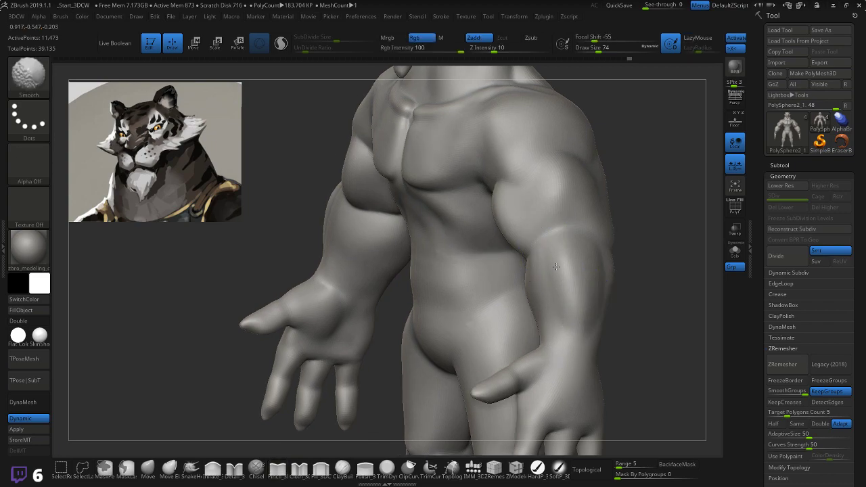
{"action": "left_click_drag", "start_coordinate": [556, 266], "coordinate": [557, 298], "text": "shift"}
{"action": "mouse_move", "coordinate": [636, 291]}
{"action": "left_mouse_down"}
{"action": "mouse_move", "coordinate": [670, 284]}
{"action": "mouse_move", "coordinate": [652, 295]}
{"action": "left_mouse_up"}
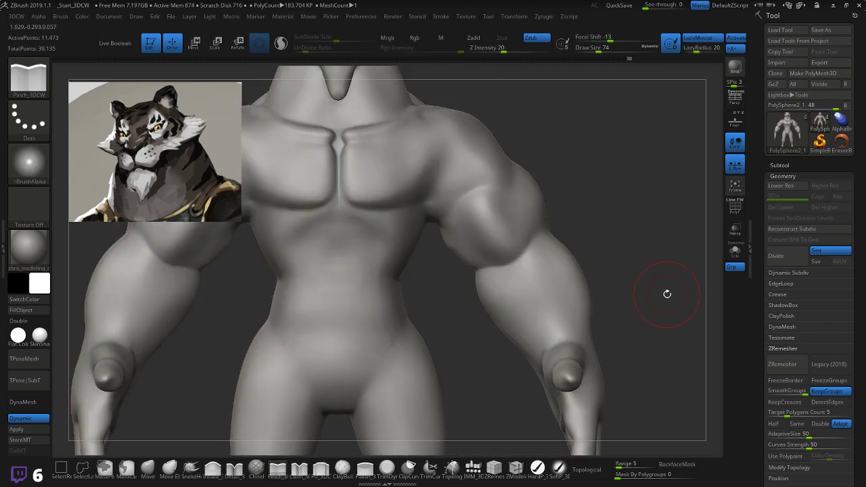
{"action": "mouse_move", "coordinate": [667, 293]}
{"action": "right_mouse_down"}
{"action": "mouse_move", "coordinate": [595, 297]}
{"action": "mouse_move", "coordinate": [663, 302]}
{"action": "mouse_move", "coordinate": [651, 284]}
{"action": "mouse_move", "coordinate": [657, 276]}
{"action": "mouse_move", "coordinate": [630, 305]}
{"action": "mouse_move", "coordinate": [646, 277]}
{"action": "mouse_move", "coordinate": [611, 291]}
{"action": "mouse_move", "coordinate": [643, 305]}
{"action": "mouse_move", "coordinate": [669, 295]}
{"action": "mouse_move", "coordinate": [642, 279]}
{"action": "mouse_move", "coordinate": [666, 291]}
{"action": "right_mouse_up"}
- Define the base of the thumb, the palm and the finger forms of the hand with the Pinch_3DCW brush
{"action": "left_click", "coordinate": [281, 478]}
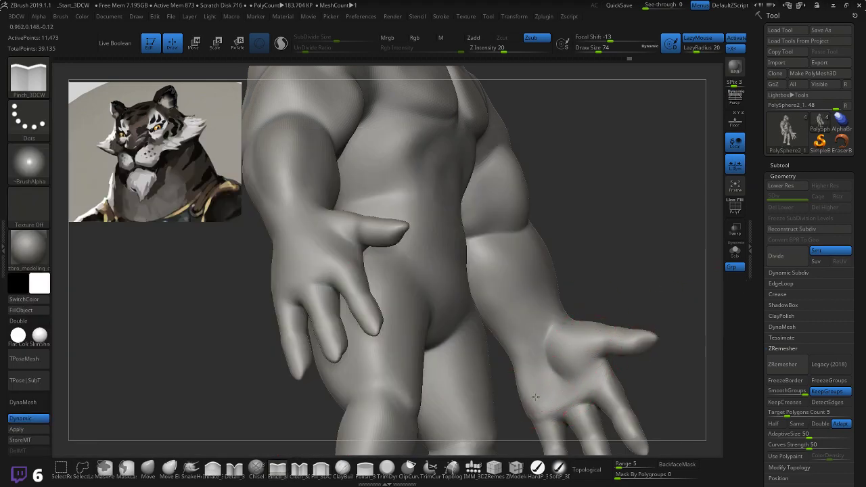
{"action": "mouse_move", "coordinate": [622, 311]}
{"action": "right_mouse_down"}
{"action": "mouse_move", "coordinate": [620, 268]}
{"action": "mouse_move", "coordinate": [656, 291]}
{"action": "mouse_move", "coordinate": [643, 281]}
{"action": "mouse_move", "coordinate": [650, 317]}
{"action": "mouse_move", "coordinate": [614, 372]}
{"action": "right_mouse_up"}
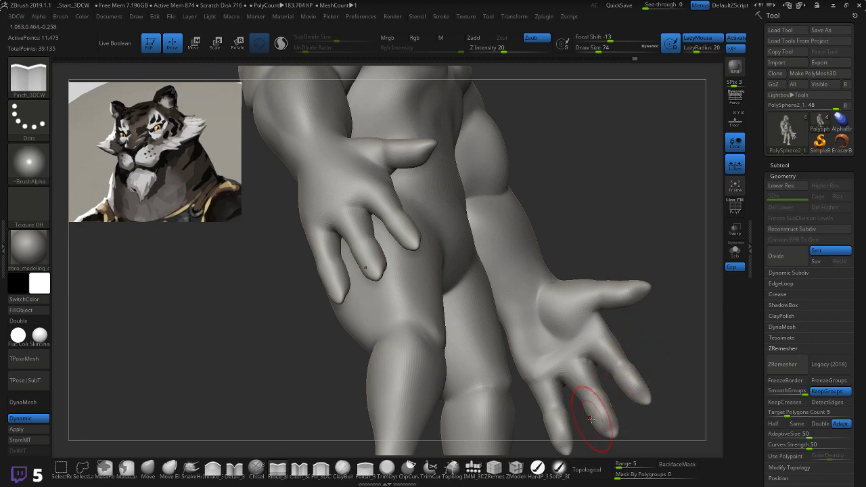
{"action": "right_click_drag", "start_coordinate": [661, 342], "coordinate": [656, 311]}
{"action": "key", "text": "f"}
{"action": "mouse_move", "coordinate": [659, 360]}
{"action": "right_mouse_down"}
{"action": "mouse_move", "coordinate": [528, 293]}
{"action": "mouse_move", "coordinate": [610, 277]}
{"action": "mouse_move", "coordinate": [661, 293]}
{"action": "mouse_move", "coordinate": [642, 270]}
{"action": "right_mouse_up"}
- Smooth the palm side of the fingers and undo the last stroke
{"action": "key", "text": "shift"}
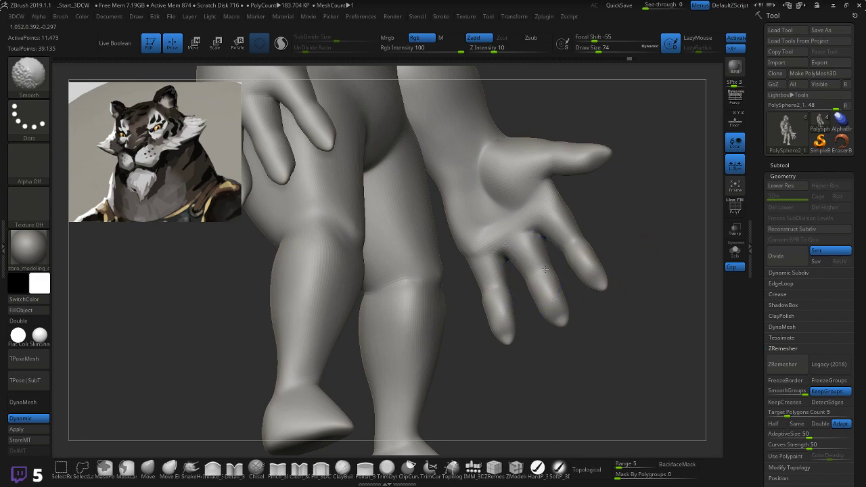
{"action": "left_click_drag", "start_coordinate": [532, 263], "coordinate": [489, 297], "text": "shift"}
{"action": "left_click_drag", "start_coordinate": [522, 272], "coordinate": [551, 251]}
{"action": "key", "text": "ctrl+z"}
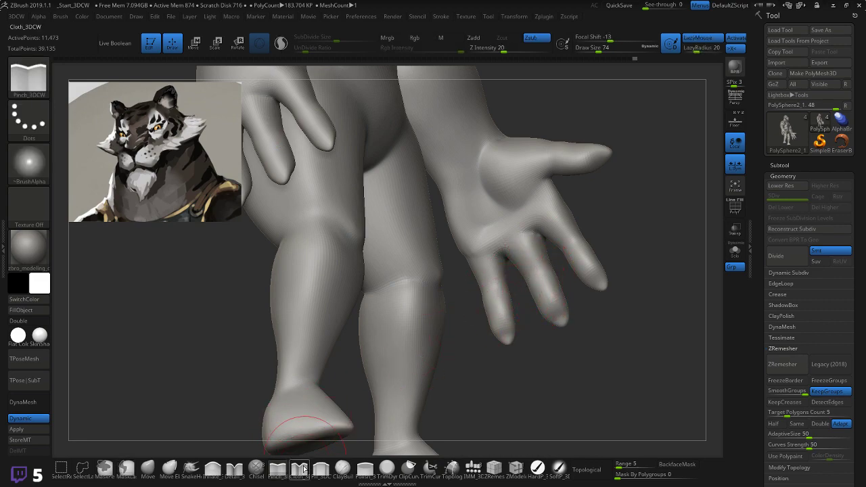
- Score joint creases across the palm side of the fingers with the Detail_3DCW brush
{"action": "left_click", "coordinate": [234, 469]}
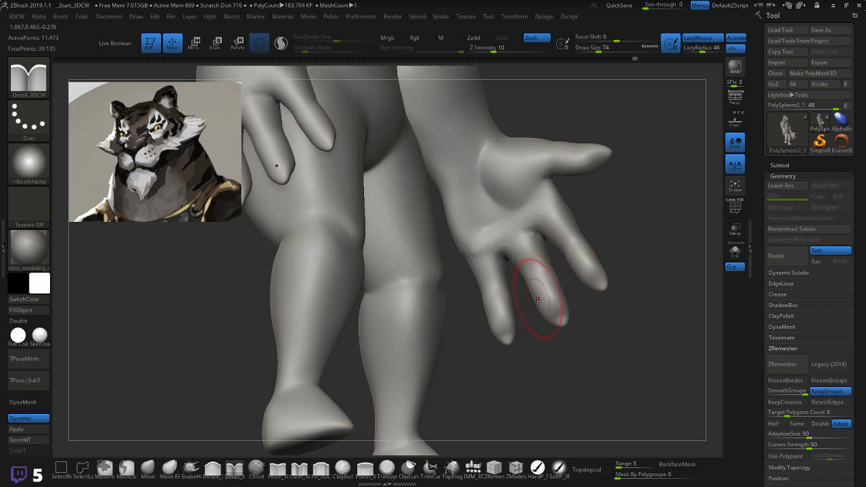
{"action": "mouse_move", "coordinate": [558, 283]}
{"action": "left_mouse_down"}
{"action": "mouse_move", "coordinate": [562, 236]}
{"action": "mouse_move", "coordinate": [557, 245]}
{"action": "left_mouse_up"}
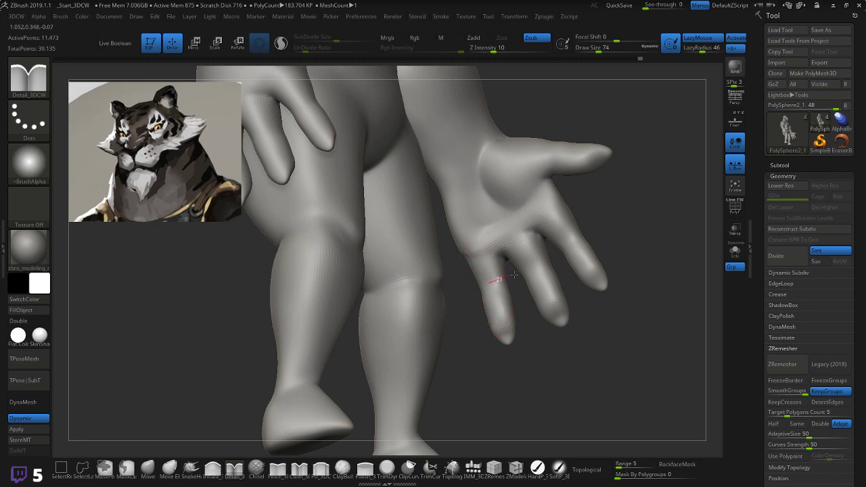
{"action": "left_click_drag", "start_coordinate": [515, 275], "coordinate": [513, 275]}
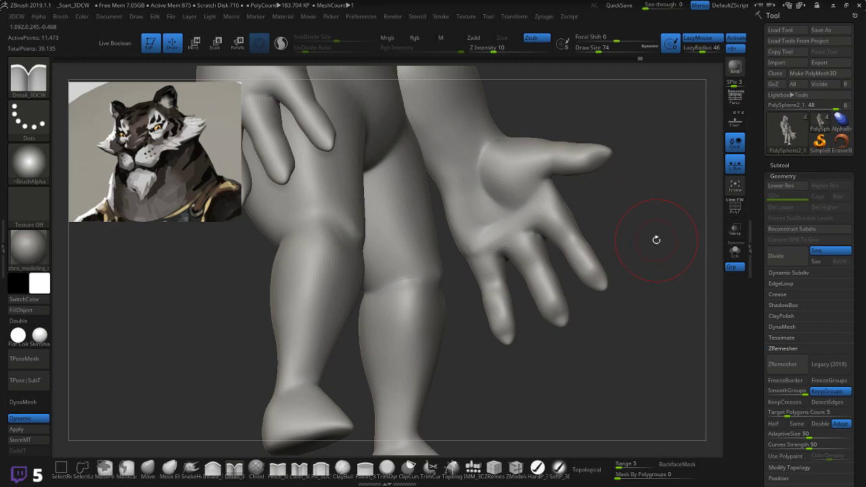
- Push in the gaps between the bases of the fingers on the palm side with the Move brush
{"action": "left_click_drag", "start_coordinate": [656, 227], "coordinate": [615, 261]}
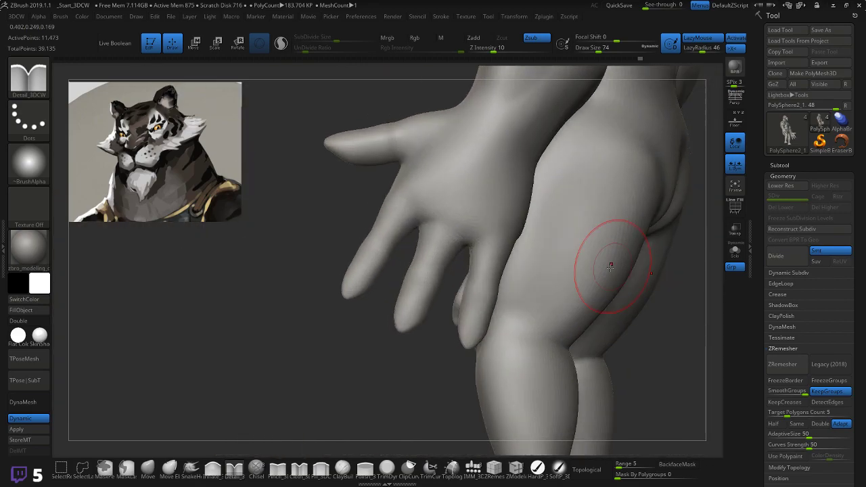
{"action": "left_click", "coordinate": [147, 468]}
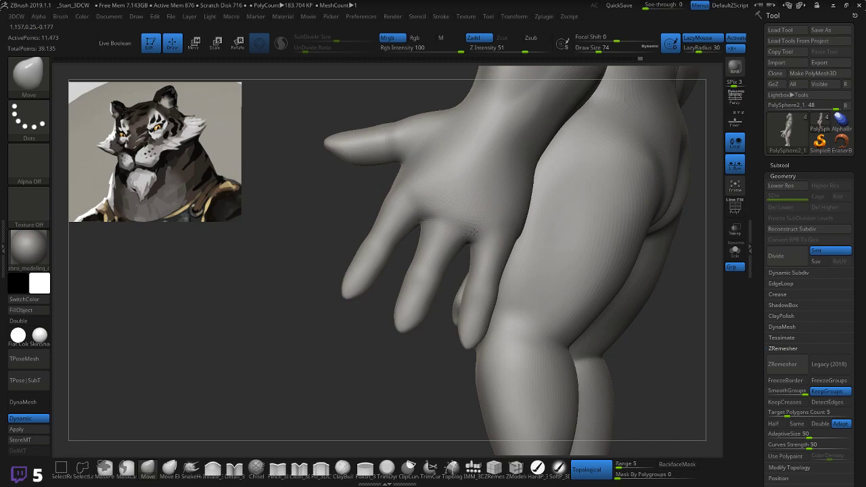
{"action": "left_click_drag", "start_coordinate": [257, 342], "coordinate": [455, 205]}
{"action": "left_click_drag", "start_coordinate": [450, 238], "coordinate": [451, 245]}
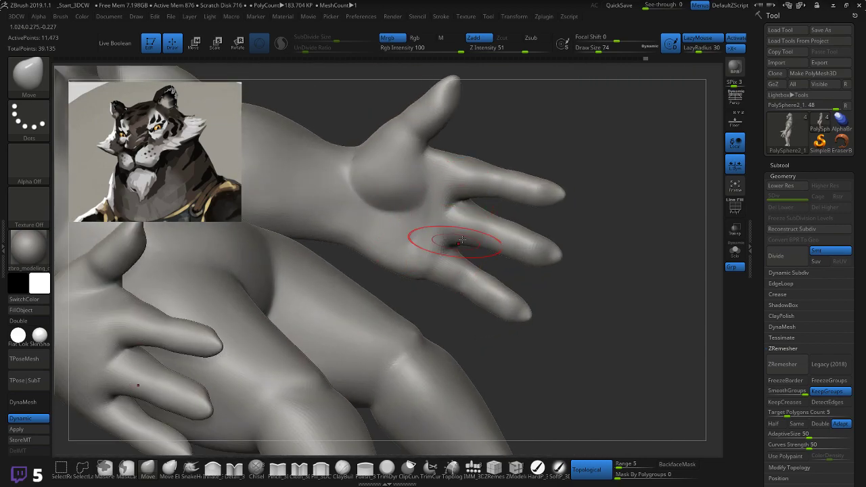
- Refine the fingertips with the Pinch_3DCW brush at draw size 18
{"action": "mouse_move", "coordinate": [666, 198]}
{"action": "left_mouse_down"}
{"action": "mouse_move", "coordinate": [637, 264]}
{"action": "mouse_move", "coordinate": [632, 226]}
{"action": "mouse_move", "coordinate": [354, 356]}
{"action": "left_mouse_up"}
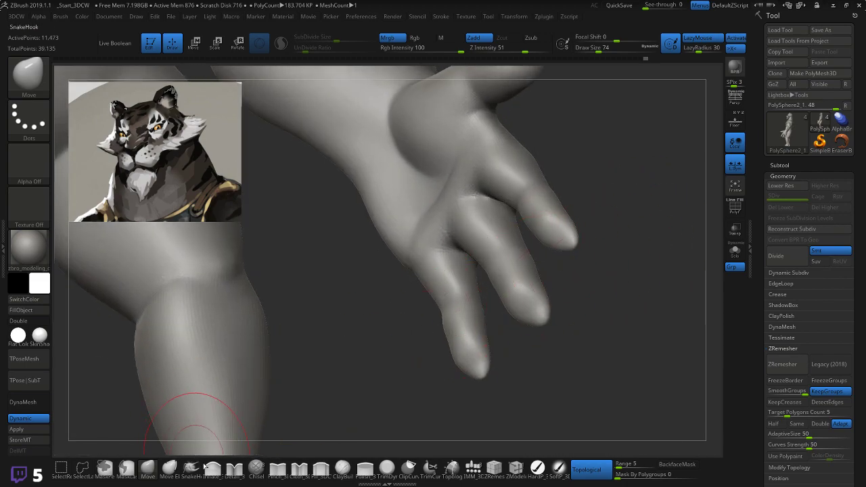
{"action": "left_click", "coordinate": [277, 468]}
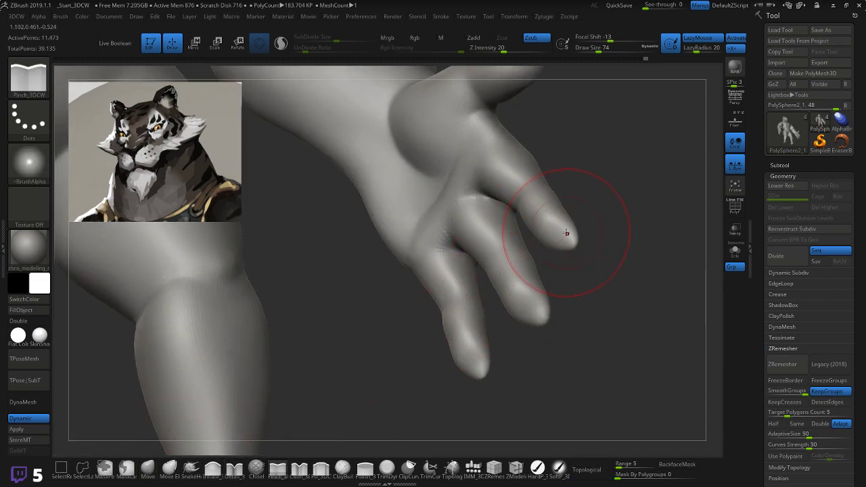
{"action": "key", "text": "["}
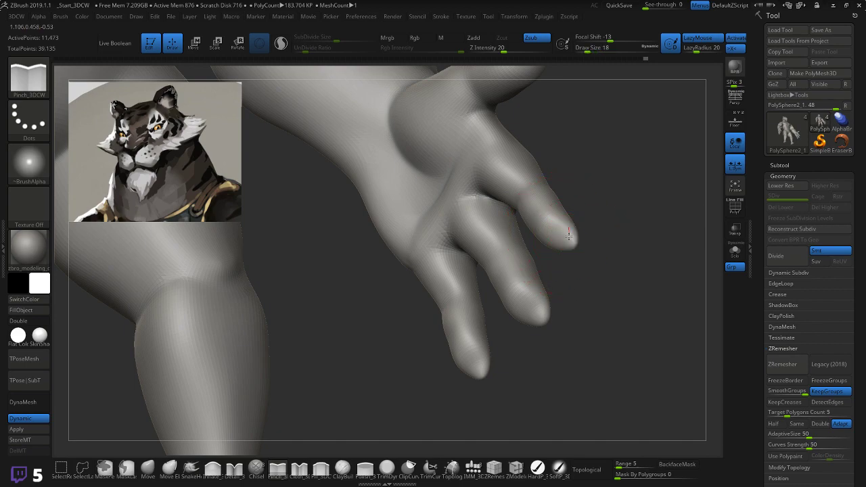
{"action": "left_click_drag", "start_coordinate": [614, 254], "coordinate": [561, 290]}
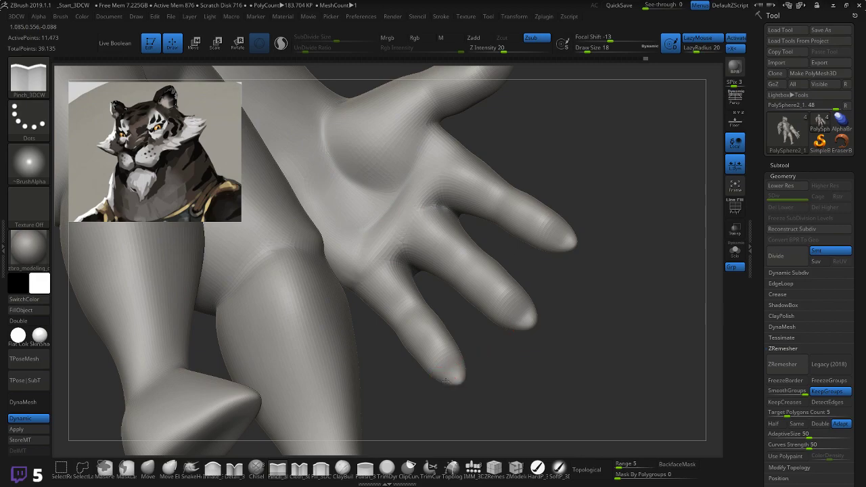
{"action": "left_click_drag", "start_coordinate": [560, 315], "coordinate": [499, 316]}
- Examine the character's head, neck, shoulders and chest from several angles against the reference painting
{"action": "left_click_drag", "start_coordinate": [629, 293], "coordinate": [645, 240]}
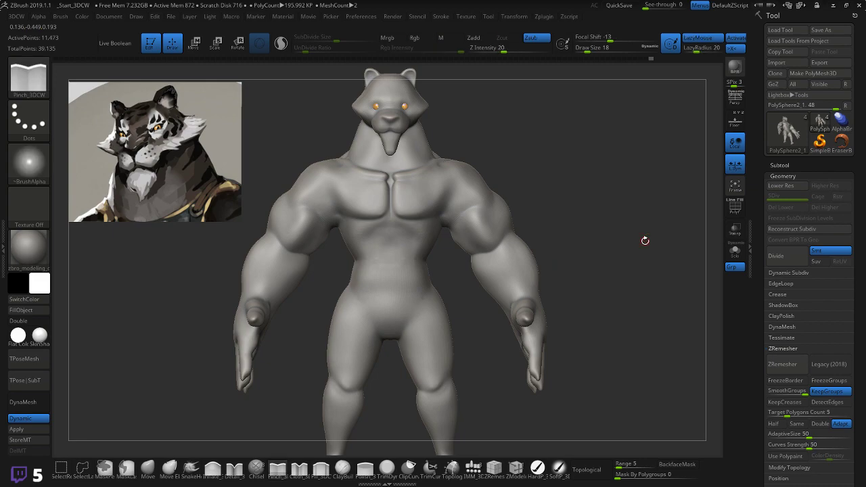
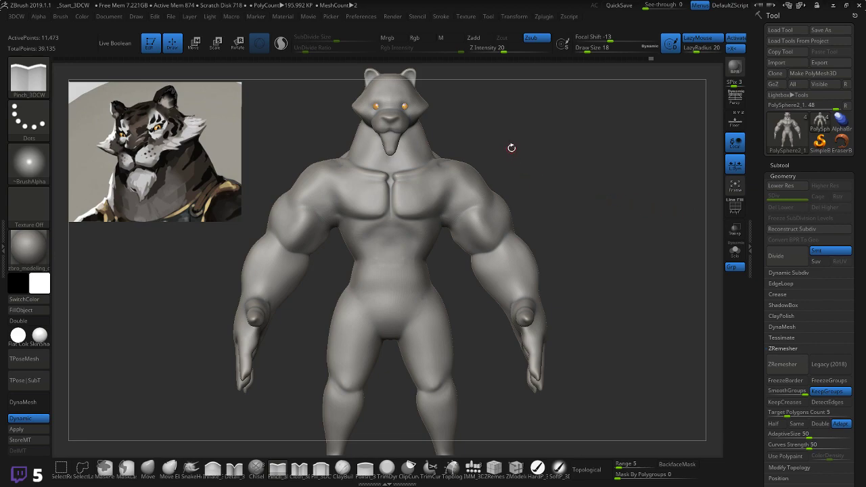
{"action": "left_click_drag", "start_coordinate": [540, 147], "coordinate": [723, 335], "text": "alt"}
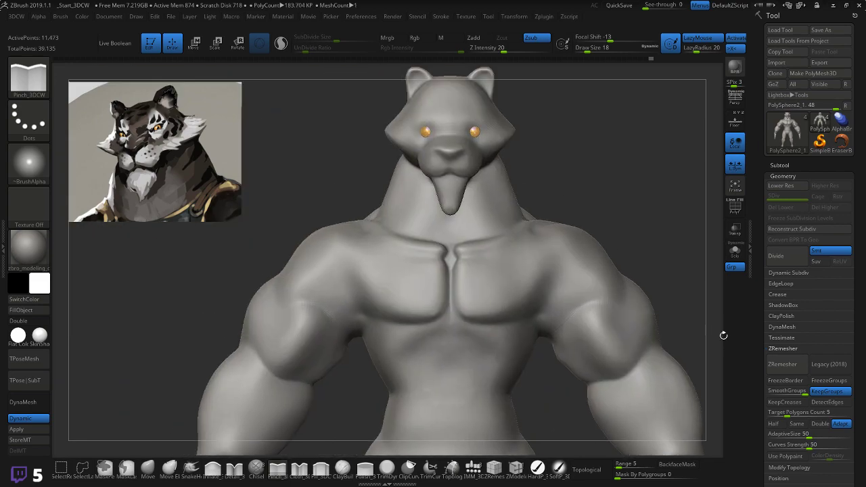
{"action": "left_click_drag", "start_coordinate": [659, 208], "coordinate": [587, 199], "text": "alt"}
{"action": "mouse_move", "coordinate": [588, 199]}
{"action": "left_mouse_down", "text": "alt"}
{"action": "mouse_move", "coordinate": [611, 223]}
{"action": "mouse_move", "coordinate": [652, 203]}
{"action": "mouse_move", "coordinate": [470, 217]}
{"action": "left_mouse_up", "text": "alt"}
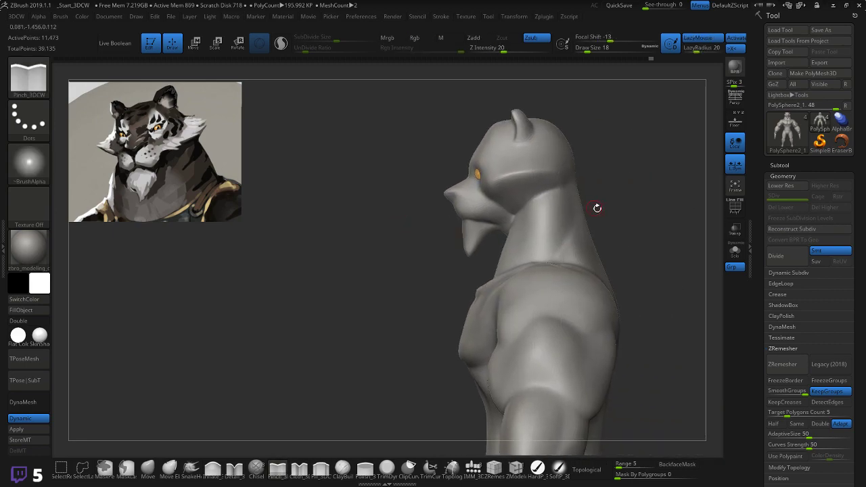
{"action": "key", "text": "shift"}
{"action": "left_click_drag", "start_coordinate": [658, 198], "coordinate": [522, 282]}
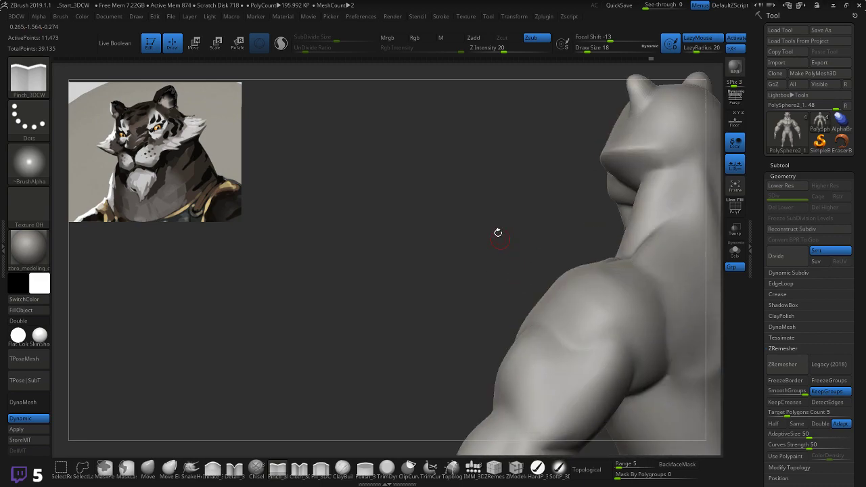
{"action": "left_click_drag", "start_coordinate": [498, 233], "coordinate": [651, 258], "text": "alt"}
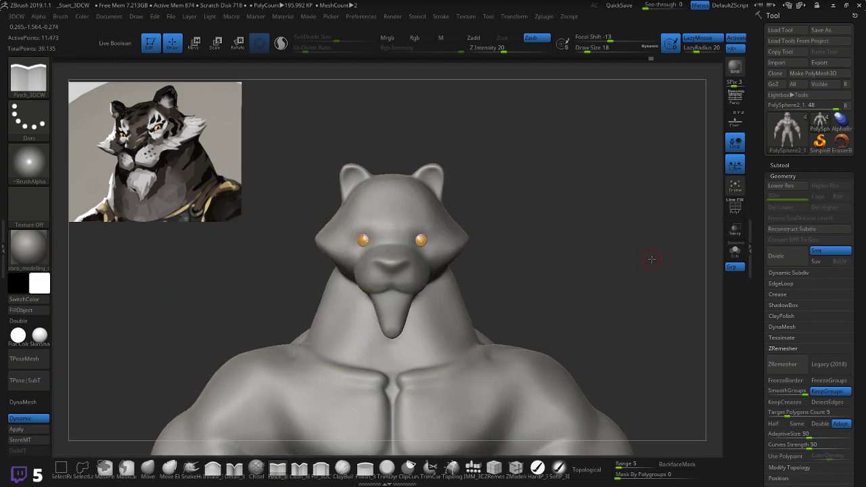
{"action": "left_click_drag", "start_coordinate": [581, 287], "coordinate": [593, 322]}
{"action": "left_click_drag", "start_coordinate": [552, 248], "coordinate": [620, 271], "text": "alt"}
{"action": "left_click_drag", "start_coordinate": [537, 219], "coordinate": [619, 258], "text": "alt"}
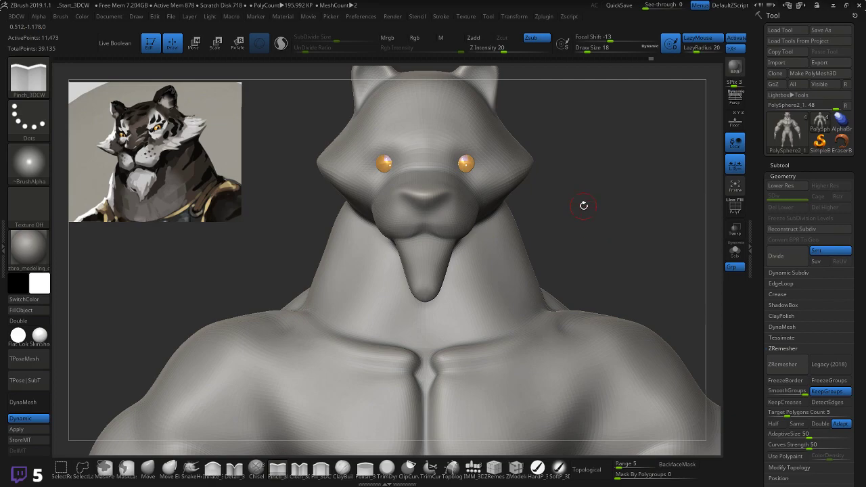
{"action": "left_click_drag", "start_coordinate": [608, 206], "coordinate": [583, 212]}
{"action": "left_click_drag", "start_coordinate": [641, 196], "coordinate": [527, 118], "text": "alt"}
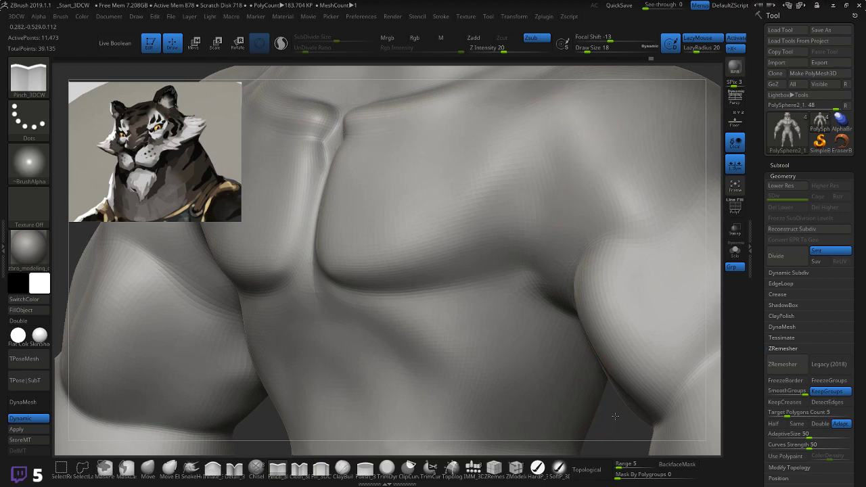
{"action": "left_click_drag", "start_coordinate": [615, 417], "coordinate": [598, 406], "text": "alt"}
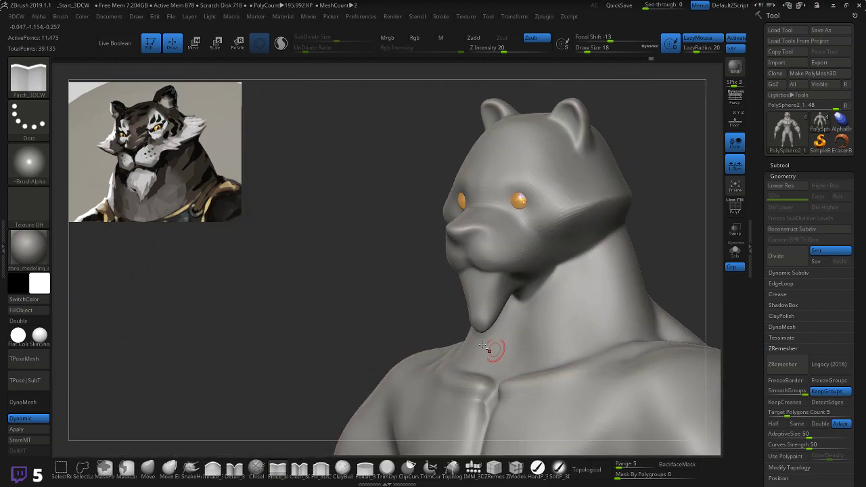
{"action": "left_click_drag", "start_coordinate": [433, 311], "coordinate": [365, 258]}
{"action": "mouse_move", "coordinate": [331, 213]}
{"action": "left_mouse_down", "text": "alt"}
{"action": "mouse_move", "coordinate": [359, 302]}
{"action": "mouse_move", "coordinate": [348, 257]}
{"action": "mouse_move", "coordinate": [379, 316]}
{"action": "left_mouse_up", "text": "alt"}
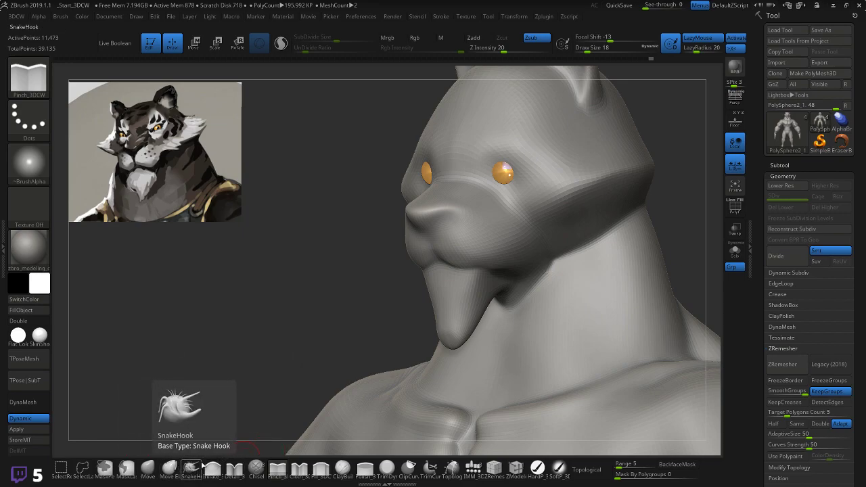
- Build up a lower lip ridge along the mouth above the chin beard with the ClayBuildup brush, undoing the last stroke
{"action": "left_click", "coordinate": [211, 467]}
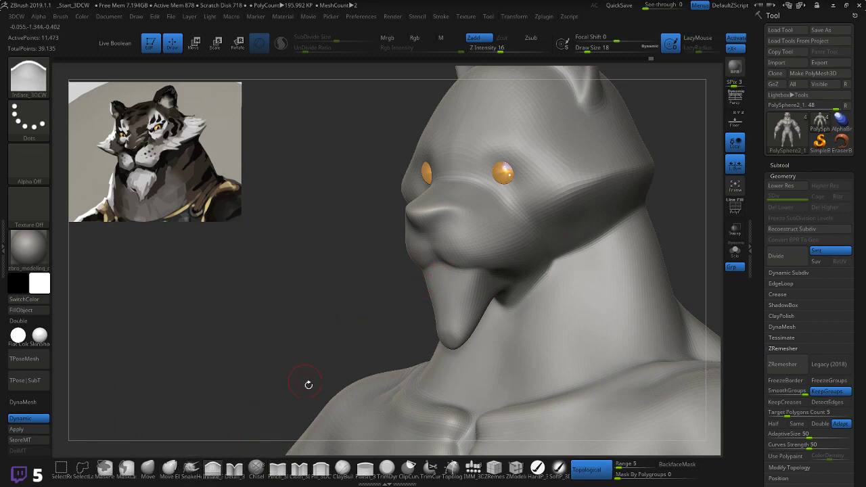
{"action": "left_click", "coordinate": [299, 467]}
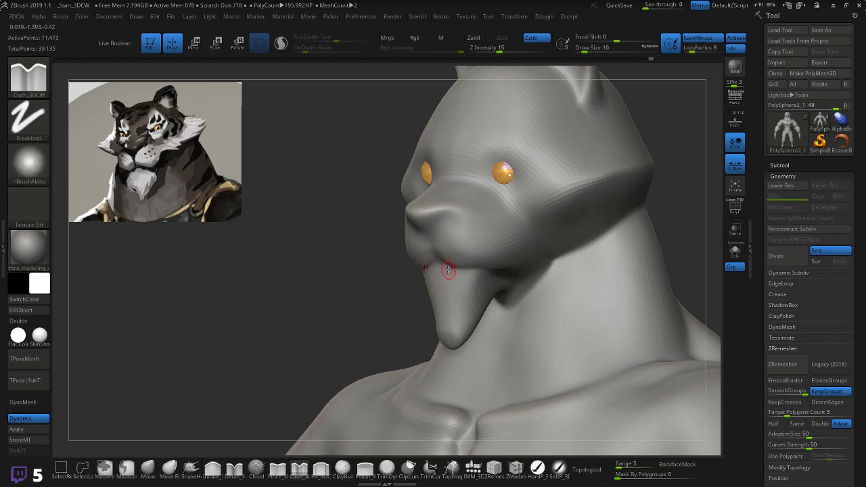
{"action": "key", "text": "]"}
{"action": "left_click_drag", "start_coordinate": [488, 272], "coordinate": [496, 271]}
{"action": "mouse_move", "coordinate": [341, 296]}
{"action": "left_mouse_down"}
{"action": "mouse_move", "coordinate": [370, 313]}
{"action": "mouse_move", "coordinate": [363, 329]}
{"action": "left_mouse_up"}
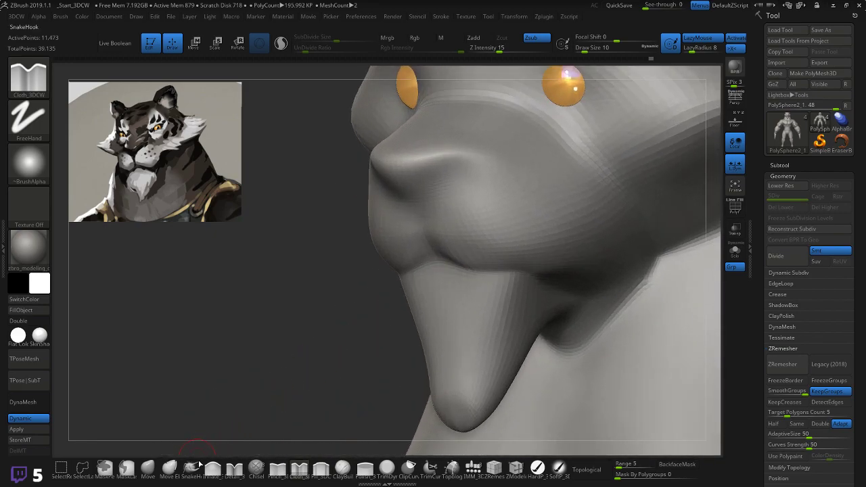
{"action": "left_click", "coordinate": [213, 468]}
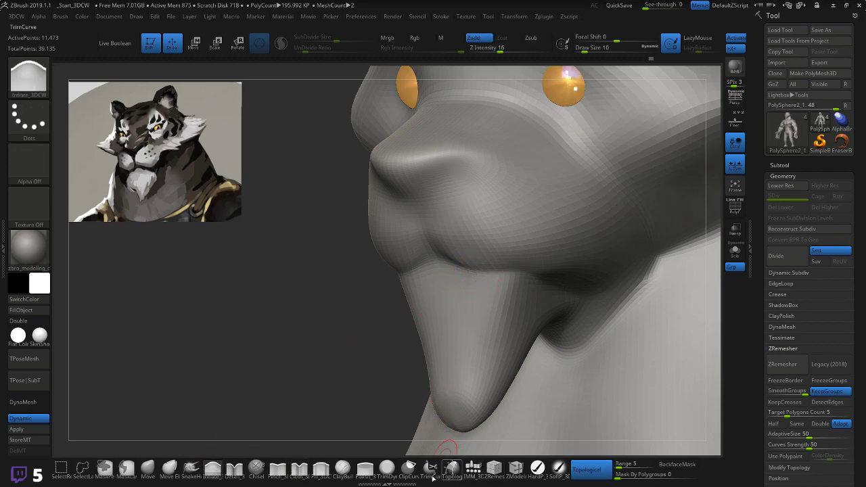
{"action": "left_click", "coordinate": [343, 468]}
{"action": "mouse_move", "coordinate": [487, 277]}
{"action": "left_mouse_down"}
{"action": "mouse_move", "coordinate": [507, 278]}
{"action": "mouse_move", "coordinate": [406, 278]}
{"action": "mouse_move", "coordinate": [514, 279]}
{"action": "mouse_move", "coordinate": [406, 271]}
{"action": "mouse_move", "coordinate": [514, 274]}
{"action": "mouse_move", "coordinate": [447, 277]}
{"action": "mouse_move", "coordinate": [485, 277]}
{"action": "left_mouse_up"}
{"action": "key", "text": "ctrl+z"}
{"action": "mouse_move", "coordinate": [370, 320]}
{"action": "left_mouse_down"}
{"action": "mouse_move", "coordinate": [356, 321]}
{"action": "mouse_move", "coordinate": [376, 321]}
{"action": "left_mouse_up"}
- Adjust the lower lip's front profile with the Move brush, undoing a stroke and raising the Z intensity to 55
{"action": "left_click", "coordinate": [147, 466]}
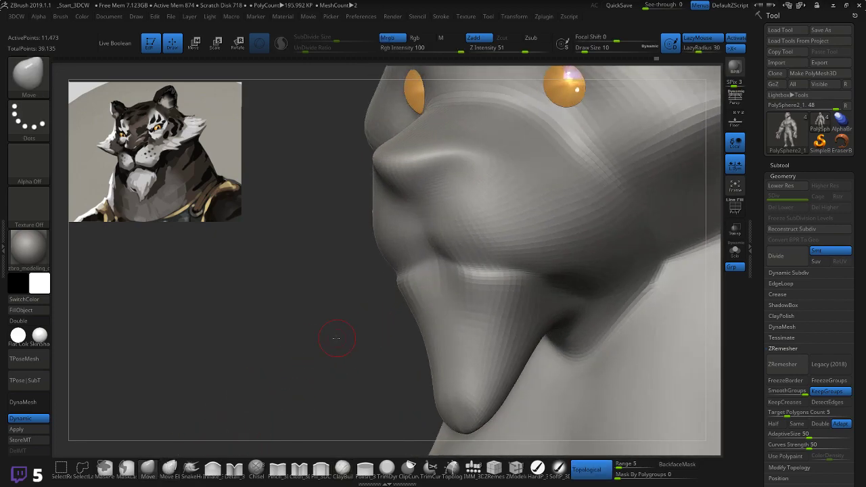
{"action": "mouse_move", "coordinate": [334, 344]}
{"action": "left_mouse_down"}
{"action": "mouse_move", "coordinate": [435, 276]}
{"action": "mouse_move", "coordinate": [449, 278]}
{"action": "left_mouse_up"}
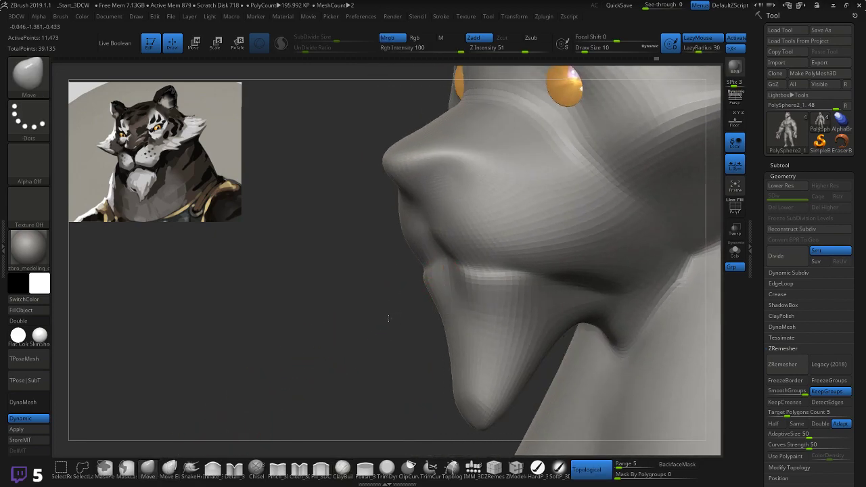
{"action": "left_click_drag", "start_coordinate": [386, 319], "coordinate": [468, 283]}
{"action": "key", "text": "ctrl+z"}
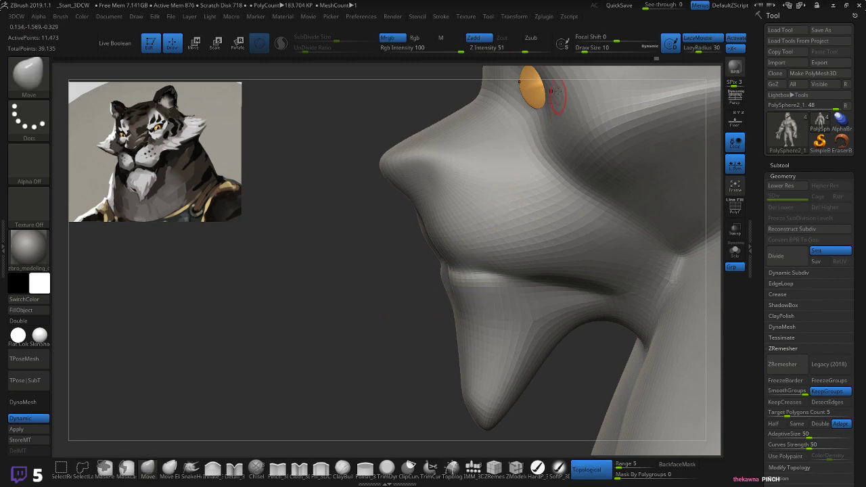
{"action": "left_click_drag", "start_coordinate": [524, 52], "coordinate": [527, 52]}
{"action": "left_click_drag", "start_coordinate": [433, 266], "coordinate": [400, 267]}
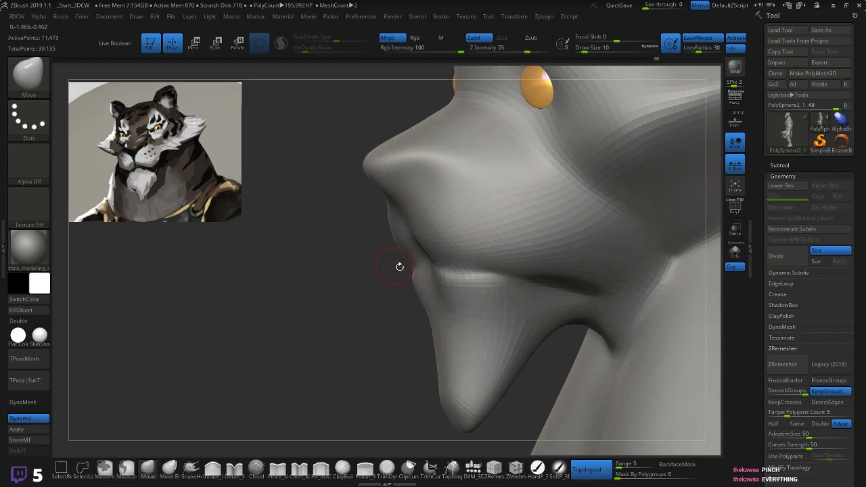
{"action": "left_click_drag", "start_coordinate": [388, 302], "coordinate": [289, 337]}
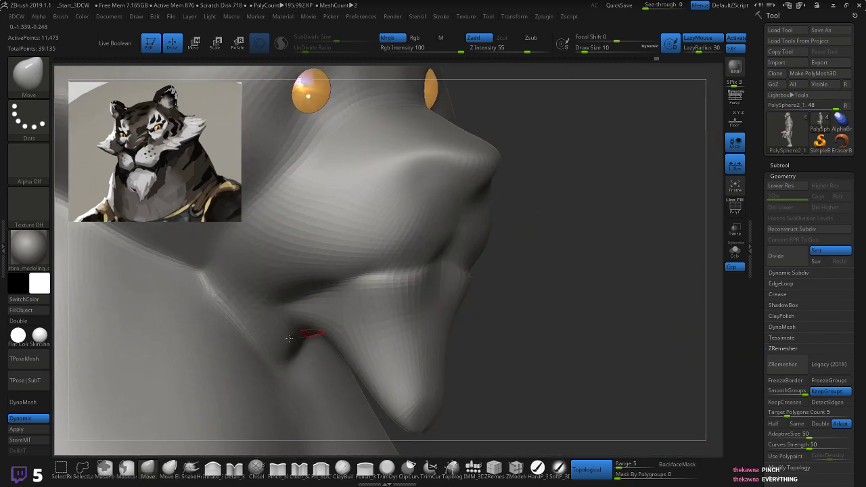
- Turn off Dynamic Subdiv and reshape the low-poly lower lip beneath the muzzle with the Move brush
{"action": "left_click", "coordinate": [28, 420]}
{"action": "left_click", "coordinate": [29, 420]}
{"action": "left_click", "coordinate": [30, 421]}
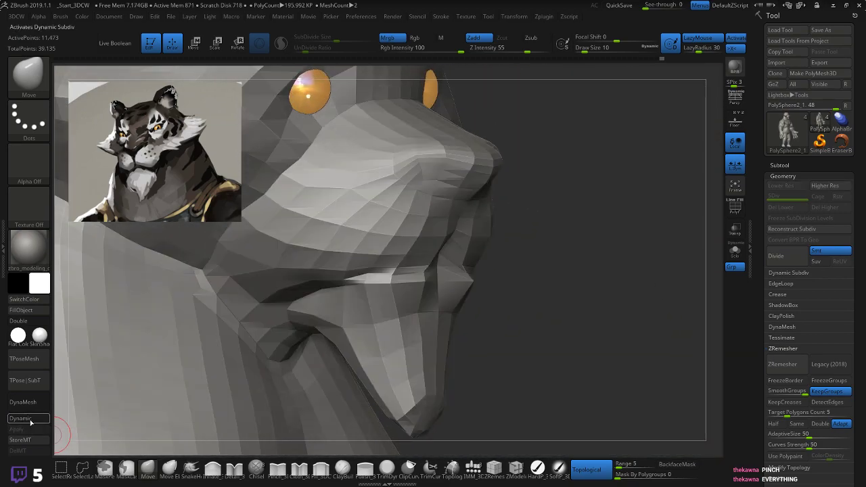
{"action": "left_click_drag", "start_coordinate": [487, 291], "coordinate": [451, 270]}
{"action": "left_click_drag", "start_coordinate": [556, 259], "coordinate": [425, 266]}
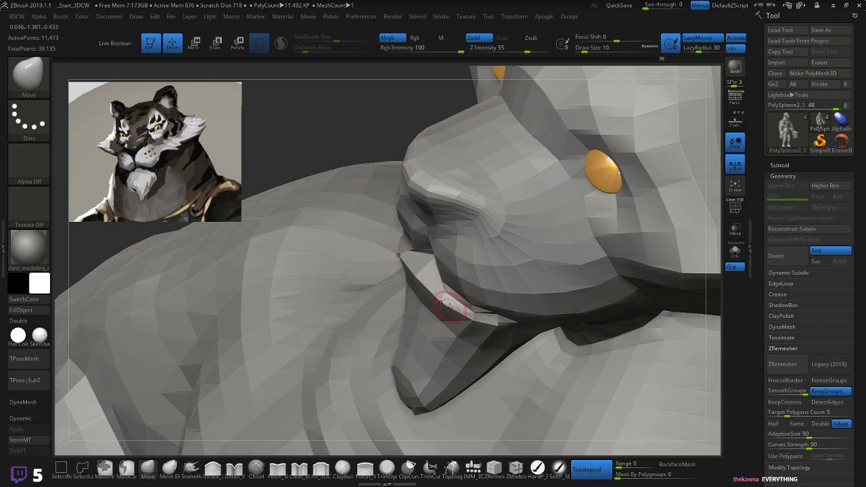
{"action": "left_click_drag", "start_coordinate": [449, 300], "coordinate": [465, 311]}
- Display the polyframe and reshape the lower lip edge and mouth corners above the chin beard with the Move brush
{"action": "key", "text": "shift"}
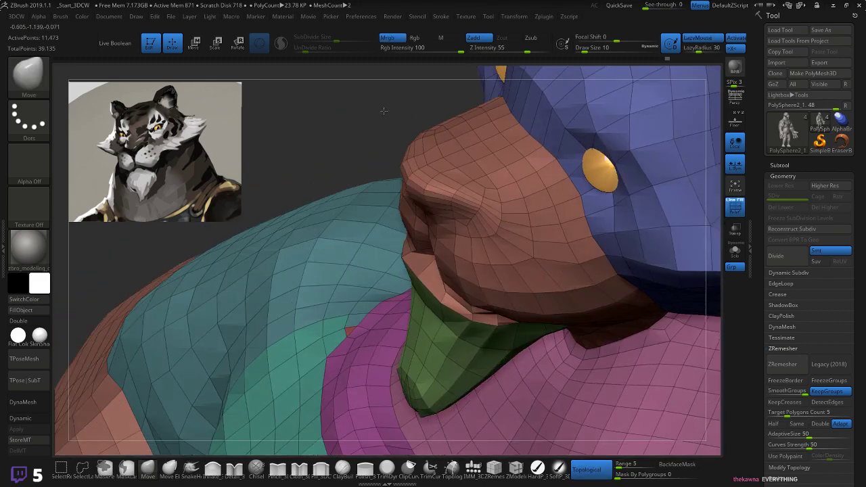
{"action": "mouse_move", "coordinate": [359, 251]}
{"action": "left_mouse_down"}
{"action": "mouse_move", "coordinate": [373, 268]}
{"action": "mouse_move", "coordinate": [420, 283]}
{"action": "left_mouse_up"}
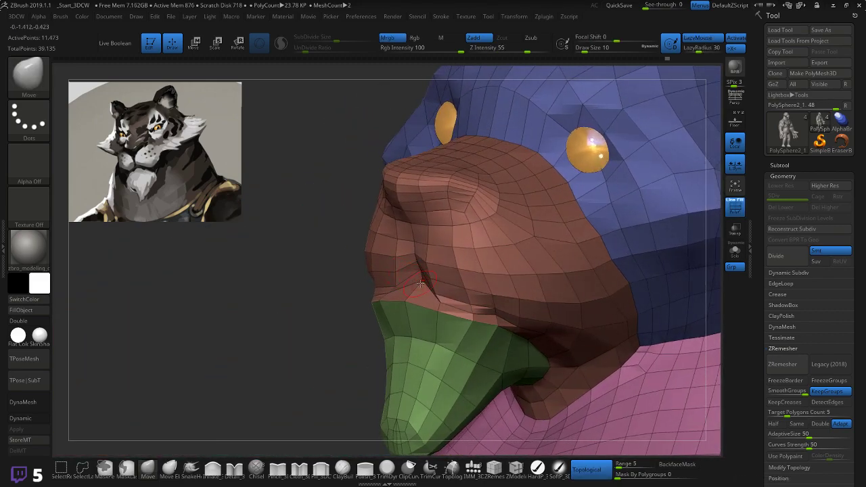
{"action": "left_click_drag", "start_coordinate": [365, 317], "coordinate": [281, 322]}
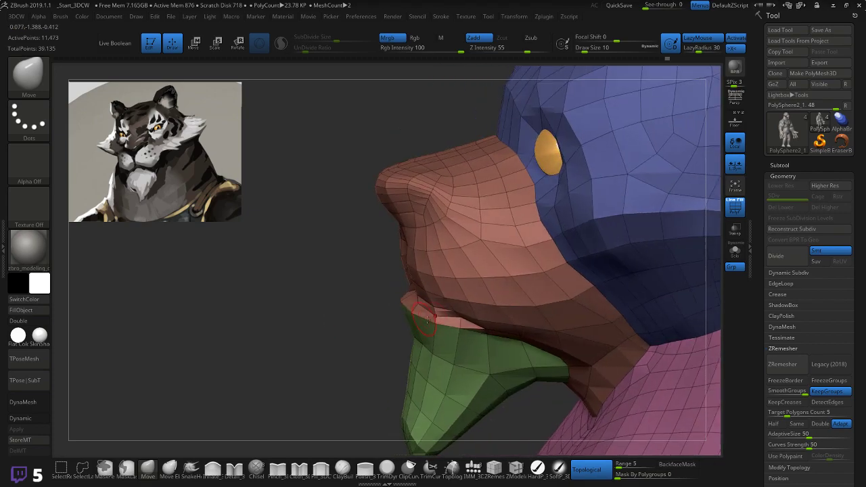
{"action": "left_click_drag", "start_coordinate": [431, 320], "coordinate": [429, 335]}
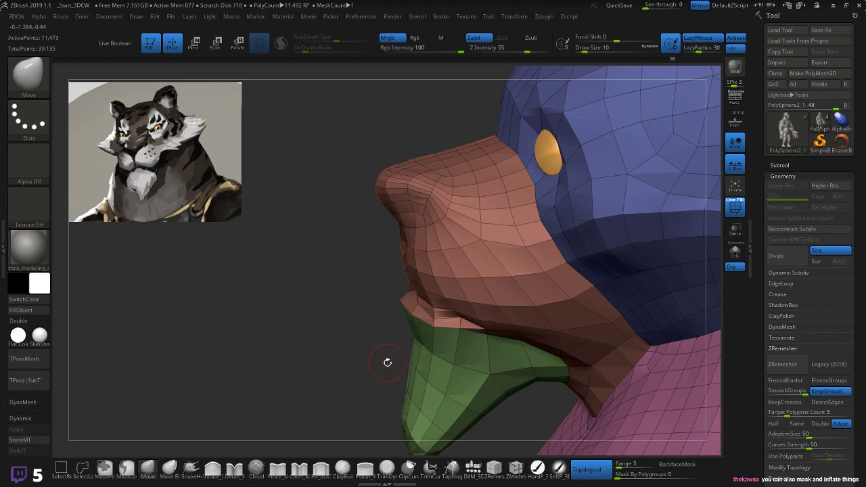
{"action": "left_click_drag", "start_coordinate": [338, 335], "coordinate": [414, 280]}
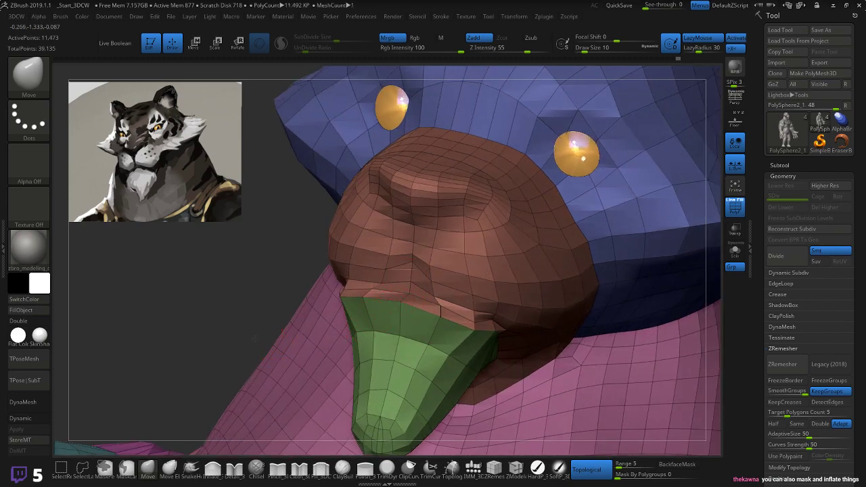
{"action": "left_click_drag", "start_coordinate": [279, 330], "coordinate": [223, 338]}
{"action": "left_click_drag", "start_coordinate": [319, 329], "coordinate": [308, 294]}
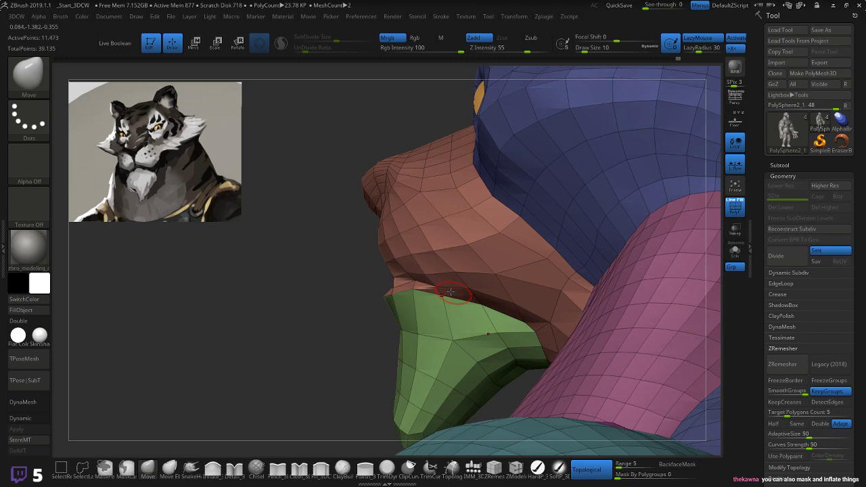
{"action": "mouse_move", "coordinate": [470, 292]}
{"action": "left_mouse_down"}
{"action": "mouse_move", "coordinate": [480, 307]}
{"action": "mouse_move", "coordinate": [510, 316]}
{"action": "left_mouse_up"}
{"action": "mouse_move", "coordinate": [328, 340]}
{"action": "left_mouse_down"}
{"action": "mouse_move", "coordinate": [355, 343]}
{"action": "mouse_move", "coordinate": [487, 306]}
{"action": "left_mouse_up"}
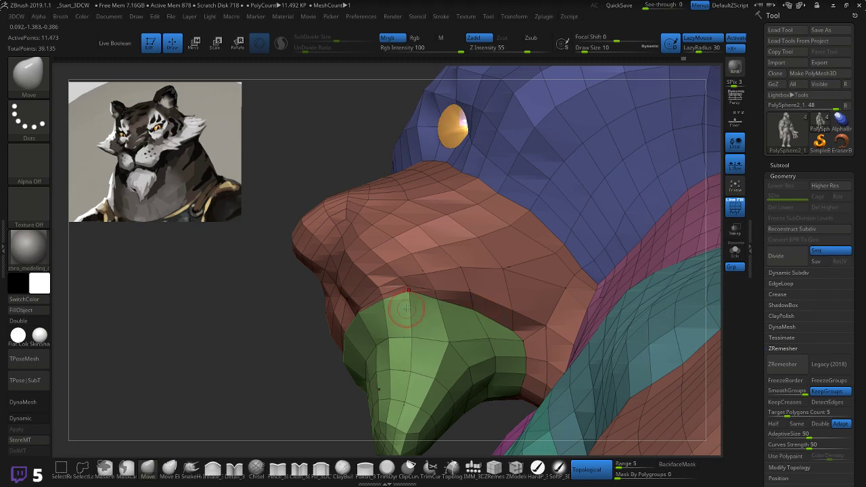
{"action": "left_click_drag", "start_coordinate": [407, 308], "coordinate": [314, 387]}
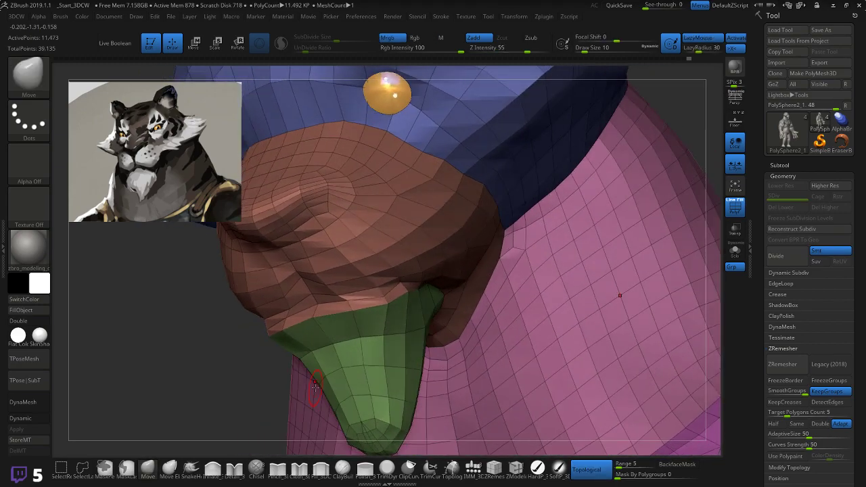
- Turn on Dynamic Subdiv and tighten the lower lip border back to the mouth corner with the Pinch_3DCW brush, then hide the polyframe
{"action": "left_click", "coordinate": [26, 418]}
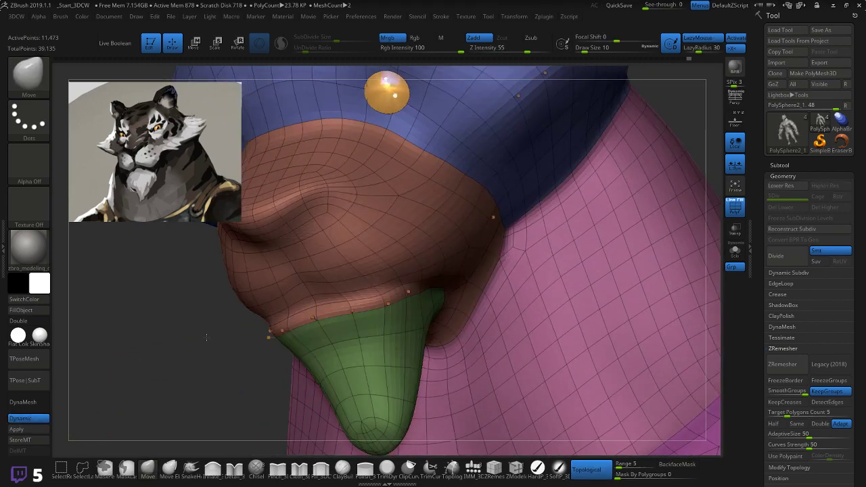
{"action": "left_click_drag", "start_coordinate": [206, 337], "coordinate": [172, 334]}
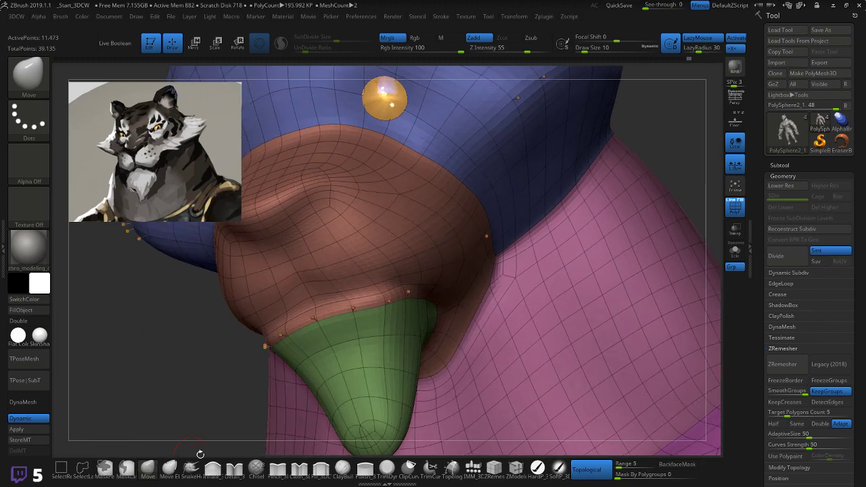
{"action": "left_click", "coordinate": [277, 468]}
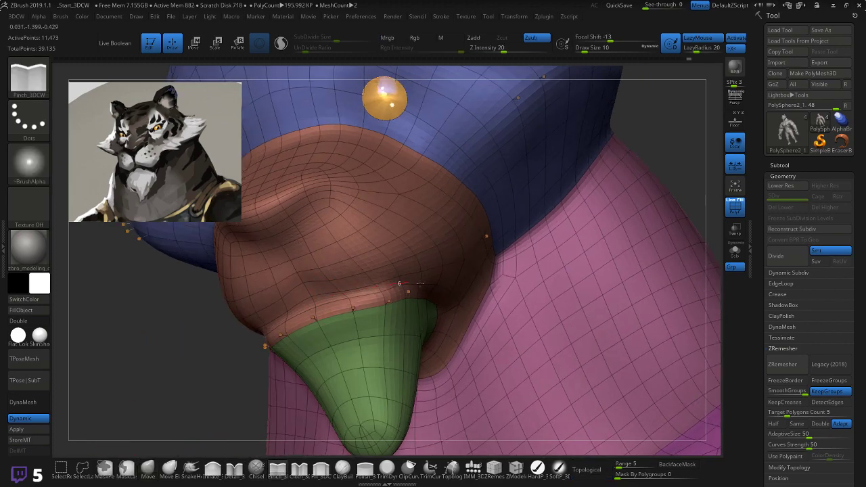
{"action": "left_click_drag", "start_coordinate": [375, 291], "coordinate": [416, 289]}
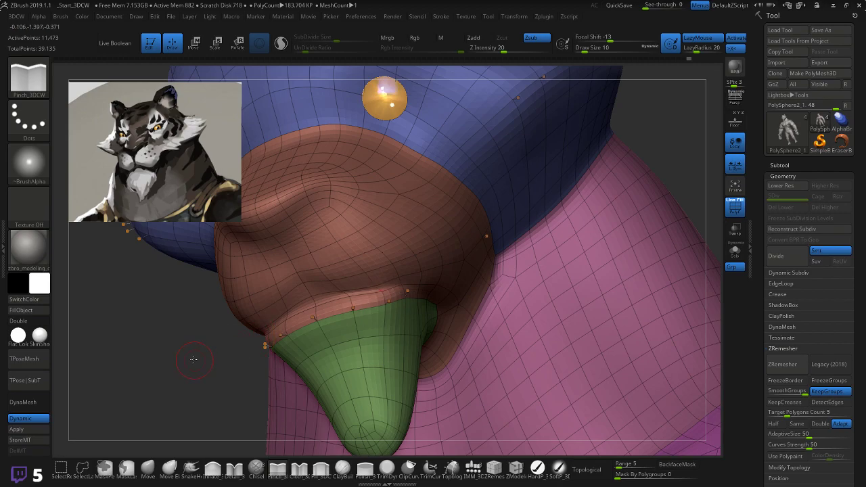
{"action": "left_click_drag", "start_coordinate": [193, 359], "coordinate": [170, 349]}
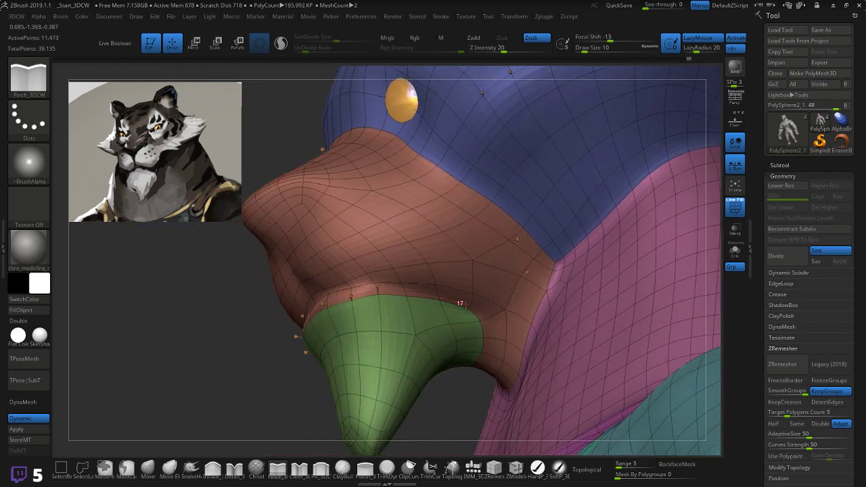
{"action": "mouse_move", "coordinate": [240, 359]}
{"action": "left_mouse_down"}
{"action": "mouse_move", "coordinate": [301, 357]}
{"action": "mouse_move", "coordinate": [248, 357]}
{"action": "left_mouse_up"}
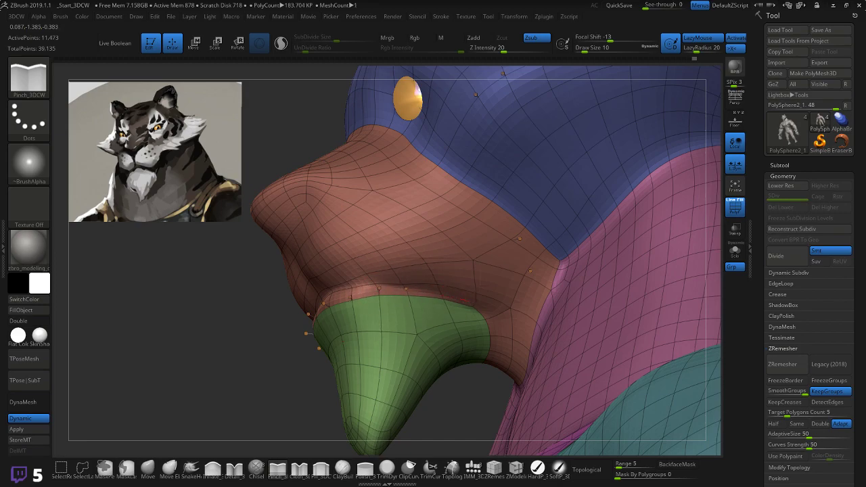
{"action": "left_click_drag", "start_coordinate": [244, 362], "coordinate": [251, 363]}
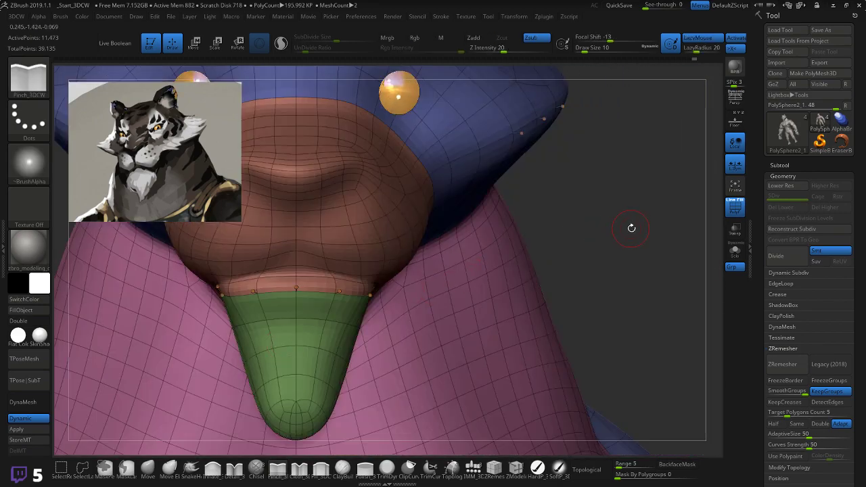
{"action": "mouse_move", "coordinate": [626, 228]}
{"action": "left_mouse_down", "text": "alt"}
{"action": "mouse_move", "coordinate": [539, 221]}
{"action": "mouse_move", "coordinate": [622, 243]}
{"action": "mouse_move", "coordinate": [617, 218]}
{"action": "left_mouse_up", "text": "alt"}
{"action": "key", "text": "shift+f"}
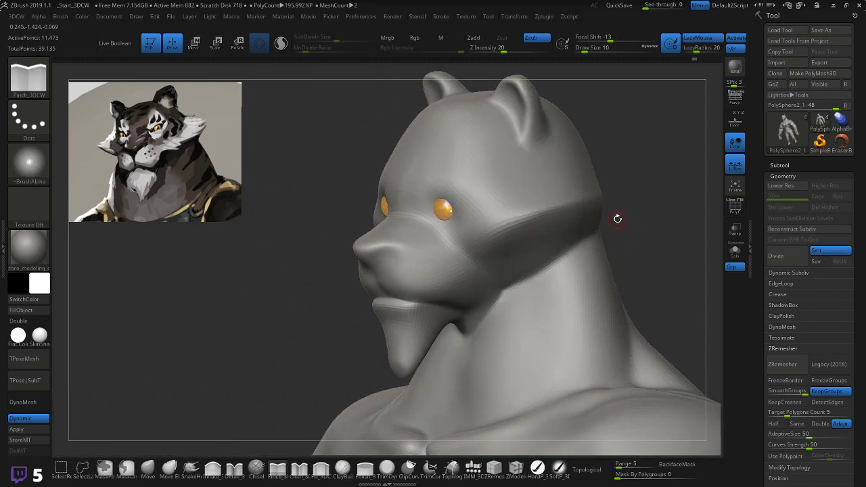
- Pull the middle of the lower lip up into the muzzle cleft with the Move brush at draw size 22
{"action": "left_click", "coordinate": [147, 467]}
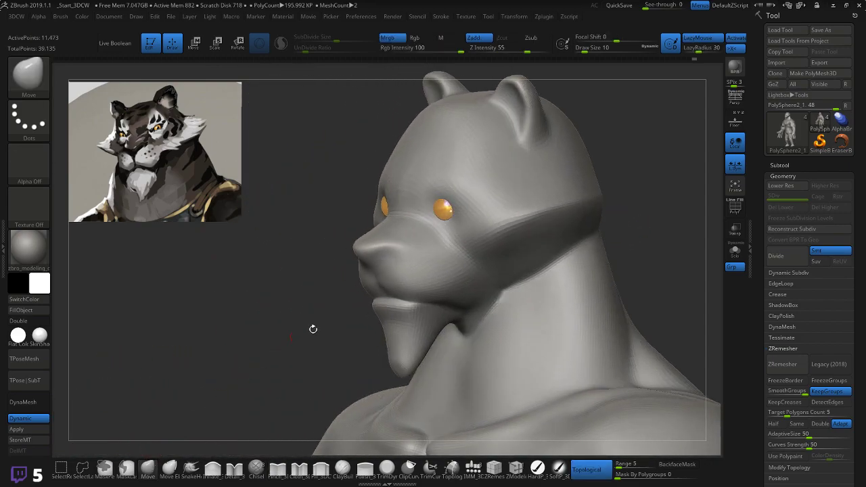
{"action": "left_click_drag", "start_coordinate": [332, 325], "coordinate": [378, 320]}
{"action": "mouse_move", "coordinate": [542, 240]}
{"action": "left_mouse_down", "text": "alt"}
{"action": "mouse_move", "coordinate": [573, 253]}
{"action": "mouse_move", "coordinate": [424, 255]}
{"action": "left_mouse_up", "text": "alt"}
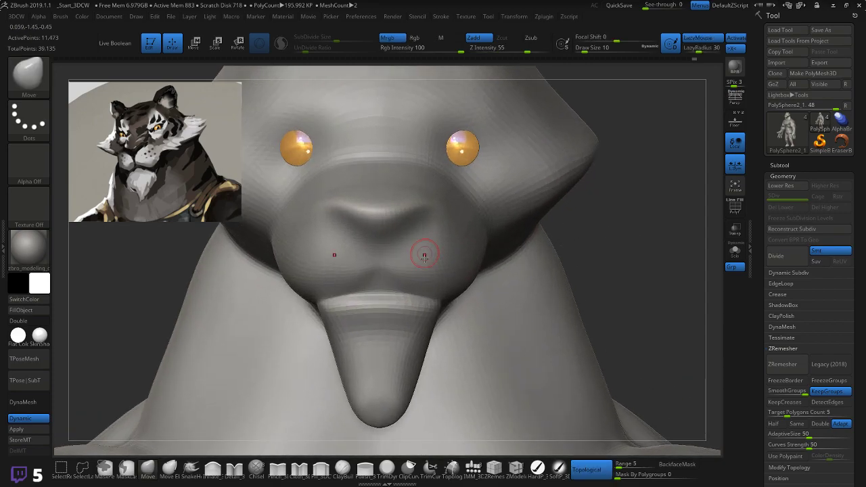
{"action": "left_click_drag", "start_coordinate": [377, 308], "coordinate": [374, 288]}
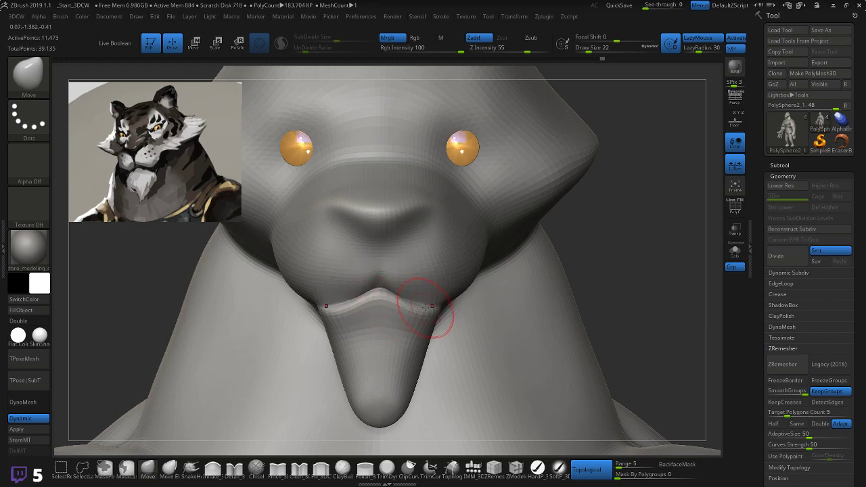
- Sharpen the curved lower lip edge and the mouth line along the side of the muzzle with the Pinch_3DCW brush
{"action": "left_click", "coordinate": [234, 468]}
{"action": "left_click", "coordinate": [277, 468]}
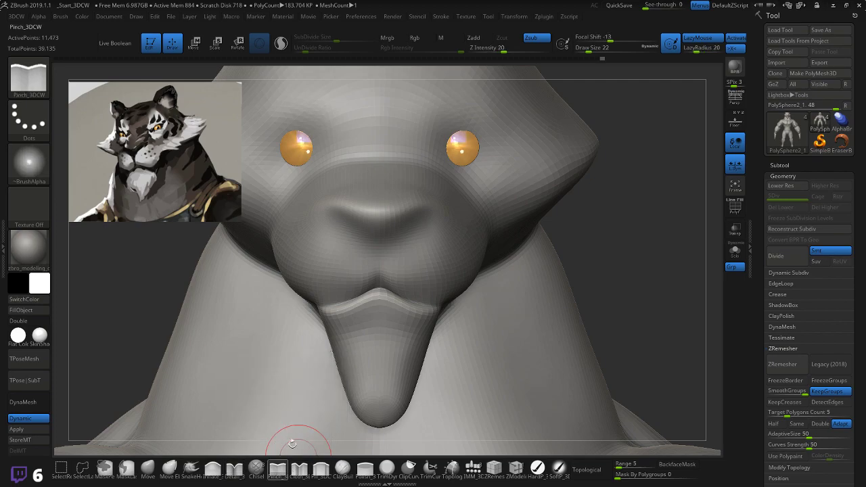
{"action": "left_click_drag", "start_coordinate": [398, 294], "coordinate": [435, 308]}
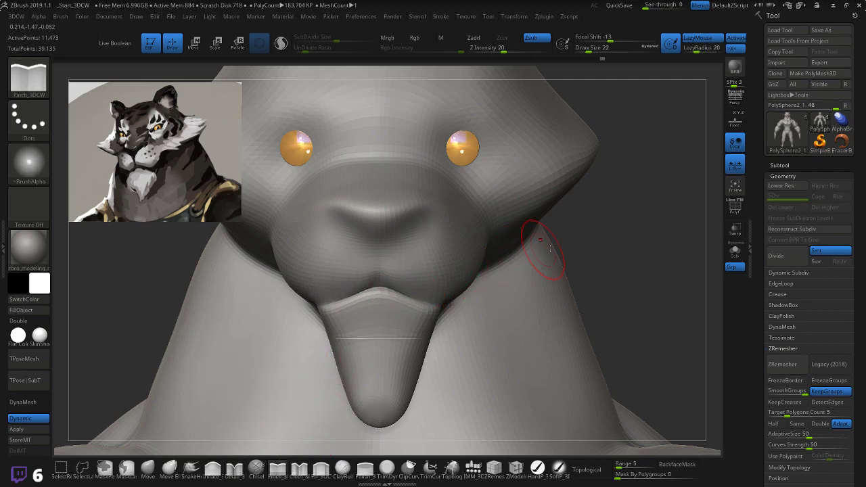
{"action": "left_click_drag", "start_coordinate": [601, 261], "coordinate": [514, 287]}
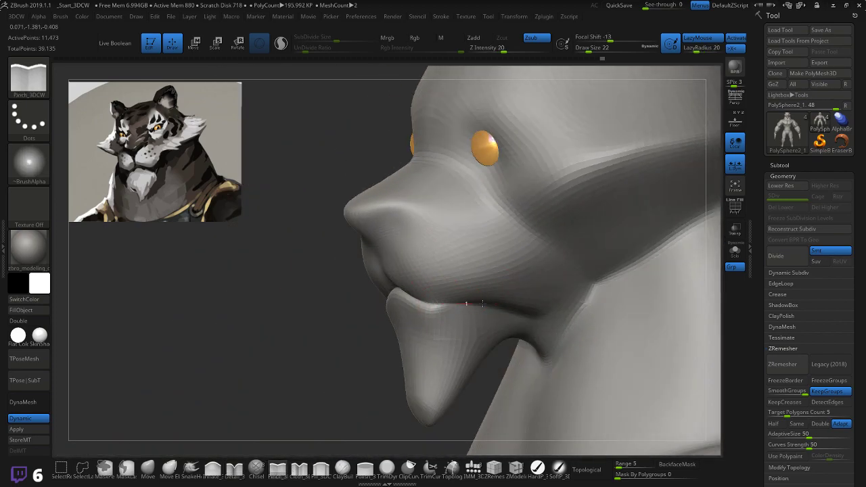
{"action": "mouse_move", "coordinate": [357, 357]}
{"action": "right_mouse_down"}
{"action": "mouse_move", "coordinate": [361, 317]}
{"action": "mouse_move", "coordinate": [570, 195]}
{"action": "mouse_move", "coordinate": [667, 171]}
{"action": "mouse_move", "coordinate": [663, 187]}
{"action": "mouse_move", "coordinate": [686, 192]}
{"action": "right_mouse_up"}
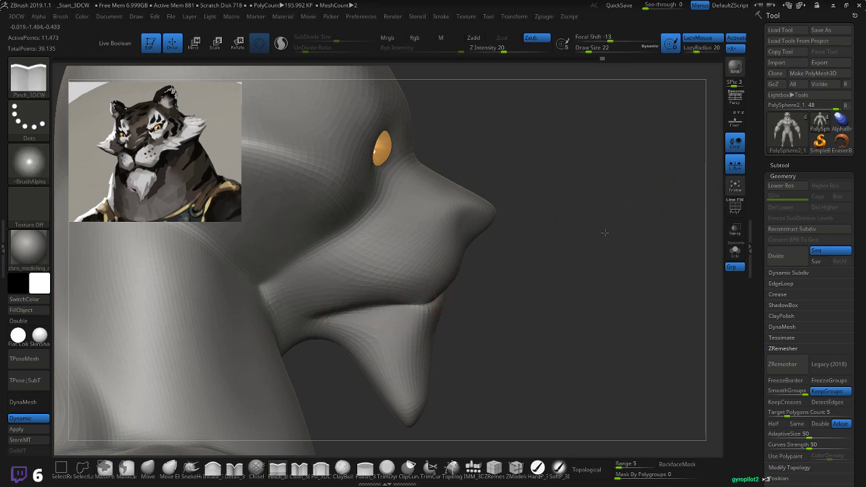
- Pinch the upper edge of the nose into a crisper line across the front of the muzzle
{"action": "mouse_move", "coordinate": [605, 233]}
{"action": "left_mouse_down"}
{"action": "mouse_move", "coordinate": [529, 264]}
{"action": "mouse_move", "coordinate": [497, 266]}
{"action": "left_mouse_up"}
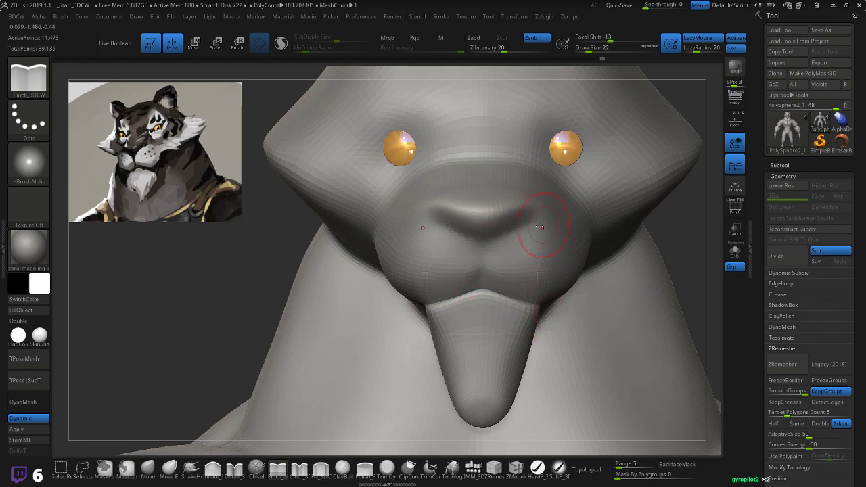
{"action": "mouse_move", "coordinate": [699, 239]}
{"action": "left_mouse_down"}
{"action": "mouse_move", "coordinate": [650, 245]}
{"action": "mouse_move", "coordinate": [609, 274]}
{"action": "left_mouse_up"}
{"action": "left_click_drag", "start_coordinate": [480, 218], "coordinate": [434, 200]}
{"action": "left_click_drag", "start_coordinate": [381, 237], "coordinate": [473, 203]}
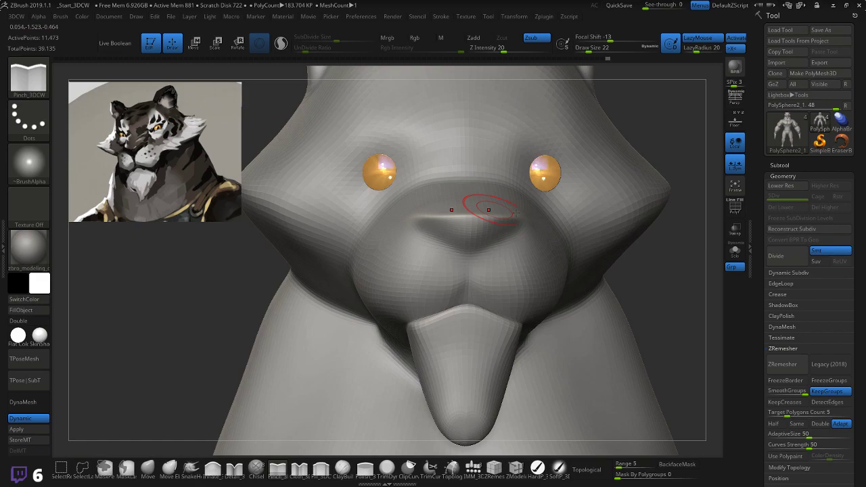
{"action": "mouse_move", "coordinate": [683, 286]}
{"action": "left_mouse_down"}
{"action": "mouse_move", "coordinate": [659, 290]}
{"action": "mouse_move", "coordinate": [673, 303]}
{"action": "mouse_move", "coordinate": [689, 292]}
{"action": "left_mouse_up"}
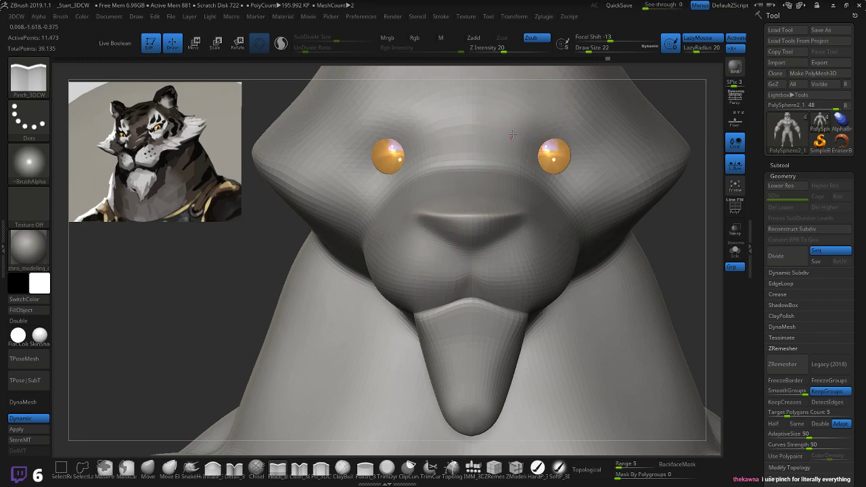
- Test Pinch strokes on the brow above the eyes and around the muzzle bridge, undoing and redoing to compare
{"action": "left_click_drag", "start_coordinate": [666, 94], "coordinate": [629, 141], "text": "alt"}
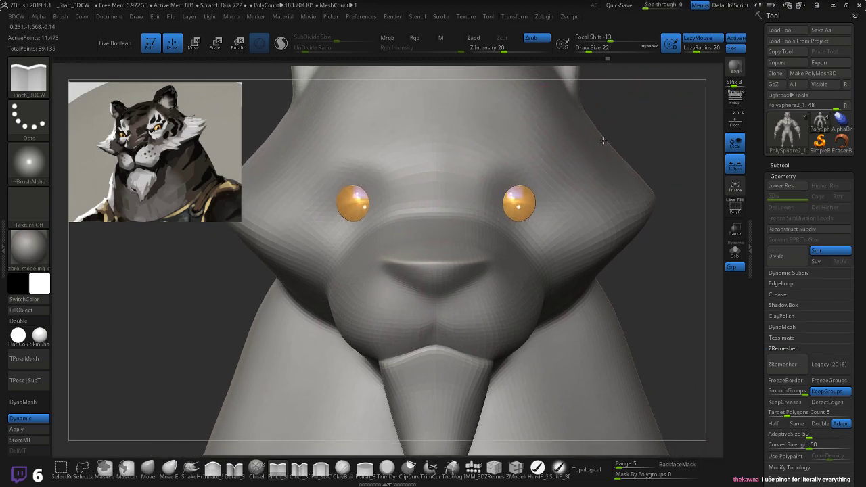
{"action": "left_click_drag", "start_coordinate": [468, 188], "coordinate": [468, 191]}
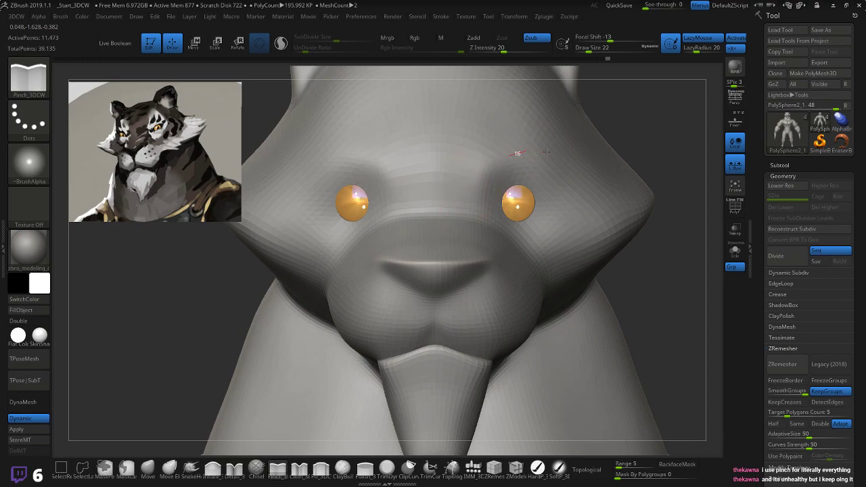
{"action": "key", "text": "ctrl+z"}
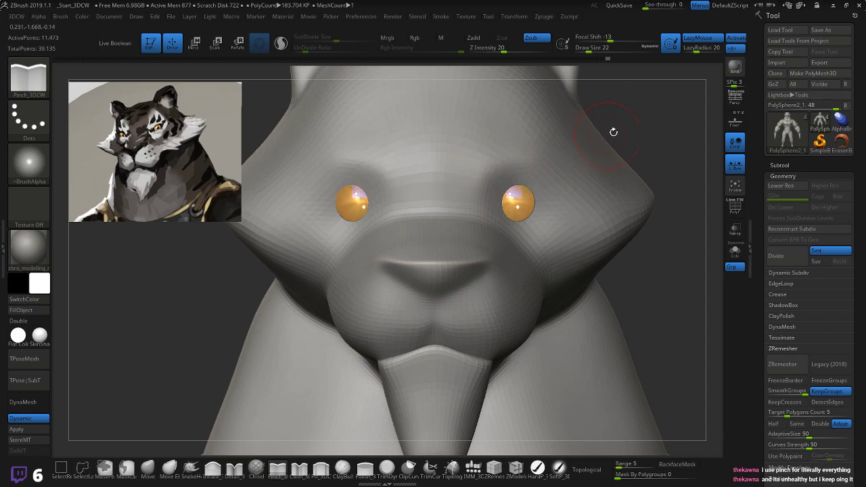
{"action": "left_click_drag", "start_coordinate": [613, 132], "coordinate": [603, 120]}
{"action": "left_click_drag", "start_coordinate": [290, 246], "coordinate": [353, 279]}
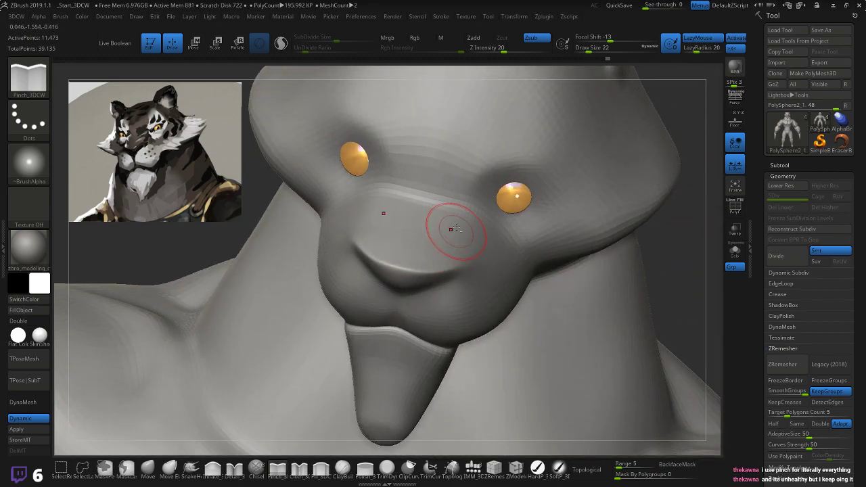
{"action": "key", "text": "ctrl+z"}
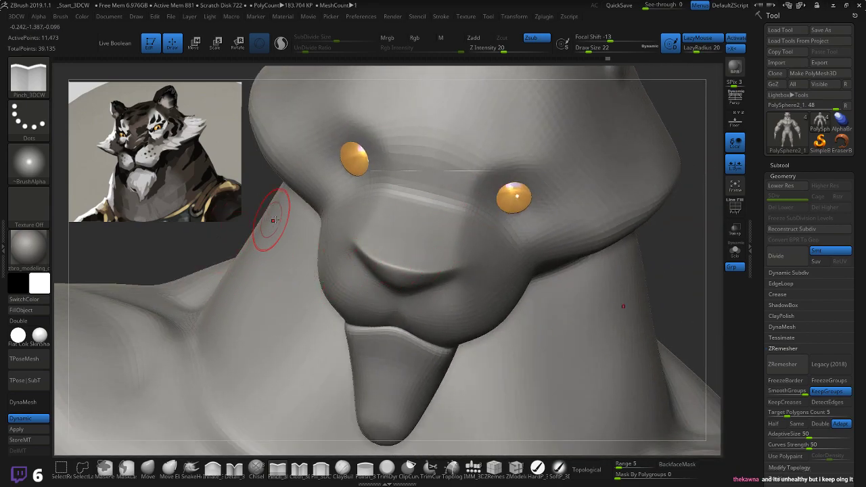
{"action": "key", "text": "ctrl+shift+z"}
- Sharpen the pointed cheek ridge running back from the face with the Pinch_3DCW brush
{"action": "left_click_drag", "start_coordinate": [695, 256], "coordinate": [681, 228]}
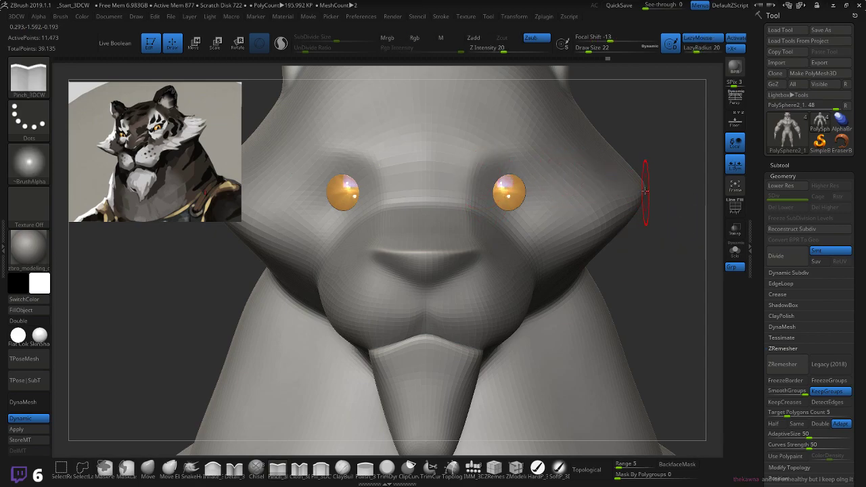
{"action": "left_click_drag", "start_coordinate": [662, 222], "coordinate": [654, 209]}
{"action": "right_click_drag", "start_coordinate": [610, 211], "coordinate": [644, 189]}
{"action": "mouse_move", "coordinate": [548, 226]}
{"action": "right_mouse_down"}
{"action": "mouse_move", "coordinate": [653, 213]}
{"action": "mouse_move", "coordinate": [623, 203]}
{"action": "mouse_move", "coordinate": [629, 197]}
{"action": "right_mouse_up"}
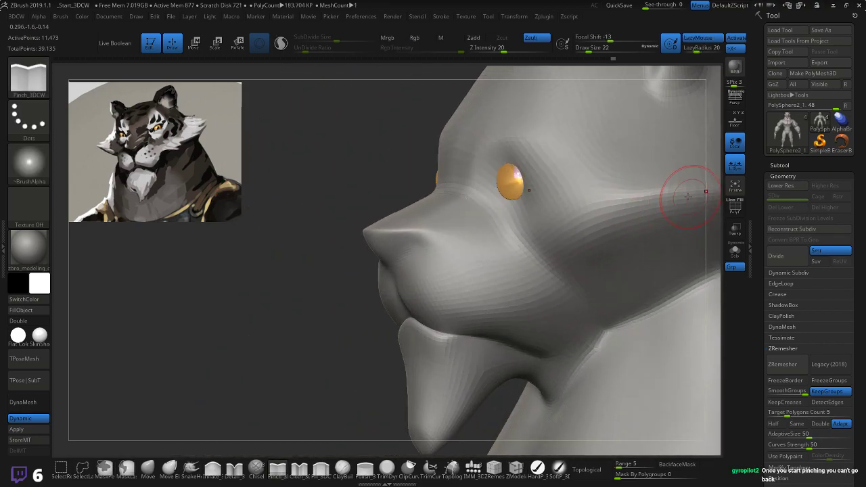
- Sharpen the brow ridge above the eyes and the form beside their outer corners with Pinch_3DCW strokes
{"action": "mouse_move", "coordinate": [305, 291]}
{"action": "left_mouse_down"}
{"action": "mouse_move", "coordinate": [285, 293]}
{"action": "mouse_move", "coordinate": [319, 289]}
{"action": "left_mouse_up"}
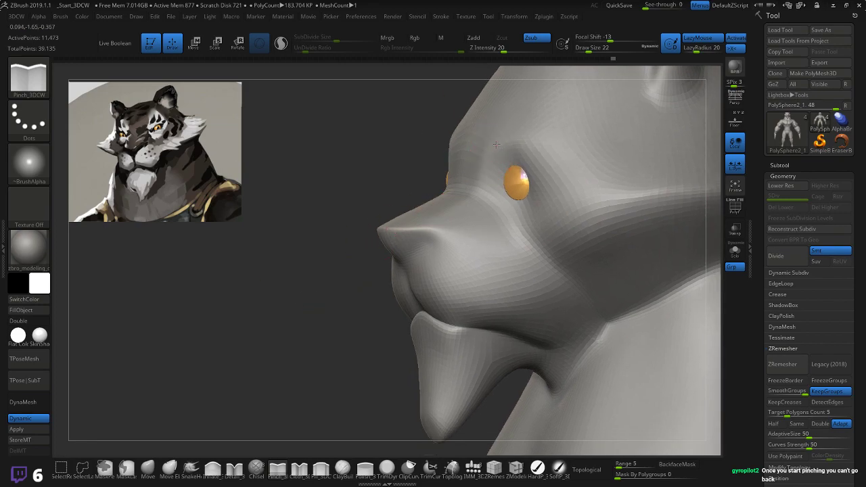
{"action": "left_click_drag", "start_coordinate": [497, 145], "coordinate": [540, 154]}
{"action": "left_click_drag", "start_coordinate": [342, 264], "coordinate": [426, 257]}
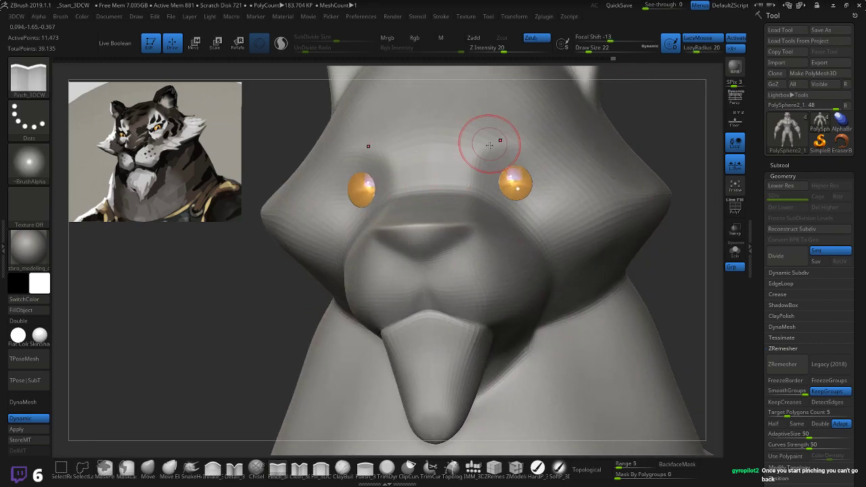
{"action": "left_click_drag", "start_coordinate": [551, 167], "coordinate": [552, 172]}
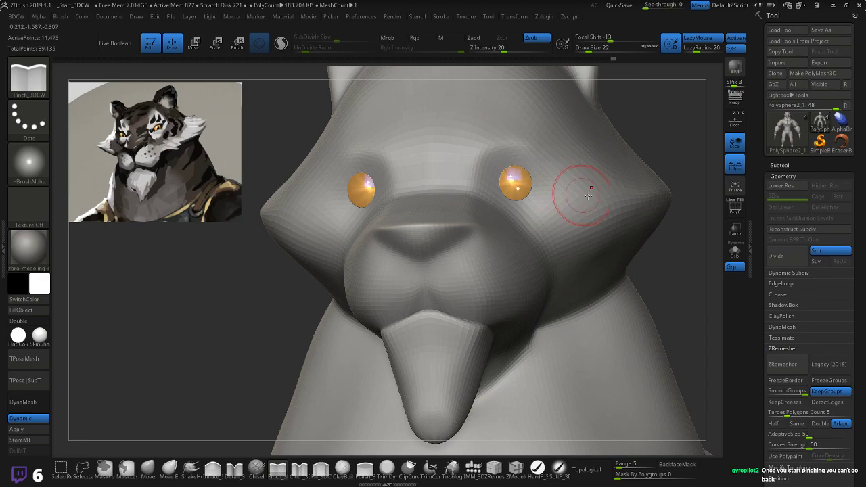
{"action": "mouse_move", "coordinate": [686, 145]}
{"action": "left_mouse_down", "text": "shift"}
{"action": "mouse_move", "coordinate": [663, 160]}
{"action": "mouse_move", "coordinate": [646, 157]}
{"action": "left_mouse_up", "text": "shift"}
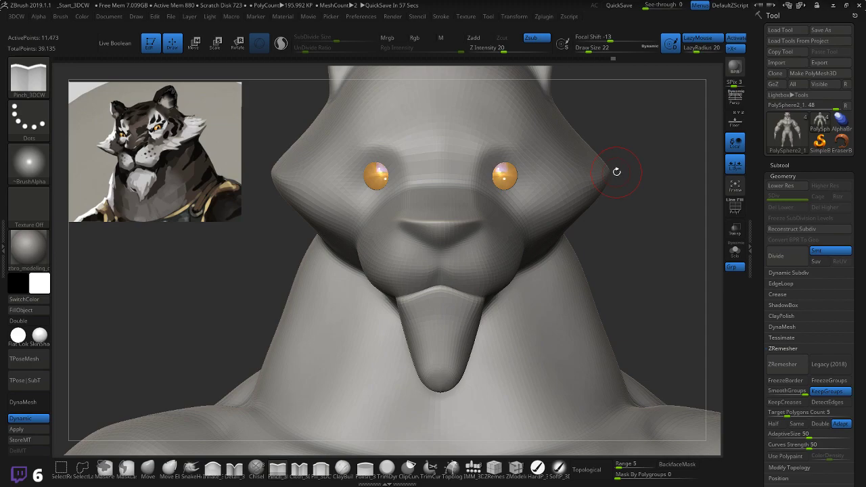
- Pinch the side edge of the chin tuft down towards its tip
{"action": "left_click_drag", "start_coordinate": [670, 242], "coordinate": [575, 255]}
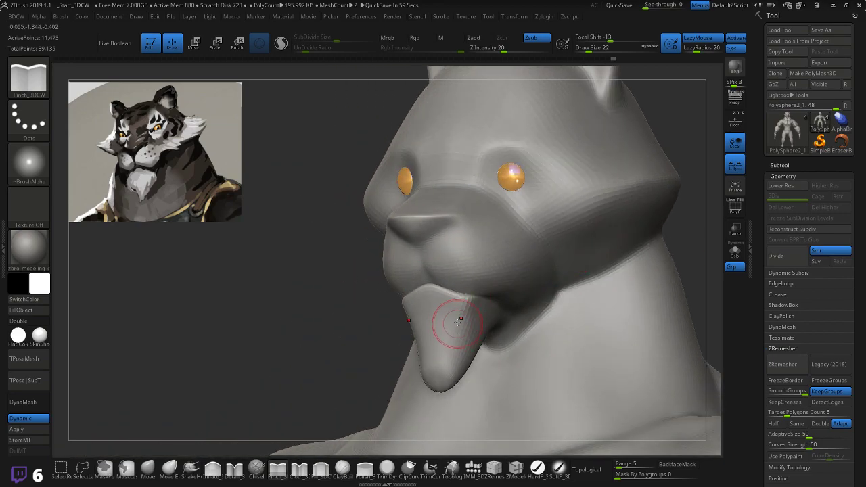
{"action": "left_click_drag", "start_coordinate": [444, 383], "coordinate": [437, 391]}
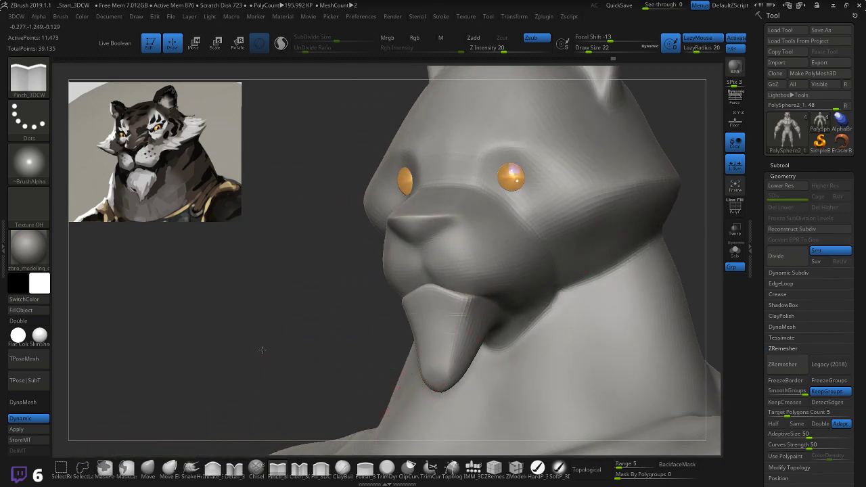
{"action": "left_click_drag", "start_coordinate": [262, 351], "coordinate": [272, 347]}
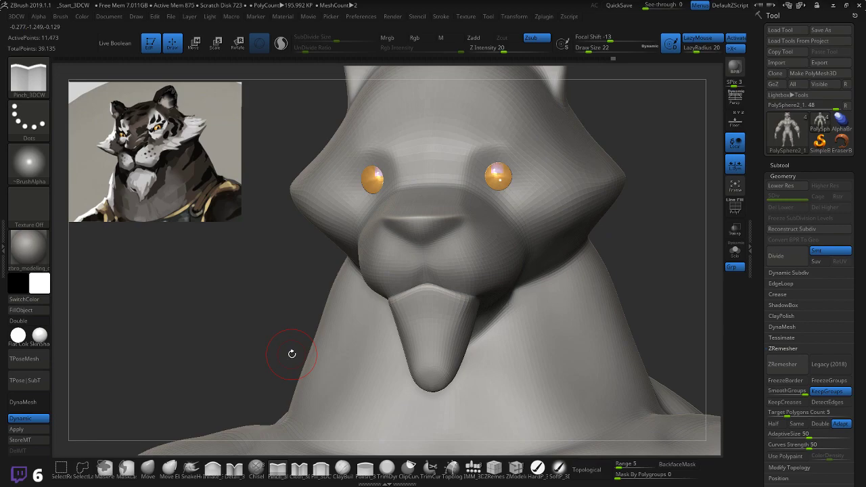
- Pinch the rims and inner folds of the ears into crisper edges
{"action": "left_click_drag", "start_coordinate": [287, 273], "coordinate": [287, 365], "text": "alt"}
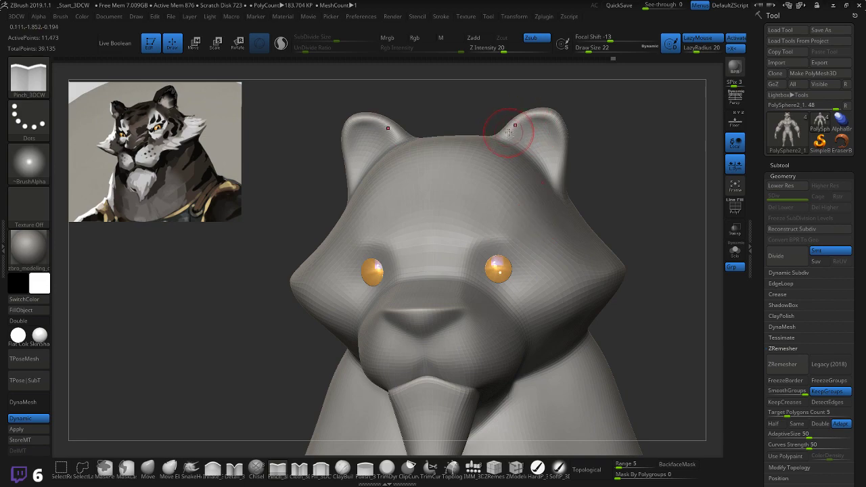
{"action": "mouse_move", "coordinate": [527, 117]}
{"action": "left_mouse_down"}
{"action": "mouse_move", "coordinate": [541, 115]}
{"action": "mouse_move", "coordinate": [555, 129]}
{"action": "mouse_move", "coordinate": [552, 179]}
{"action": "left_mouse_up"}
{"action": "left_click_drag", "start_coordinate": [640, 144], "coordinate": [606, 150]}
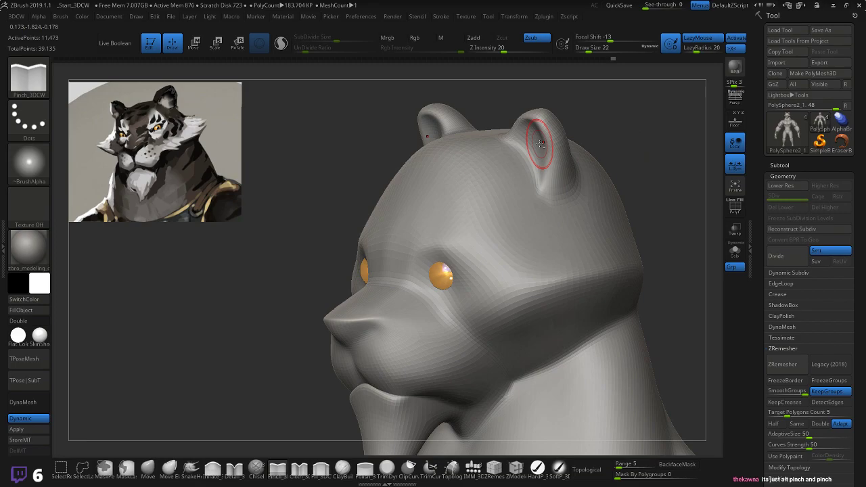
{"action": "left_click_drag", "start_coordinate": [537, 125], "coordinate": [545, 161]}
{"action": "left_click_drag", "start_coordinate": [653, 132], "coordinate": [648, 140]}
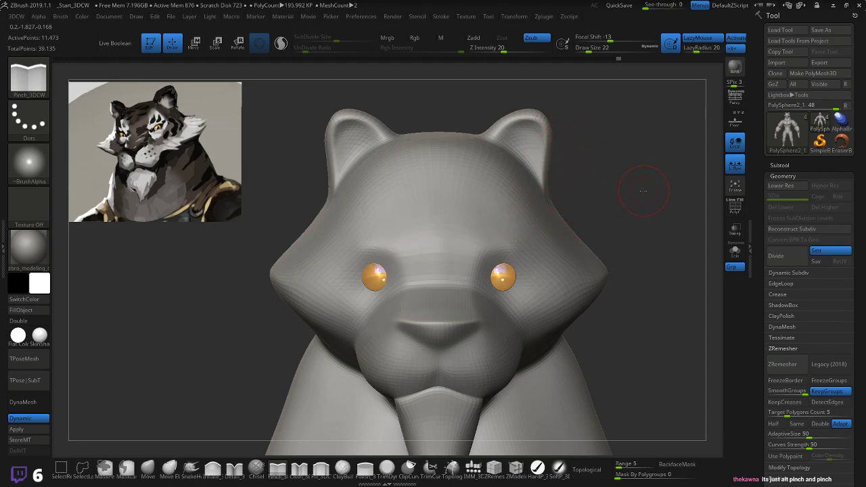
- Examine the head and torso from the front and three-quarter view, comparing the mesh with dynamic subdivision off and on
{"action": "left_click_drag", "start_coordinate": [643, 191], "coordinate": [613, 178], "text": "alt"}
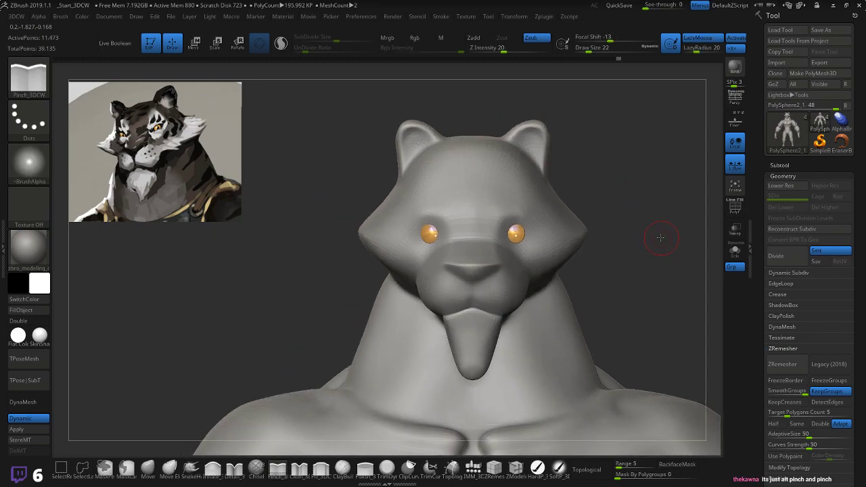
{"action": "mouse_move", "coordinate": [658, 239]}
{"action": "left_mouse_down"}
{"action": "mouse_move", "coordinate": [634, 232]}
{"action": "mouse_move", "coordinate": [659, 206]}
{"action": "mouse_move", "coordinate": [680, 203]}
{"action": "mouse_move", "coordinate": [668, 215]}
{"action": "left_mouse_up"}
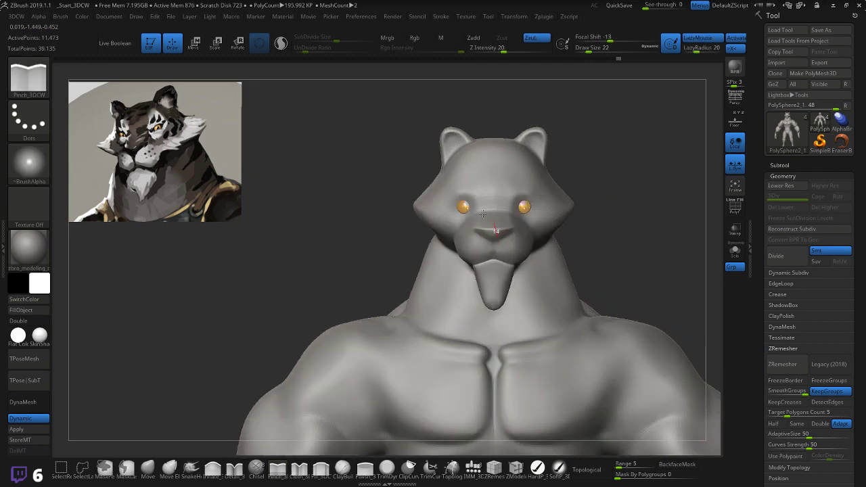
{"action": "left_click_drag", "start_coordinate": [595, 231], "coordinate": [633, 256], "text": "alt"}
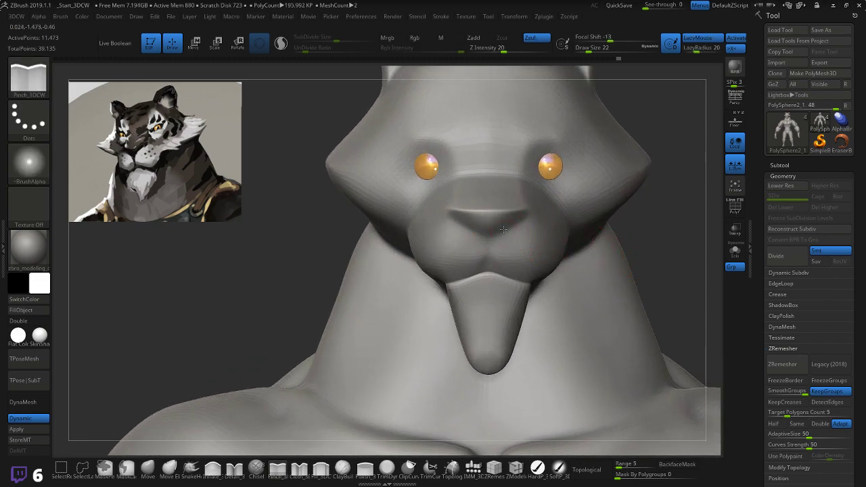
{"action": "left_click_drag", "start_coordinate": [669, 227], "coordinate": [388, 258]}
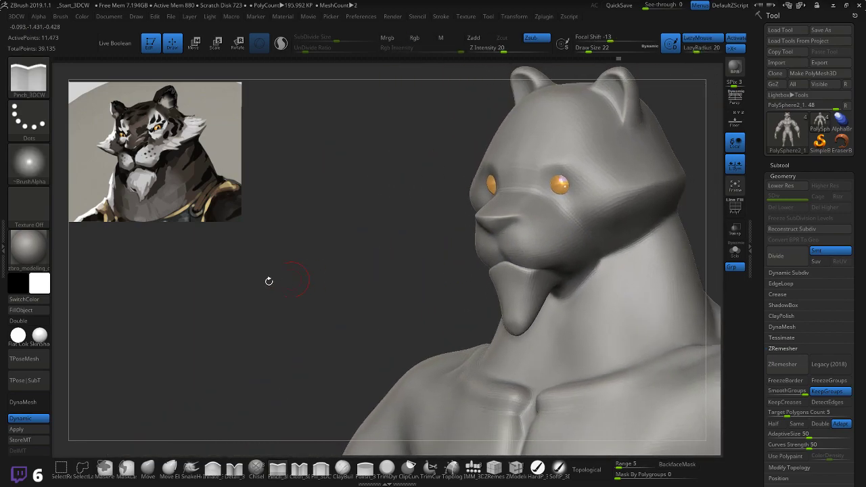
{"action": "left_click", "coordinate": [37, 420]}
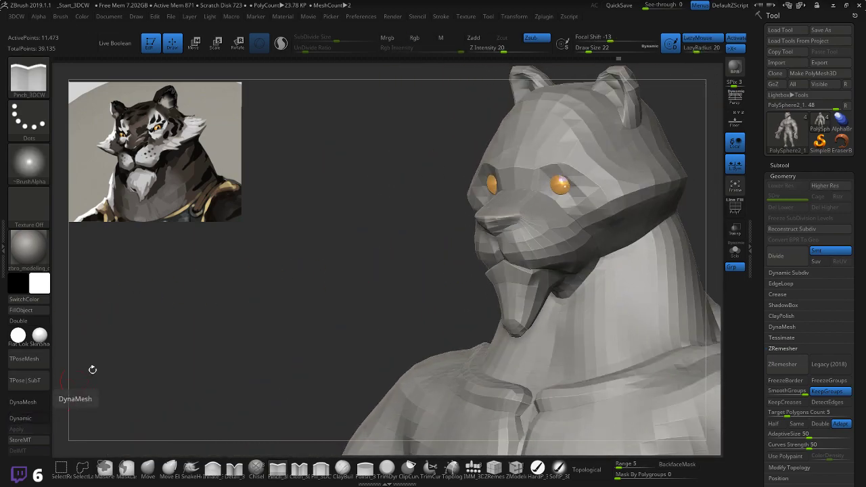
{"action": "left_click_drag", "start_coordinate": [91, 367], "coordinate": [201, 327]}
{"action": "left_click_drag", "start_coordinate": [218, 275], "coordinate": [240, 290], "text": "alt"}
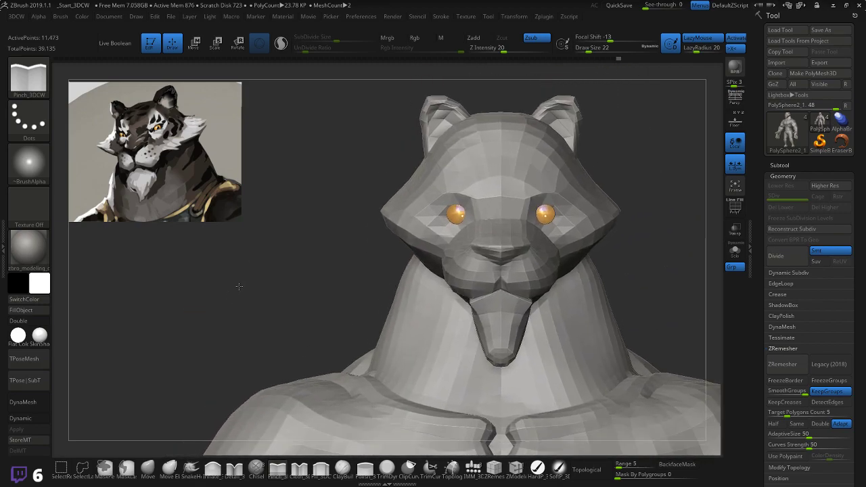
{"action": "left_click", "coordinate": [34, 420]}
{"action": "left_click_drag", "start_coordinate": [222, 329], "coordinate": [230, 251], "text": "alt"}
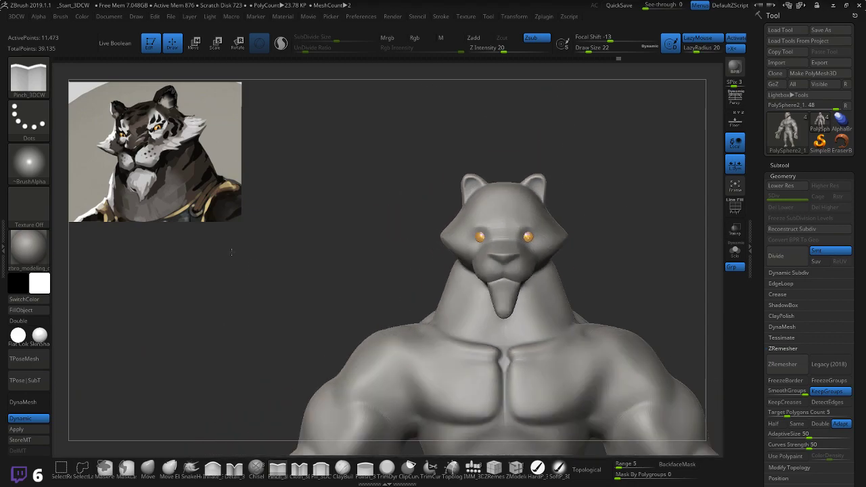
{"action": "left_click_drag", "start_coordinate": [224, 340], "coordinate": [329, 291], "text": "alt"}
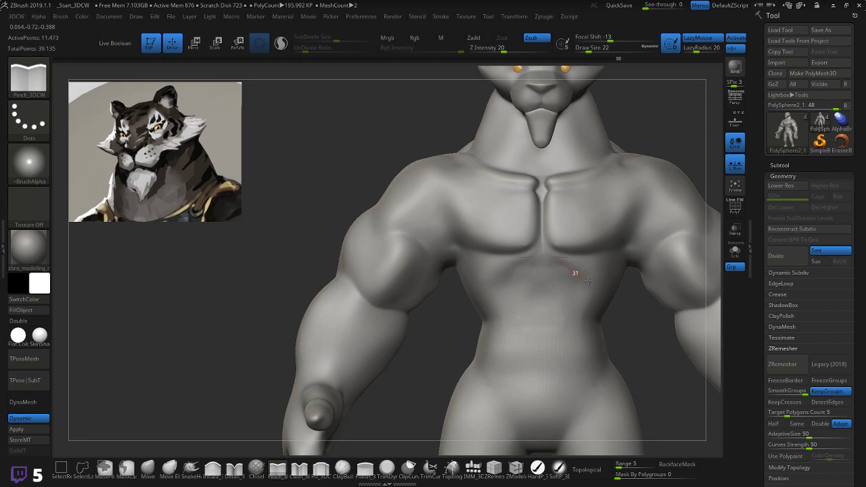
{"action": "left_click_drag", "start_coordinate": [653, 327], "coordinate": [624, 300]}
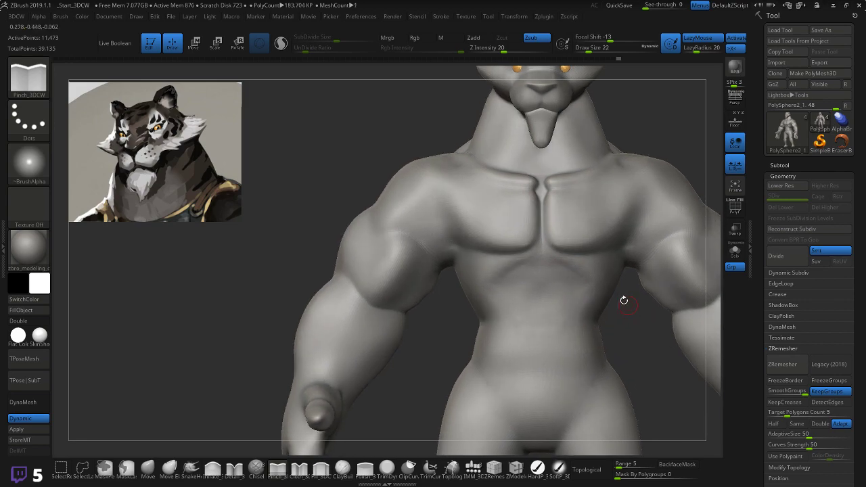
{"action": "key", "text": "shift"}
{"action": "left_click_drag", "start_coordinate": [634, 329], "coordinate": [612, 316], "text": "alt"}
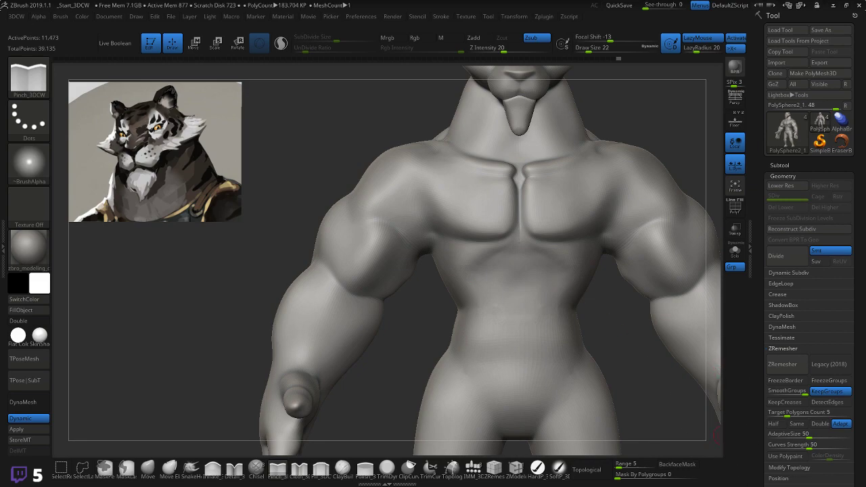
- Open the full-body reference painting m-zm- from the Black Tiger folder, cancelling the accidental crop of Tiger Head.png in Photoshop
{"action": "key", "text": "alt+Tab"}
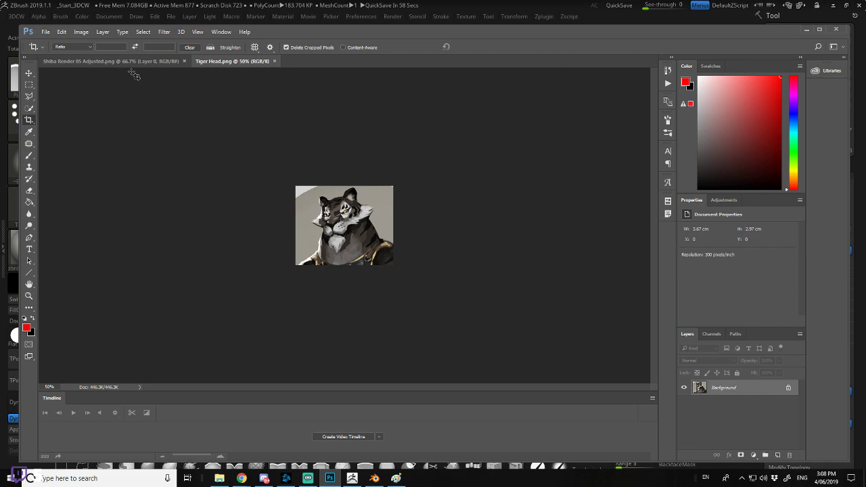
{"action": "left_click", "coordinate": [243, 171]}
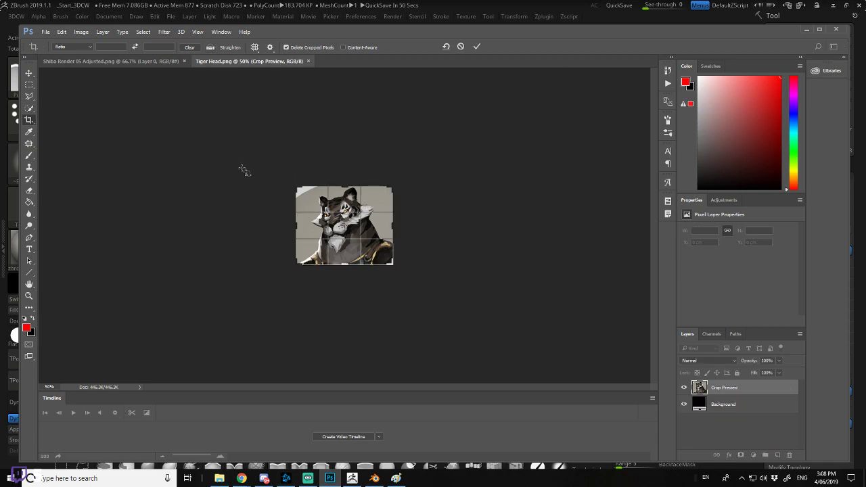
{"action": "left_click", "coordinate": [459, 47]}
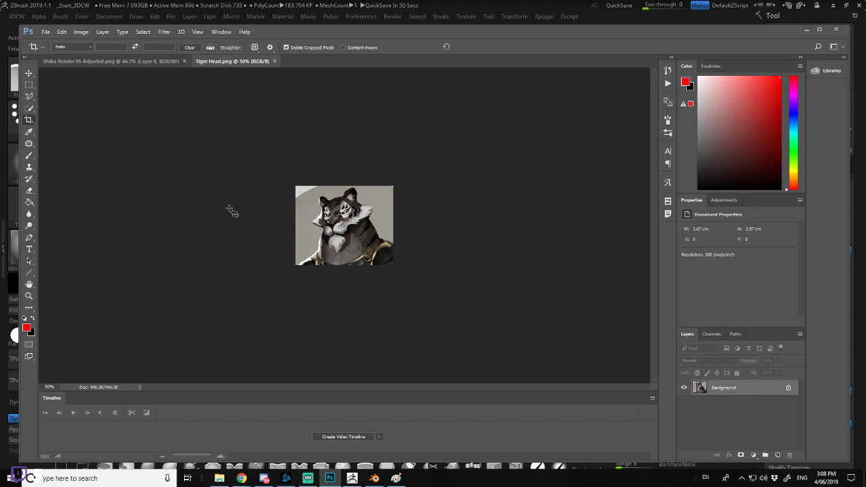
{"action": "left_click", "coordinate": [219, 478]}
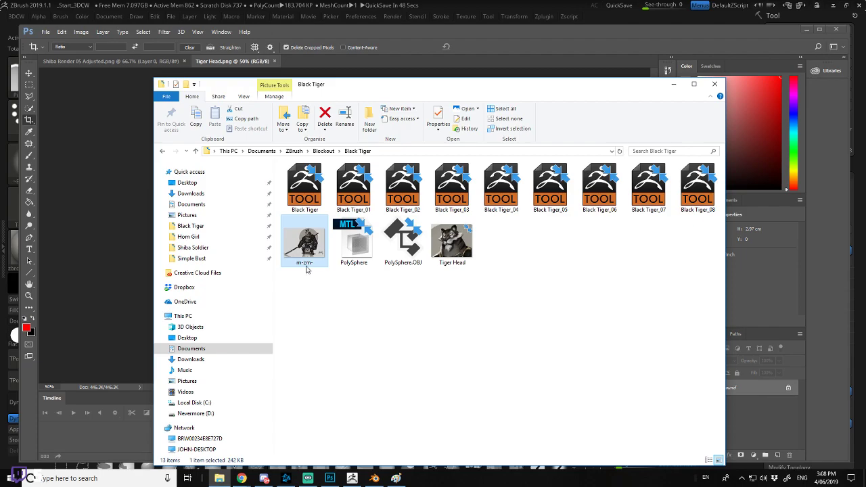
{"action": "double_click", "coordinate": [305, 241]}
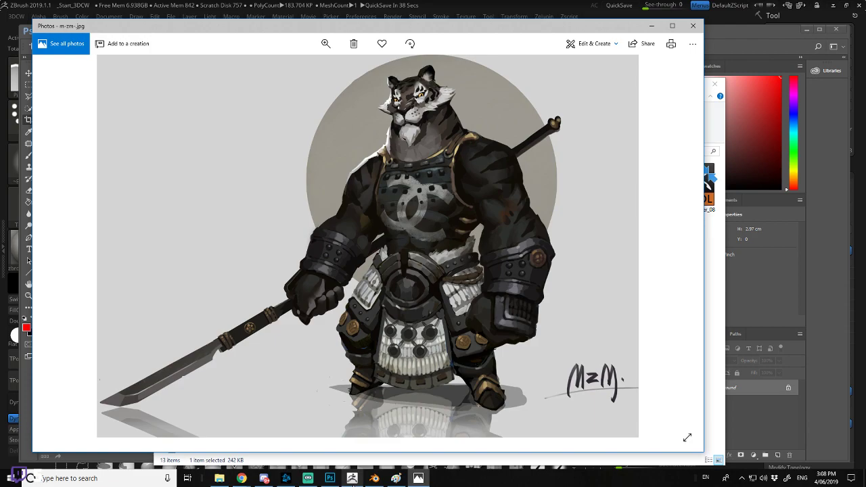
- Switch back to ZBrush and examine the arms and hands from the side, back, below and front with the Move brush ready
{"action": "mouse_move", "coordinate": [353, 481]}
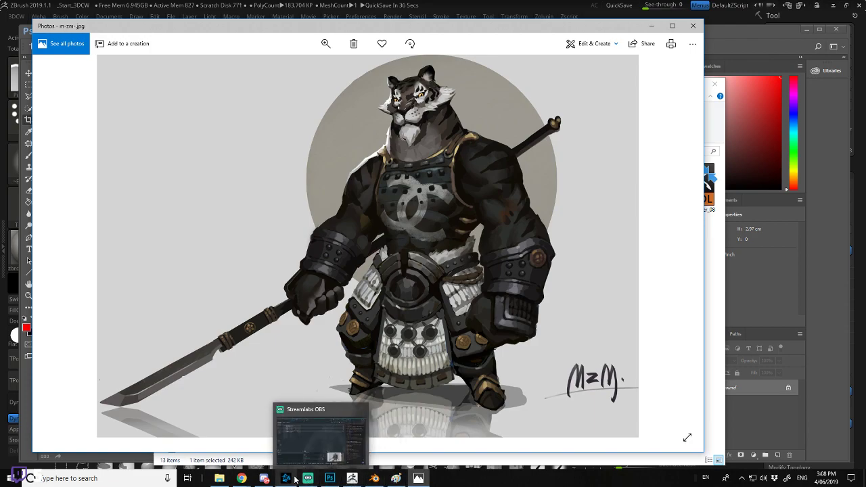
{"action": "left_click", "coordinate": [349, 479]}
{"action": "left_click_drag", "start_coordinate": [366, 371], "coordinate": [542, 371]}
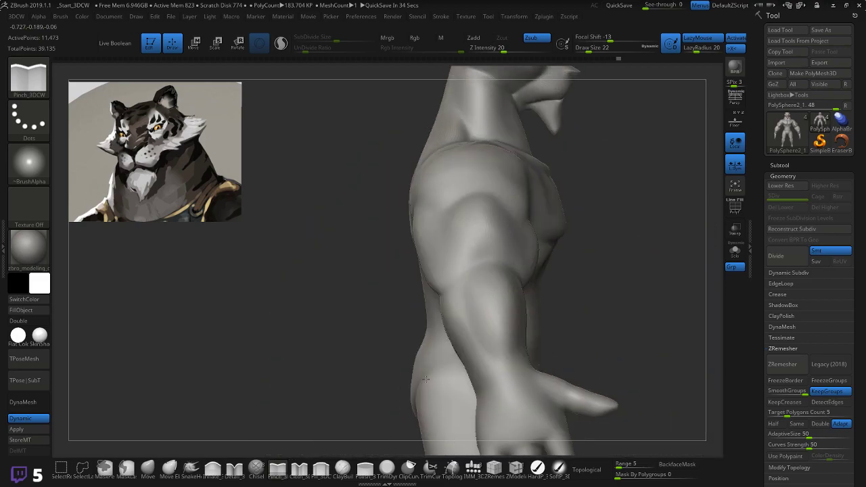
{"action": "left_click_drag", "start_coordinate": [629, 306], "coordinate": [586, 226], "text": "alt"}
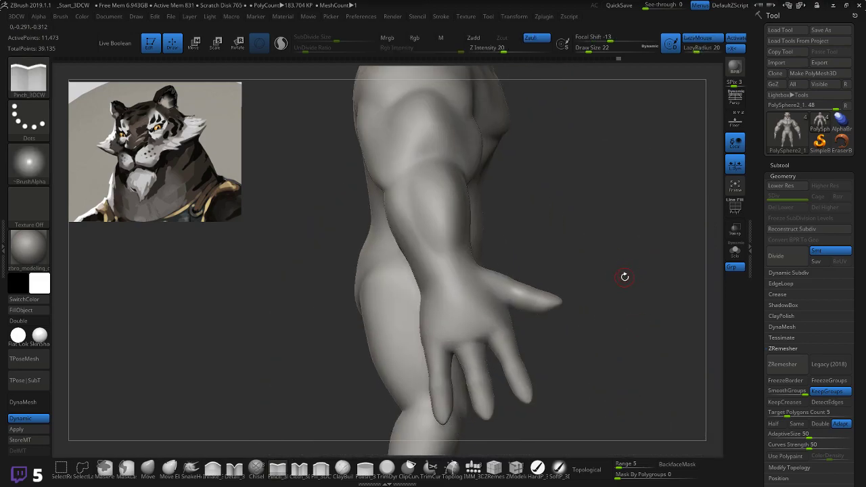
{"action": "mouse_move", "coordinate": [624, 277]}
{"action": "left_mouse_down"}
{"action": "mouse_move", "coordinate": [638, 325]}
{"action": "mouse_move", "coordinate": [652, 271]}
{"action": "mouse_move", "coordinate": [630, 275]}
{"action": "mouse_move", "coordinate": [643, 277]}
{"action": "mouse_move", "coordinate": [637, 282]}
{"action": "left_mouse_up"}
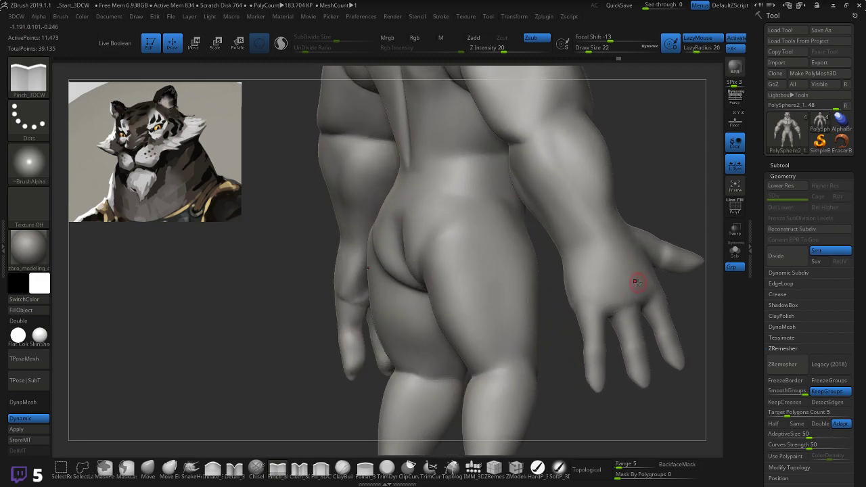
{"action": "left_click", "coordinate": [147, 467]}
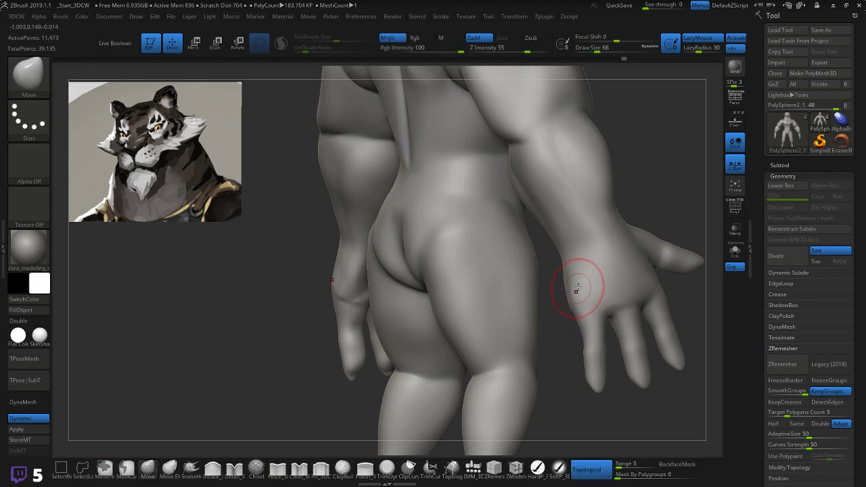
{"action": "mouse_move", "coordinate": [566, 331]}
{"action": "left_mouse_down"}
{"action": "mouse_move", "coordinate": [538, 325]}
{"action": "mouse_move", "coordinate": [526, 306]}
{"action": "mouse_move", "coordinate": [538, 277]}
{"action": "left_mouse_up"}
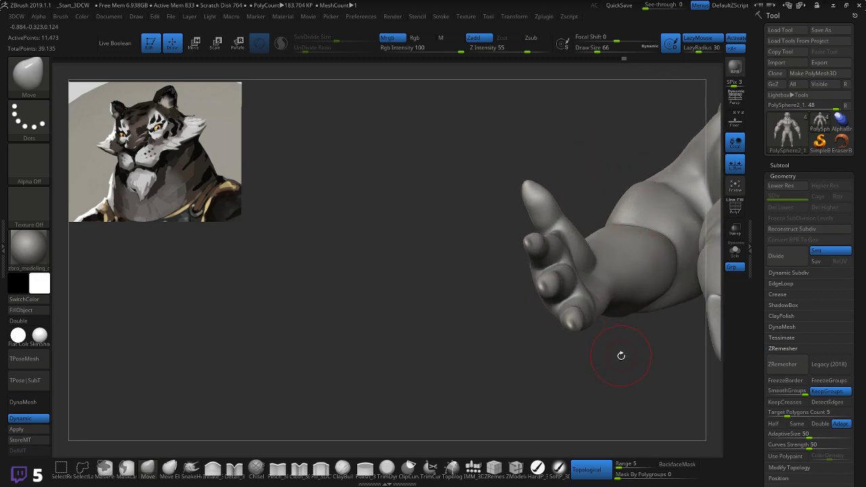
{"action": "mouse_move", "coordinate": [618, 354]}
{"action": "left_mouse_down"}
{"action": "mouse_move", "coordinate": [592, 340]}
{"action": "mouse_move", "coordinate": [604, 322]}
{"action": "mouse_move", "coordinate": [572, 368]}
{"action": "mouse_move", "coordinate": [560, 343]}
{"action": "mouse_move", "coordinate": [519, 349]}
{"action": "mouse_move", "coordinate": [502, 364]}
{"action": "mouse_move", "coordinate": [514, 386]}
{"action": "left_mouse_up"}
{"action": "left_click_drag", "start_coordinate": [648, 334], "coordinate": [535, 313], "text": "alt"}
{"action": "left_click_drag", "start_coordinate": [679, 313], "coordinate": [664, 332]}
{"action": "mouse_move", "coordinate": [513, 381]}
{"action": "left_mouse_down"}
{"action": "mouse_move", "coordinate": [484, 385]}
{"action": "mouse_move", "coordinate": [564, 333]}
{"action": "mouse_move", "coordinate": [583, 310]}
{"action": "mouse_move", "coordinate": [629, 306]}
{"action": "left_mouse_up"}
{"action": "left_click_drag", "start_coordinate": [674, 288], "coordinate": [590, 288], "text": "alt"}
{"action": "left_click_drag", "start_coordinate": [632, 270], "coordinate": [633, 302], "text": "alt"}
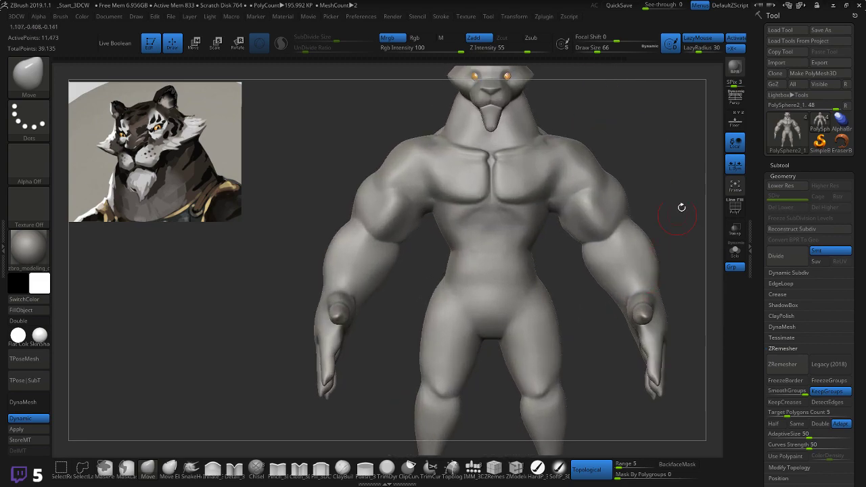
- Switch to the Pinch_3DCW brush and sharpen the collarbones and the lower edges of the pectorals
{"action": "left_click_drag", "start_coordinate": [684, 163], "coordinate": [597, 300], "text": "alt"}
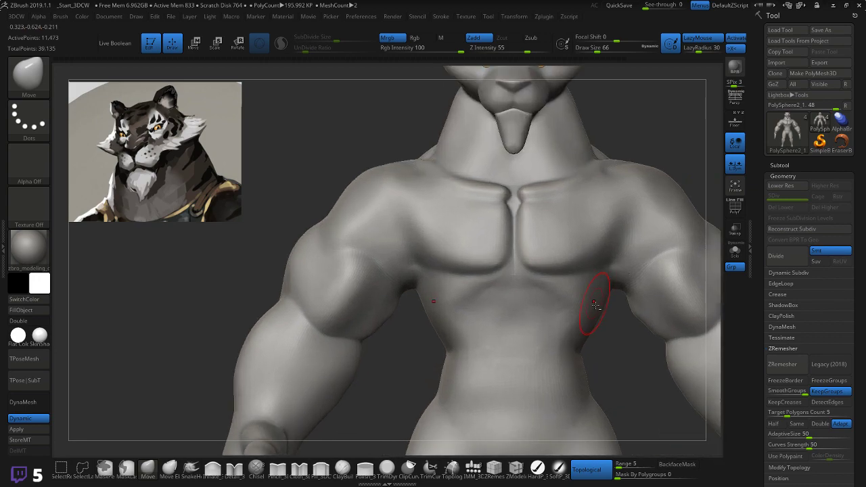
{"action": "left_click_drag", "start_coordinate": [424, 333], "coordinate": [368, 378], "text": "alt"}
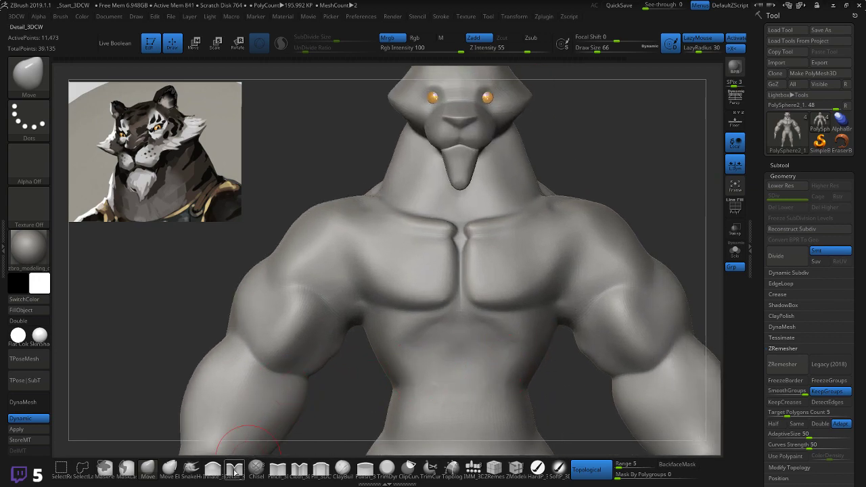
{"action": "left_click", "coordinate": [277, 468]}
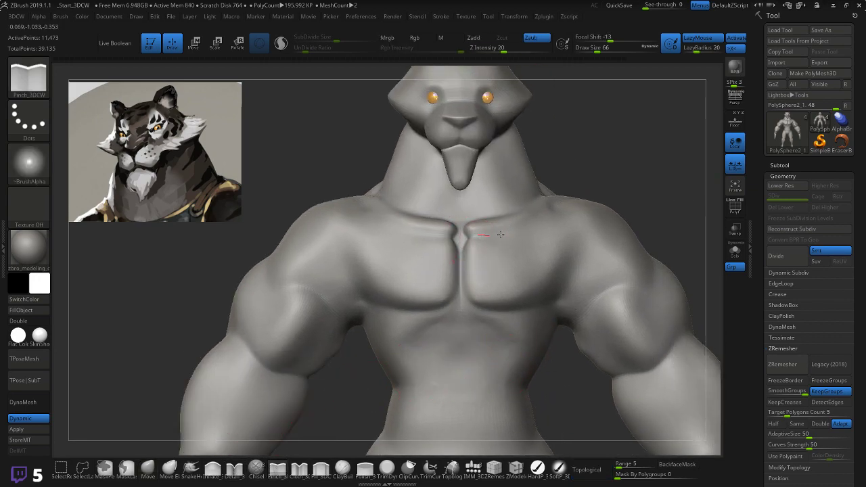
{"action": "mouse_move", "coordinate": [624, 172]}
{"action": "left_mouse_down"}
{"action": "mouse_move", "coordinate": [611, 213]}
{"action": "mouse_move", "coordinate": [570, 197]}
{"action": "left_mouse_up"}
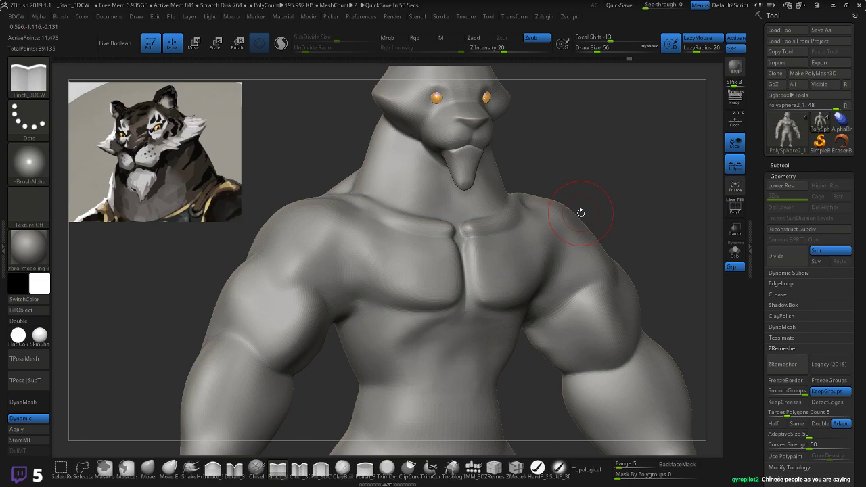
{"action": "left_click_drag", "start_coordinate": [608, 188], "coordinate": [596, 193], "text": "shift"}
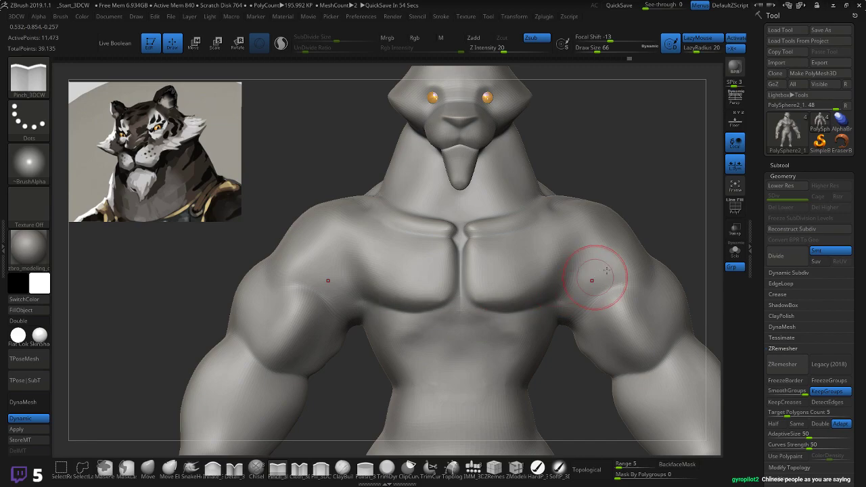
{"action": "mouse_move", "coordinate": [638, 228]}
{"action": "left_mouse_down"}
{"action": "mouse_move", "coordinate": [628, 223]}
{"action": "mouse_move", "coordinate": [659, 224]}
{"action": "left_mouse_up"}
{"action": "left_click_drag", "start_coordinate": [517, 313], "coordinate": [478, 307]}
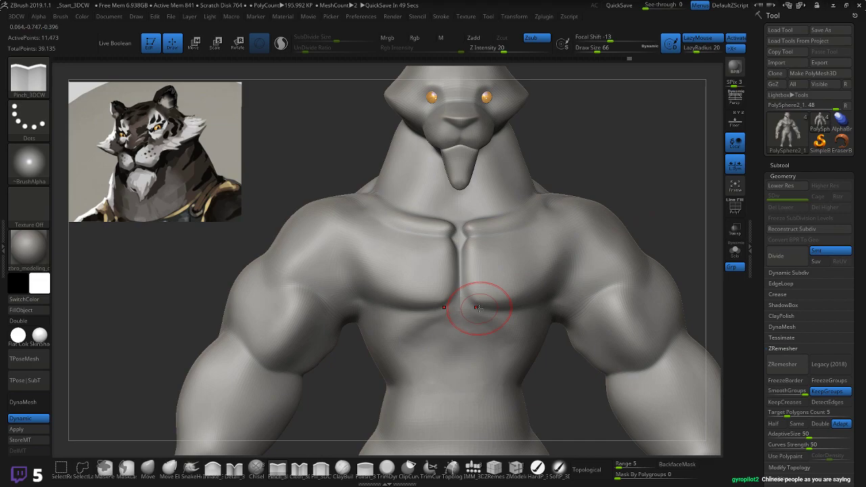
{"action": "left_click_drag", "start_coordinate": [547, 348], "coordinate": [544, 345], "text": "shift"}
{"action": "mouse_move", "coordinate": [472, 306]}
{"action": "left_mouse_down"}
{"action": "mouse_move", "coordinate": [512, 315]}
{"action": "mouse_move", "coordinate": [556, 298]}
{"action": "left_mouse_up"}
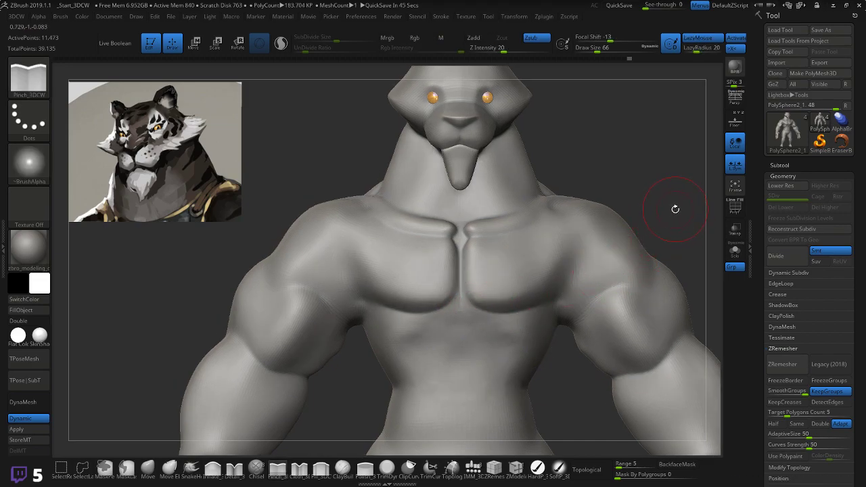
- Smooth the shoulders and pinch the creases of the upper arms, undoing the last stroke
{"action": "mouse_move", "coordinate": [674, 207]}
{"action": "left_mouse_down"}
{"action": "mouse_move", "coordinate": [639, 215]}
{"action": "mouse_move", "coordinate": [480, 344]}
{"action": "left_mouse_up"}
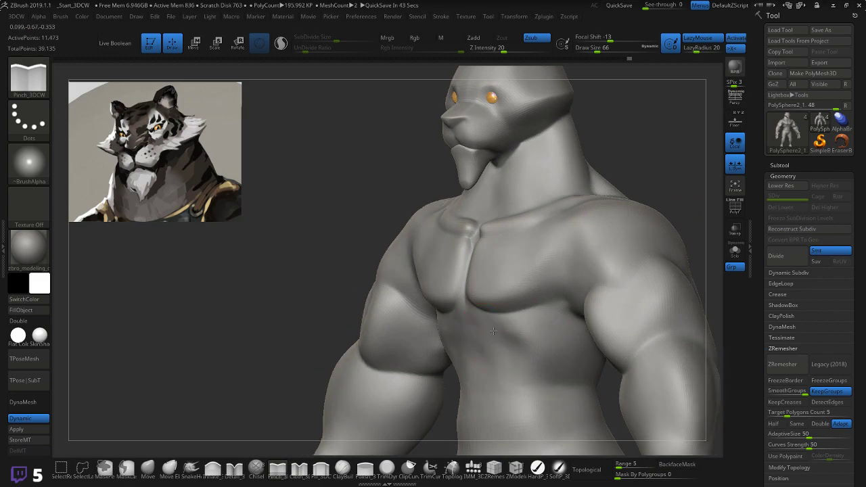
{"action": "left_click_drag", "start_coordinate": [683, 188], "coordinate": [764, 193]}
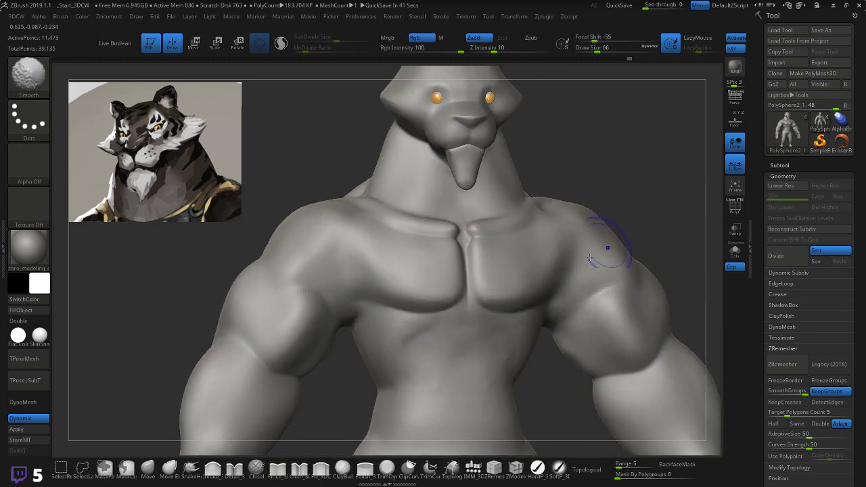
{"action": "left_click_drag", "start_coordinate": [388, 334], "coordinate": [384, 345], "text": "shift"}
{"action": "mouse_move", "coordinate": [664, 215]}
{"action": "left_mouse_down"}
{"action": "mouse_move", "coordinate": [561, 209]}
{"action": "mouse_move", "coordinate": [659, 220]}
{"action": "left_mouse_up"}
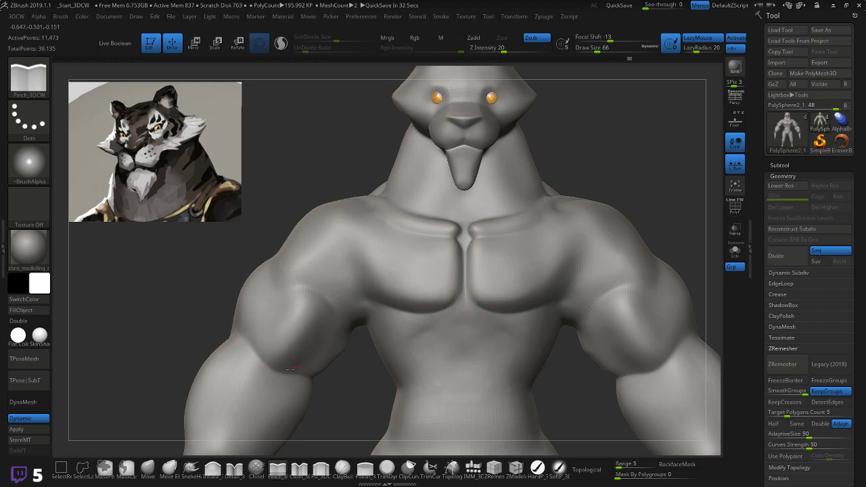
{"action": "left_click_drag", "start_coordinate": [329, 326], "coordinate": [332, 318]}
{"action": "key", "text": "ctrl+z"}
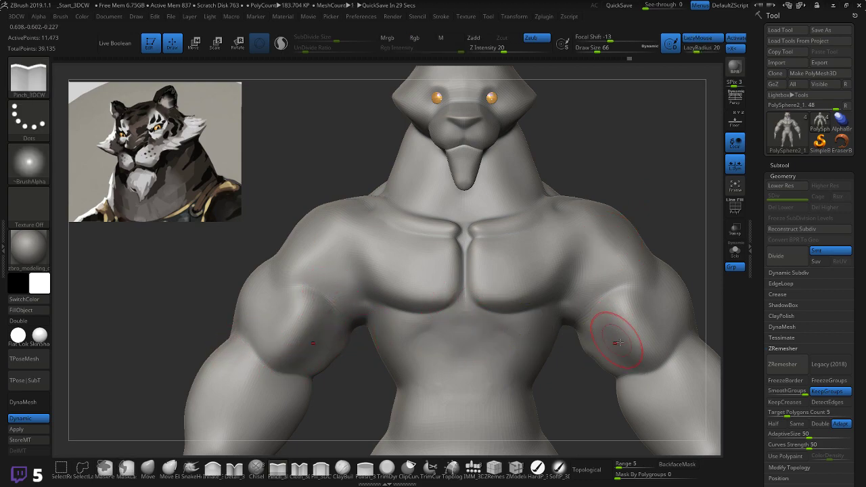
- Define the deltoid and biceps forms with Pinch strokes and soften the inner upper arms with Smooth
{"action": "left_click_drag", "start_coordinate": [554, 384], "coordinate": [461, 325], "text": "alt"}
{"action": "left_click_drag", "start_coordinate": [493, 363], "coordinate": [570, 207]}
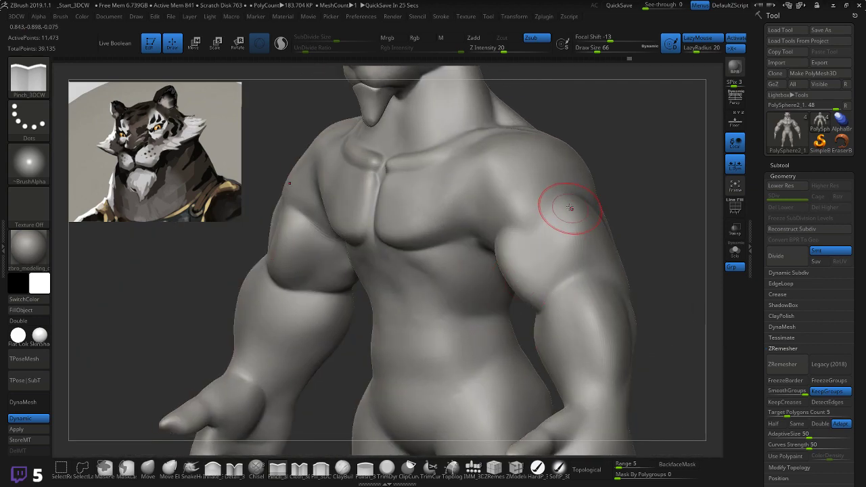
{"action": "left_click_drag", "start_coordinate": [641, 193], "coordinate": [477, 196]}
{"action": "mouse_move", "coordinate": [538, 197]}
{"action": "left_mouse_down"}
{"action": "mouse_move", "coordinate": [556, 201]}
{"action": "mouse_move", "coordinate": [638, 174]}
{"action": "left_mouse_up"}
{"action": "left_click_drag", "start_coordinate": [405, 251], "coordinate": [504, 220]}
{"action": "mouse_move", "coordinate": [611, 172]}
{"action": "left_mouse_down"}
{"action": "mouse_move", "coordinate": [633, 189]}
{"action": "mouse_move", "coordinate": [575, 209]}
{"action": "mouse_move", "coordinate": [464, 284]}
{"action": "left_mouse_up"}
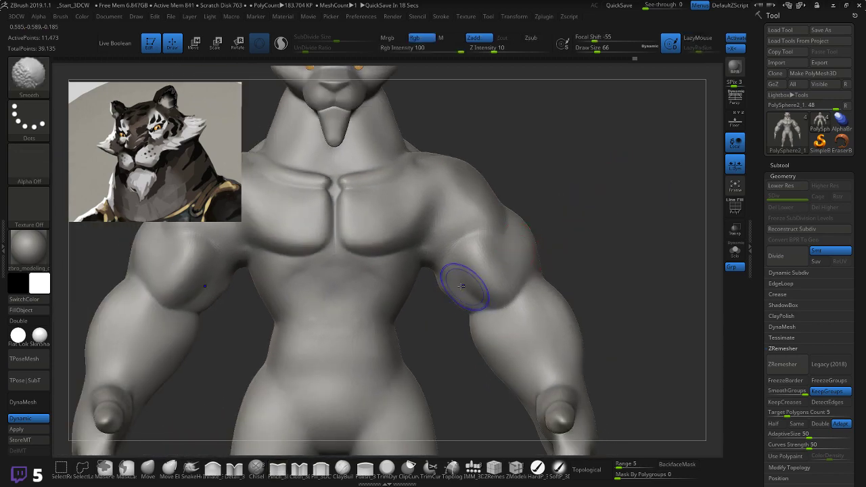
{"action": "mouse_move", "coordinate": [624, 229]}
{"action": "left_mouse_down", "text": "alt"}
{"action": "mouse_move", "coordinate": [578, 221]}
{"action": "mouse_move", "coordinate": [628, 225]}
{"action": "mouse_move", "coordinate": [606, 230]}
{"action": "left_mouse_up", "text": "alt"}
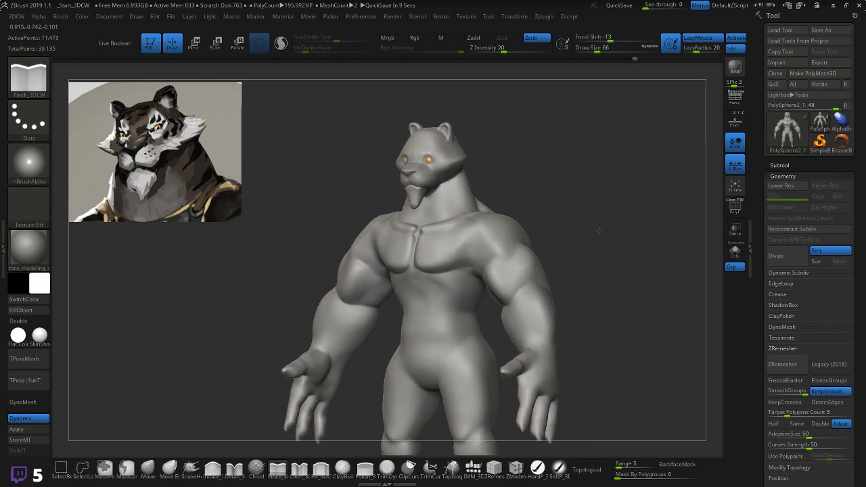
{"action": "mouse_move", "coordinate": [598, 231]}
{"action": "left_mouse_down", "text": "shift"}
{"action": "mouse_move", "coordinate": [618, 228]}
{"action": "mouse_move", "coordinate": [613, 217]}
{"action": "mouse_move", "coordinate": [602, 213]}
{"action": "mouse_move", "coordinate": [581, 233]}
{"action": "mouse_move", "coordinate": [602, 246]}
{"action": "mouse_move", "coordinate": [567, 247]}
{"action": "mouse_move", "coordinate": [600, 260]}
{"action": "left_mouse_up", "text": "shift"}
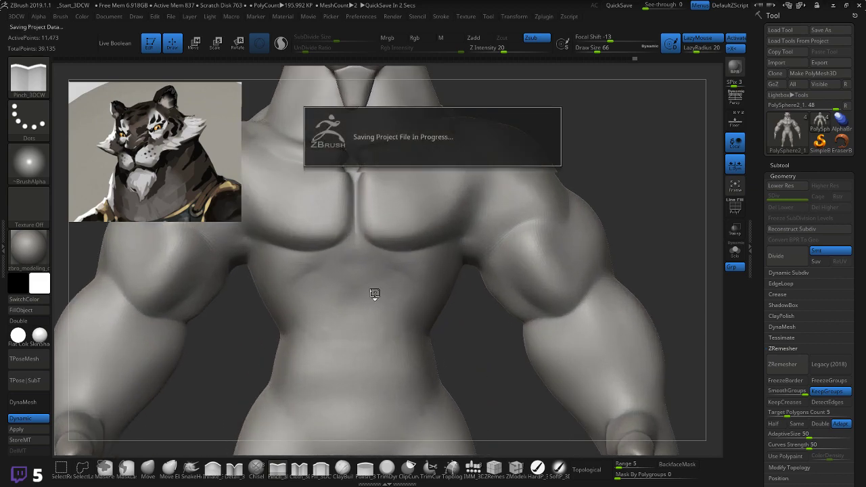
- Pinch the sides of the rib cage and the back muscles beneath the armpits
{"action": "mouse_move", "coordinate": [482, 319]}
{"action": "left_mouse_down"}
{"action": "mouse_move", "coordinate": [420, 286]}
{"action": "mouse_move", "coordinate": [442, 278]}
{"action": "mouse_move", "coordinate": [479, 283]}
{"action": "left_mouse_up"}
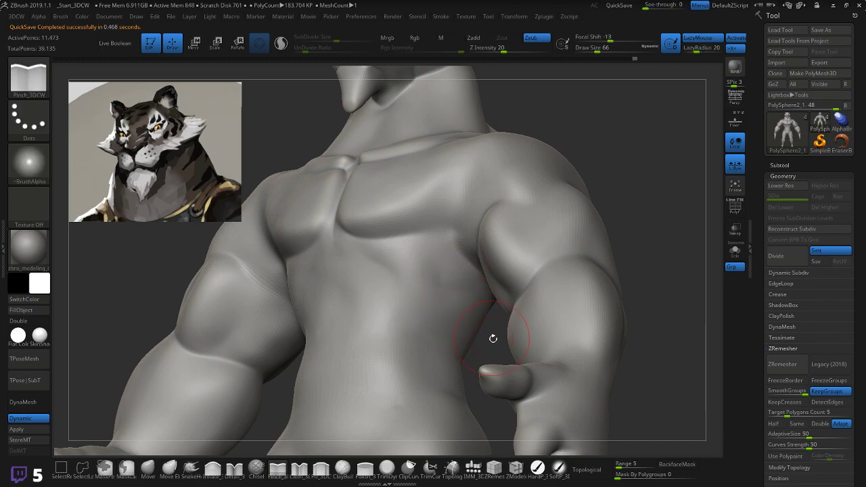
{"action": "mouse_move", "coordinate": [493, 338]}
{"action": "left_mouse_down"}
{"action": "mouse_move", "coordinate": [460, 315]}
{"action": "mouse_move", "coordinate": [480, 301]}
{"action": "mouse_move", "coordinate": [525, 308]}
{"action": "left_mouse_up"}
{"action": "left_click_drag", "start_coordinate": [454, 341], "coordinate": [504, 331]}
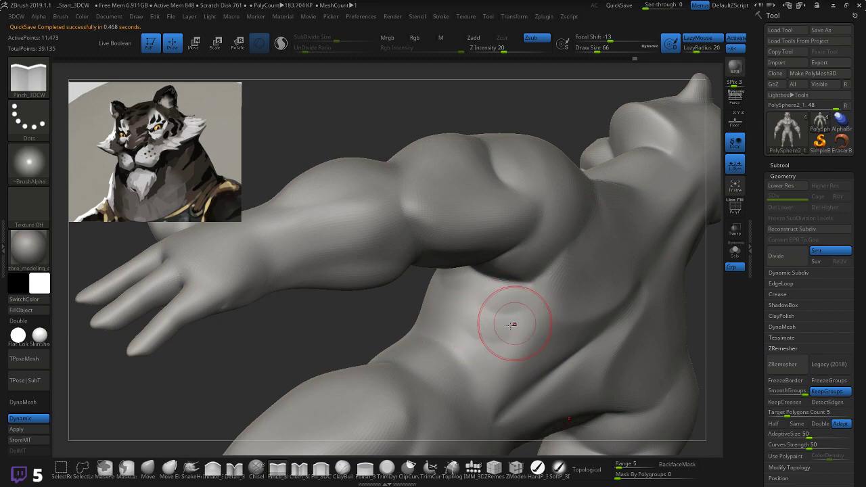
{"action": "mouse_move", "coordinate": [353, 310]}
{"action": "left_mouse_down"}
{"action": "mouse_move", "coordinate": [334, 313]}
{"action": "mouse_move", "coordinate": [369, 314]}
{"action": "mouse_move", "coordinate": [393, 341]}
{"action": "mouse_move", "coordinate": [437, 333]}
{"action": "mouse_move", "coordinate": [518, 290]}
{"action": "left_mouse_up"}
{"action": "mouse_move", "coordinate": [421, 331]}
{"action": "left_mouse_down"}
{"action": "mouse_move", "coordinate": [312, 326]}
{"action": "mouse_move", "coordinate": [386, 364]}
{"action": "mouse_move", "coordinate": [442, 338]}
{"action": "left_mouse_up"}
{"action": "mouse_move", "coordinate": [559, 332]}
{"action": "left_mouse_down", "text": "shift"}
{"action": "mouse_move", "coordinate": [546, 352]}
{"action": "mouse_move", "coordinate": [558, 326]}
{"action": "mouse_move", "coordinate": [544, 322]}
{"action": "mouse_move", "coordinate": [553, 304]}
{"action": "mouse_move", "coordinate": [502, 262]}
{"action": "left_mouse_up", "text": "shift"}
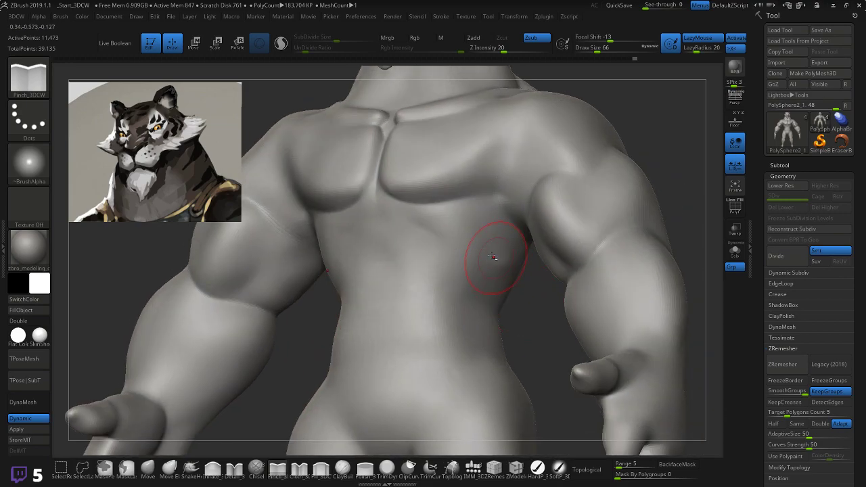
{"action": "mouse_move", "coordinate": [534, 298]}
{"action": "left_mouse_down"}
{"action": "mouse_move", "coordinate": [552, 314]}
{"action": "mouse_move", "coordinate": [533, 314]}
{"action": "mouse_move", "coordinate": [551, 255]}
{"action": "left_mouse_up"}
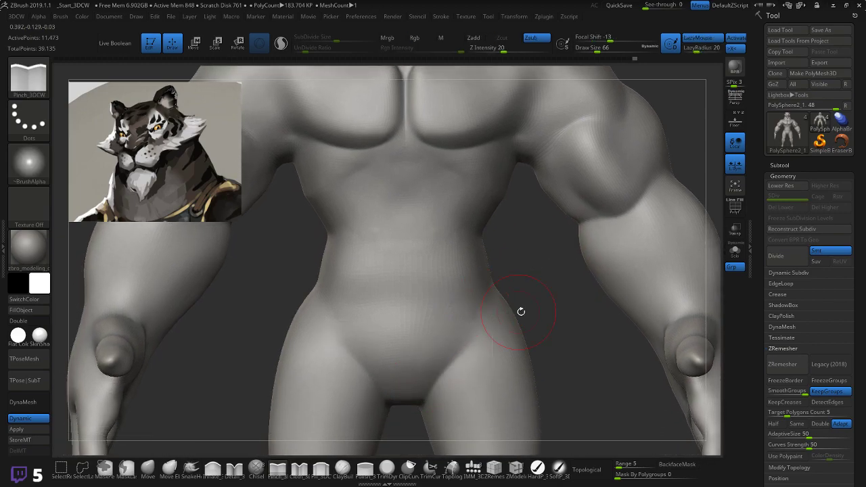
- Pinch the waist and the hip creases where the thighs meet the pelvis, undoing and redoing unwanted strokes
{"action": "mouse_move", "coordinate": [541, 355]}
{"action": "left_mouse_down", "text": "alt"}
{"action": "mouse_move", "coordinate": [528, 311]}
{"action": "mouse_move", "coordinate": [533, 292]}
{"action": "mouse_move", "coordinate": [519, 313]}
{"action": "mouse_move", "coordinate": [517, 352]}
{"action": "left_mouse_up", "text": "alt"}
{"action": "key", "text": "ctrl+z"}
{"action": "mouse_move", "coordinate": [478, 299]}
{"action": "left_mouse_down"}
{"action": "mouse_move", "coordinate": [433, 339]}
{"action": "mouse_move", "coordinate": [485, 273]}
{"action": "left_mouse_up"}
{"action": "key", "text": "ctrl+z"}
{"action": "mouse_move", "coordinate": [556, 268]}
{"action": "left_mouse_down"}
{"action": "mouse_move", "coordinate": [492, 266]}
{"action": "mouse_move", "coordinate": [544, 262]}
{"action": "left_mouse_up"}
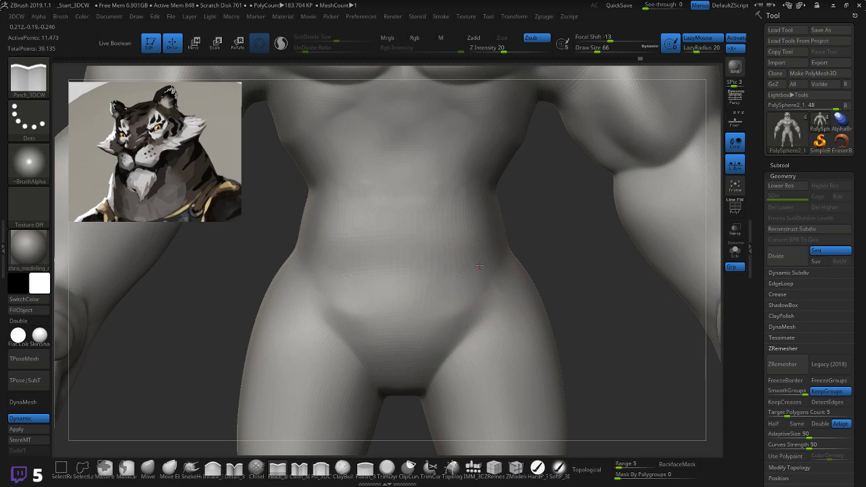
{"action": "mouse_move", "coordinate": [578, 268]}
{"action": "left_mouse_down"}
{"action": "mouse_move", "coordinate": [467, 286]}
{"action": "mouse_move", "coordinate": [462, 314]}
{"action": "left_mouse_up"}
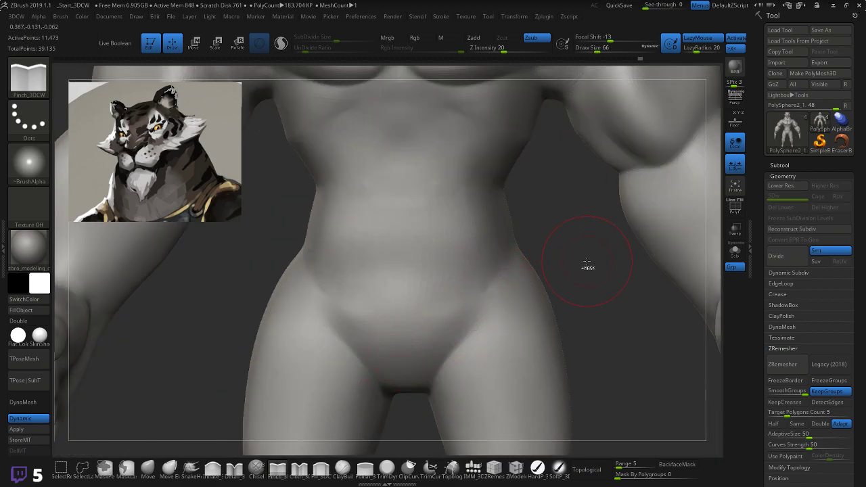
{"action": "key", "text": "ctrl+z"}
{"action": "left_click_drag", "start_coordinate": [505, 276], "coordinate": [452, 326]}
{"action": "mouse_move", "coordinate": [595, 278]}
{"action": "left_mouse_down"}
{"action": "mouse_move", "coordinate": [591, 271]}
{"action": "mouse_move", "coordinate": [588, 285]}
{"action": "mouse_move", "coordinate": [562, 265]}
{"action": "mouse_move", "coordinate": [553, 273]}
{"action": "left_mouse_up"}
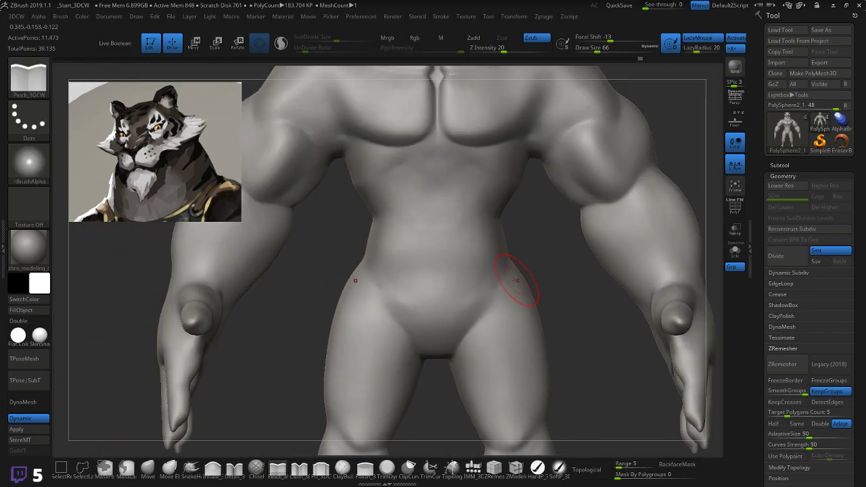
{"action": "key", "text": "shift"}
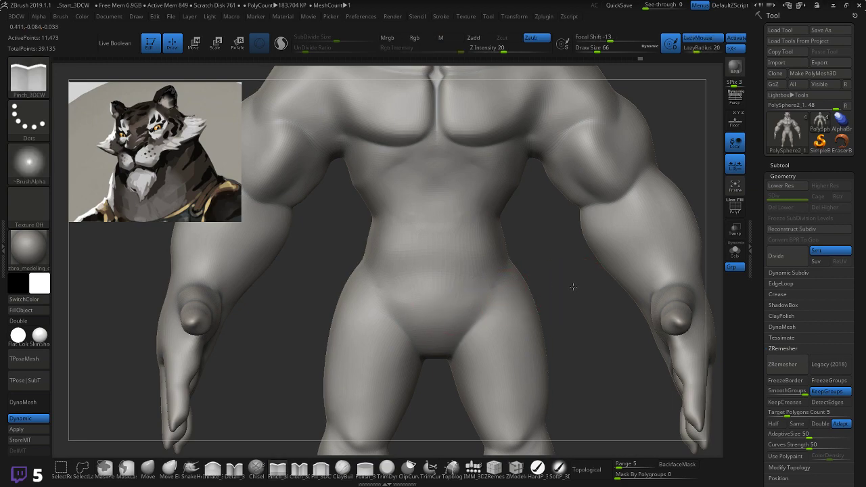
- Pinch and smooth the buttocks around the centre line at the back of the pelvis
{"action": "mouse_move", "coordinate": [553, 288]}
{"action": "left_mouse_down"}
{"action": "mouse_move", "coordinate": [570, 273]}
{"action": "mouse_move", "coordinate": [562, 285]}
{"action": "left_mouse_up"}
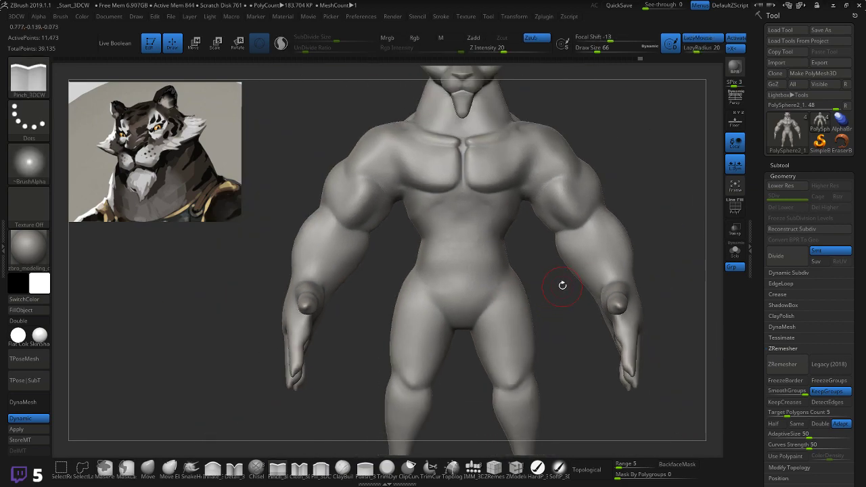
{"action": "key", "text": "shift"}
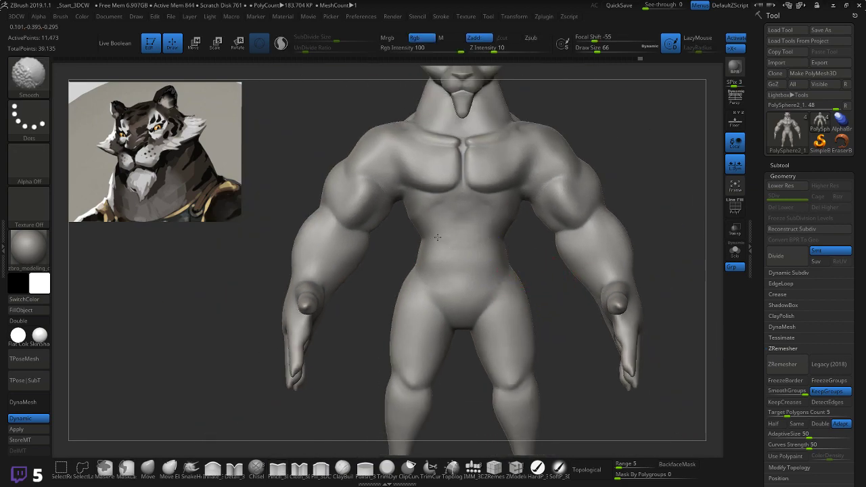
{"action": "left_click_drag", "start_coordinate": [532, 271], "coordinate": [495, 281]}
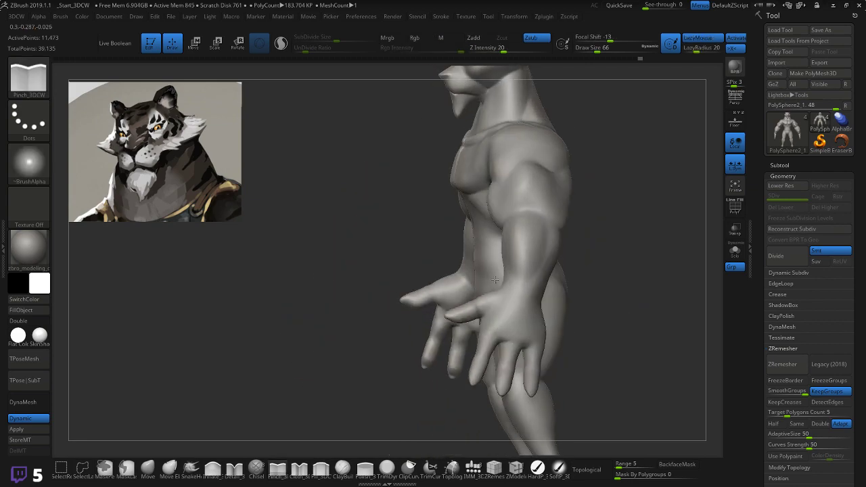
{"action": "mouse_move", "coordinate": [495, 280]}
{"action": "right_mouse_down"}
{"action": "mouse_move", "coordinate": [467, 278]}
{"action": "mouse_move", "coordinate": [455, 291]}
{"action": "right_mouse_up"}
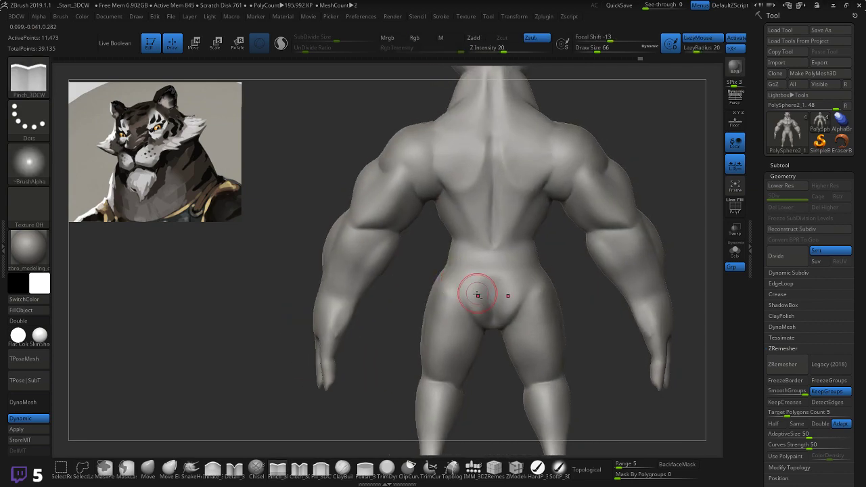
{"action": "mouse_move", "coordinate": [478, 295]}
{"action": "left_mouse_down"}
{"action": "mouse_move", "coordinate": [484, 311]}
{"action": "mouse_move", "coordinate": [499, 298]}
{"action": "mouse_move", "coordinate": [495, 289]}
{"action": "left_mouse_up"}
{"action": "key", "text": "shift"}
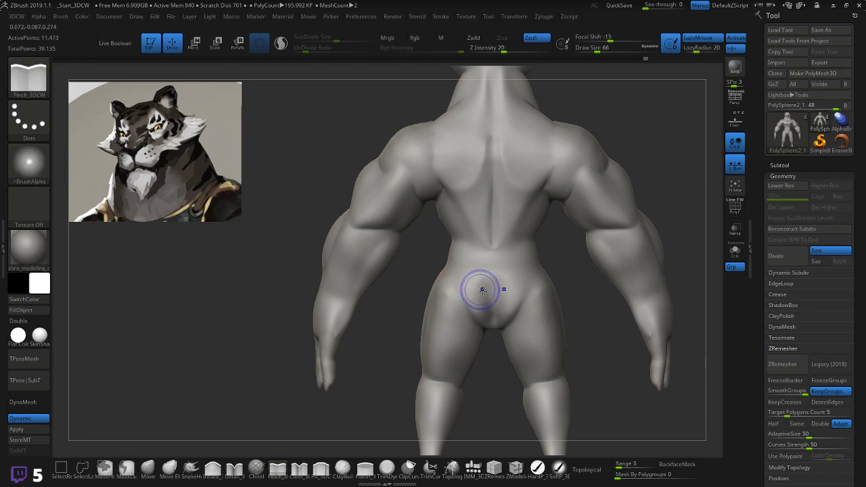
{"action": "key", "text": "shift"}
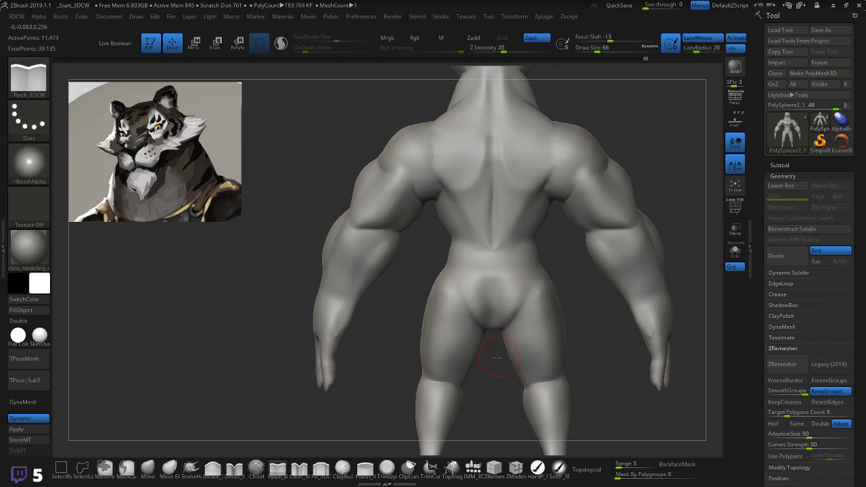
{"action": "right_click_drag", "start_coordinate": [499, 348], "coordinate": [540, 346]}
{"action": "left_click_drag", "start_coordinate": [539, 346], "coordinate": [572, 337]}
{"action": "left_click_drag", "start_coordinate": [602, 304], "coordinate": [588, 270], "text": "alt"}
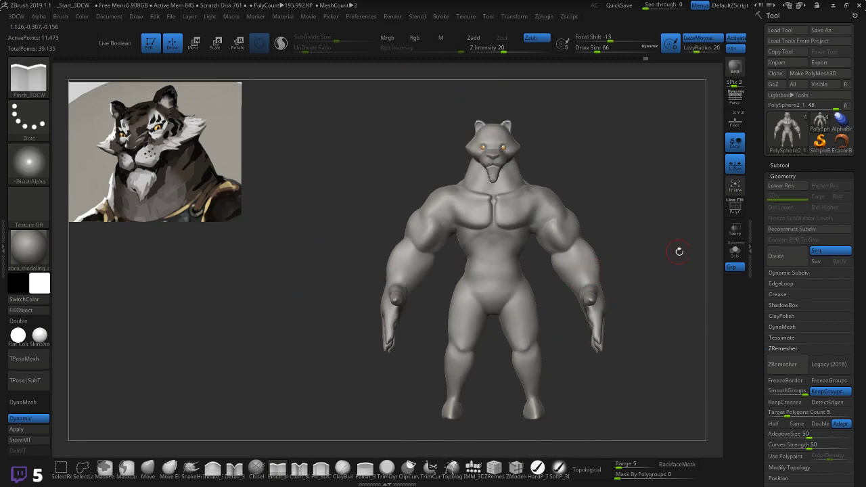
{"action": "left_click_drag", "start_coordinate": [679, 252], "coordinate": [566, 250], "text": "alt"}
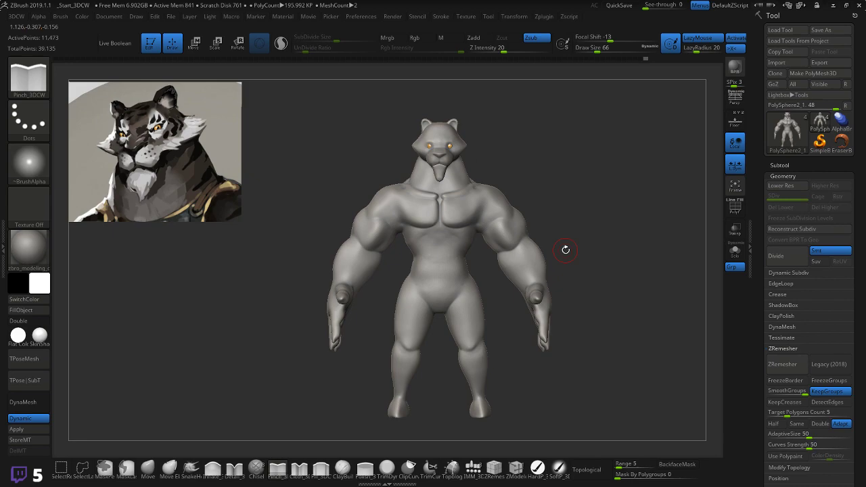